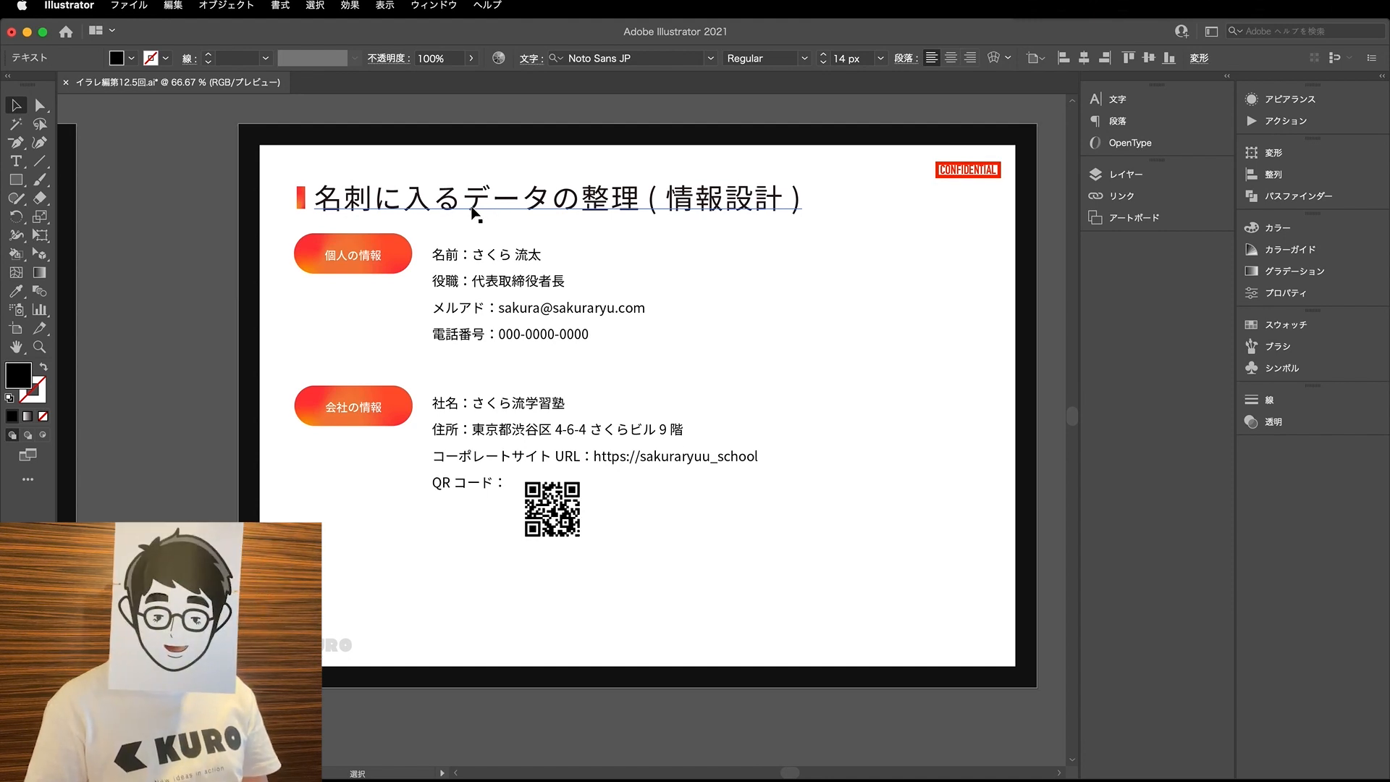
- Go to the slide titled 名刺データの作成
scroll(472, 213, right, 3)
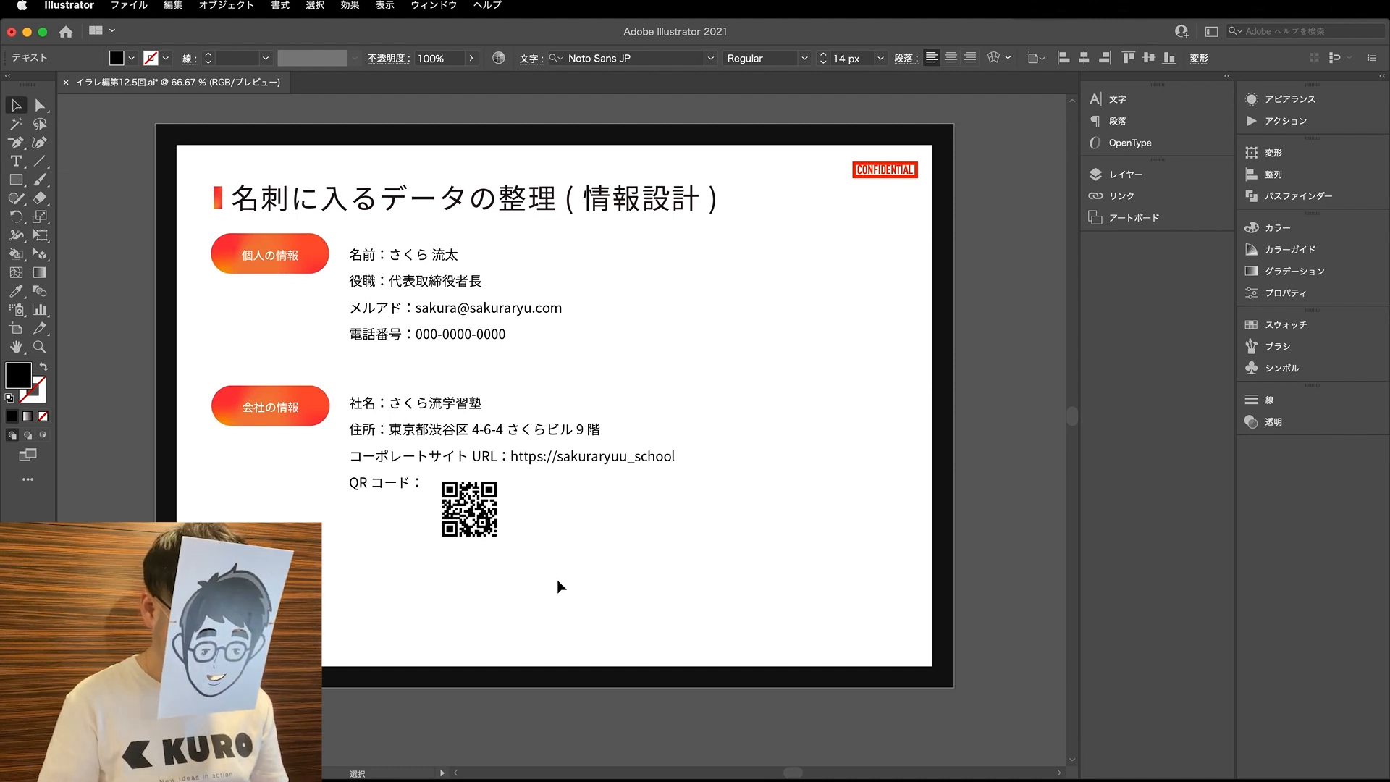
scroll(559, 585, right, 10)
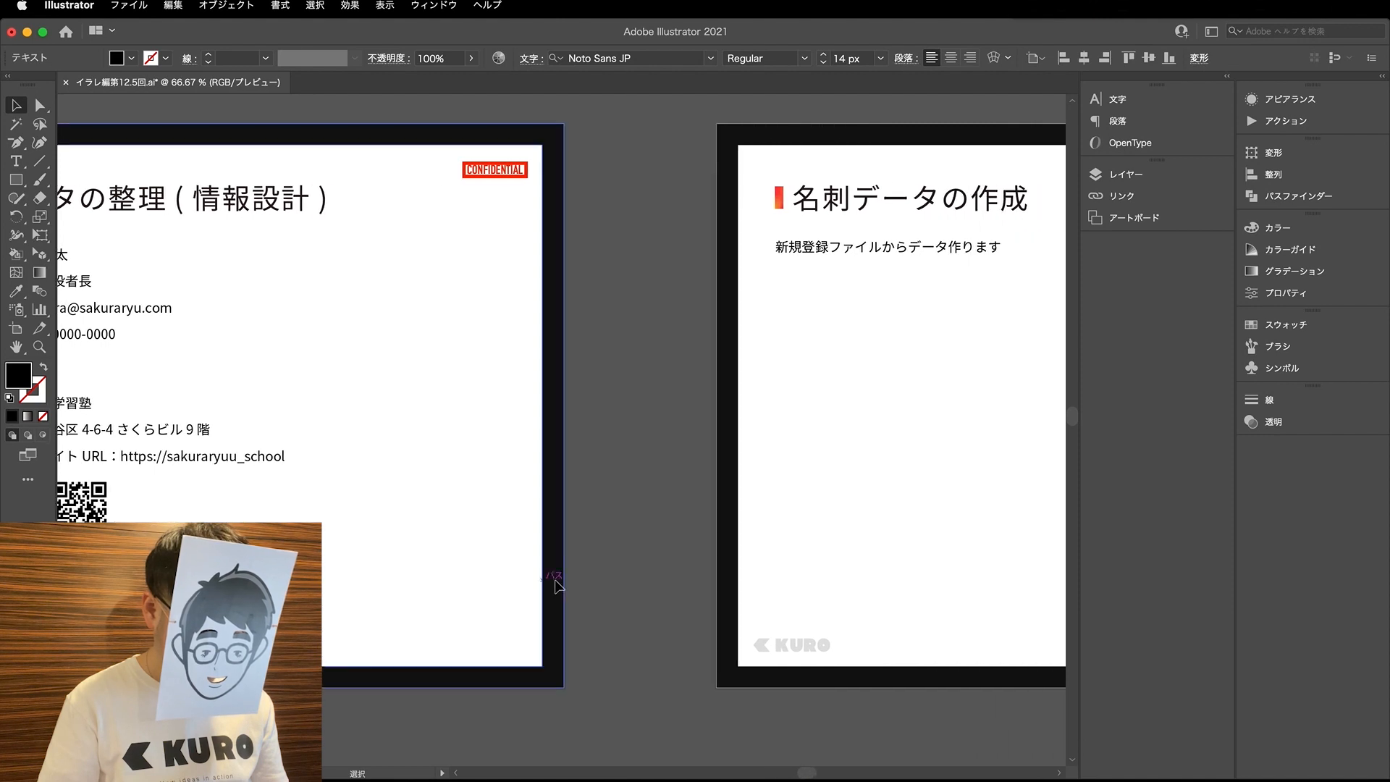
scroll(555, 579, right, 8)
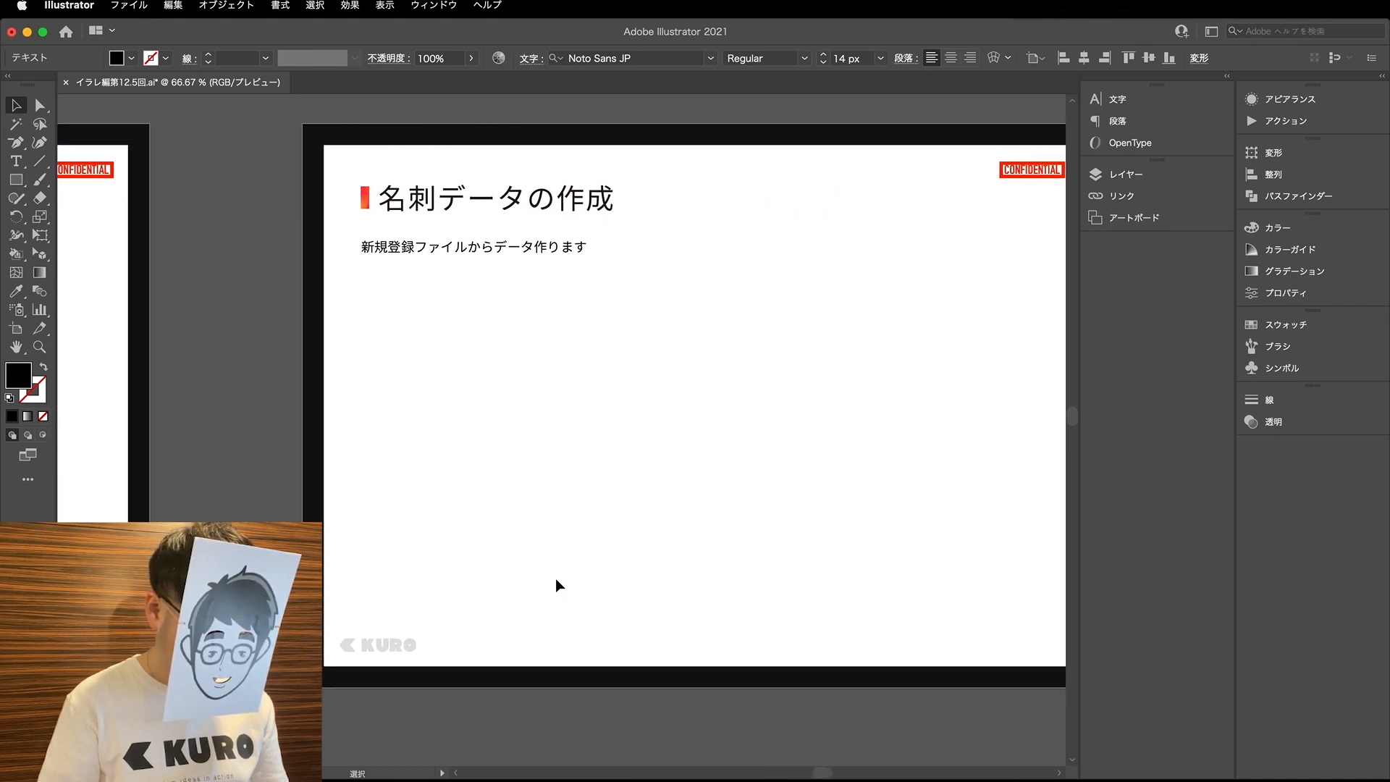
scroll(559, 582, right, 1)
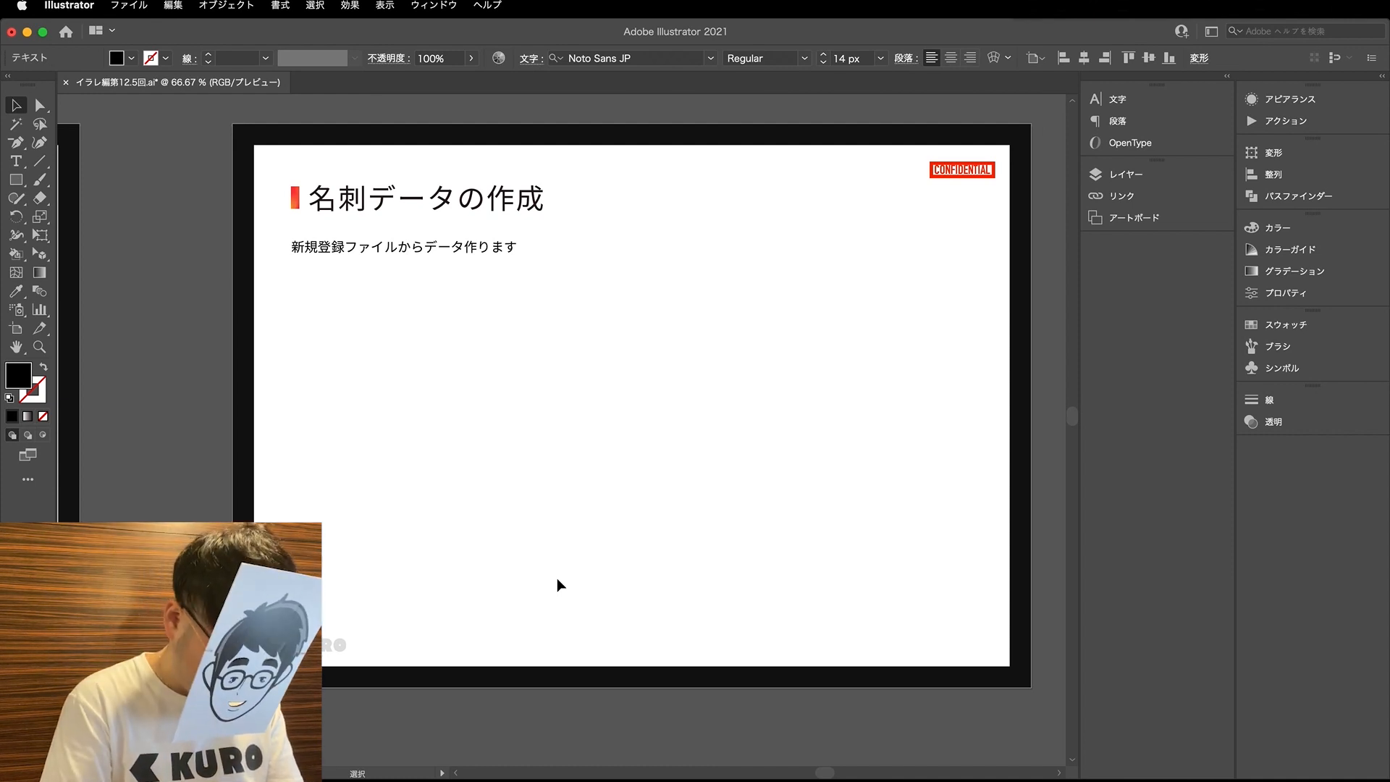
key(a)
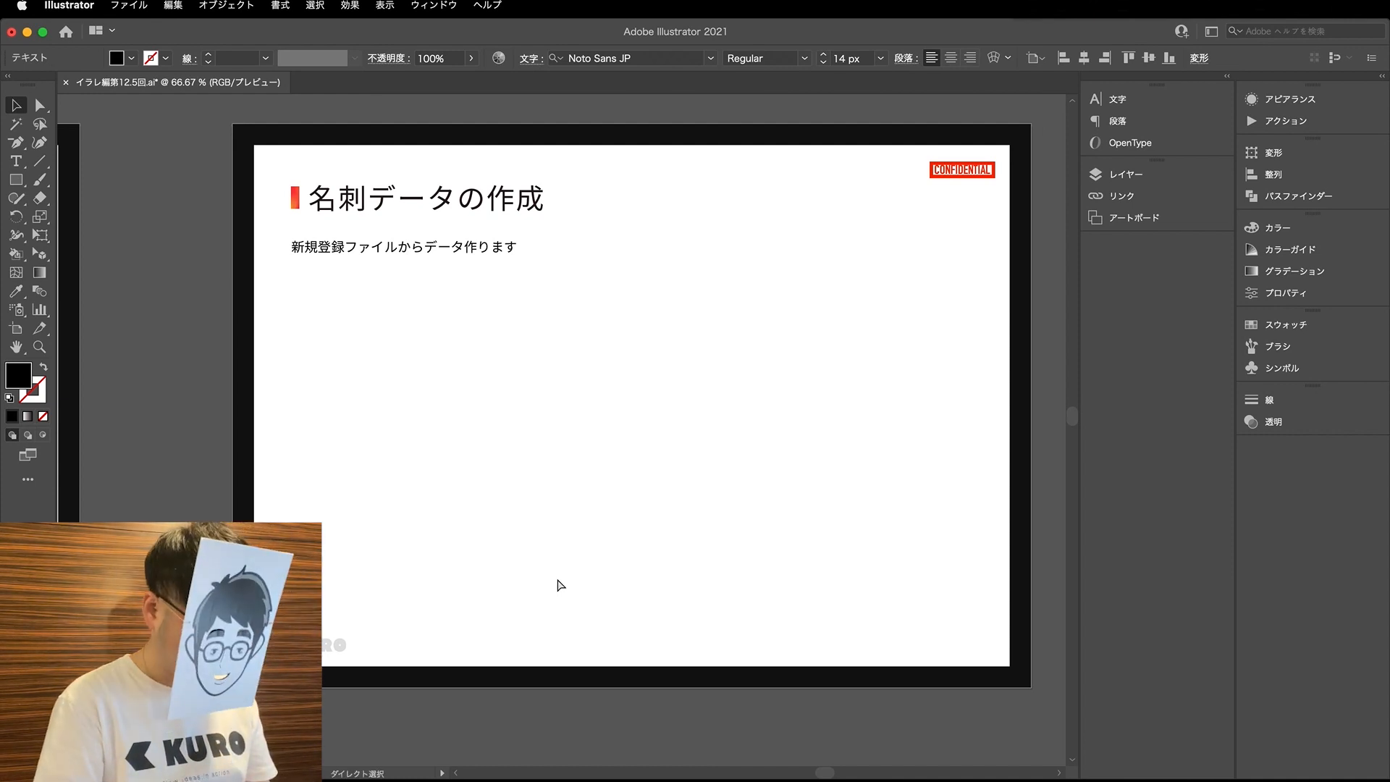
key(super+n)
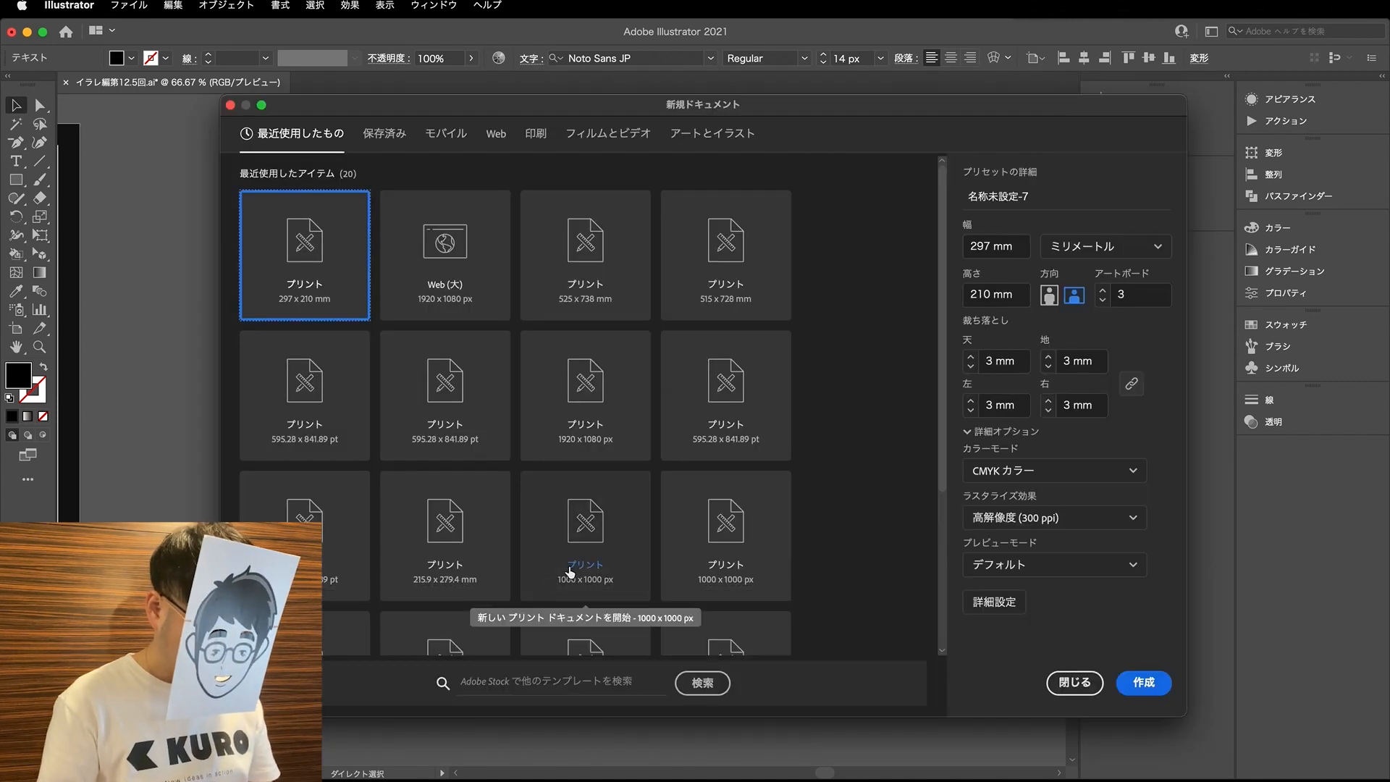
click(533, 136)
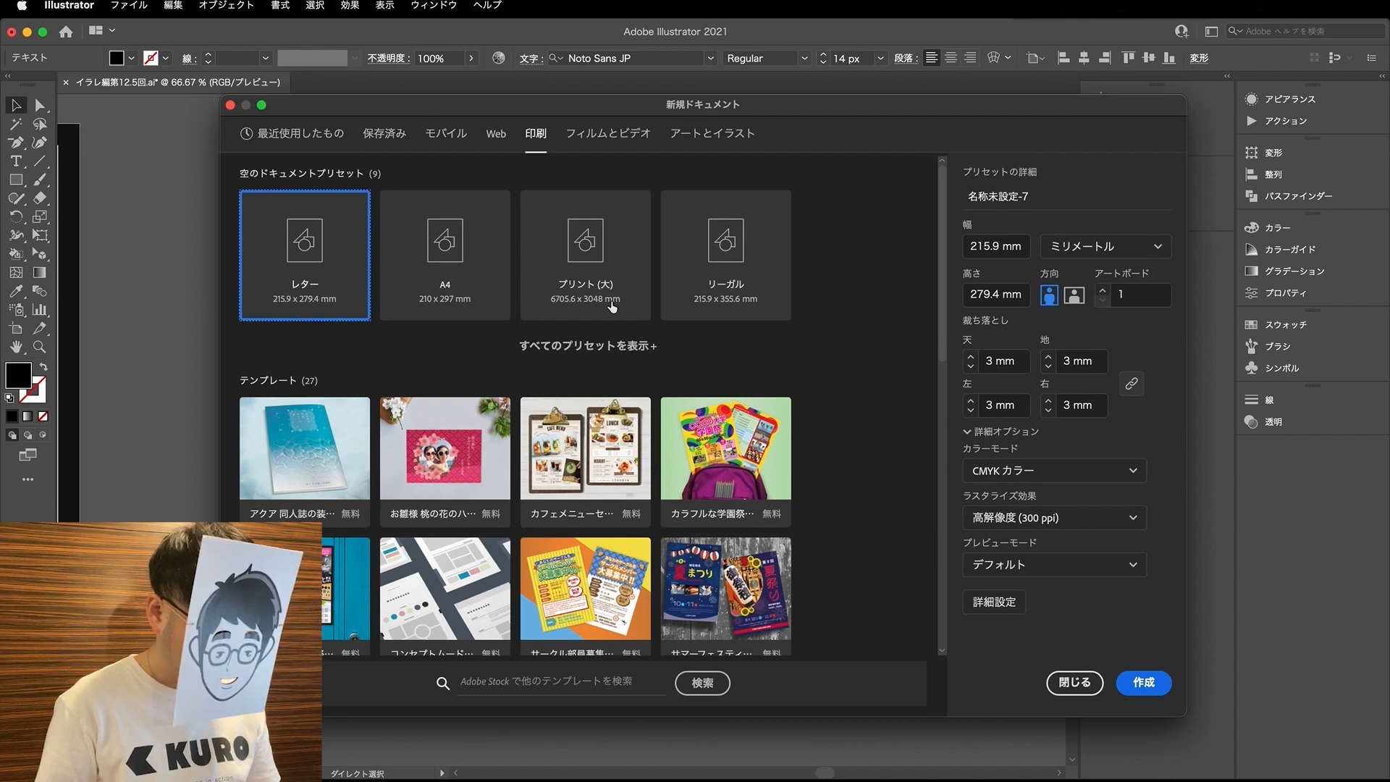
click(1056, 683)
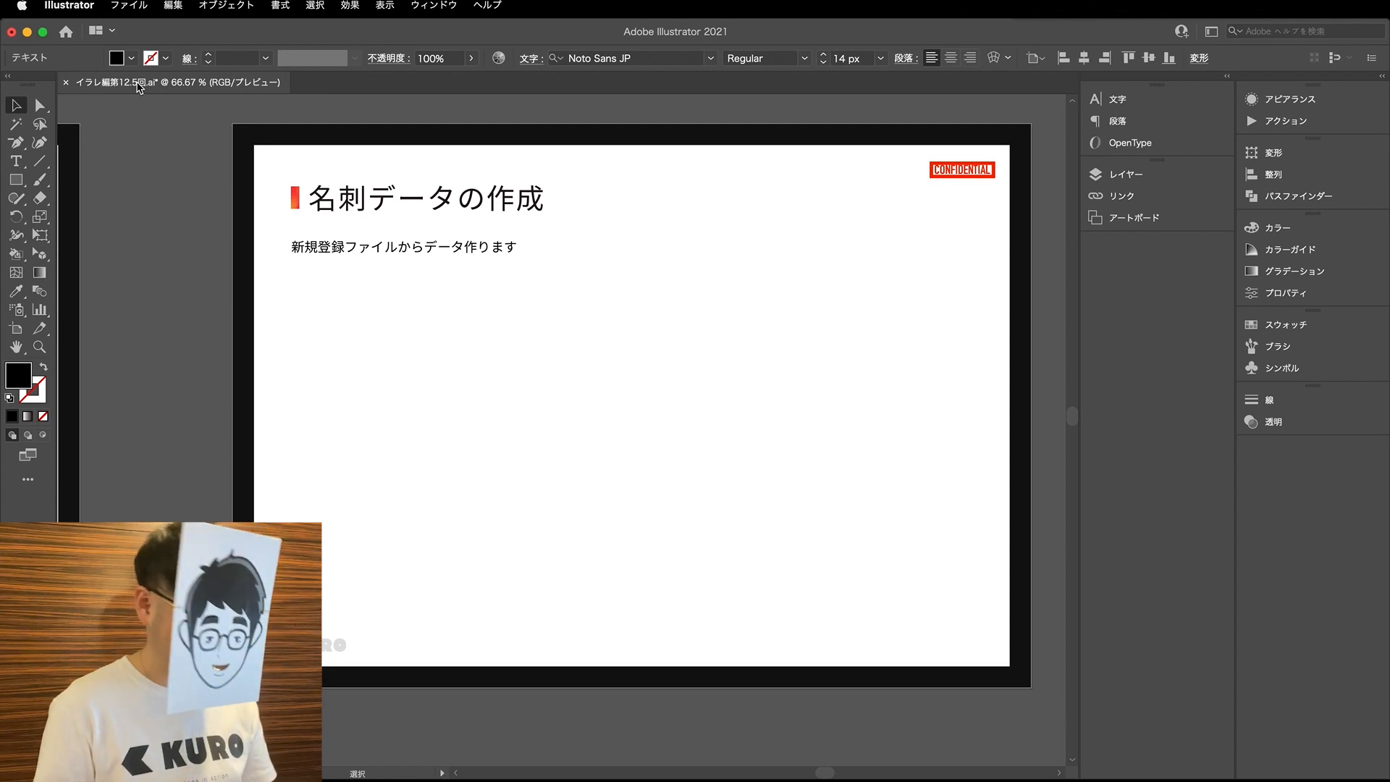
- Set up a new print document from the A4 preset in landscape orientation with 0 mm bleed on all sides
click(134, 8)
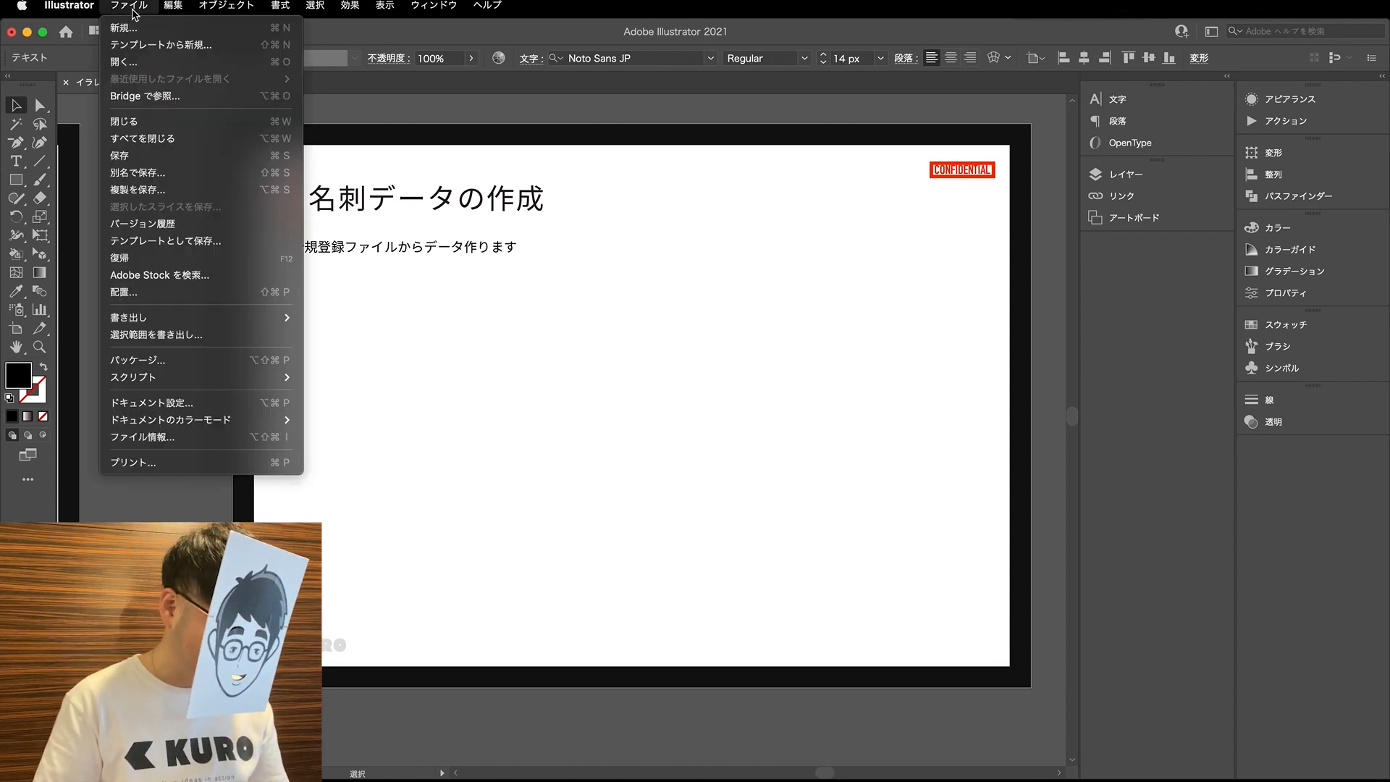
click(134, 32)
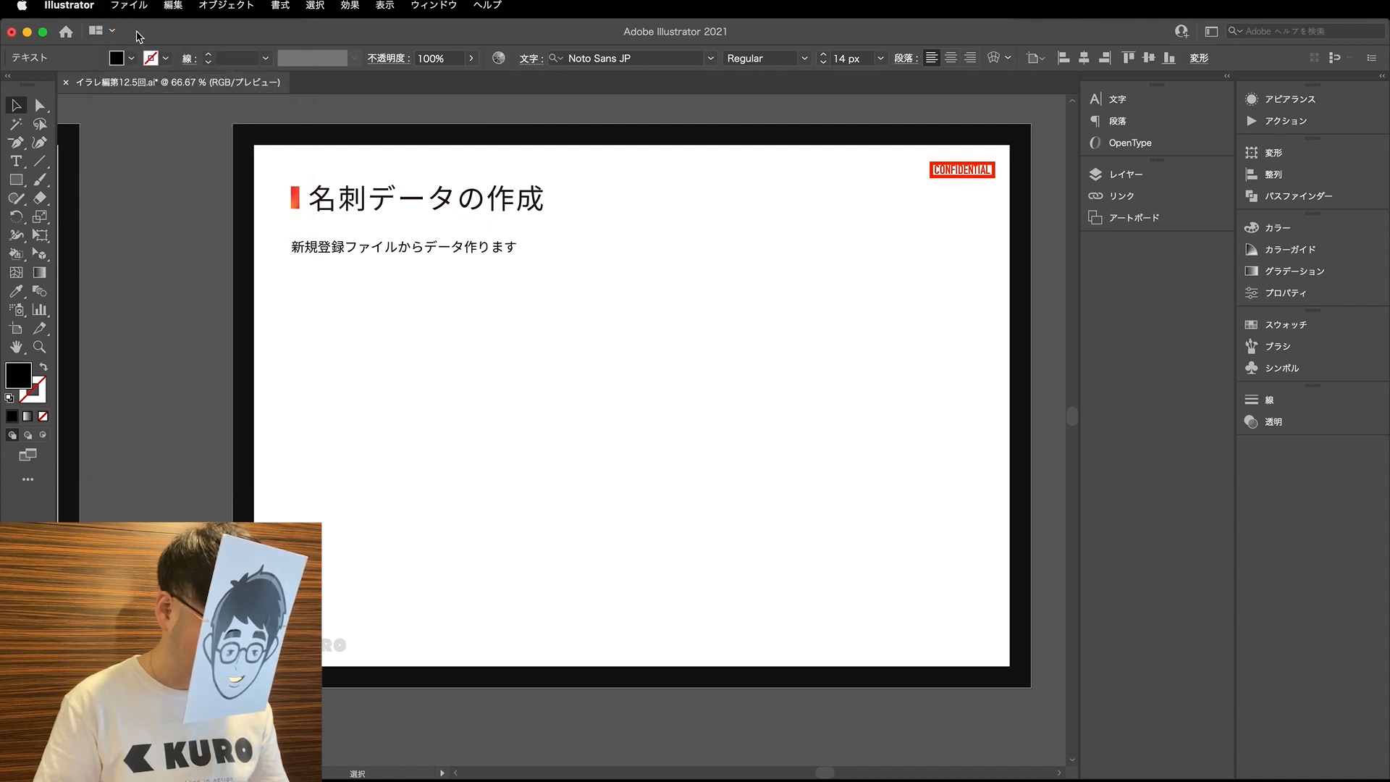
click(534, 134)
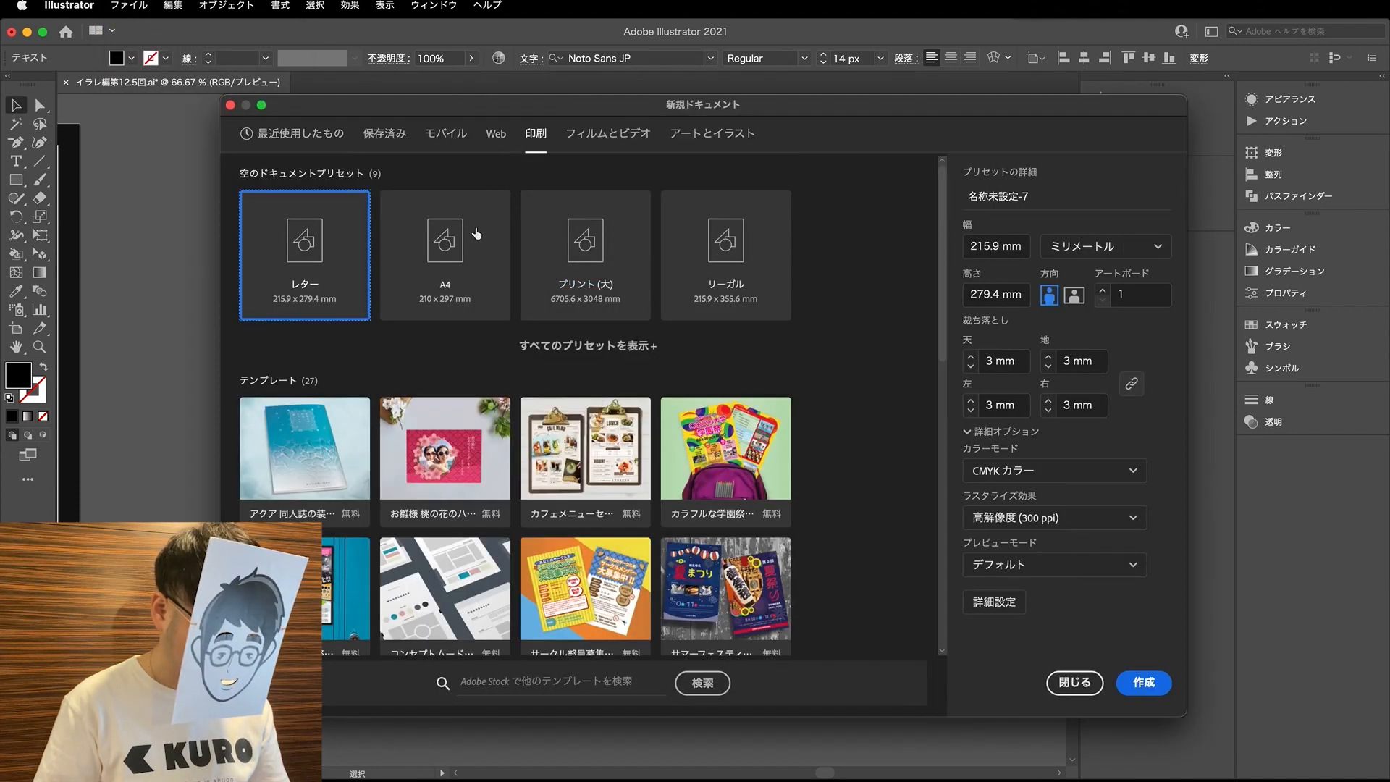
click(442, 291)
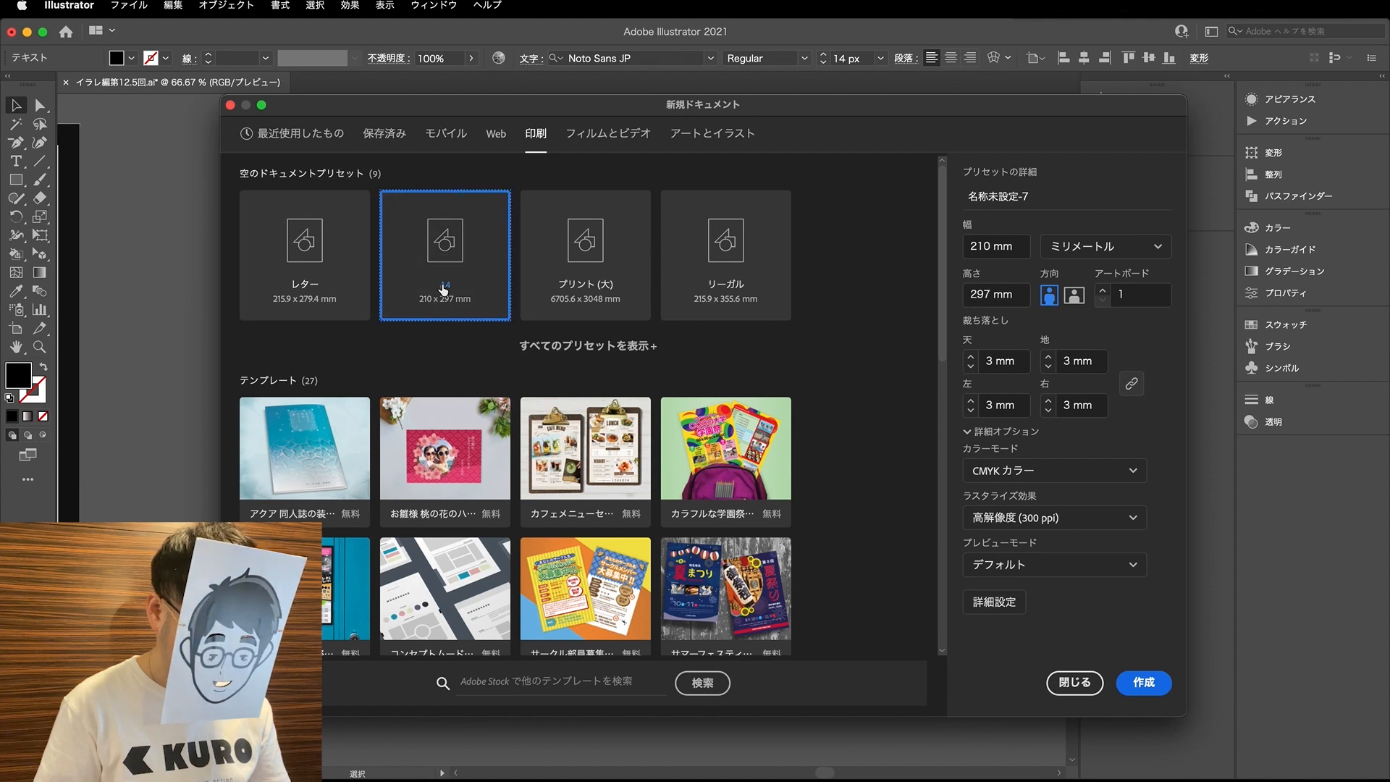
click(1074, 297)
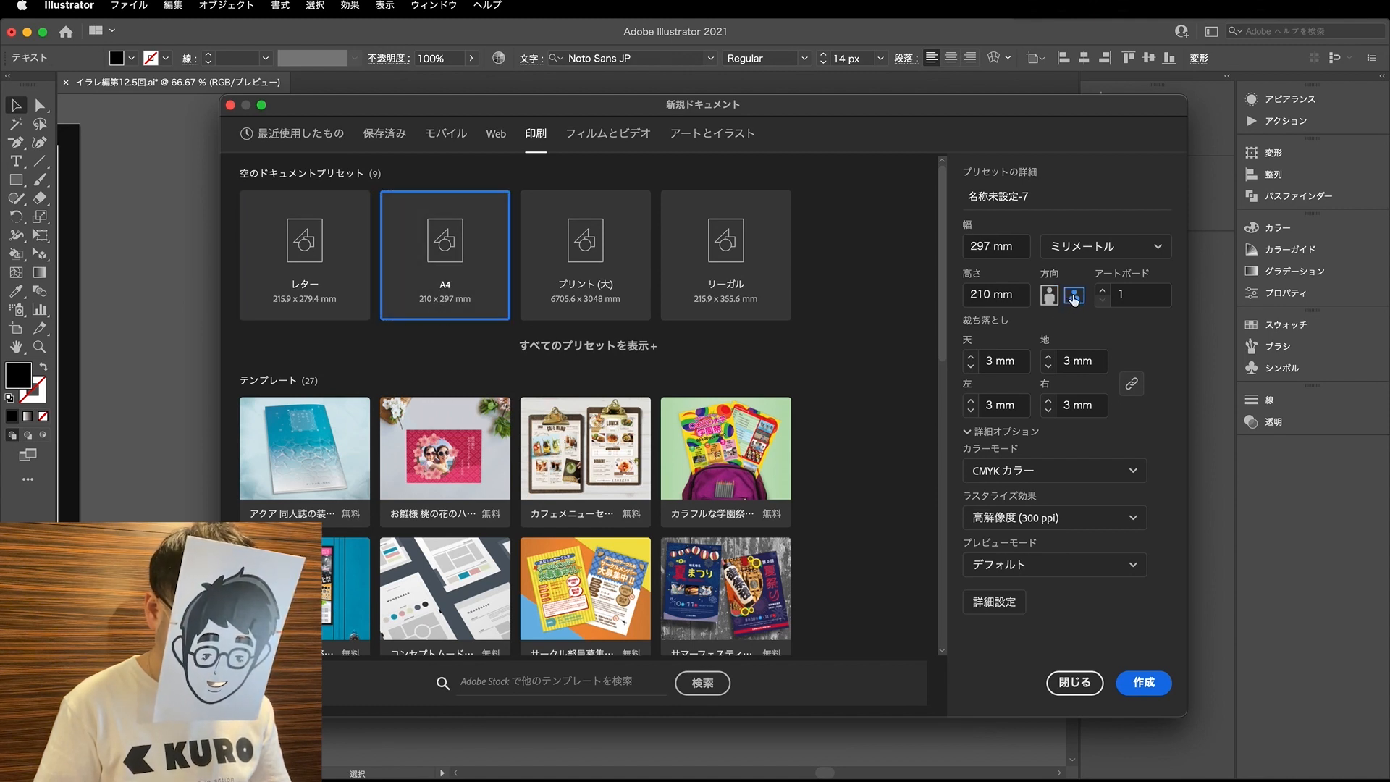
click(972, 367)
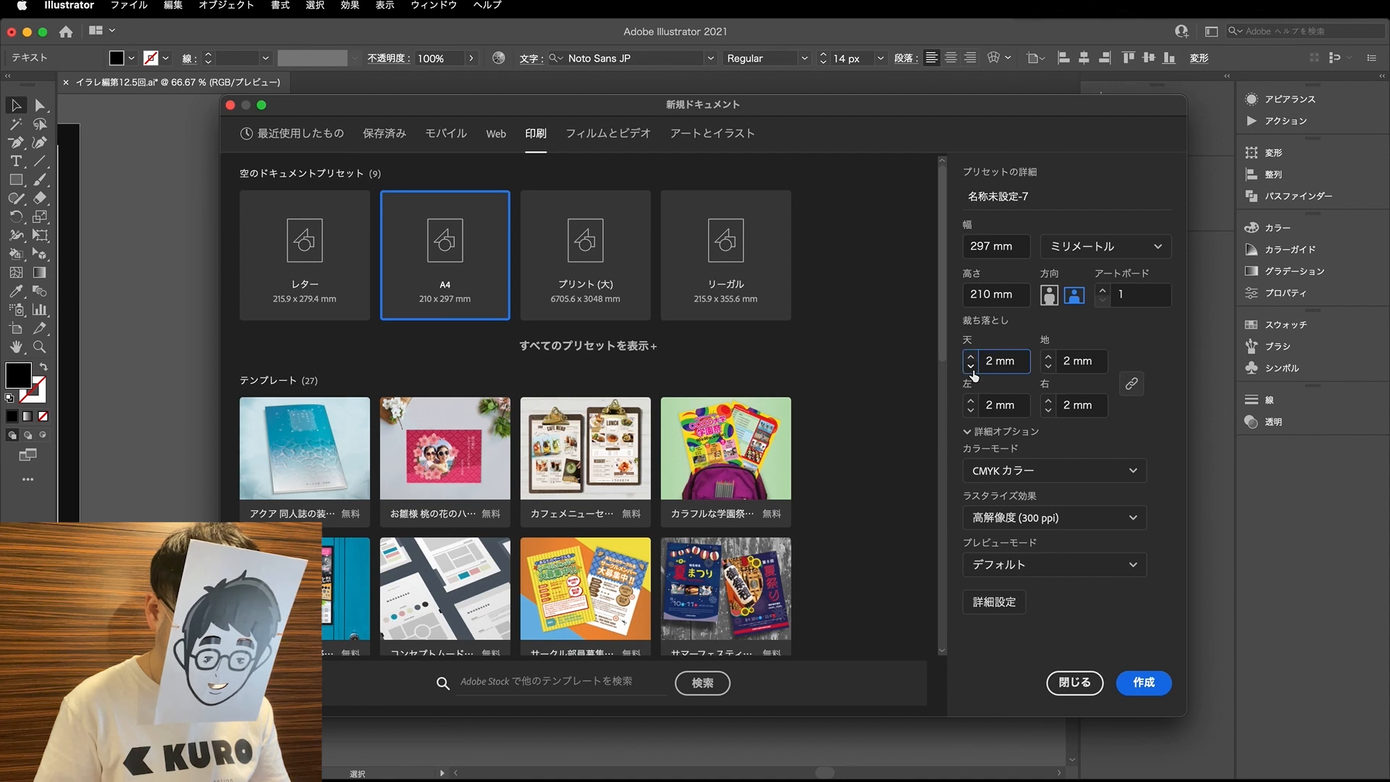
click(971, 369)
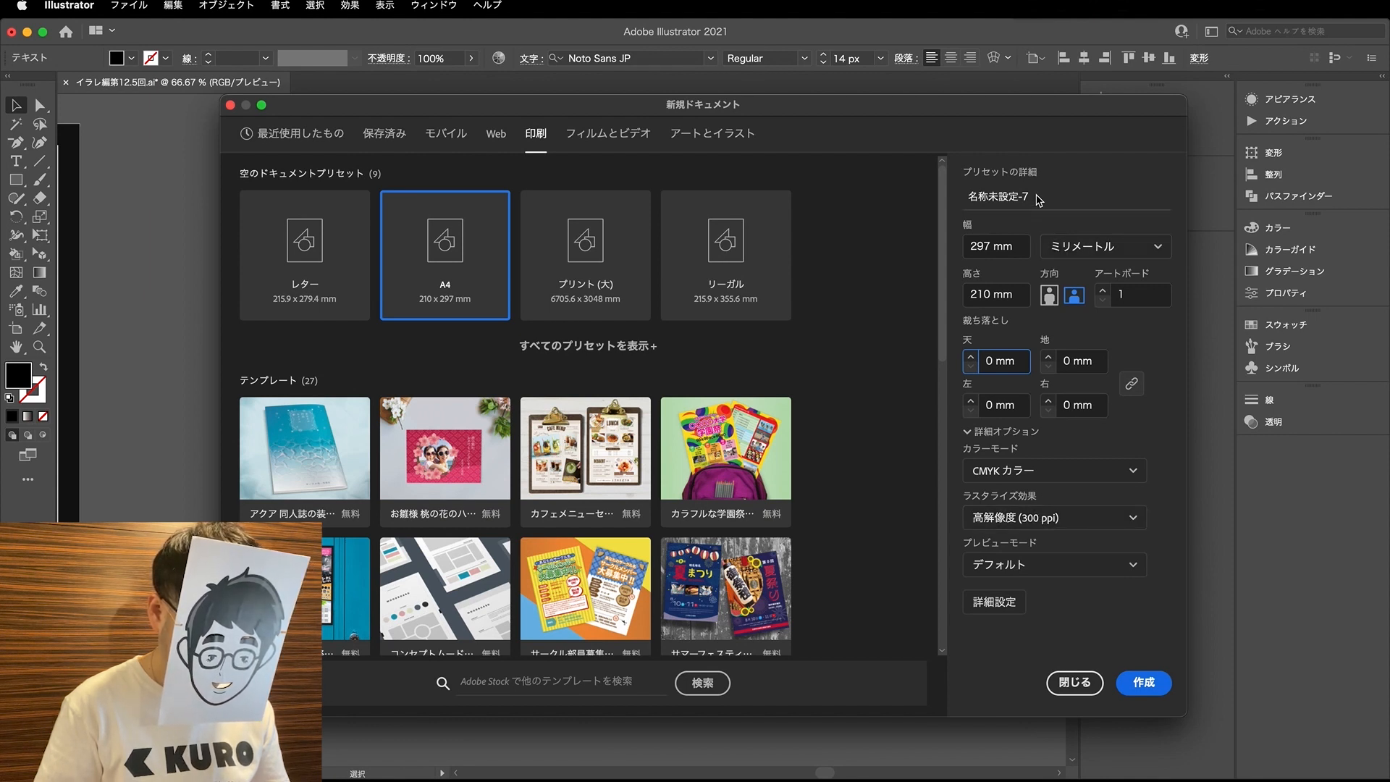
- Name the new document 名刺 and create it
drag(1034, 196, 968, 193)
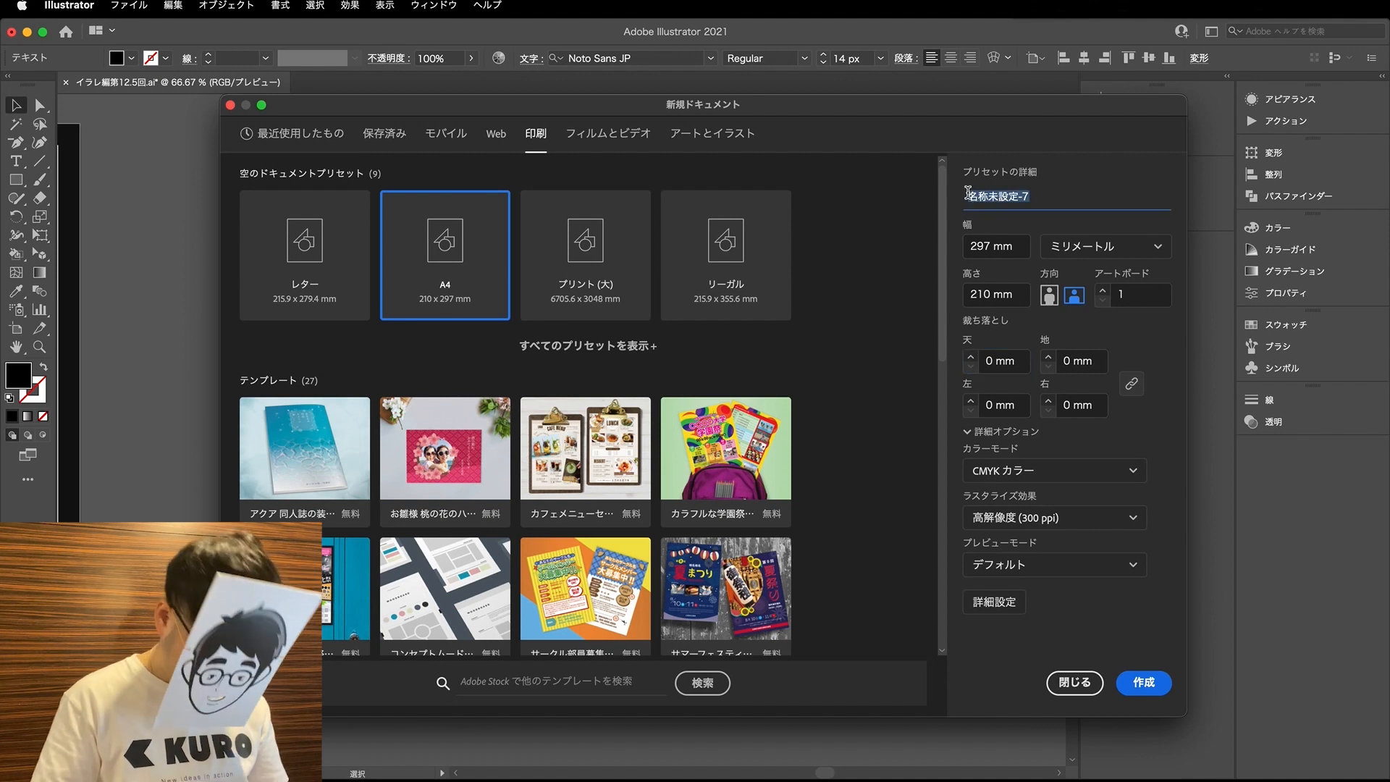
text(名刺)
key(Return)
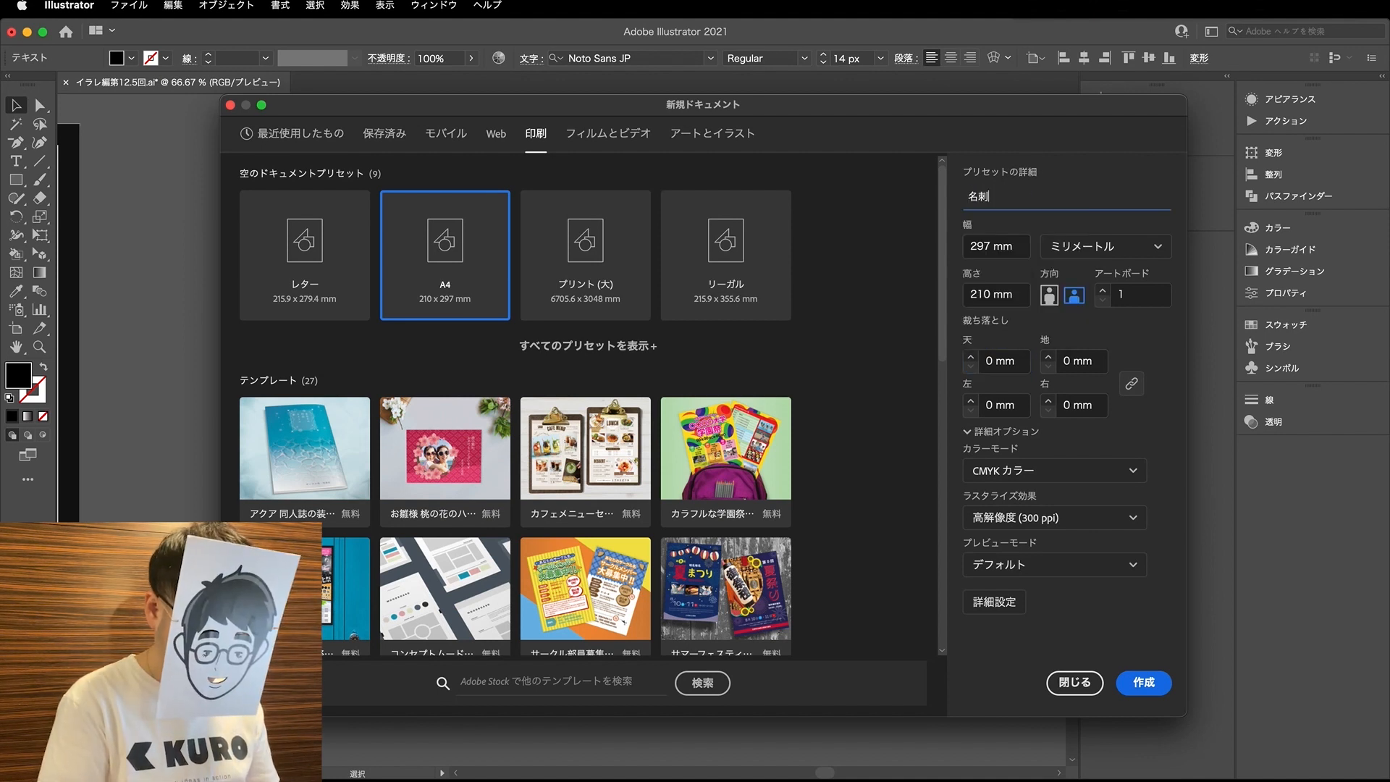
click(1148, 684)
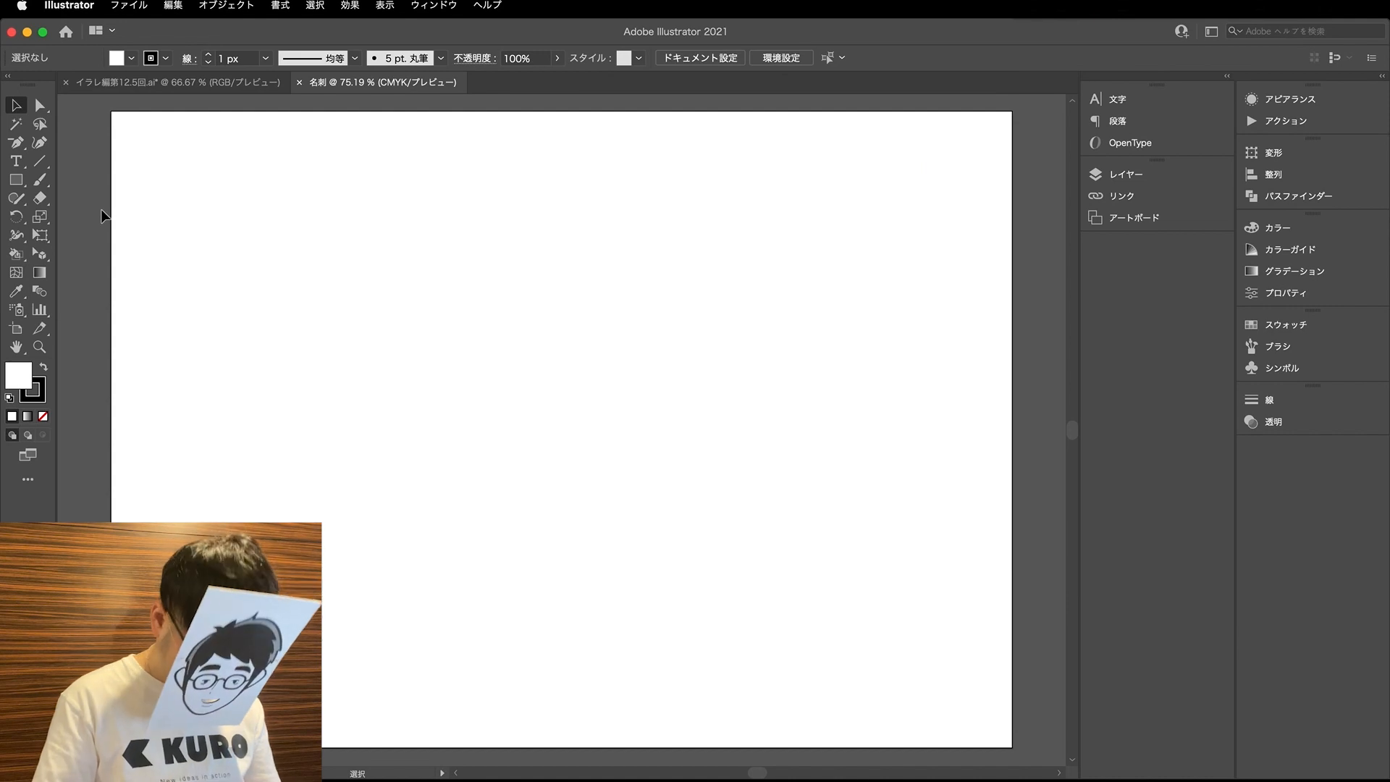
- Create a rectangle 91 mm wide and 55 mm high on the left half of the artboard
key(m)
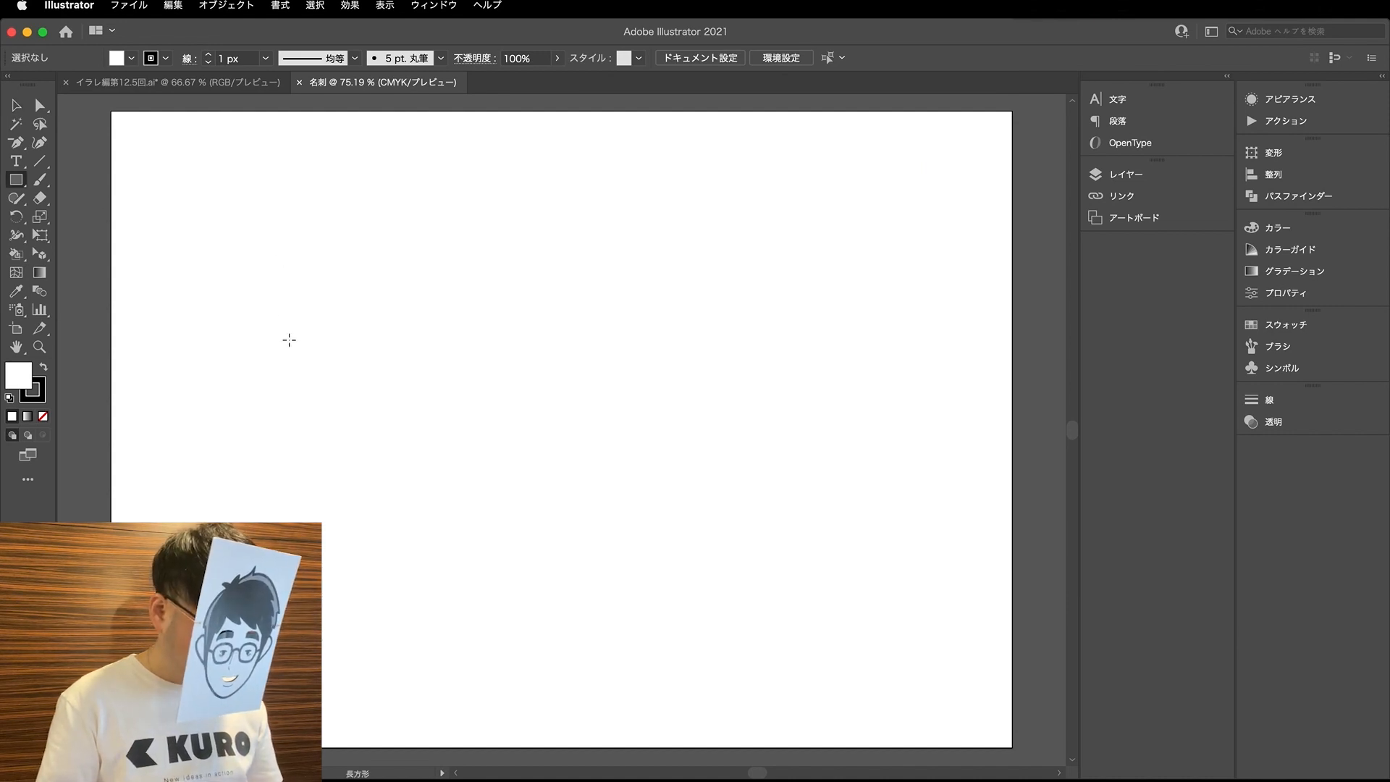
click(229, 302)
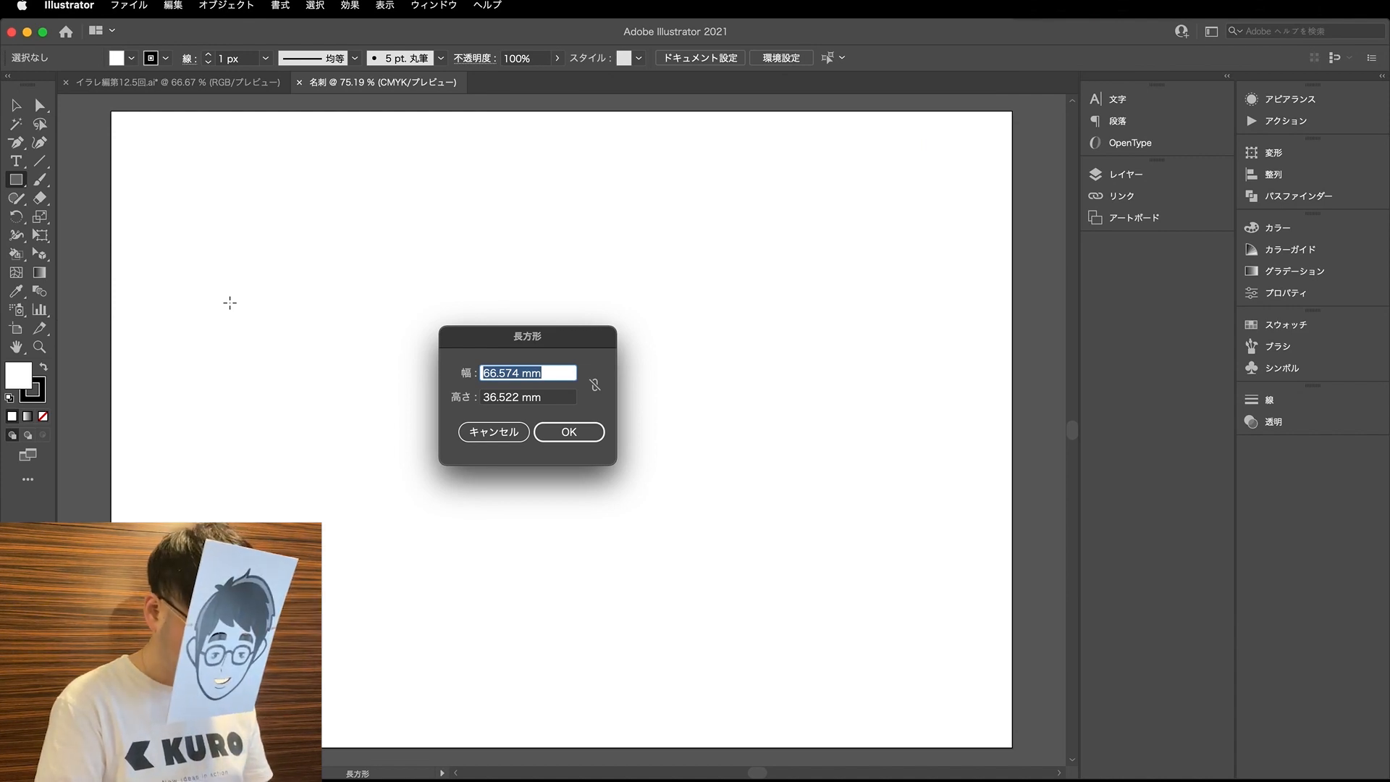
text(91)
key(Tab)
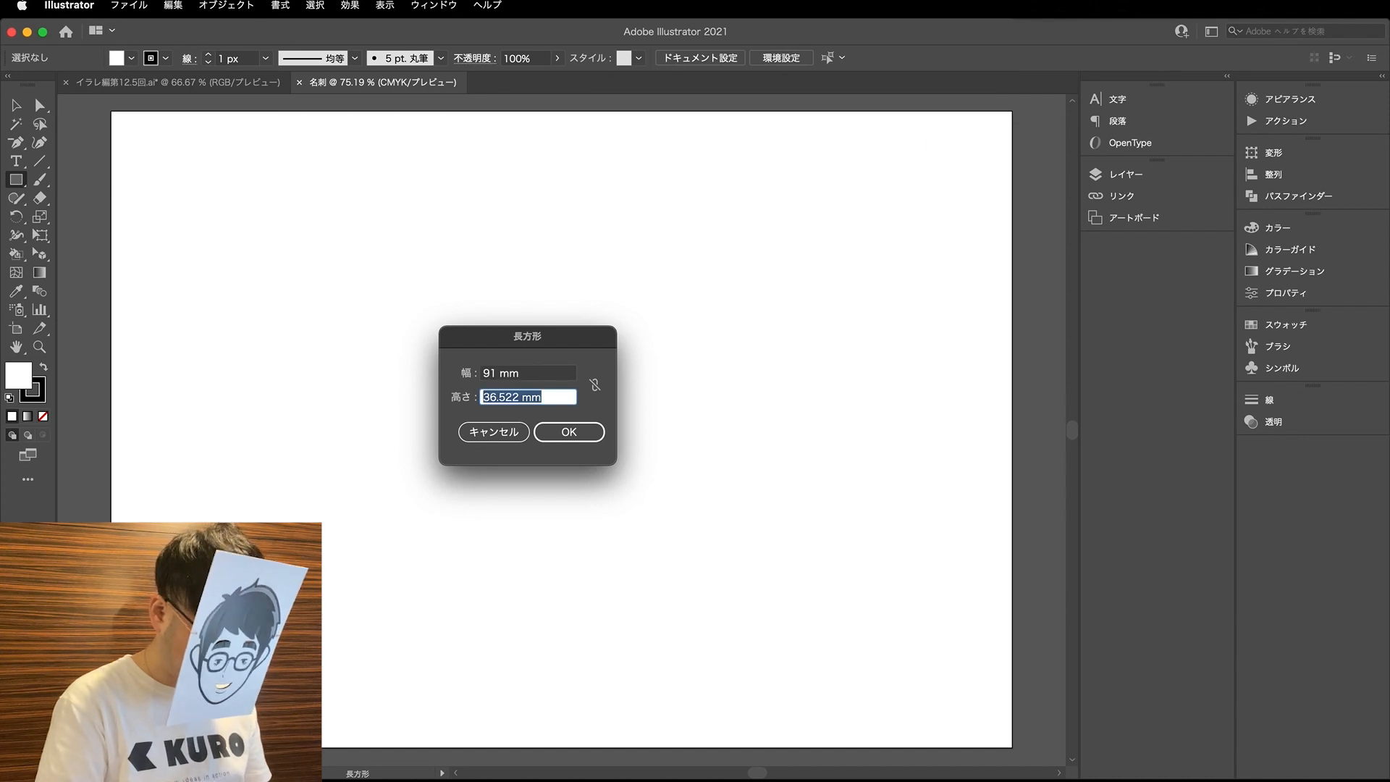
text(66)
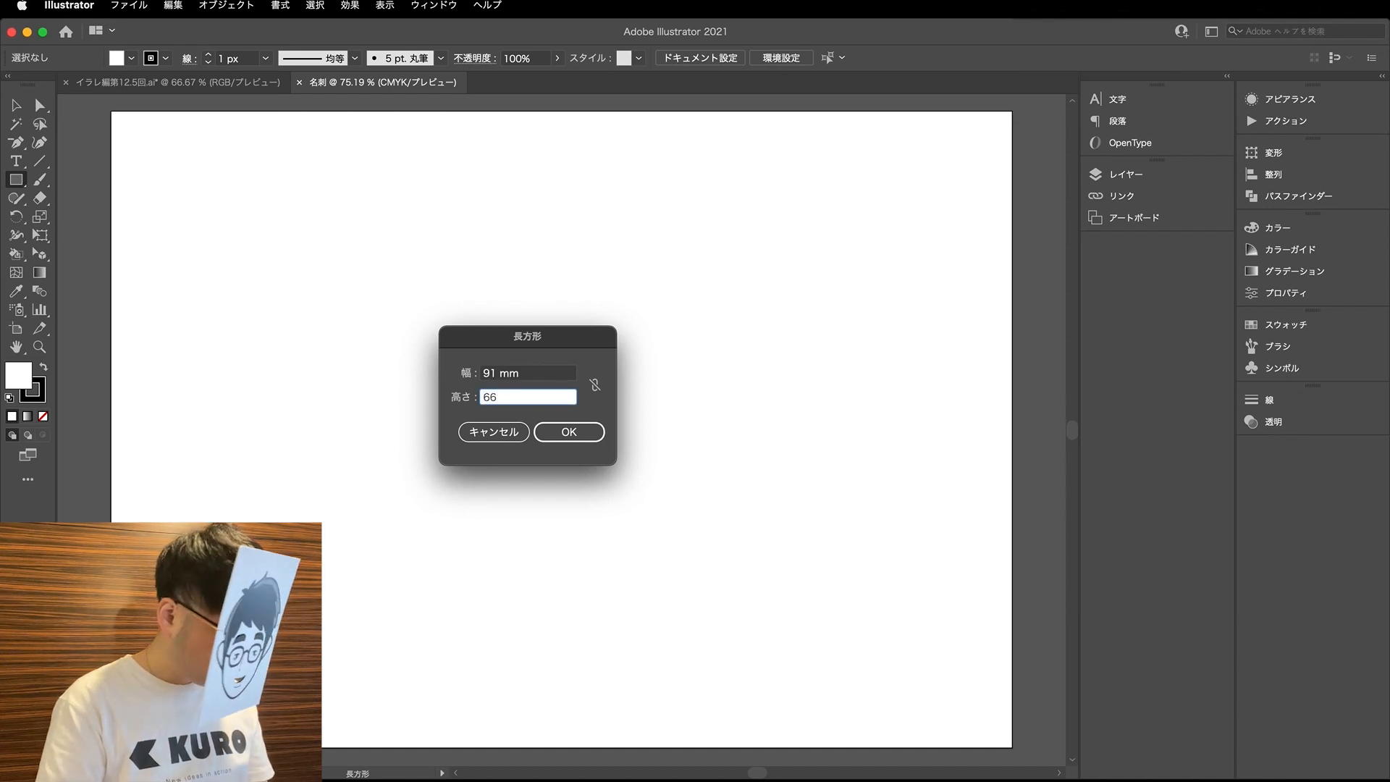
text(55)
key(Return)
- Duplicate the business card rectangle to the right, level with the original and with a gap between them
key(v)
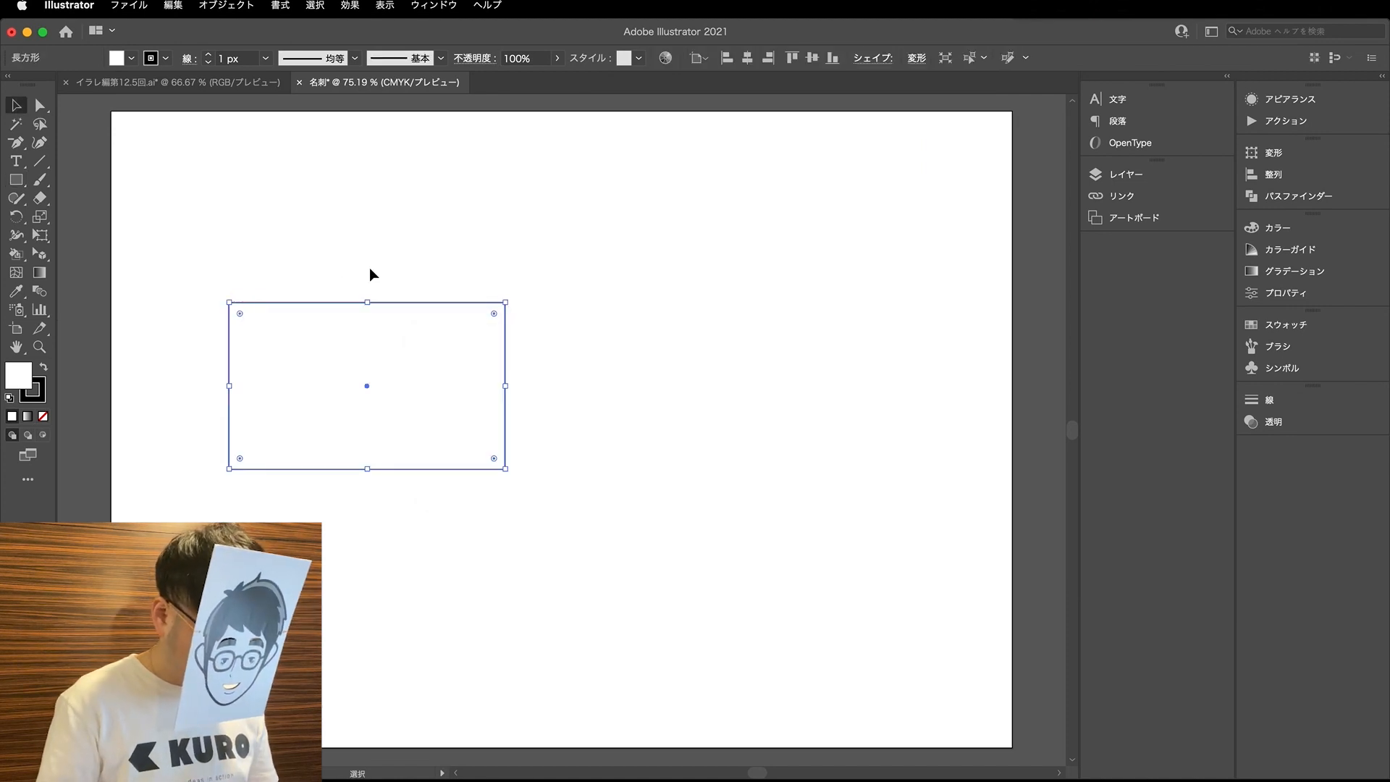
key(super+minus)
drag(373, 351, 656, 360)
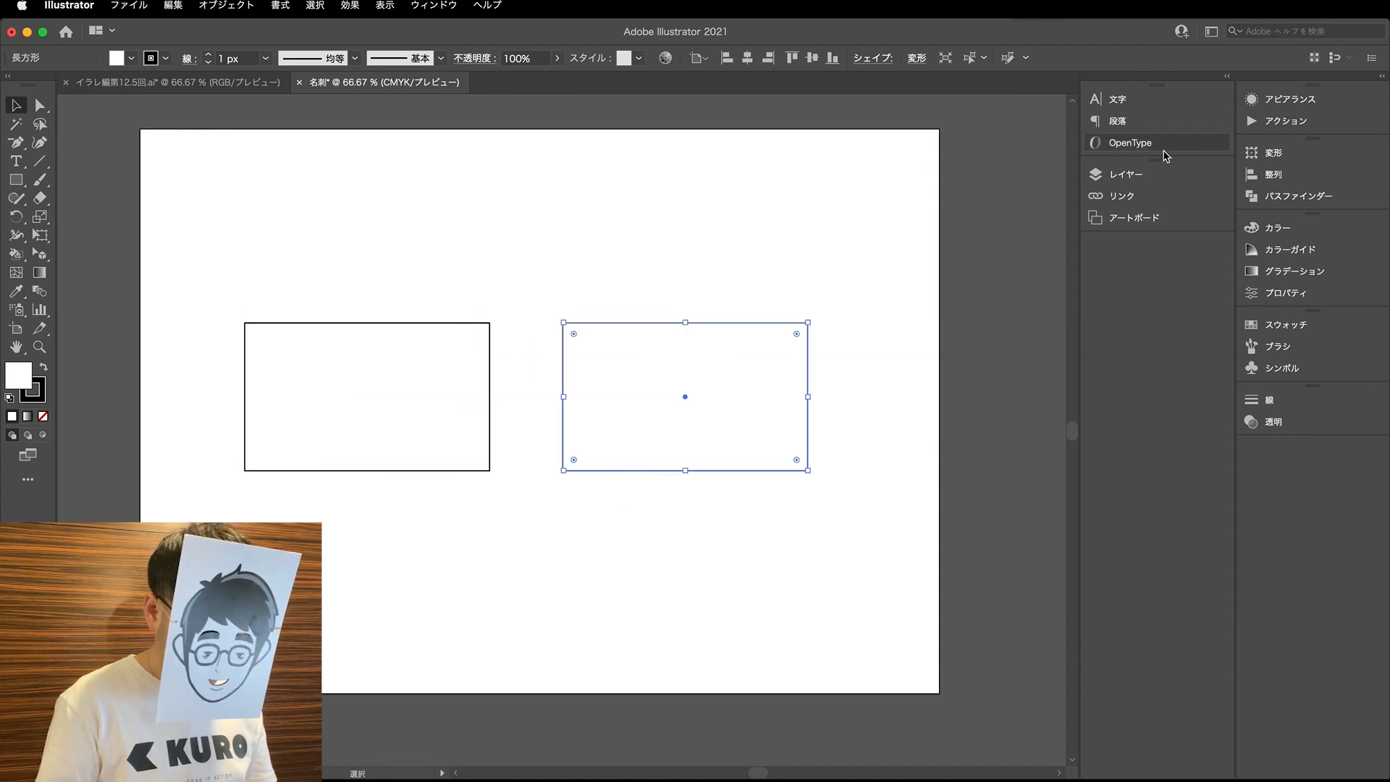
- Rename the document's only layer as guide
click(1126, 175)
double_click(990, 193)
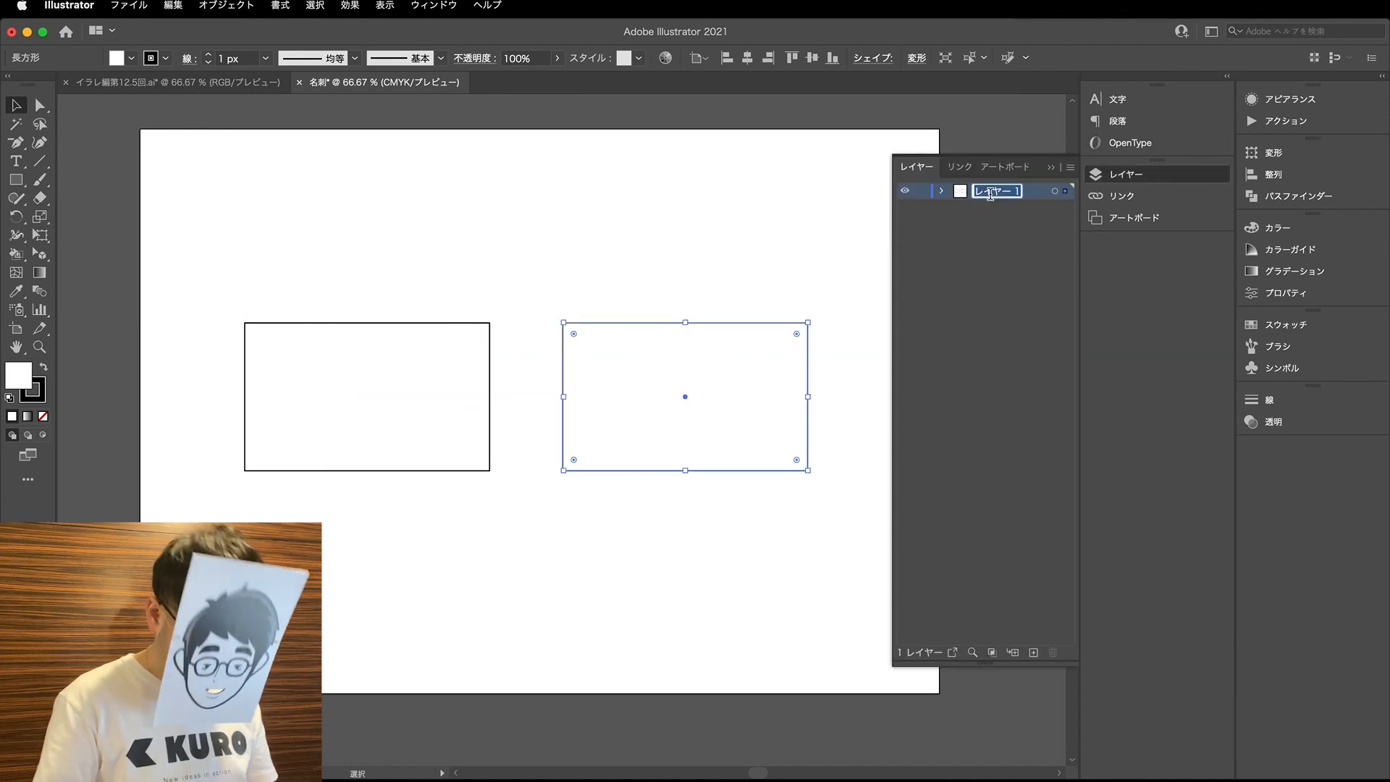
text(guide)
key(Return)
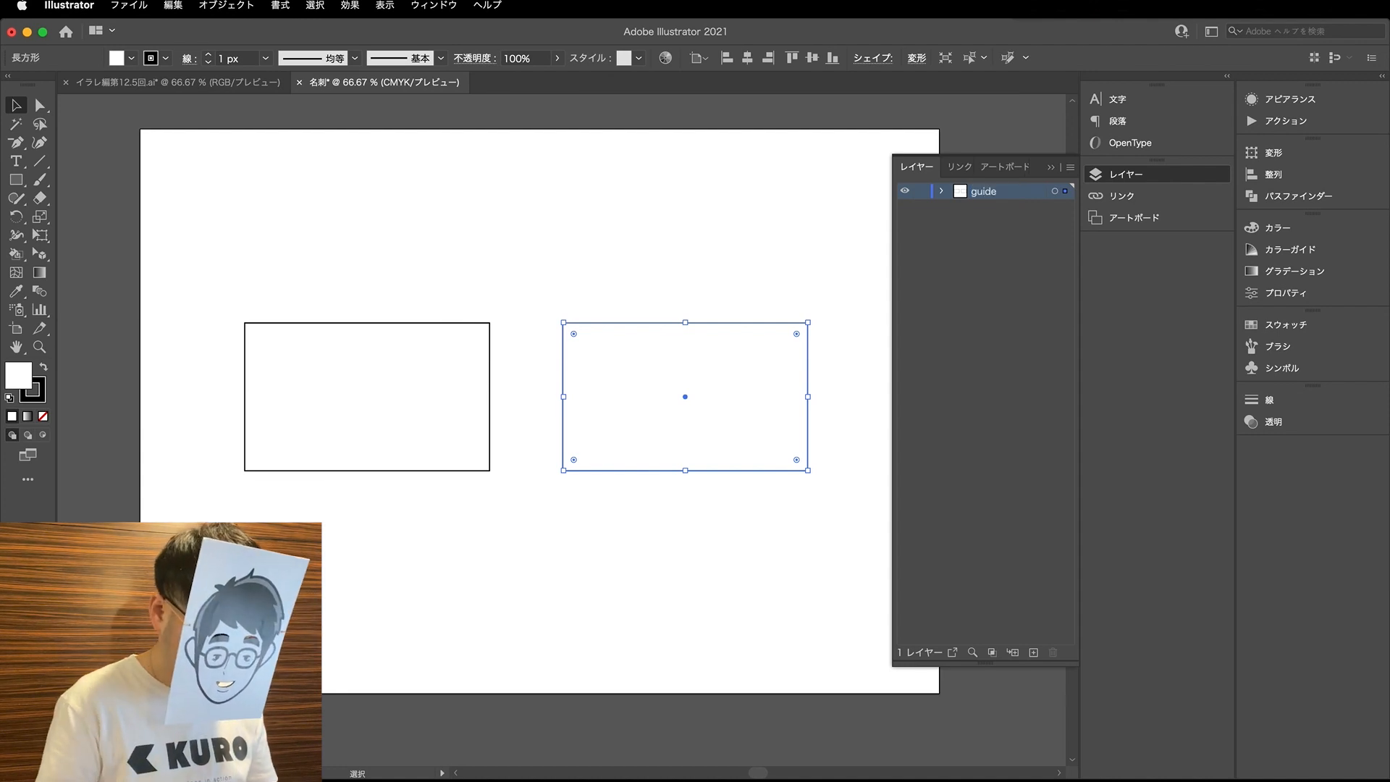
- Select both card rectangles and group them
click(359, 467)
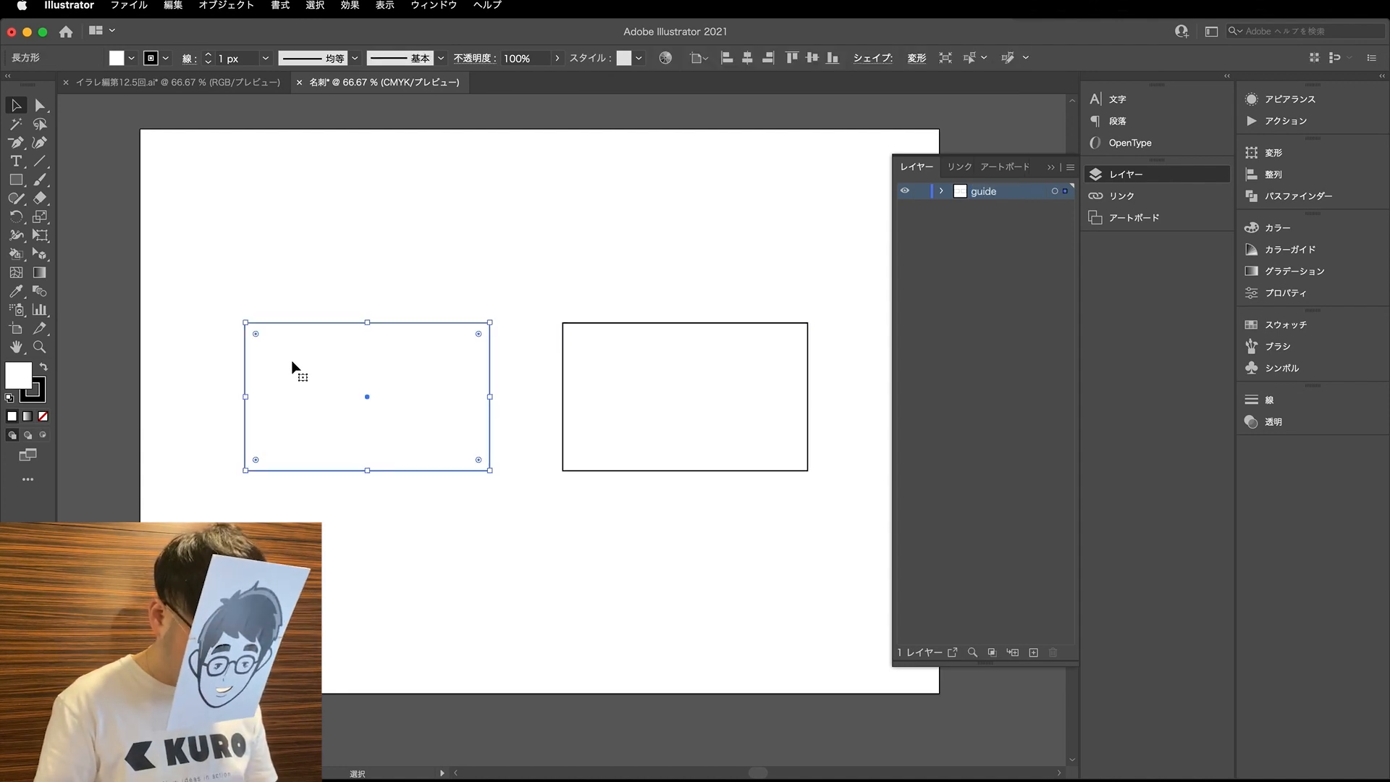
key(super+minus)
click(575, 424)
drag(481, 432, 474, 427)
shift+click(645, 433)
drag(646, 433, 647, 434)
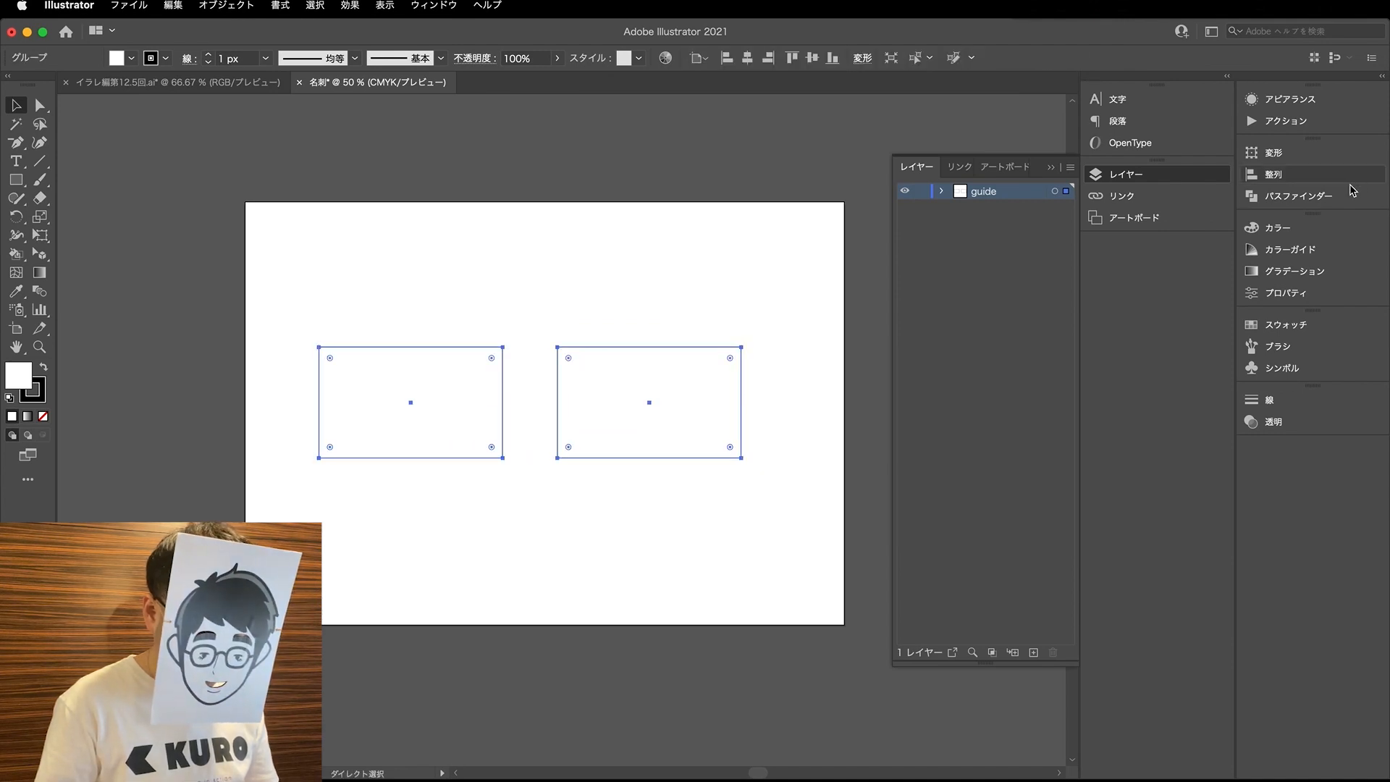
- Set alignment to the artboard and centre the group of rectangles on it horizontally and vertically
click(1277, 196)
click(1092, 145)
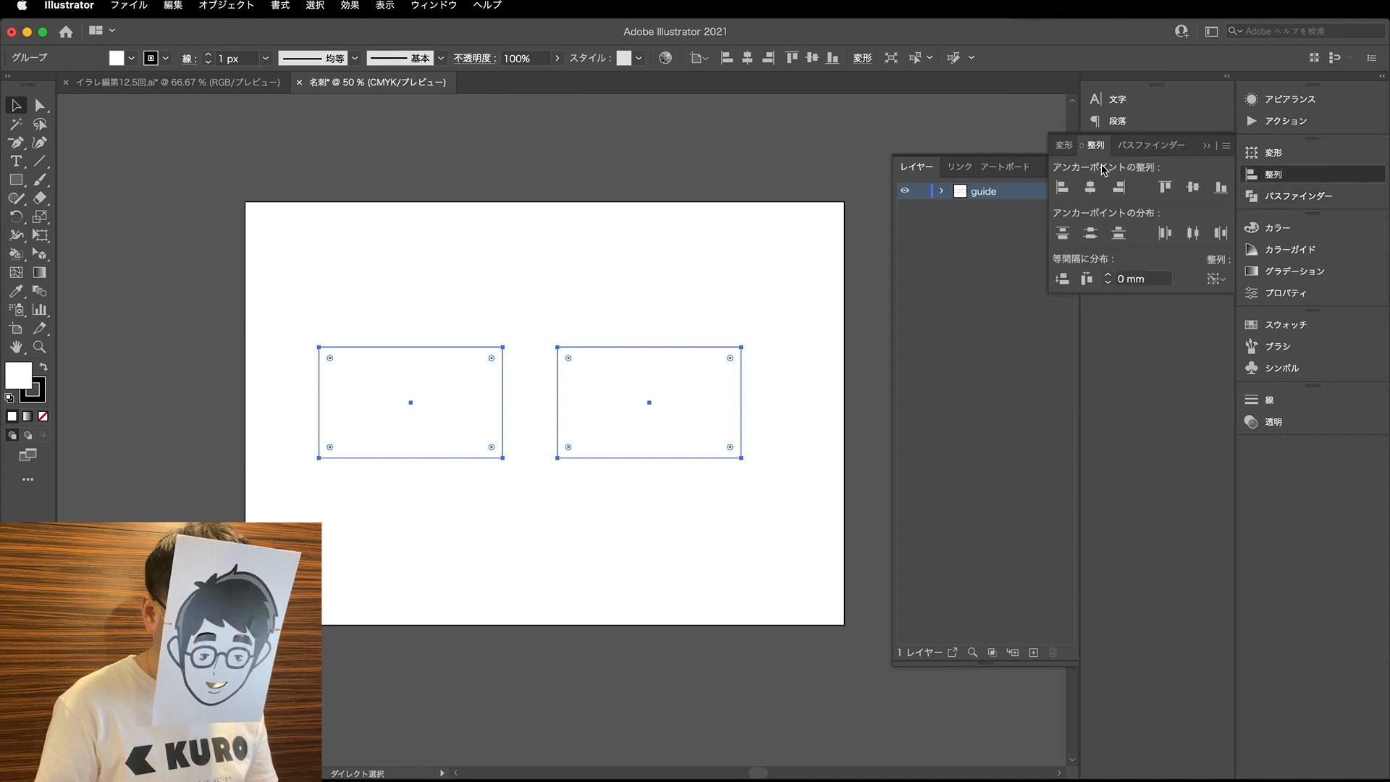
click(1218, 279)
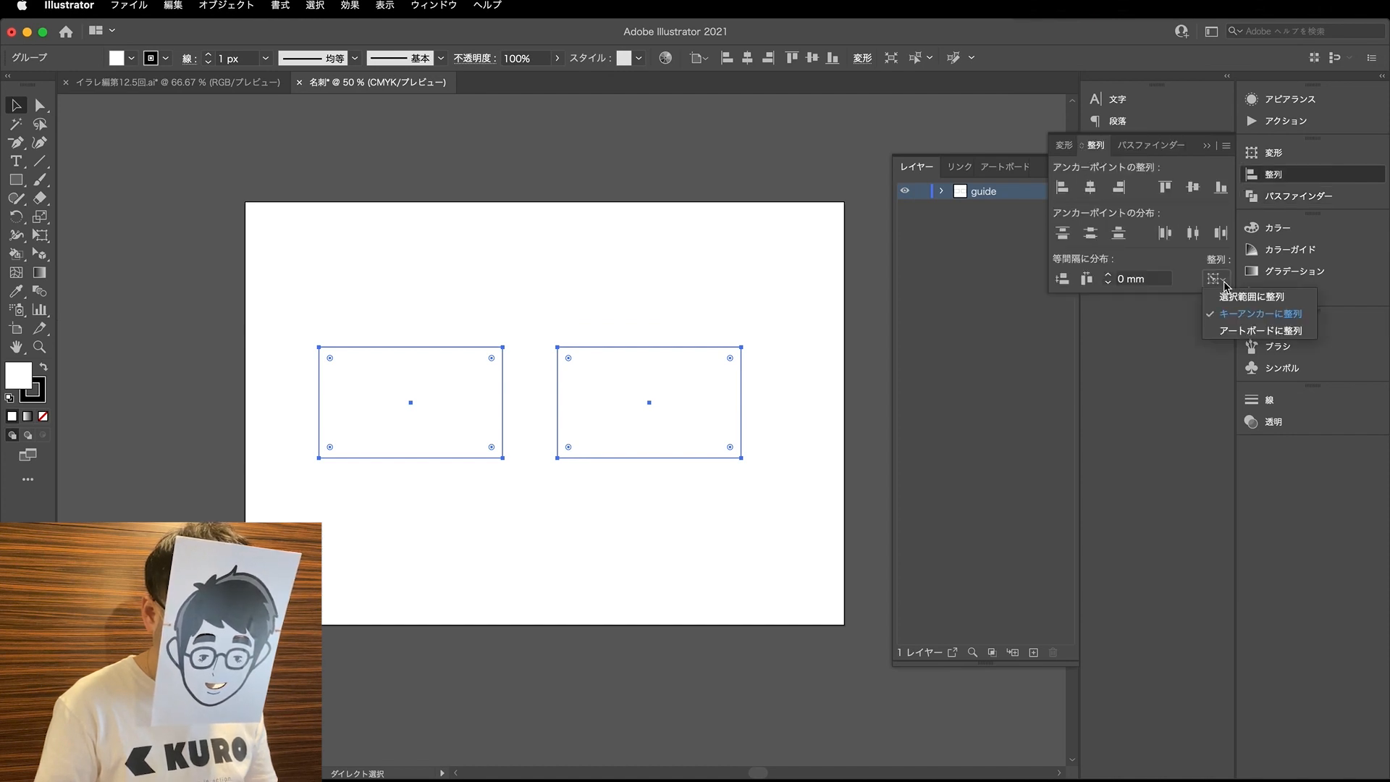
click(1235, 331)
click(1090, 187)
key(v)
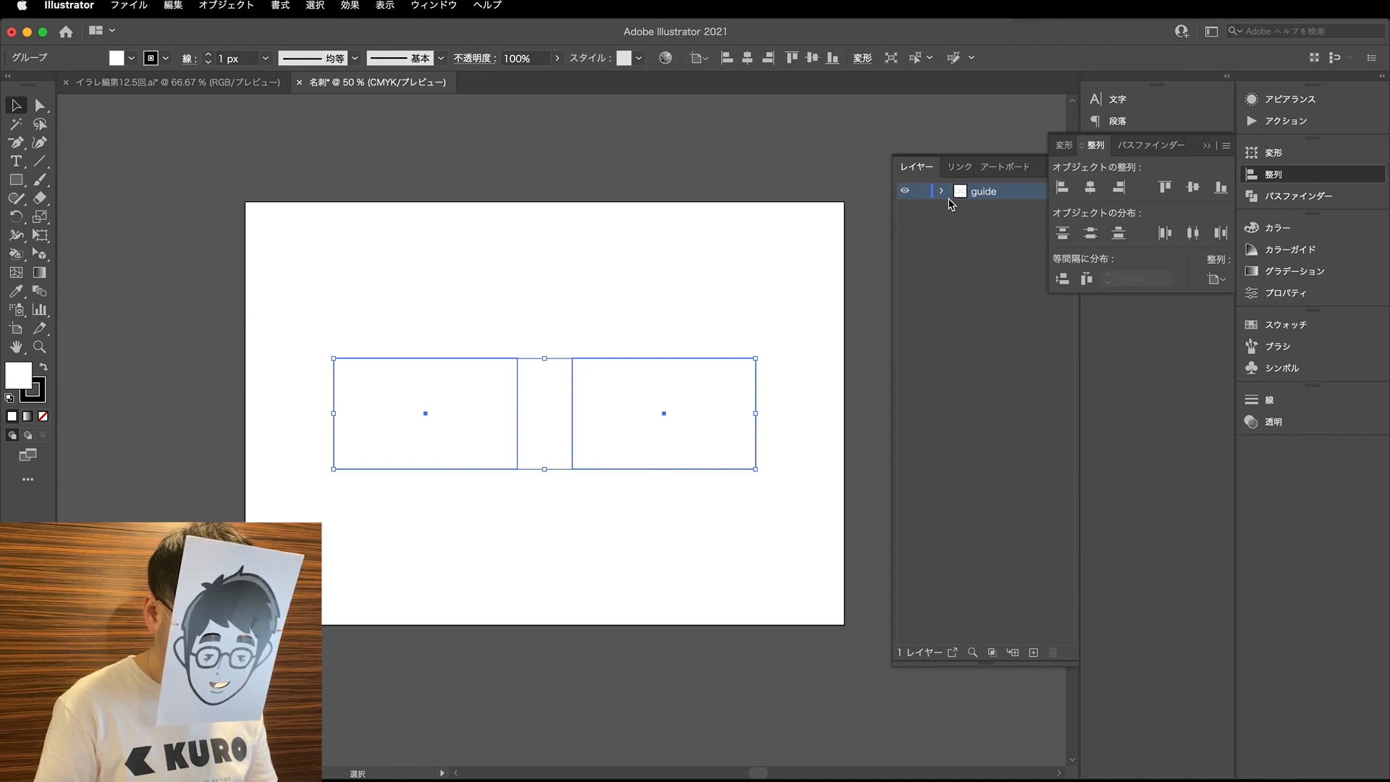
click(580, 311)
- Create trim marks around the left rectangle of the group
key(a)
click(475, 374)
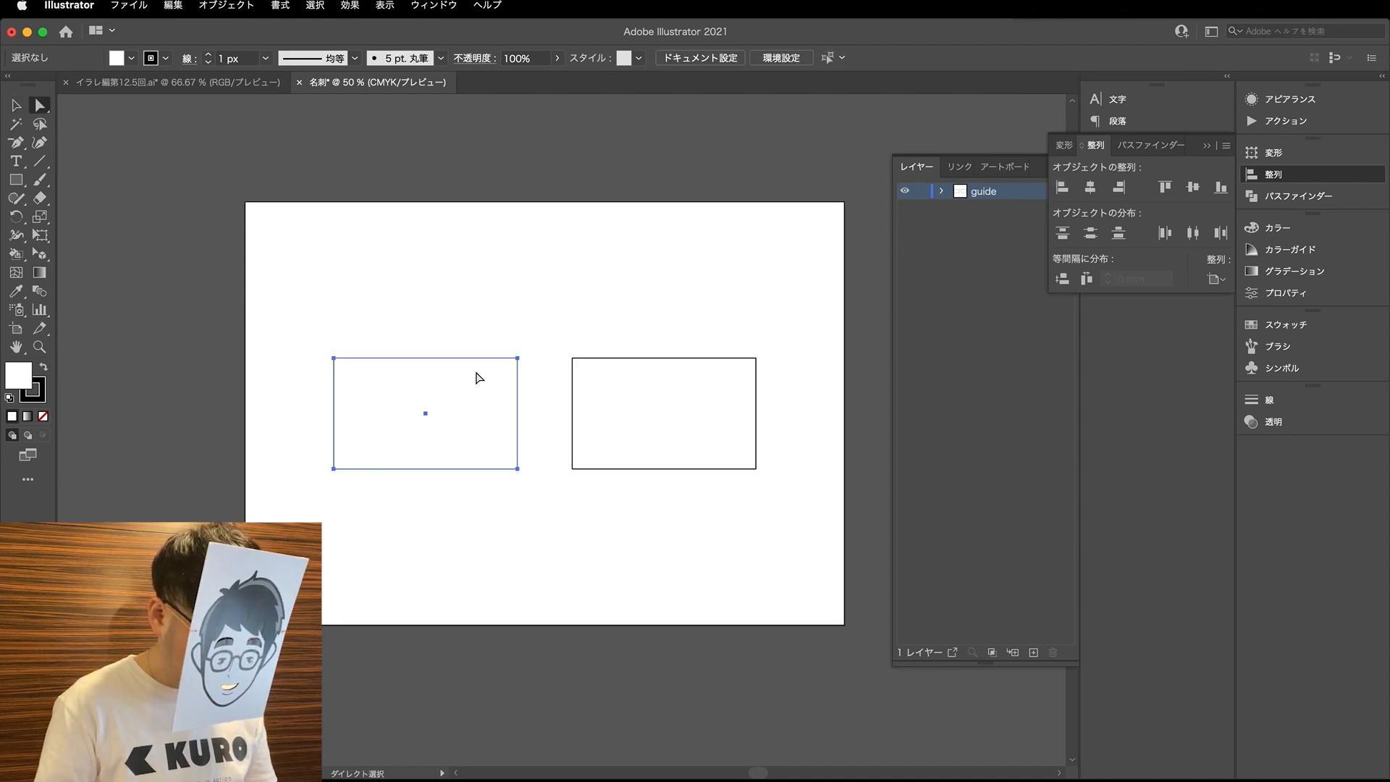
click(225, 5)
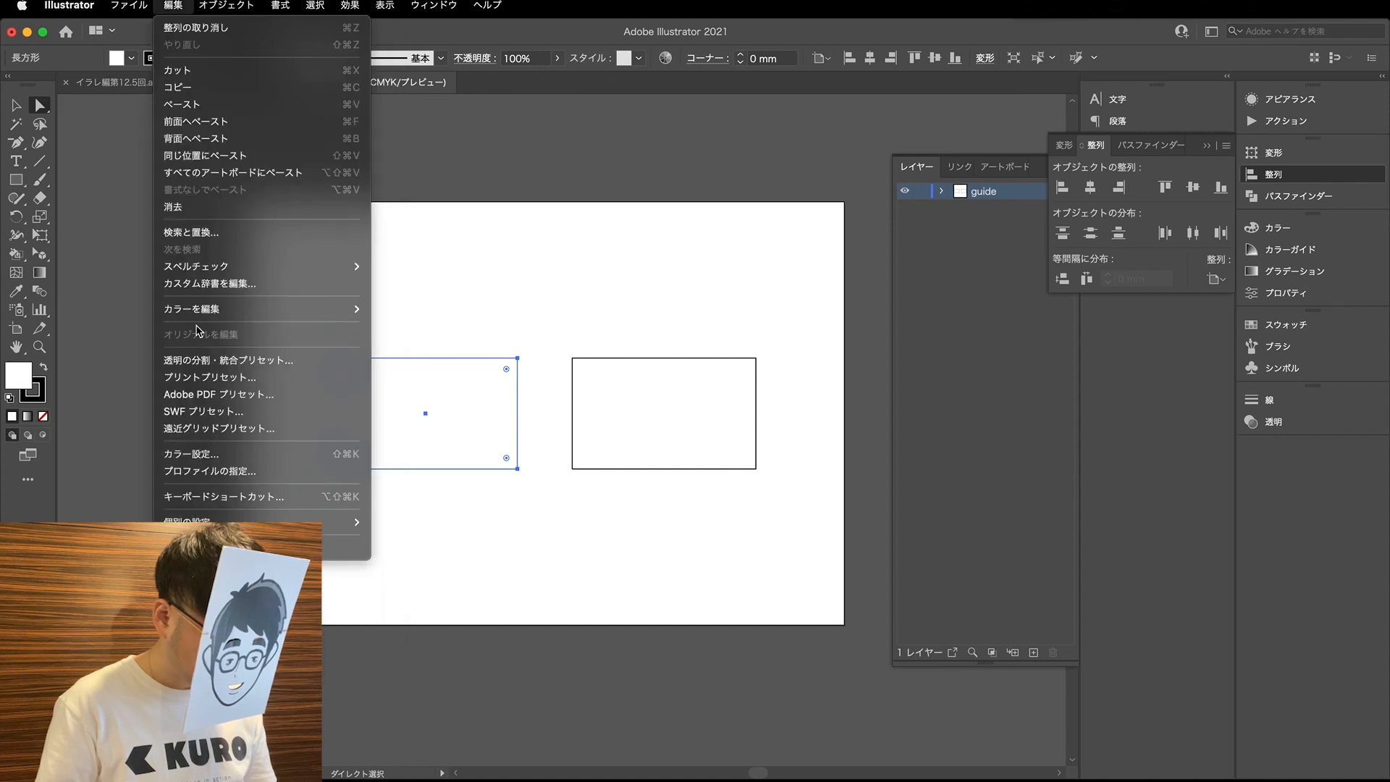
click(253, 368)
click(506, 330)
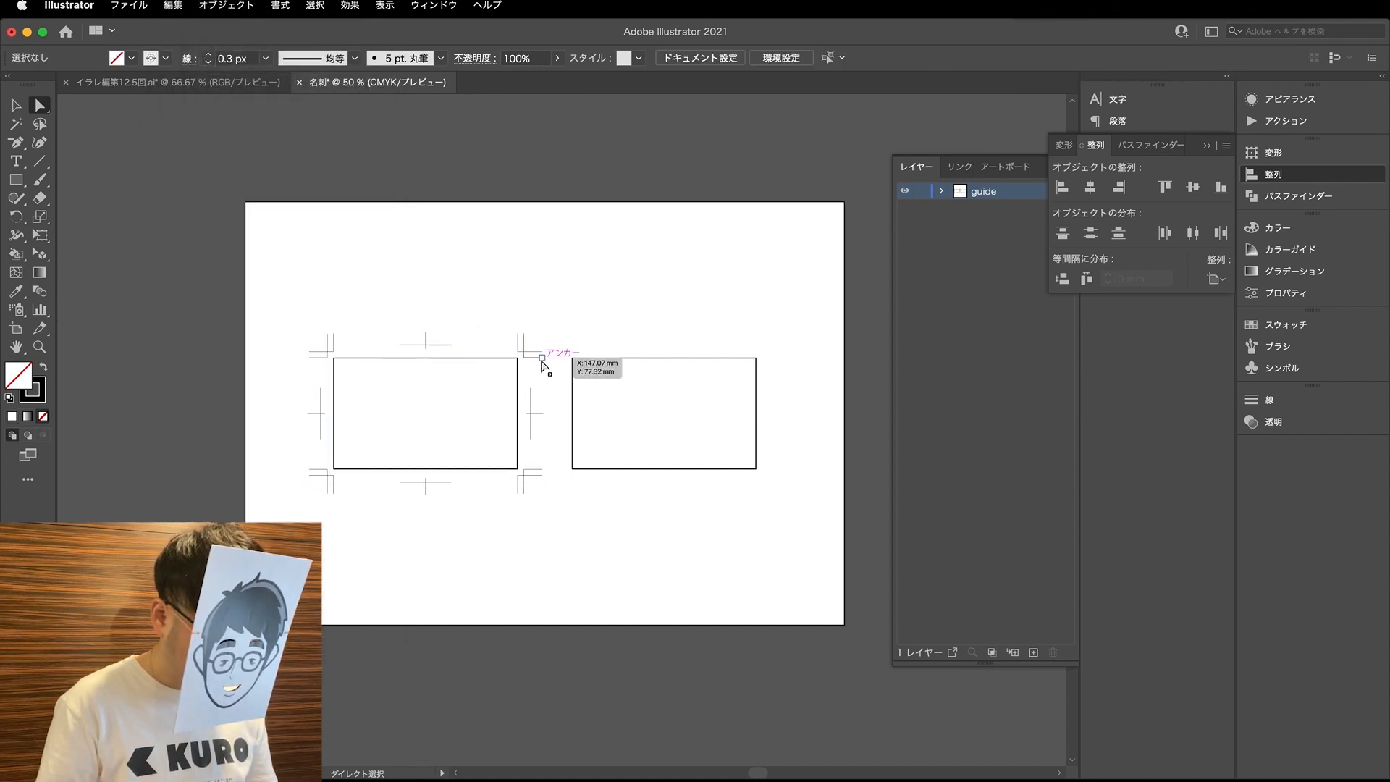
- Create trim marks around the right card rectangle and clear the selection
click(611, 384)
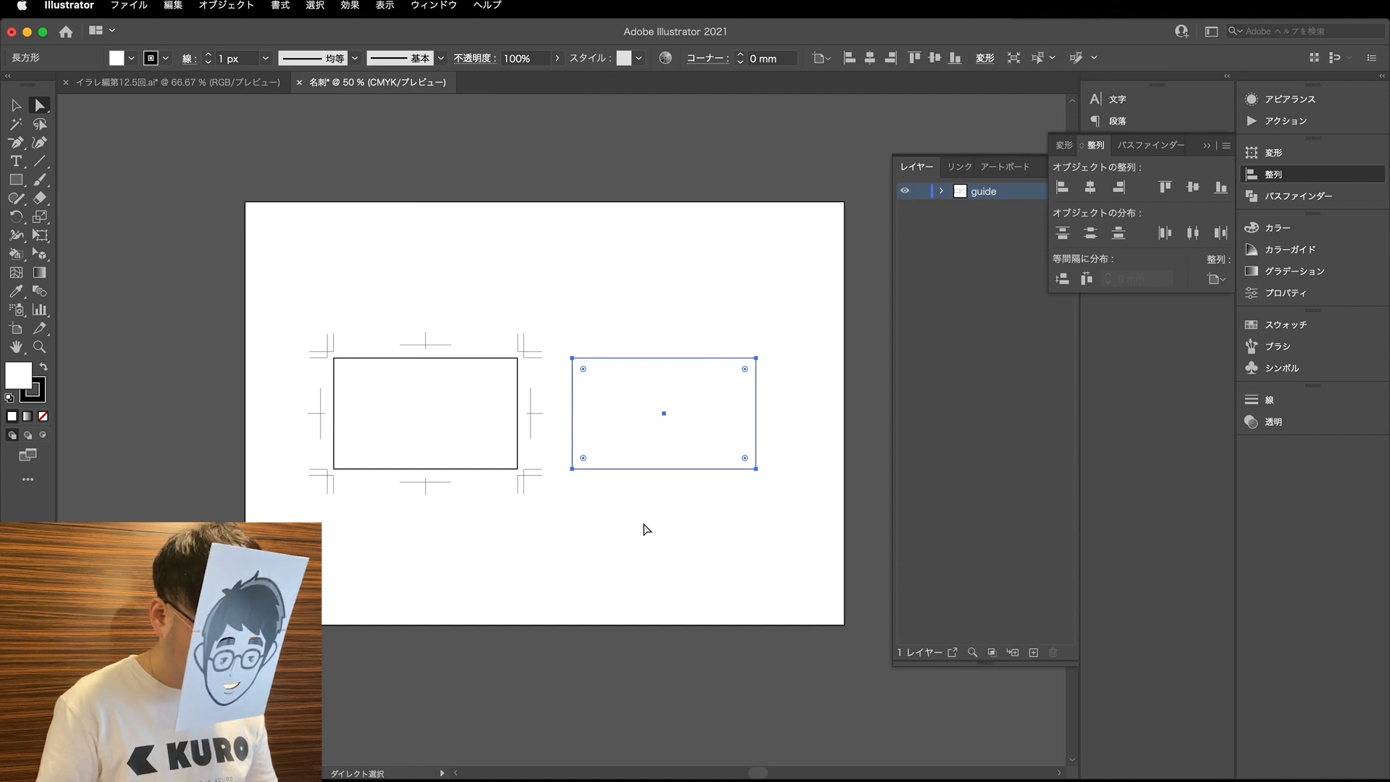
click(226, 5)
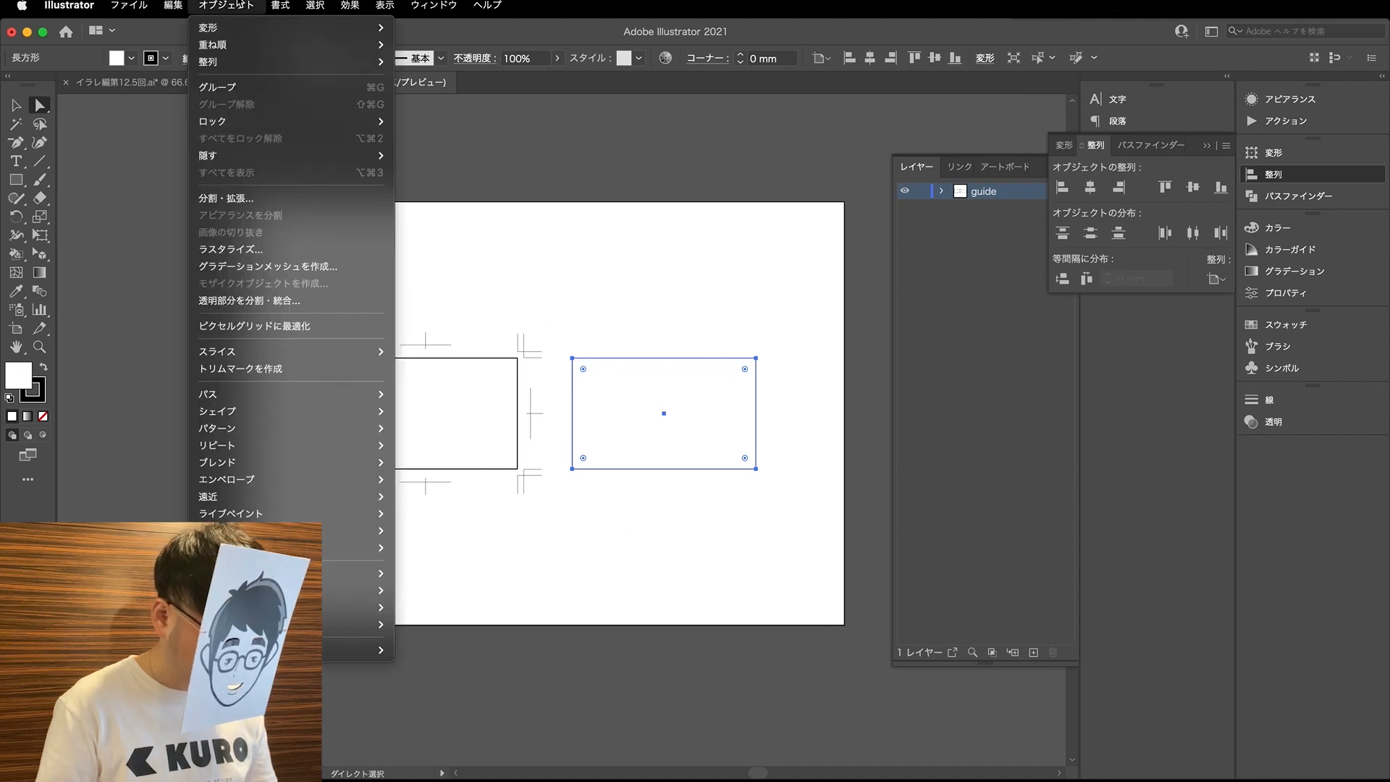
click(254, 369)
click(619, 319)
key(v)
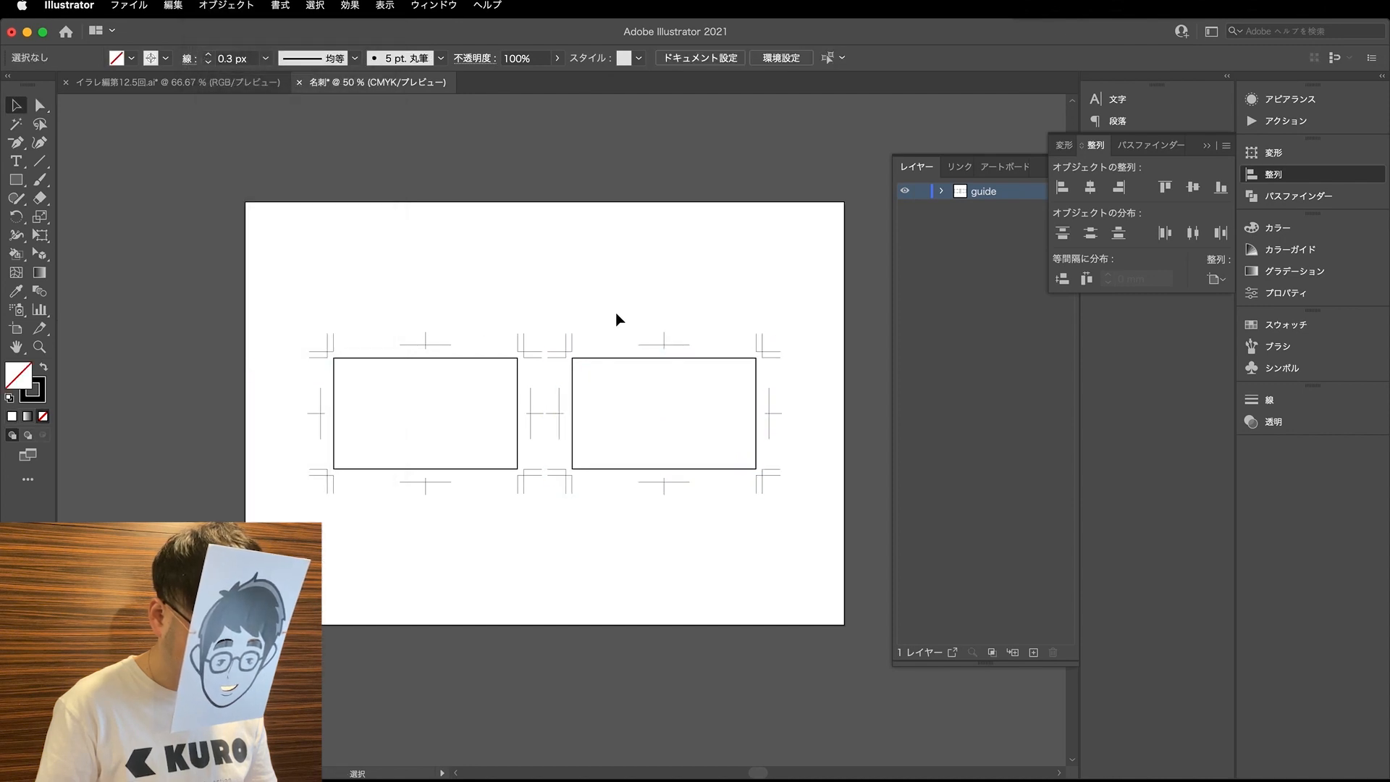
- Select only the left card rectangle and set its transform reference point to the centre
key(a)
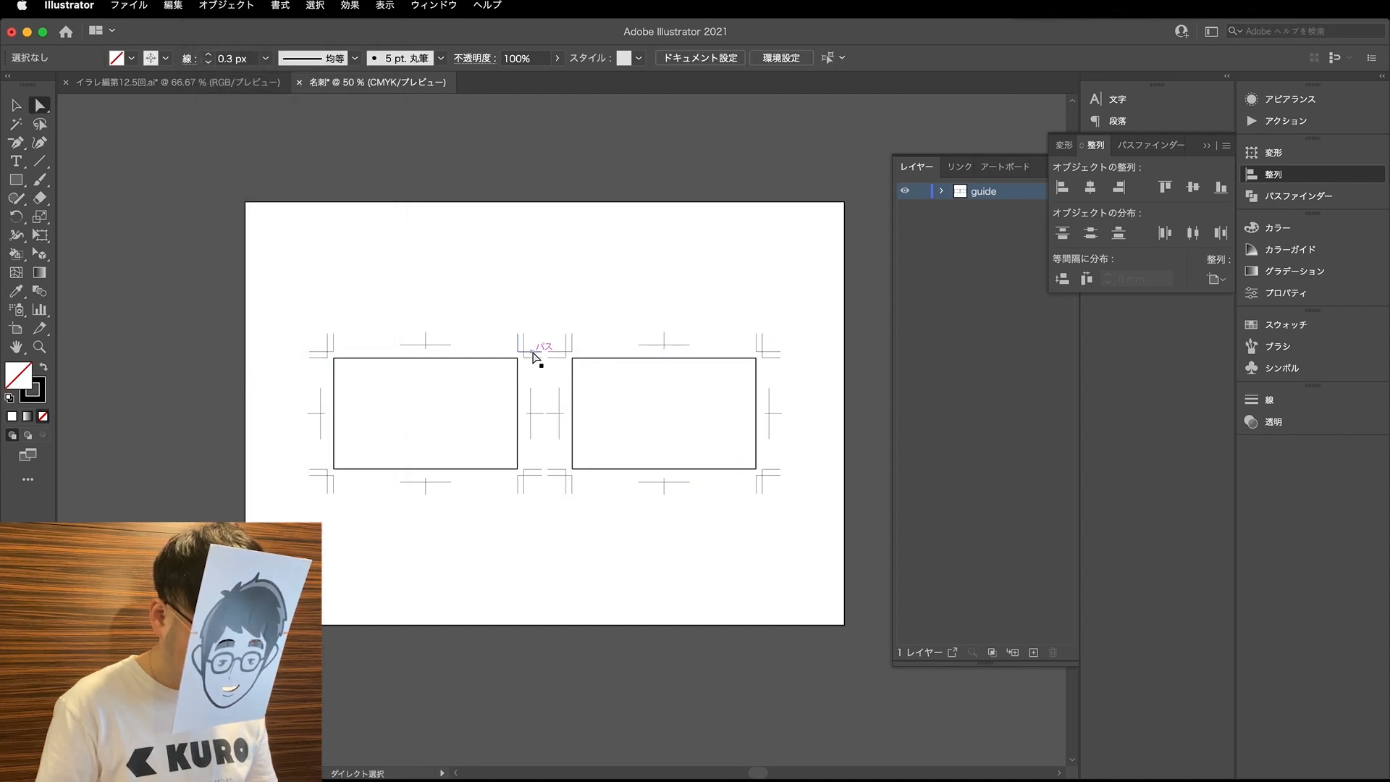
key(super+equal)
key(super+equal)
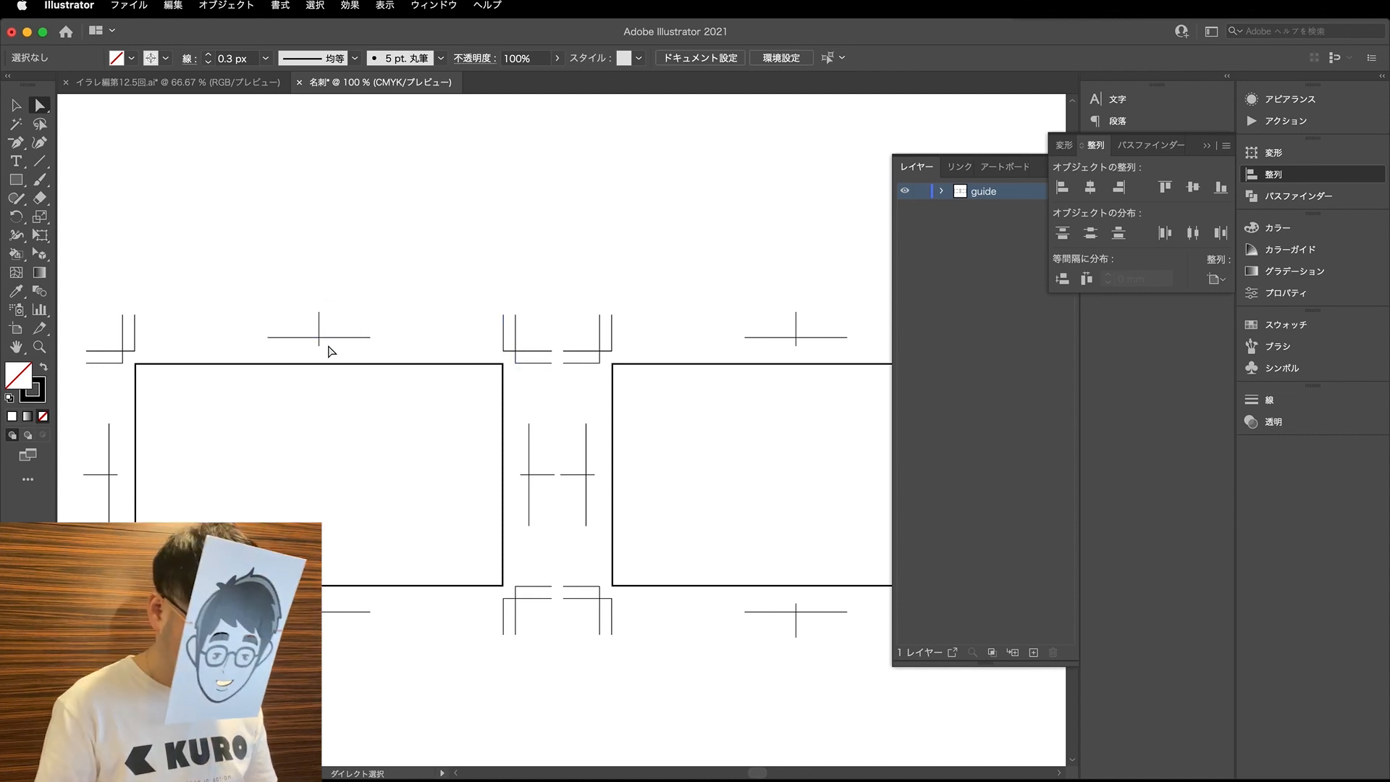
click(305, 373)
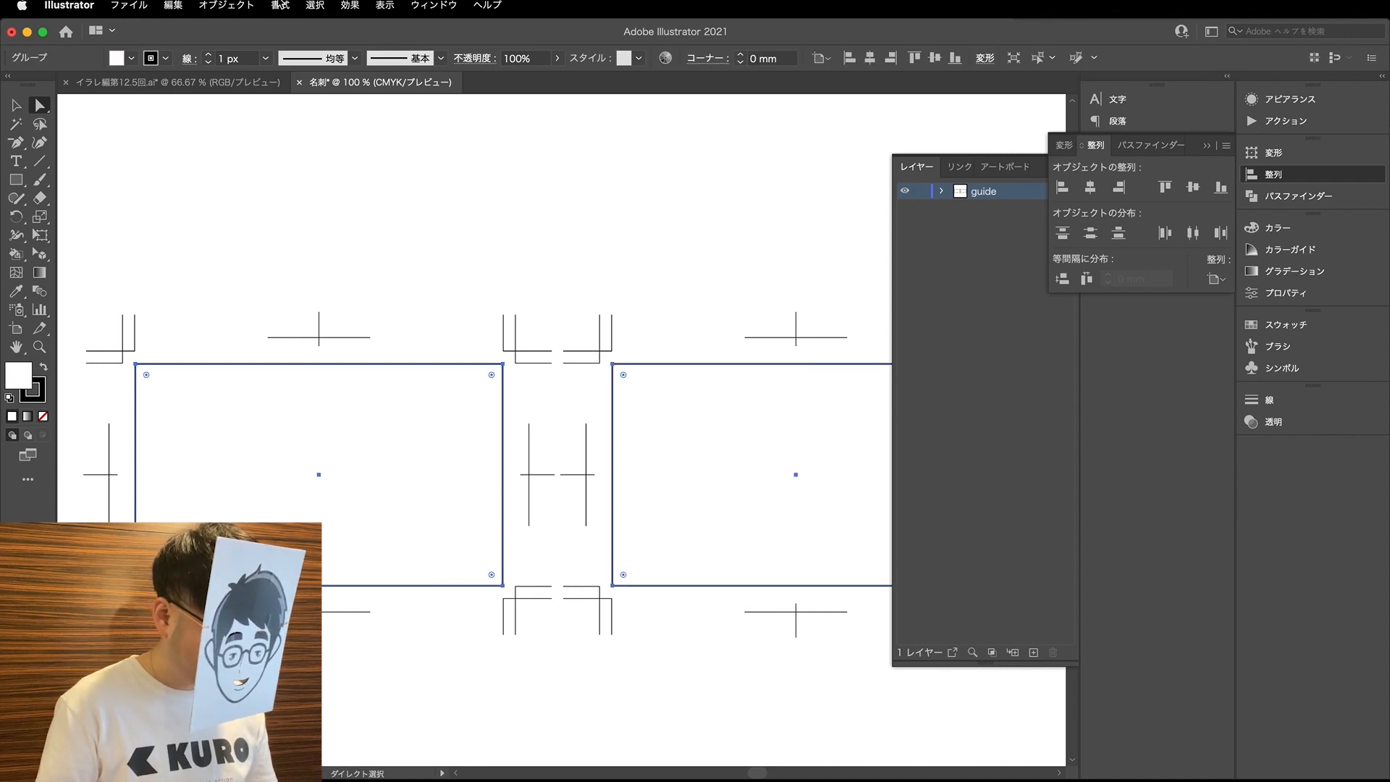
click(311, 443)
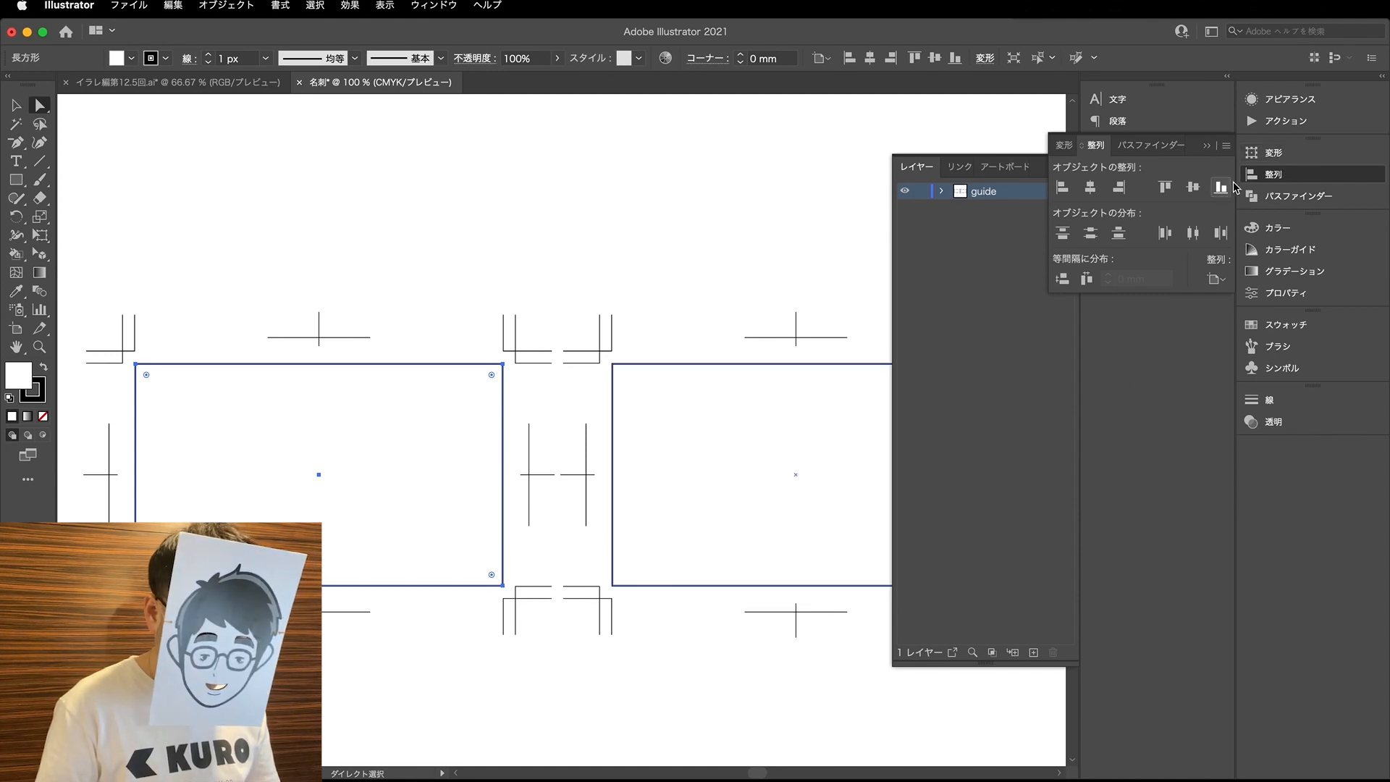
click(1295, 155)
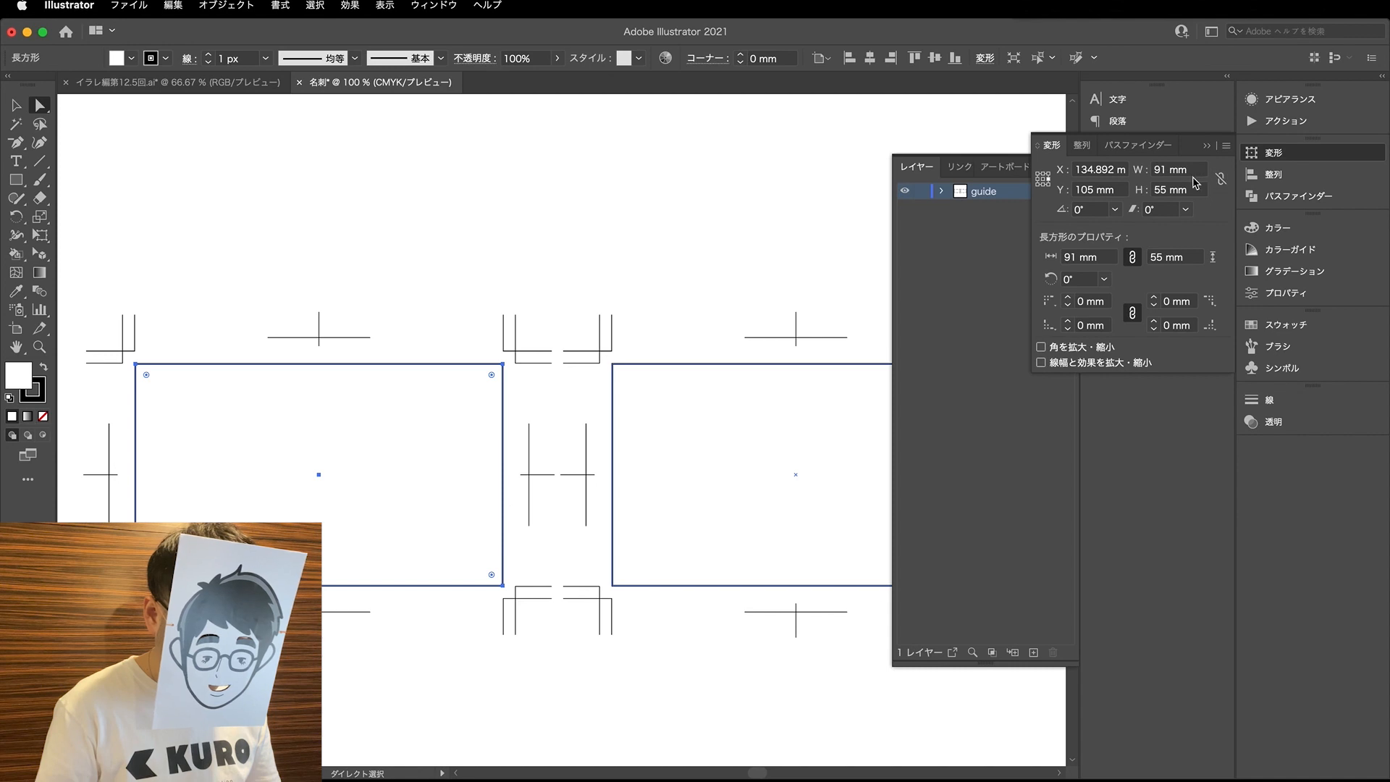
click(1038, 178)
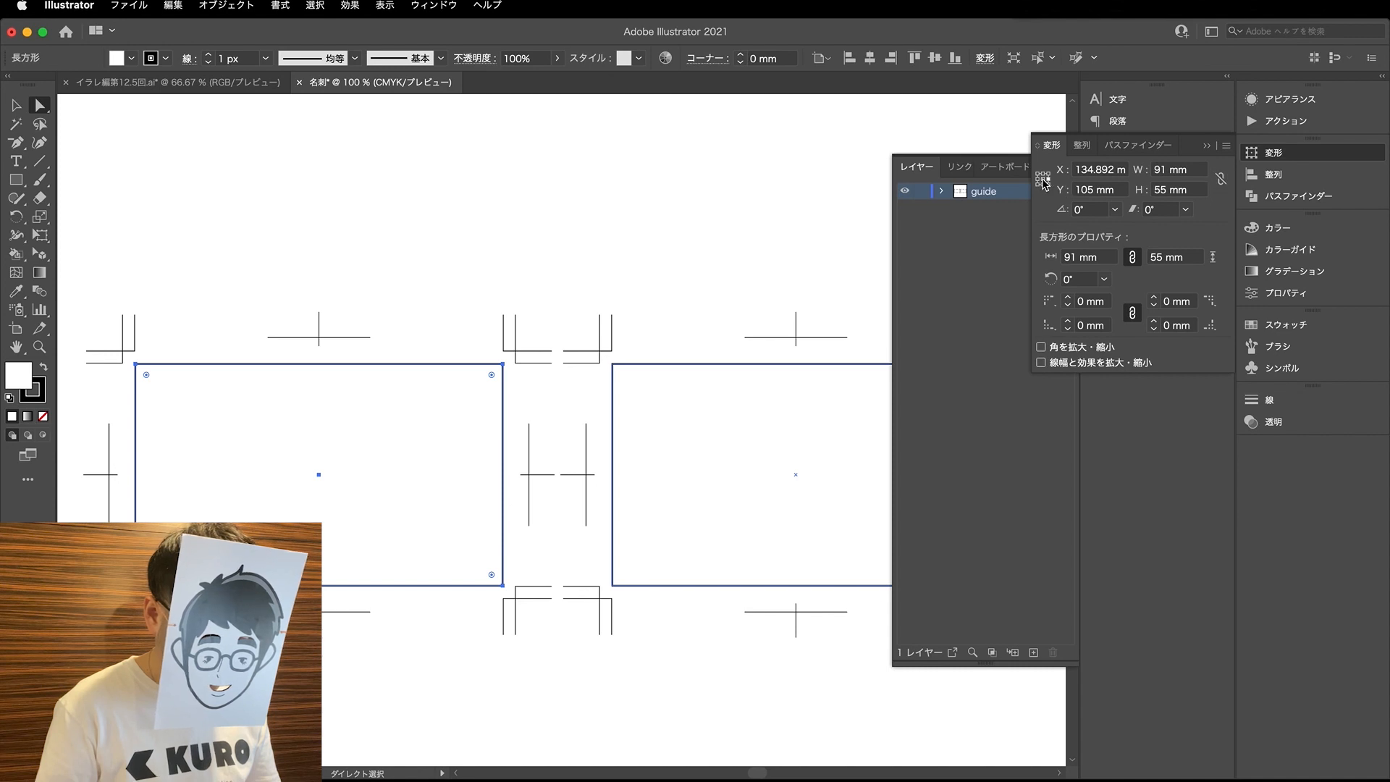
click(1191, 174)
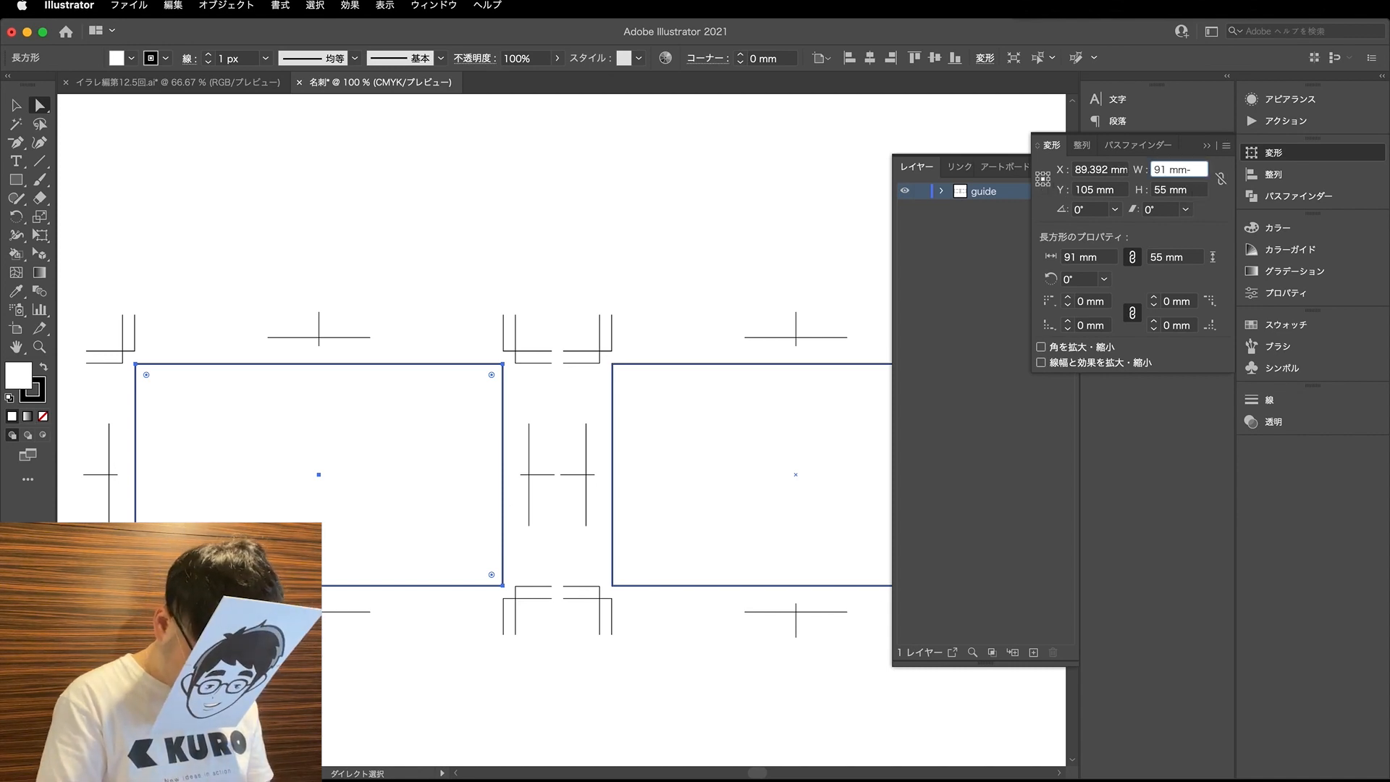
text(-6)
key(Tab)
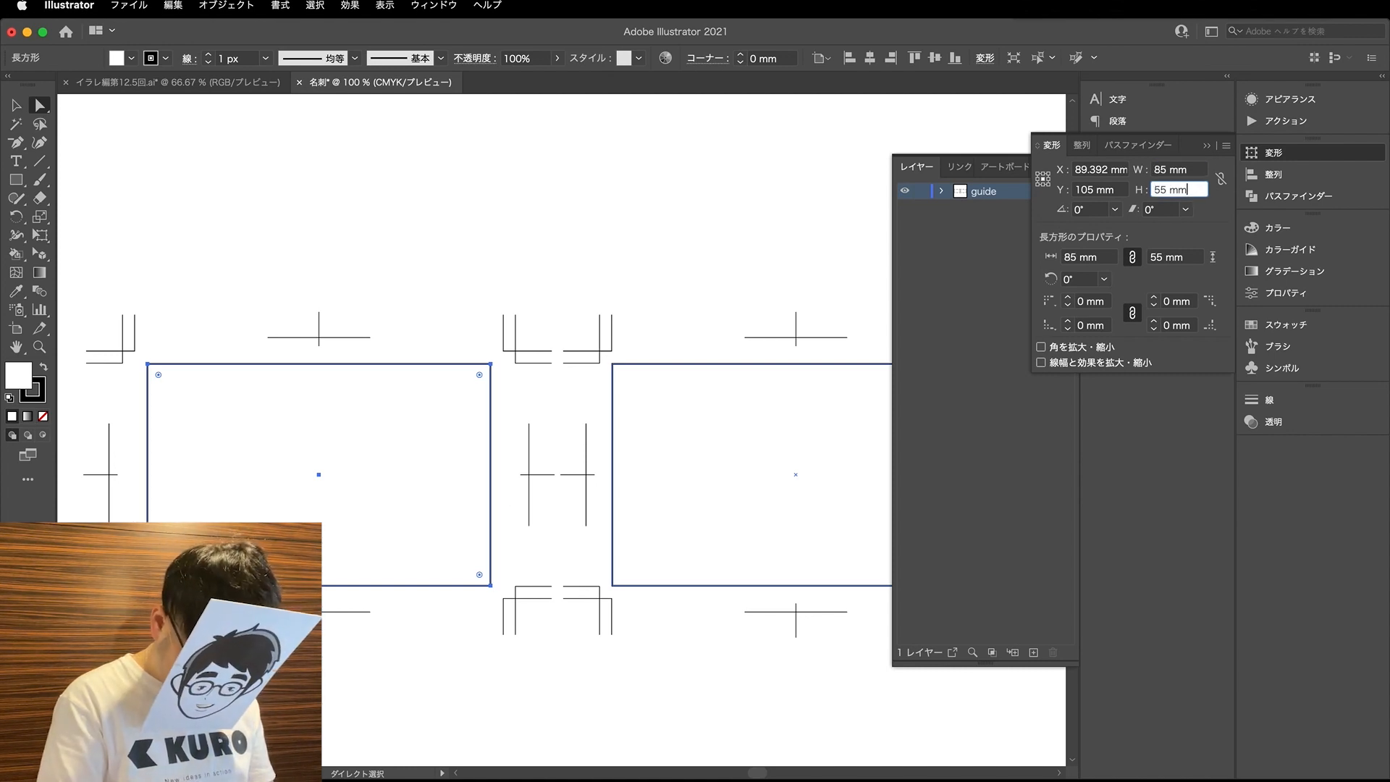
text(-)
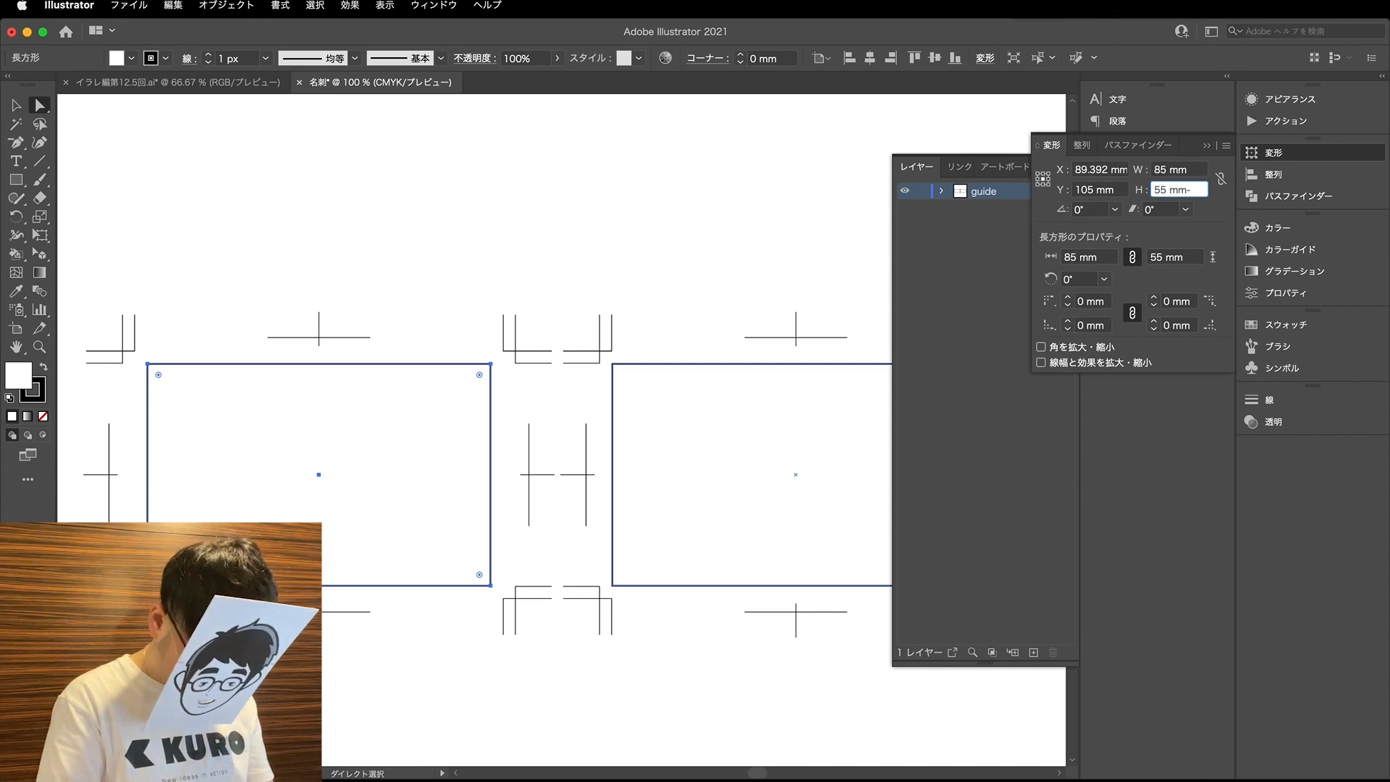
text(6)
key(Return)
key(super+z)
key(super+z)
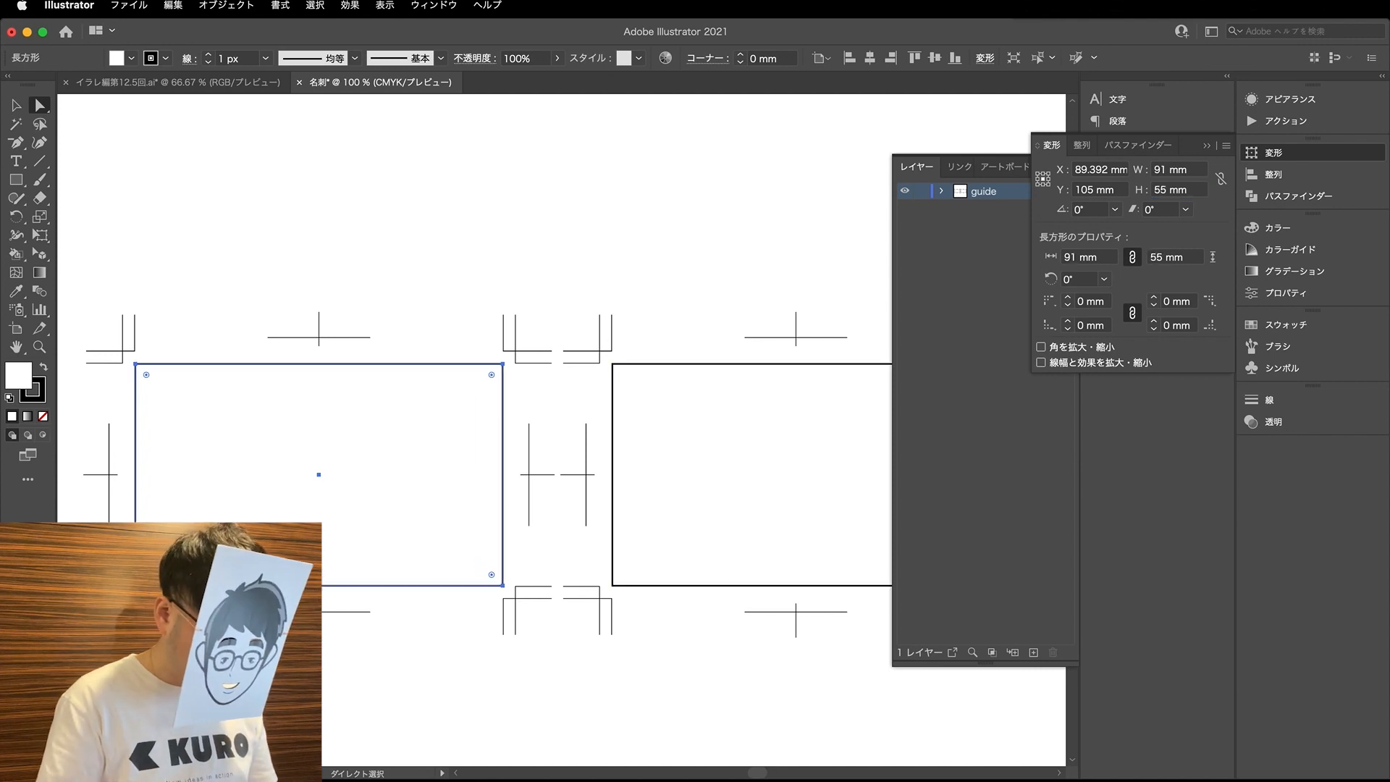
- In the guide layer, ungroup both sets of trim marks and the group holding the two card rectangles
click(941, 191)
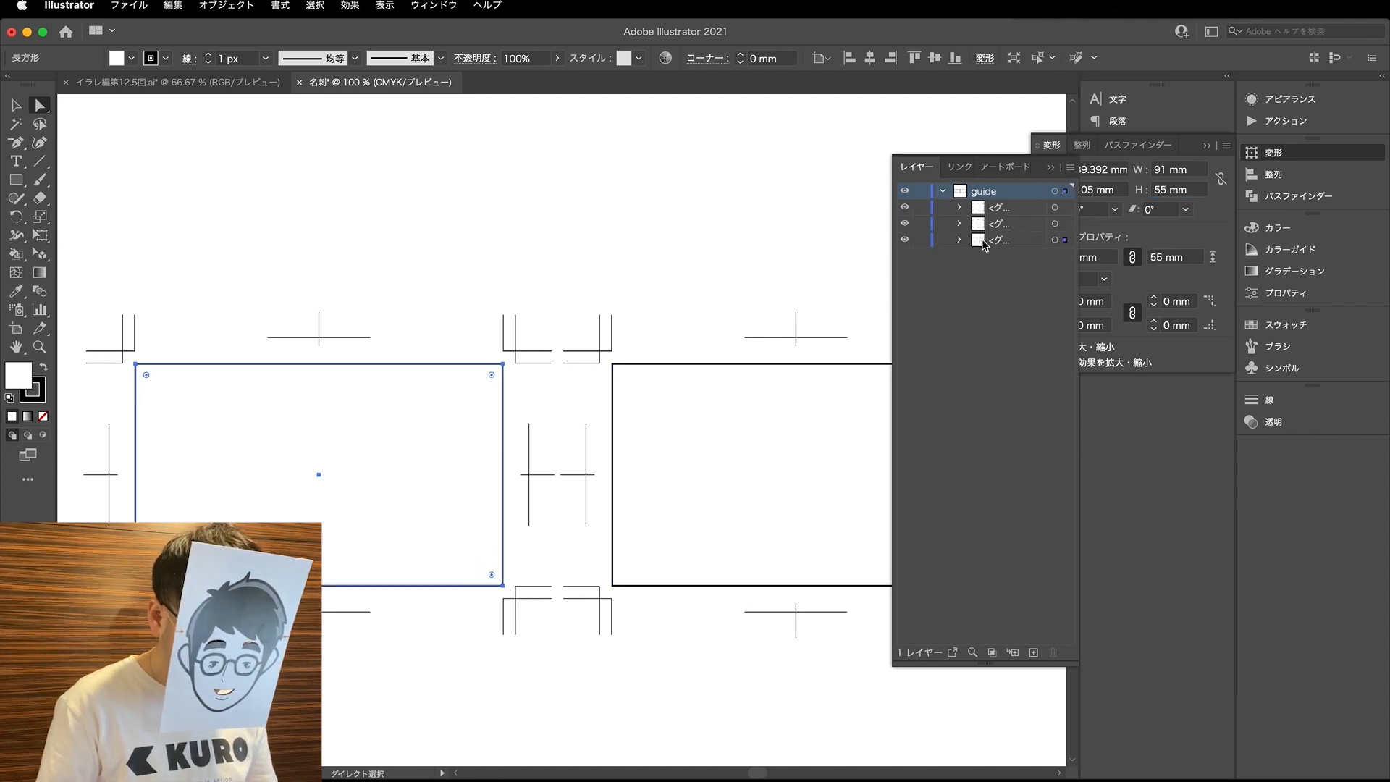
shift+click(1064, 208)
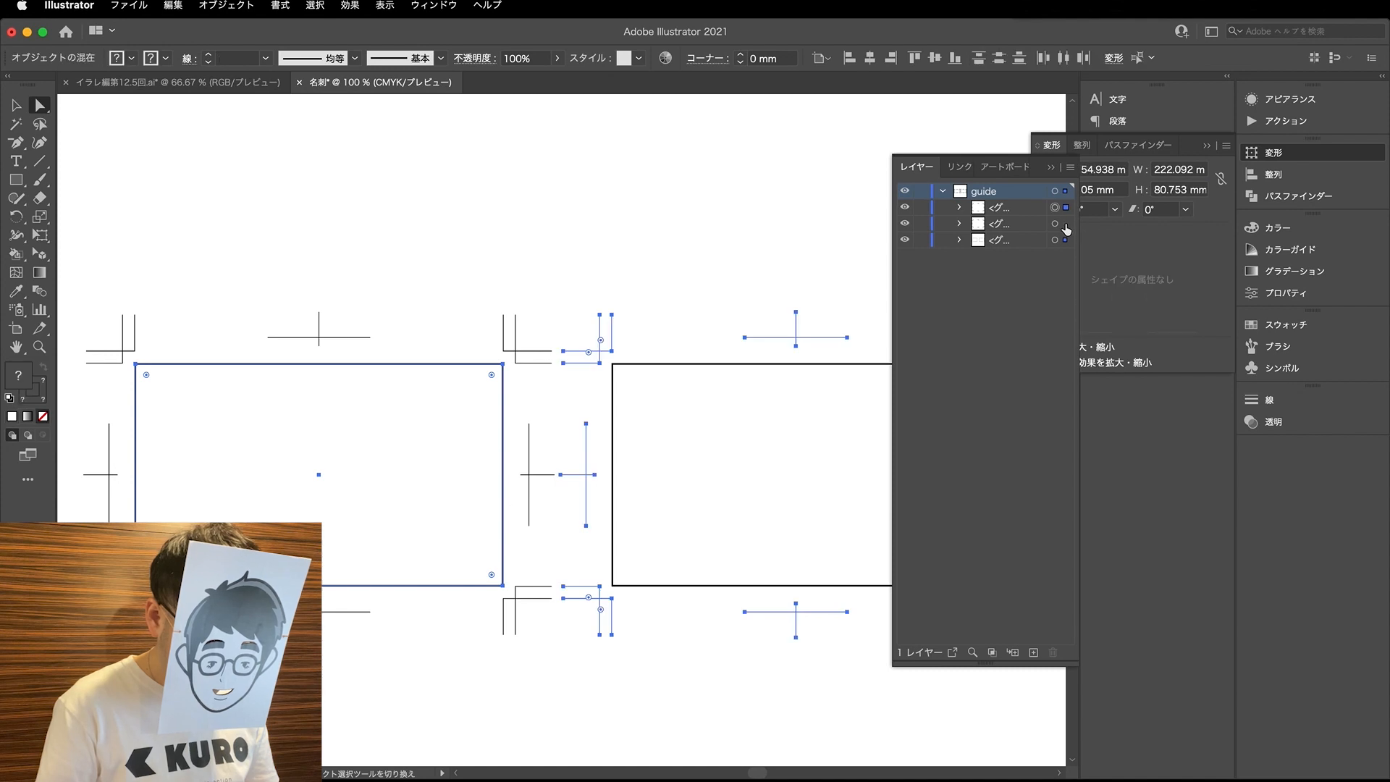
shift+click(1065, 224)
key(shift+super+g)
click(450, 468)
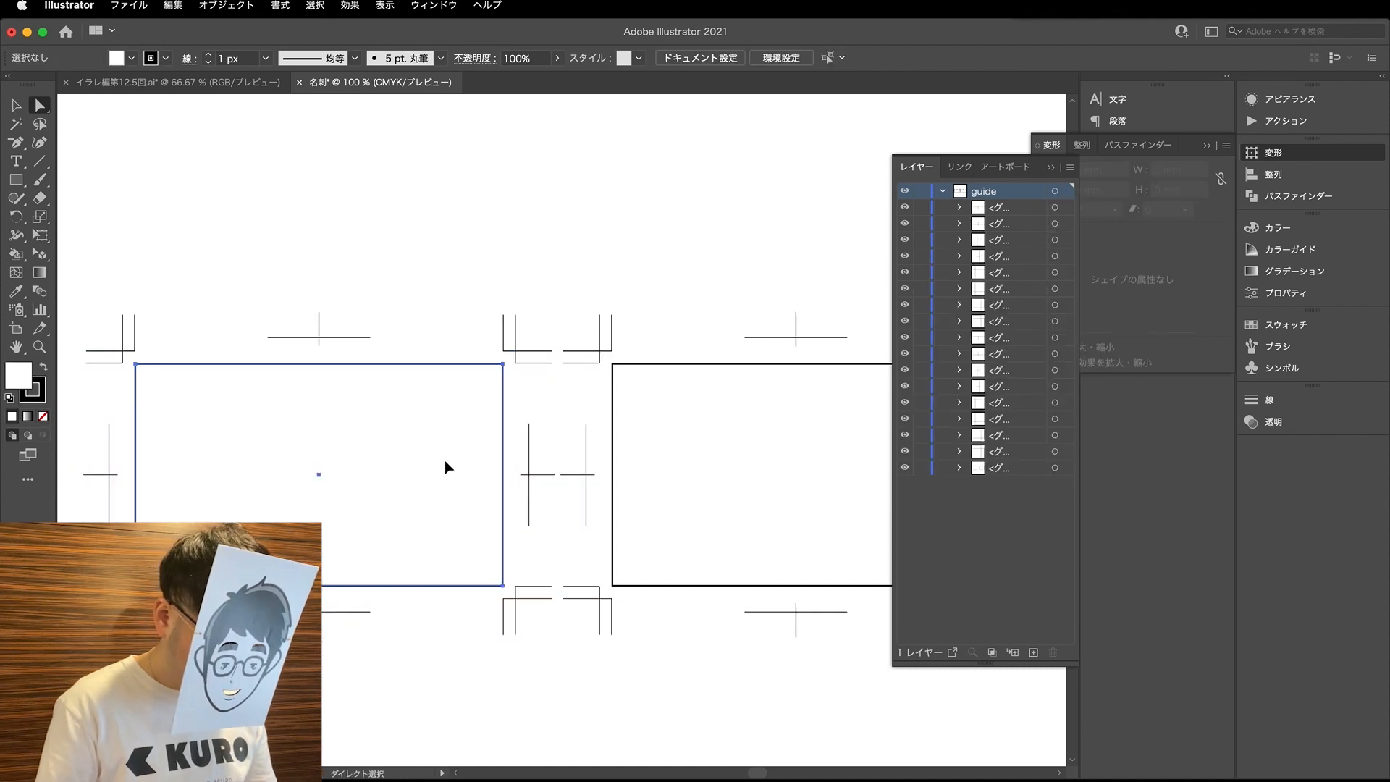
alt+click(999, 467)
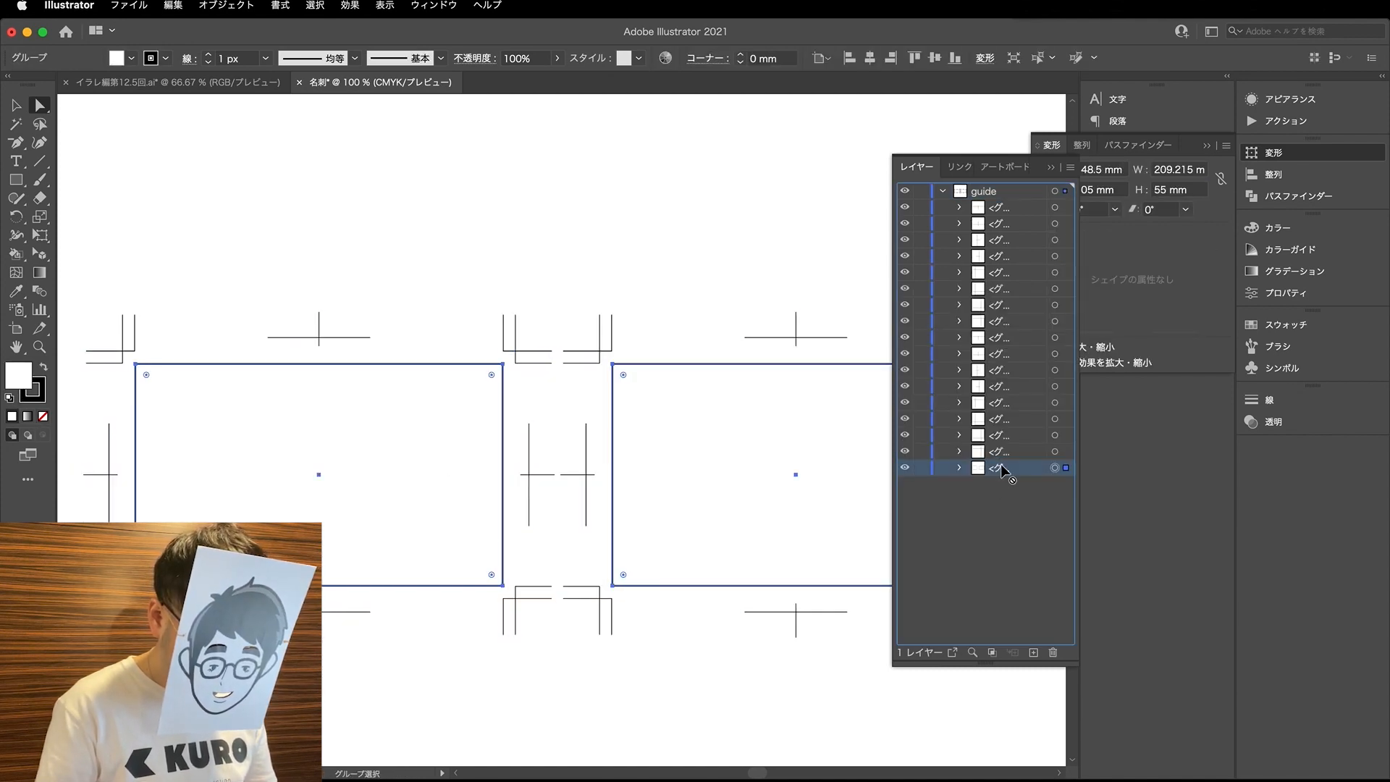
key(shift+super+g)
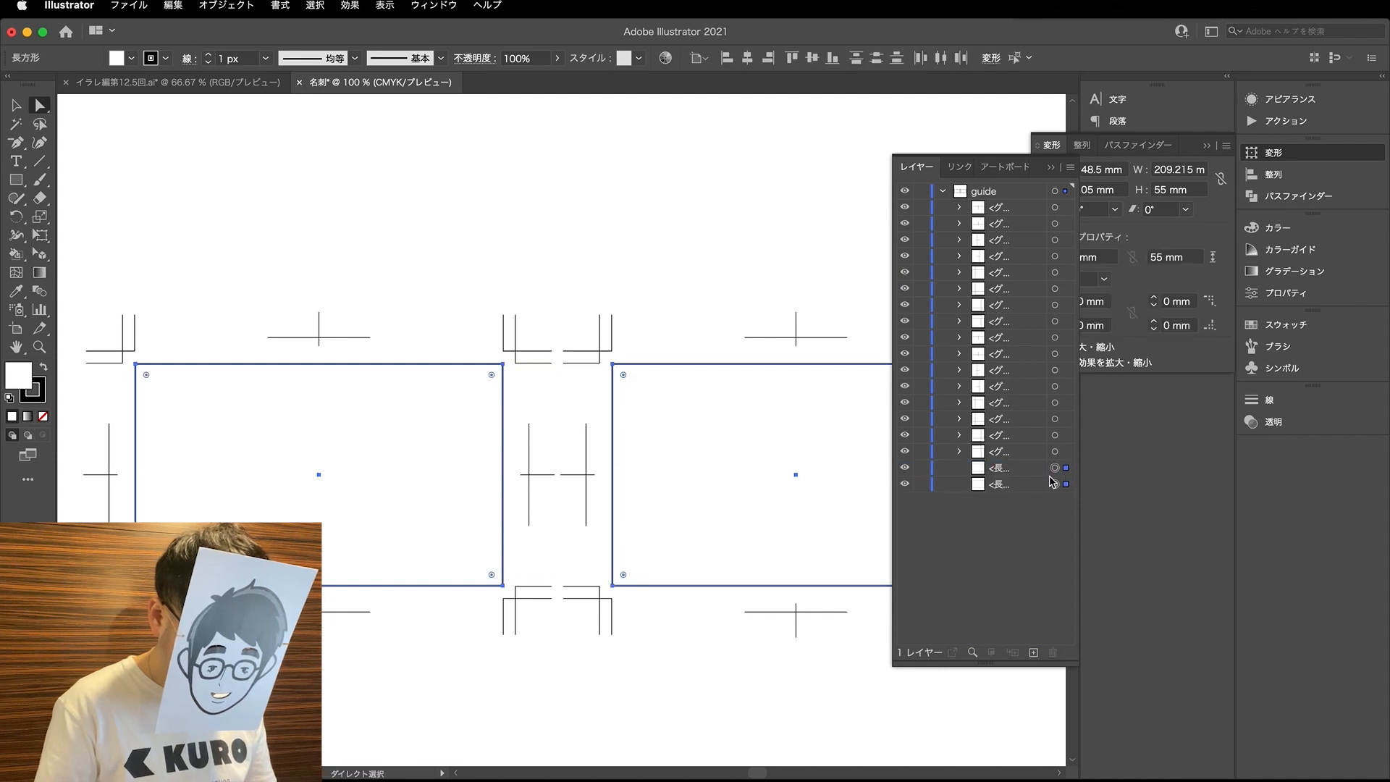
alt+drag(1013, 486, 1009, 477)
shift+click(802, 484)
key(super+z)
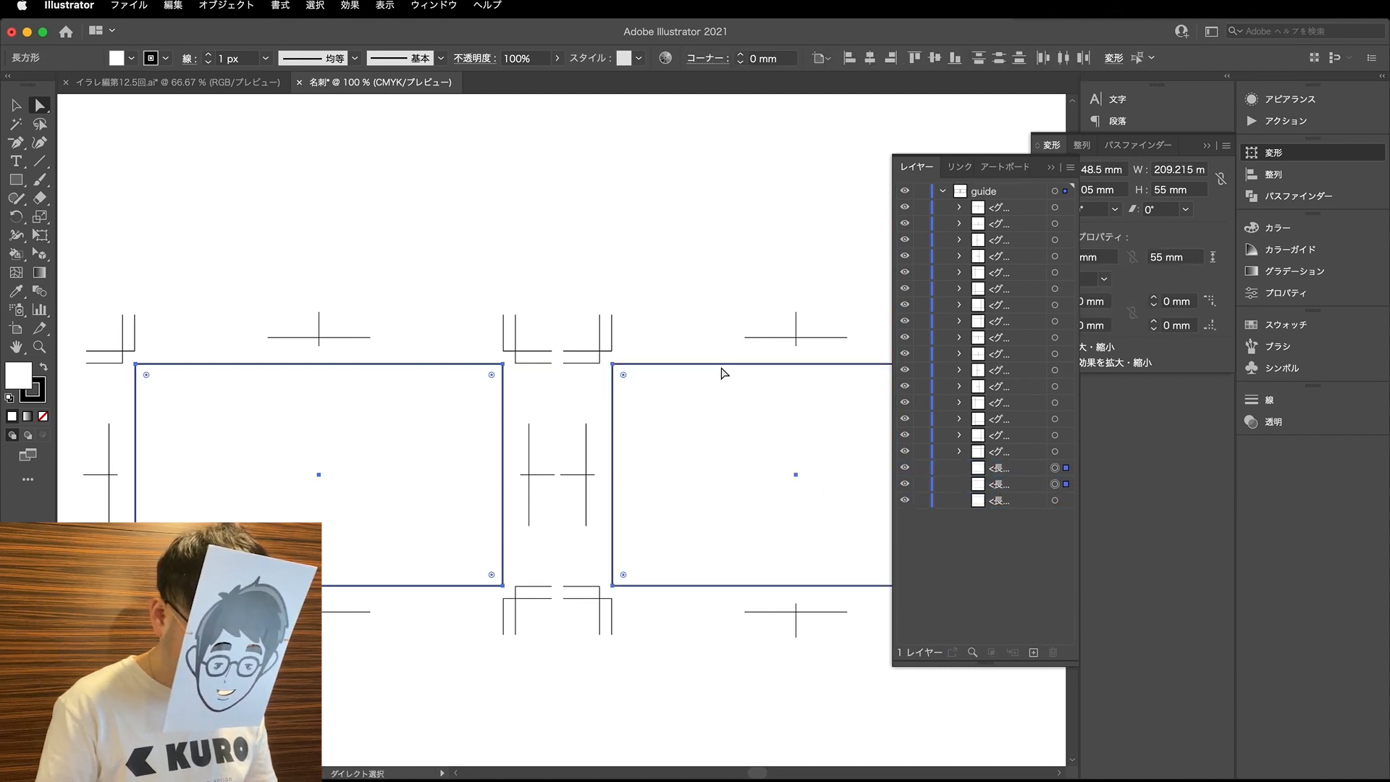
- Duplicate both card rectangles in place within the guide layer
shift+click(1063, 469)
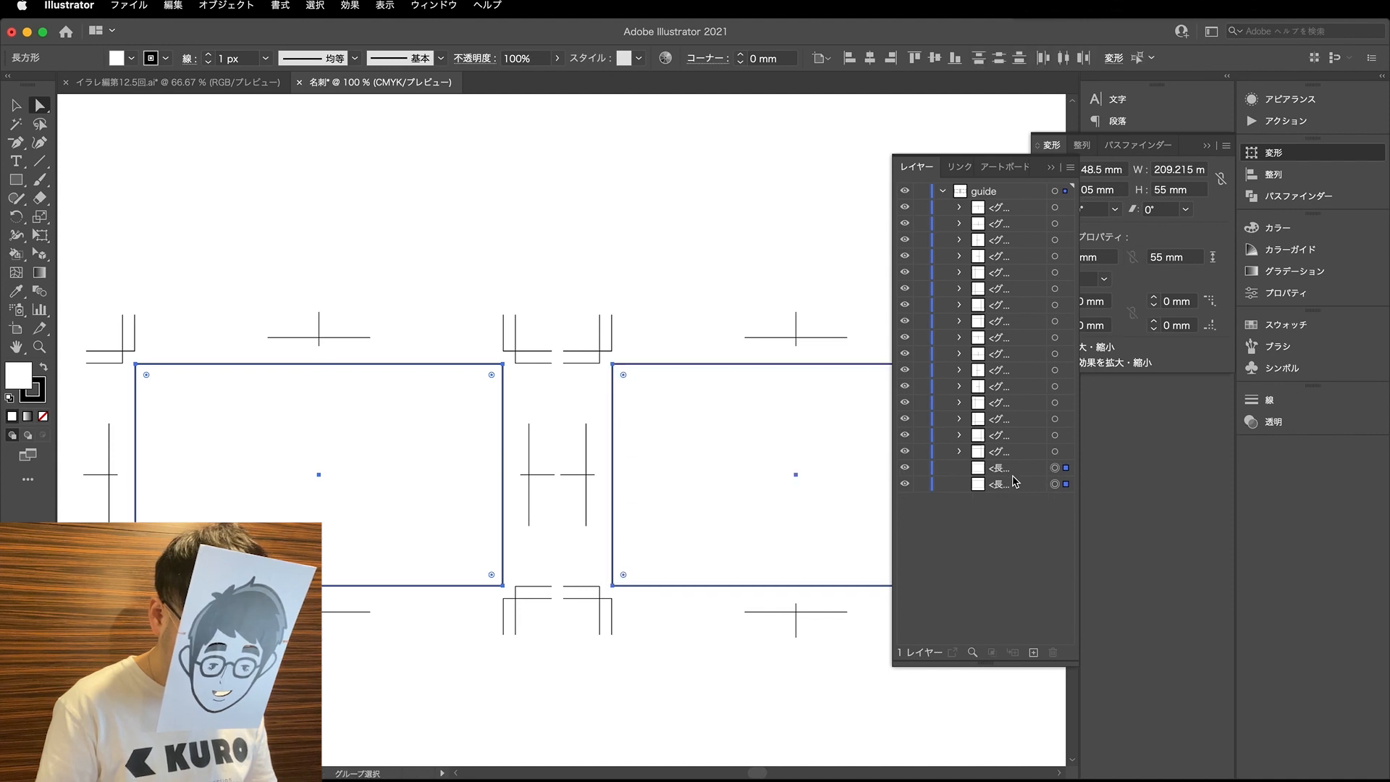
click(1012, 470)
shift+click(1004, 485)
alt+drag(1013, 470, 1010, 461)
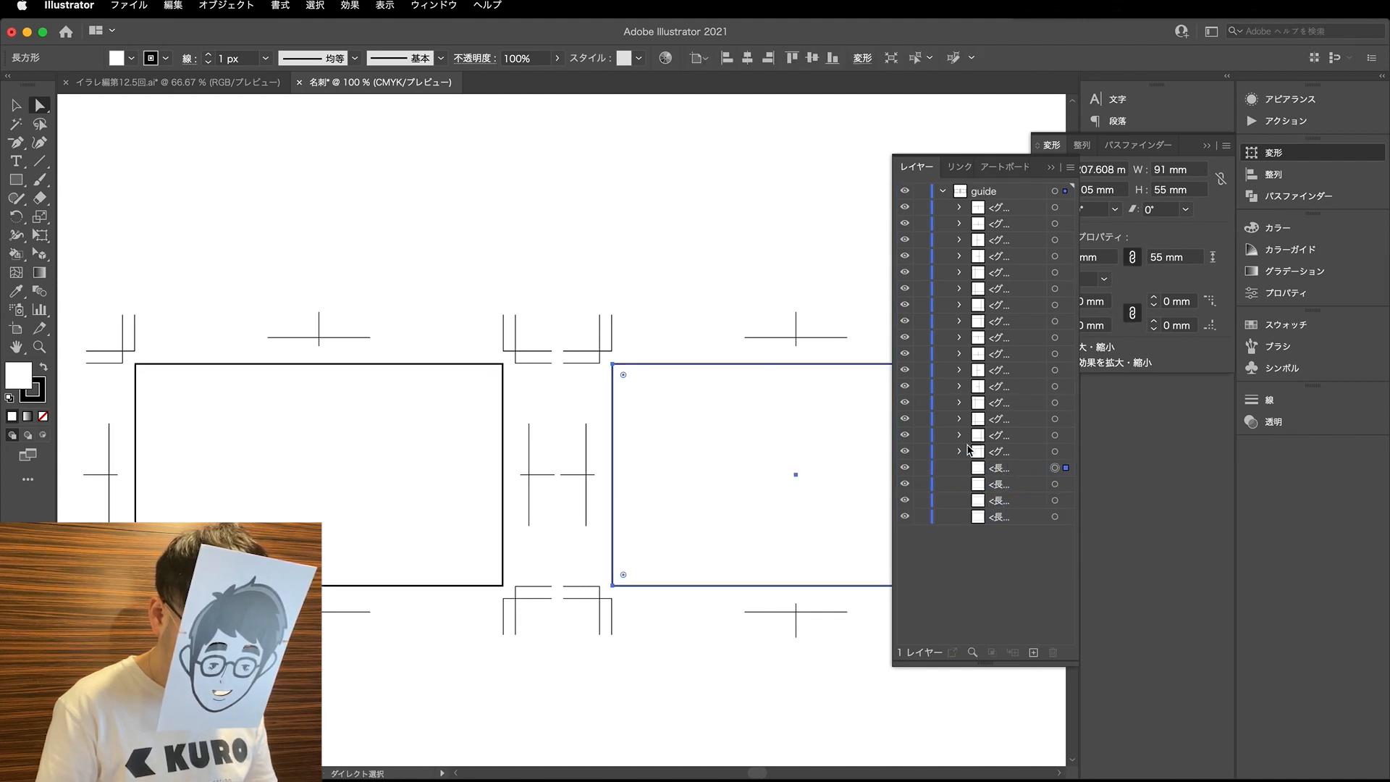
- Shrink the left card's duplicate rectangle around its centre to 85 mm wide and 49 mm high
click(381, 449)
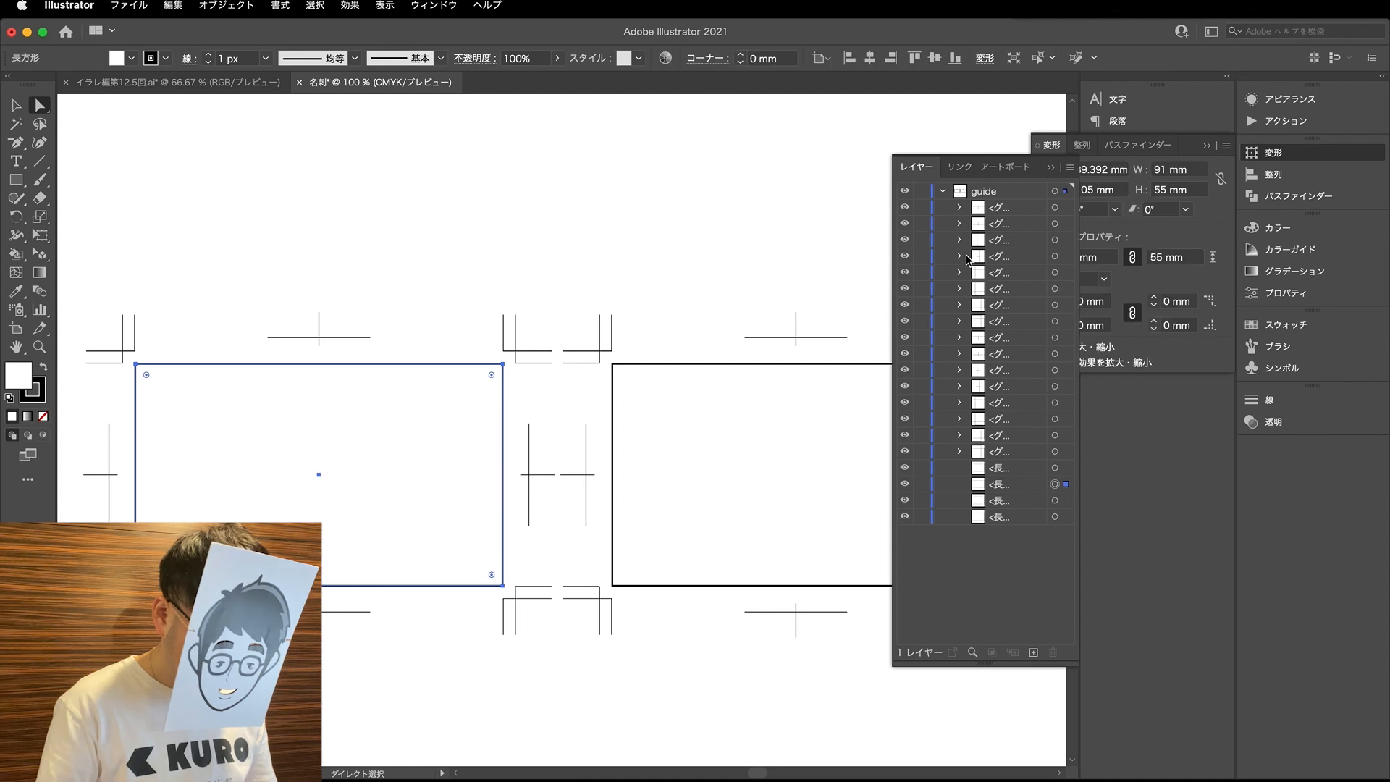
click(1202, 169)
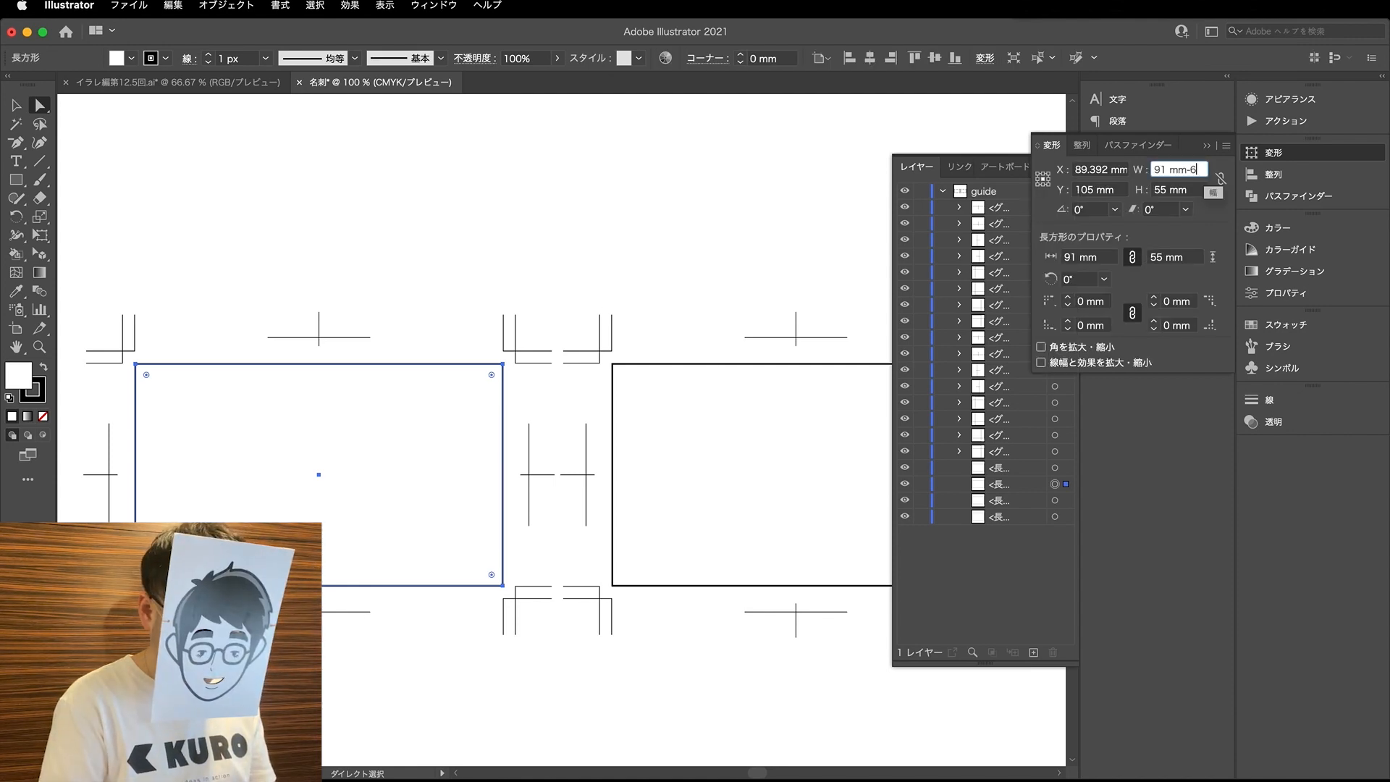
text(-6)
key(Tab)
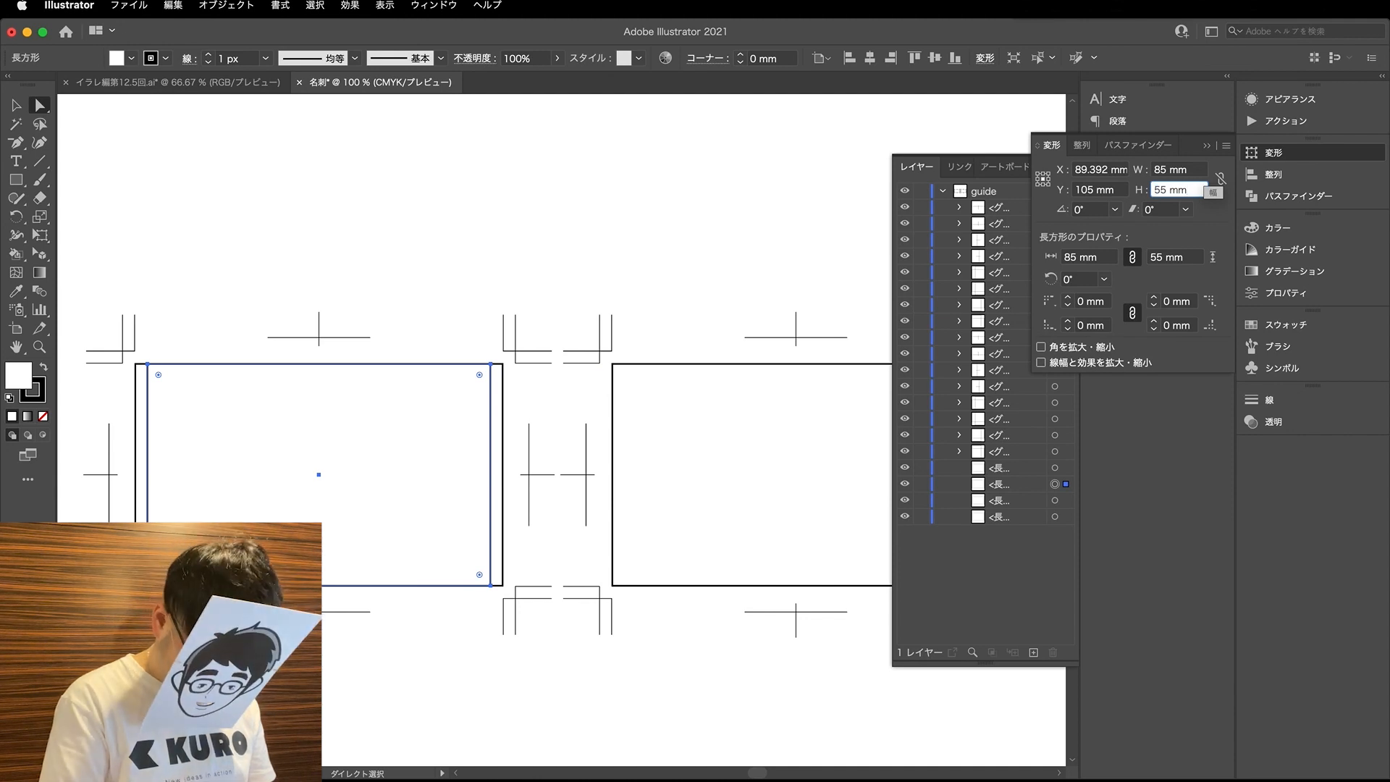
key(Return)
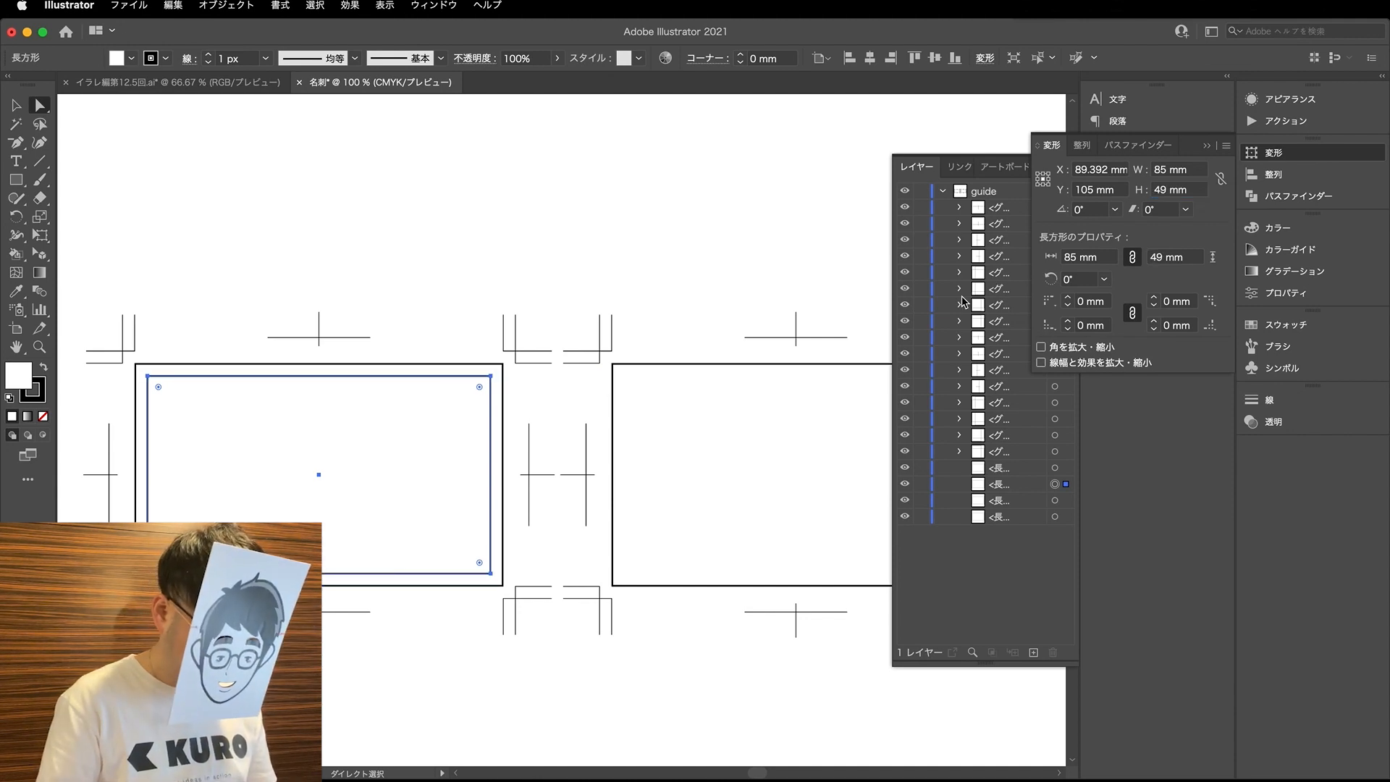
- Shrink the right card's duplicate rectangle around its centre to 85 × 49 mm and deselect it
click(795, 474)
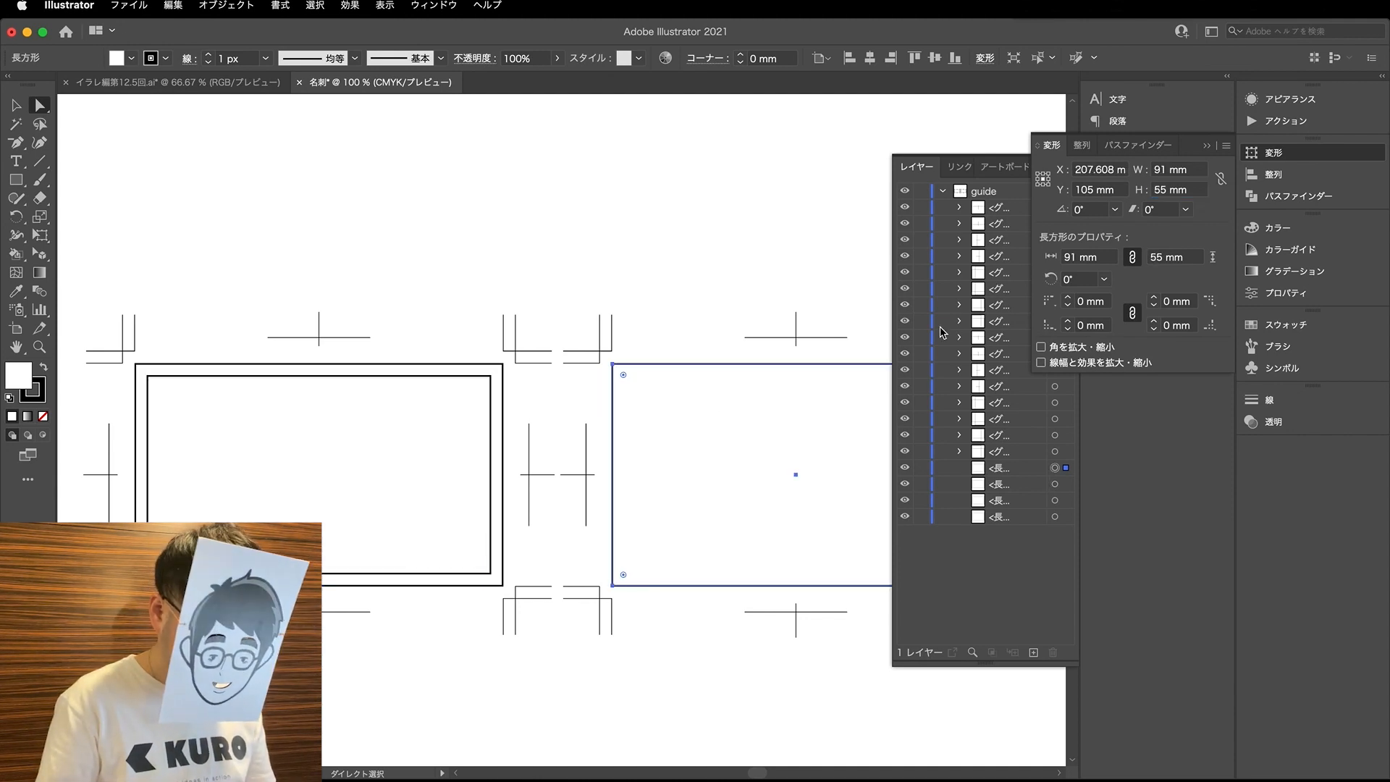
click(1194, 170)
text(-)
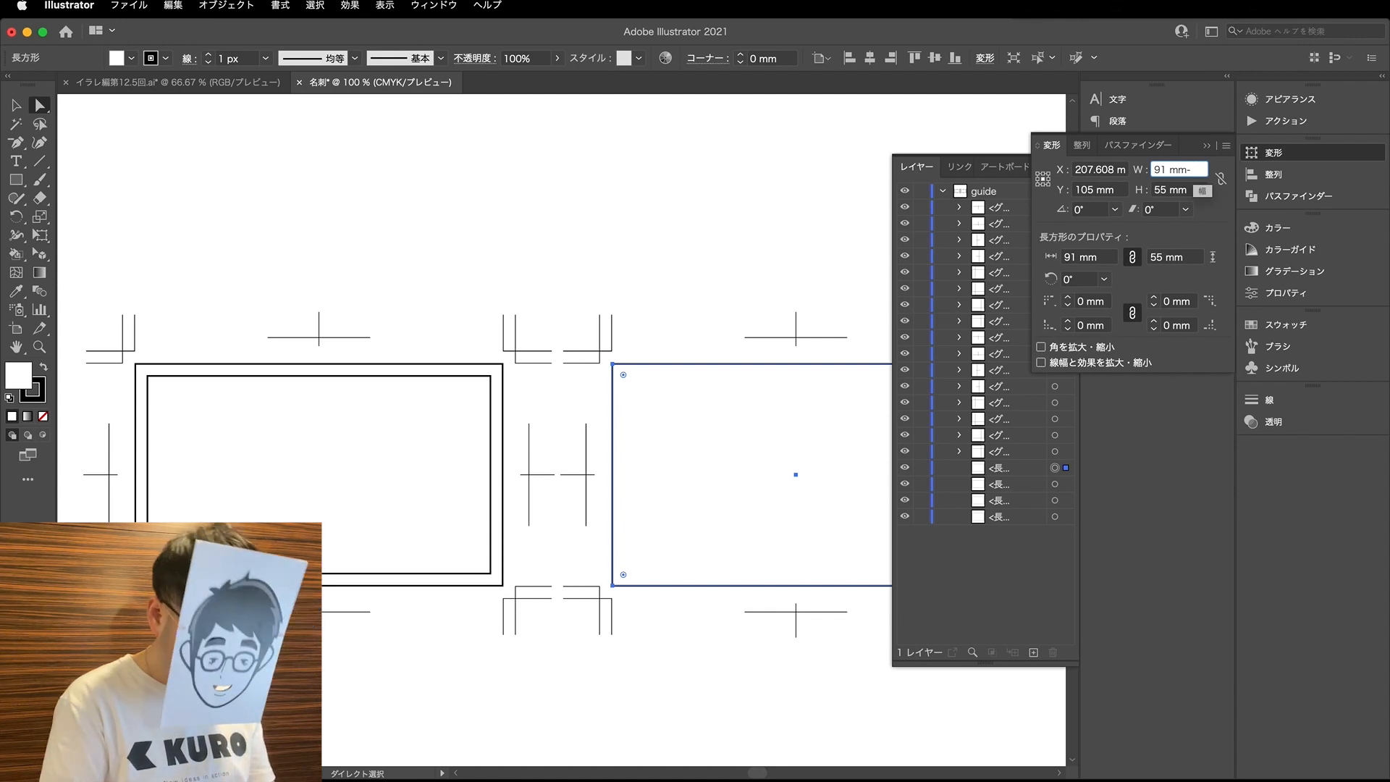
text(6)
key(Tab)
key(Right)
text(-6)
key(Return)
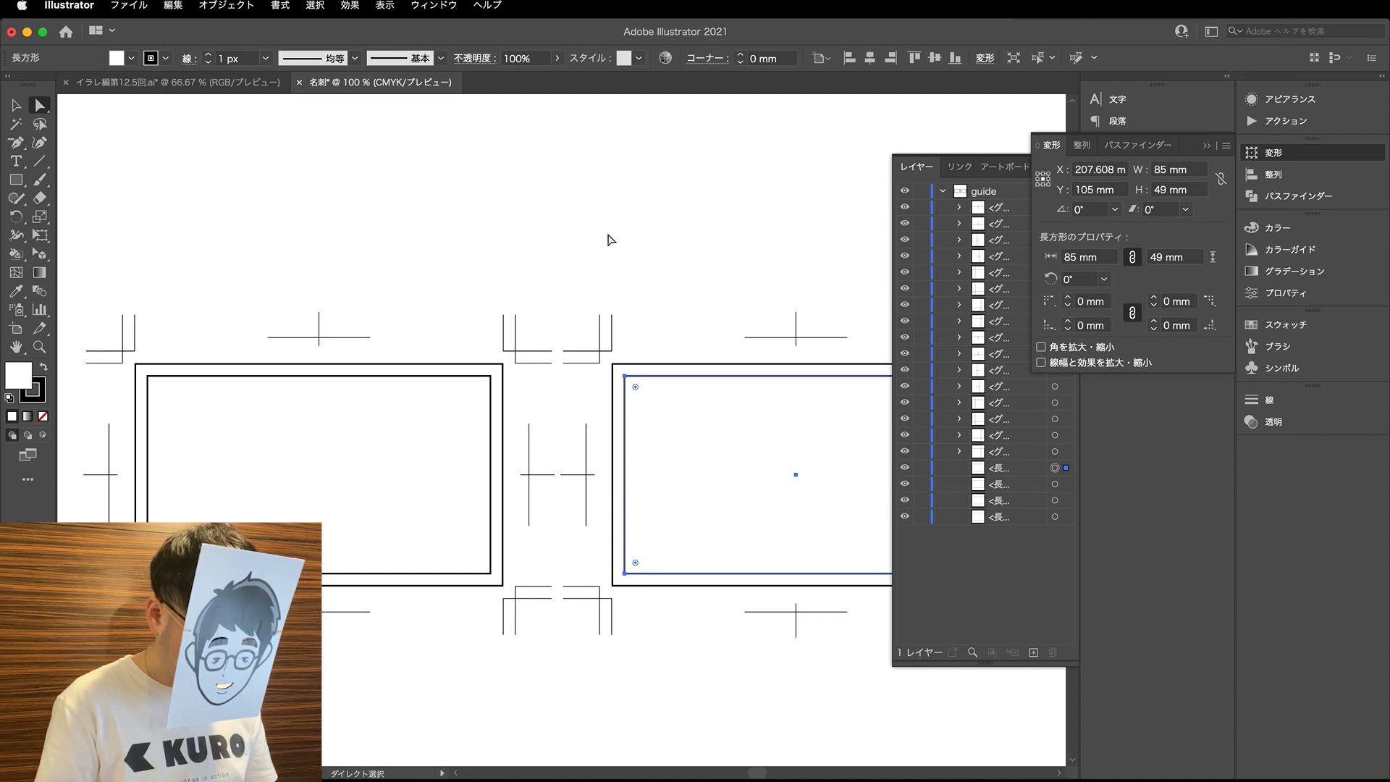
click(502, 253)
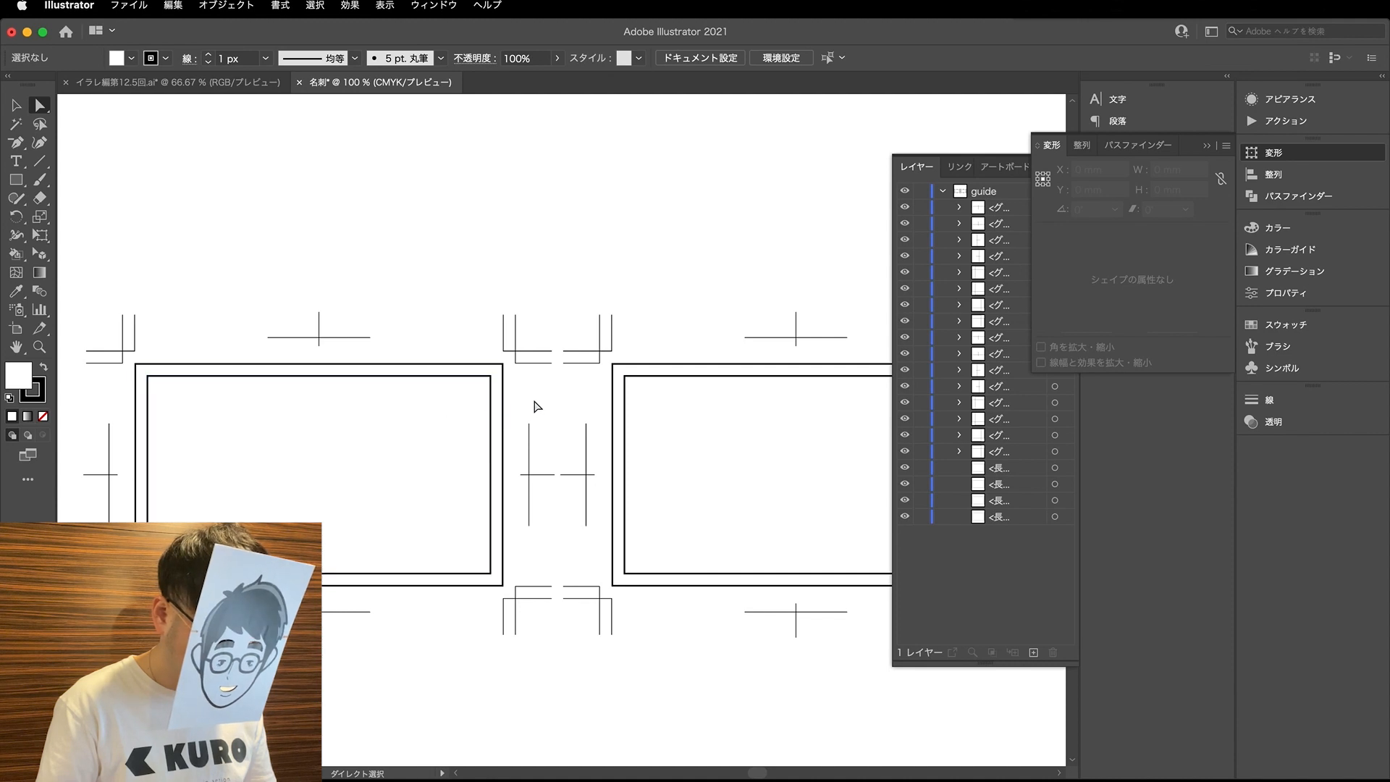
- Select all four inner and outer card rectangles and convert them into guides
drag(113, 395, 763, 416)
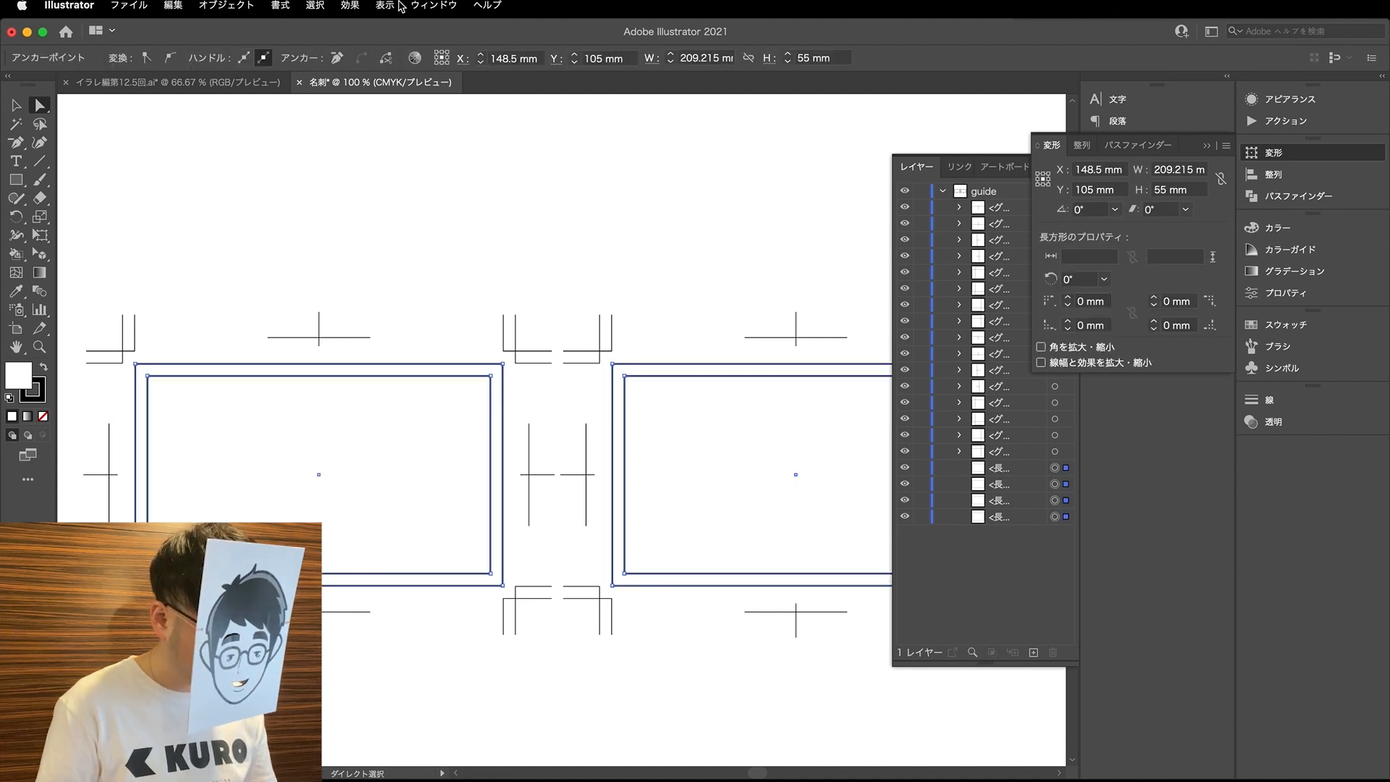
click(399, 6)
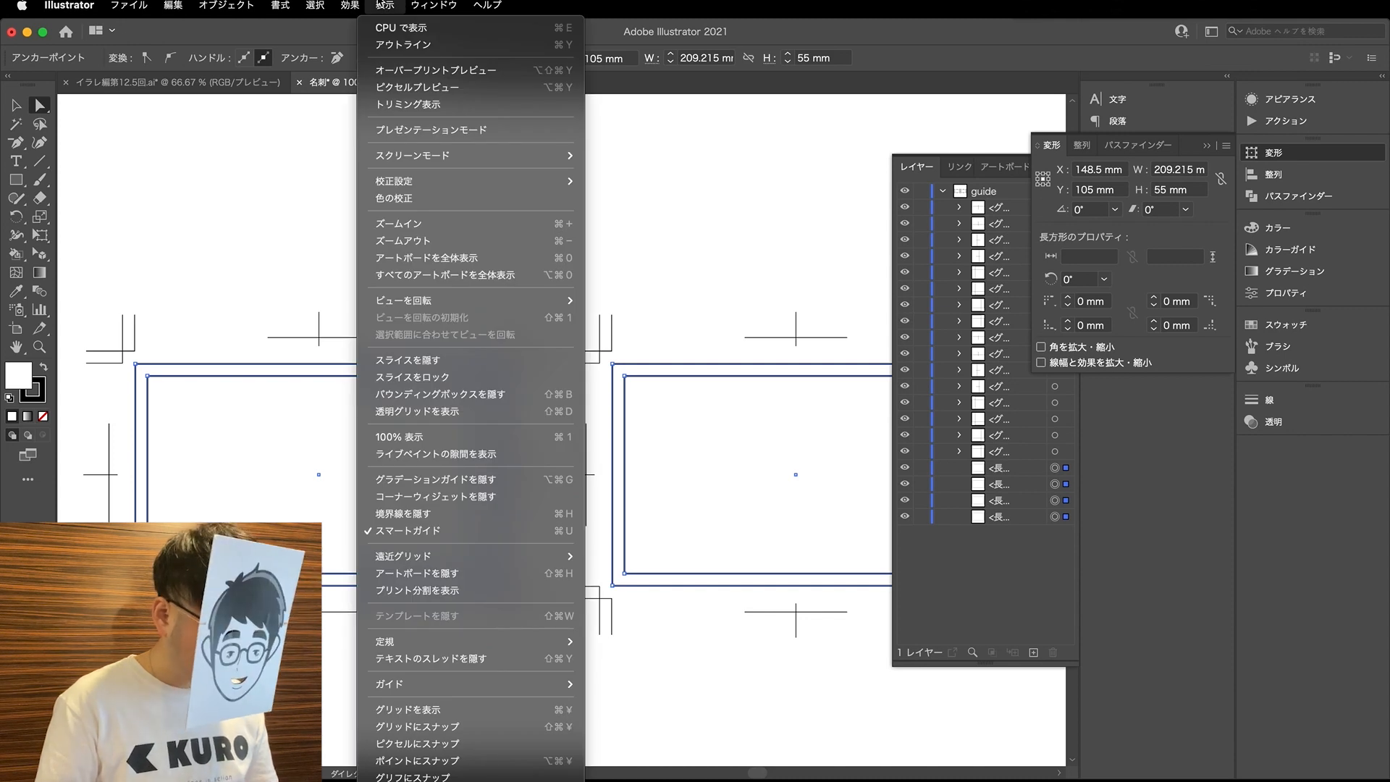
mouse_move(437, 687)
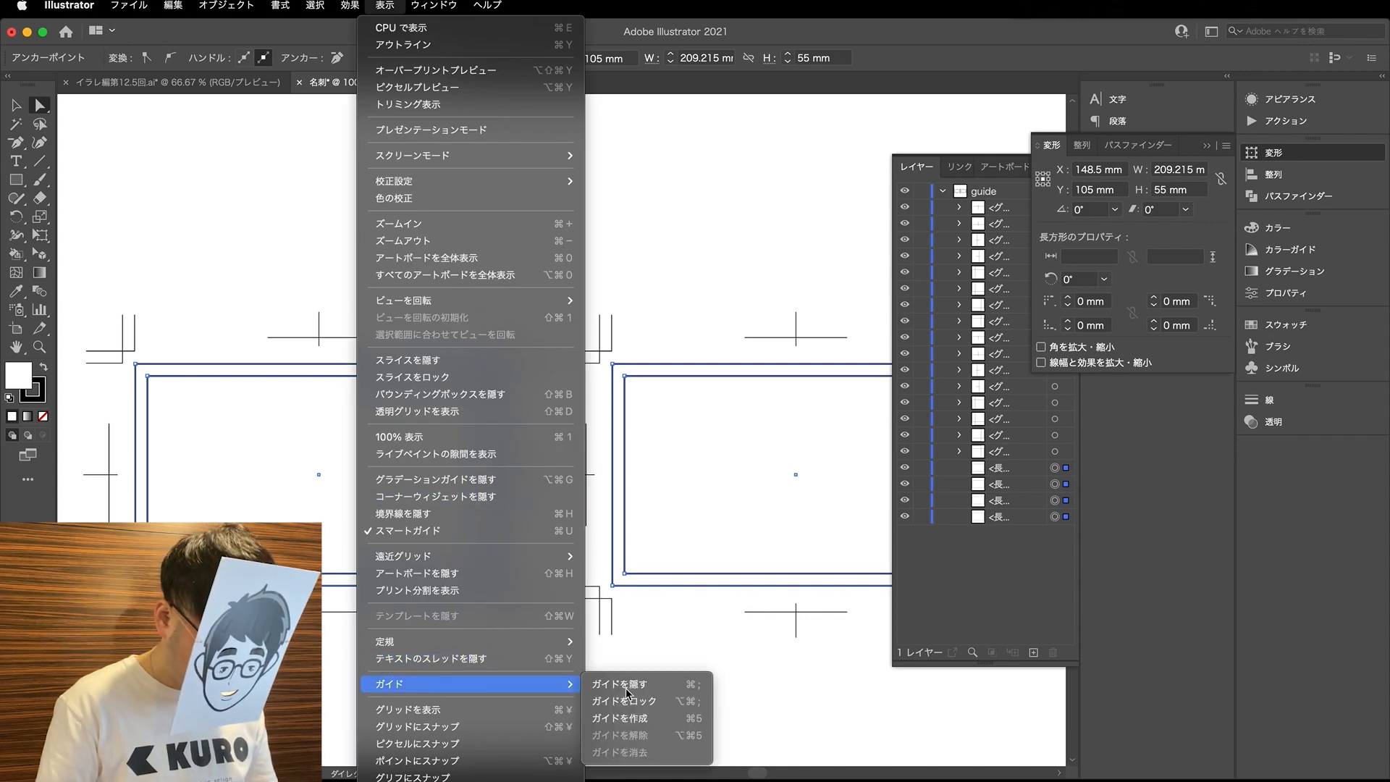
click(659, 722)
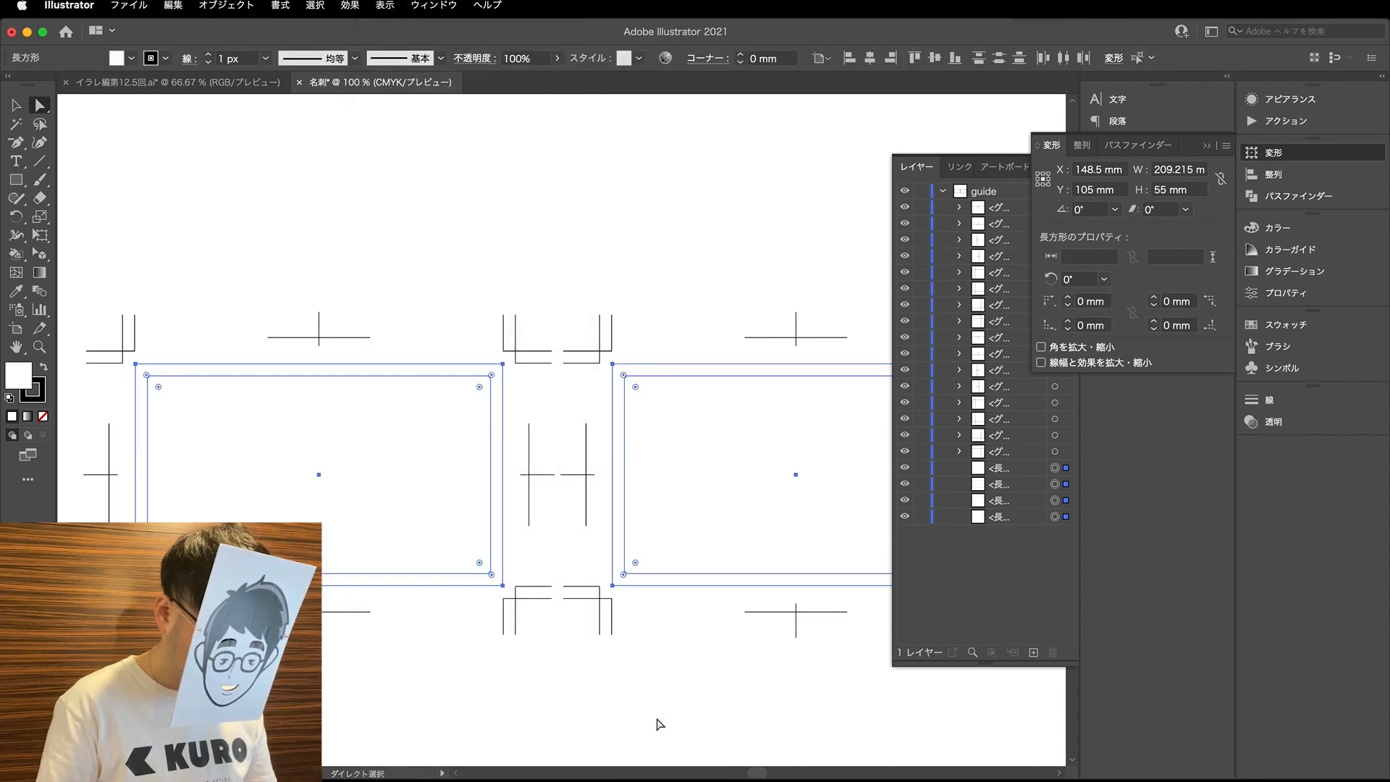
click(449, 215)
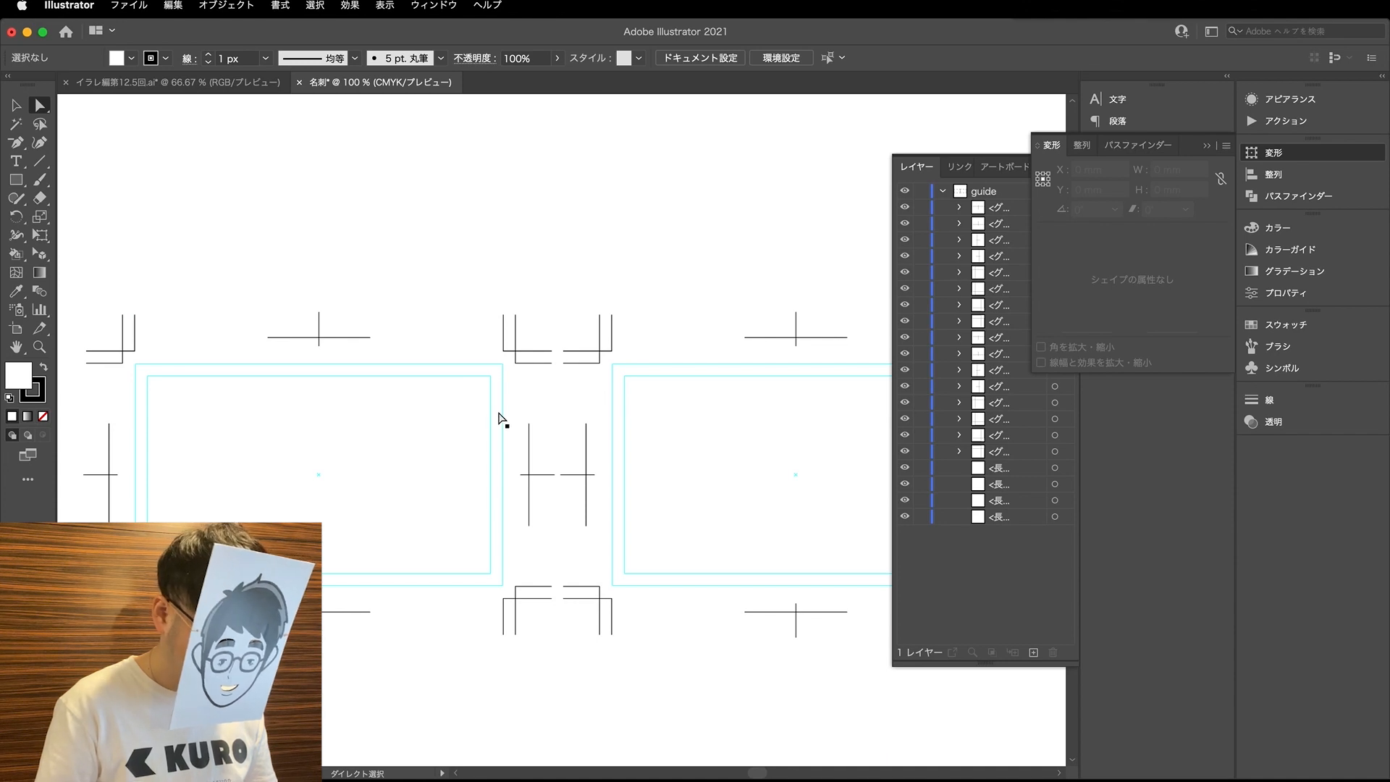
click(490, 376)
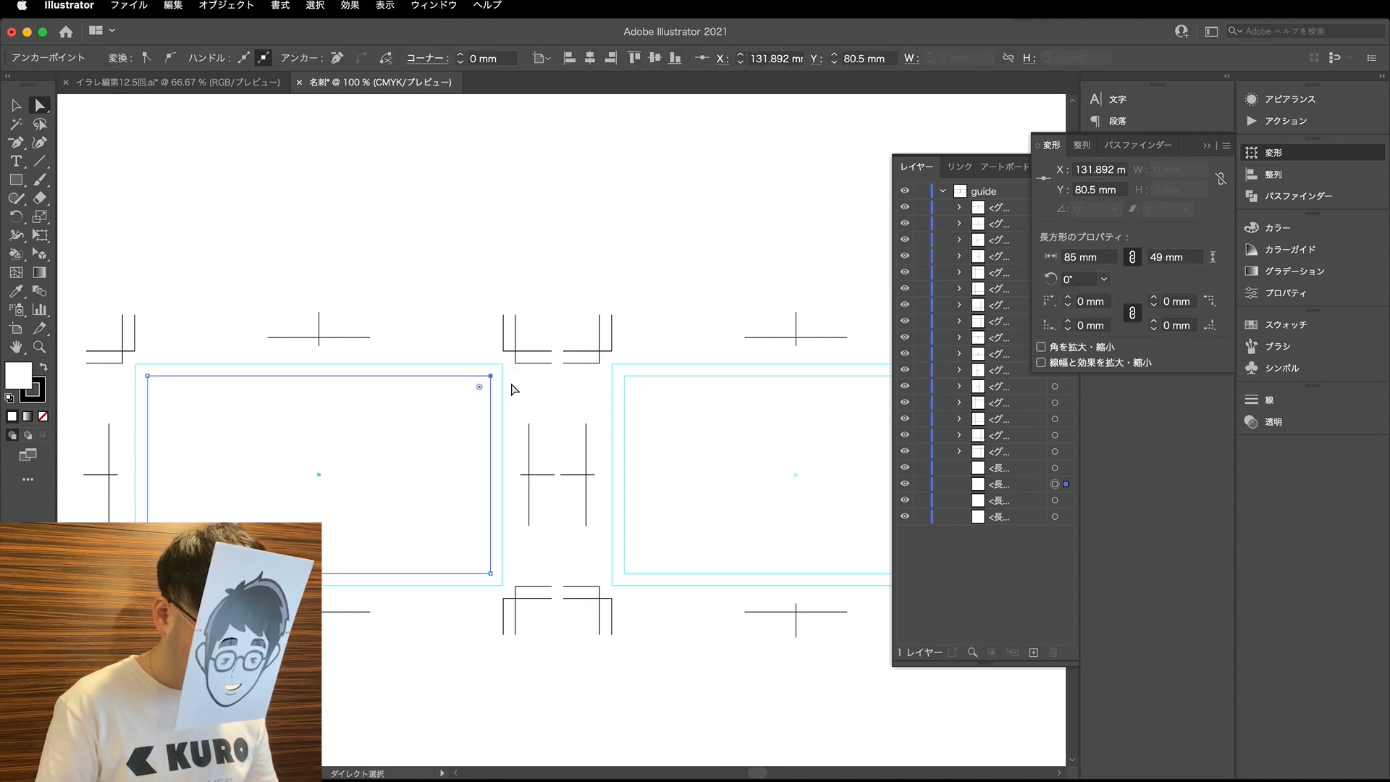
- Lock the card guides and try to area-select across both cards to check that only the trim marks respond
click(502, 364)
click(437, 4)
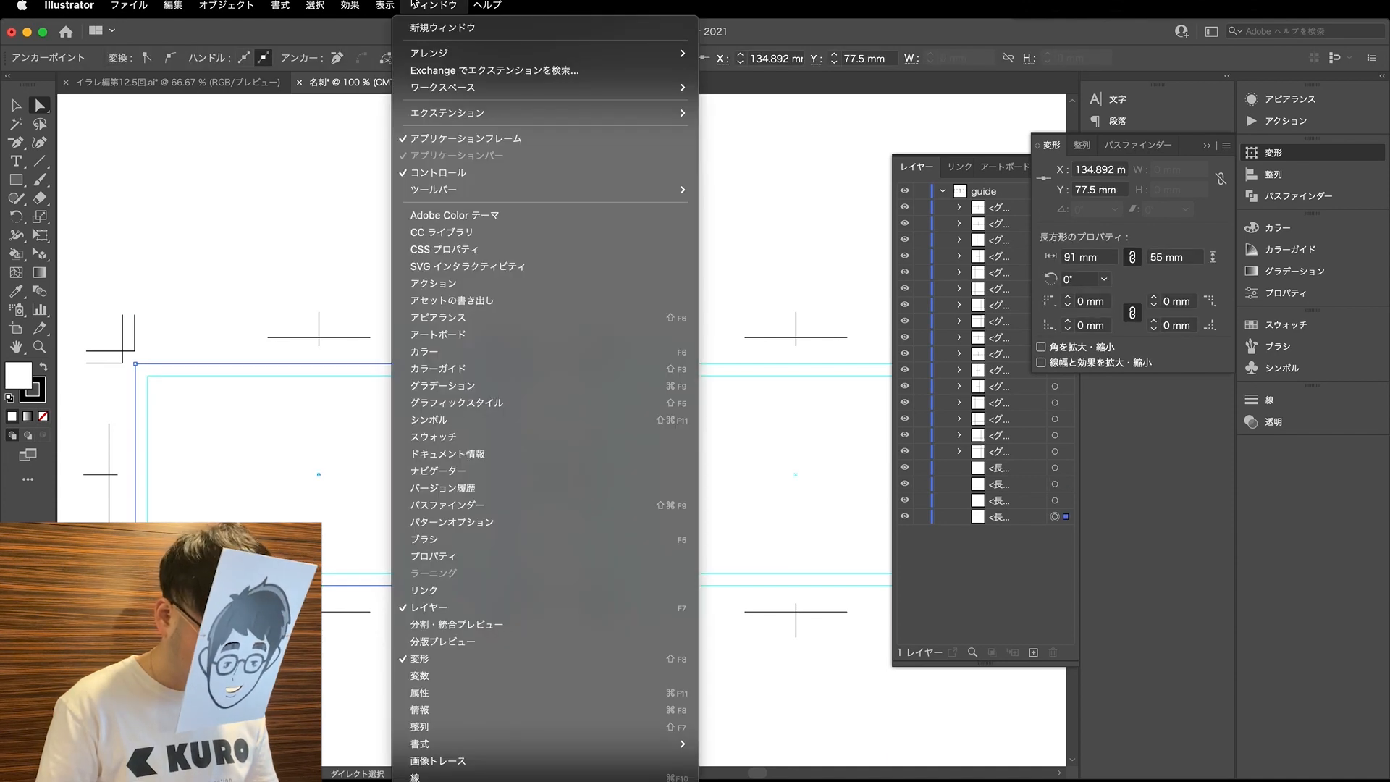
mouse_move(384, 5)
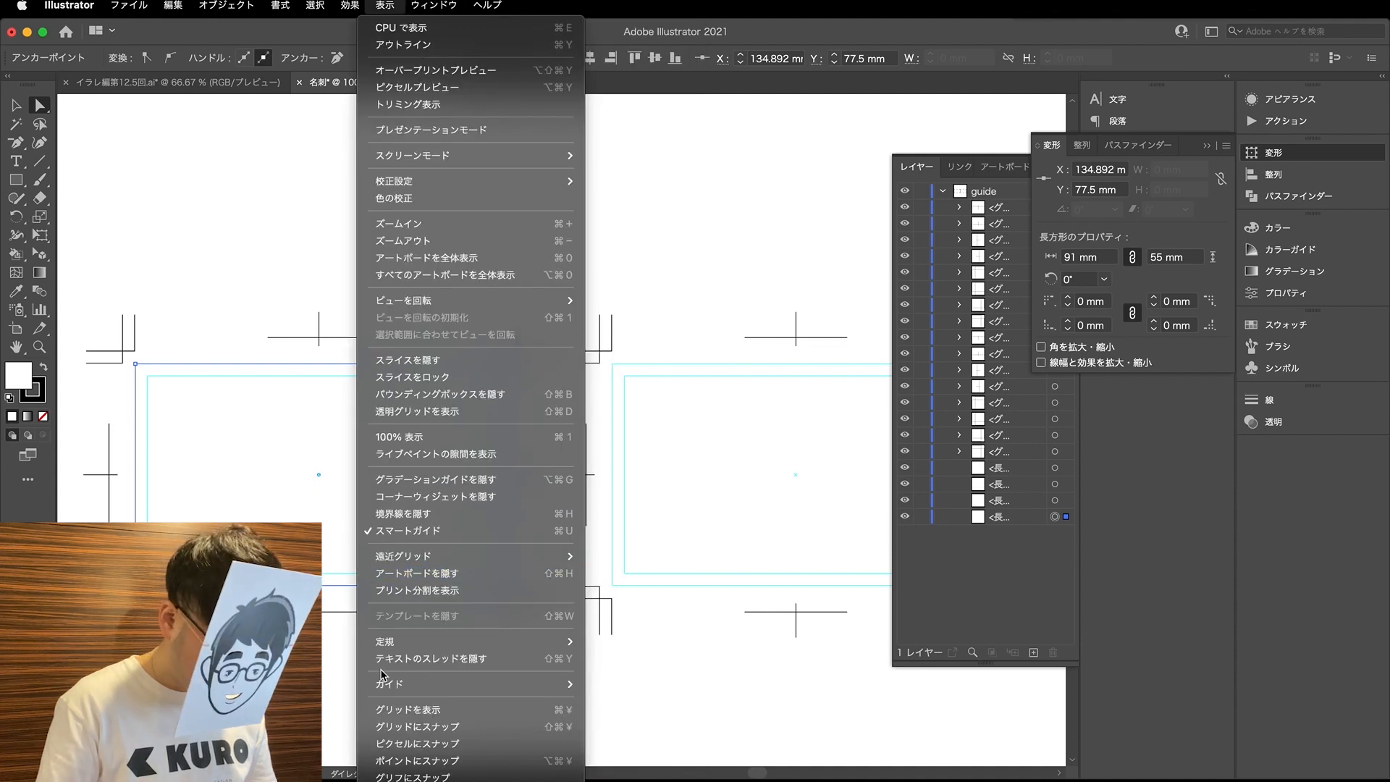
mouse_move(391, 688)
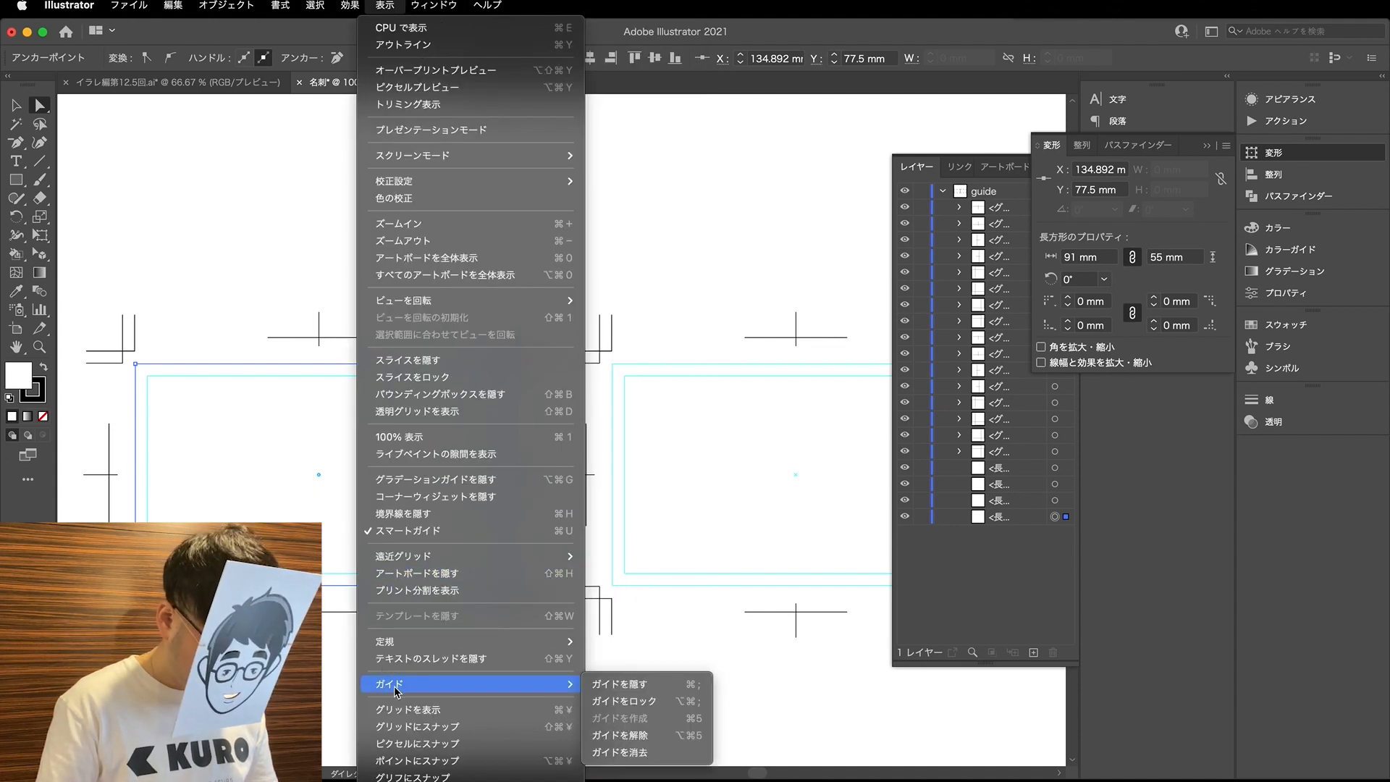
click(659, 702)
drag(424, 329, 723, 422)
drag(428, 362, 822, 444)
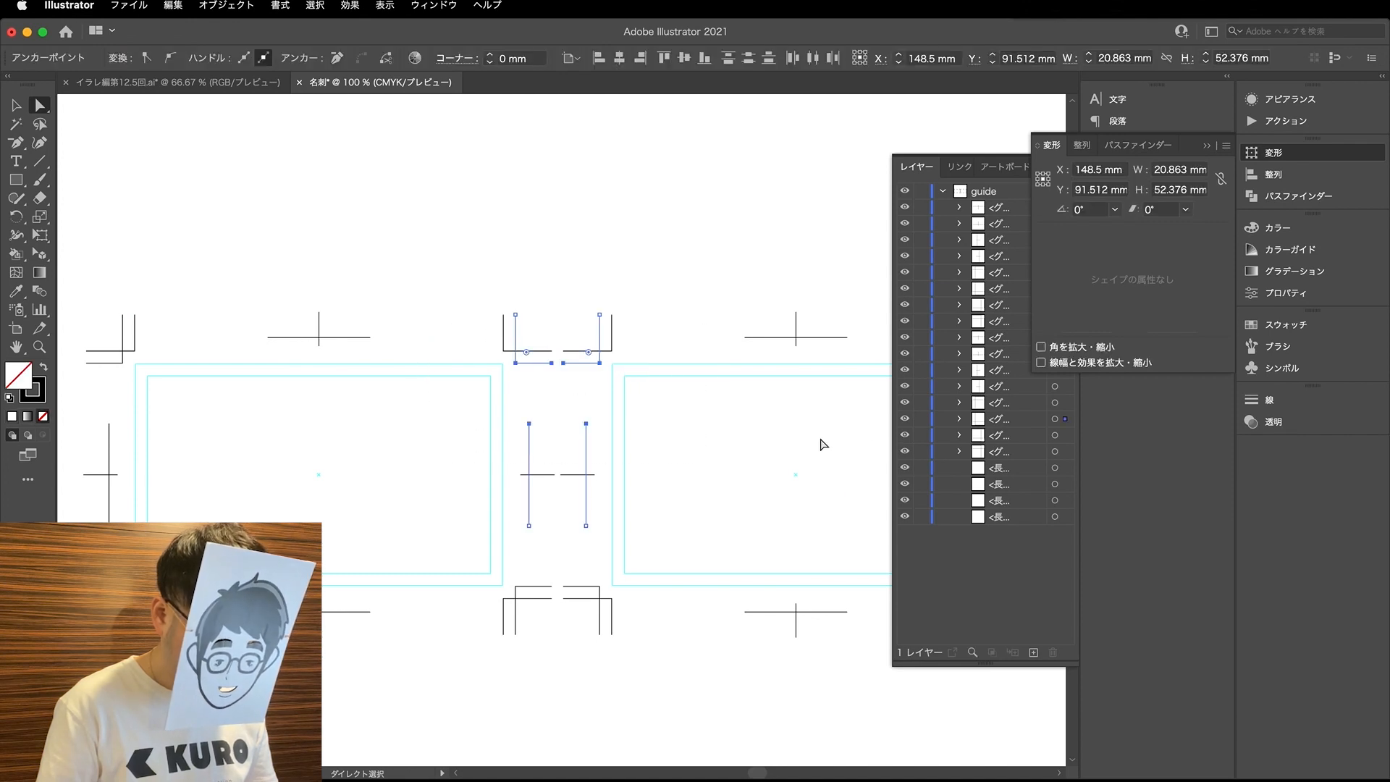
- Lock the guide layer, collapse its contents and put away the open panels covering the artboard
click(921, 191)
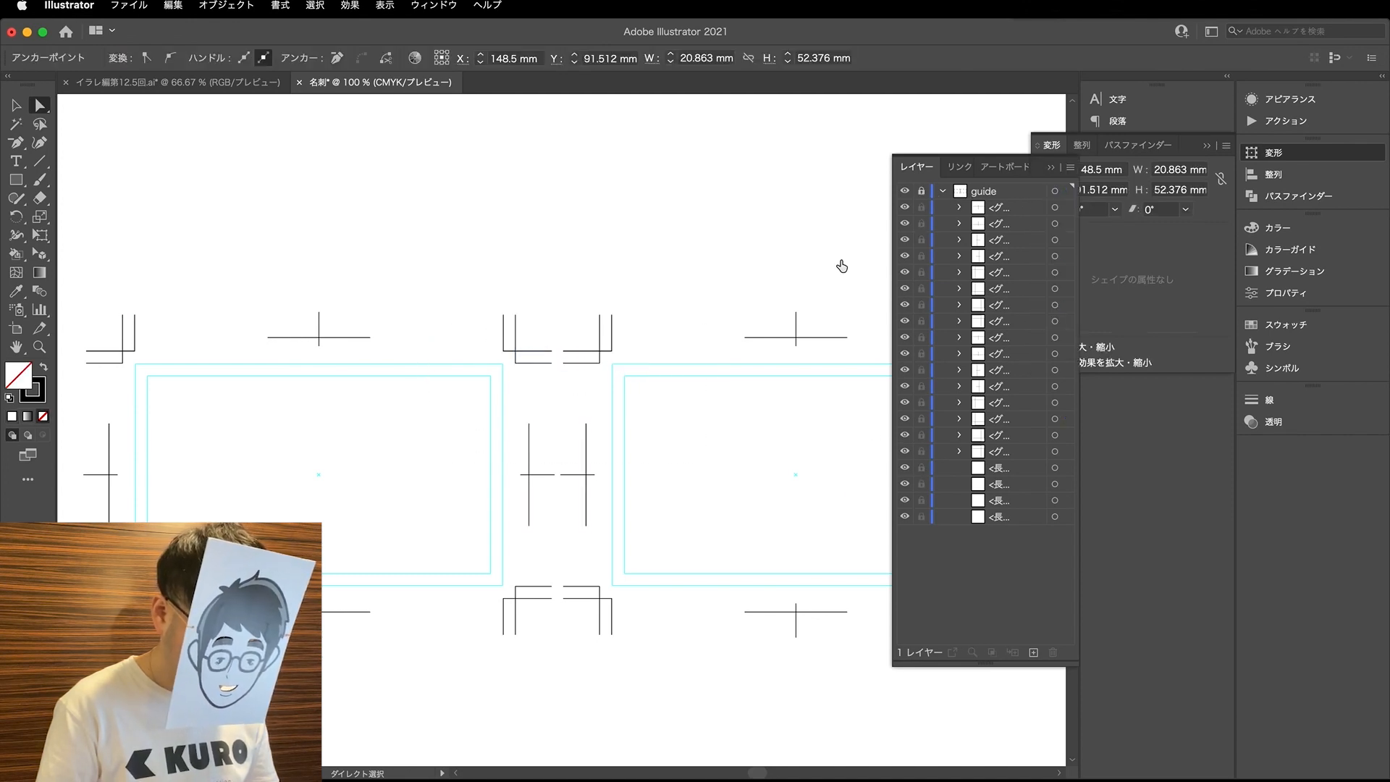
click(944, 191)
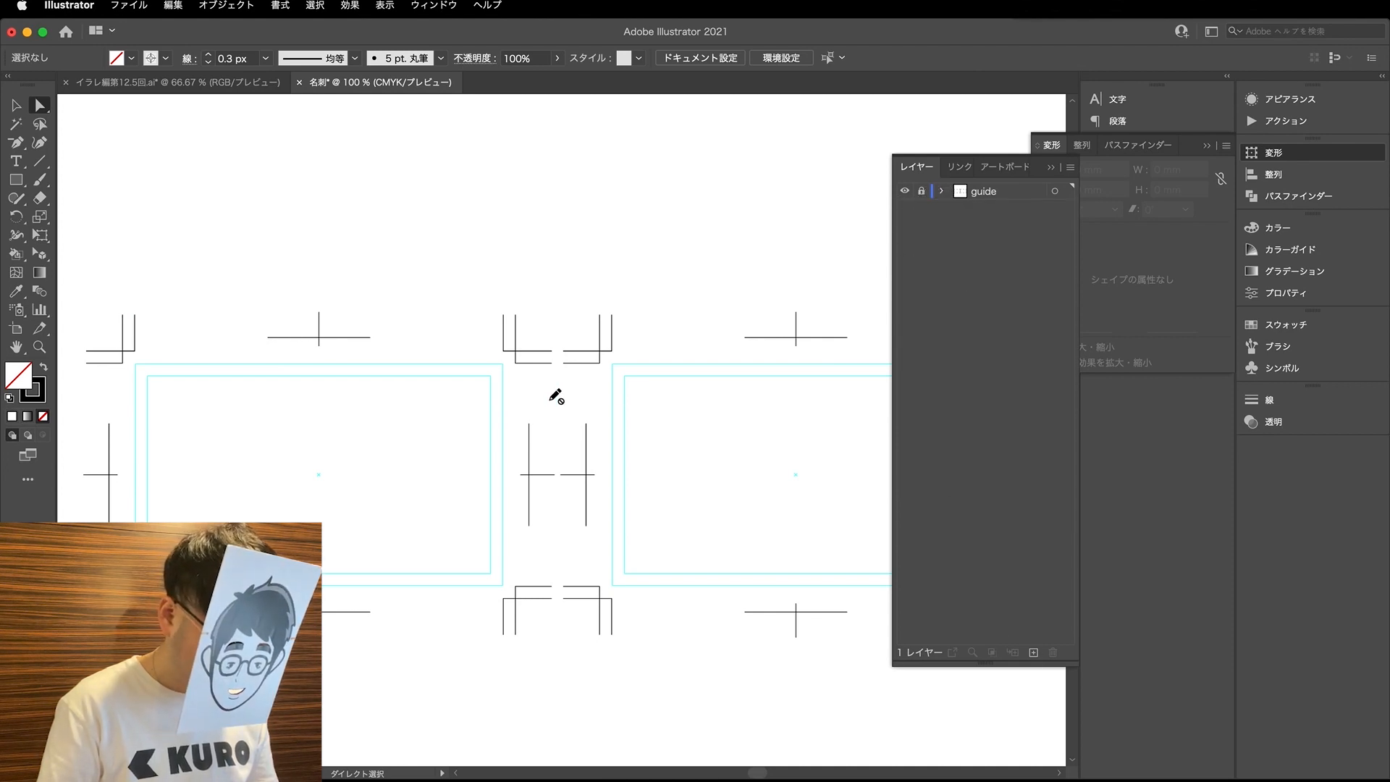
click(1051, 168)
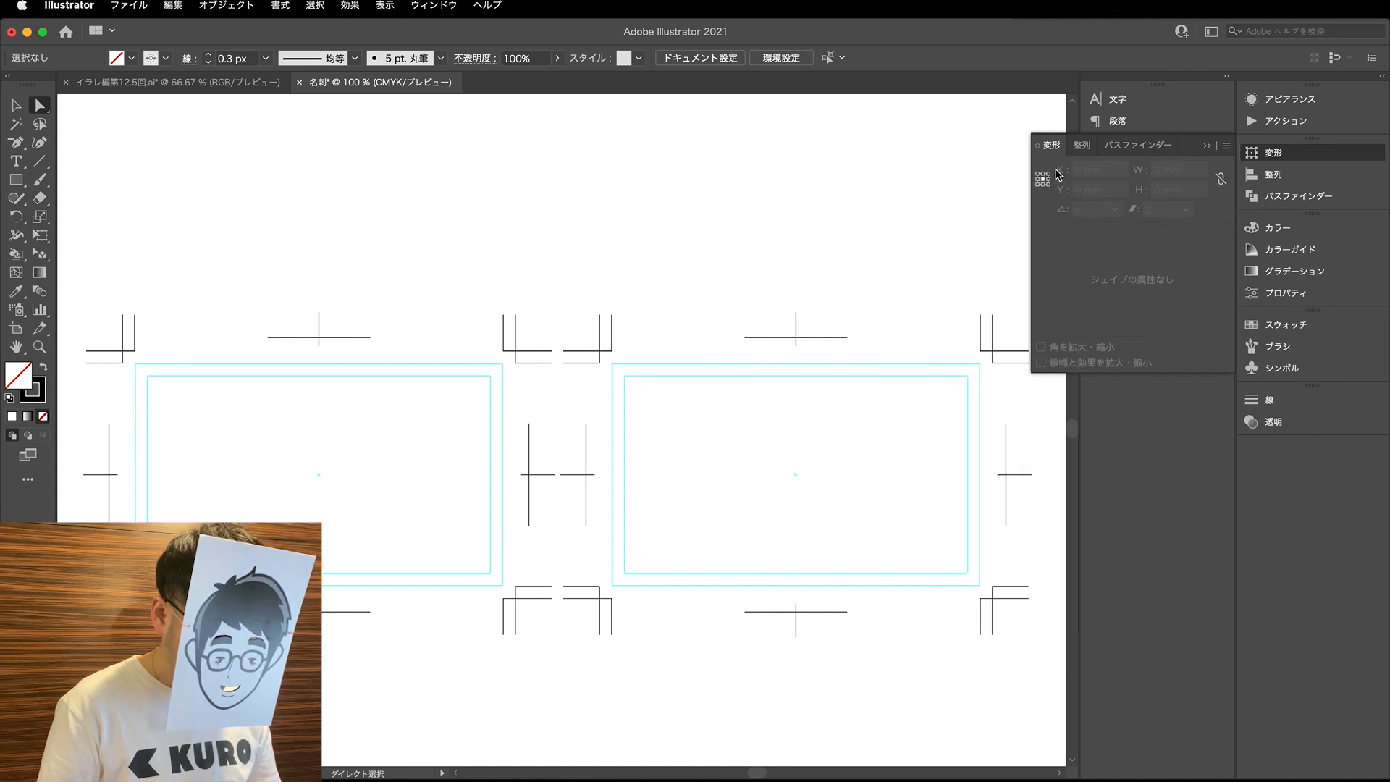
scroll(783, 244, down, 1)
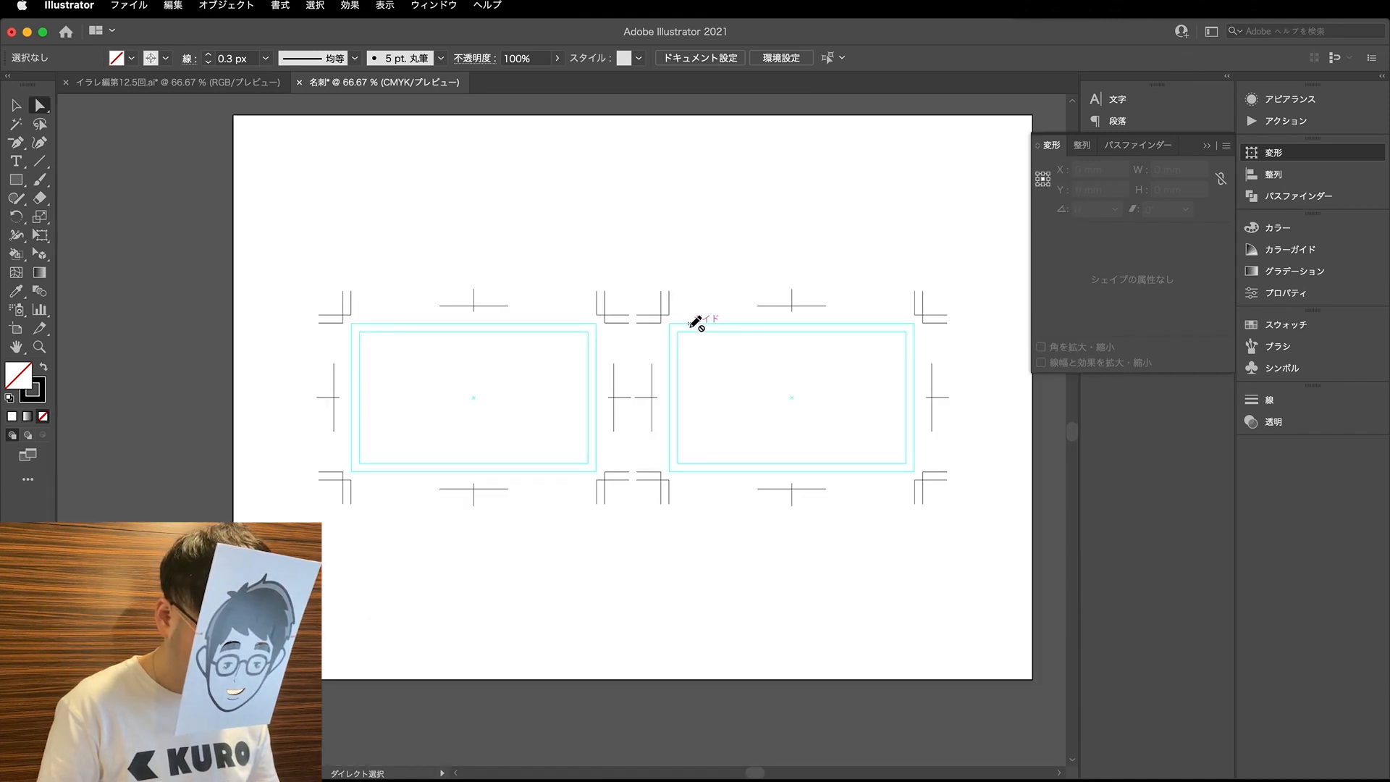
click(1208, 145)
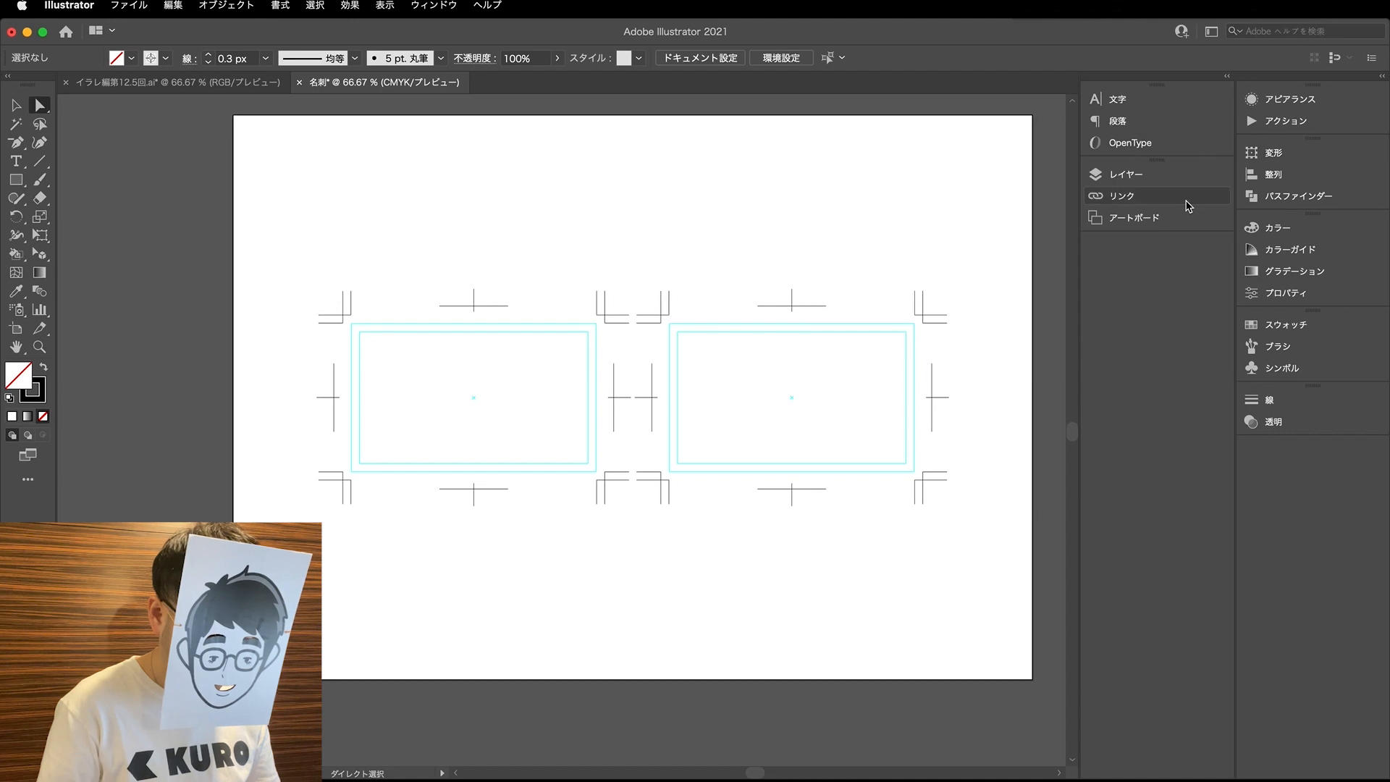
- Create a new layer, place it below the guide layer and name it 表
click(1095, 175)
click(1032, 653)
drag(988, 194, 983, 212)
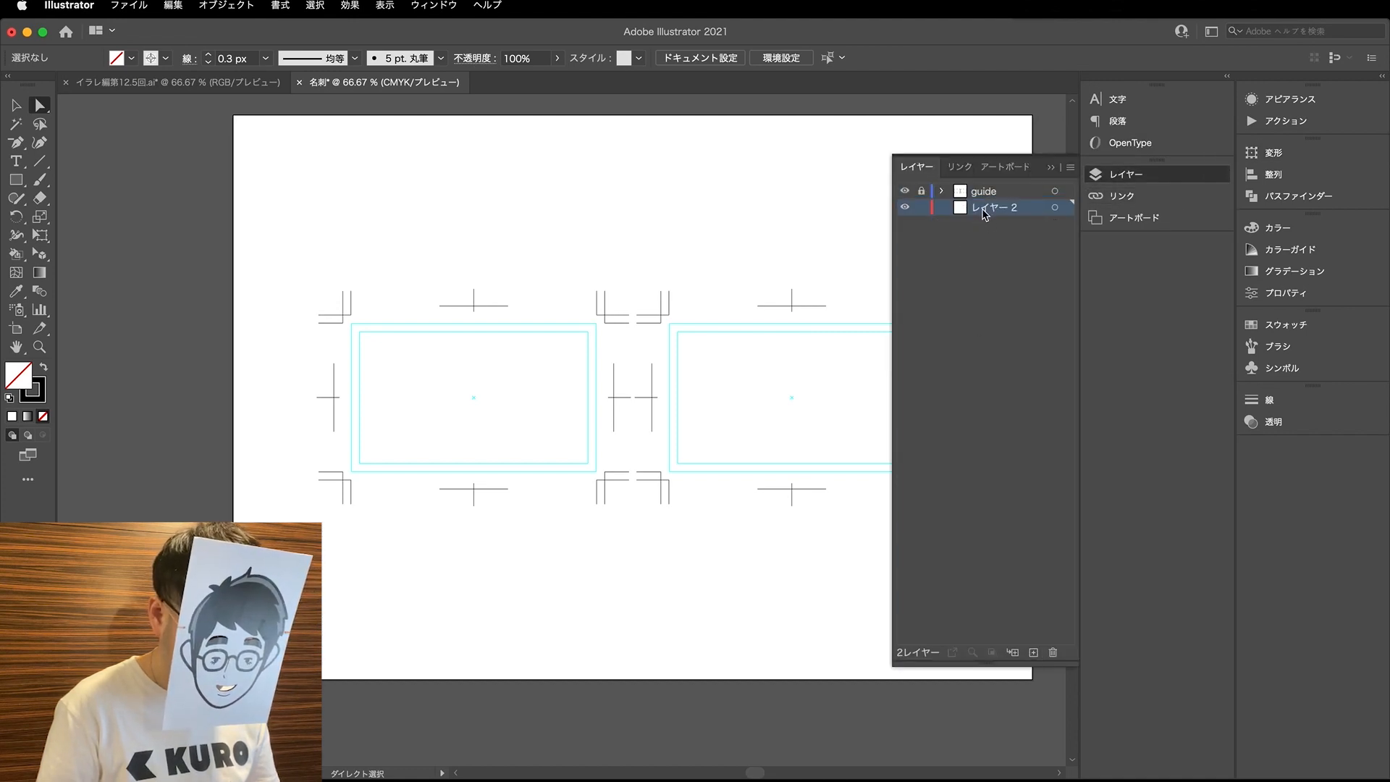
double_click(982, 209)
text(表)
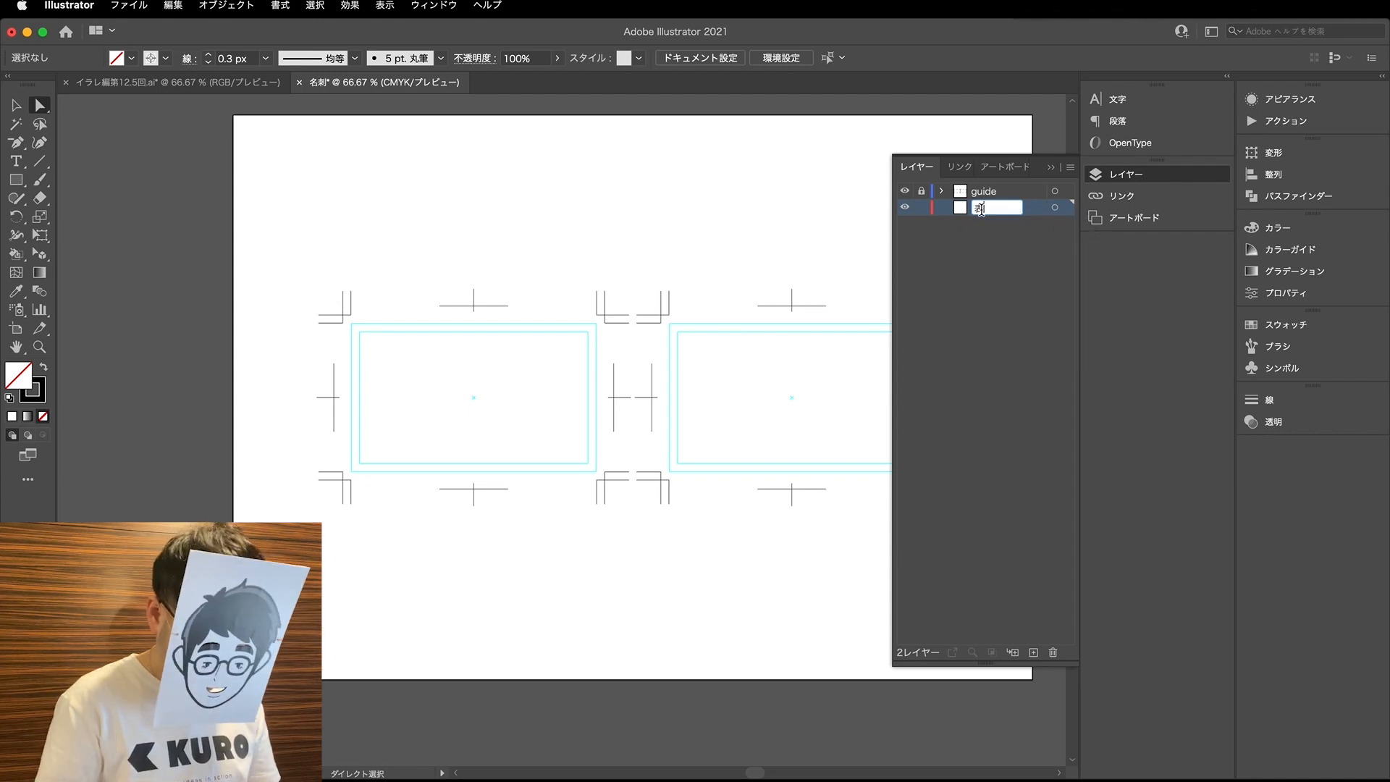
- Create another layer between the guide and 表 layers and name it 裏
click(1032, 653)
double_click(983, 210)
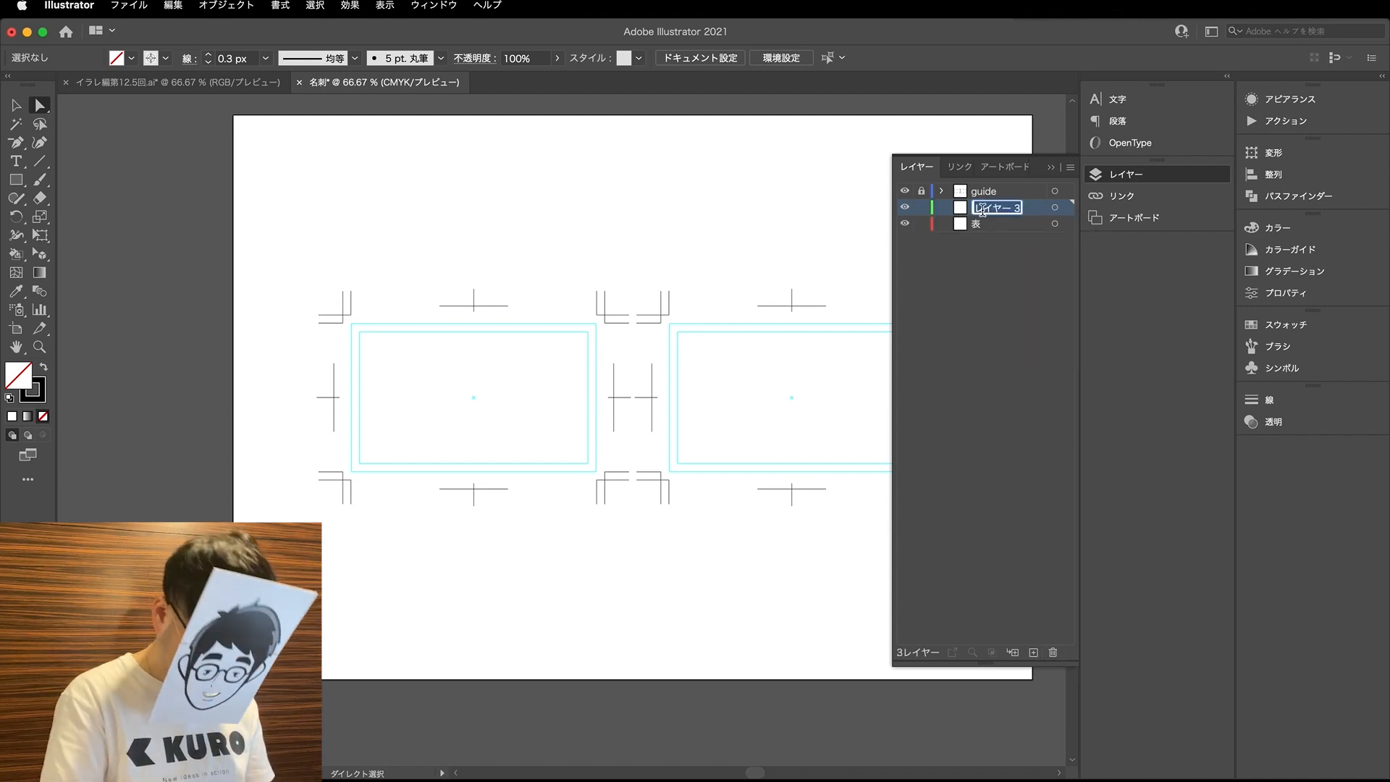
text(裏)
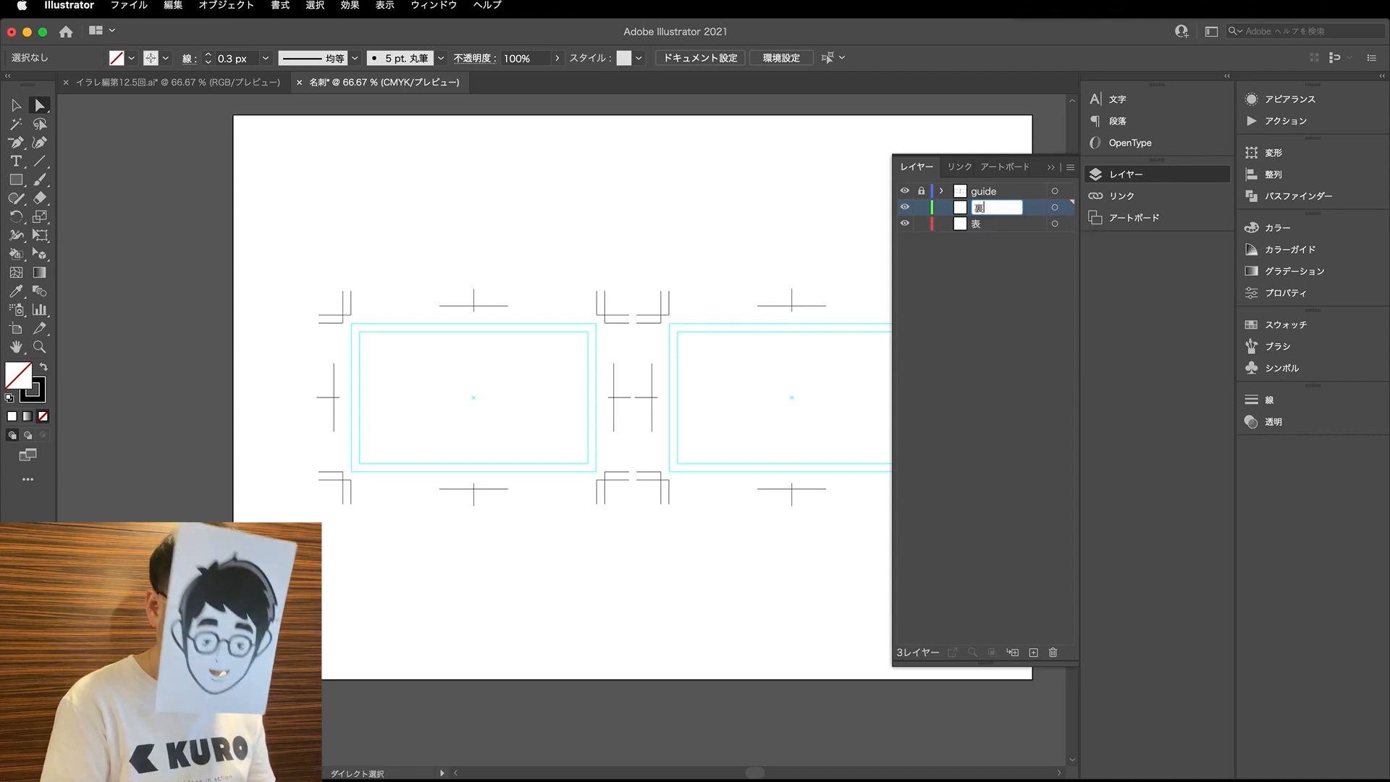
key(Return)
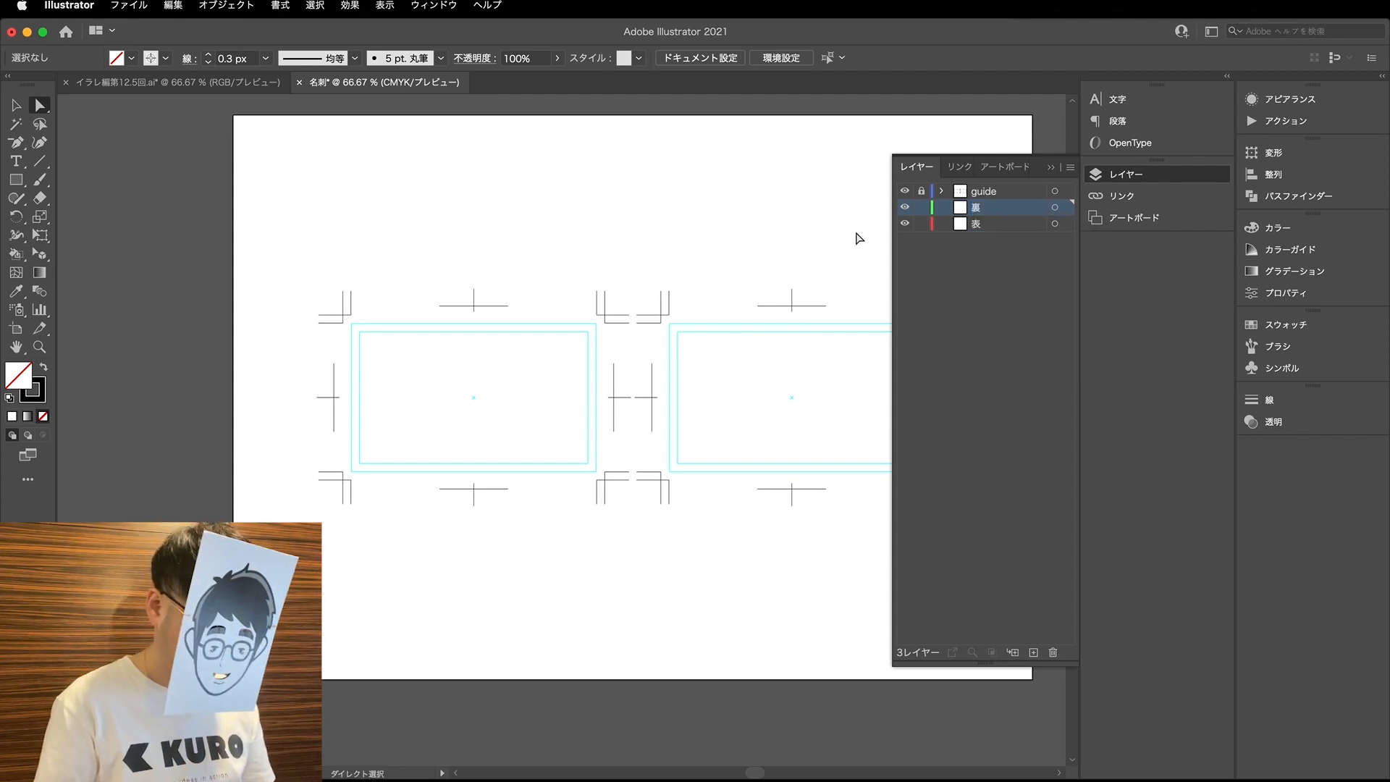
- Switch to the イラレ編第12.5回.ai document and look through its slides for the レイアウトについて page
click(244, 84)
scroll(612, 371, down, 1)
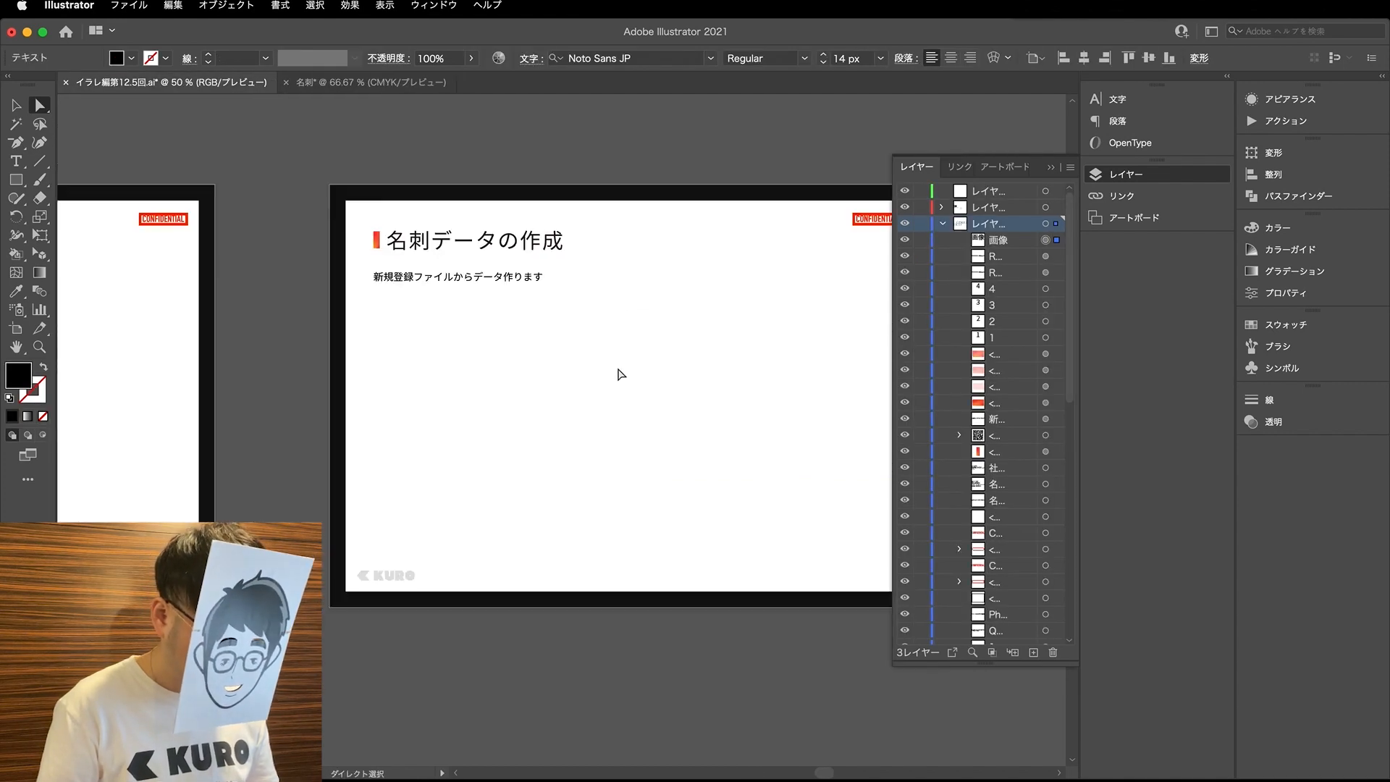
scroll(621, 373, left, 5)
scroll(618, 373, down, 10)
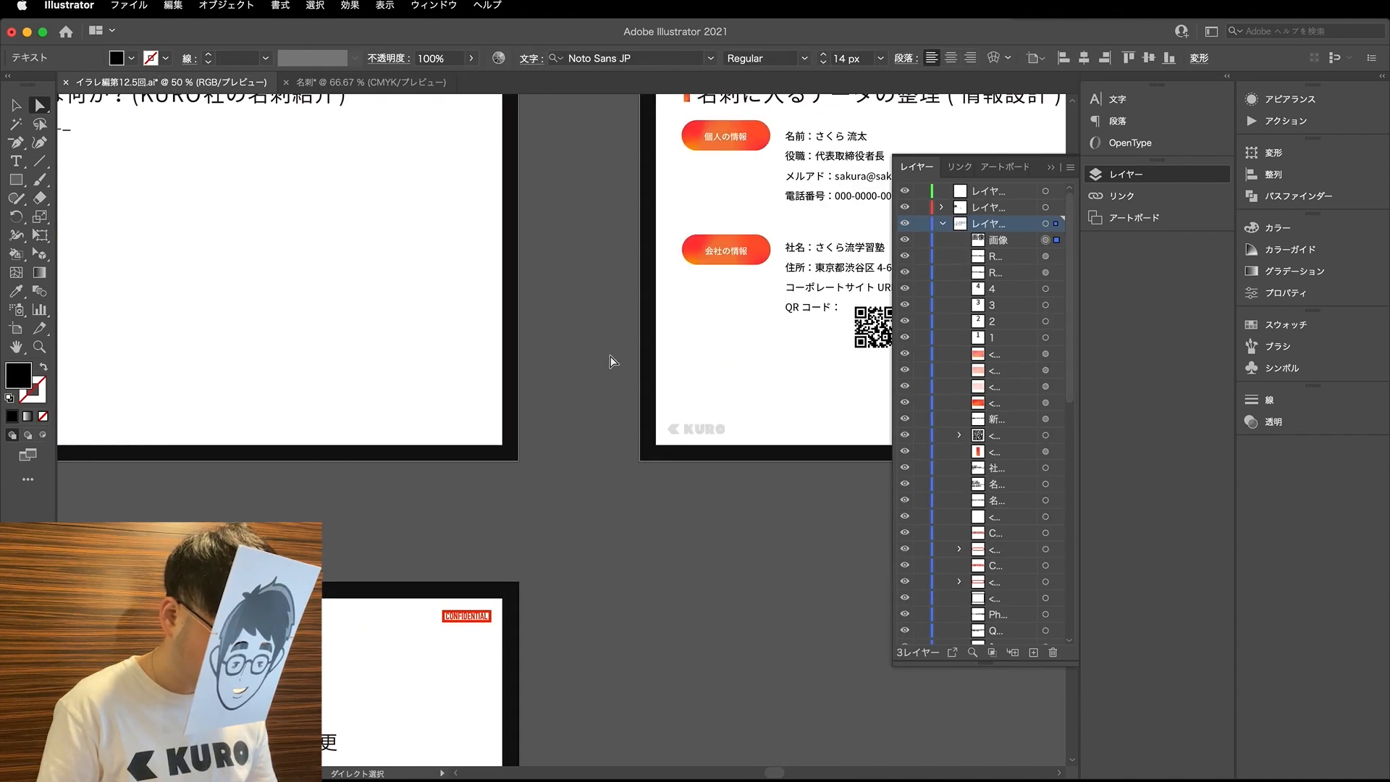
scroll(609, 354, down, 5)
scroll(610, 354, left, 15)
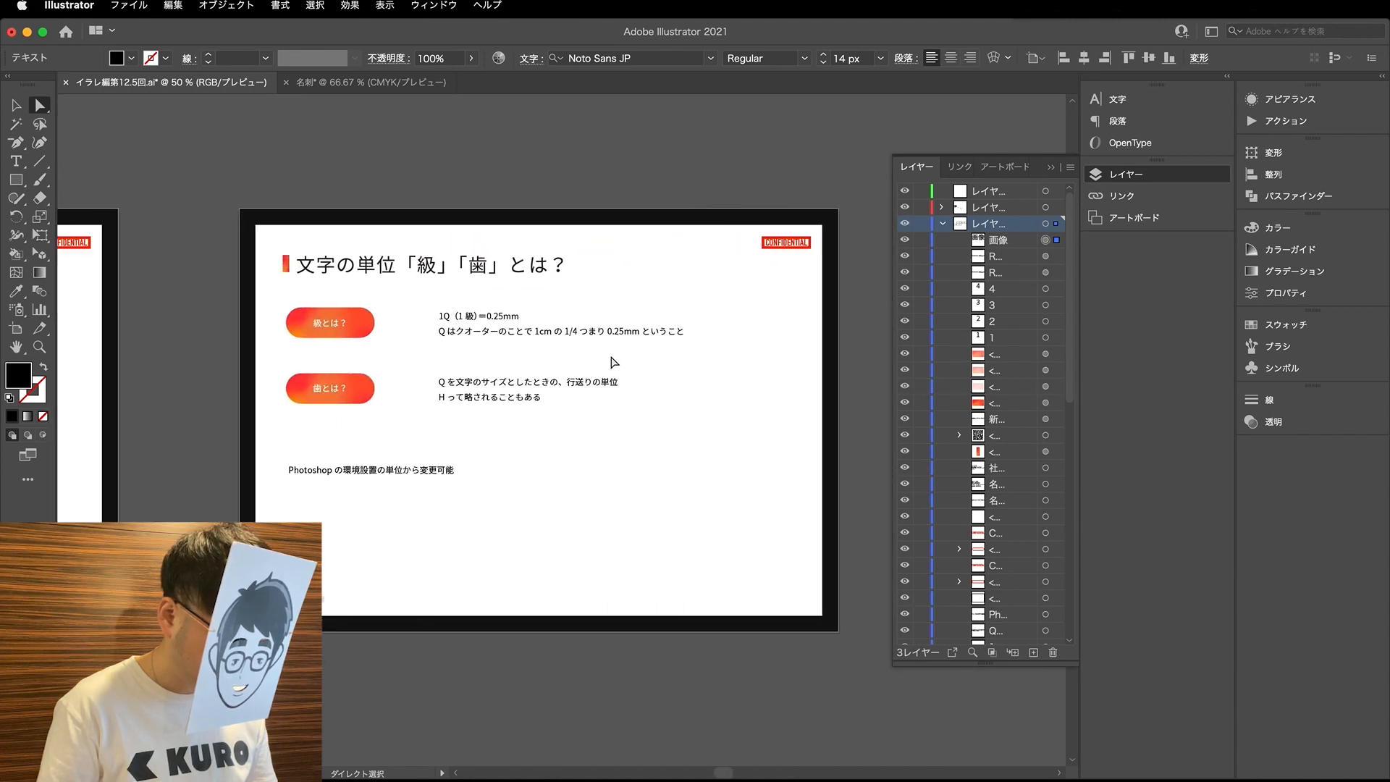
scroll(612, 362, left, 8)
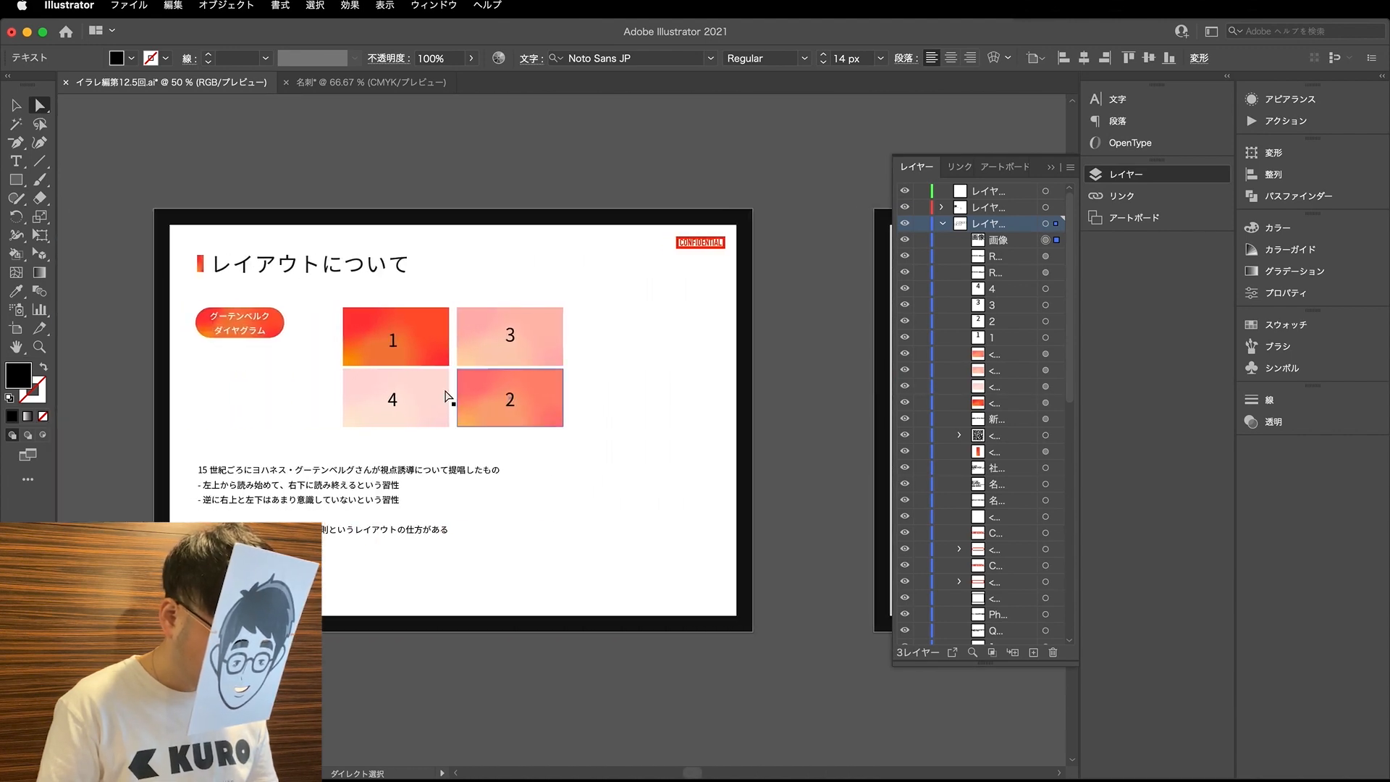
scroll(224, 406, up, 10)
scroll(227, 406, right, 5)
scroll(229, 413, right, 5)
scroll(769, 289, up, 3)
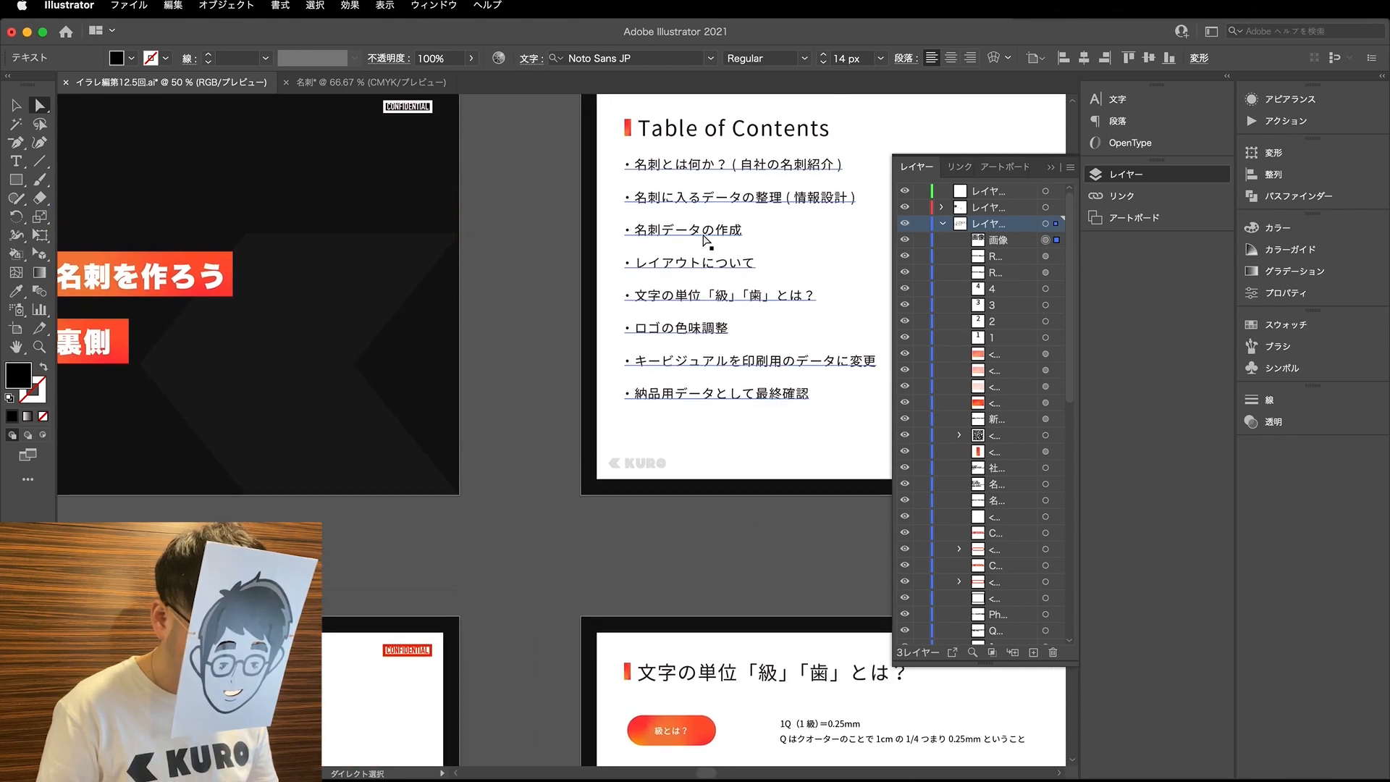
scroll(767, 343, down, 10)
scroll(766, 343, left, 8)
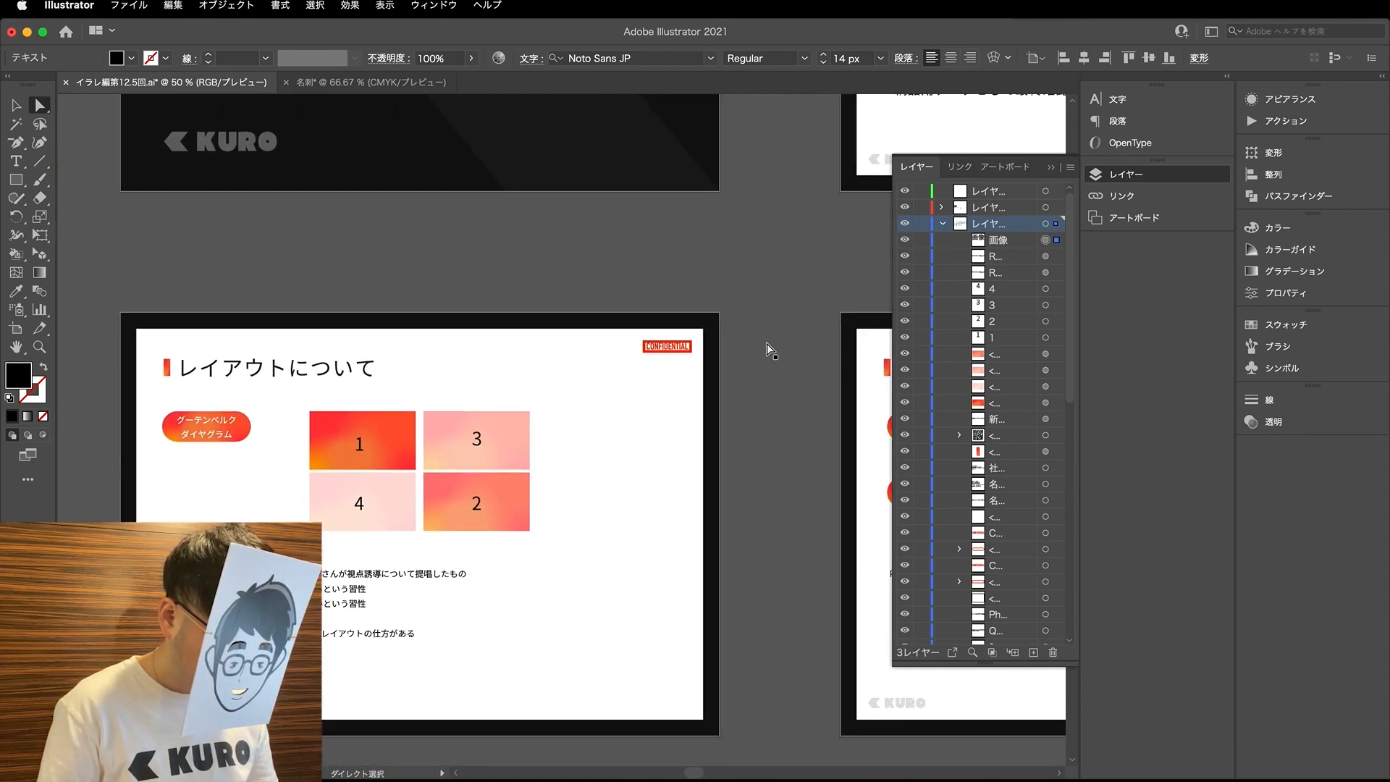
scroll(760, 346, left, 3)
scroll(753, 351, down, 3)
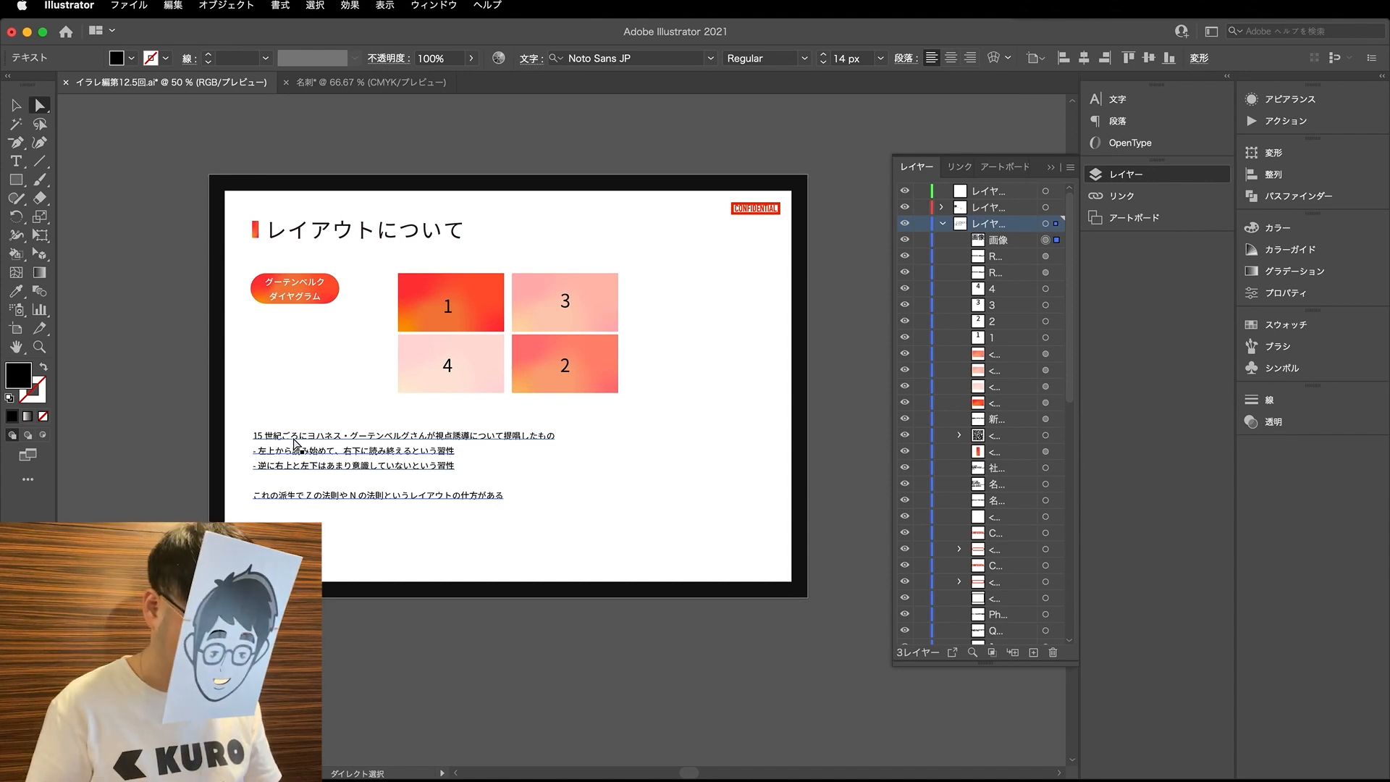
- Examine the four numbered areas of the グーテンベルクダイヤグラム and the explanation of reading order below them
click(423, 291)
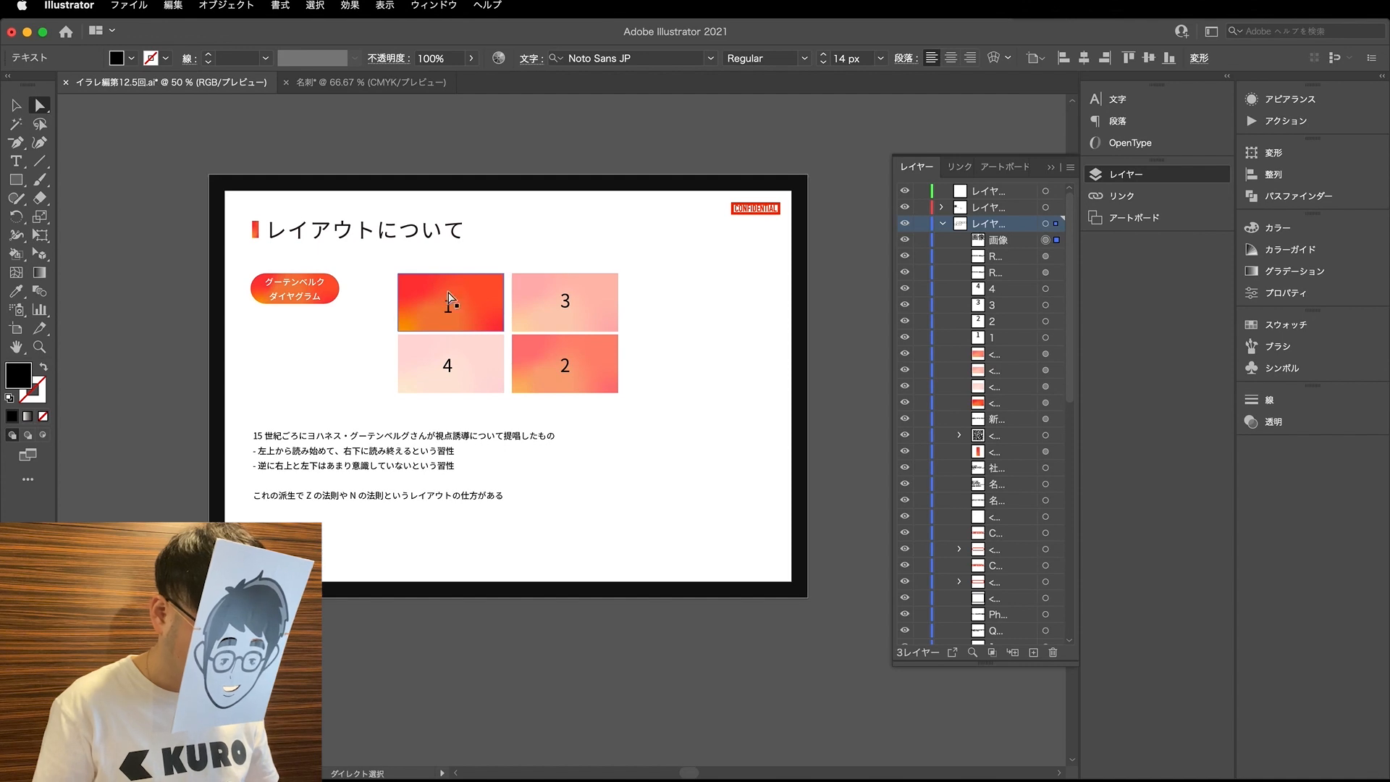
scroll(445, 300, up, 3)
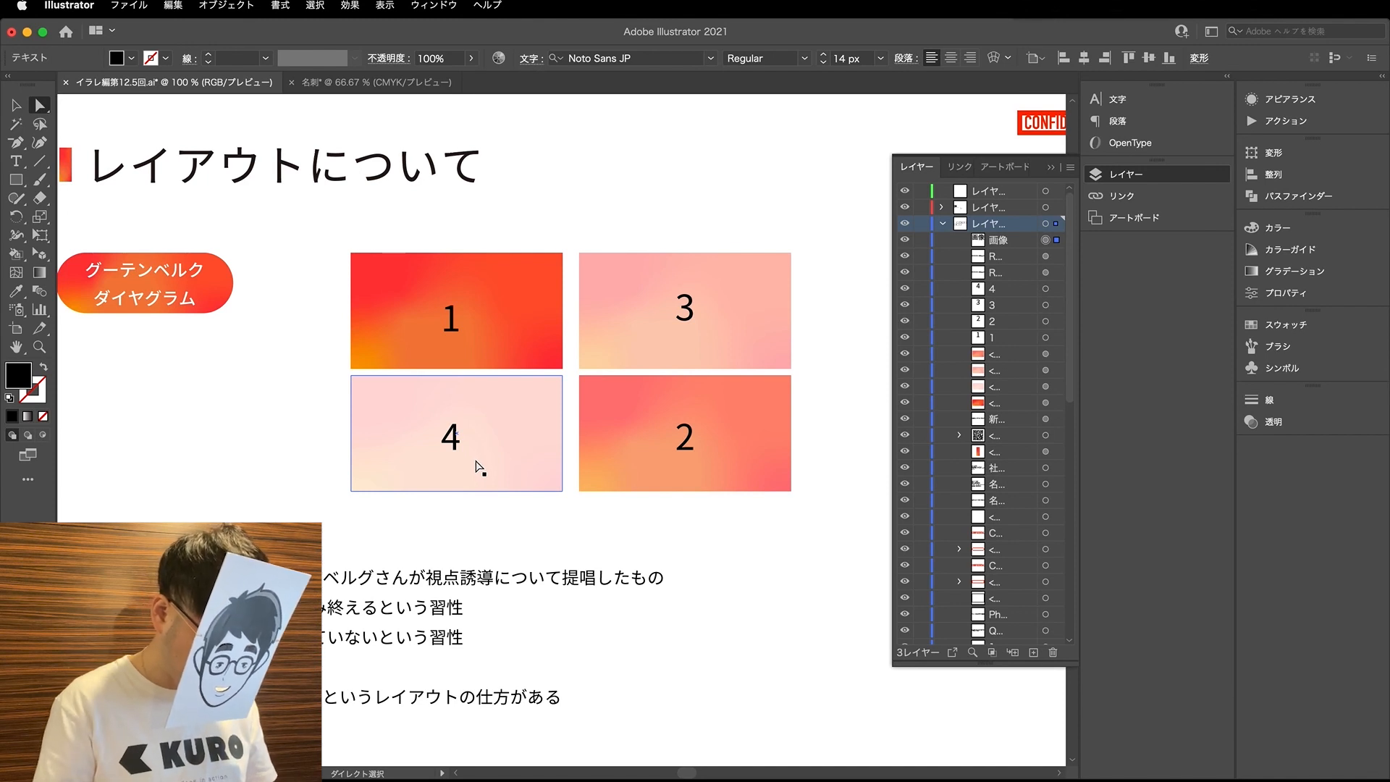
scroll(562, 430, left, 3)
scroll(562, 430, down, 1)
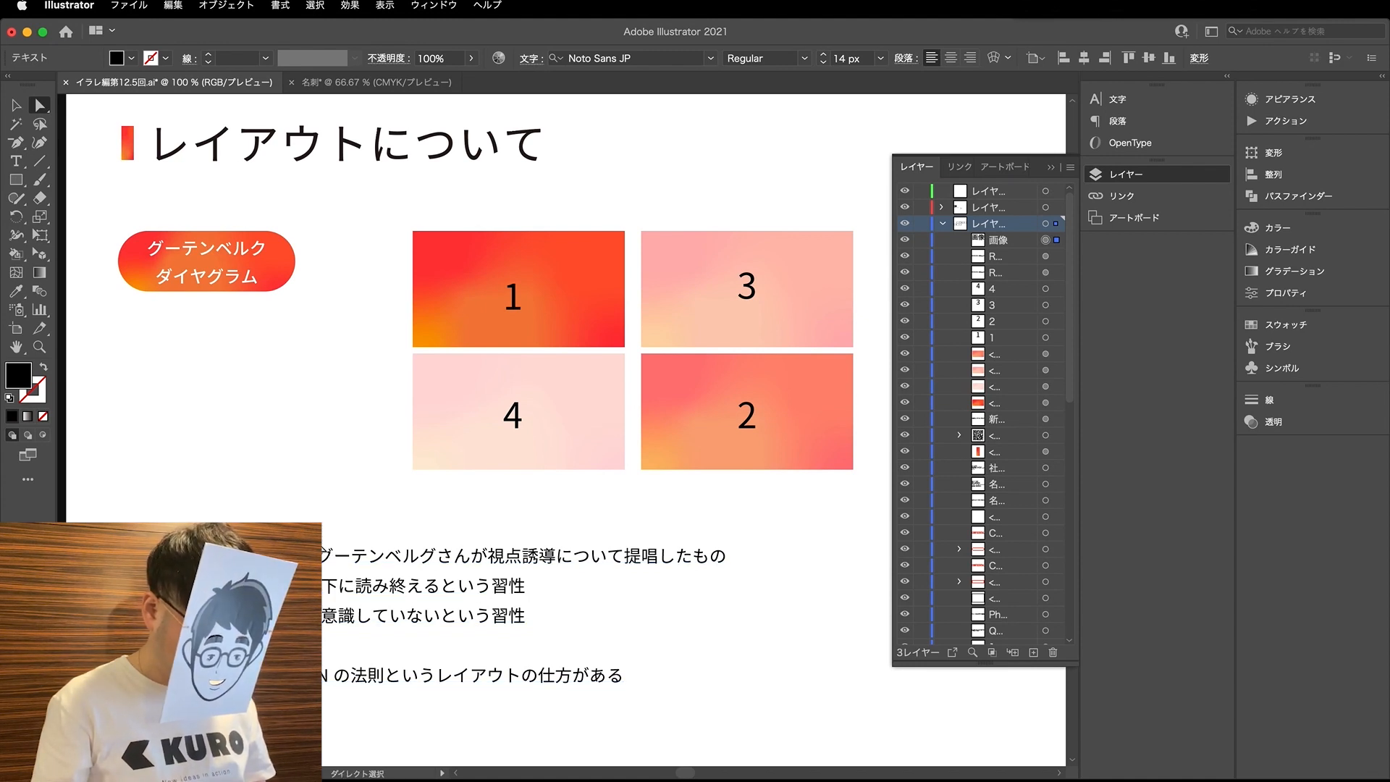
key(super+minus)
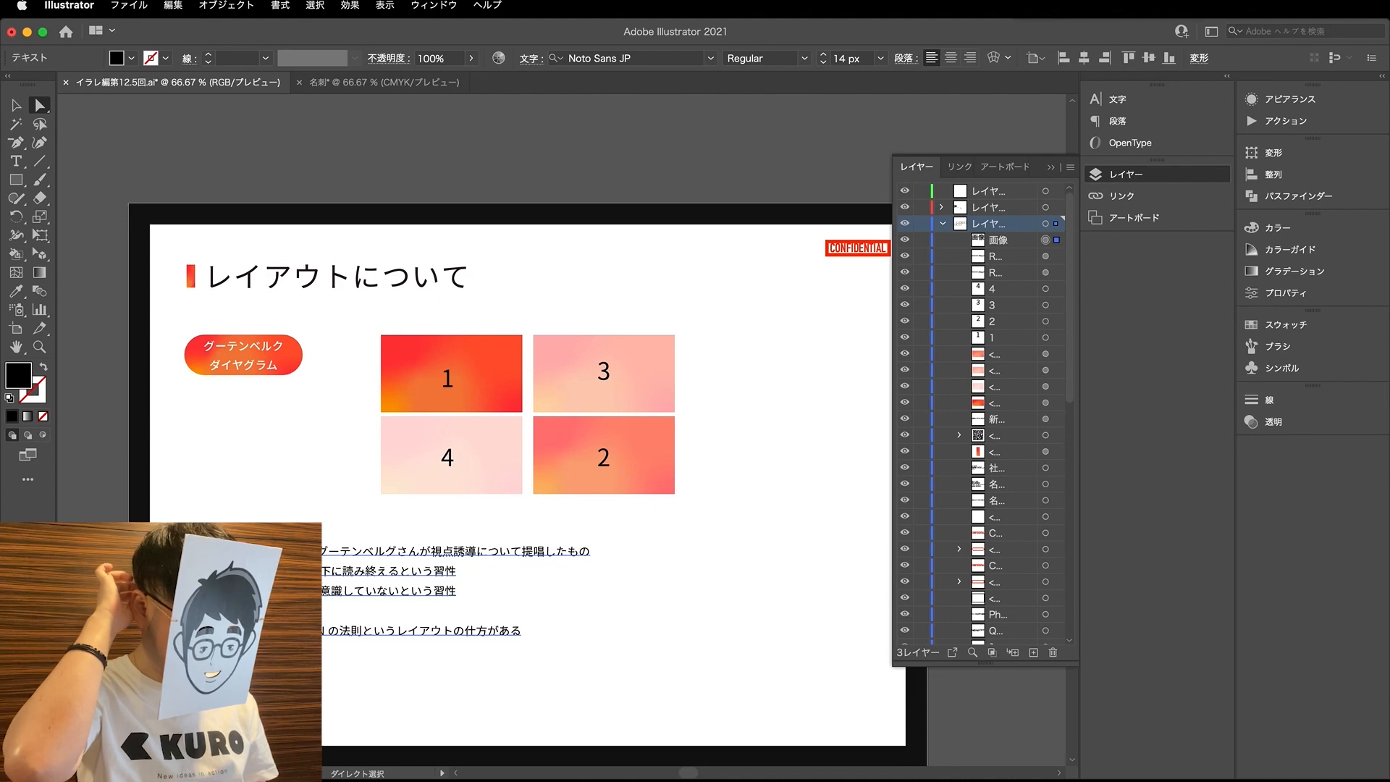
- Select the personal details, company details and QR code on the 名刺に入るデータの整理 (情報設計) slide for copying
scroll(333, 609, down, 2)
scroll(333, 609, right, 3)
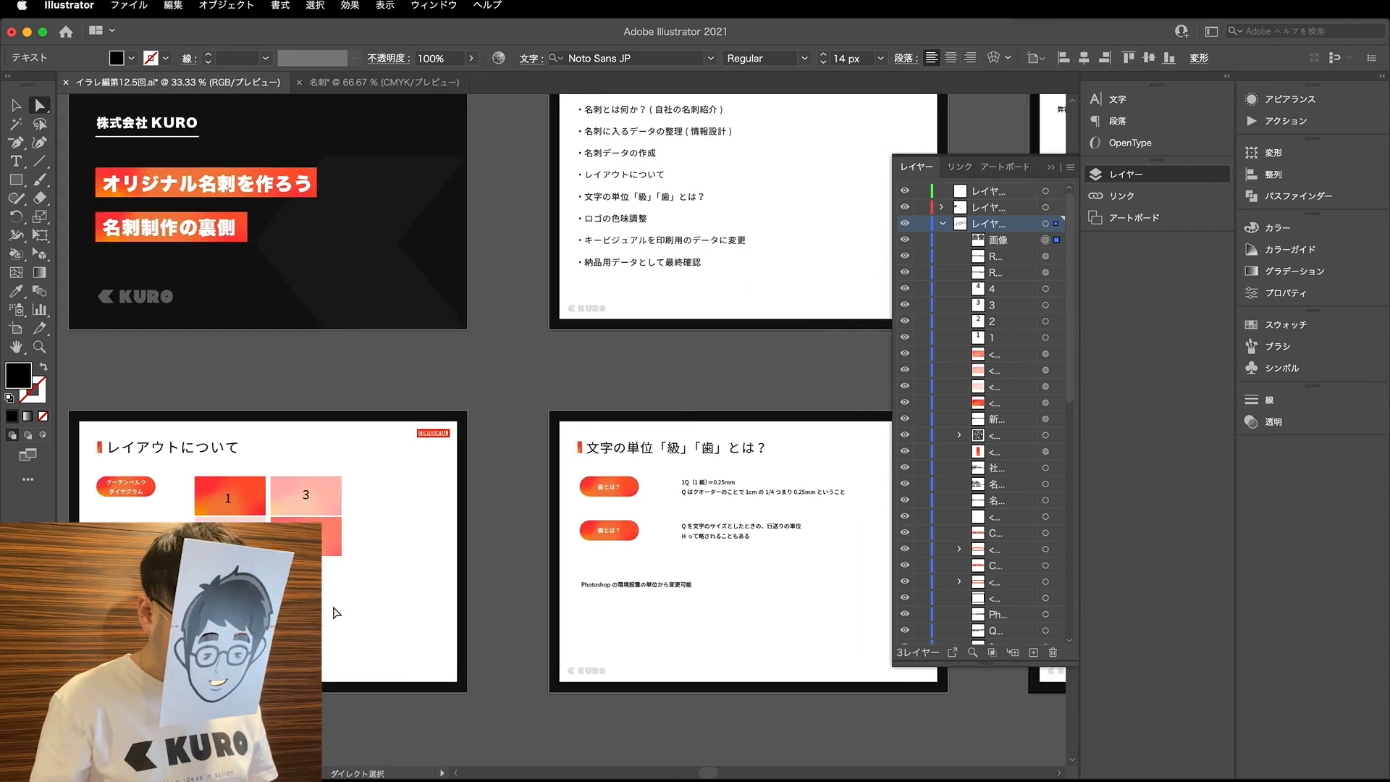
scroll(333, 612, right, 10)
scroll(333, 612, up, 3)
click(708, 385)
scroll(708, 385, up, 1)
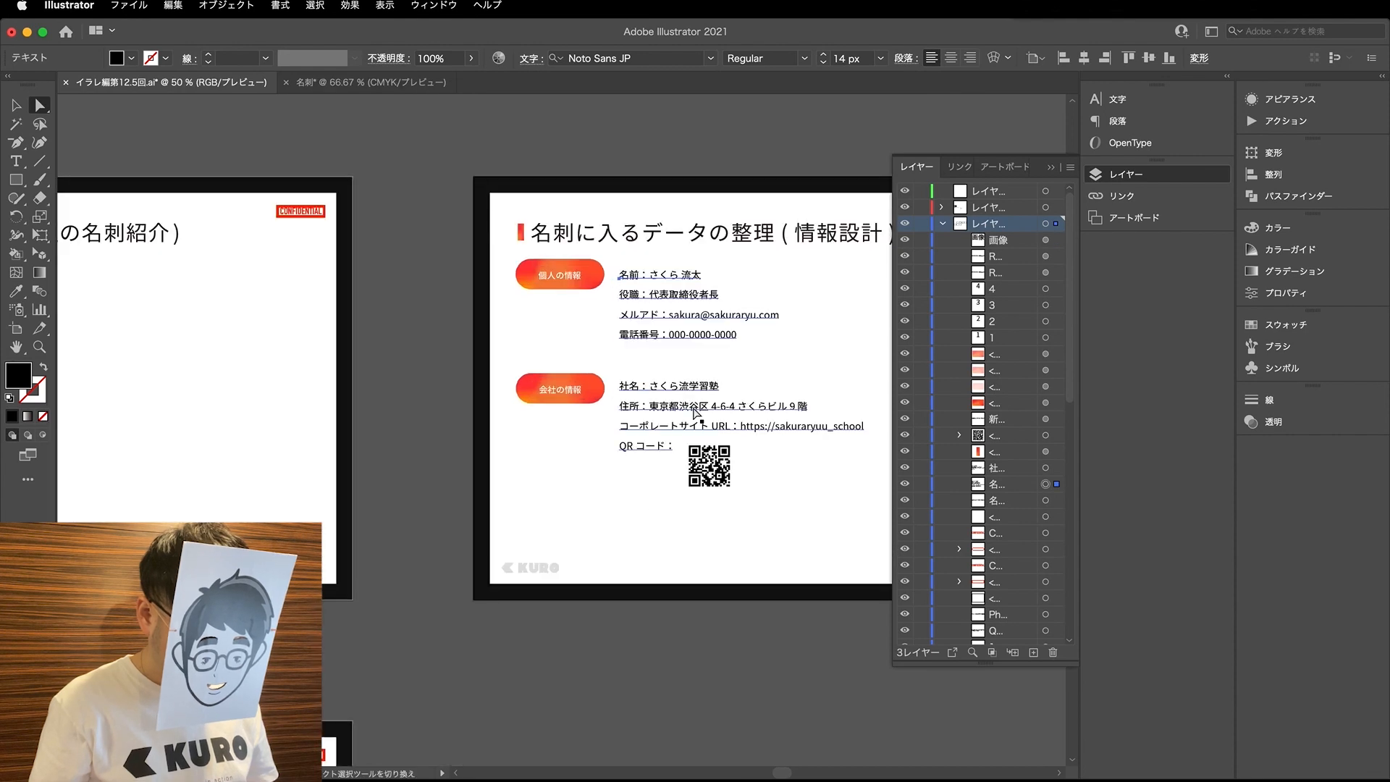
key(v)
drag(777, 516, 654, 296)
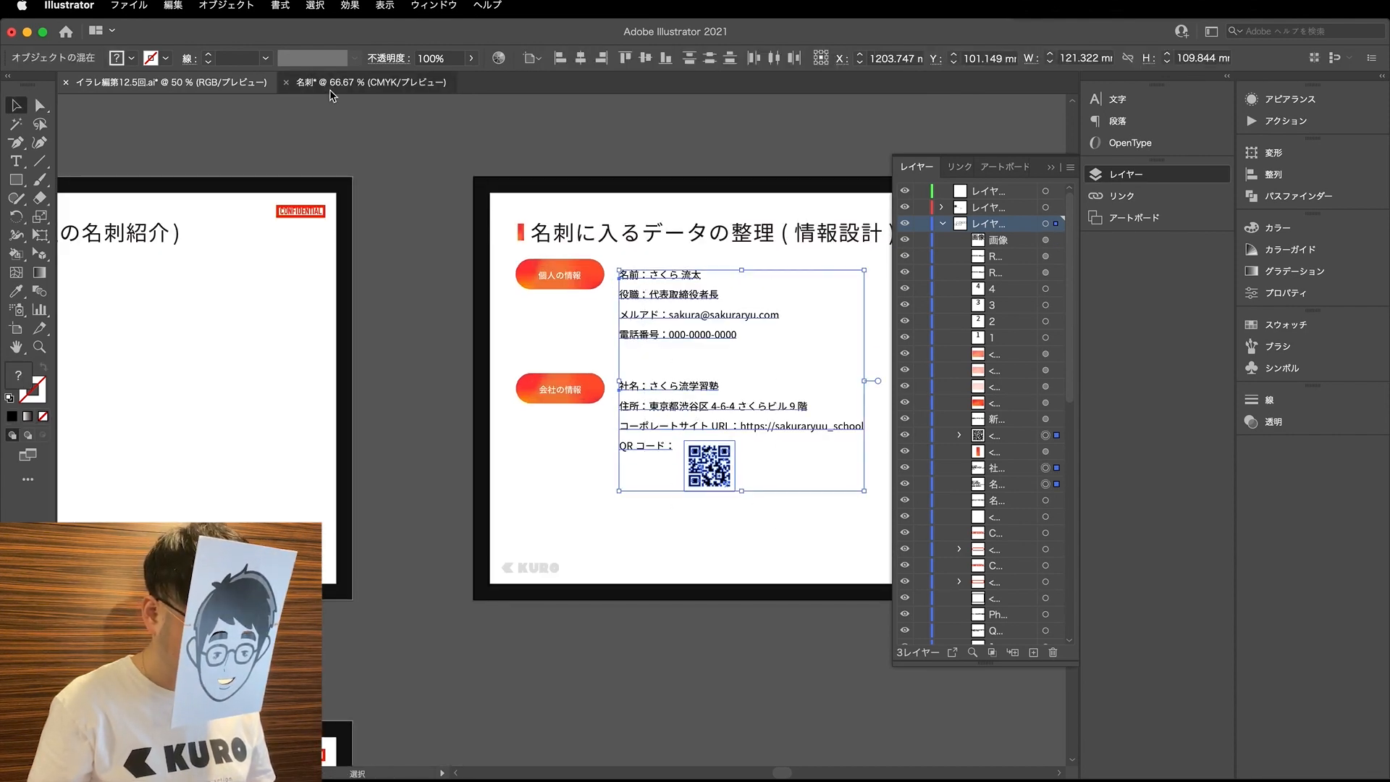
- Paste the copied details and QR code into the 裏 layer of the 名刺 document, move them down and deselect them
click(322, 85)
key(super+v)
drag(549, 546, 579, 648)
key(a)
click(452, 362)
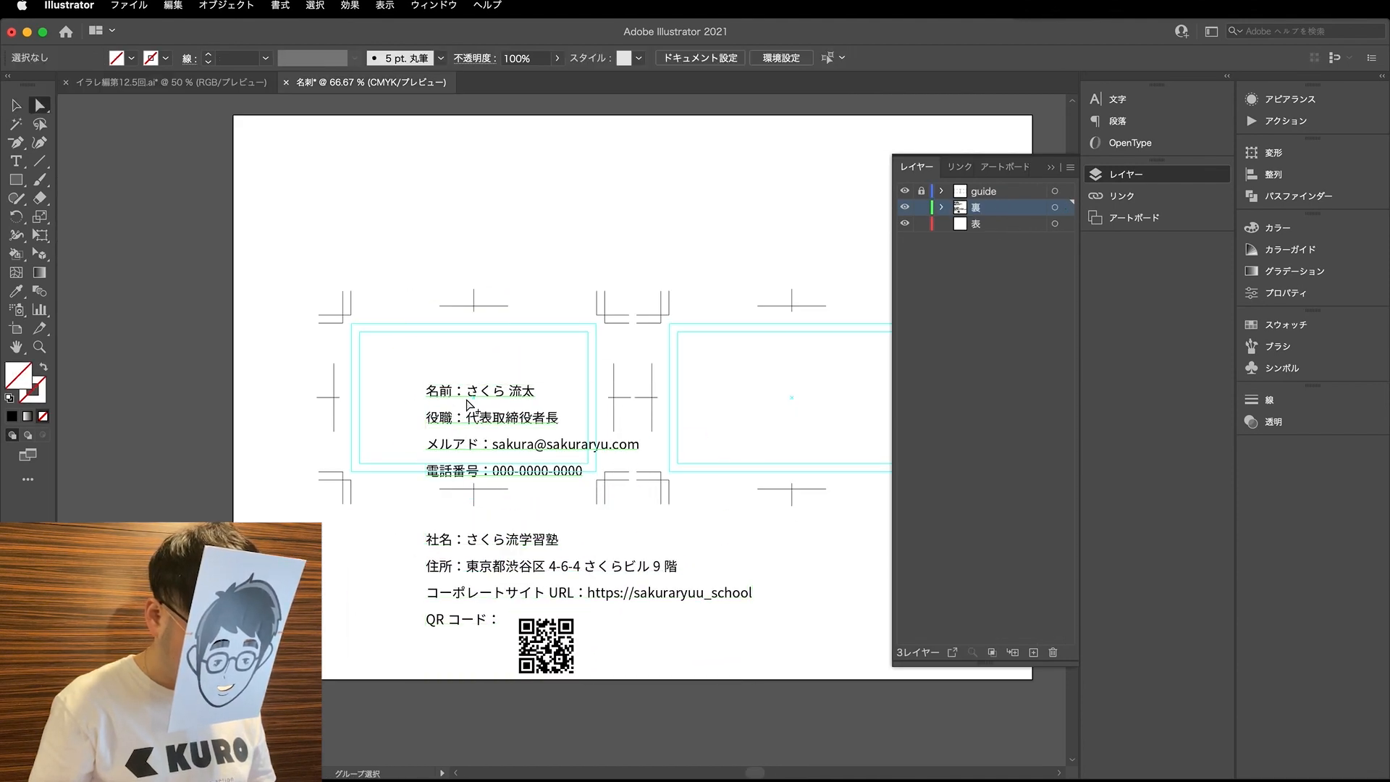
- Delete the 名前：, 役職：, メルアド： and 電話番号： labels from the personal details text and deselect it
scroll(467, 403, up, 1)
key(t)
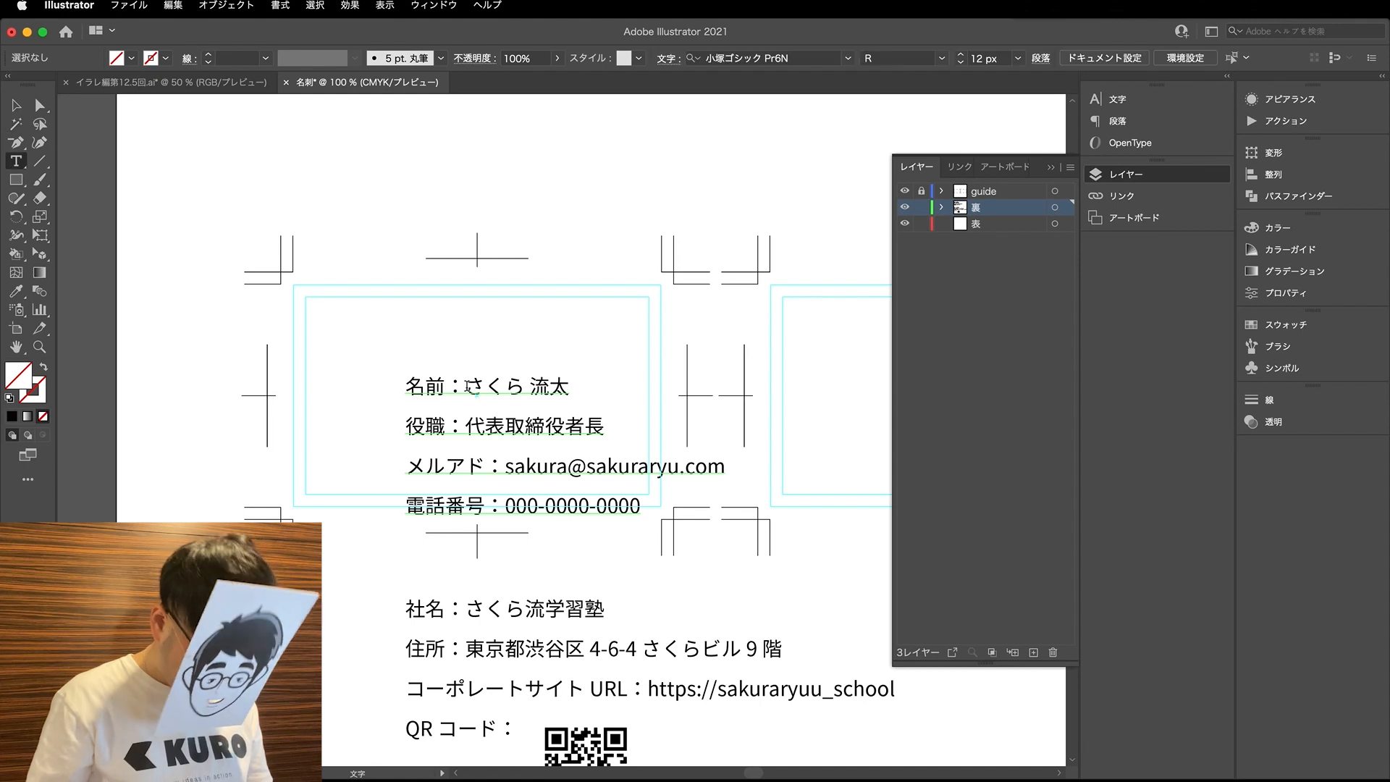
drag(464, 385, 406, 386)
key(BackSpace)
drag(466, 425, 406, 426)
key(BackSpace)
drag(505, 466, 405, 467)
key(BackSpace)
drag(504, 506, 406, 505)
key(BackSpace)
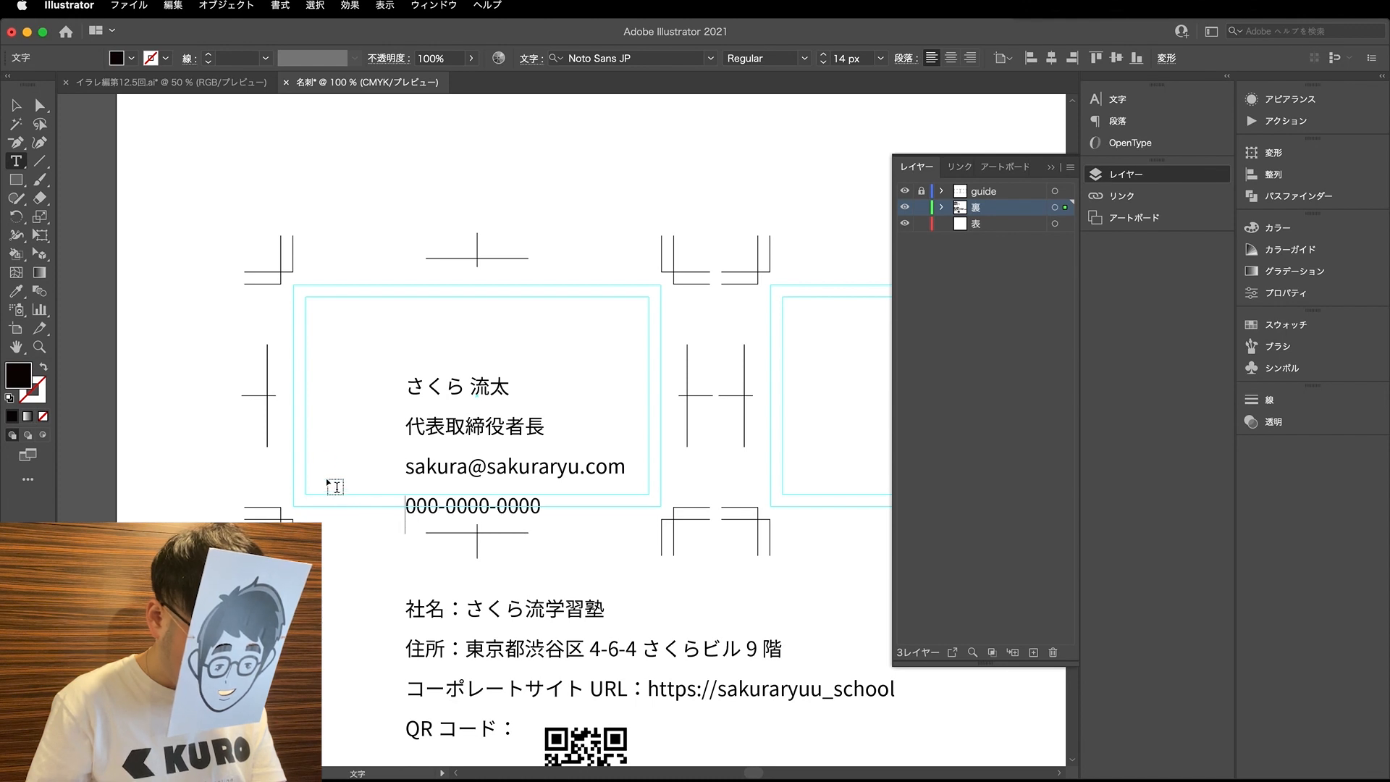
click(40, 105)
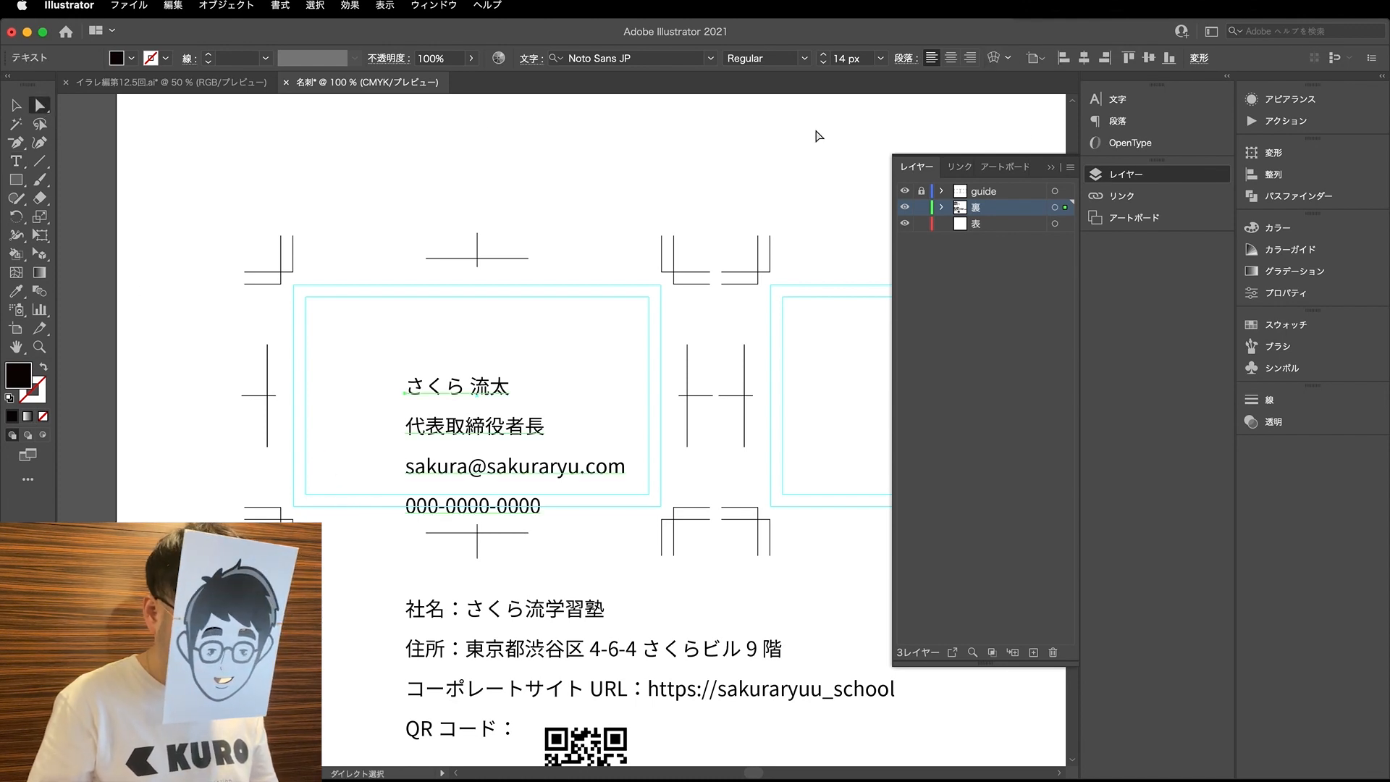
click(390, 392)
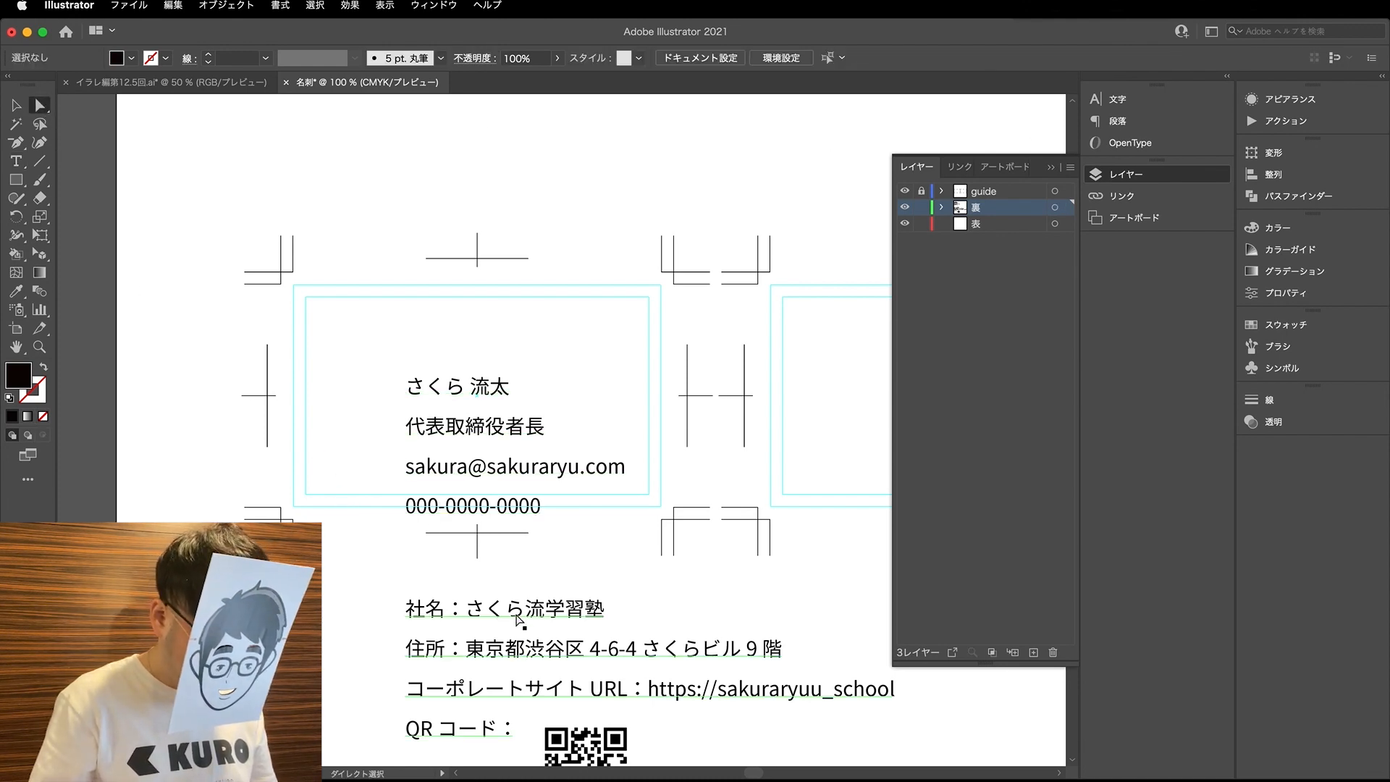
- Delete the 社名：, 住所：, コーポレートサイト URL： and QR コード： labels from the company details text
key(t)
drag(464, 608, 361, 611)
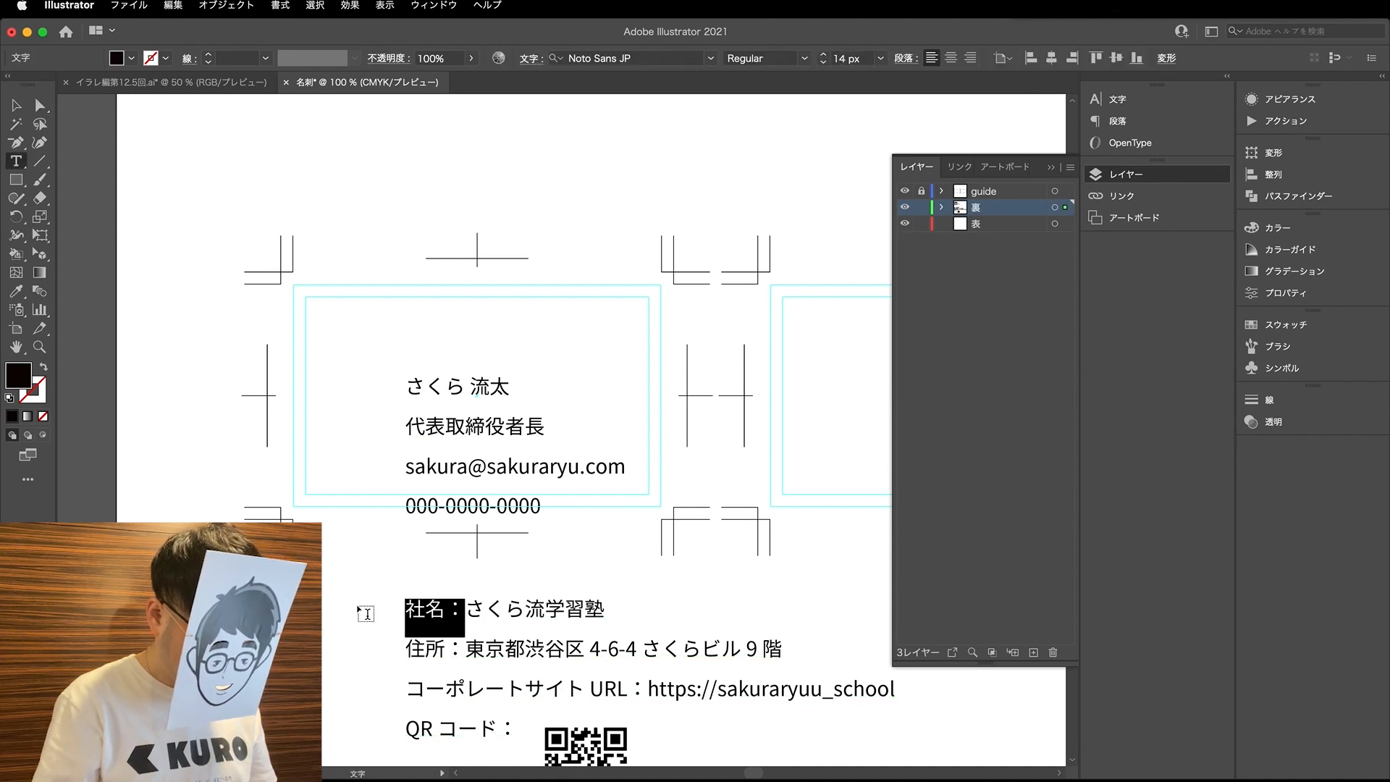
key(BackSpace)
drag(465, 649, 388, 650)
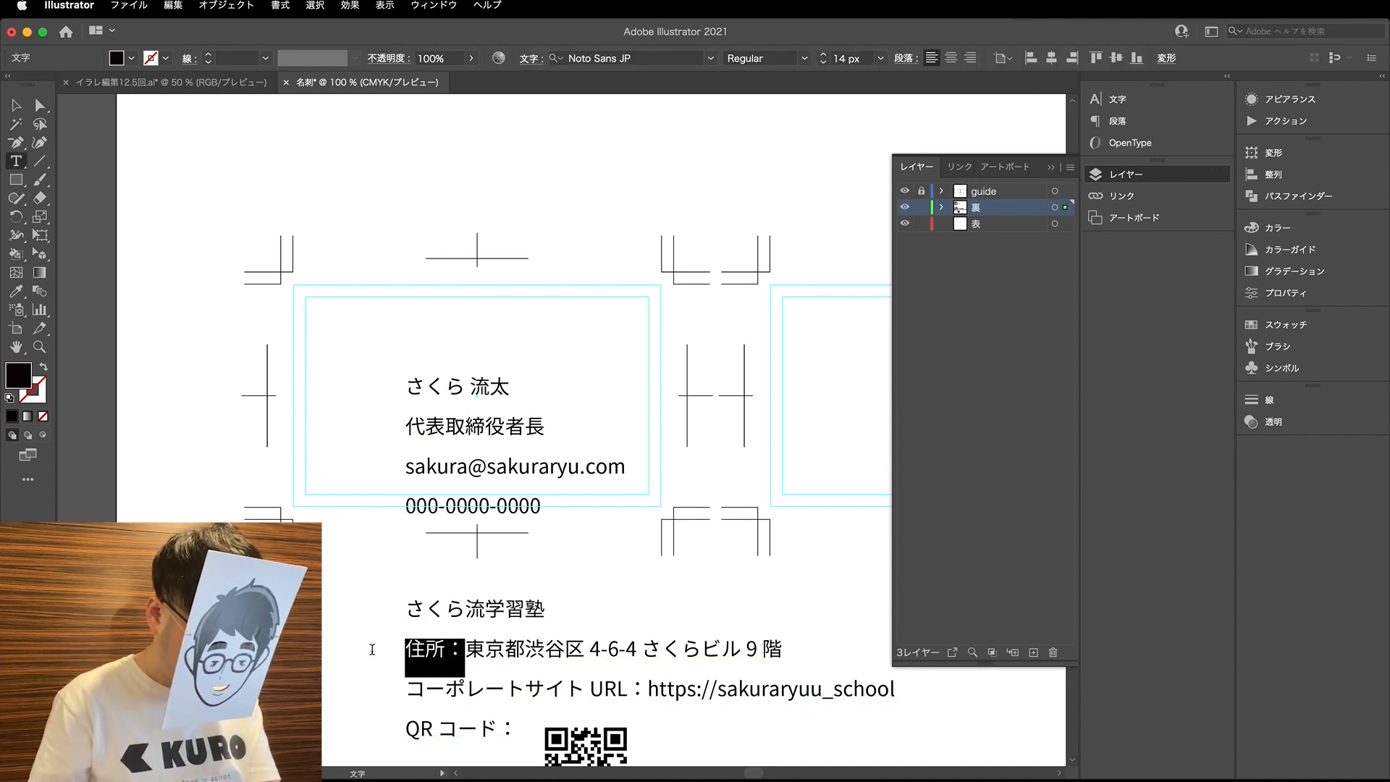
key(BackSpace)
drag(646, 689, 330, 699)
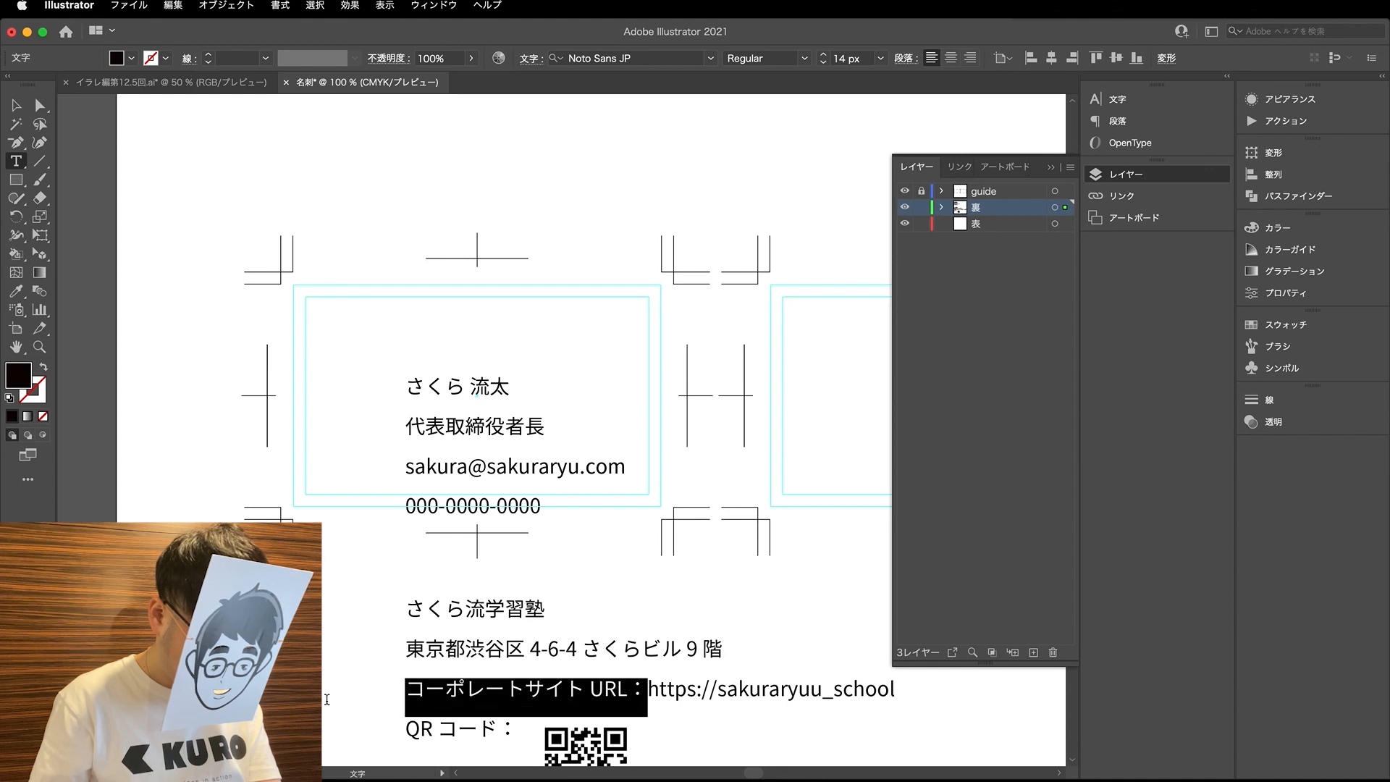
key(BackSpace)
scroll(521, 701, down, 3)
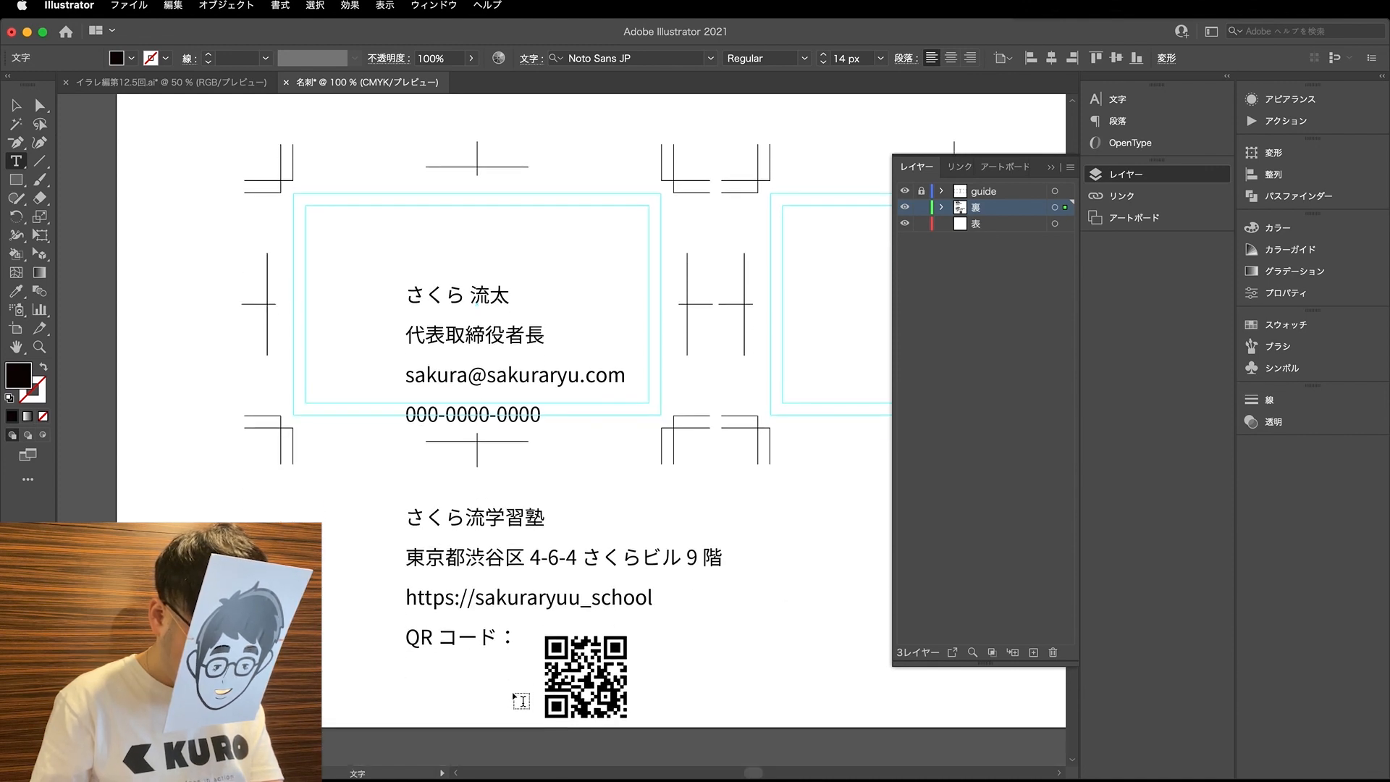
drag(511, 637, 399, 638)
key(BackSpace)
key(BackSpace)
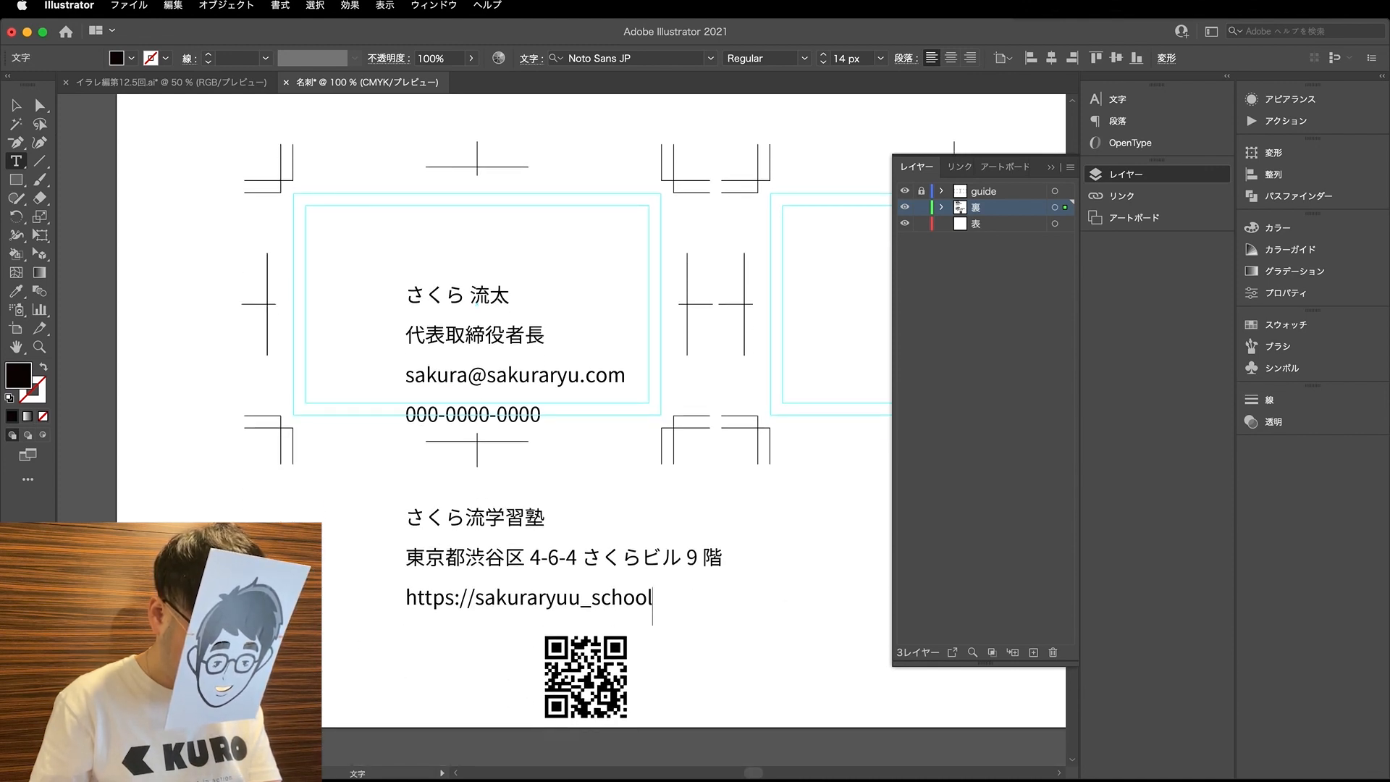
key(shift+Up)
key(BackSpace)
key(super+z)
- Separate the website URL from the company details into its own text object and place it below the address
drag(406, 600, 653, 599)
key(super+c)
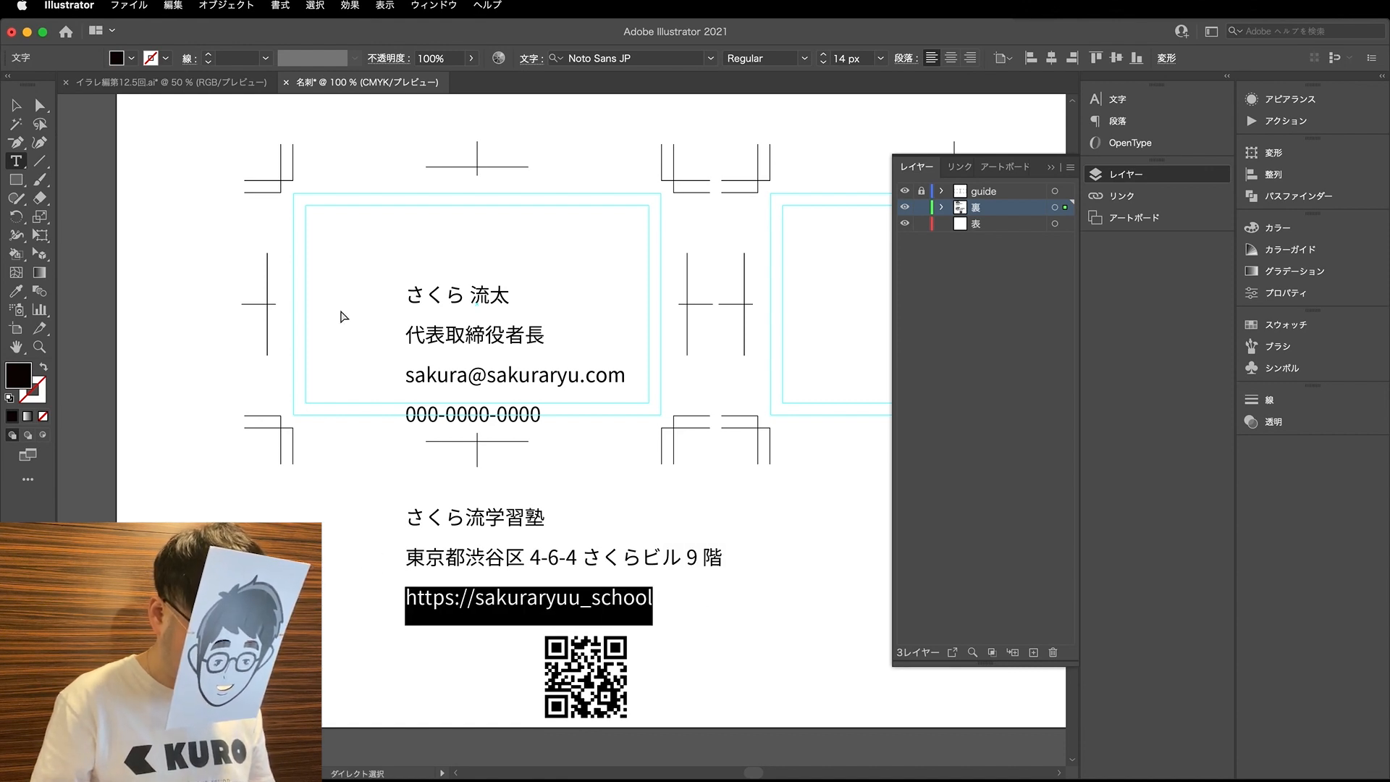
key(BackSpace)
click(40, 105)
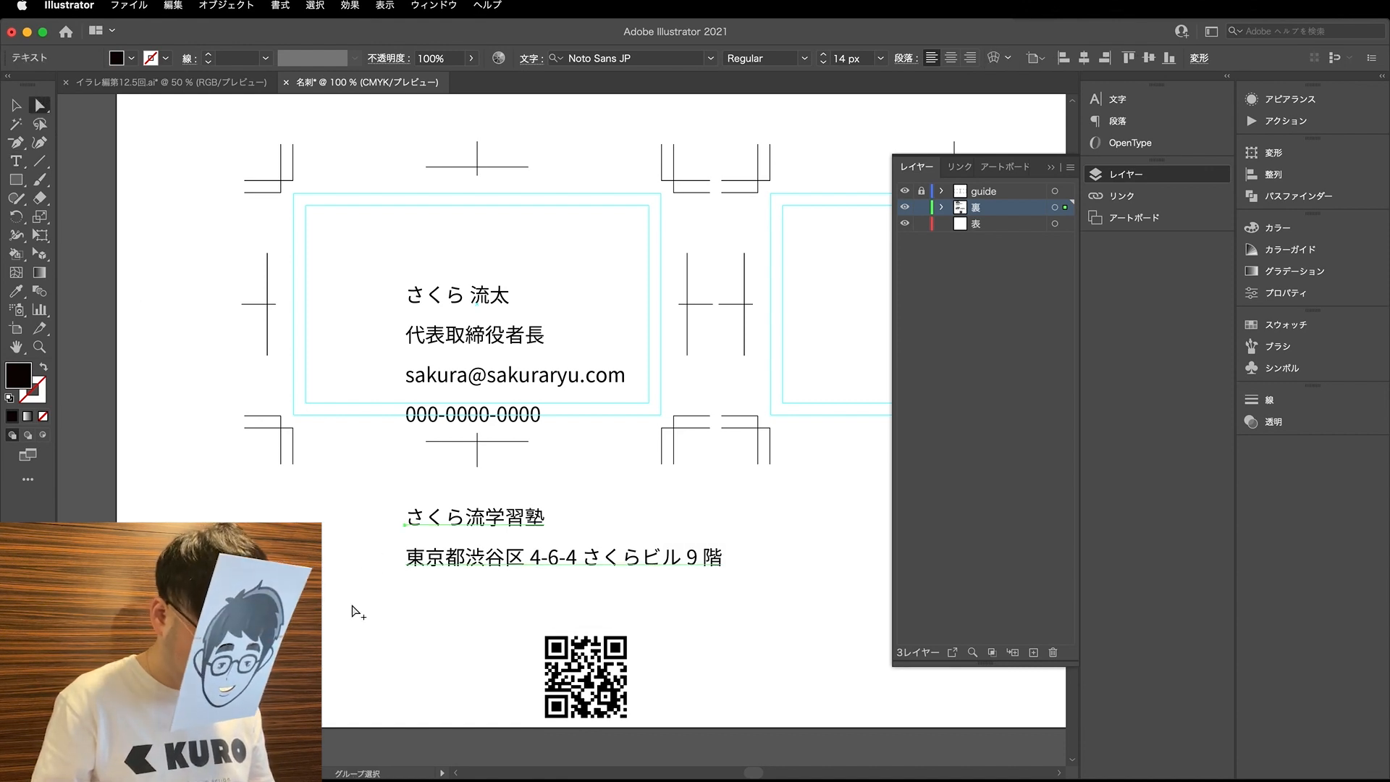
drag(493, 557, 380, 619)
key(t)
click(368, 590)
key(super+a)
key(super+v)
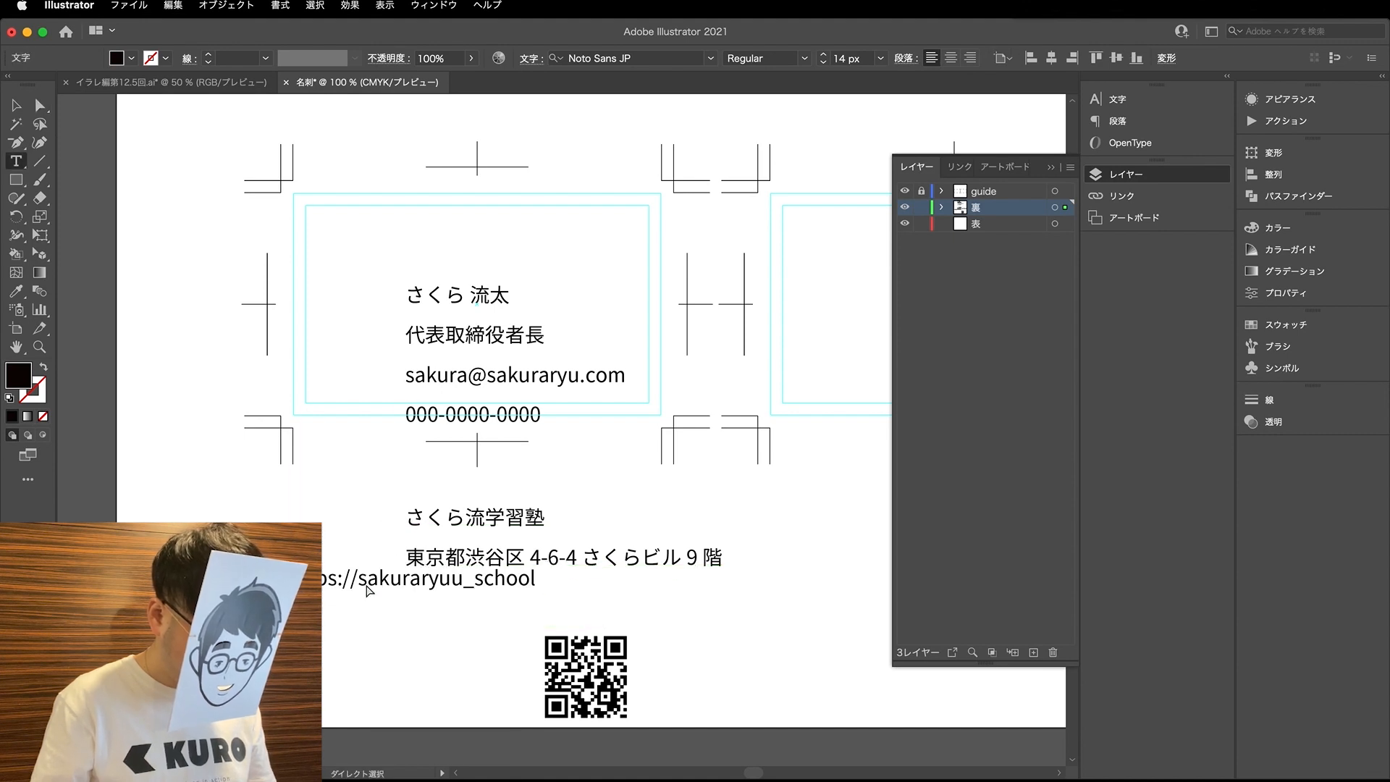
click(40, 105)
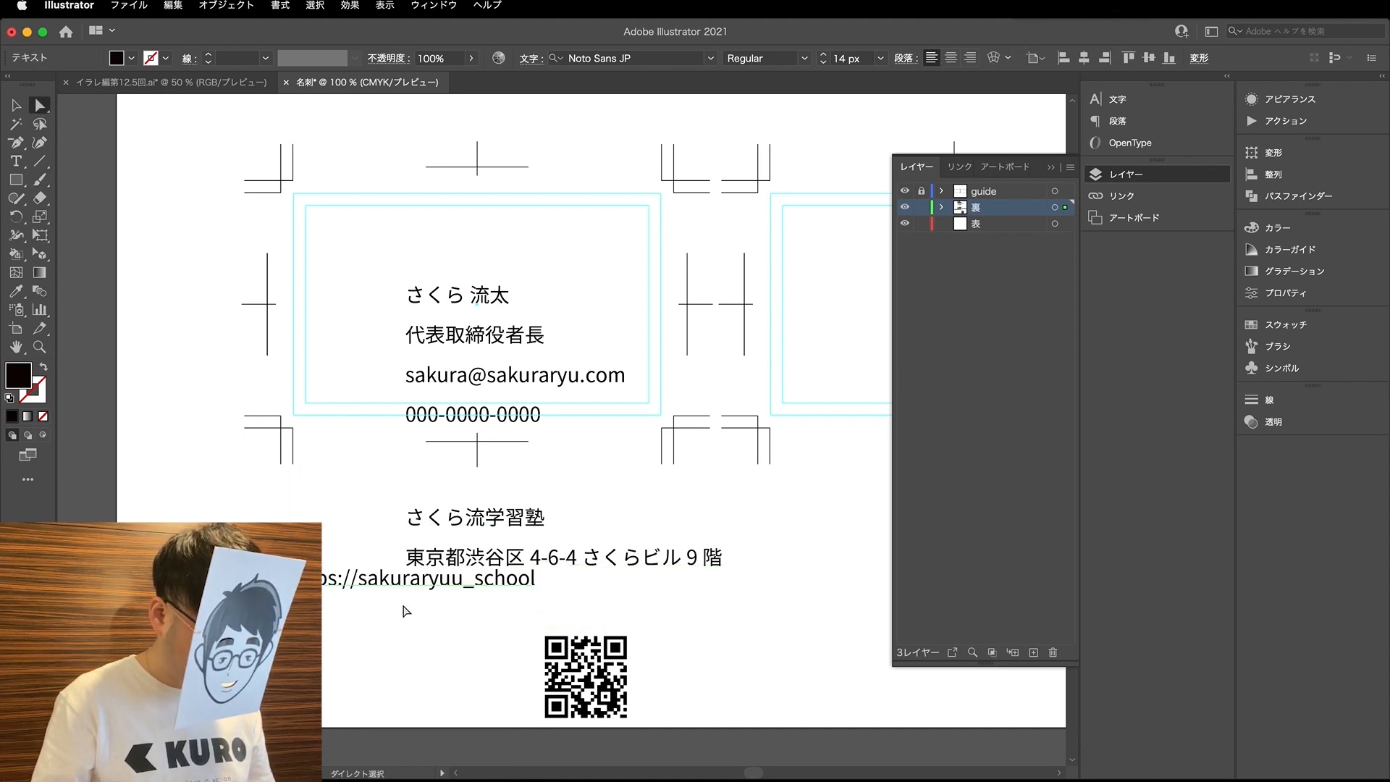
drag(391, 582, 392, 622)
- Separate the address from the company name into its own text object between the company name and the URL
key(t)
drag(404, 559, 737, 567)
key(super+c)
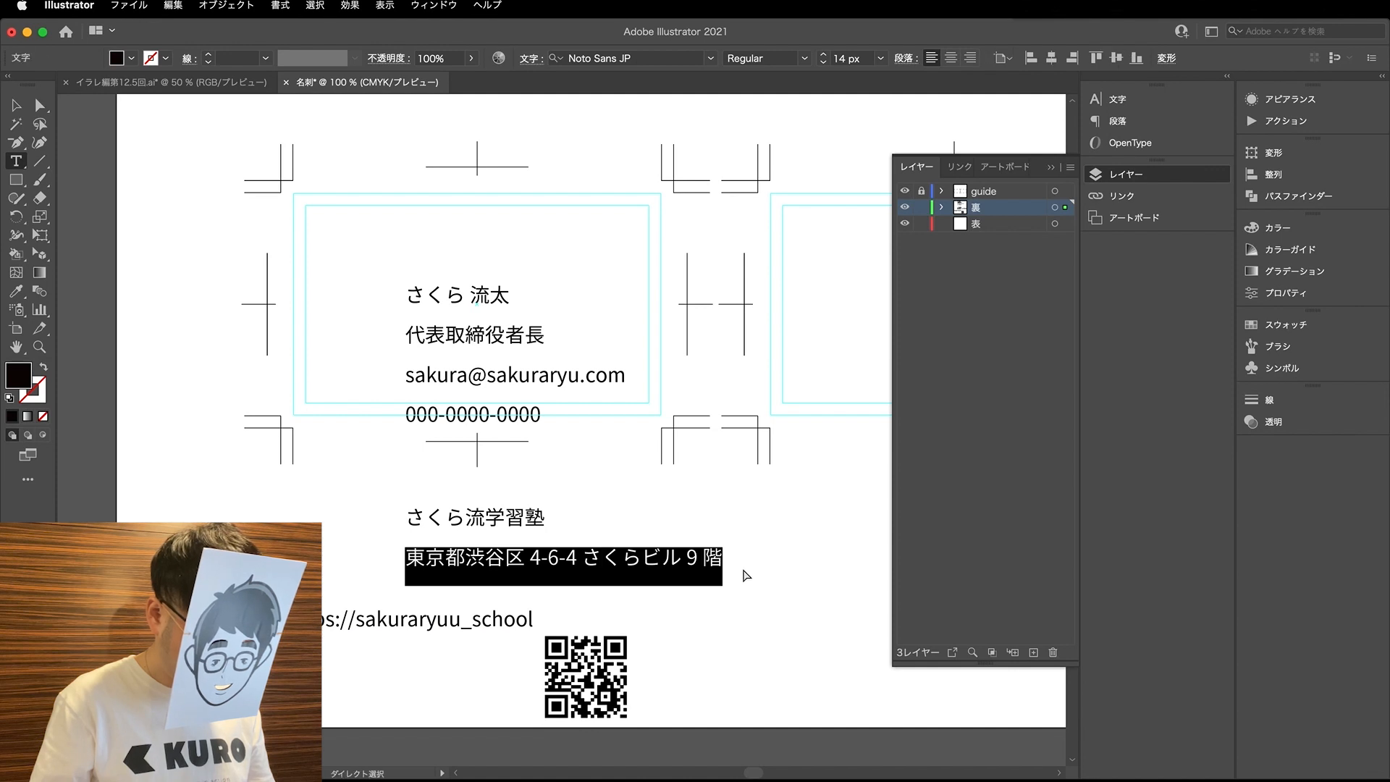
key(BackSpace)
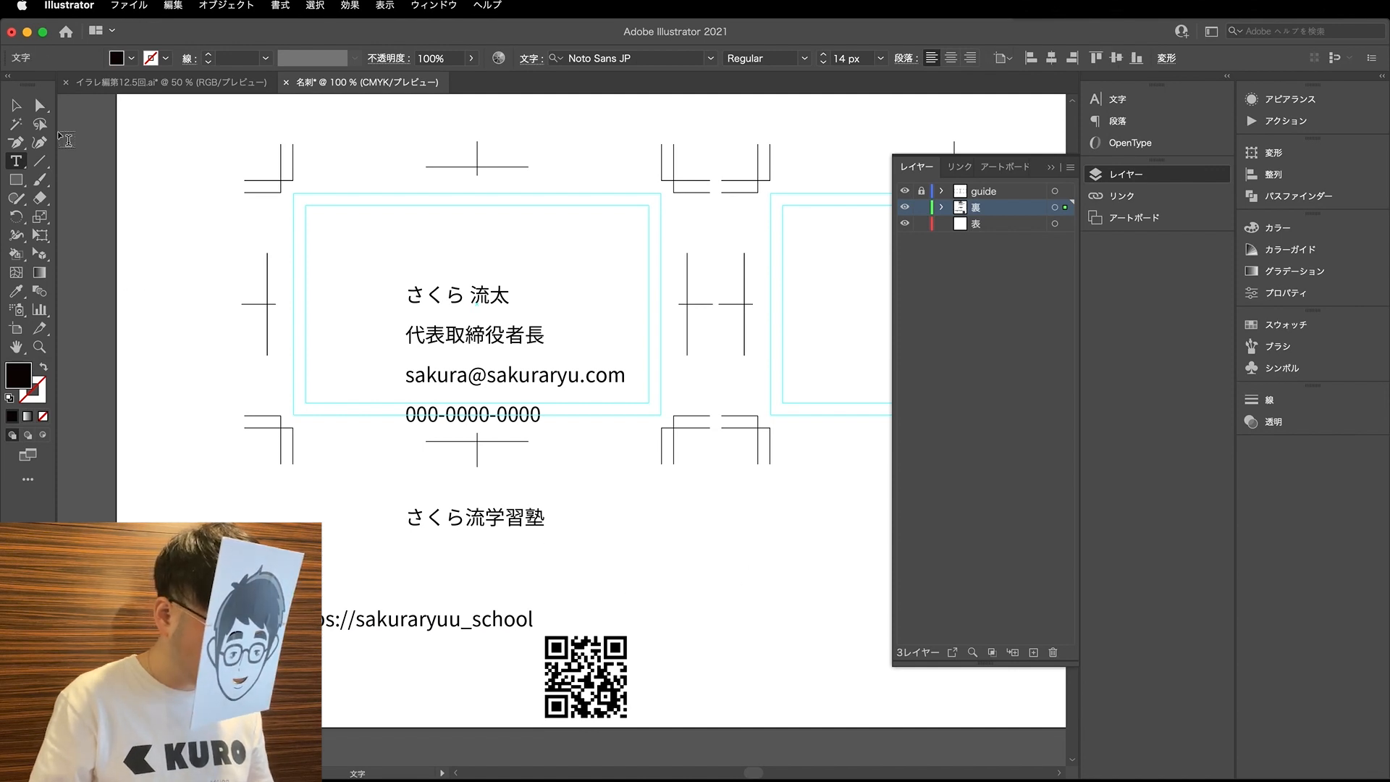
click(40, 105)
alt+drag(442, 520, 407, 570)
key(t)
click(398, 567)
key(super+a)
key(super+v)
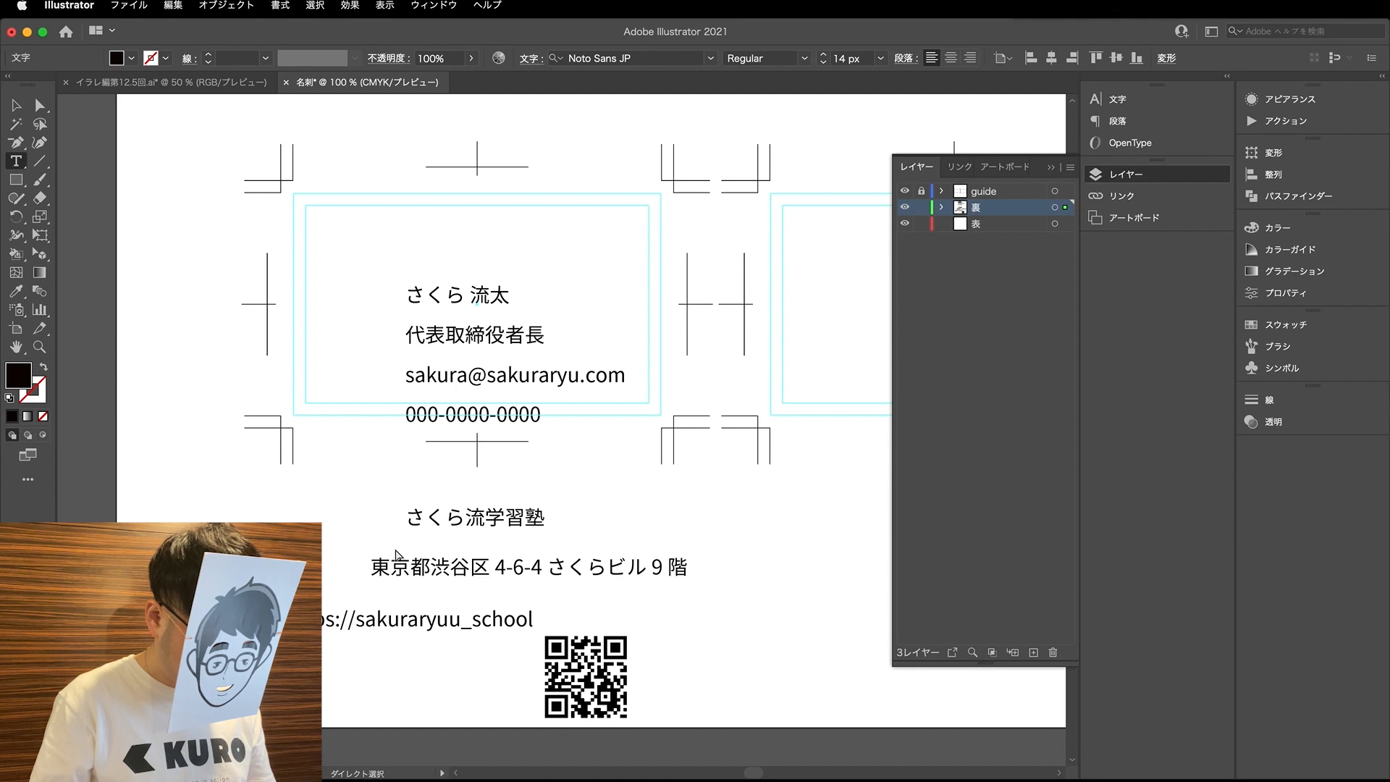
click(40, 105)
- Separate the phone number from the personal details into its own text object at the lower edge of the card
key(t)
drag(410, 418, 602, 427)
key(super+c)
key(BackSpace)
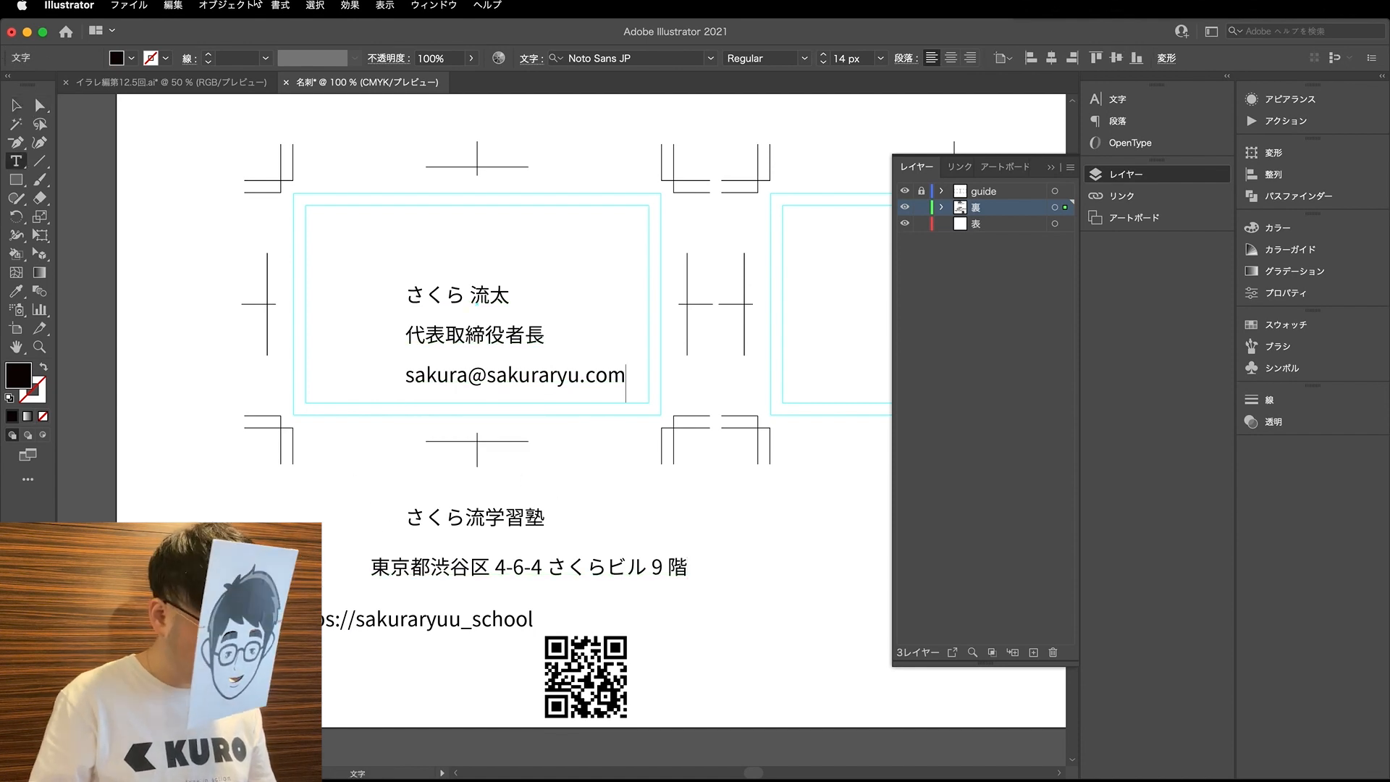
key(Escape)
drag(515, 381, 479, 425)
key(t)
click(476, 384)
key(super+a)
key(super+v)
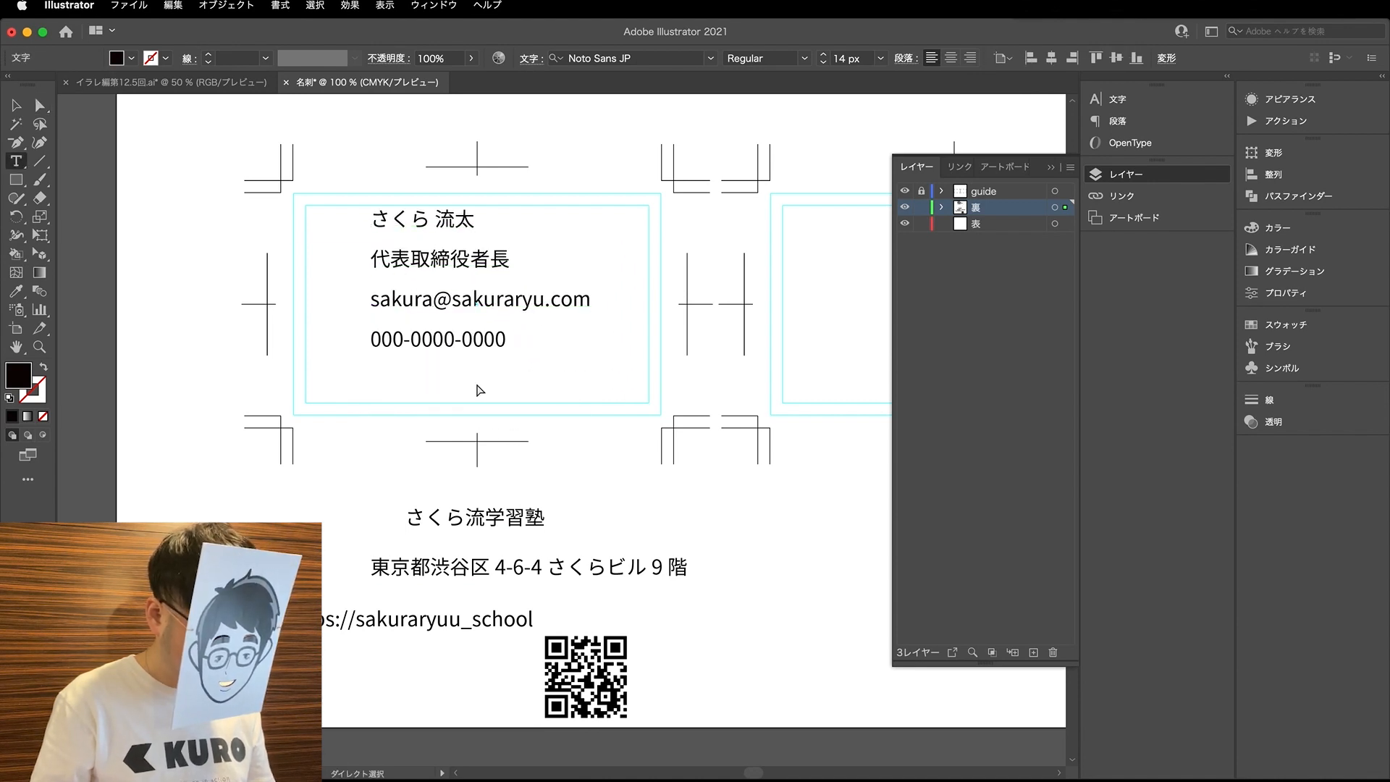
key(Escape)
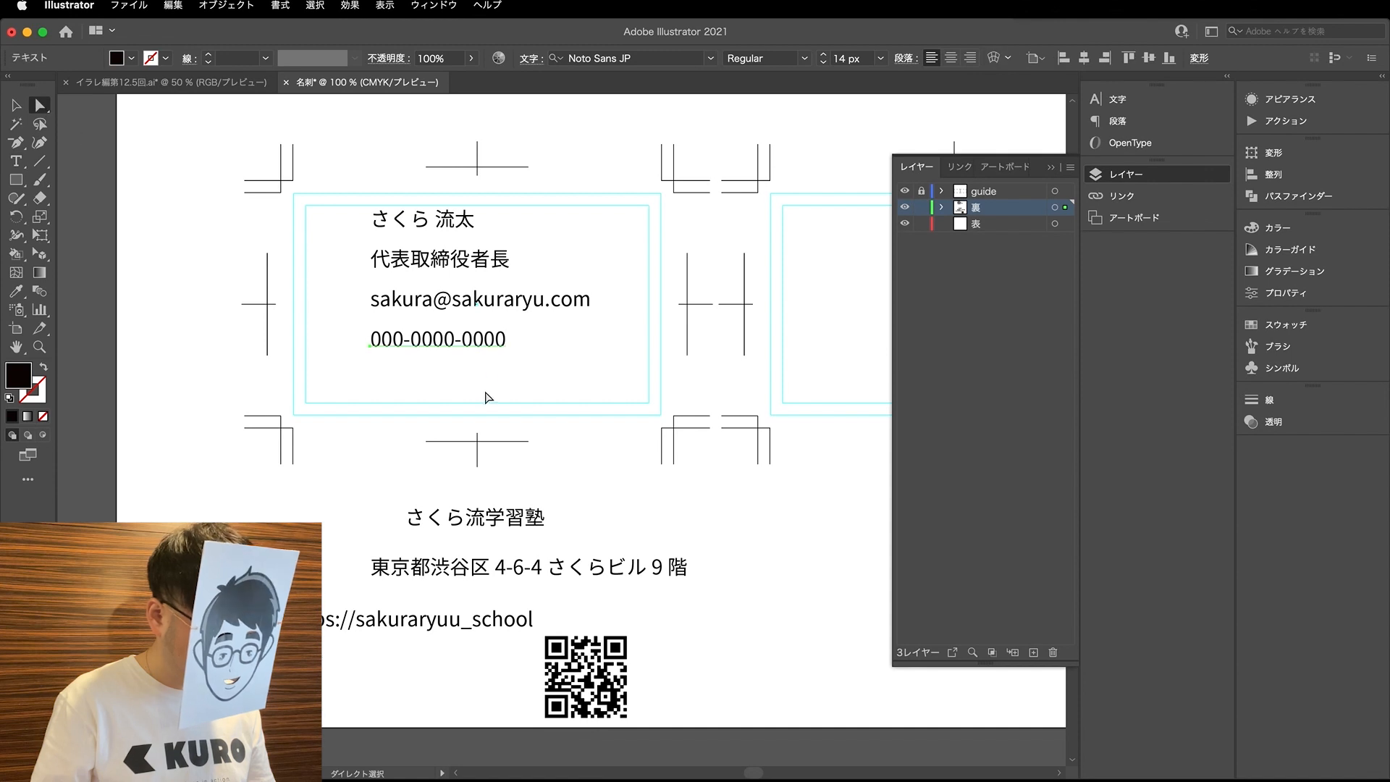
drag(490, 352, 490, 409)
- Separate the e-mail address from the personal details into its own text object just above the phone number
key(t)
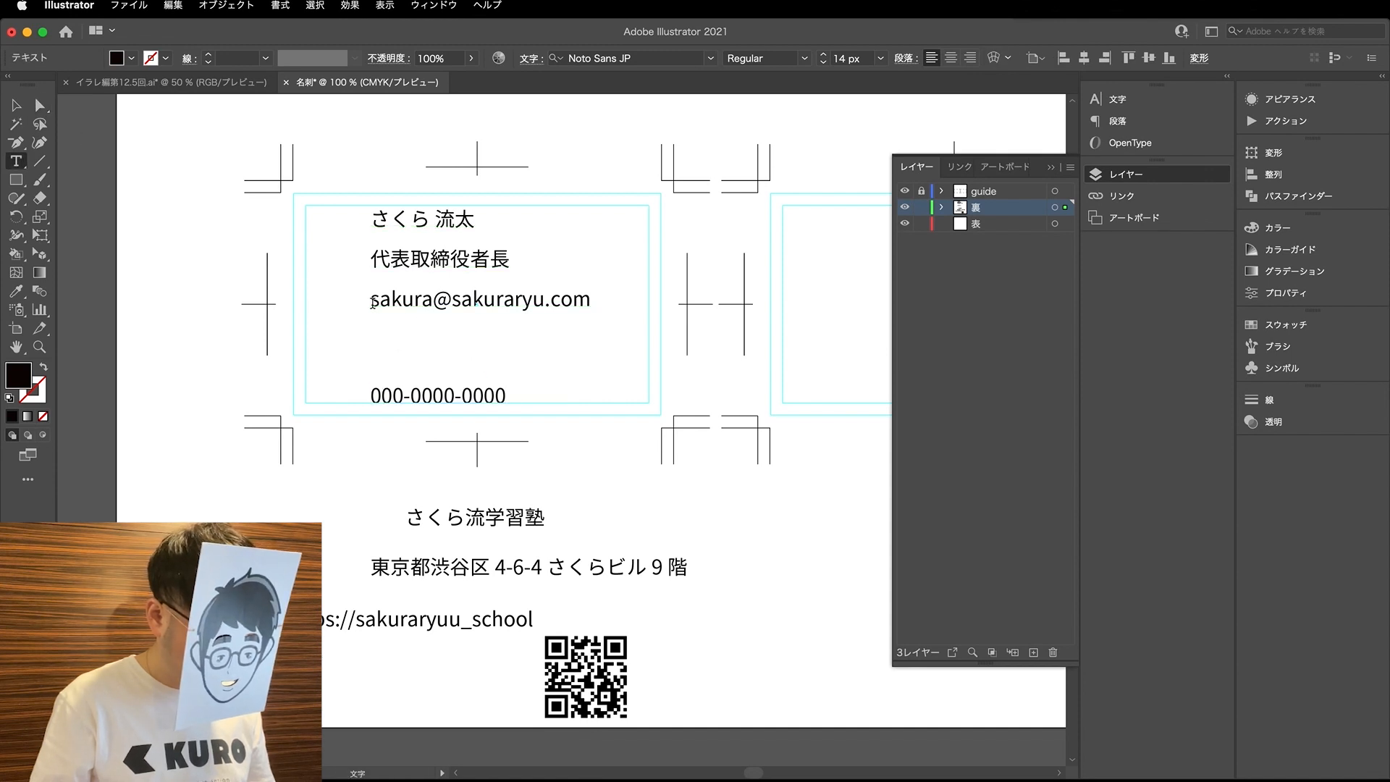
drag(372, 304, 721, 326)
key(super+x)
scroll(437, 212, up, 1)
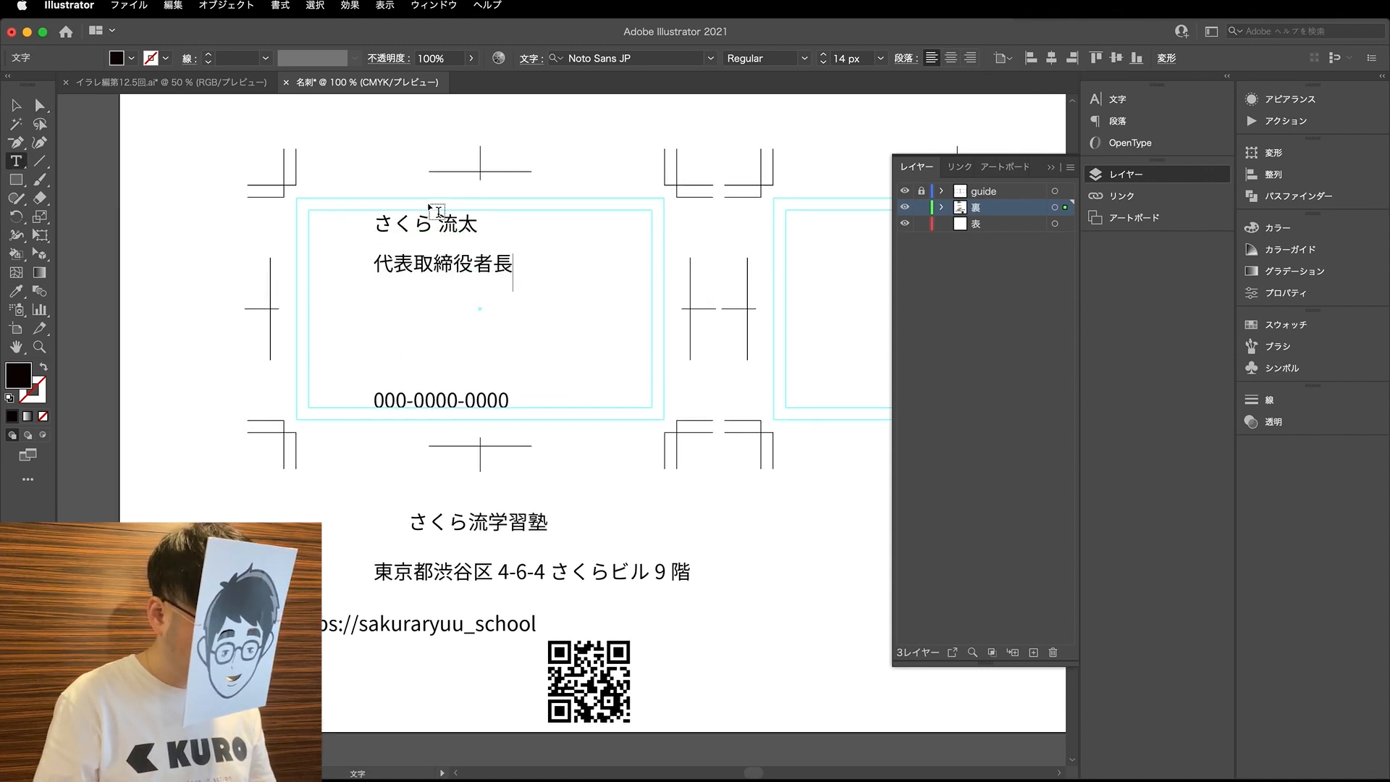
click(40, 106)
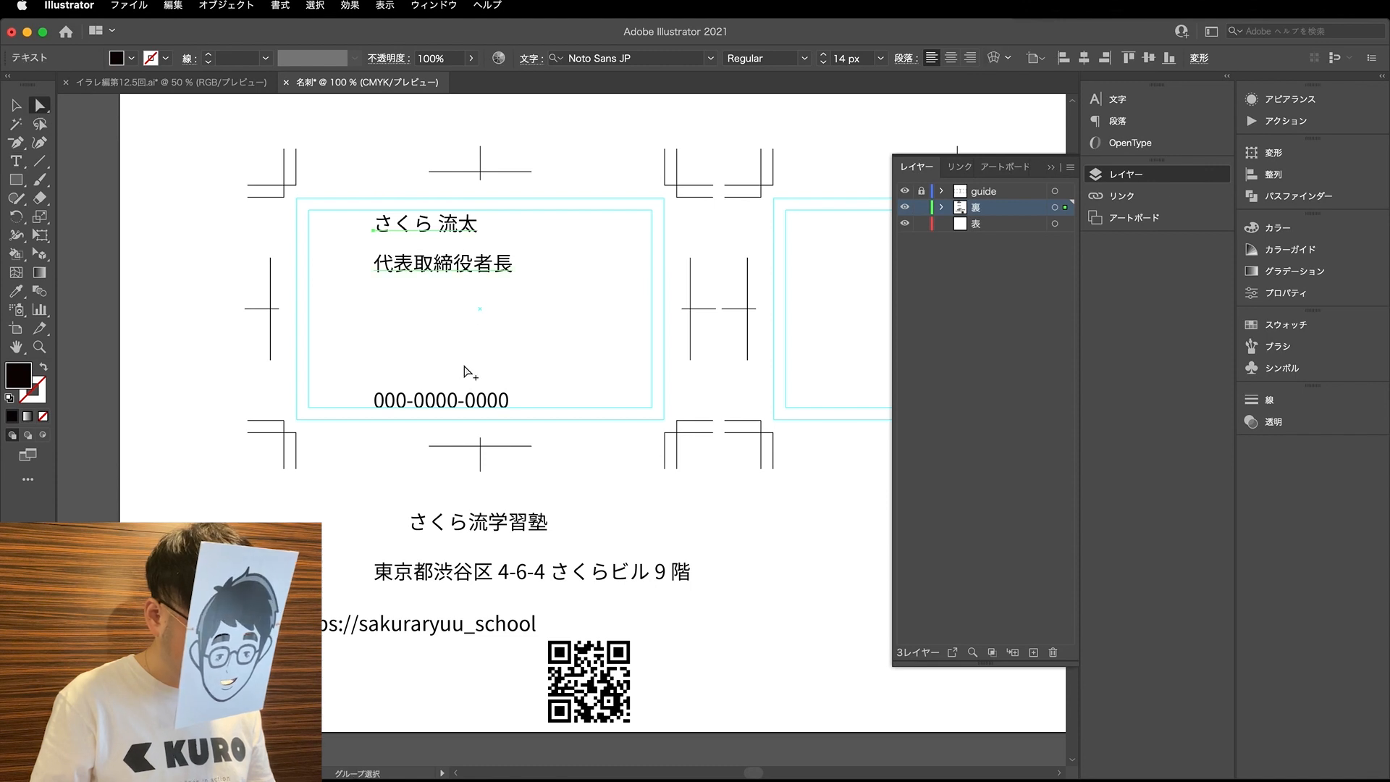
drag(463, 399, 466, 352)
key(t)
triple_click(465, 354)
key(super+v)
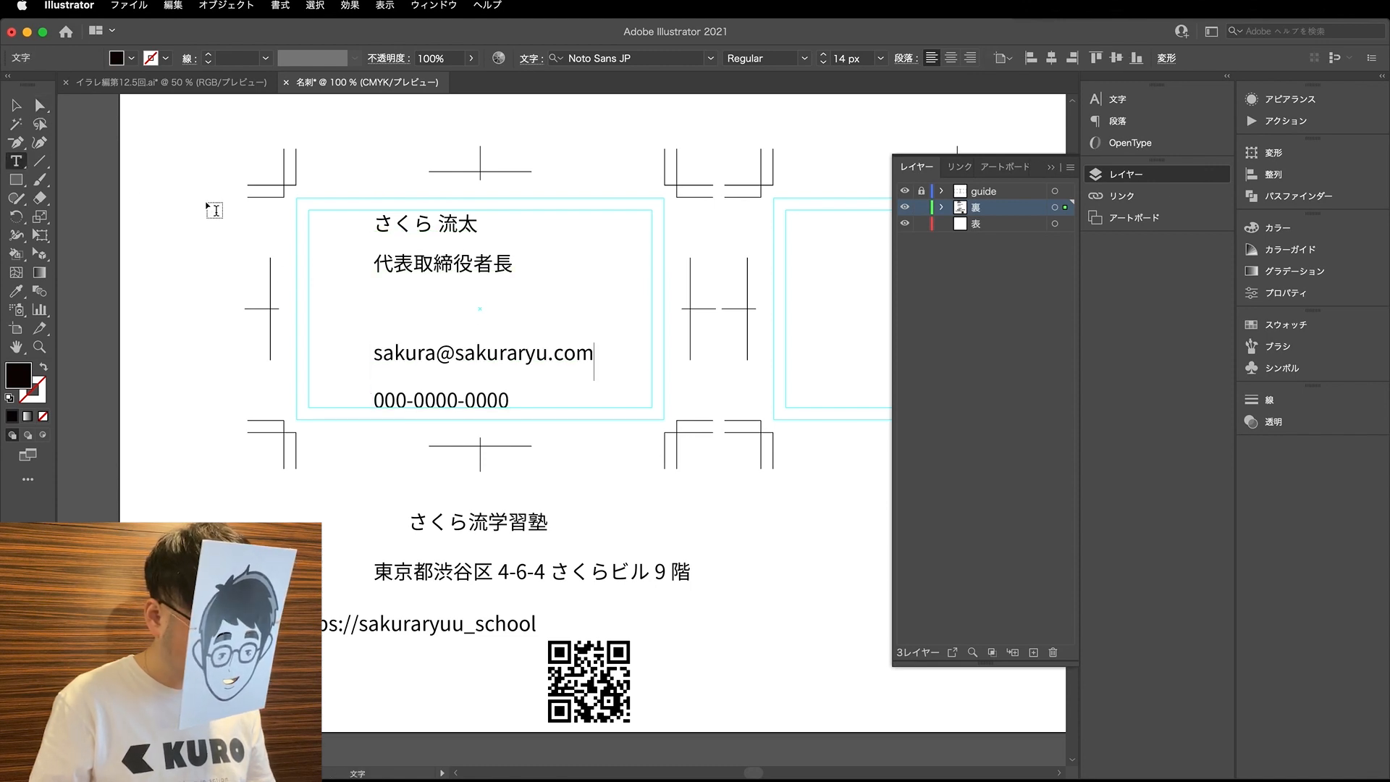
click(40, 107)
- Separate the name and the job title into two text objects, each holding only its own line
drag(414, 266, 656, 334)
key(t)
key(BackSpace)
key(ctrl+z)
key(shift+Up)
key(BackSpace)
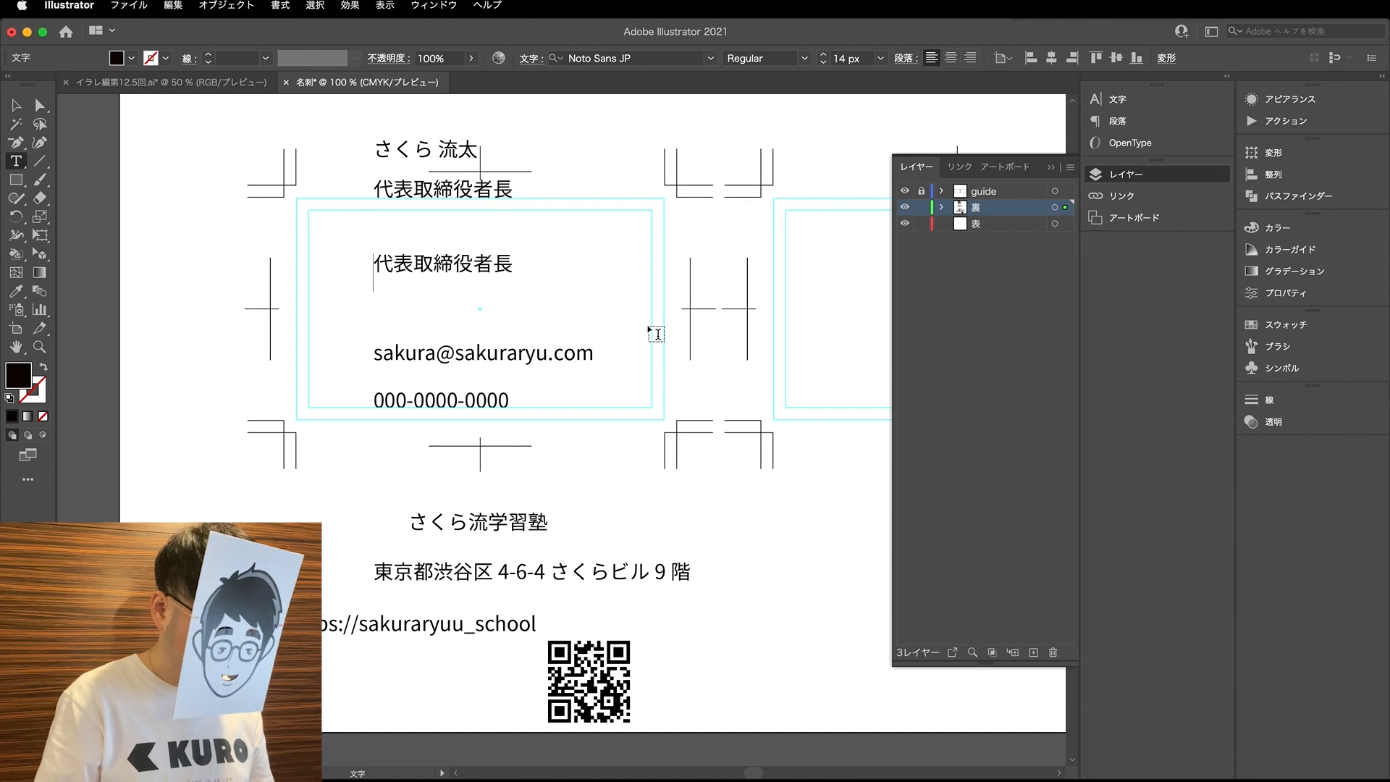
key(Delete)
drag(373, 190, 649, 194)
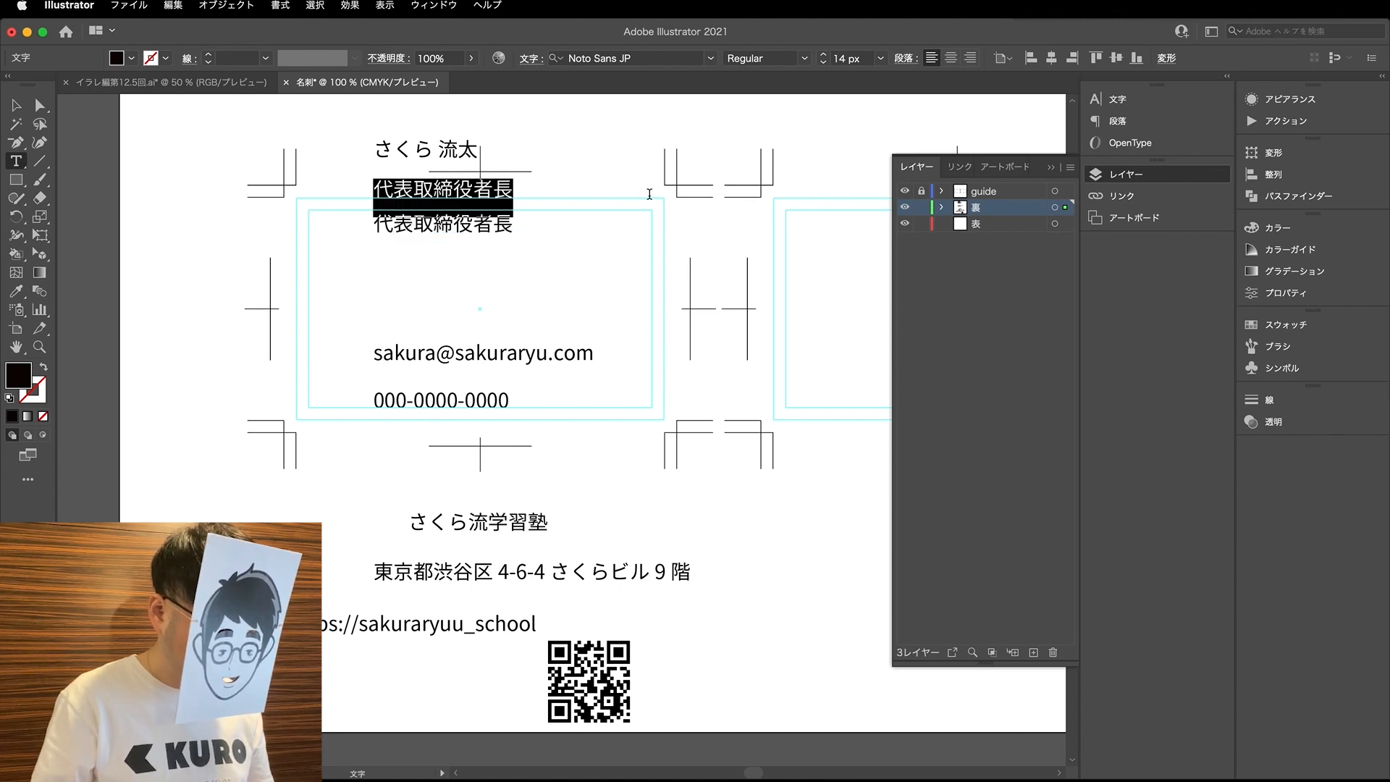
key(BackSpace)
click(41, 105)
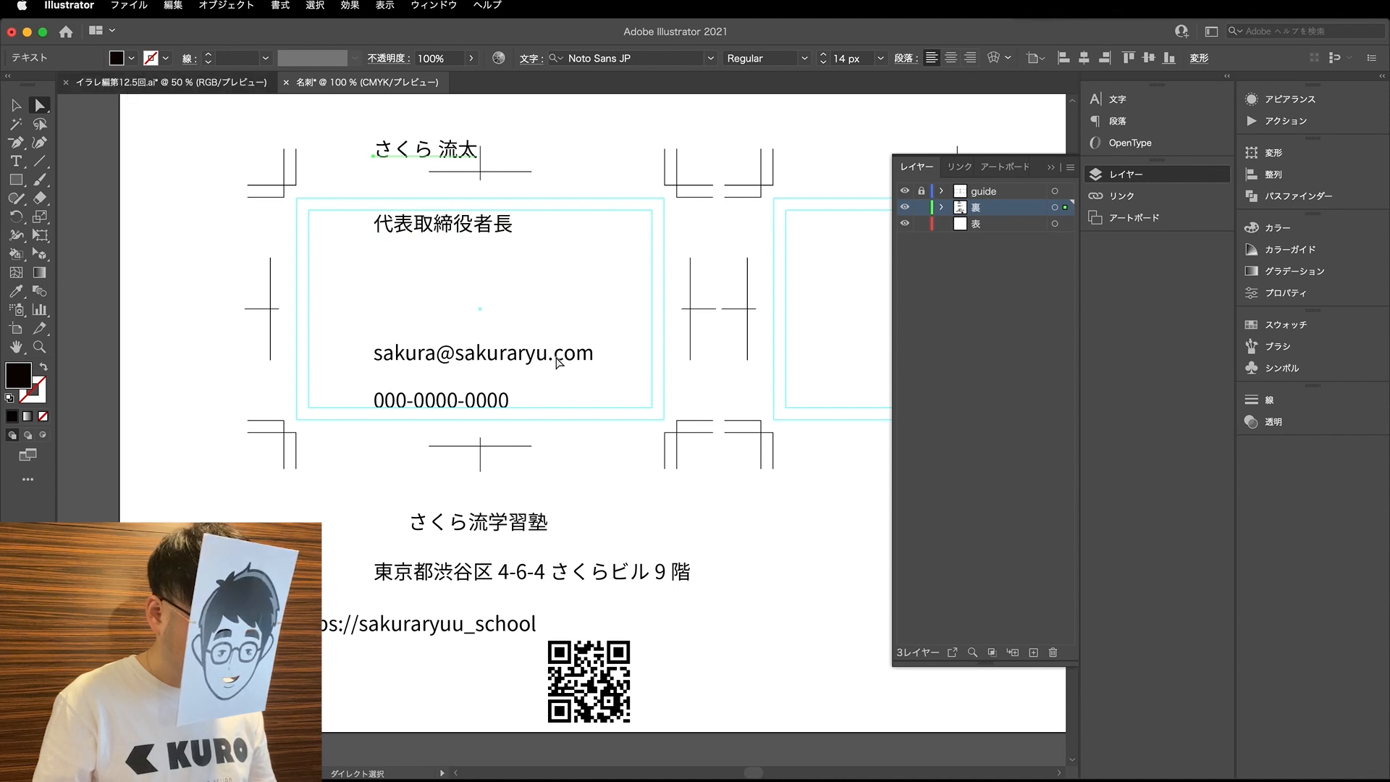
- Review the personal and company details on the 名刺に入るデータの整理 (情報設計) slide and return to the 名刺 document
key(super+grave)
scroll(533, 357, right, 5)
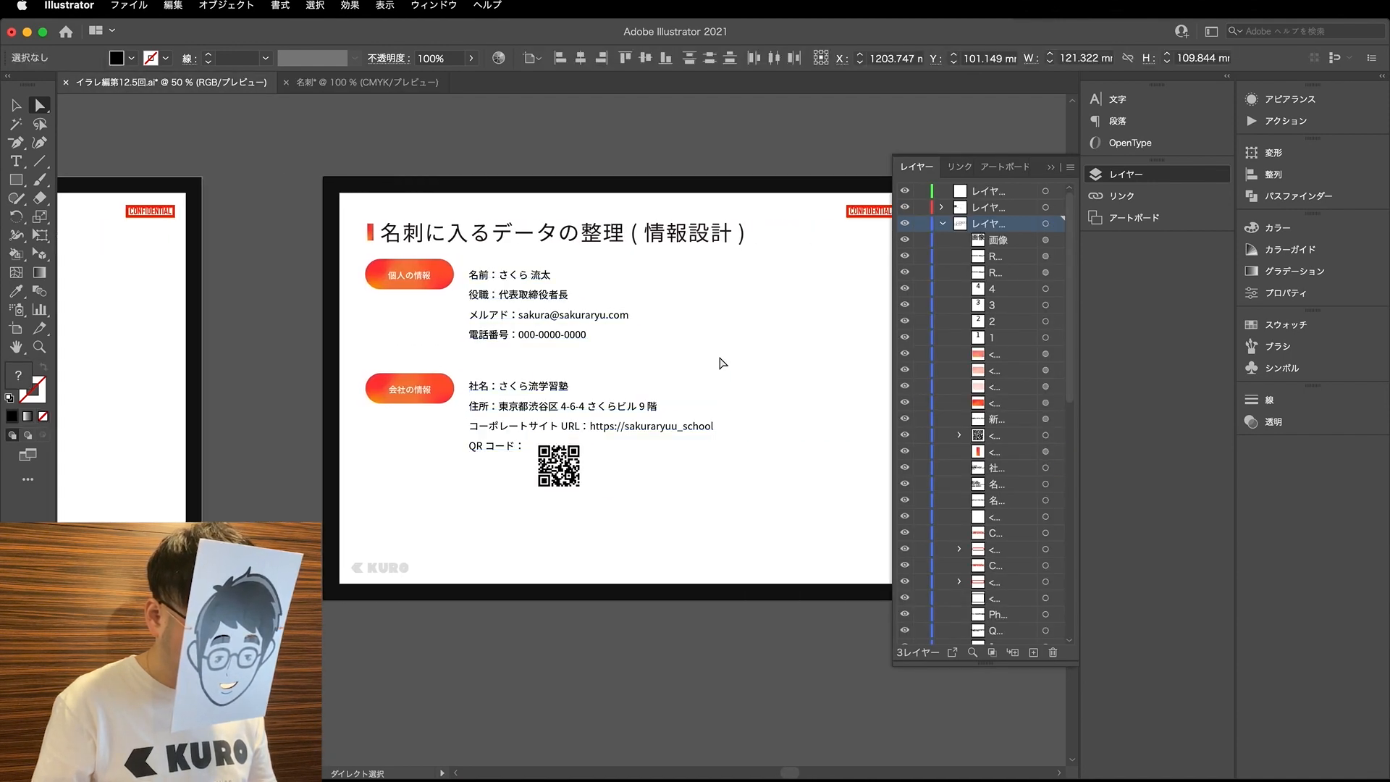
scroll(680, 262, up, 1)
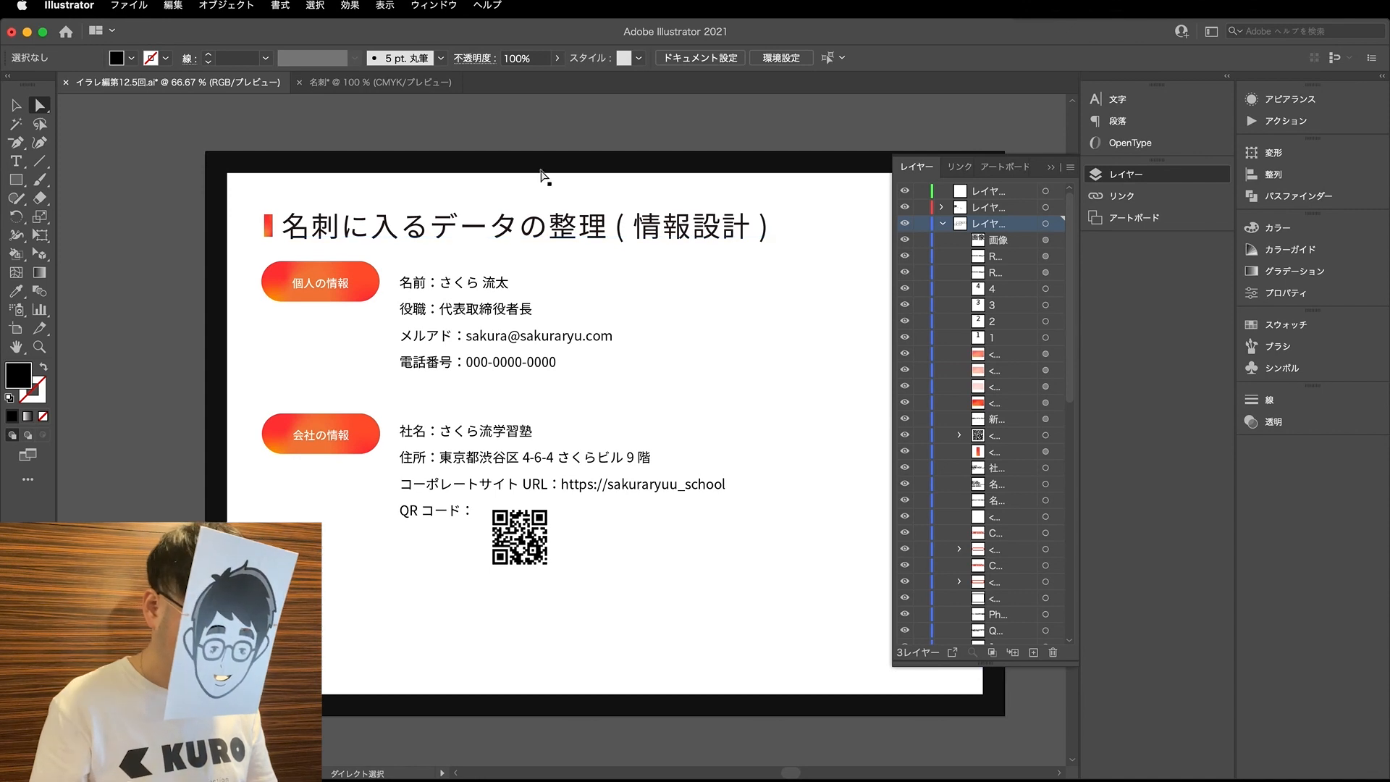
click(380, 82)
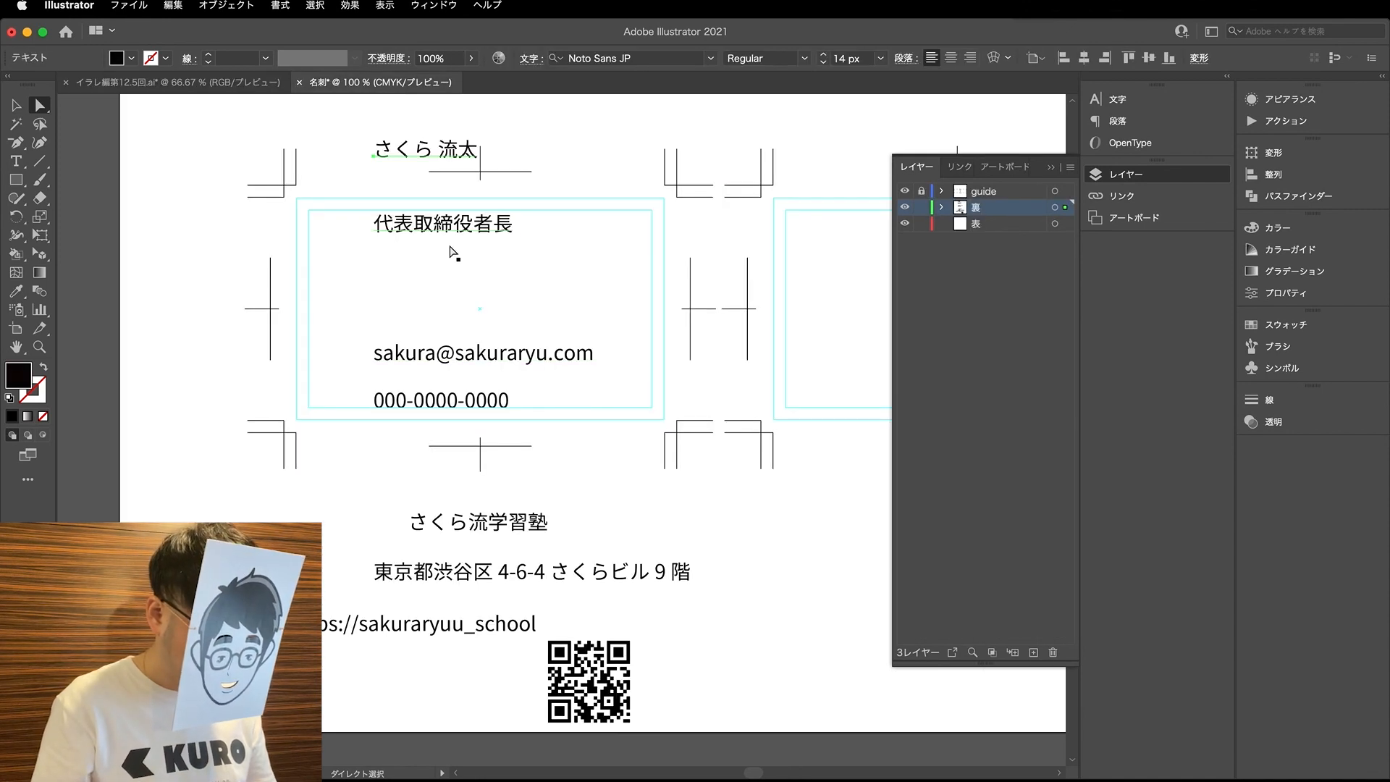
- Stack the job title, name, e-mail address and phone number in that order, left-aligned in the upper part of the left card
drag(393, 153, 370, 296)
click(419, 266)
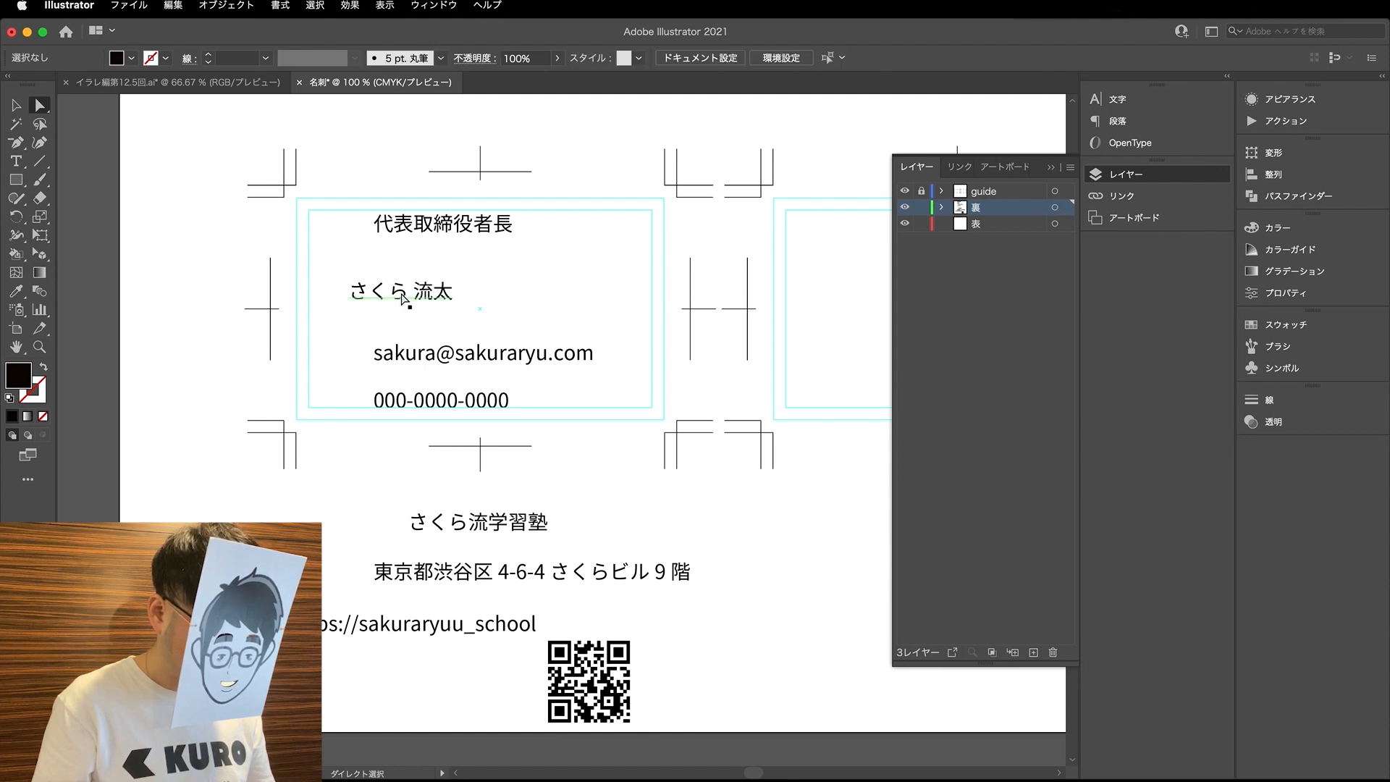
drag(456, 409, 335, 465)
drag(453, 354, 241, 432)
drag(436, 232, 205, 200)
drag(415, 293, 396, 258)
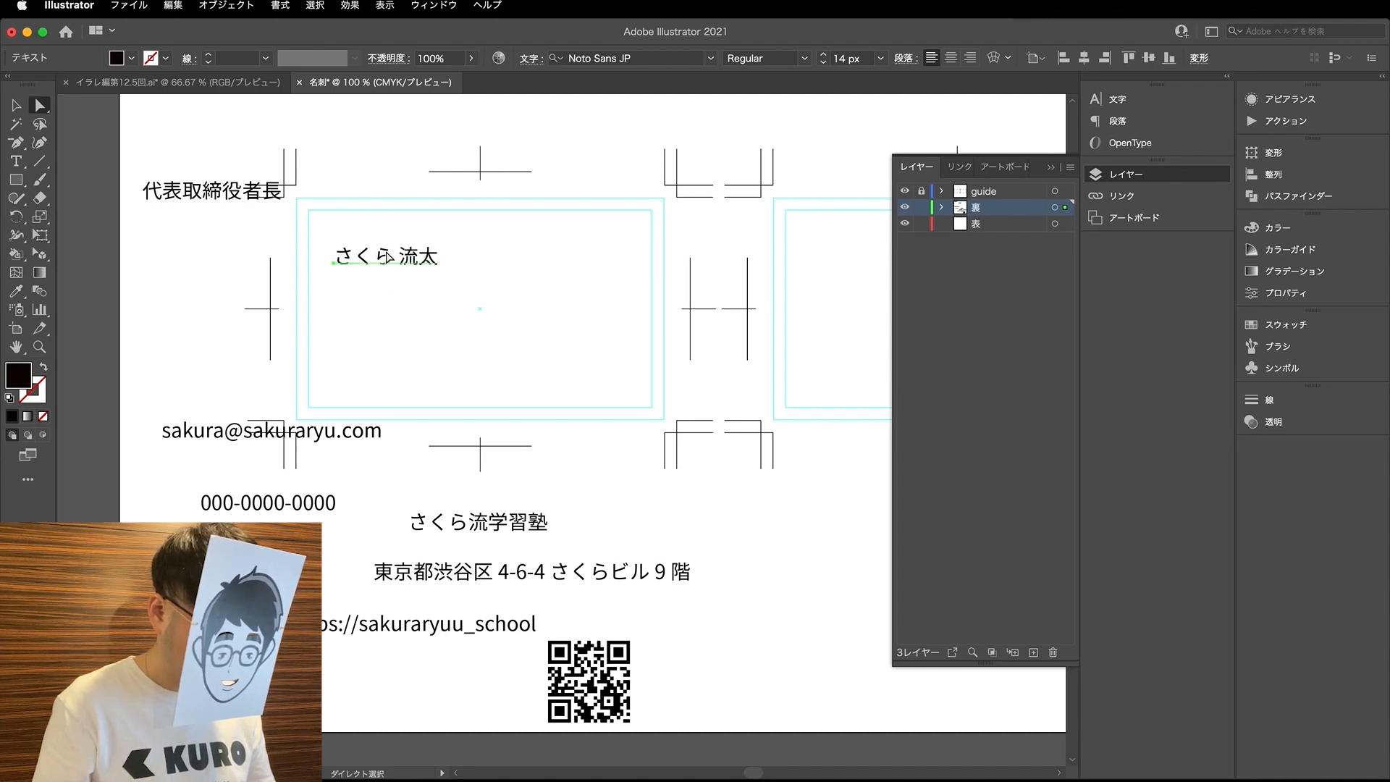
drag(255, 196, 446, 230)
drag(343, 438, 514, 300)
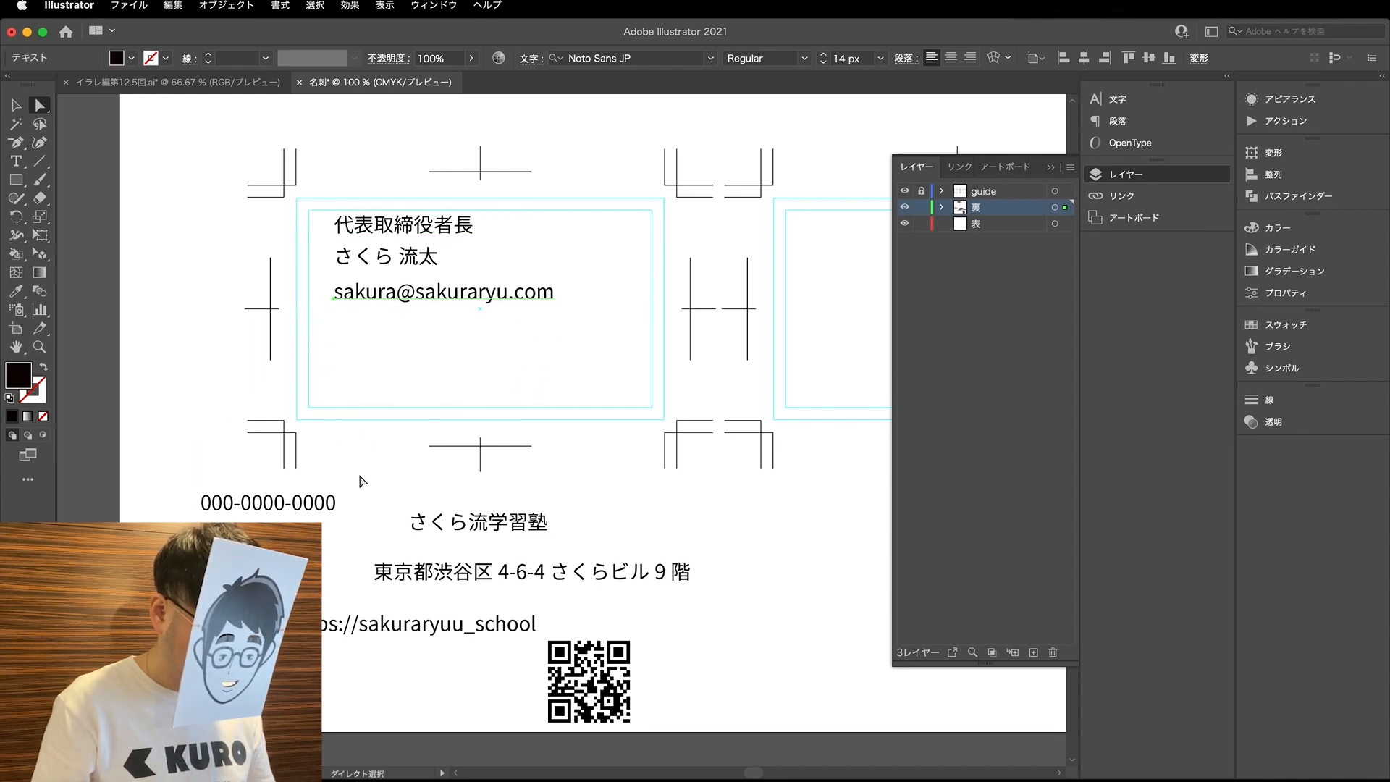
drag(290, 511, 422, 326)
click(430, 406)
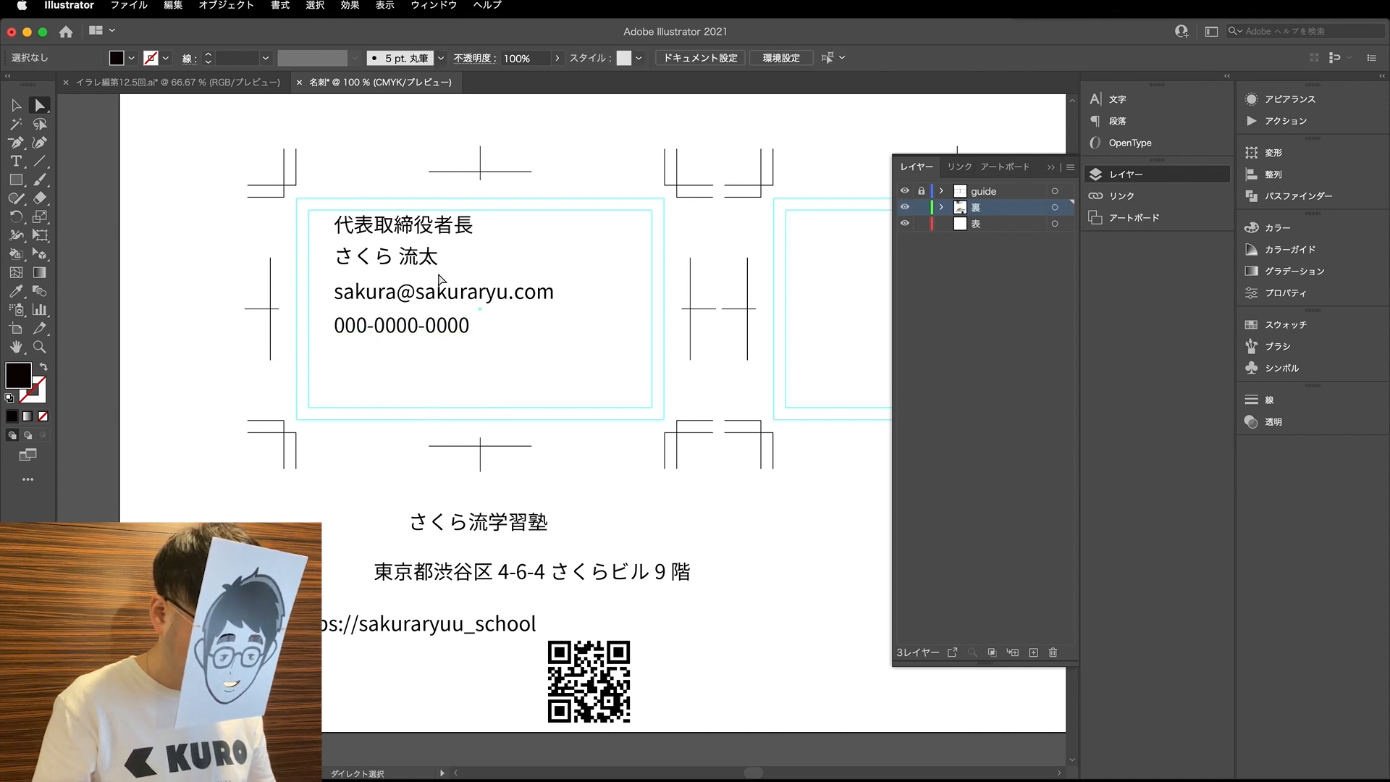
- Set the company name, address and website URL text objects to right-aligned paragraphs
click(204, 83)
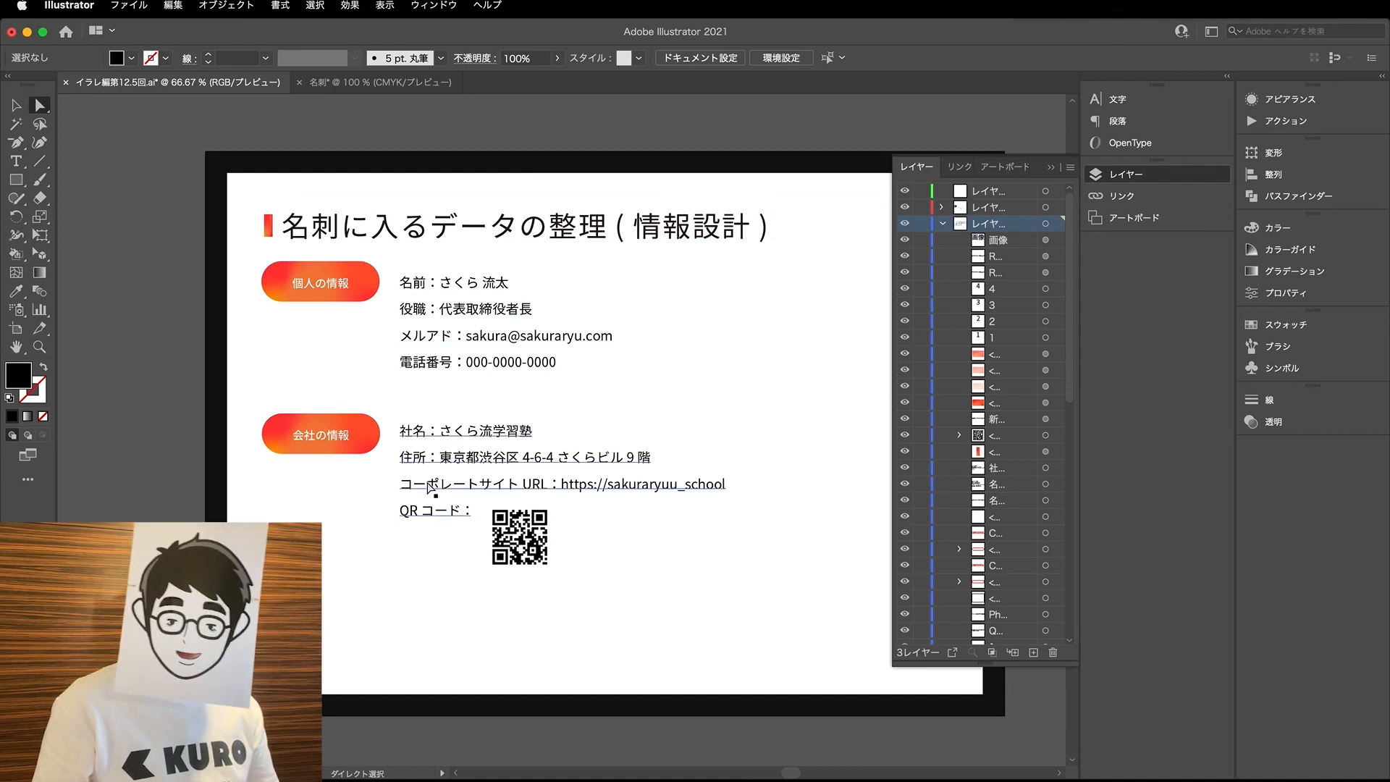
click(388, 83)
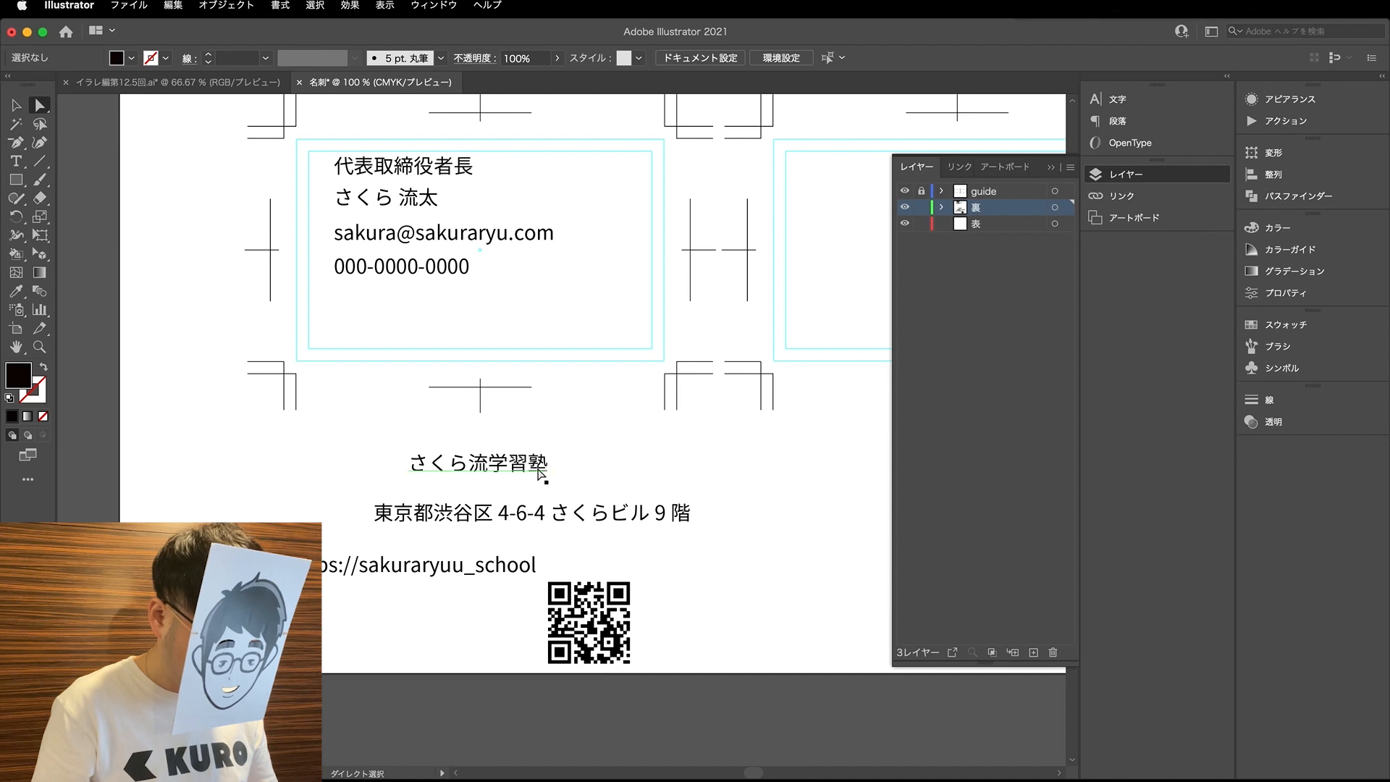
click(539, 471)
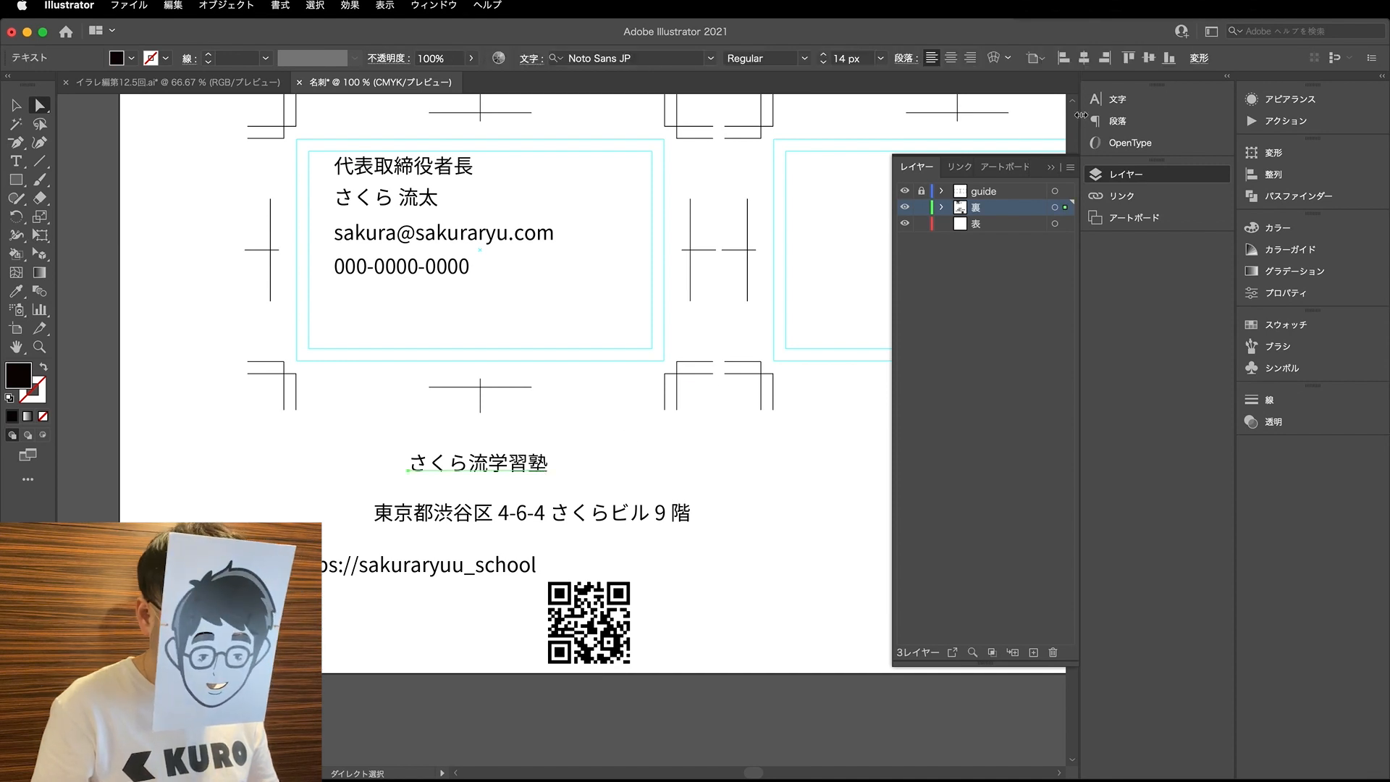
click(1118, 102)
click(939, 96)
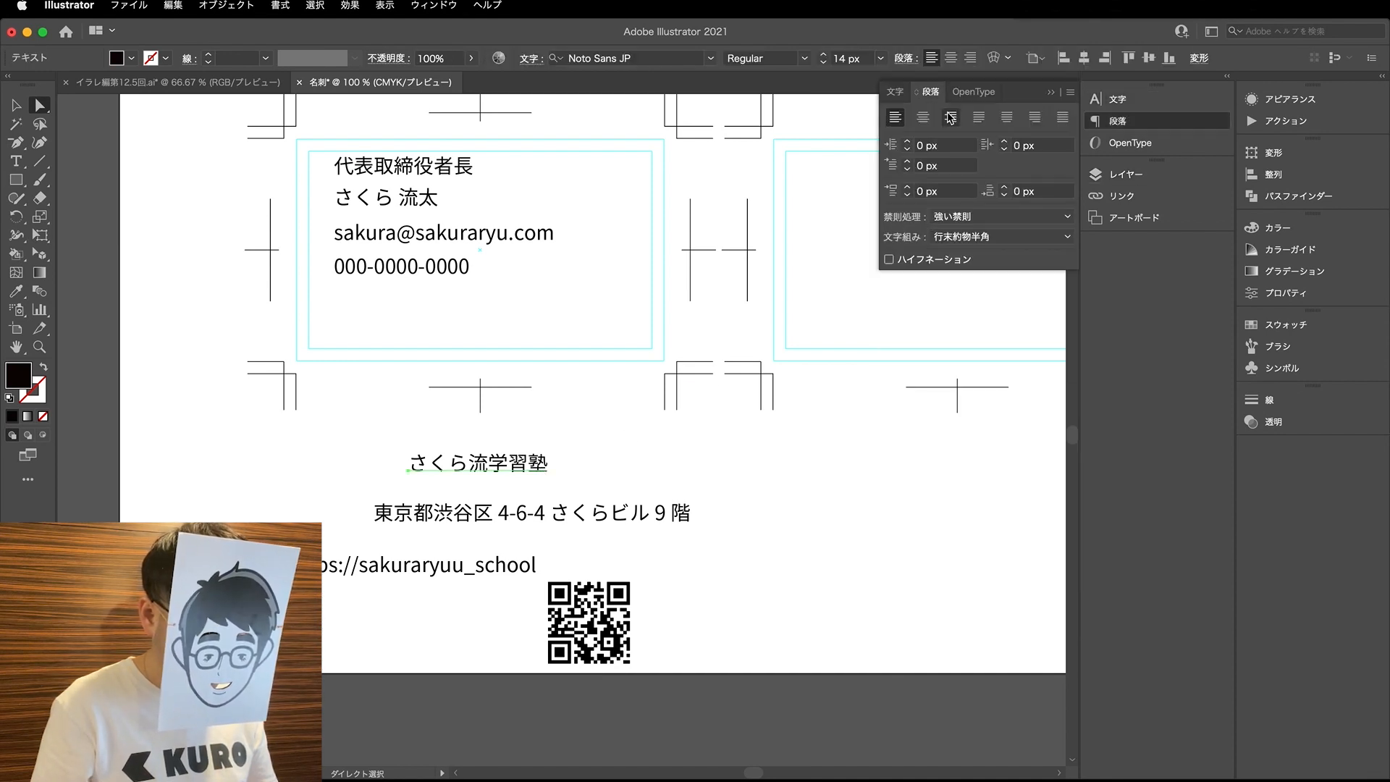
click(951, 116)
click(546, 463)
click(639, 513)
click(950, 118)
click(459, 521)
click(465, 577)
click(948, 120)
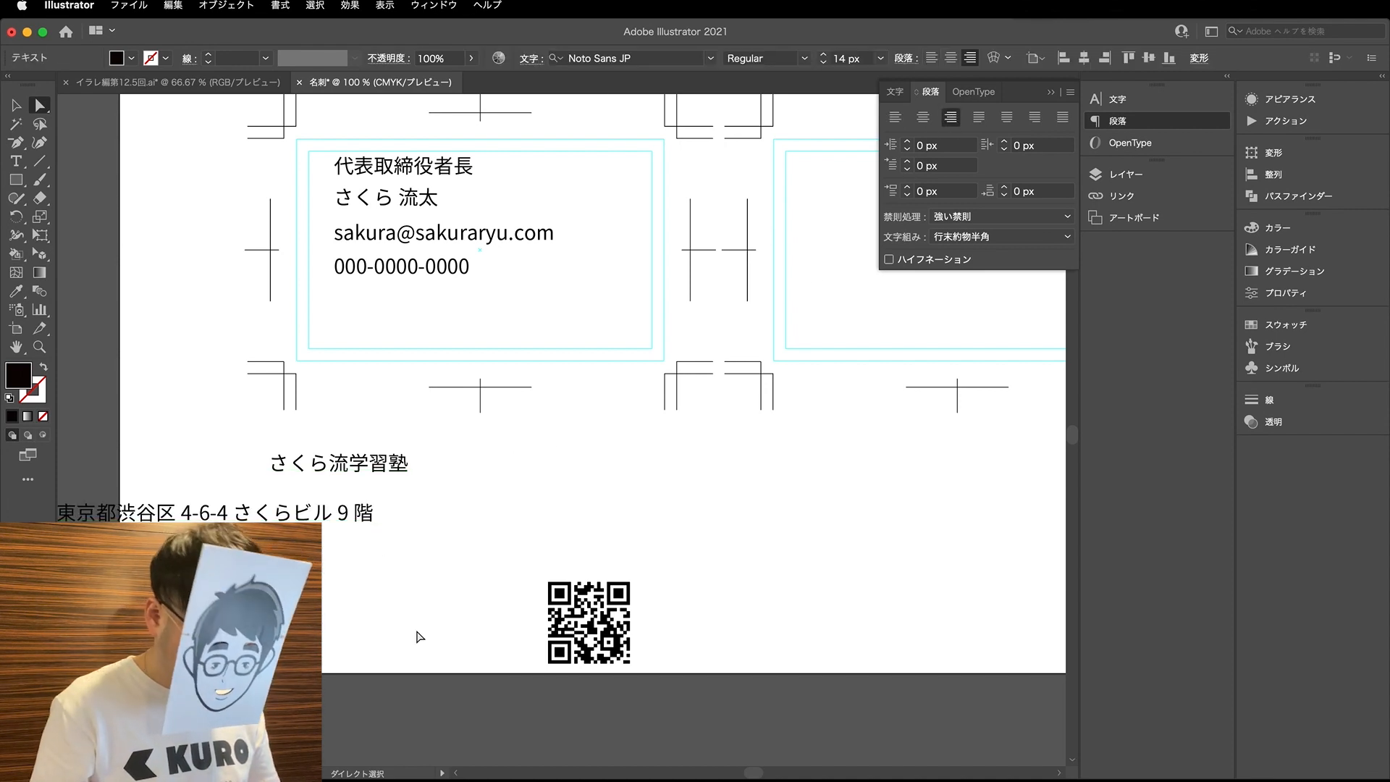
- Break the company address into two right-aligned lines, starting the second line at the building name
click(415, 562)
drag(265, 568, 344, 568)
key(t)
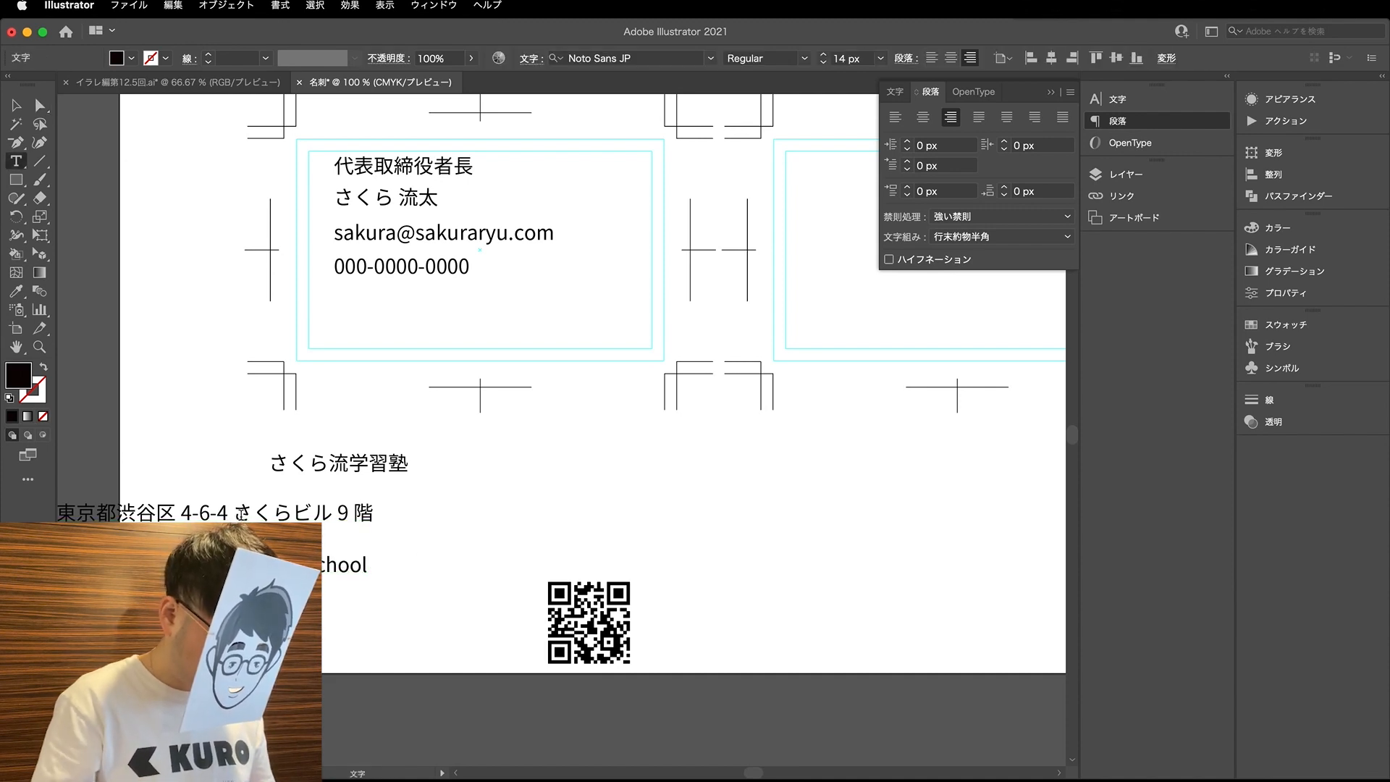
click(239, 515)
key(Return)
click(41, 105)
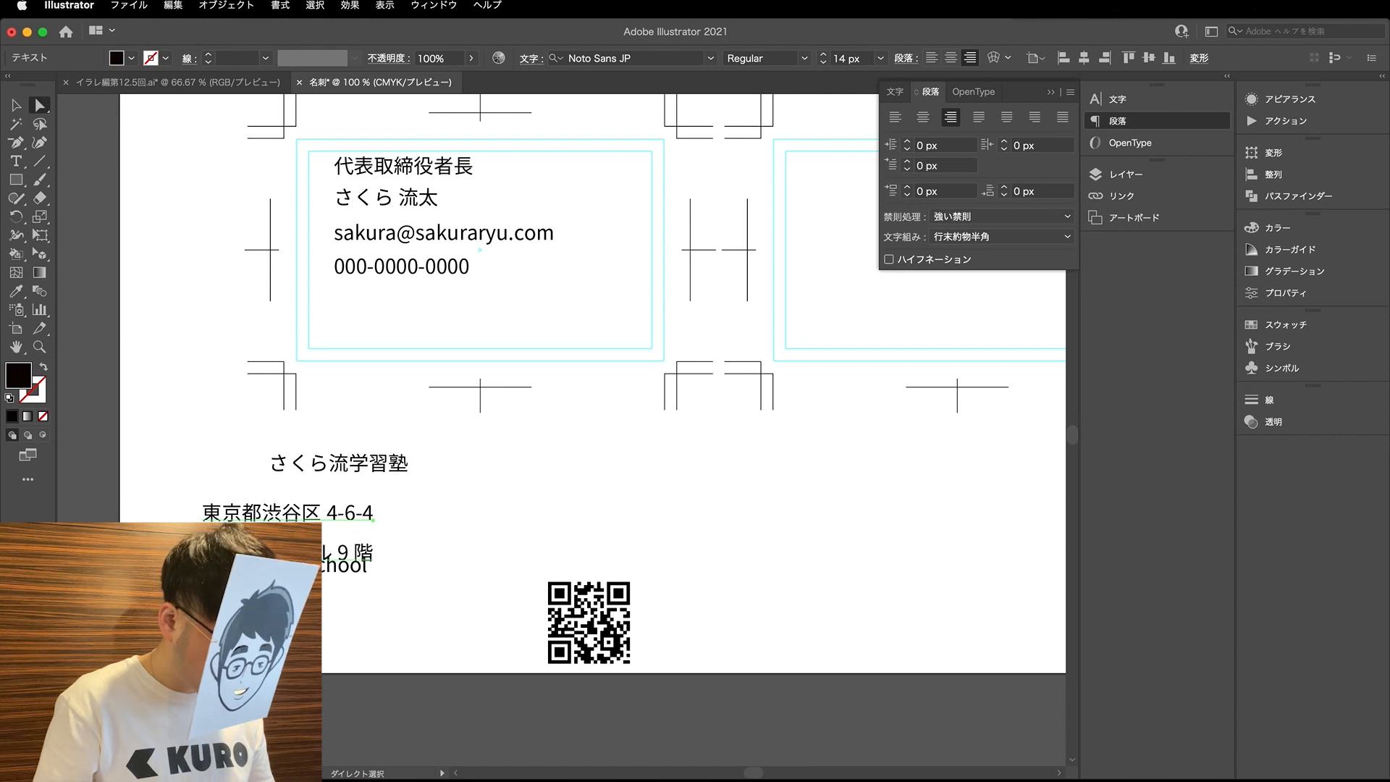
- Line up the company name and website URL with the address's right edge, and place the QR code just beside them
drag(346, 565, 346, 582)
scroll(362, 469, up, 1)
drag(362, 469, 327, 479)
click(477, 554)
key(v)
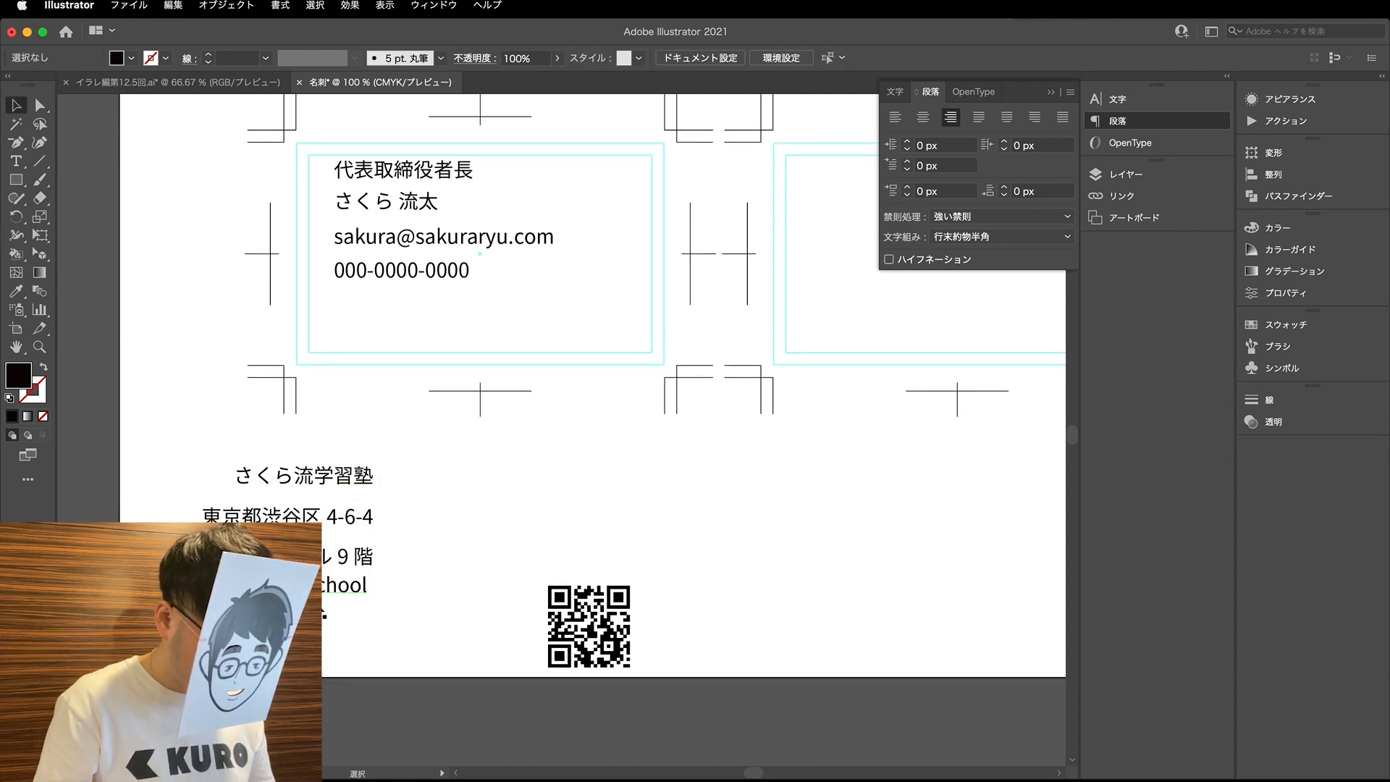
drag(328, 587, 334, 586)
drag(487, 577, 529, 604)
drag(588, 649, 439, 579)
drag(357, 470, 365, 455)
click(369, 472)
- Duplicate the address text object slightly above the original
key(a)
click(353, 518)
drag(266, 519, 266, 500)
- Replace the duplicated address text with the postal code, preceded by the 〒 mark
key(t)
click(254, 499)
key(super+a)
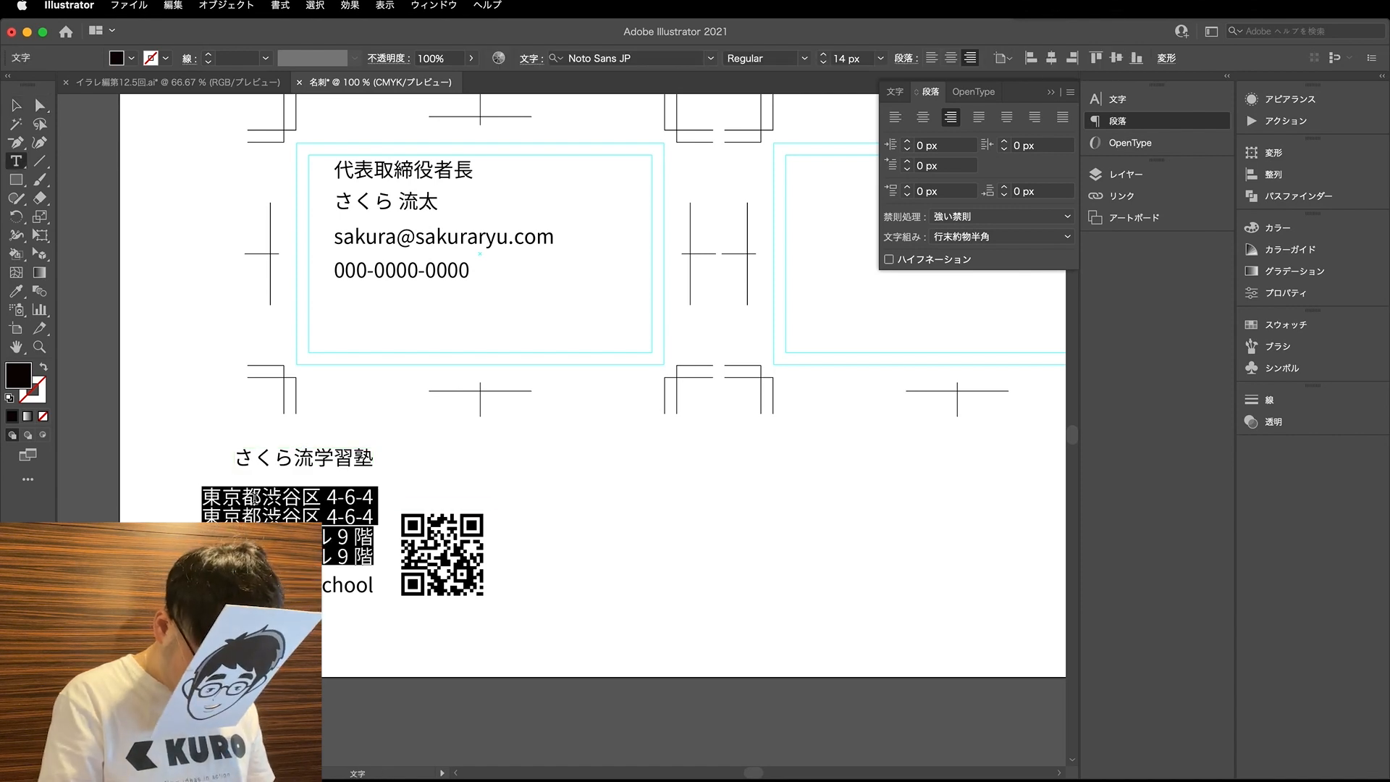
text(ゆ)
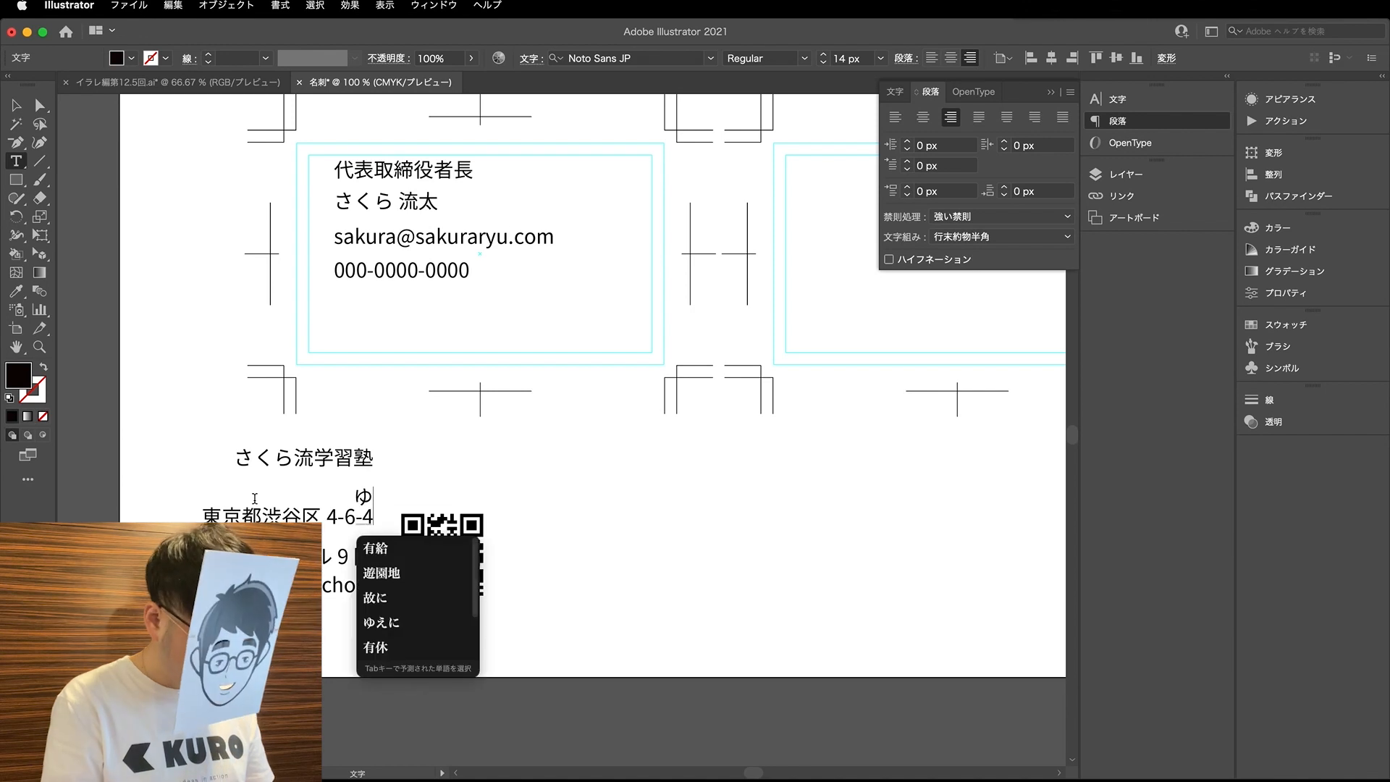
text(うびん)
key(space)
key(space)
key(space)
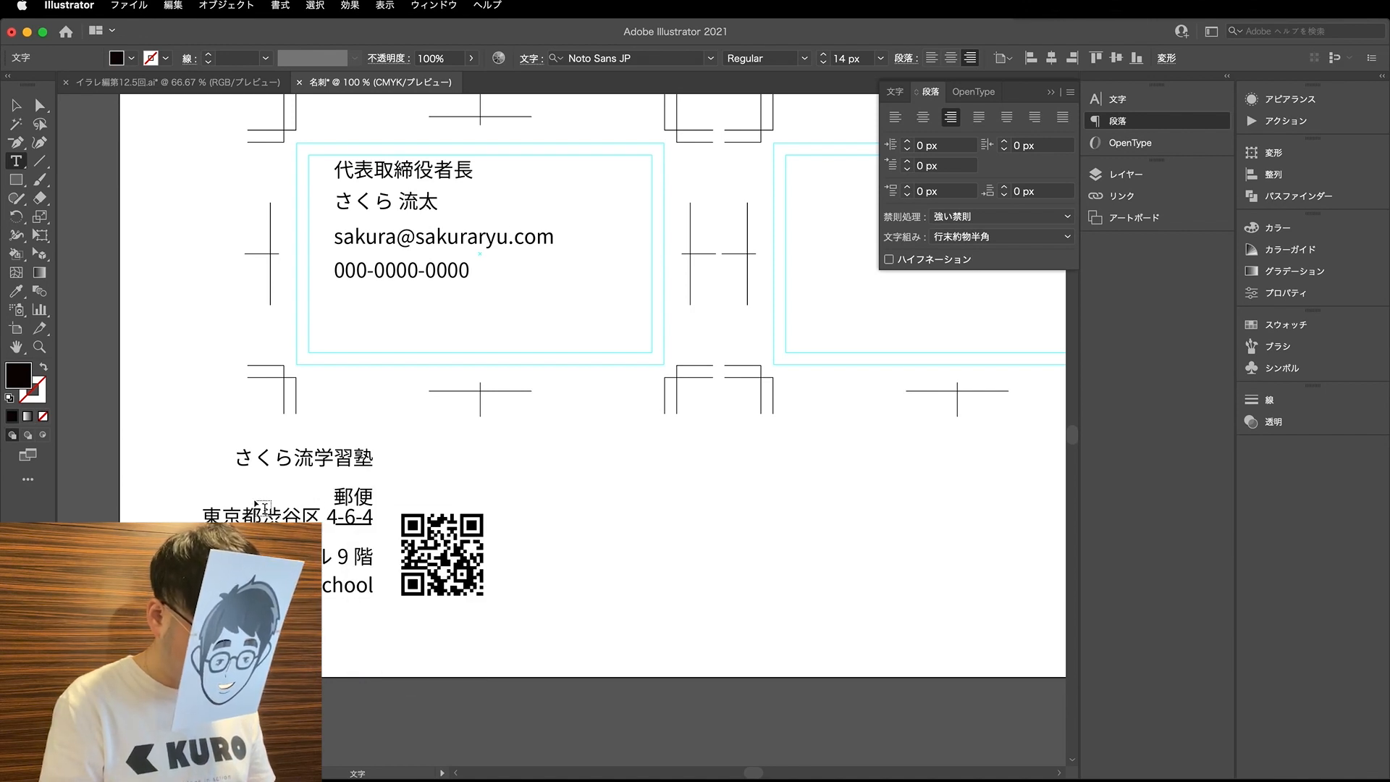
key(Return)
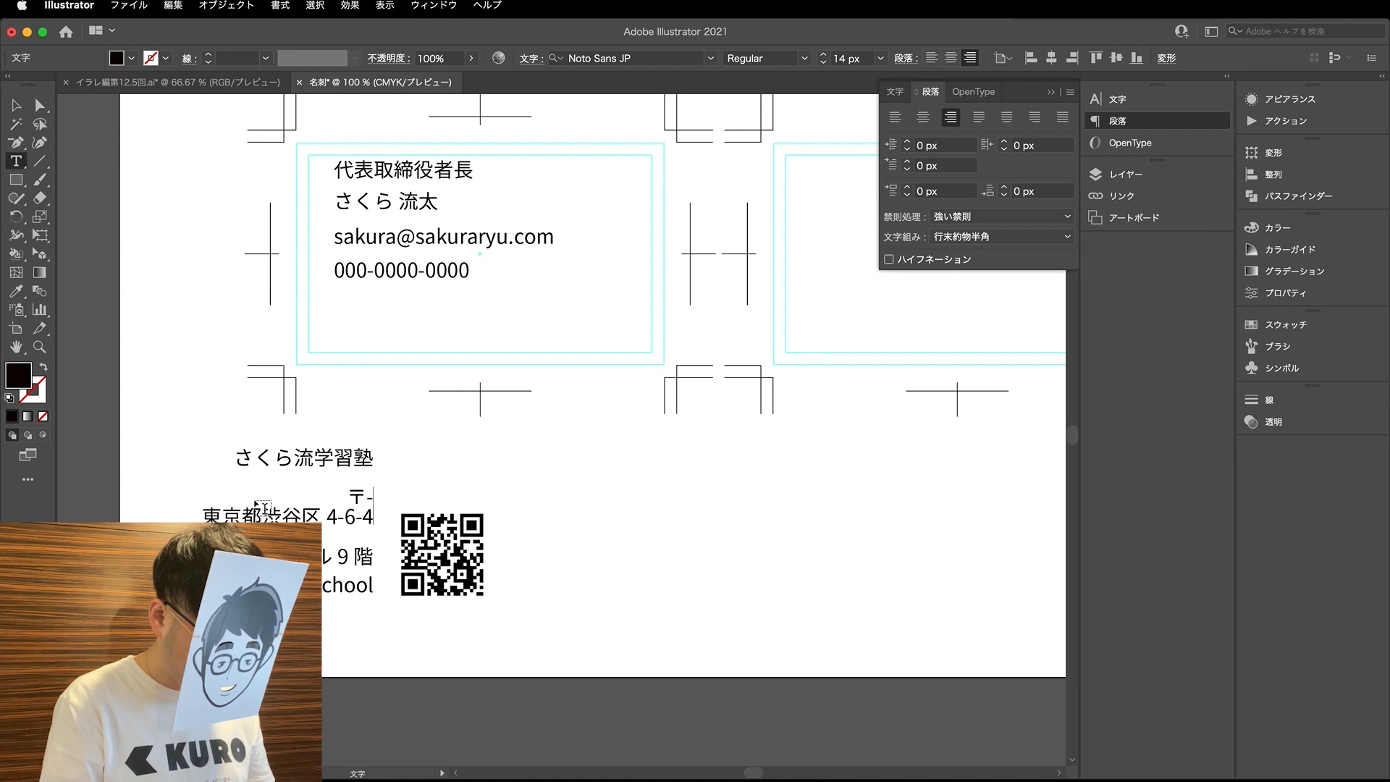
text(000-0000)
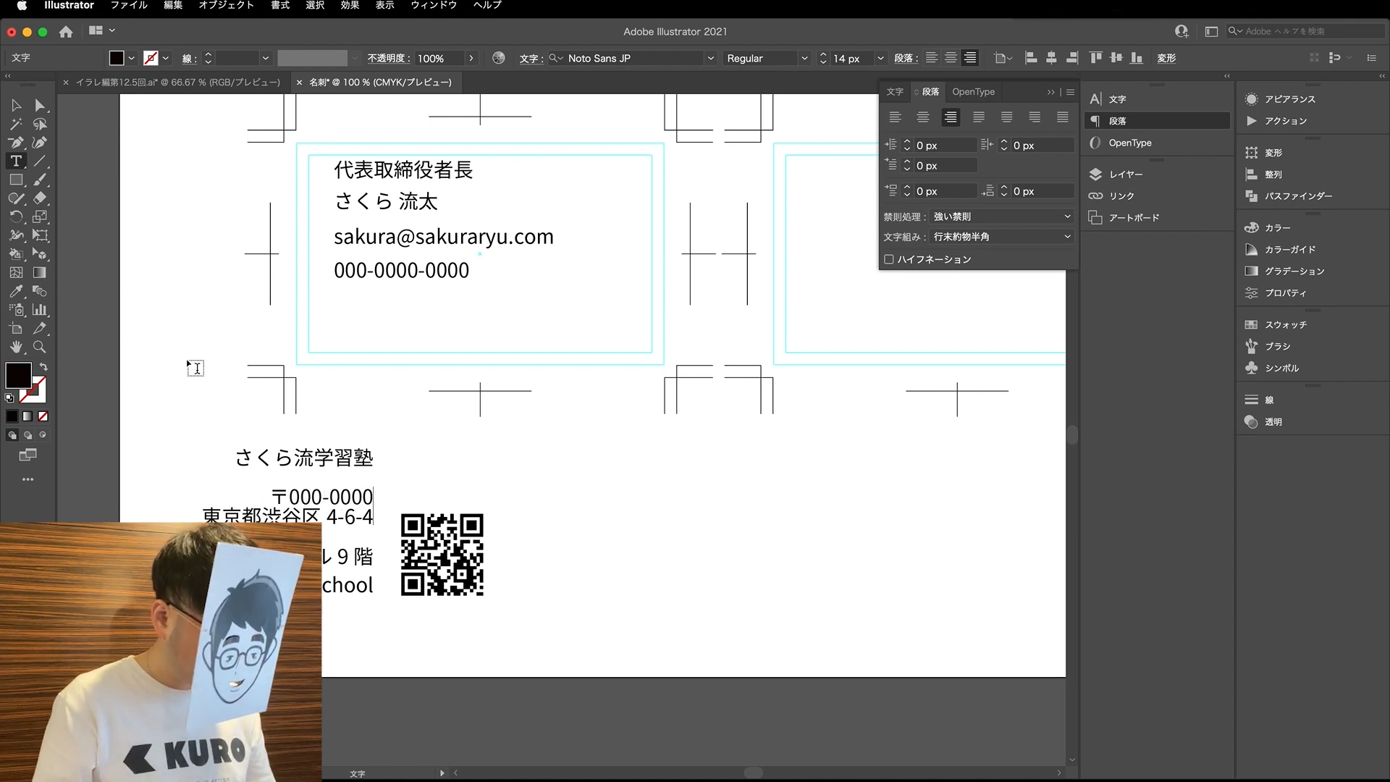
- Nudge the postal code line up so it sits evenly between the company name and the address
click(40, 105)
click(395, 492)
drag(365, 503, 365, 493)
key(super+shift+a)
key(v)
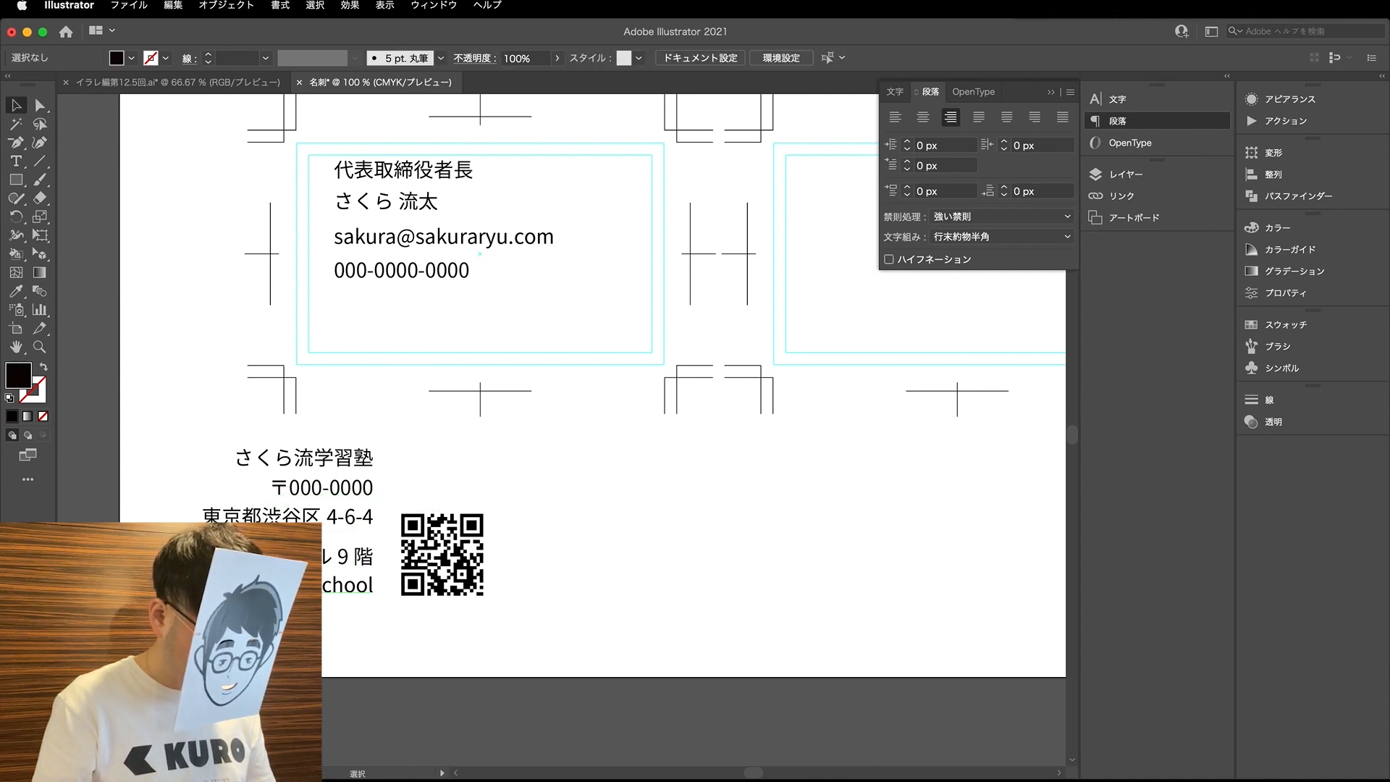
- Move all the company text objects and the QR code together to just below the personal details on the left card
click(368, 590)
shift+click(435, 572)
scroll(427, 572, down, 1)
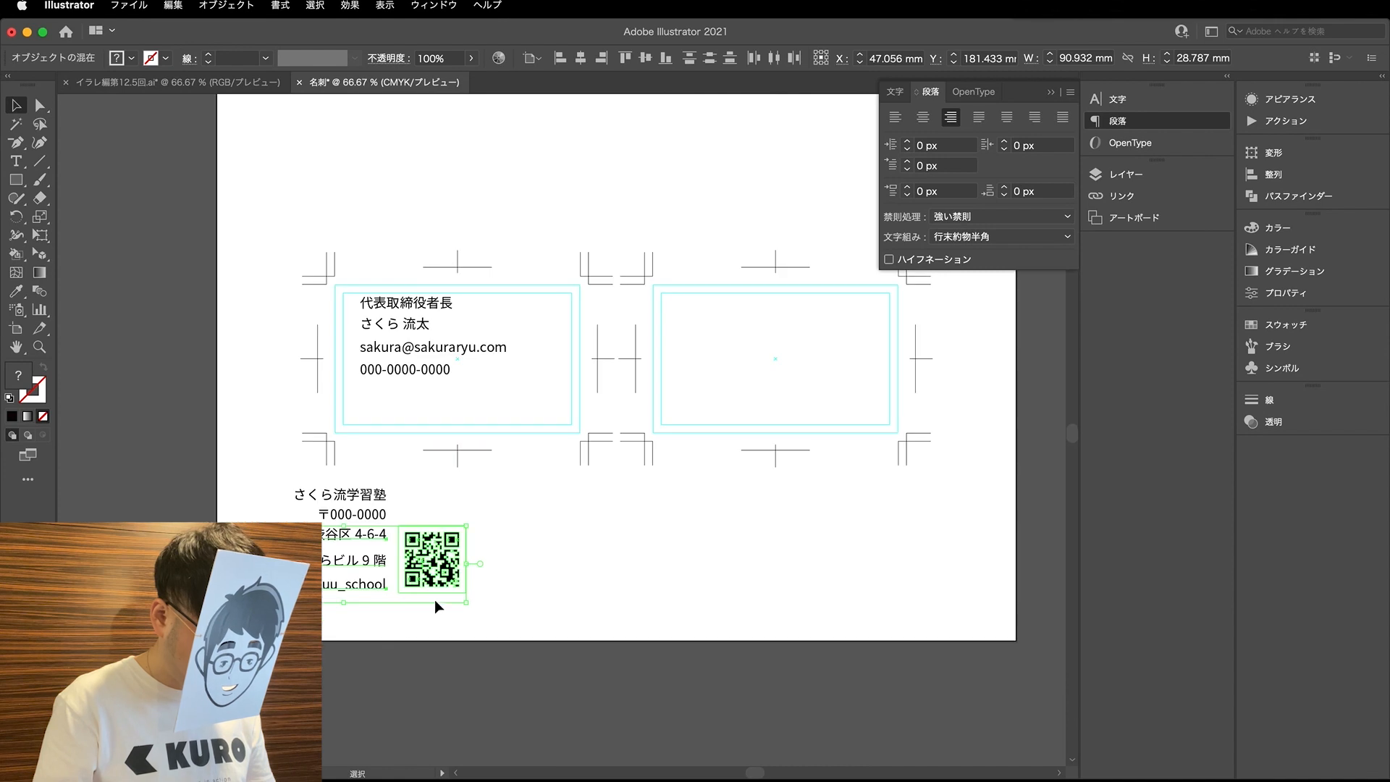
drag(315, 620, 374, 496)
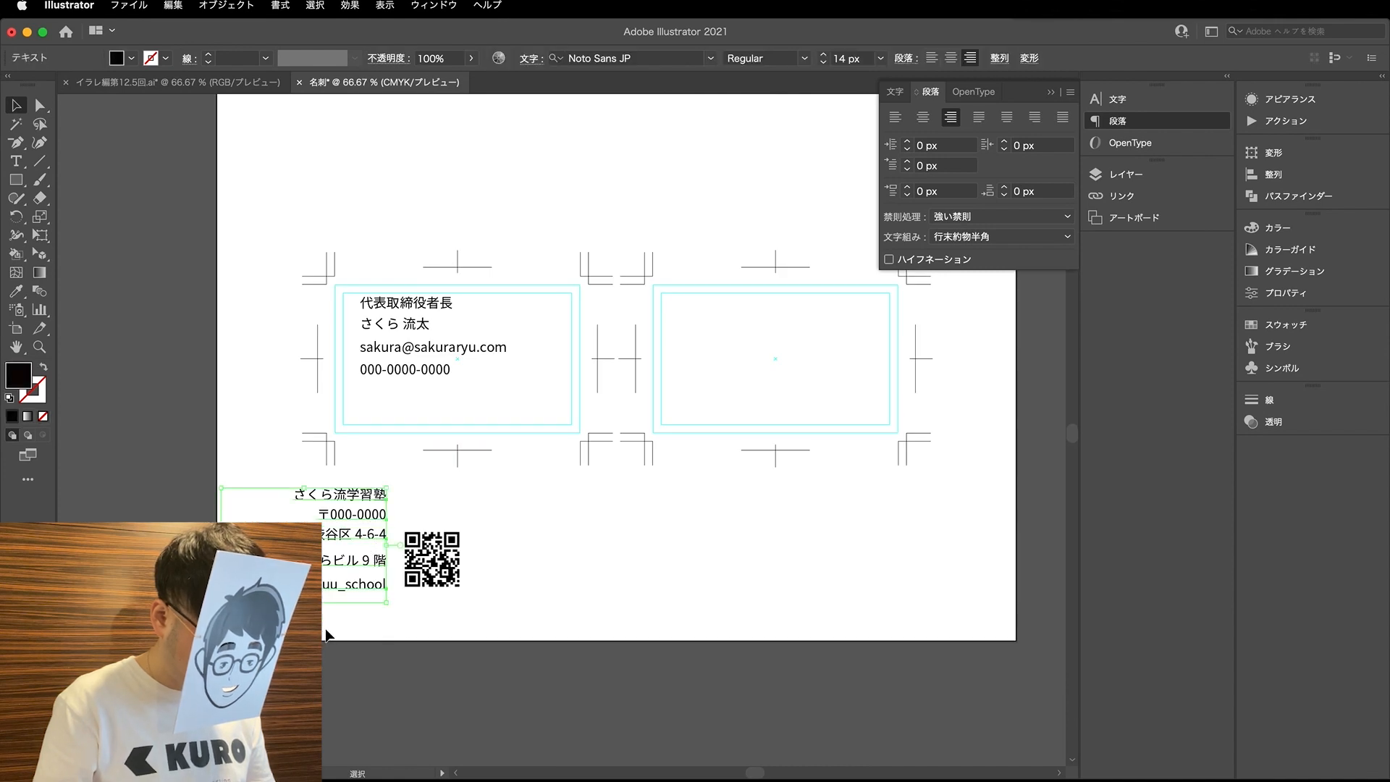
drag(326, 629, 434, 462)
drag(427, 519, 553, 432)
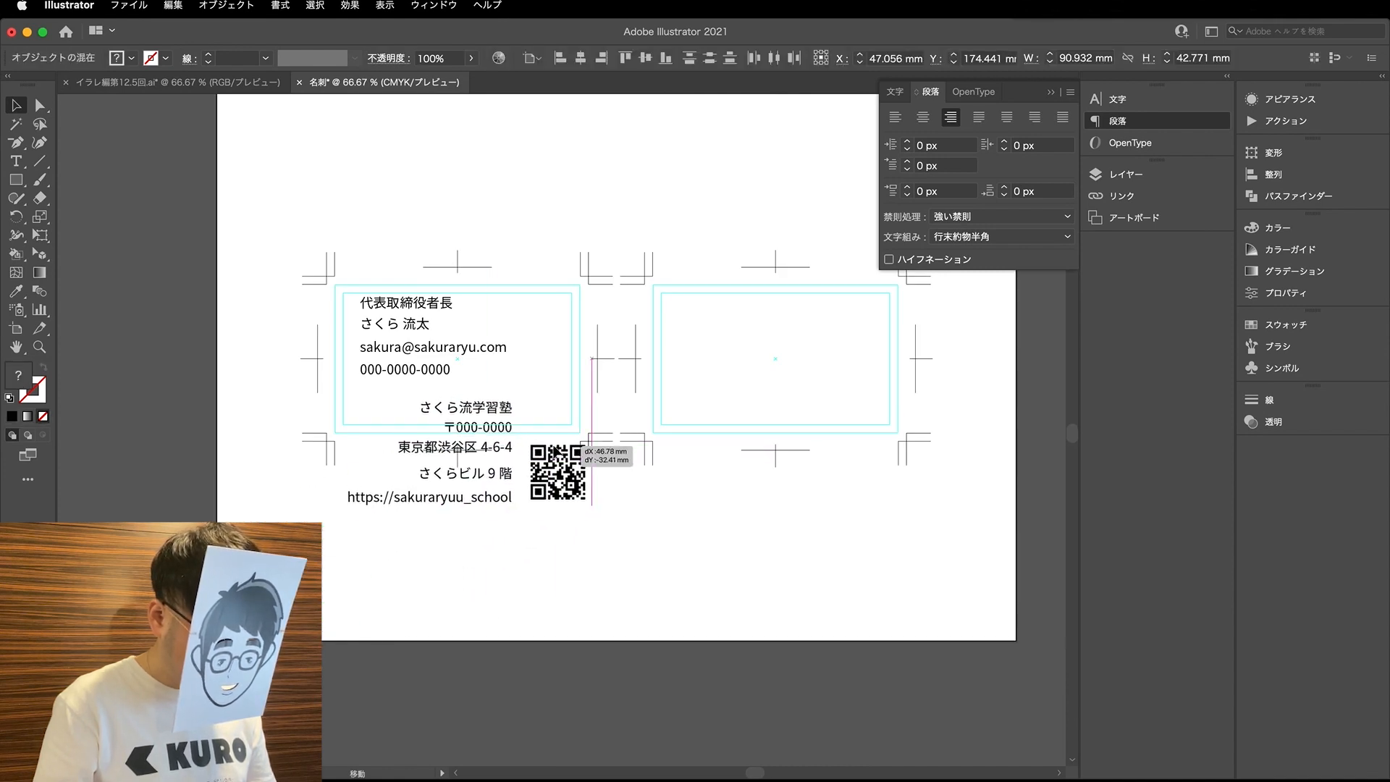
key(super+shift+a)
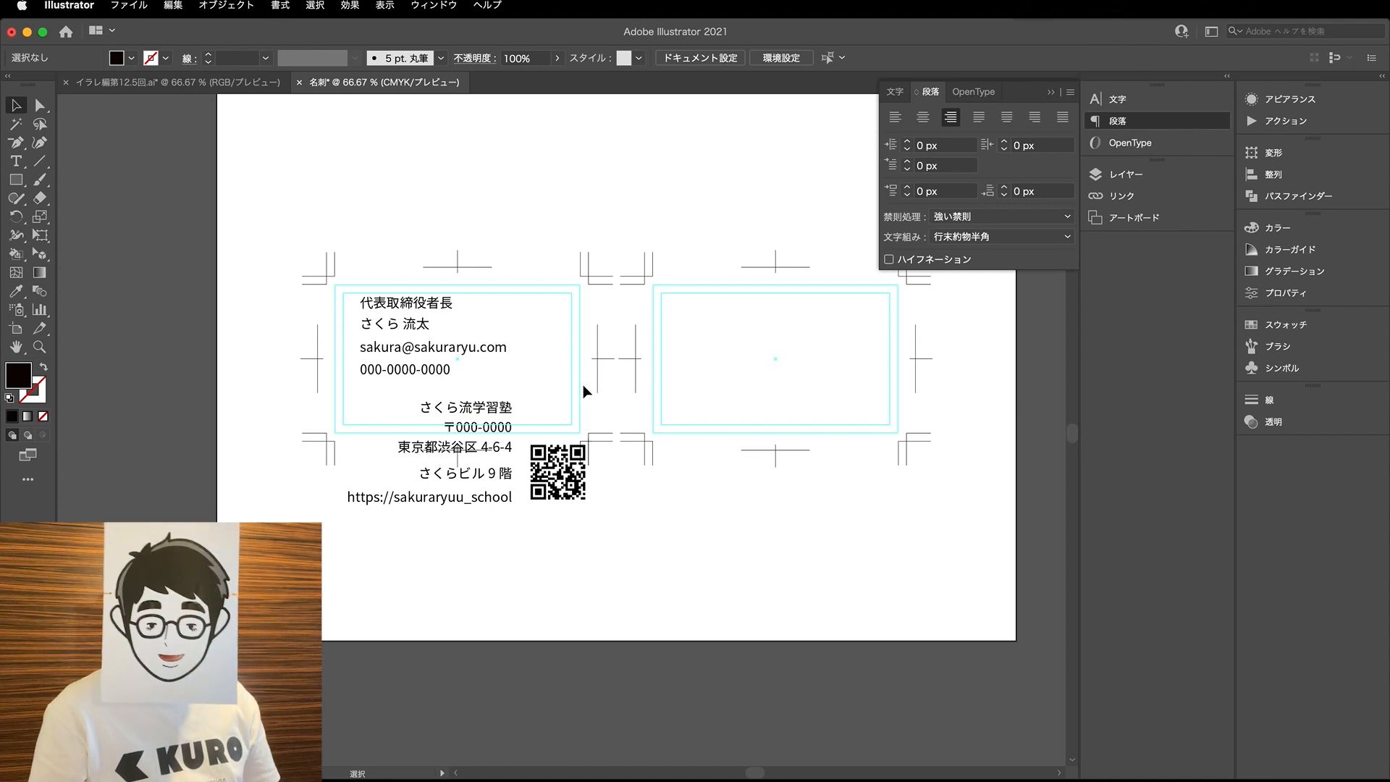
- Check the details on the 名刺に入るデータの整理 slide and correct the job title on the left card to 代表取締役社長
click(223, 86)
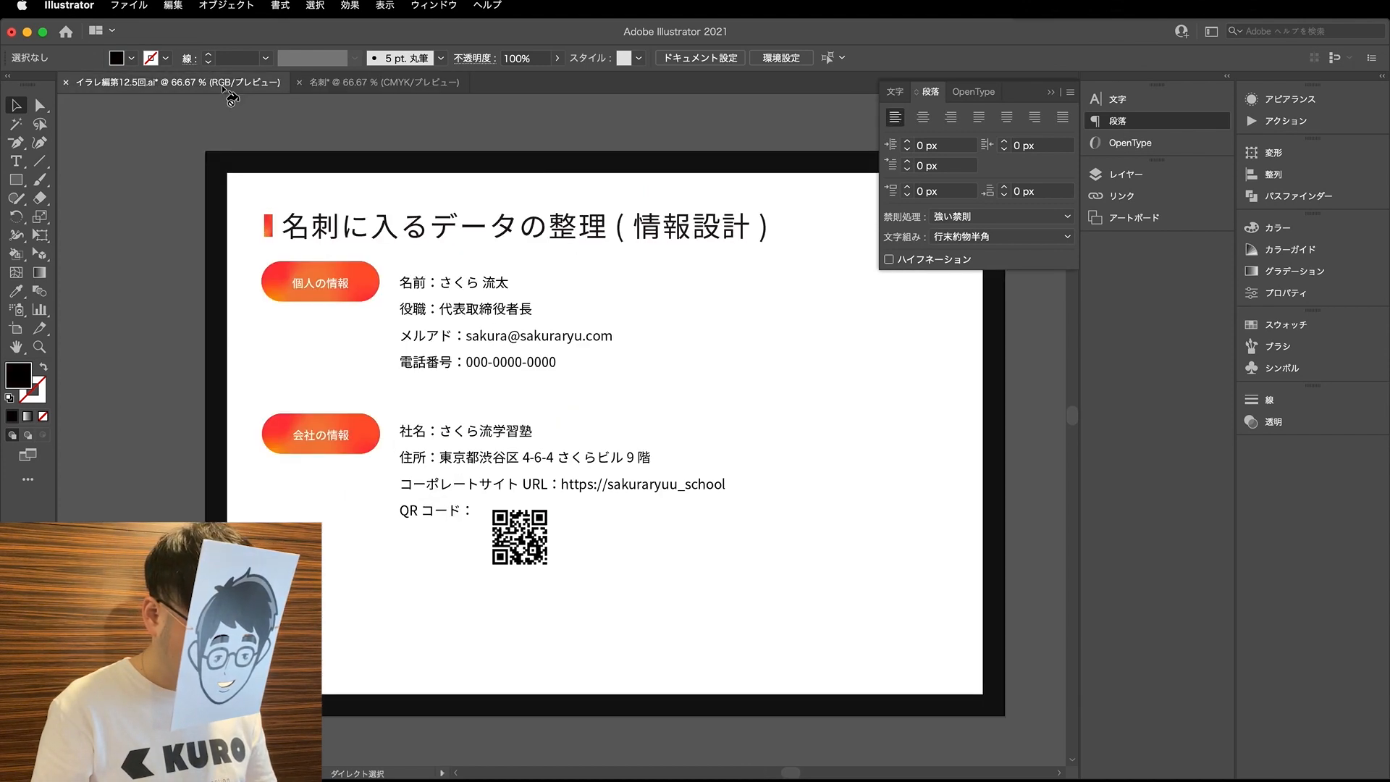
click(340, 83)
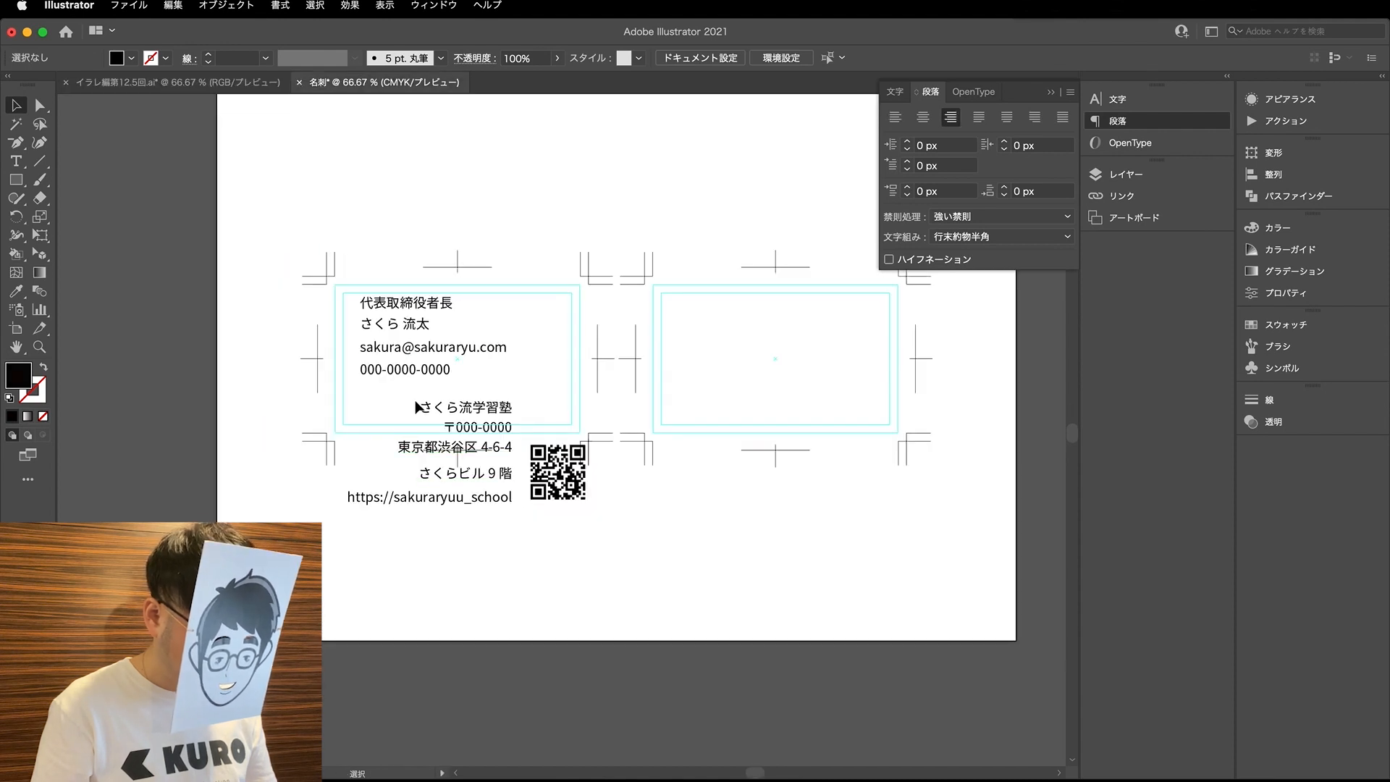
scroll(441, 328, up, 2)
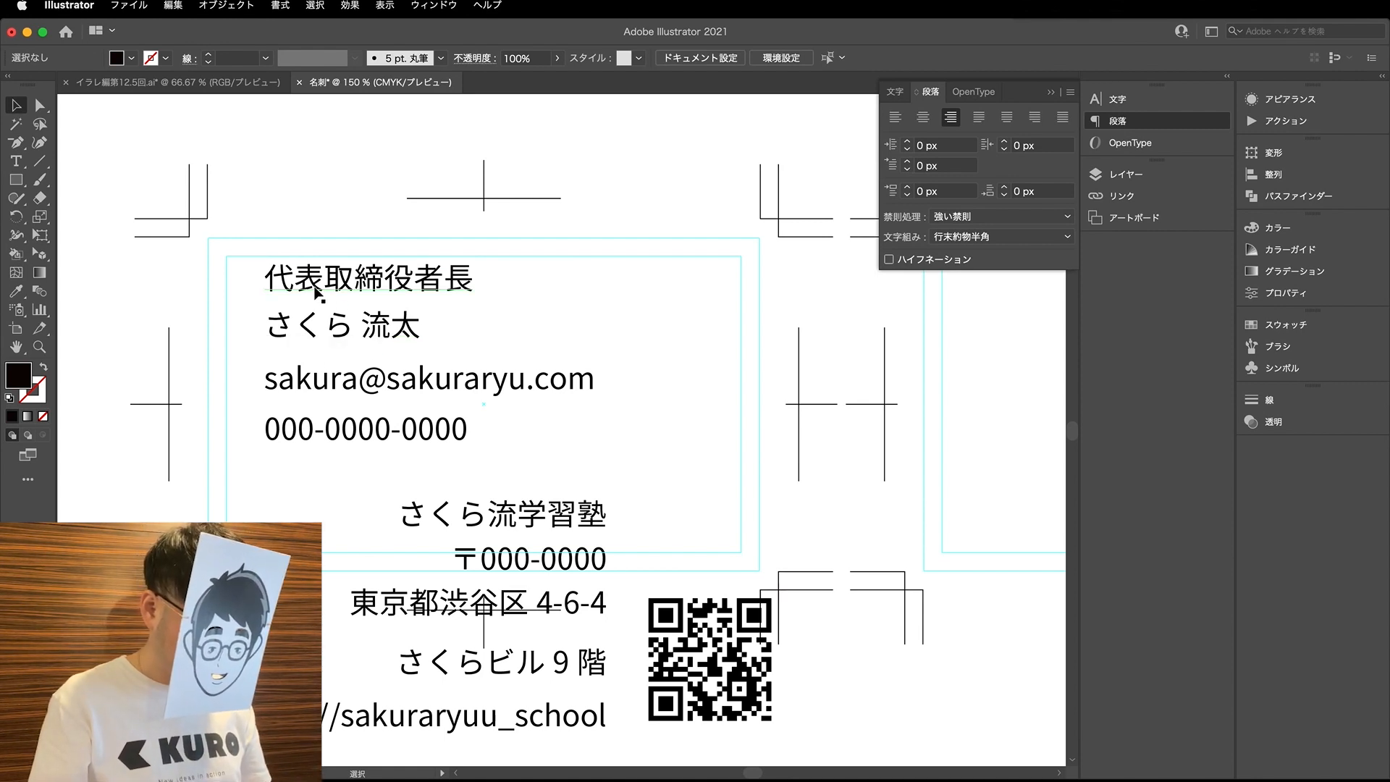
double_click(417, 281)
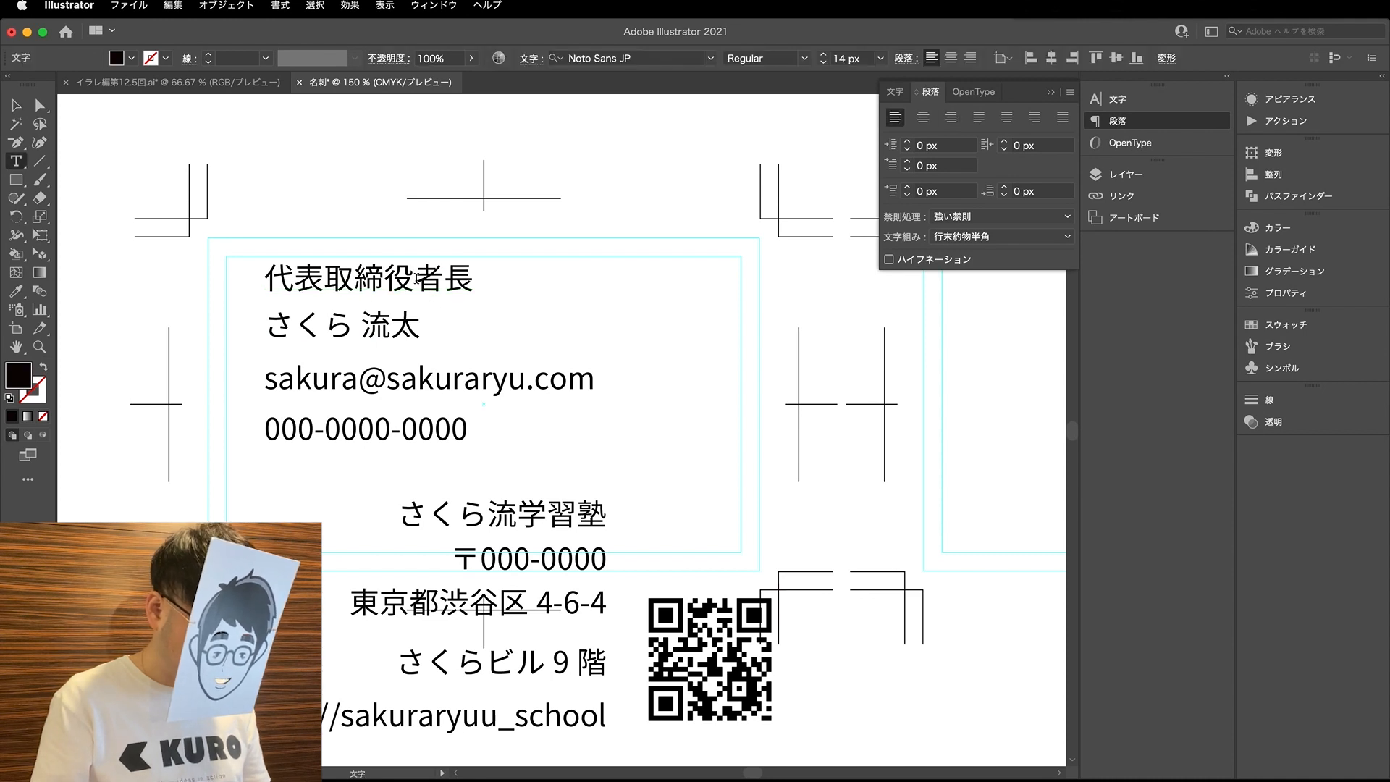
key(Delete)
key(Delete)
text(syaty)
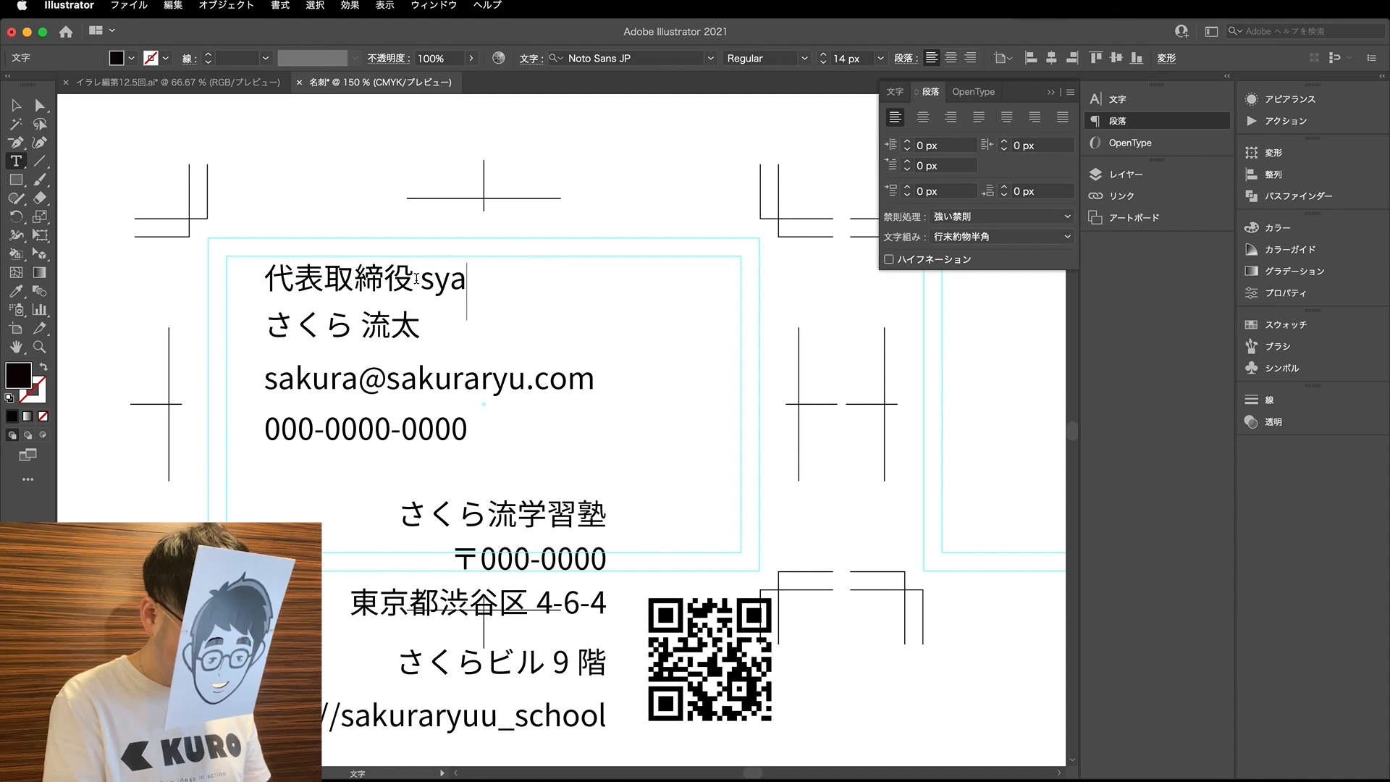
key(BackSpace)
key(BackSpace)
key(BackSpace)
key(BackSpace)
key(BackSpace)
text(syatyou)
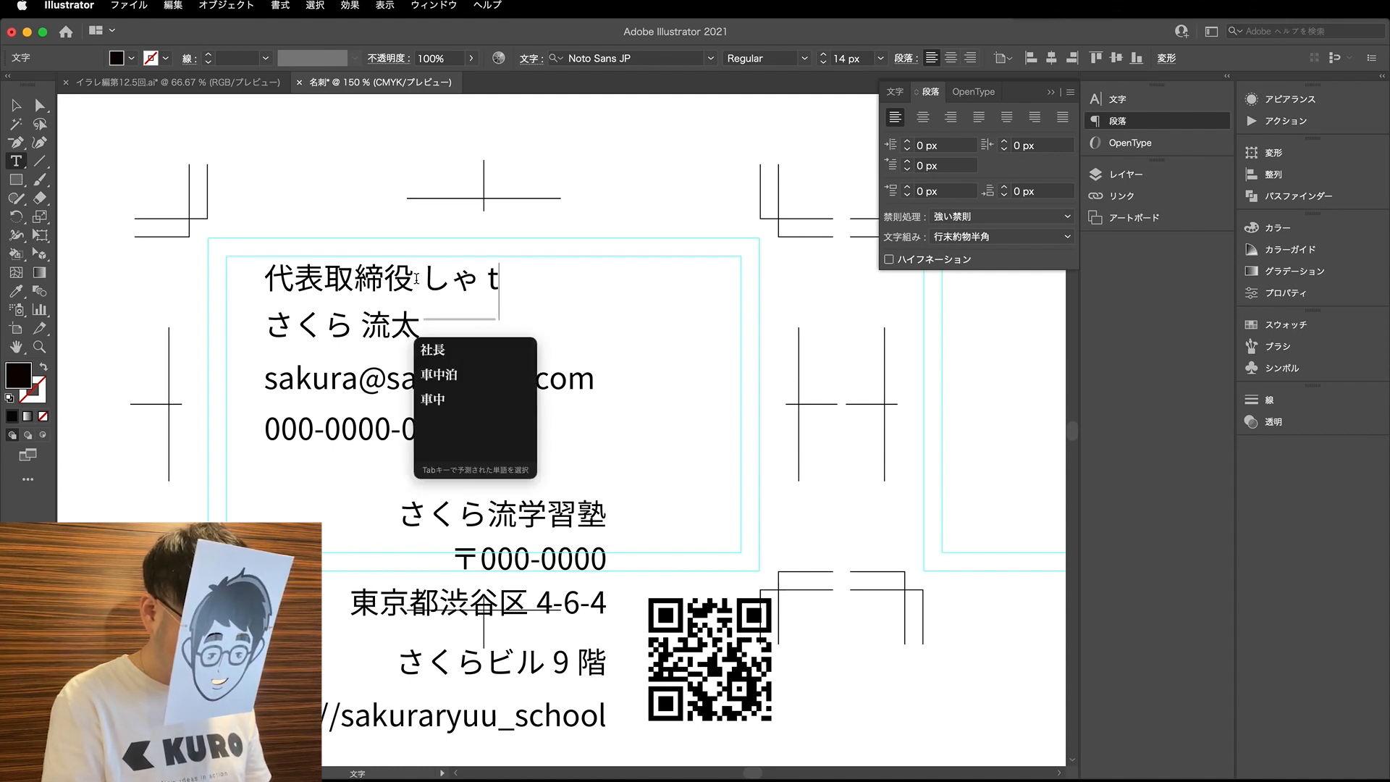
key(space)
key(Return)
click(417, 277)
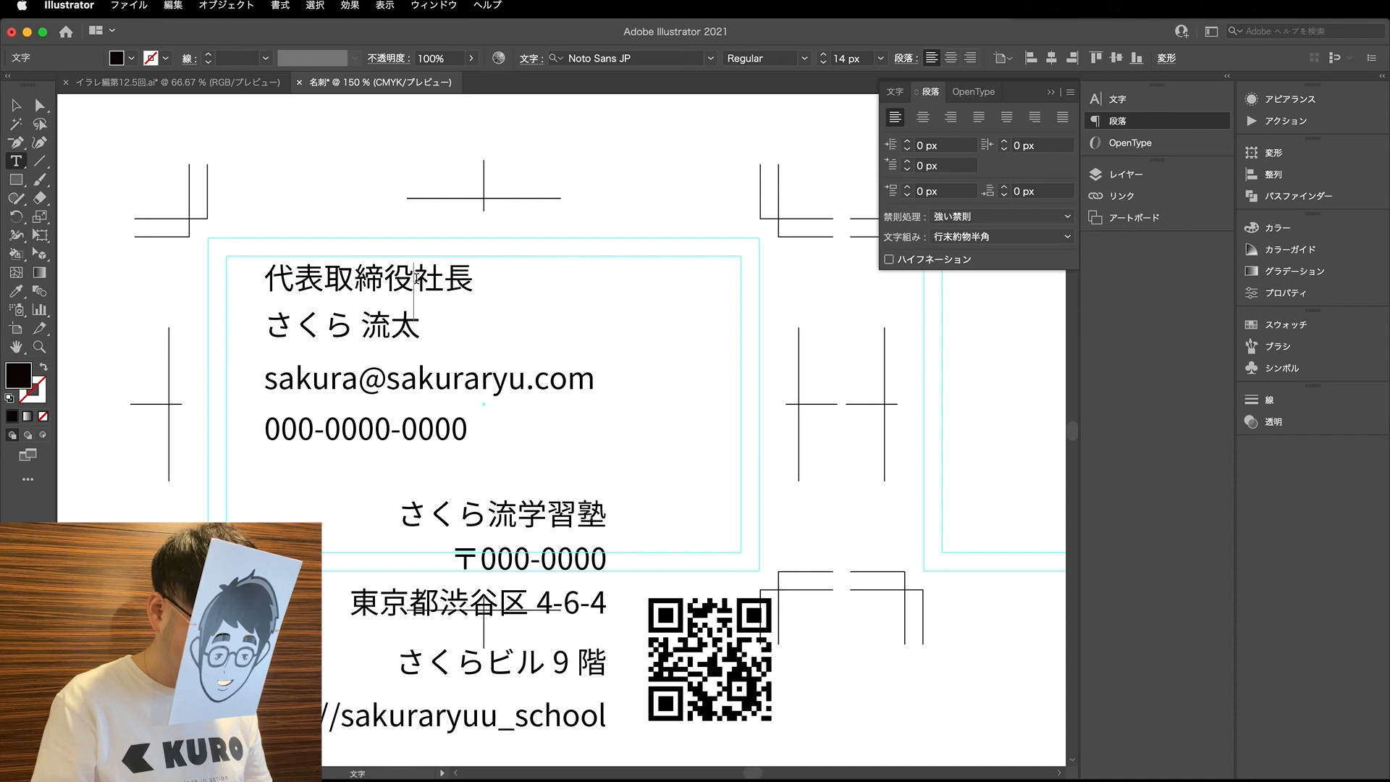
click(40, 105)
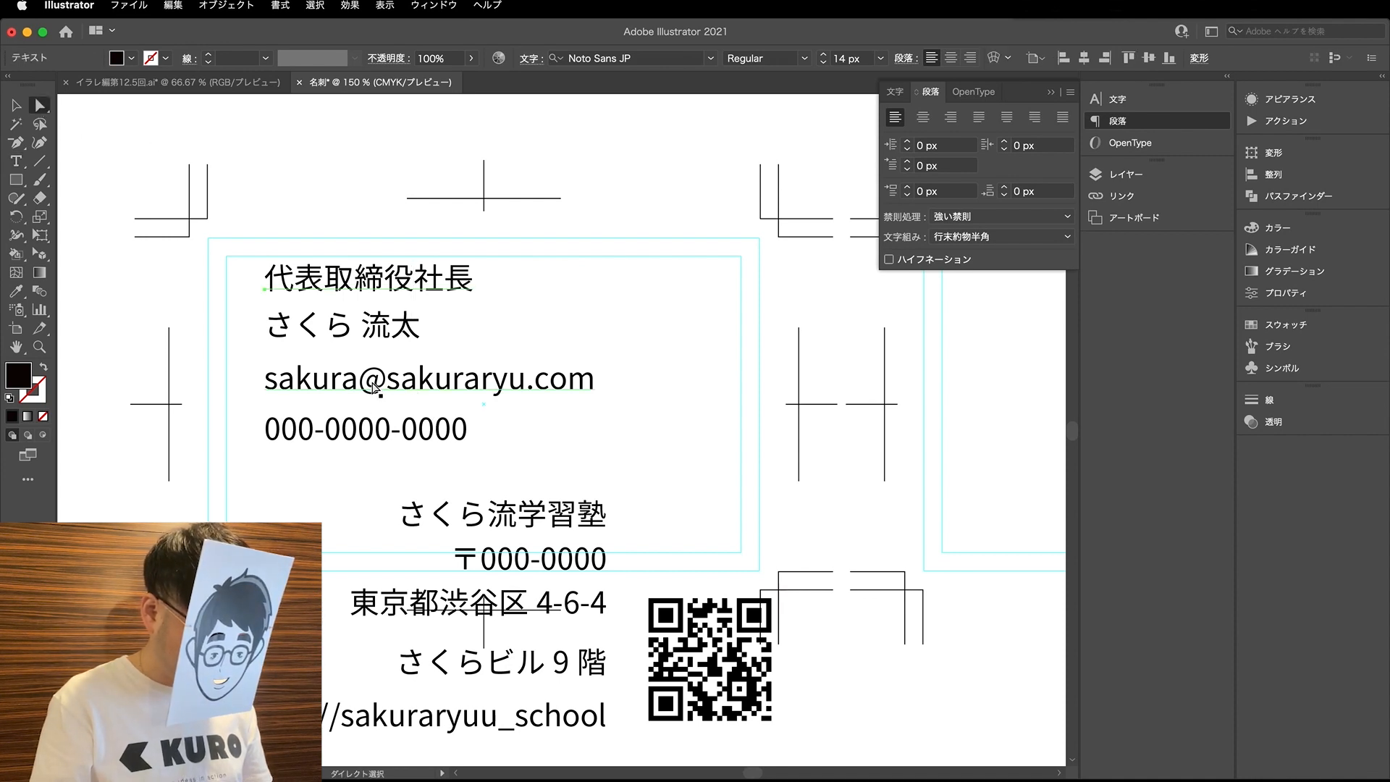
- Correct the 役職 entry on the 名刺に入るデータの整理 slide to 代表取締役社長
scroll(389, 438, down, 1)
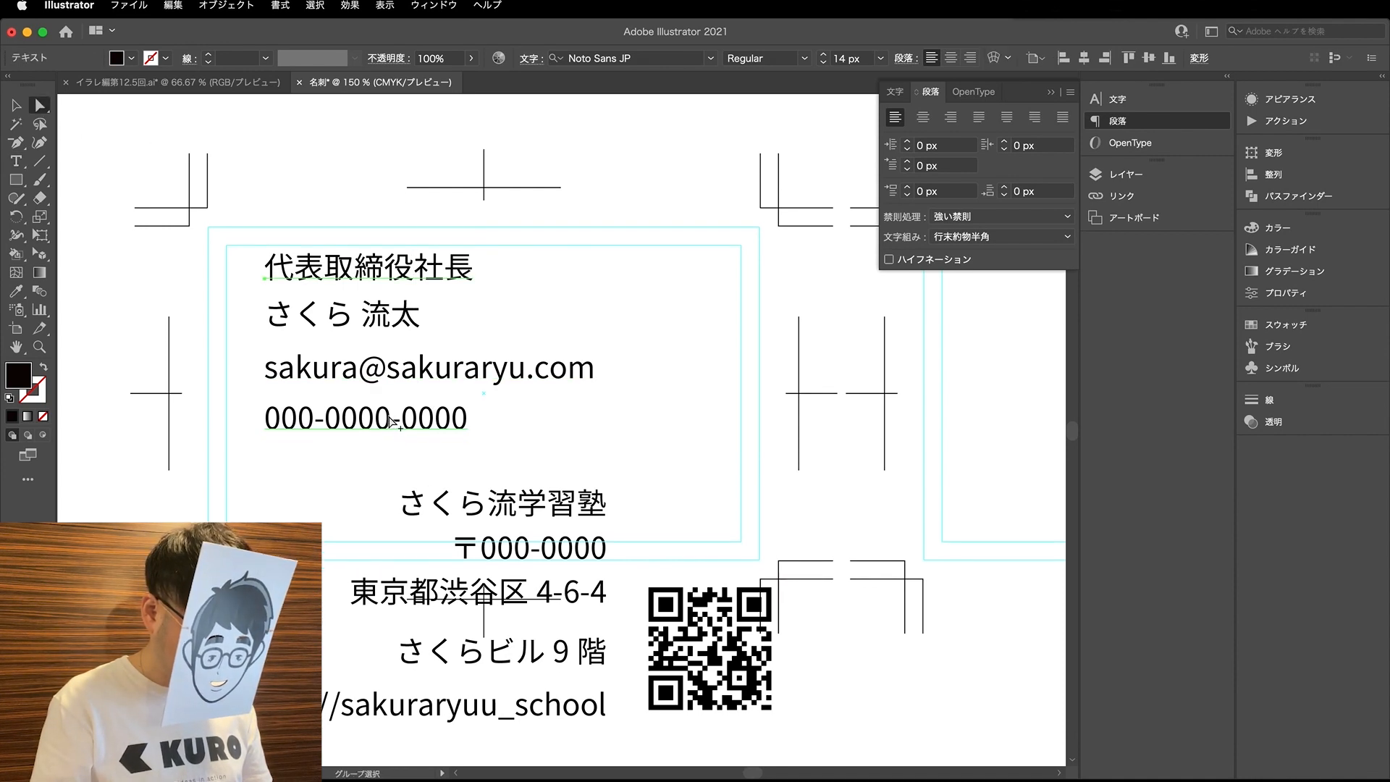
key(v)
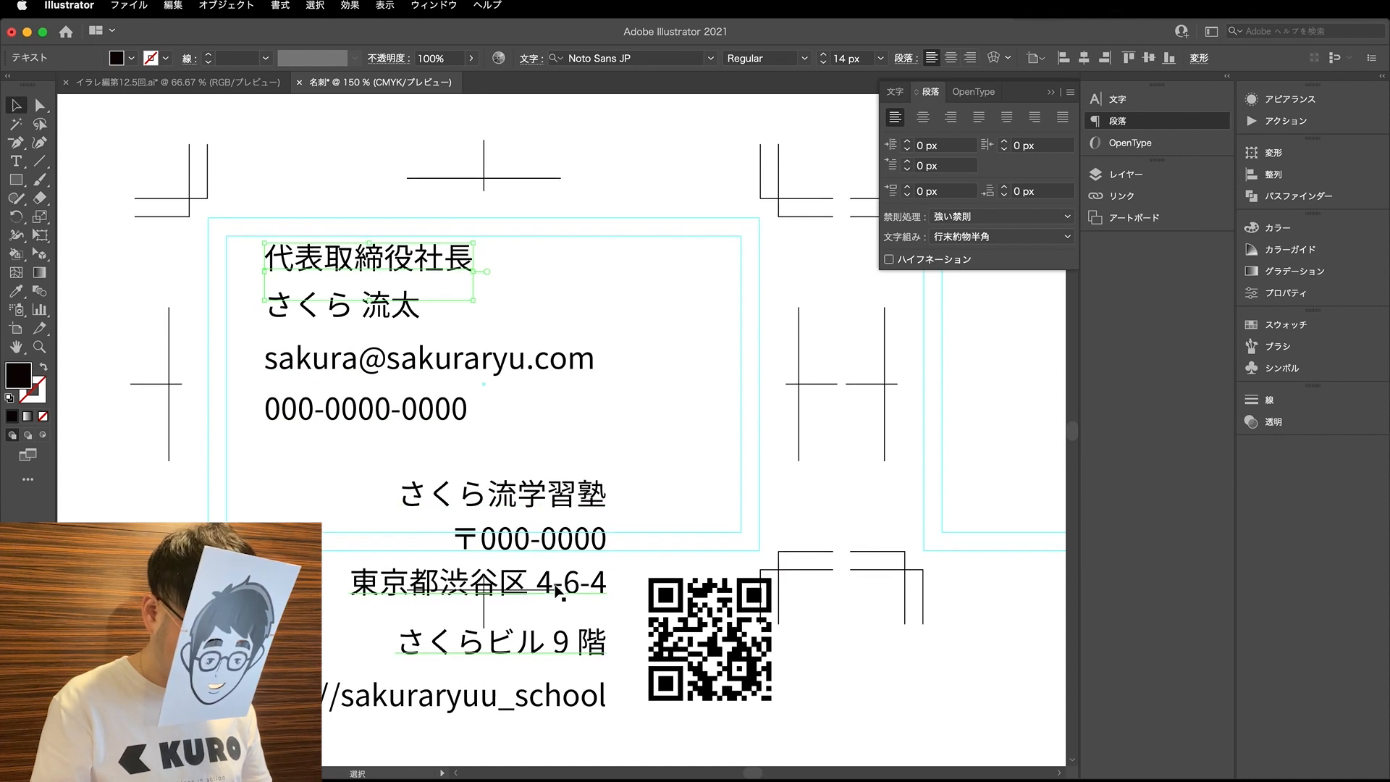
scroll(557, 592, down, 1)
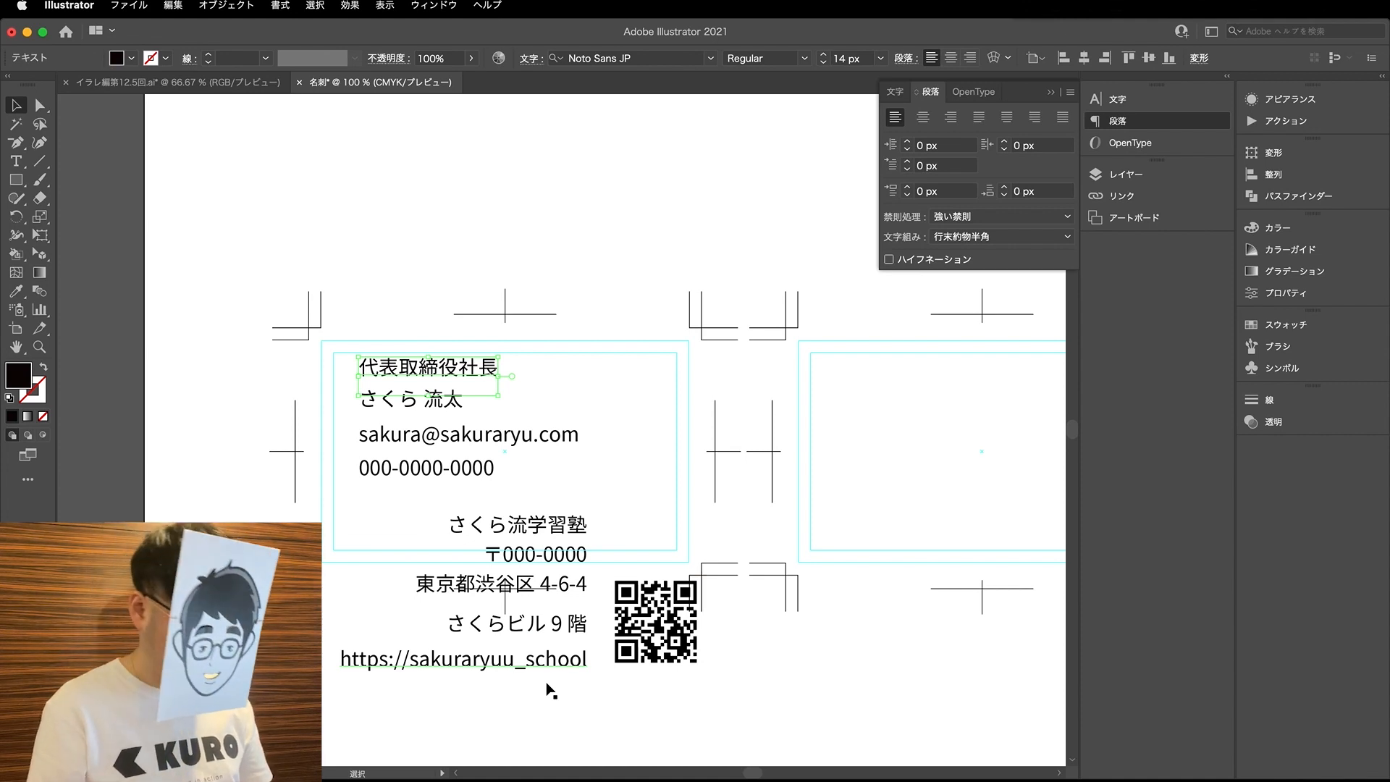
click(217, 86)
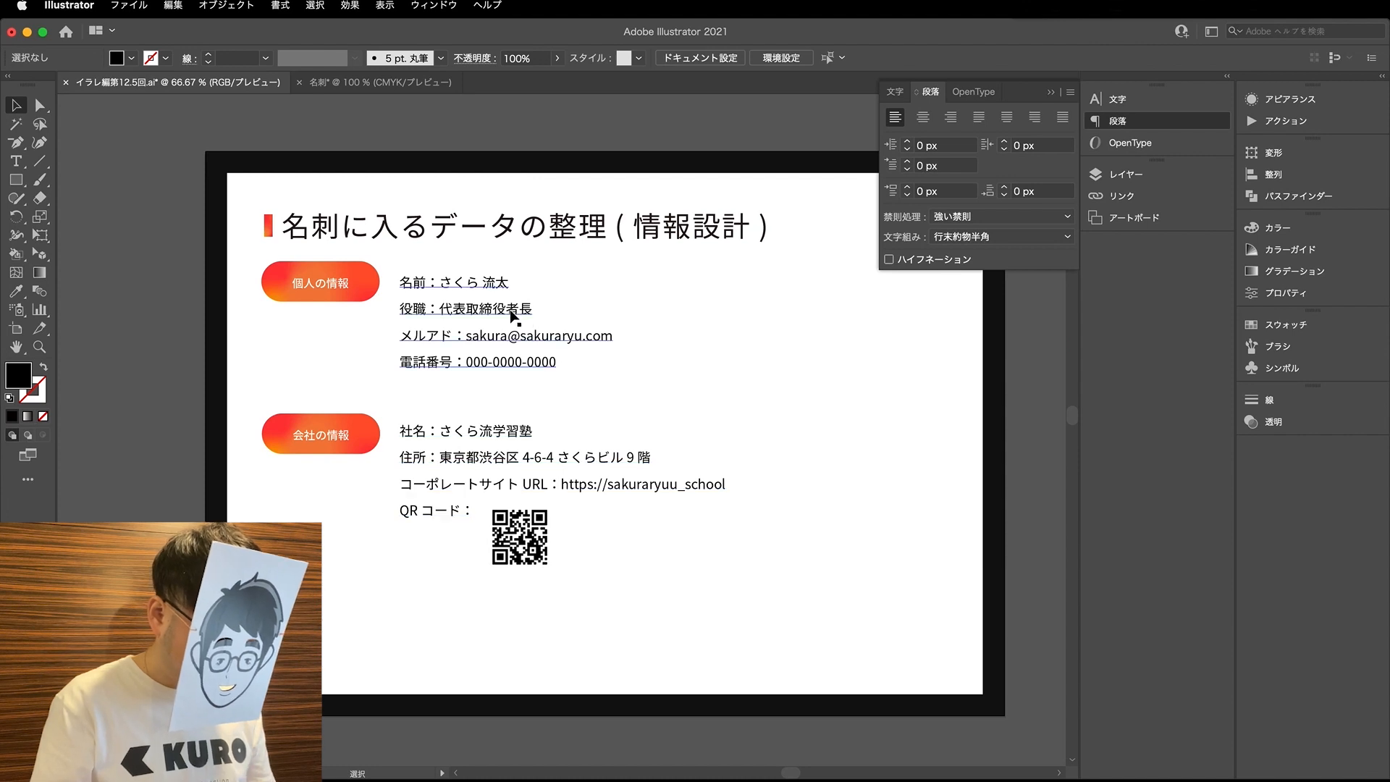
double_click(510, 311)
drag(508, 312, 549, 311)
text(s社長)
key(Return)
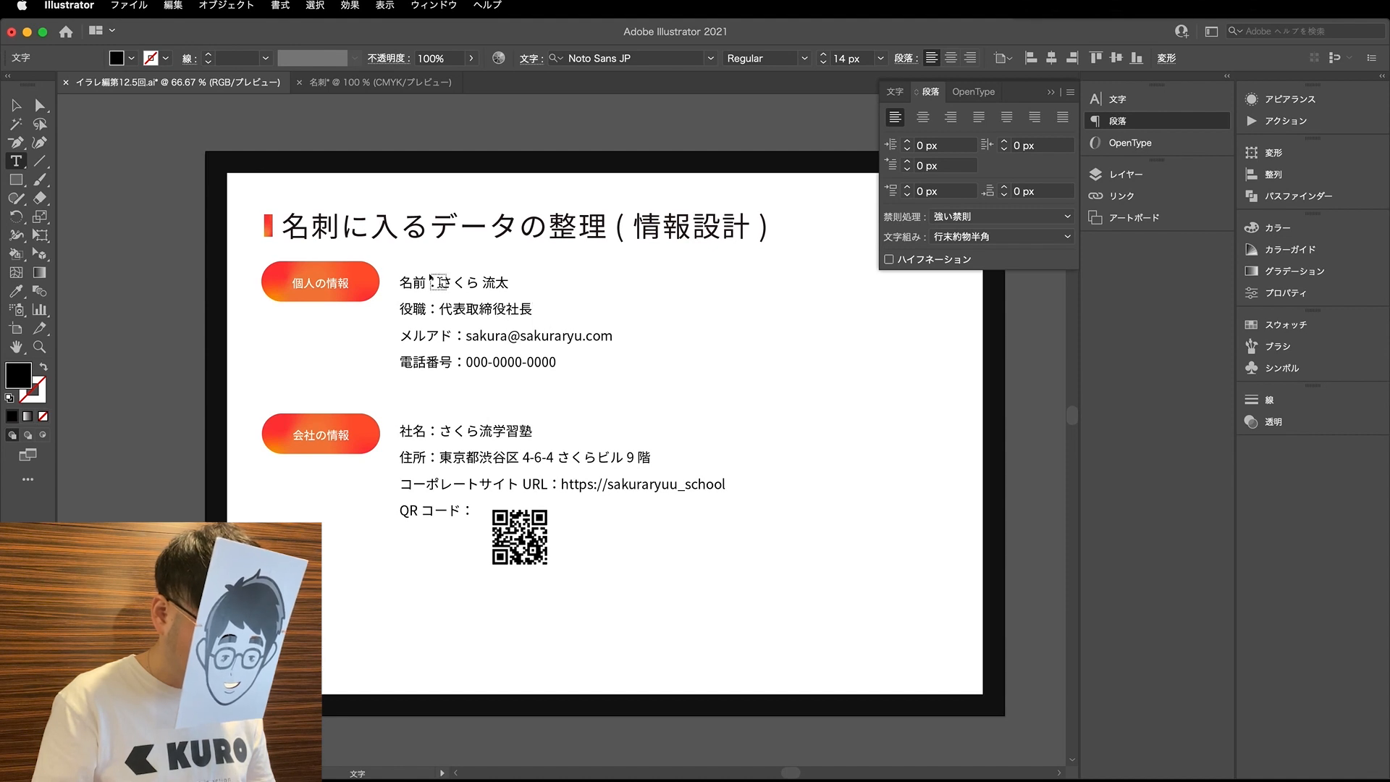
- Find the 文字の単位「級」「歯」とは？ slide in the イラレ編第12.5回 document and examine its explanations
click(377, 82)
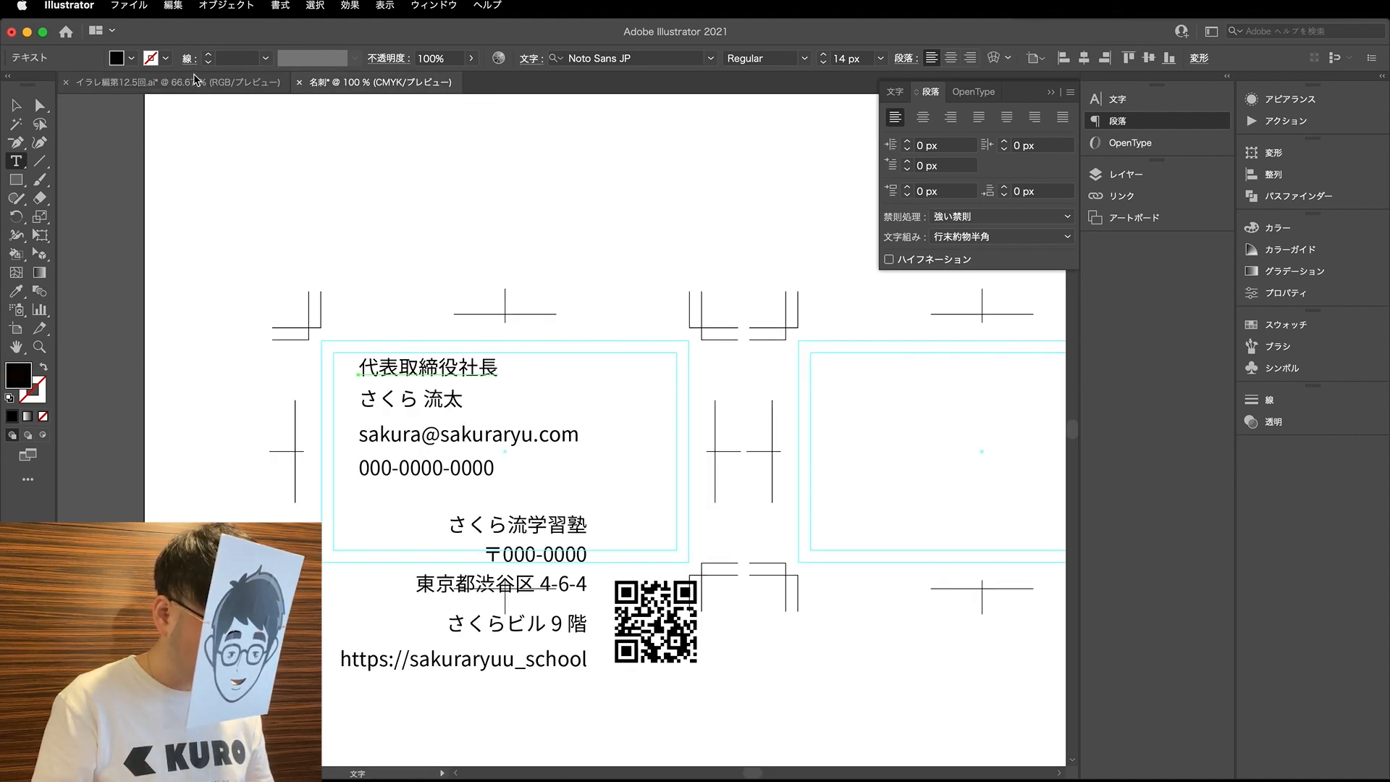
click(174, 82)
scroll(635, 425, left, 10)
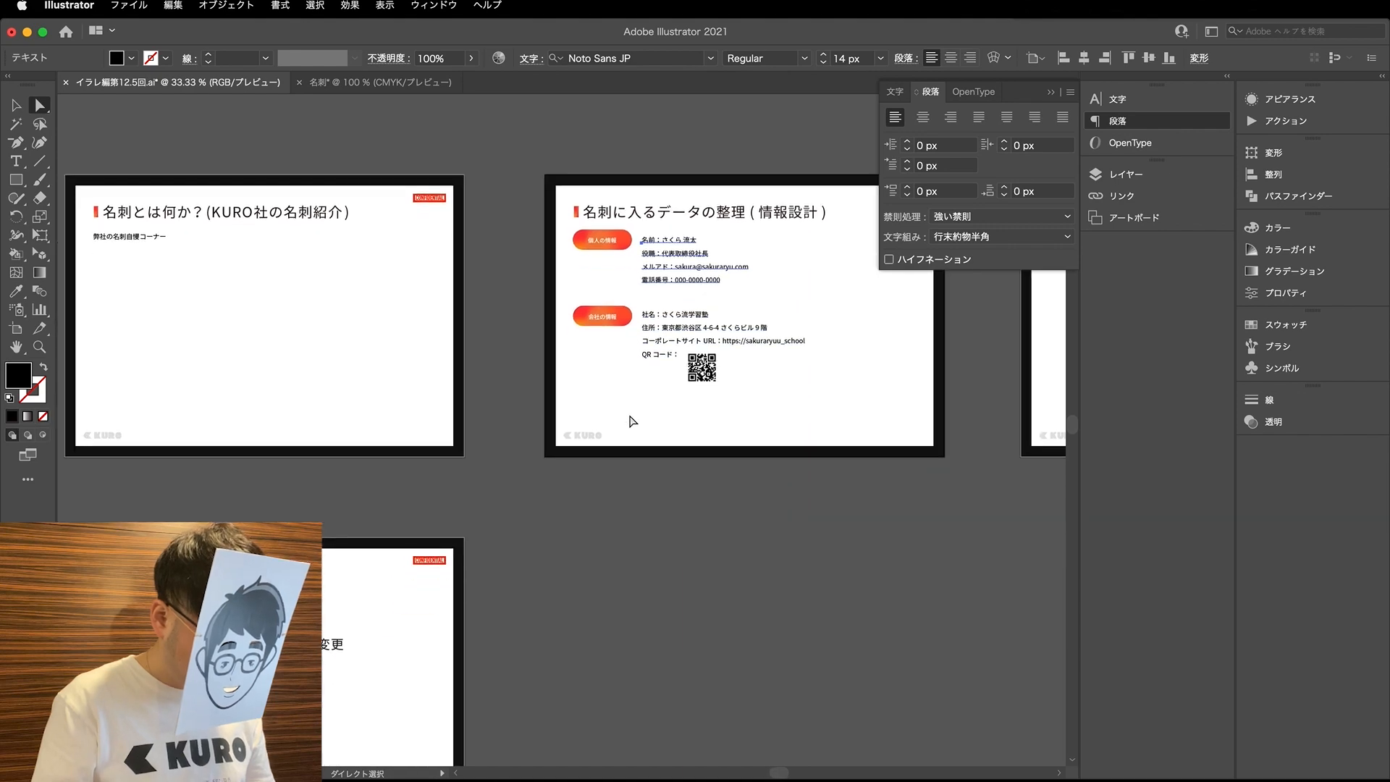
scroll(635, 425, down, 5)
scroll(632, 415, left, 3)
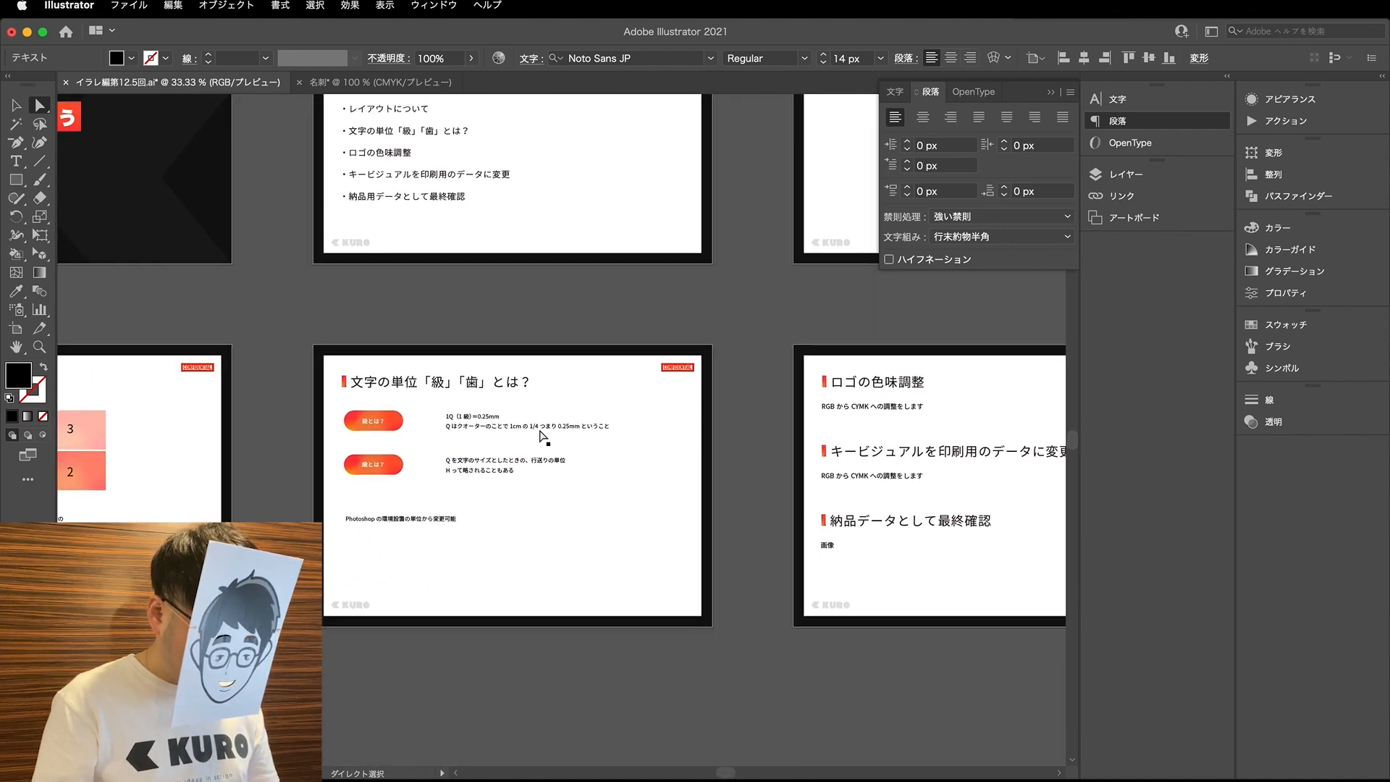
scroll(371, 522, up, 2)
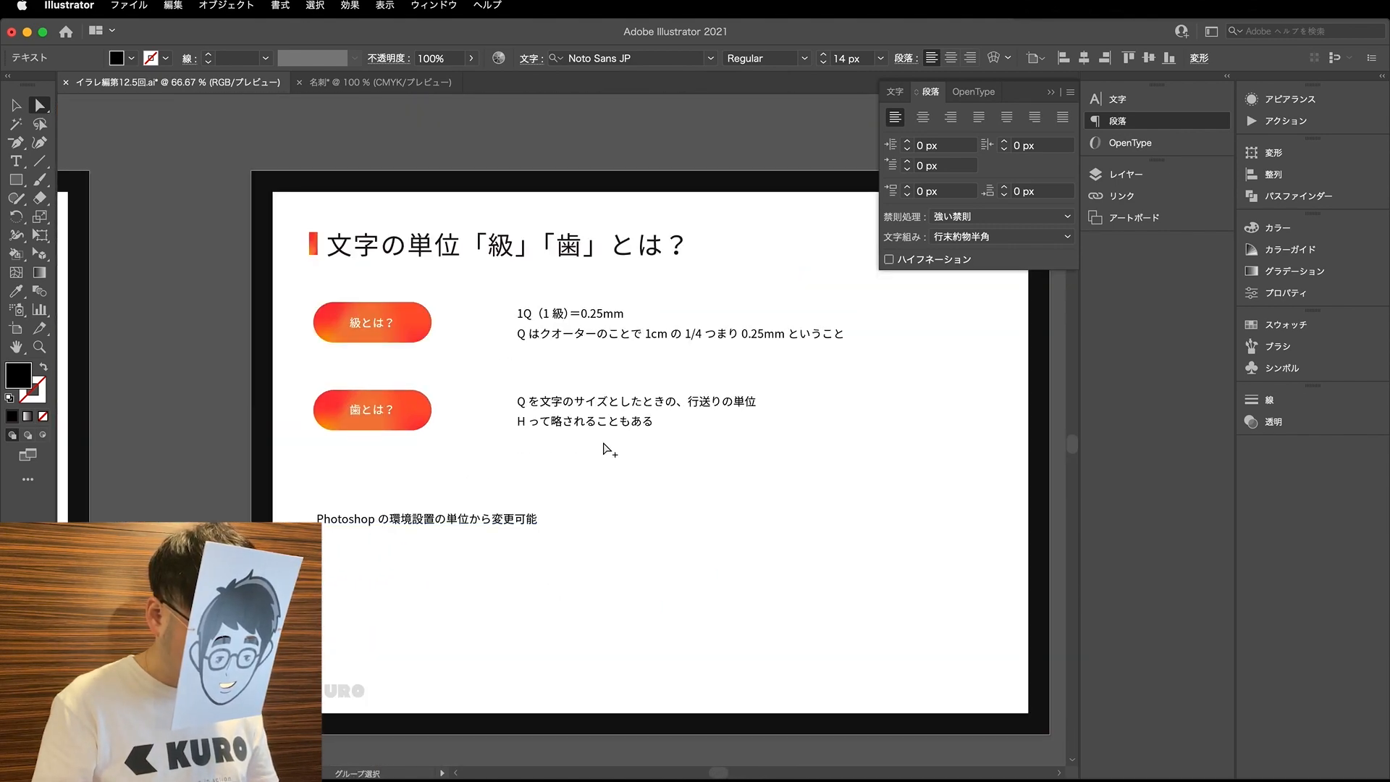
scroll(818, 453, right, 3)
scroll(820, 455, down, 1)
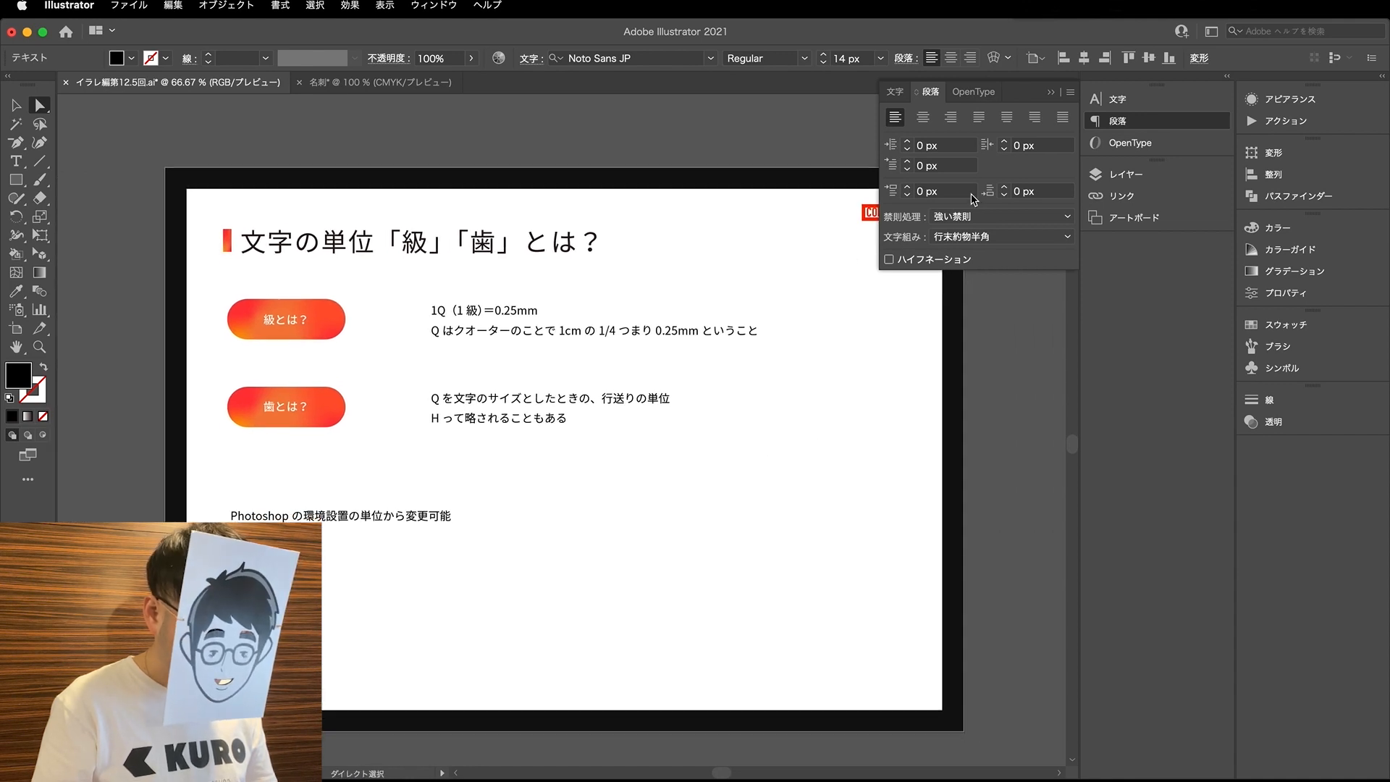
- Shift the 級とは？ and 歯とは？ explanation texts together horizontally, closer to their orange labels
click(1057, 92)
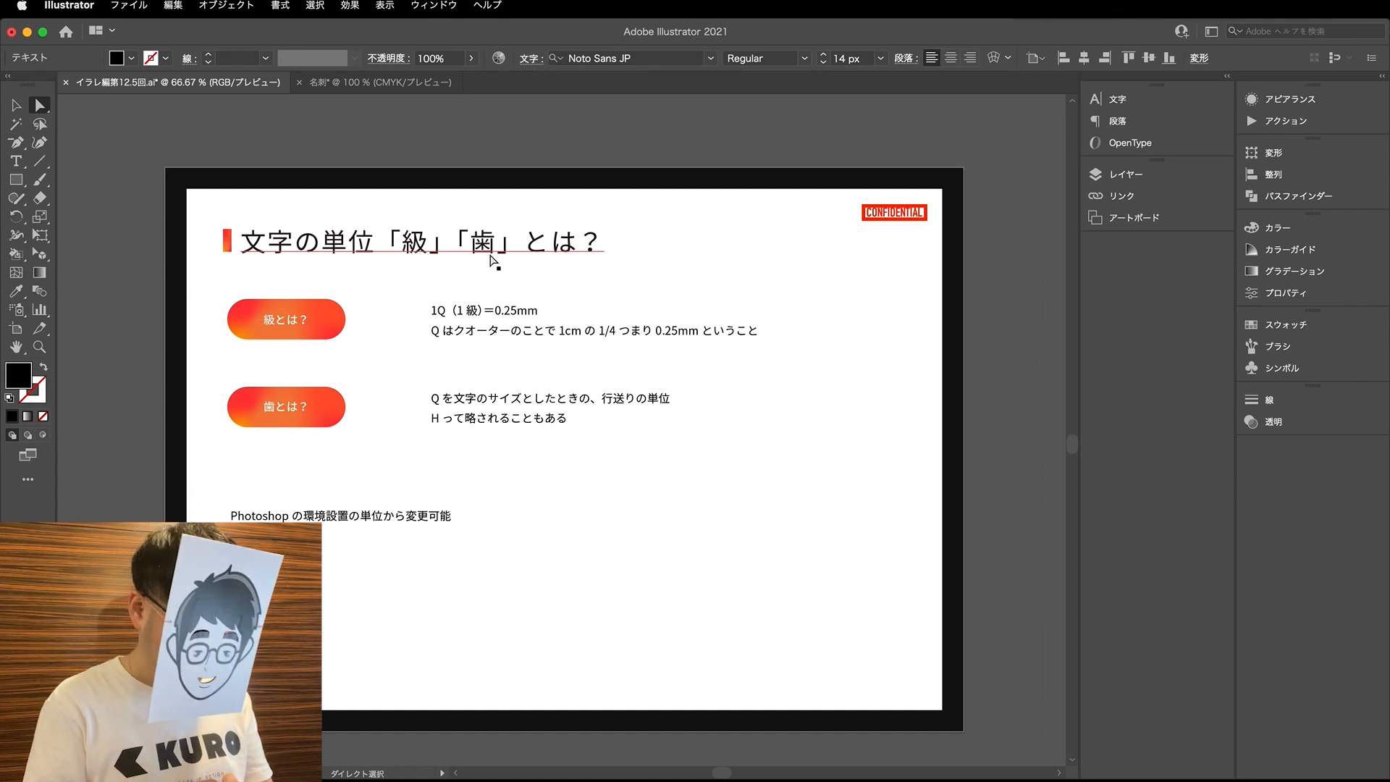
click(499, 312)
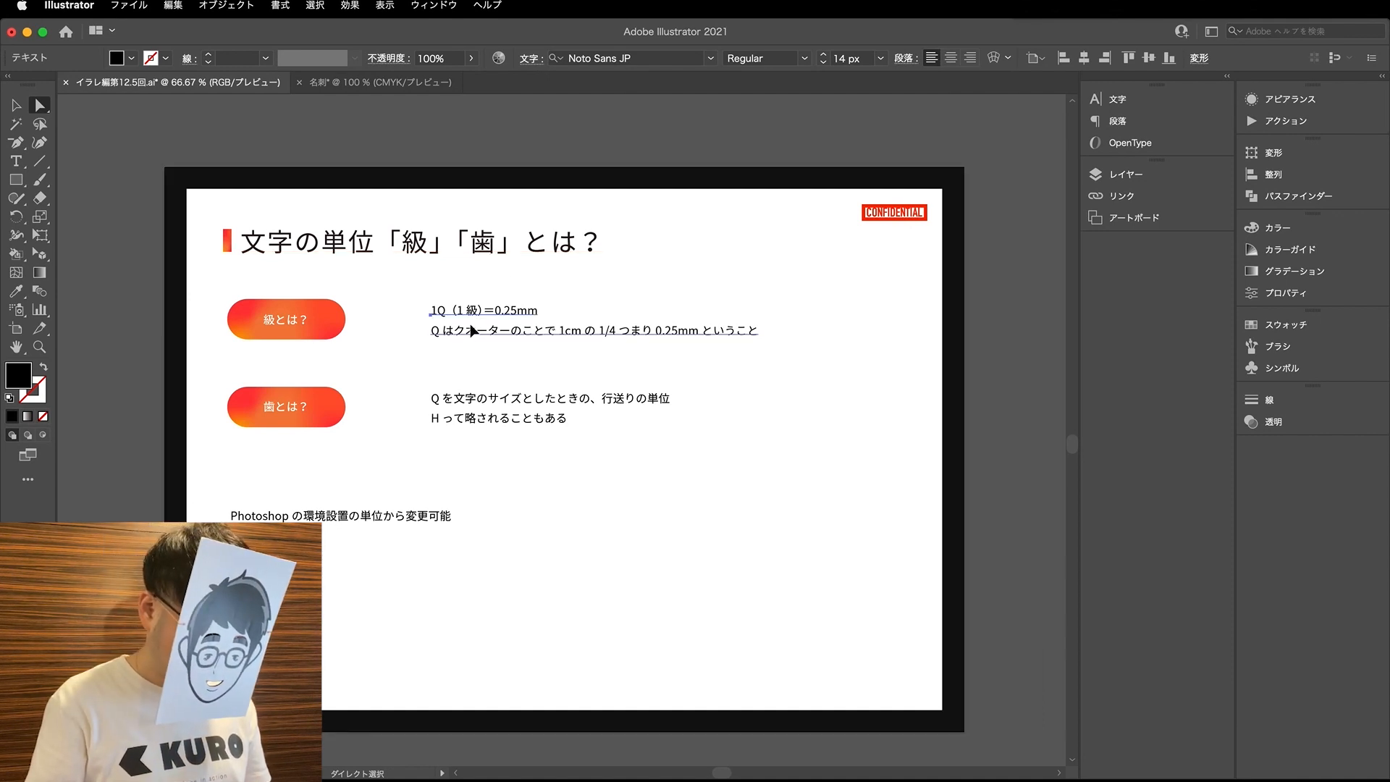
drag(472, 402, 427, 406)
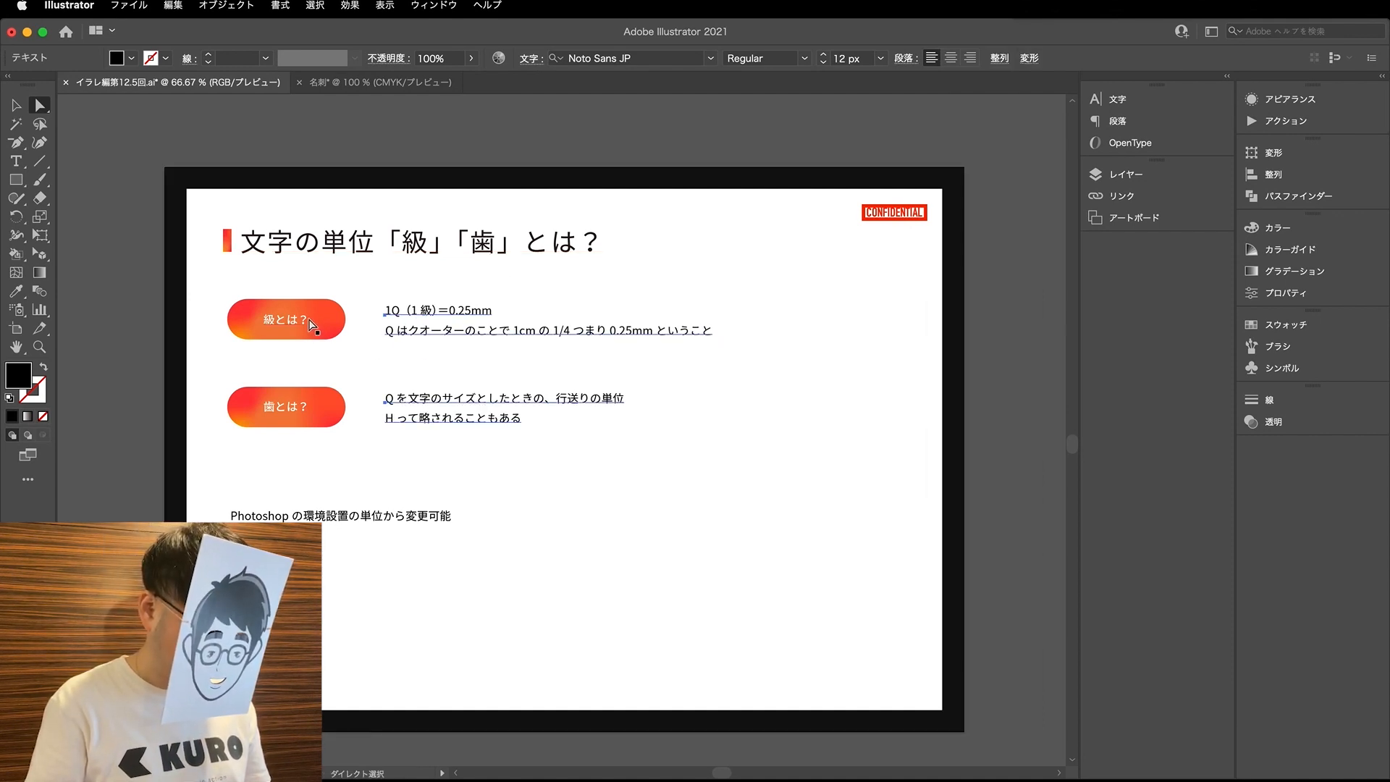
click(288, 347)
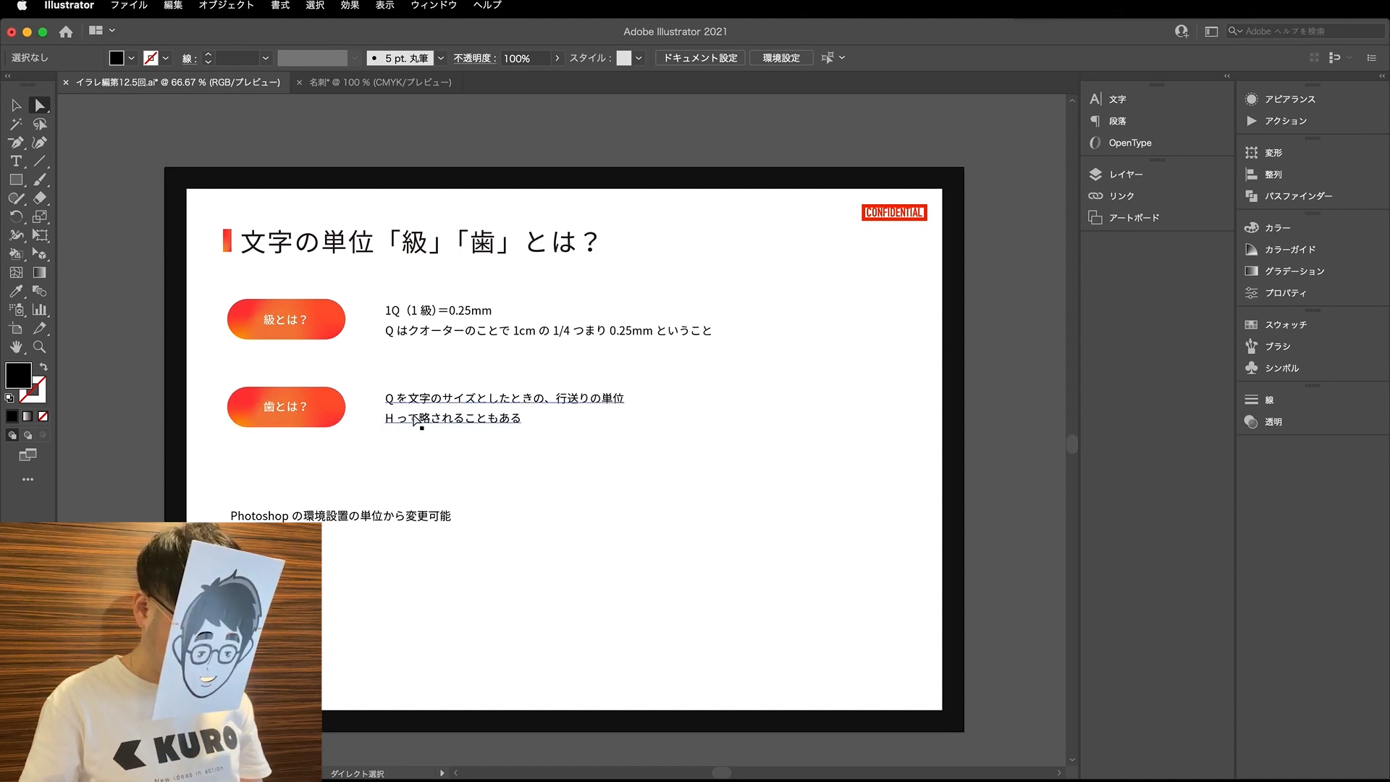
- Remove the leading "Photoshop の" from the 環境設置の単位から変更可能 note below the 級 and 歯 explanations
key(t)
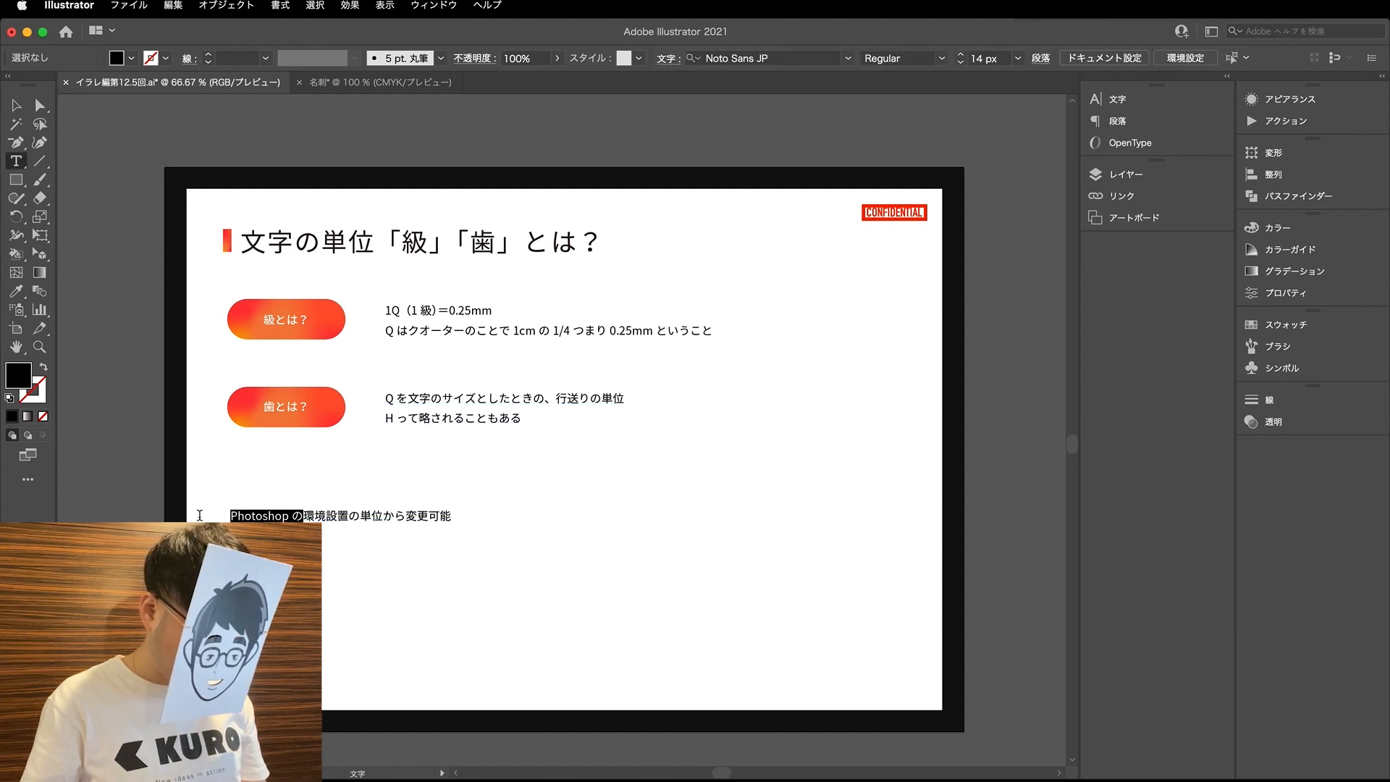
key(BackSpace)
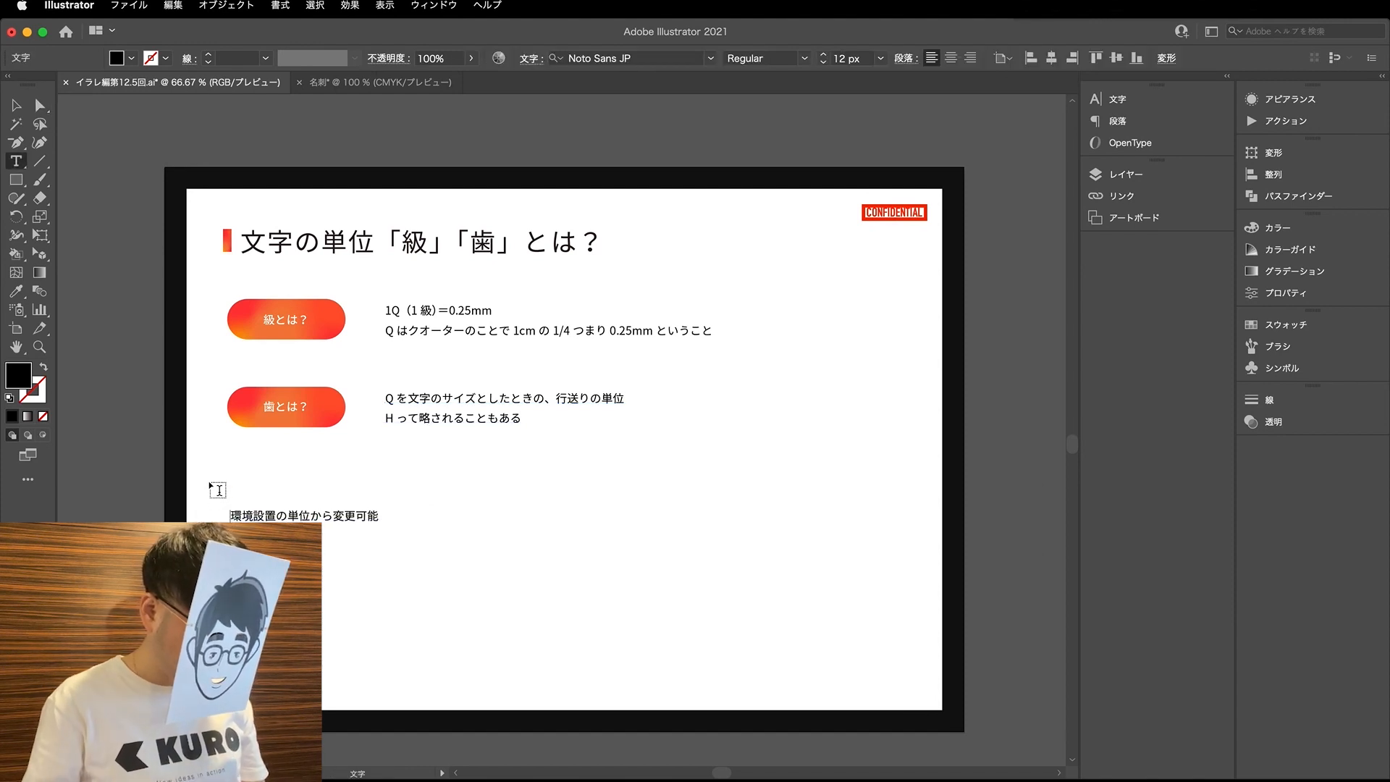
click(40, 105)
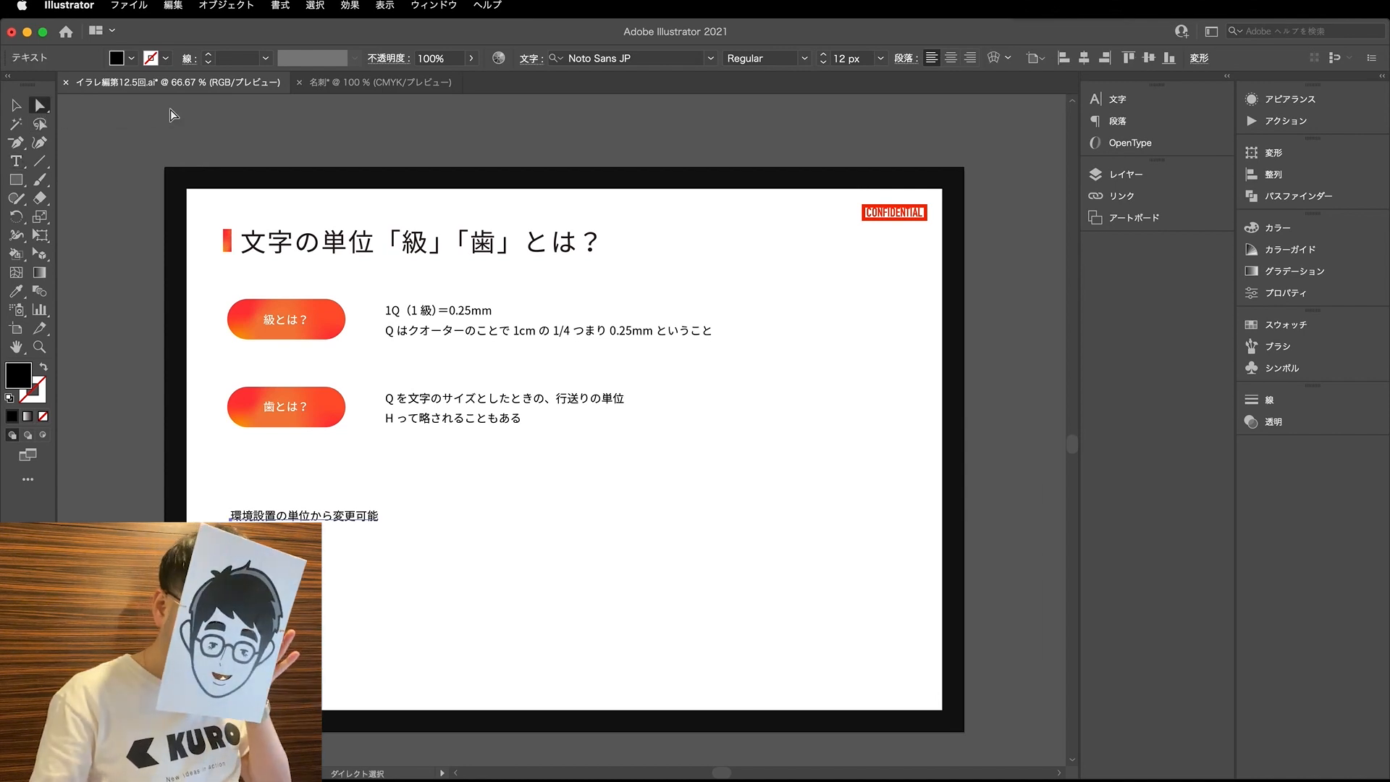
- In the 名刺 document's preferences, set the units to ミリメートル for 線, 級 for 文字 and 歯 for 東アジア言語のオプション
click(317, 84)
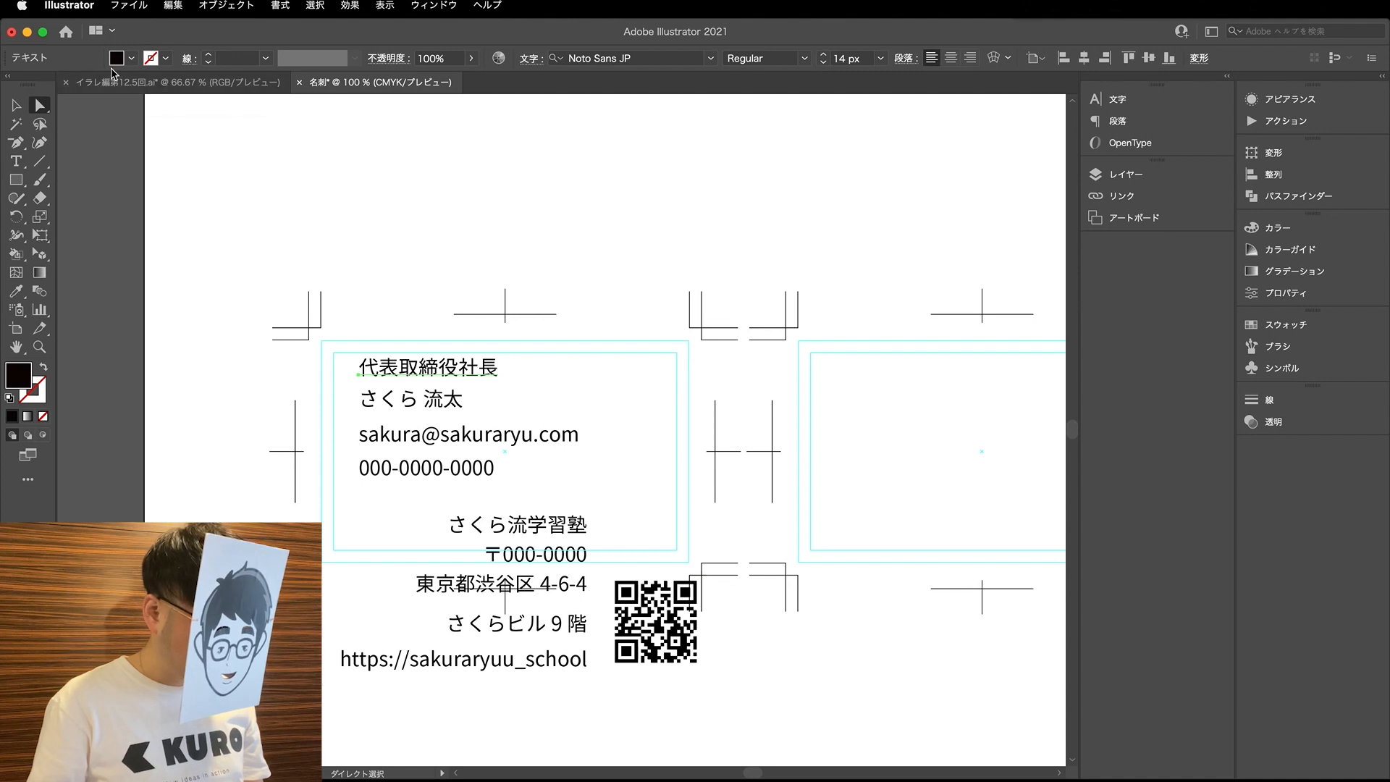
click(81, 5)
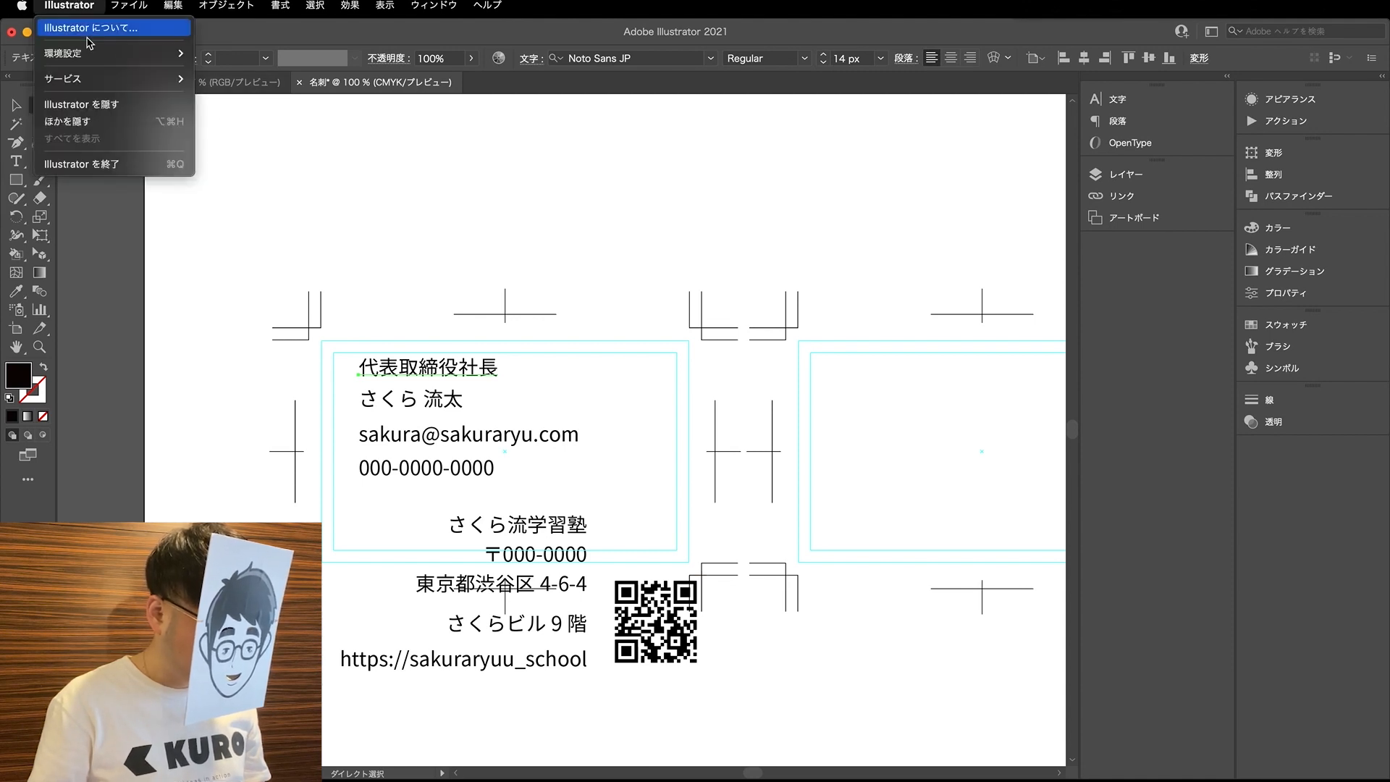
mouse_move(91, 52)
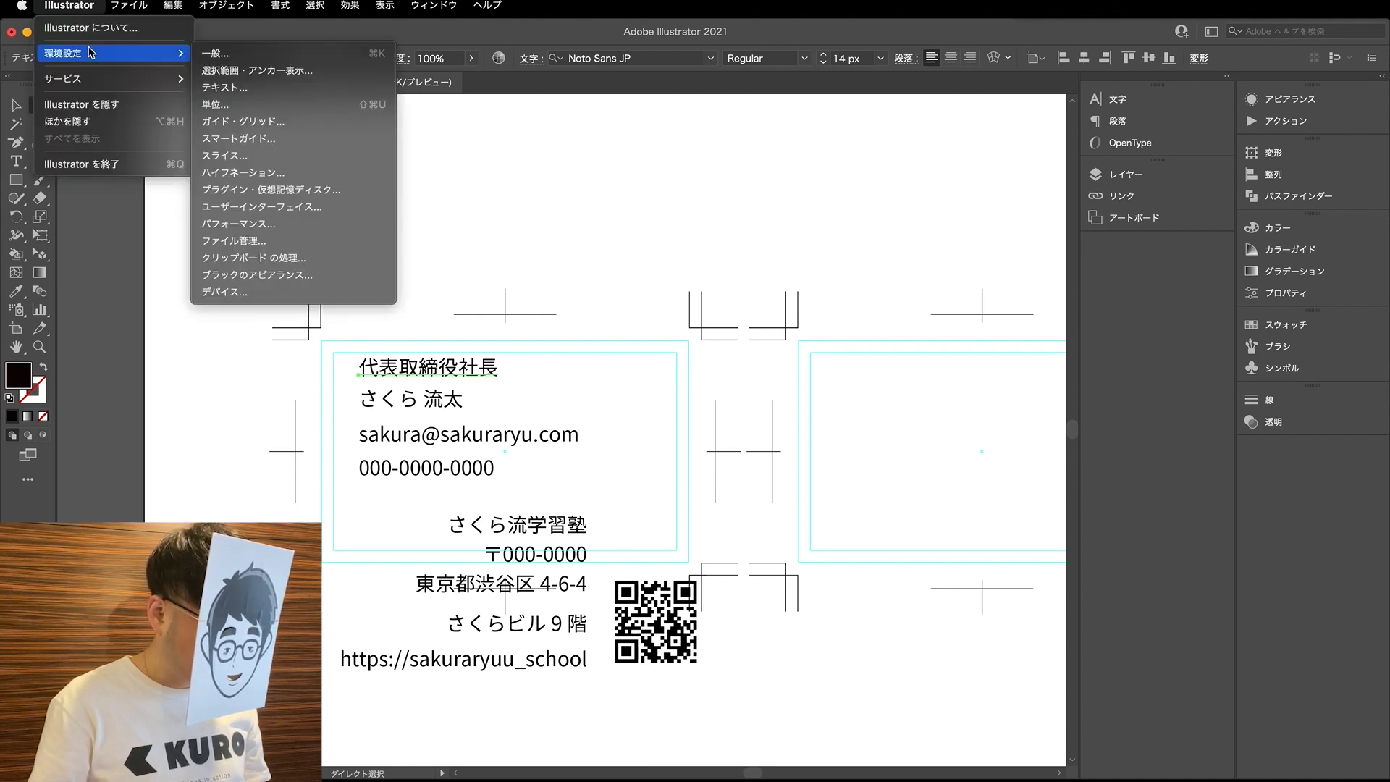
click(233, 105)
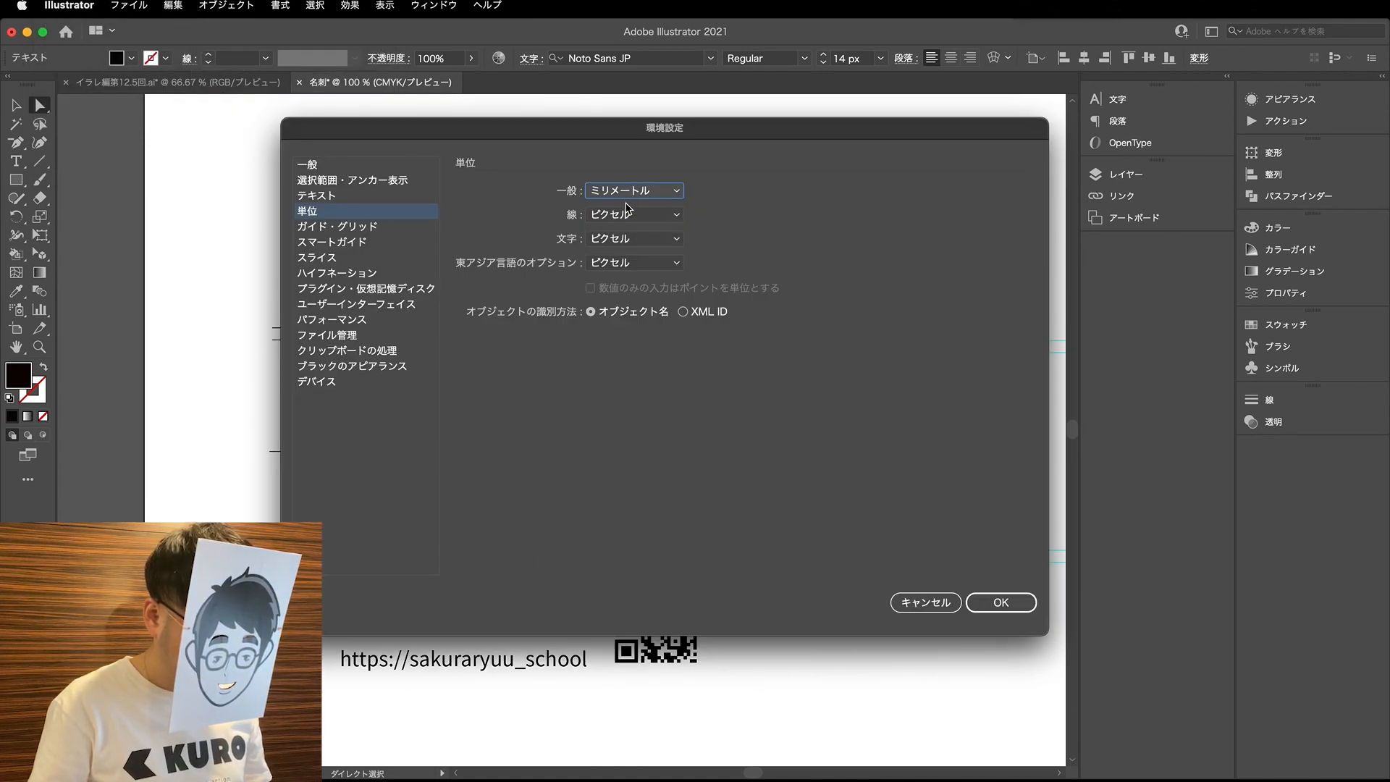
click(625, 215)
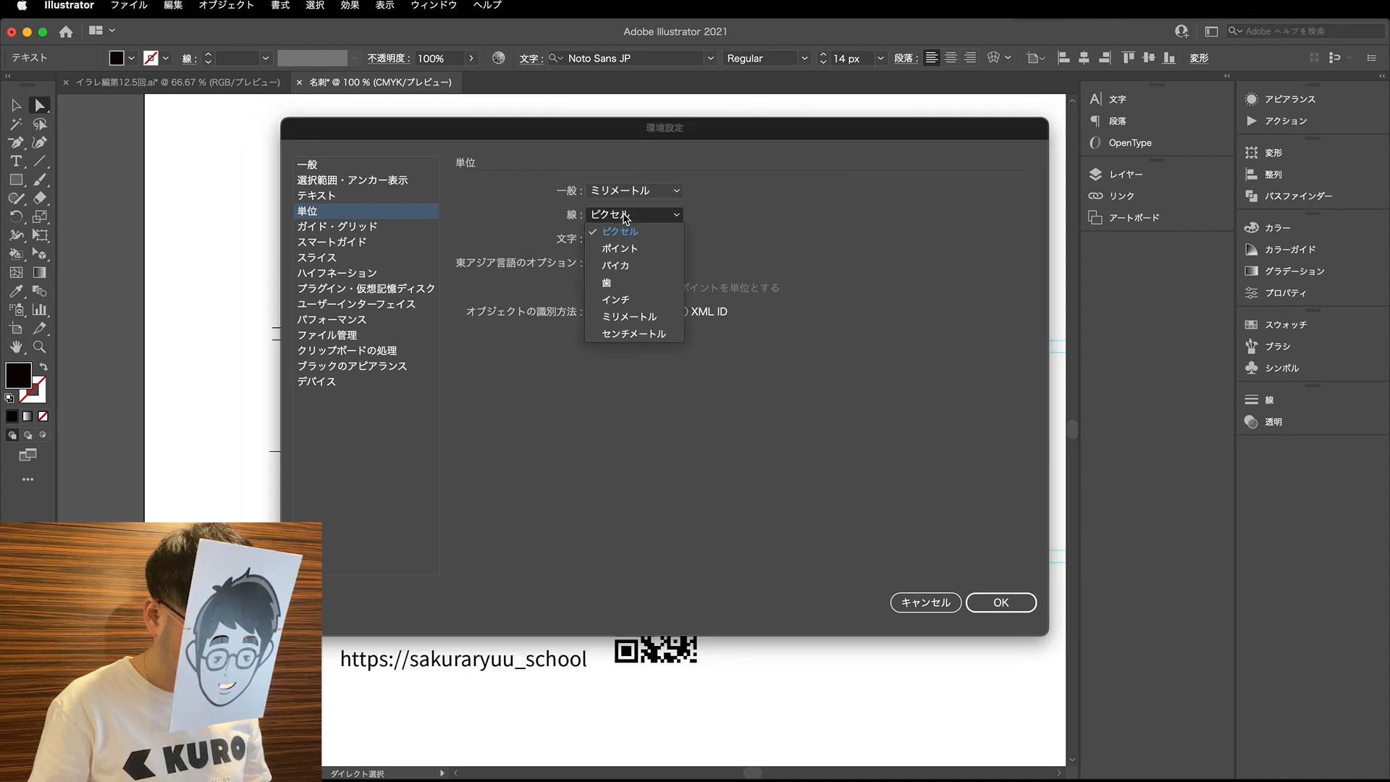
click(641, 322)
click(641, 245)
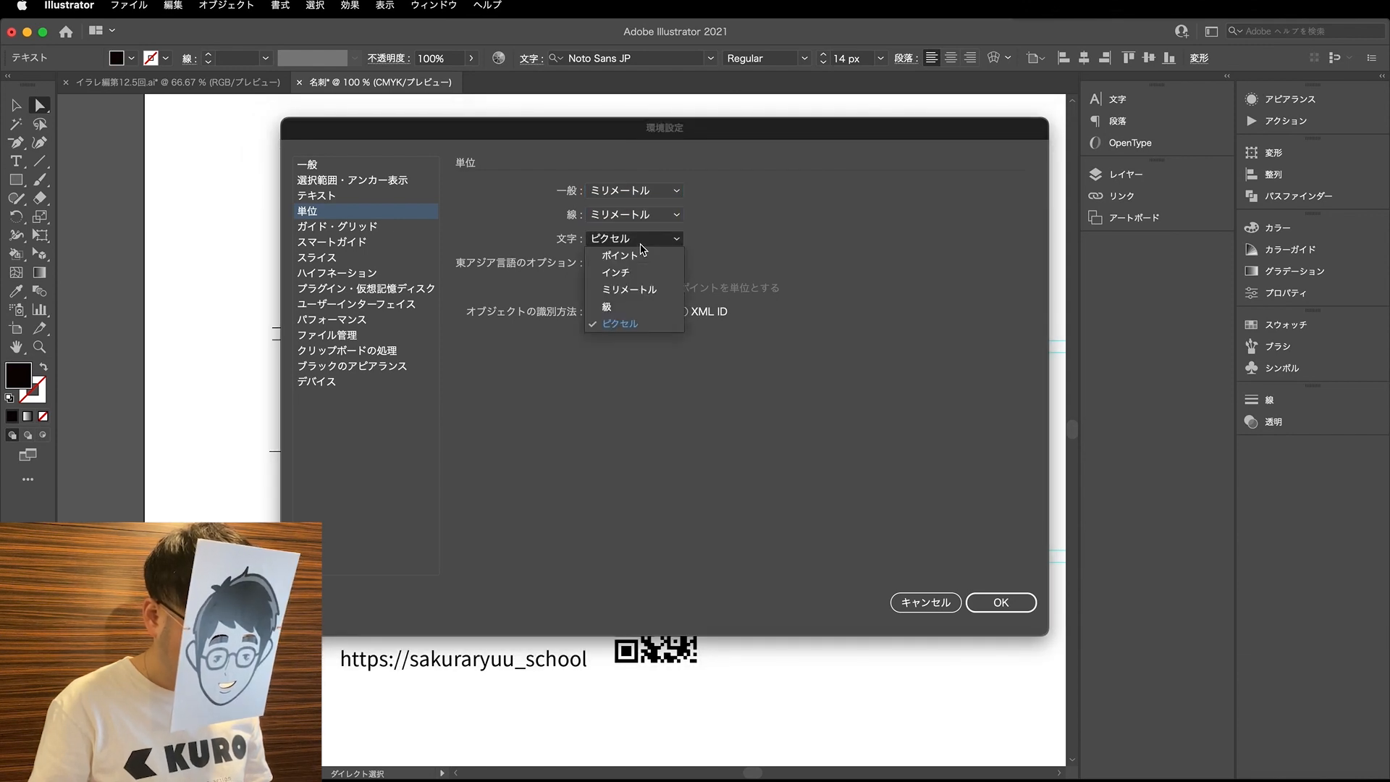
click(619, 305)
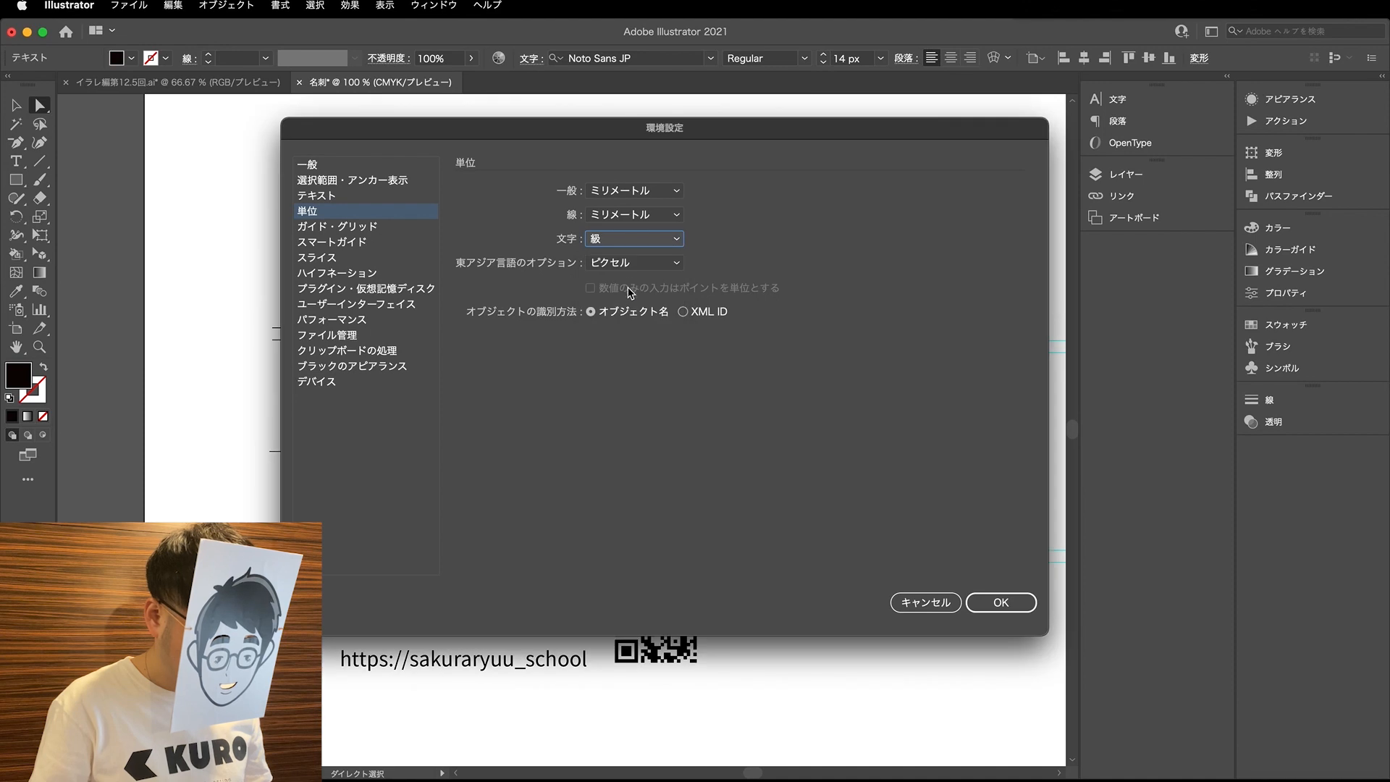
click(632, 265)
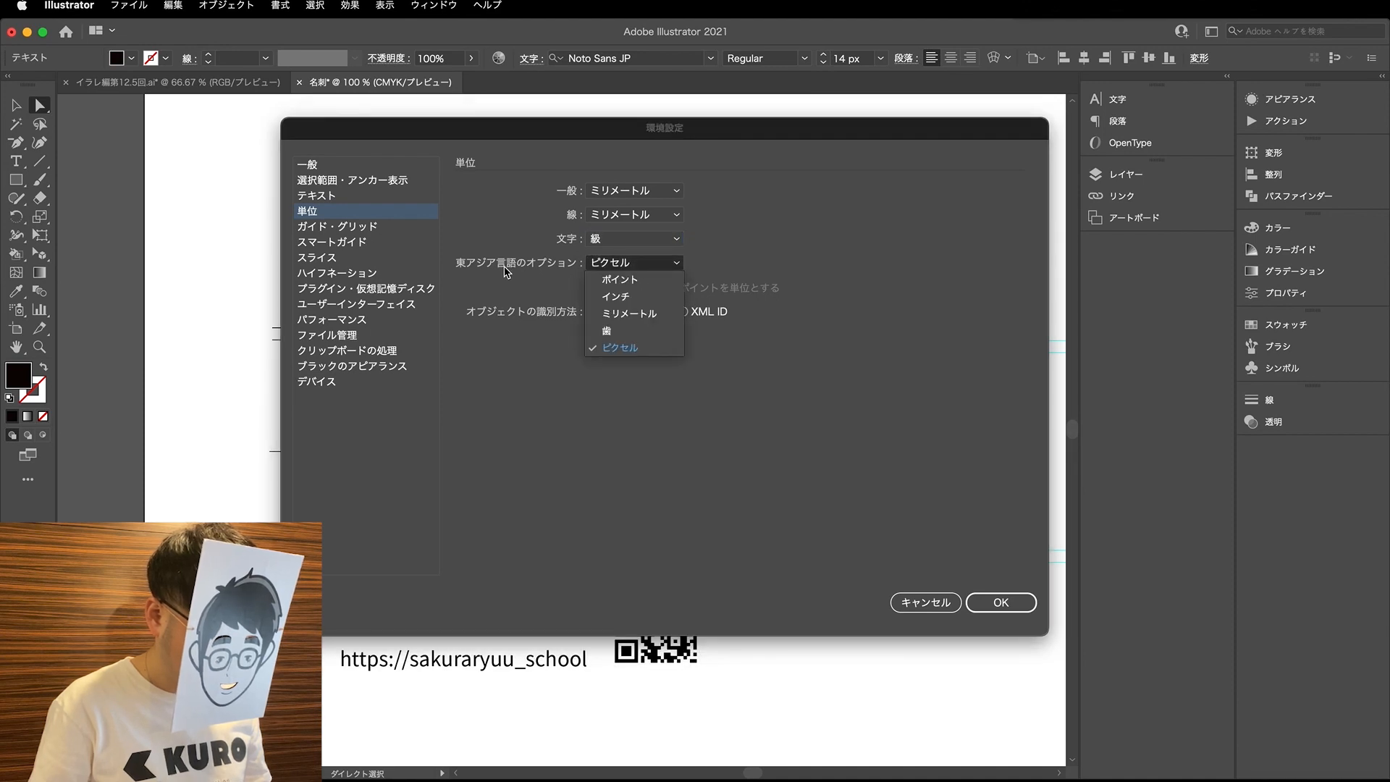
click(633, 333)
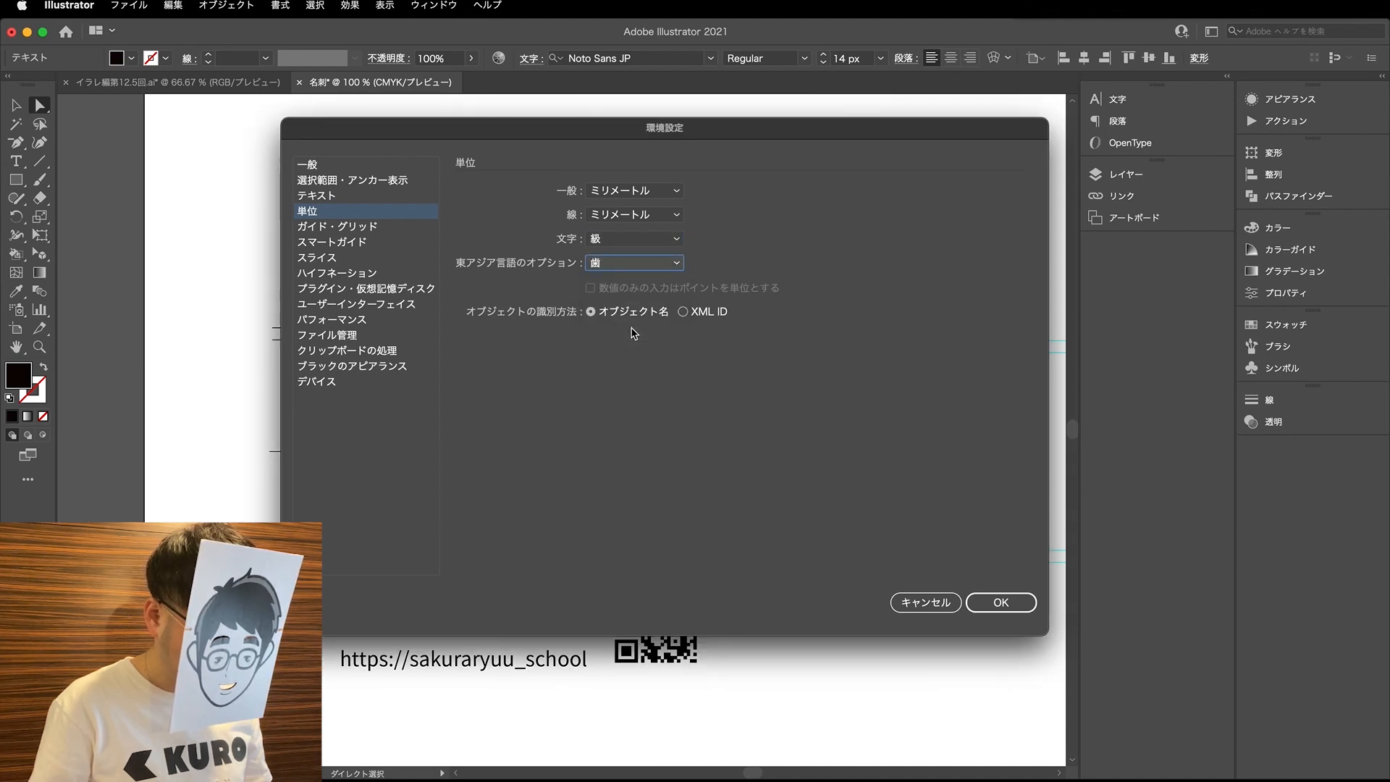
click(1016, 611)
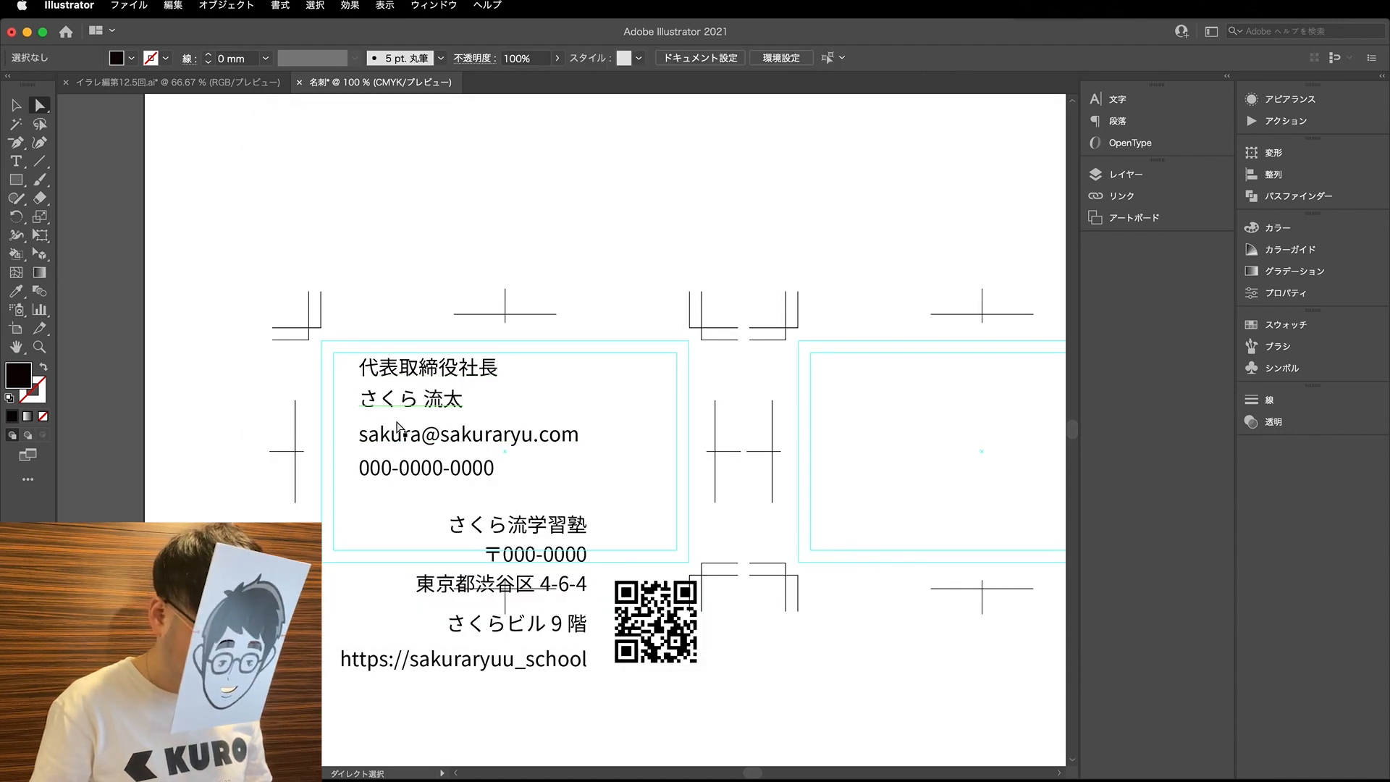
- Check the character settings of the job title and company name, and set the cardholder's name to Noto Sans JP Bold
click(416, 373)
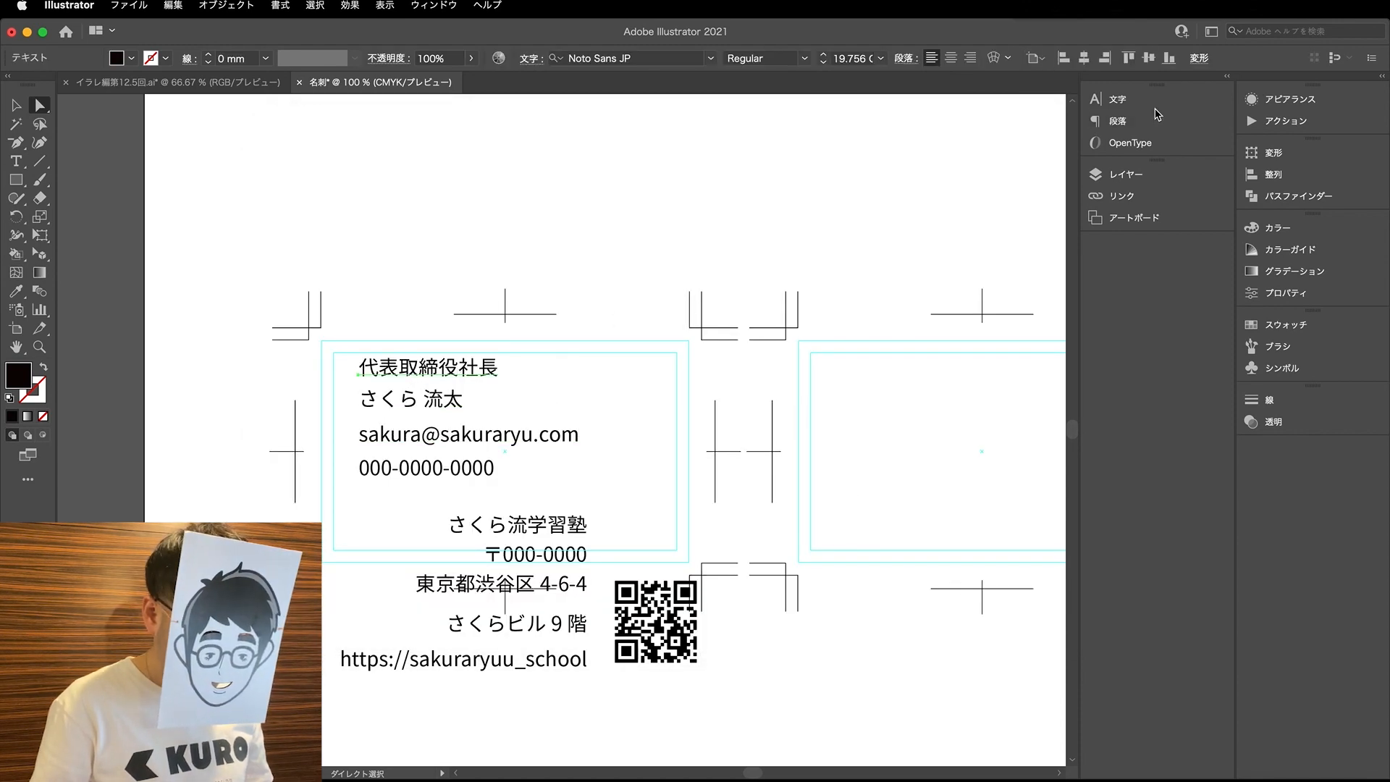
click(1117, 99)
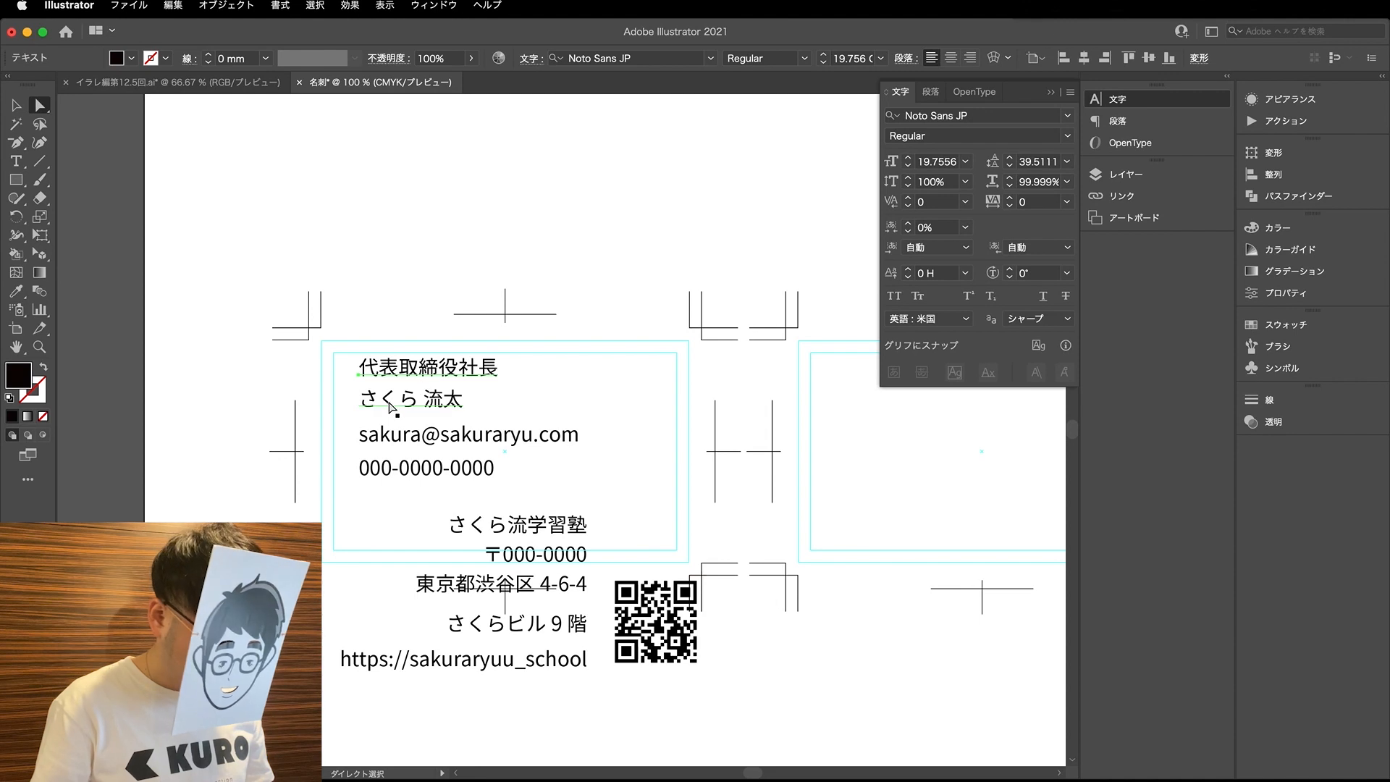
click(518, 524)
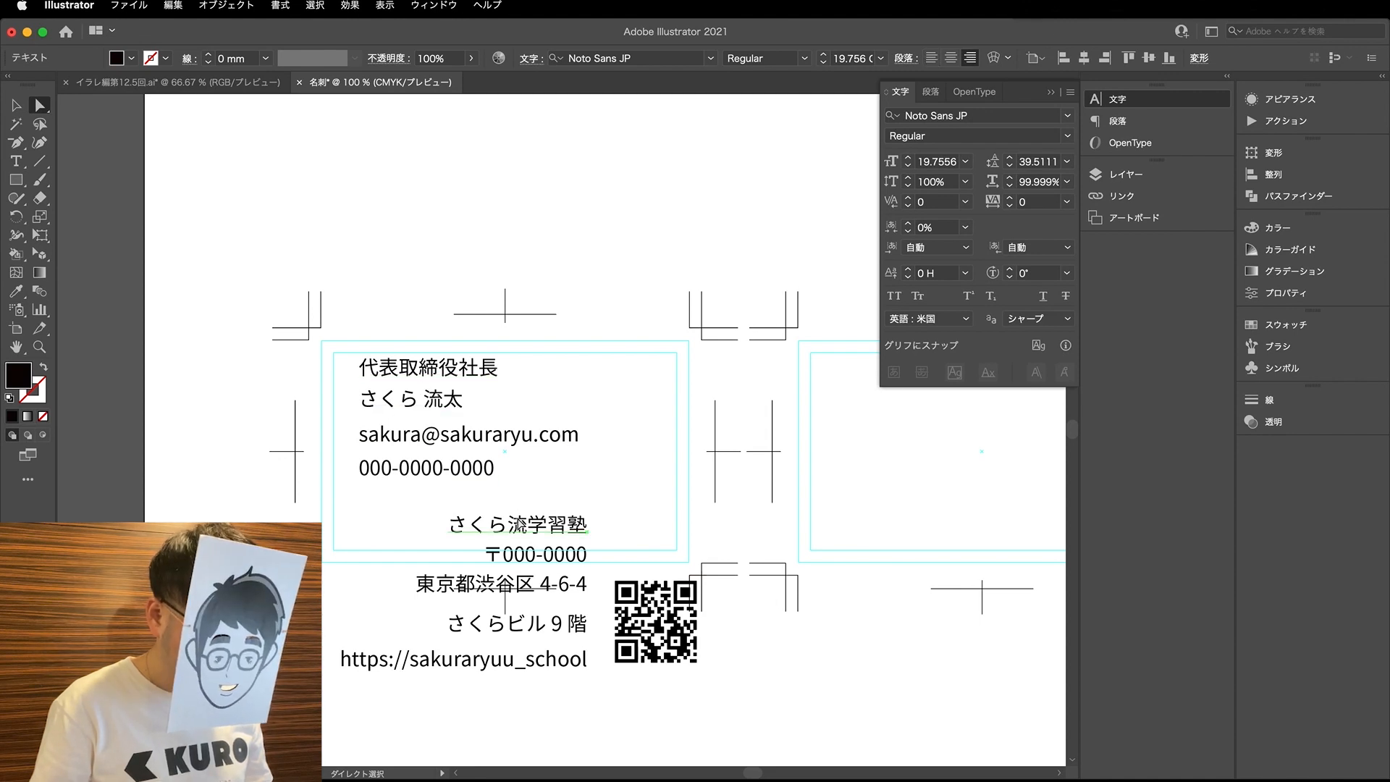
click(410, 410)
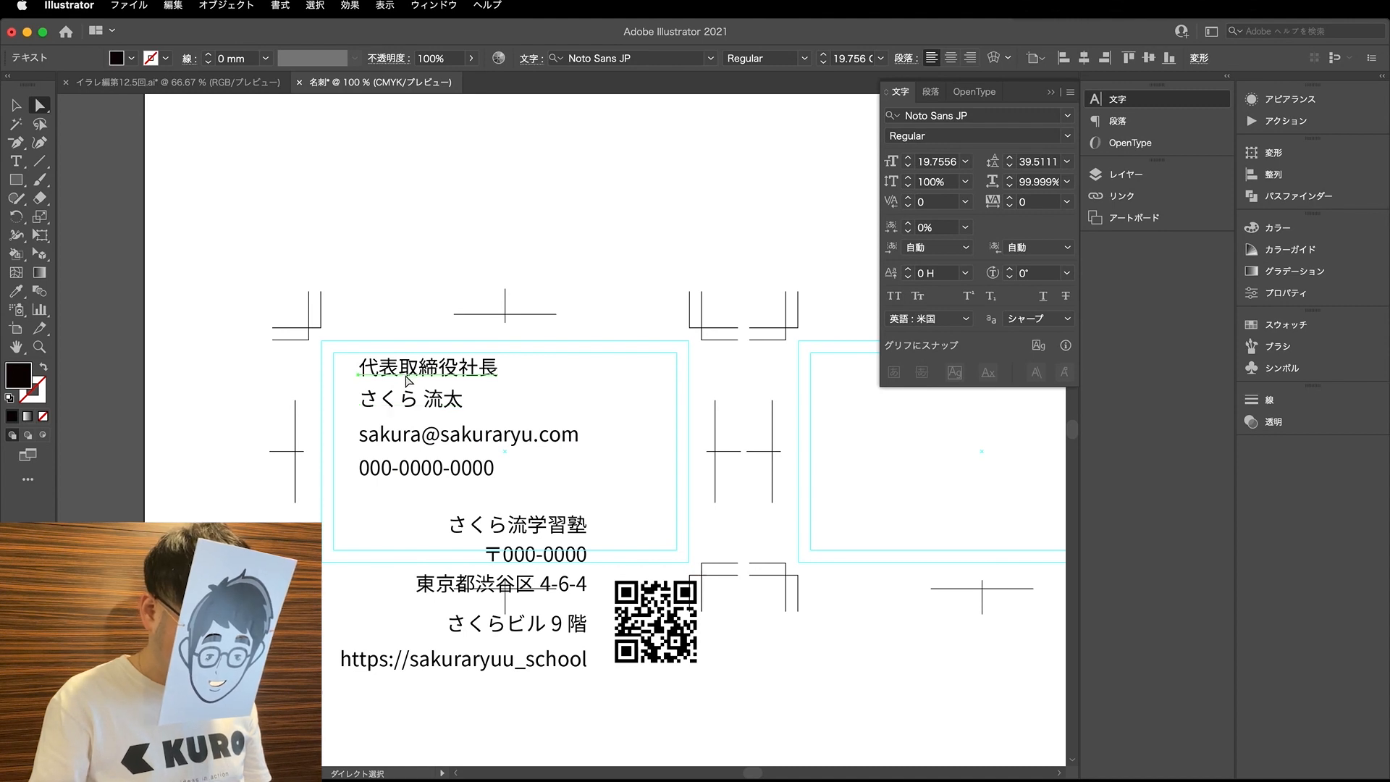
click(1067, 135)
click(983, 232)
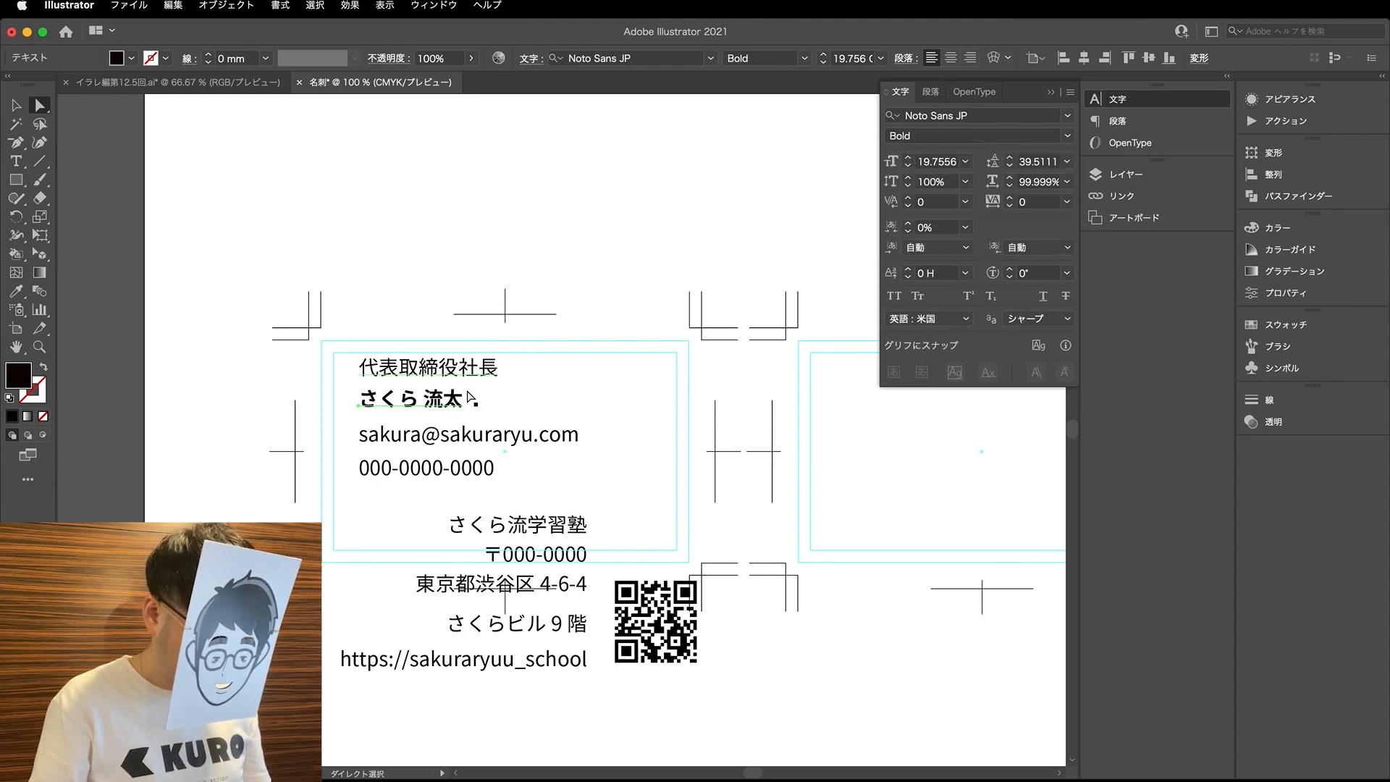
- Reduce the job title, e-mail and phone lines on the left card to 10 Q
click(463, 375)
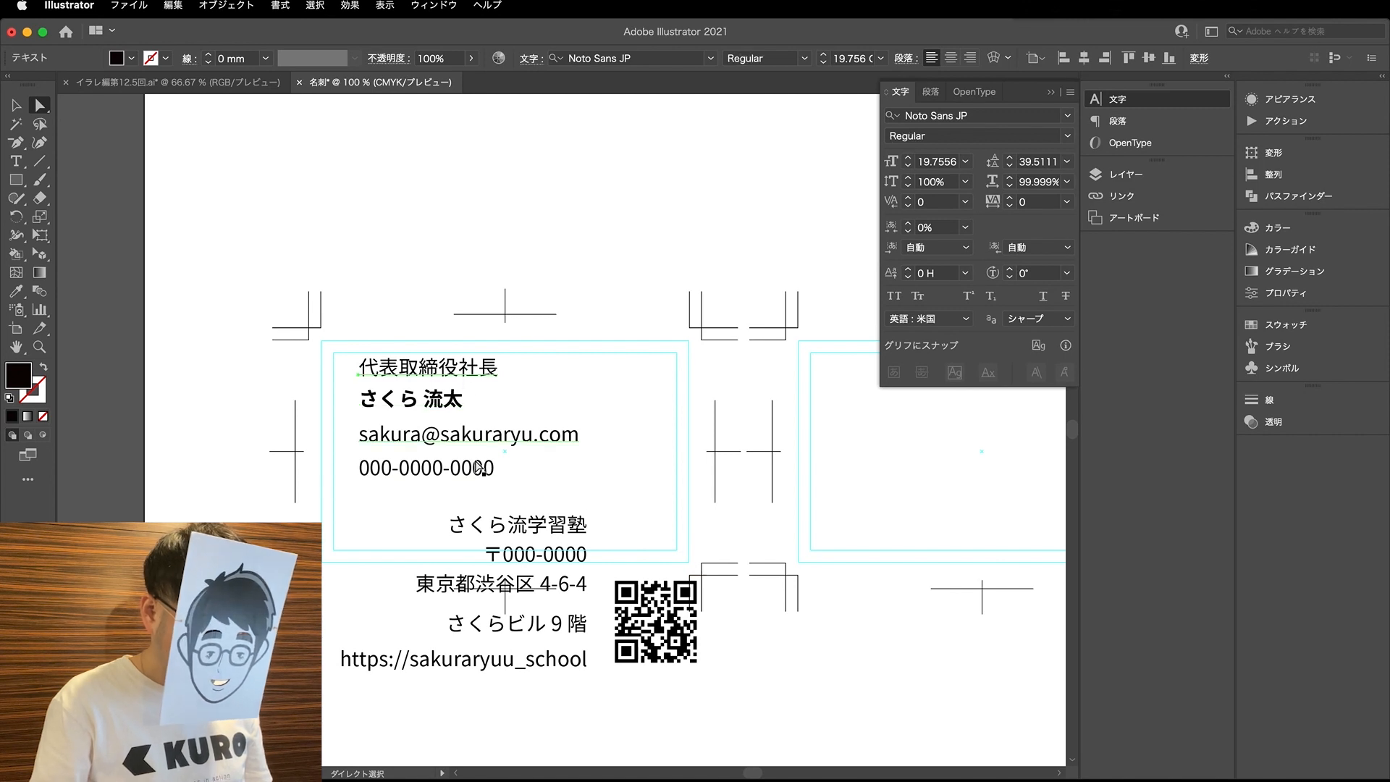
shift+click(435, 439)
shift+click(437, 471)
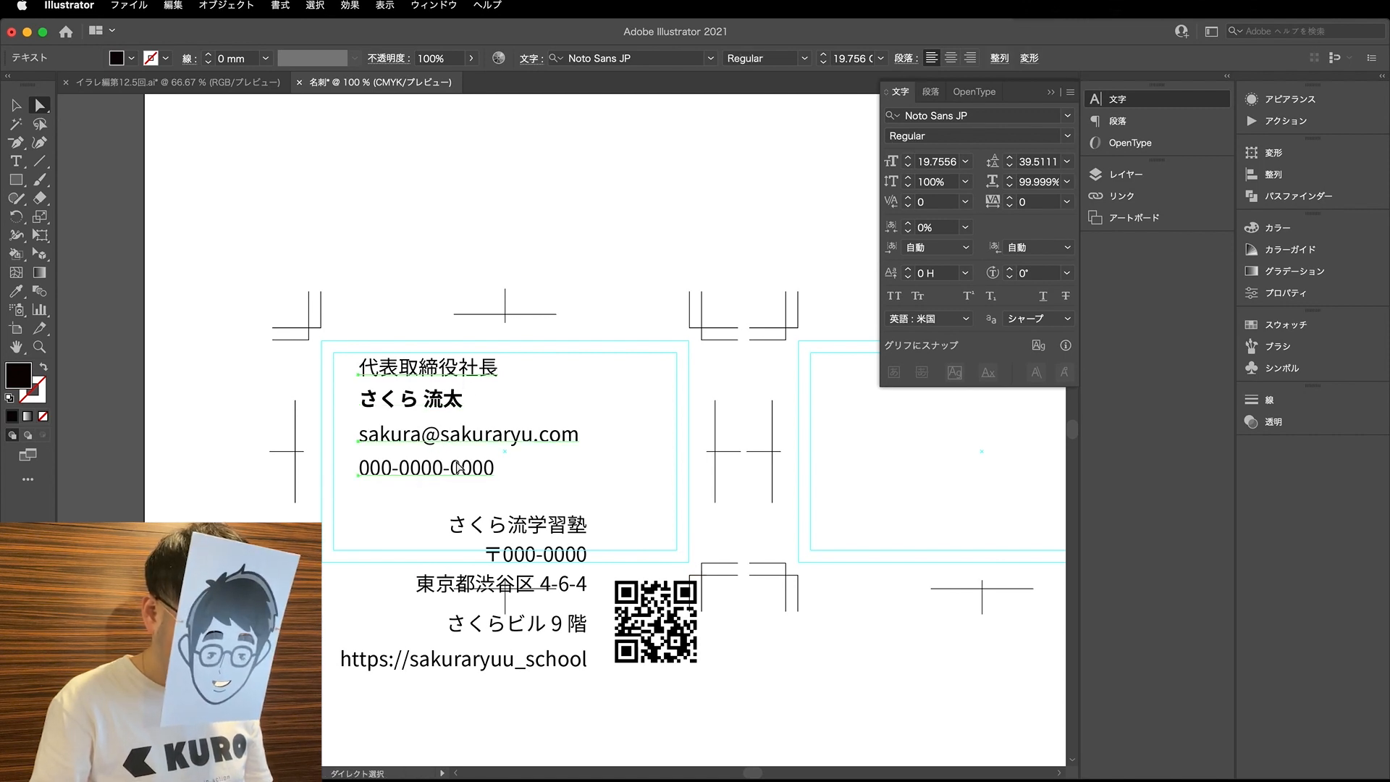
click(908, 166)
click(909, 166)
click(908, 166)
click(908, 165)
click(908, 166)
click(908, 166)
click(909, 166)
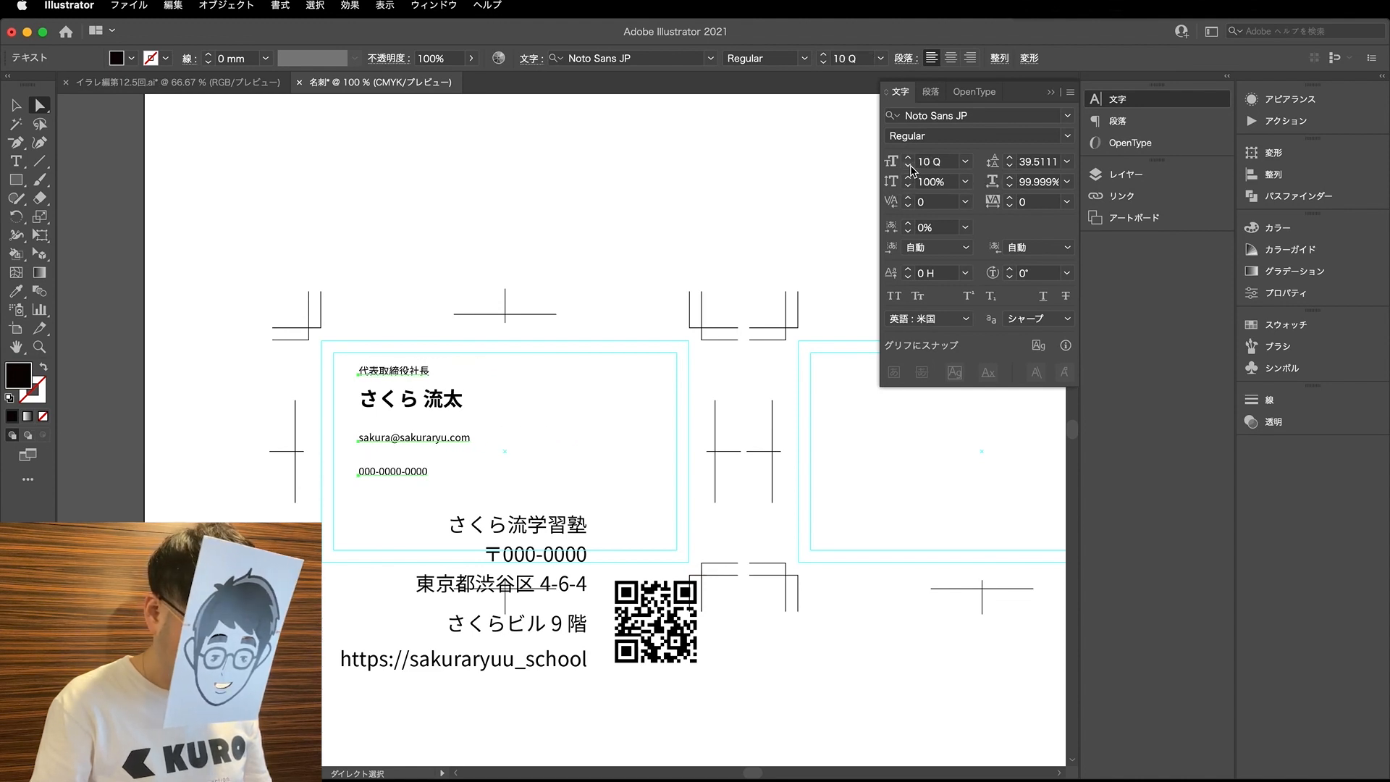
- Lower the cardholder's name slightly and move the job title, e-mail and phone lines closer around it
key(super+shift+a)
mouse_move(406, 404)
mouse_down()
mouse_move(435, 405)
mouse_move(405, 413)
mouse_up()
click(443, 362)
scroll(385, 412, up, 2)
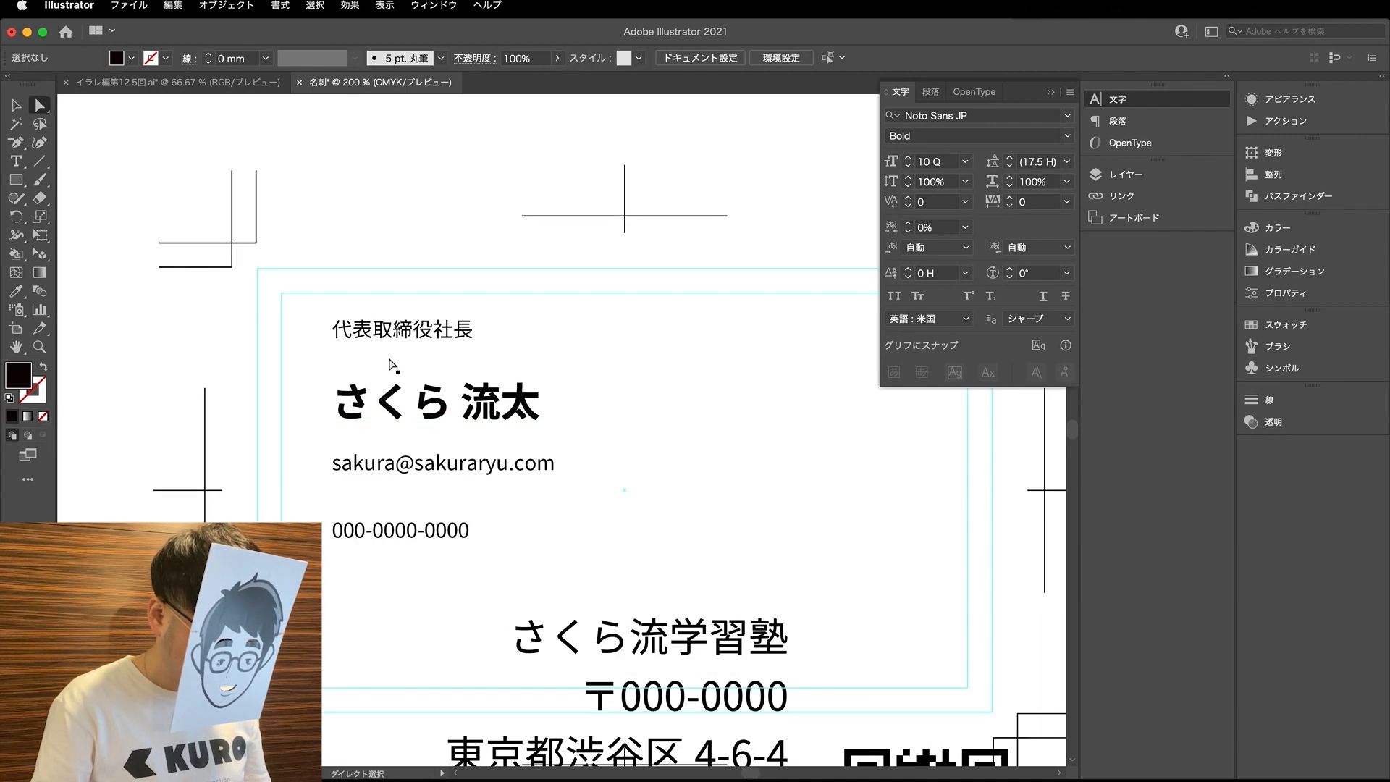
drag(399, 330, 398, 355)
drag(391, 474, 391, 469)
drag(388, 529, 388, 503)
click(471, 523)
drag(443, 371, 444, 365)
- Draw a black rectangle about 4.6 mm wide between the name and e-mail line and set its height to 4 mm
key(m)
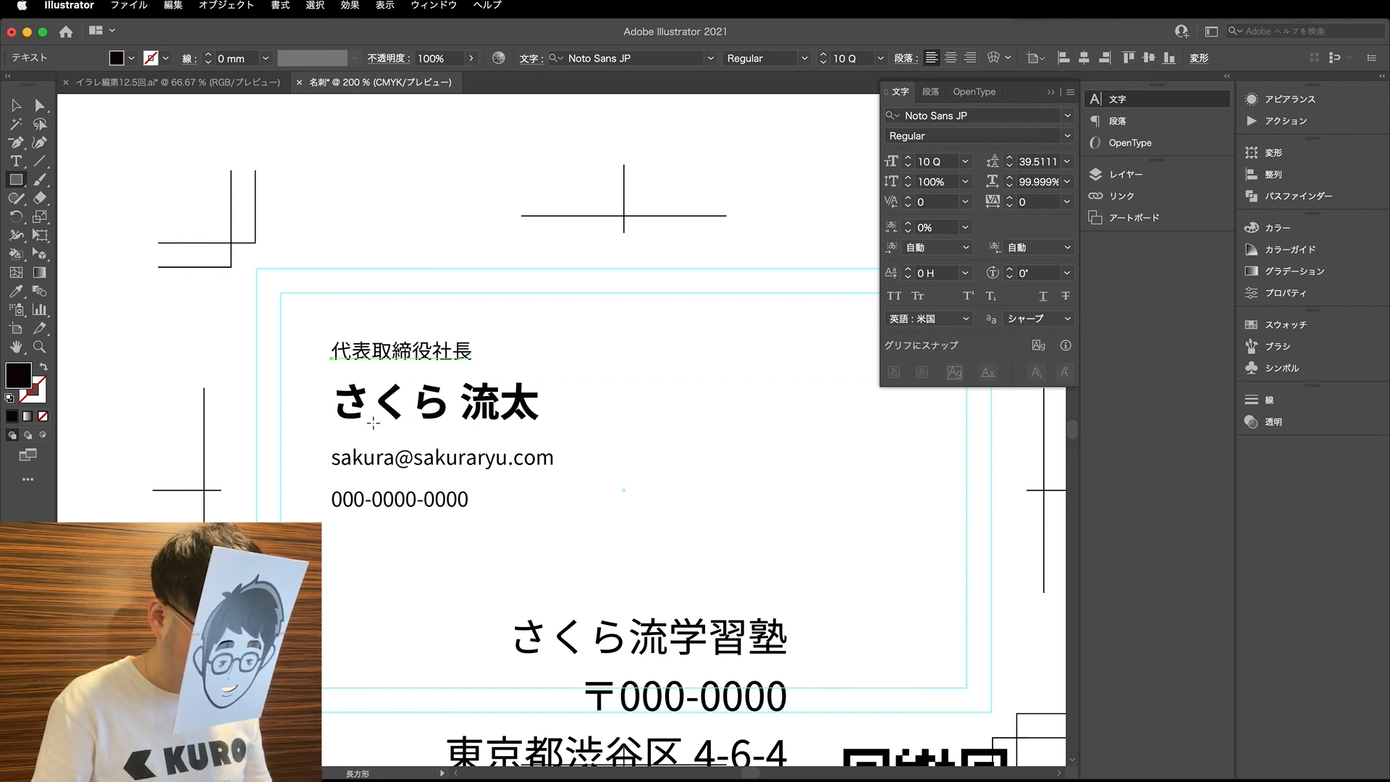
drag(341, 418, 377, 445)
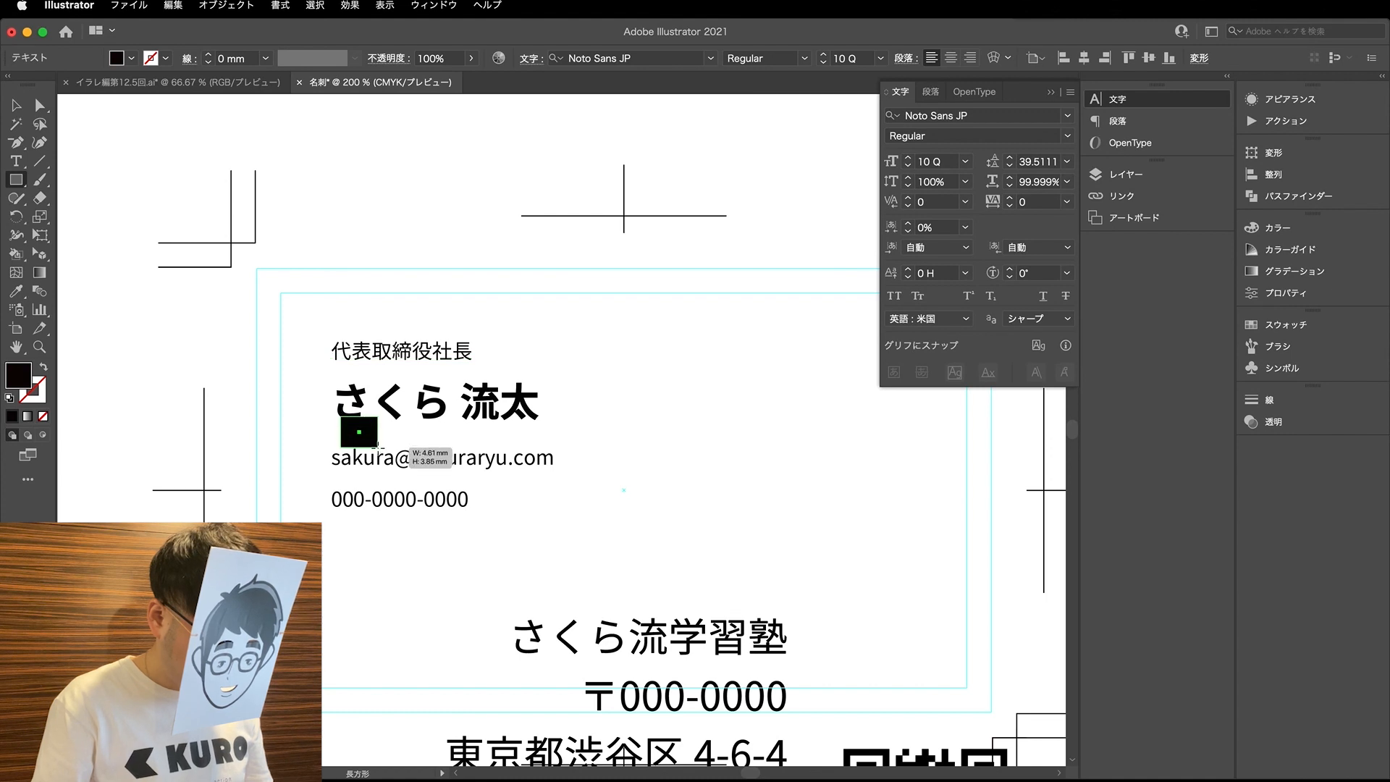
key(a)
click(1273, 153)
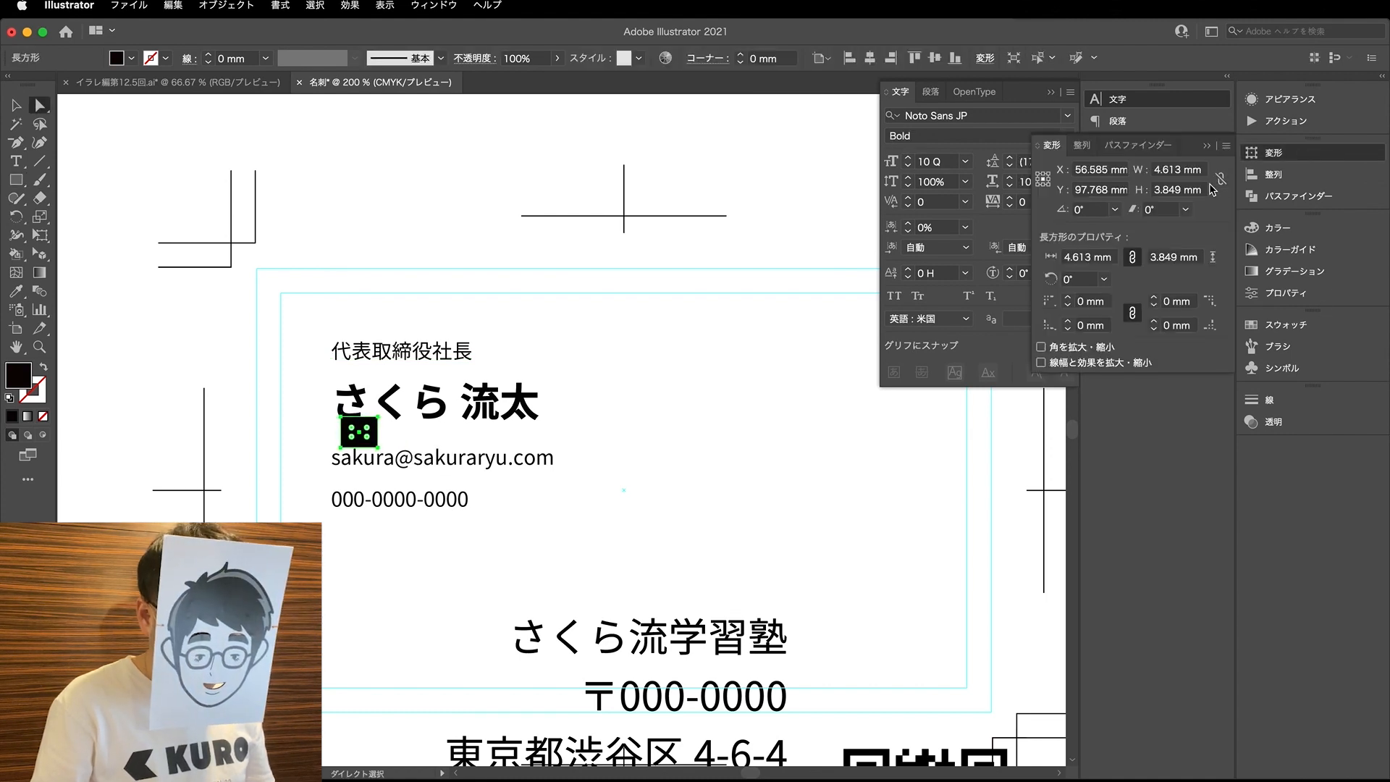
double_click(1180, 191)
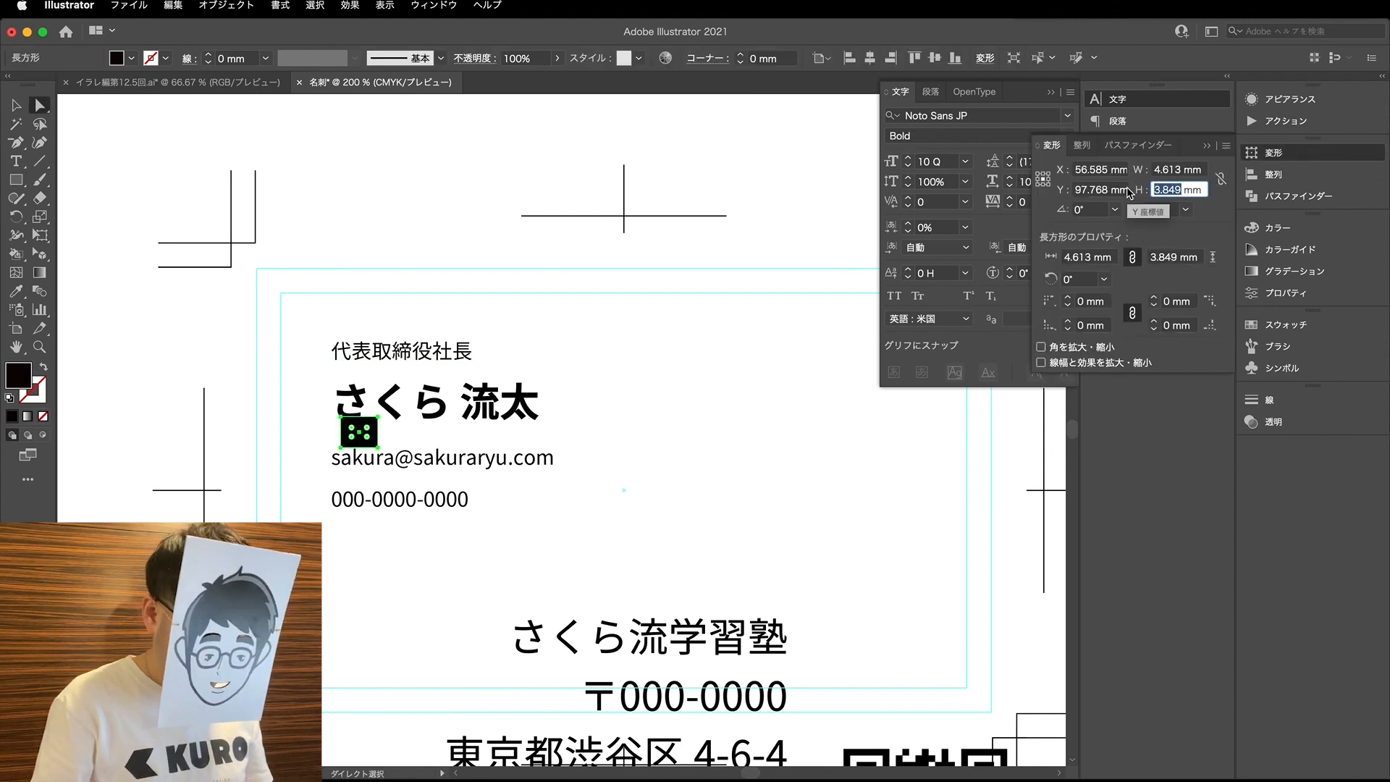
text(4)
key(Return)
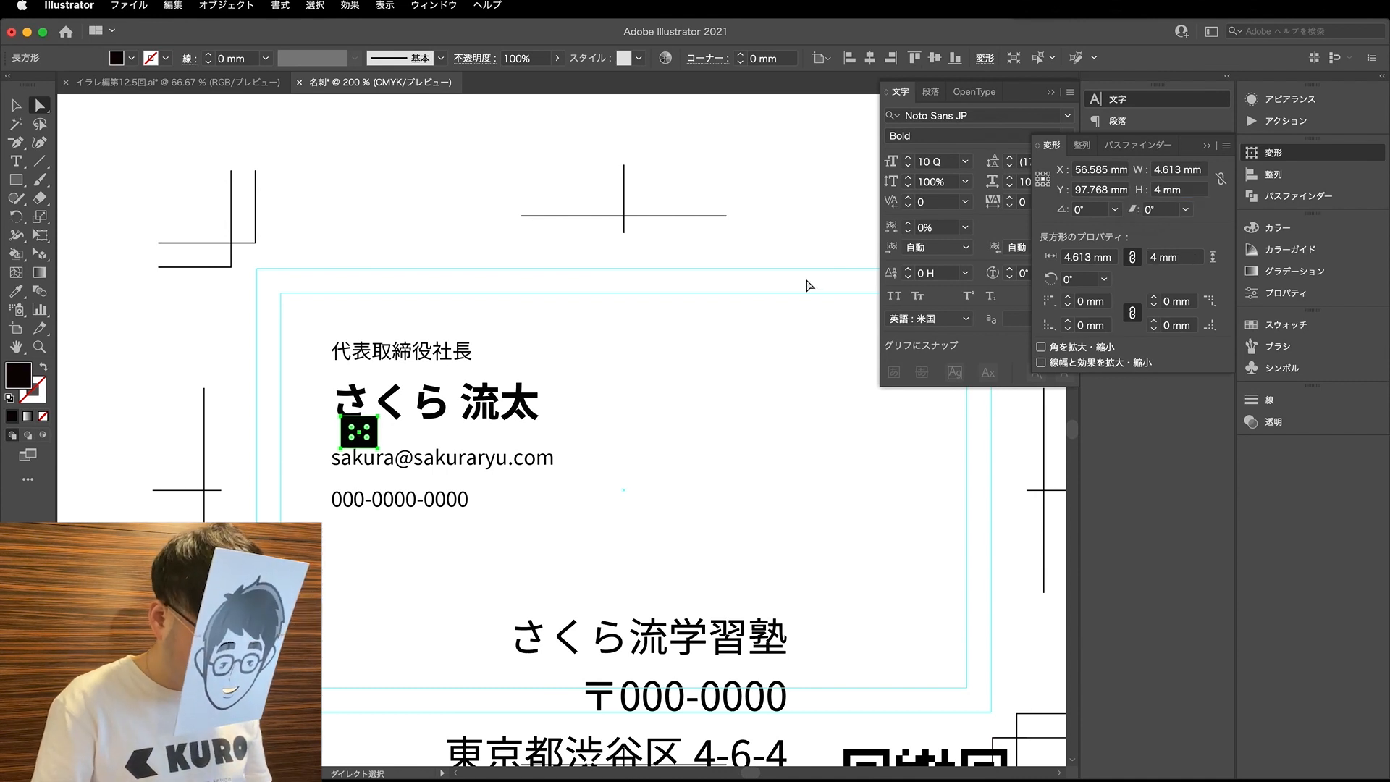
- Shift the e-mail line down slightly and place the black rectangle with its top edge on the name's baseline
click(428, 322)
scroll(343, 437, up, 5)
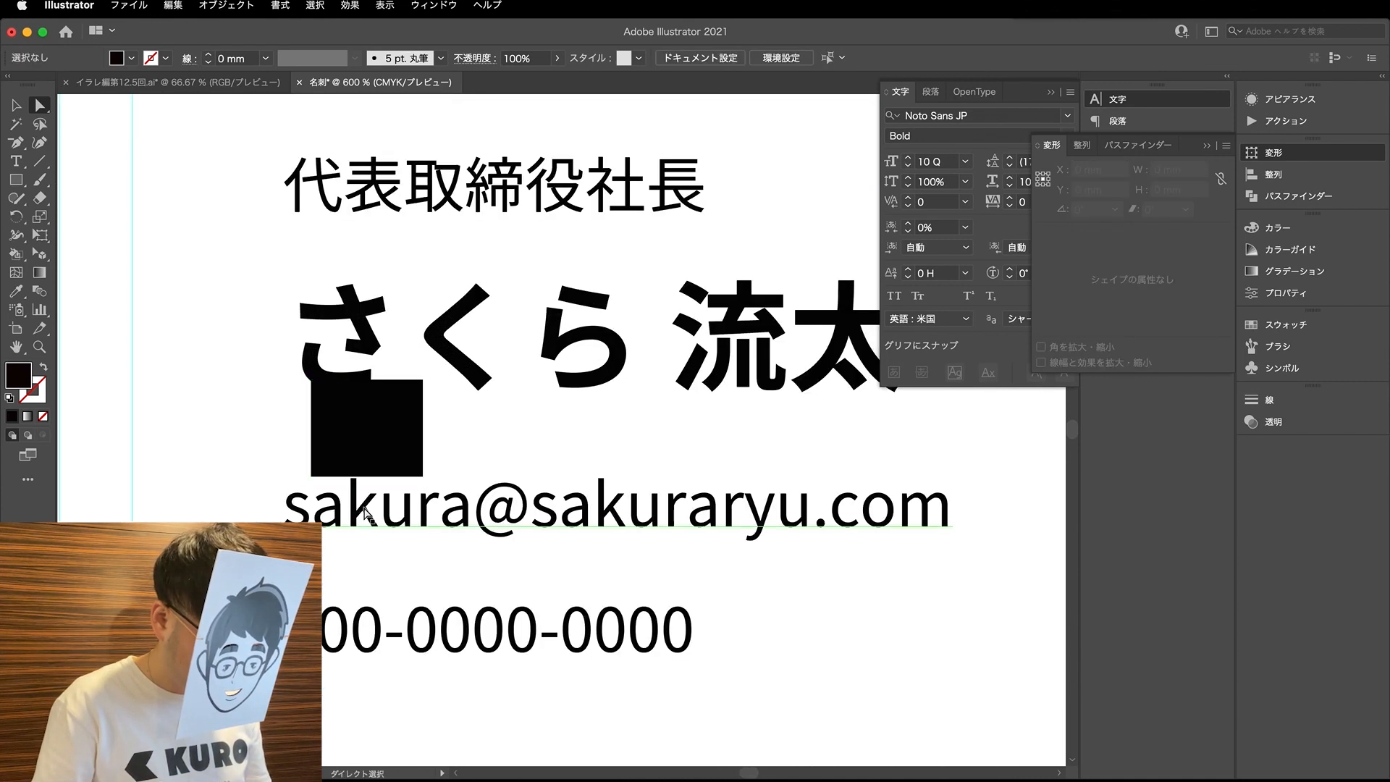
click(366, 511)
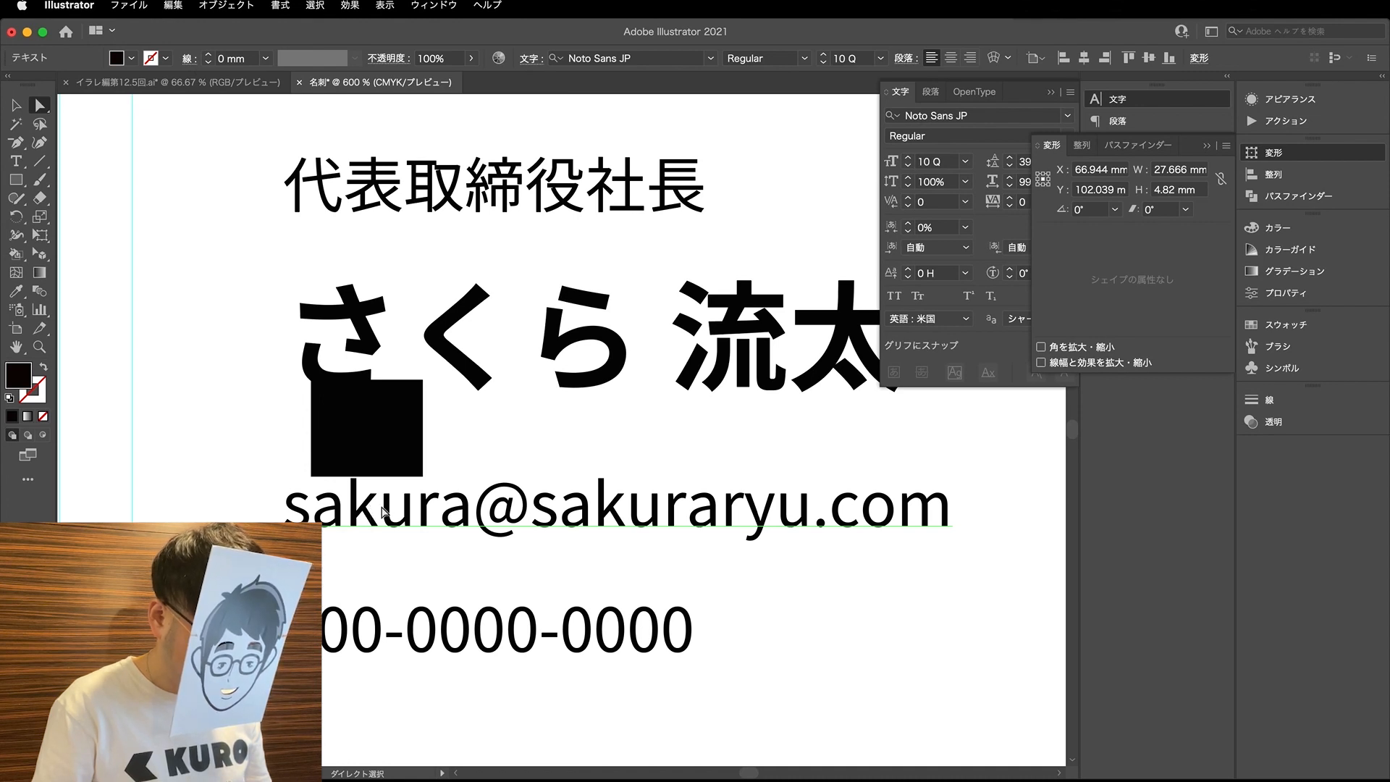
drag(378, 443, 381, 455)
click(392, 356)
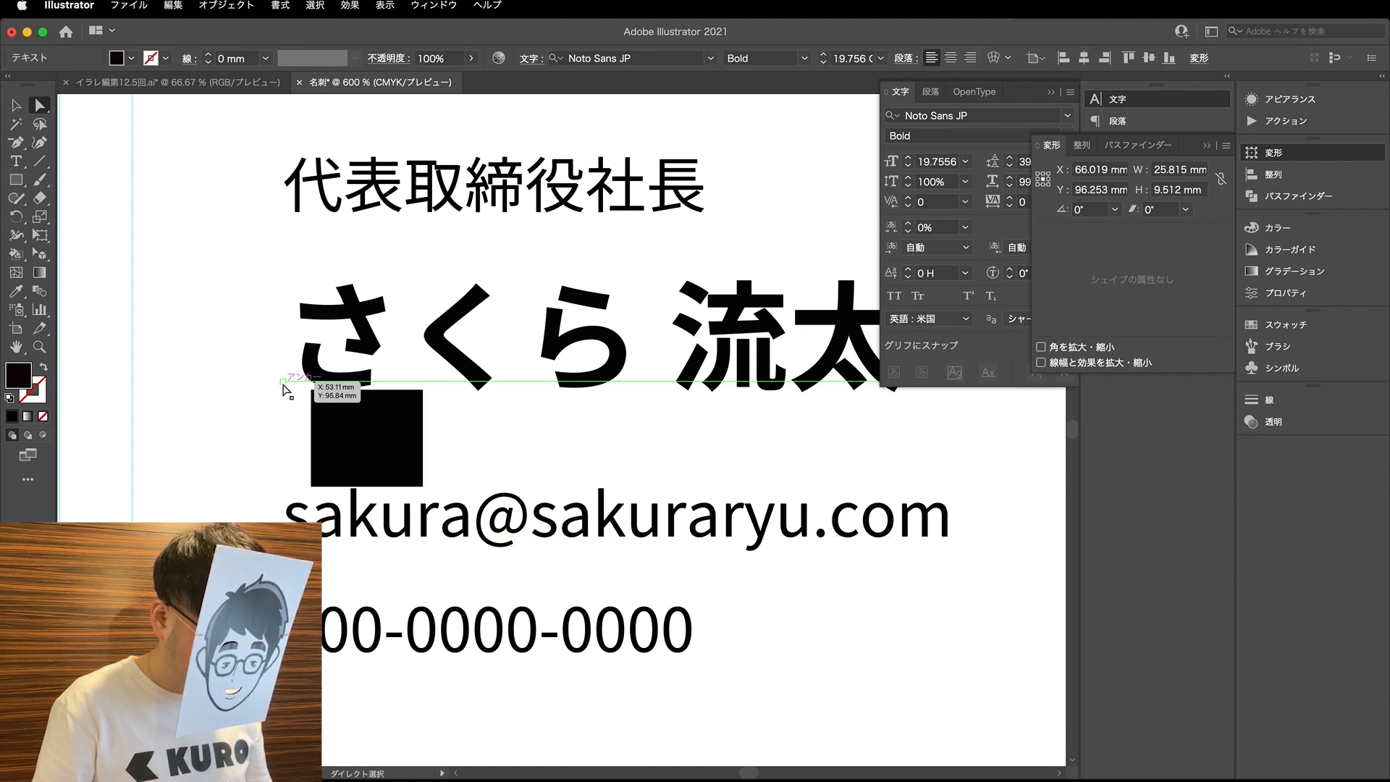
drag(335, 432, 307, 424)
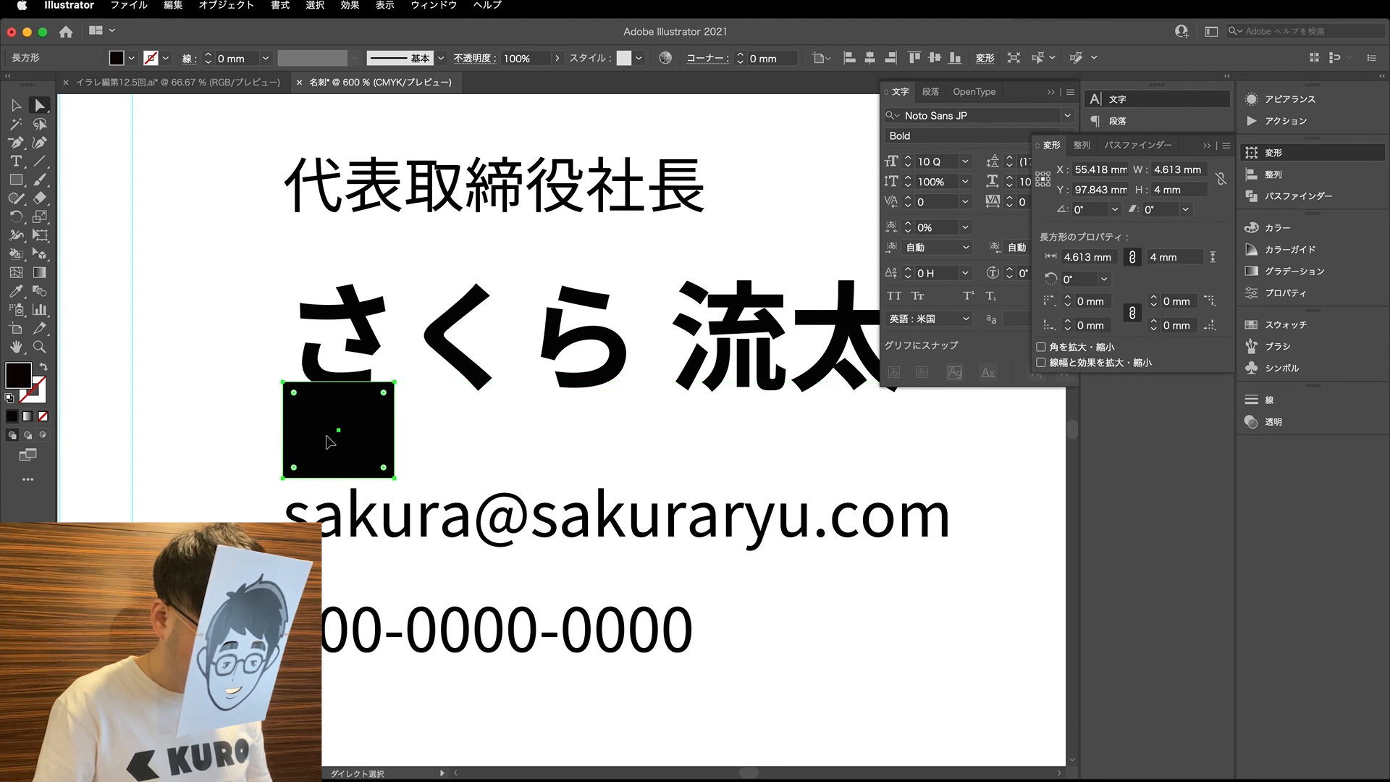
click(334, 364)
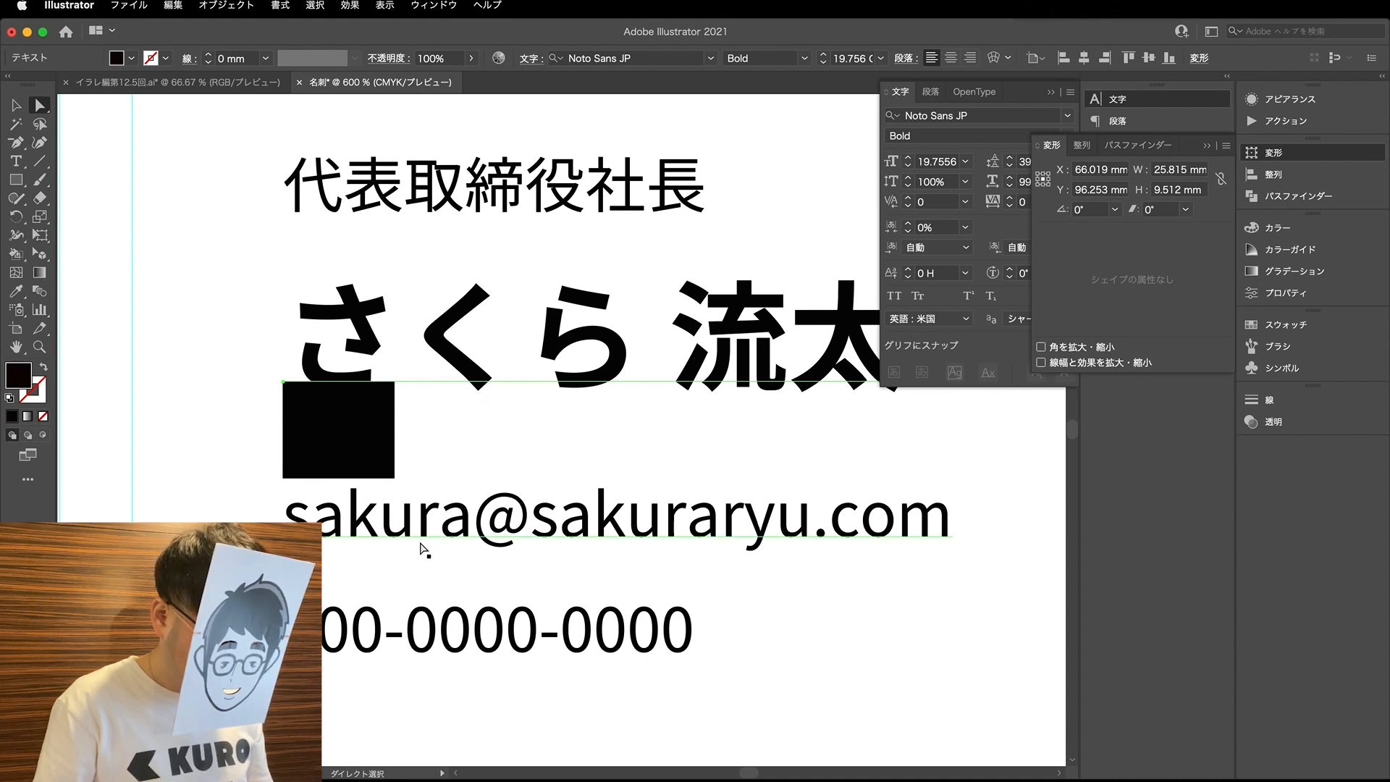
click(362, 451)
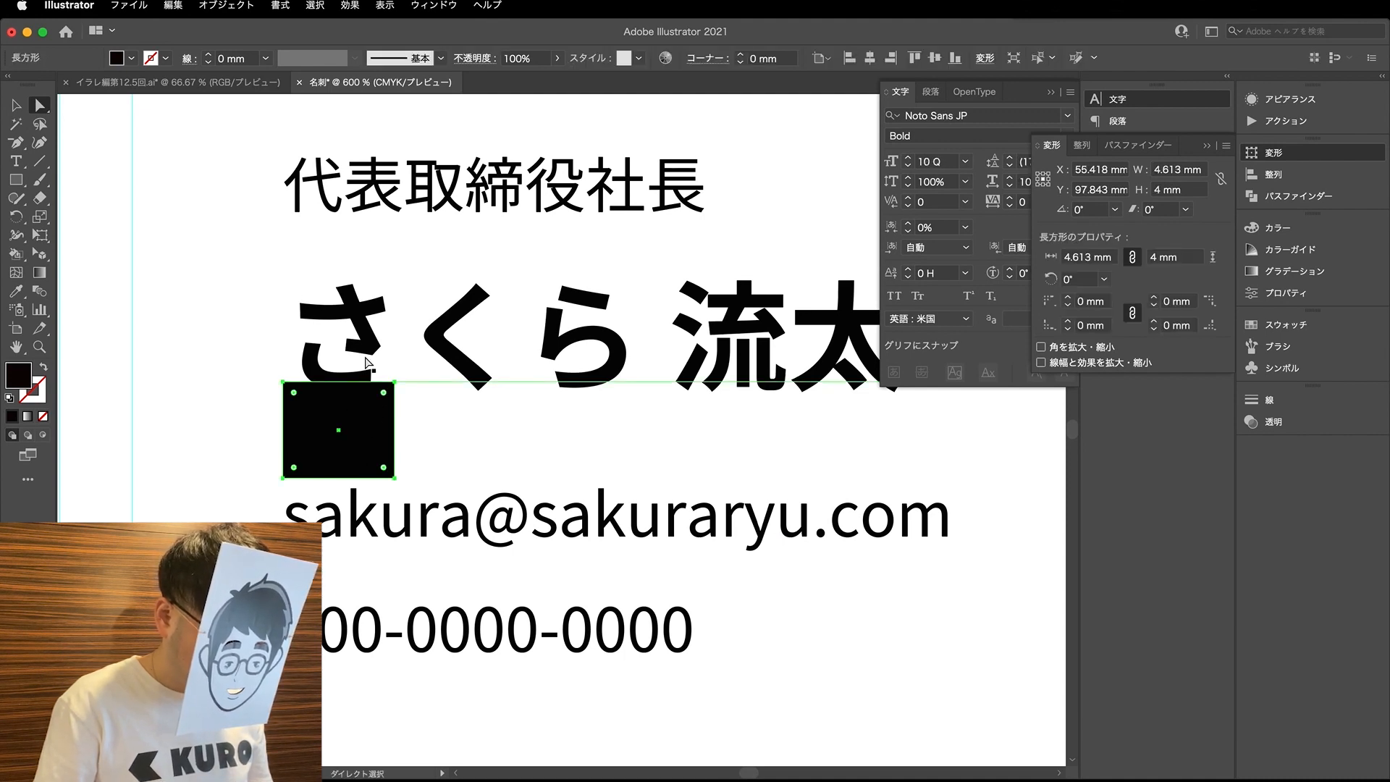
drag(351, 410, 406, 467)
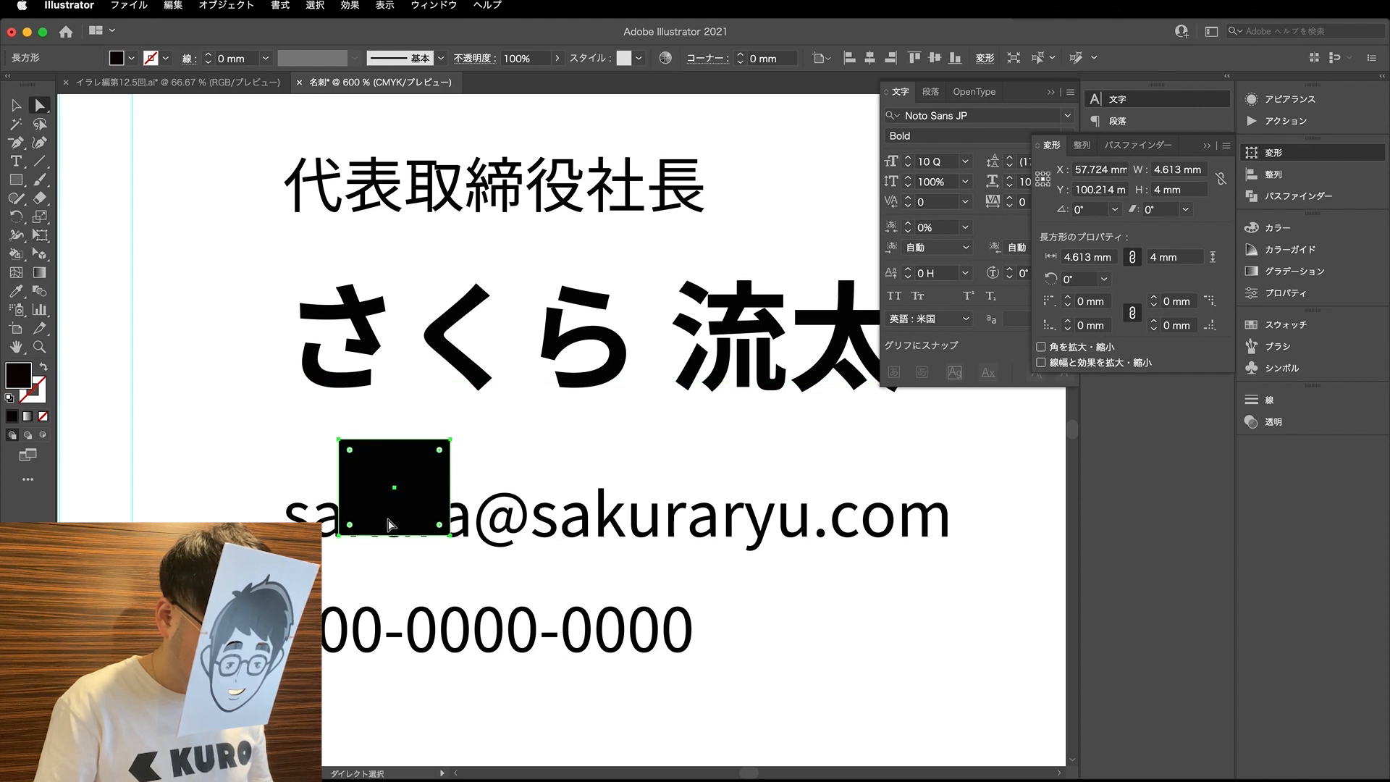
drag(391, 522, 338, 463)
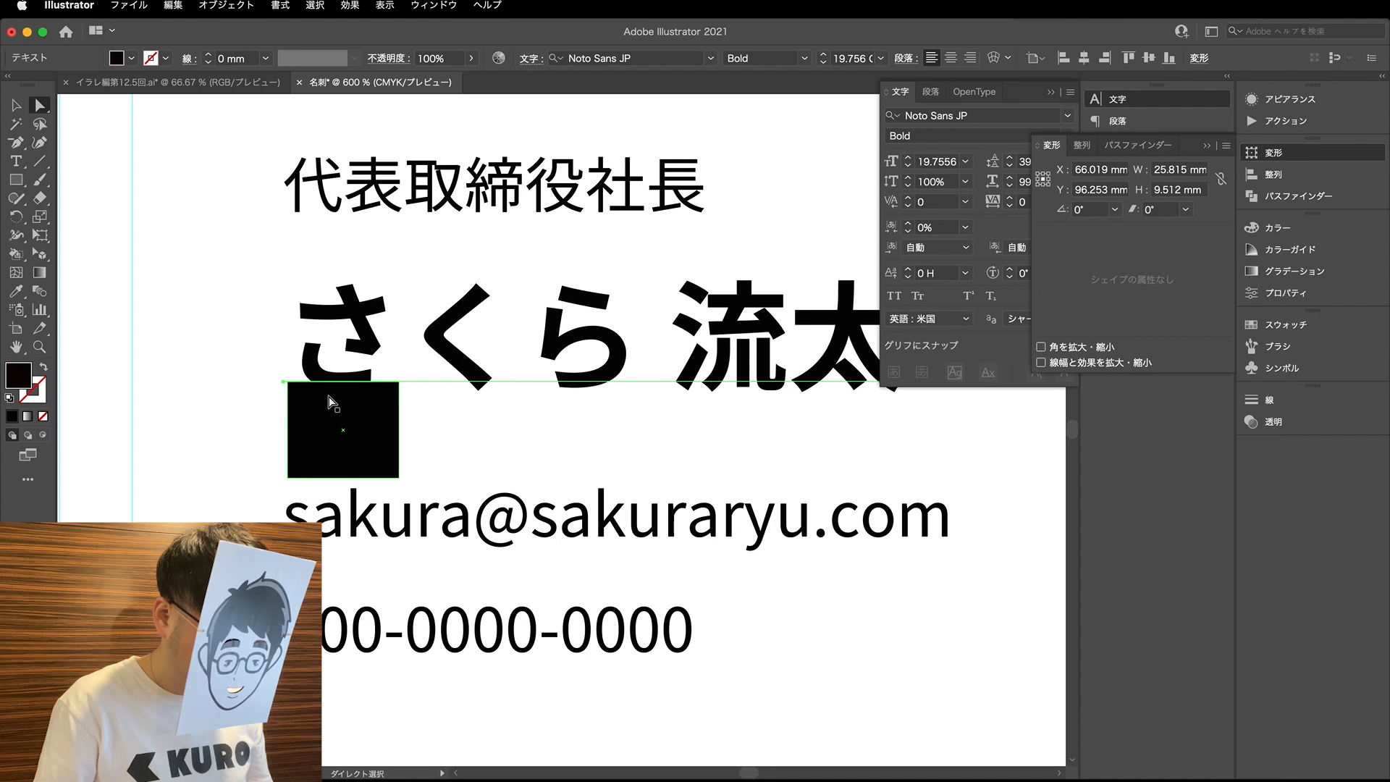
- Snap the black rectangle's top edge against the lower edge of the cardholder's name, at Y 98.1 mm
drag(338, 413, 358, 424)
scroll(340, 382, up, 8)
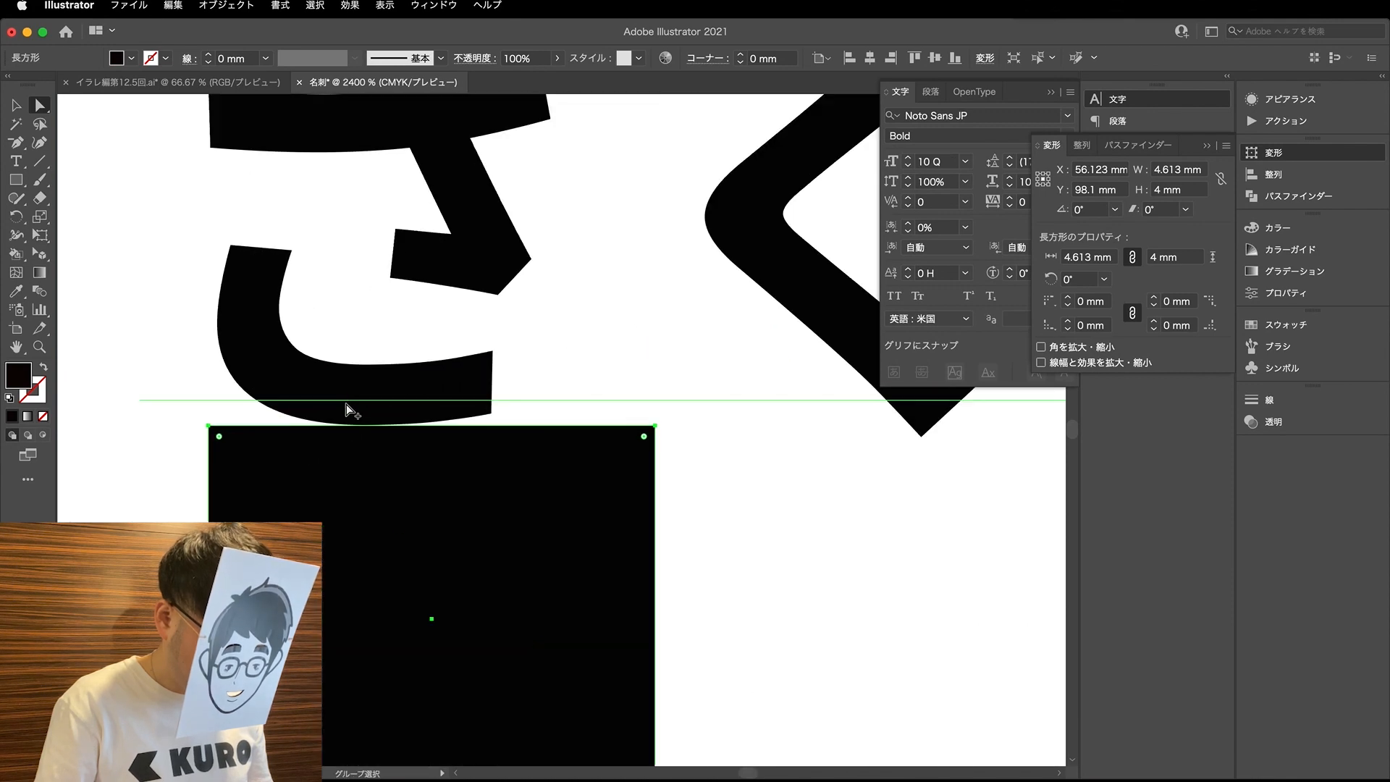
scroll(351, 406, down, 11)
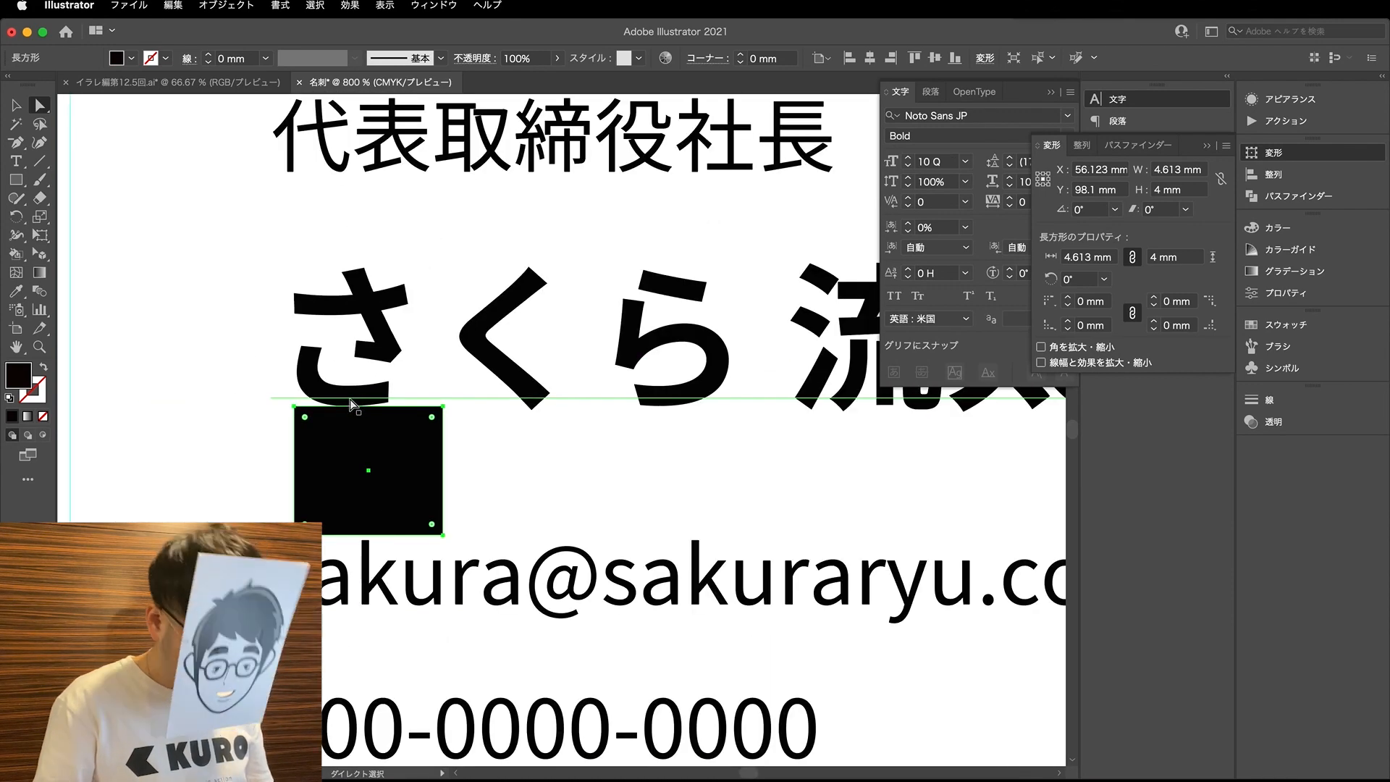
scroll(350, 405, up, 1)
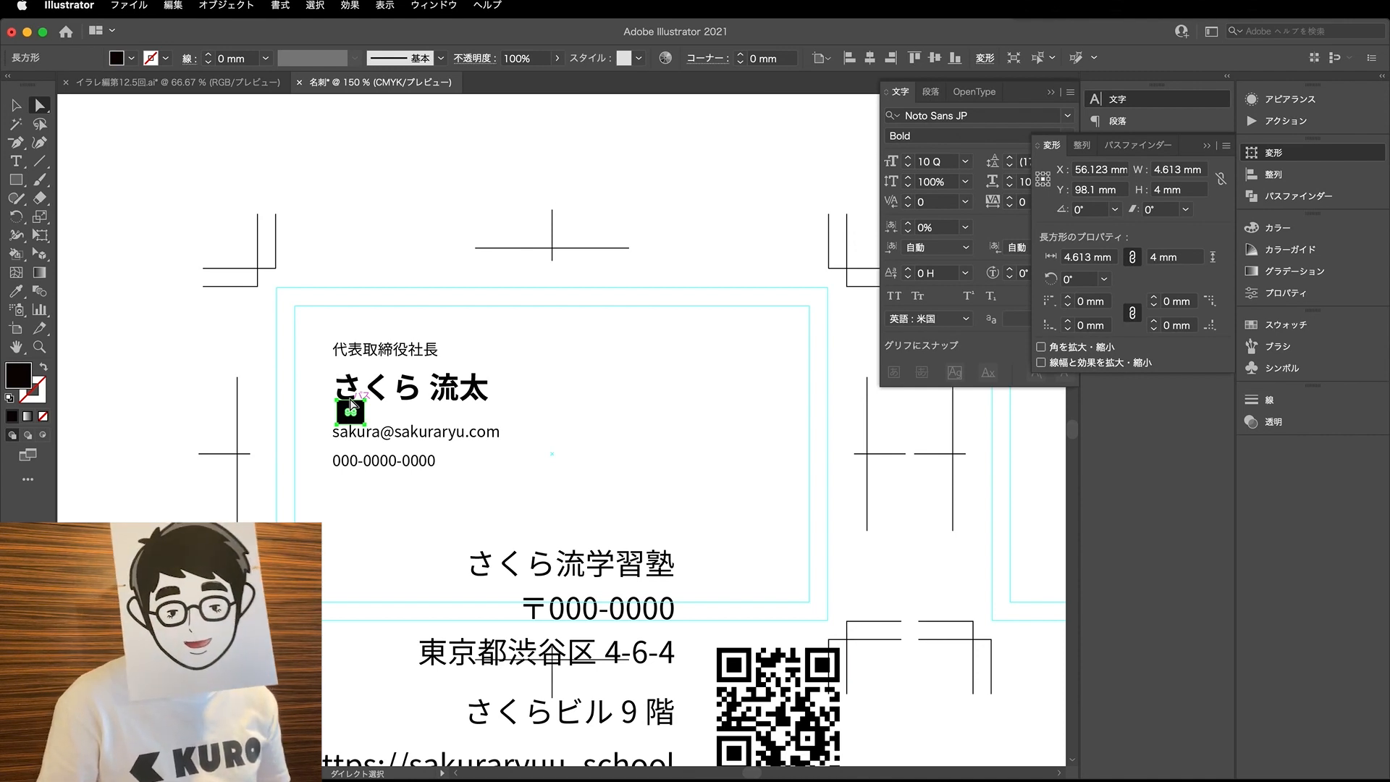
- Nudge the black rectangle back and forth horizontally in large increments beneath the name, leaving it at X 52.595 mm
key(shift+Right)
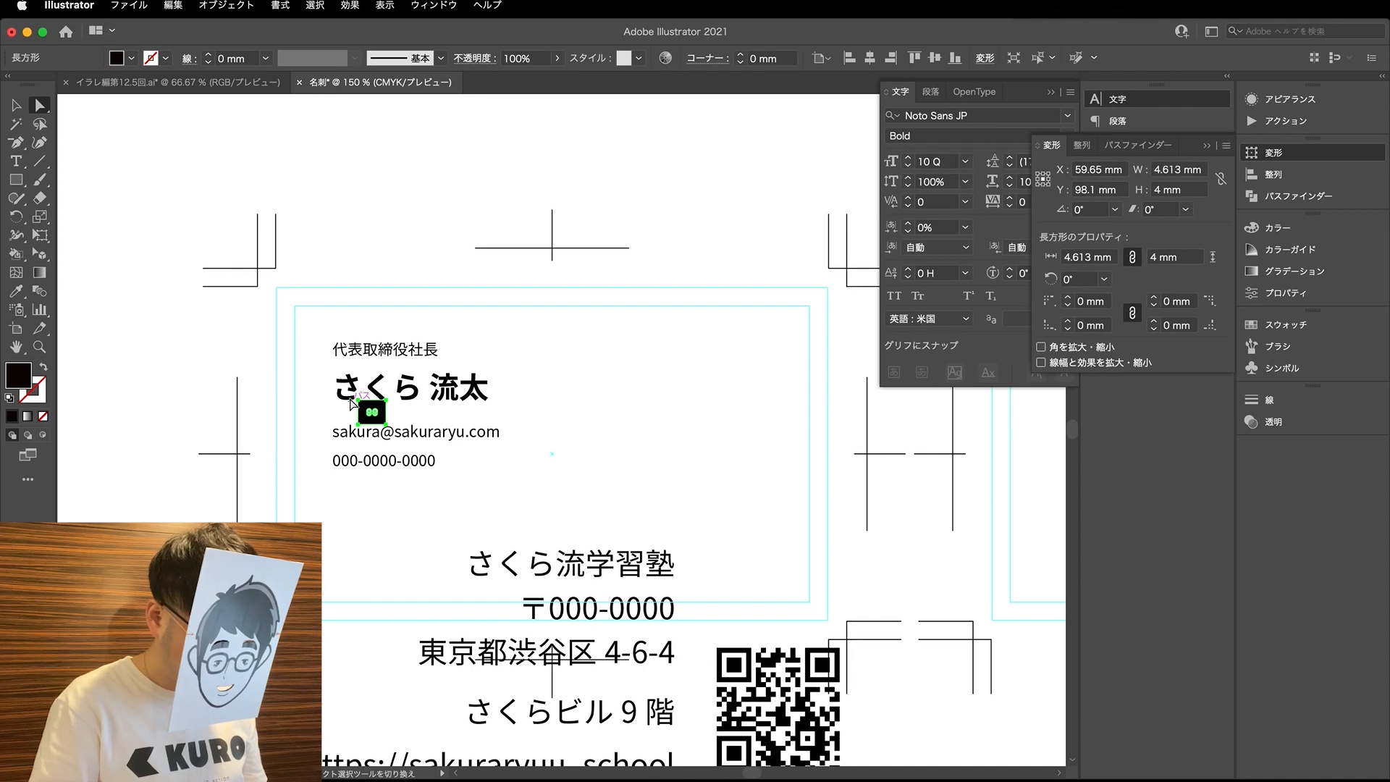
key(shift+Left)
key(shift+Left)
key(shift+Right)
key(shift+Right)
key(shift+Right)
key(shift+Right)
key(shift+Right)
key(shift+Right)
key(shift+Left)
key(shift+Left)
key(shift+Left)
key(shift+Left)
key(shift+Left)
key(shift+Left)
key(shift+Right)
key(shift+Right)
key(shift+Right)
key(shift+Right)
key(shift+Left)
key(shift+Left)
key(shift+Left)
key(shift+Left)
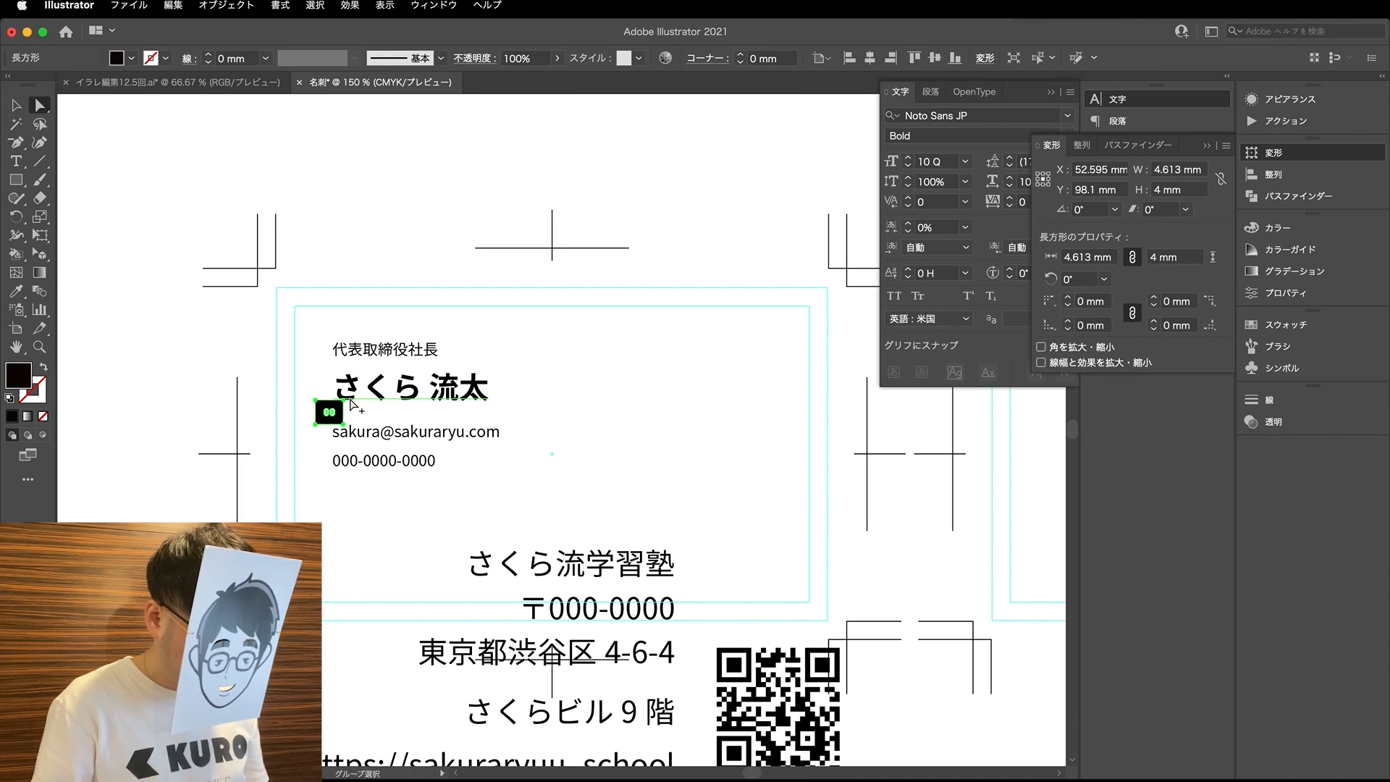
- Reduce the keyboard increment in the general preferences to a much finer value in millimetres
scroll(350, 403, up, 5)
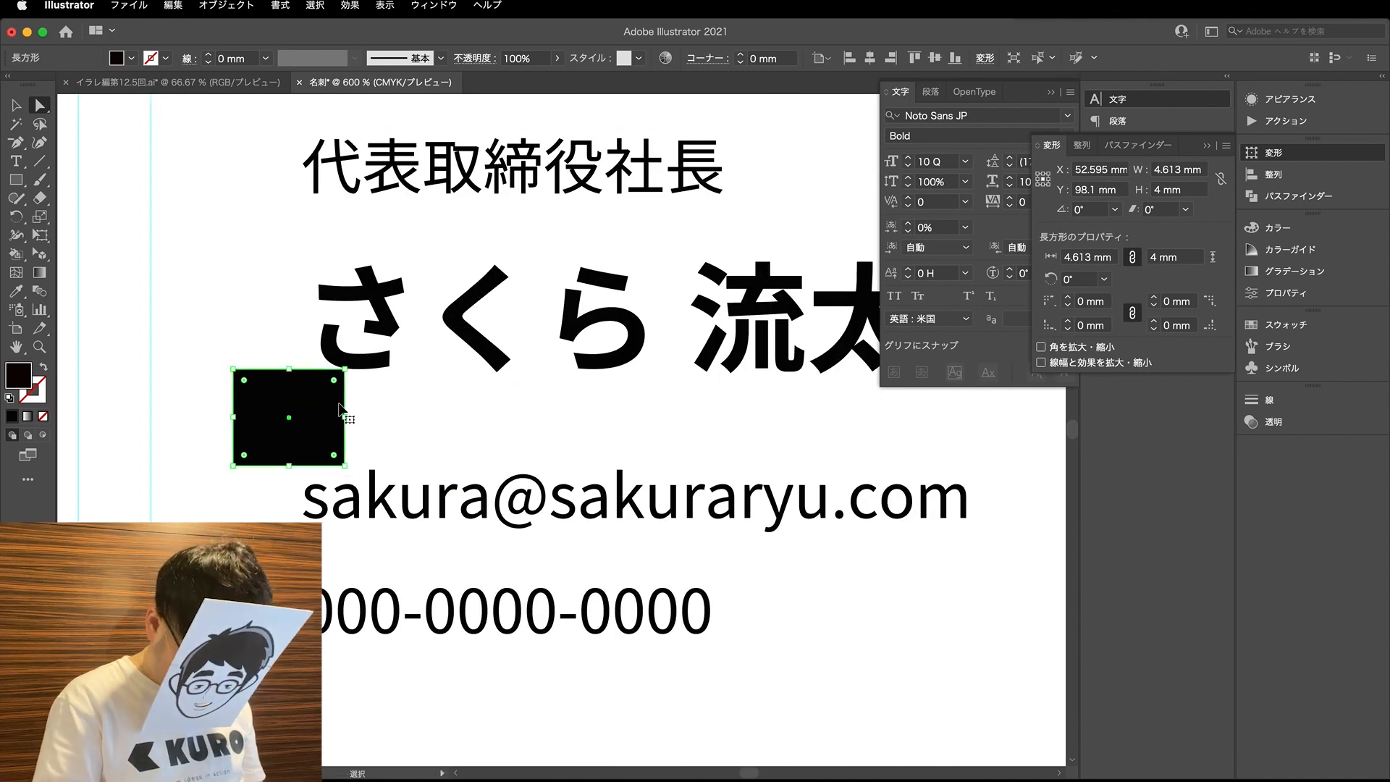
click(126, 5)
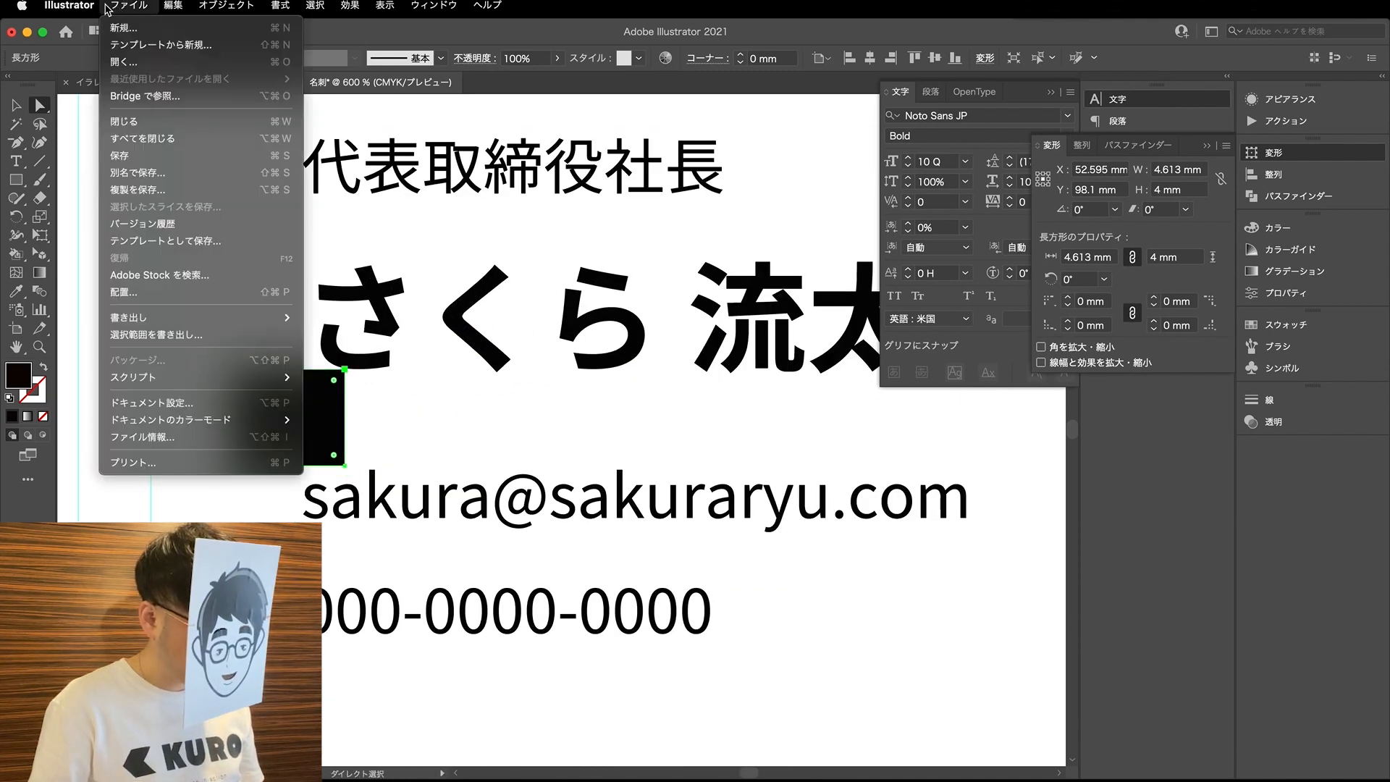
mouse_move(72, 6)
mouse_move(74, 54)
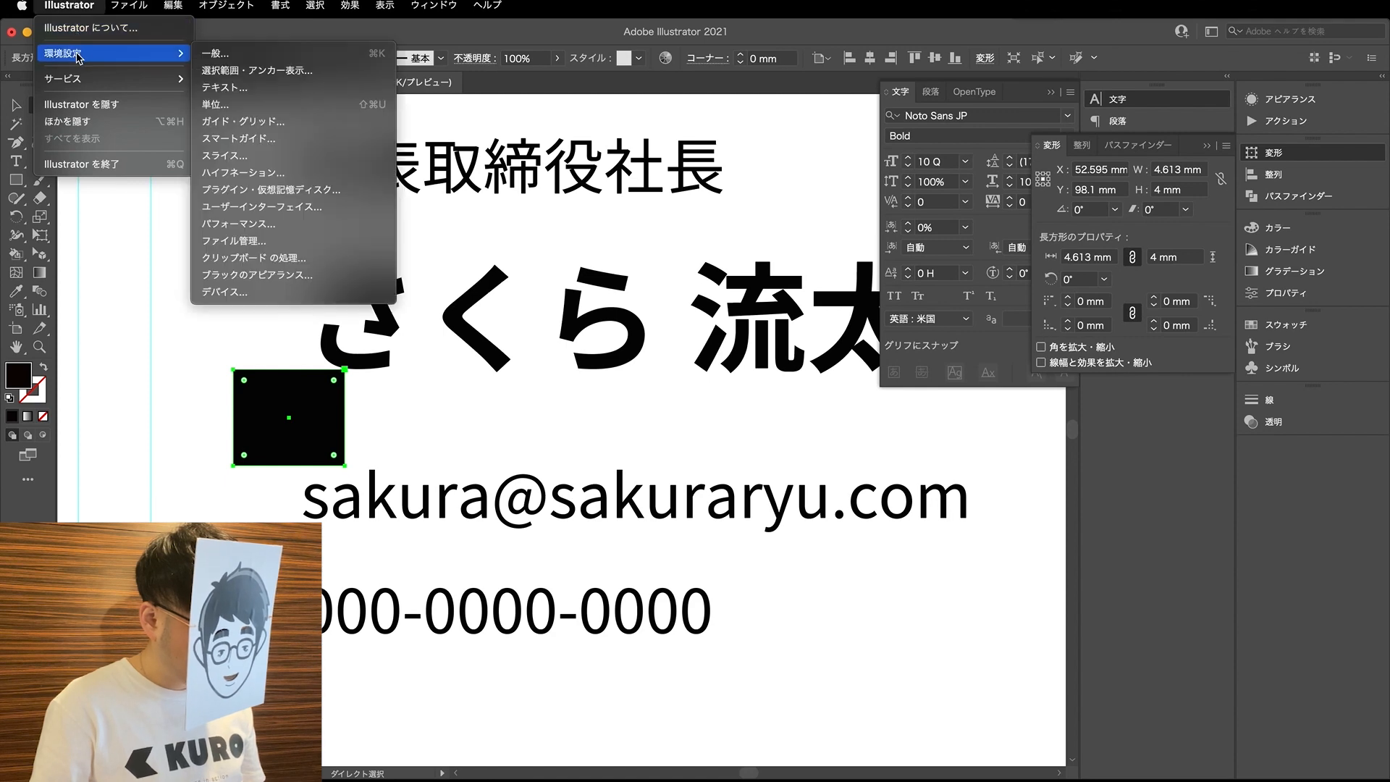
click(238, 59)
click(548, 190)
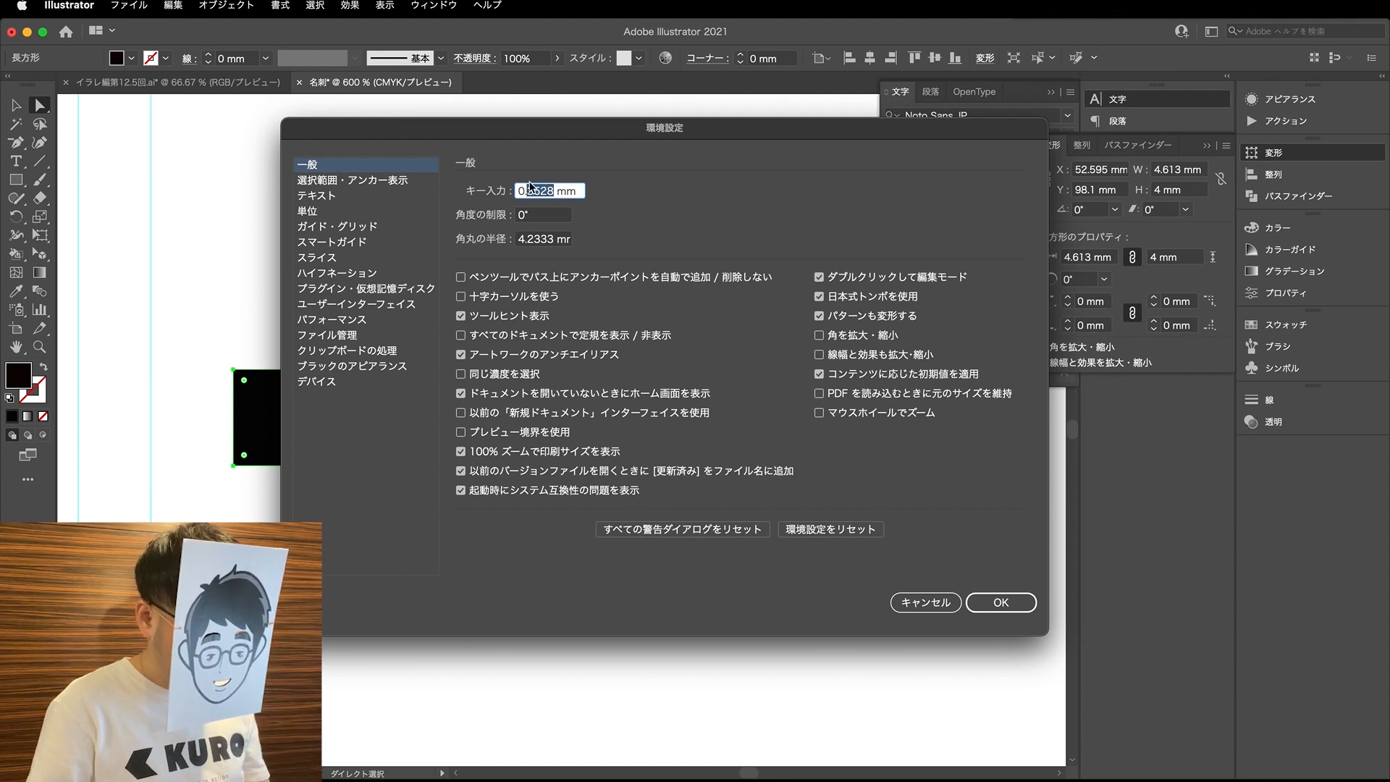
key(Return)
- Nudge the black rectangle in fine increments to X 53.835 mm, Y 98.1 mm, touching the name's lower edge
scroll(323, 409, up, 3)
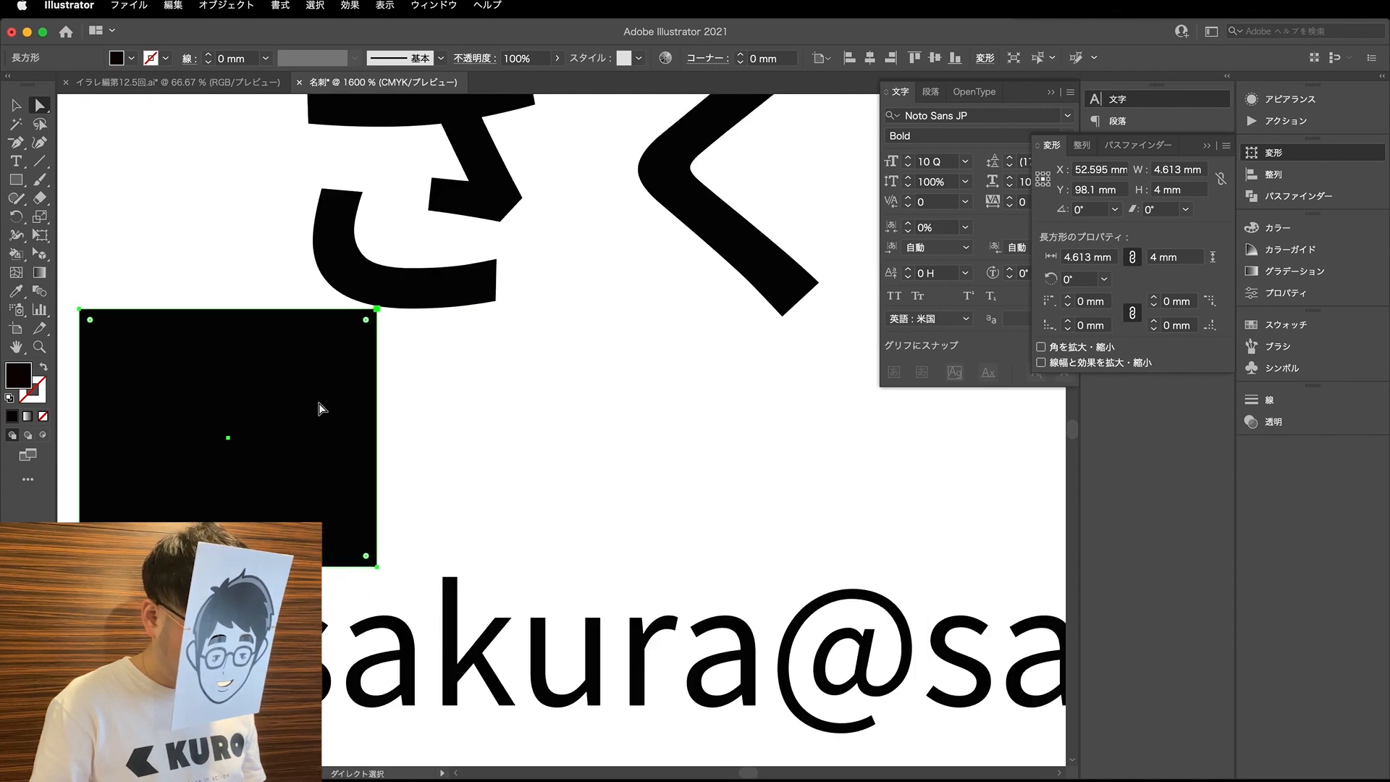
key(Down)
key(Down)
key(Down)
key(Down)
key(Down)
key(Down)
key(Down)
key(Down)
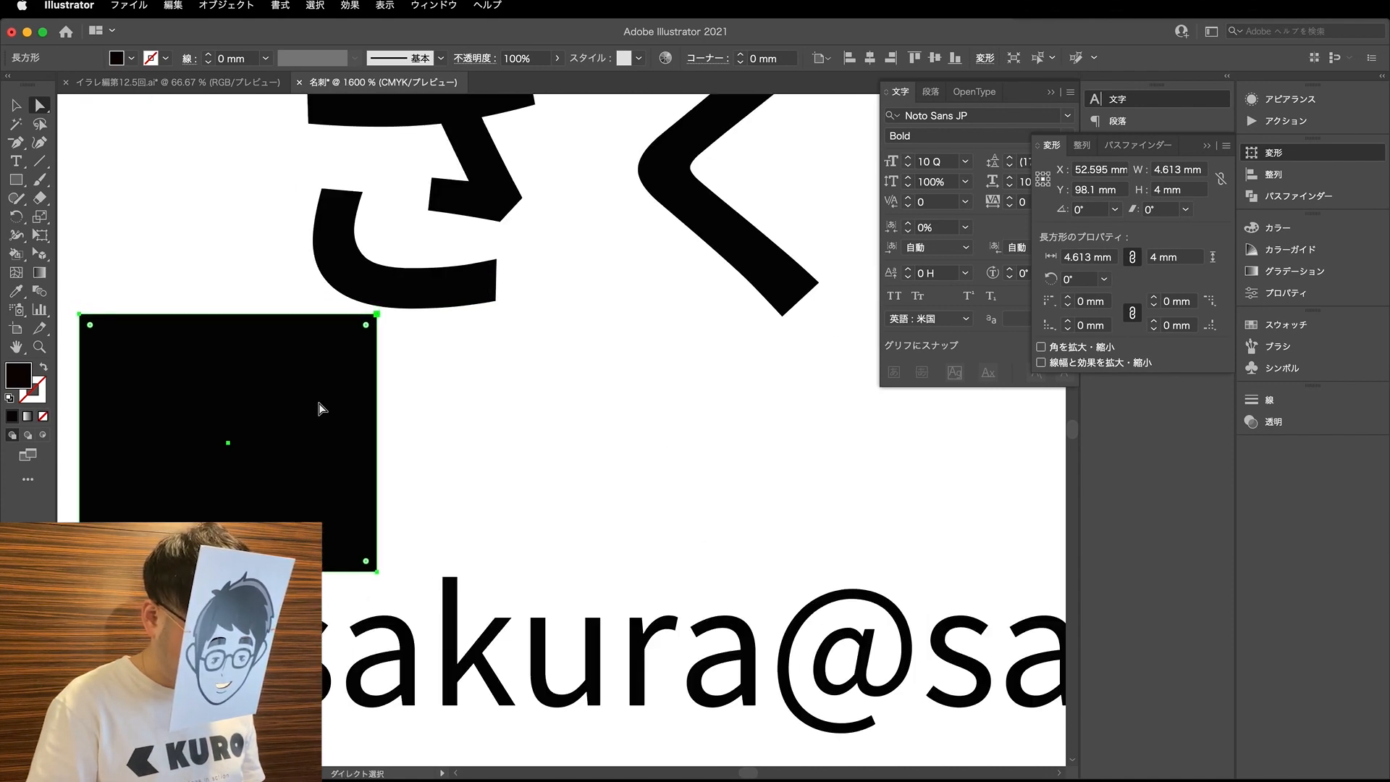
key(Up)
key(Right)
key(Right)
key(Right)
key(Up)
key(Up)
key(Up)
key(Right)
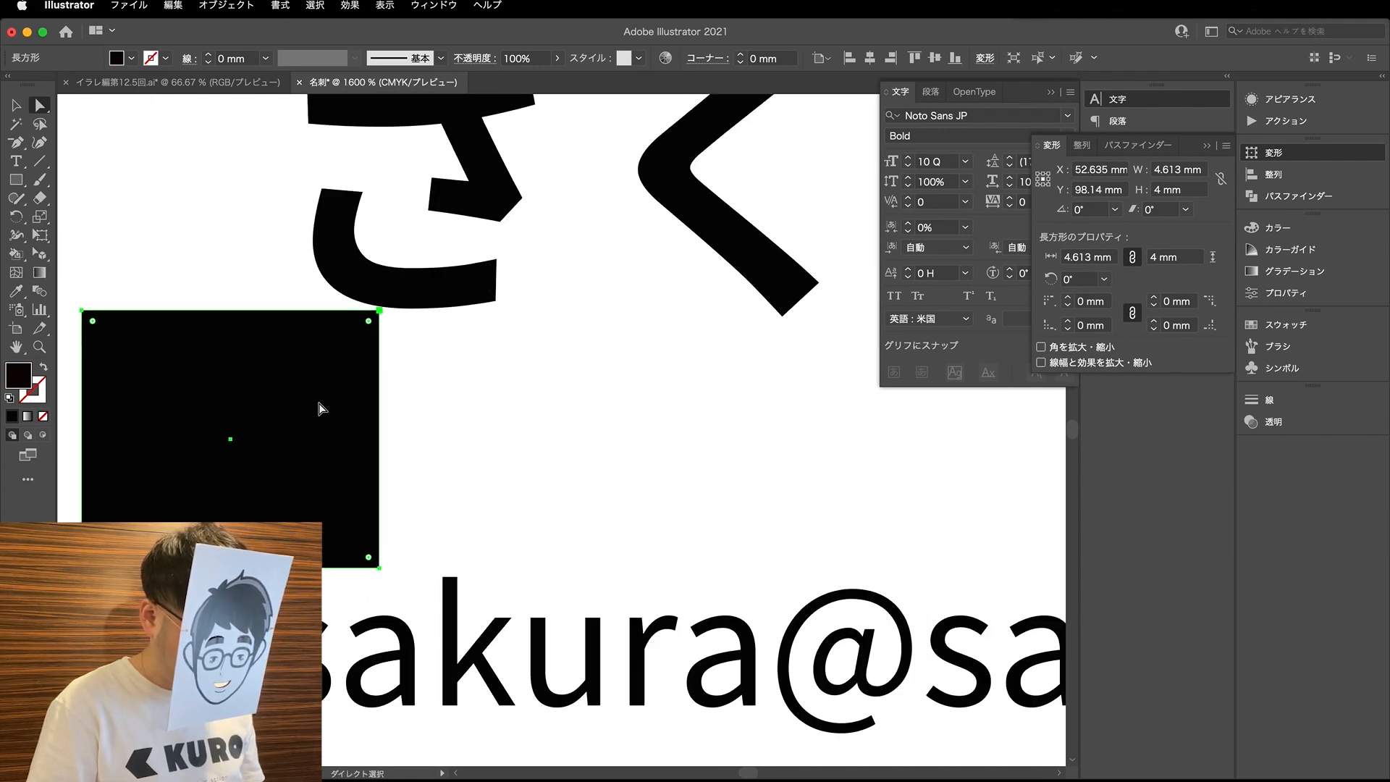
key(shift+Right)
key(shift+Right)
key(shift+Right)
key(shift+Right)
key(shift+Right)
key(shift+Right)
key(shift+Right)
key(shift+Right)
key(shift+Right)
key(shift+Right)
key(shift+Right)
key(shift+Right)
key(Up)
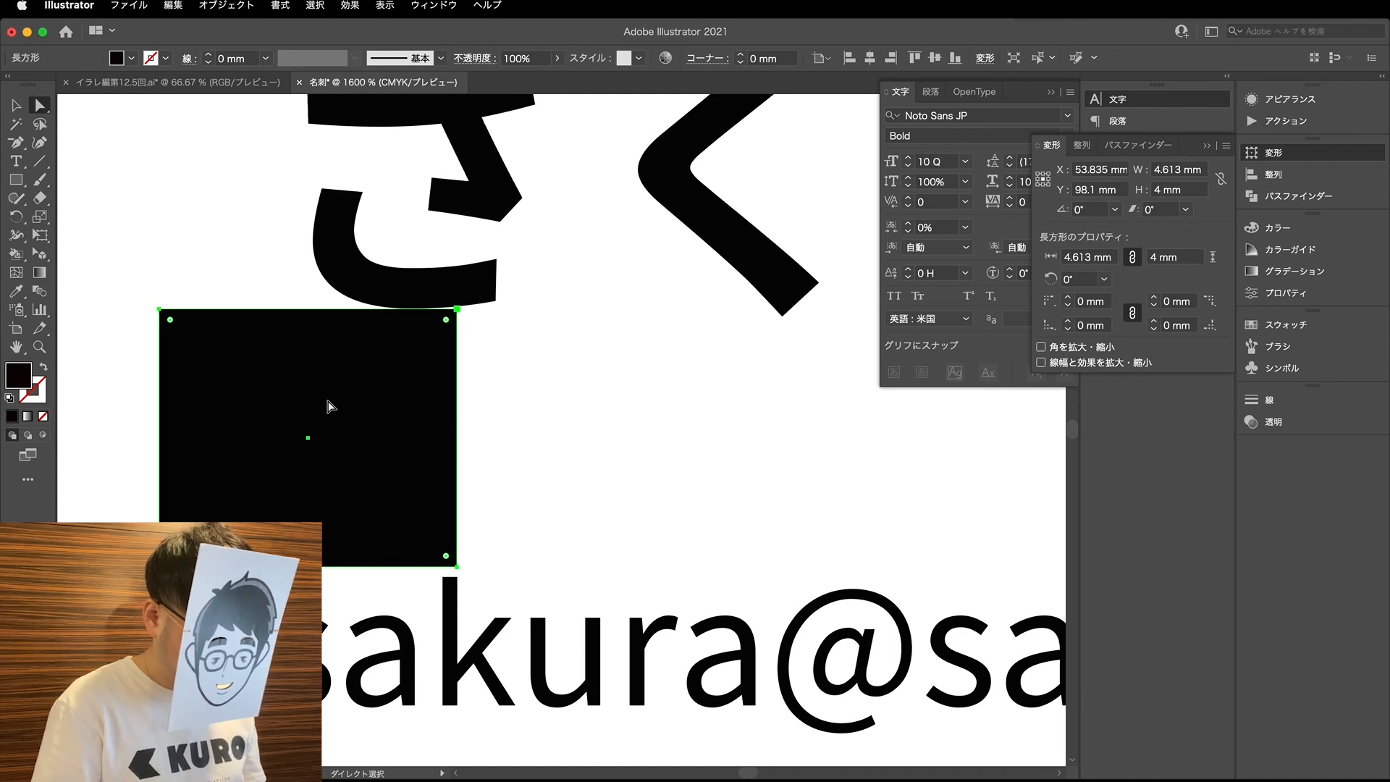
- Raise the e-mail line slightly so the tops of its tall letters meet the black rectangle's lower edge
alt+scroll(369, 412, down, 2)
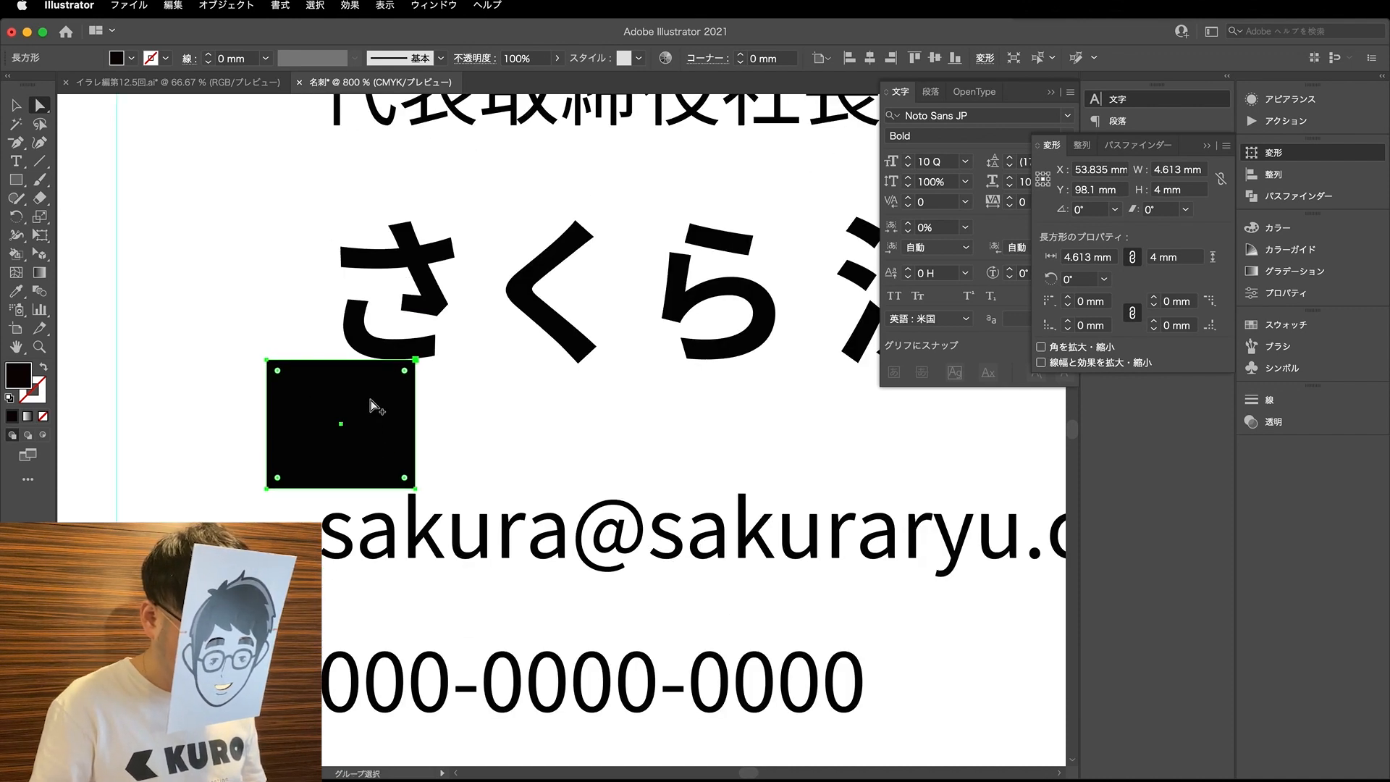
alt+scroll(370, 406, down, 2)
alt+scroll(369, 416, up, 1)
click(368, 491)
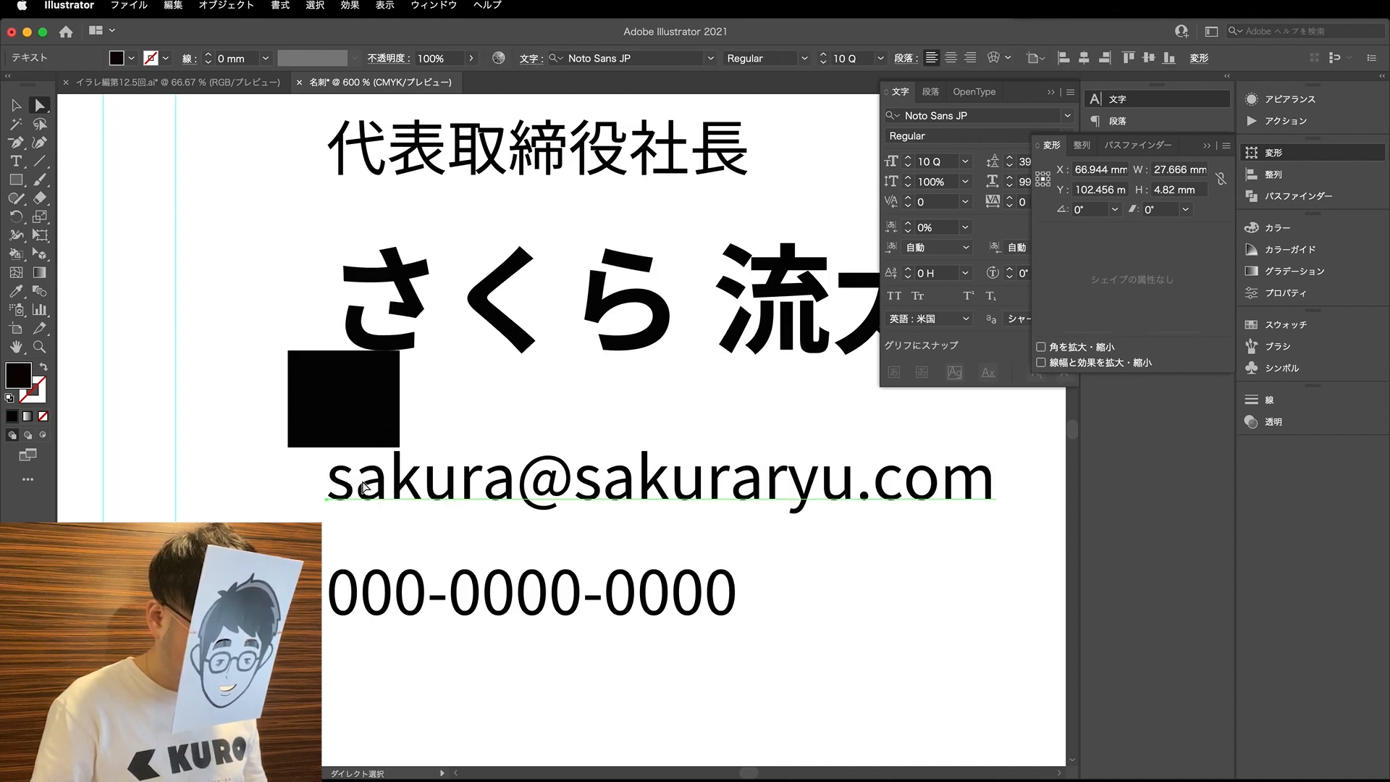
alt+scroll(366, 487, up, 1)
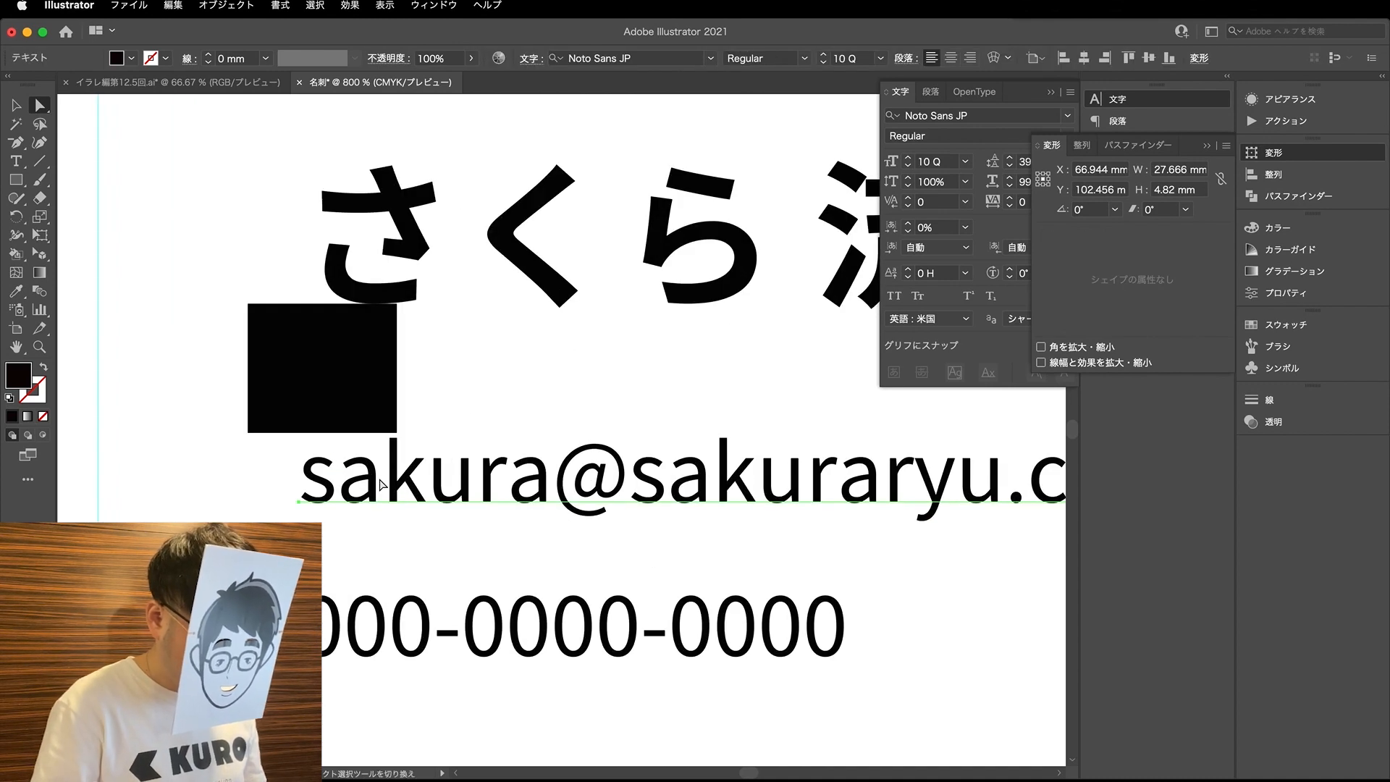
key(Up)
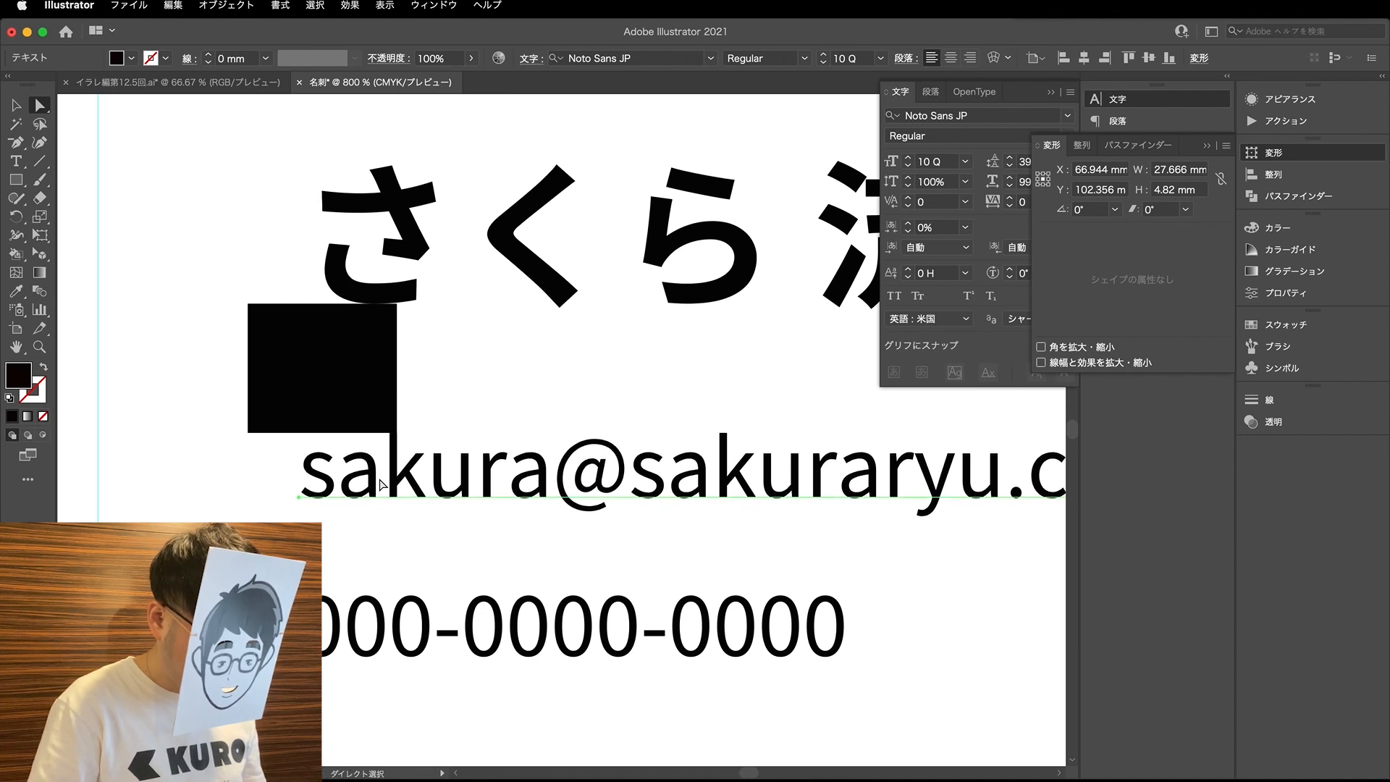
- Move the black rectangle straight down so its top edge sits on the e-mail line's baseline
drag(363, 393, 366, 587)
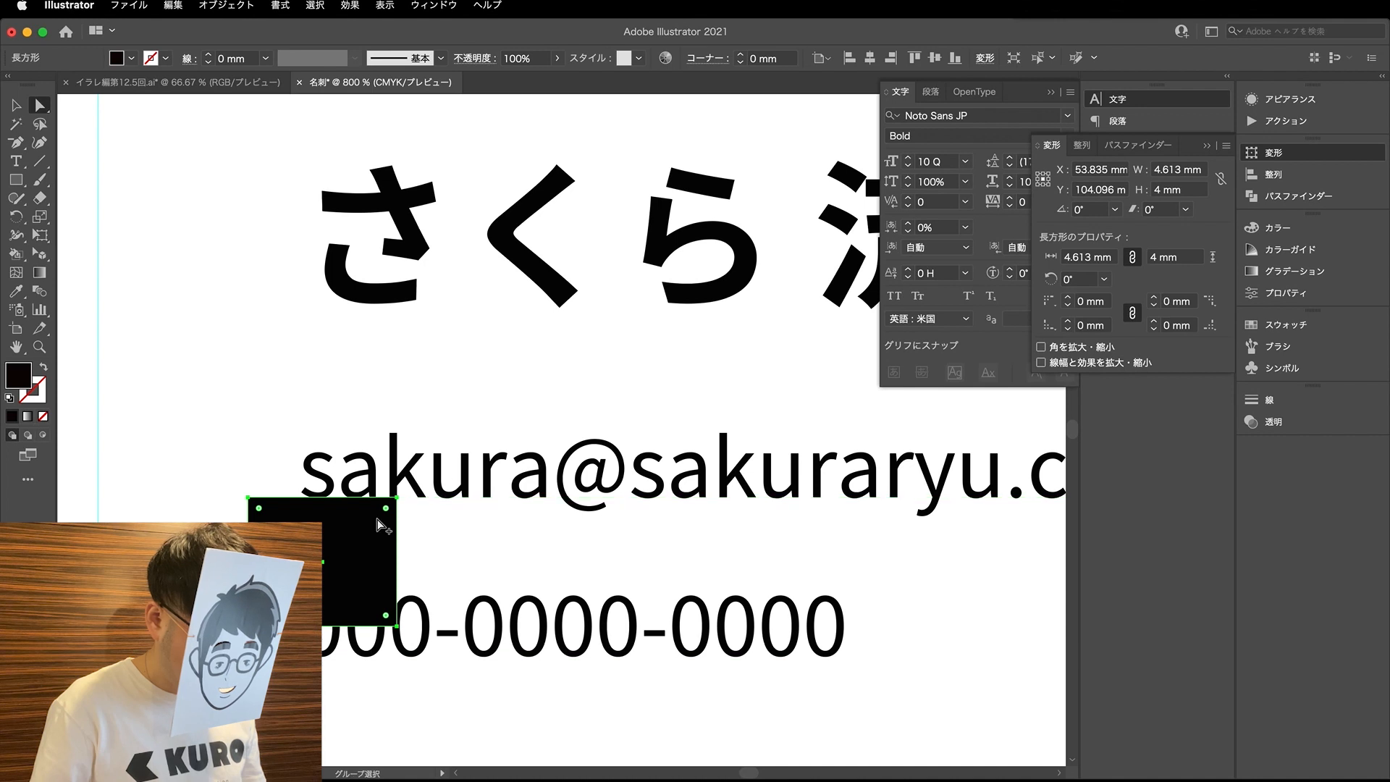
scroll(425, 455, up, 2)
scroll(423, 454, up, 4)
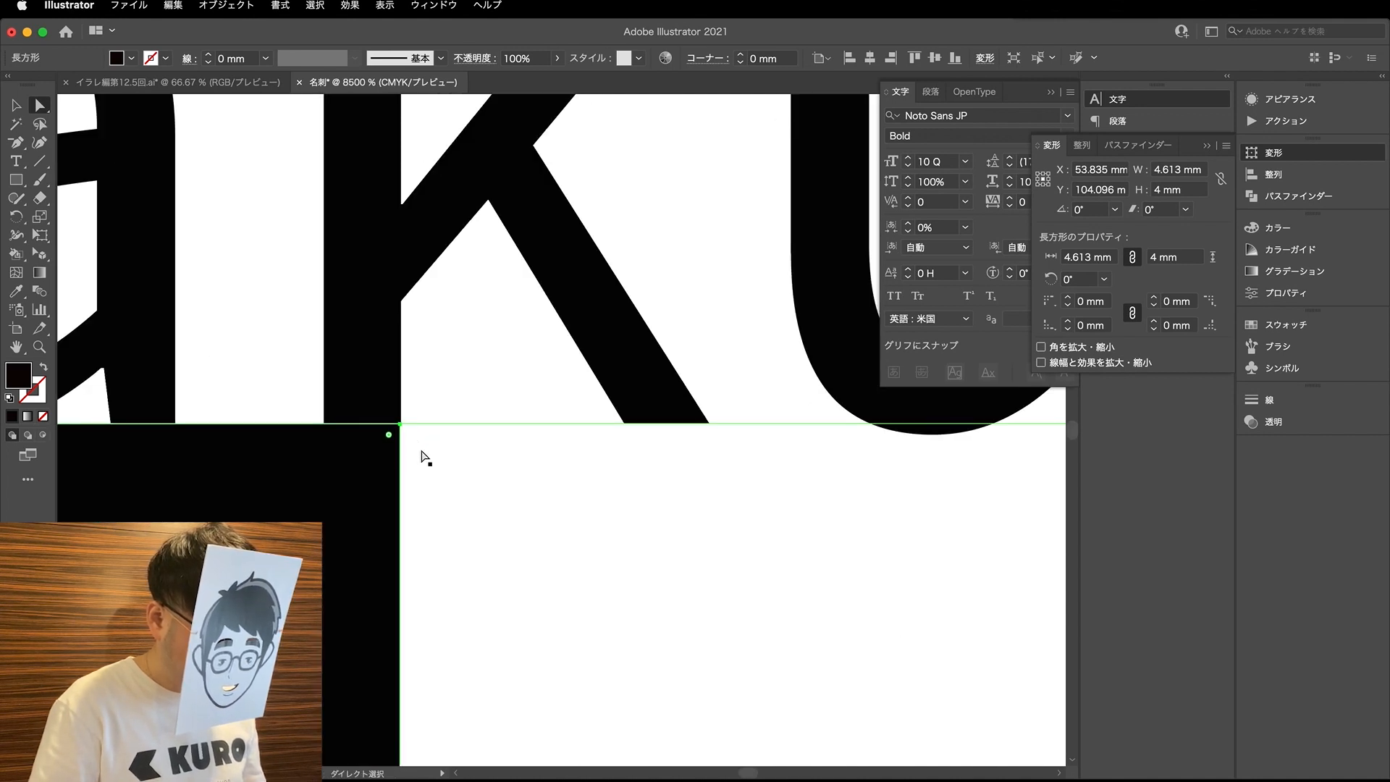
scroll(429, 451, down, 5)
scroll(434, 470, up, 3)
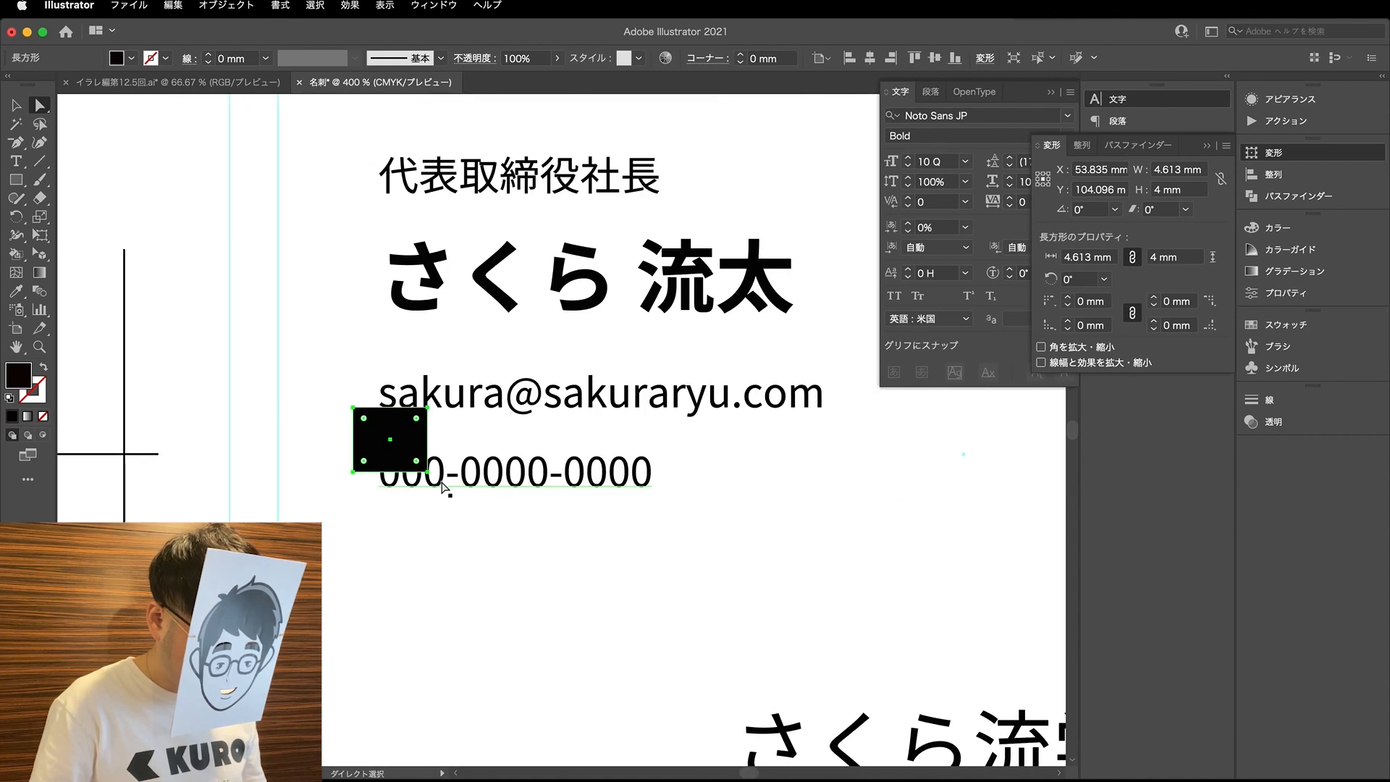
- Lower the phone line until the tops of its digits meet the black rectangle's lower edge
click(442, 486)
scroll(441, 486, up, 2)
key(Down)
key(Down)
key(Down)
key(Down)
key(Down)
key(Down)
key(Down)
key(Down)
key(Down)
key(Down)
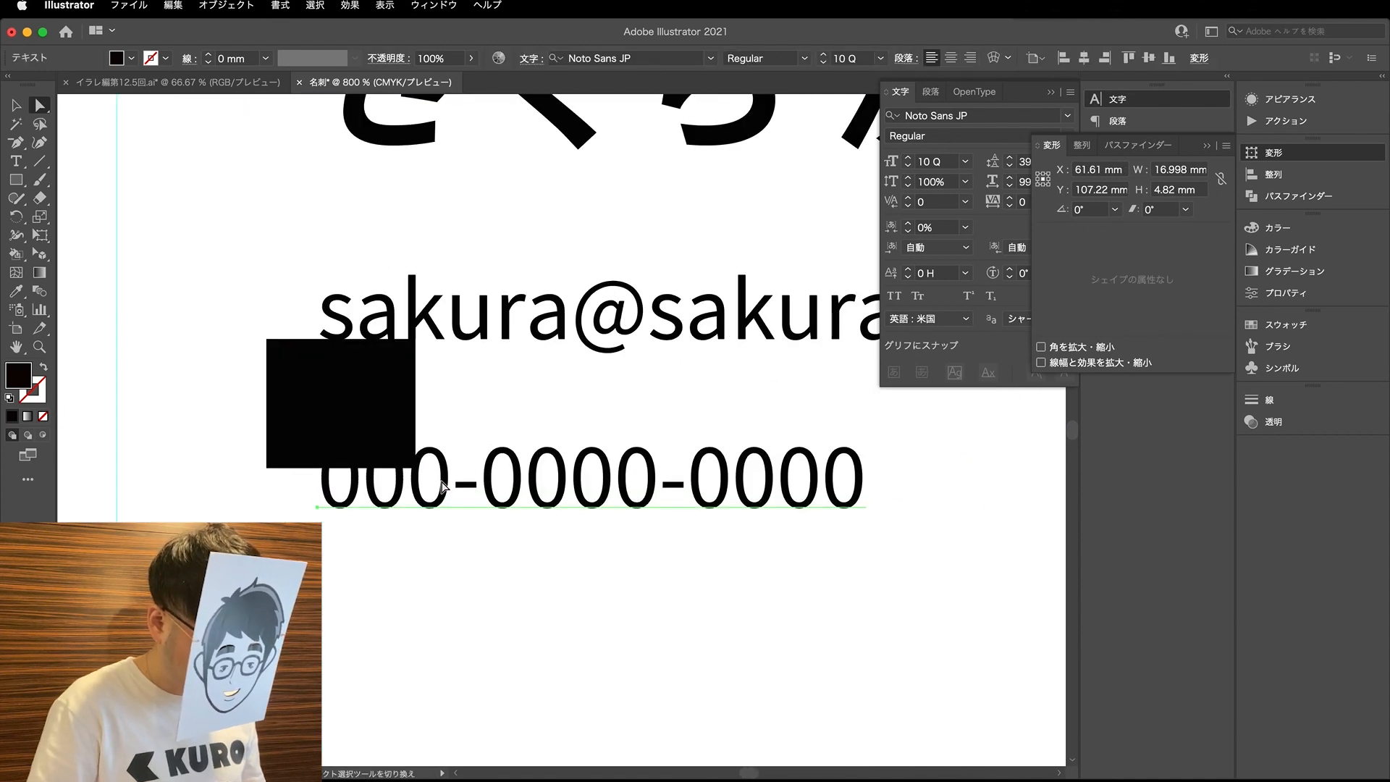
key(Up)
key(Up)
key(Up)
key(Up)
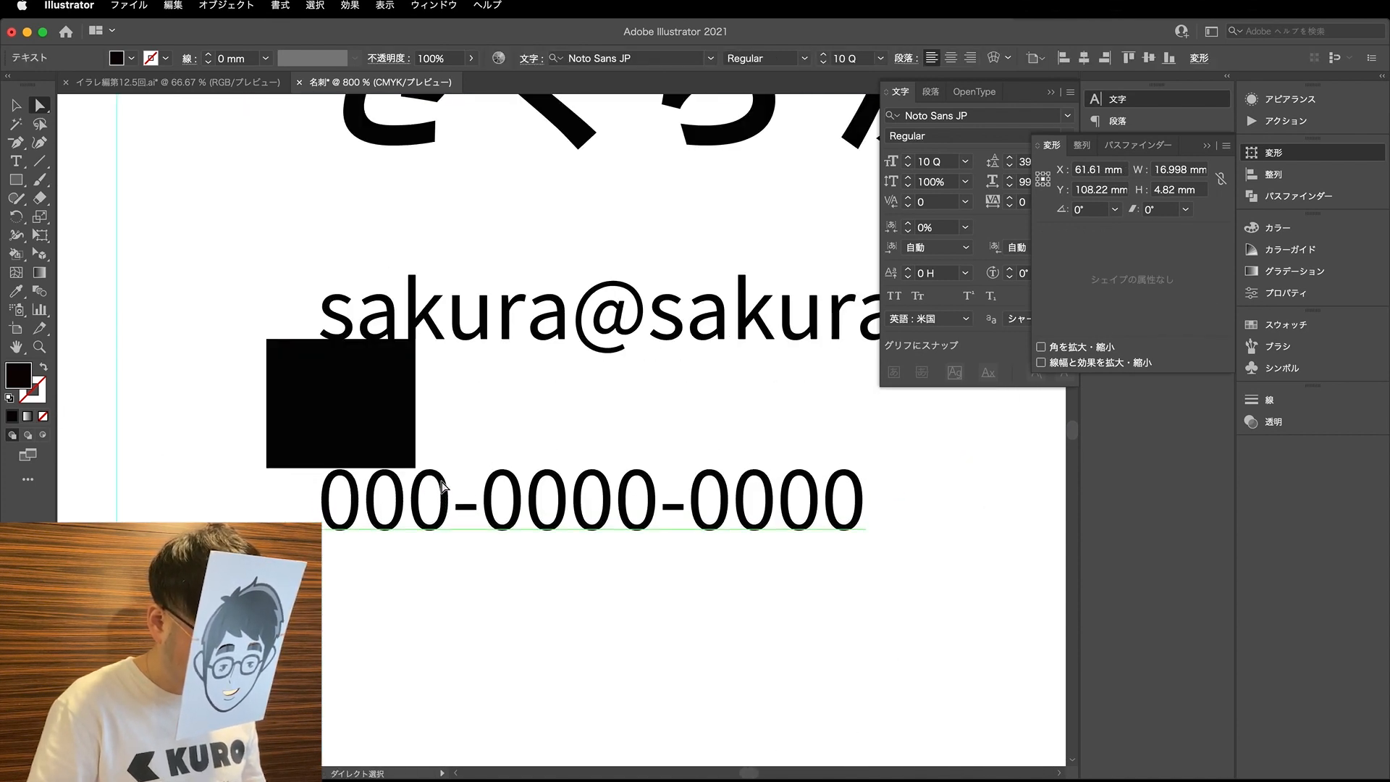
scroll(443, 487, down, 2)
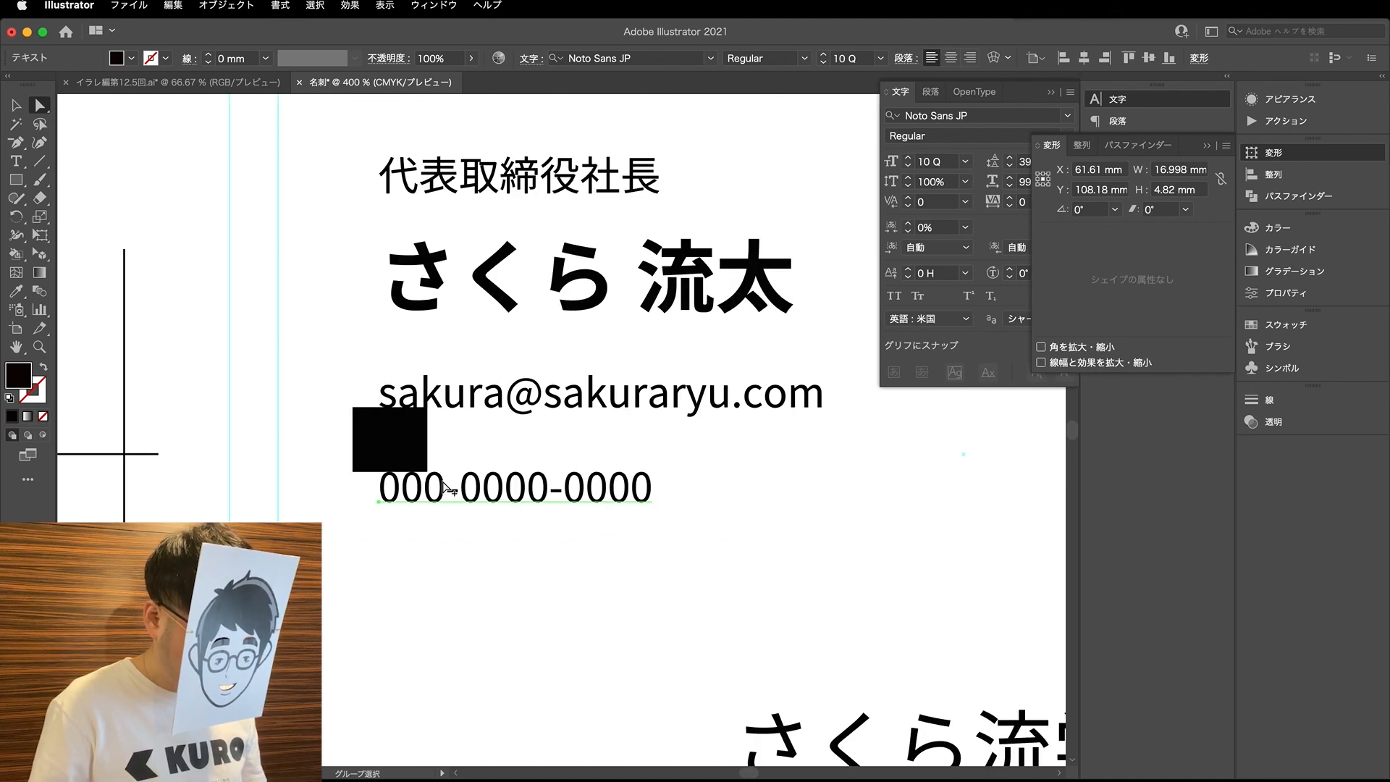
- Place the black rectangle directly above the name and raise the job title line until it rests on the rectangle
drag(430, 468, 463, 197)
scroll(427, 221, up, 2)
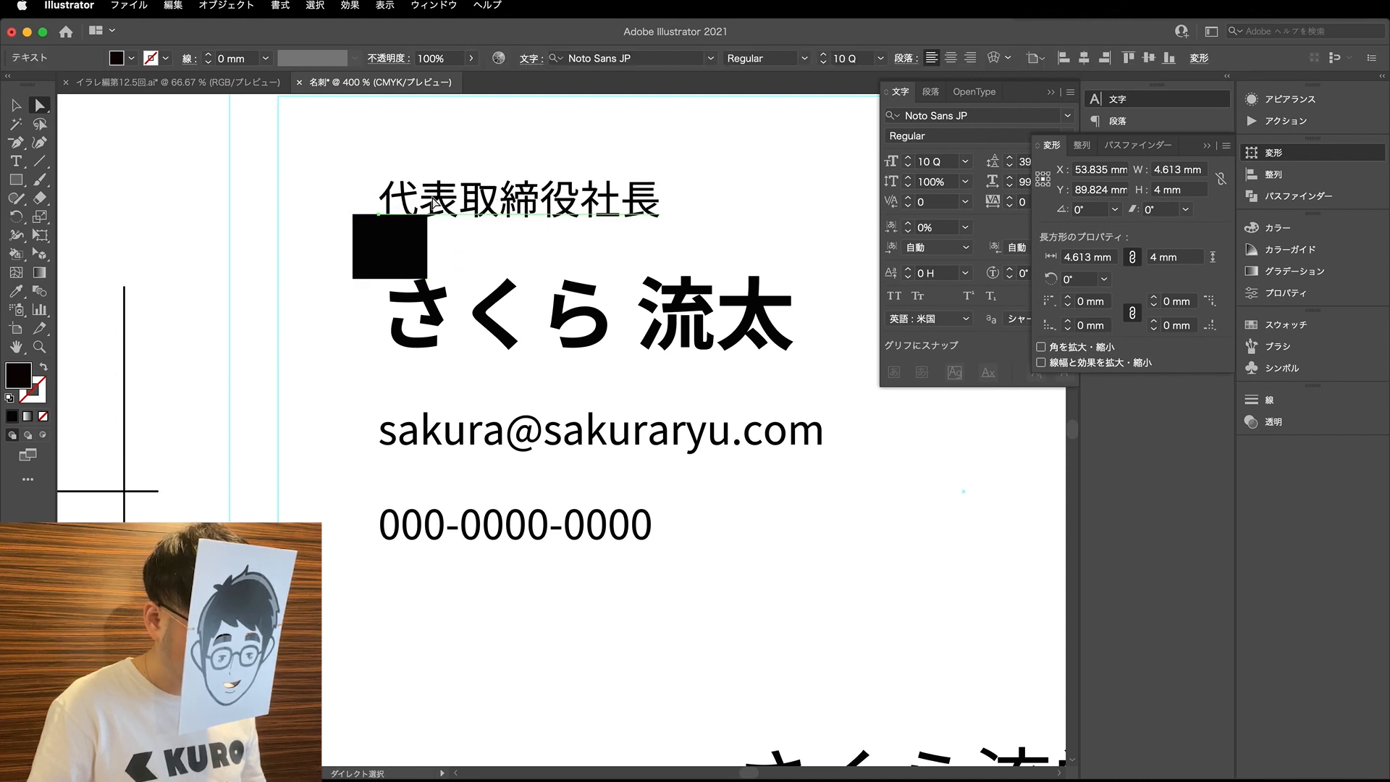
scroll(438, 199, up, 5)
key(Up)
key(Up)
key(Up)
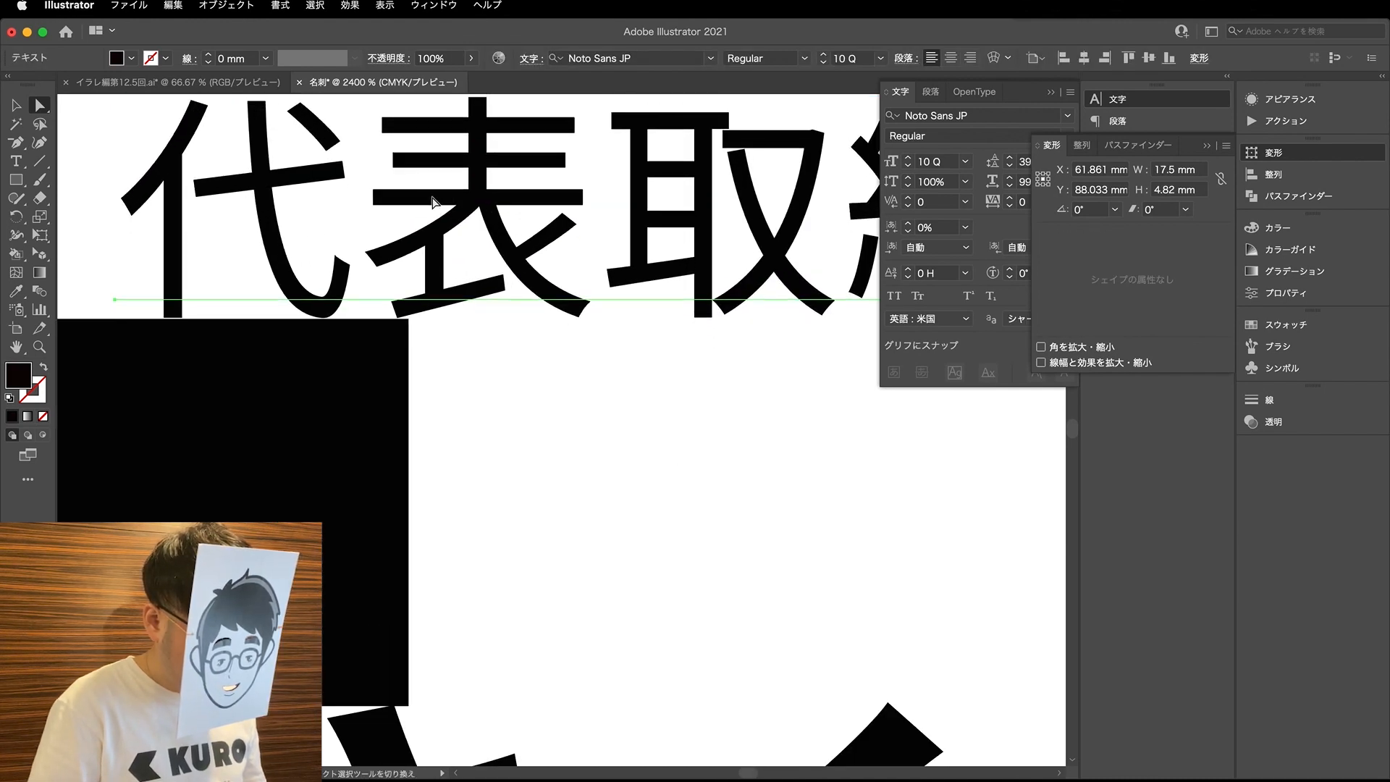
scroll(433, 199, down, 6)
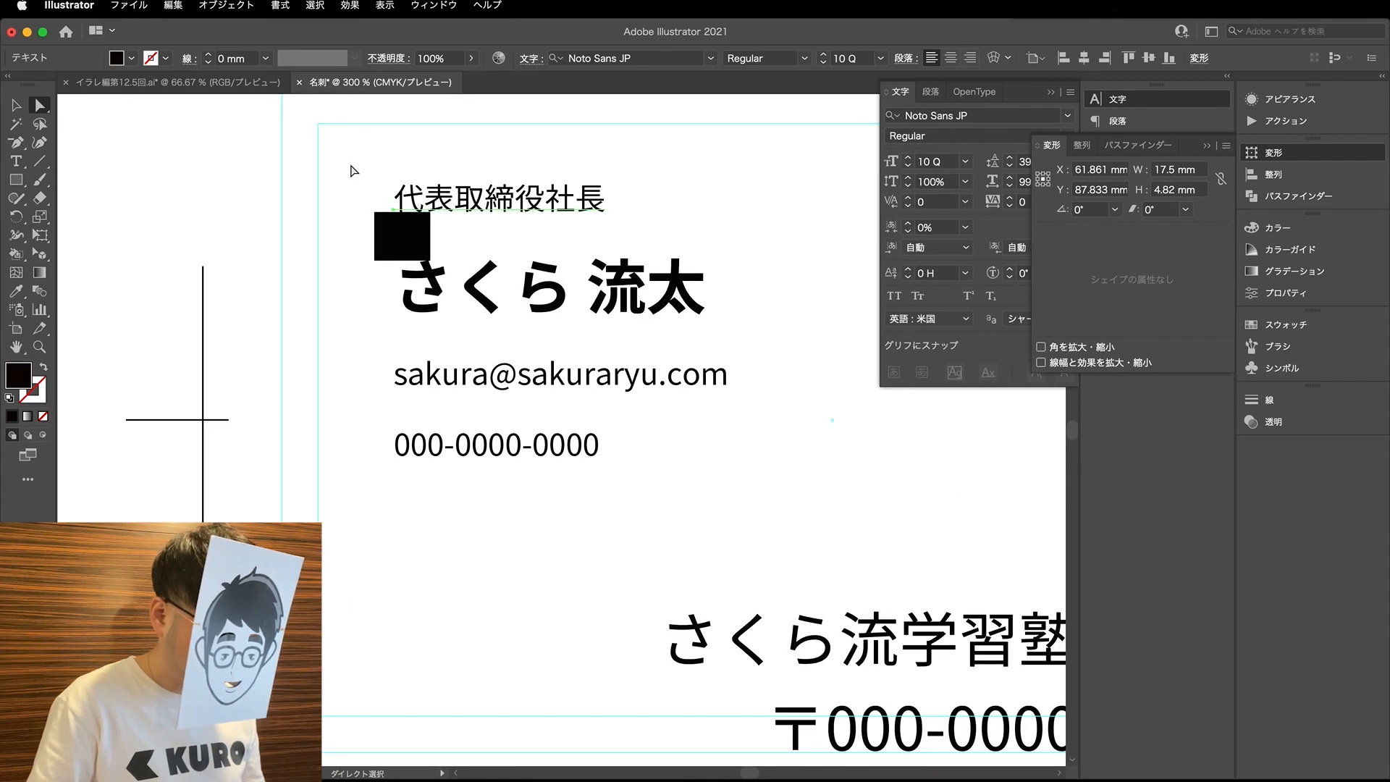
- Move the black spacing rectangle away from the text to the empty area above the QR code
click(351, 166)
scroll(344, 226, down, 2)
drag(378, 239, 771, 396)
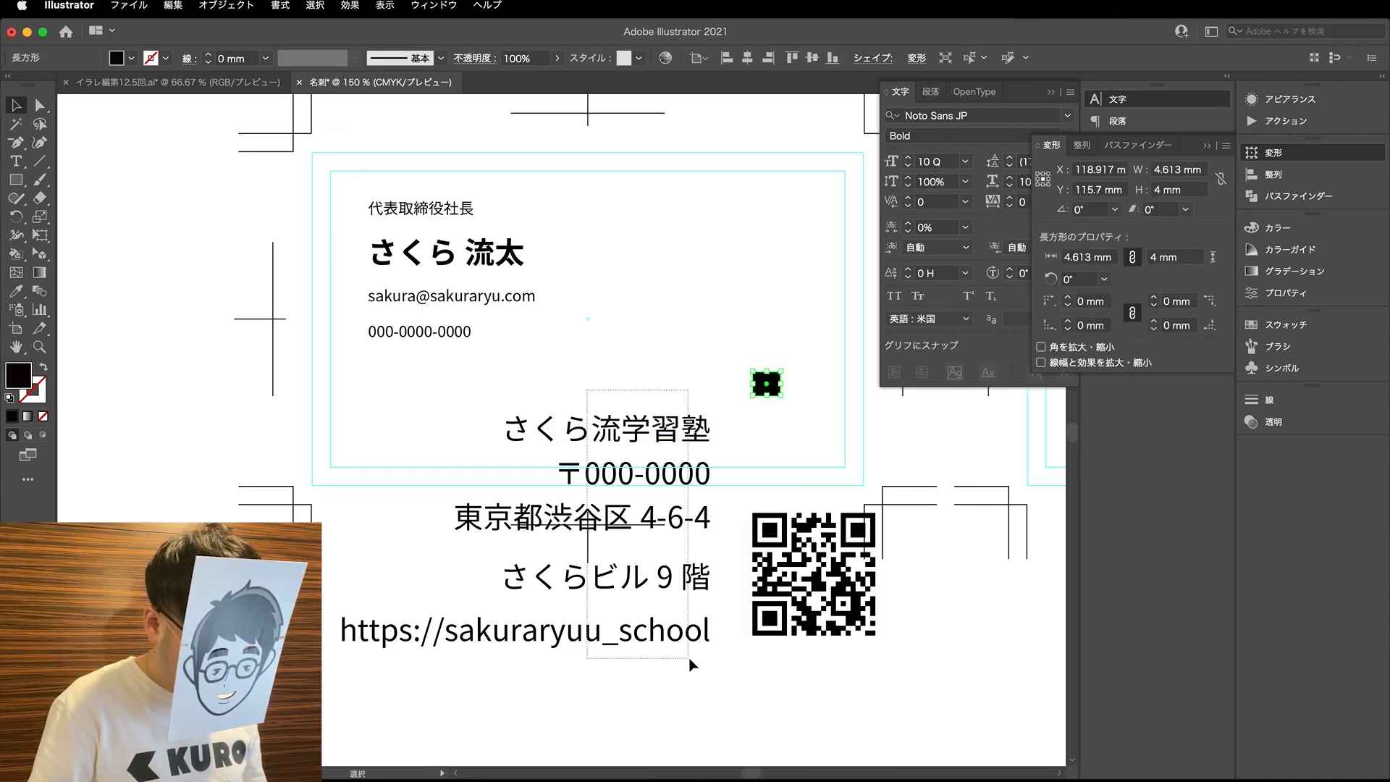
- Copy the e-mail line's 10 Q Regular formatting onto all the company text lines and right-align them
click(652, 533)
key(i)
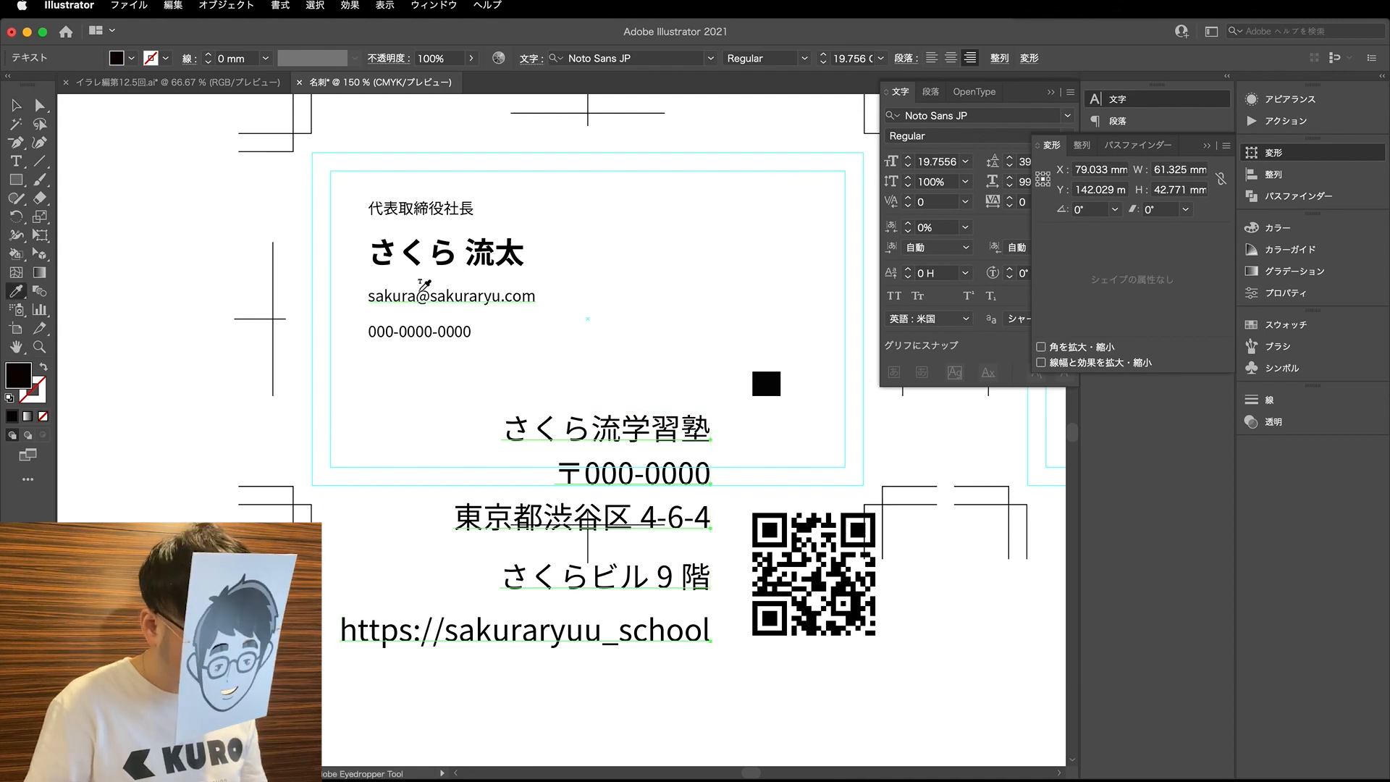
click(421, 289)
key(a)
click(932, 95)
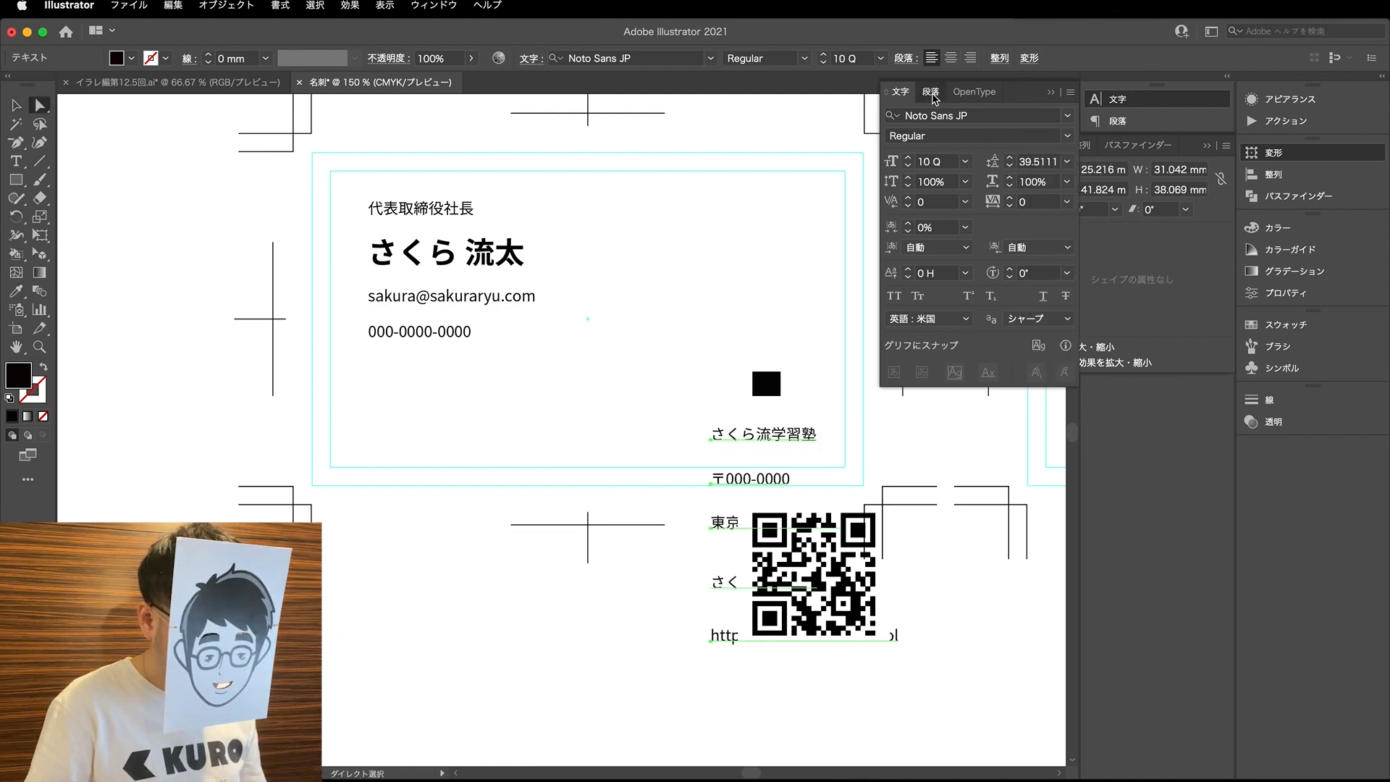
click(932, 95)
click(950, 118)
key(v)
click(699, 384)
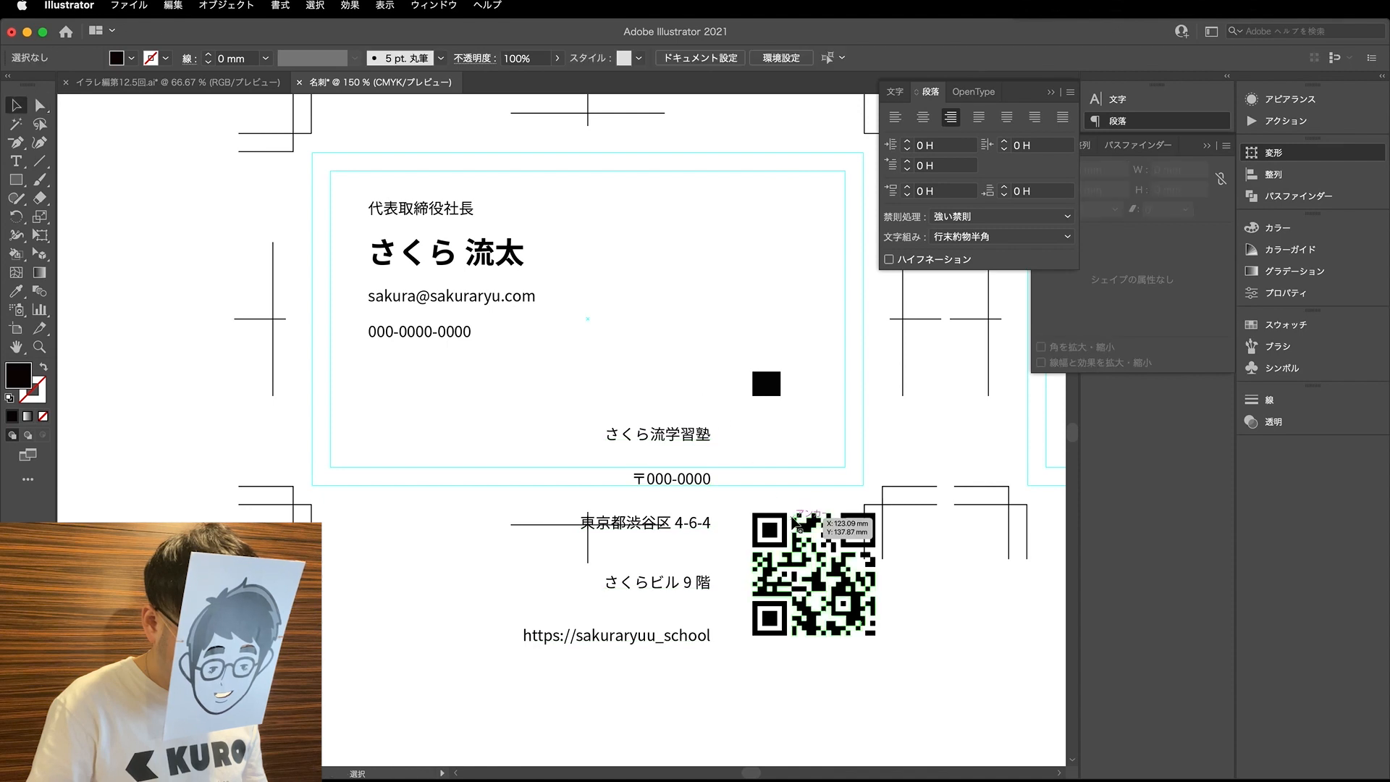
click(794, 521)
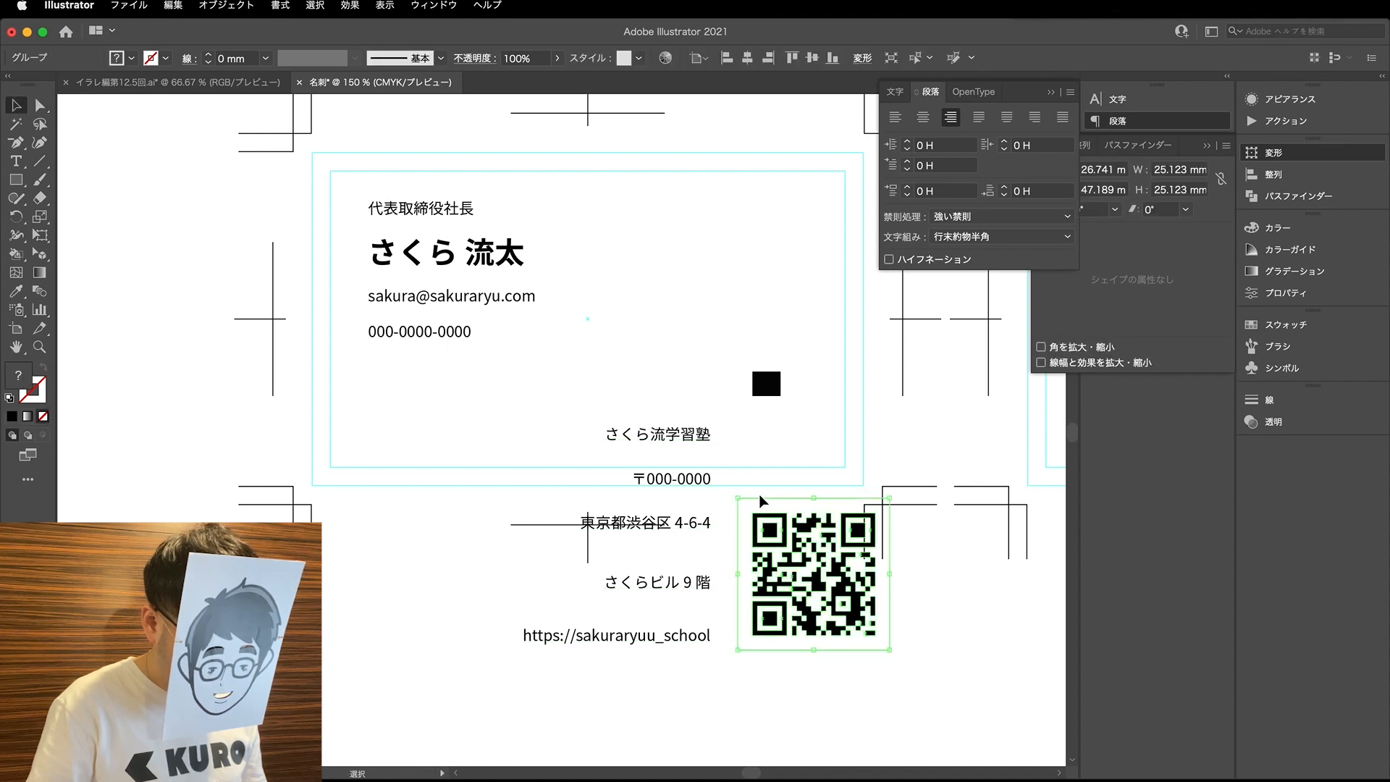
click(680, 434)
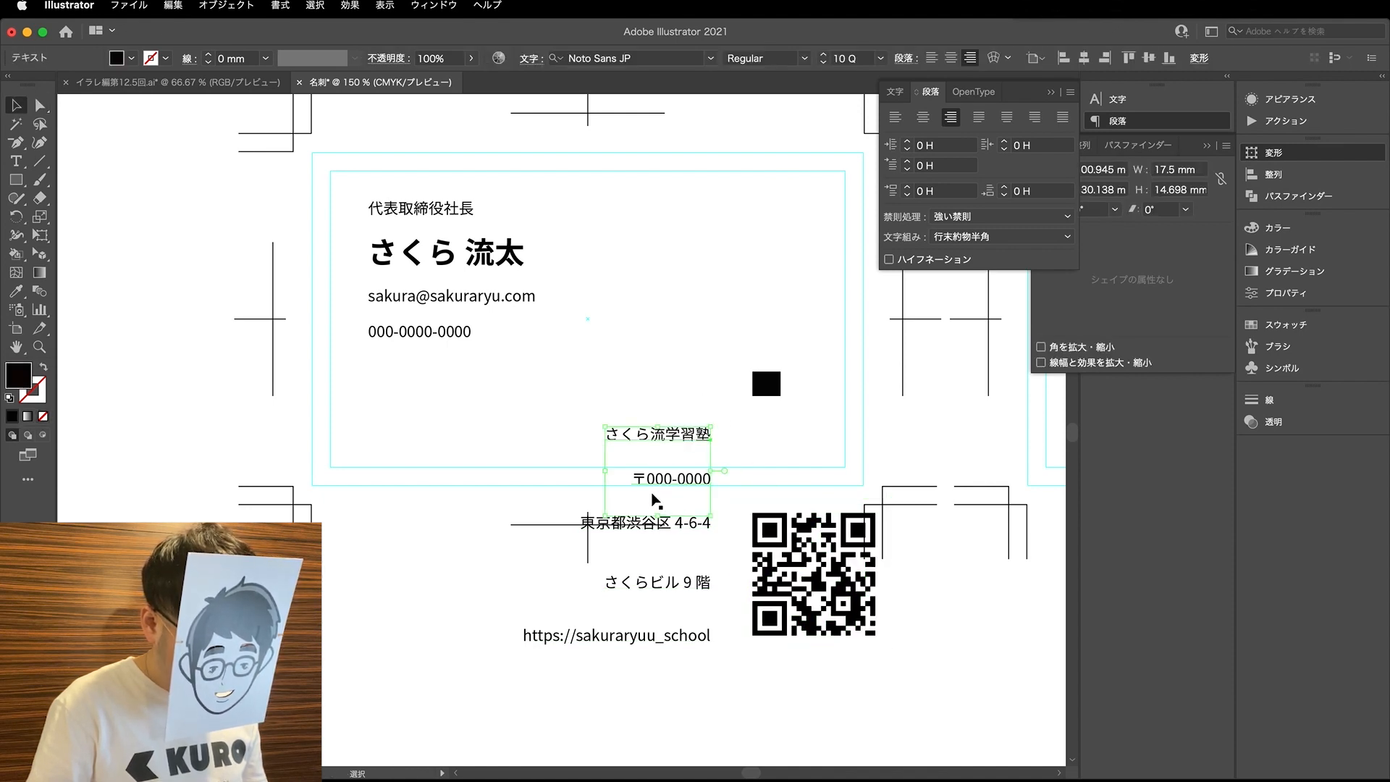
click(672, 469)
click(682, 481)
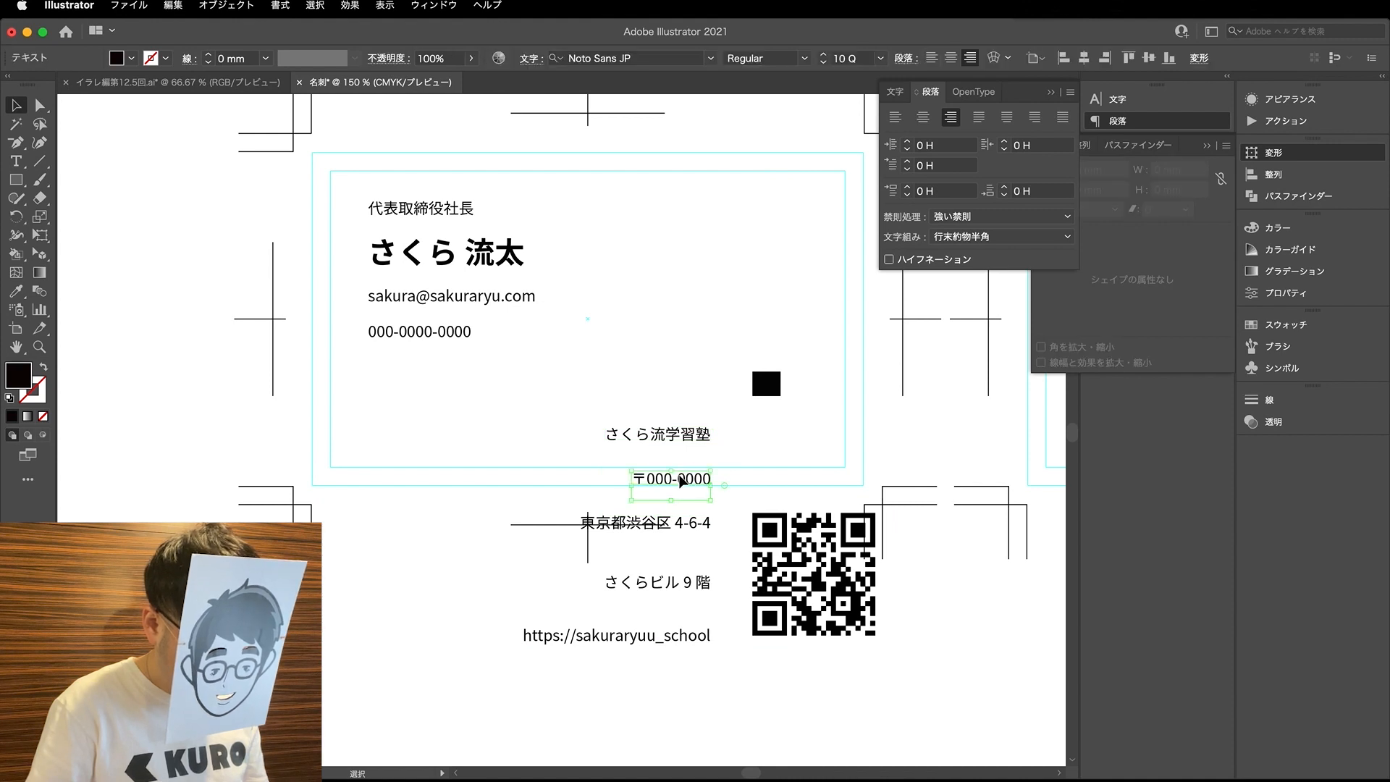
- Move the website URL line up closer to the company address text
click(692, 635)
drag(693, 635, 726, 585)
key(super+c)
key(super+z)
click(707, 656)
key(super+z)
- Delete the building line from the company address text, keeping only the street line
click(688, 548)
click(700, 533)
key(t)
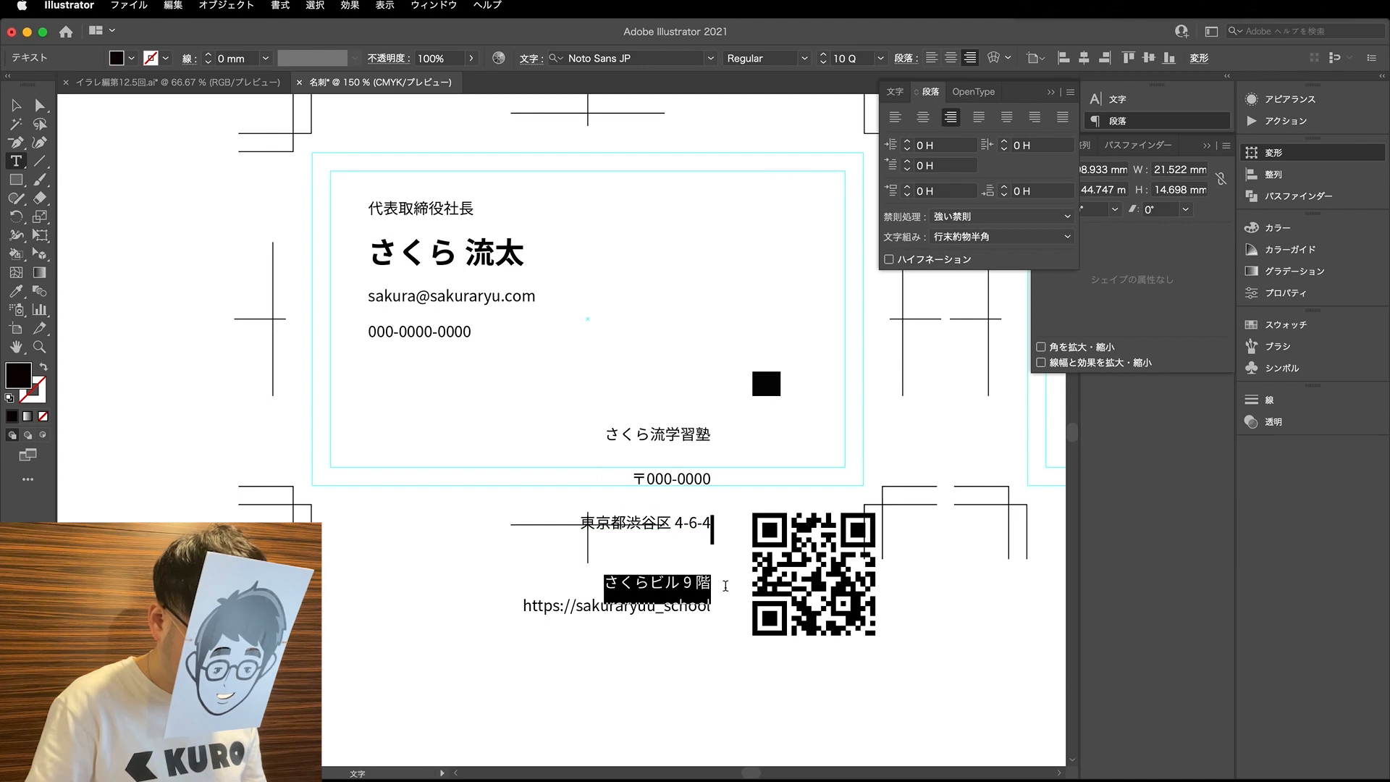
key(BackSpace)
click(39, 105)
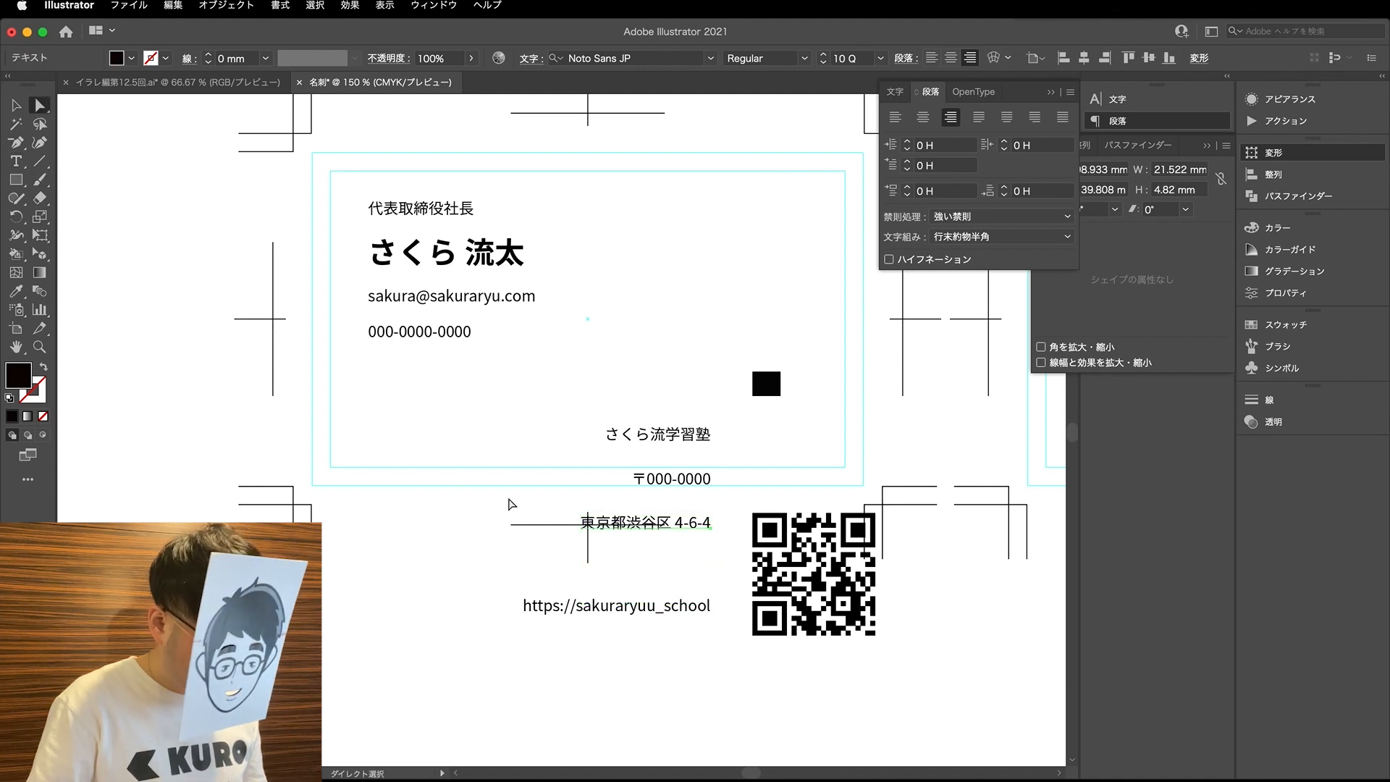
- Duplicate the street address line just below itself and replace the copy's text with the cut building line, removing the extra line break
drag(687, 534, 688, 568)
key(t)
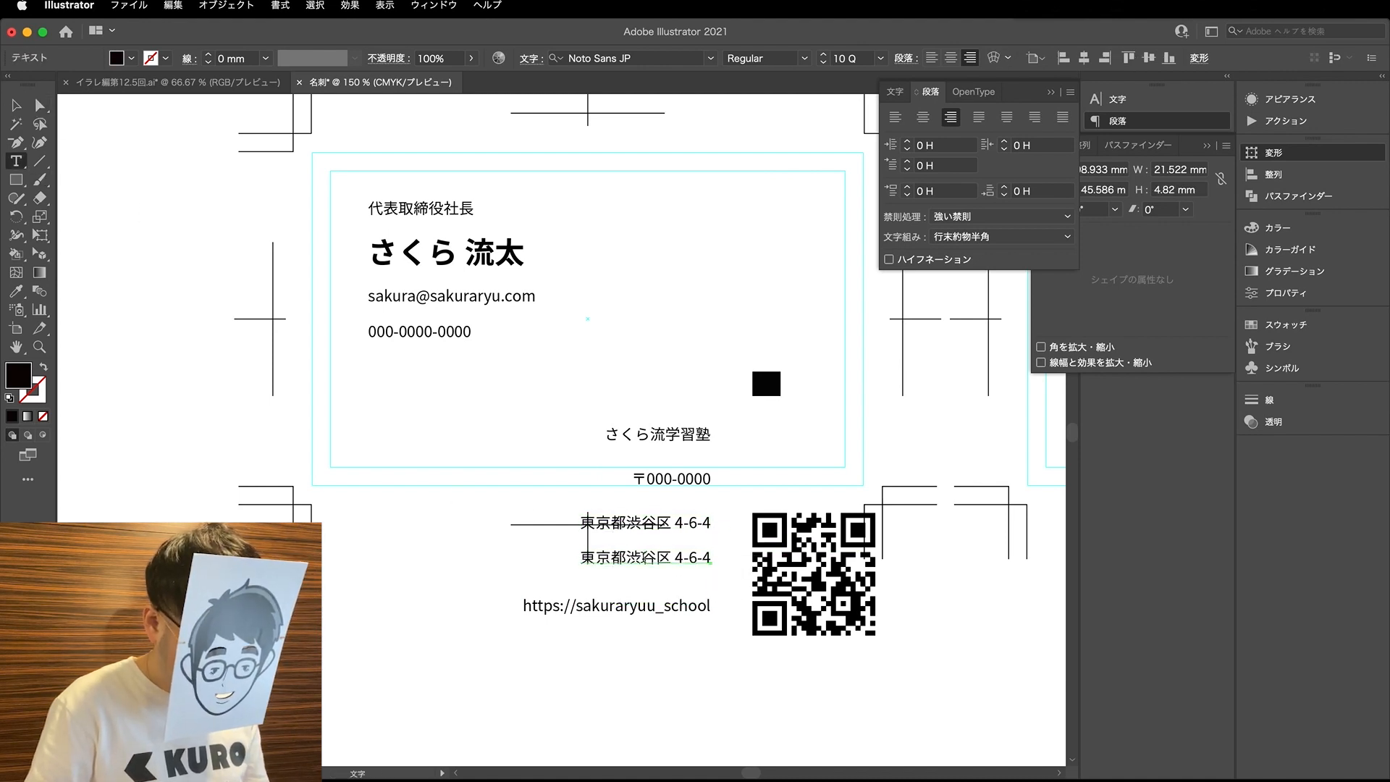
drag(585, 556, 763, 580)
key(super+v)
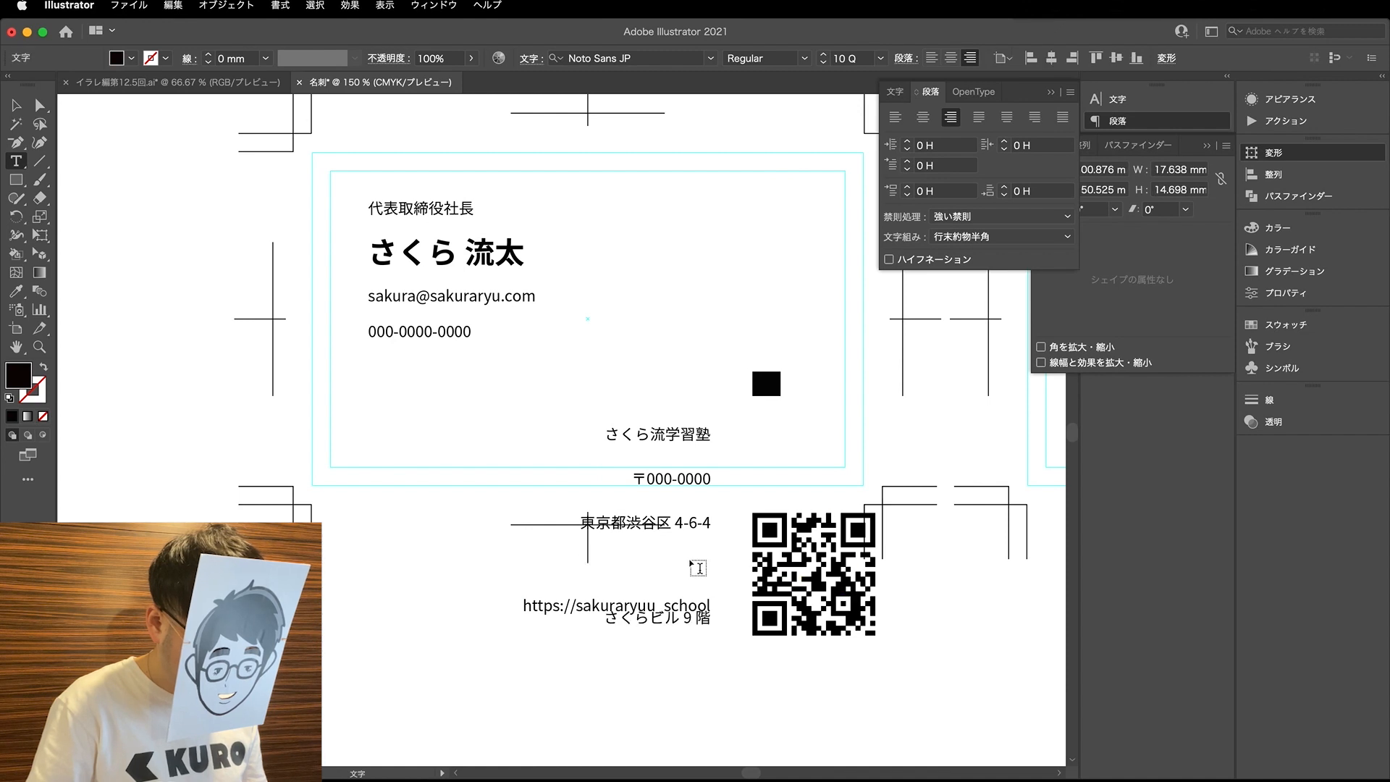
key(Up)
key(Delete)
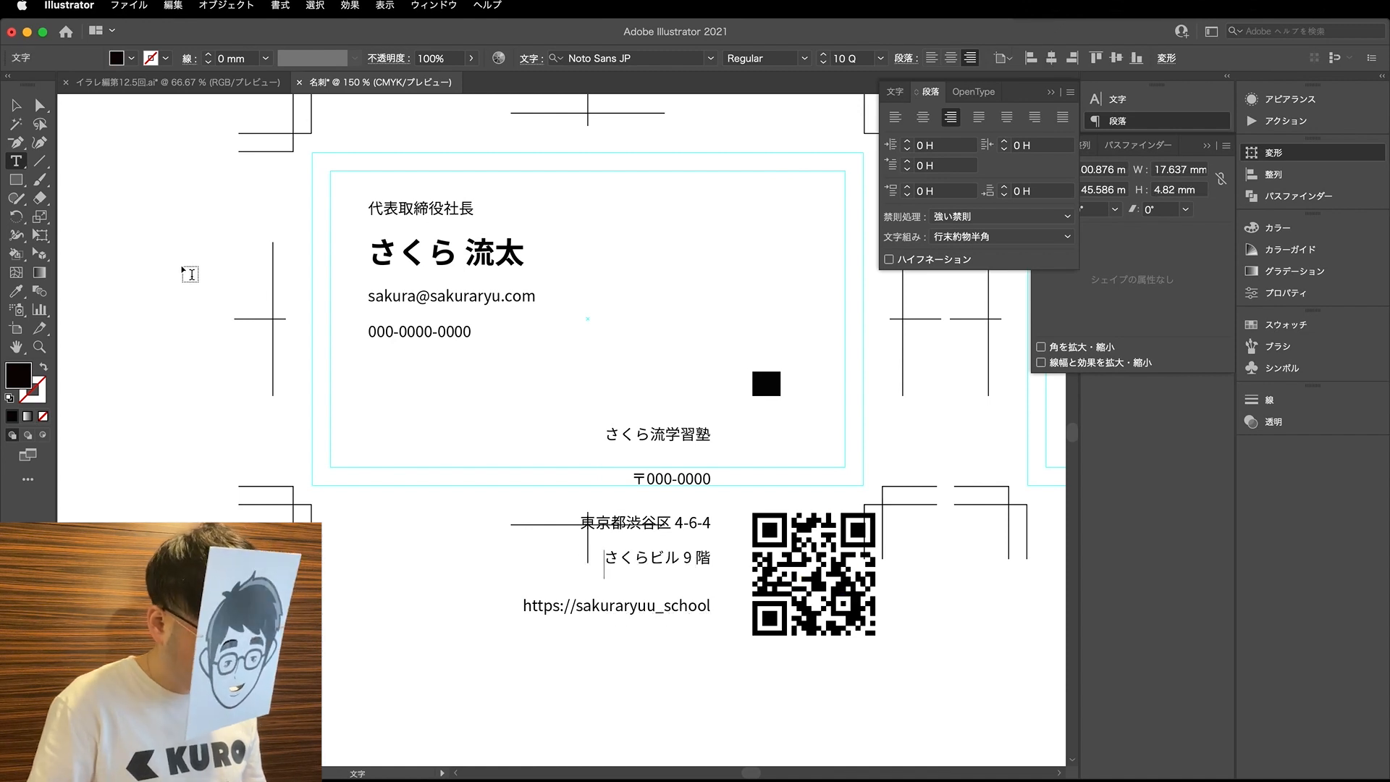
- Close up the spacing between the company text lines and move the whole block up inside the card's lower area
click(40, 105)
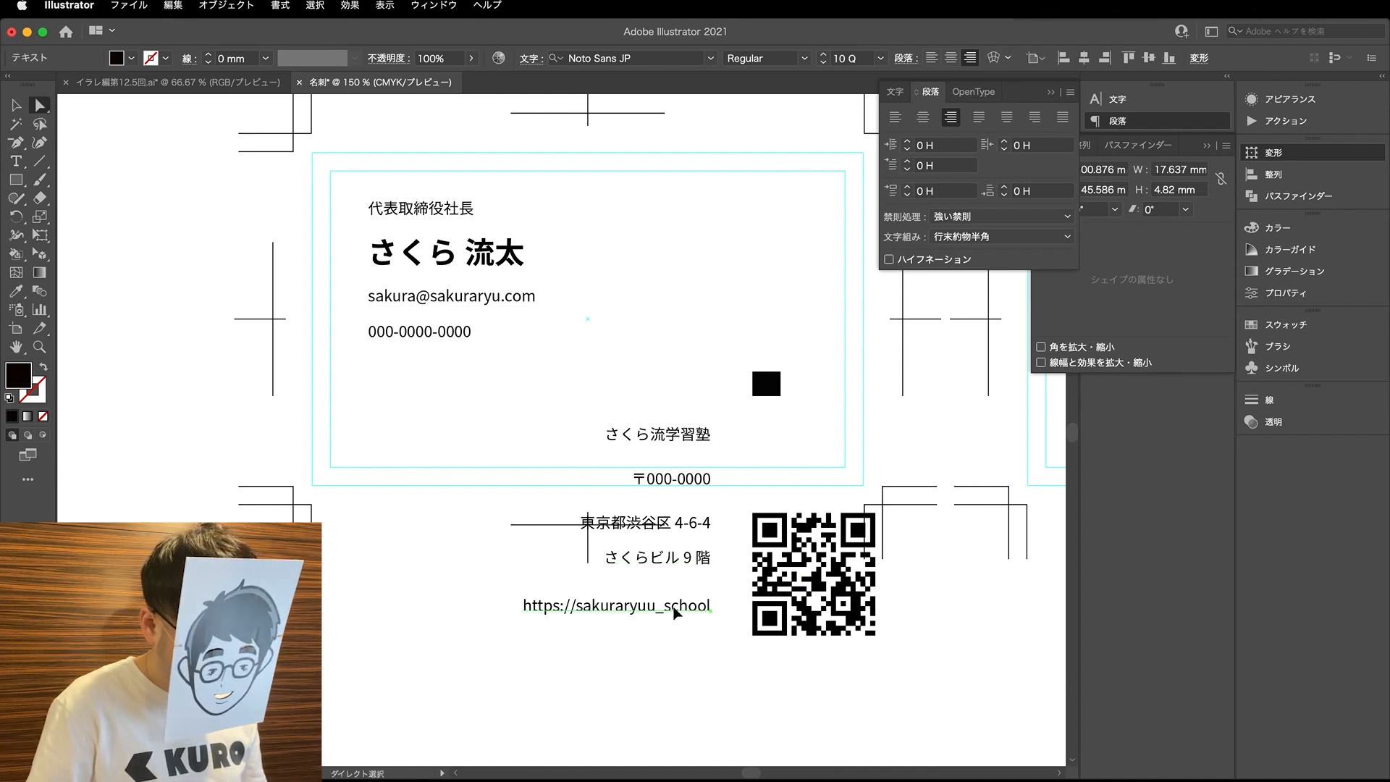
drag(673, 611, 674, 589)
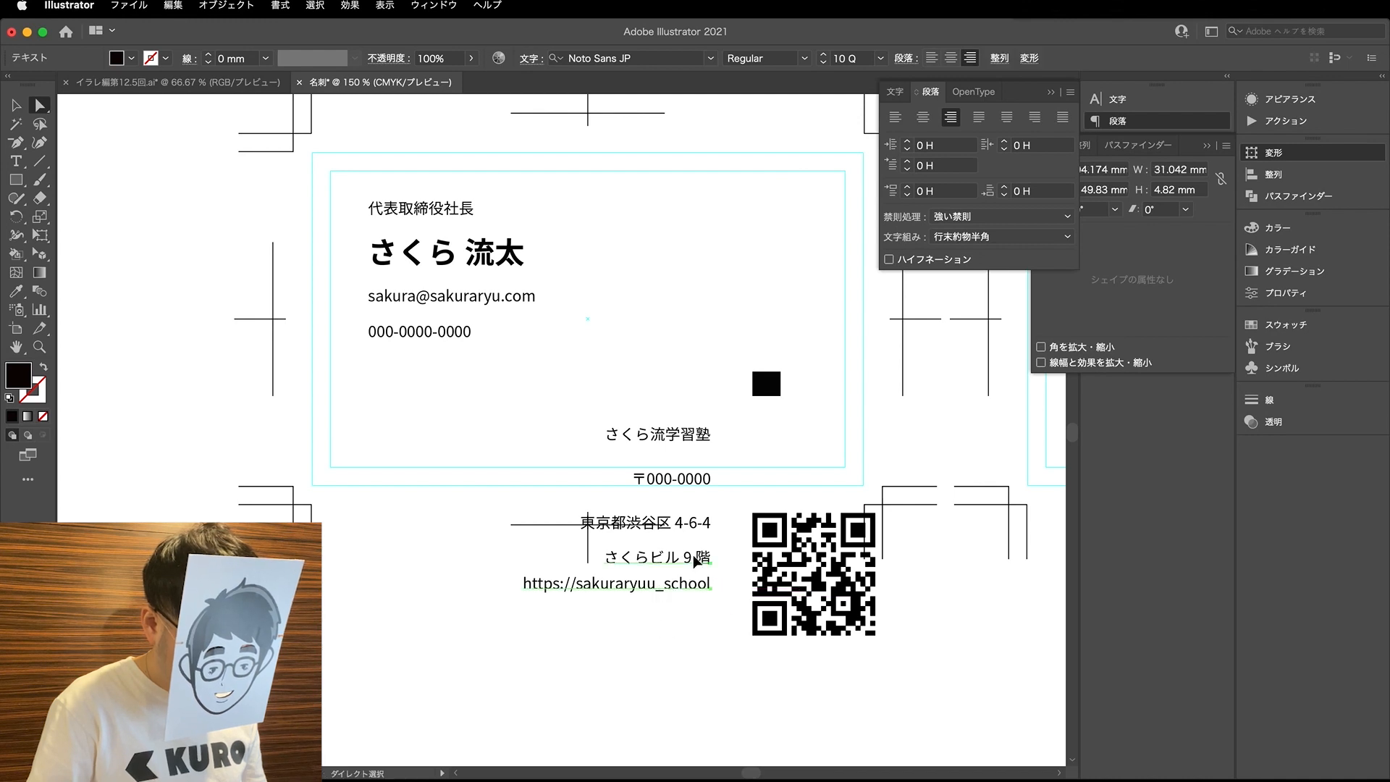
drag(703, 532, 702, 456)
drag(620, 642, 703, 346)
- Move the black spacing rectangle up to the empty upper-right area of the card
key(v)
scroll(753, 391, up, 2)
drag(764, 449, 767, 272)
- Delete the white background square behind the QR code, leaving only the black pattern
scroll(752, 550, right, 3)
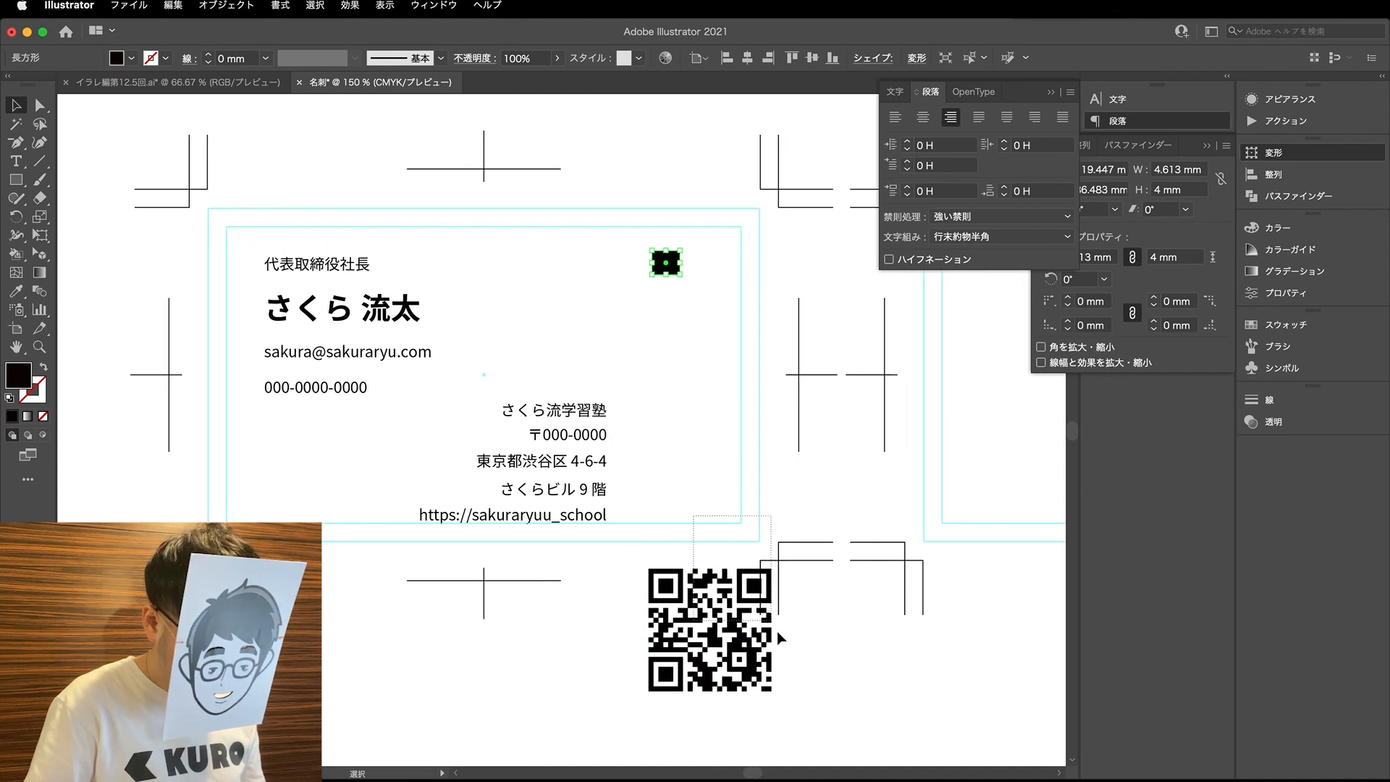
drag(761, 606, 795, 643)
key(a)
click(795, 641)
click(782, 576)
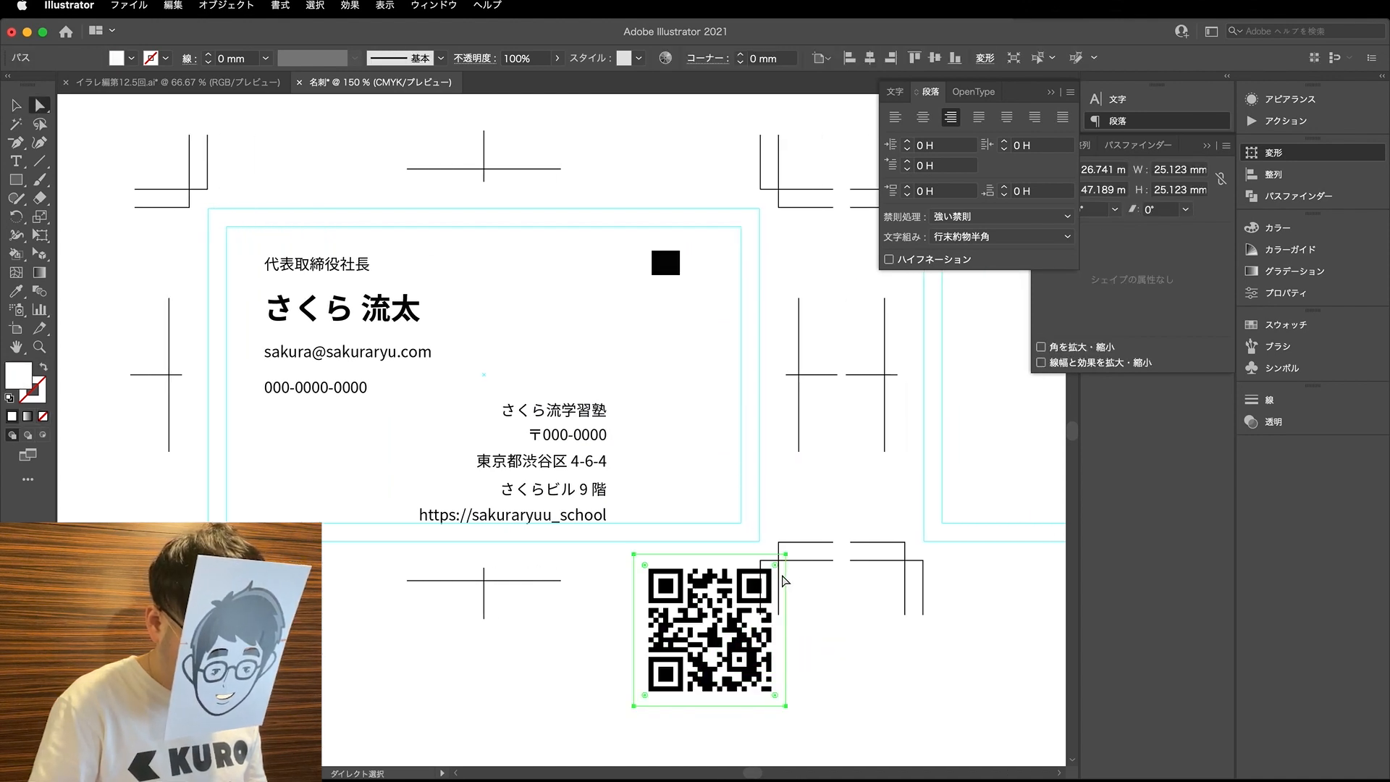
key(Delete)
- Move the whole QR code up into the card's lower-right corner, beside the company text
key(v)
drag(788, 684, 667, 552)
drag(687, 649, 669, 485)
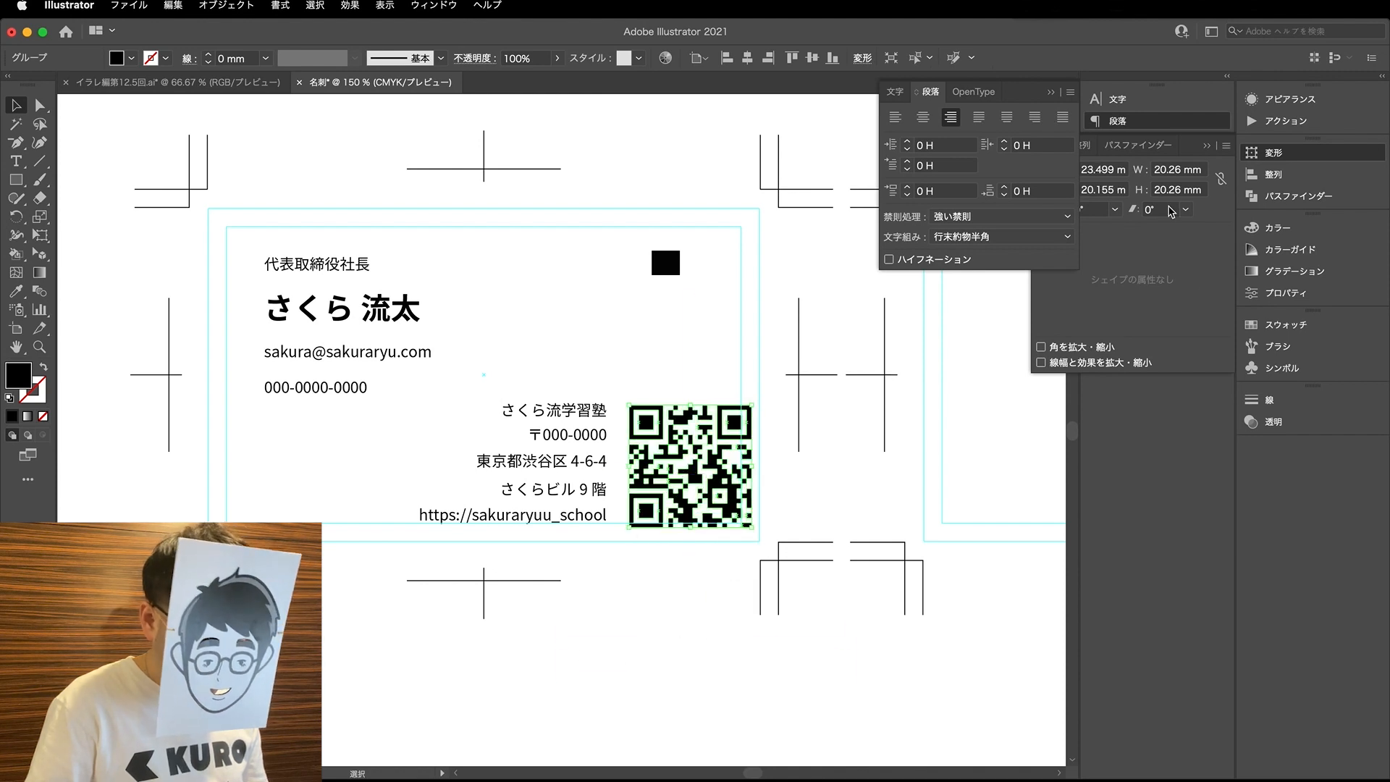
- Constrain the QR code's width and height proportions and open its width value for editing
click(1219, 180)
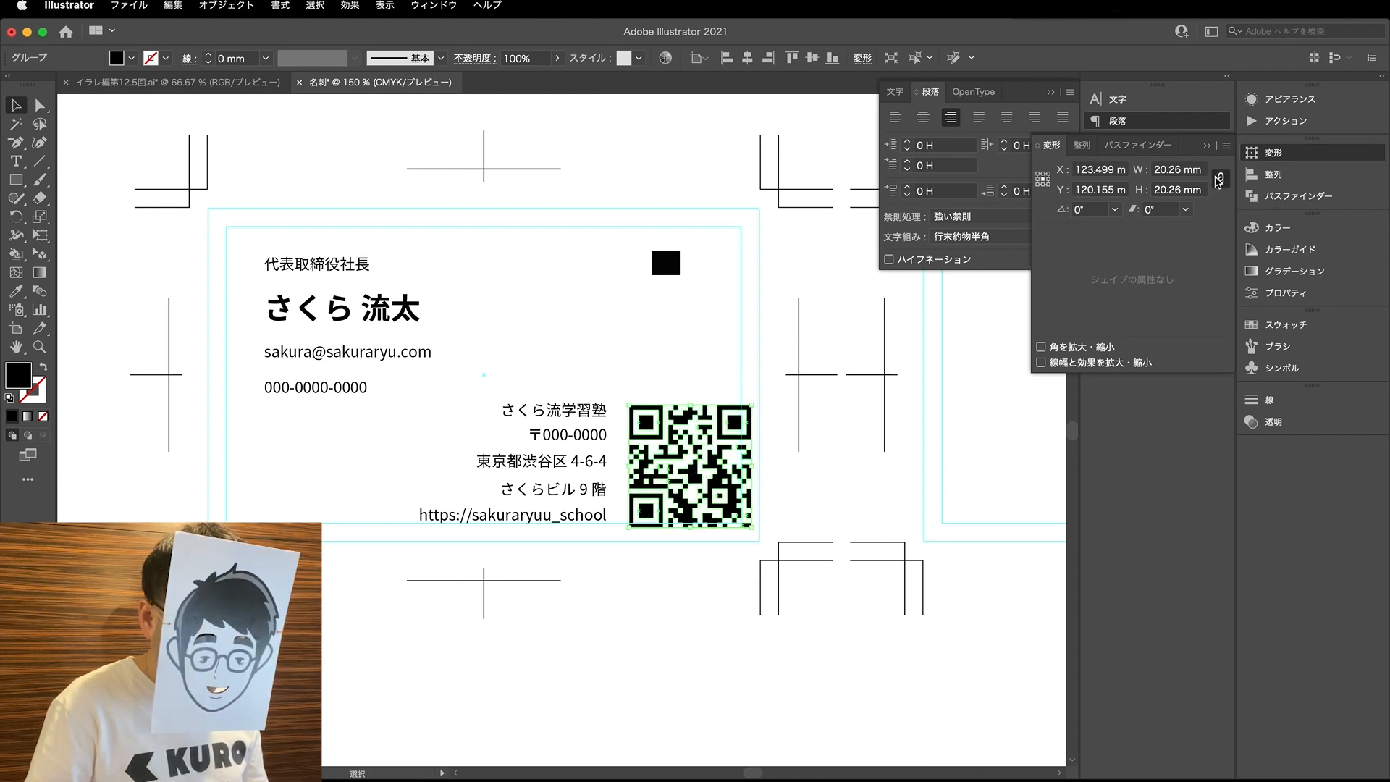
double_click(1167, 170)
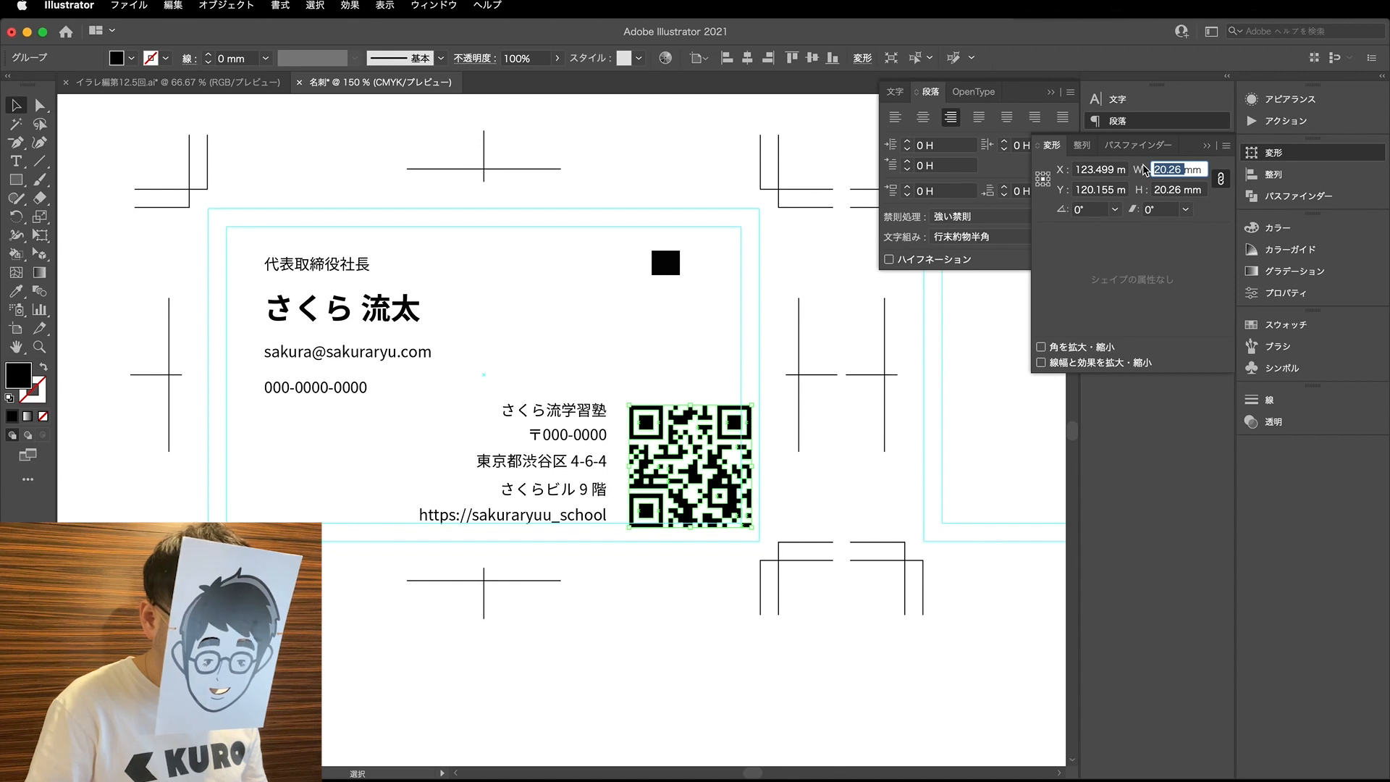
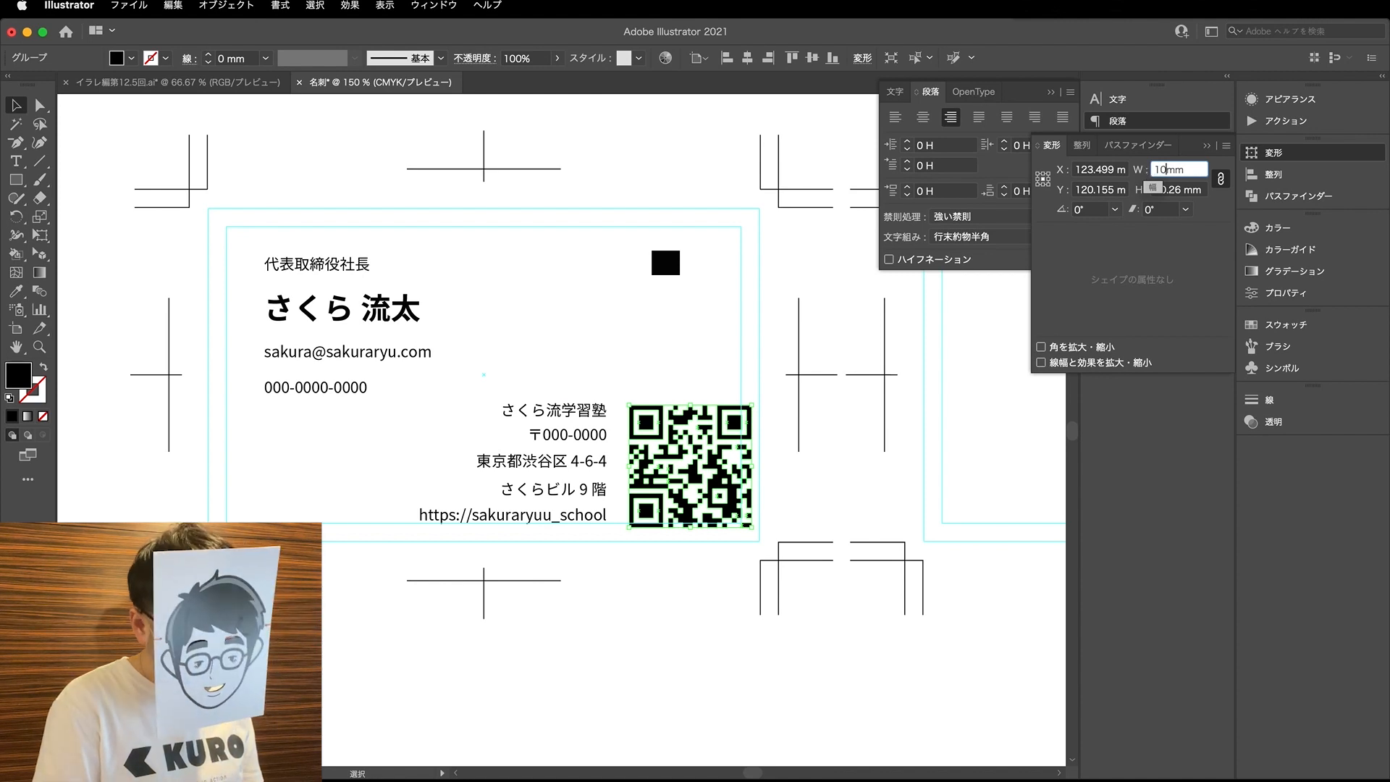
- Scale the QR code proportionally to a width of 10 mm and deselect it
key(Return)
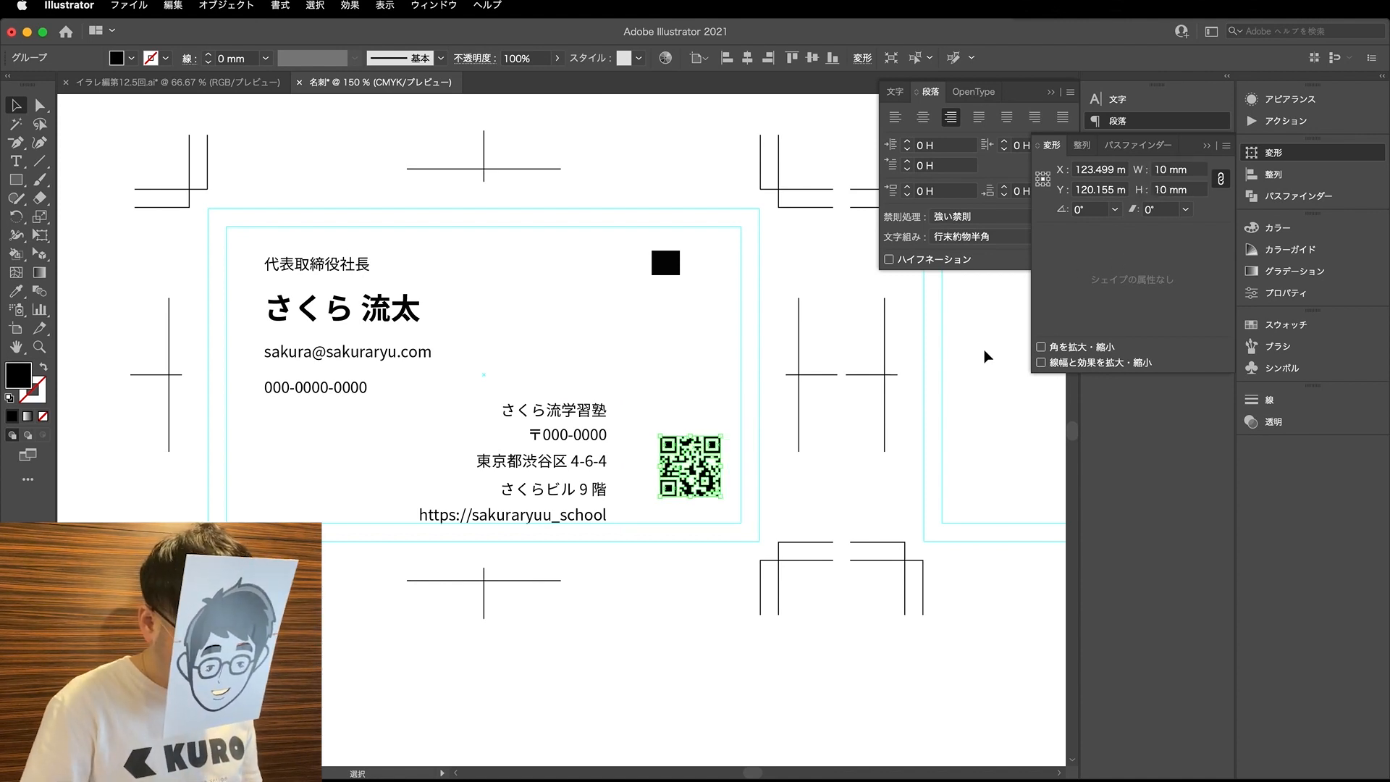
click(823, 502)
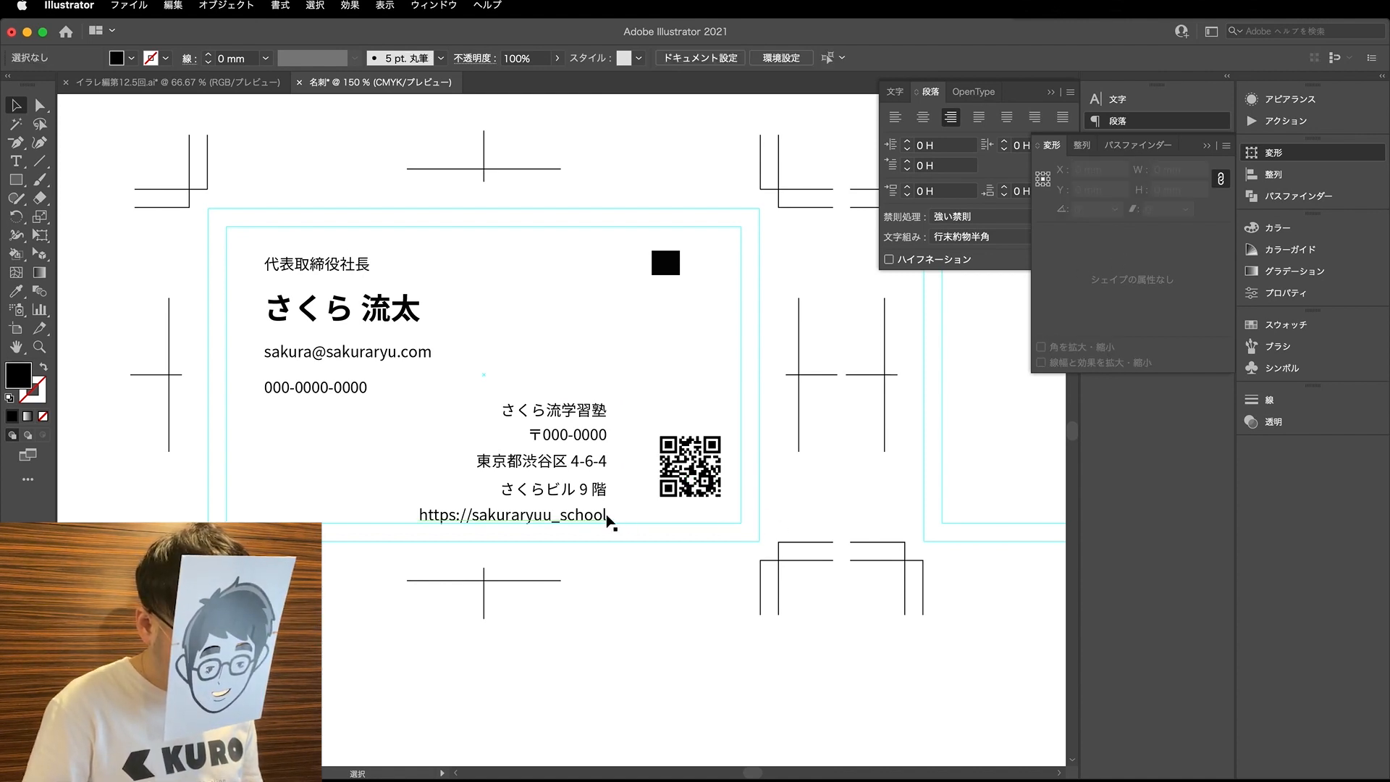
click(671, 493)
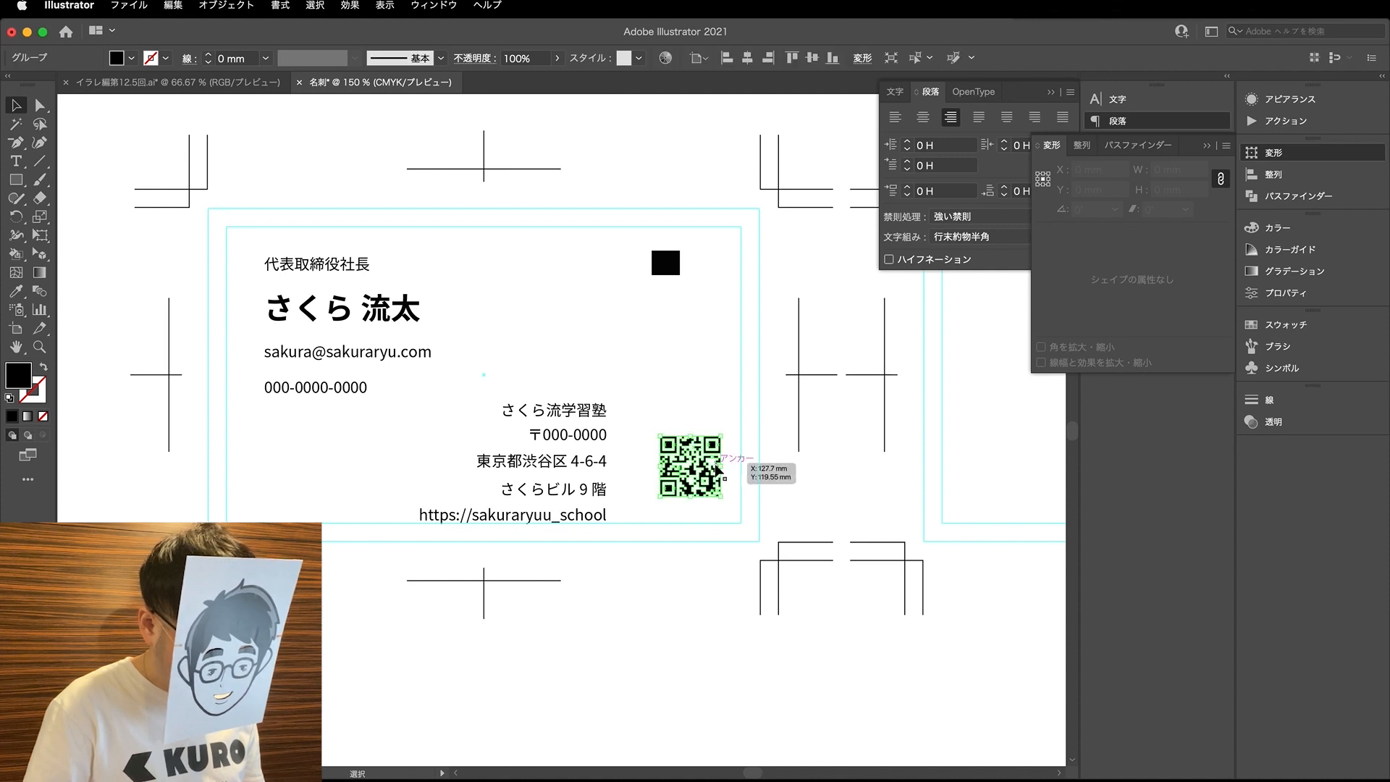
click(698, 366)
- Select all five lines of company text and set their font size to 8 Q
key(a)
click(582, 490)
drag(604, 642, 553, 372)
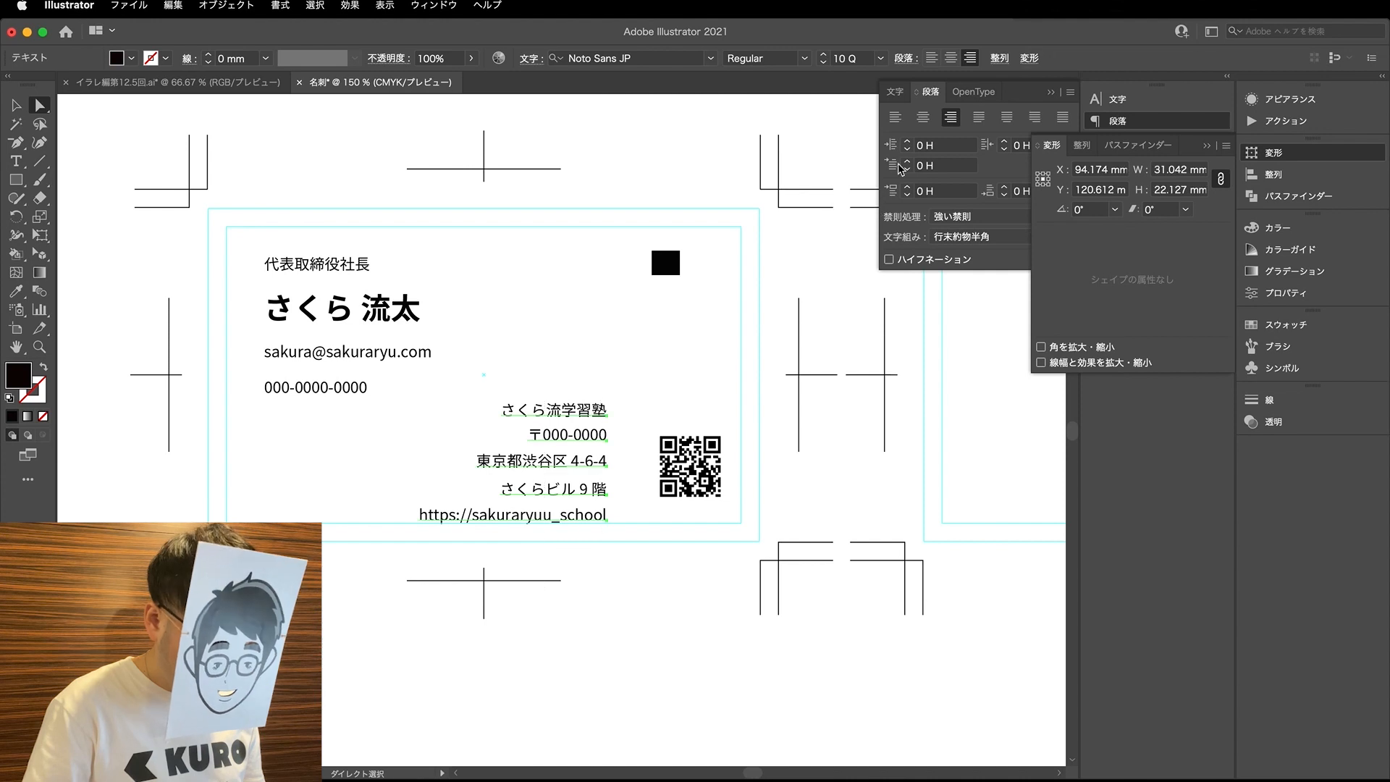
click(898, 92)
click(907, 165)
click(908, 166)
click(655, 588)
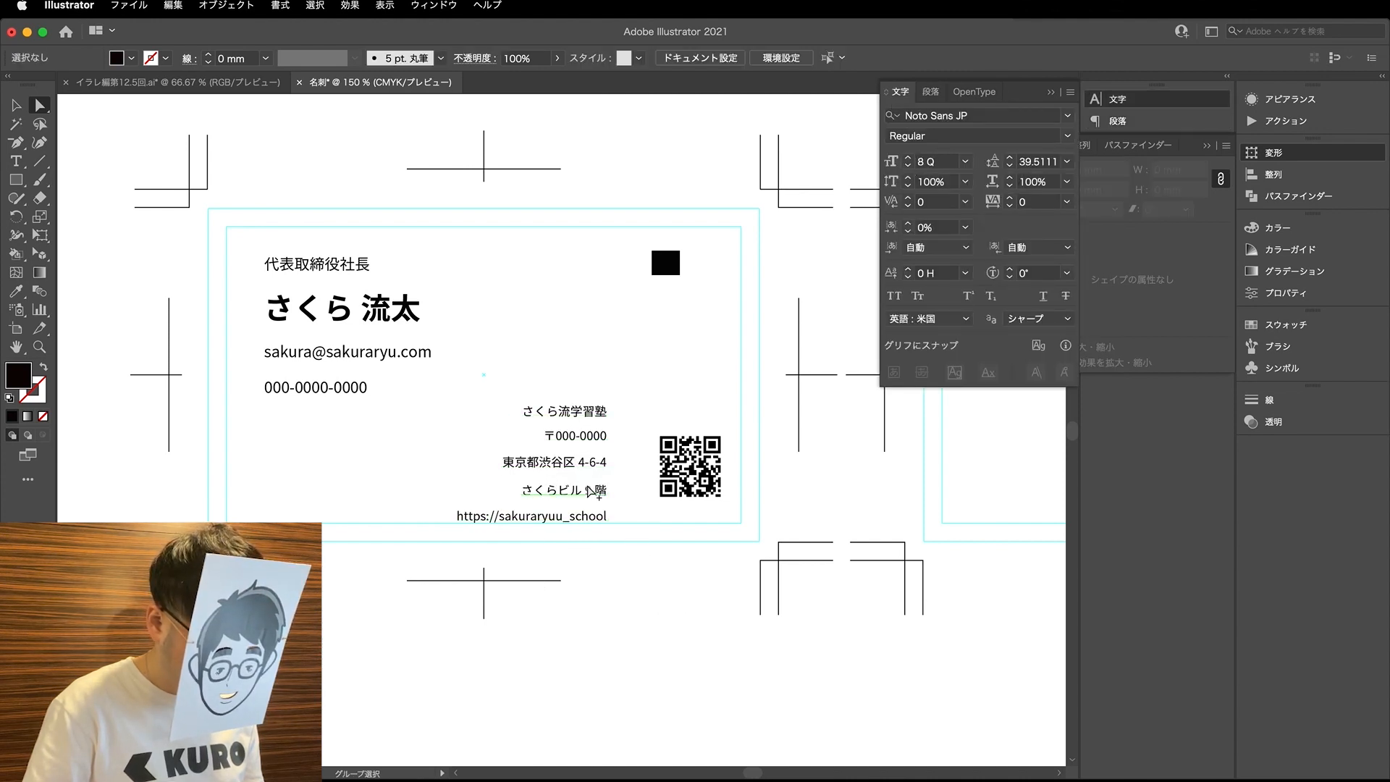
- Move the URL line straight up so it sits just inside the card's inner guide
scroll(588, 487, up, 2)
drag(597, 542, 598, 529)
click(648, 505)
scroll(697, 270, up, 1)
scroll(702, 239, up, 1)
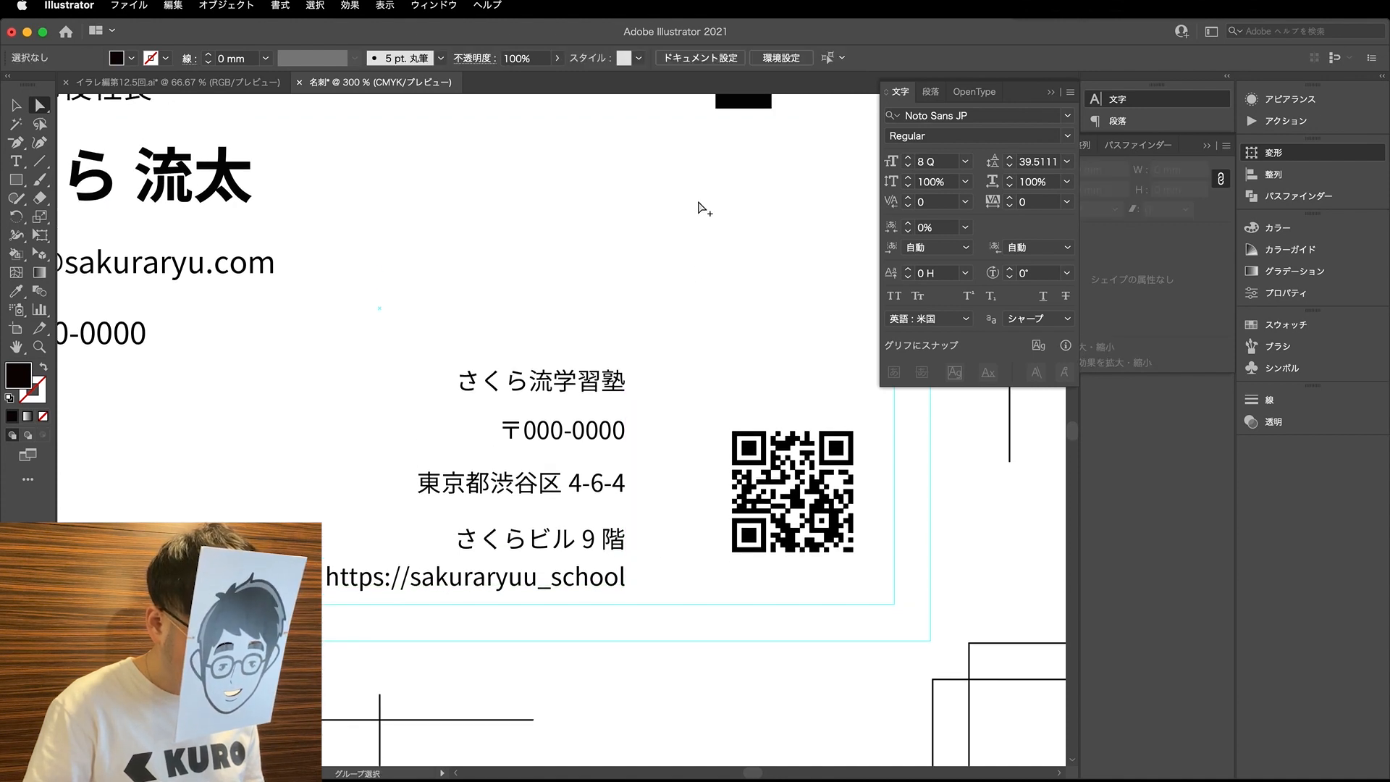
- Bring the black spacing rectangle below the URL line and scale it proportionally, setting its height to 3 mm, then to 2 mm
scroll(707, 205, down, 1)
key(v)
drag(733, 131, 671, 509)
scroll(671, 509, up, 2)
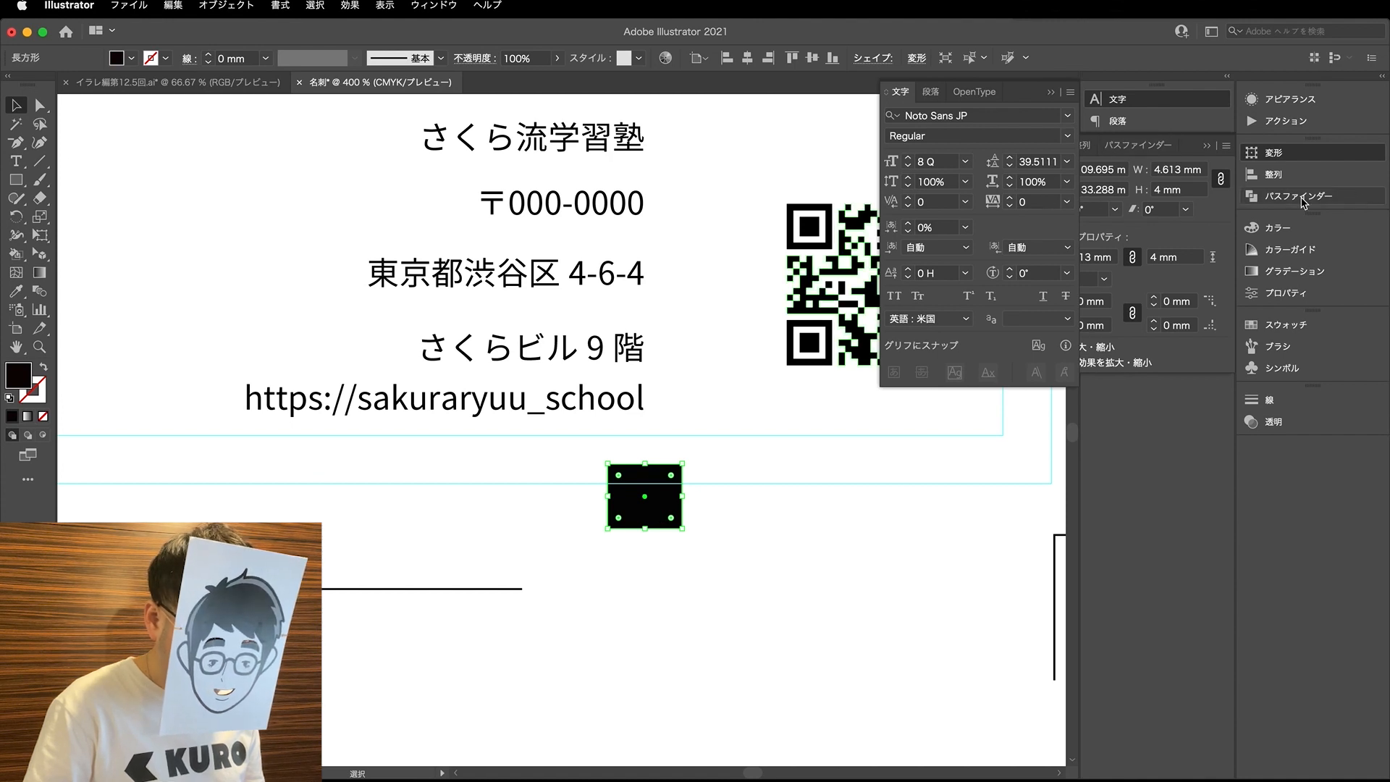
click(1159, 190)
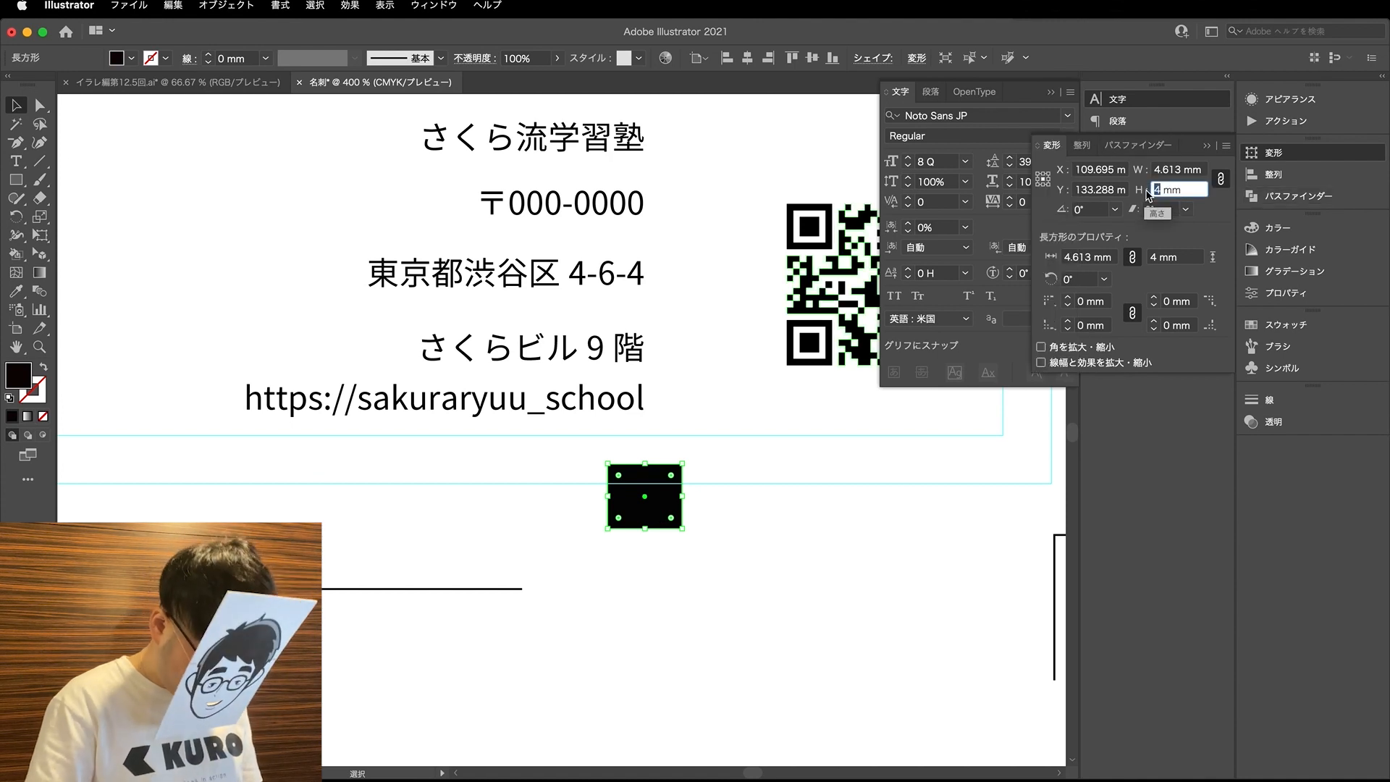
text(3)
key(Return)
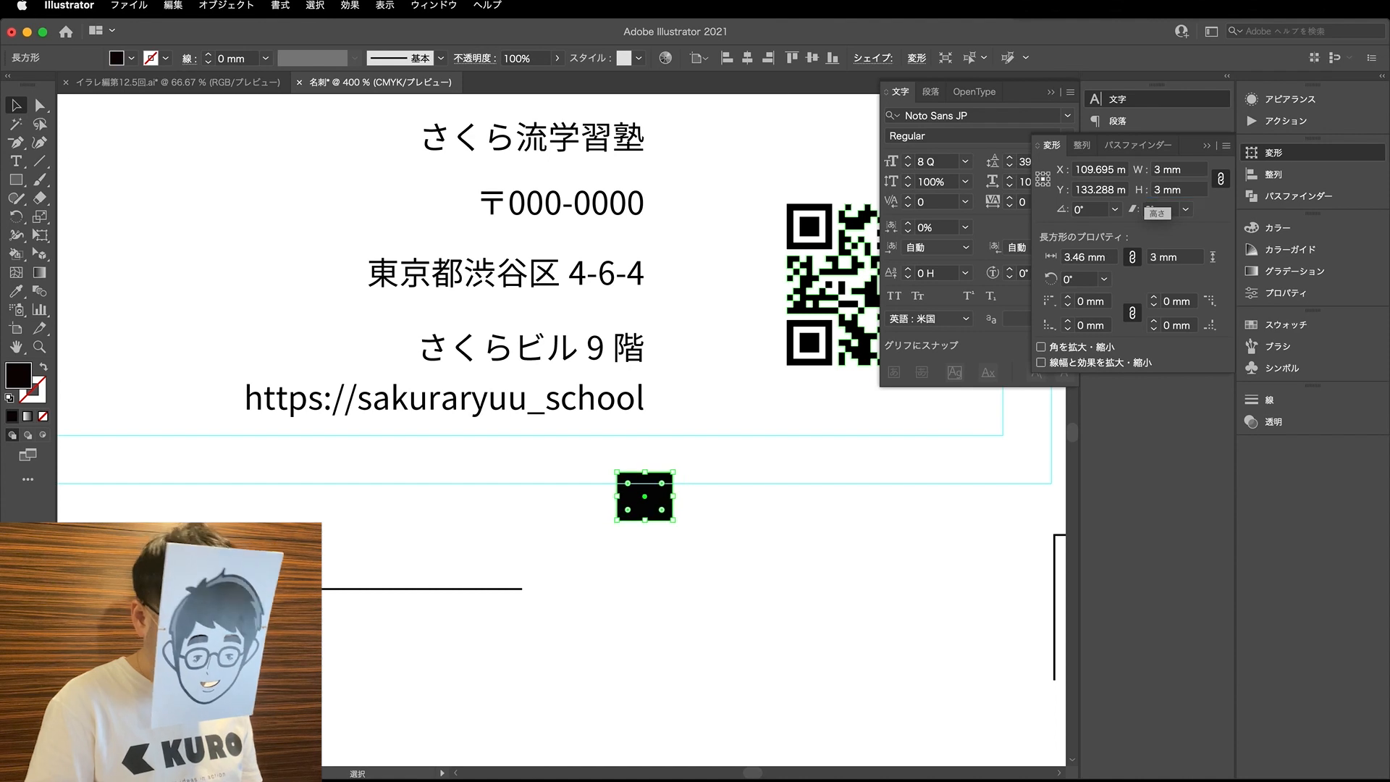
click(1161, 193)
text(2)
key(Return)
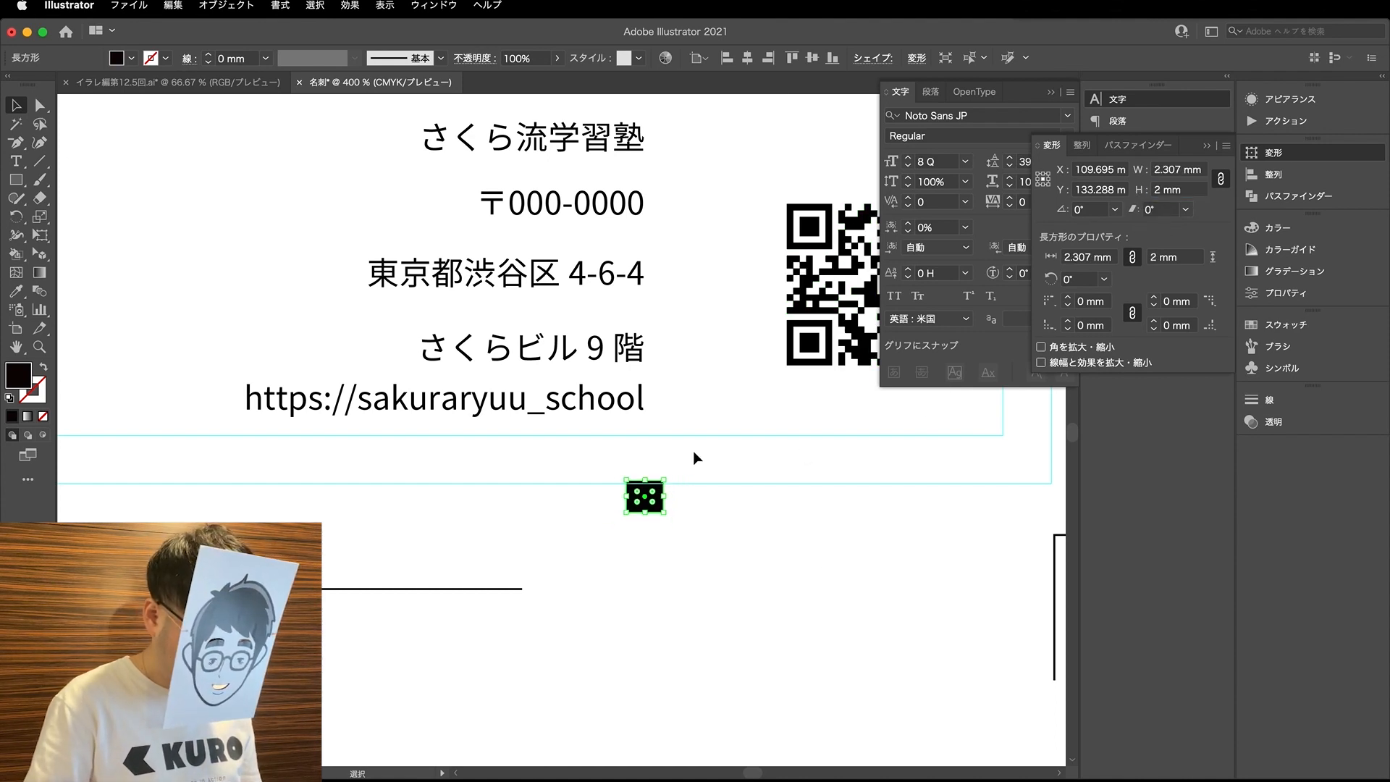
- Place the 2 mm spacing rectangle on top of the URL line and move the building line to rest on it
click(693, 458)
drag(646, 503, 627, 373)
click(637, 338)
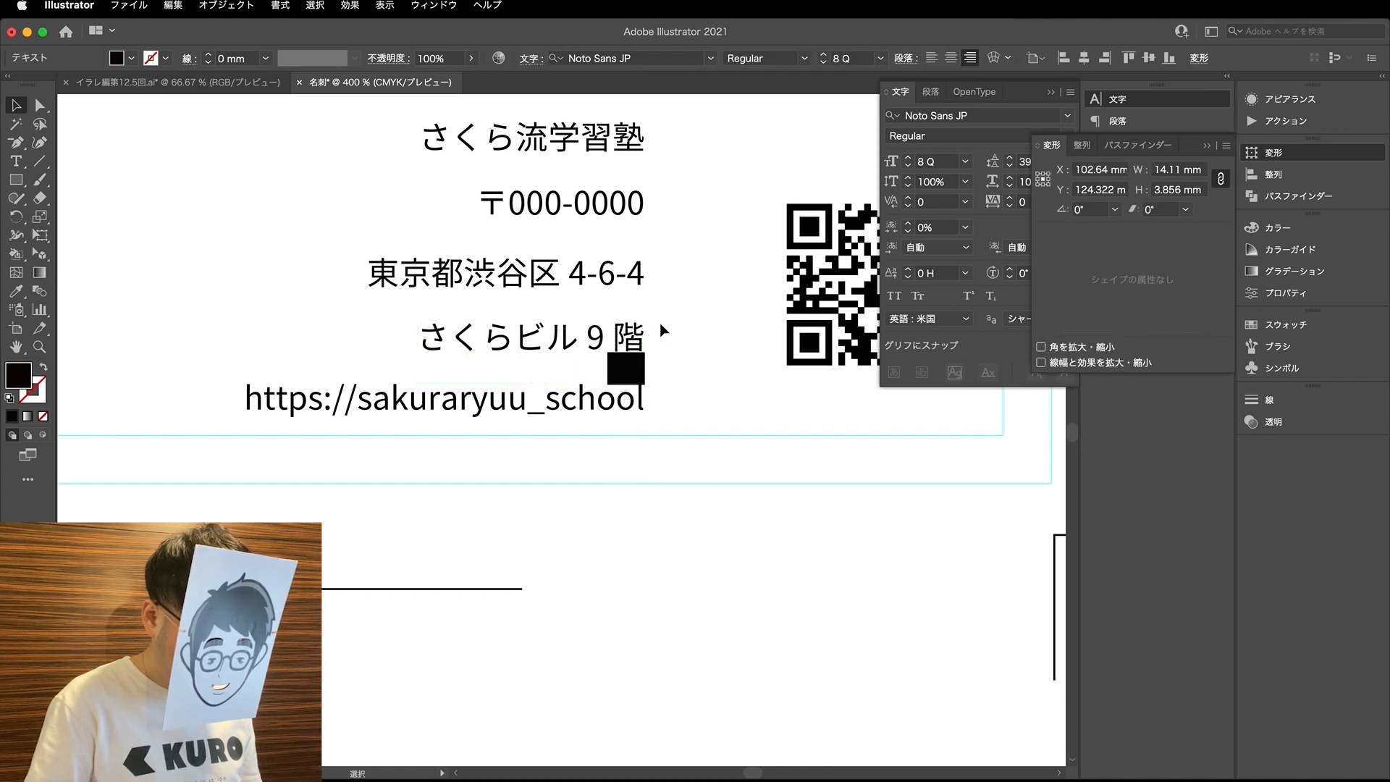
scroll(637, 341, up, 3)
key(Down)
- Place the spacing rectangle on top of the building line and move the street-address line down toward it
scroll(634, 362, down, 3)
drag(621, 409, 620, 344)
scroll(621, 317, up, 3)
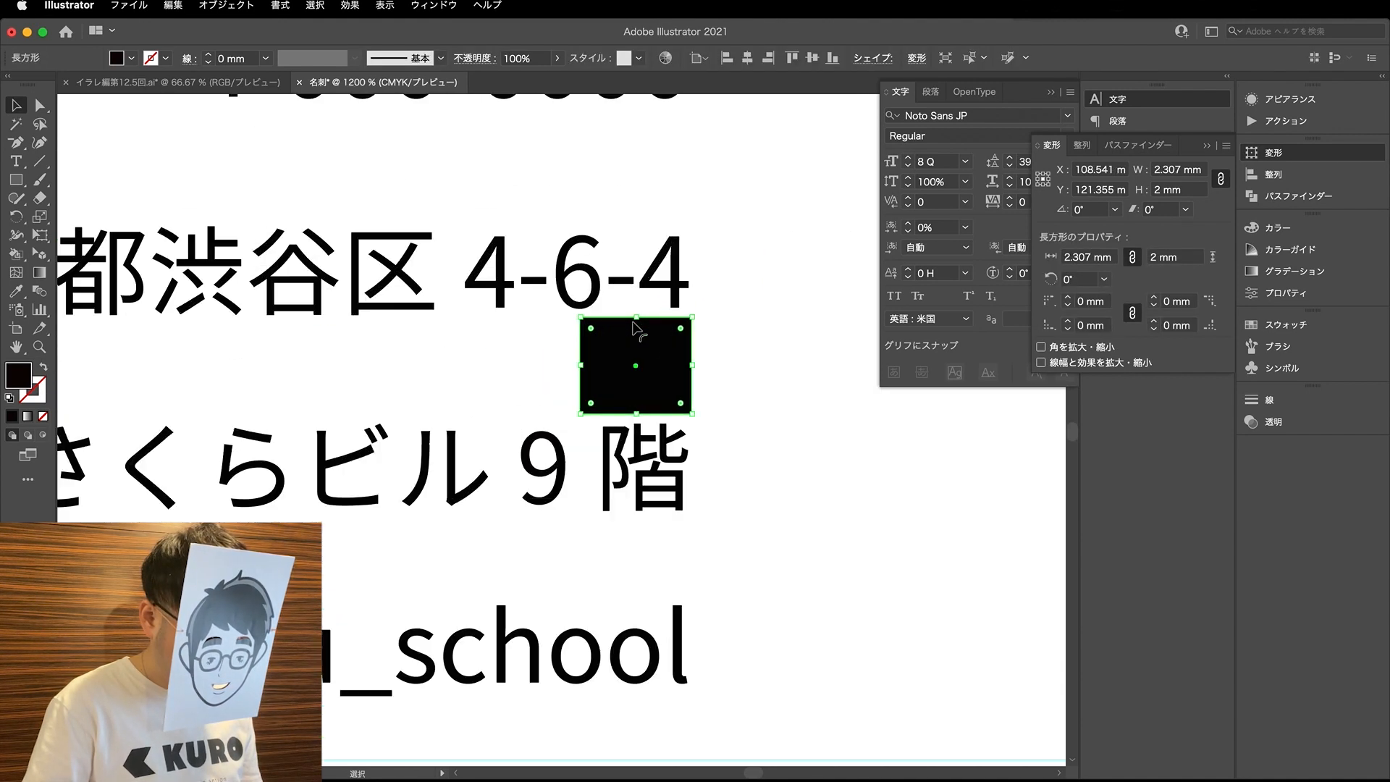
drag(619, 273, 621, 289)
click(708, 372)
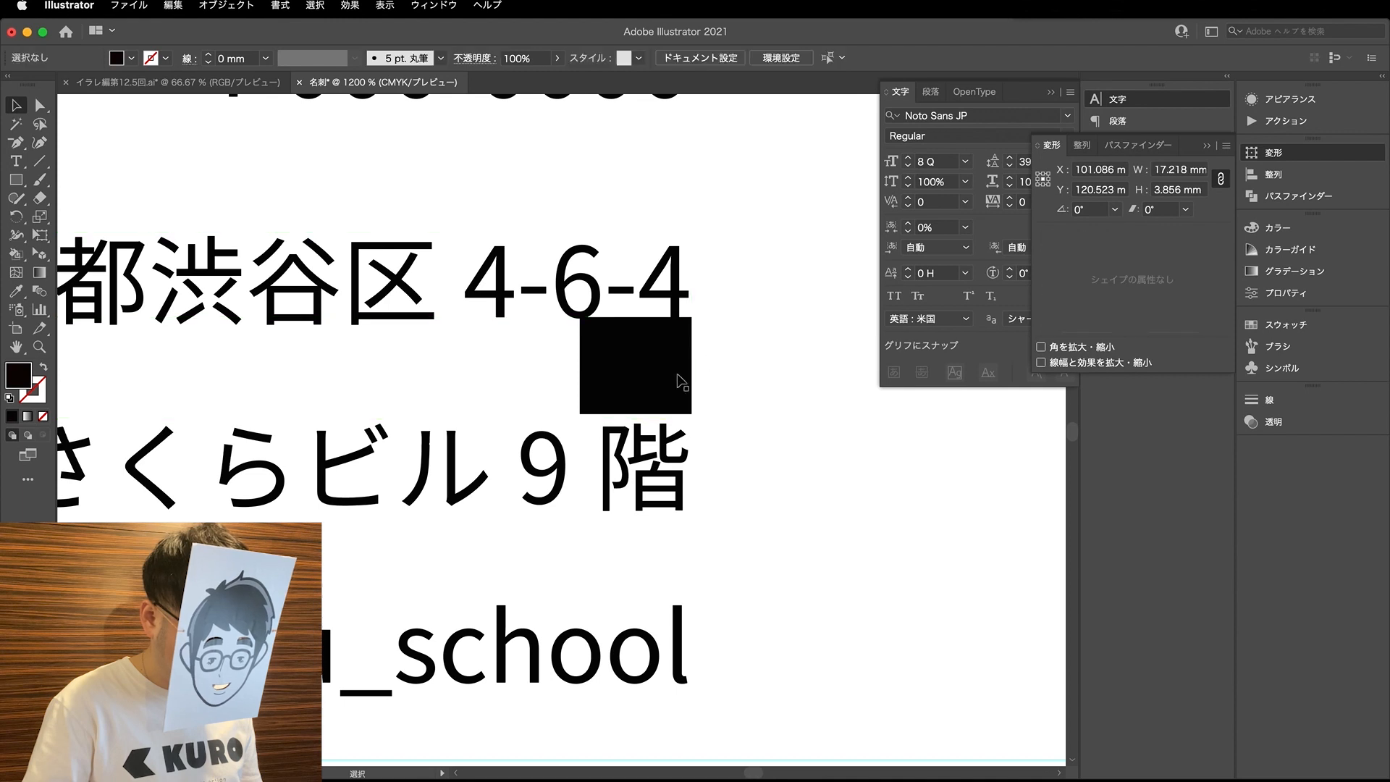
- Slide the spacing rectangle left along the gap and fine-tune the street-address line's height against its upper edge
scroll(665, 413, up, 2)
drag(657, 424, 621, 435)
click(599, 349)
drag(602, 353, 602, 357)
drag(639, 407, 436, 408)
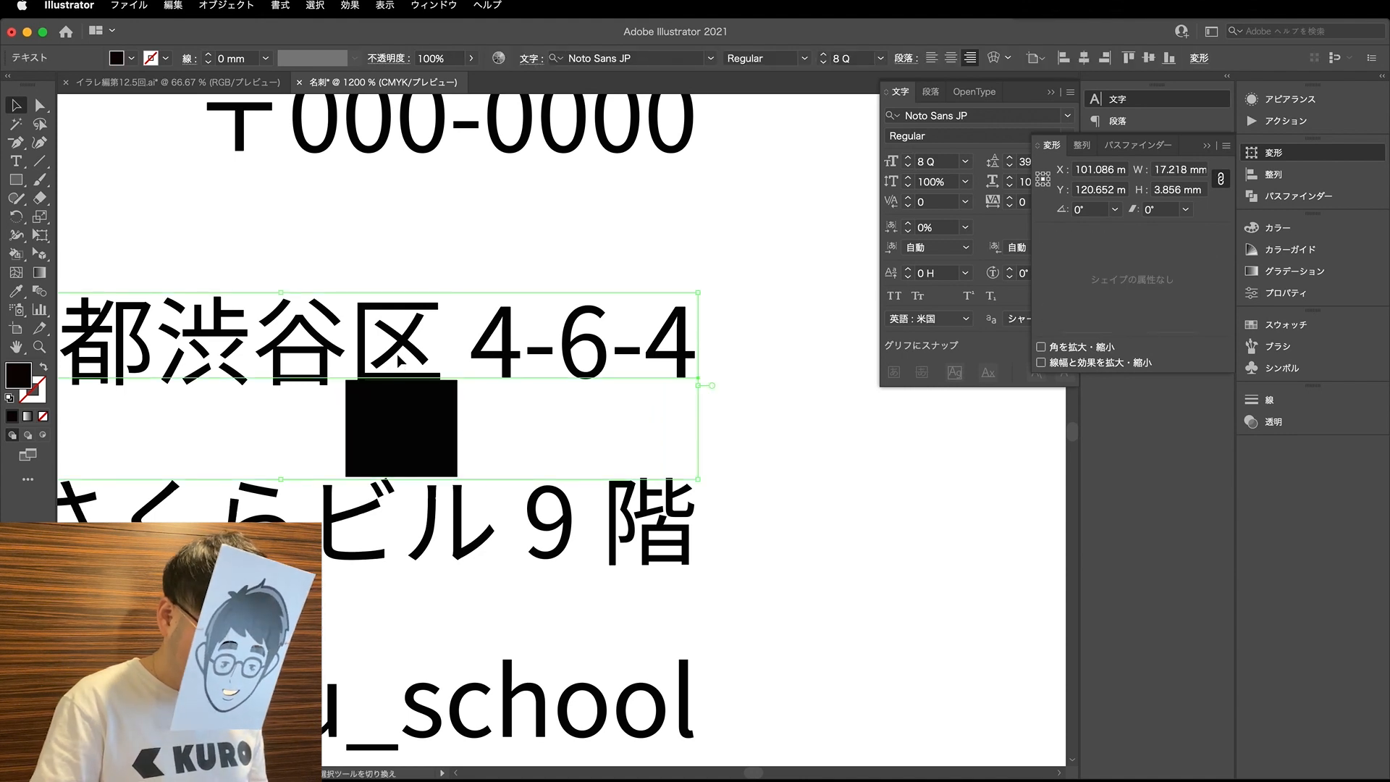
key(Up)
key(Up)
key(Down)
key(Down)
key(Down)
key(Down)
key(Down)
key(Down)
key(Down)
key(Down)
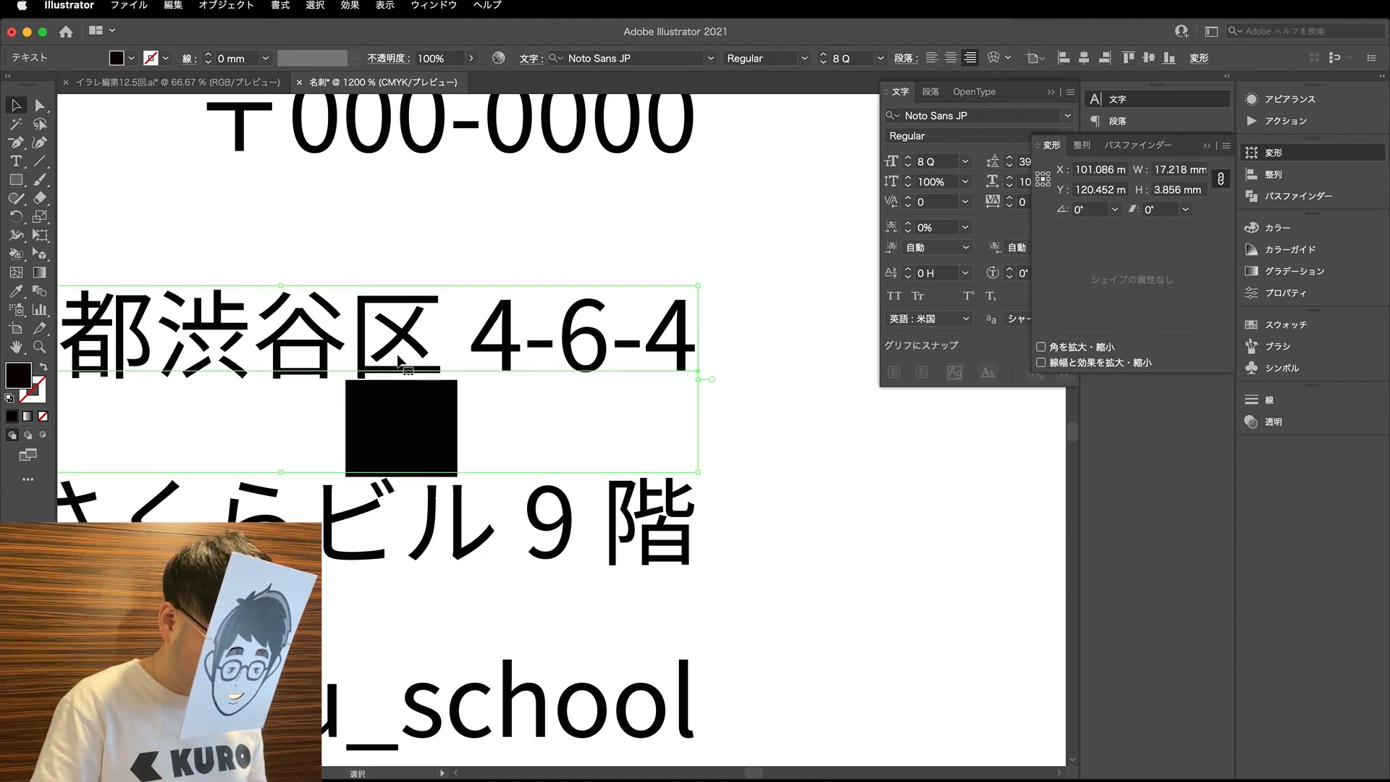
- Place the spacing rectangle above the street-address line and lower the postal-code line to match the 2 mm gap
drag(399, 406, 661, 250)
scroll(662, 250, up, 2)
drag(663, 179, 664, 210)
key(Down)
key(Down)
key(Down)
key(Down)
key(Down)
key(Down)
scroll(695, 214, up, 2)
- Place the spacing rectangle above the postal-code line and lower the company-name line to match the 2 mm gap
drag(713, 390, 714, 231)
scroll(724, 237, up, 1)
click(744, 170)
drag(695, 147, 695, 201)
drag(689, 304, 547, 304)
click(561, 205)
key(super+plus)
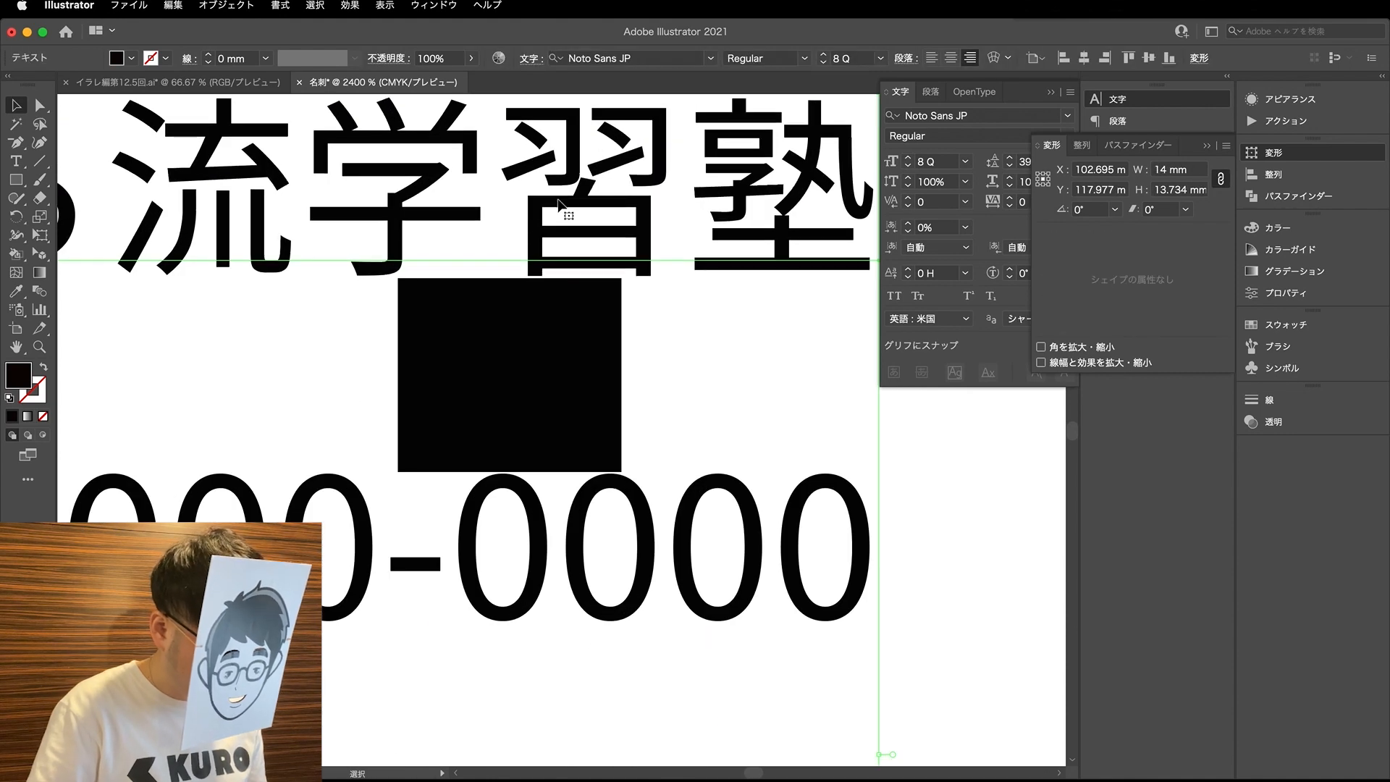
- Move the spacing rectangle out of the company text to the empty area above the QR code and check the text block
key(super+minus)
key(super+minus)
key(super+minus)
key(super+minus)
key(super+minus)
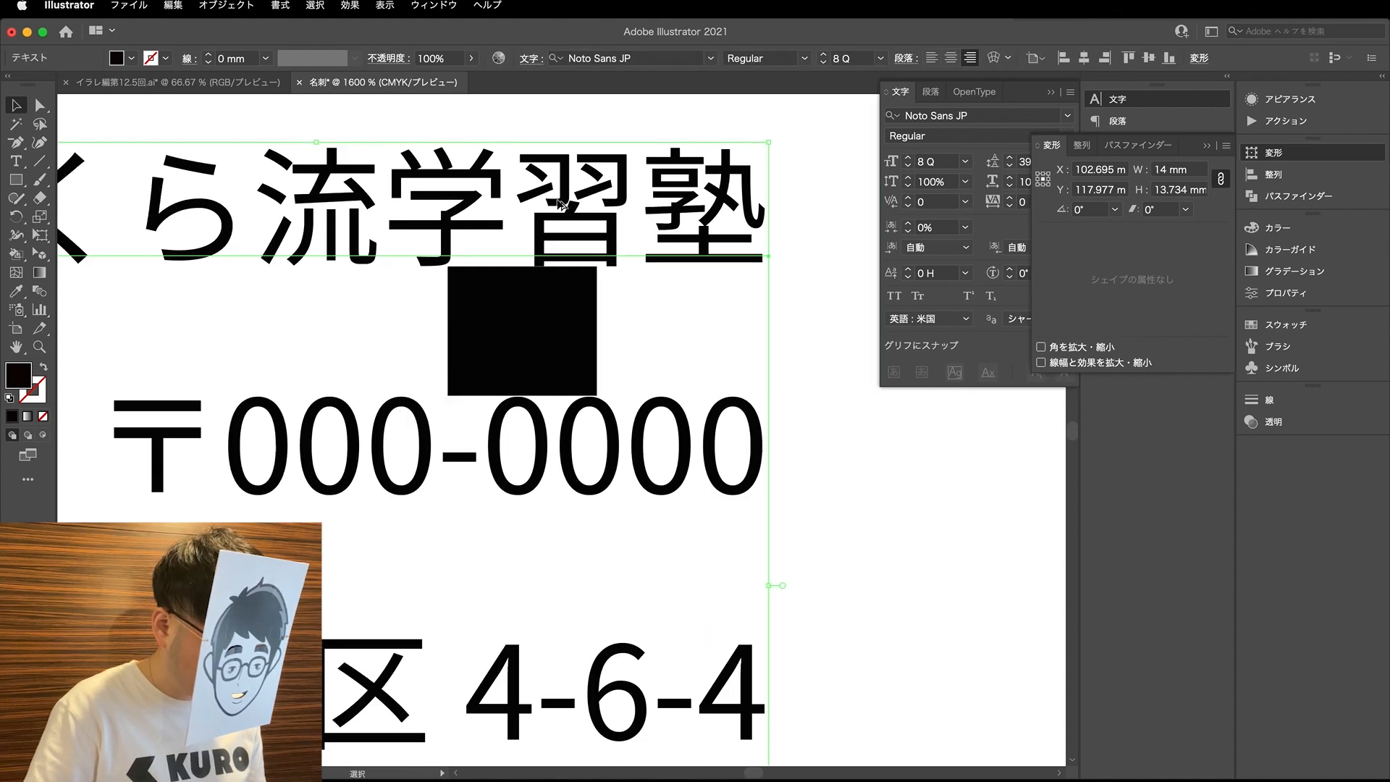
drag(555, 250, 706, 168)
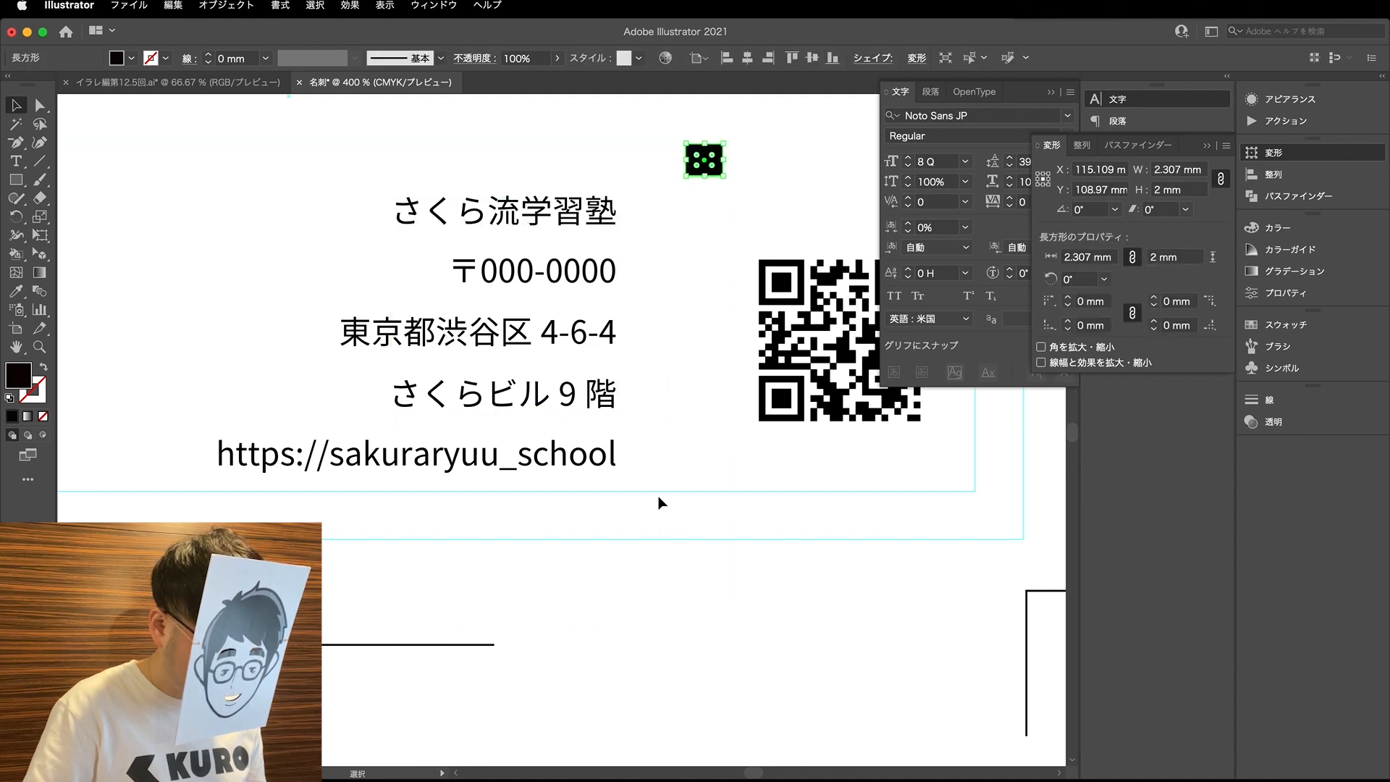
click(463, 235)
key(super+minus)
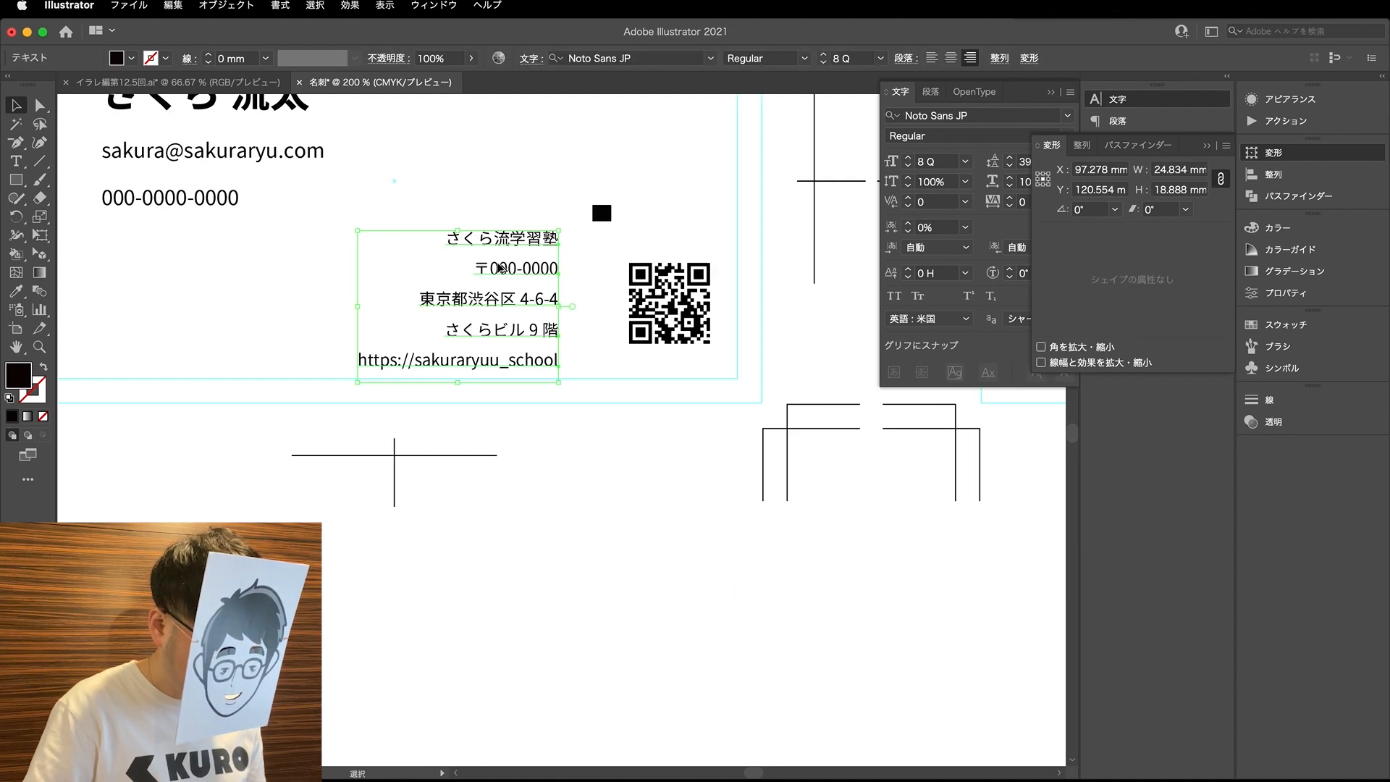
scroll(545, 423, up, 2)
click(574, 426)
- Scale the spacing rectangle proportionally to a height of 1.6 mm and place it on top of the URL line
click(601, 269)
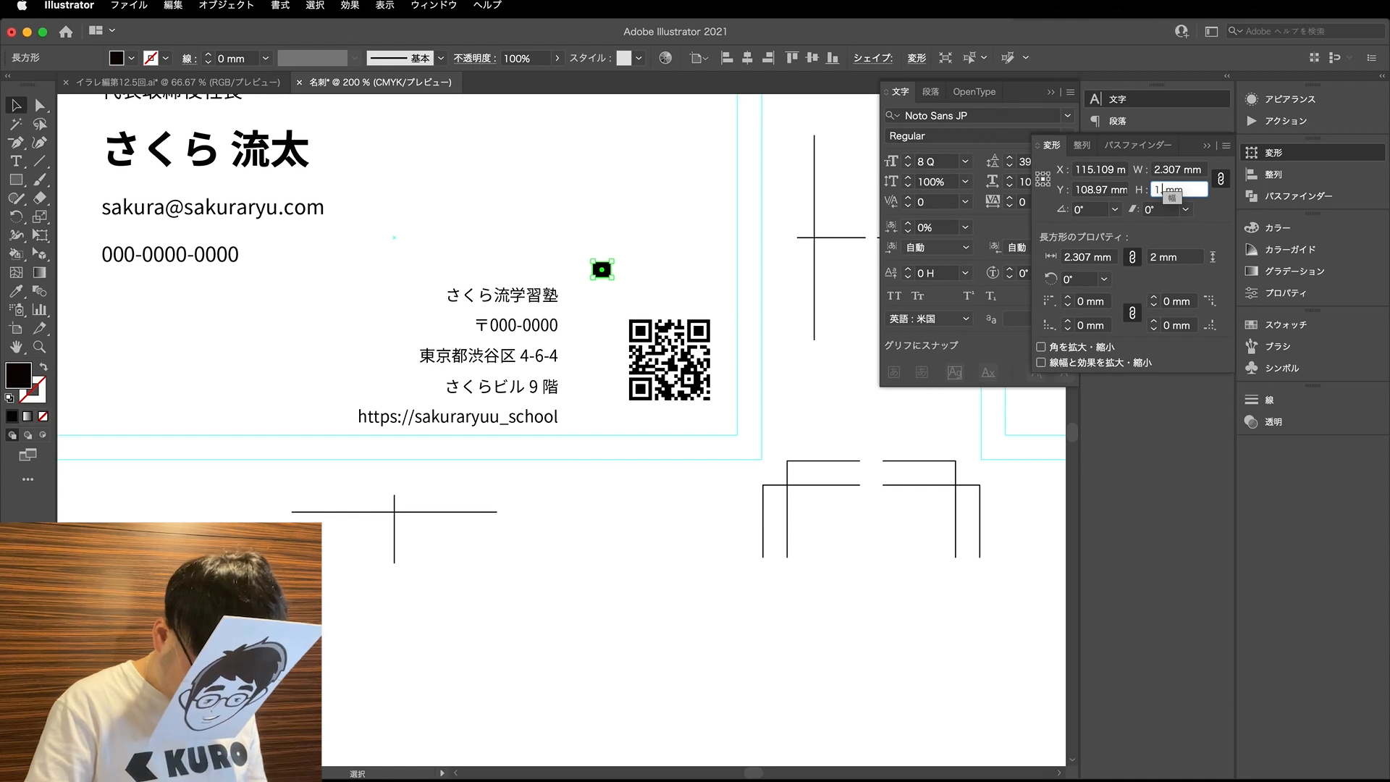
key(Return)
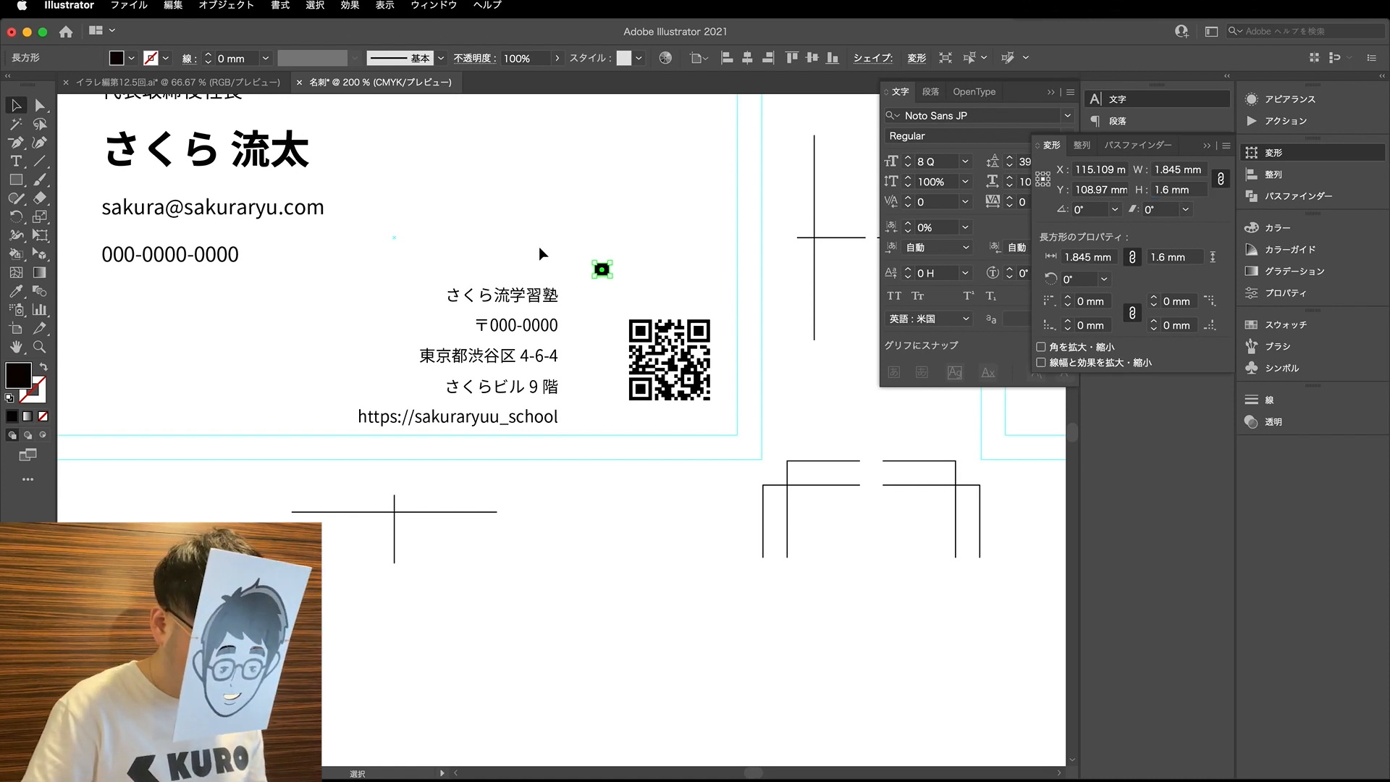
key(super+equal)
drag(629, 239, 698, 433)
scroll(543, 444, up, 7)
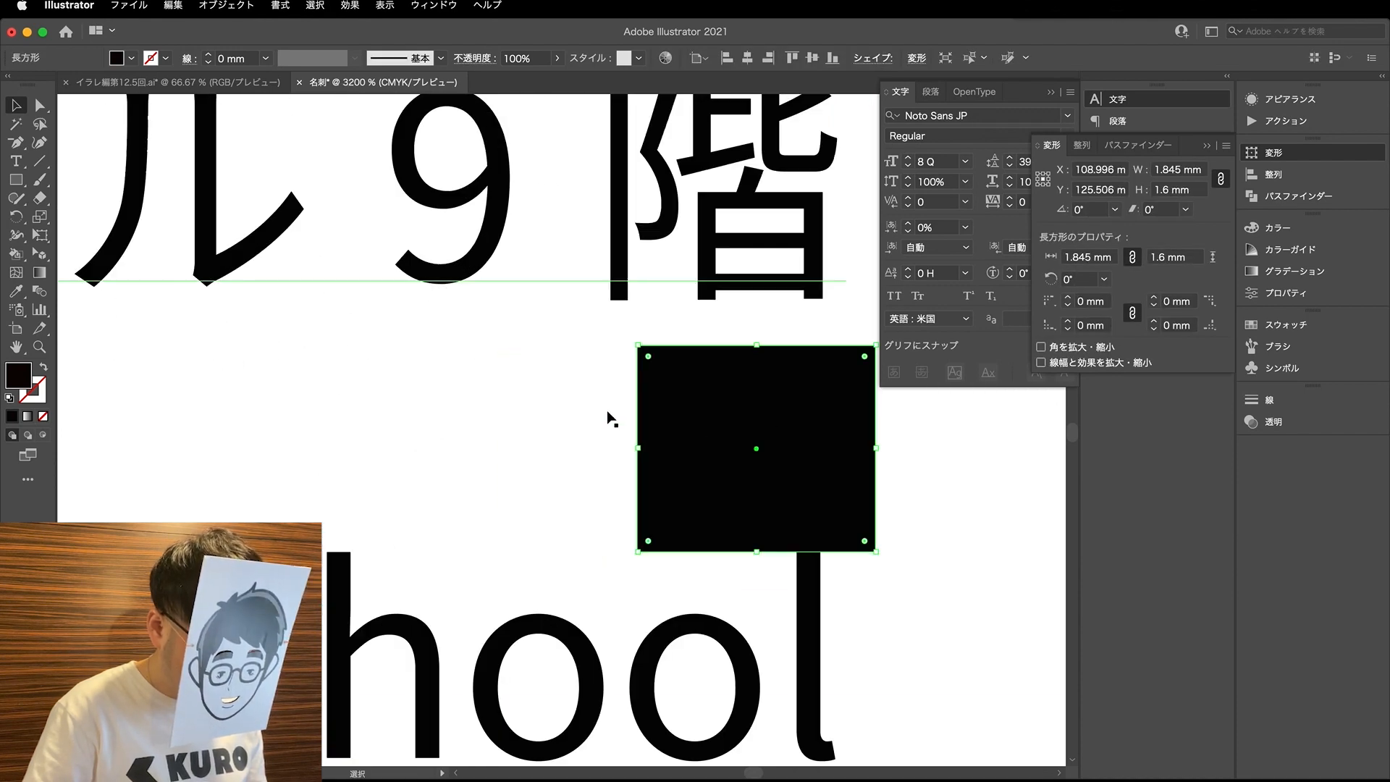
- Lower the building line until it rests on the 1.6 mm spacing rectangle above the URL line
scroll(579, 337, down, 1)
key(a)
click(643, 293)
scroll(643, 307, down, 2)
scroll(666, 331, up, 2)
drag(665, 320, 668, 339)
- Place the spacing rectangle above the building line and lower the street-address line to match the 1.6 mm gap
drag(694, 443, 693, 271)
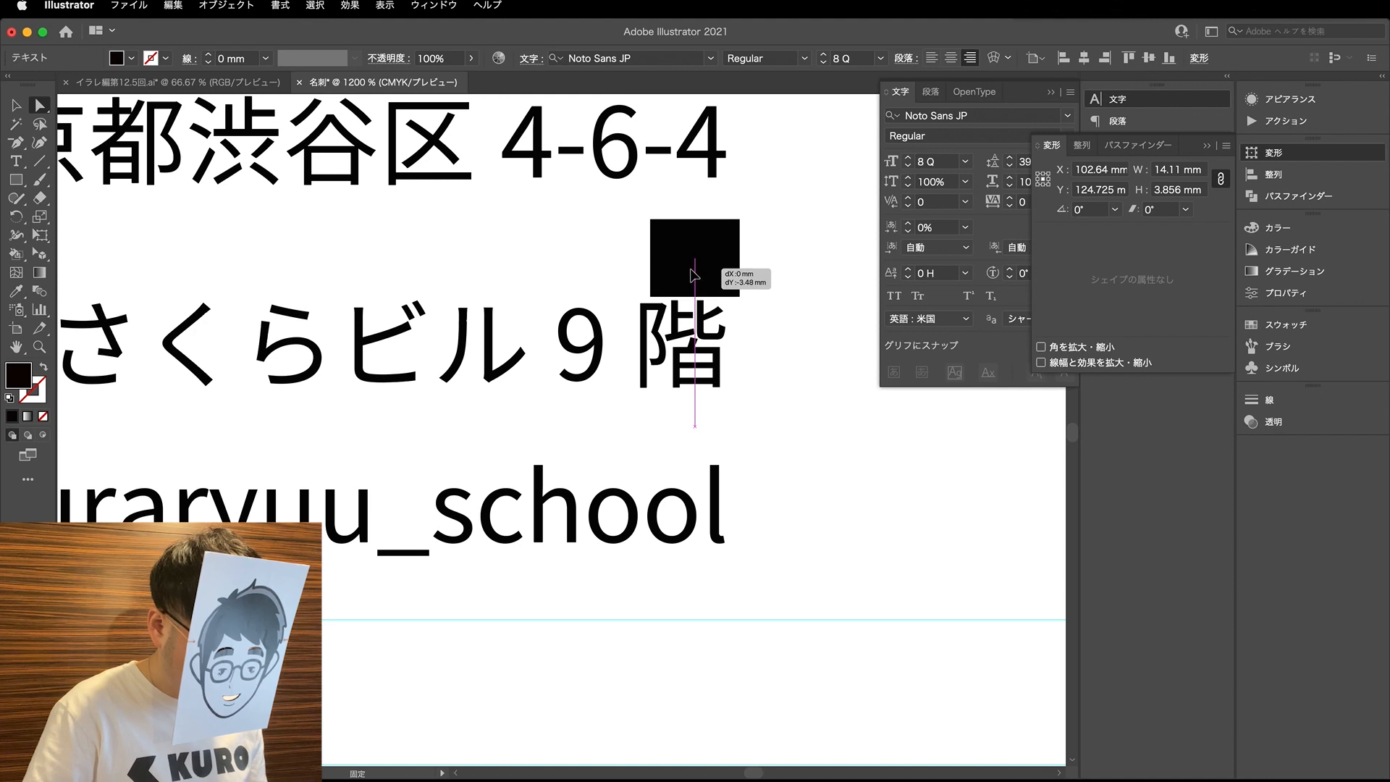
scroll(690, 275, up, 2)
drag(704, 192, 704, 239)
drag(704, 322, 410, 268)
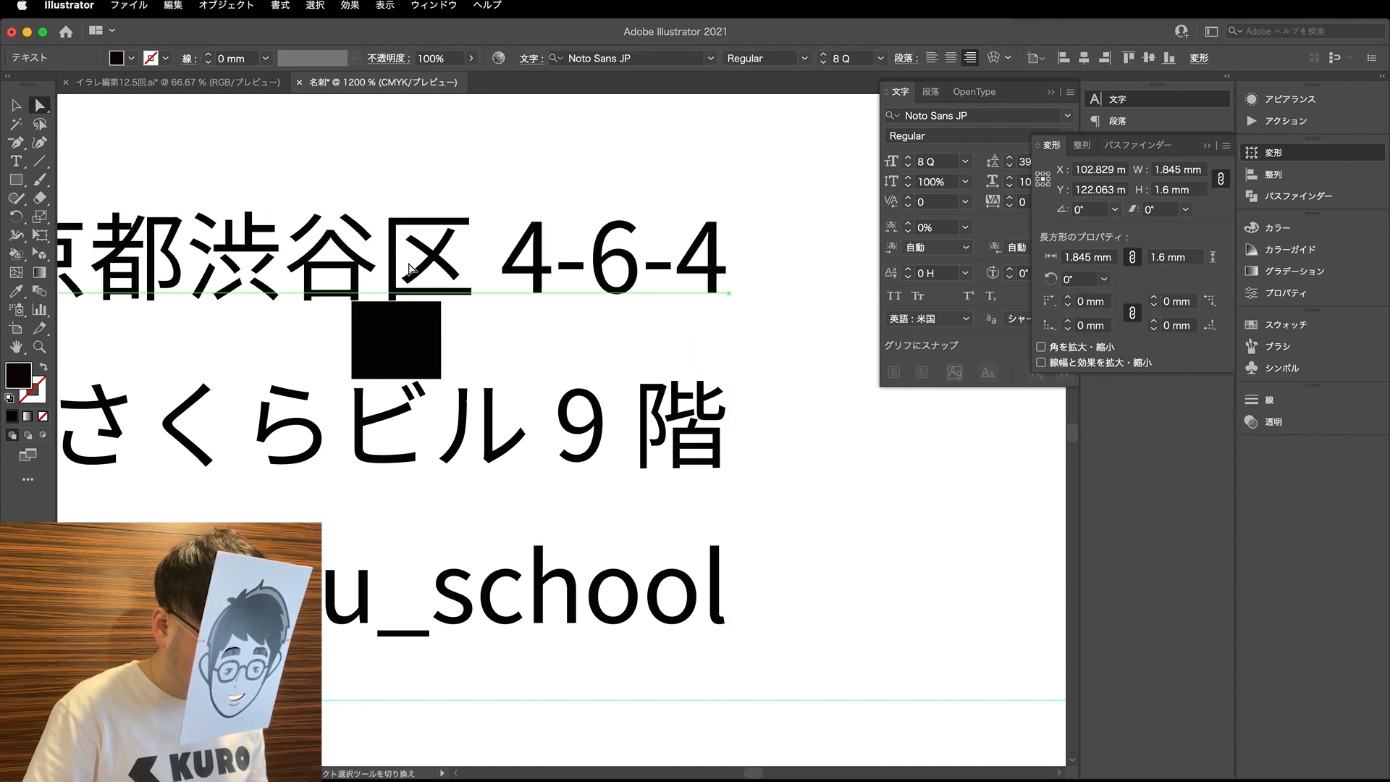
- Place the spacing rectangle above the street-address line and adjust the postal-code line to rest on its upper edge
drag(399, 353, 349, 283)
scroll(406, 209, up, 3)
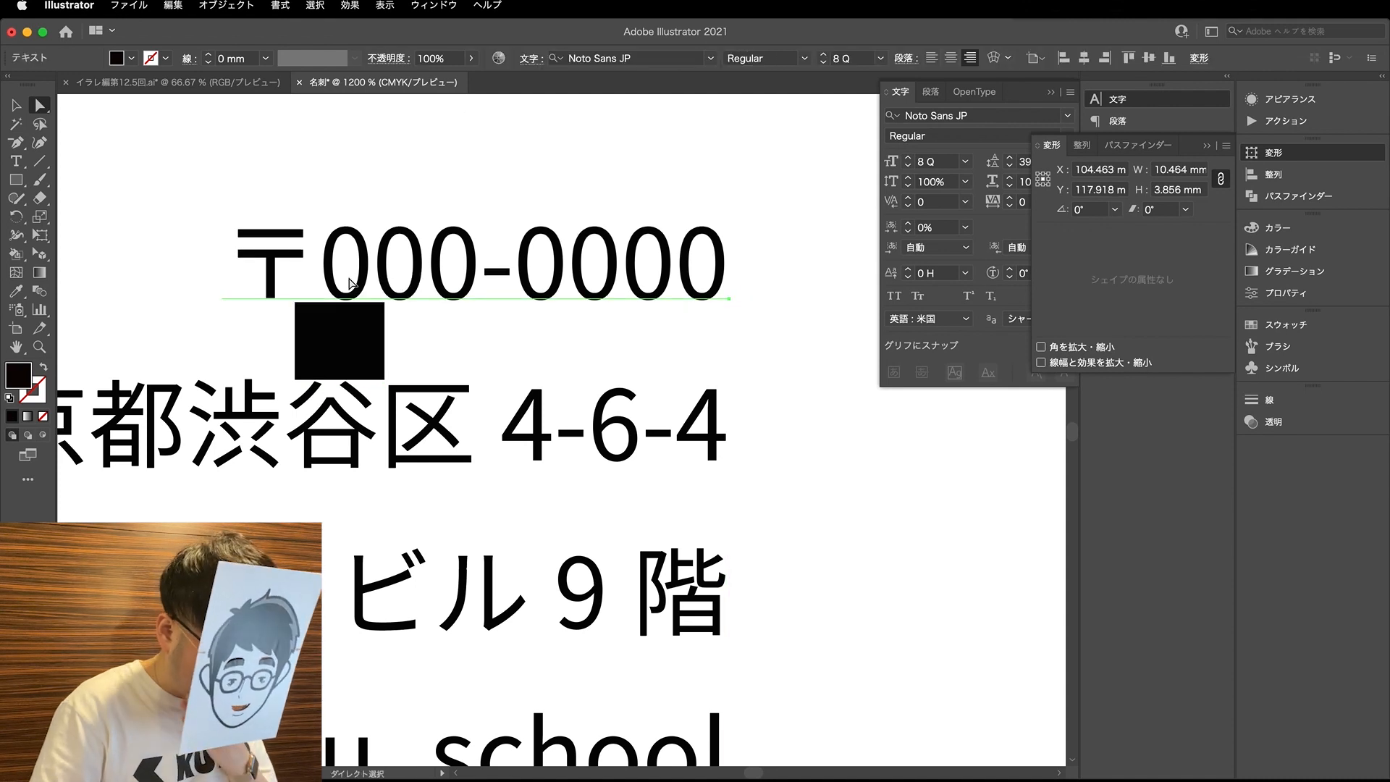
key(Down)
key(Down)
key(Down)
key(Down)
key(Up)
key(Up)
click(422, 375)
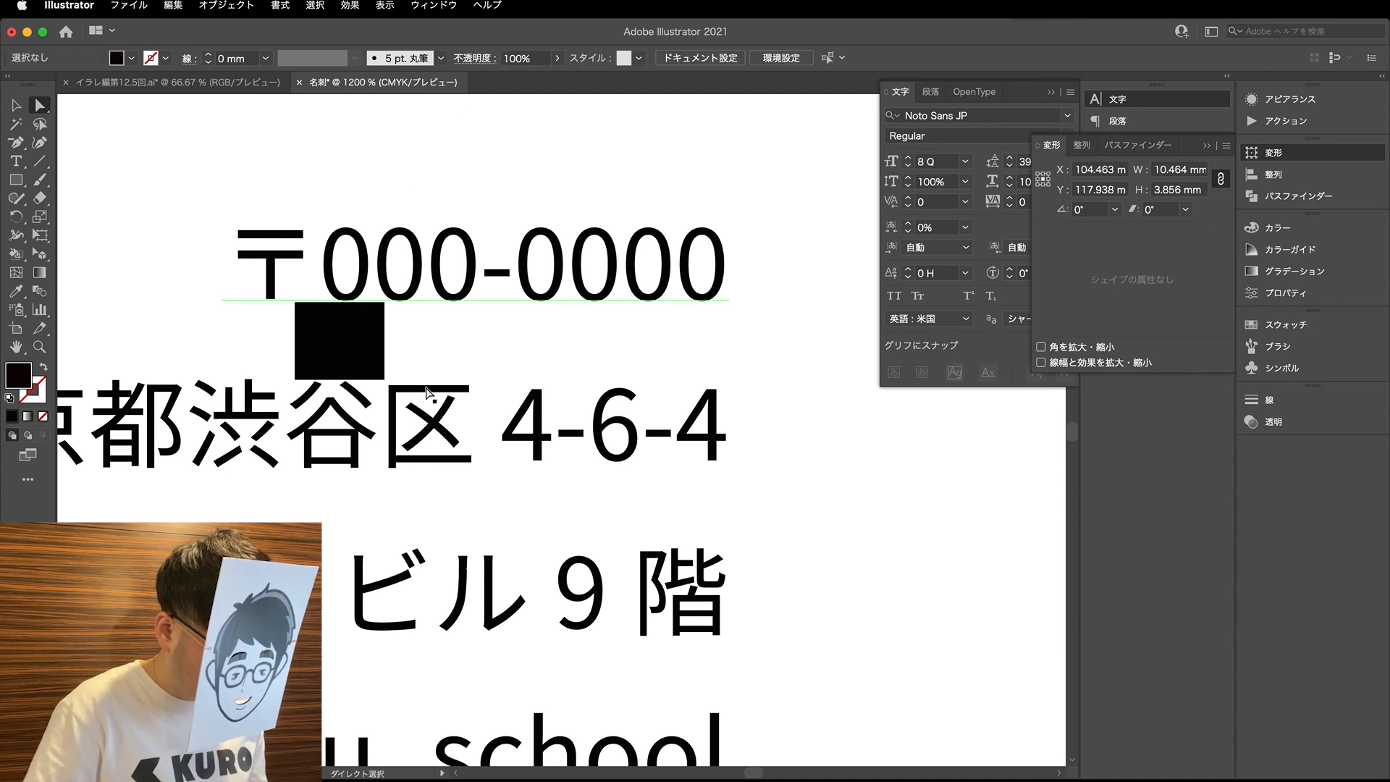
- Place the spacing rectangle above the postal-code line and lower the company-name line until it rests on the rectangle
drag(344, 353, 363, 197)
scroll(369, 231, up, 1)
scroll(370, 233, up, 5)
drag(413, 154, 412, 227)
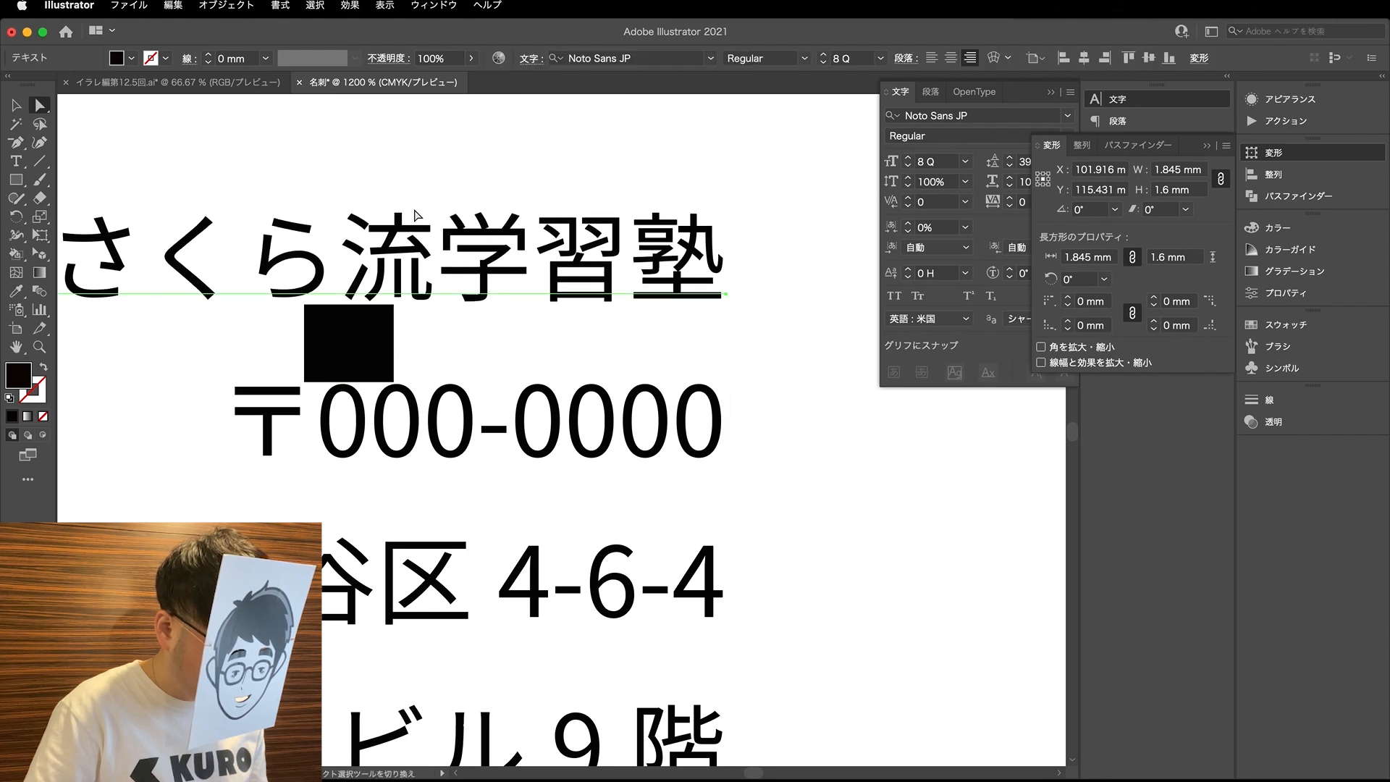
key(Down)
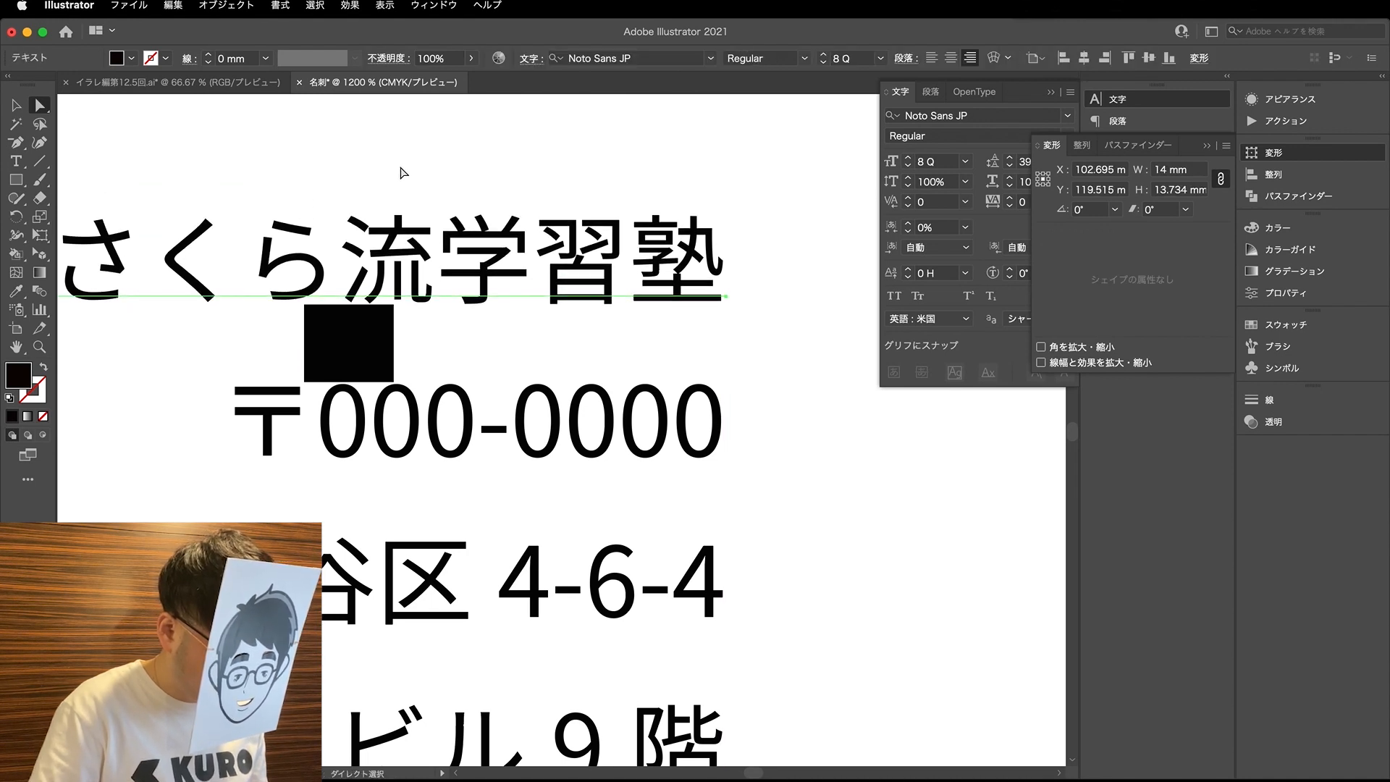
scroll(240, 318, left, 5)
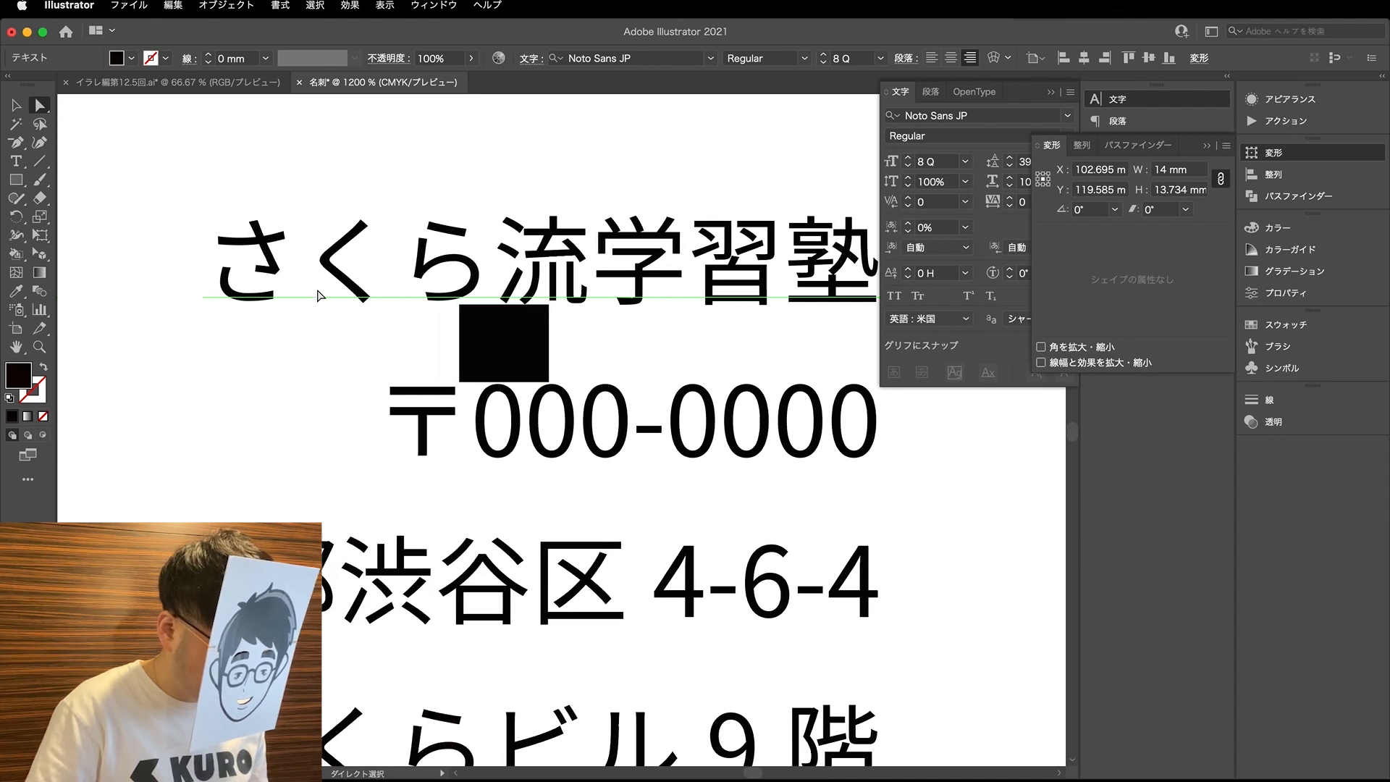
- Move the spacing rectangle out of the company text to the card's lower edge, below the inner guide
click(590, 162)
scroll(452, 278, down, 2)
drag(481, 311, 744, 581)
scroll(484, 317, up, 2)
scroll(519, 319, down, 3)
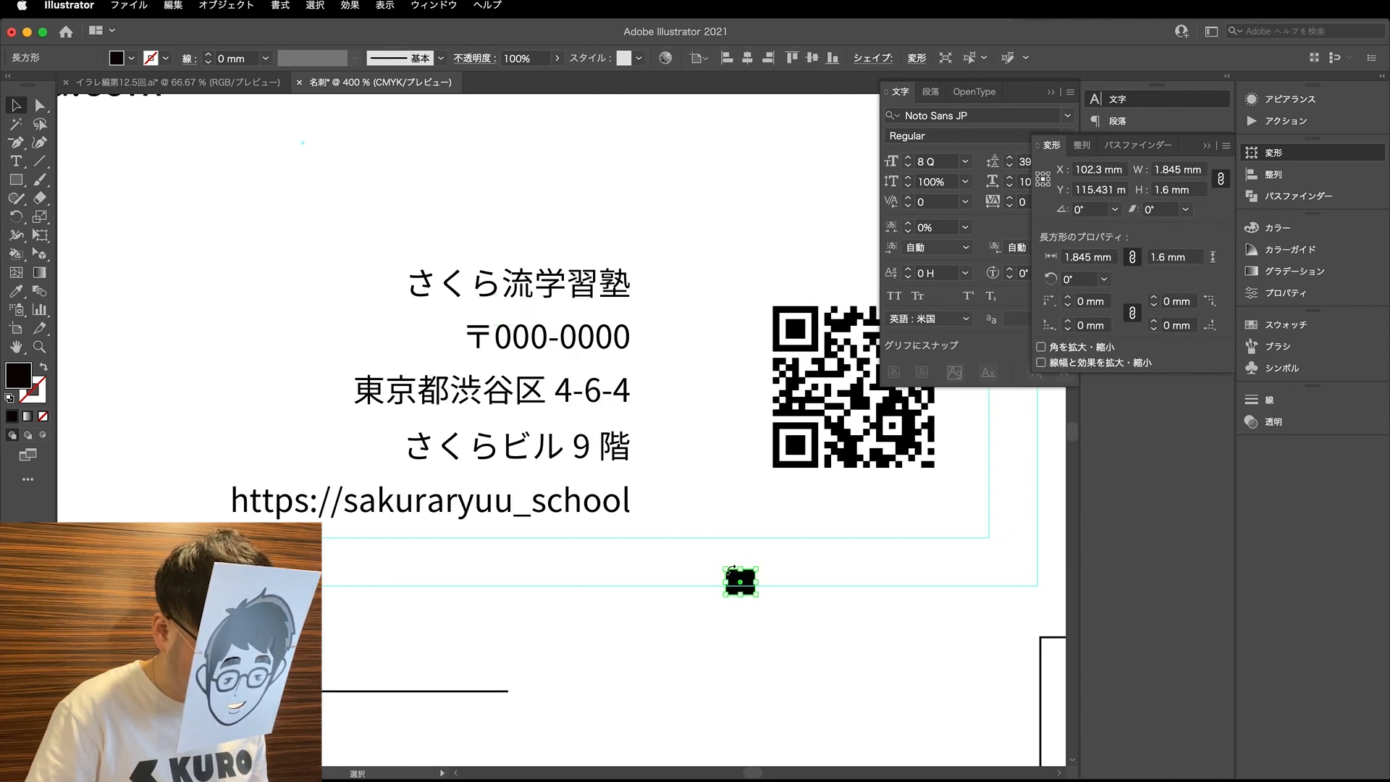
- Move the whole company text block right and up so it sits close beside the QR code
click(666, 506)
drag(560, 287, 665, 244)
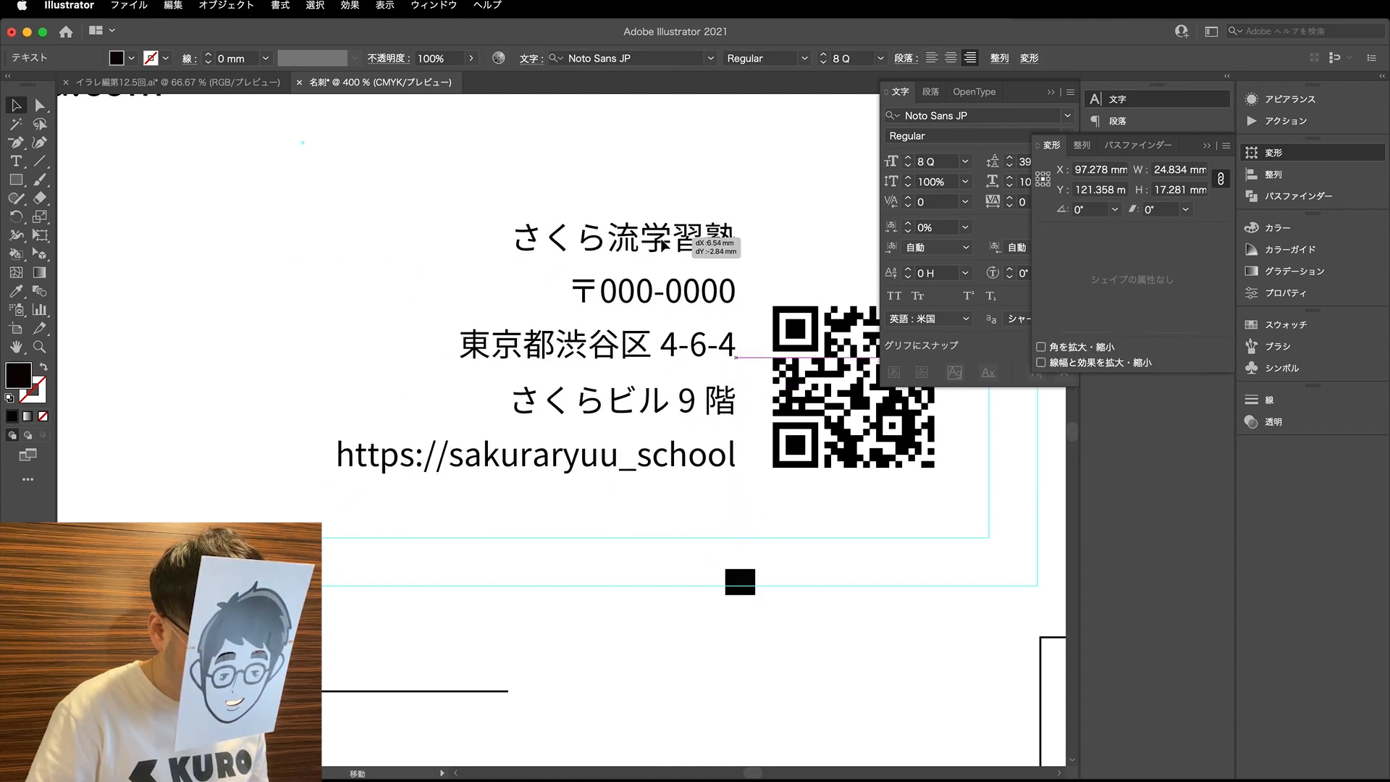
click(787, 545)
scroll(535, 497, down, 2)
scroll(561, 491, down, 2)
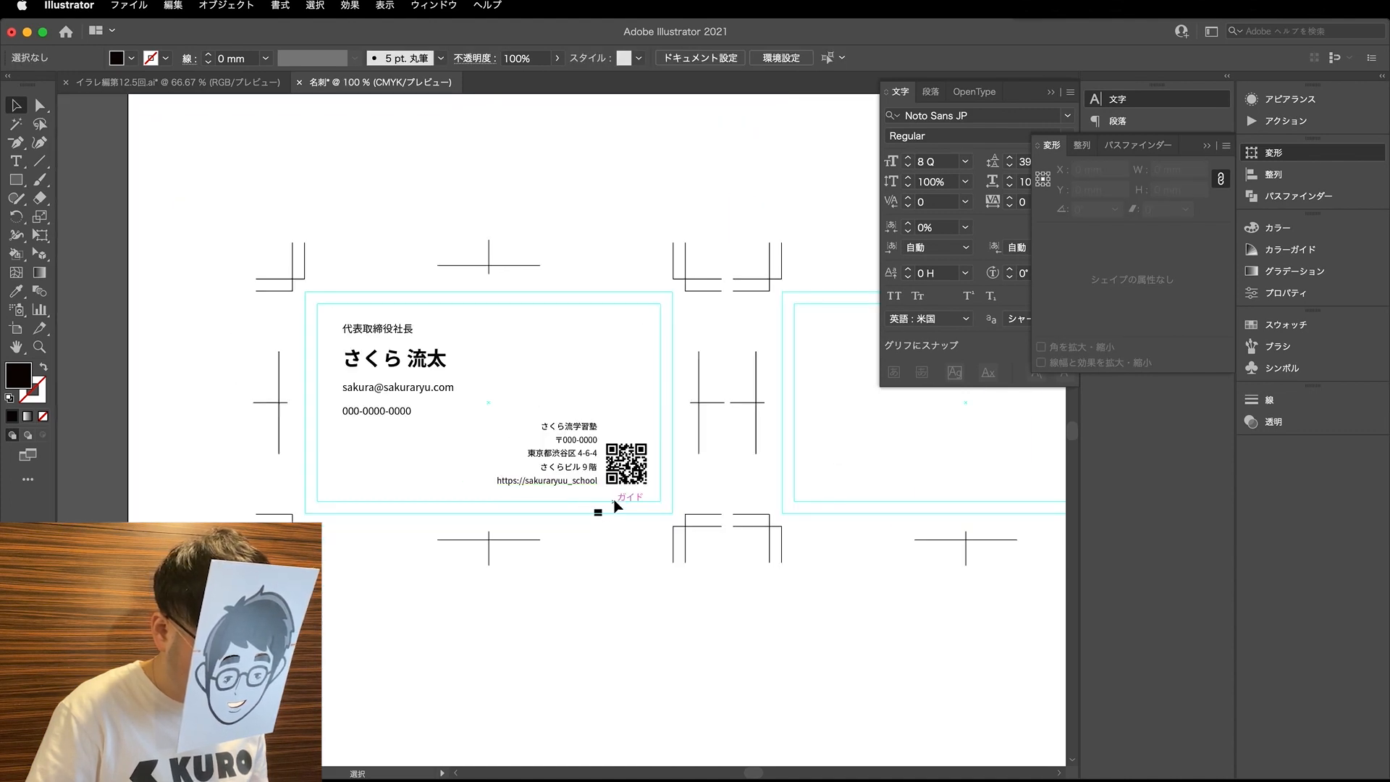
click(599, 513)
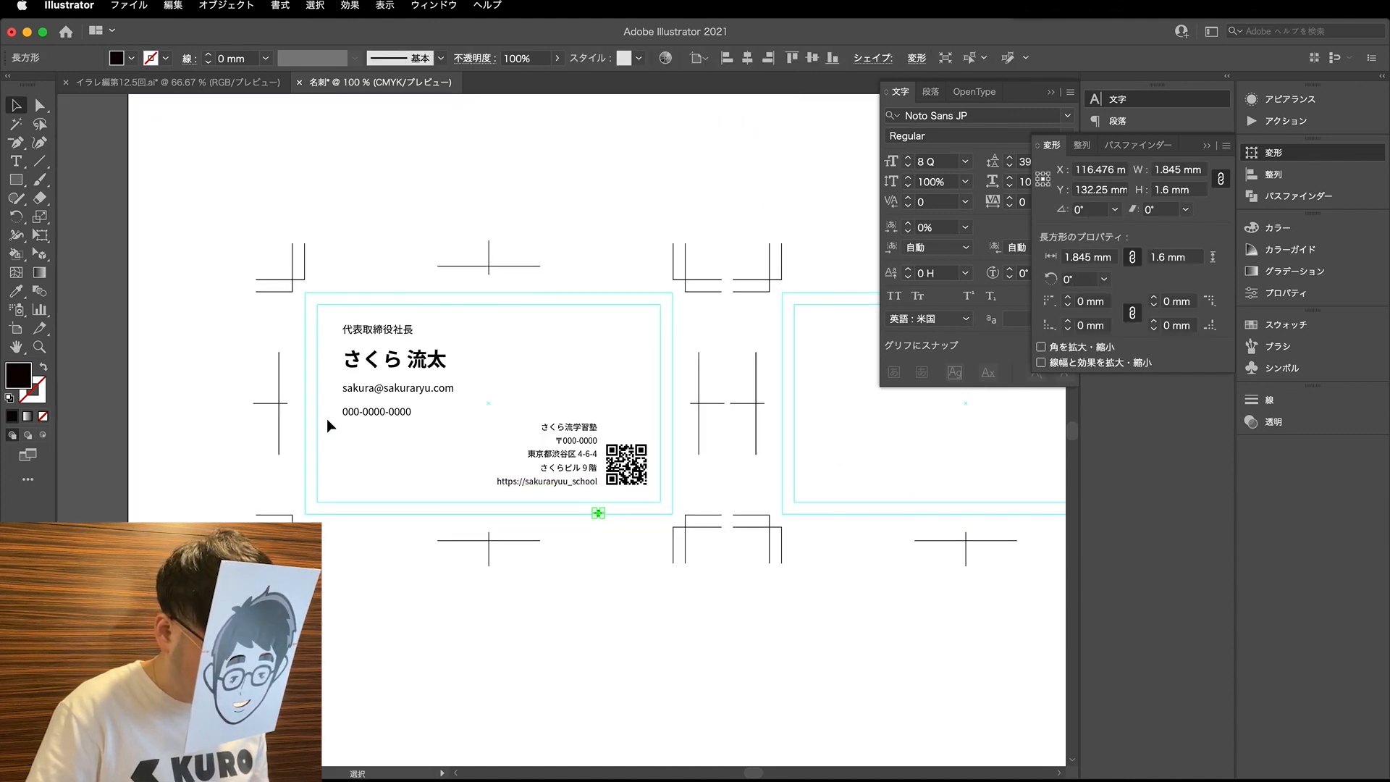
click(617, 539)
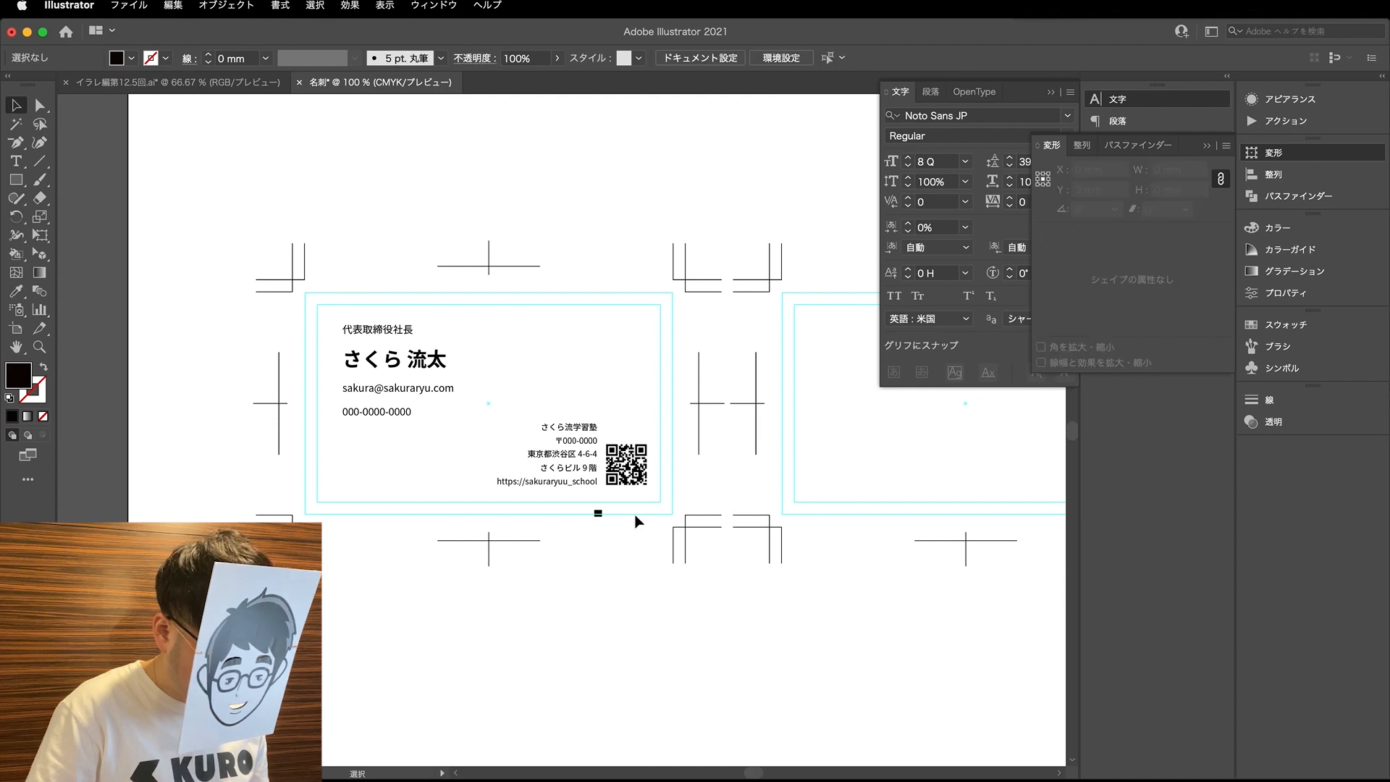
scroll(633, 527, up, 1)
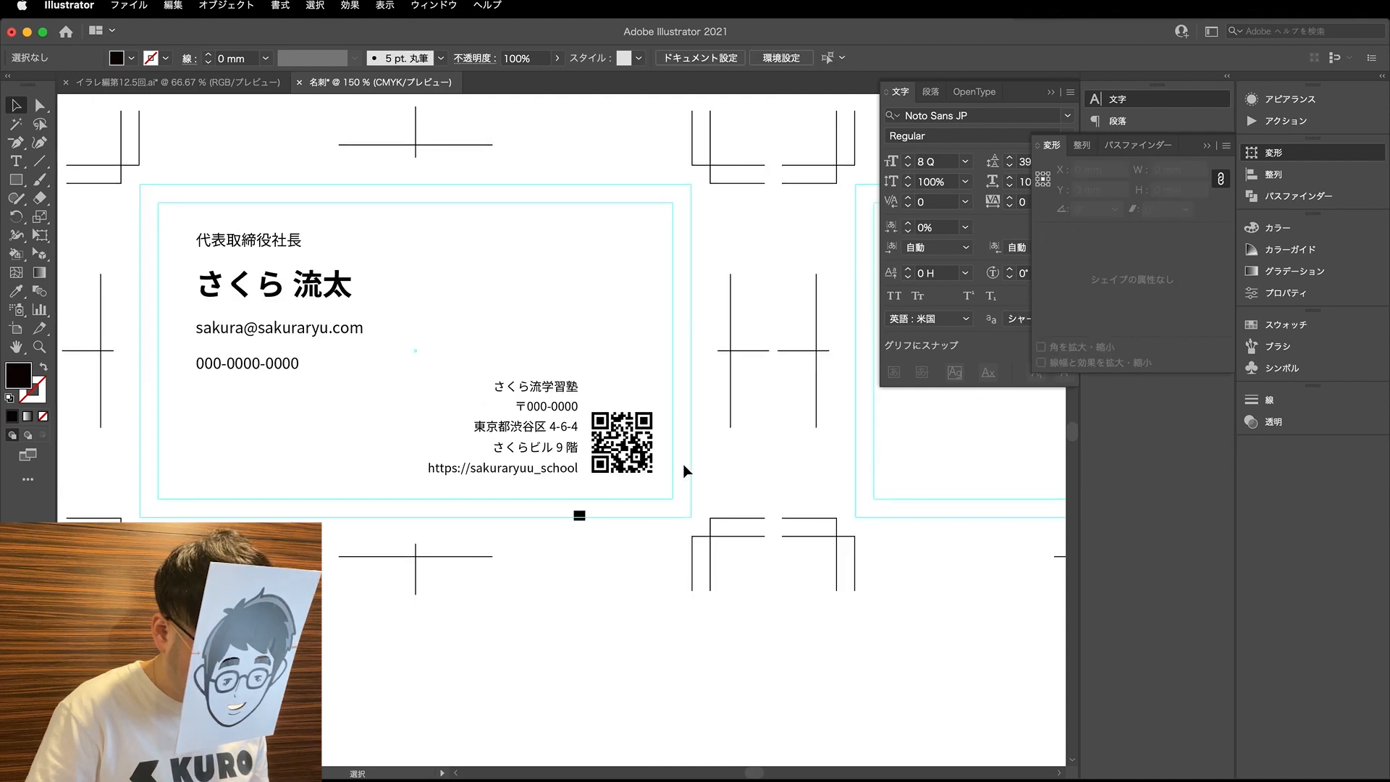
- Stretch the spacing rectangle vertically to about 5.4 mm and place it on the card's lower inner guide, under the QR code
click(581, 516)
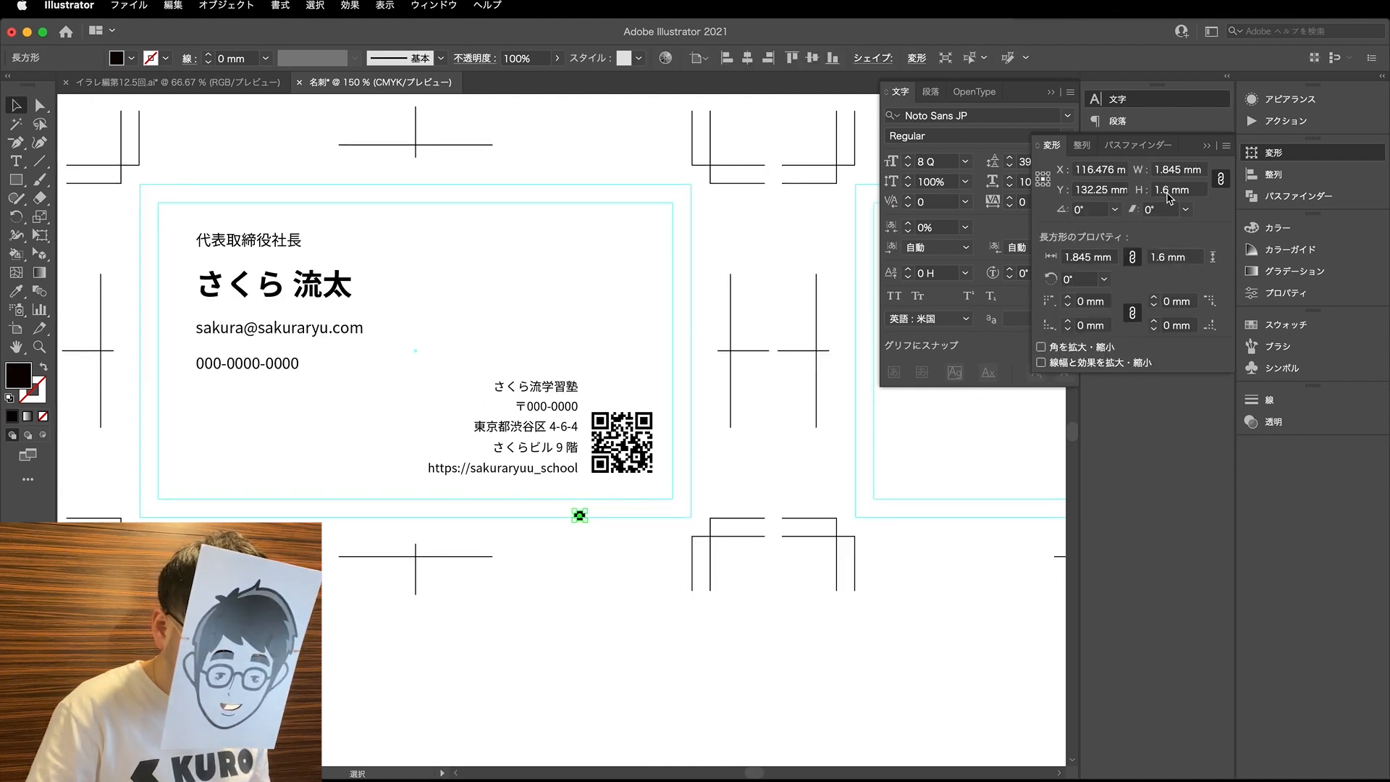
scroll(598, 520, up, 3)
key(s)
drag(593, 558, 594, 670)
key(v)
drag(551, 530, 593, 455)
- Set the spacing rectangle's height to 3 mm and rest it on the card's lower inner guide beneath the QR code
scroll(610, 434, up, 3)
key(a)
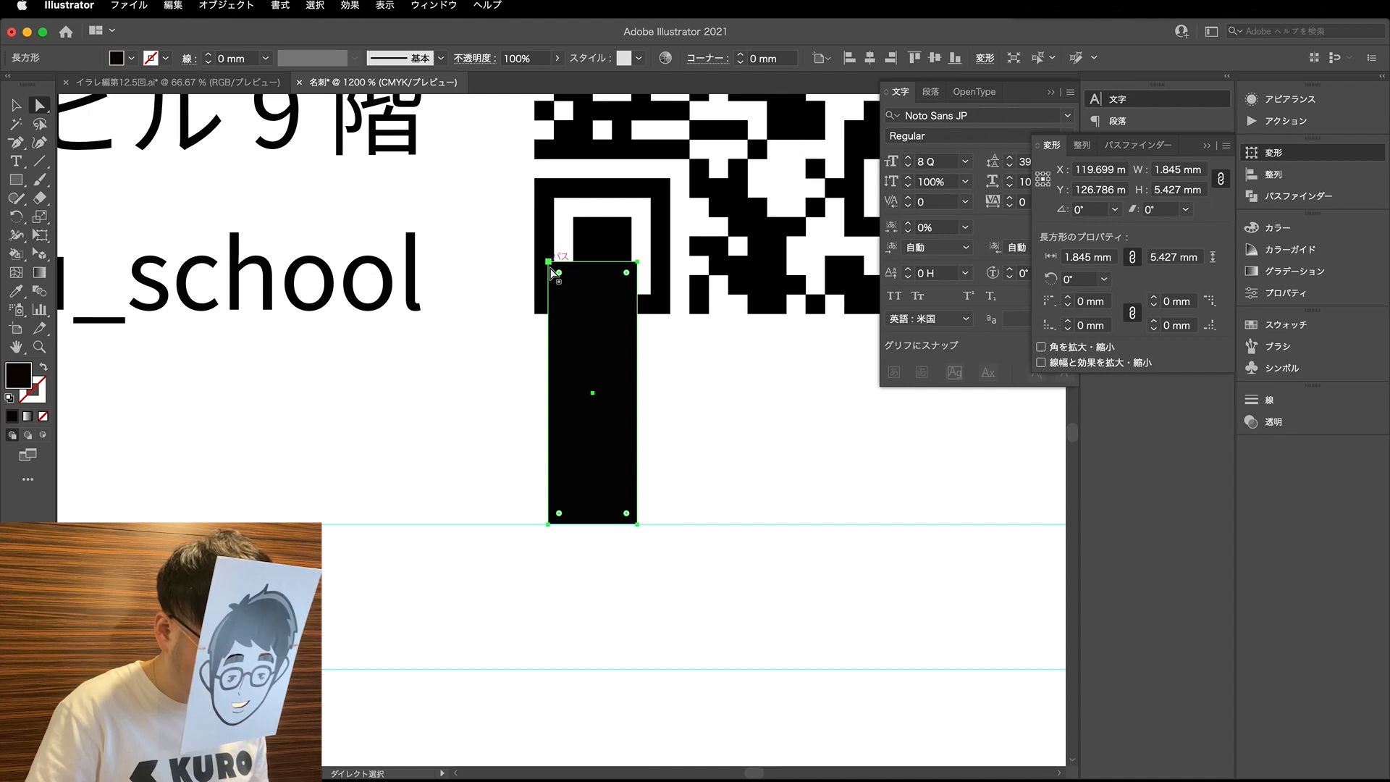
click(550, 265)
drag(639, 265, 638, 344)
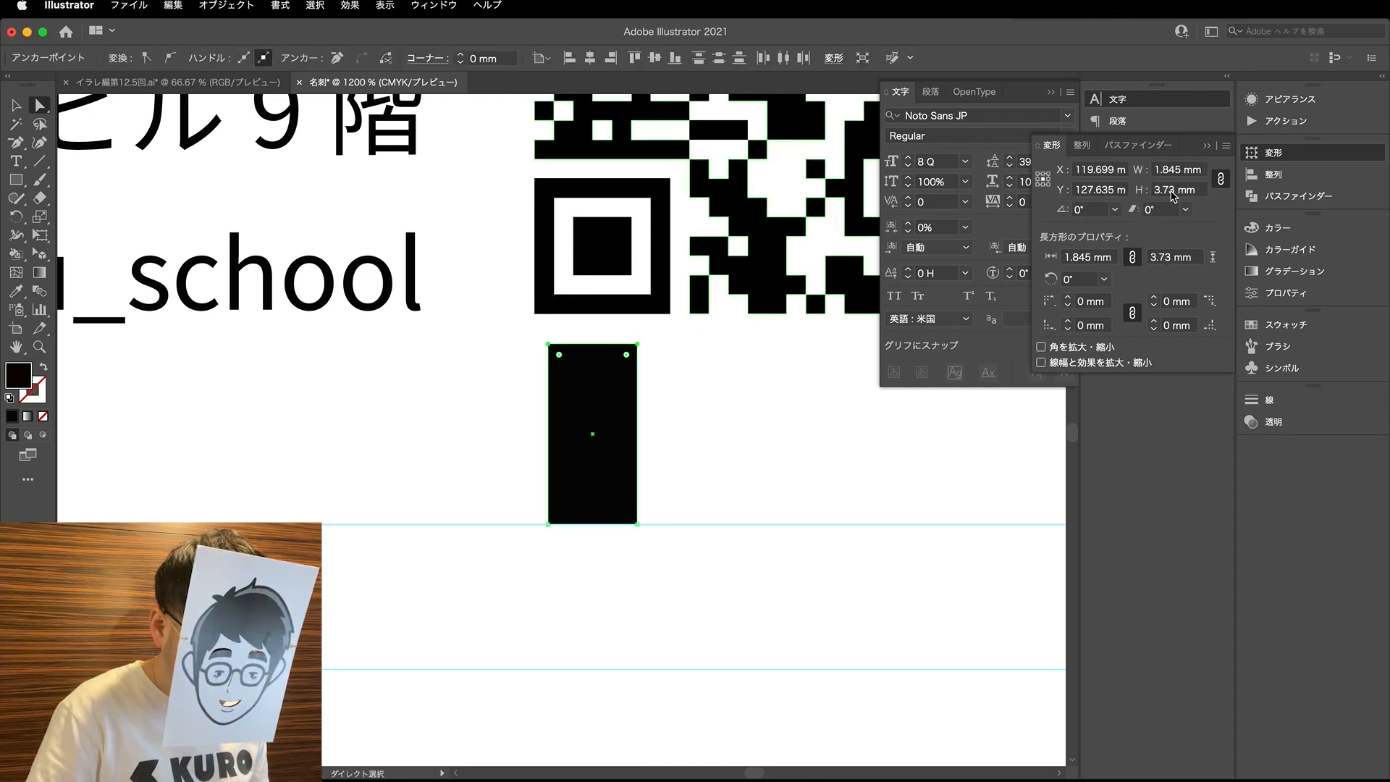
key(Return)
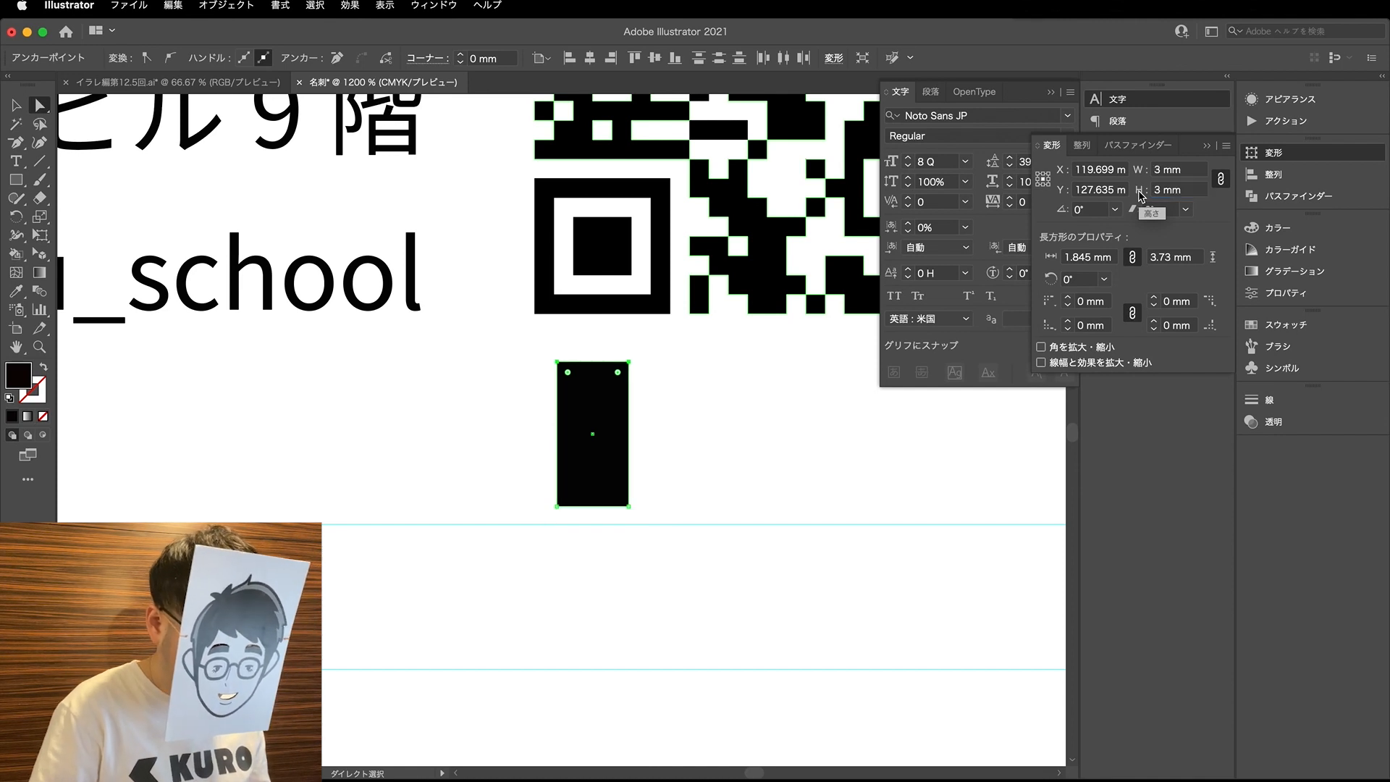
scroll(653, 516, down, 2)
drag(641, 509, 640, 518)
scroll(712, 511, down, 2)
key(v)
click(827, 456)
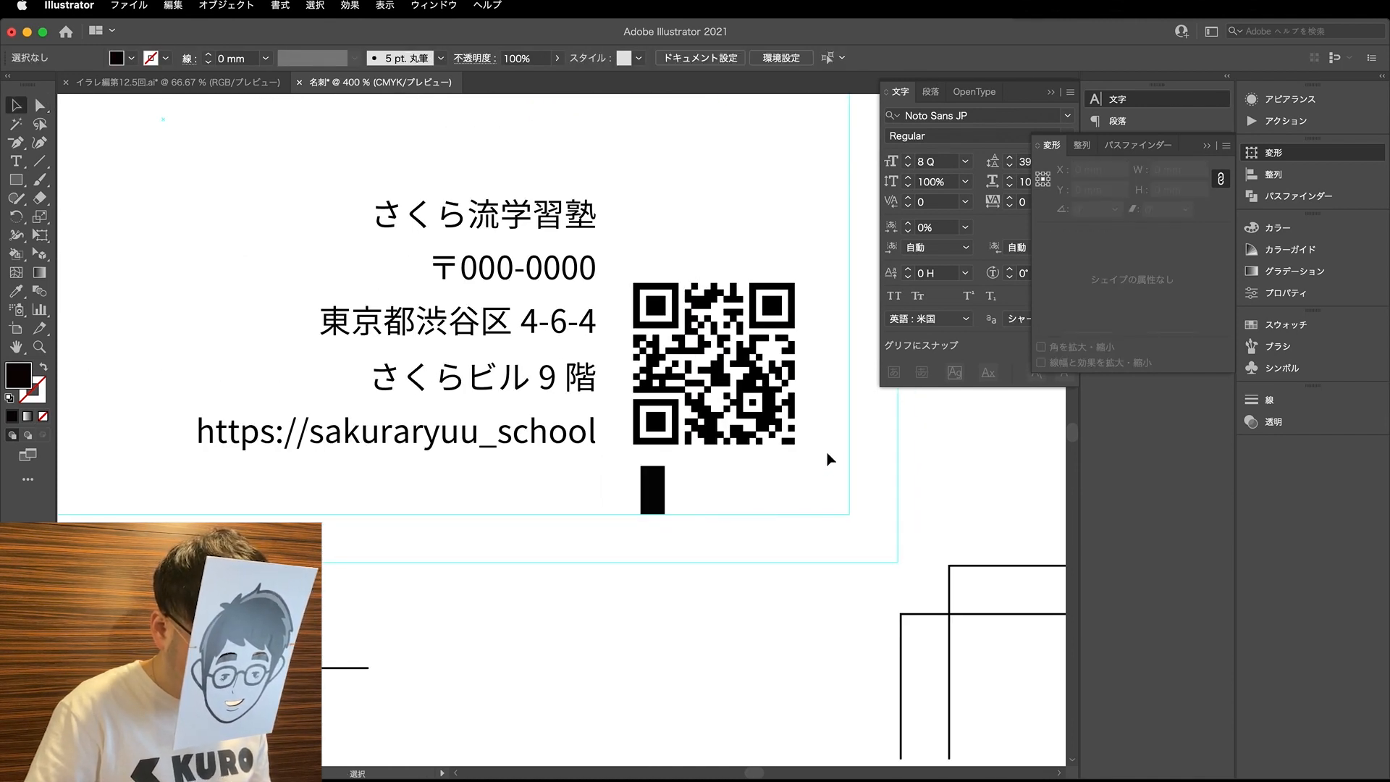
- Lower the company text and QR code together until the QR code rests on the upper edge of the spacing rectangle
drag(830, 461, 193, 202)
scroll(638, 395, up, 1)
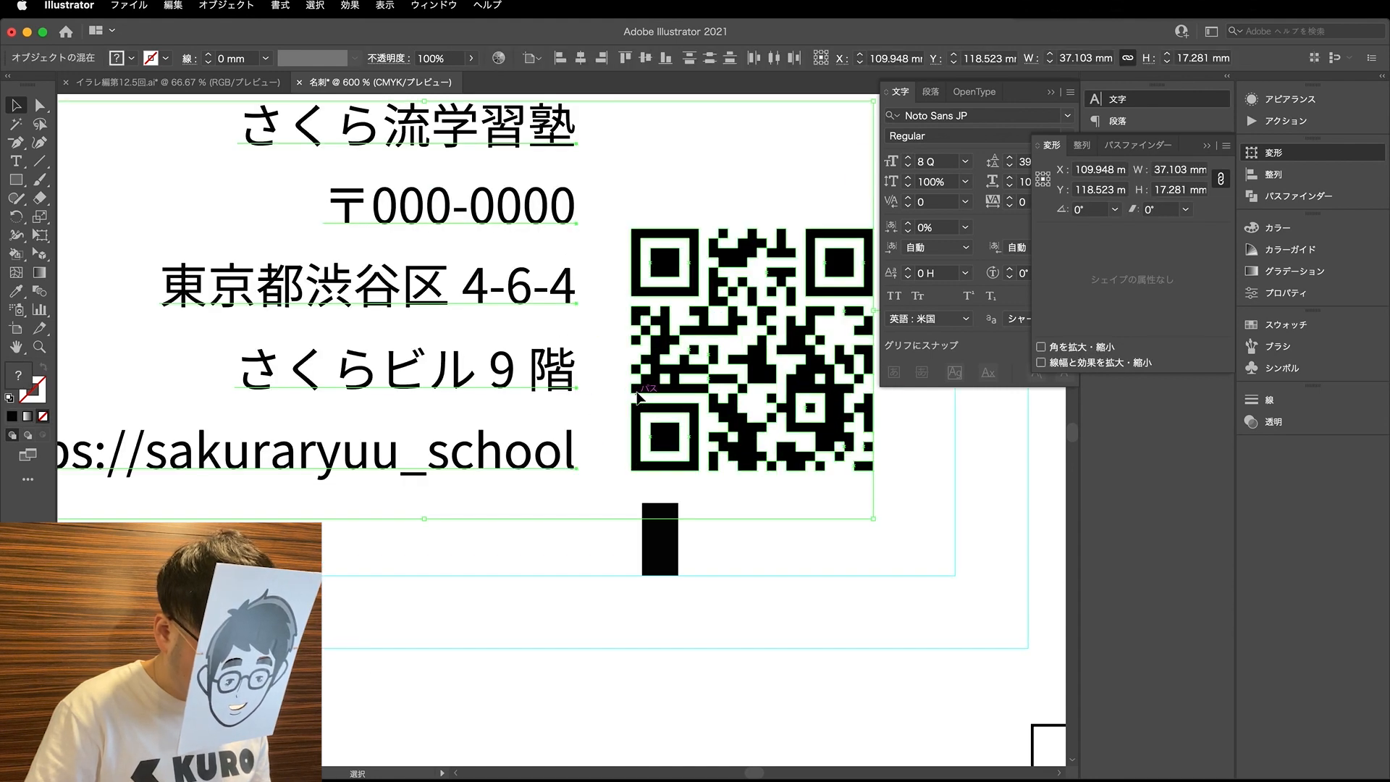
key(Down)
key(Down)
key(Down)
key(Down)
key(Down)
key(Down)
key(Down)
key(Down)
key(Down)
key(Down)
key(Down)
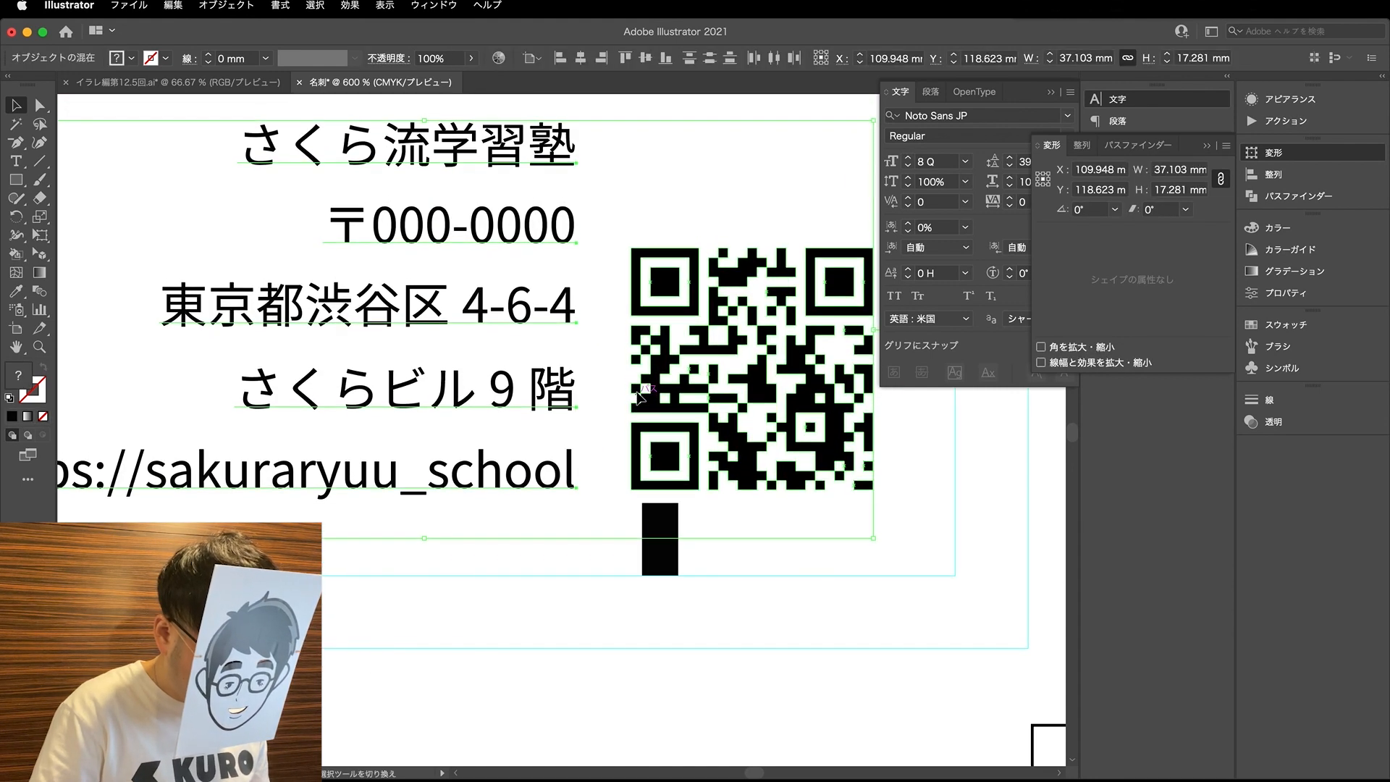
key(Down)
key(Down)
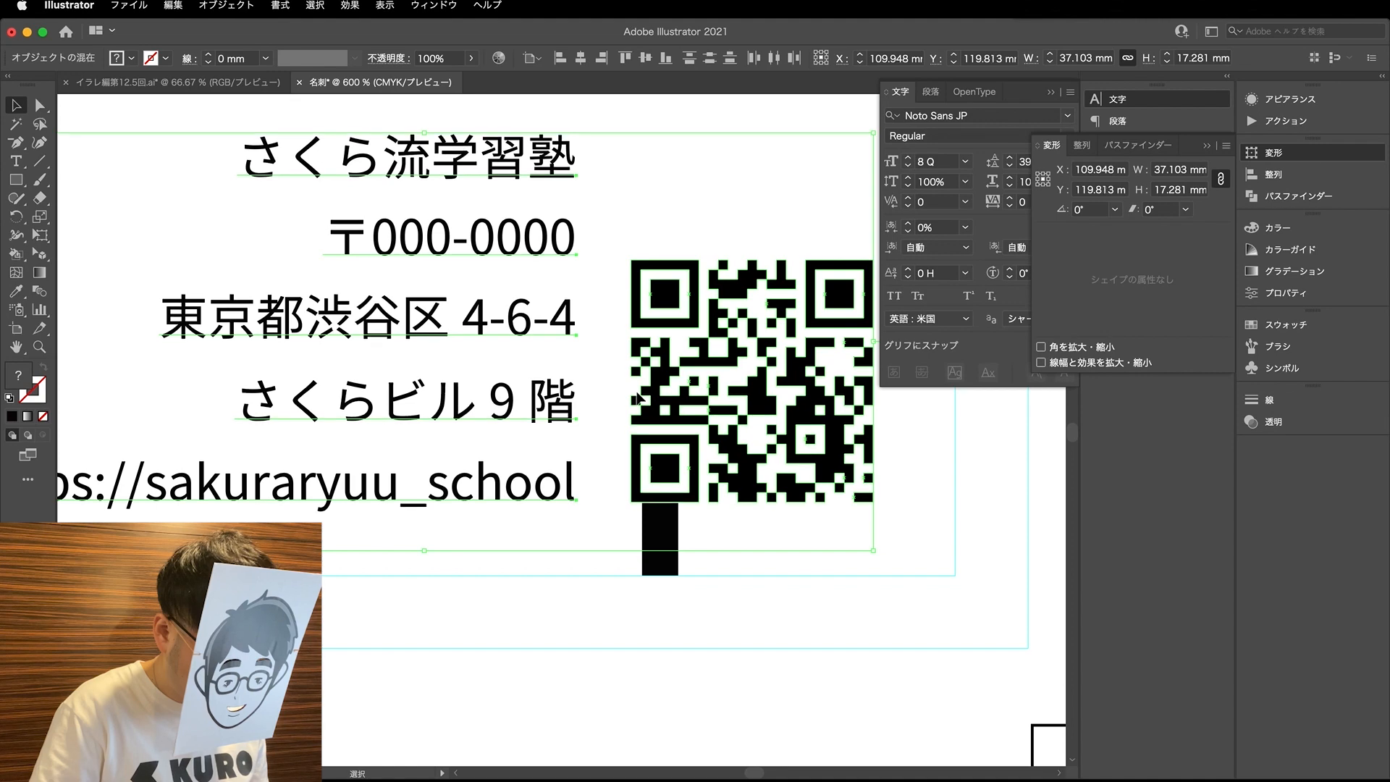
key(Down)
scroll(641, 536, up, 6)
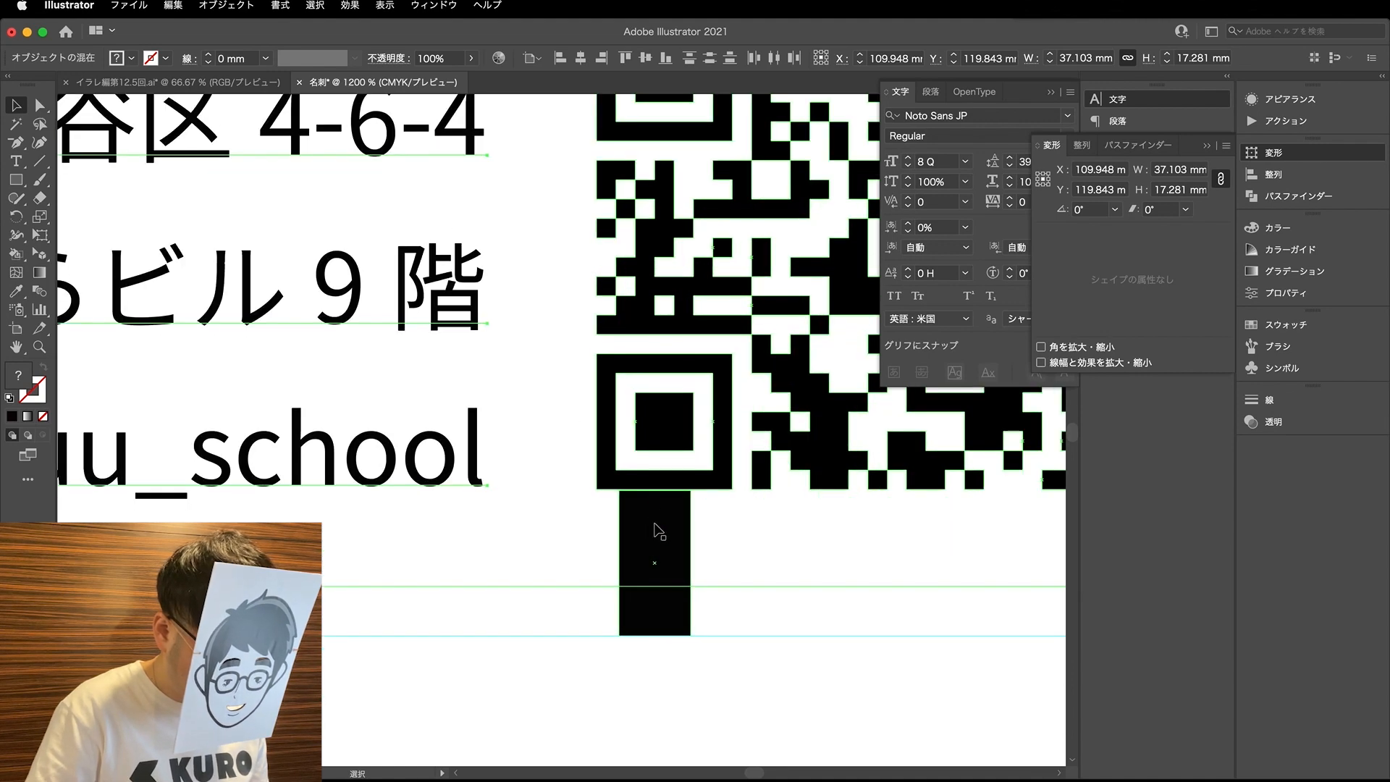
key(Down)
key(Down)
key(Down)
key(Up)
scroll(646, 512, down, 2)
scroll(642, 505, down, 4)
- Rotate the spacing rectangle 90° and fit it beside the QR code against the card's right inner guide
click(697, 543)
drag(650, 548, 881, 548)
key(r)
drag(871, 637, 901, 481)
key(v)
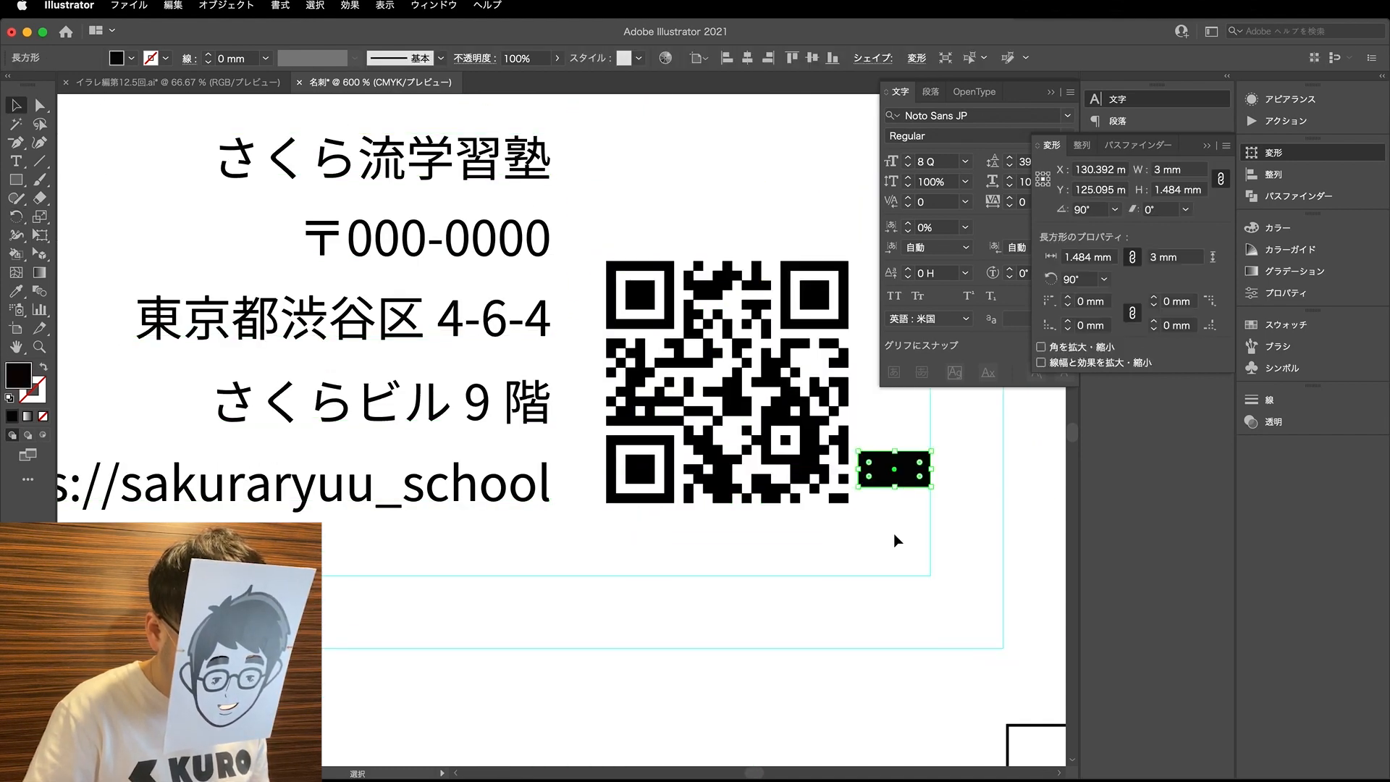
- Shift the company text and QR code together to the right until the QR code touches the spacing rectangle
scroll(890, 540, down, 1)
drag(601, 558, 824, 340)
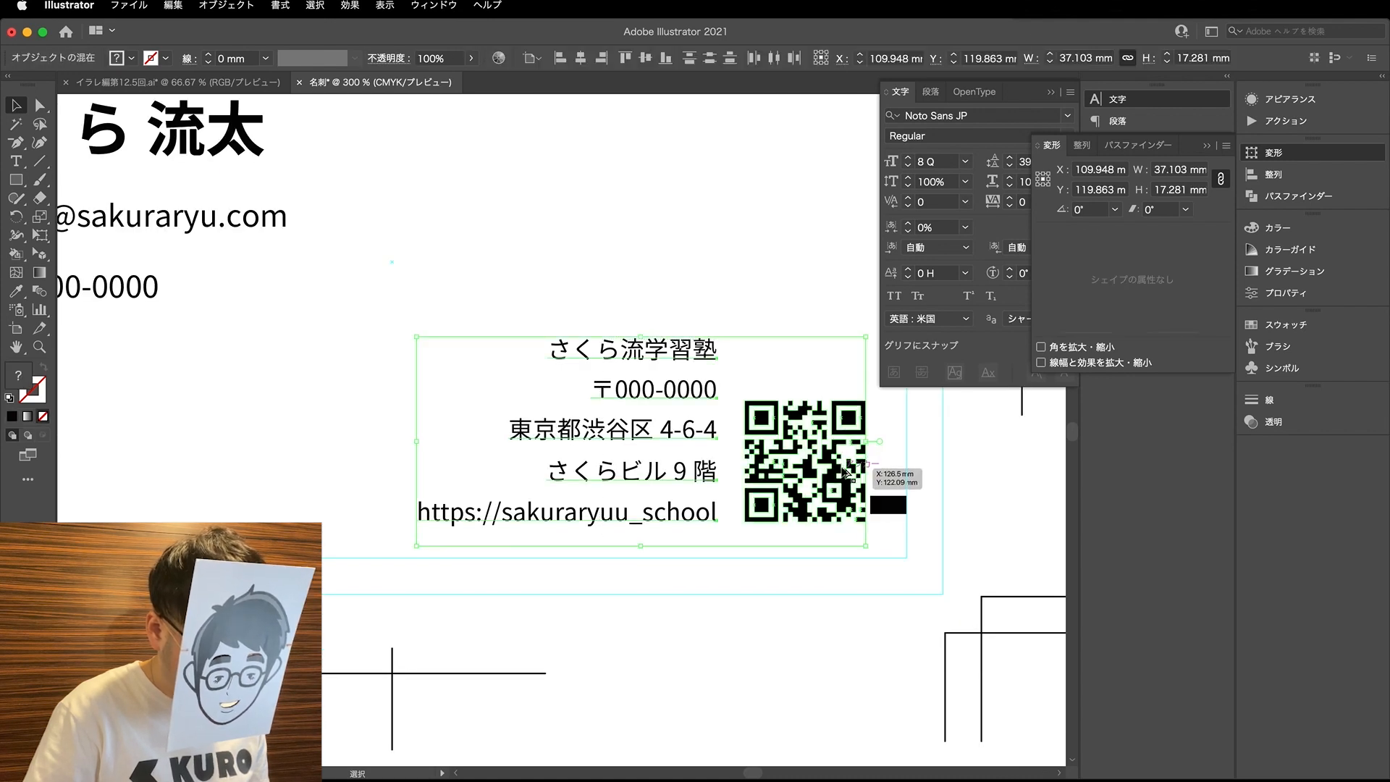
scroll(843, 468, up, 4)
scroll(837, 507, down, 3)
scroll(863, 584, up, 3)
key(Right)
key(Right)
key(Right)
key(Right)
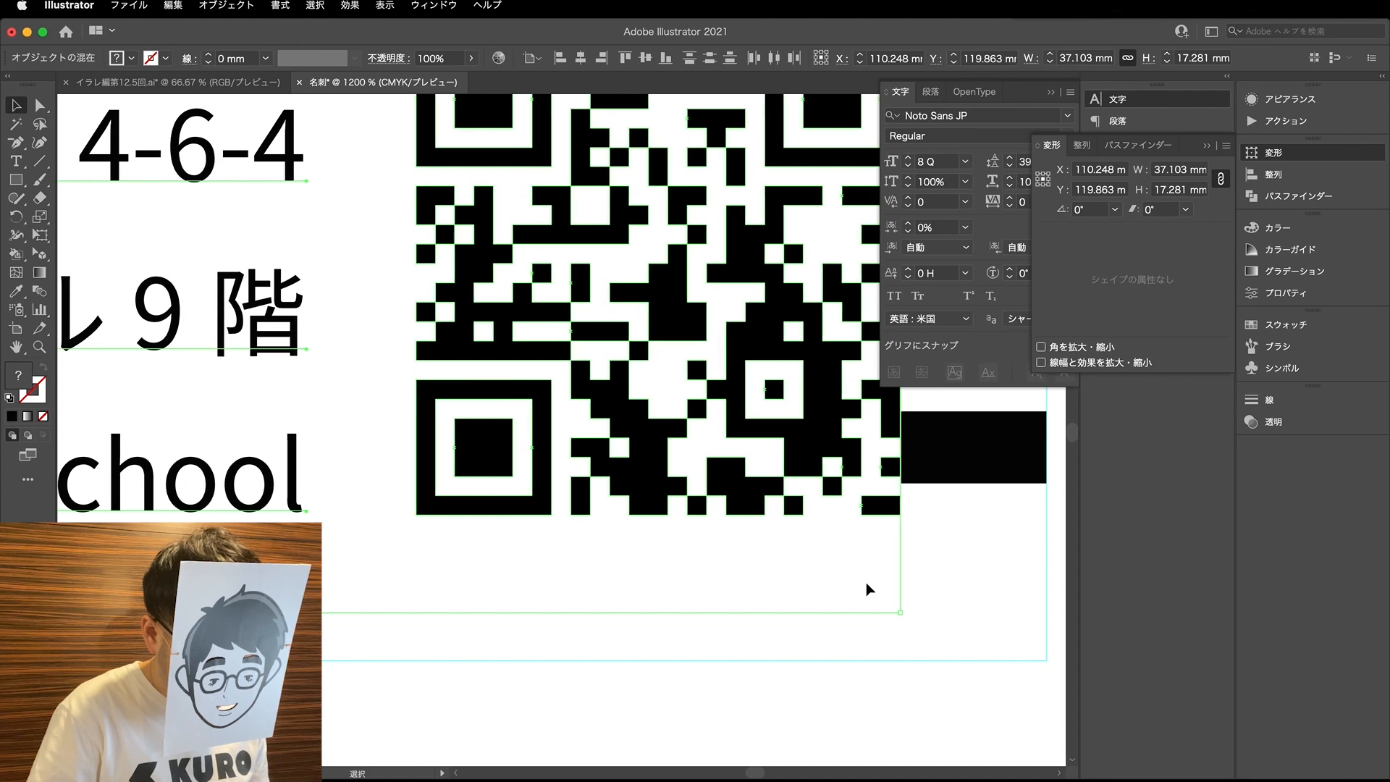
scroll(887, 403, up, 4)
key(Right)
scroll(898, 431, down, 10)
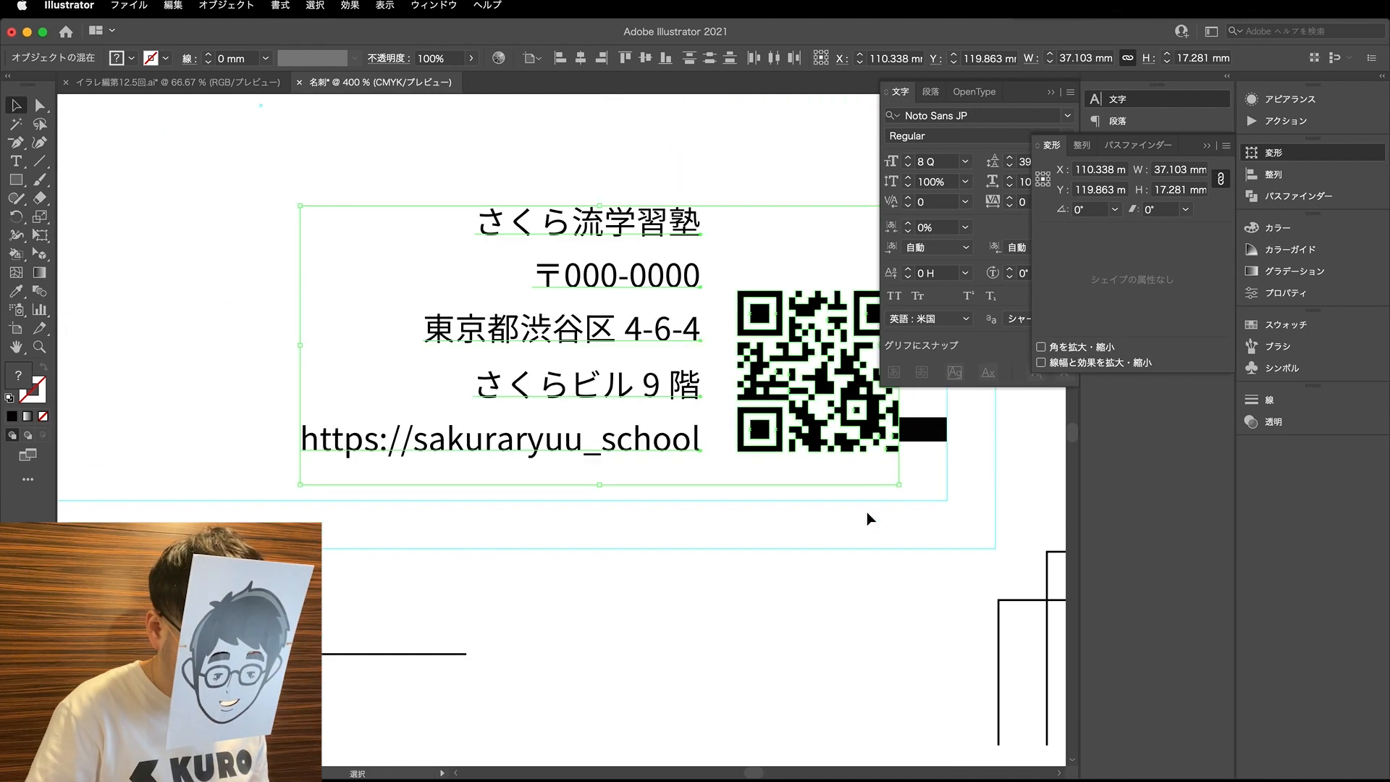
- Move the spacing rectangle to the card's left inner guide, level with the gap between the e-mail and phone lines
click(861, 563)
drag(816, 454, 393, 358)
scroll(396, 363, up, 1)
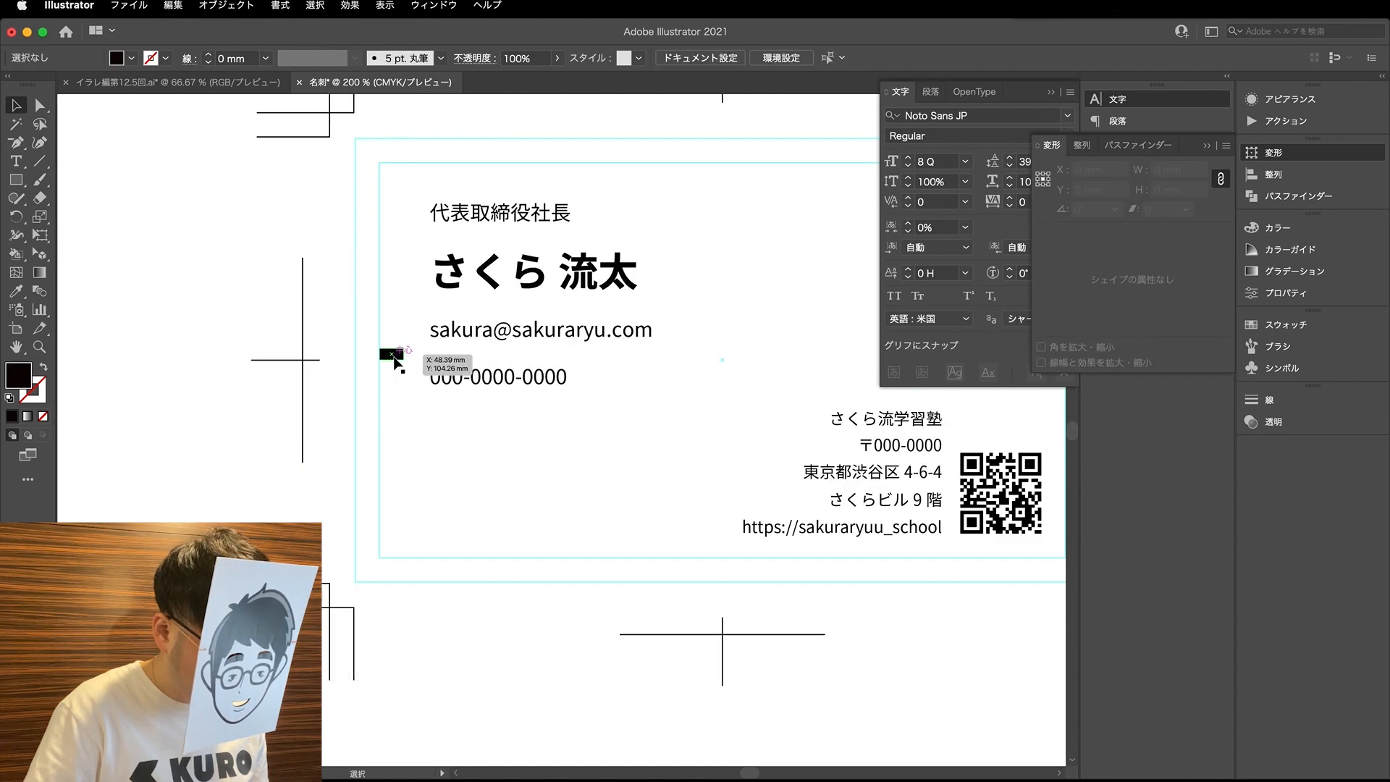
- Set the spacing rectangle's width to 6 mm proportionally and align its left edge with the card's left inner guide
click(392, 354)
key(a)
scroll(392, 354, up, 1)
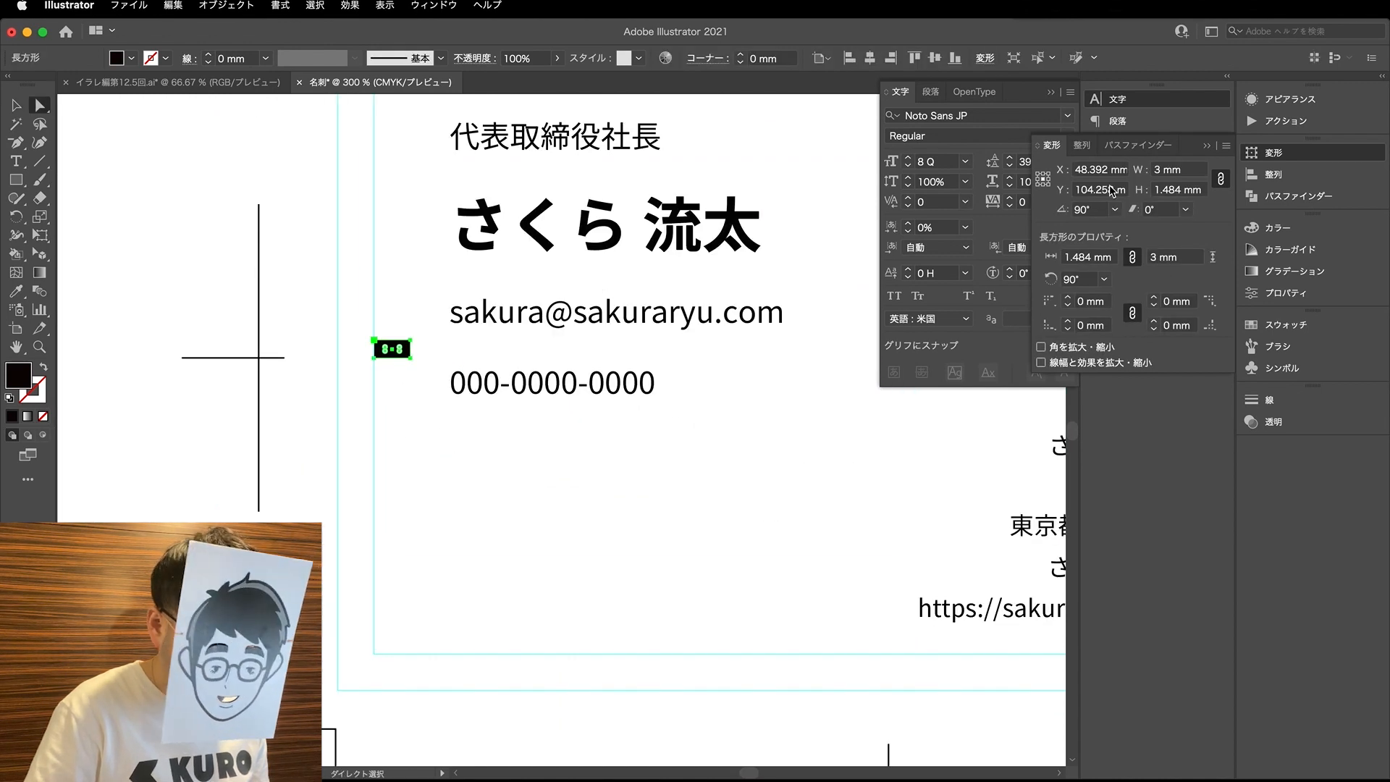
drag(1159, 171, 1141, 170)
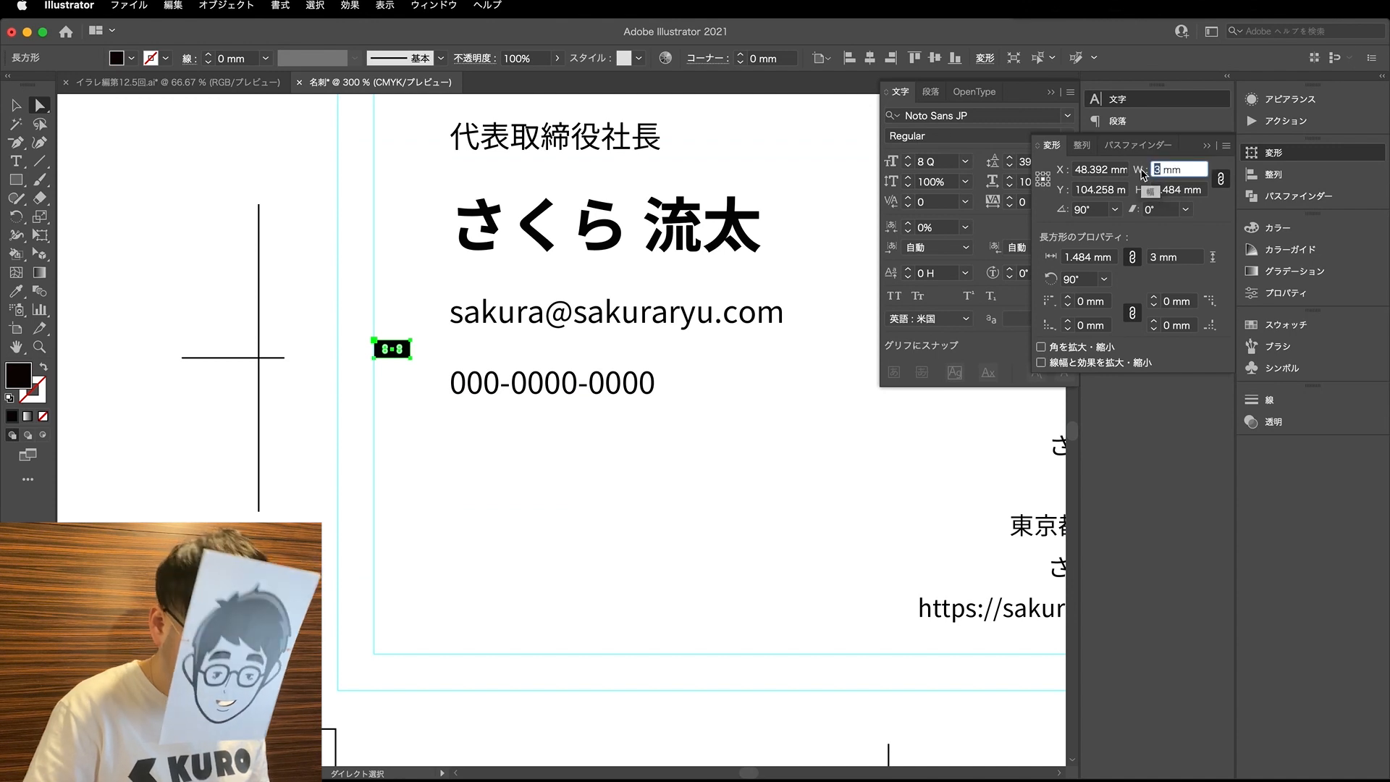
text(6)
key(Return)
key(v)
drag(406, 337, 425, 340)
click(596, 428)
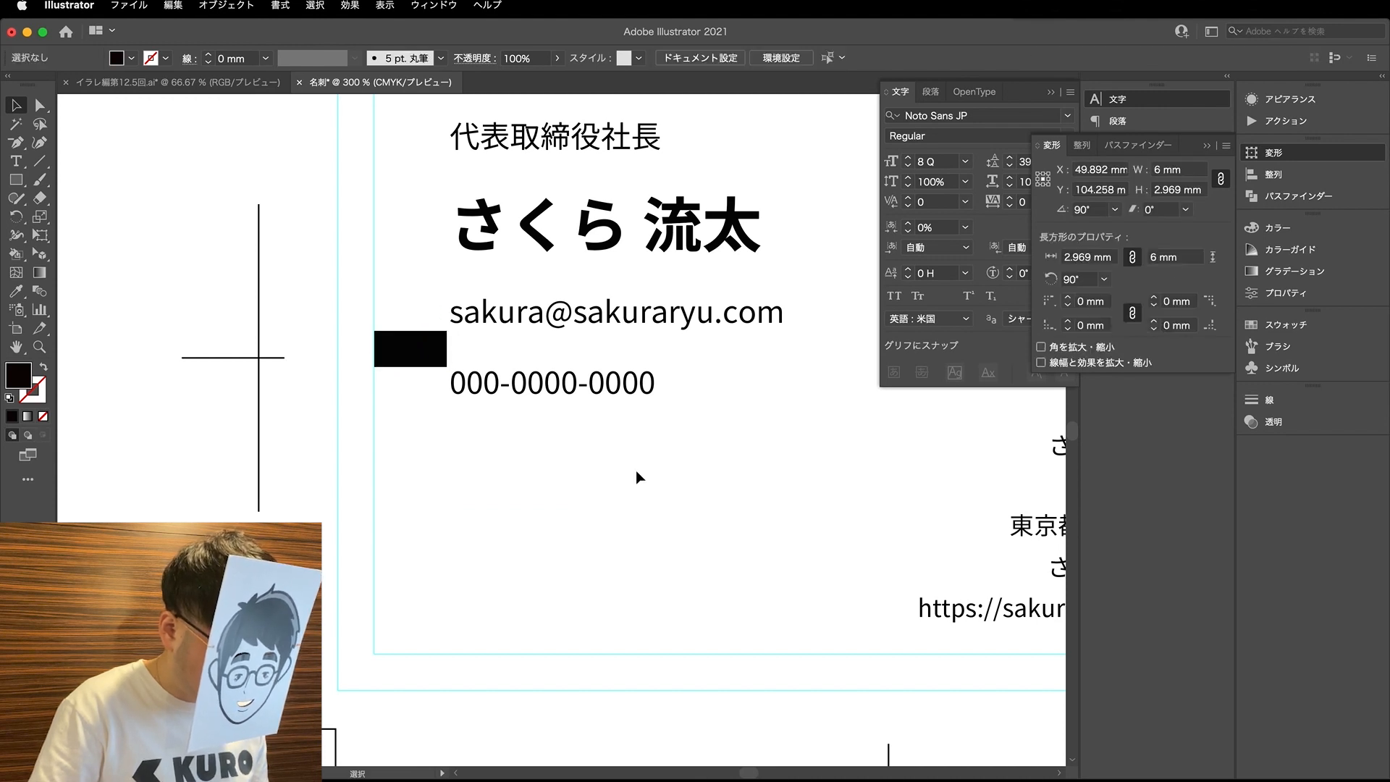
- Move the whole personal text block slightly left so that it starts at the spacing rectangle's right edge
drag(654, 493, 516, 148)
scroll(474, 313, up, 3)
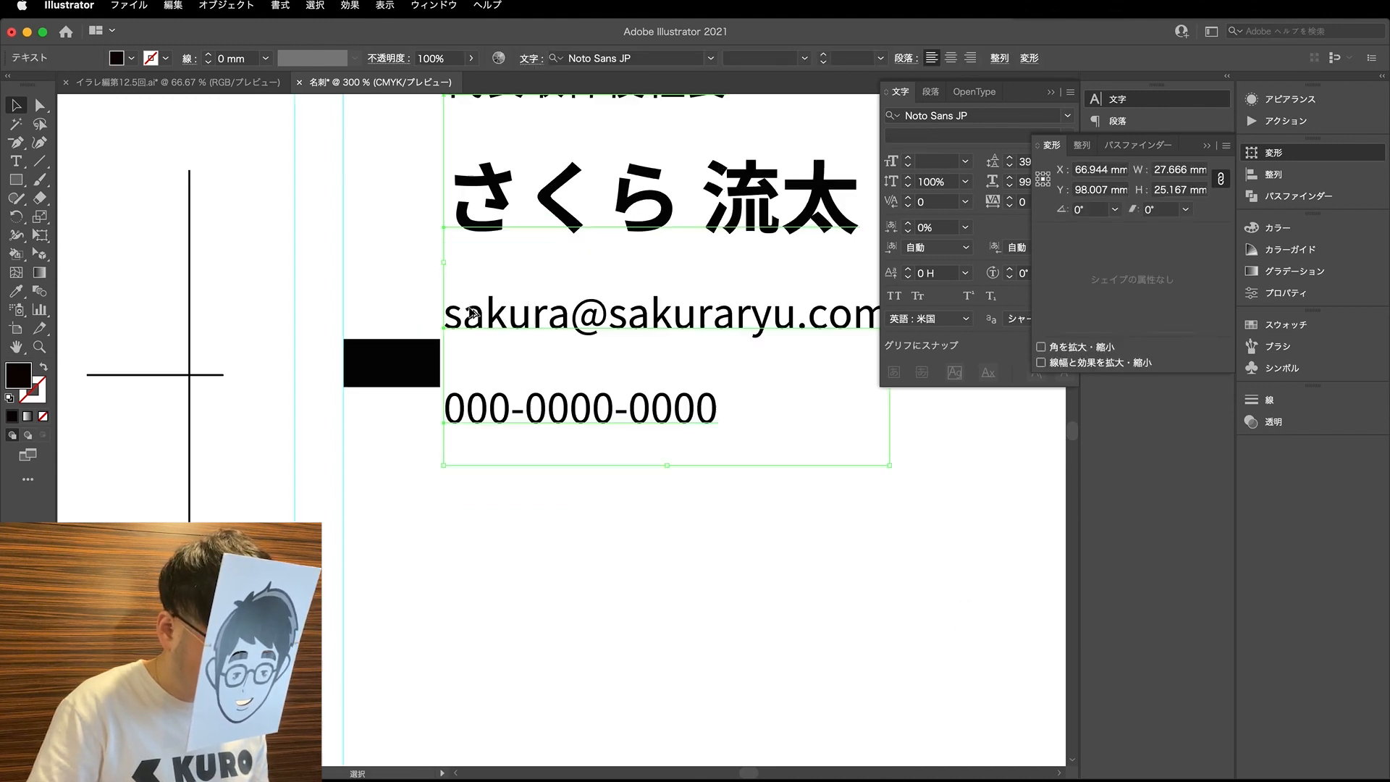
drag(475, 327, 468, 326)
scroll(289, 471, down, 3)
- Rotate the 6 mm spacing rectangle upright and hang it from the upper inner guide over the job title
drag(287, 405, 317, 254)
scroll(319, 256, up, 3)
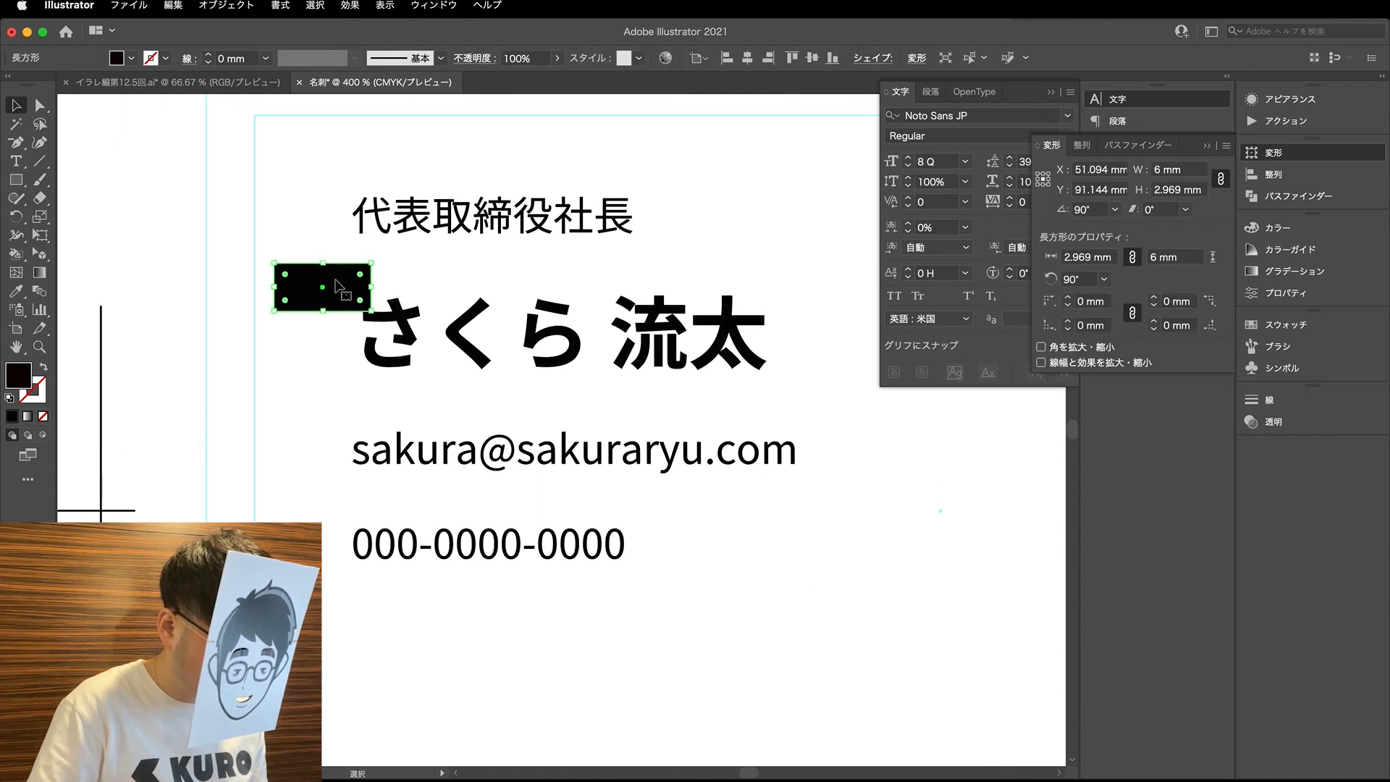
drag(377, 317, 267, 414)
click(267, 414)
drag(308, 322, 388, 191)
- Lower the whole personal text block until the job title sits directly beneath the spacing rectangle
drag(754, 597, 448, 216)
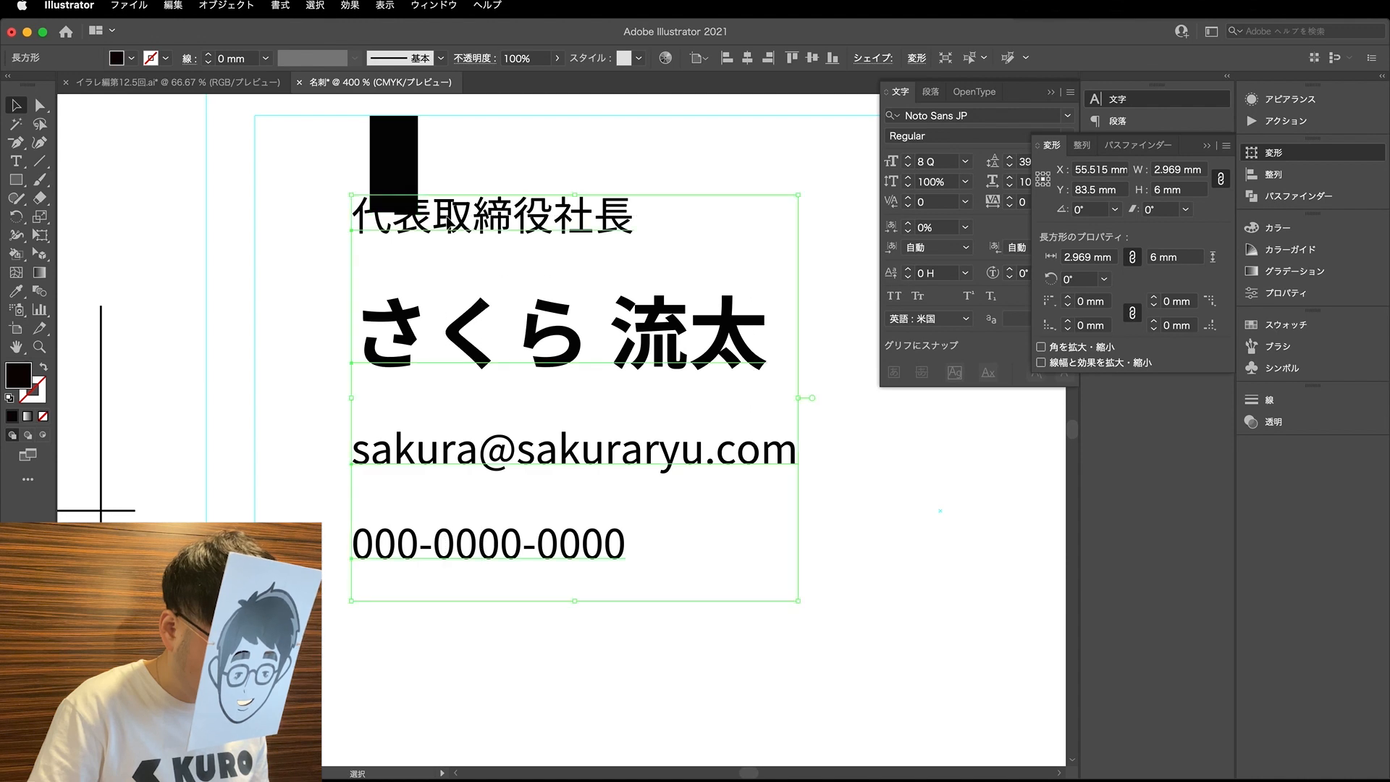
key(Down)
key(Down)
key(Down)
key(Down)
key(Down)
key(Down)
key(Down)
key(Down)
key(Down)
key(Down)
key(Down)
key(Down)
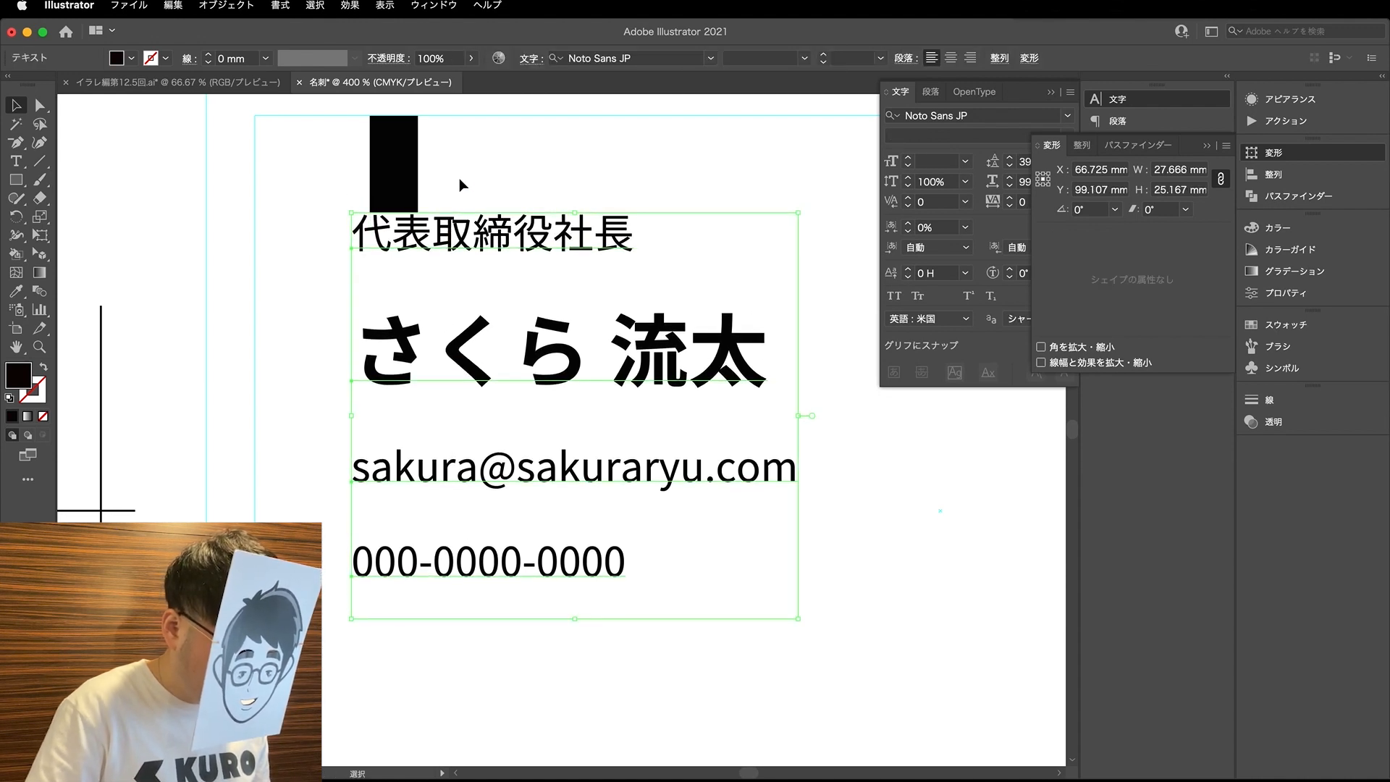
click(457, 172)
- Move the spacing rectangle away from the personal text to just outside the card's left edge
key(super+minus)
key(super+minus)
key(super+minus)
drag(434, 174, 357, 367)
- Delete the spacing rectangle and undo the deletion
key(Delete)
key(a)
click(489, 329)
key(super+minus)
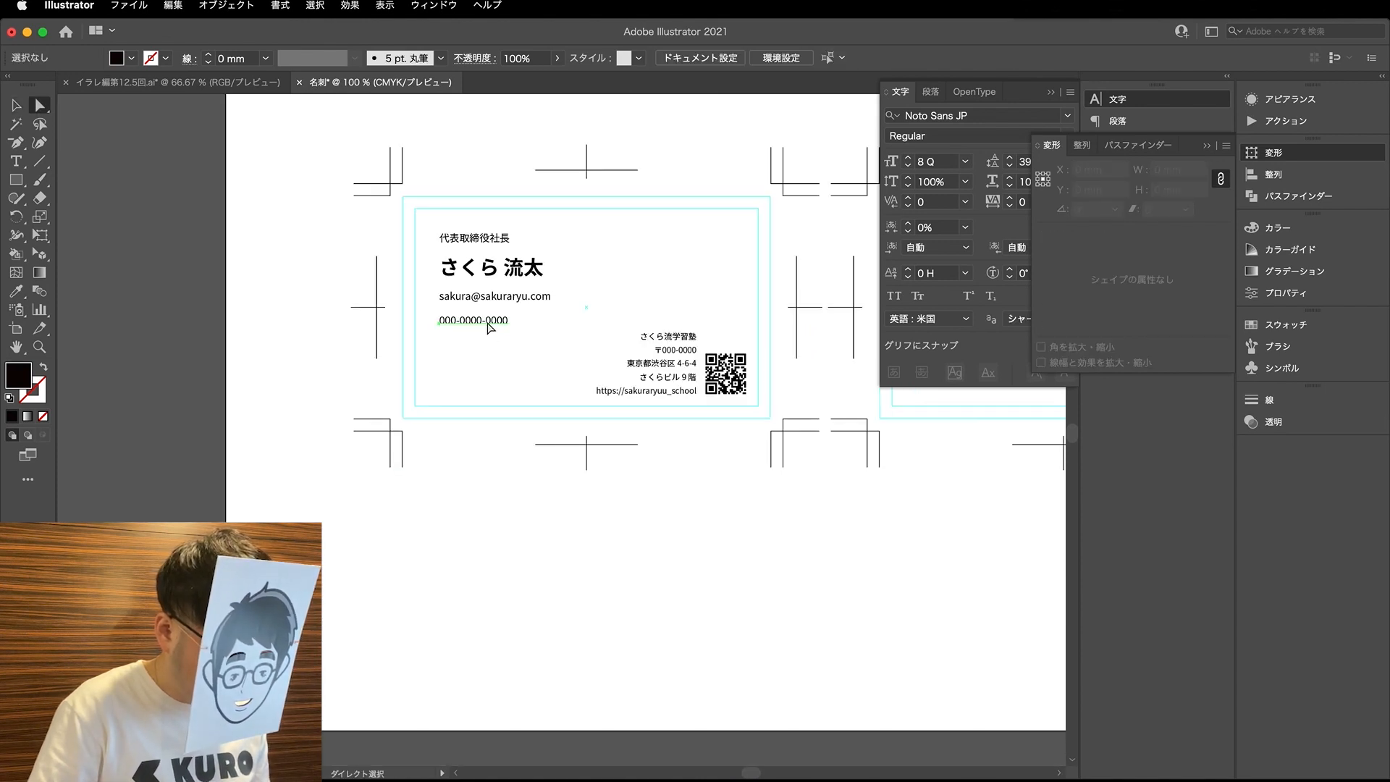
scroll(545, 323, up, 2)
key(v)
key(super+z)
- Reduce the text size of the e-mail and phone lines to 8 Q
click(486, 434)
click(765, 354)
click(394, 352)
click(371, 332)
shift+click(425, 280)
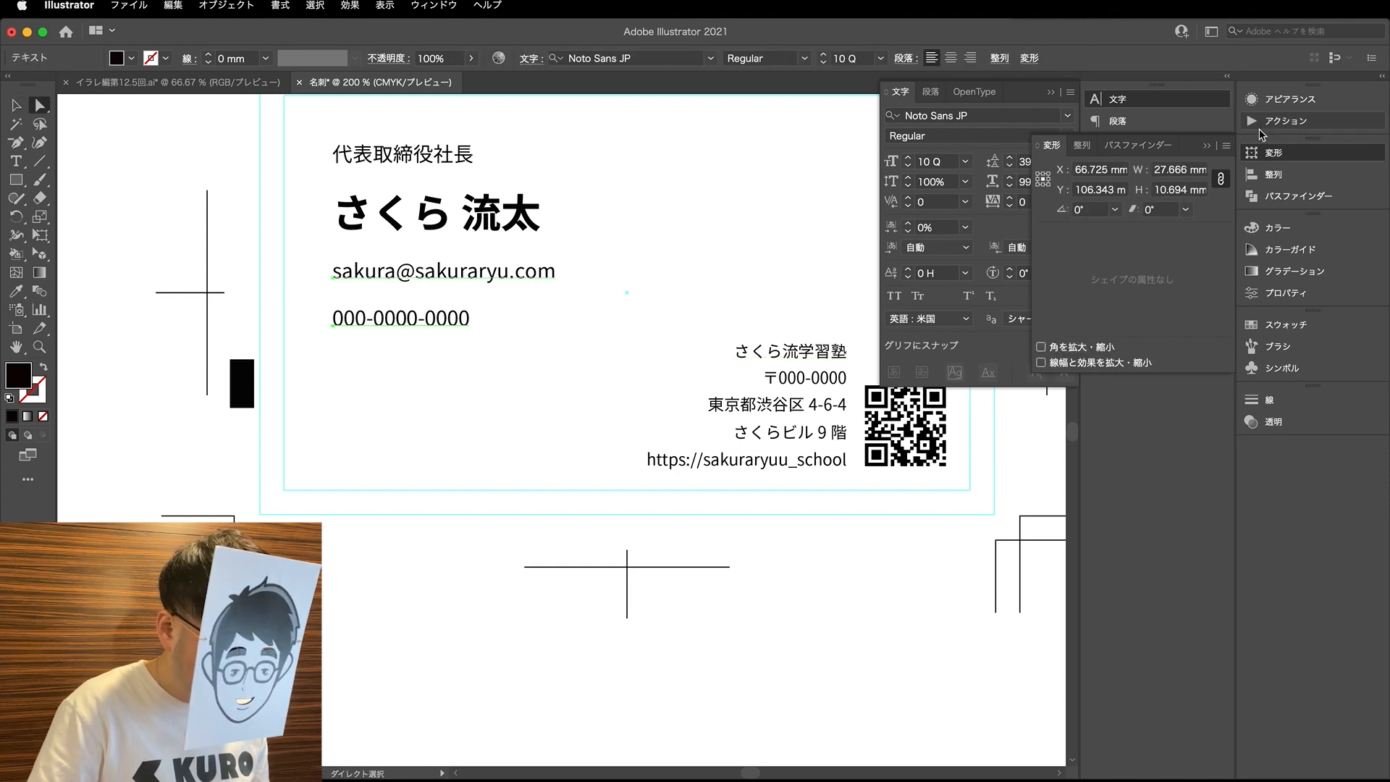
click(909, 167)
click(909, 167)
- Place the spacing rectangle between the company name and postal code and set its height to 1.6 mm
key(v)
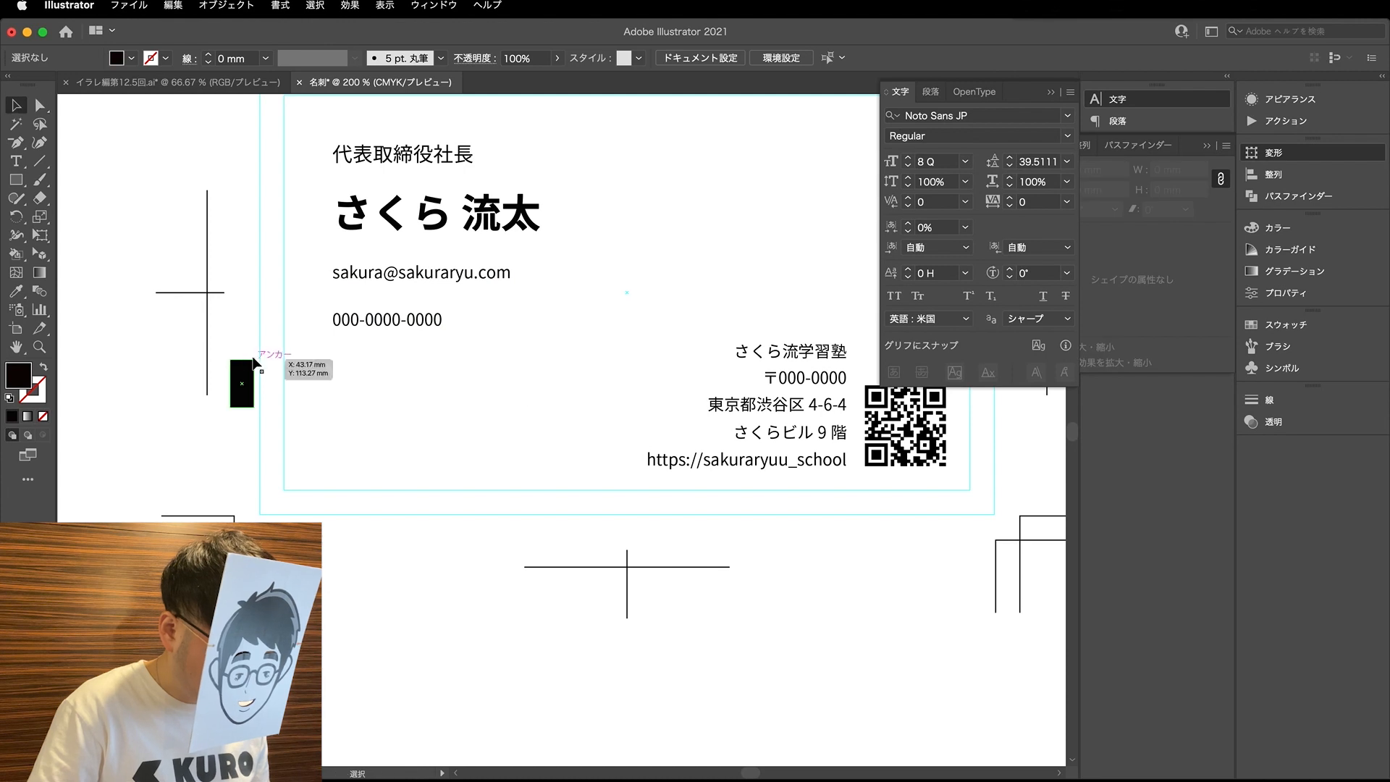
drag(259, 405, 391, 287)
click(278, 432)
drag(244, 379, 823, 368)
scroll(805, 393, up, 3)
key(a)
drag(1182, 190, 1162, 190)
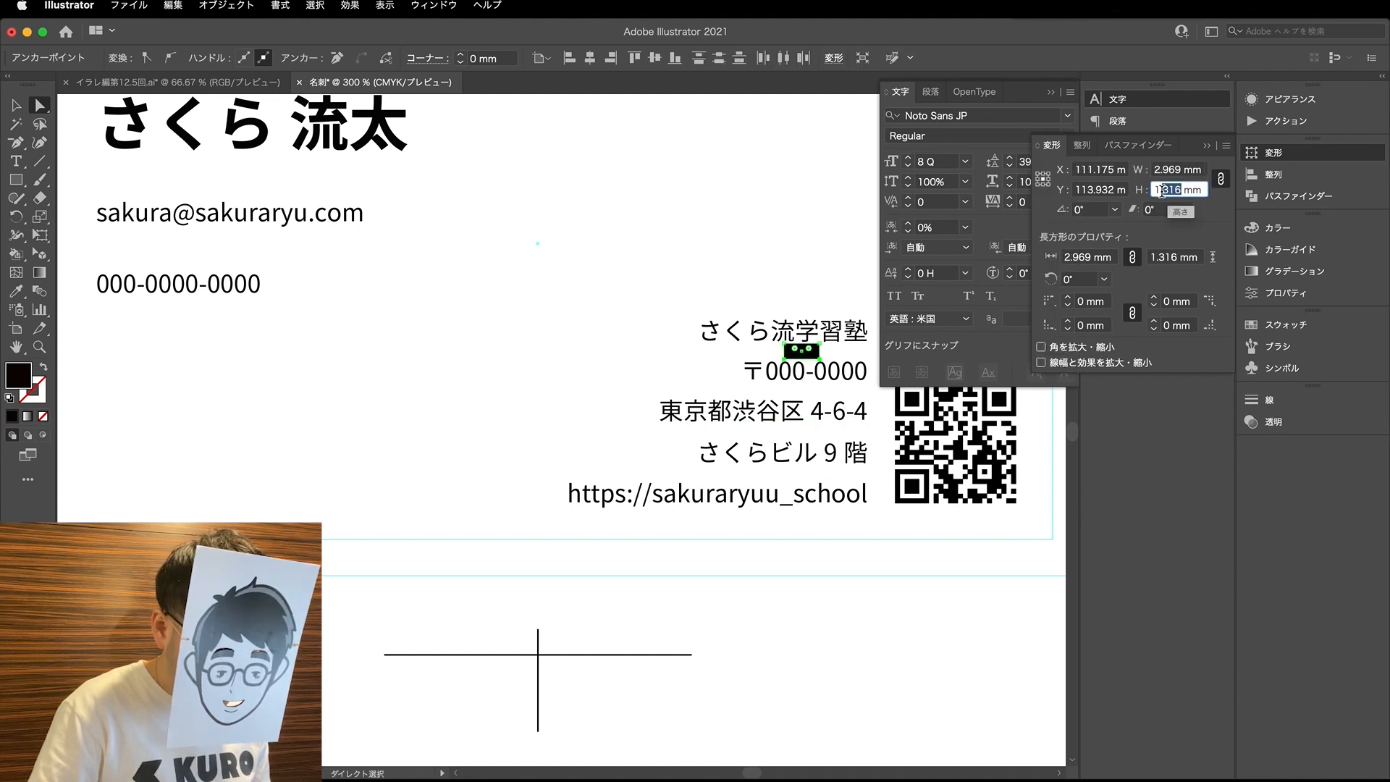
text(6)
key(Return)
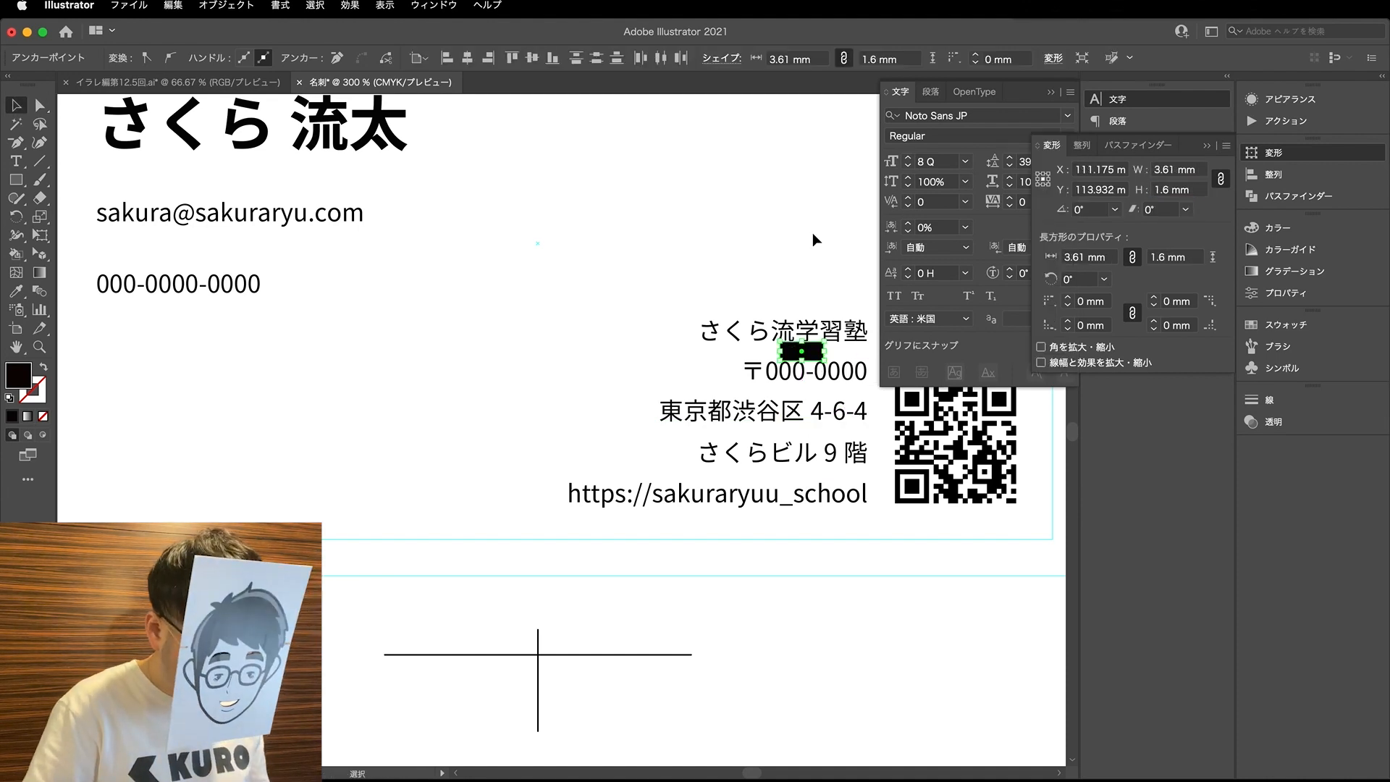
- Move the 1.6 mm spacing rectangle over to the personal text, directly under the e-mail line
scroll(812, 289, up, 4)
drag(810, 548, 404, 481)
scroll(726, 548, down, 1)
scroll(726, 548, down, 2)
key(v)
scroll(329, 456, left, 4)
scroll(434, 464, left, 6)
click(567, 476)
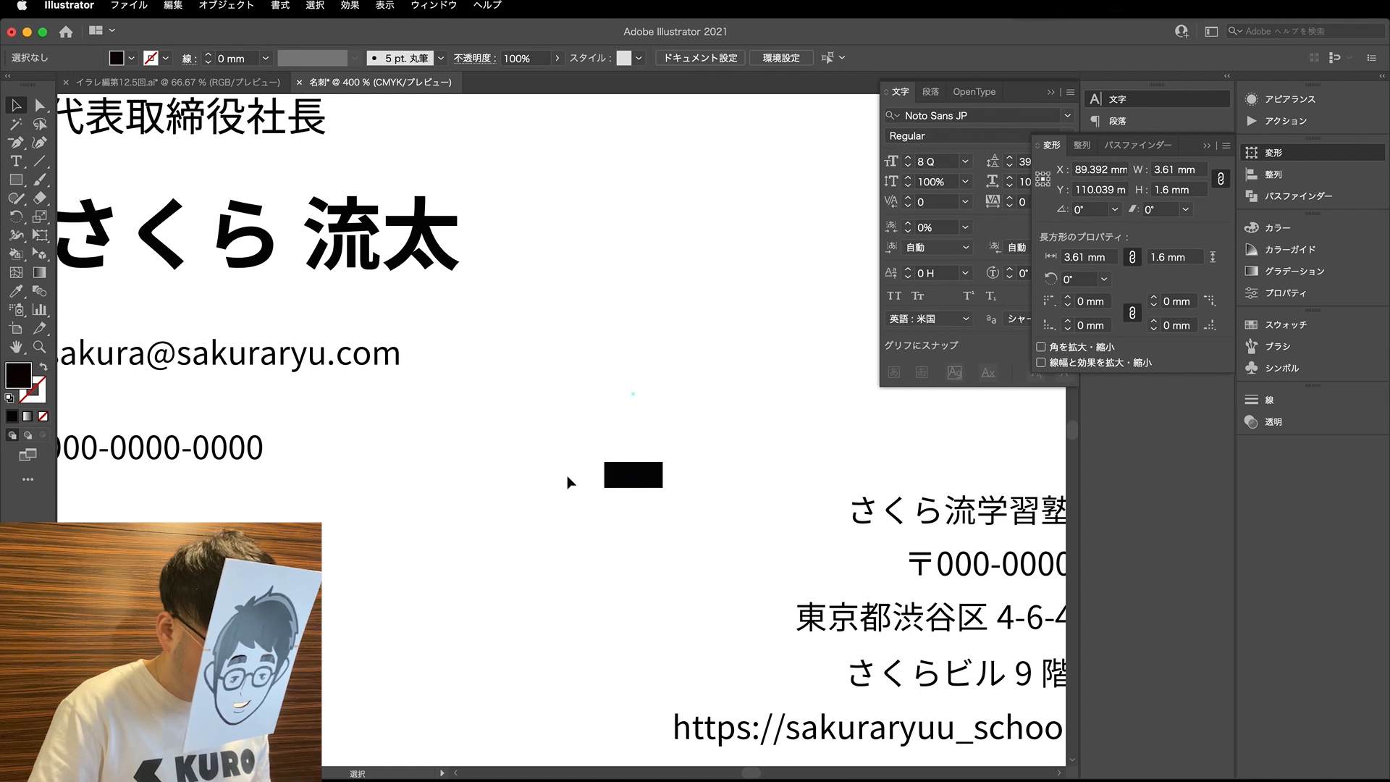
drag(827, 488, 285, 393)
- Nudge the phone line up until it meets the lower edge of the spacing rectangle
drag(236, 448, 240, 408)
scroll(239, 407, up, 4)
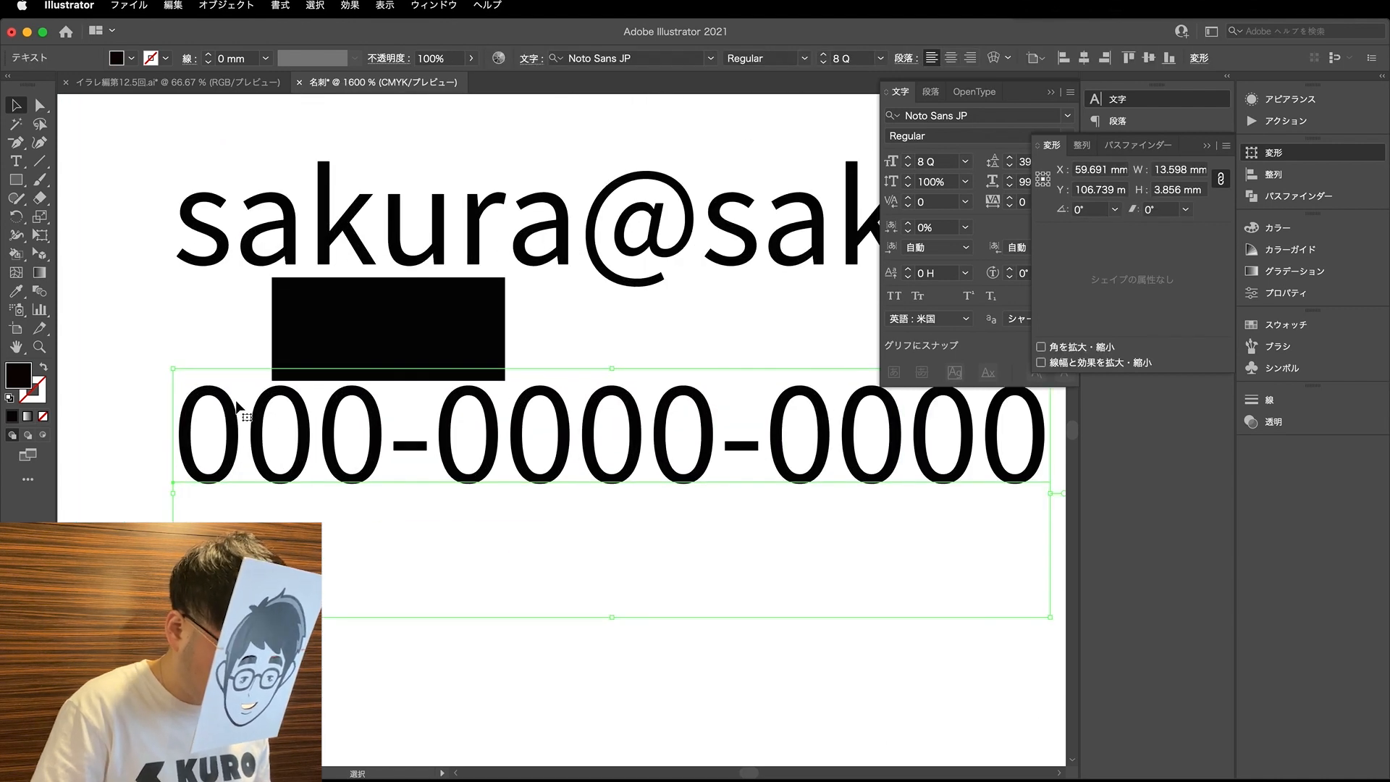
key(Up)
key(Up)
key(Up)
key(Up)
key(Up)
key(Up)
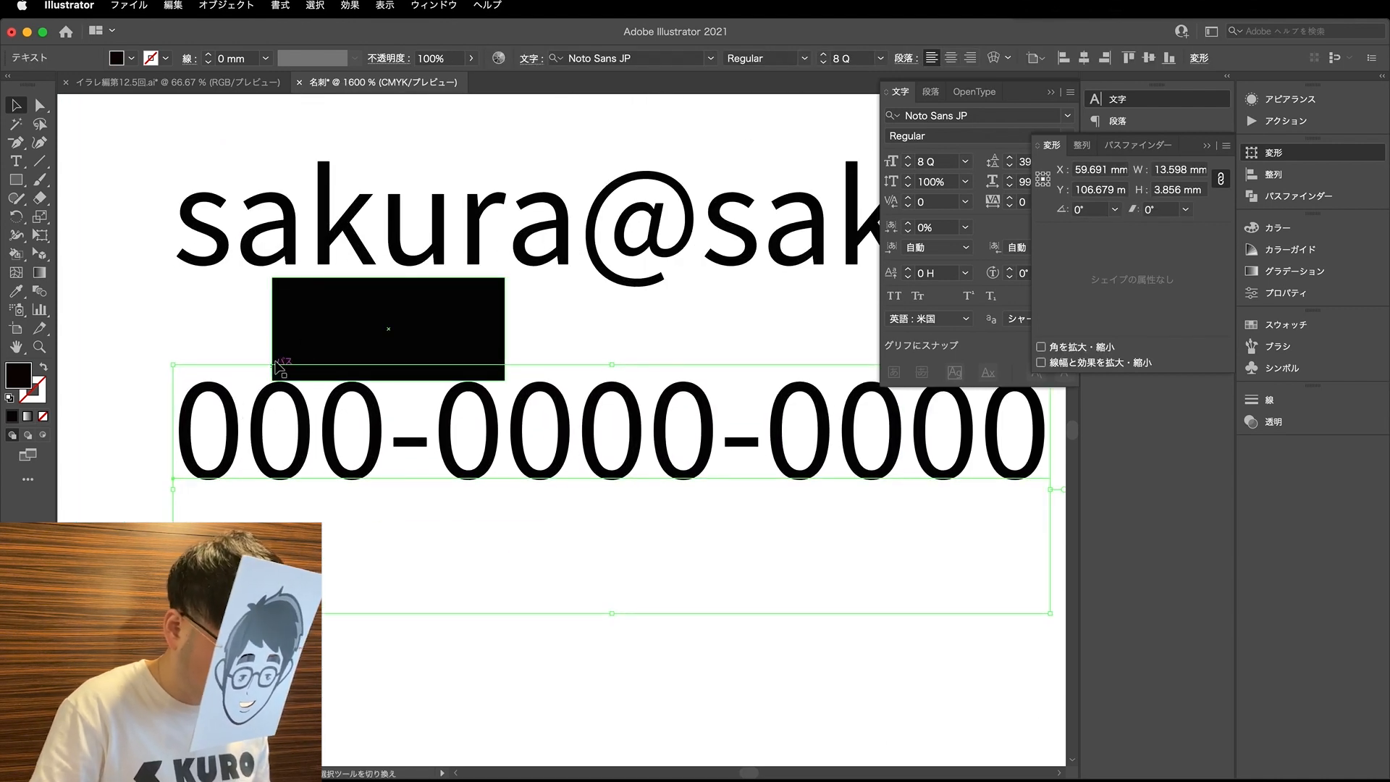
- Slide the spacing rectangle under the e-mail's @ sign and nudge it down 0.1 mm together with the phone line
shift+click(311, 339)
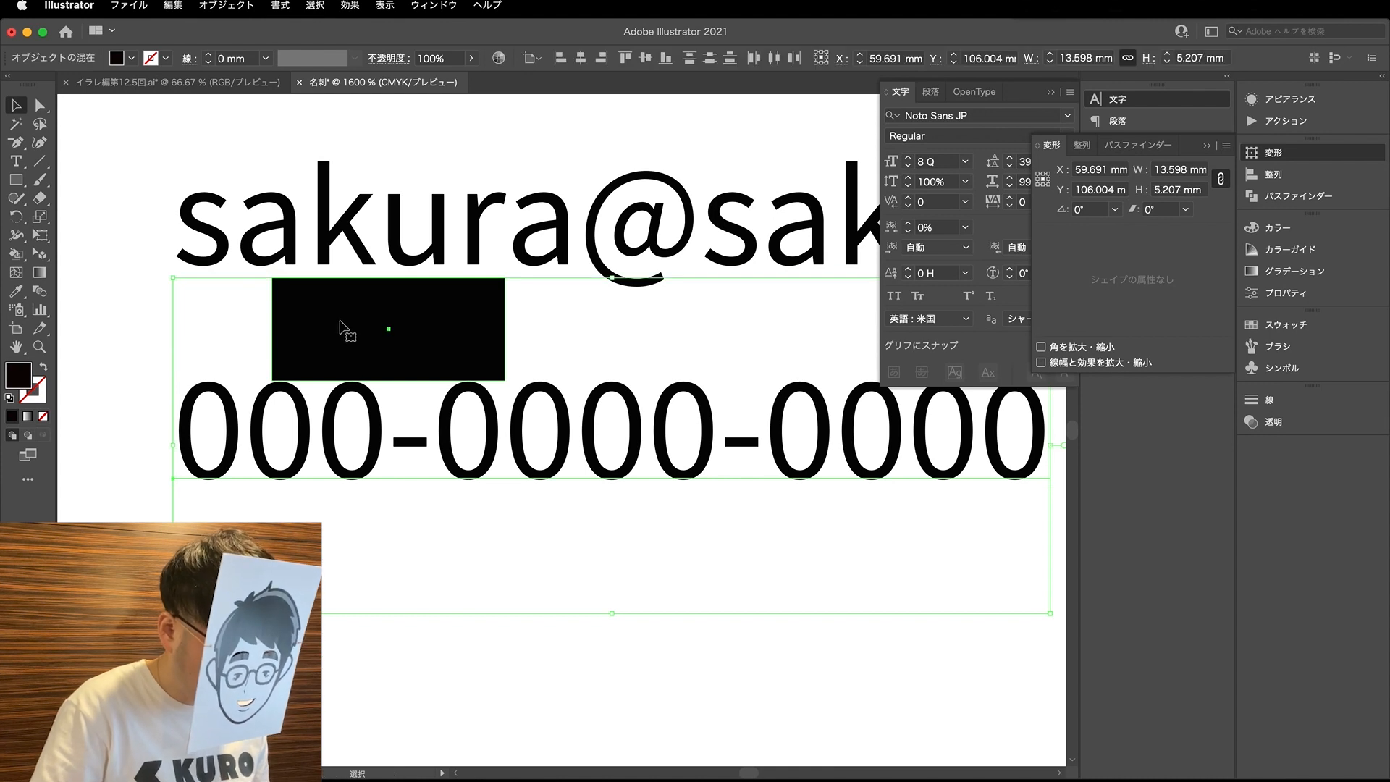
click(455, 174)
drag(435, 343, 694, 353)
shift+click(649, 433)
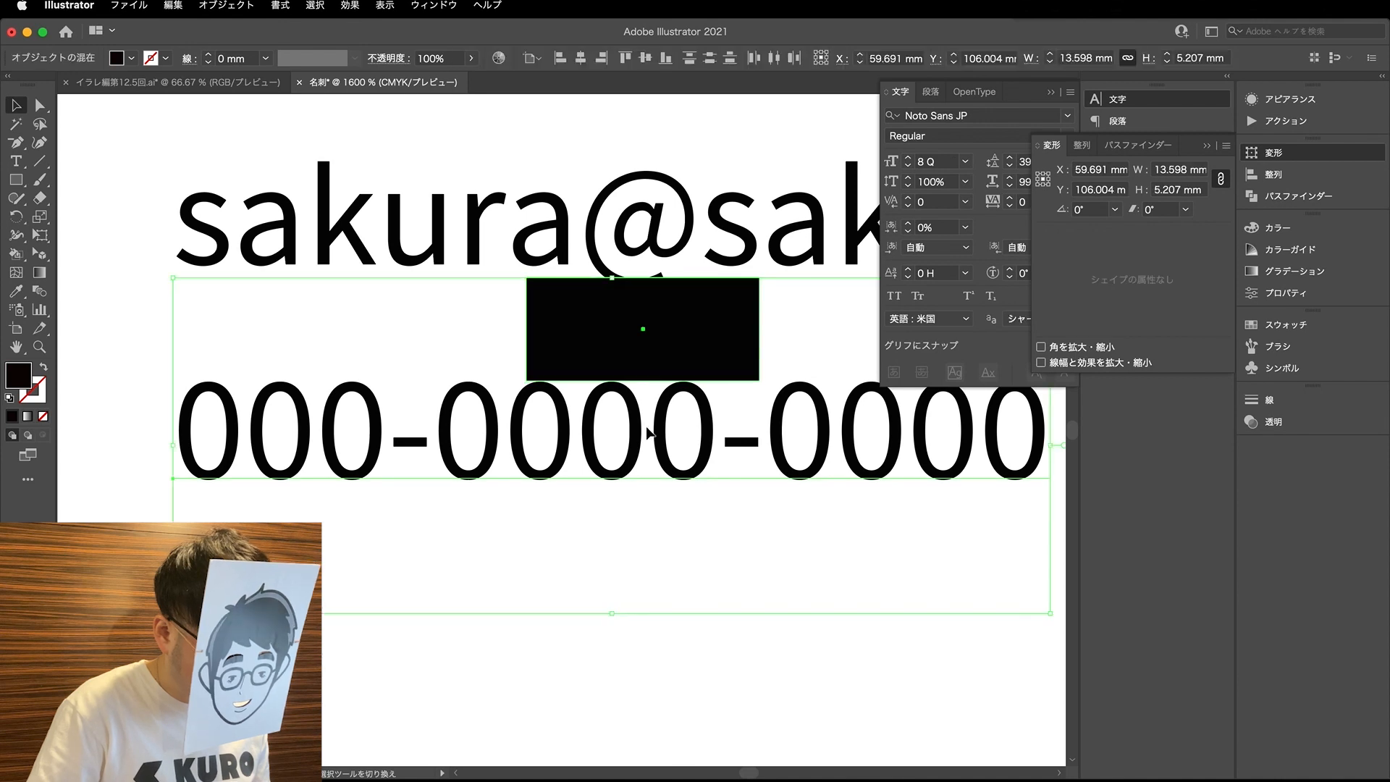
key(Down)
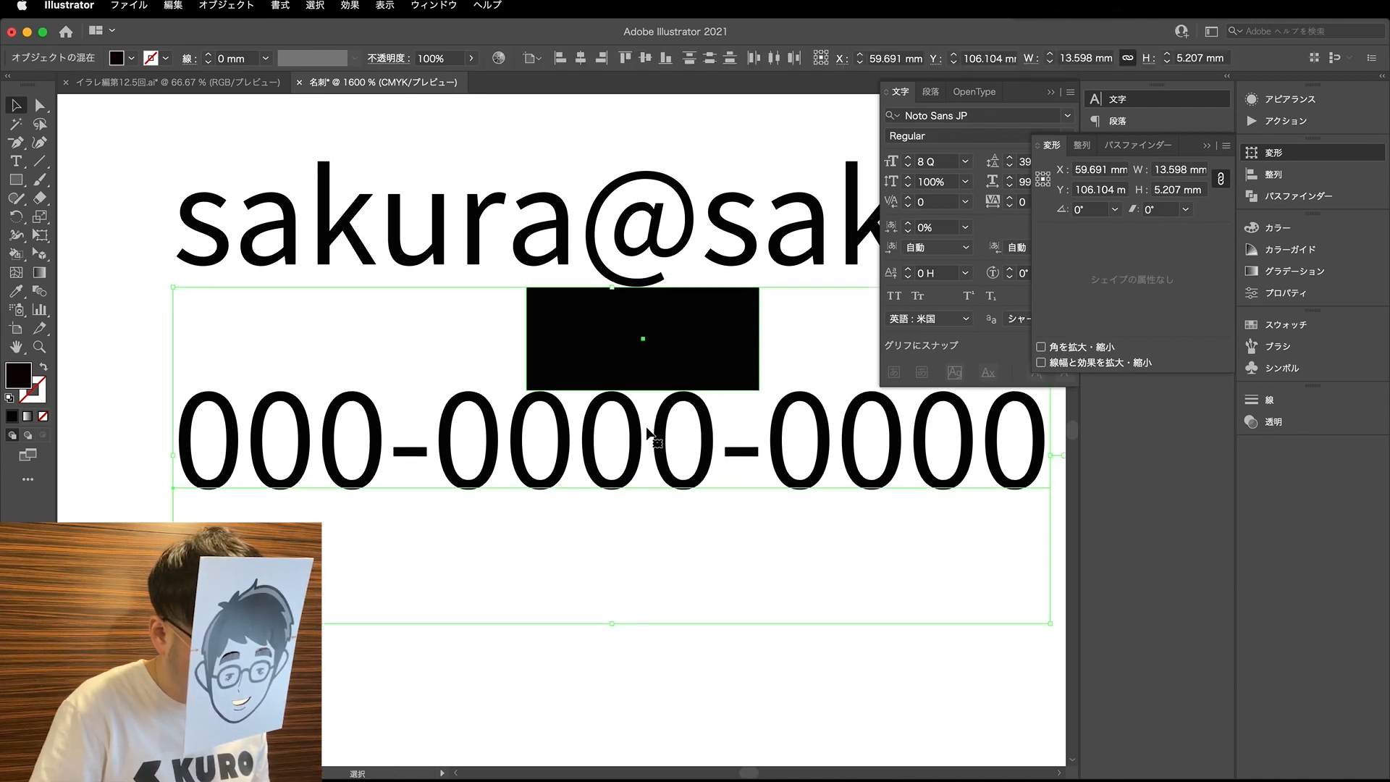
- Move the spacing rectangle from above the phone line to directly above the e-mail line
scroll(697, 595, down, 2)
click(695, 595)
drag(673, 463, 570, 354)
drag(540, 637, 739, 355)
scroll(716, 391, up, 3)
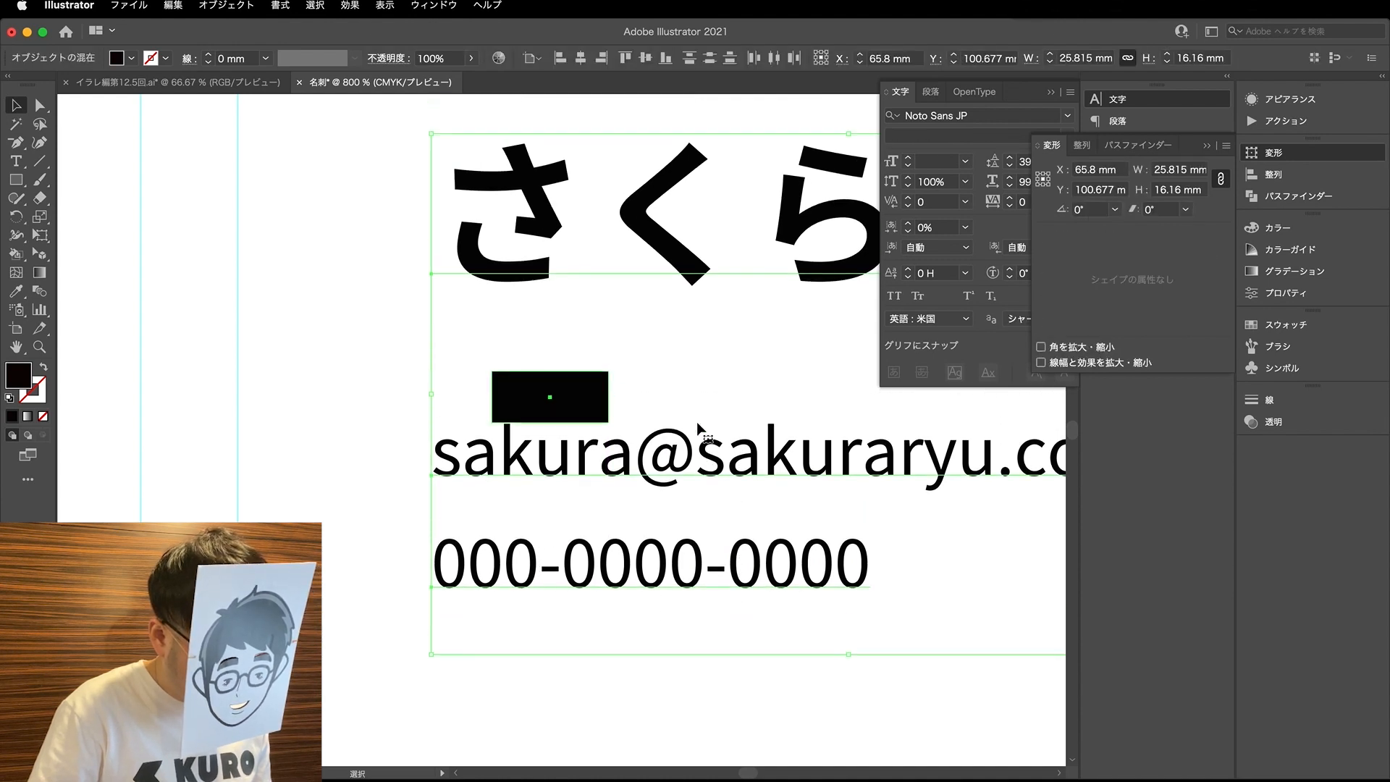
key(a)
drag(579, 446, 579, 358)
key(super+z)
- Move the spacing rectangle between the job title and the name, stretched to about 3.9 mm high to span the gap
click(581, 374)
click(572, 436)
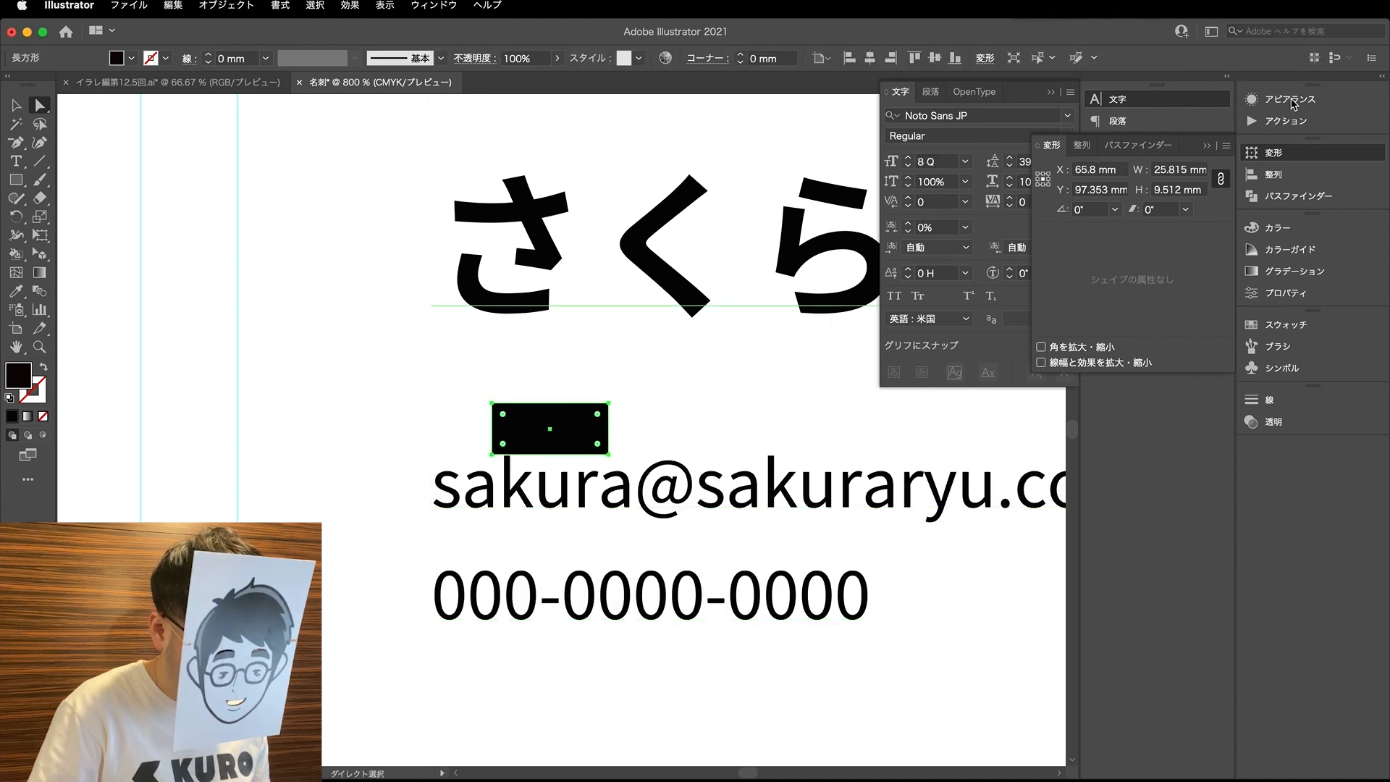
double_click(1171, 191)
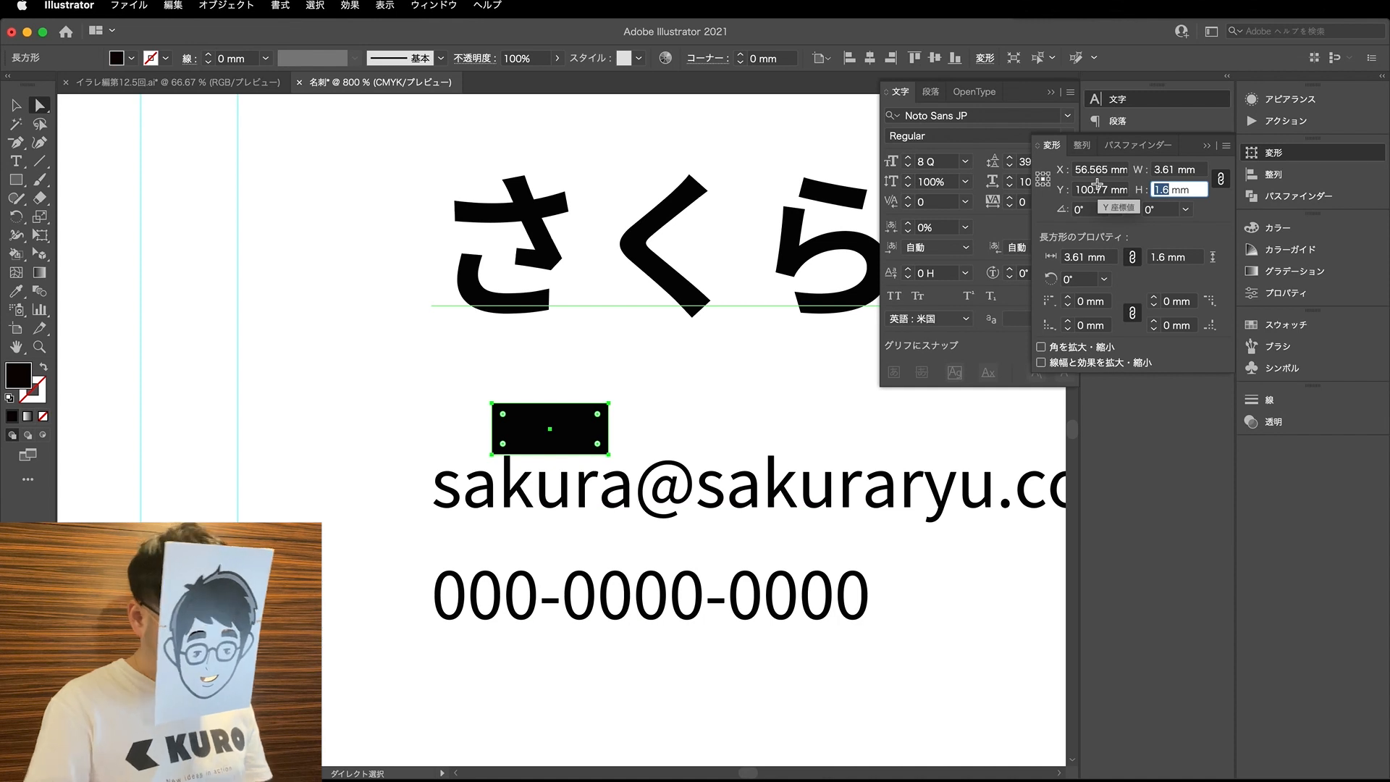
scroll(691, 268, up, 1)
scroll(692, 268, down, 2)
click(654, 372)
scroll(675, 392, up, 3)
drag(593, 468, 612, 269)
key(v)
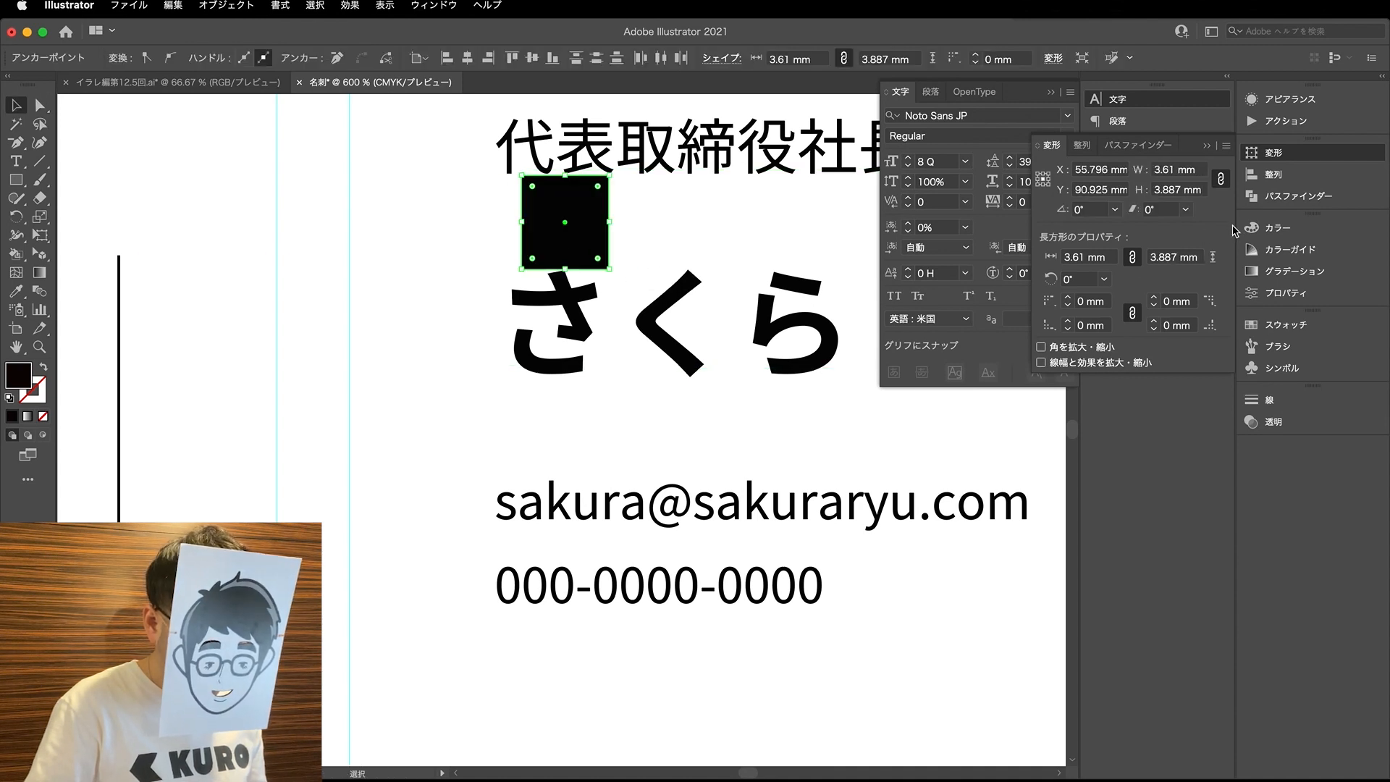
- Set the spacing rectangle's height to 4 mm and move it directly under the name
double_click(1174, 190)
text(4)
key(Return)
drag(601, 219, 595, 429)
- Shift the e-mail and phone lines up to the spacing rectangle's lower edge and delete the rectangle
click(656, 496)
drag(651, 586, 652, 580)
click(595, 435)
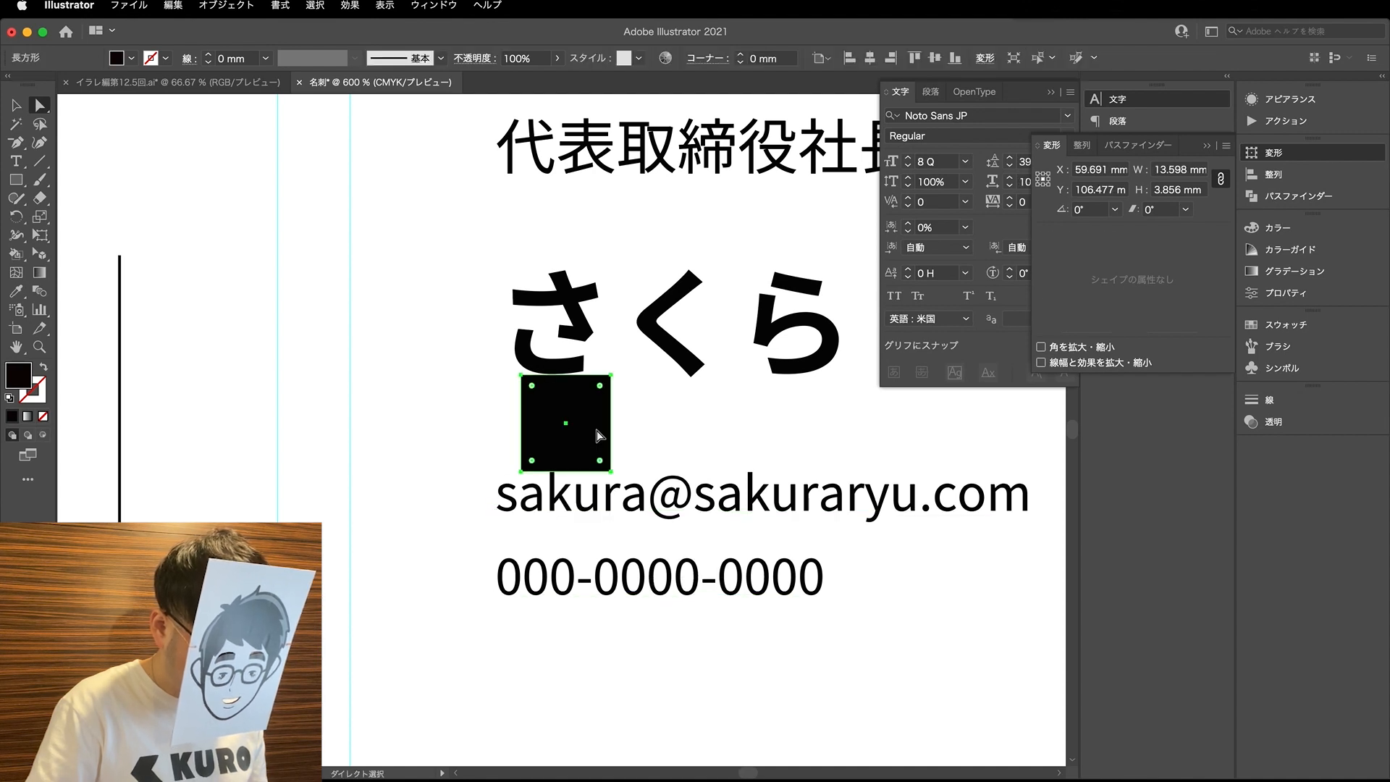
key(BackSpace)
- Insert the label "Mail：" in front of the e-mail address on the card
key(t)
click(502, 502)
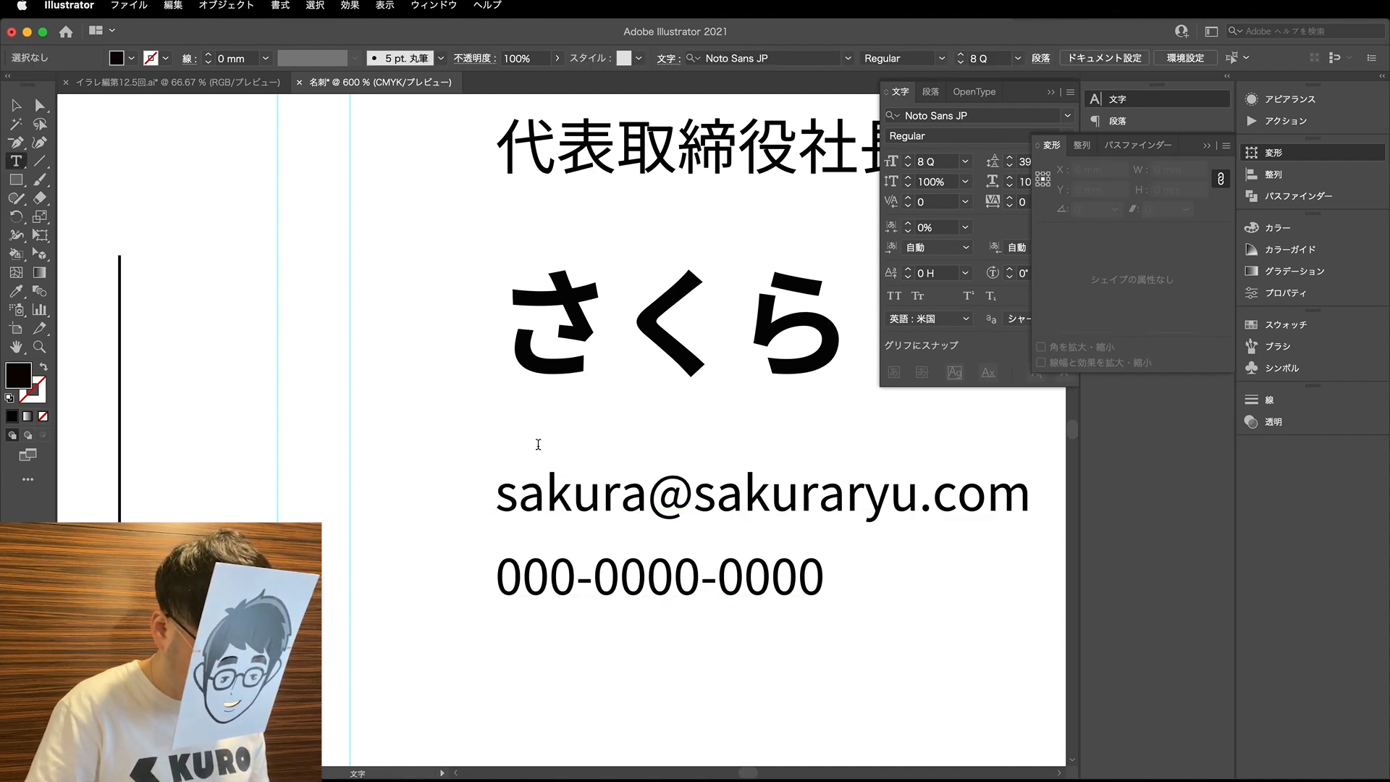
text(Mai;)
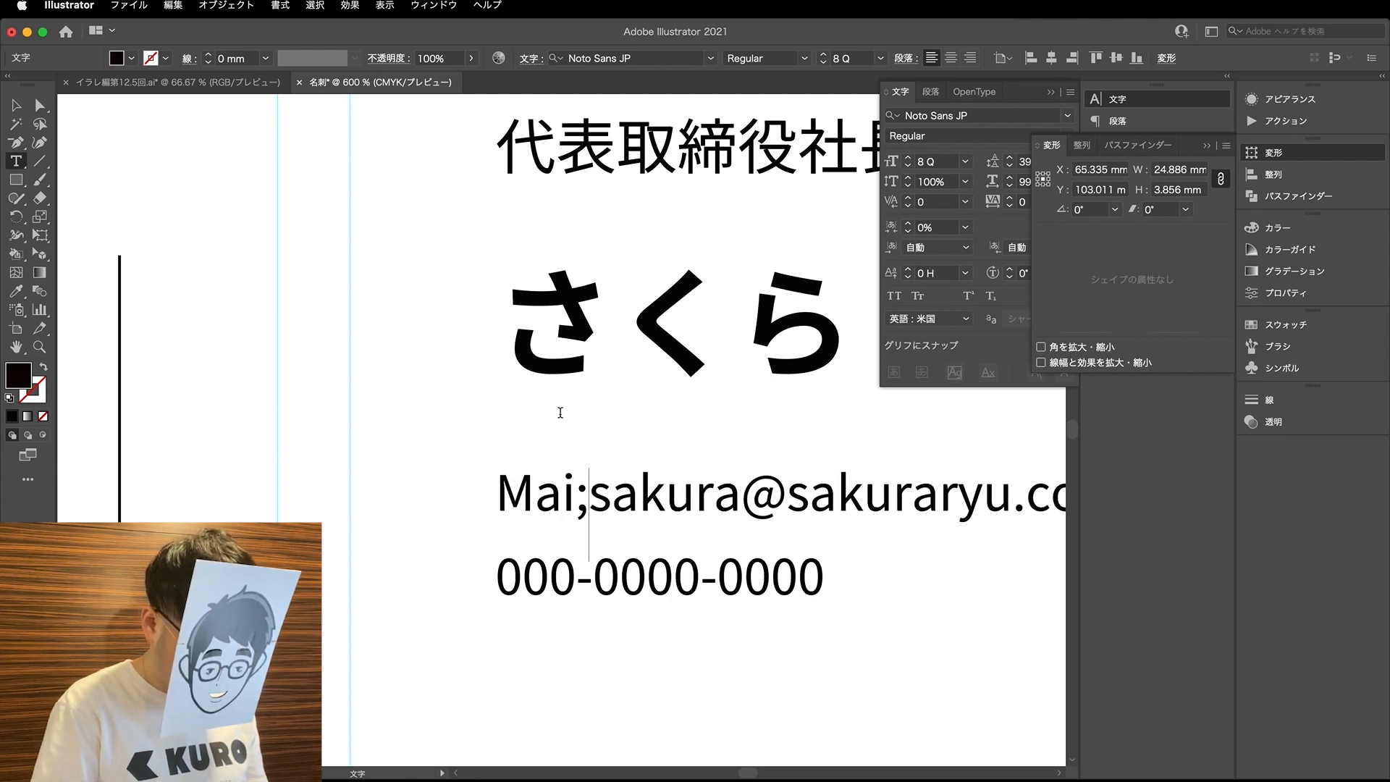
key(BackSpace)
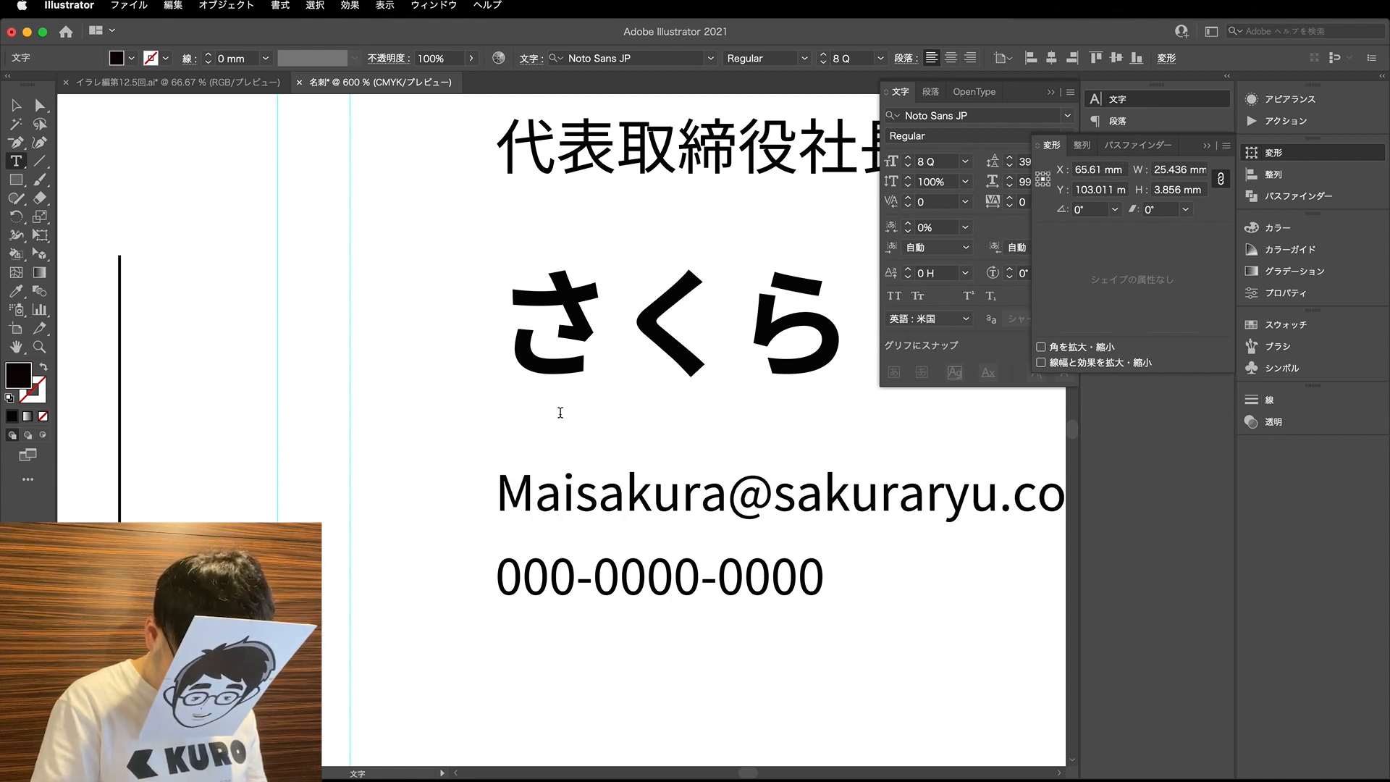
text(l)
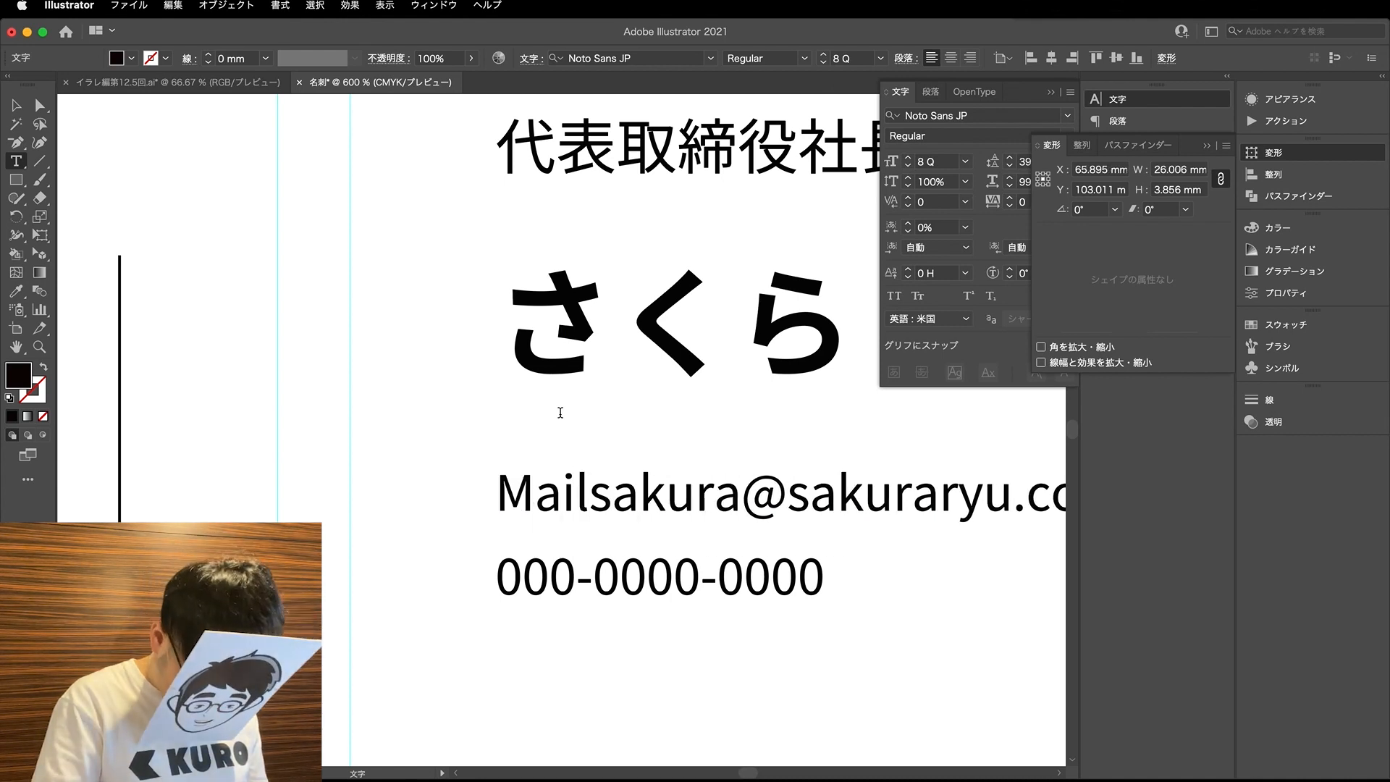
text(:)
key(space)
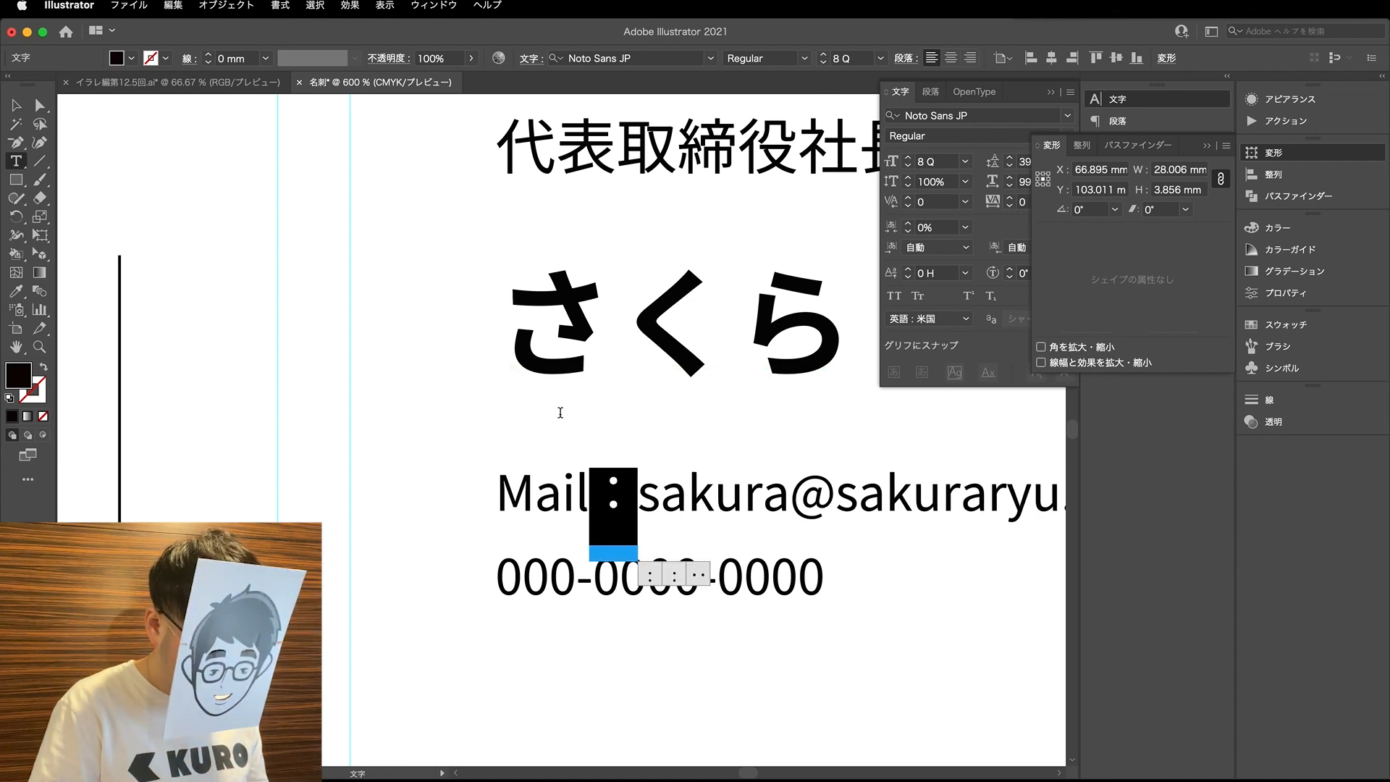
- Insert the label "Phone：" in front of the phone number and deselect the text
click(500, 579)
text(:)
key(Return)
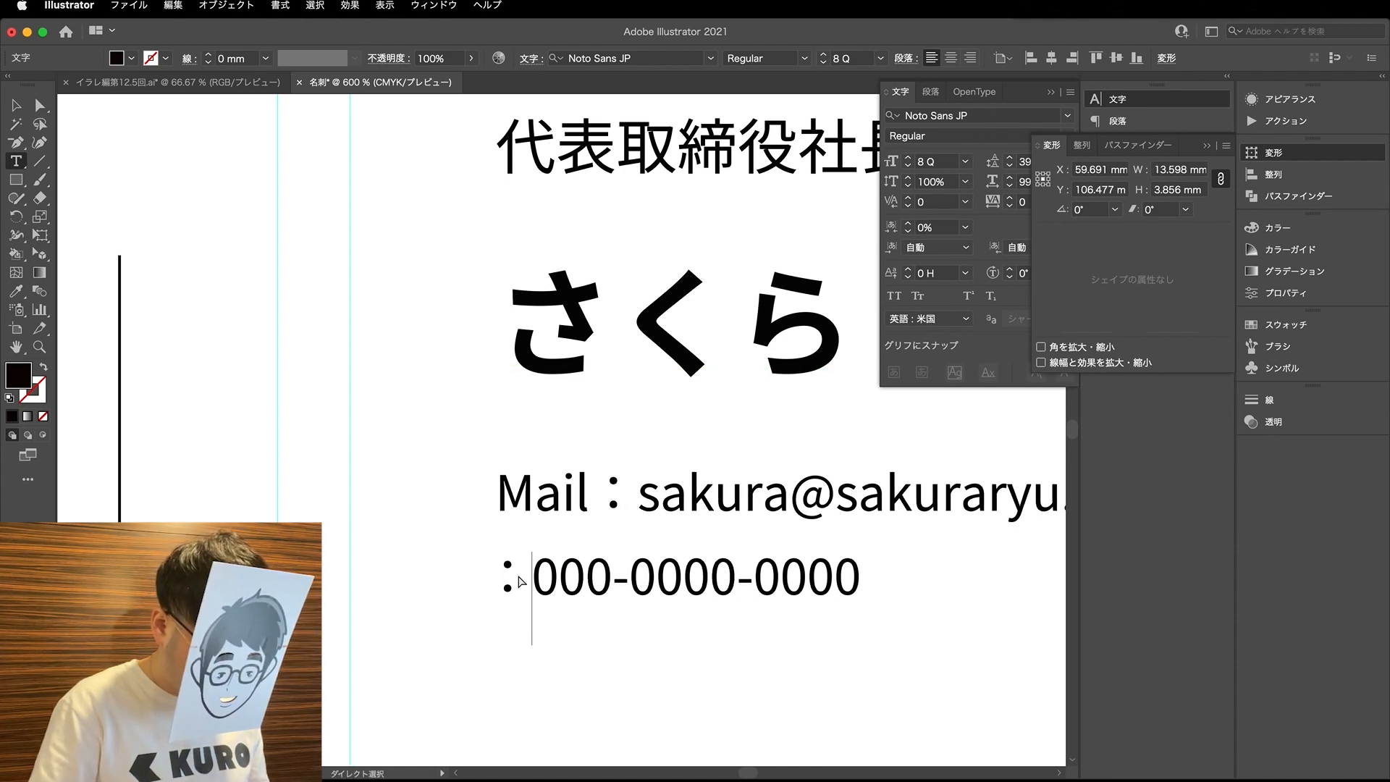
text(Phone)
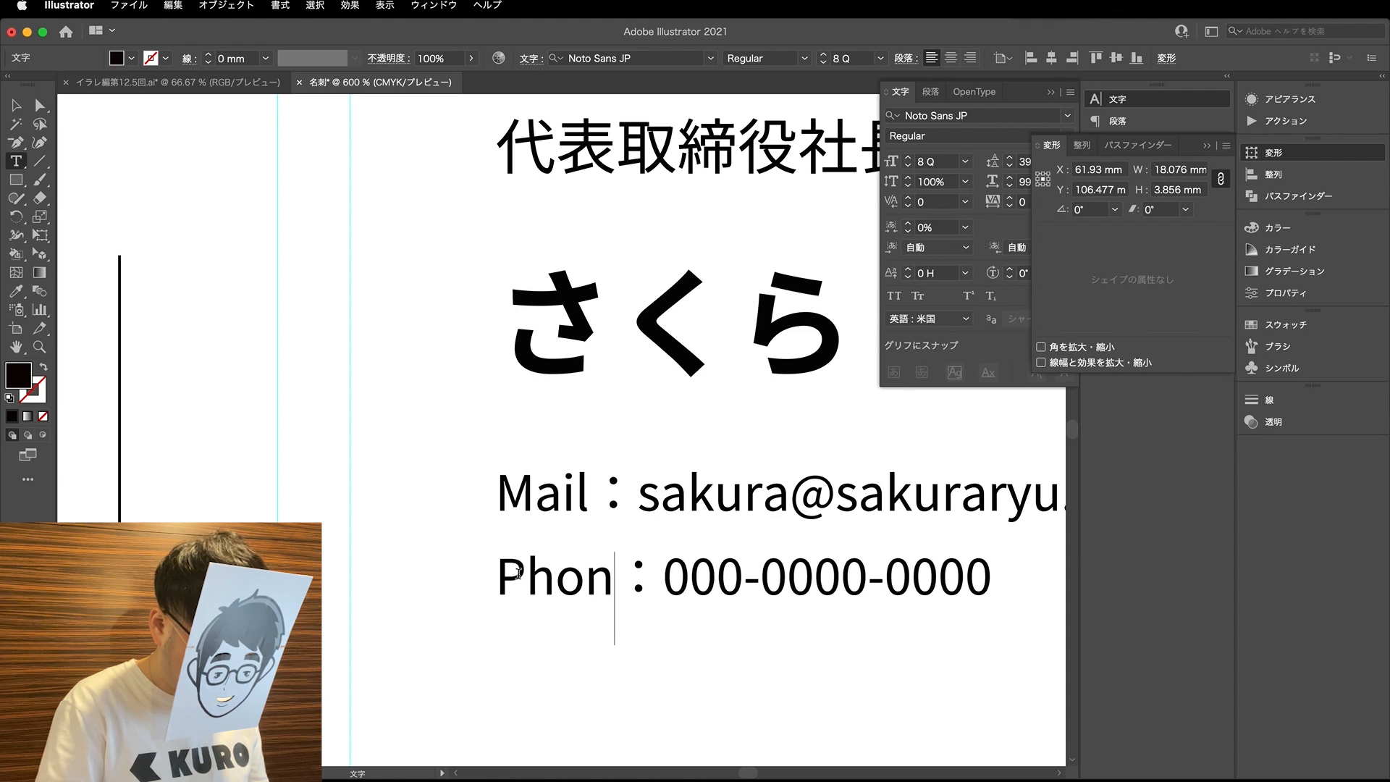
scroll(518, 574, down, 3)
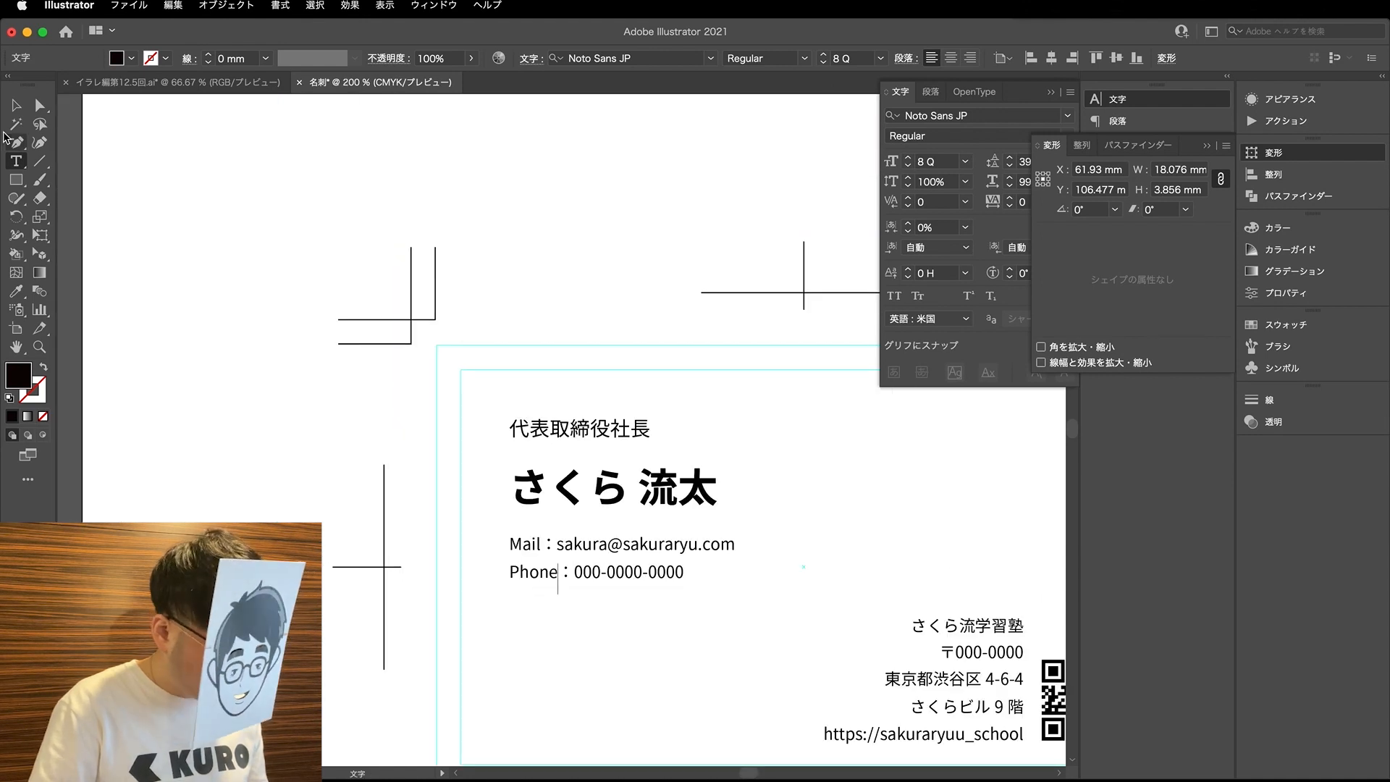
click(41, 106)
click(346, 562)
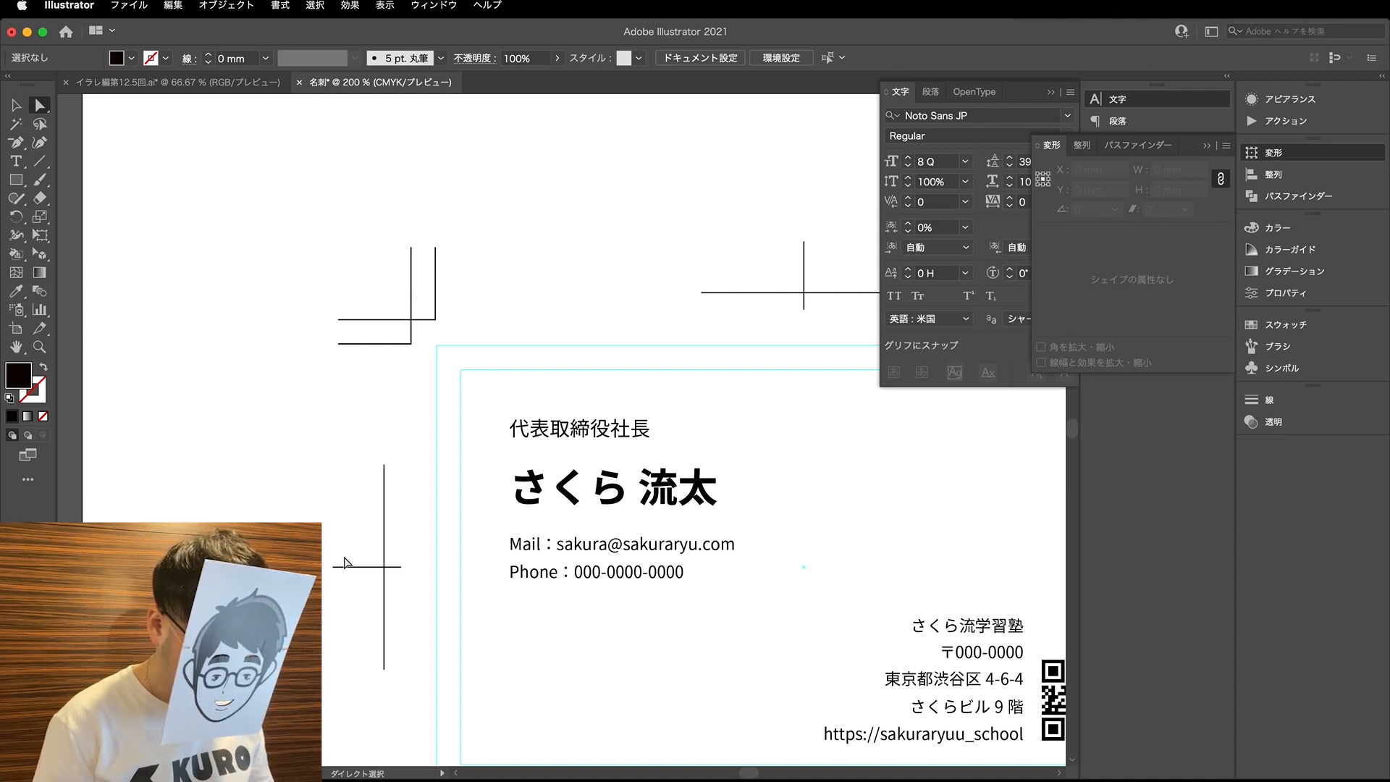
- Reduce the font size of the job title 代表取締役社長 to 8 Q
key(v)
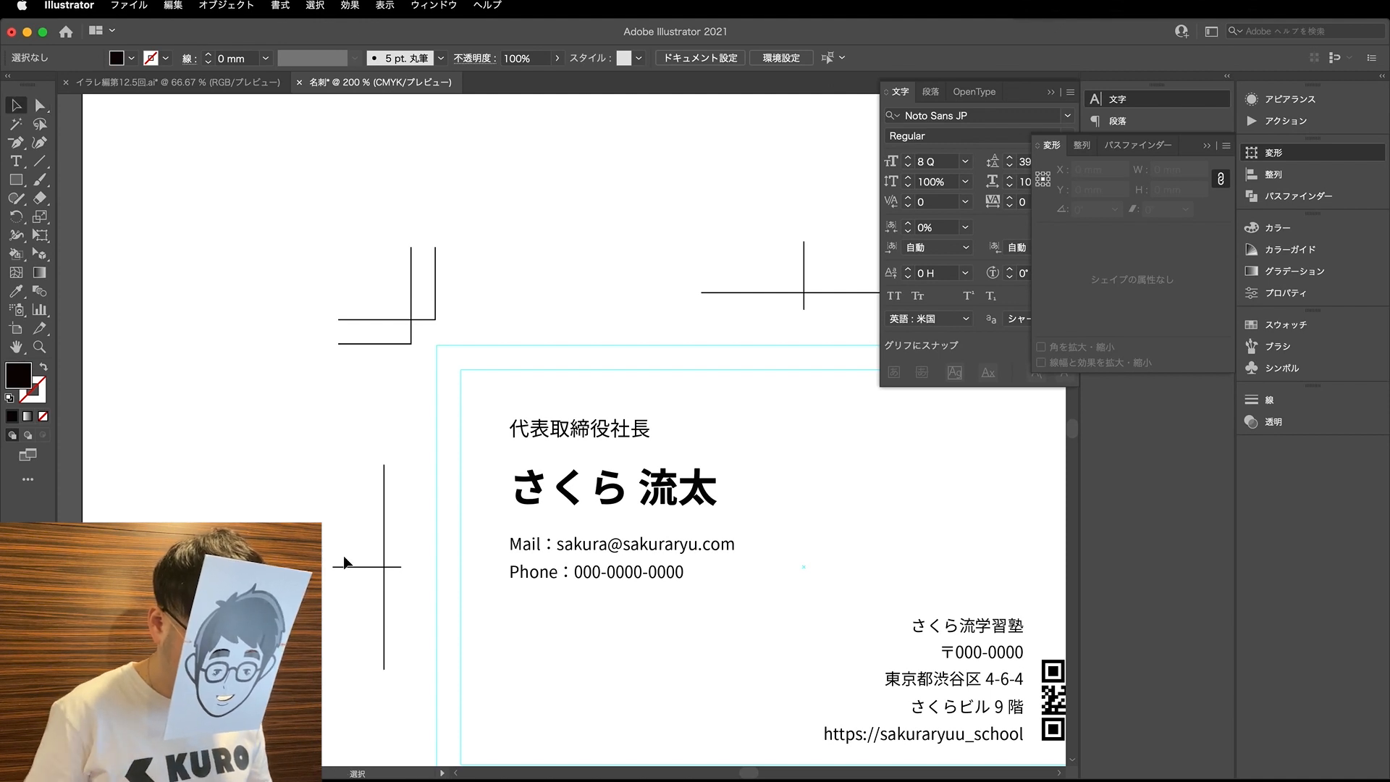
key(t)
key(a)
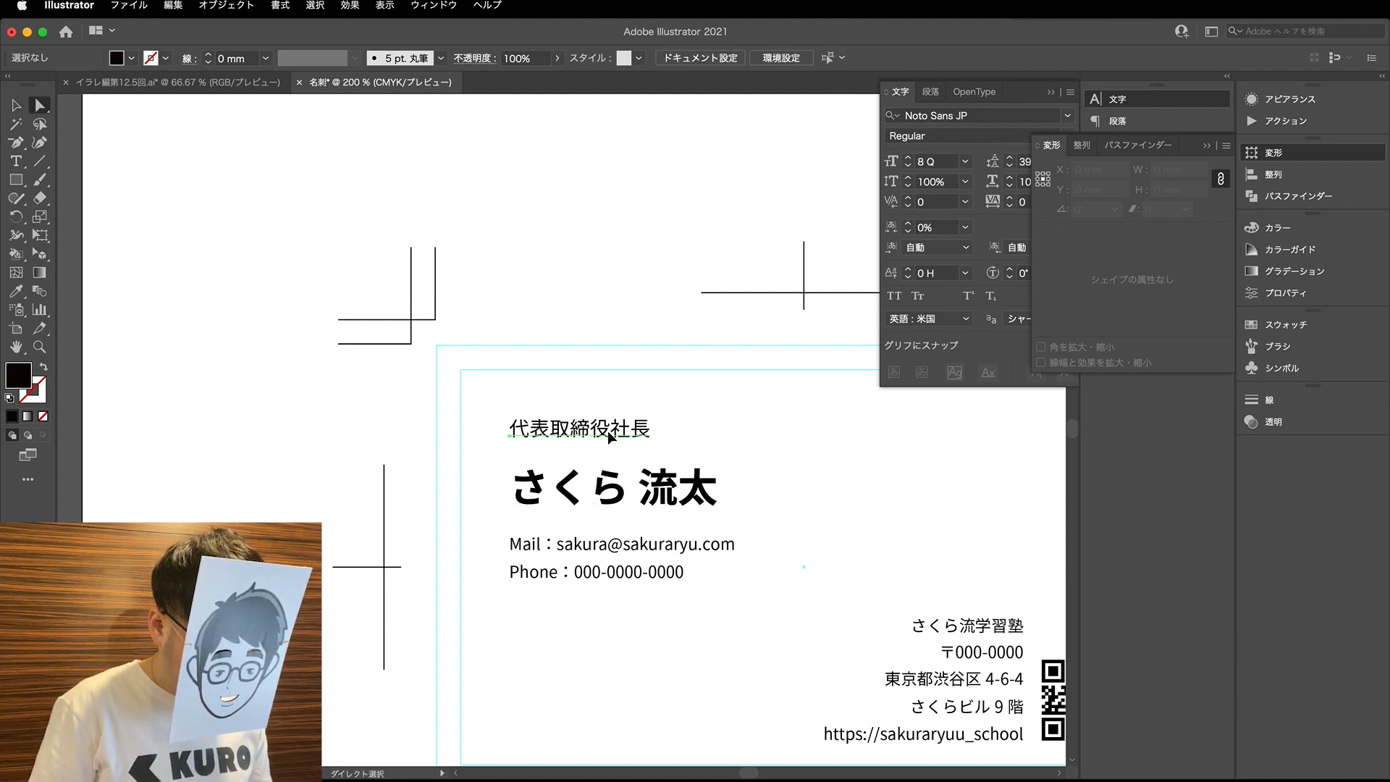
click(608, 430)
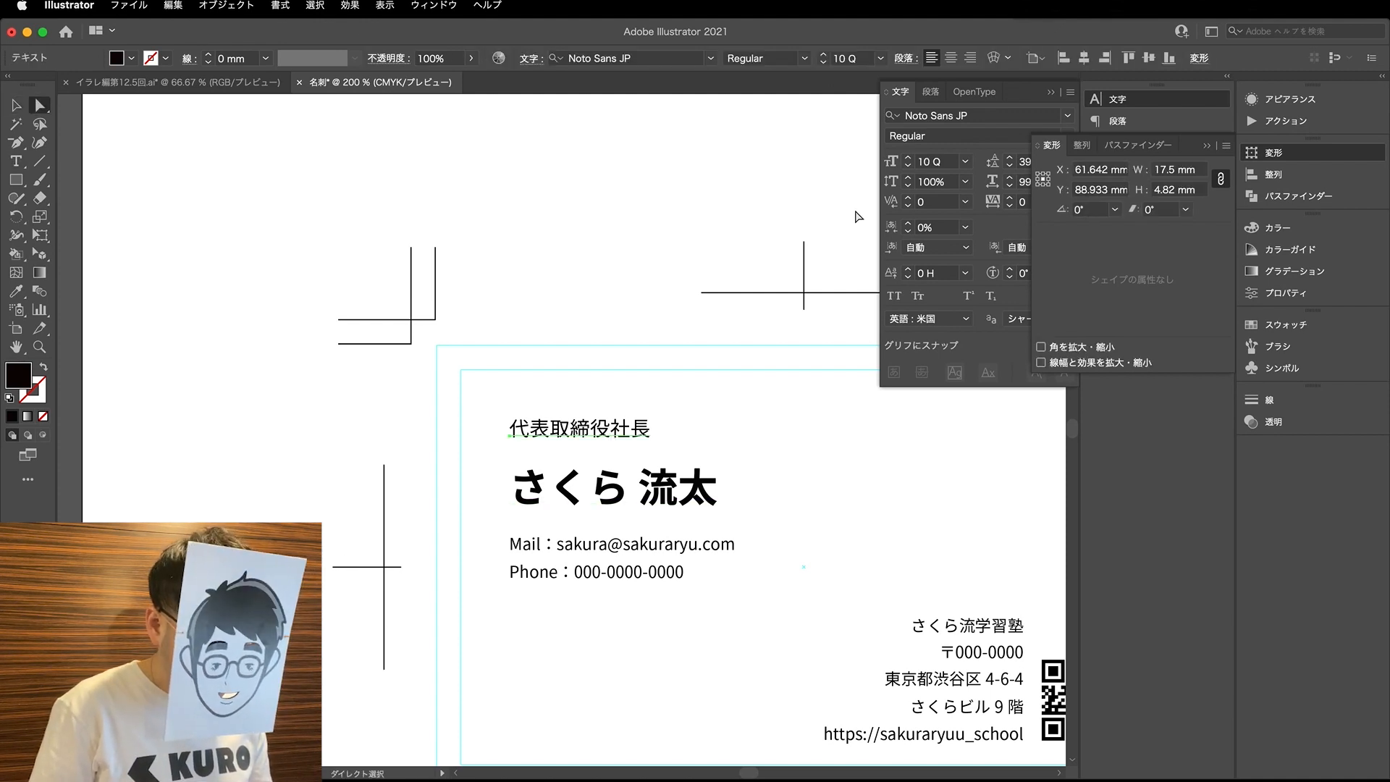
click(565, 645)
scroll(561, 579, down, 4)
scroll(580, 601, up, 1)
click(505, 559)
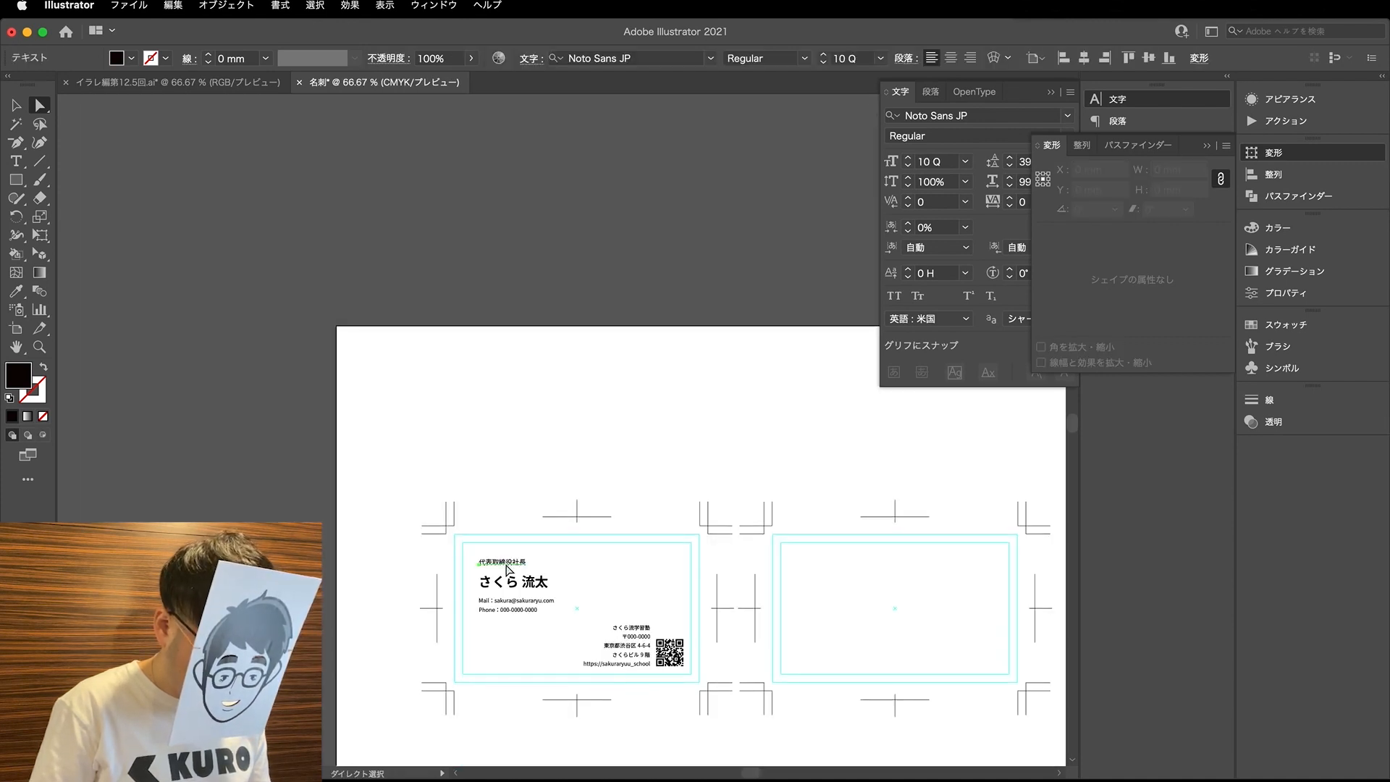
scroll(504, 559, up, 2)
click(908, 165)
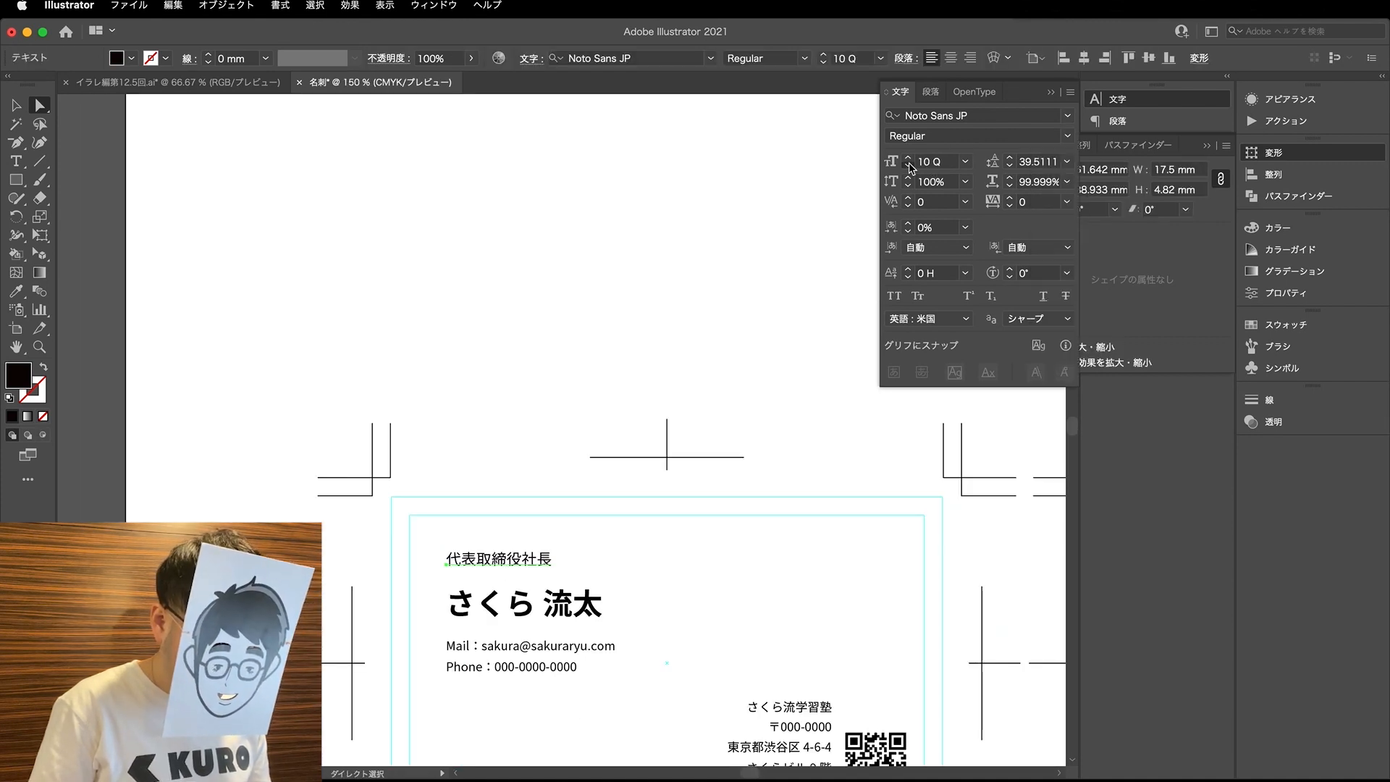
click(907, 165)
click(583, 472)
- Set the font weight of the job title 代表取締役社長 to Bold
super+double_click(481, 612)
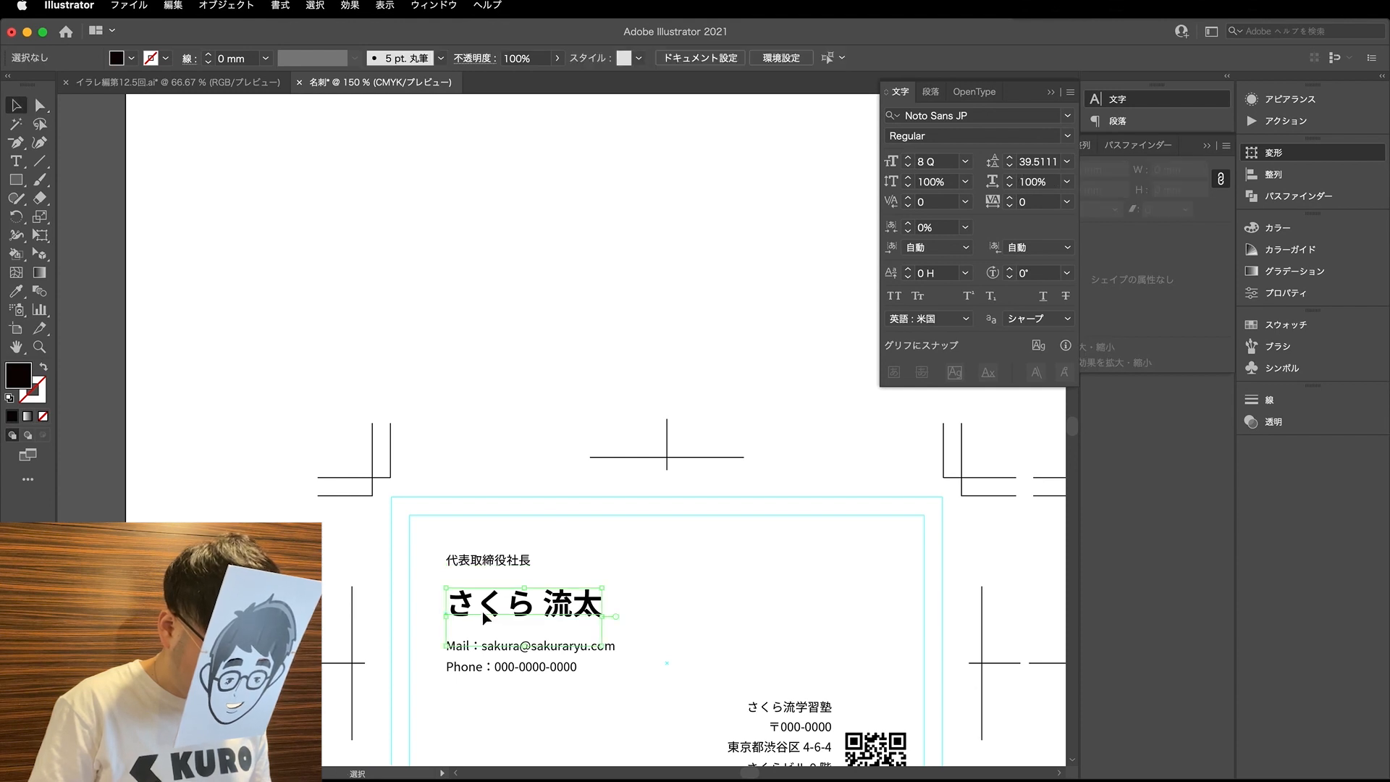
super+click(475, 564)
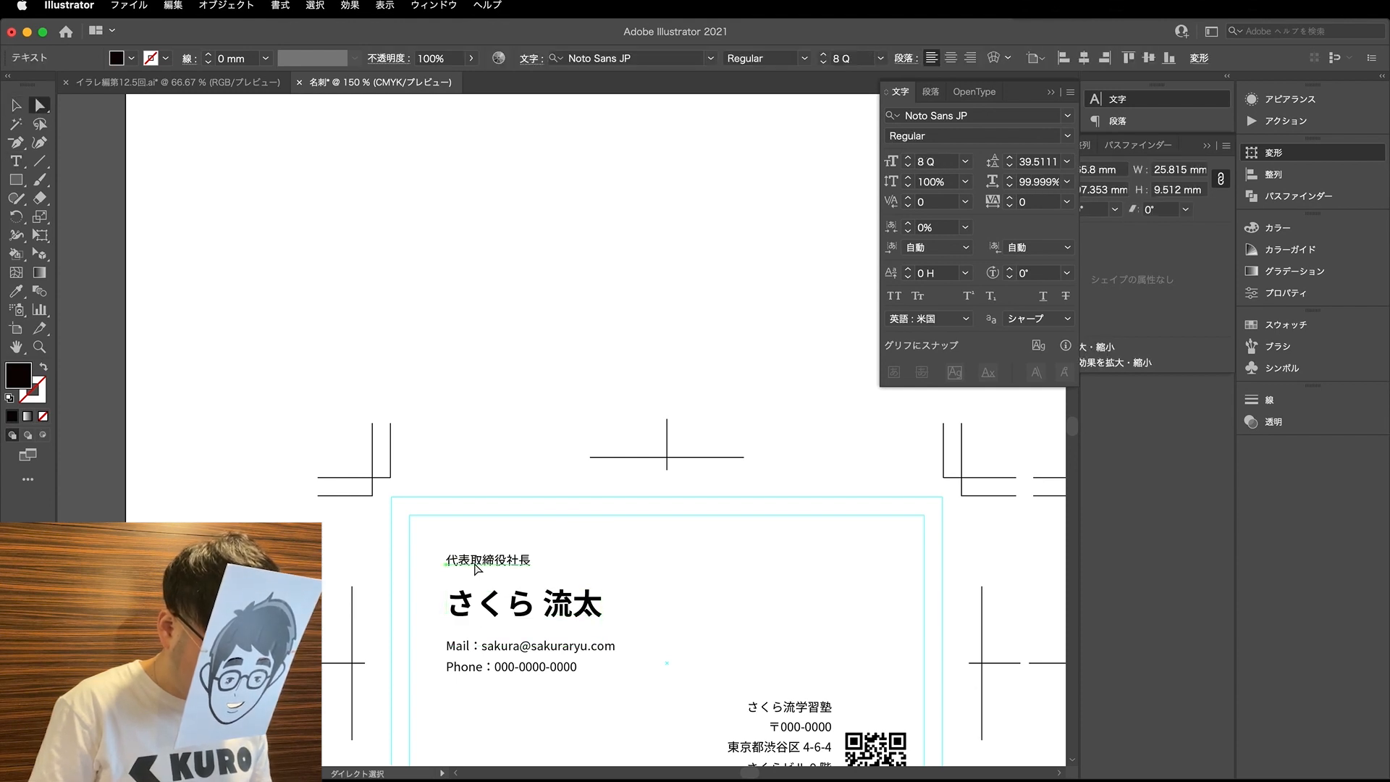
click(1066, 135)
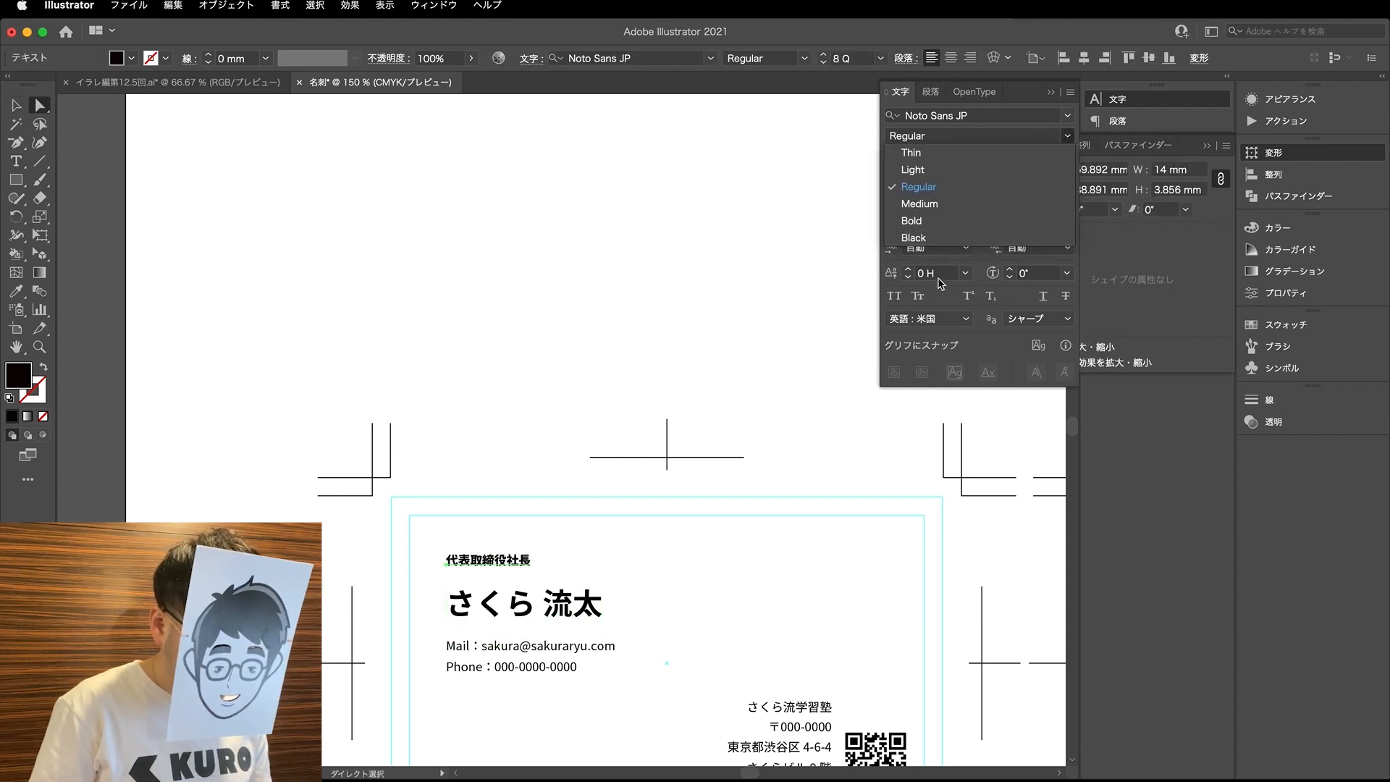
click(932, 222)
key(super+shift+a)
- Widen the kerning between the characters of the job title 代表取締役社長 one pair at a time, using 60 before 長
scroll(520, 657, up, 1)
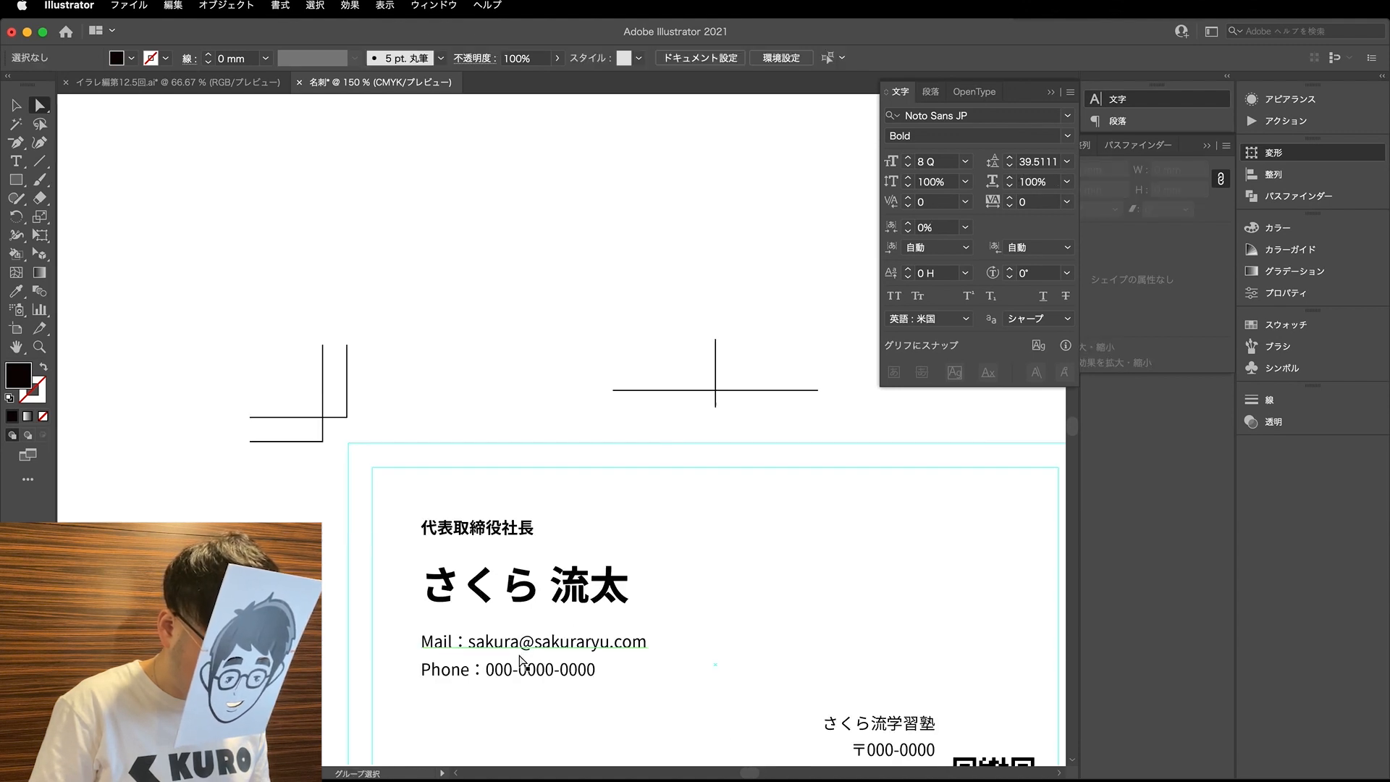
key(t)
scroll(440, 533, up, 2)
click(437, 526)
key(alt+Right)
key(alt+Right)
key(Right)
key(alt+Right)
key(alt+Right)
key(alt+Right)
key(alt+Right)
key(Right)
key(alt+Right)
key(alt+Right)
key(Right)
key(alt+Right)
key(alt+Right)
key(Right)
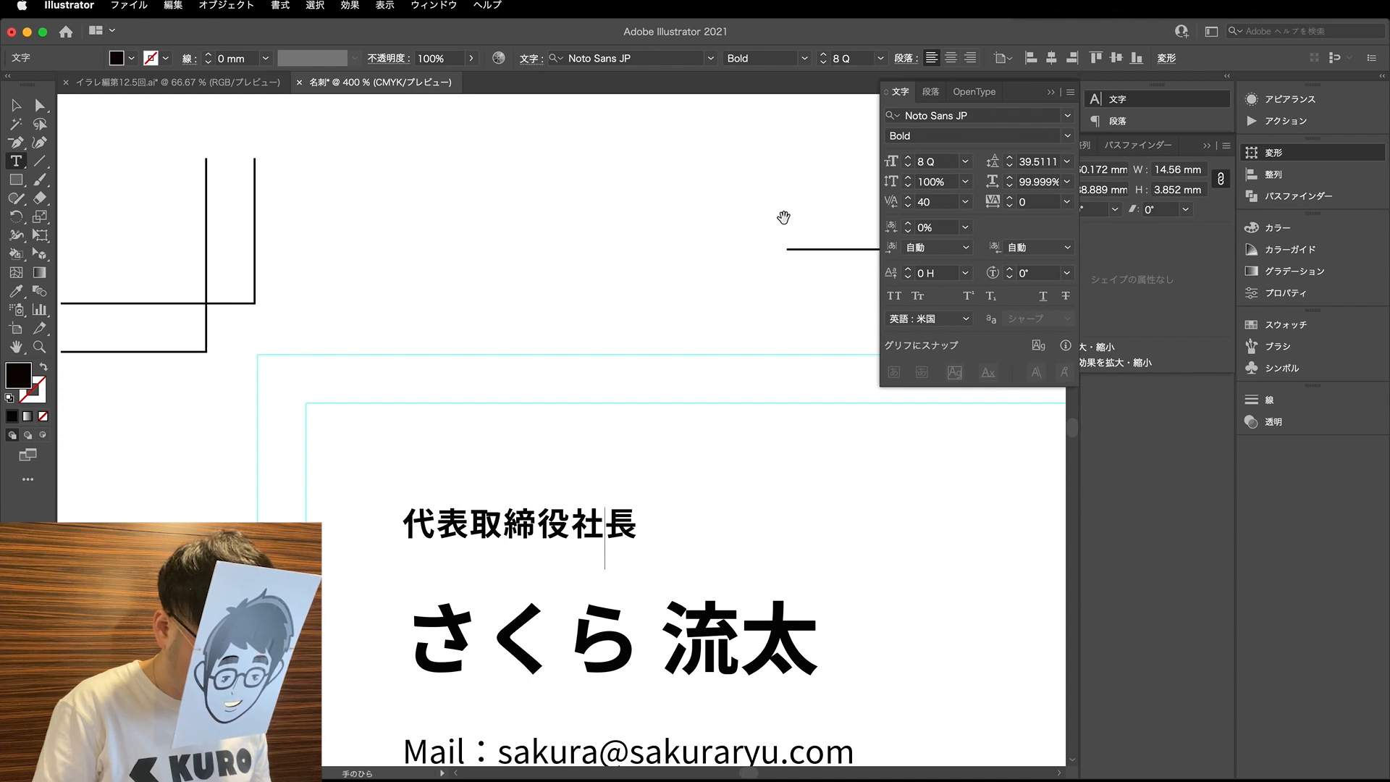
key(alt+Right)
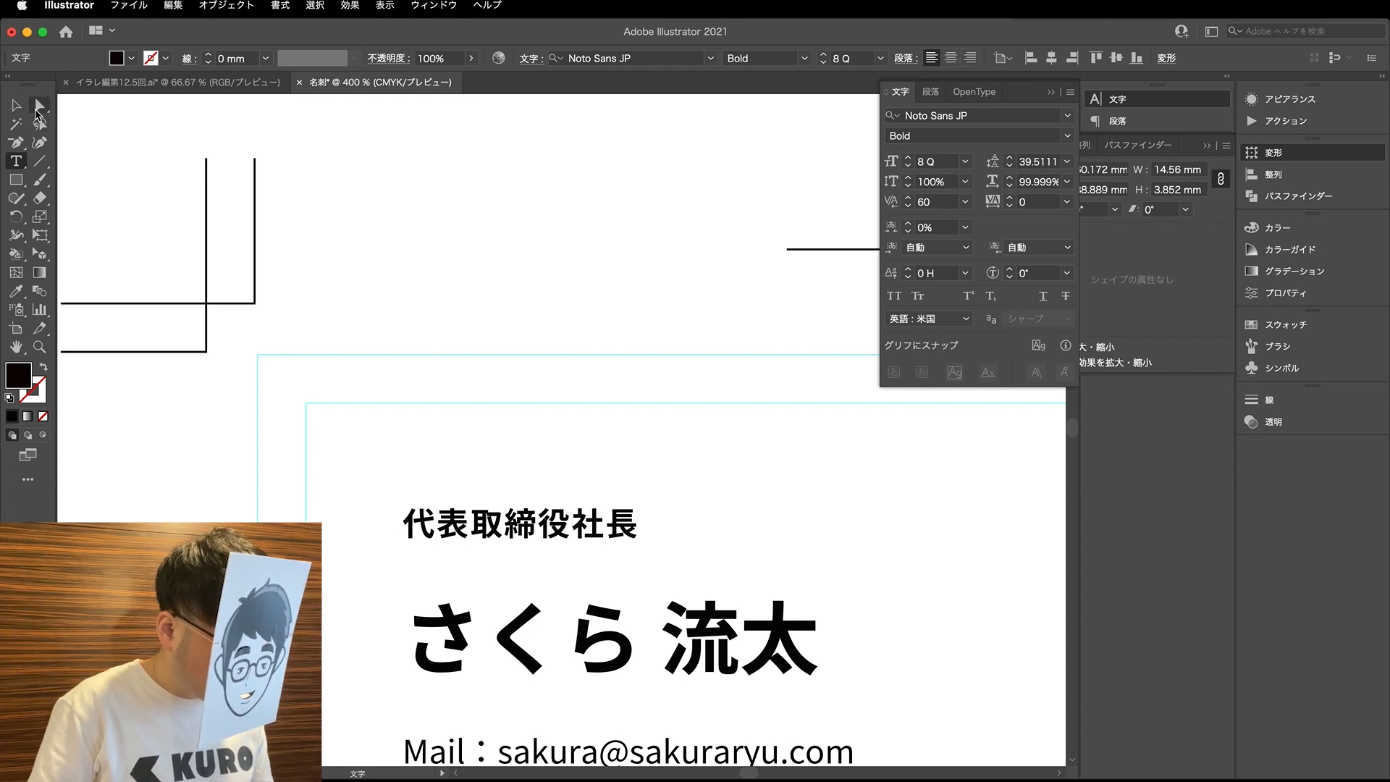
- Tighten the surname's kerning to -140 between its first two characters and -120 between the second and third
scroll(538, 507, down, 5)
click(492, 532)
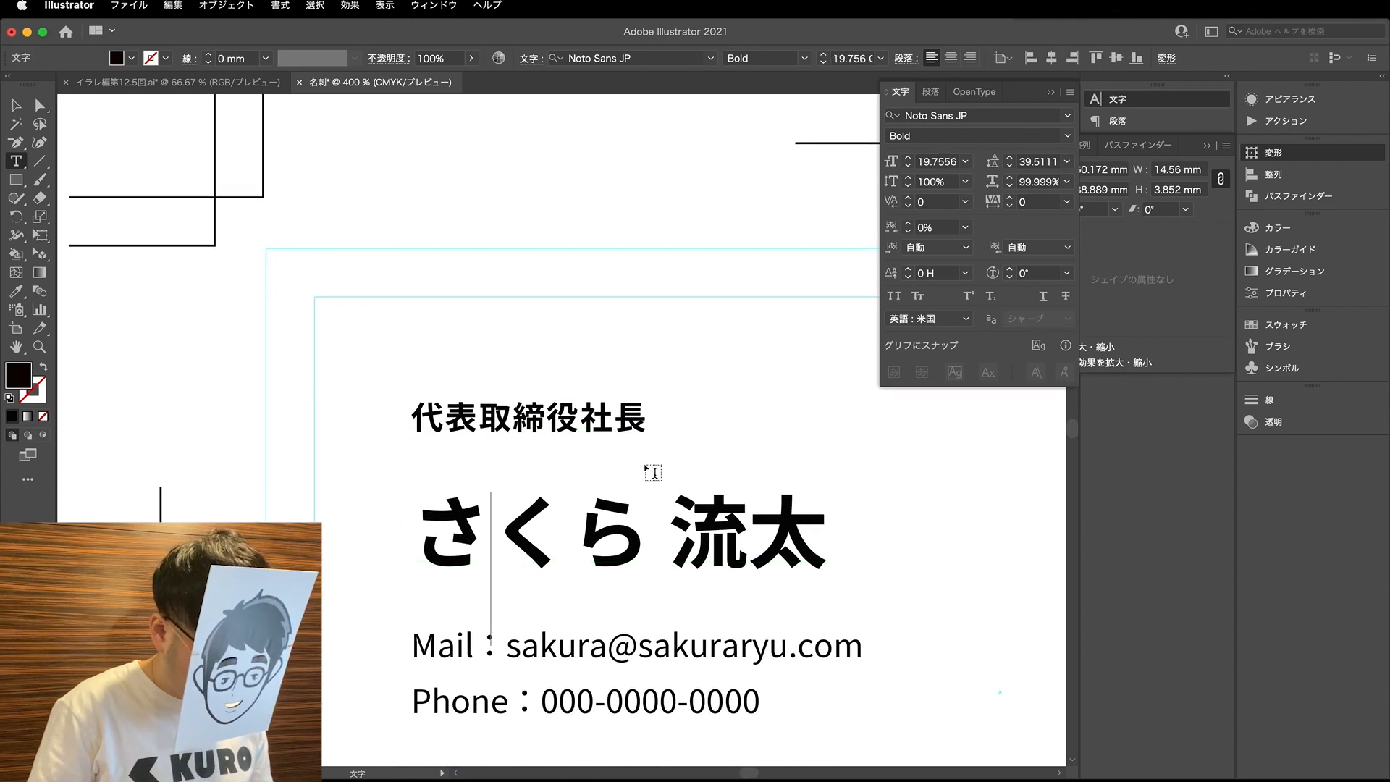
key(alt+Left)
key(alt+Left)
key(alt+Left)
key(alt+Left)
key(alt+Left)
key(alt+Left)
key(alt+Left)
key(alt+Left)
key(Right)
key(alt+Left)
key(alt+Left)
key(alt+Left)
key(alt+Left)
key(alt+Left)
key(alt+Left)
key(Left)
key(alt+Right)
- Widen the kerning between the two kanji of the given name
key(Right)
key(Right)
key(Right)
key(Right)
key(Left)
key(Left)
key(Left)
key(Right)
key(Right)
key(Right)
key(alt+Right)
key(alt+Right)
key(alt+Right)
key(alt+Right)
key(alt+Right)
key(alt+Right)
- Tighten the kerning between the surname's second and third characters by three more increments
key(Left)
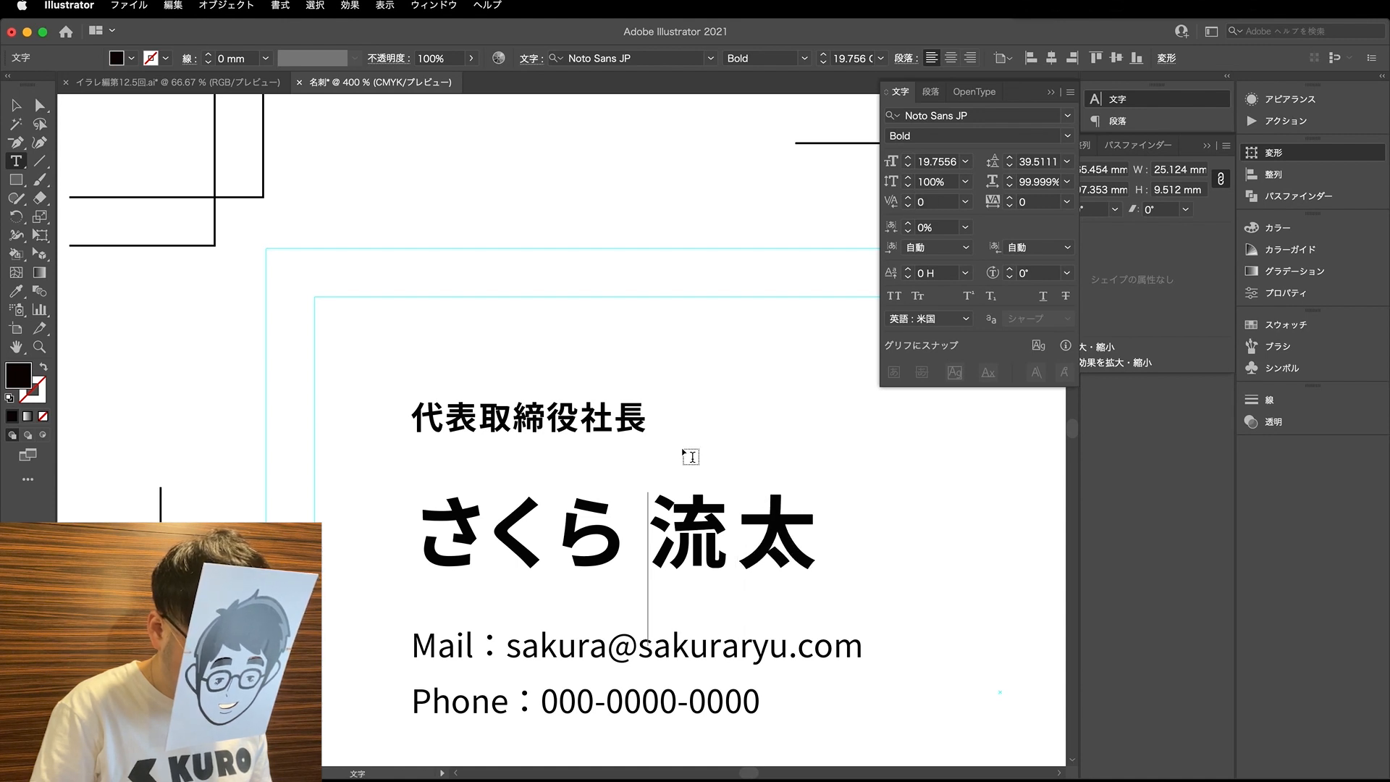
key(Right)
key(alt+Right)
key(Left)
key(Left)
key(Left)
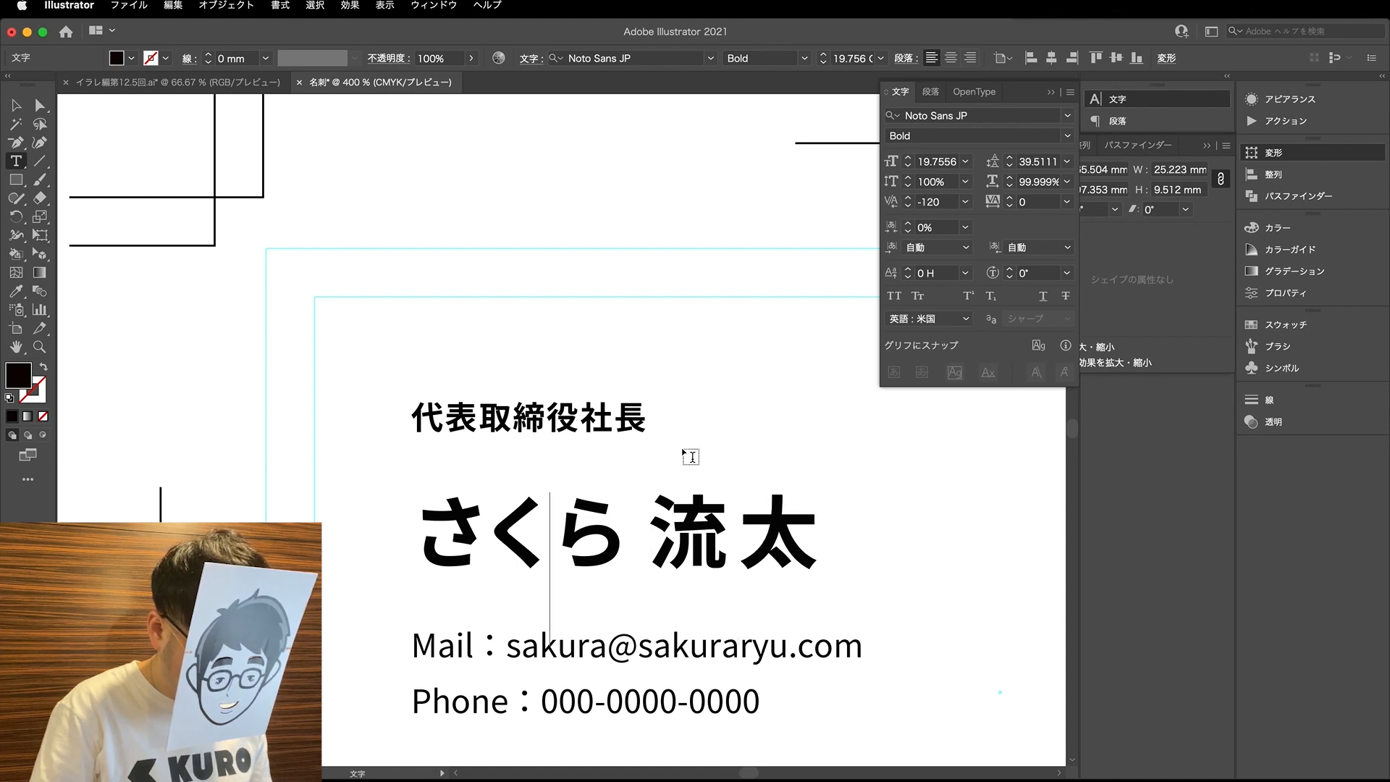
key(alt+Left)
key(alt+Left)
key(alt+Left)
key(Left)
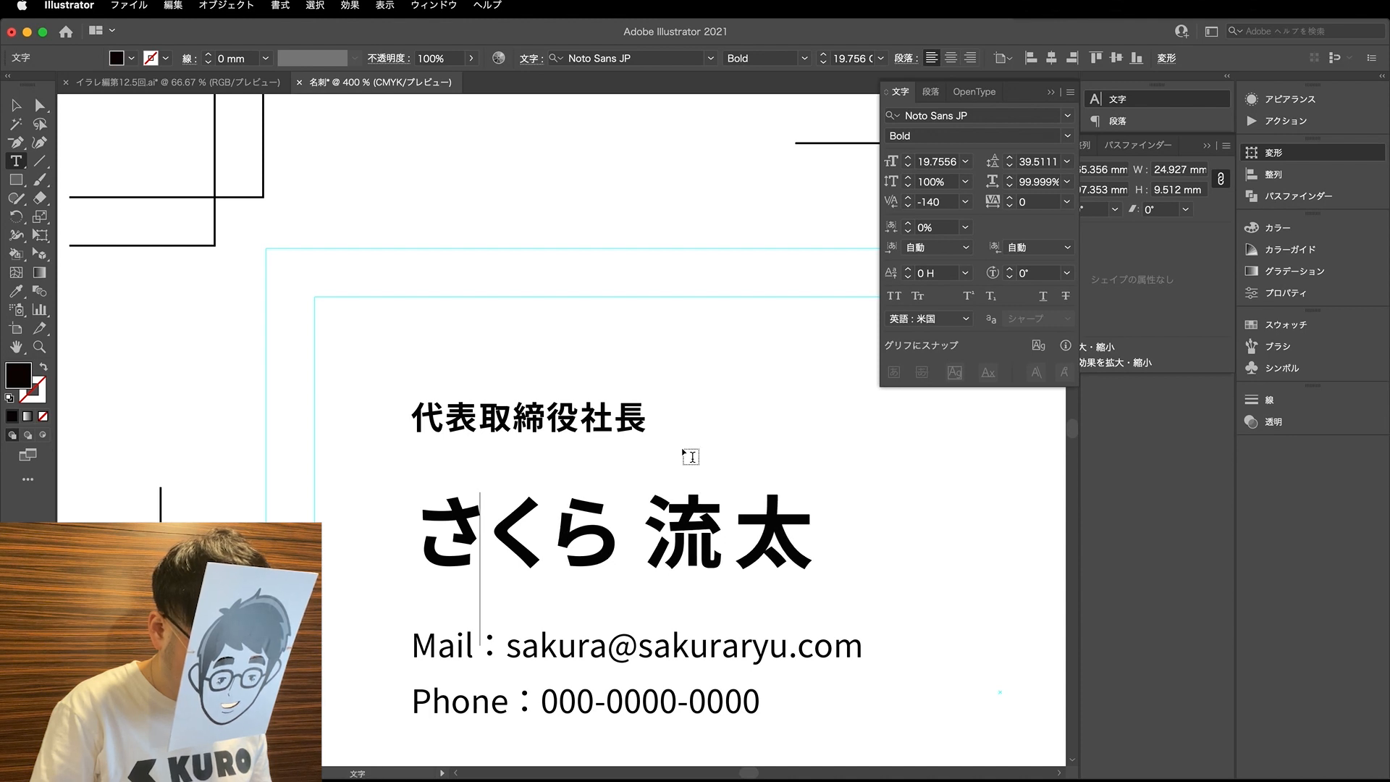
scroll(683, 454, down, 2)
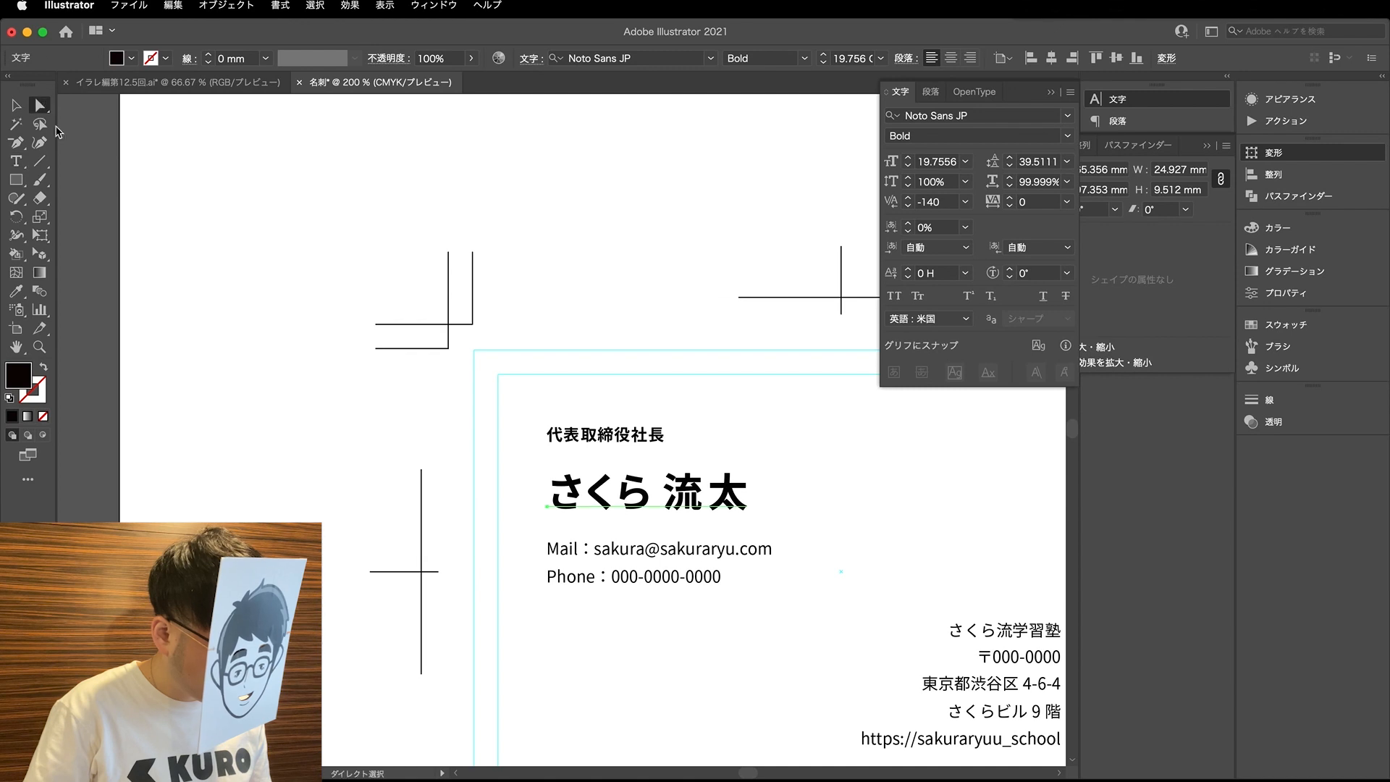
- Widen the gap between the surname and given name, and add two kerning increments between the given name's kanji
key(super+shift+a)
scroll(464, 564, down, 1)
scroll(464, 564, right, 4)
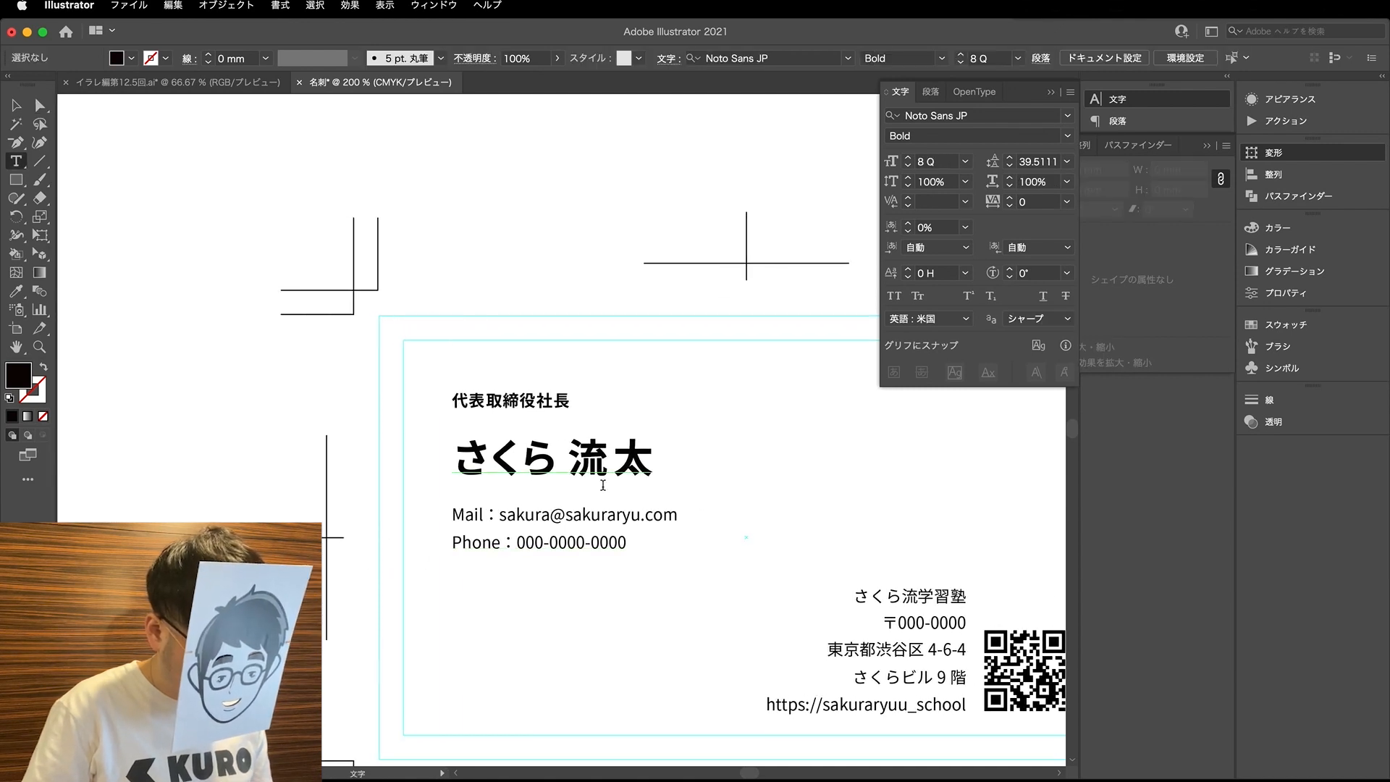
click(568, 459)
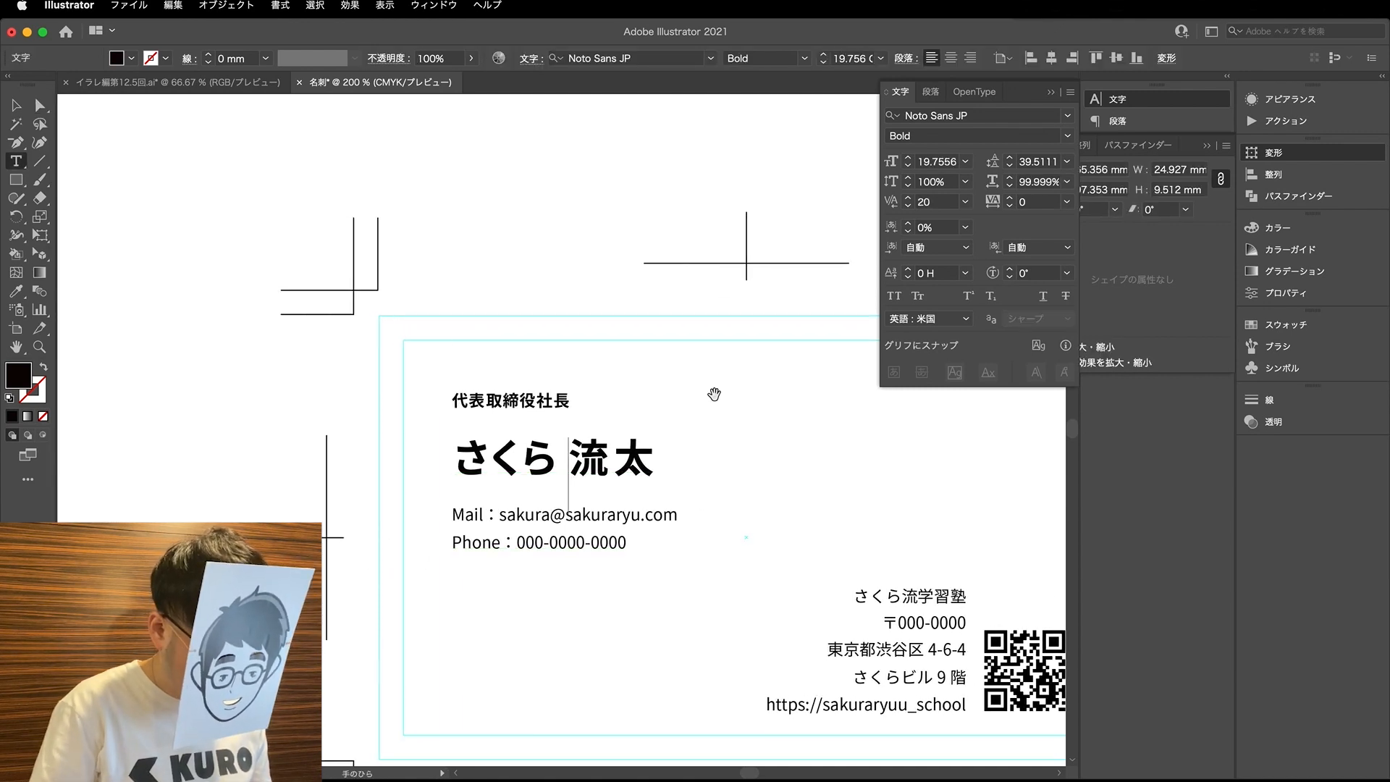
key(Left)
key(alt+Right)
key(Right)
key(Right)
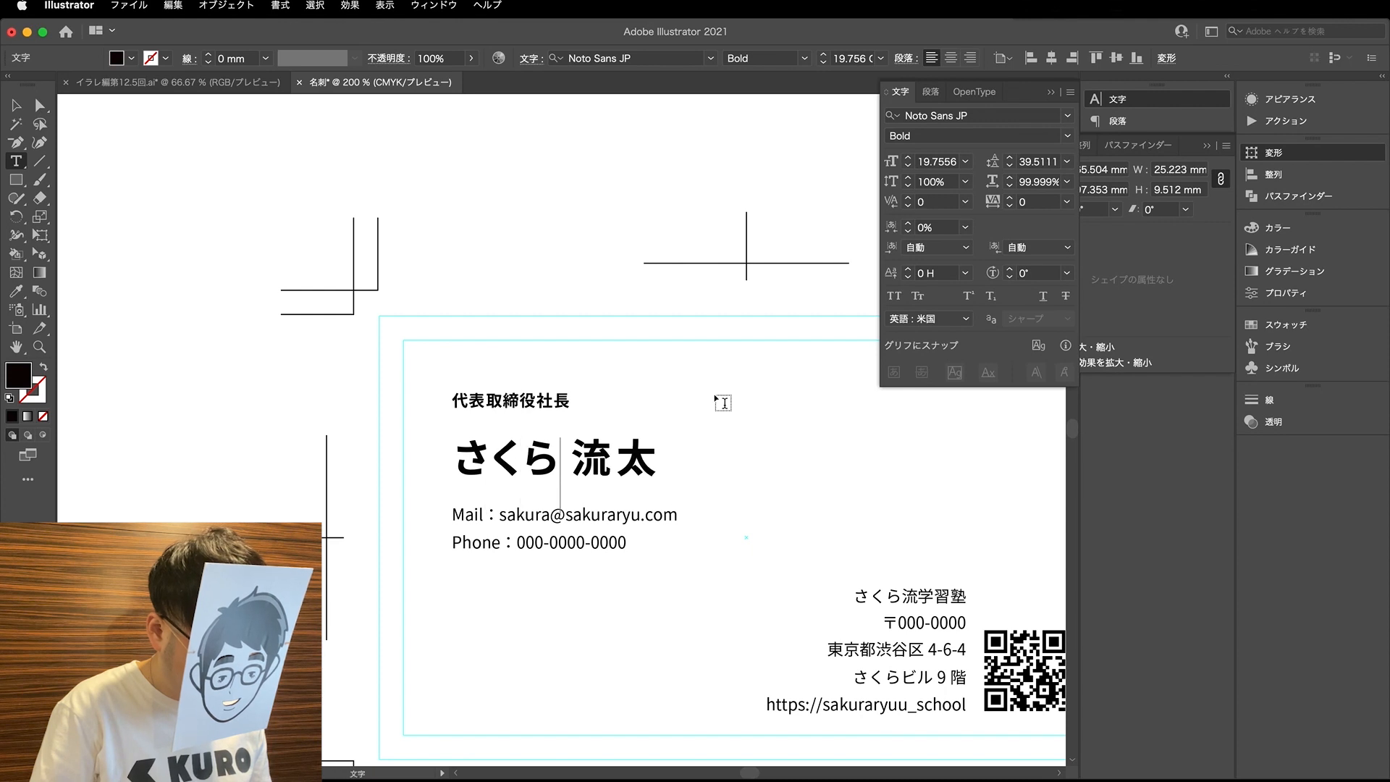
key(alt+Right)
key(alt+Right)
key(Right)
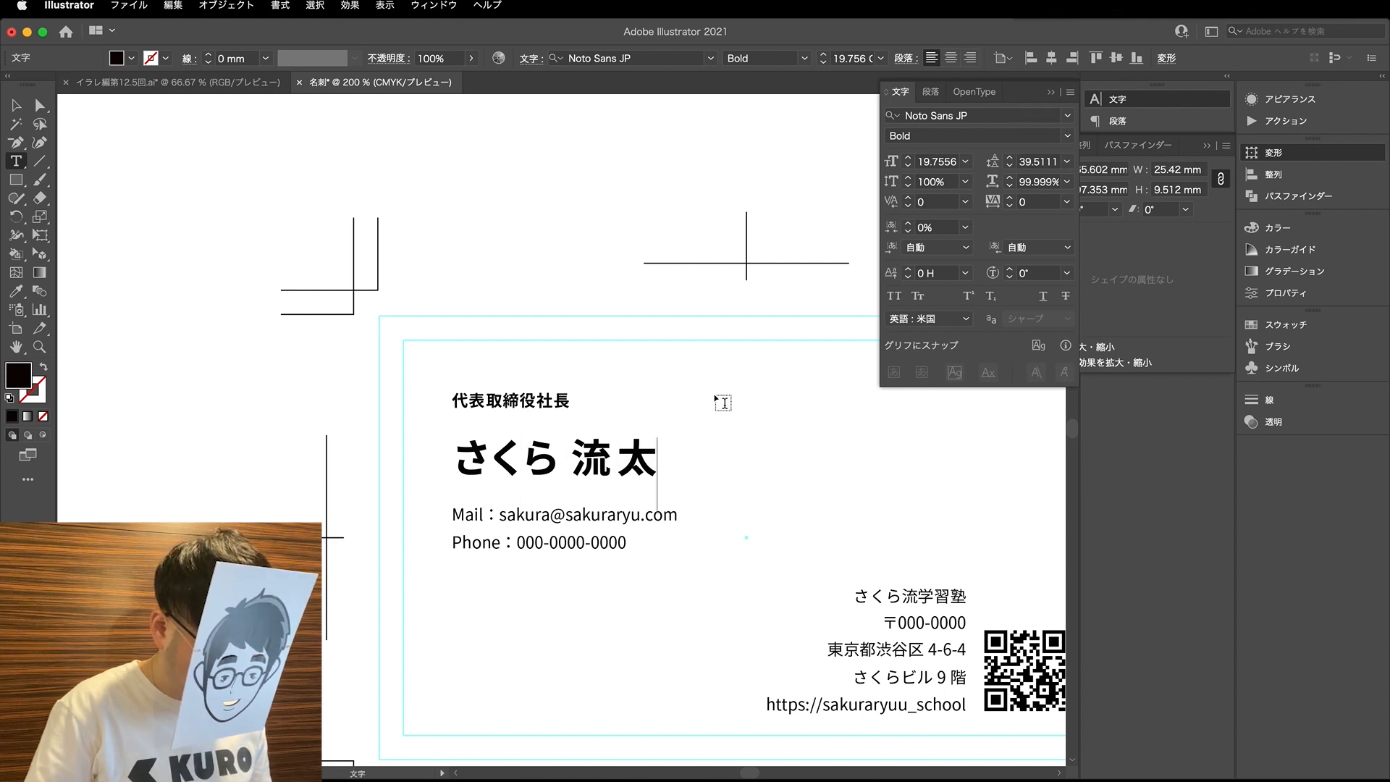
- Tighten the kerning among the first letters of the e-mail address, down to -40 between the second and third letters
scroll(475, 534, up, 2)
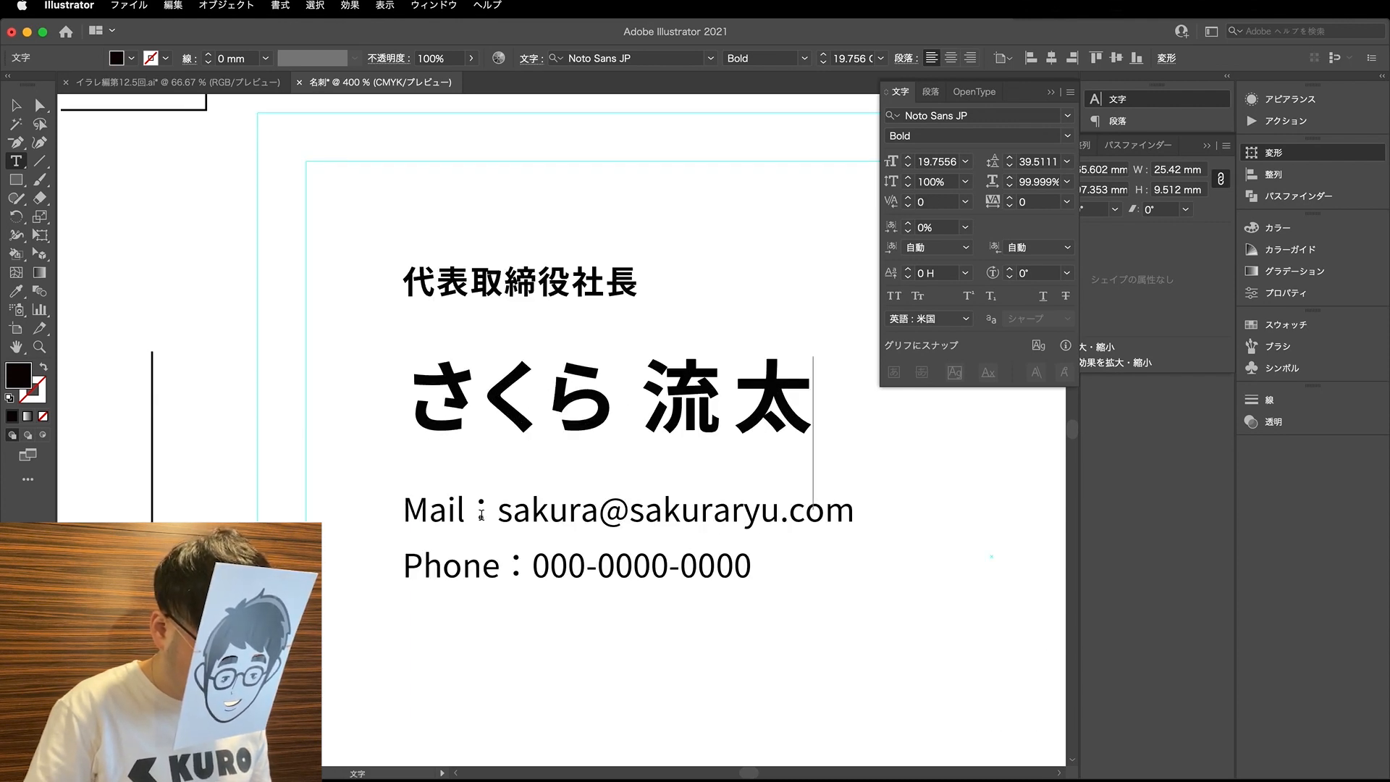
click(435, 516)
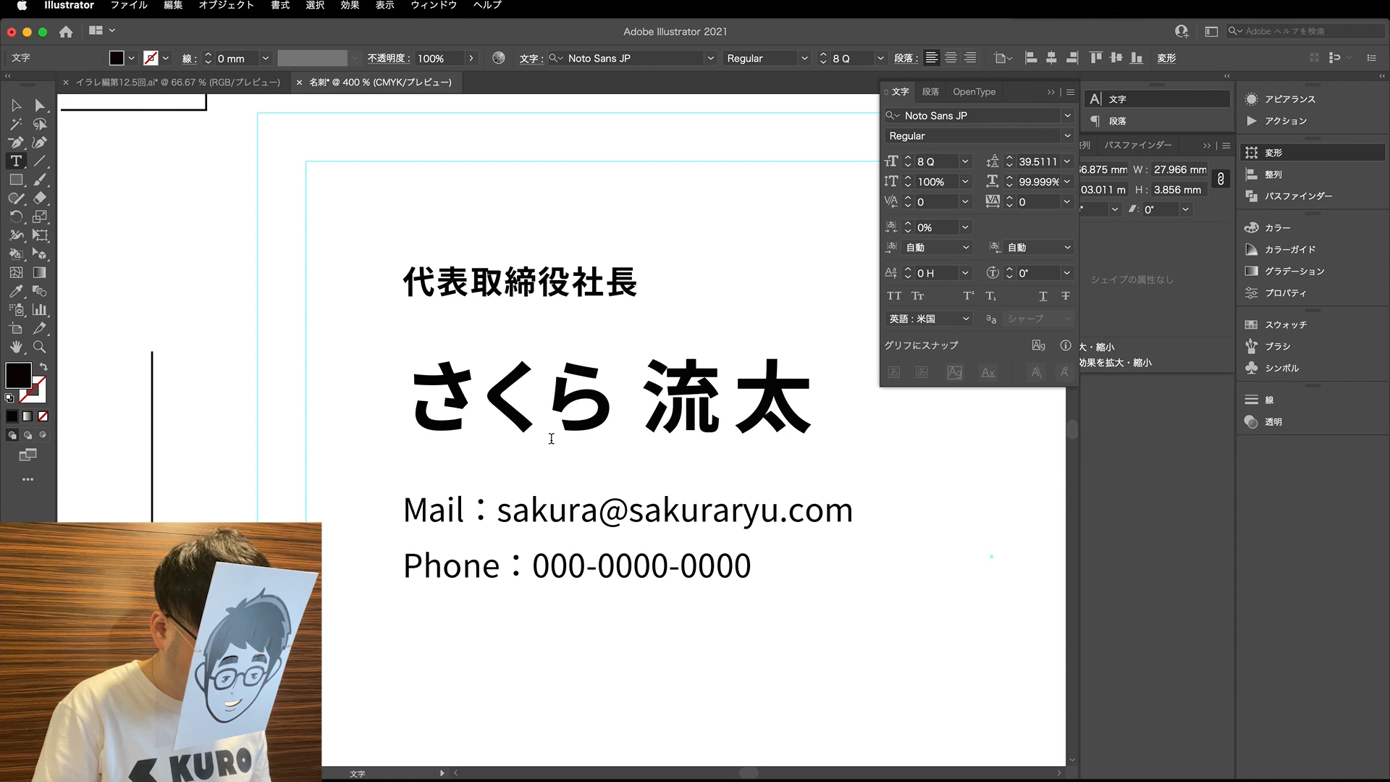
key(Right)
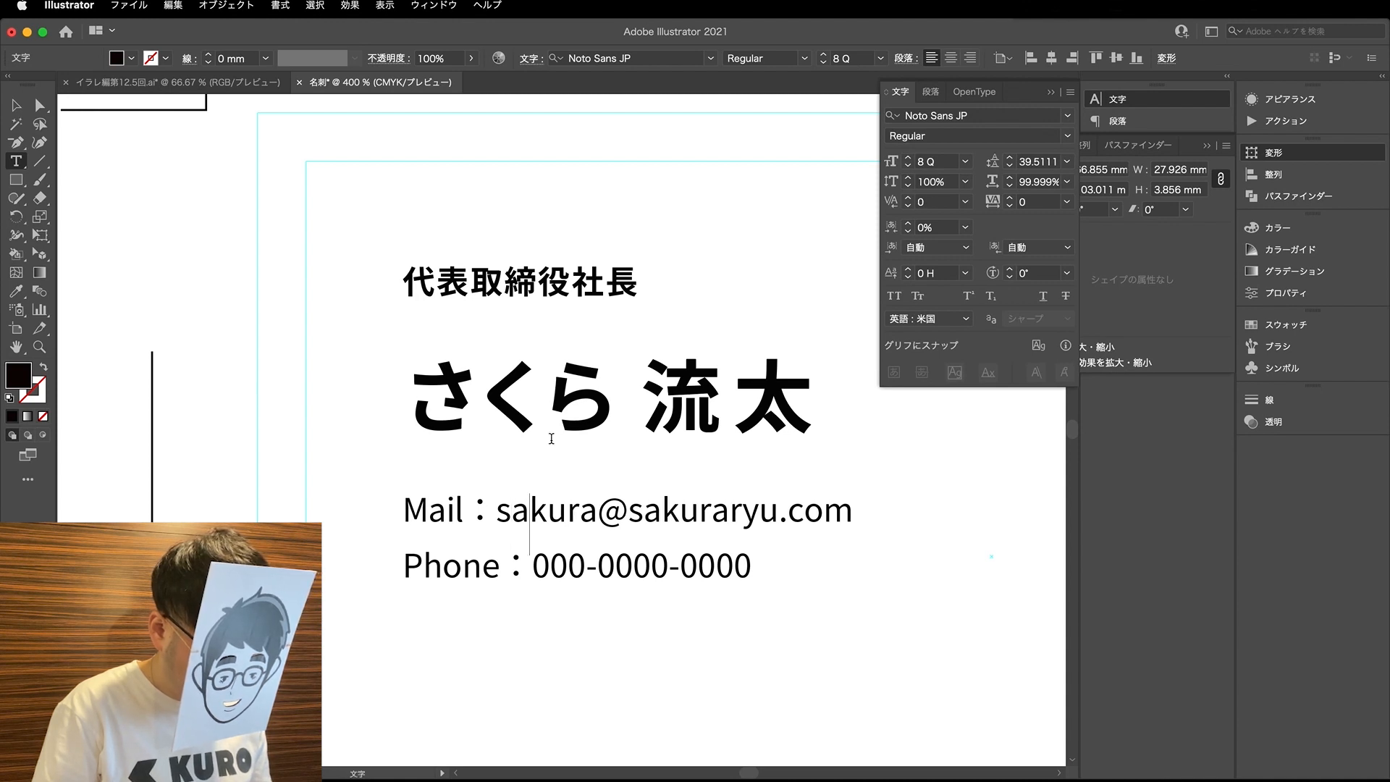
key(Right)
key(alt+Left)
key(Left)
key(alt+Left)
key(alt+Left)
key(Left)
key(alt+Left)
key(Right)
key(alt+Left)
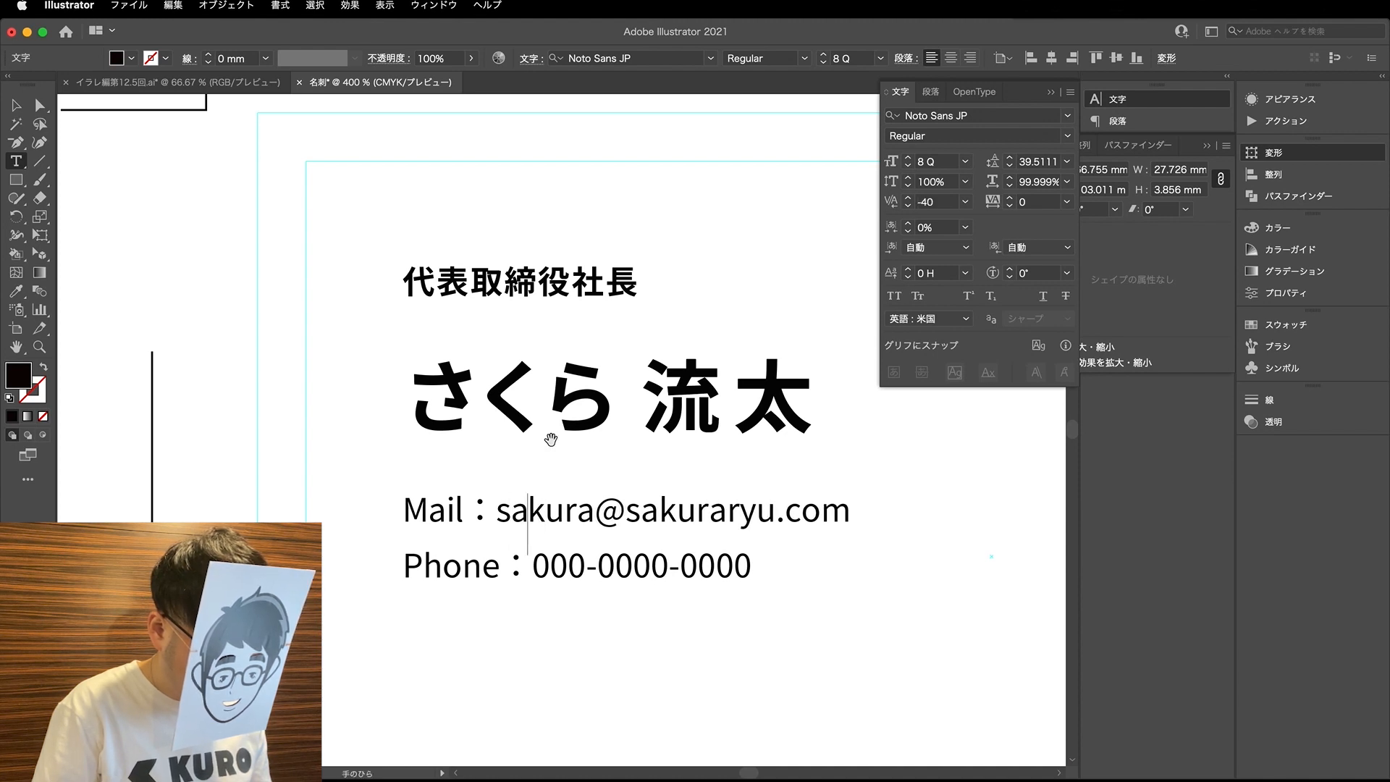
- Widen the kerning letter by letter through the part of the e-mail address before the @ sign
key(alt+Right)
key(Right)
key(alt+Right)
key(Right)
key(alt+Right)
key(Right)
key(alt+Right)
key(Right)
key(alt+Right)
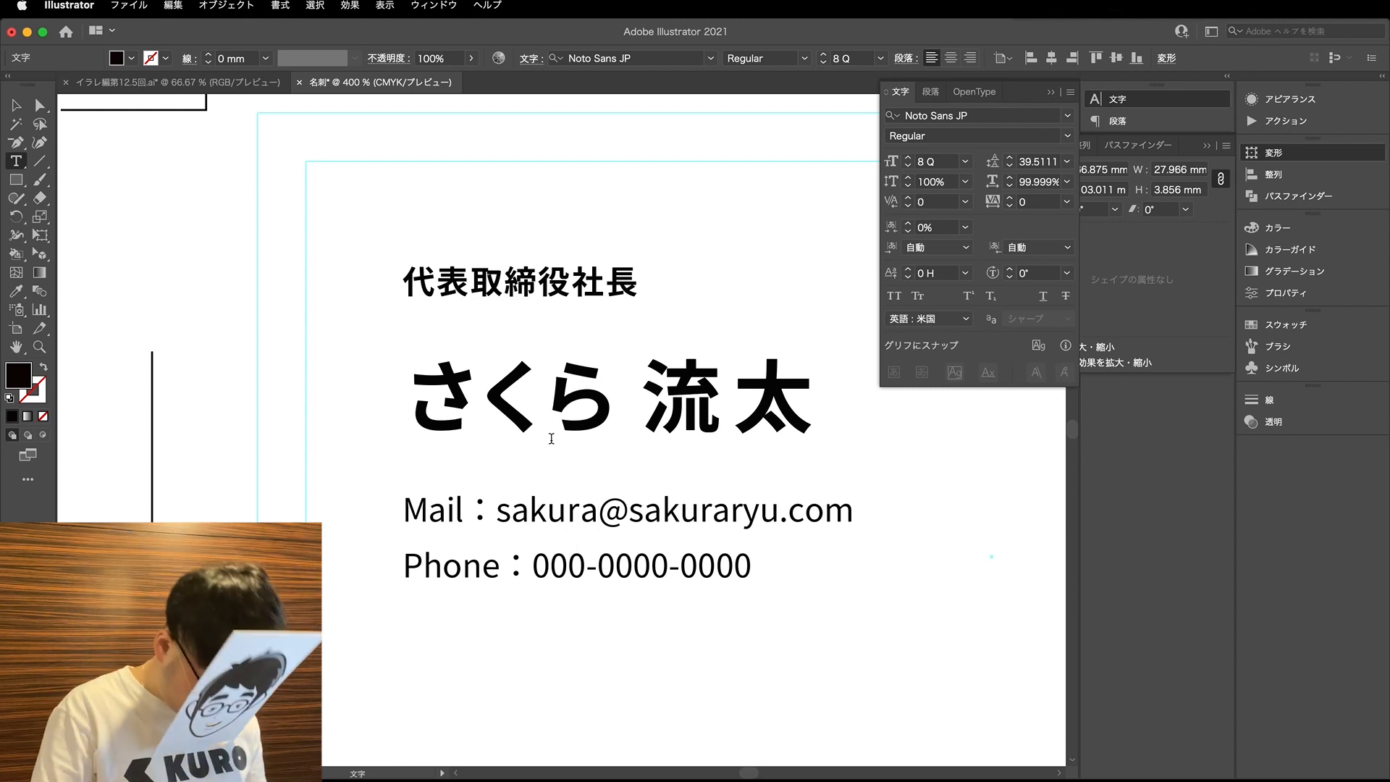
- Widen the kerning around the @ sign and bring it to 20 between the domain's second and third letters
key(alt+Right)
key(Right)
key(alt+Right)
key(Right)
key(alt+Right)
- Widen the kerning near the domain's end, with 40 between r and y and extra space around the dot before com
key(alt+Right)
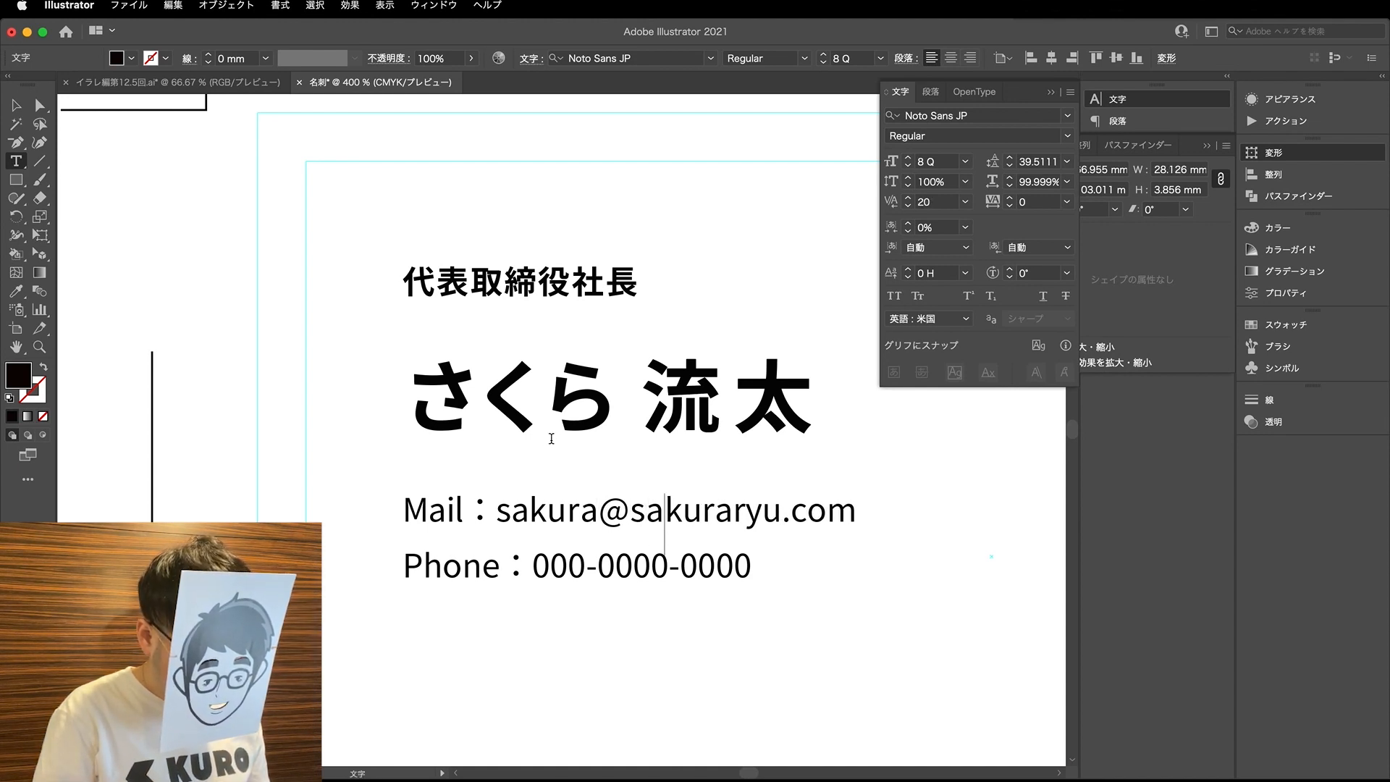
key(Right)
key(Right)
key(alt+Right)
key(alt+Right)
key(alt+Right)
key(alt+Right)
key(alt+Right)
key(alt+Right)
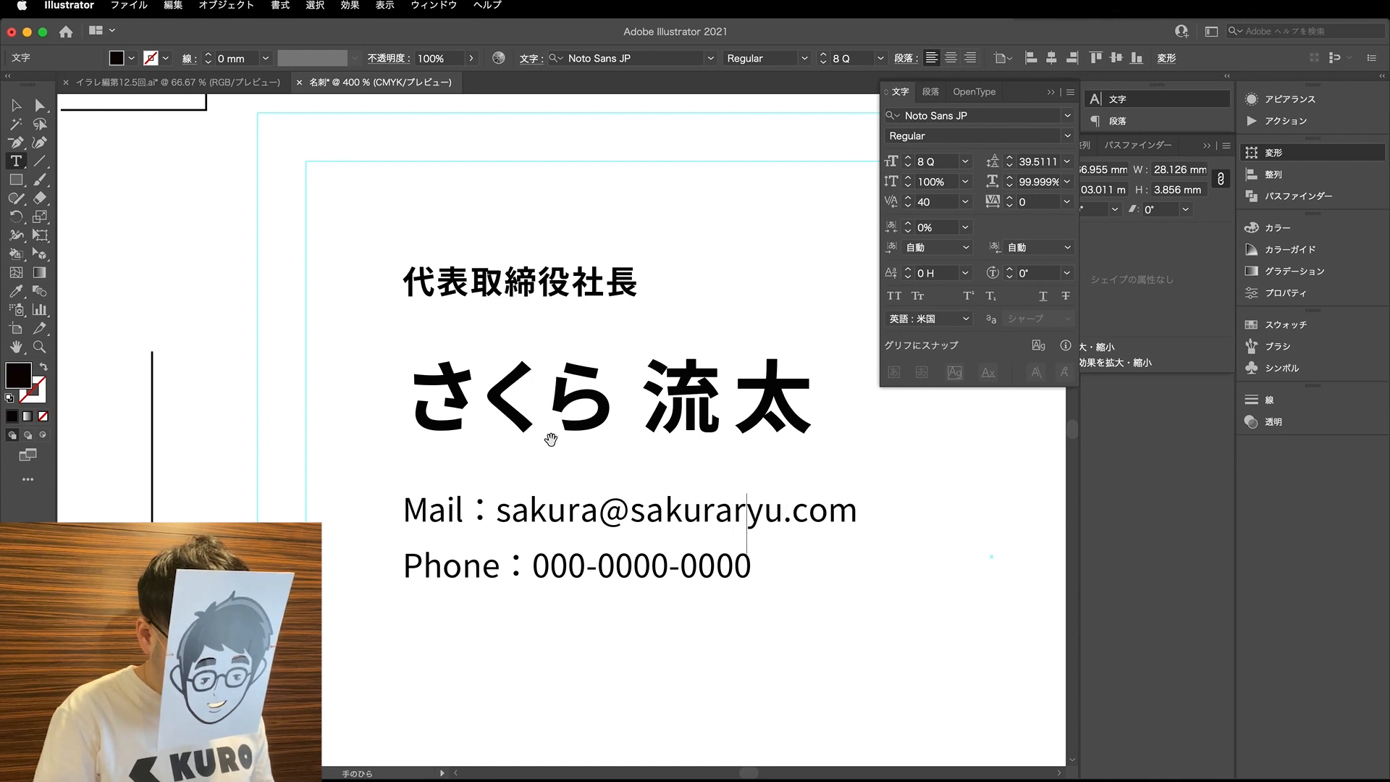
key(Right)
key(alt+Right)
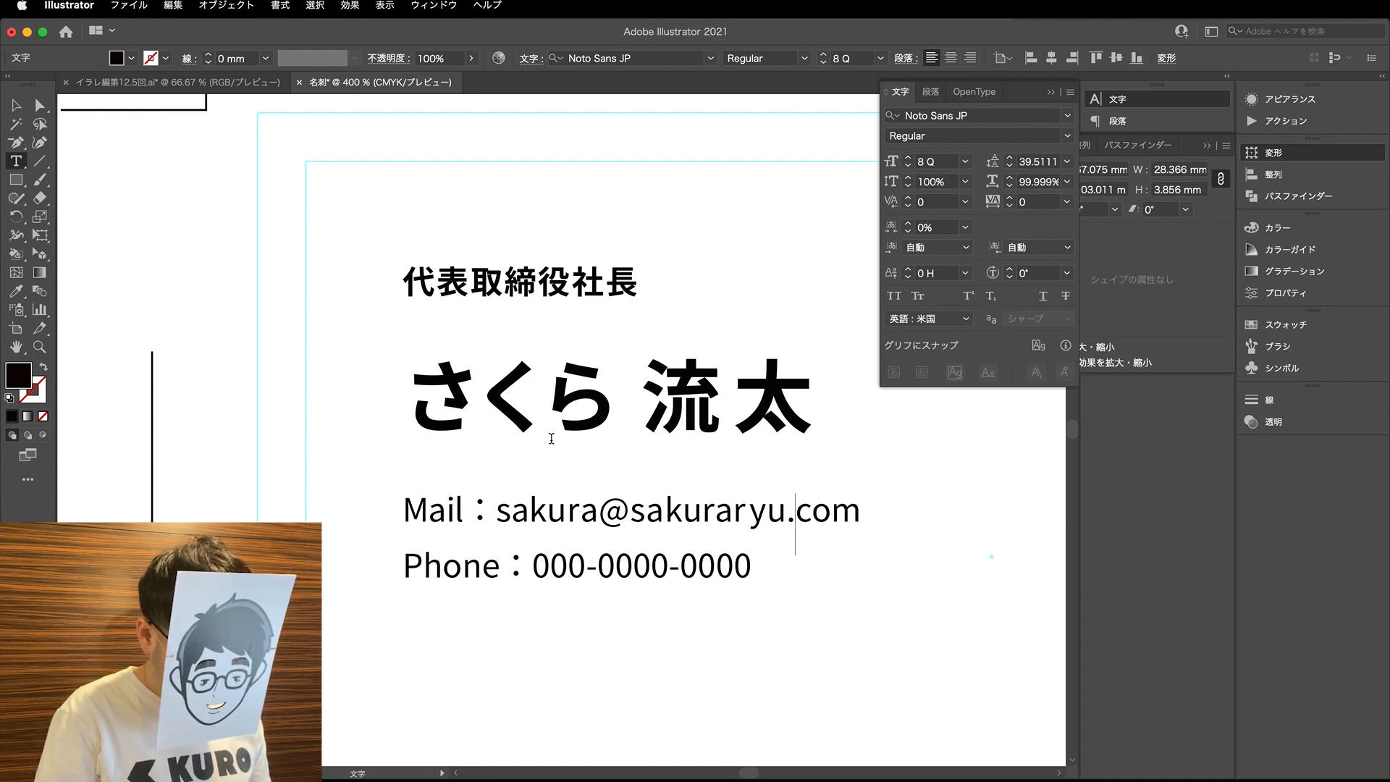
key(alt+Right)
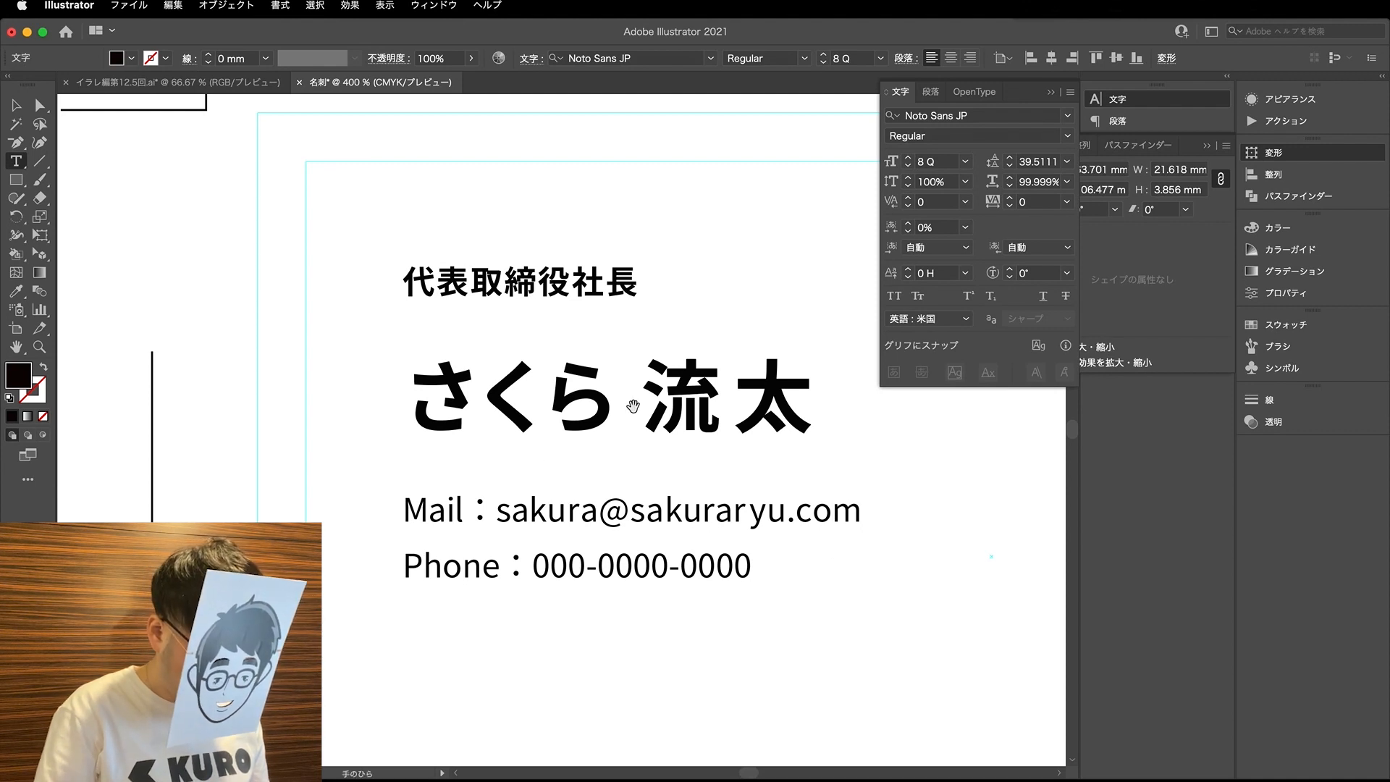
- Widen the kerning after the Phone label slightly and select the first hyphen of the phone number
key(Right)
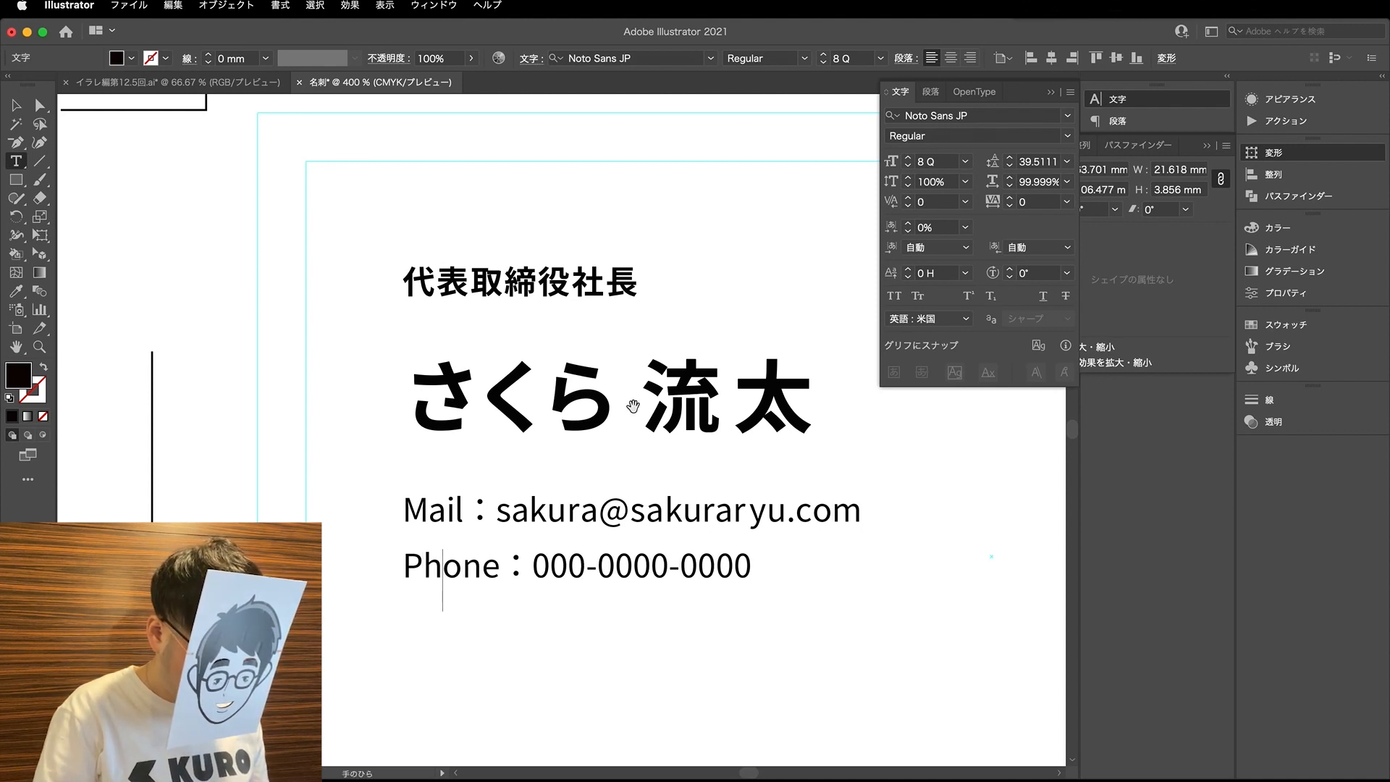
key(Right)
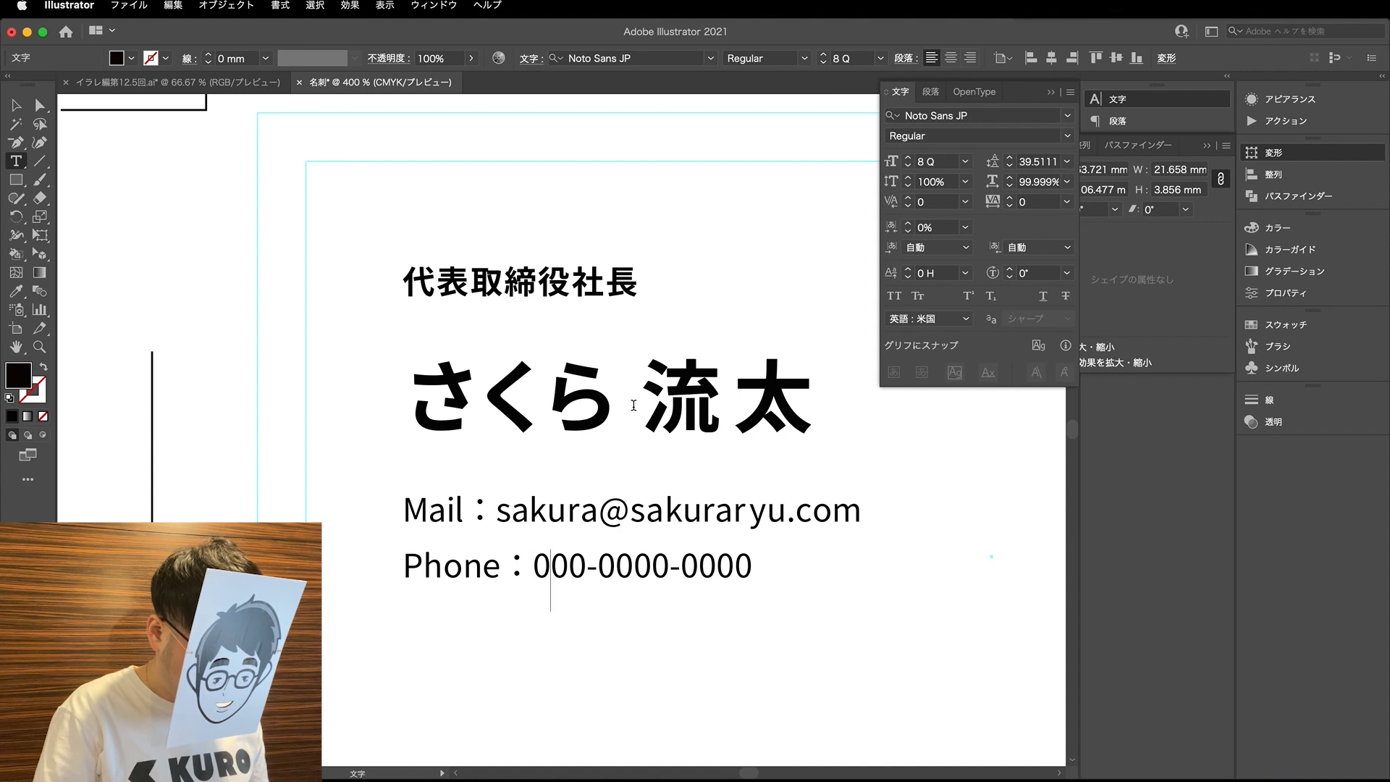
text(-)
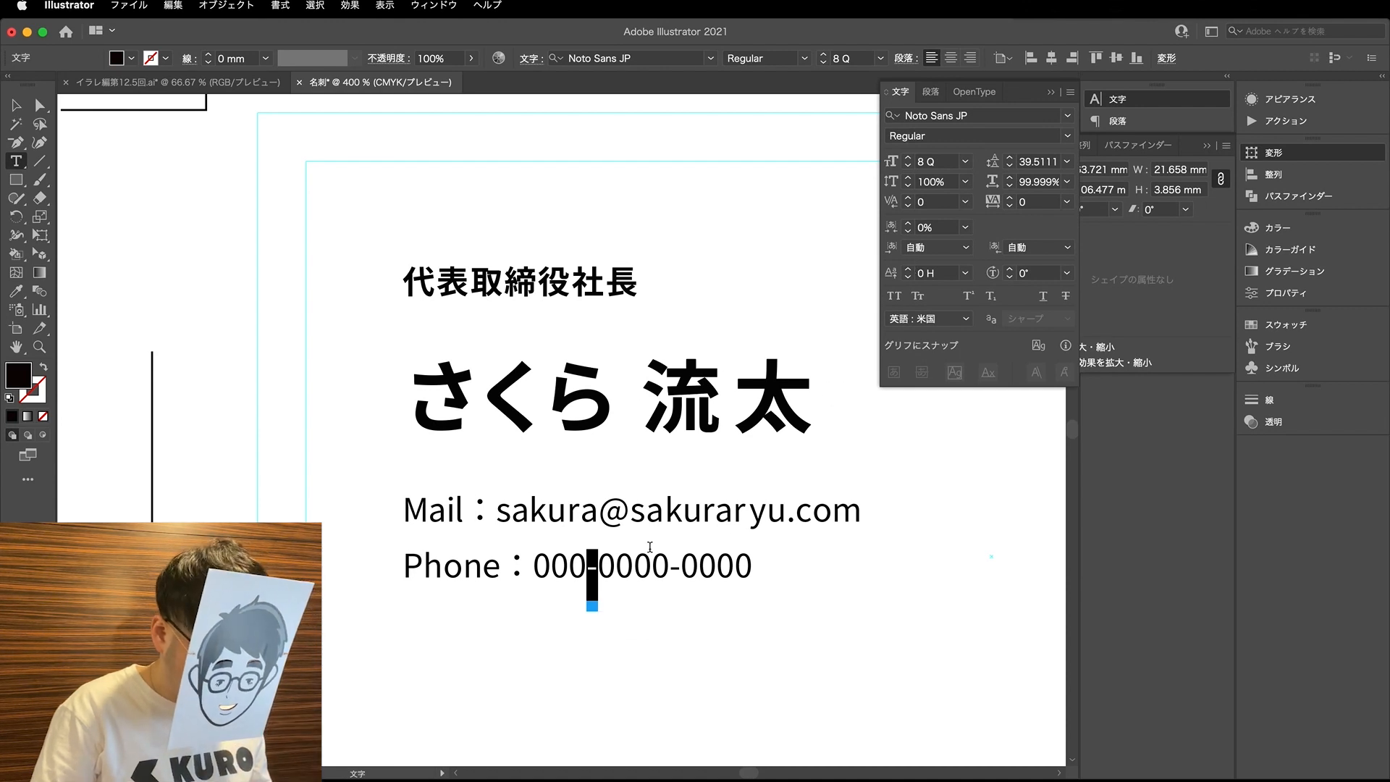
mouse_move(596, 579)
scroll(586, 566, up, 3)
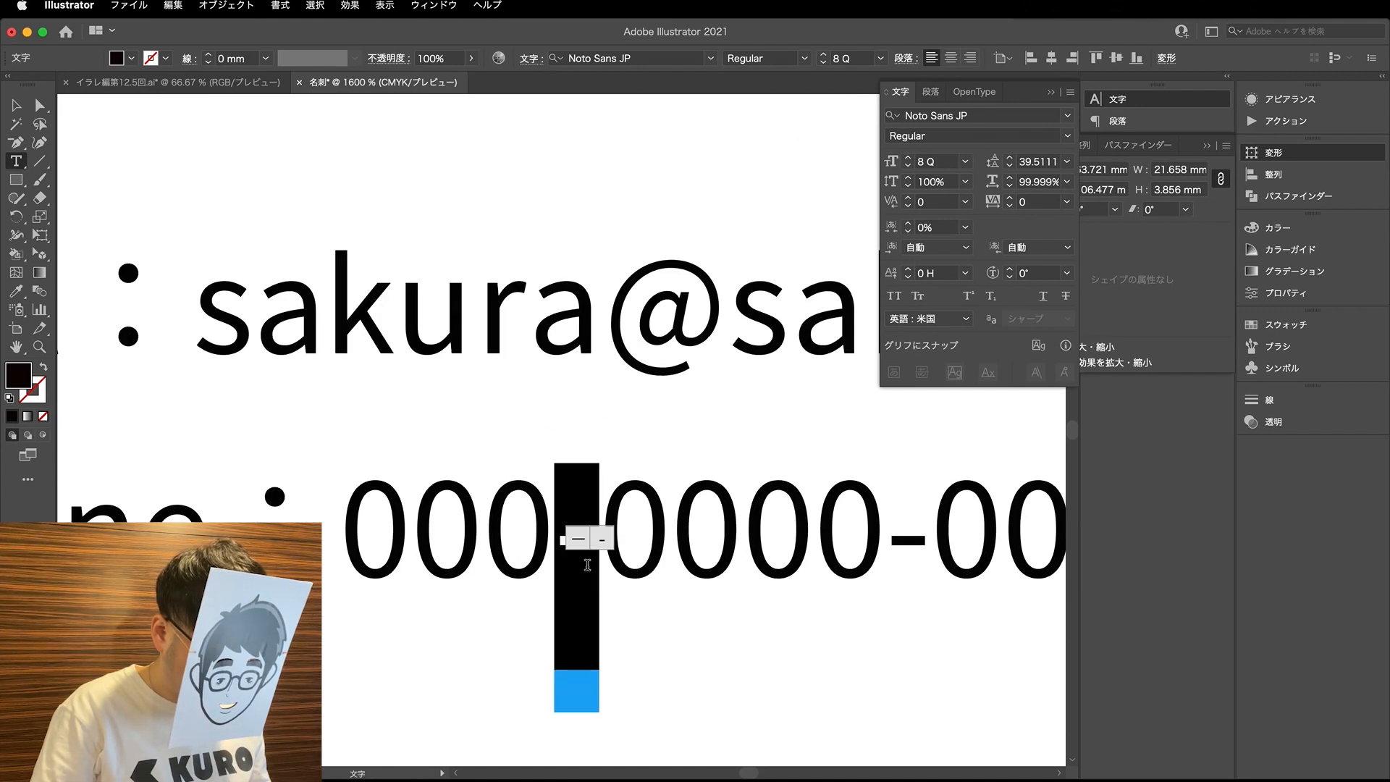
- Draw guide rectangles about 0.78 mm wide above and below the first hyphen, together spanning the height of the adjacent zero
click(40, 105)
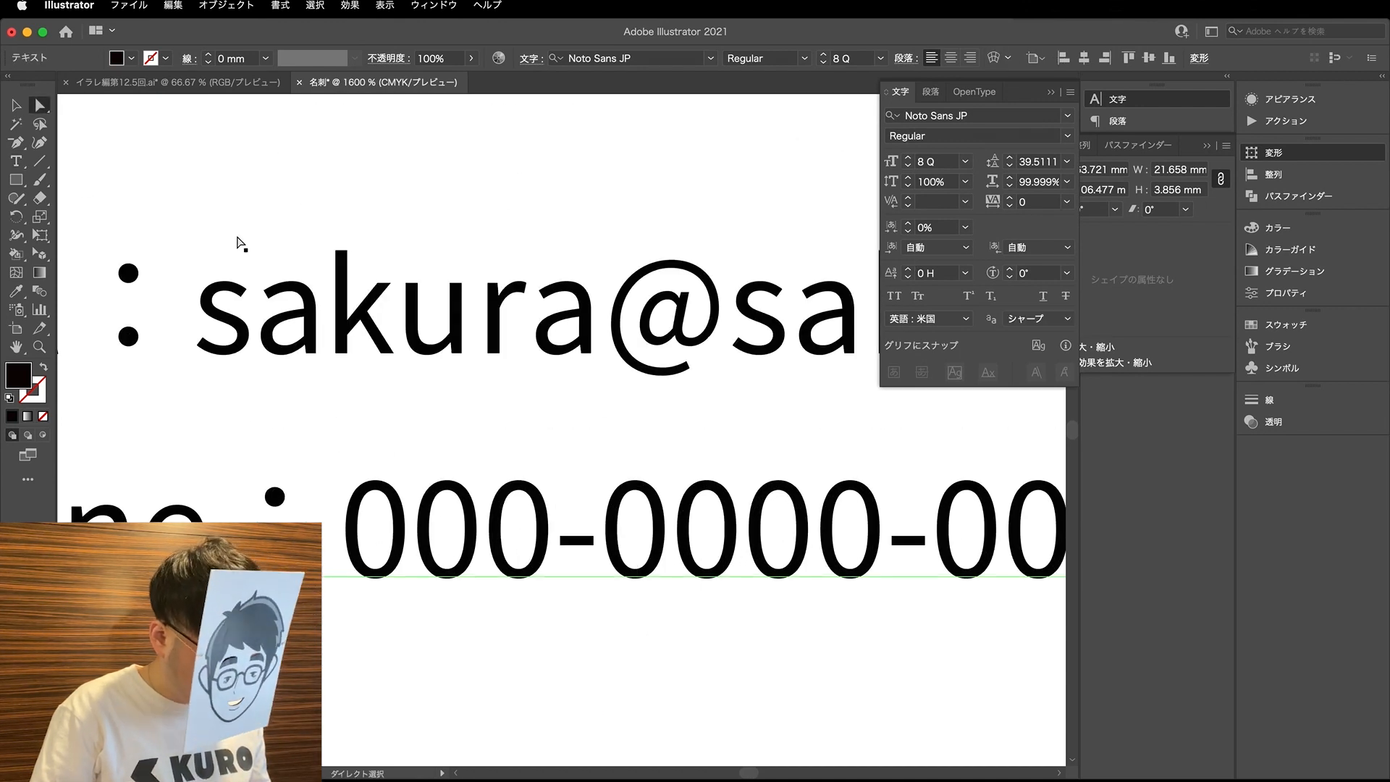
key(m)
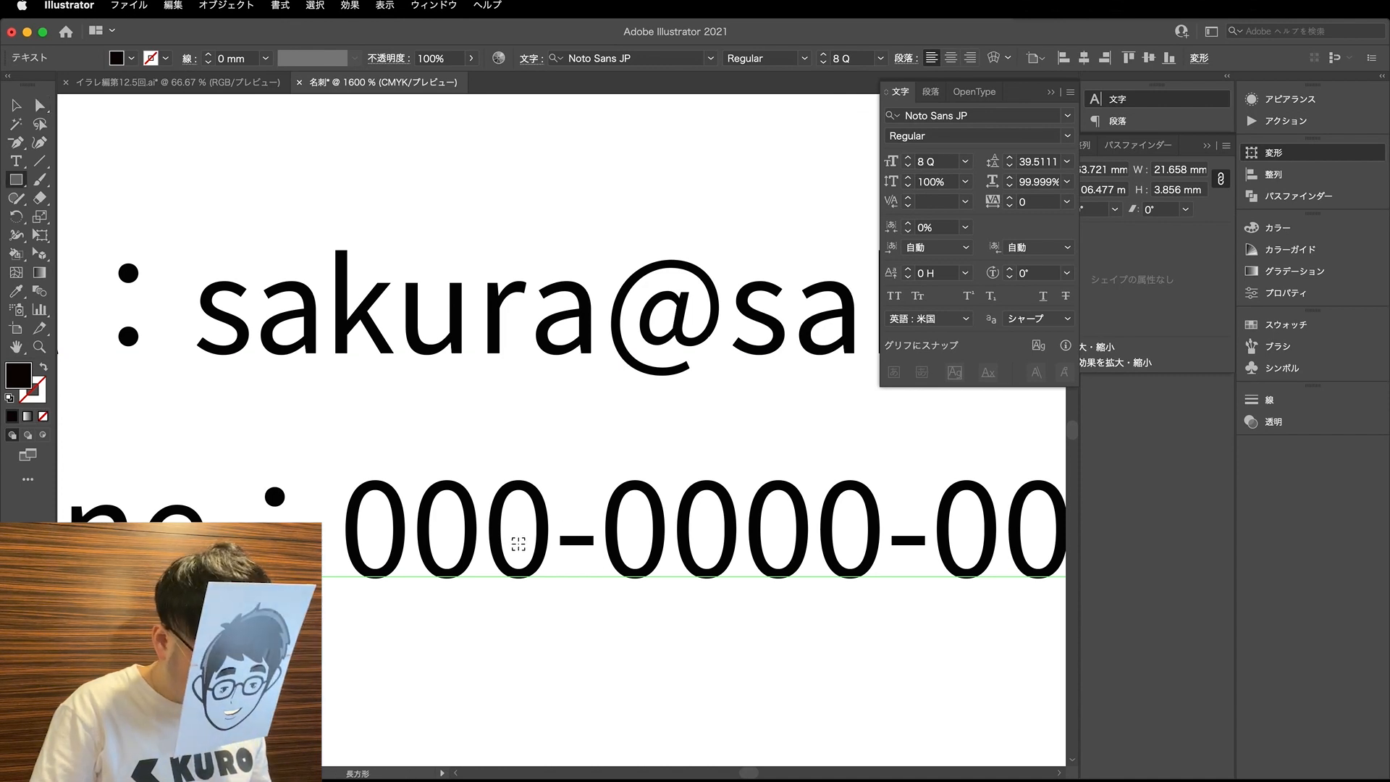
scroll(517, 543, up, 3)
mouse_move(527, 664)
mouse_down()
mouse_move(636, 617)
mouse_move(656, 572)
mouse_move(678, 562)
mouse_move(637, 407)
mouse_up()
key(a)
click(528, 472)
drag(678, 473, 674, 540)
- Fill both guide rectangles with pure magenta: C 0, M 100, Y 0, K 0
click(1271, 227)
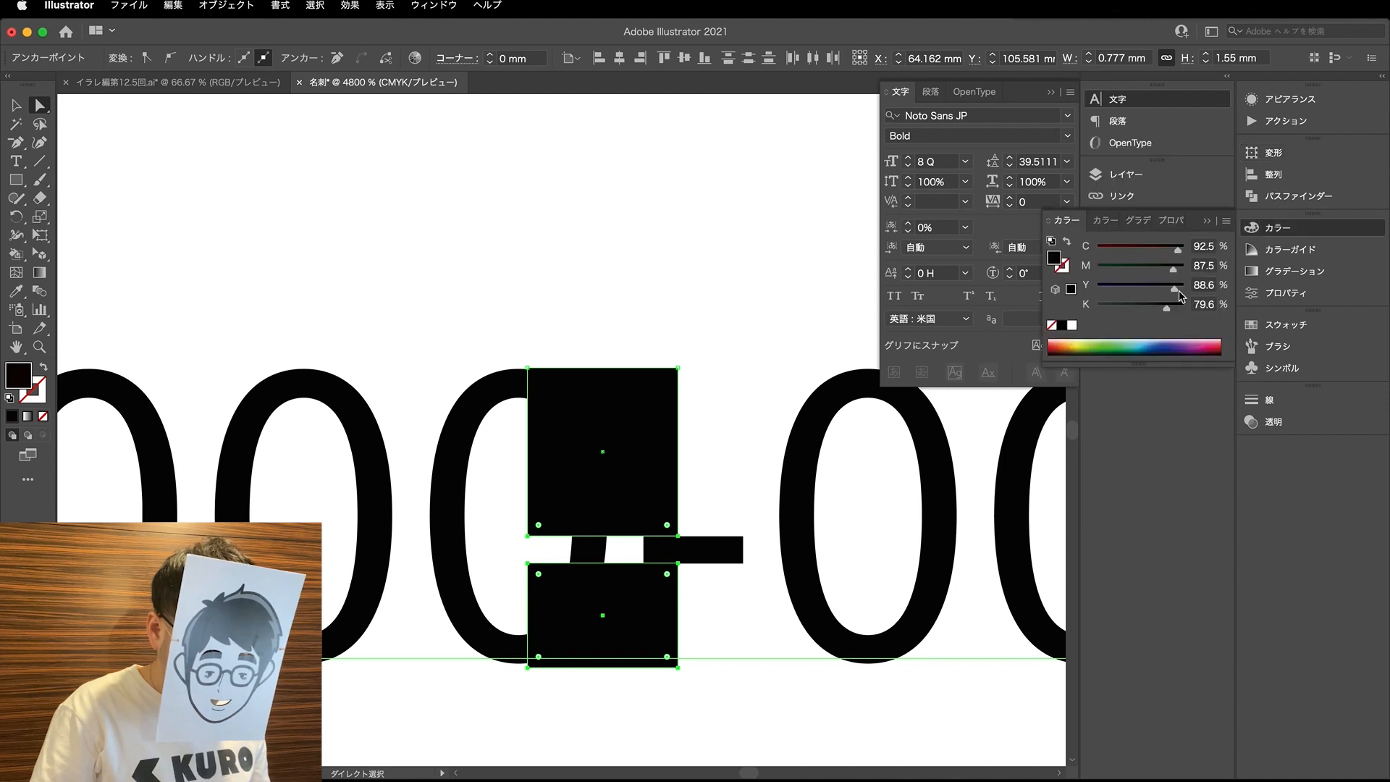
drag(1119, 248, 1028, 271)
drag(1136, 306, 1079, 311)
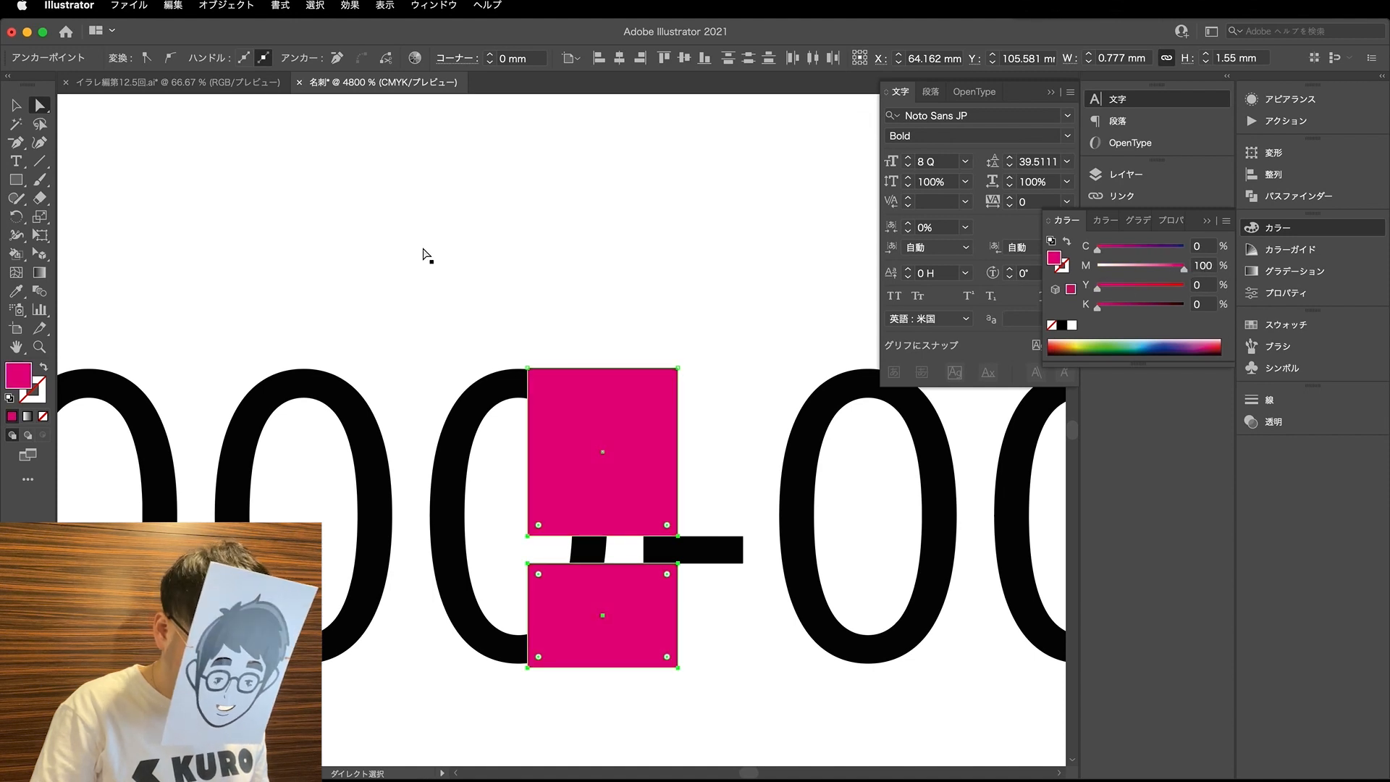
click(478, 257)
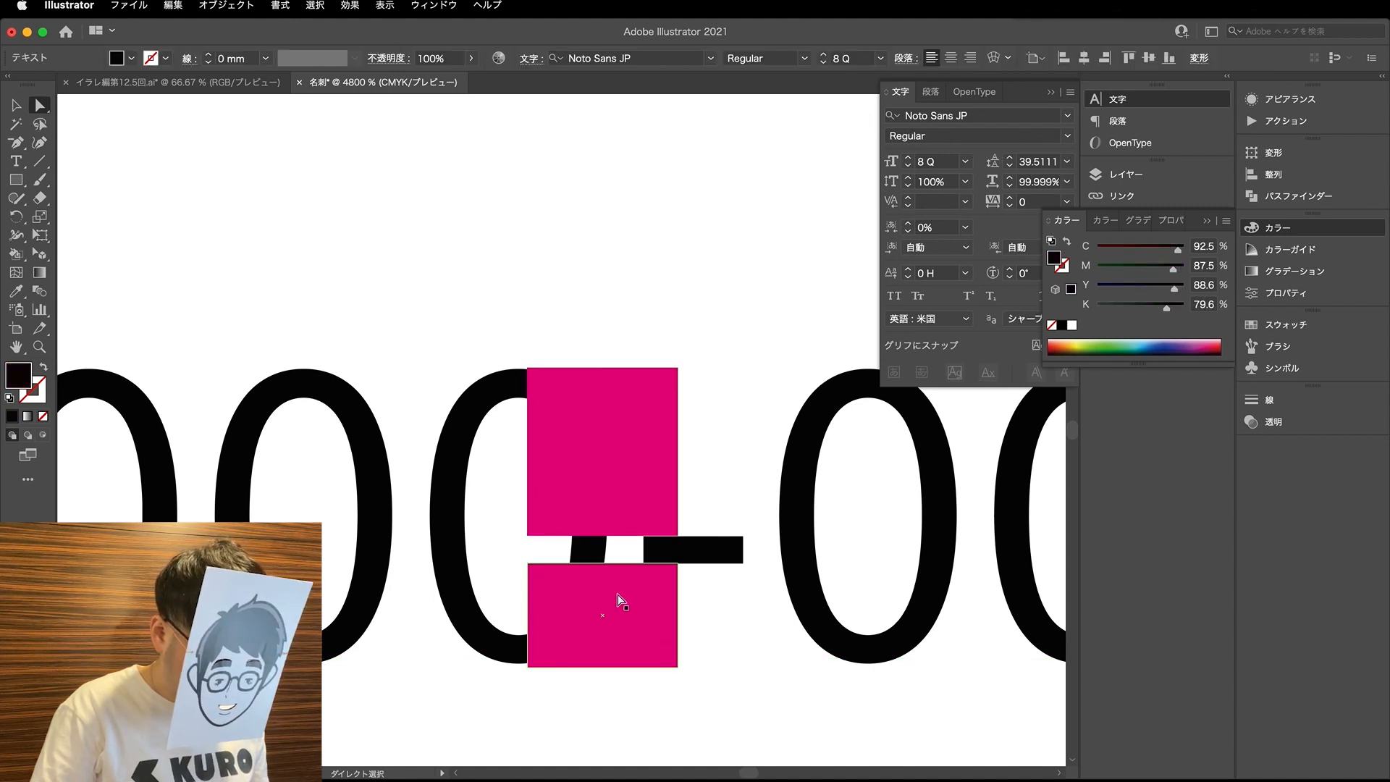
- Delete the upper magenta rectangle and put a copy of the lower one at the zero's top edge instead
key(super+minus)
drag(547, 448, 603, 479)
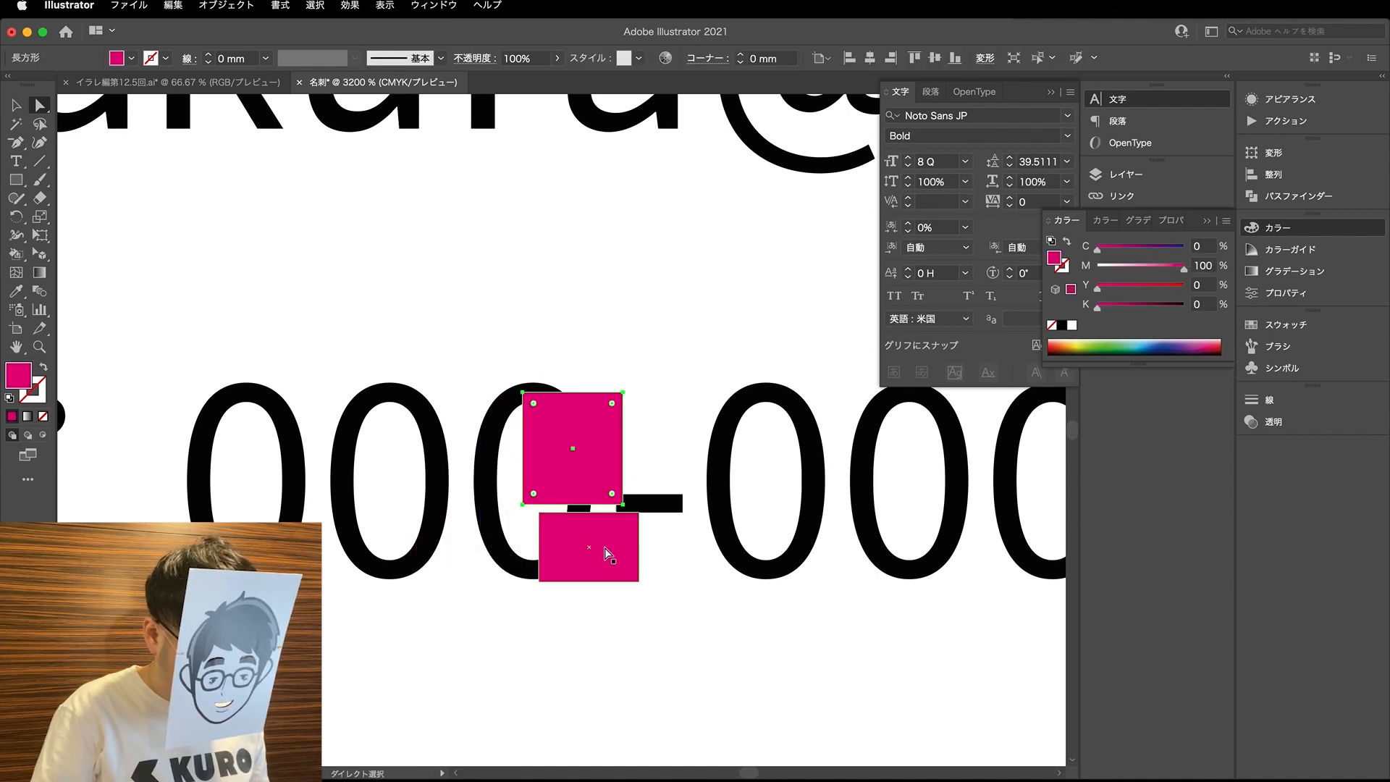
key(Delete)
drag(605, 555, 590, 427)
- Try shifting the baseline of the phone number's first hyphen to centre it between the magenta guides
key(t)
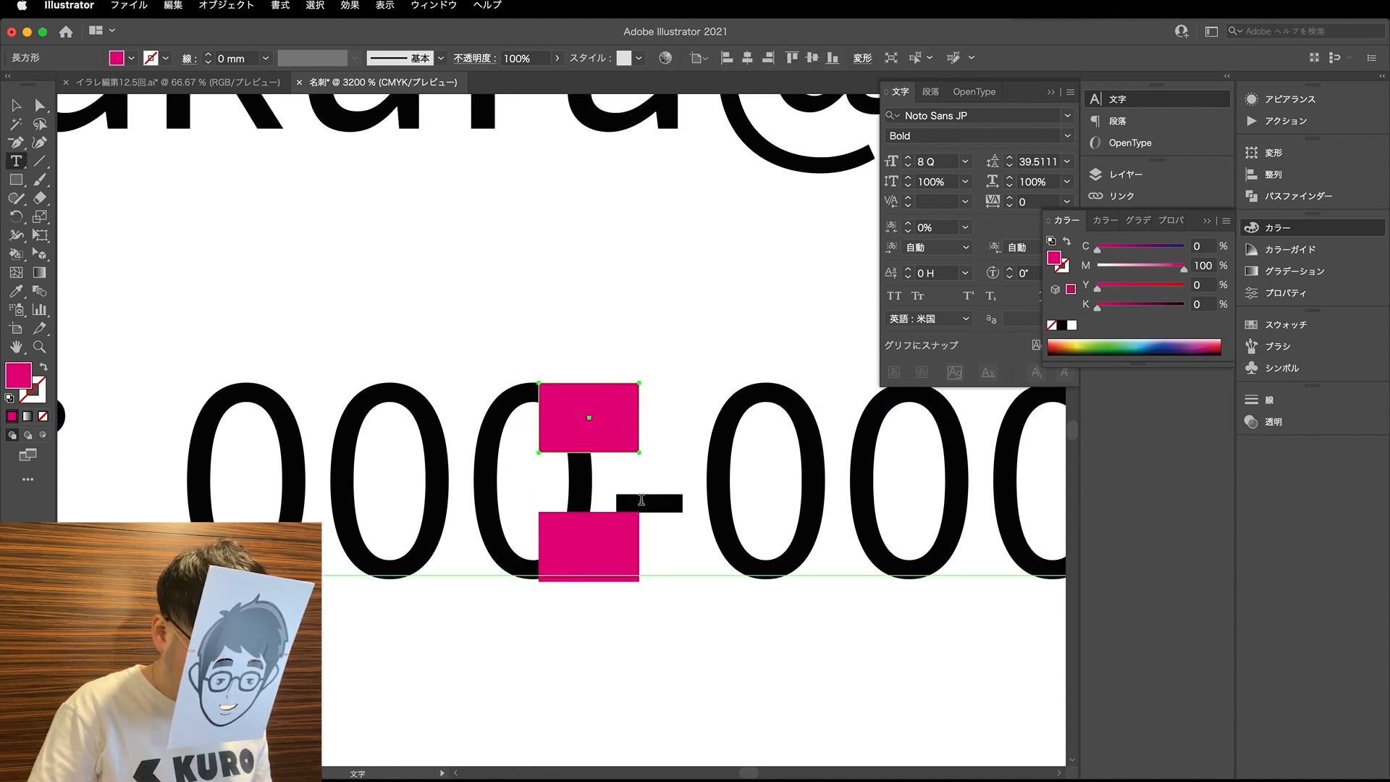
scroll(633, 498, down, 5)
scroll(620, 496, up, 1)
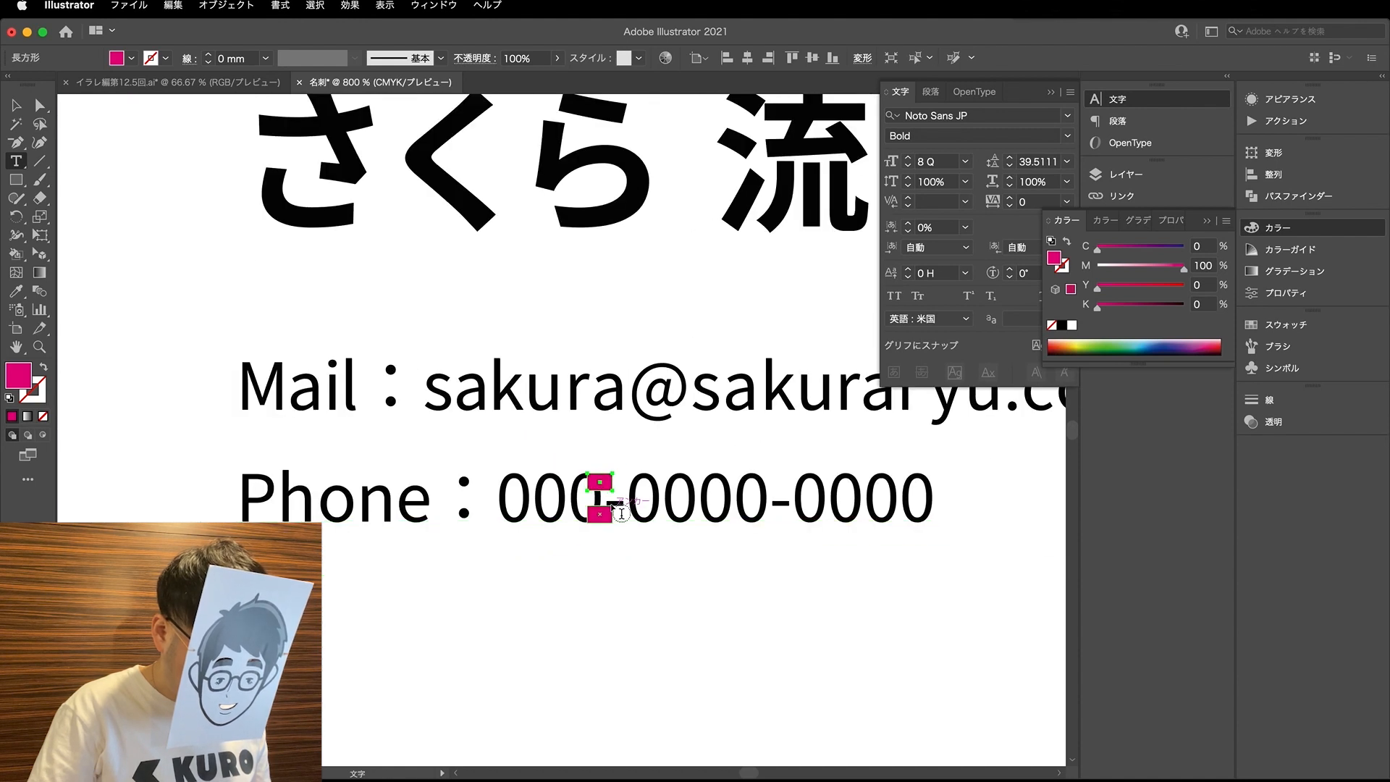
scroll(619, 500, up, 3)
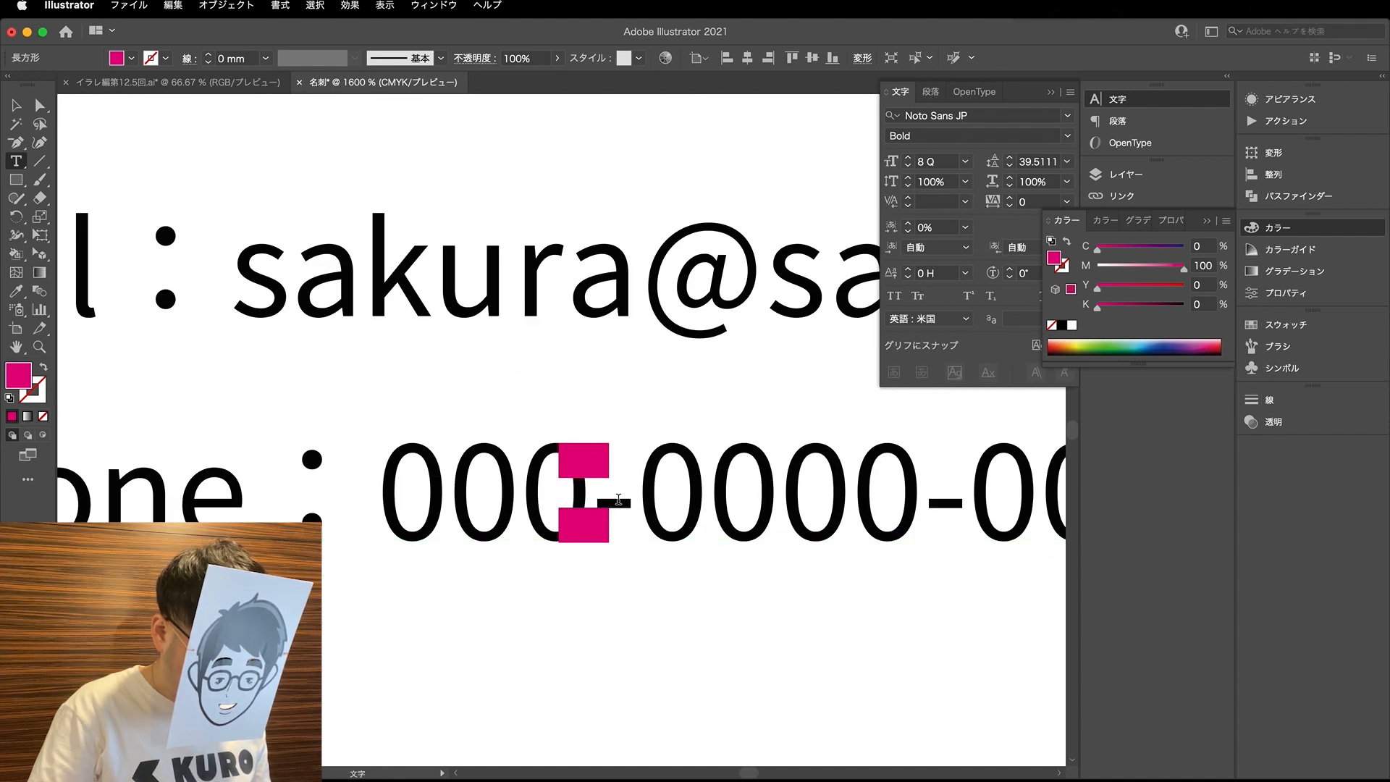
drag(621, 499, 608, 500)
click(909, 269)
click(909, 275)
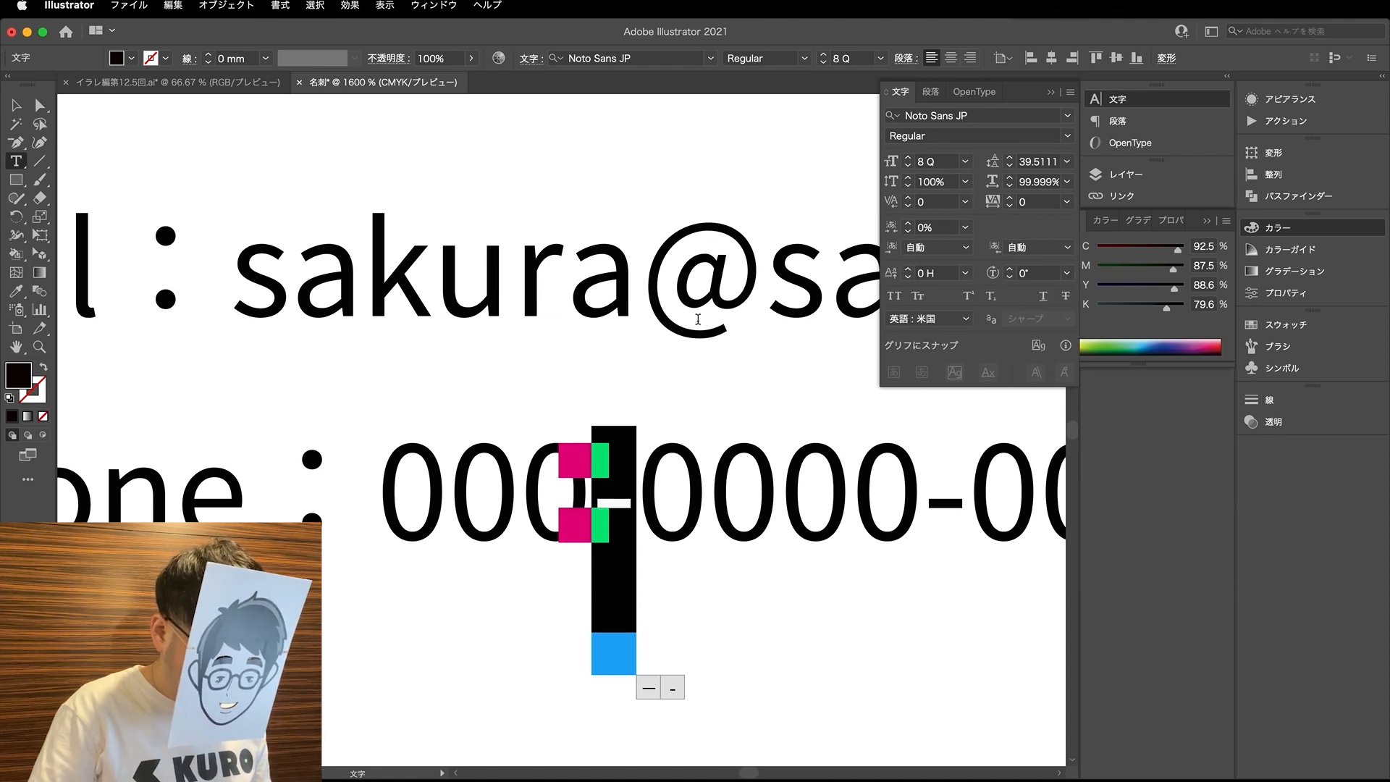
click(712, 514)
- Separate the Phone label and the number's first three digits into two independent text objects
scroll(544, 503, right, 3)
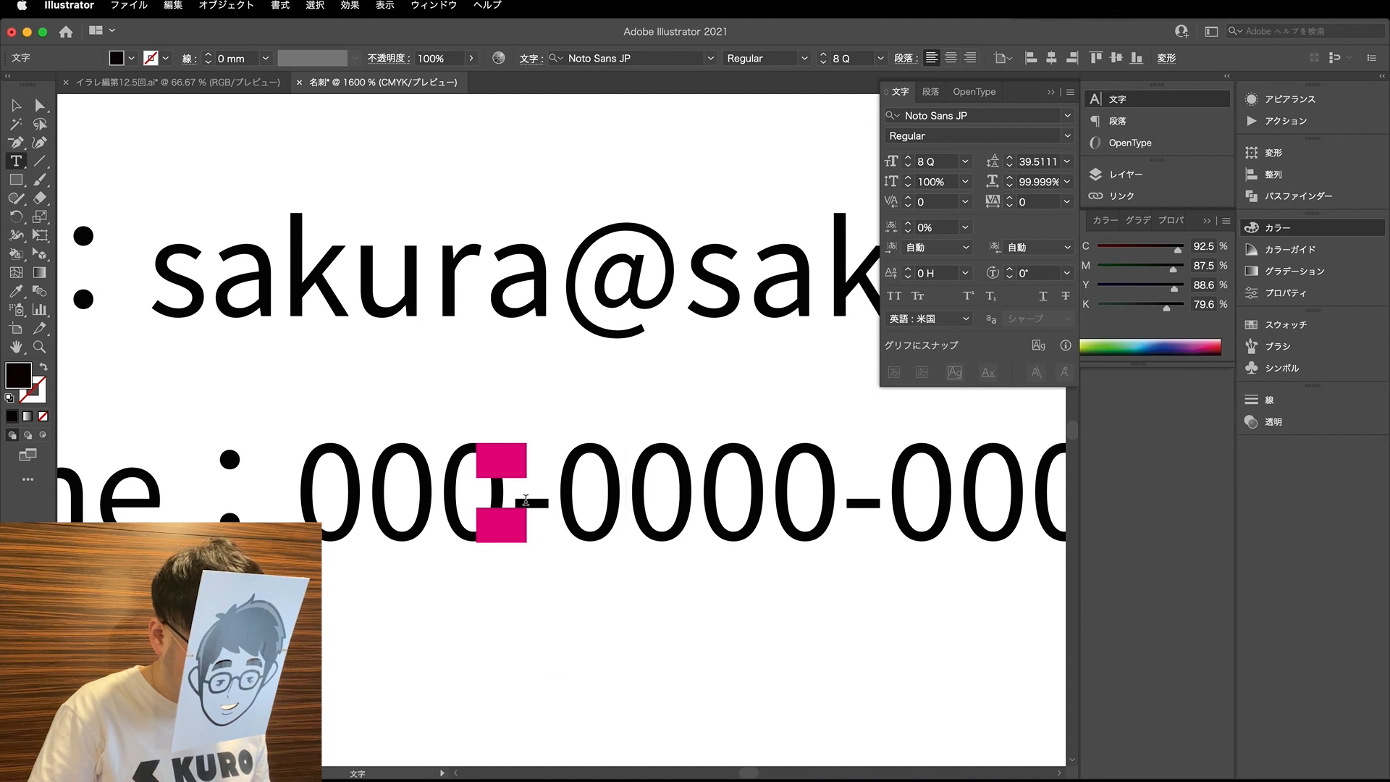
scroll(520, 499, right, 15)
scroll(750, 474, left, 5)
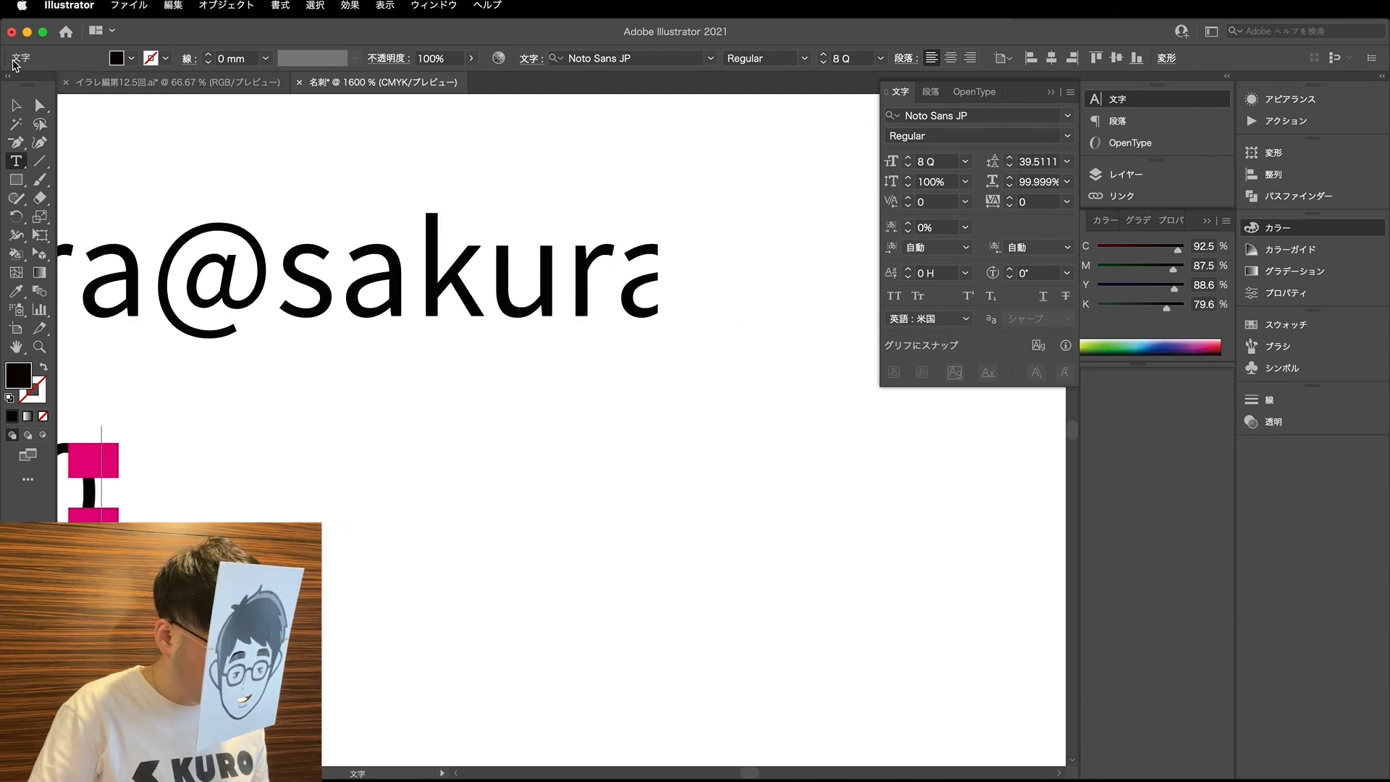
click(45, 111)
scroll(363, 413, left, 5)
drag(123, 486, 548, 511)
key(super+z)
click(590, 496)
click(129, 486)
scroll(222, 495, left, 5)
drag(224, 496, 4, 470)
key(t)
key(BackSpace)
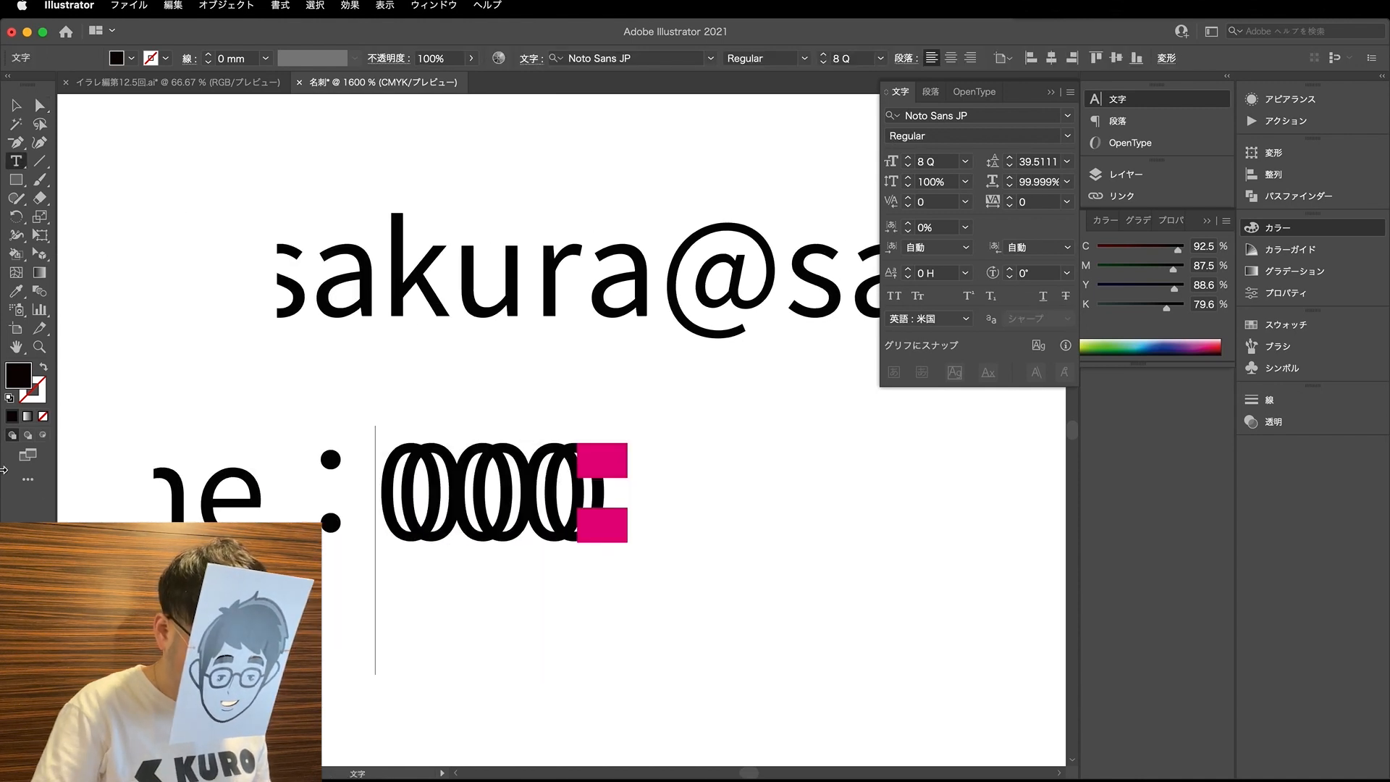
- Position the three-digit text after the label and place a copy beyond the magenta guides, extended to 0000
click(41, 106)
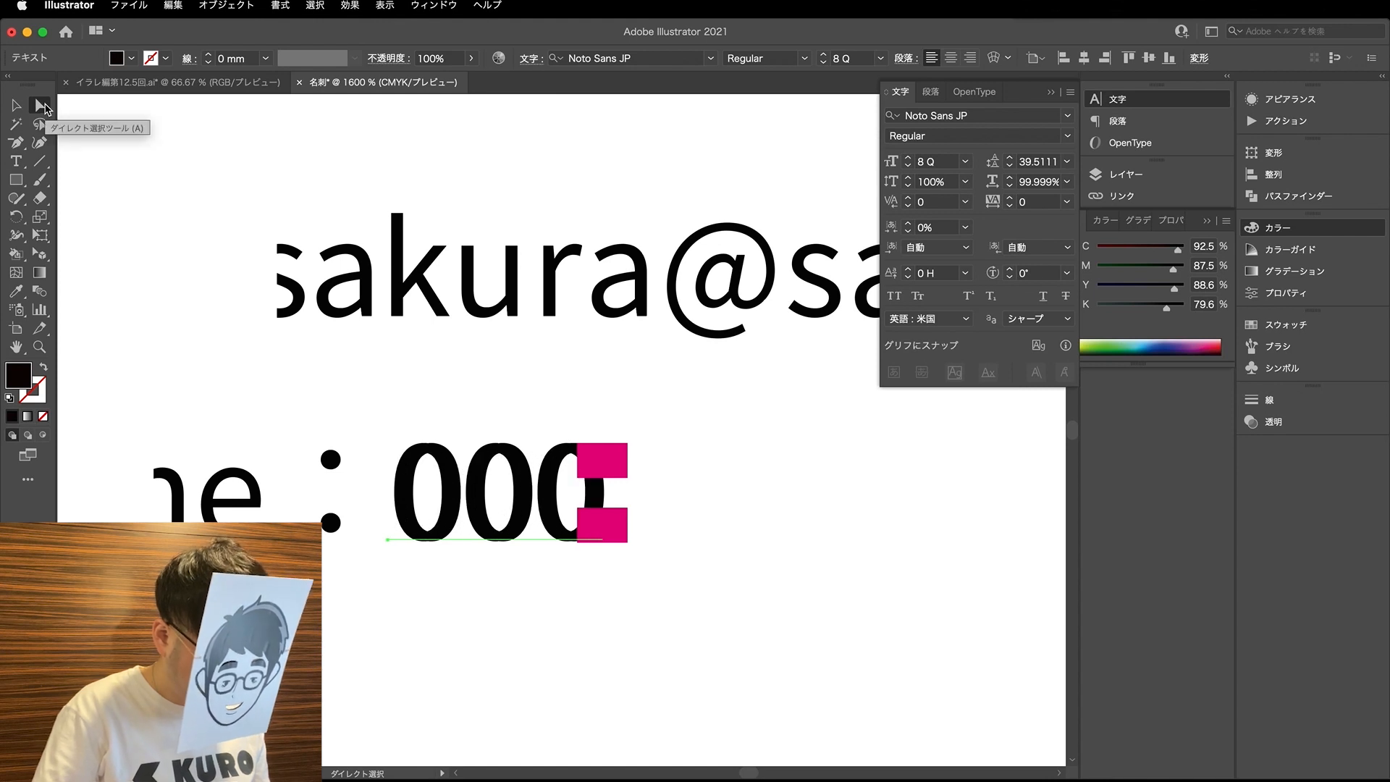
key(Right)
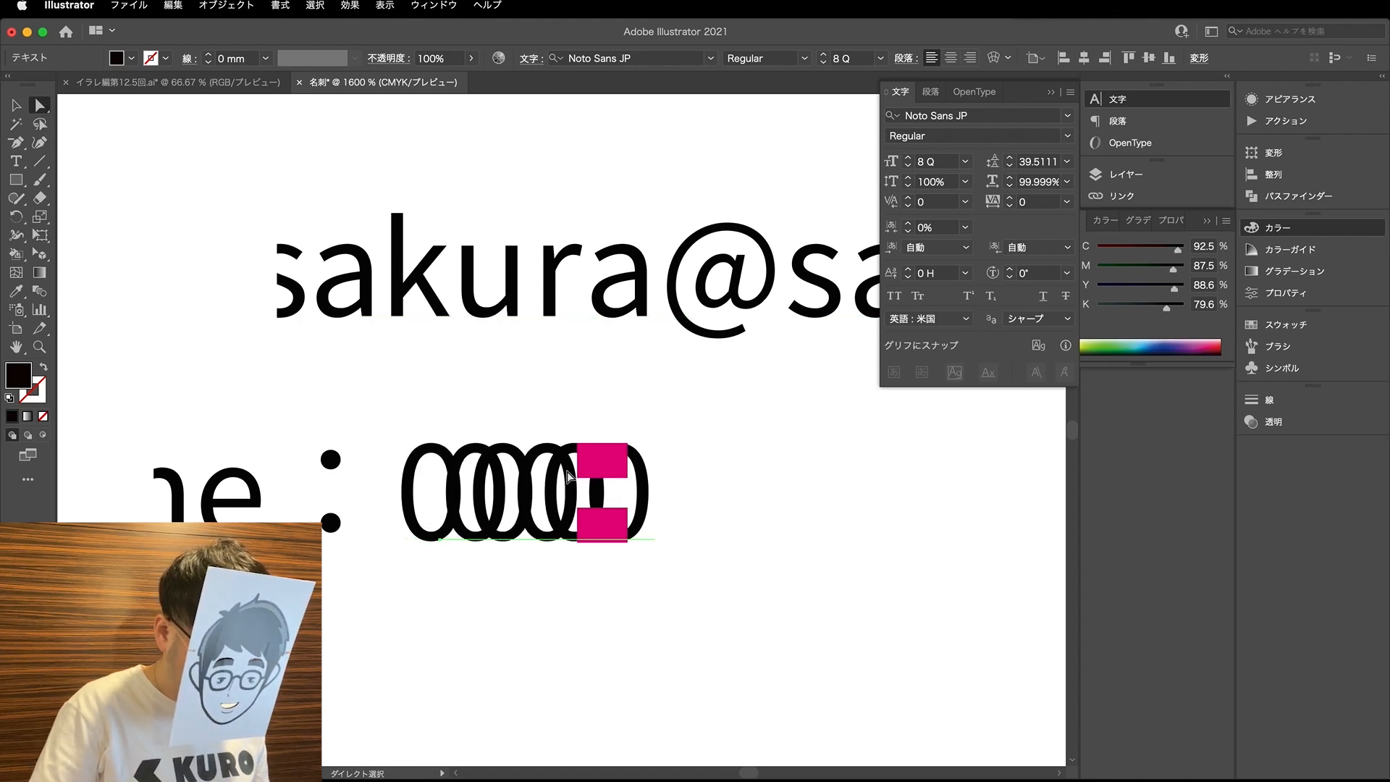
drag(624, 495, 838, 496)
key(t)
click(858, 497)
text(000)
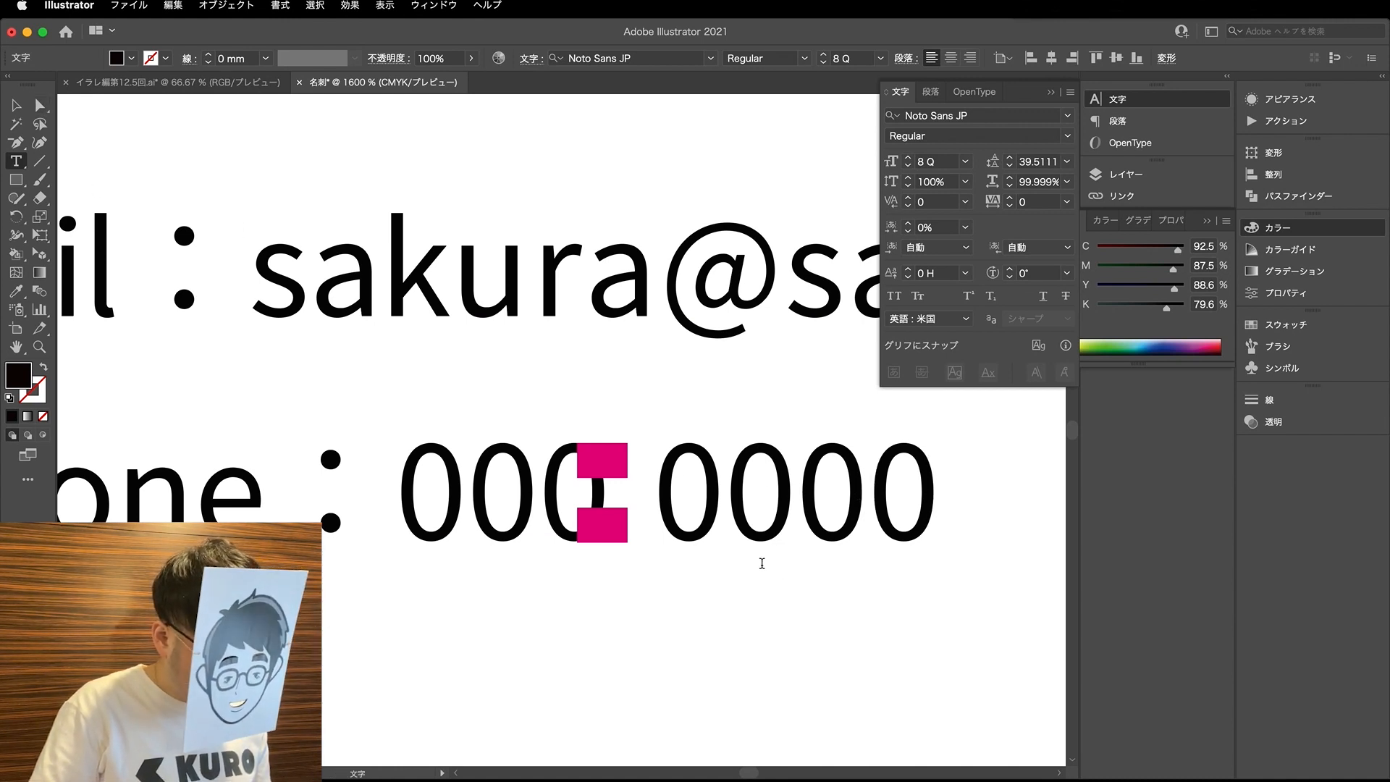
- Duplicate the 0000 text farther along the line as the phone number's last digit group
click(40, 105)
scroll(946, 611, right, 5)
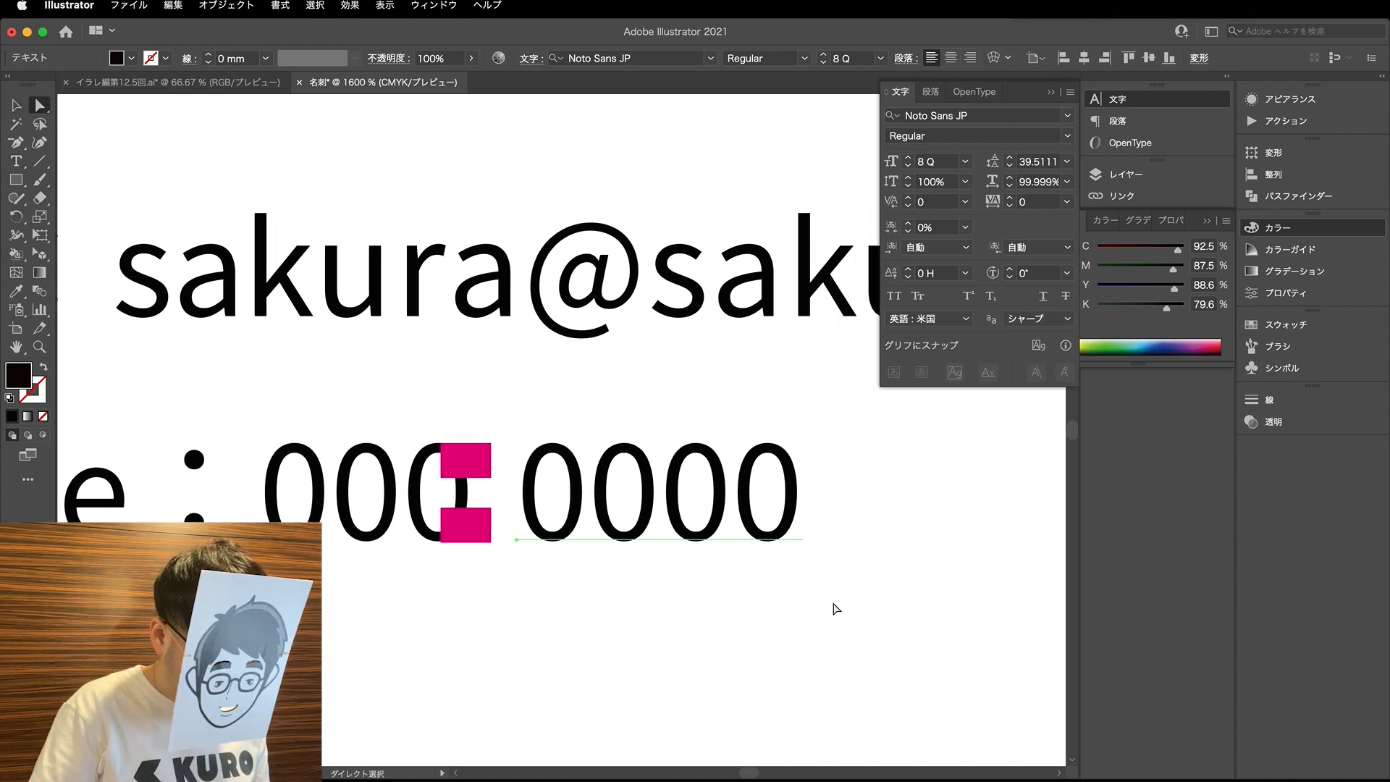
drag(536, 485, 848, 485)
- Draw a thin black rectangle as a replacement hyphen, vertically centred between the two magenta guides
super+click(433, 499)
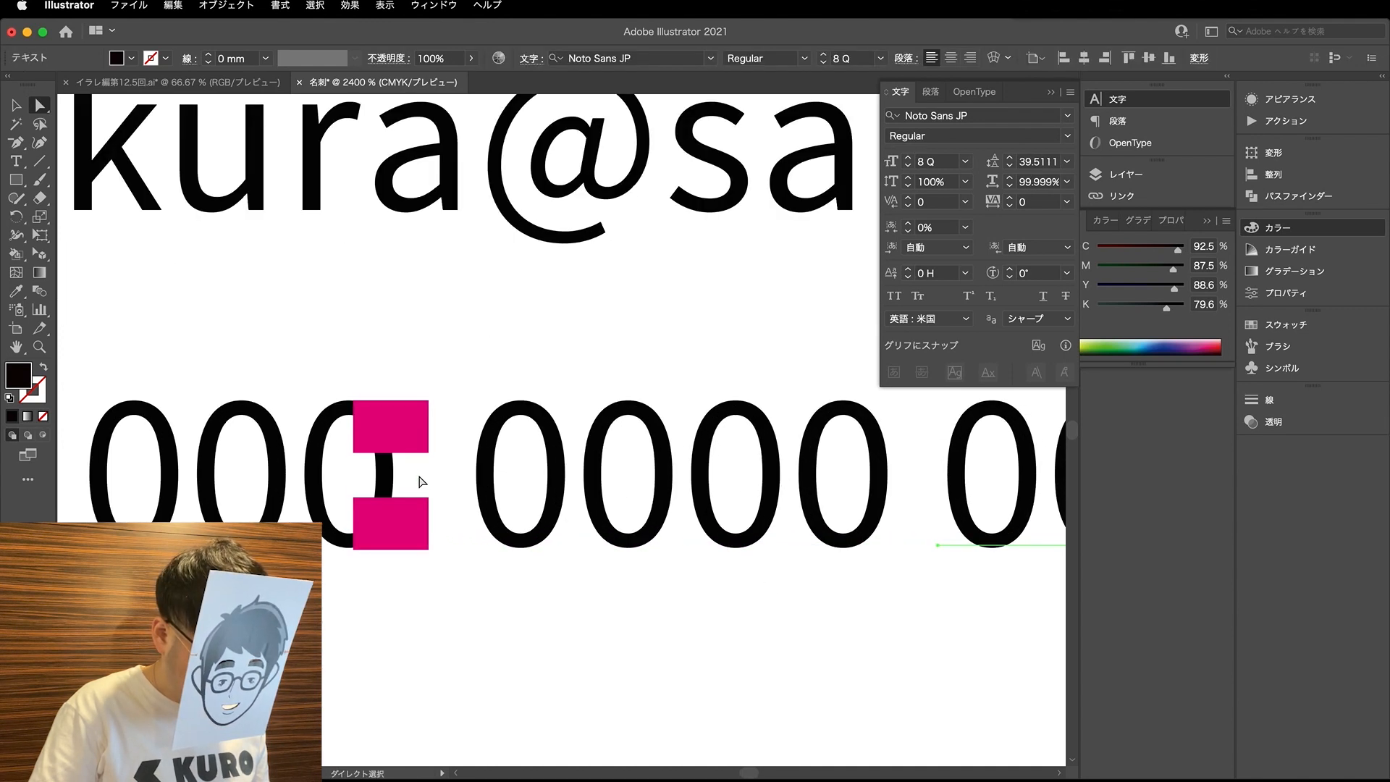
key(m)
super+click(405, 471)
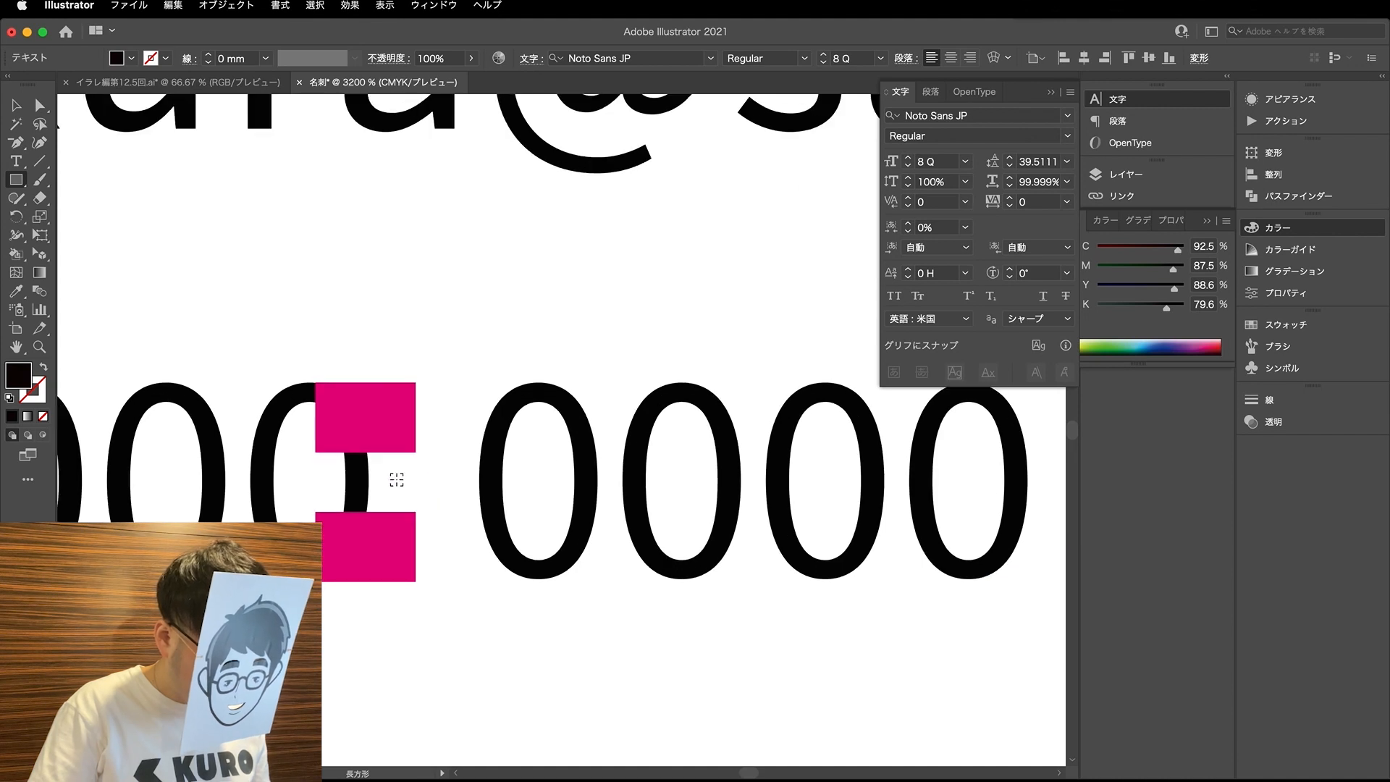
super+click(384, 468)
super+click(384, 468)
drag(385, 456, 809, 522)
- Place a copy of the rectangle hyphen between the phone number's last two digit groups and tighten the spacing around both hyphens
key(a)
click(516, 509)
key(v)
click(469, 510)
scroll(467, 510, down, 4)
drag(905, 546, 919, 549)
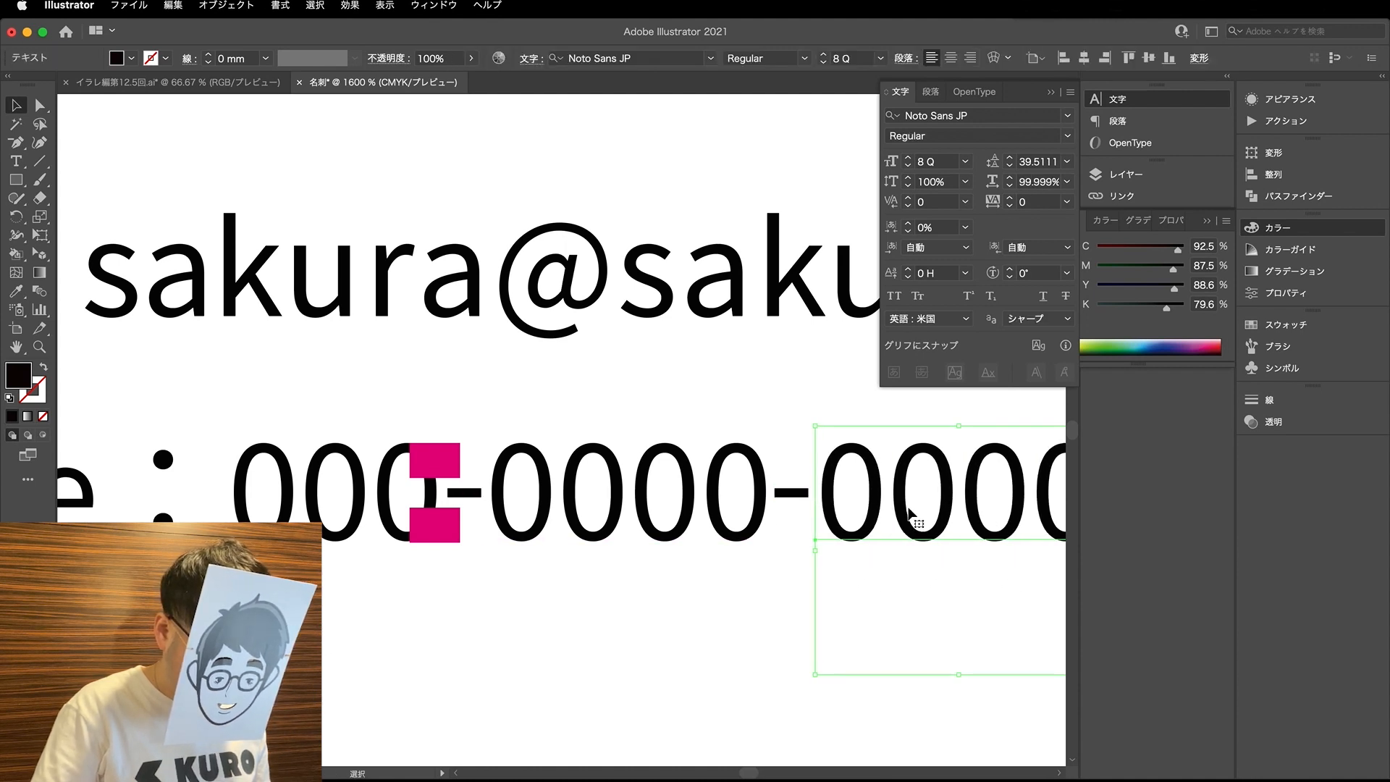
shift+click(804, 496)
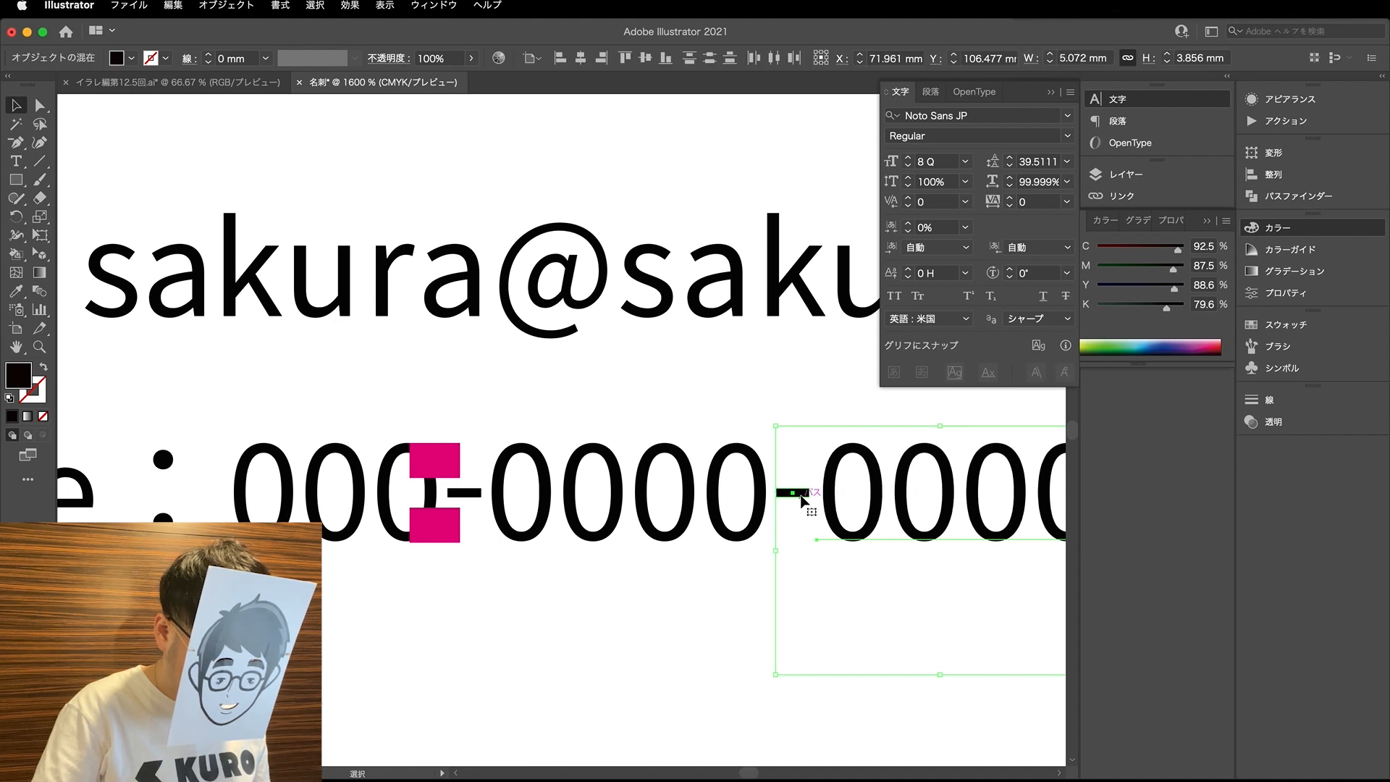
click(505, 498)
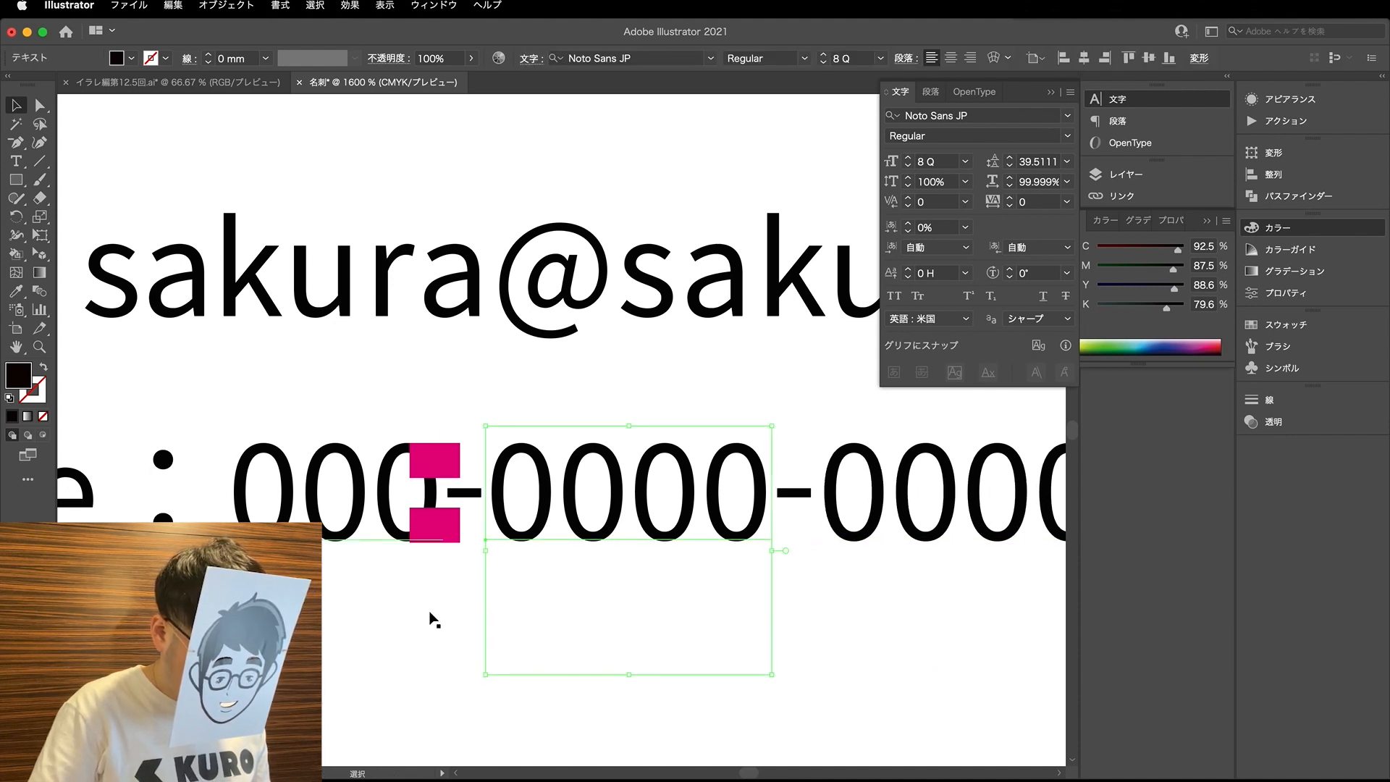
- Move the magenta guide rectangles off the phone number into the empty area below it
click(434, 527)
scroll(440, 543, down, 2)
drag(440, 543, 802, 742)
scroll(675, 642, down, 2)
scroll(616, 637, down, 2)
scroll(604, 631, right, 3)
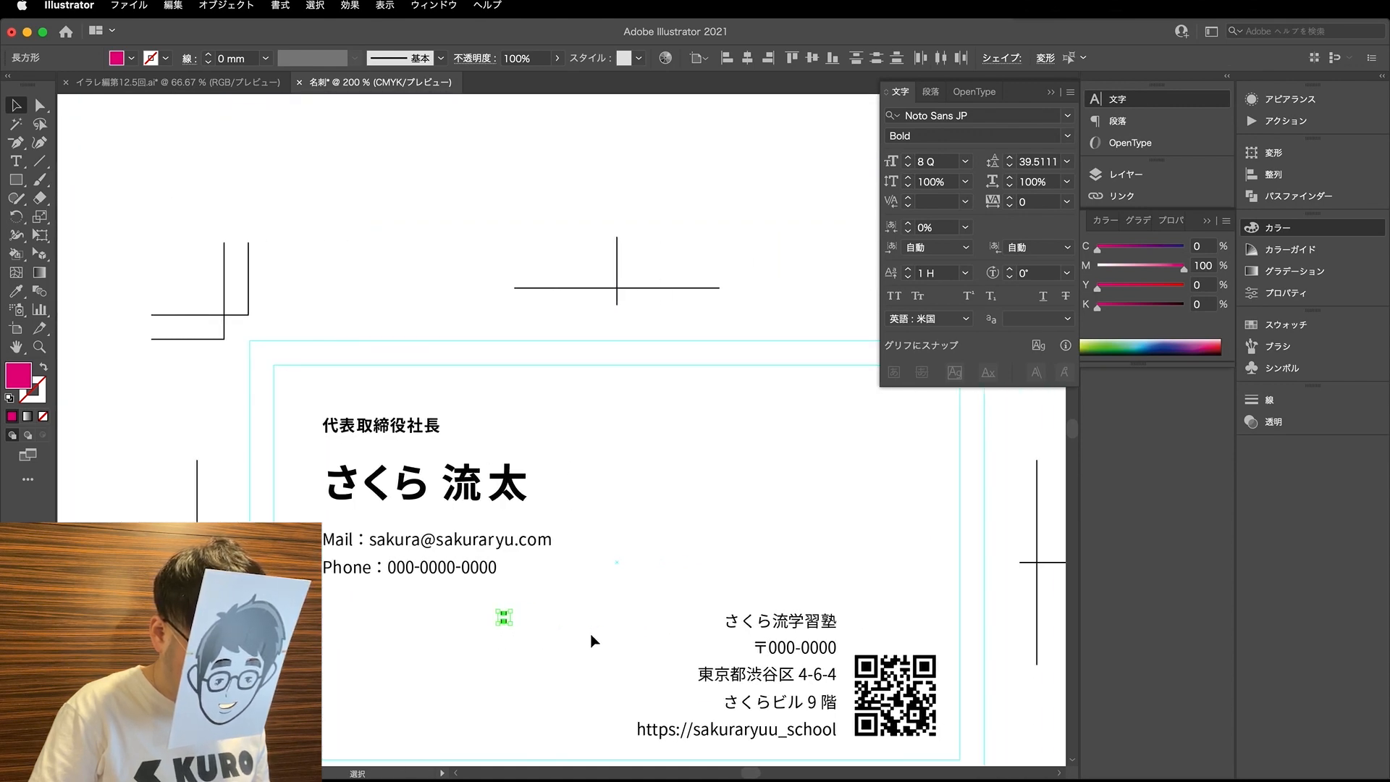
- Fine-tune the kerning between the characters around 流 and 学 in the さくら流学習塾 line
scroll(592, 641, right, 2)
scroll(755, 662, up, 1)
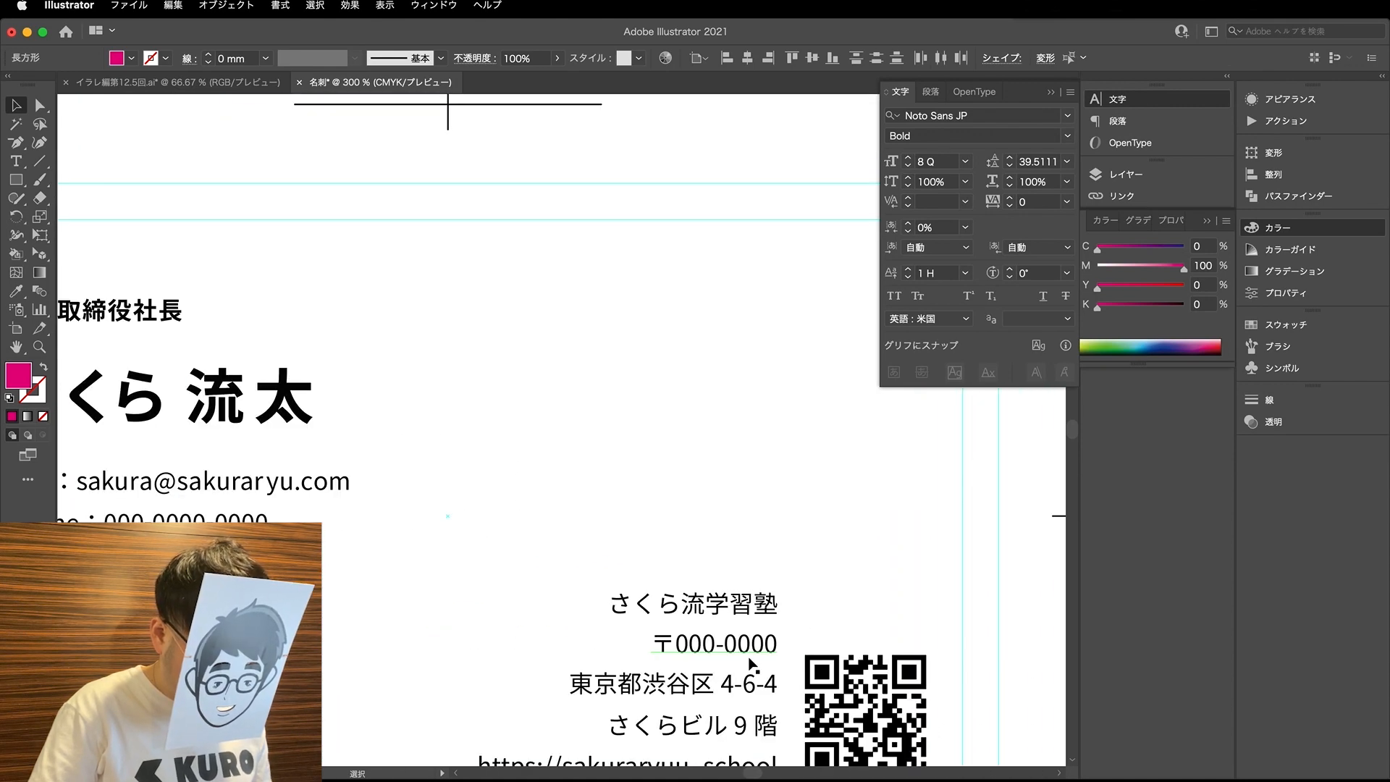
key(t)
scroll(671, 627, up, 2)
click(697, 574)
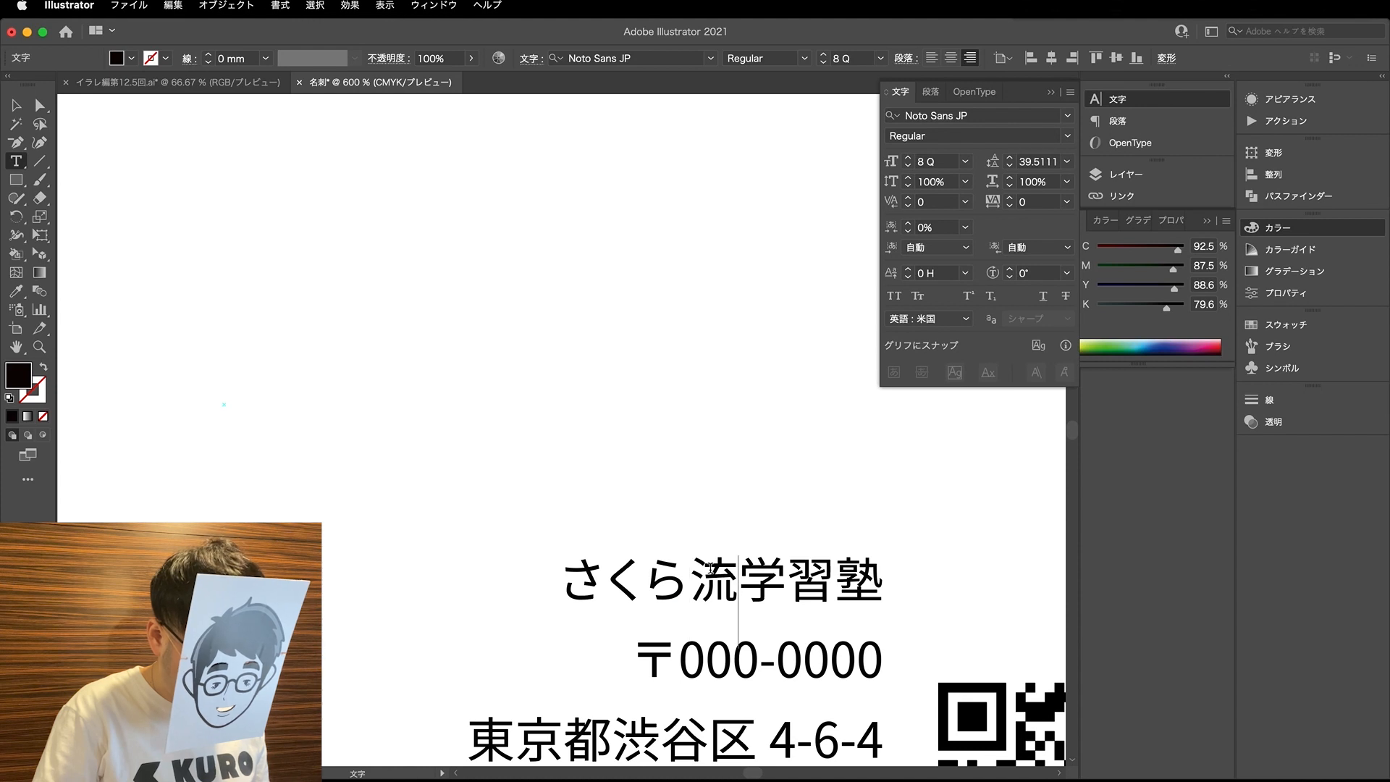
key(alt+Left)
key(alt+Left)
key(alt+Right)
key(alt+Right)
key(alt+Right)
key(alt+Right)
key(Right)
key(alt+Right)
key(alt+Right)
key(alt+Right)
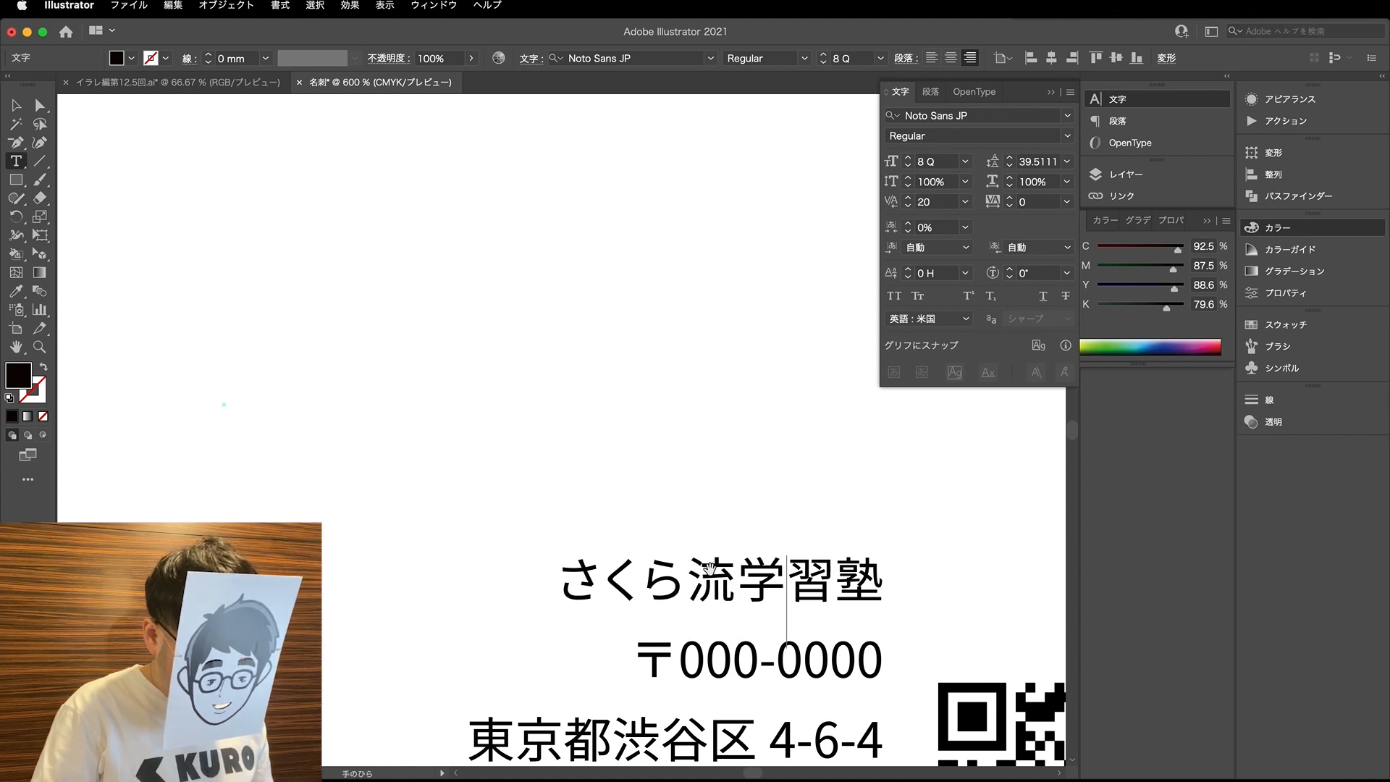
key(Right)
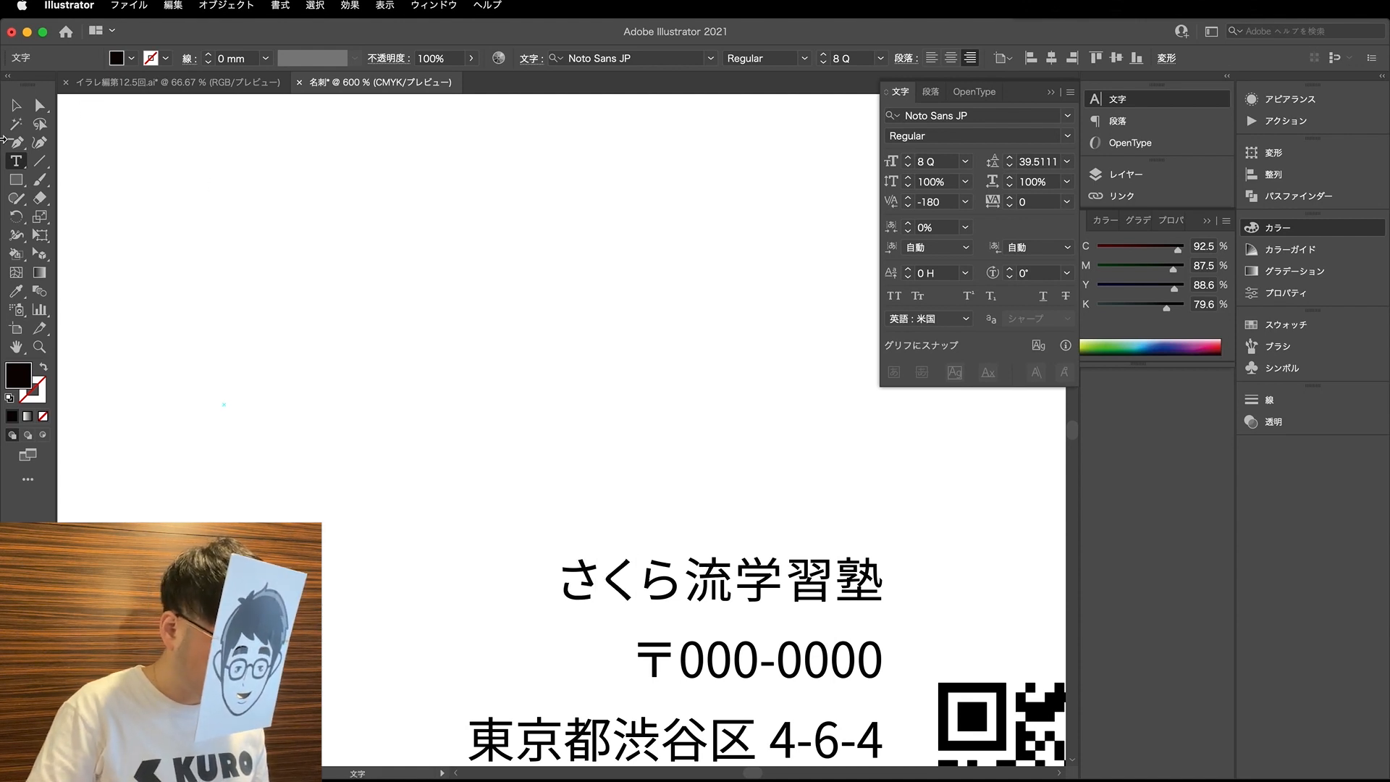
click(13, 109)
click(533, 424)
- Delete the digits after the 〒 mark and shift the mark left to make room for a replacement number
scroll(533, 424, down, 3)
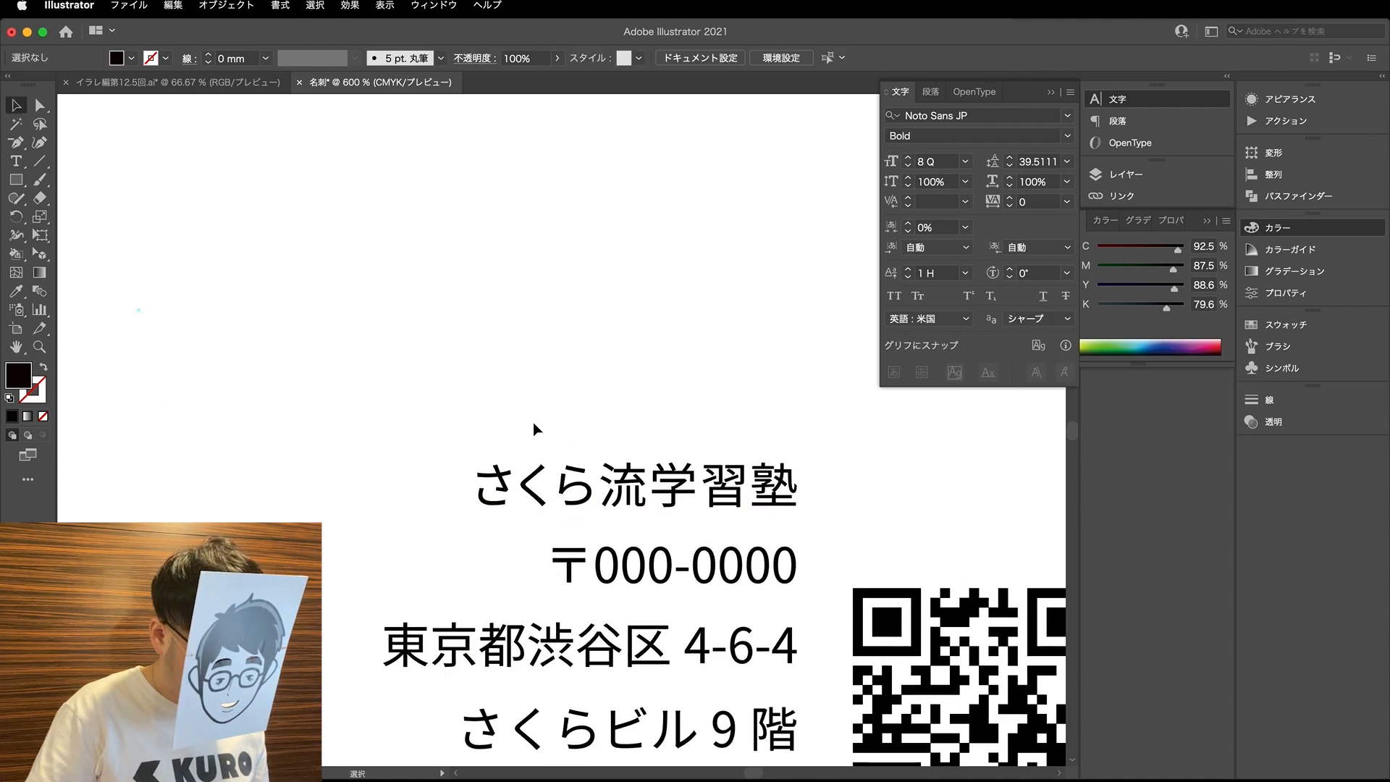
key(a)
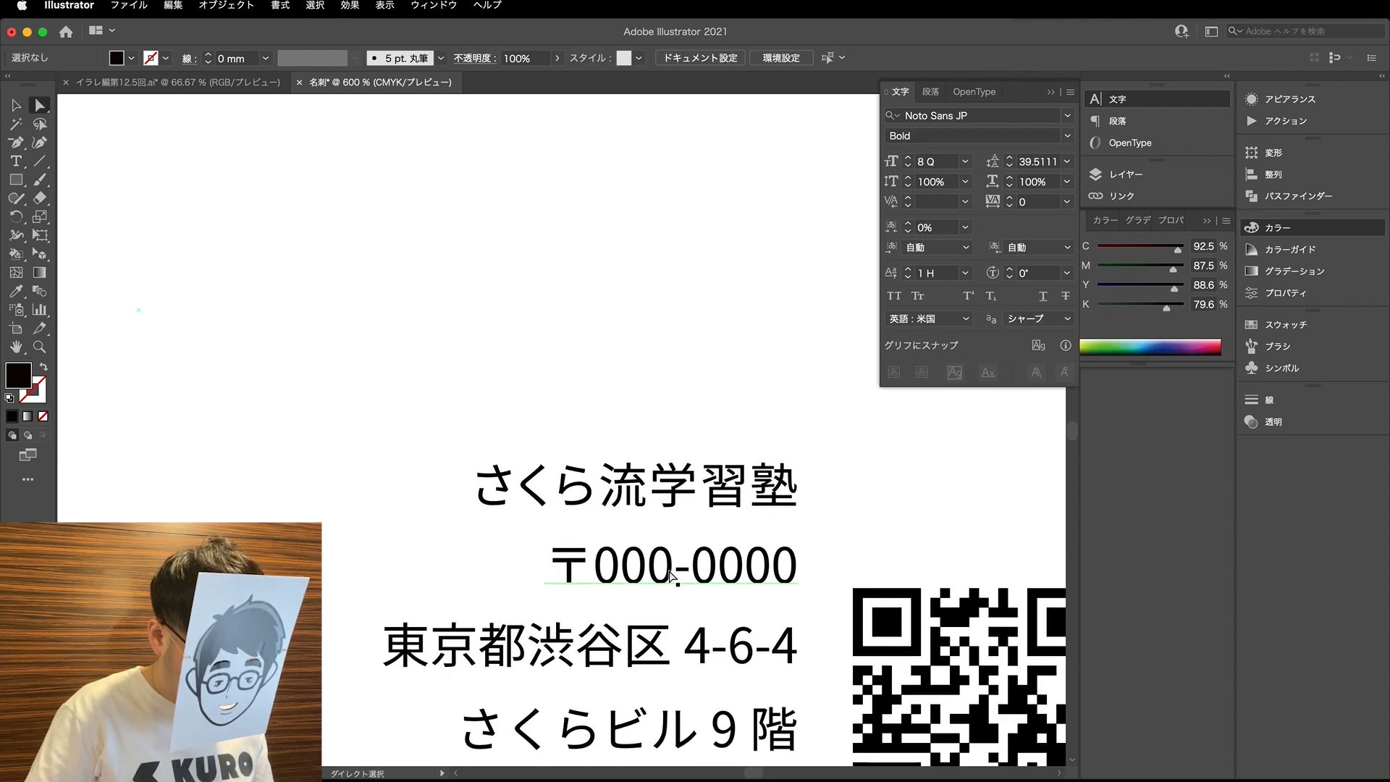
scroll(672, 575, down, 5)
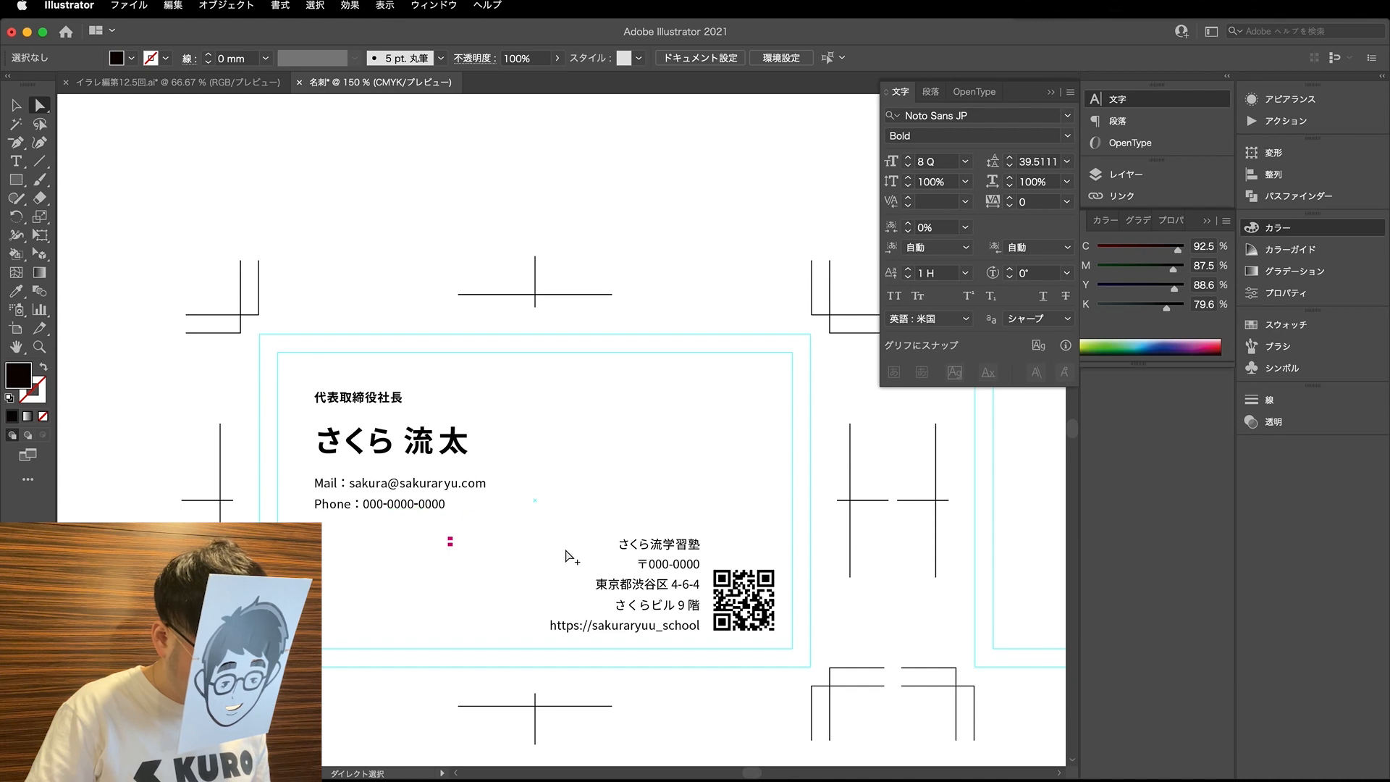
scroll(662, 571, up, 1)
scroll(648, 562, up, 1)
key(t)
drag(644, 563, 727, 570)
key(BackSpace)
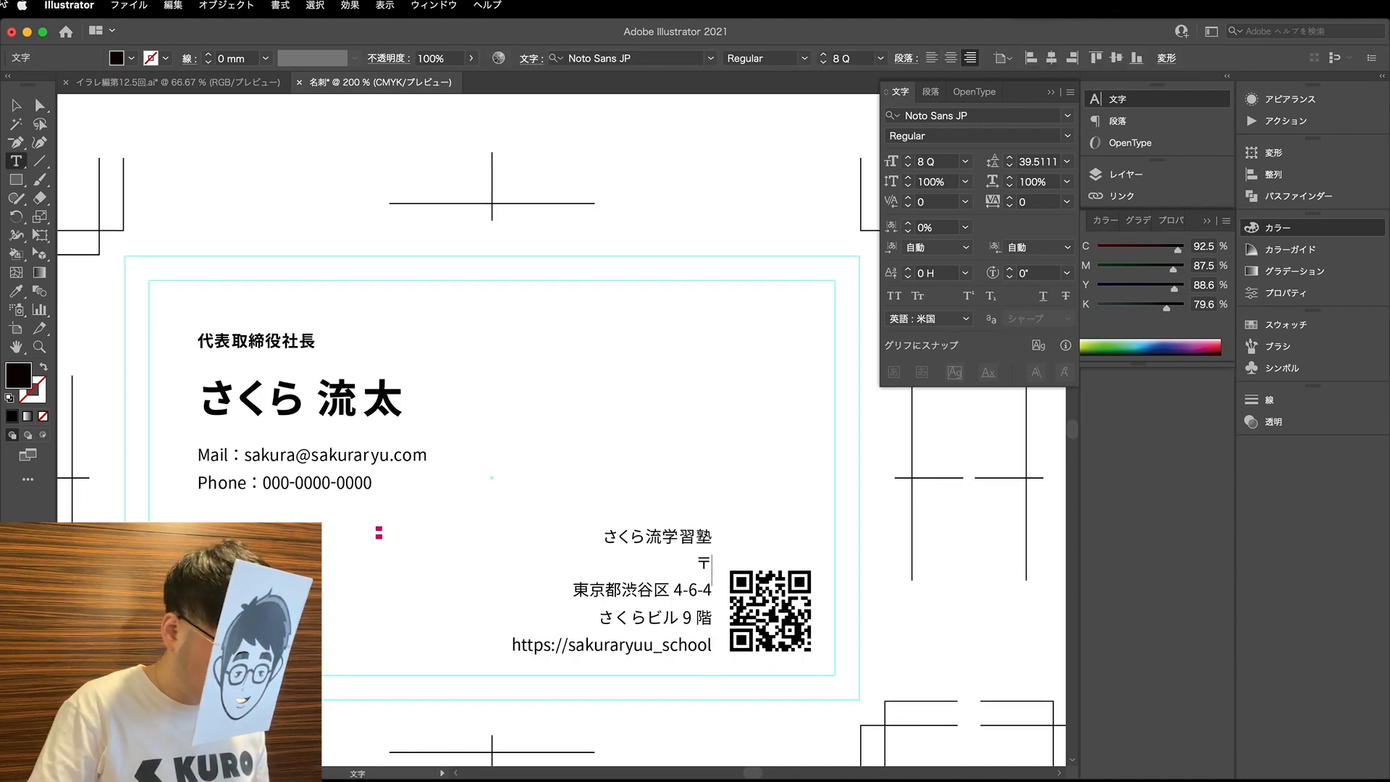
click(16, 105)
scroll(662, 566, up, 1)
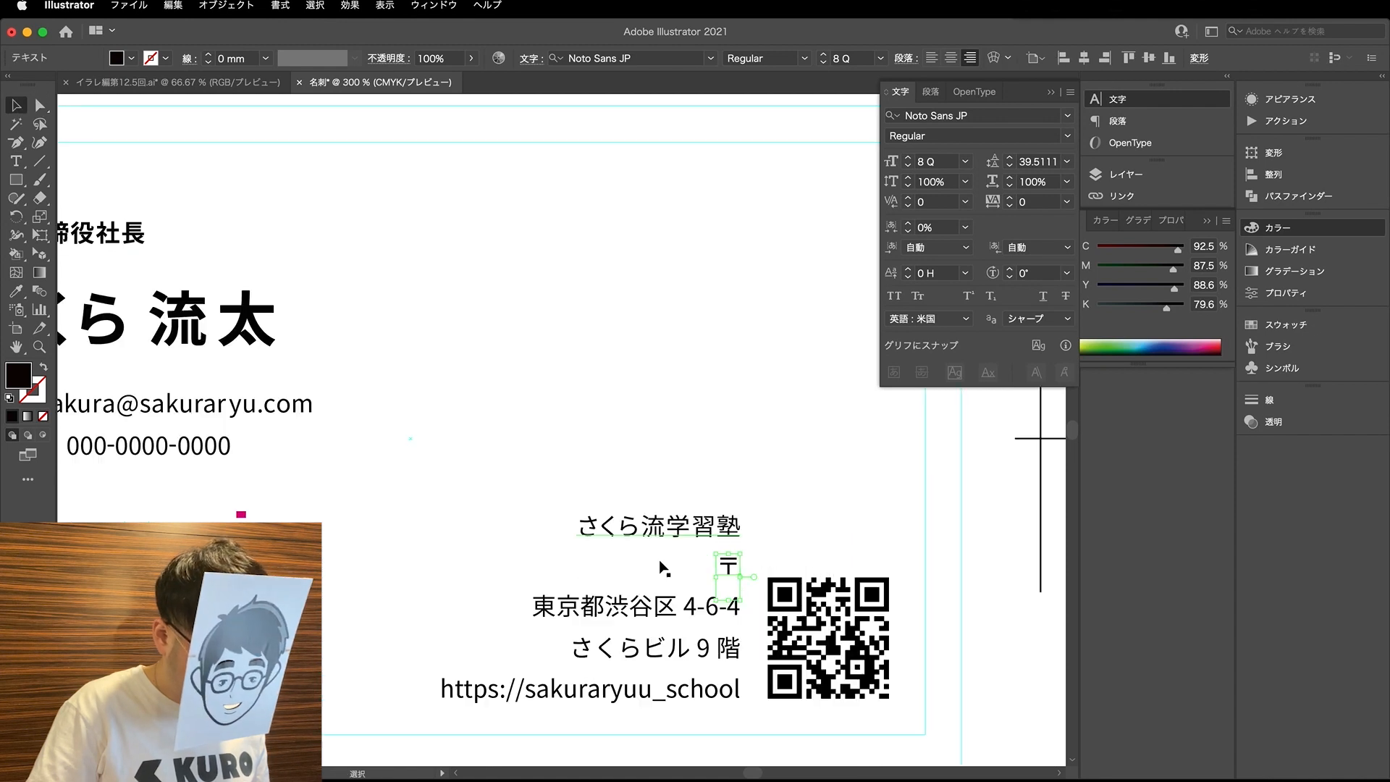
drag(733, 567, 590, 567)
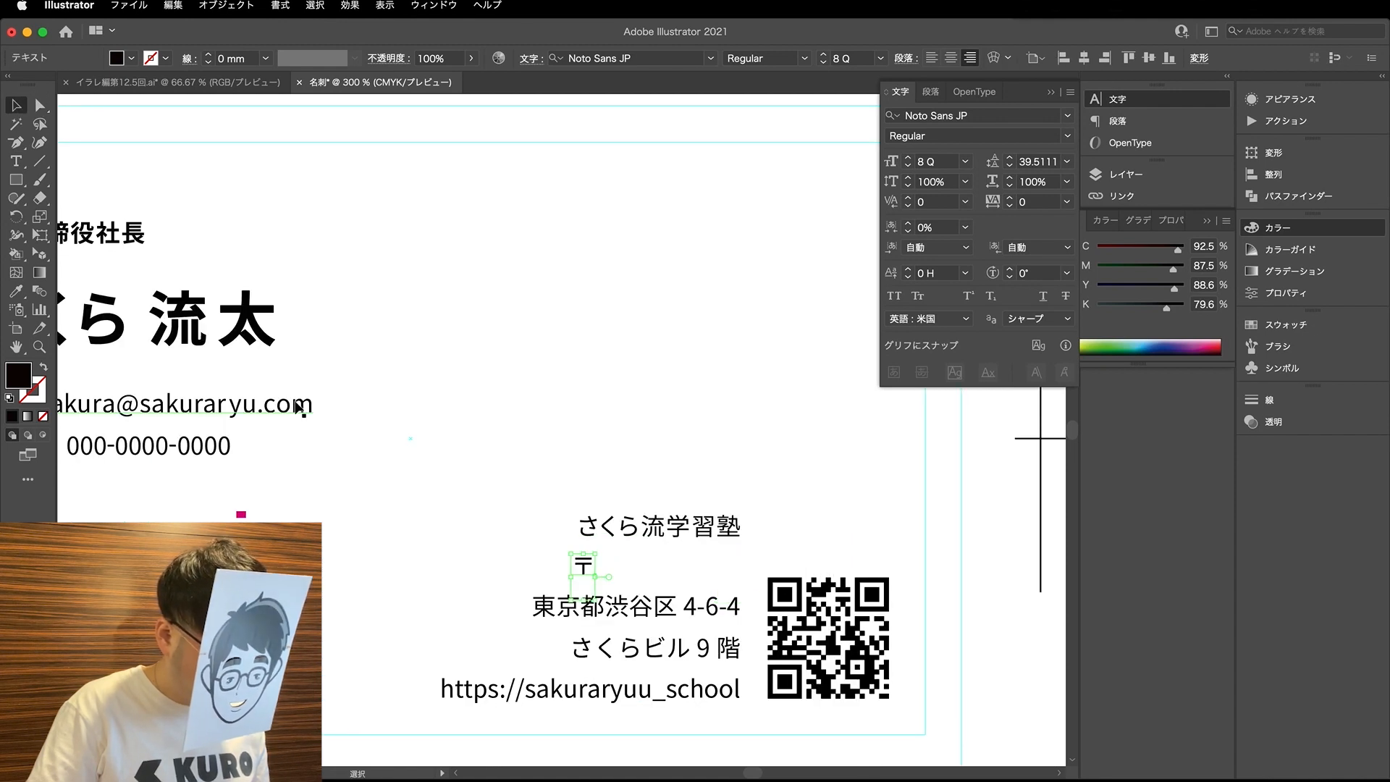
- Copy two of the phone number's four-digit groups with their rectangle hyphen onto the postal code line, flush with its right edge
click(317, 490)
scroll(317, 489, left, 3)
key(a)
key(v)
click(220, 469)
key(Left)
drag(302, 475, 242, 450)
key(super+z)
click(367, 475)
mouse_move(356, 466)
mouse_down()
mouse_move(239, 450)
mouse_move(719, 591)
mouse_move(734, 569)
mouse_up()
key(super+plus)
key(super+plus)
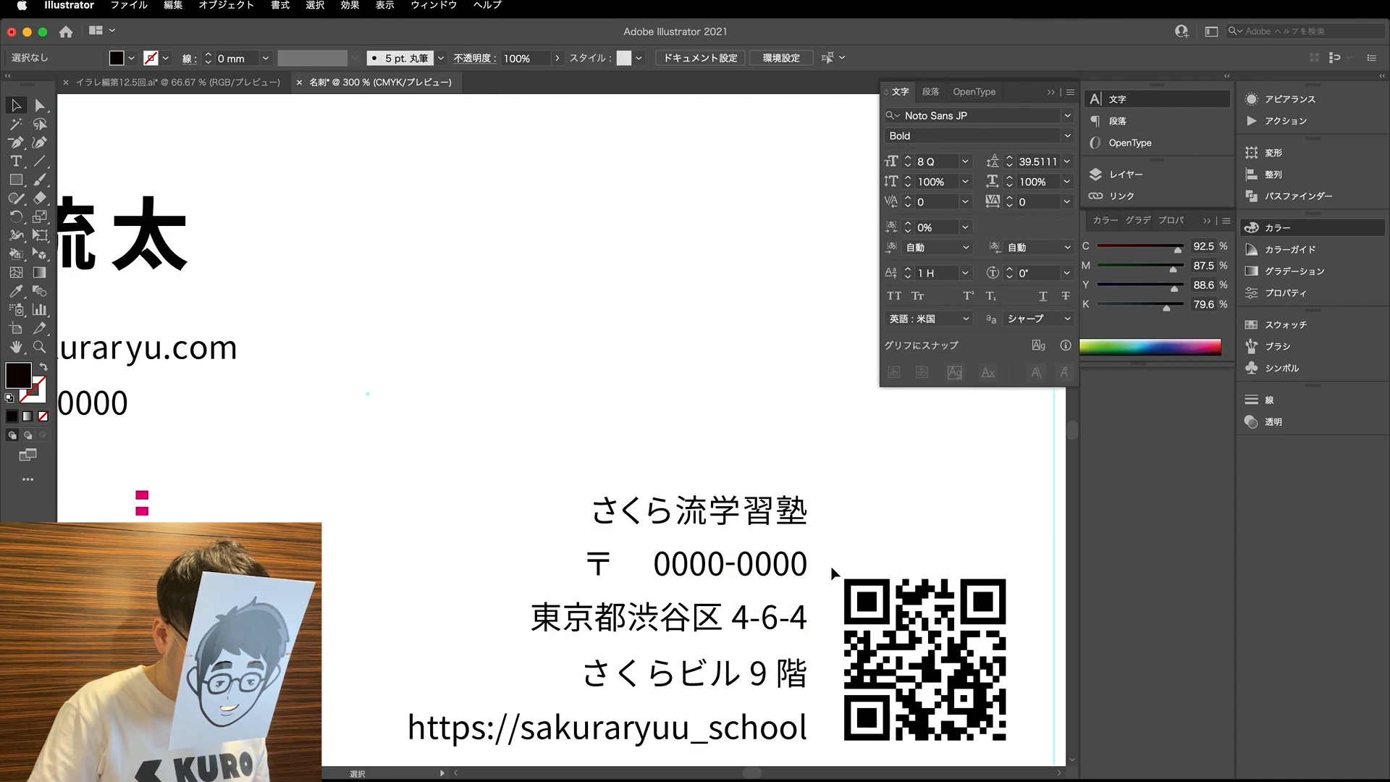
- Shorten the first digit group on the postal code line to 000
key(t)
drag(597, 565, 564, 565)
key(BackSpace)
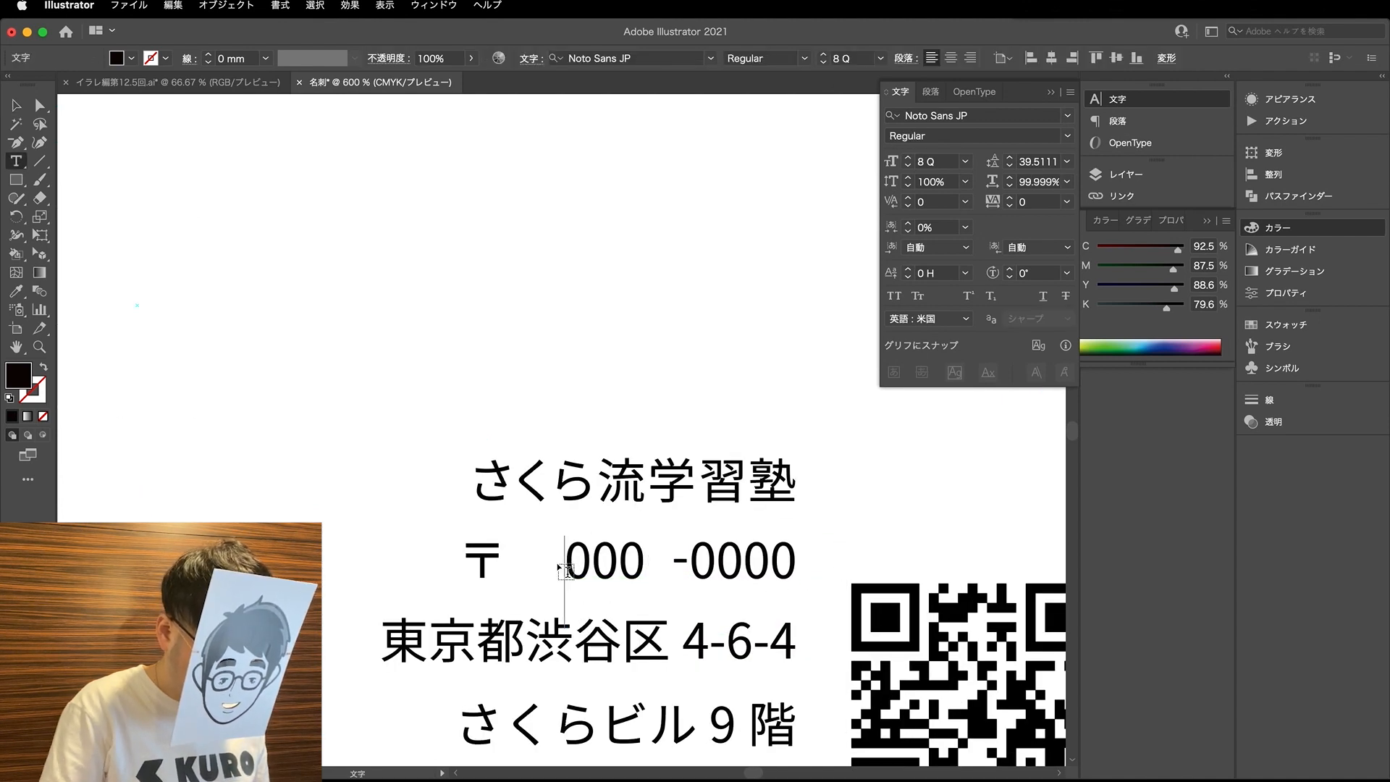
click(36, 104)
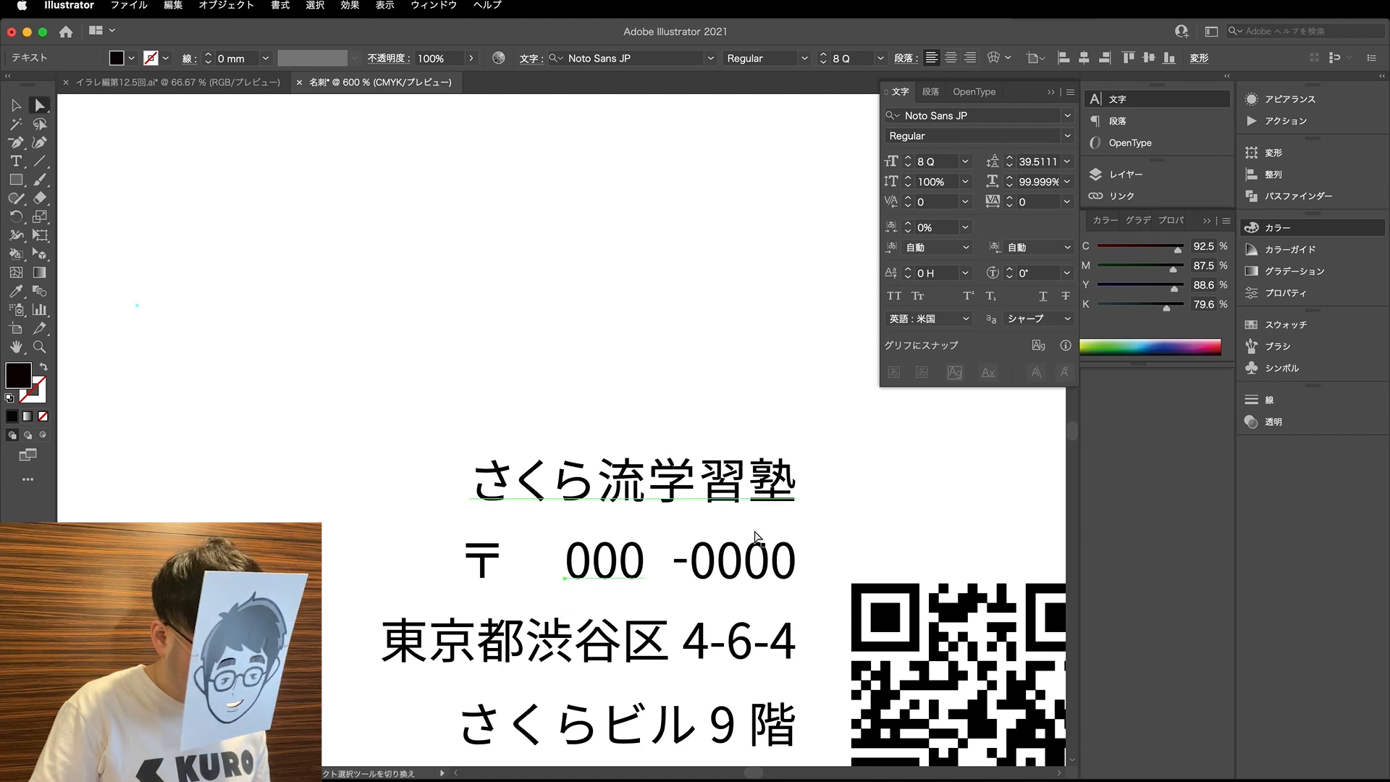
- Right-align the 000 text and close the gaps around the postal code's hyphen
click(930, 92)
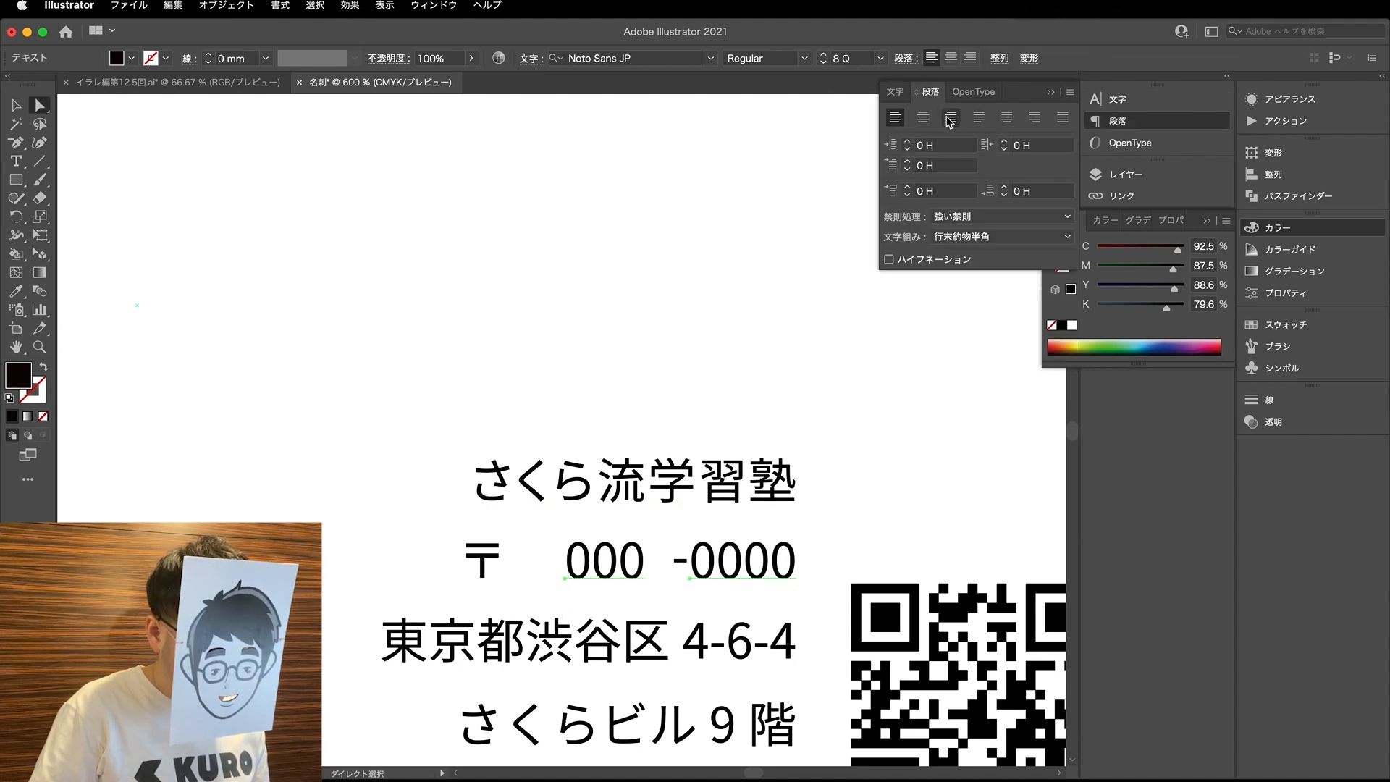
click(951, 116)
drag(630, 580, 727, 579)
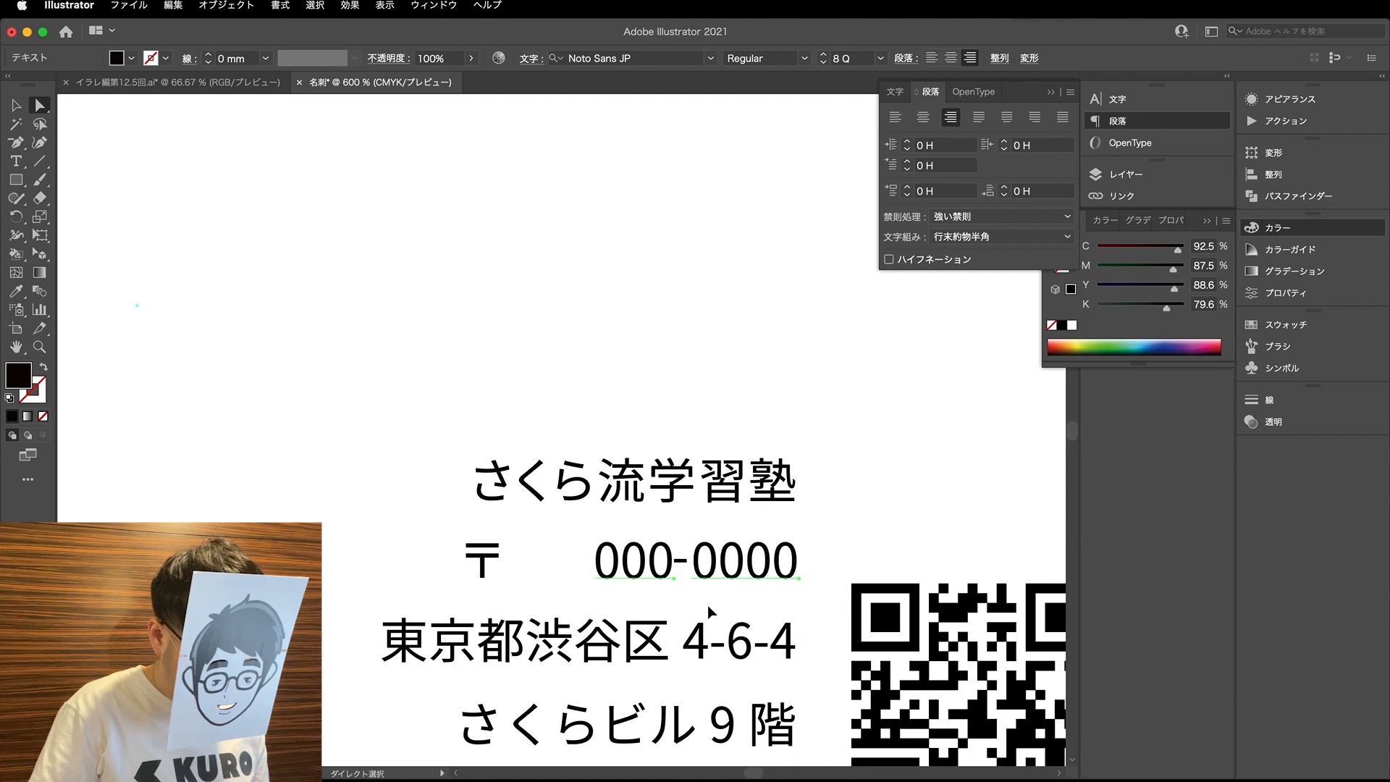
scroll(684, 572, up, 5)
drag(681, 533, 689, 533)
click(685, 605)
- Move the 〒 mark directly in front of the postal code digits
scroll(686, 605, down, 3)
drag(426, 607, 533, 589)
key(t)
scroll(518, 604, down, 1)
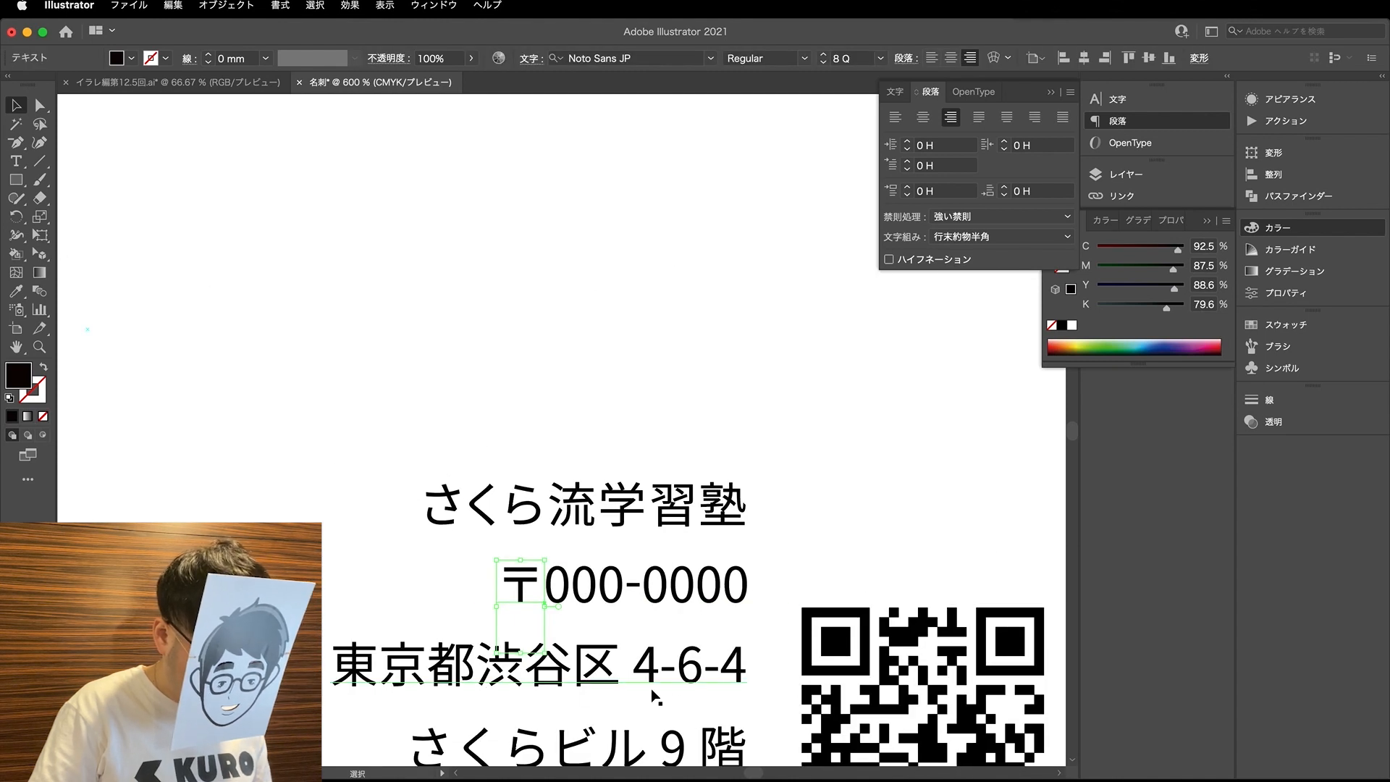
key(a)
click(351, 591)
- Remove the block number from the address line and move the remaining ward text left
scroll(352, 591, down, 2)
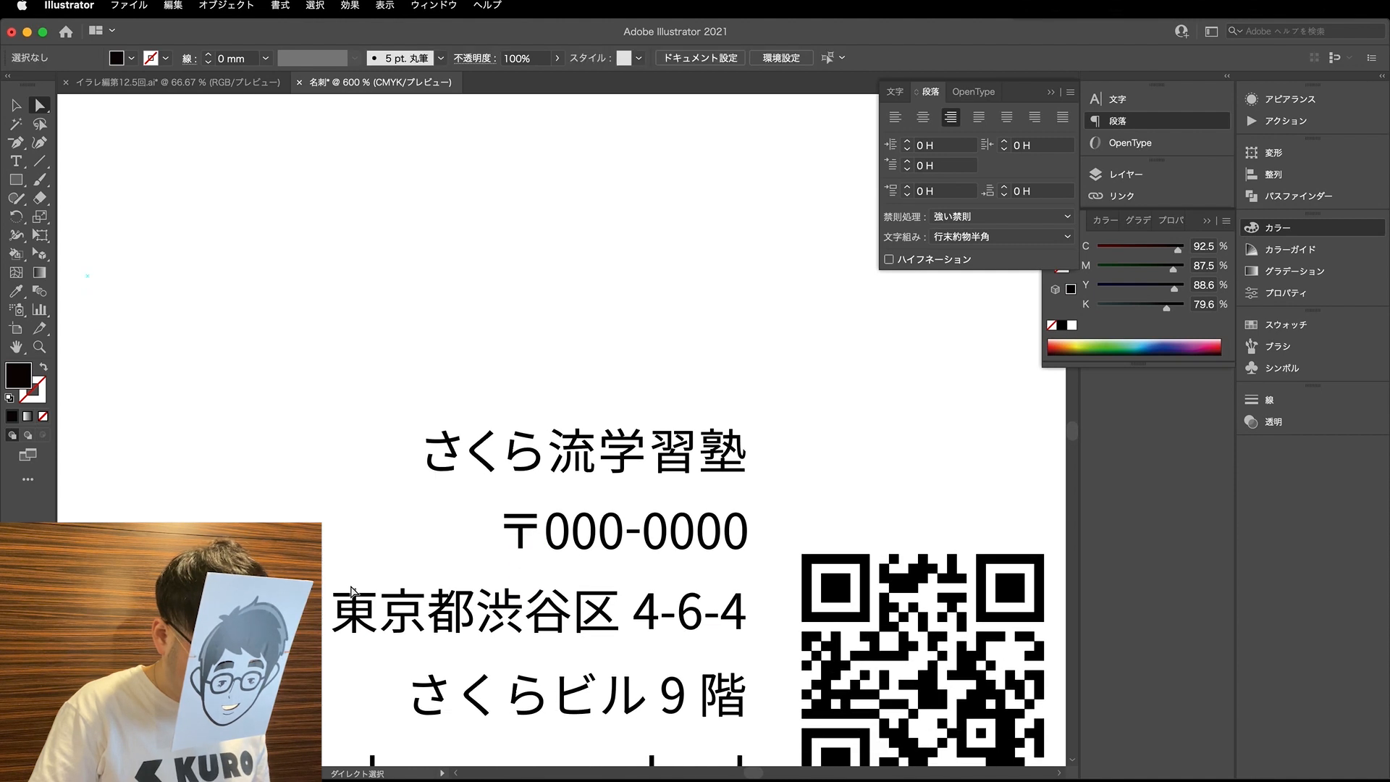
key(t)
drag(649, 619, 619, 617)
key(BackSpace)
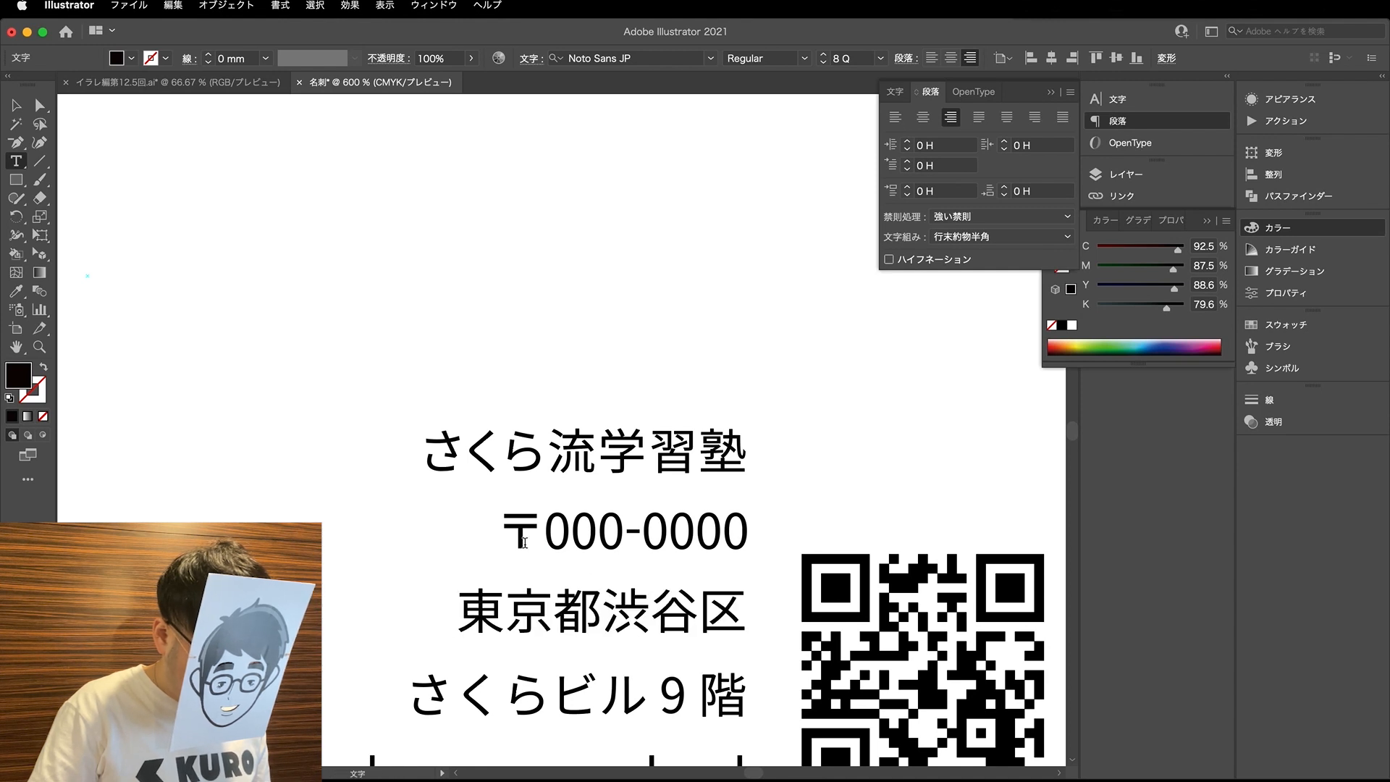
click(40, 105)
drag(706, 630, 458, 614)
- Enter the block number as a separate right-aligned text and reduce it to the single digit 4
text(t)
text(4-6-4)
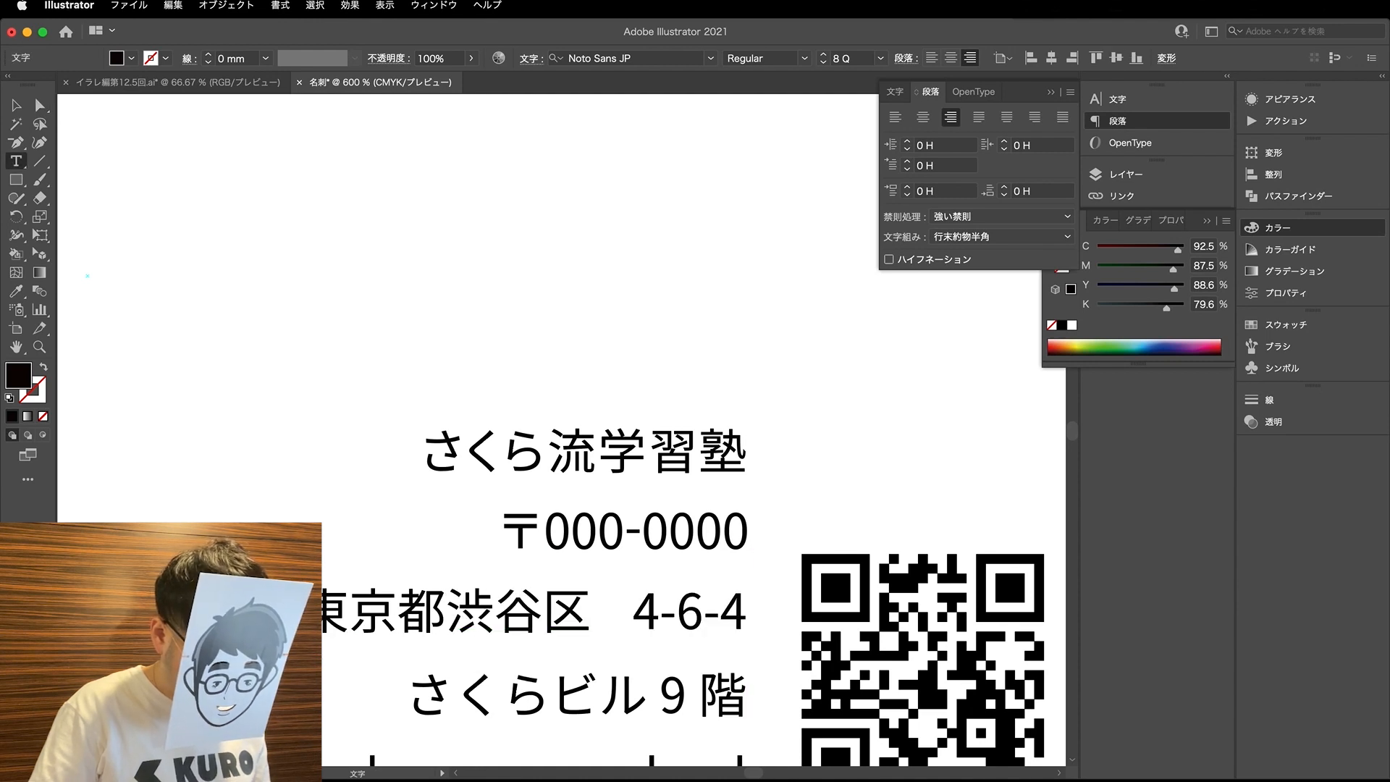
key(Left)
key(BackSpace)
key(BackSpace)
key(BackSpace)
key(BackSpace)
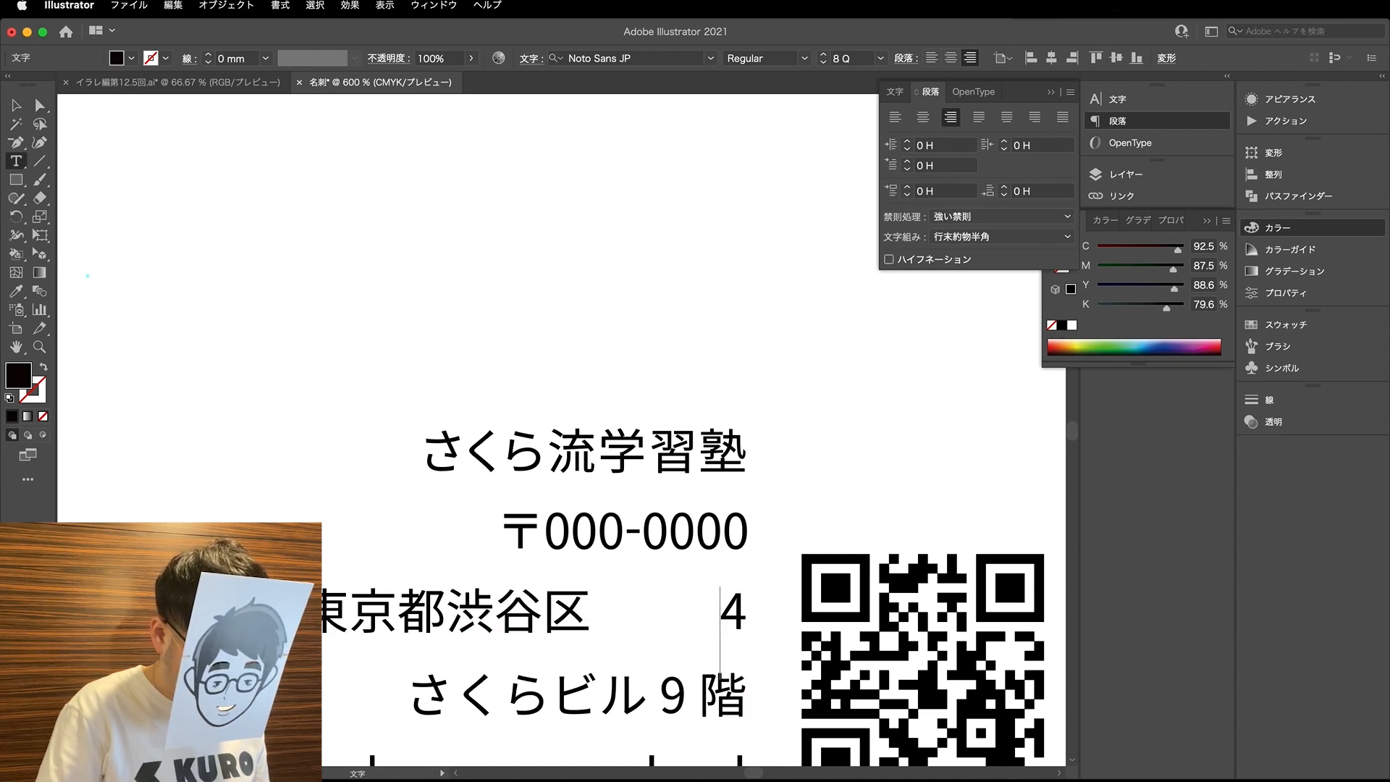
- Copy the postal code's rectangle hyphen in front of the 4 and add a copied digit before it, changed to 6
click(39, 108)
click(18, 106)
click(650, 618)
drag(634, 532, 800, 604)
scroll(611, 615, up, 4)
key(t)
double_click(753, 605)
text(6-)
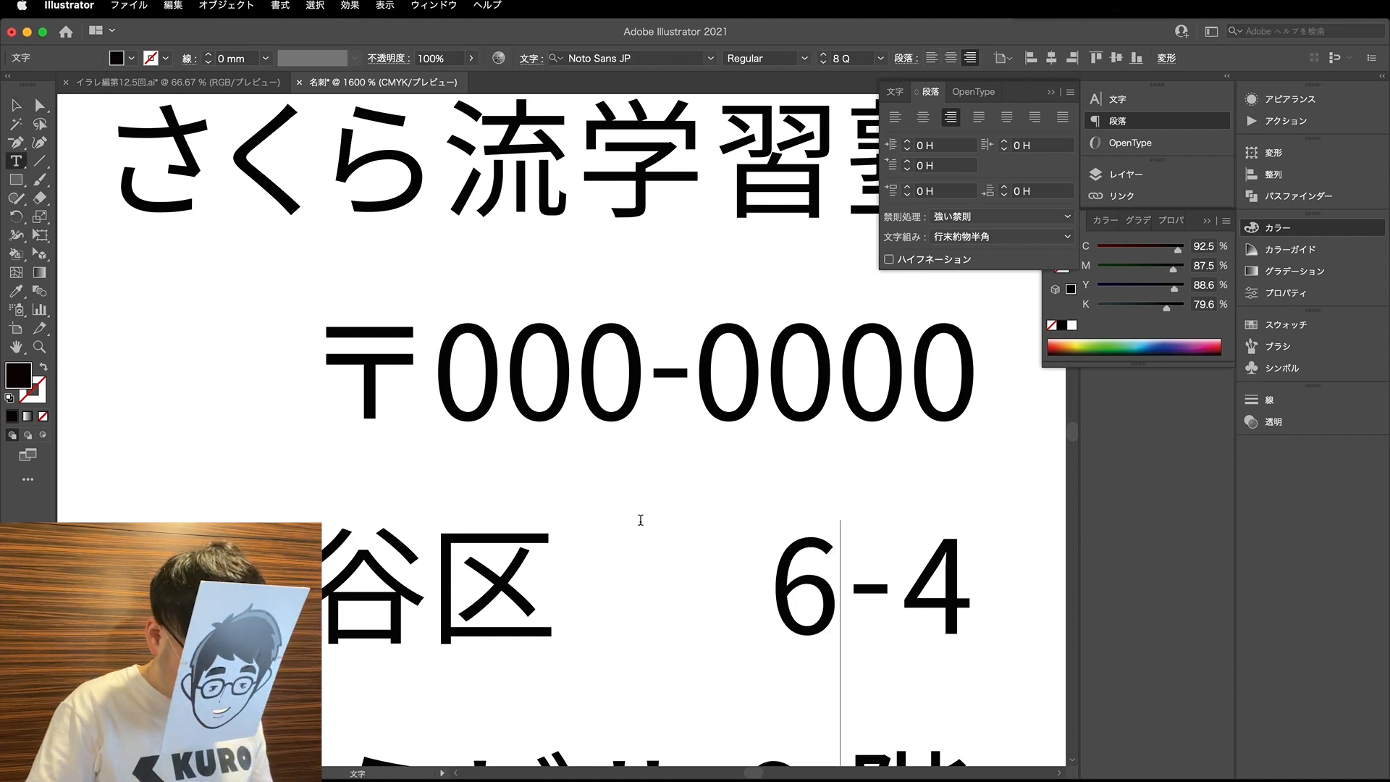
key(Escape)
click(871, 658)
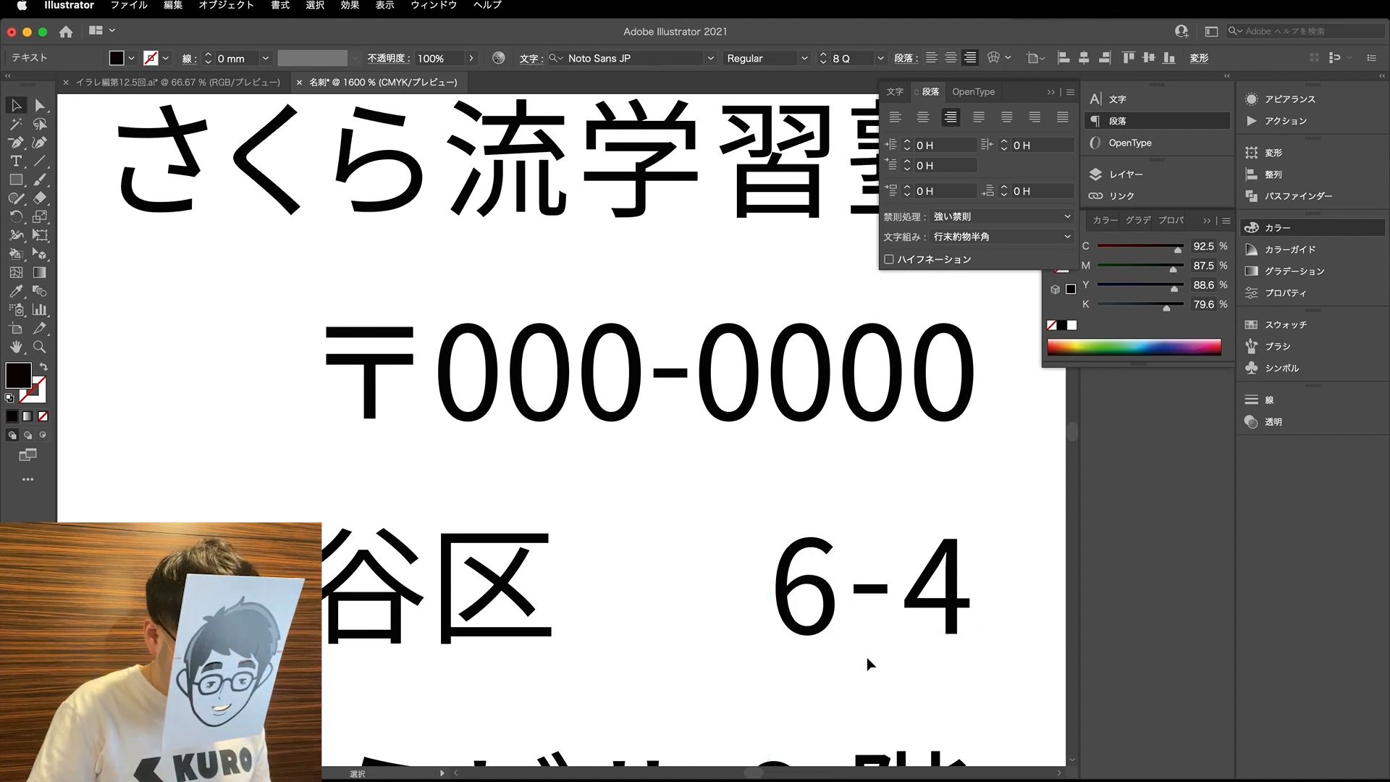
- Duplicate the 6 and its hyphen to the left and change the copied digit to 4
click(822, 611)
shift+click(878, 592)
drag(878, 592, 614, 605)
key(super+shift+a)
text(t)
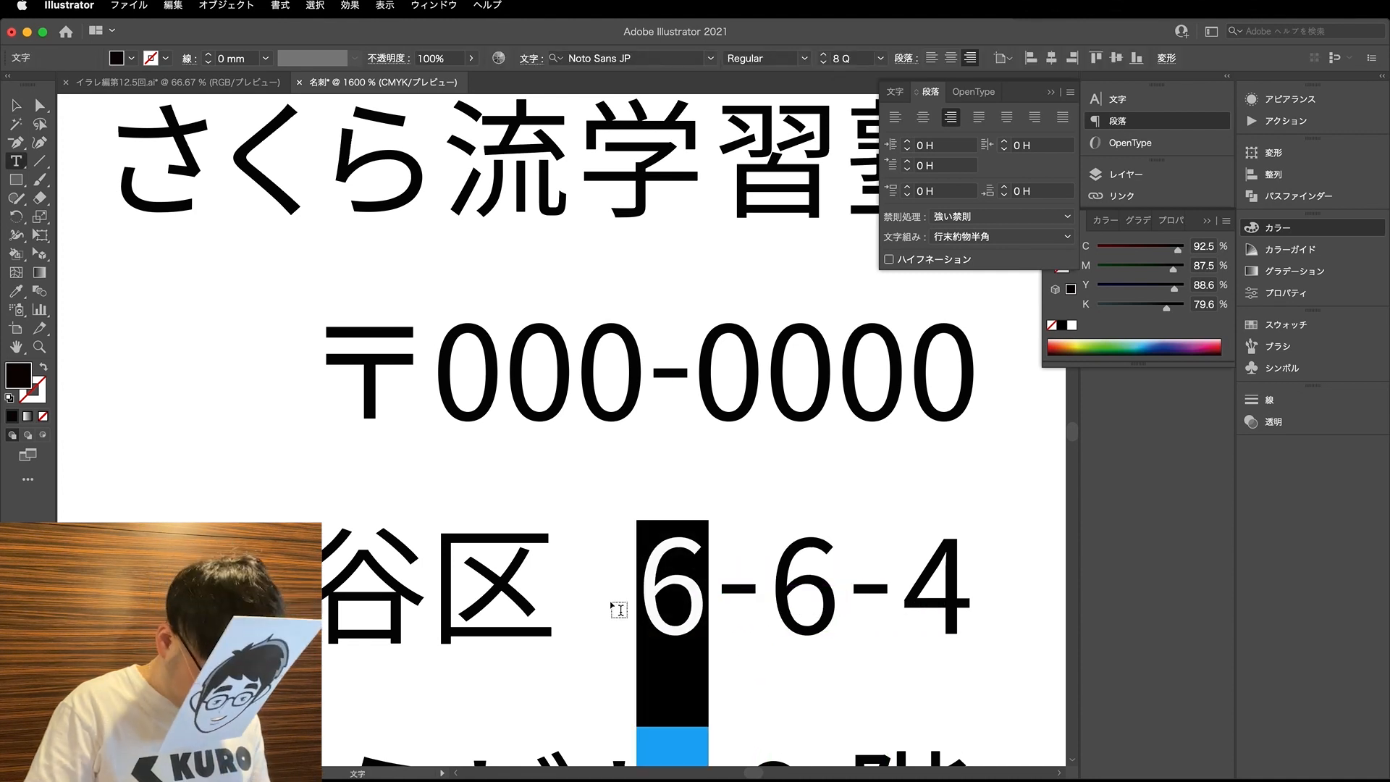
text(4)
click(16, 105)
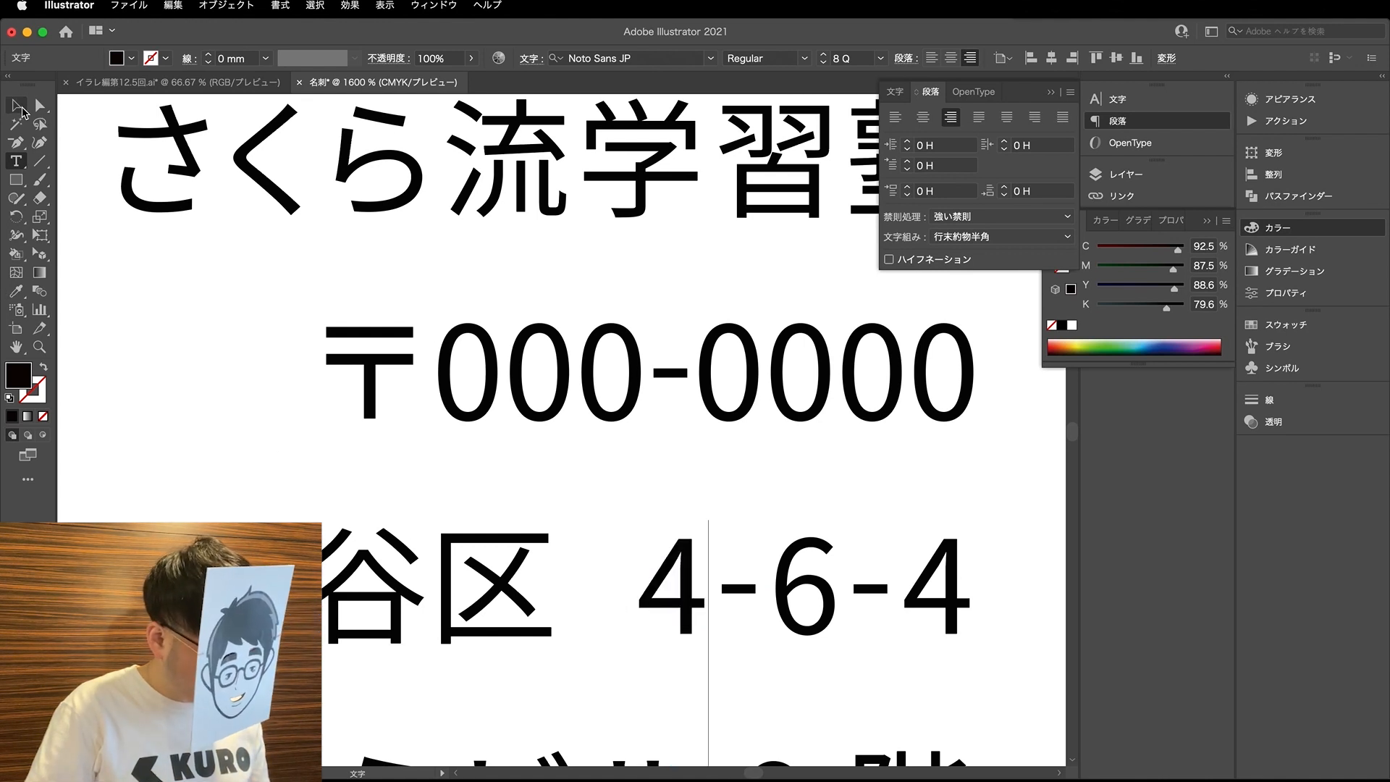
- Move the ward text right so it sits just before the rebuilt block number
drag(487, 629, 540, 628)
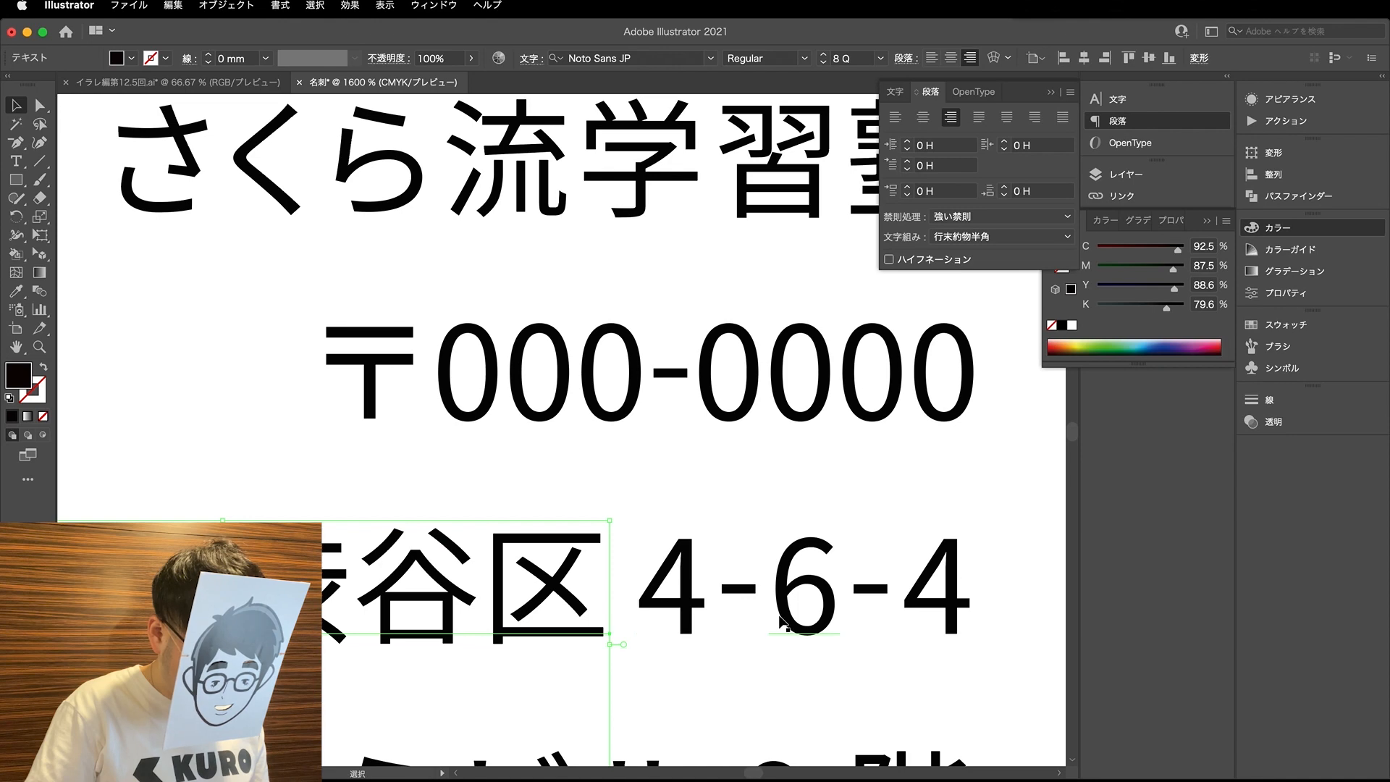
key(super+minus)
scroll(568, 620, down, 2)
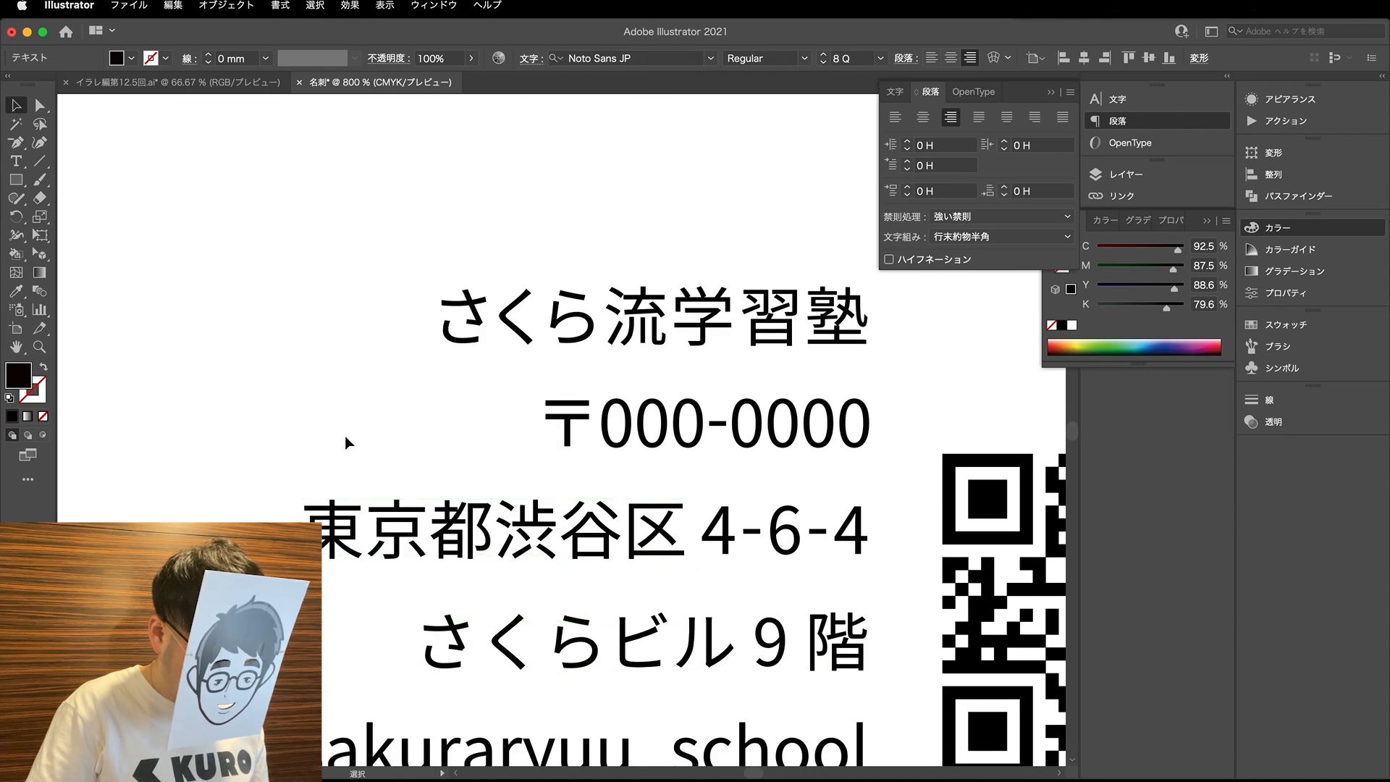
click(345, 397)
key(super+minus)
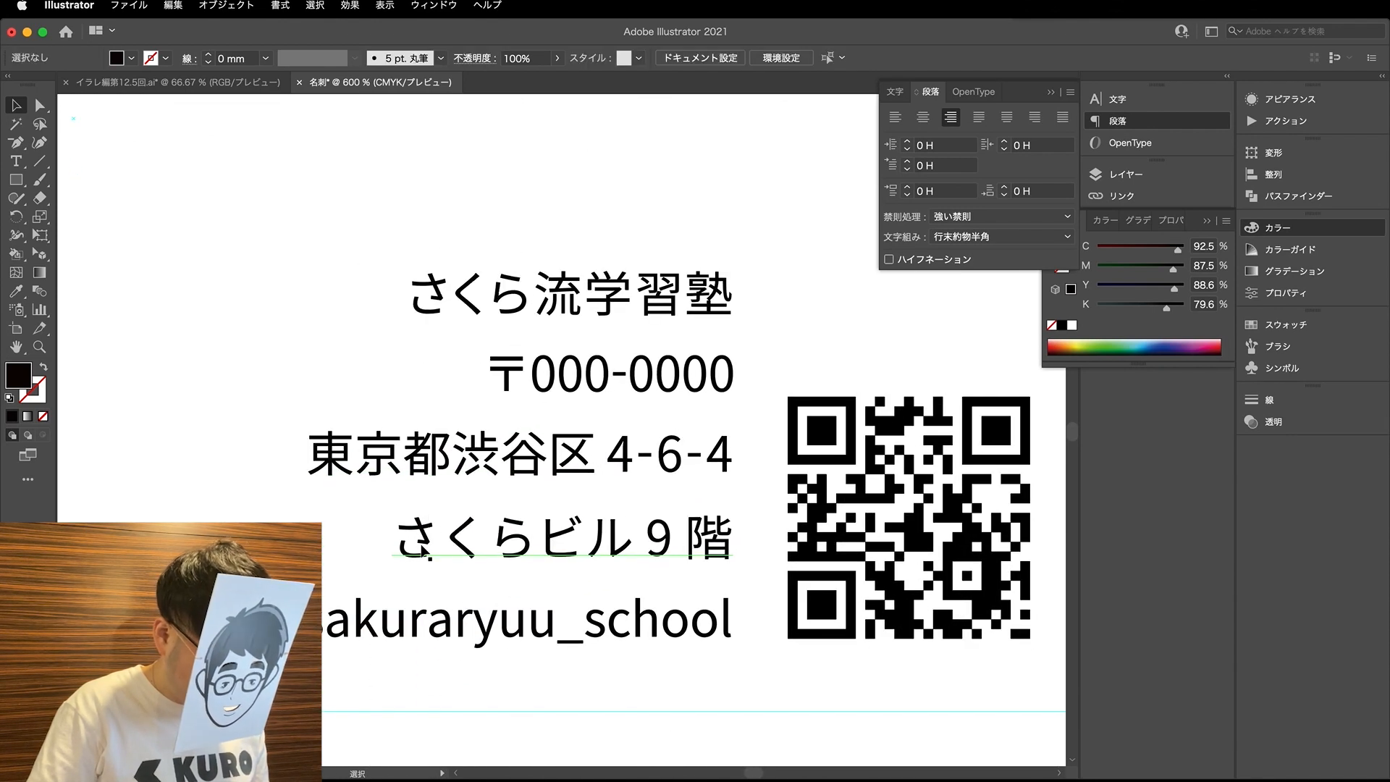
key(super+minus)
scroll(549, 665, down, 1)
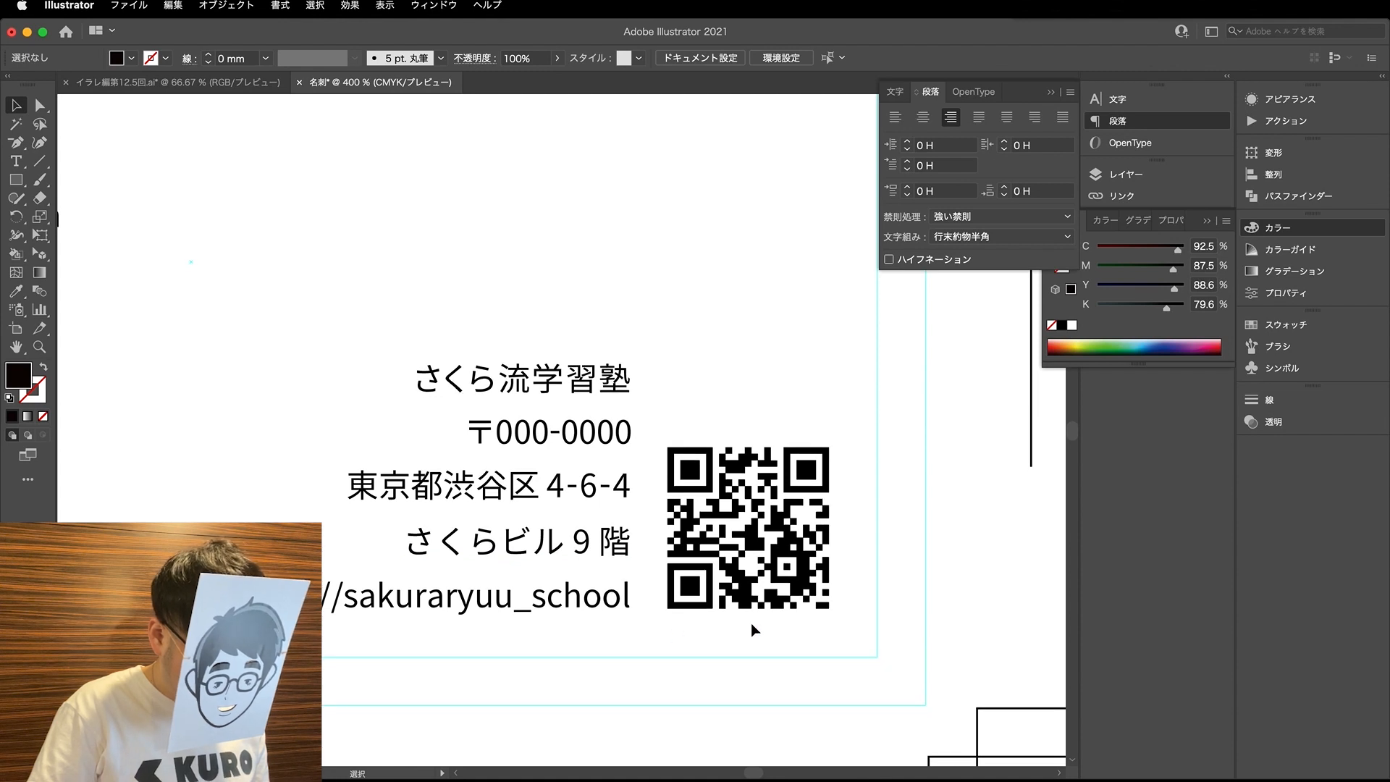
- Move the QR code up beside the school's address lines, leaving space beneath it
key(super+minus)
drag(788, 553, 786, 556)
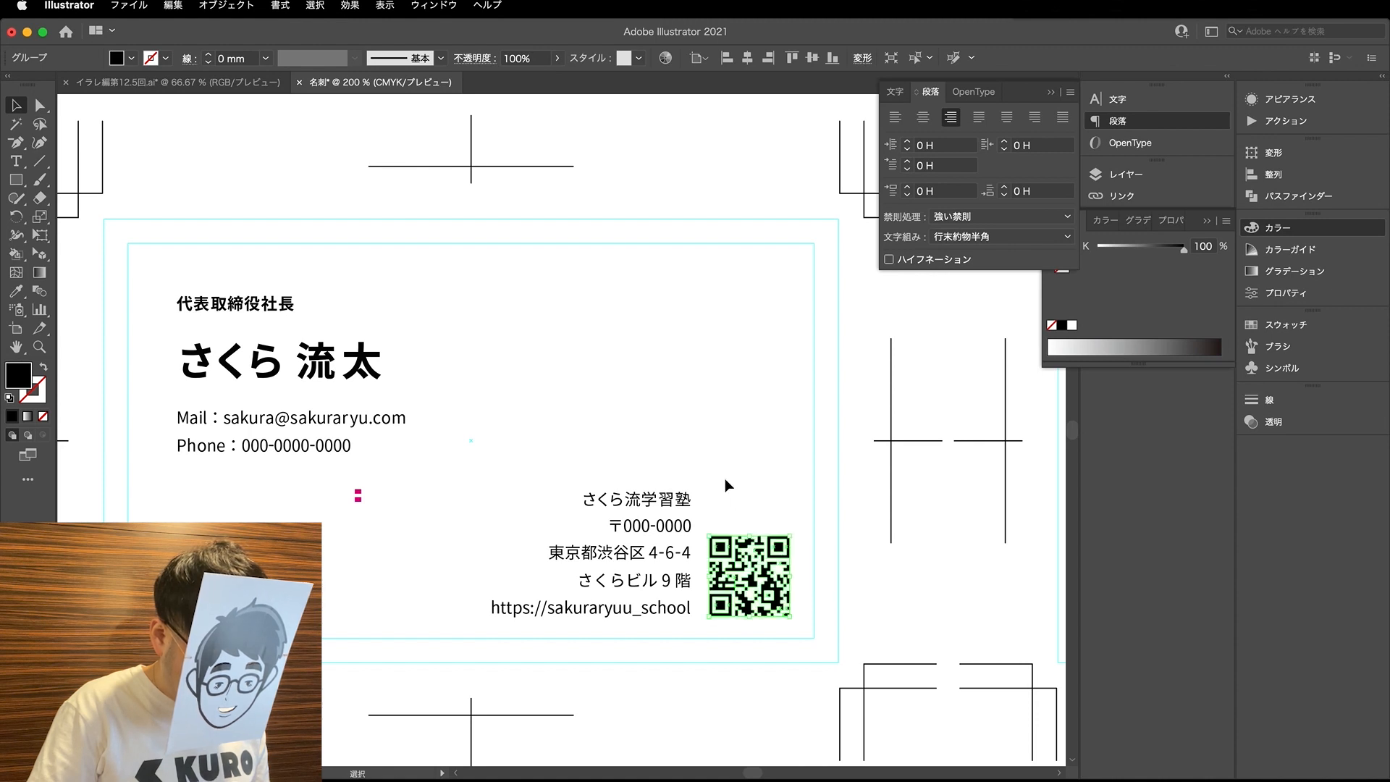
click(717, 488)
scroll(755, 589, up, 3)
drag(812, 642, 791, 415)
- Copy the website URL line to beneath the QR code and replace its text with こちらから
click(772, 638)
drag(512, 651, 899, 654)
double_click(869, 642)
key(super+a)
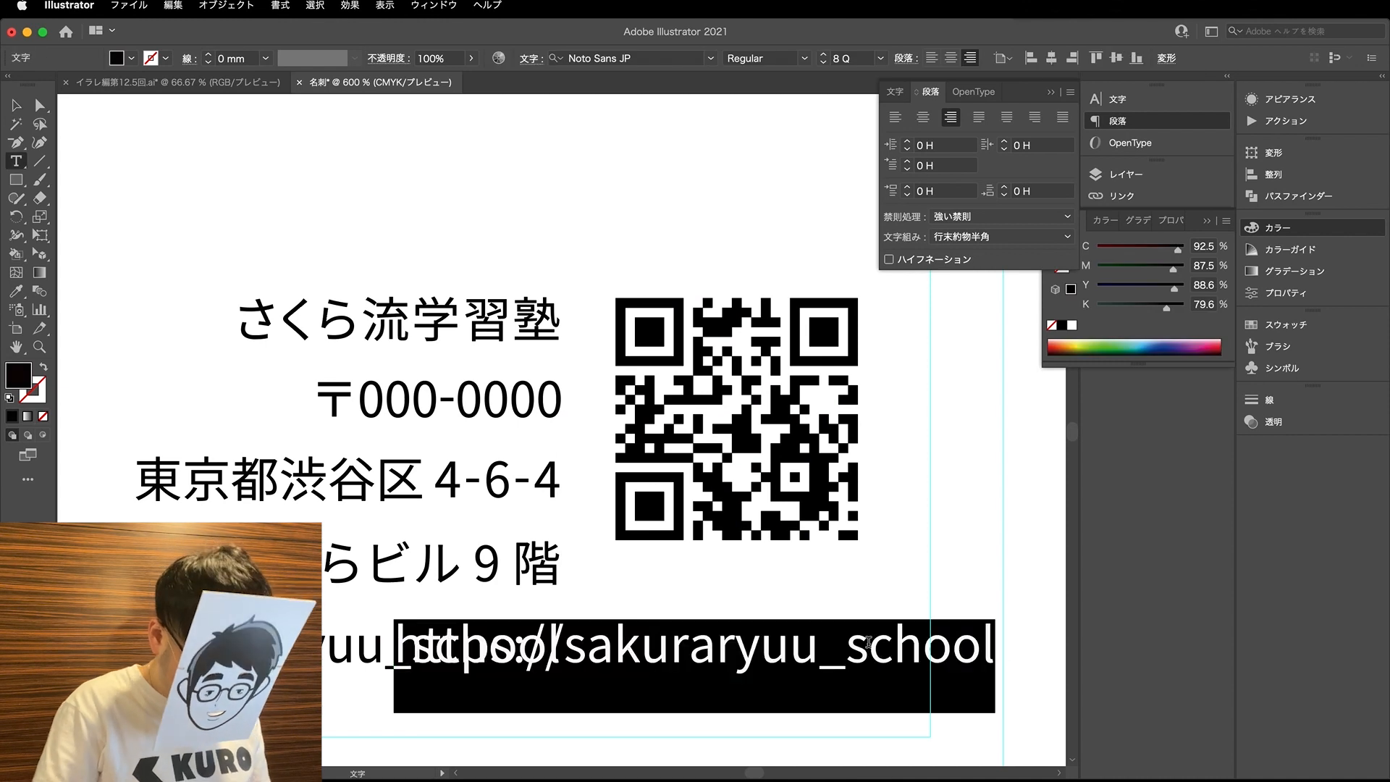
text(こちらから)
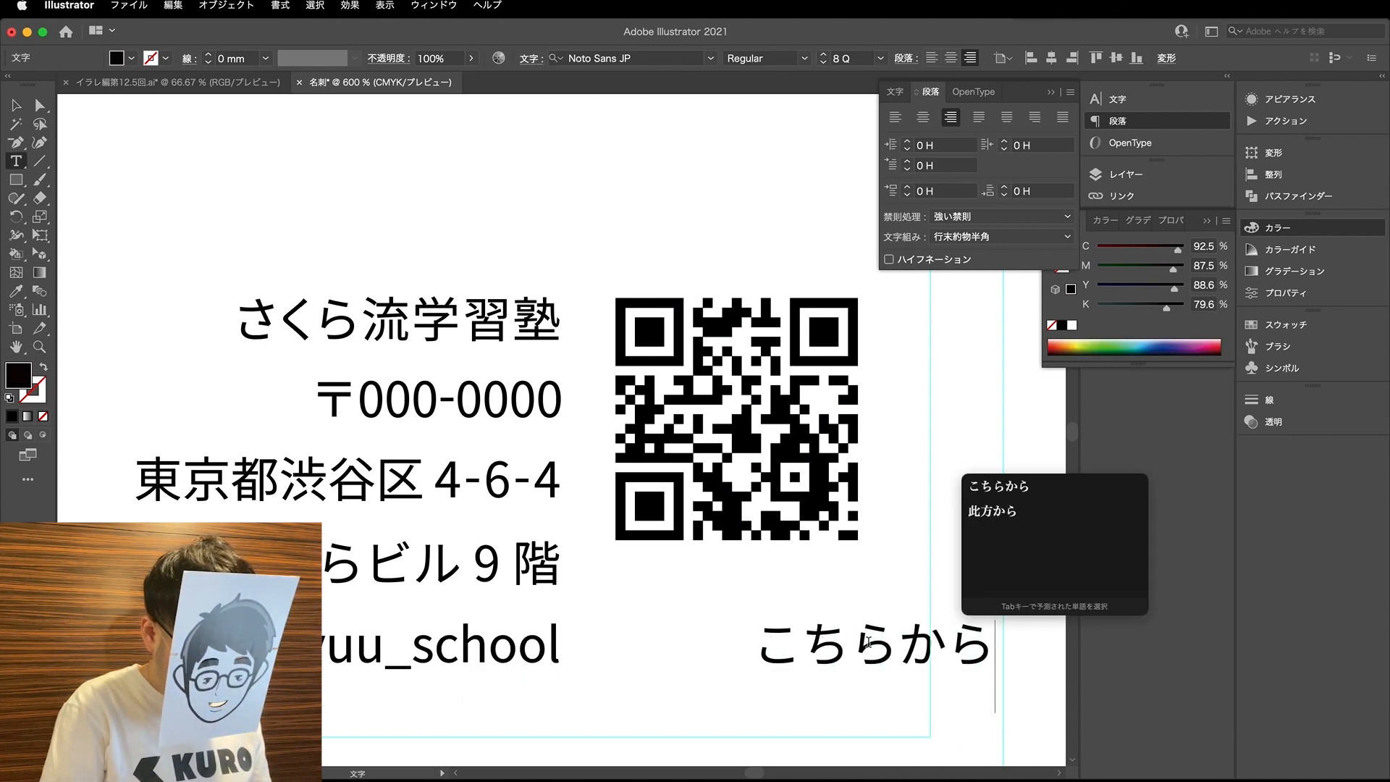
- Reword the QR code caption as ここからチェック
key(Return)
key(BackSpace)
key(BackSpace)
key(BackSpace)
key(BackSpace)
key(BackSpace)
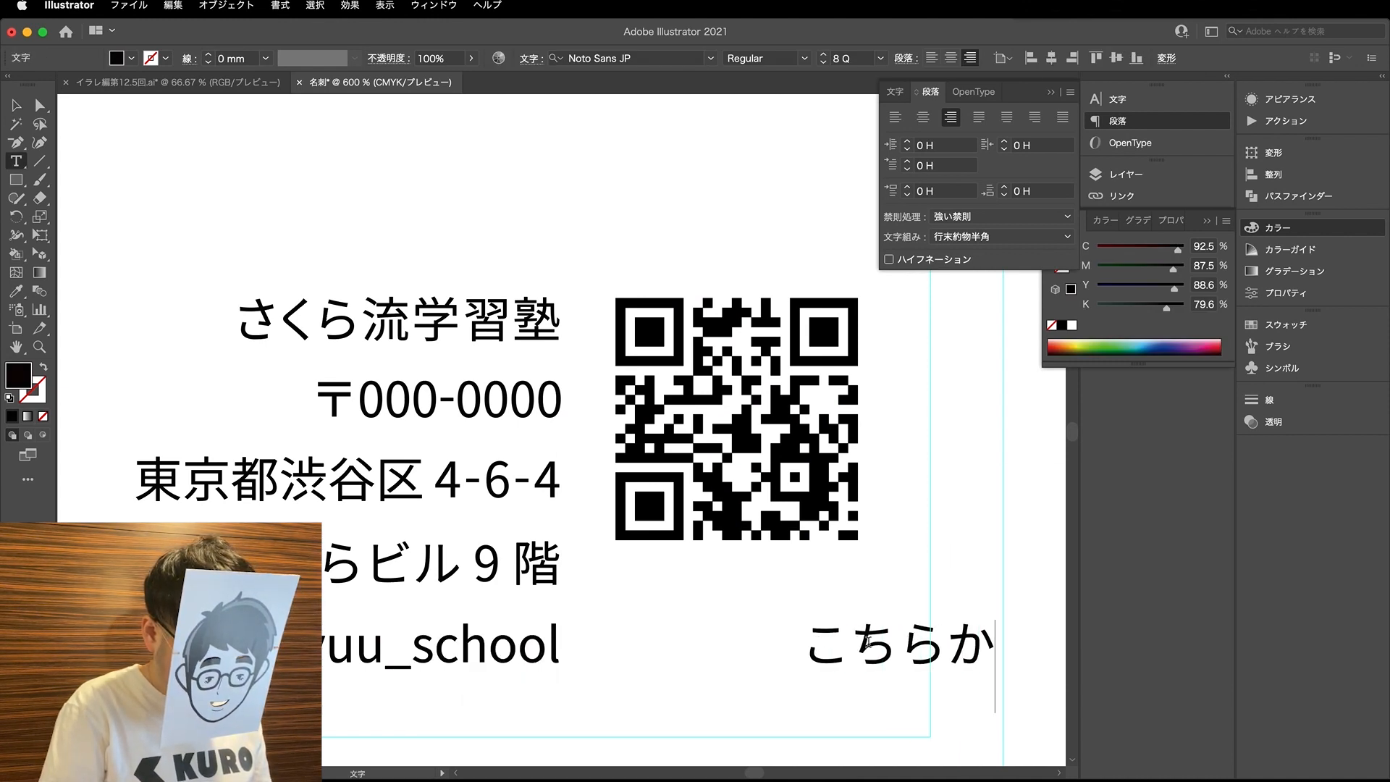
text(ここ)
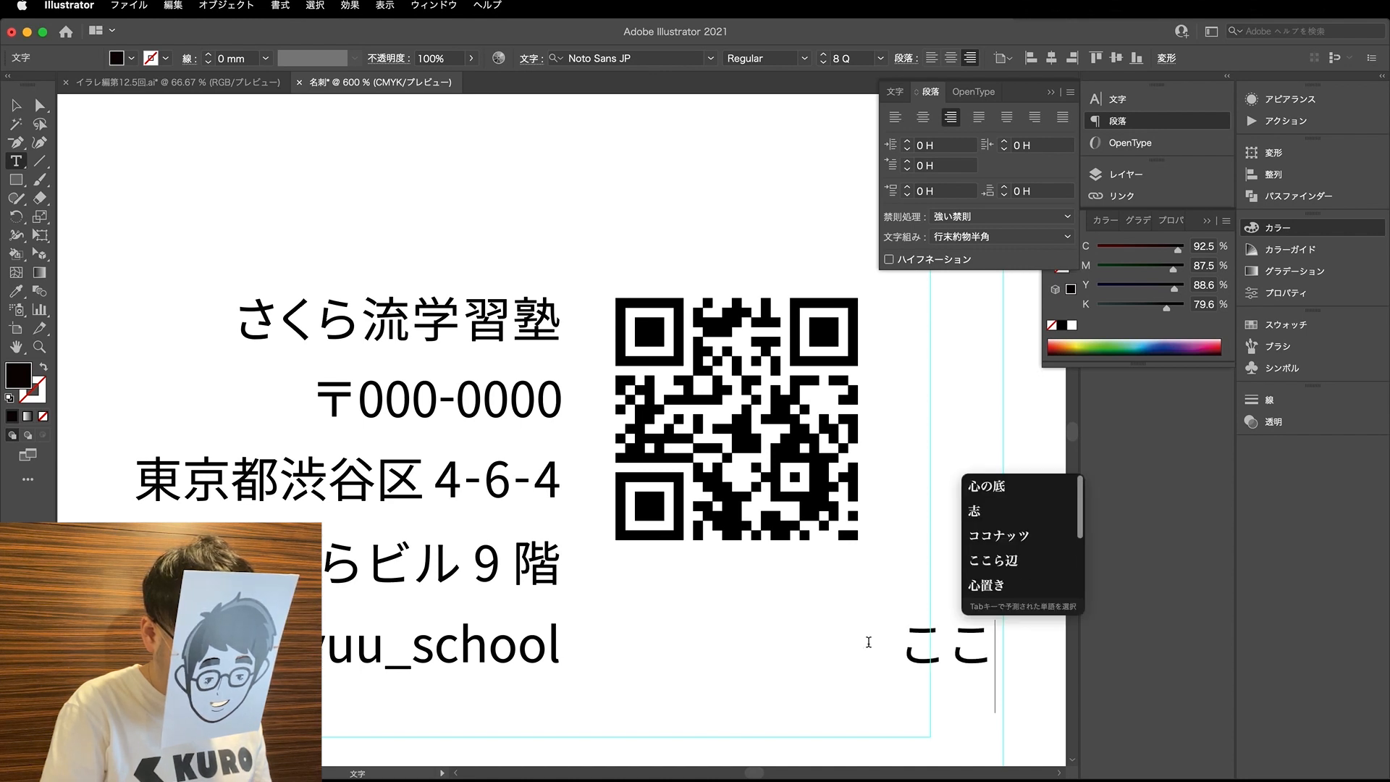
text(からちぇっく)
key(space)
key(Return)
click(40, 106)
- Shorten the caption to チェック and shift it left beneath the QR code
key(t)
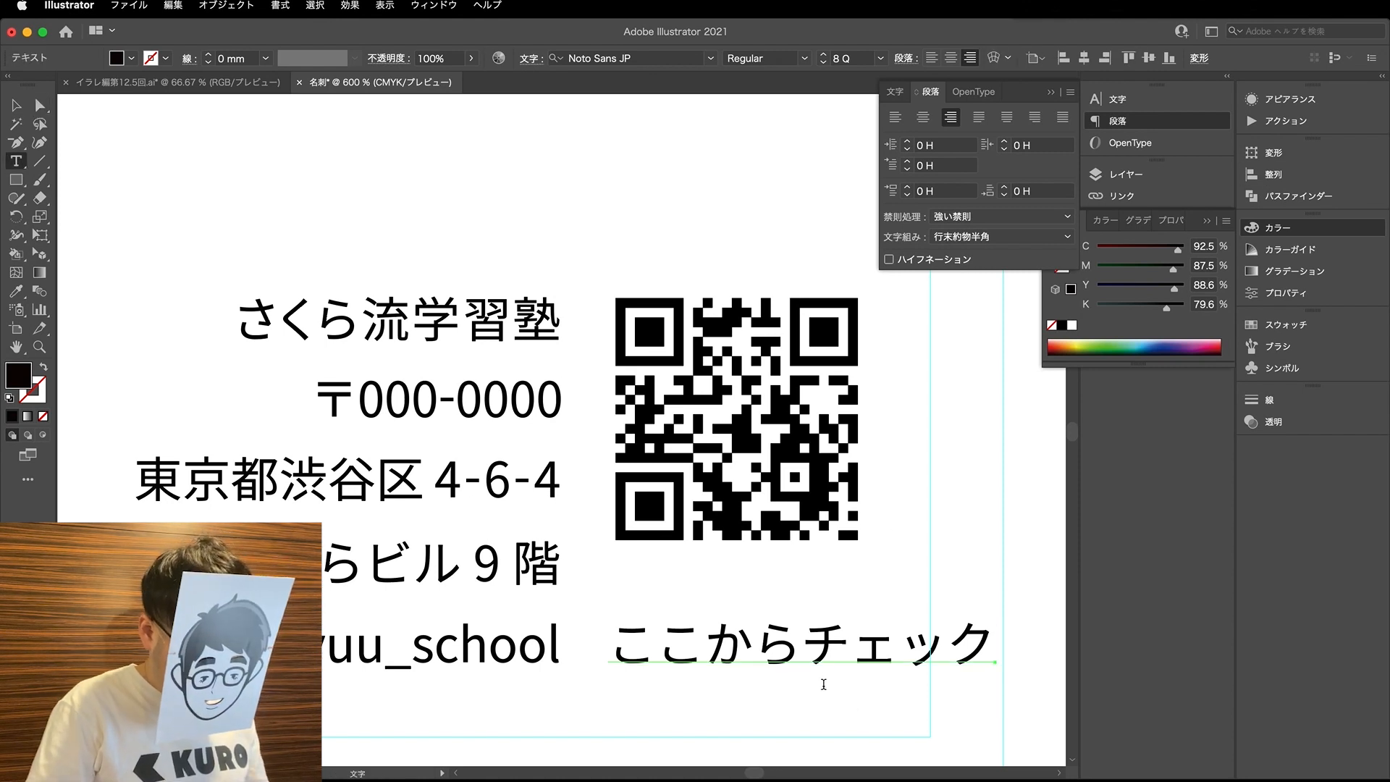
drag(806, 658, 552, 641)
key(BackSpace)
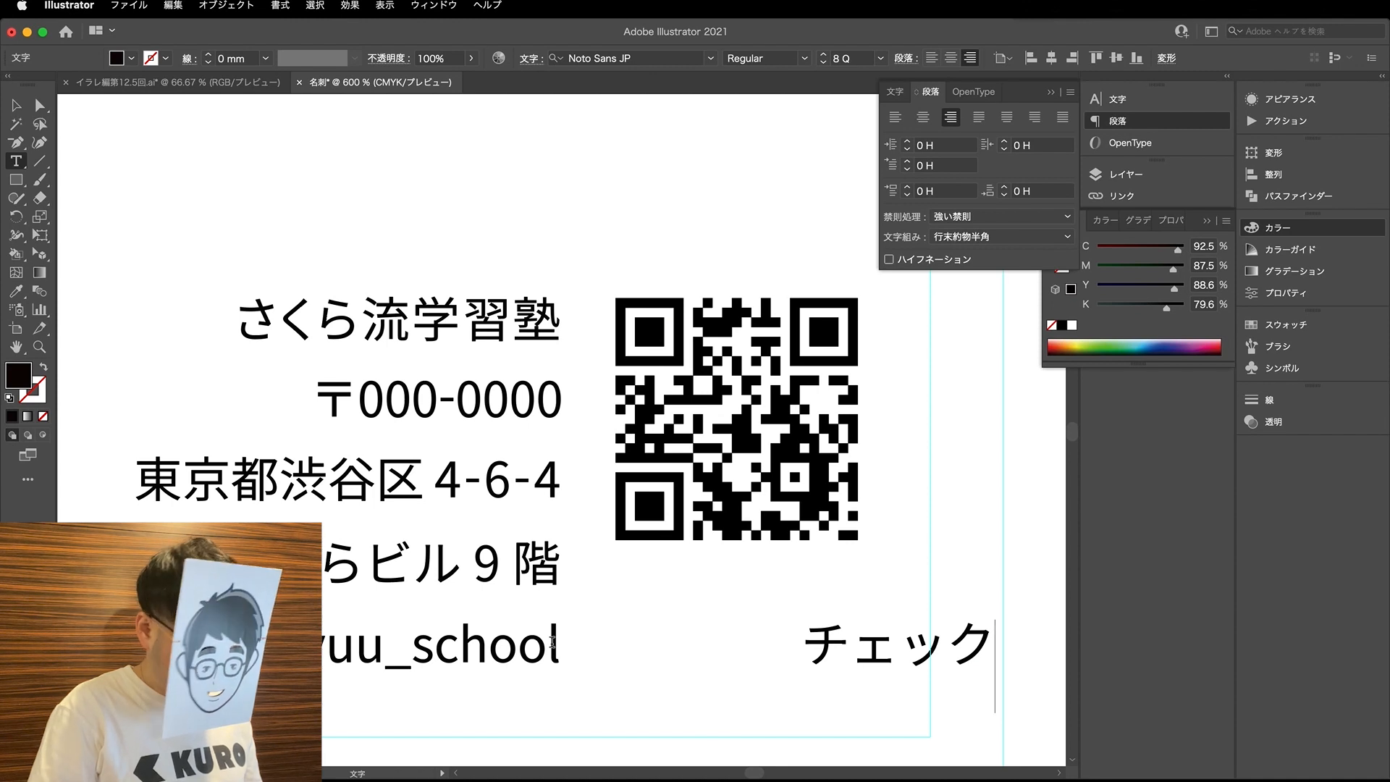
click(43, 106)
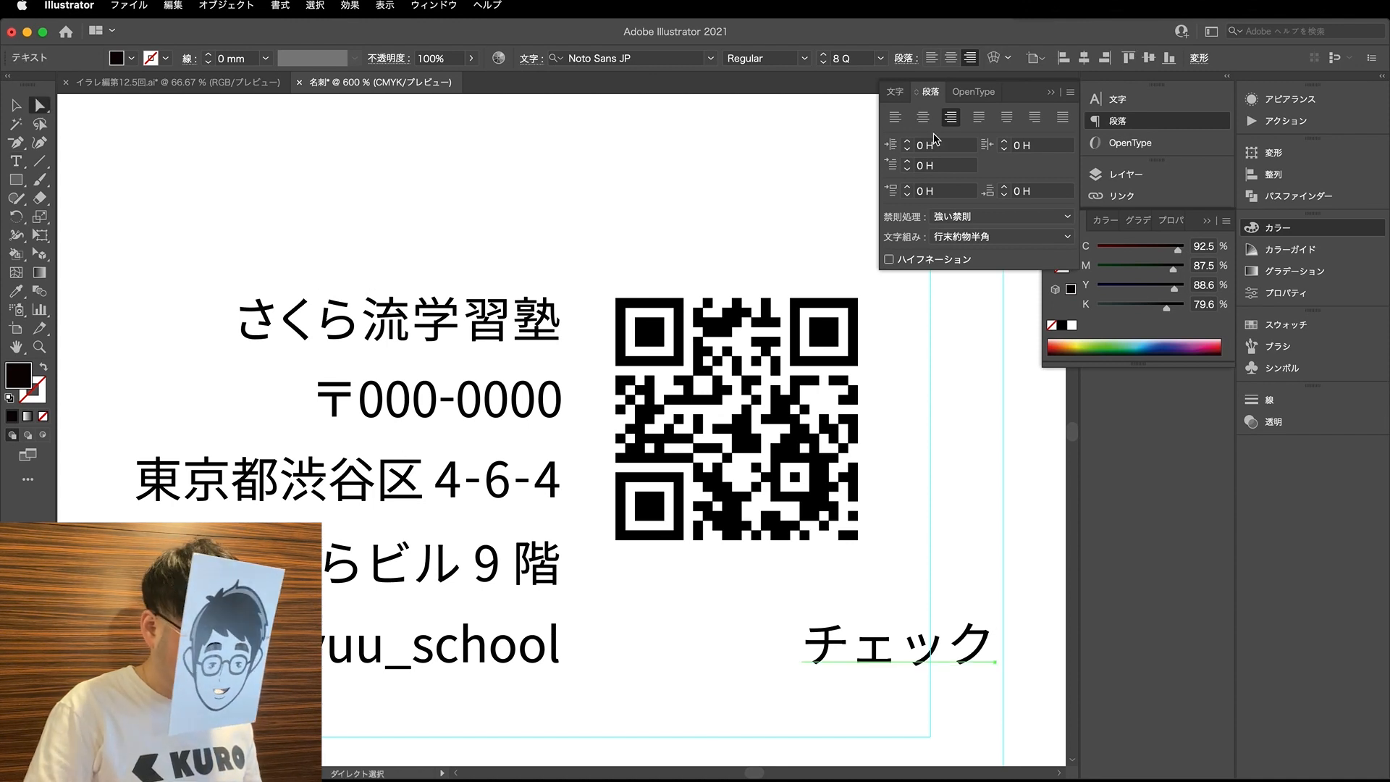
click(903, 95)
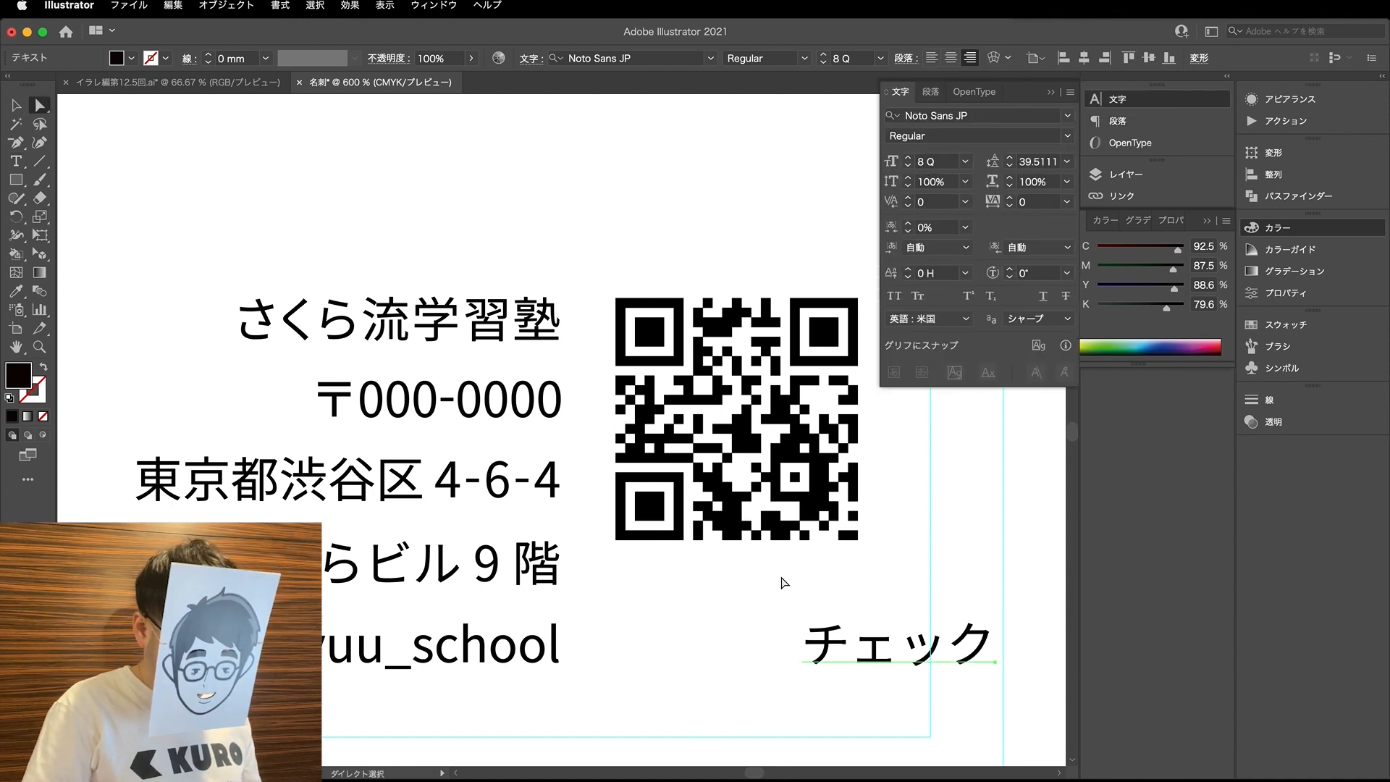
drag(837, 649, 669, 650)
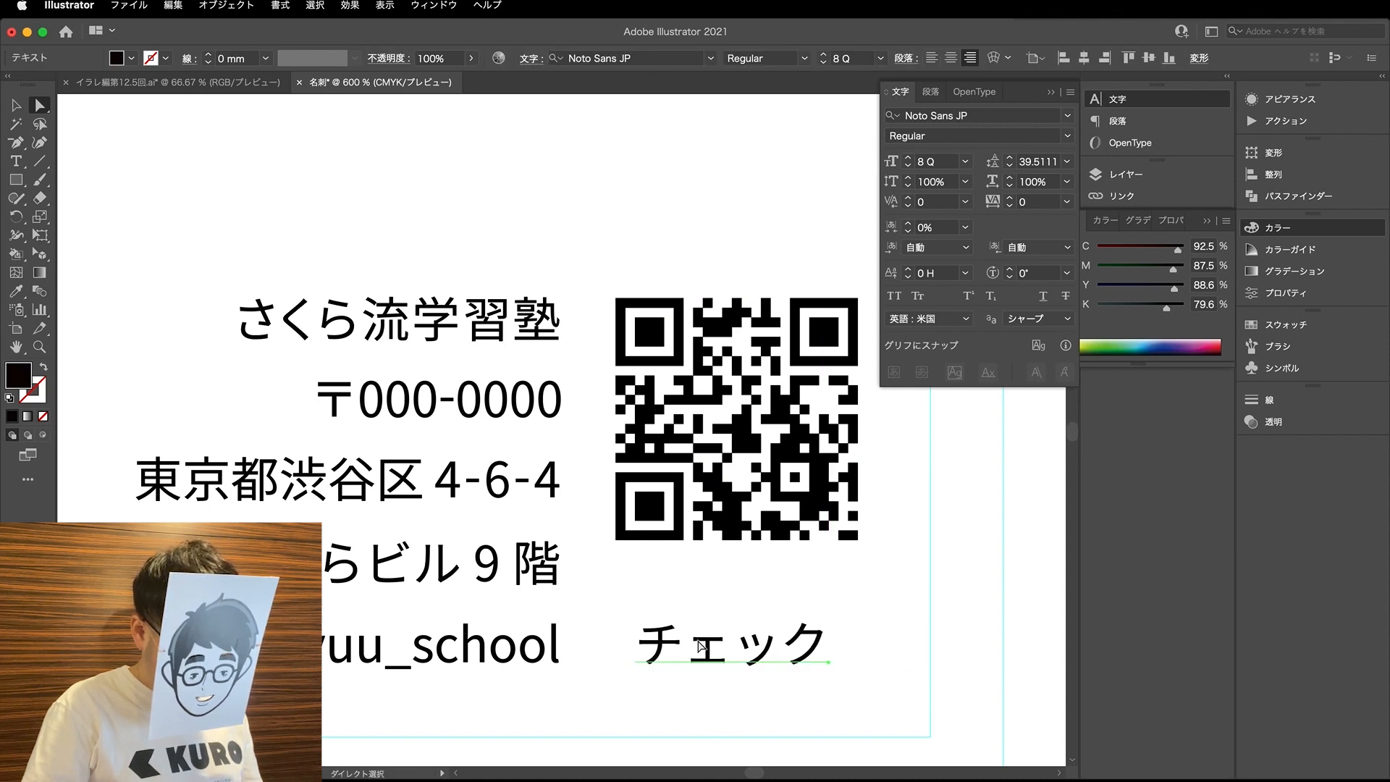
- Replace the caption's text with 相談はこちら and move it right, clear of the URL line
triple_click(704, 637)
text(相談はこち)
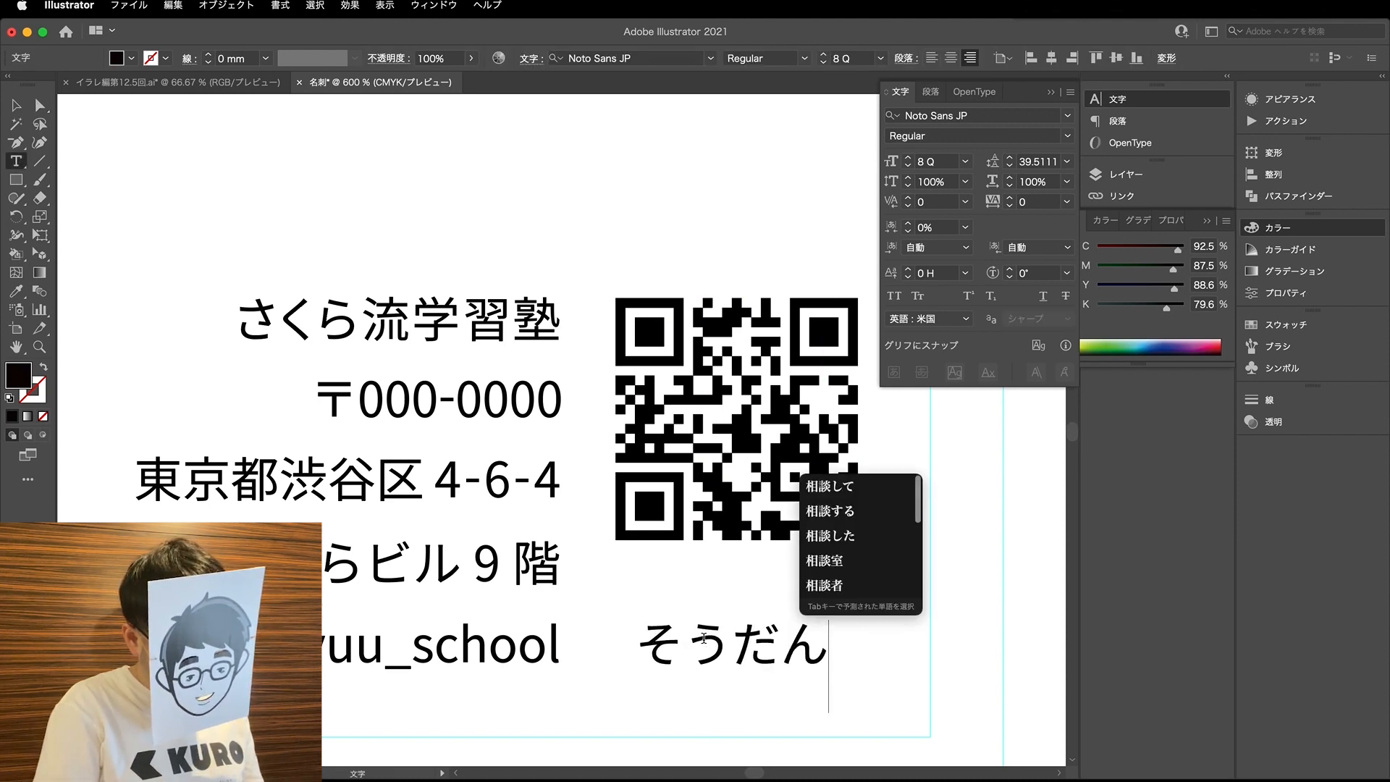
text(ら)
key(Return)
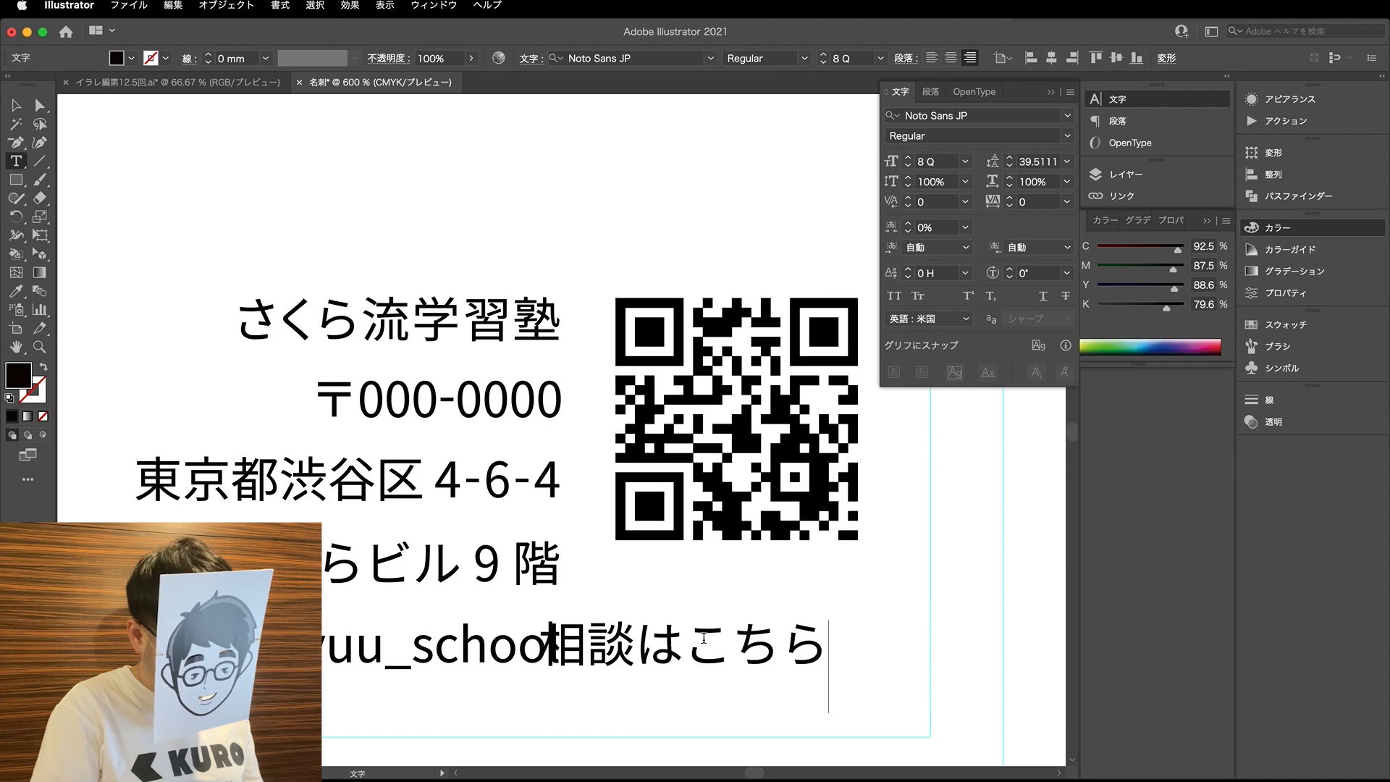
click(40, 107)
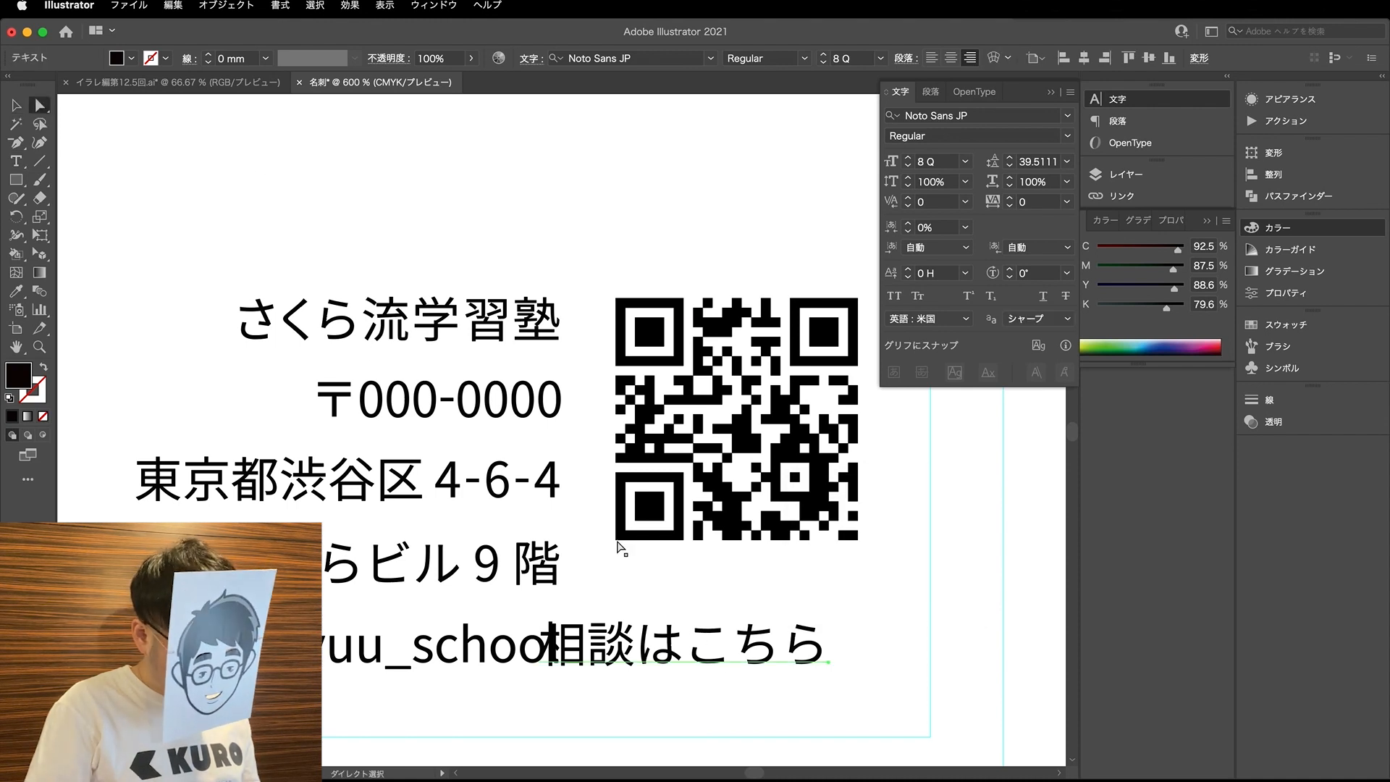
drag(737, 644, 791, 644)
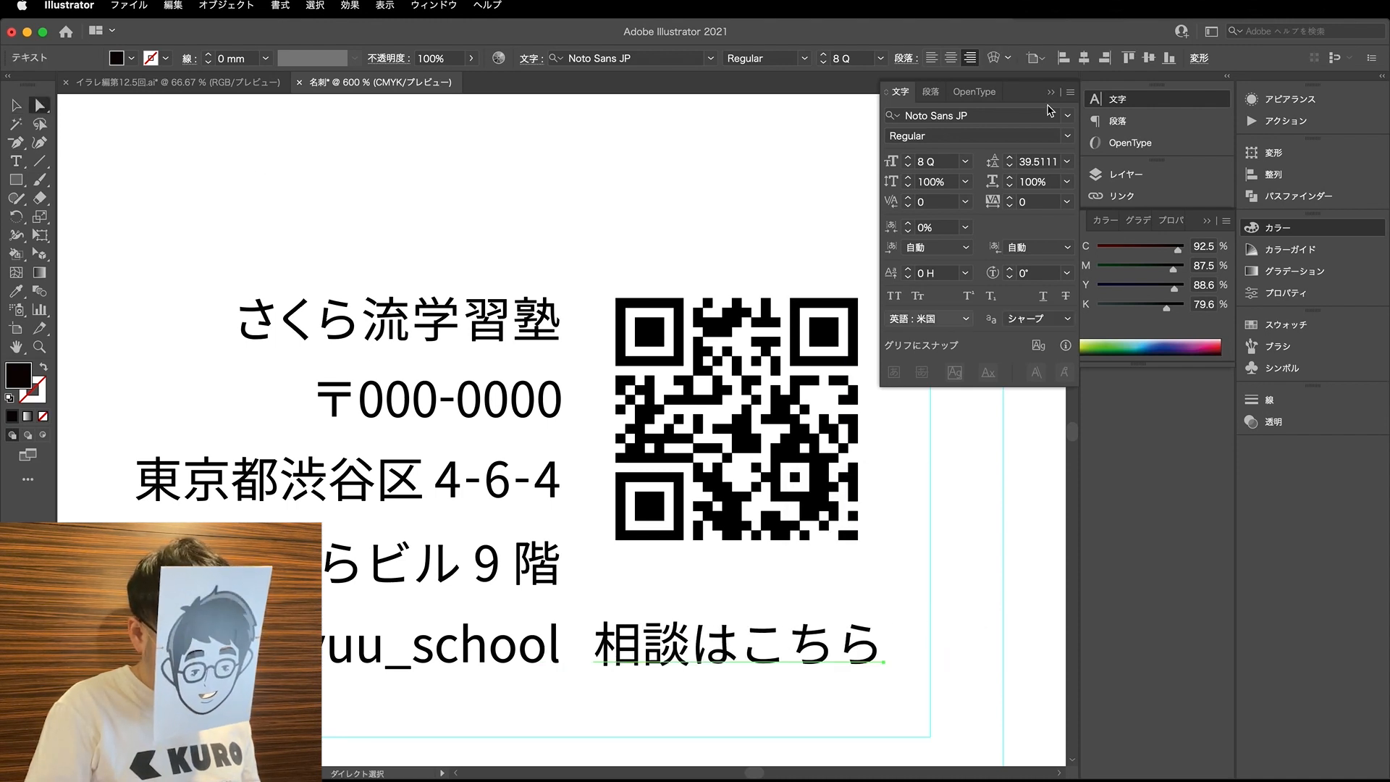
- Set the caption to 7 Q Bold and shift it left to end level with the QR code's right edge
click(908, 165)
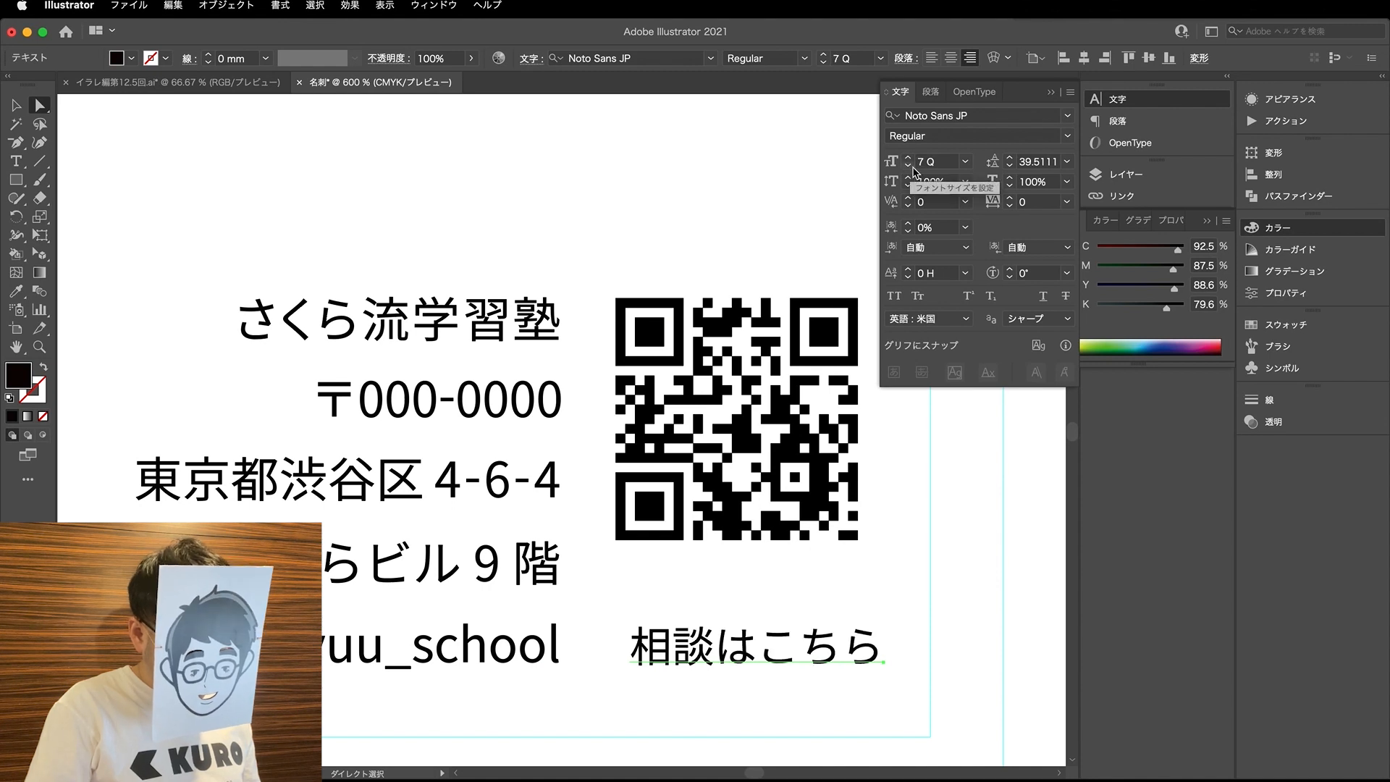
click(1067, 136)
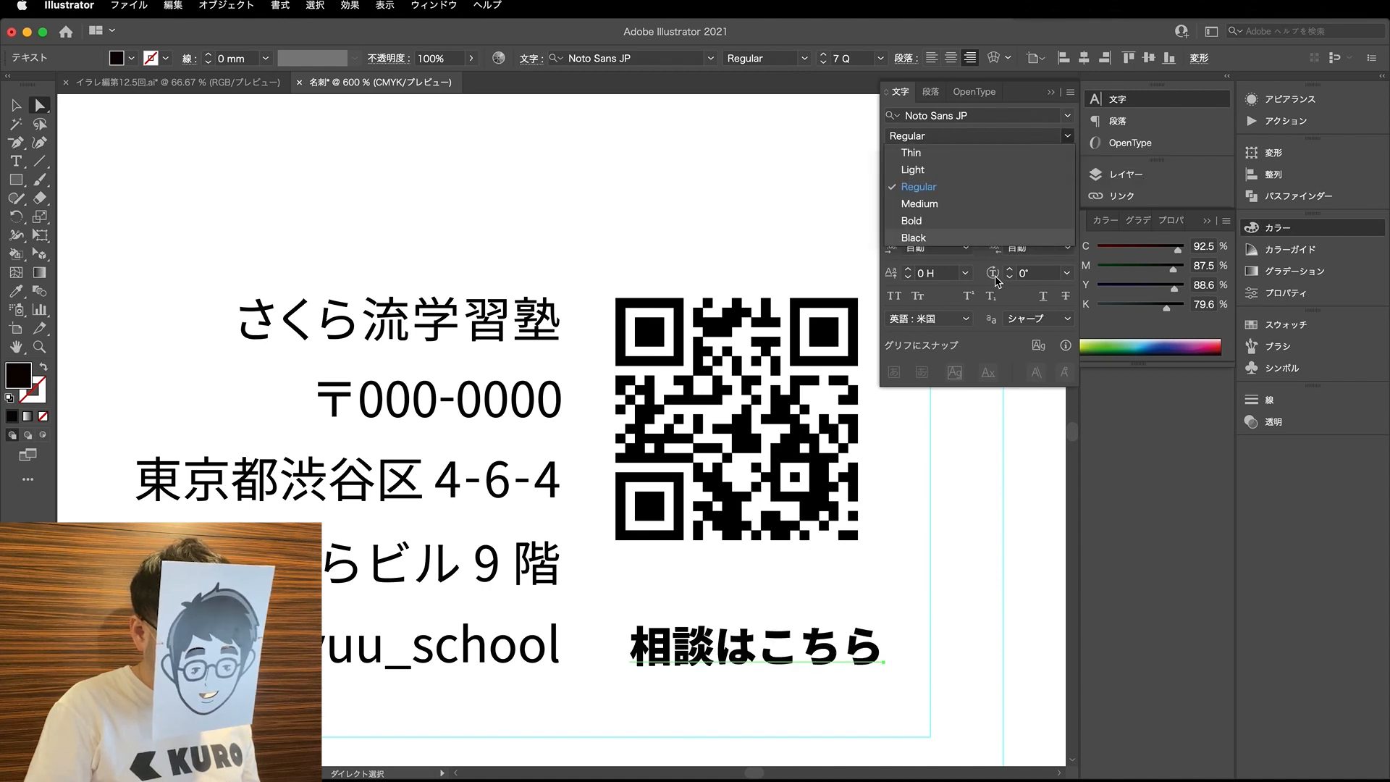
click(930, 228)
drag(802, 638, 777, 639)
click(782, 592)
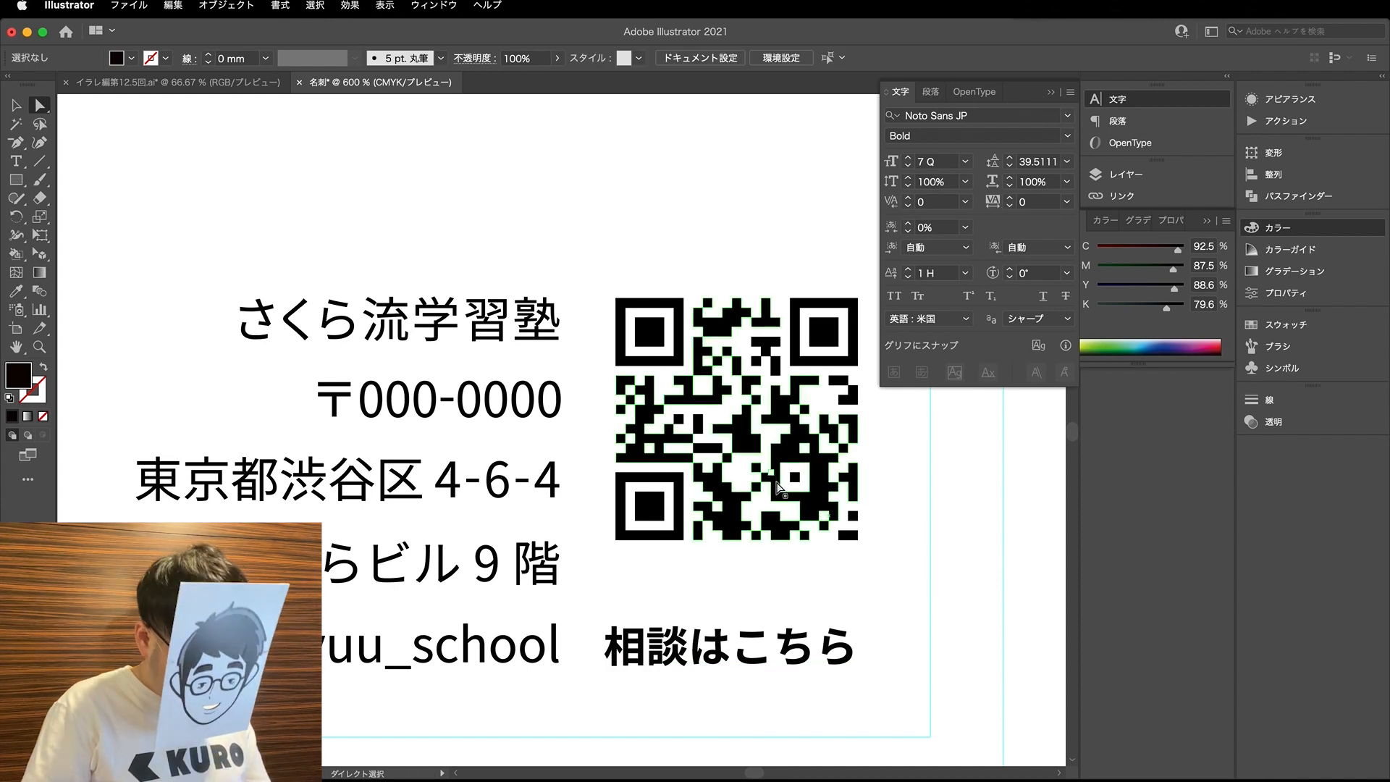
- Move the caption slightly right and adjust the kerning between its characters one pair at a time
key(m)
key(a)
drag(756, 665, 767, 666)
key(t)
key(space)
key(alt+Left)
key(Right)
key(alt+Left)
key(Right)
key(alt+Left)
key(alt+Left)
key(alt+Left)
key(Right)
key(alt+Left)
key(alt+Left)
key(alt+Left)
key(Left)
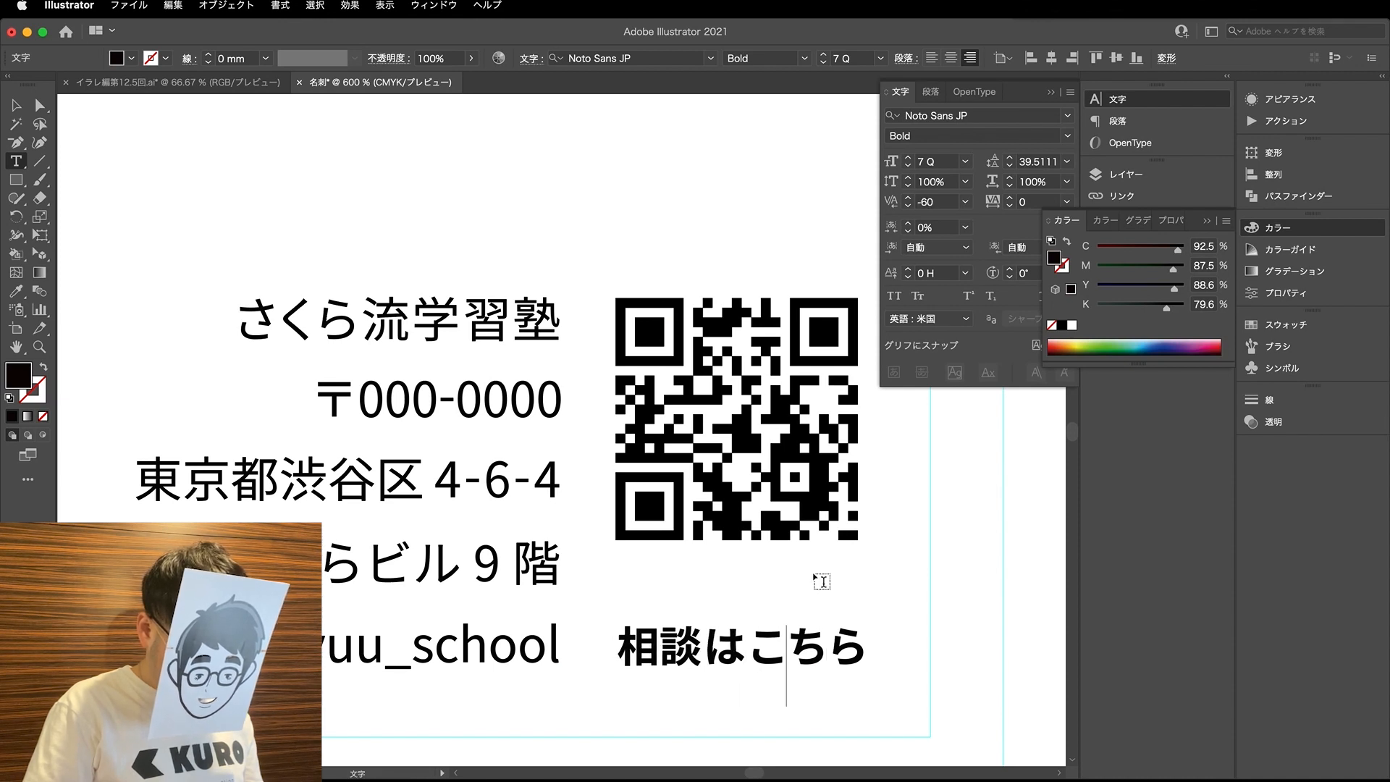
key(Left)
key(alt+Left)
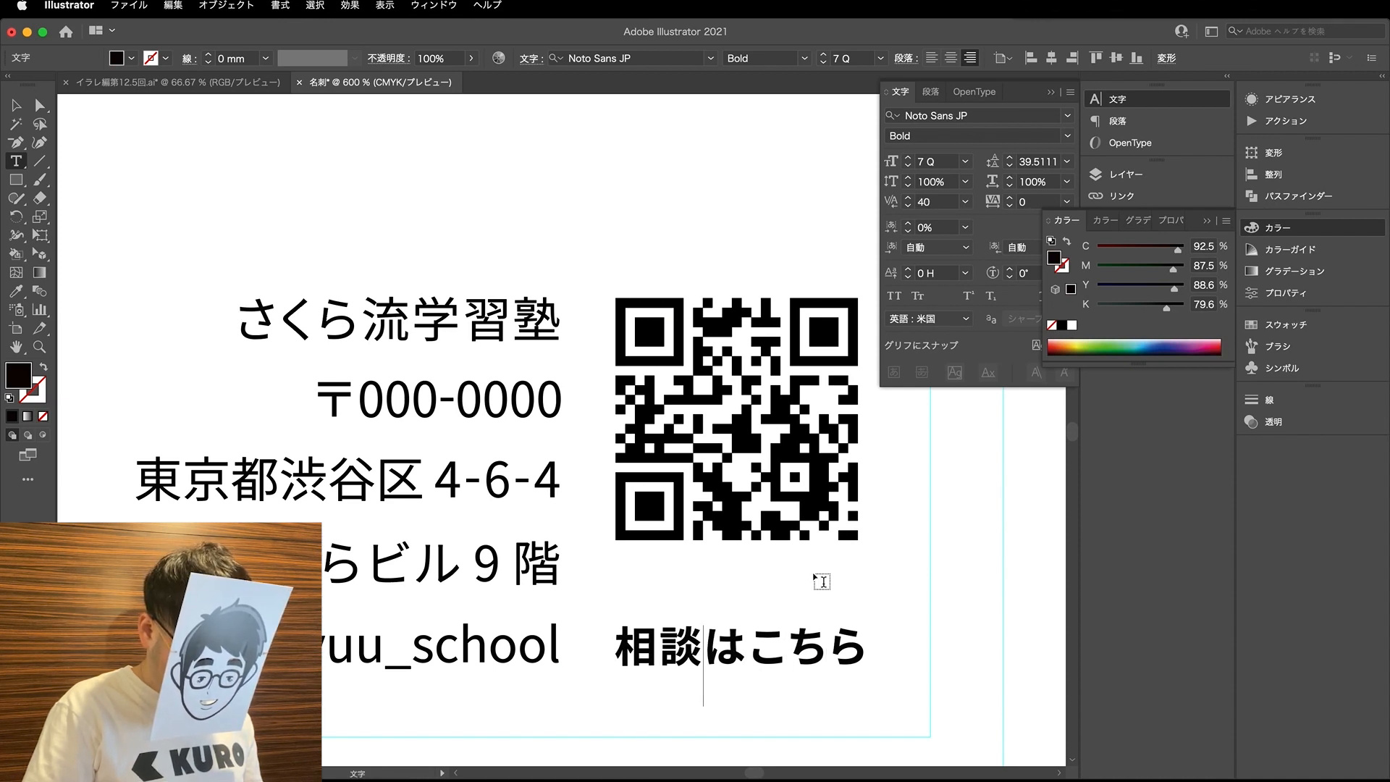
click(16, 105)
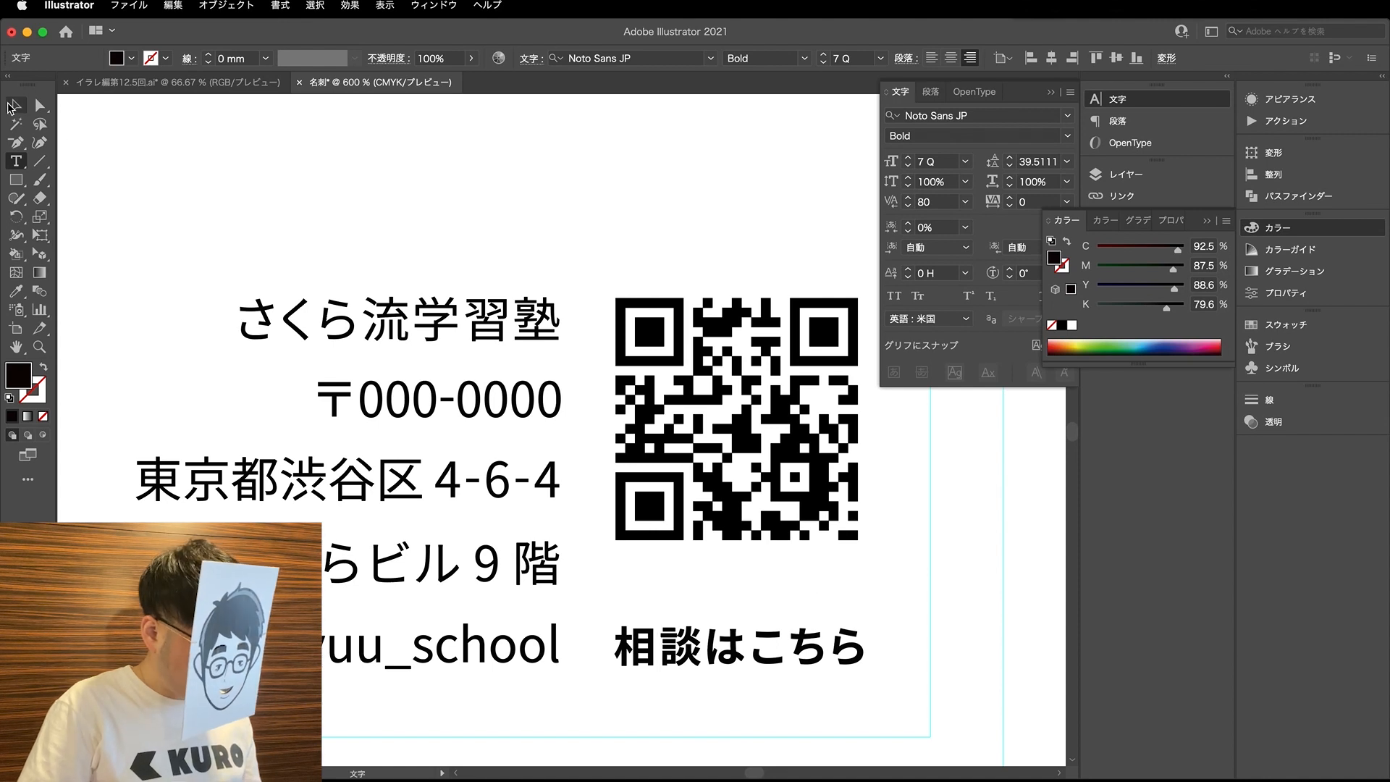
click(847, 592)
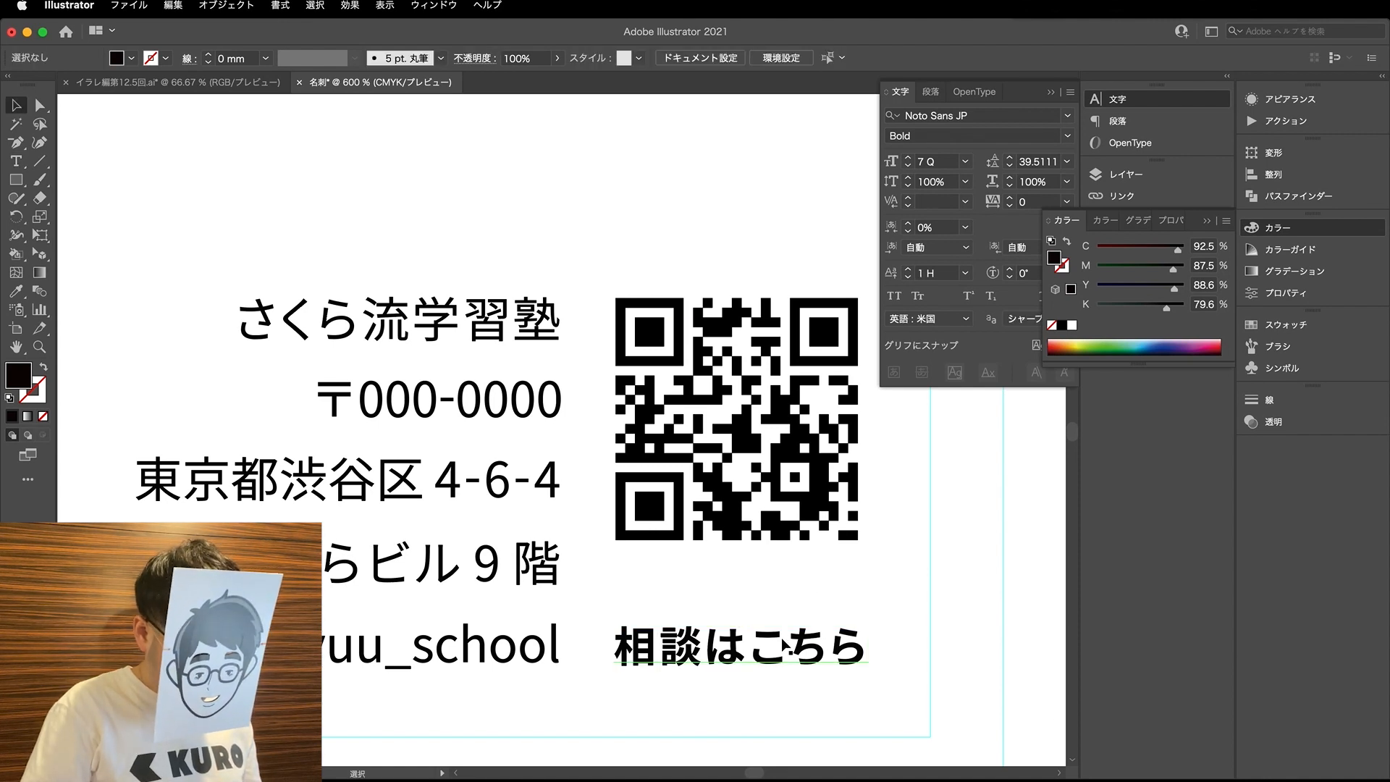
- Draw a rectangle about 12.2 × 2.4 mm over the whole caption
key(m)
mouse_move(591, 617)
mouse_down()
mouse_move(655, 659)
mouse_move(886, 673)
mouse_up()
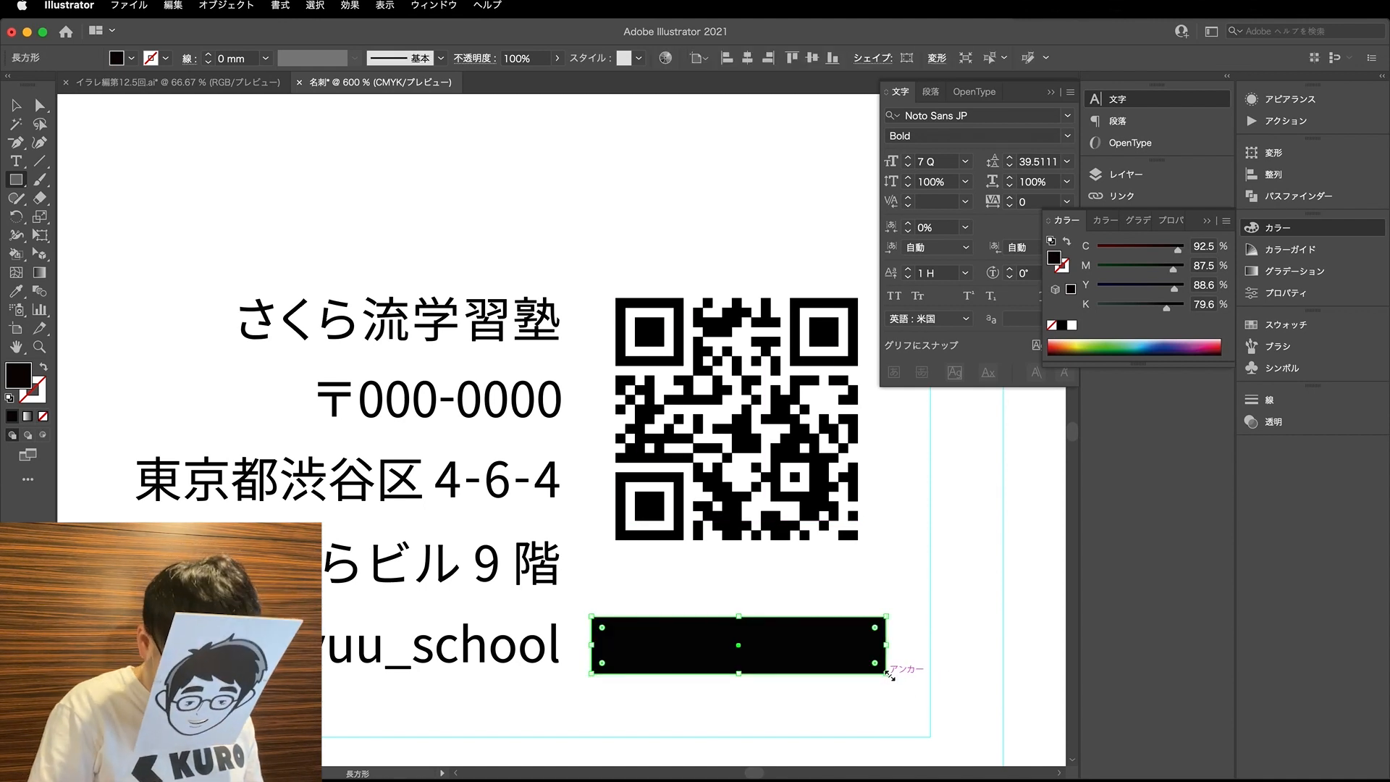
key(a)
scroll(907, 661, down, 1)
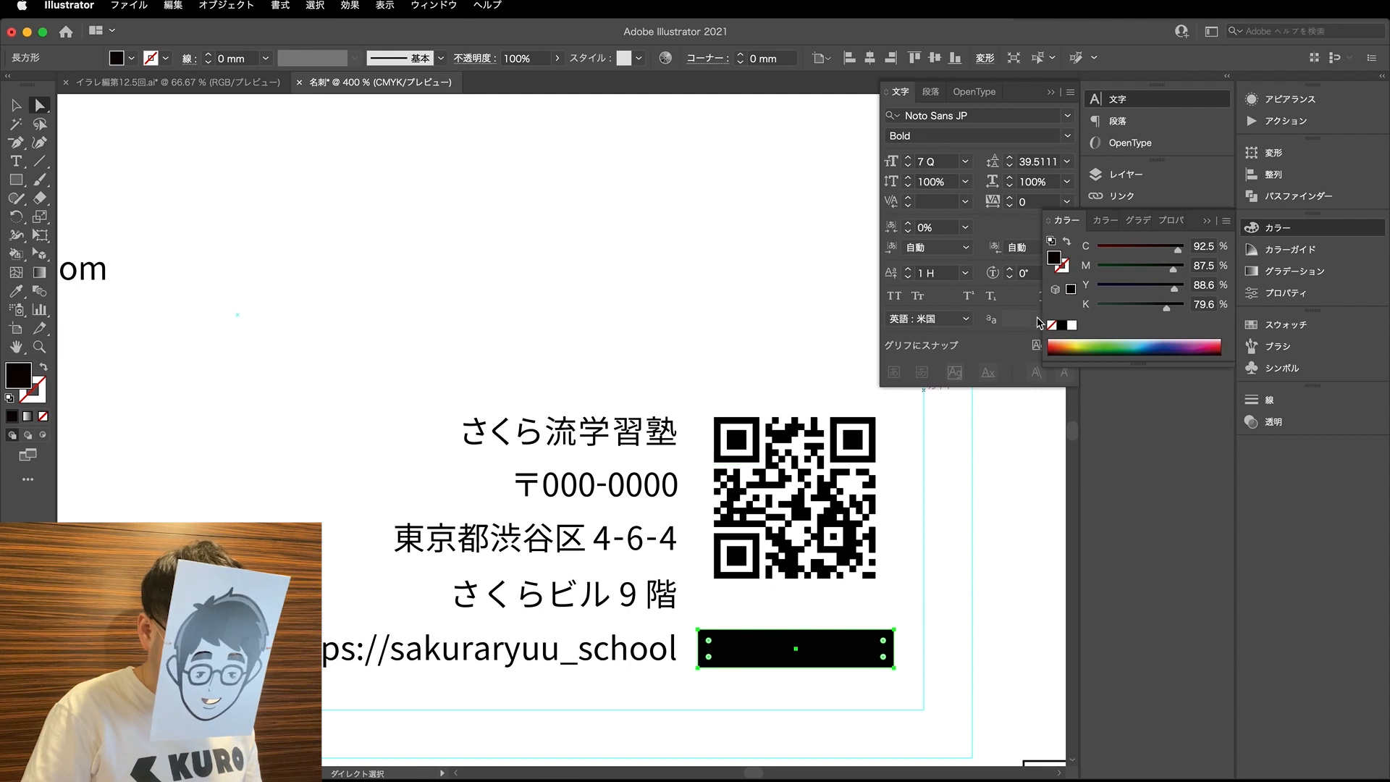
- Fill the rectangle with 100% magenta, other inks at 0%, and send it behind the caption
click(1098, 248)
click(1096, 267)
drag(1127, 310, 1088, 293)
key(super+shift+bracketleft)
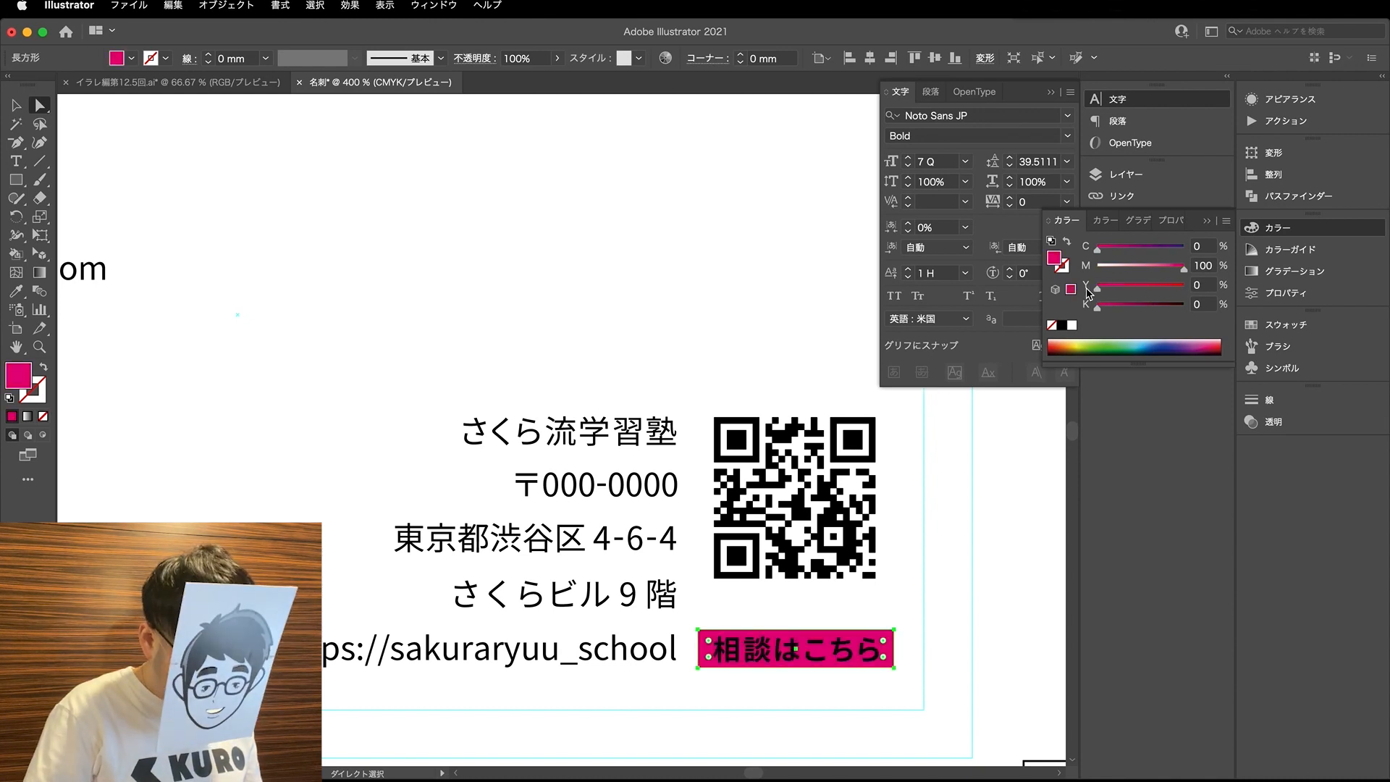
- Reduce the caption to 6 Q, centre-align its paragraph and move it back onto the magenta bar
click(884, 670)
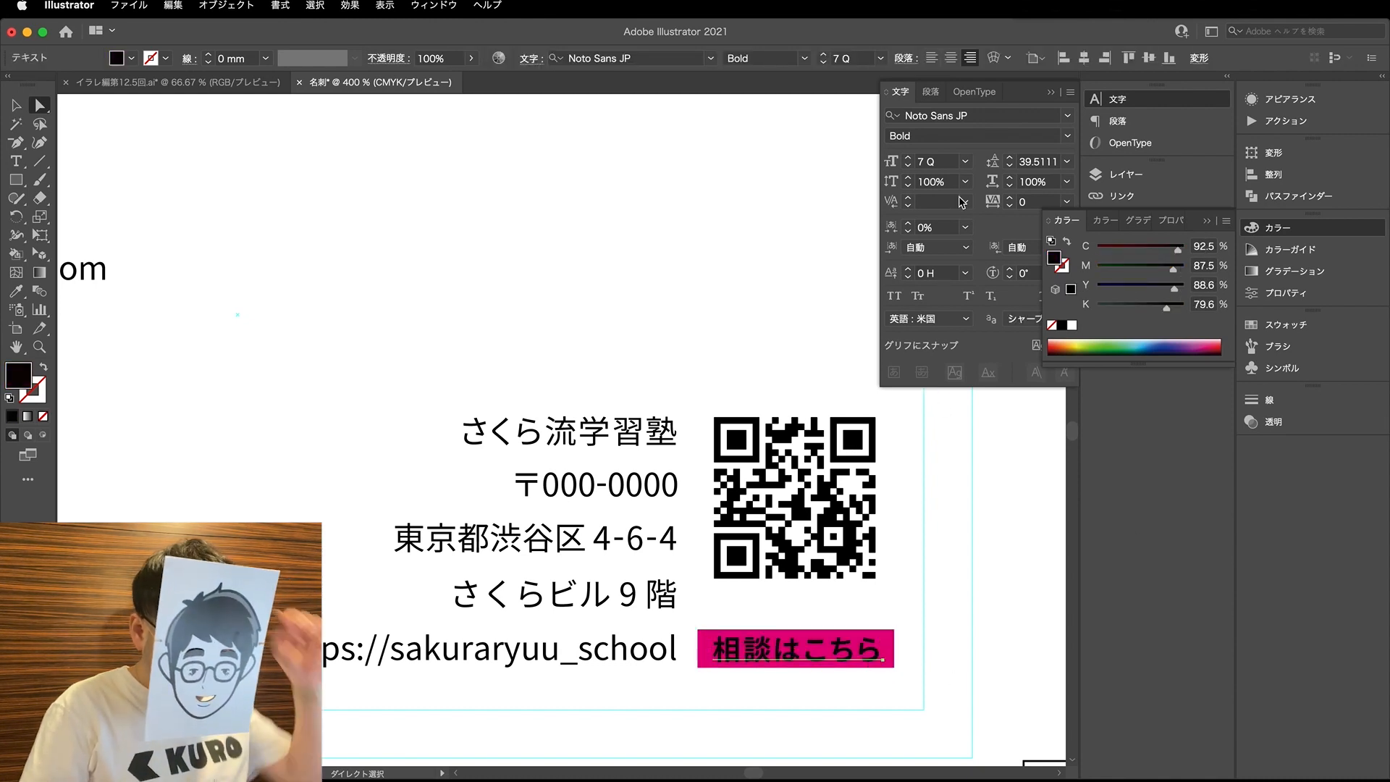
click(908, 165)
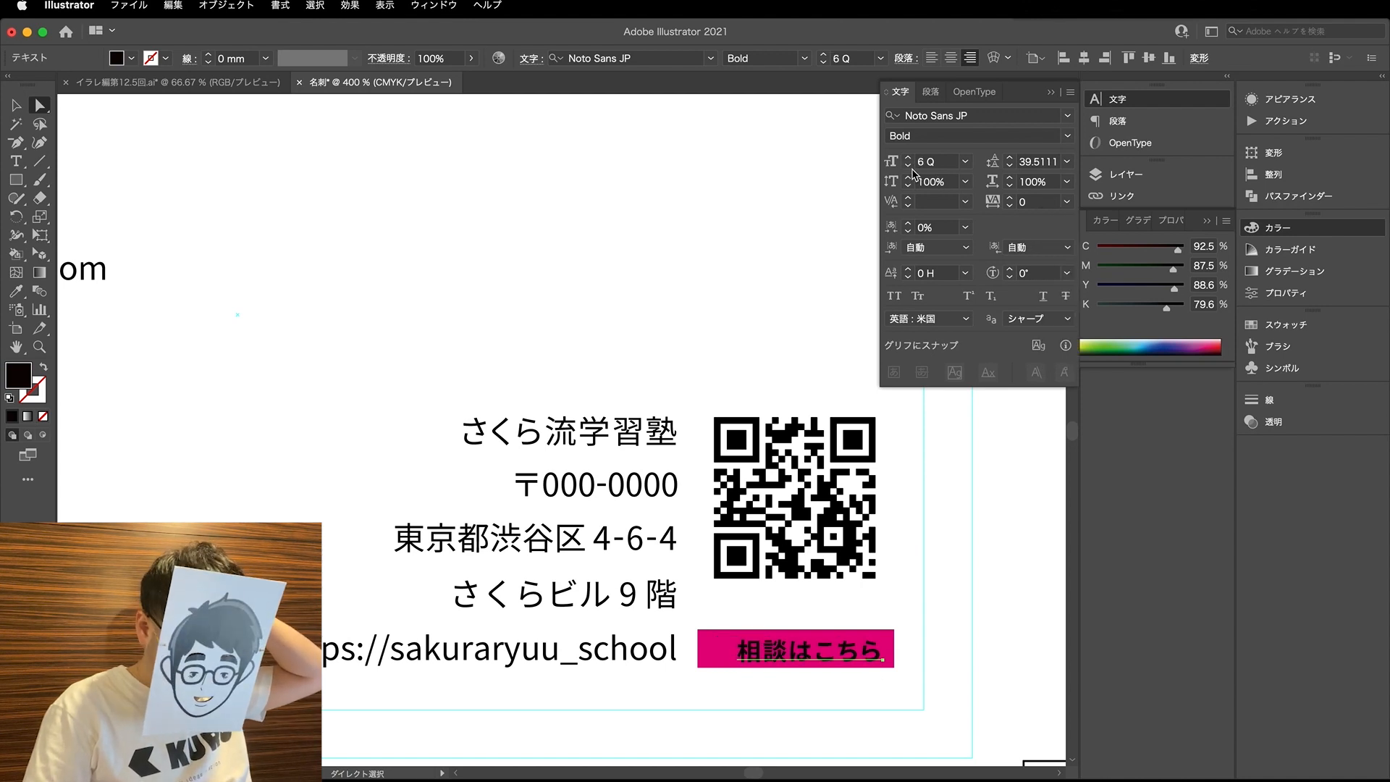
click(930, 91)
click(904, 114)
click(900, 92)
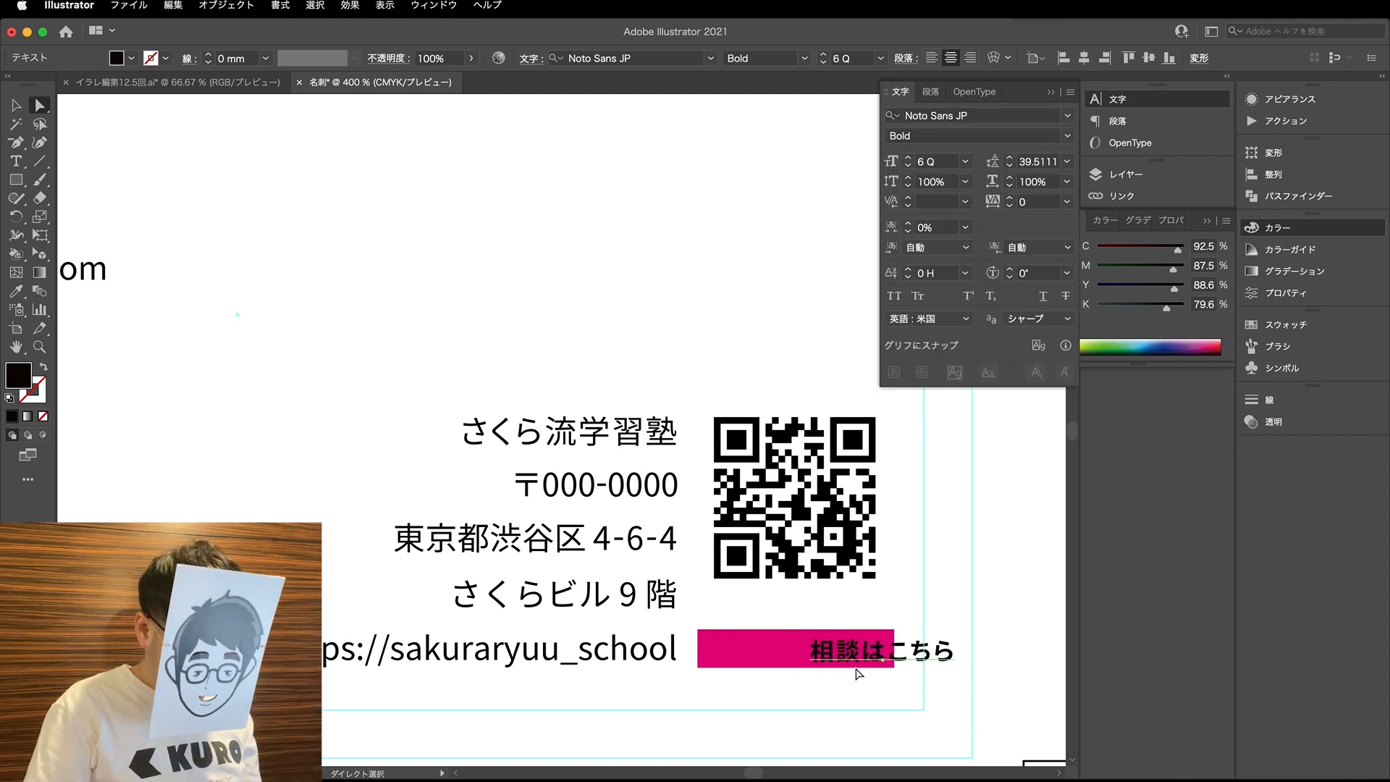
drag(884, 663, 820, 676)
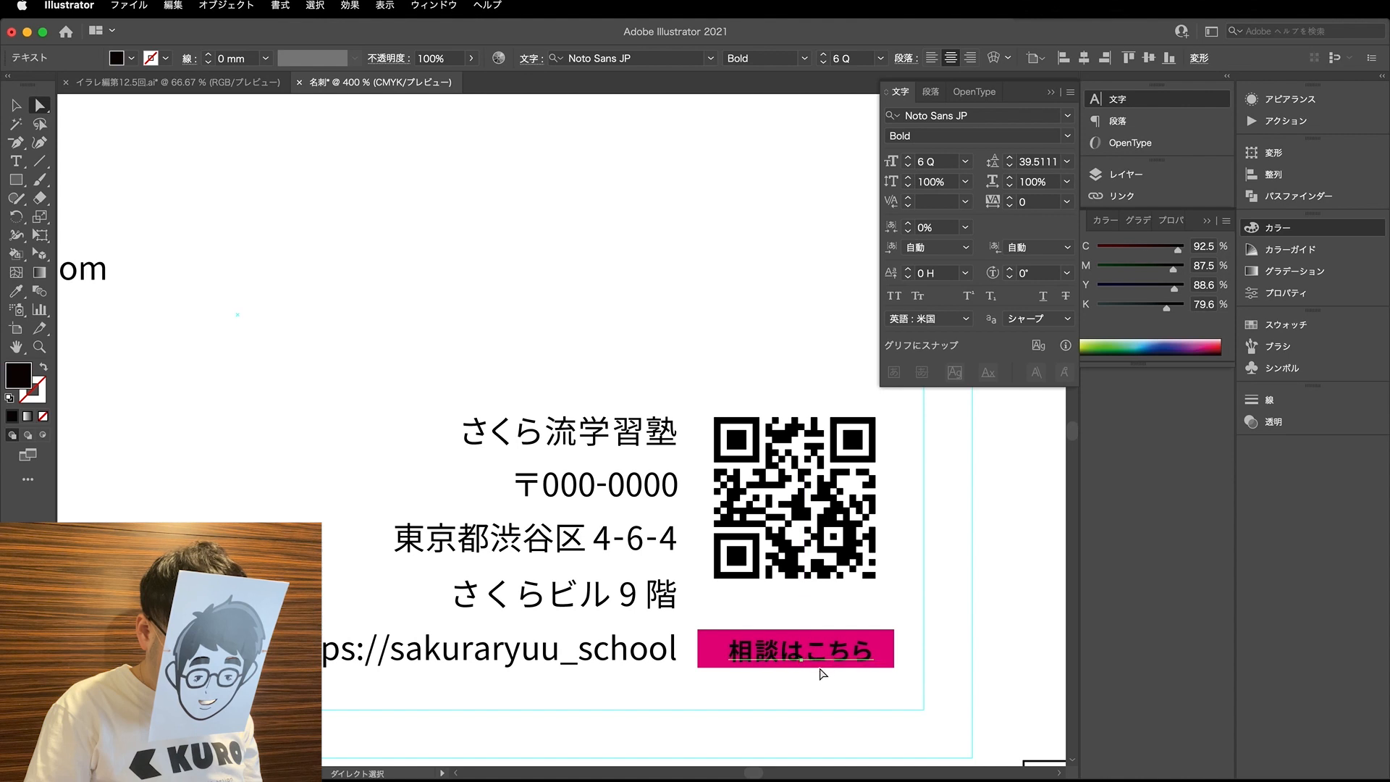
- Round all corners of the magenta bar to a 1.185 mm radius, giving it a pill shape
click(888, 653)
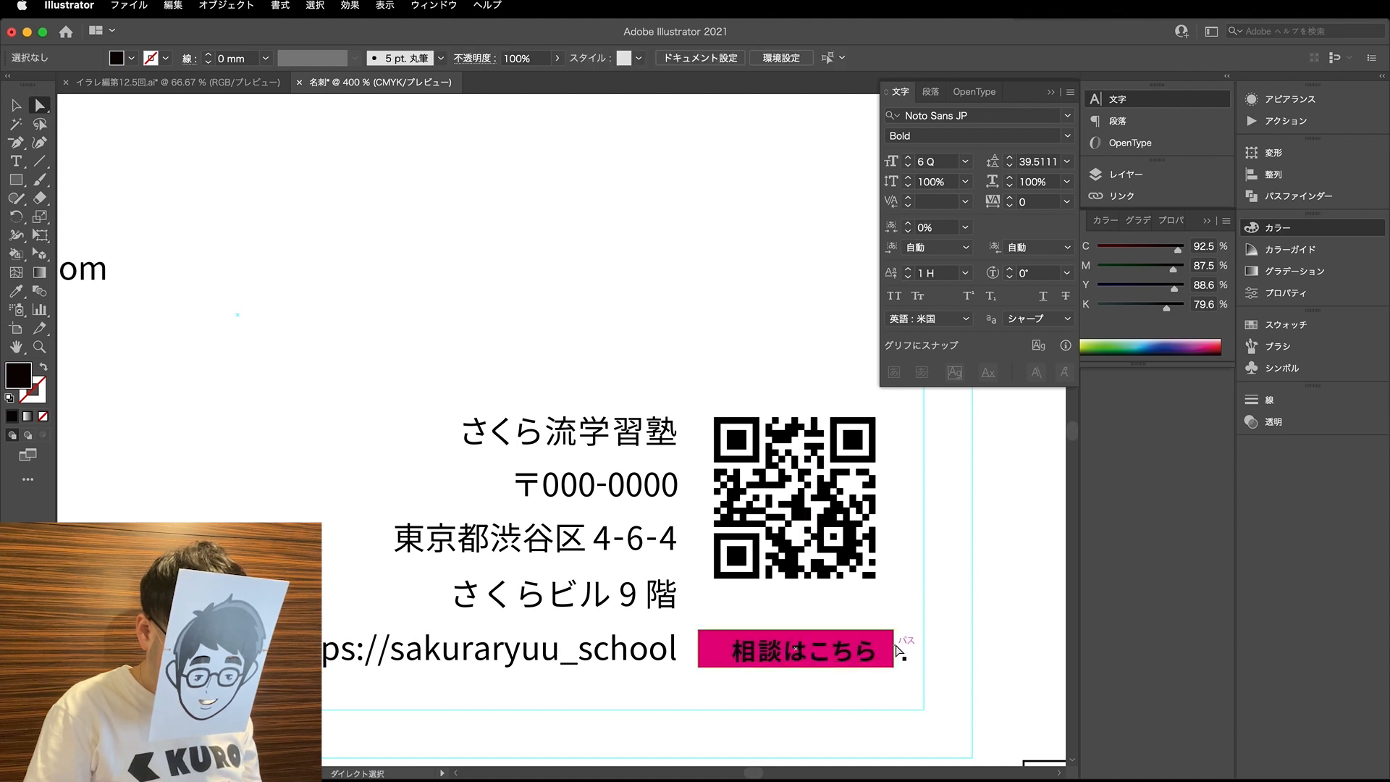
scroll(905, 646, up, 1)
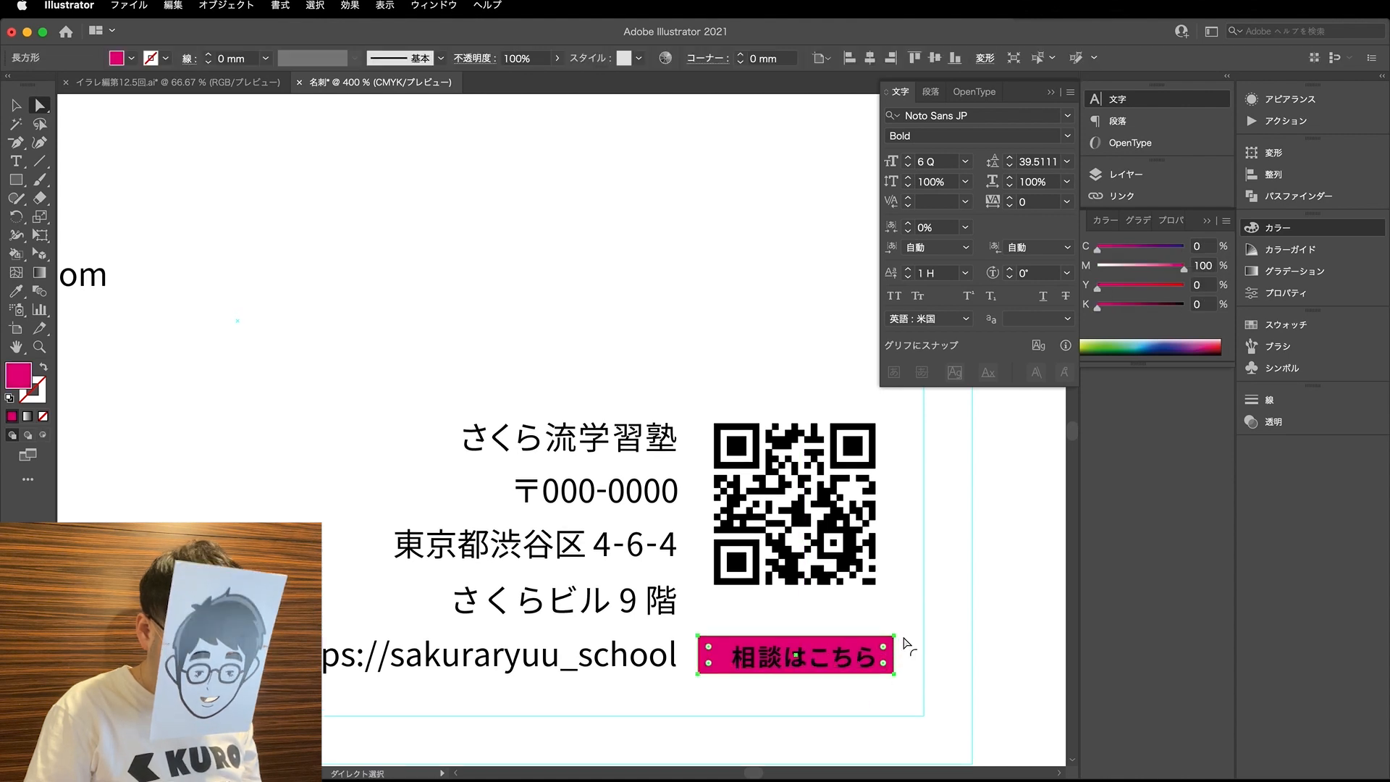
click(1279, 157)
click(1279, 155)
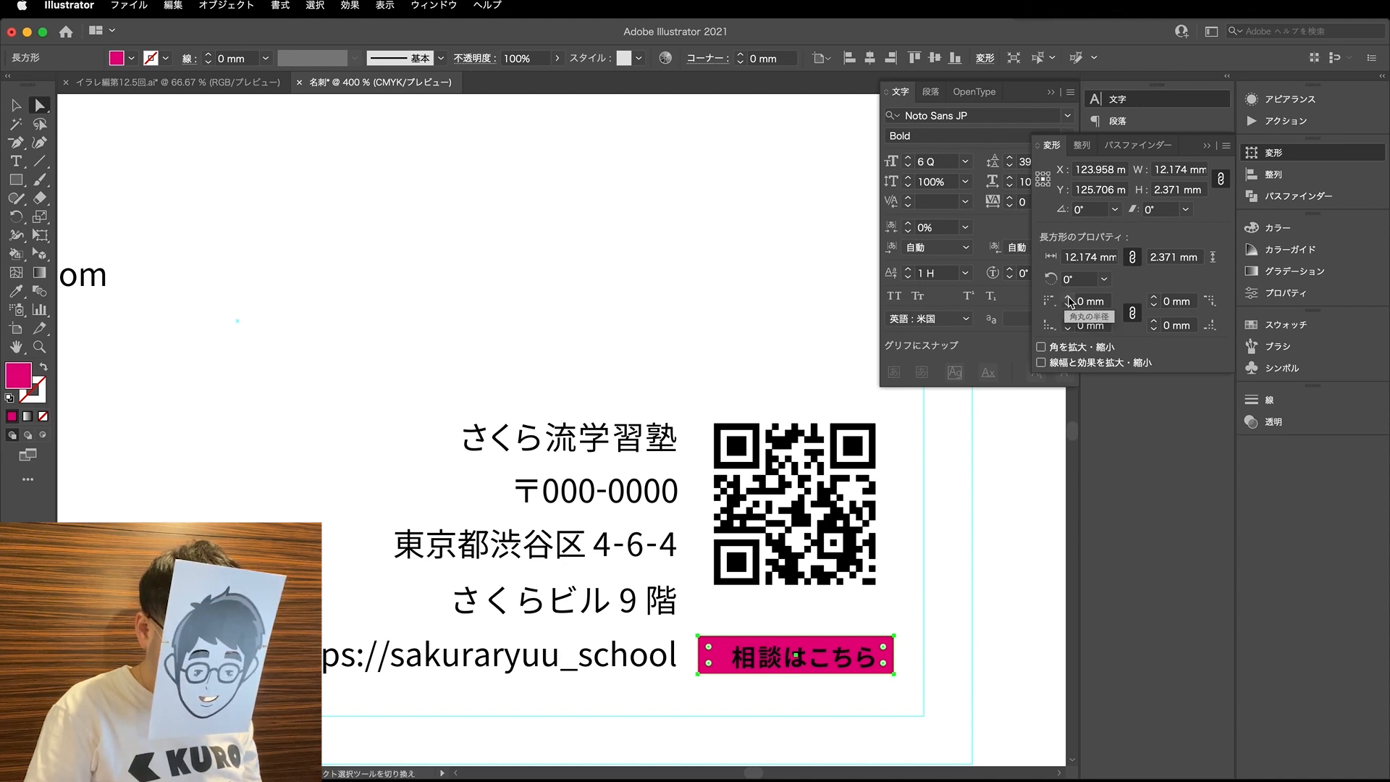
click(884, 698)
scroll(839, 677, up, 2)
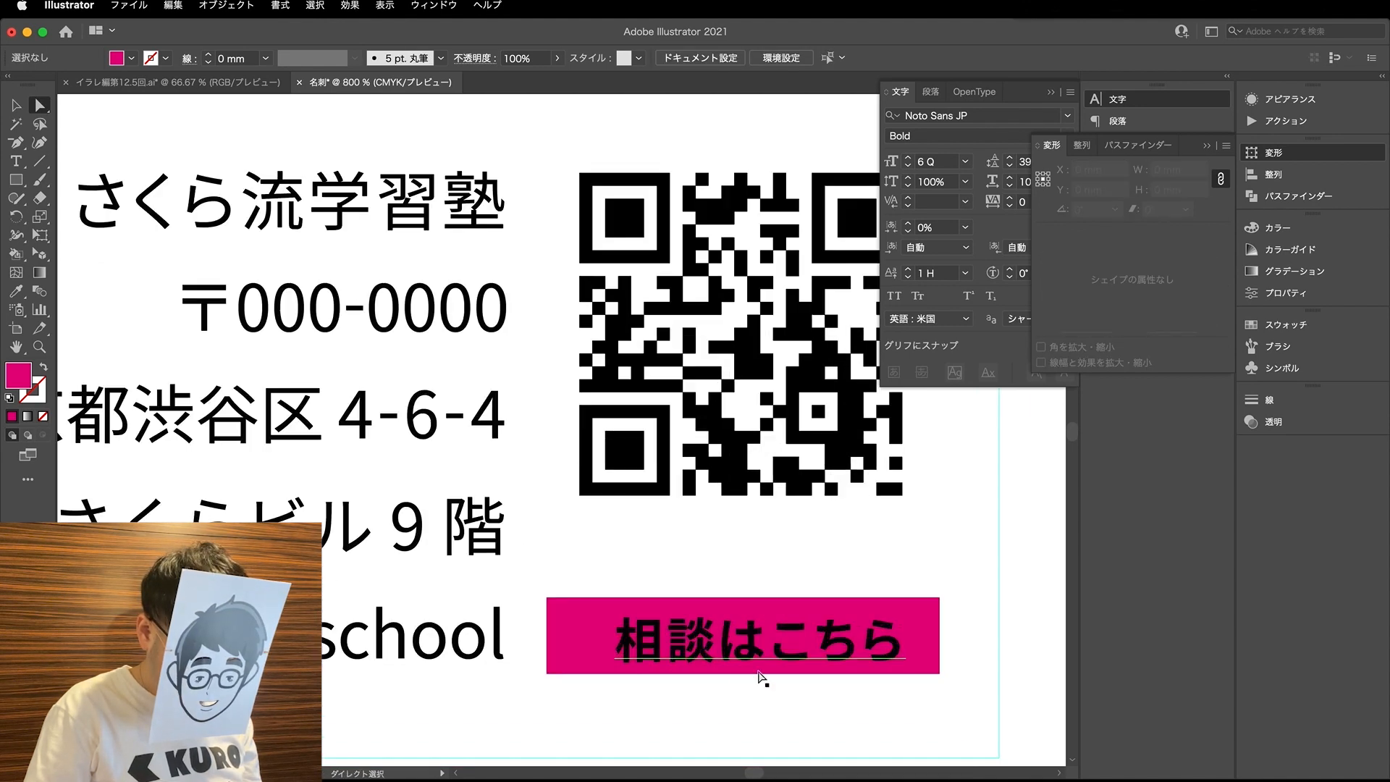
click(590, 643)
click(1069, 301)
- Shift the caption left to centre it in the magenta pill and move both above the QR code
key(v)
drag(839, 642, 825, 641)
drag(952, 666, 808, 363)
key(super+minus)
scroll(833, 423, right, 3)
click(806, 424)
- Set the magenta pill's width to 11 mm without constraining its proportions
key(a)
key(v)
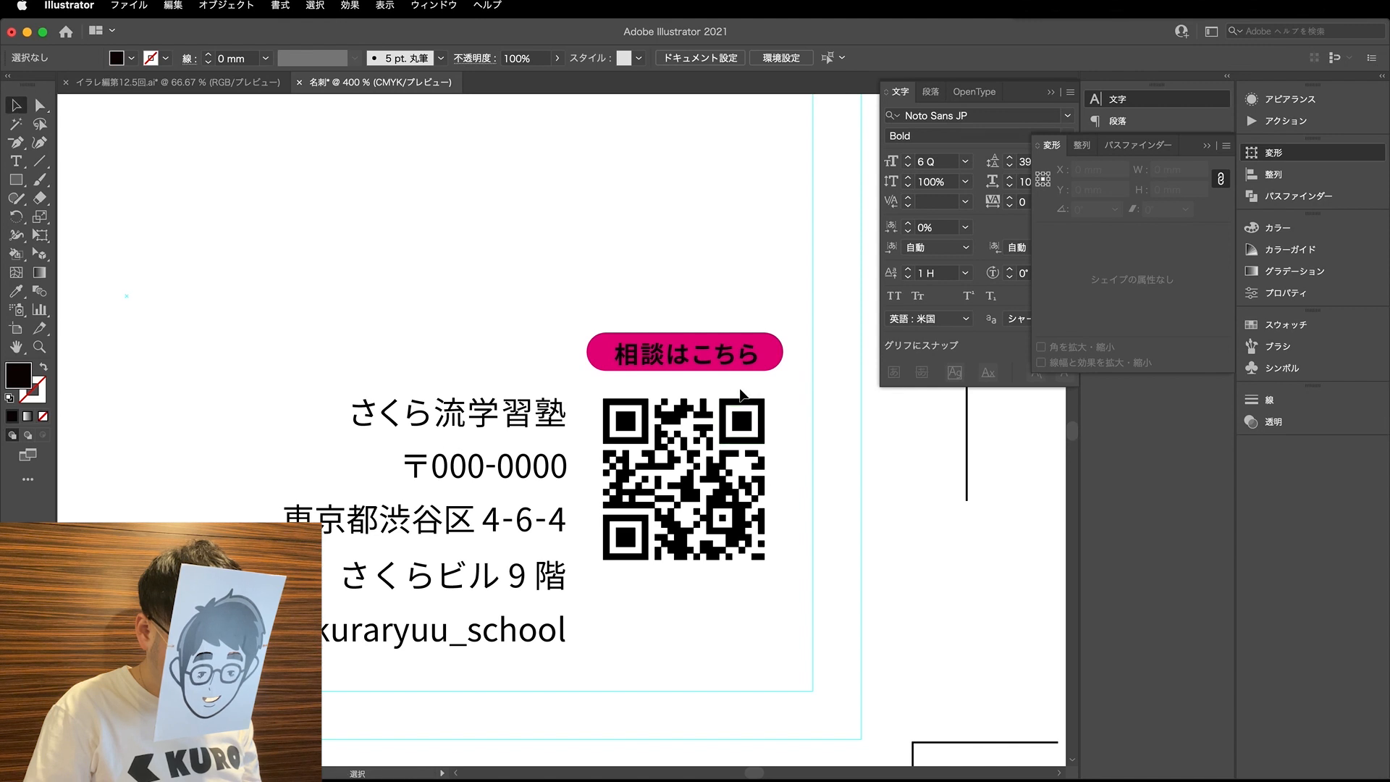
key(a)
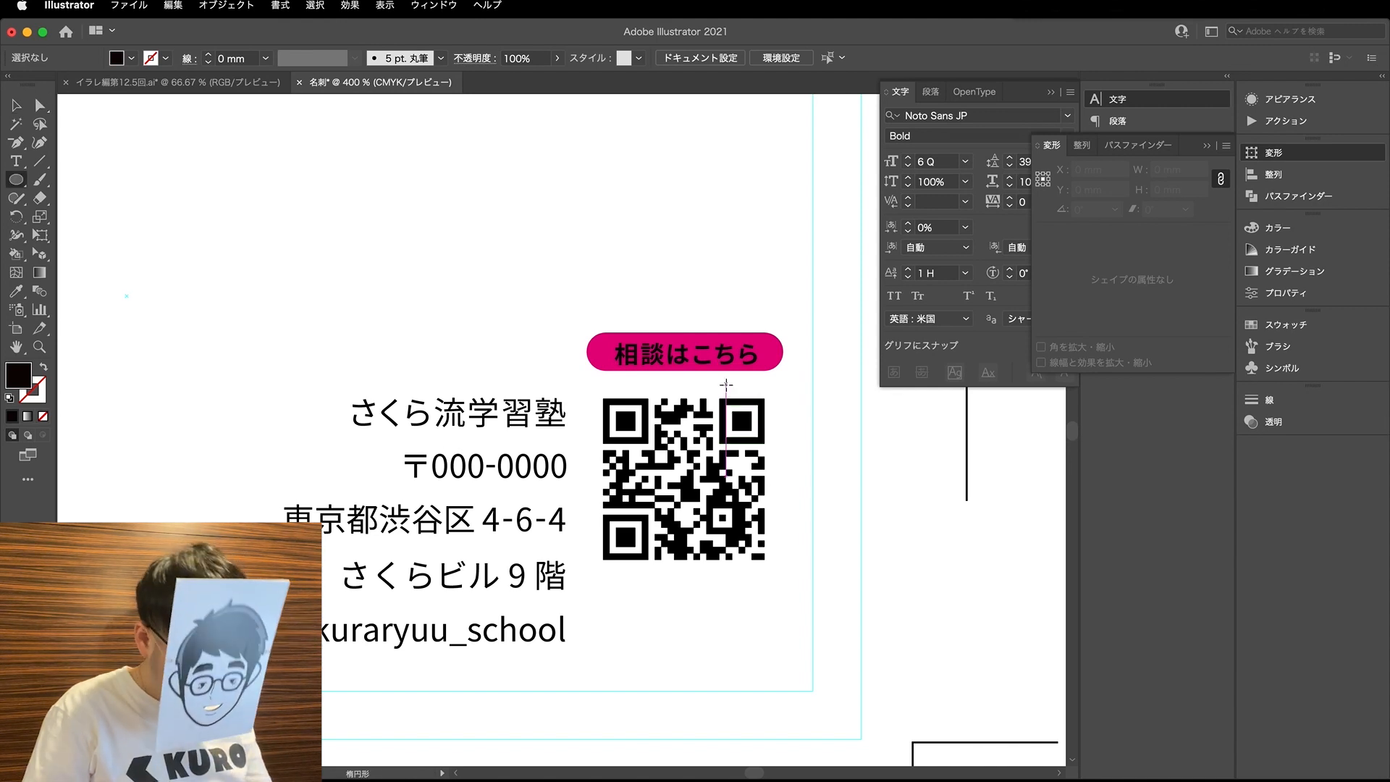
click(775, 354)
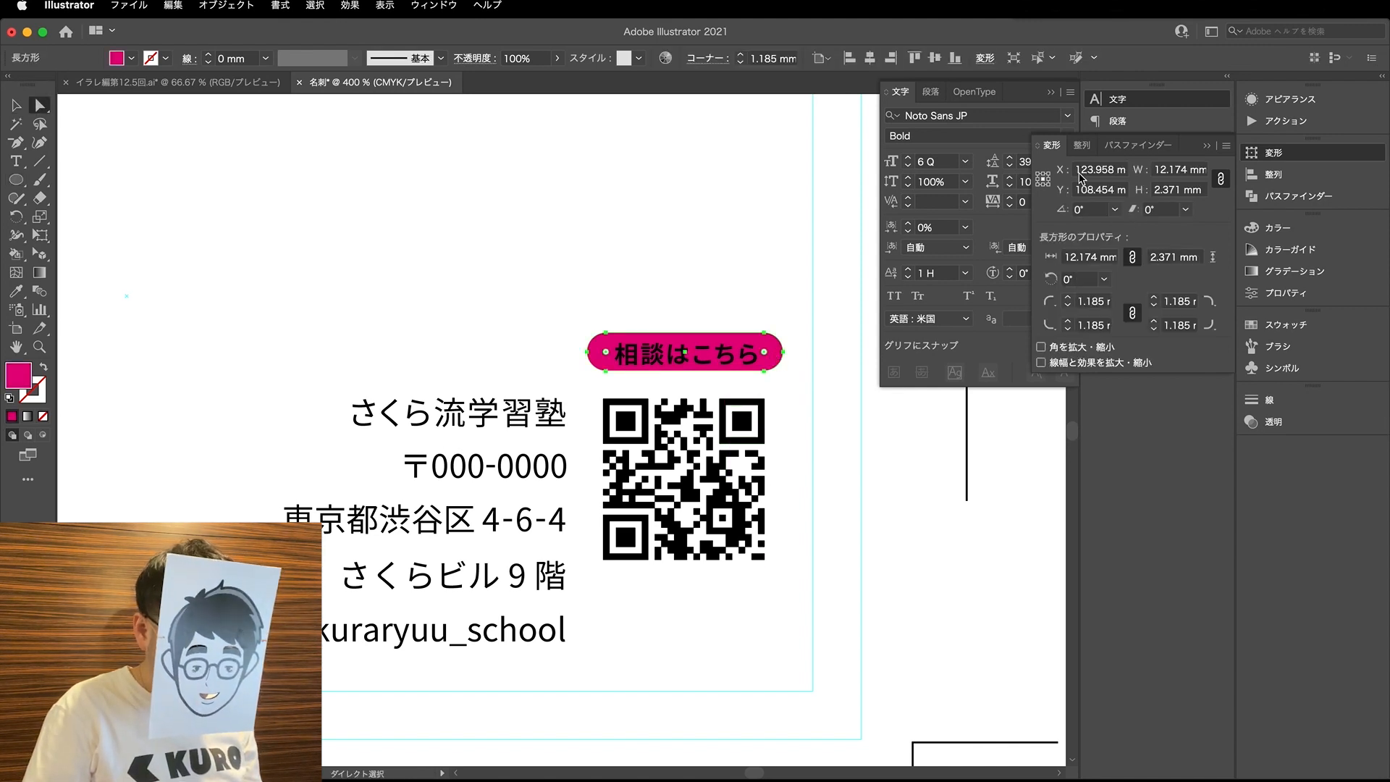
click(1187, 170)
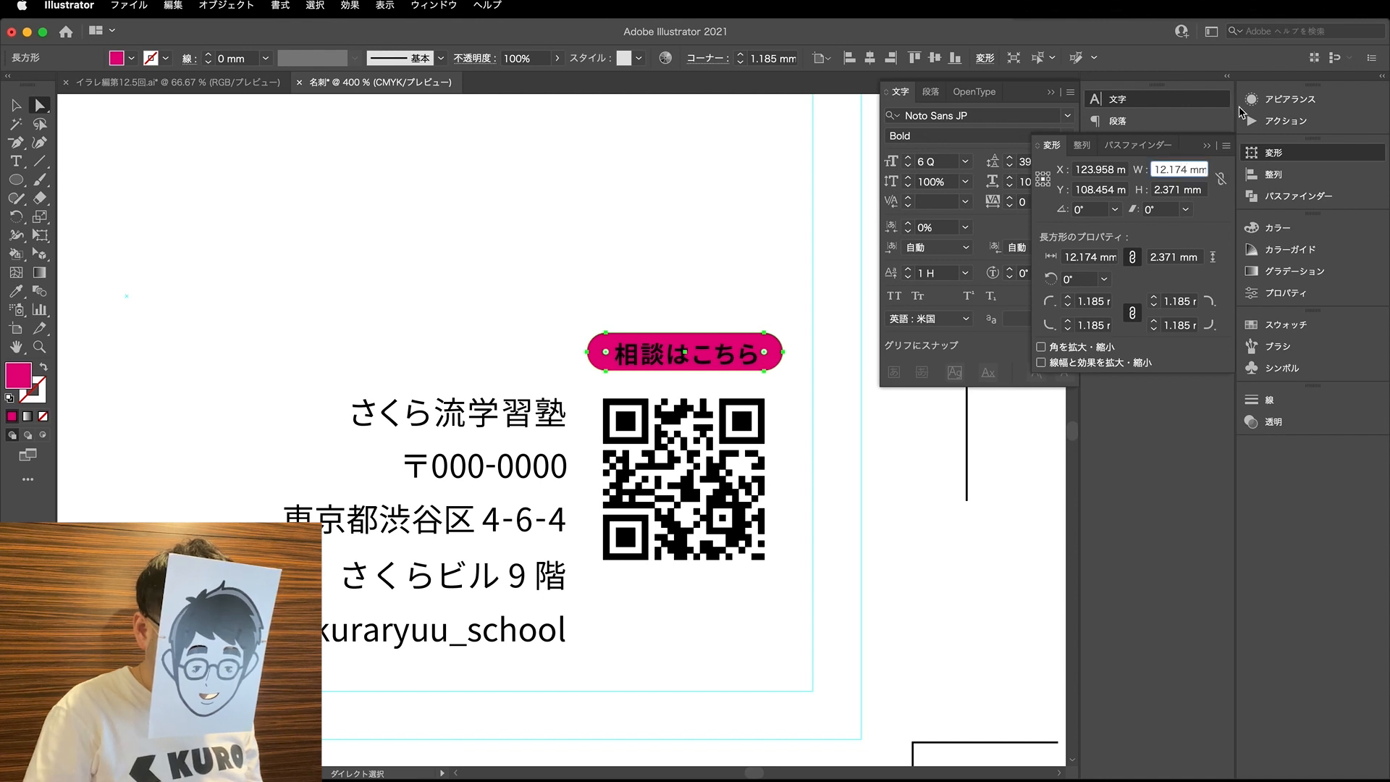
key(Down)
key(Down)
key(Up)
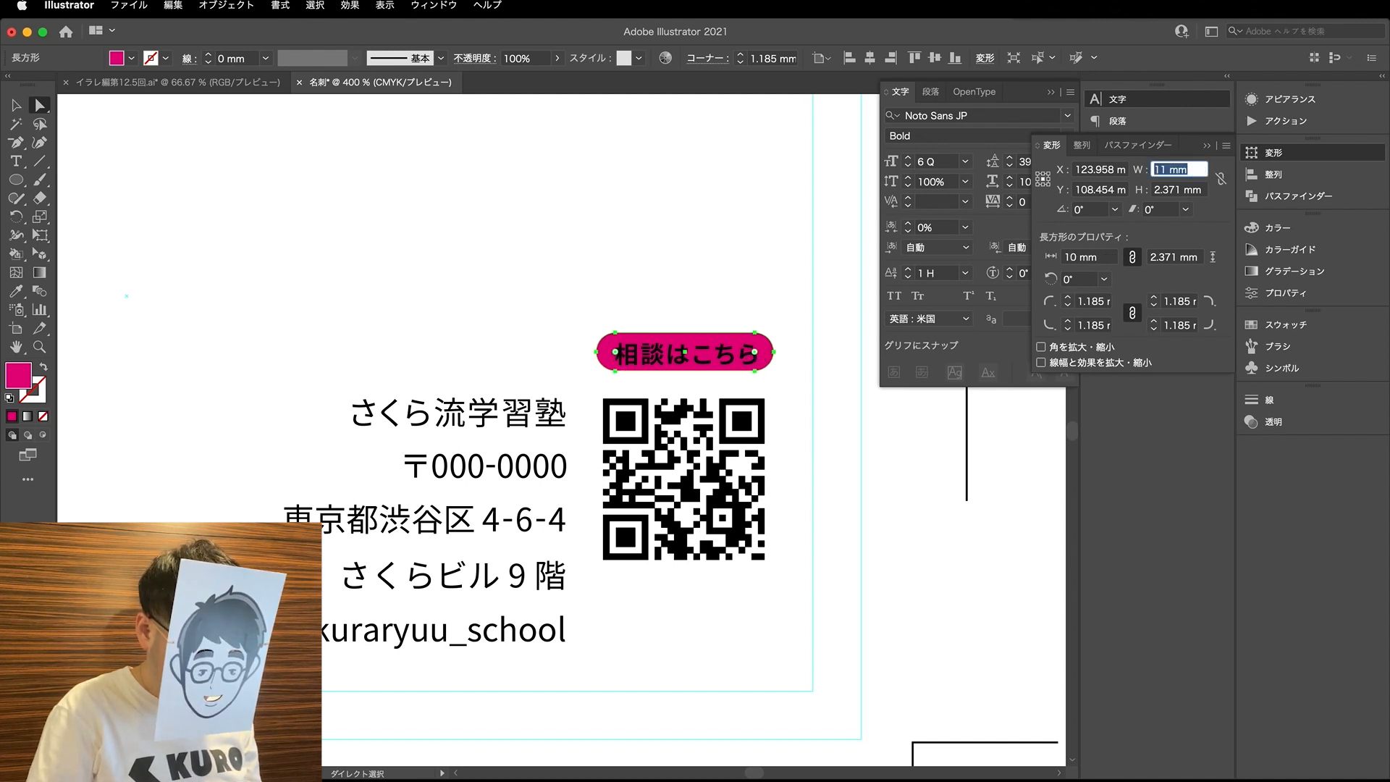
click(413, 216)
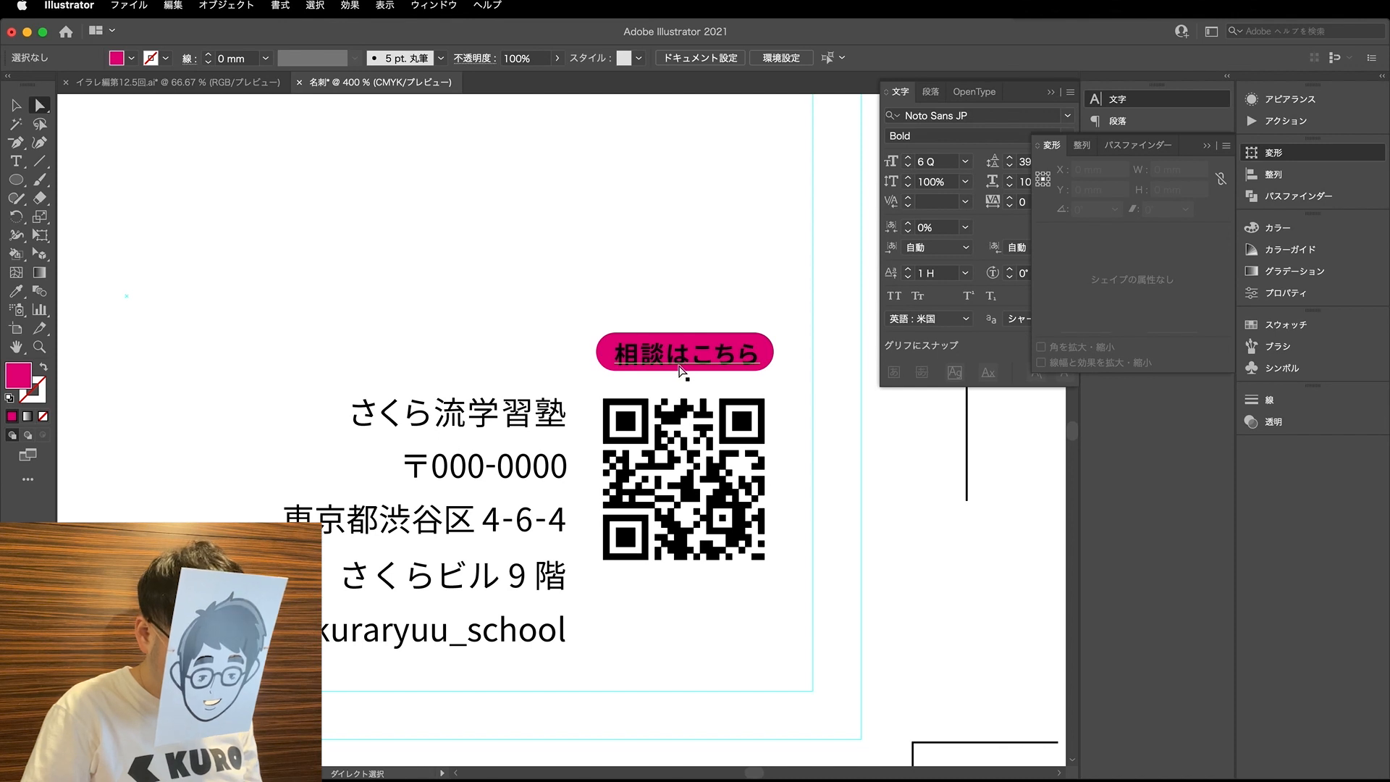
- Create a small downward-pointing magenta triangle above the pill from a square rotated 45° with its top anchor point deleted
key(l)
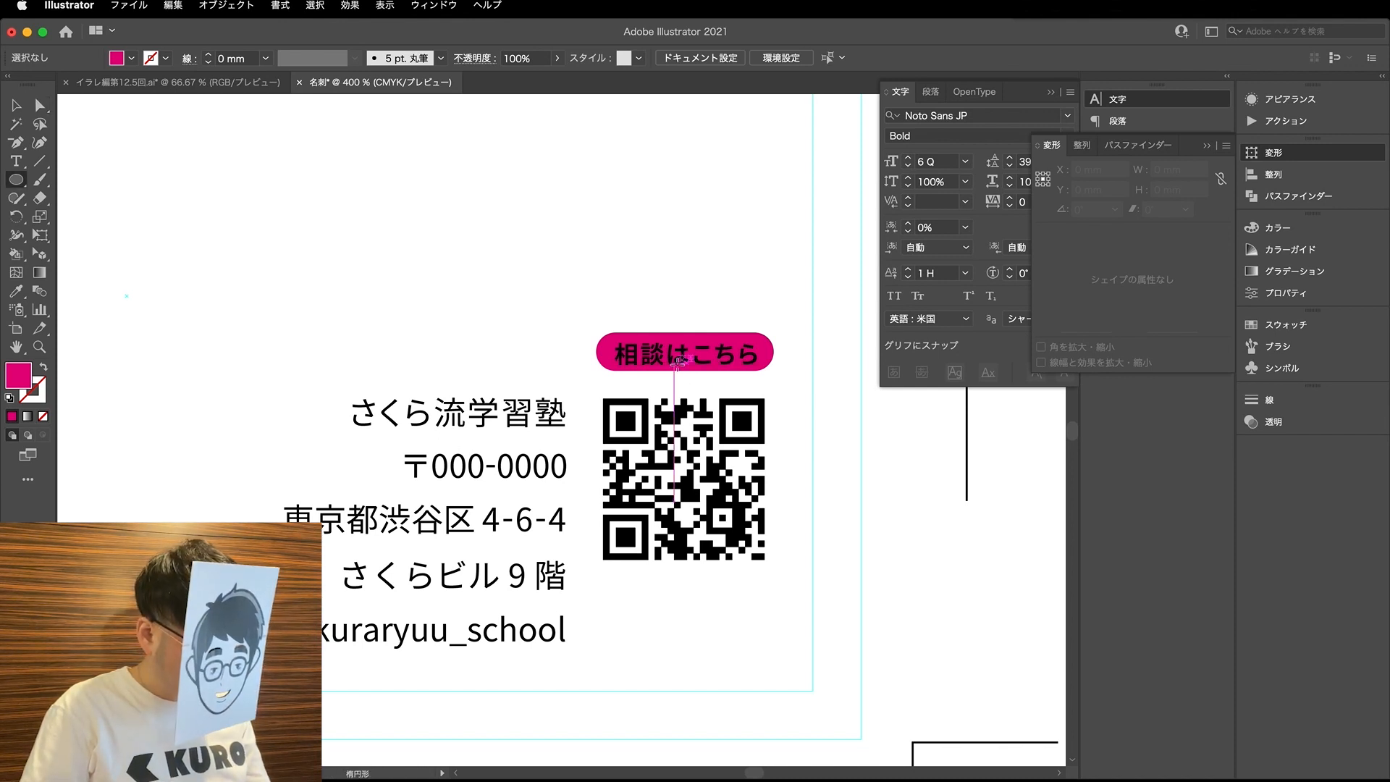
key(comma)
key(m)
mouse_move(629, 240)
mouse_down()
mouse_move(674, 285)
mouse_move(691, 333)
mouse_up()
key(r)
key(minus)
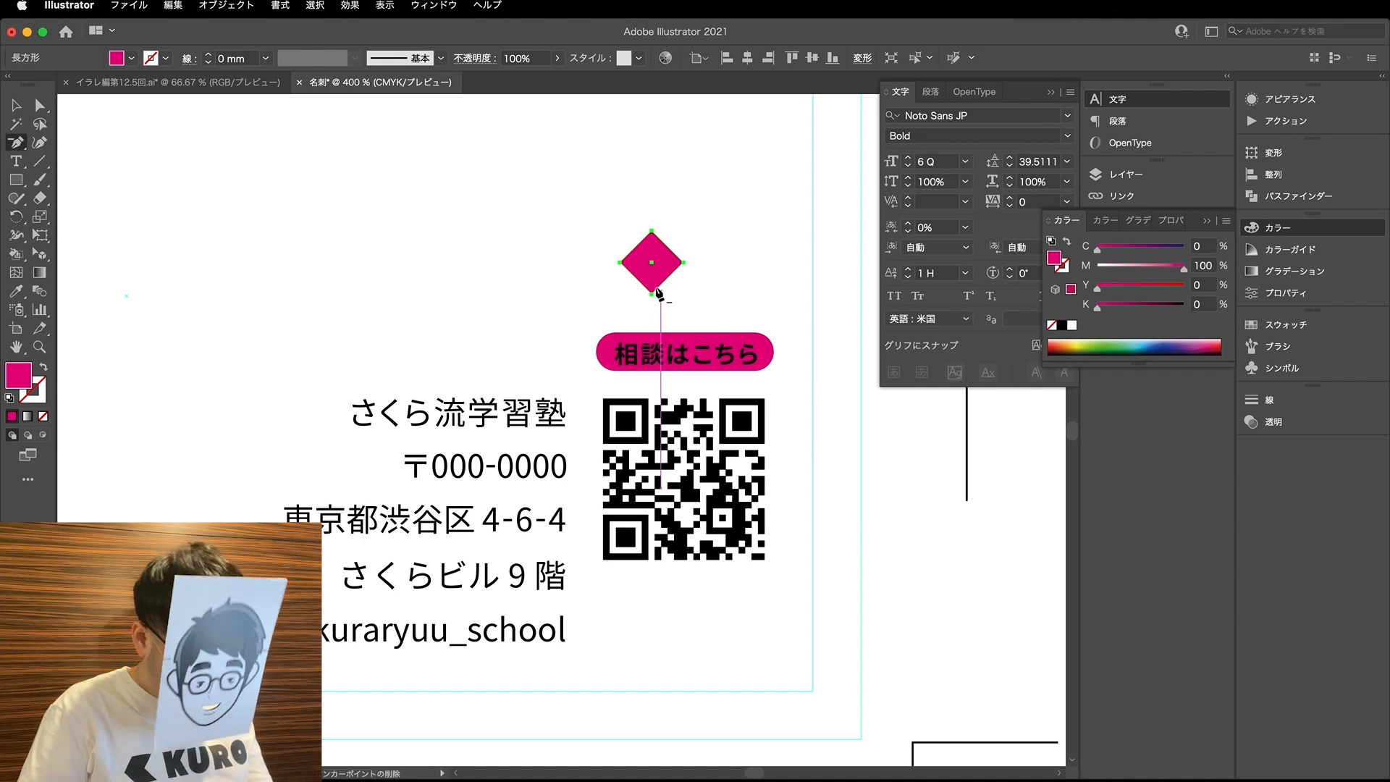
click(653, 230)
key(s)
drag(737, 310, 813, 636)
- Place the triangle under the pill as a speech-bubble pointer and move it with the pill, caption and QR code down beside the address
key(v)
click(665, 292)
click(765, 389)
scroll(703, 378, up, 1)
click(820, 455)
scroll(819, 454, down, 1)
click(697, 311)
drag(778, 473, 777, 555)
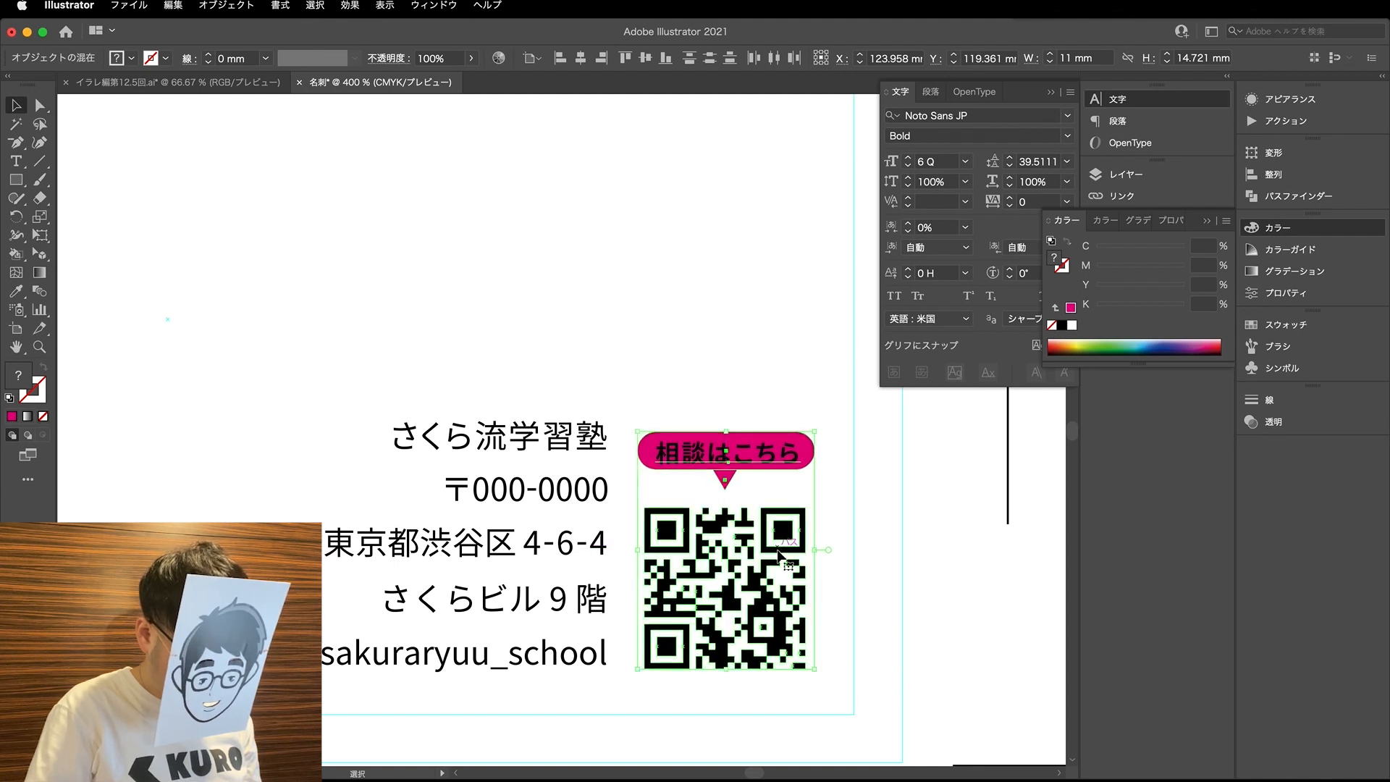
click(690, 389)
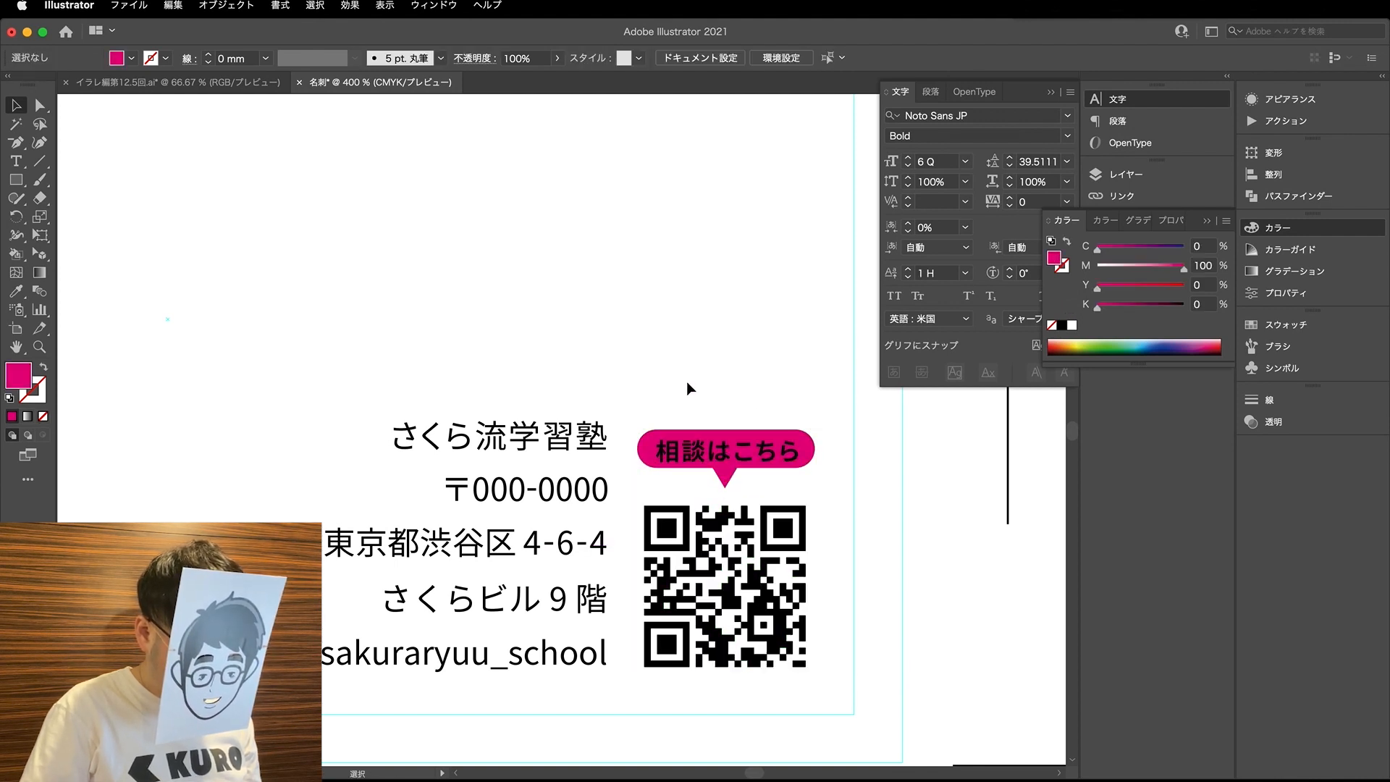
- Examine the caption's character settings and the shape of the magenta pill behind it
drag(768, 471, 774, 472)
click(805, 482)
key(a)
click(762, 449)
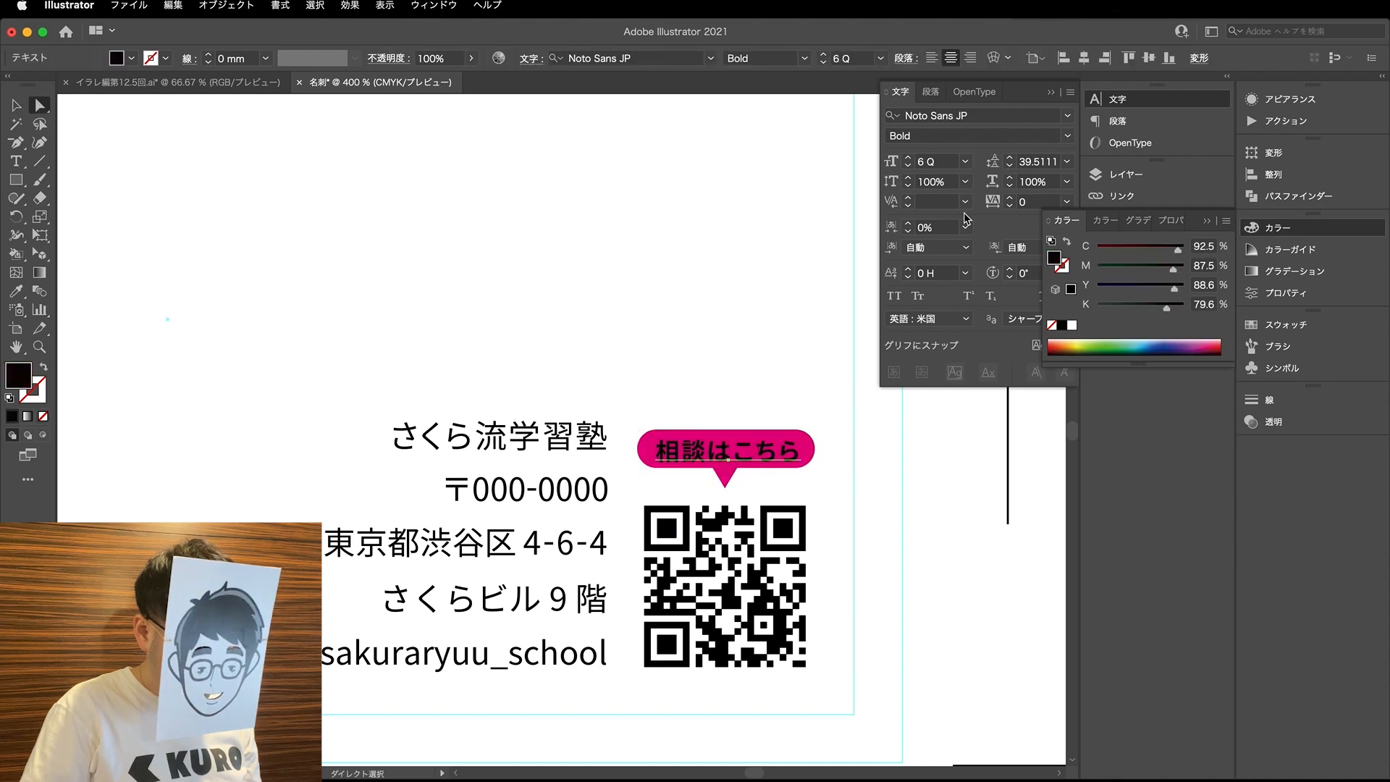
click(921, 166)
click(688, 387)
key(v)
drag(664, 396, 811, 458)
key(a)
click(810, 458)
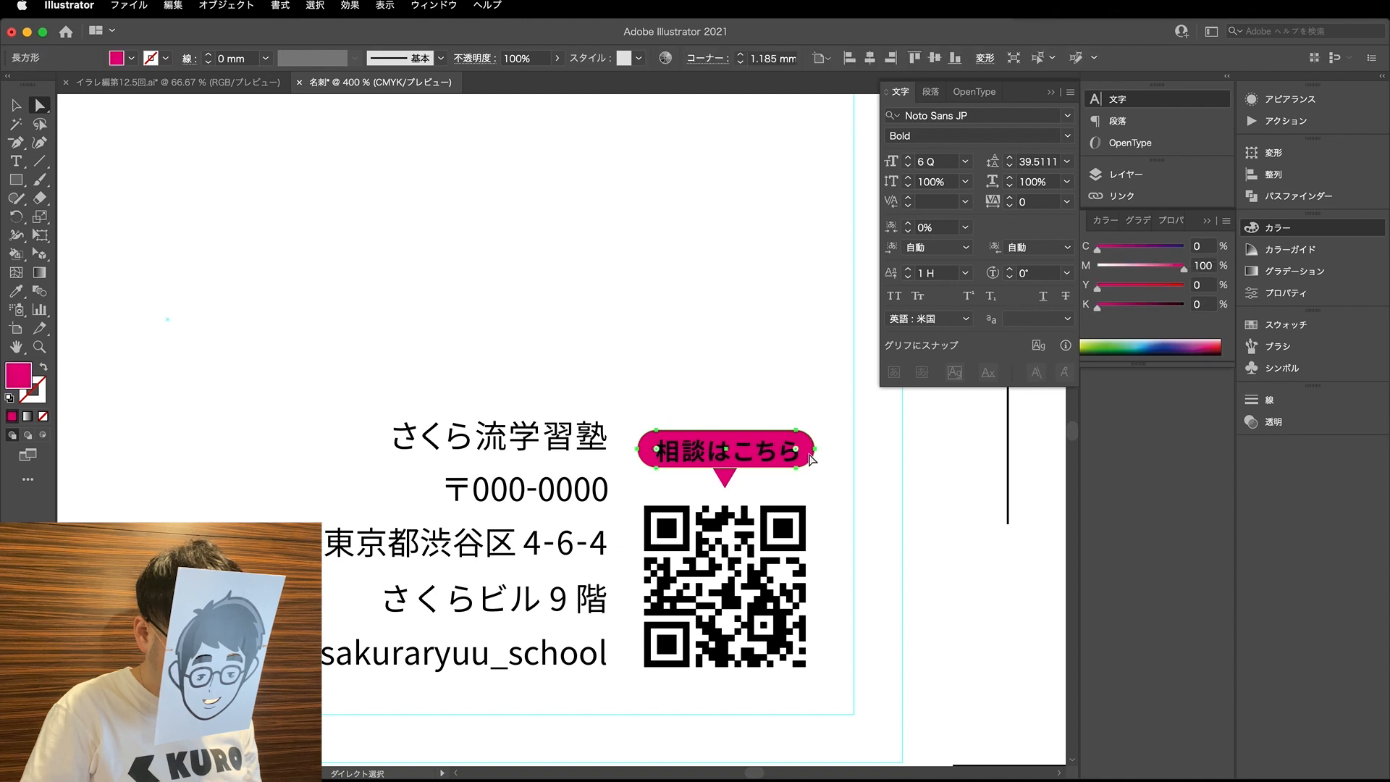
key(v)
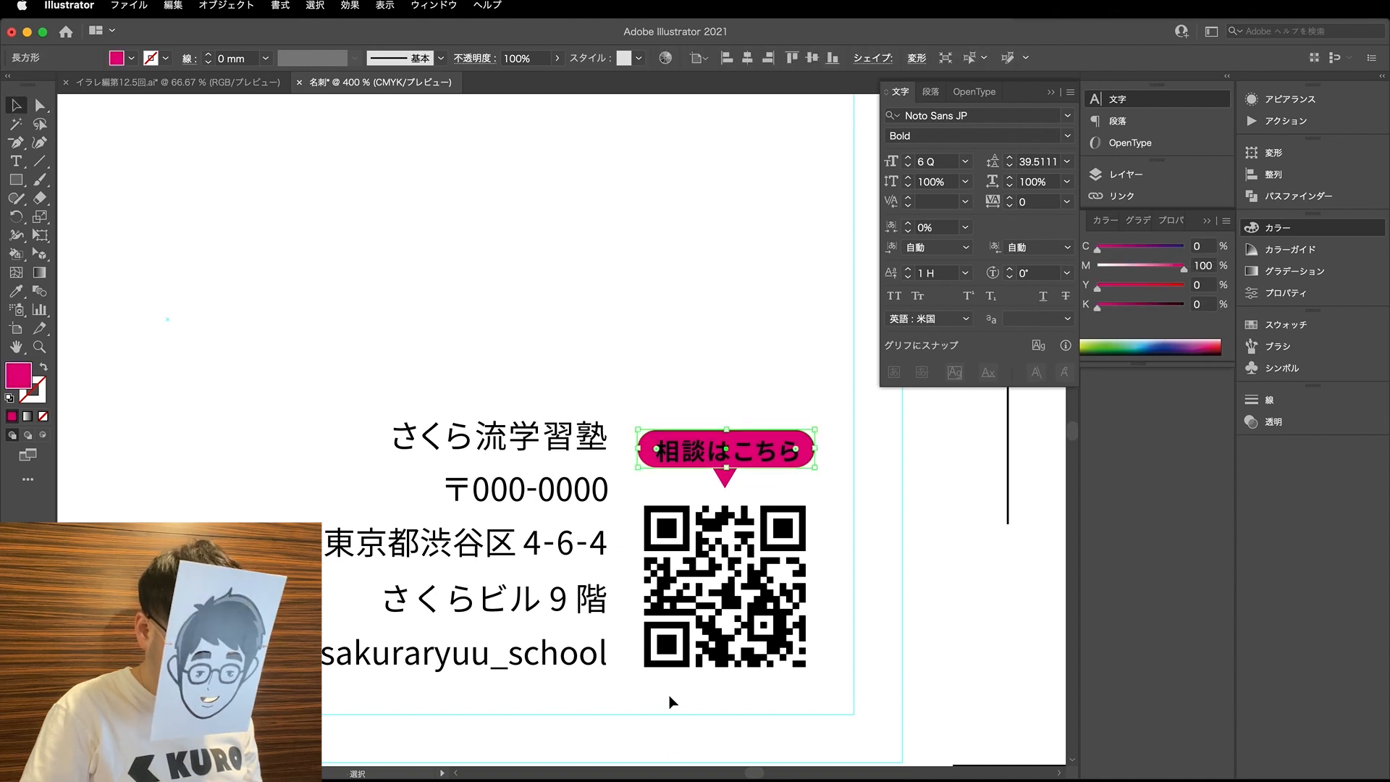
- Resize the QR code proportionally to 11 mm wide
drag(811, 699, 648, 586)
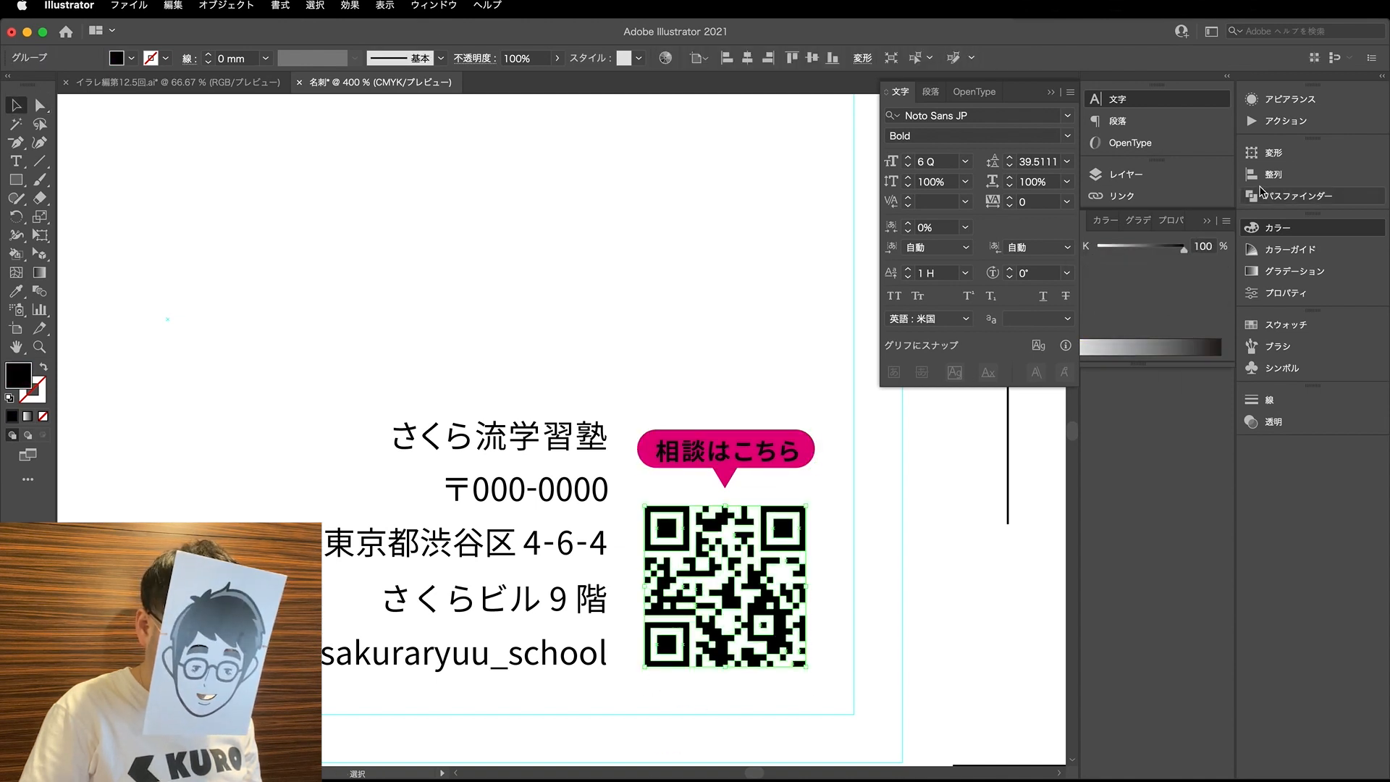
click(1296, 151)
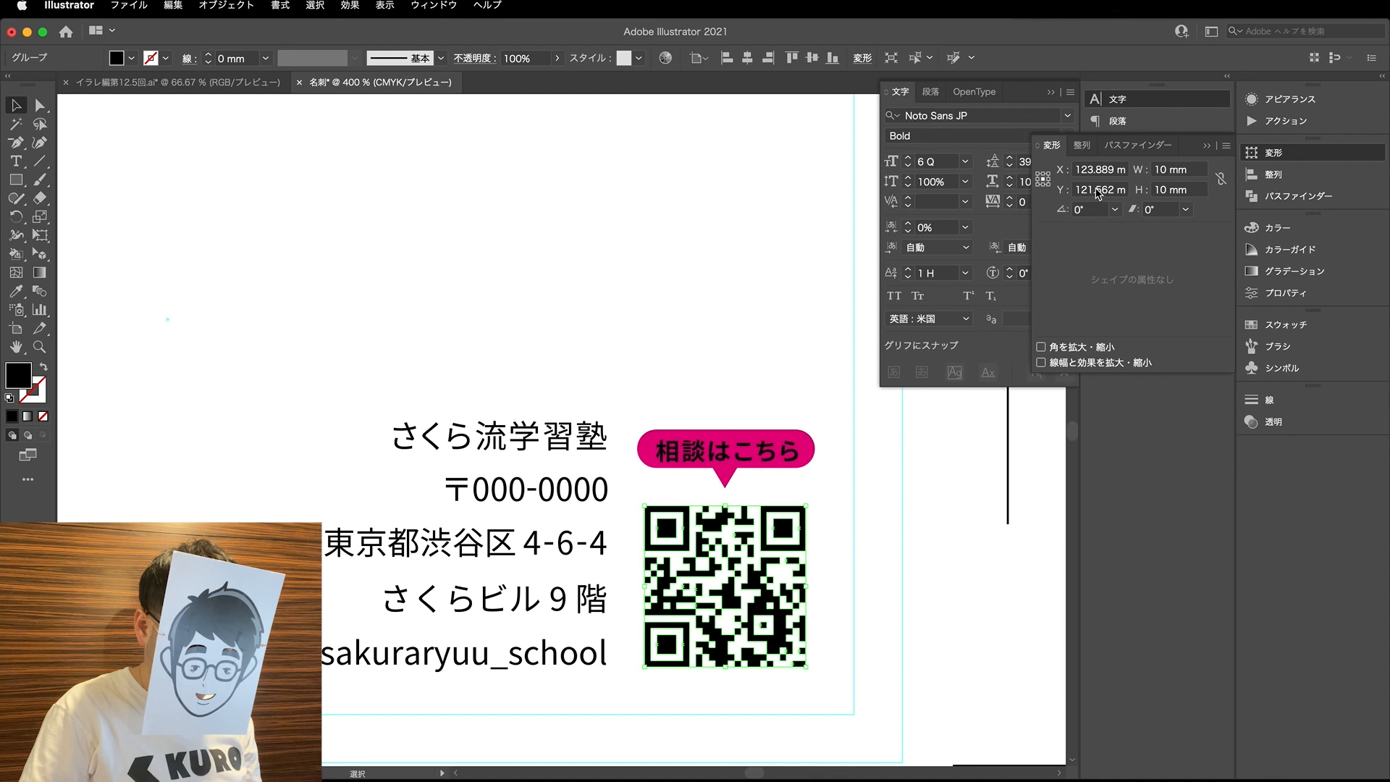
click(1202, 169)
text(11)
key(Return)
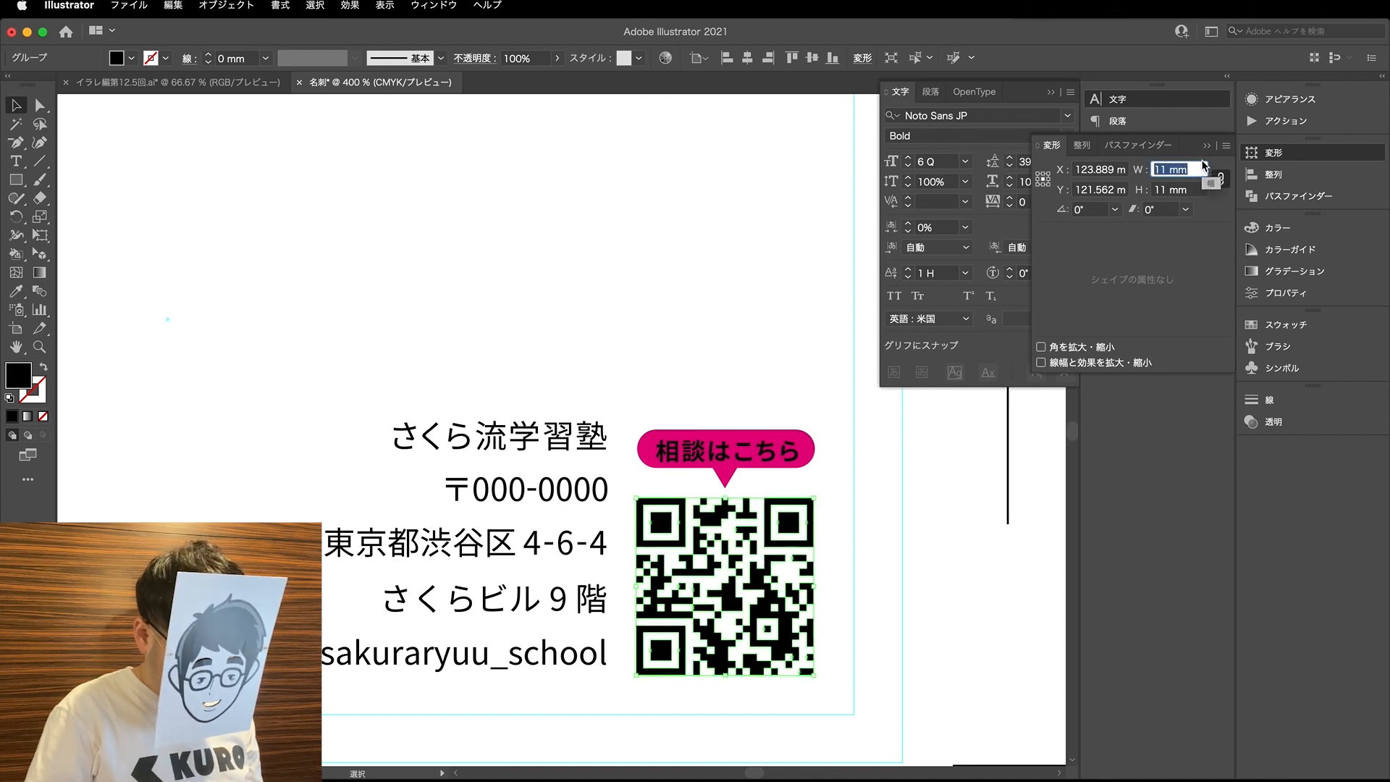
- Move the pill, caption and triangle up slightly above the QR code and adjust the triangle's tip
click(661, 397)
click(755, 465)
drag(754, 463, 754, 453)
click(759, 397)
key(a)
click(726, 479)
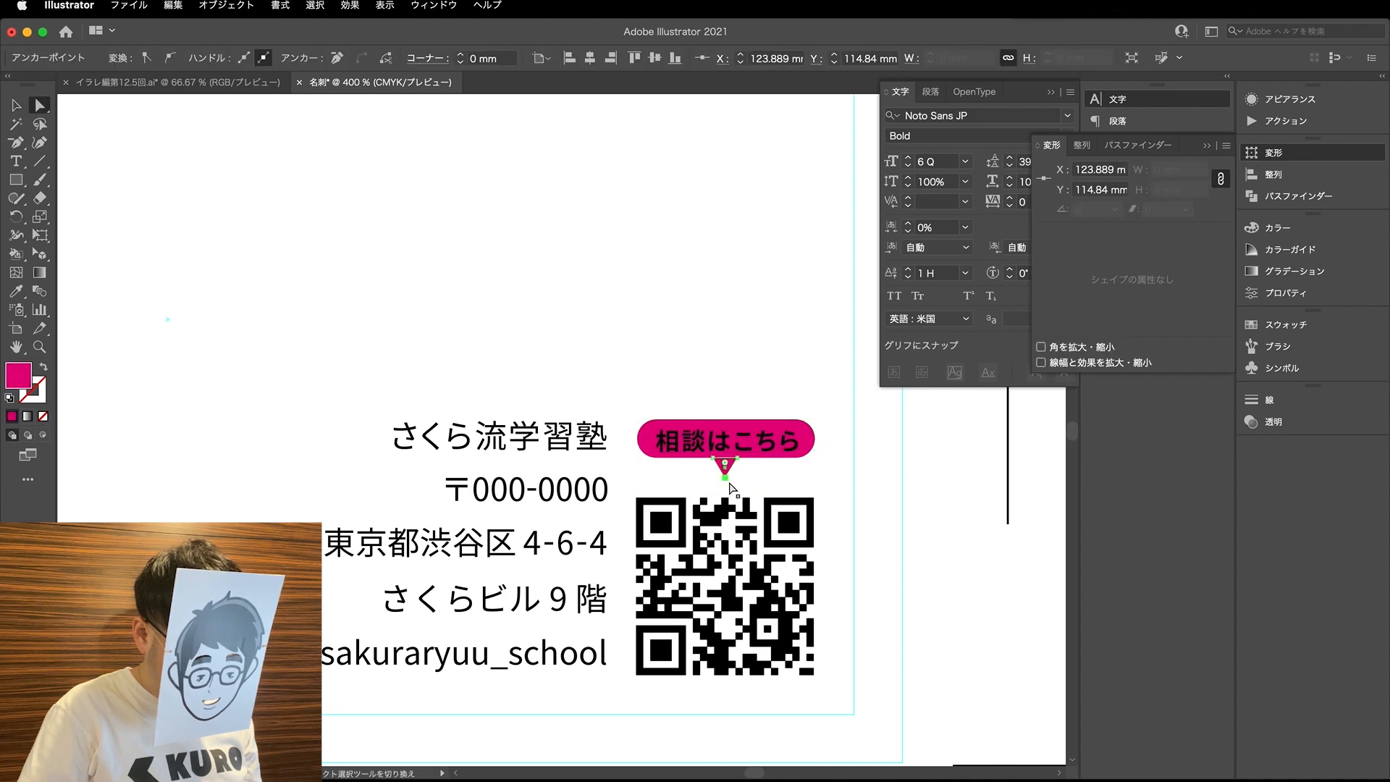
- Colour the 相談はこちら caption white by sampling the blank card area with the Eyedropper
click(727, 443)
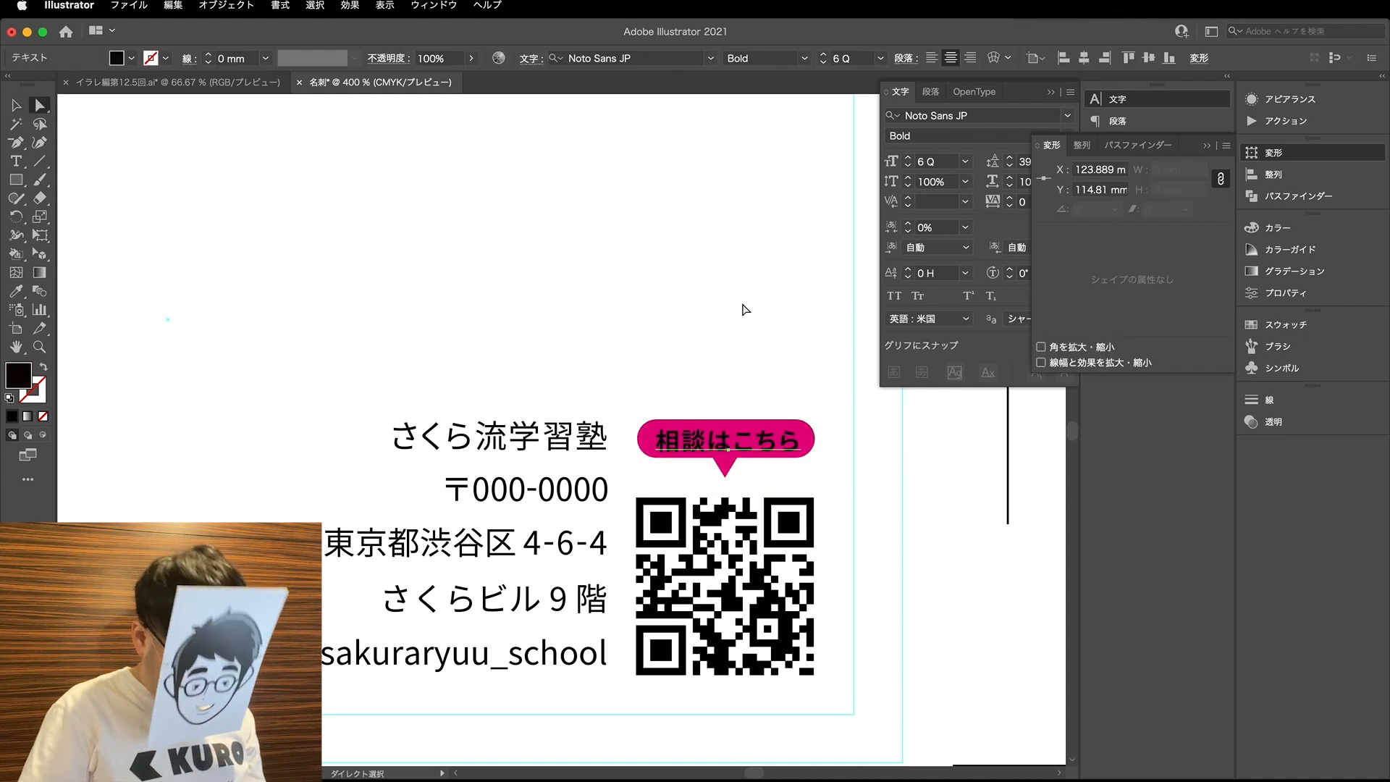
key(o)
key(i)
click(740, 225)
key(a)
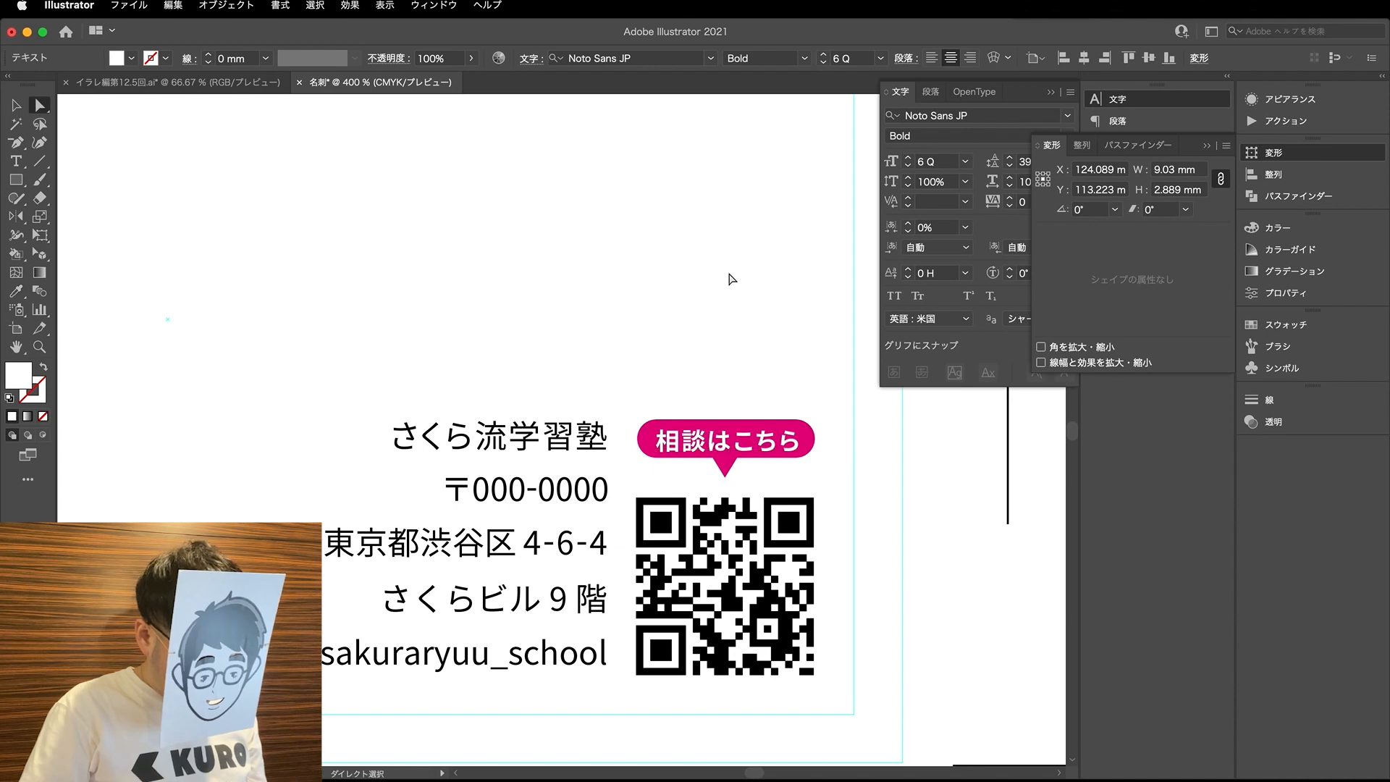
click(713, 326)
- Nudge the caption up slightly to centre it vertically in the pill
scroll(706, 345, down, 2)
scroll(737, 418, up, 1)
click(736, 400)
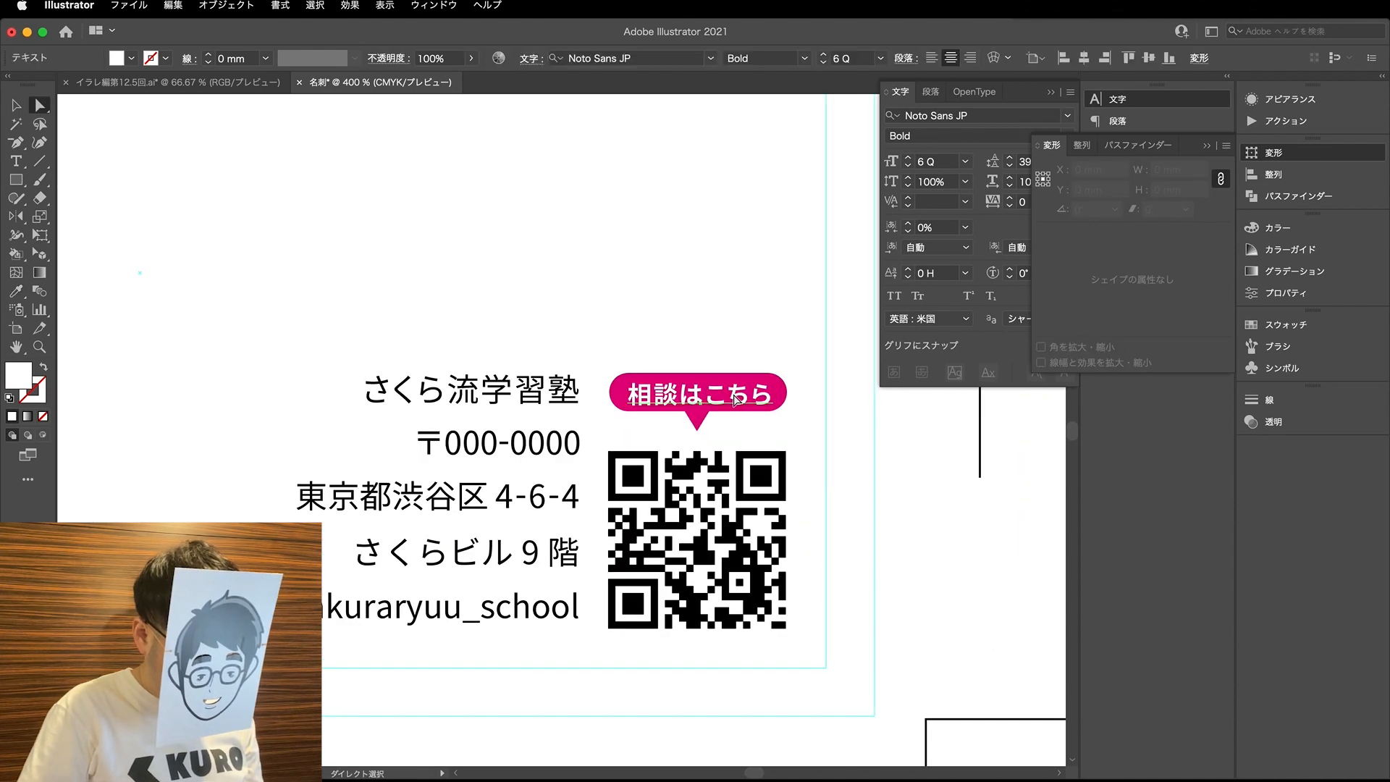
scroll(736, 400, up, 1)
drag(786, 384, 786, 381)
- Swap the pill's fill and stroke to make it a magenta outline, and colour the caption in the same magenta
click(827, 381)
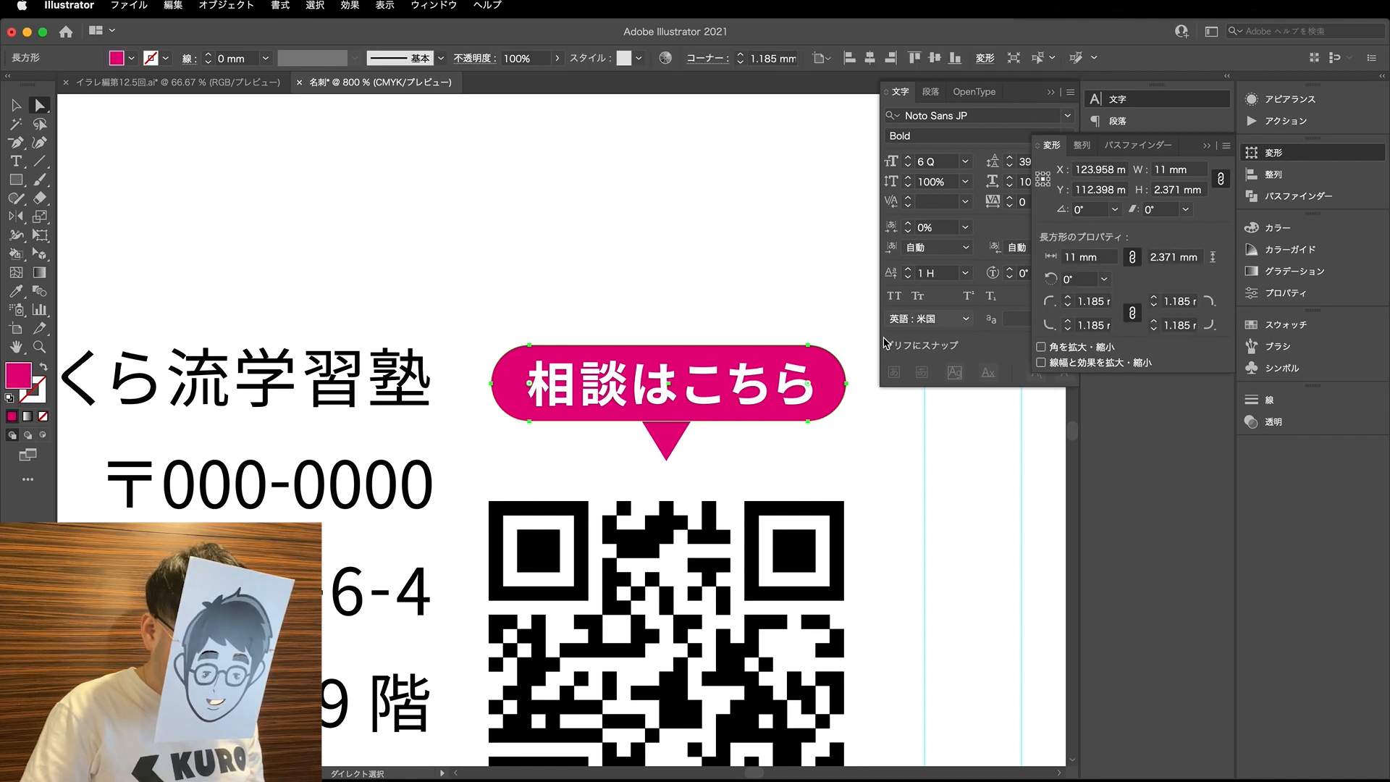
key(shift+x)
click(679, 456)
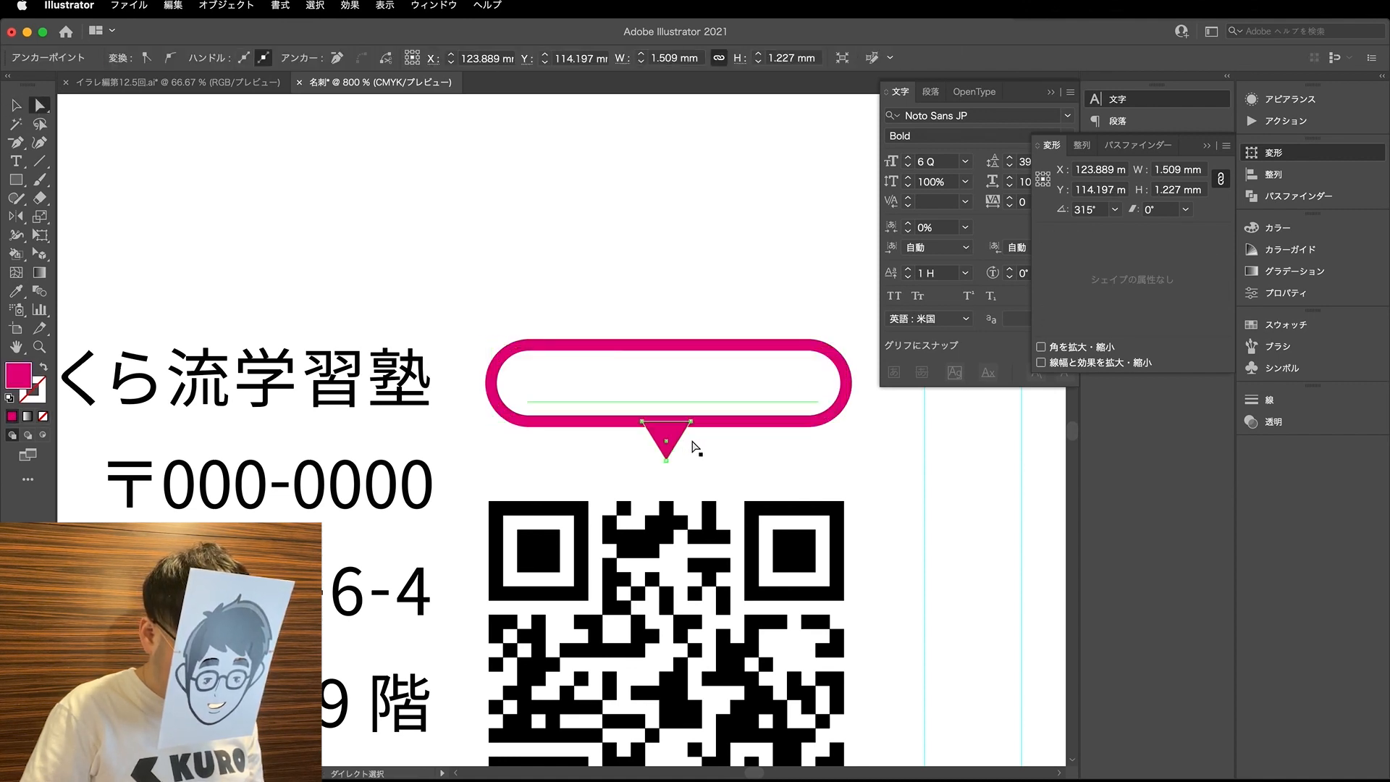
click(803, 391)
key(i)
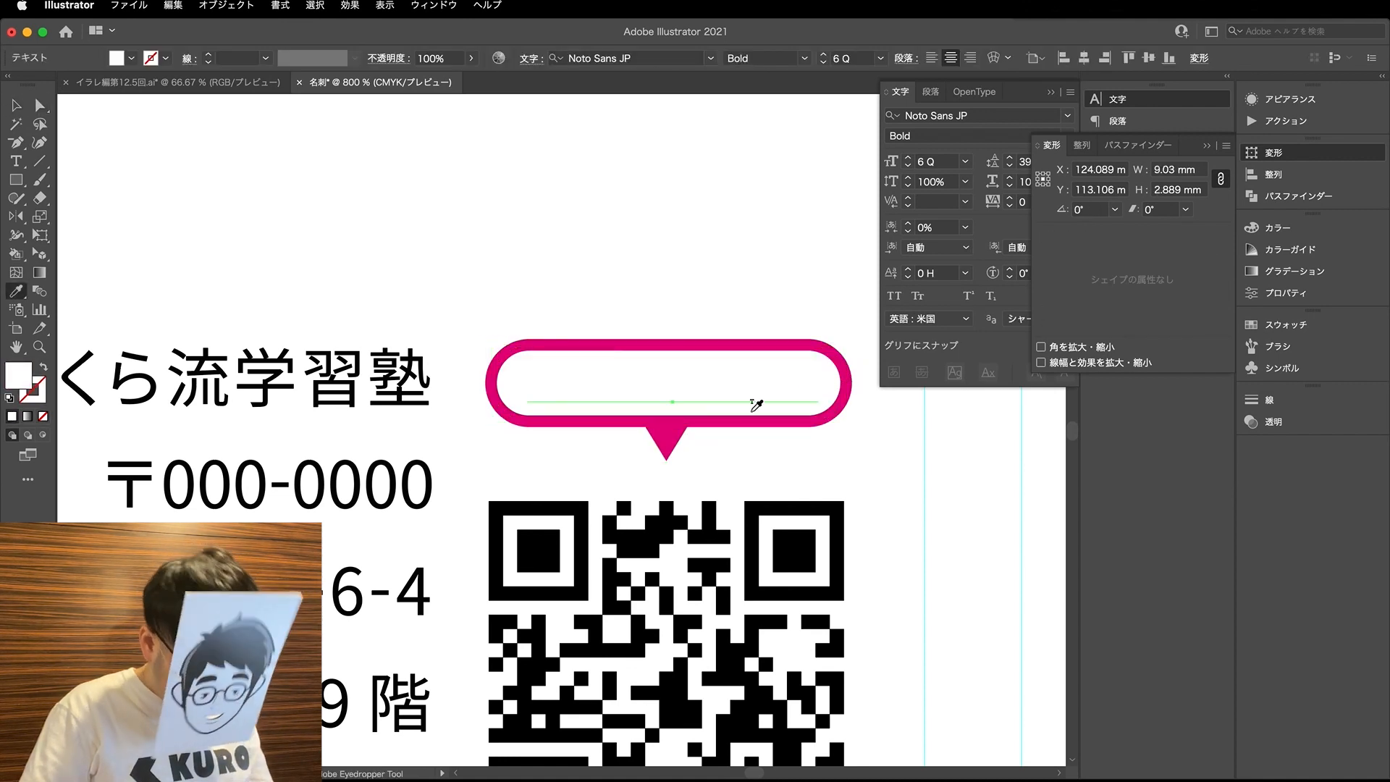
click(766, 343)
key(a)
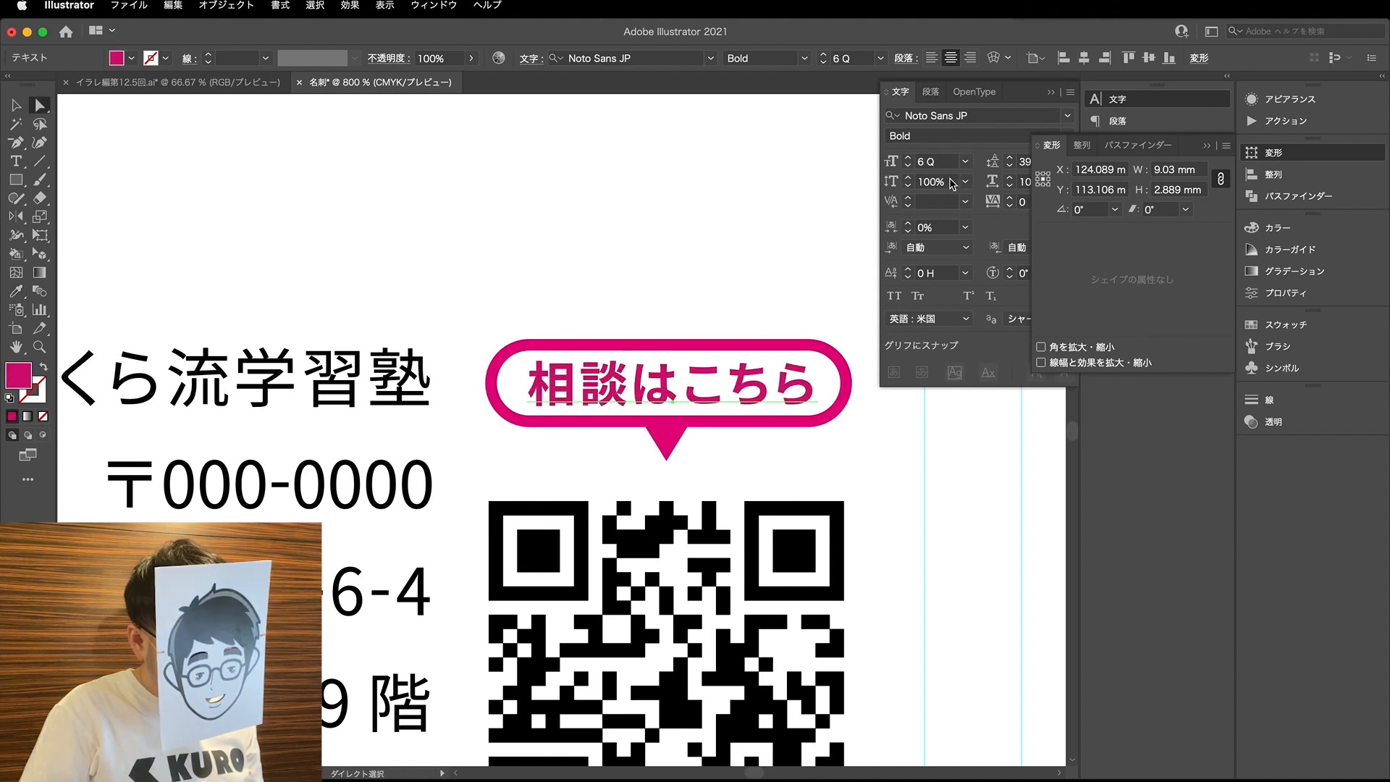
- Set the caption's font size to 5.8 Q and its weight to Regular
drag(929, 163, 913, 162)
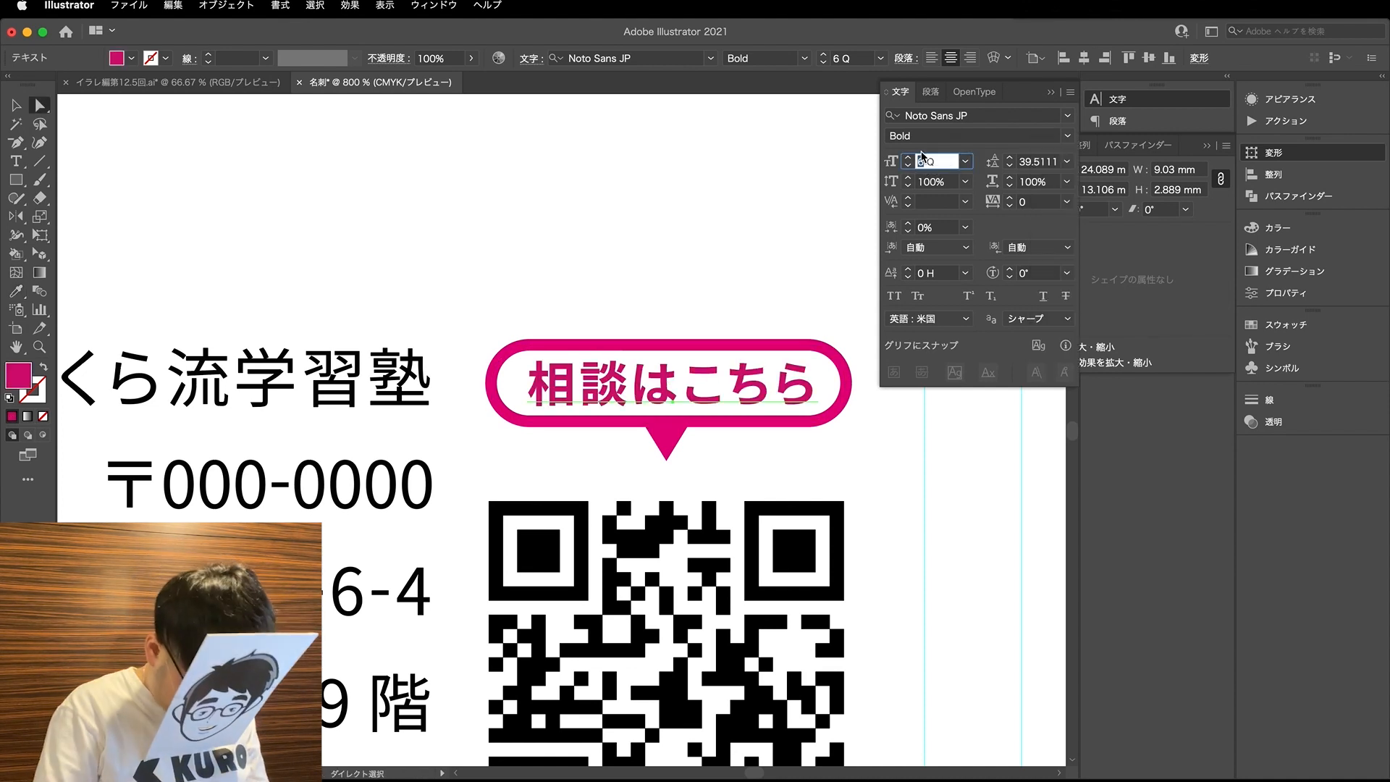
text(5.8)
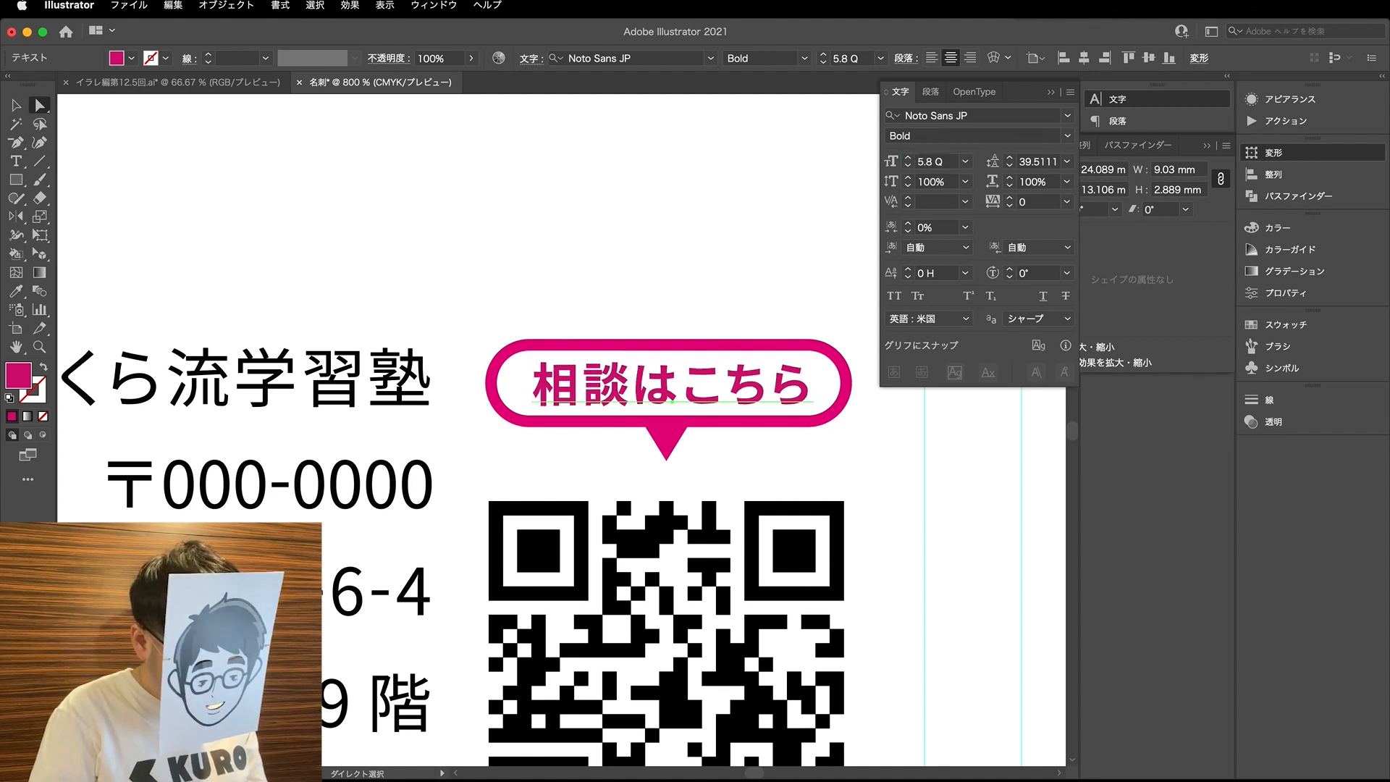
key(Return)
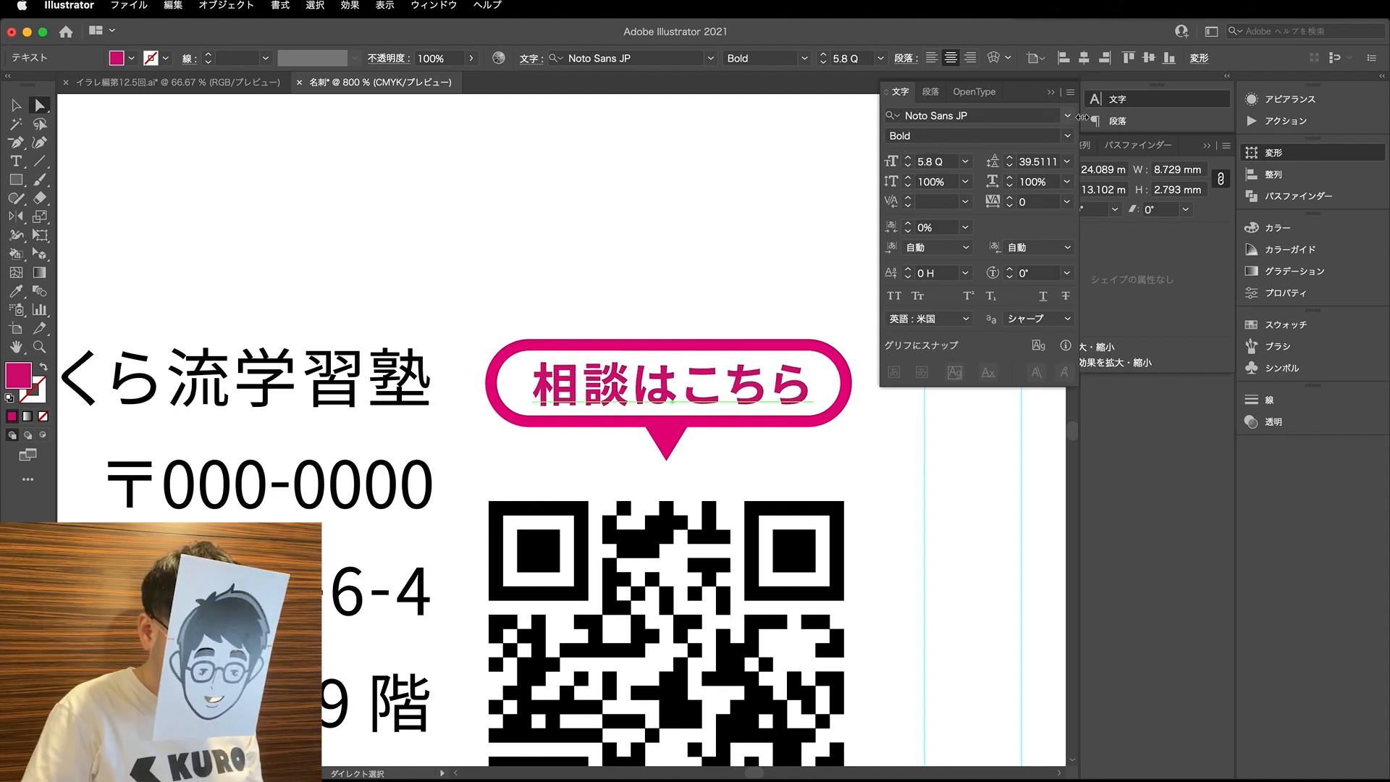
click(1068, 137)
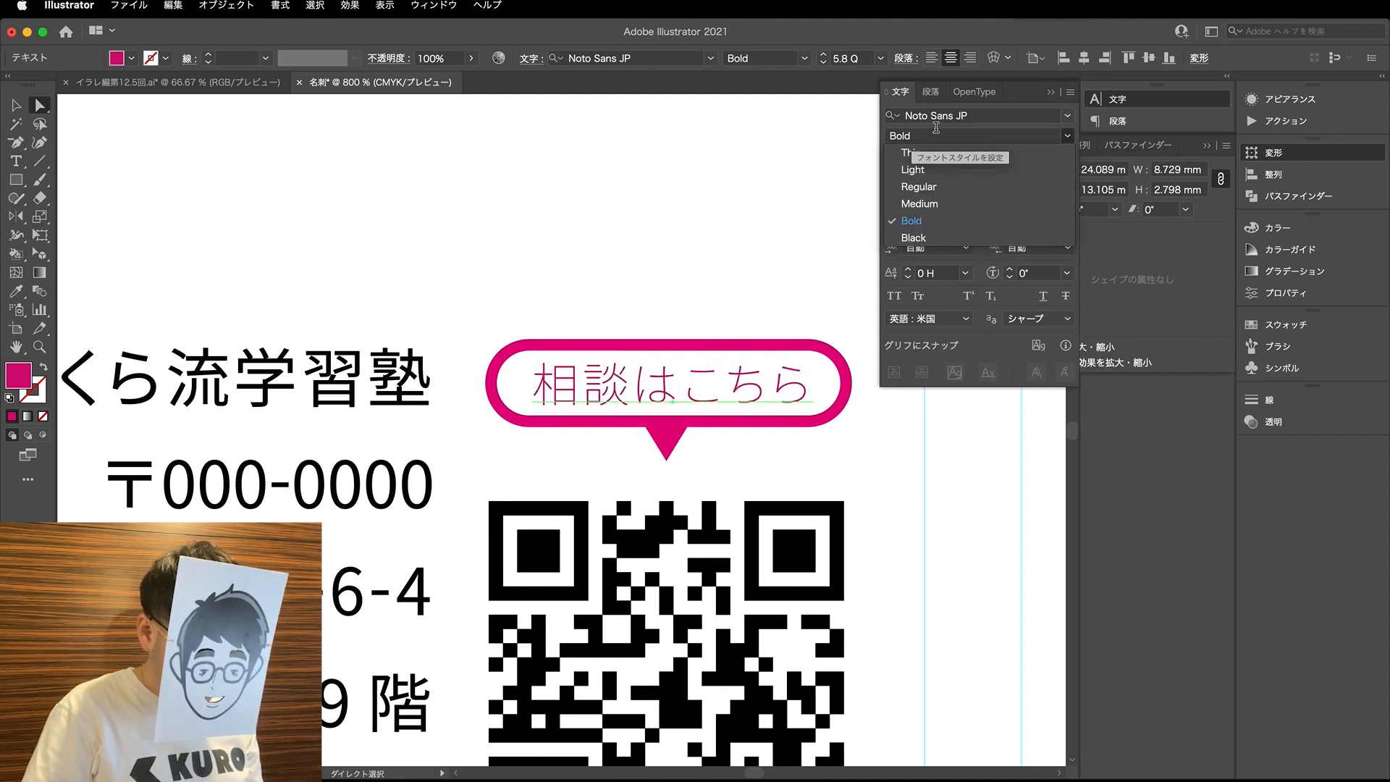
click(918, 187)
scroll(653, 331, down, 6)
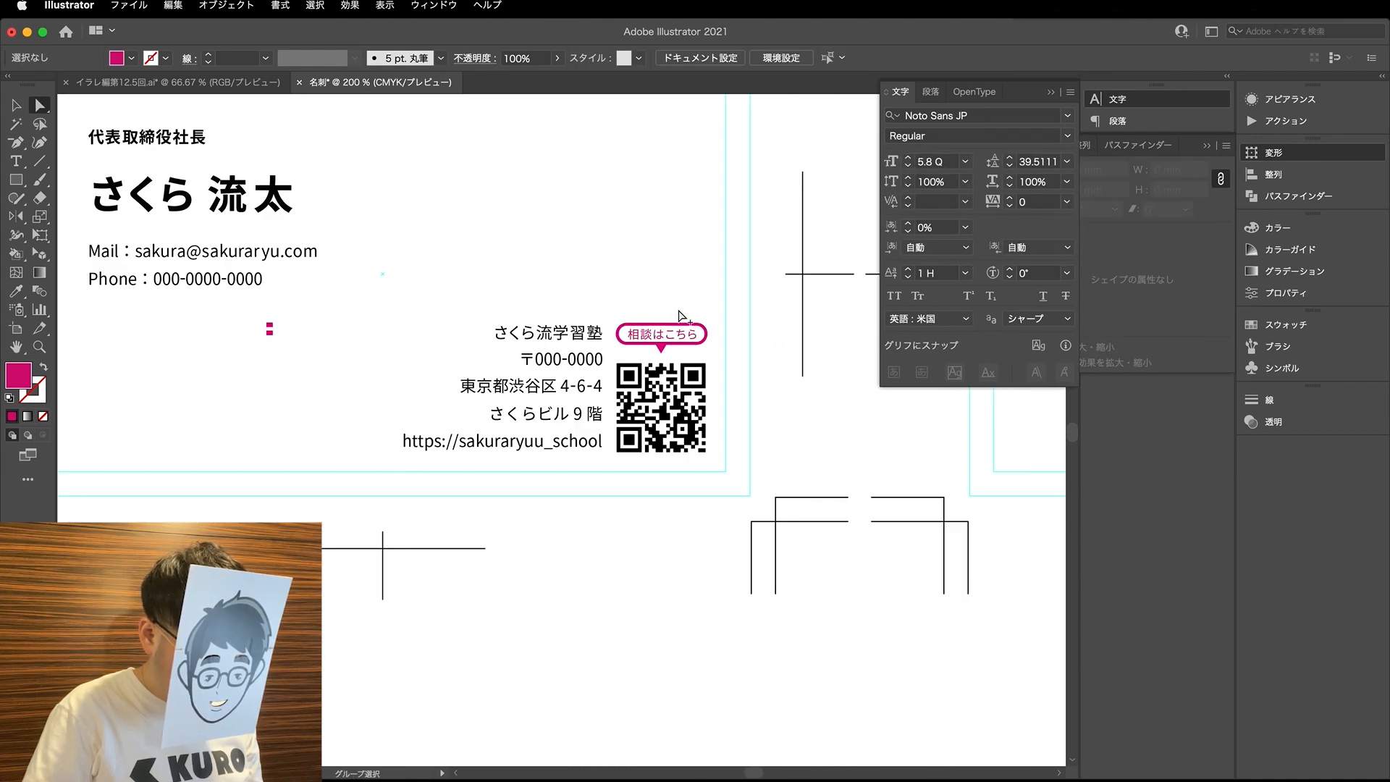
- Delete the stray magenta marks below the phone line on the card
scroll(680, 316, down, 1)
key(v)
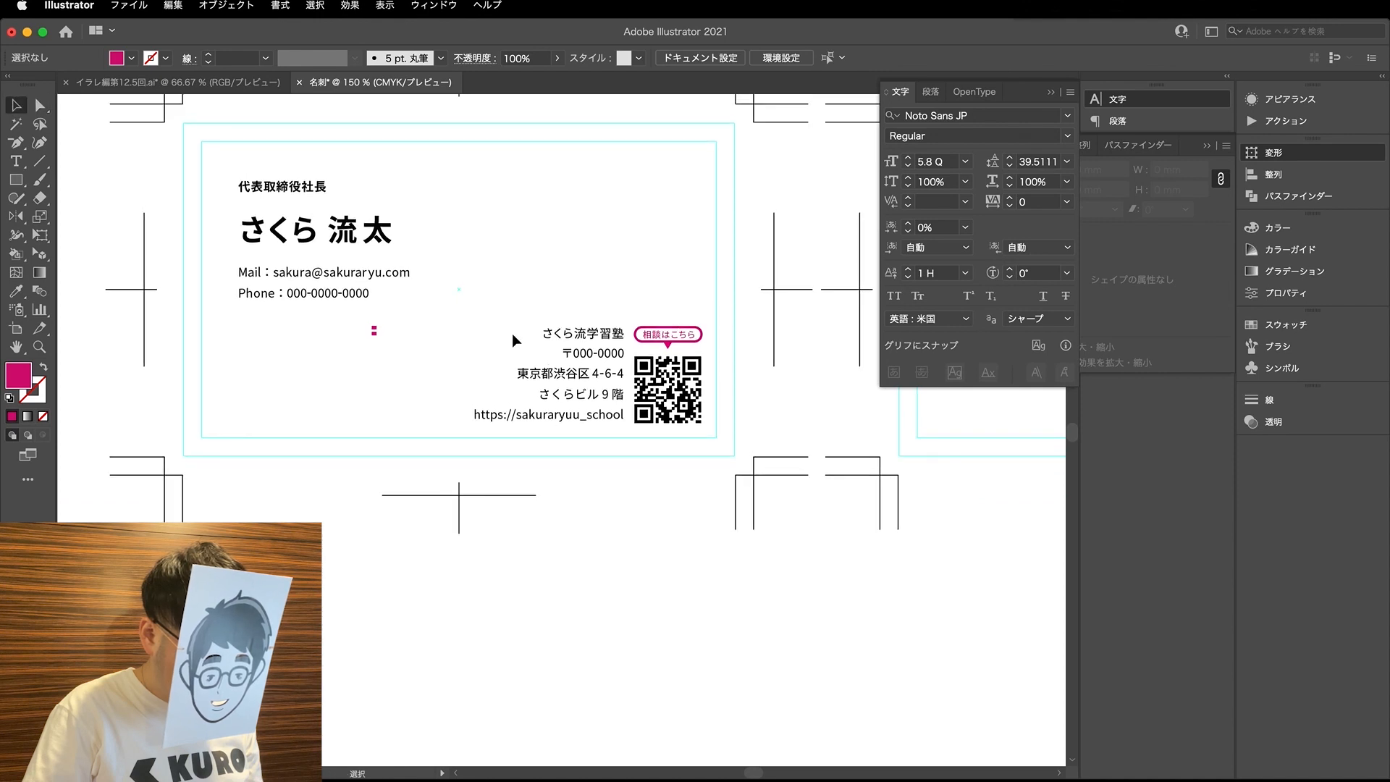
click(373, 329)
click(416, 321)
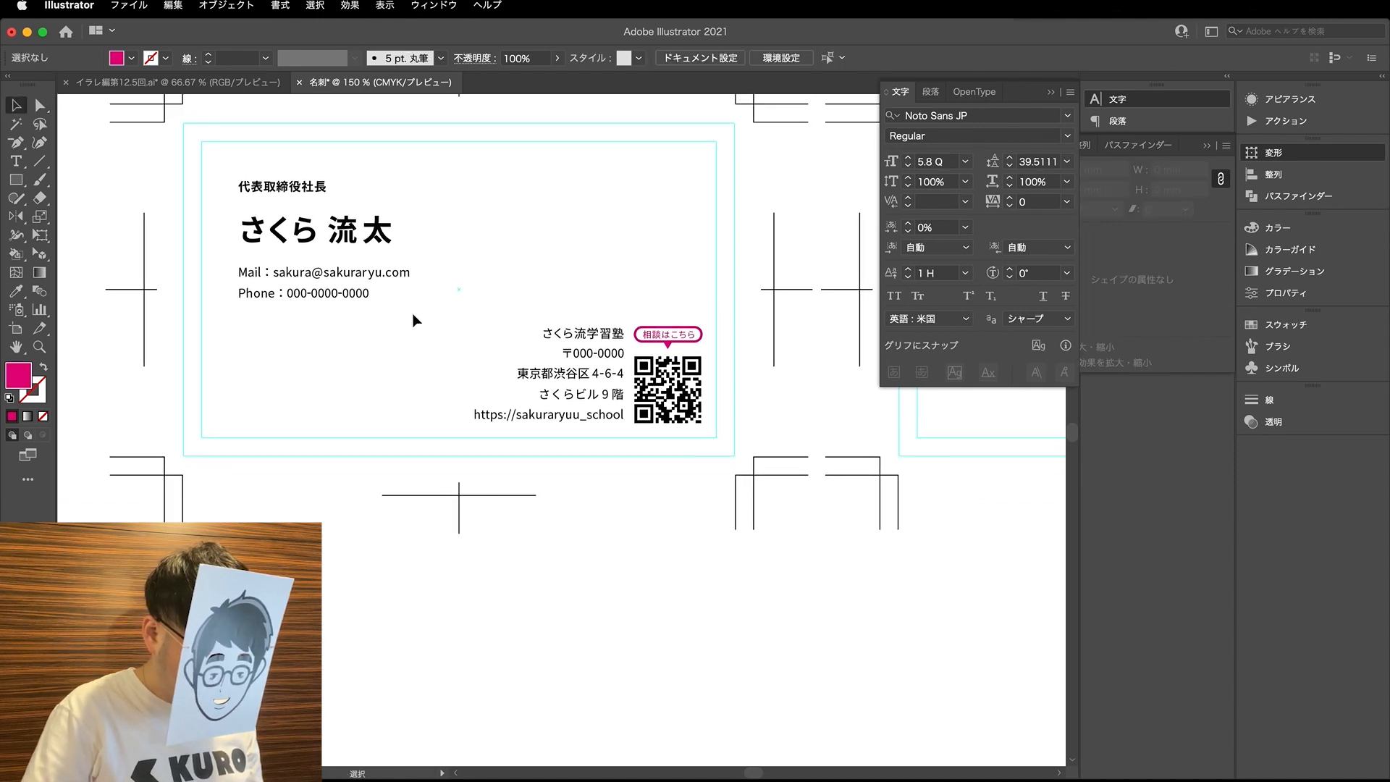
- Show both cards at 100% and switch to the イラレ編第12.5回.ai document
scroll(434, 313, up, 3)
key(a)
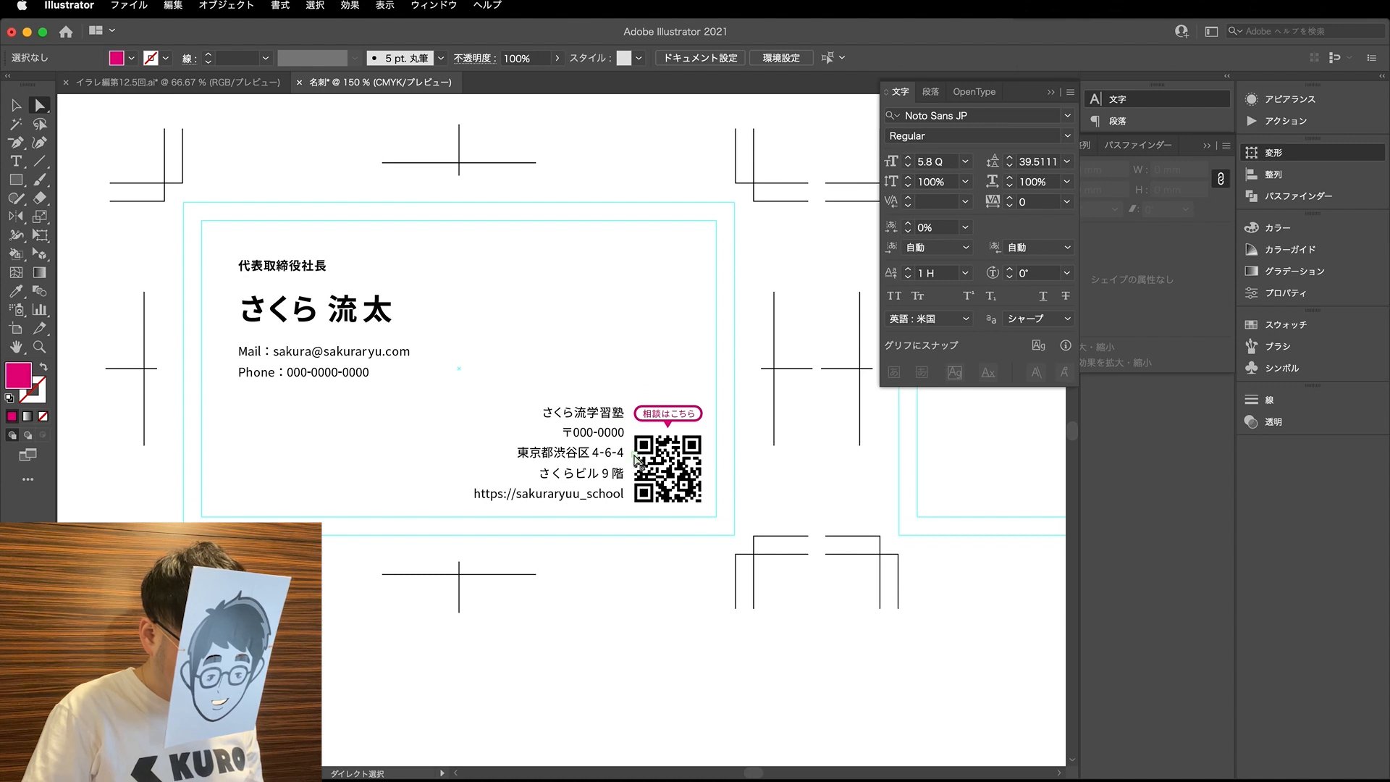
scroll(561, 299, down, 1)
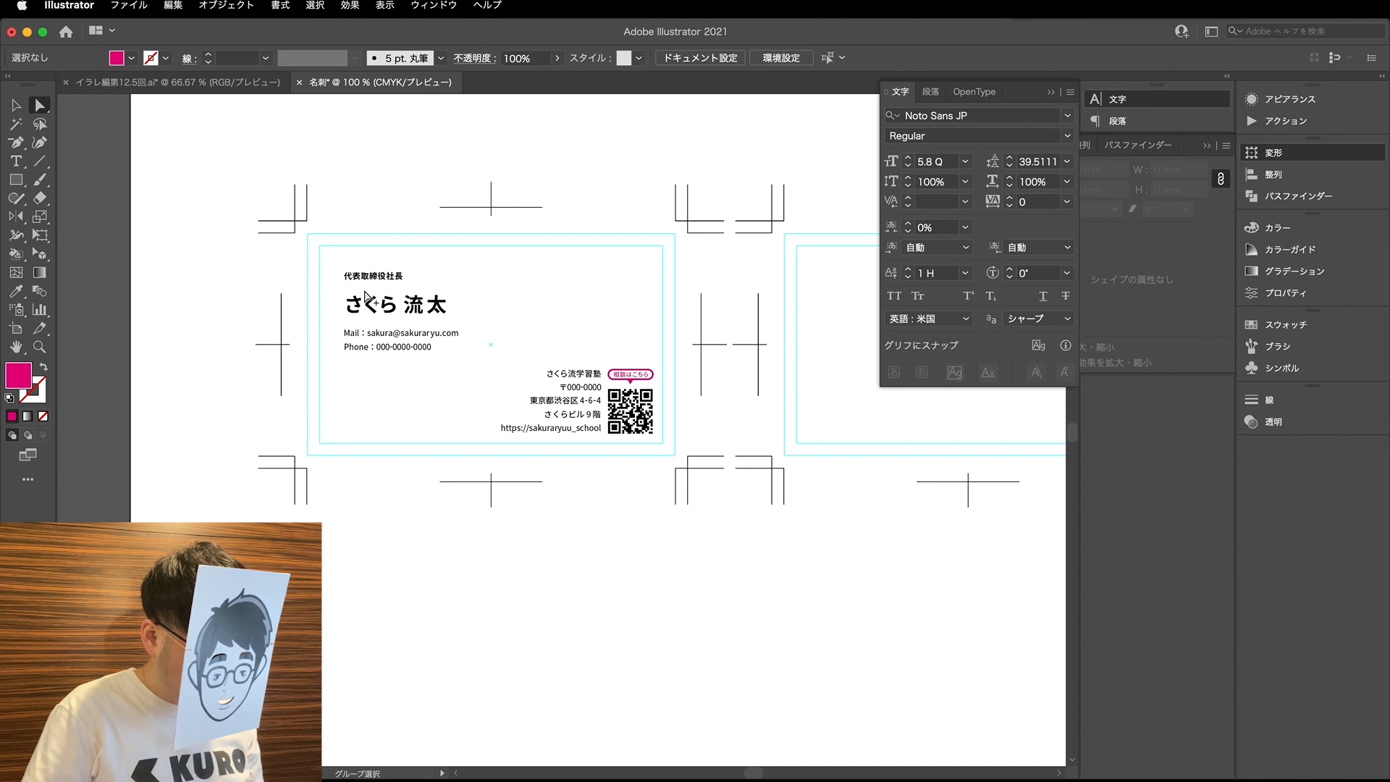
scroll(367, 293, up, 2)
key(super+1)
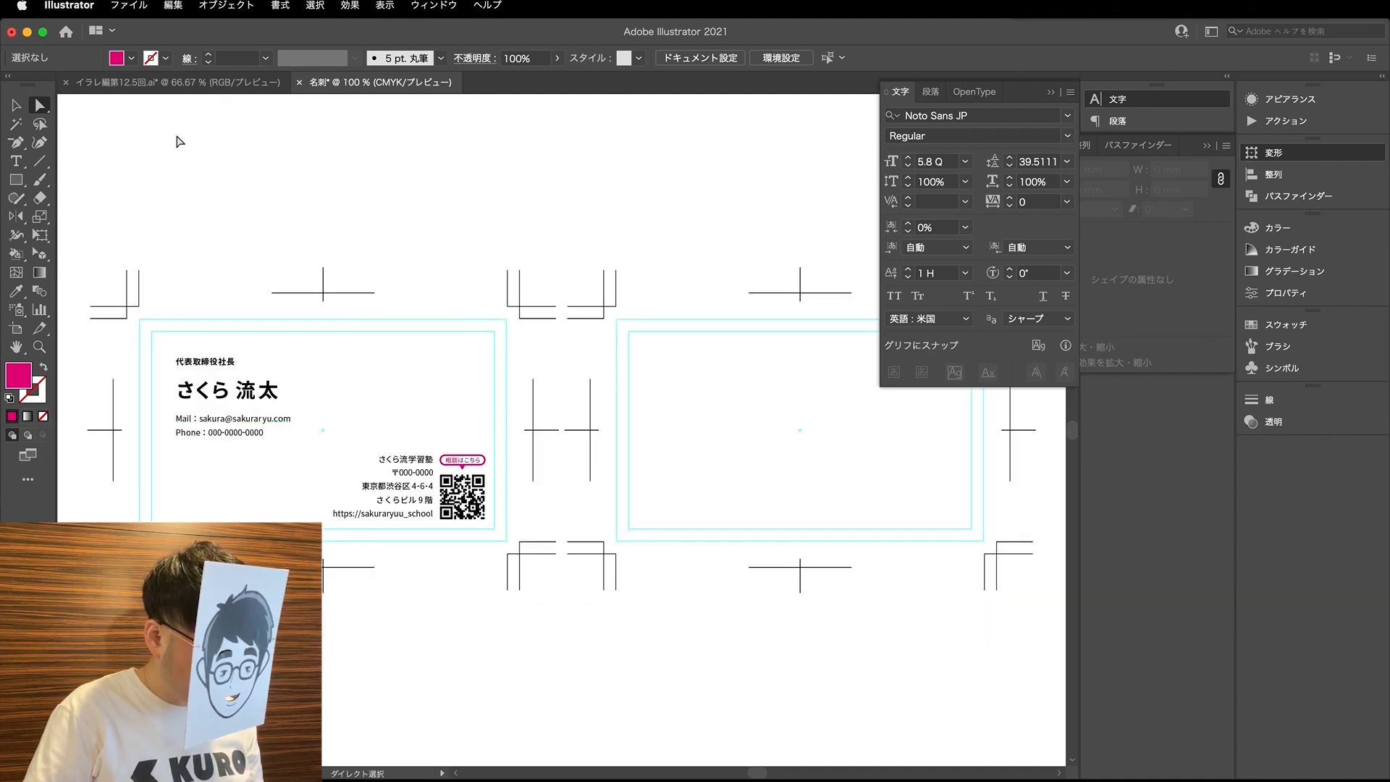
click(177, 82)
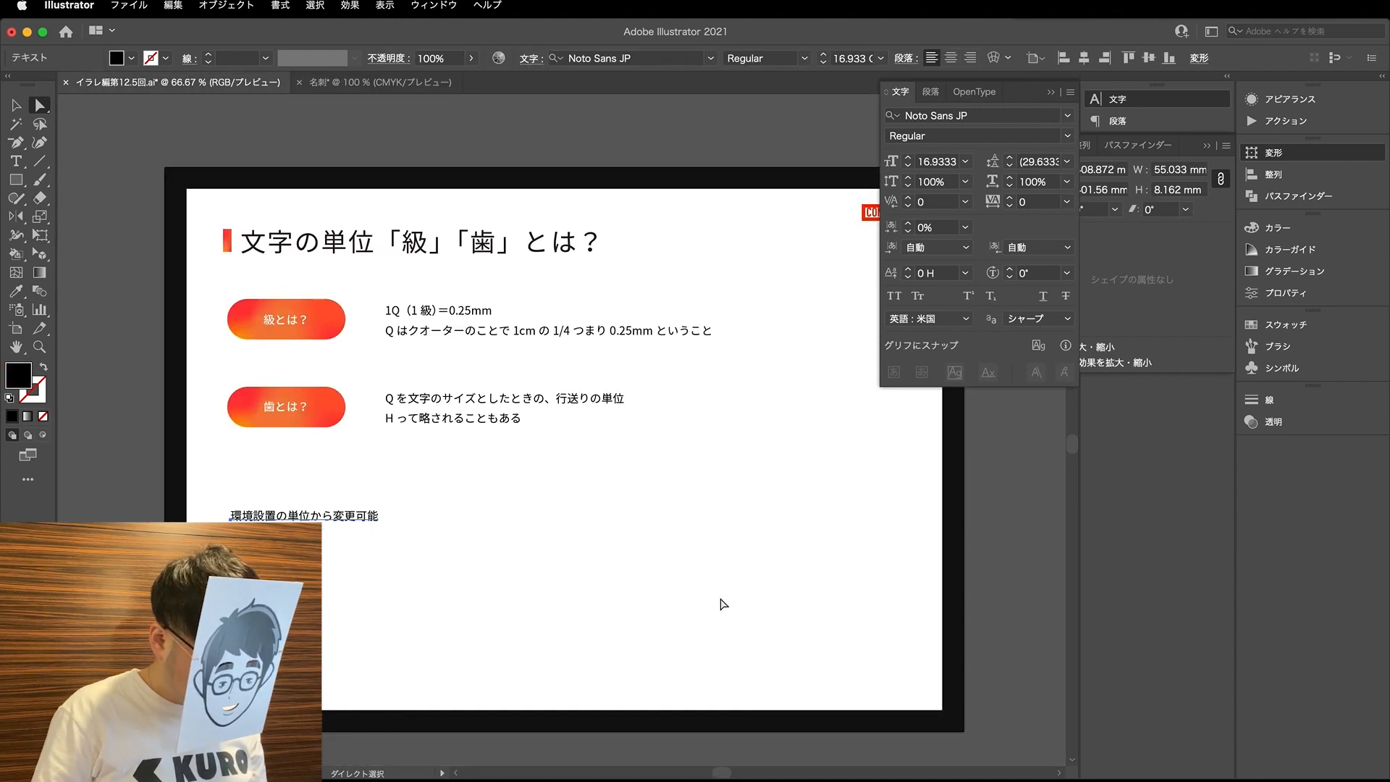
- Move the Illustrator window aside to reach the desktop and open img_kv.psd in Photoshop
scroll(568, 547, right, 10)
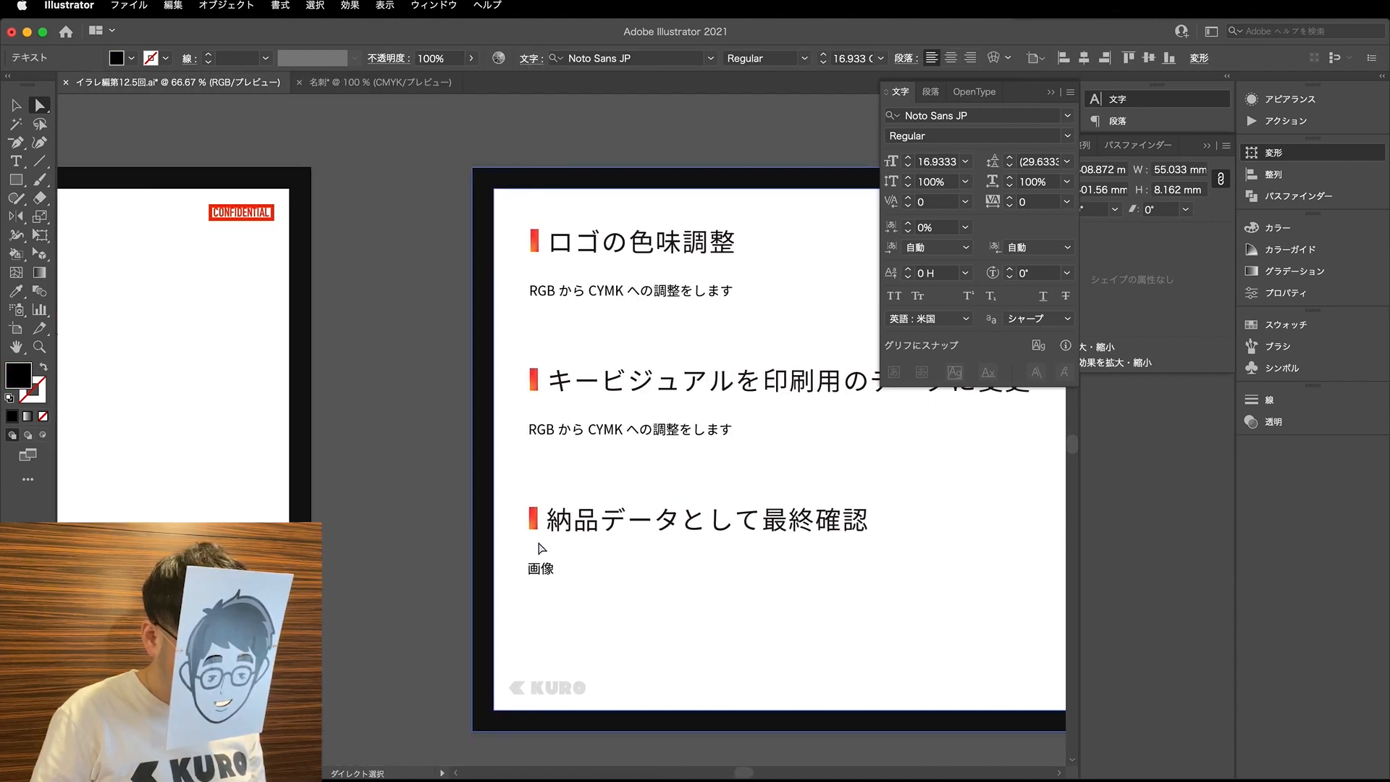
scroll(543, 550, right, 2)
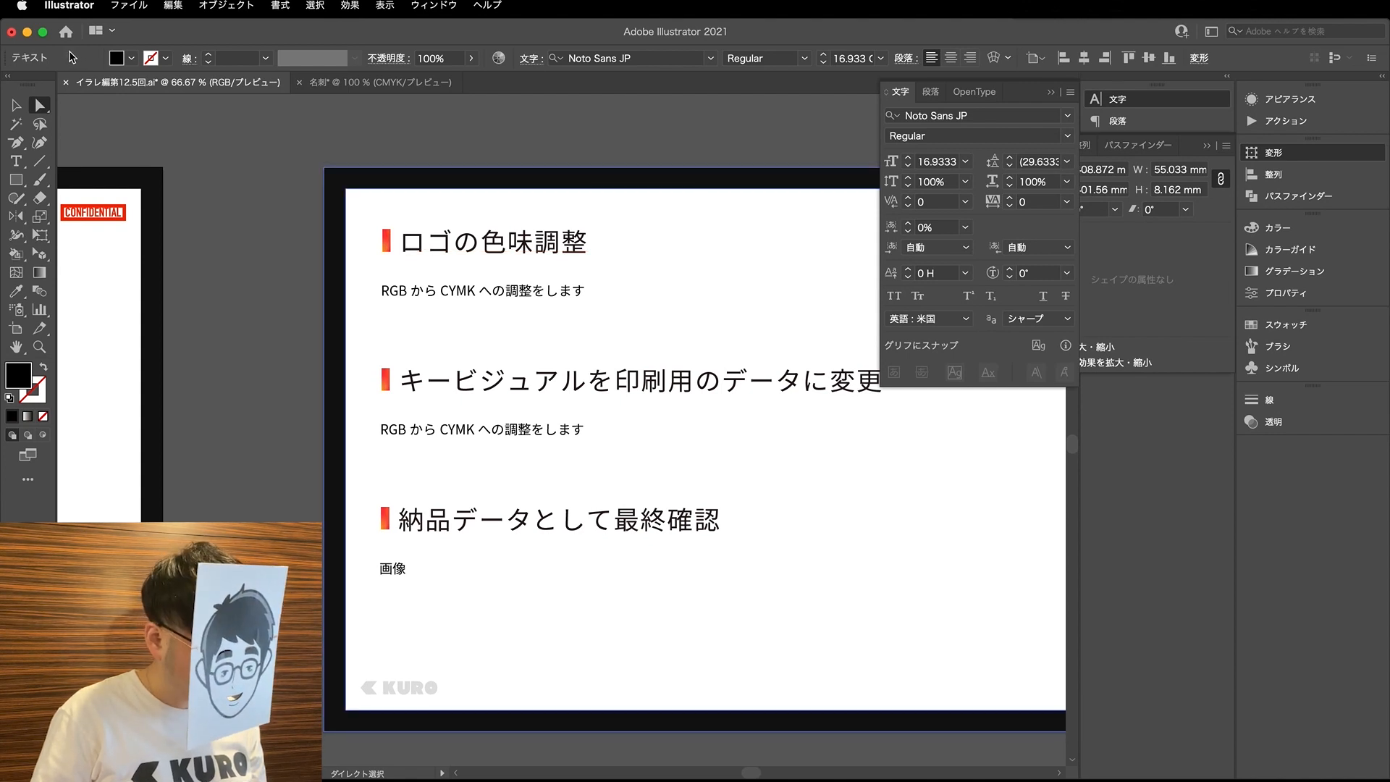
click(8, 19)
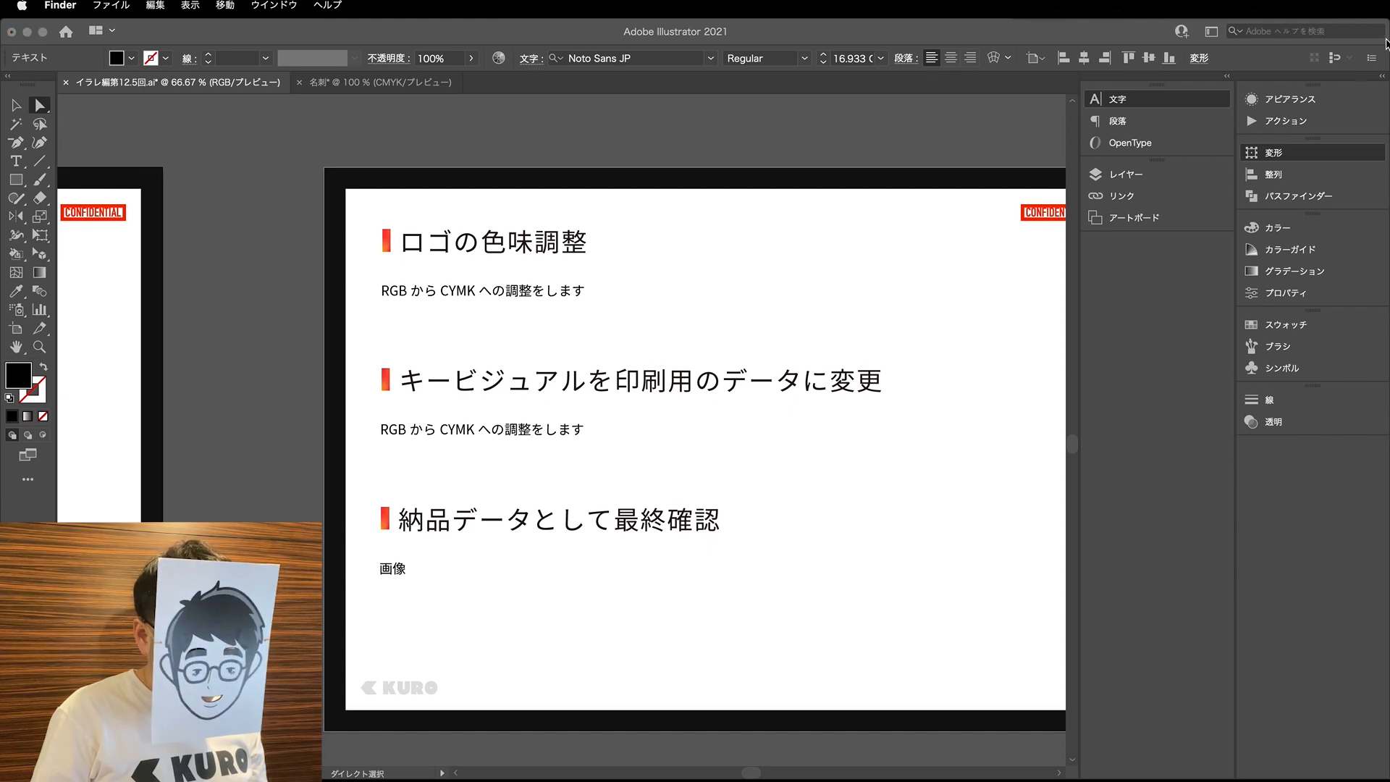
click(1109, 43)
drag(1045, 38, 882, 35)
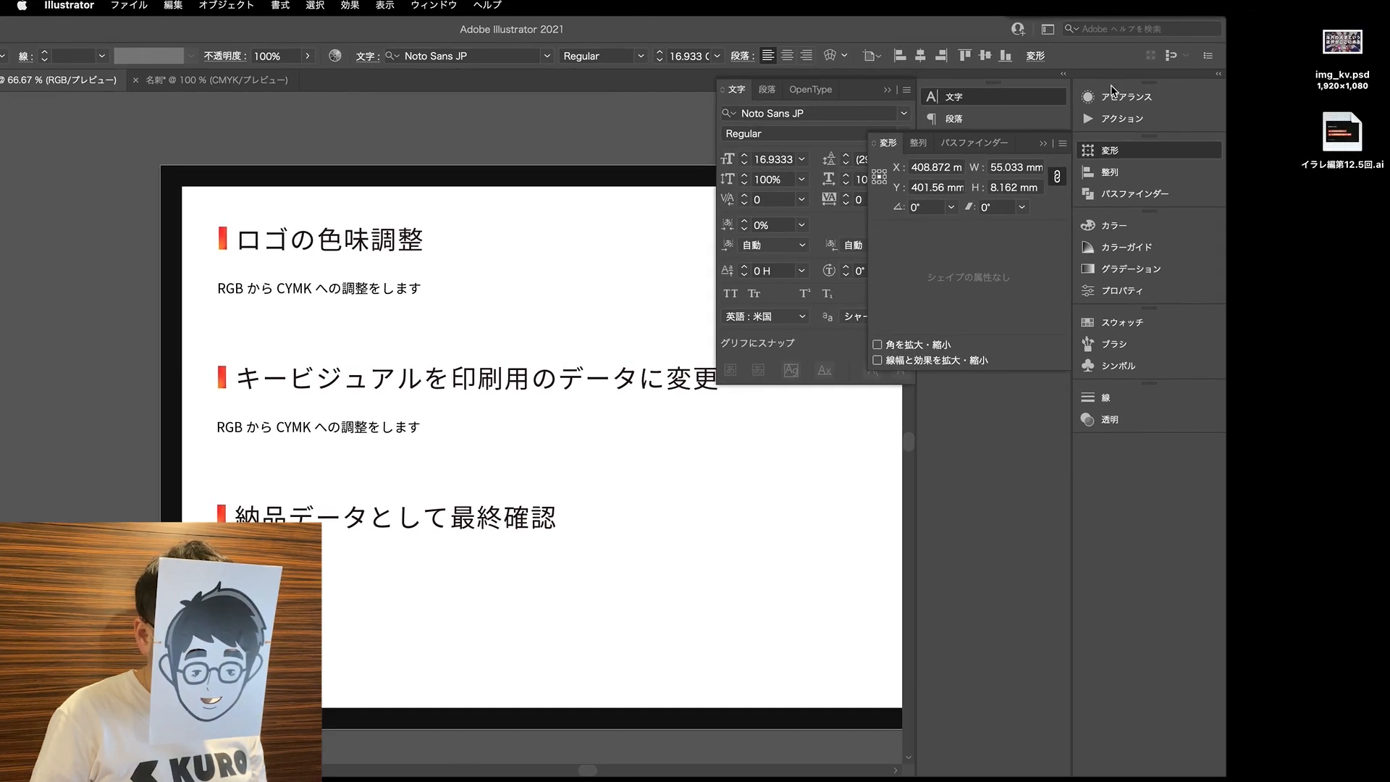
click(1386, 176)
double_click(1342, 45)
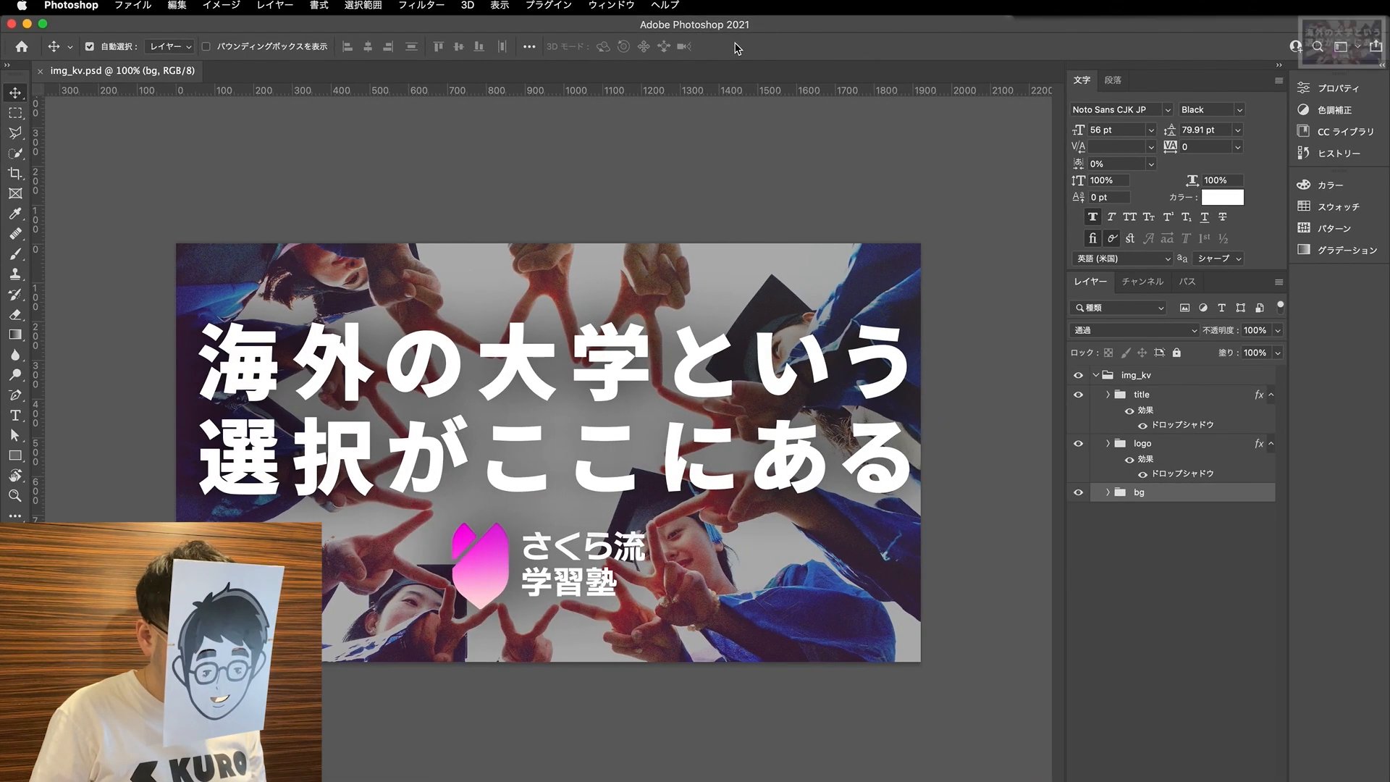
- Open the visible vector smart object in the logo group for editing in Illustrator
click(488, 590)
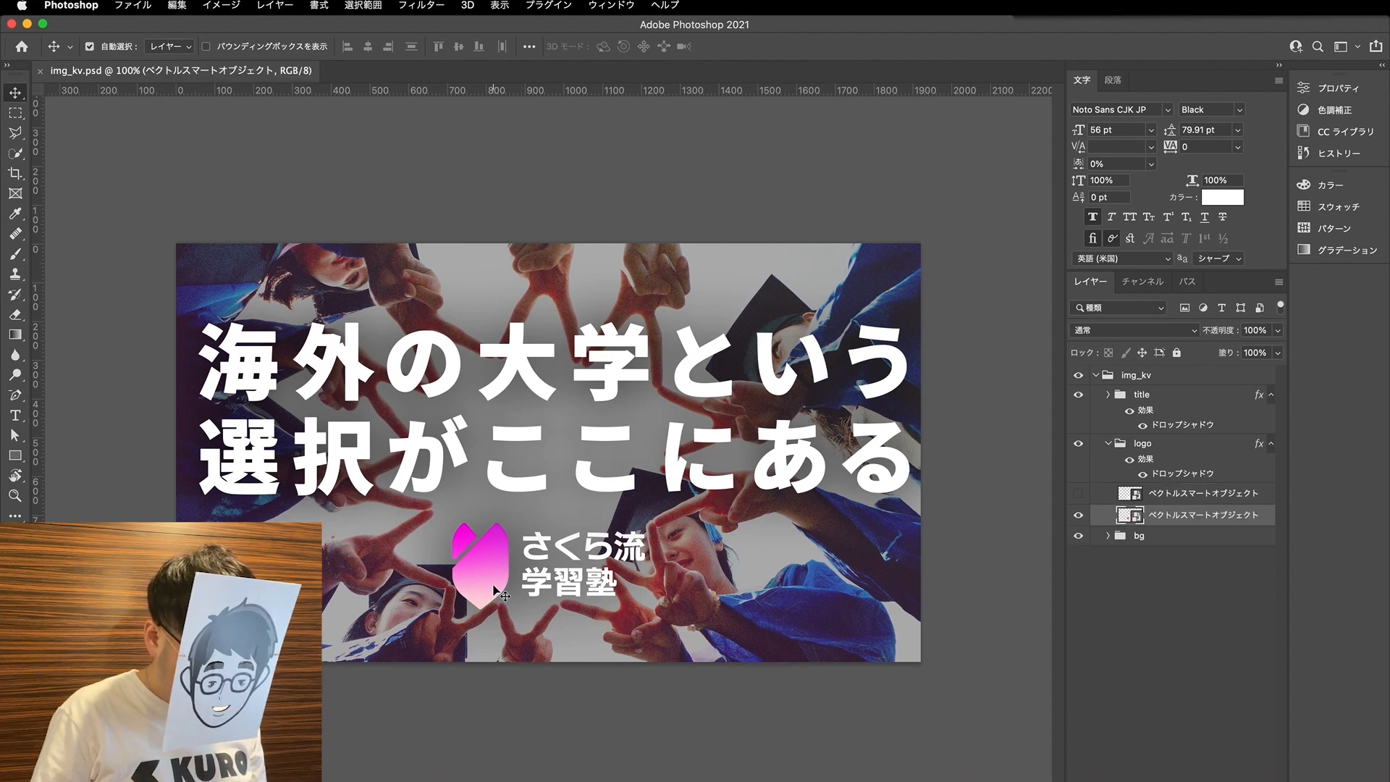
double_click(1132, 516)
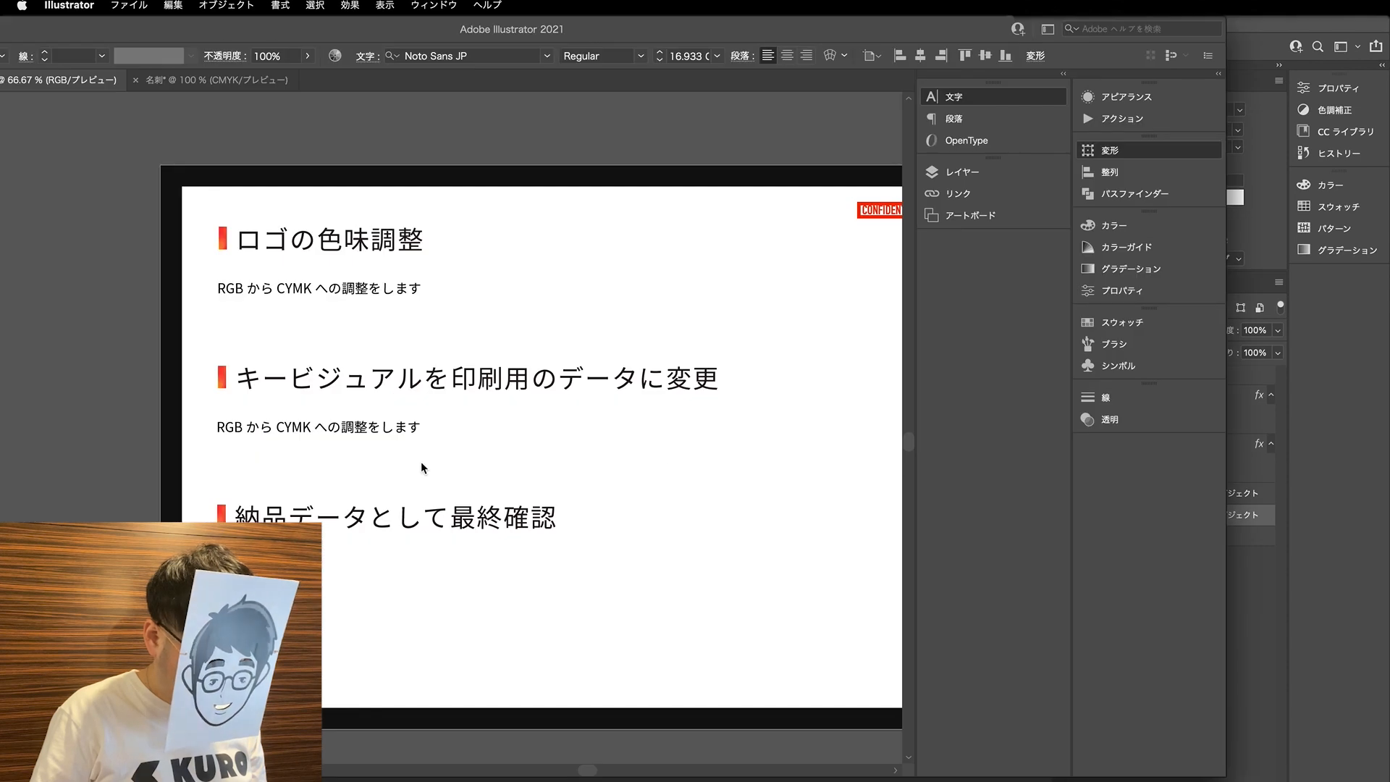
scroll(420, 510, up, 2)
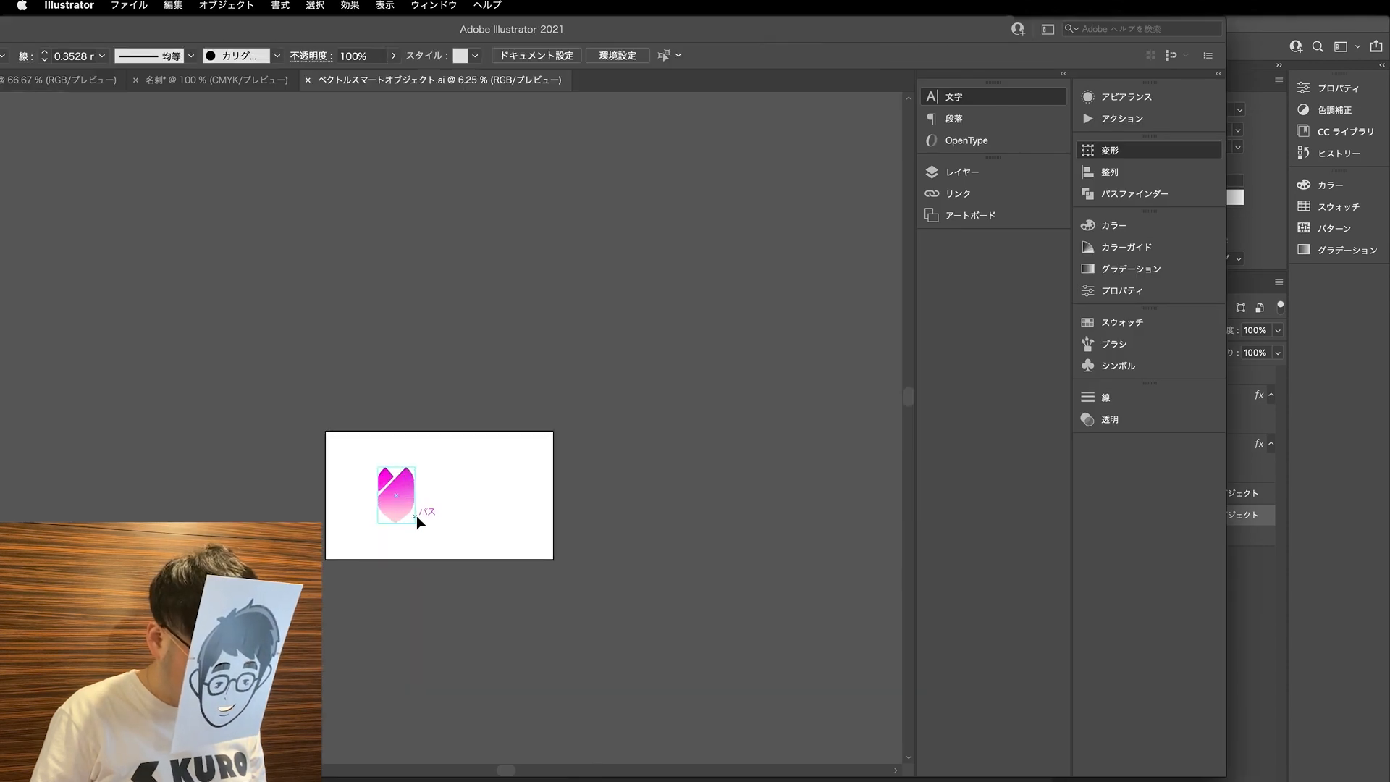
- Move the whole logo off the artboard into the empty area above it and select its gradient mark
drag(410, 492, 415, 376)
click(568, 324)
scroll(369, 380, up, 1)
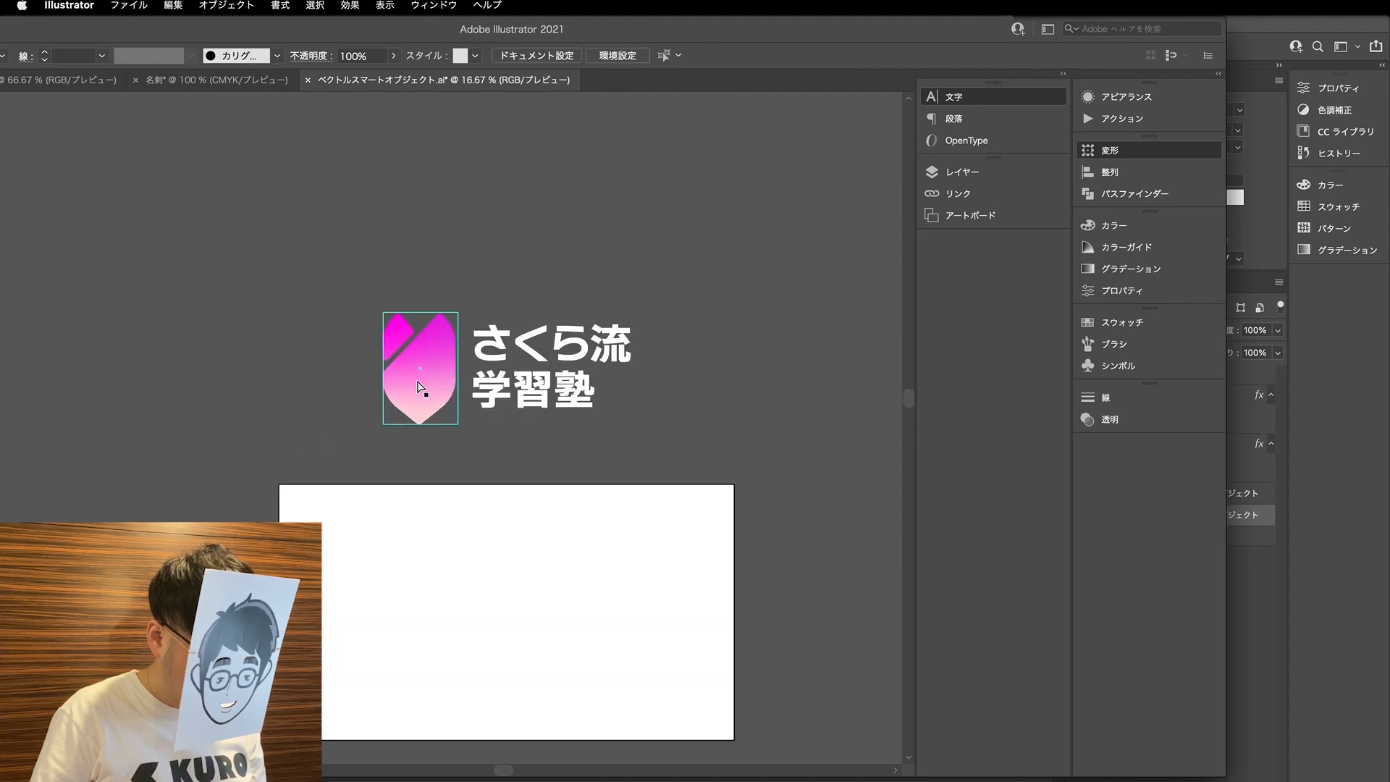
click(424, 386)
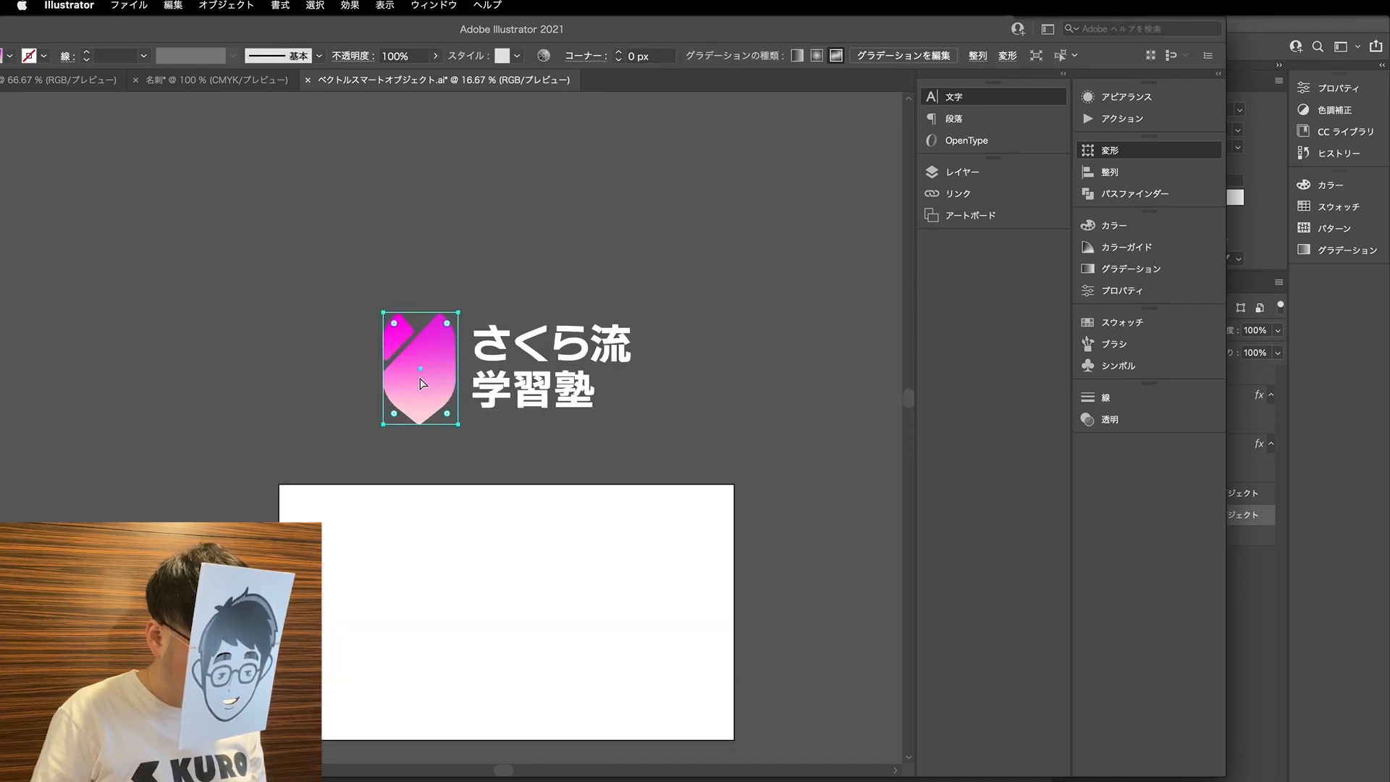
- Bring the Illustrator window back into full view and review the ロゴの色味調整 slide before returning to the logo document
drag(443, 28, 609, 16)
click(210, 80)
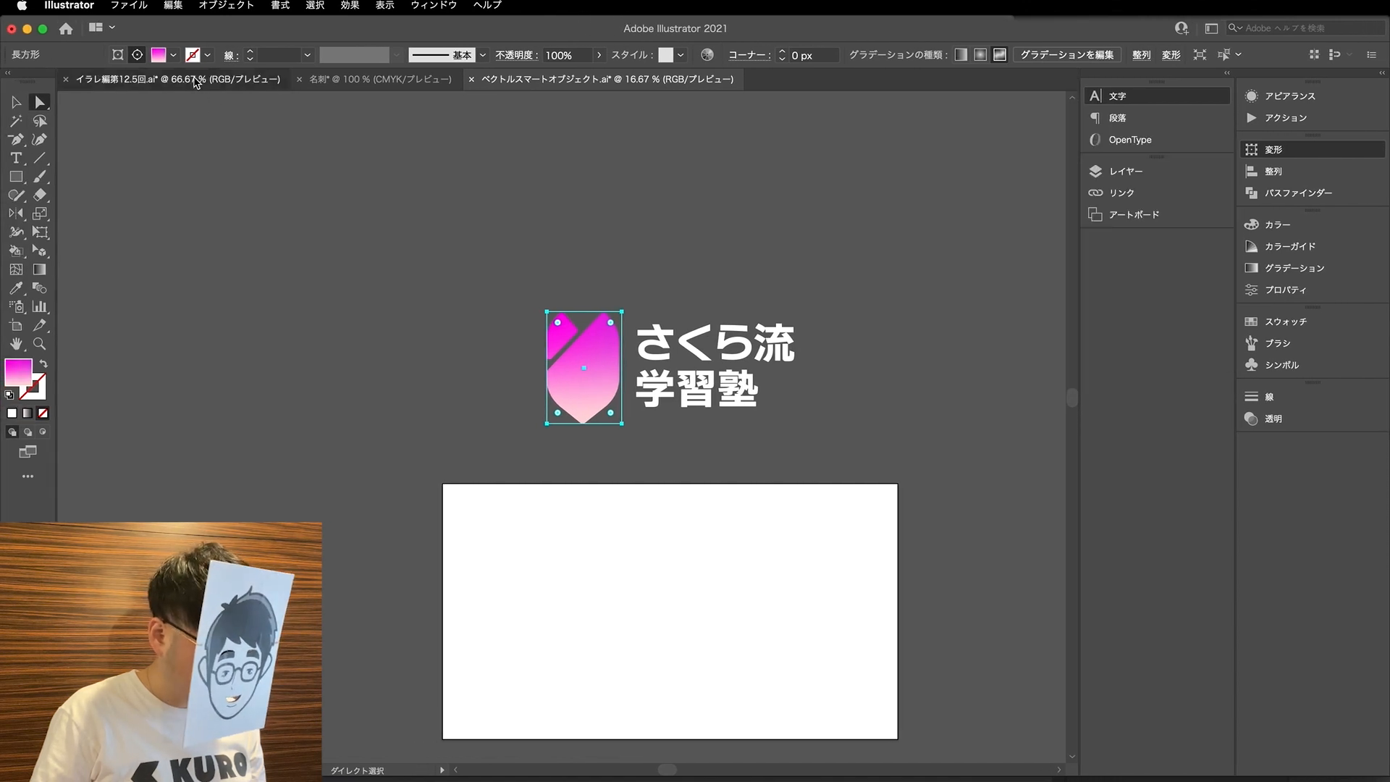
scroll(424, 304, up, 1)
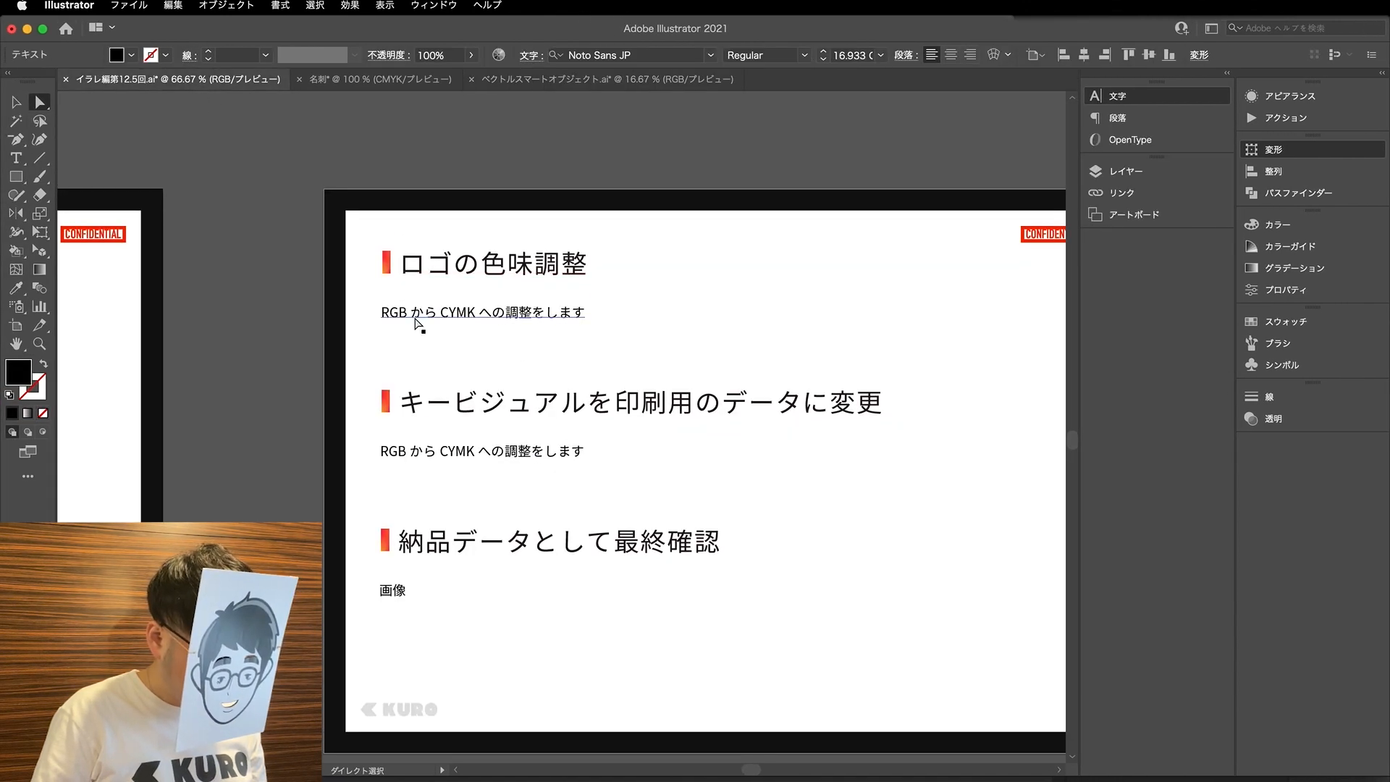
click(691, 81)
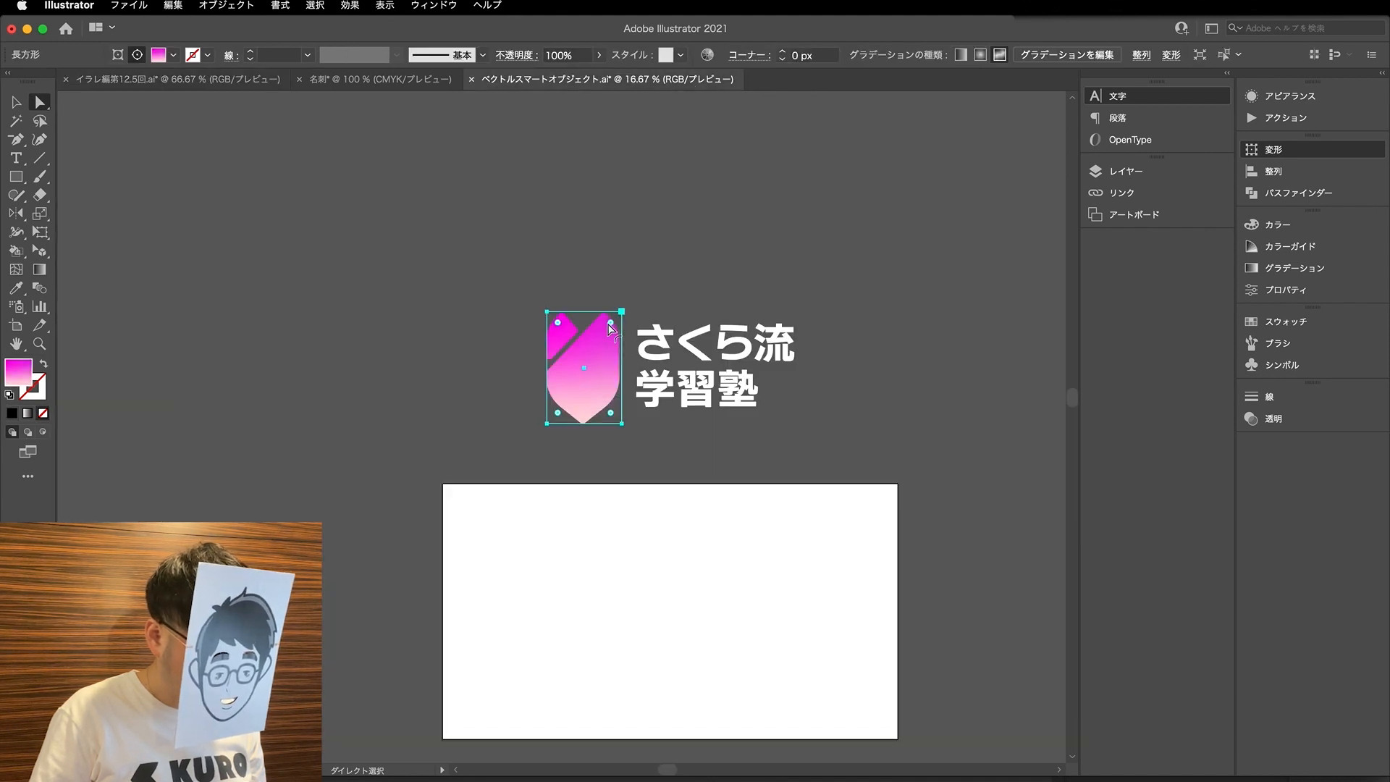
- Convert the logo document's colour mode from RGB to CMYK
click(144, 5)
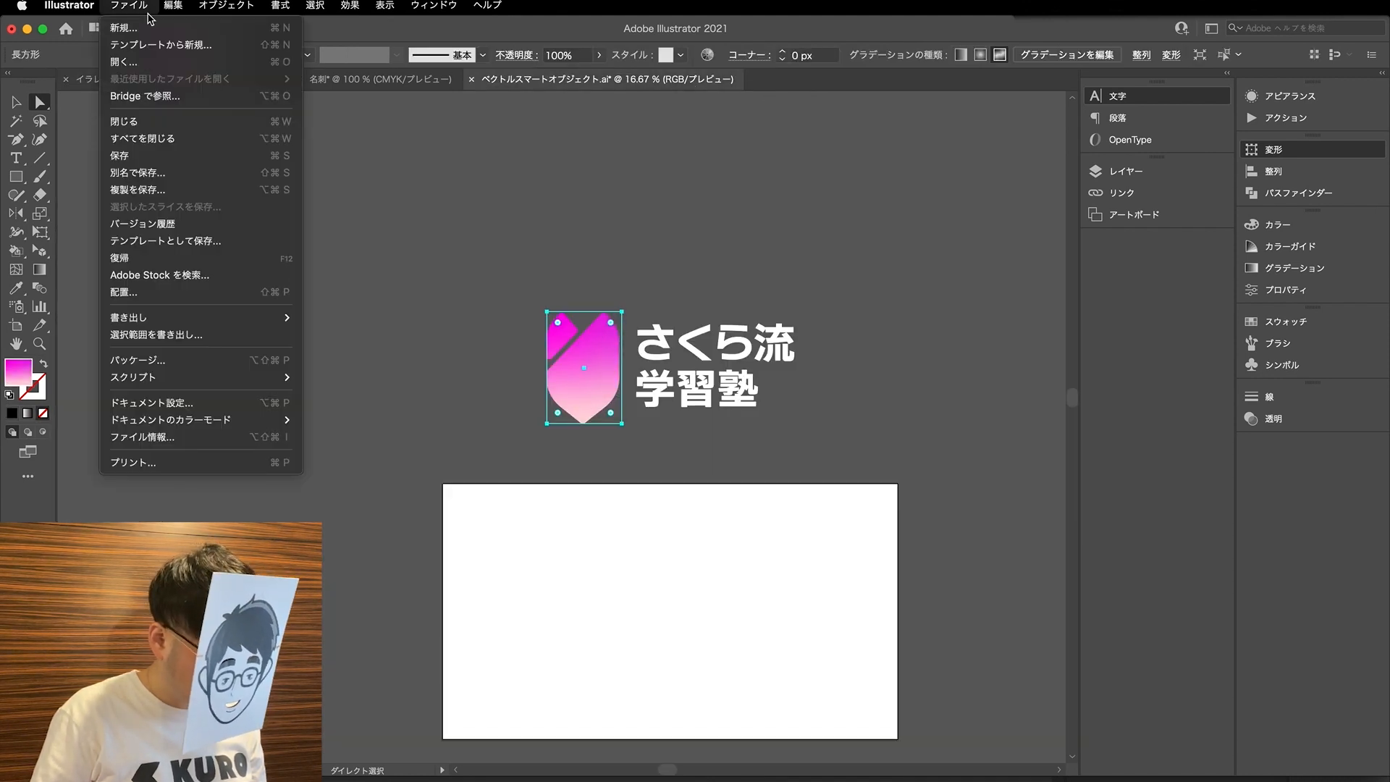
mouse_move(161, 383)
mouse_move(179, 420)
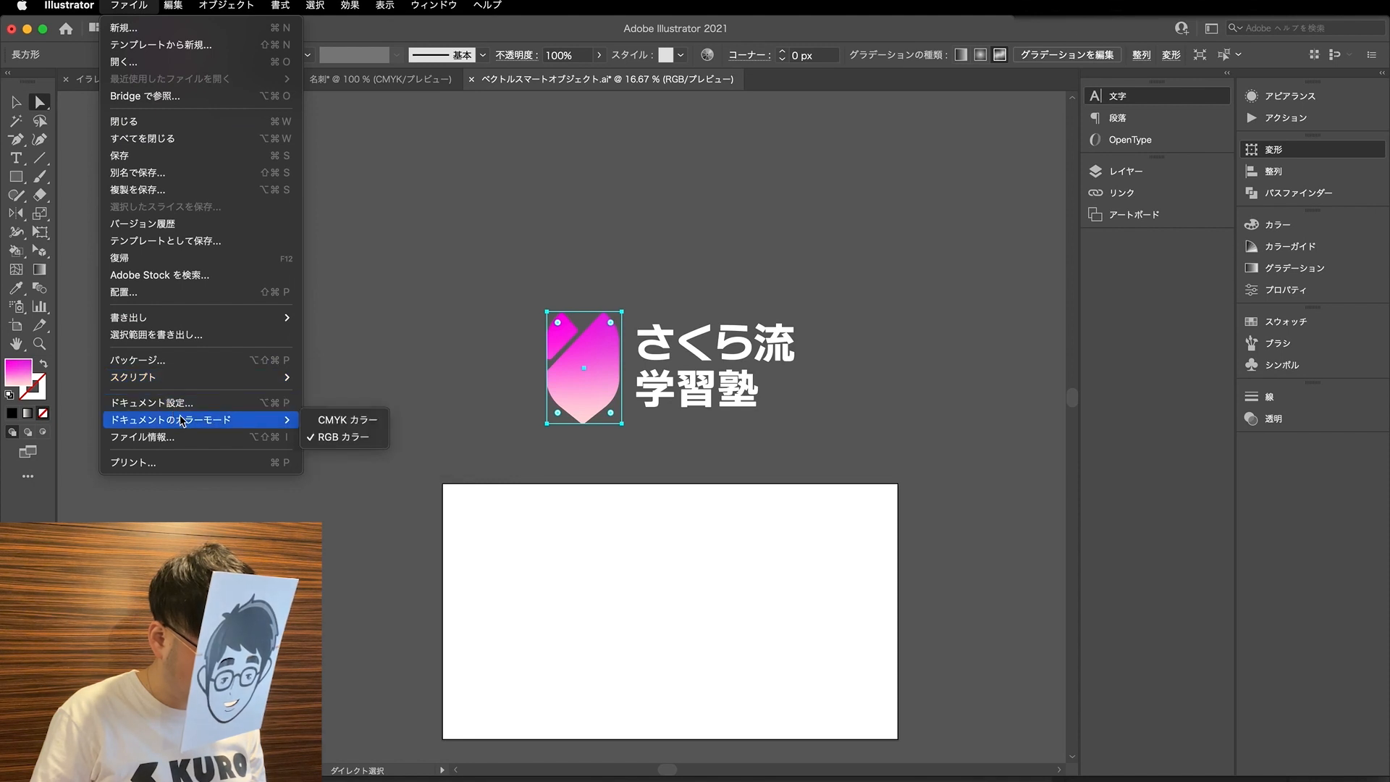
click(364, 427)
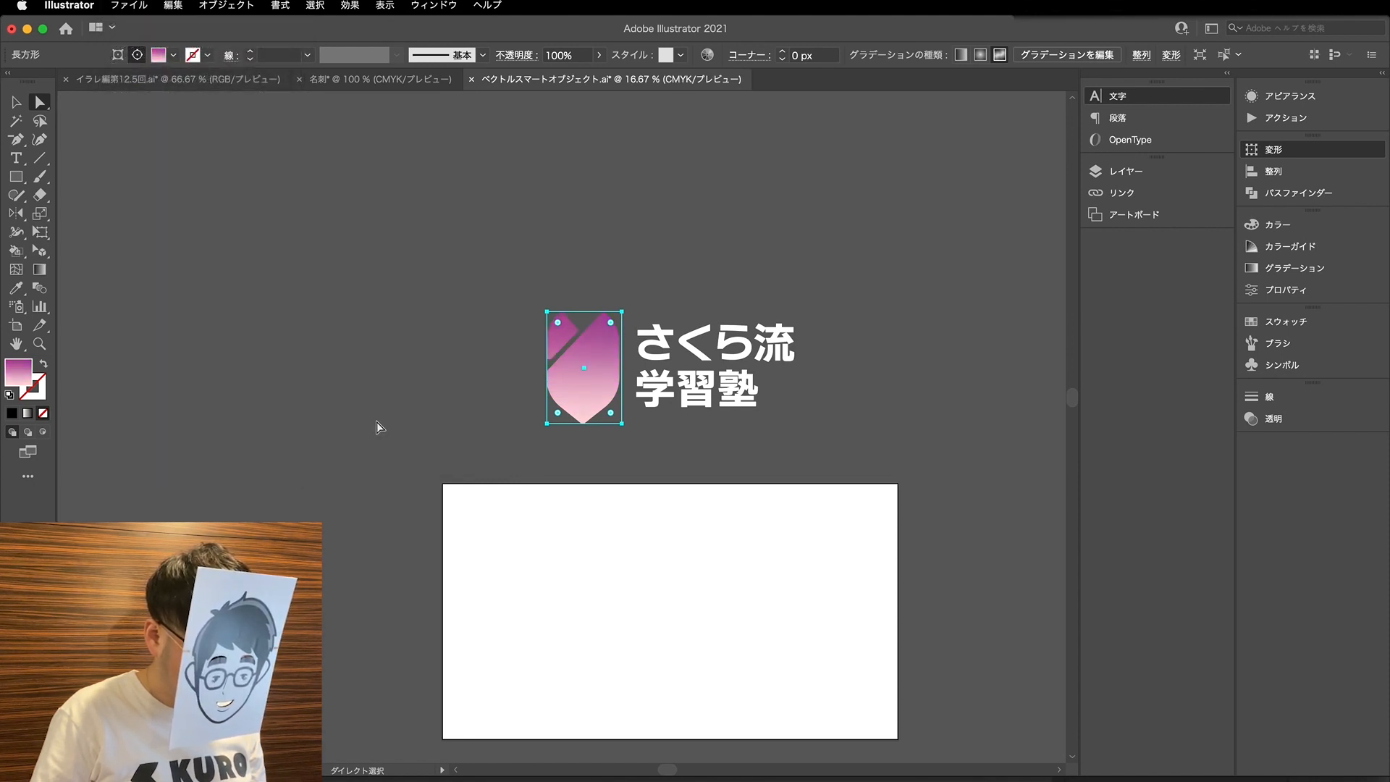
- Deselect the logo and examine the converted gradient colours of its mark up close
click(368, 424)
scroll(628, 313, up, 1)
click(589, 341)
scroll(589, 341, up, 1)
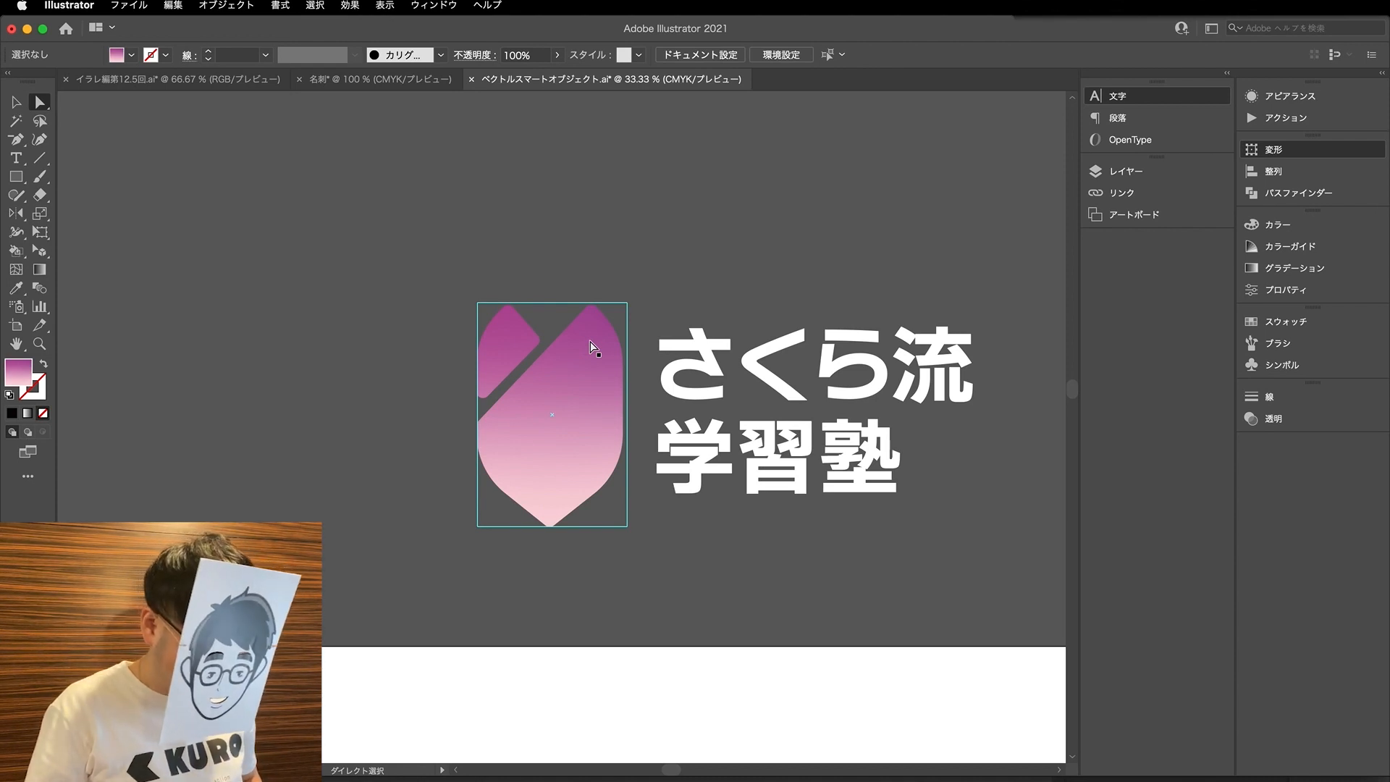
click(440, 263)
scroll(412, 261, down, 2)
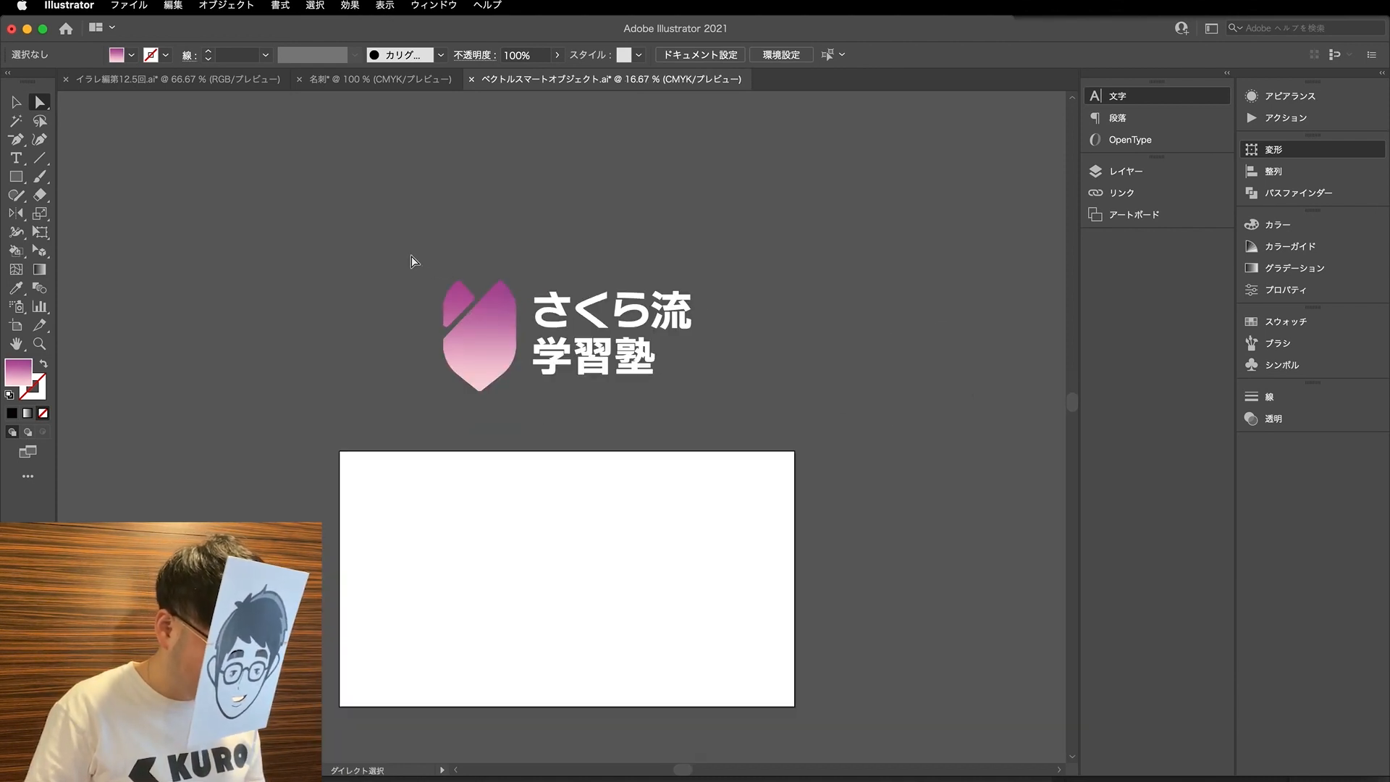
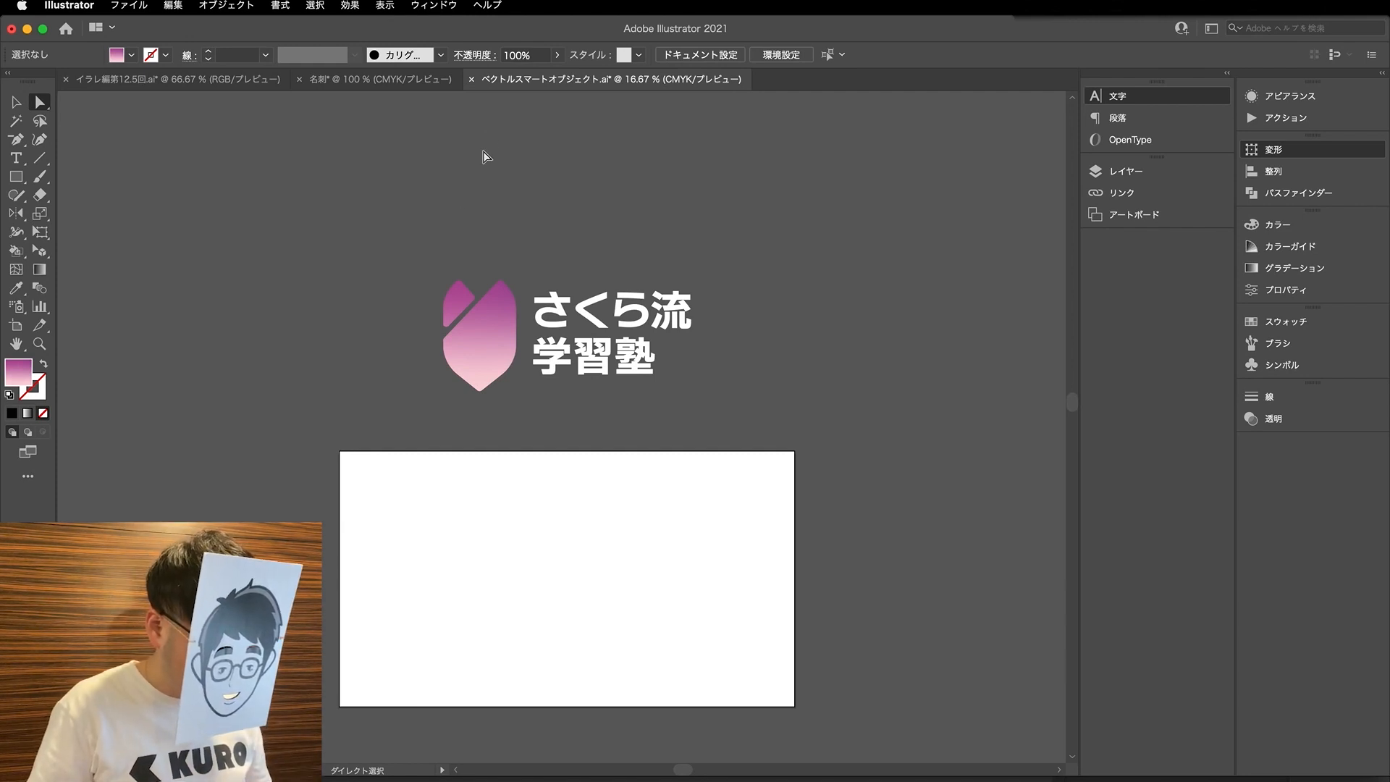
right_click(524, 85)
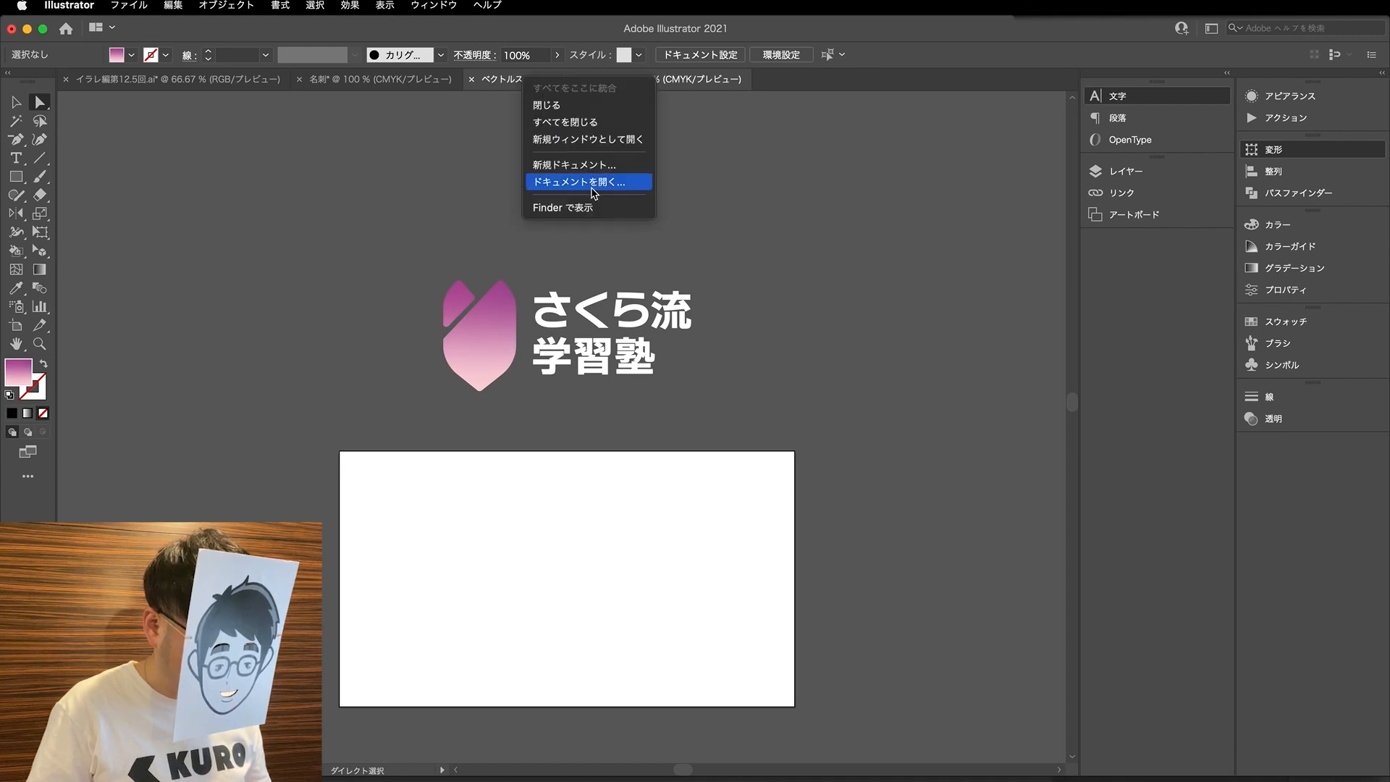
click(584, 140)
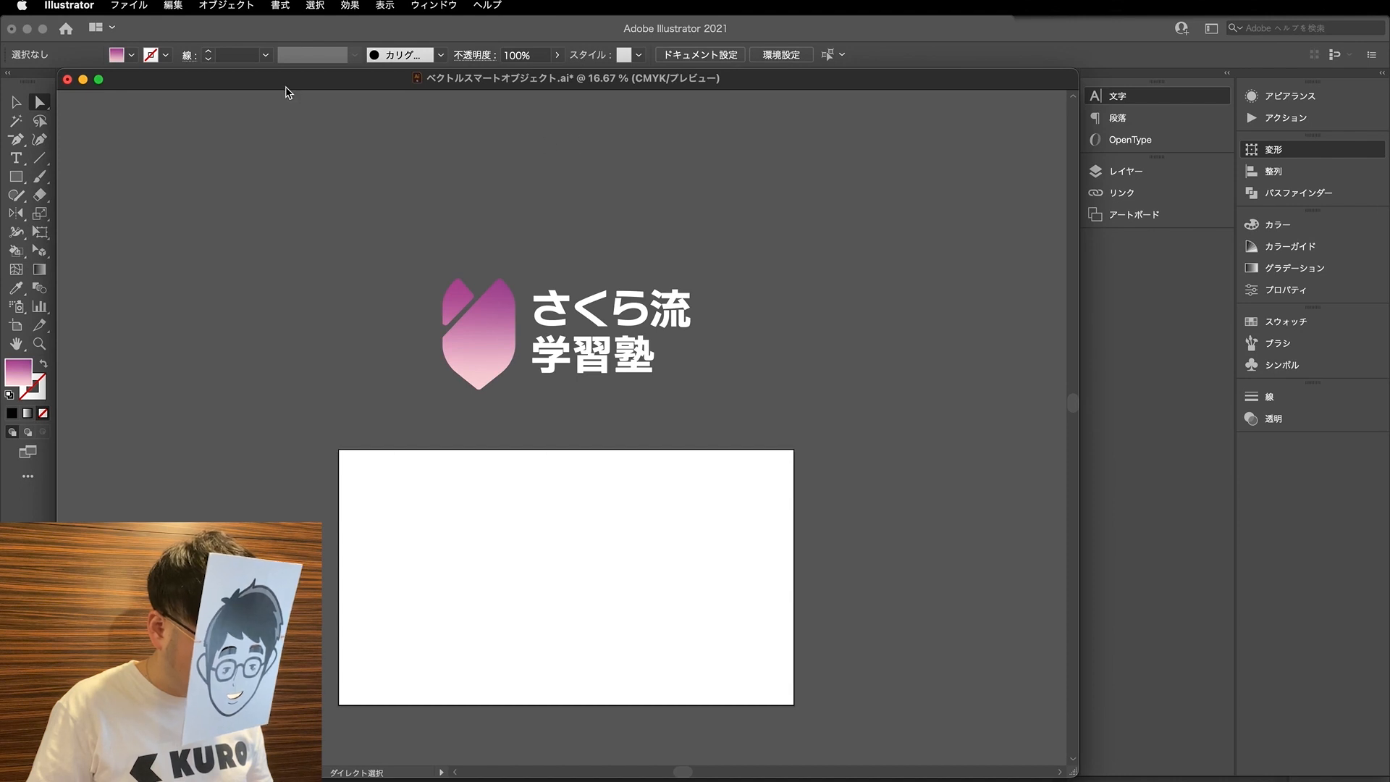
drag(274, 89, 659, 176)
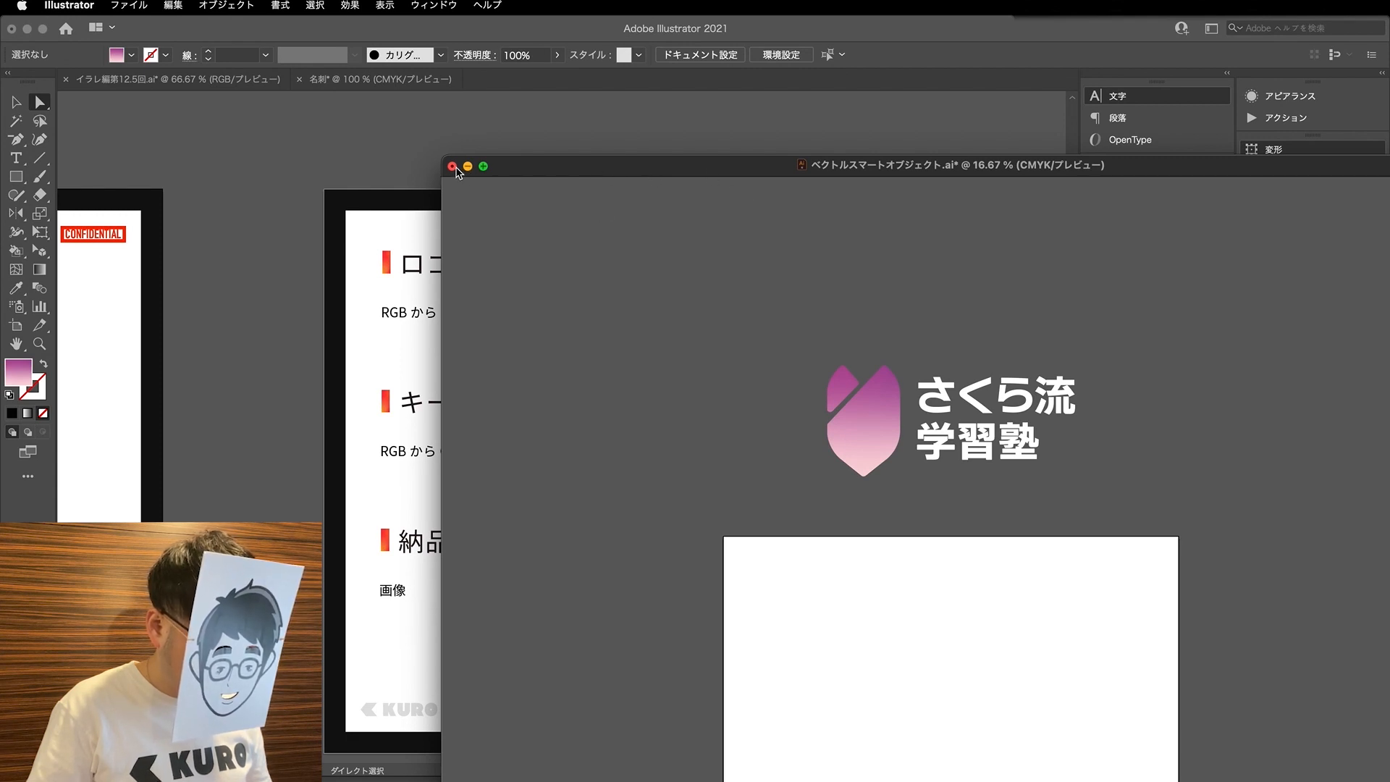
drag(599, 174, 518, 84)
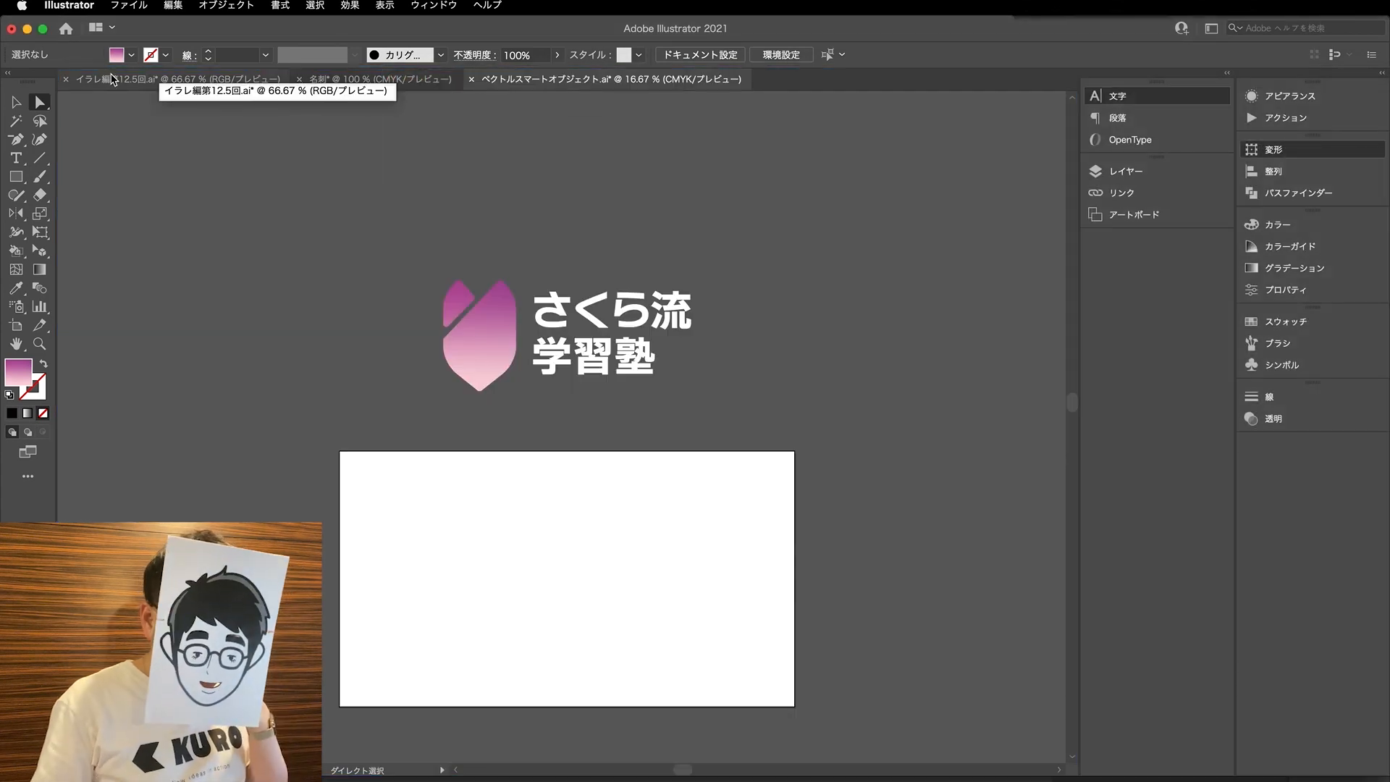
- Review the slide document and the 名刺 document before returning to the logo document
click(343, 79)
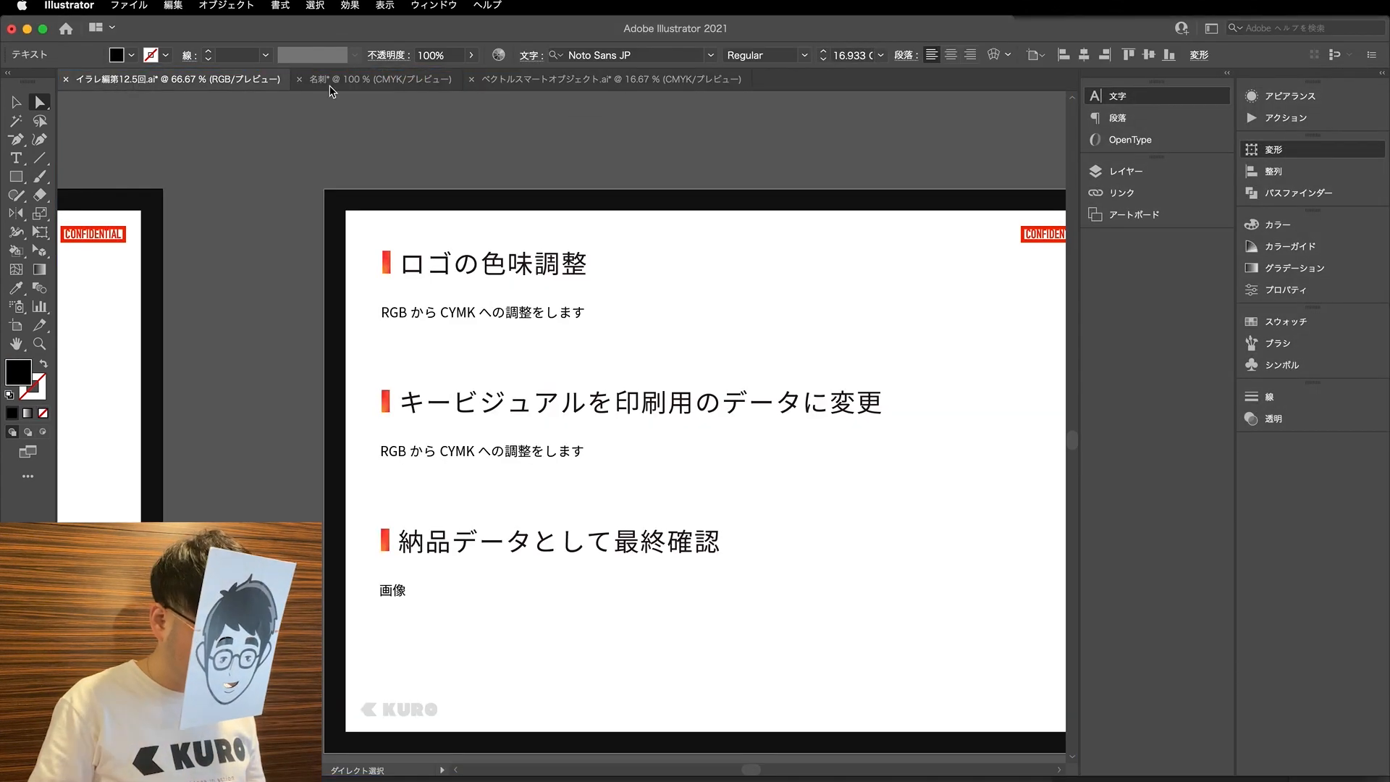
click(344, 81)
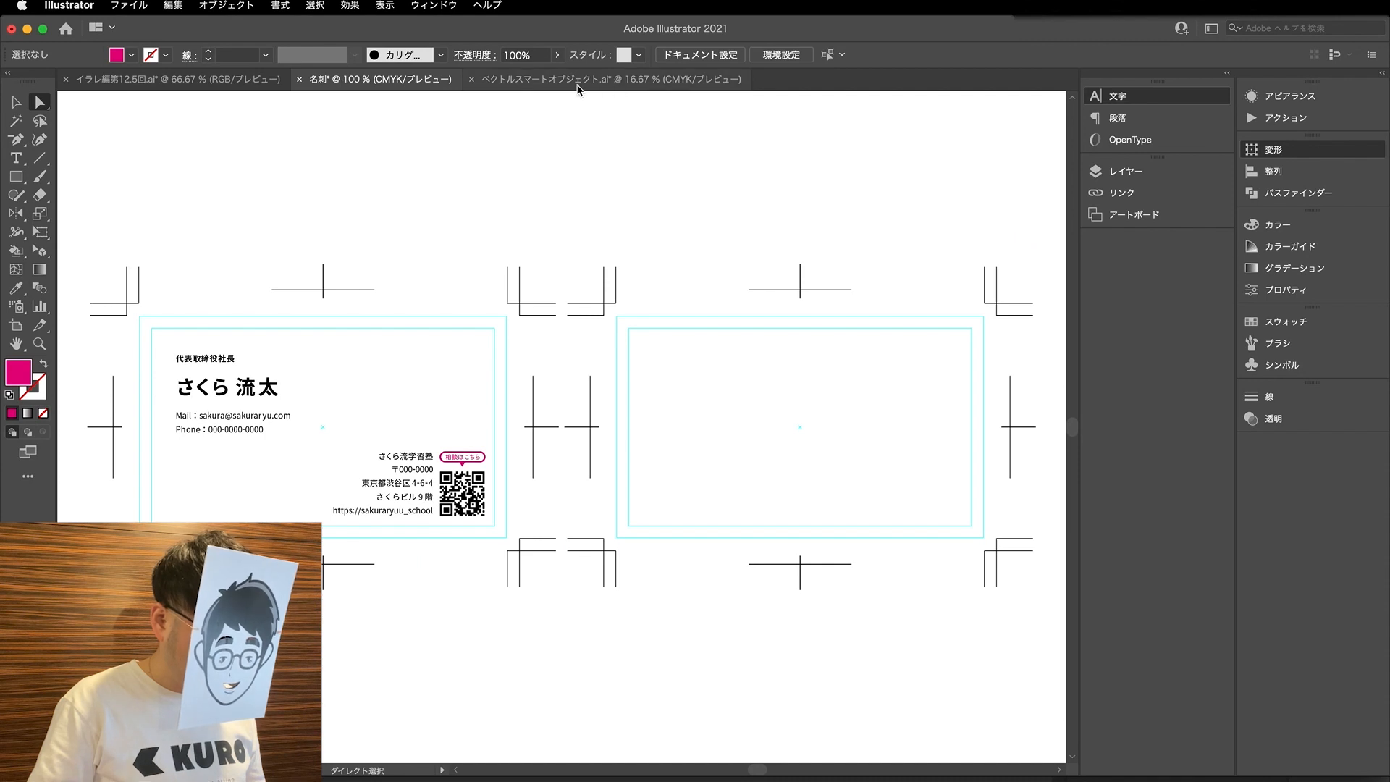
click(168, 81)
click(362, 83)
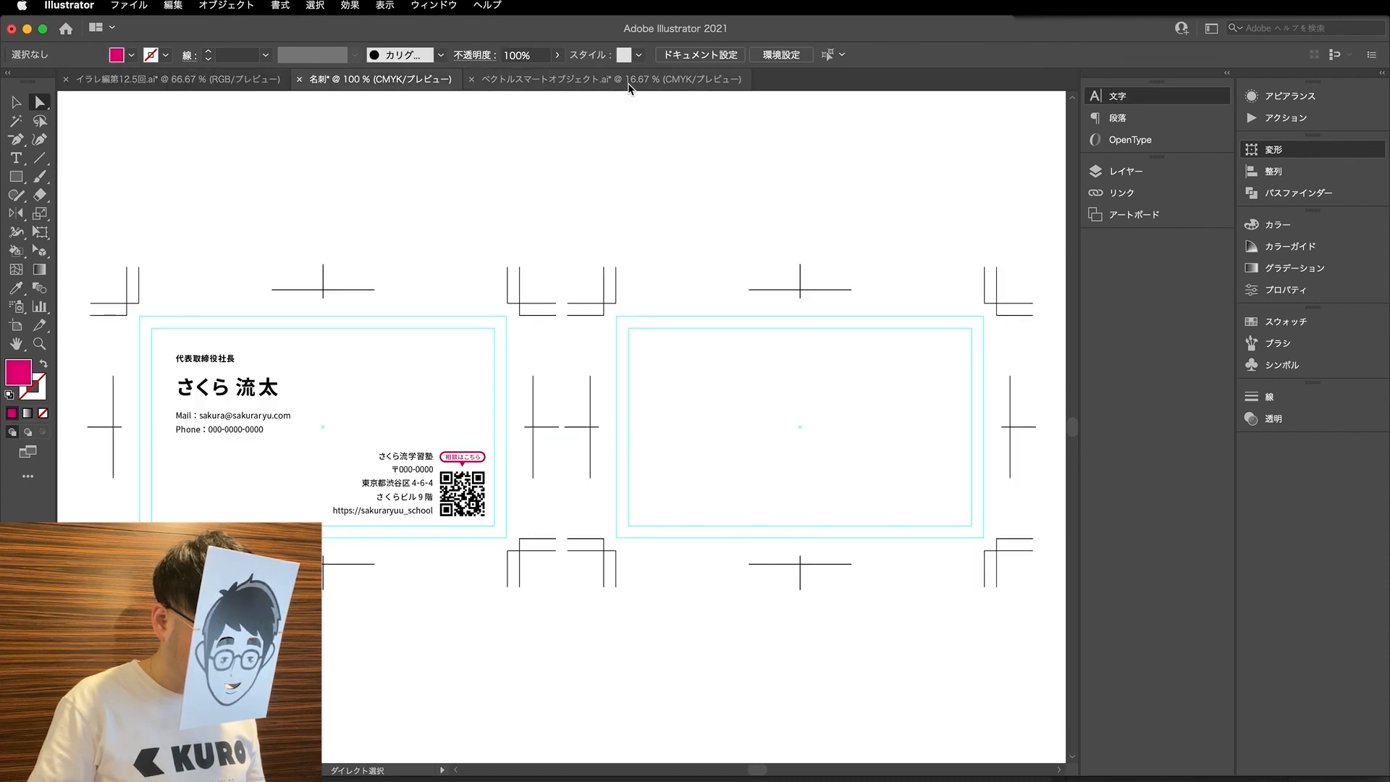
click(628, 81)
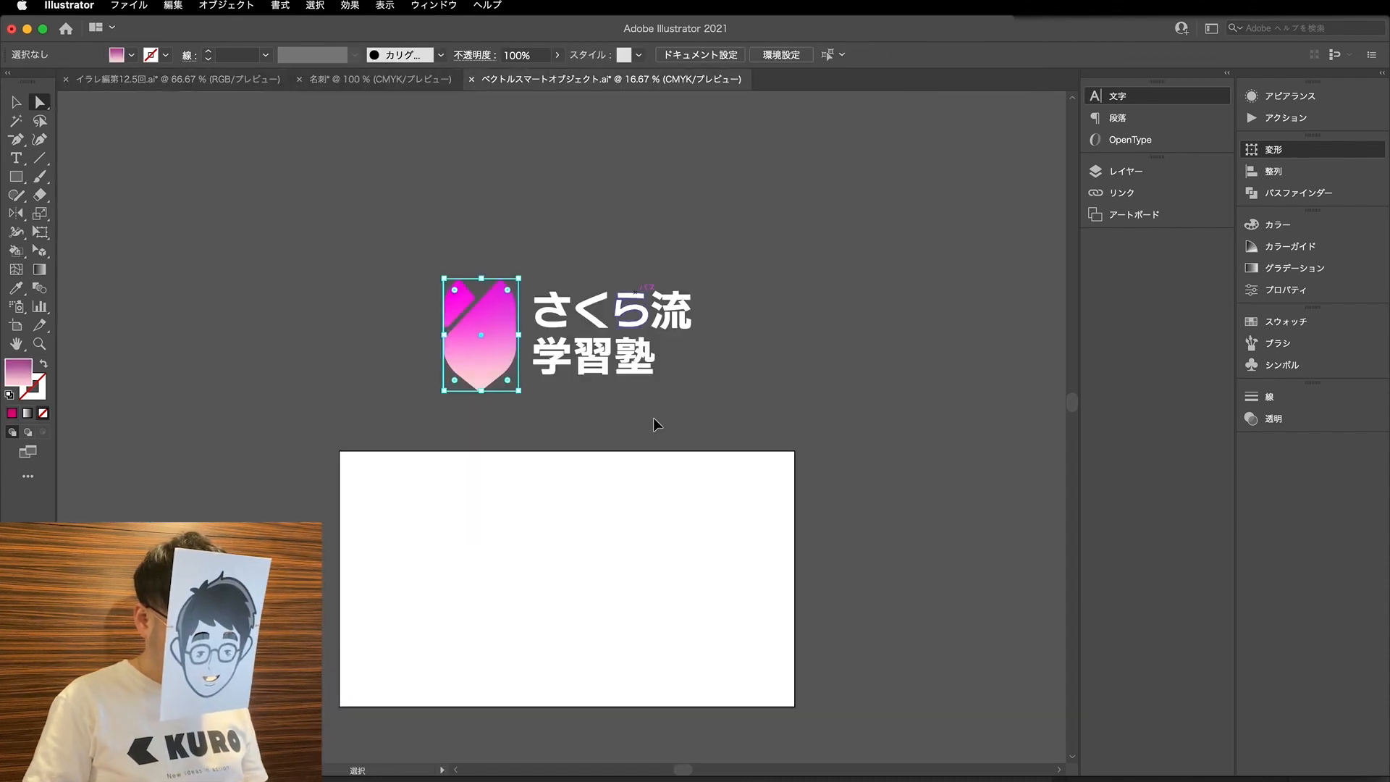
- Undo the logo document's CMYK conversion, then move the whole logo above the artboard again and deselect it
key(super+z)
key(super+z)
key(v)
drag(489, 538, 488, 314)
click(836, 288)
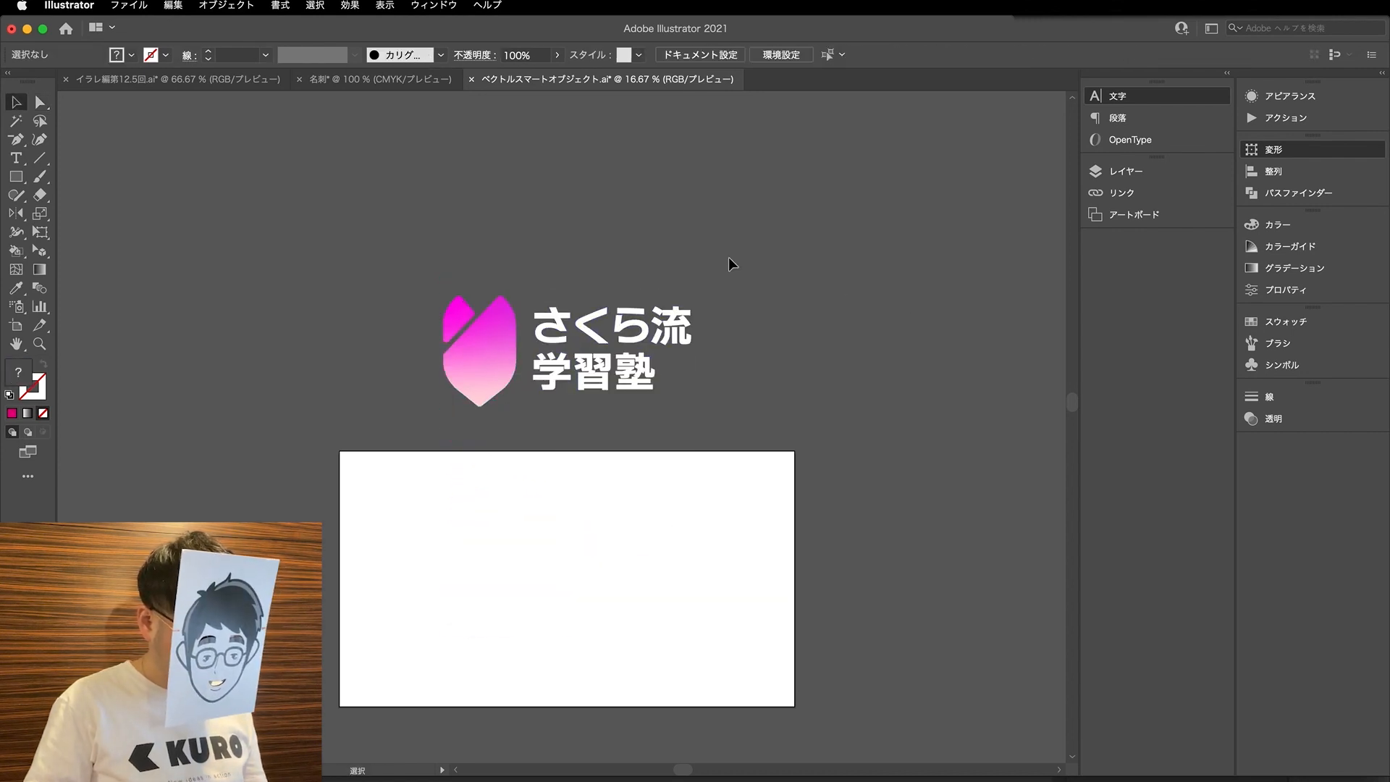
- Float the logo document window over the 名刺 document and select the logo's gradient mark
drag(518, 86, 710, 137)
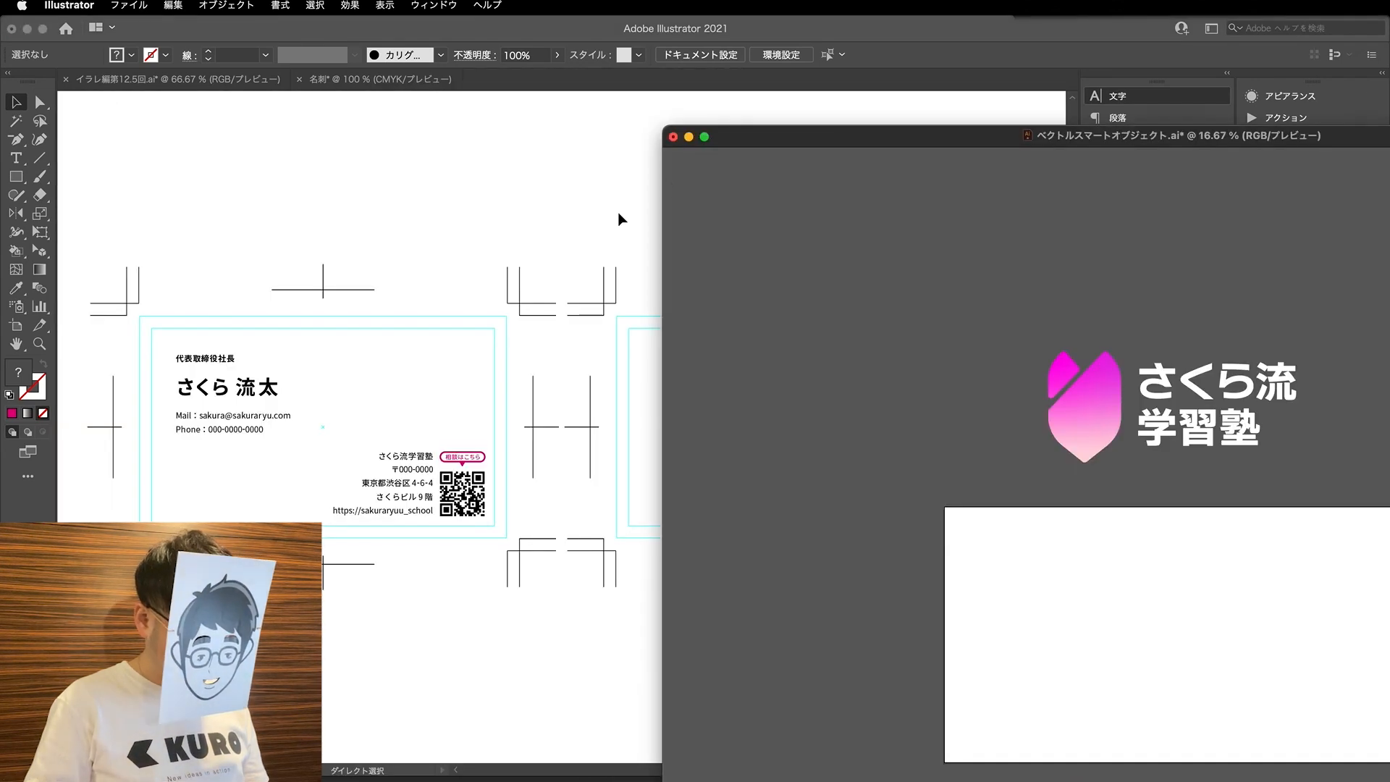
scroll(429, 311, right, 2)
key(a)
click(1078, 409)
click(1086, 410)
drag(749, 139, 710, 135)
click(397, 84)
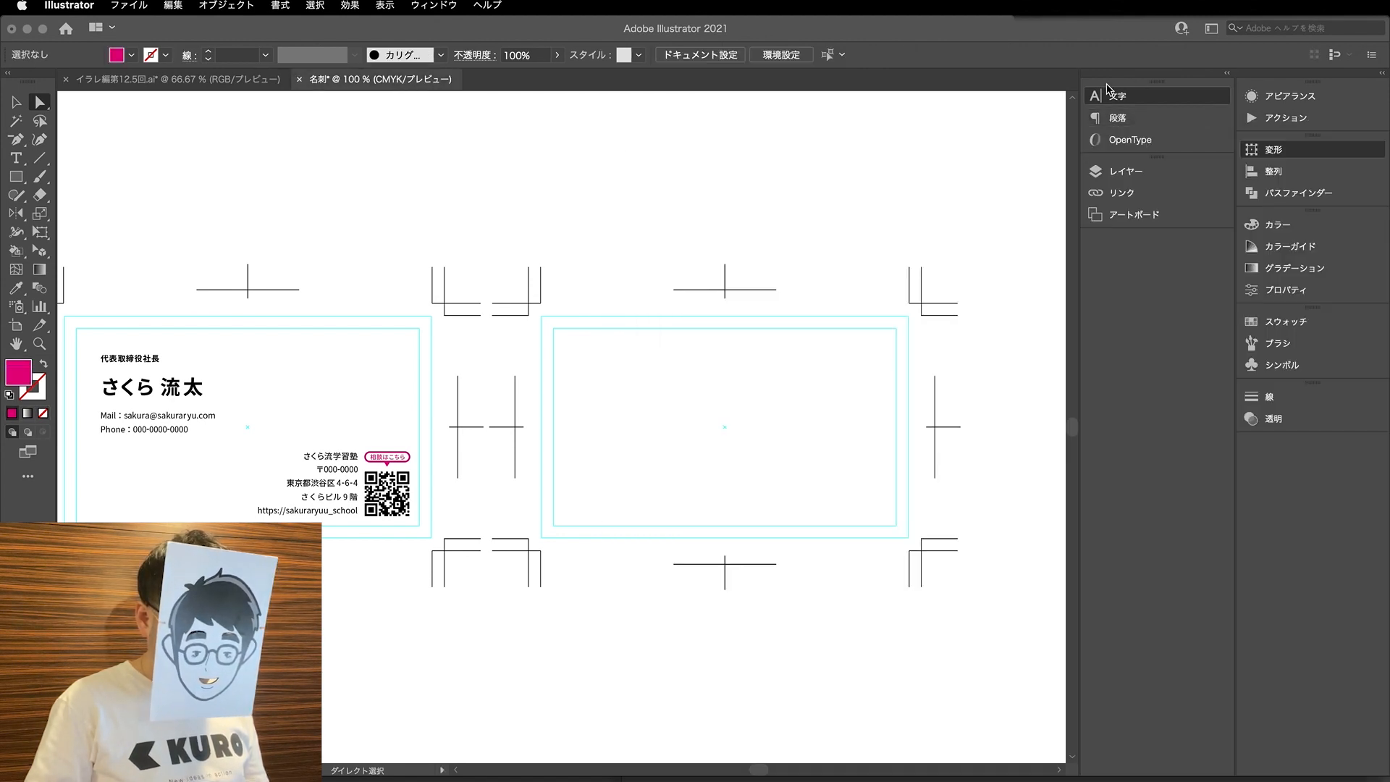
click(1086, 779)
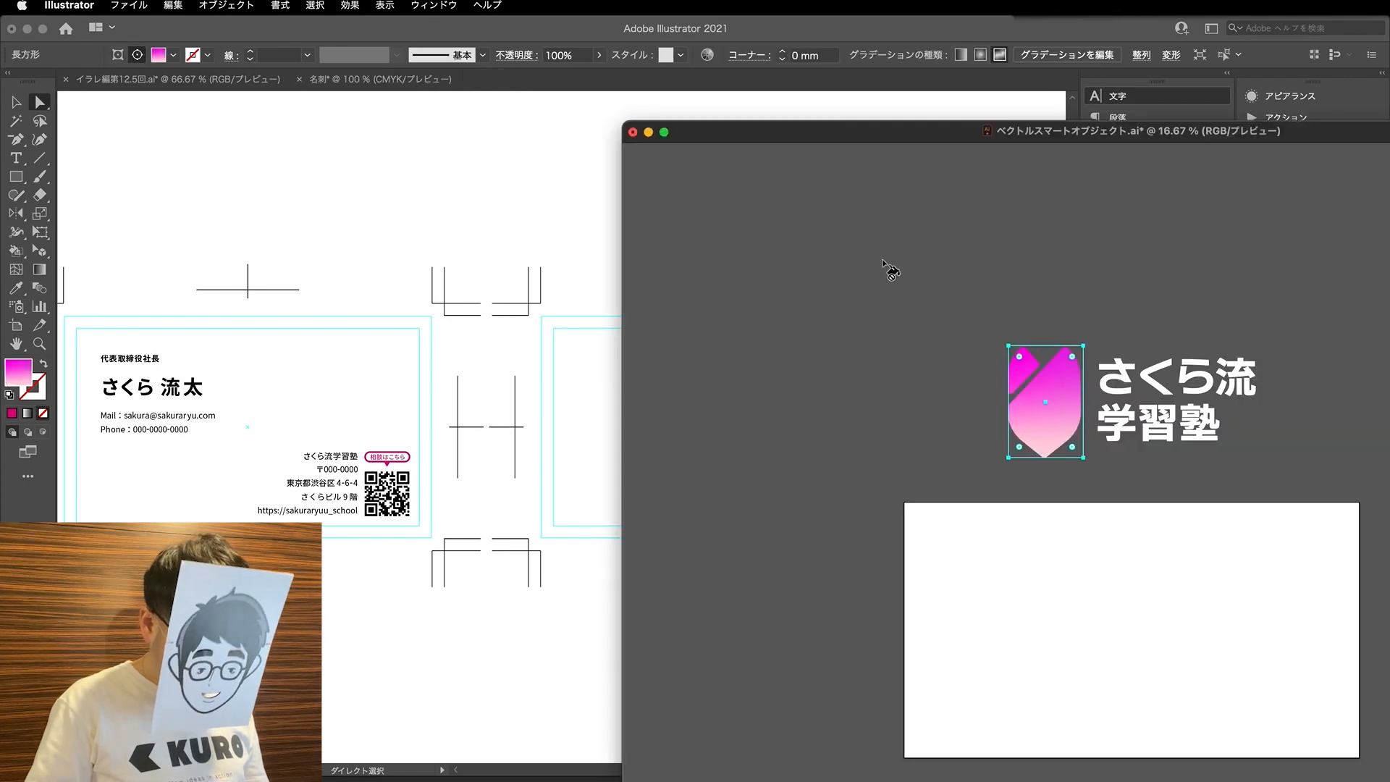
- Dock the logo window again and float the 名刺 window beside the logo instead
drag(801, 137, 641, 120)
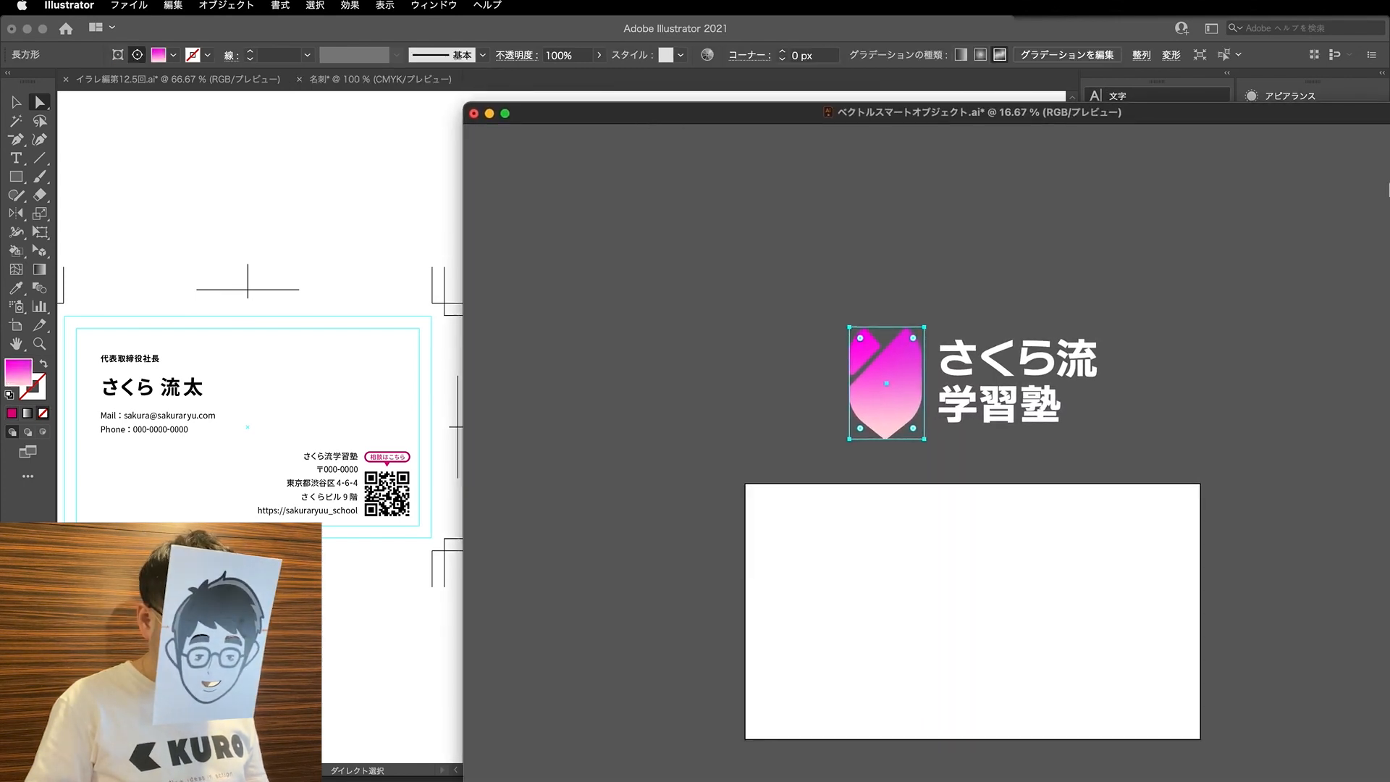
drag(466, 109, 414, 108)
drag(538, 121, 722, 148)
scroll(670, 398, up, 5)
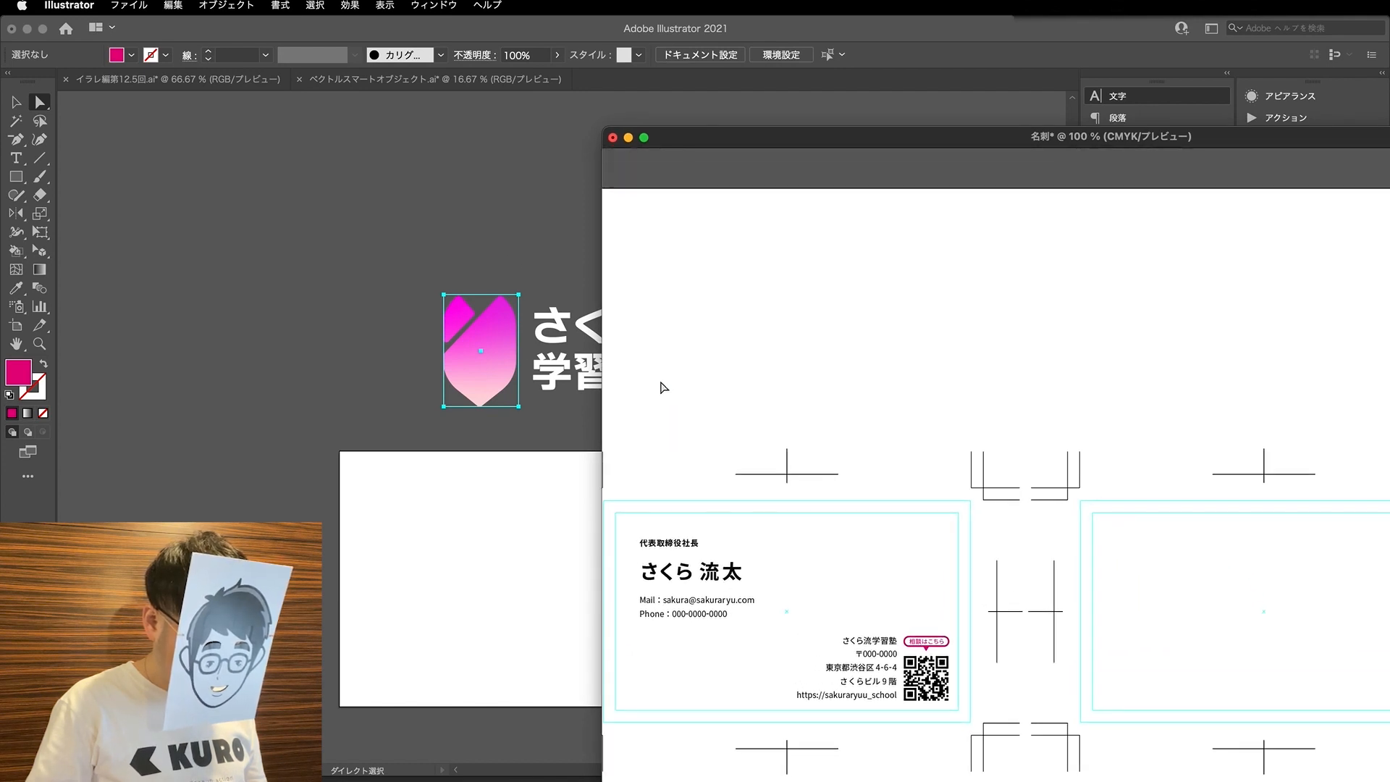
scroll(666, 391, left, 2)
click(482, 355)
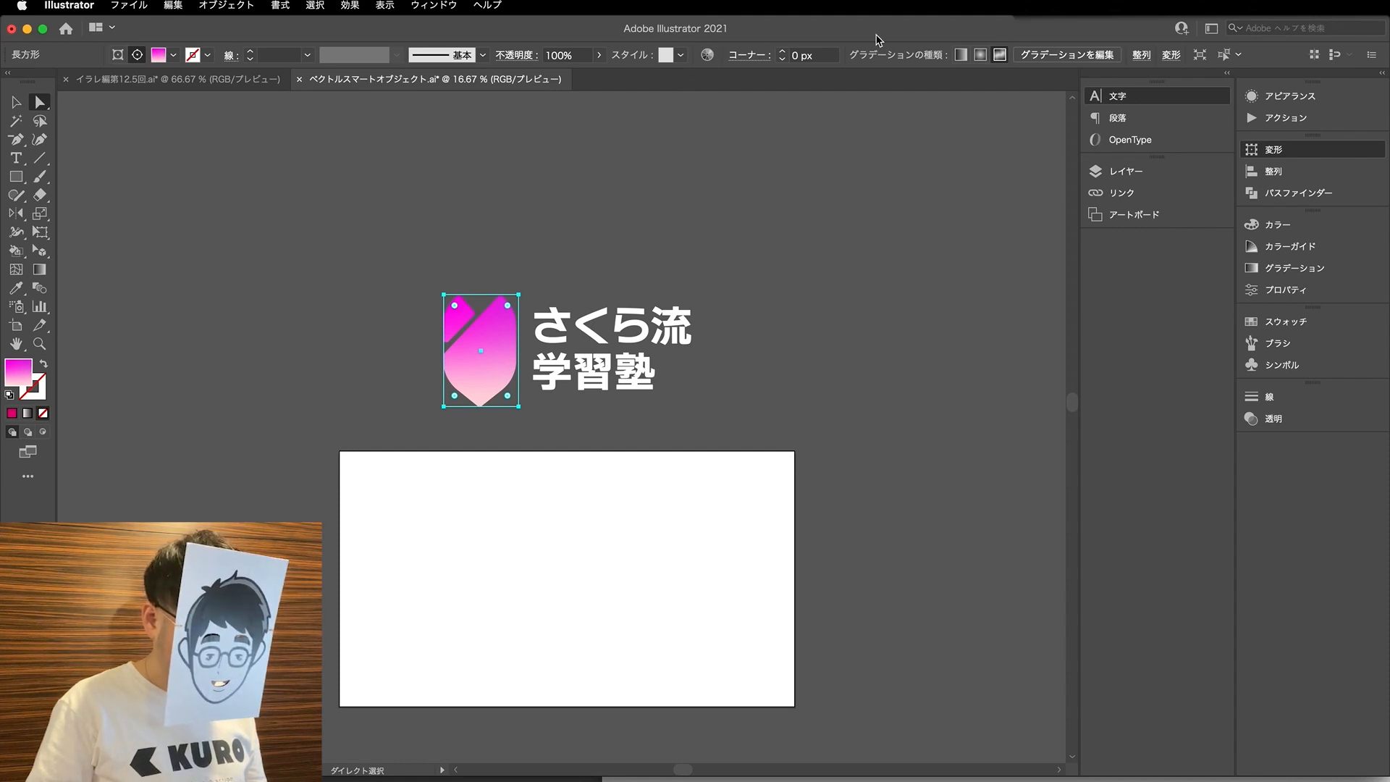
drag(845, 37, 641, 36)
click(1315, 335)
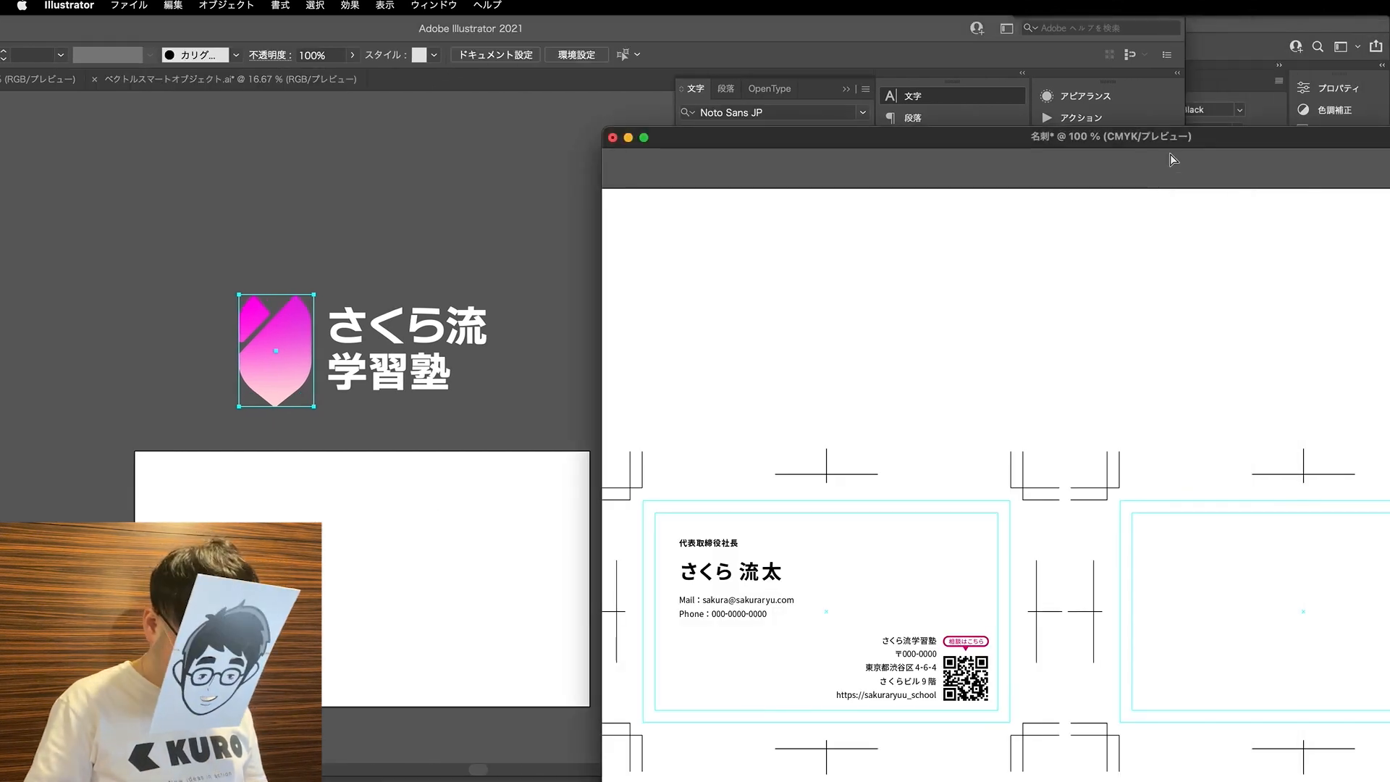
click(565, 38)
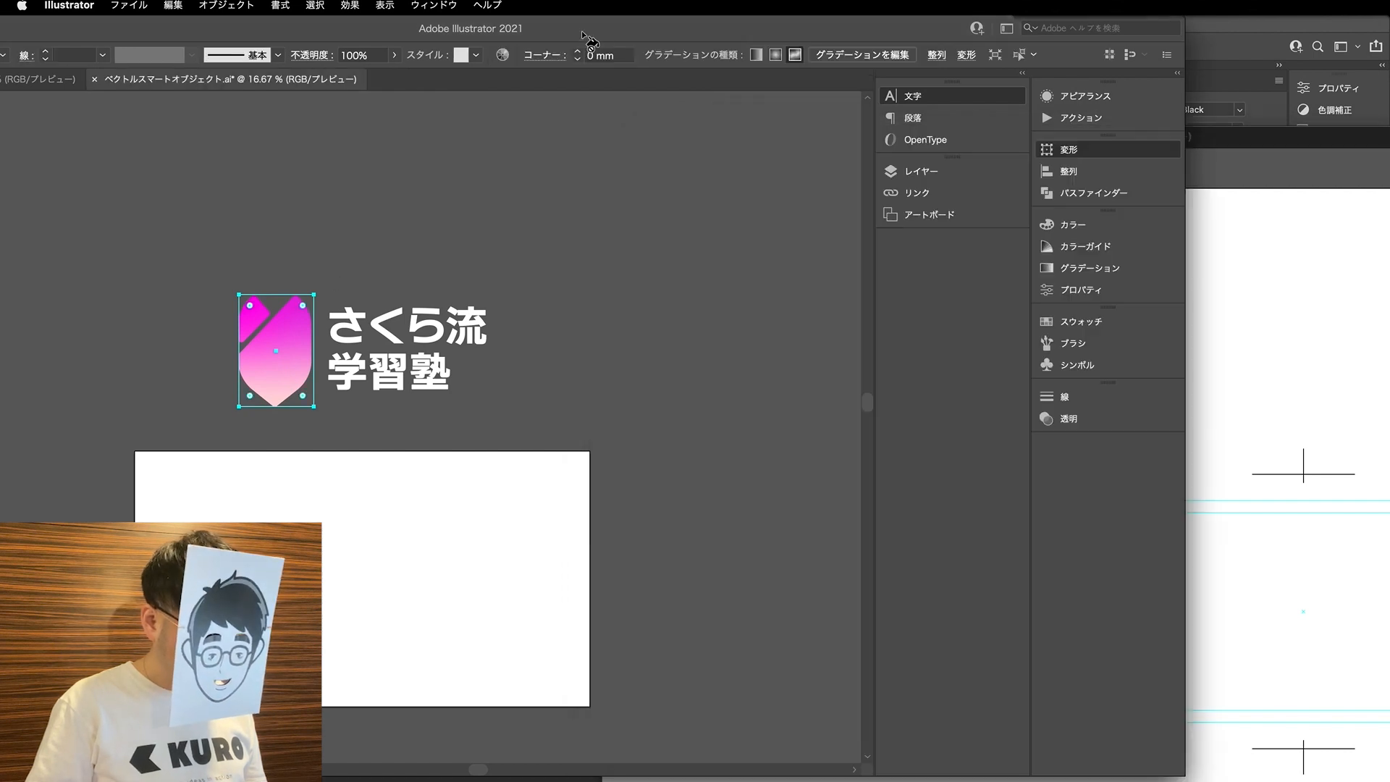
drag(598, 29, 802, 28)
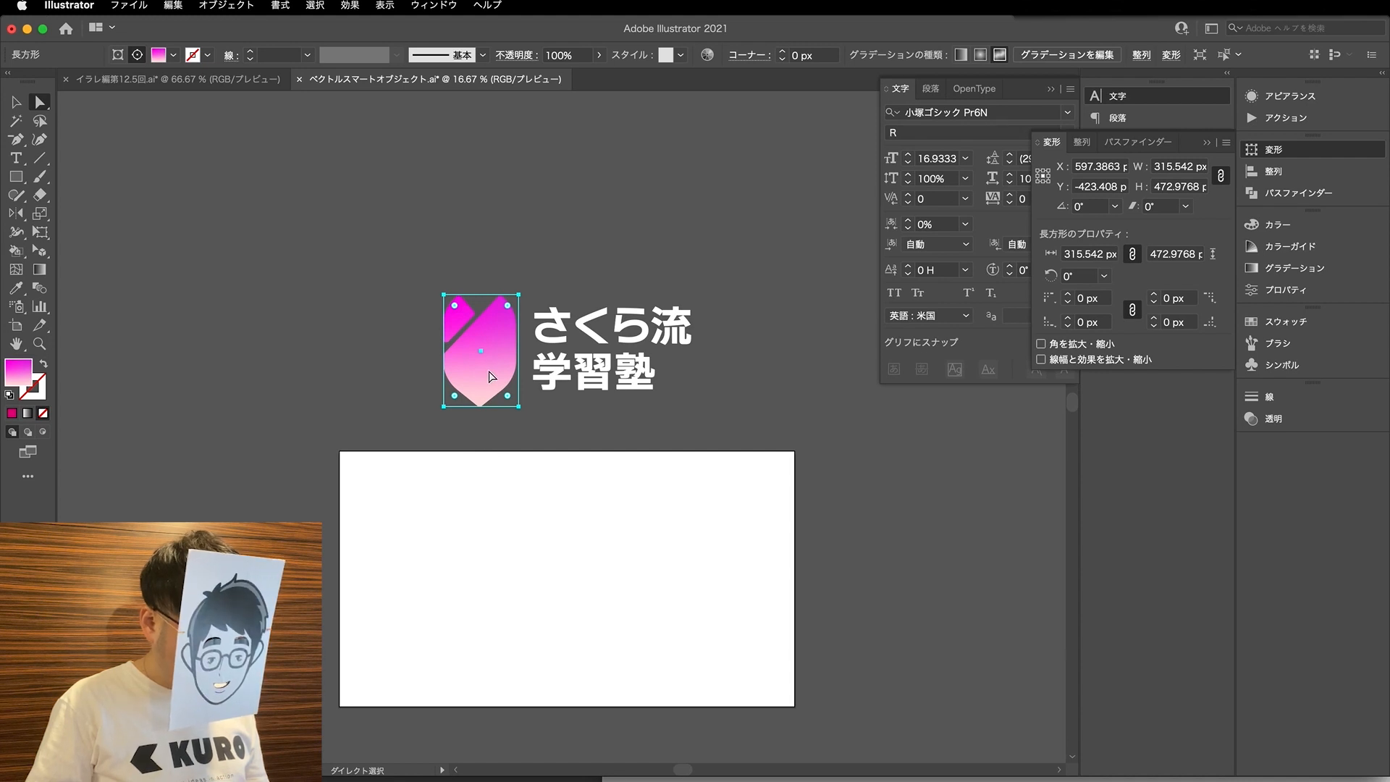
- Copy the whole logo from the RGB document and paste it into the 名刺 document
key(v)
drag(430, 428, 730, 281)
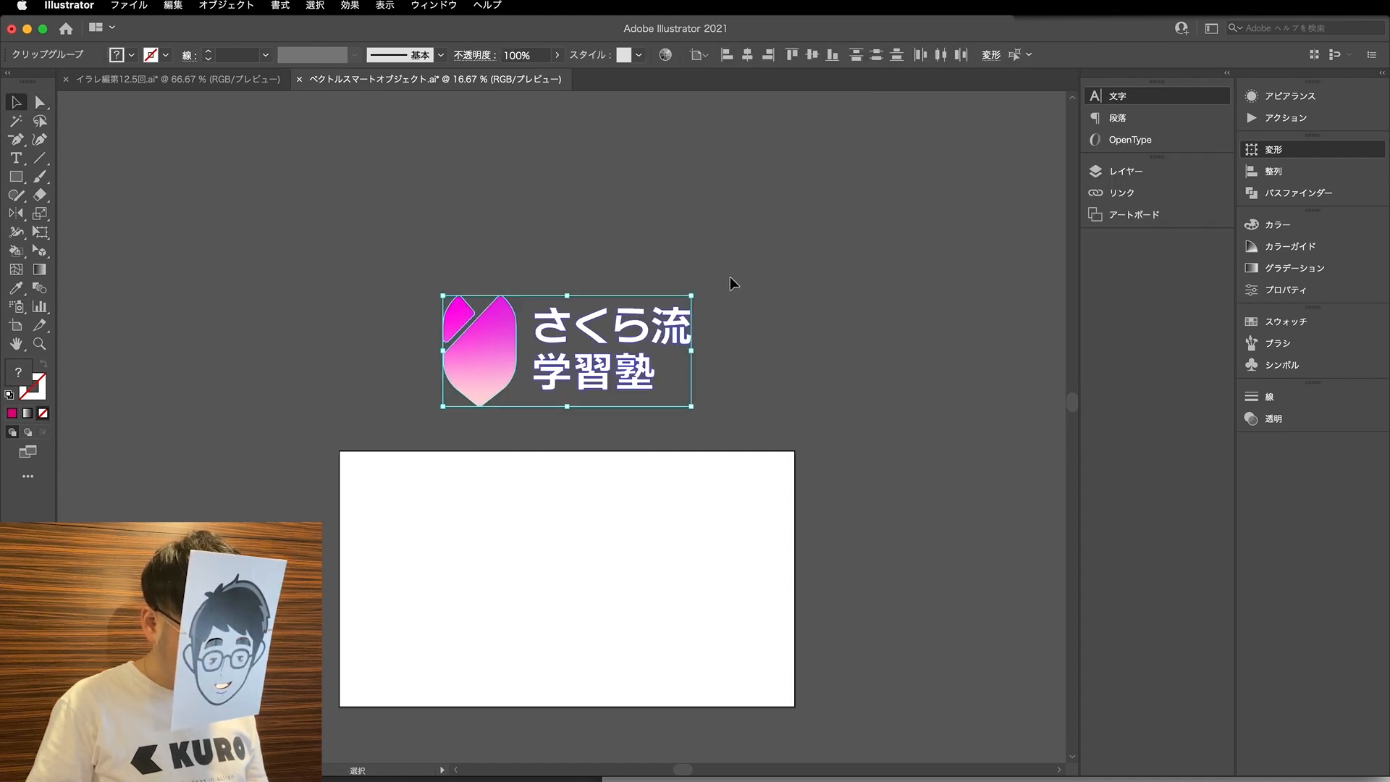
click(1021, 778)
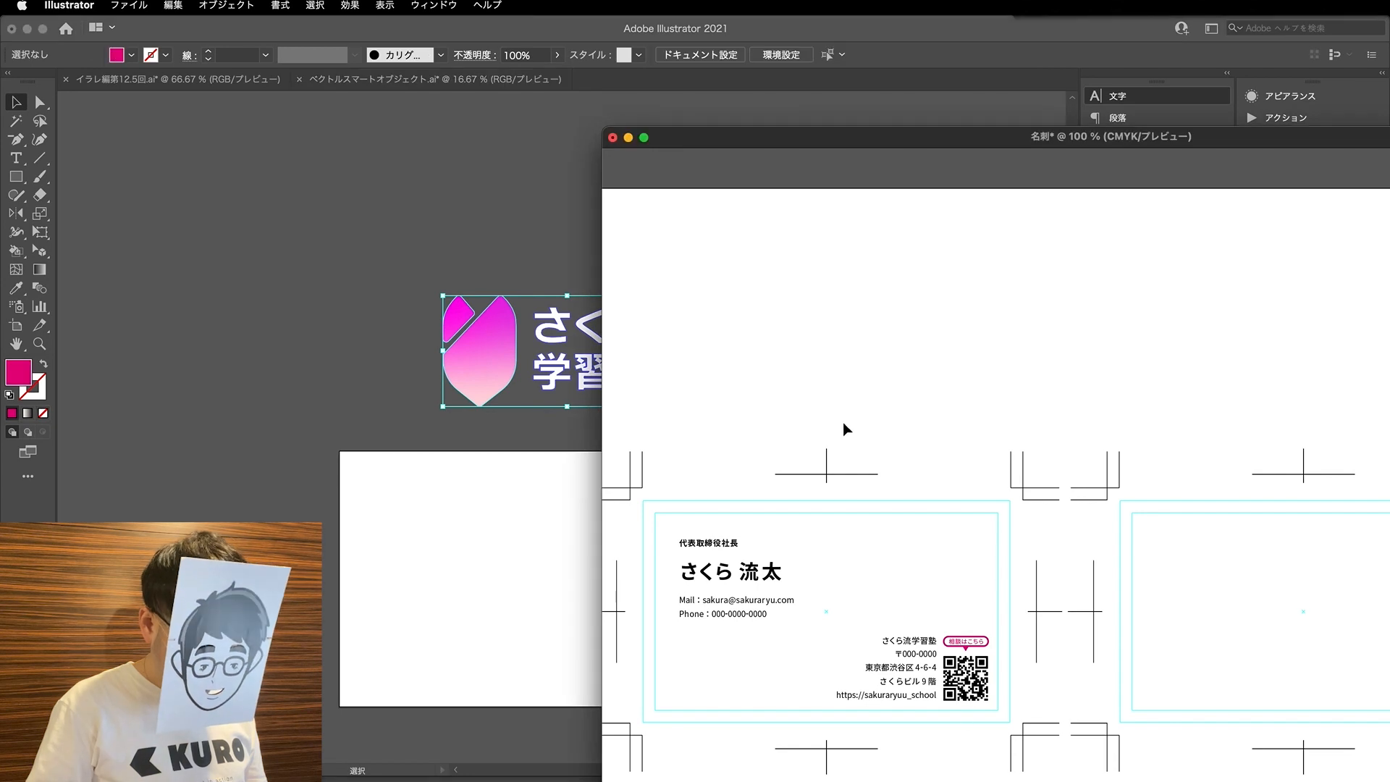
key(super+v)
key(super+minus)
key(super+minus)
key(super+minus)
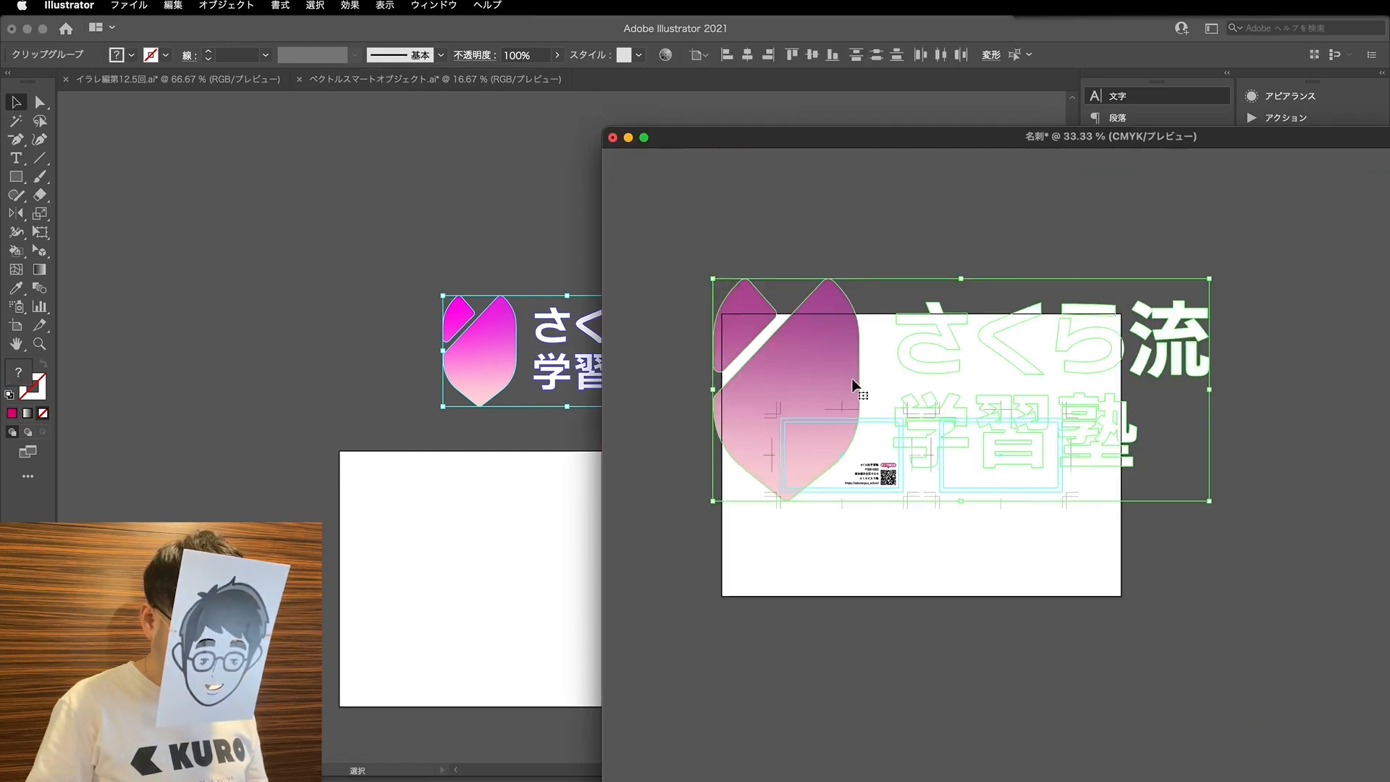
- Scale the pasted logo down to less than half its size and place it across the artboard's upper edge
key(s)
drag(1129, 637, 992, 543)
key(v)
drag(866, 338, 766, 273)
- Resize and move the 名刺 window so both logos can be compared, and select the pasted logo's gradient mark
drag(913, 138, 641, 131)
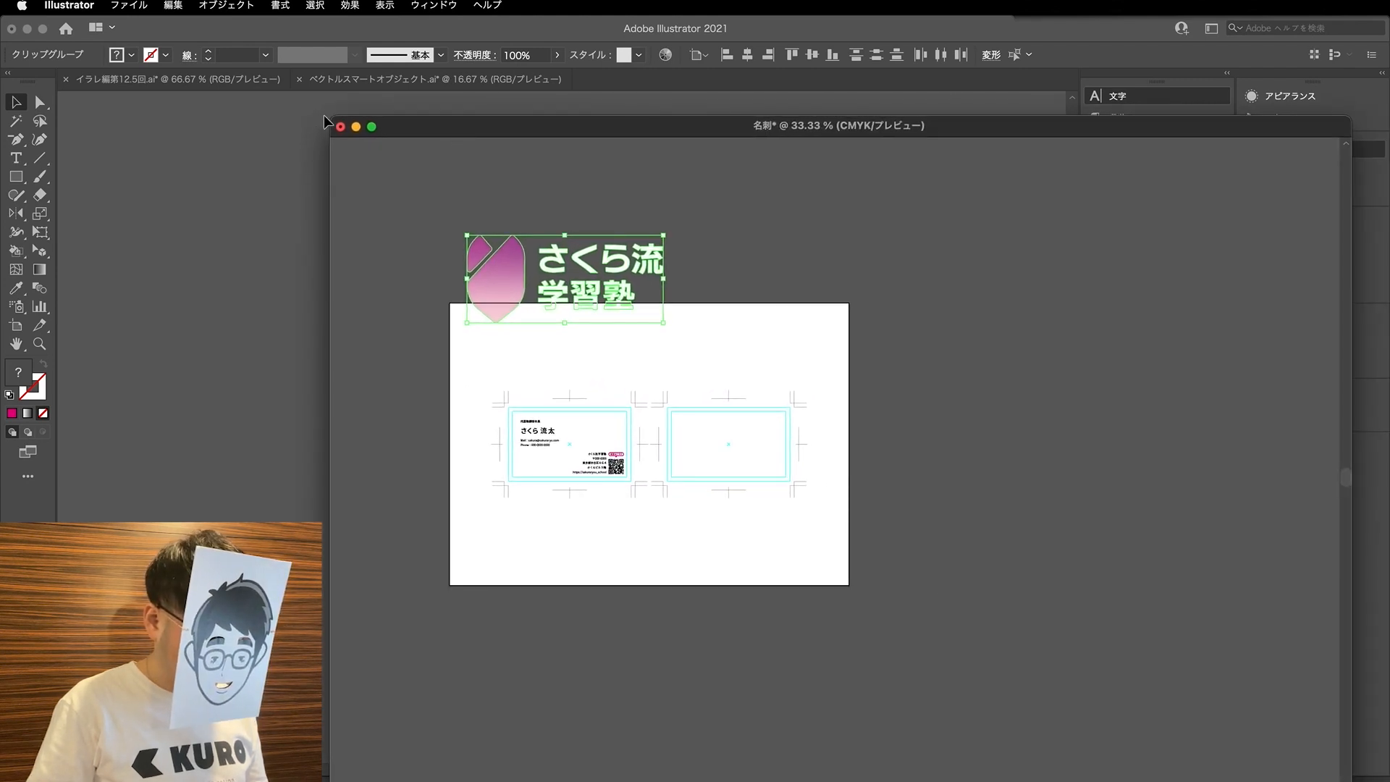
drag(330, 117, 603, 152)
click(915, 366)
key(a)
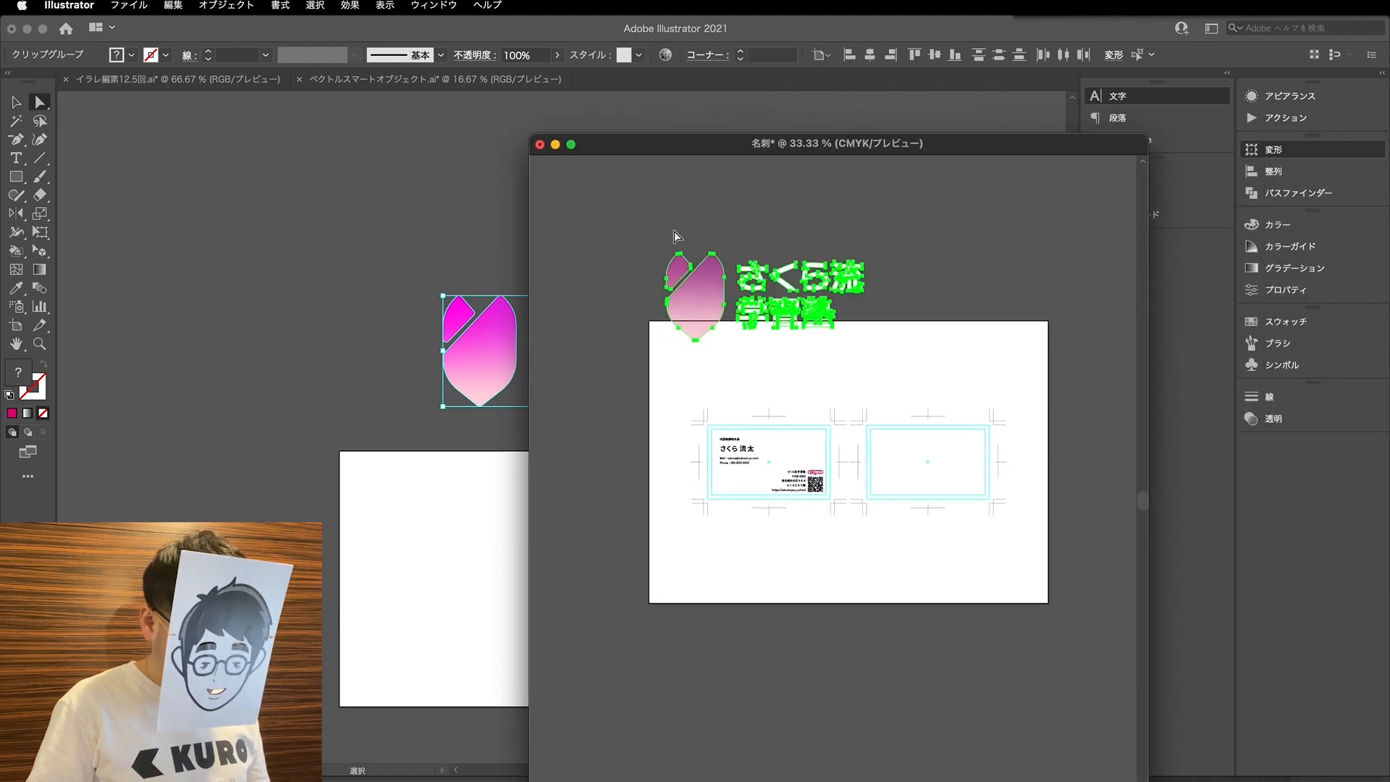
click(708, 307)
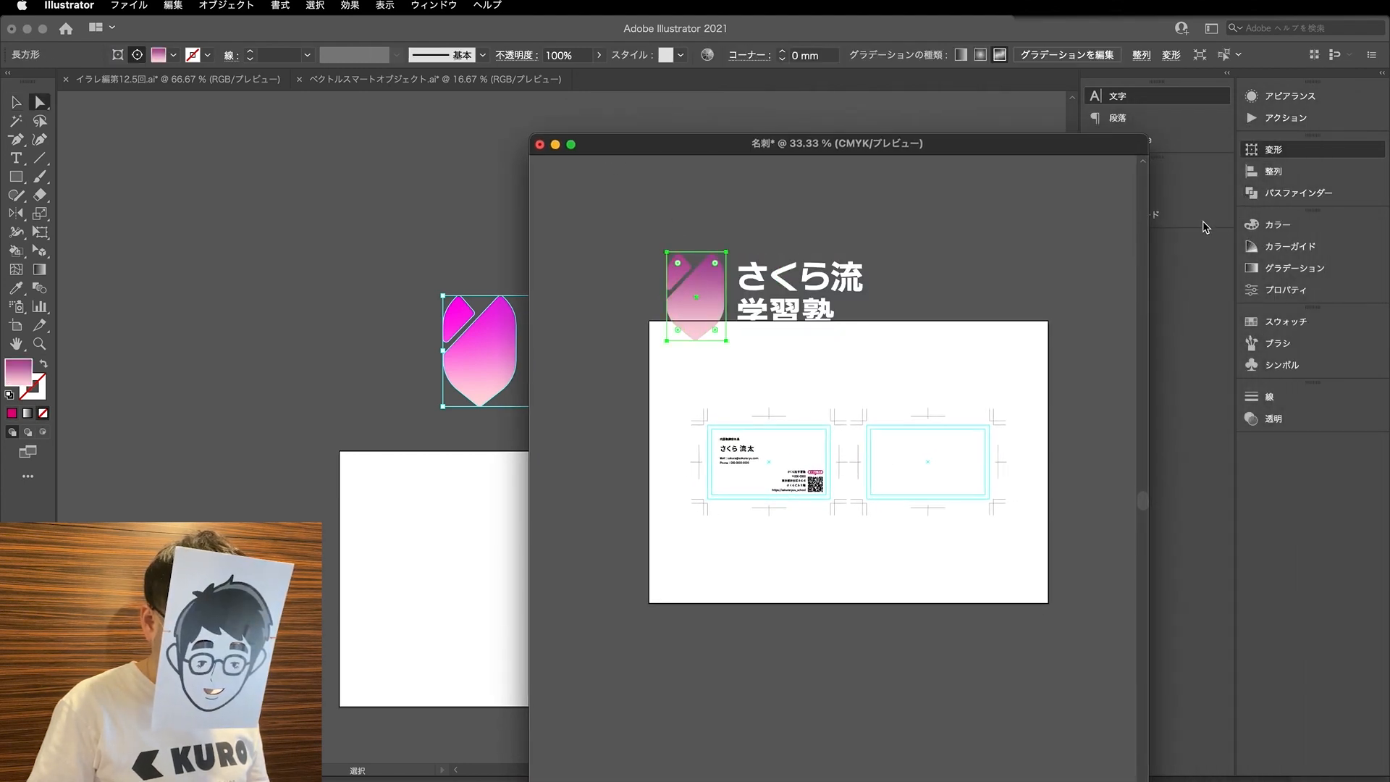
drag(1060, 156, 984, 159)
- Expand the 裏 layer's clipping group and inspect its mask path and gradient rectangle by selecting each one
click(1208, 172)
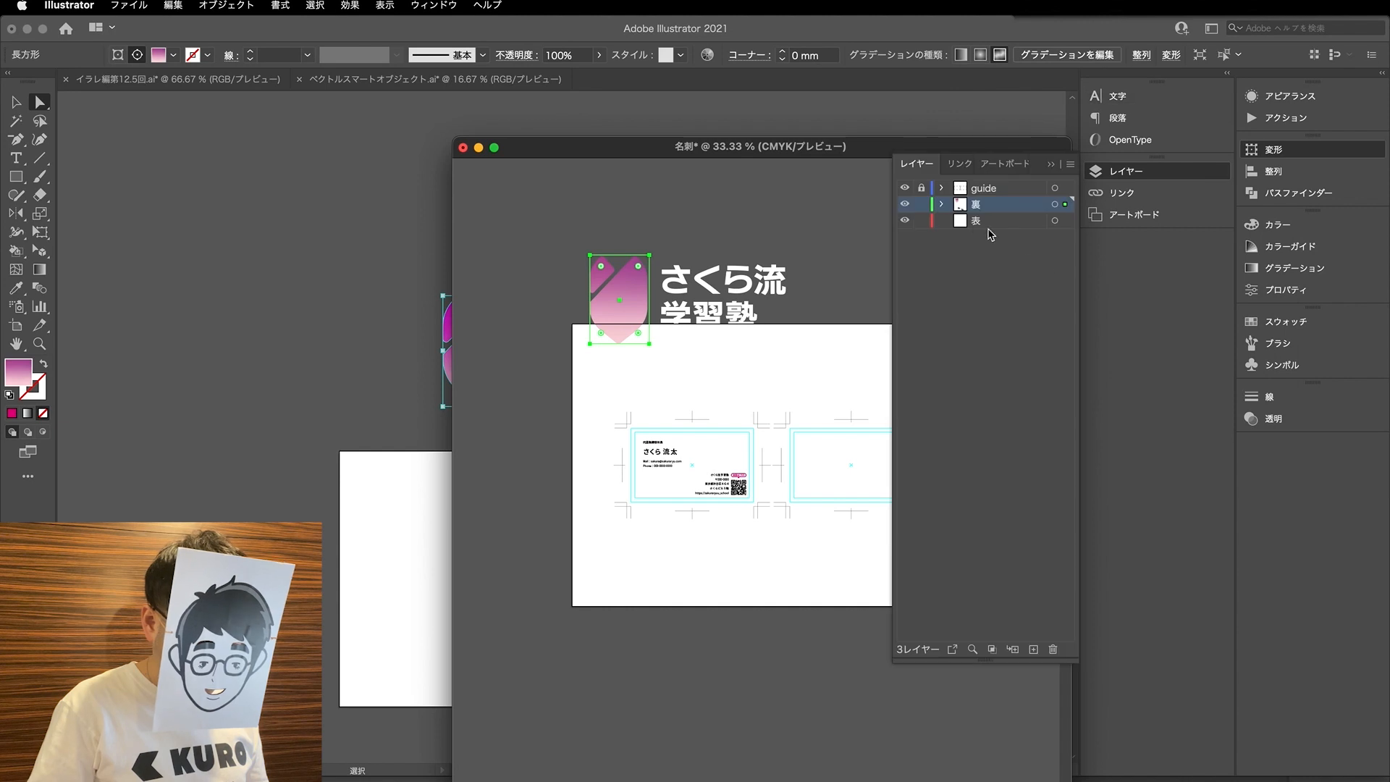
click(942, 205)
click(942, 205)
click(941, 205)
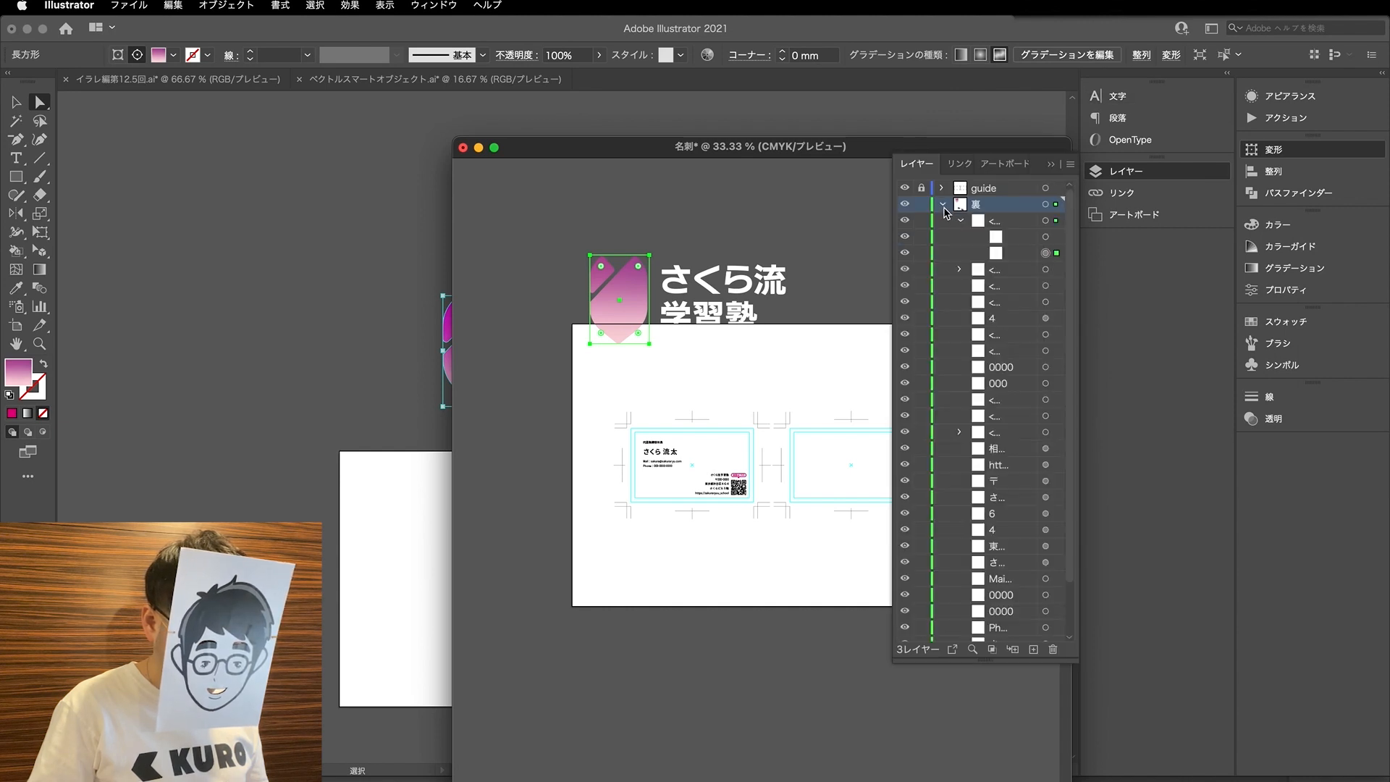
click(1055, 238)
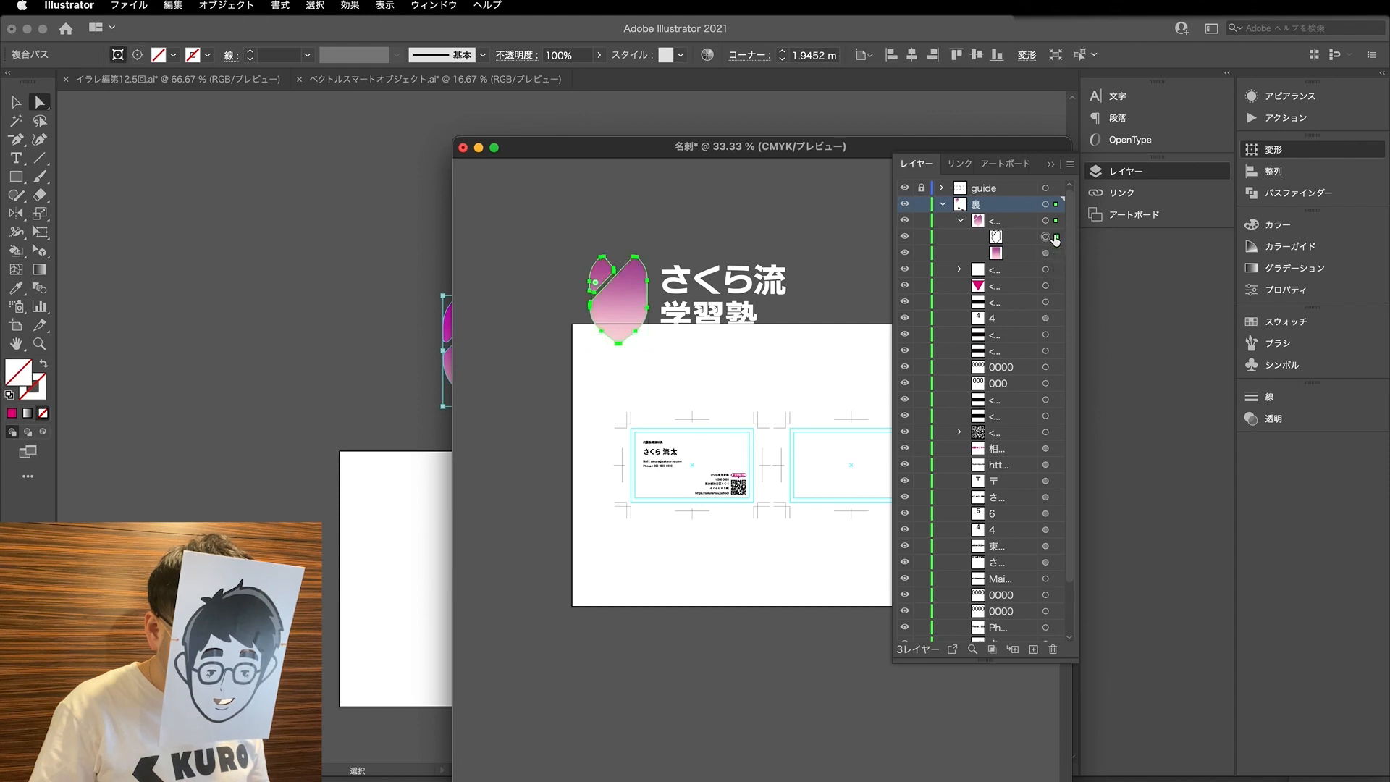
click(1057, 253)
click(1006, 259)
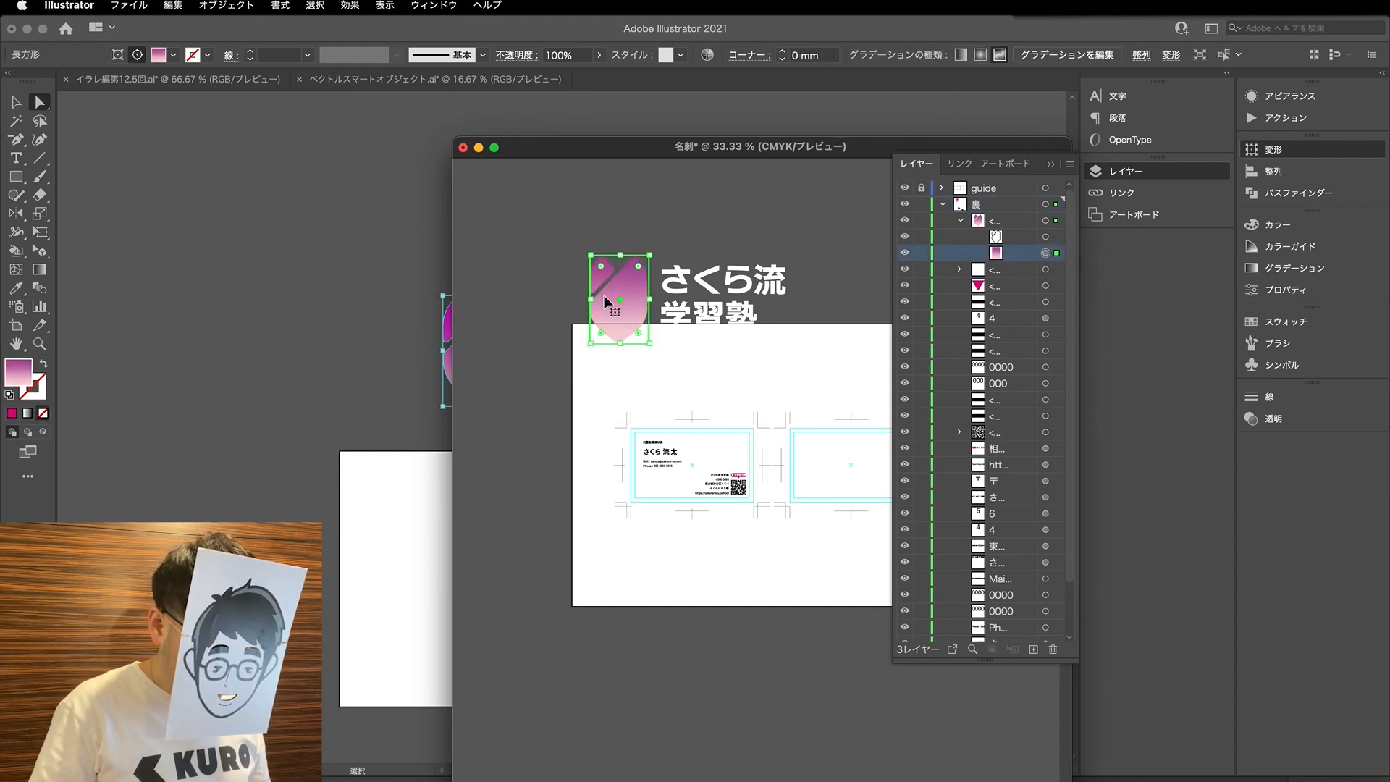
- Release the clipping mask on the pasted logo's gradient mark
key(v)
click(629, 320)
right_click(629, 319)
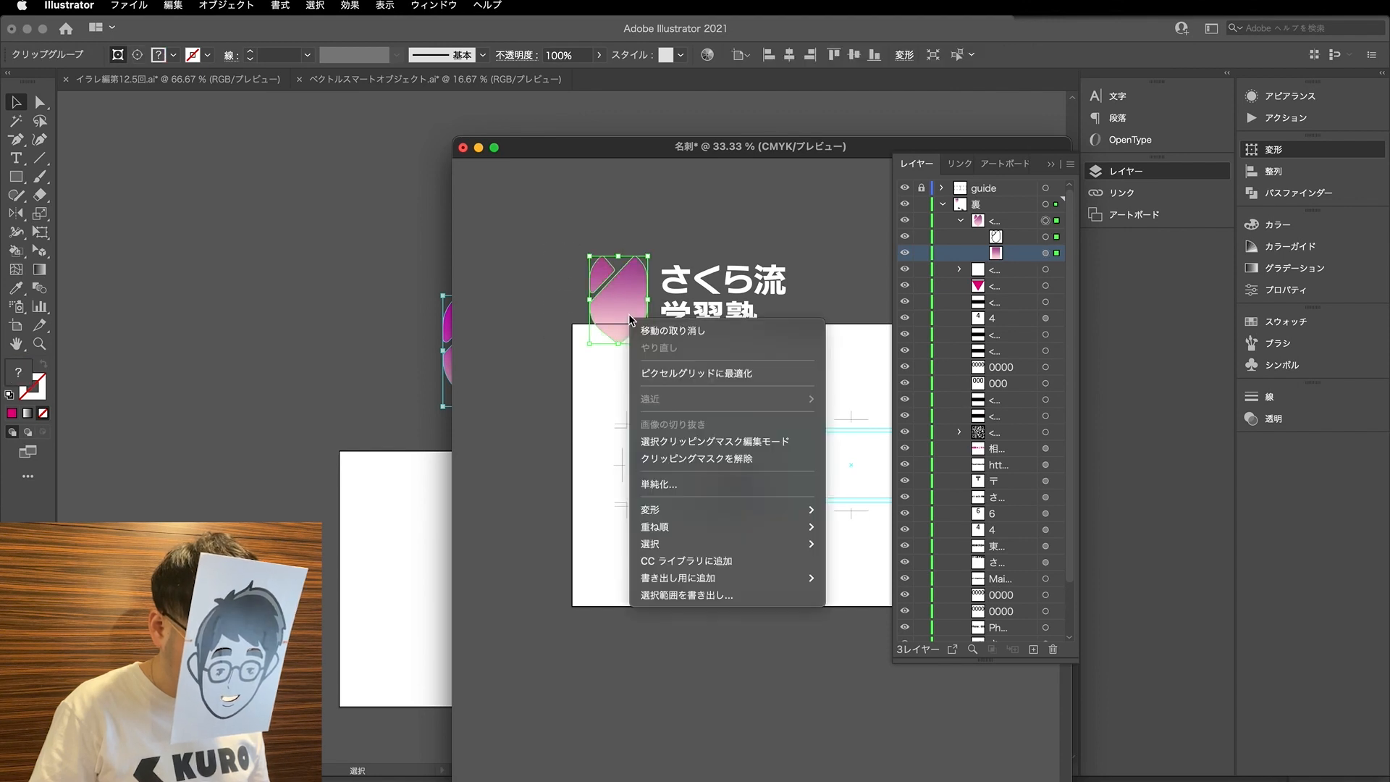
click(686, 458)
- Fill the released petal-shaped path with C 0, M 100, Y 0, K 100
click(1046, 220)
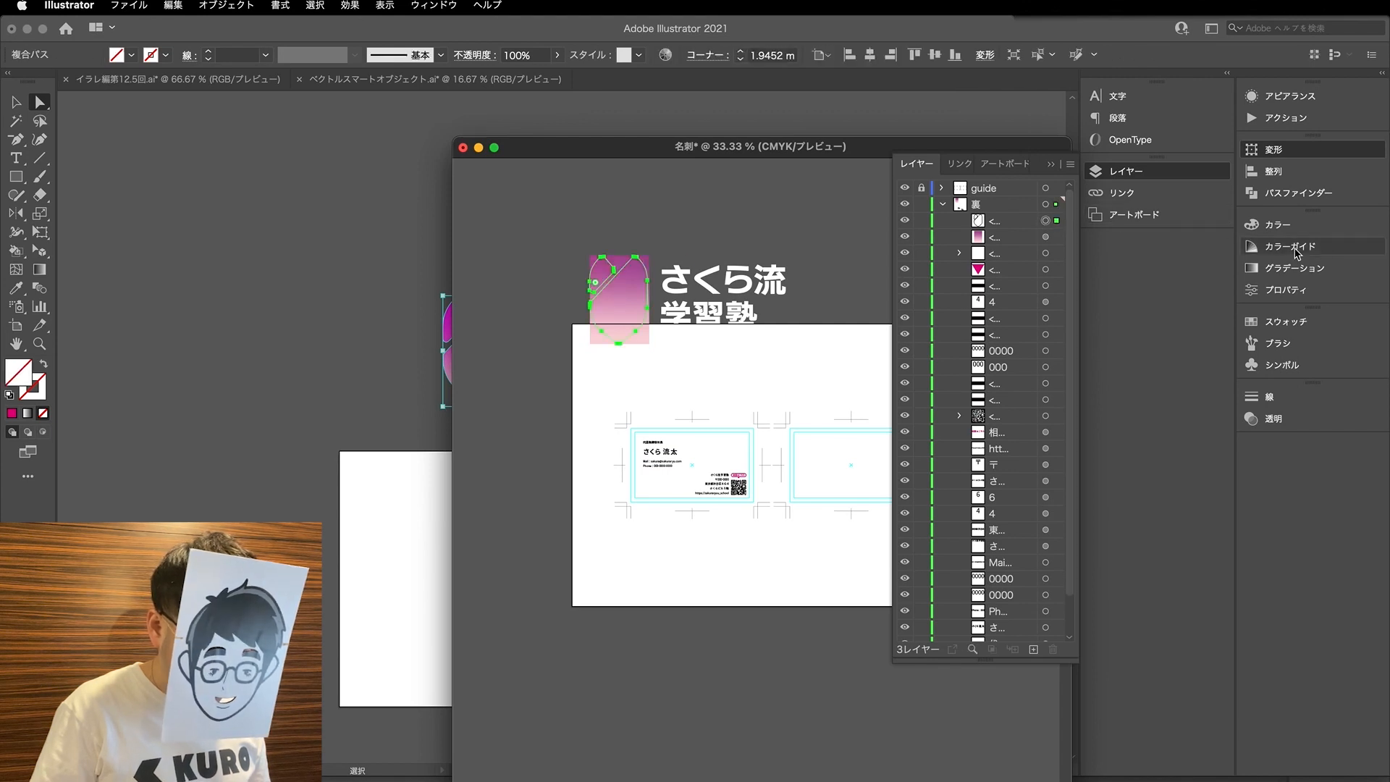
click(1325, 225)
drag(1103, 312, 1184, 302)
scroll(635, 322, up, 2)
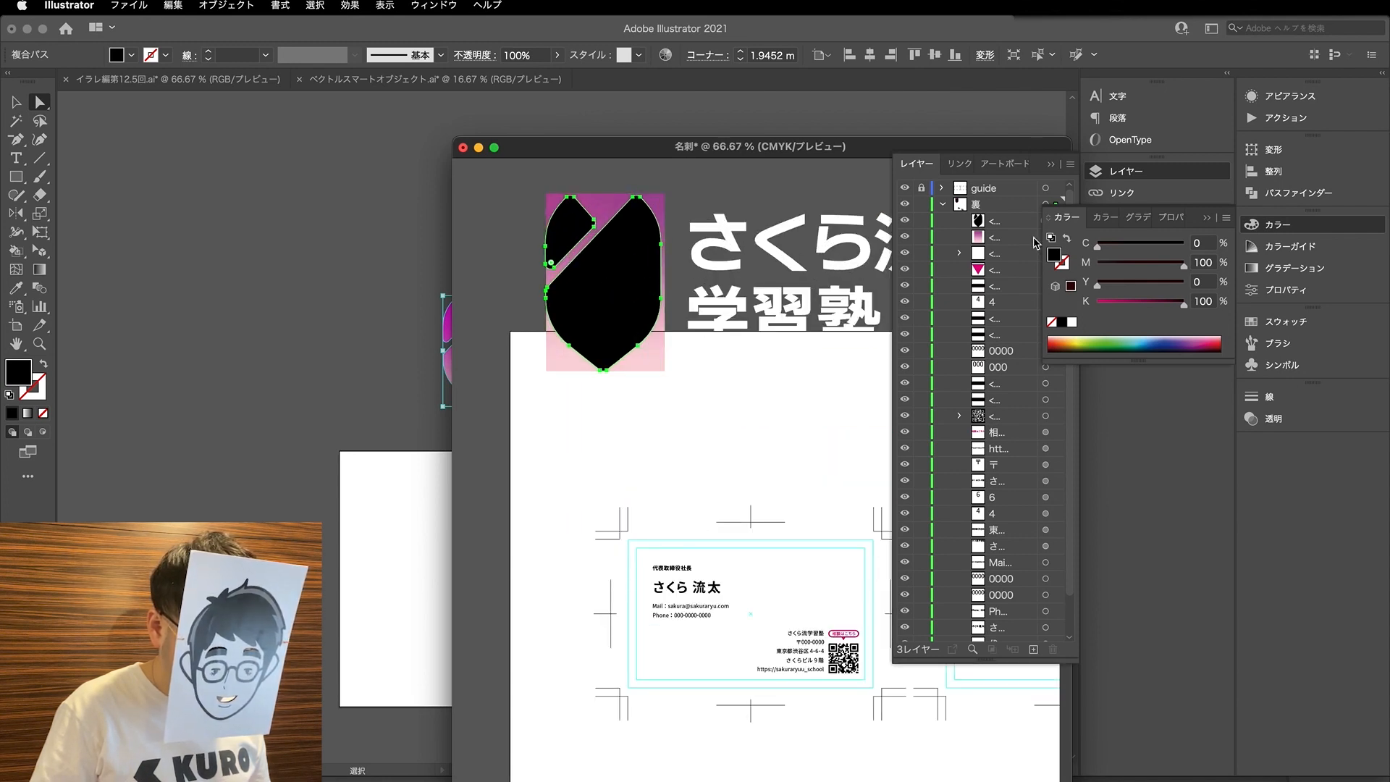
- Select the gradient rectangle and briefly hide the dark petal shape to examine the whole gradient beneath it
click(1001, 224)
click(1056, 238)
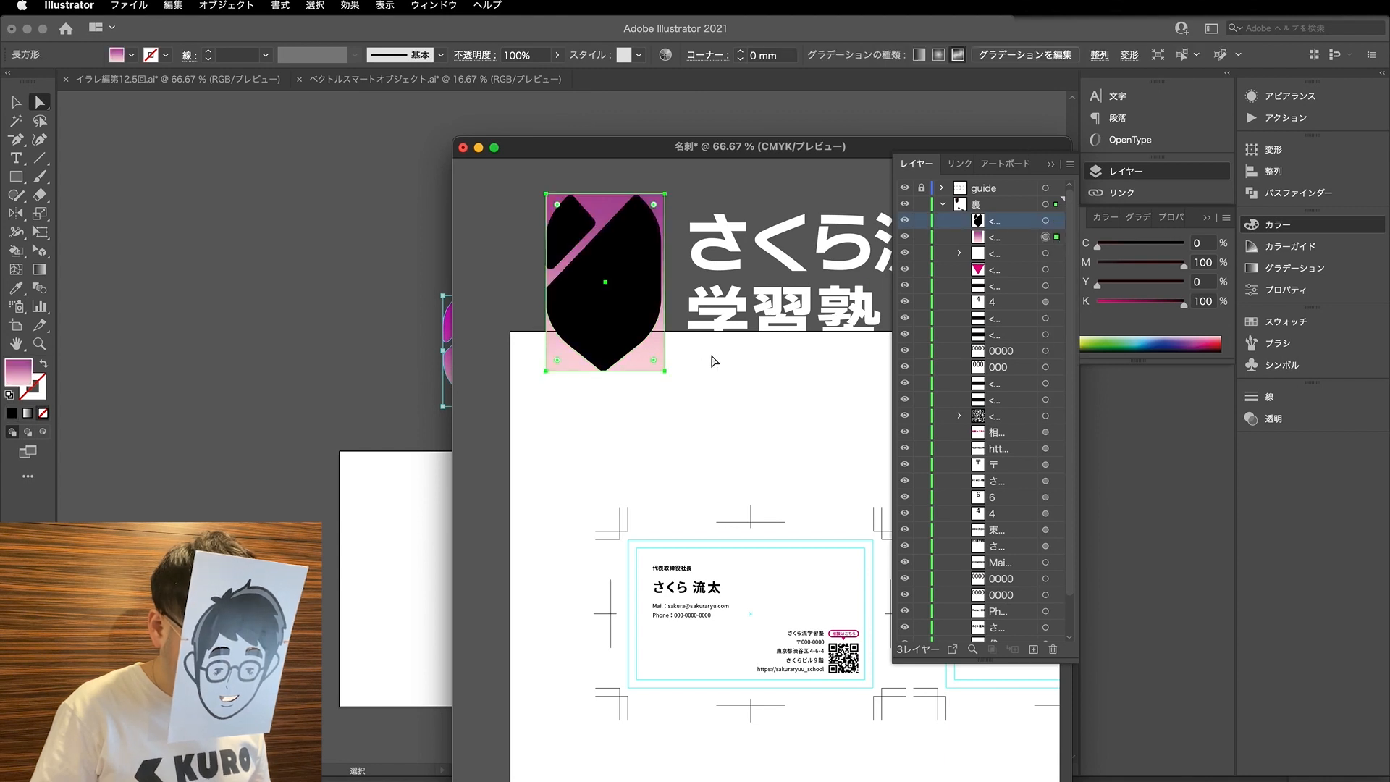
click(905, 221)
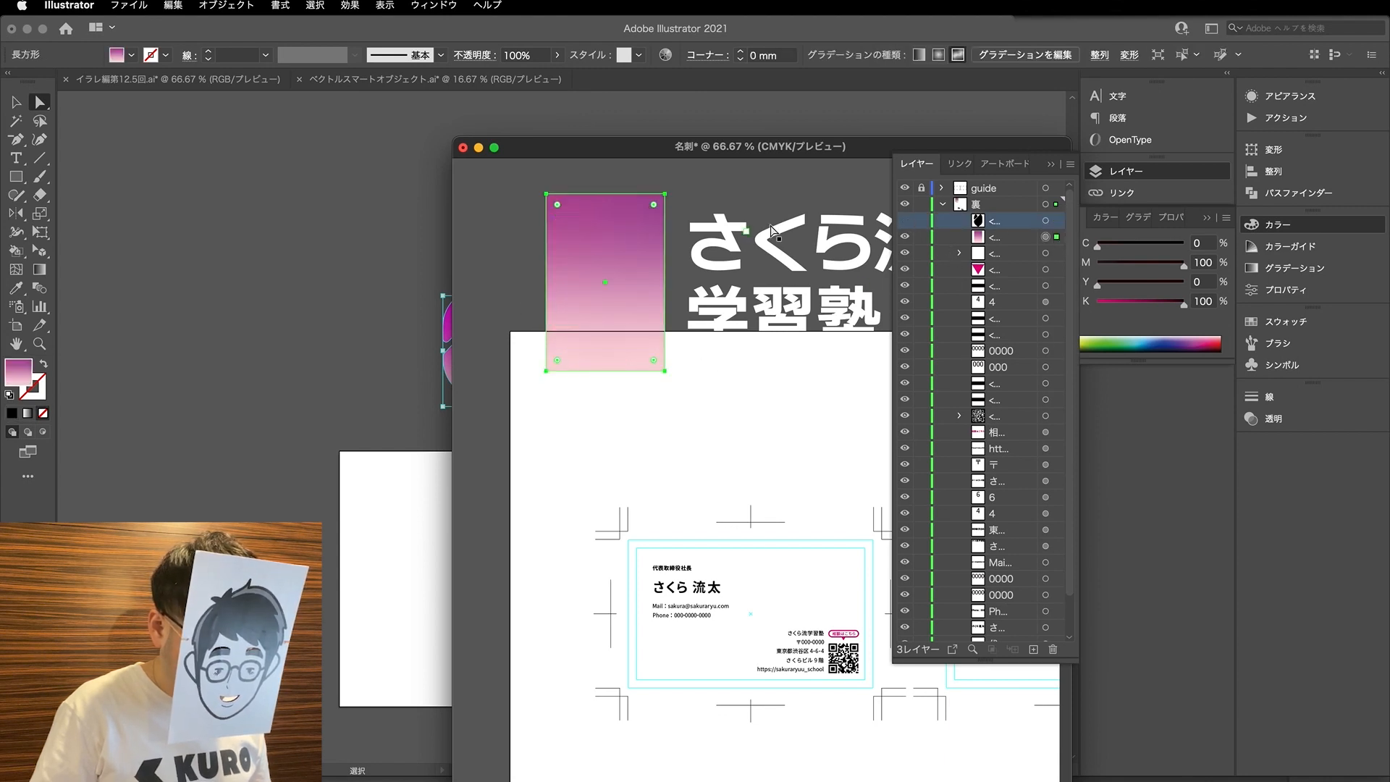
click(907, 223)
- Select the petal shape together with the gradient rectangle and make a clipping mask from them
shift+click(1053, 221)
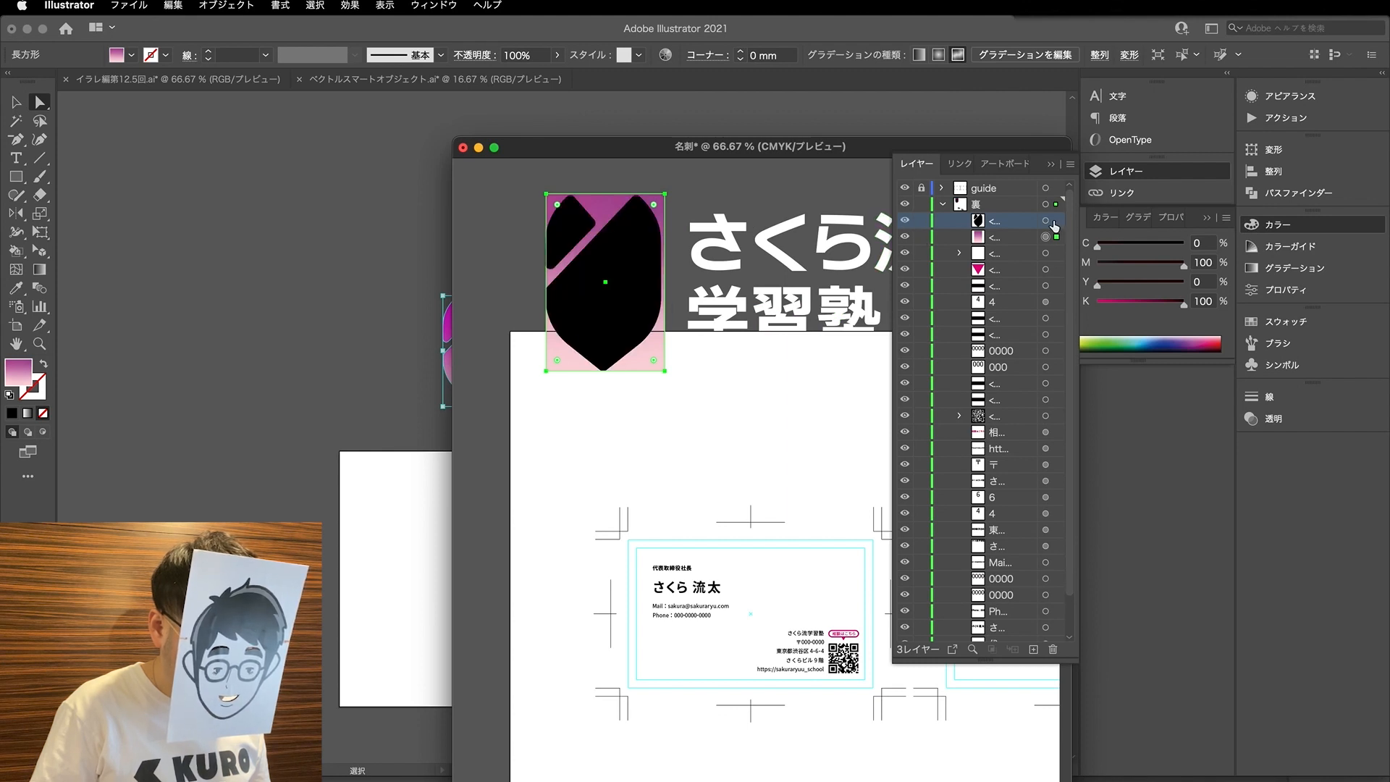
right_click(598, 302)
click(666, 444)
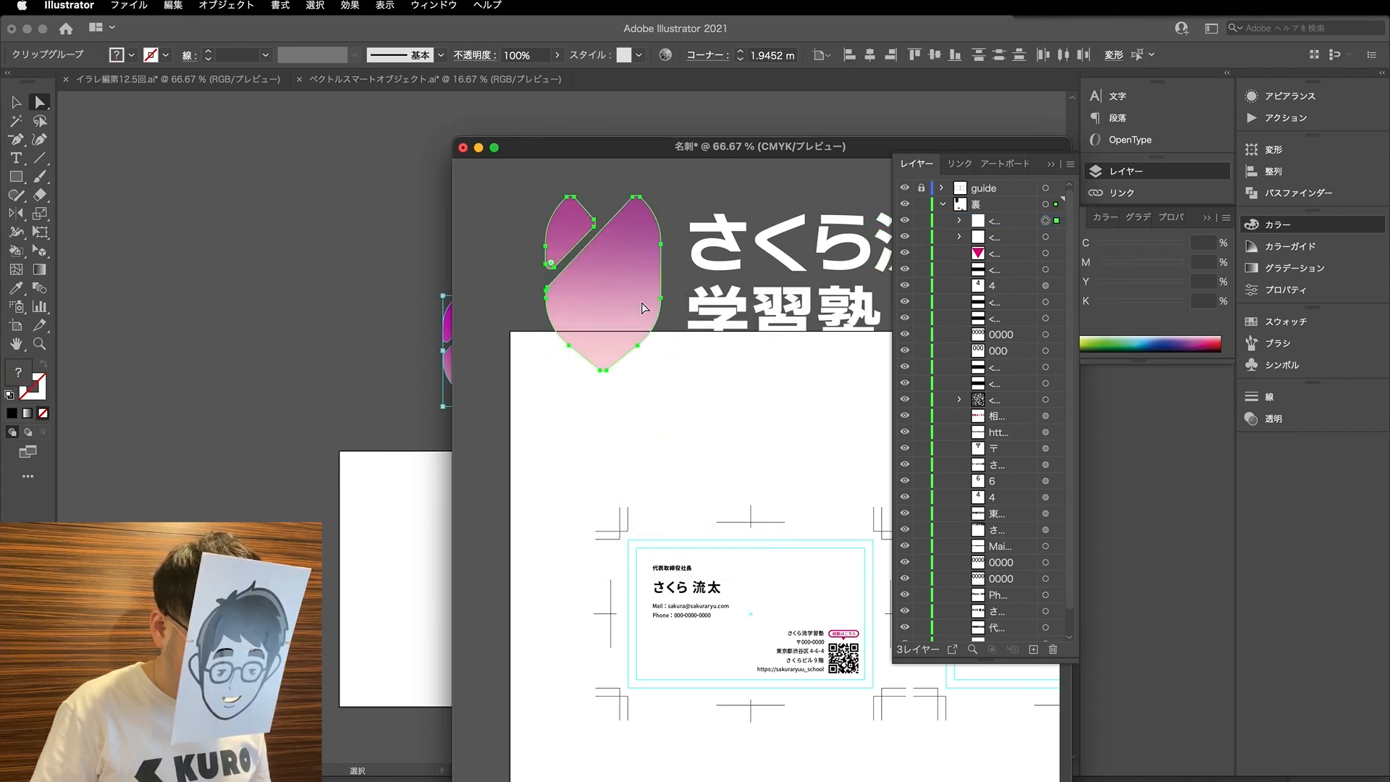
- Undo the clipping mask on the pasted logo mark and hide the dark petal shape above the gradient rectangle
click(624, 185)
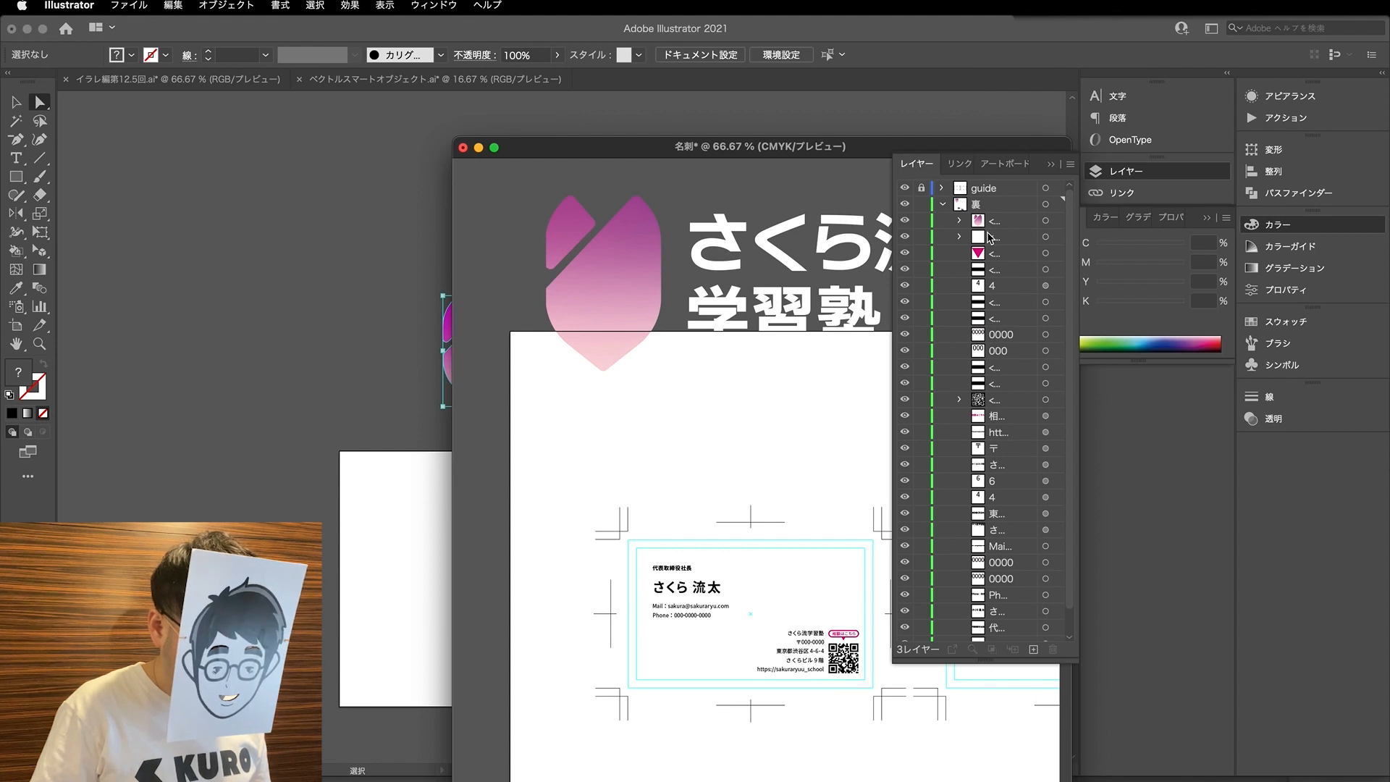
key(super+z)
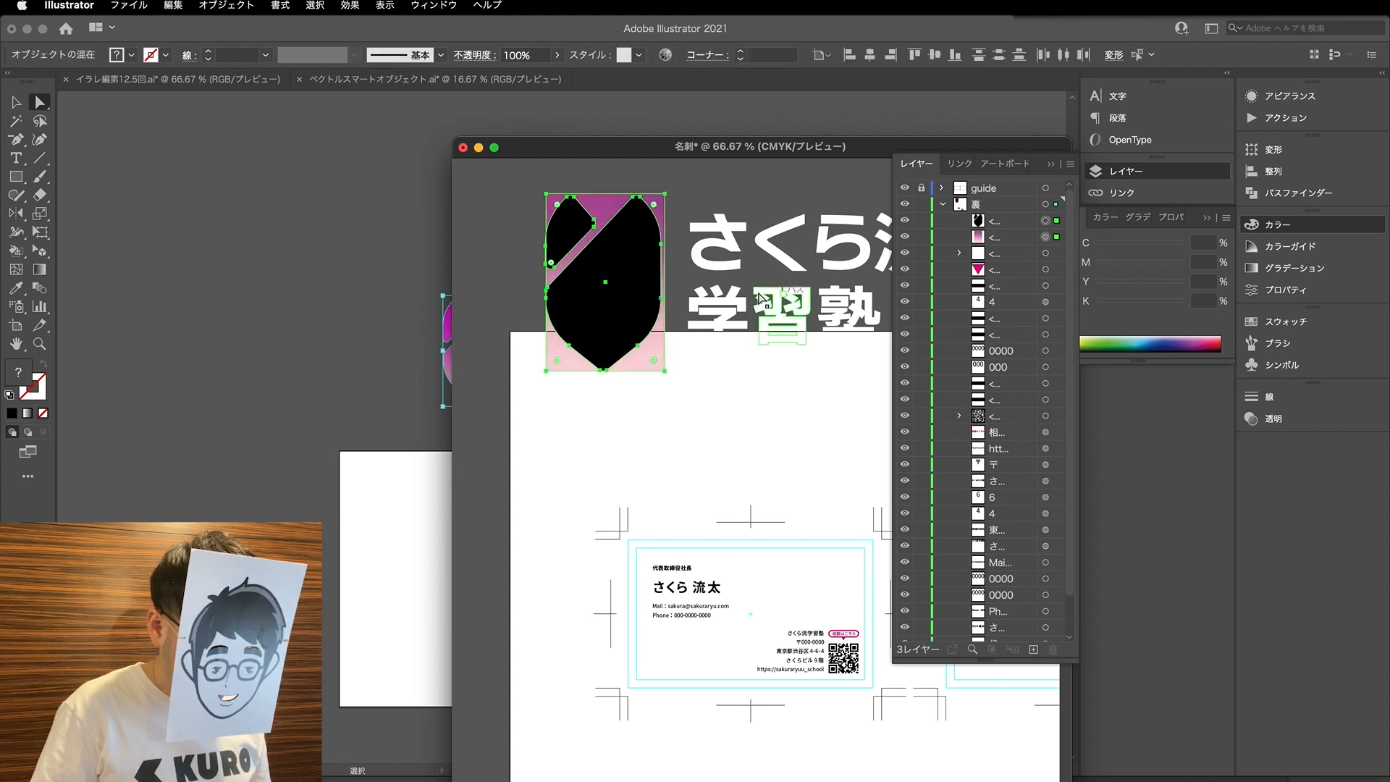
click(905, 220)
- In ベクトルスマートオブジェクト.ai, copy the logo's gradient mark onto a new layer and hide レイヤー 7 and レイヤー 5
scroll(293, 333, right, 5)
scroll(302, 332, right, 2)
click(303, 332)
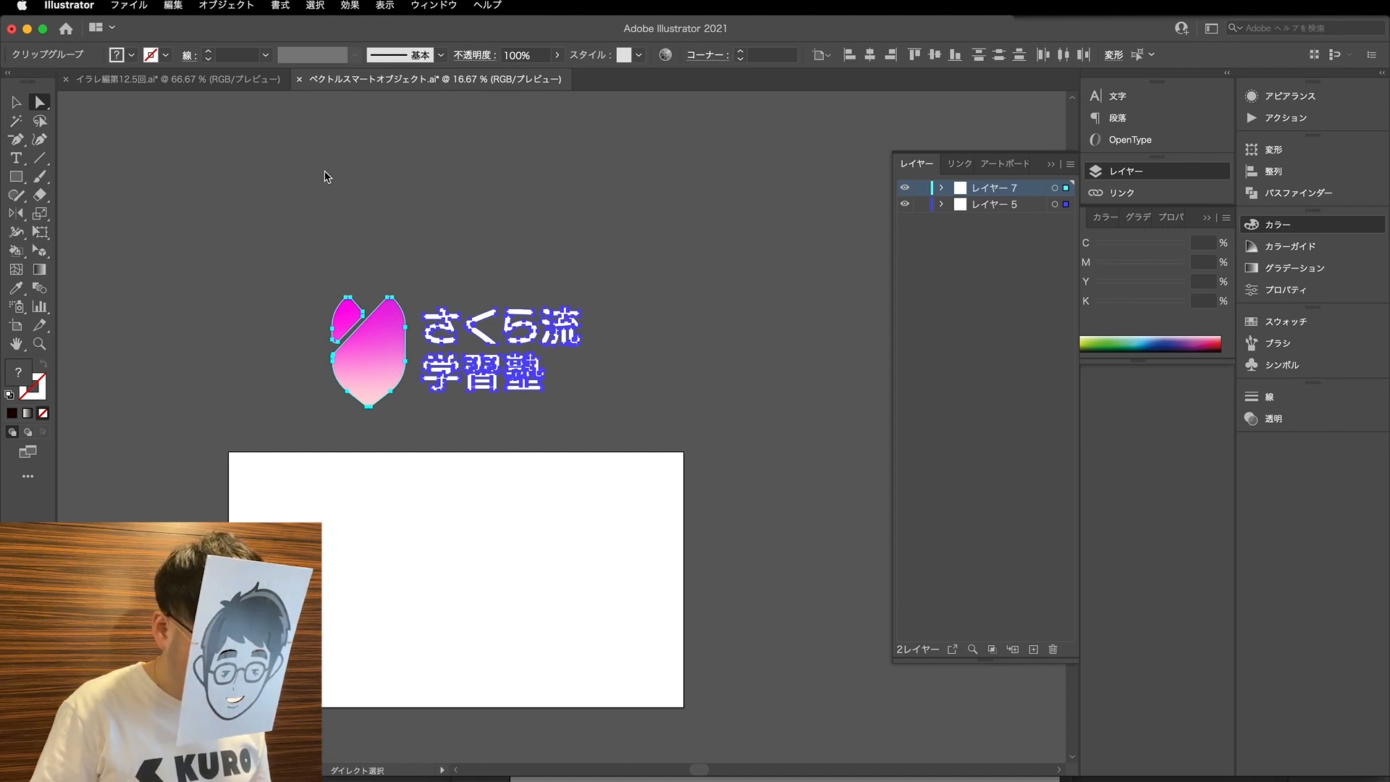
key(super+l)
click(318, 265)
drag(329, 280, 413, 423)
drag(1068, 206, 1066, 187)
drag(905, 204, 905, 221)
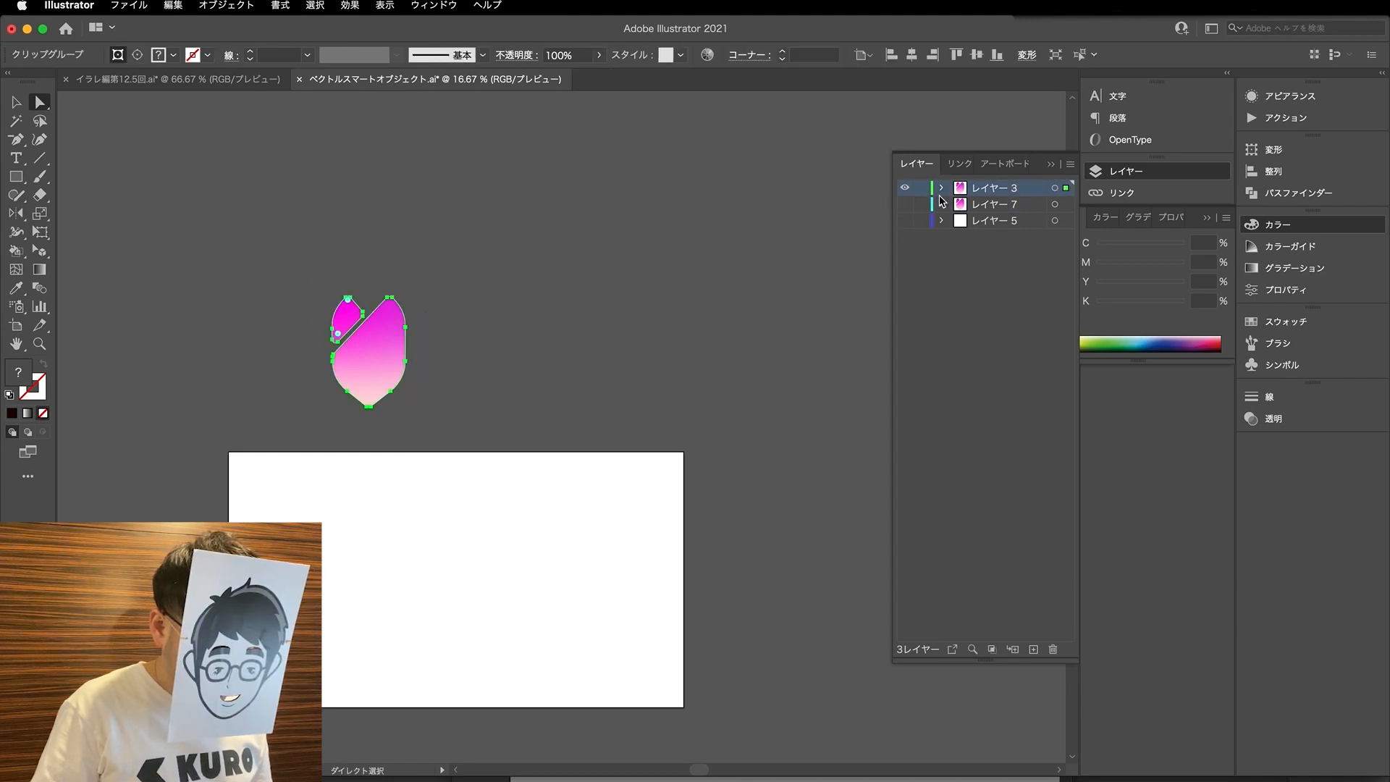
- Release the copied mark's clipping mask and delete the petal-shaped compound path, leaving only the RGB gradient rectangle
click(941, 187)
key(v)
right_click(385, 360)
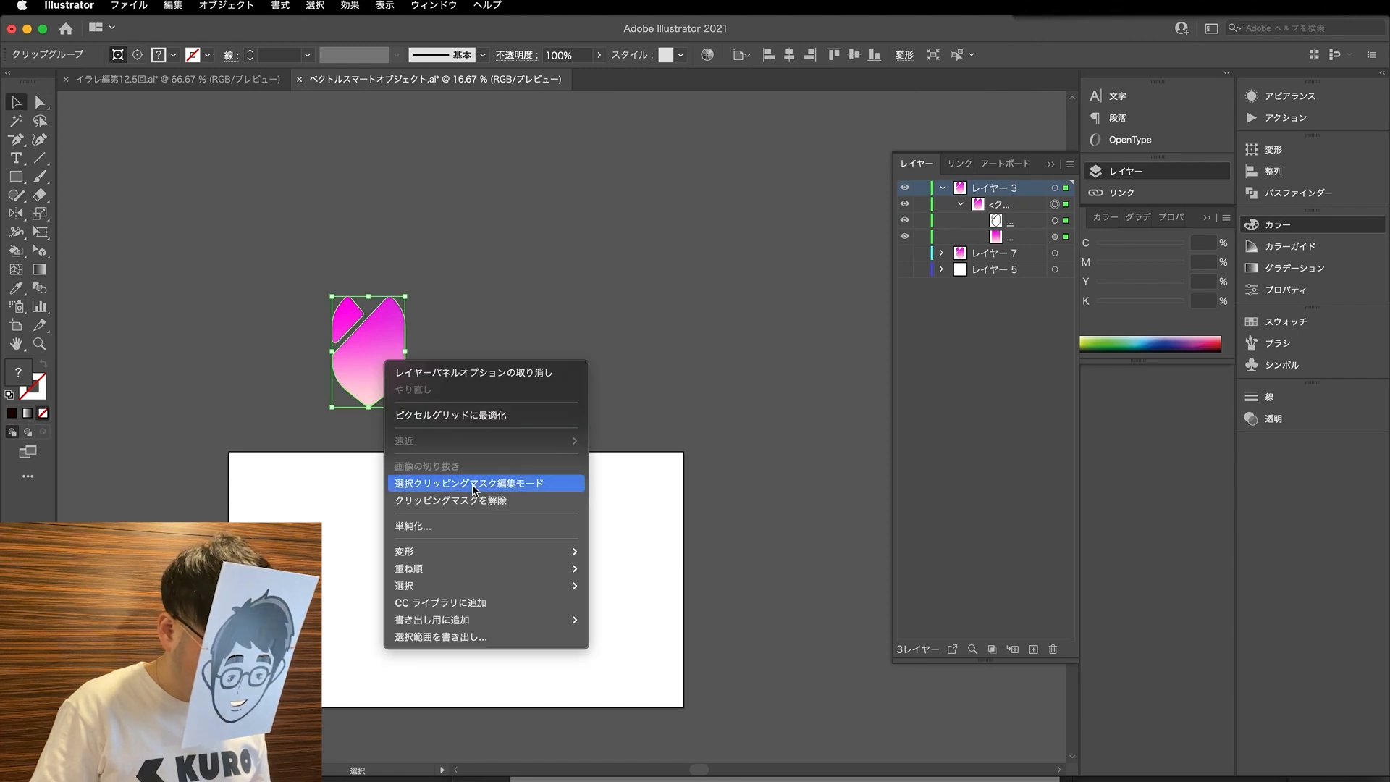
click(475, 499)
key(a)
click(388, 359)
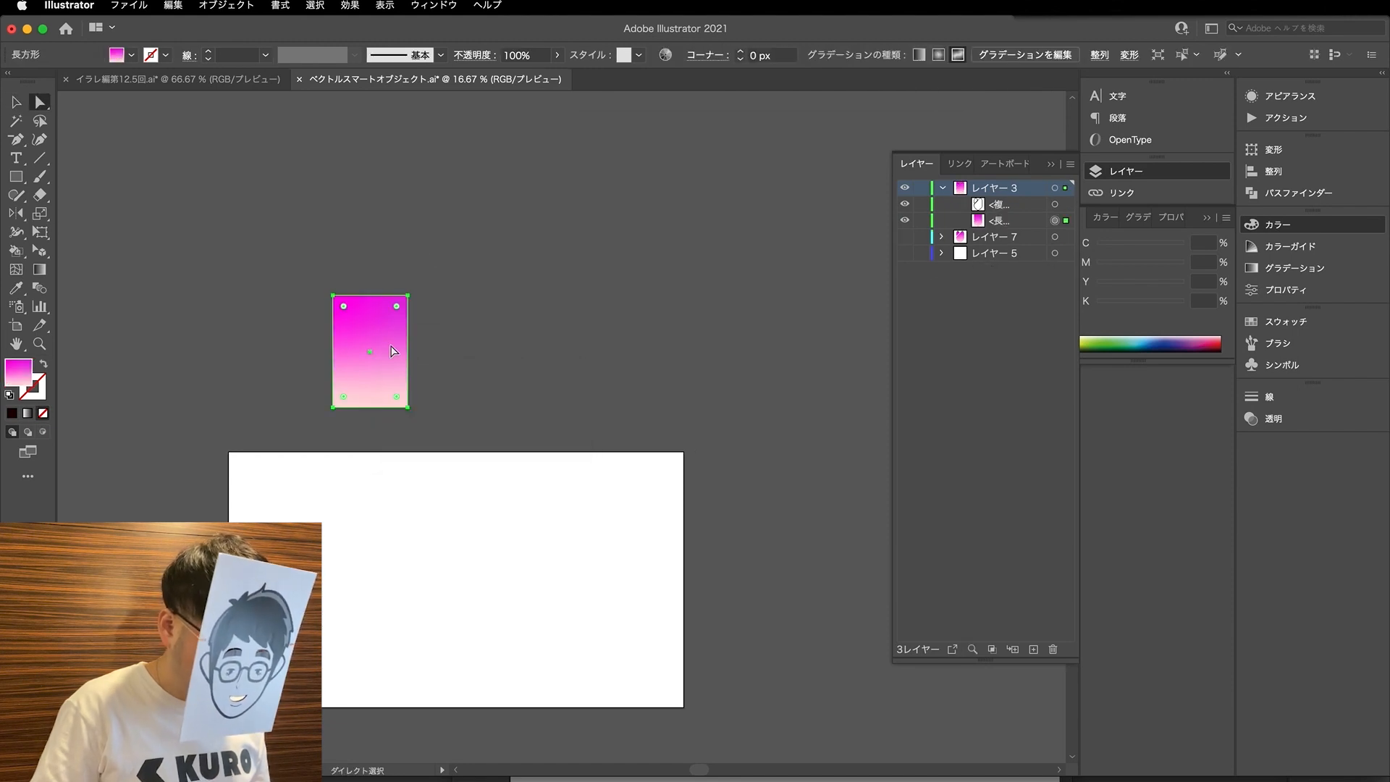
click(1058, 208)
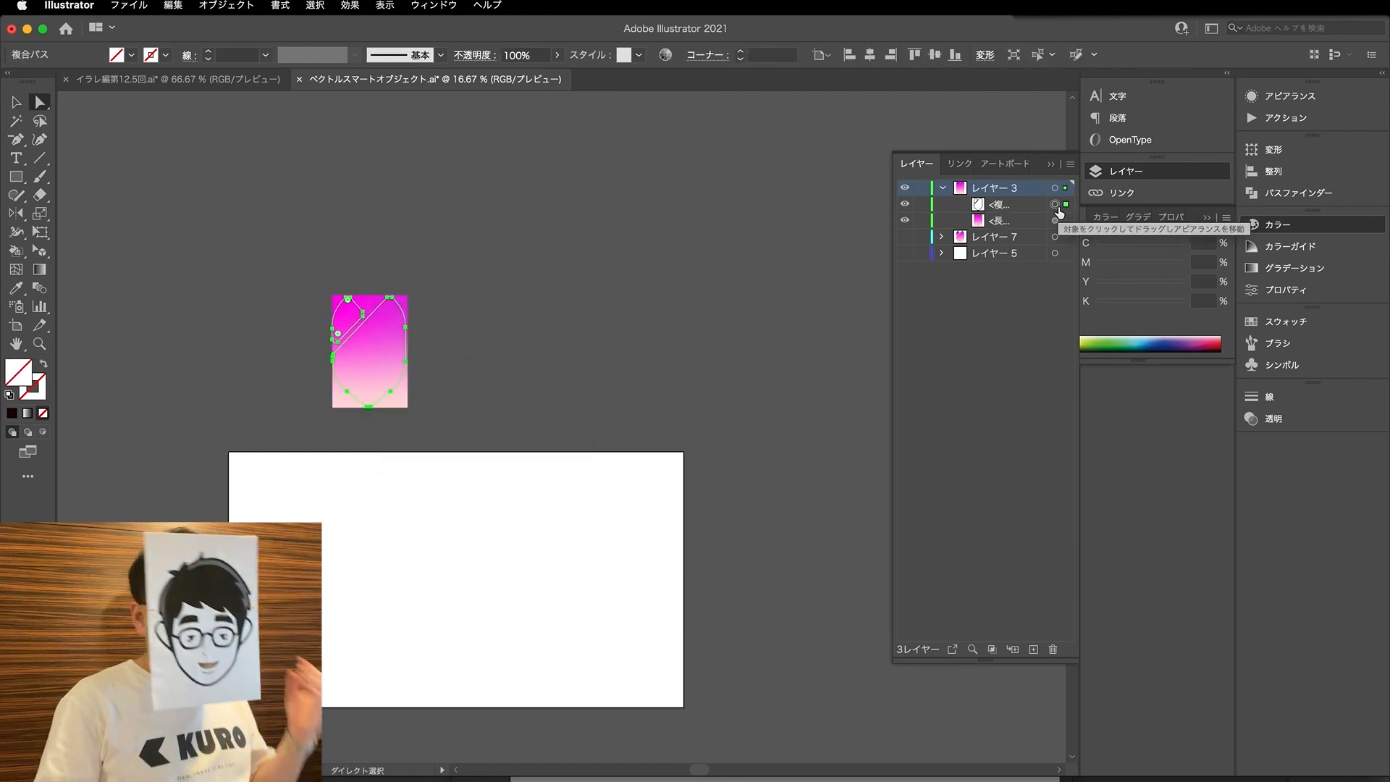
key(Delete)
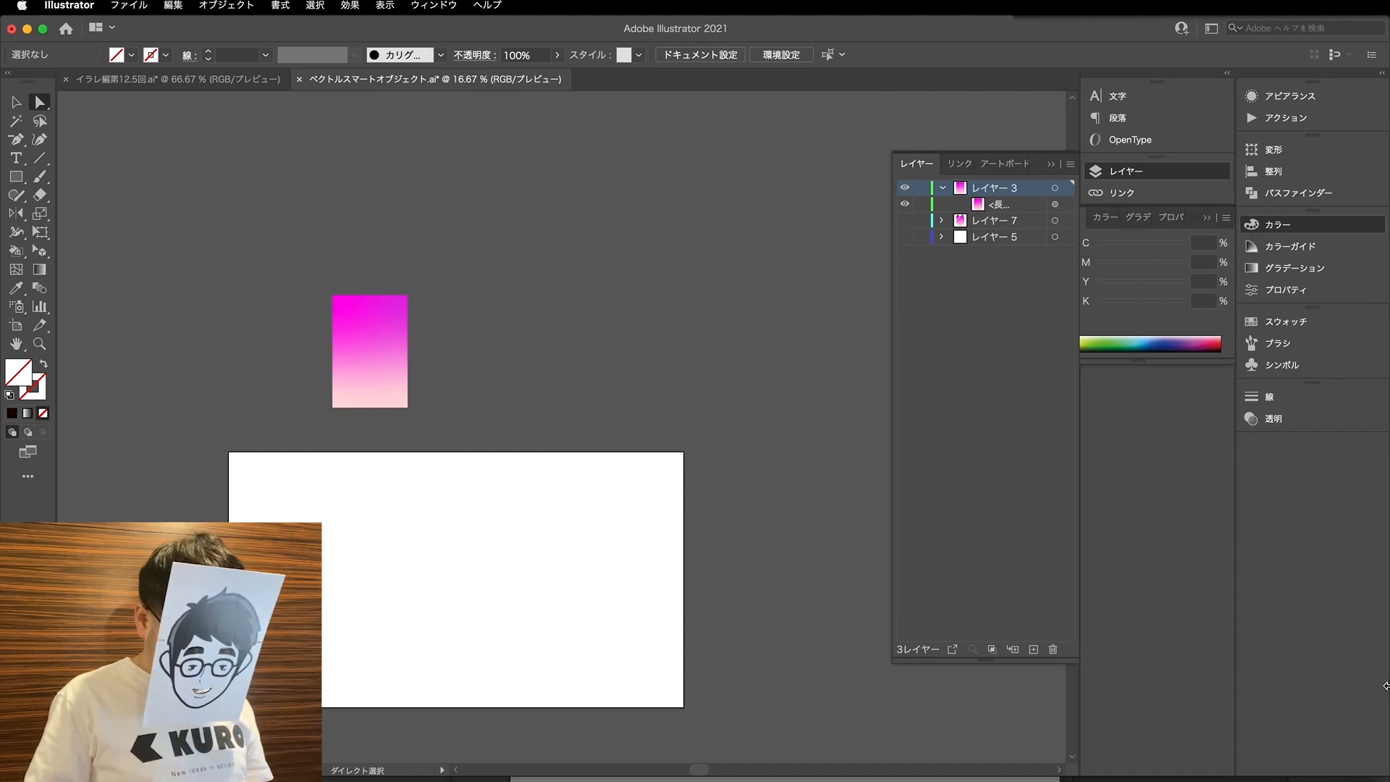
- Switch back to the 名刺 document, begin editing the rectangle's freeform gradient, and place the window beside the RGB reference rectangle
click(768, 780)
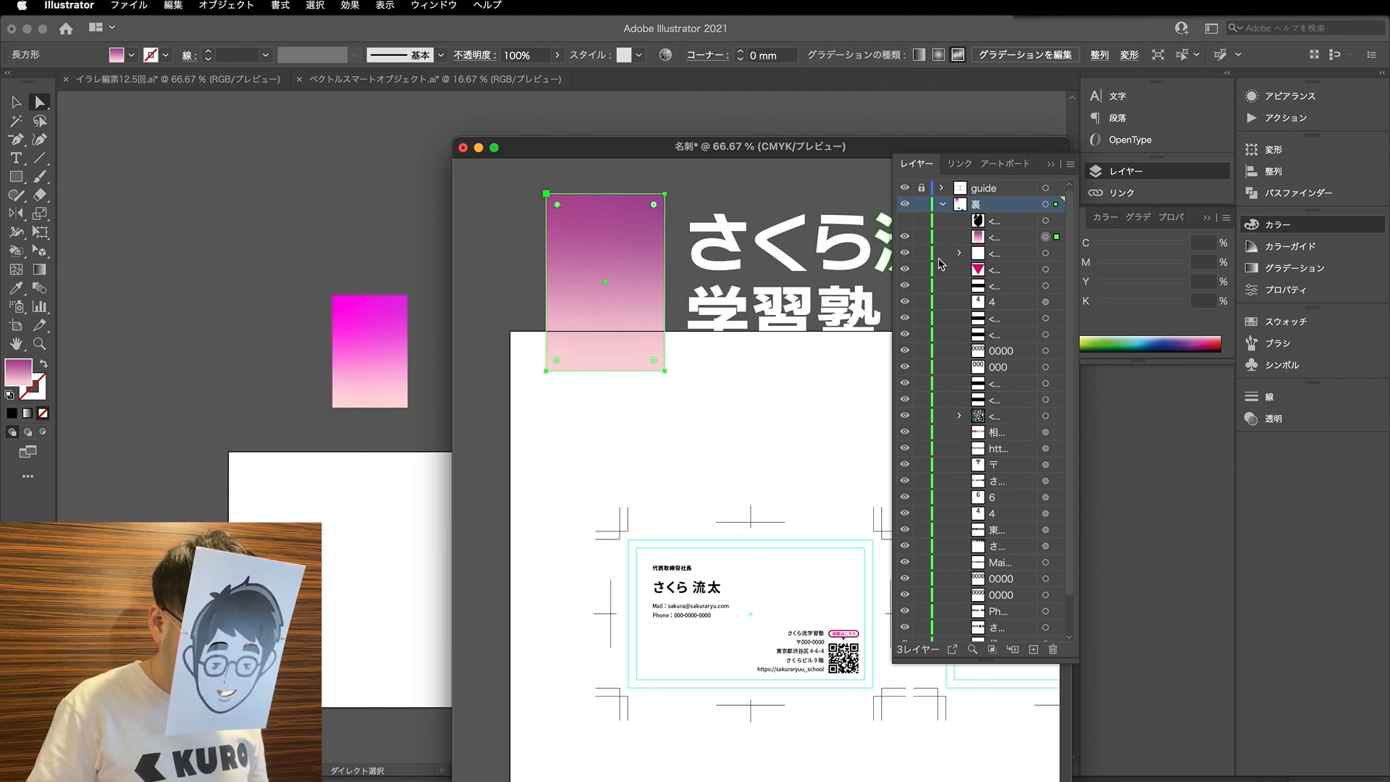
click(1139, 217)
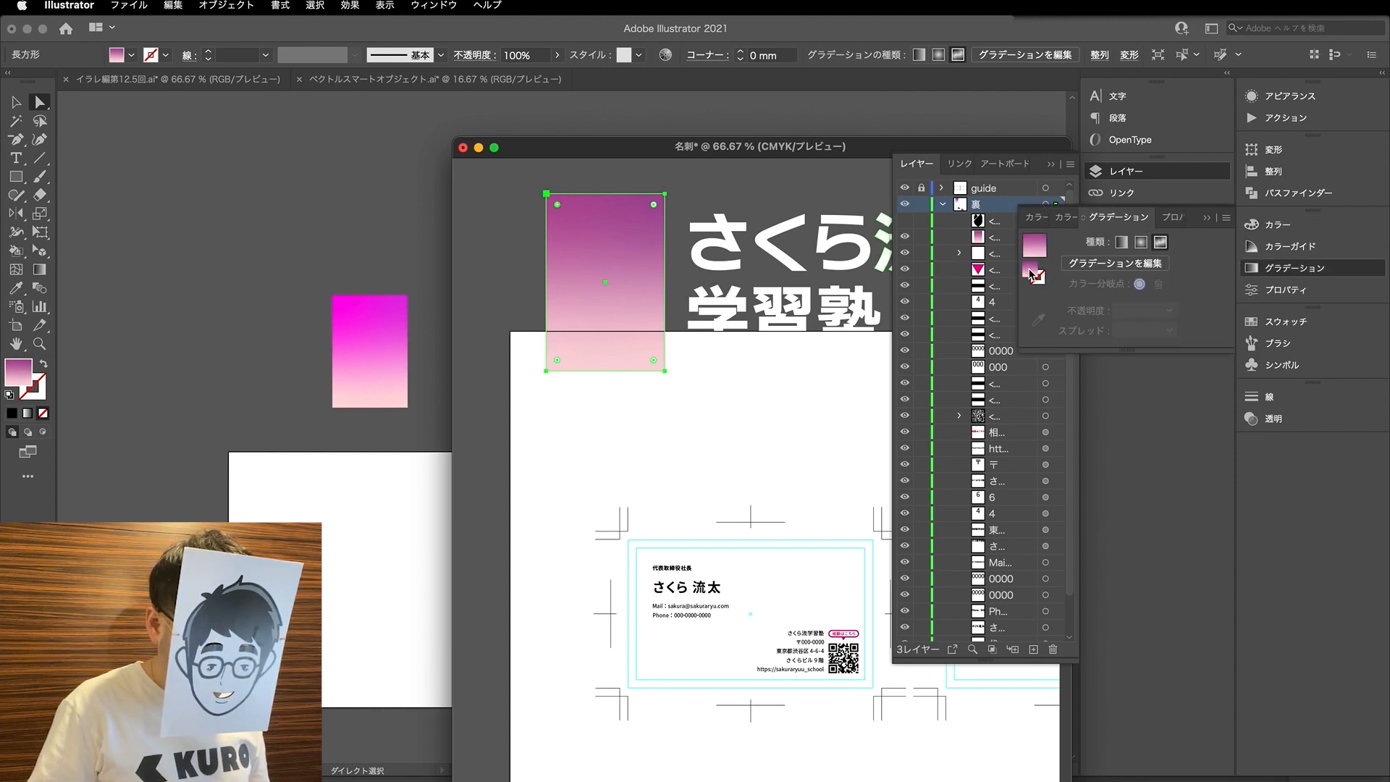
click(1114, 263)
double_click(558, 211)
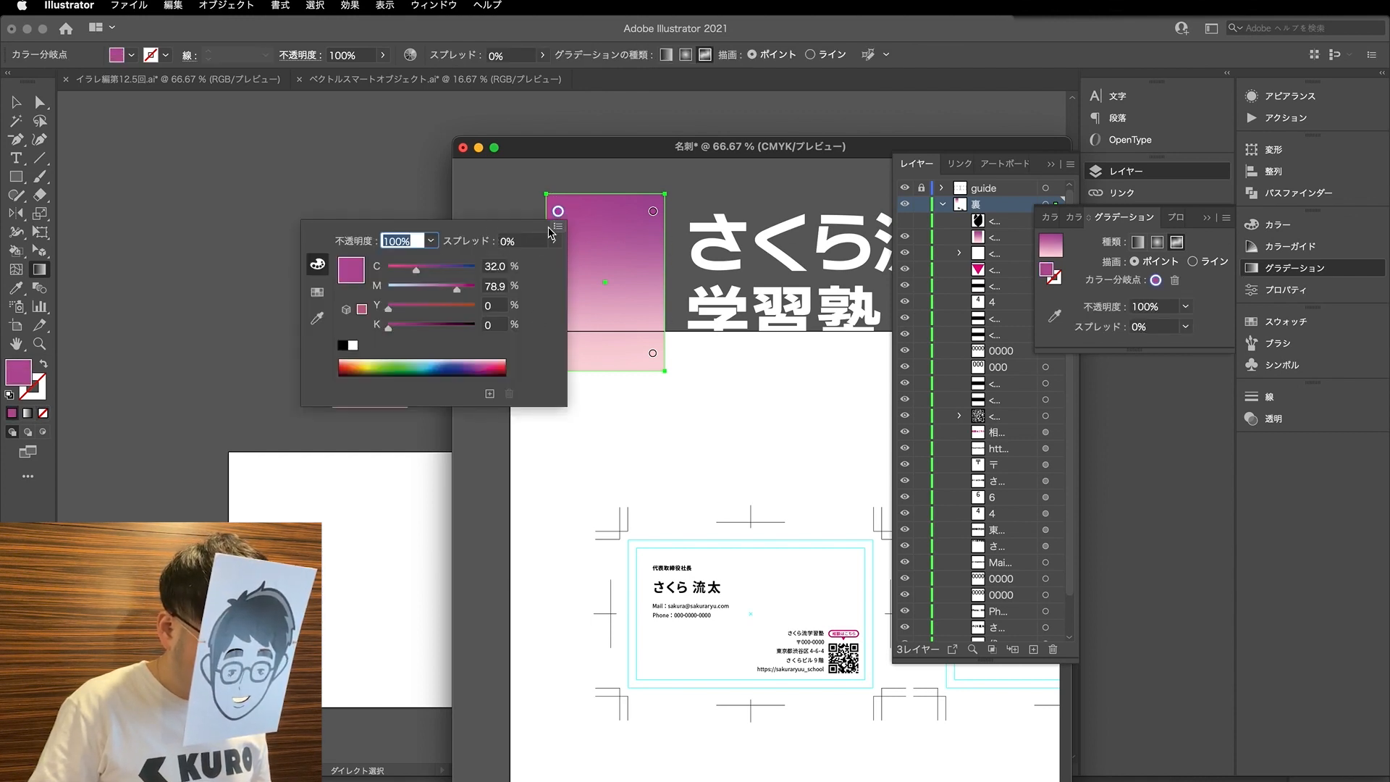
click(722, 151)
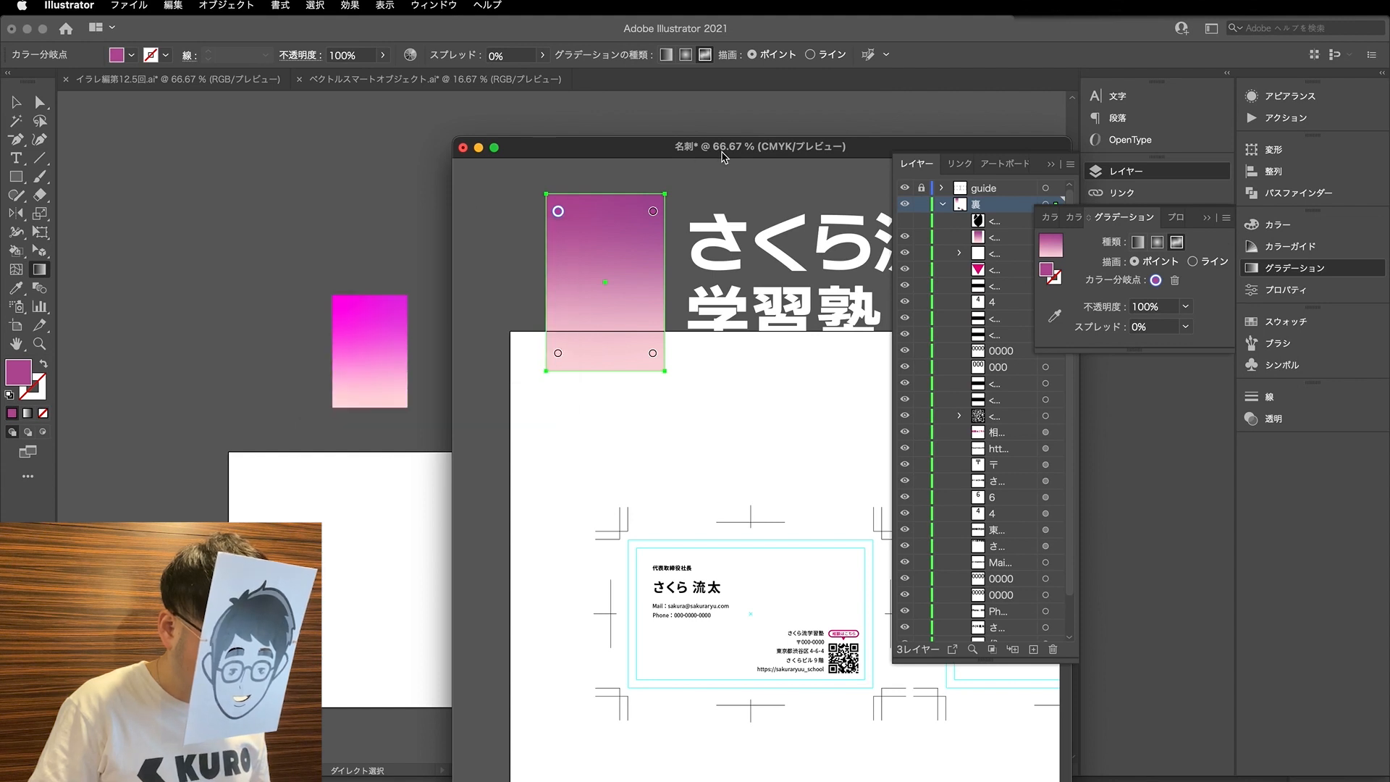
drag(680, 147, 799, 141)
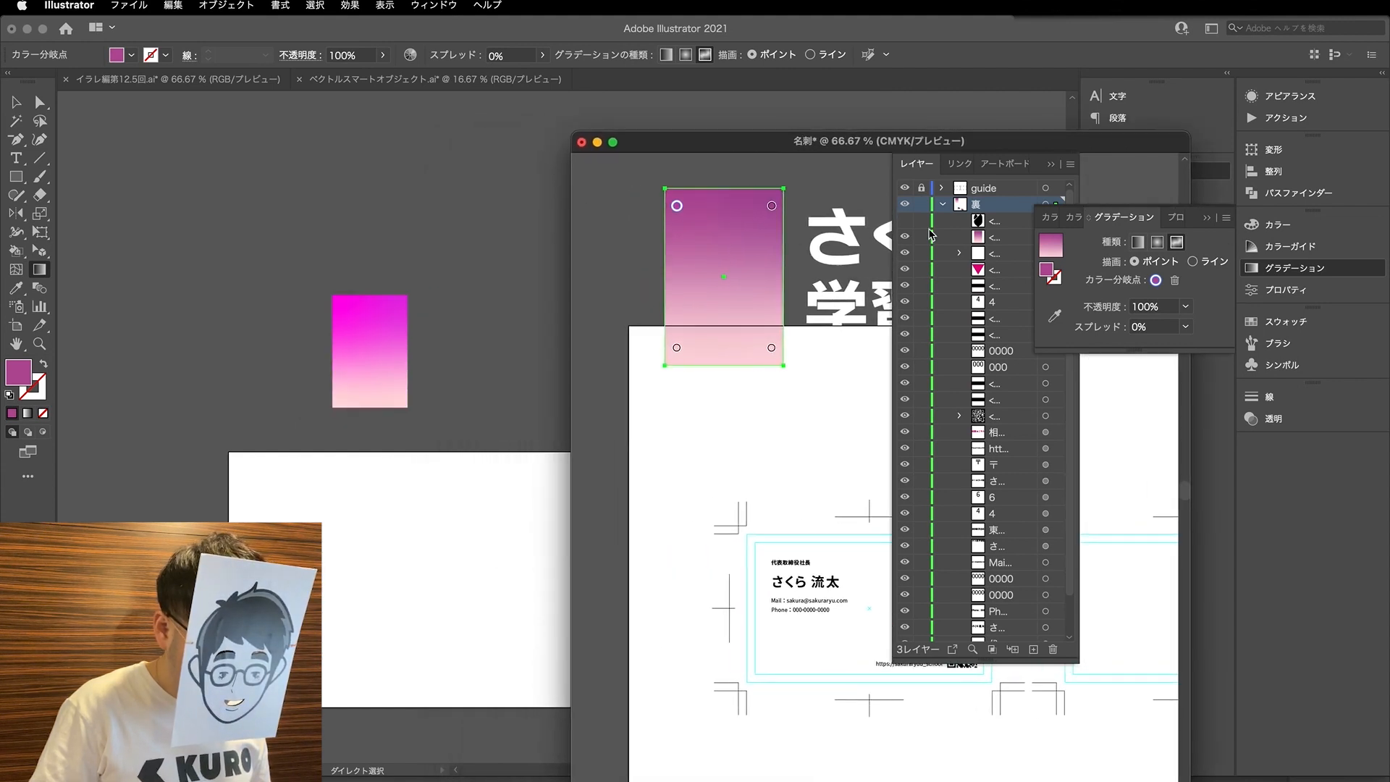
double_click(1047, 274)
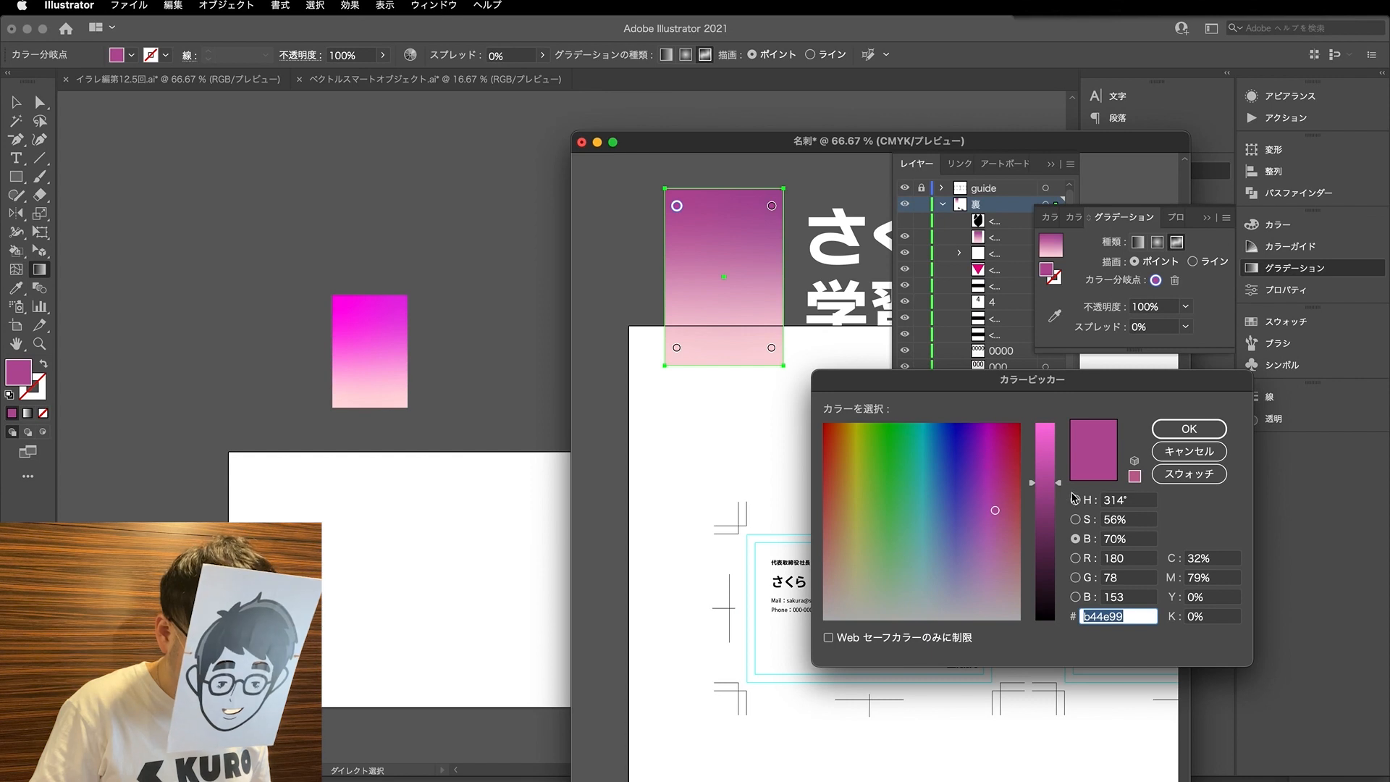
click(1189, 450)
double_click(1053, 274)
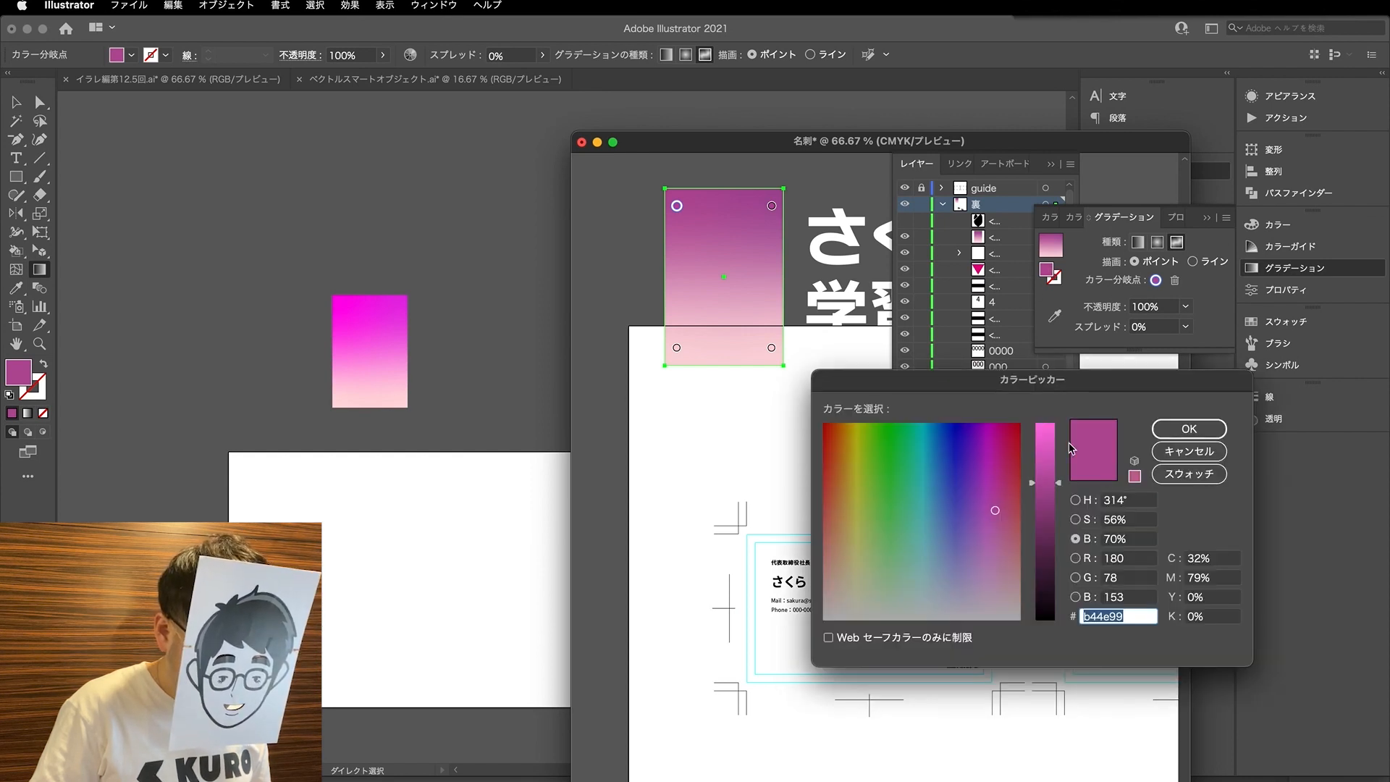
click(1198, 558)
click(1189, 451)
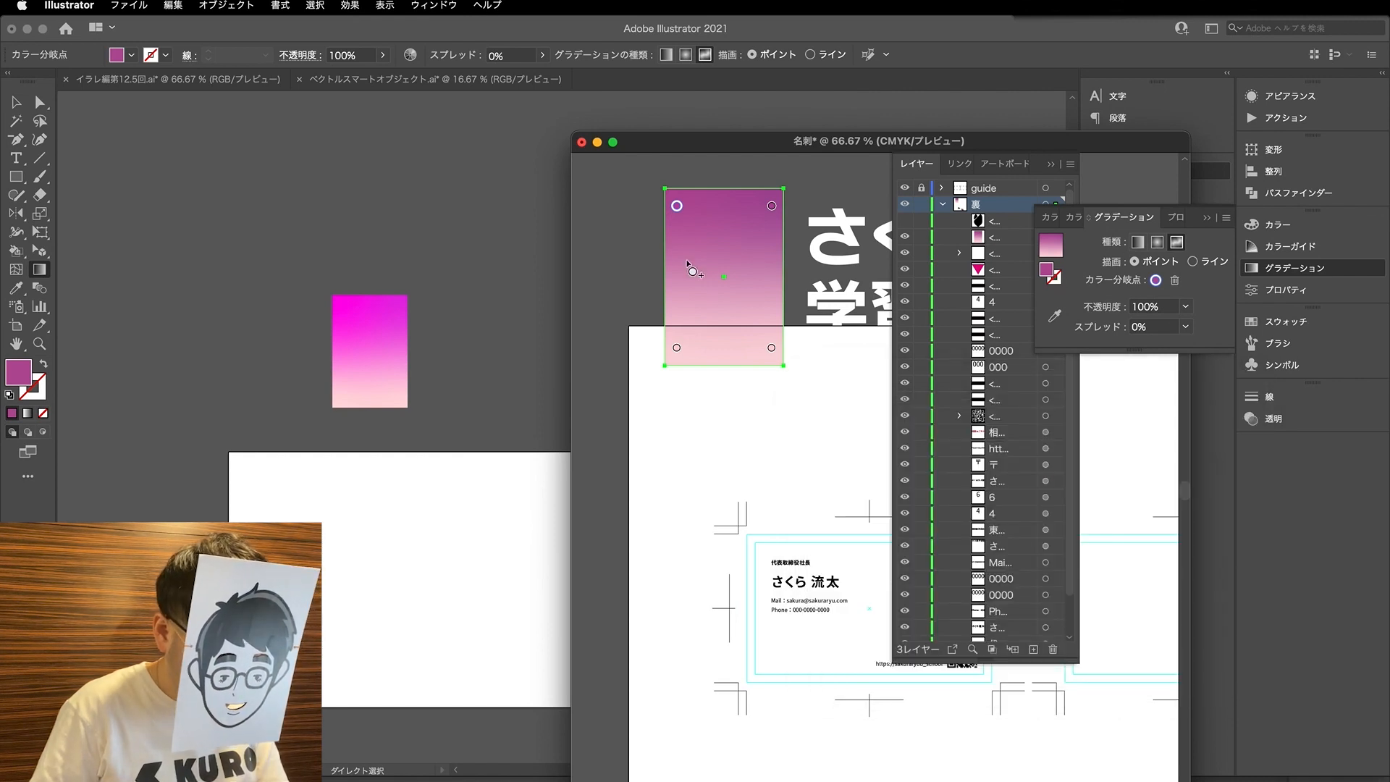
double_click(676, 206)
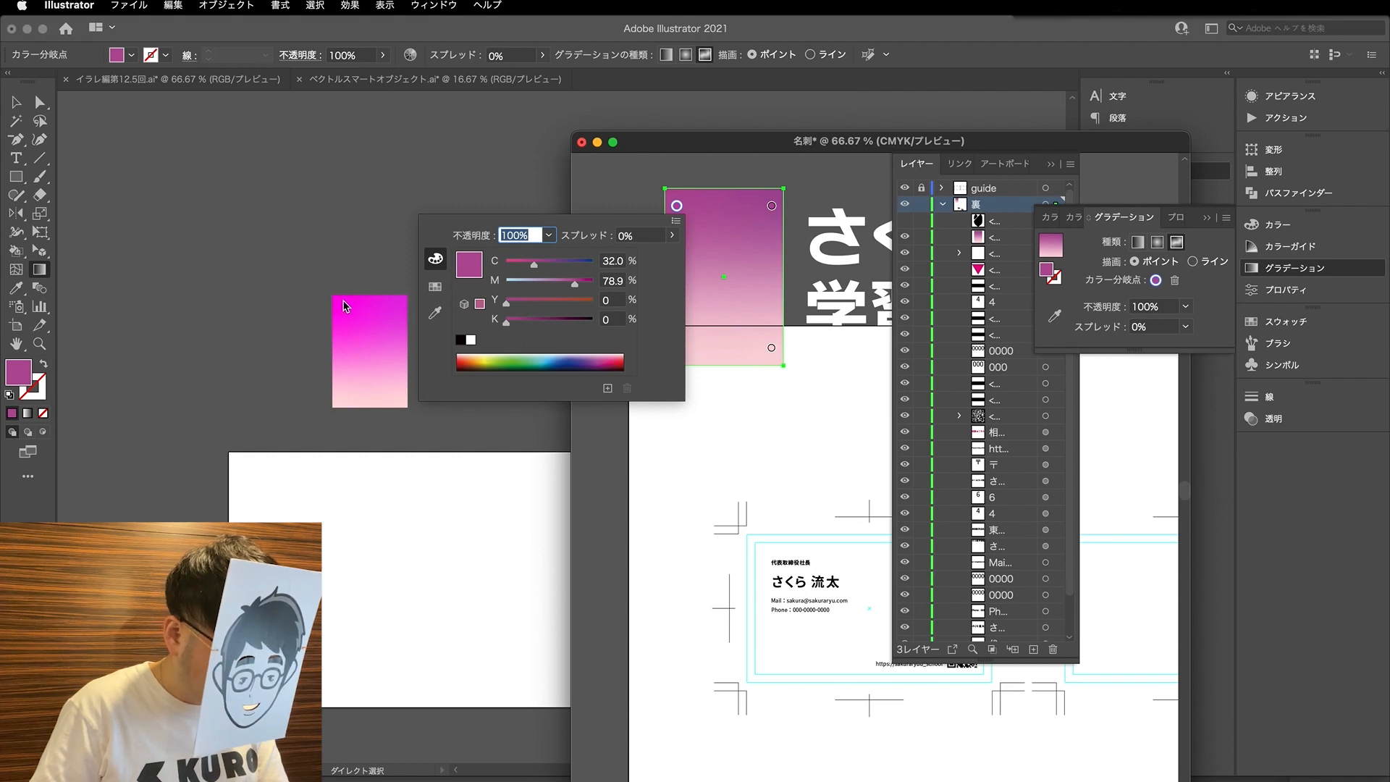
click(435, 312)
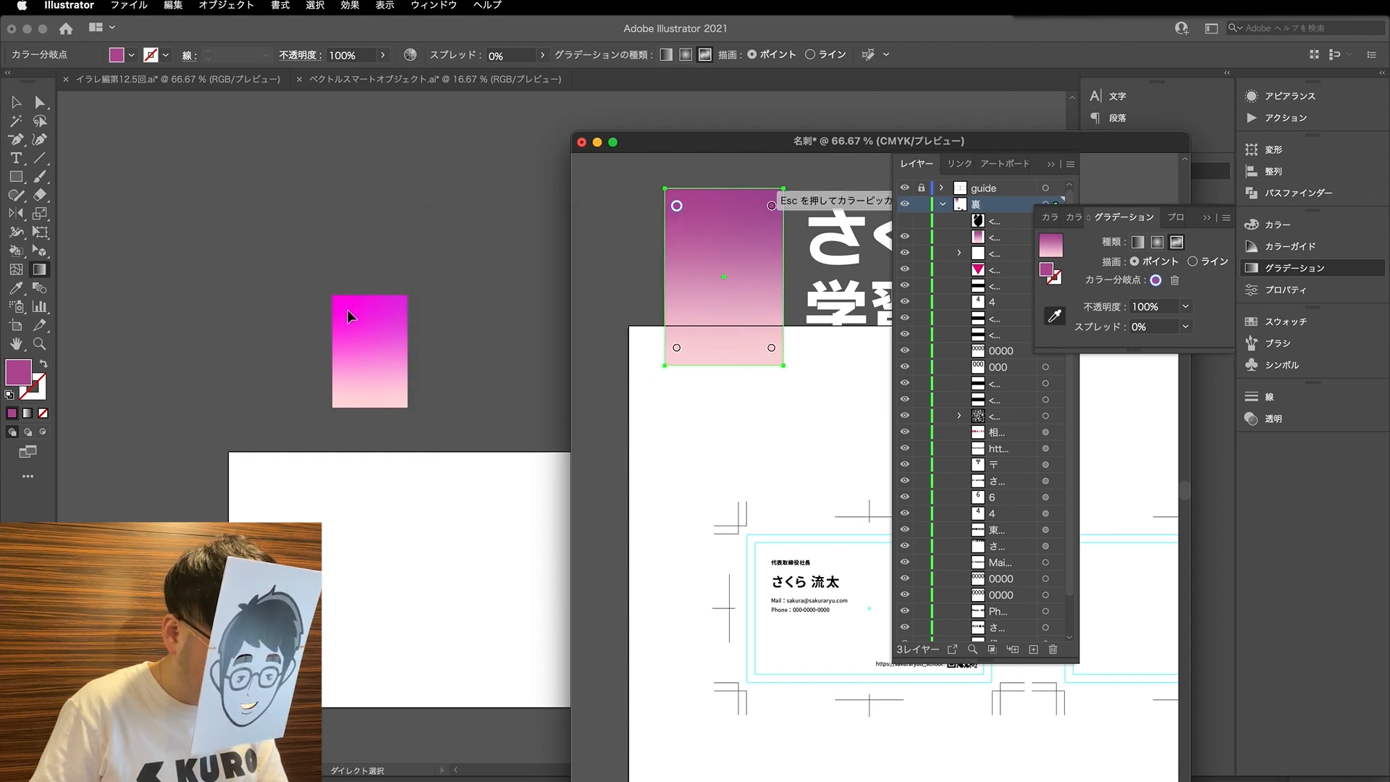
- Set the CMYK gradient's upper-left colour stop to C 0 and M 90
double_click(677, 208)
click(436, 260)
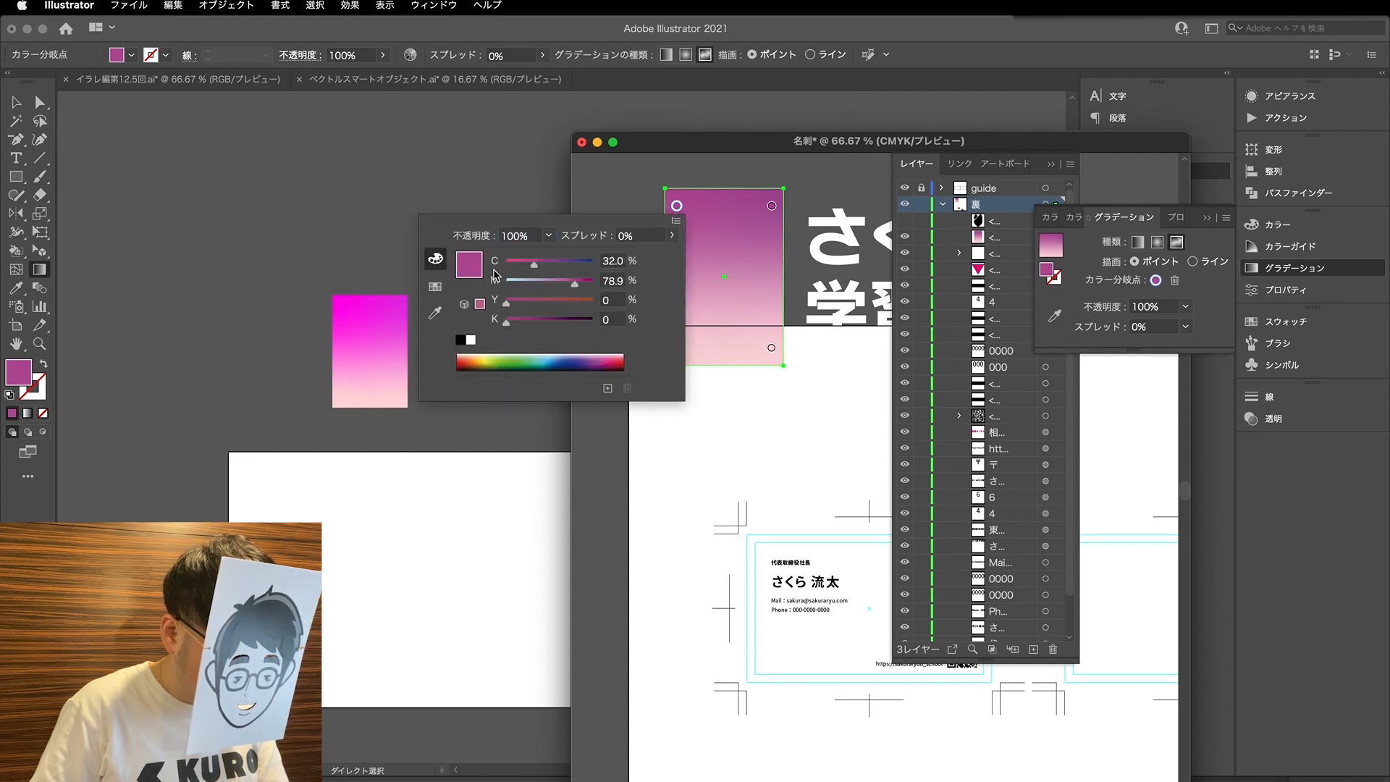
drag(534, 264, 590, 288)
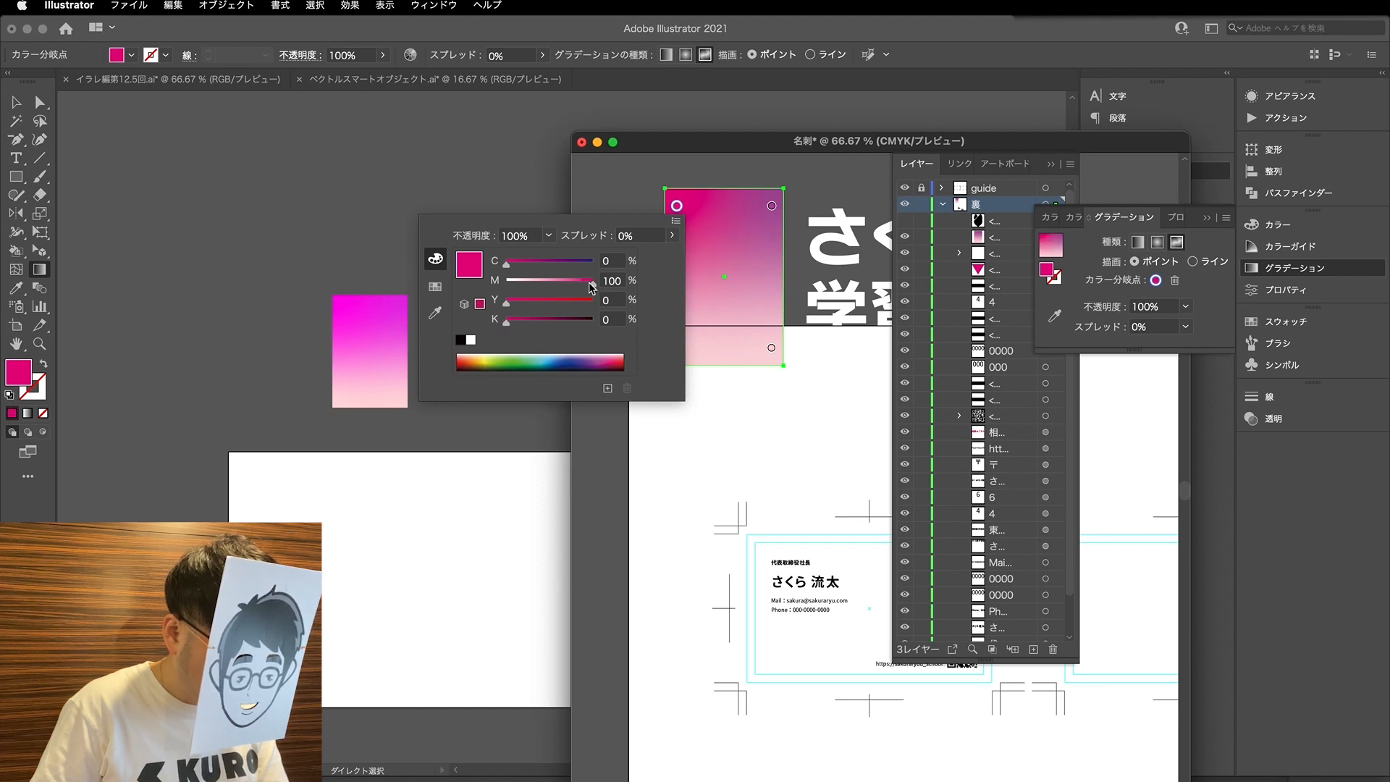
drag(593, 287, 587, 290)
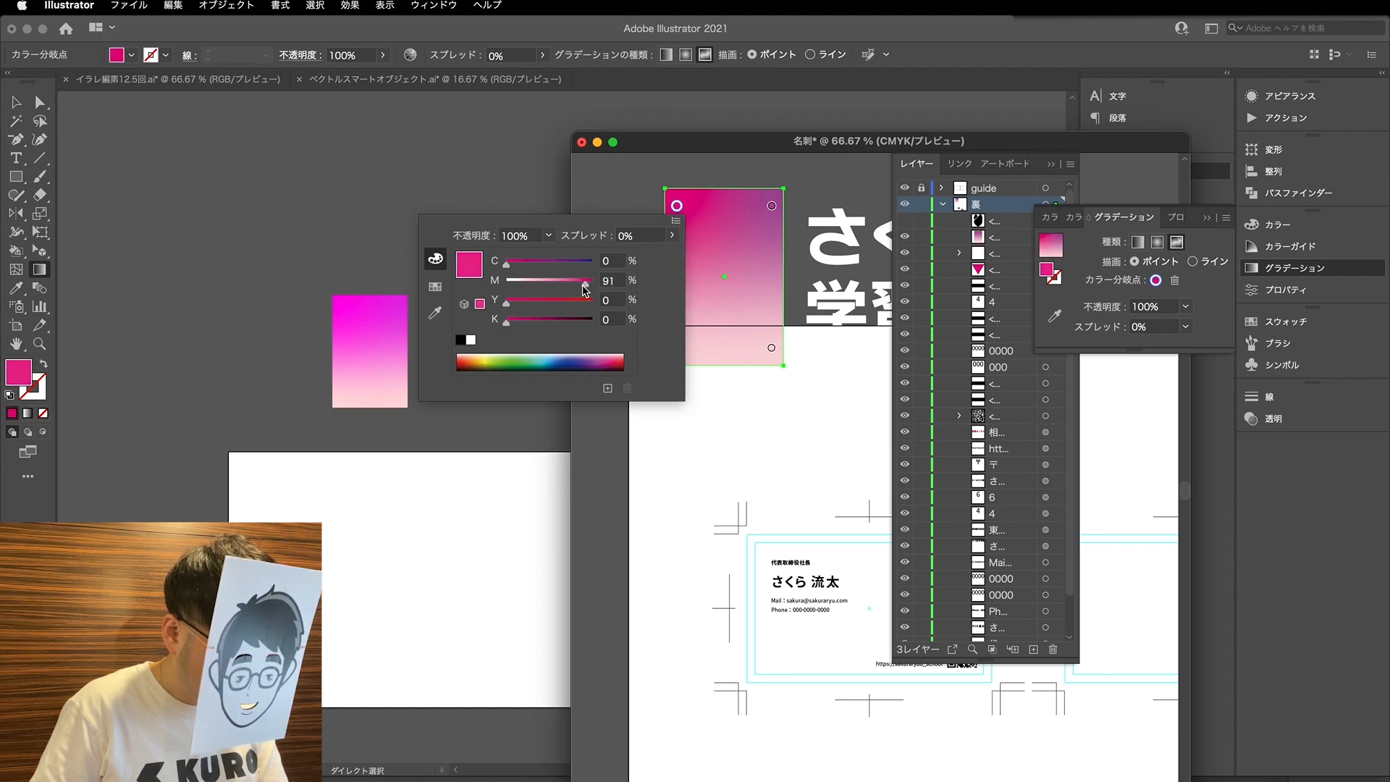
click(619, 286)
key(Down)
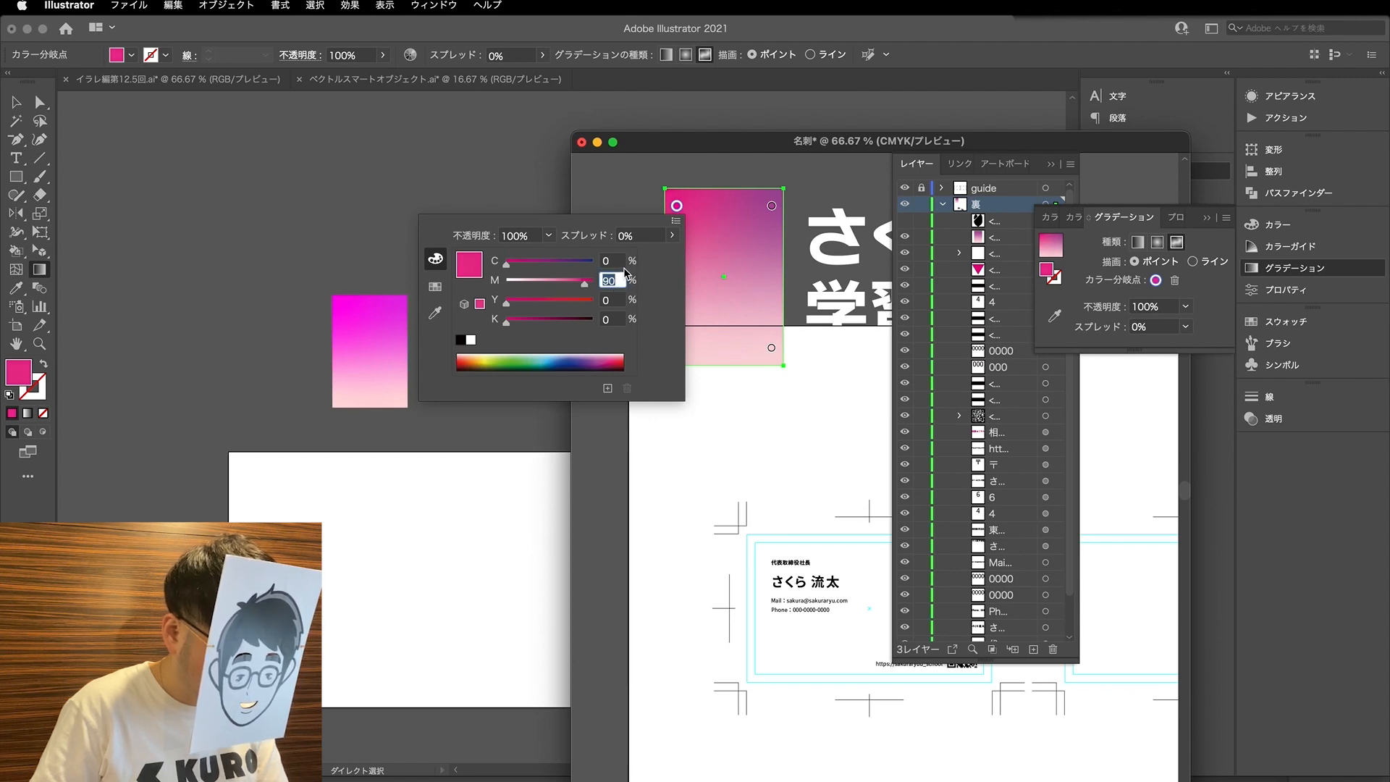
- Try C 10 on the gradient's upper-left colour stop and set it back to 0
click(623, 262)
text(10)
key(Return)
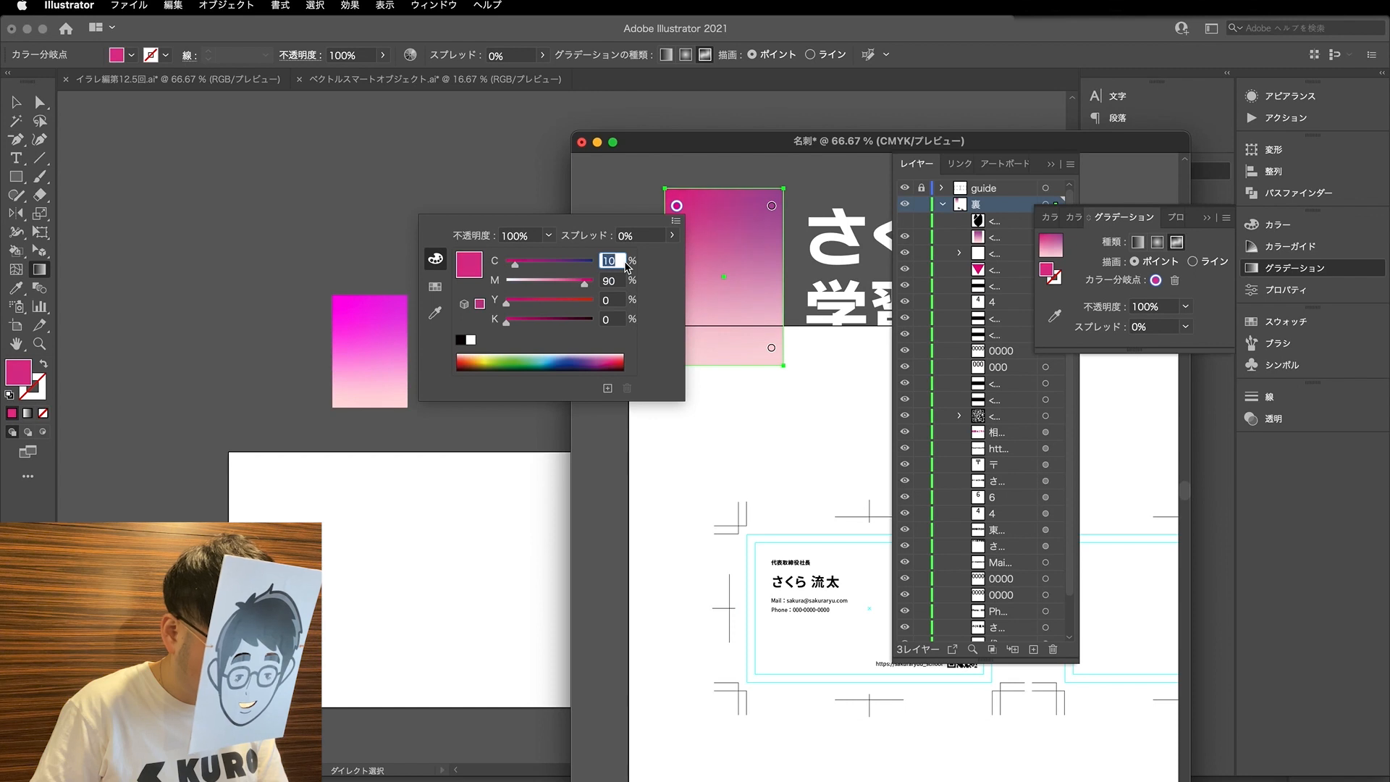
text(0)
key(Return)
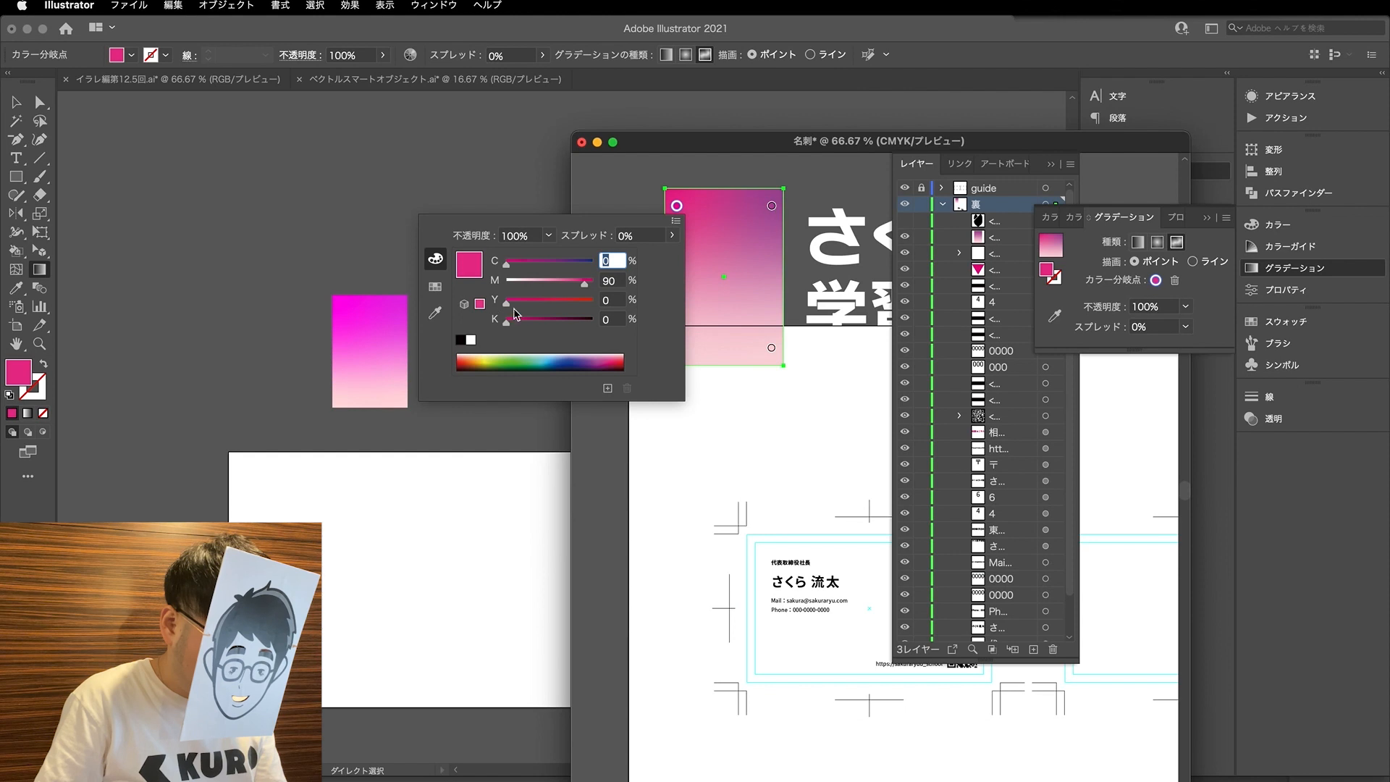
- Try Y 10 on the upper-left colour stop, return it to 0, and set M to 100
click(615, 302)
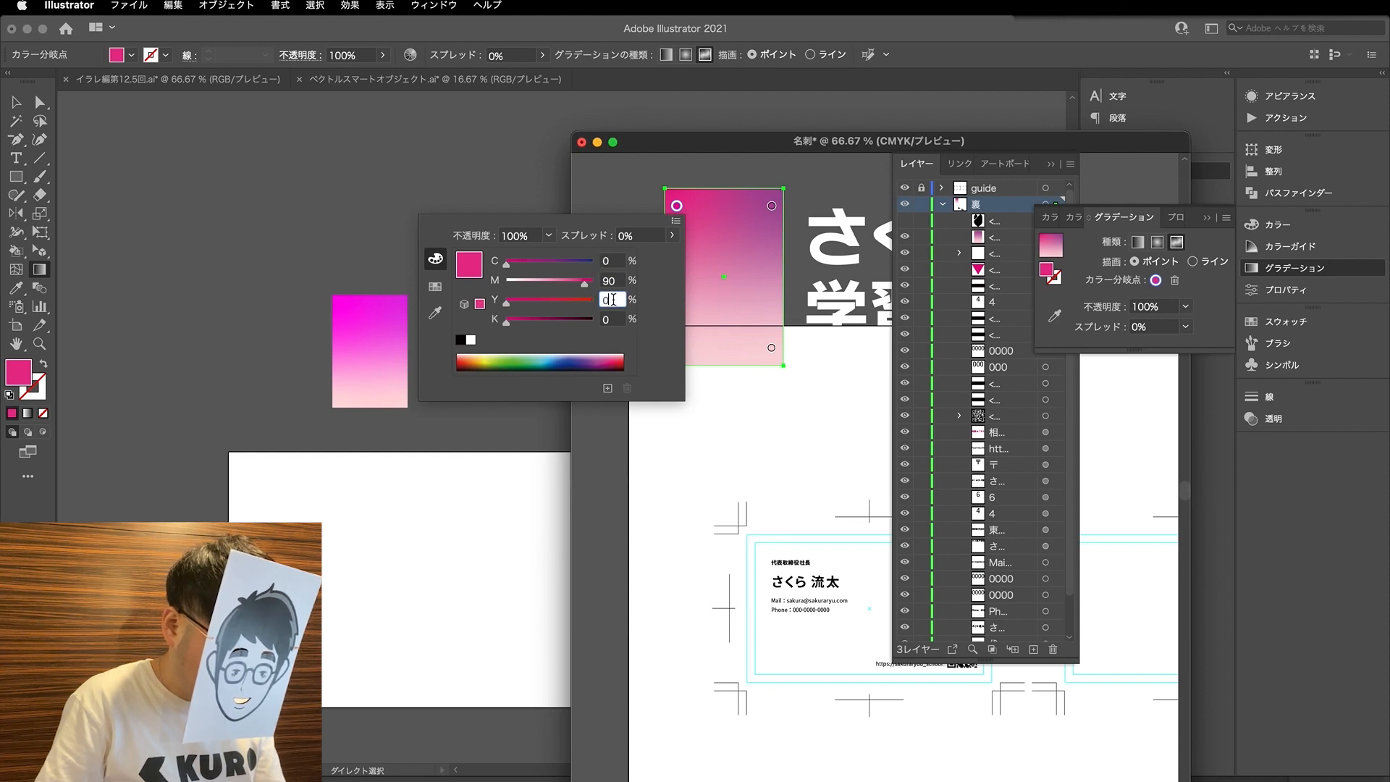
text(10)
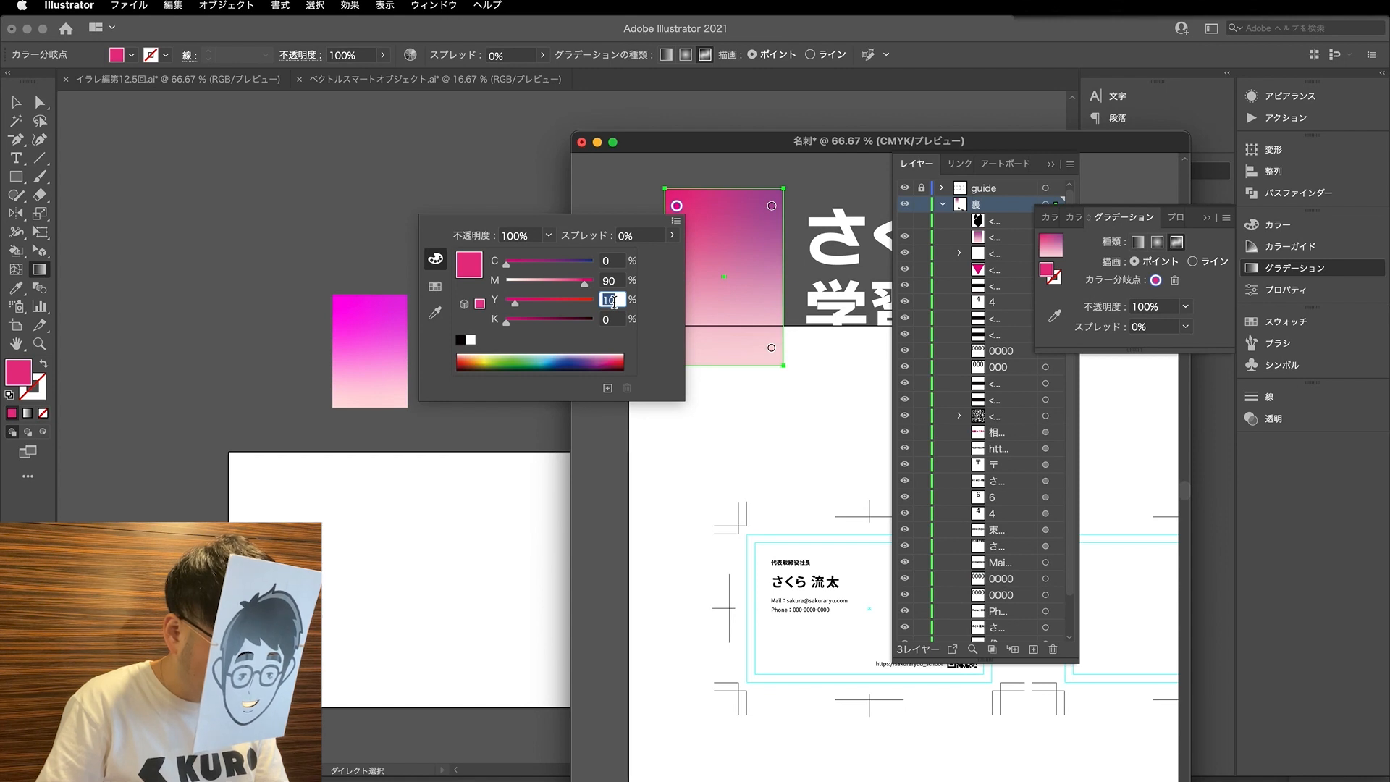
text(0)
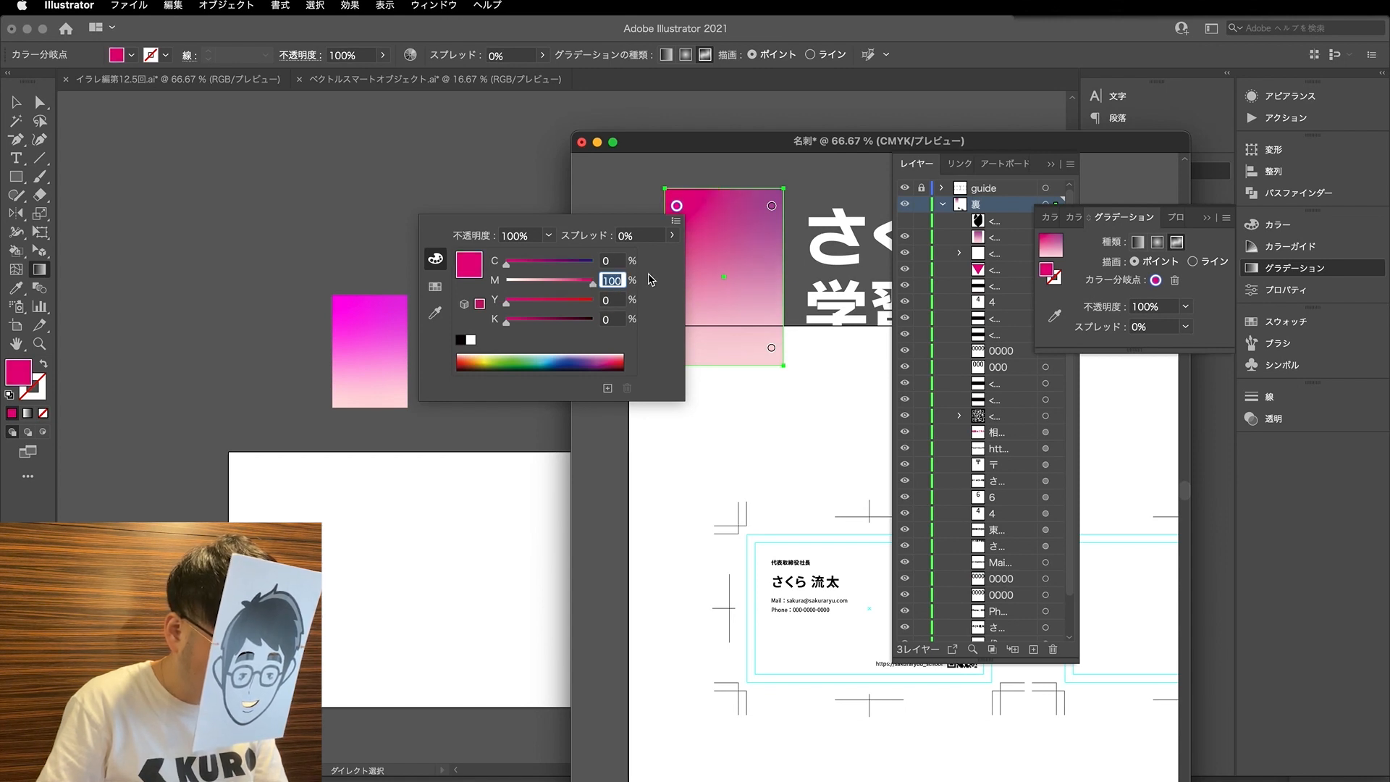
- Set the CMYK gradient's upper-right colour stop to C 10 and M 90
click(771, 206)
double_click(771, 208)
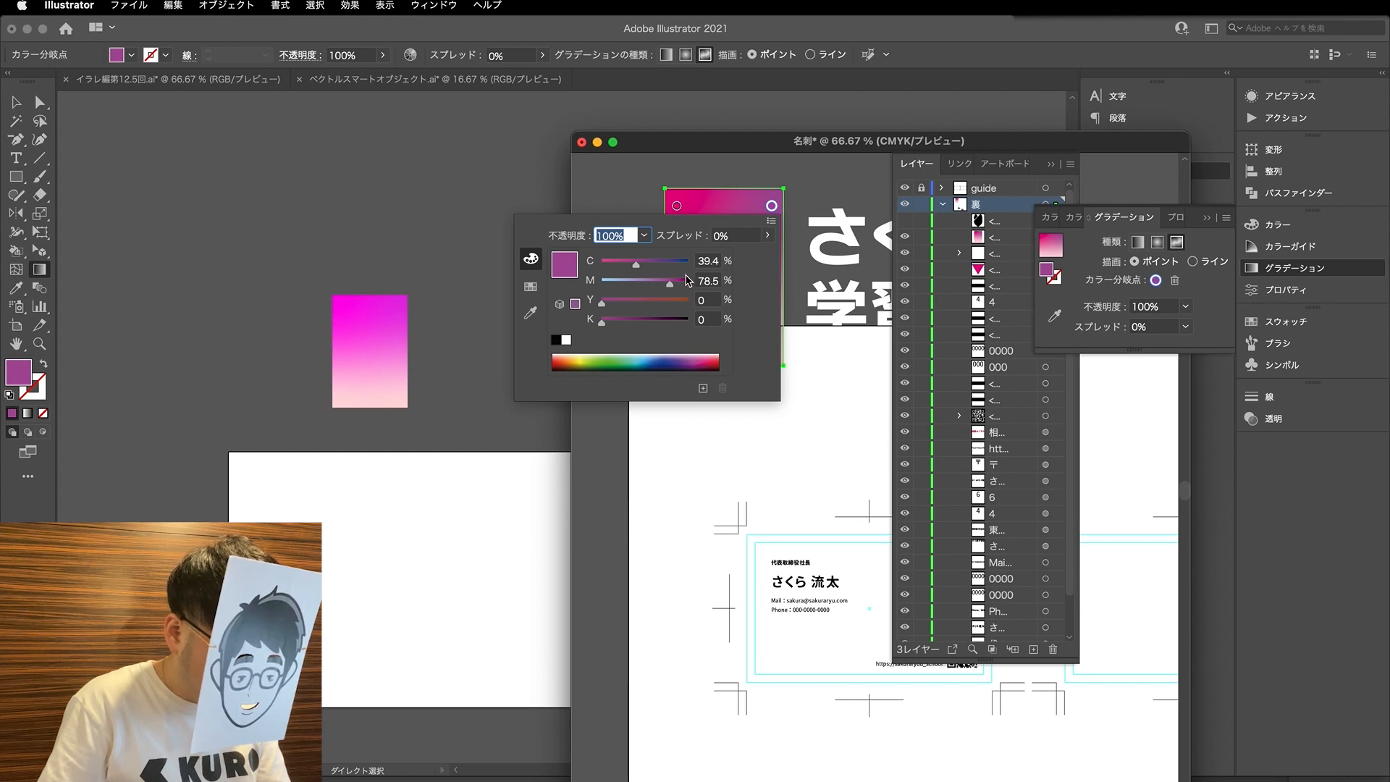
click(713, 261)
text(20)
key(Return)
text(10)
key(Return)
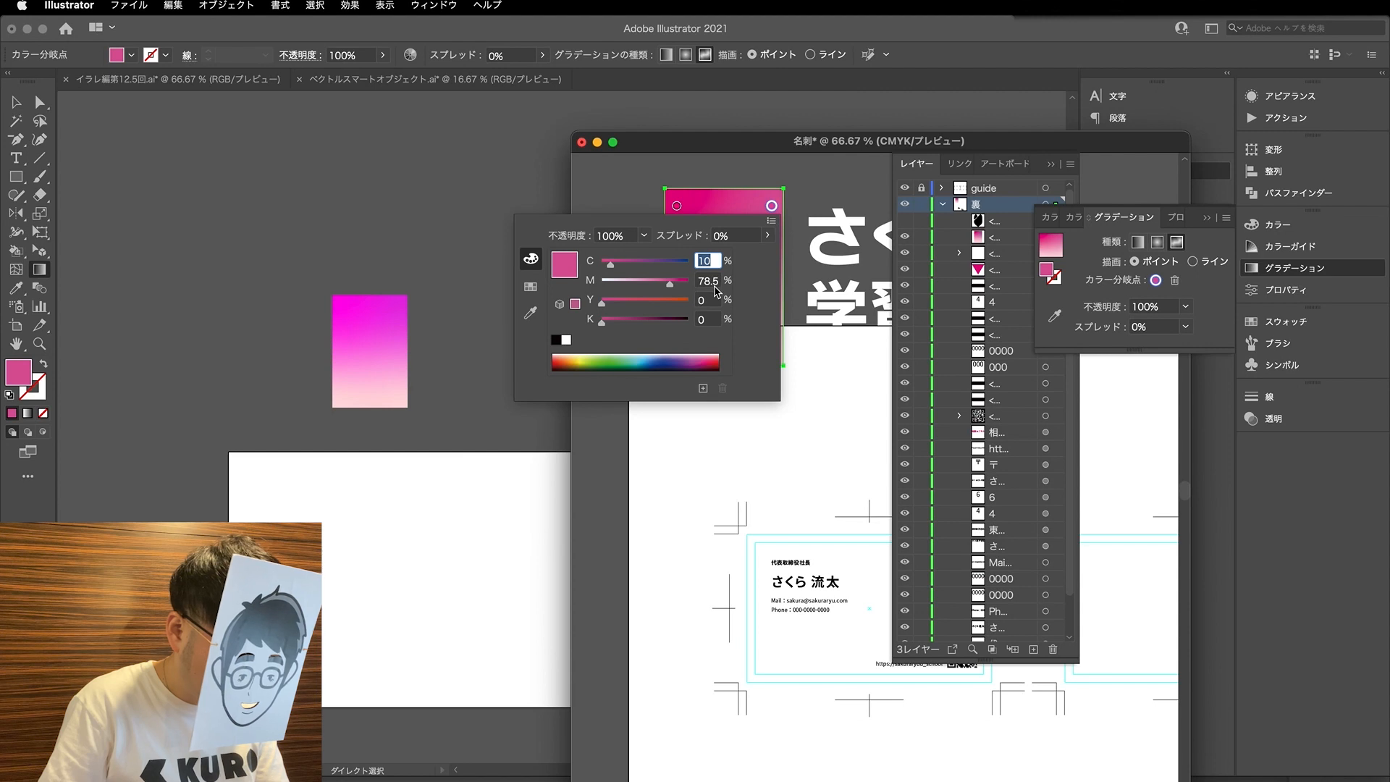
key(Tab)
text(90)
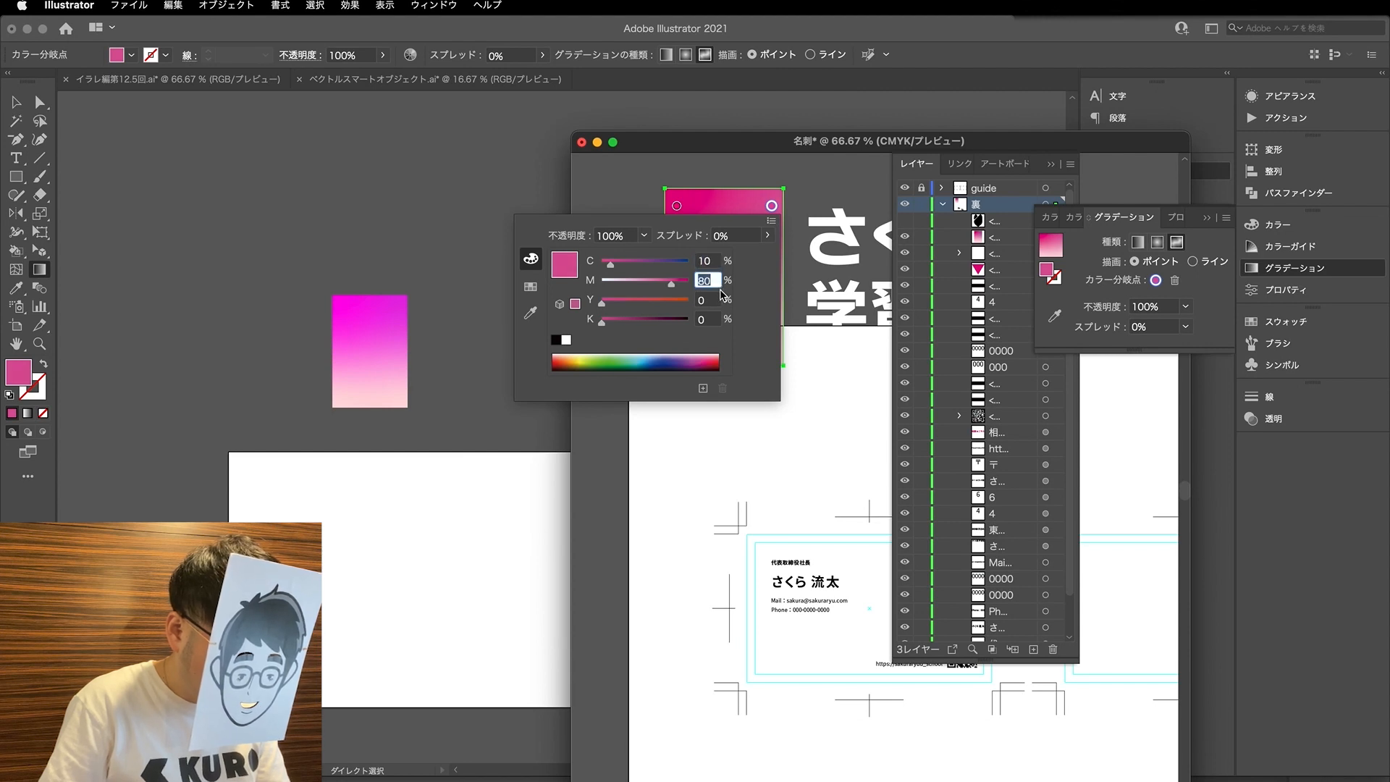
key(Return)
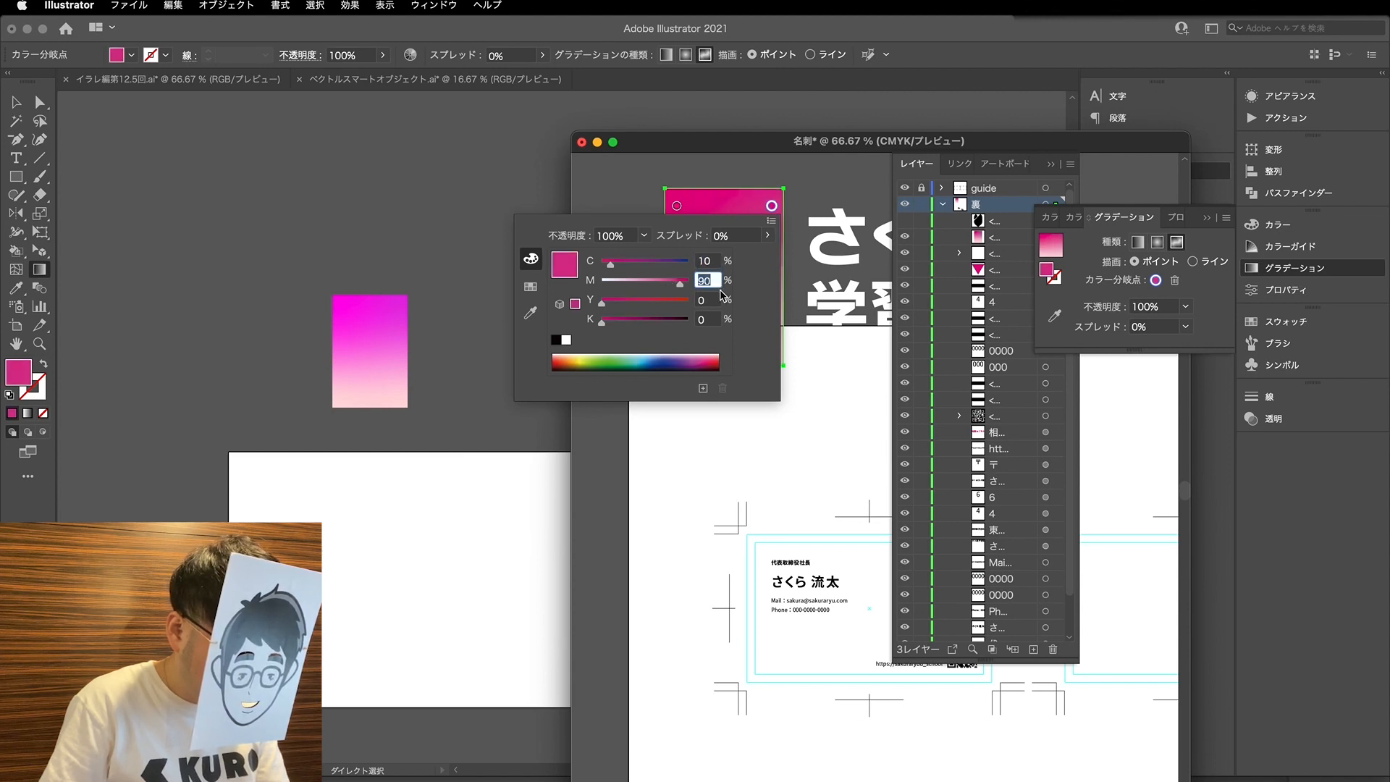
- Change the gradient's upper-left colour stop to M 90 and C 10
click(679, 208)
click(676, 207)
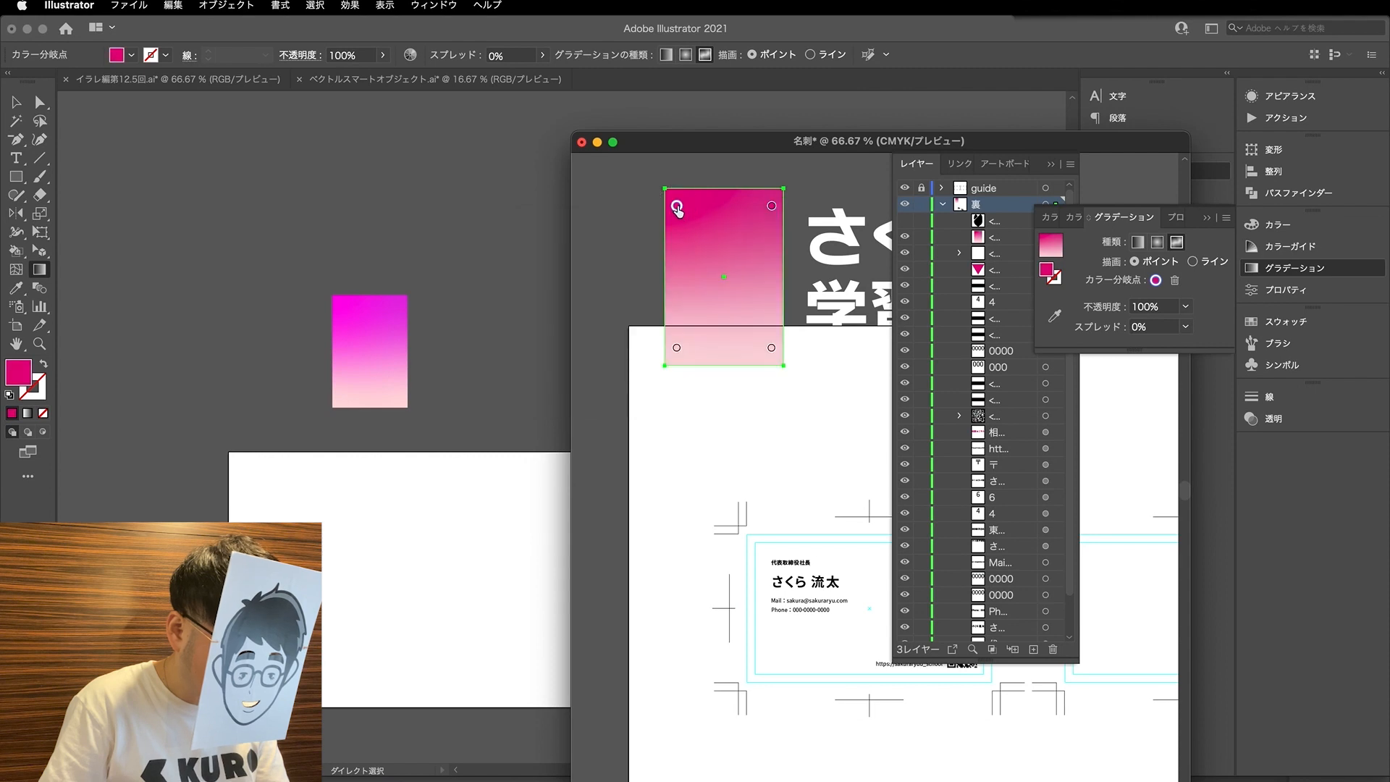
double_click(677, 207)
double_click(612, 280)
text(90)
key(Return)
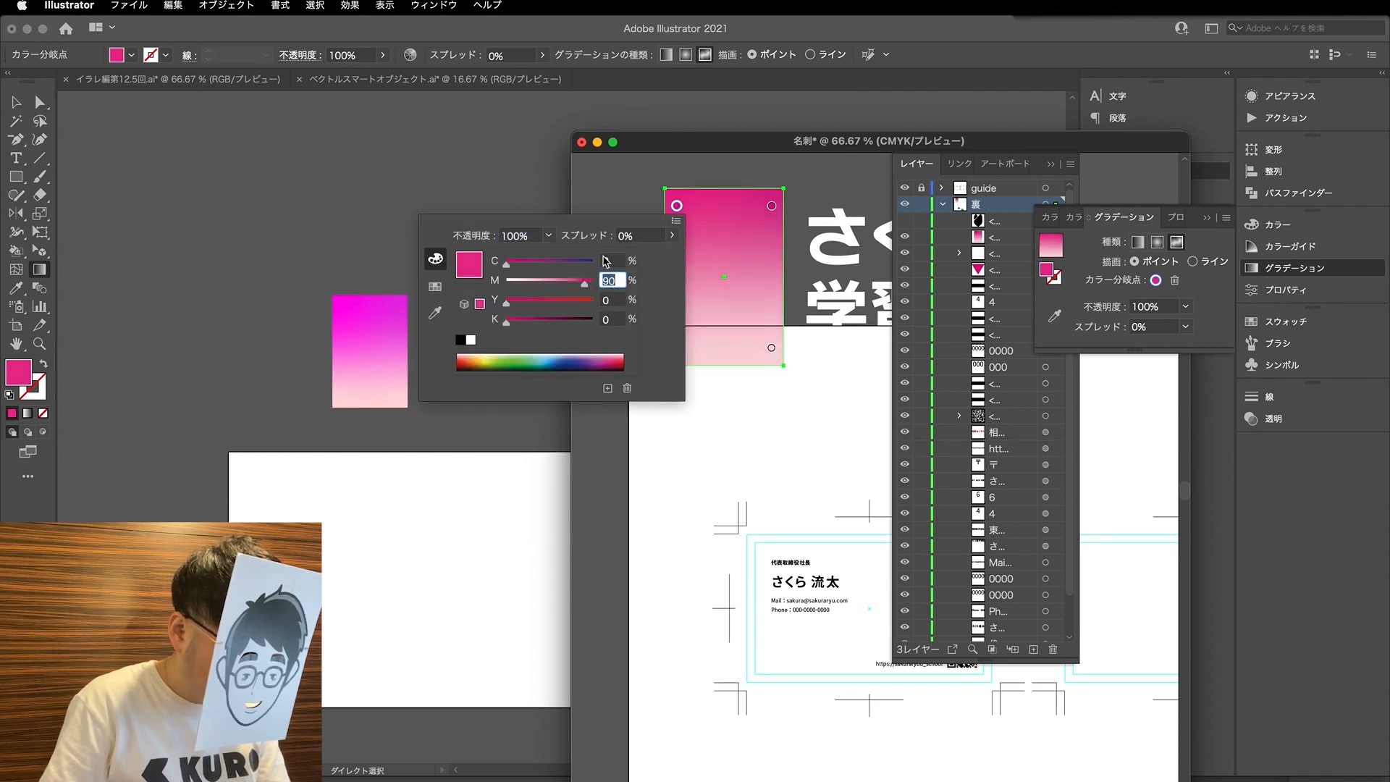
double_click(612, 261)
text(10)
key(Return)
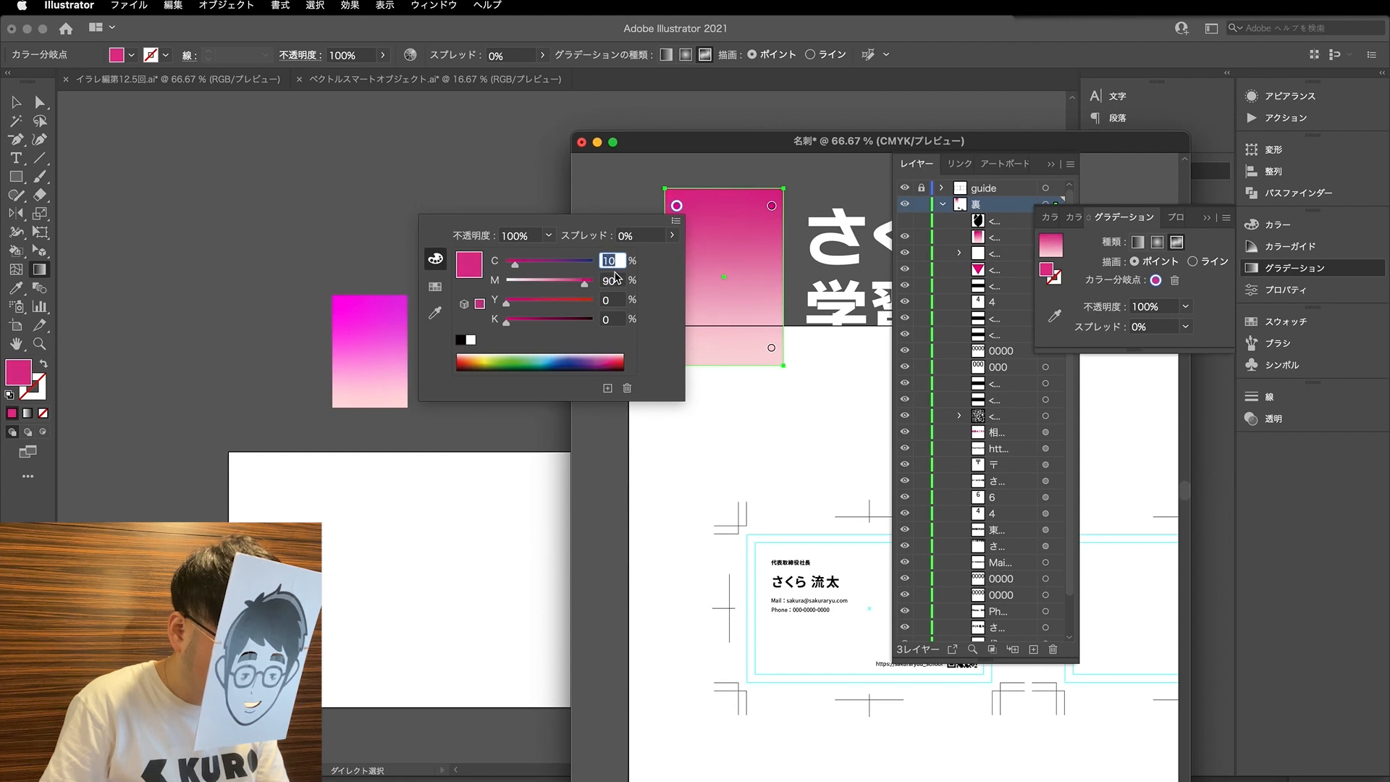
- Set the upper-left colour stop's C back to 0 and its Y to 10
text(0)
key(Return)
double_click(612, 299)
text(10)
key(Return)
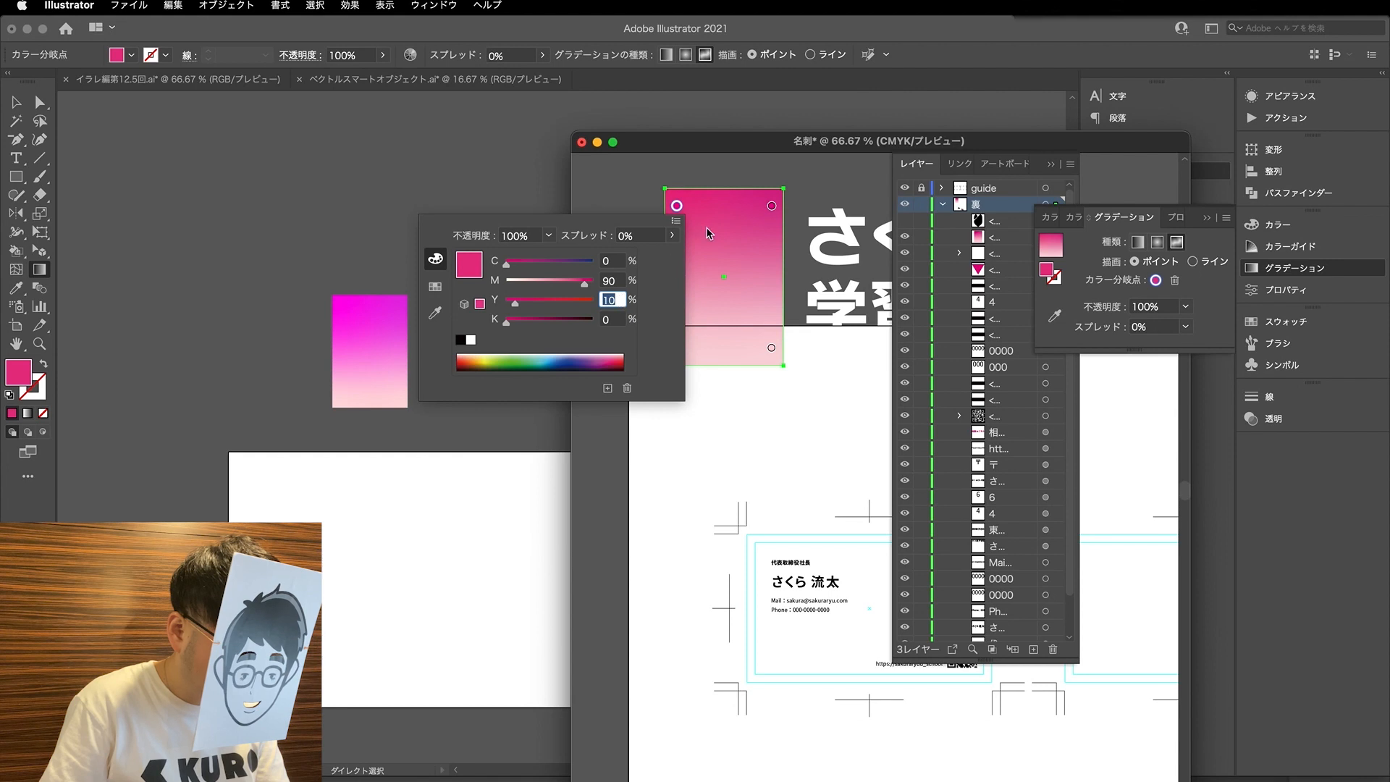
- Try Y 10 and C 20 on the CMYK gradient's upper-right colour stop
double_click(772, 206)
click(707, 299)
text(10)
key(Return)
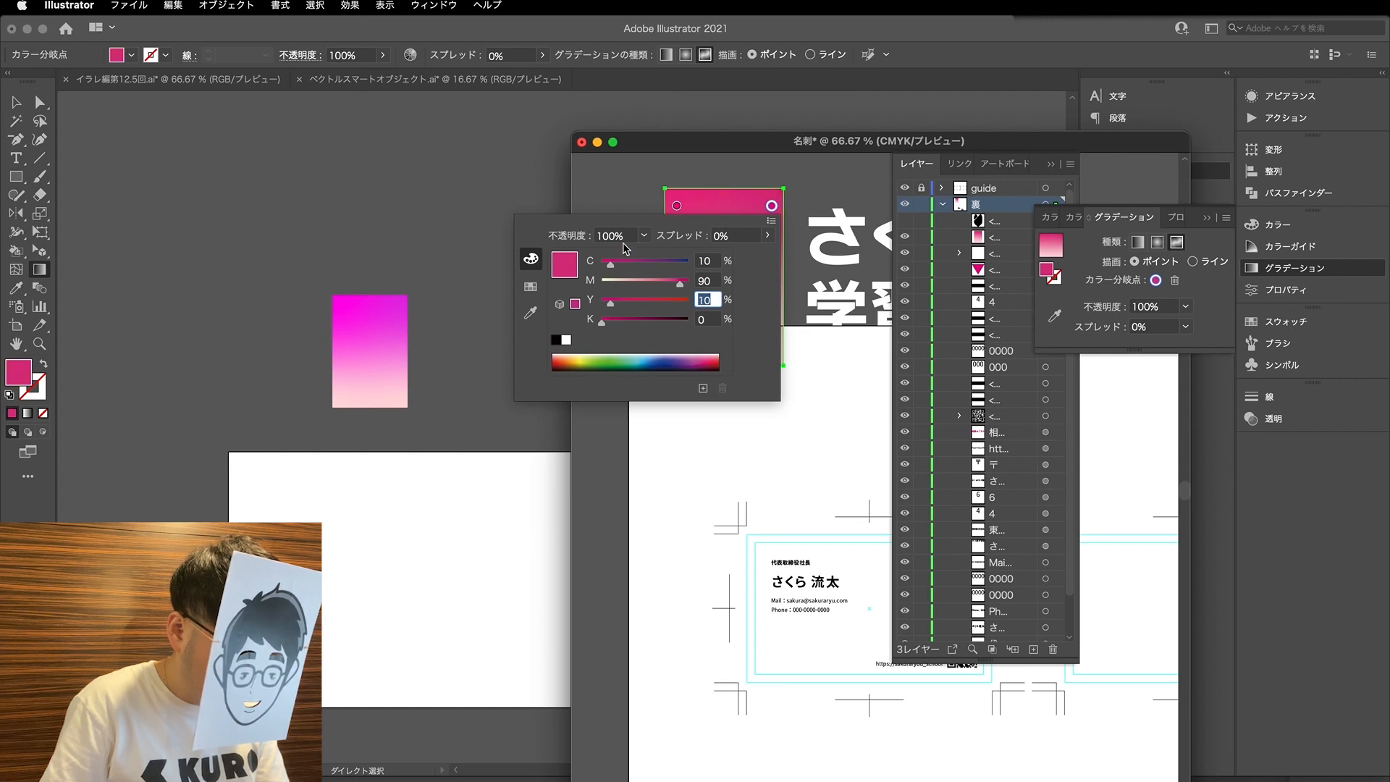
click(708, 260)
text(20)
key(Return)
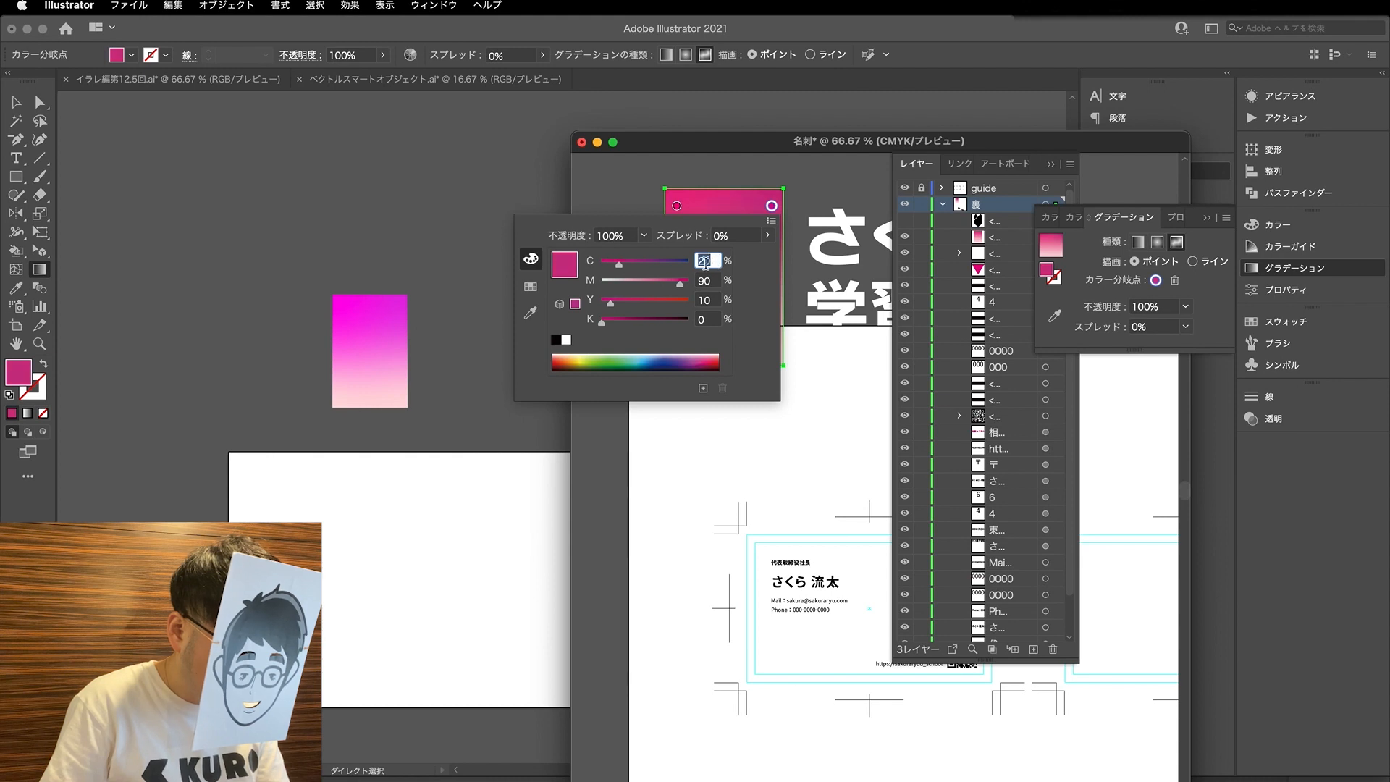
- Try C 10 on the CMYK gradient's upper-left colour stop
click(676, 206)
double_click(676, 206)
click(615, 260)
text(10)
key(Return)
click(627, 198)
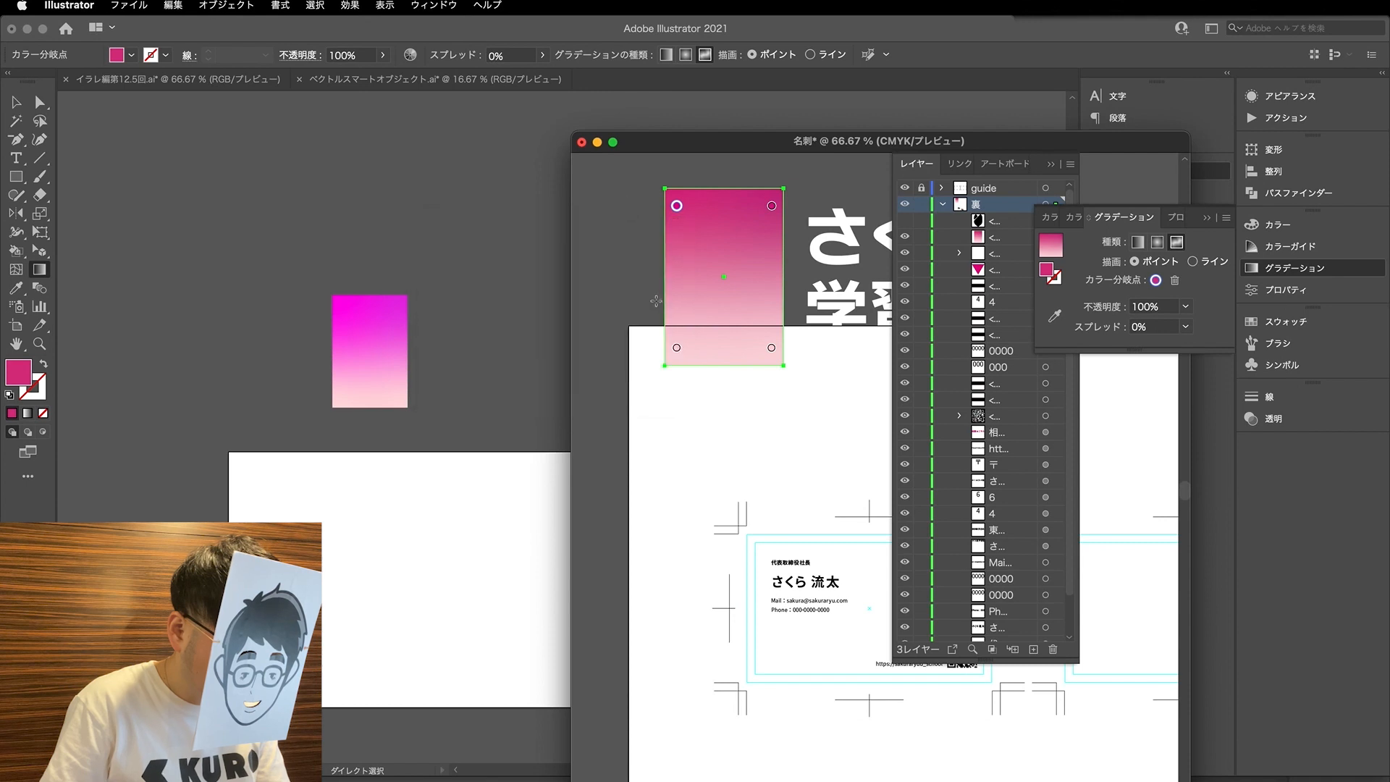
- Set the Y value of the gradient's lower-left colour stop to 5
double_click(676, 348)
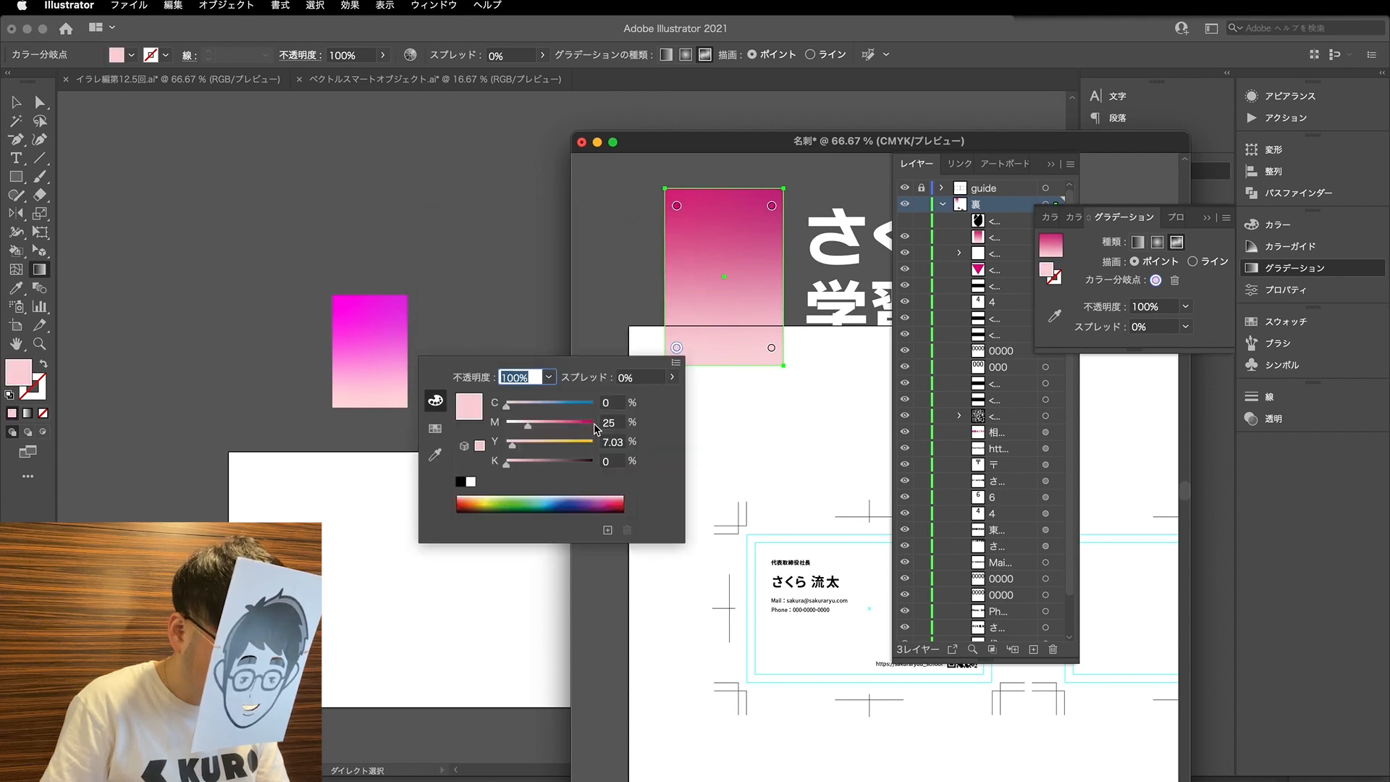
click(612, 460)
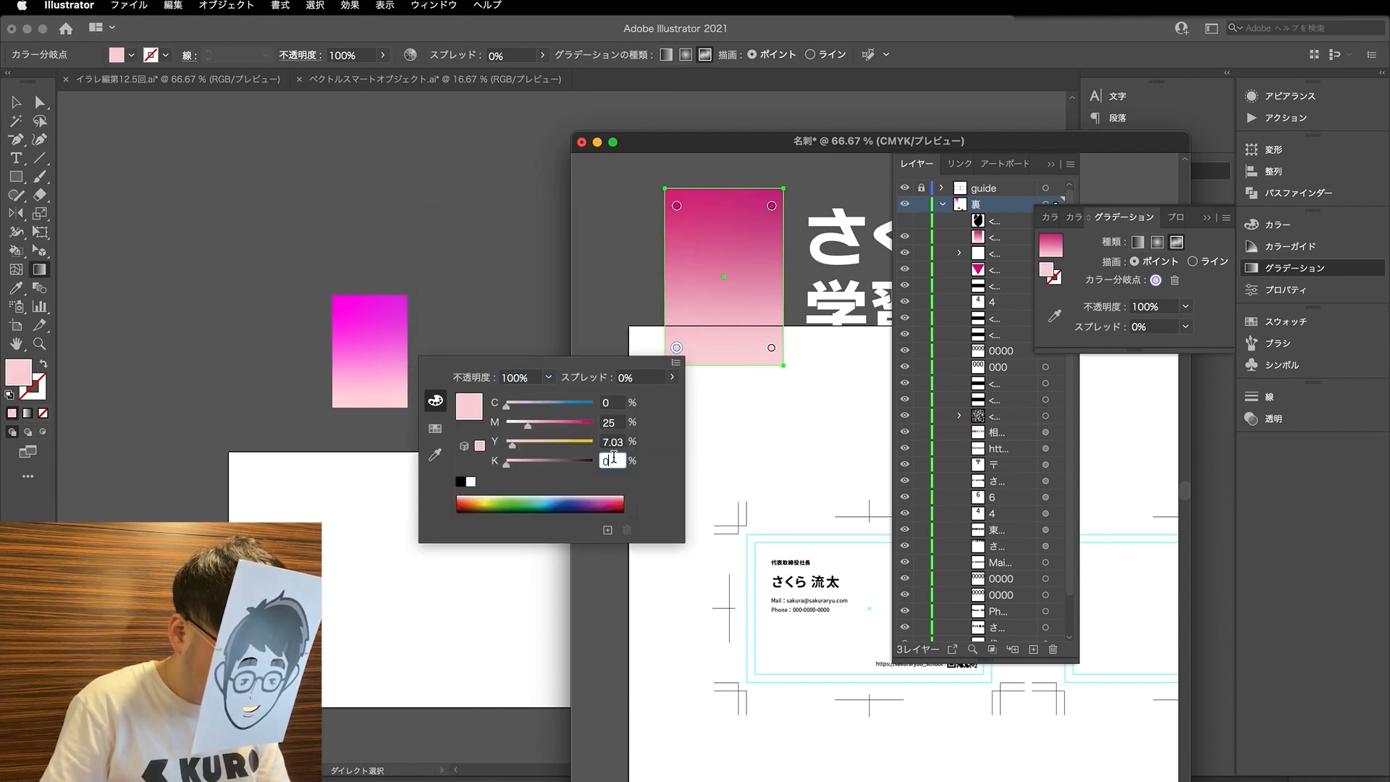
click(621, 441)
text(6)
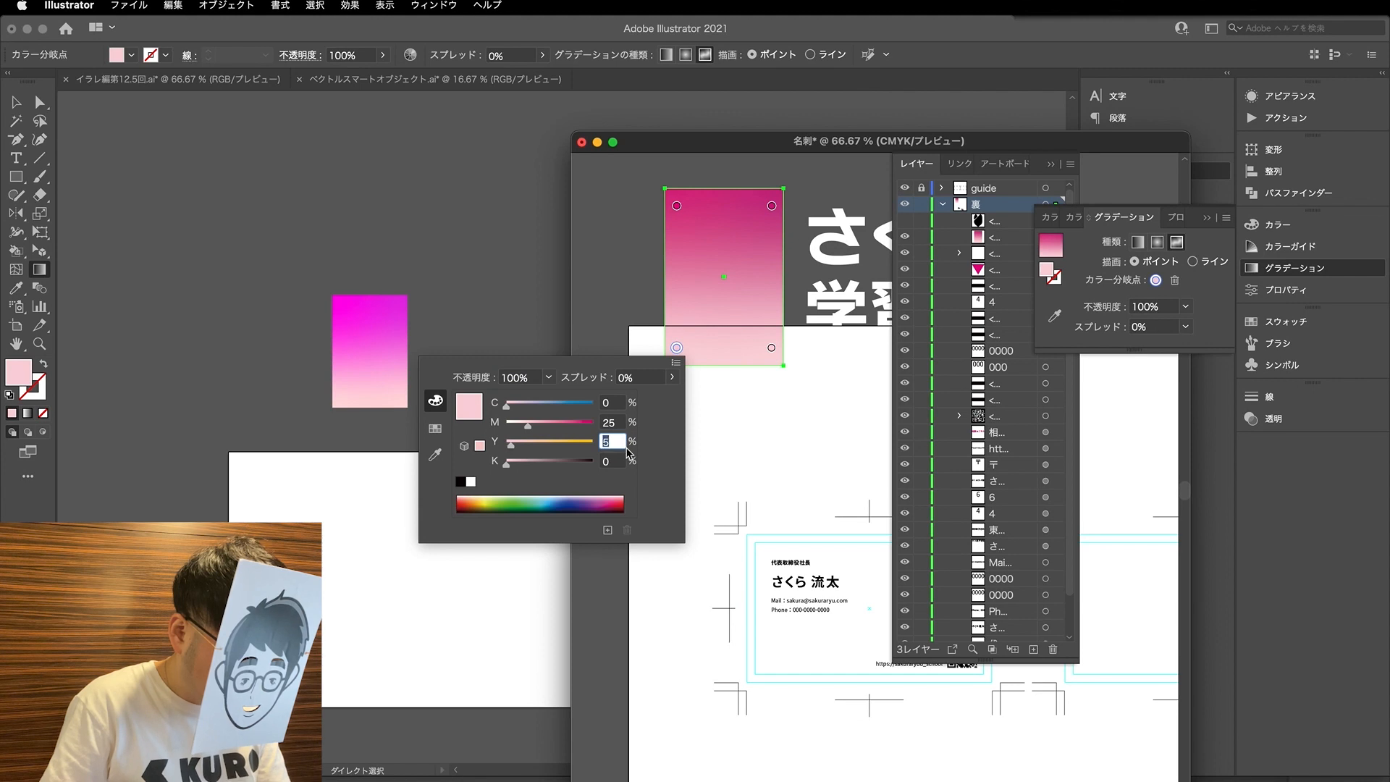
- Set the gradient's lower-right colour stop to Y 5, try C 10 and return it to 0, and set M to 20
double_click(772, 348)
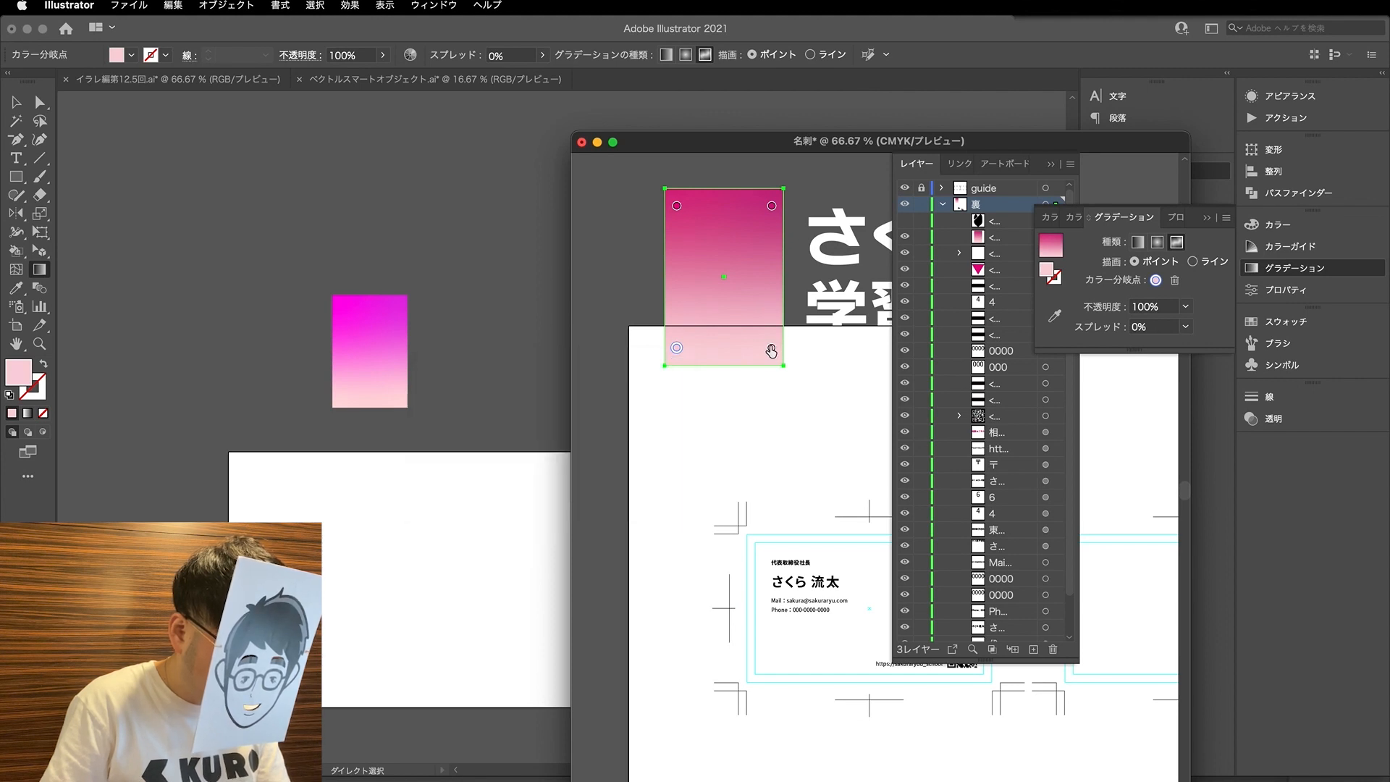
click(719, 442)
text(7)
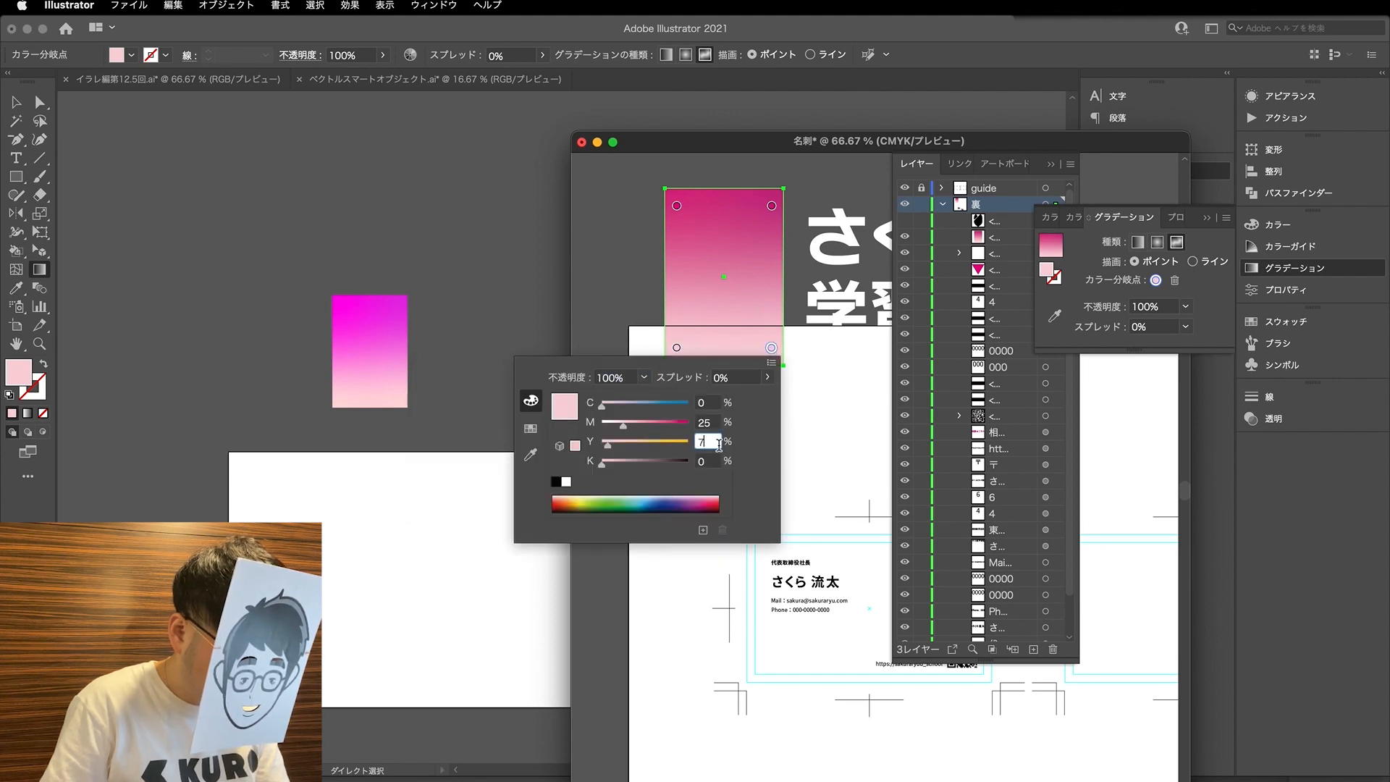
click(709, 403)
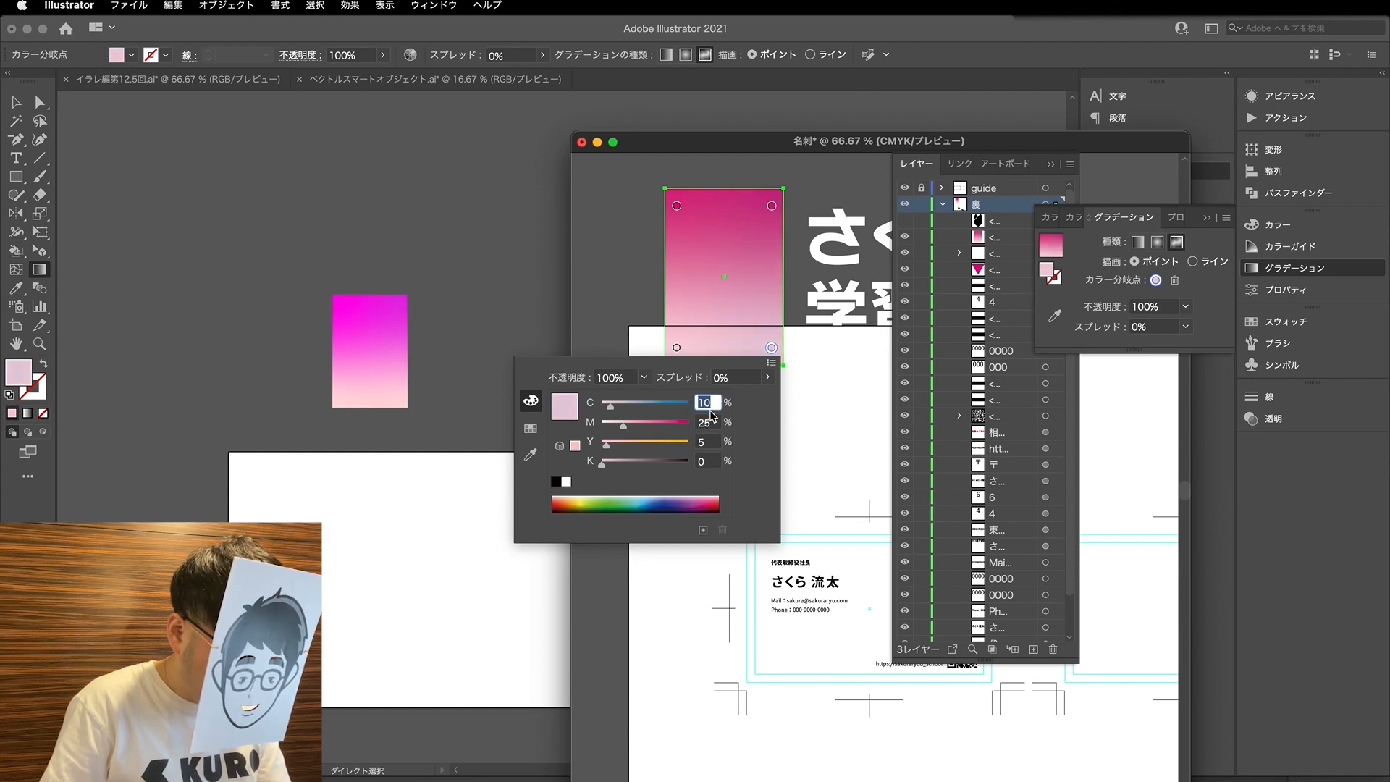
click(707, 422)
text(20)
key(Return)
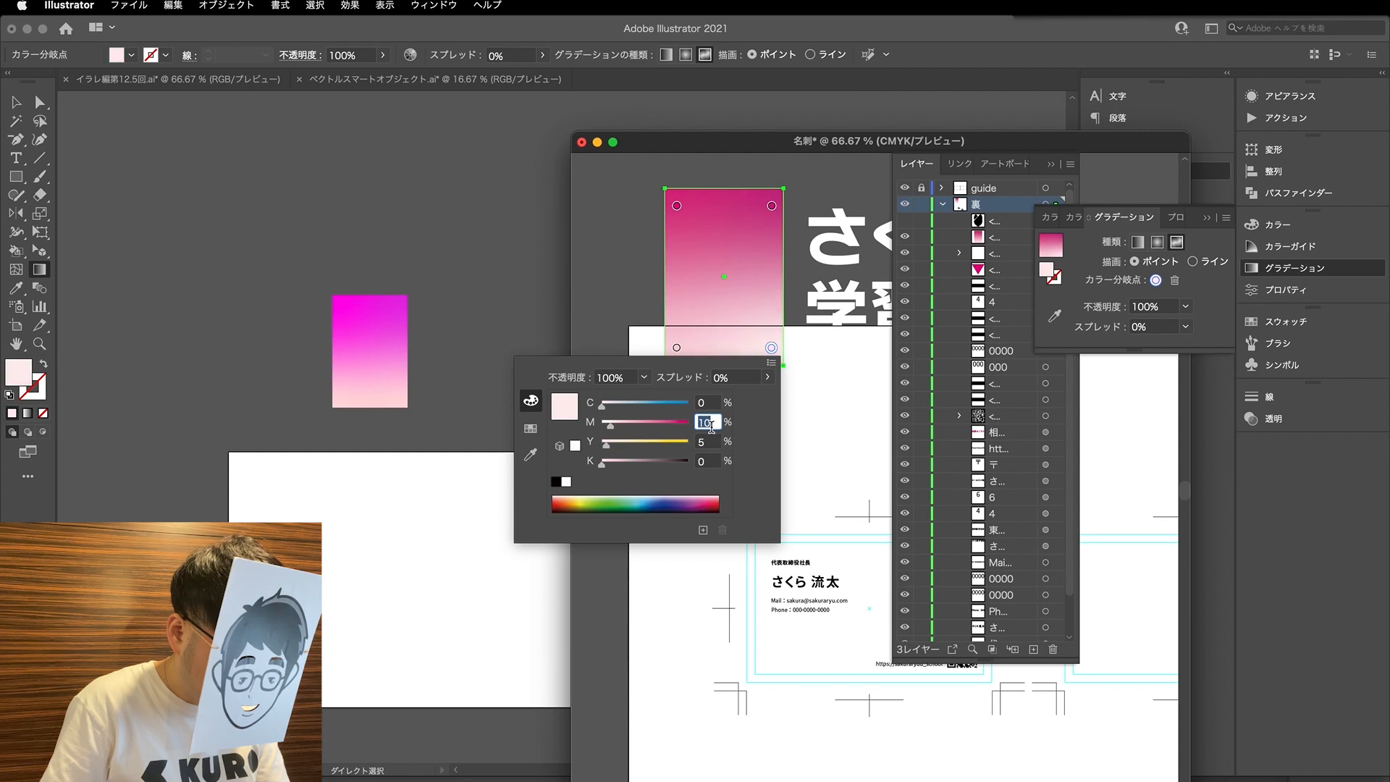
text(20)
key(Return)
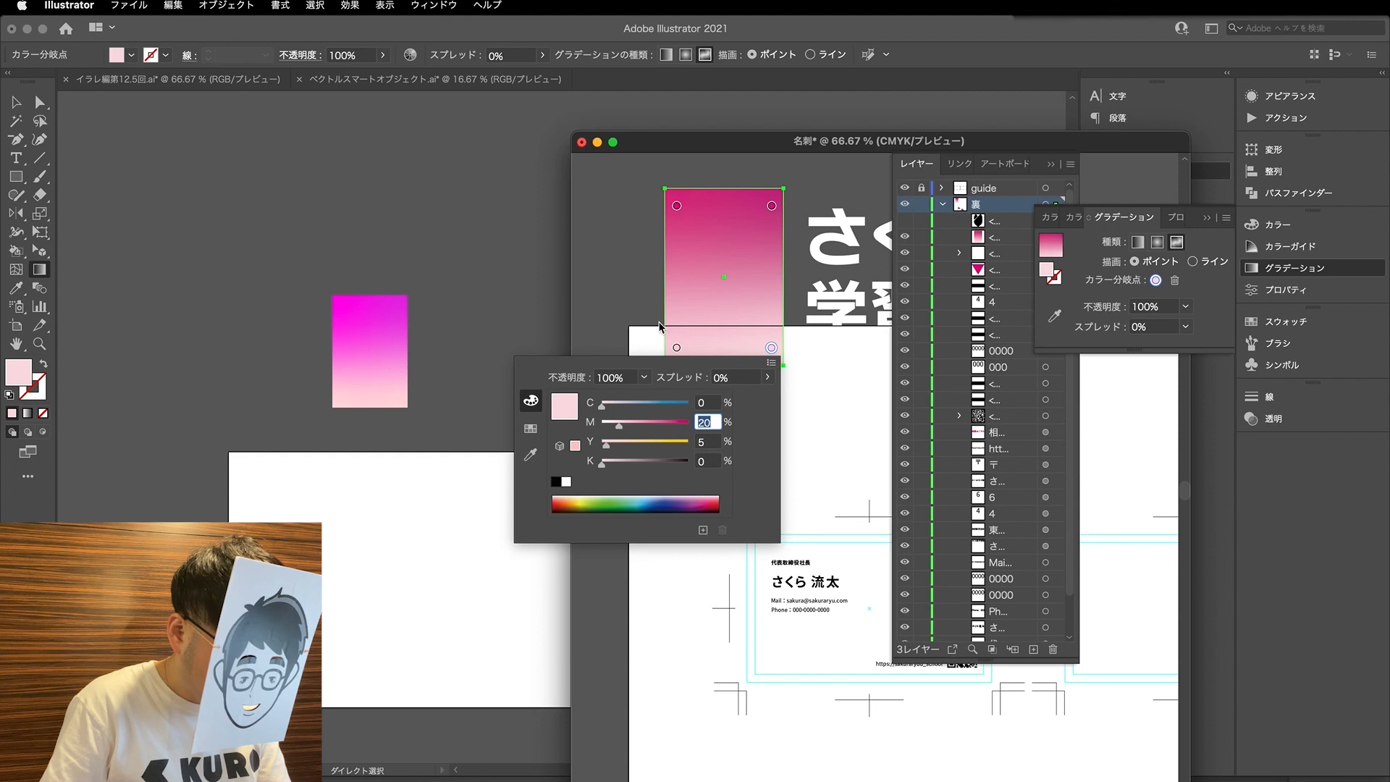
- Try Y 0 on the gradient's lower-left colour stop, and settle on M 20 and Y 10
click(677, 349)
double_click(677, 349)
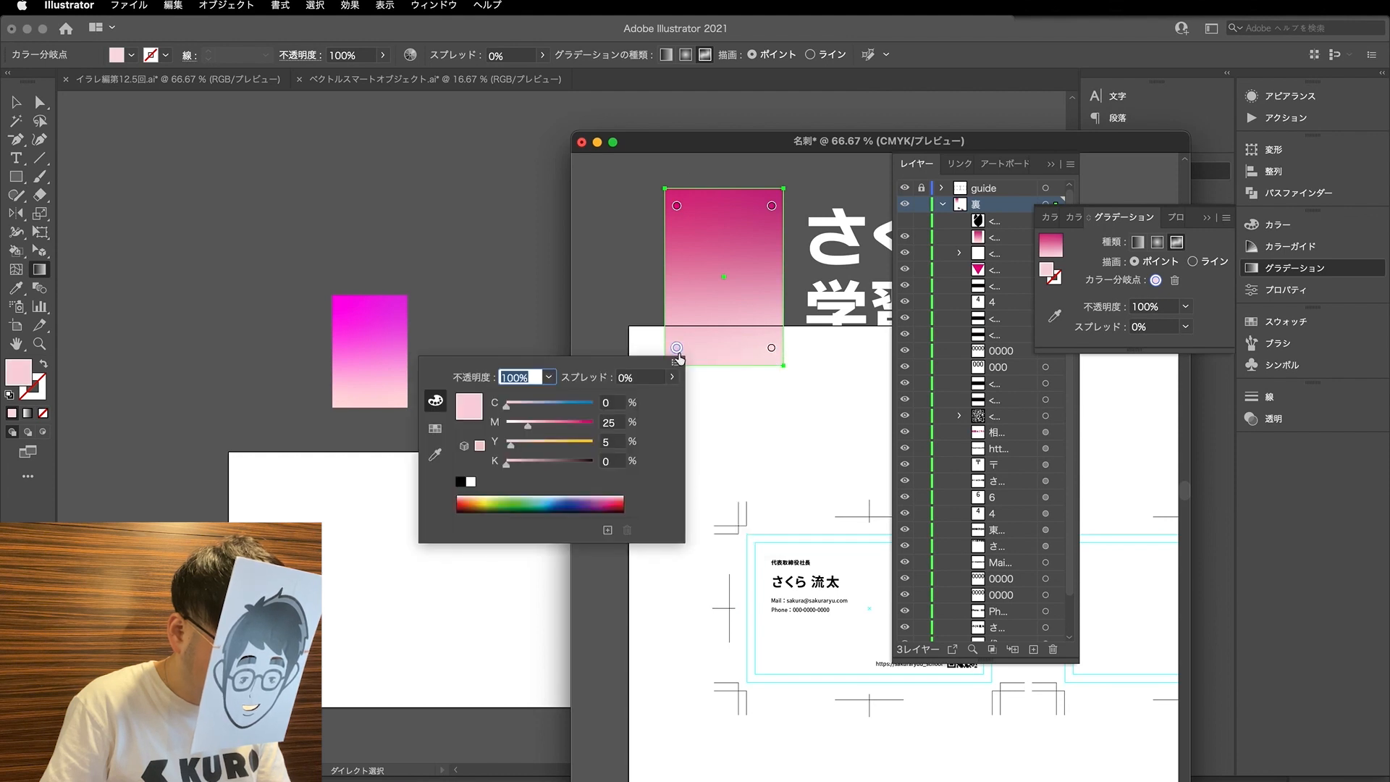
click(614, 422)
click(608, 442)
text(0)
key(Return)
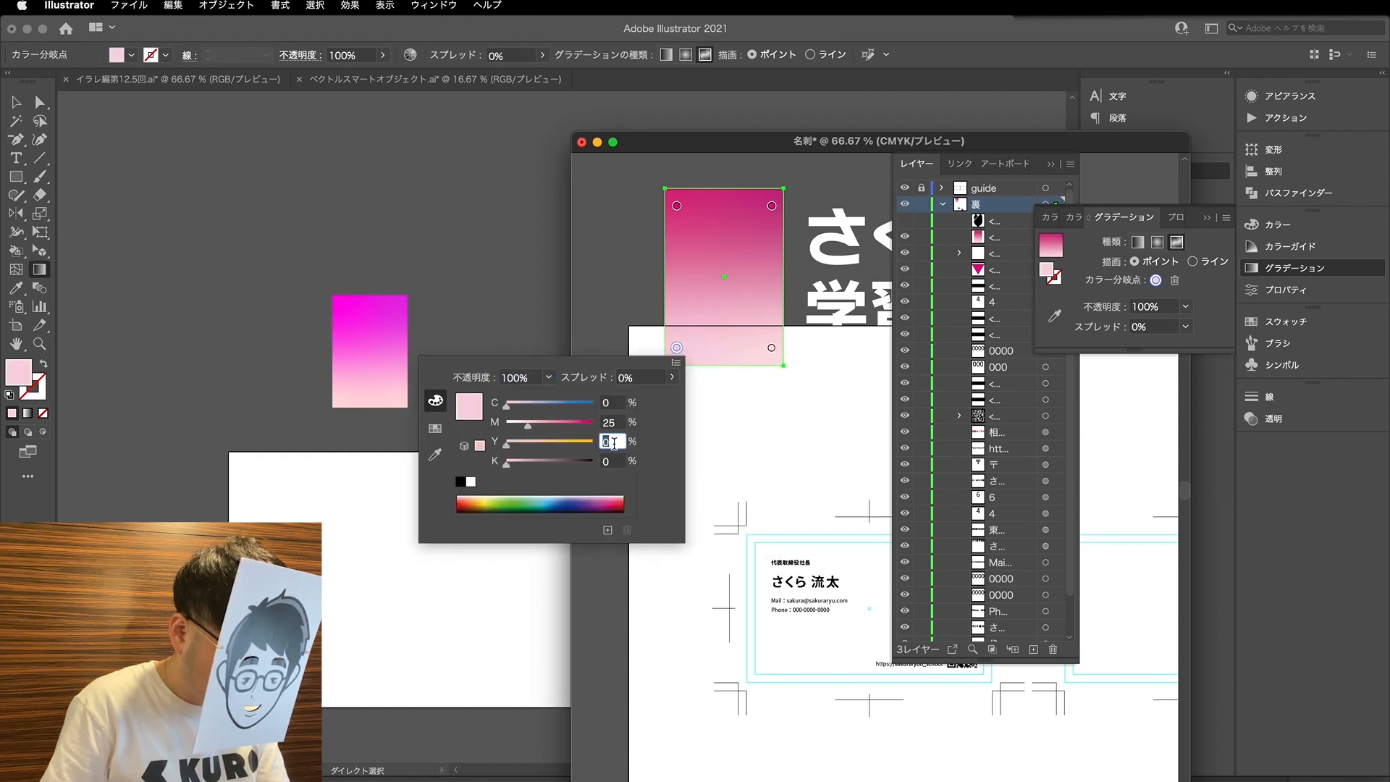
click(615, 423)
key(shift+Down)
click(615, 463)
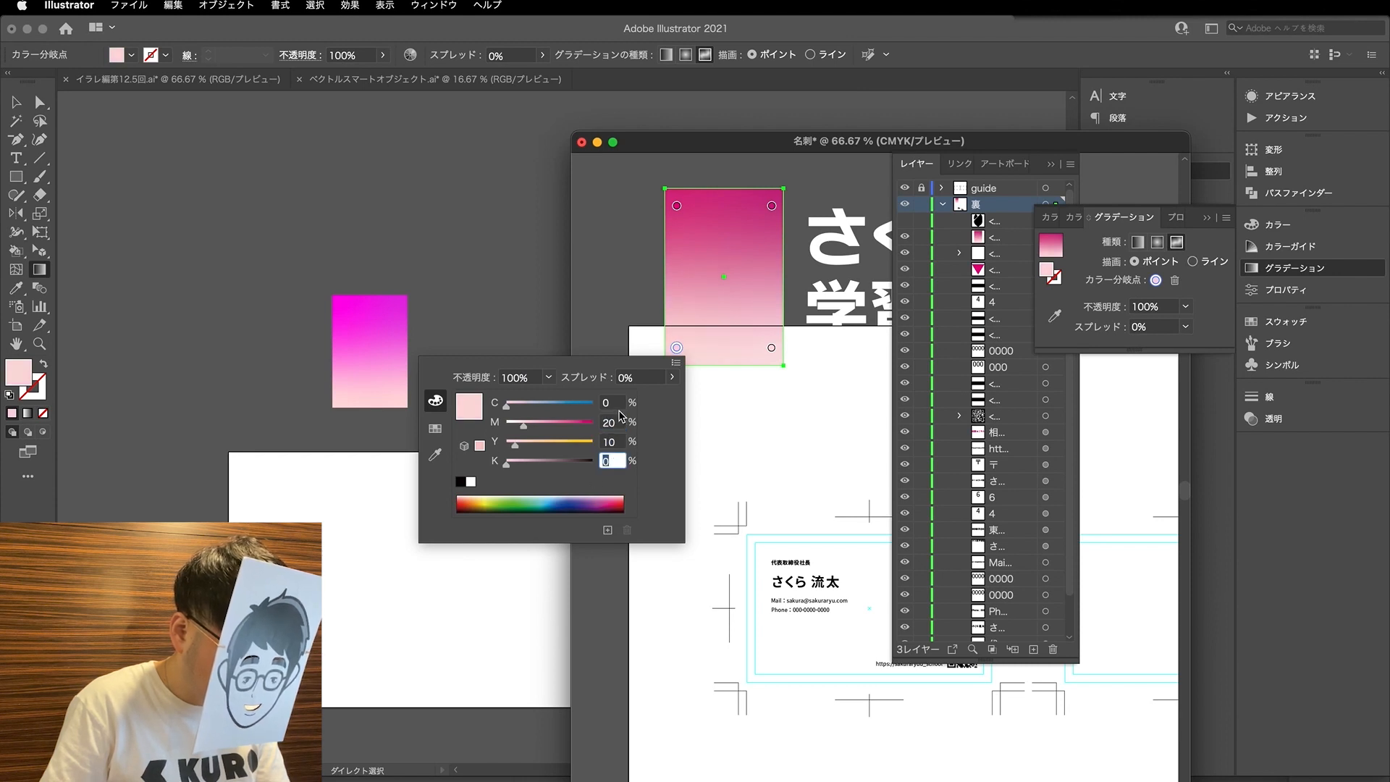
- Set the gradient's upper-left colour stop to C 0, M 90 and Y 0
click(679, 207)
double_click(677, 206)
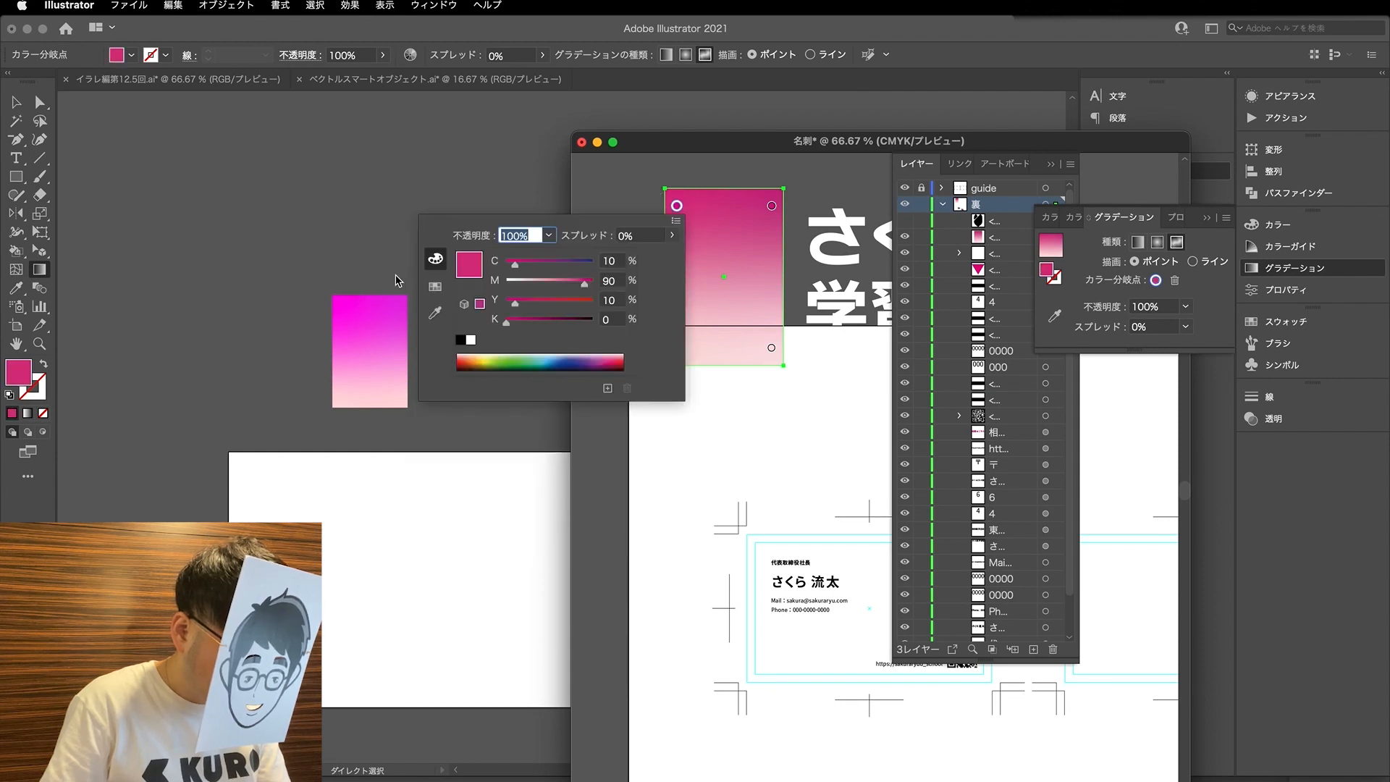
drag(513, 265, 509, 307)
drag(512, 304, 504, 305)
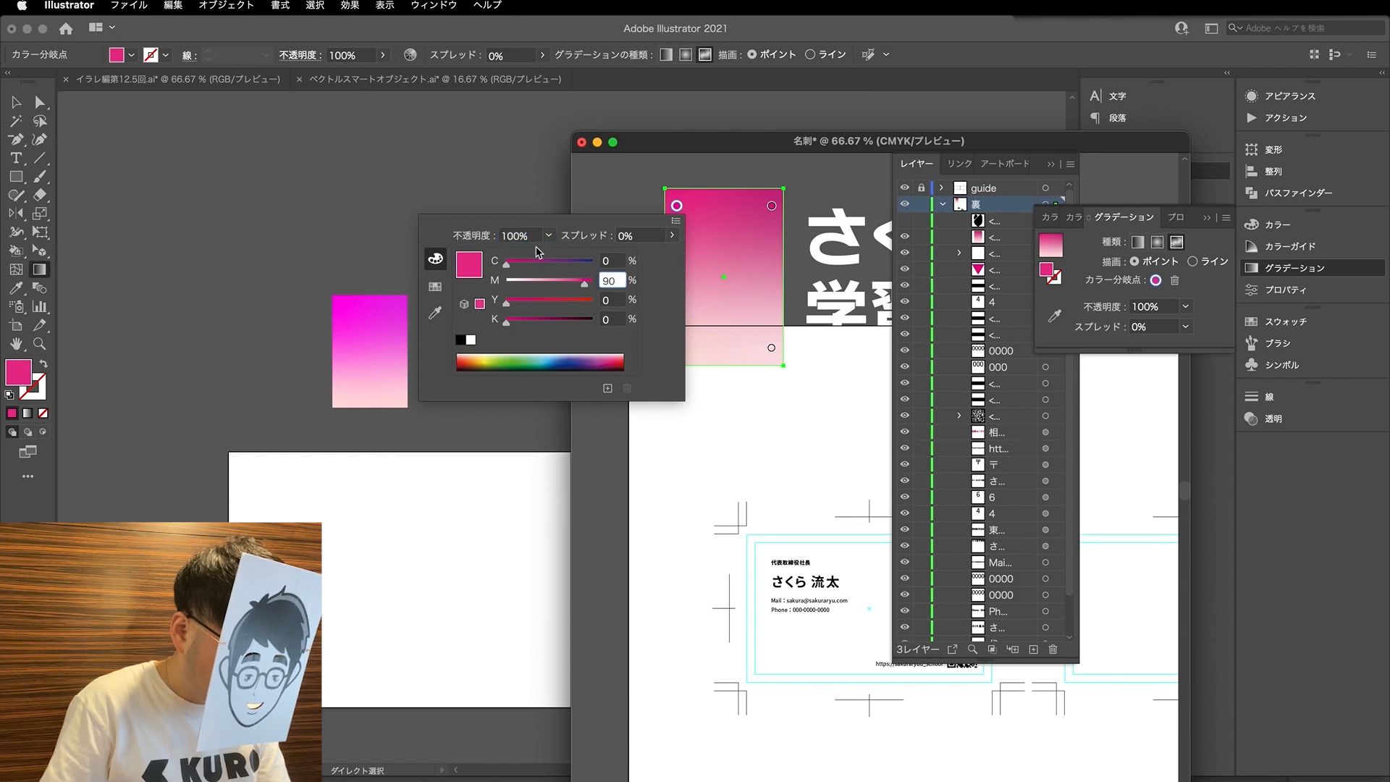
text(90)
key(Return)
key(shift+Down)
key(shift+Up)
key(shift+Up)
click(772, 207)
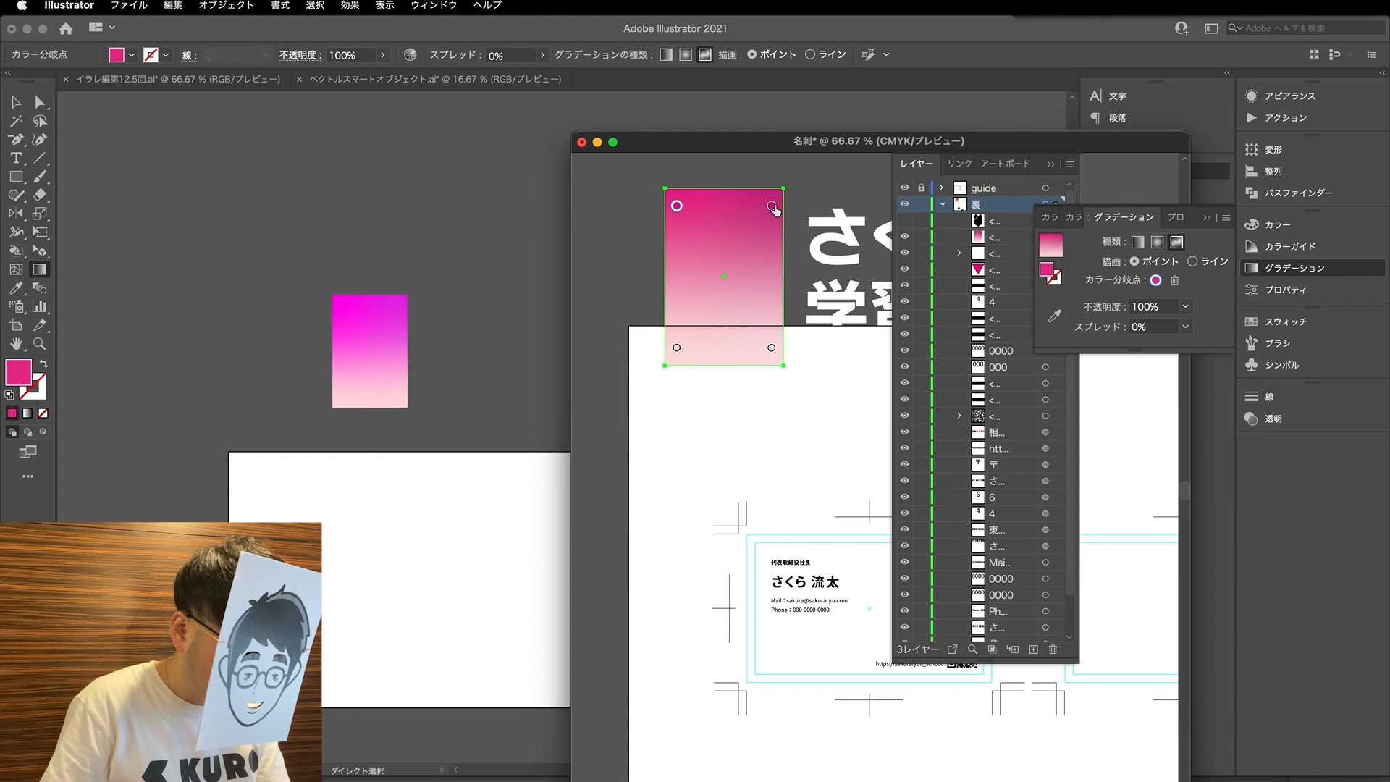
- Change the gradient's upper-right colour stop to C 10 and Y 0, keeping M at 90
double_click(772, 206)
click(705, 300)
text(0)
click(712, 261)
key(shift+Down)
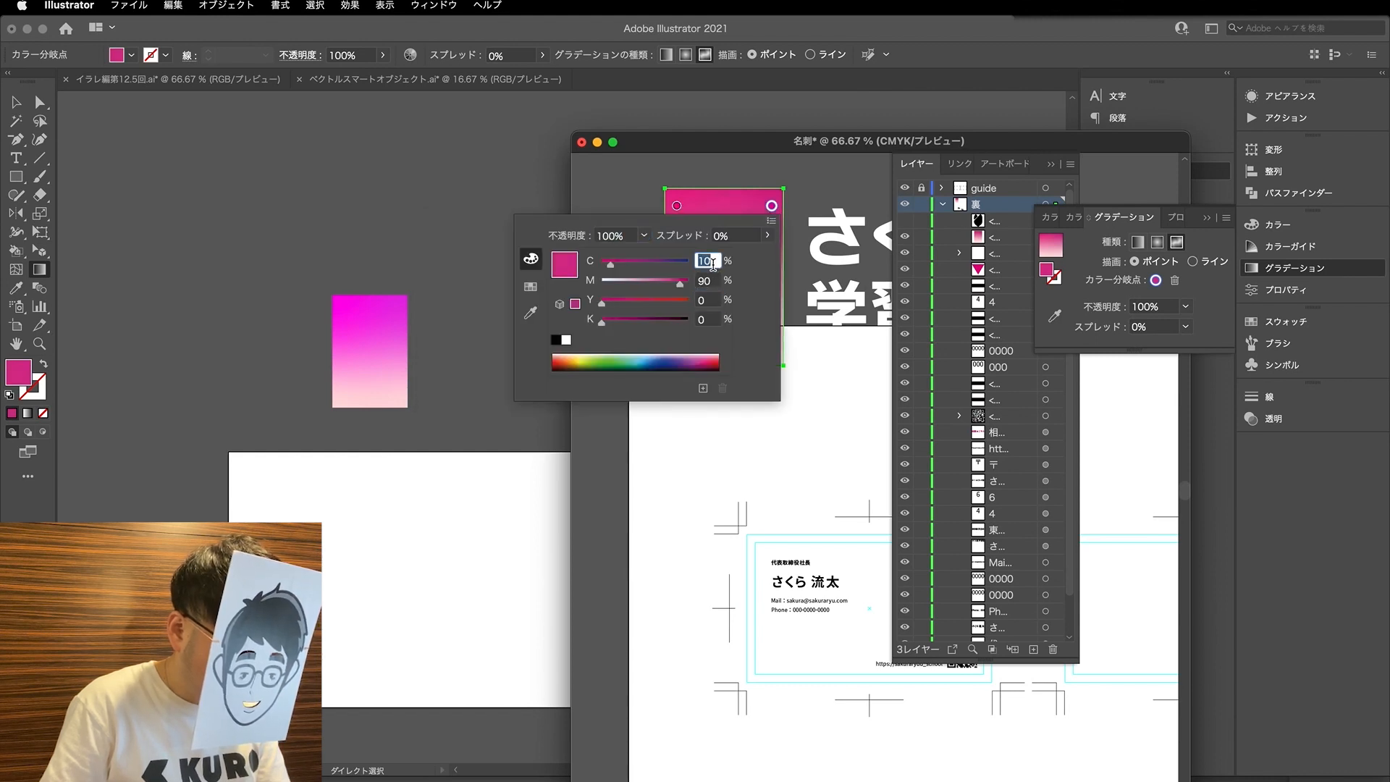
click(715, 282)
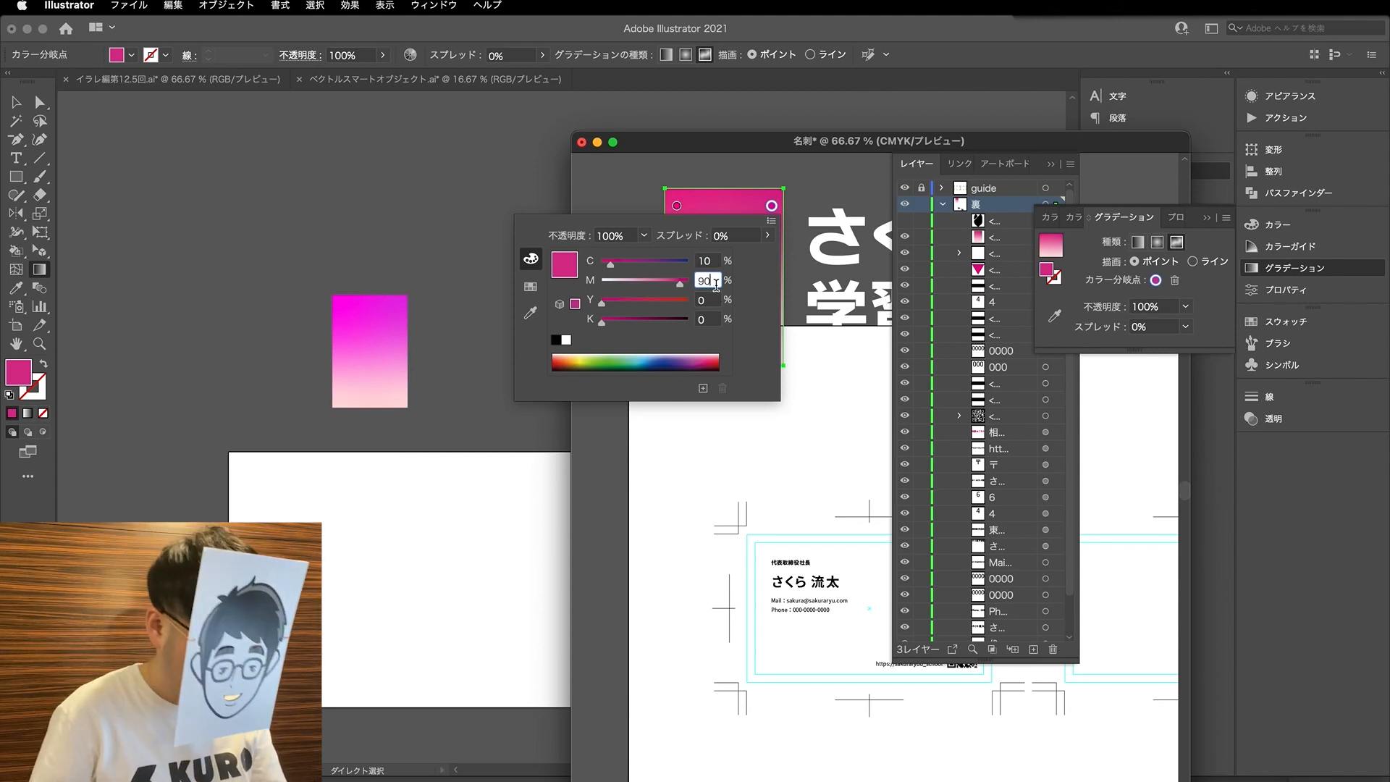
click(602, 202)
- Compare the recoloured CMYK gradient rectangle with the RGB original beside it
key(a)
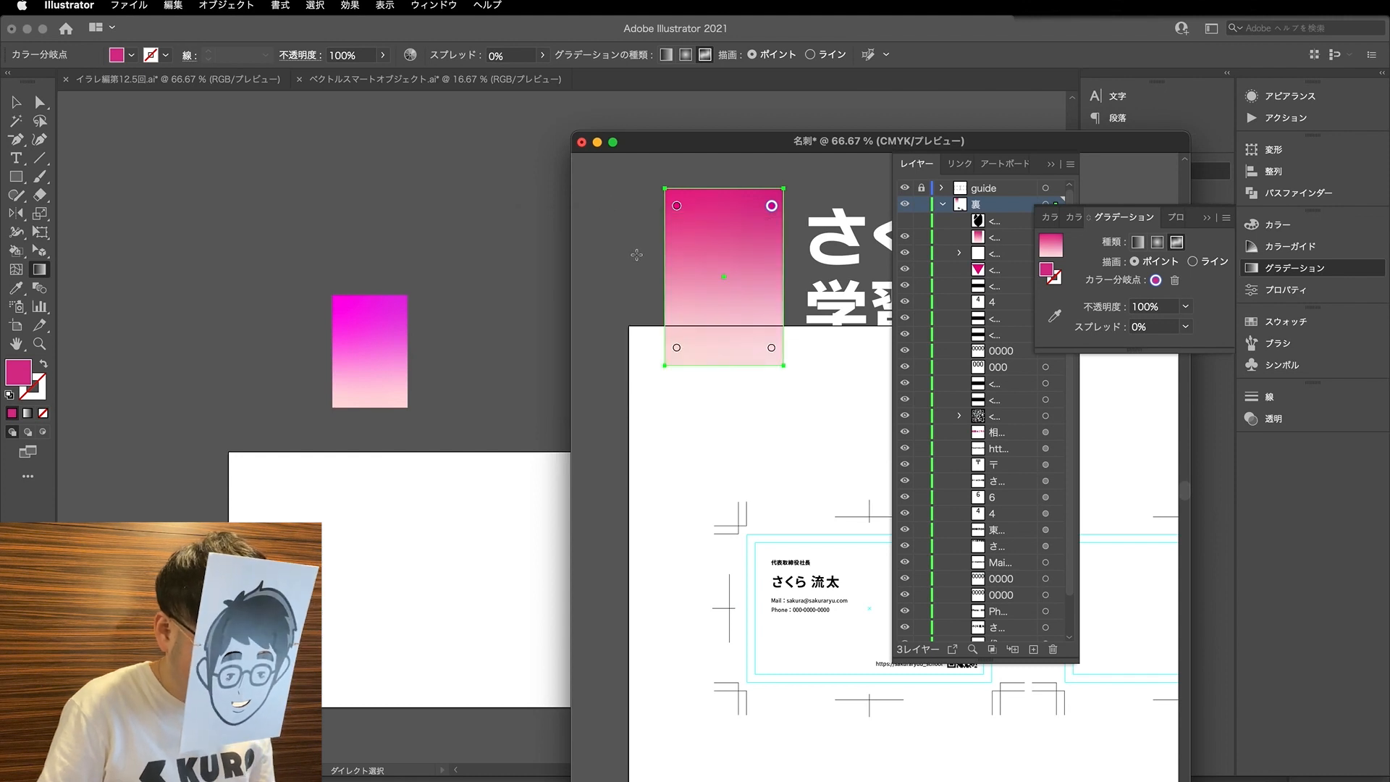
click(629, 254)
key(super+minus)
key(super+minus)
click(661, 258)
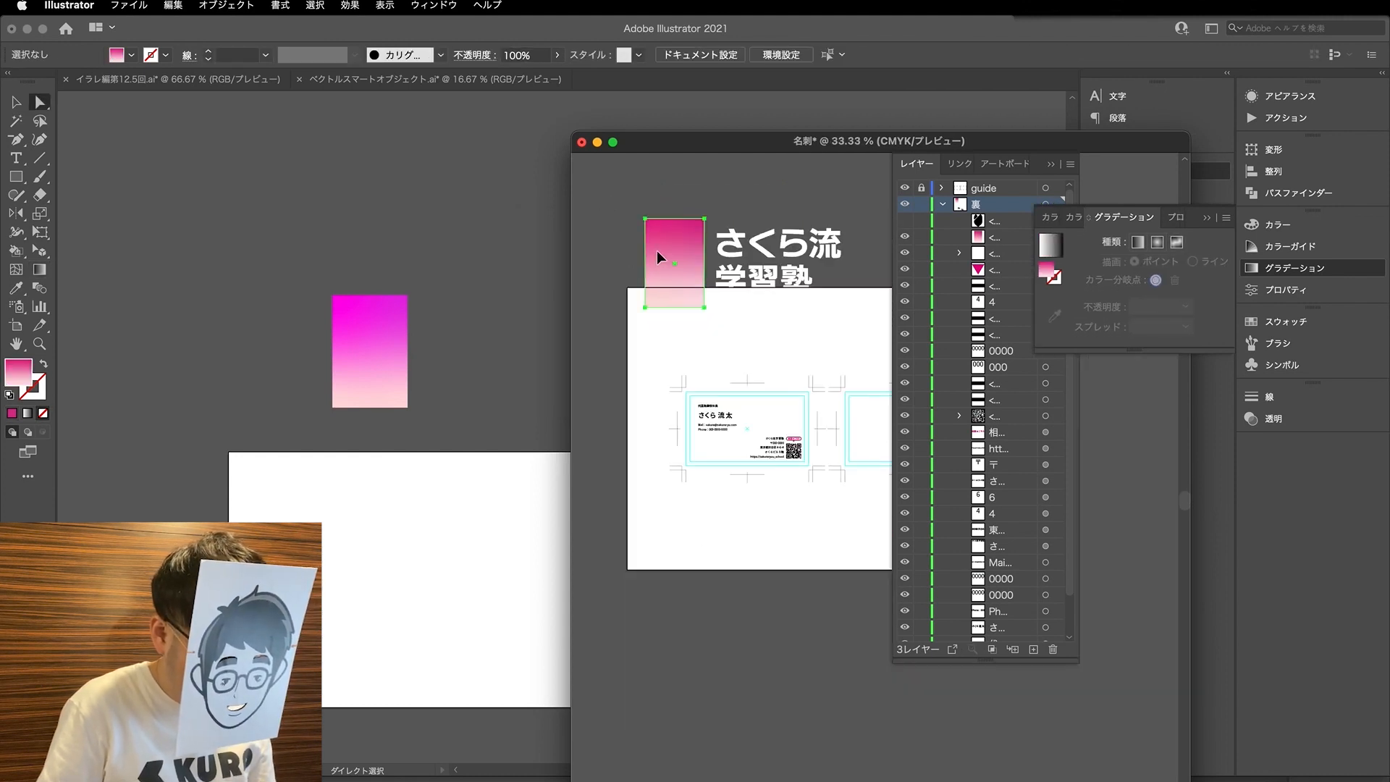
key(super+plus)
scroll(629, 258, up, 3)
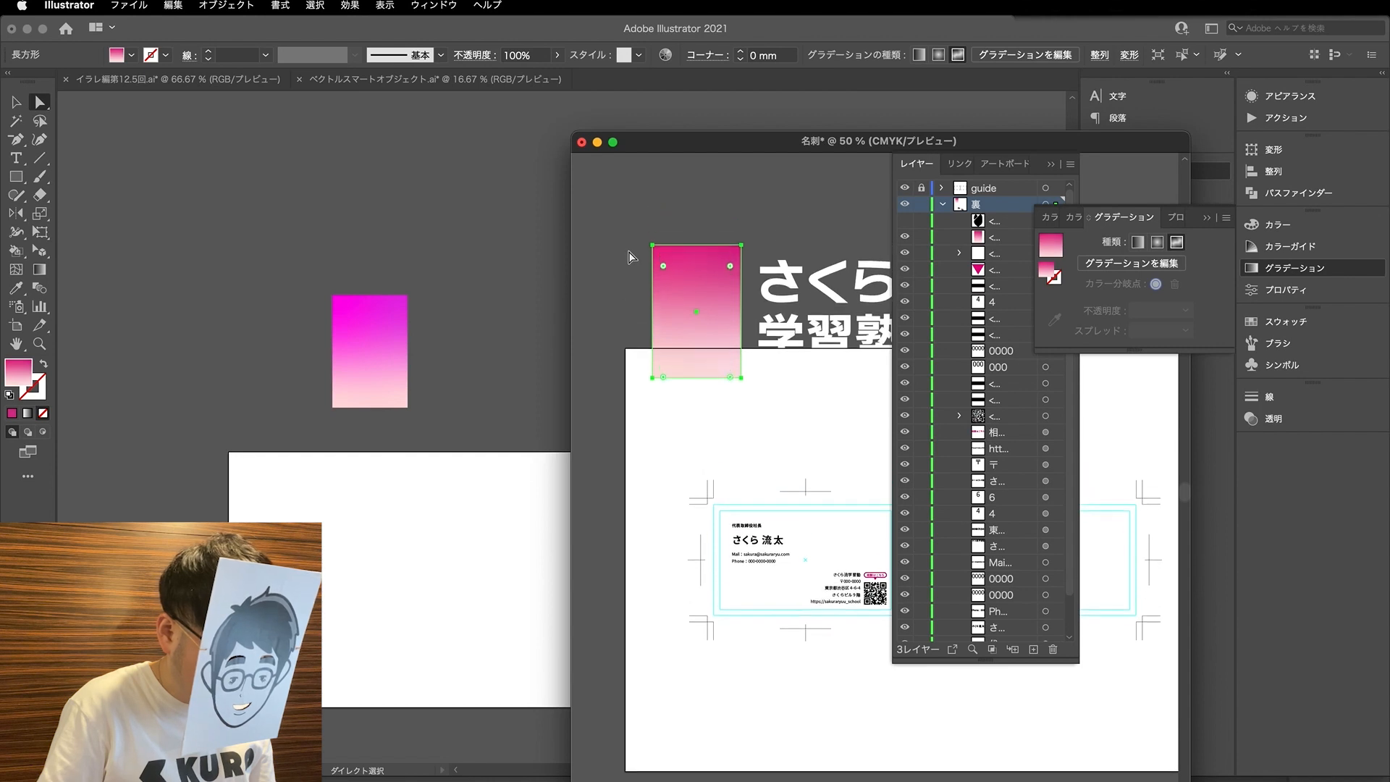
click(629, 258)
scroll(626, 387, up, 1)
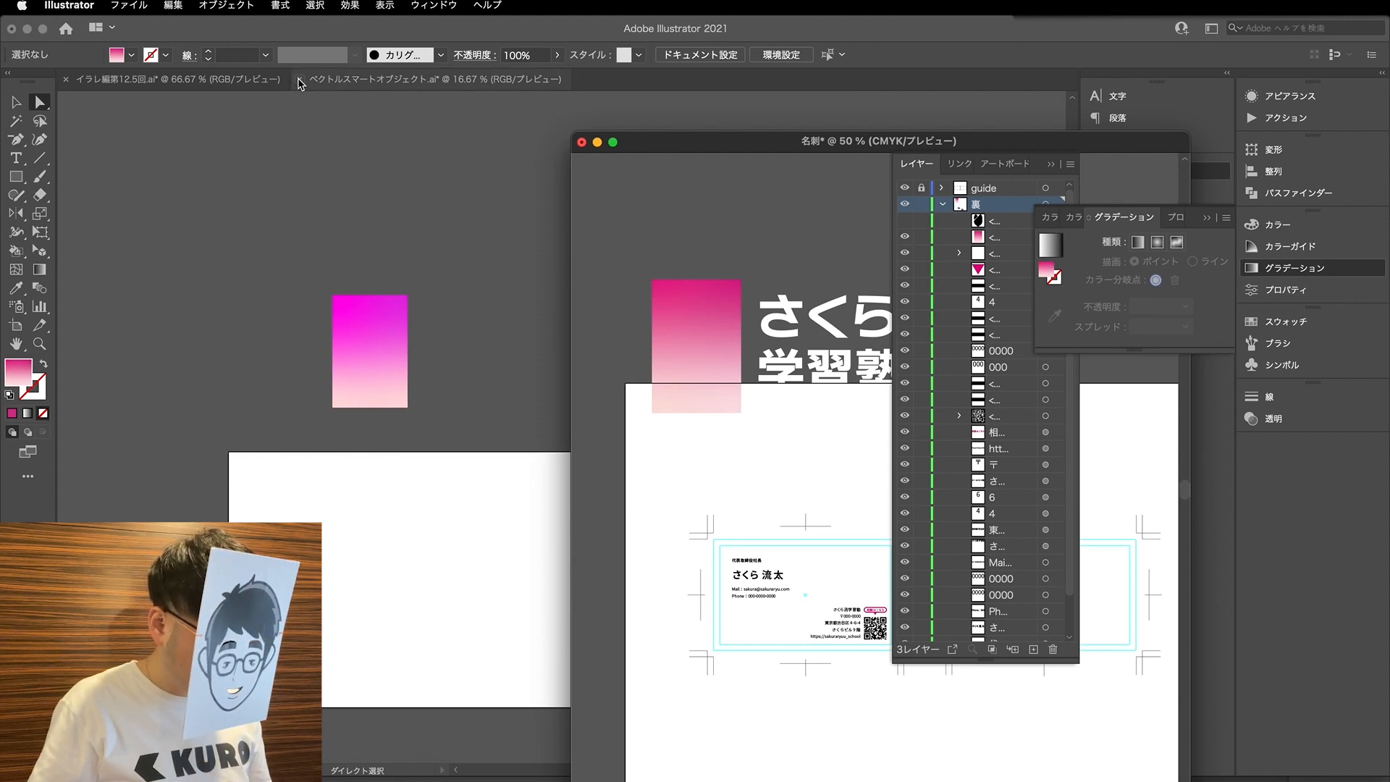
- Dock the 名刺 document with the other open files and close ベクトルスマートオブジェクト.ai
drag(656, 139, 615, 81)
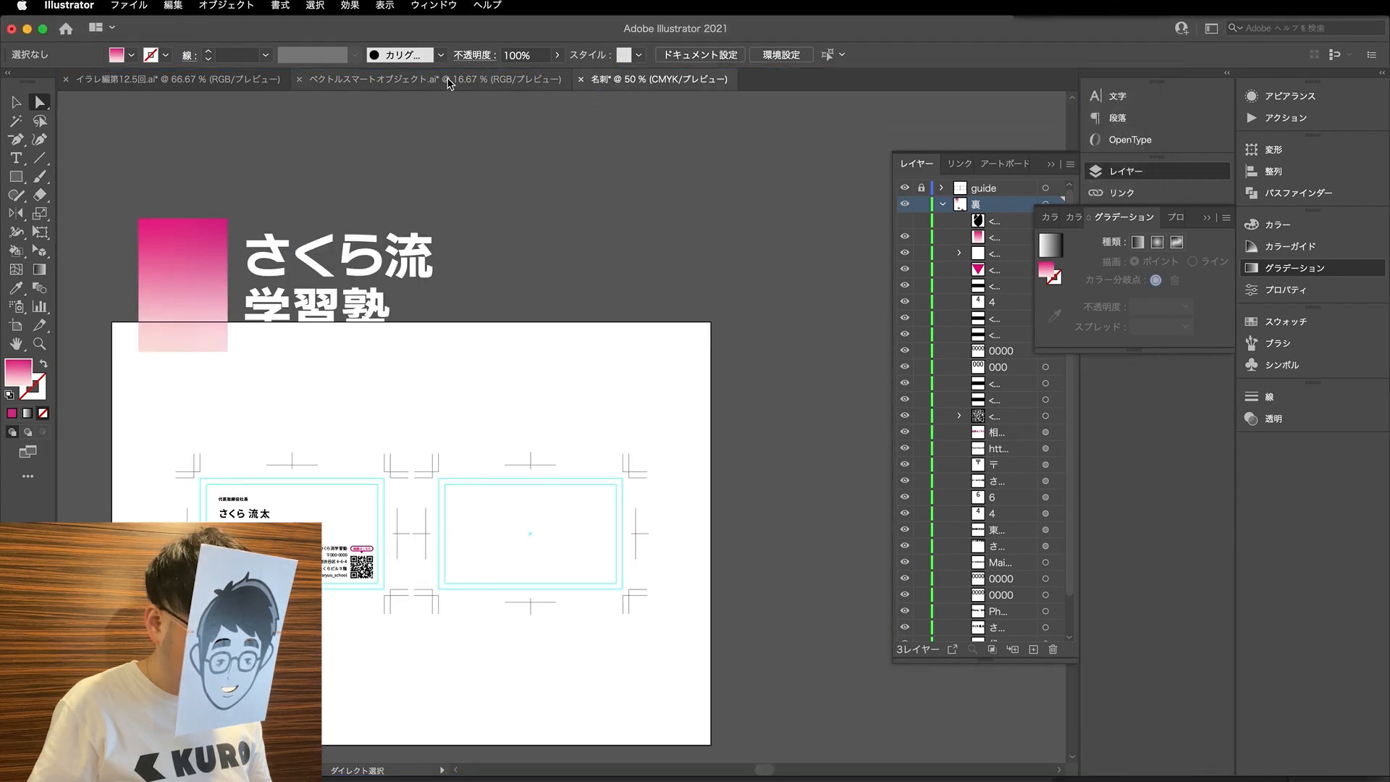
click(300, 79)
click(711, 443)
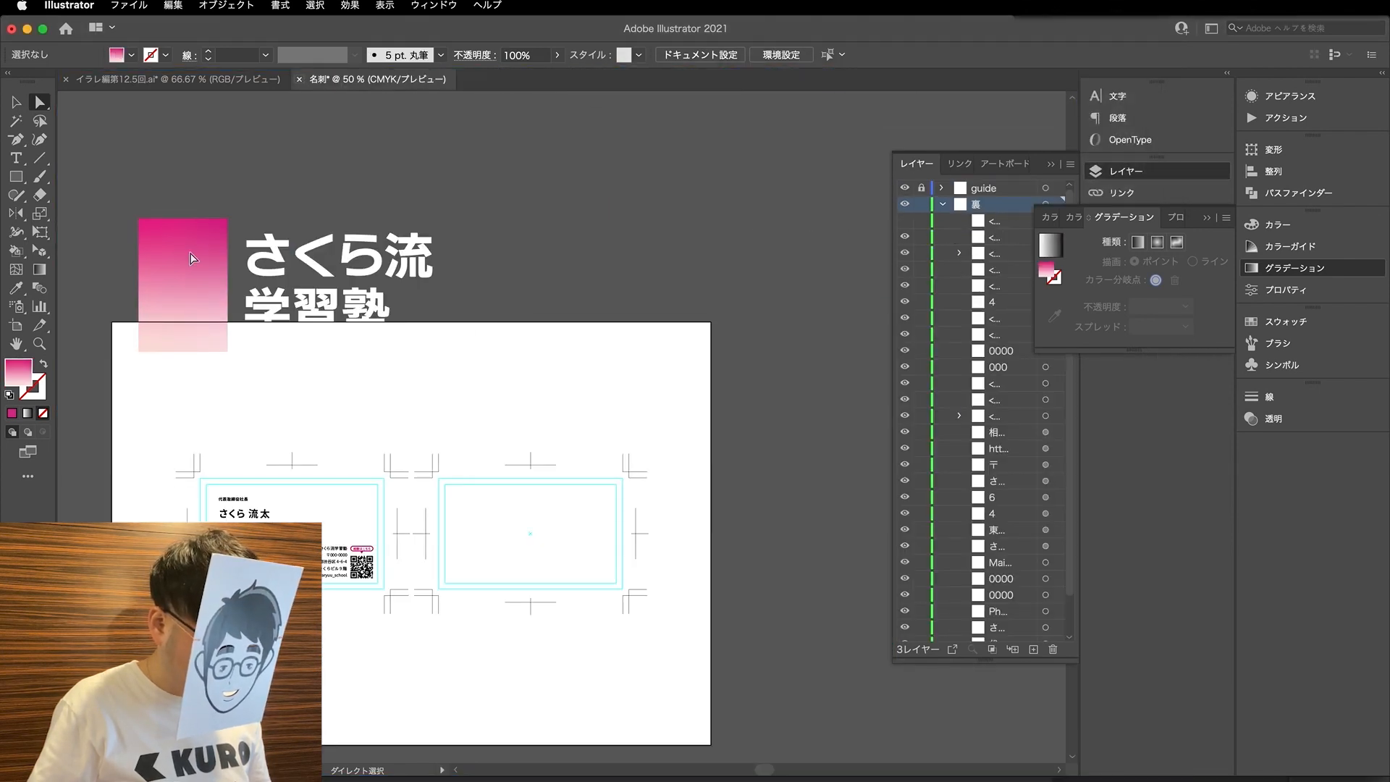
- Show the hidden logo silhouette and use it as a clipping mask on the gradient rectangle
key(q)
scroll(434, 434, left, 3)
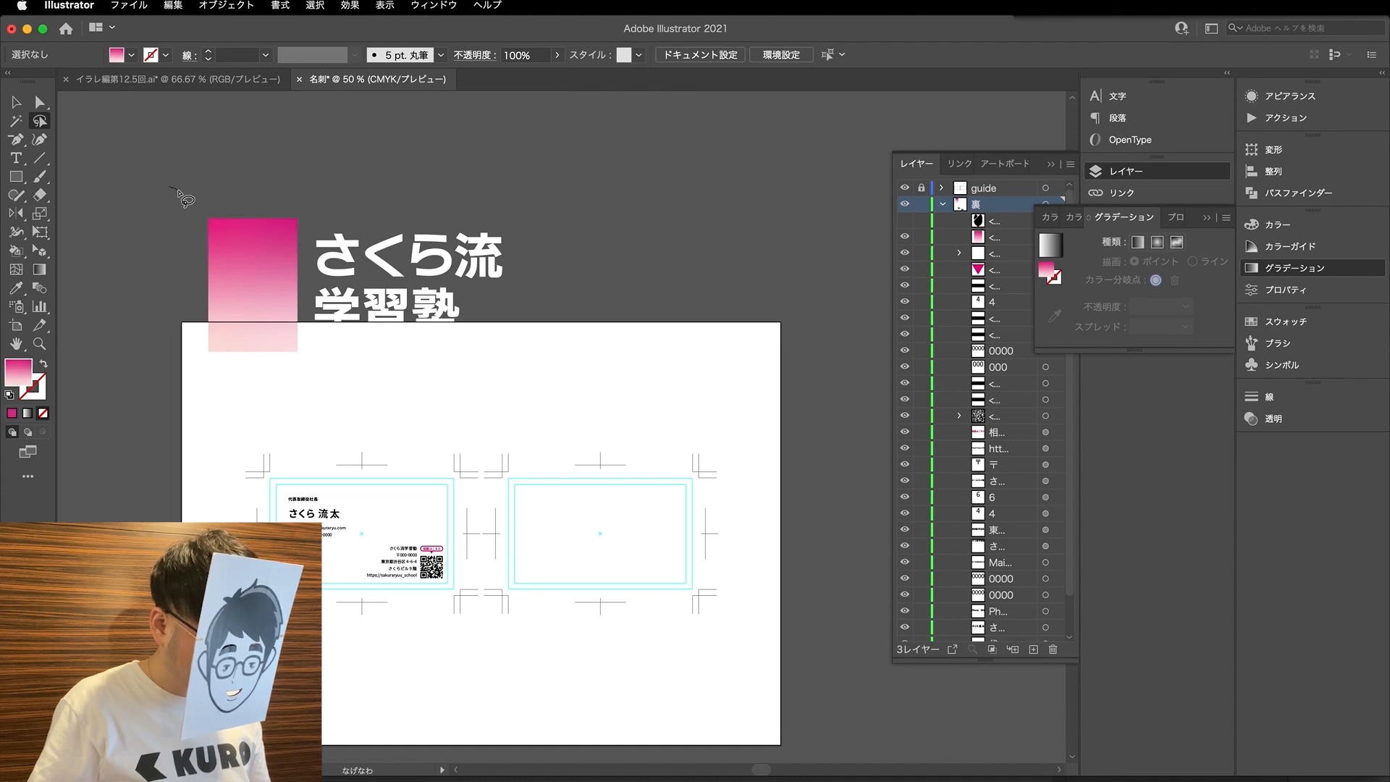
key(a)
click(905, 220)
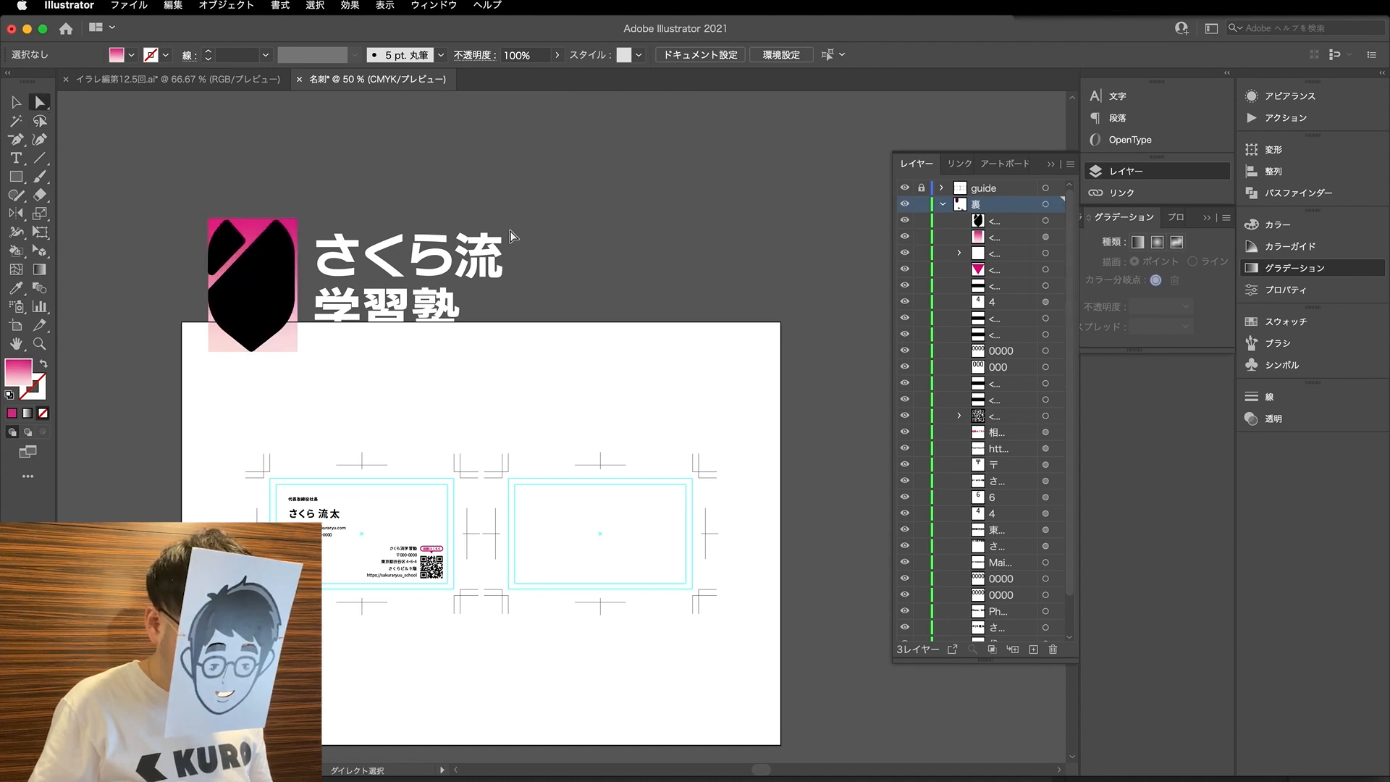
drag(210, 197, 298, 356)
right_click(268, 313)
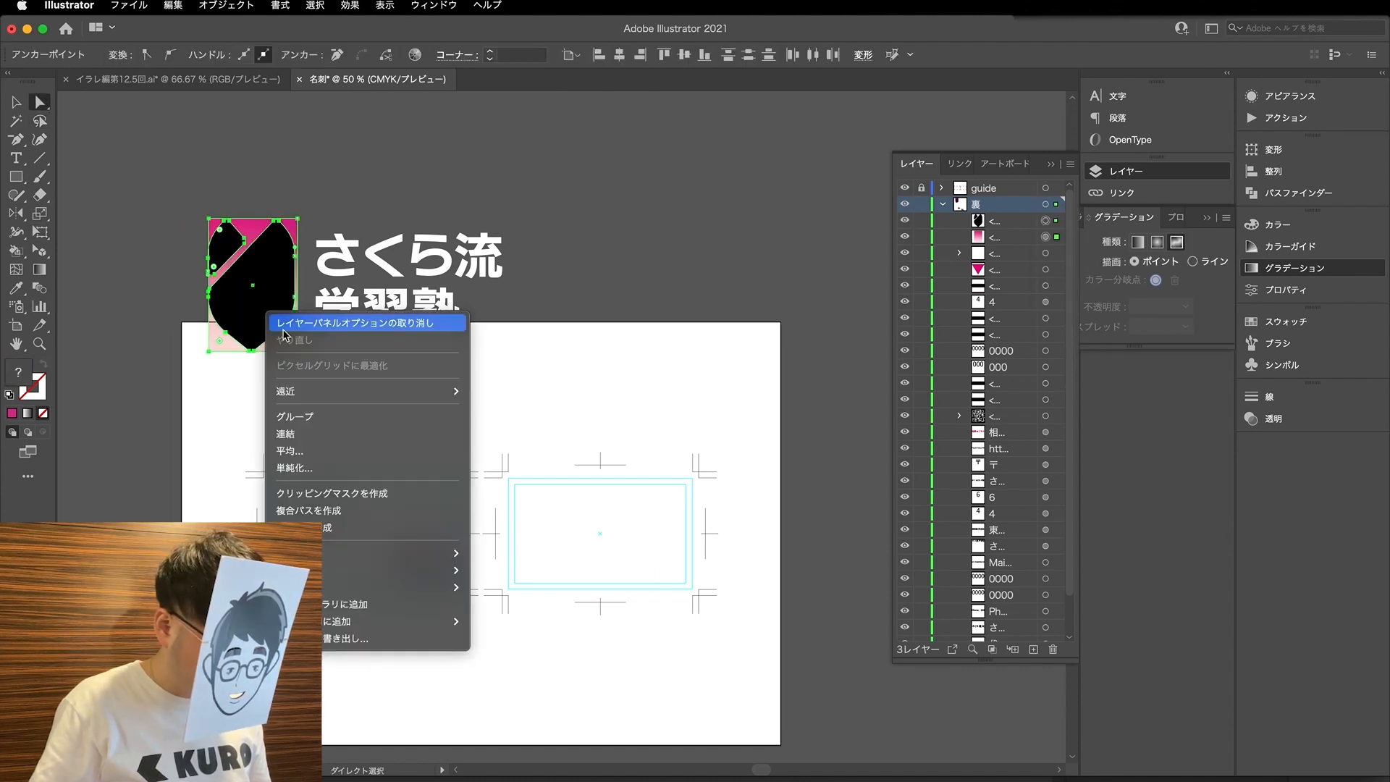
click(343, 496)
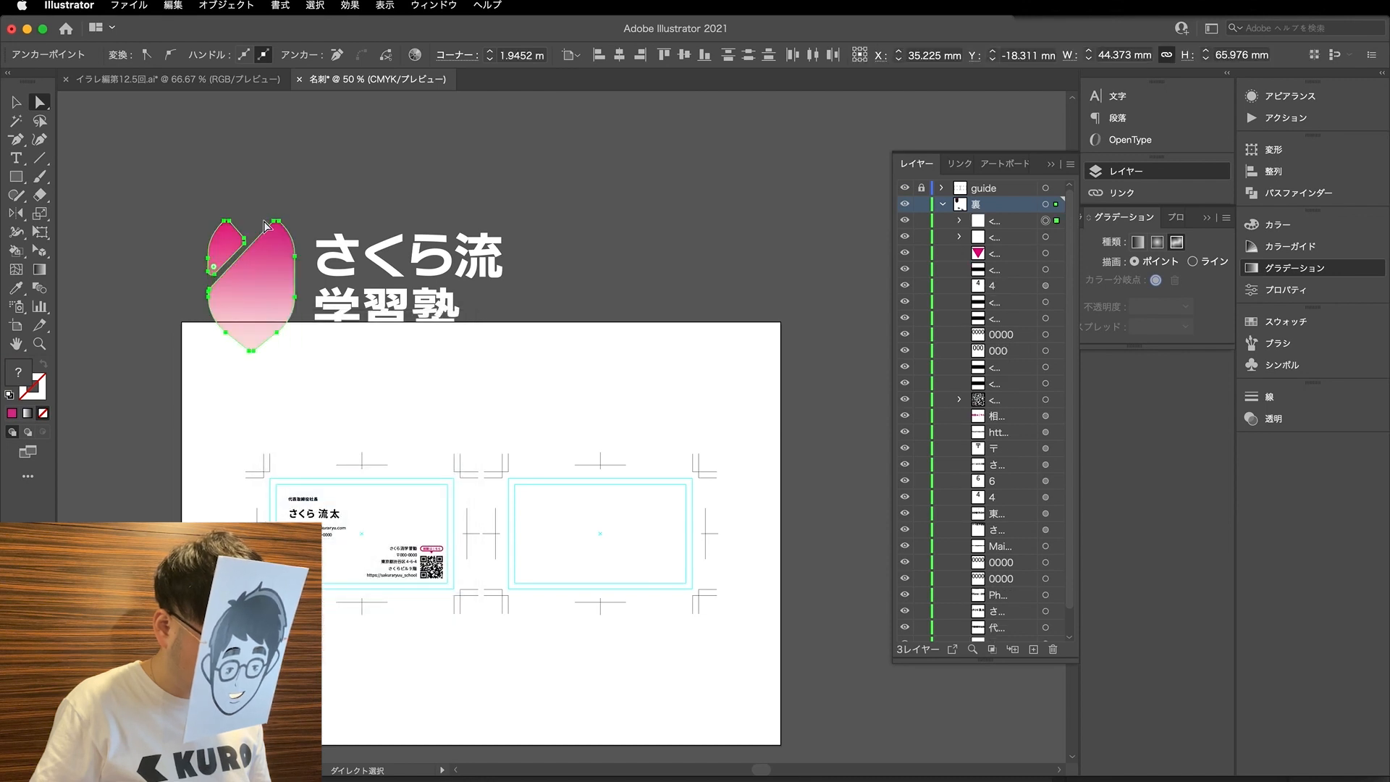
- Select the clipped logo mark with its さくら流学習塾 lettering and move both clear above the artboard
click(270, 182)
key(v)
drag(221, 183, 647, 268)
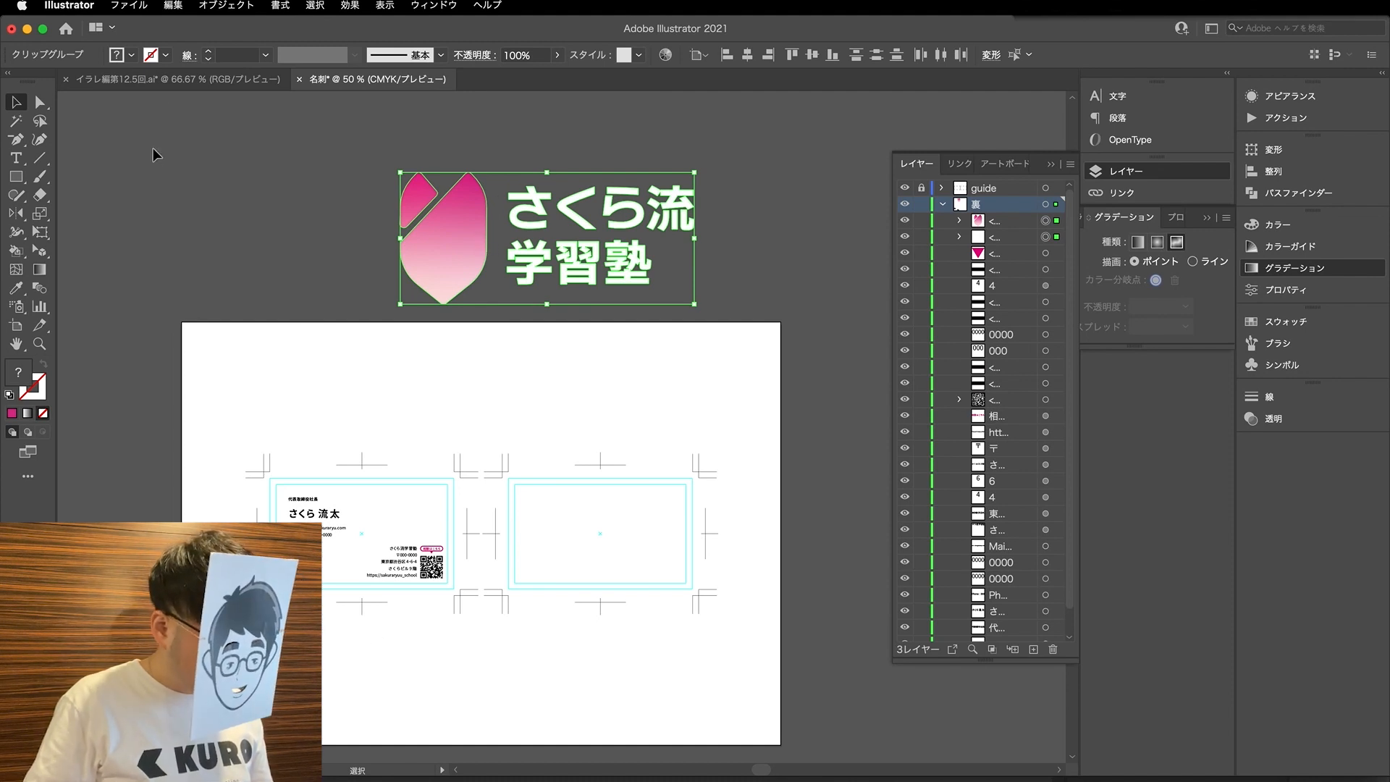
- Check the key visual conversion task on the slide in the イラレ編第12.5回.ai document
click(179, 83)
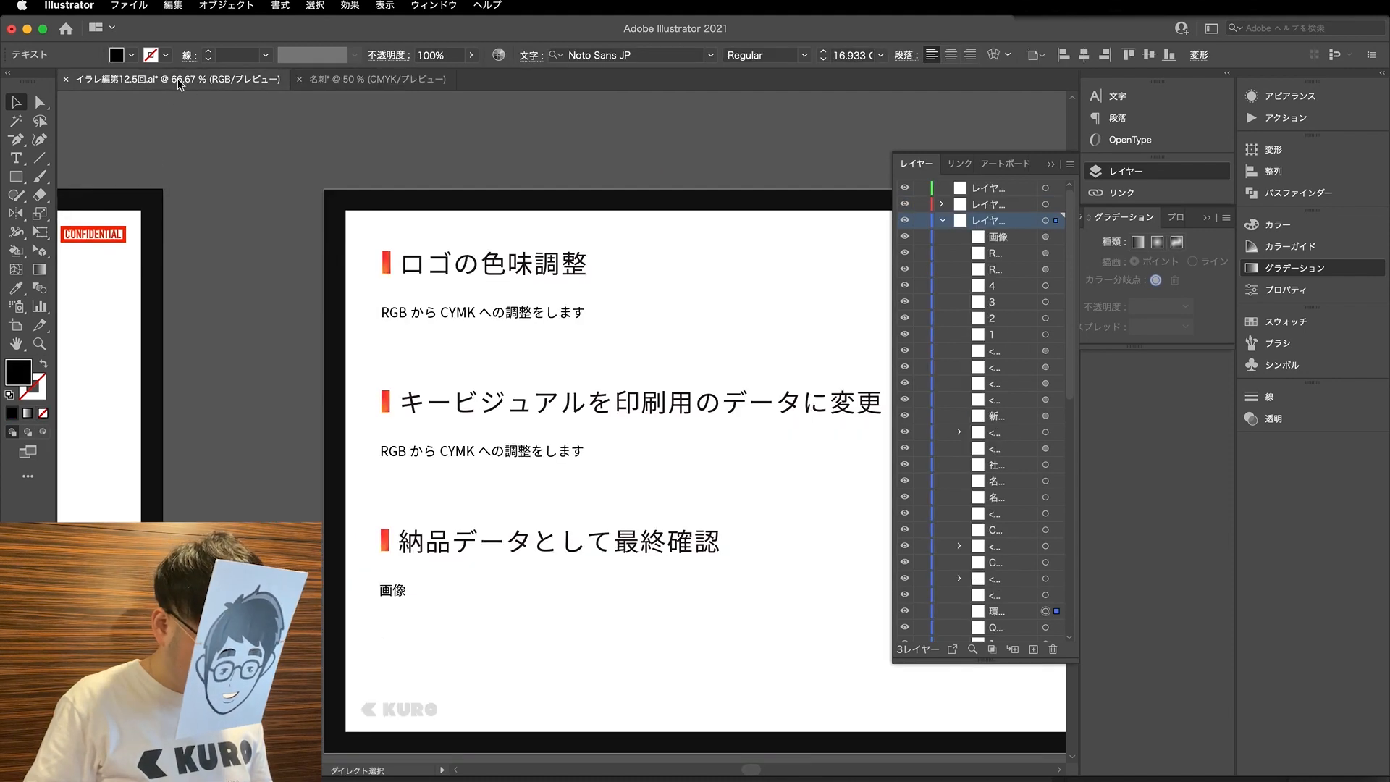
click(384, 452)
scroll(387, 454, right, 3)
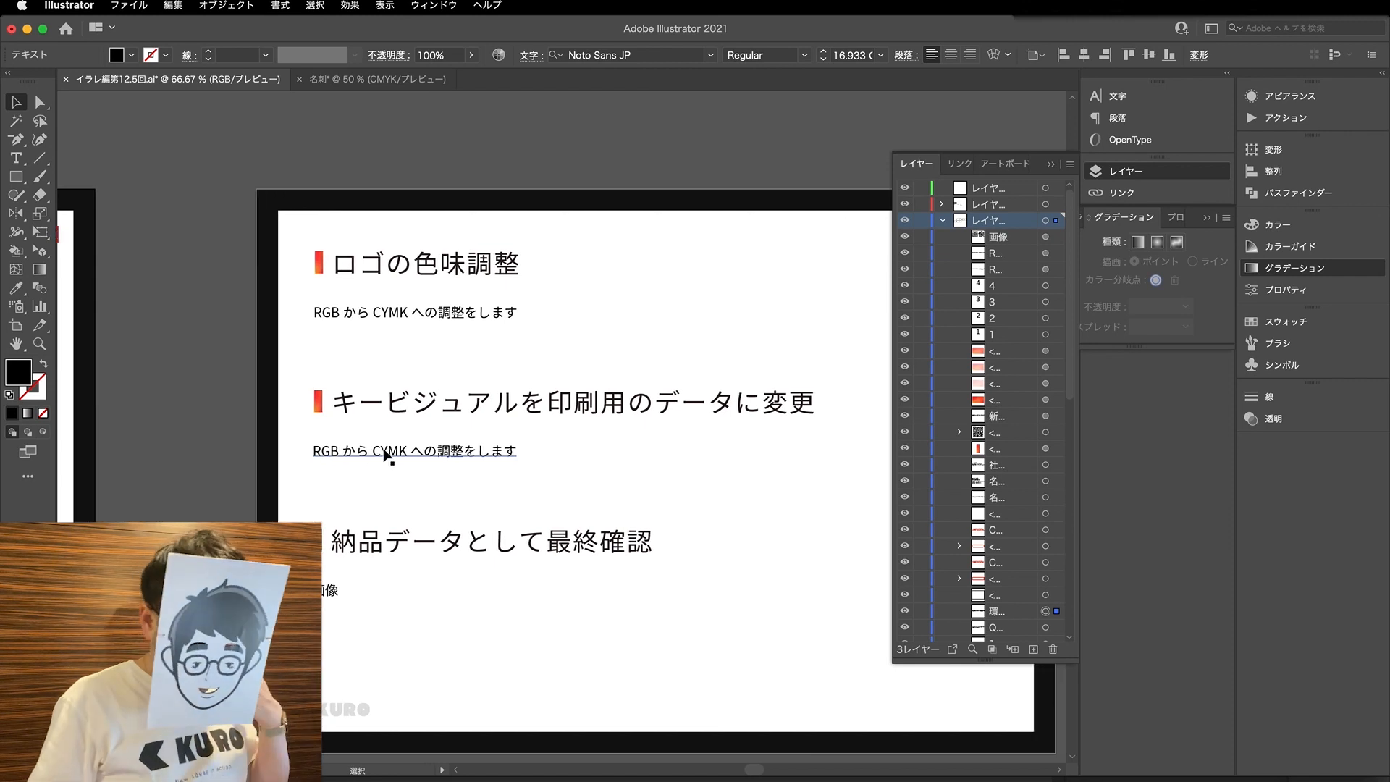
- Switch to Photoshop, collapse the logo group in img_kv.psd and hide the title and logo groups
click(693, 685)
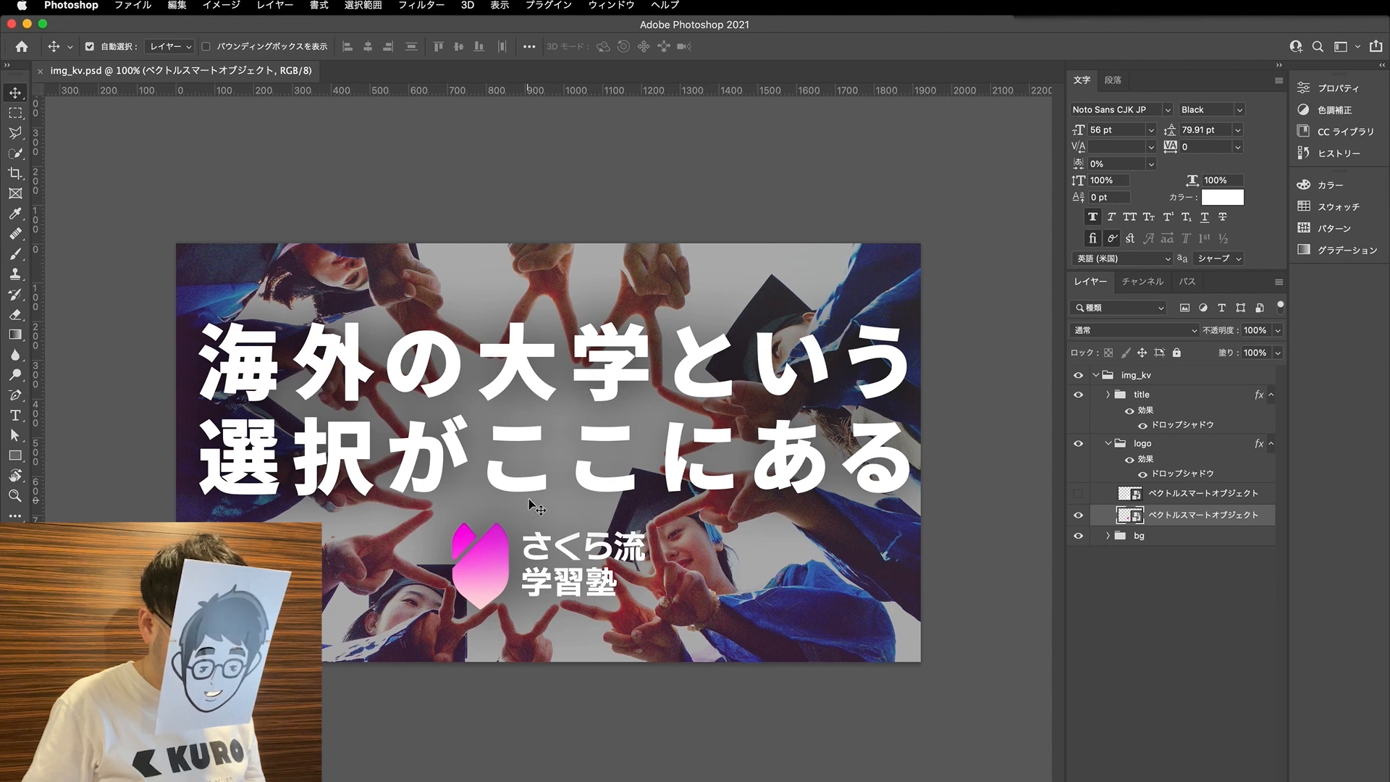
click(1107, 443)
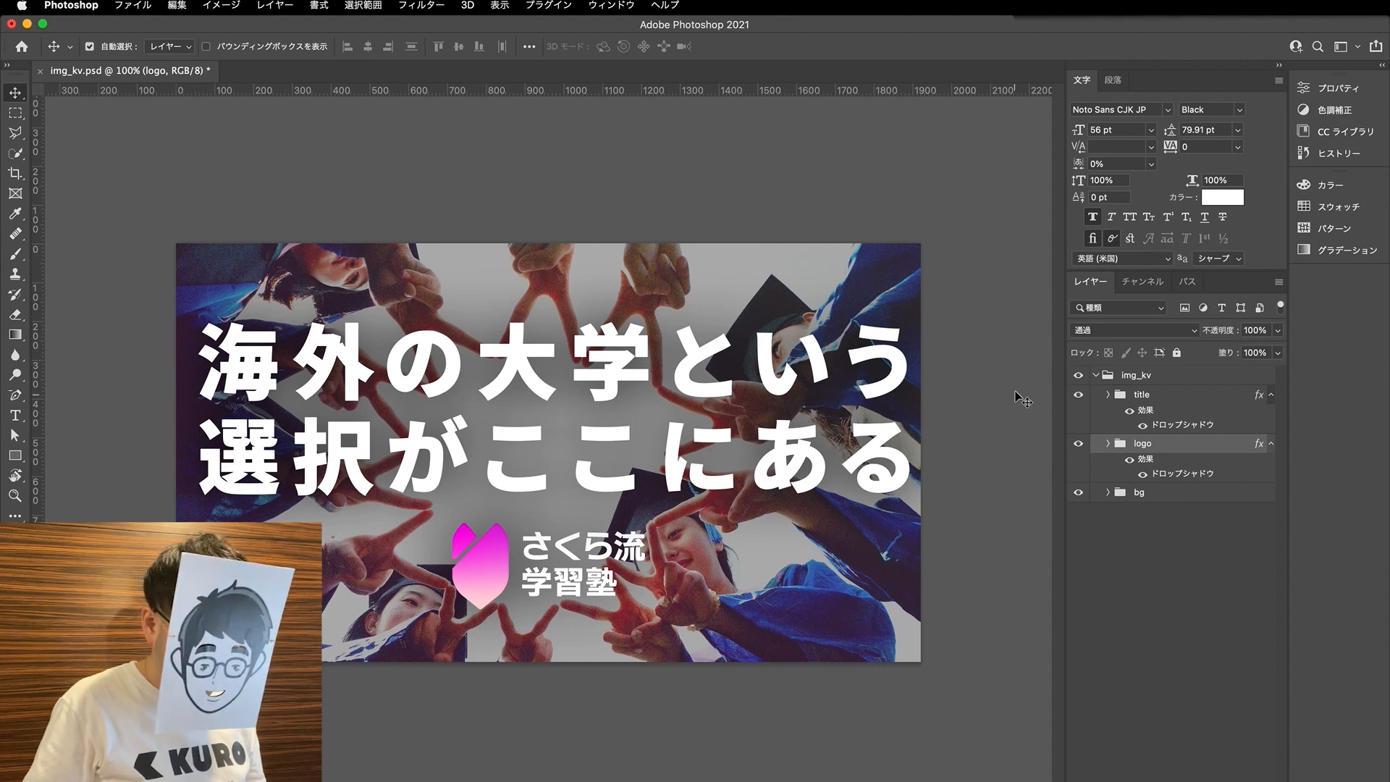
click(1077, 395)
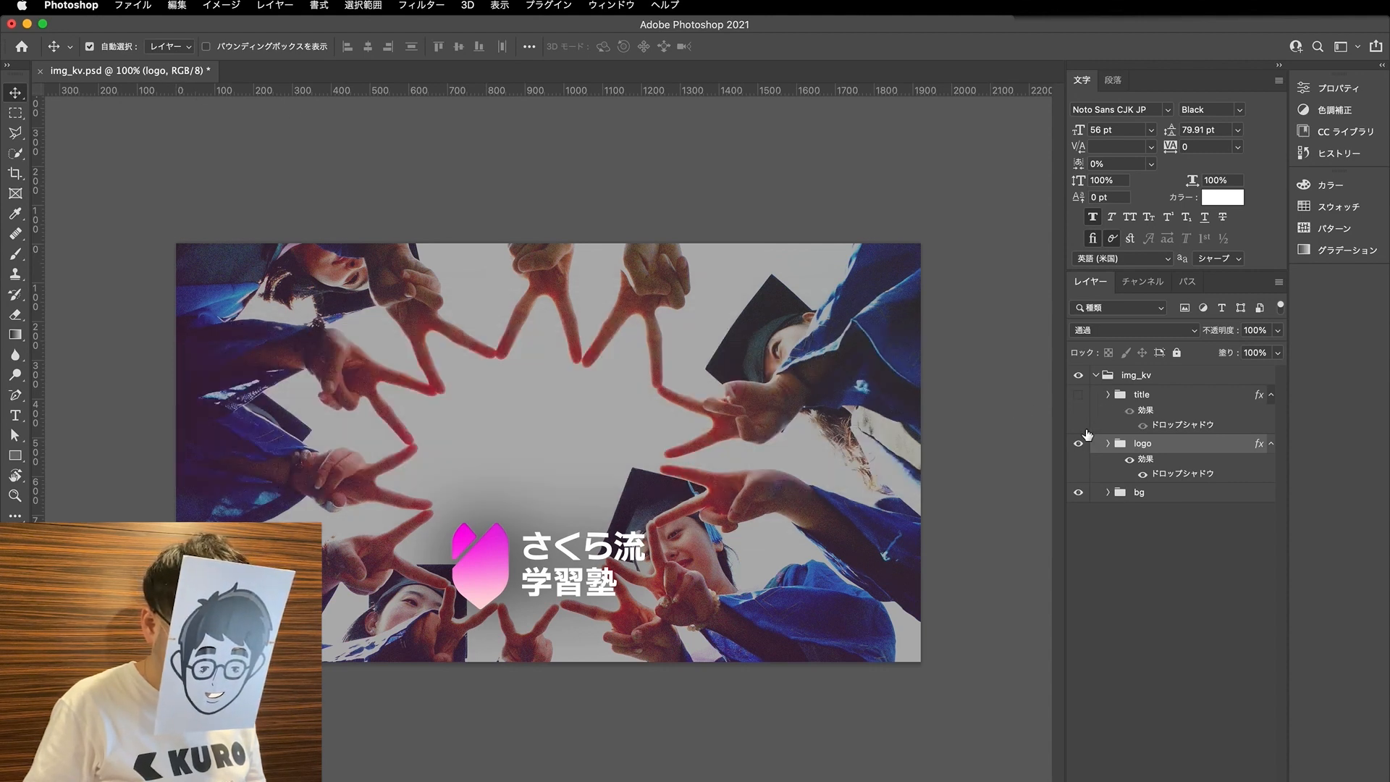
click(1078, 395)
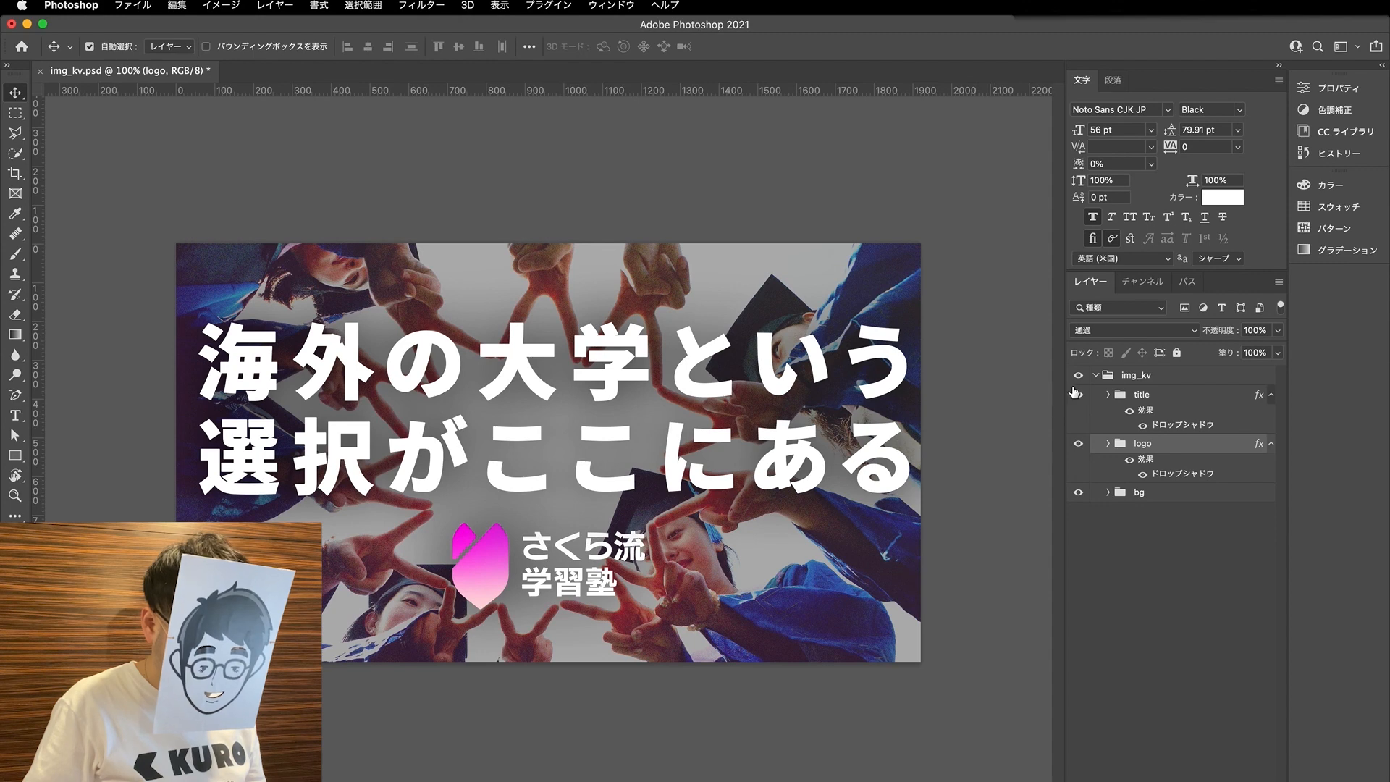
click(1078, 394)
click(1078, 443)
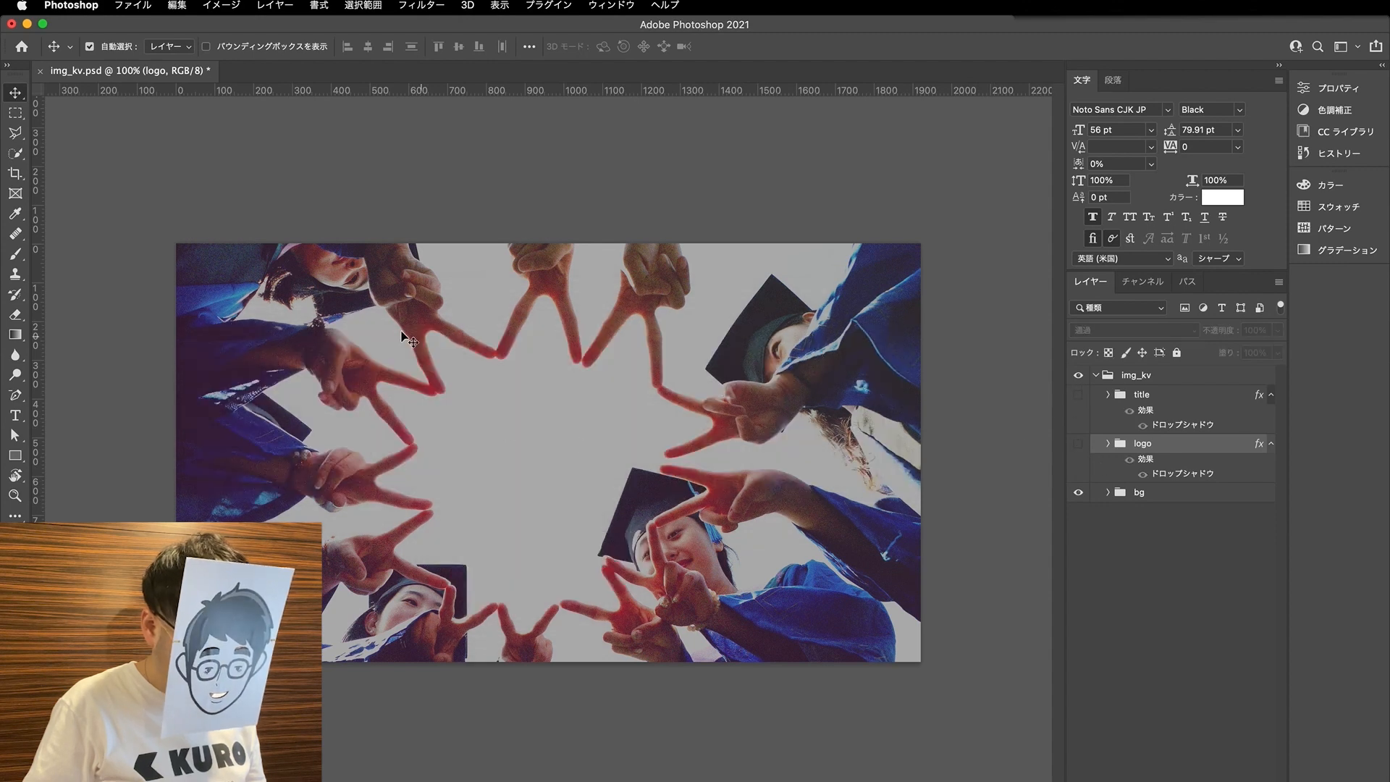
- Save the document as a separate Photoshop file named img_kv_cmyk.psd on the desktop
key(alt+shift+super+s)
key(shift+super+s)
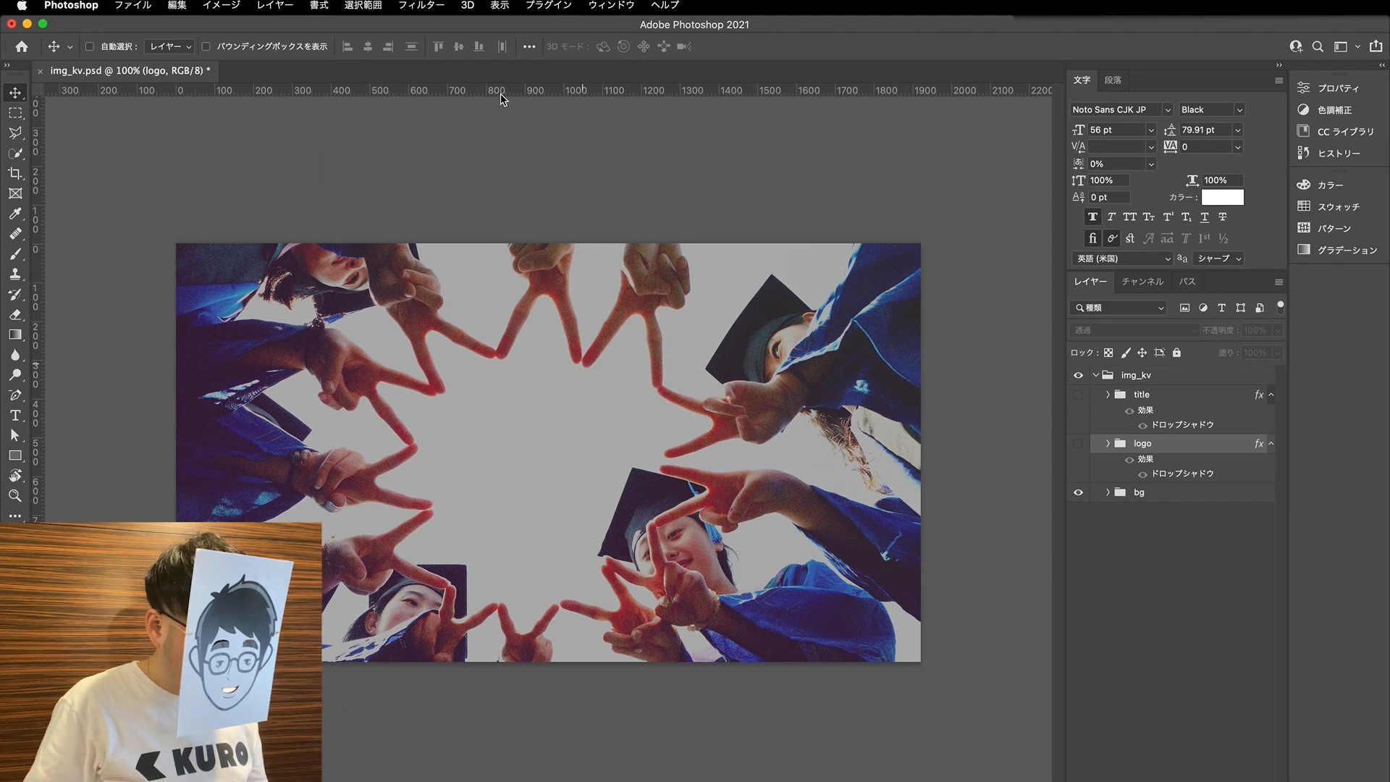
click(700, 104)
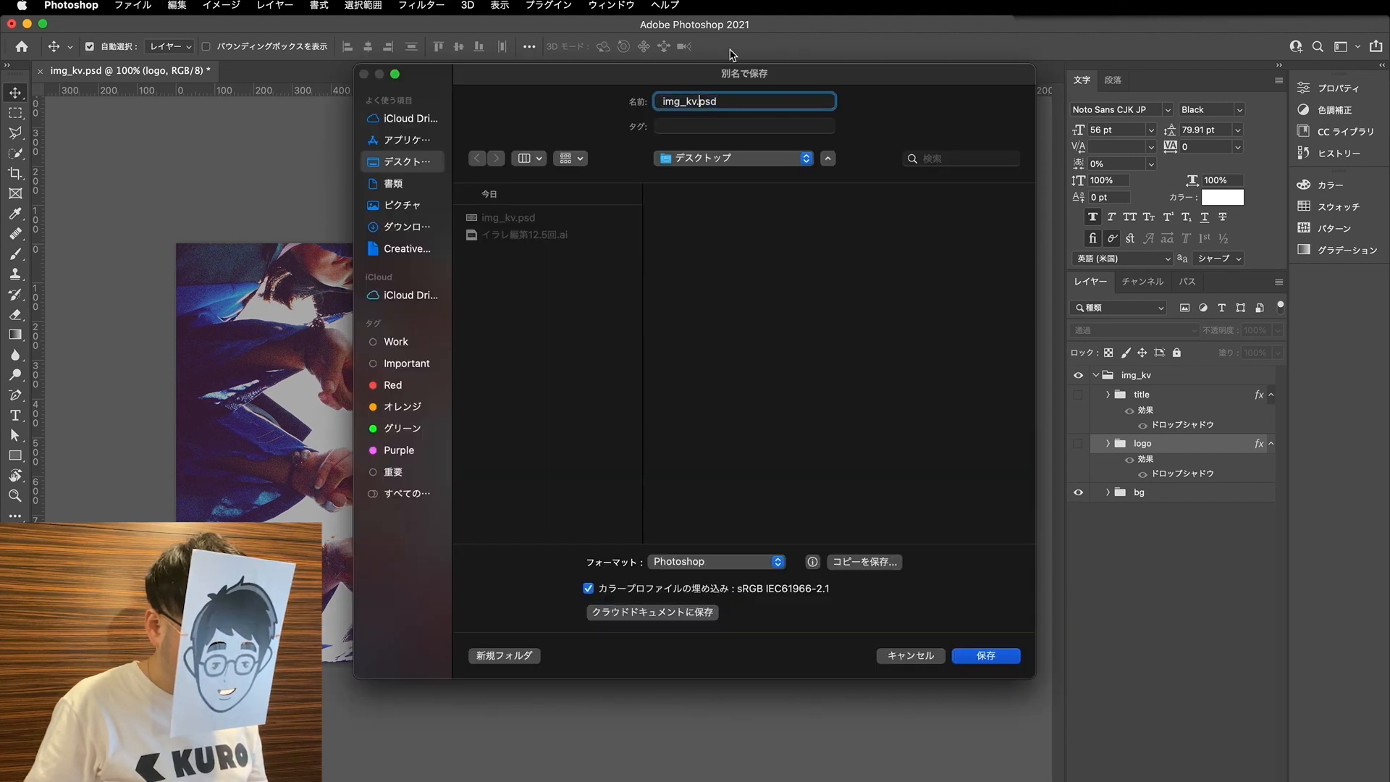
text(_c)
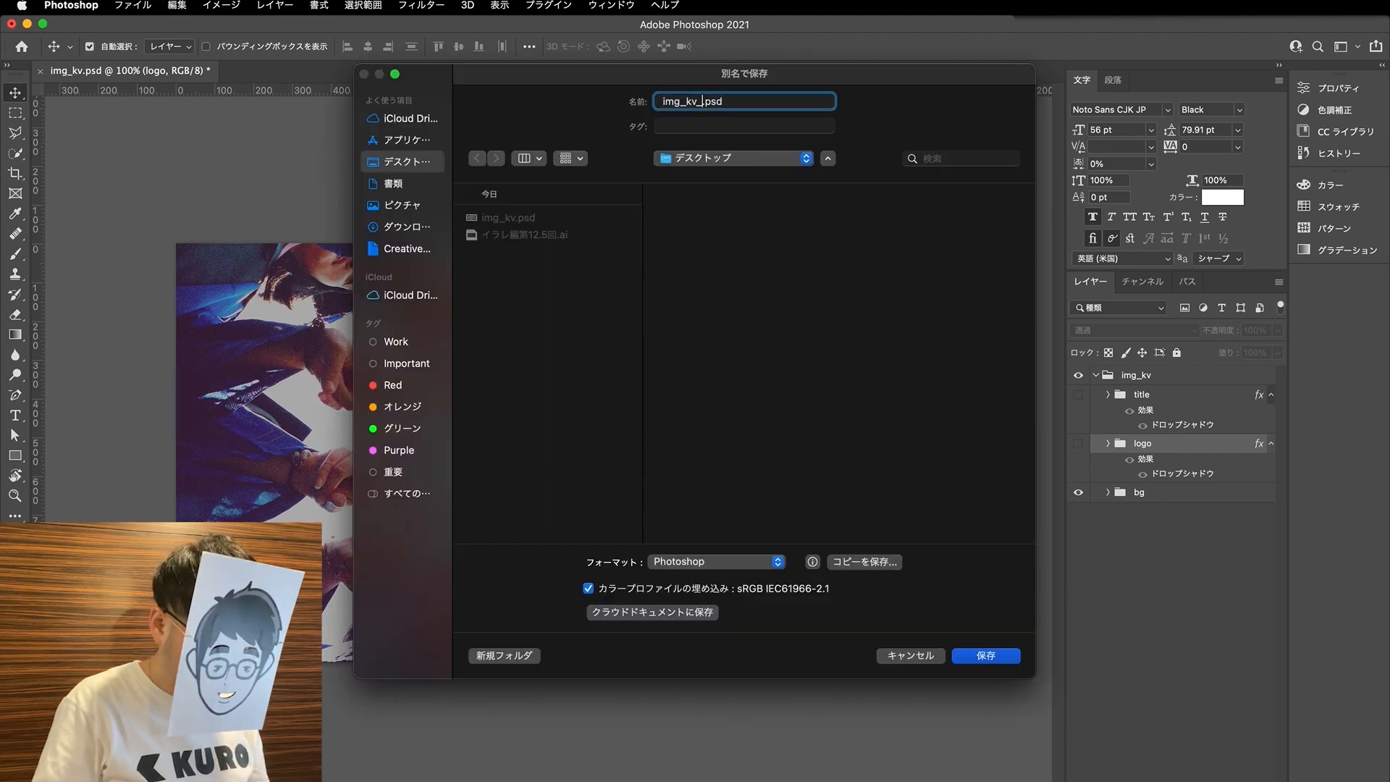
text(myk)
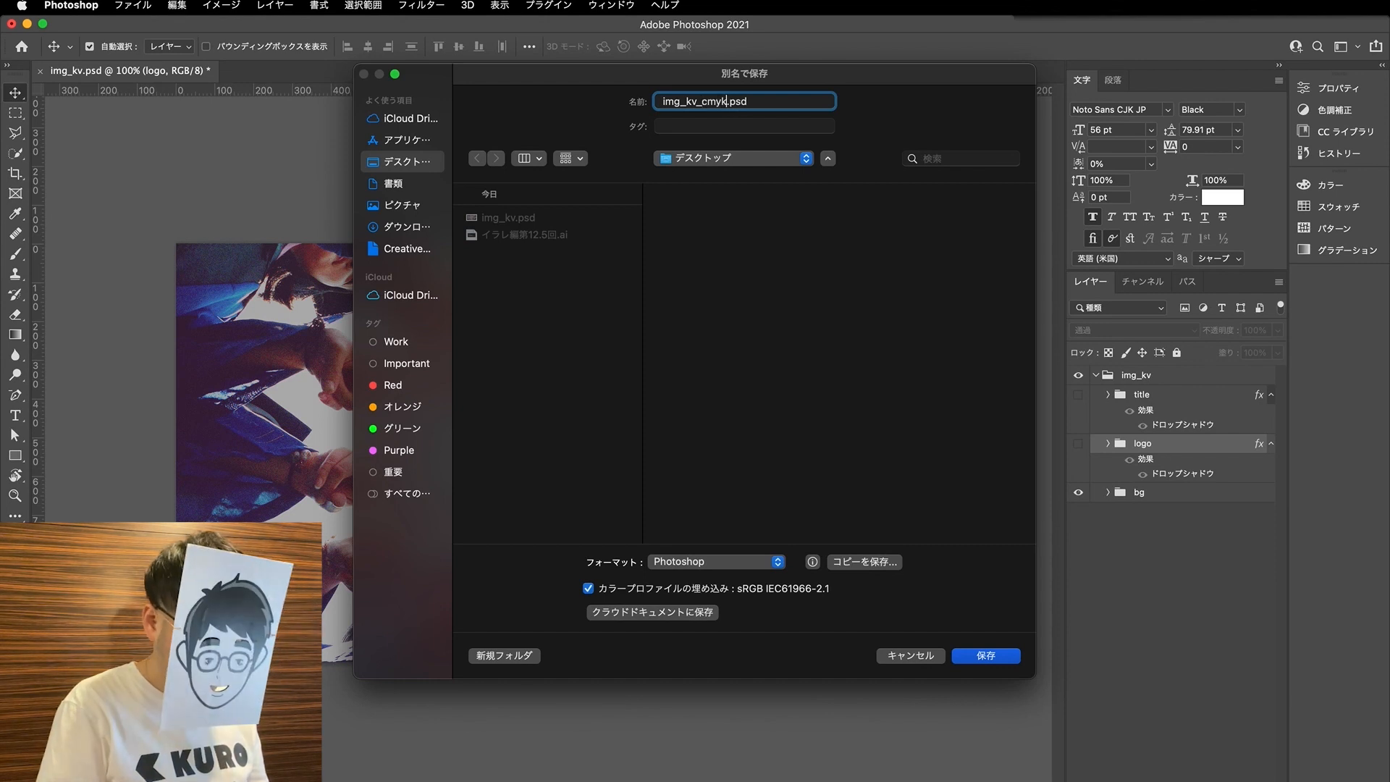
key(Return)
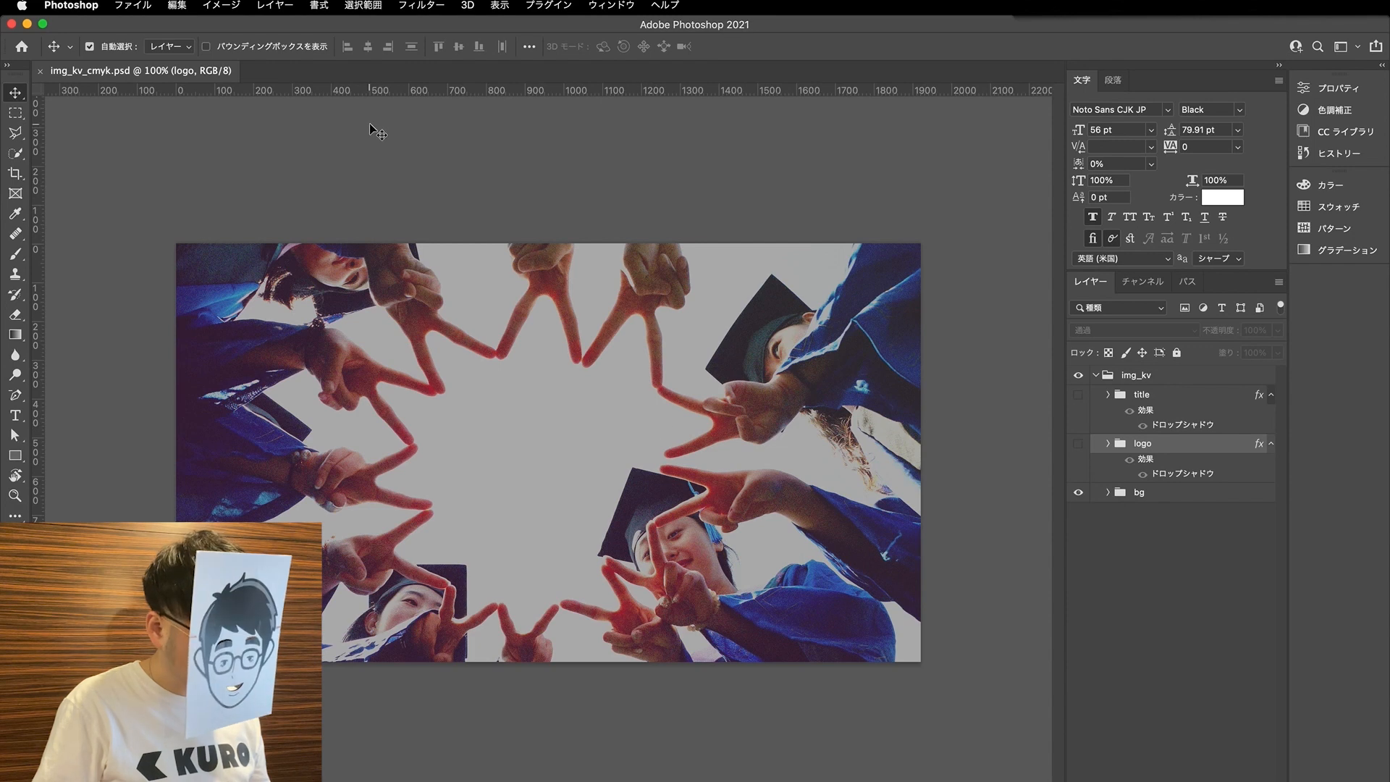
- Try converting the image to CMYK colour without merging layers or rasterizing the smart objects, and undo it
click(185, 5)
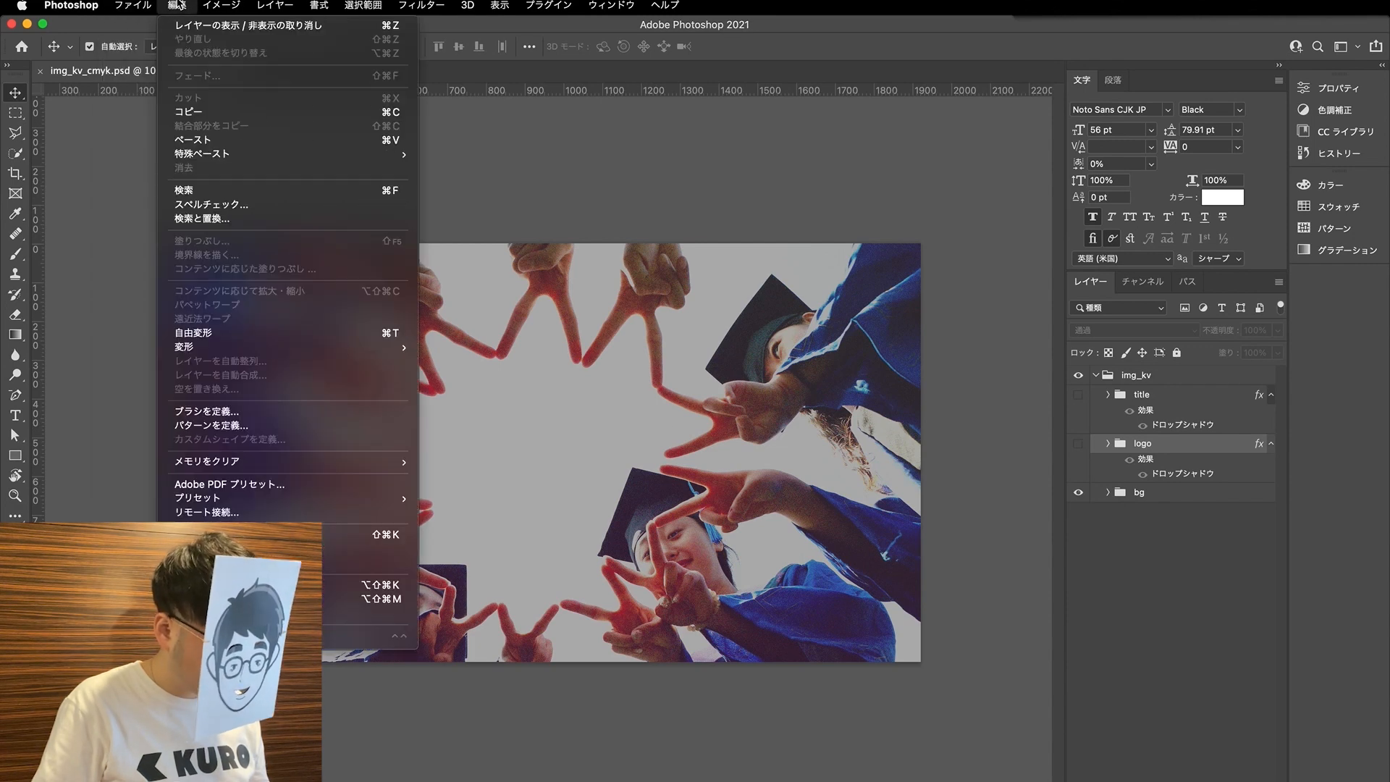
mouse_move(133, 5)
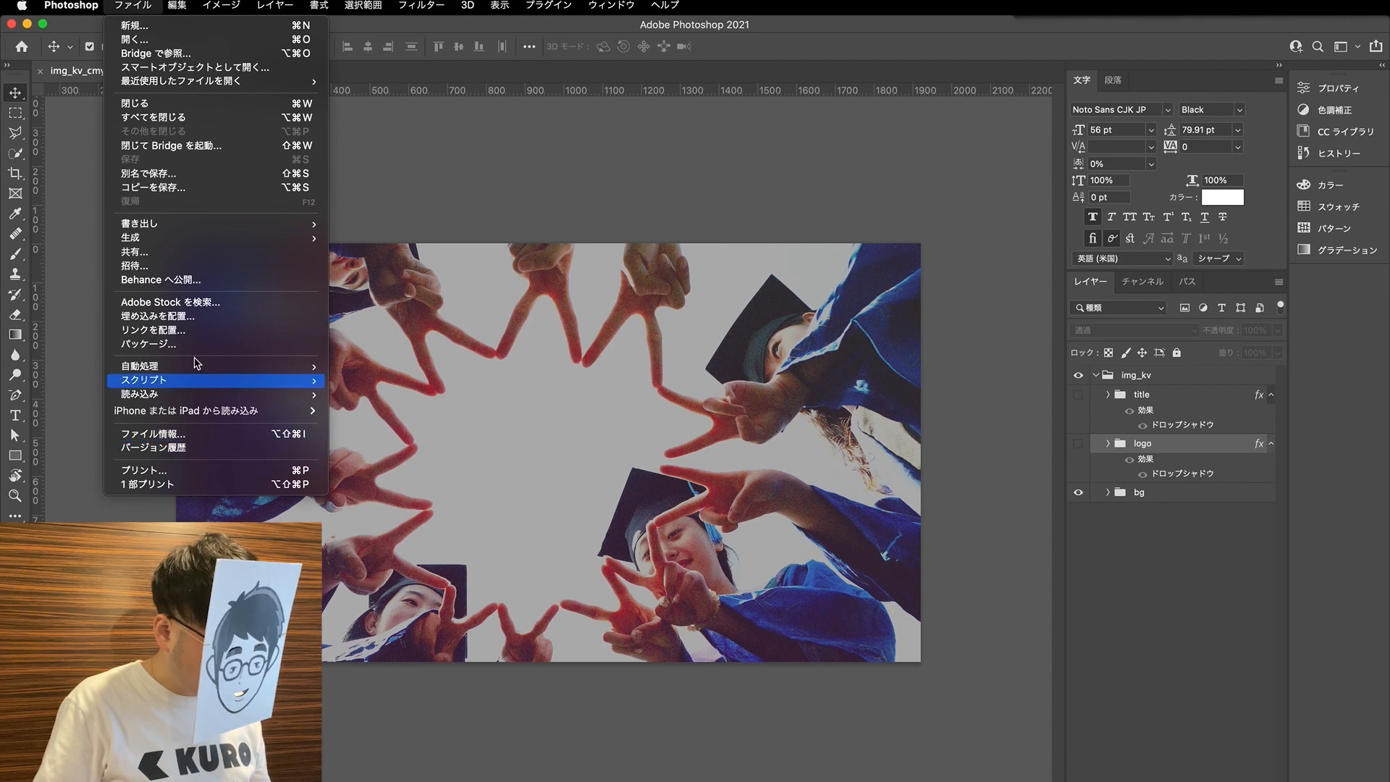
mouse_move(217, 6)
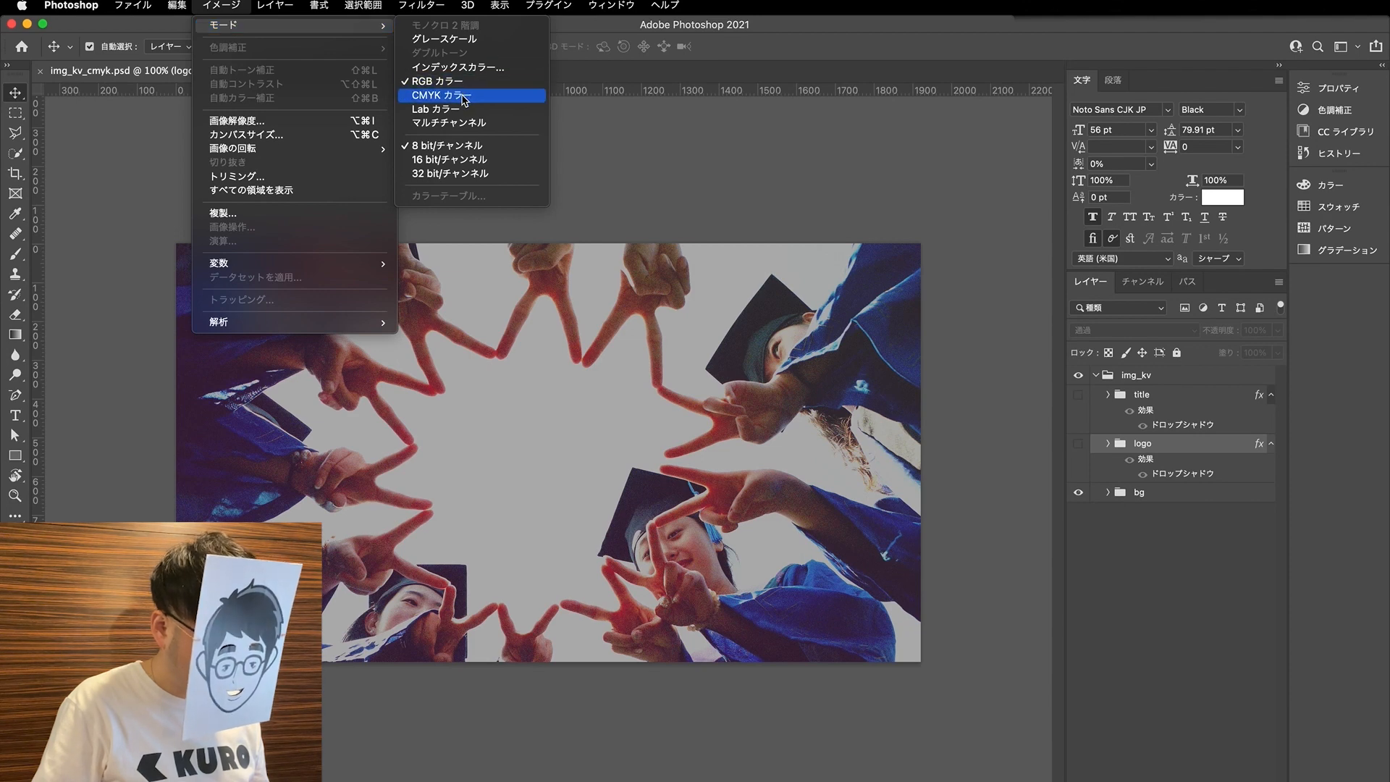
click(464, 98)
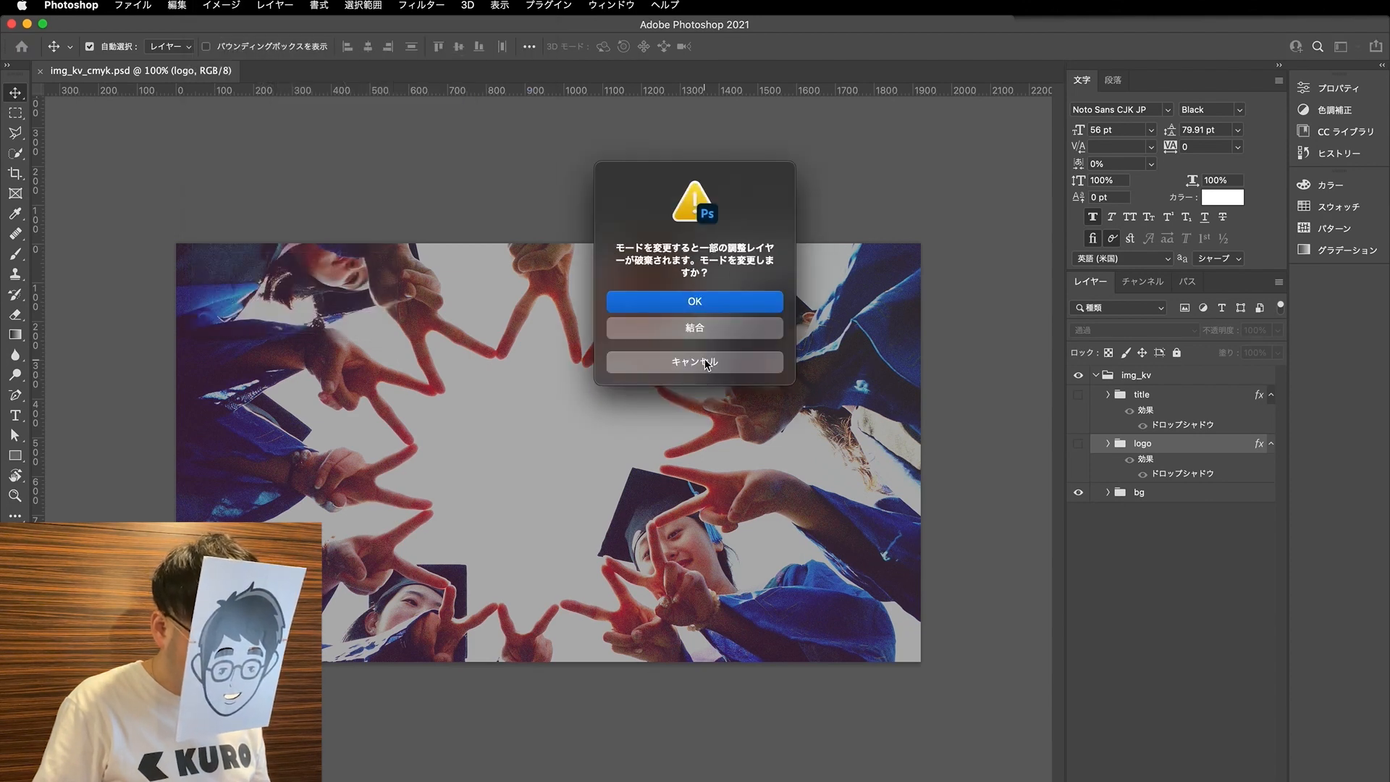
click(727, 310)
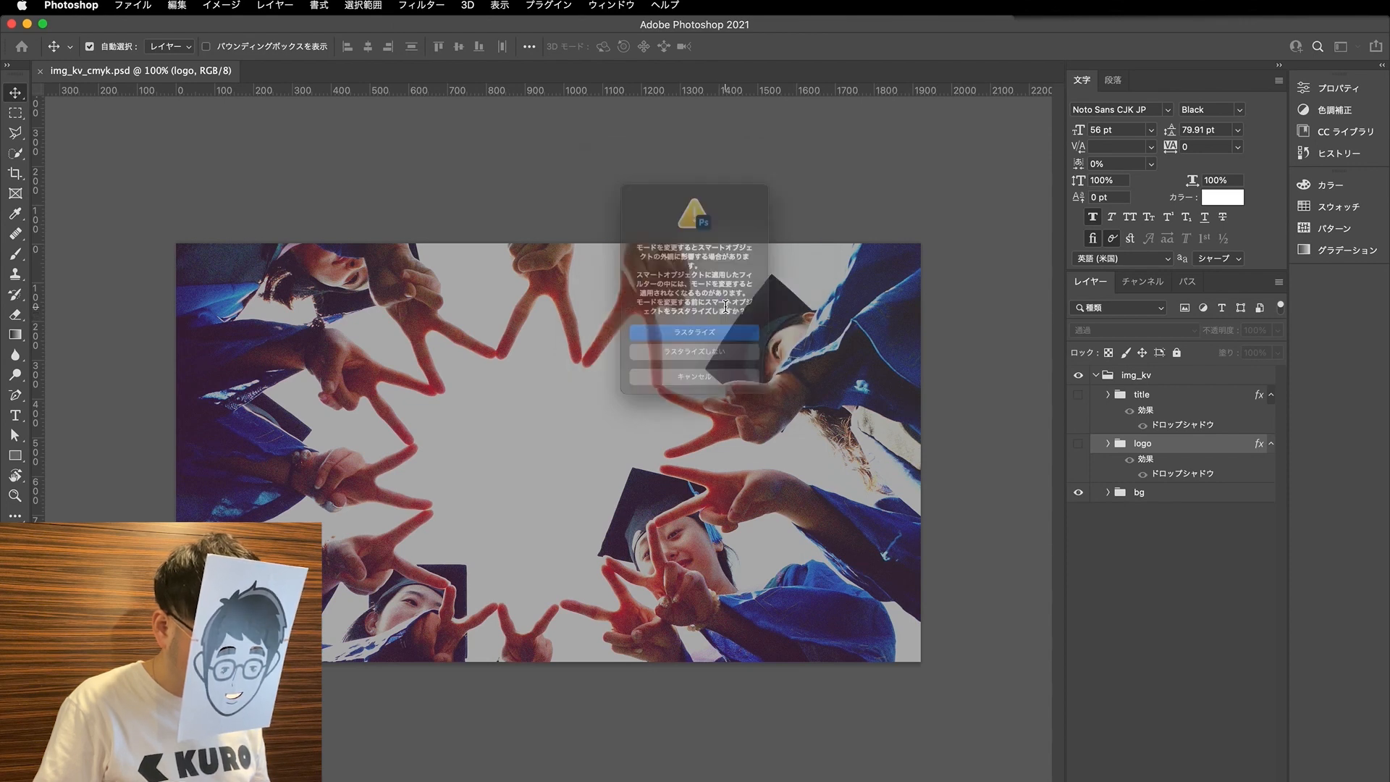
click(736, 379)
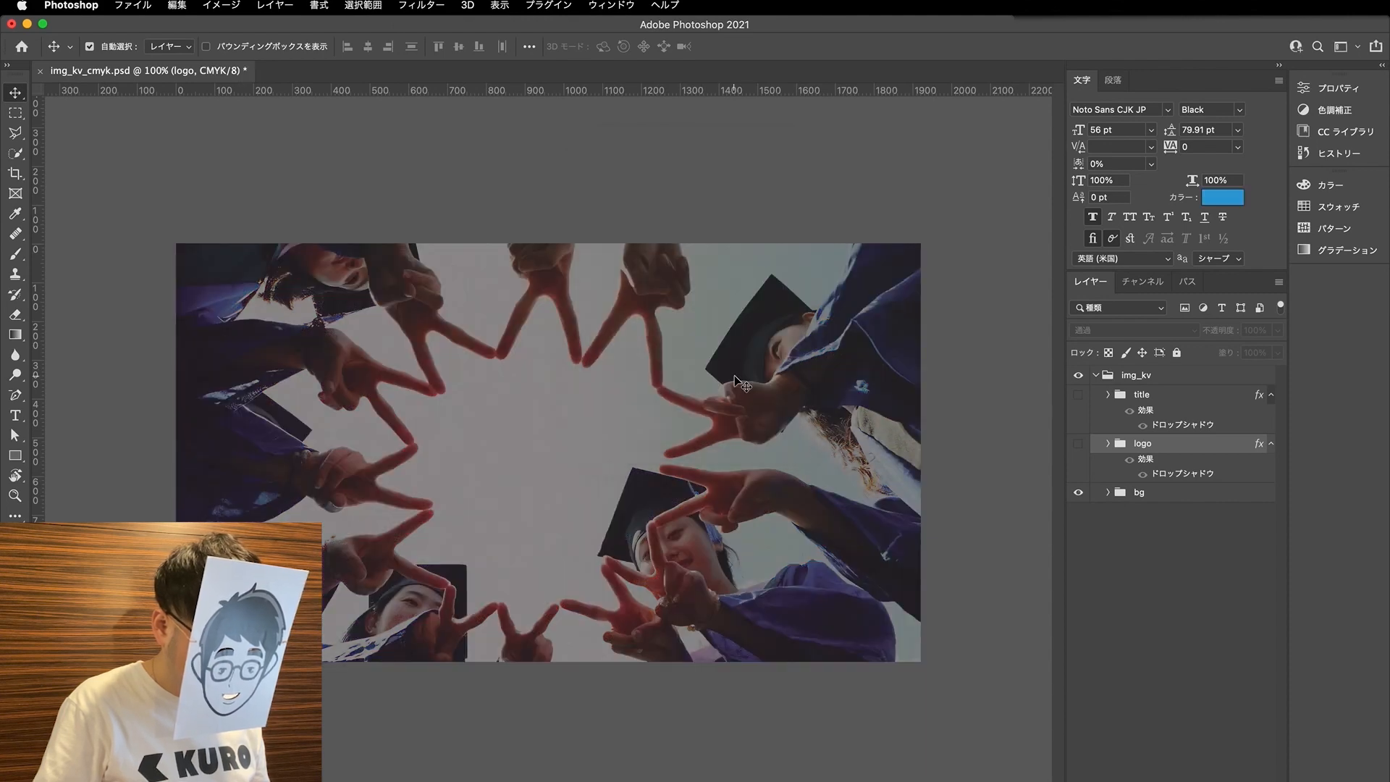
click(1114, 499)
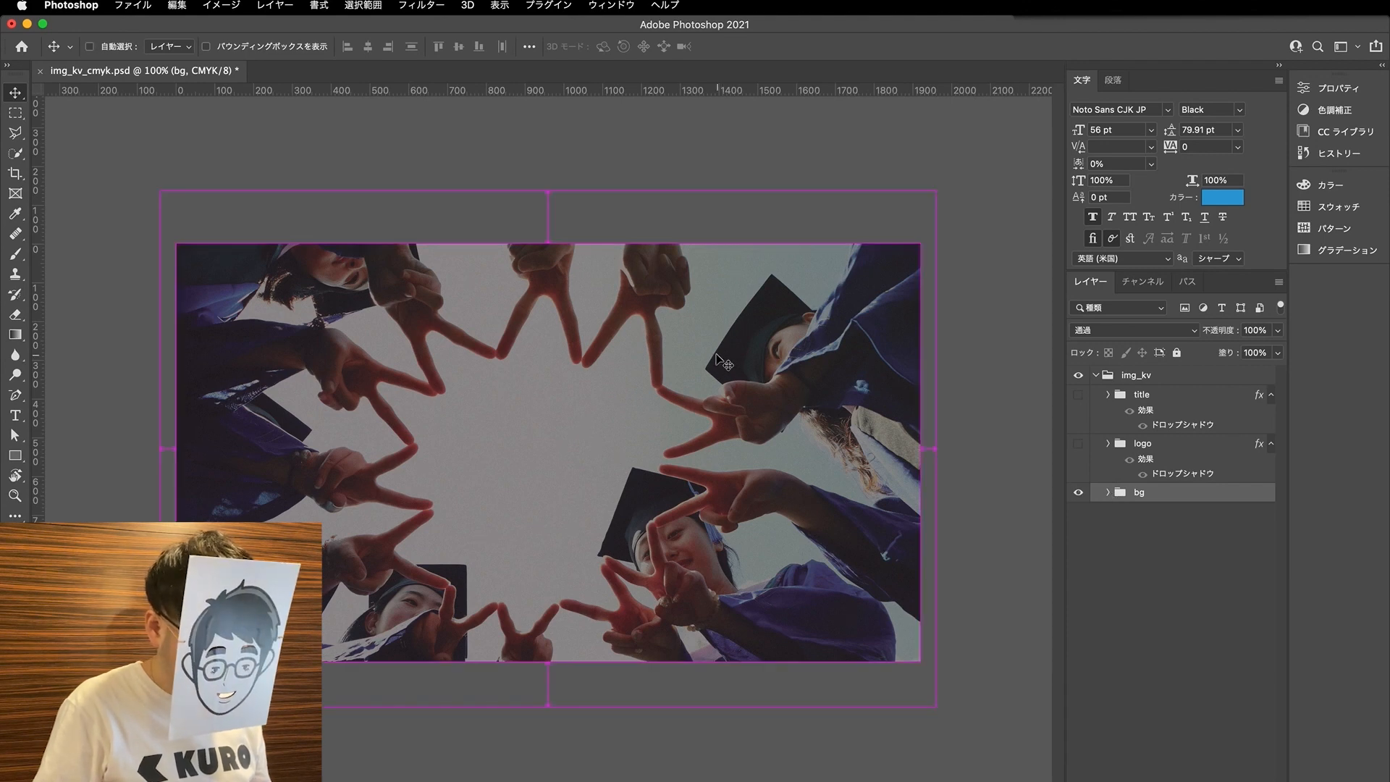
key(super+z)
- Try converting the image to CMYK colour with all layers merged, and undo the conversion
click(273, 4)
mouse_move(244, 5)
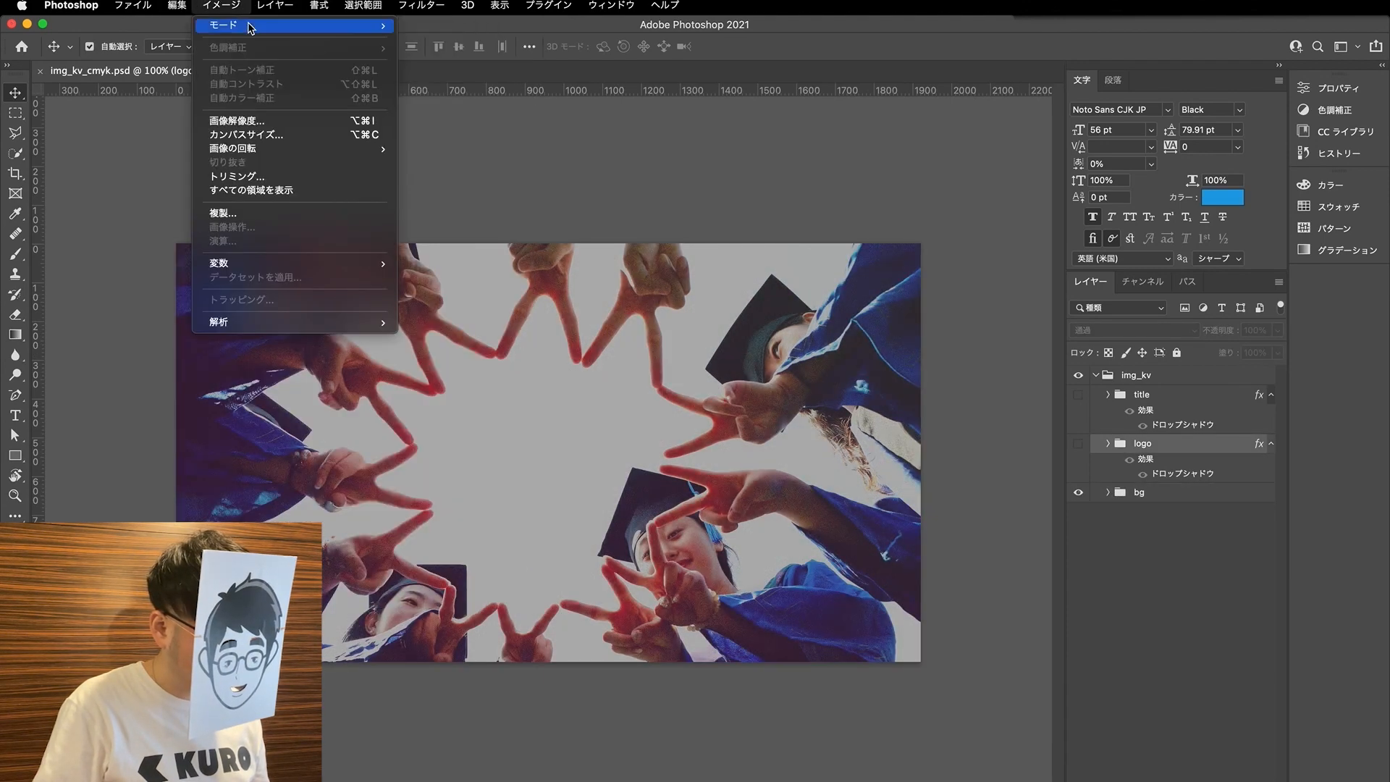
click(461, 97)
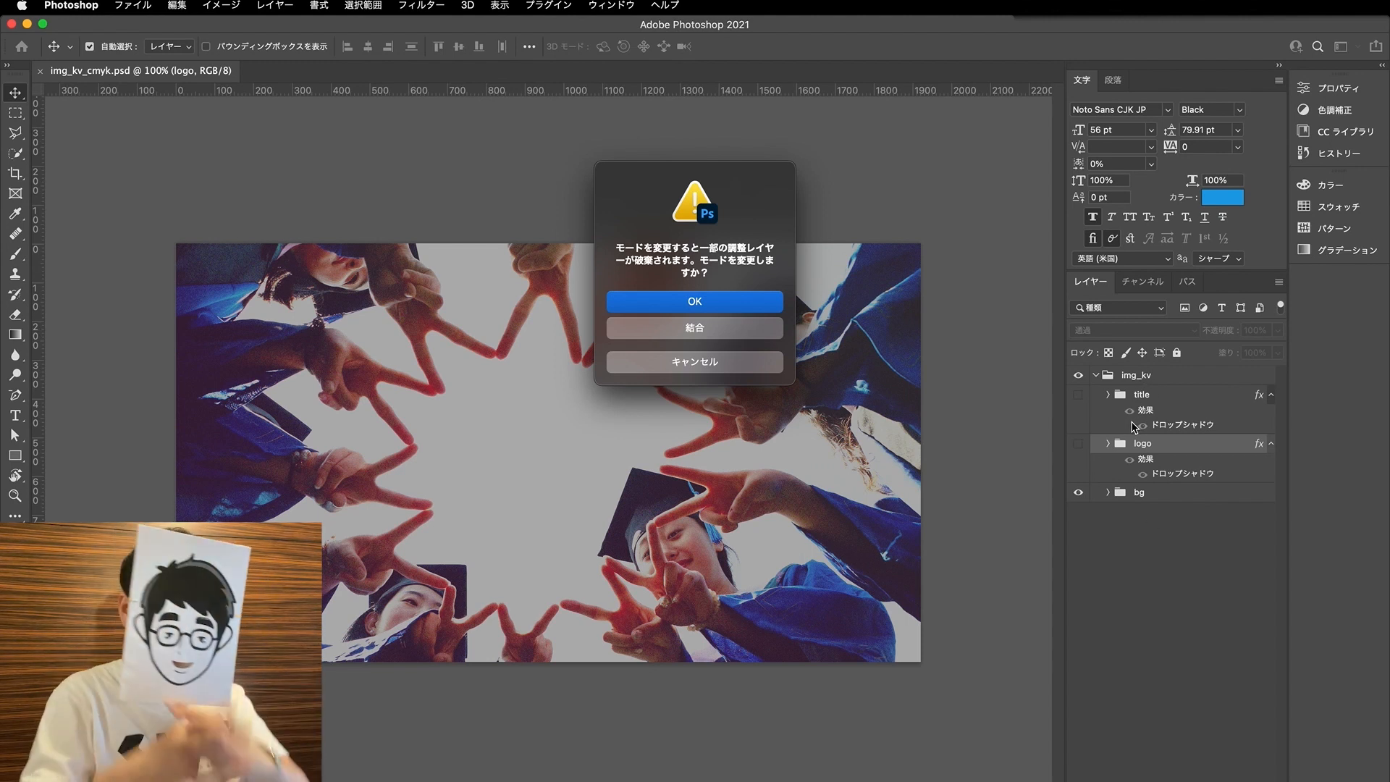
click(714, 327)
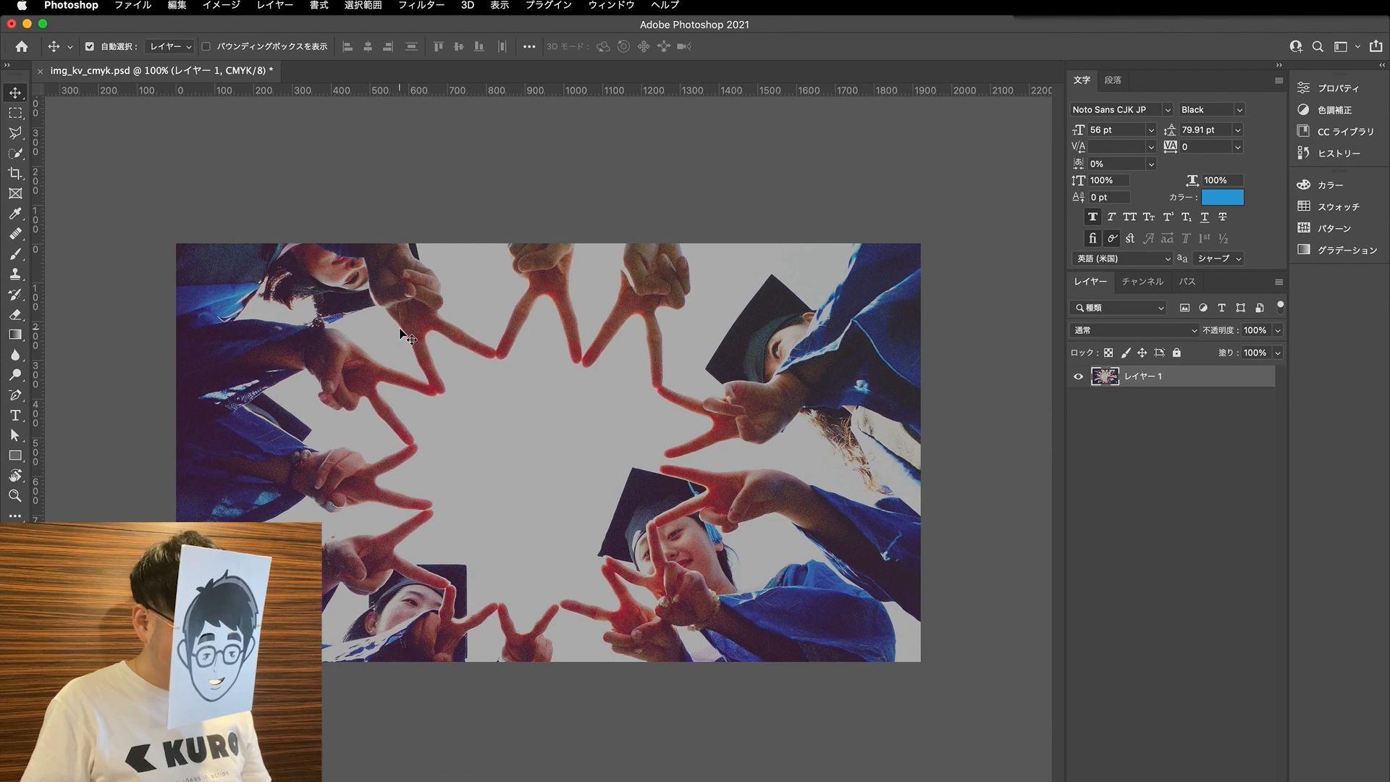
key(super+z)
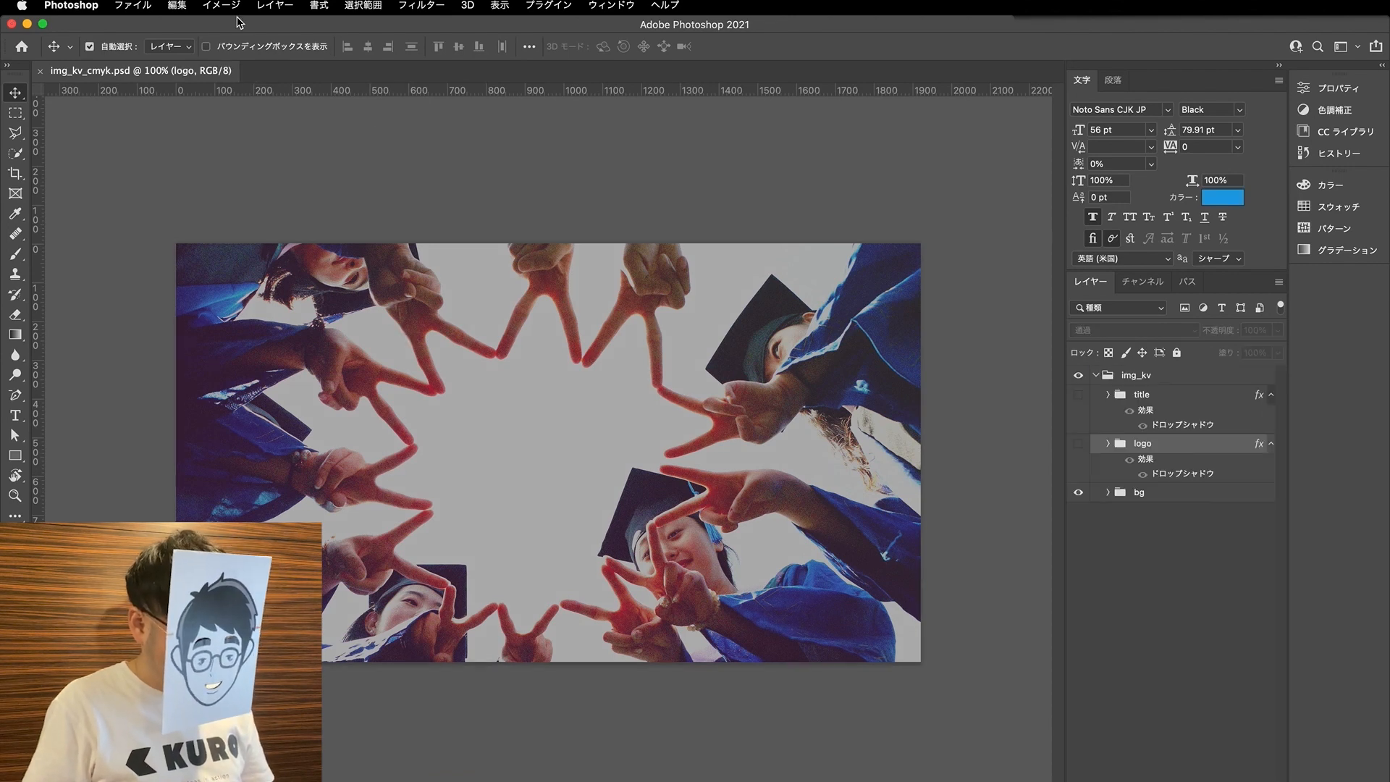
click(267, 4)
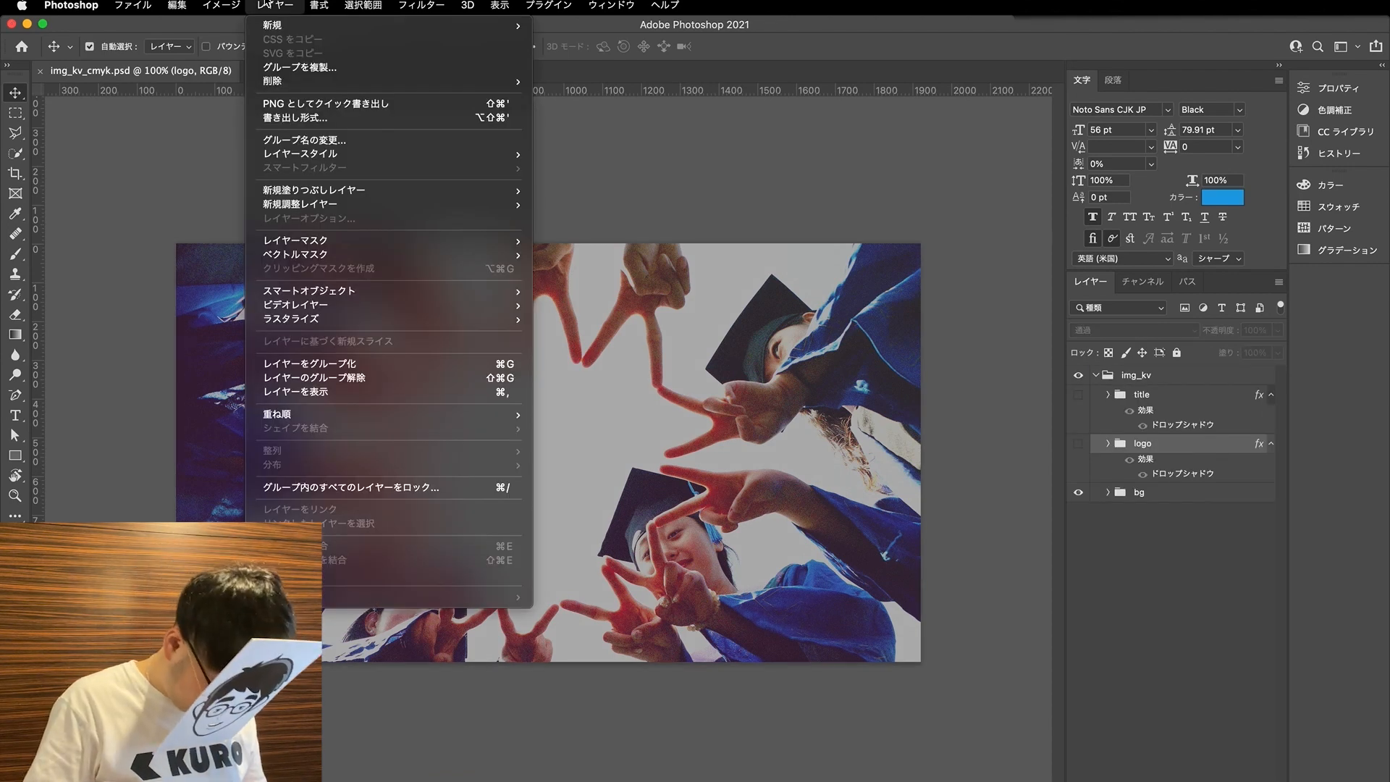
mouse_move(238, 10)
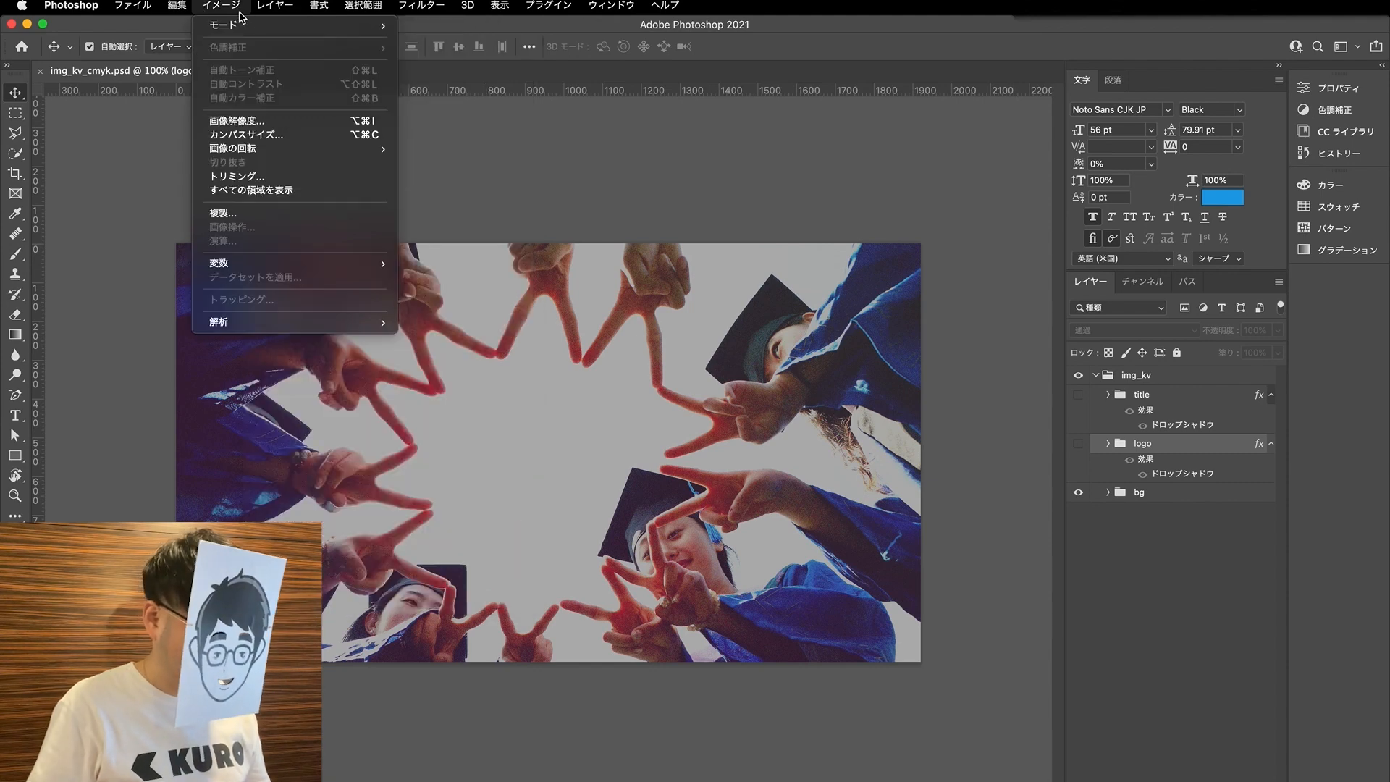
click(451, 95)
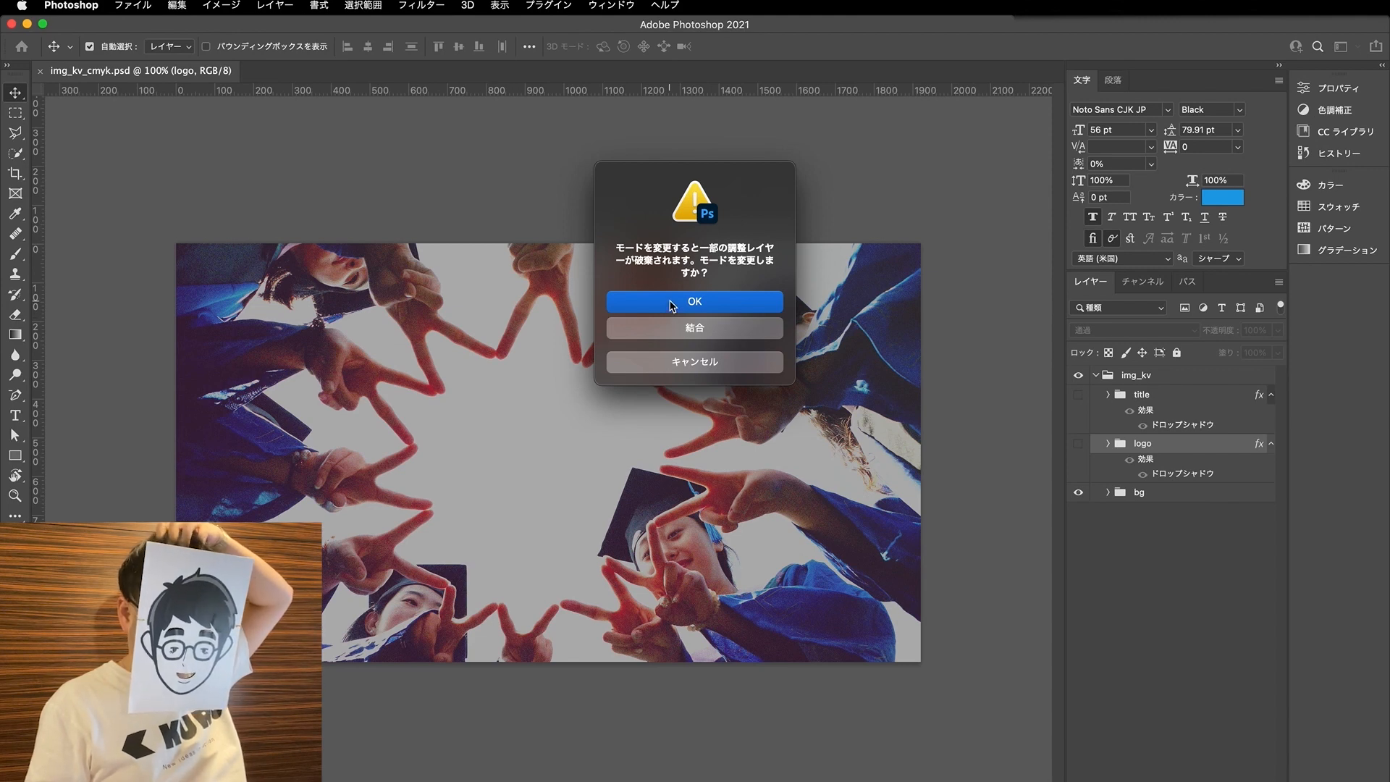
click(671, 303)
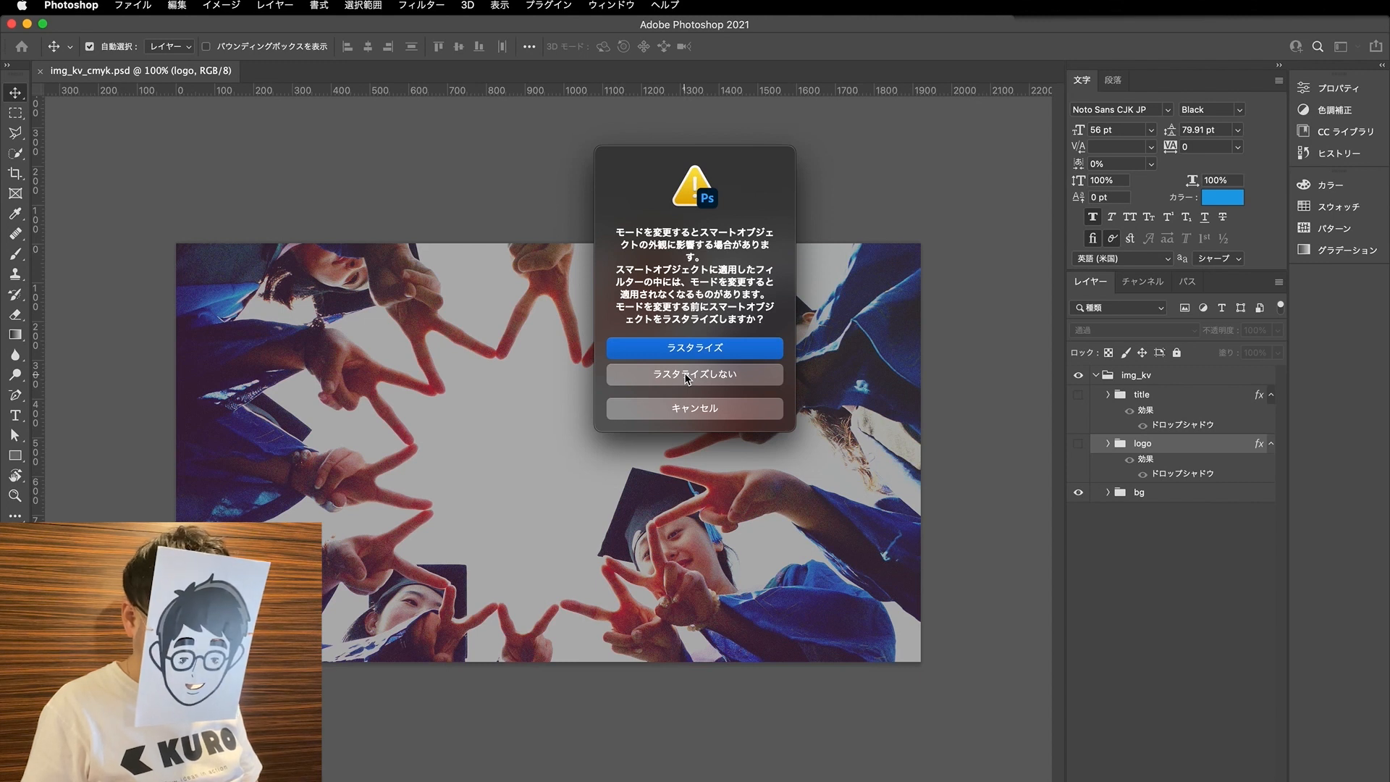
click(673, 413)
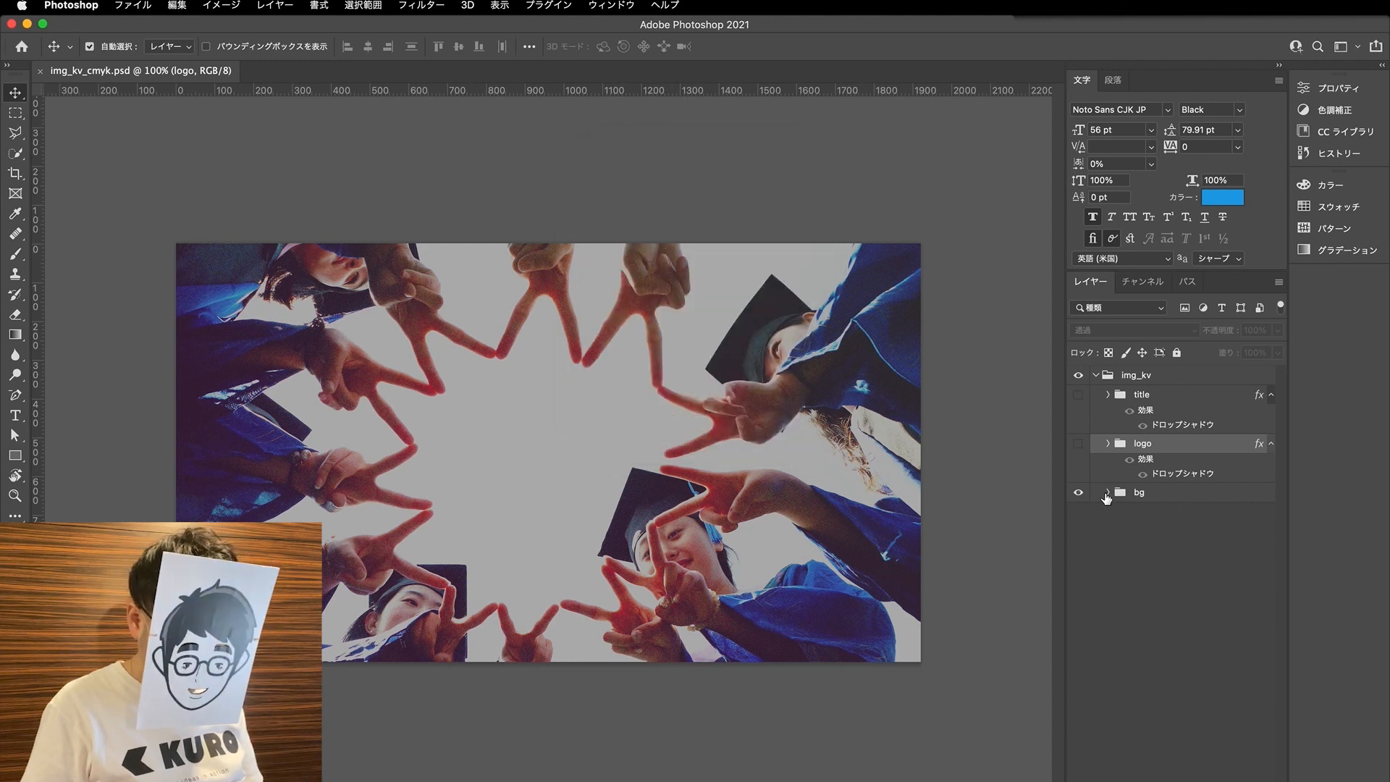
- Expand the bg group, open the contents of the group-6209550_1920 smart object to inspect the source photo, and close it
click(1106, 493)
click(1178, 579)
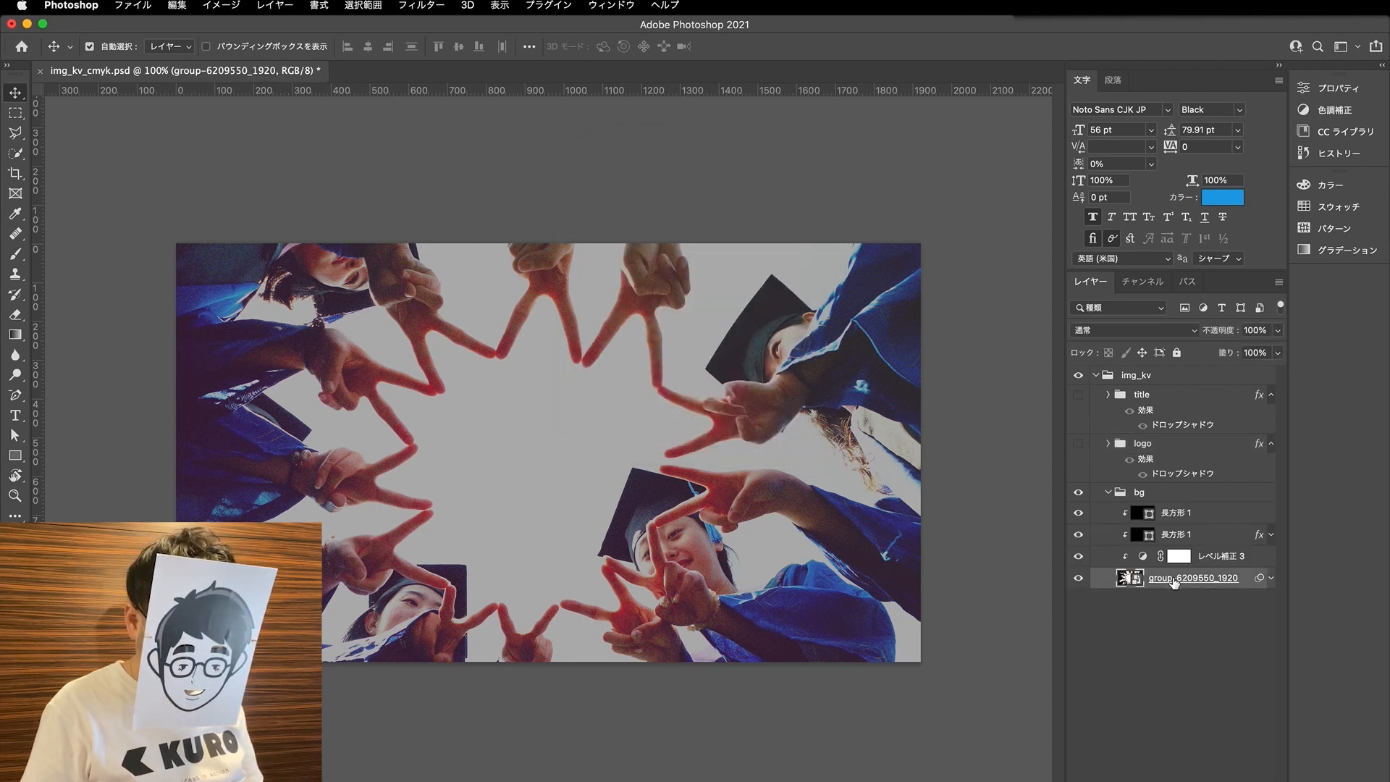
right_click(1136, 581)
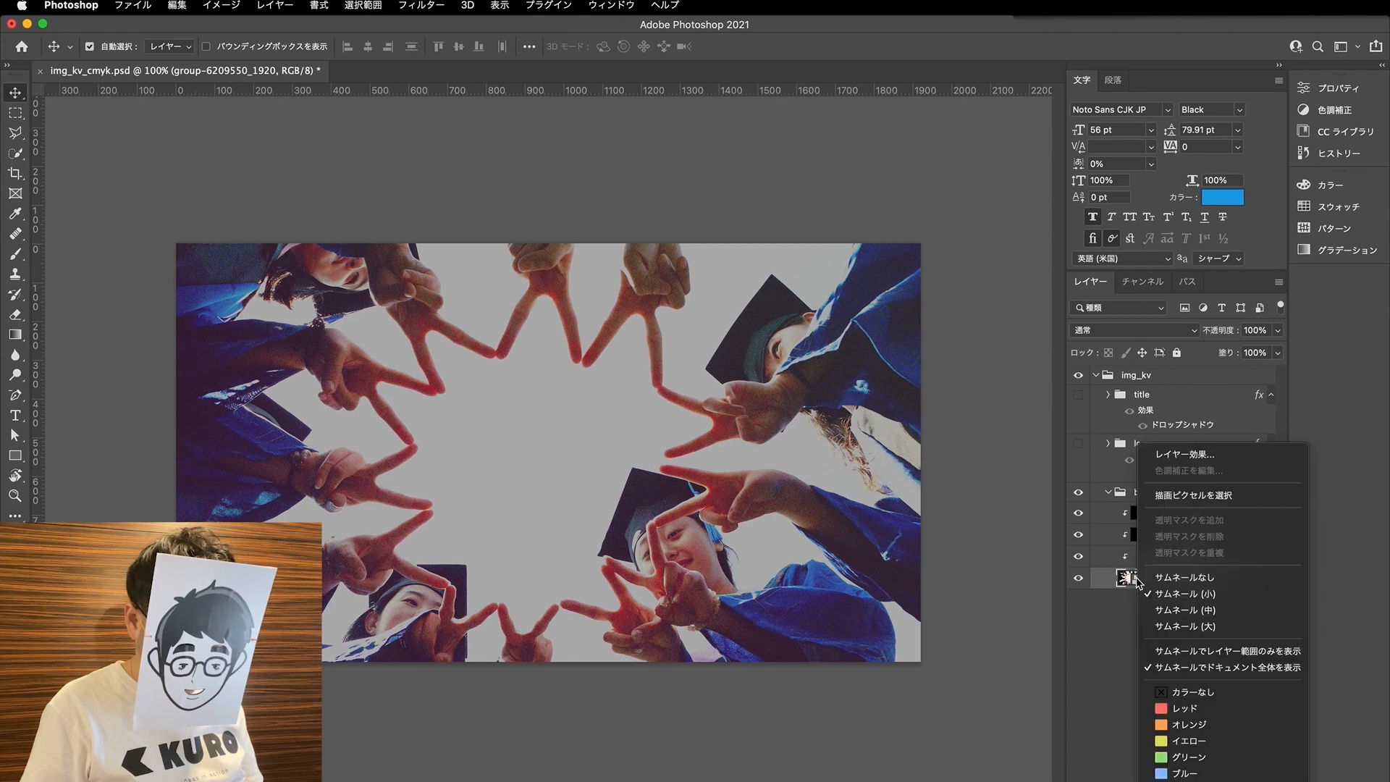
key(Escape)
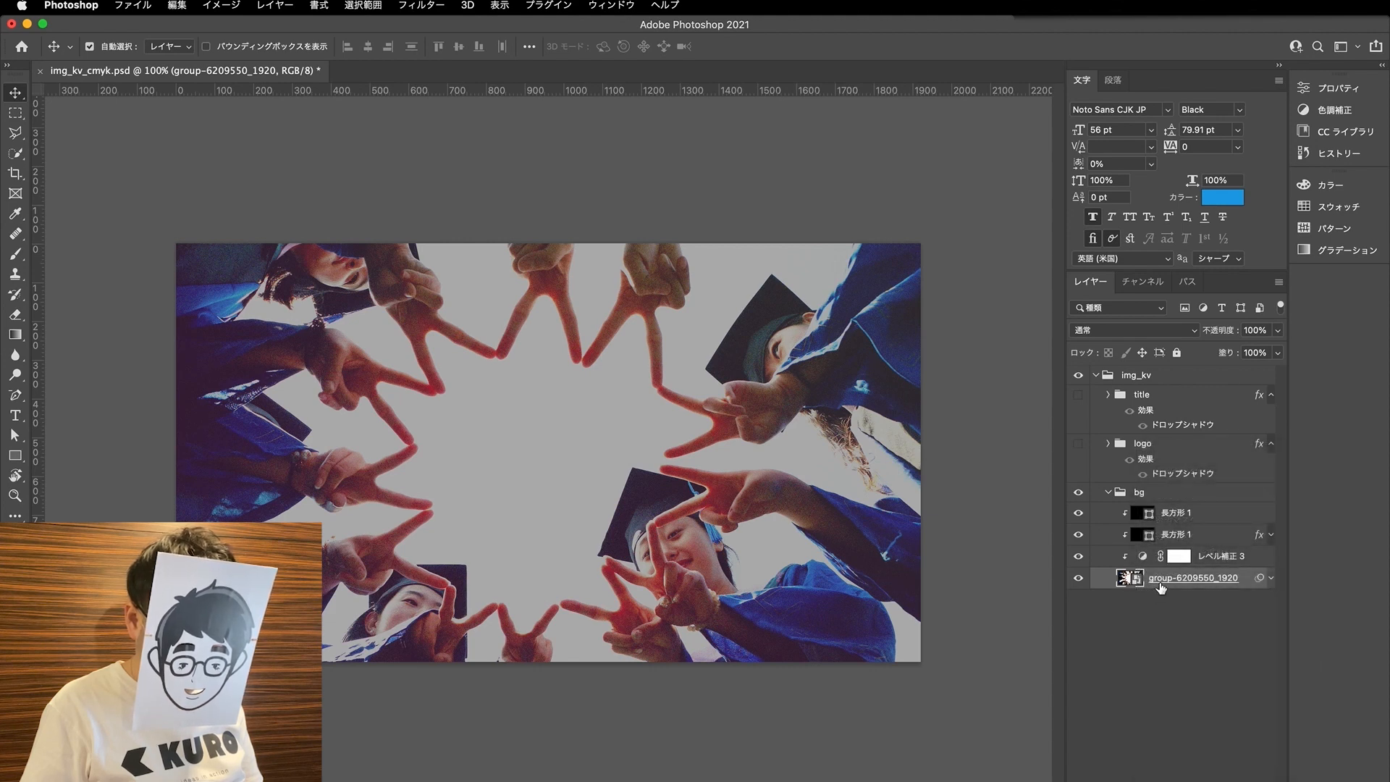
double_click(1134, 579)
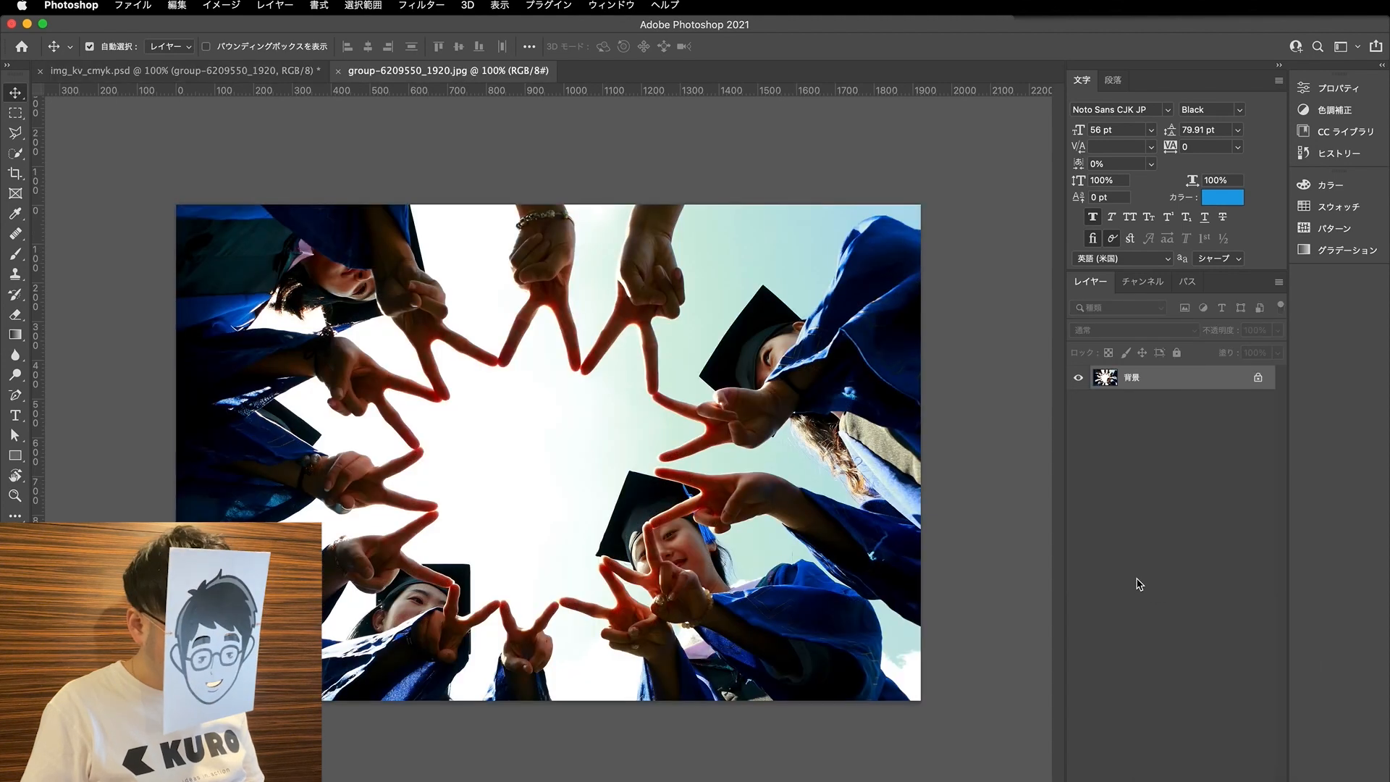
click(338, 71)
- Duplicate the group-6209550_1920 smart object layer within the bg group and rasterize the lower copy
right_click(1185, 576)
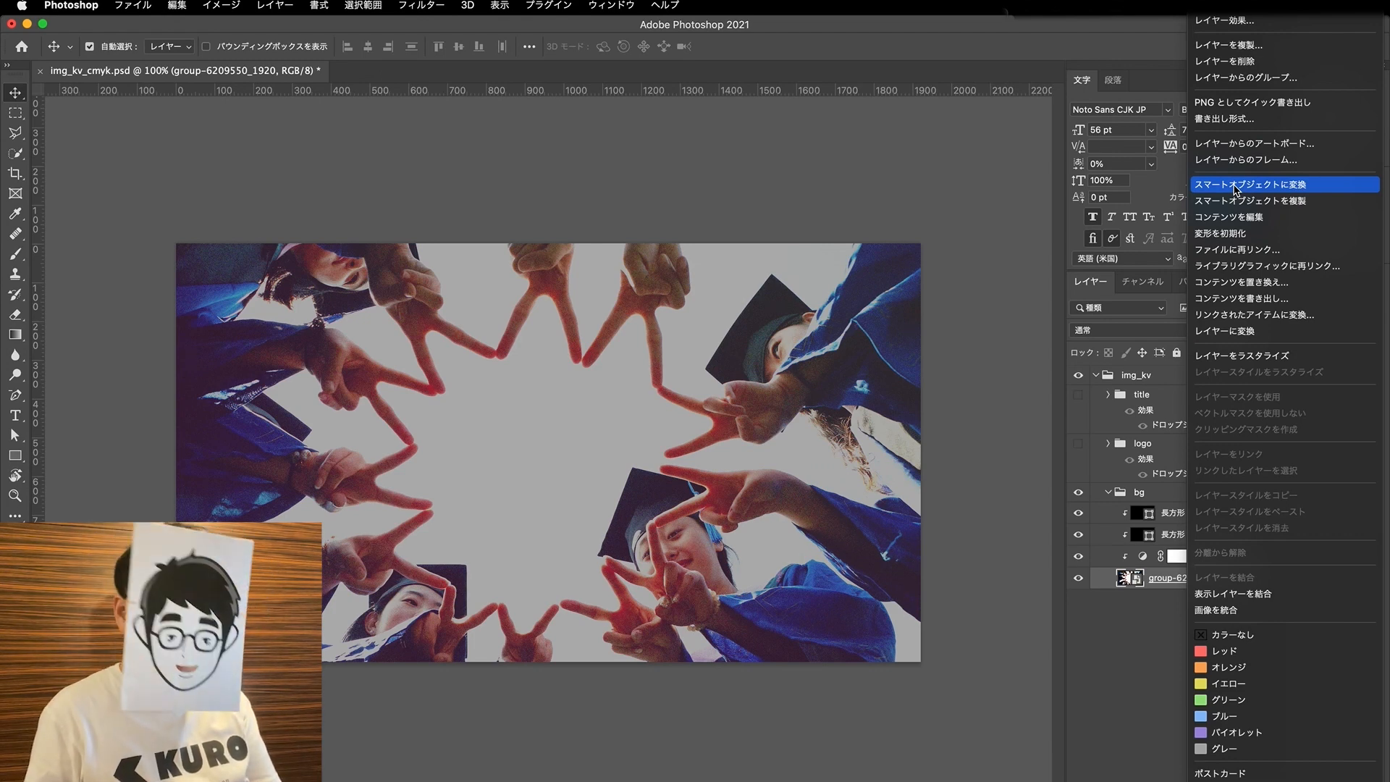
click(1135, 582)
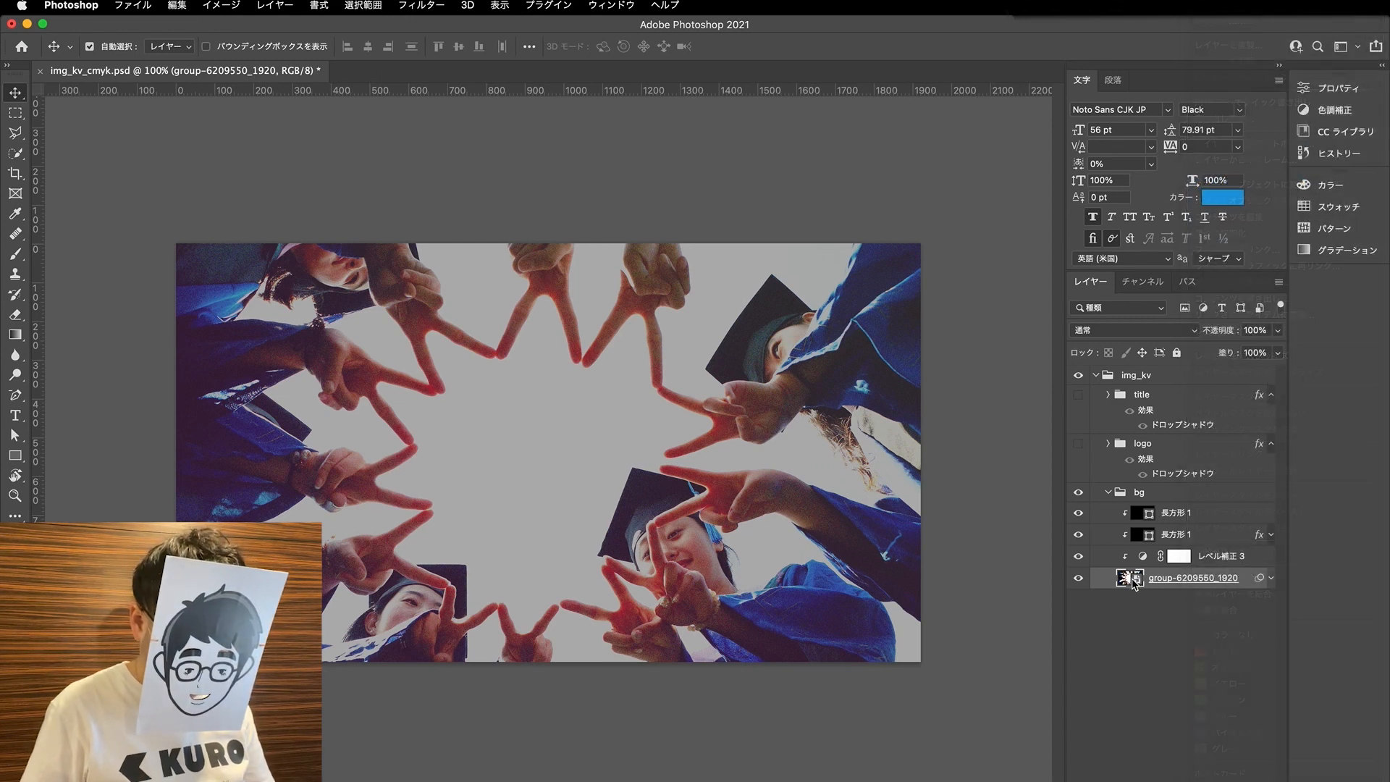
drag(1136, 581, 1134, 597)
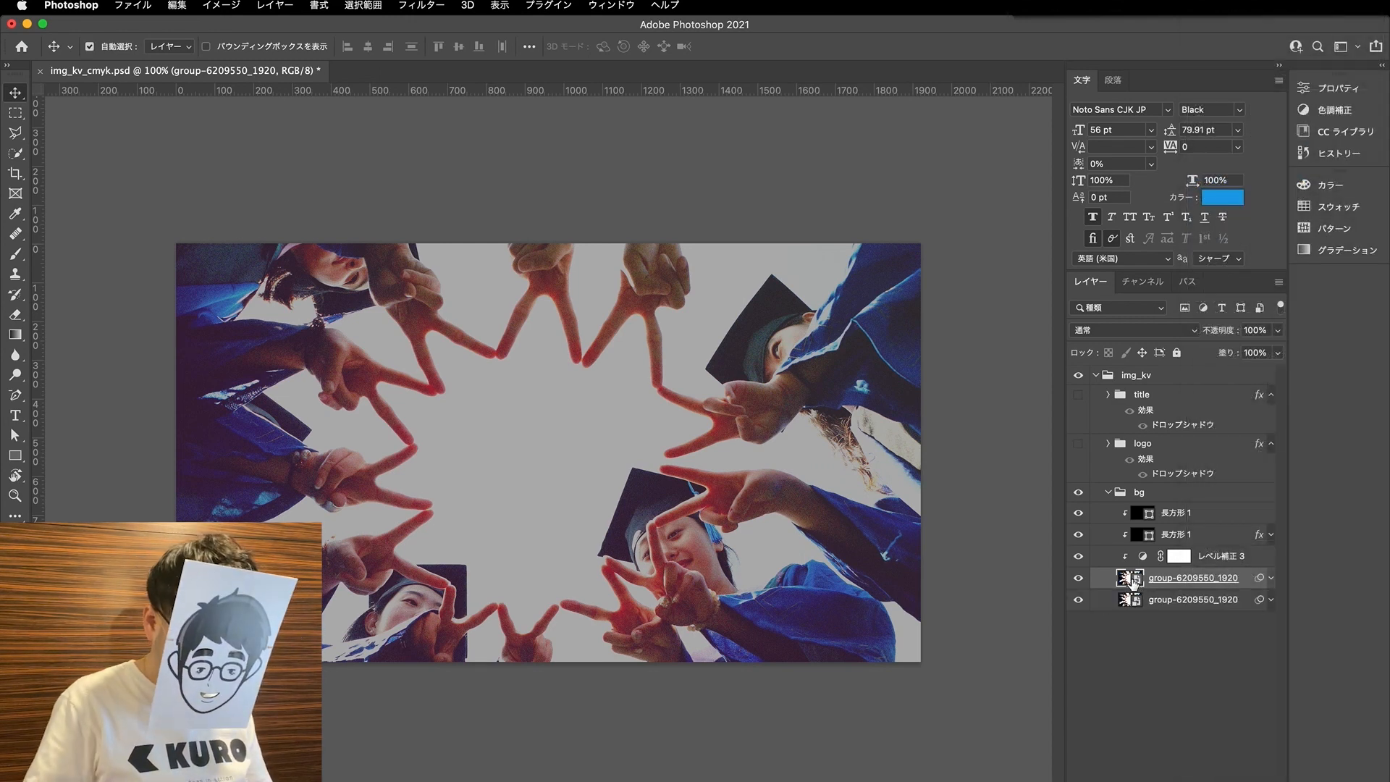
right_click(1164, 602)
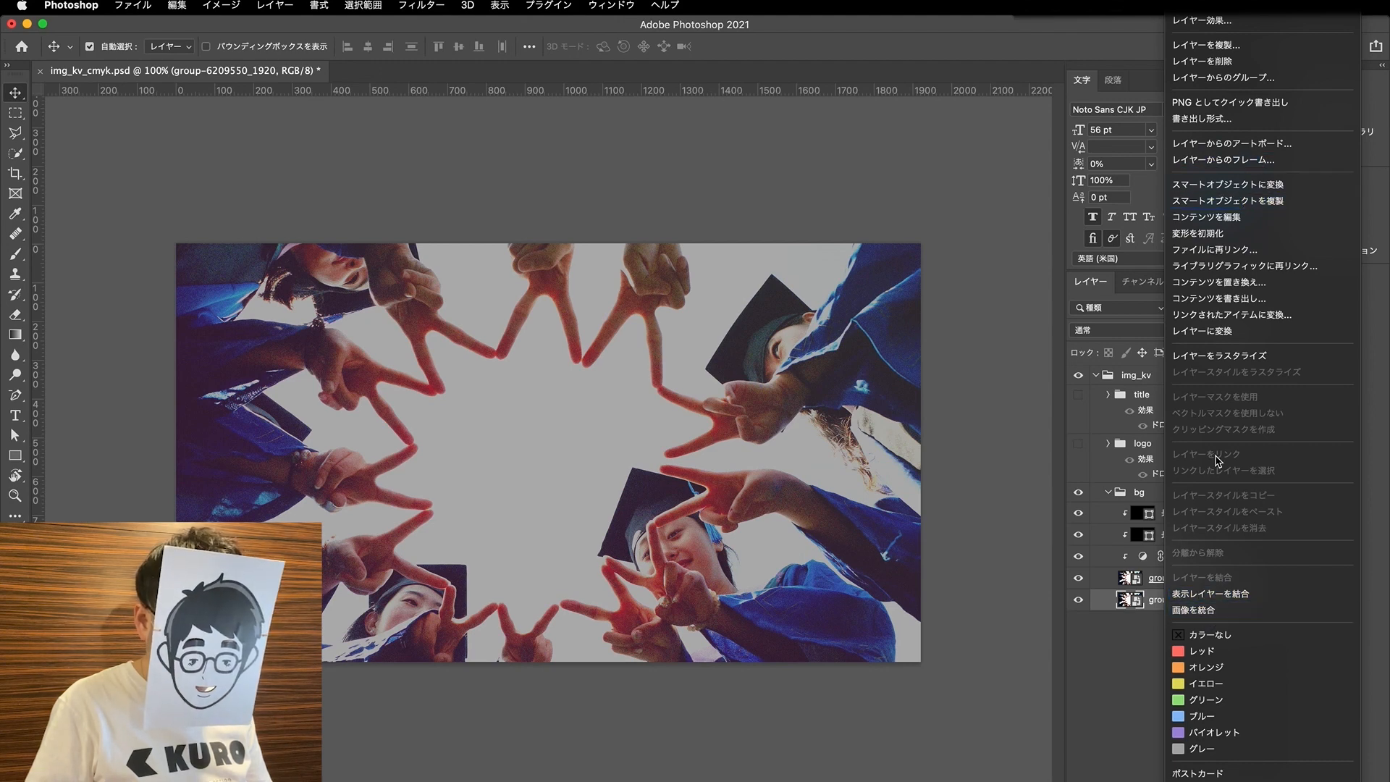
click(1222, 363)
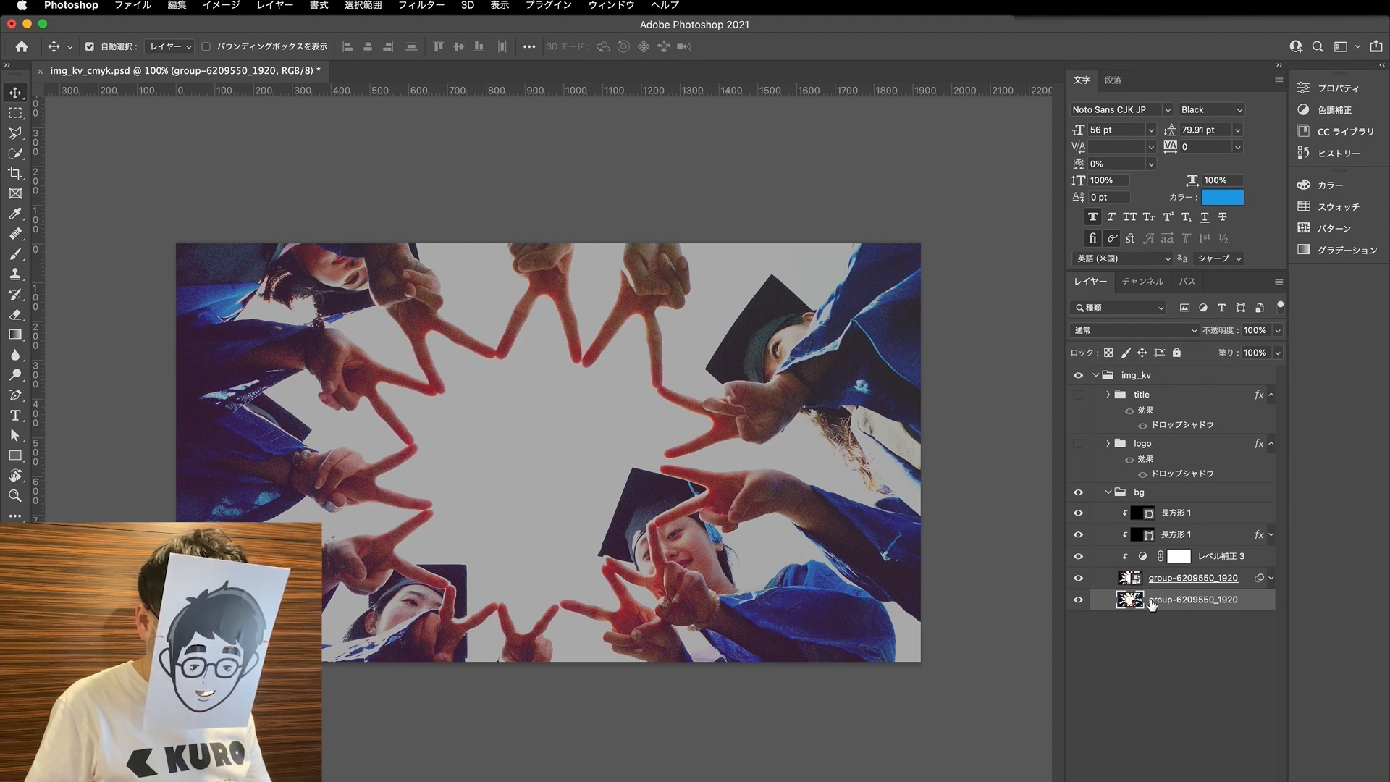
- Move the rasterized group-6209550_1920 copy above the bg group and scale it down in two separate passes
drag(1151, 605, 1143, 494)
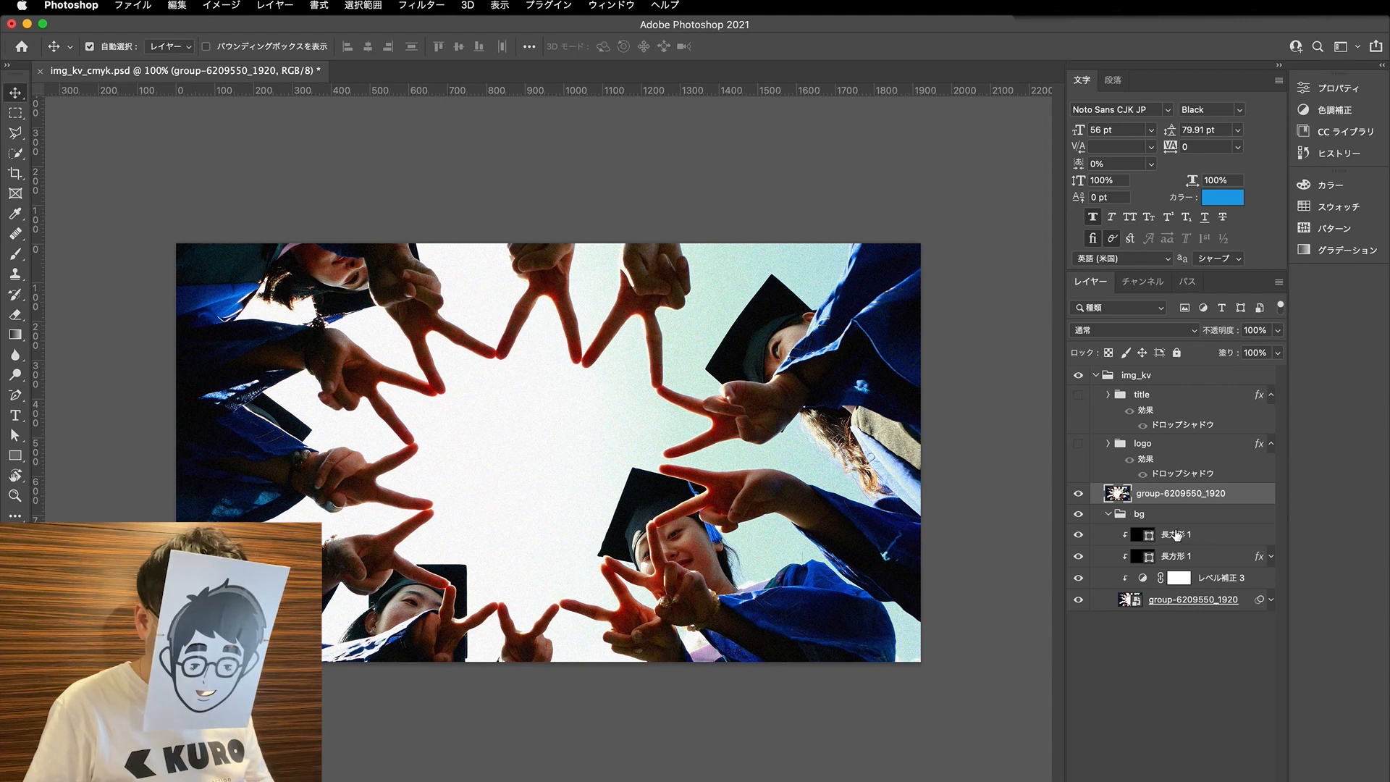
key(super+t)
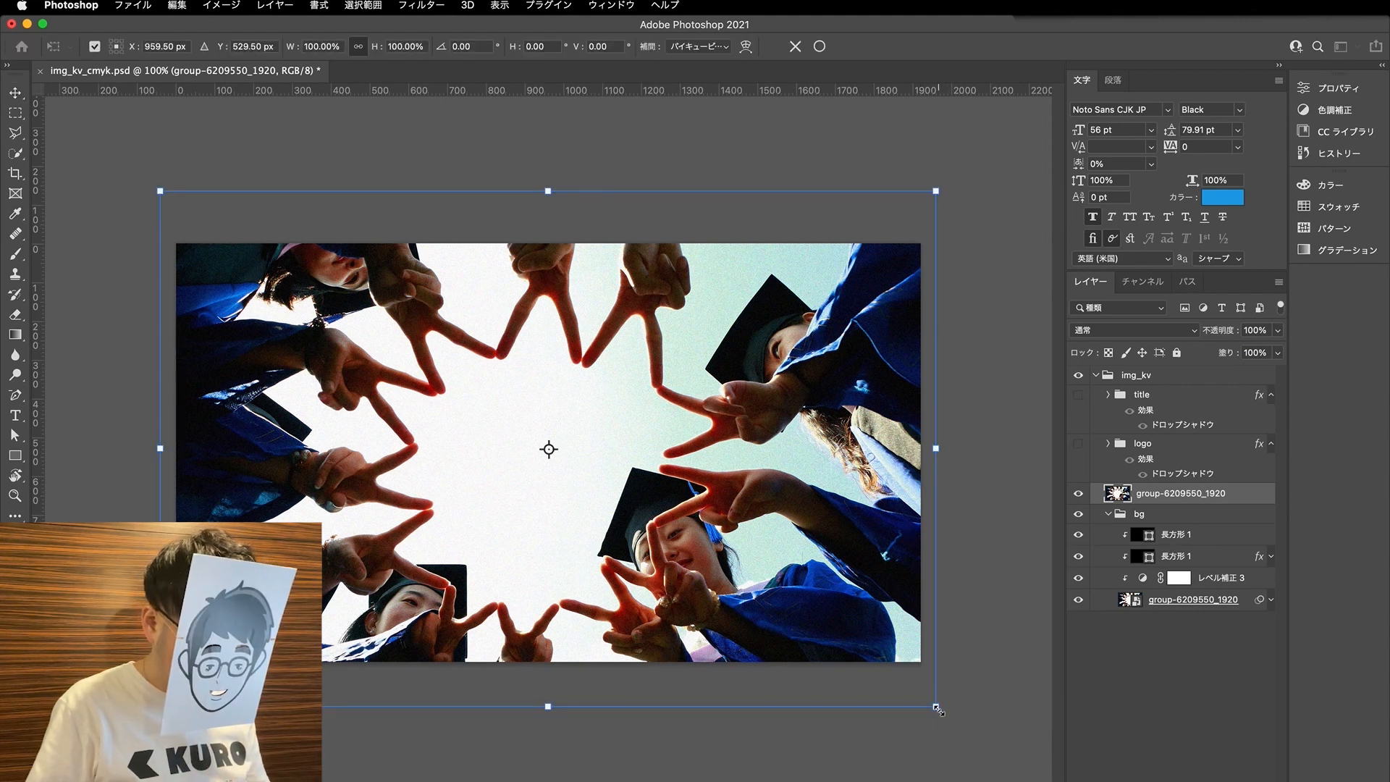
drag(936, 707, 607, 464)
key(Return)
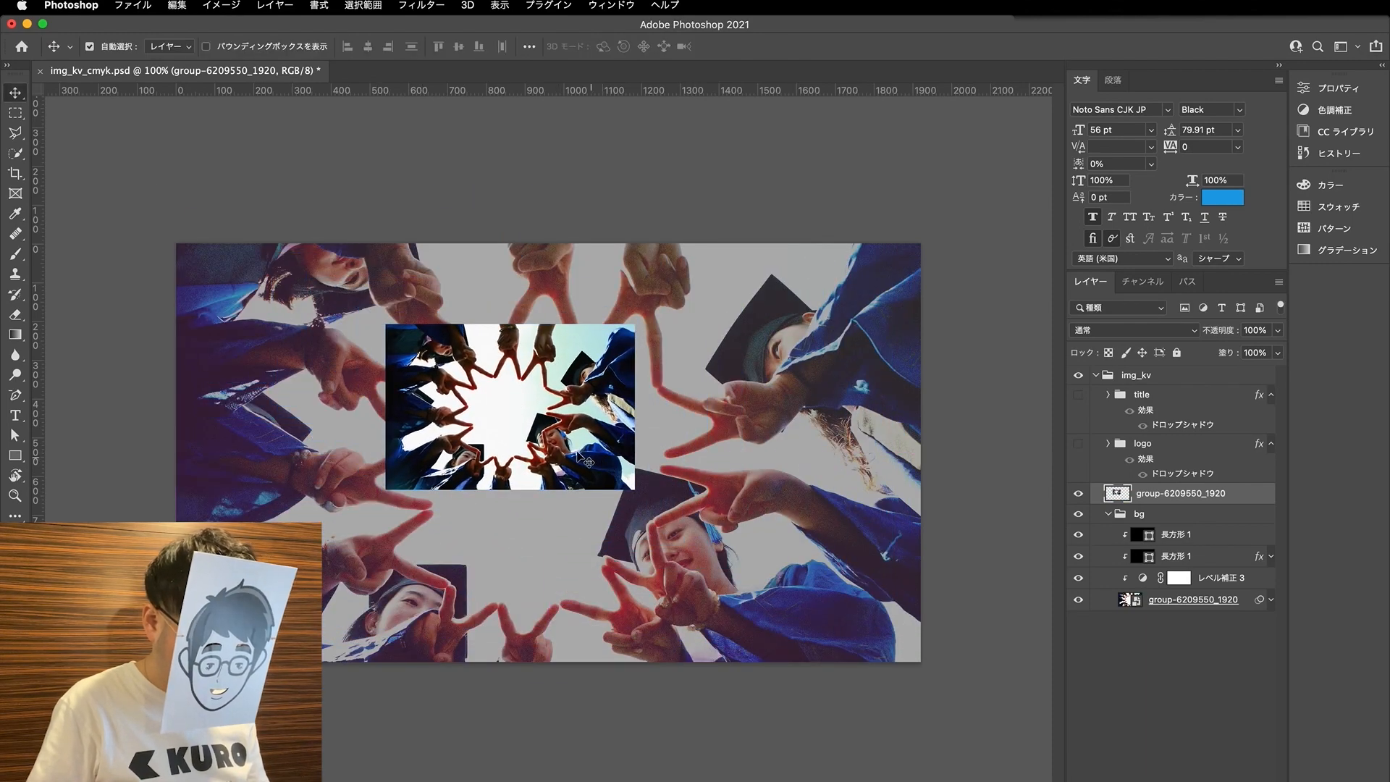
key(ctrl+t)
drag(635, 490, 463, 411)
key(Return)
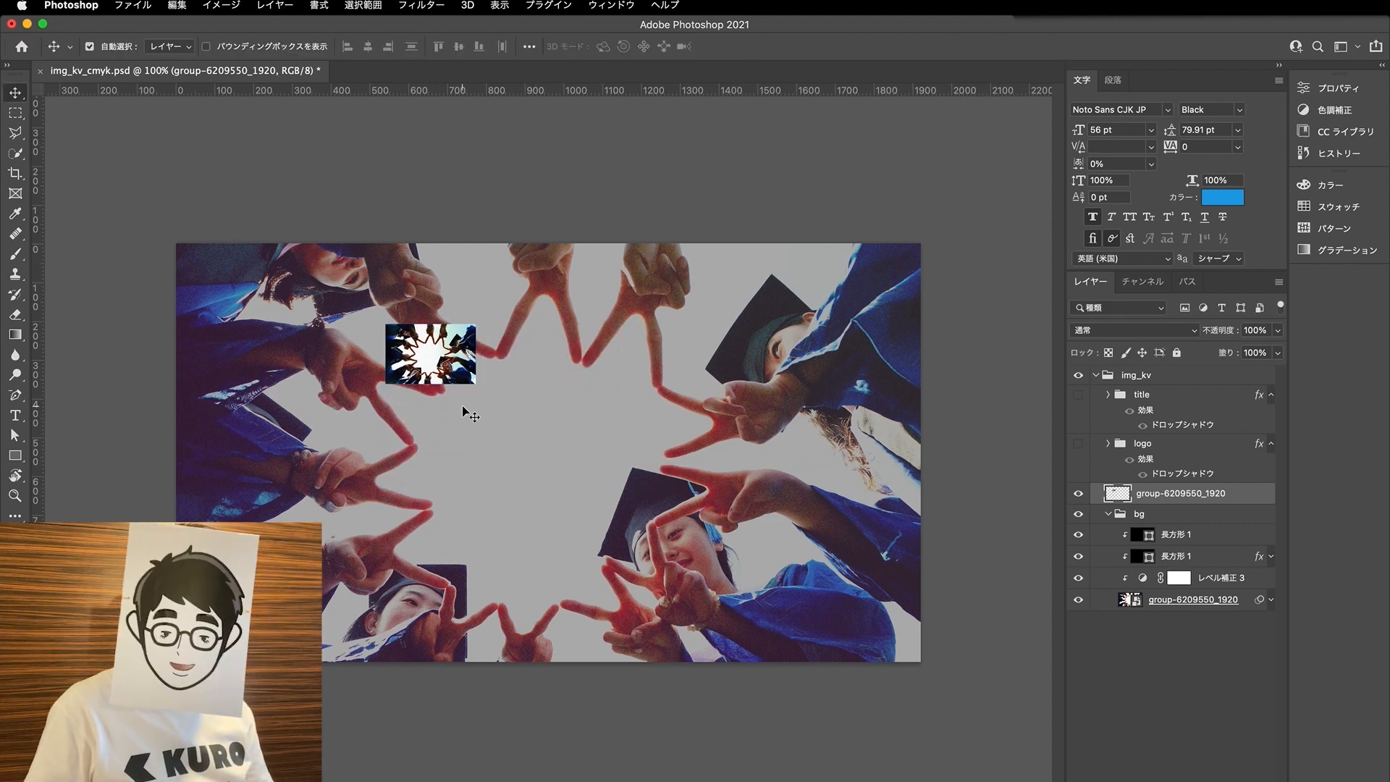
- Enlarge the rasterized copy to about 732%, reposition it over the canvas centre, and inspect its image quality up close
key(ctrl+t)
drag(474, 386, 1049, 773)
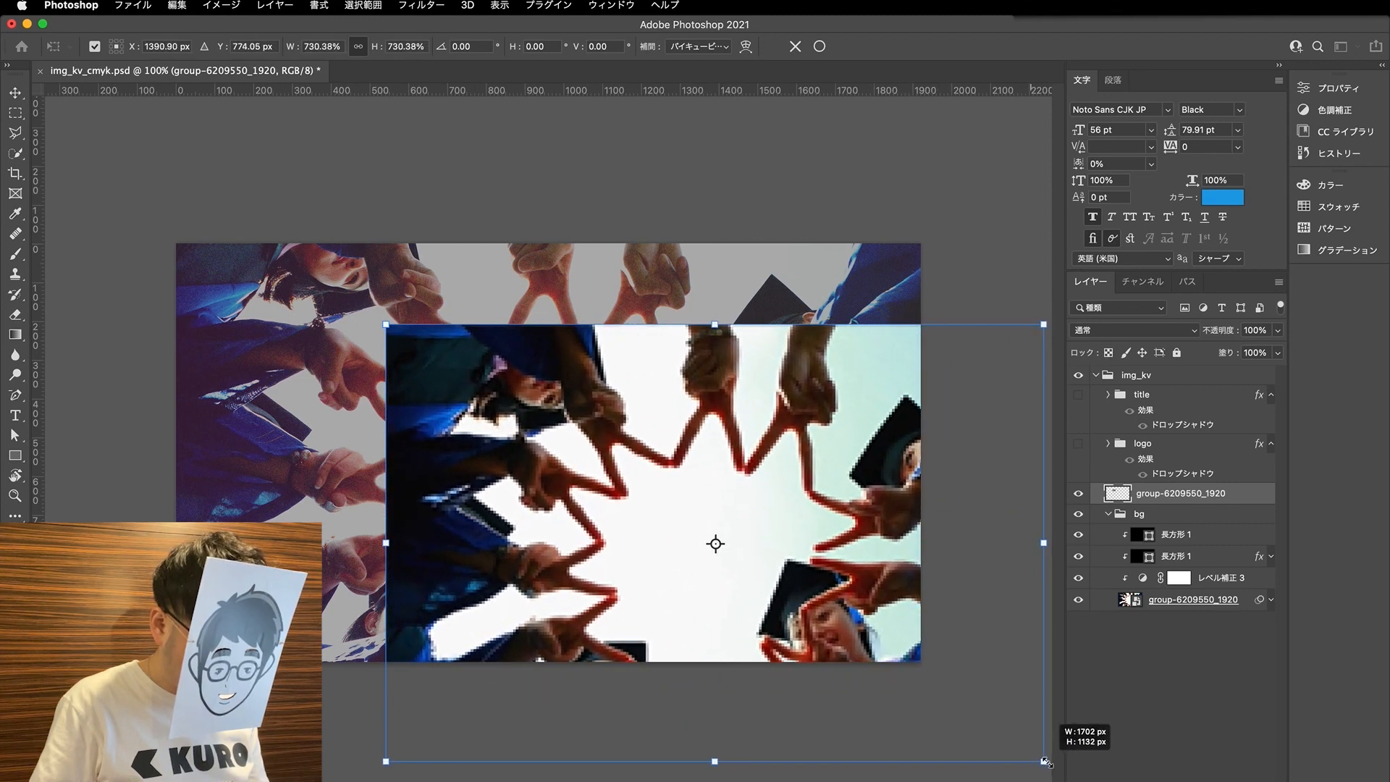
drag(764, 515, 598, 434)
key(Return)
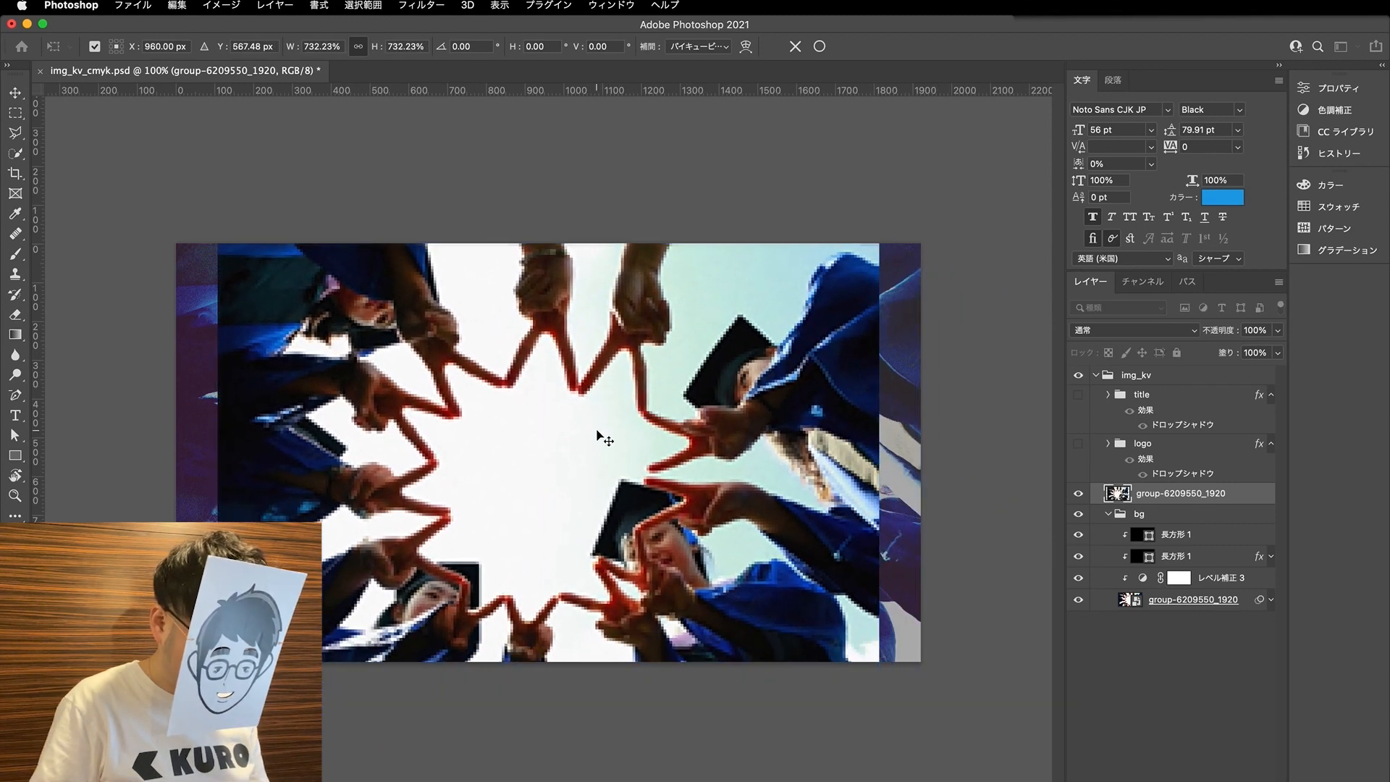
scroll(644, 427, up, 3)
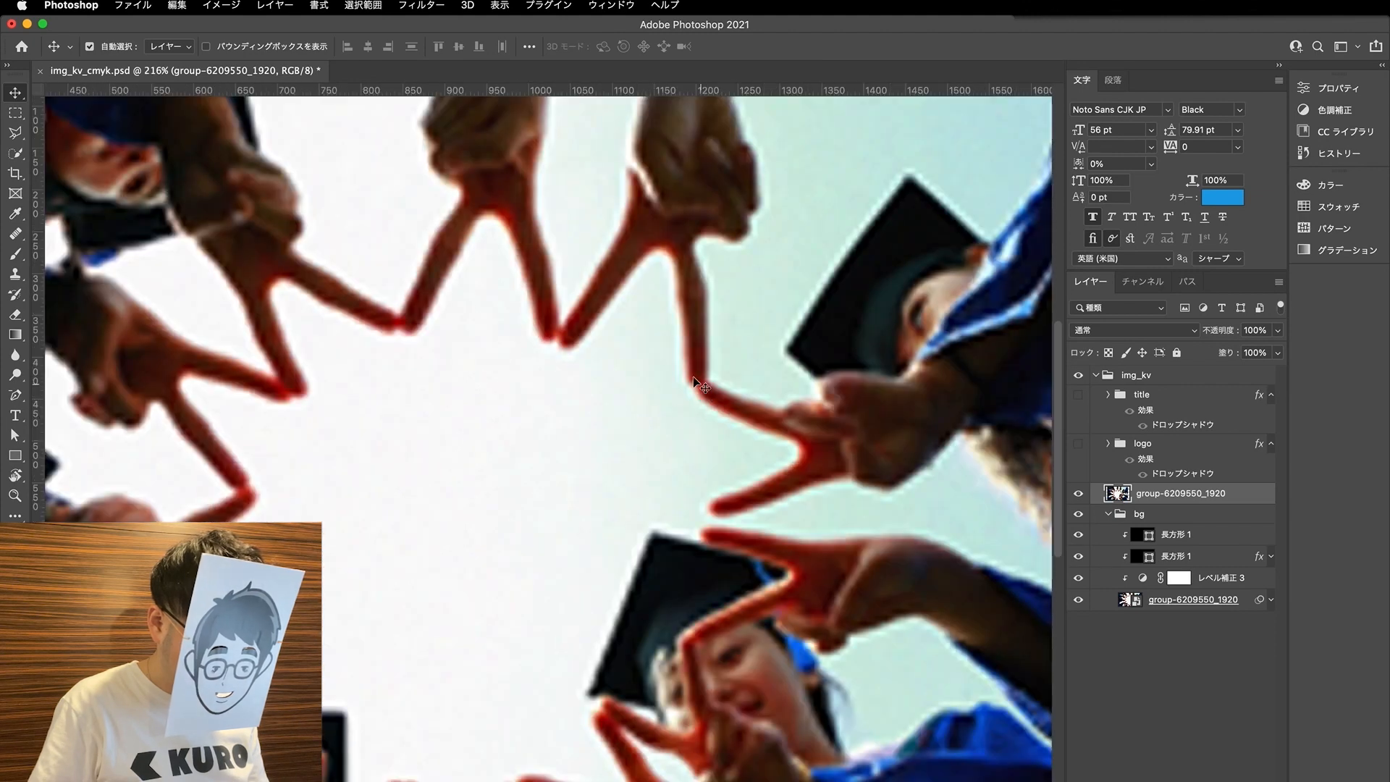
scroll(673, 393, down, 4)
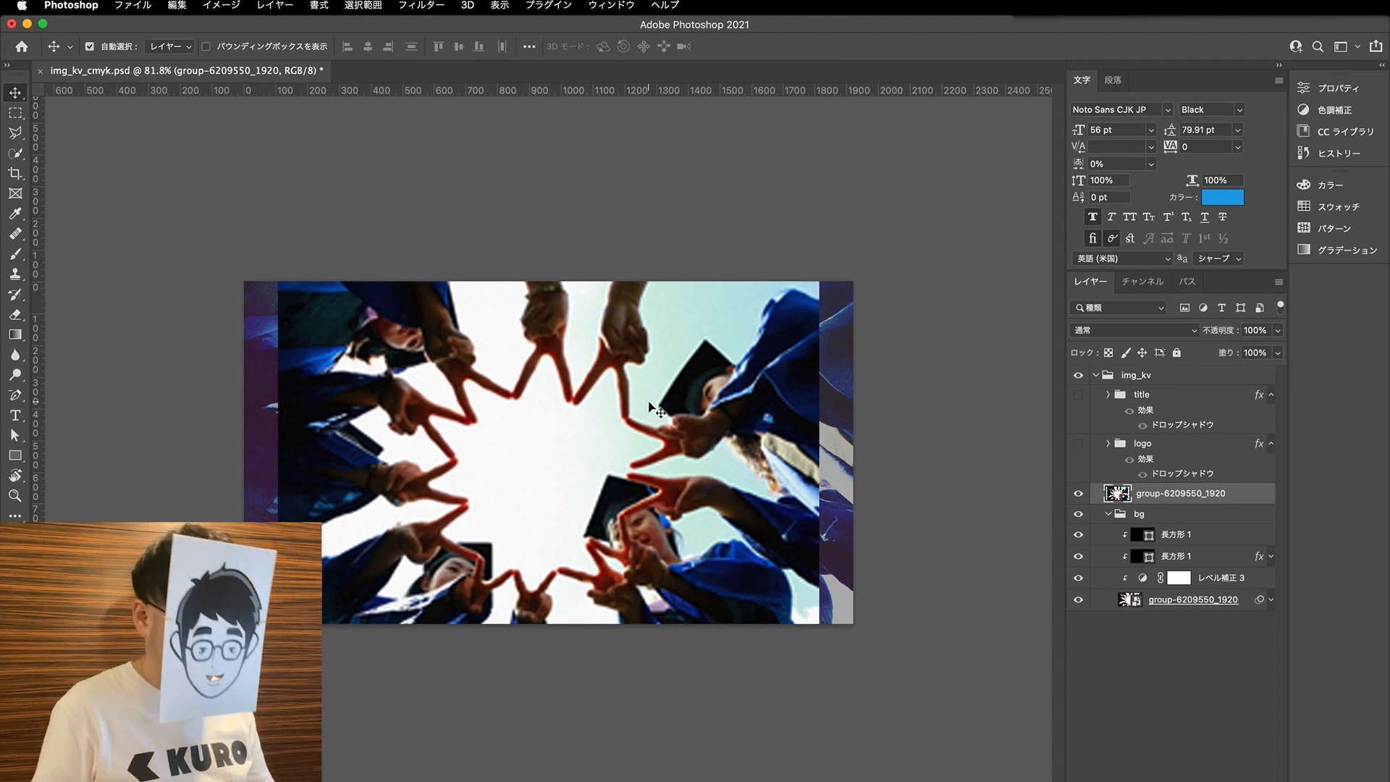
- Undo the enlargement and both reductions of the rasterized copy
key(super+z)
key(super+z)
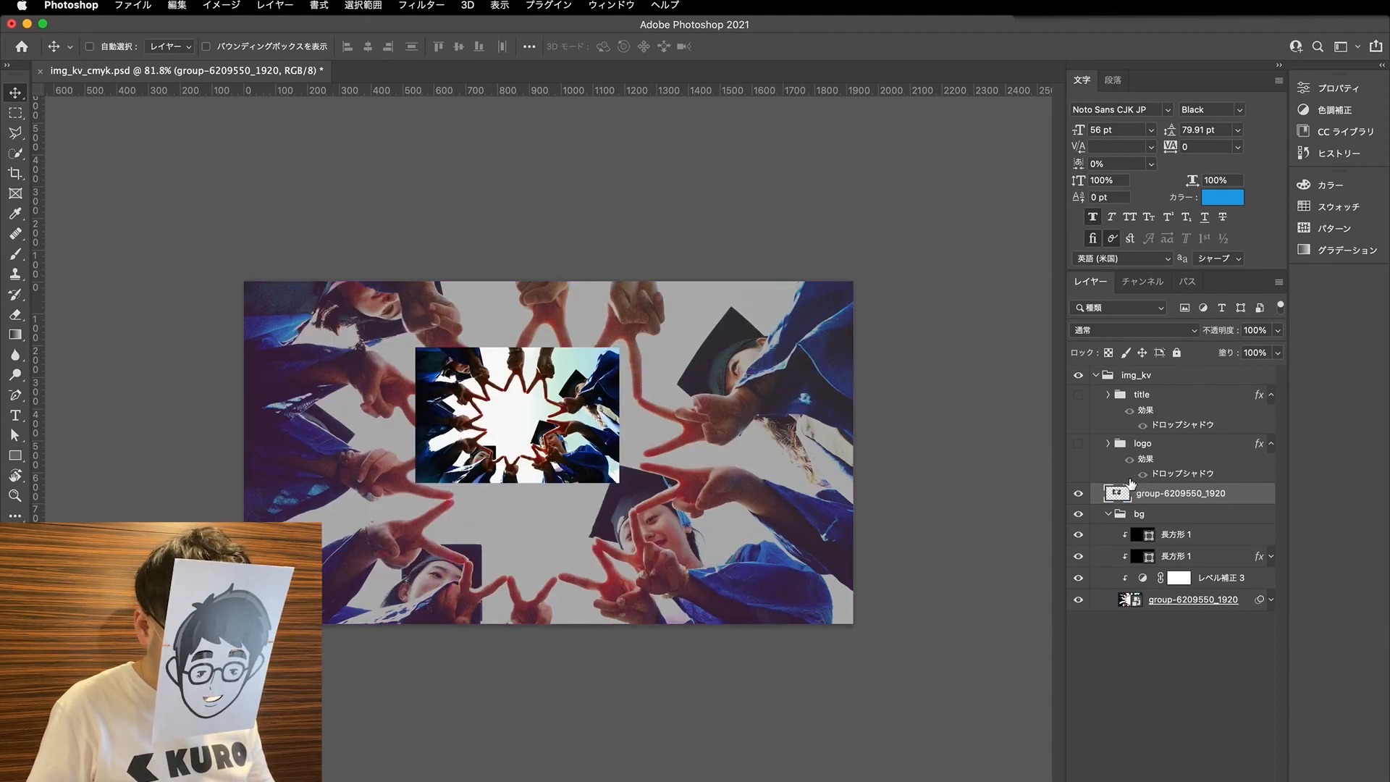
key(super+z)
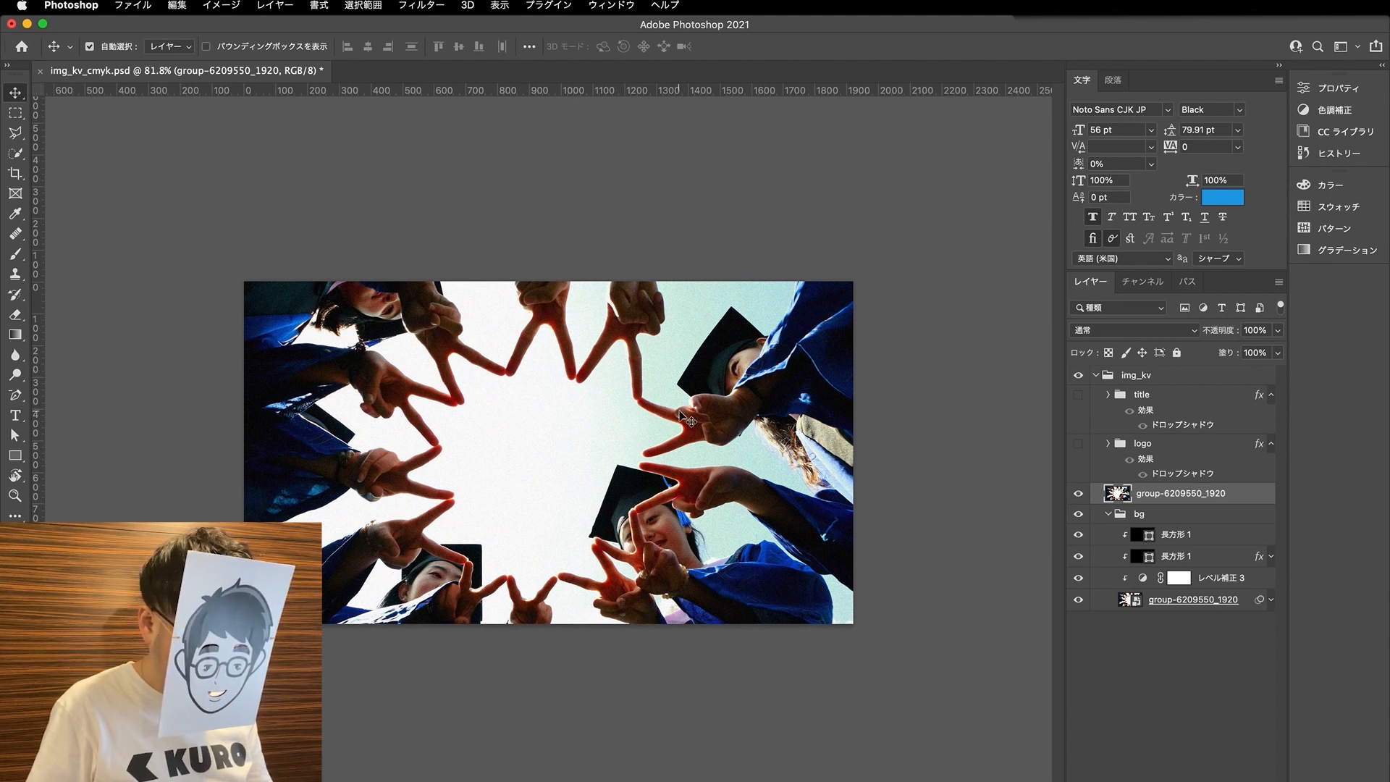
- Shrink the rasterized copy about its centre in two passes, scaling it to about 63% in the second
key(super+t)
drag(867, 660, 590, 459)
key(Return)
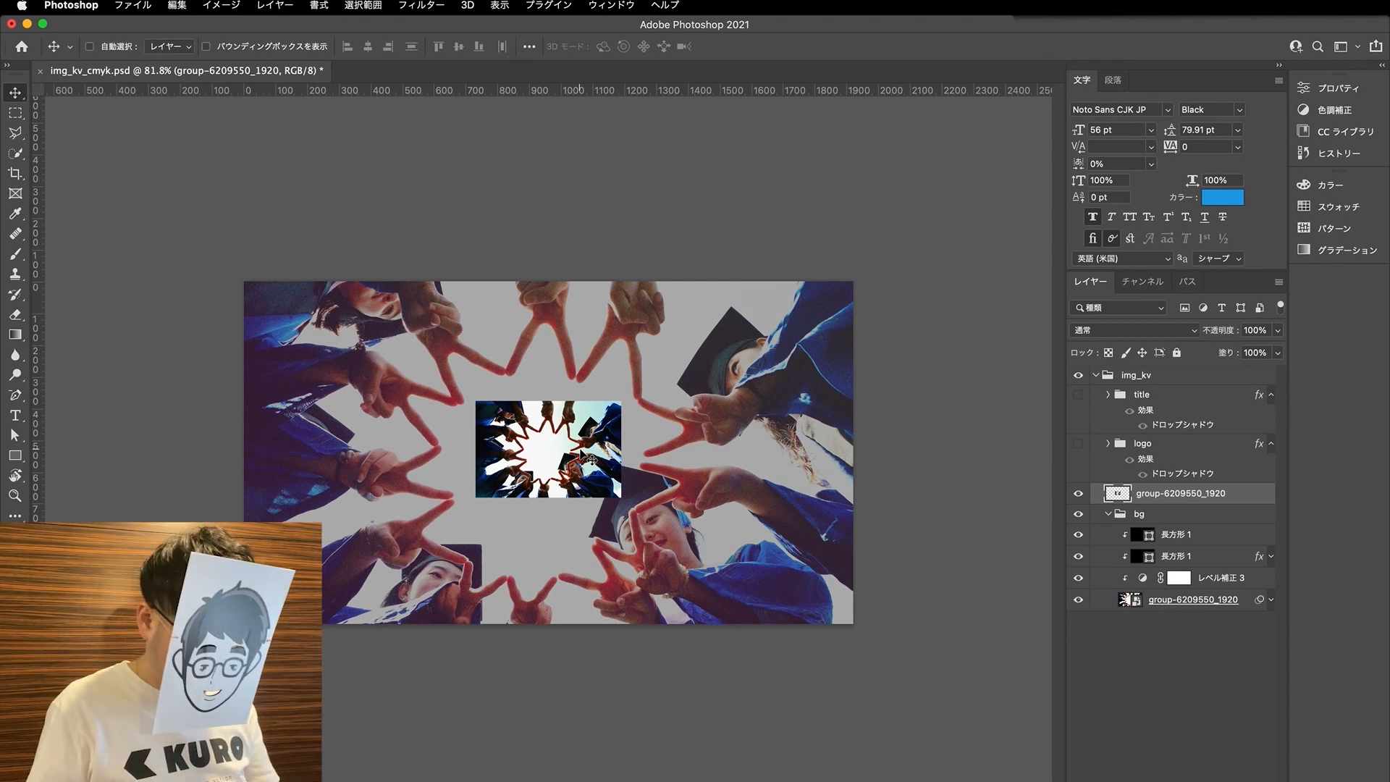
key(super+t)
drag(622, 499, 579, 475)
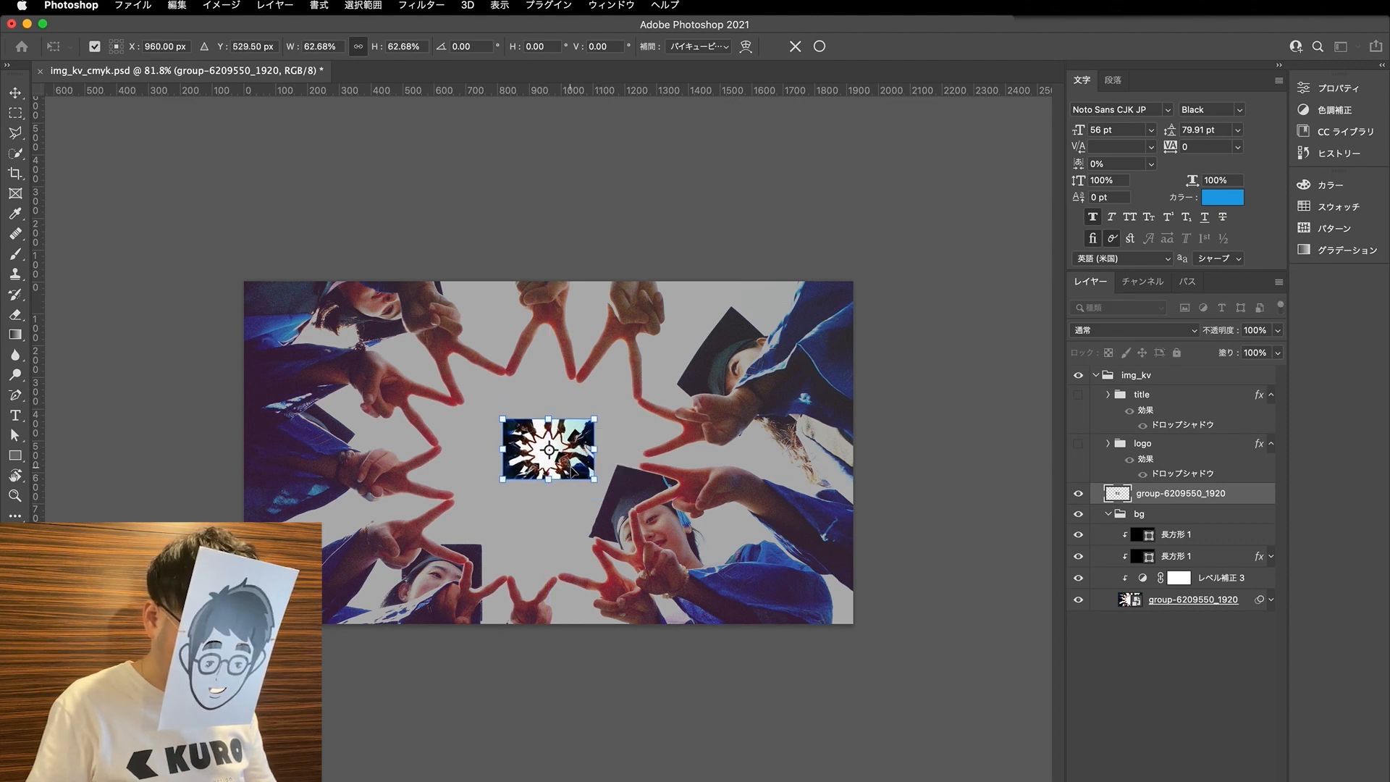
key(Return)
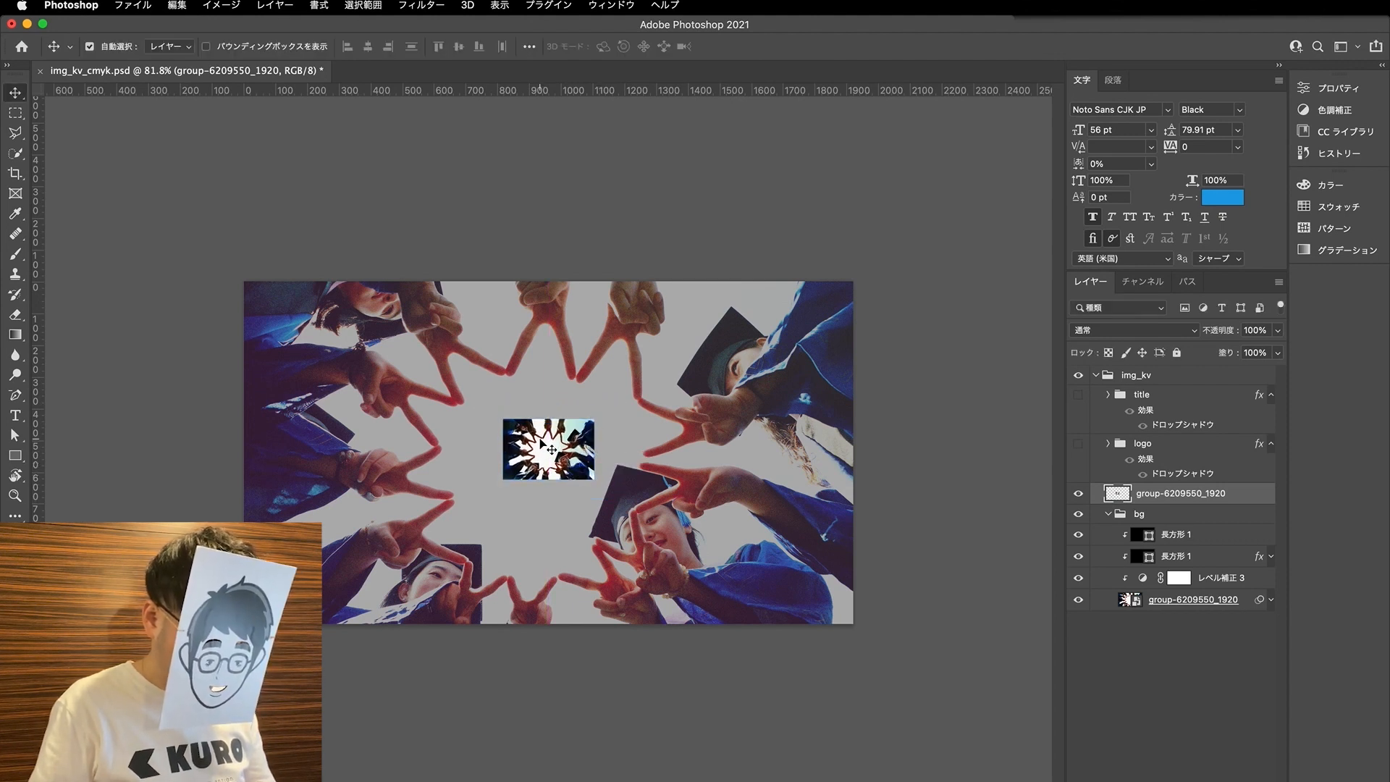
- Enlarge the rasterized copy until it covers the whole canvas again, and hide the layer
key(super+t)
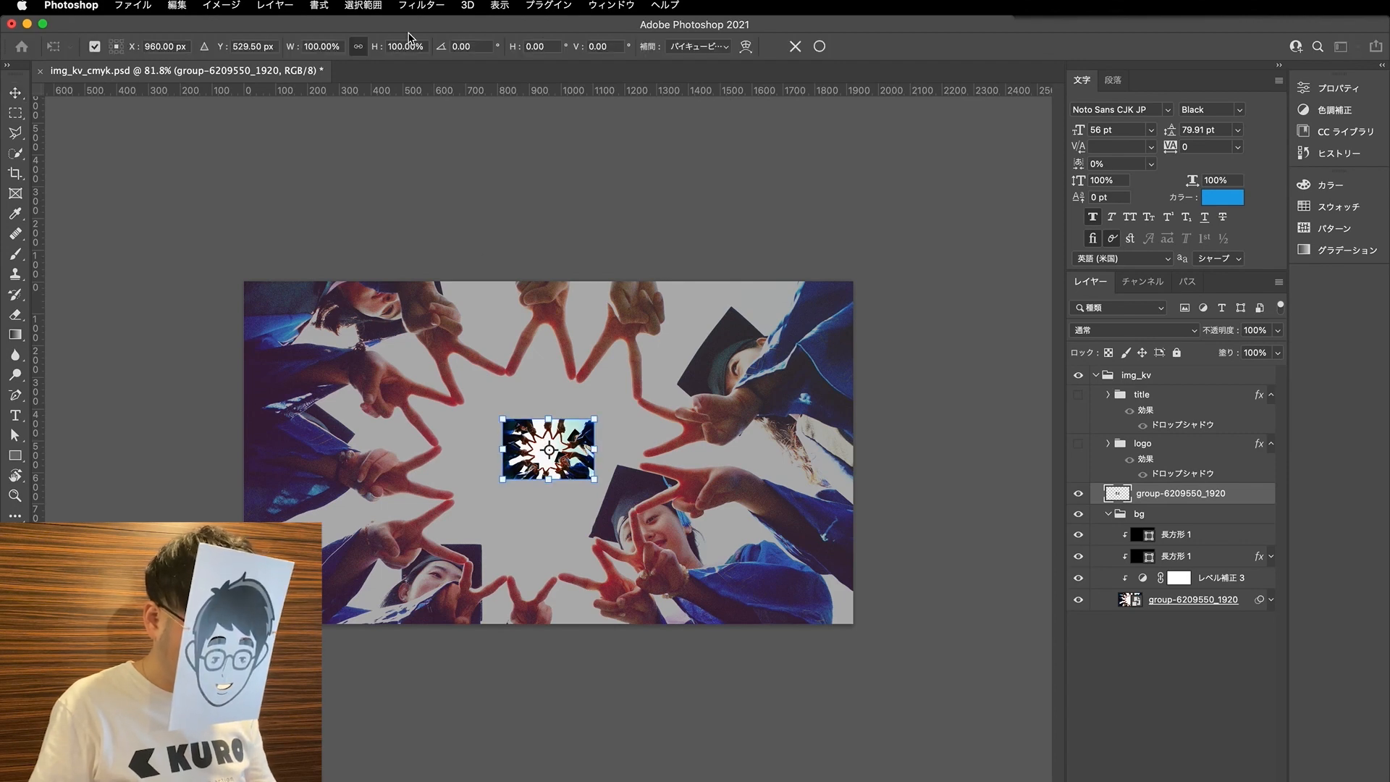
drag(589, 471, 900, 692)
drag(742, 489, 725, 479)
key(Return)
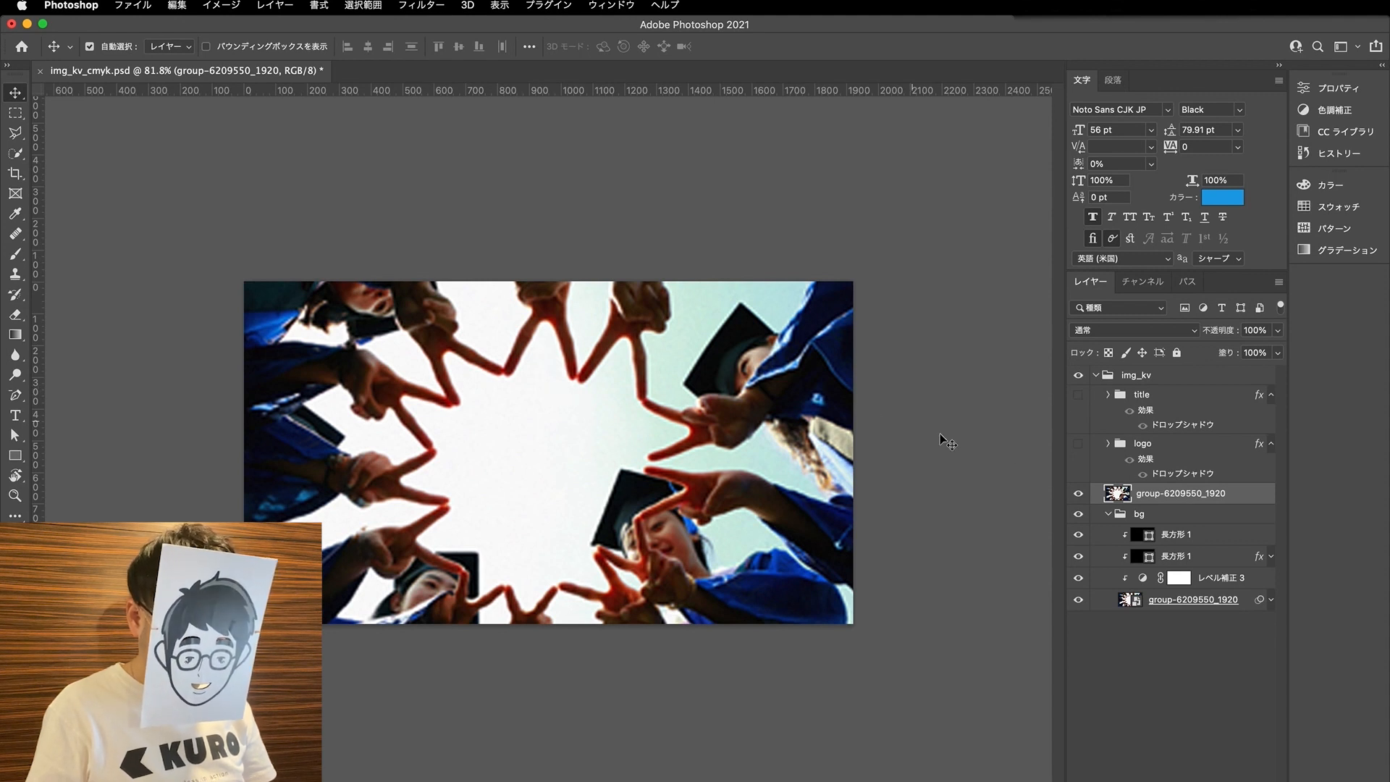
click(1079, 496)
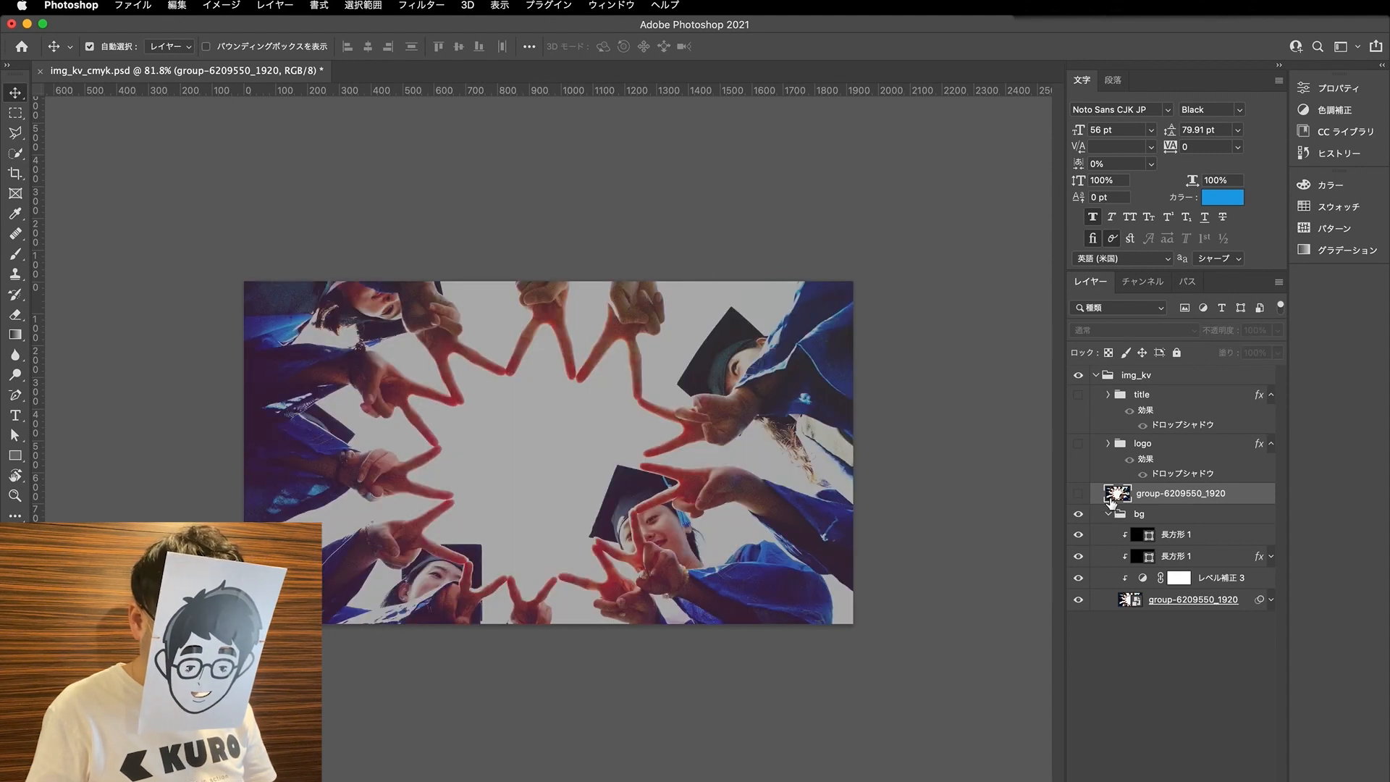
- Duplicate the group-6209550_1920 smart object above the rasterized copy, and open and close its source photo for inspection
click(1174, 601)
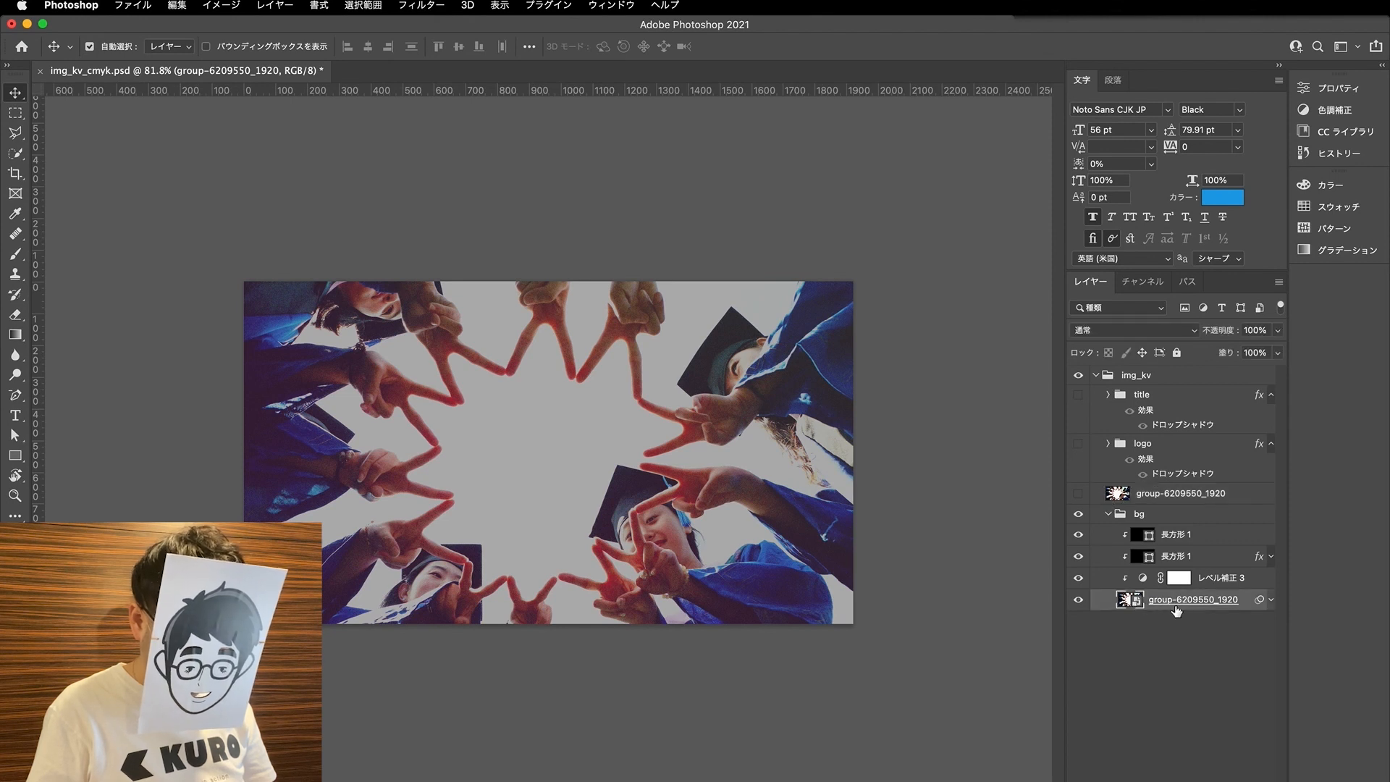
drag(1151, 606, 1154, 495)
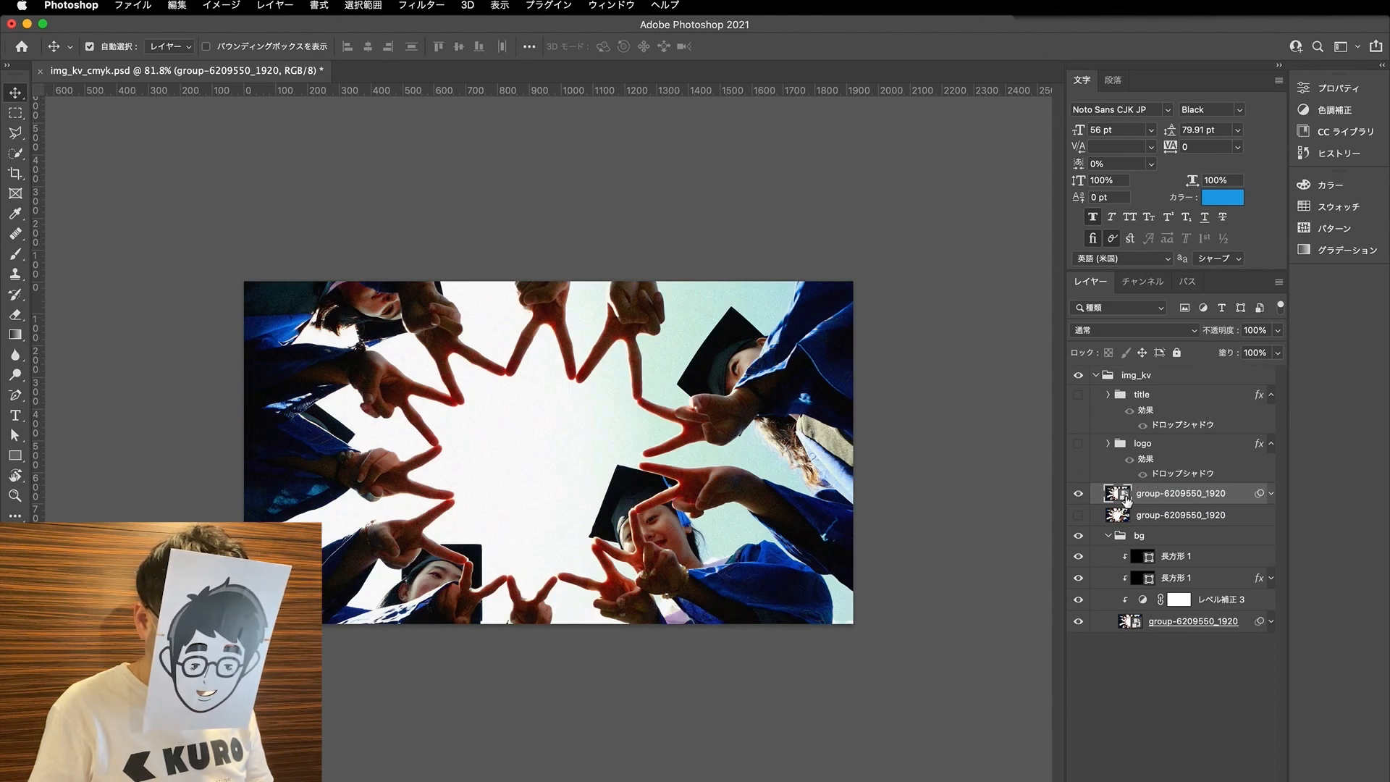
double_click(1118, 495)
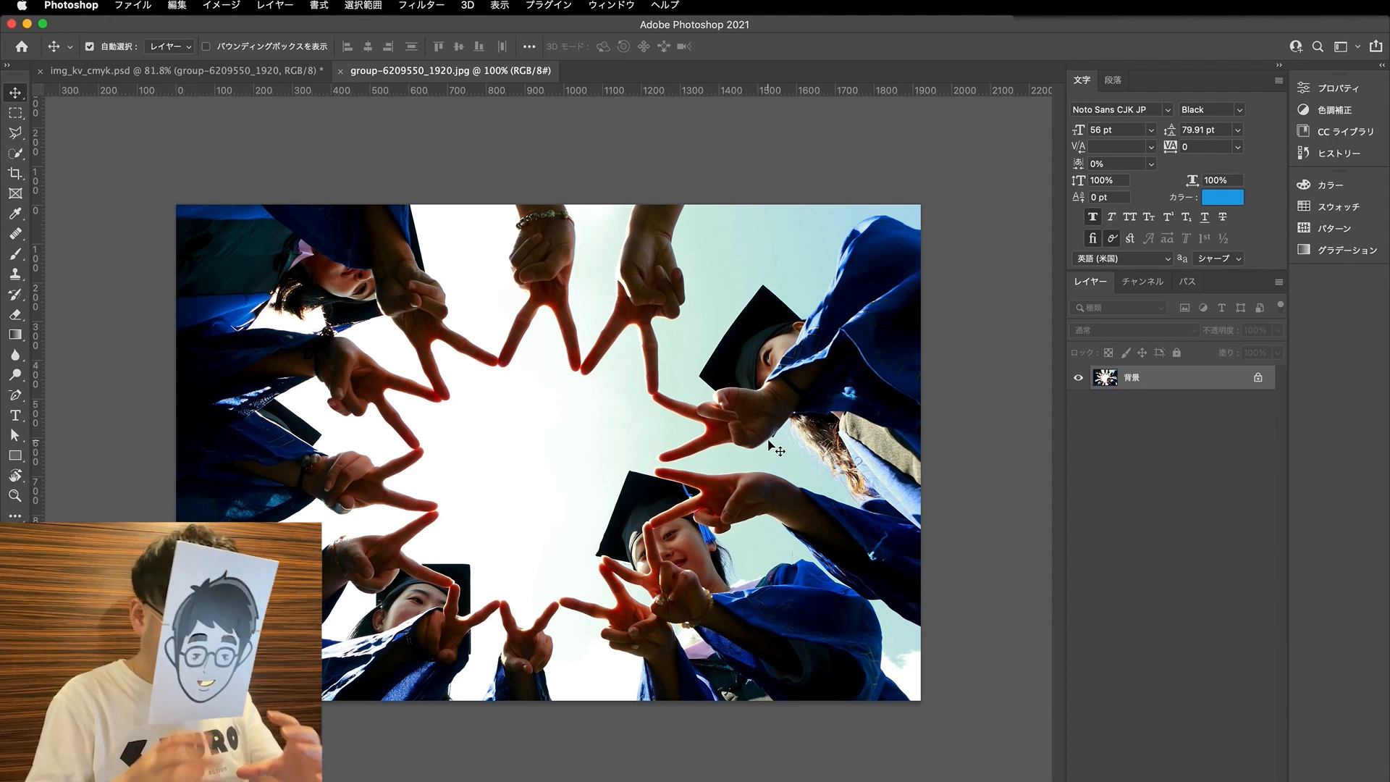
click(340, 71)
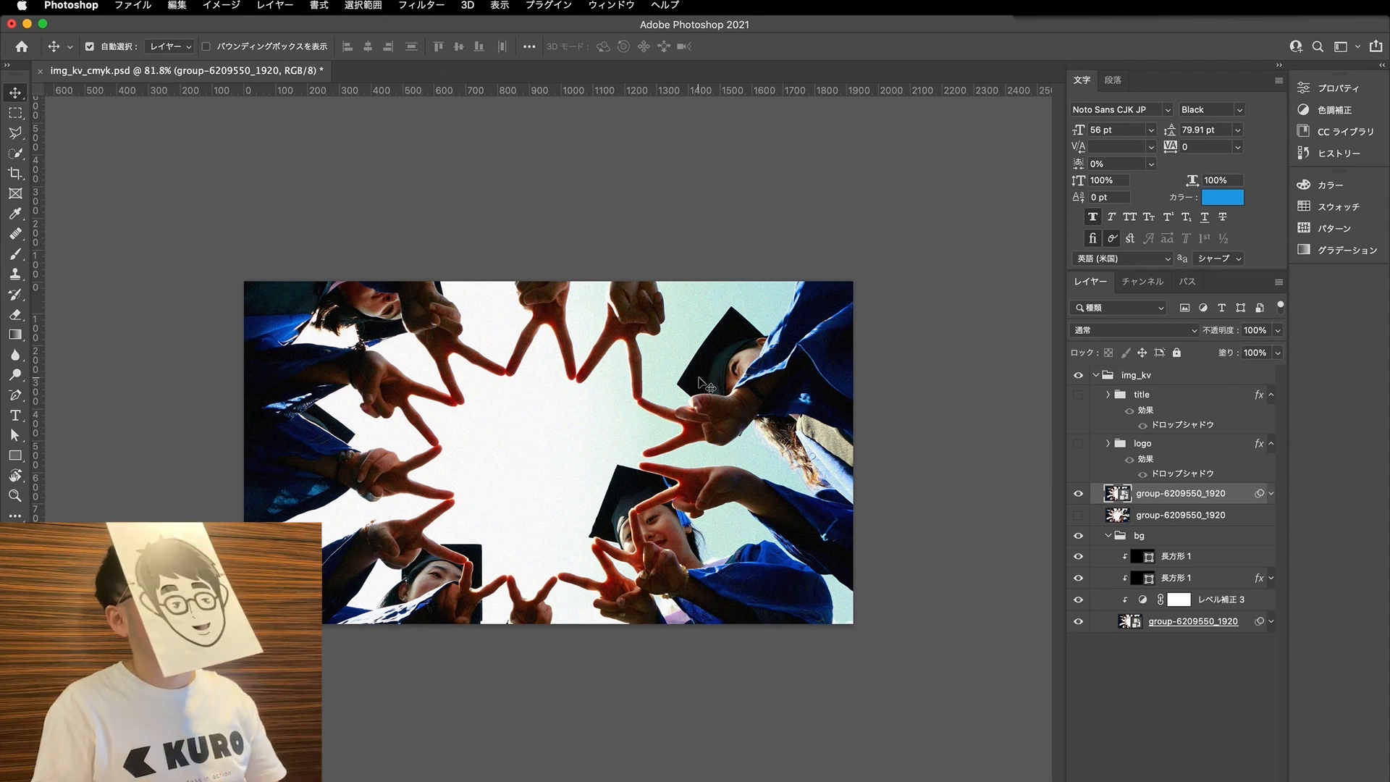
- Scale the smart object copy down to a small thumbnail and place it near the centre of the canvas
key(super+t)
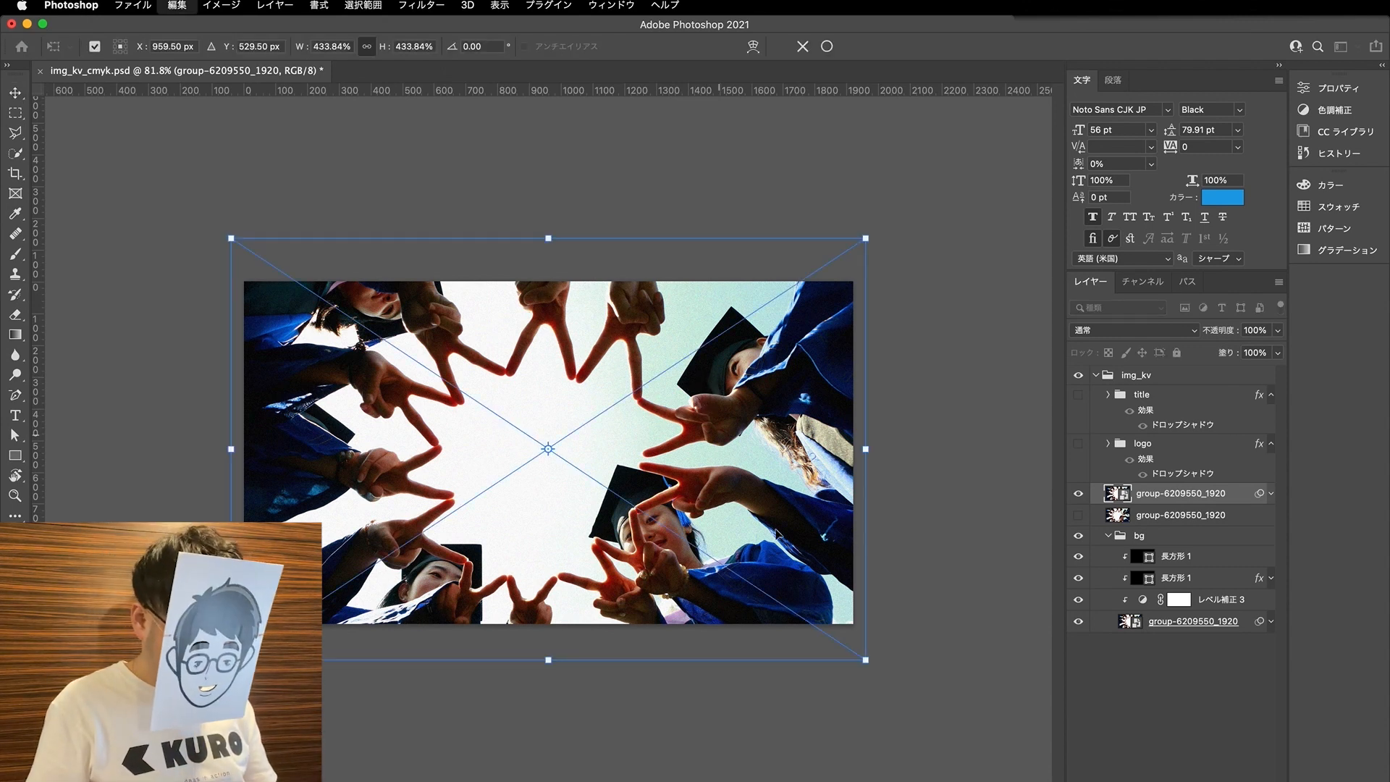
drag(866, 660, 416, 360)
drag(348, 327, 631, 479)
key(Return)
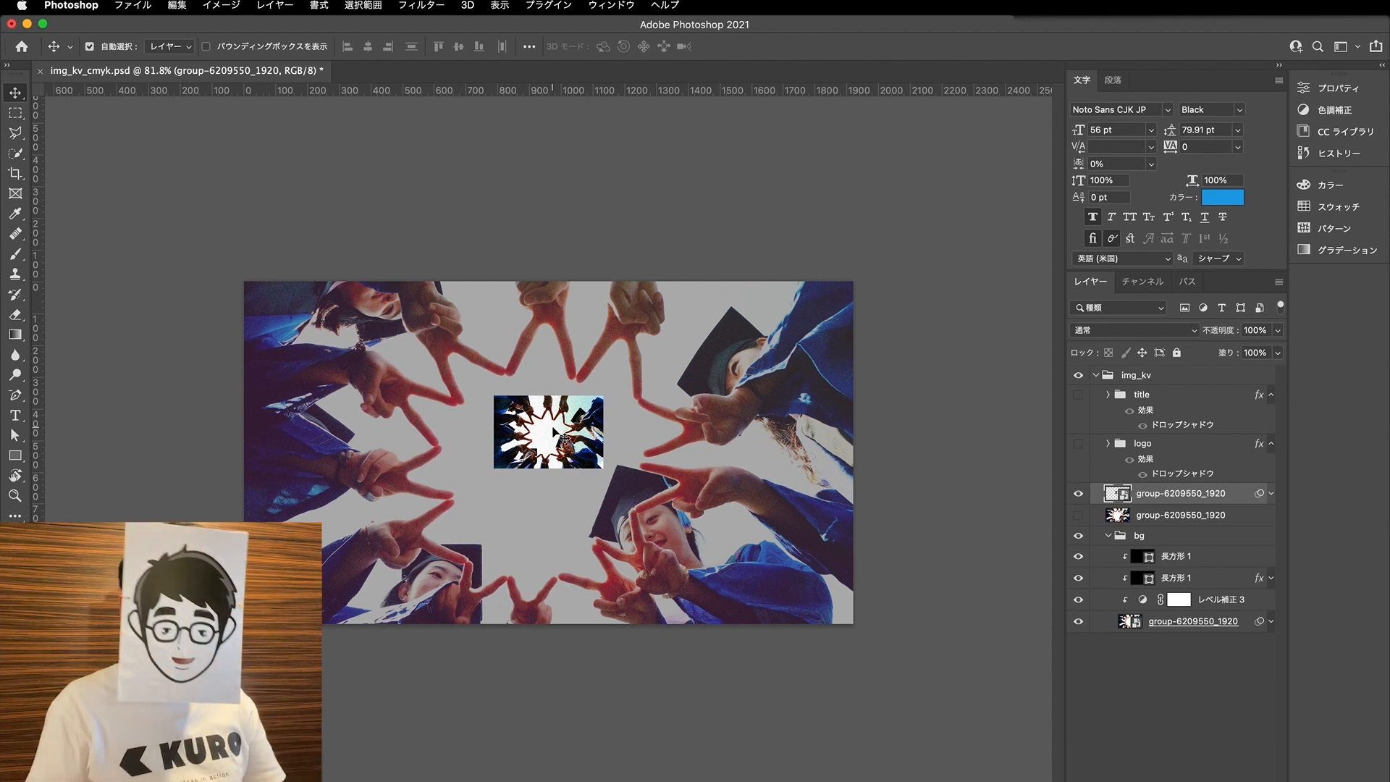
- Enlarge the smart object copy until it covers the canvas again and align it with the background photo
key(super+t)
drag(564, 438, 914, 693)
drag(629, 503, 438, 378)
drag(743, 586, 903, 688)
drag(752, 492, 746, 478)
key(Return)
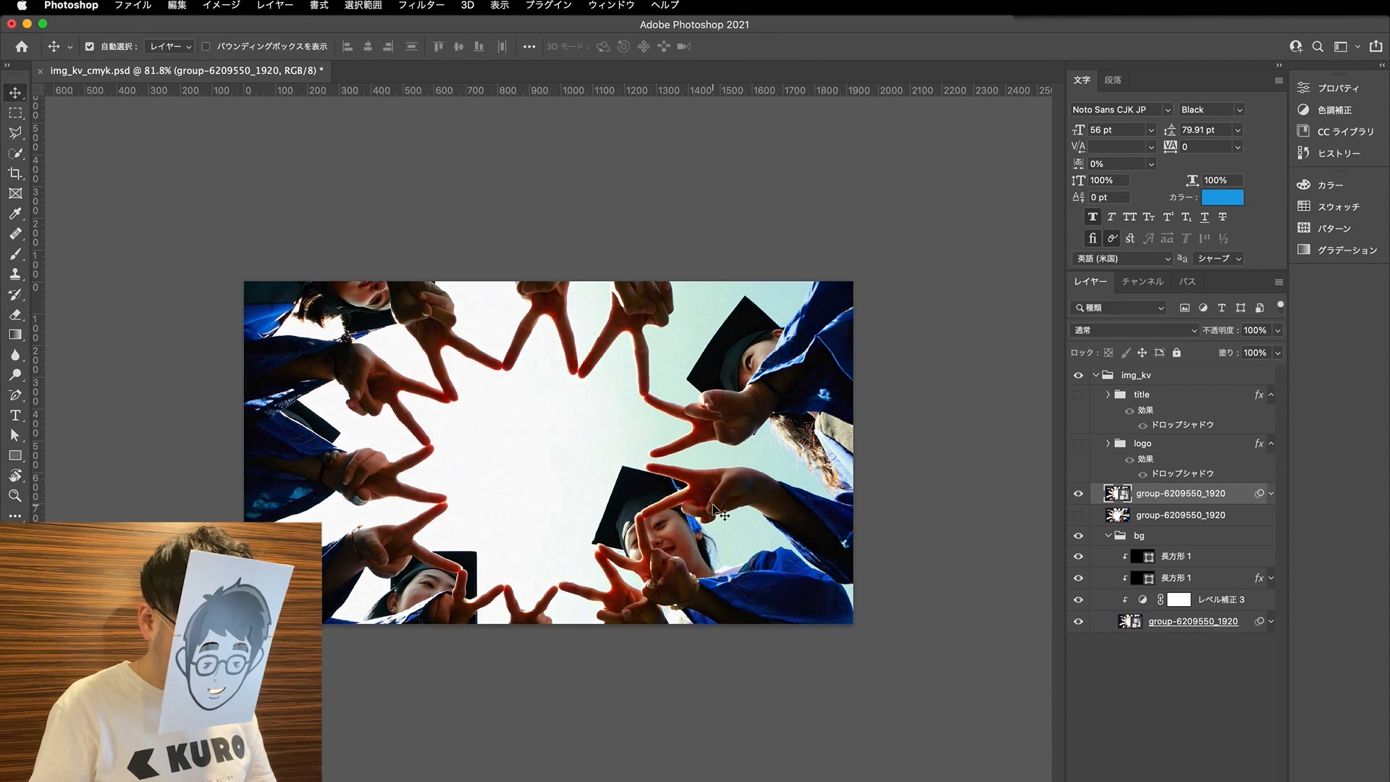
- Compare the image quality of the rescaled smart object copy and the rasterized copy up close by toggling their visibility
scroll(650, 378, up, 3)
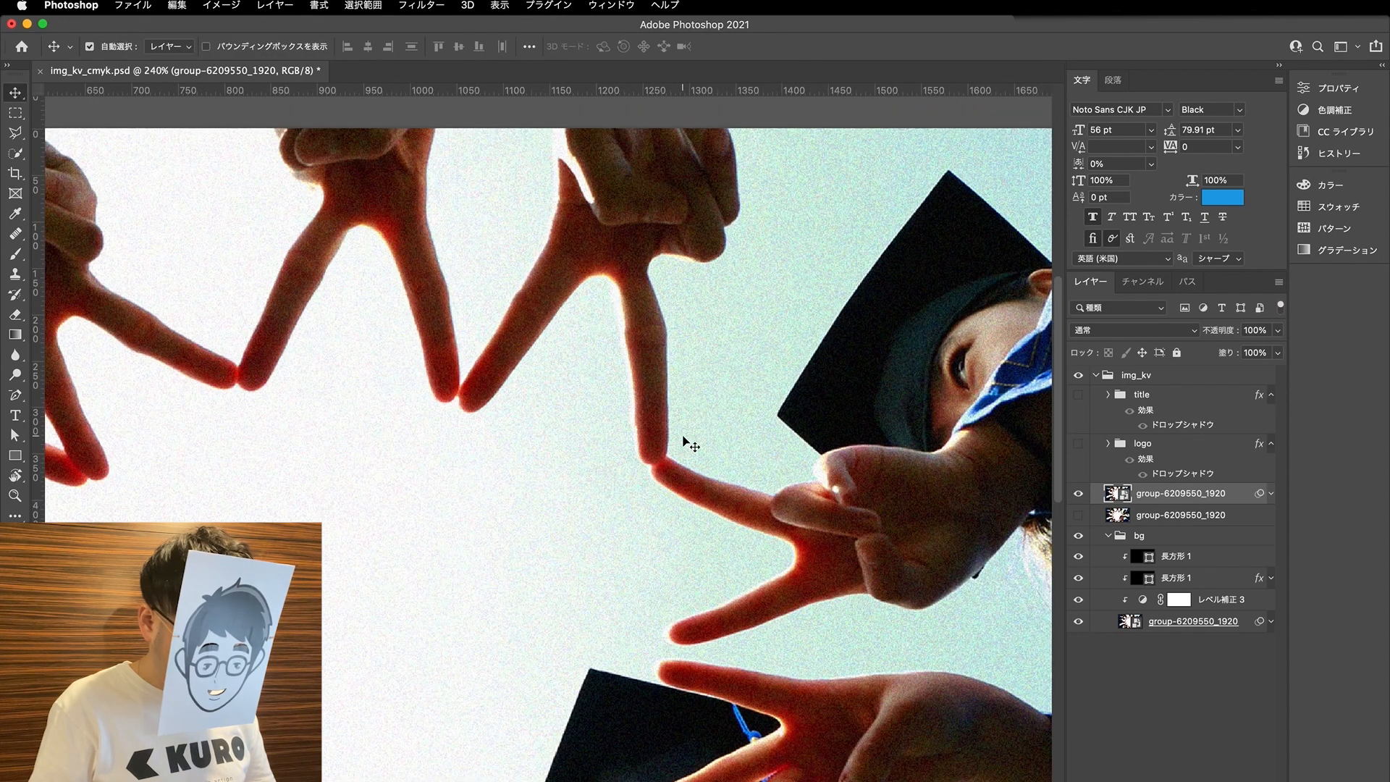
click(1078, 493)
click(1078, 514)
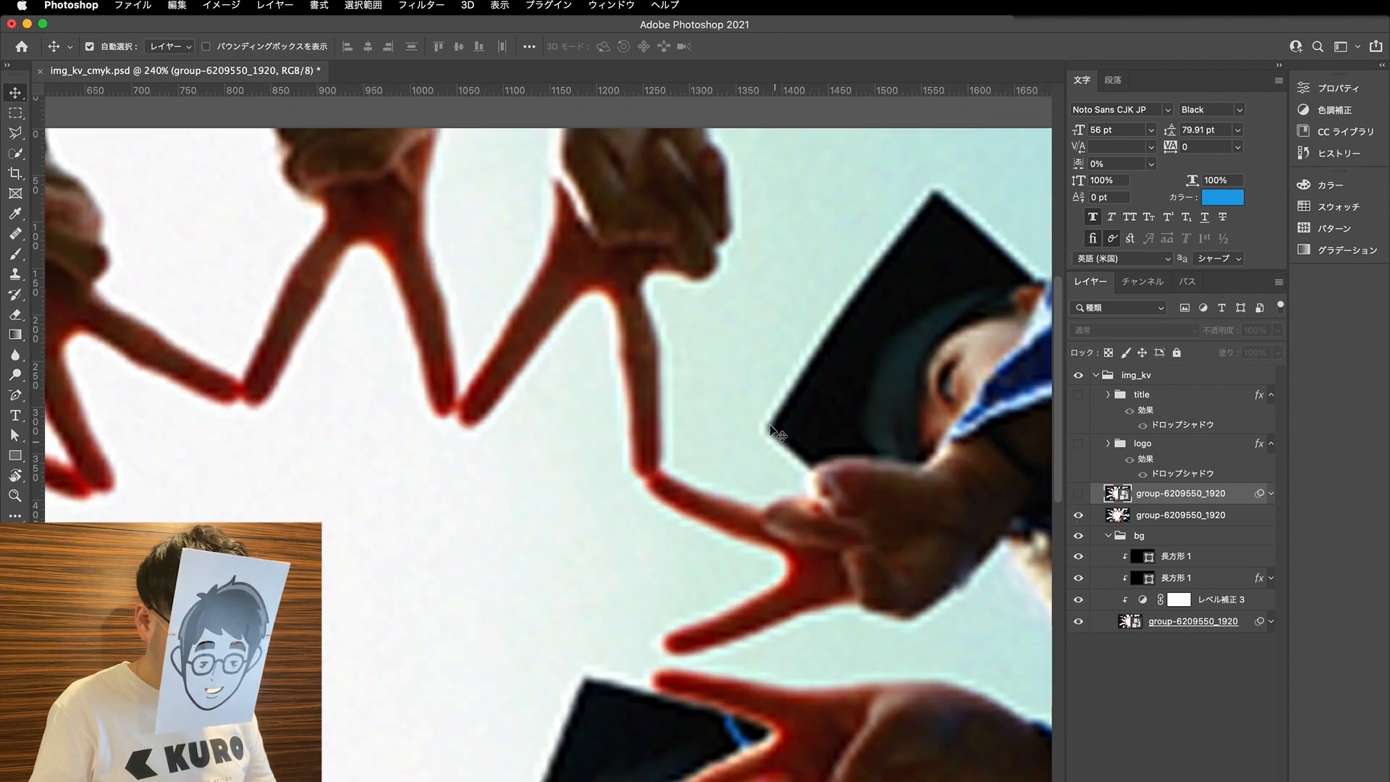
click(1078, 517)
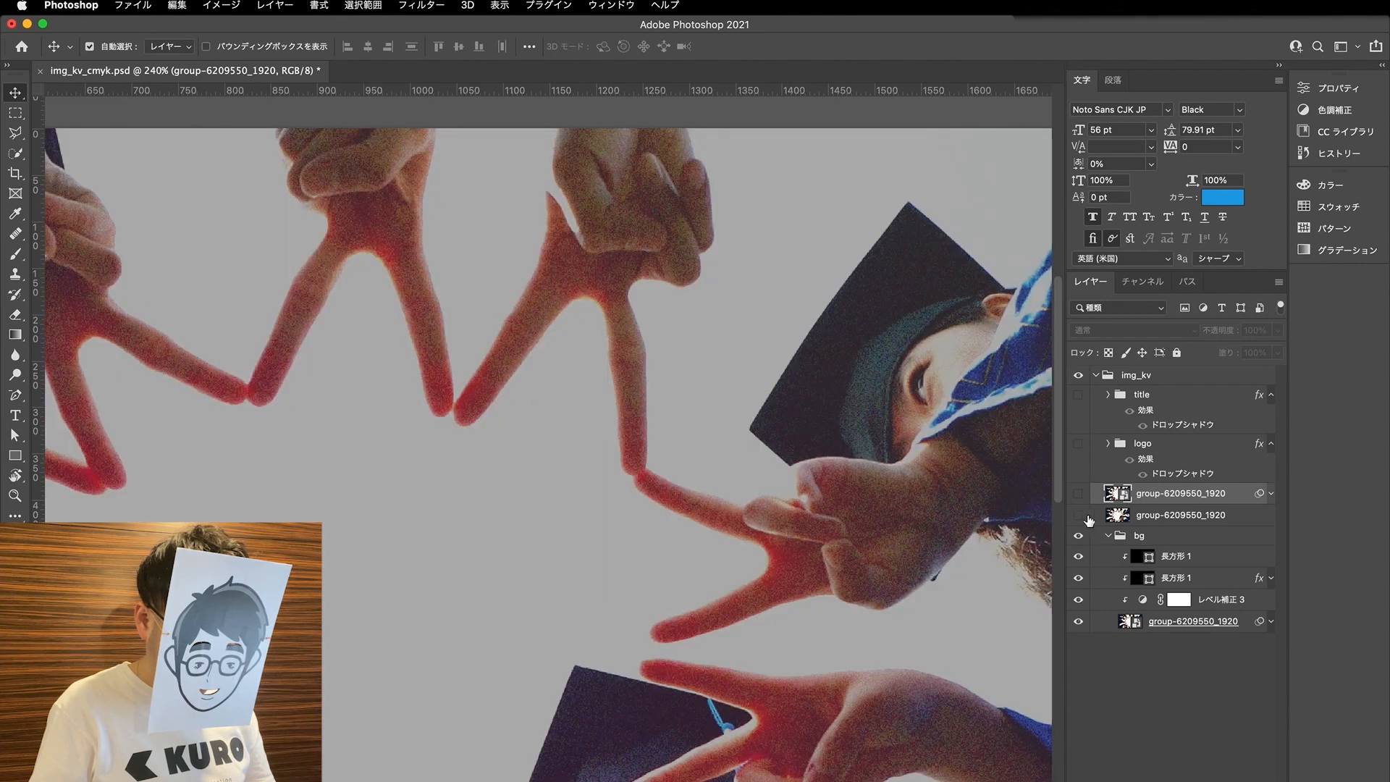
- Delete the rasterized copy and the smart object copy of group-6209550_1920 above the bg group
click(1151, 517)
key(Delete)
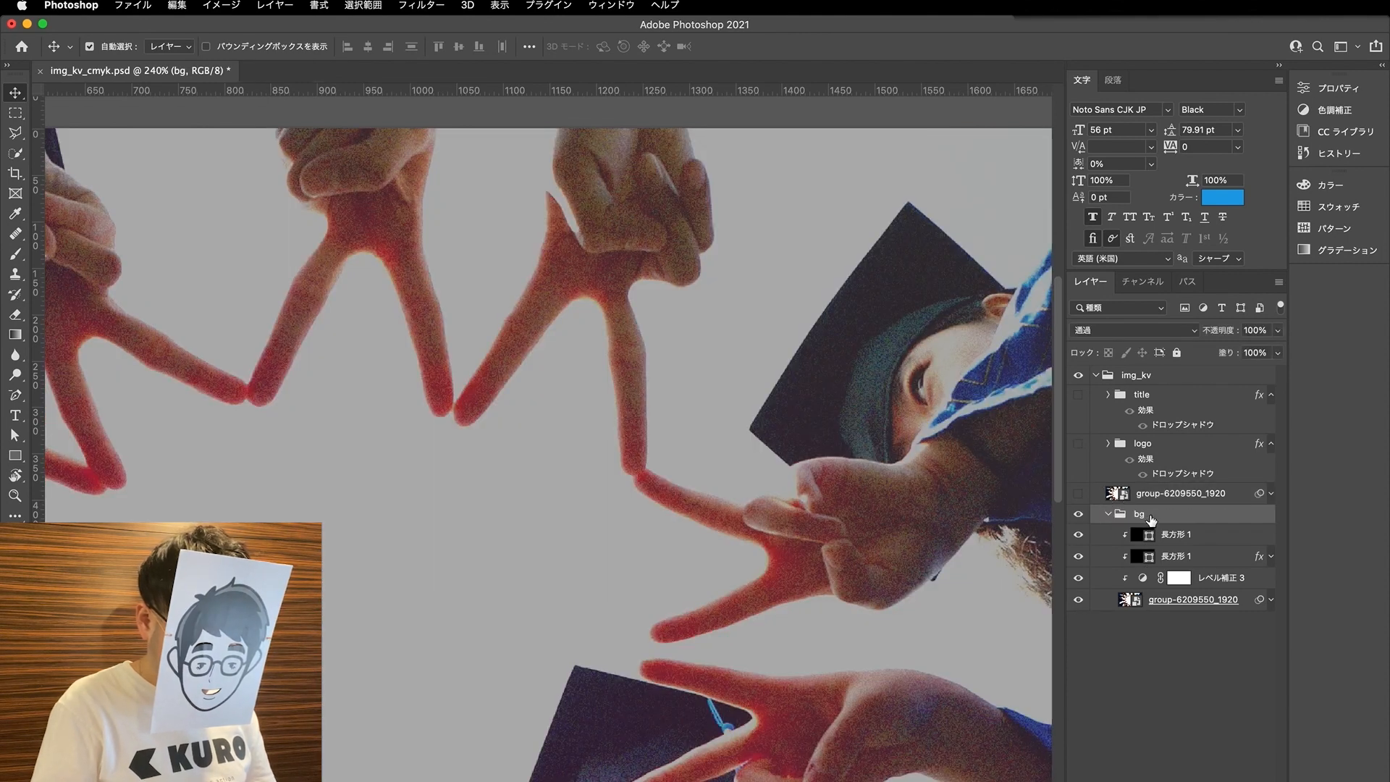
click(1156, 498)
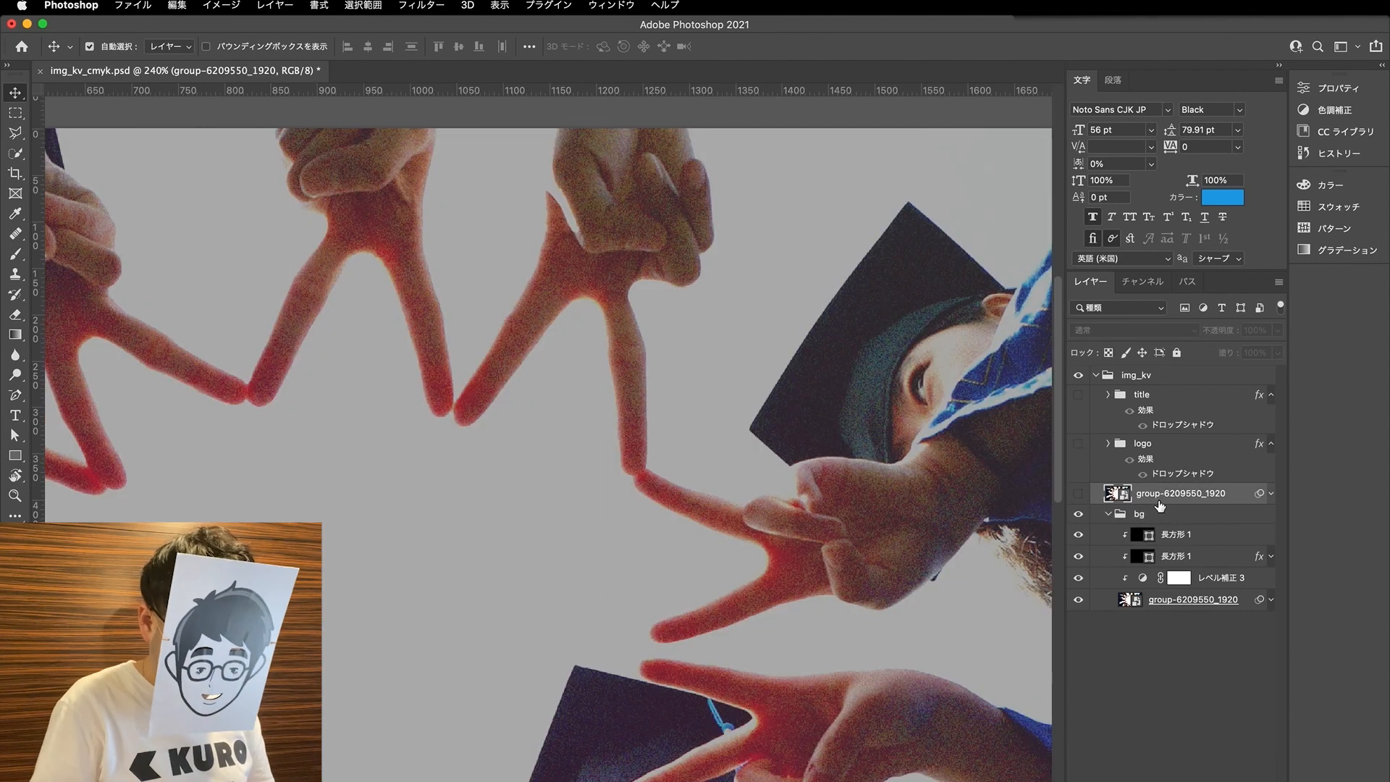
key(Delete)
- Convert the document to CMYK colour, accepting the loss of adjustment layers and leaving the smart objects unrasterized
click(275, 6)
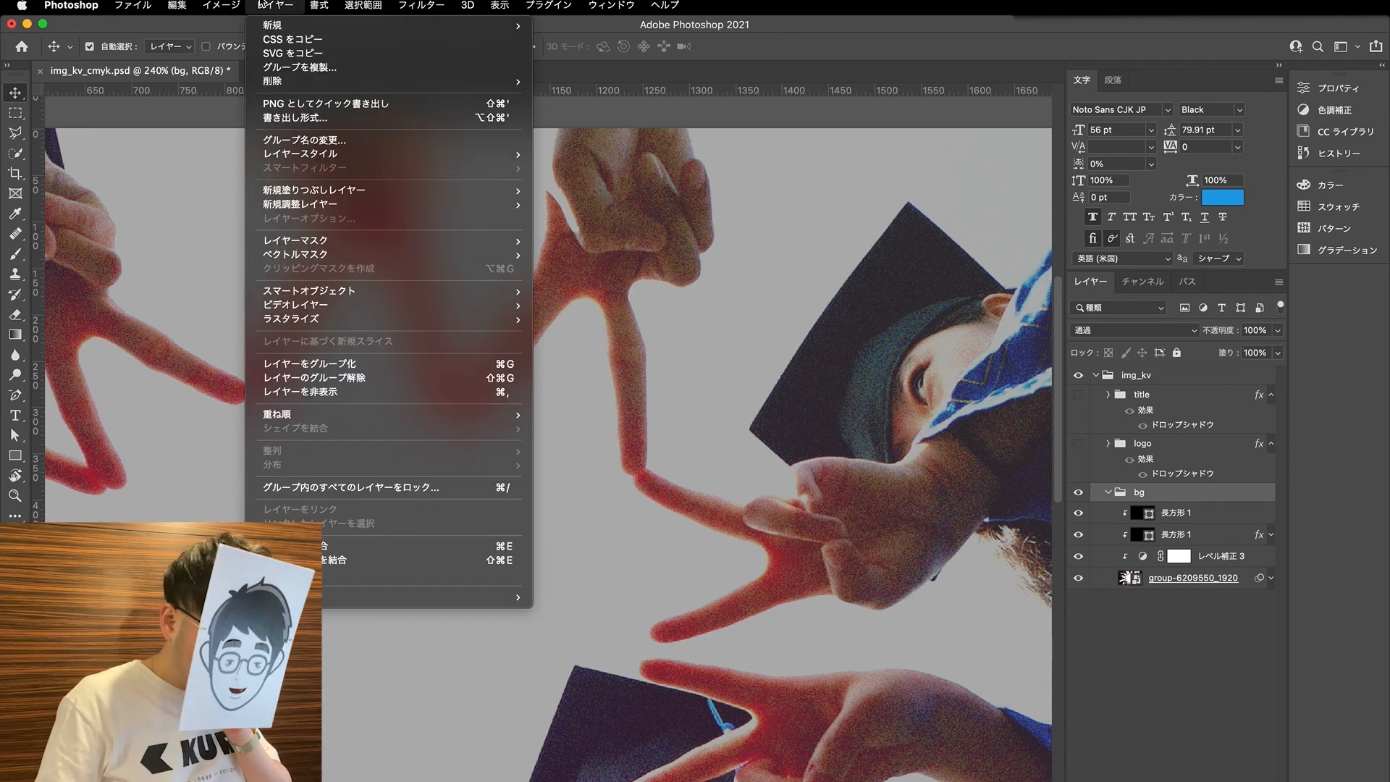
mouse_move(278, 26)
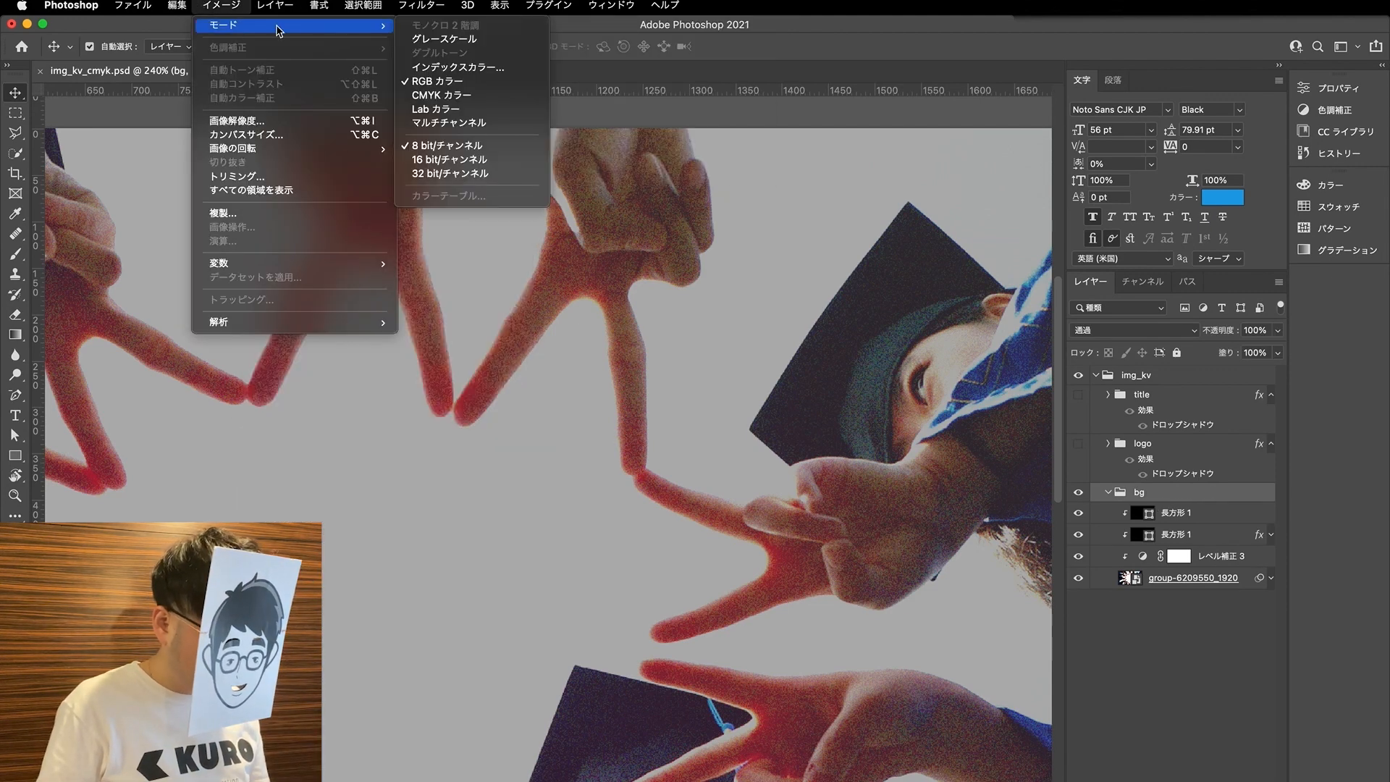
click(427, 96)
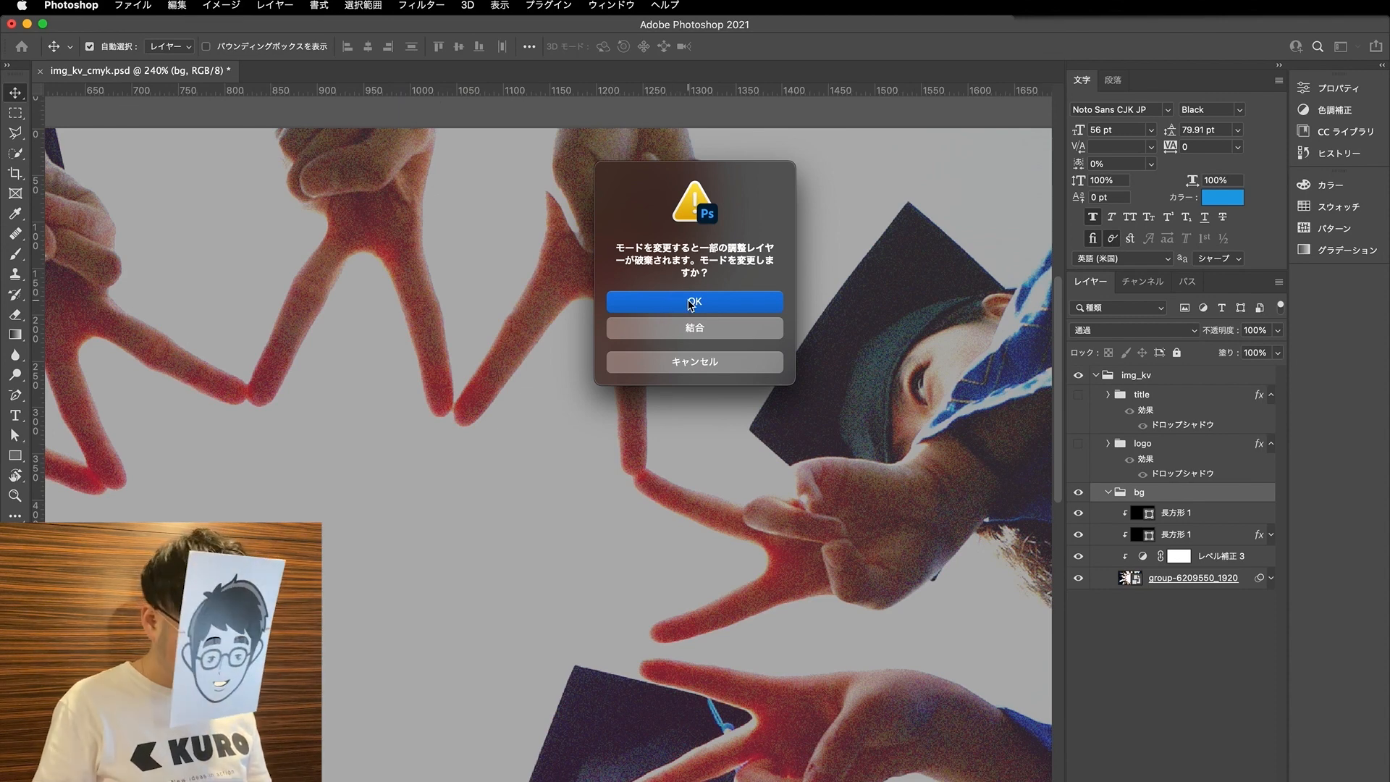
click(690, 304)
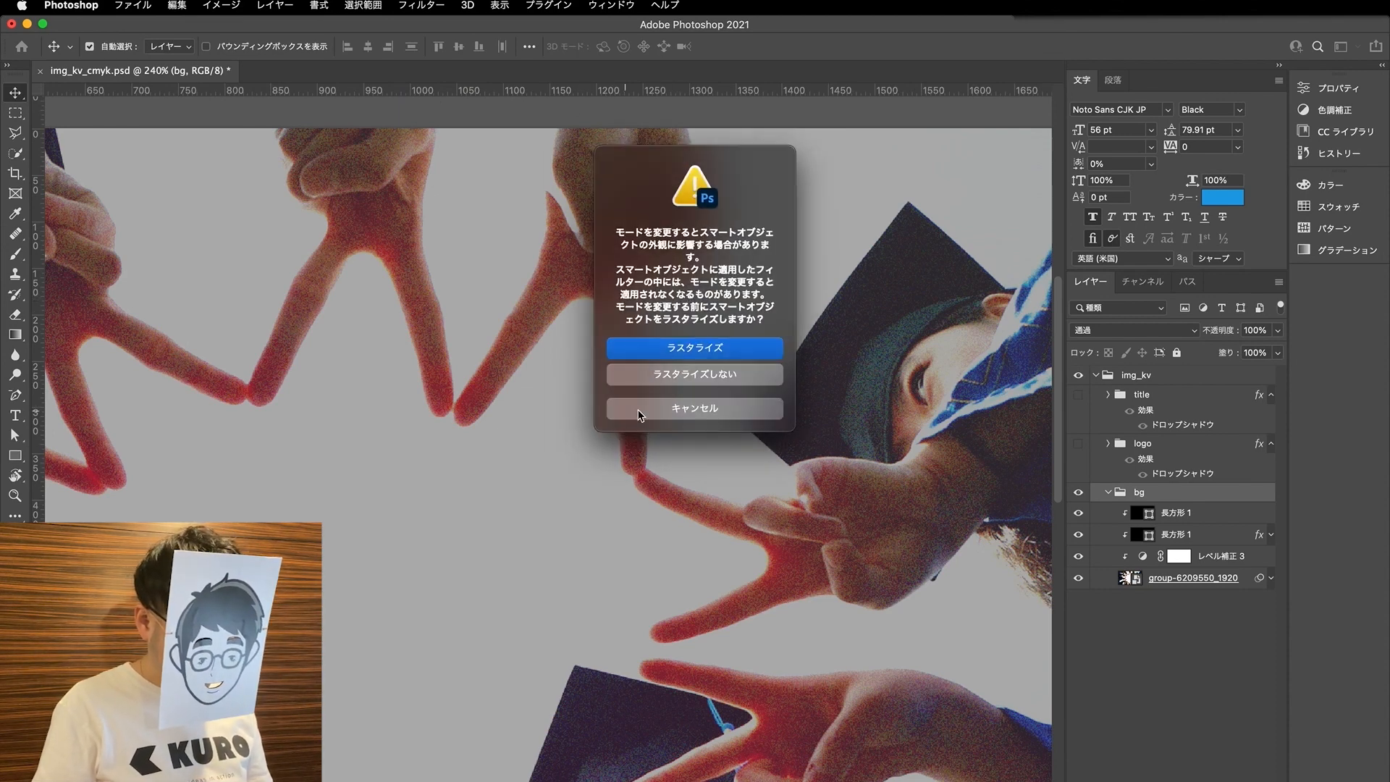
click(685, 380)
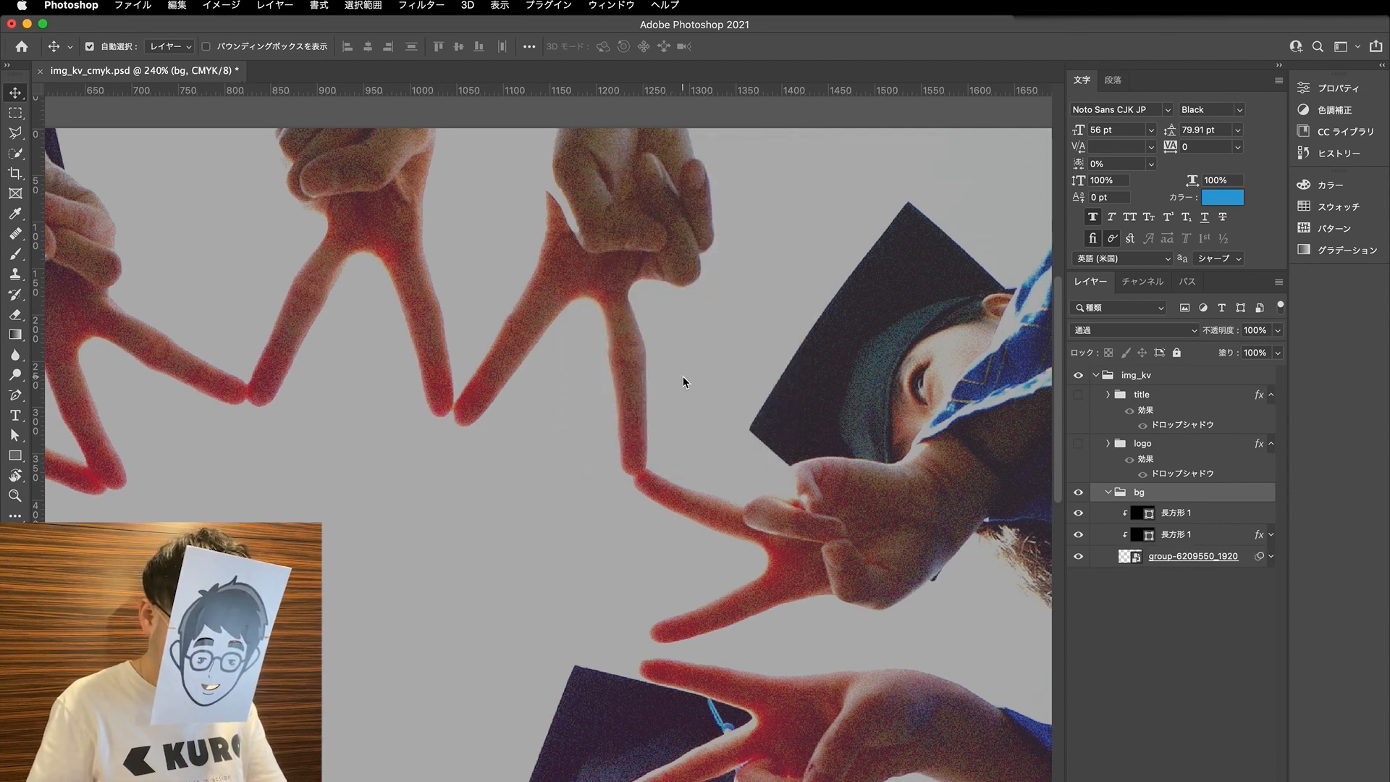
scroll(680, 373, down, 10)
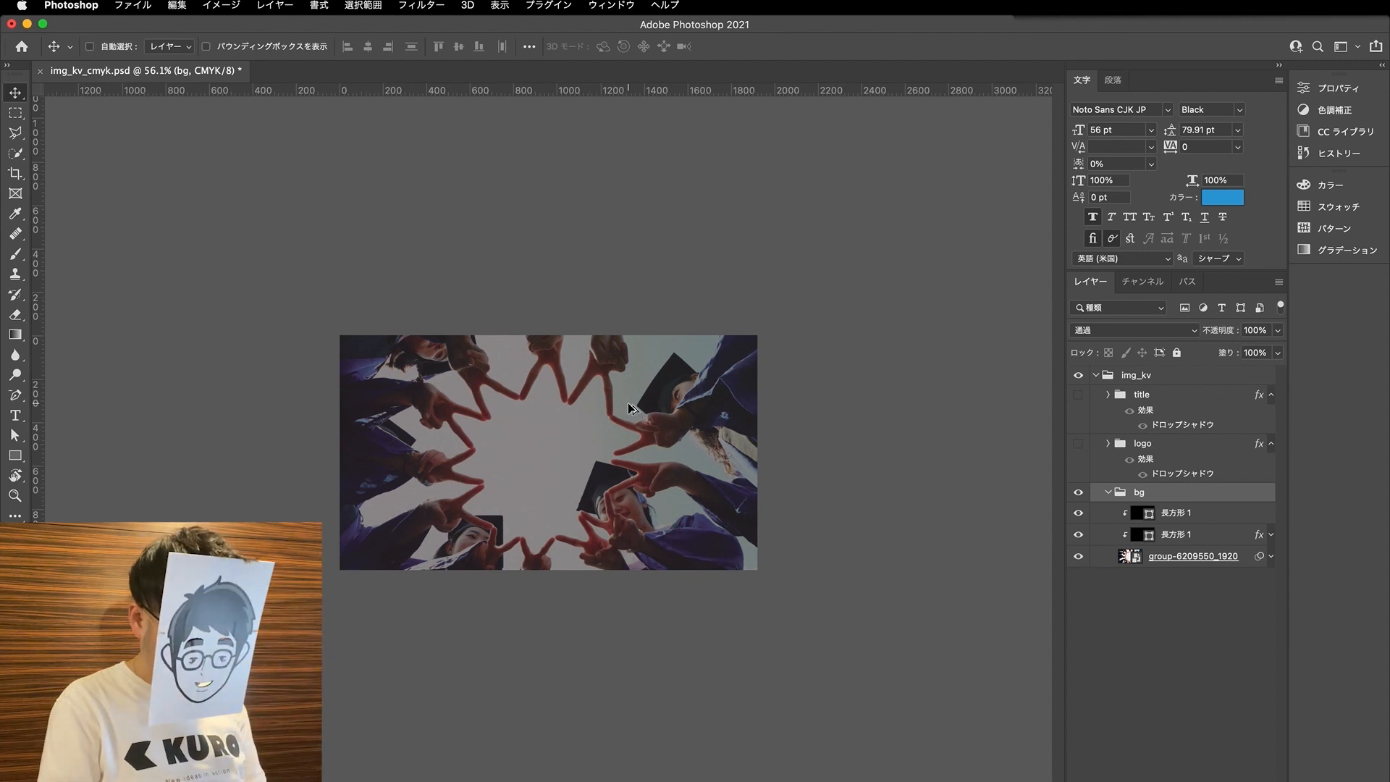
key(super+alt+i)
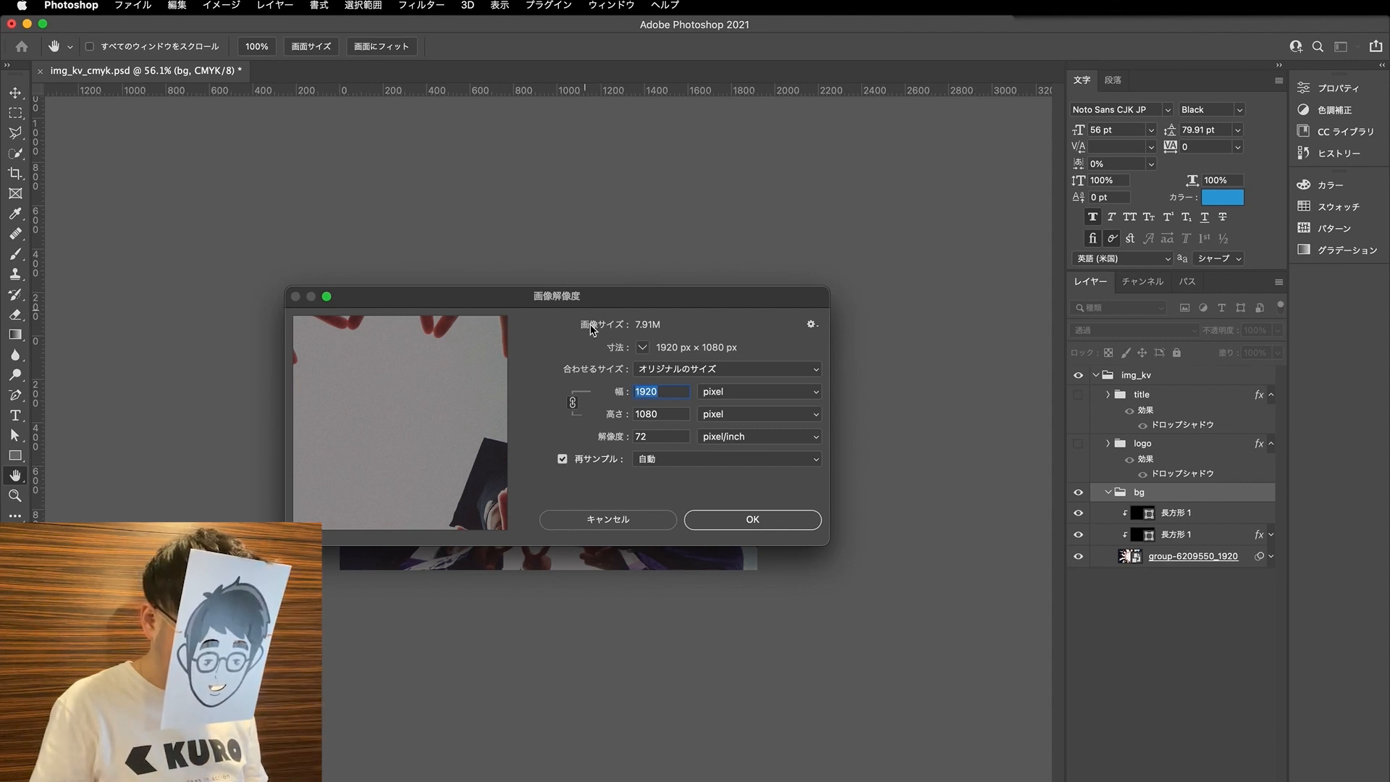
click(608, 520)
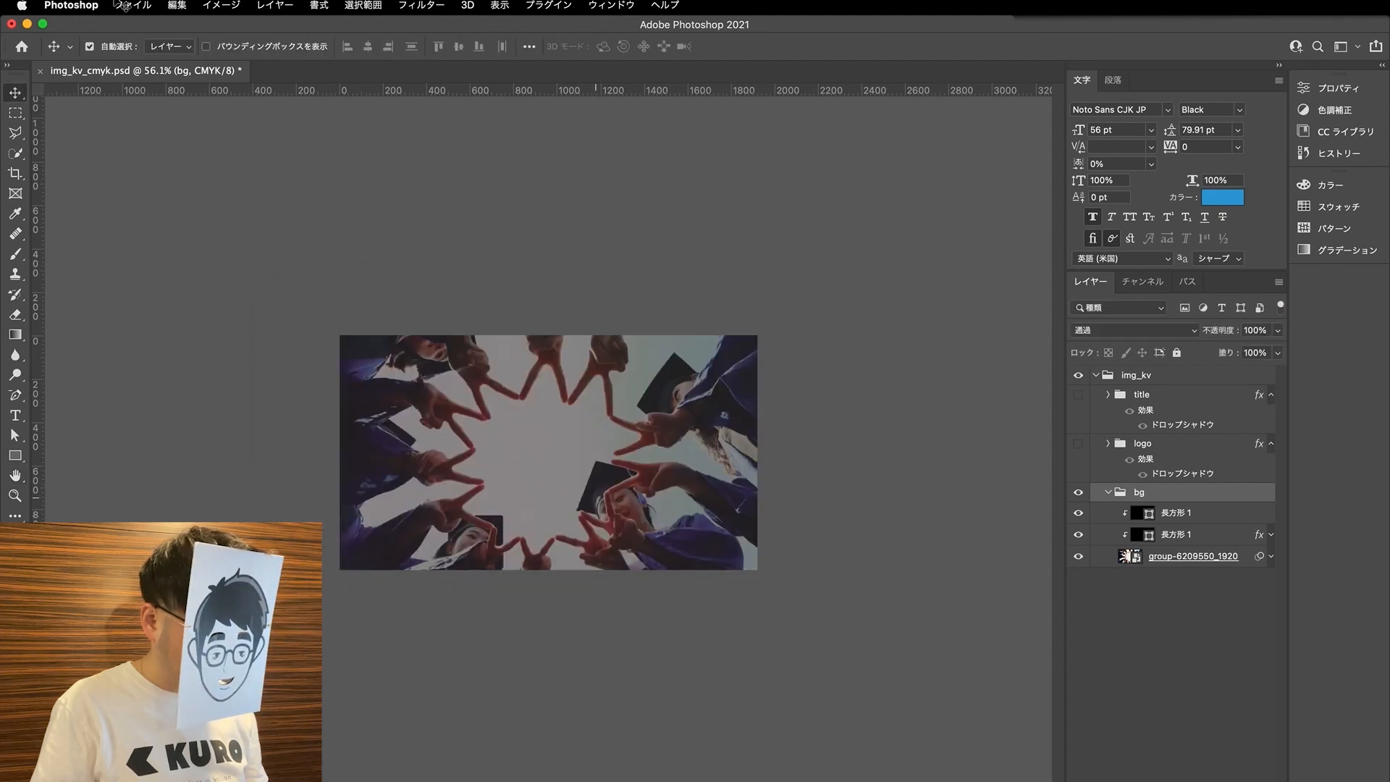
- Set the image's resolution to 300 pixel/inch with resampling turned off and the dimensions expressed in mm
click(152, 5)
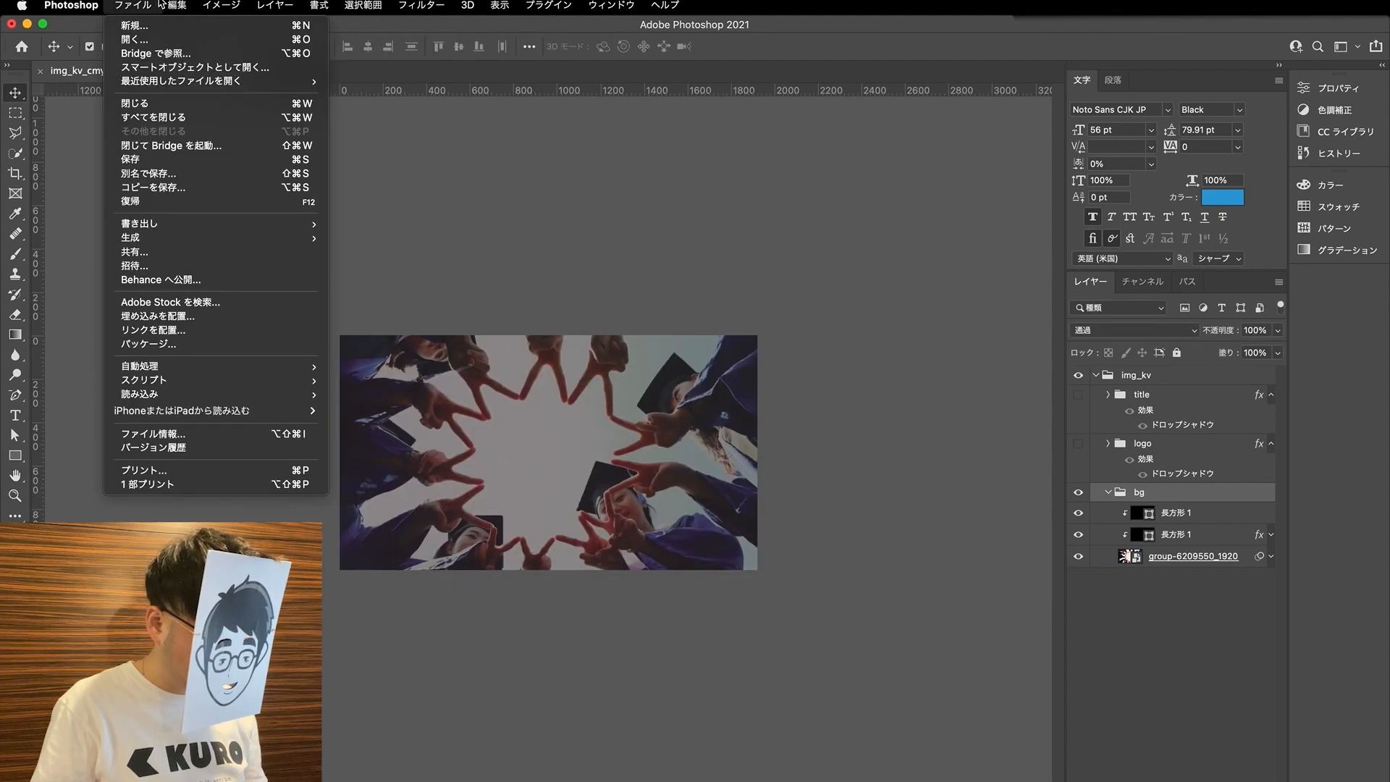
mouse_move(235, 5)
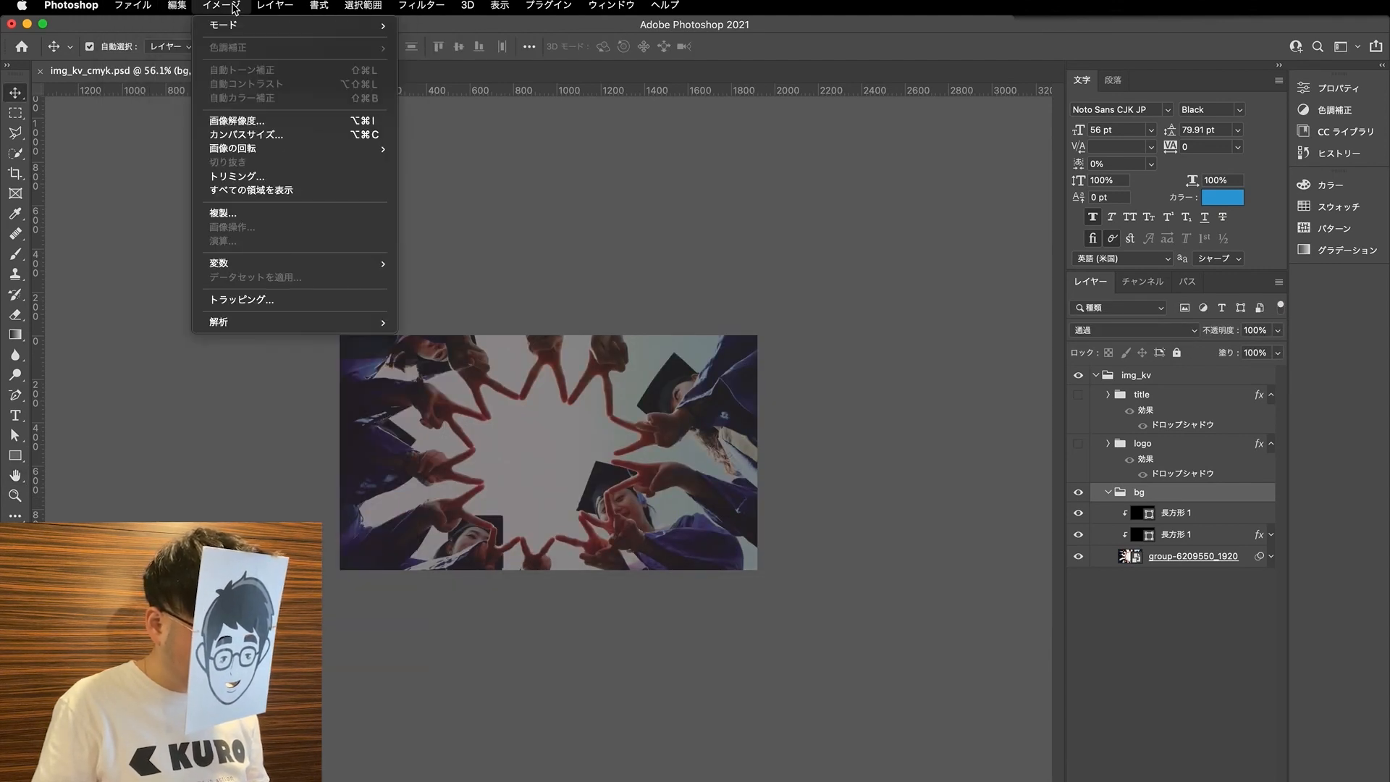
click(237, 120)
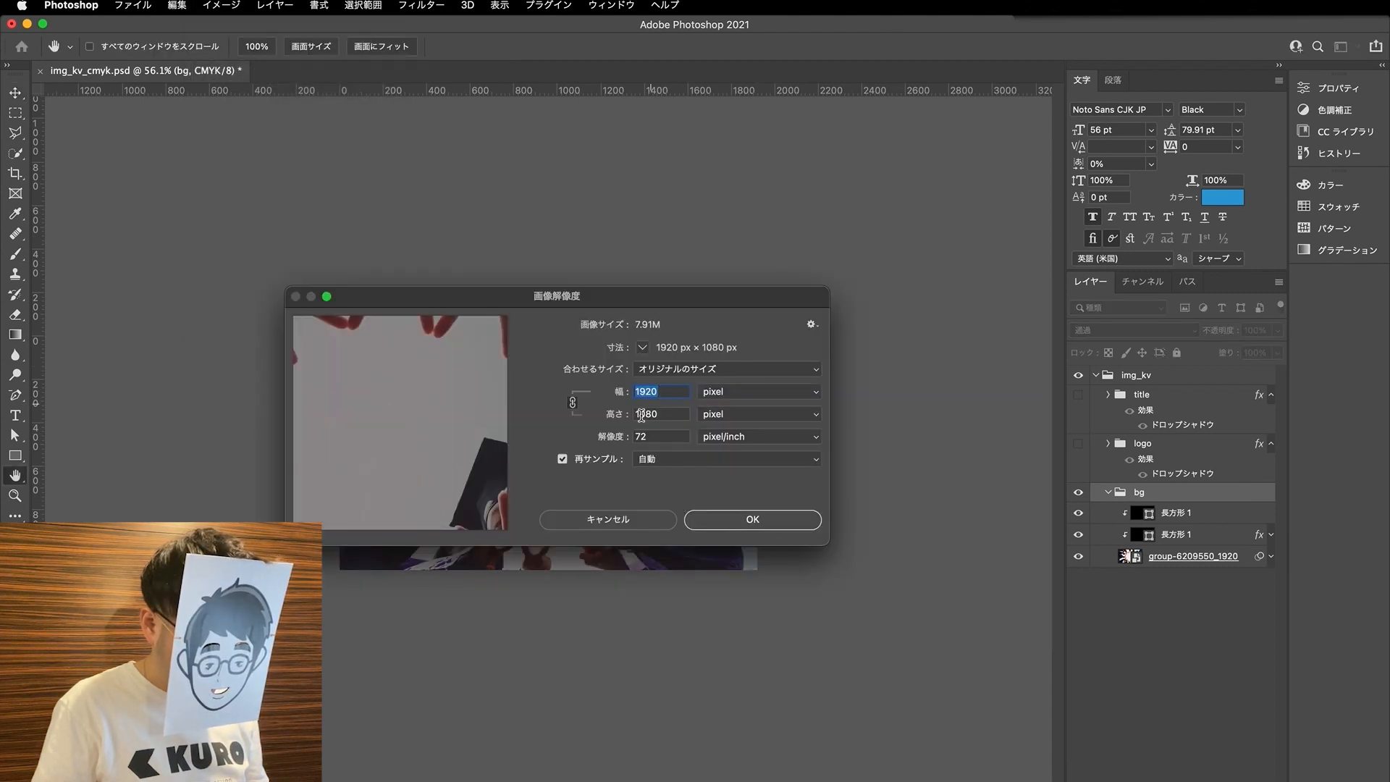
click(738, 395)
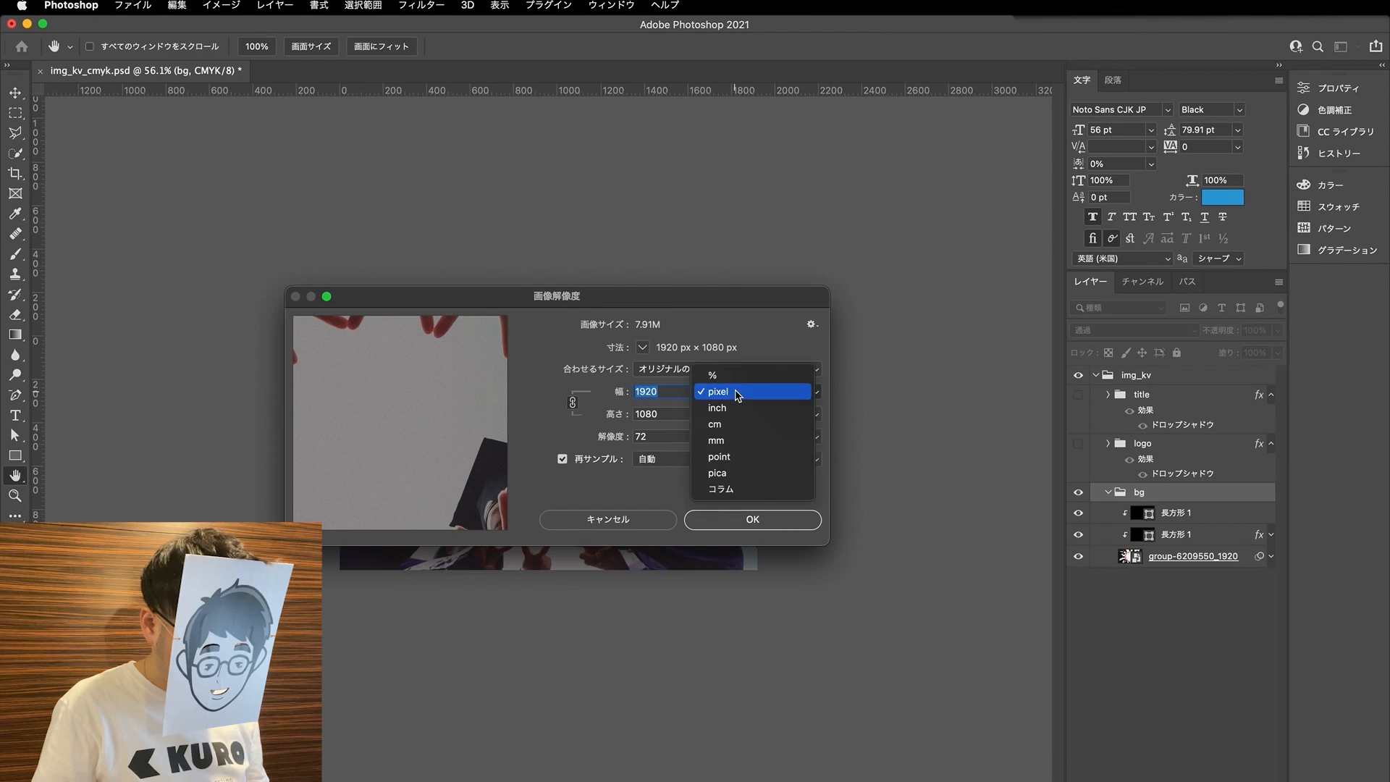
click(735, 443)
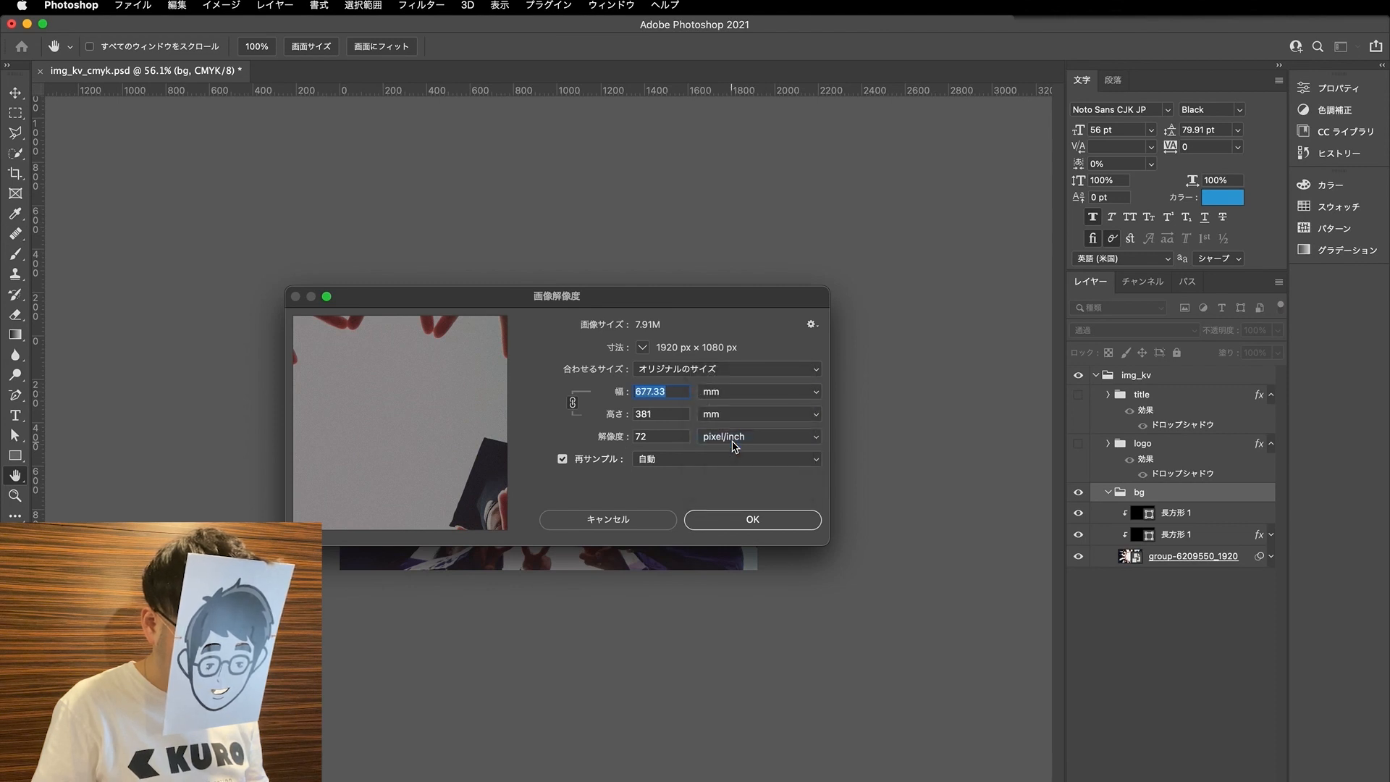
click(562, 459)
click(652, 436)
text(300)
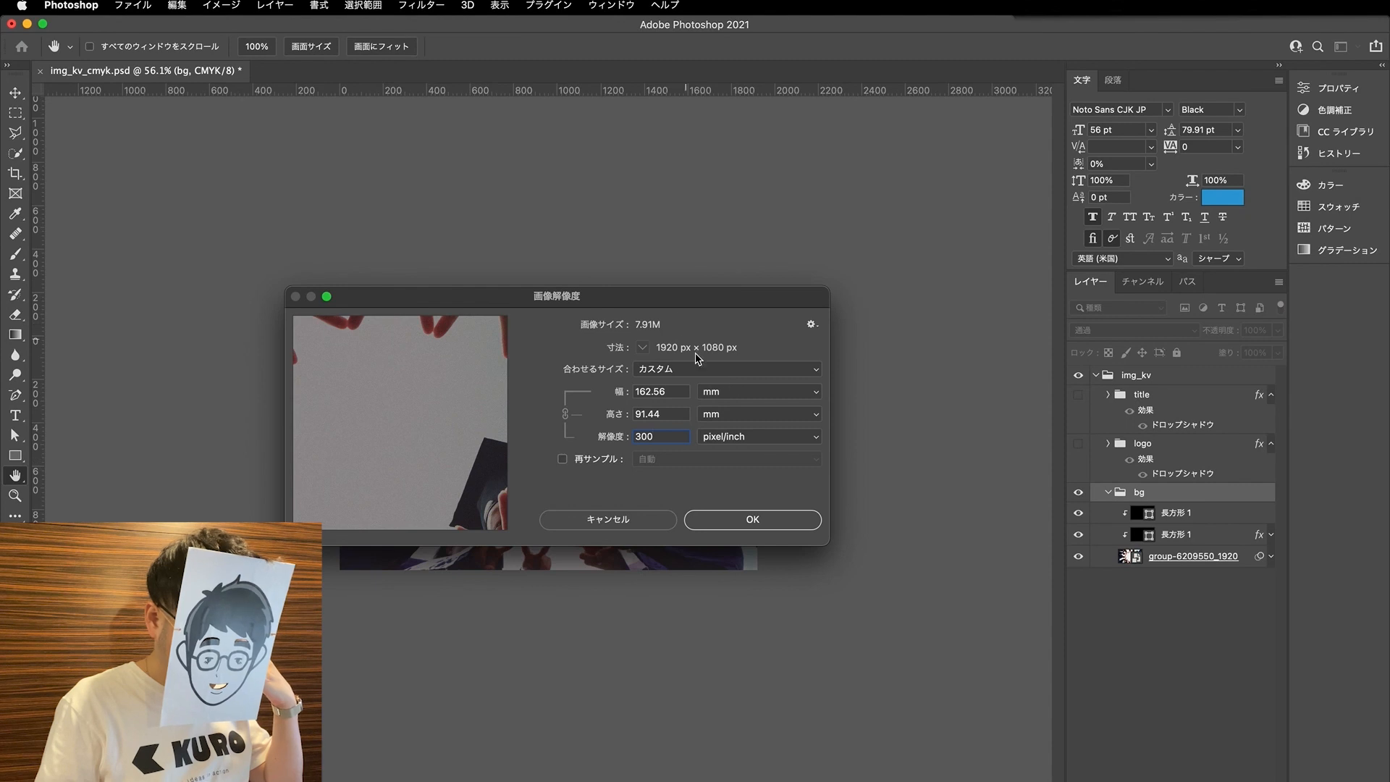
click(721, 526)
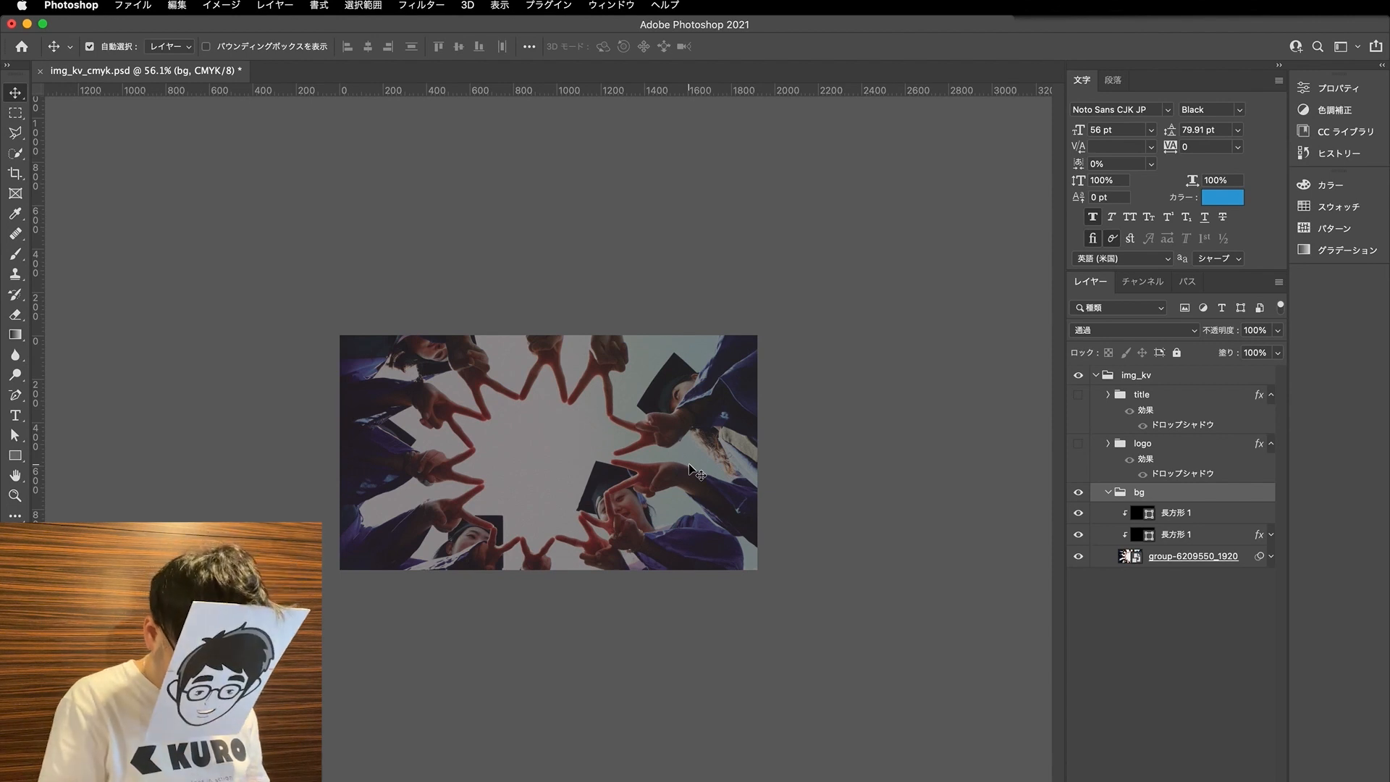
- Check the image's print dimensions in mm in the image size settings, and switch to Illustrator
click(242, 4)
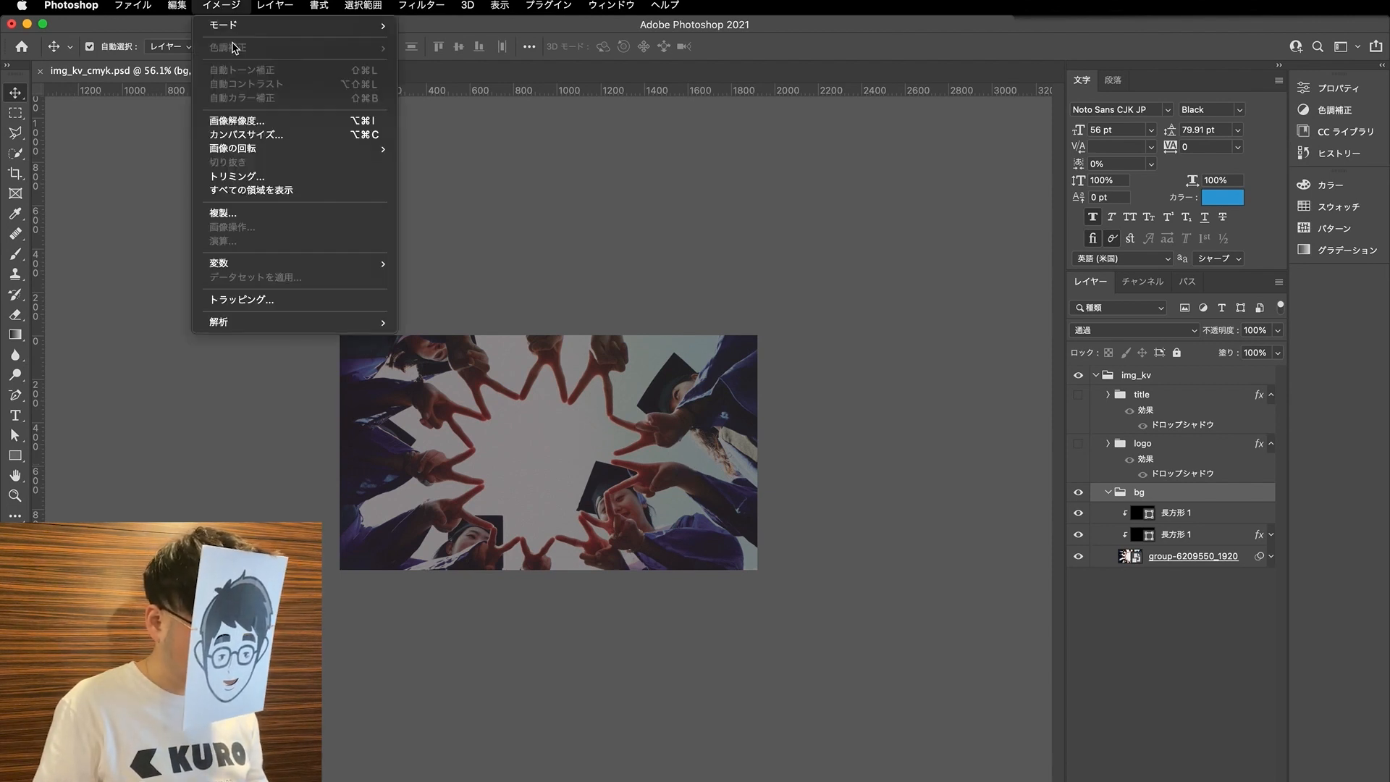
click(243, 122)
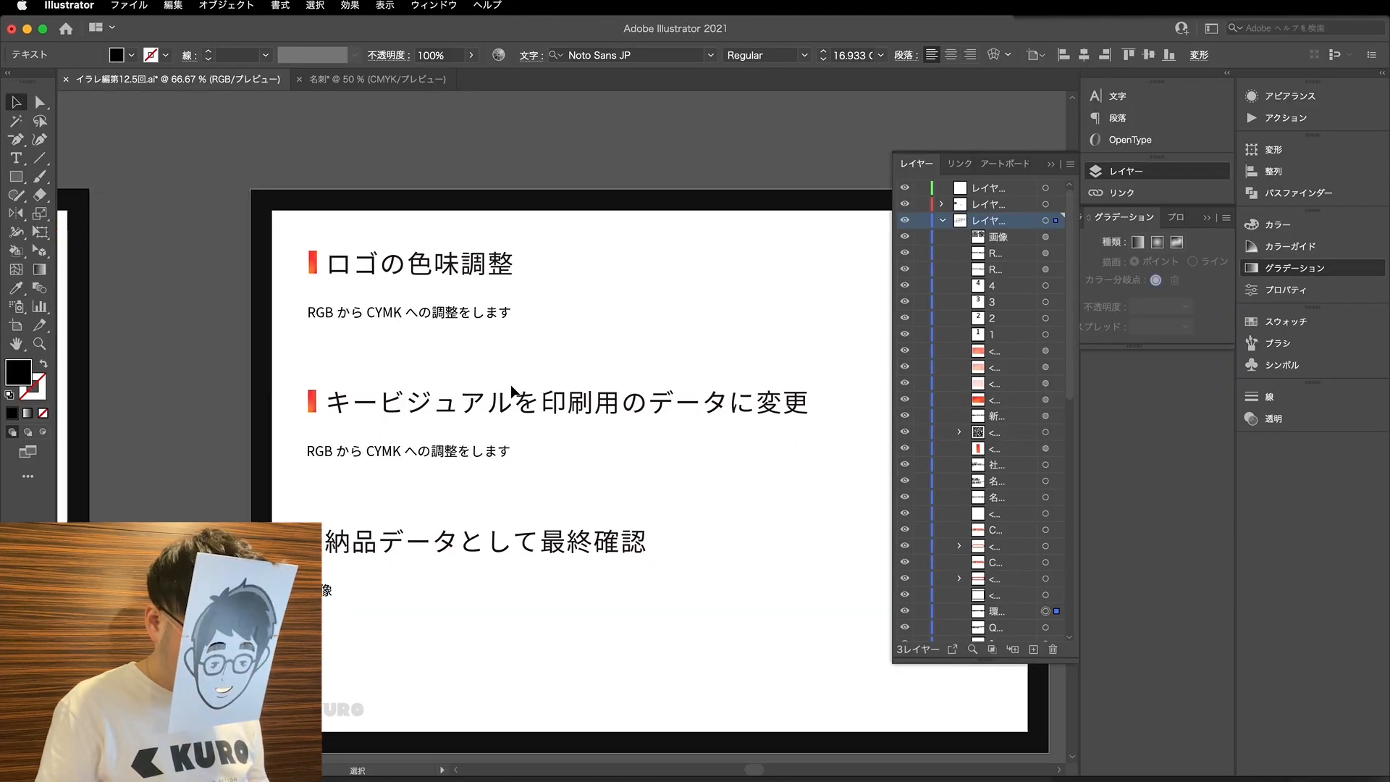
scroll(511, 391, right, 3)
scroll(510, 391, down, 2)
scroll(509, 389, right, 3)
scroll(508, 388, up, 4)
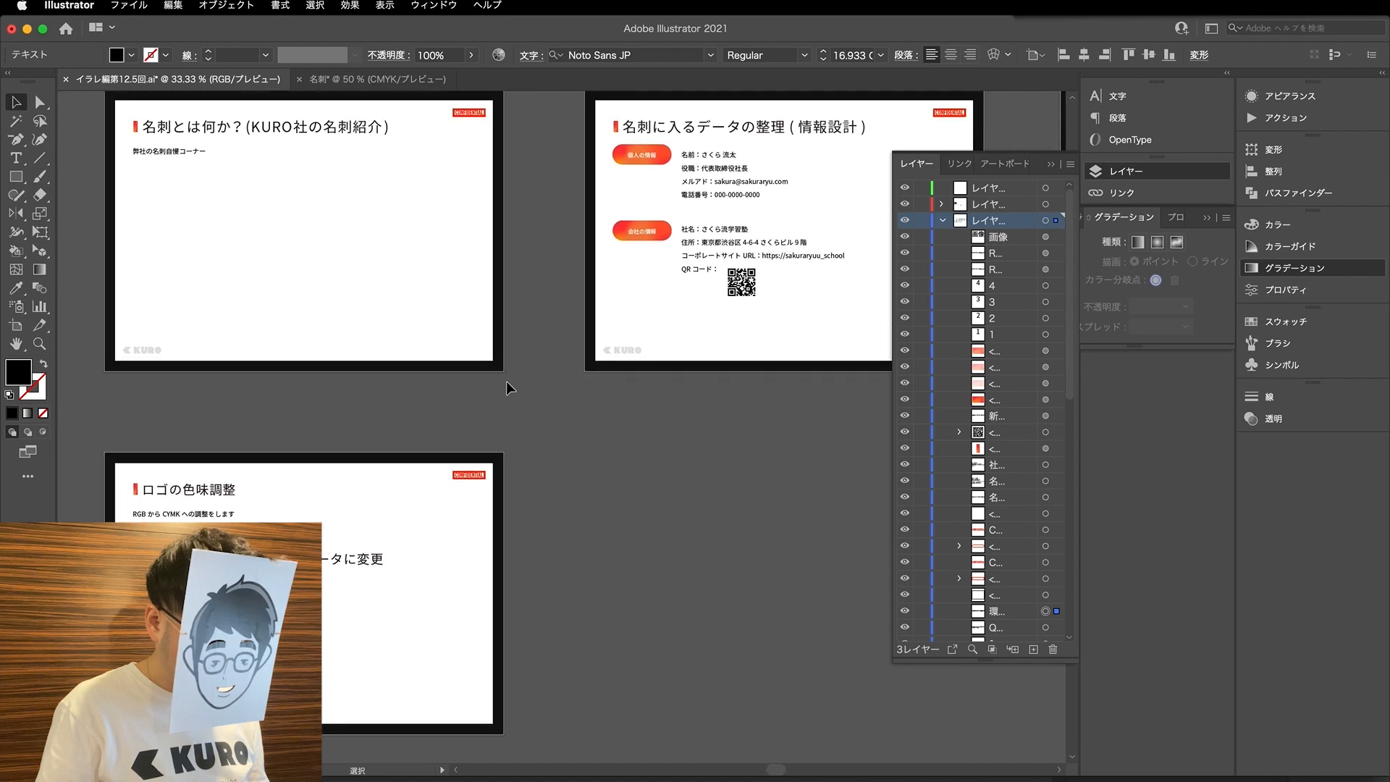
- Draw a rectangle about 91 × 55 mm along the outer guide of the blank second card in the 名刺 document, and check its dimensions
click(376, 79)
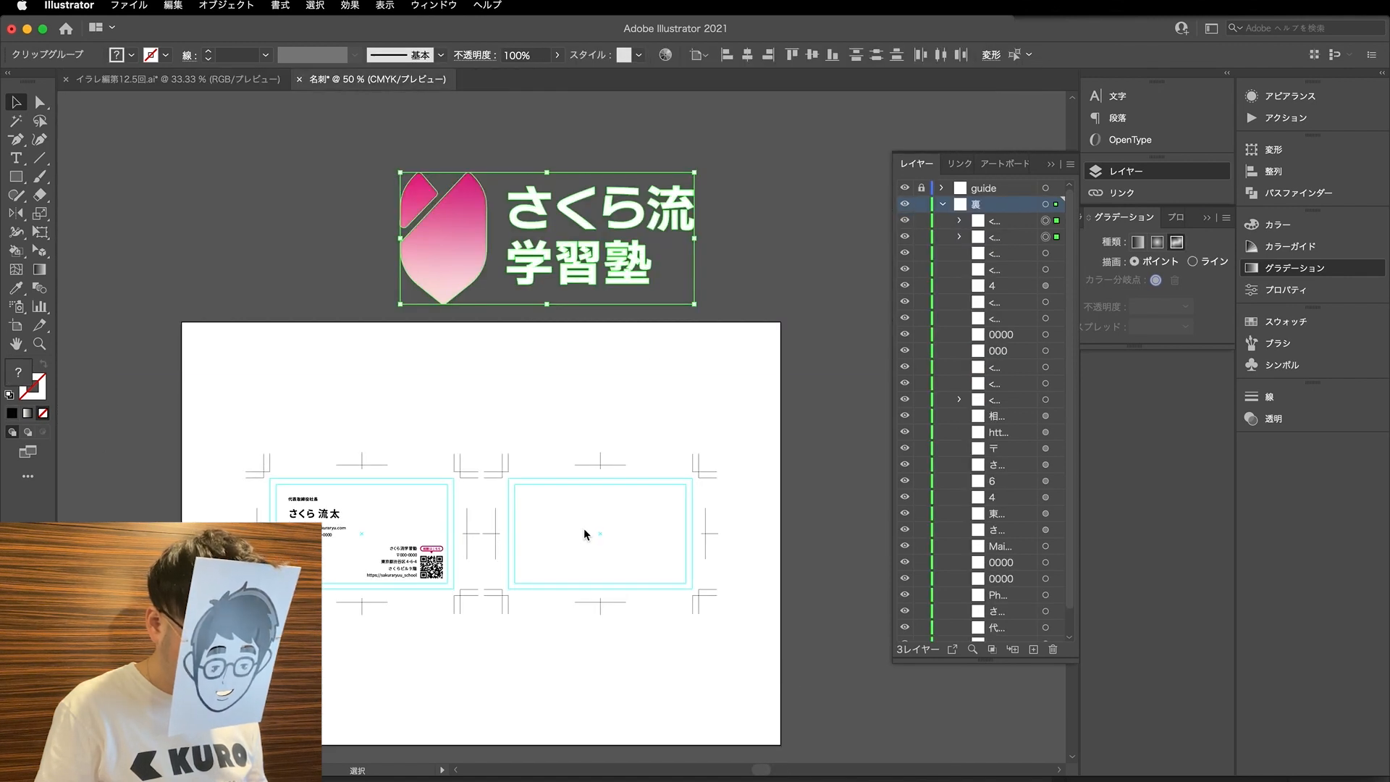
scroll(605, 546, up, 2)
key(m)
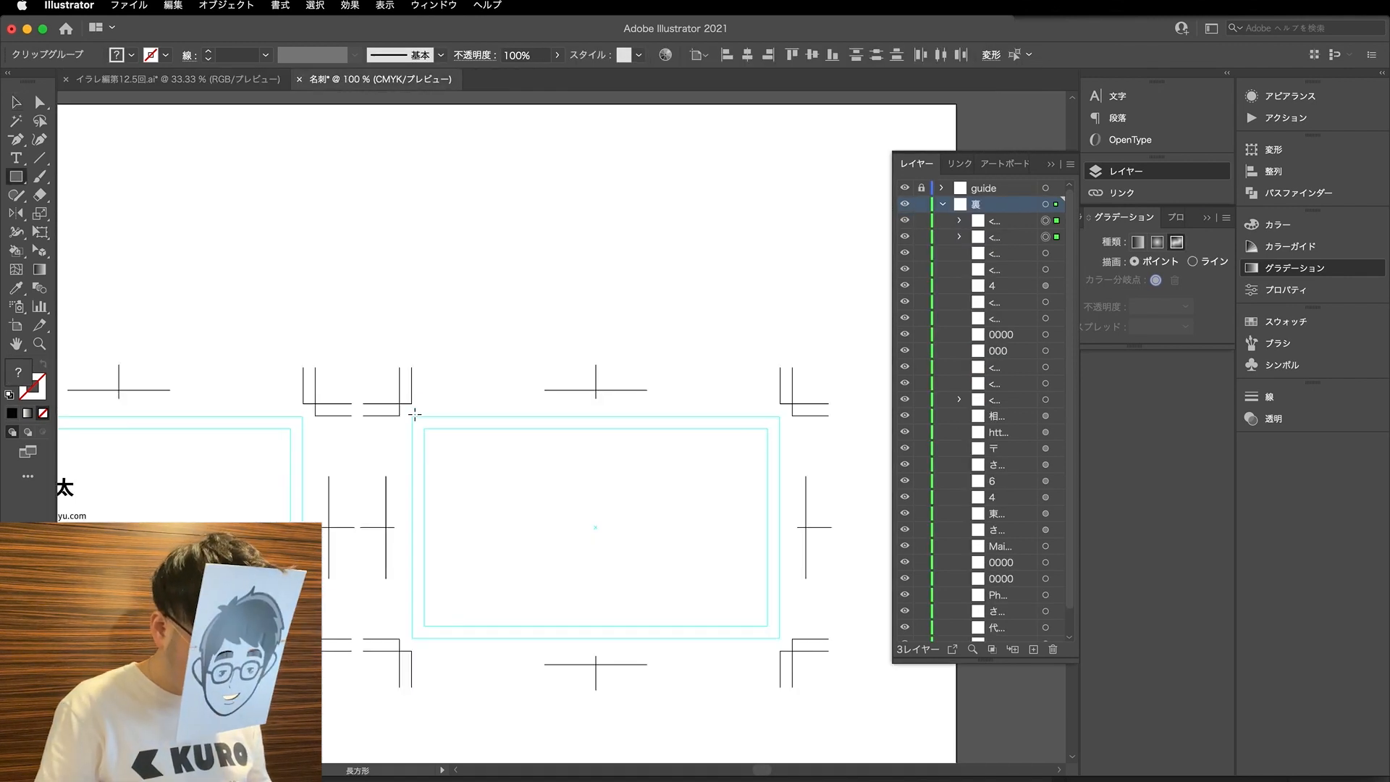
drag(414, 417, 779, 639)
key(a)
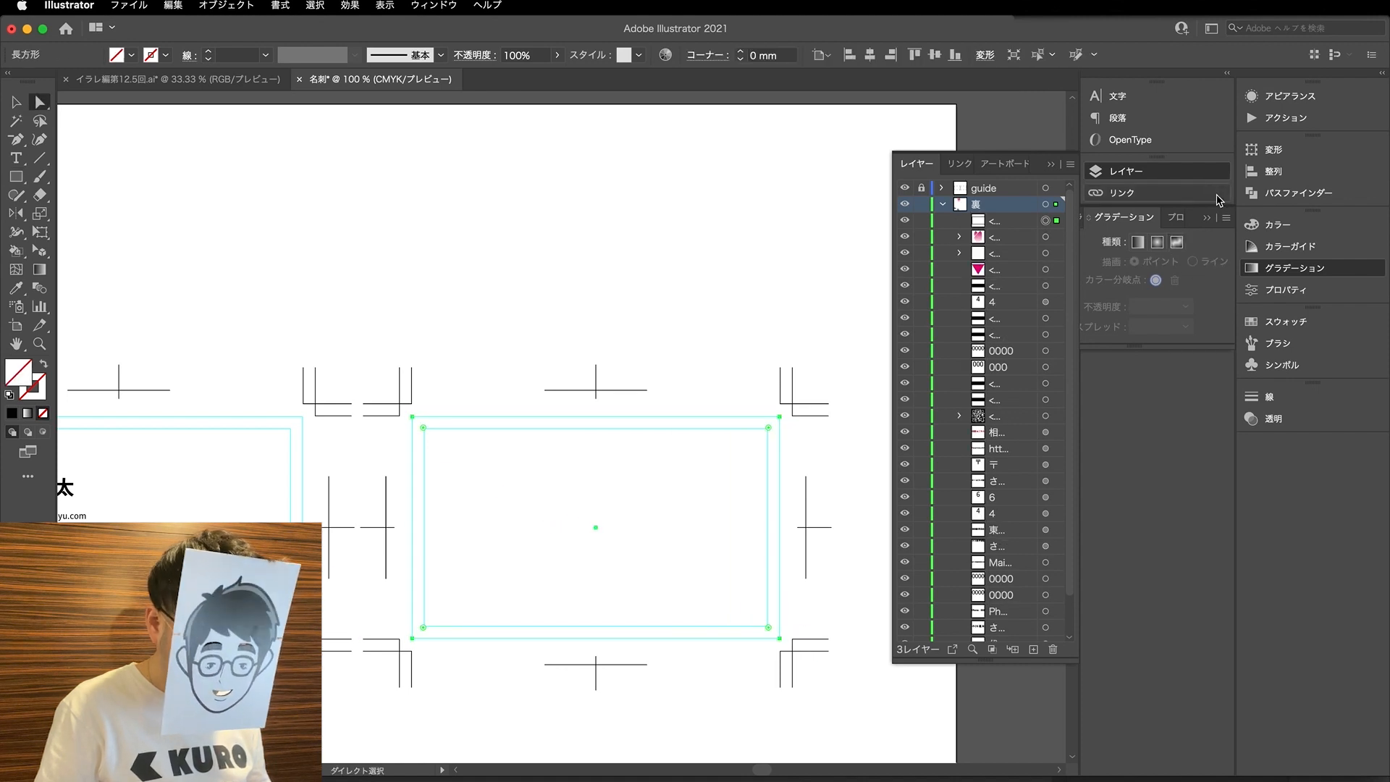
click(1307, 229)
click(1271, 151)
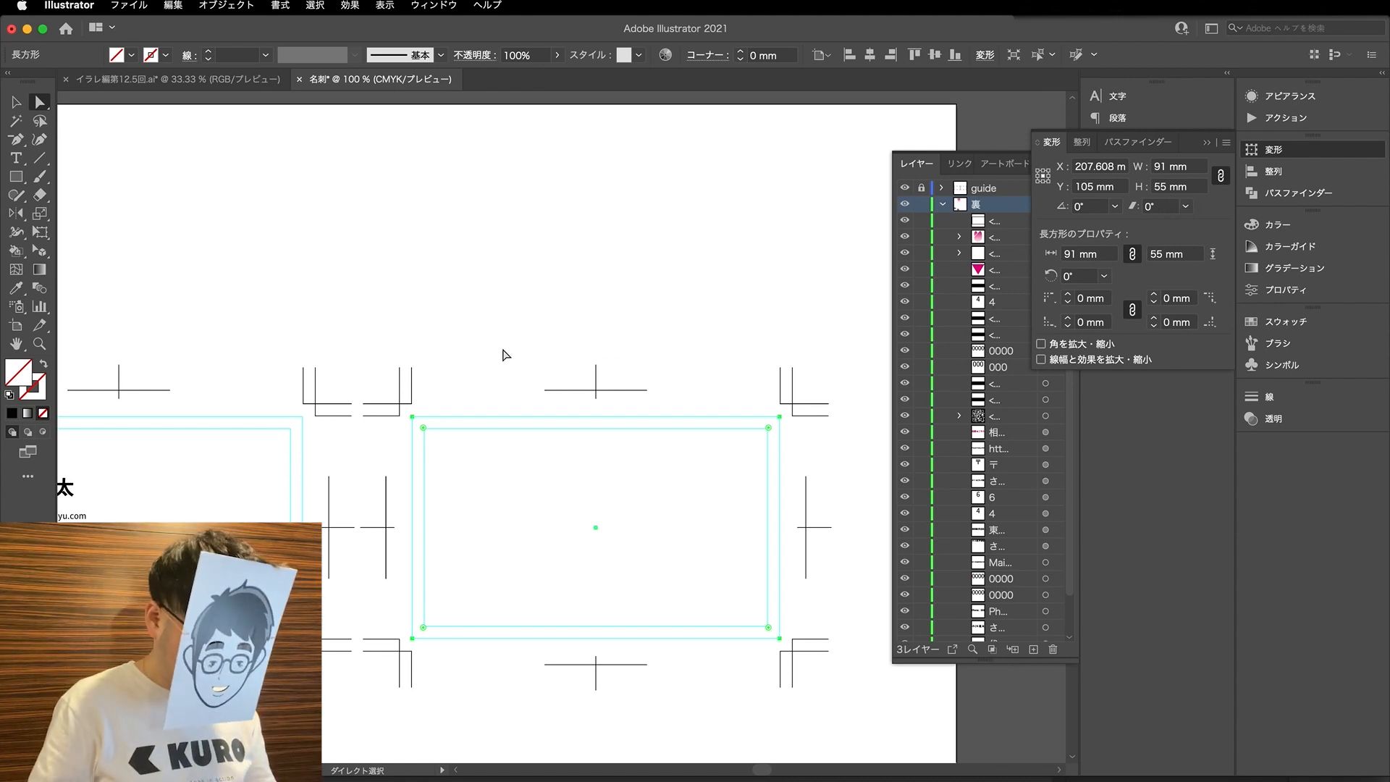
- Switch back to Photoshop, close the image size settings, and set the upper 長方形 1 layer in the bg group to 10% opacity
click(860, 780)
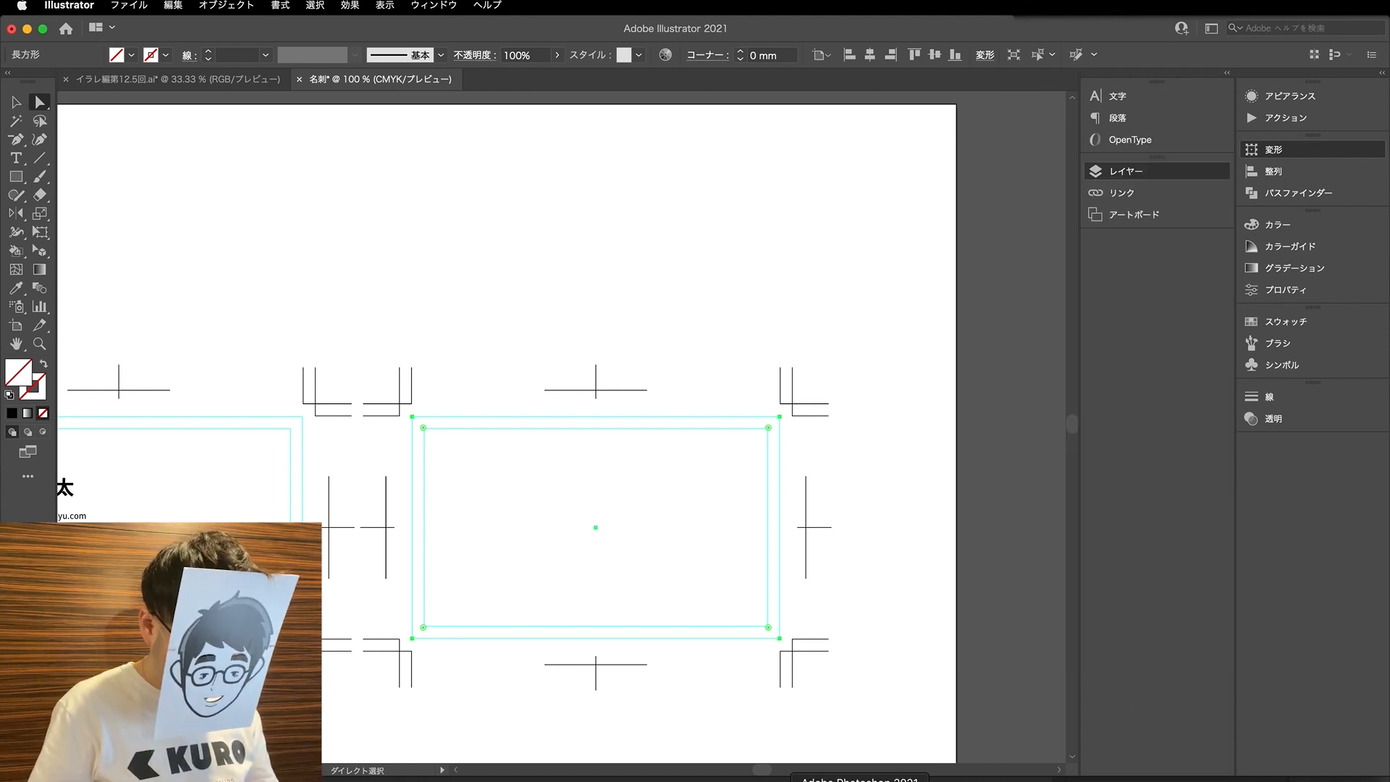
click(740, 521)
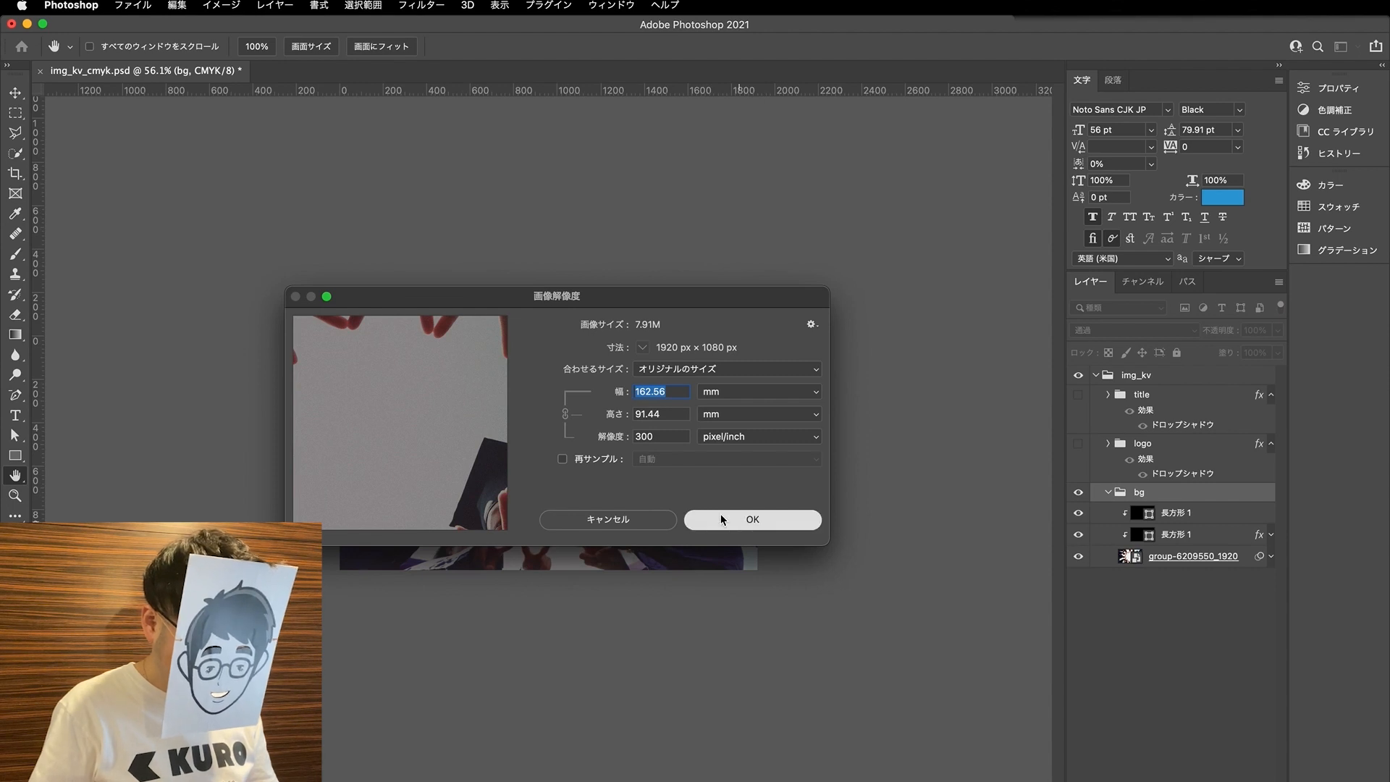
key(a)
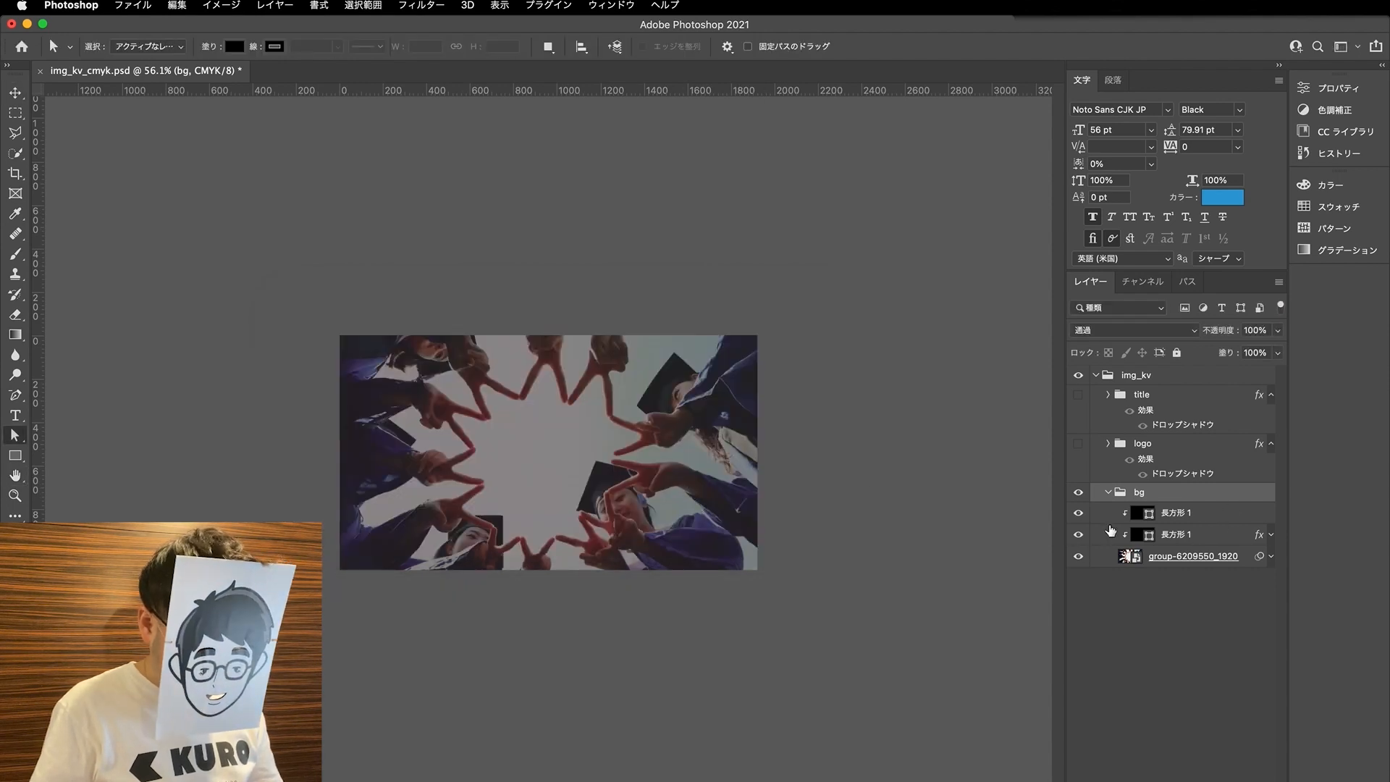
click(1079, 514)
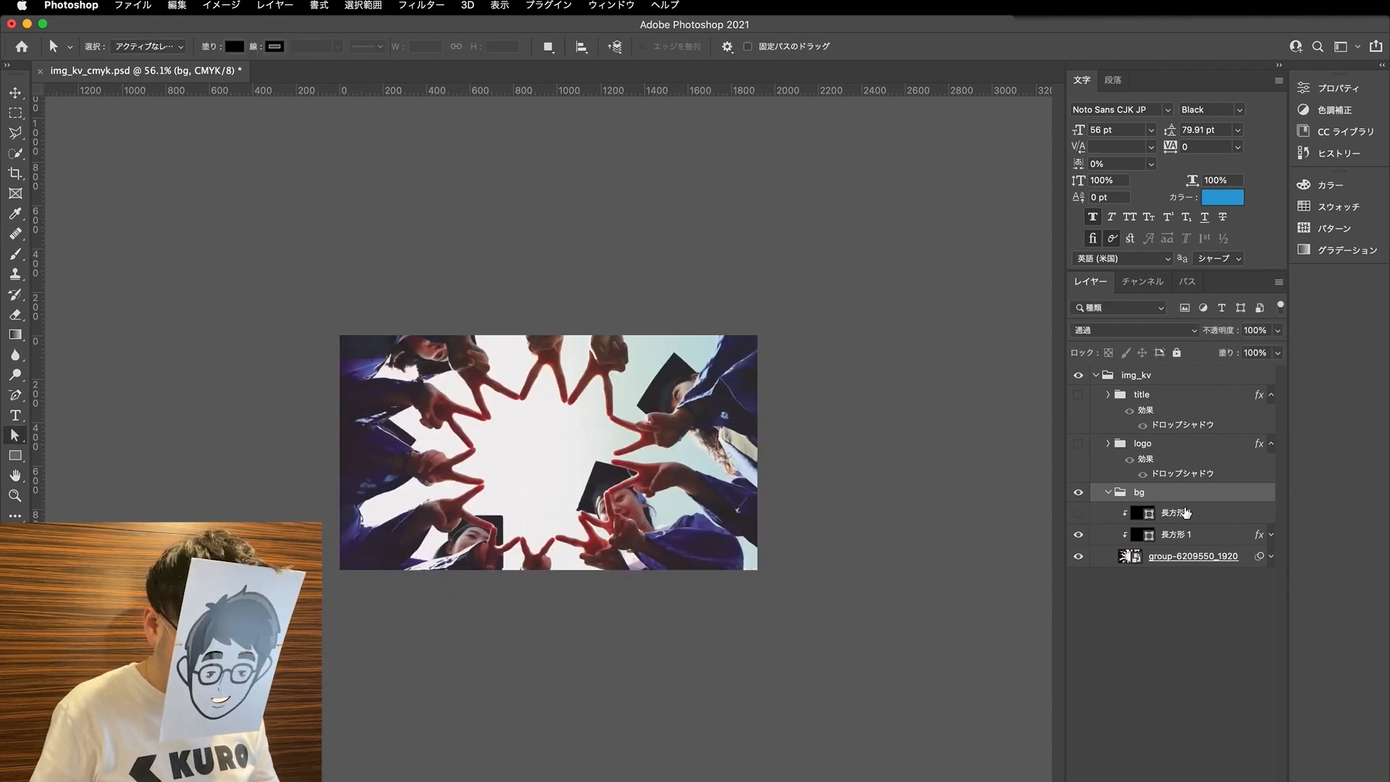
click(1185, 514)
click(1090, 513)
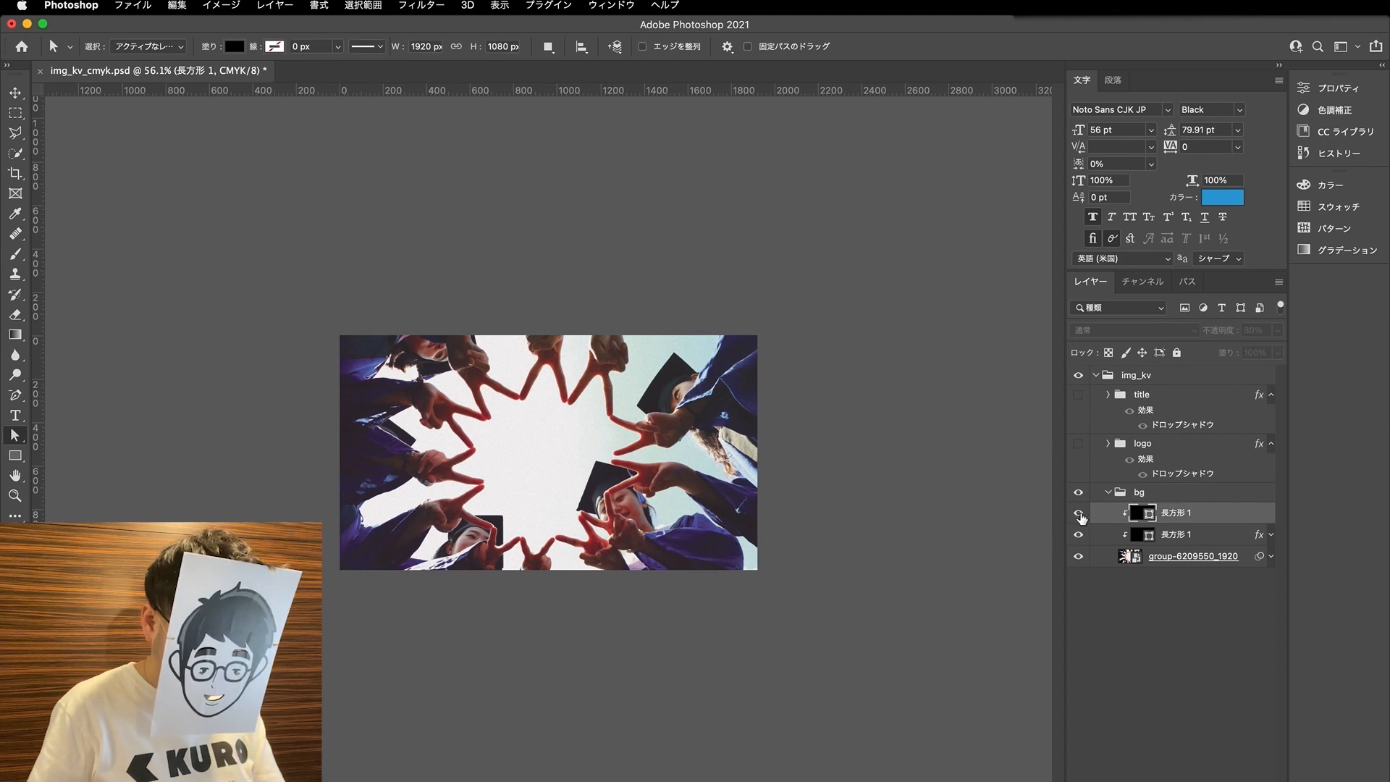
text(10)
key(Return)
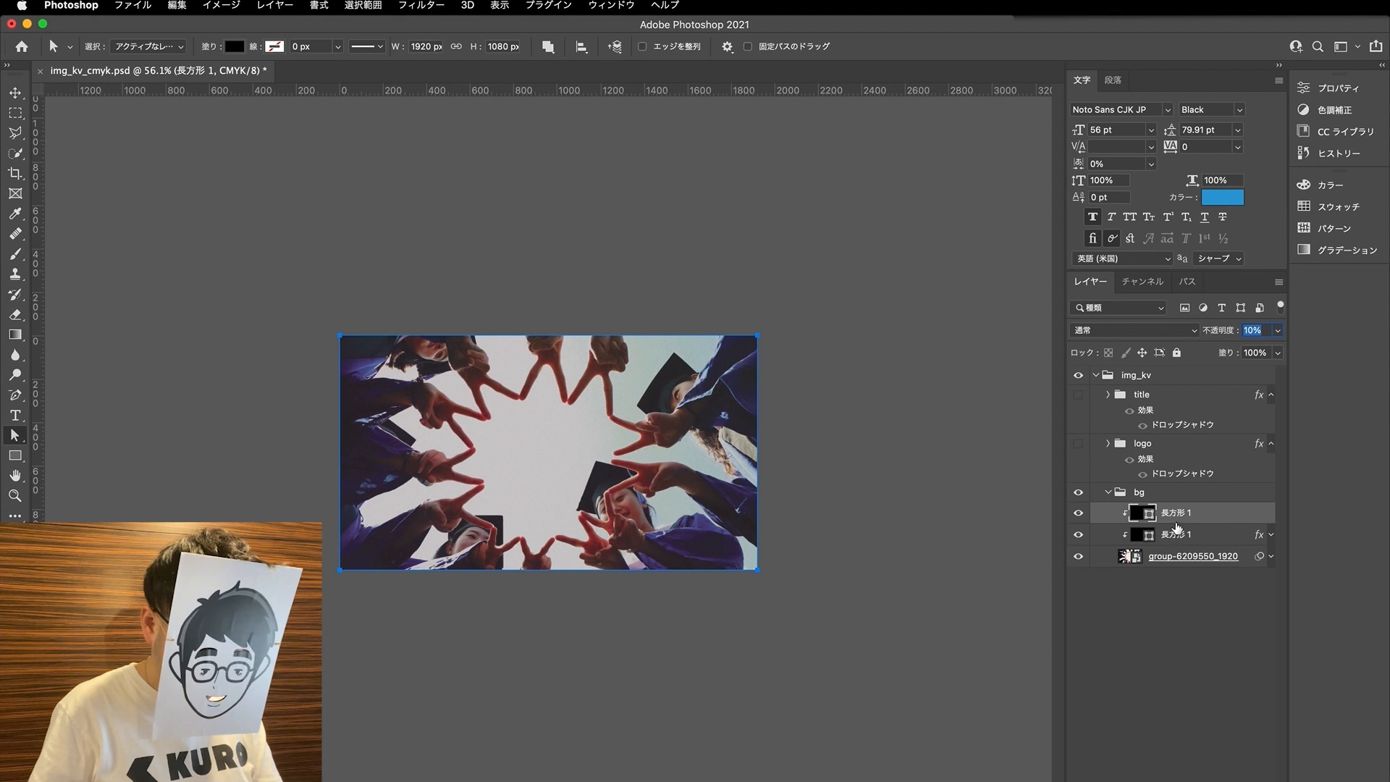
- Collapse the bg group and delete the hidden title and logo groups from img_kv
click(1108, 492)
click(1151, 461)
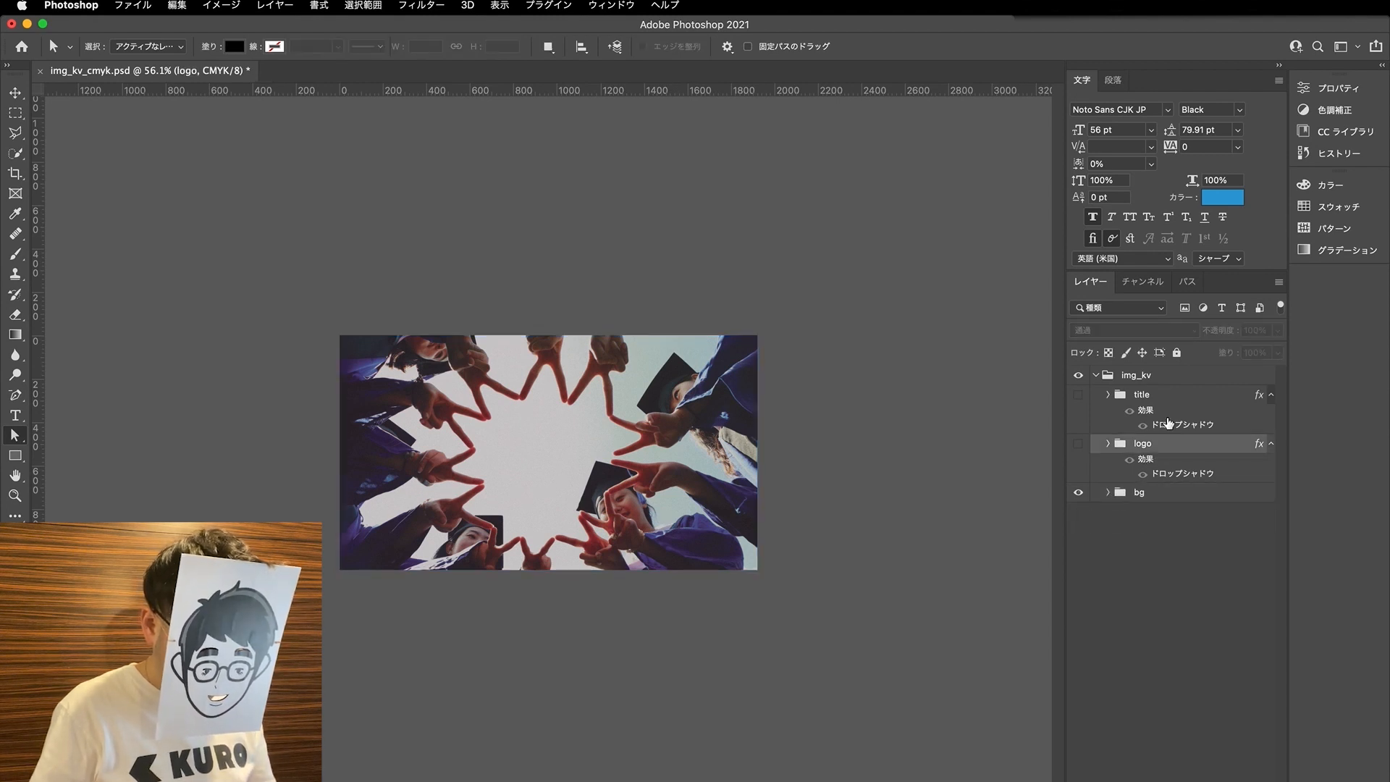
shift+click(1150, 394)
key(Delete)
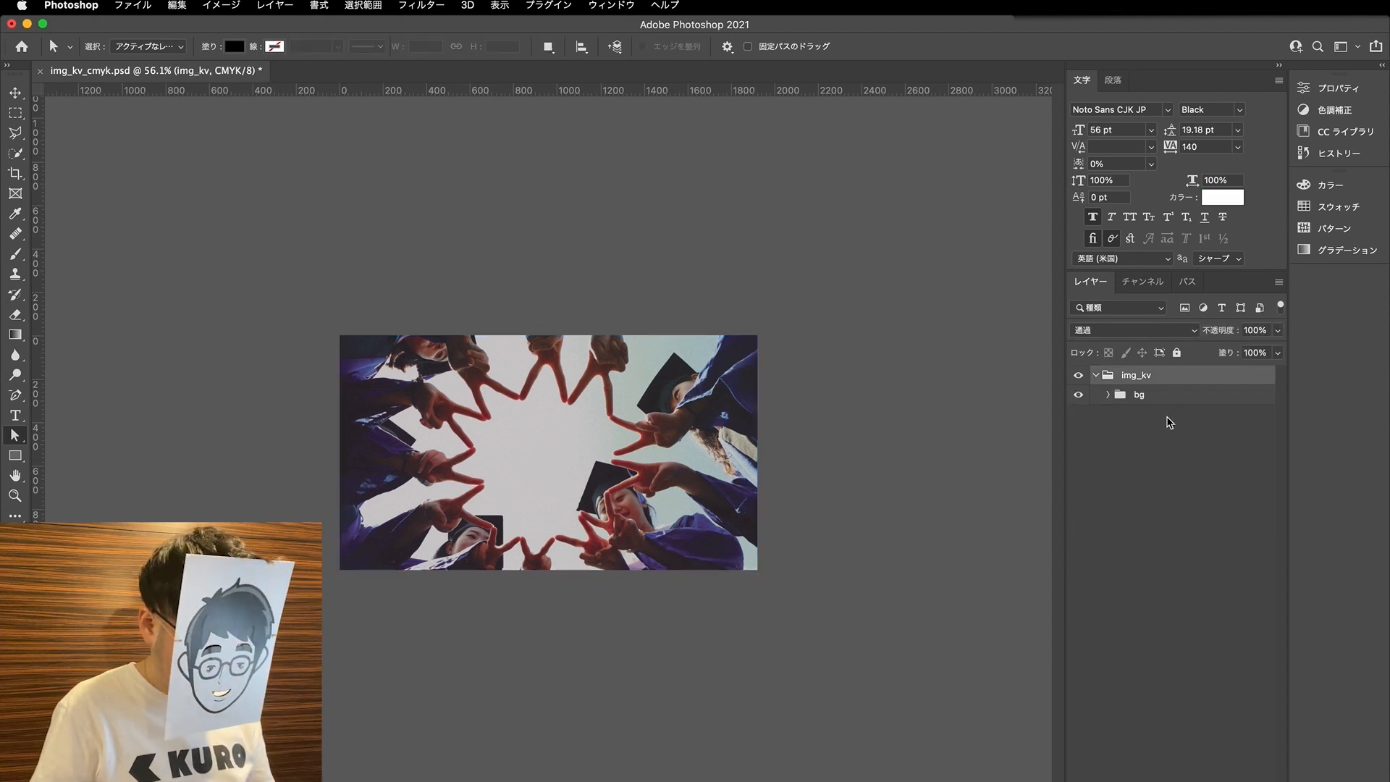
- Save and close img_kv_cmyk.psd, and minimize Photoshop to return to the 名刺 document in Illustrator
key(super+s)
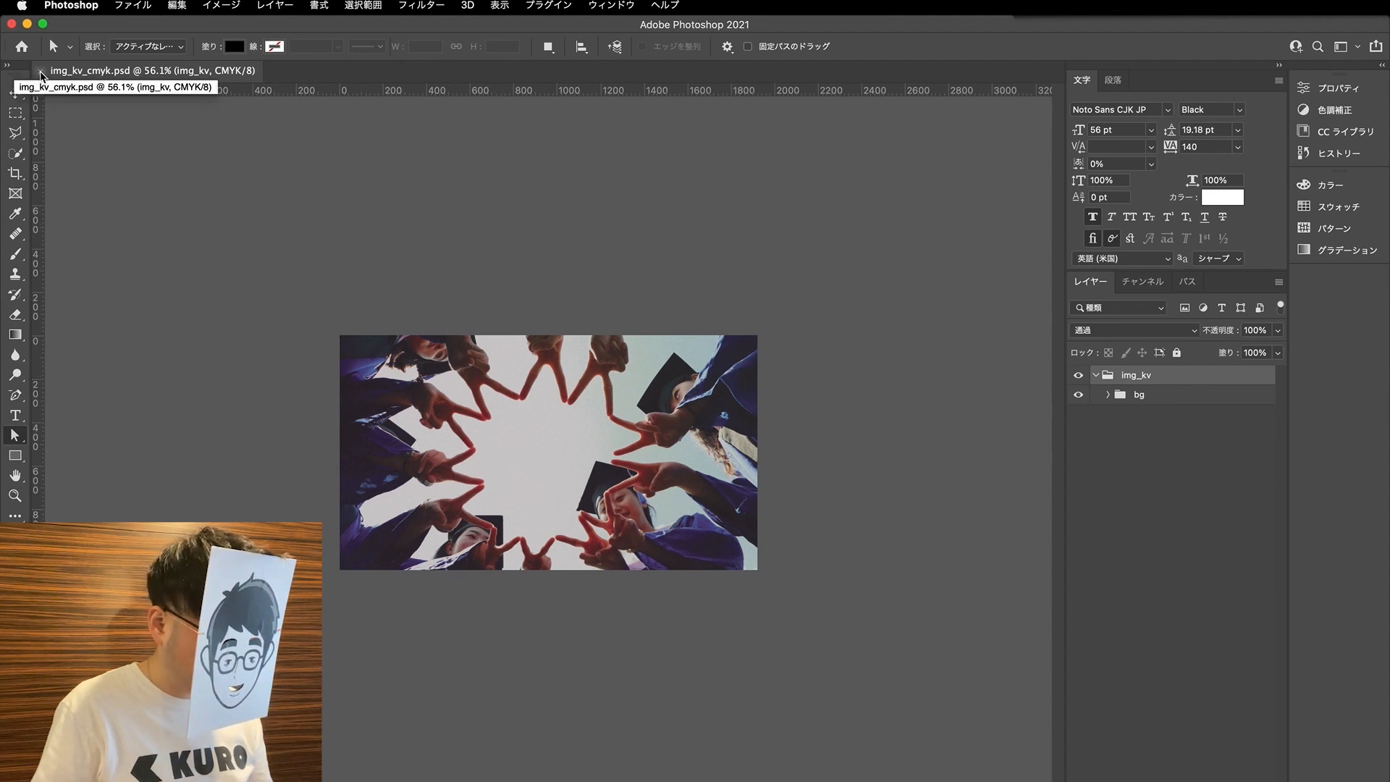
click(41, 71)
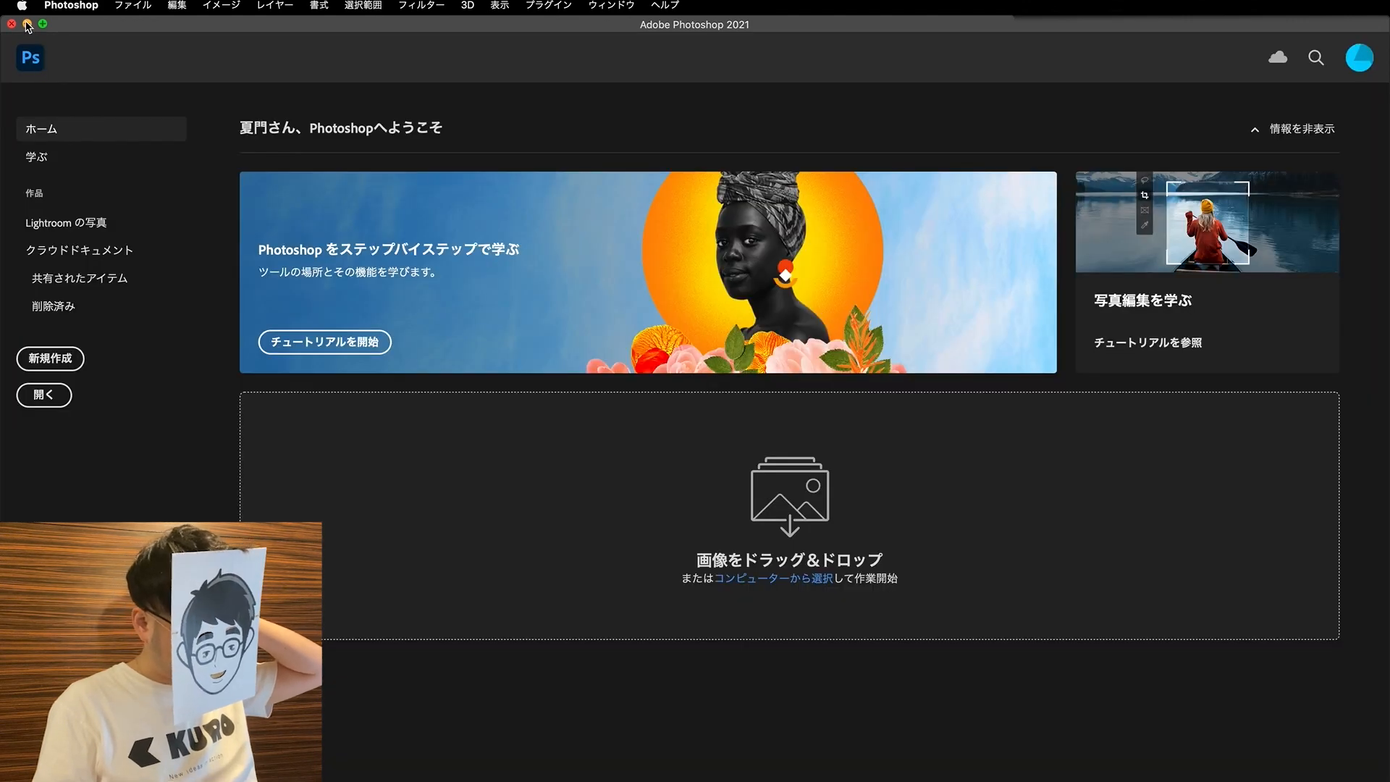
click(28, 27)
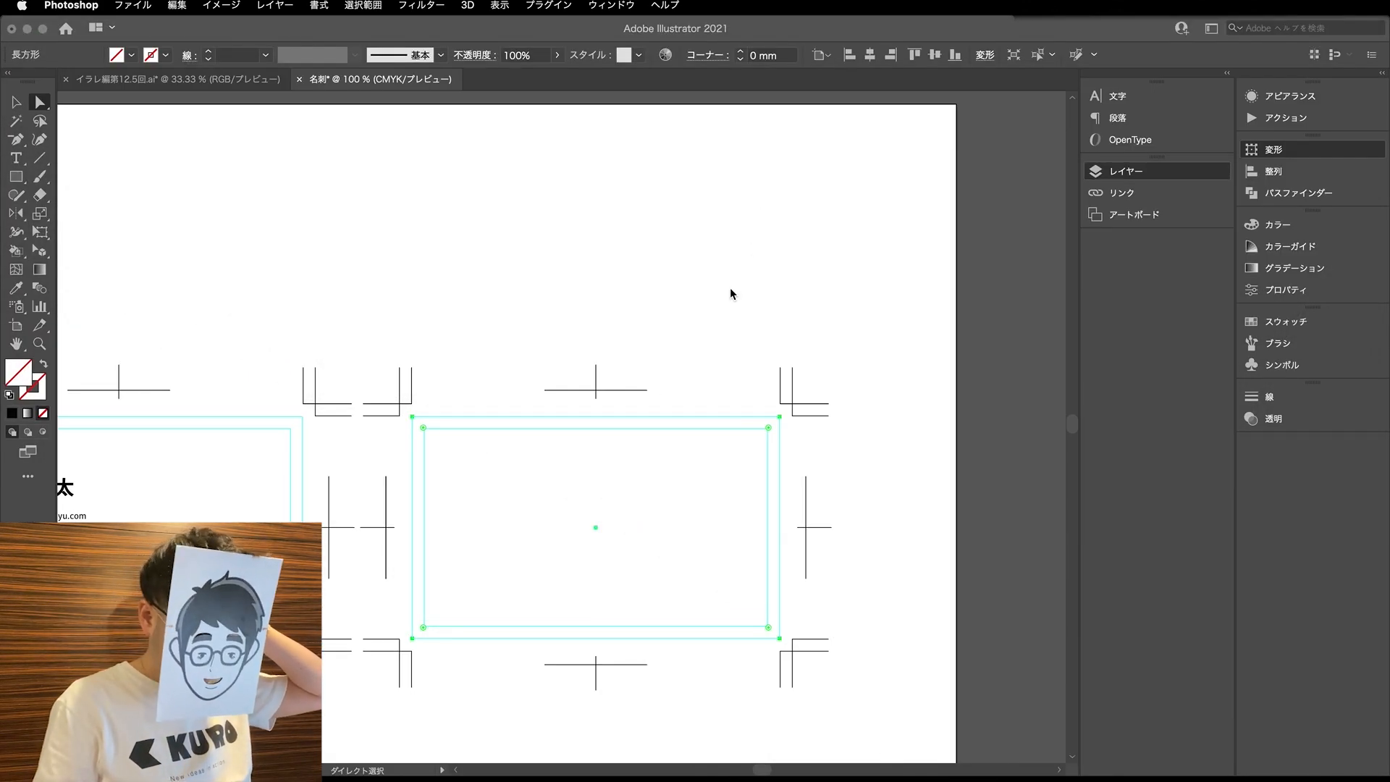
- Review the notes on converting the key visual to print data in イラレ編第12.5回.ai, and return to the 名刺 document
click(562, 447)
click(608, 526)
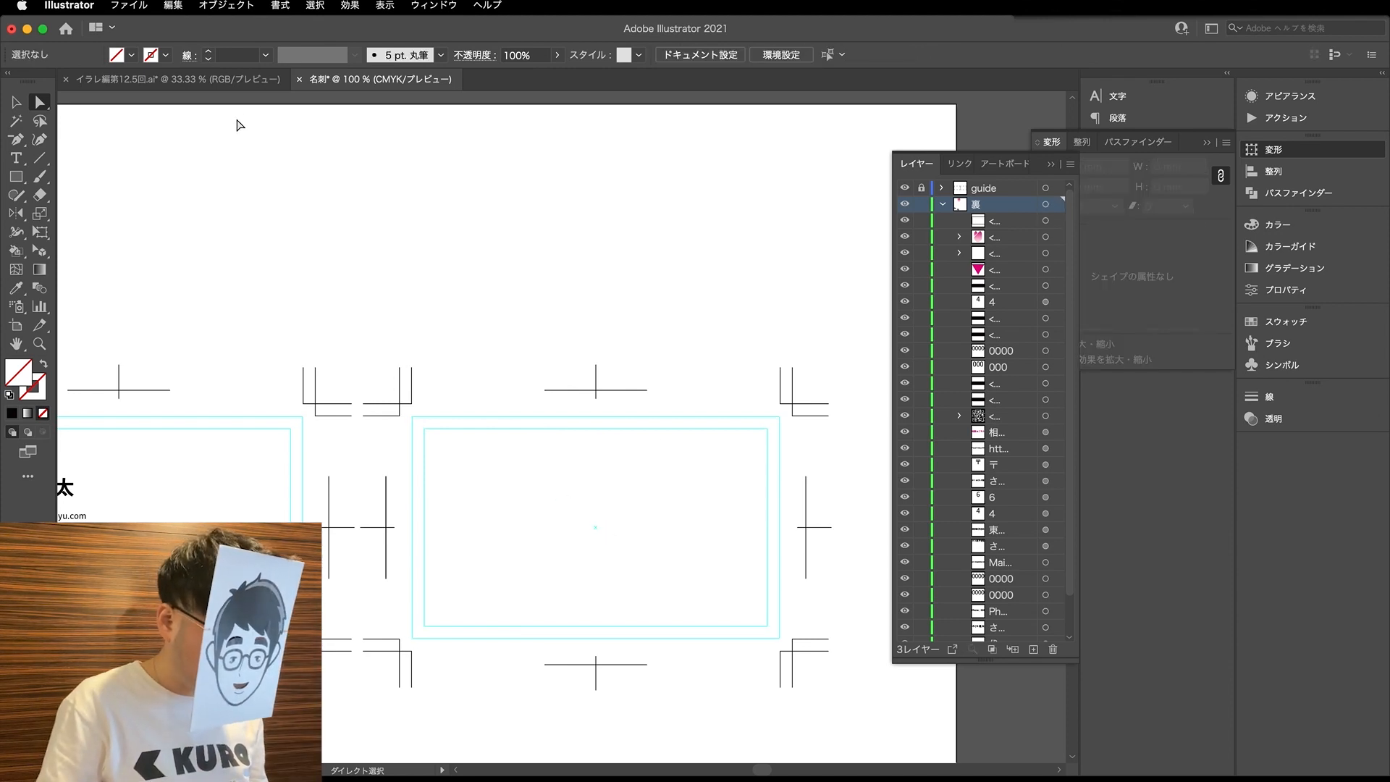
click(248, 81)
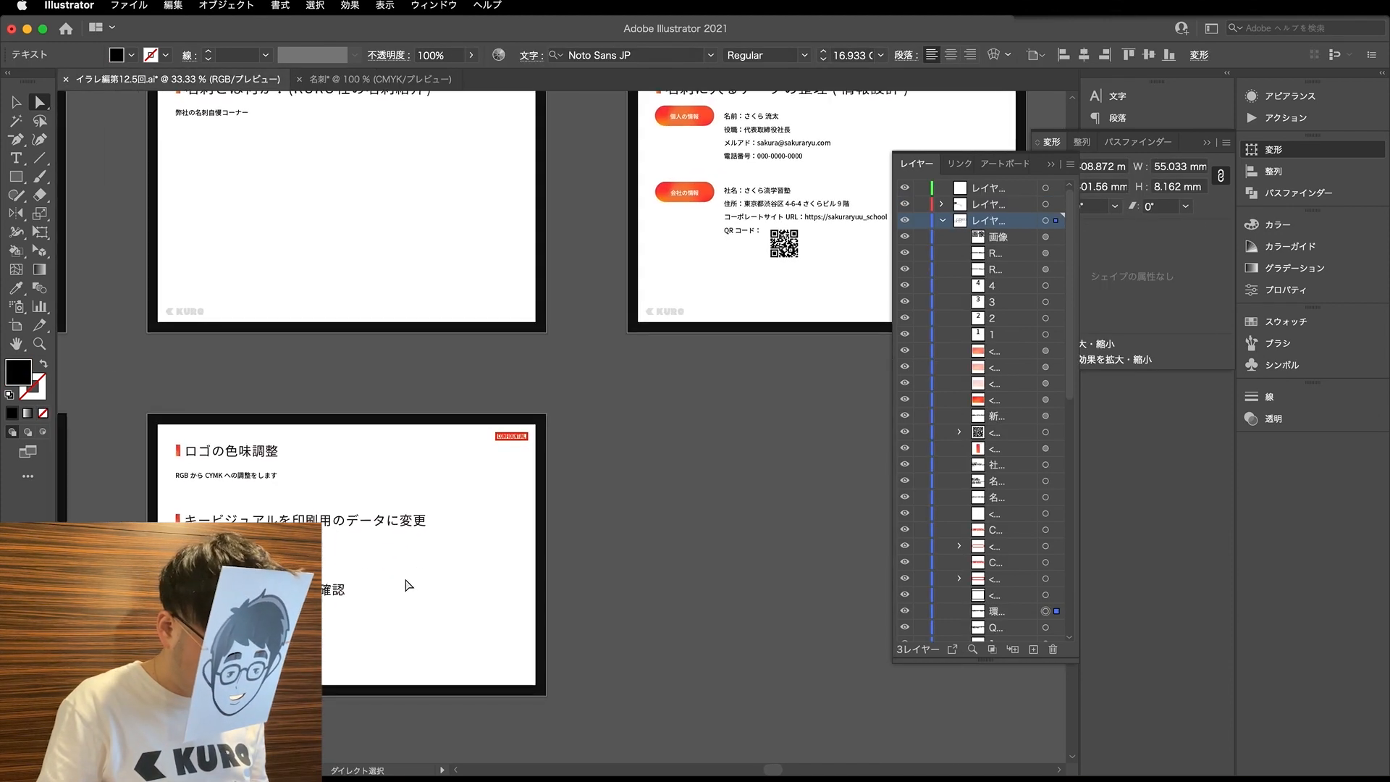
super+click(436, 474)
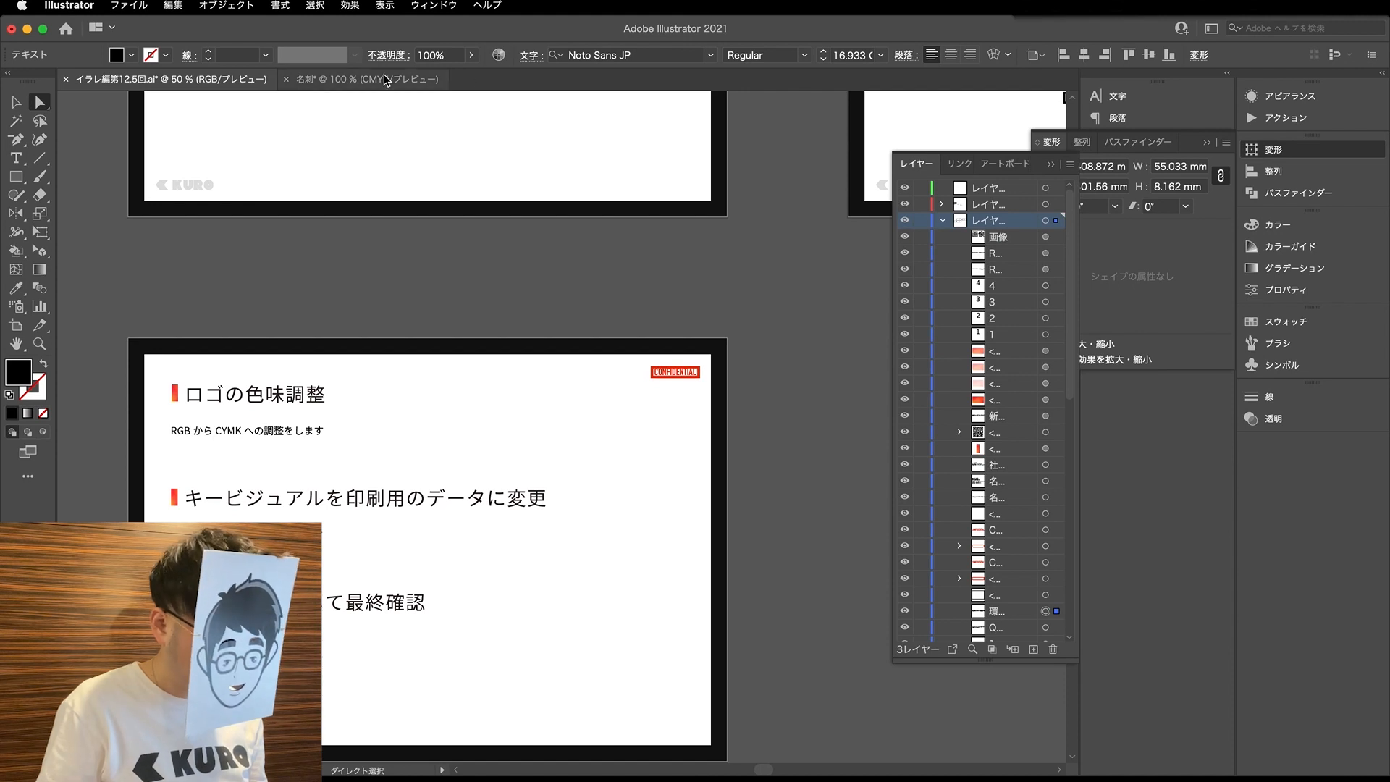
click(386, 79)
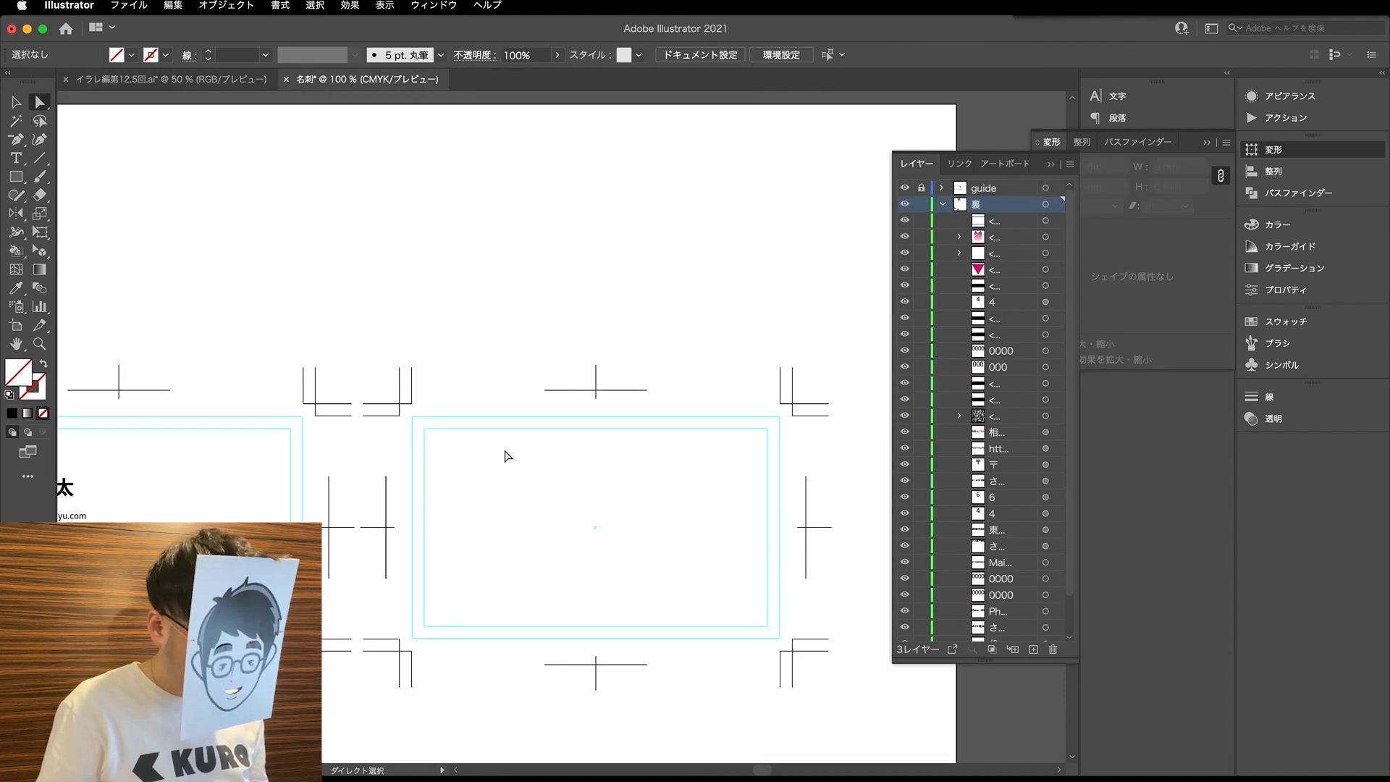
- Try deleting the rectangle on the second card, and undo the deletions
drag(413, 417, 582, 536)
key(Delete)
key(Delete)
key(super+z)
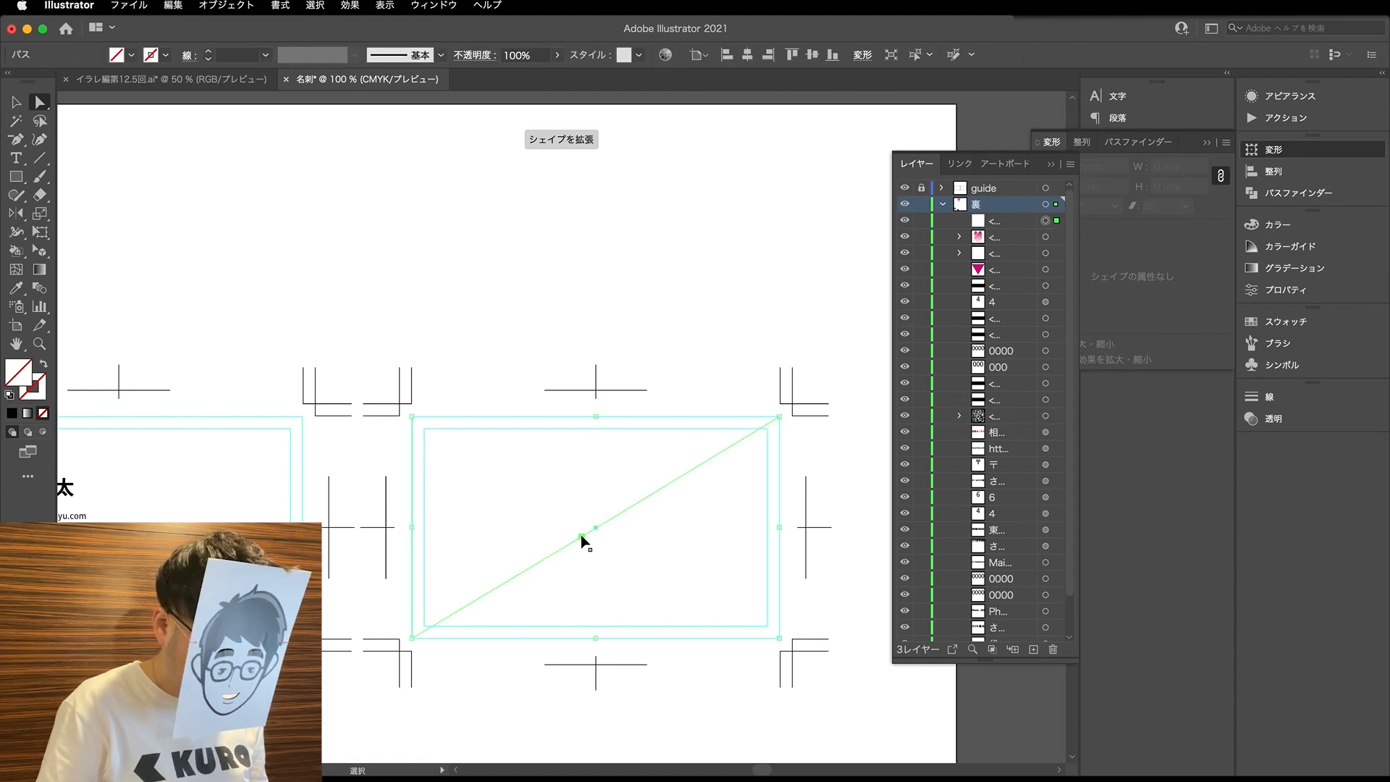
key(super+z)
key(super+z)
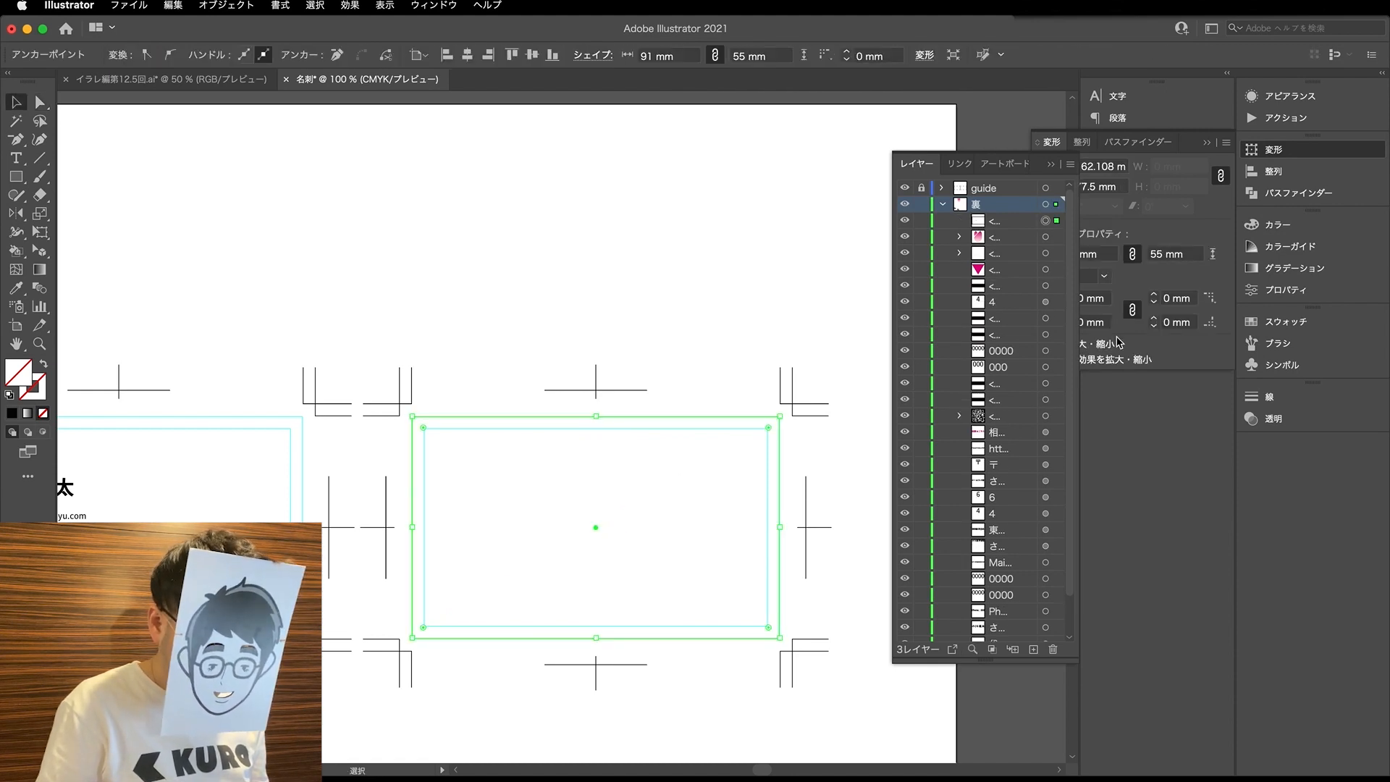
- Fill the second card's rectangle with black and collapse the 裏 layer
click(1312, 225)
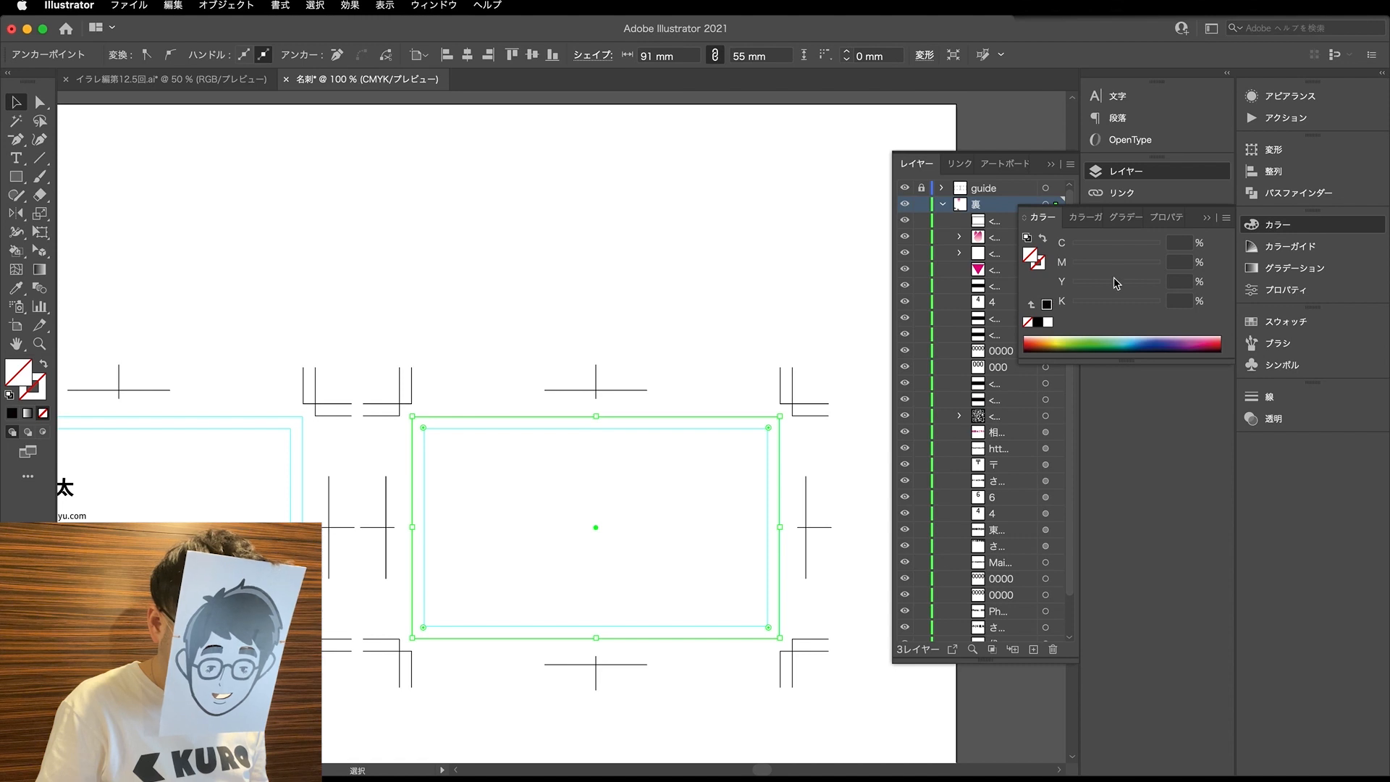
click(1148, 265)
key(a)
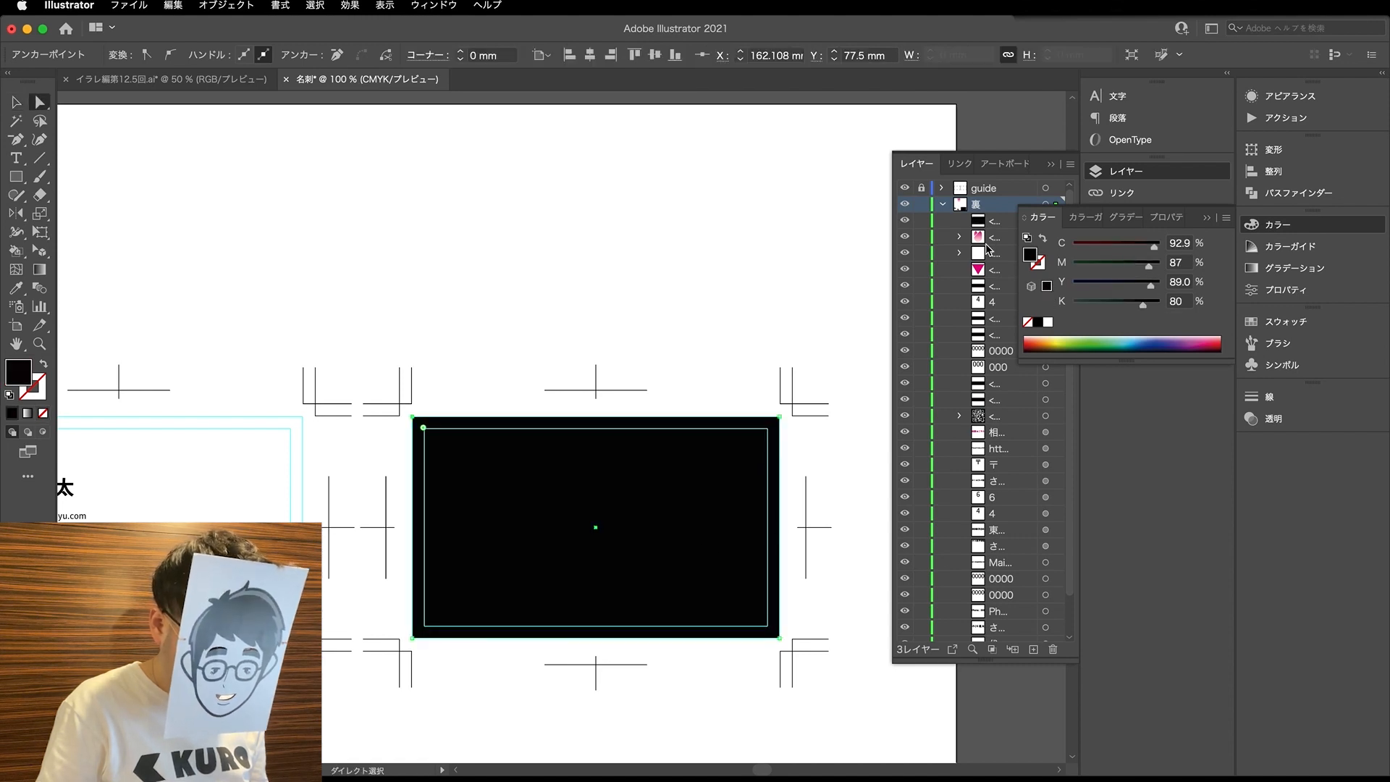
click(943, 204)
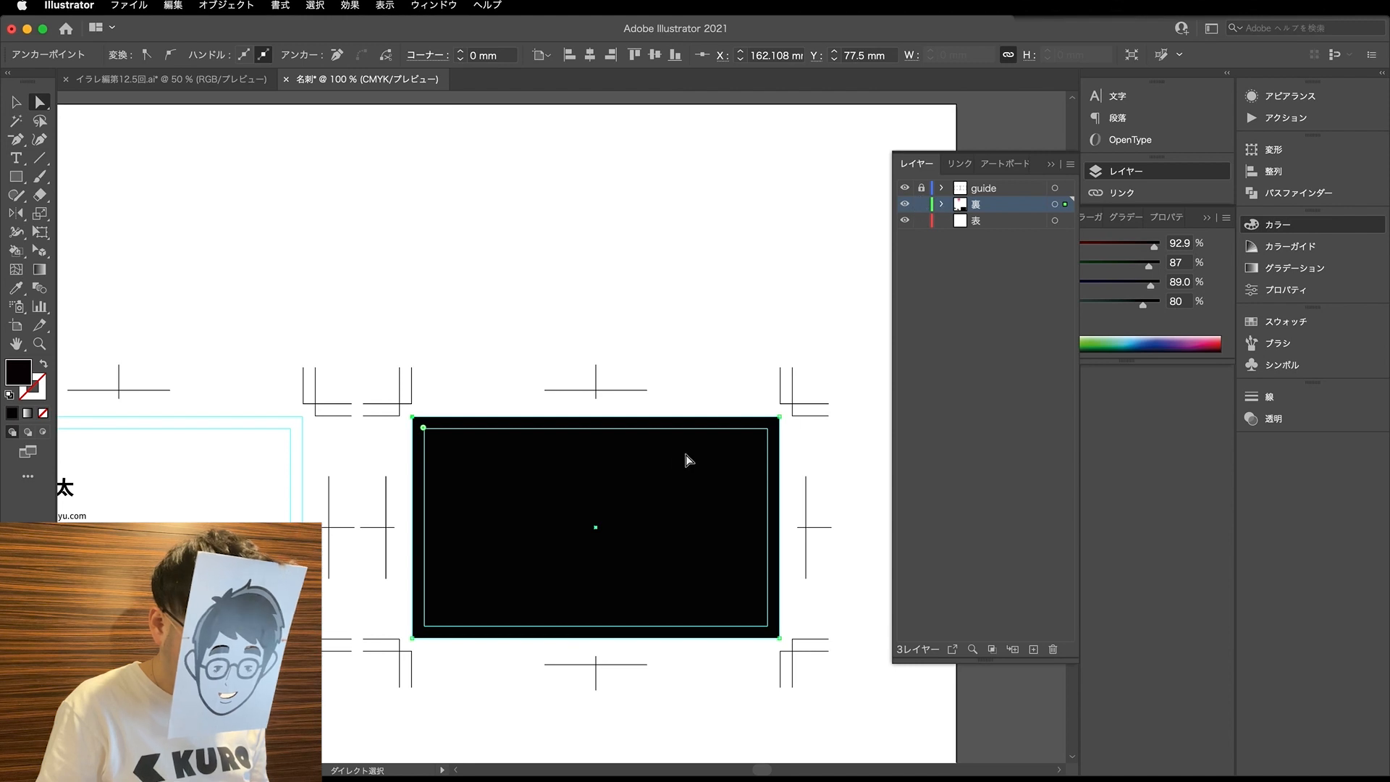
- Move the first card's text and QR code artwork from the 裏 layer to the 表 layer, and lock 表
scroll(517, 512, down, 1)
scroll(185, 447, left, 3)
drag(199, 405, 553, 699)
drag(1070, 210, 1067, 221)
key(v)
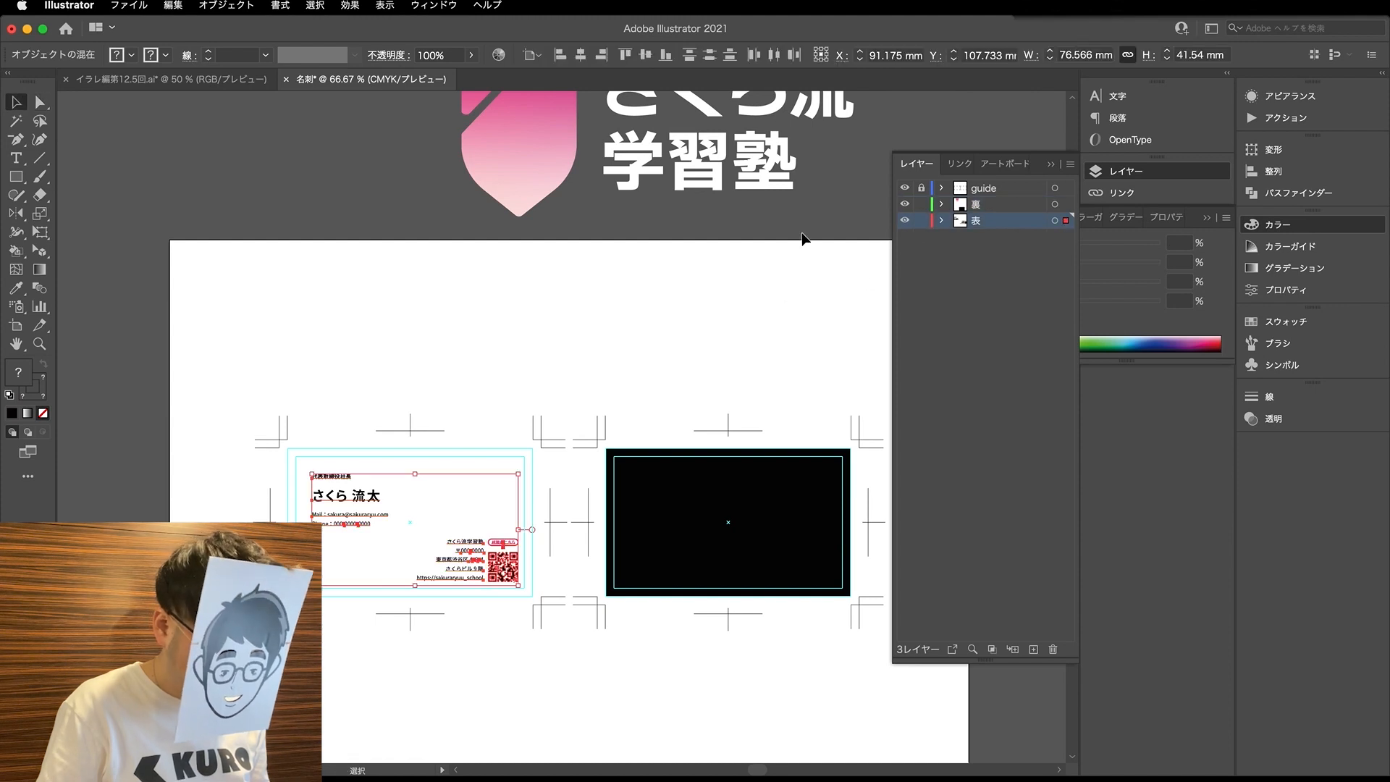
click(920, 221)
key(a)
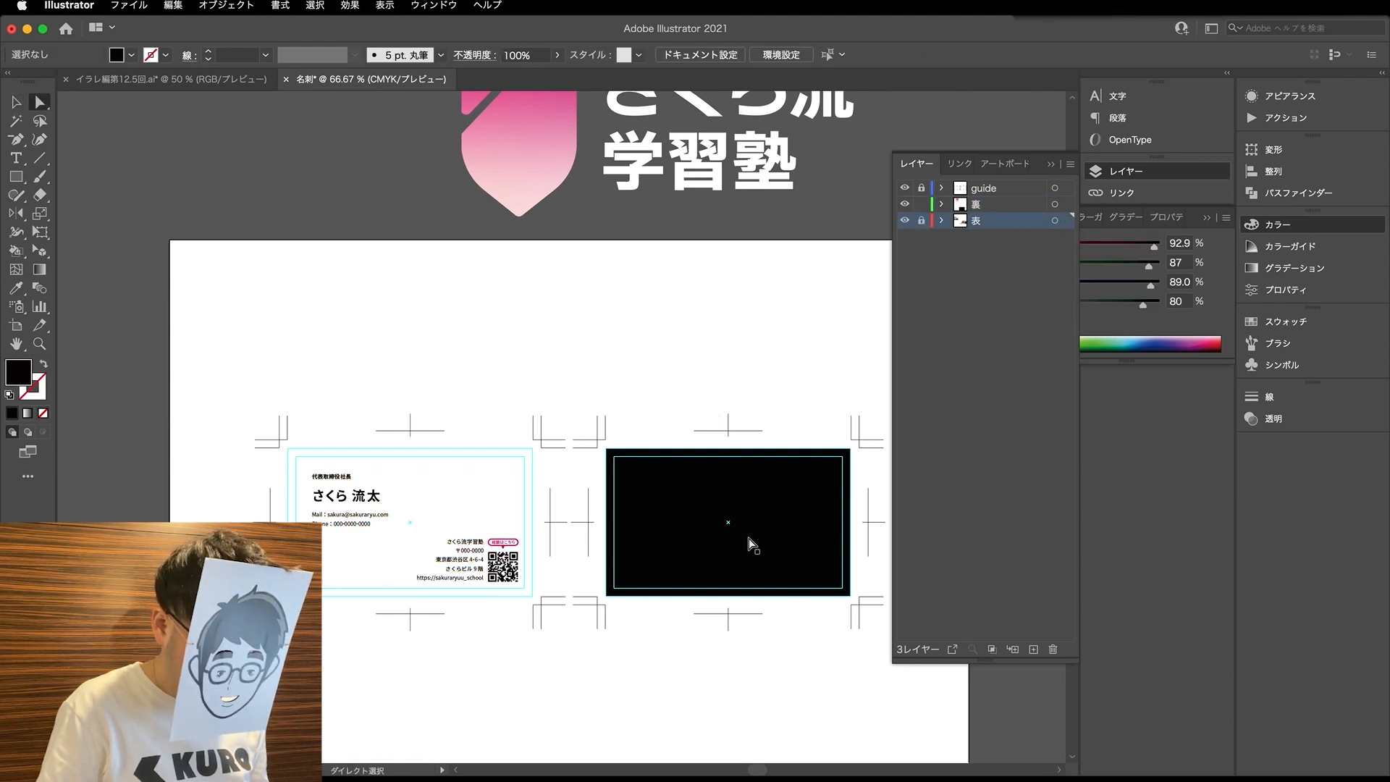
- Place img_kv_cmyk.psd from the desktop as a linked image over the second card
click(750, 544)
scroll(724, 536, right, 3)
scroll(723, 535, up, 2)
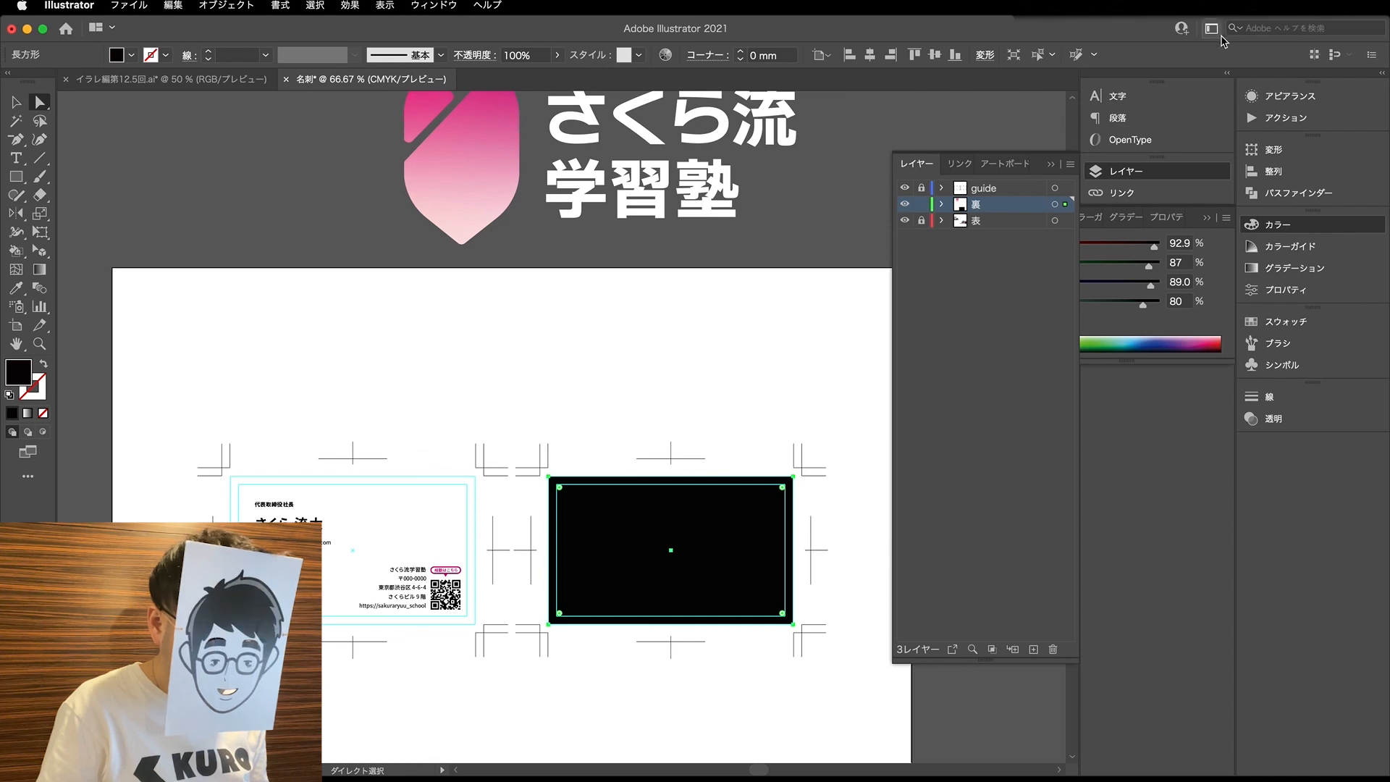
drag(945, 27, 807, 28)
drag(1358, 49, 647, 429)
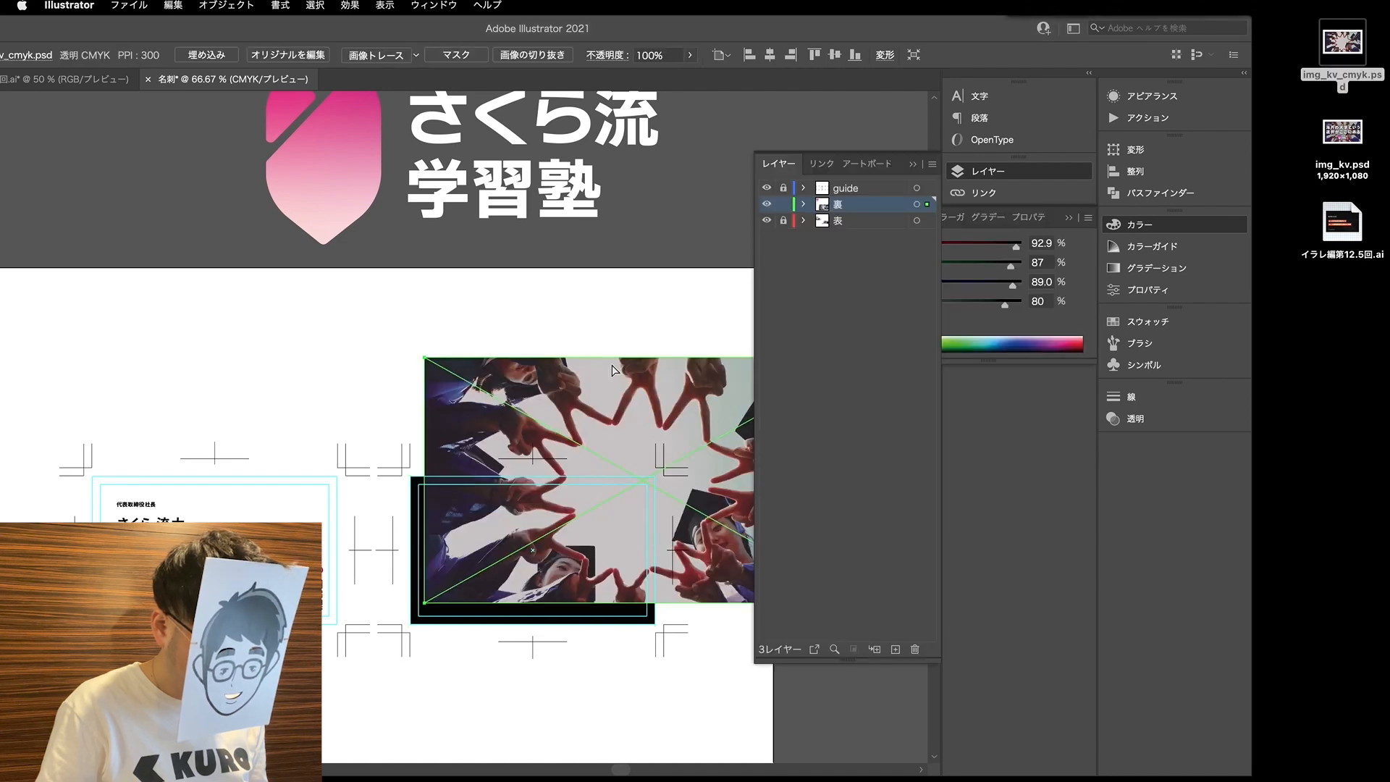
drag(650, 32, 785, 33)
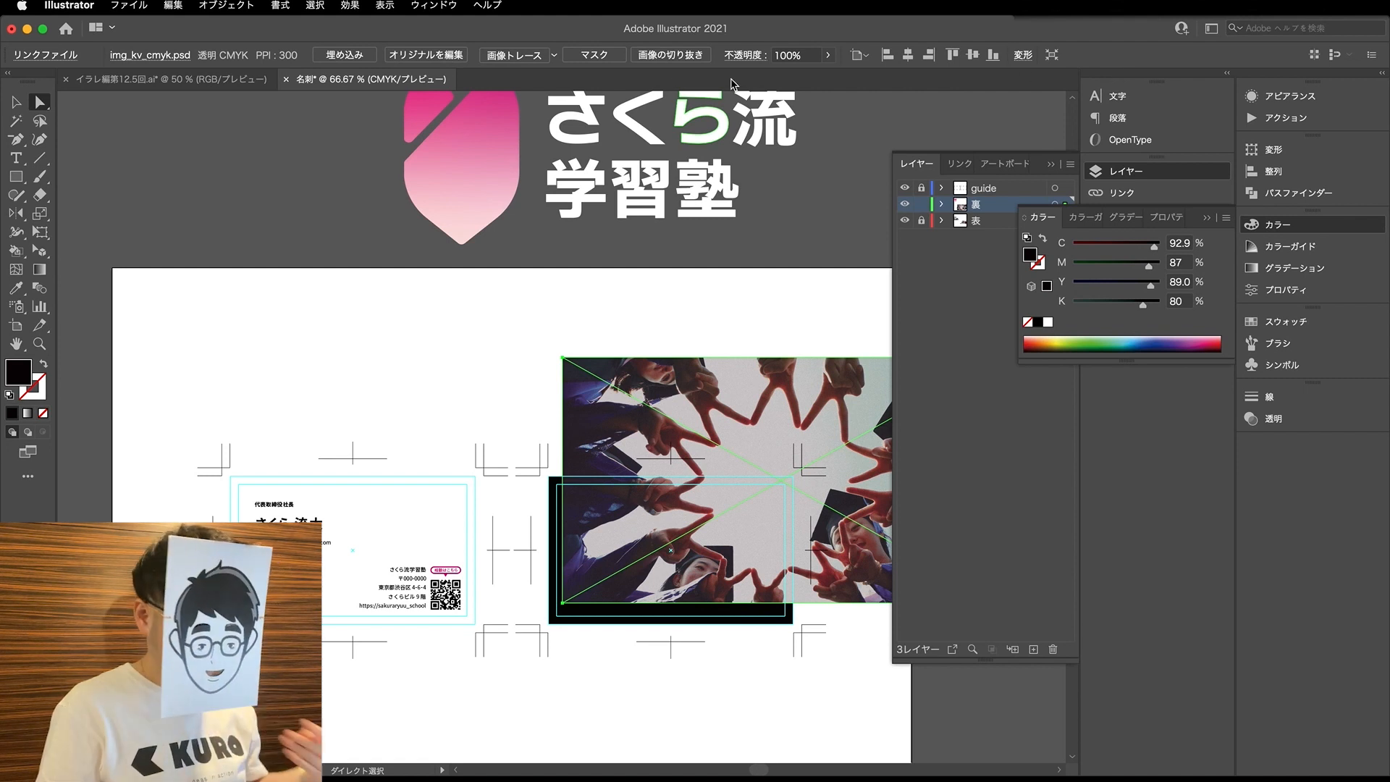
- Place a second linked copy of img_kv_cmyk.psd from the desktop folder with the Place command, and delete that copy
click(129, 5)
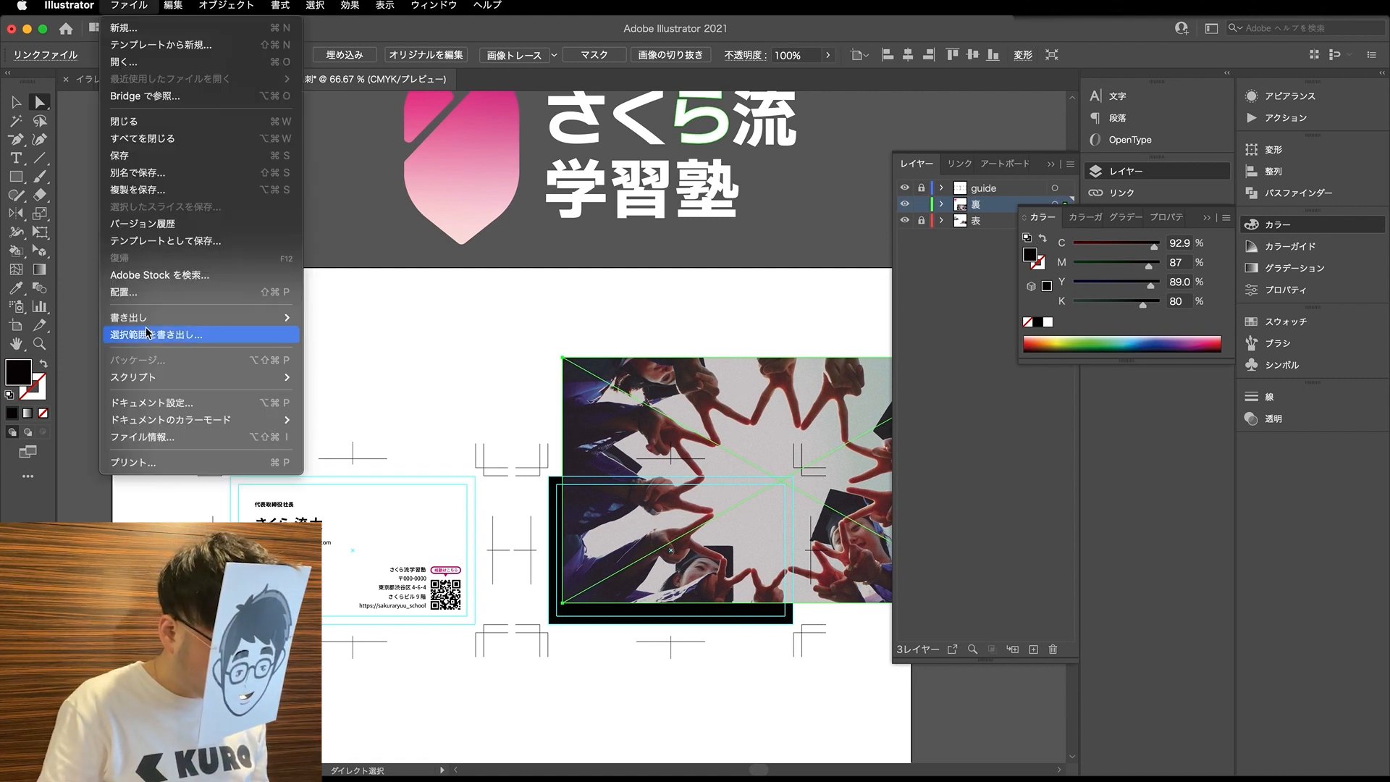
mouse_move(133, 324)
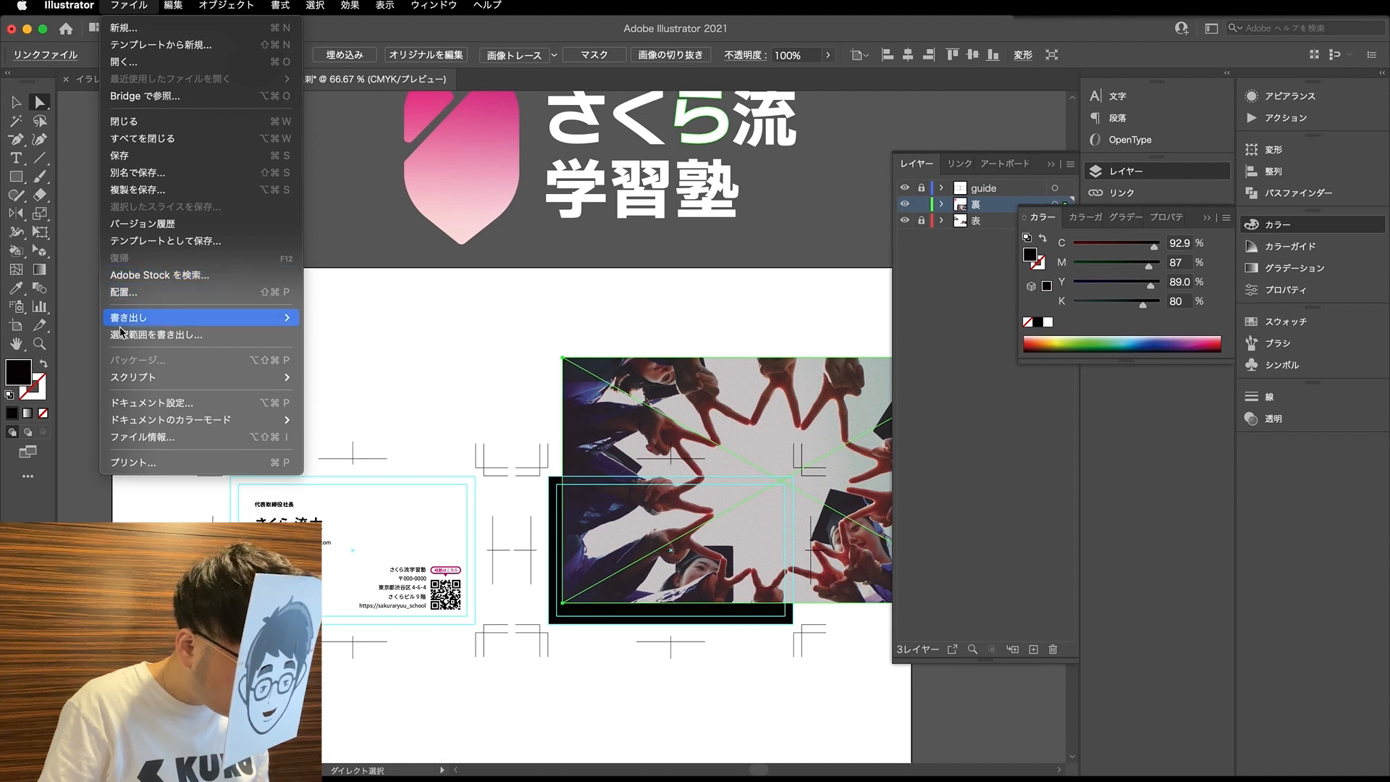
mouse_move(159, 420)
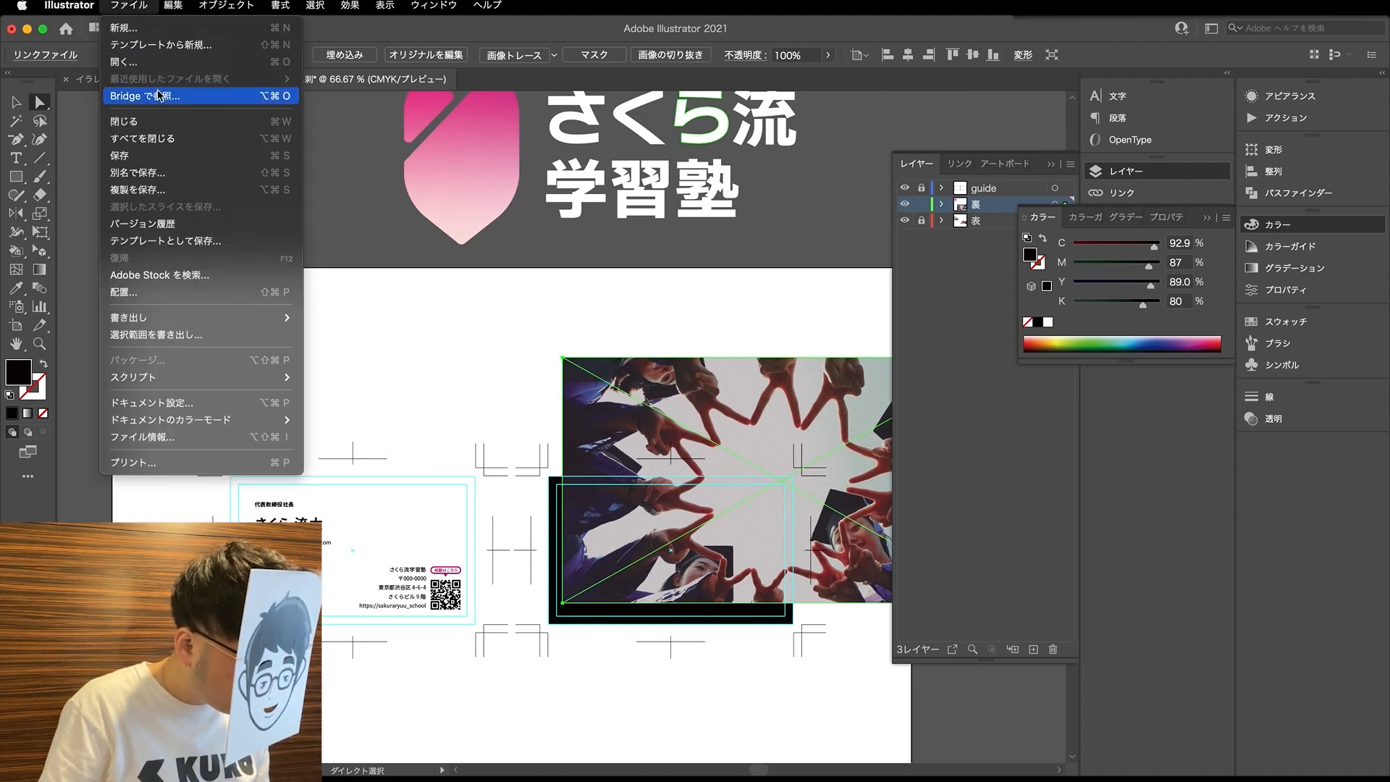
click(217, 292)
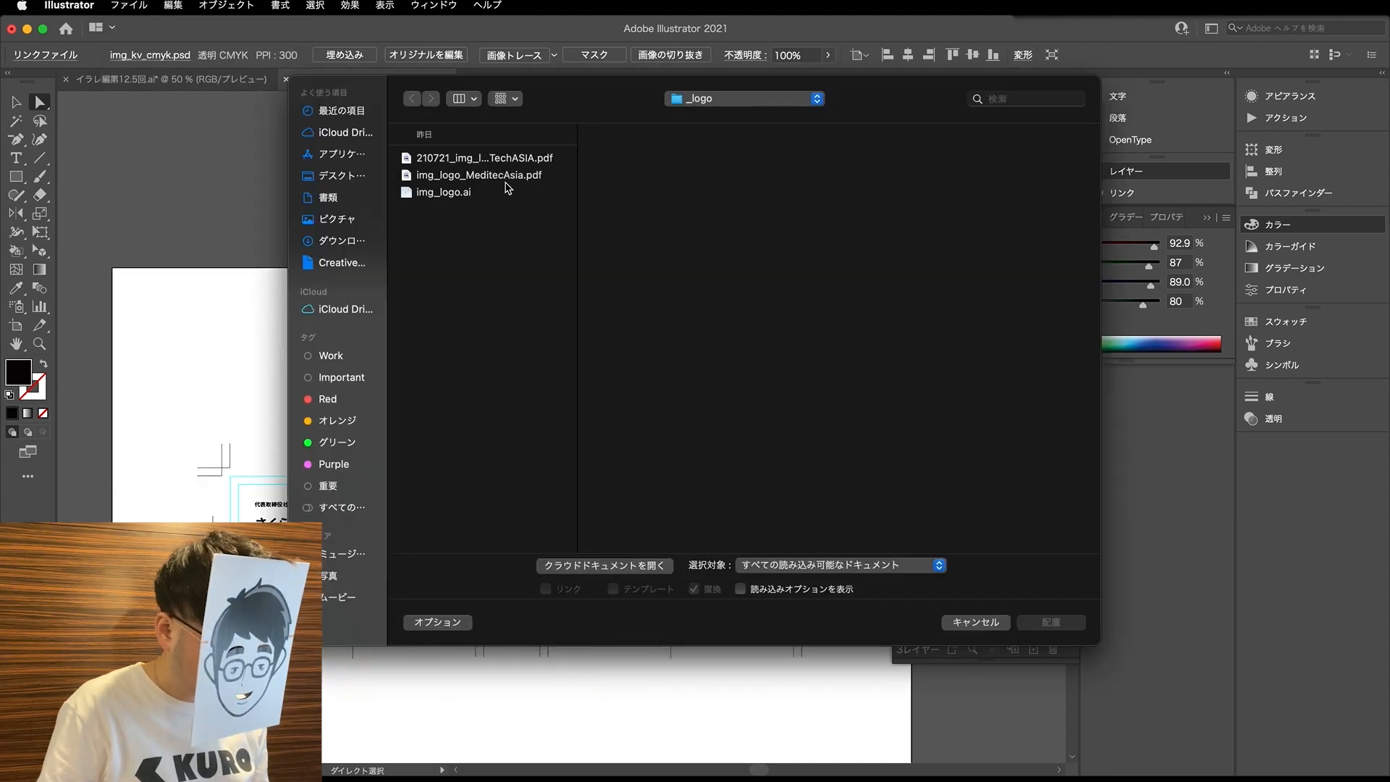
click(352, 184)
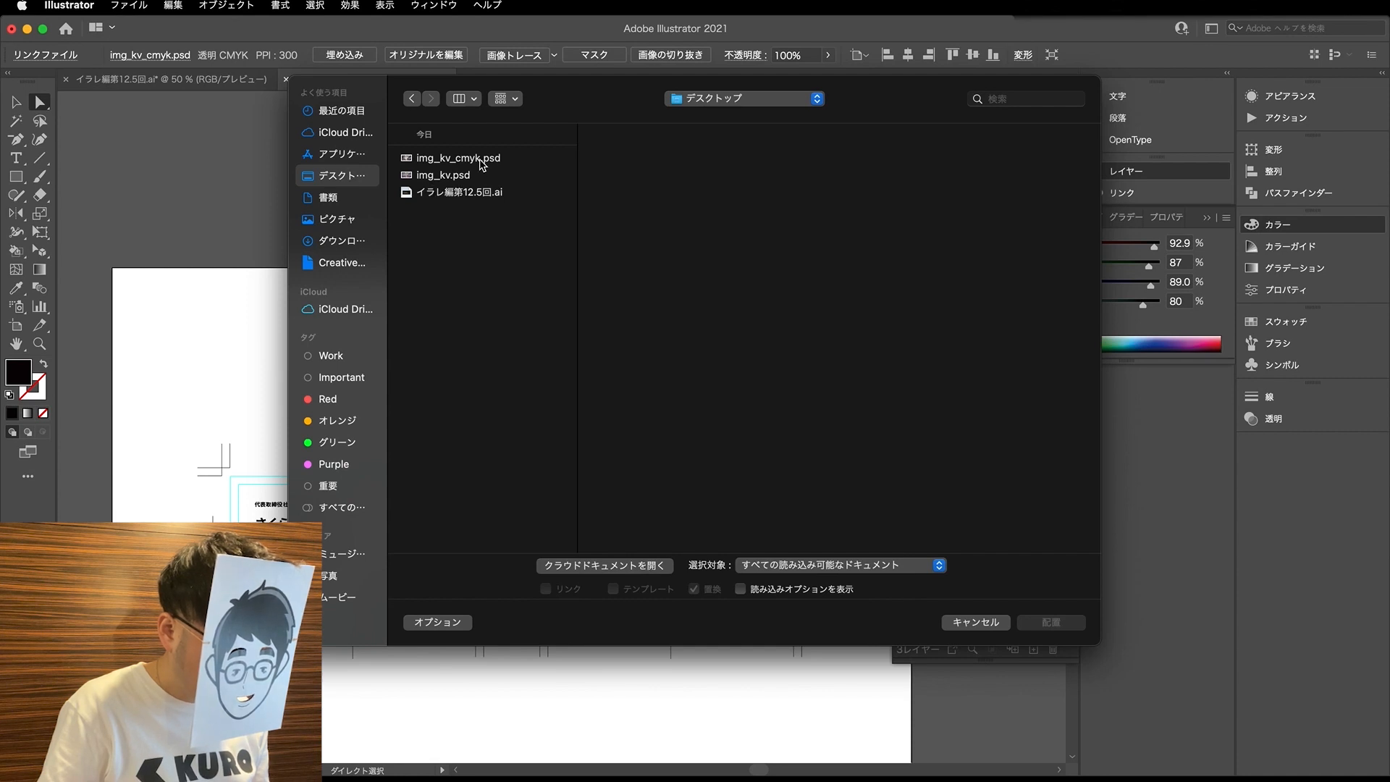
click(480, 159)
click(1072, 622)
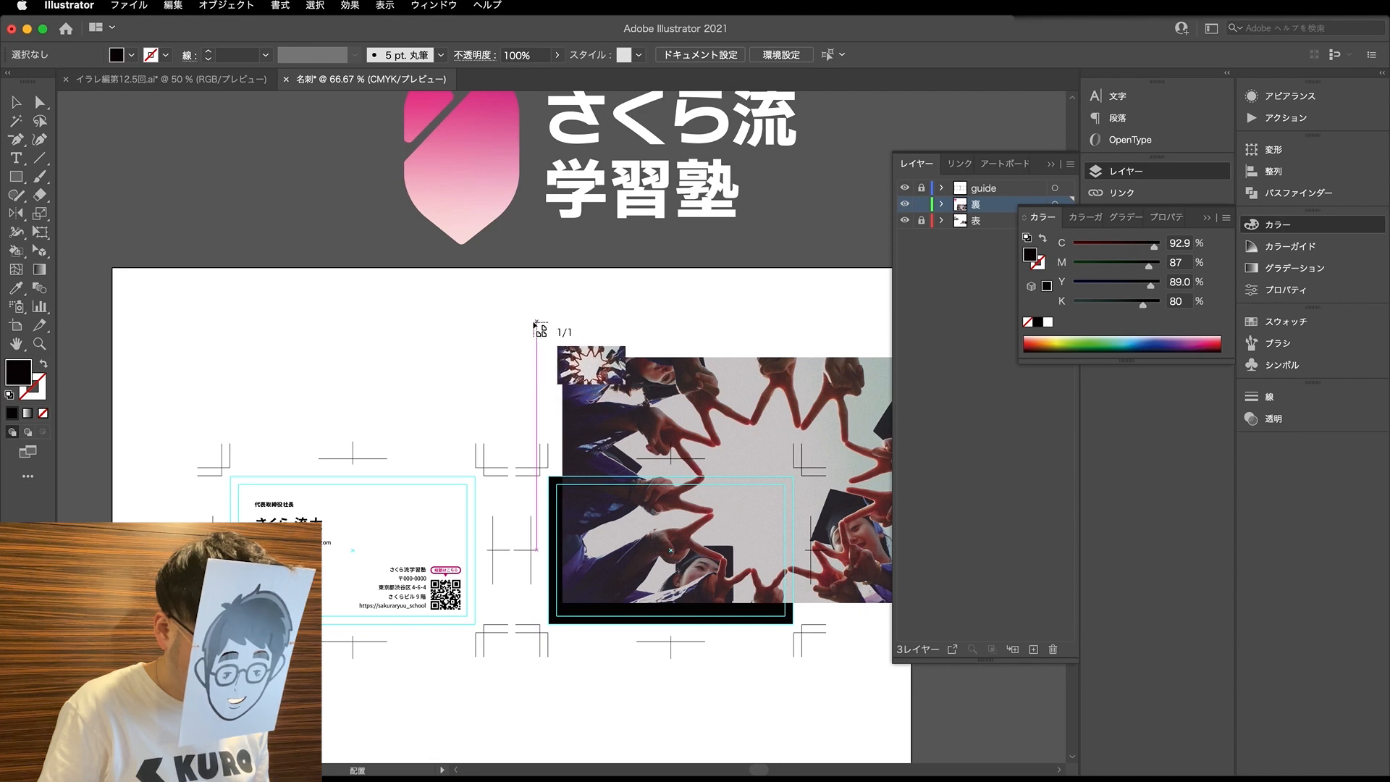
click(493, 312)
key(super+minus)
key(super+minus)
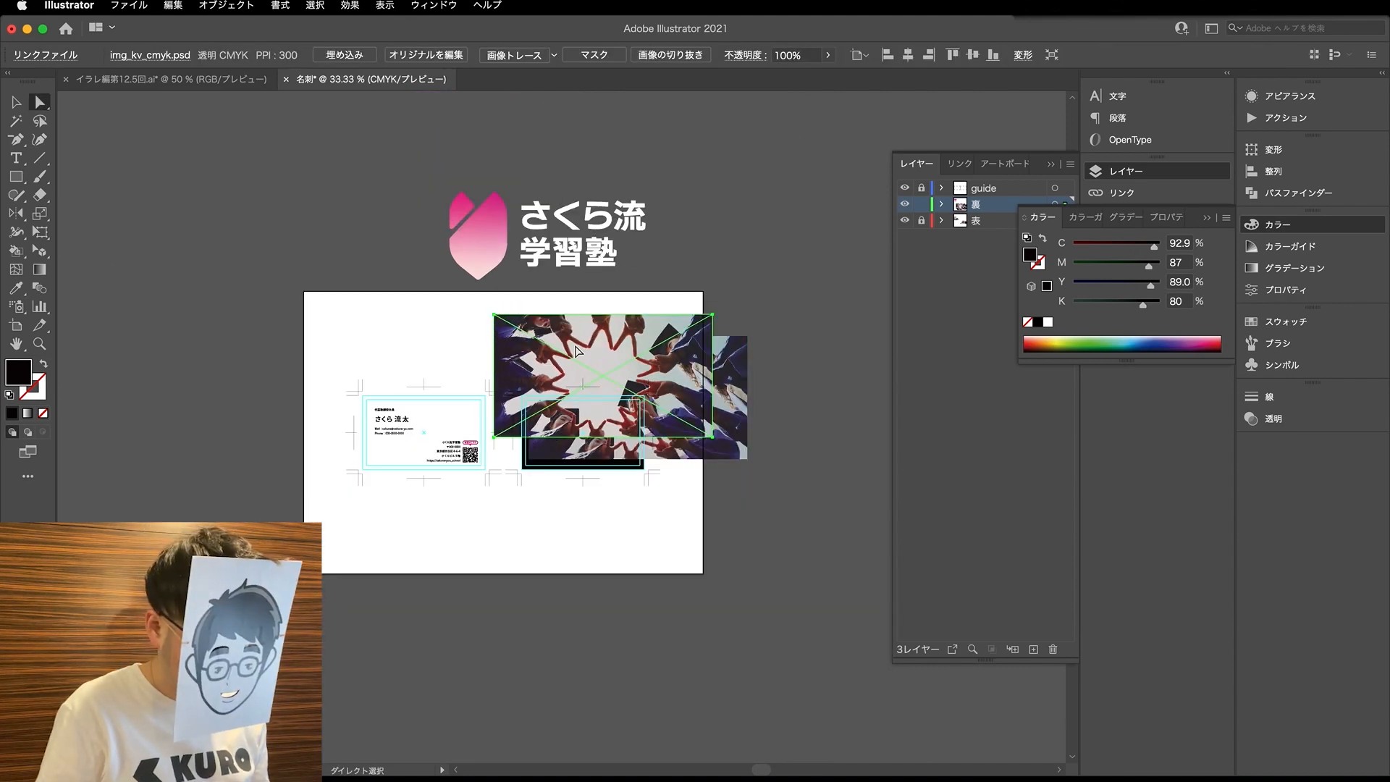
key(Delete)
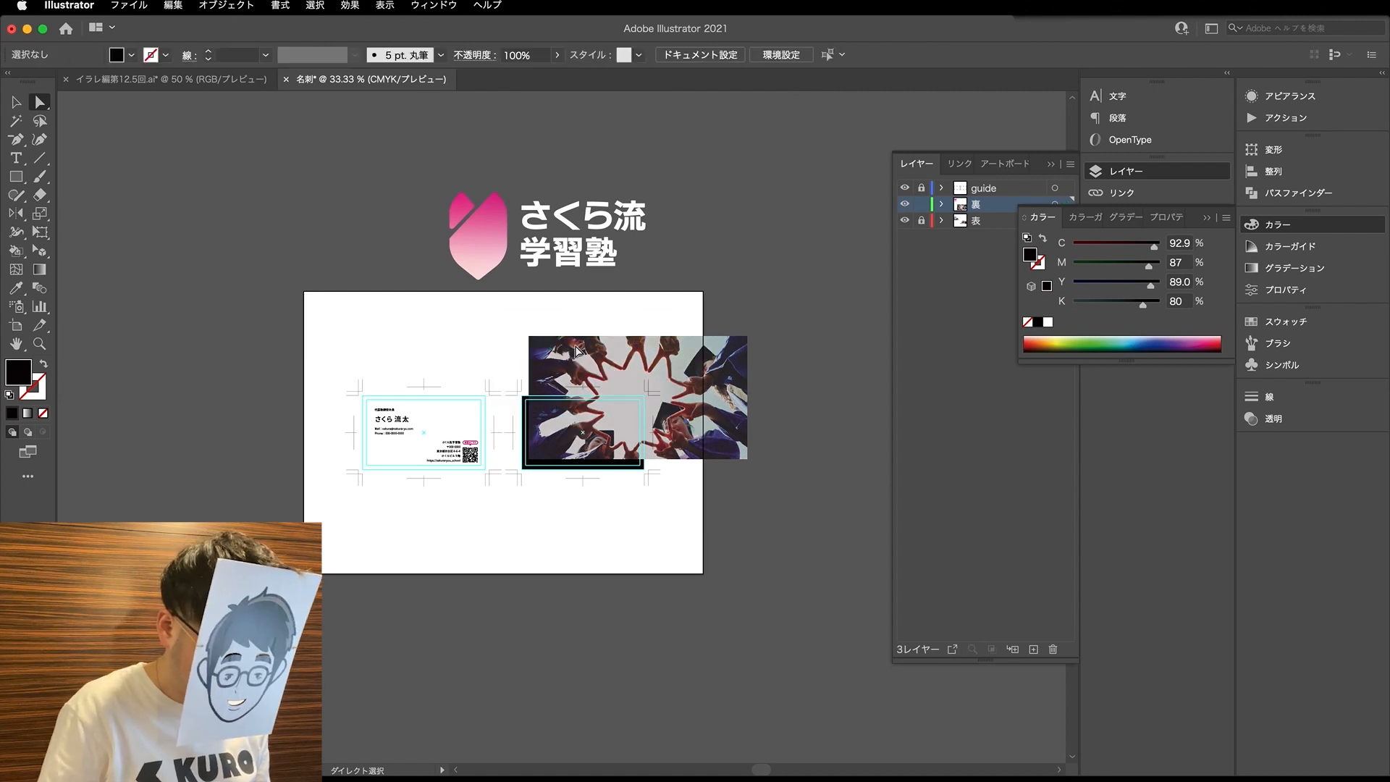
- Centre the key visual over the second card and bring the logo group to the front of the 裏 layer
drag(655, 348, 598, 387)
drag(599, 390, 600, 390)
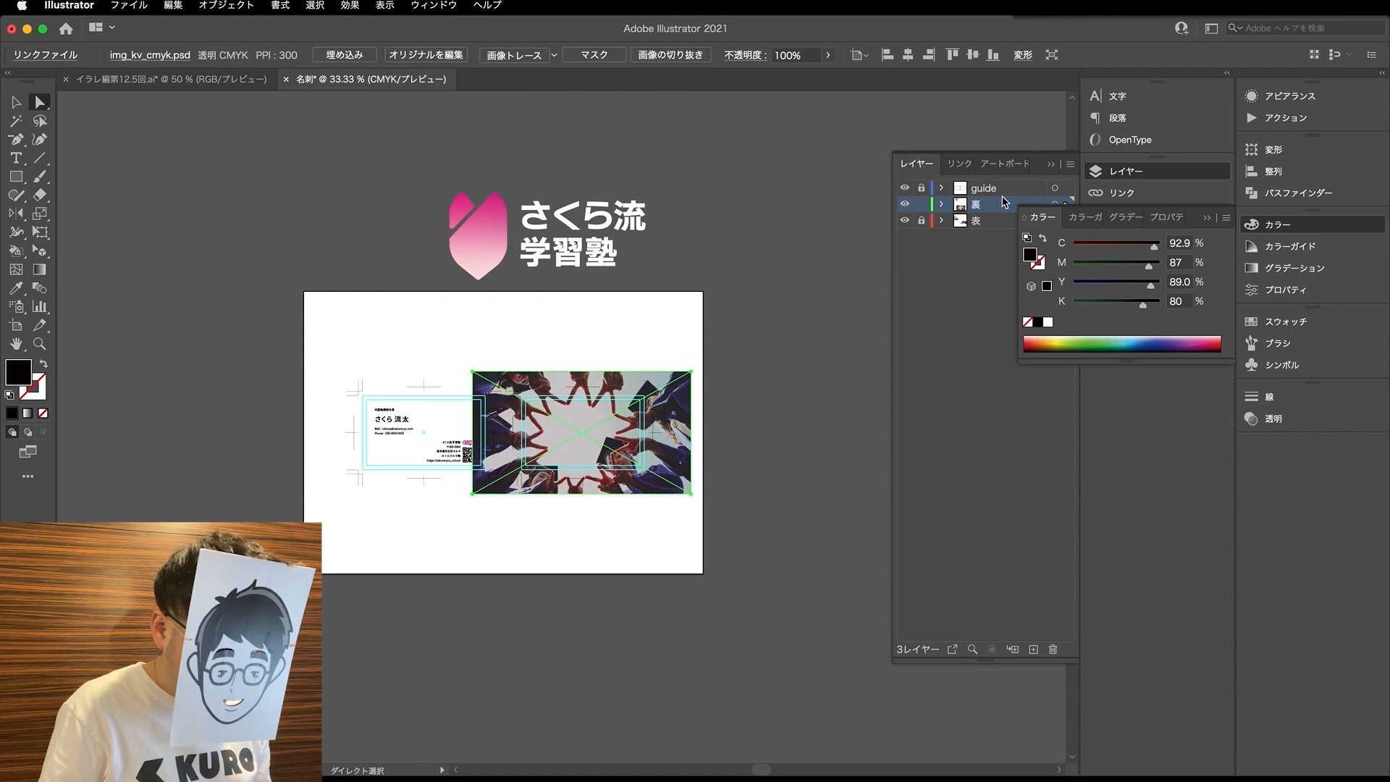
click(941, 220)
key(v)
click(570, 237)
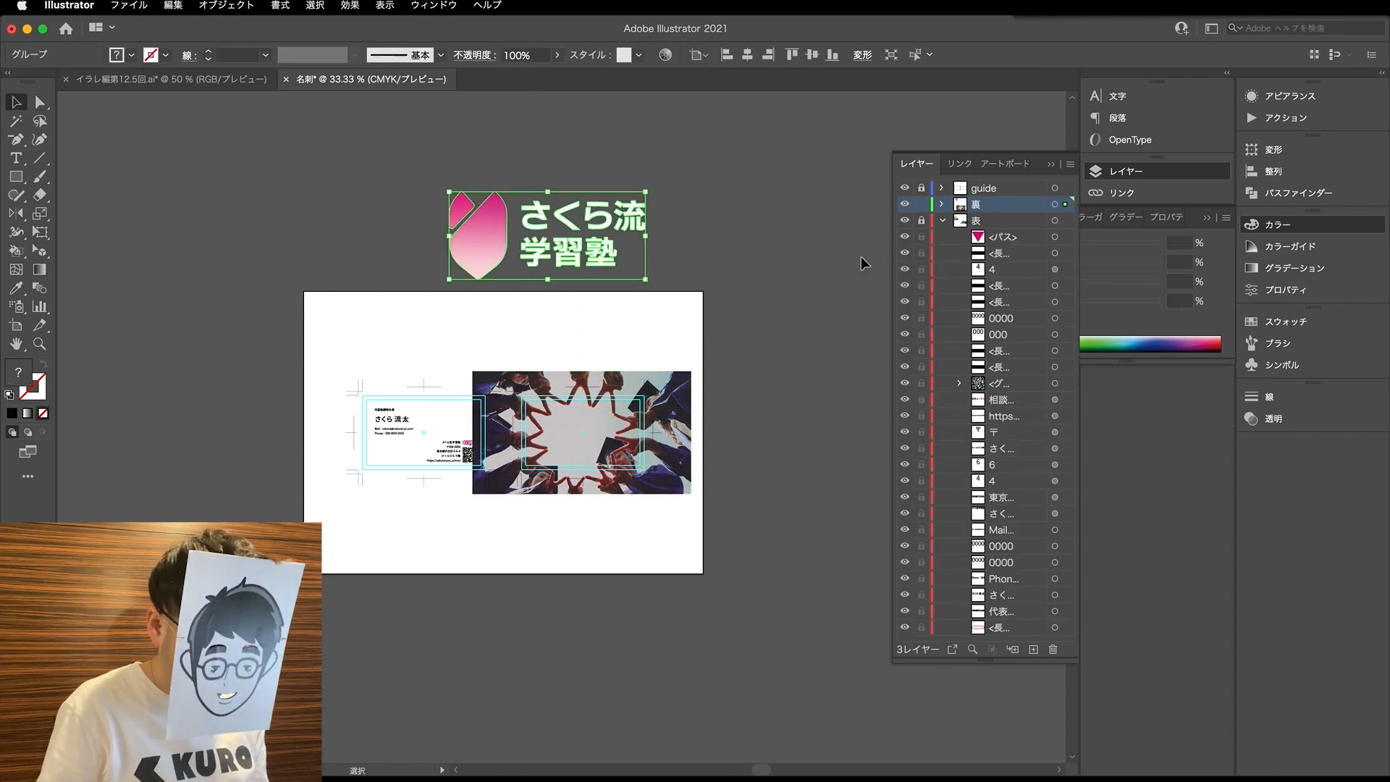
click(941, 221)
click(941, 204)
drag(958, 254, 963, 212)
- Move the logo onto the second card and scale it down proportionally to fit inside the card
drag(593, 276, 630, 462)
key(s)
drag(700, 522, 669, 481)
key(v)
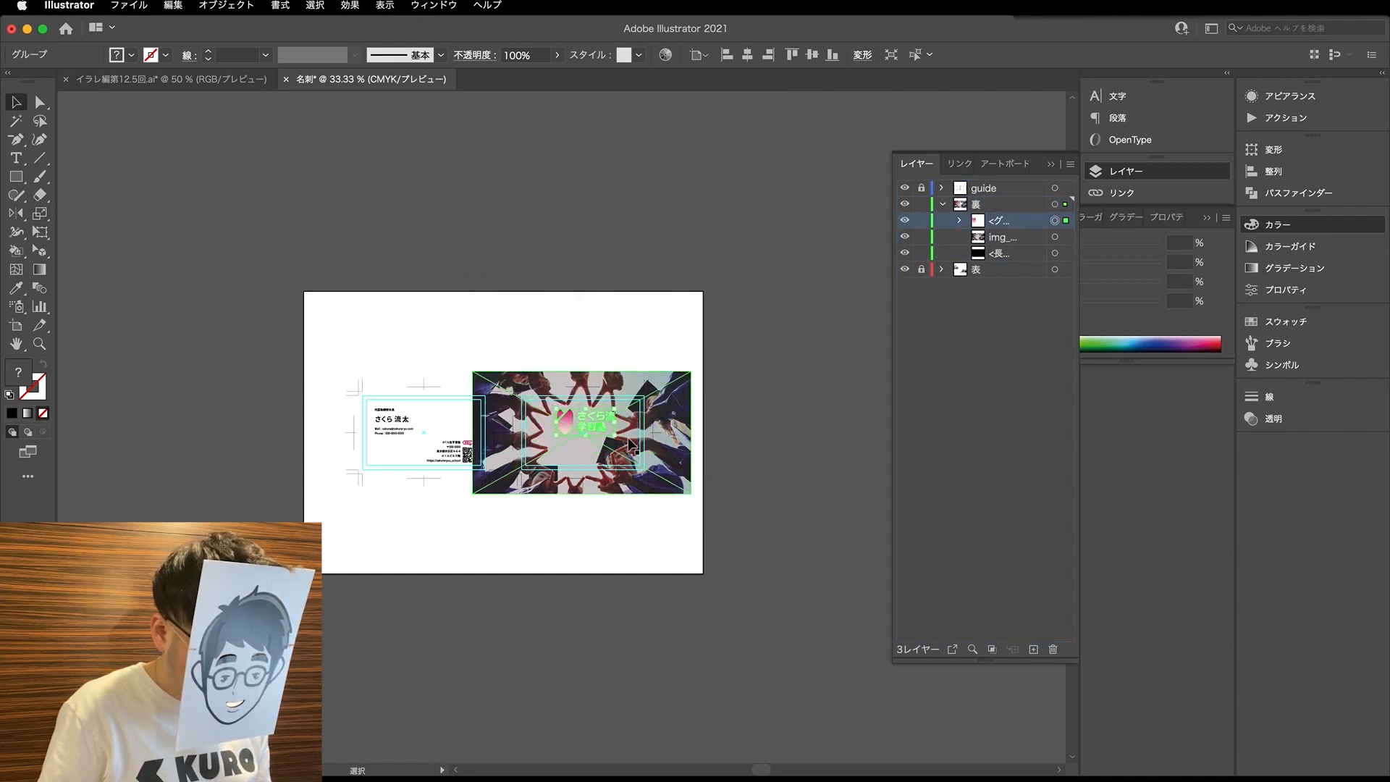
key(super+1)
drag(579, 416, 552, 509)
key(s)
drag(654, 598, 600, 564)
key(v)
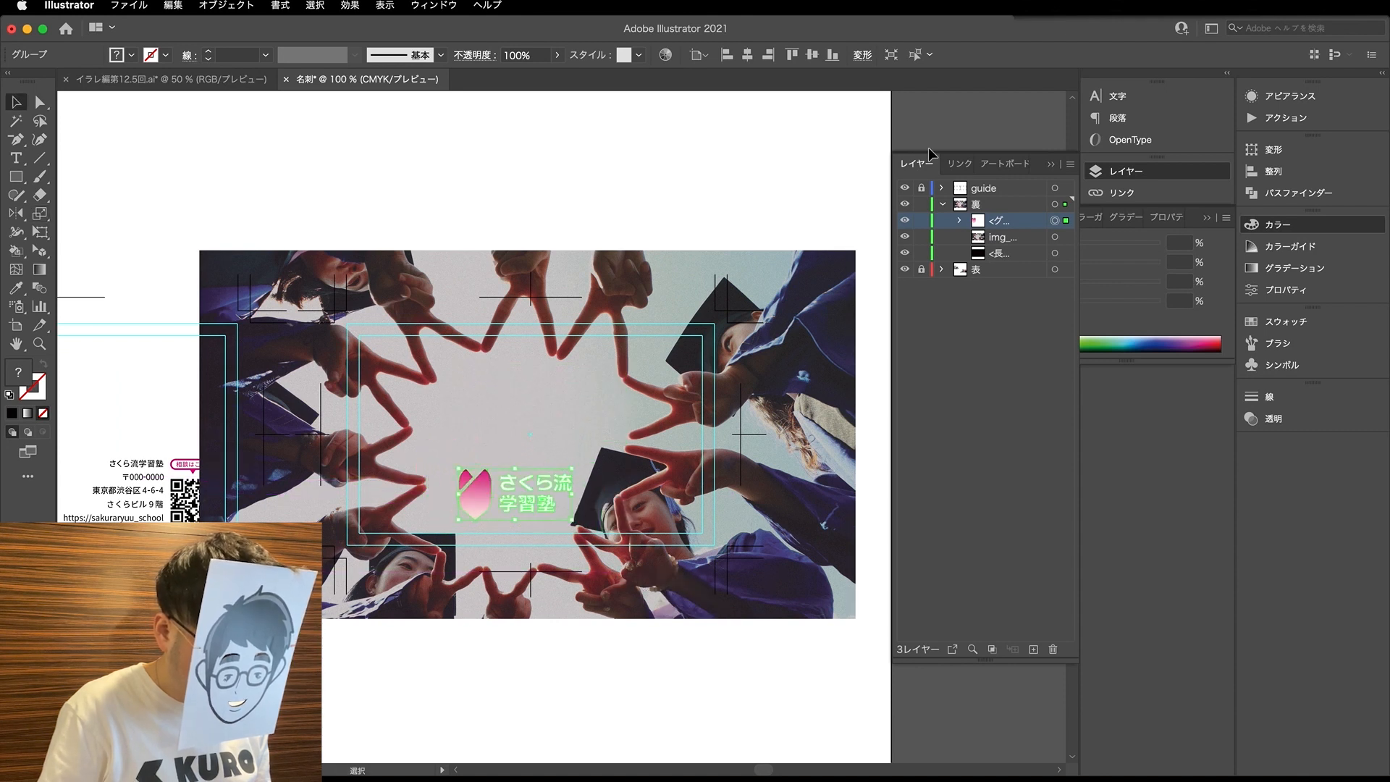
- Hide the logo group and scale the key visual down about its centre to slightly wider than the second card
click(904, 223)
key(a)
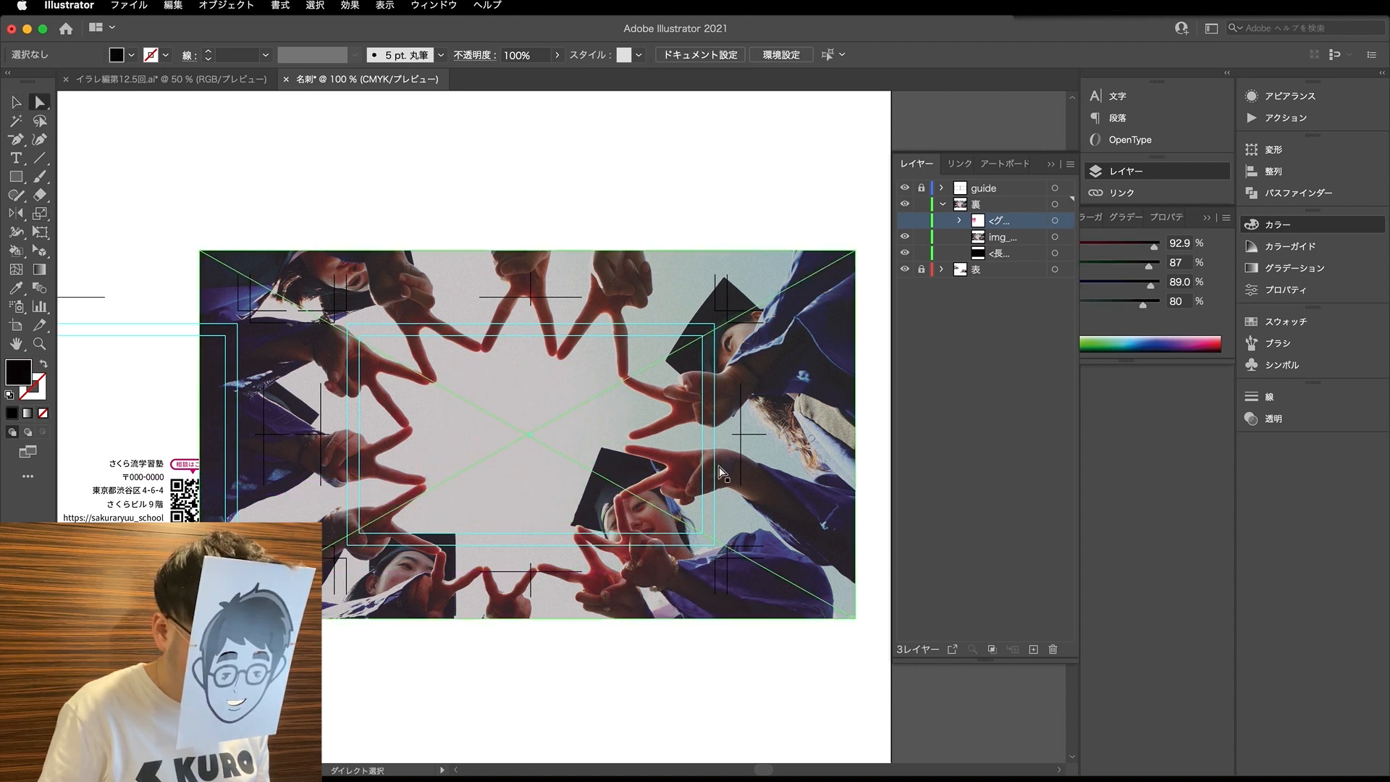
click(693, 419)
key(s)
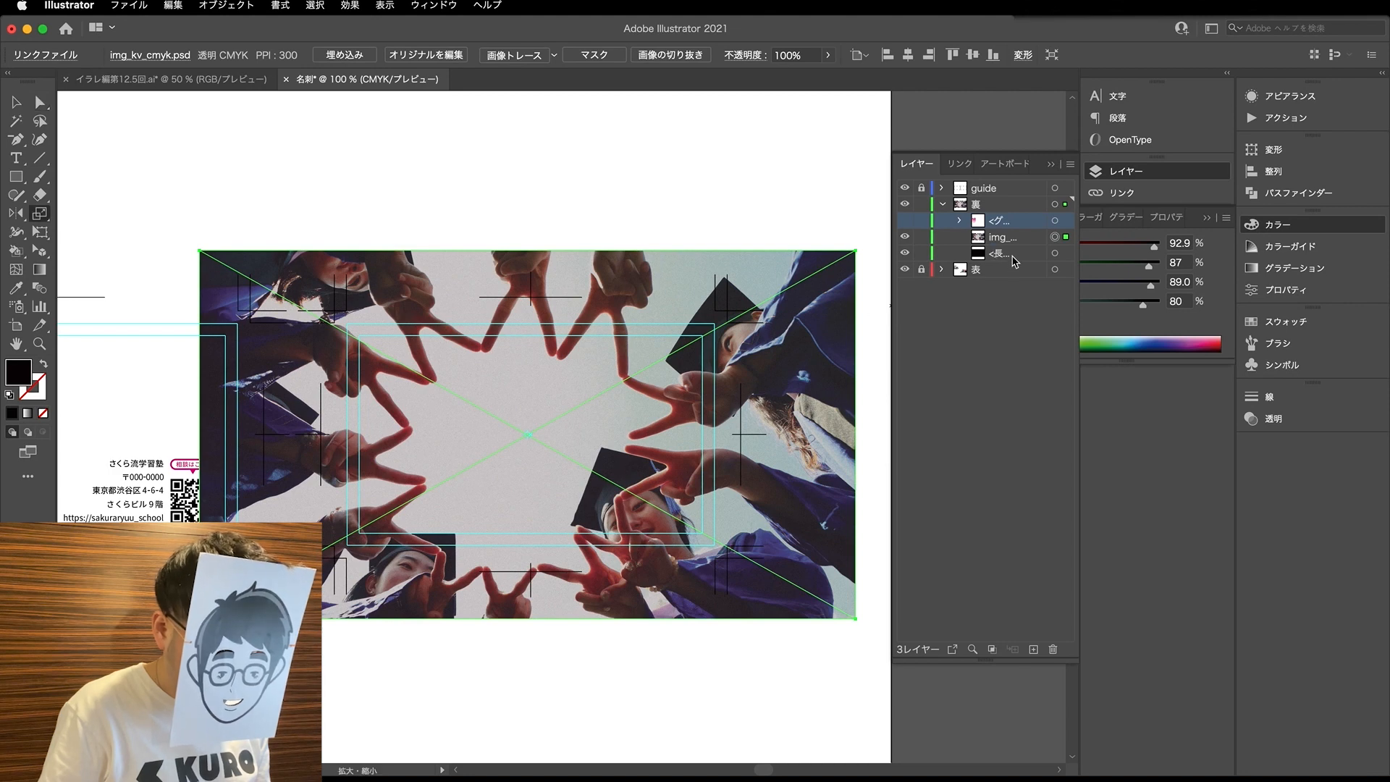
drag(861, 661, 727, 601)
key(a)
click(649, 622)
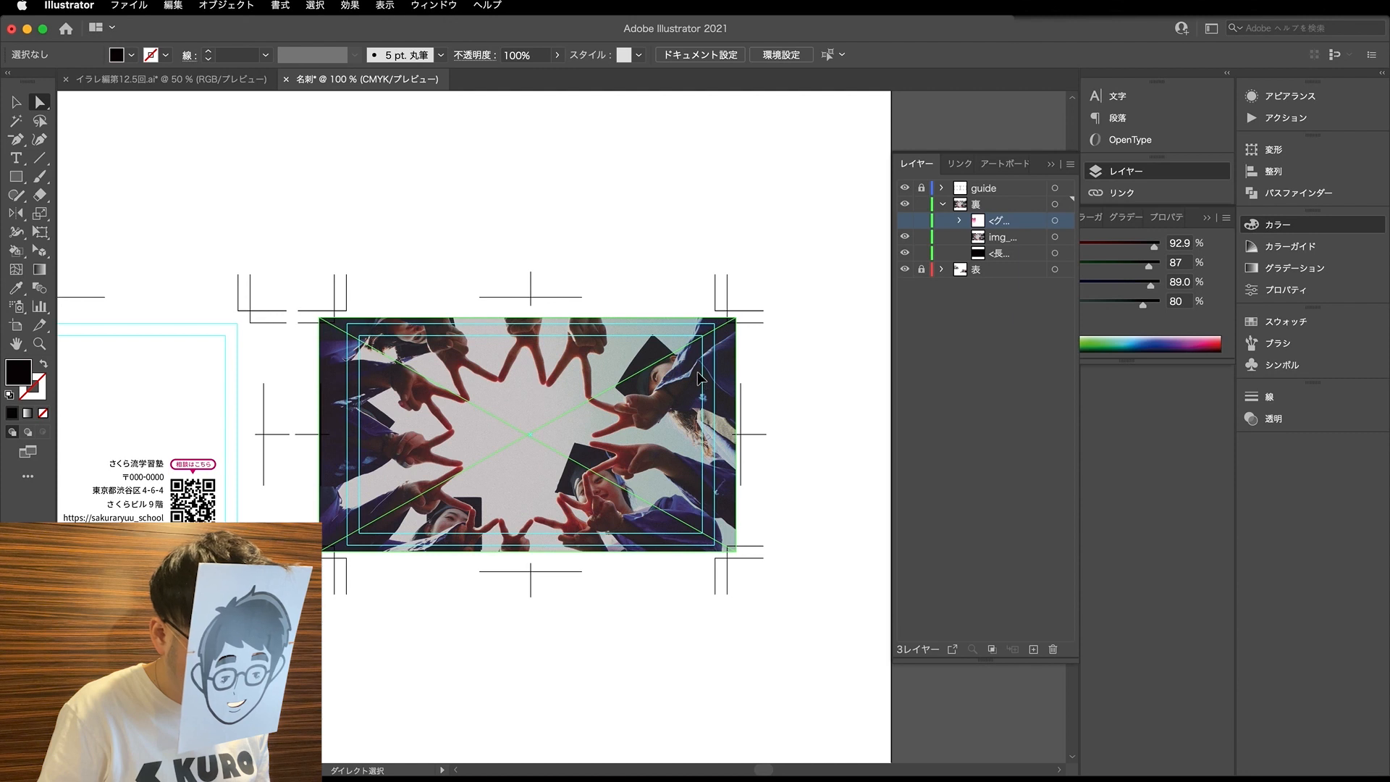
- Extend the right and left edges of the black rectangle behind the key visual out to the bleed crop marks
click(698, 372)
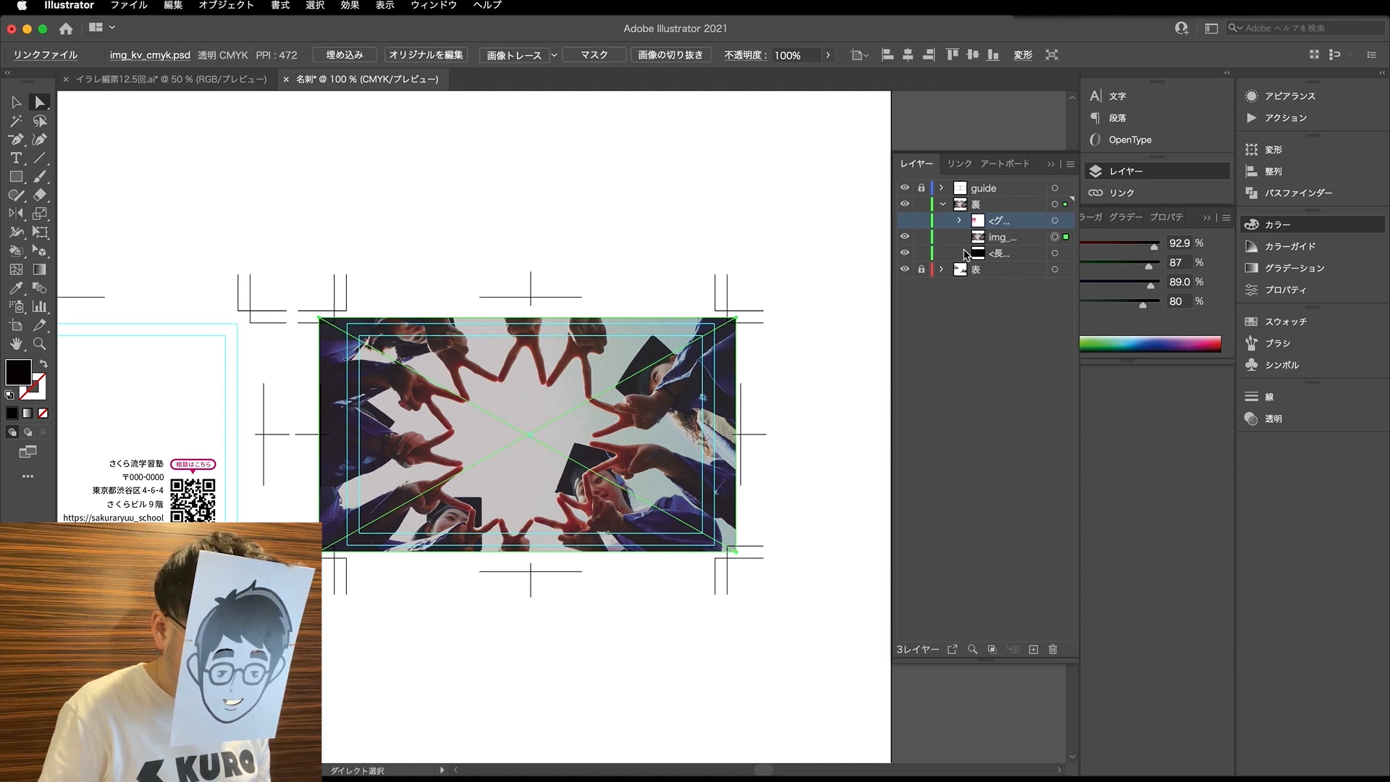
key(v)
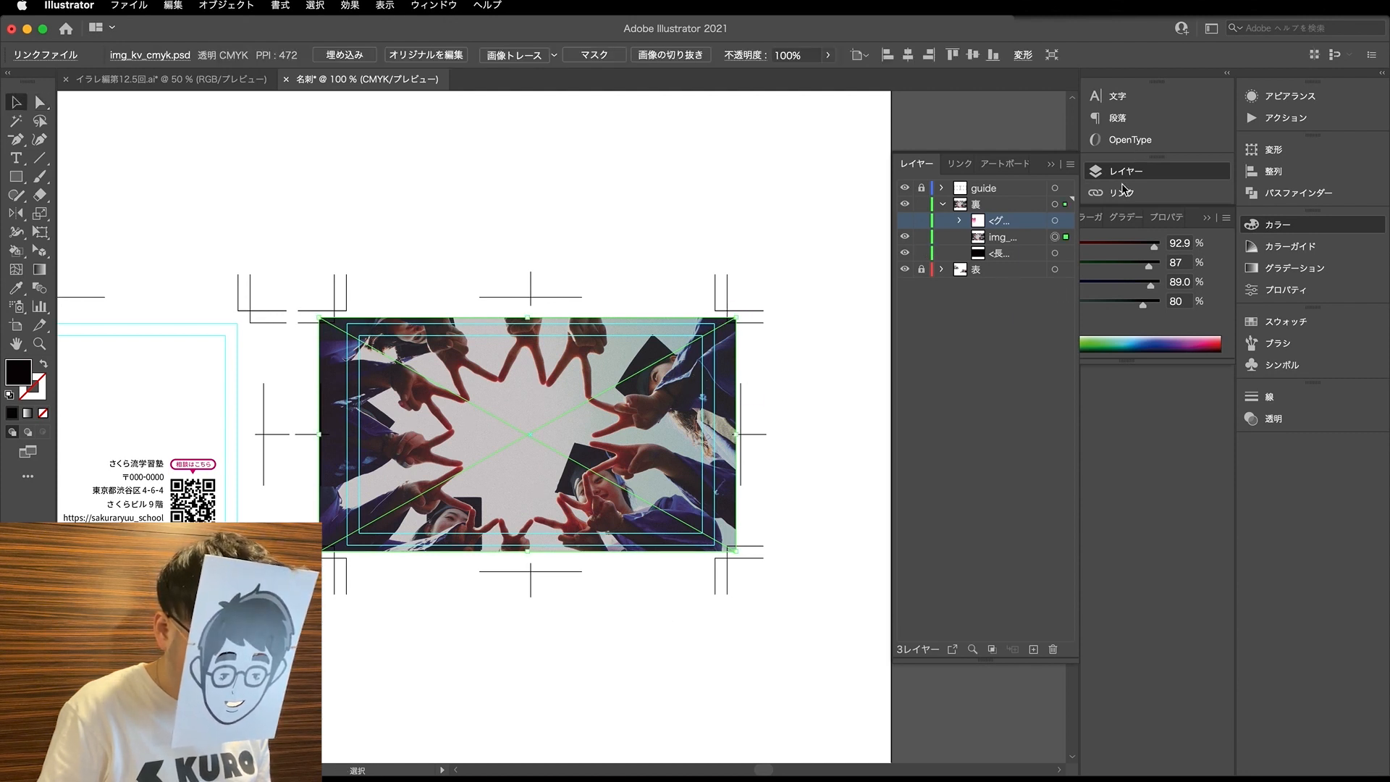
click(1067, 252)
key(a)
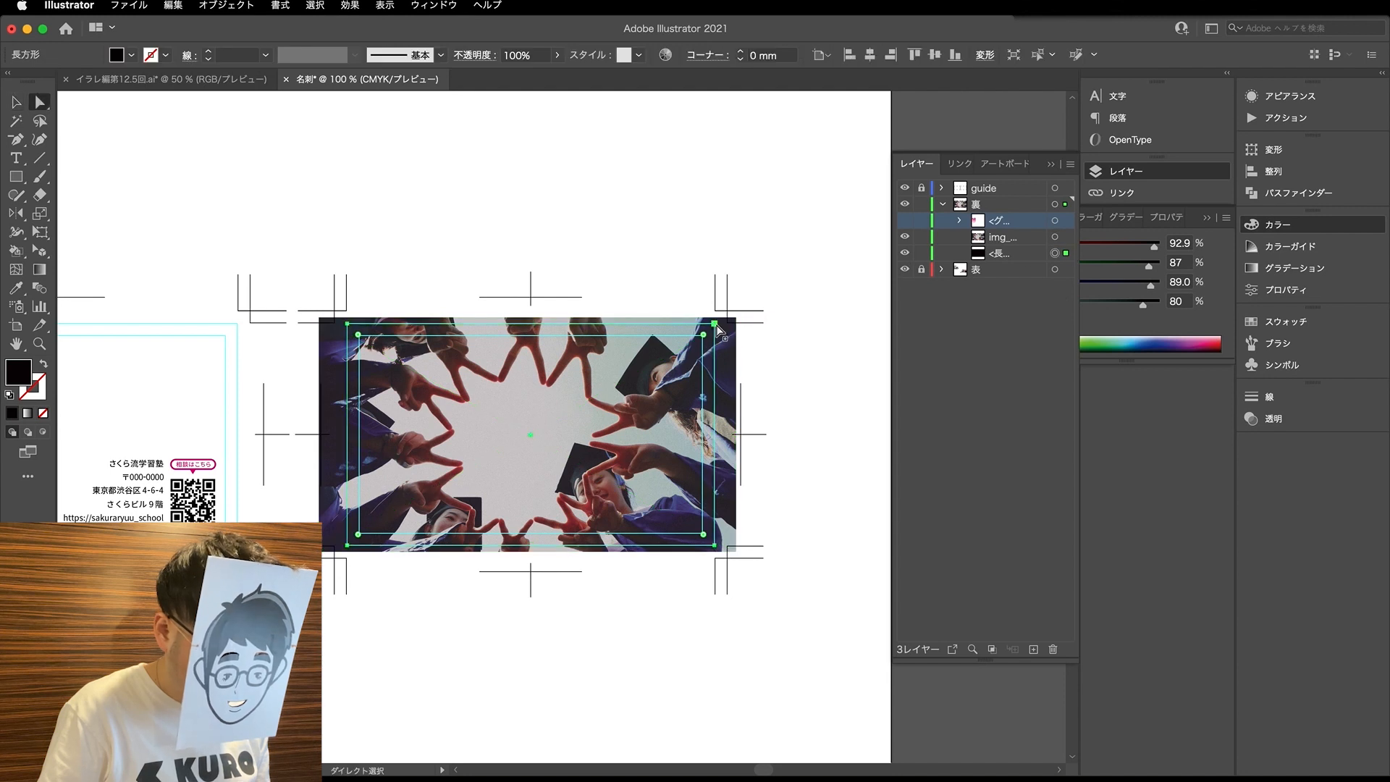
click(714, 545)
drag(715, 546, 726, 548)
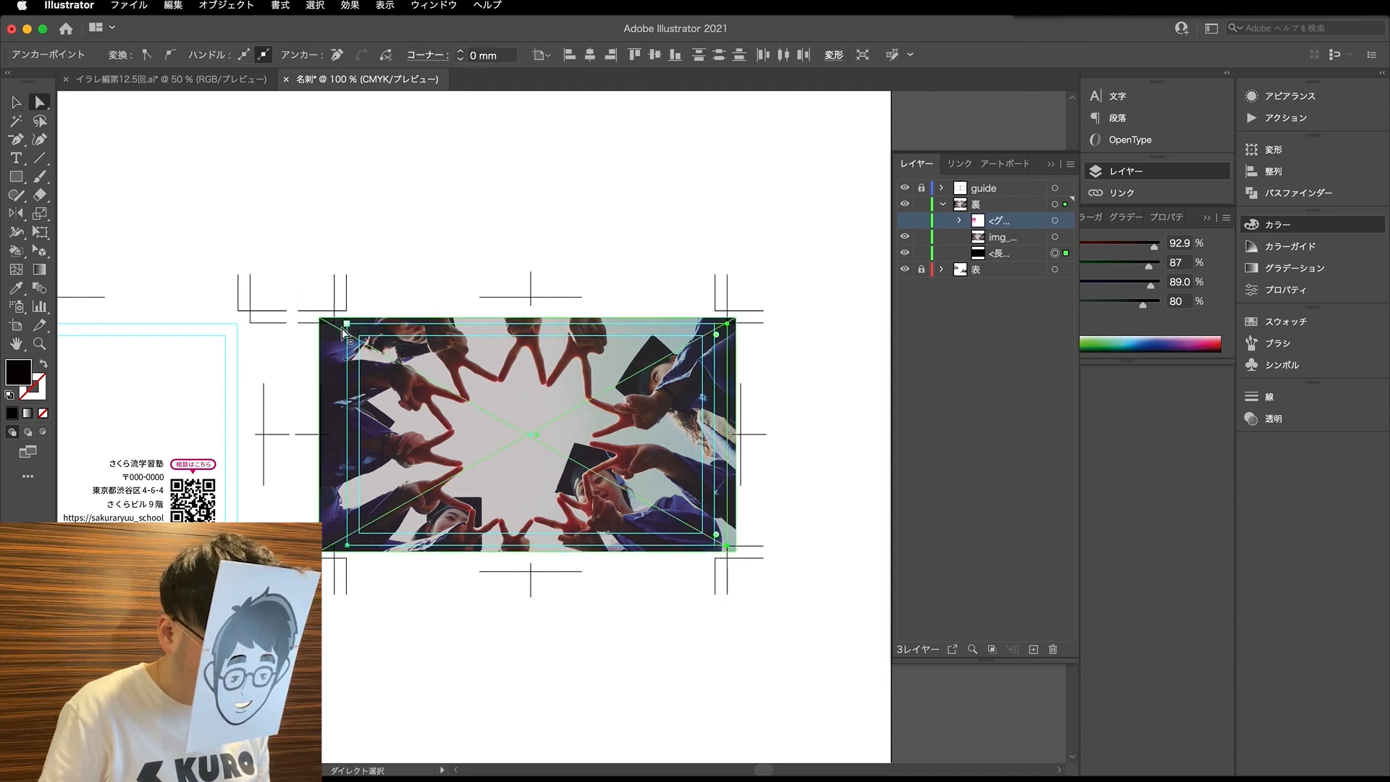
click(348, 545)
drag(351, 550, 342, 550)
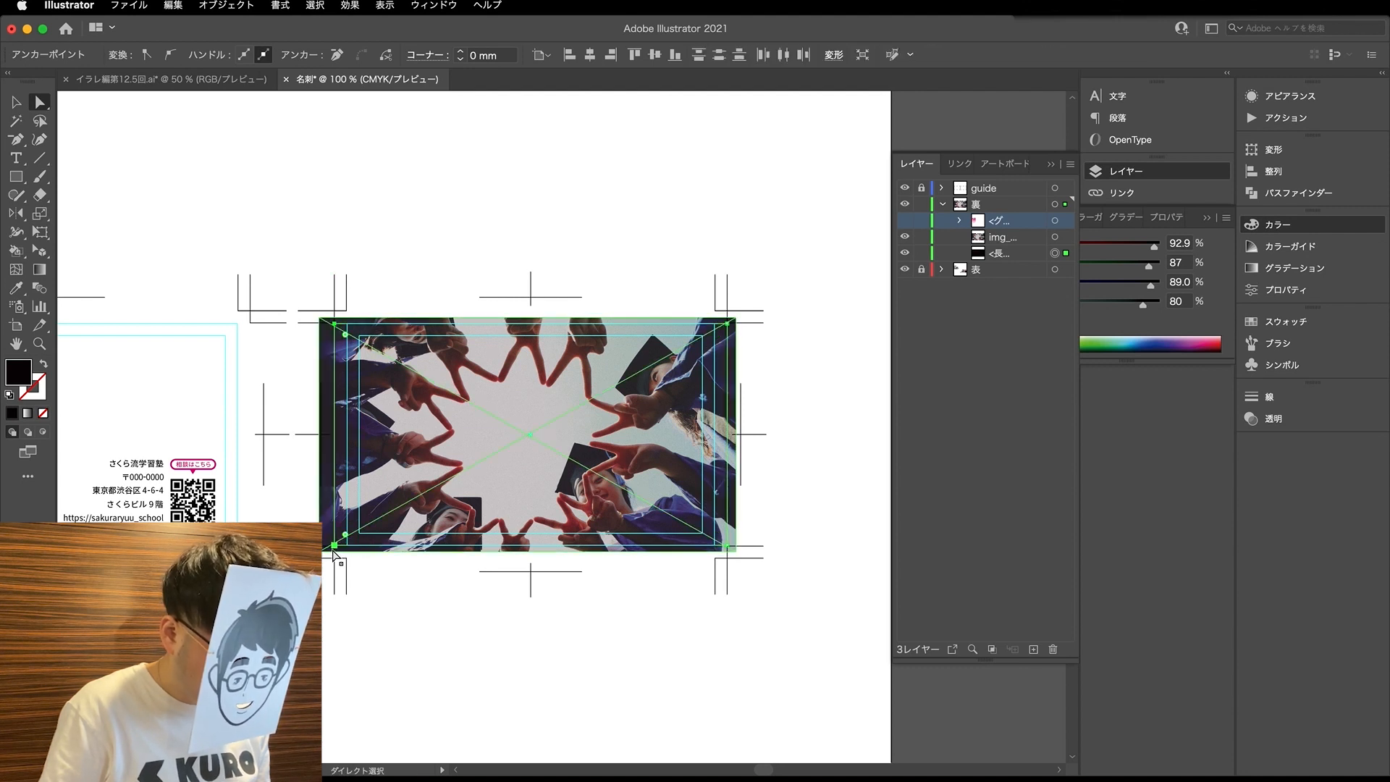
- Extend the black rectangle's bottom and top edges out to the bleed crop marks
click(334, 544)
drag(727, 548, 726, 560)
click(335, 324)
click(334, 324)
drag(727, 323, 727, 313)
click(773, 289)
- Draw a small rectangle about 1.7 × 1.4 mm at the key visual's upper edge near its upper-right corner
click(634, 397)
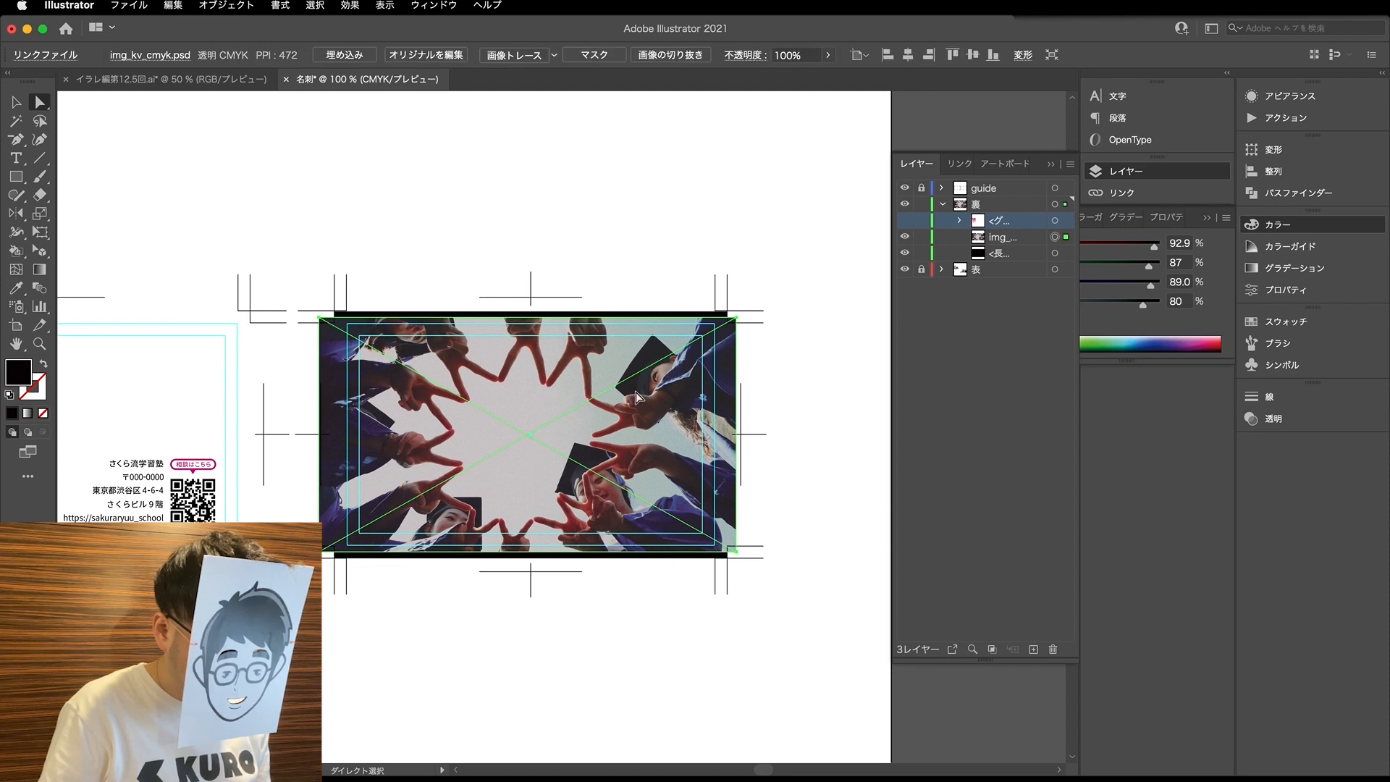
scroll(710, 318, up, 2)
scroll(710, 318, up, 1)
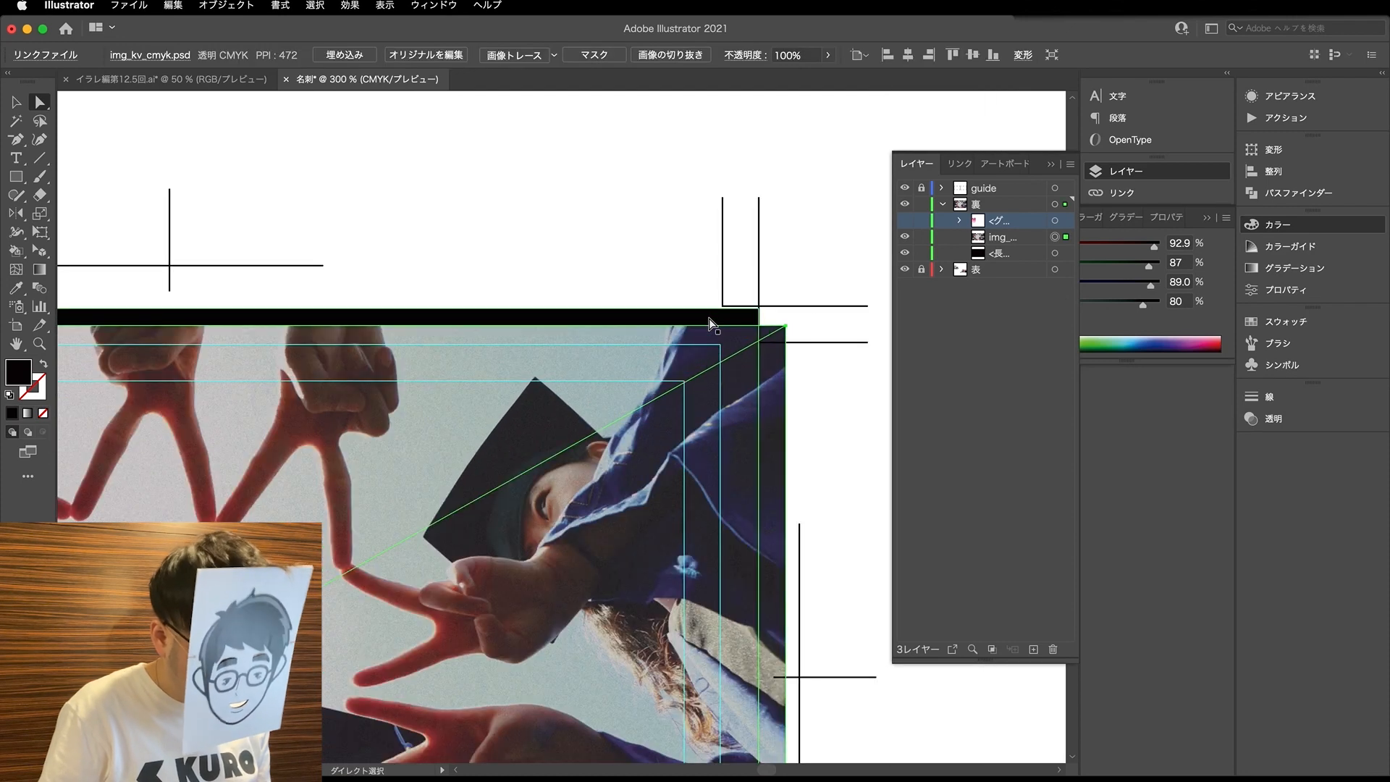
key(m)
scroll(714, 333, up, 3)
drag(694, 325, 653, 357)
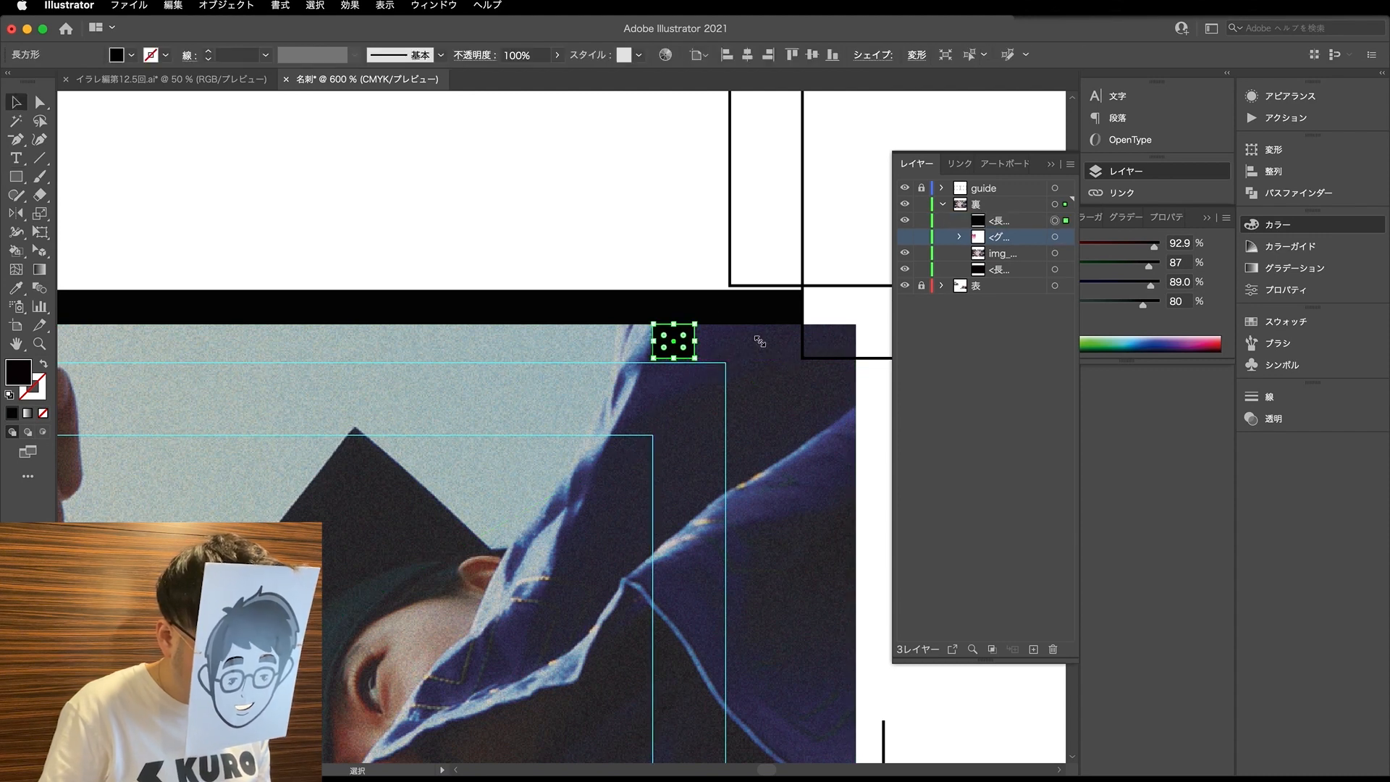
- Set the small rectangle's height to 1.5 mm with its proportions locked
click(1272, 149)
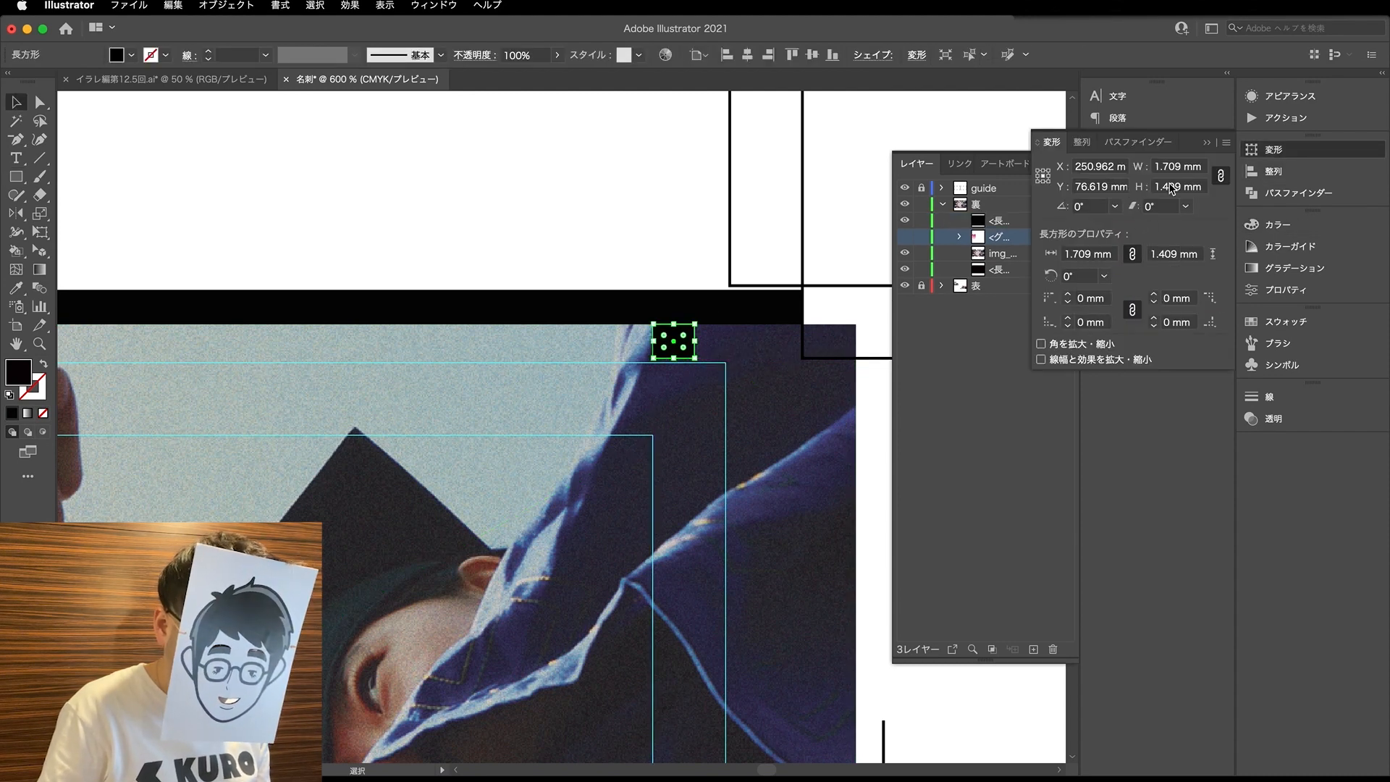
drag(1184, 192, 1168, 189)
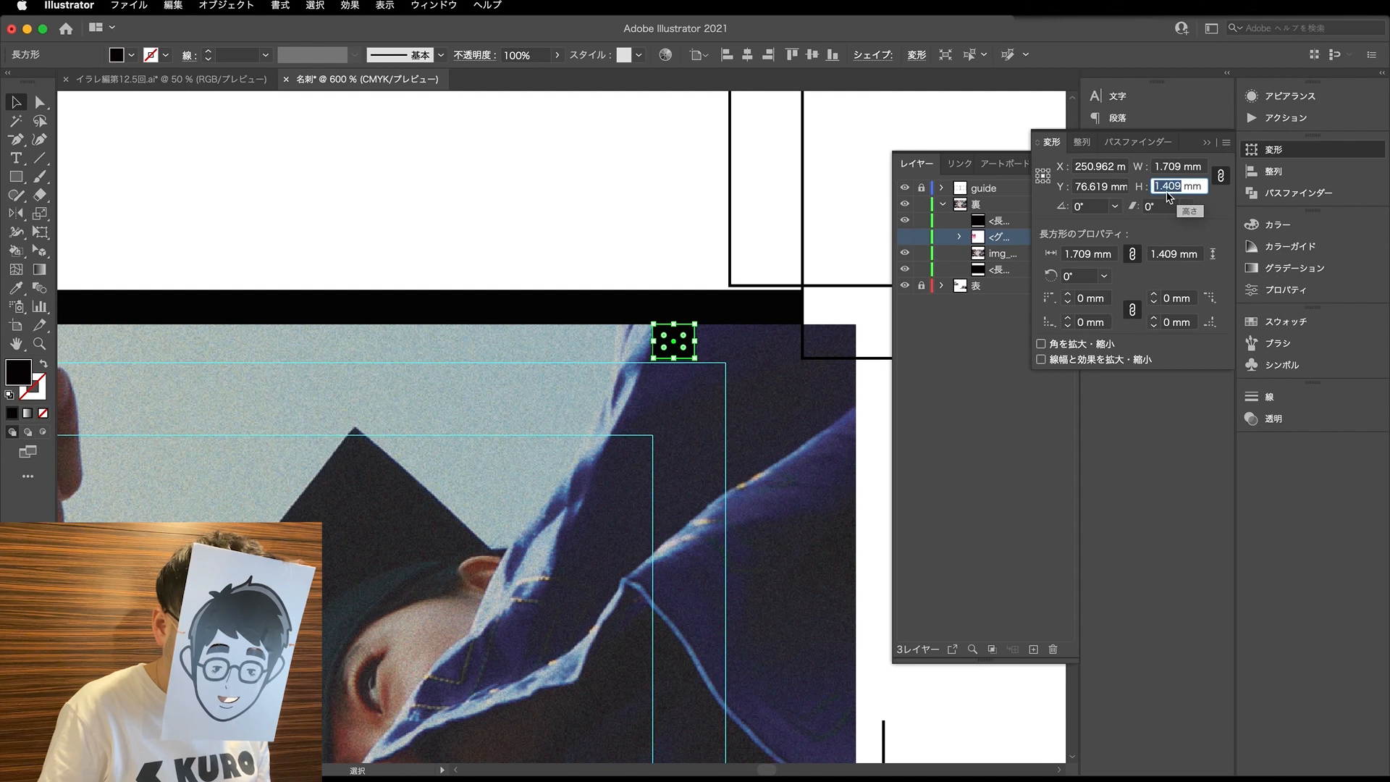
click(1163, 187)
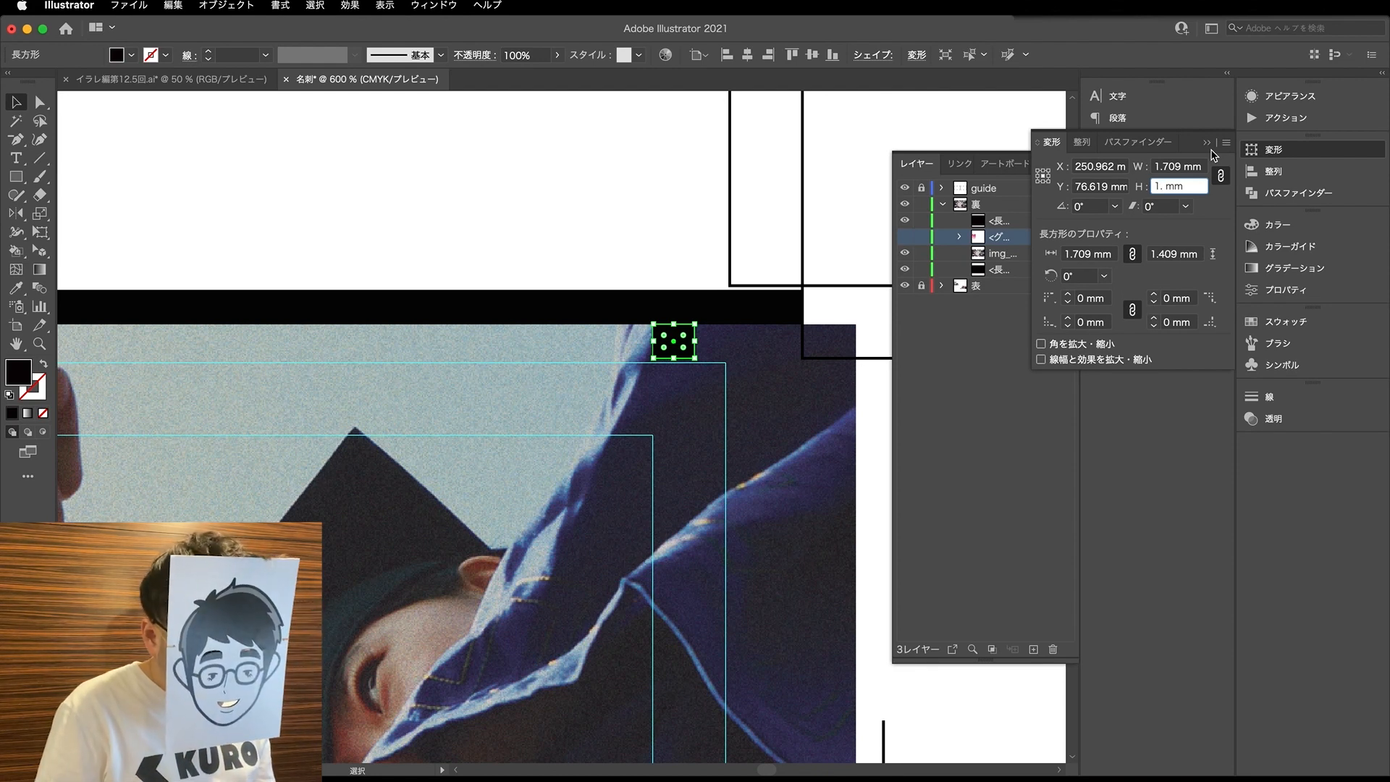
text(5)
key(Return)
- Move the small rectangle down 0.13 mm so its lower edge meets the card's trim guide
key(a)
scroll(666, 347, up, 2)
scroll(665, 348, up, 3)
drag(670, 347, 673, 372)
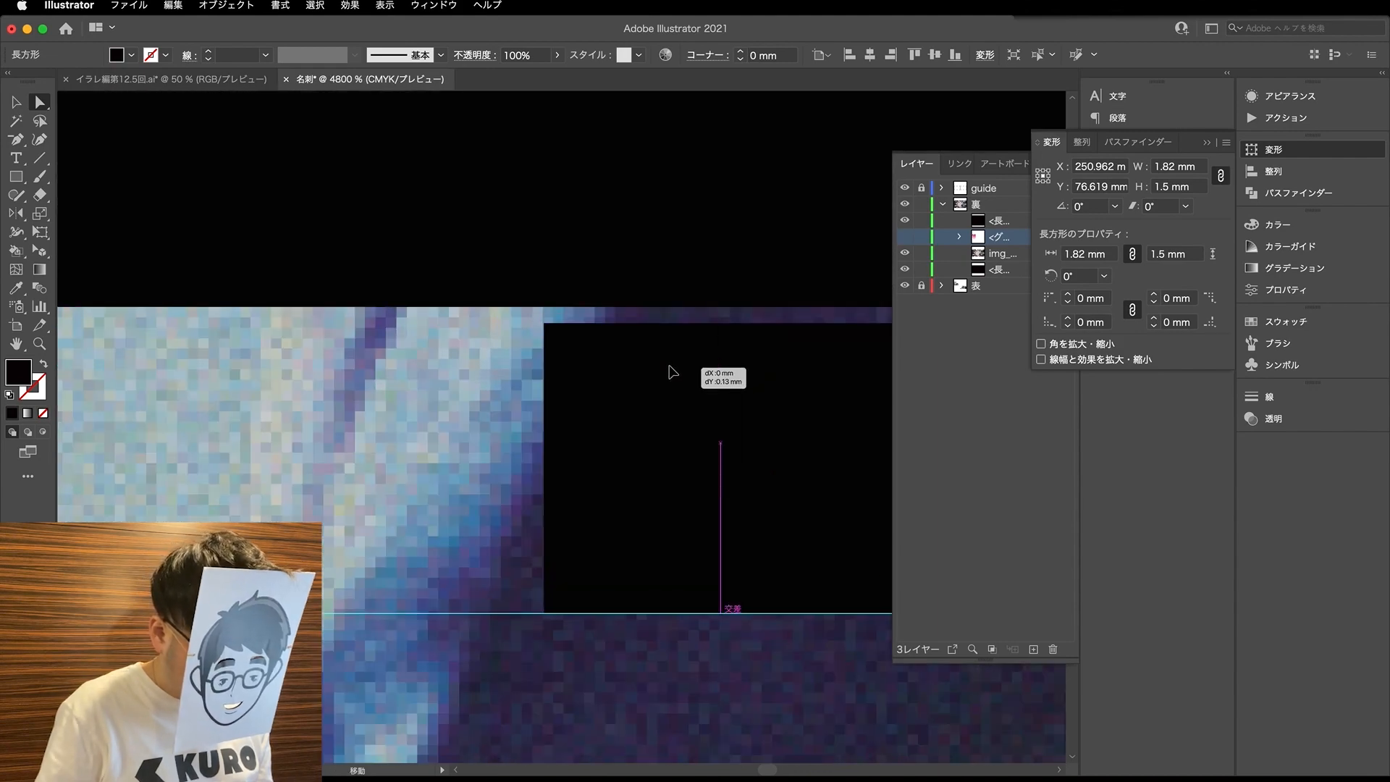
- Duplicate the small black rectangle down to the key visual's lower edge, aligned with the card's lower trim guide
scroll(643, 362, down, 7)
key(v)
click(615, 288)
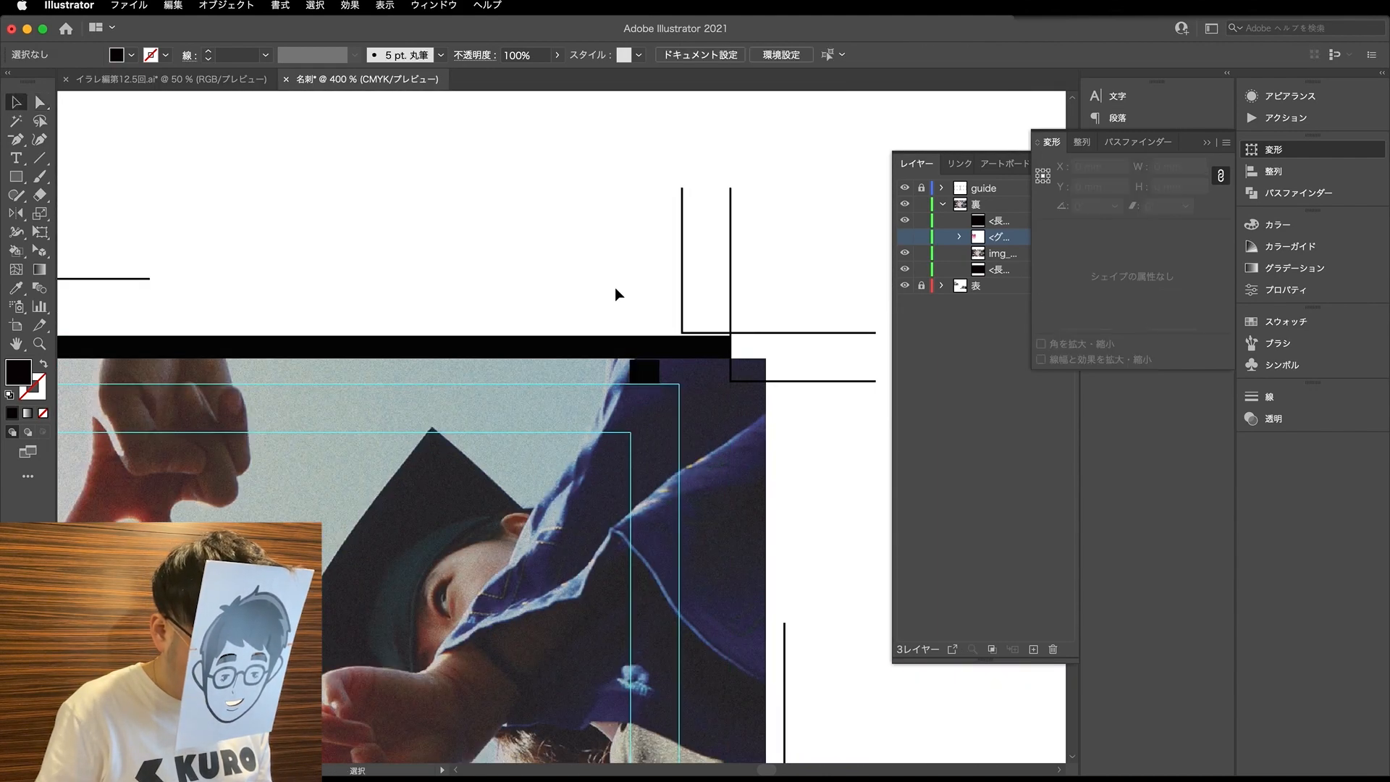
scroll(614, 288, down, 3)
drag(618, 335, 556, 623)
scroll(547, 671, up, 3)
click(548, 699)
scroll(615, 518, down, 3)
- Delete both small black rectangles at the key visual's upper and lower edges
key(a)
click(615, 518)
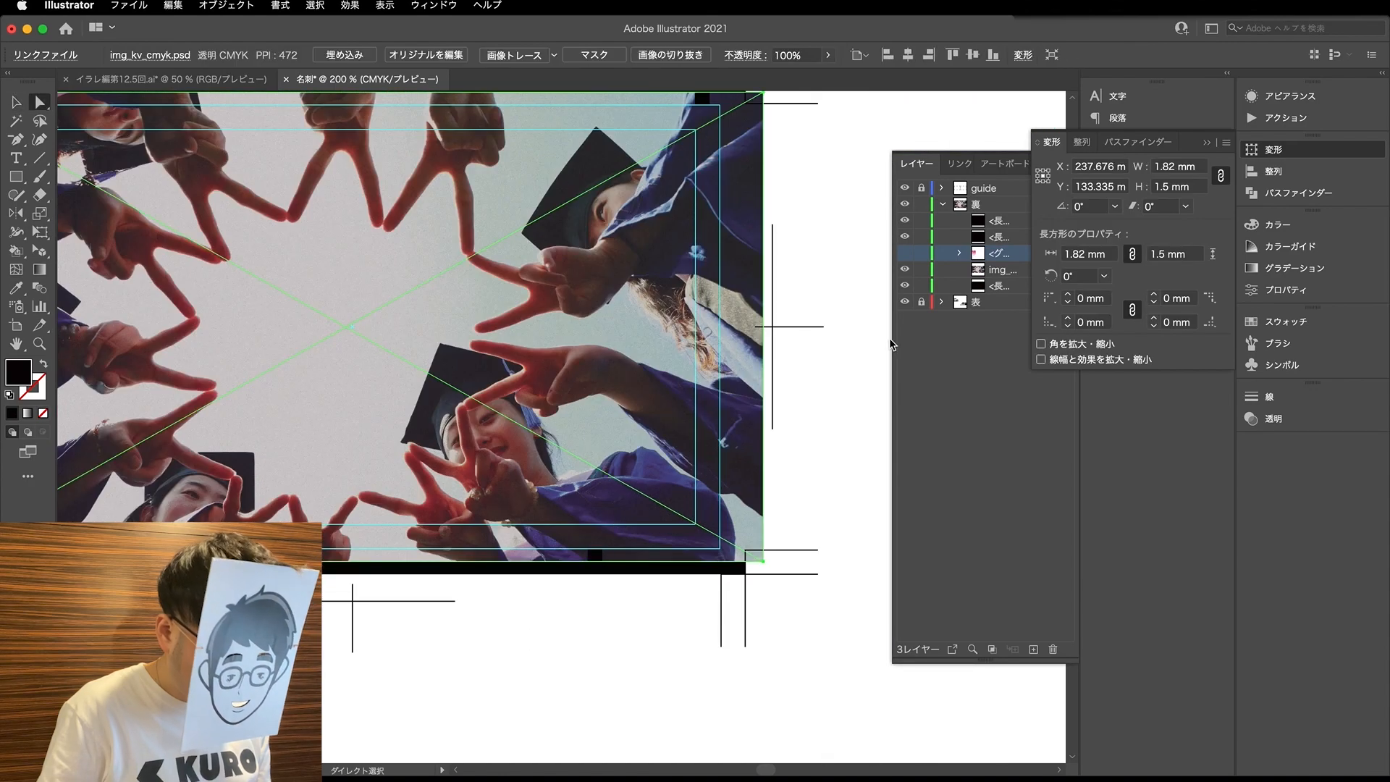
scroll(675, 273, down, 3)
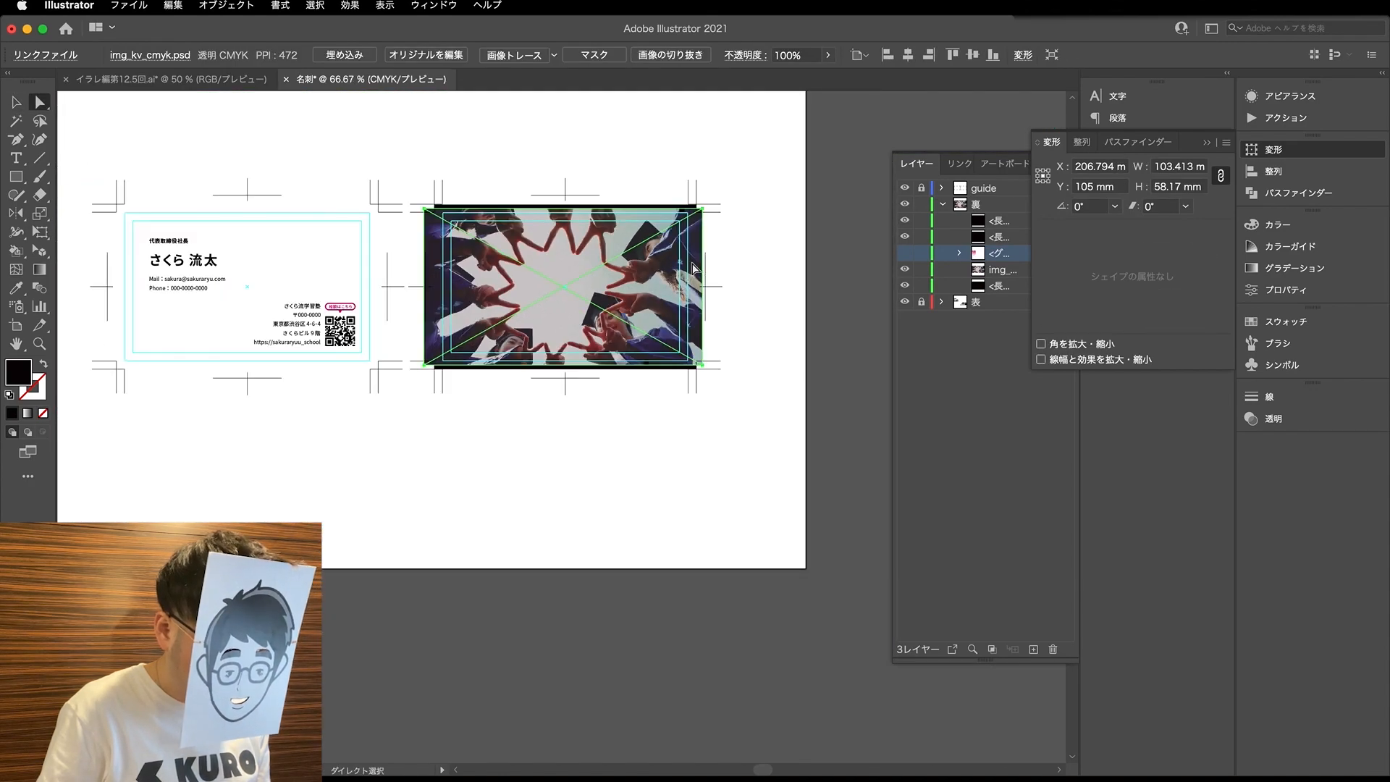
scroll(659, 246, up, 1)
click(656, 240)
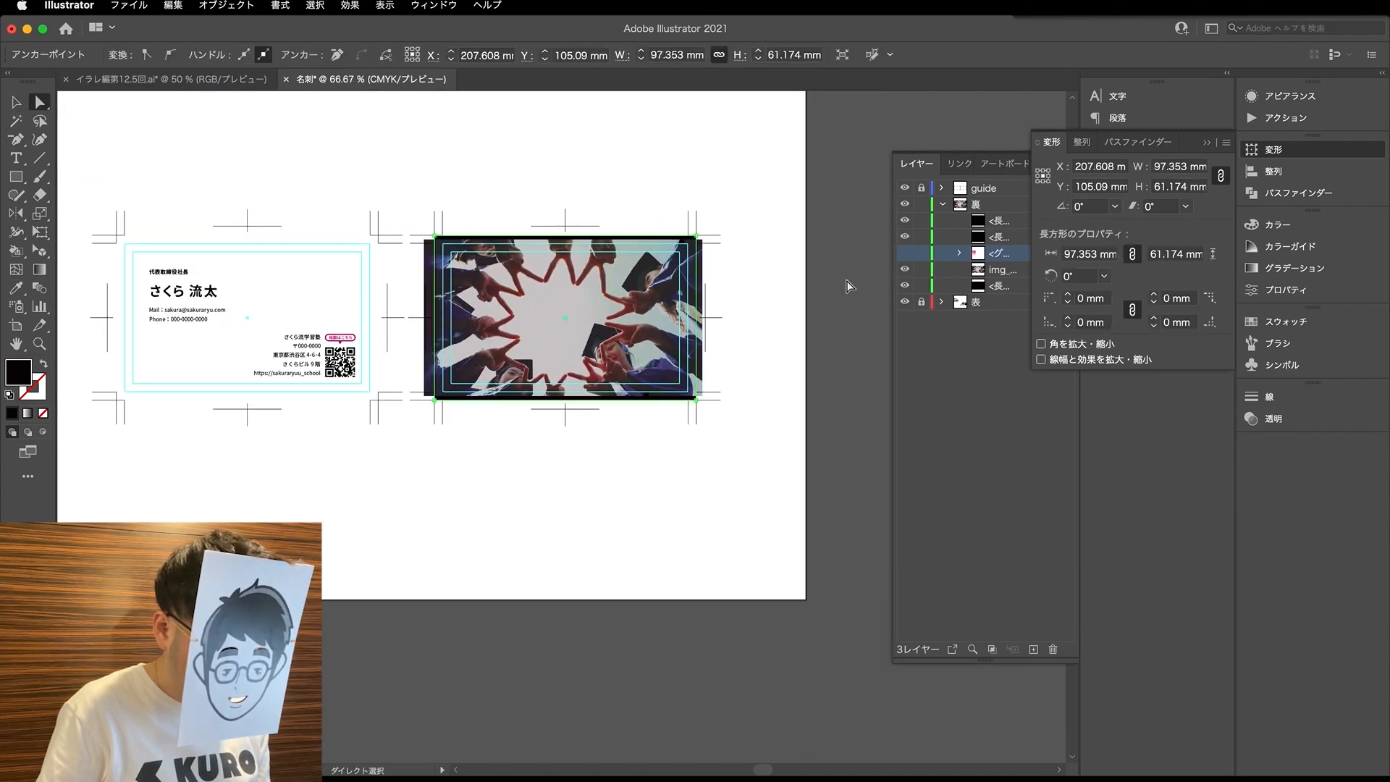
click(670, 285)
scroll(669, 285, up, 1)
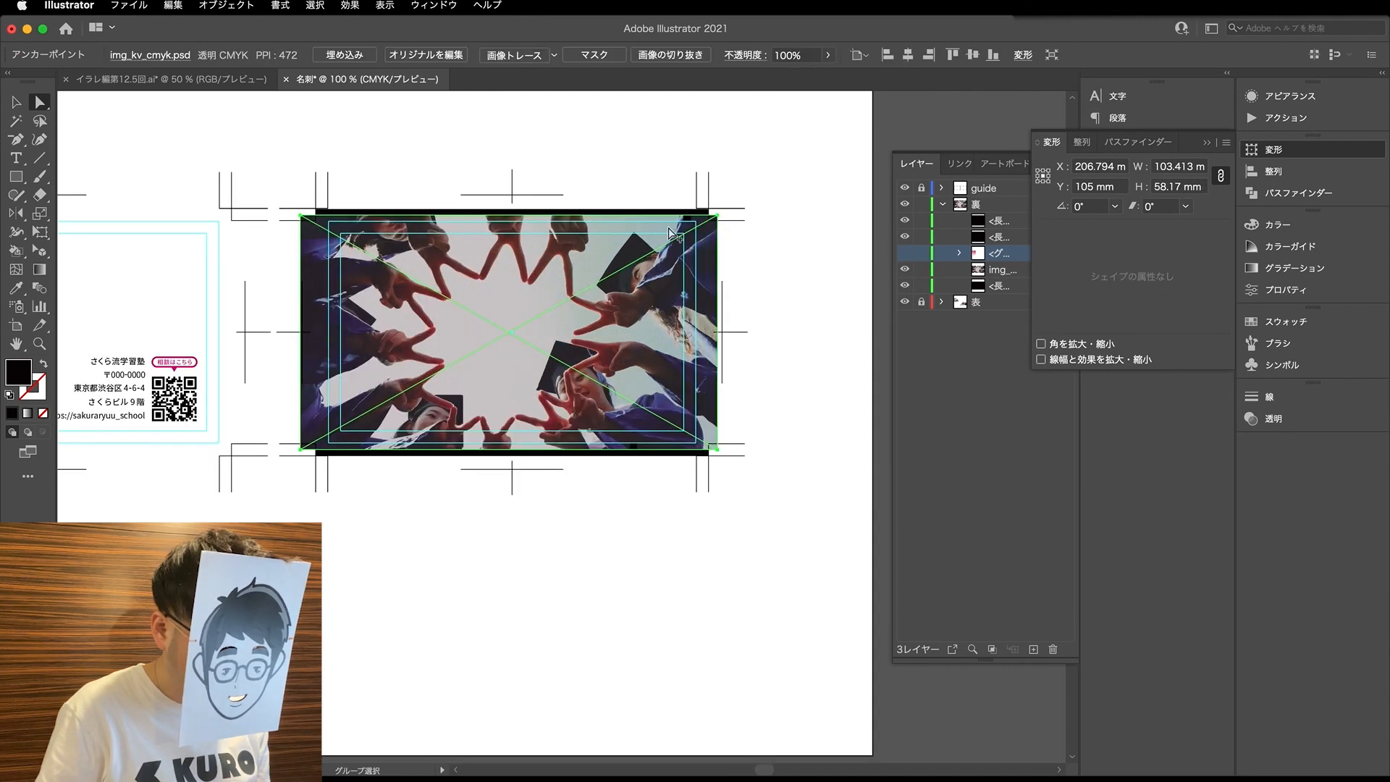
scroll(668, 234, up, 2)
click(709, 208)
scroll(707, 210, down, 1)
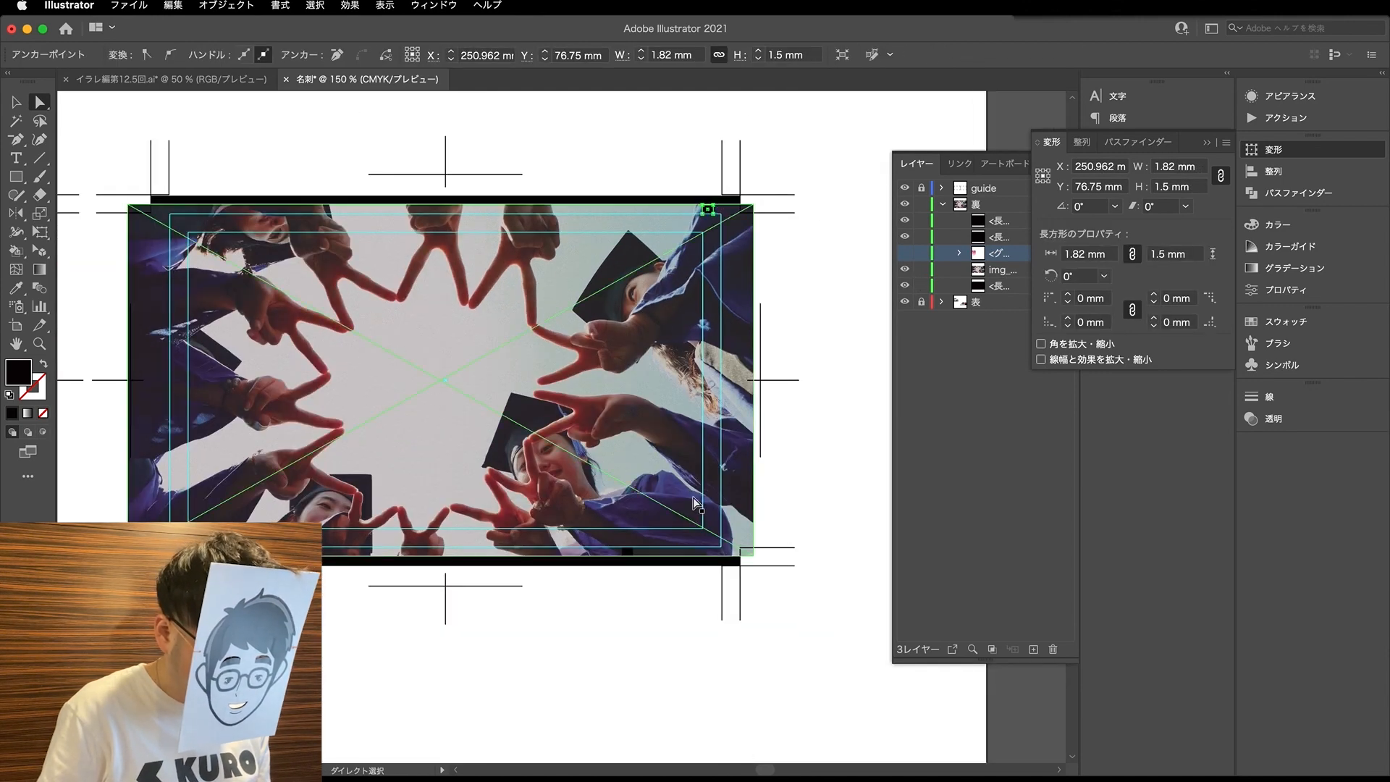
shift+click(631, 551)
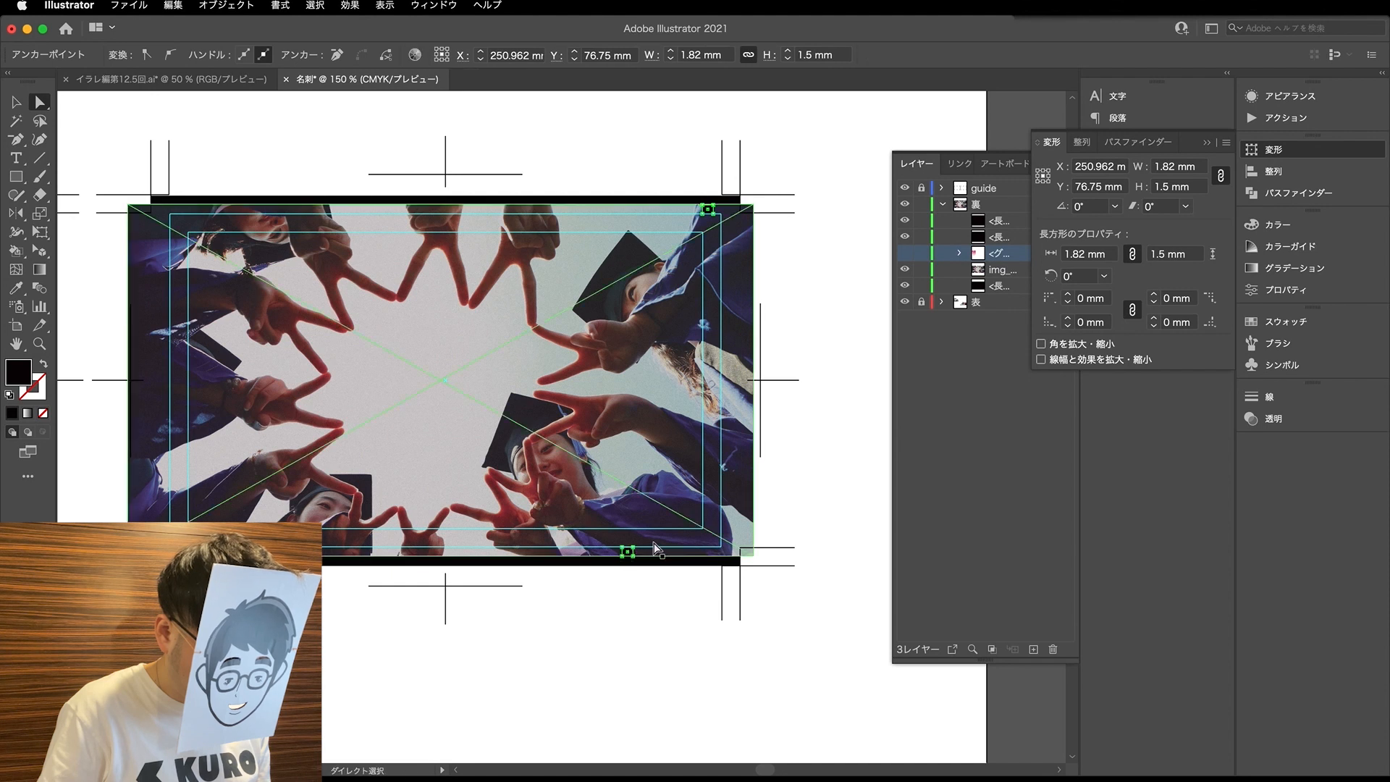
key(Delete)
- Show the key visual's link information and open its original, img_kv_cmyk.psd, in Photoshop for editing
click(726, 287)
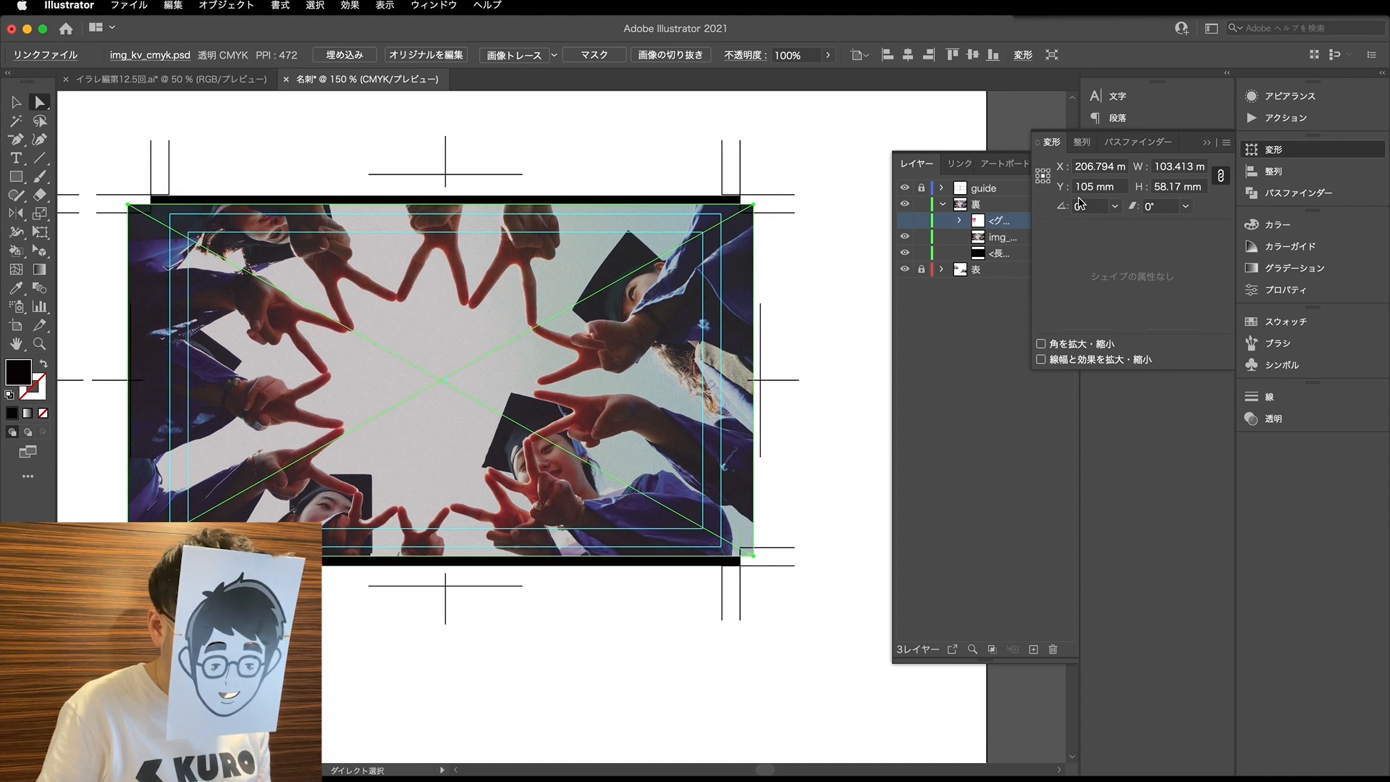
click(1202, 145)
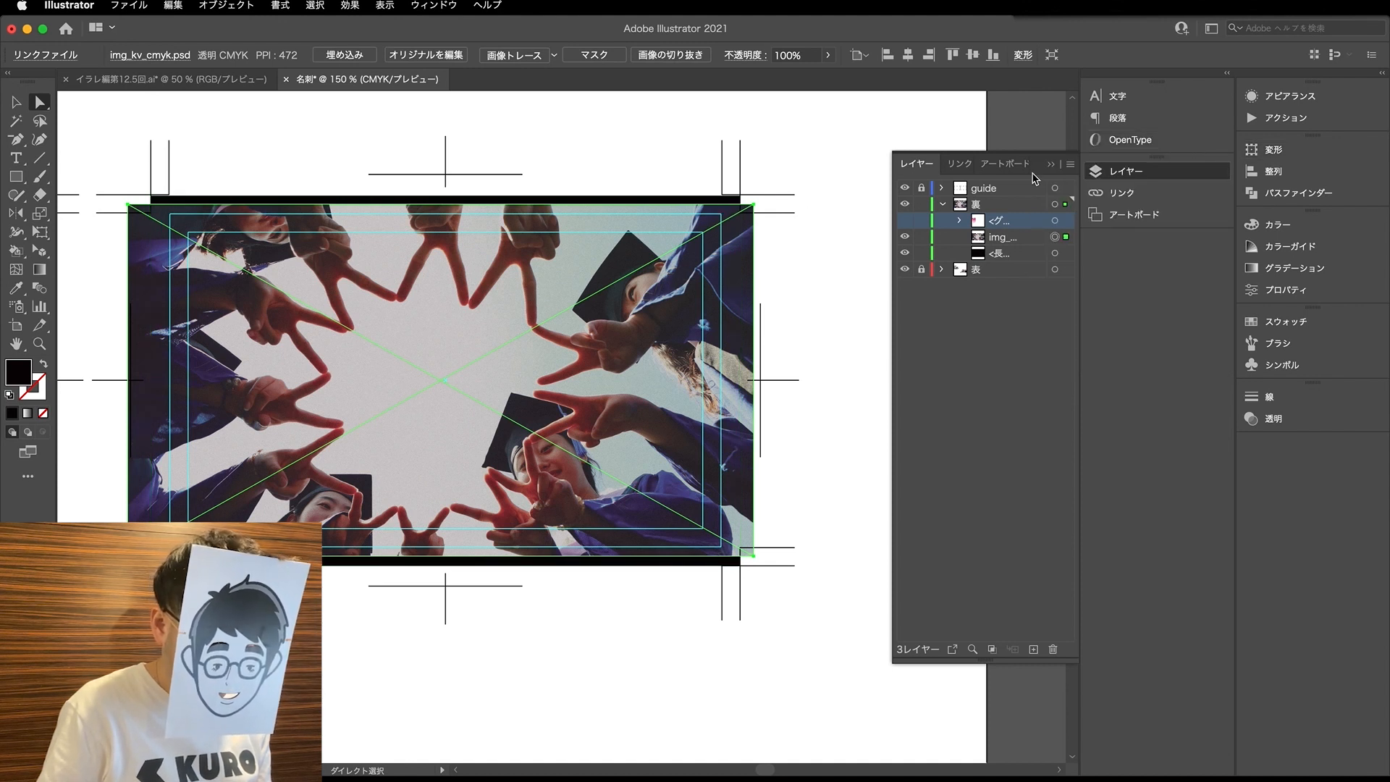
key(s)
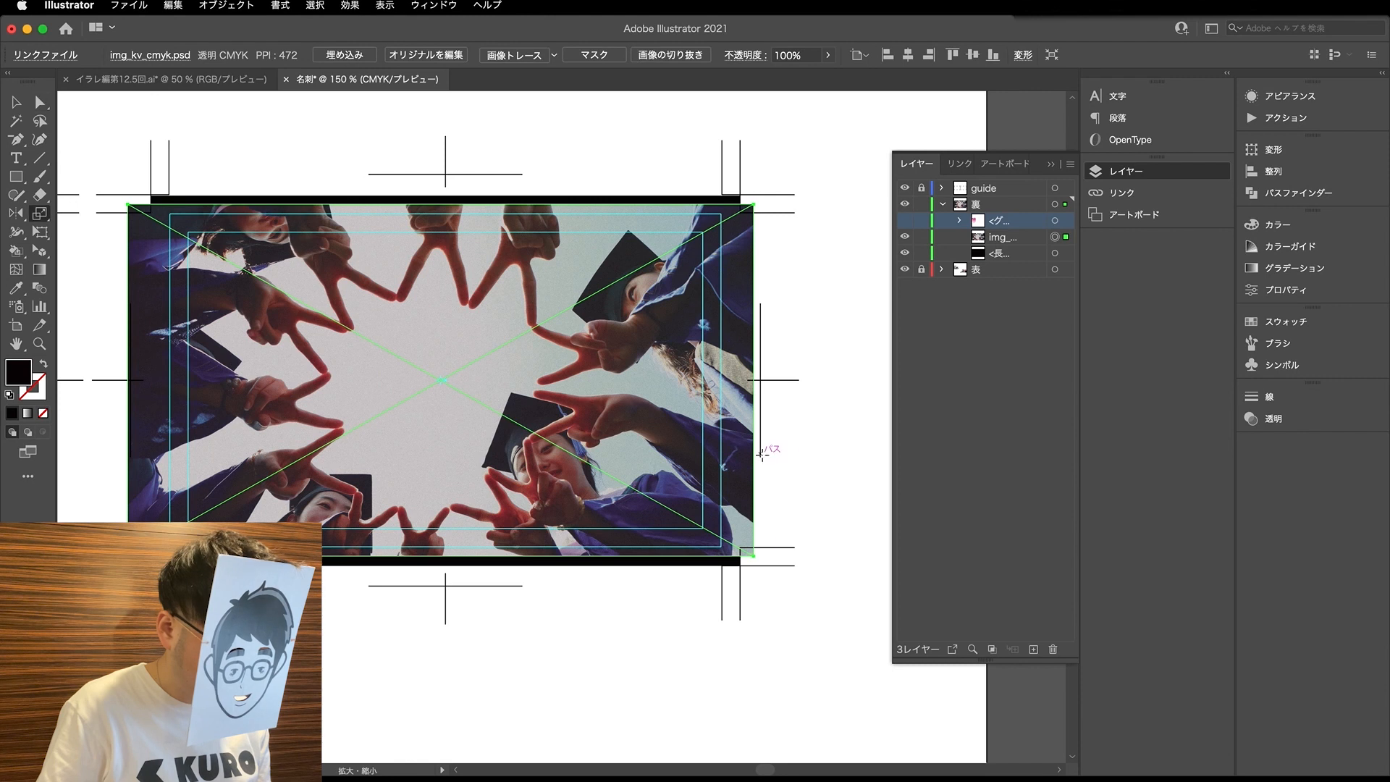
click(1004, 164)
click(954, 164)
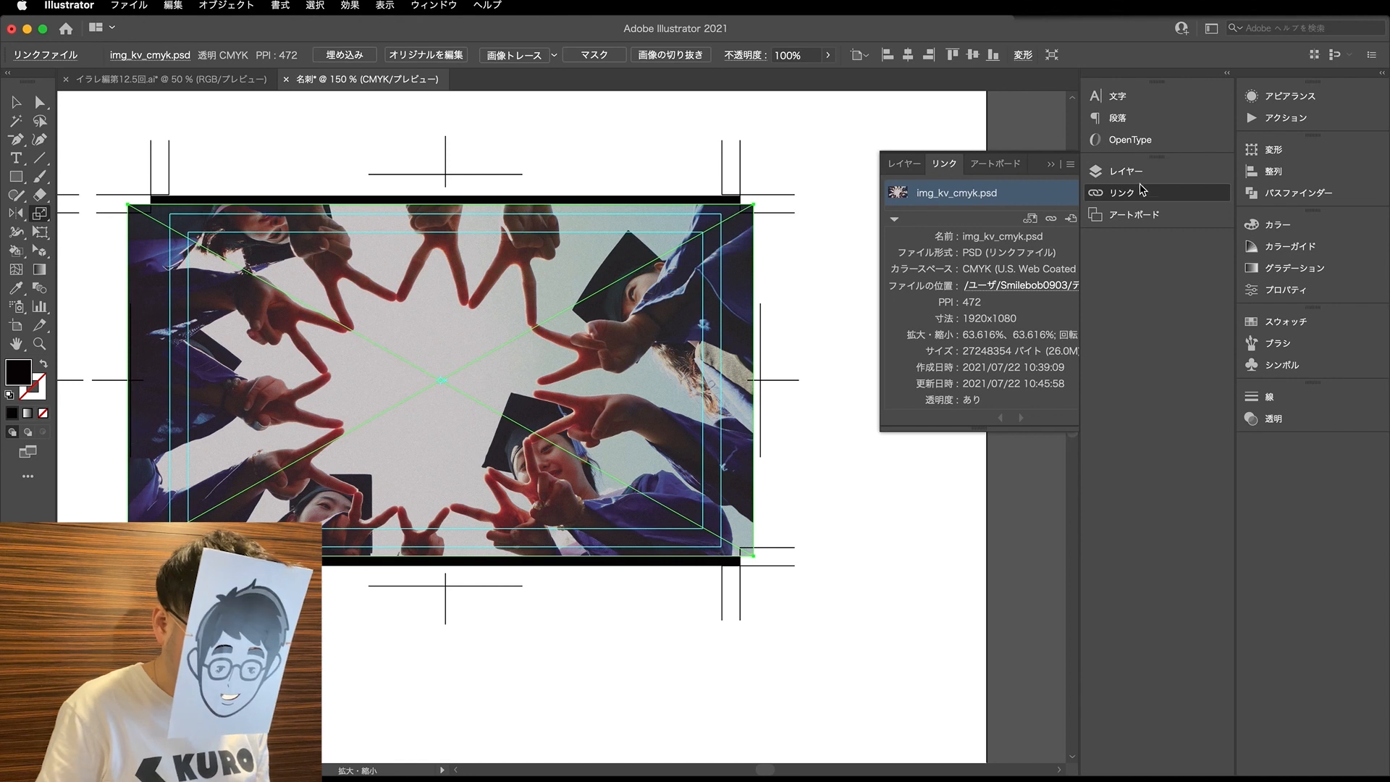
key(a)
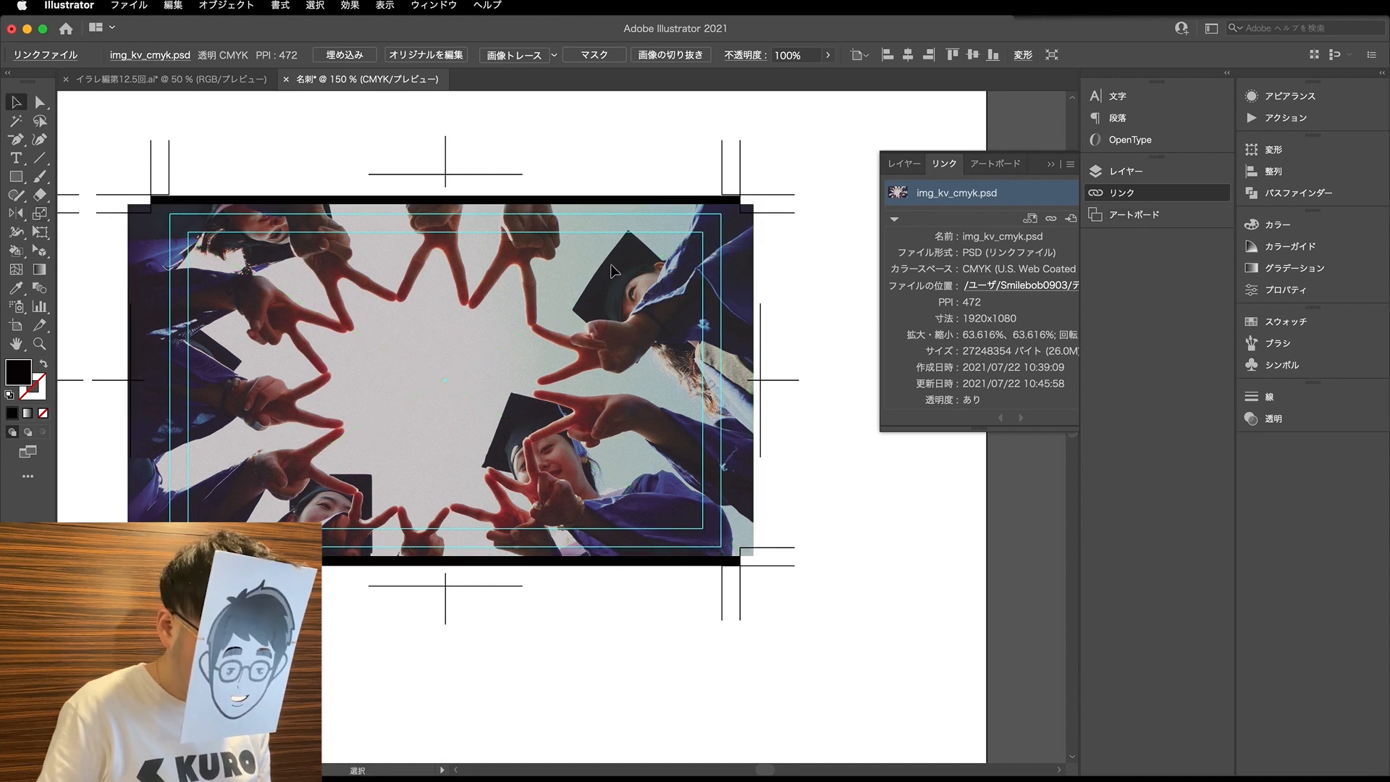
alt+double_click(612, 330)
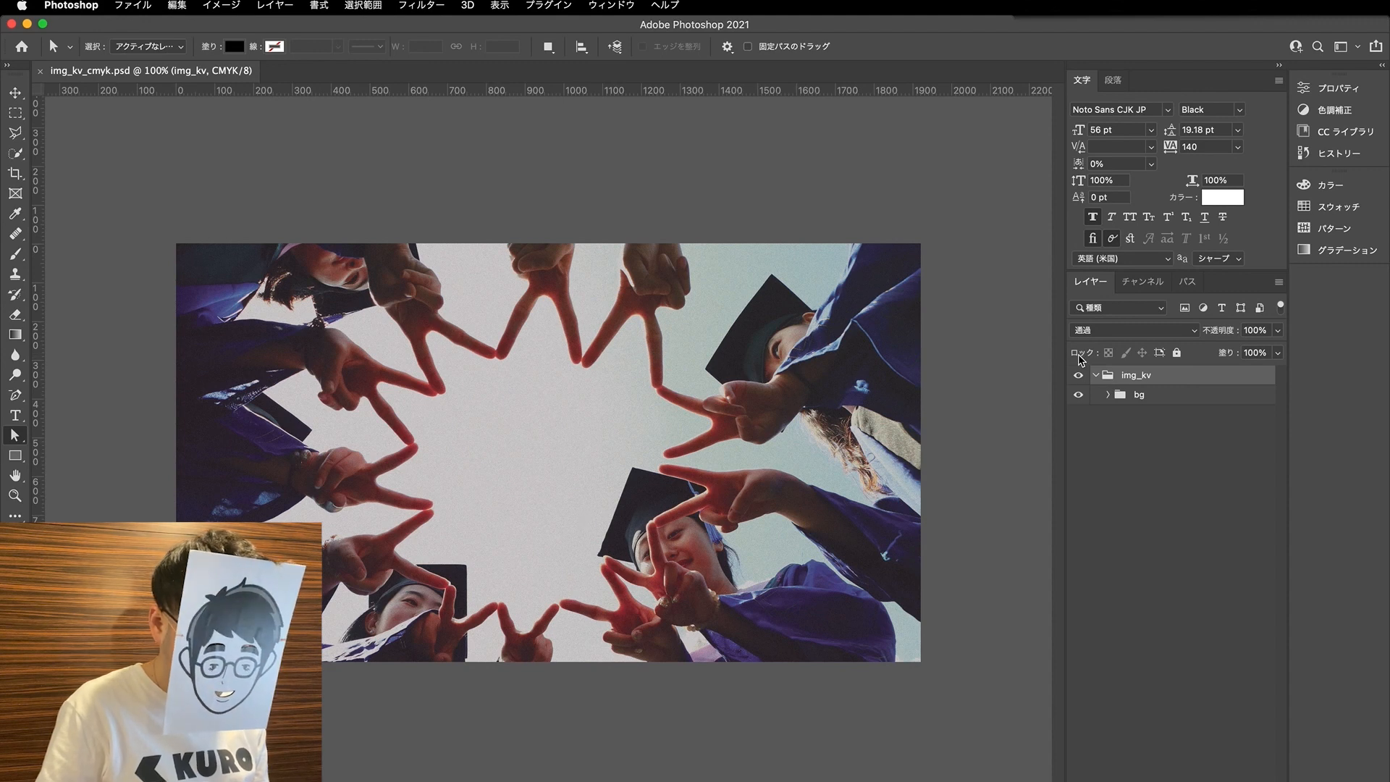
- Check the extent of the group-6209550_1920 photo and crop the canvas outward above and below to about 1920 × 1289 px
click(1109, 395)
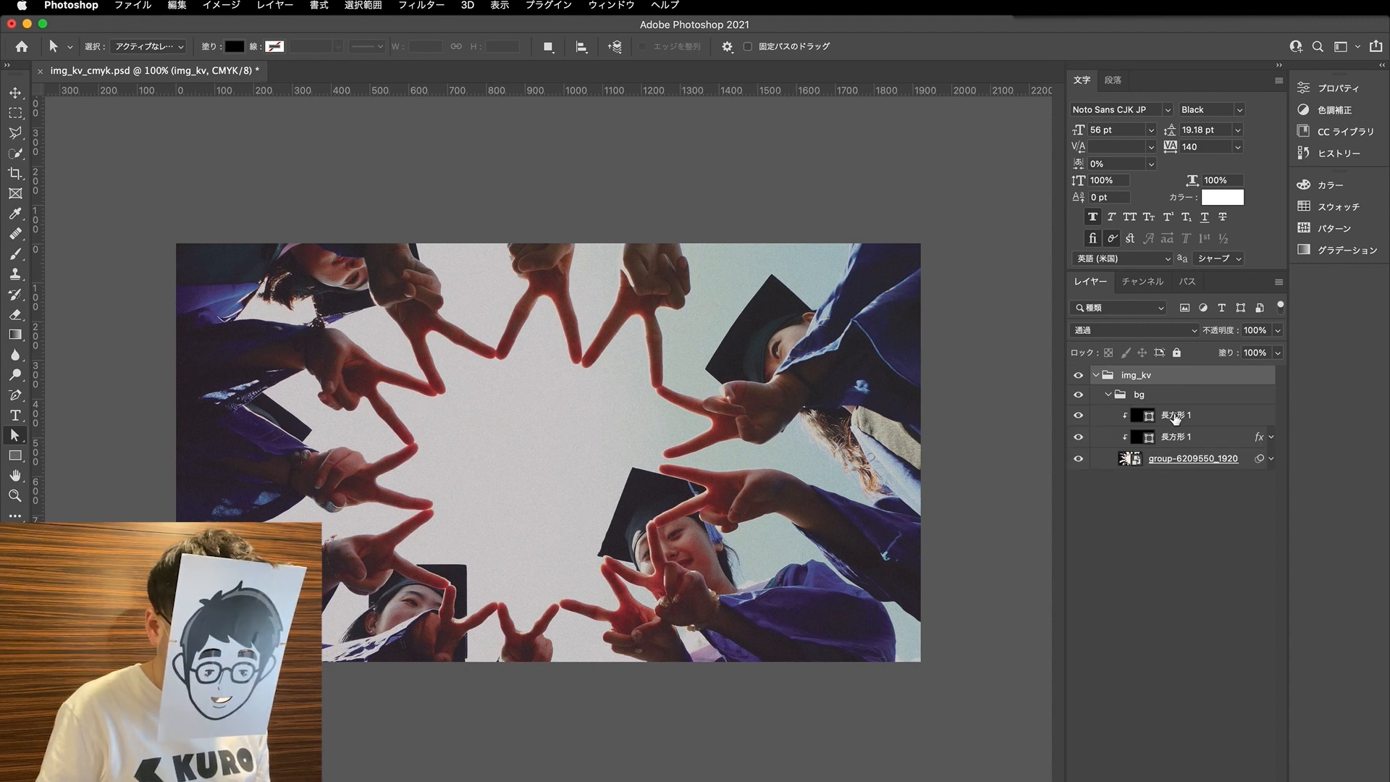
click(1209, 459)
key(super+t)
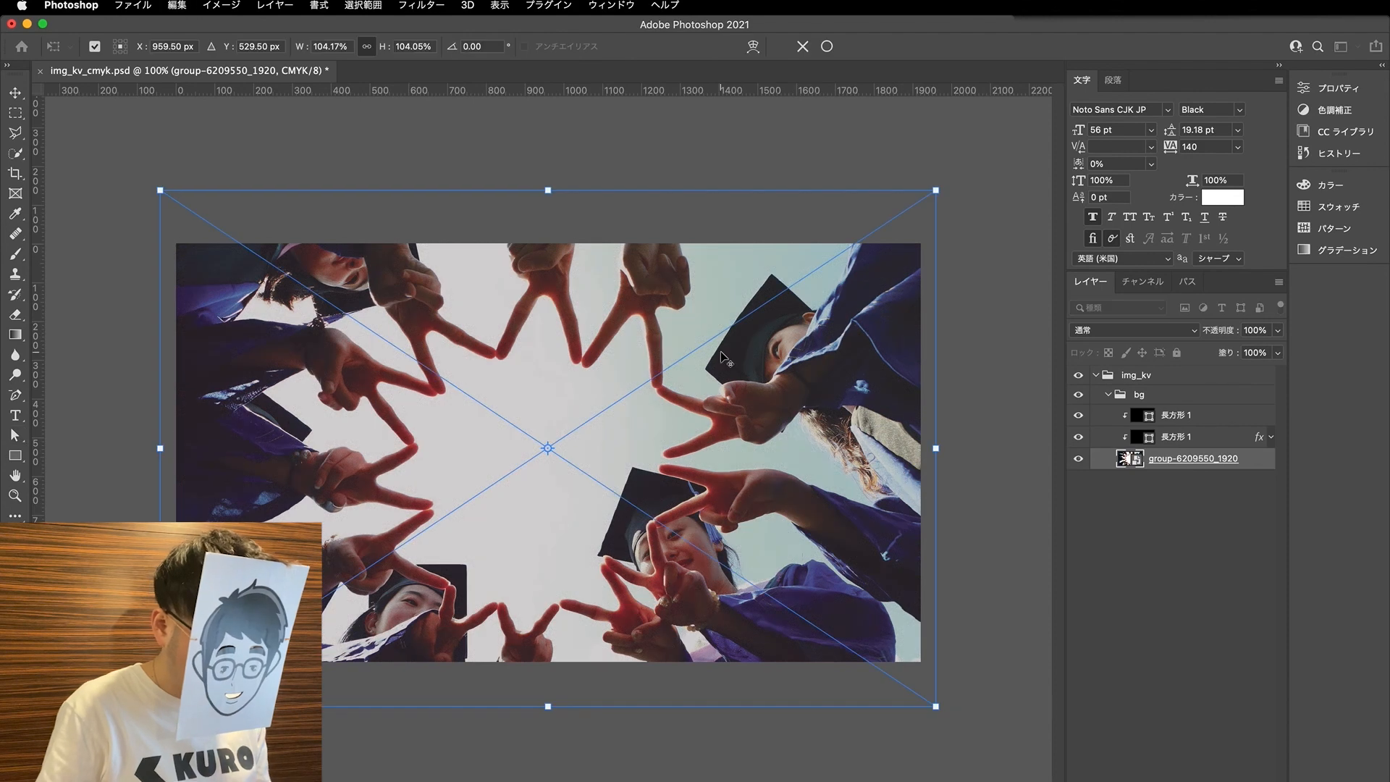
key(Return)
key(c)
drag(549, 243, 553, 224)
drag(557, 685, 558, 706)
key(Return)
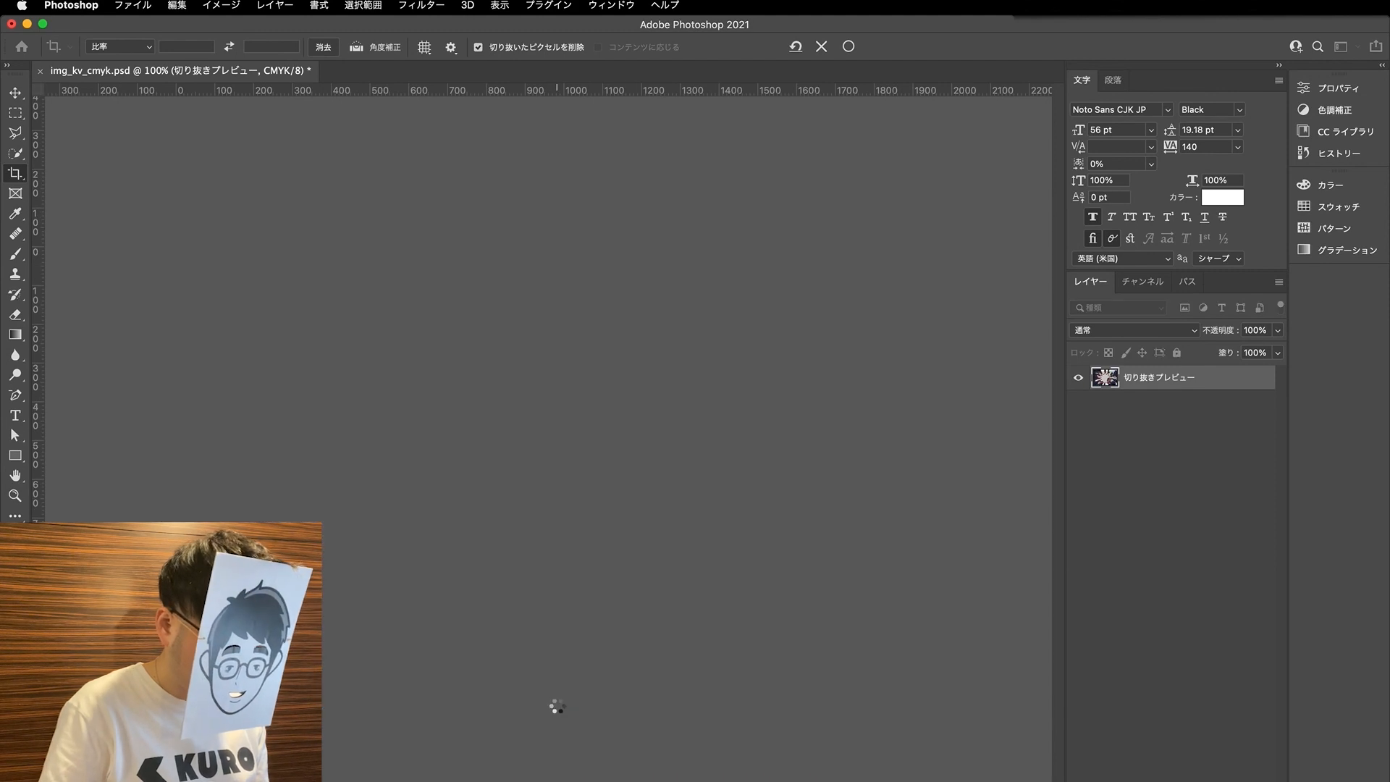
- Stretch both 長方形 1 overlay layers together to the upper and lower edges of the enlarged canvas
click(1176, 417)
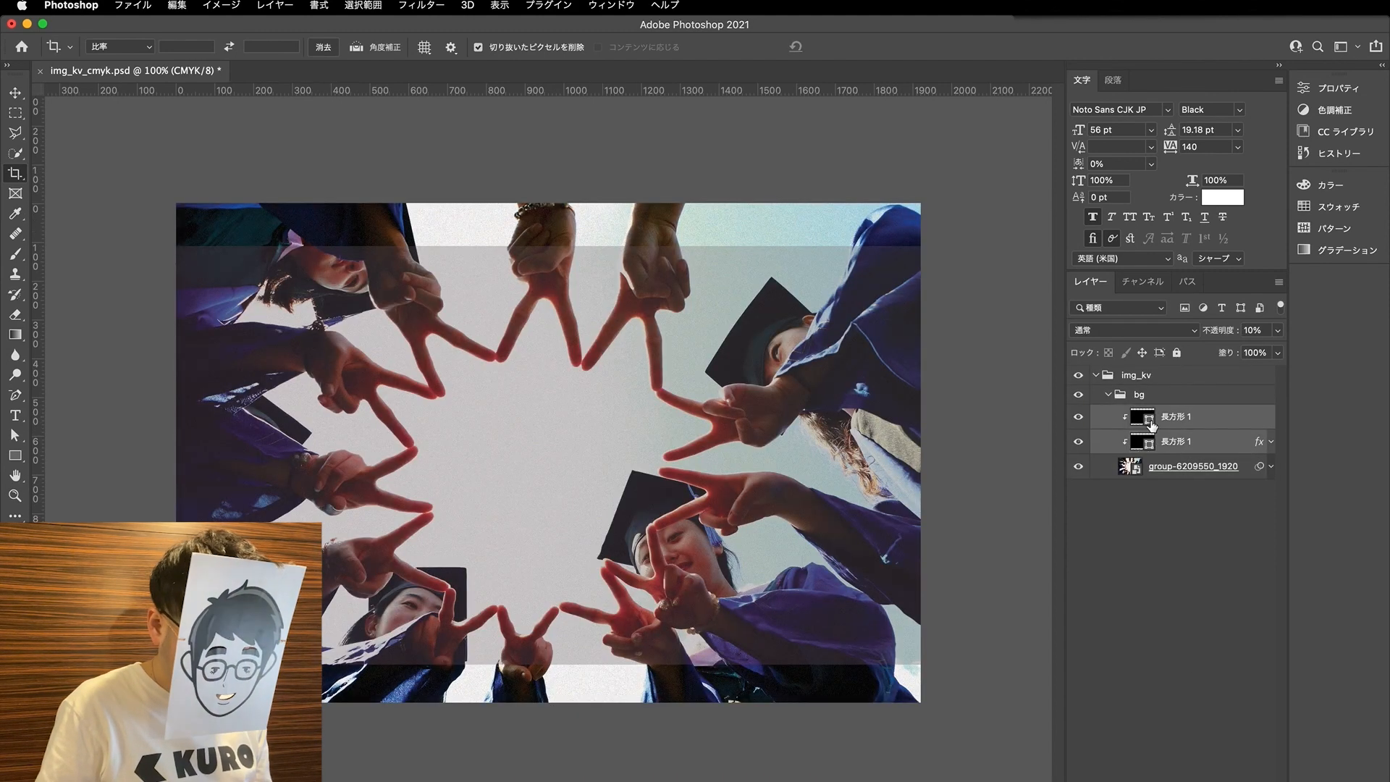
key(super+t)
drag(546, 245, 547, 204)
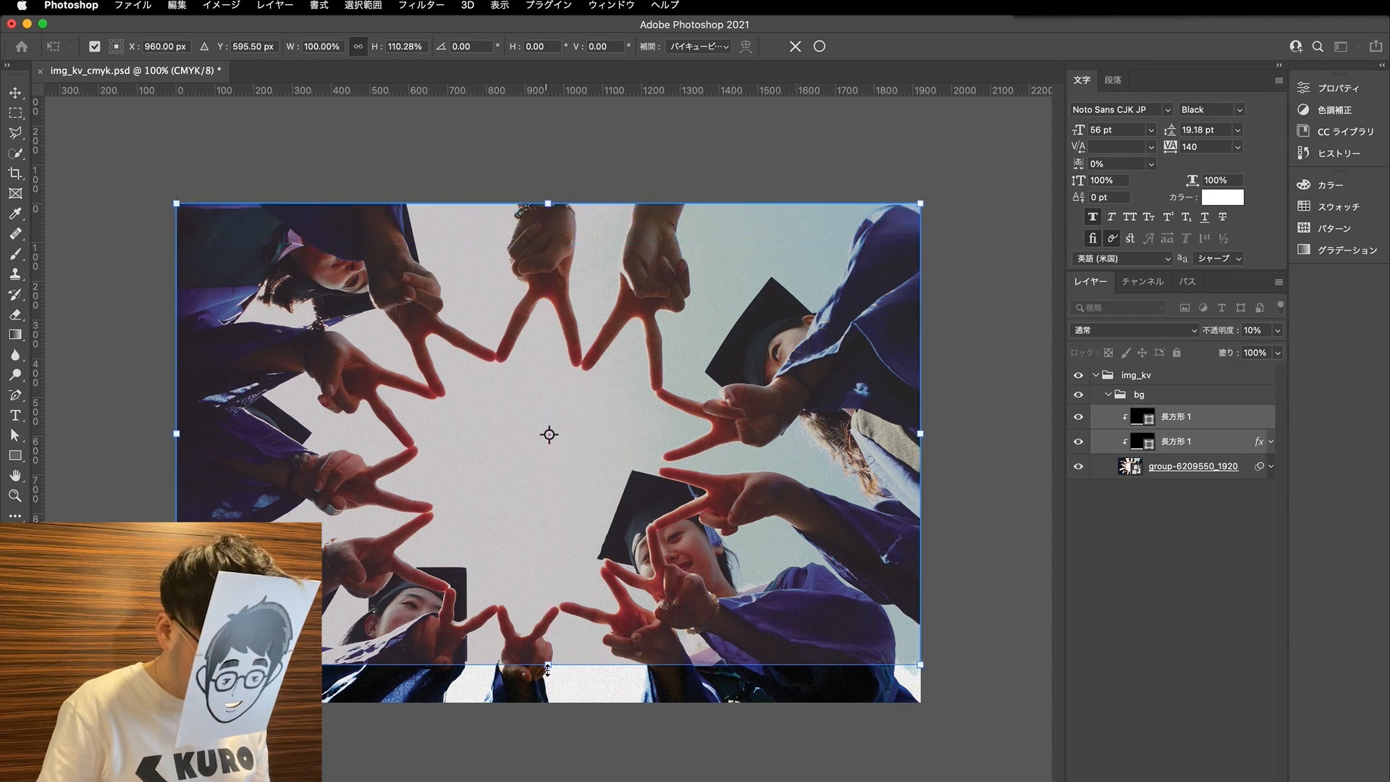
drag(549, 667, 552, 701)
key(Return)
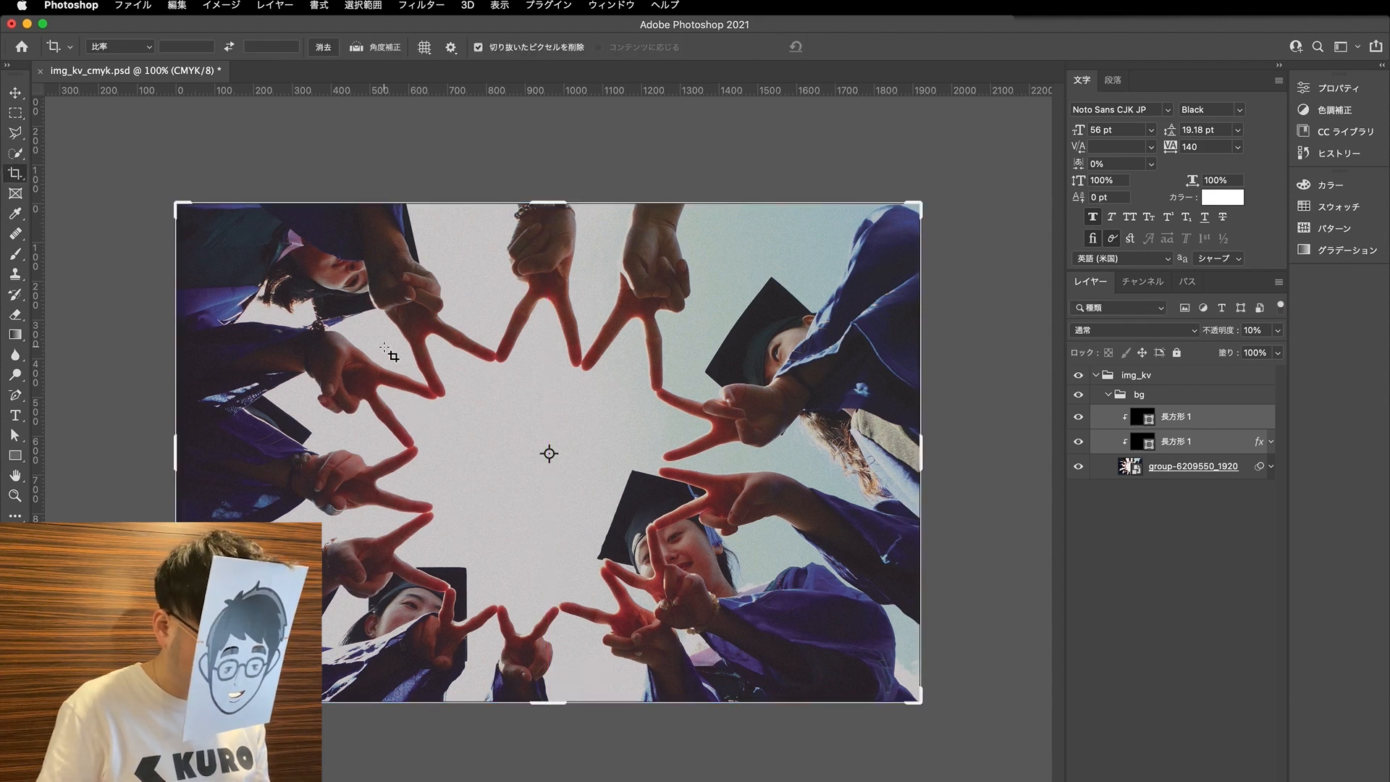
- Save img_kv_cmyk.psd, switch back to Illustrator and update the linked key visual
key(c)
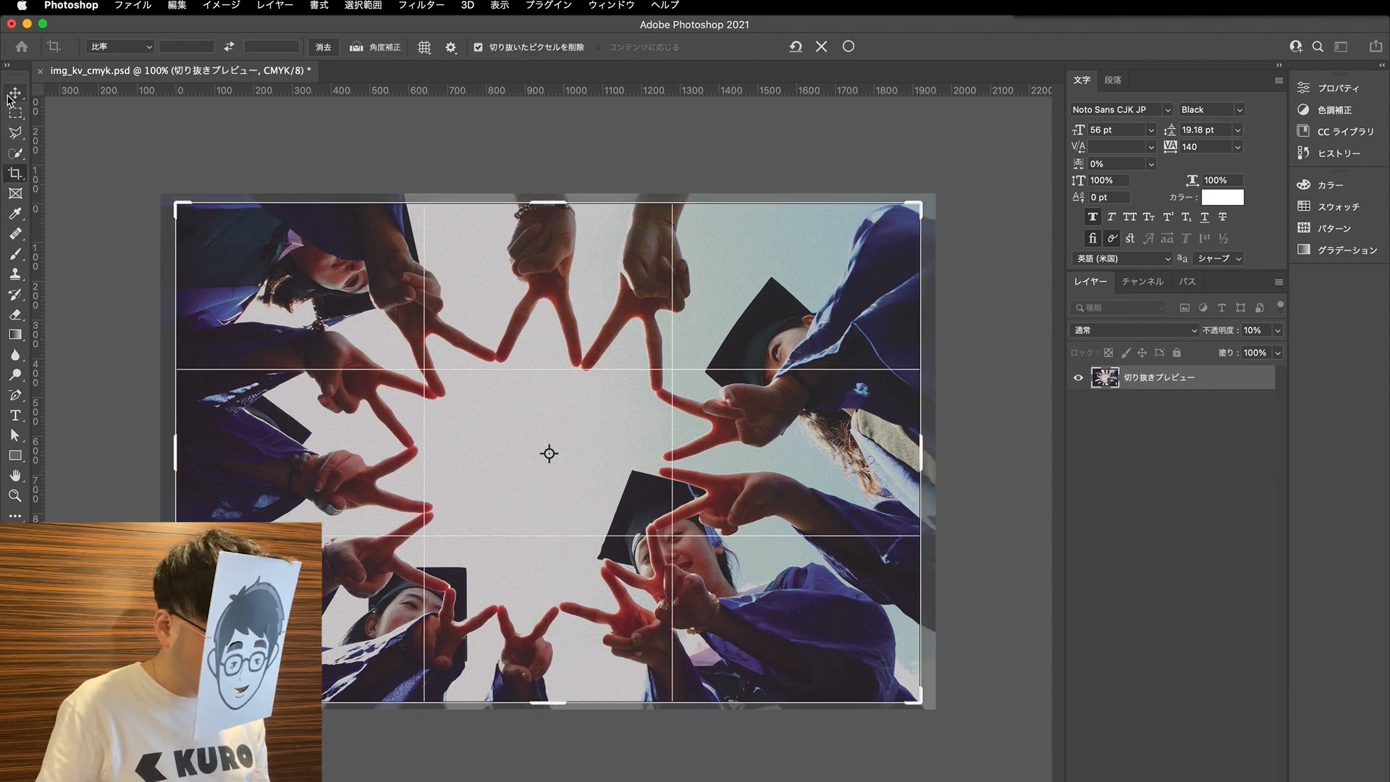
key(Return)
key(v)
key(super+s)
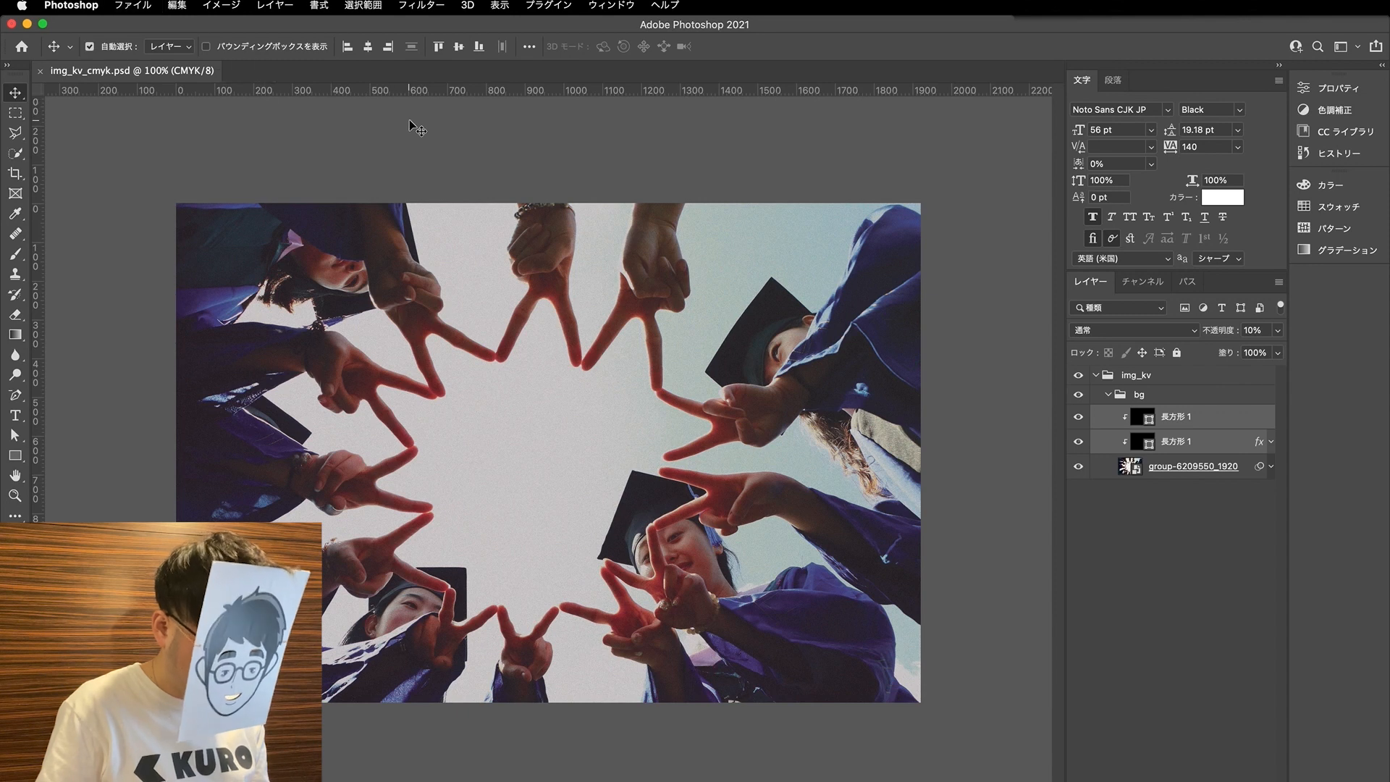
click(724, 779)
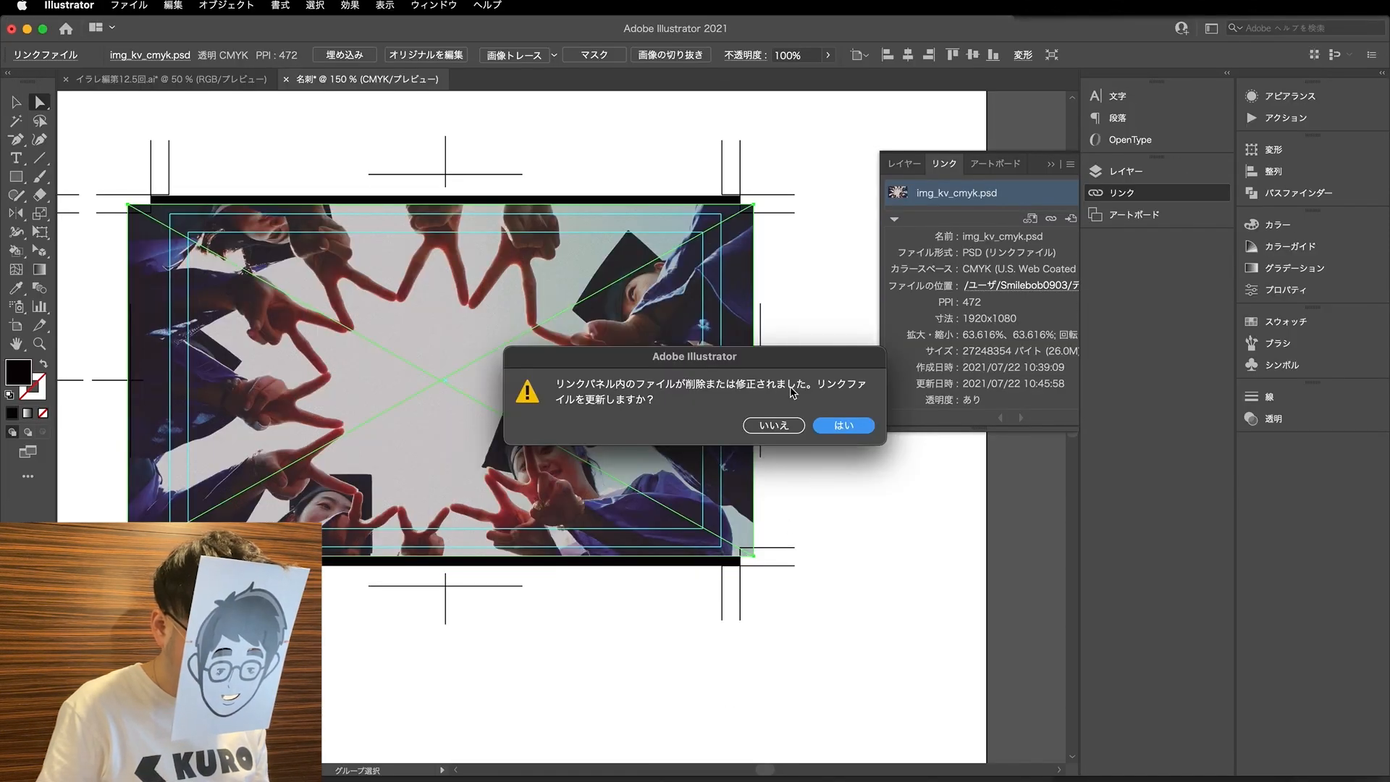
click(842, 426)
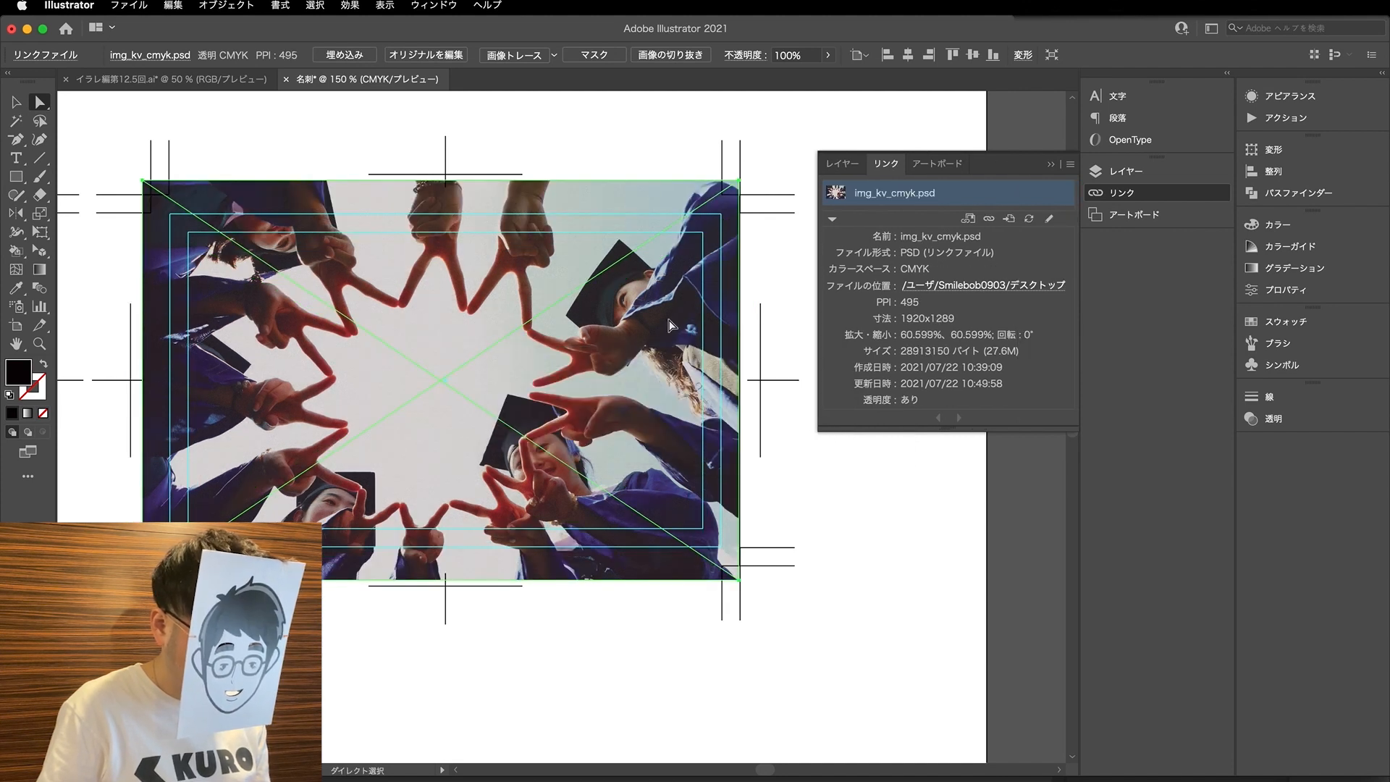
- Shift the key visual slightly to the right so it is centred on the second card
click(273, 159)
drag(376, 392, 379, 393)
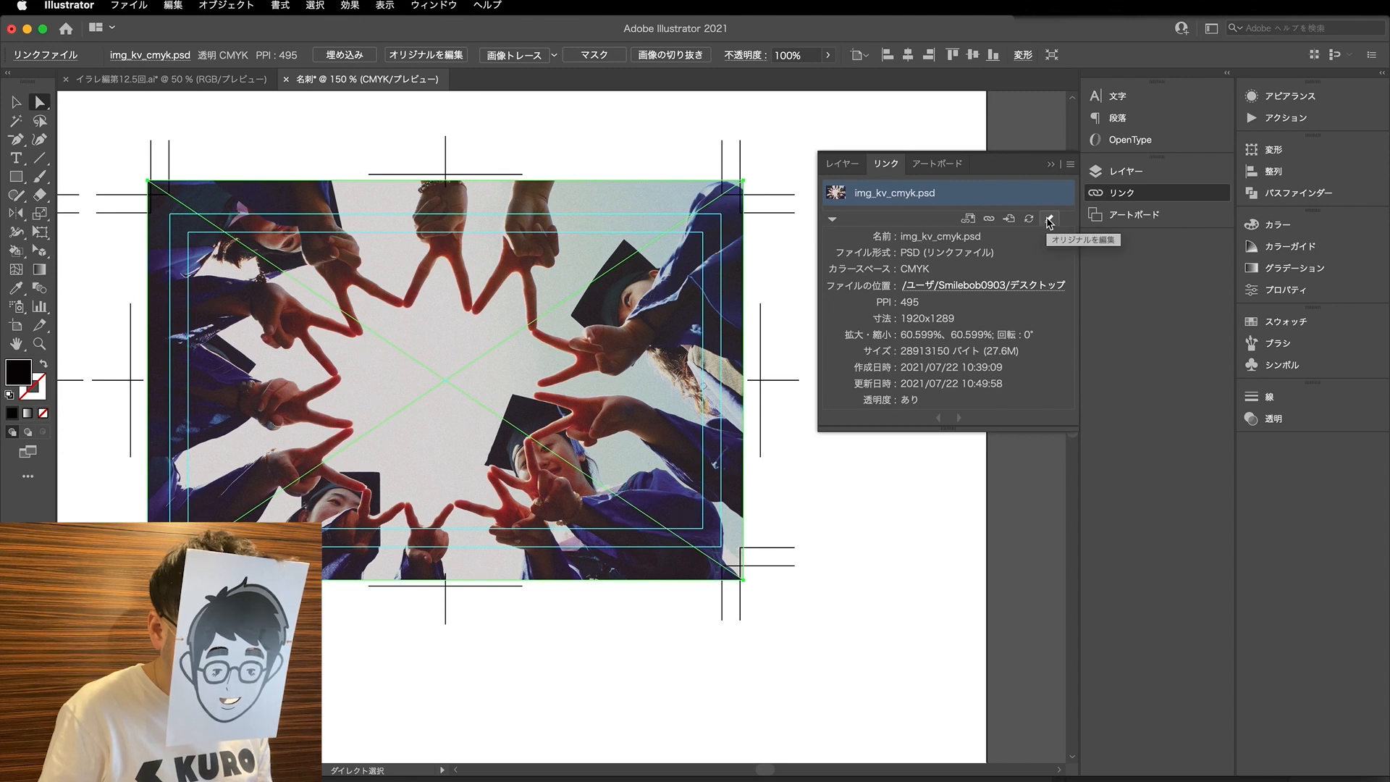
- Open the linked image's original in Photoshop again, return to Illustrator and enlarge the link list
click(1048, 221)
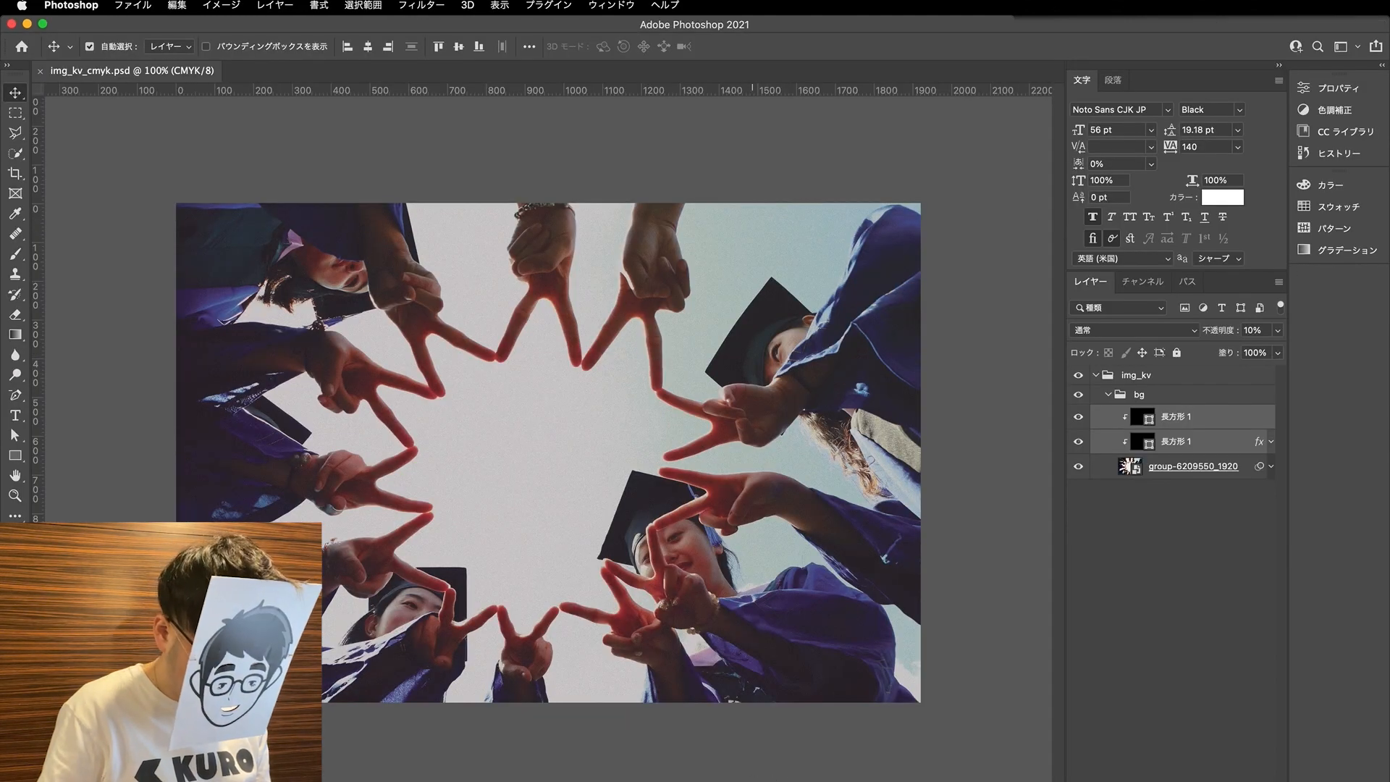
click(724, 779)
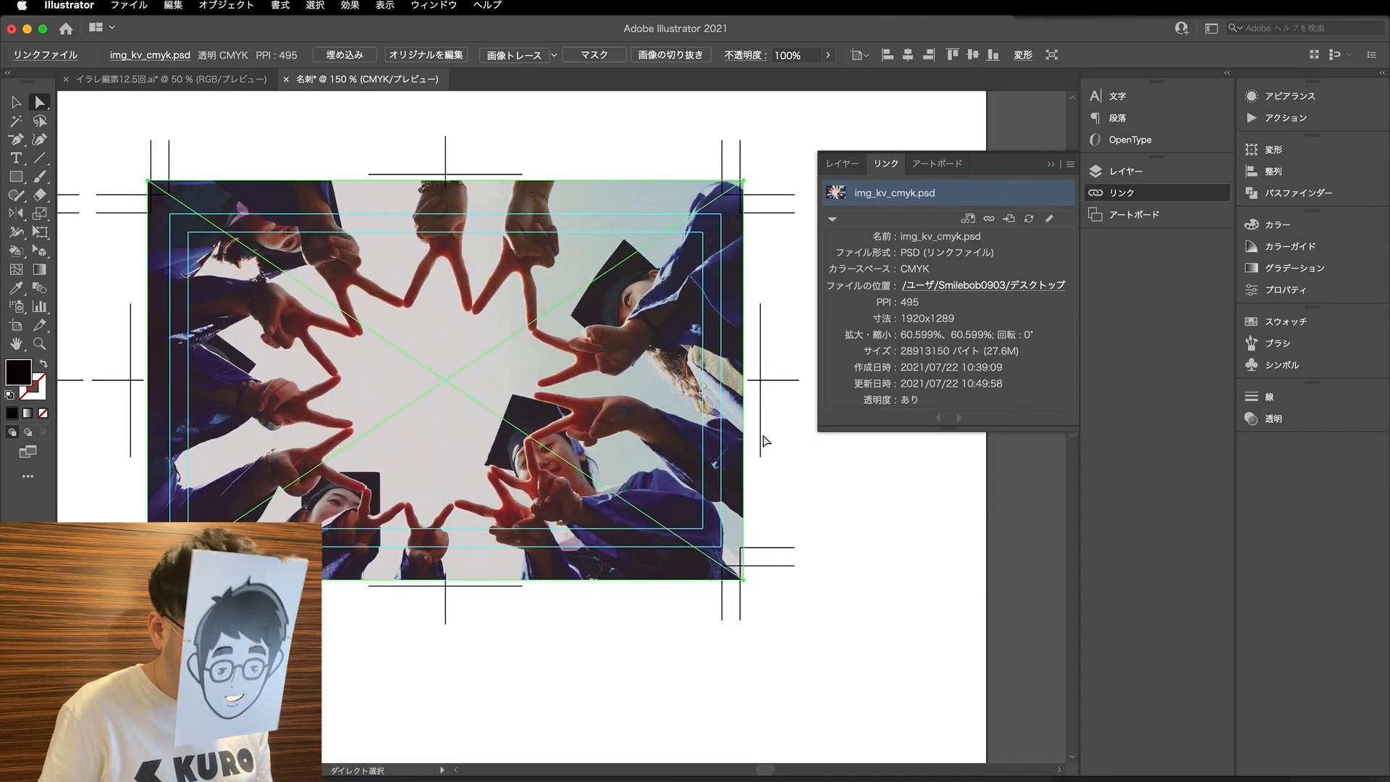
drag(948, 428, 948, 575)
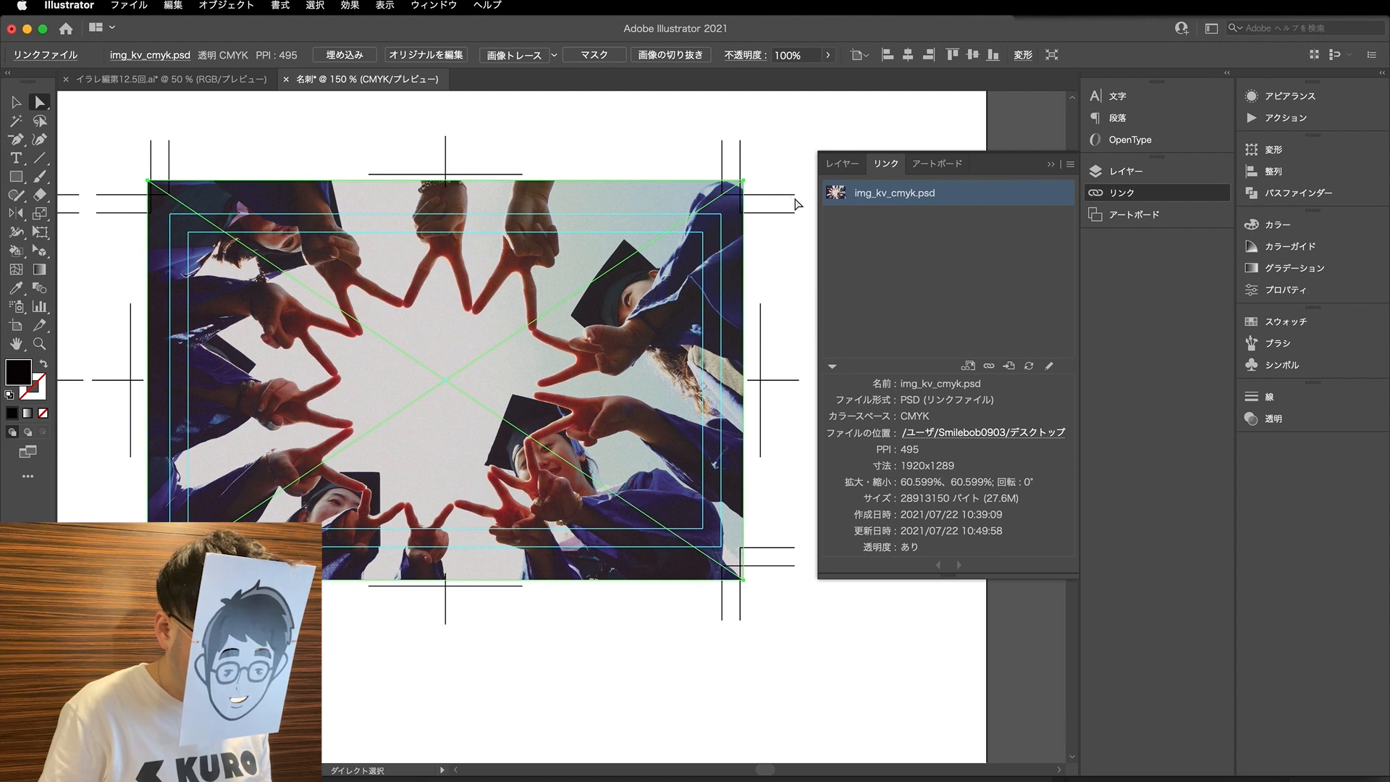
- Select the black rectangle together with img_kv_cmyk.psd and try to make a clipping mask from them
click(842, 164)
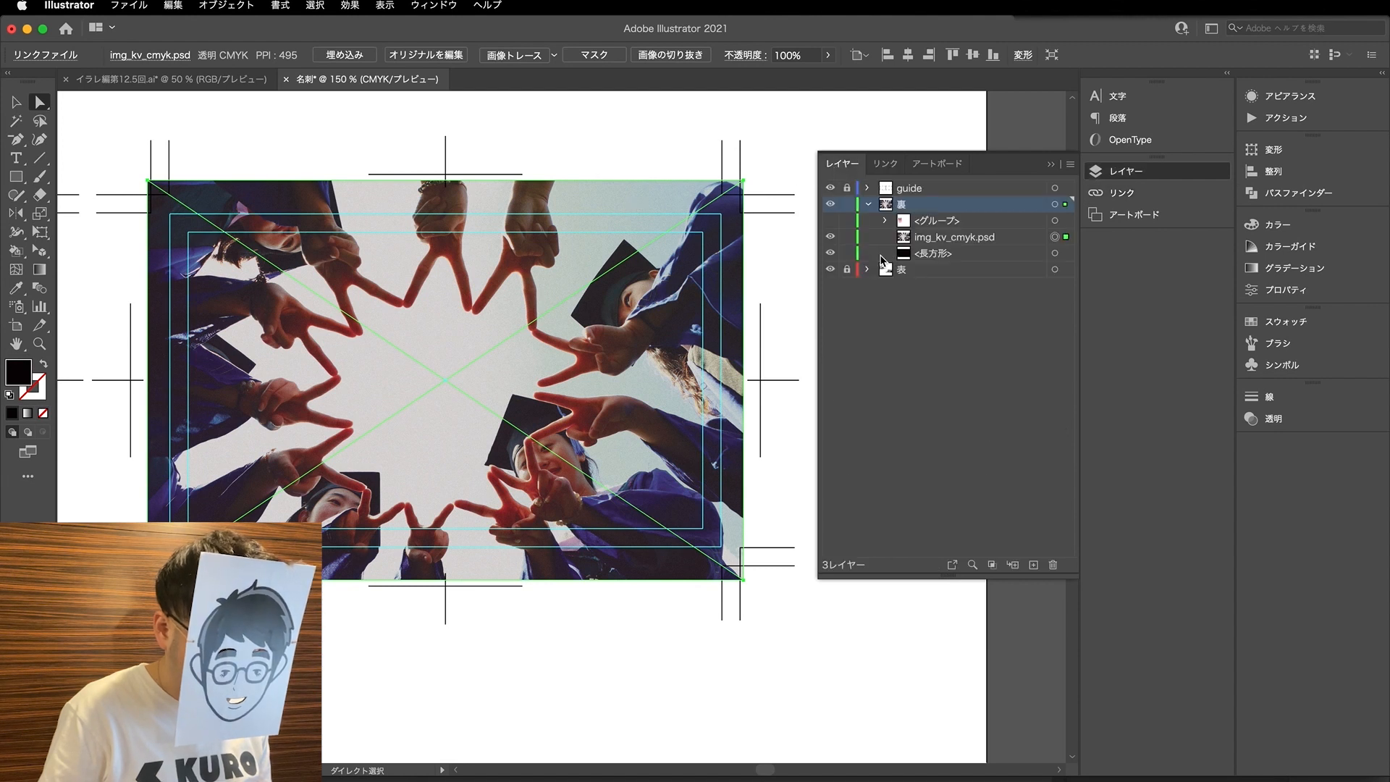
shift+click(1057, 254)
right_click(613, 310)
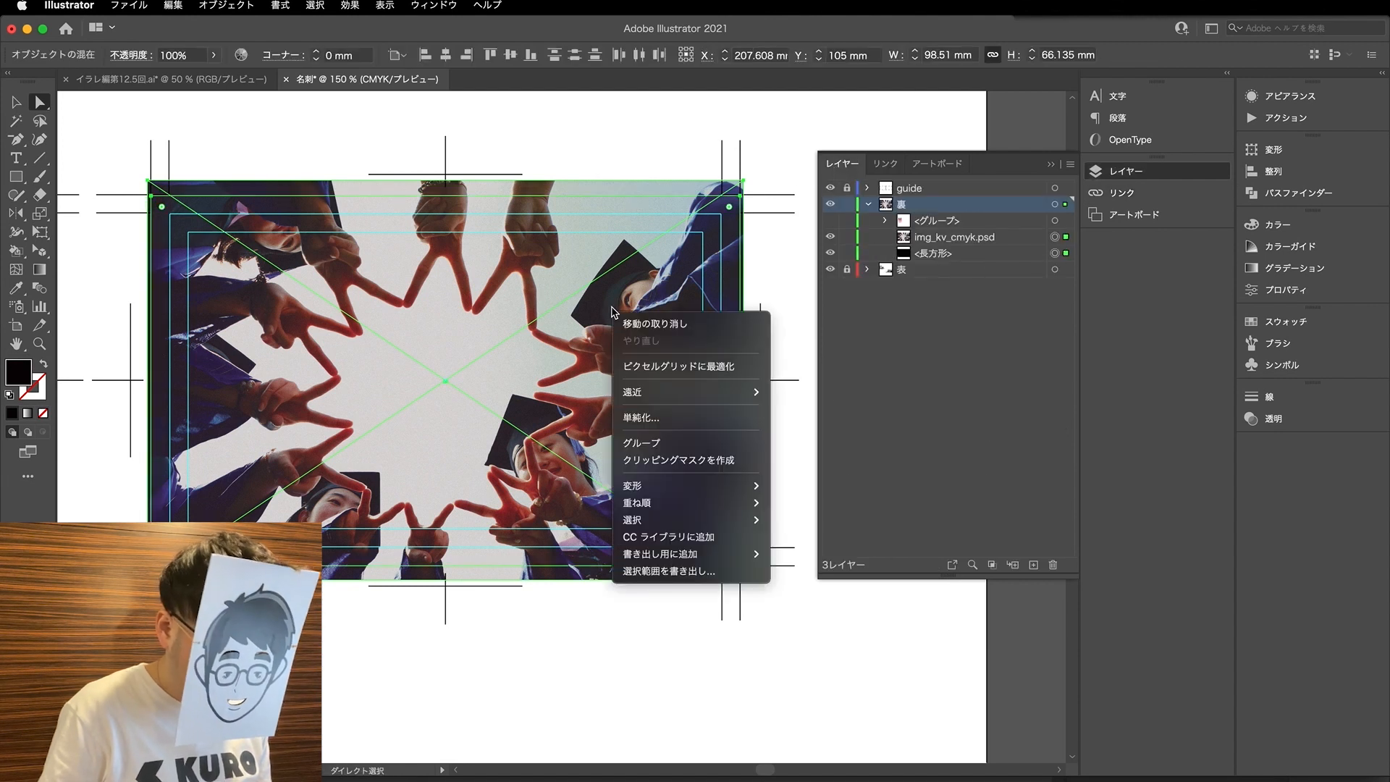
click(706, 461)
click(858, 426)
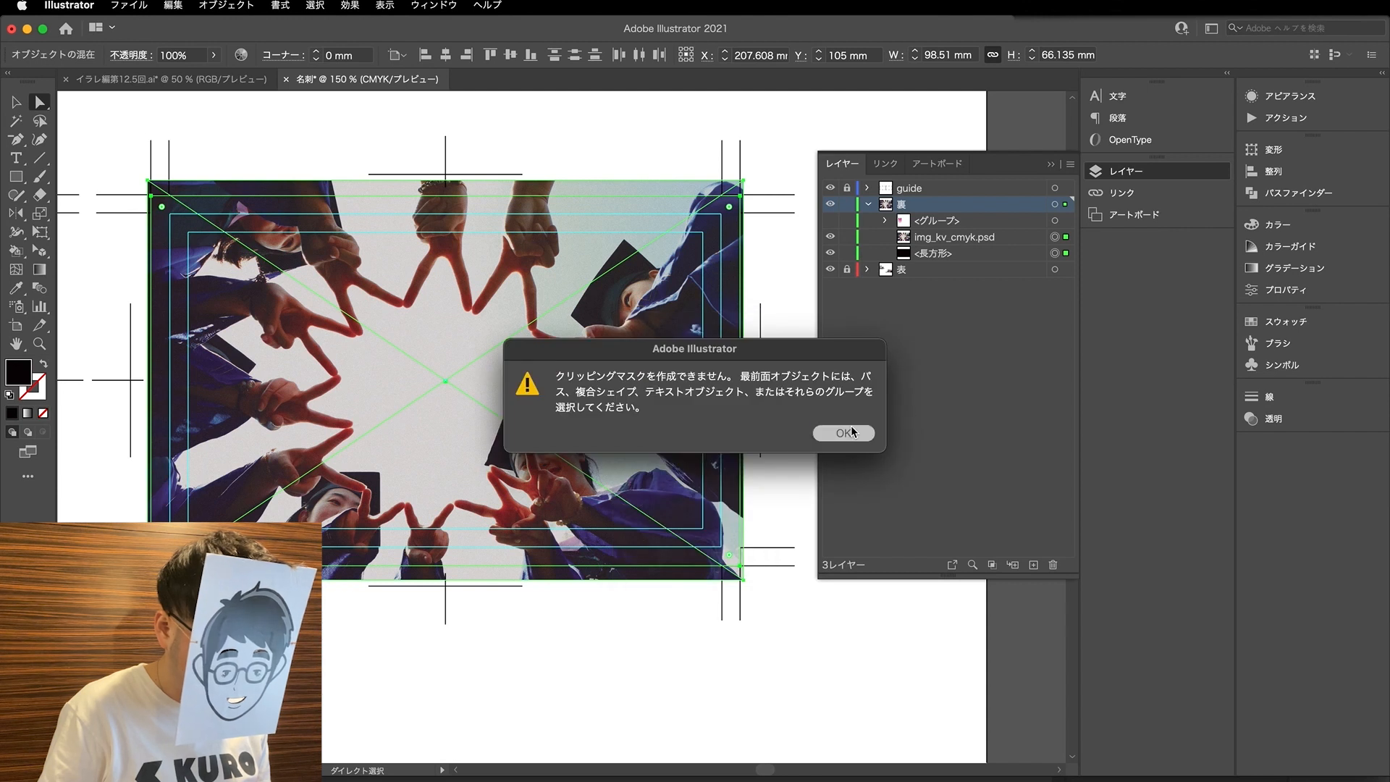
- Move the black rectangle above img_kv_cmyk.psd in the 裏 layer and clip the image to it with a clipping mask
drag(938, 253, 937, 229)
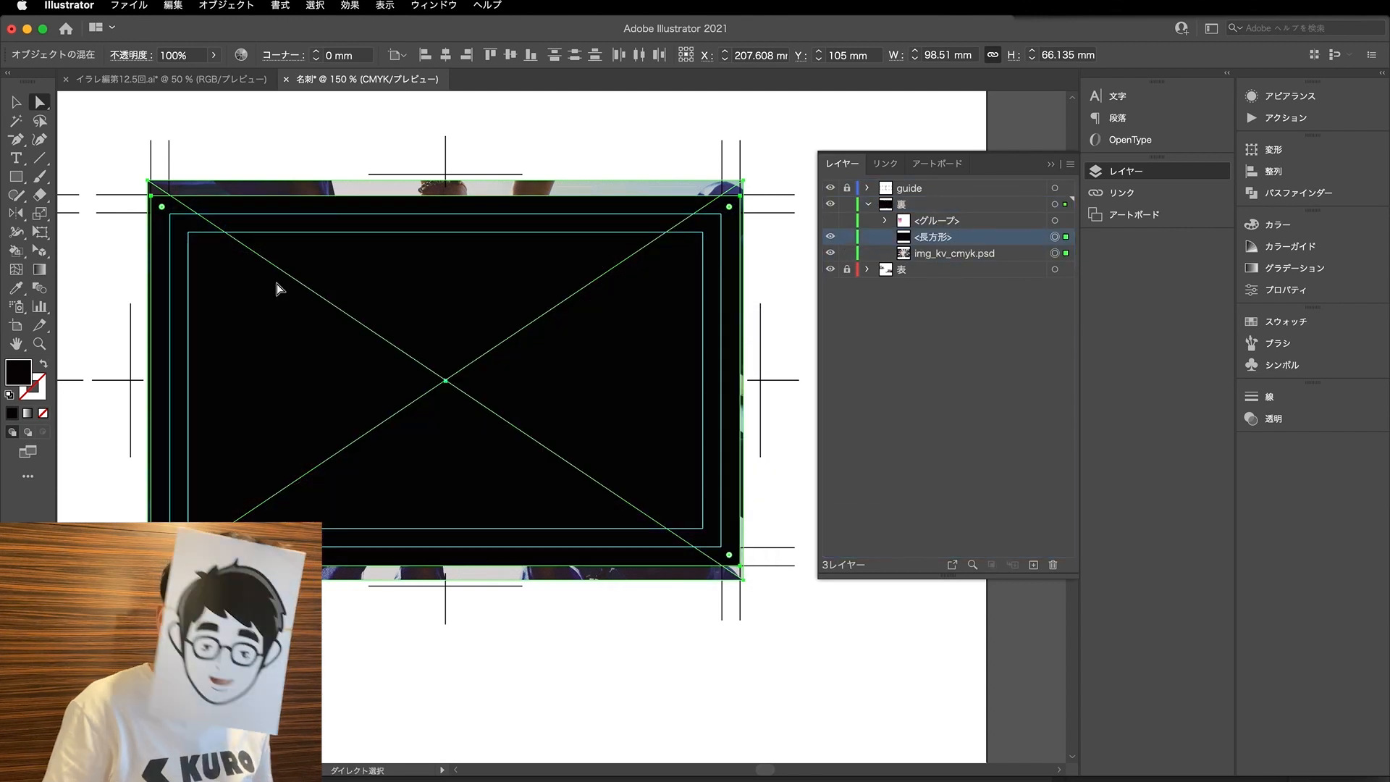
right_click(335, 311)
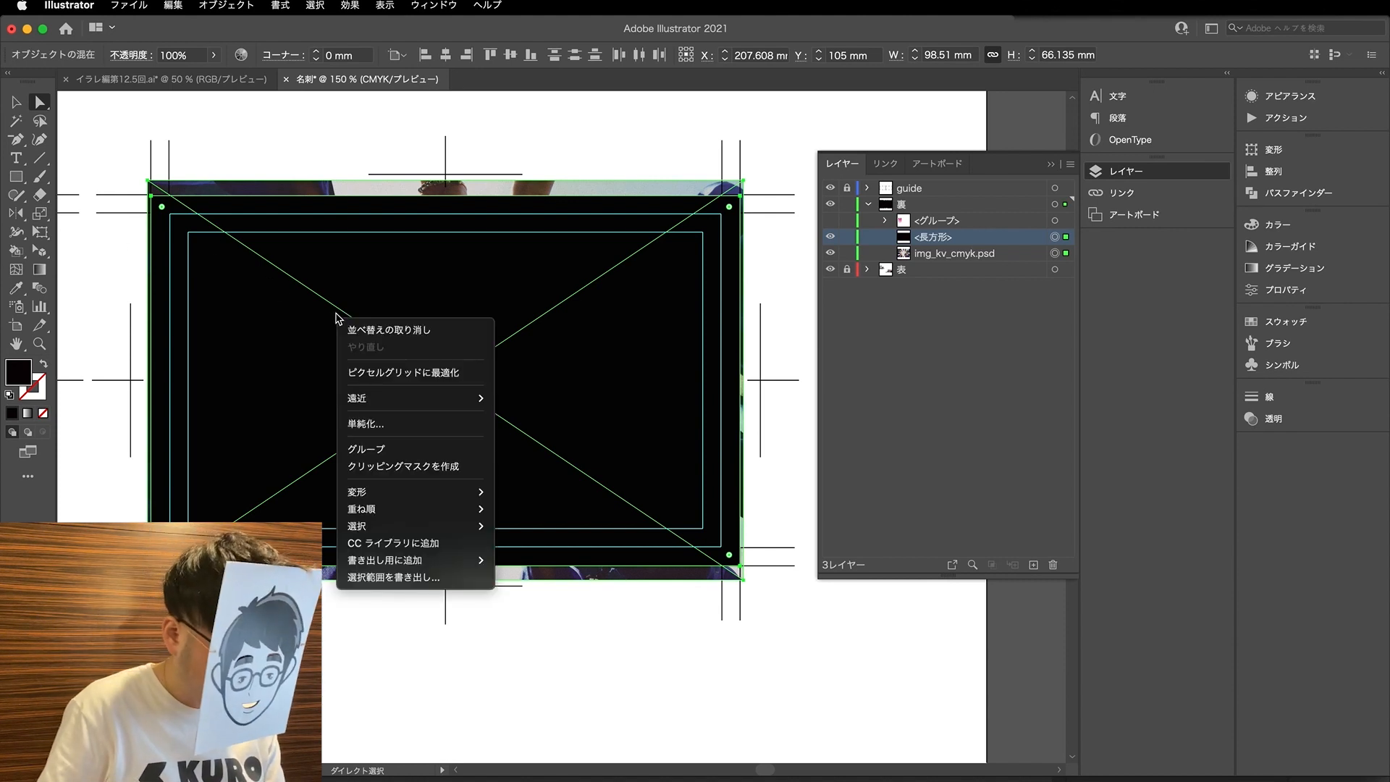
click(427, 466)
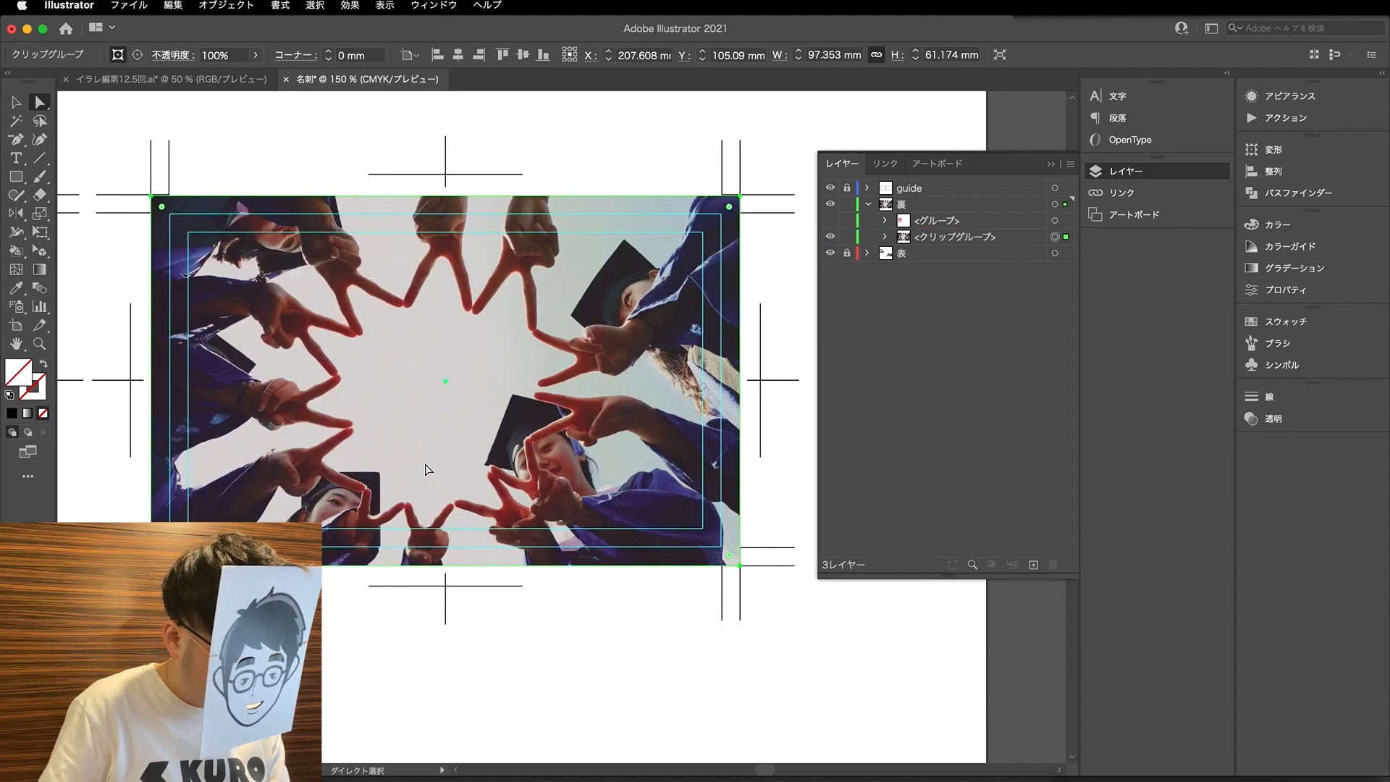
click(433, 150)
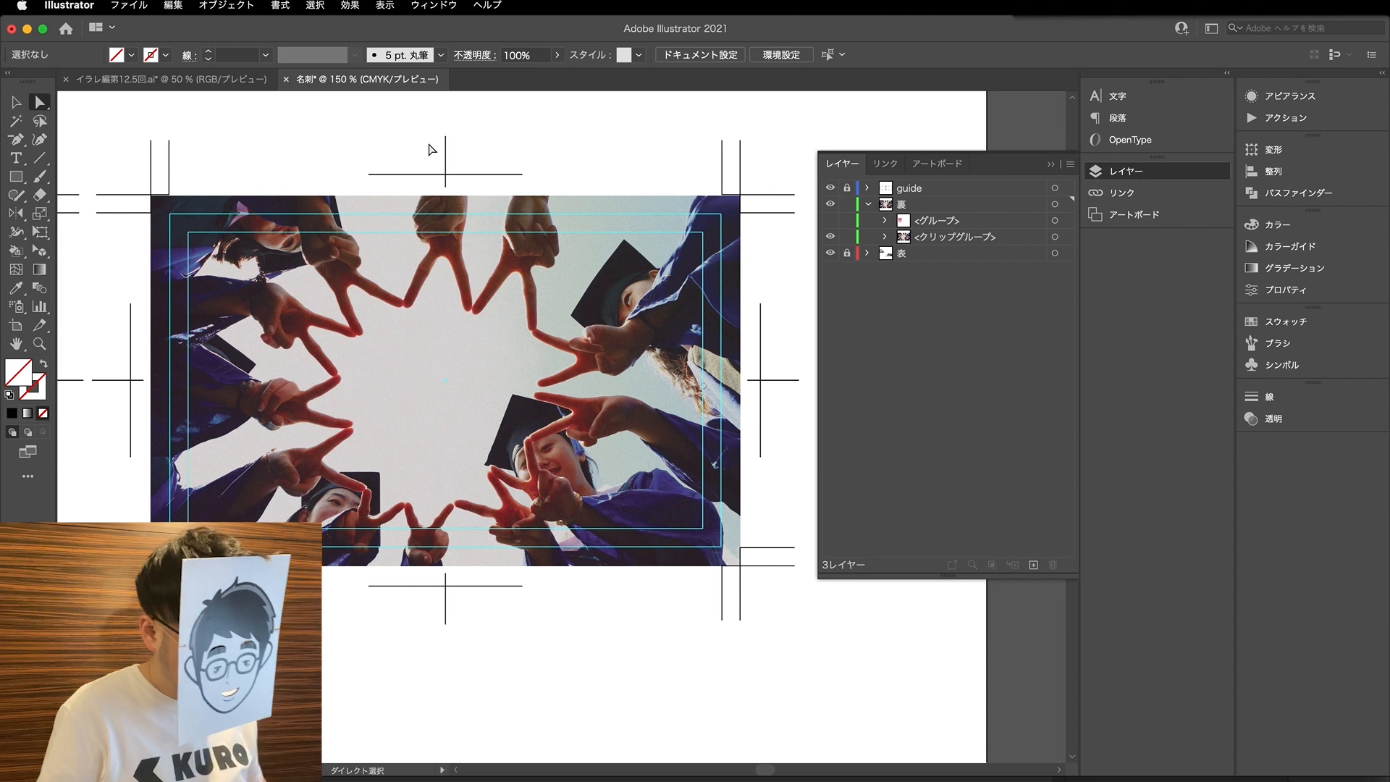
- Select the linked key visual inside the clipping group on the second card
click(520, 409)
key(s)
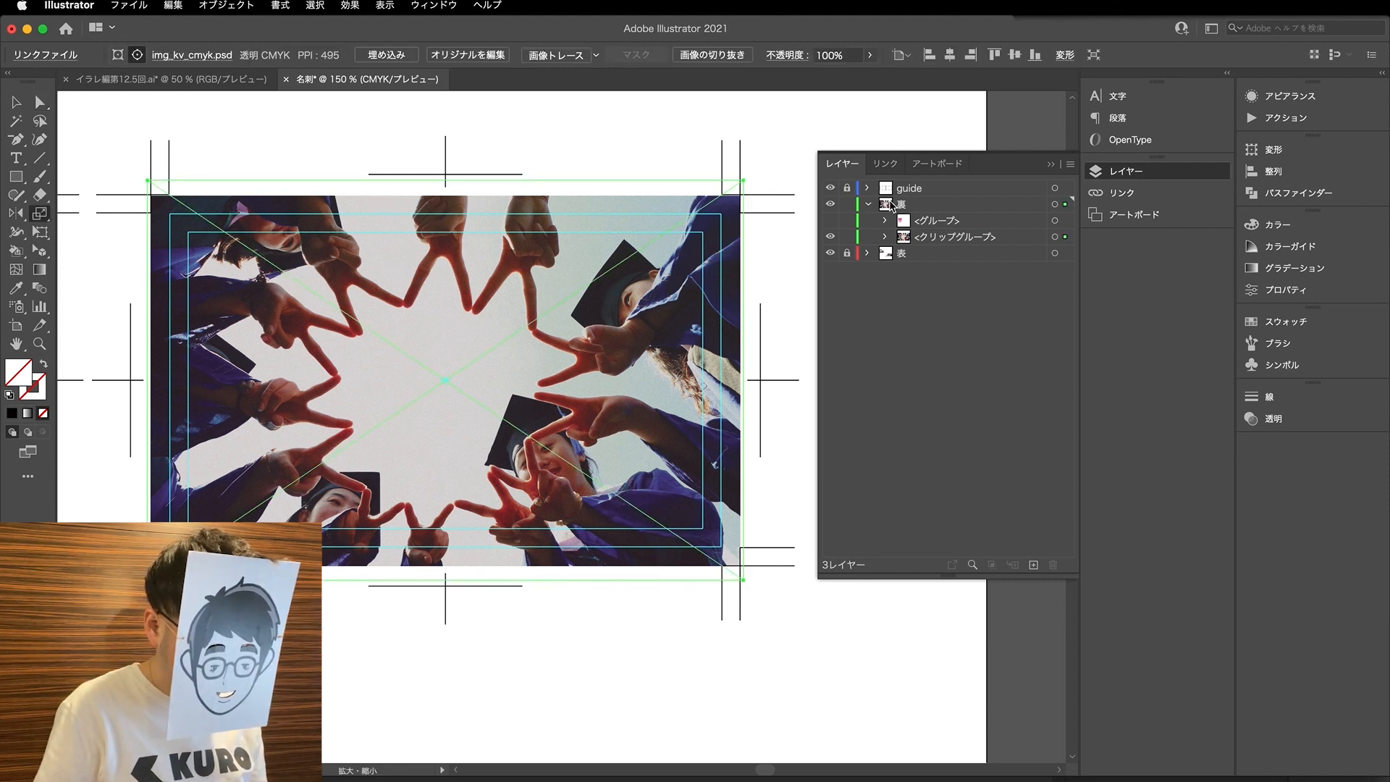
key(a)
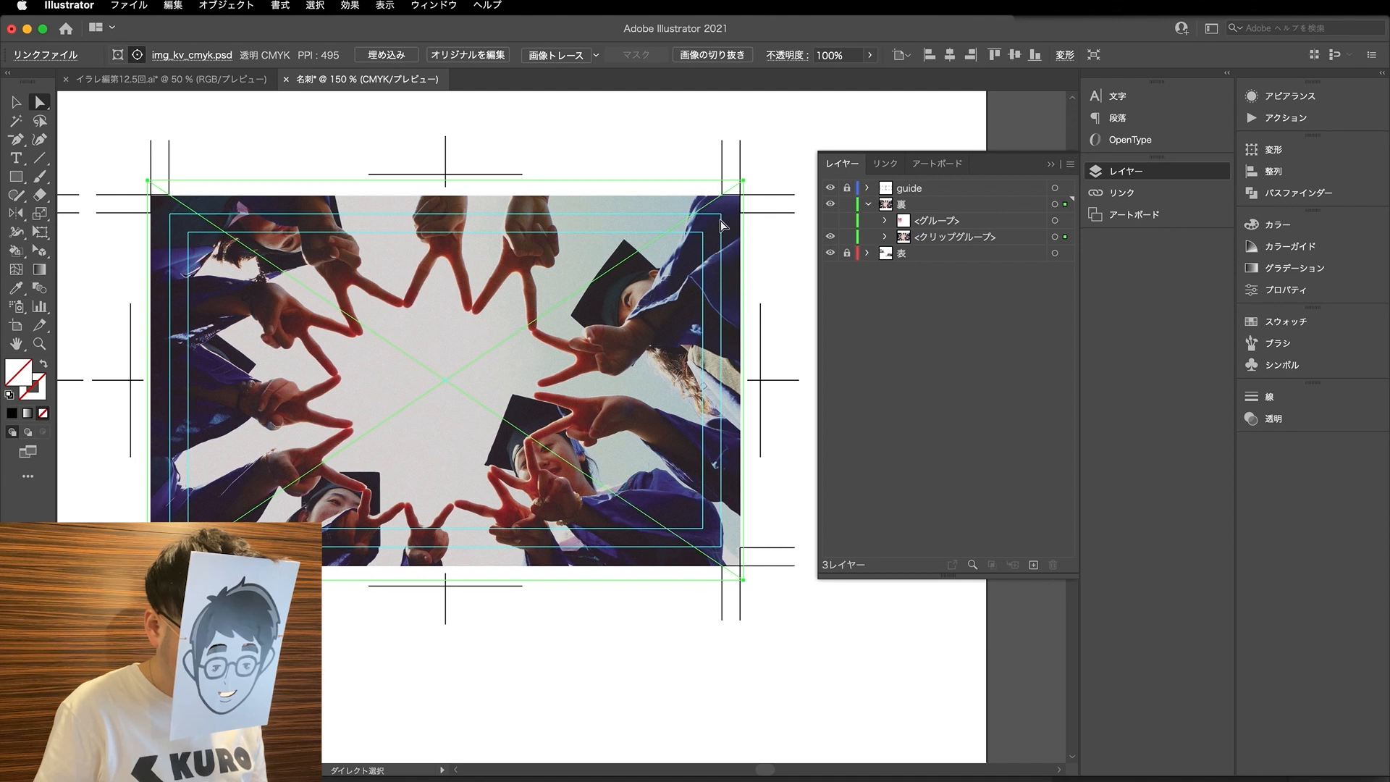
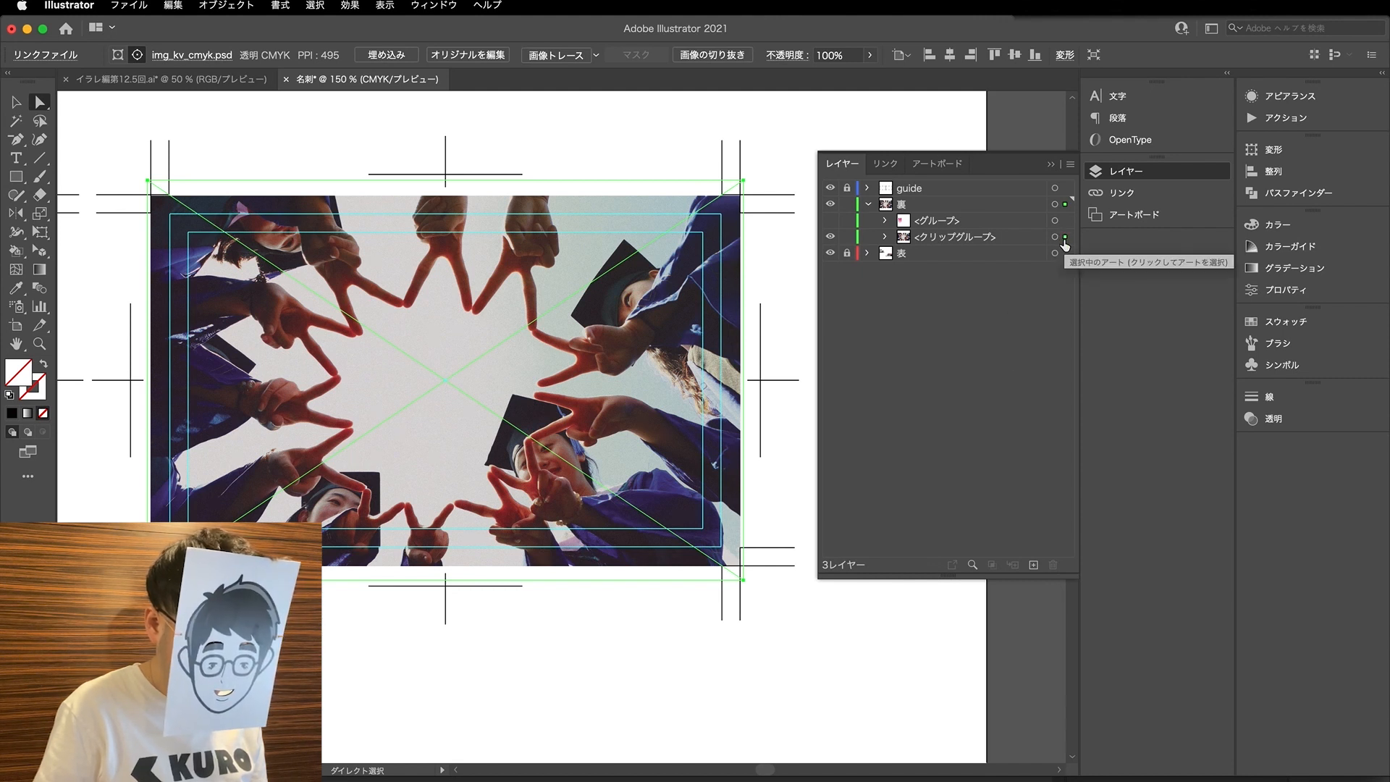
- Open the original of the linked img_kv_cmyk.psd in Photoshop for editing
click(953, 163)
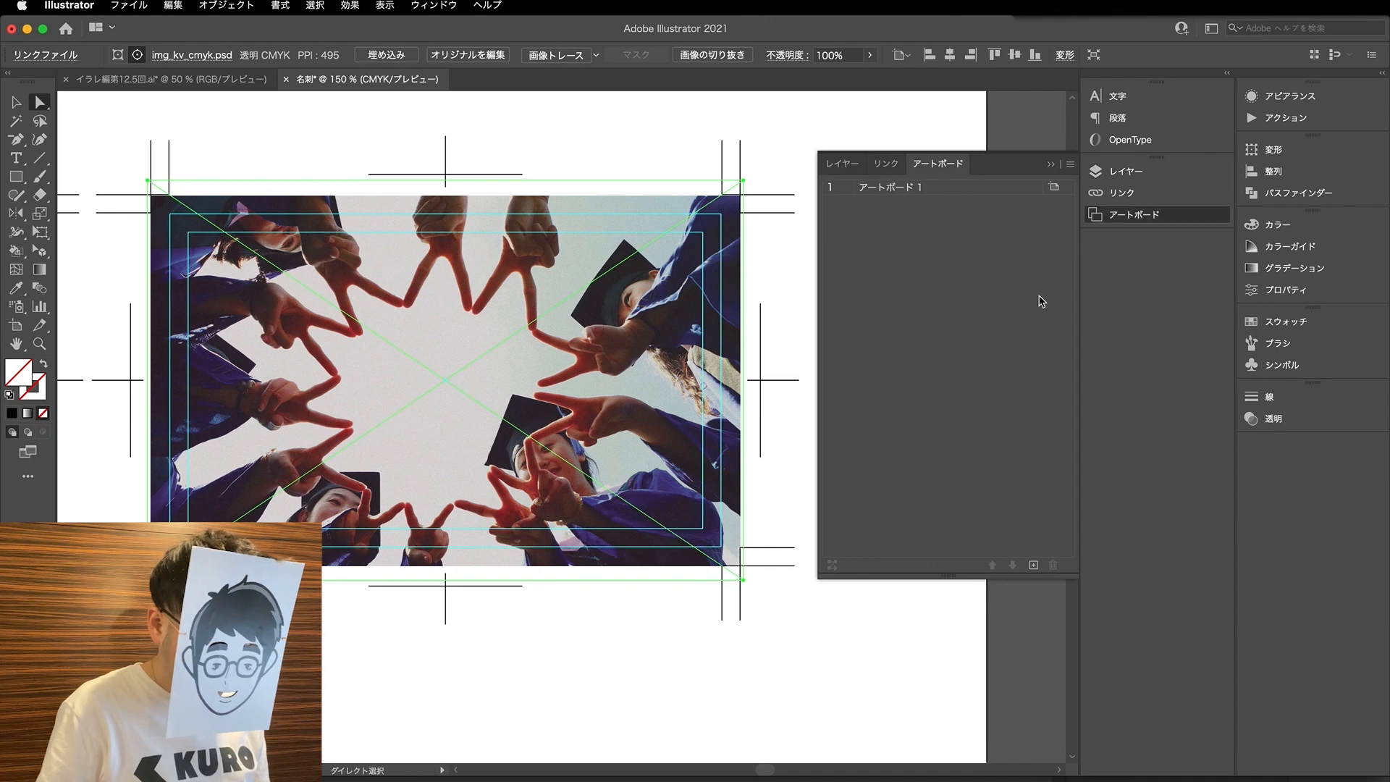
click(886, 164)
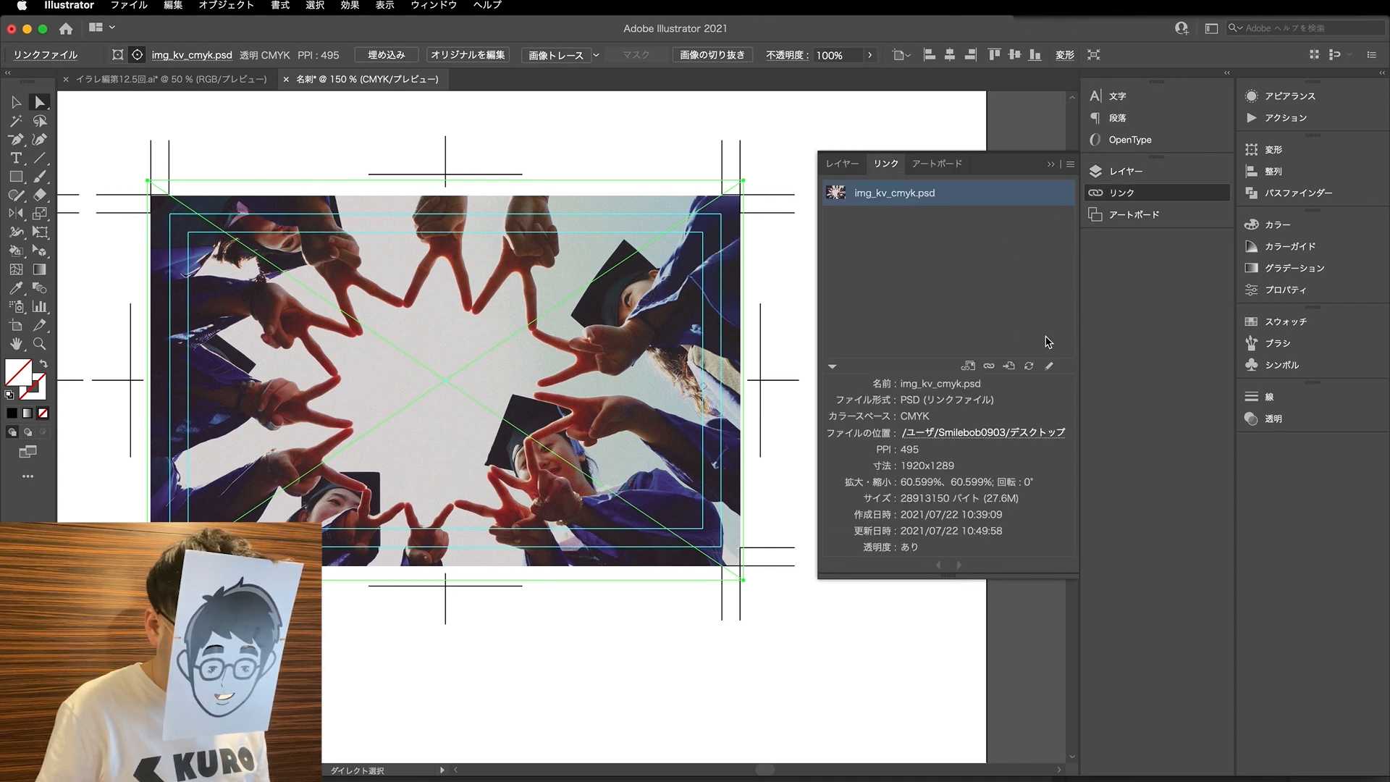
click(1049, 367)
scroll(641, 374, down, 5)
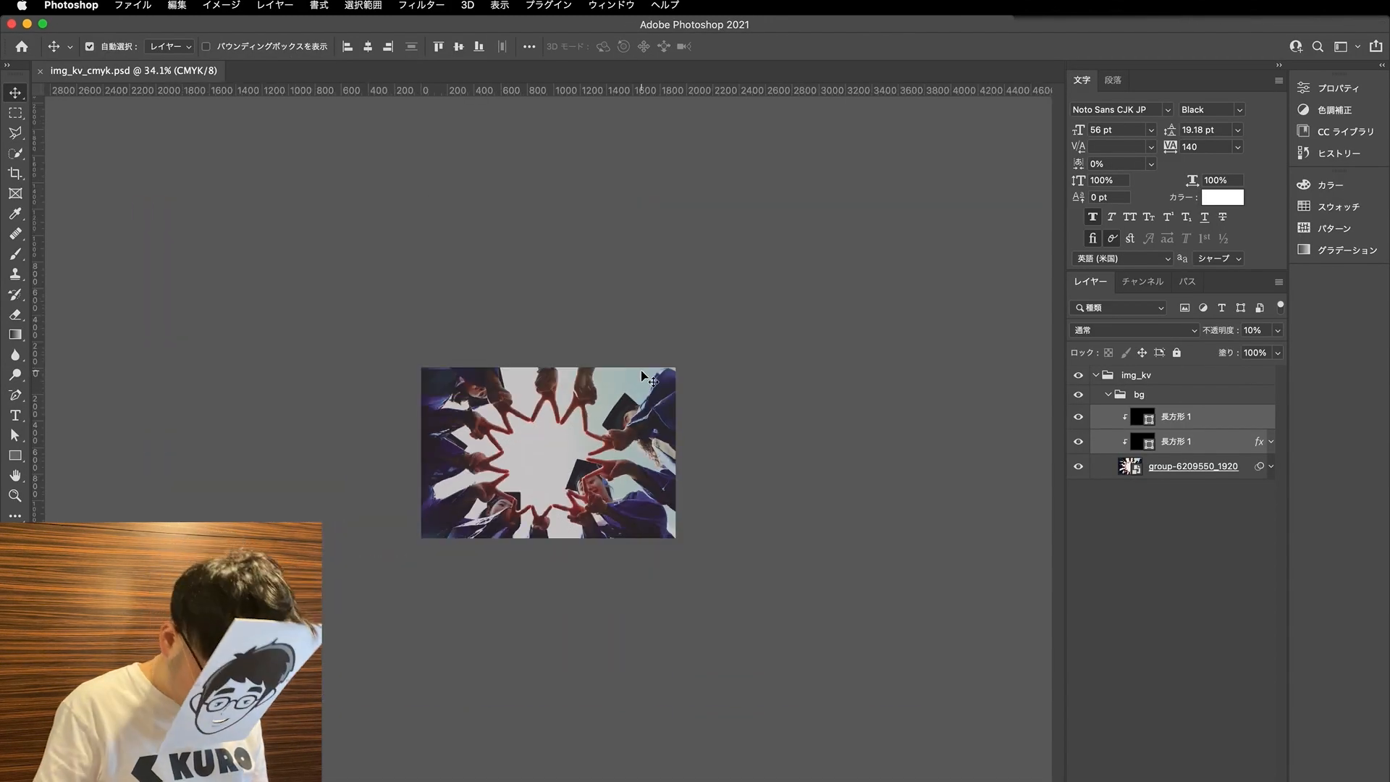
- Extend the canvas of img_kv_cmyk.psd outward with the Crop tool to bring in the hidden outer edges of the photo
key(c)
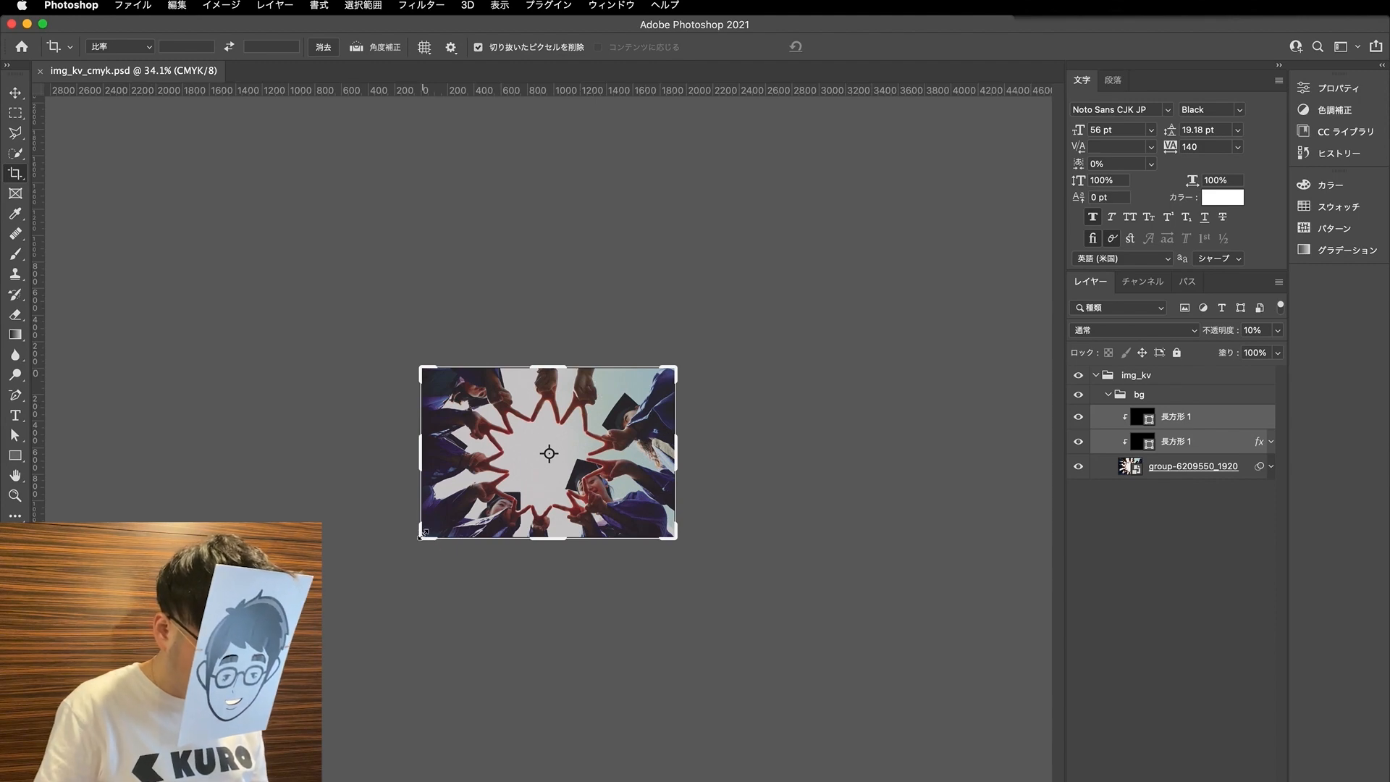
drag(422, 538, 418, 541)
scroll(418, 545, up, 3)
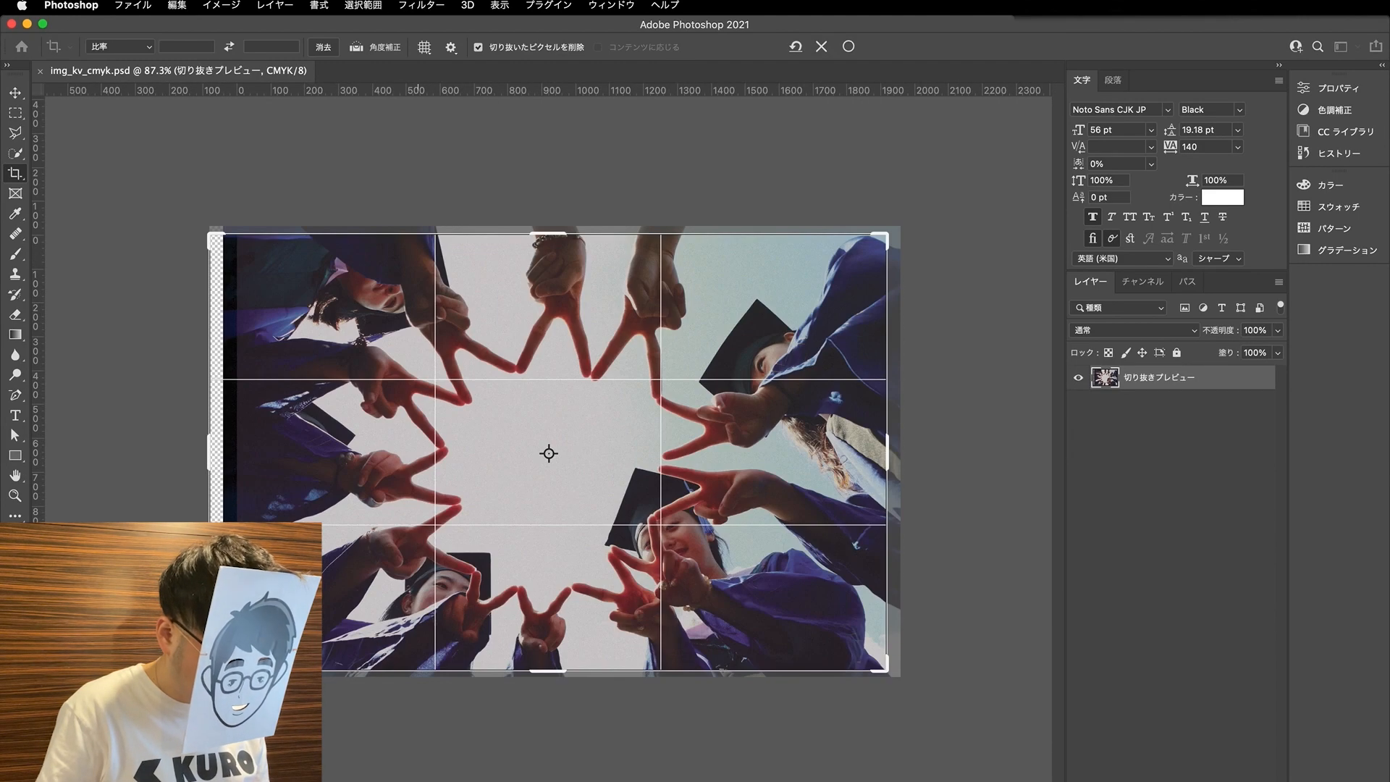
scroll(208, 673, down, 3)
scroll(366, 586, up, 2)
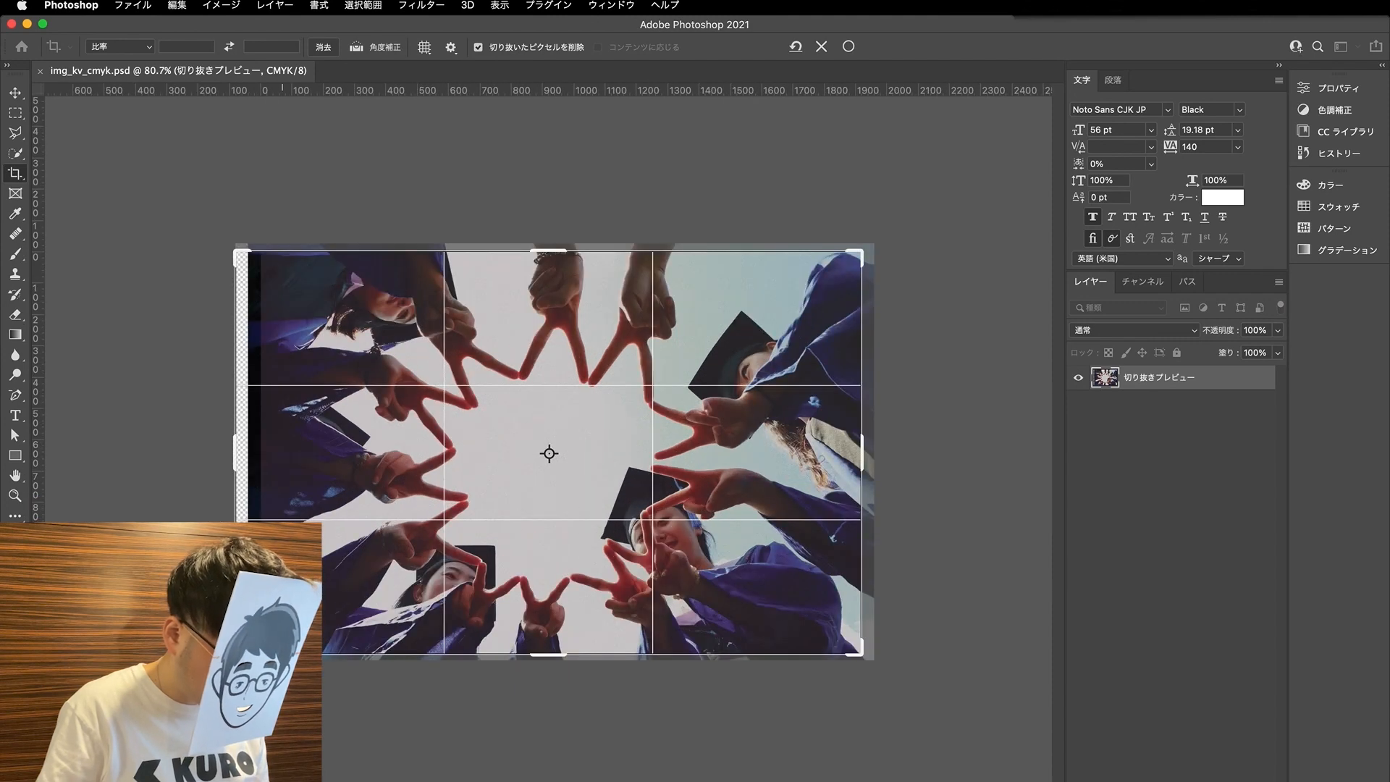
drag(234, 655, 238, 659)
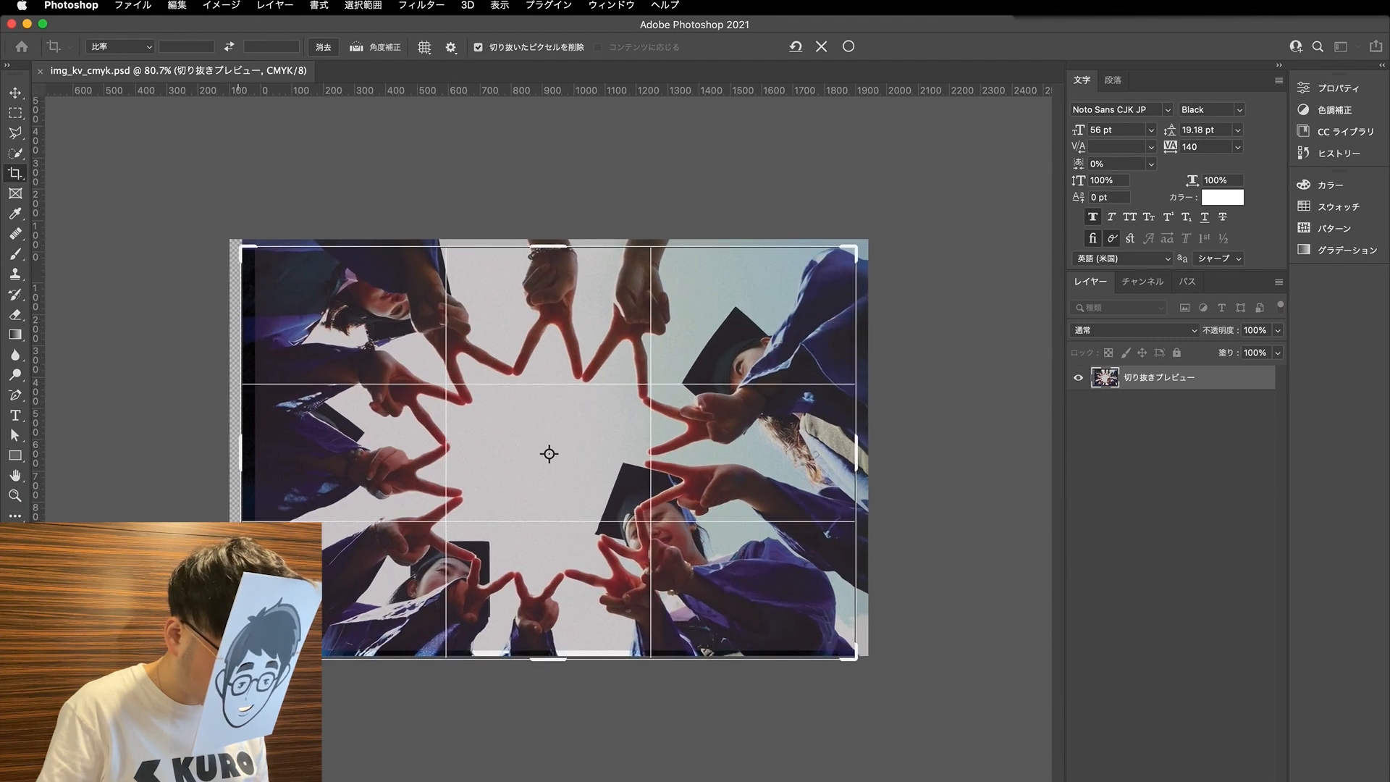
drag(856, 247, 859, 247)
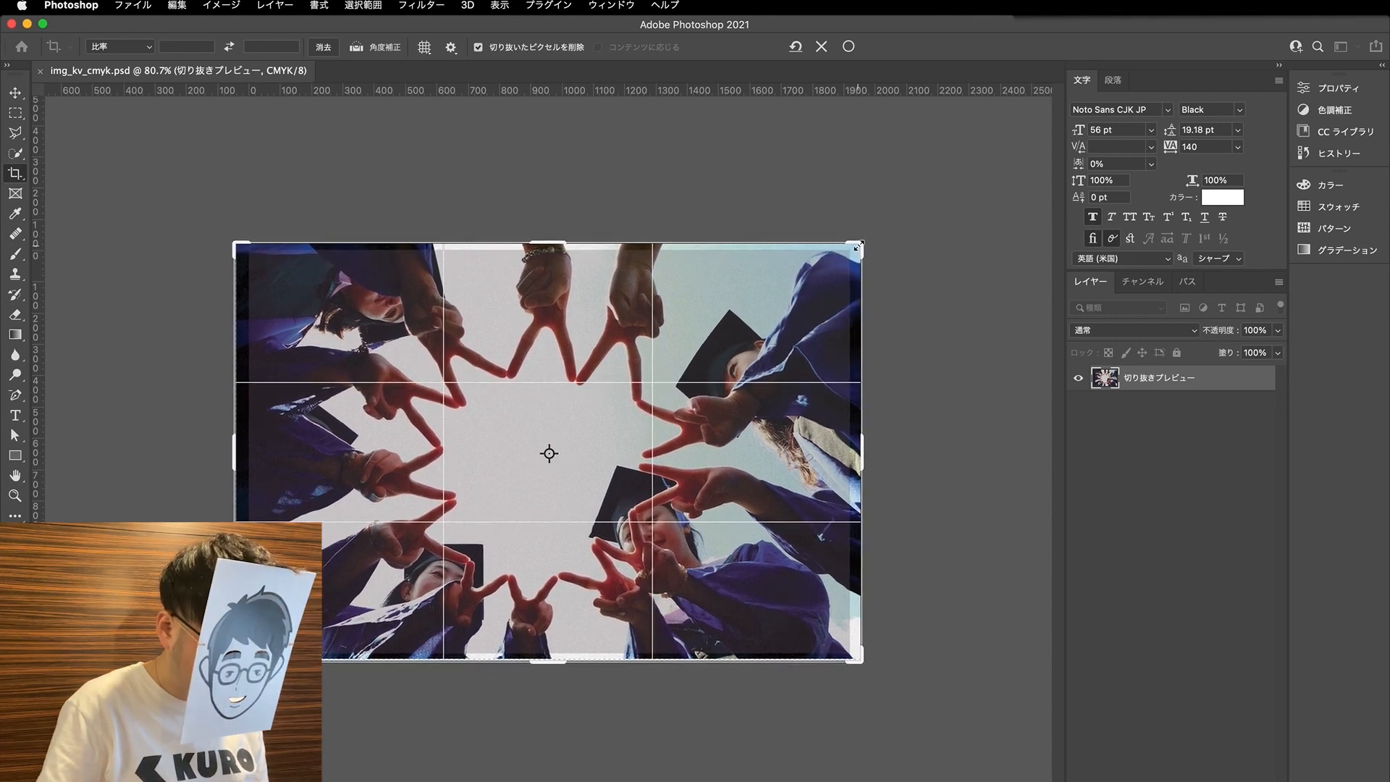
key(Return)
- Scale the two 長方形 1 overlay layers to 104.17% width and 103.34% height to cover the enlarged photo
key(v)
key(super+t)
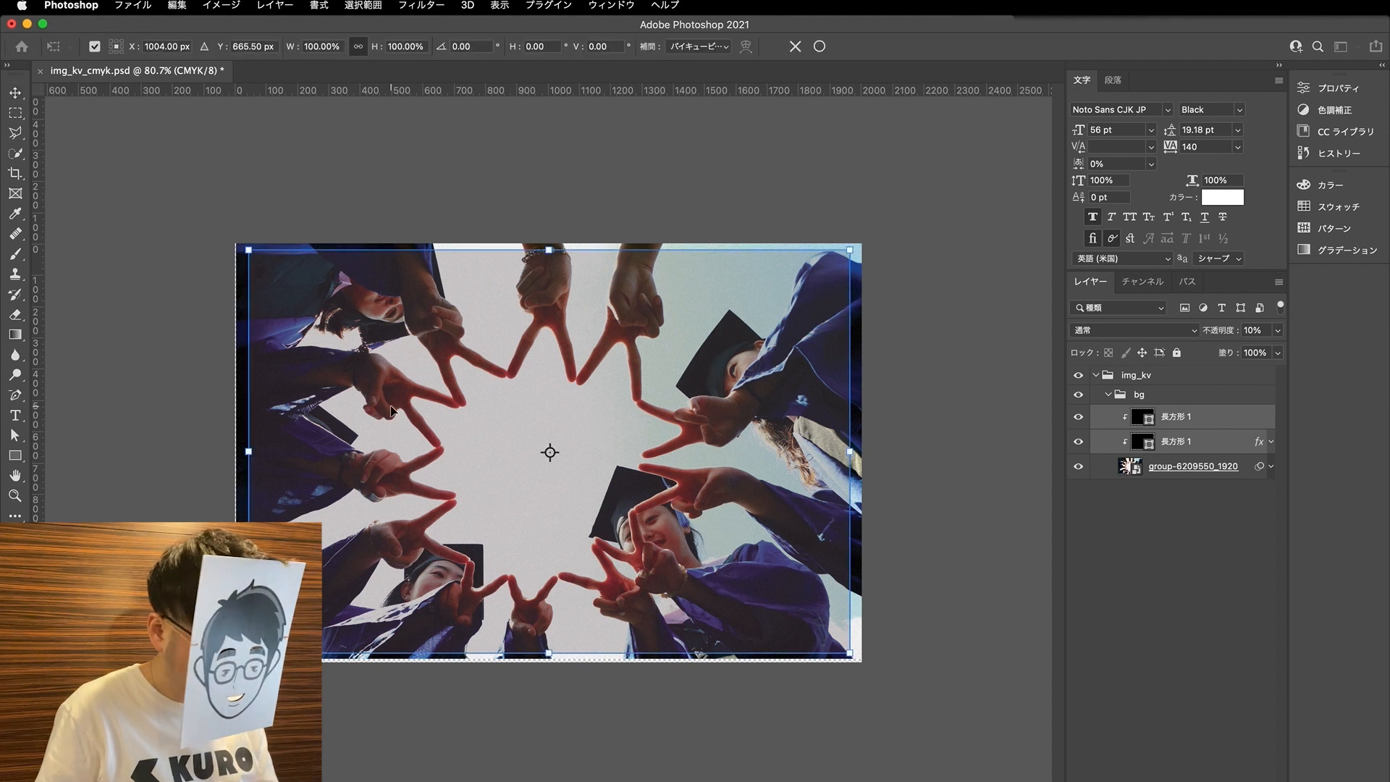
drag(838, 646, 861, 659)
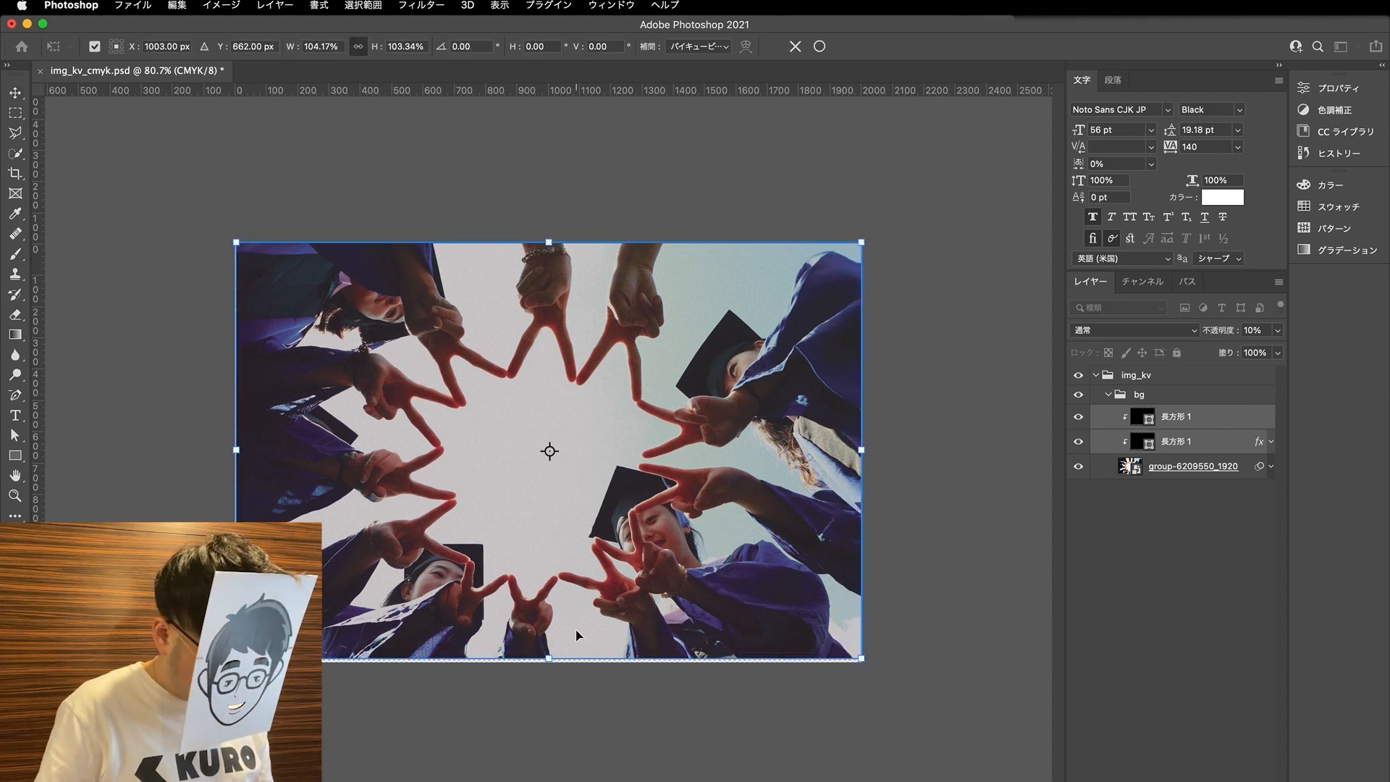
key(Return)
- Crop away the transparent strip along the lower edge of the photo
key(c)
scroll(582, 638, up, 5)
scroll(579, 615, down, 5)
scroll(576, 576, up, 8)
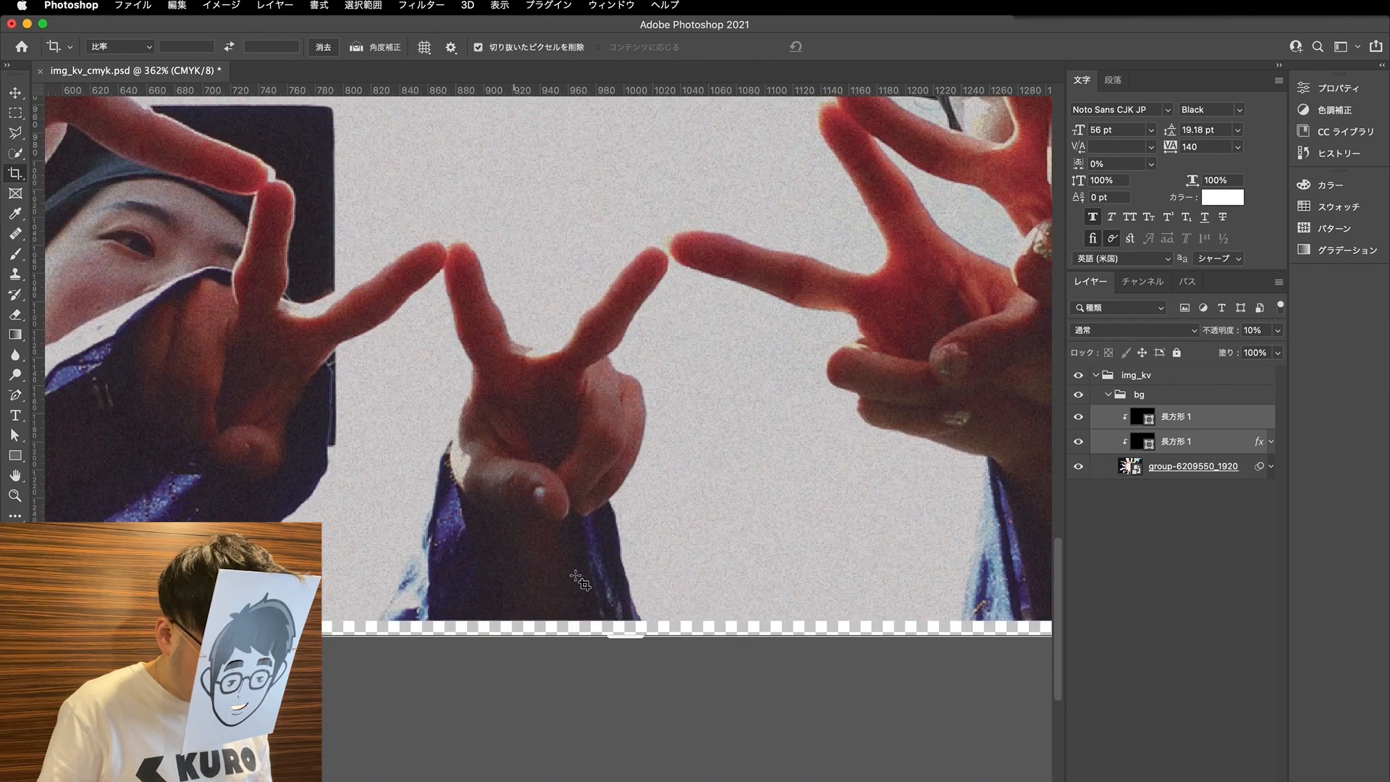
key(v)
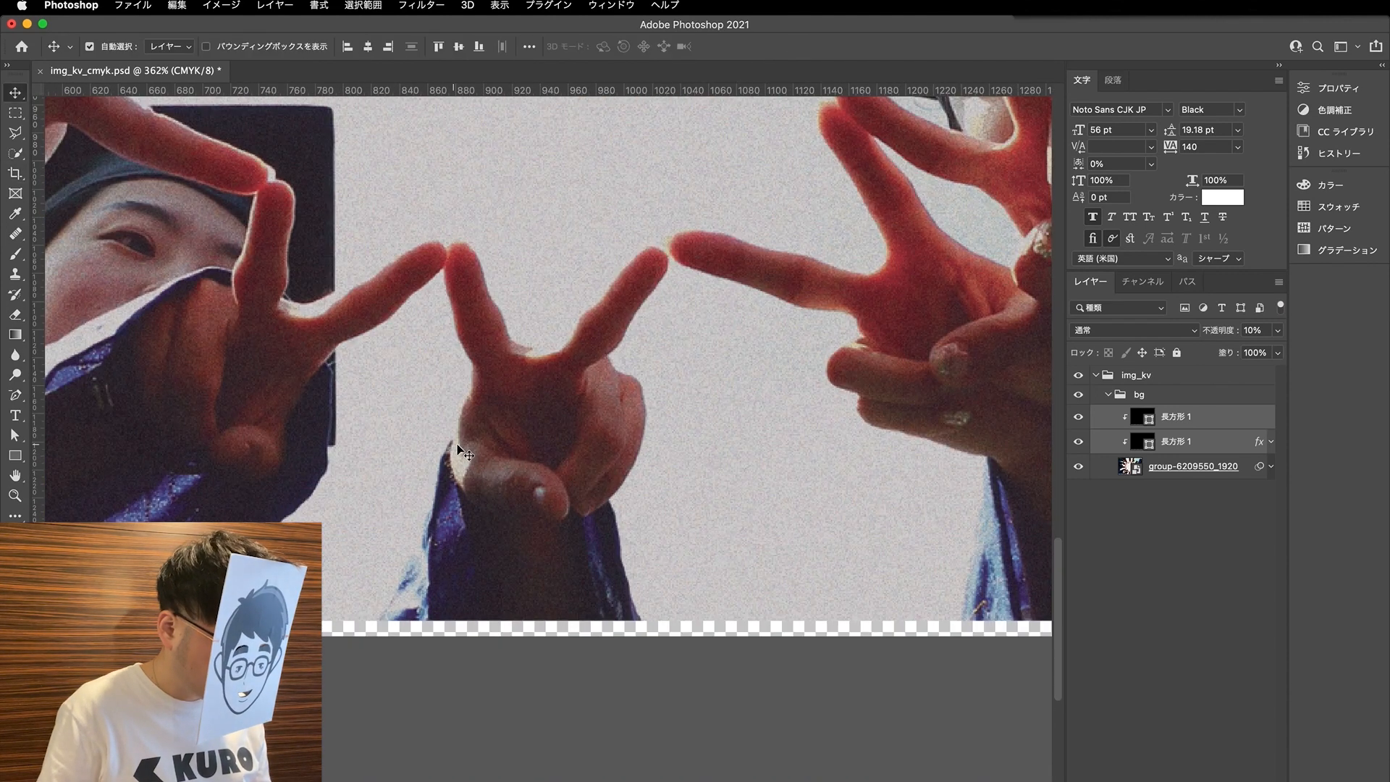
click(13, 178)
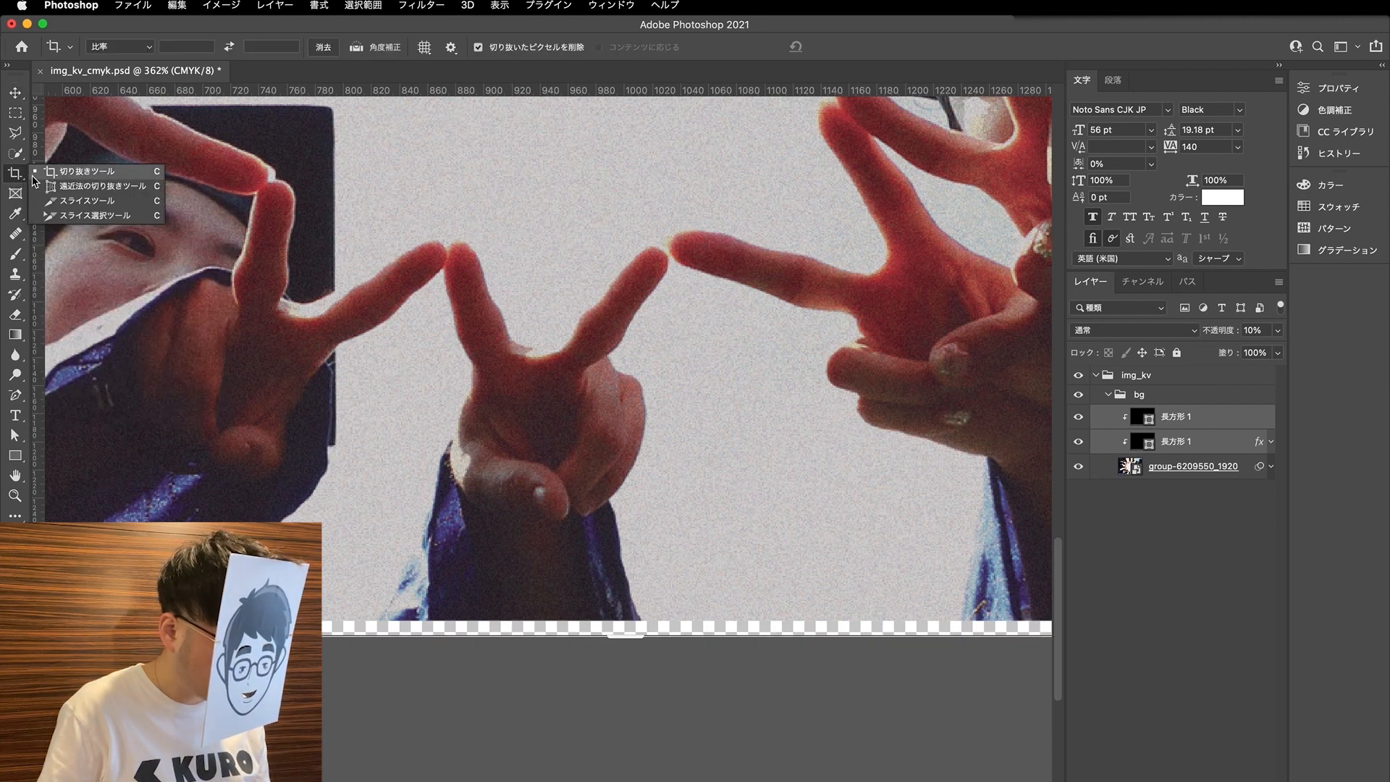
click(44, 172)
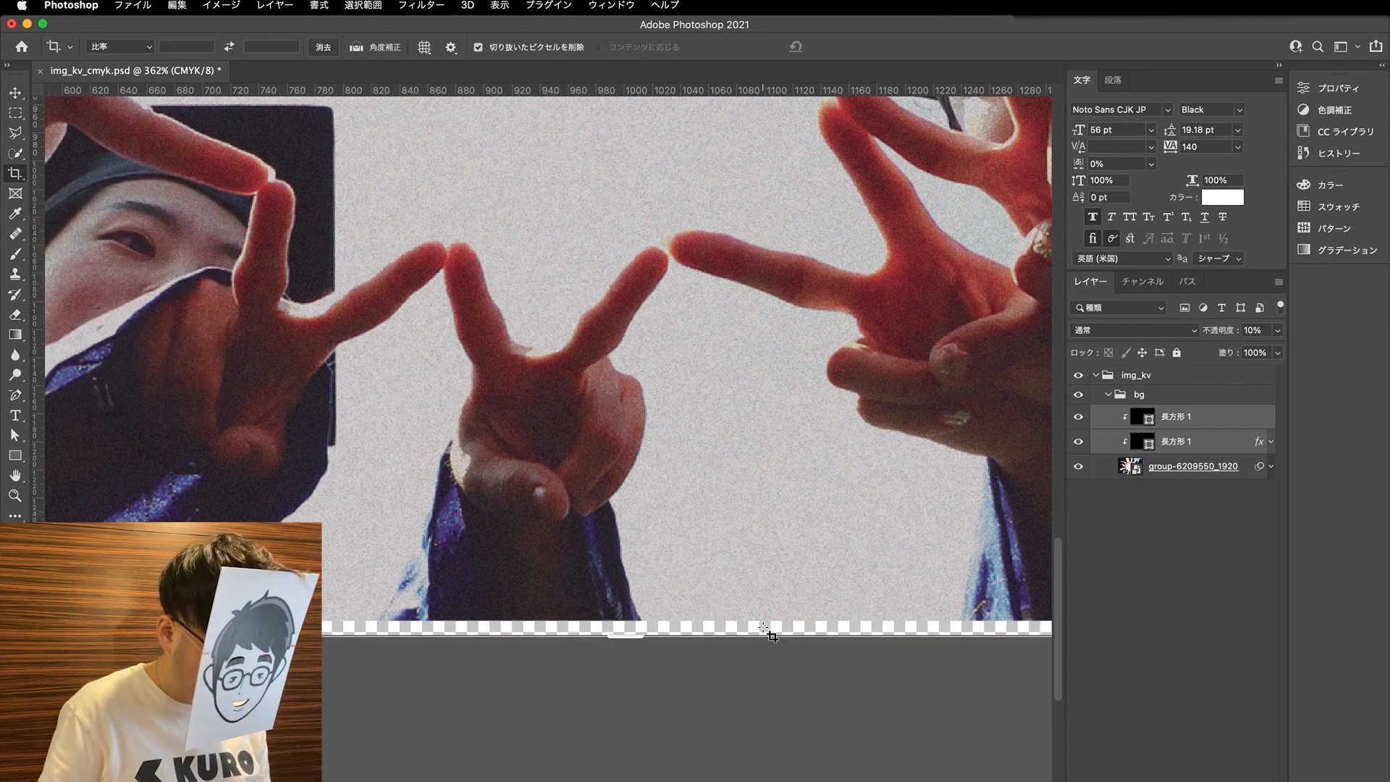
mouse_move(631, 639)
mouse_down()
mouse_move(640, 628)
mouse_move(627, 623)
mouse_up()
- Trim the transparent strip along the photo's left edge and apply the crop
scroll(629, 633, up, 5)
scroll(626, 623, down, 3)
scroll(588, 593, left, 20)
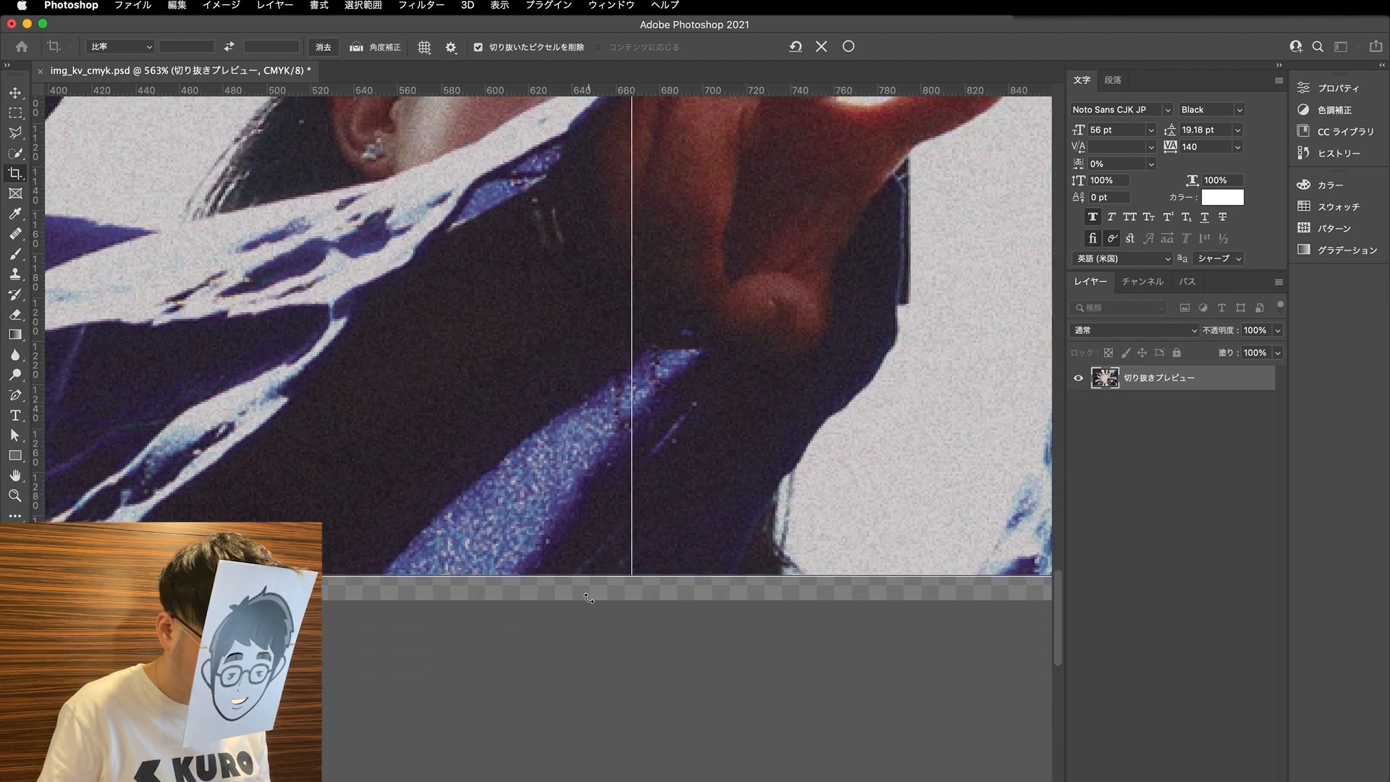
scroll(833, 502, up, 4)
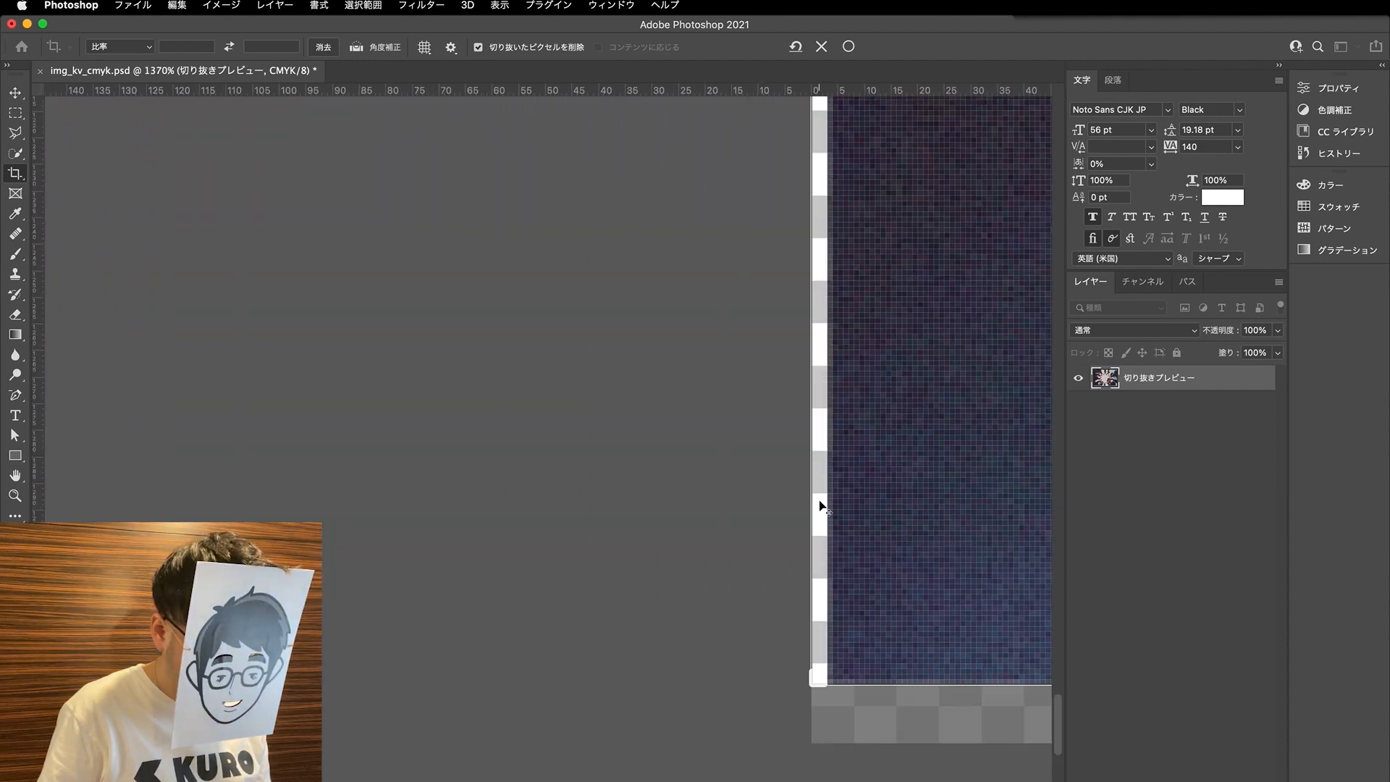
drag(811, 508, 819, 512)
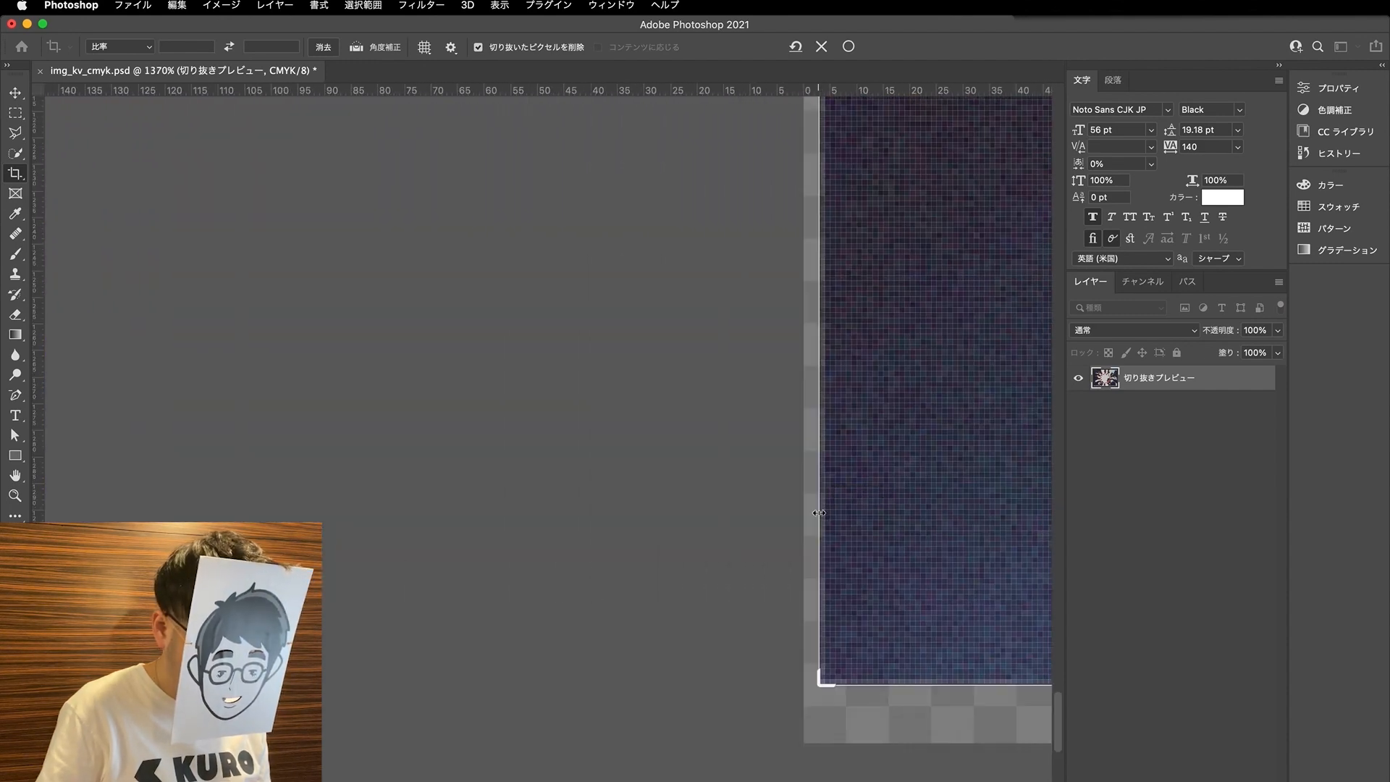
key(Return)
key(v)
- Save img_kv_cmyk.psd, switch back to Illustrator and update the modified linked file
scroll(713, 461, down, 5)
scroll(713, 461, down, 8)
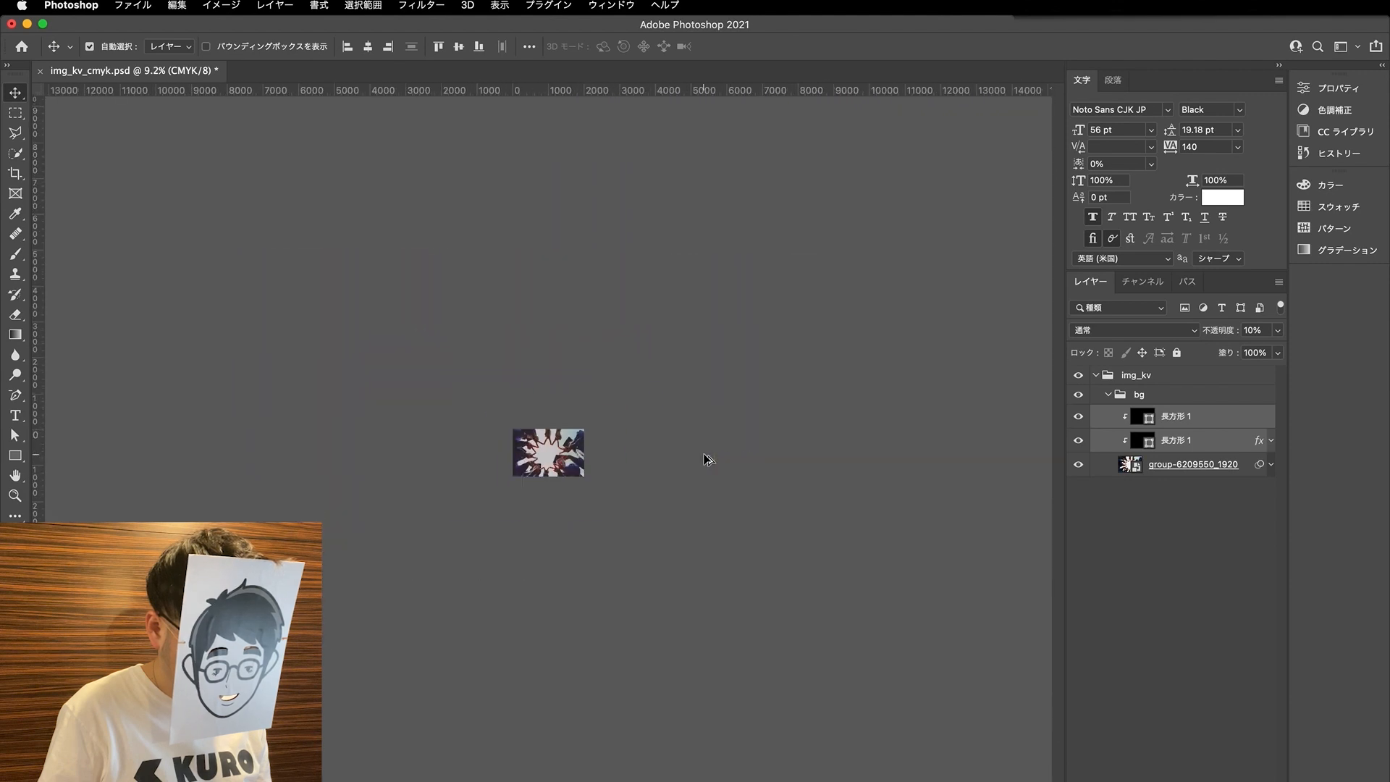
scroll(527, 505, up, 6)
key(super+s)
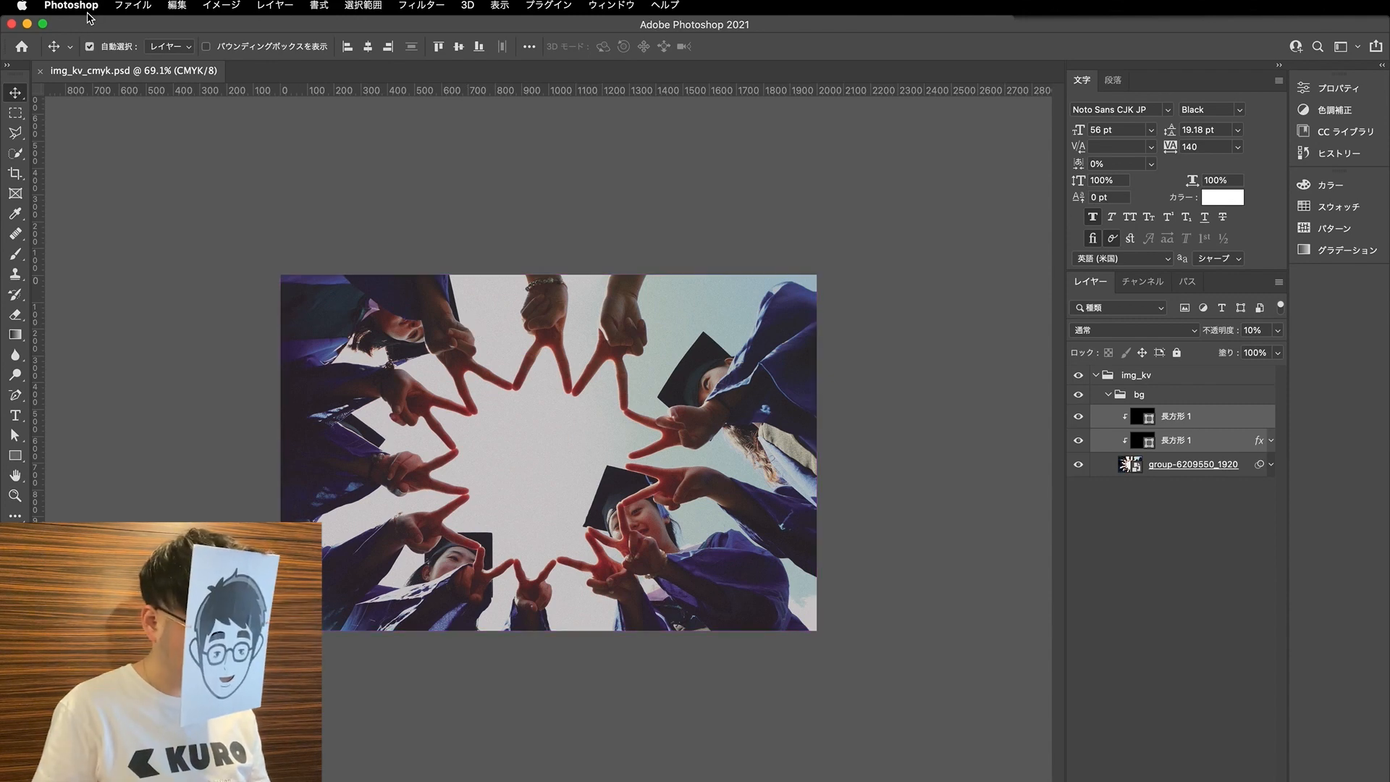
click(117, 5)
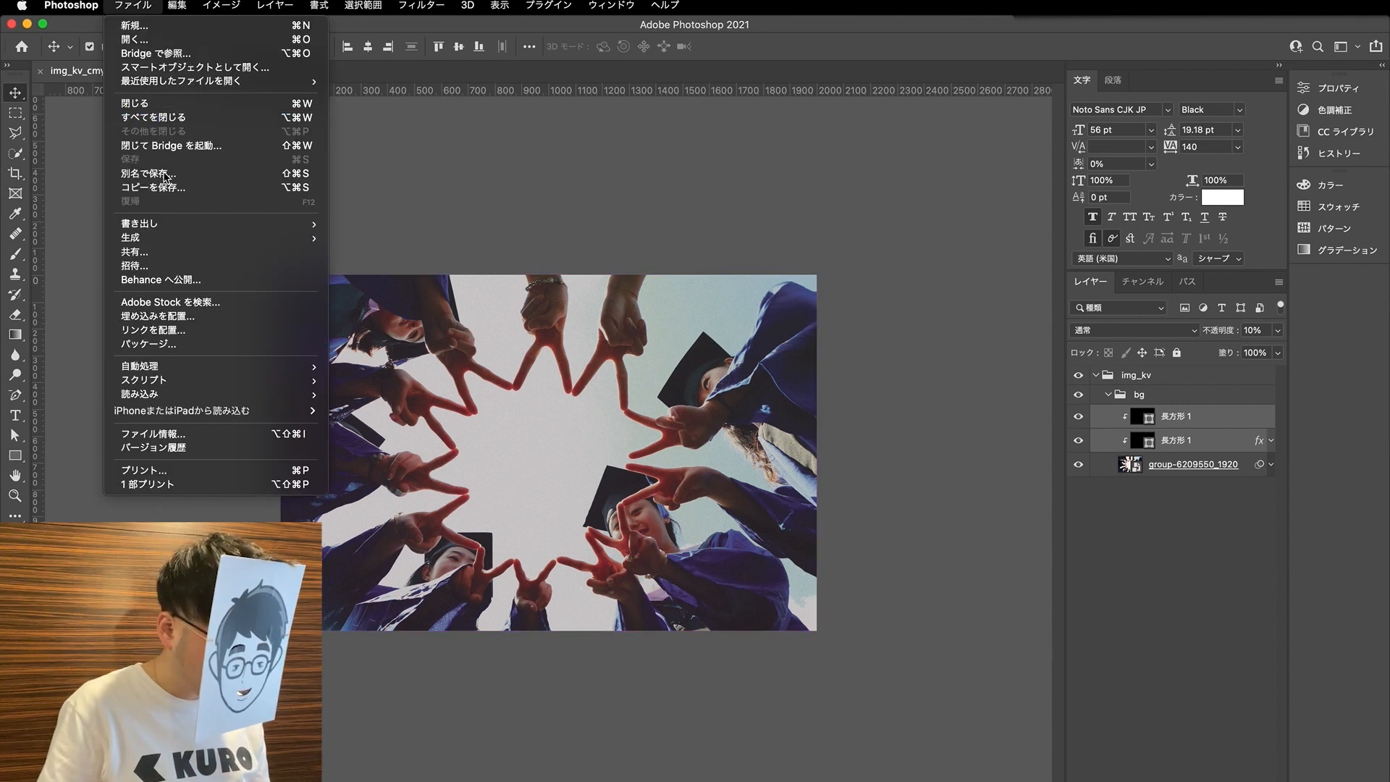
click(603, 205)
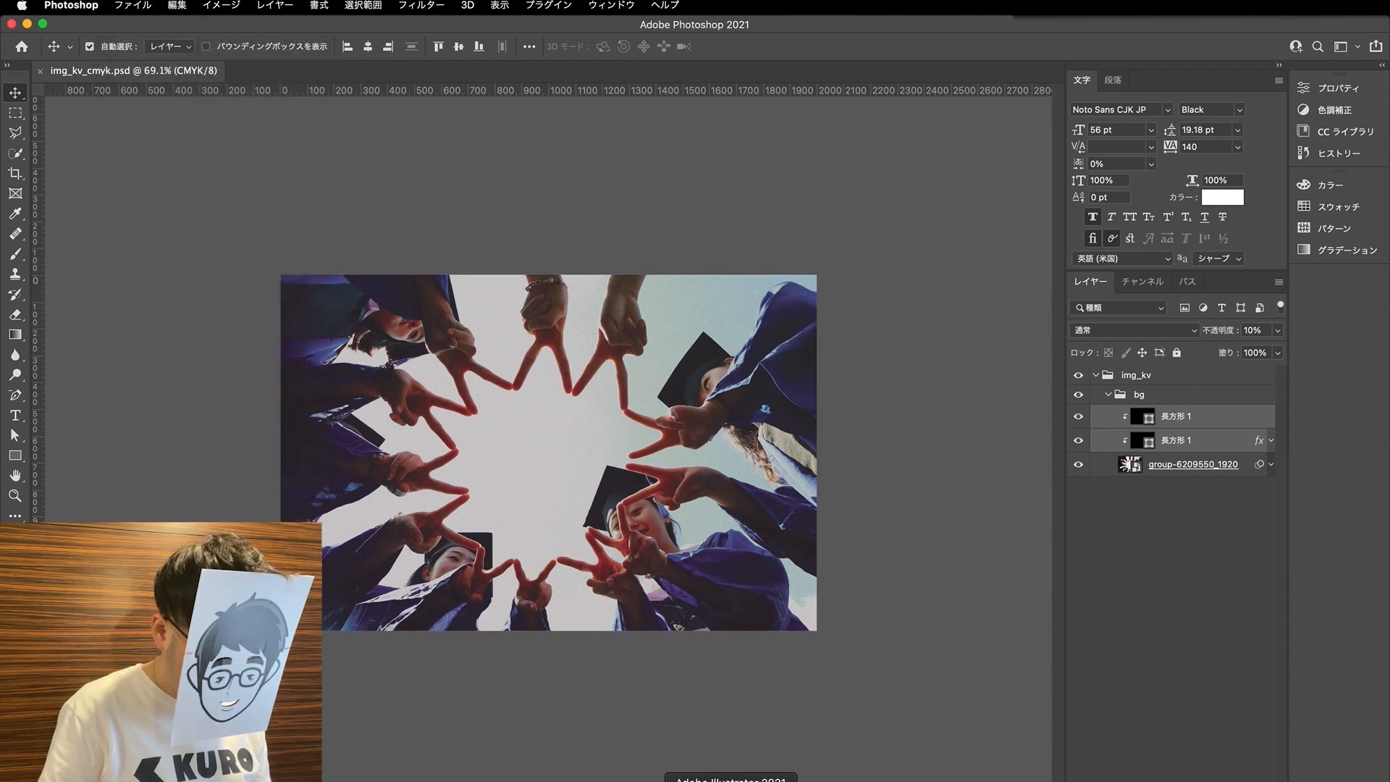
click(730, 780)
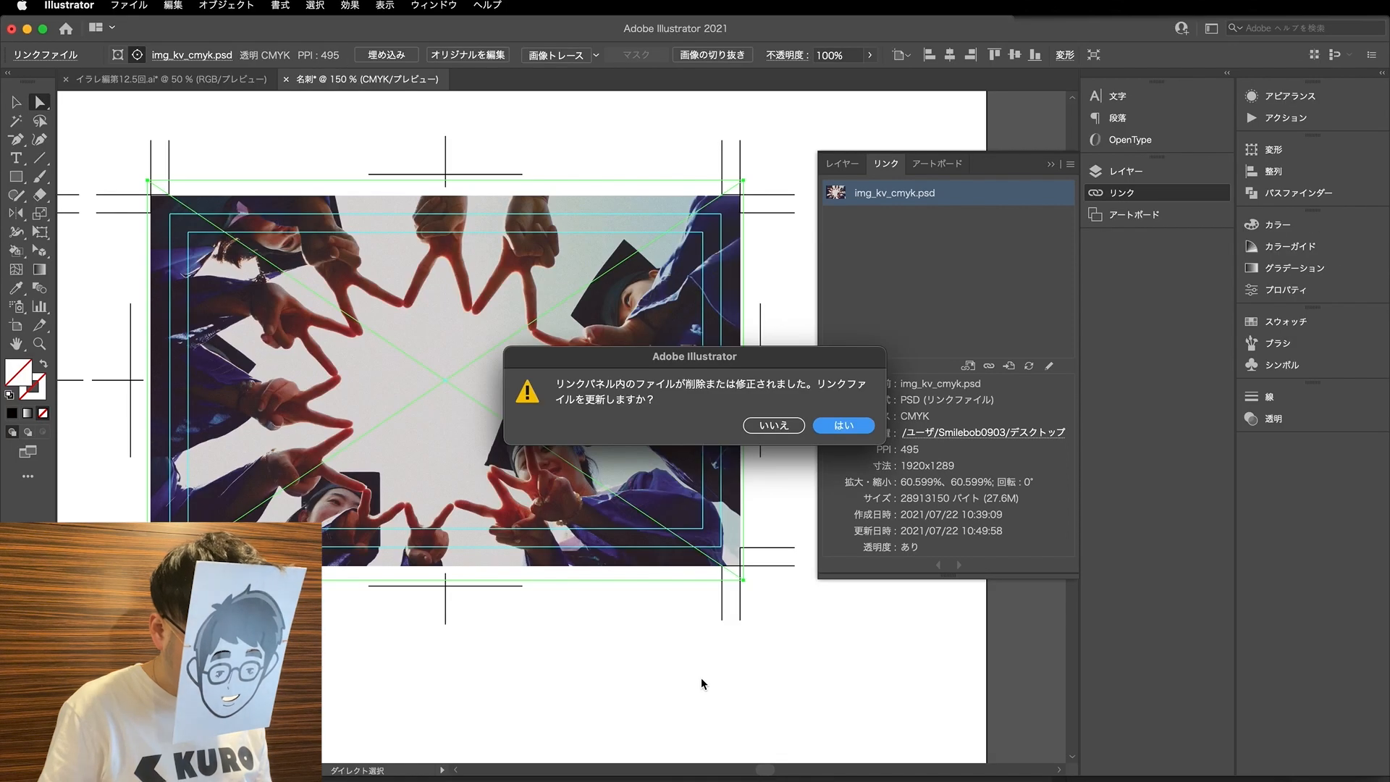
click(842, 429)
- Nudge the linked key visual slightly downward inside its clipping group
click(539, 443)
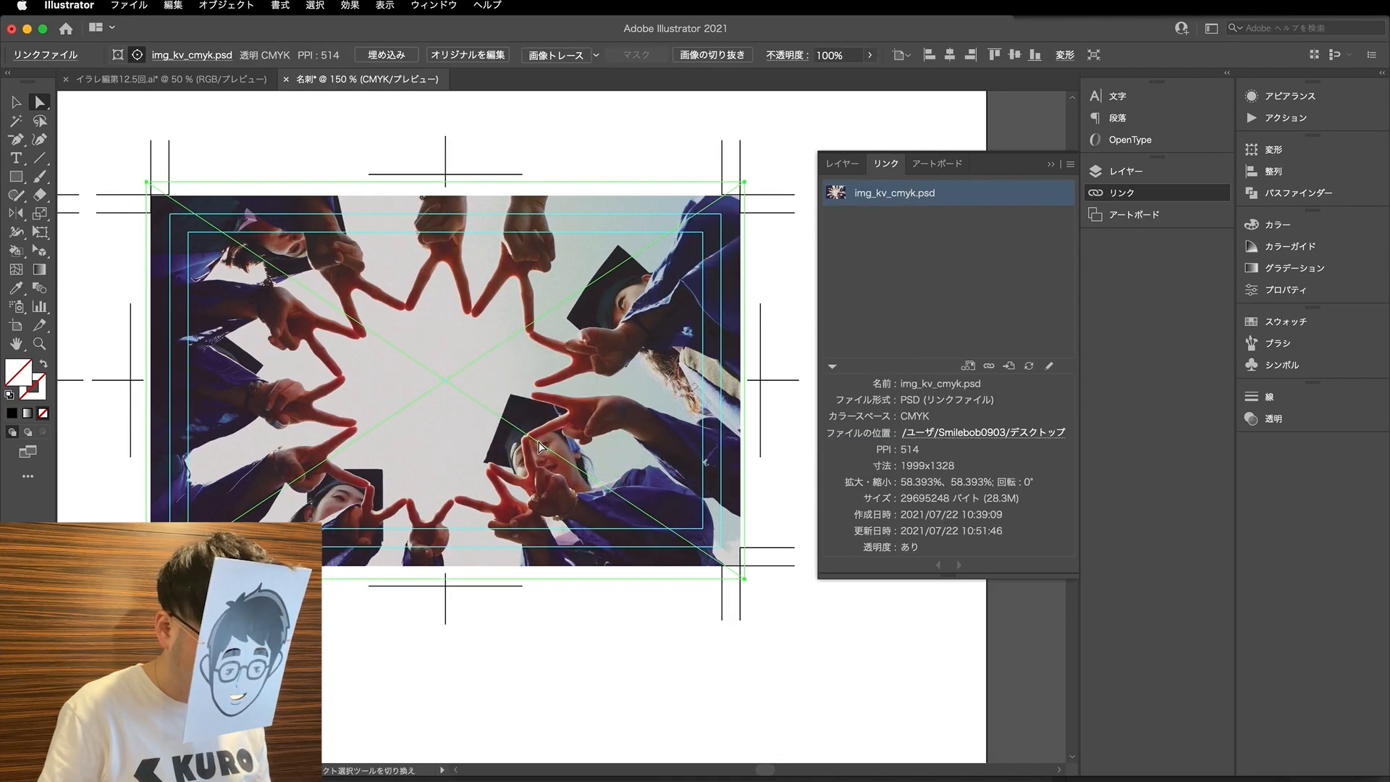
key(Down)
key(Down)
key(Down)
key(Down)
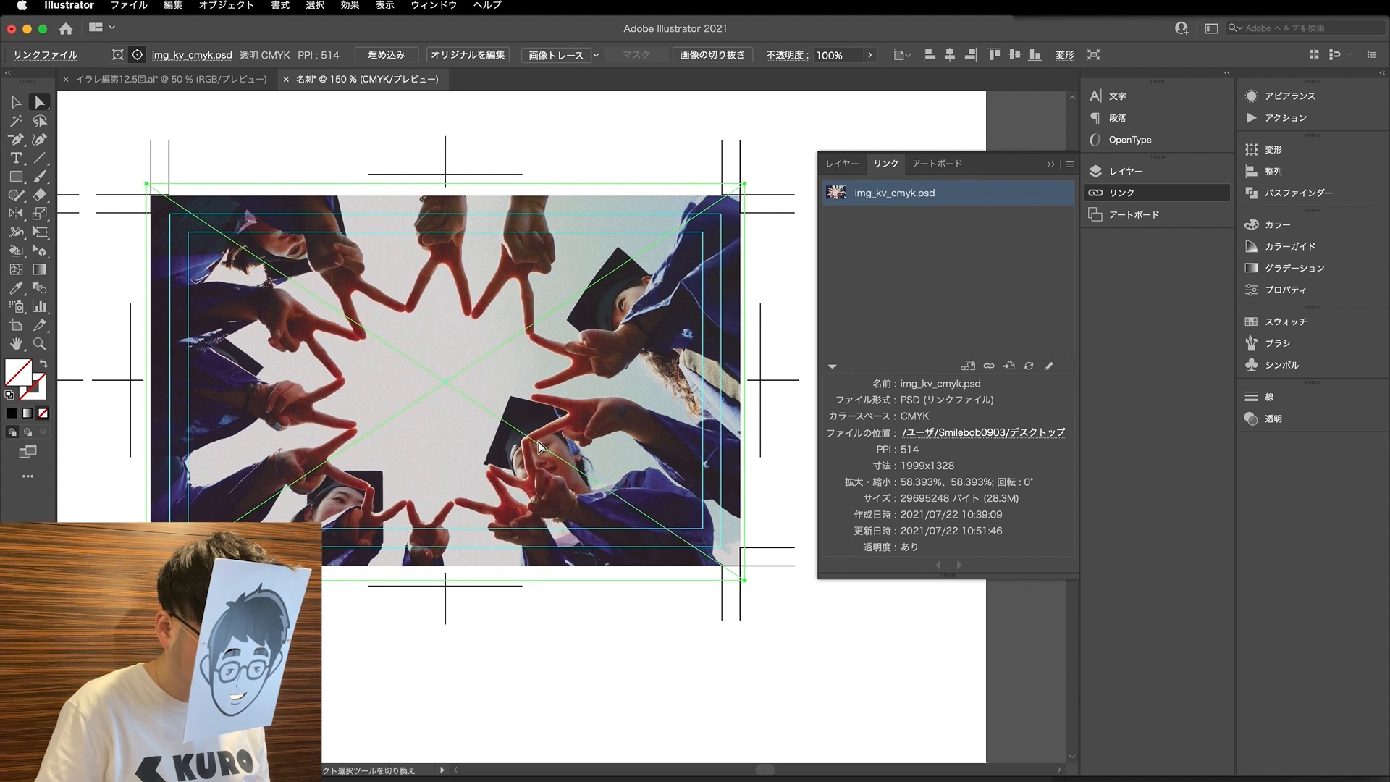
- Show the logo group in the 裏 layer and shift it slightly on the card
click(842, 163)
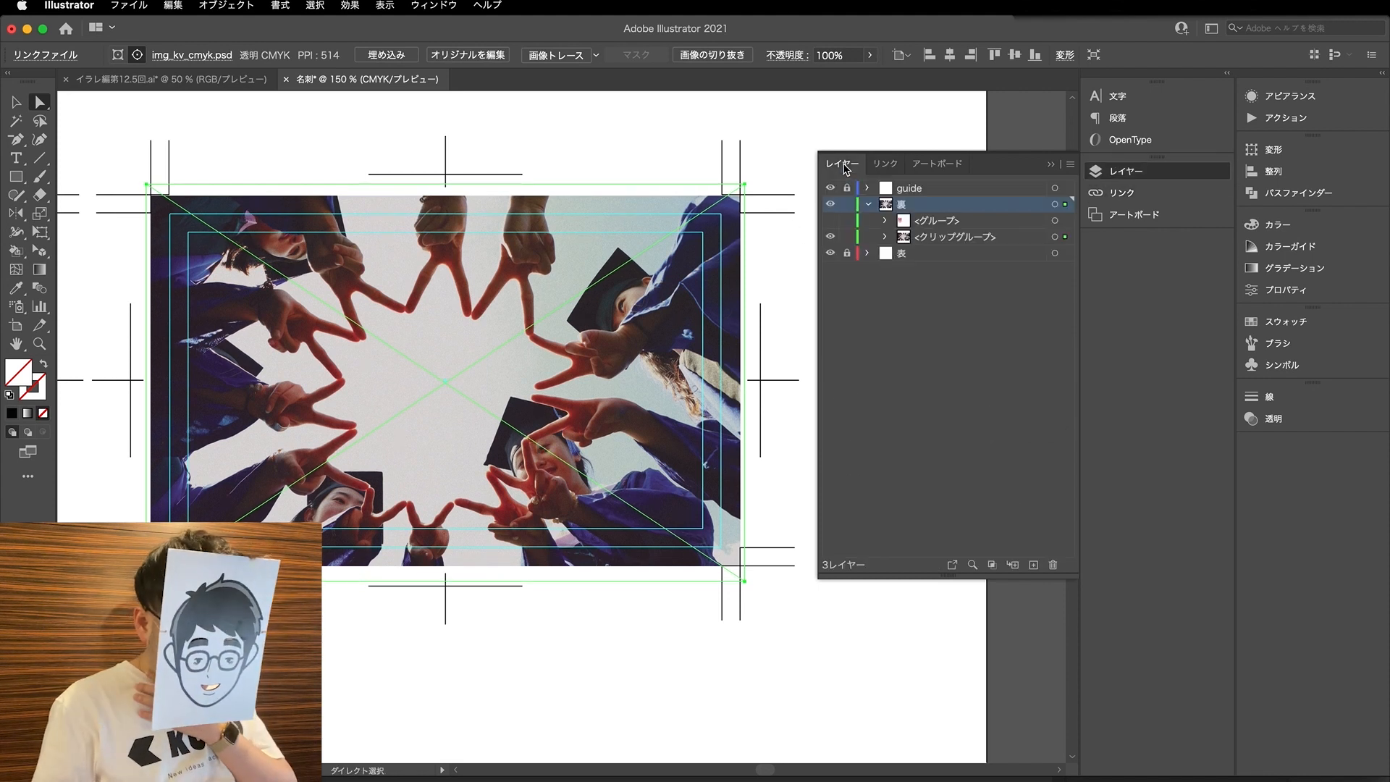
click(830, 221)
key(v)
click(474, 464)
mouse_move(474, 464)
mouse_down()
mouse_move(500, 474)
mouse_move(464, 471)
mouse_up()
- Scale the logo down near the lower centre of the card, then deselect it
key(s)
drag(688, 658, 636, 637)
key(v)
click(620, 657)
click(460, 507)
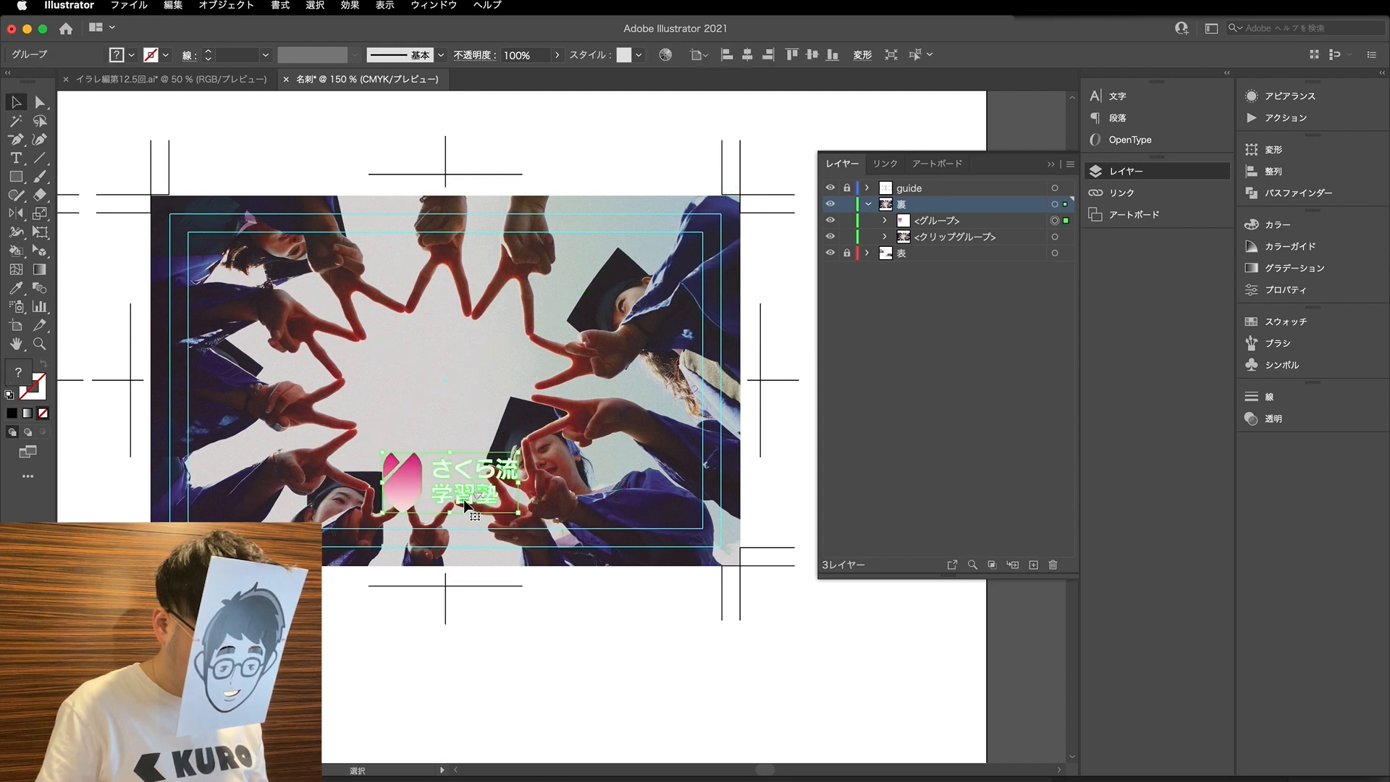
key(a)
click(555, 640)
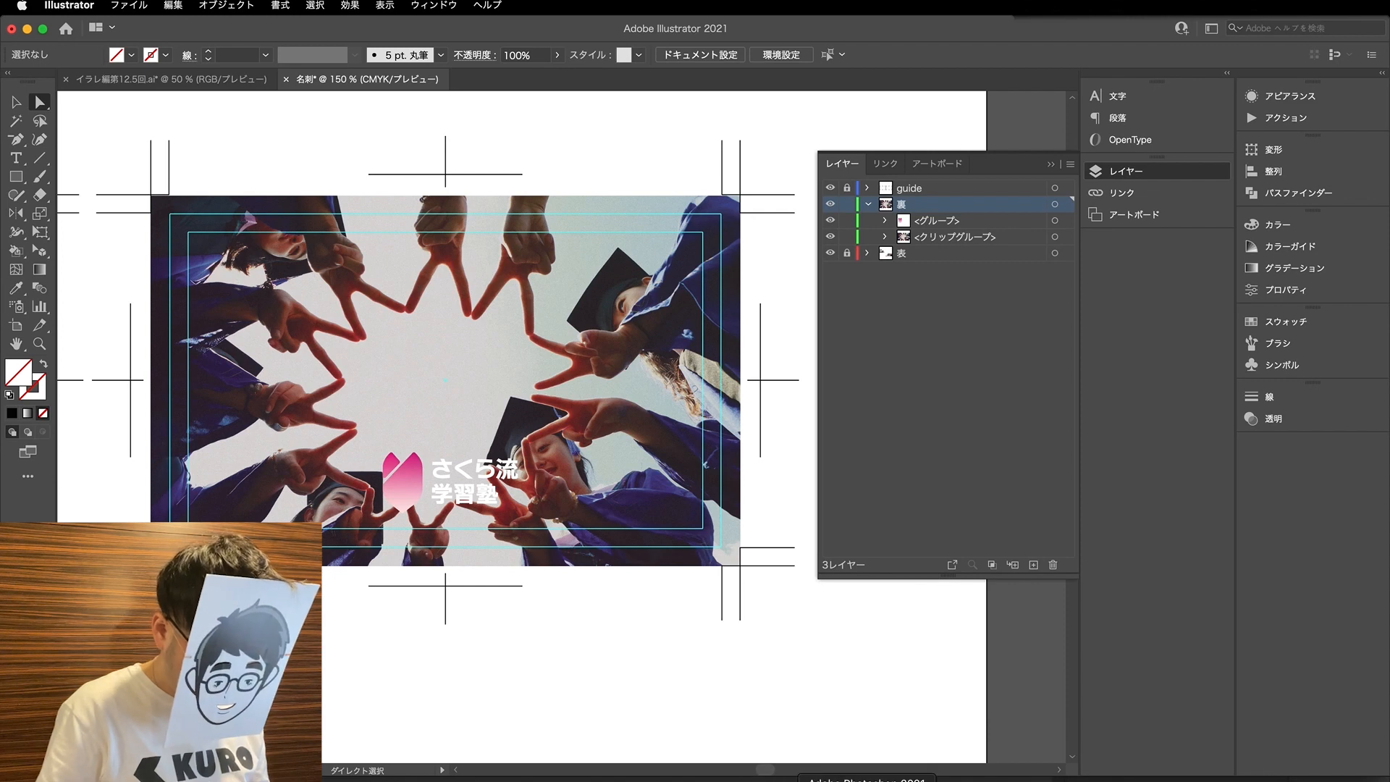
- Move the Illustrator window aside, minimise Photoshop's and open img_kv.psd from the desktop in Photoshop
drag(1143, 40, 1070, 35)
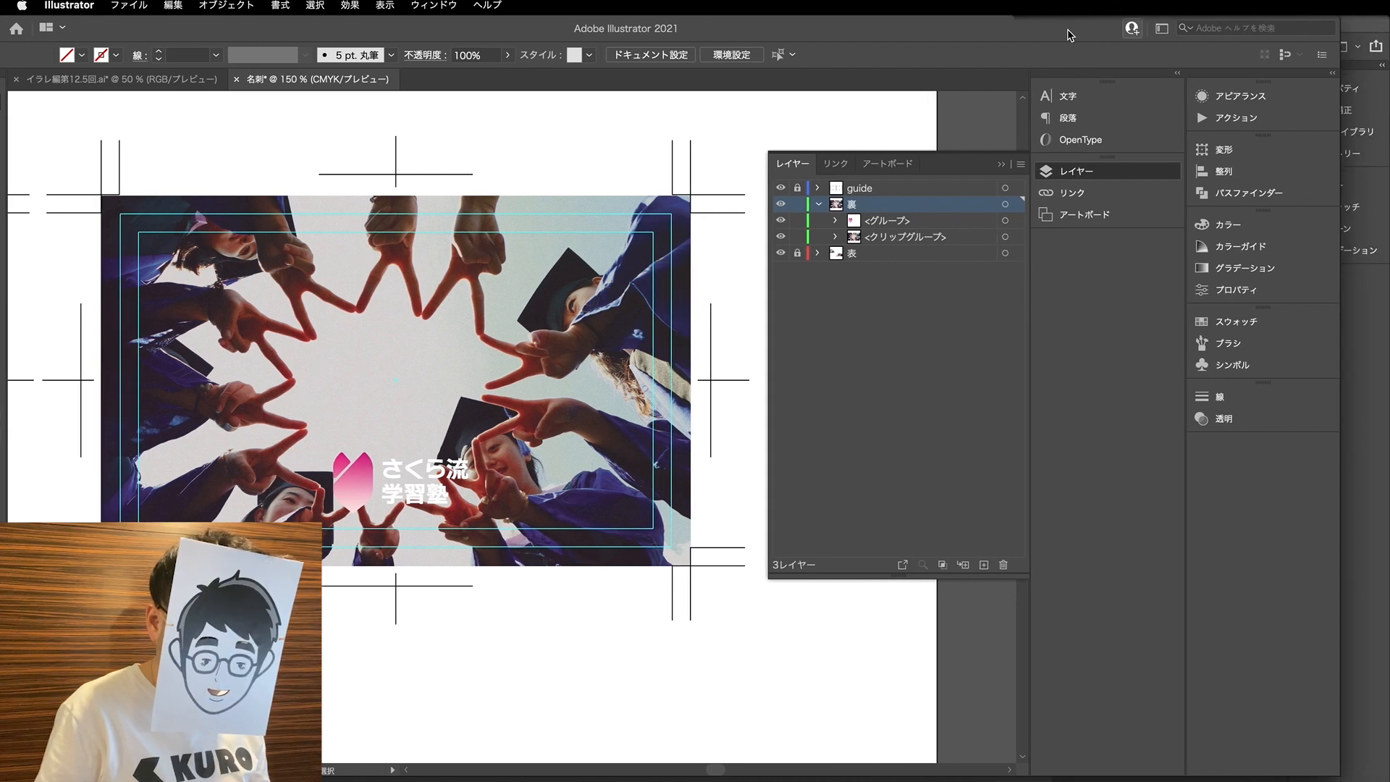
click(1372, 31)
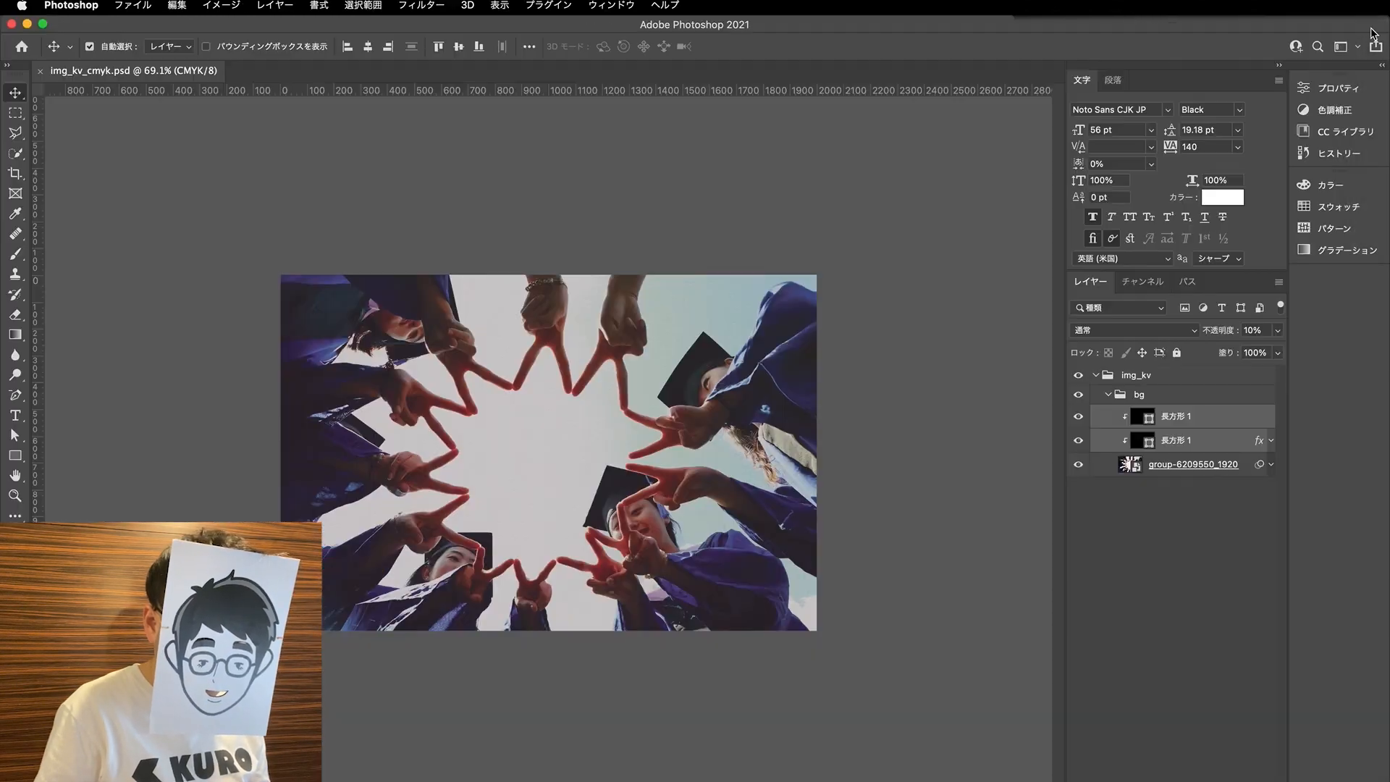
click(26, 24)
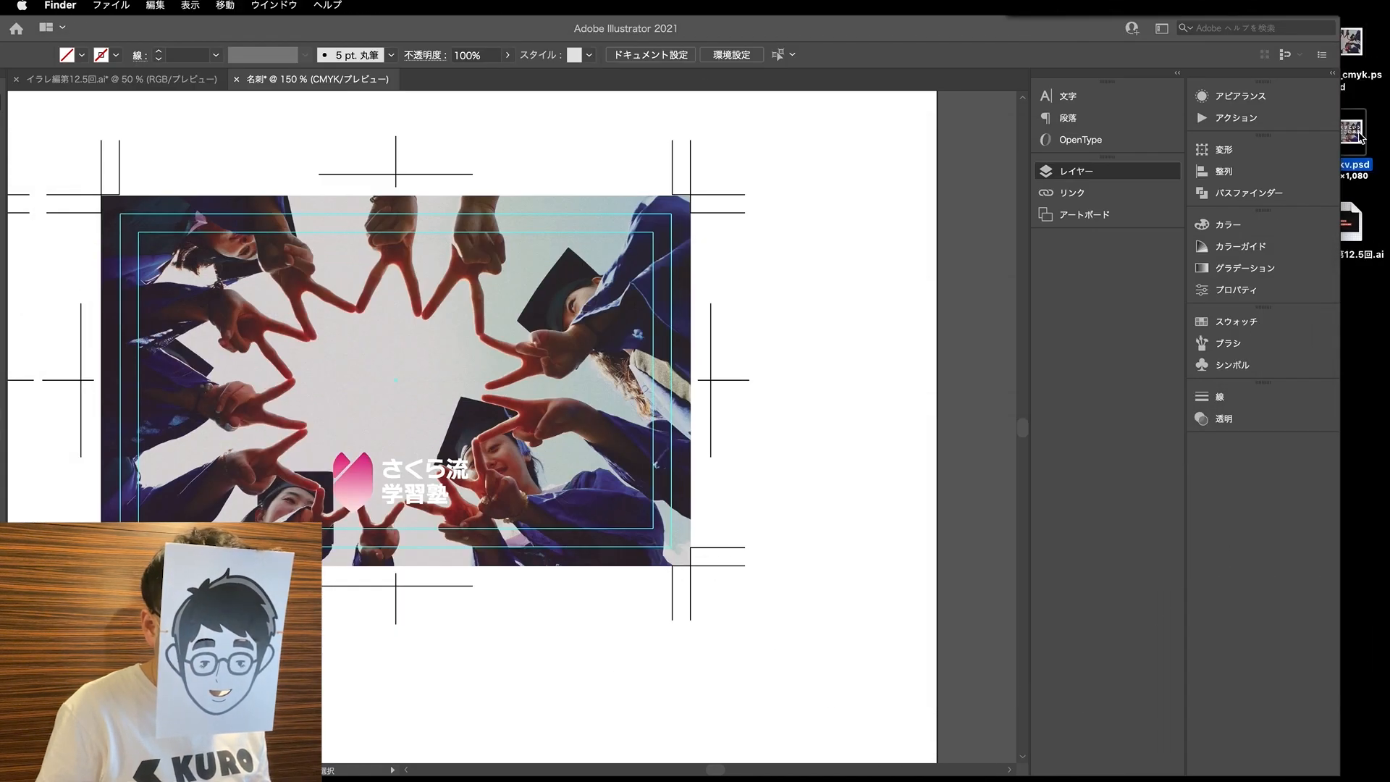
click(1360, 136)
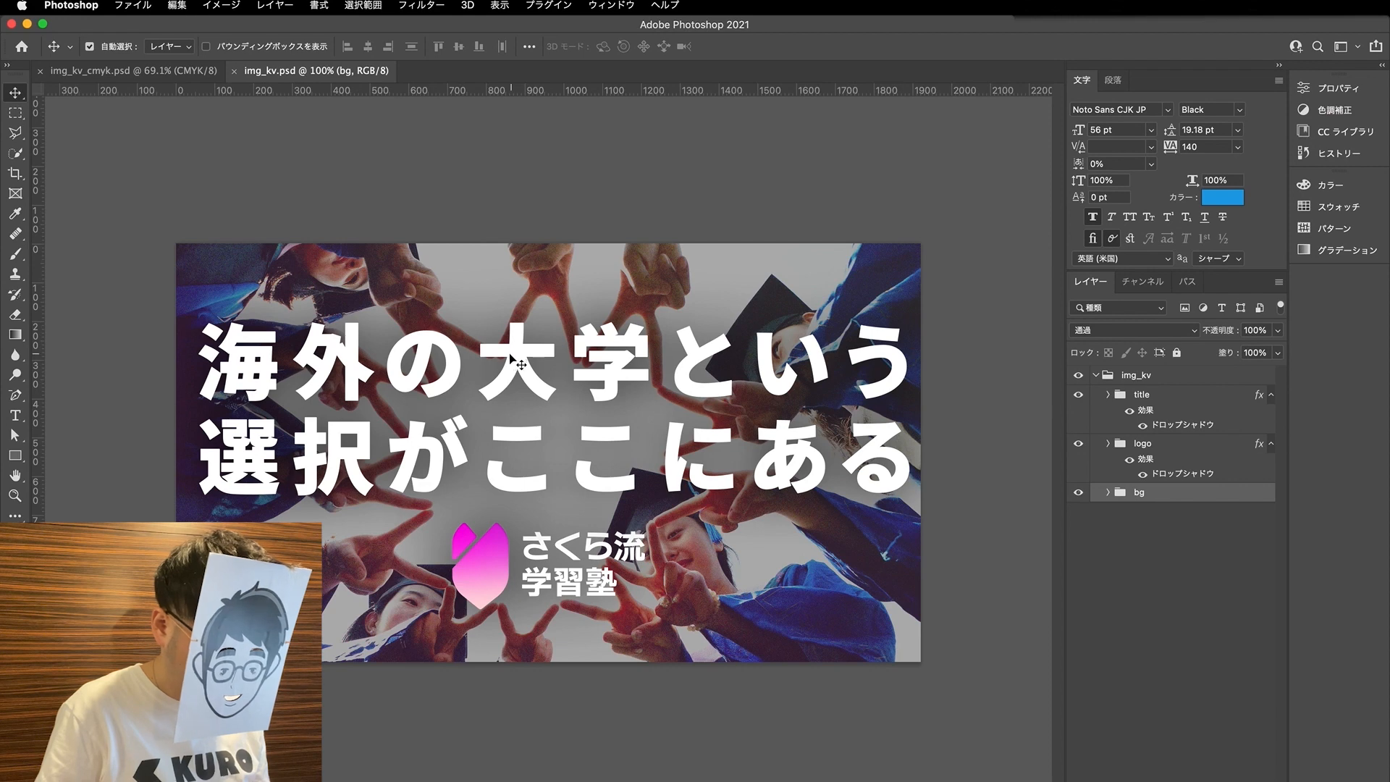
- Copy the headline text 海外の大学という from img_kv.psd and paste it as text into the 裏 layer of the 名刺 document in Illustrator
double_click(498, 356)
click(479, 376)
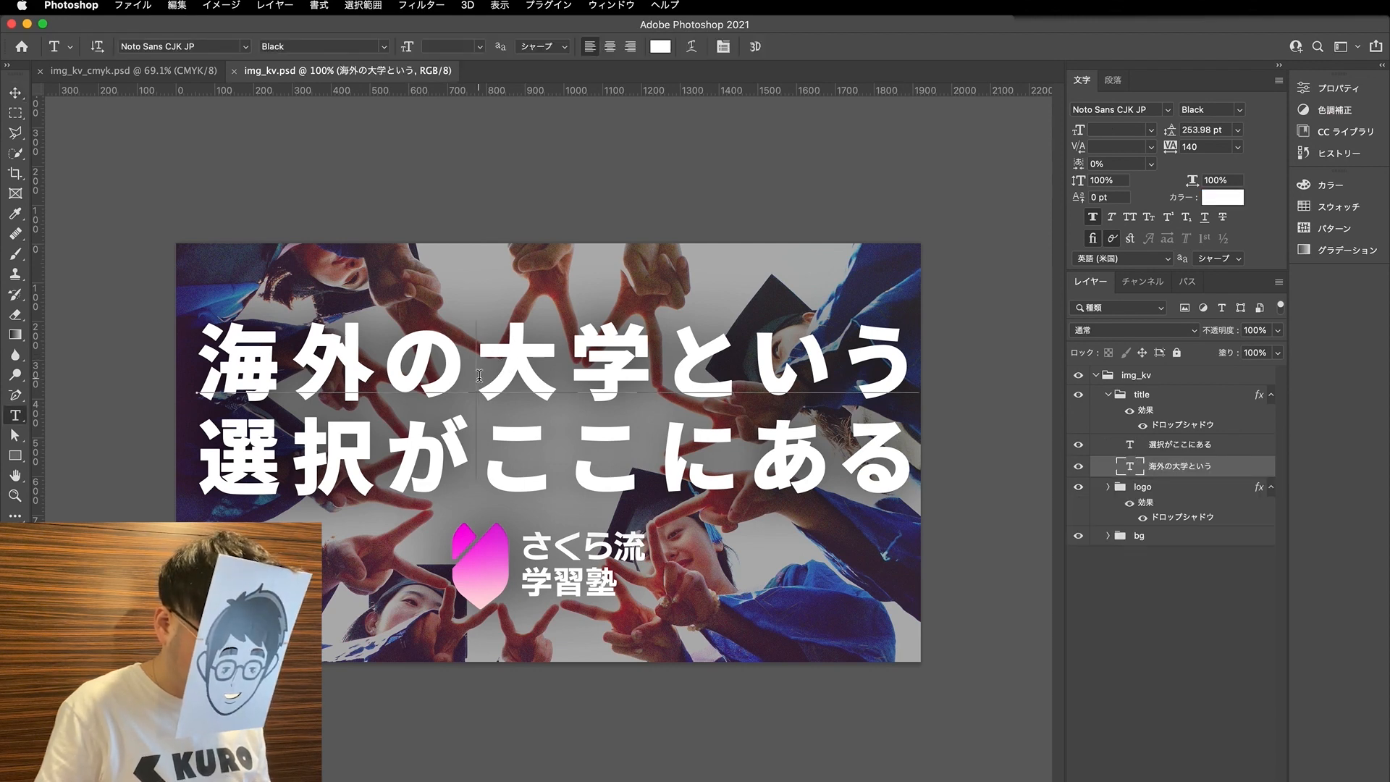
key(super+a)
key(super+c)
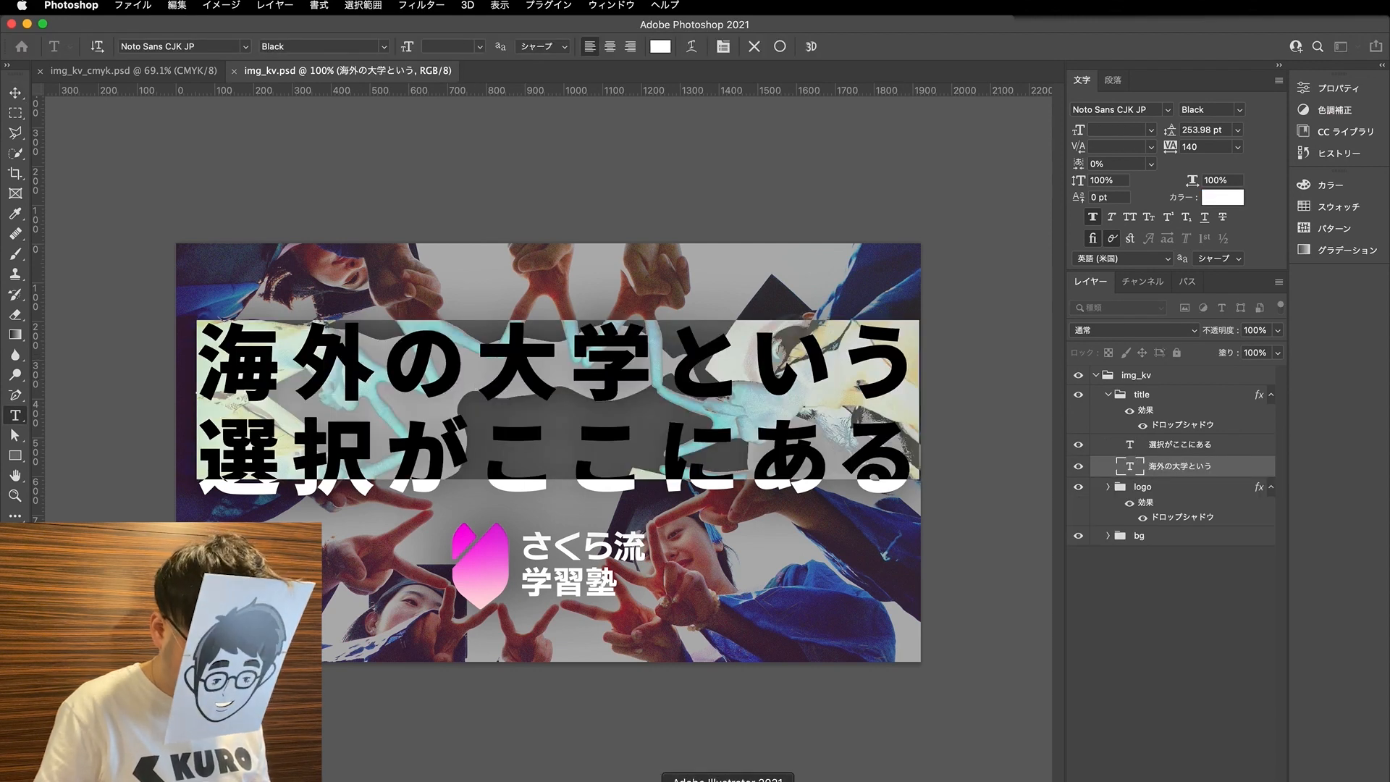
click(724, 780)
key(t)
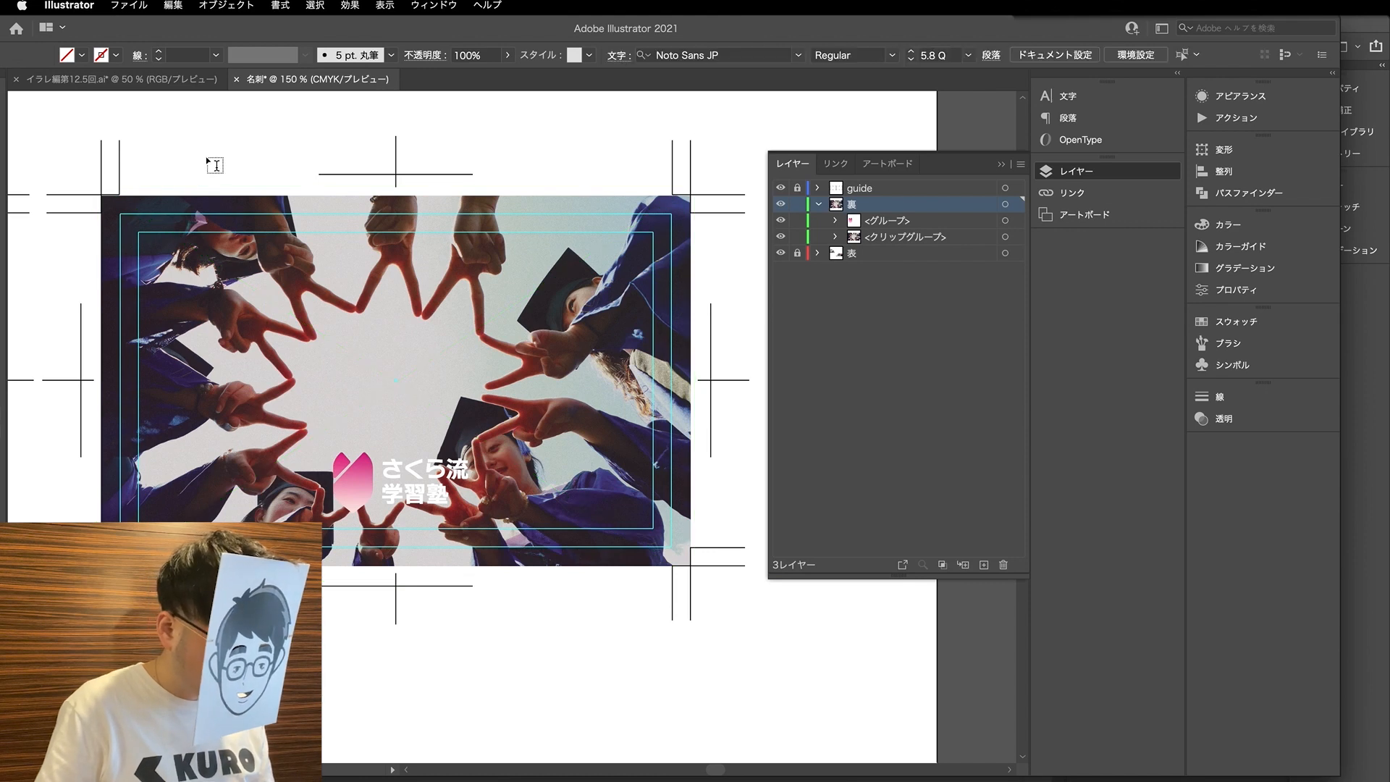
key(super+v)
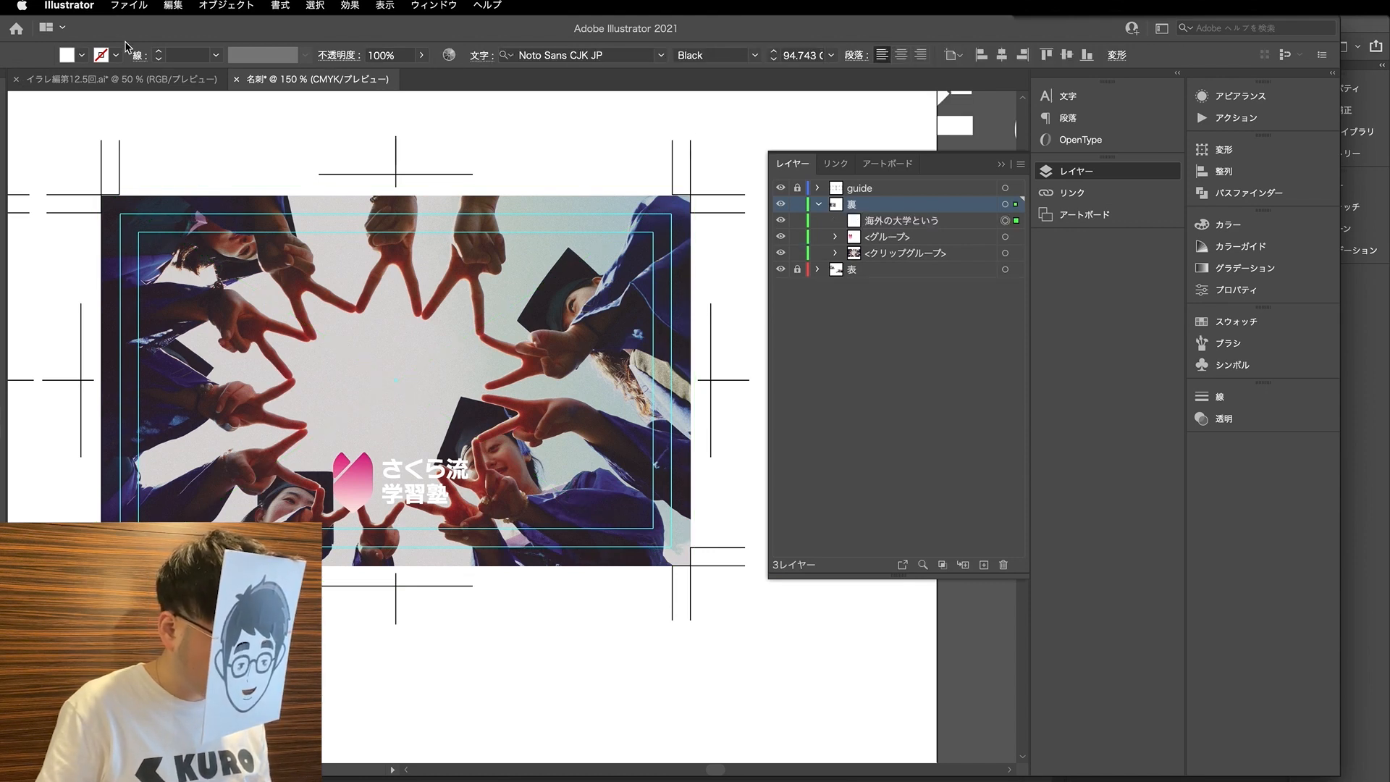
- Move the Illustrator window back and place the 海外の大学という text over the upper part of the second card
drag(139, 37, 207, 38)
drag(398, 149, 315, 341)
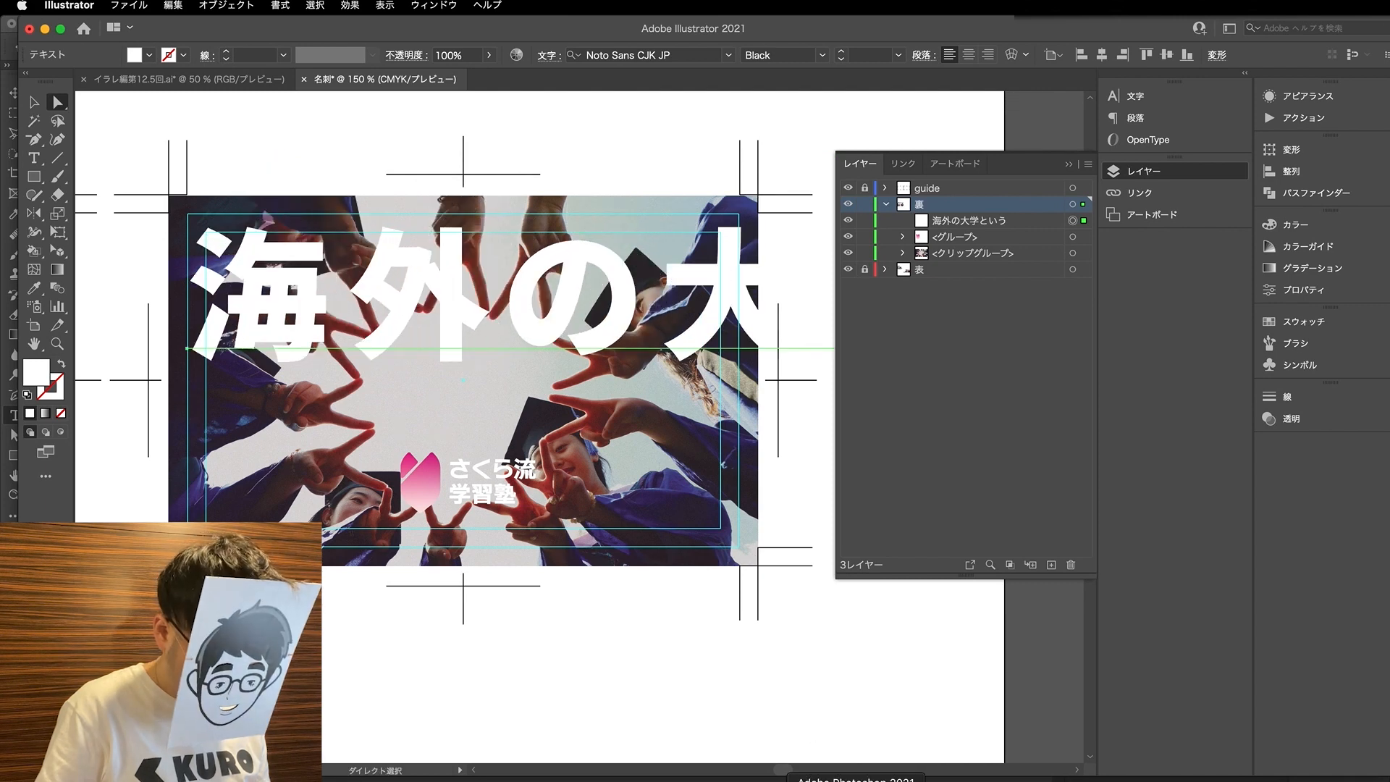
- Switch to Photoshop, copy the headline text 選択がここにある from img_kv.psd, and return to the 名刺 document in Illustrator
click(857, 780)
click(364, 478)
key(super+a)
key(super+c)
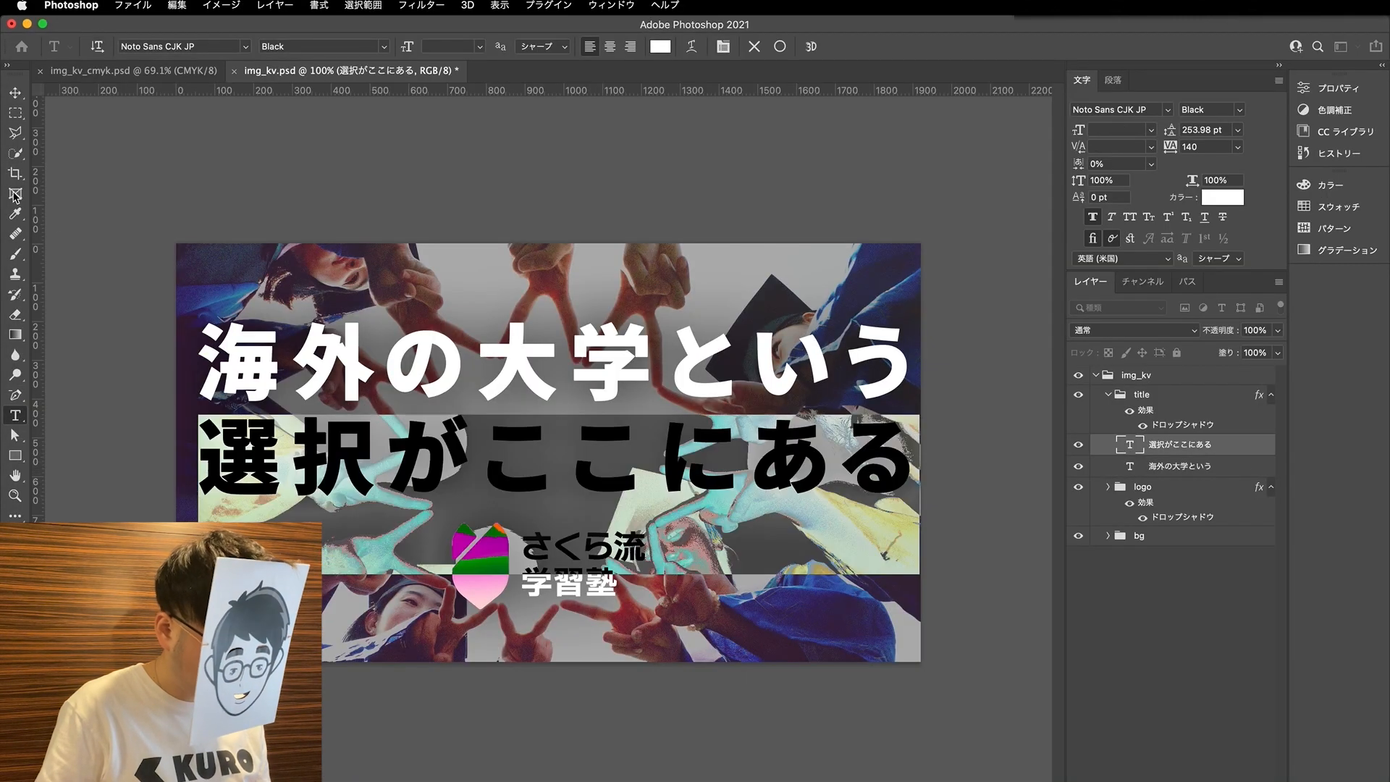
click(15, 92)
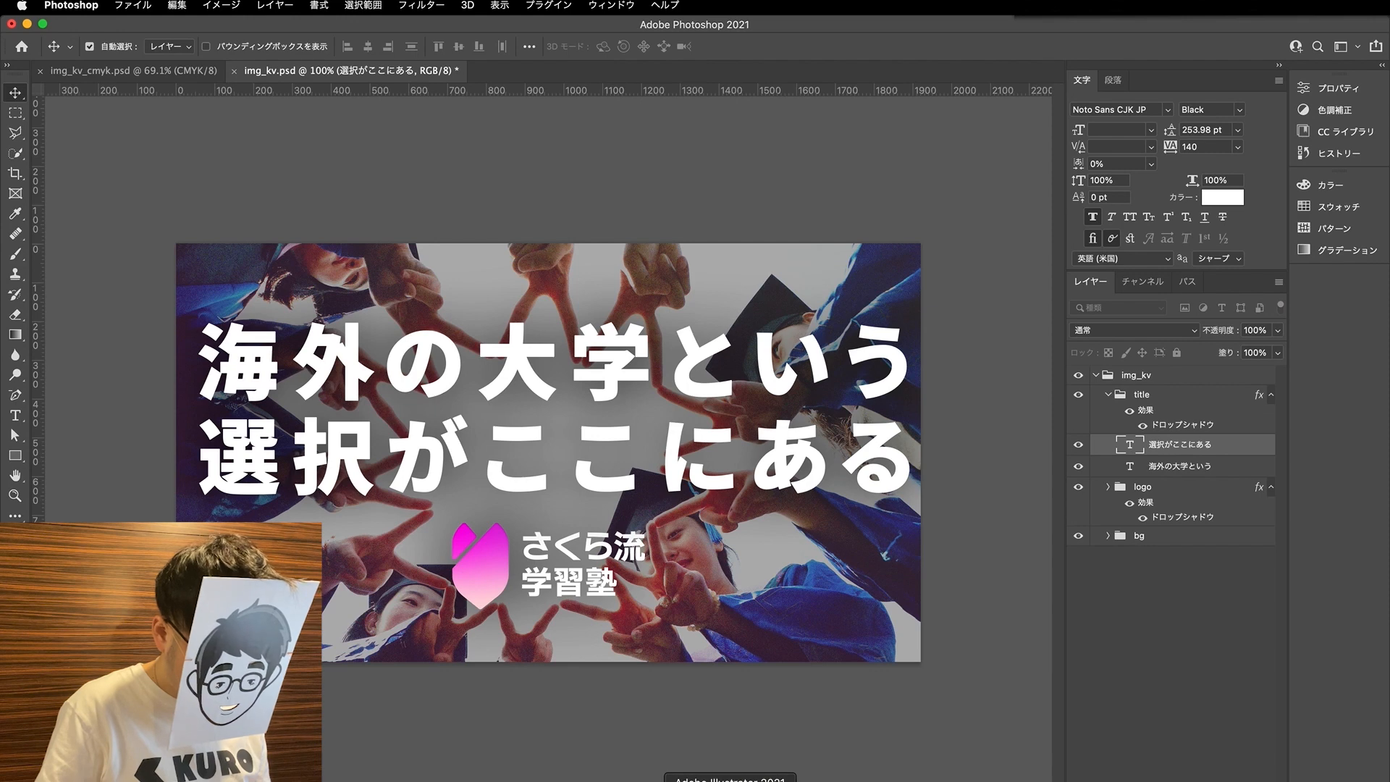
click(713, 780)
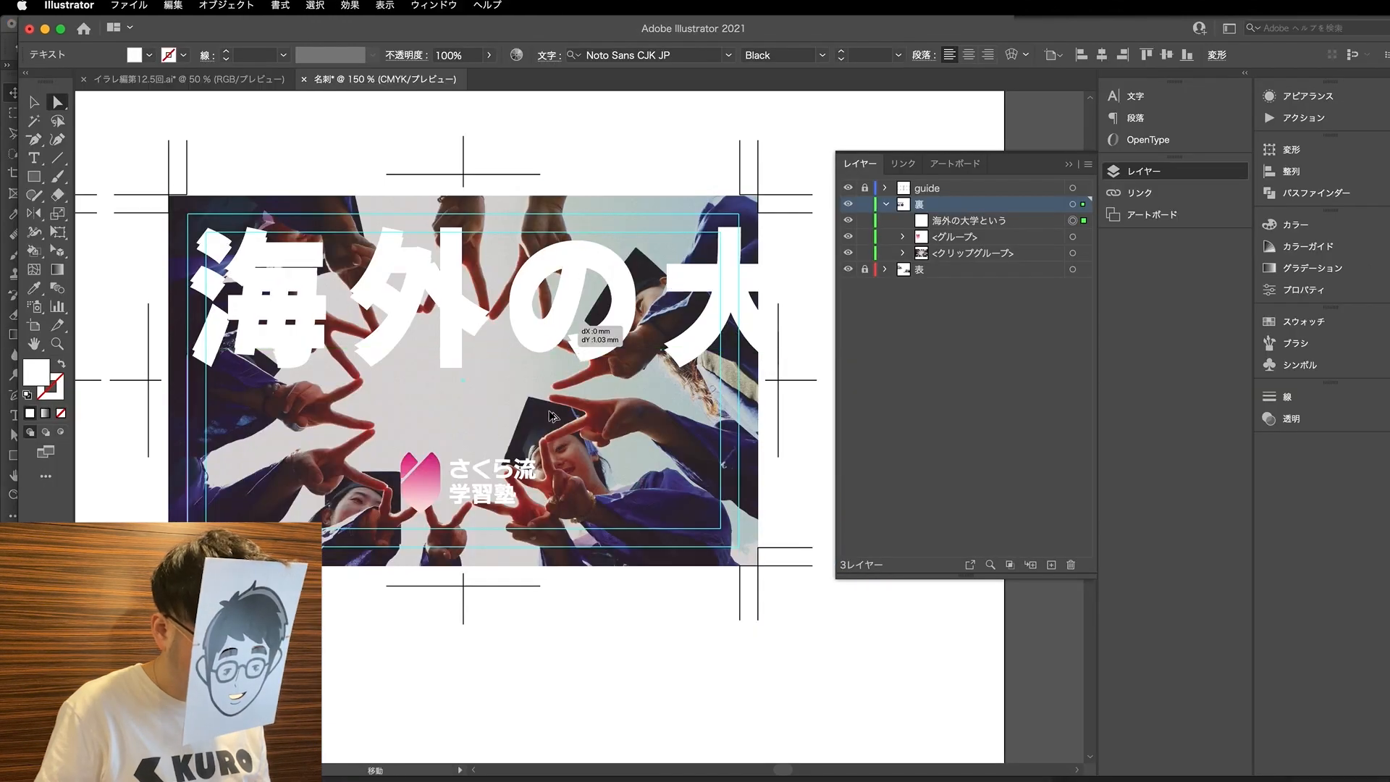
- Duplicate the 海外の大学という text below itself and replace the copy's content with 選択がここにある
drag(548, 385, 548, 521)
key(t)
click(347, 434)
key(super+a)
key(super+v)
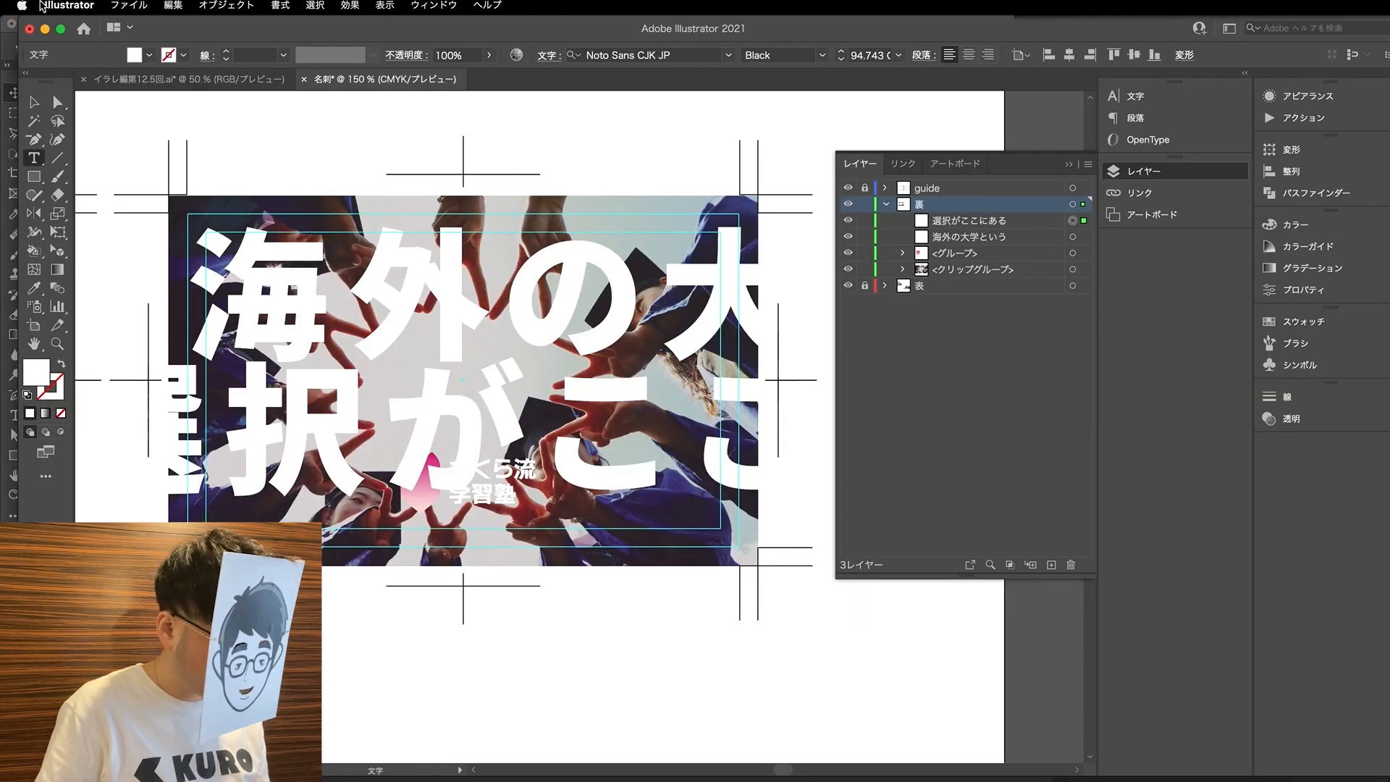
- Set the font size of both headline lines to 43 Q and deselect them
click(57, 104)
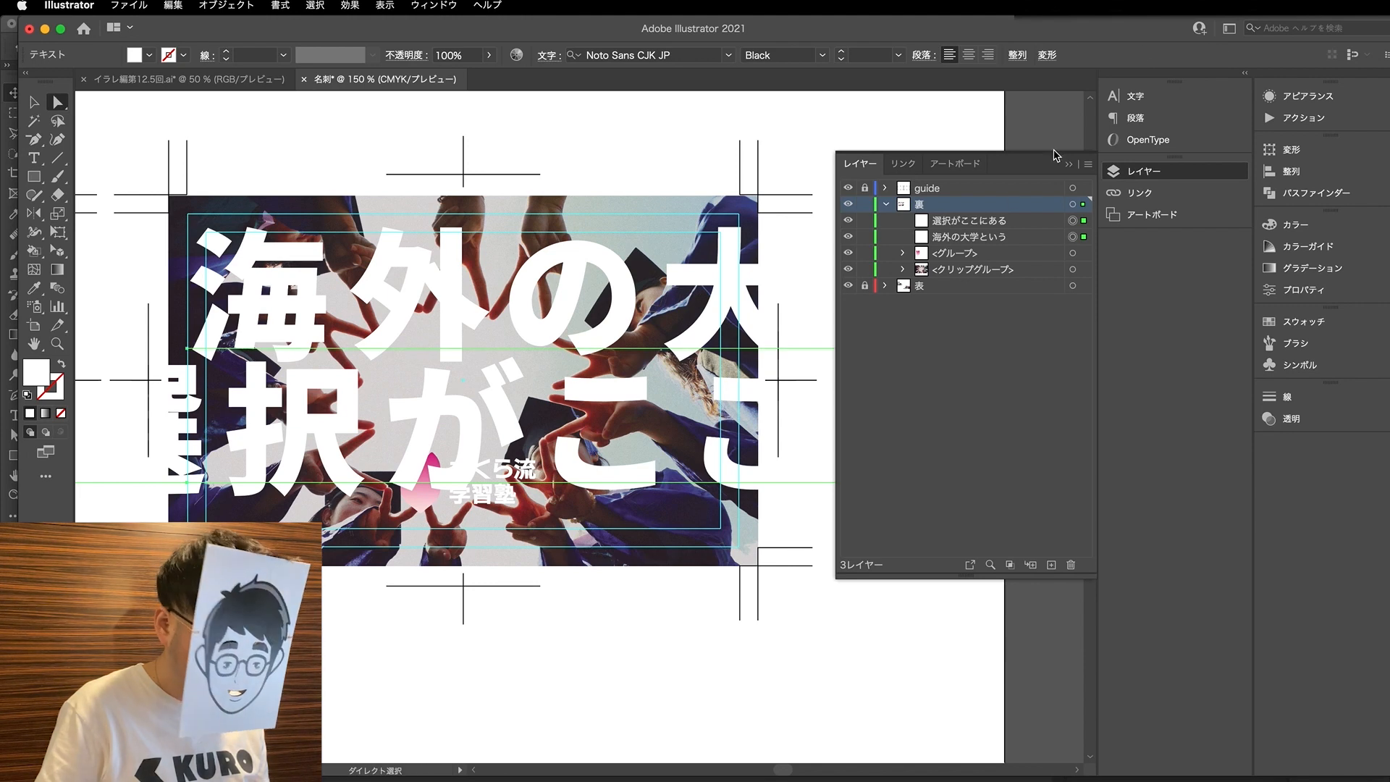
click(1147, 101)
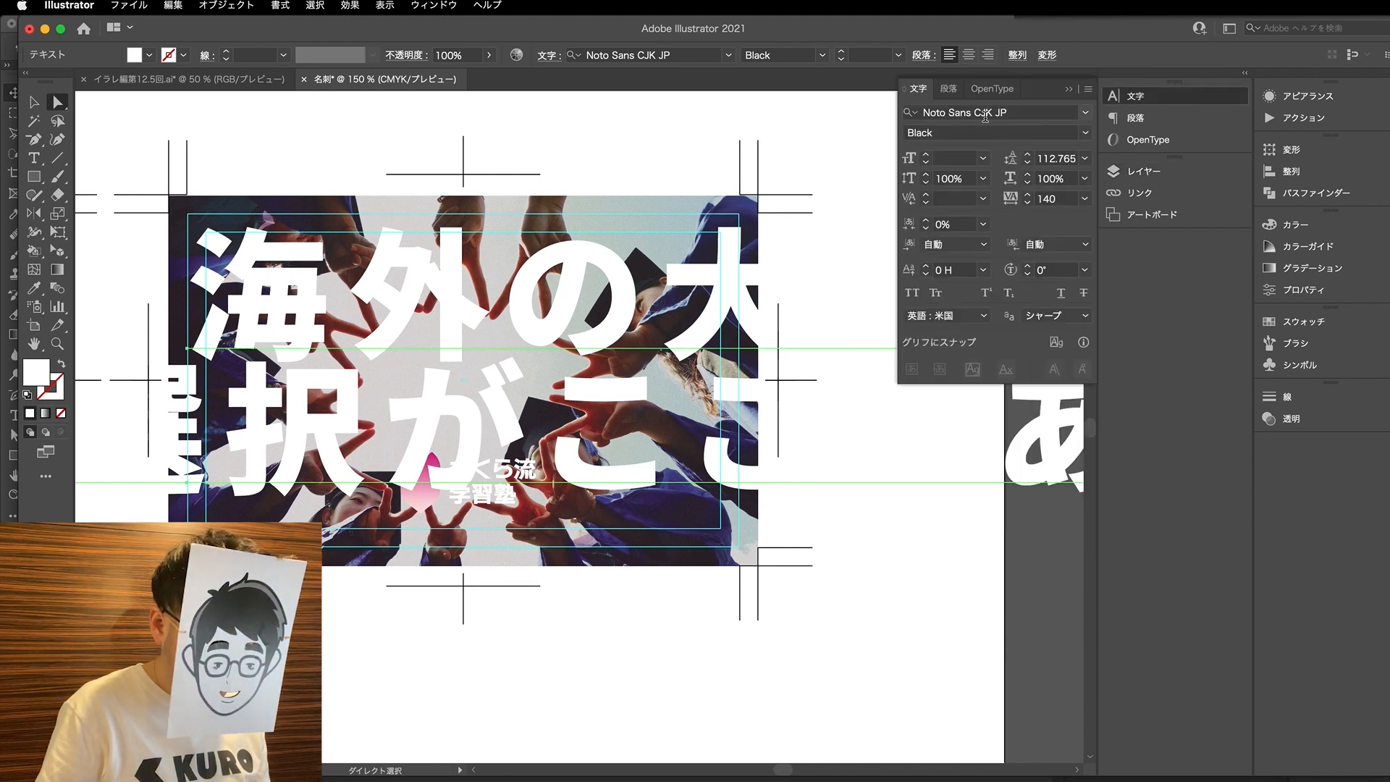
click(926, 163)
click(926, 164)
click(926, 163)
click(925, 164)
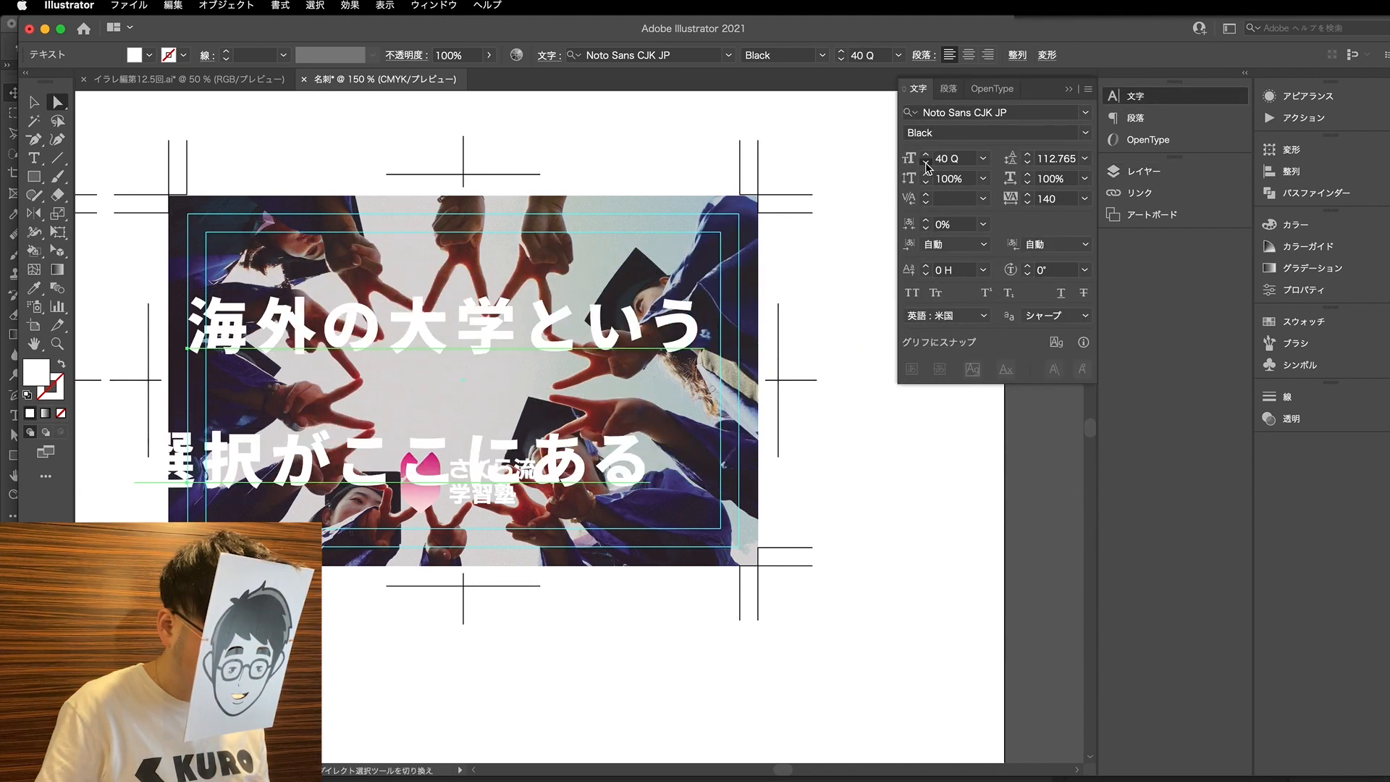
click(925, 164)
click(927, 155)
click(927, 155)
click(926, 155)
click(283, 174)
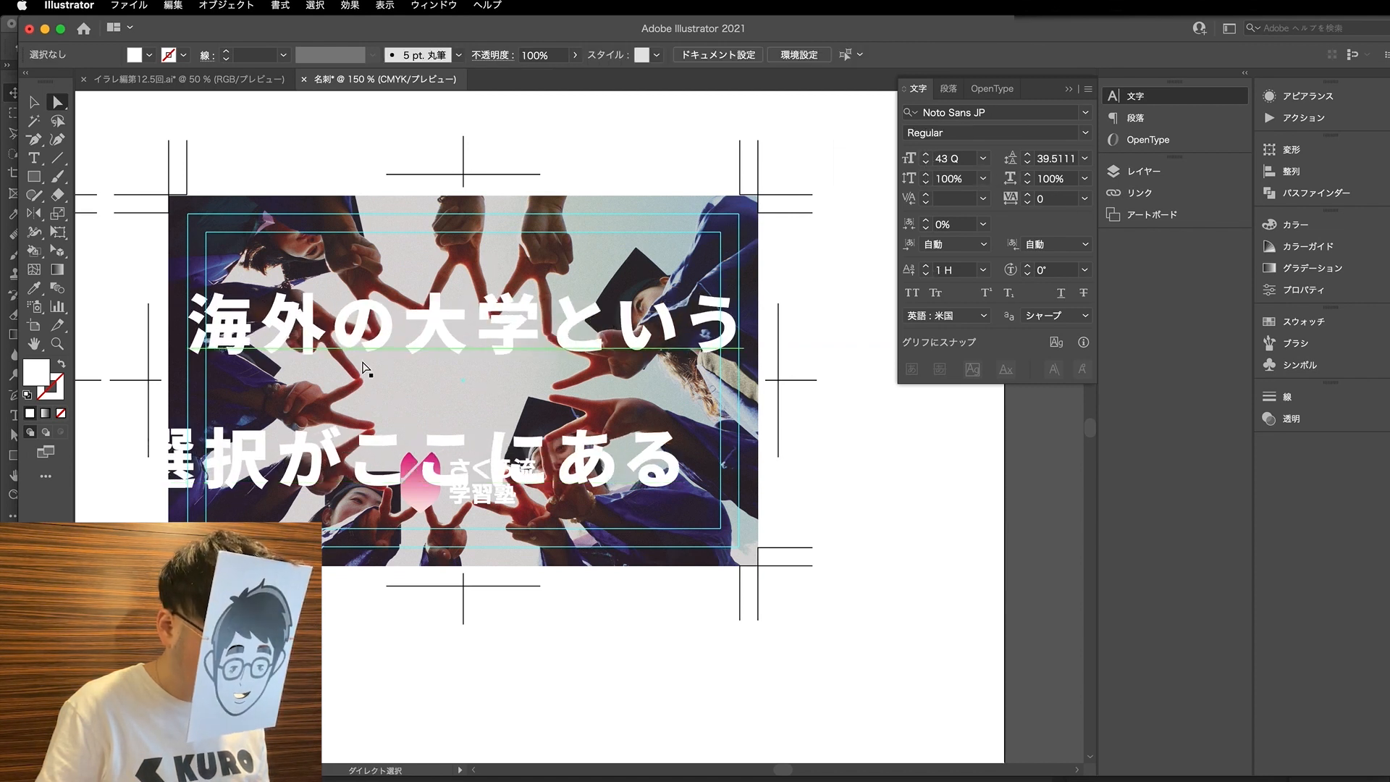
- Place the second headline line directly under the first, left-aligned with it, and move both up on the second card
drag(373, 346, 369, 338)
drag(515, 451, 587, 375)
drag(588, 316, 590, 262)
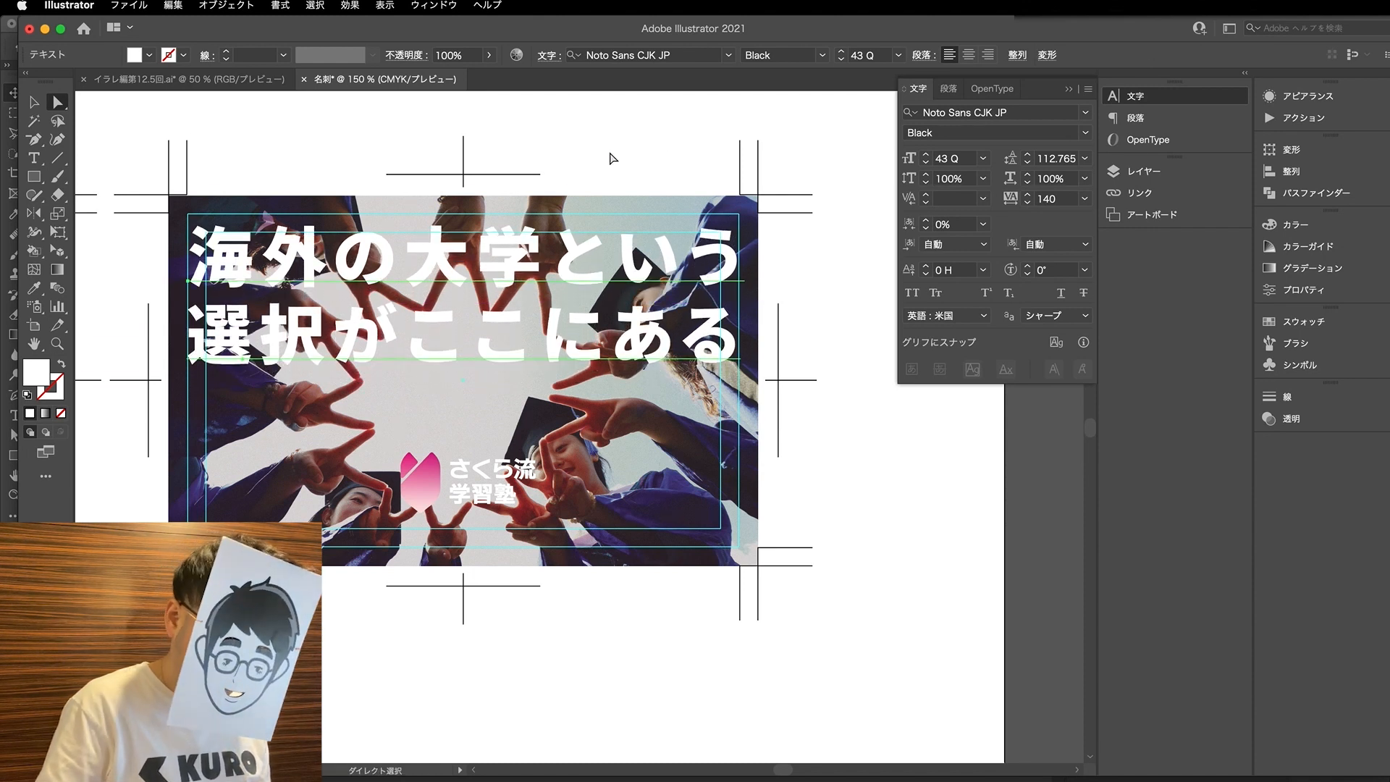
- Set both headline lines' tracking to 120 and scale them proportionally to a combined height of 34 mm
click(1027, 203)
click(1026, 204)
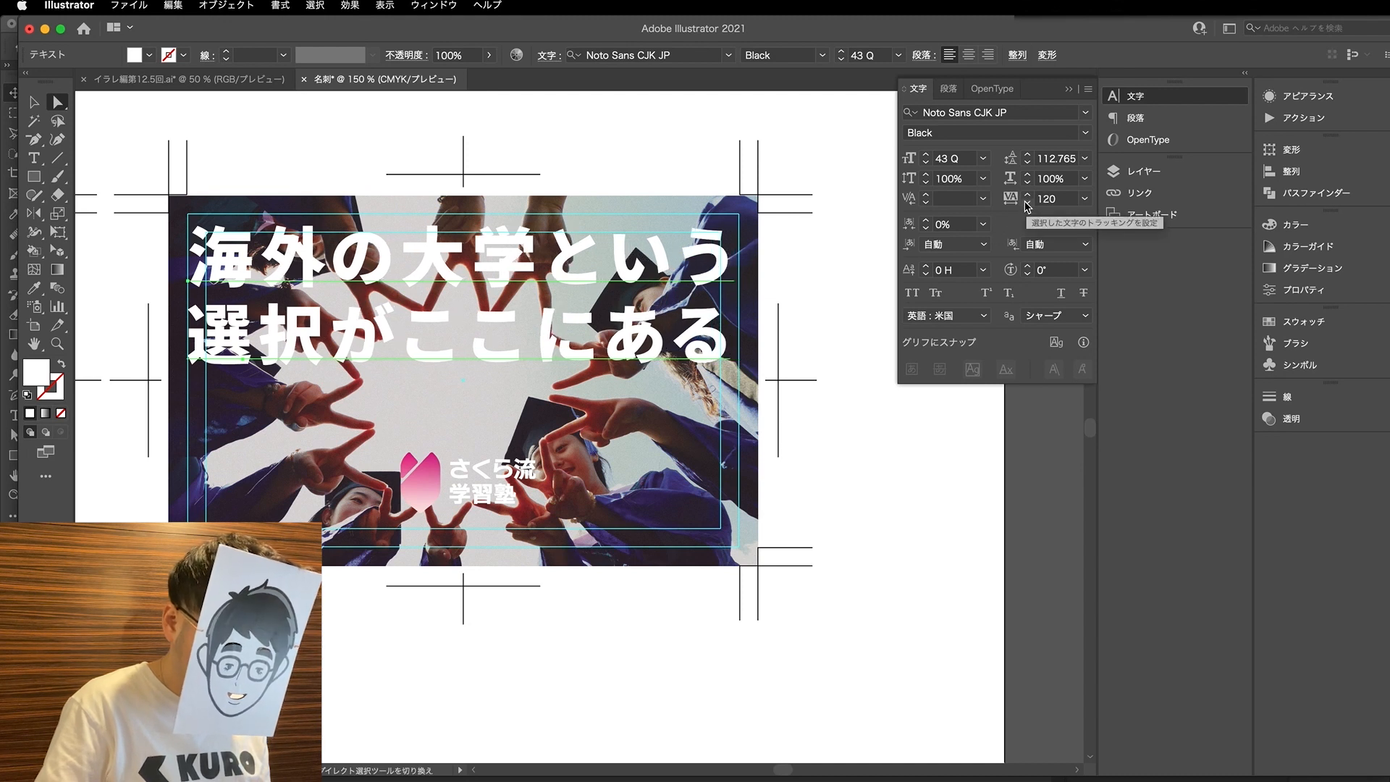
click(1296, 150)
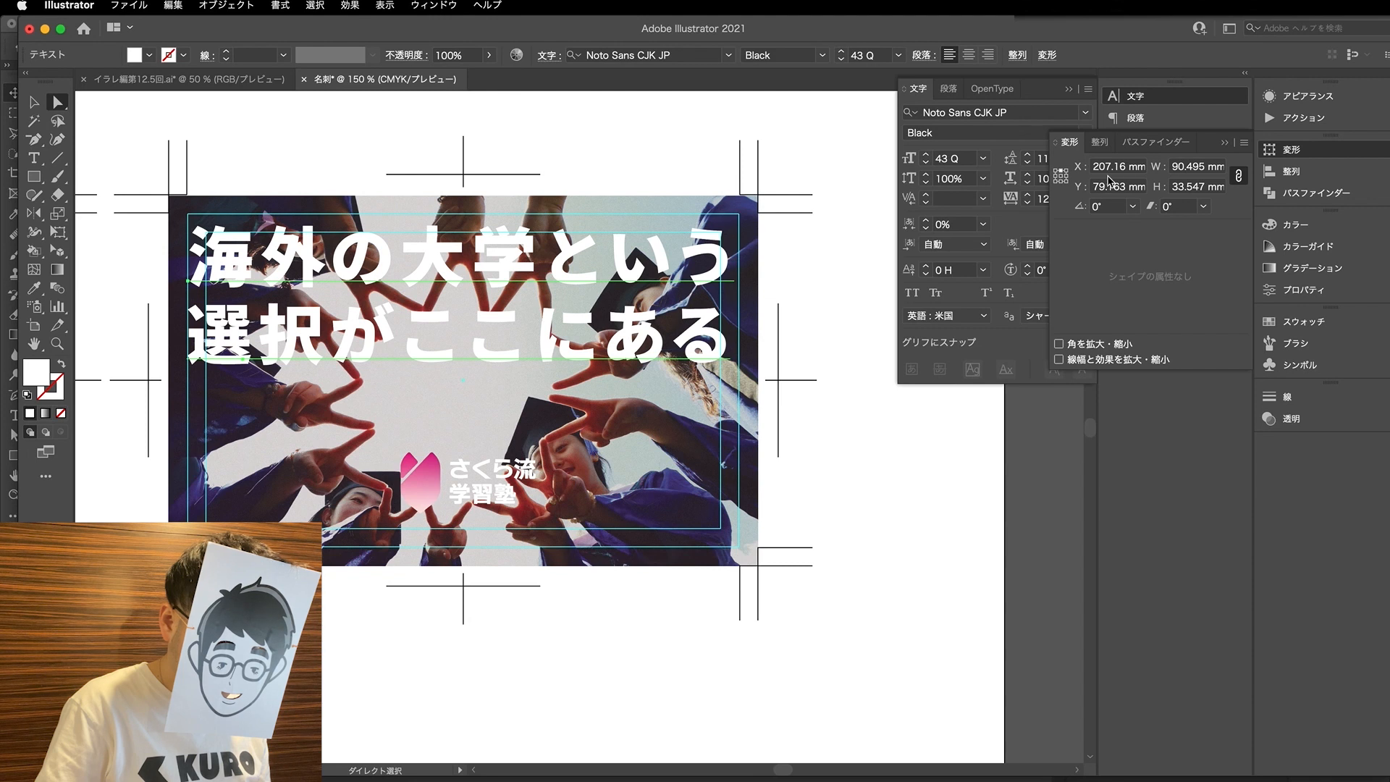
click(1173, 189)
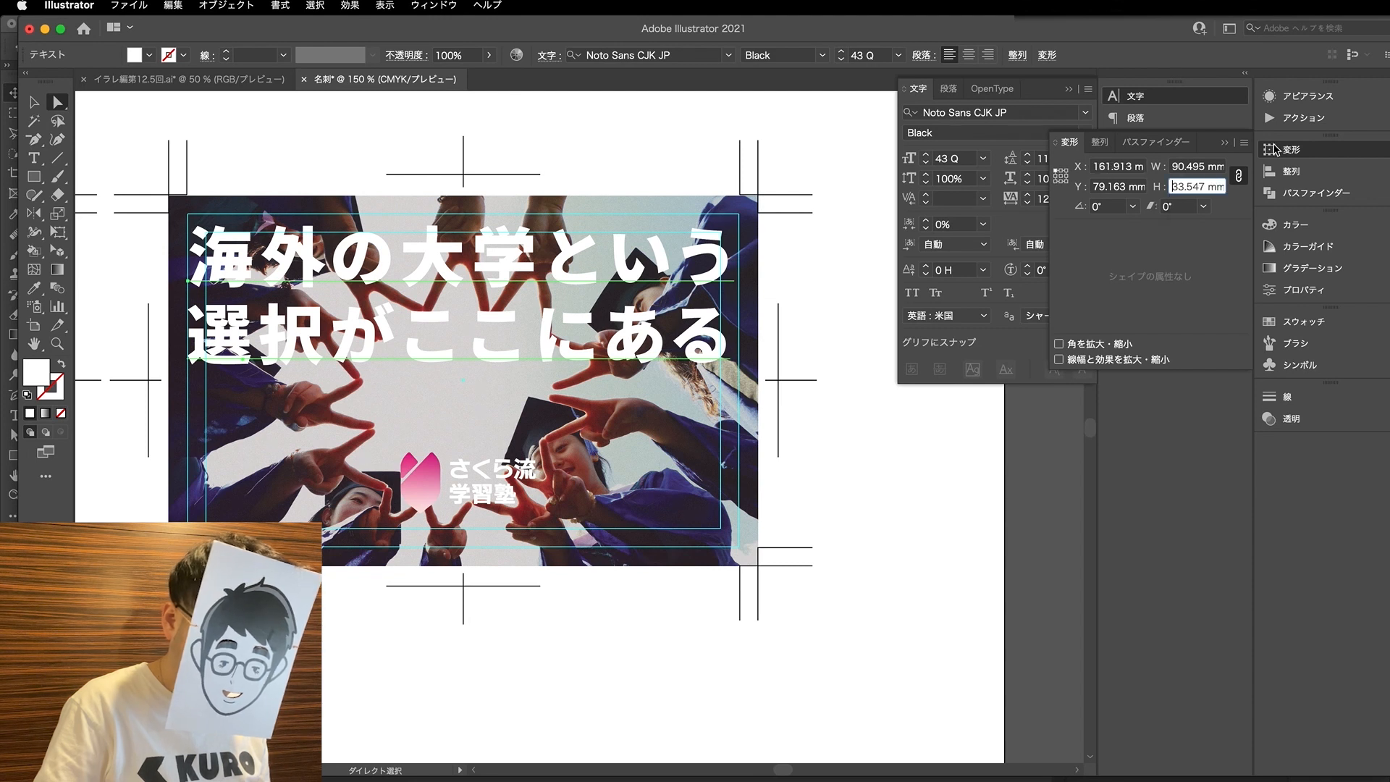
text(35)
key(Return)
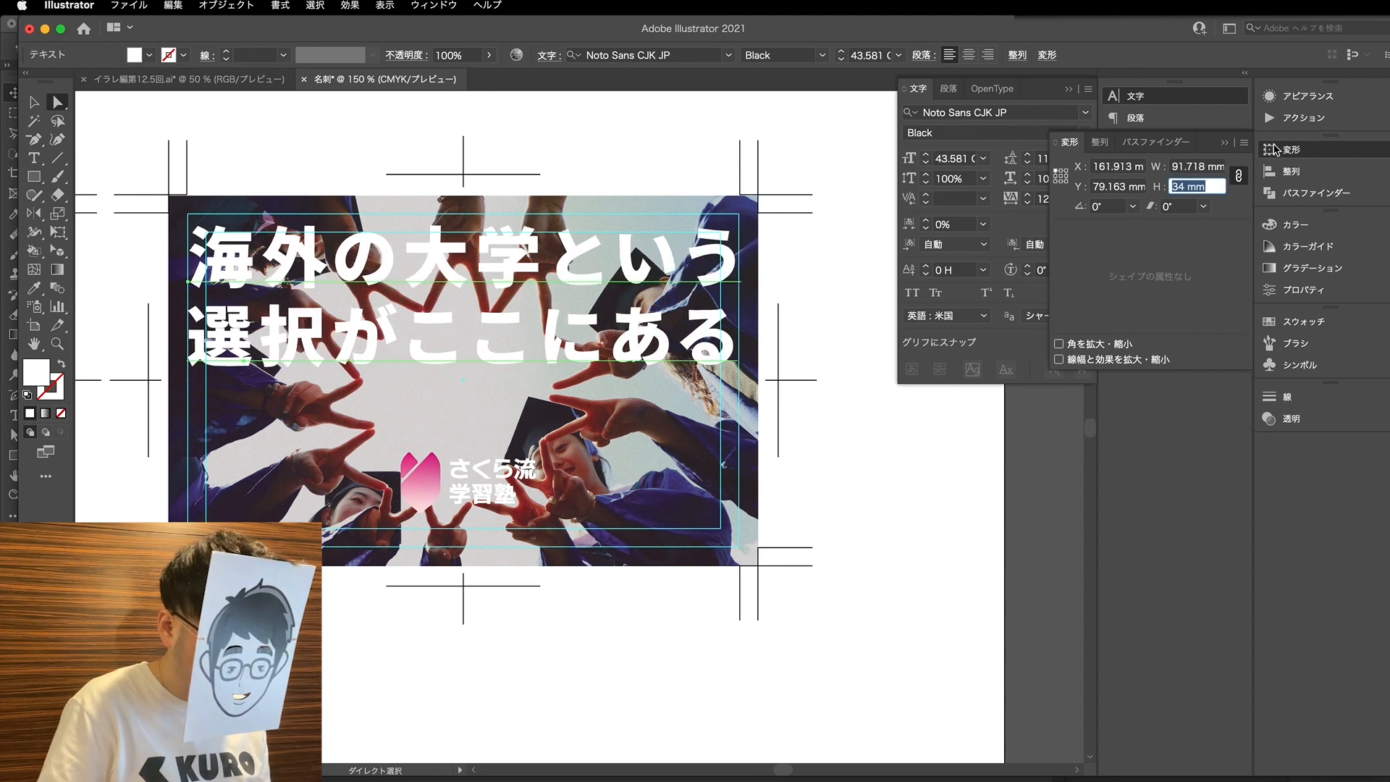
- Scale the two headline lines proportionally to a combined width of 92 mm
drag(1206, 168, 1194, 167)
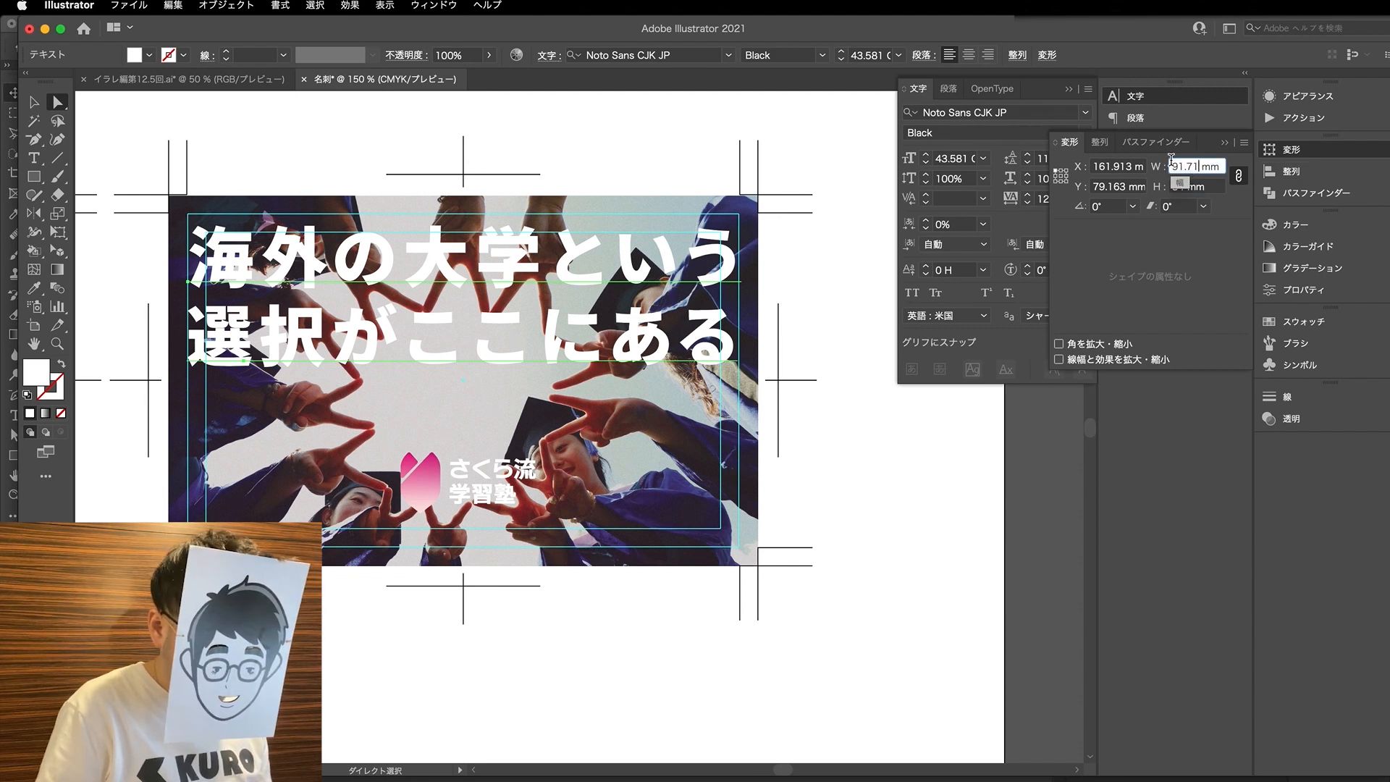
key(Up)
key(Up)
key(Down)
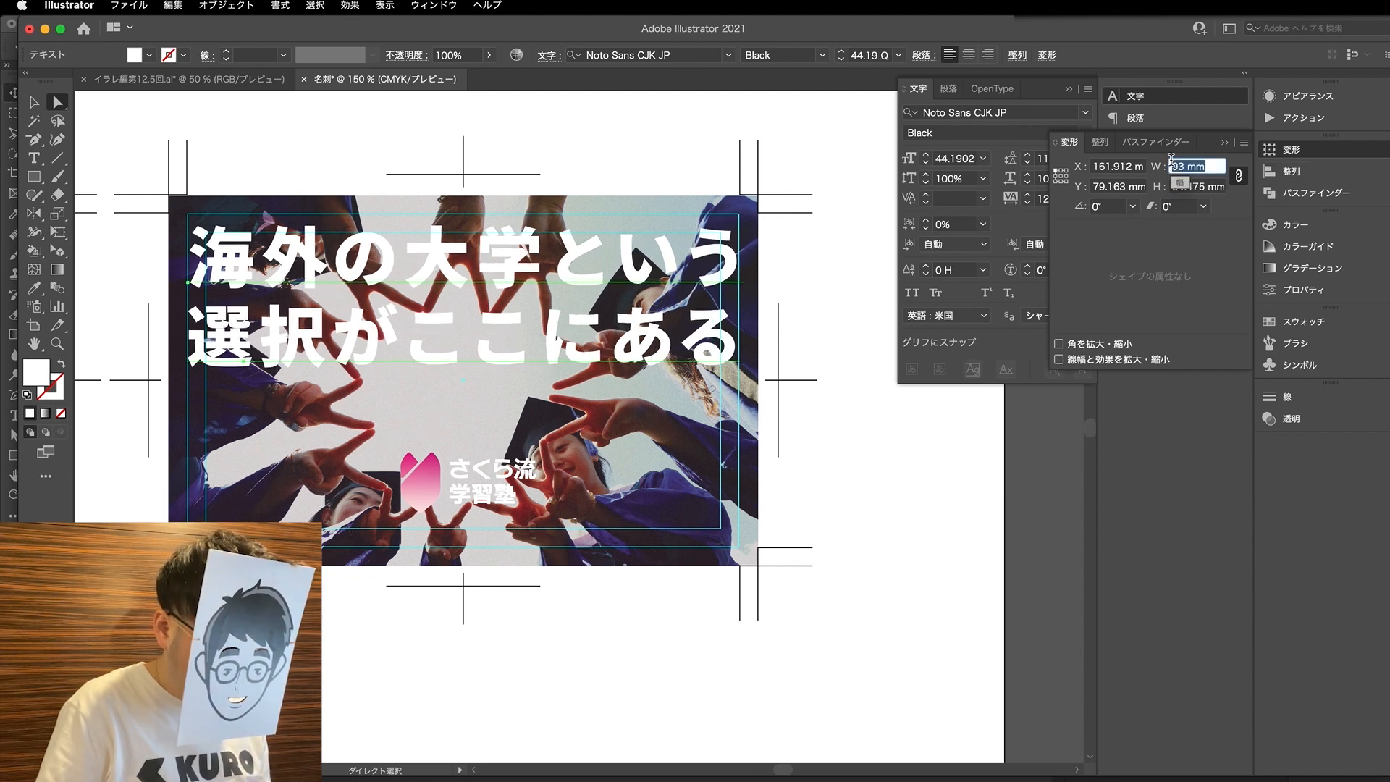
key(Return)
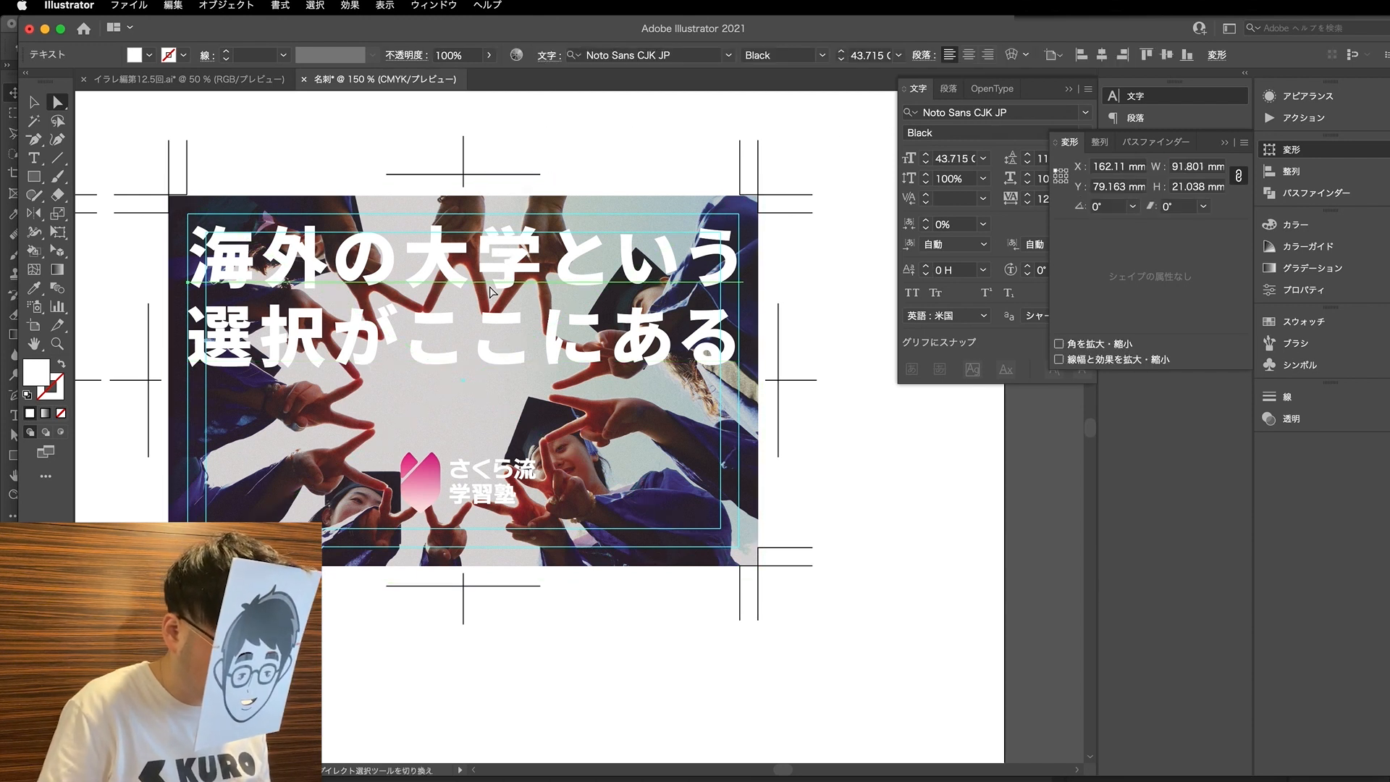
- Nudge both headline lines up and slightly left, to X 161.772 mm and Y 77.163 mm, near the card's upper trim guide
shift+click(483, 350)
key(Left)
key(Up)
key(Up)
key(Up)
key(Up)
key(Up)
key(Up)
key(Up)
key(Up)
key(Up)
key(Up)
key(Up)
key(Up)
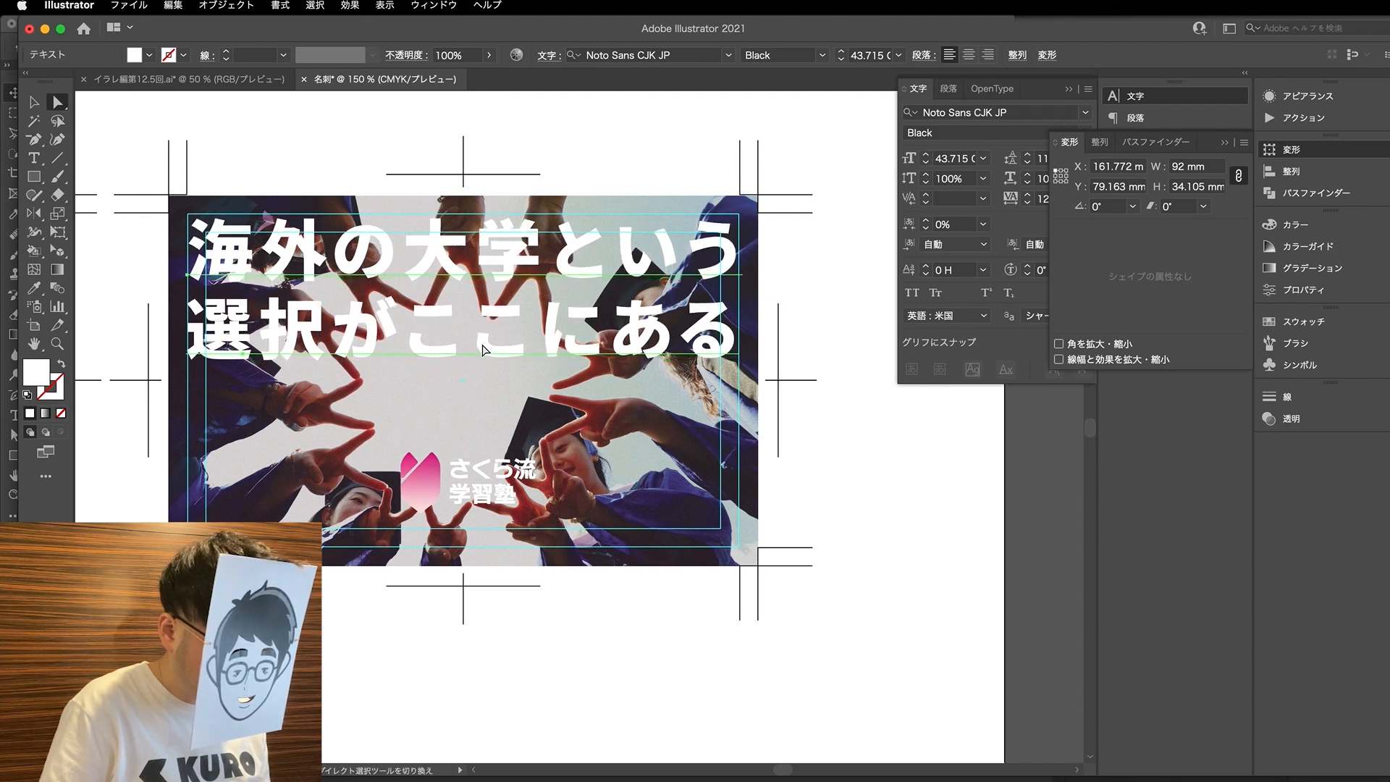
key(Up)
key(Up)
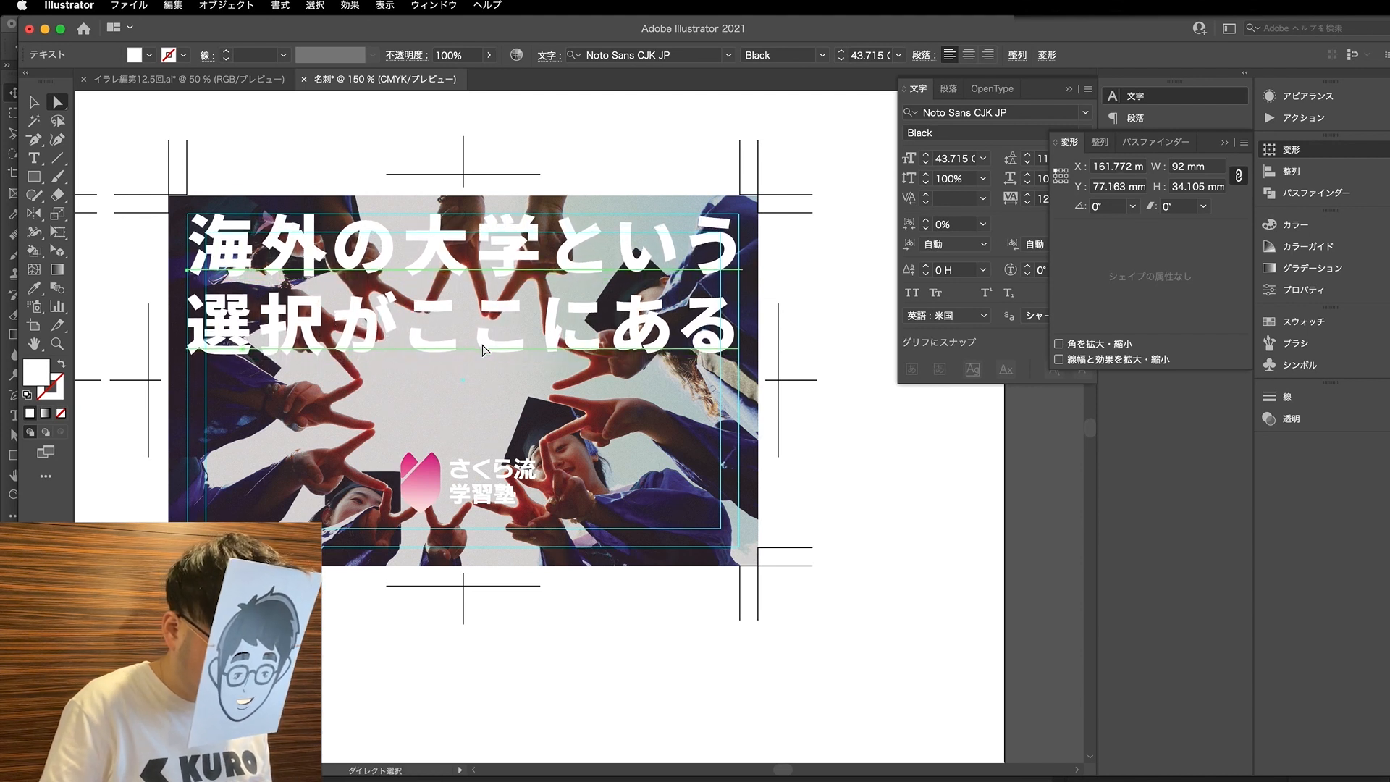
- Move the logo slightly up on the second card, closer to the headline
key(v)
scroll(485, 350, down, 1)
click(772, 680)
click(484, 462)
key(shift+Up)
key(shift+Up)
click(535, 563)
- Draw a spacer rectangle about 15.8 × 6.1 mm from the QR code's lower edge down to the first card's trim guide
scroll(525, 569, down, 2)
scroll(362, 545, up, 1)
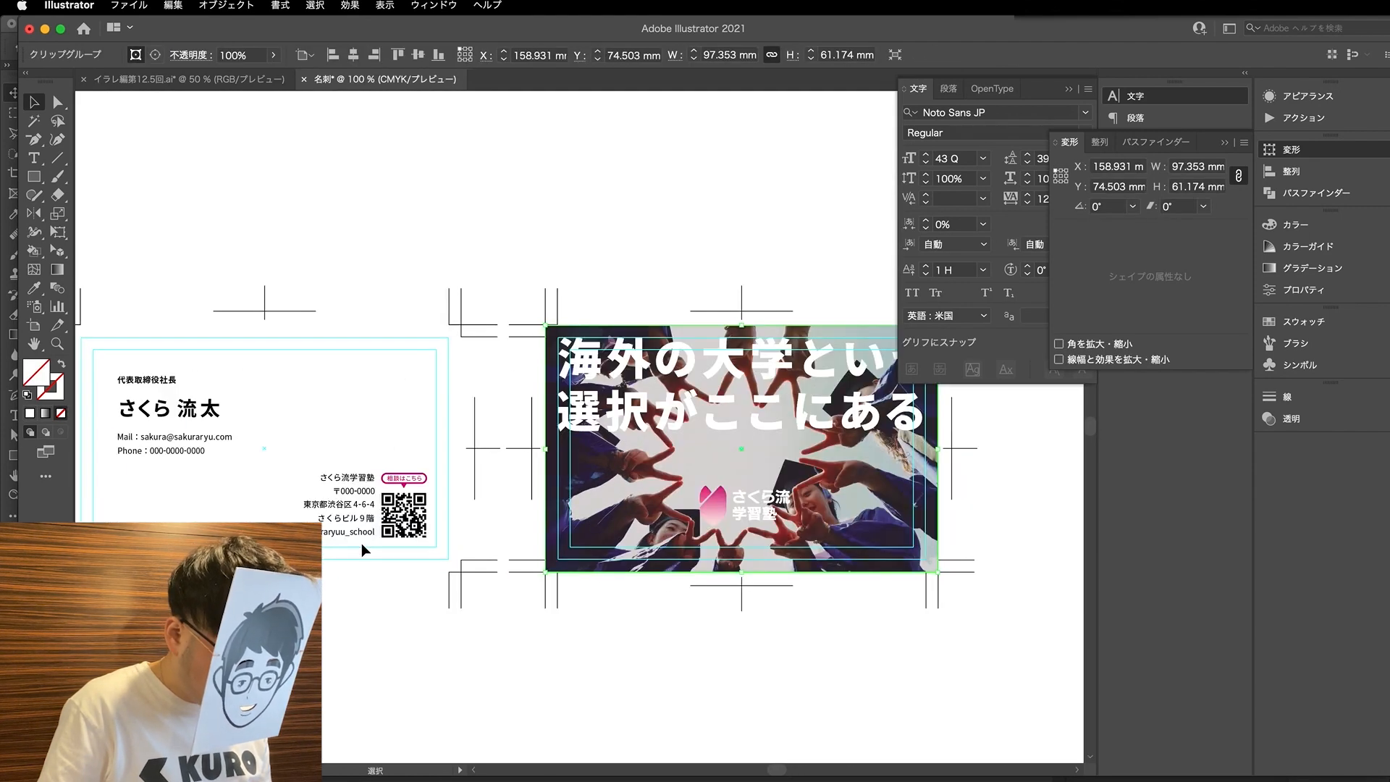
scroll(362, 548, up, 2)
key(m)
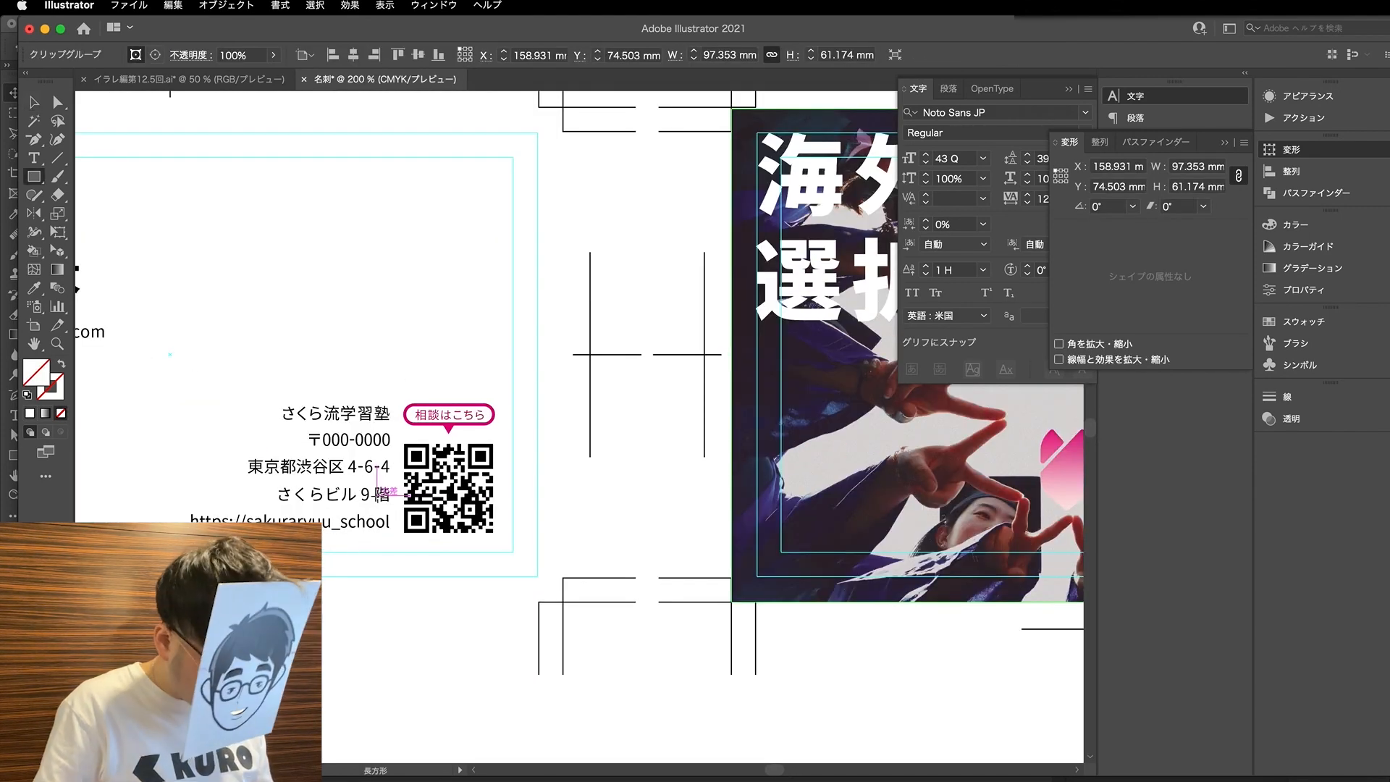
mouse_move(341, 531)
mouse_down()
mouse_move(463, 554)
mouse_move(469, 577)
mouse_up()
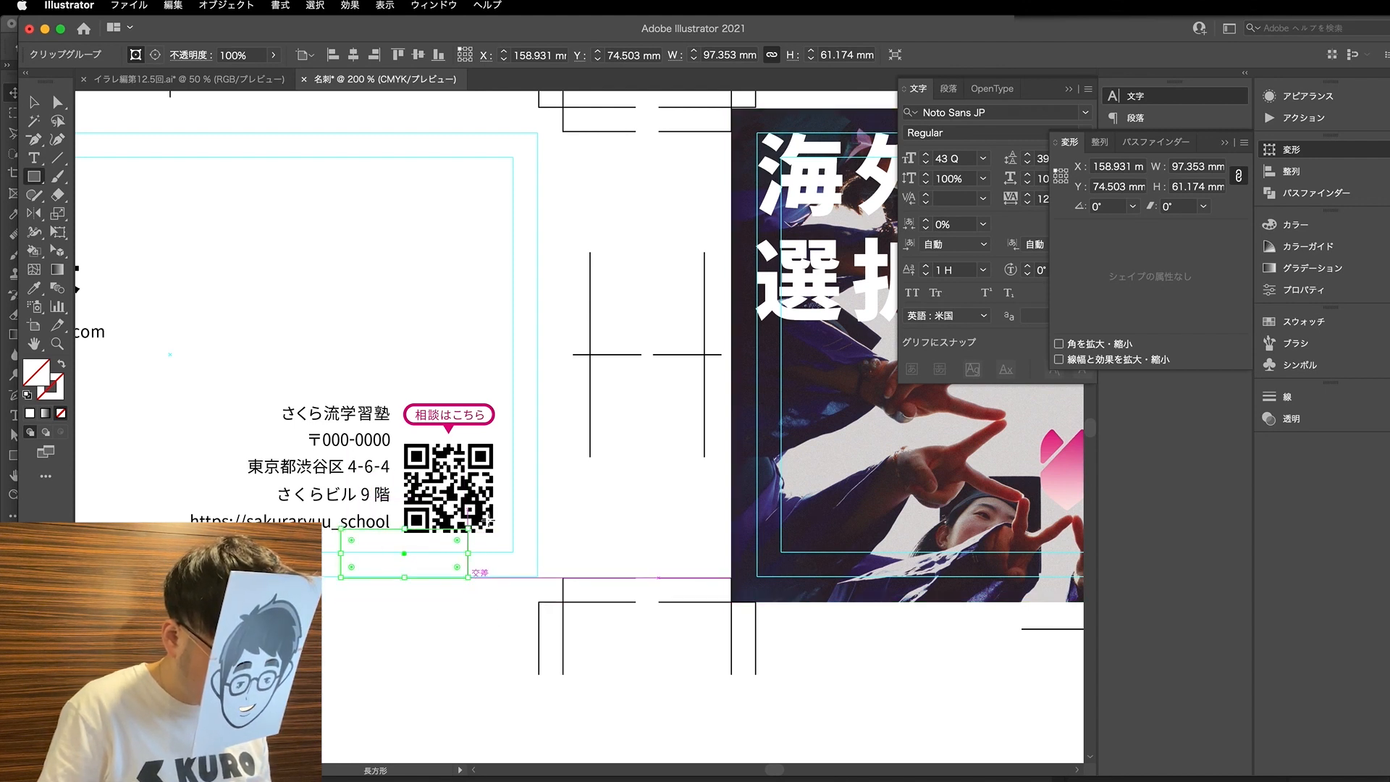
- Select the spacer rectangle, fill it with the dark grey sampled from the canvas surroundings, and deselect it
key(v)
click(506, 495)
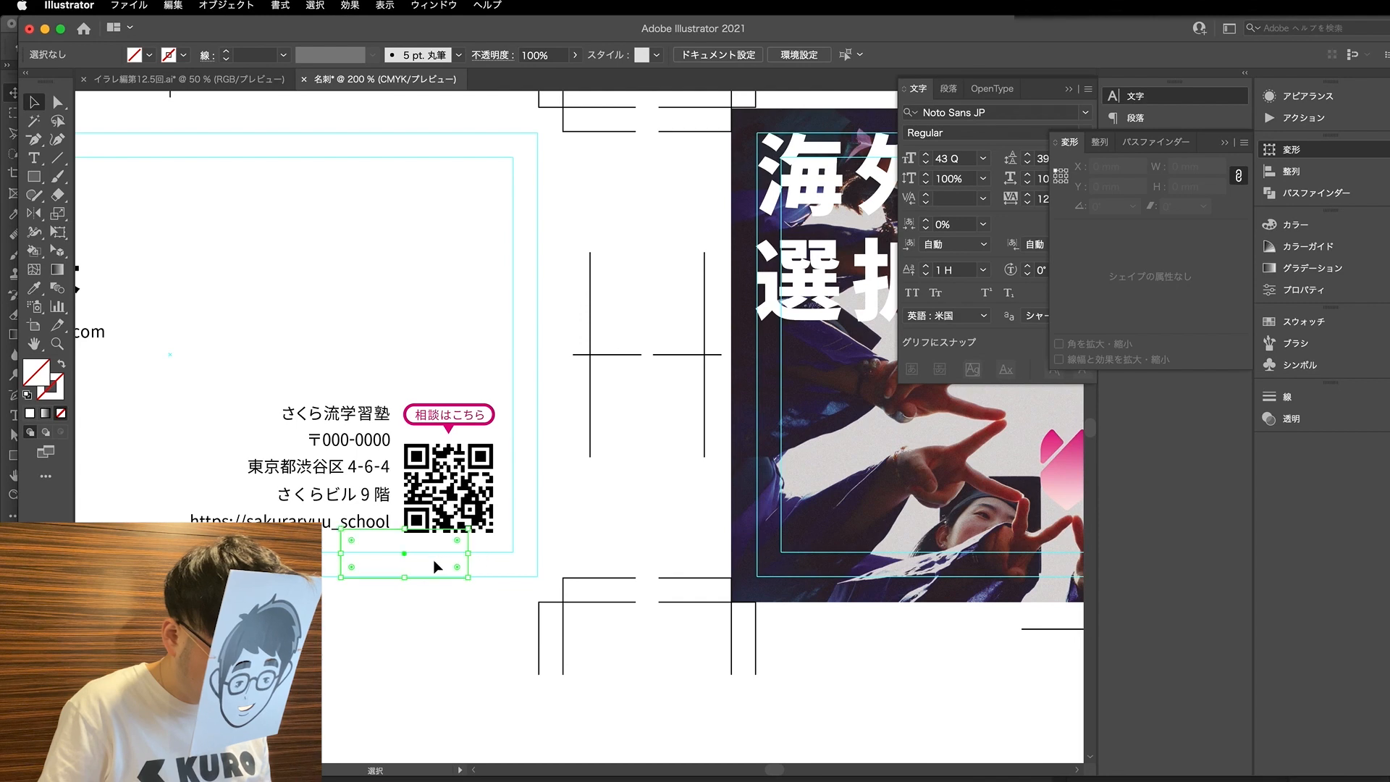
scroll(435, 561, down, 5)
key(i)
shift+click(516, 692)
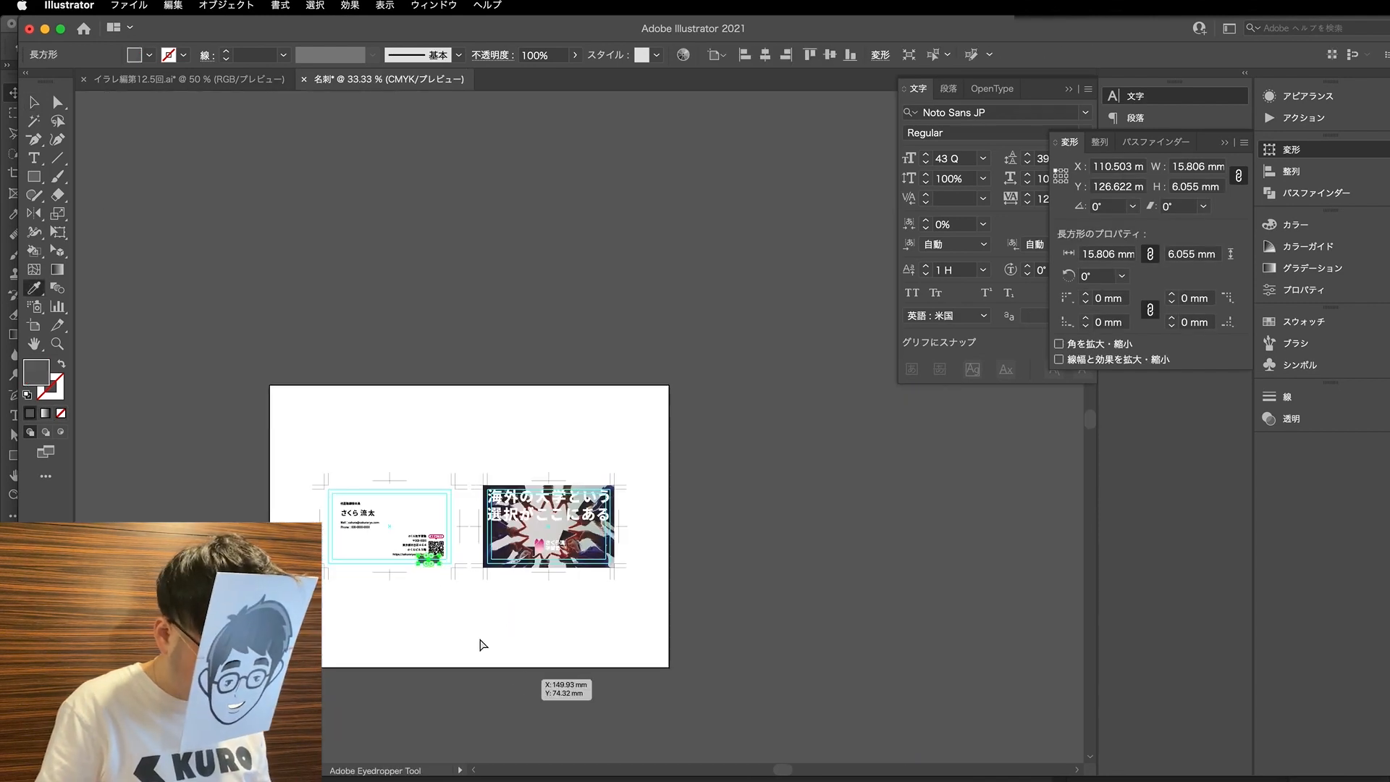
key(a)
scroll(438, 580, up, 3)
click(474, 567)
scroll(473, 572, up, 4)
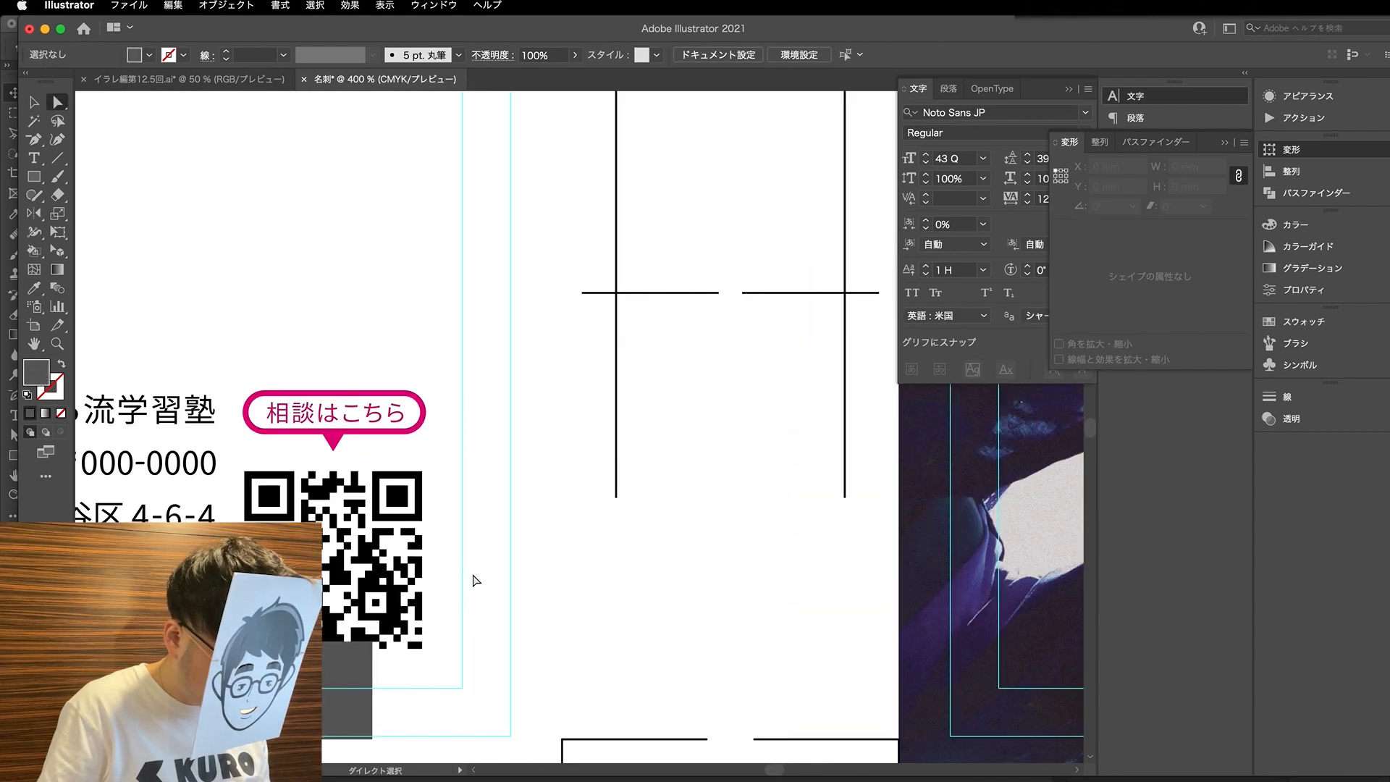
- Unlock the 表 layer and nudge the QR code and its 相談はこちら bubble up to the grey rectangle's upper edge
key(v)
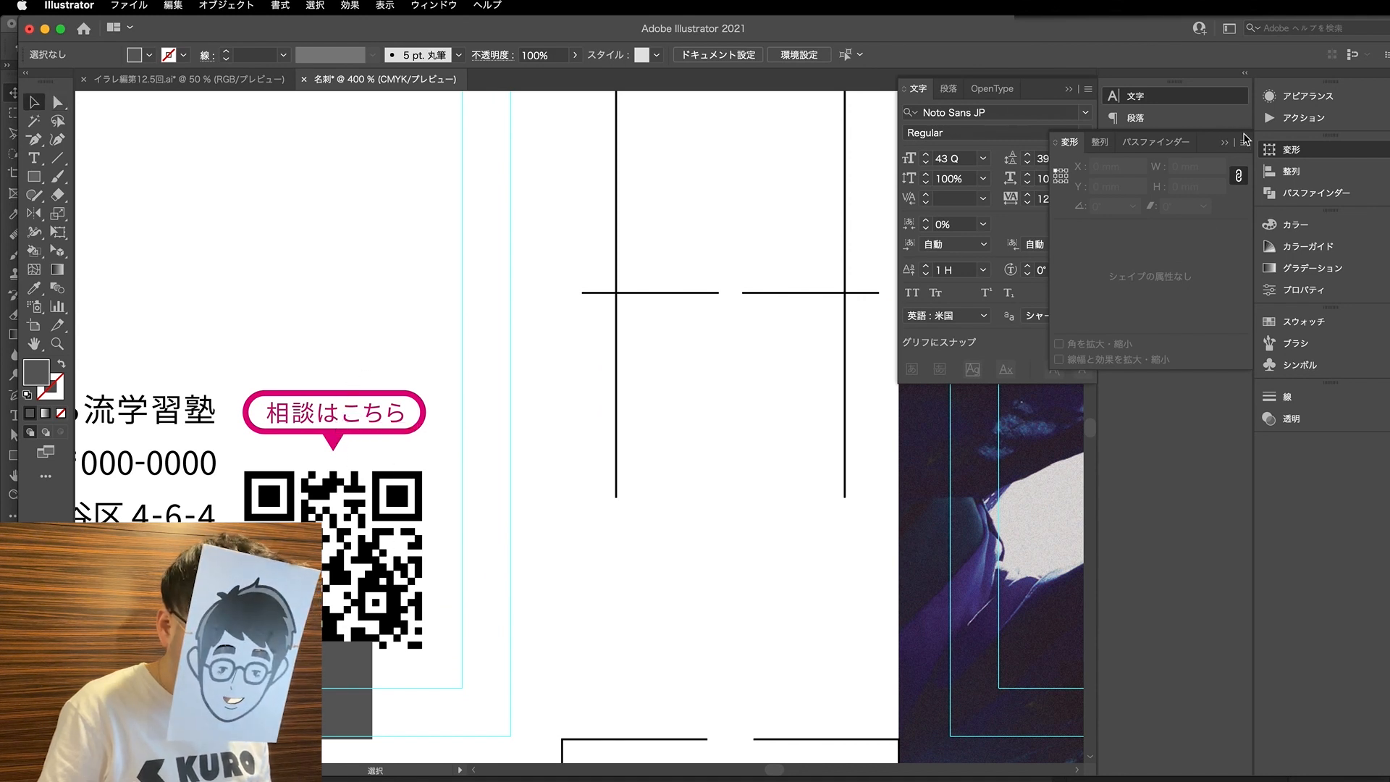
click(1226, 143)
click(1144, 171)
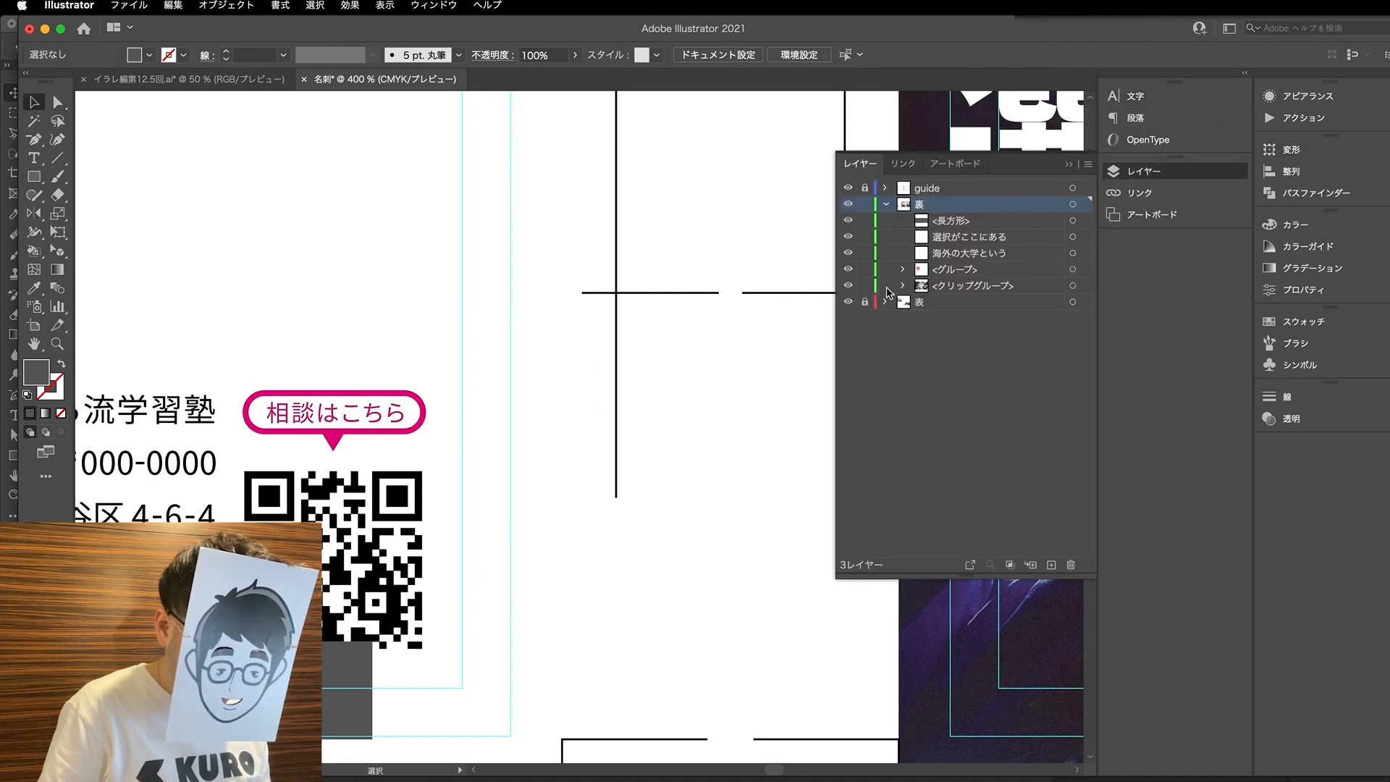
drag(273, 378, 412, 571)
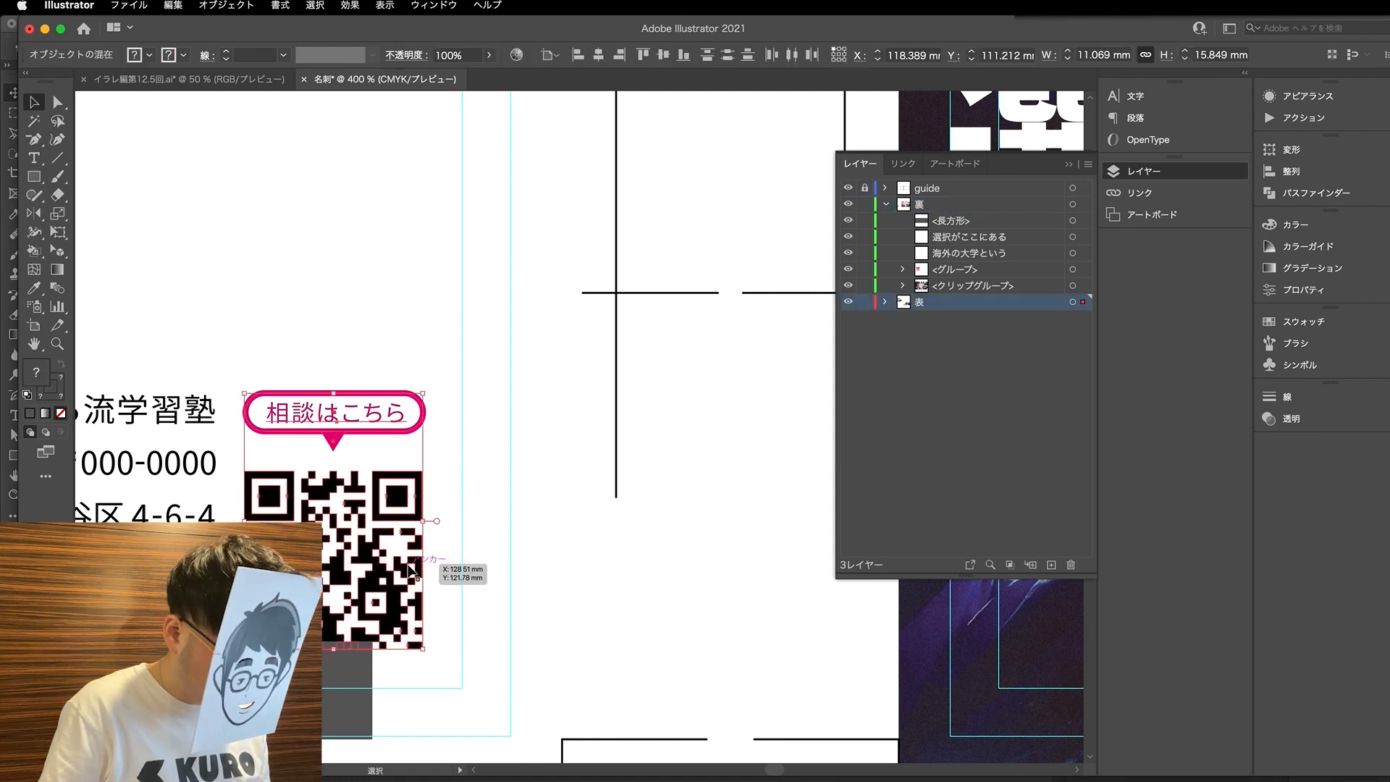
key(Up)
key(Up)
key(Up)
key(Up)
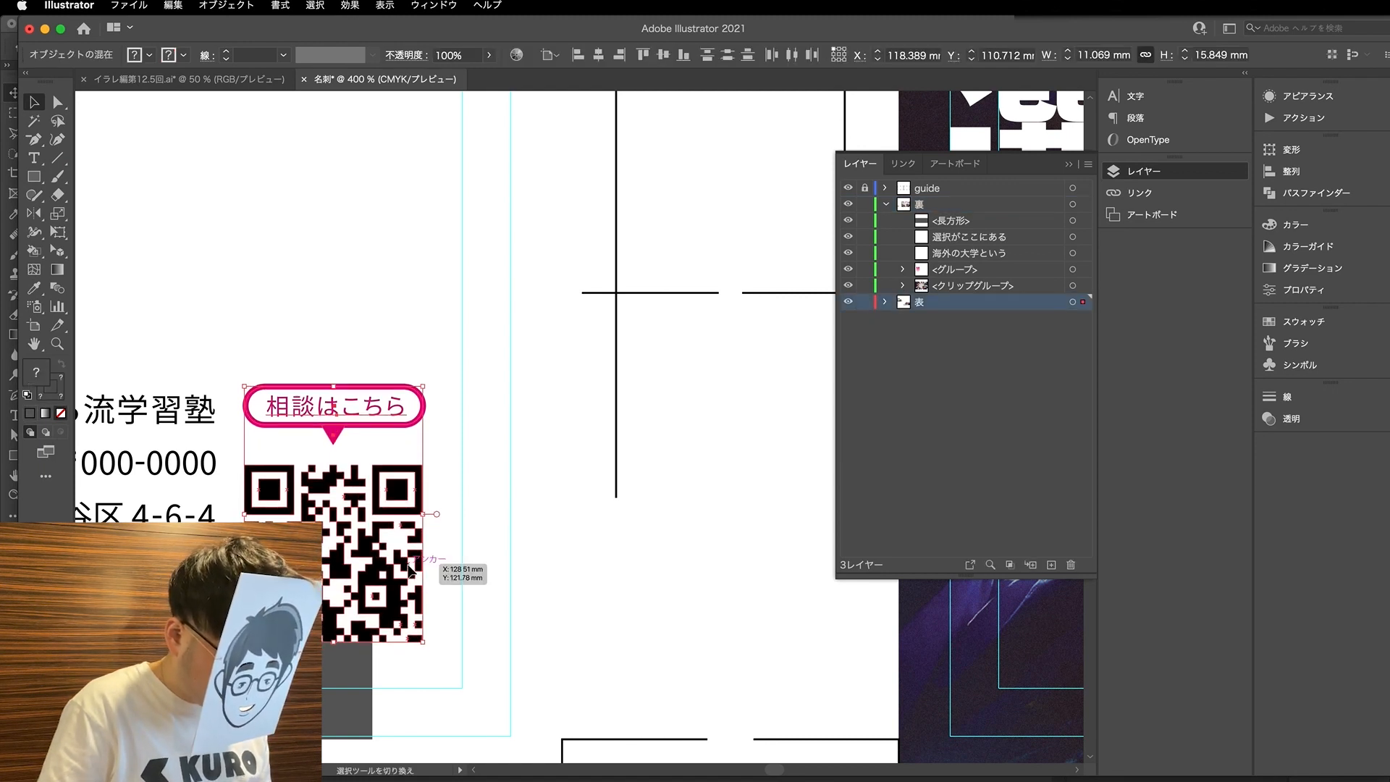
click(422, 648)
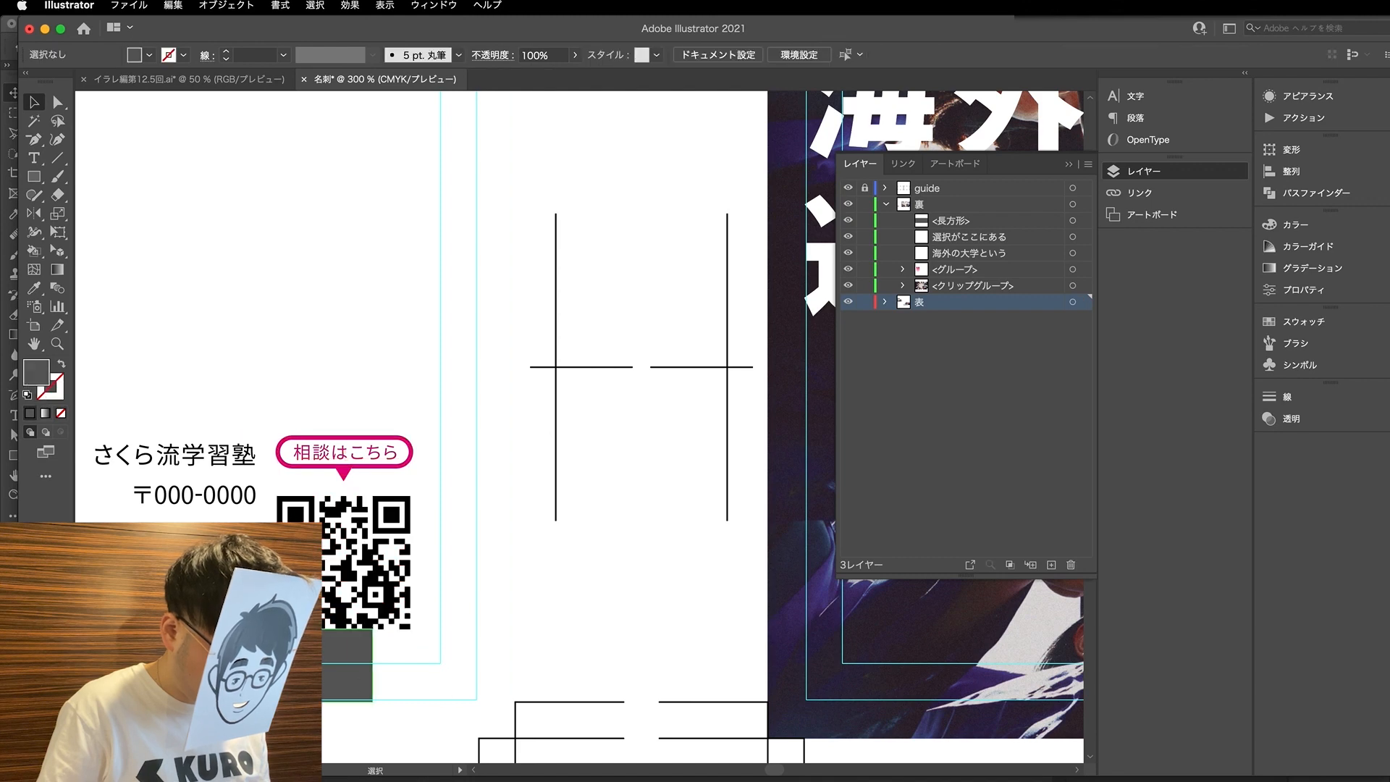
- Move the grey spacer rectangle below the logo on the second card to check the lower margin
click(336, 670)
scroll(275, 671, down, 2)
scroll(275, 670, down, 1)
drag(319, 684, 632, 685)
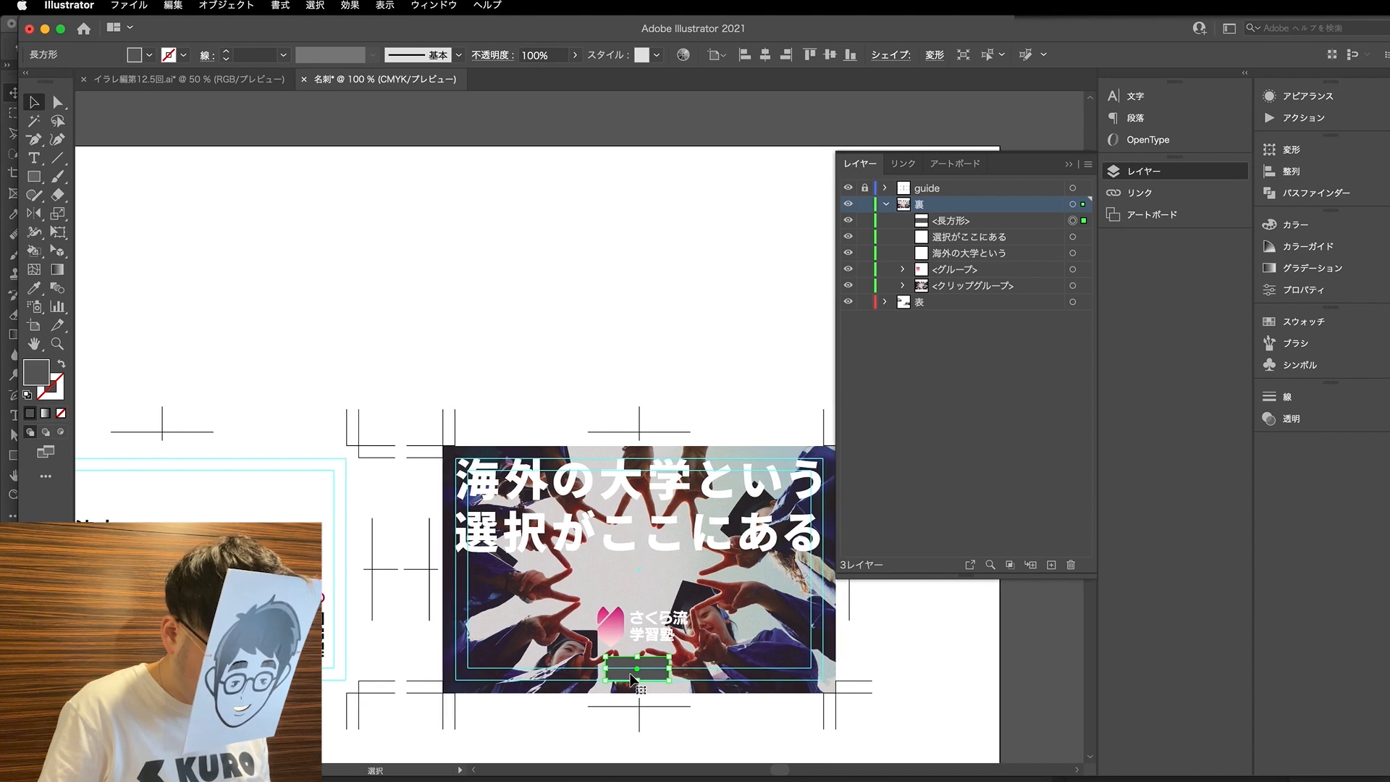
- Move the grey spacer rectangle above the 代表取締役社長 text on the first card to check the upper margin
scroll(666, 677, left, 3)
drag(709, 673, 151, 488)
scroll(167, 498, left, 3)
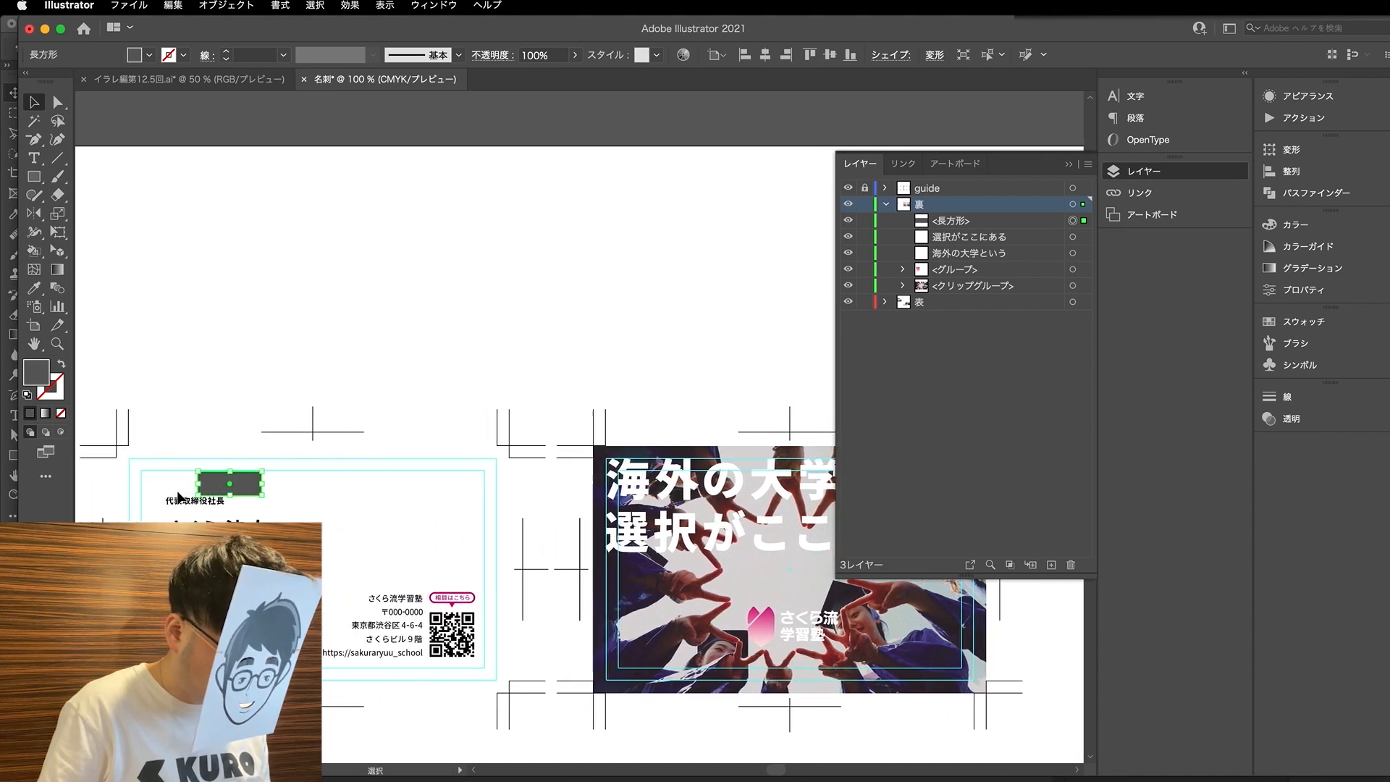
scroll(149, 508, up, 1)
scroll(149, 508, up, 2)
scroll(337, 460, left, 2)
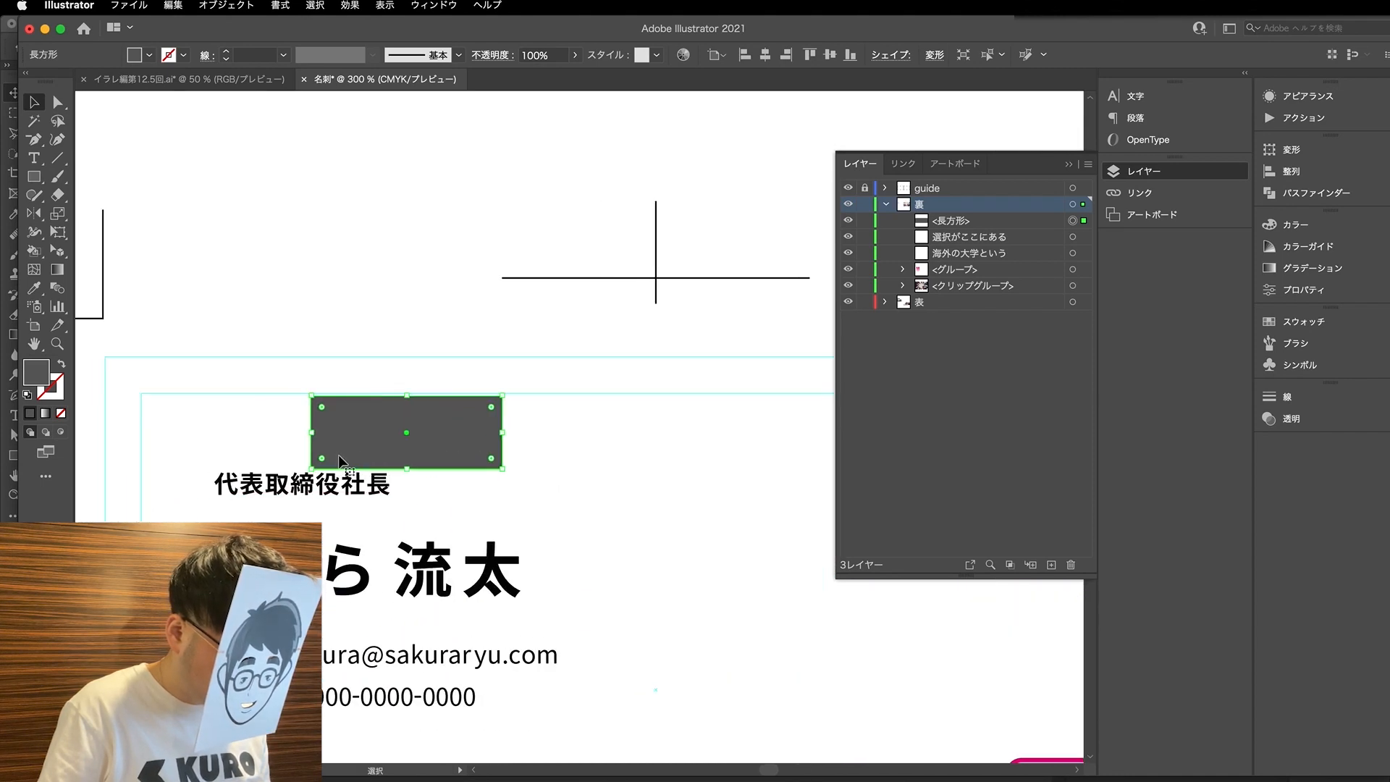
scroll(350, 456, down, 1)
- Rotate the grey spacer rectangle upright and place it against the first card's left trim guide beside the contact text
drag(394, 457, 242, 577)
key(r)
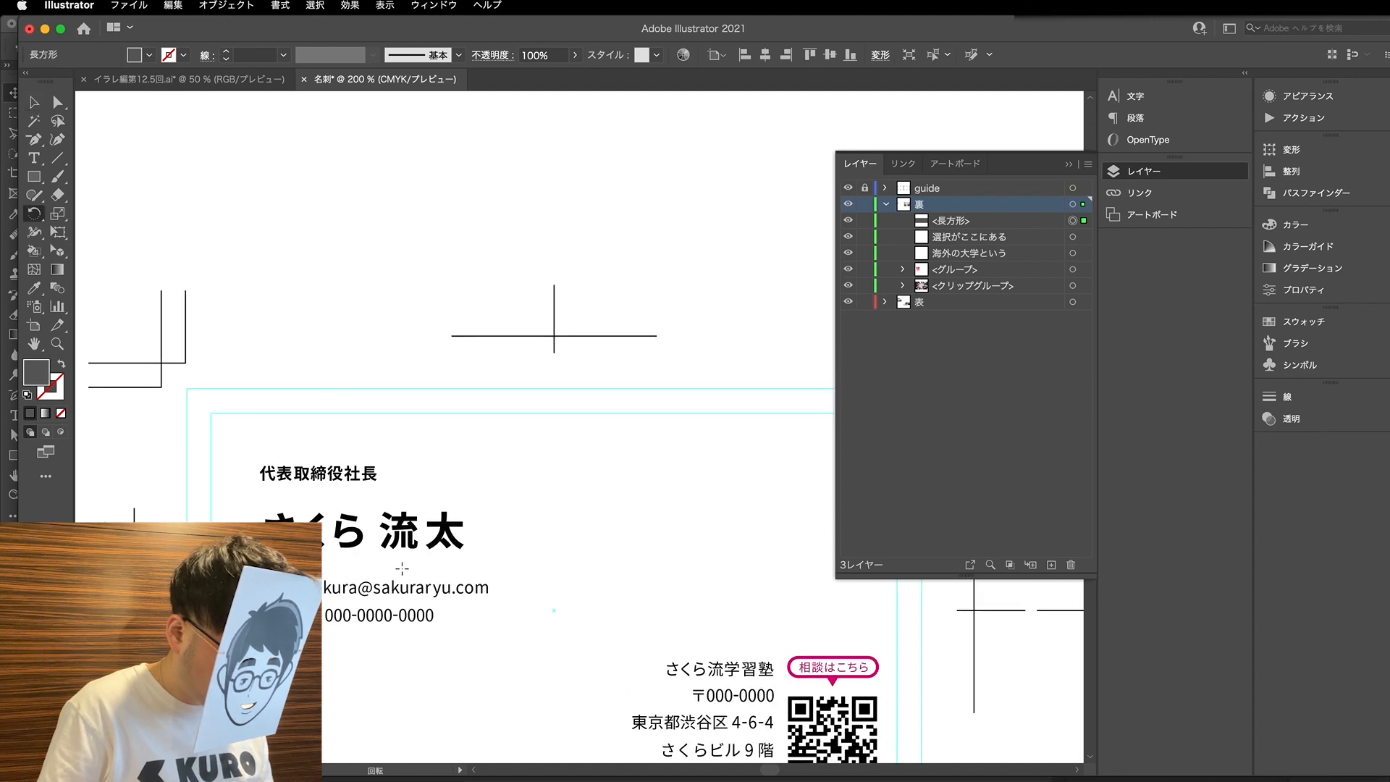
drag(396, 563, 238, 676)
key(a)
drag(235, 578, 216, 577)
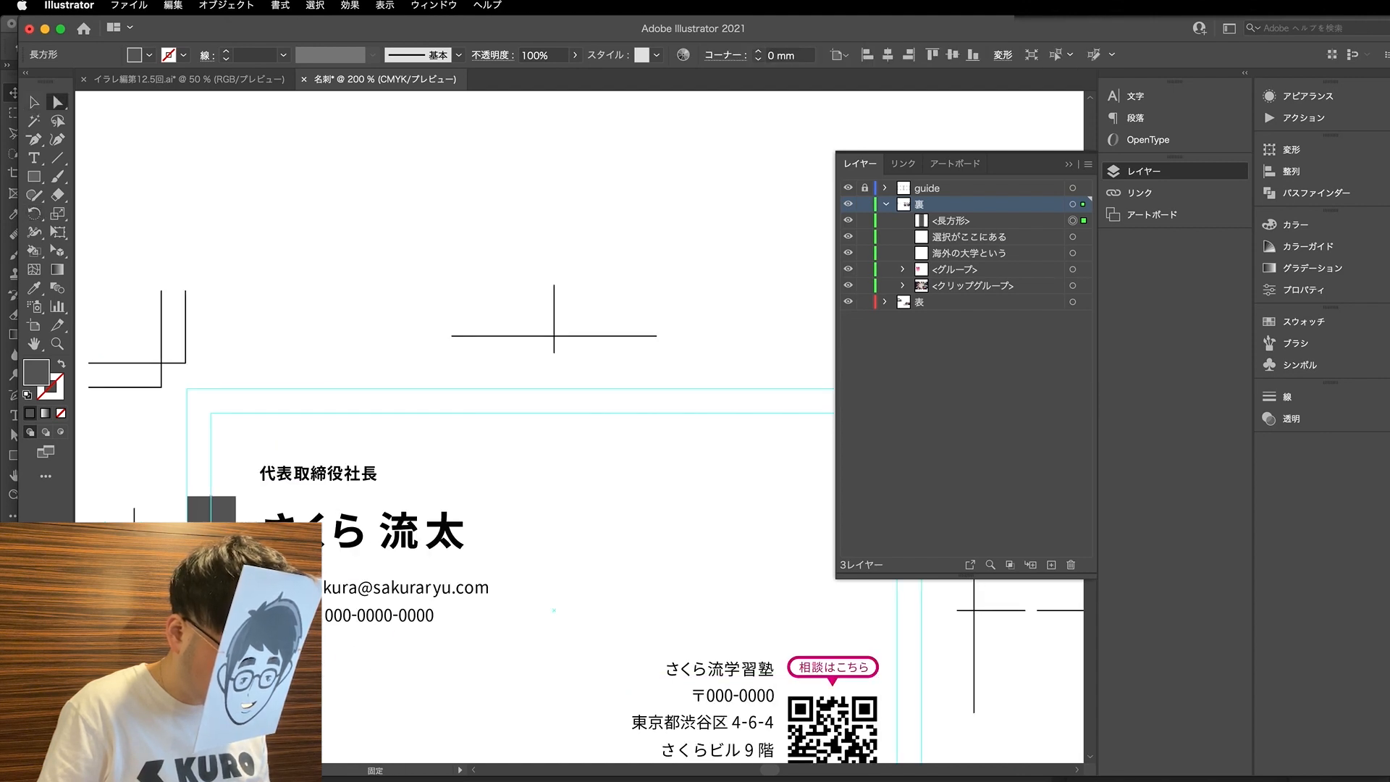
- Widen the grey spacer rectangle from the first card's left trim guide to the contact text's left edge, then deselect it
click(236, 497)
drag(236, 610, 260, 610)
key(v)
key(super+shift+a)
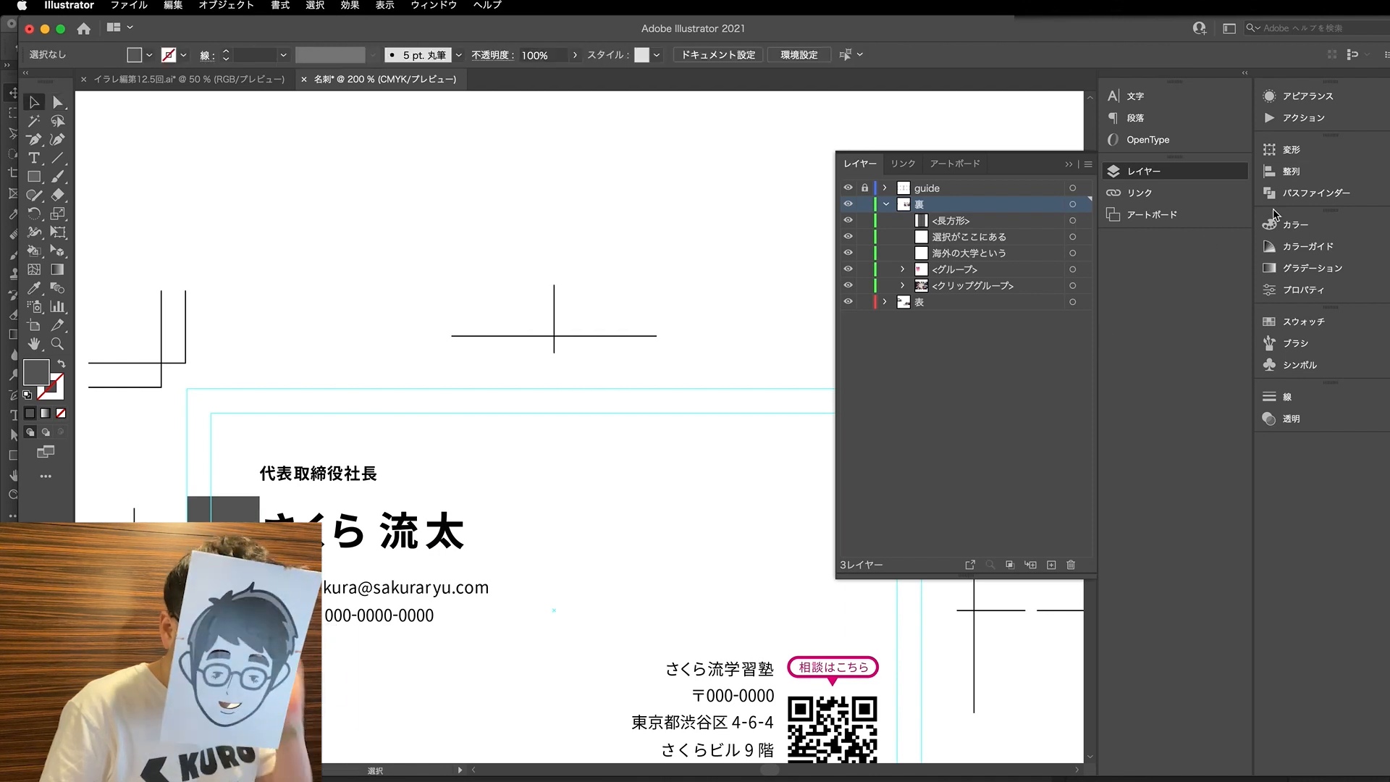
- Set the grey spacer rectangle's width to exactly 9 mm
click(1285, 149)
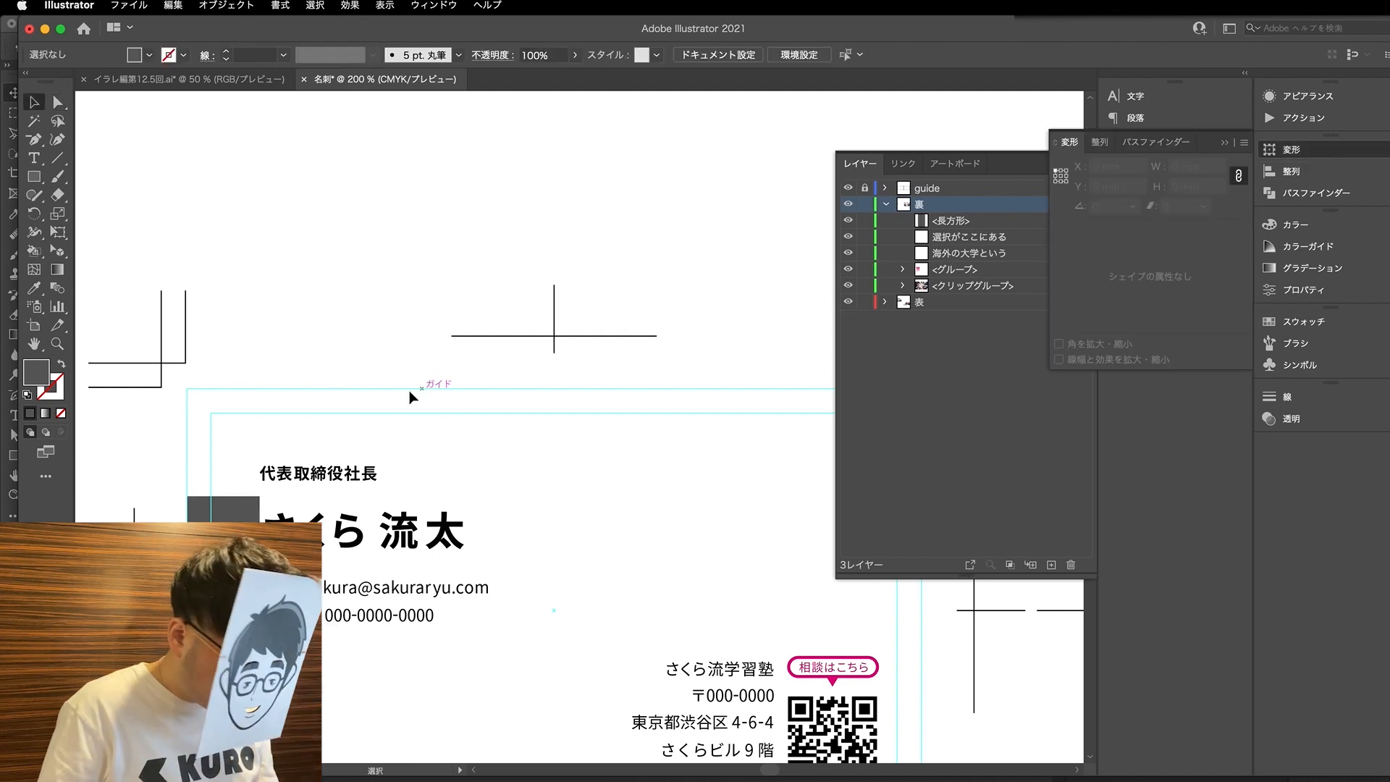
key(a)
click(217, 510)
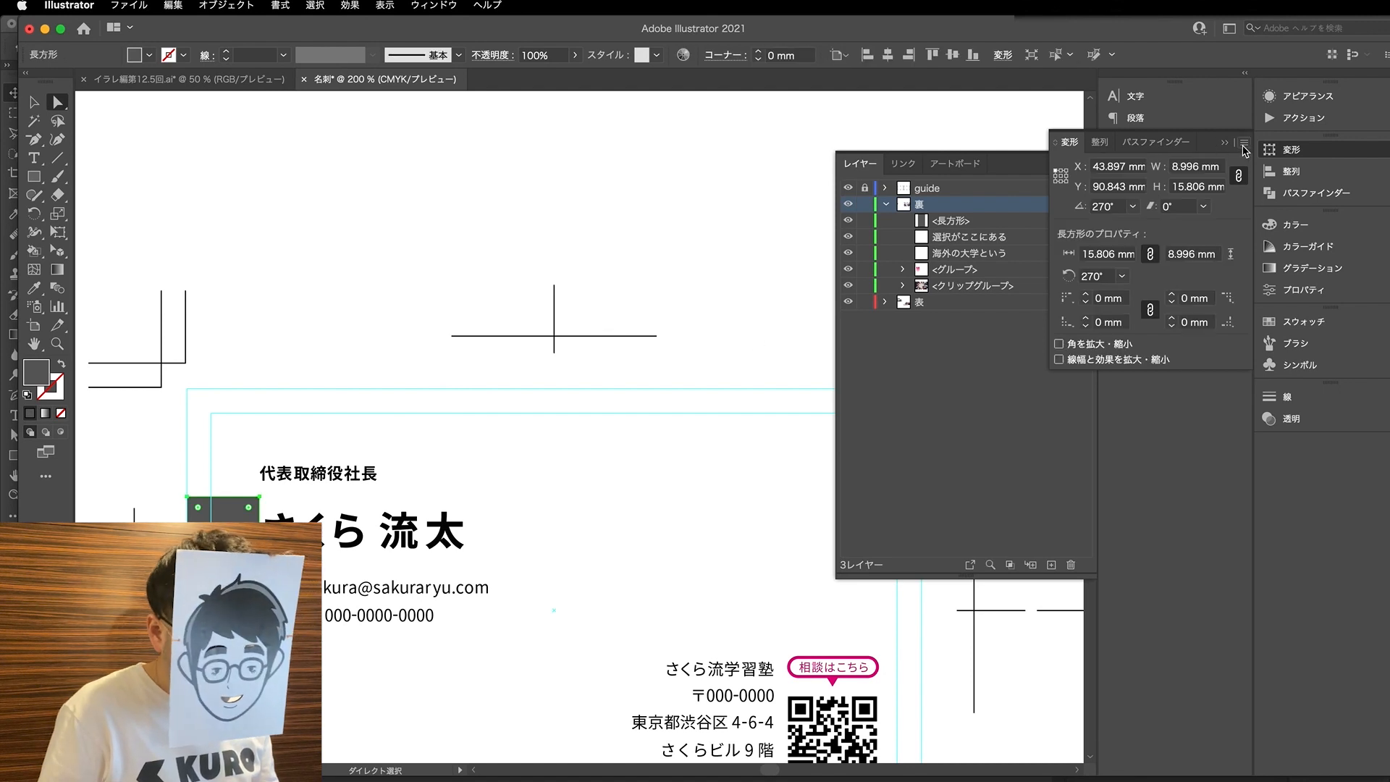
click(1198, 167)
text(9)
key(Return)
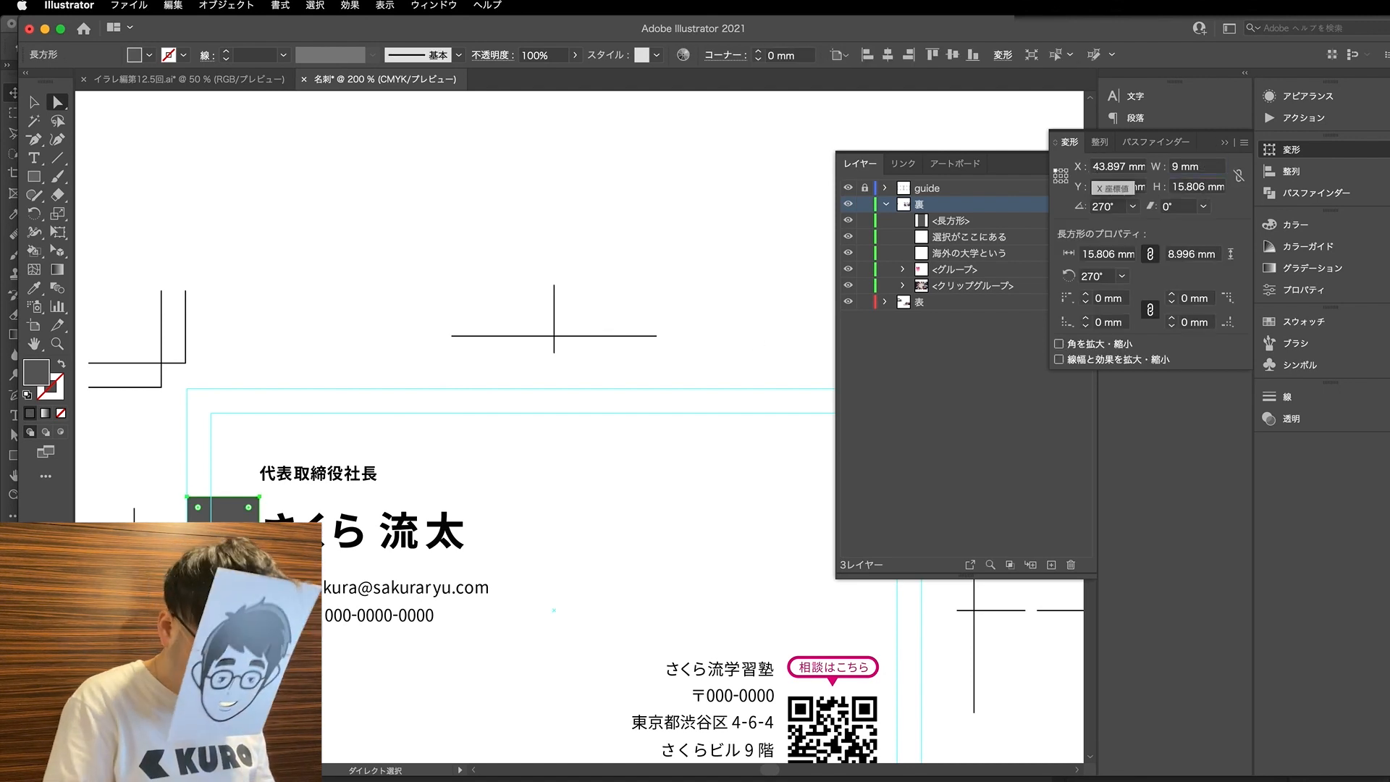
- Rotate the grey spacer rectangle back to 0° so that its 9 mm side is the height
key(v)
key(r)
drag(468, 519, 271, 297)
key(v)
scroll(322, 325, down, 2)
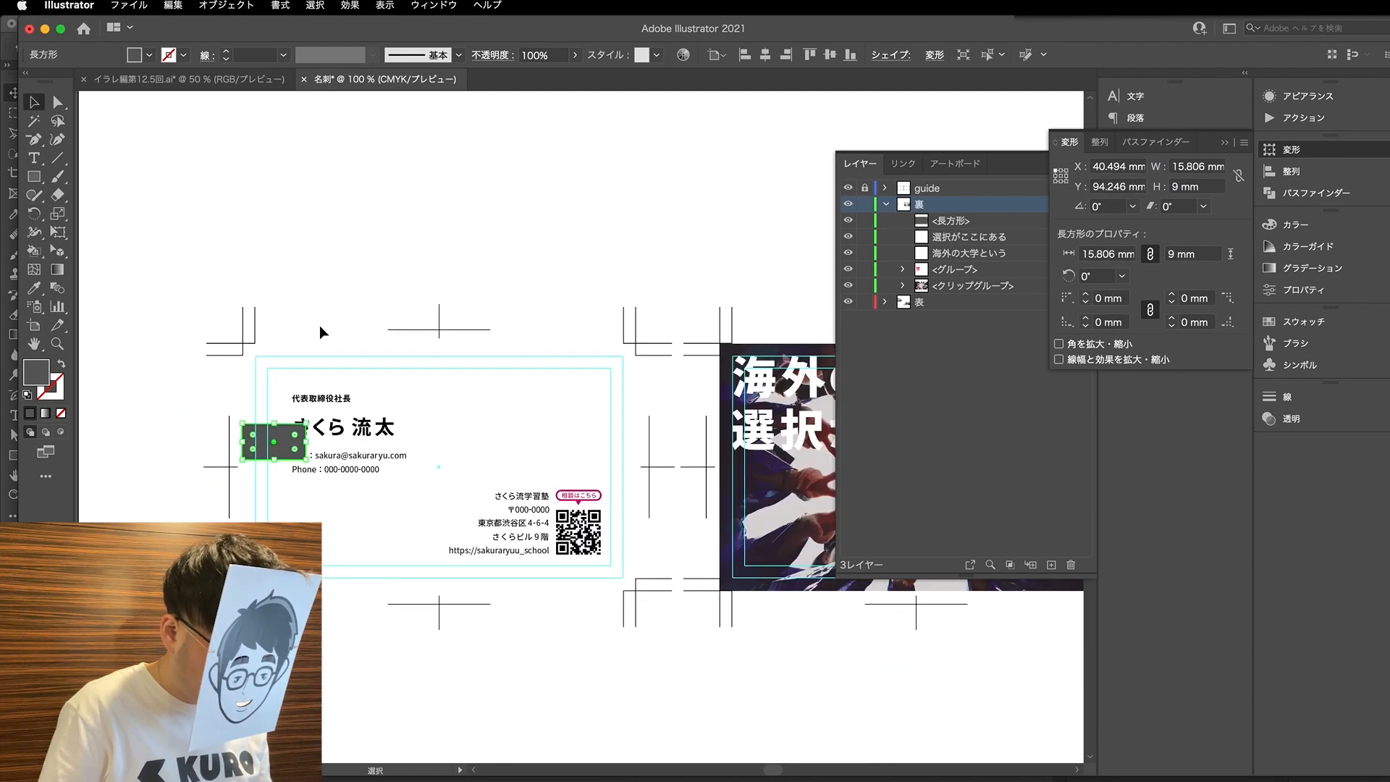
- Move the grey spacer rectangle below the logo on the second card, resting on the lower trim guide
click(320, 324)
scroll(254, 454, right, 3)
drag(202, 452, 829, 593)
scroll(796, 608, right, 4)
click(761, 624)
scroll(816, 615, up, 2)
drag(658, 572, 713, 527)
- Move the second card's logo vertically so its lower edge meets the grey spacer rectangle's upper edge
click(681, 460)
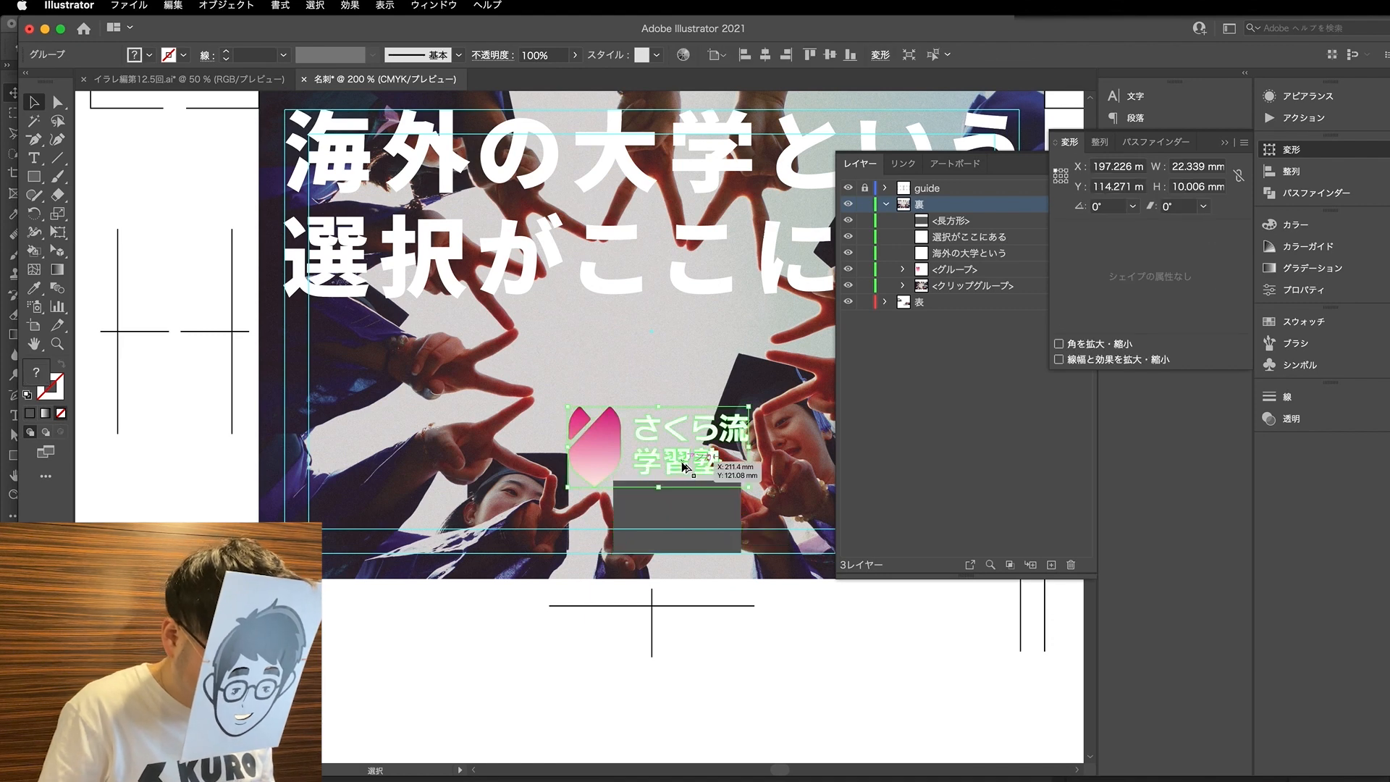
scroll(679, 465, up, 1)
drag(681, 474, 679, 462)
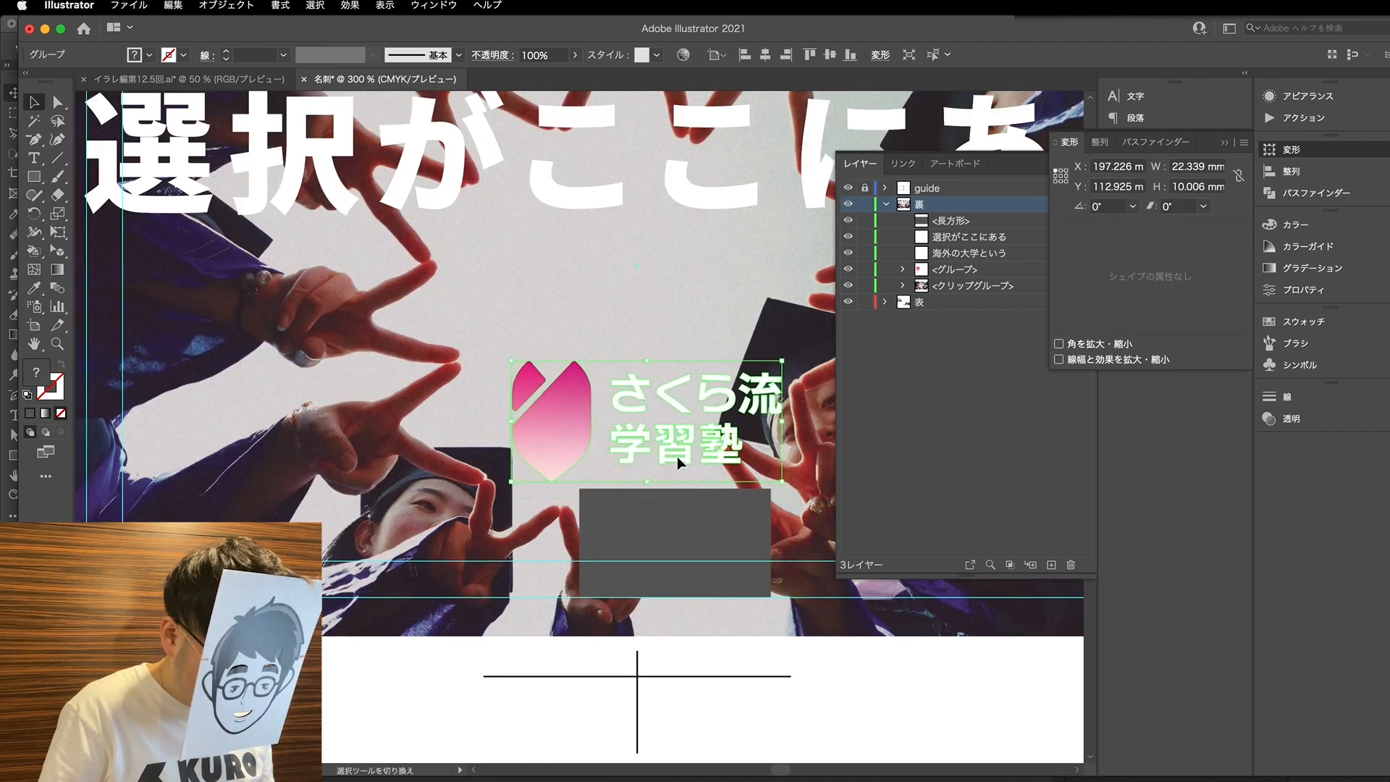
key(Down)
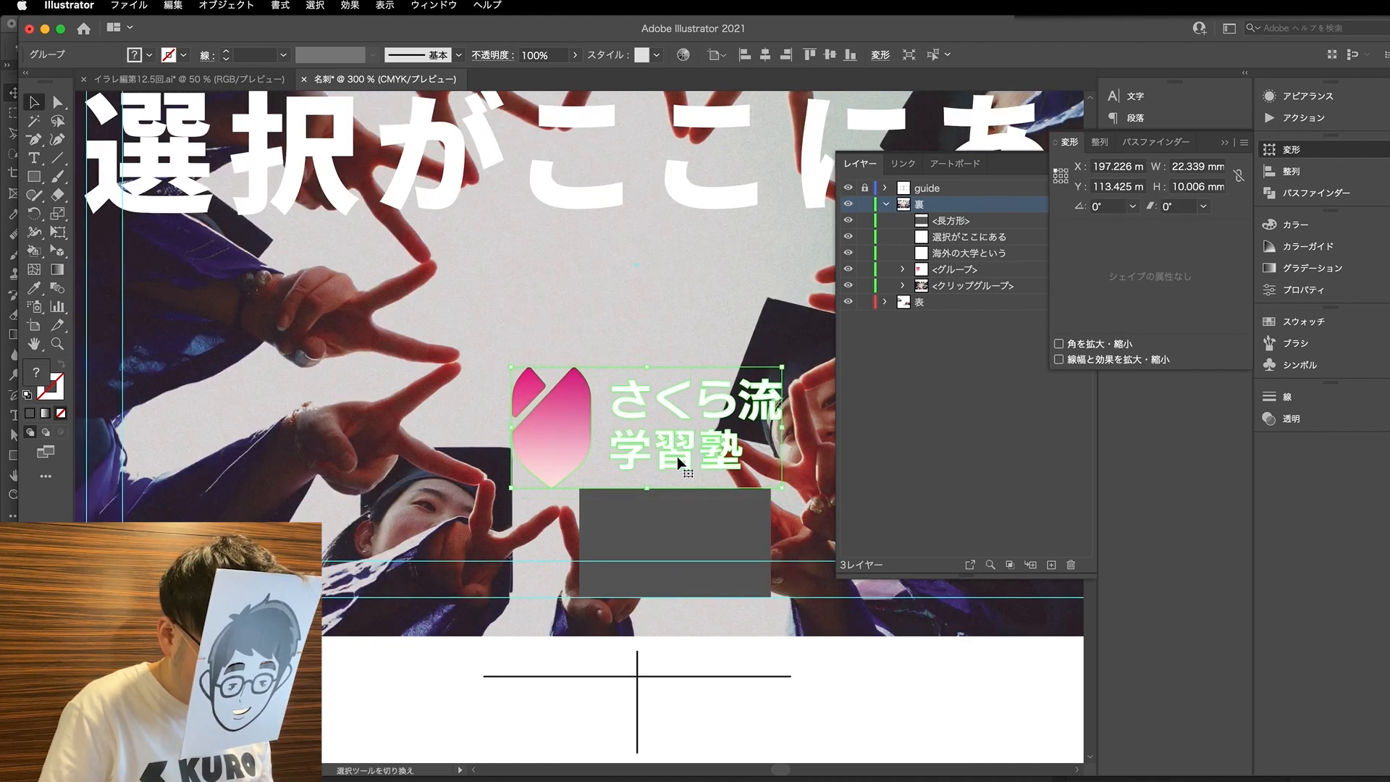
- Delete the grey spacer rectangle below the logo on the second card
scroll(678, 458, down, 1)
drag(687, 530, 703, 694)
key(Delete)
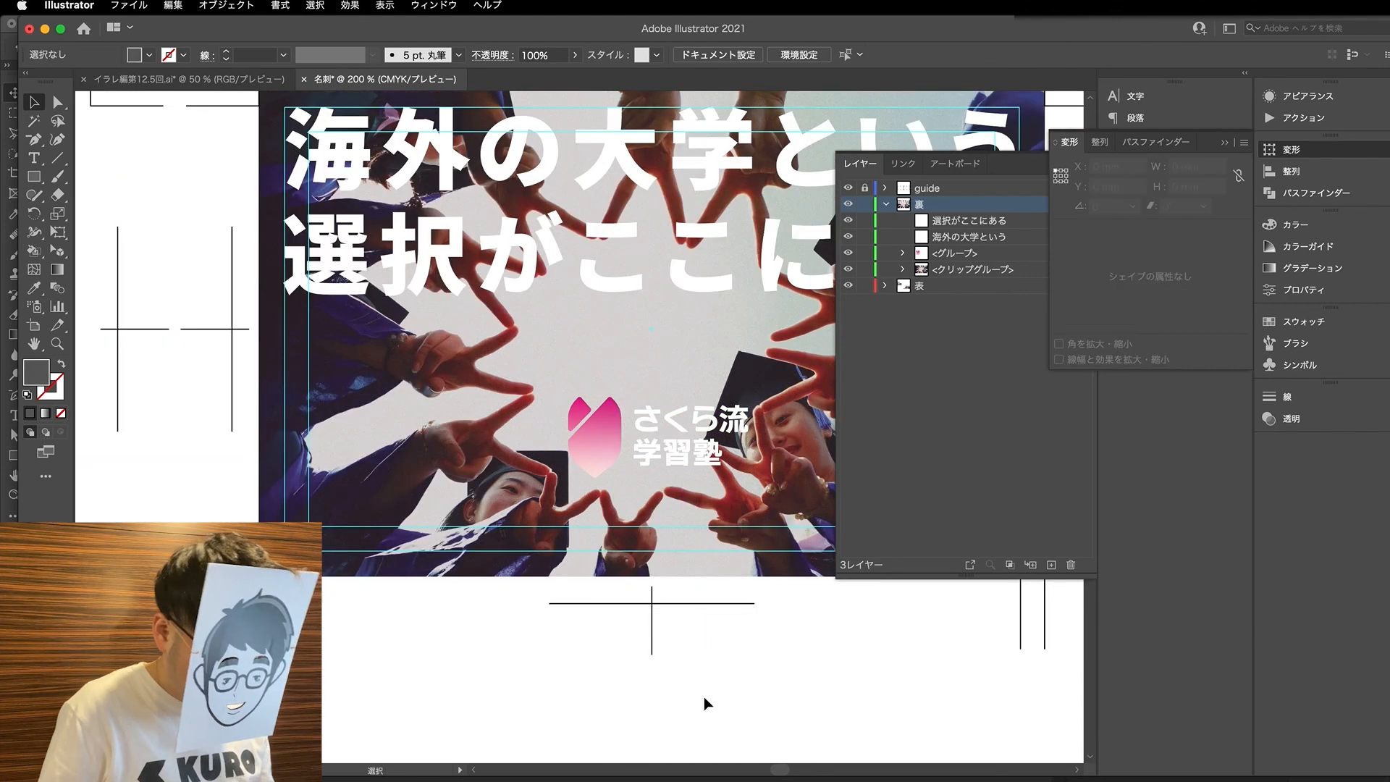
scroll(704, 696, down, 1)
scroll(689, 692, right, 3)
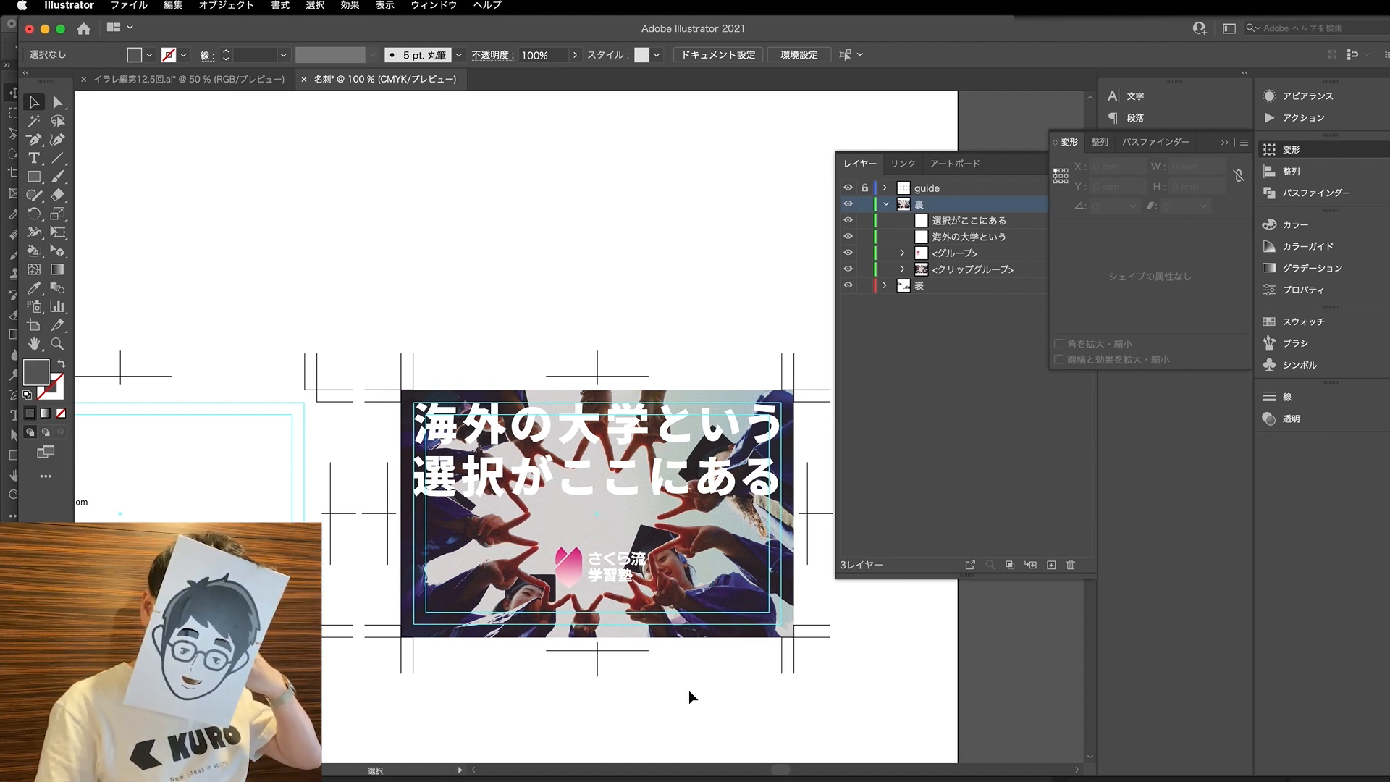
- Select the second card's linked image img_kv_cmyk.psd and open the original in Photoshop
click(633, 496)
key(a)
click(678, 548)
scroll(623, 497, down, 1)
click(628, 641)
scroll(628, 641, down, 1)
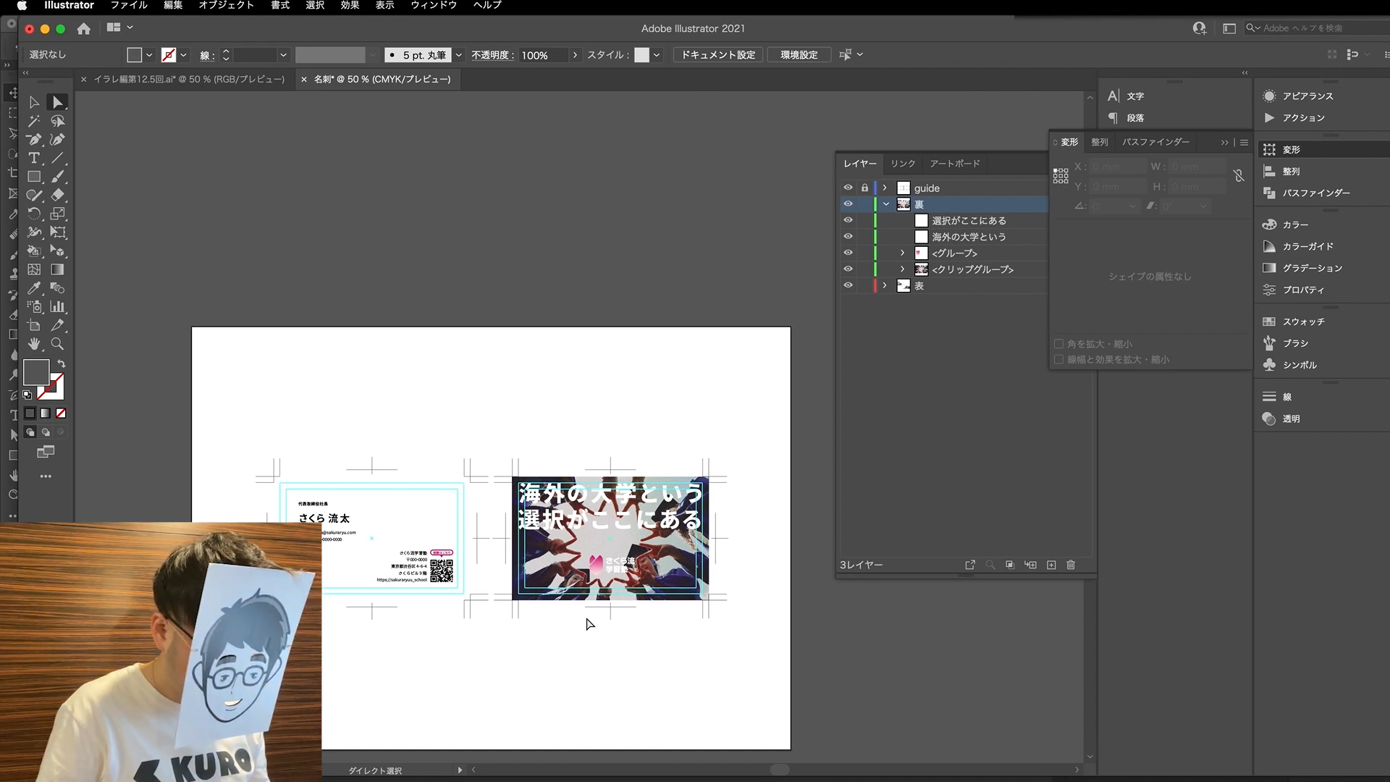
click(666, 574)
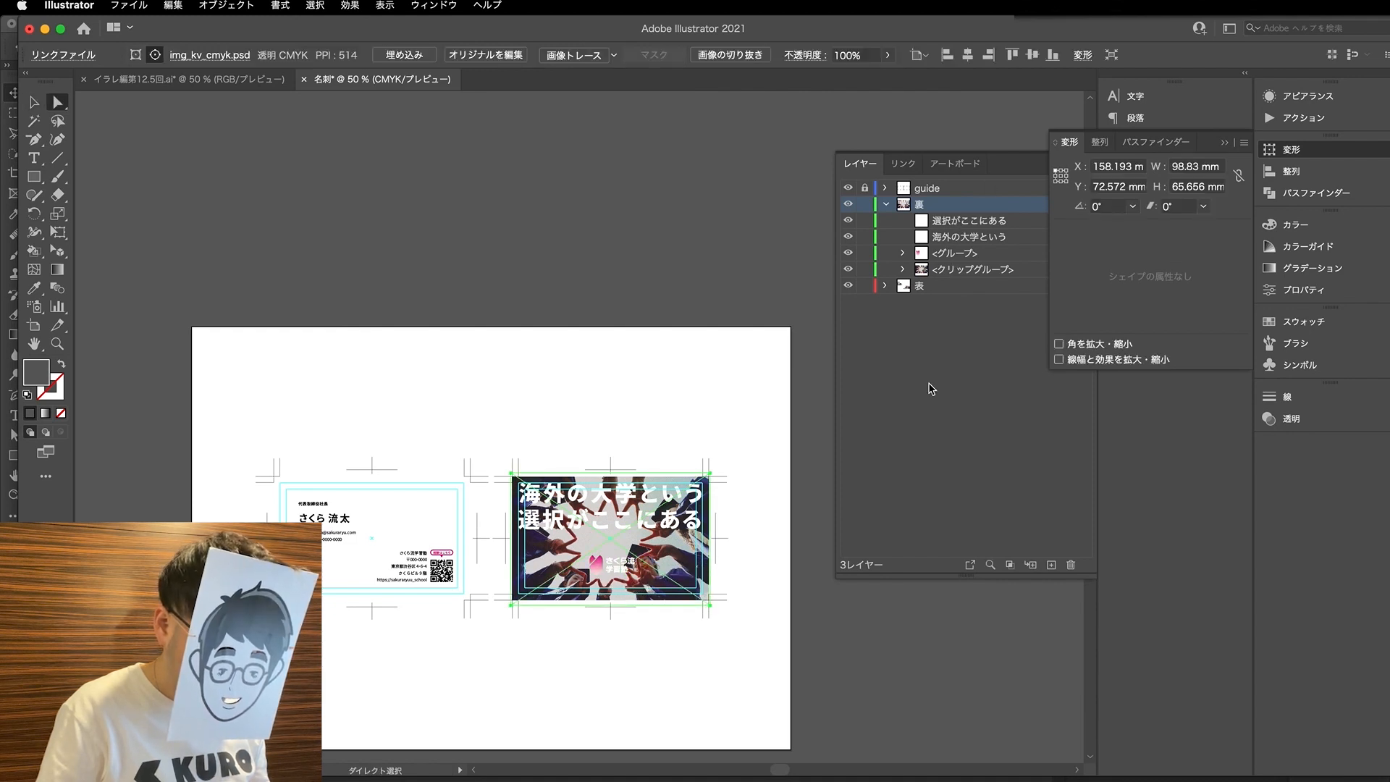
click(905, 164)
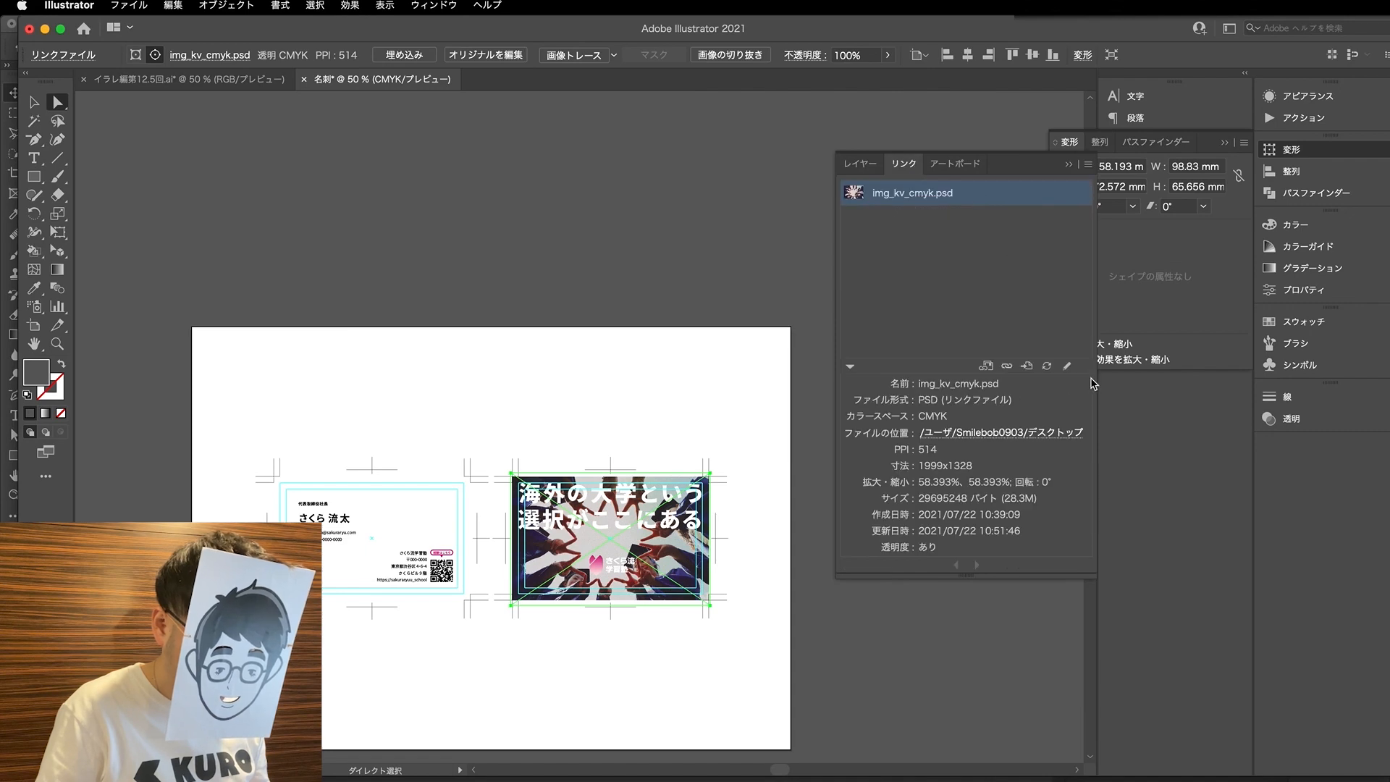
click(1069, 367)
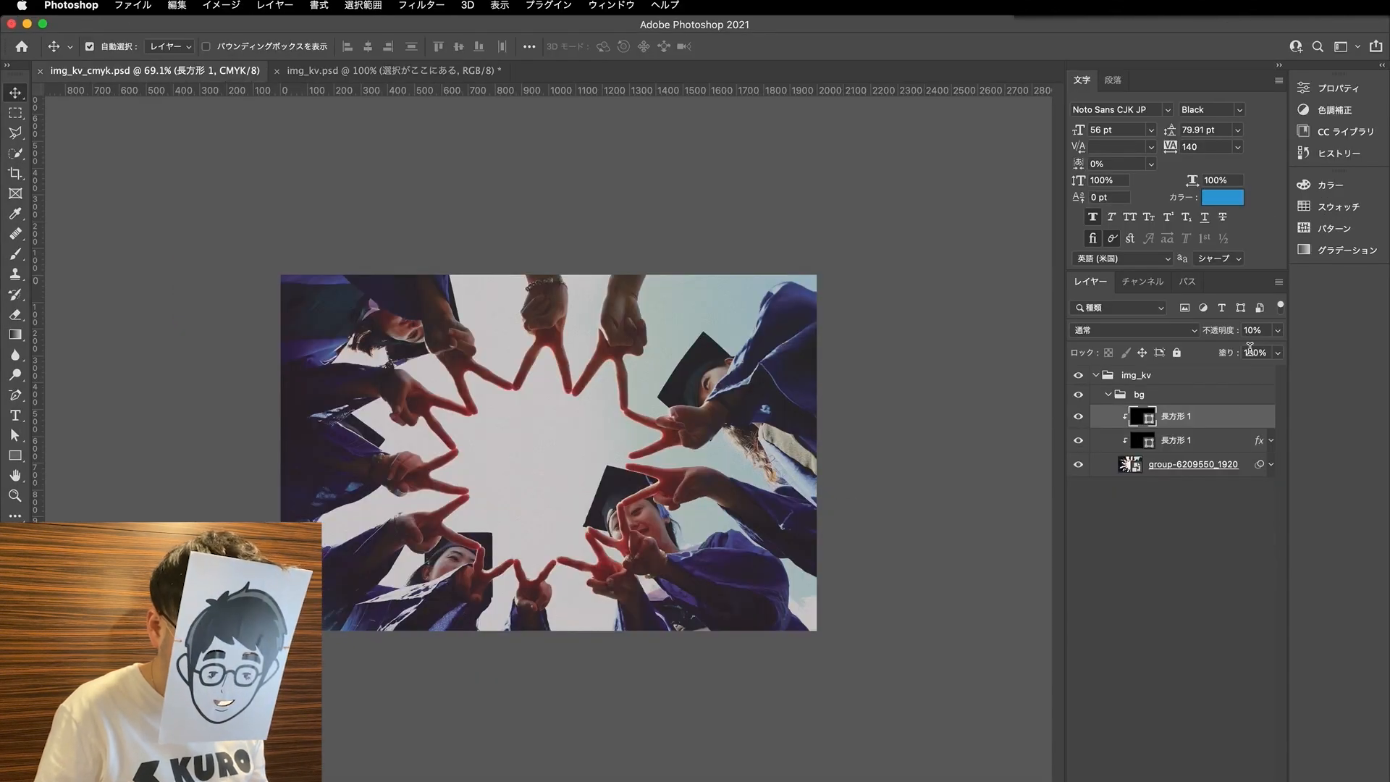
- Set the upper 長方形 1 layer's opacity to 20% and save img_kv_cmyk.psd
text(20)
key(Return)
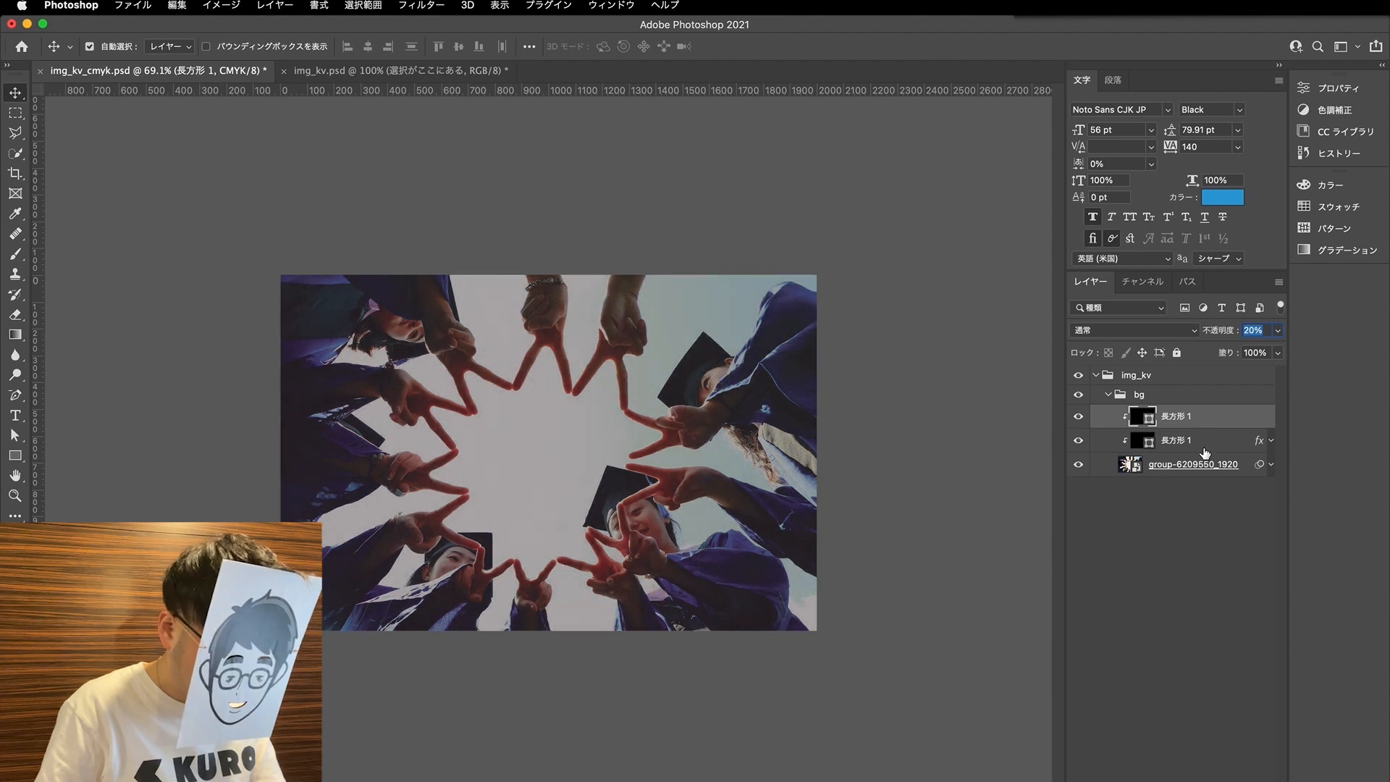
key(super+s)
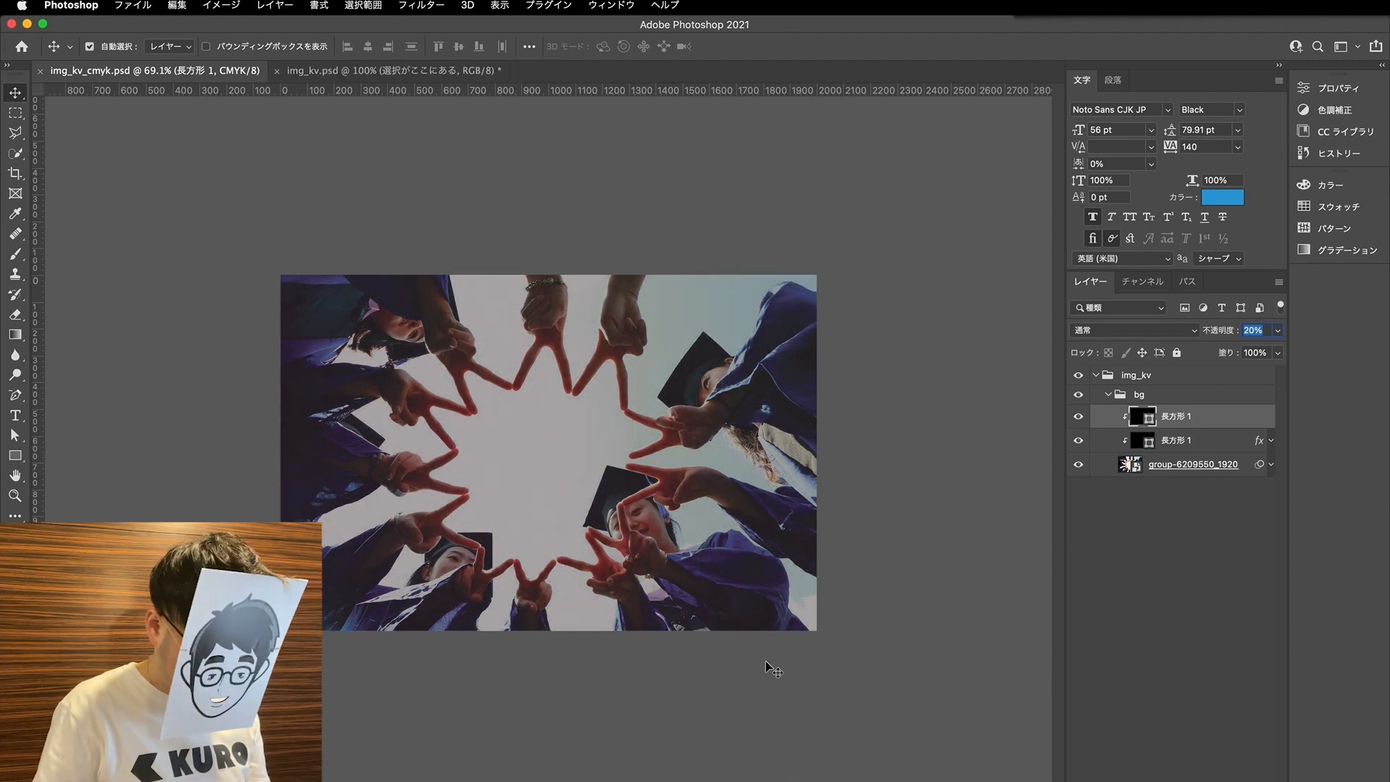
- Switch back to Illustrator, update the modified image link and deselect the key visual
click(726, 781)
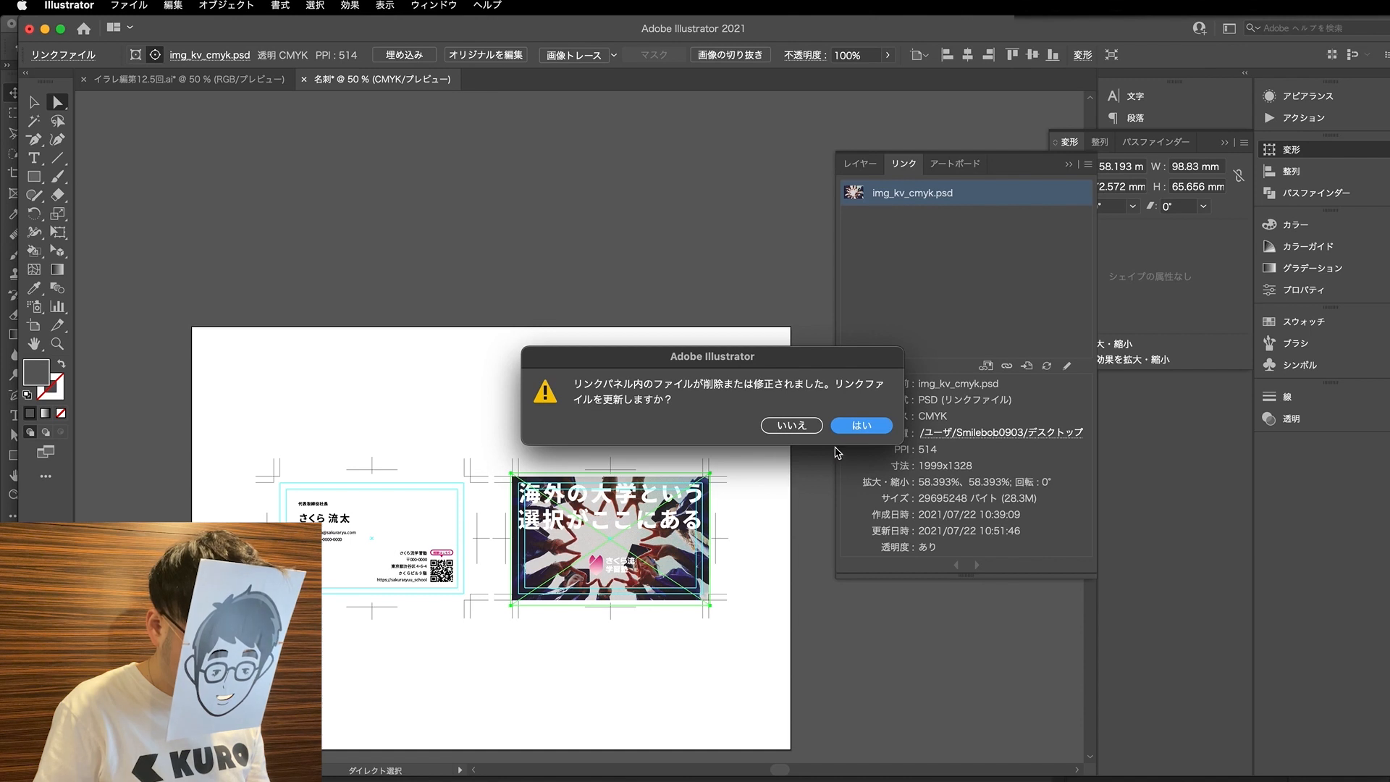
click(862, 427)
click(684, 688)
key(super+1)
scroll(652, 684, right, 5)
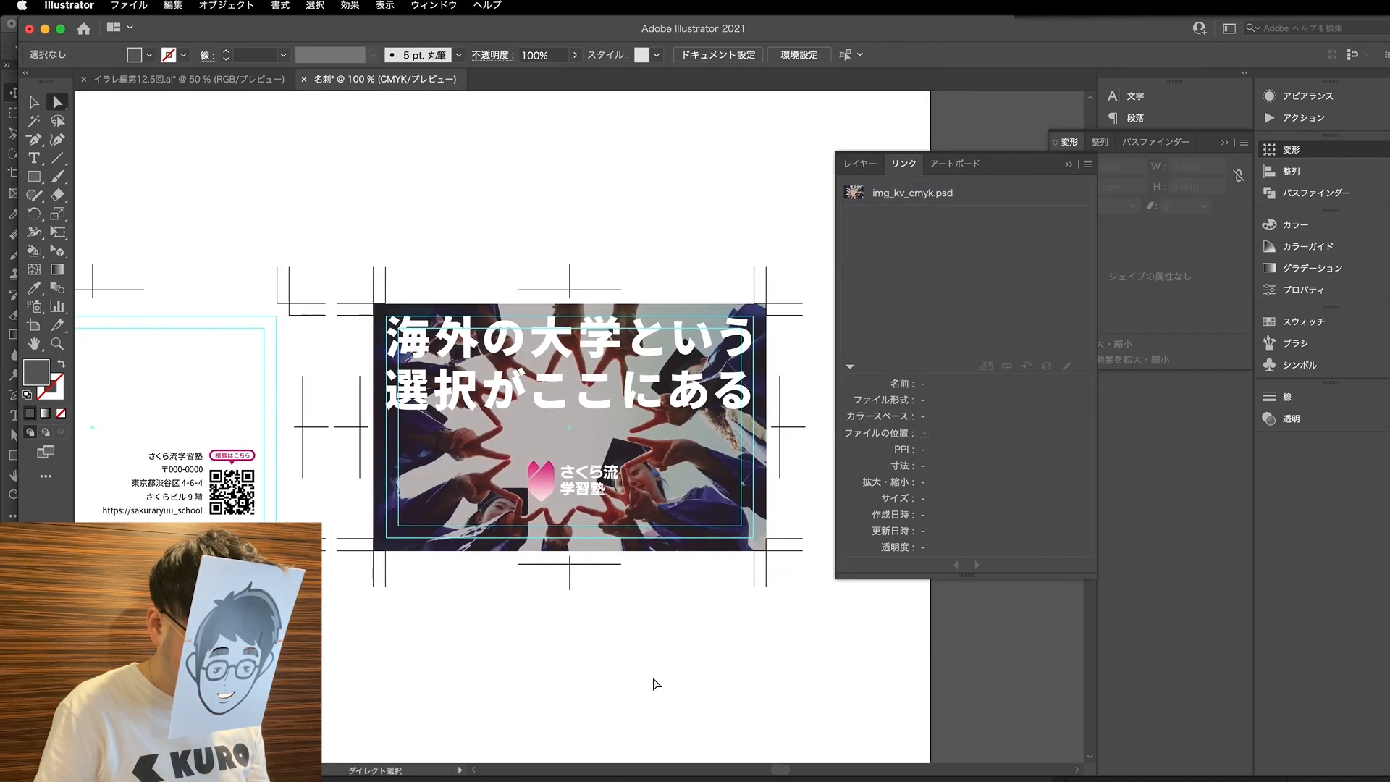
- Reopen img_kv_cmyk.psd in Photoshop, set the upper 長方形 1 layer's opacity to 16%, and save and close the file
click(693, 483)
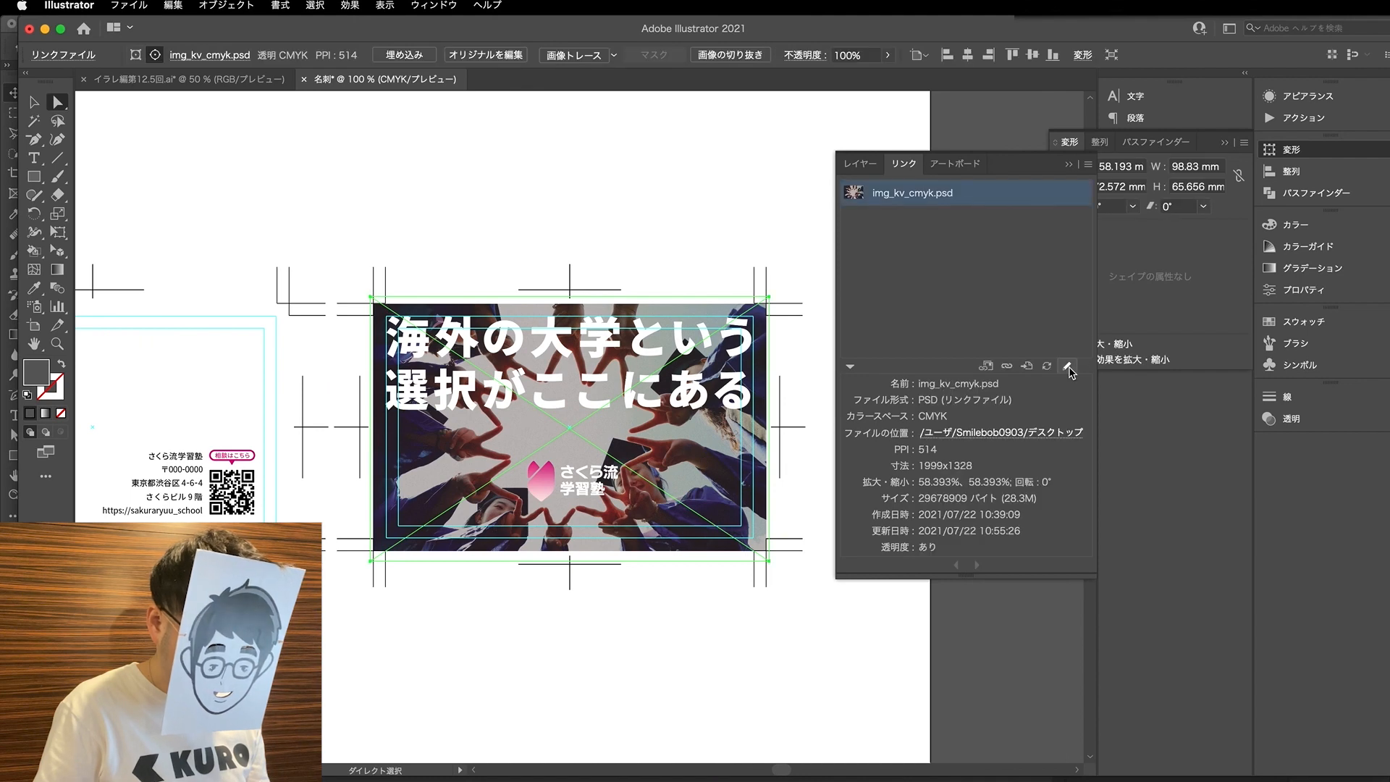
click(1068, 367)
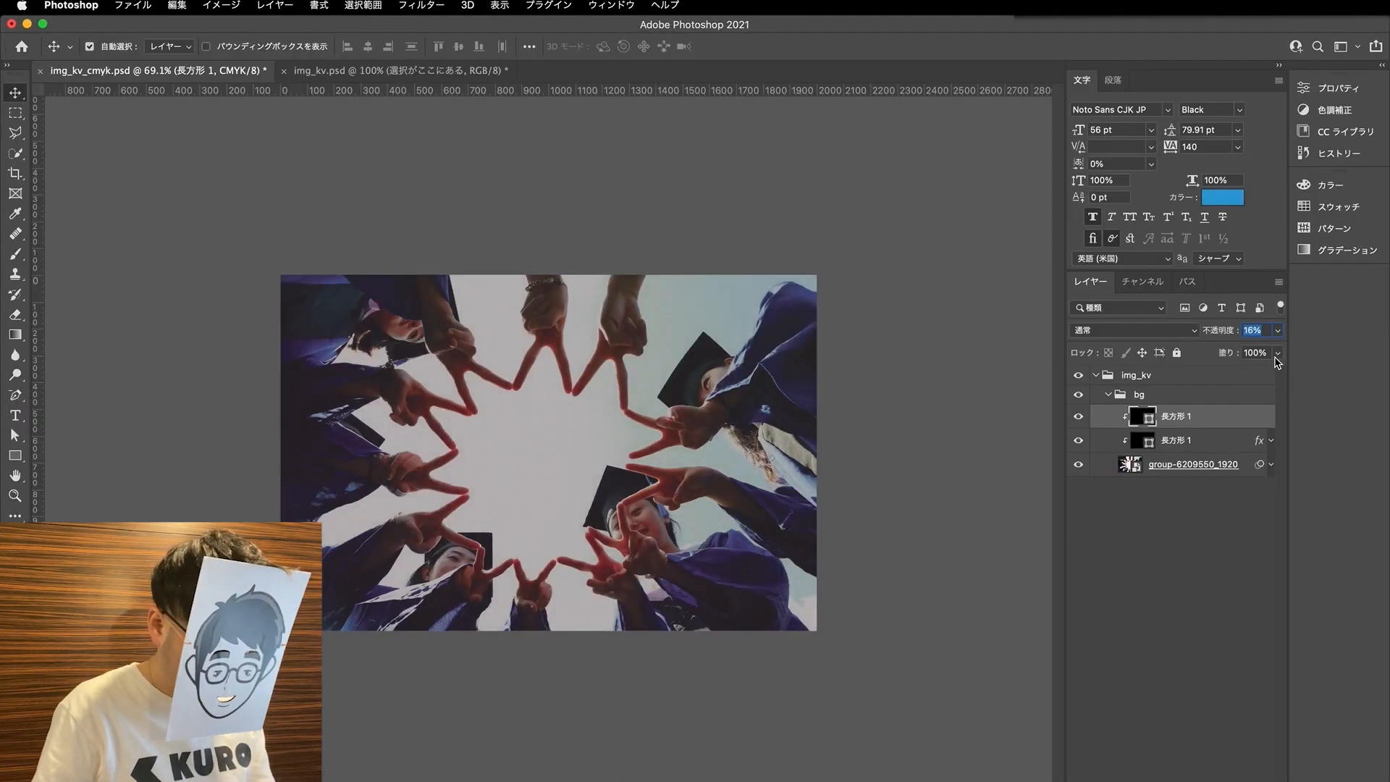
key(super+s)
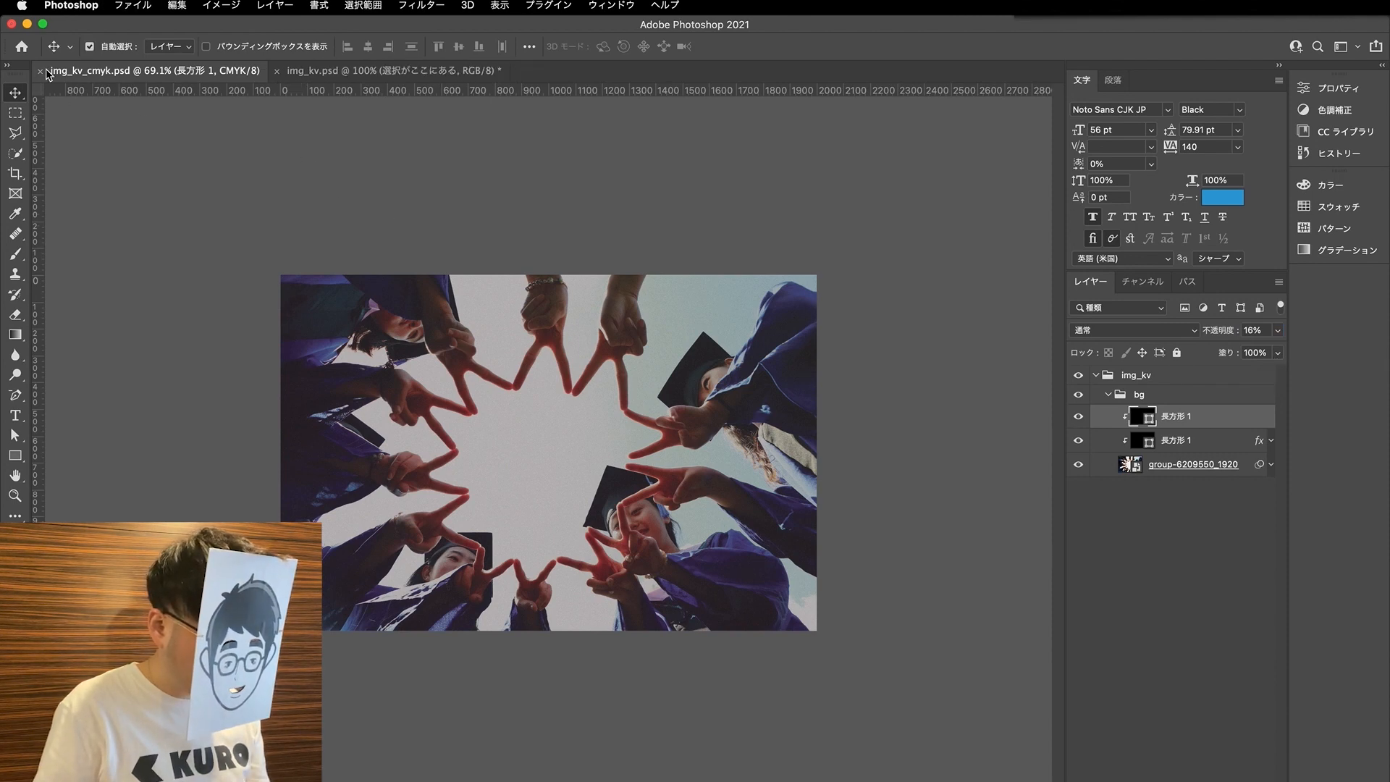
click(40, 70)
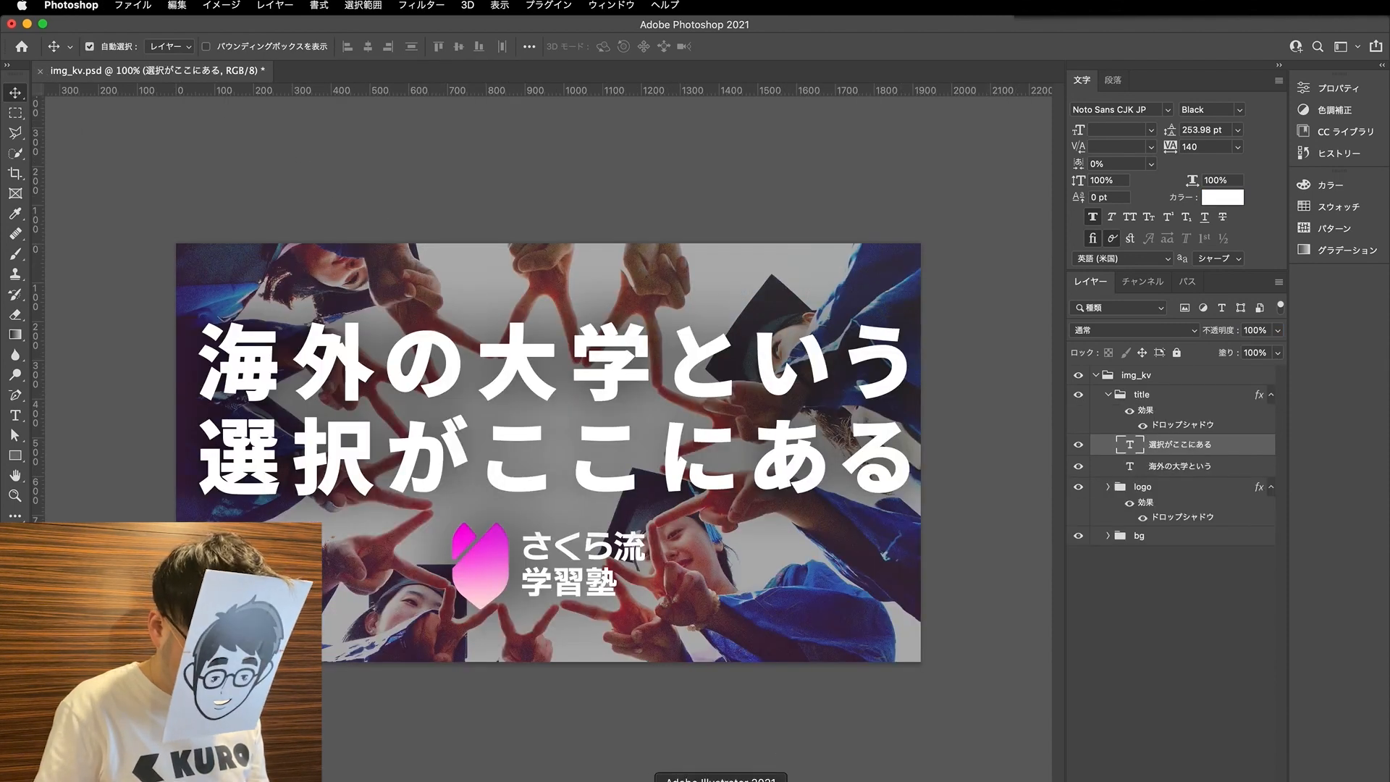
- Return to Illustrator and update the img_kv_cmyk.psd link with the resaved version
click(722, 778)
click(865, 427)
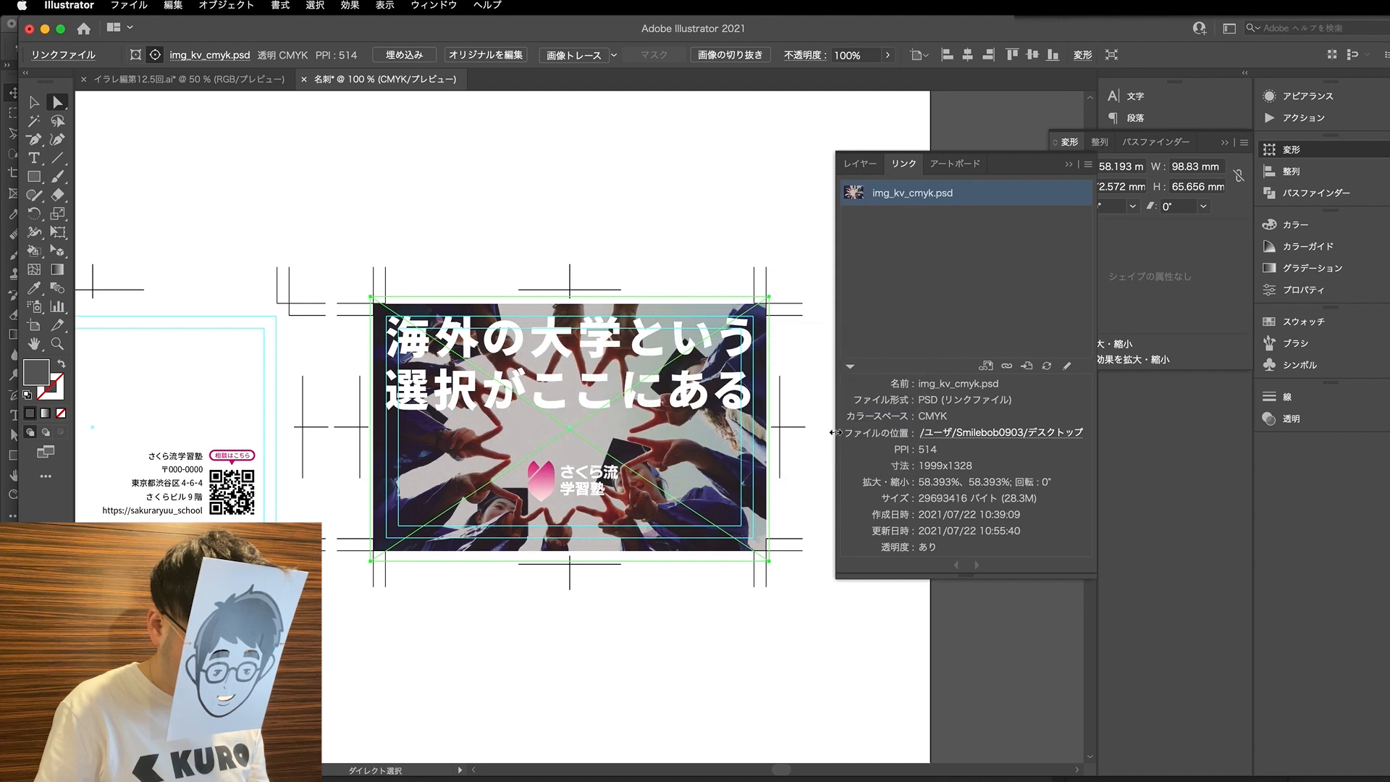
click(629, 645)
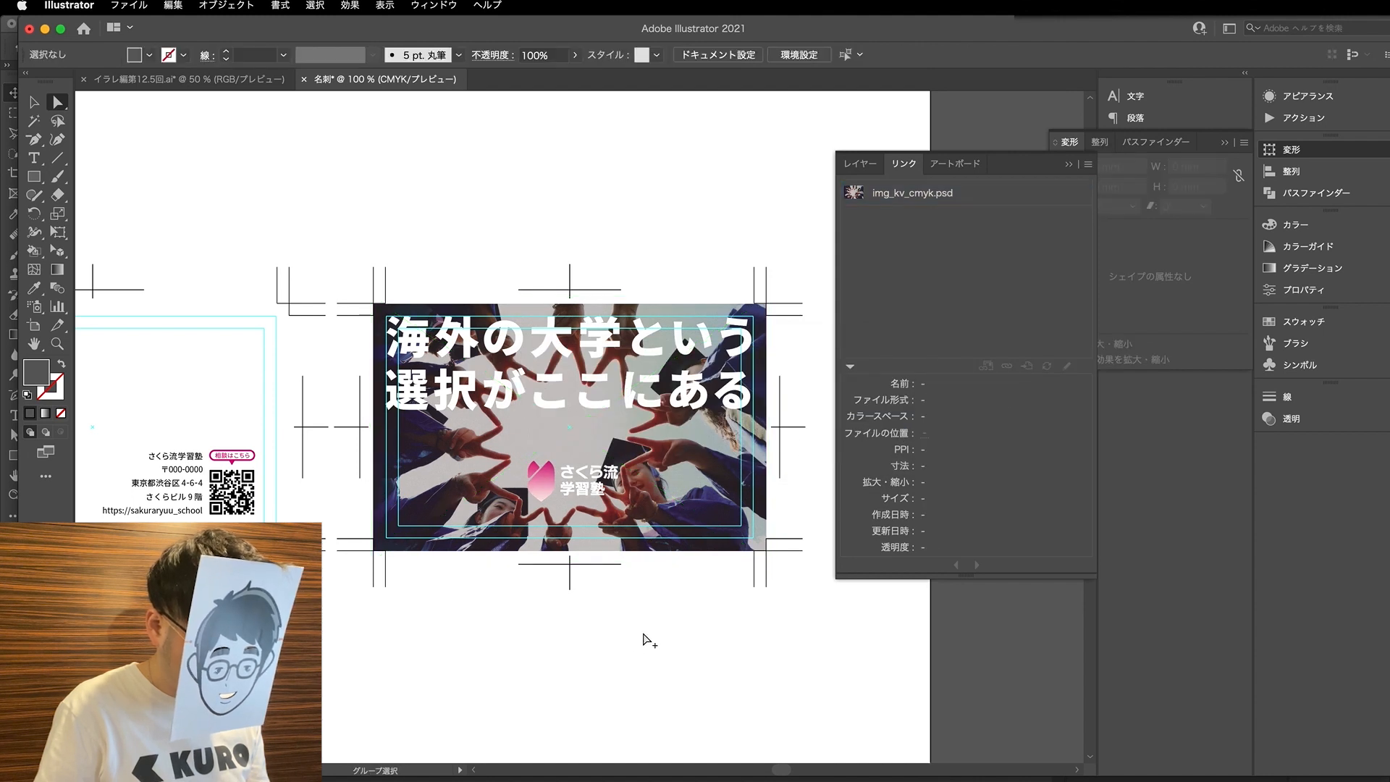
- Copy the logo from the second card to the first card's lower-left area, aligned with the contact text's left edge
scroll(646, 641, down, 1)
key(v)
scroll(647, 638, left, 3)
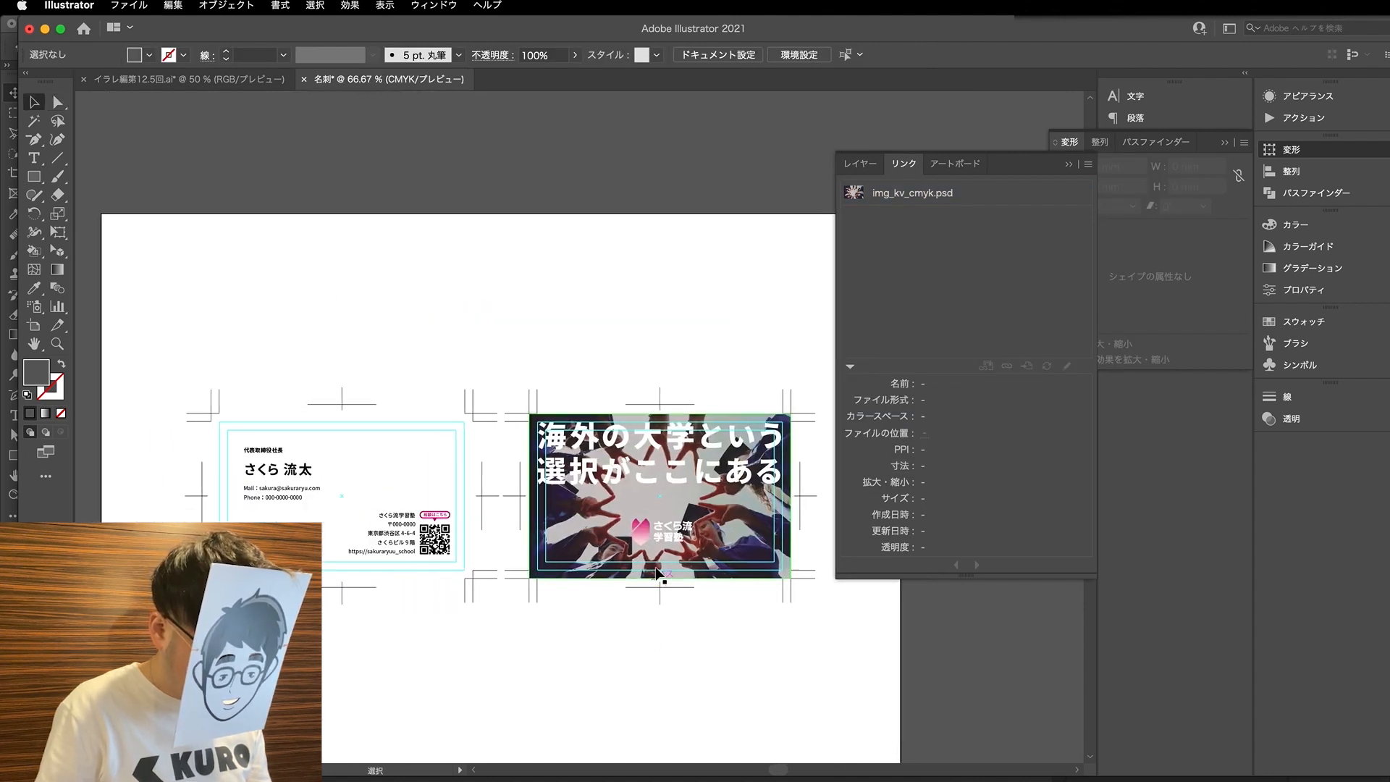
click(669, 542)
drag(669, 539, 311, 539)
key(a)
key(super+plus)
key(super+plus)
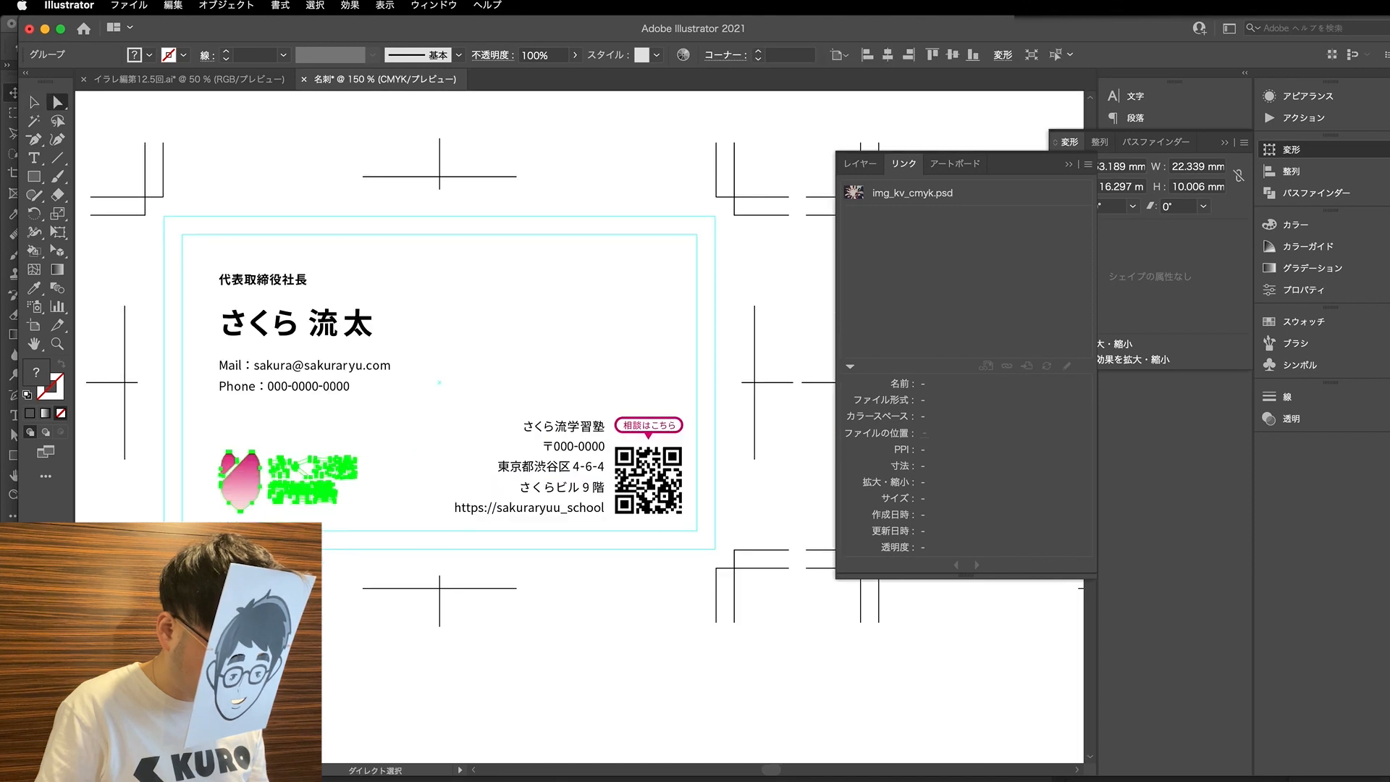
- Recolour the さくら流学習塾 lettering of the copied logo black with the Eyedropper tool
drag(378, 512, 281, 456)
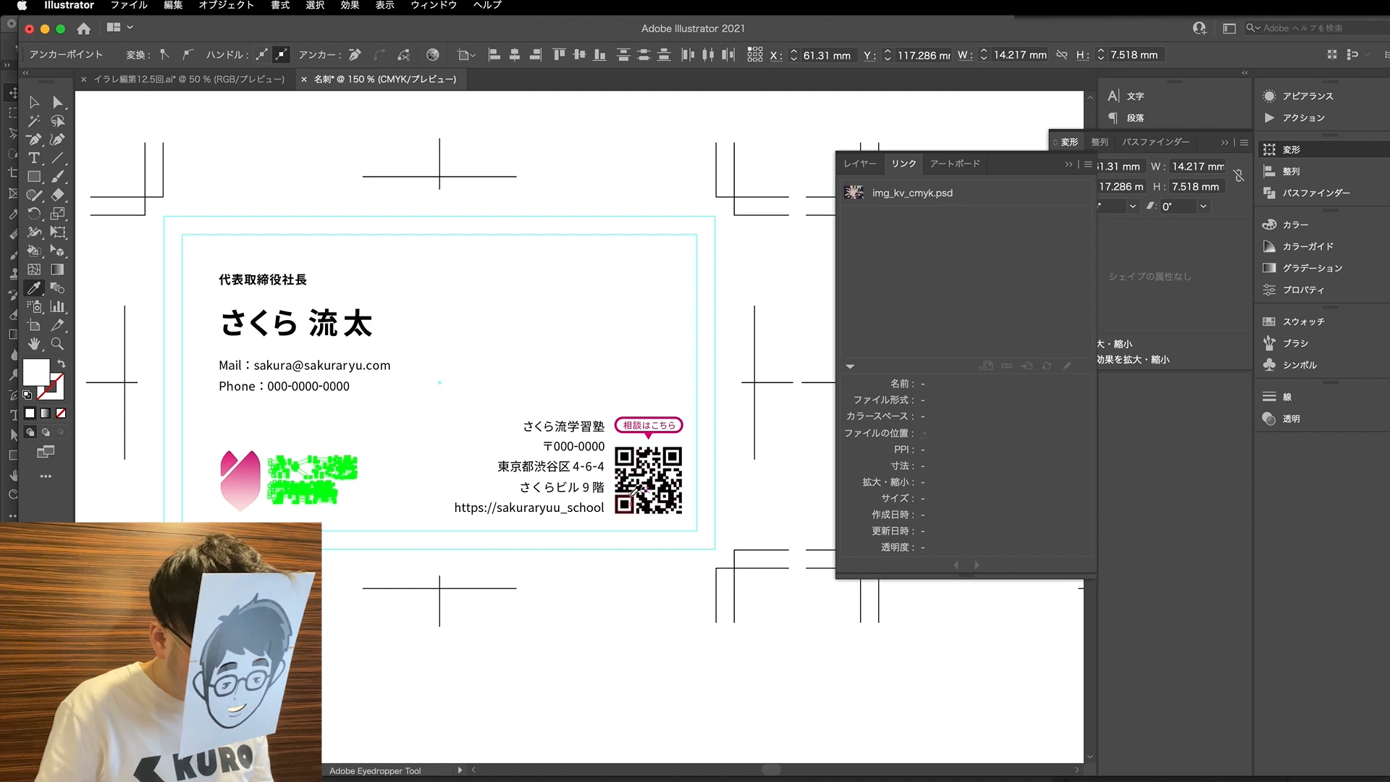
key(v)
click(417, 543)
key(a)
key(super+plus)
key(super+minus)
key(super+minus)
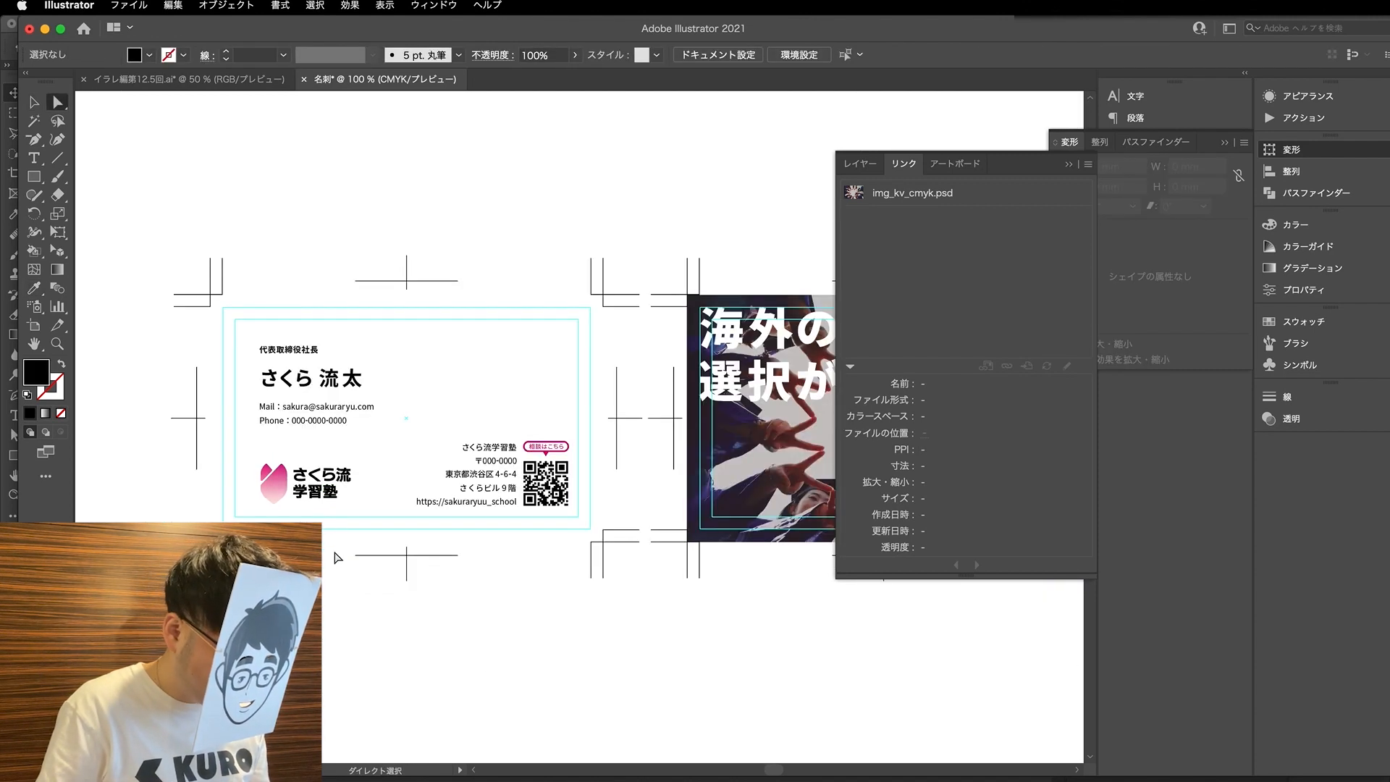
- Fine-tune the copied logo's position on the first card, keeping it flush with the contact text's left edge
key(super+plus)
key(v)
drag(296, 467, 242, 450)
click(335, 546)
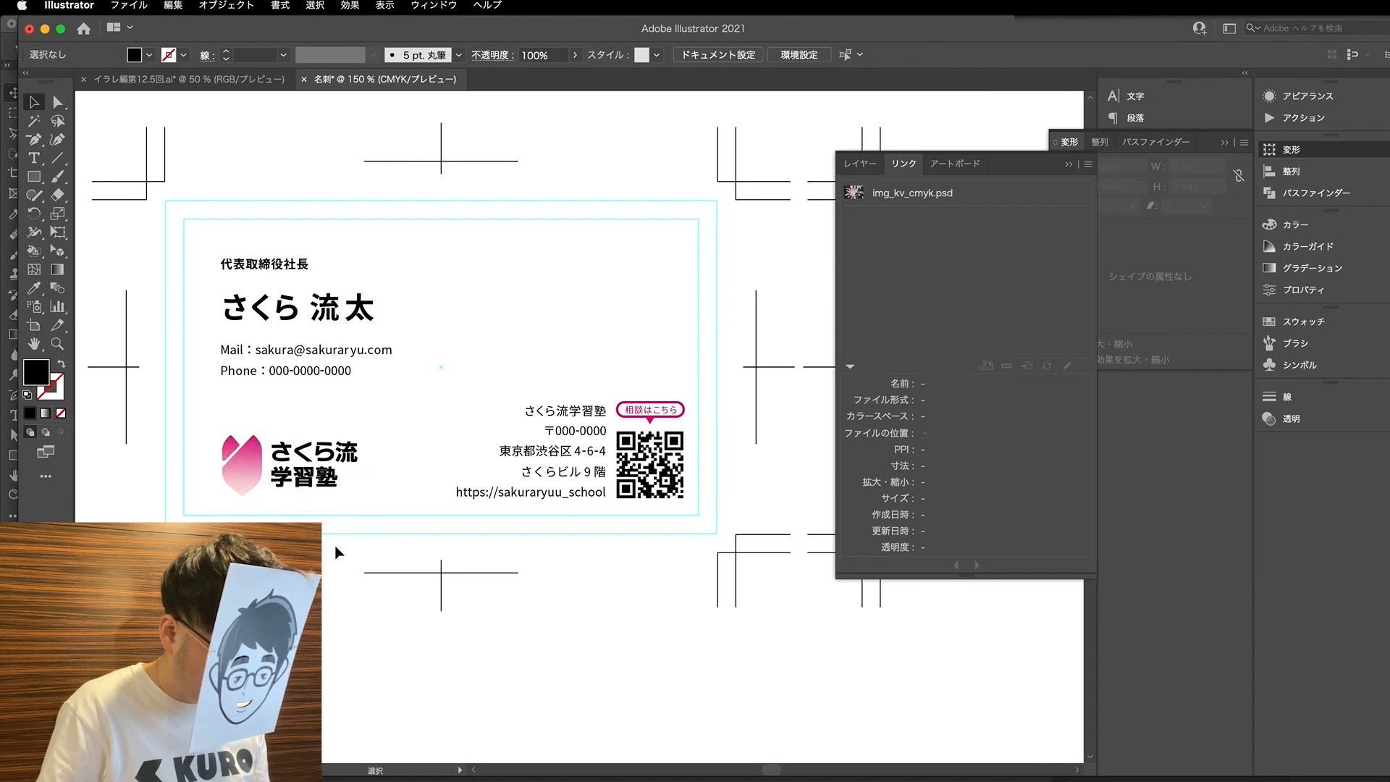
- Replace the speech-bubble text above the first card's QR code with 写真で読み込み
key(t)
scroll(655, 411, up, 5)
drag(642, 407, 459, 407)
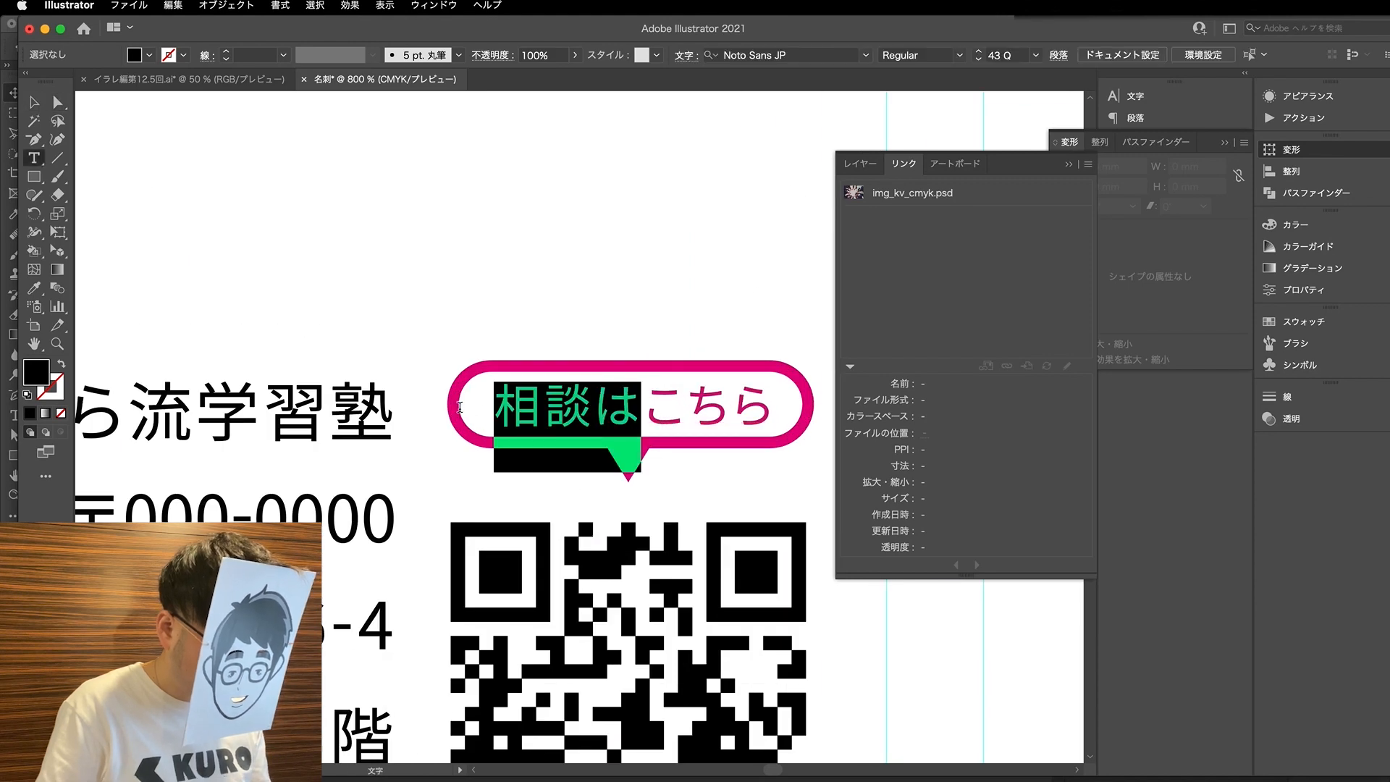
click(595, 454)
scroll(540, 425, down, 1)
scroll(550, 431, down, 3)
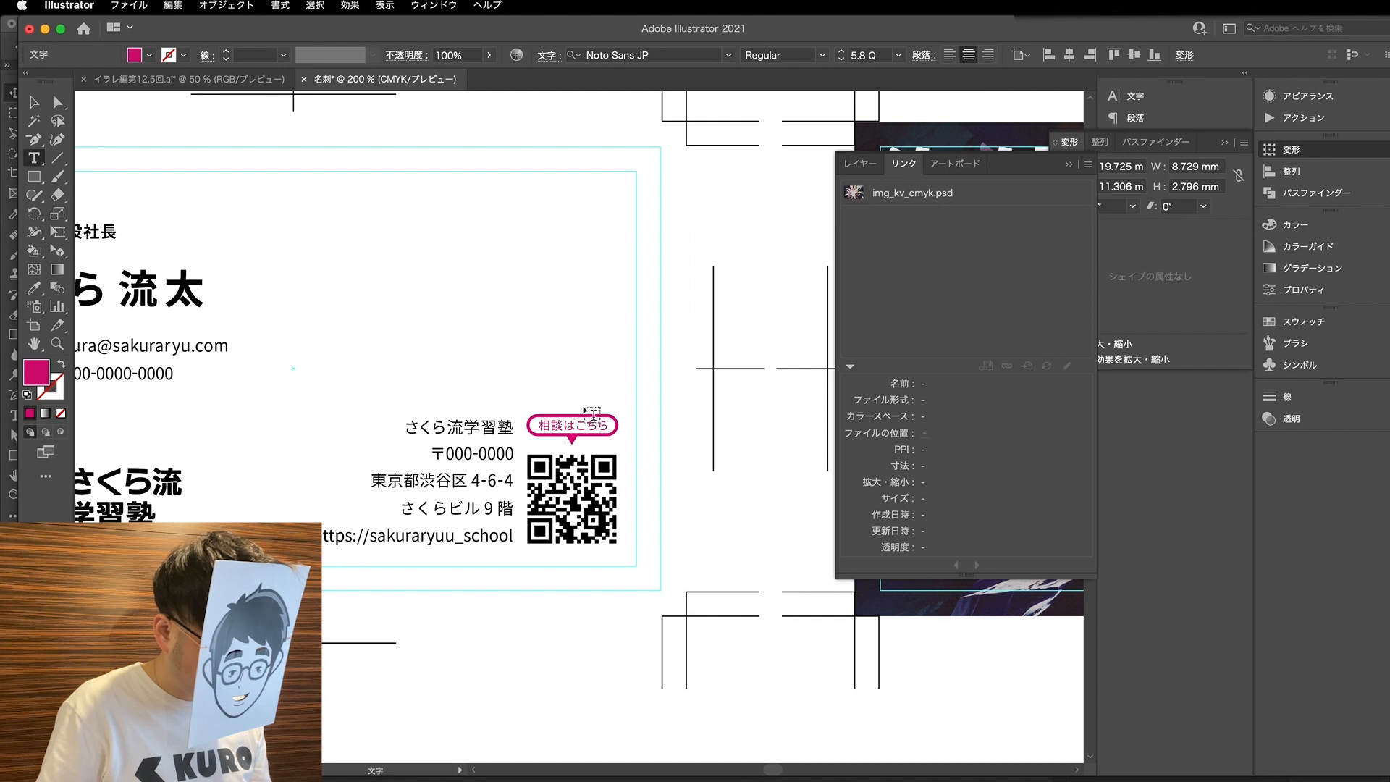
key(super+a)
text(あく)
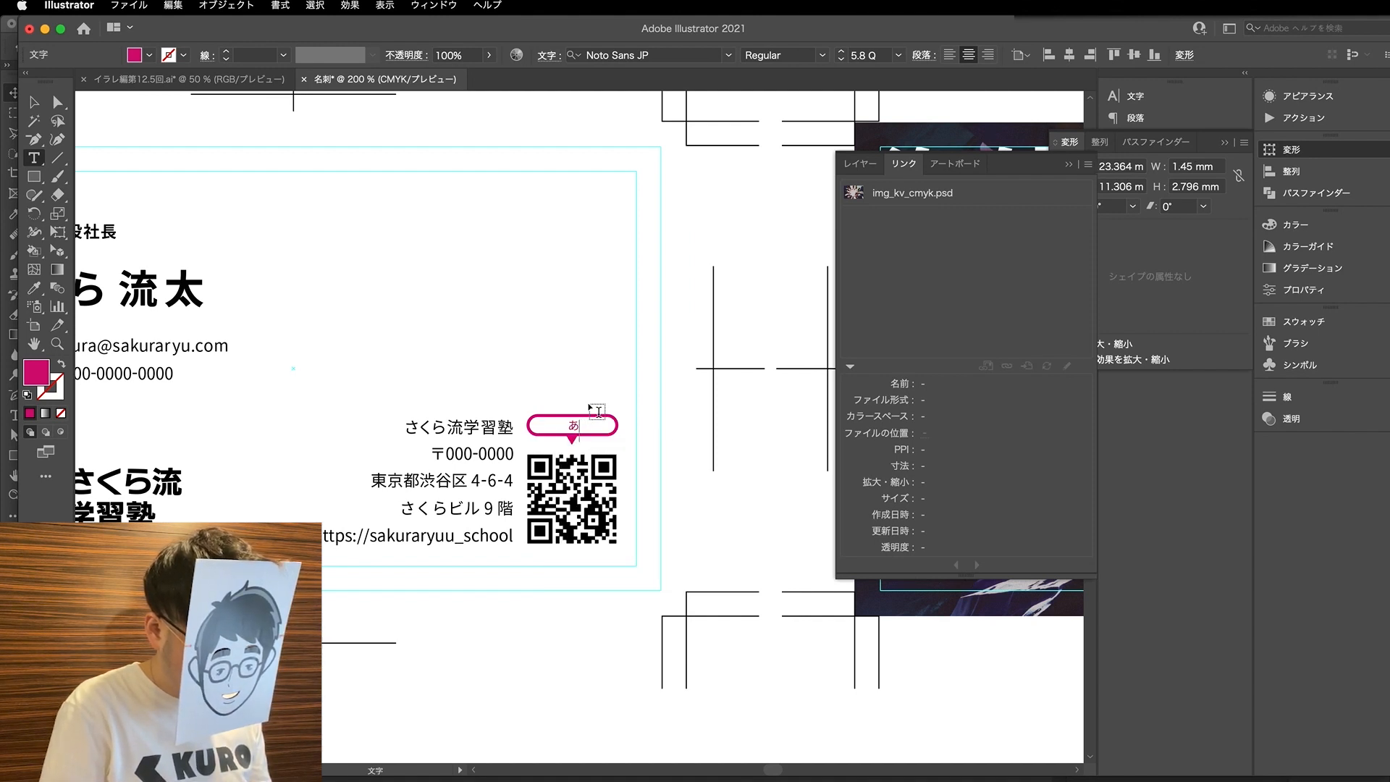
key(BackSpace)
key(BackSpace)
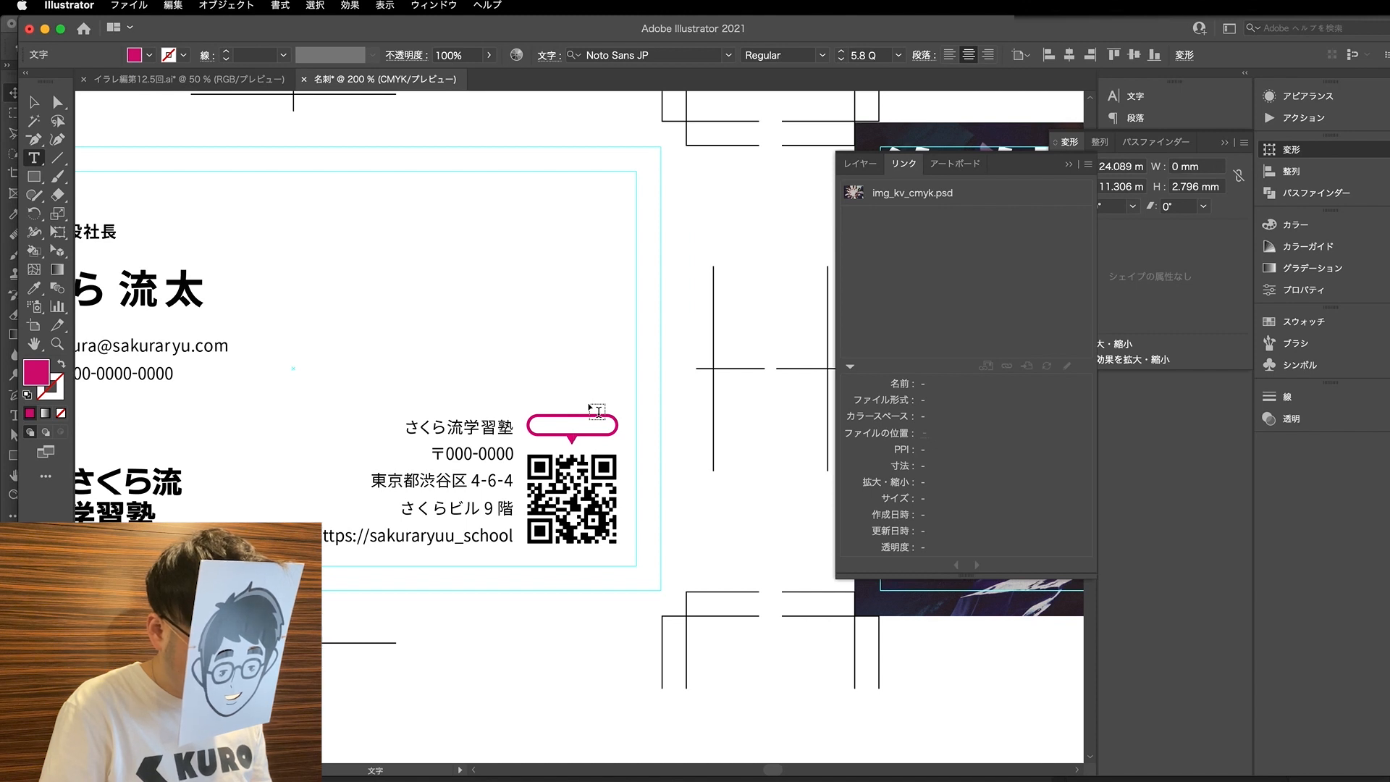
text(しゃスッｂで)
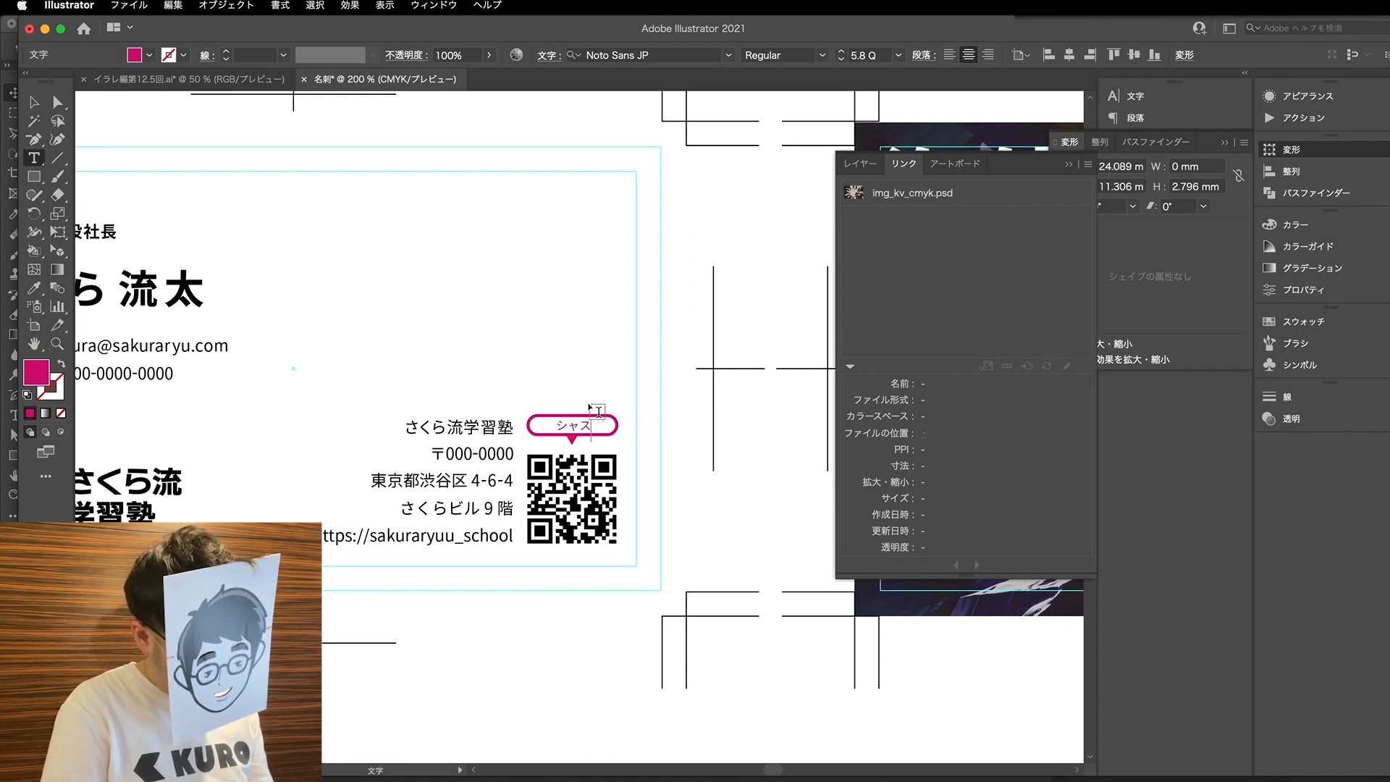
text(写真でよい)
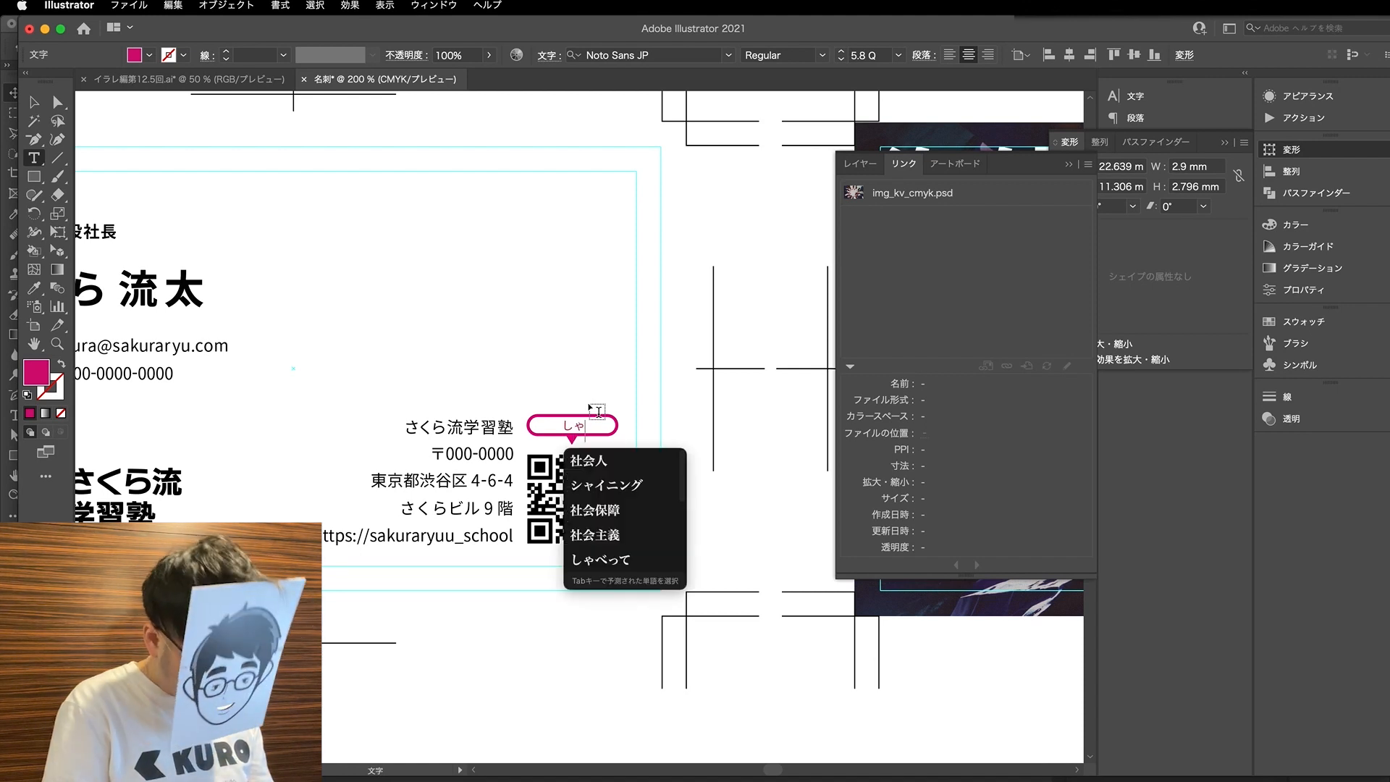
key(BackSpace)
key(BackSpace)
text(読み込み)
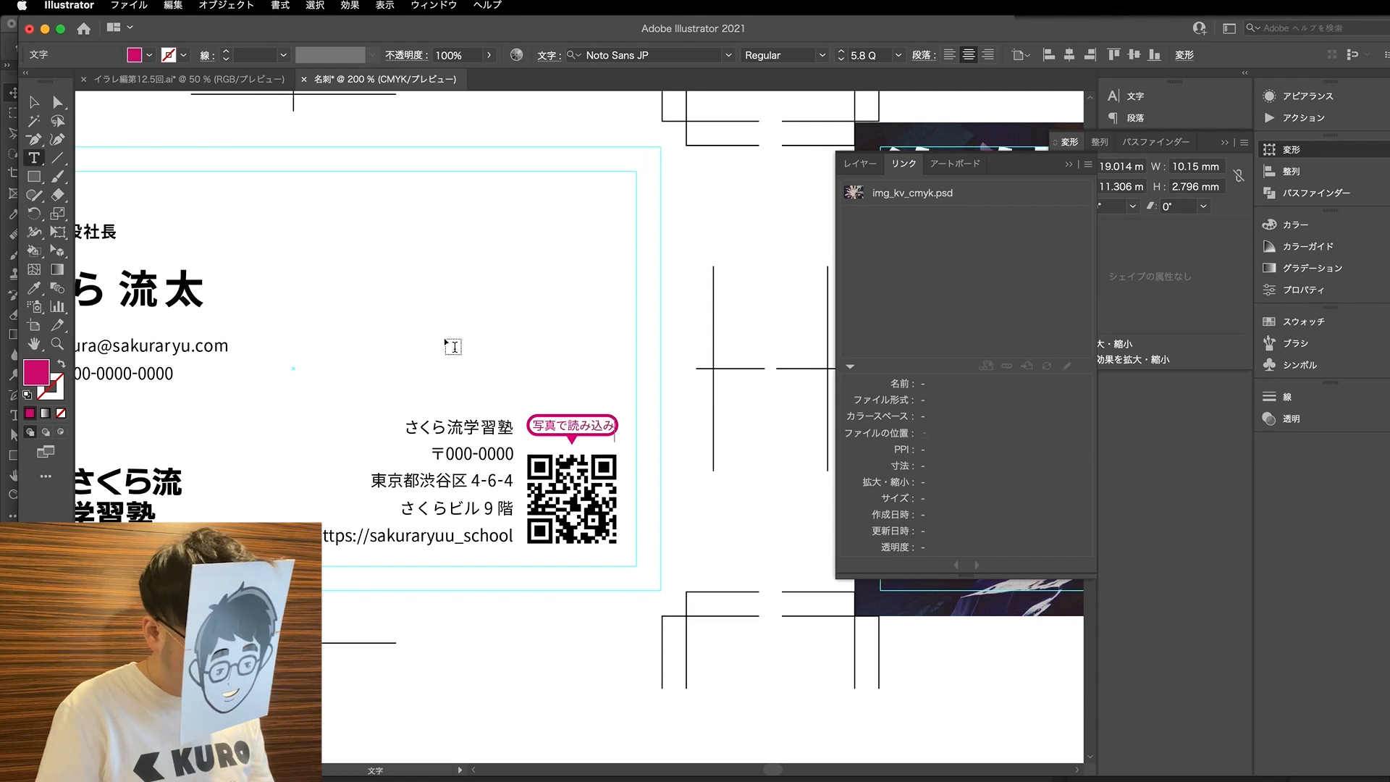
- Swap the rounded bubble's magenta stroke to its fill, leaving it without an outline
click(58, 103)
click(619, 433)
scroll(620, 442, up, 5)
click(524, 378)
click(504, 368)
click(506, 363)
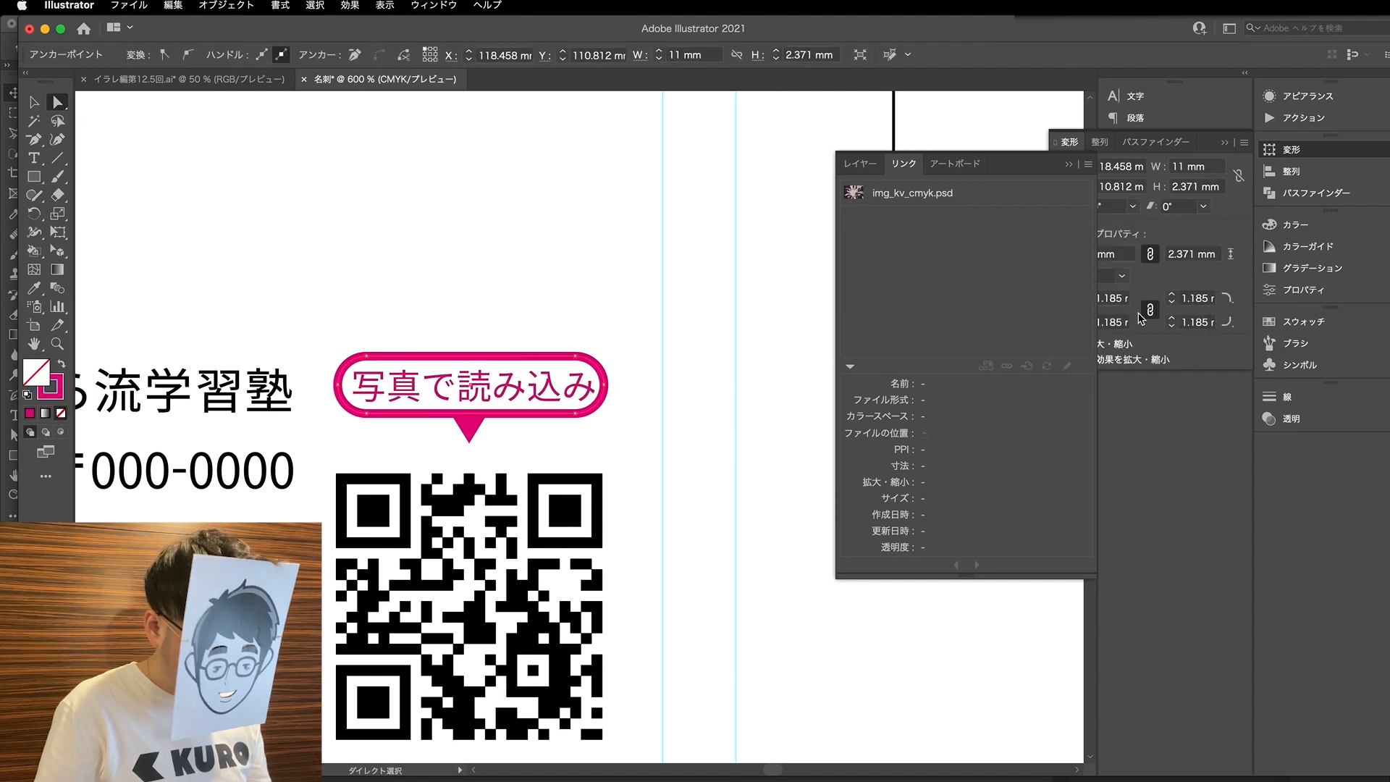
key(shift+x)
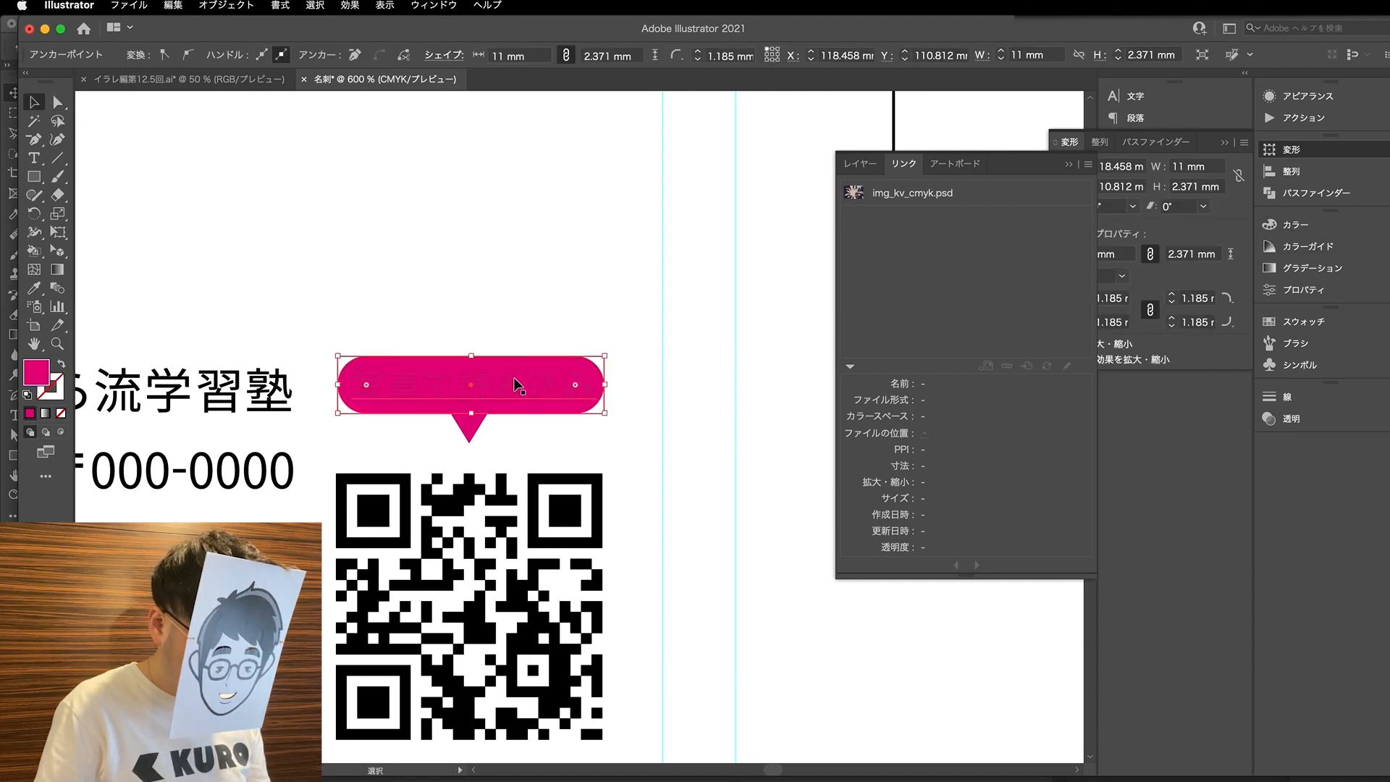
- Recolour the 写真で読み込み text white with the Eyedropper tool
click(515, 379)
key(i)
click(517, 306)
key(a)
click(531, 287)
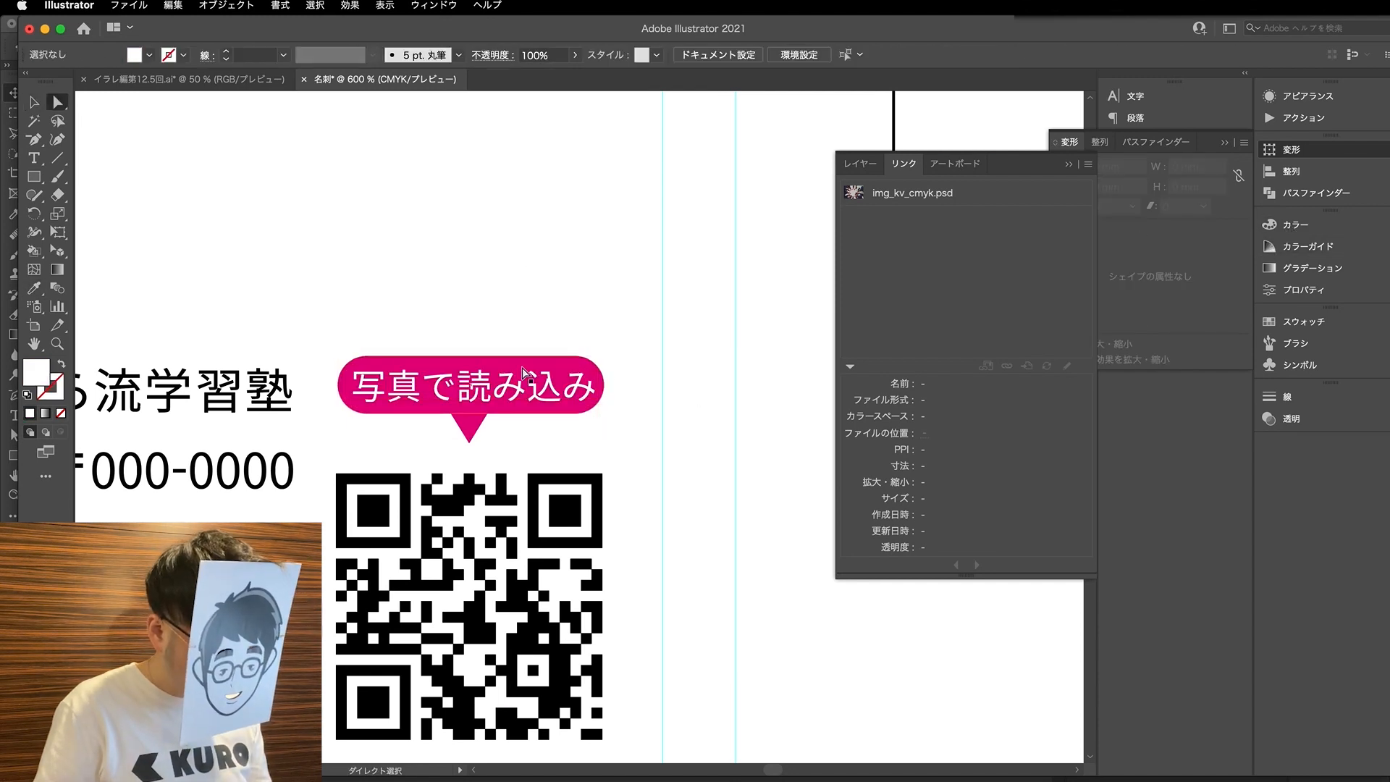
- Set the white bubble text's font size to 5.6 Q
click(521, 382)
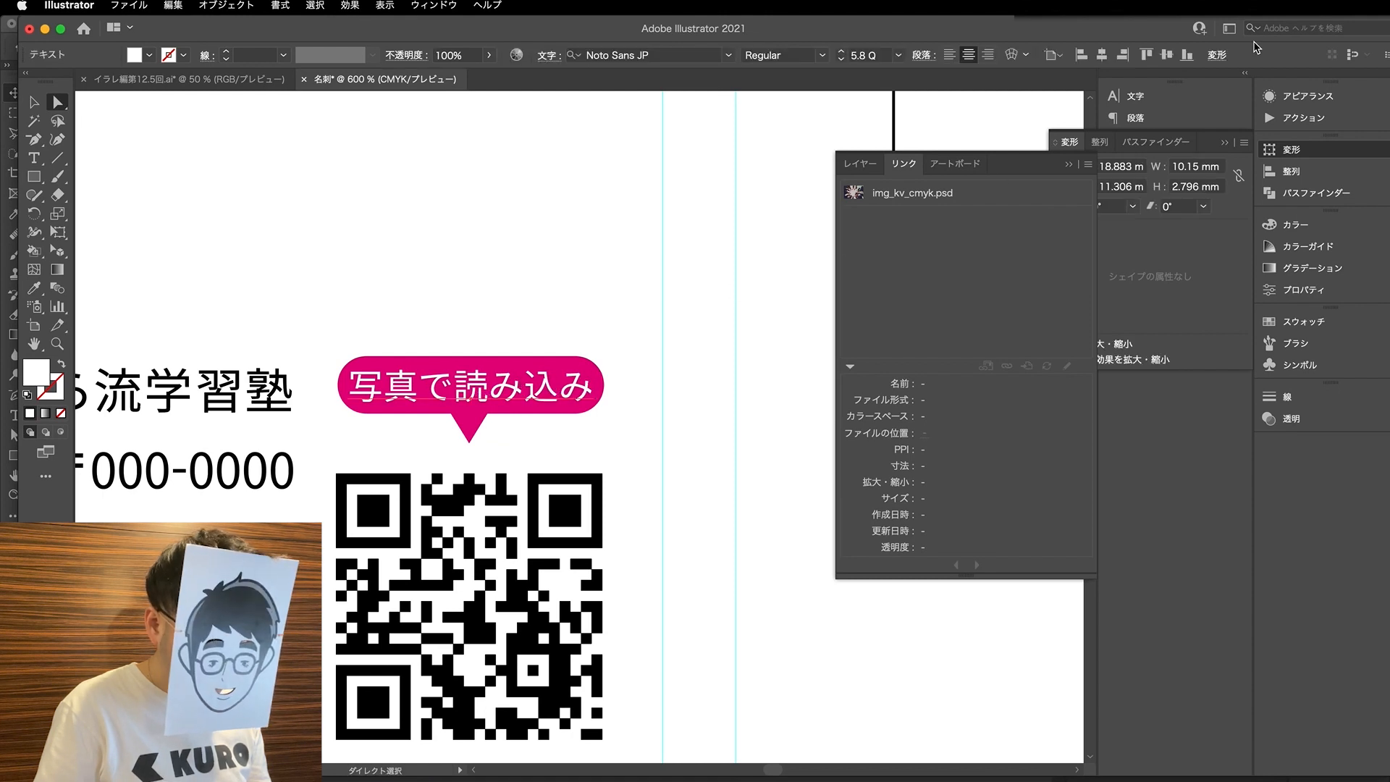
click(1129, 96)
click(948, 158)
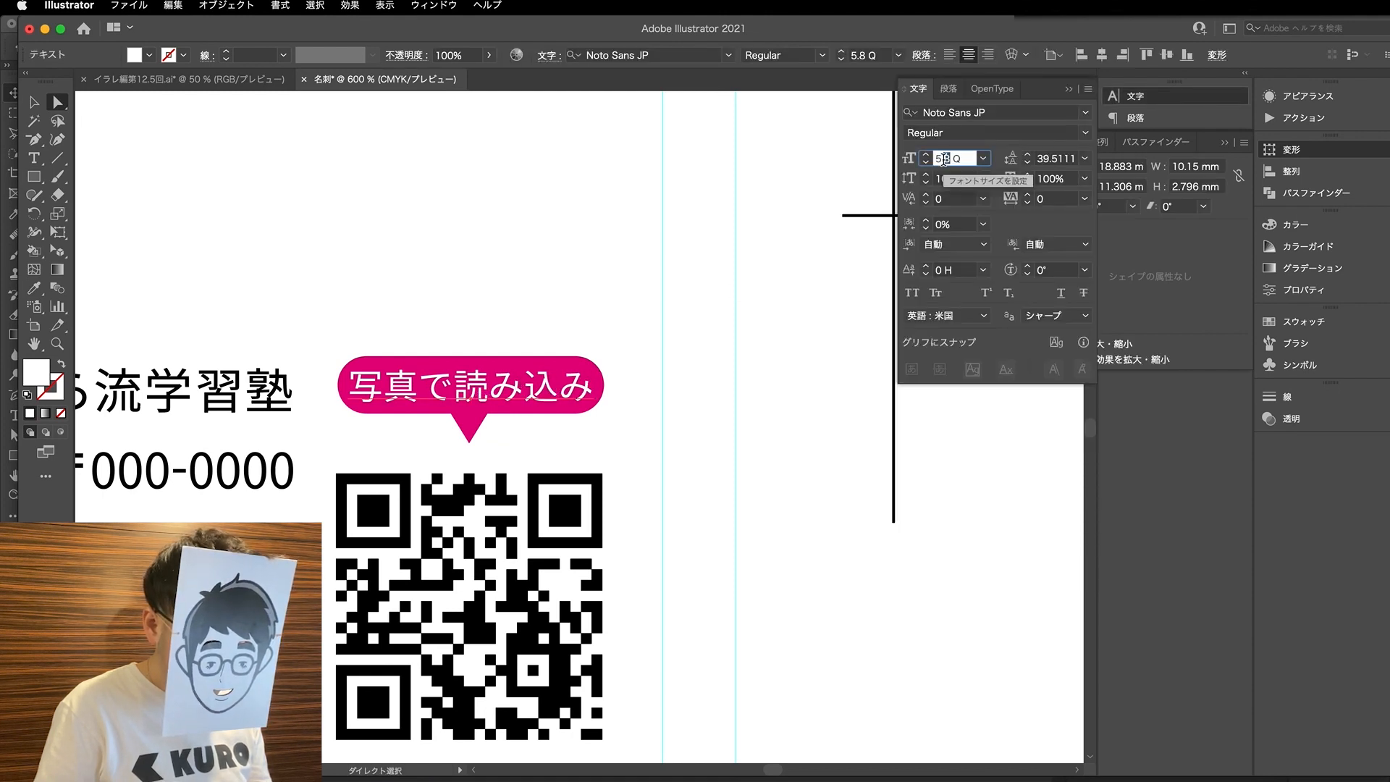
text(5.6)
key(Return)
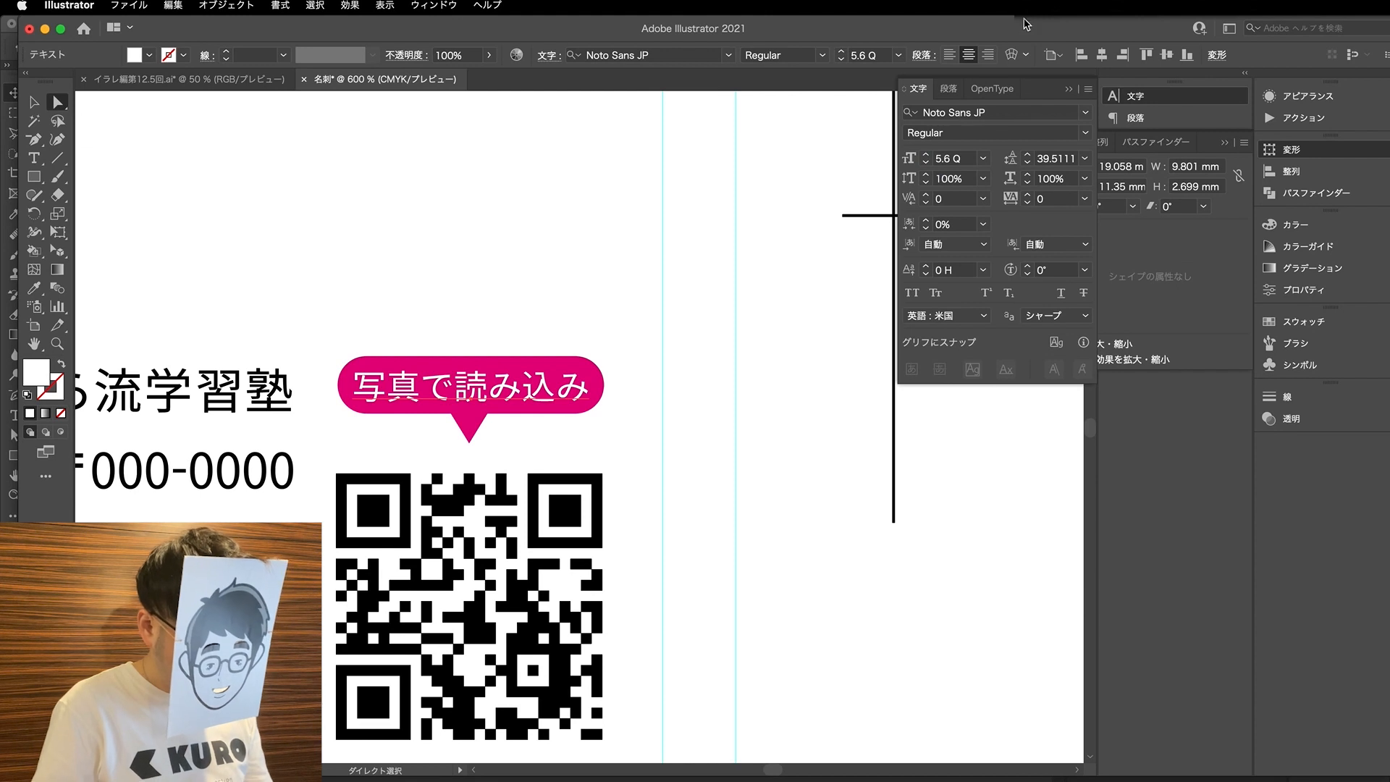
click(610, 324)
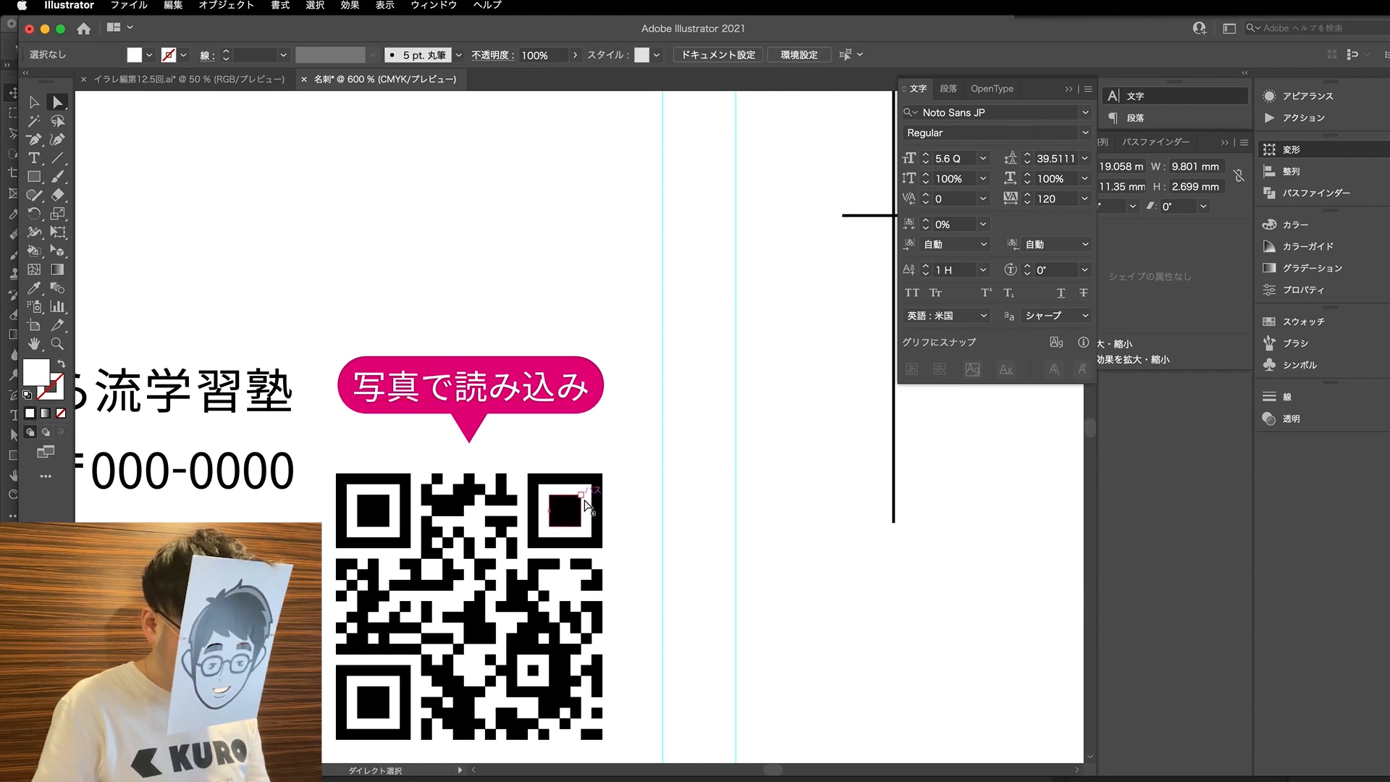
- Shorten the bubble's pointed tail by raising its tip, and move the whole bubble down closer to the QR code
click(469, 446)
drag(469, 449, 467, 432)
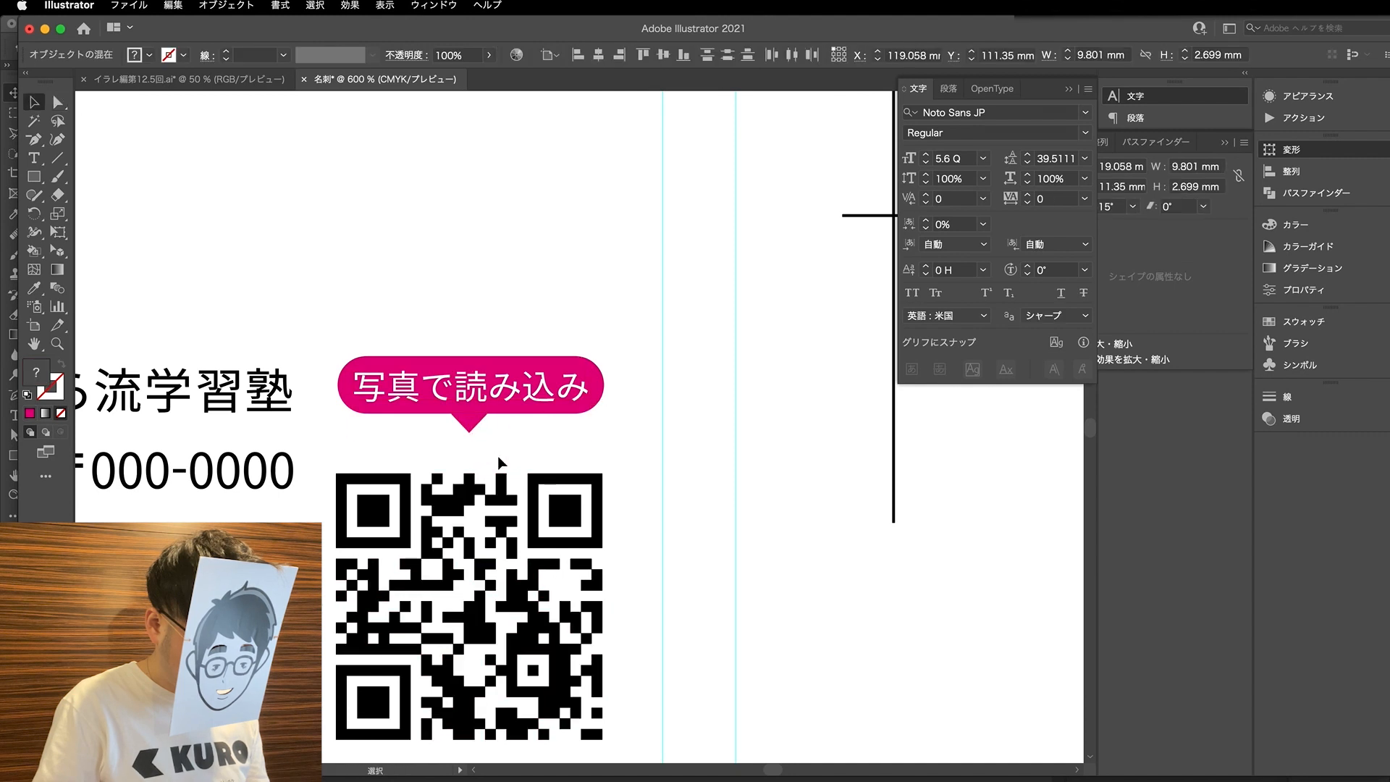
click(468, 438)
key(v)
click(463, 394)
drag(486, 380, 487, 396)
click(502, 315)
- Nudge the first card's logo slightly down towards the level of the QR code's bottom edge
scroll(501, 318, down, 4)
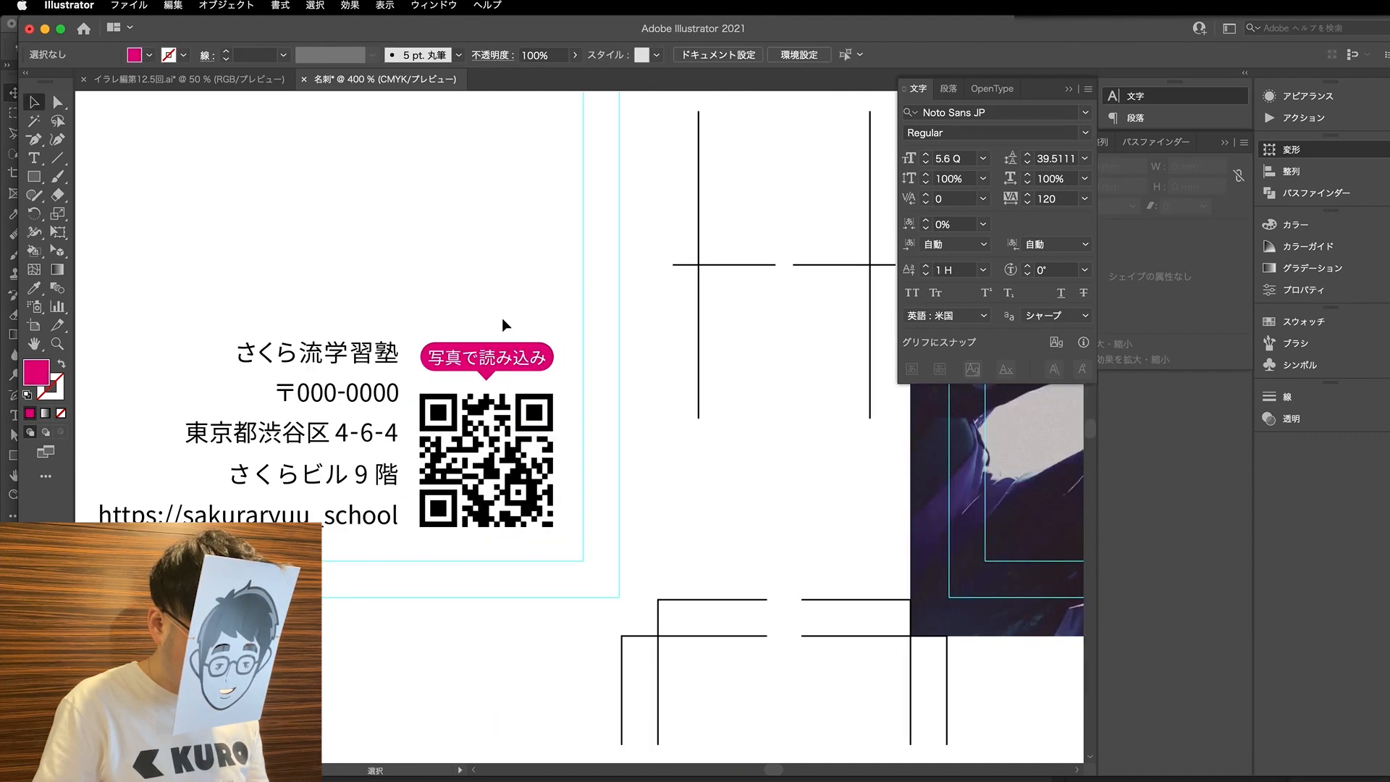
scroll(563, 620, left, 3)
drag(180, 380, 180, 382)
click(331, 367)
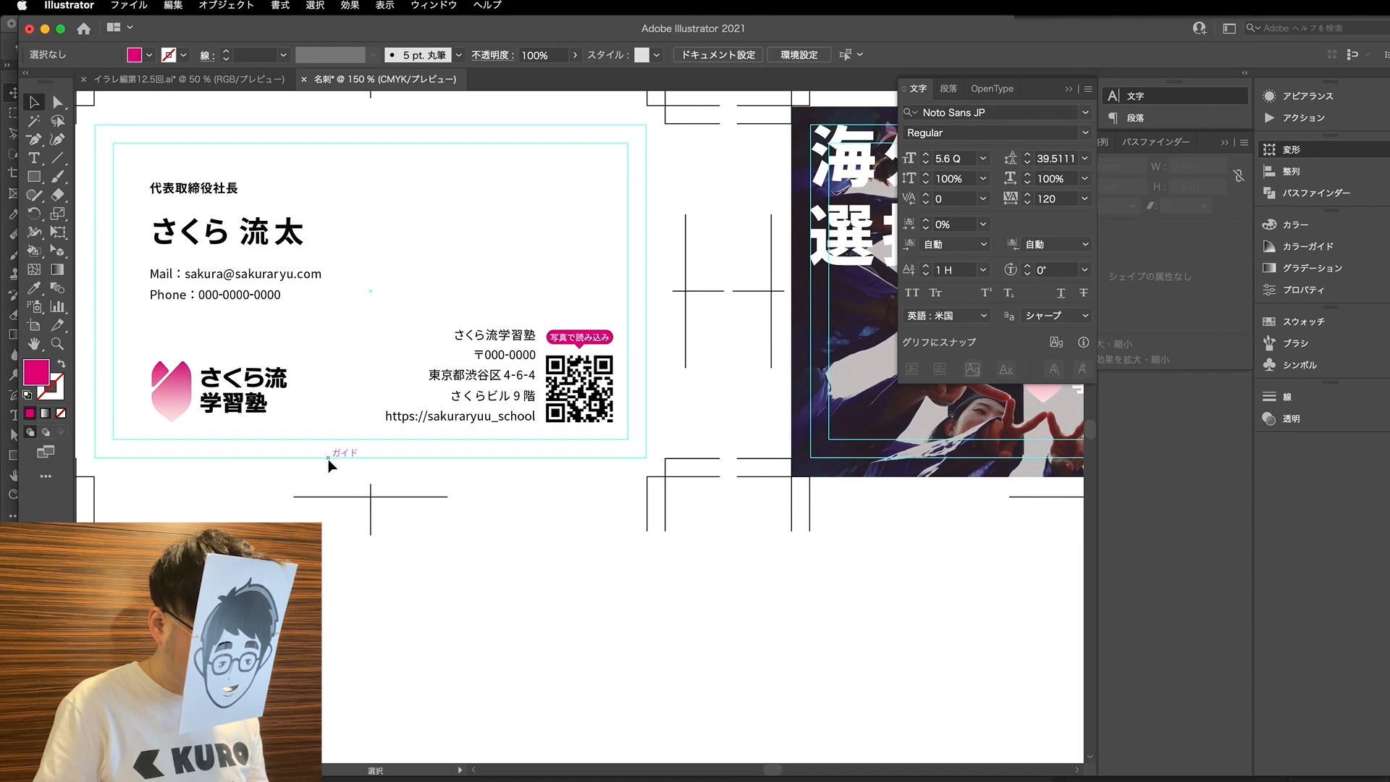
- Scale the right-aligned address lines on the first card proportionally from their lower-right corner to 15 mm high
key(super+1)
key(a)
scroll(395, 369, up, 1)
drag(464, 492, 461, 475)
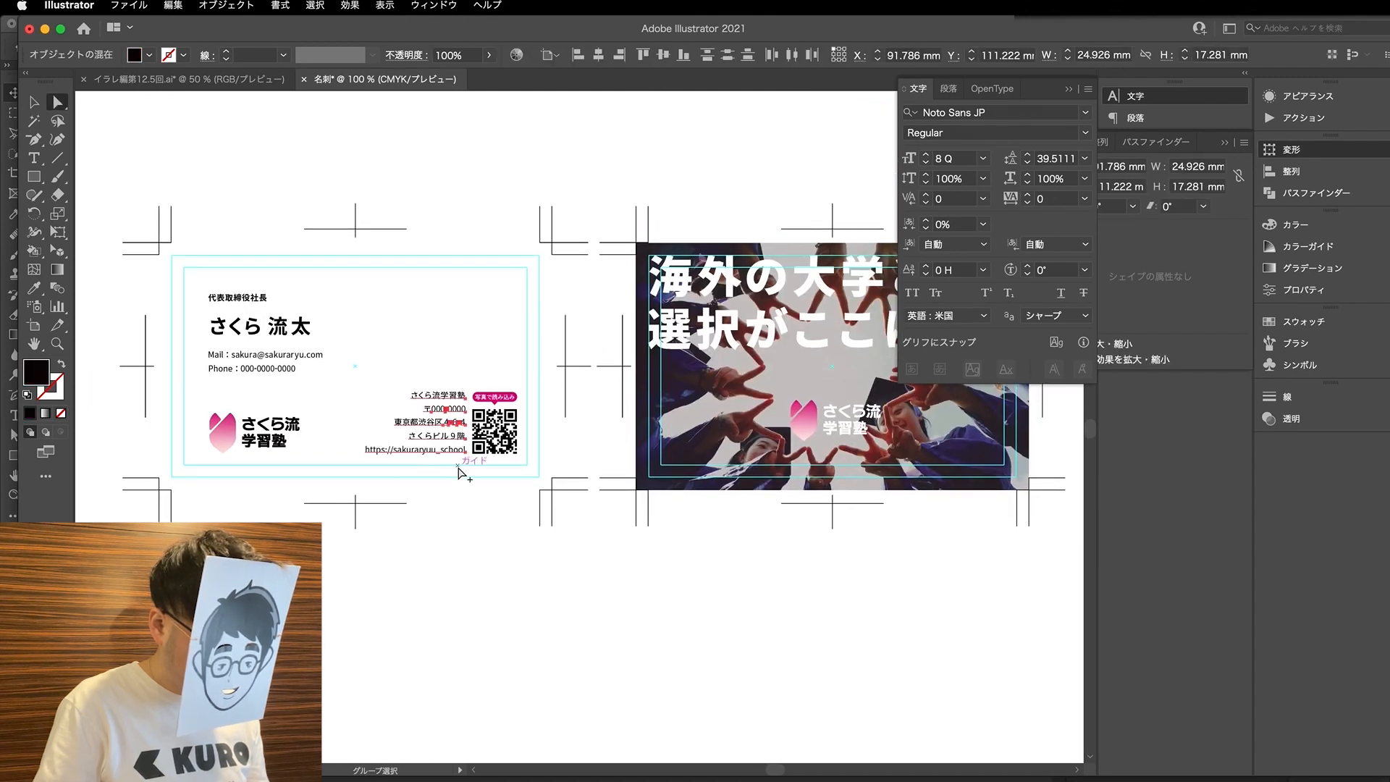
scroll(459, 471, up, 2)
scroll(498, 296, left, 3)
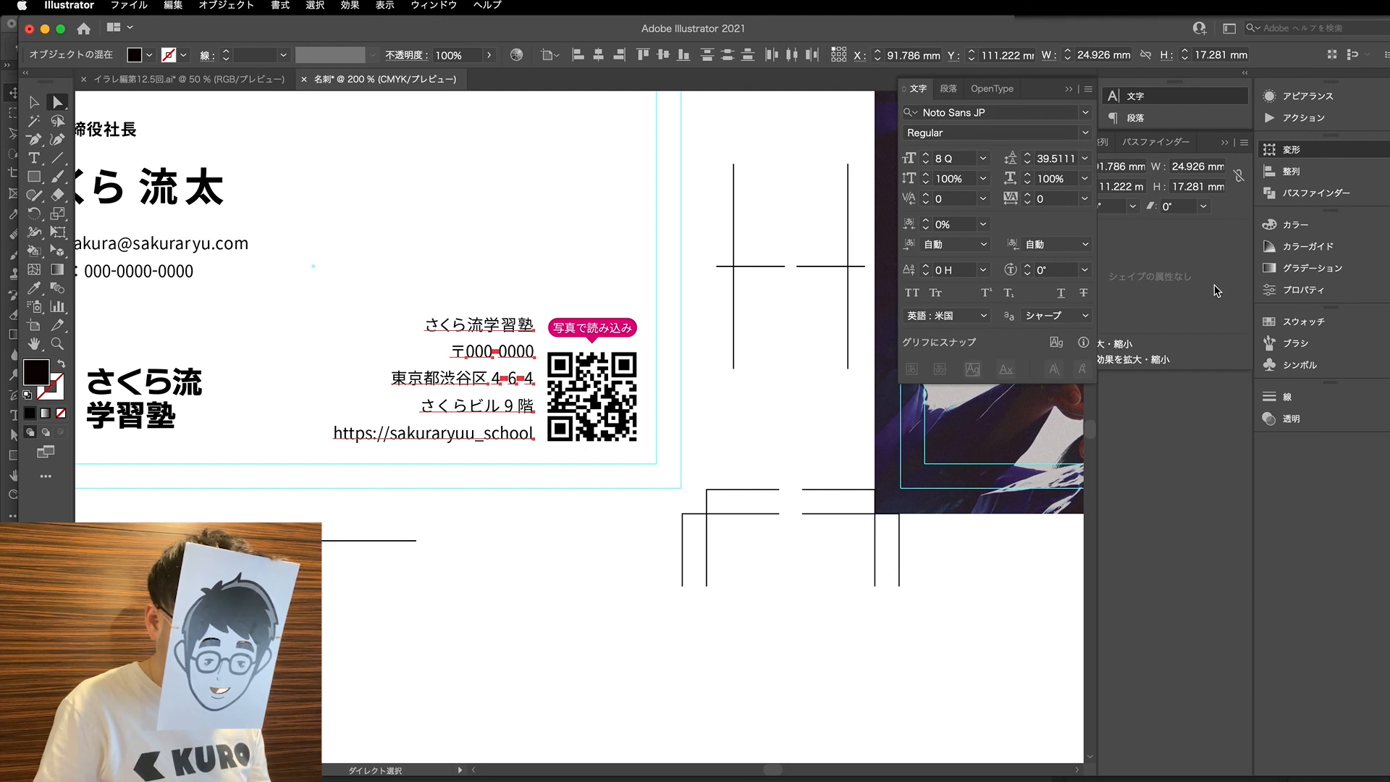
click(1216, 244)
click(1067, 182)
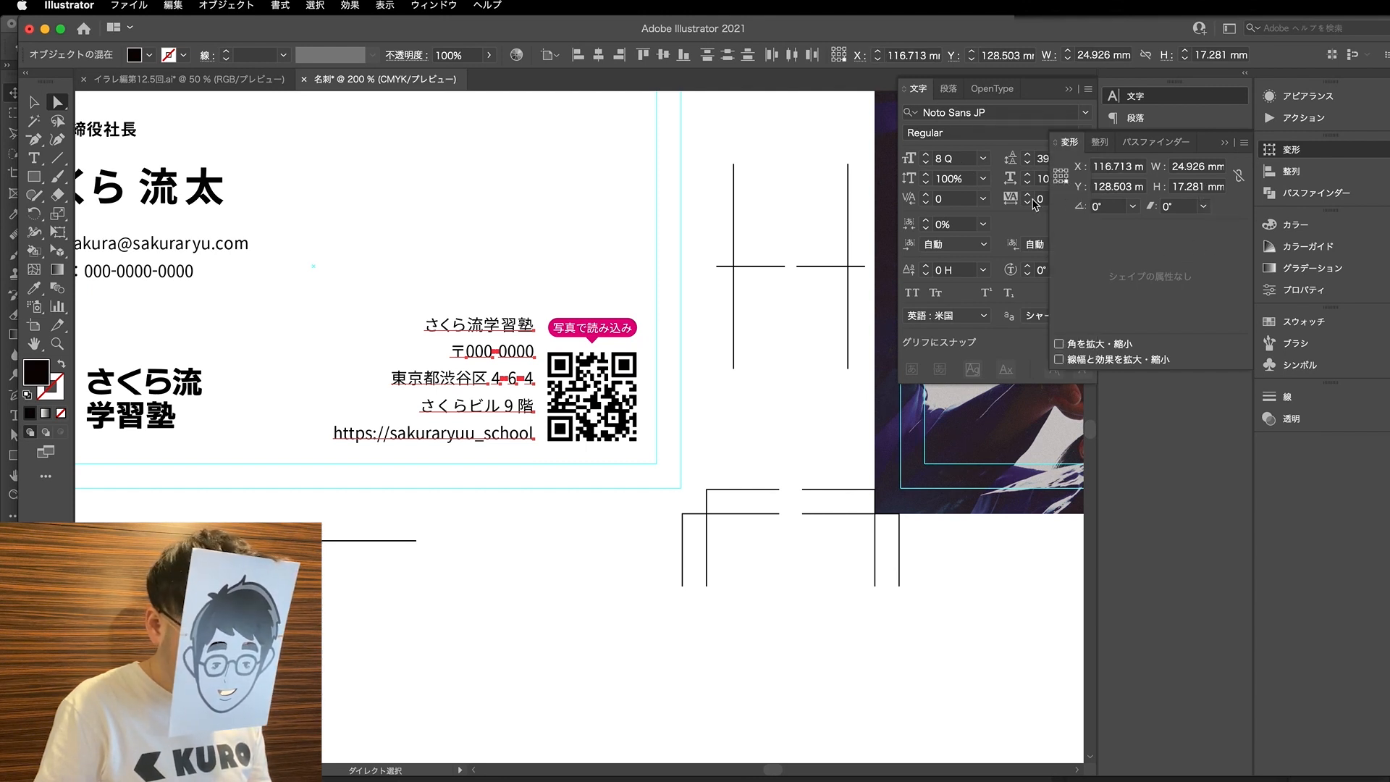
click(1213, 188)
text(17)
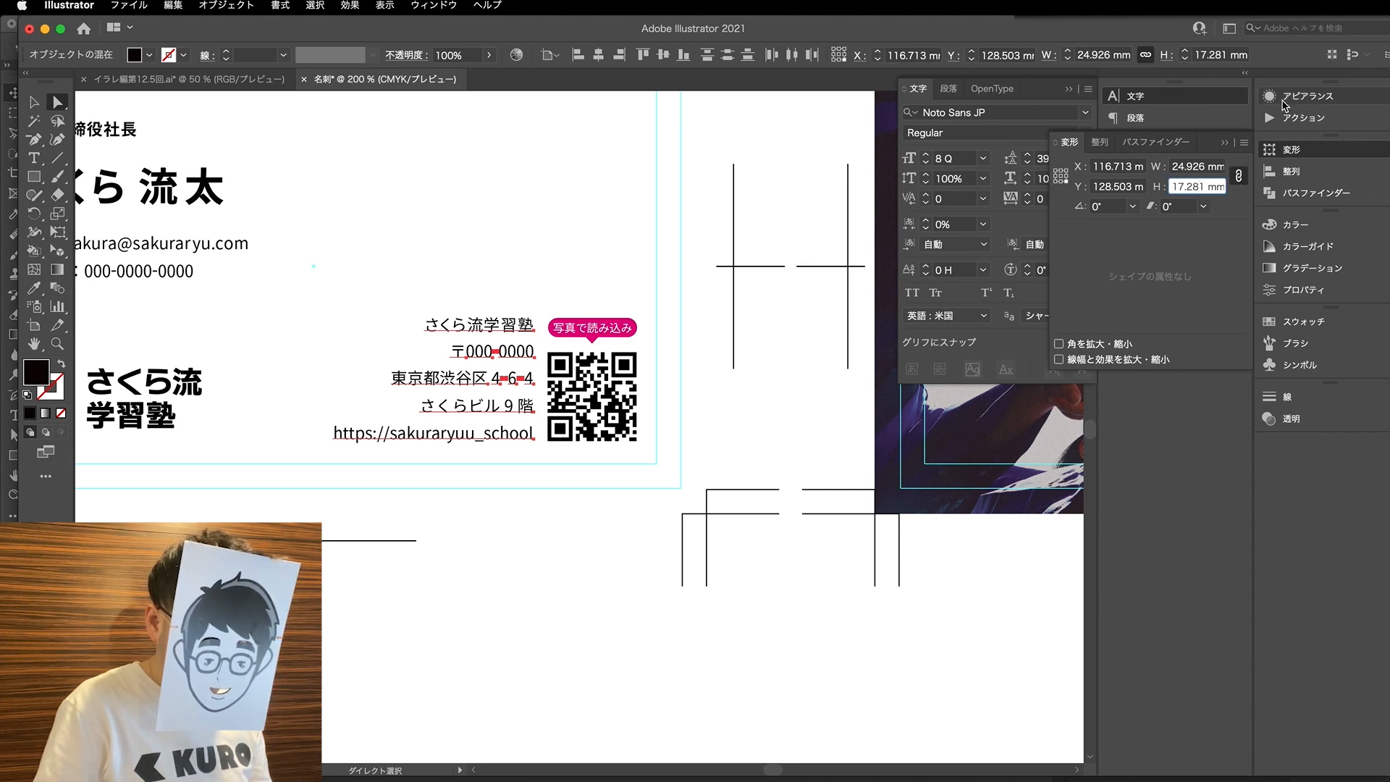
key(Return)
key(Down)
key(Down)
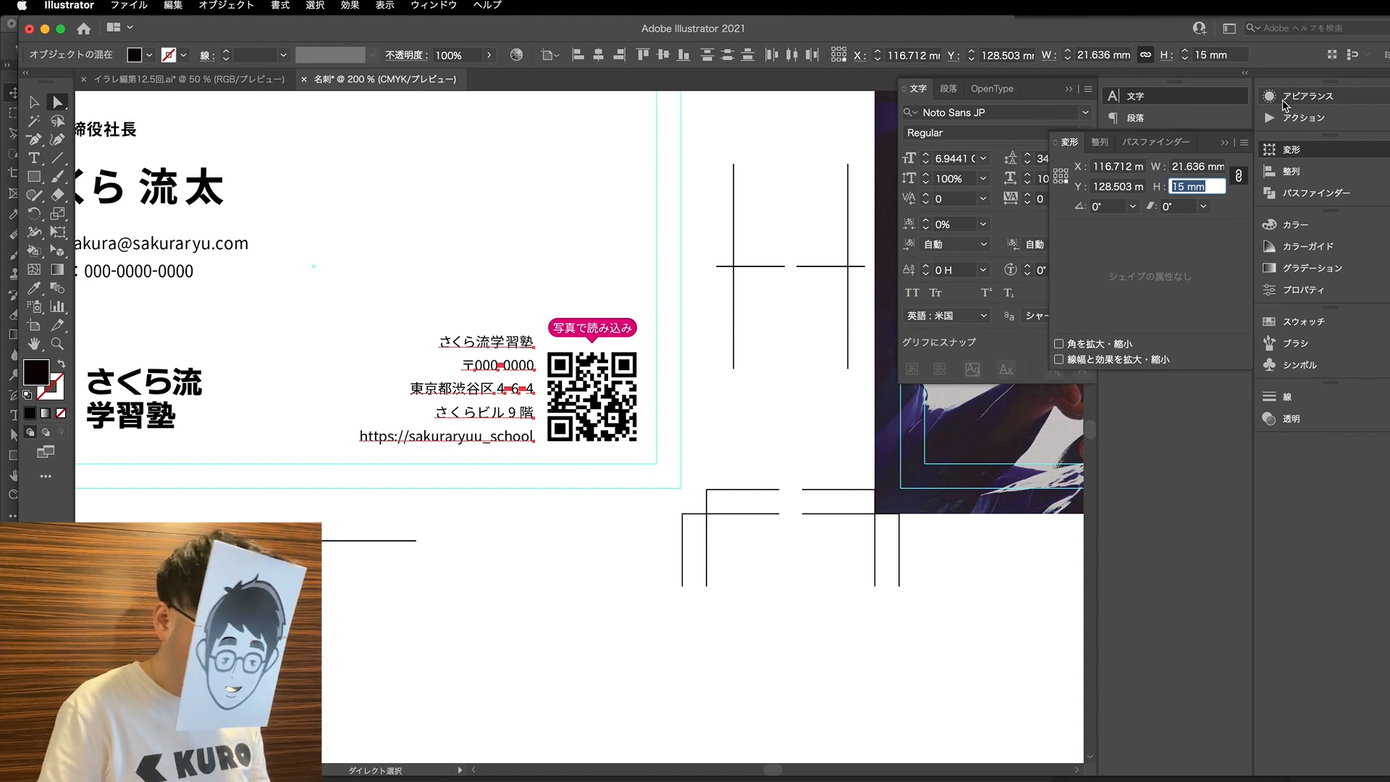
click(637, 233)
- Review the layout and text sizes of the first card at several magnifications
key(v)
scroll(637, 232, down, 2)
scroll(553, 271, up, 1)
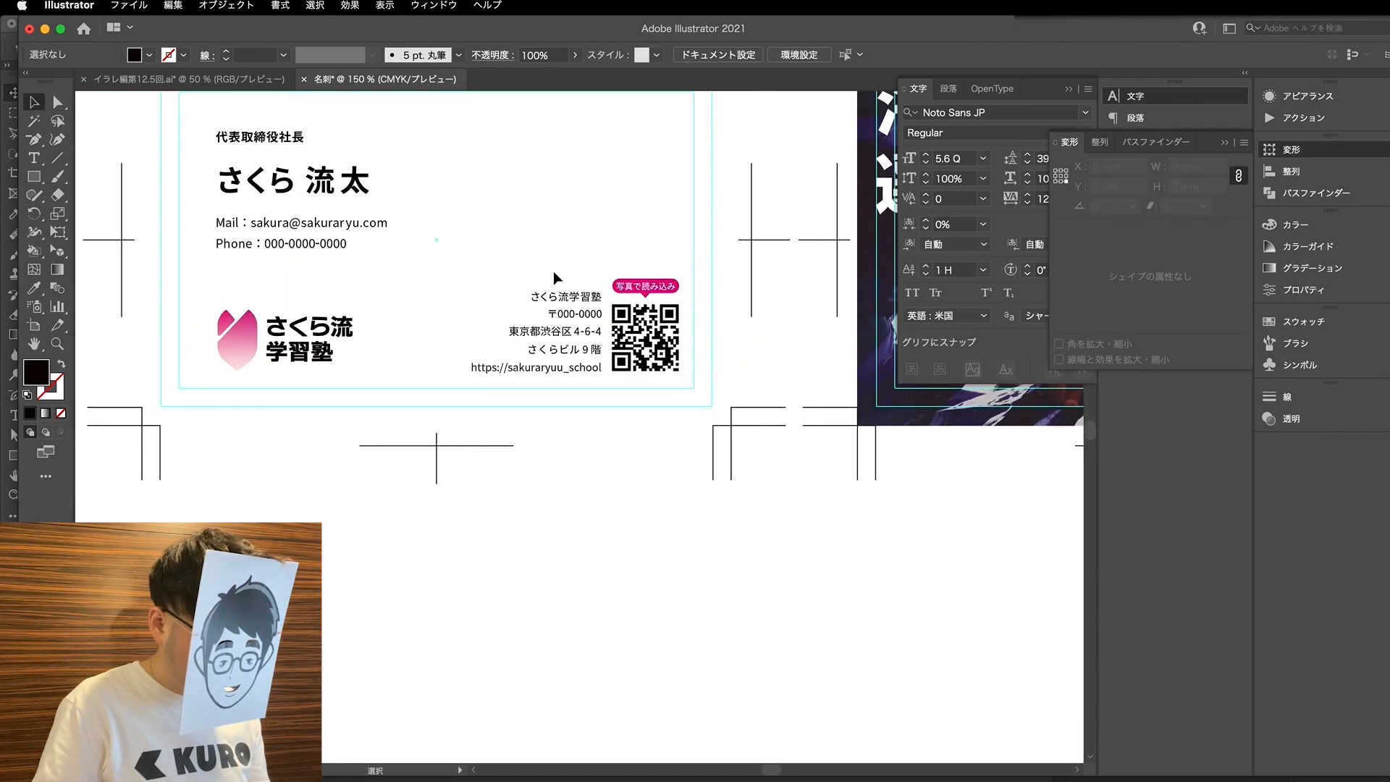
scroll(552, 277, down, 1)
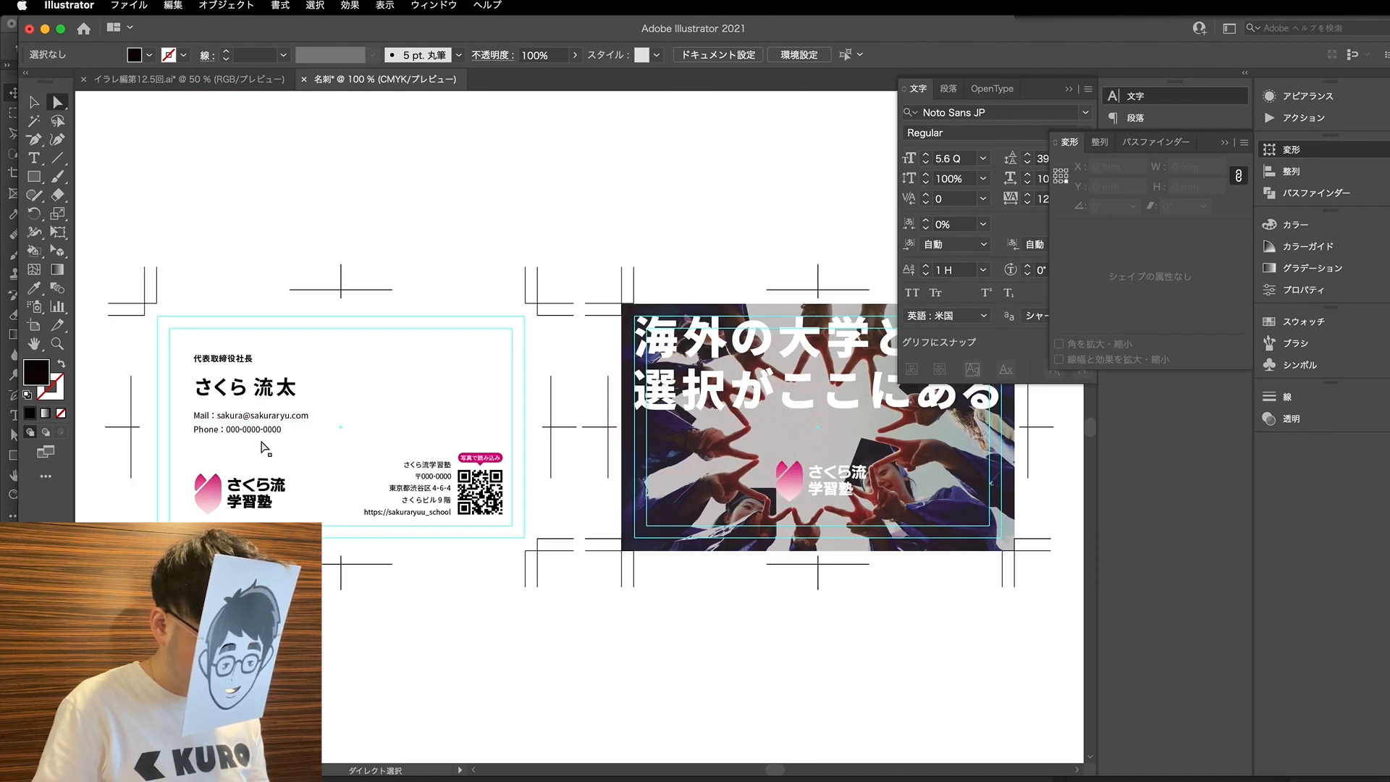
key(v)
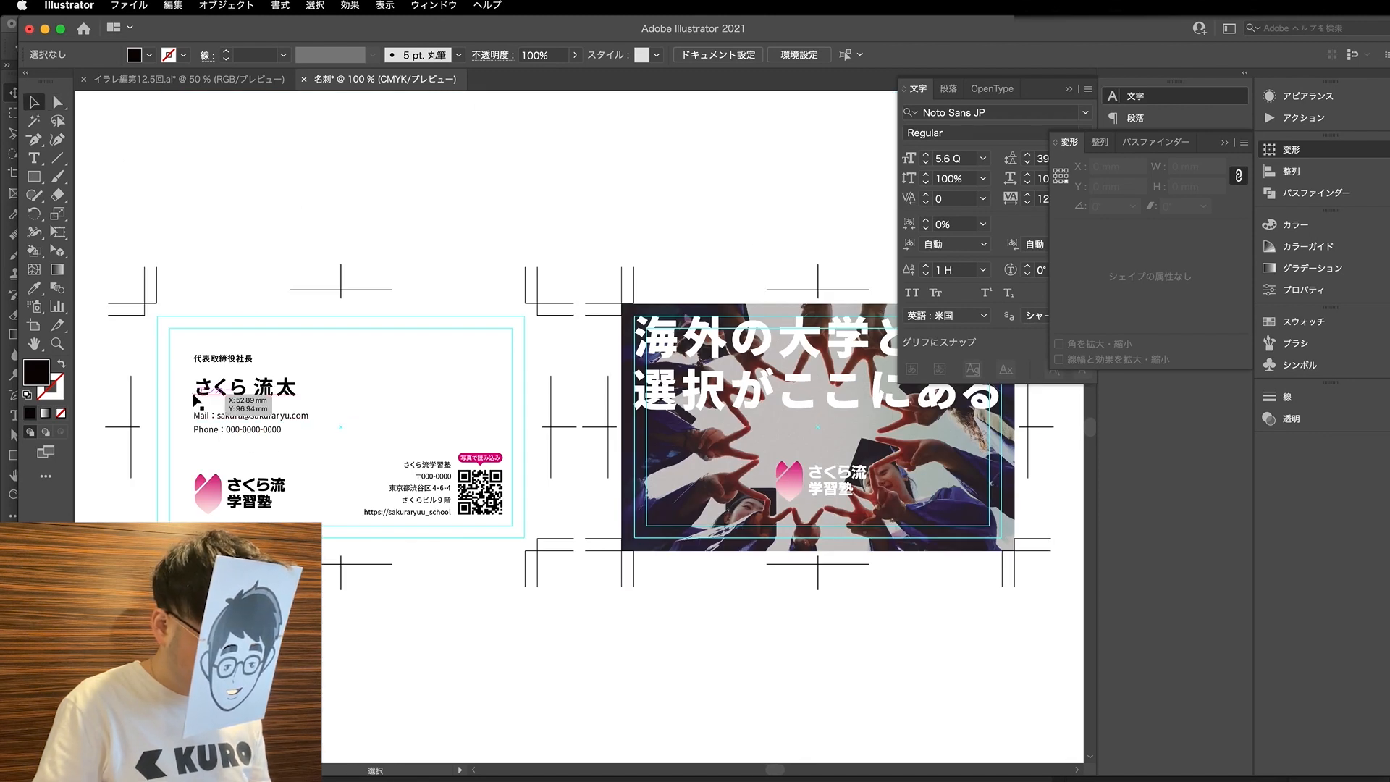
scroll(194, 394, up, 3)
scroll(193, 395, left, 1)
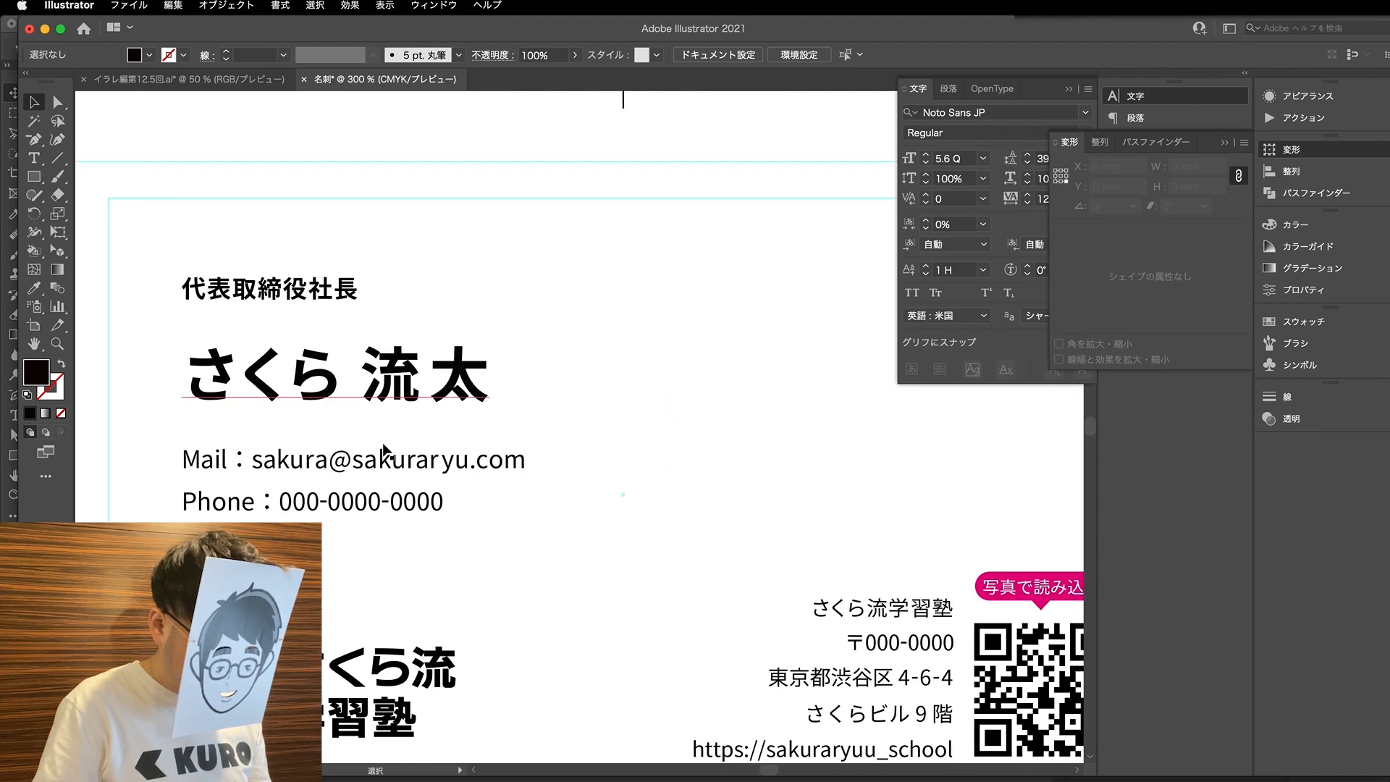
scroll(361, 434, down, 2)
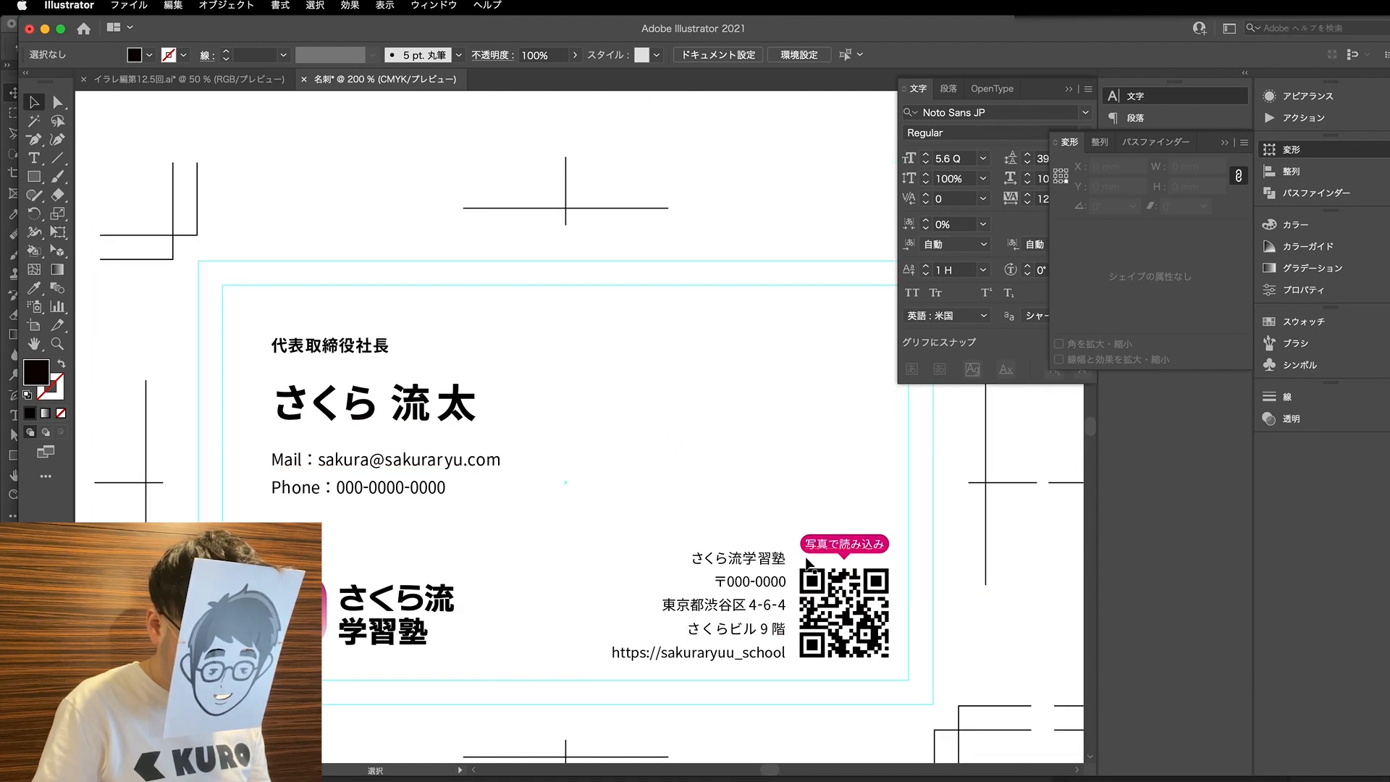
- Shrink the first card's QR code proportionally to 10 mm wide
drag(800, 528, 905, 676)
key(s)
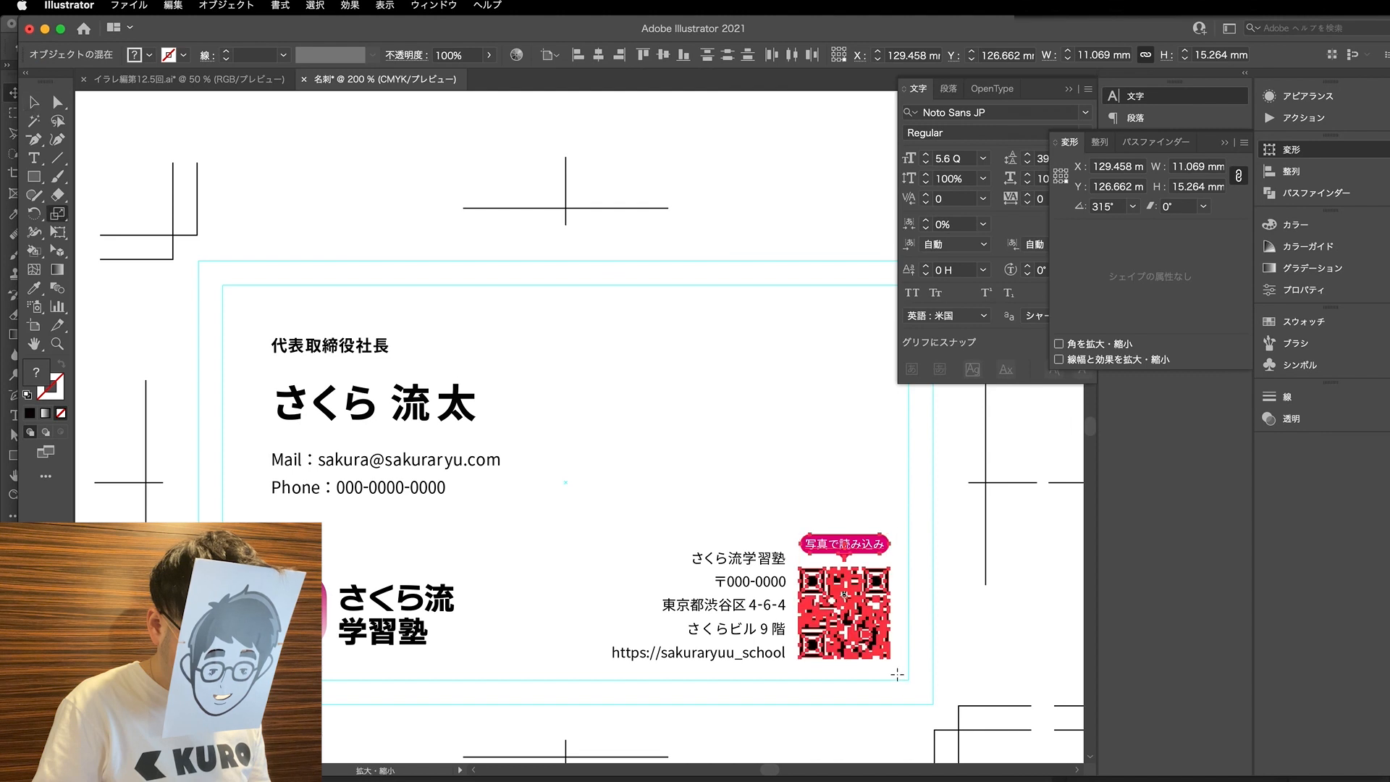
key(v)
click(919, 675)
drag(914, 673, 802, 577)
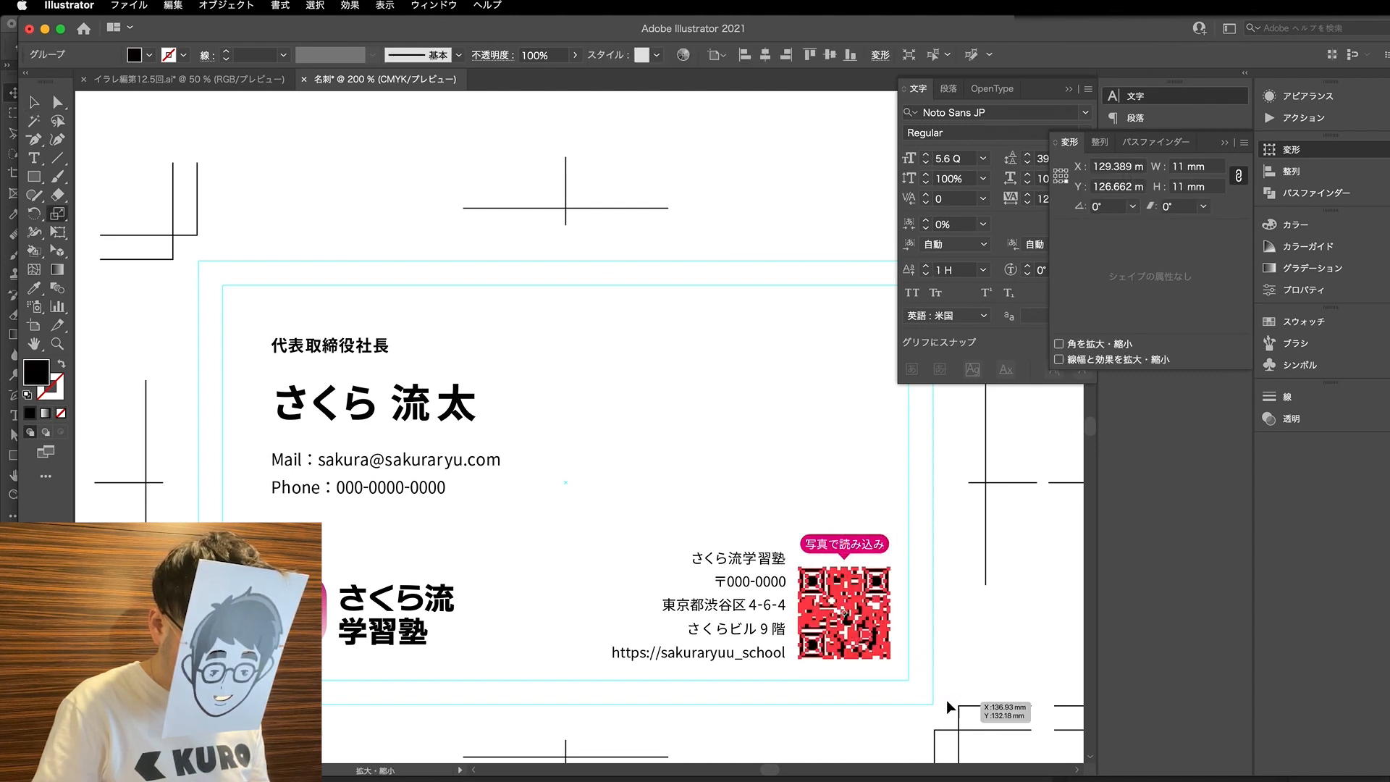
scroll(902, 653, up, 1)
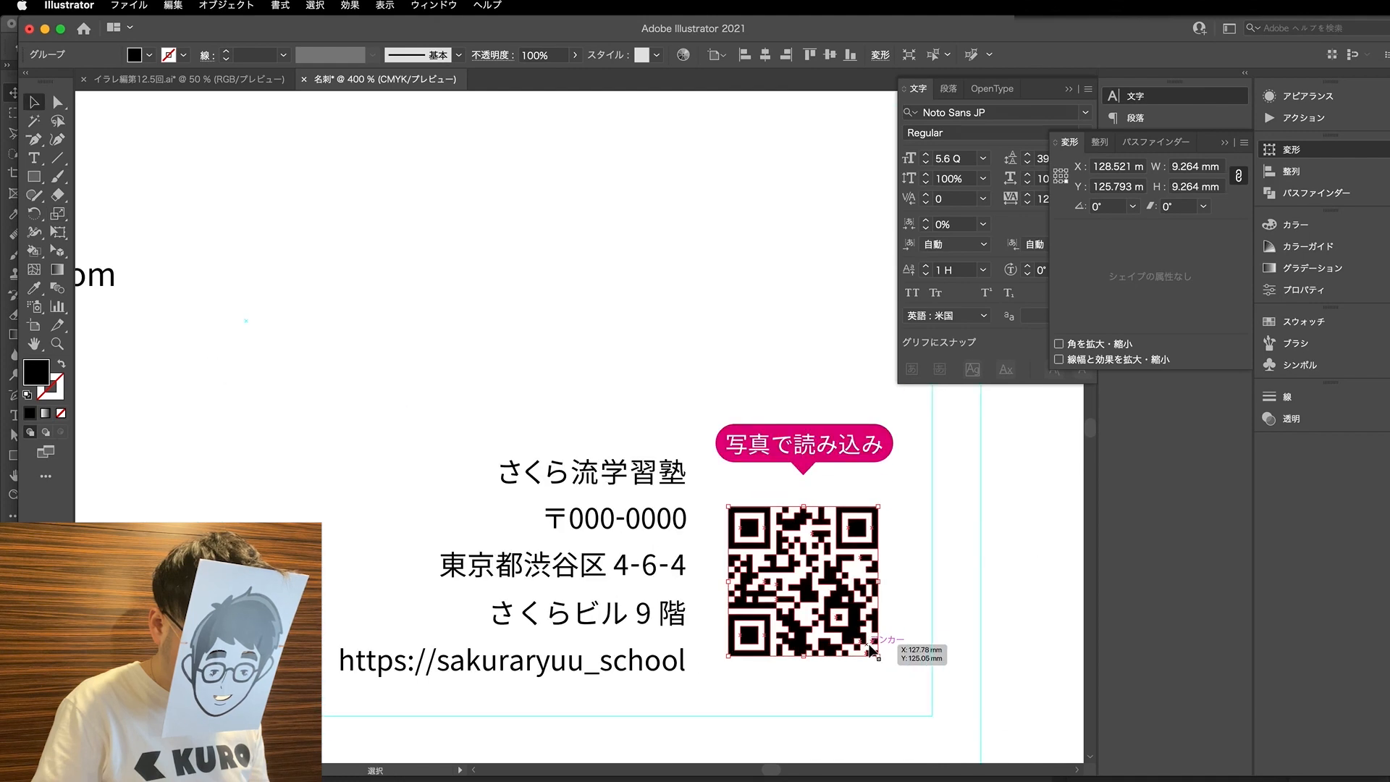
key(a)
drag(922, 729, 708, 505)
double_click(1202, 167)
text(10)
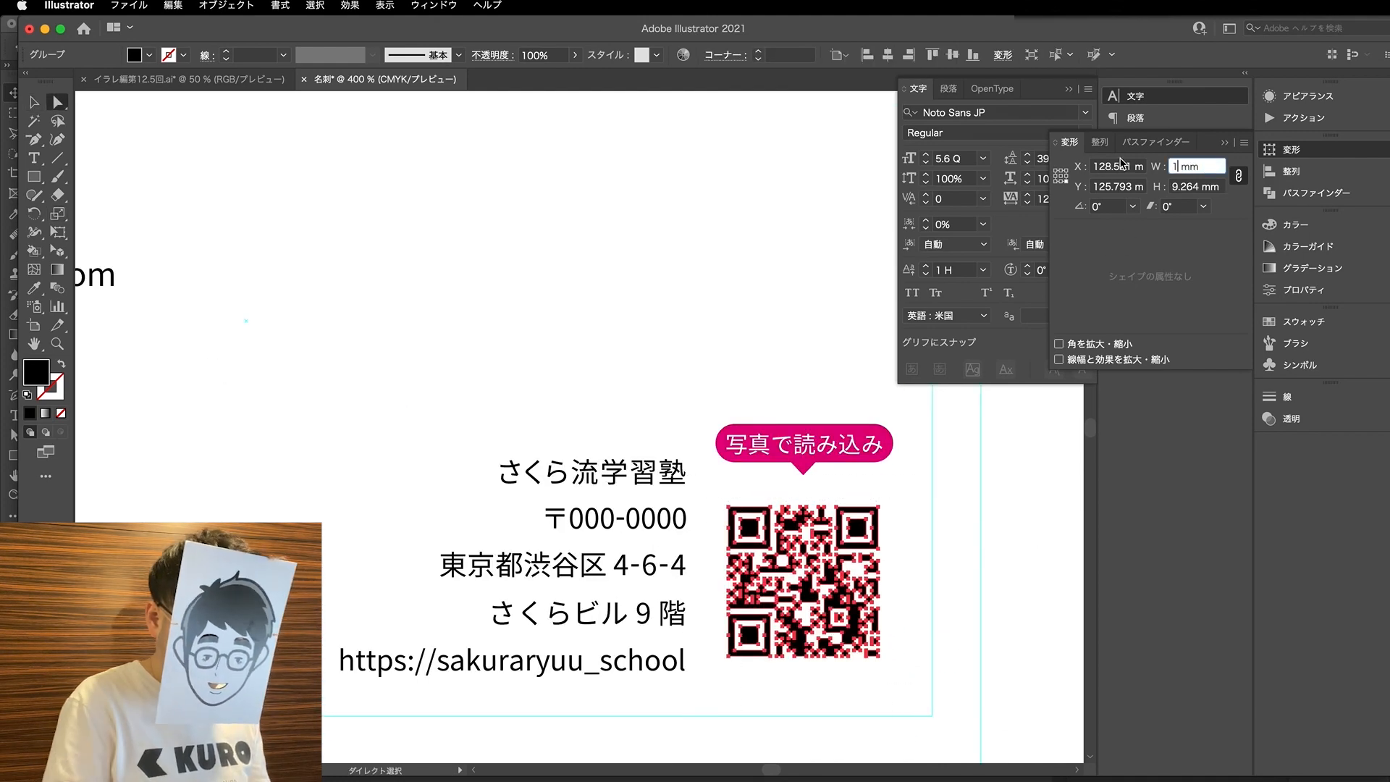
key(Return)
- Reposition the resized QR code beside the address lines and lower the speech bubble to sit just above it
key(v)
drag(810, 660, 817, 673)
click(897, 484)
drag(803, 434, 809, 457)
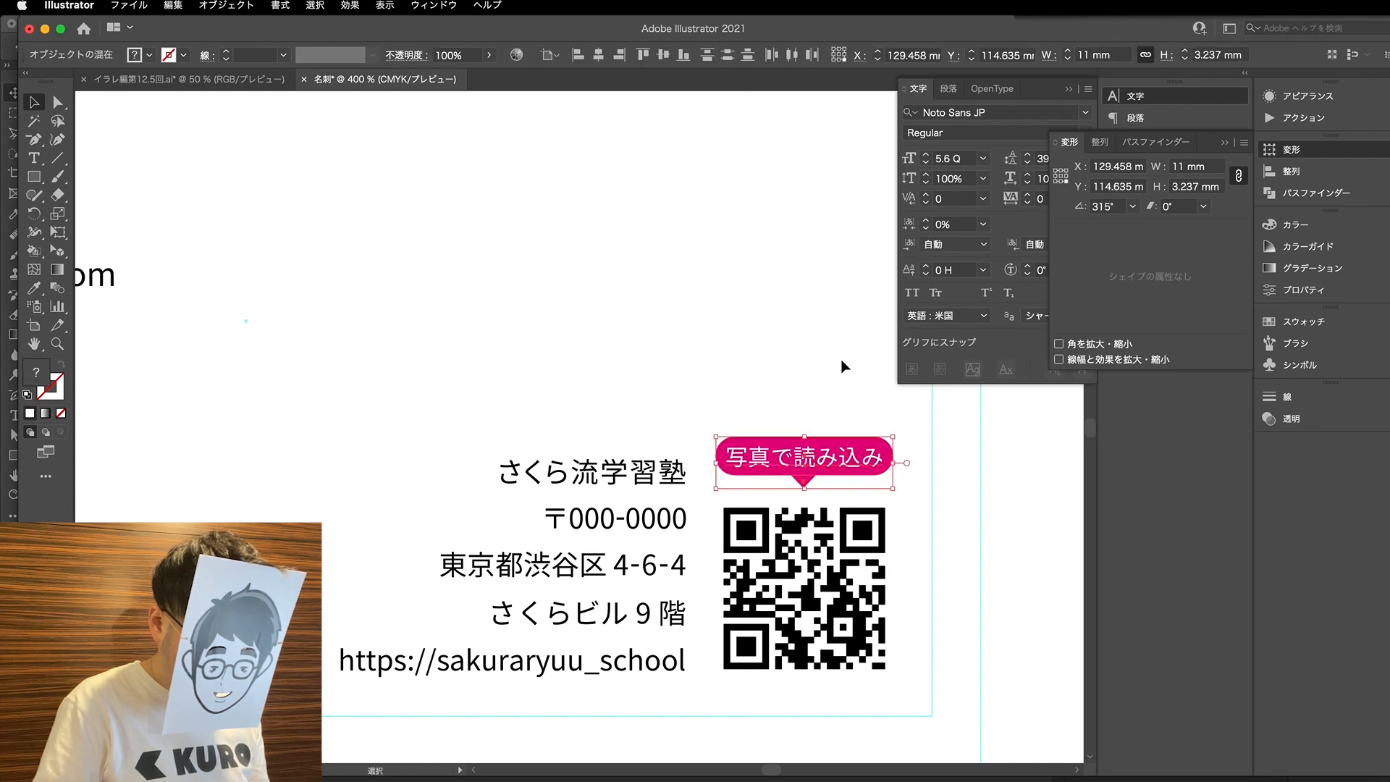
click(839, 372)
- Shrink the bubble's triangular tail with the Scale tool and tuck it against the bubble's lower edge
scroll(820, 500, up, 2)
click(801, 474)
key(a)
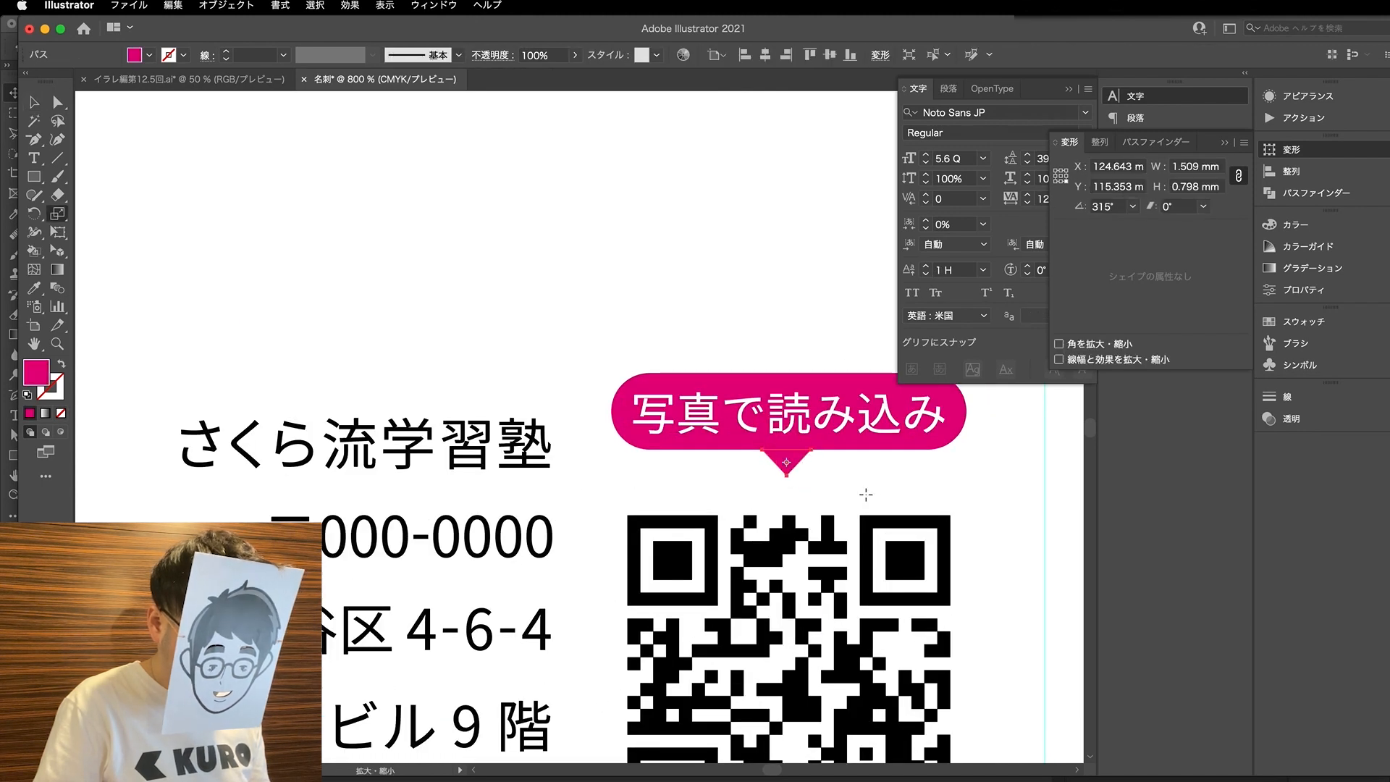
key(super+z)
click(969, 483)
click(787, 470)
key(s)
drag(925, 505, 909, 498)
key(v)
click(812, 478)
drag(787, 459, 787, 457)
- Move the bubble with its text and tail down to tighten the gap above the QR code
drag(977, 475, 708, 383)
mouse_move(767, 424)
mouse_down()
mouse_move(746, 445)
mouse_move(761, 450)
mouse_up()
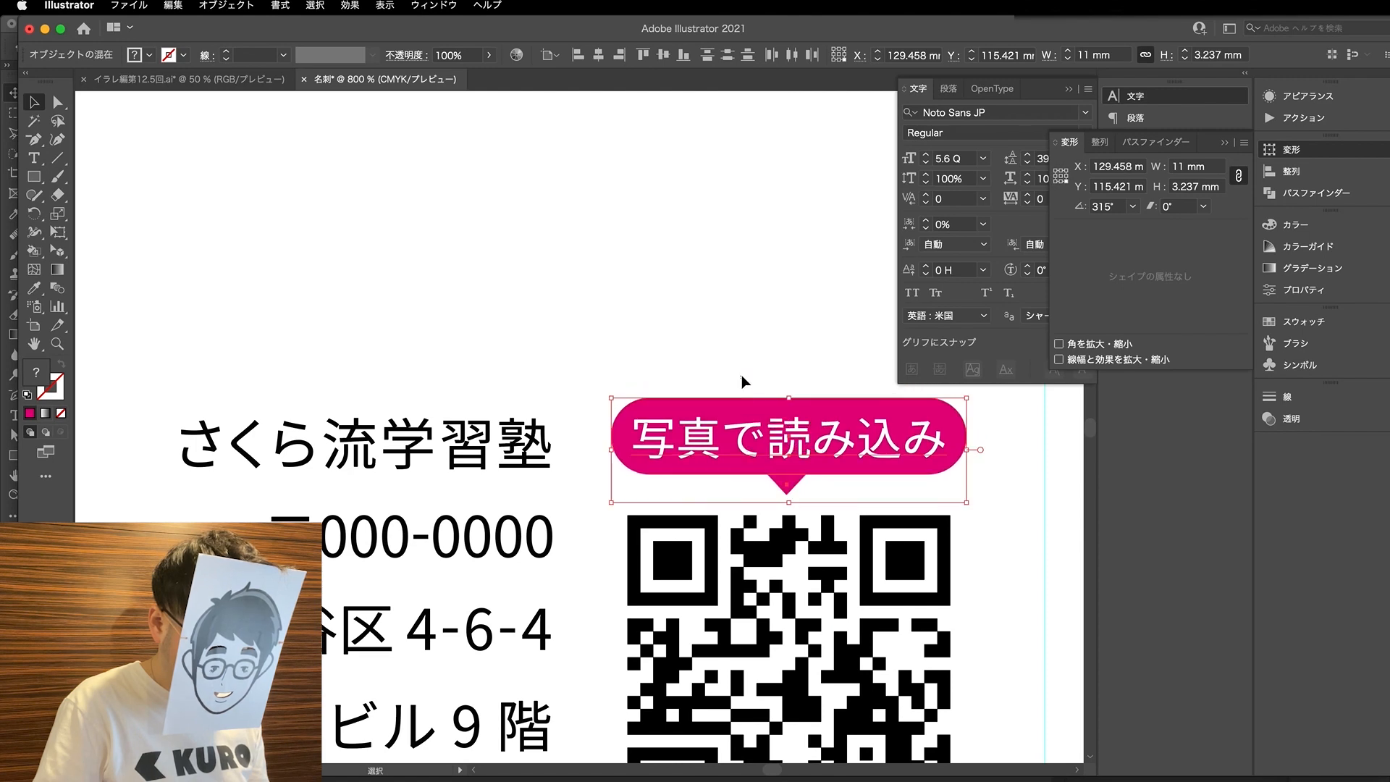
click(742, 384)
- Set the school name line above the first card's address to the Bold weight of Noto Sans JP
key(a)
scroll(543, 366, down, 1)
click(505, 399)
scroll(503, 416, down, 1)
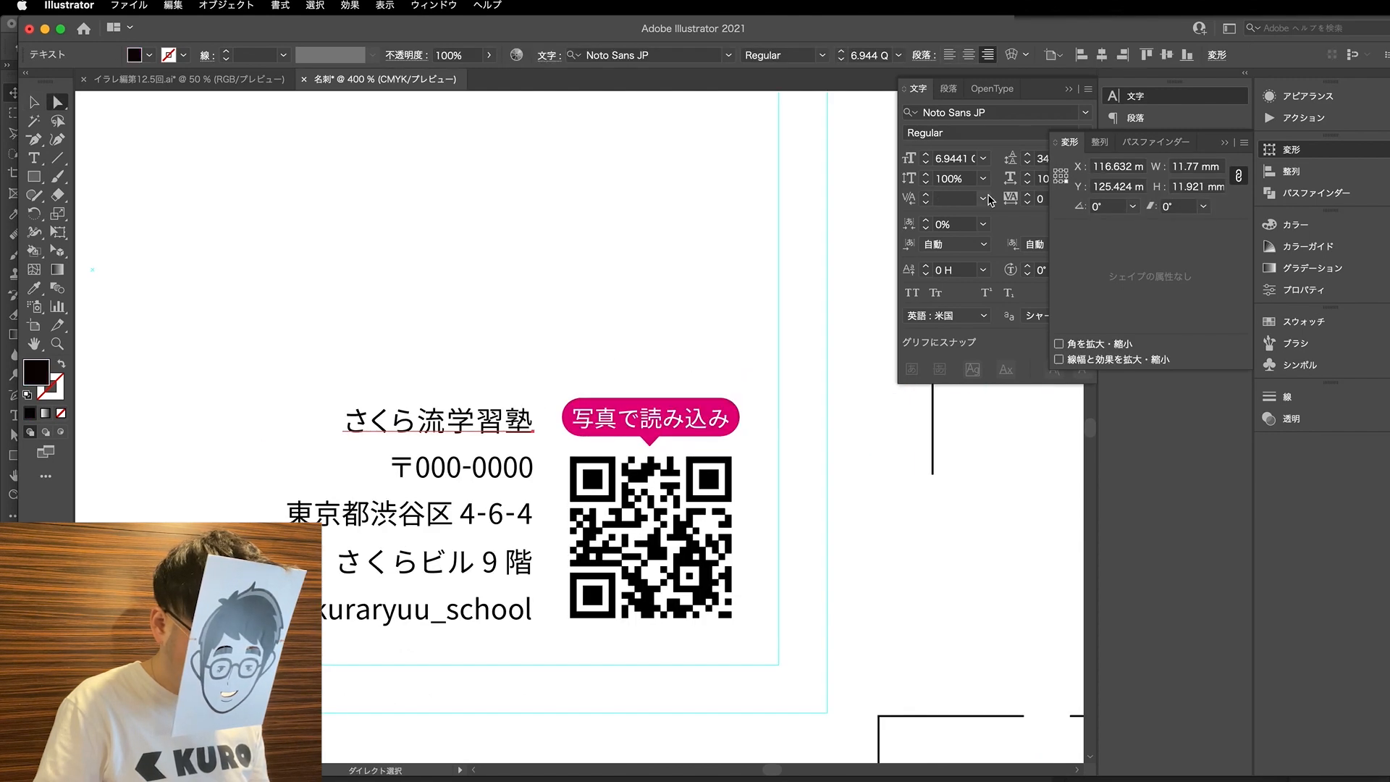
click(1035, 107)
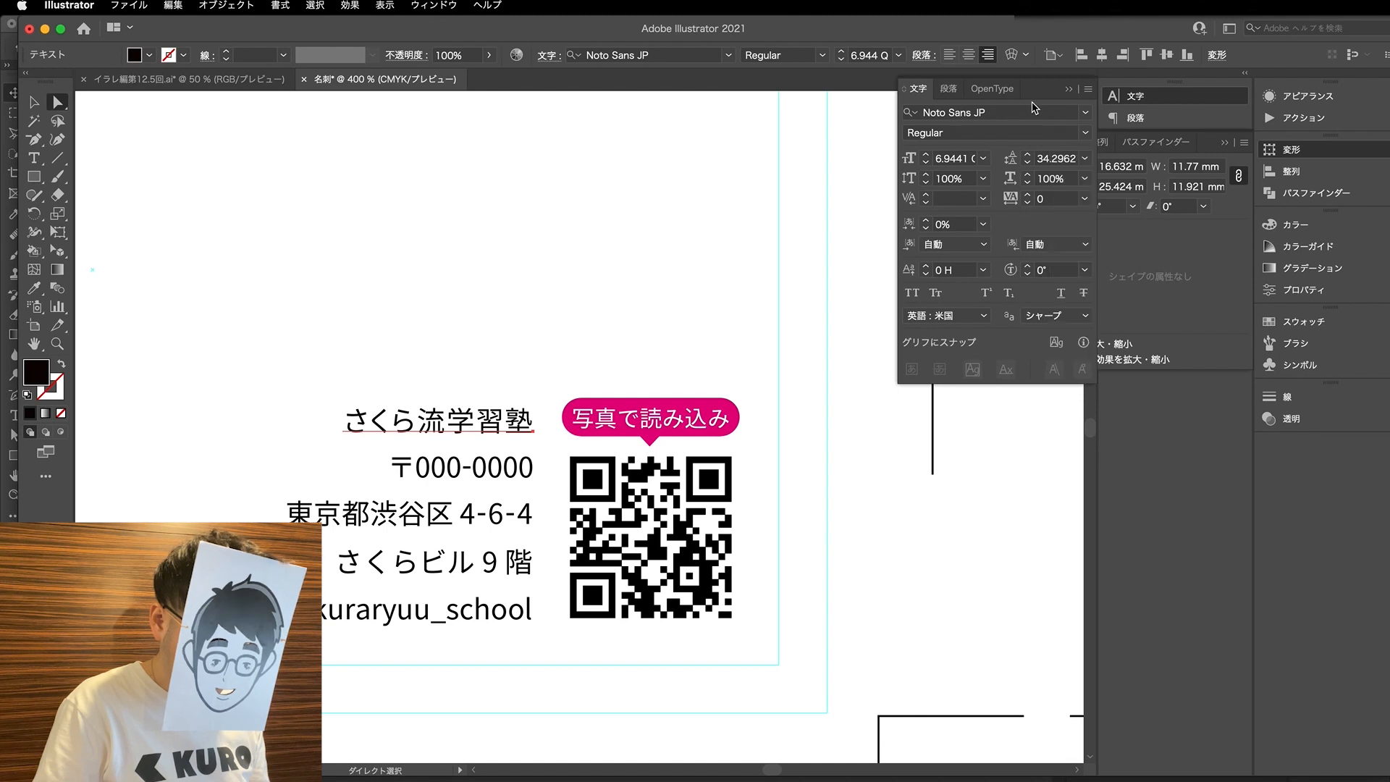
click(1083, 133)
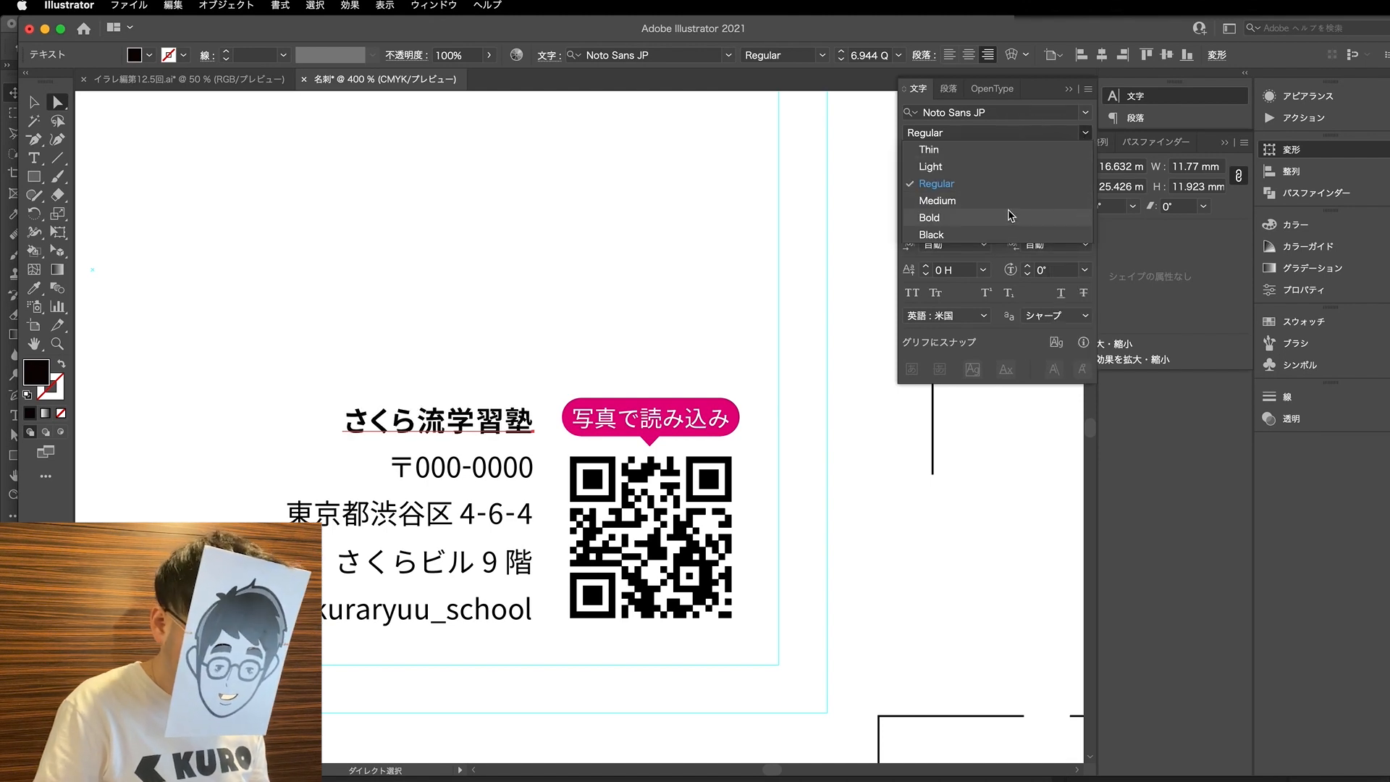
click(999, 223)
click(475, 440)
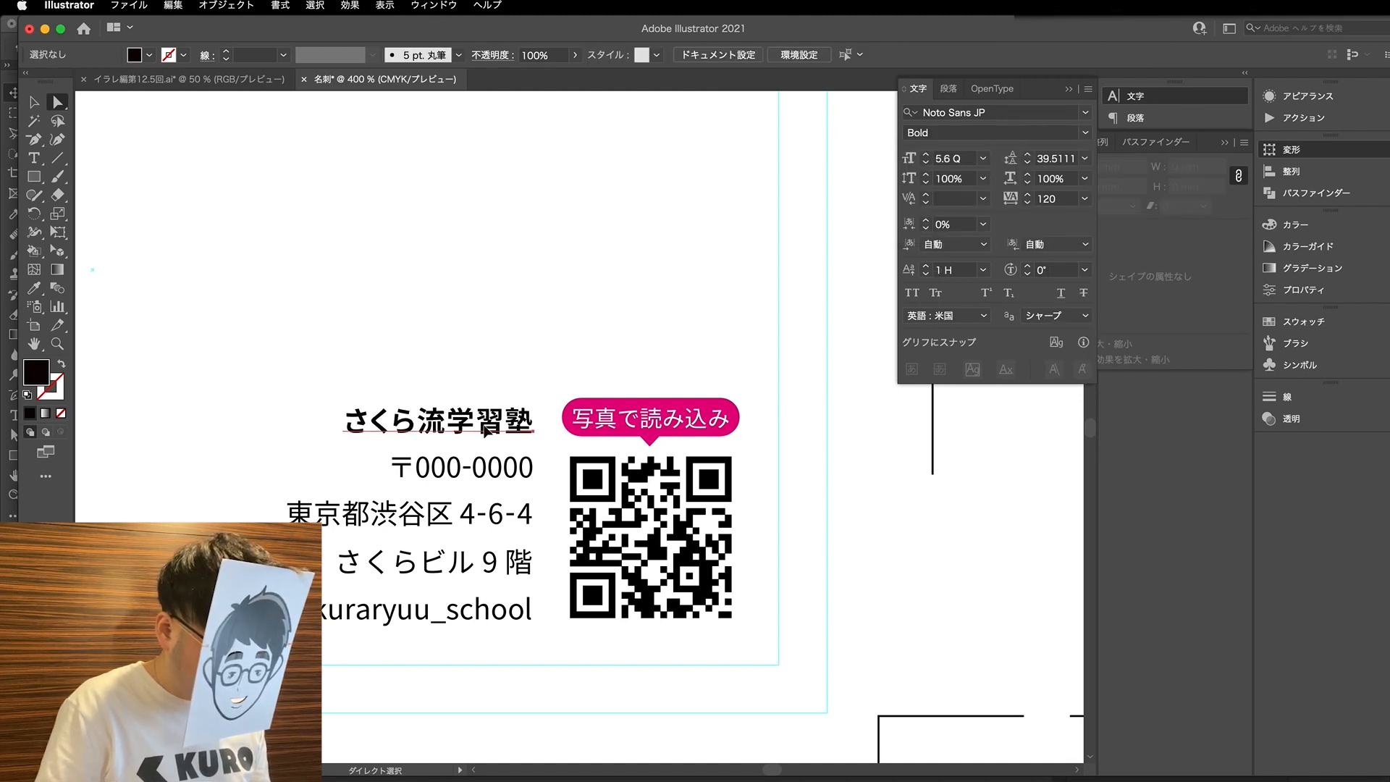
- Nudge the bold school name line up slightly from the address and enlarge it to 8 Q
click(485, 427)
key(Up)
key(Up)
key(Up)
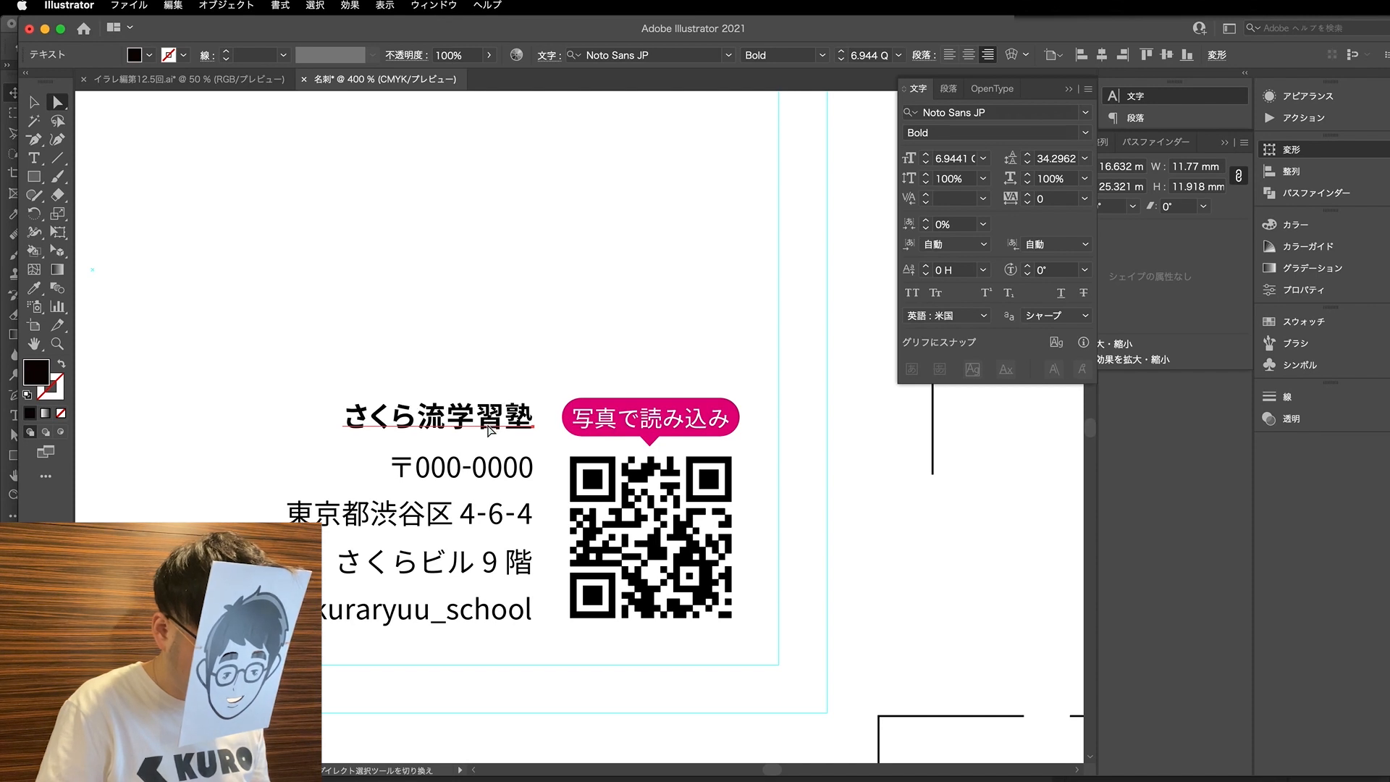
click(927, 155)
click(927, 154)
click(332, 327)
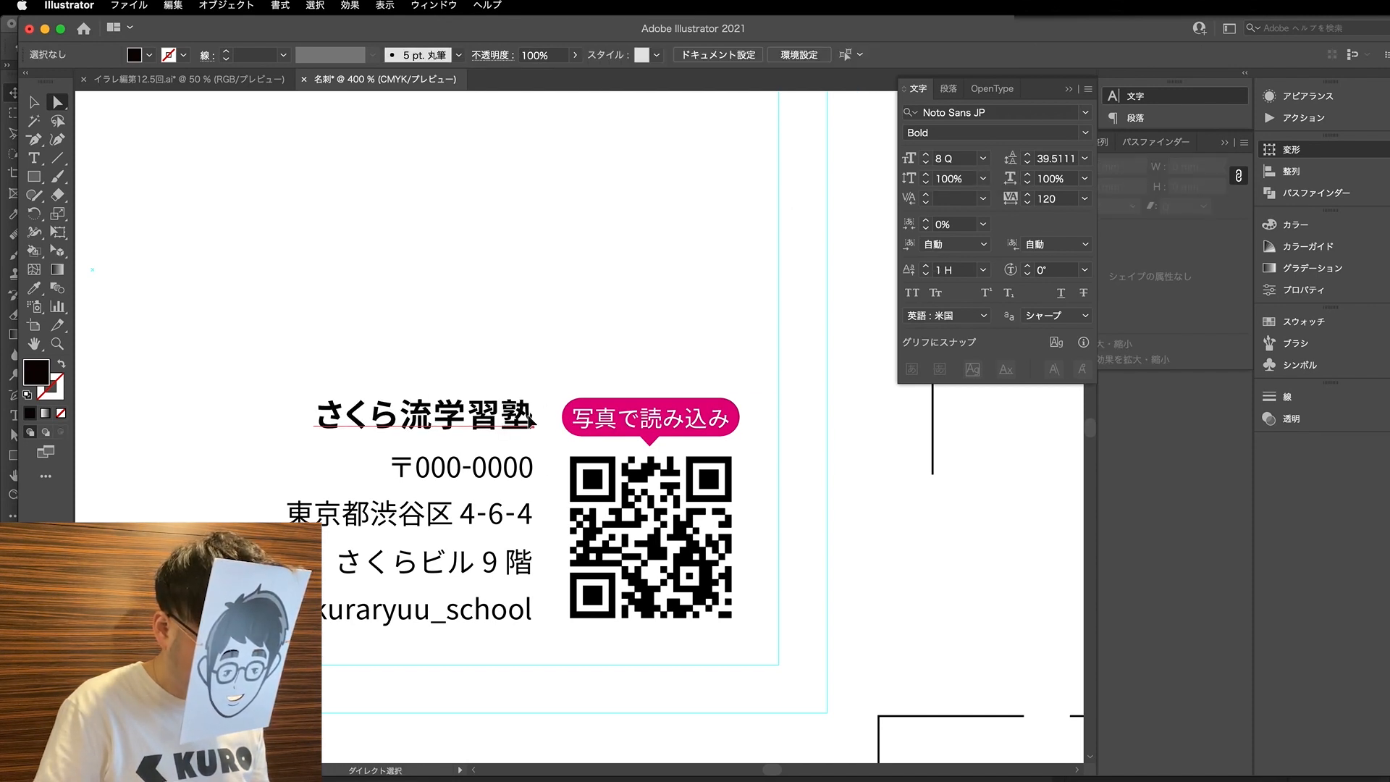
- Anchor transforms of the name, mail and phone lines at their lower-left corner and try a combined height of 15 mm
scroll(588, 335, down, 3)
key(v)
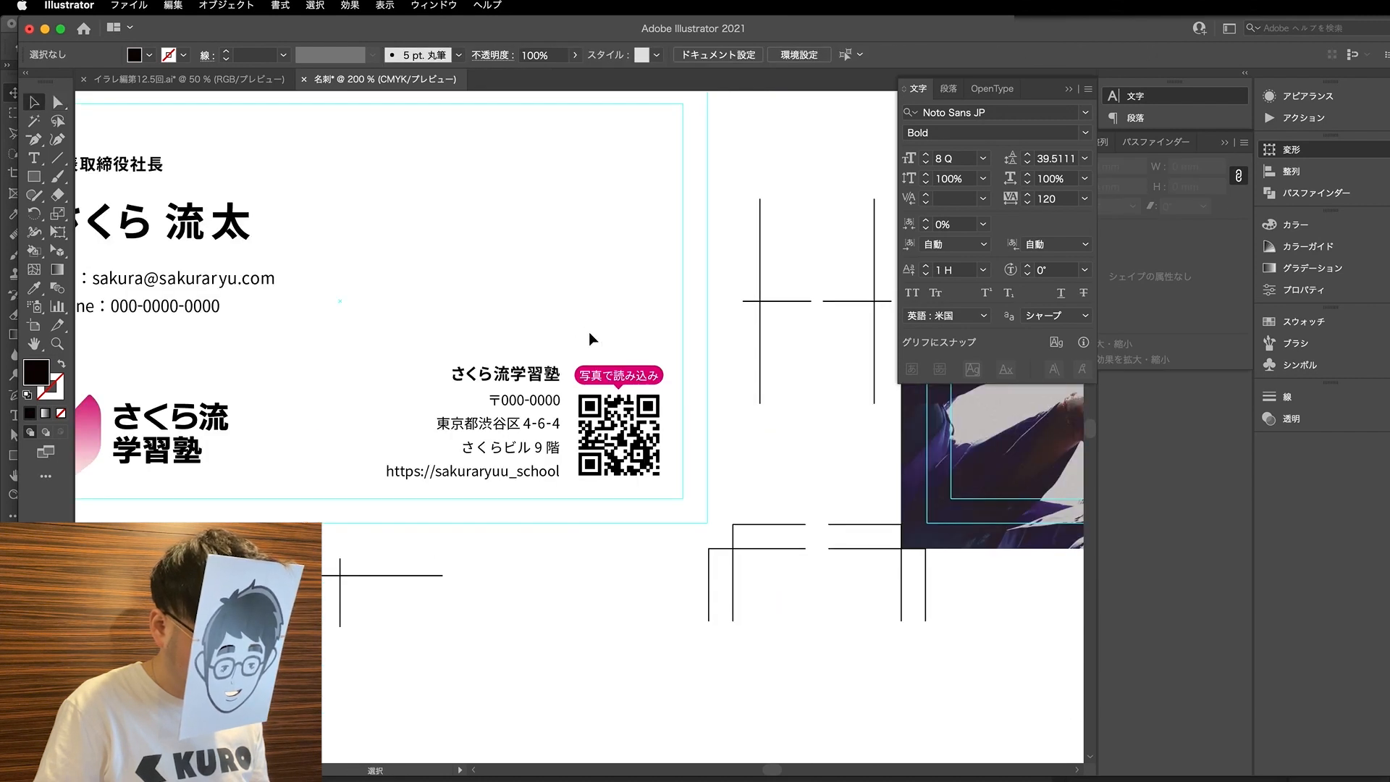
scroll(588, 331, down, 2)
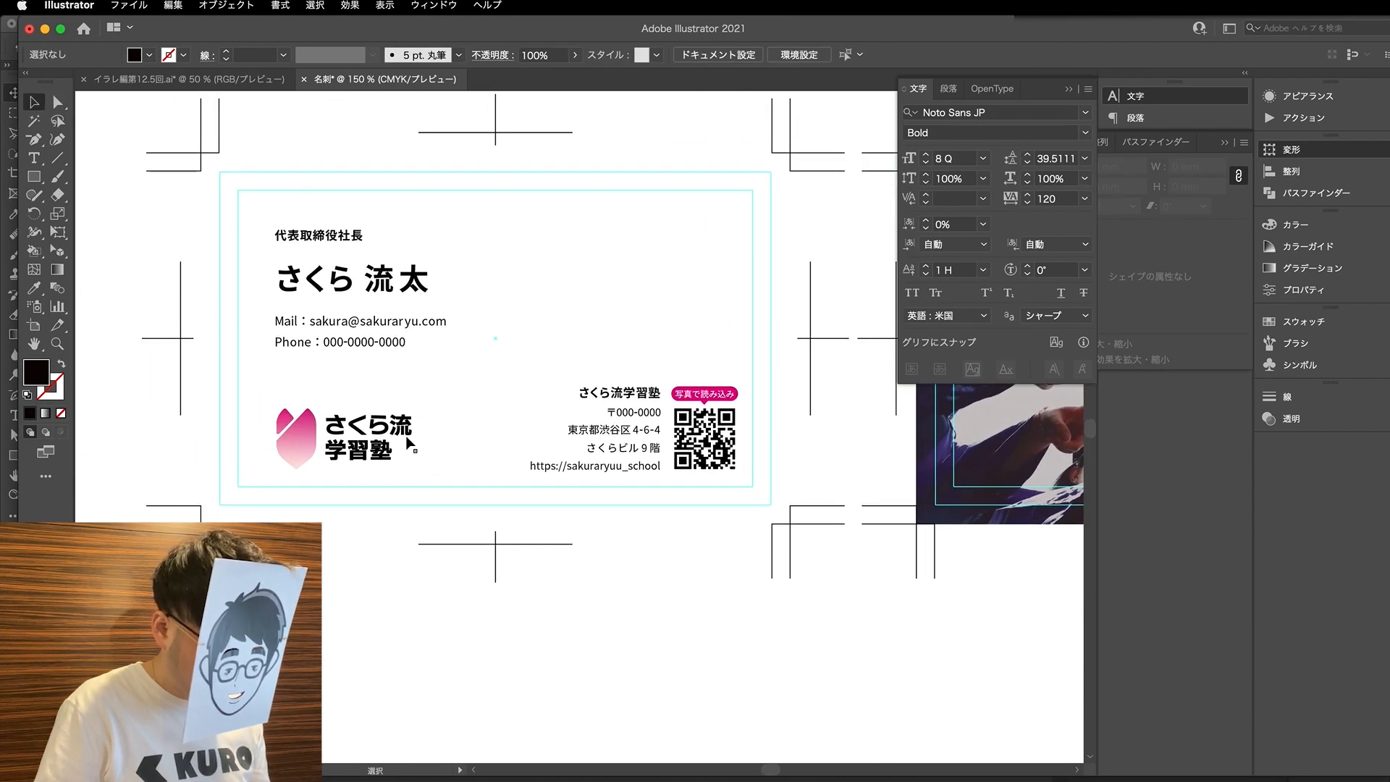
key(a)
click(390, 329)
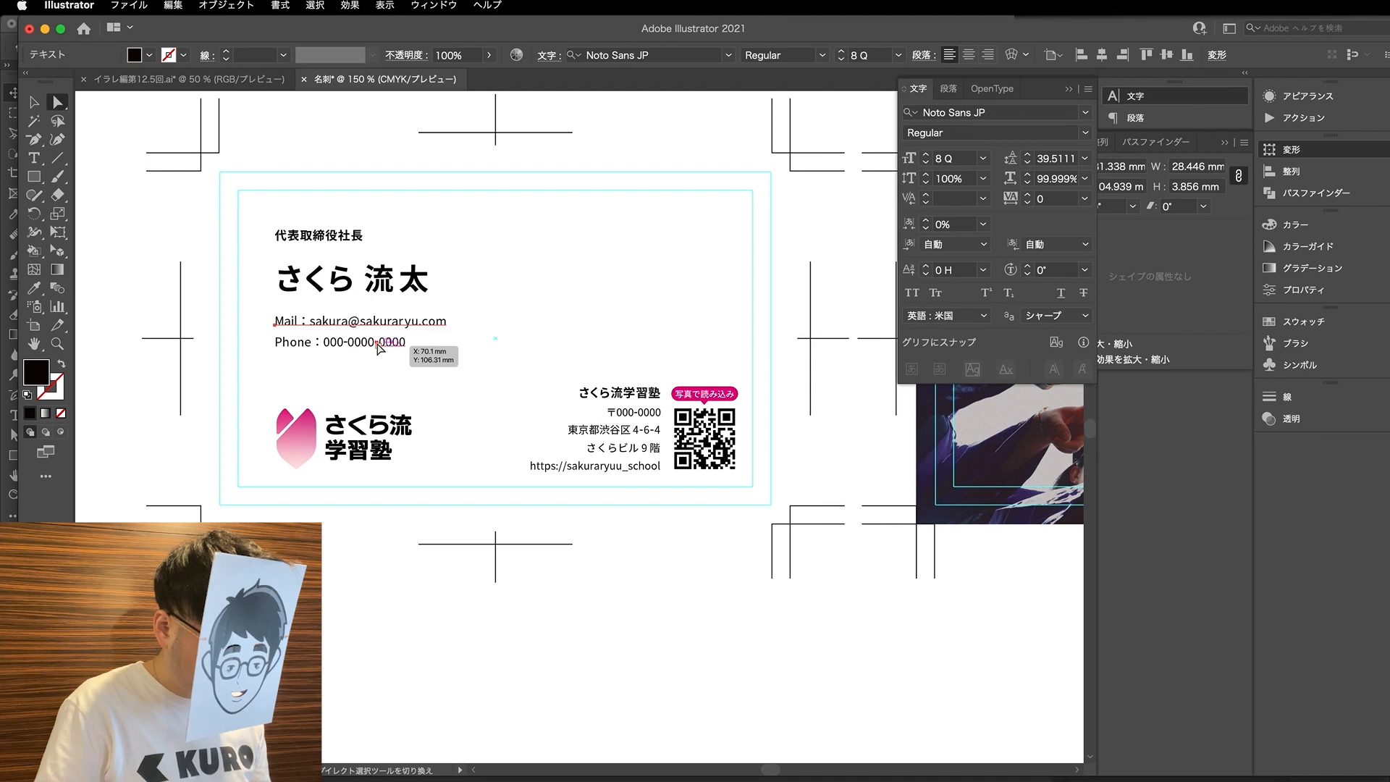
key(v)
drag(279, 317, 275, 315)
key(a)
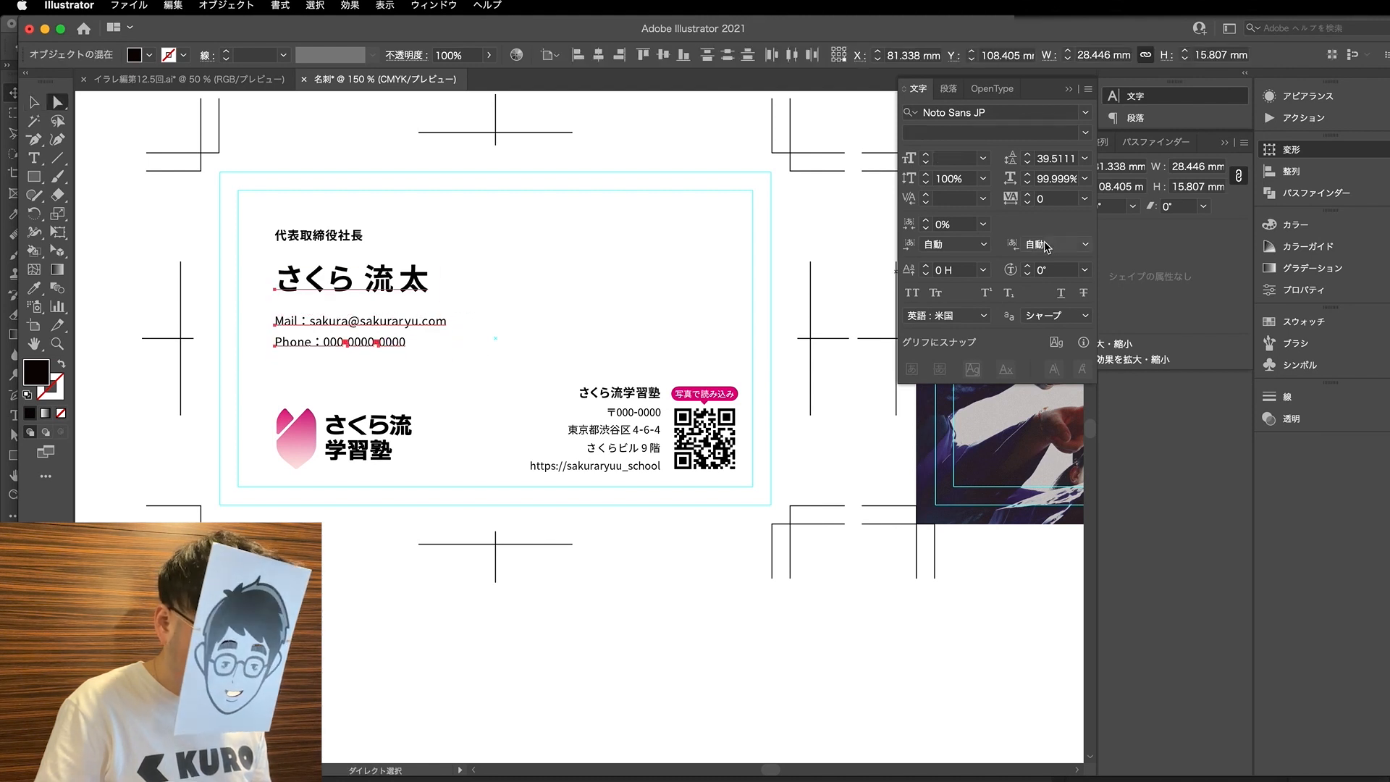
click(1177, 262)
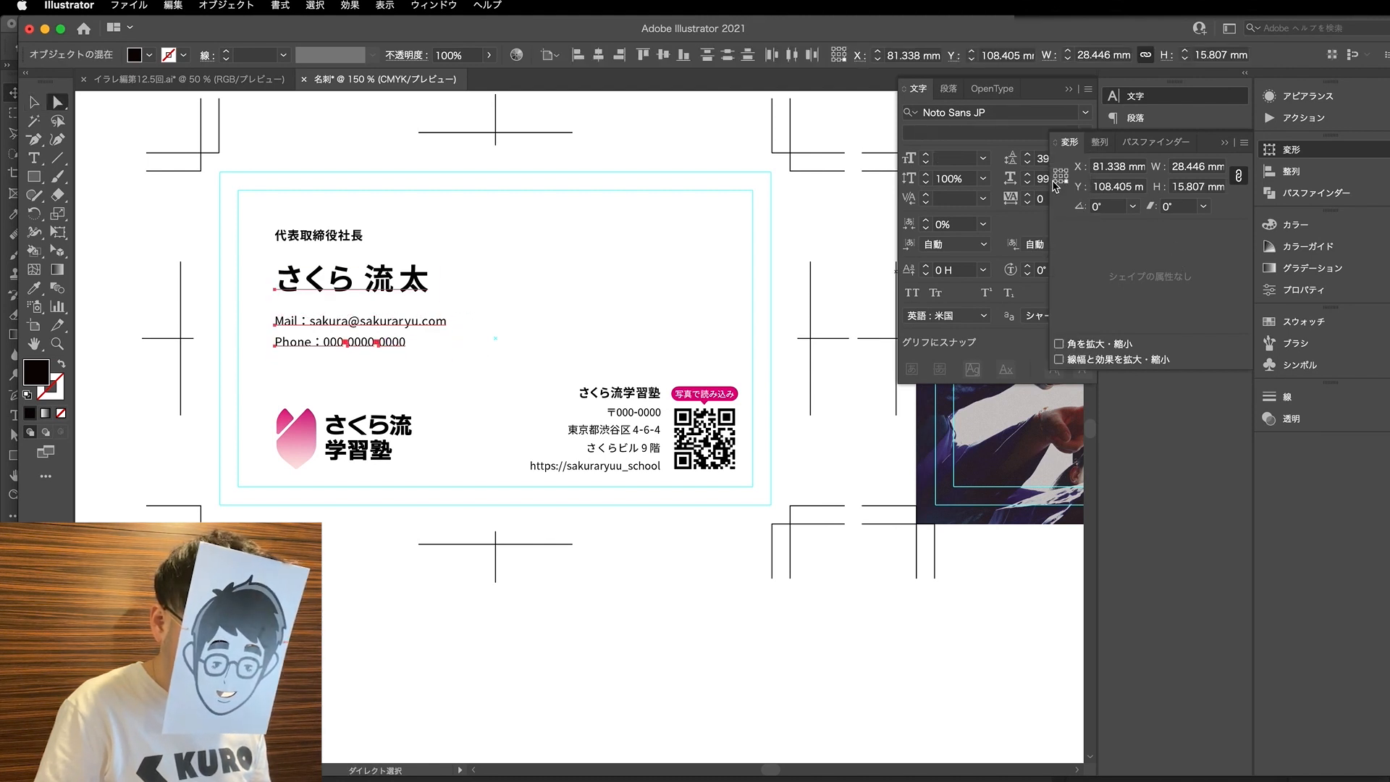
click(1184, 188)
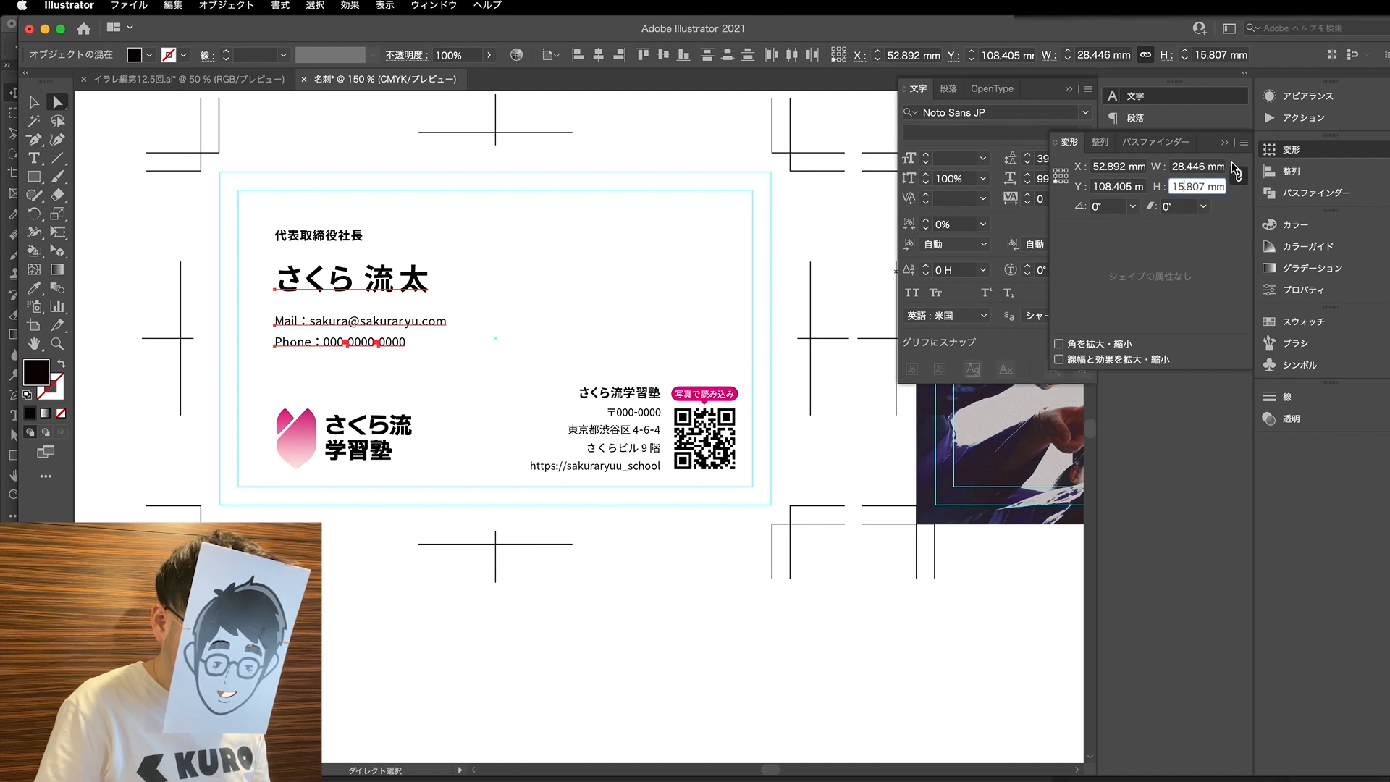
text(15)
key(Return)
- Leave the name out of the selection and scale the mail and phone lines proportionally to a combined height of 6.6 mm
shift+click(393, 282)
click(1196, 188)
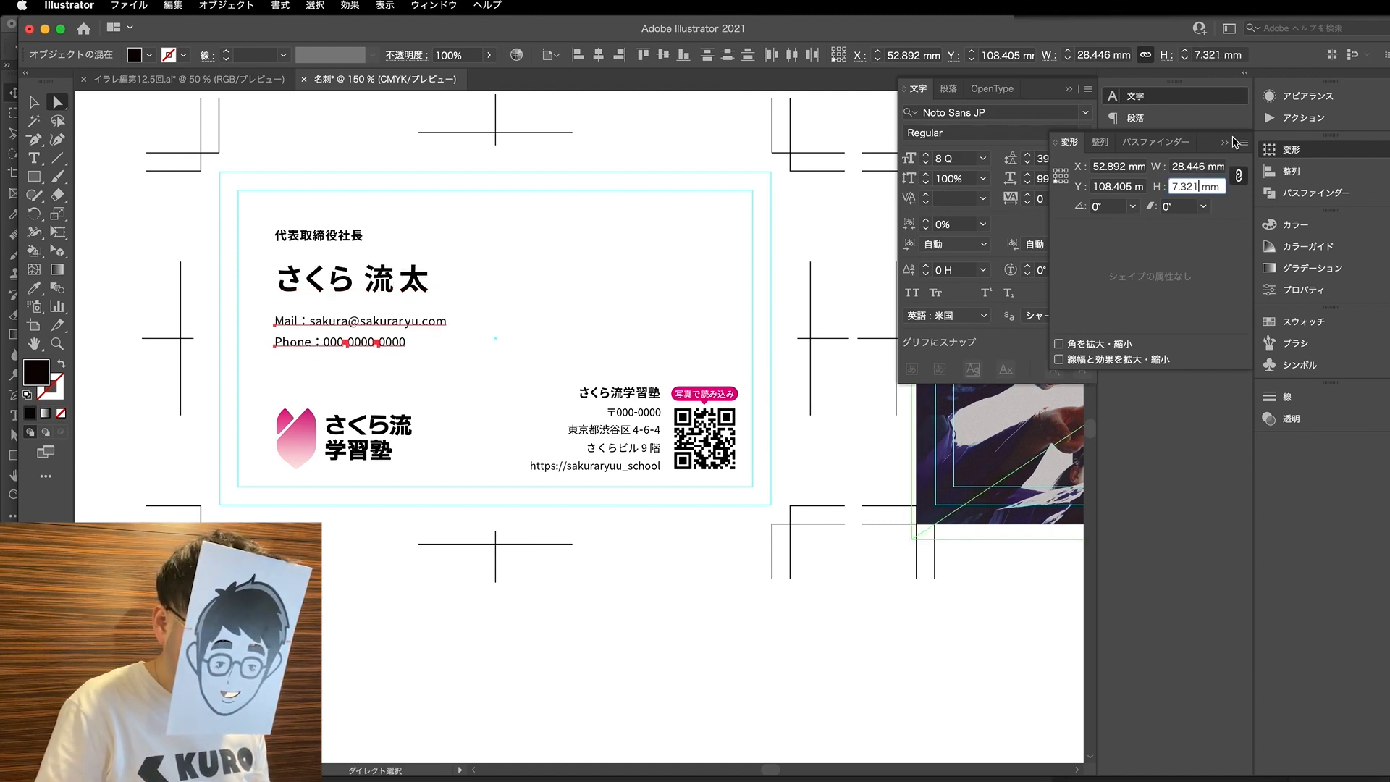
key(BackSpace)
key(BackSpace)
key(BackSpace)
text(6)
key(Return)
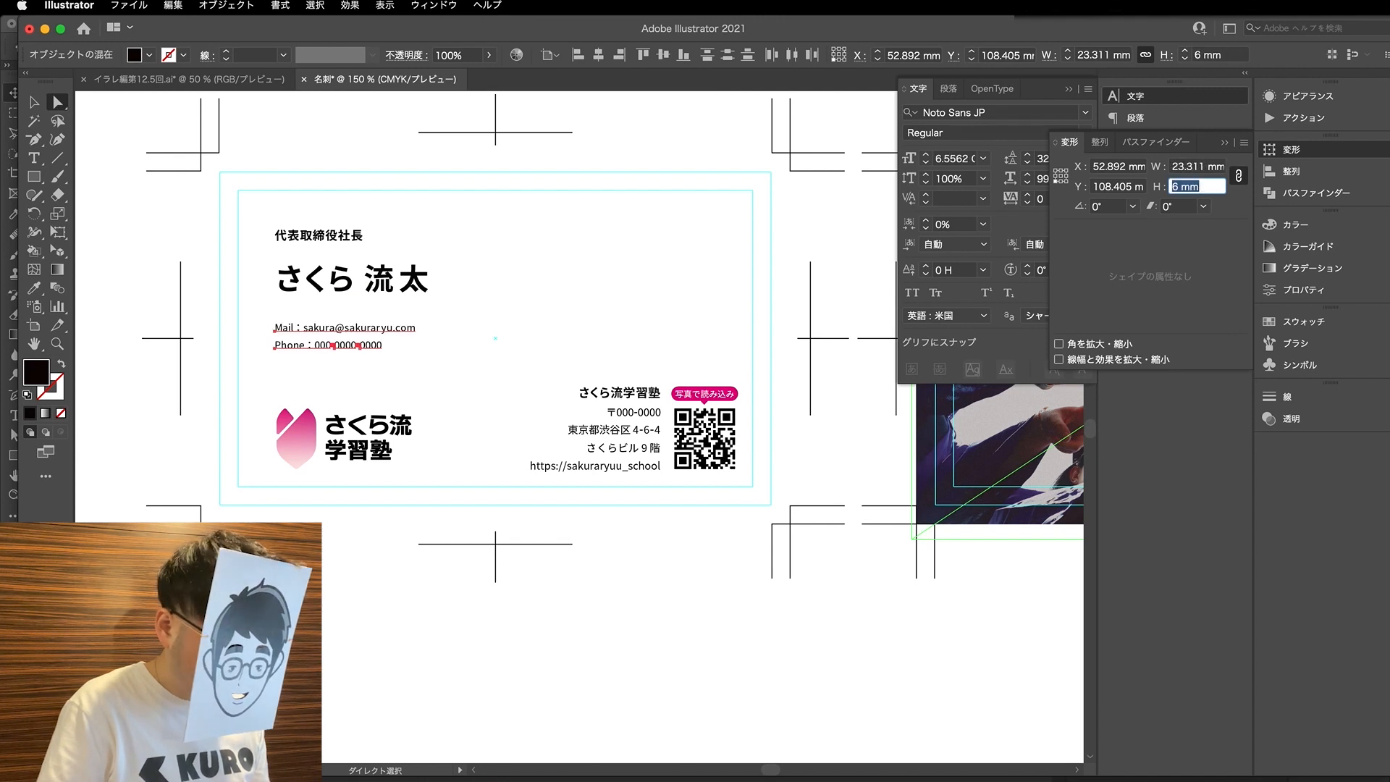
key(Up)
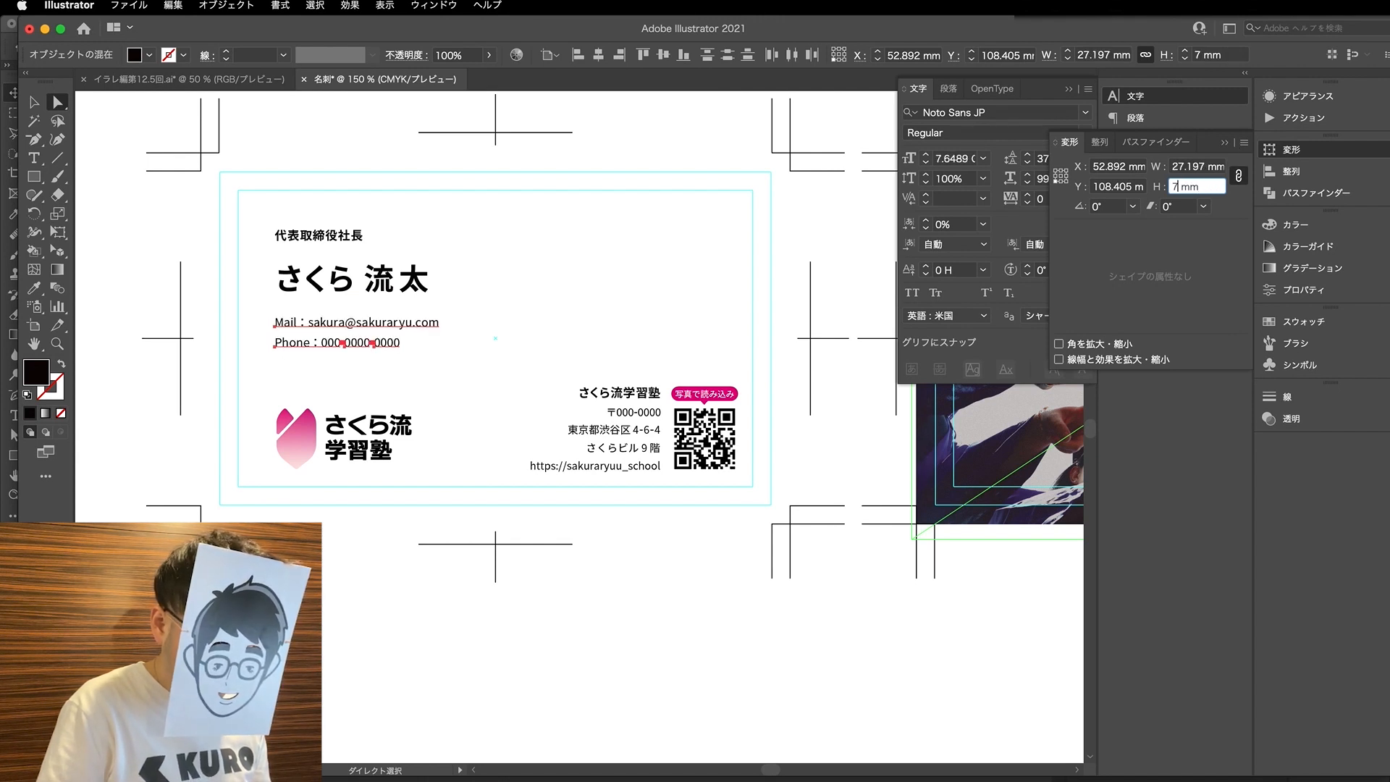
text(6)
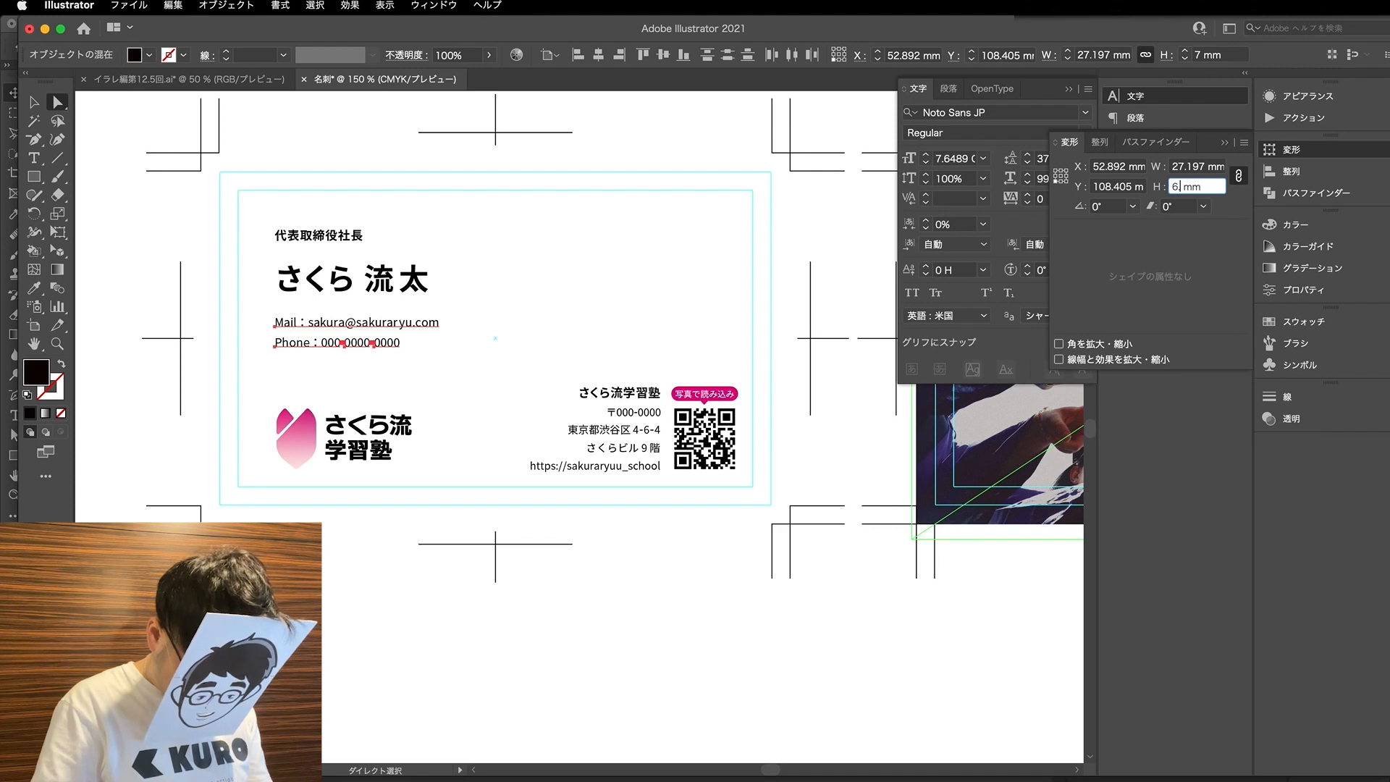
text(.6)
key(Return)
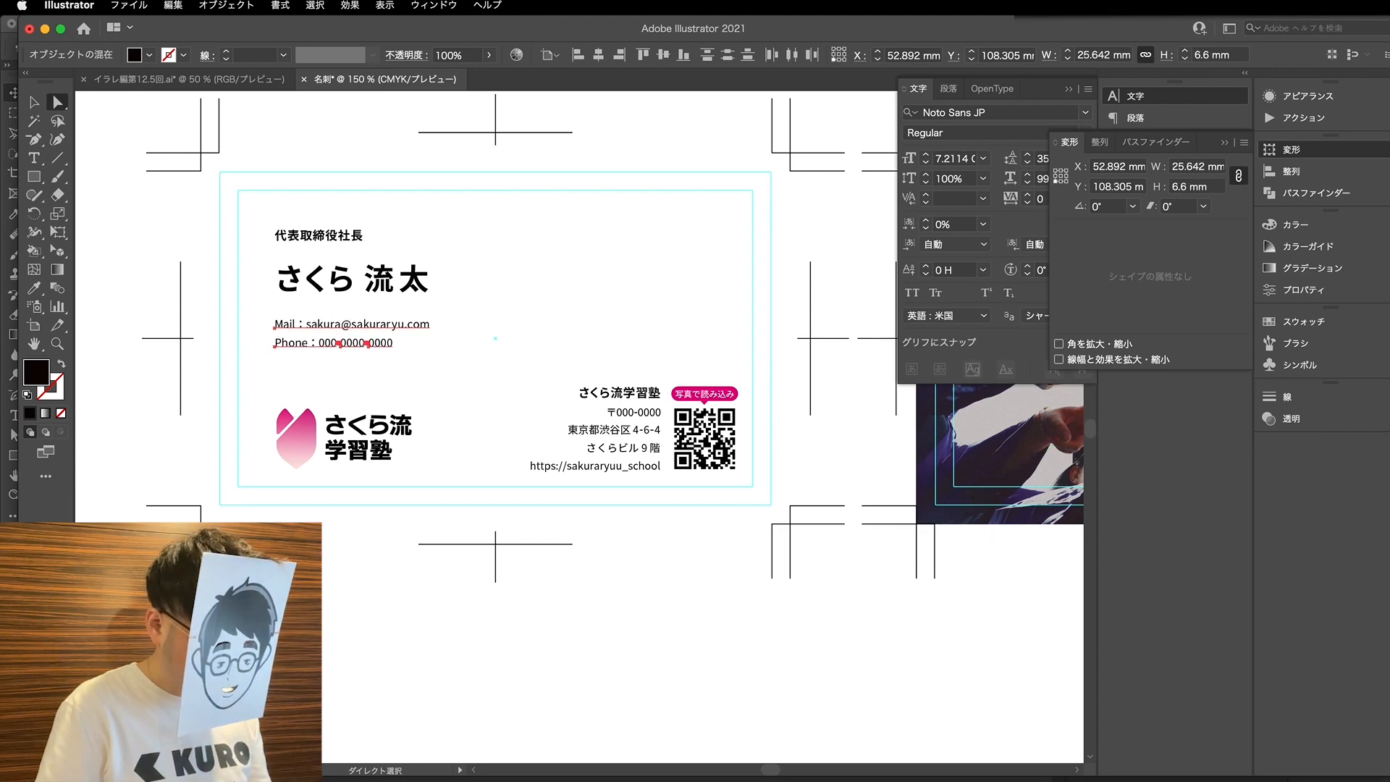
click(676, 335)
- Enlarge the cardholder's name on the first card to 22 Q
key(v)
scroll(304, 343, up, 2)
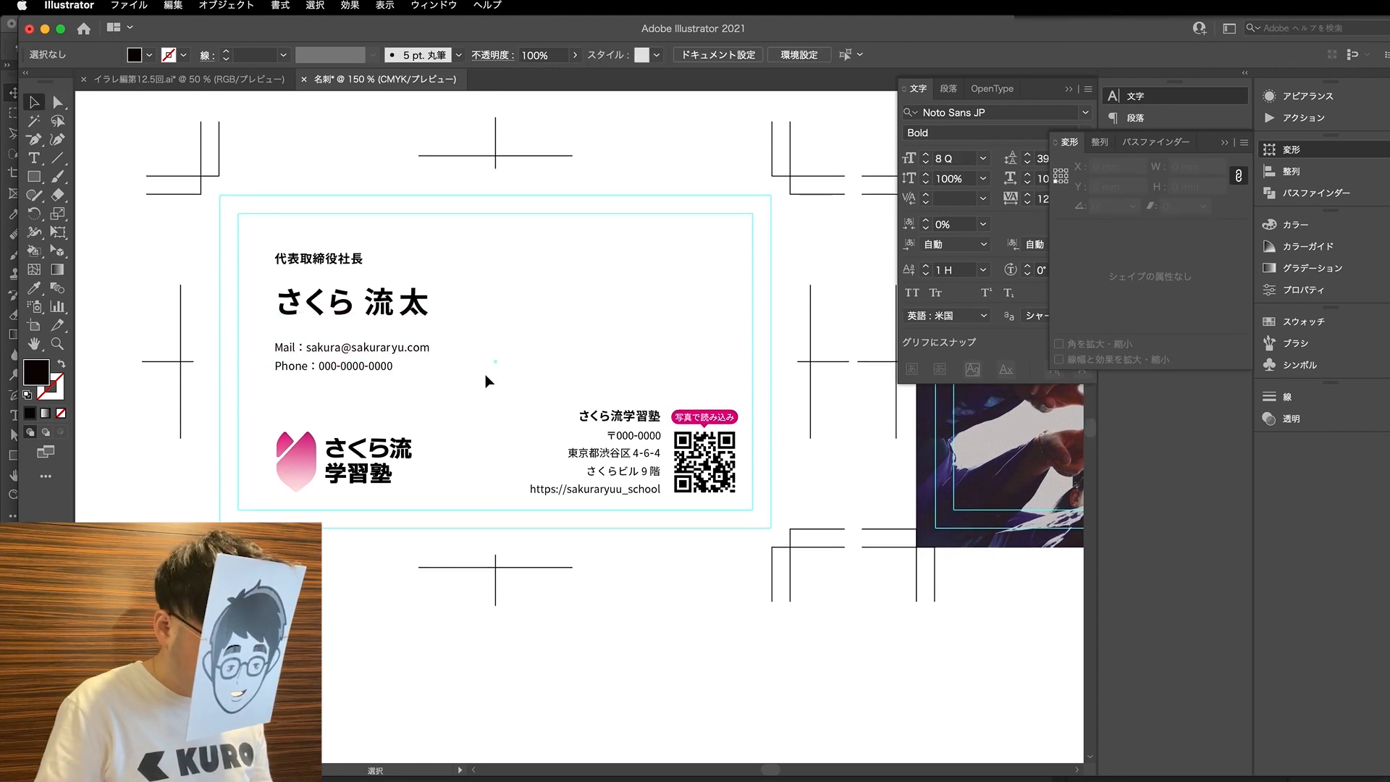
scroll(472, 375, down, 1)
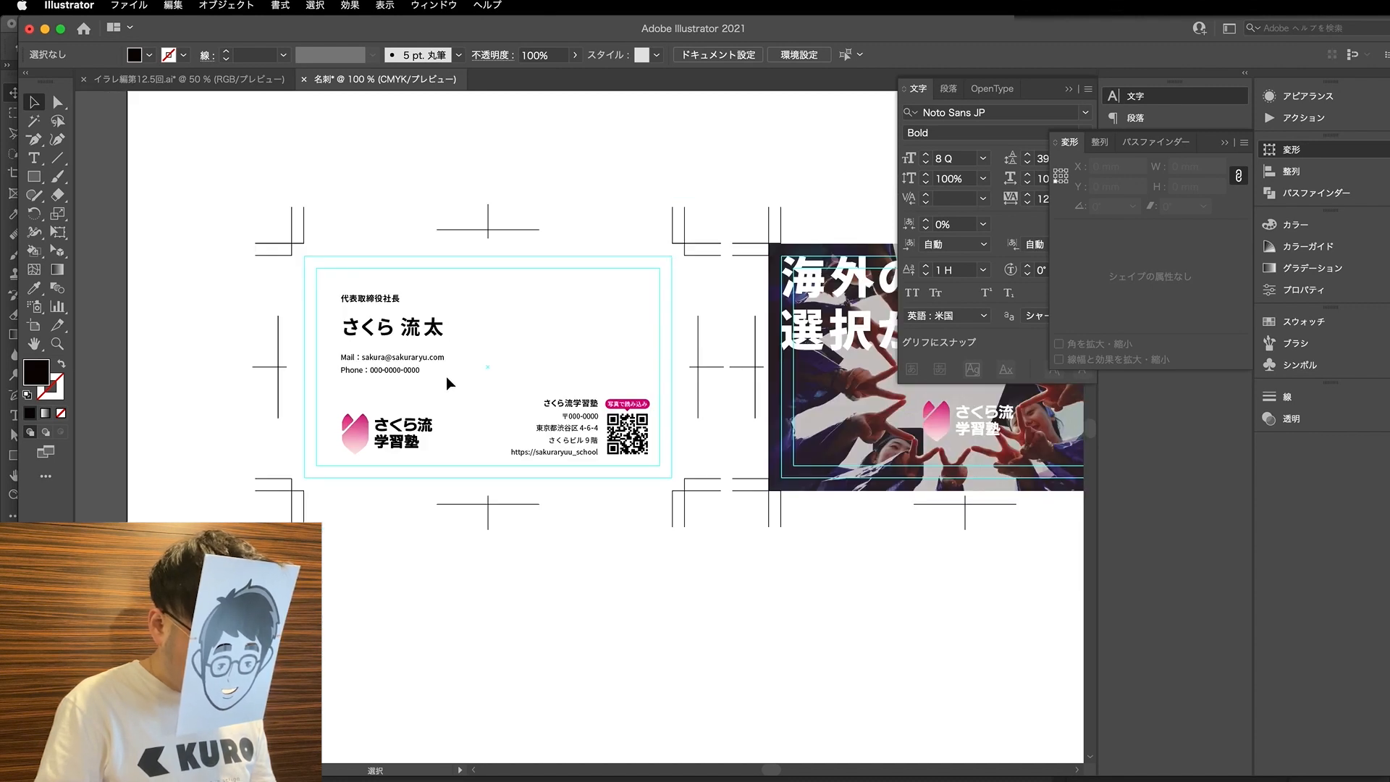
key(a)
click(431, 330)
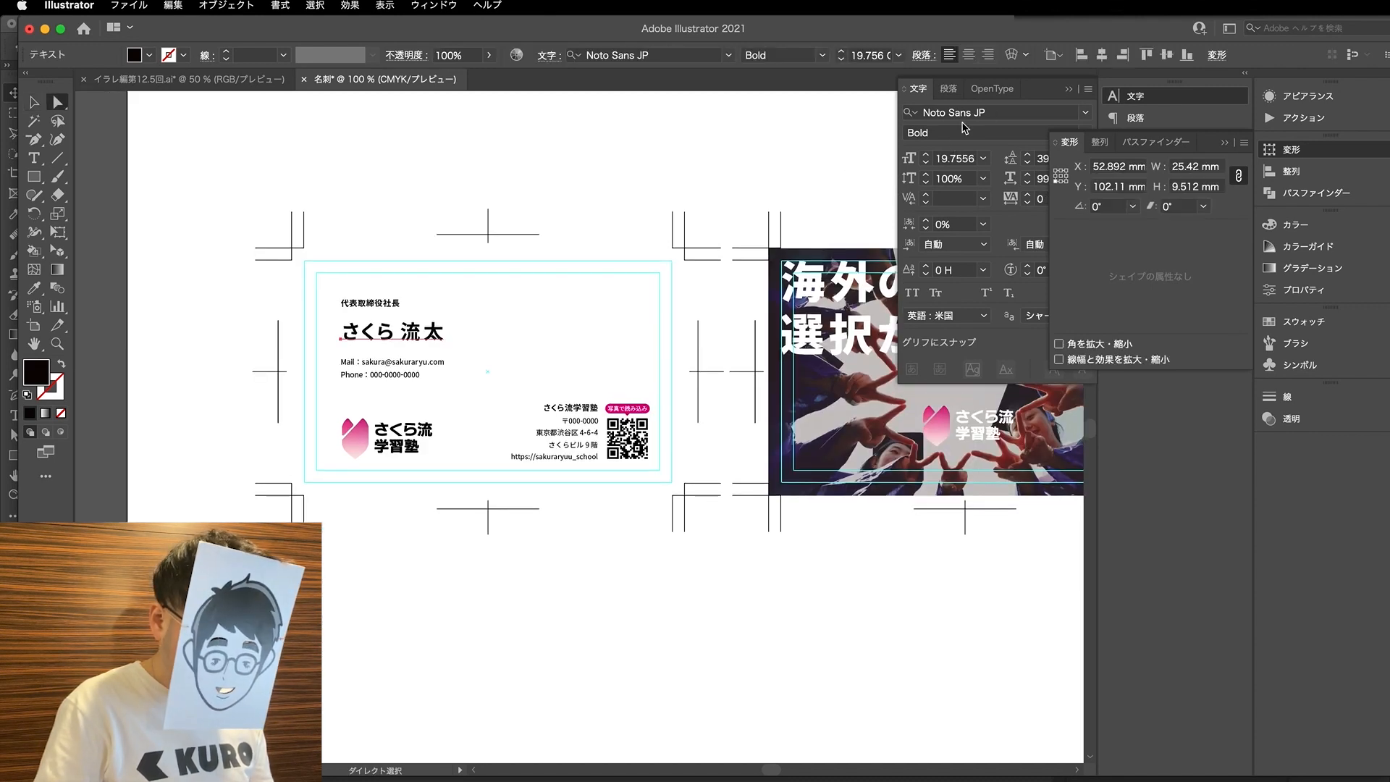
click(925, 155)
click(925, 155)
click(925, 155)
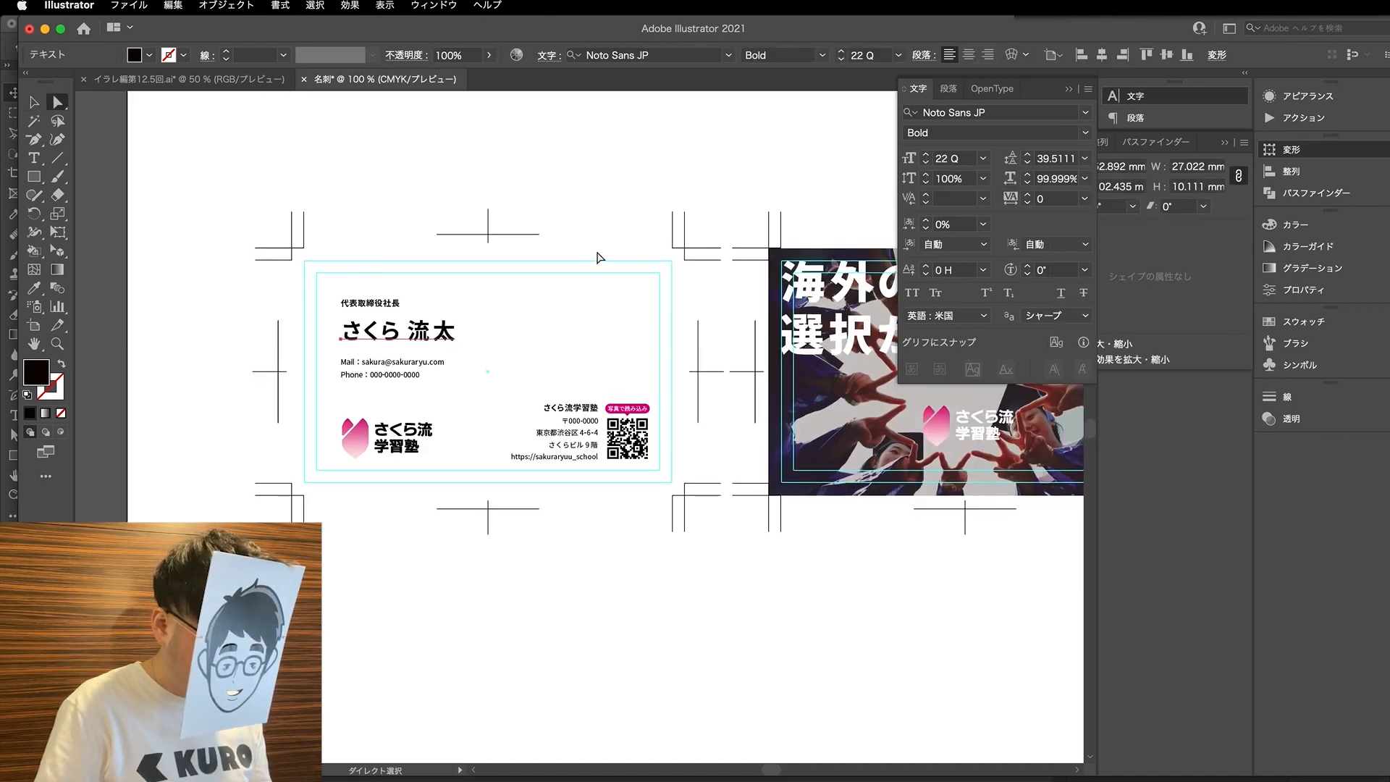
- Tighten the kerning at the very start of the cardholder's name to -100 so the name shifts left
key(b)
drag(339, 338, 437, 339)
click(411, 338)
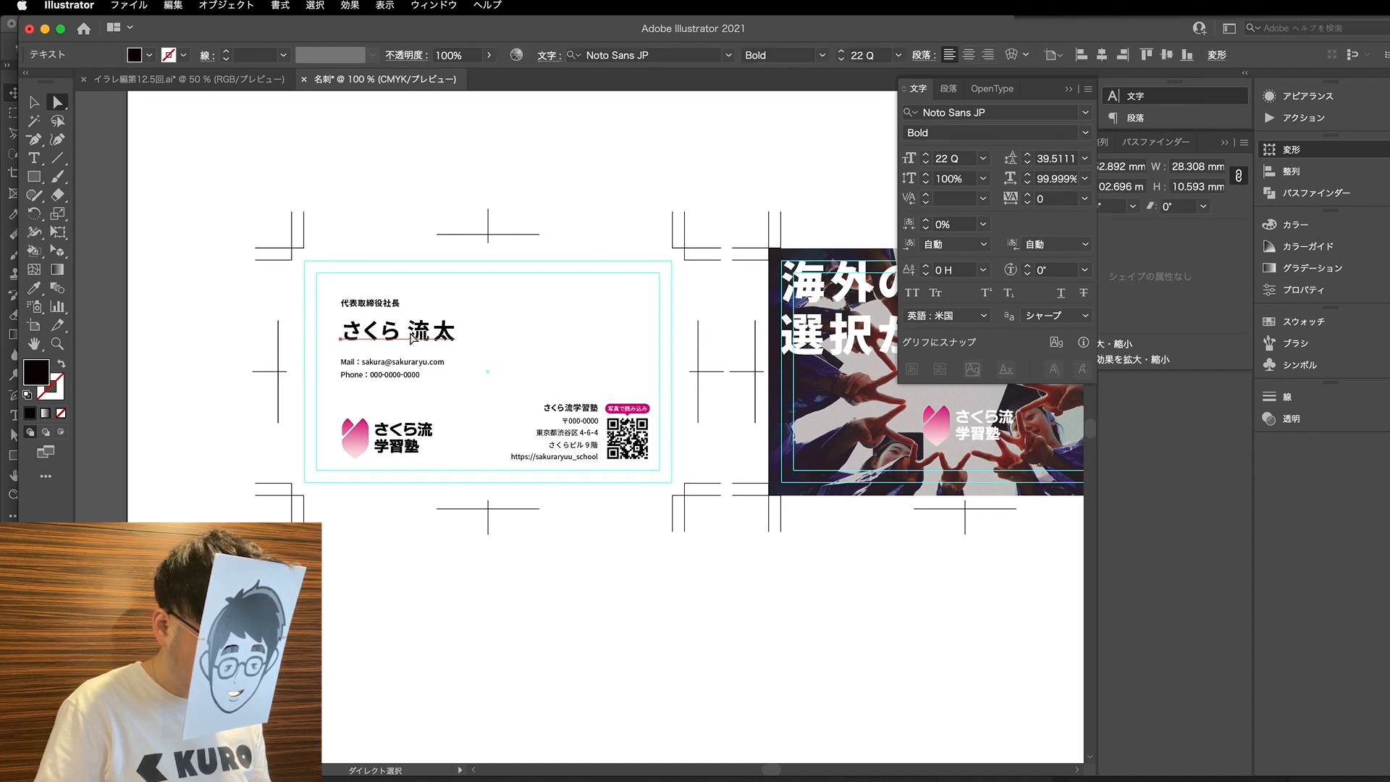
double_click(327, 332)
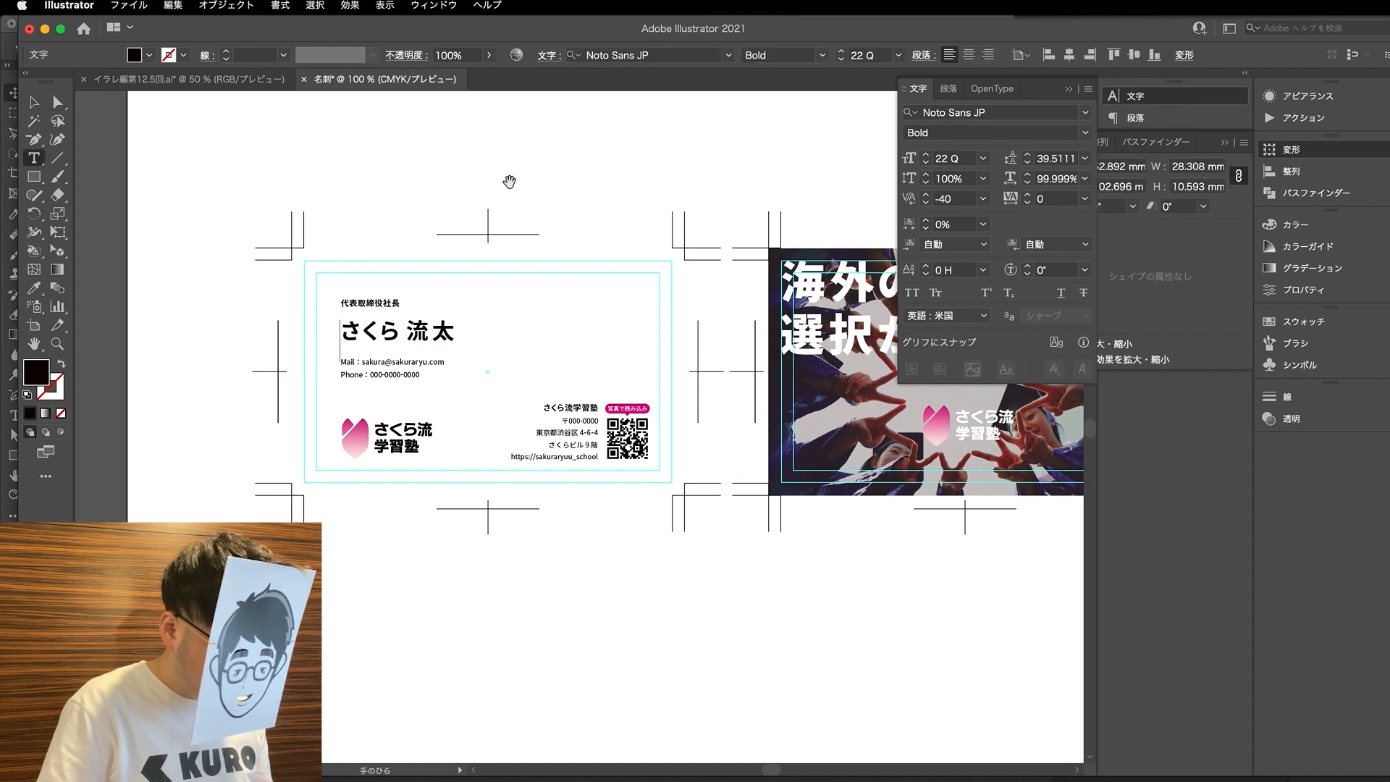
key(Escape)
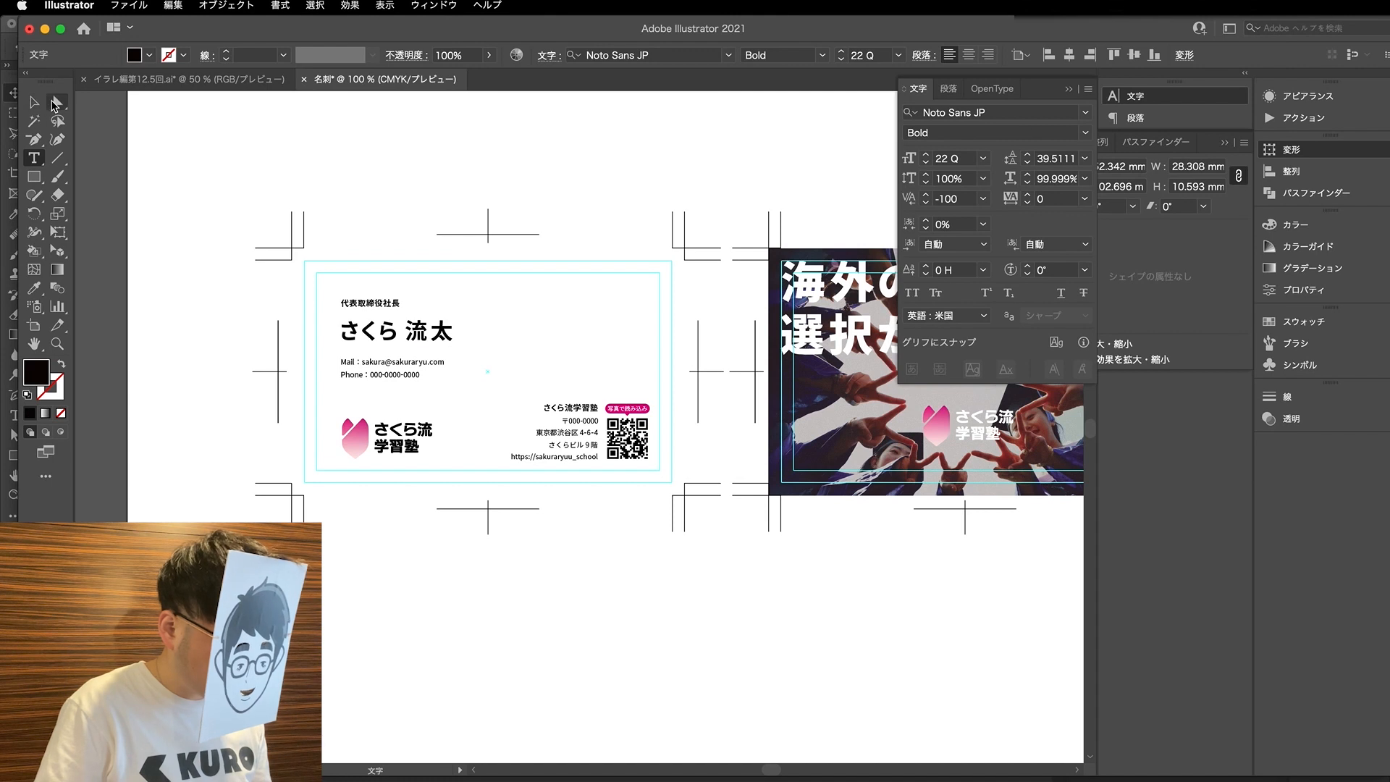
click(323, 290)
- Draw a tall black rectangle from the card's left margin guide to the text's left edge as an alignment aid
scroll(323, 289, up, 1)
key(m)
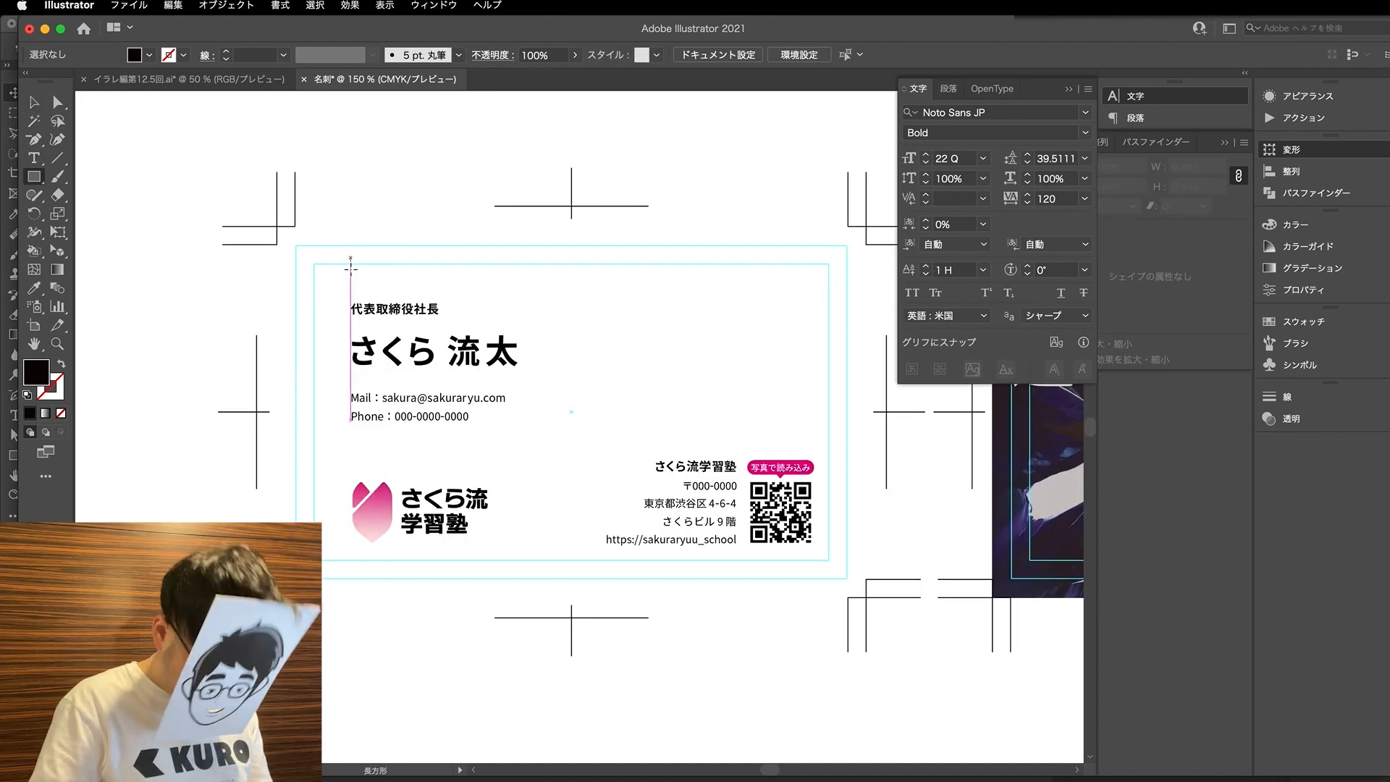
drag(312, 271, 349, 582)
key(v)
- Nudge the logo group left until it meets the black rectangle's right edge
scroll(405, 558, up, 1)
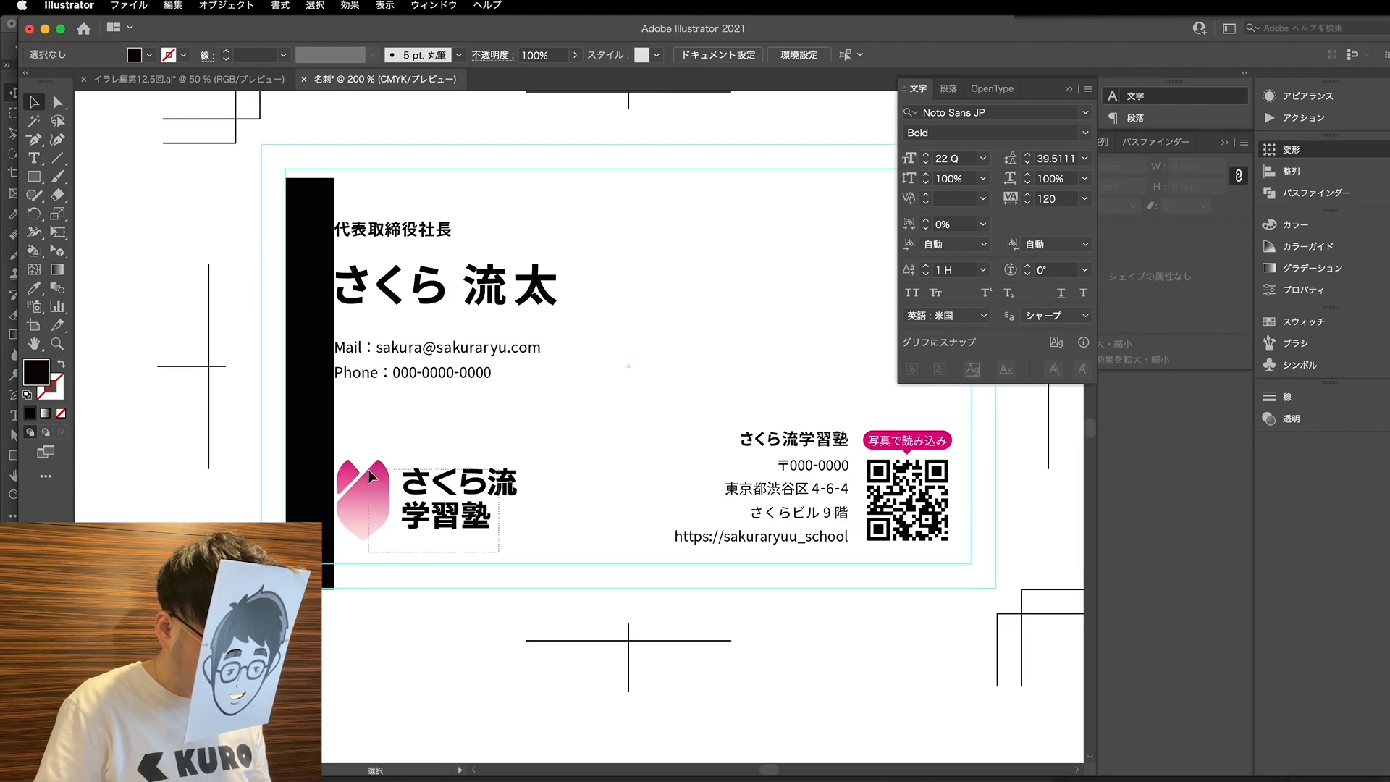
click(367, 504)
key(Left)
key(Left)
key(Left)
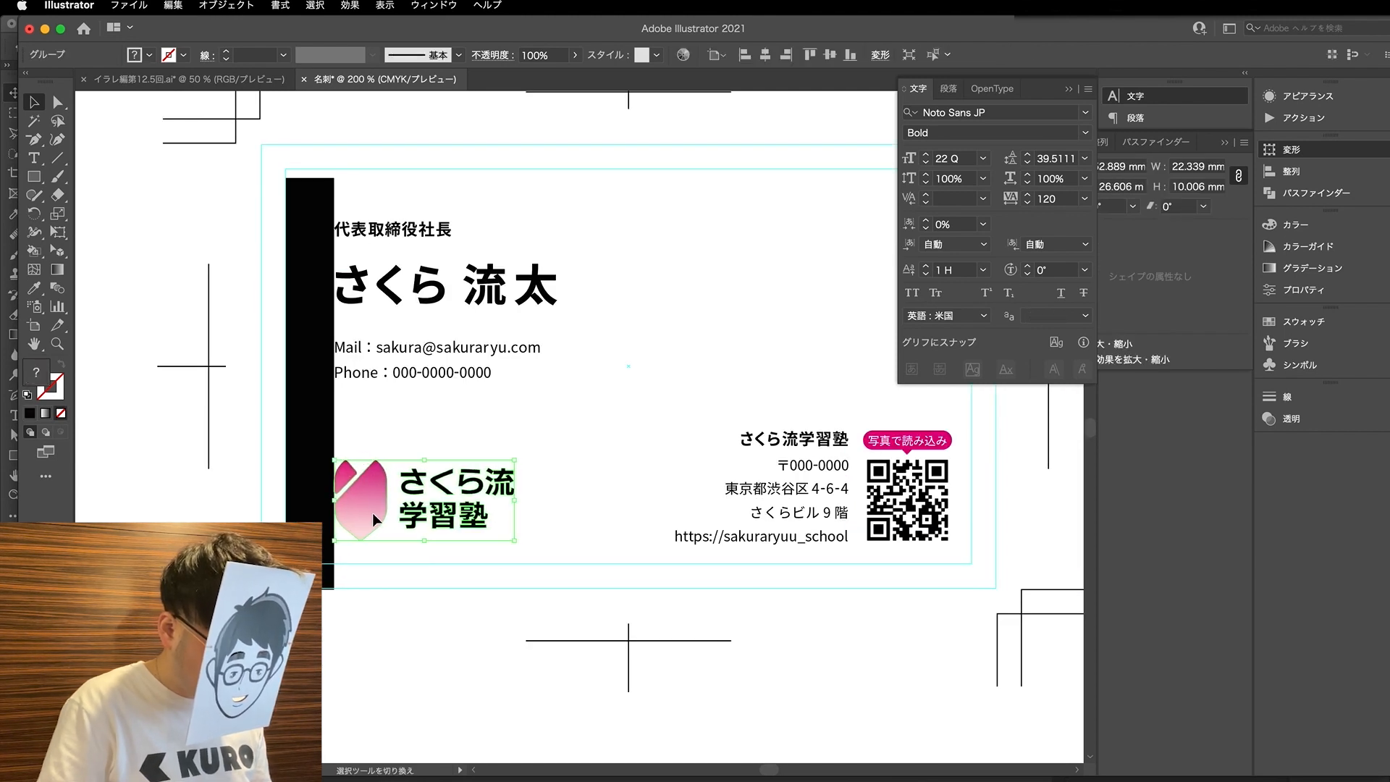
click(552, 349)
- Check the name's left edge against the black rectangle and move the rectangle outside the card's left side
key(a)
click(495, 292)
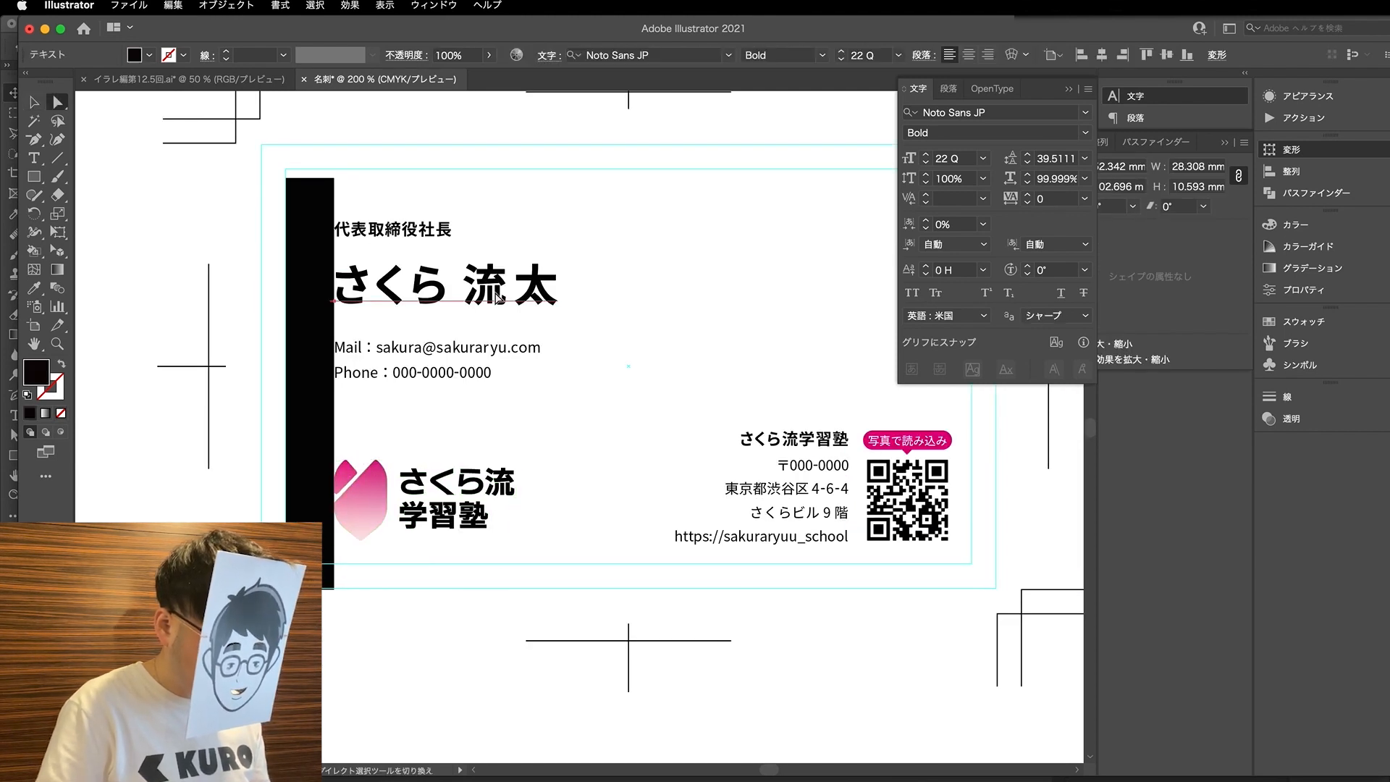
click(472, 244)
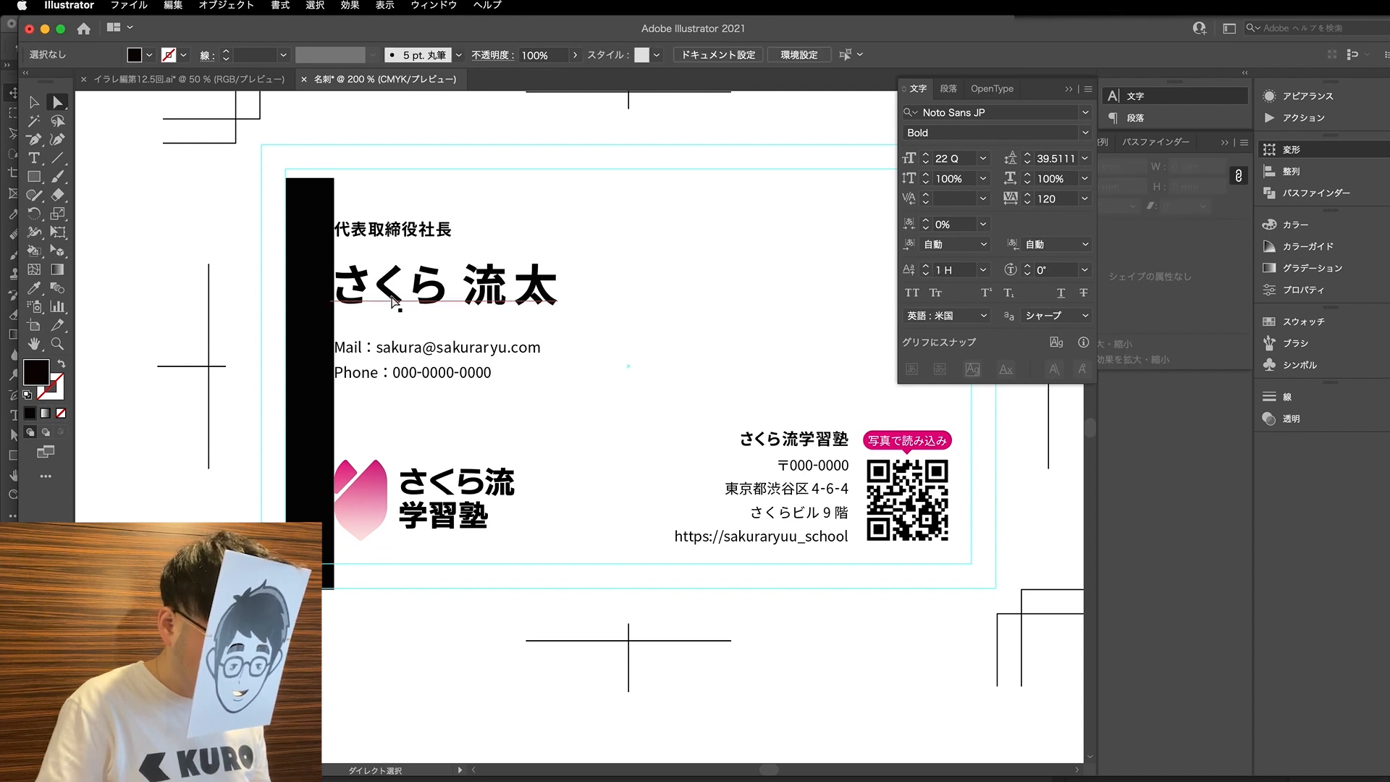
key(v)
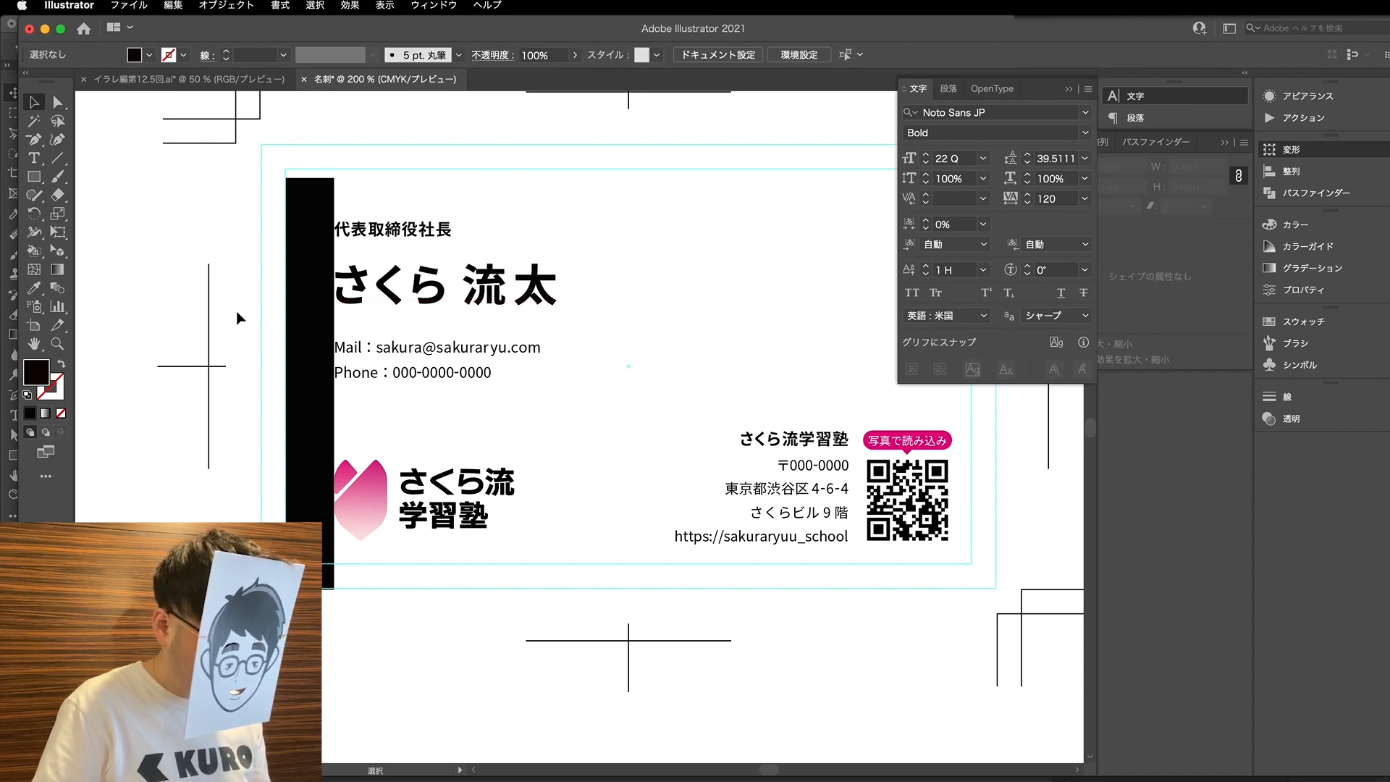
drag(291, 316, 163, 442)
- Adjust the kerning between the characters of the cardholder's name, widening the gap before the last character to 180
scroll(246, 385, down, 1)
key(t)
click(343, 320)
key(alt+Right)
key(alt+Right)
key(alt+Right)
key(Right)
key(alt+Right)
key(alt+Right)
key(Right)
key(Right)
key(Right)
key(alt+Right)
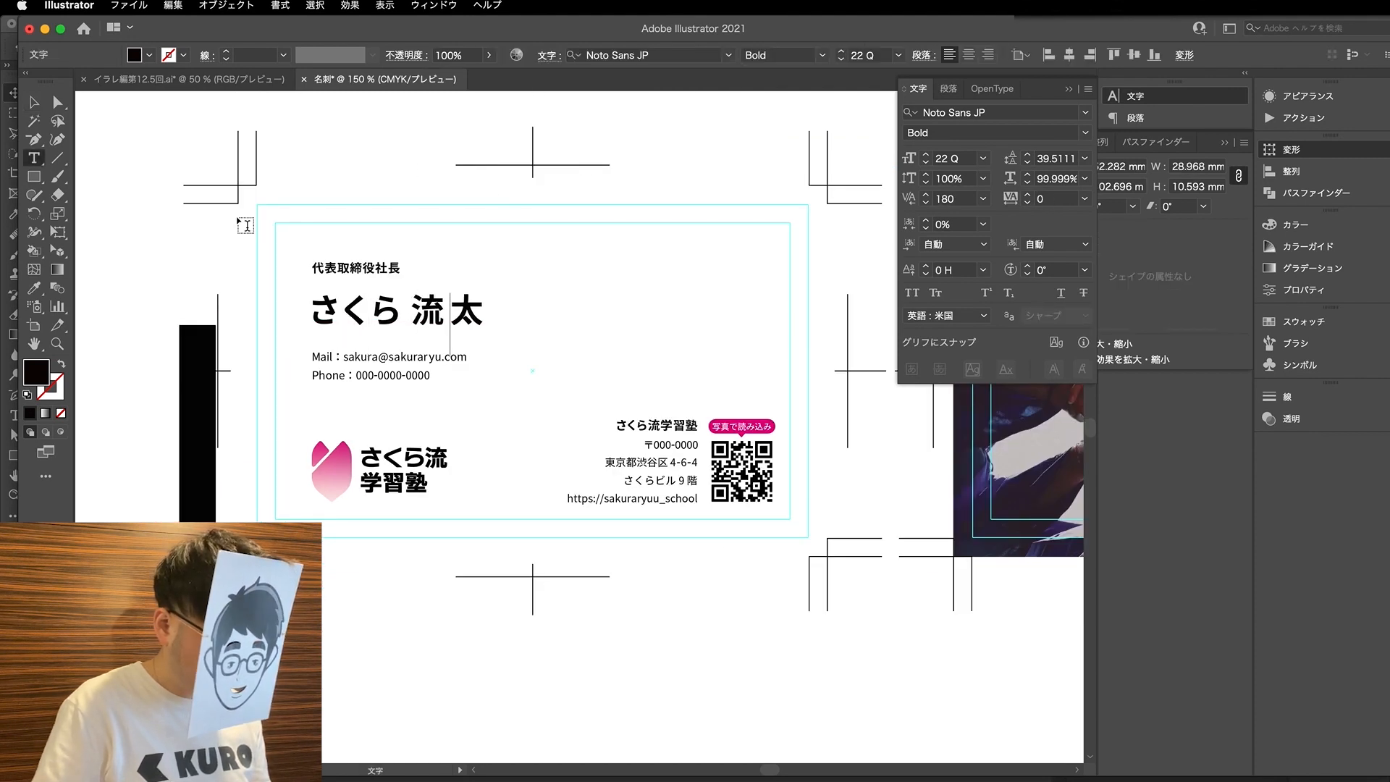
click(61, 102)
click(405, 306)
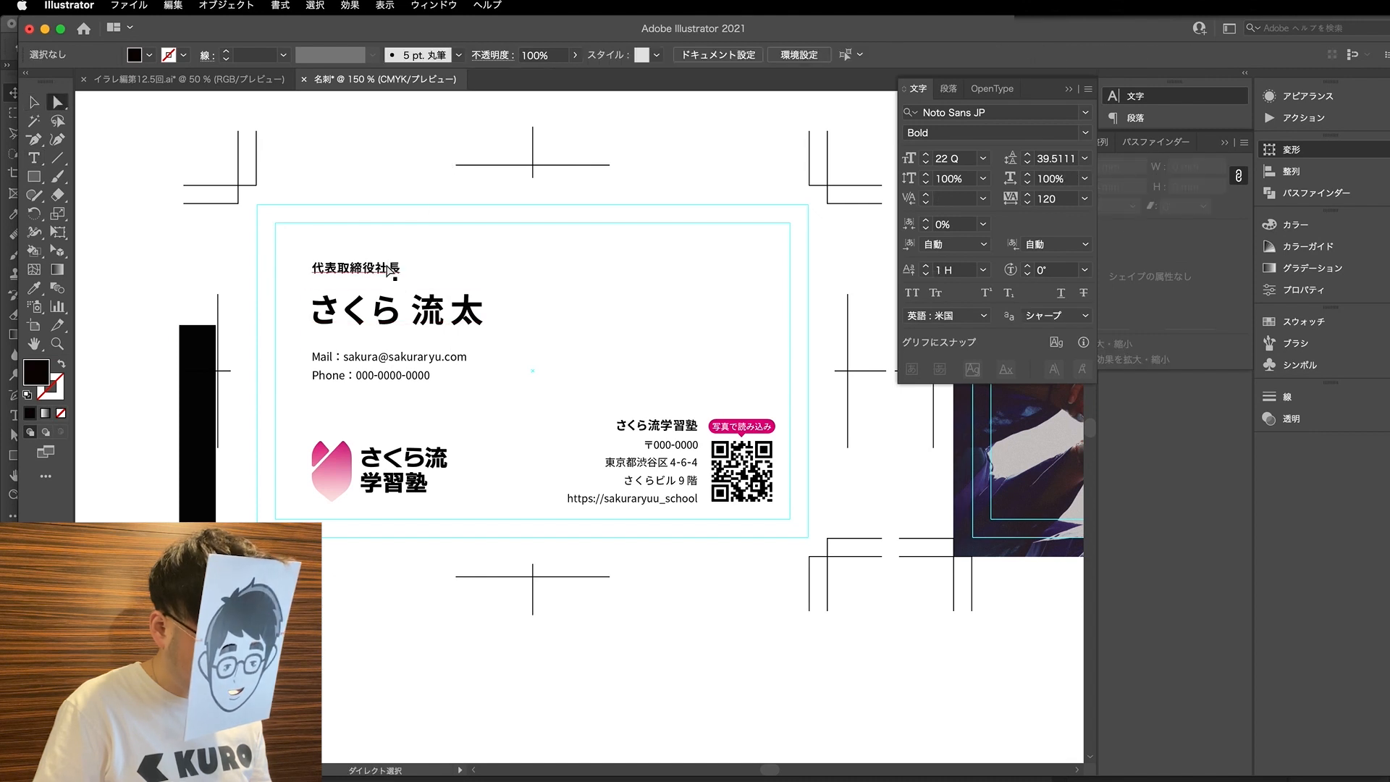
- Compare the text size of the mail and phone lines with that of the postal code line
drag(449, 390, 304, 361)
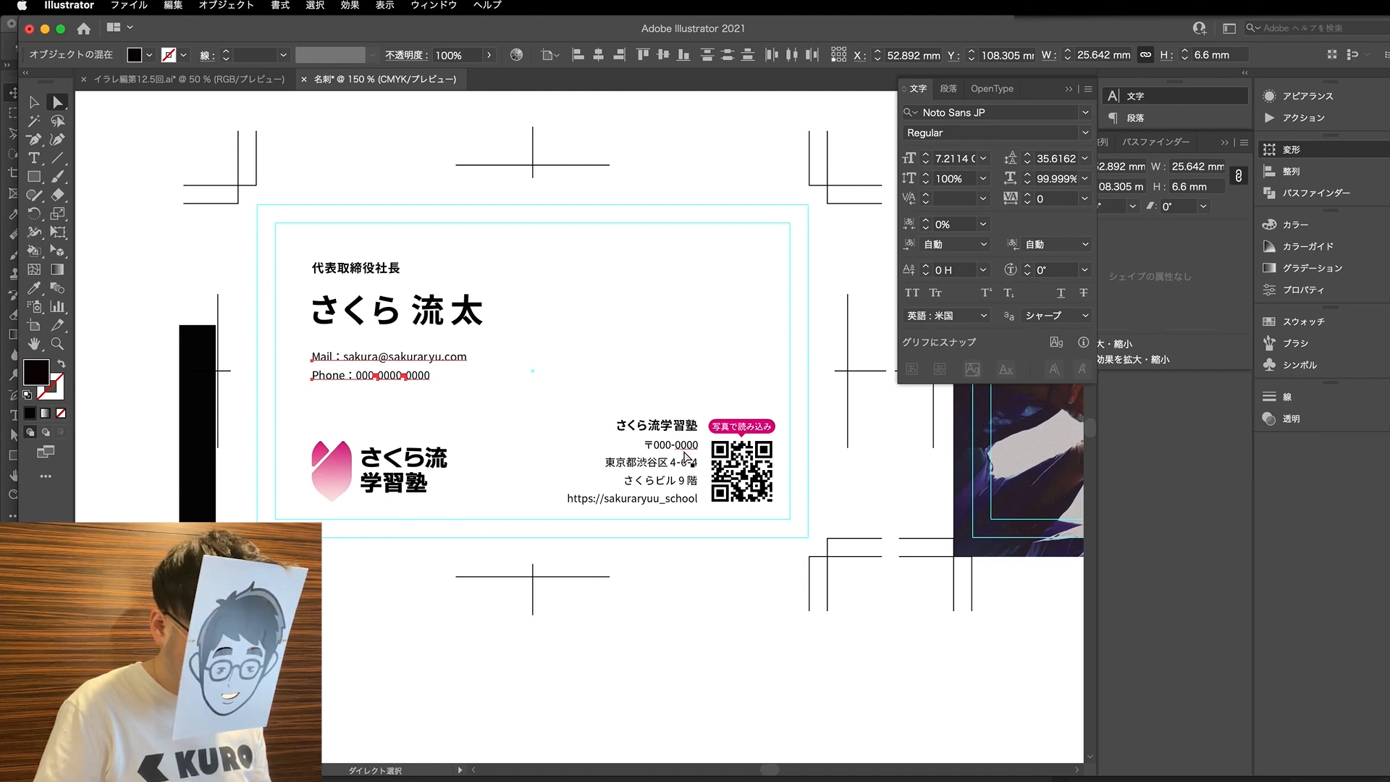
scroll(684, 453, up, 3)
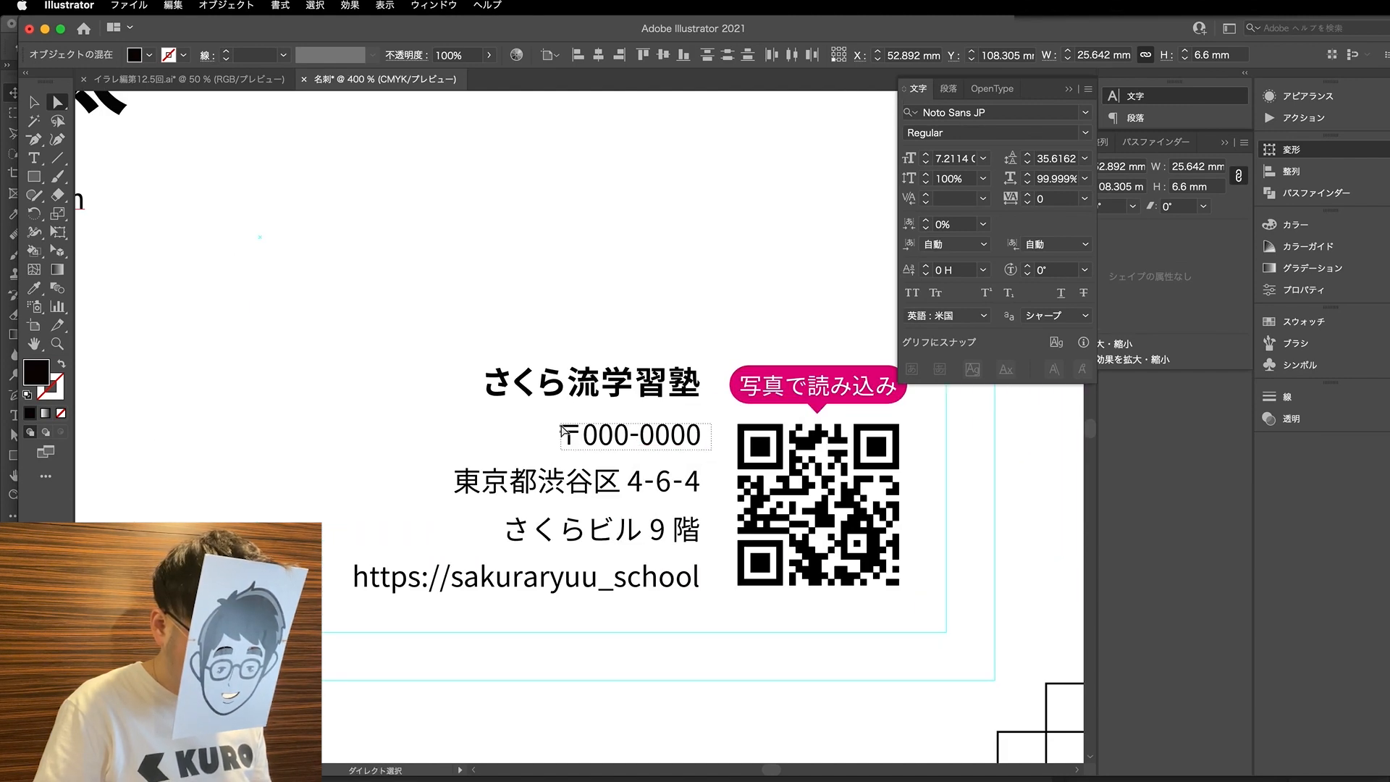
click(684, 437)
scroll(672, 414, down, 2)
click(657, 310)
click(653, 419)
scroll(587, 385, left, 3)
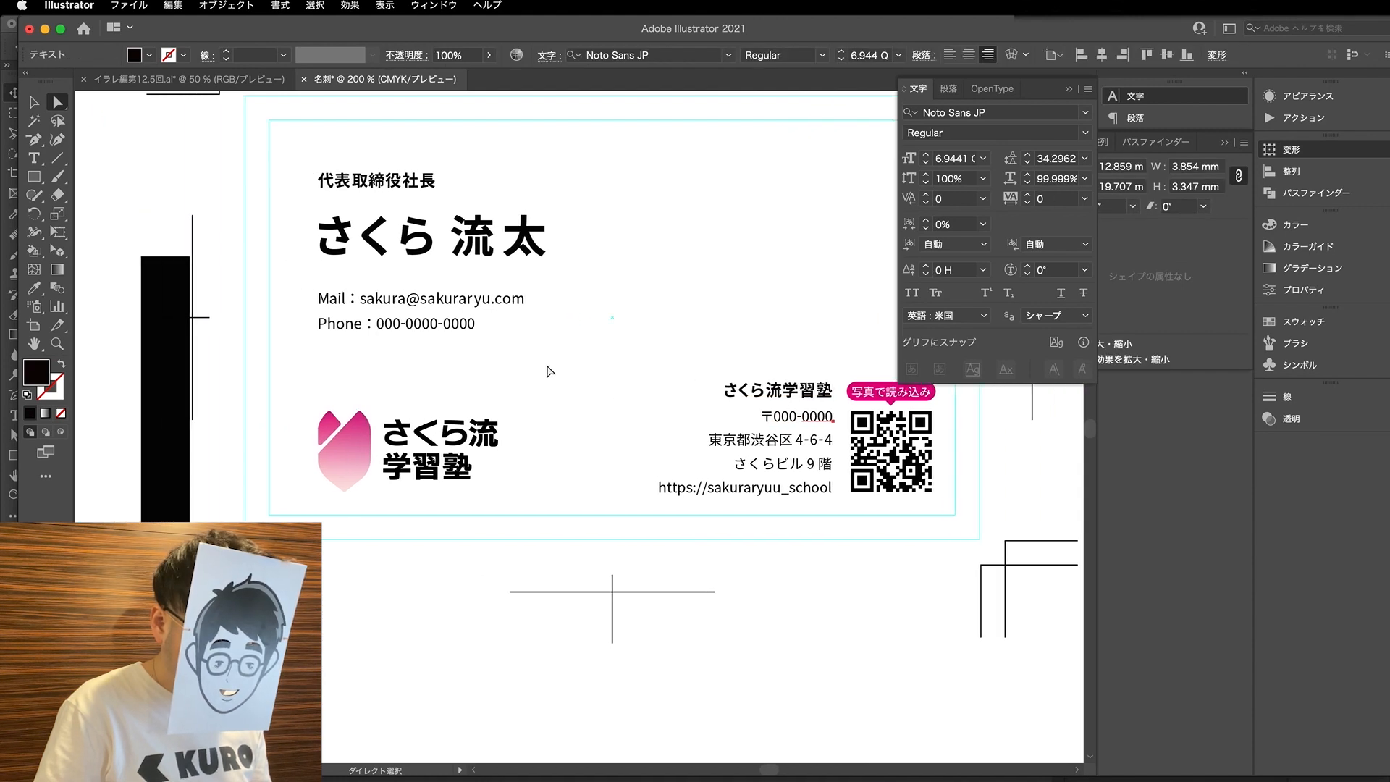
- Scale the mail line proportionally to a height of 3.3 mm
click(521, 299)
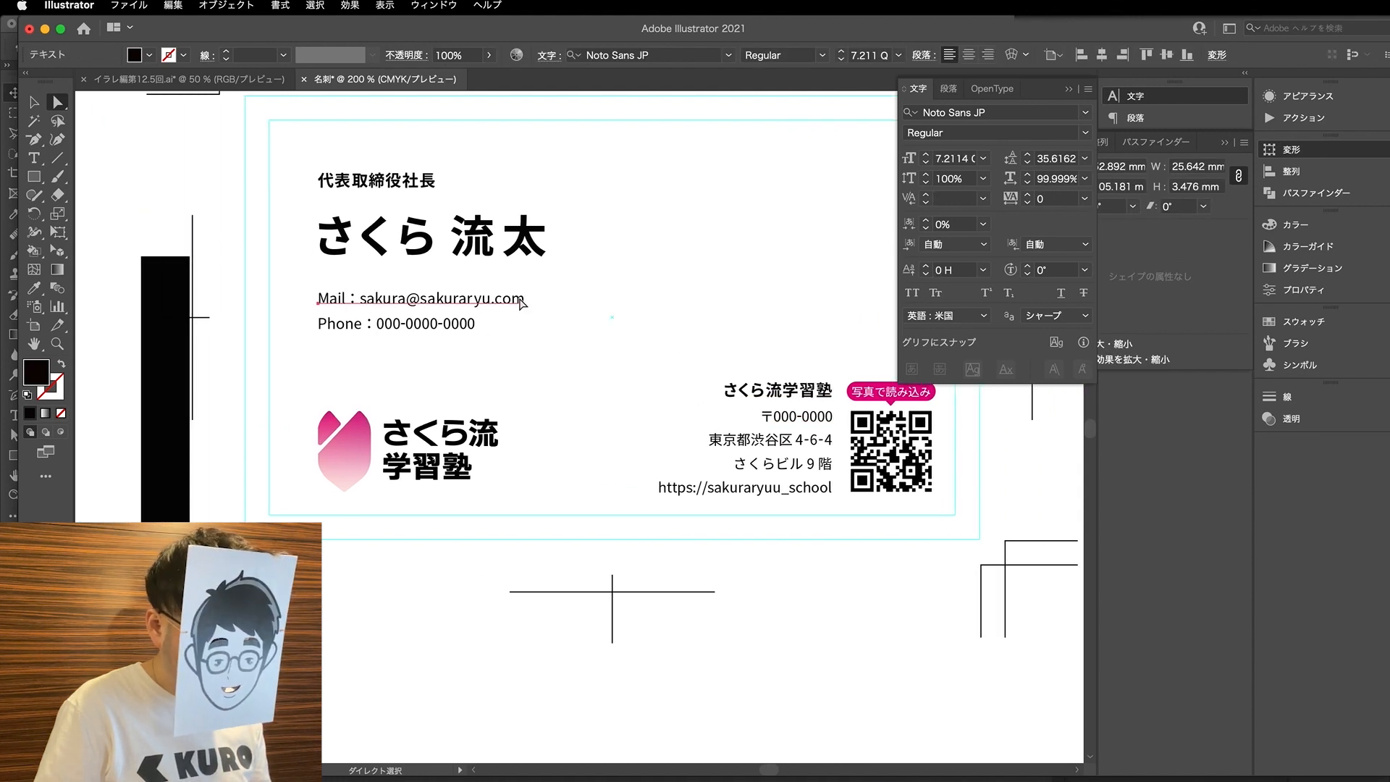
drag(553, 346, 314, 292)
click(569, 324)
click(516, 302)
click(1182, 186)
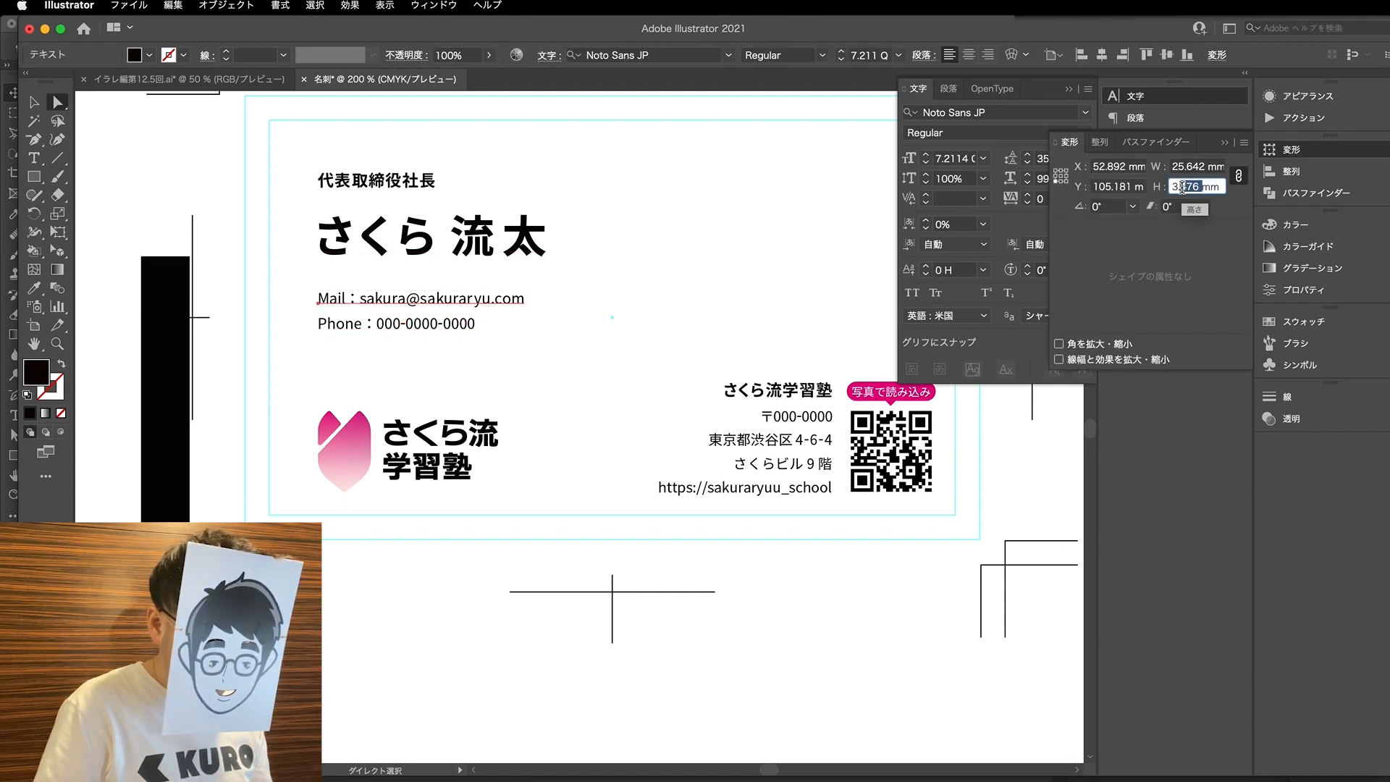
text(3.3)
key(Return)
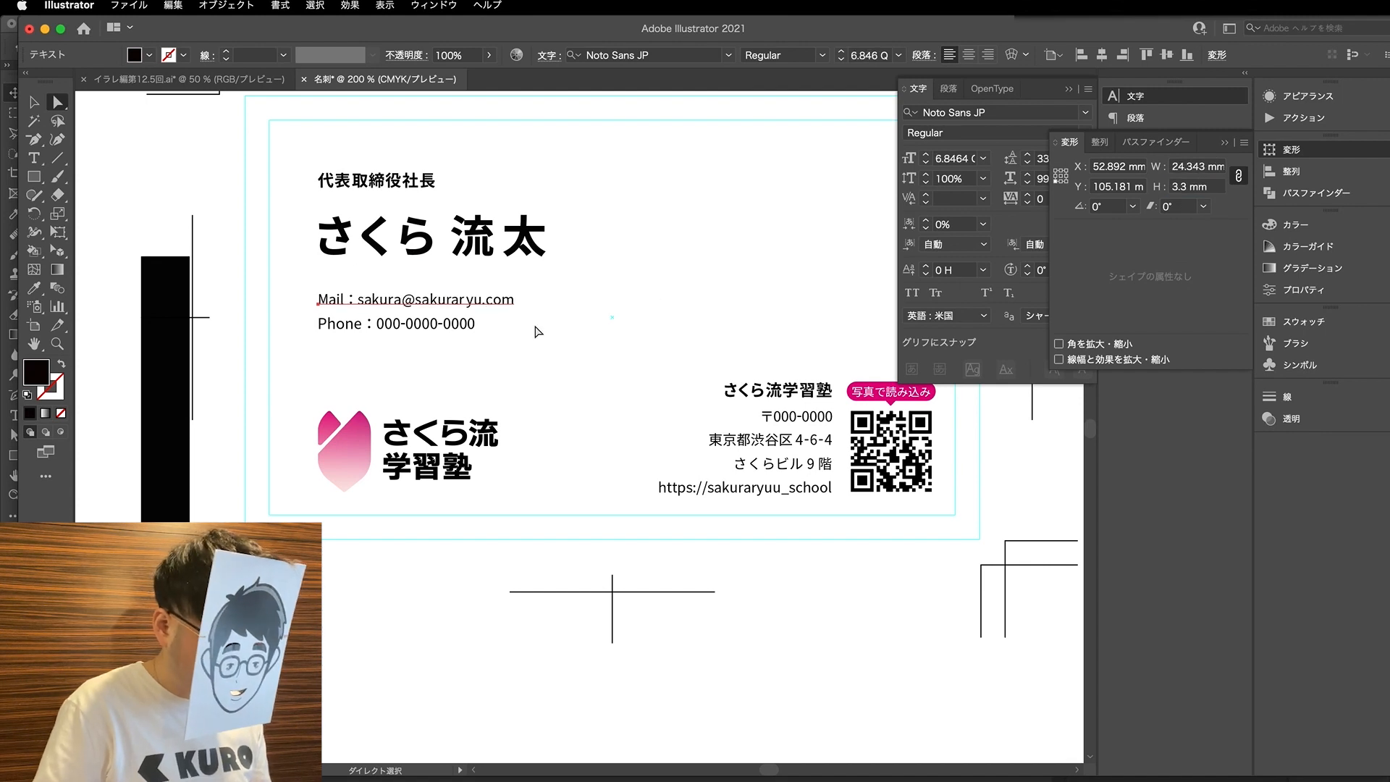
- Scale the phone line proportionally to a height of 3.4 mm
click(517, 352)
drag(510, 345, 322, 327)
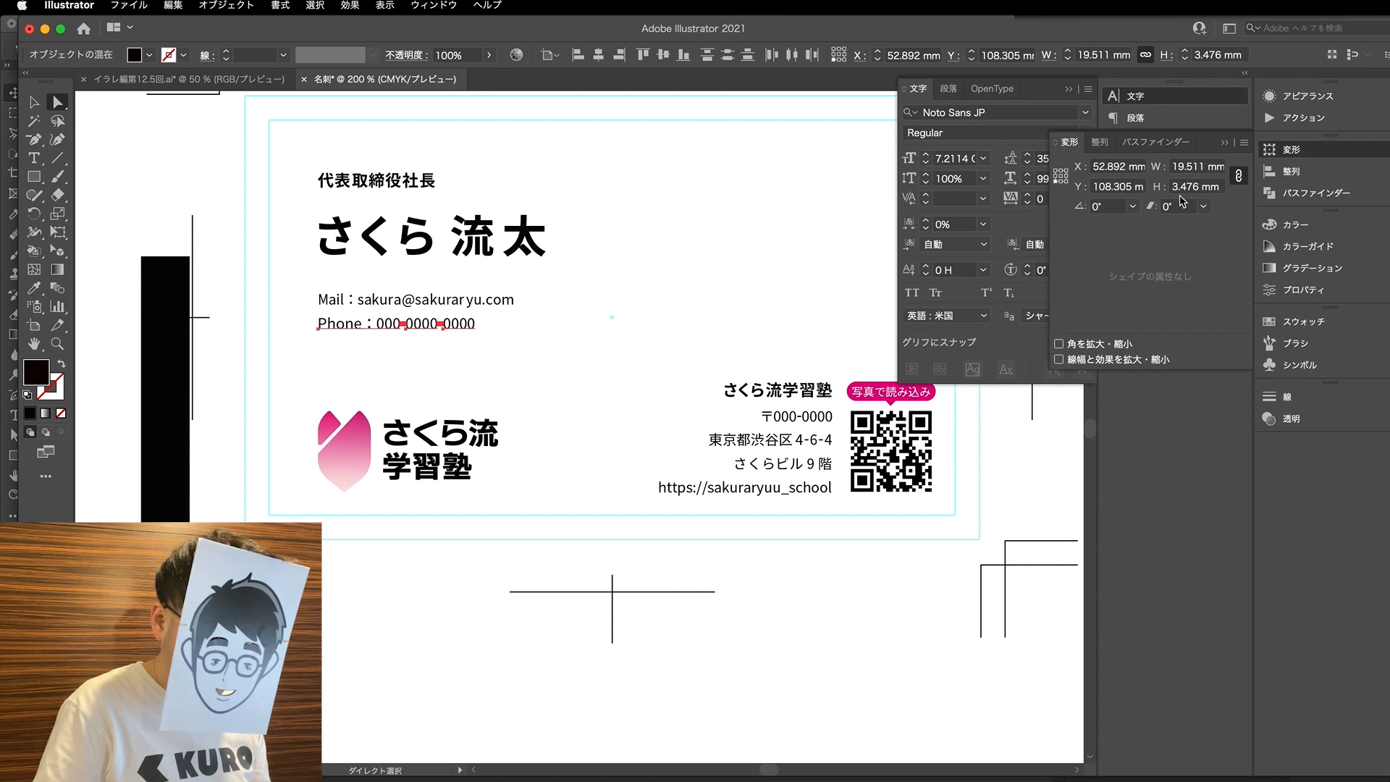
click(1197, 187)
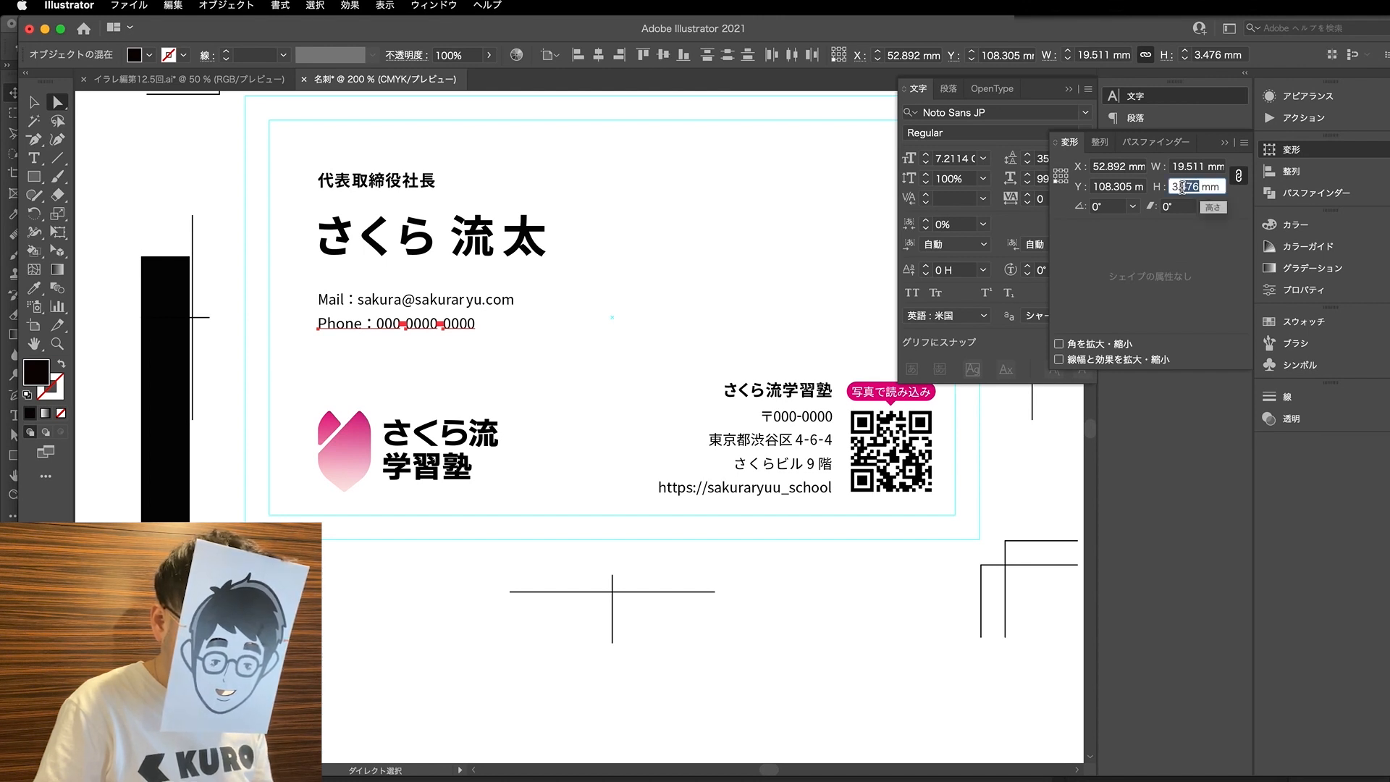
key(Return)
key(v)
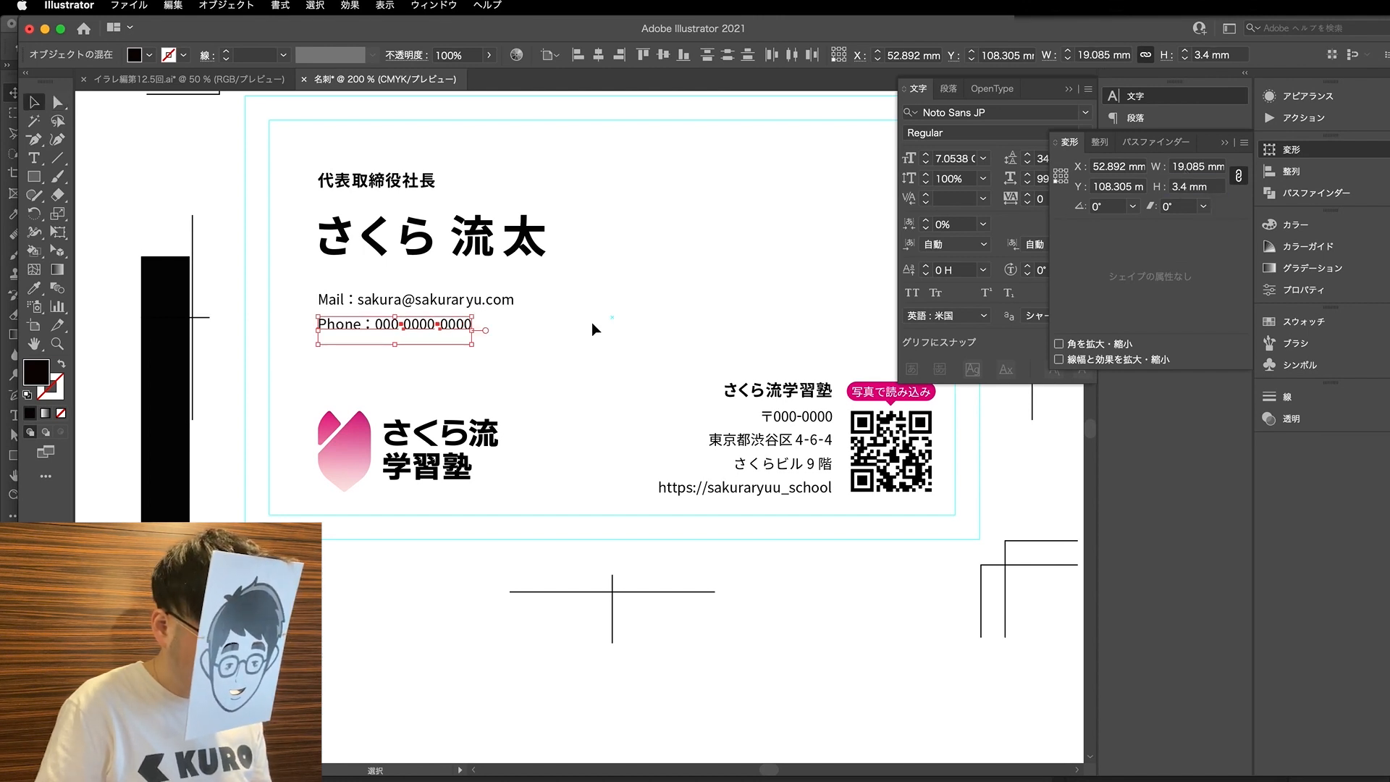
- Nudge the mail and phone lines together upward, closer to the cardholder's name
click(592, 323)
drag(502, 356, 329, 300)
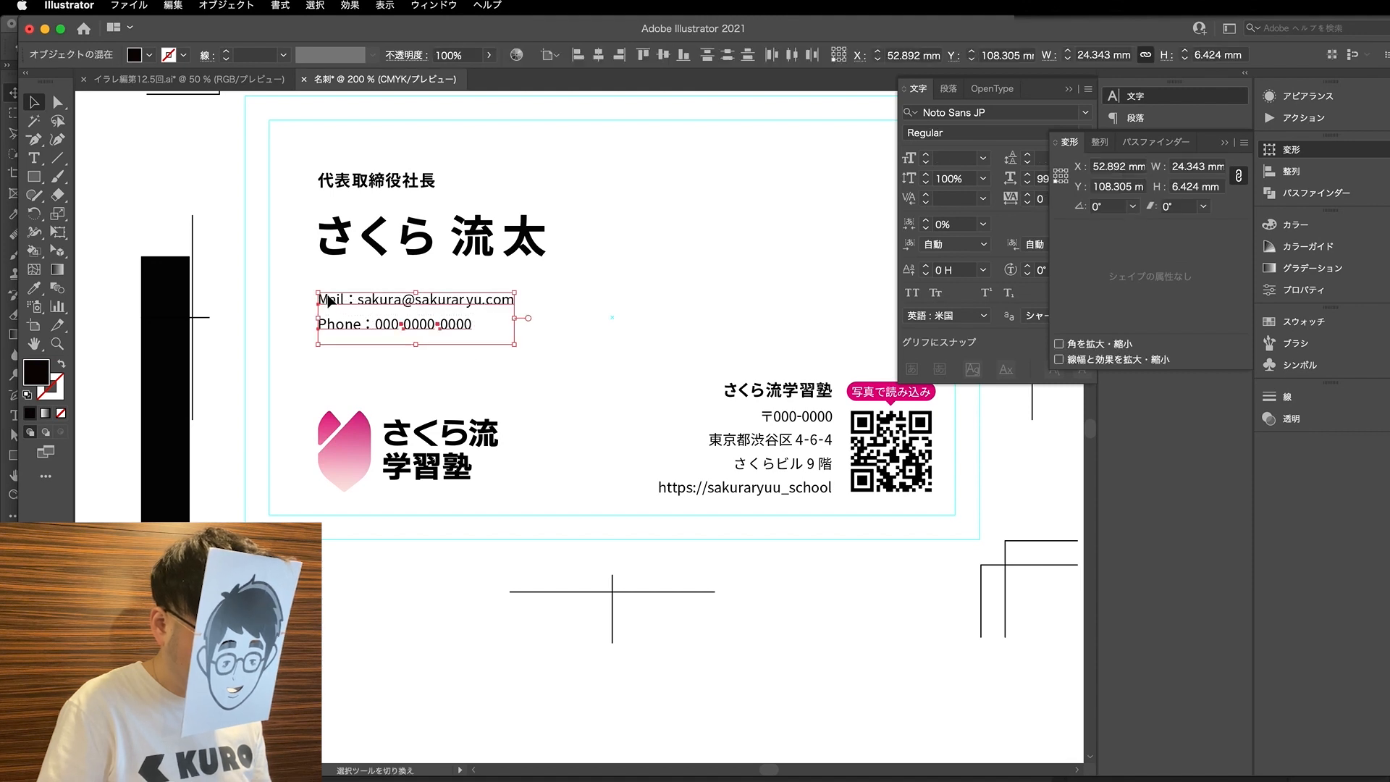
key(Up)
key(Up)
key(Up)
key(Up)
key(Up)
key(Up)
key(Up)
key(Up)
key(Up)
key(Up)
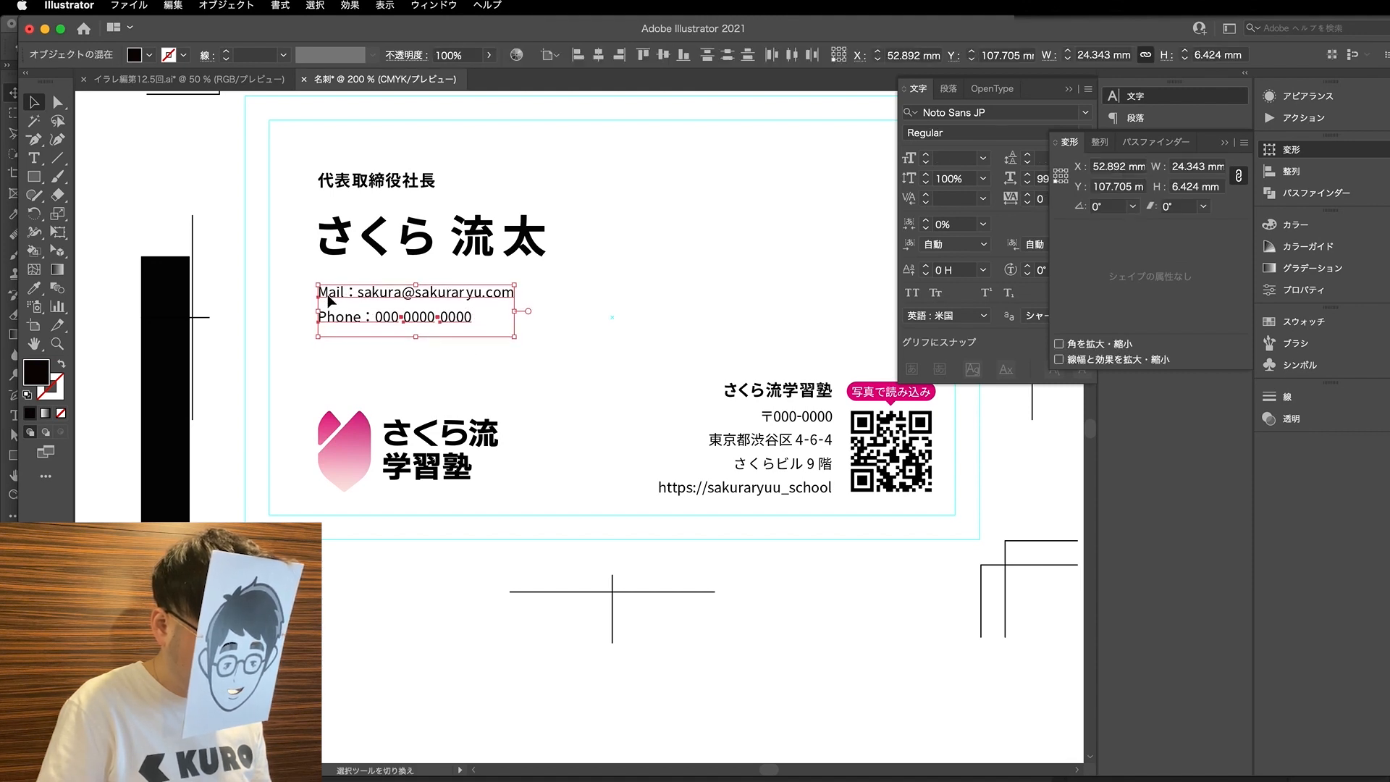
click(568, 319)
- Move the cardholder's name and both contact lines slightly up toward the job title
scroll(568, 318, down, 2)
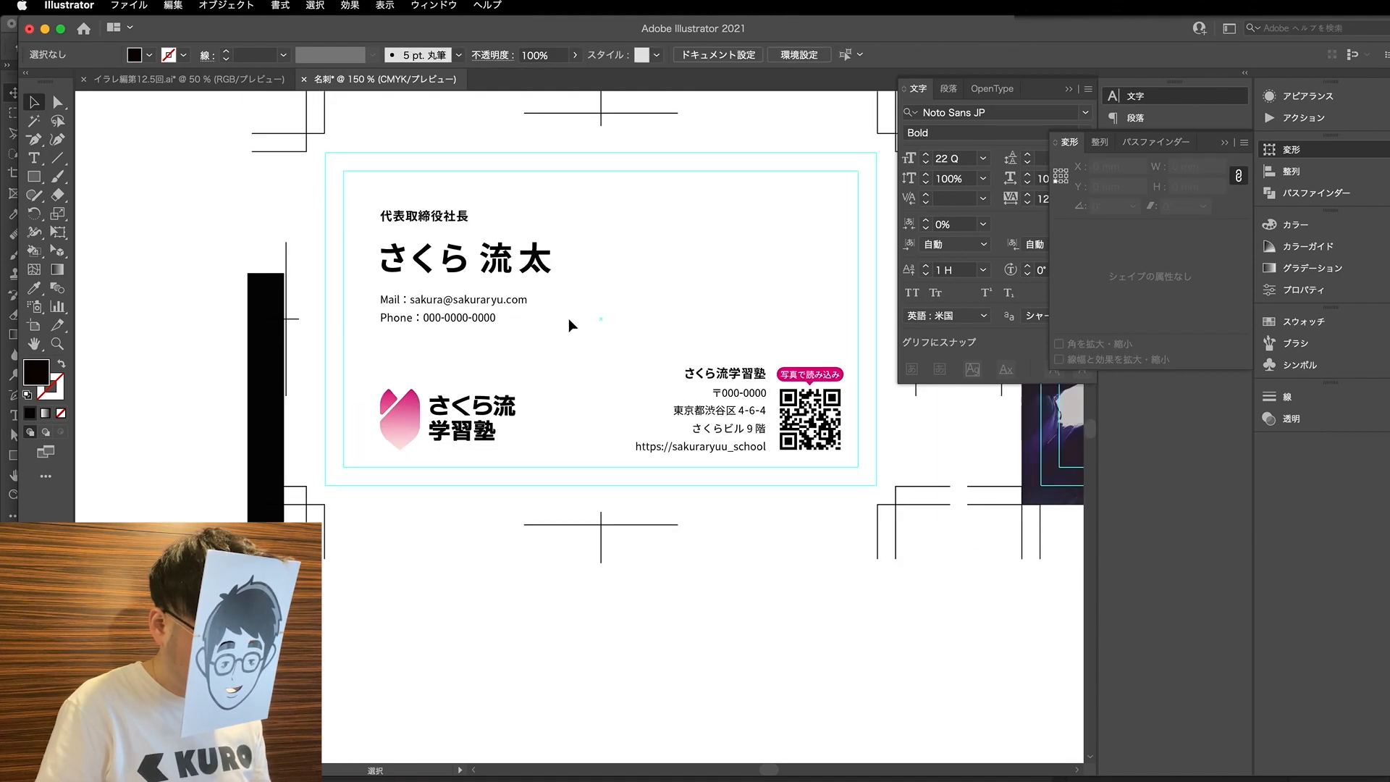
drag(570, 353, 437, 321)
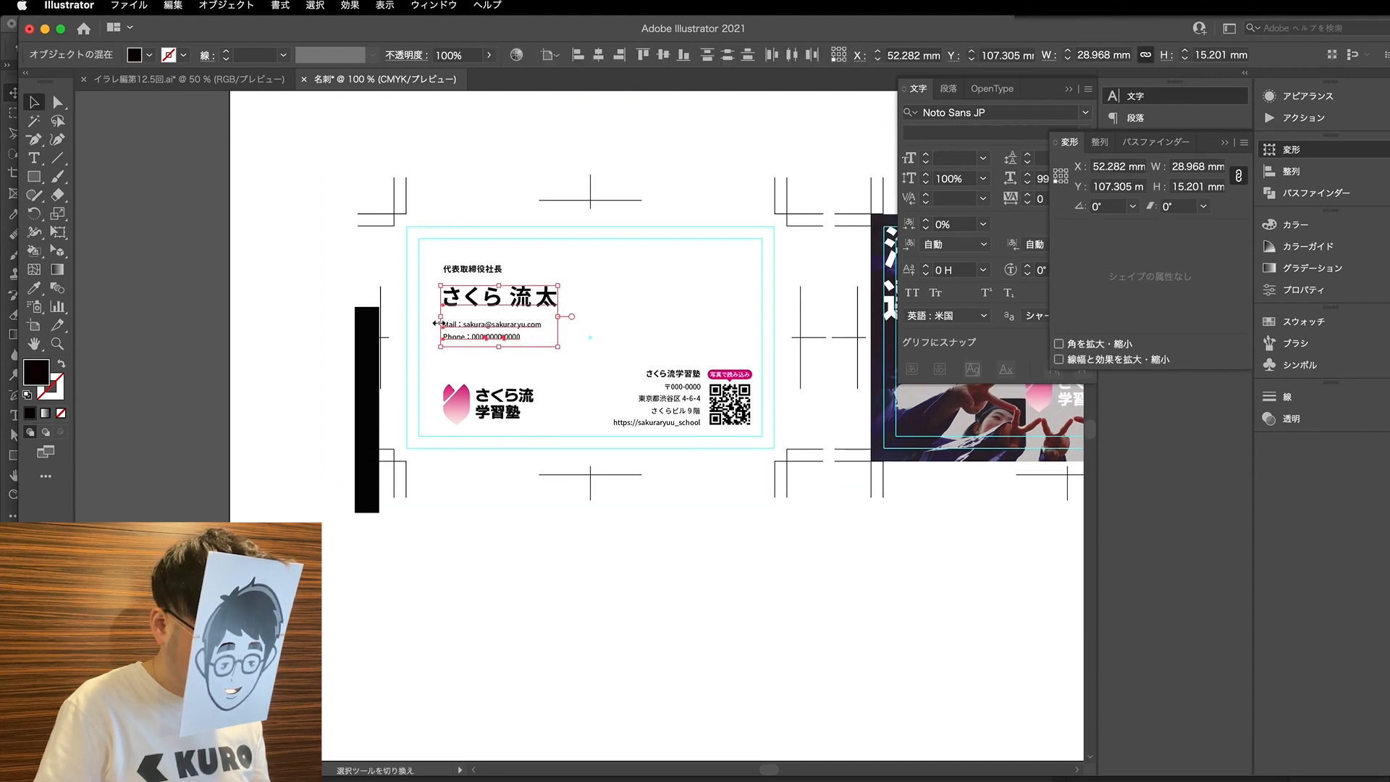
key(a)
shift+click(488, 301)
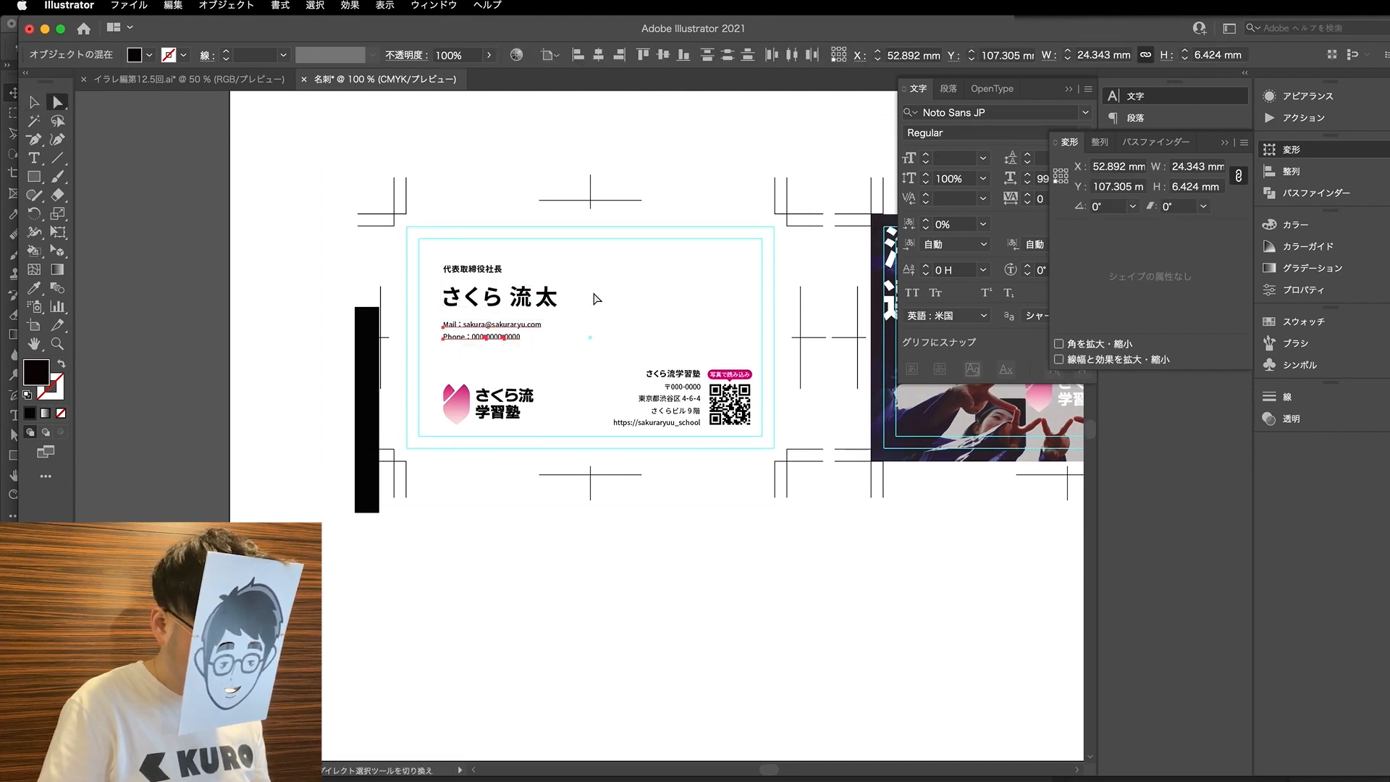
click(583, 296)
- Delete the black spacing rectangle beside the first card
scroll(545, 371, down, 3)
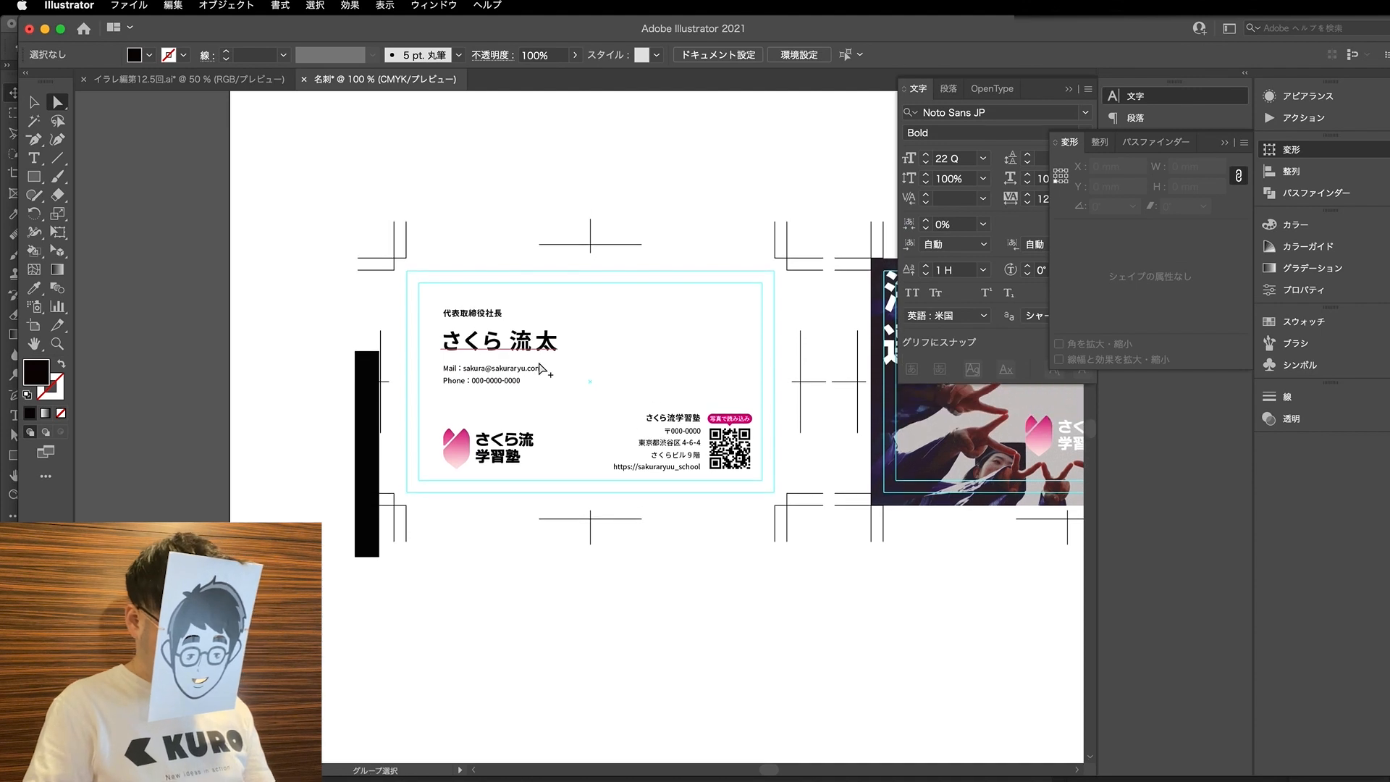
scroll(542, 367, right, 2)
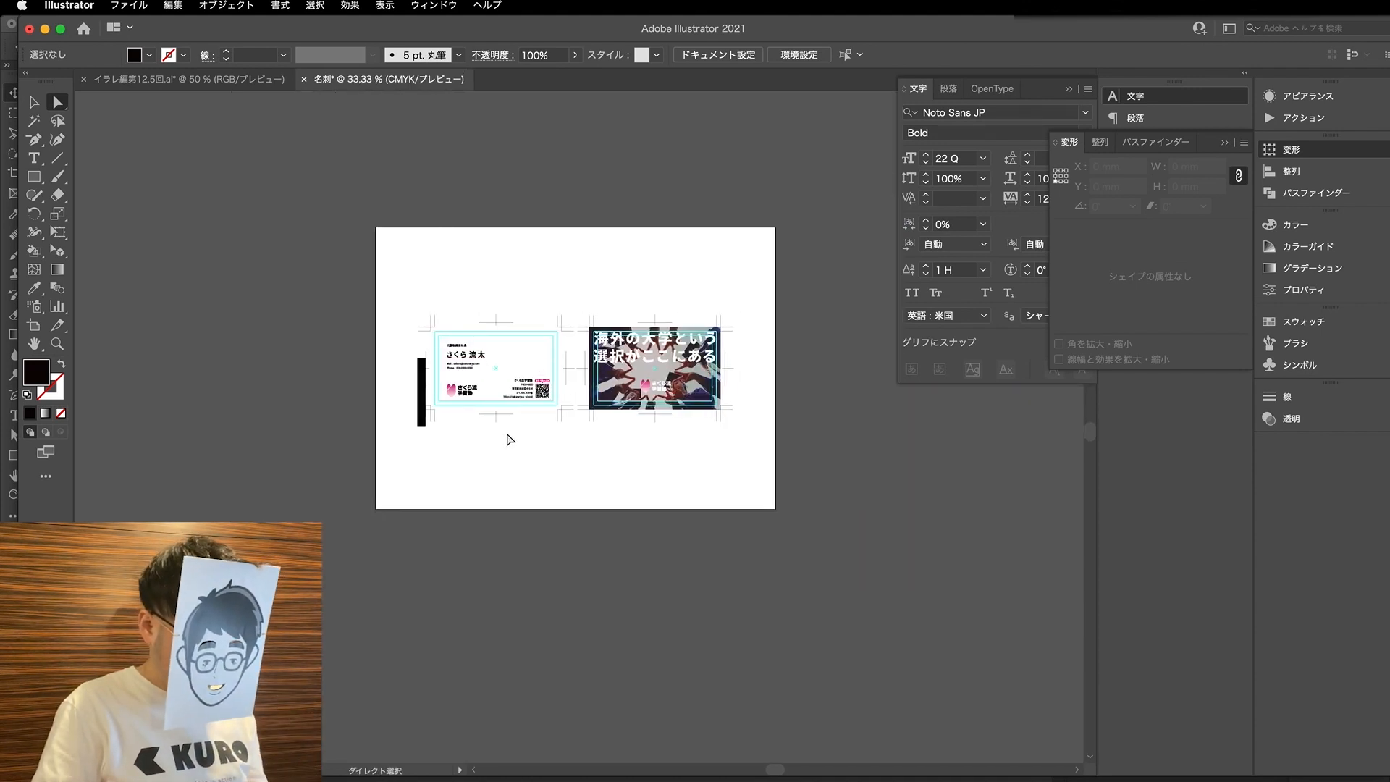
key(v)
click(421, 417)
key(Delete)
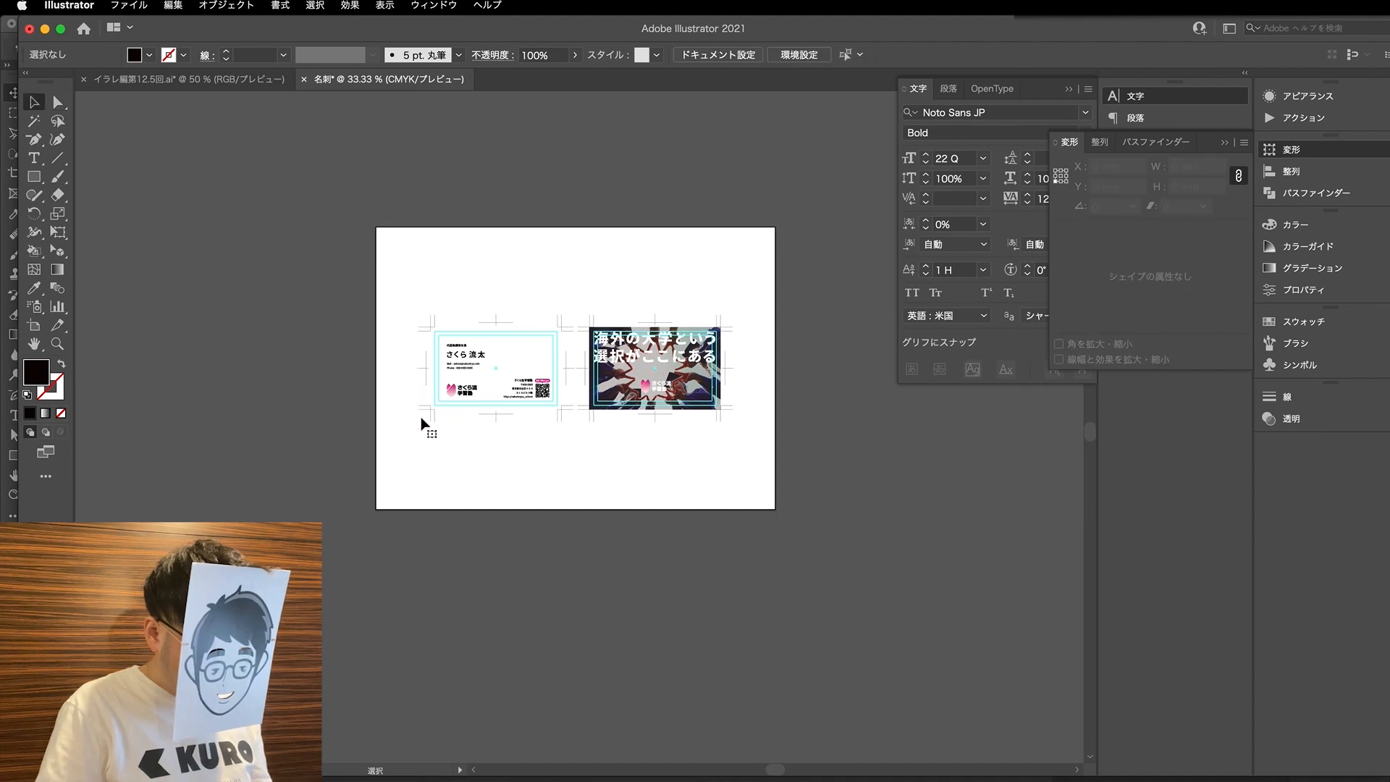
- Tighten the gaps between the job title, name and contact lines by nudging the lower lines further up
scroll(447, 402, up, 1)
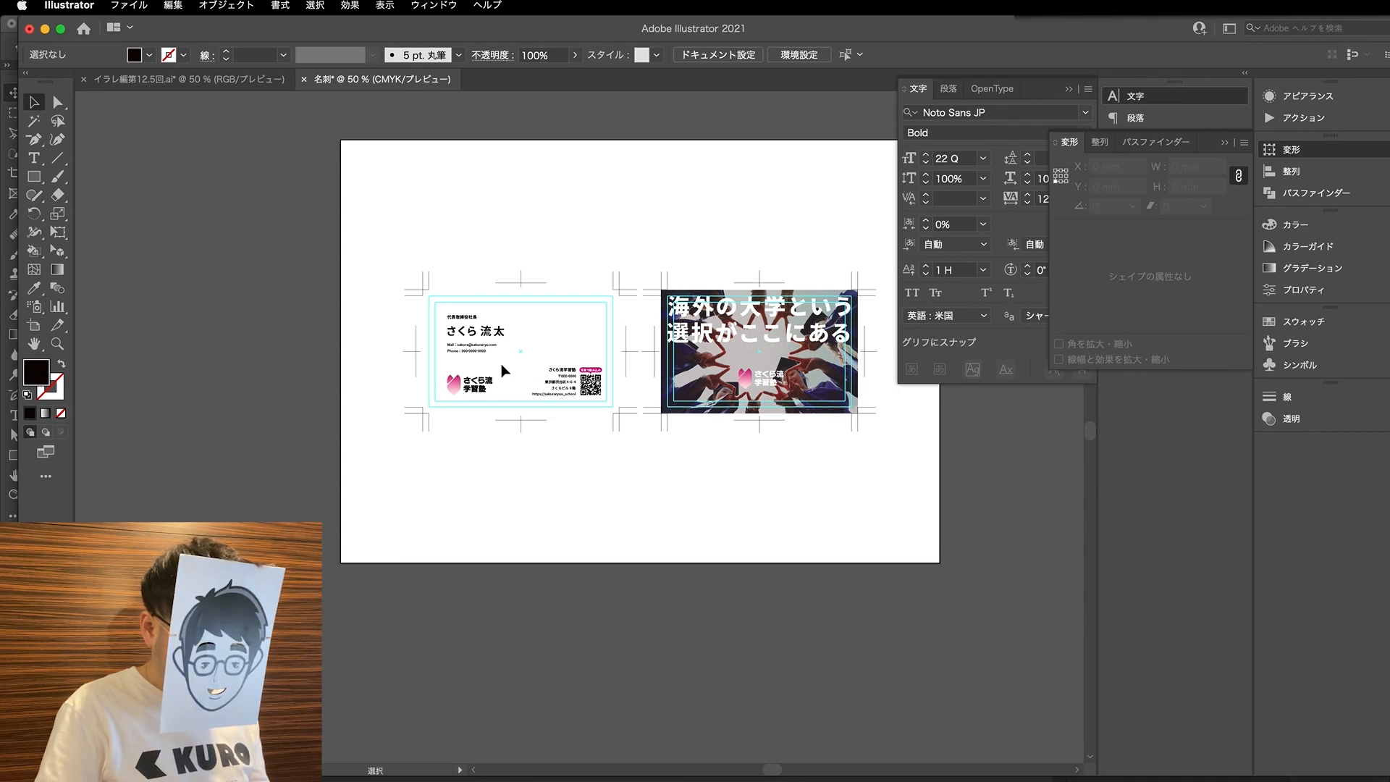
scroll(501, 363, up, 2)
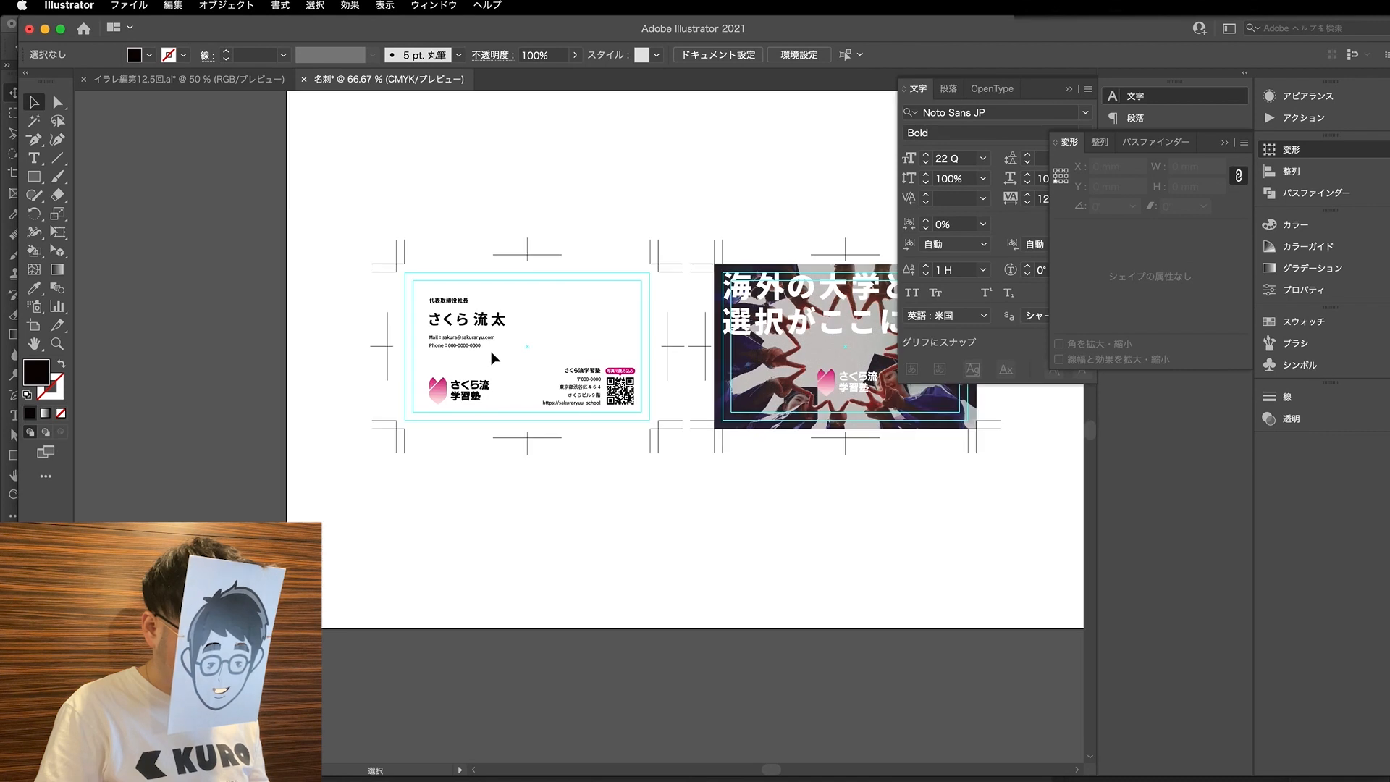
drag(515, 352, 397, 296)
drag(522, 354, 366, 319)
key(a)
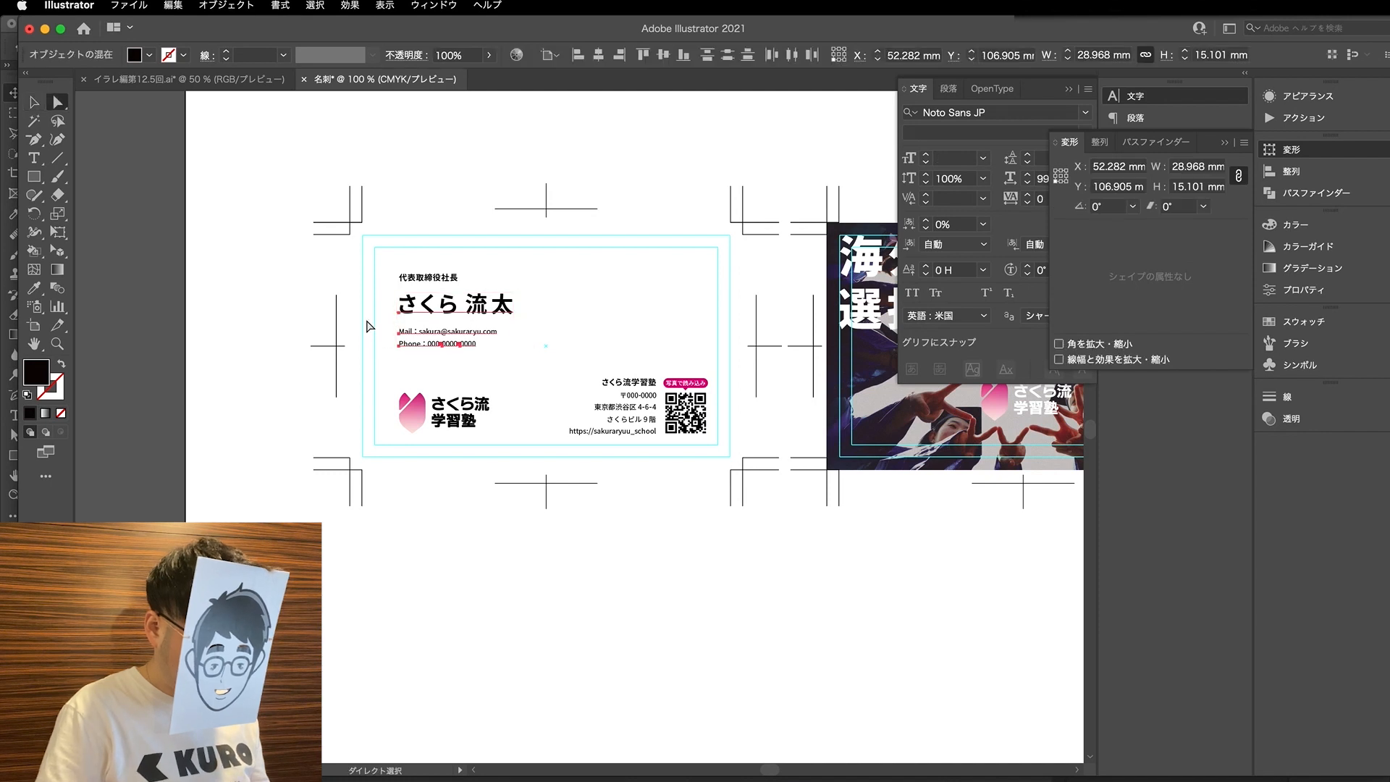
shift+click(442, 312)
key(Up)
key(Up)
key(v)
click(603, 288)
- Scale the first card's logo group proportionally to a width of 20 mm
scroll(602, 288, down, 1)
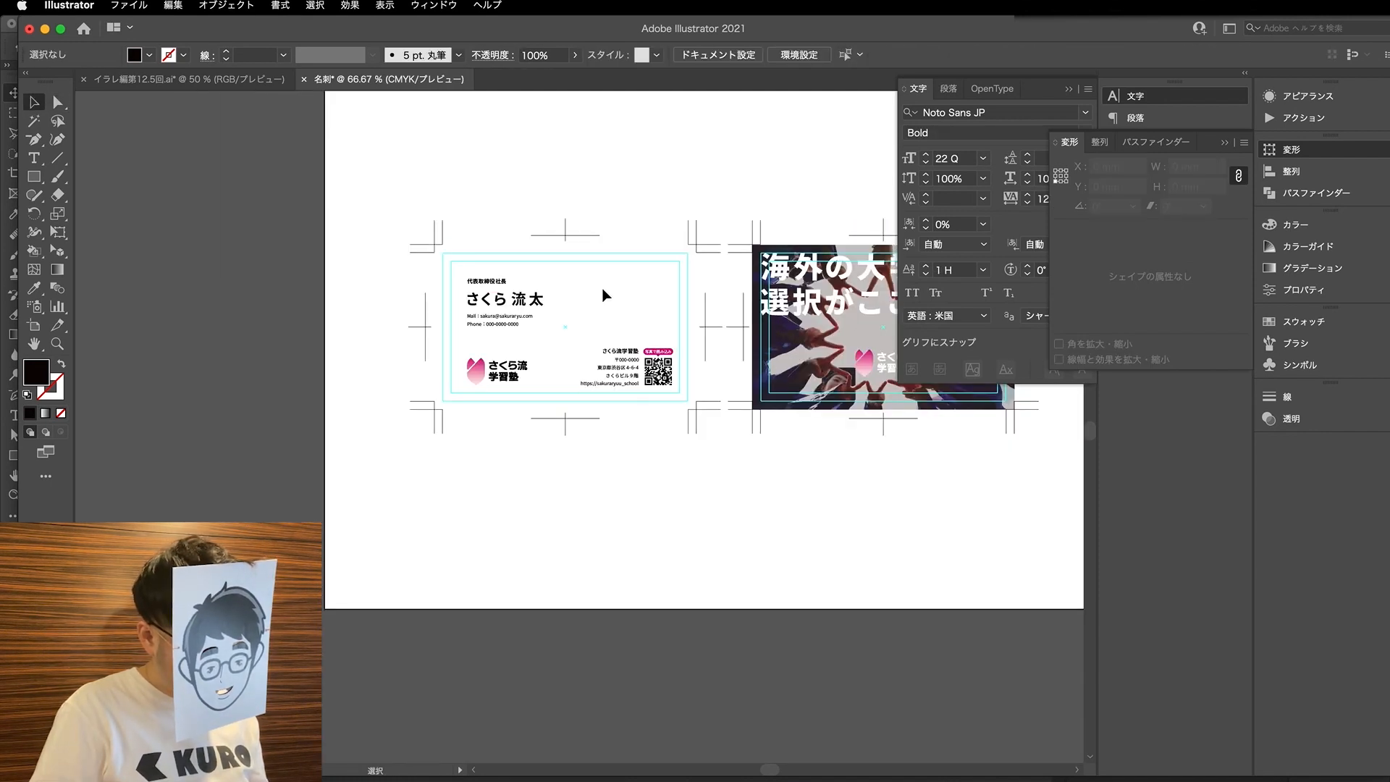
scroll(602, 288, right, 2)
key(a)
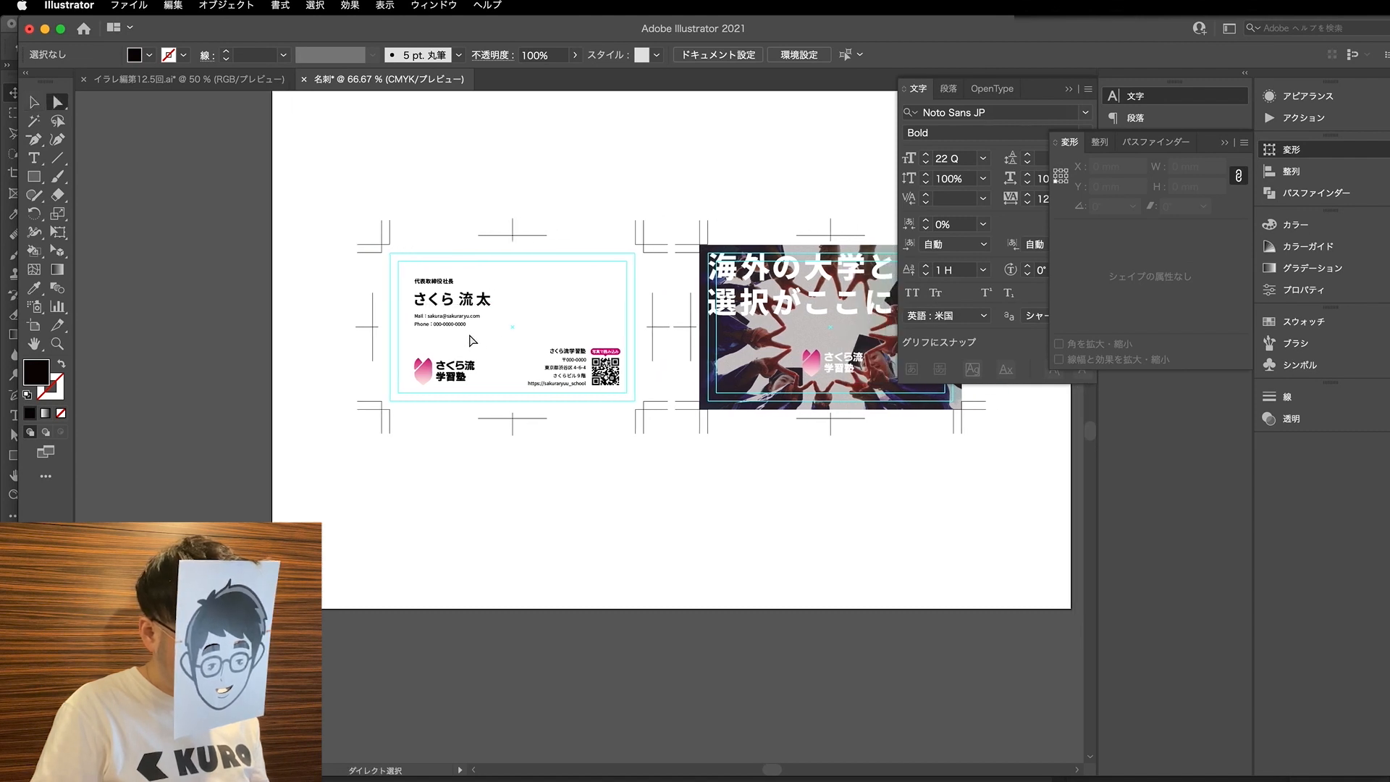
scroll(472, 340, right, 4)
key(v)
click(323, 366)
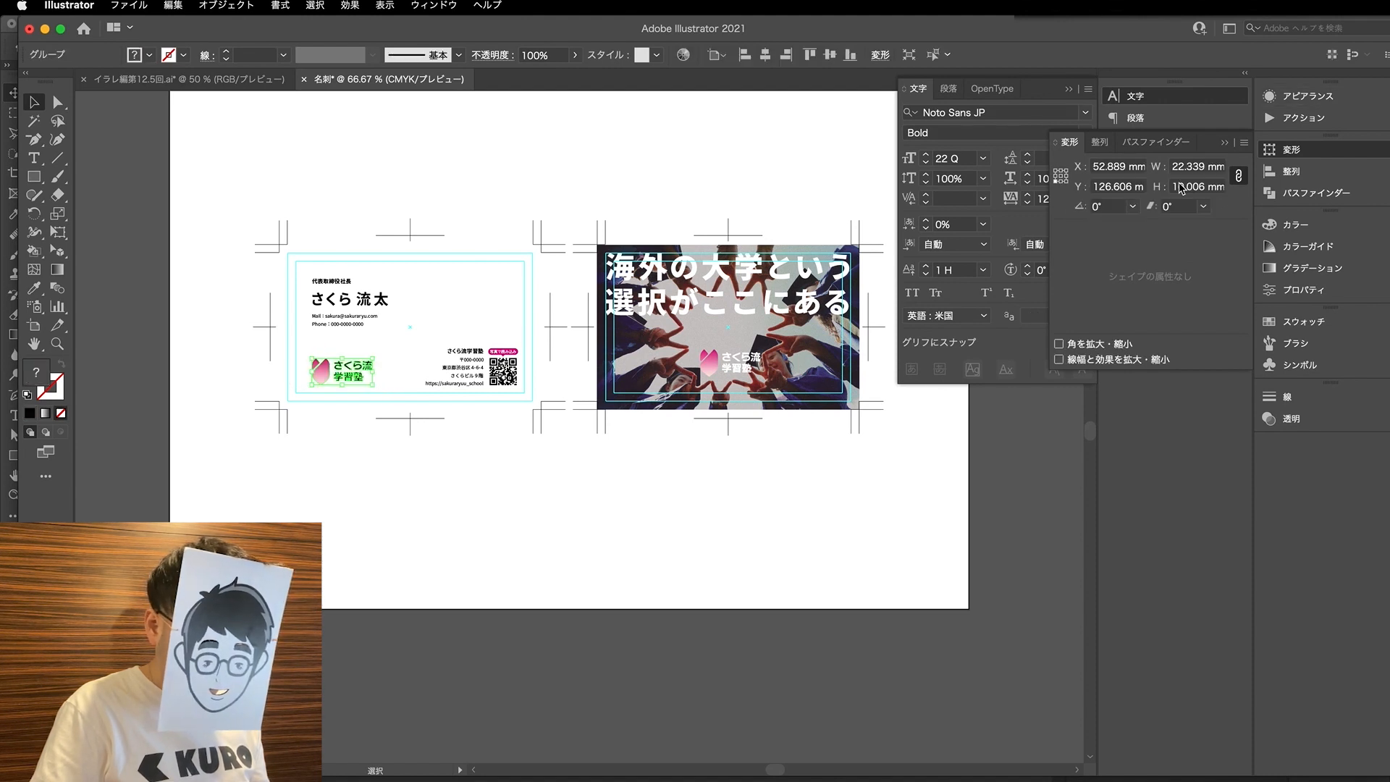
click(1199, 167)
drag(1190, 167, 1173, 168)
text(21)
key(Return)
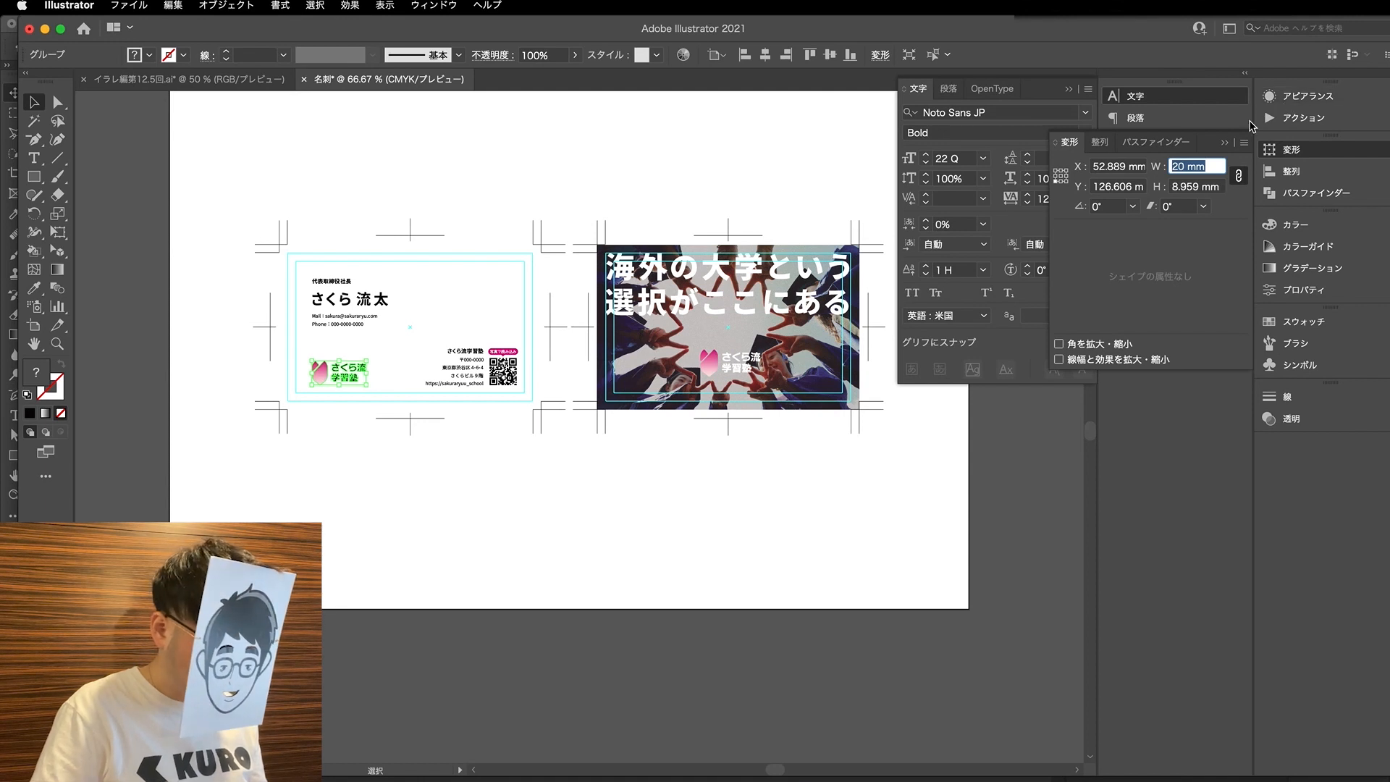
click(380, 391)
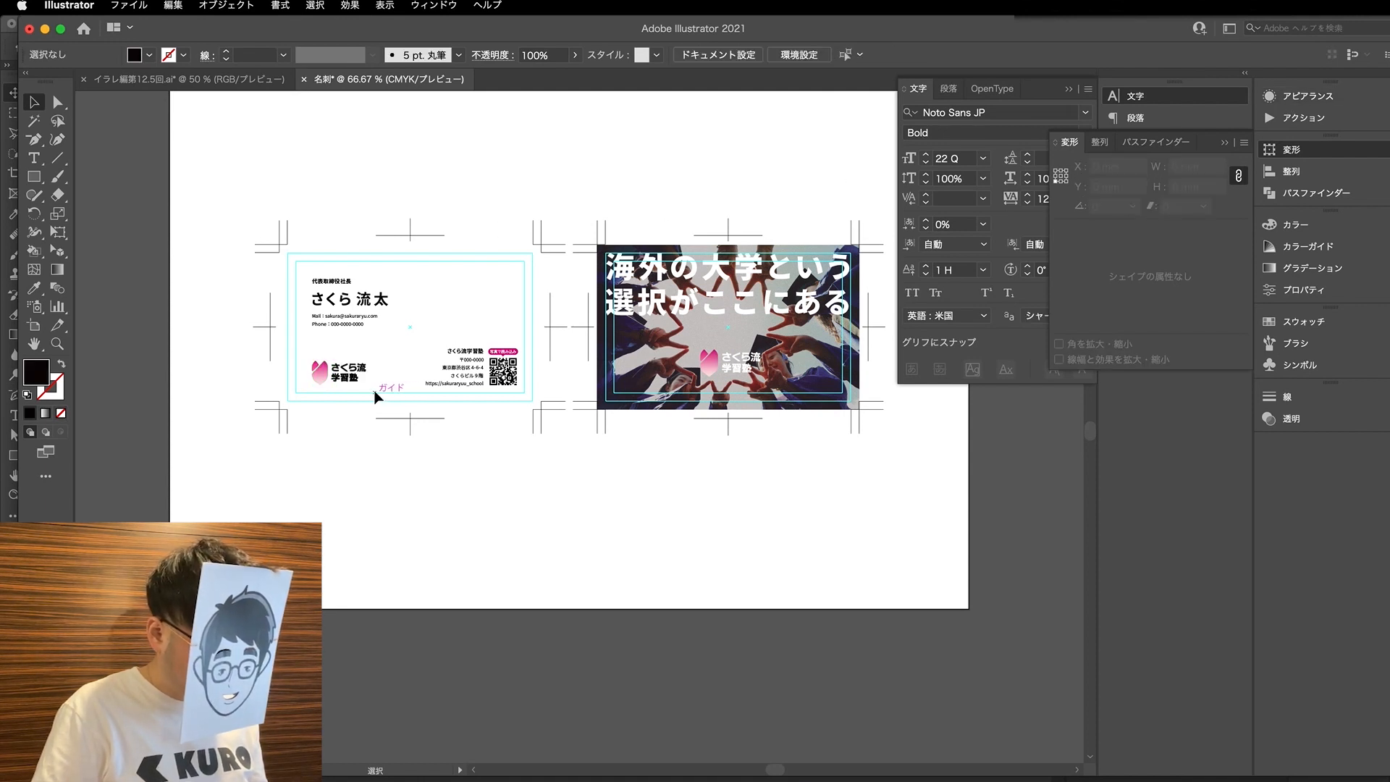
- Draw a black spacing rectangle about 15.8 × 2.8 mm between the QR code and the inner guide, and copy it below the logo
scroll(372, 391, up, 1)
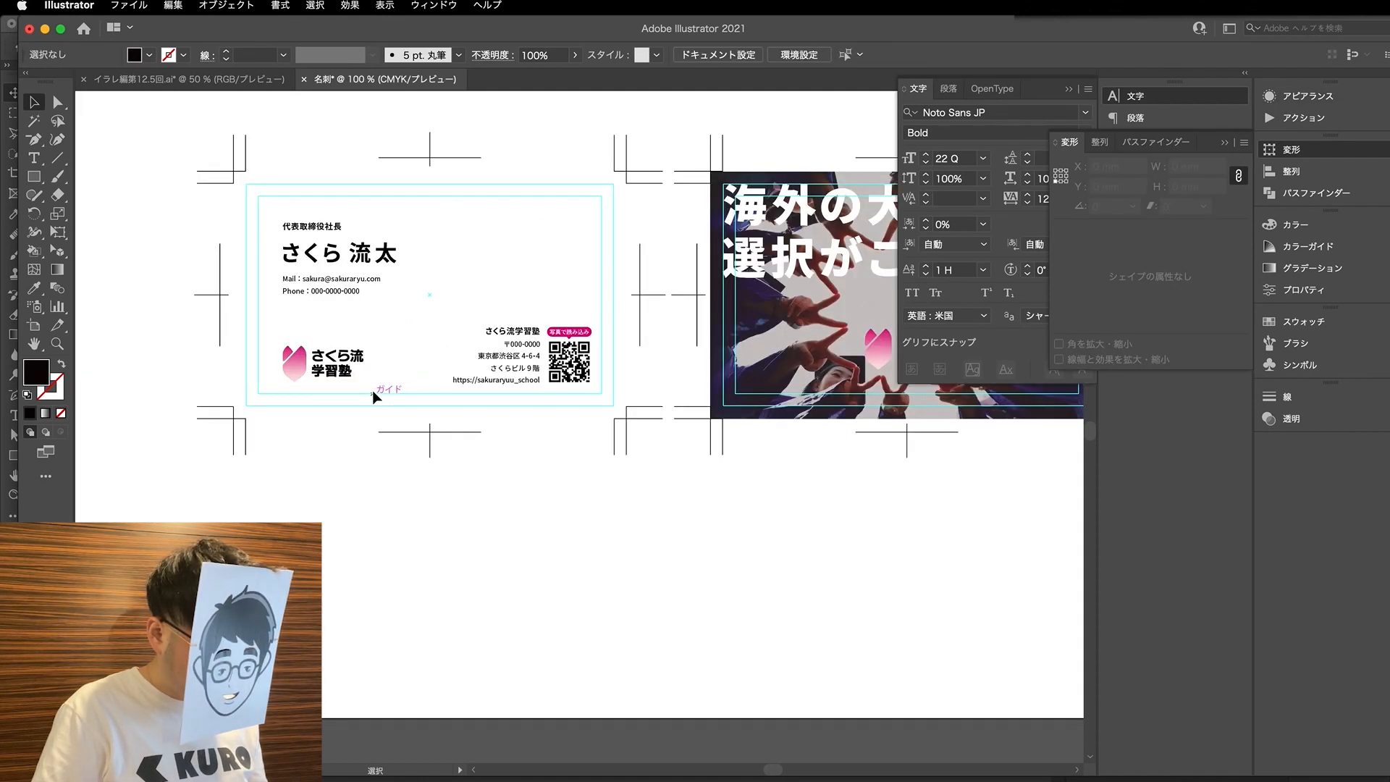
key(m)
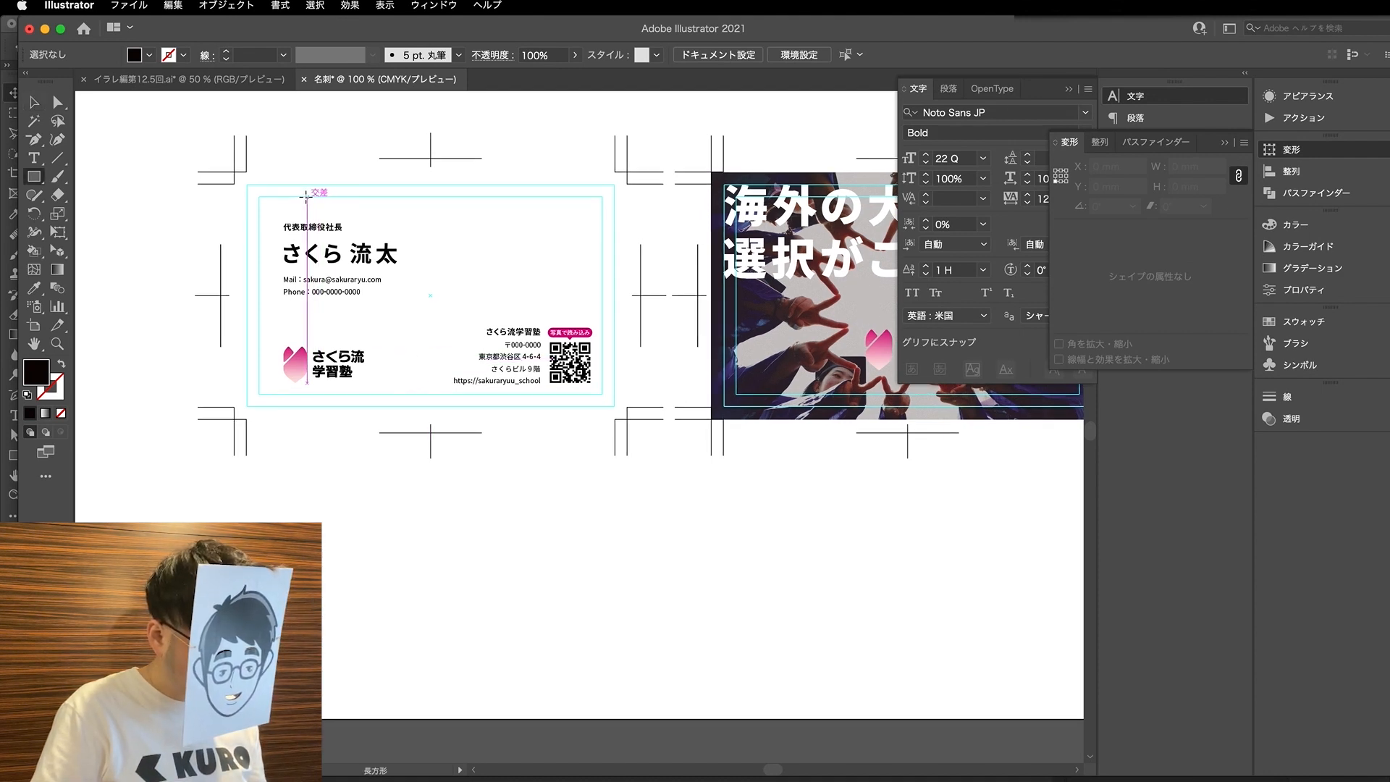
drag(584, 394, 520, 383)
key(v)
click(587, 392)
scroll(588, 392, up, 3)
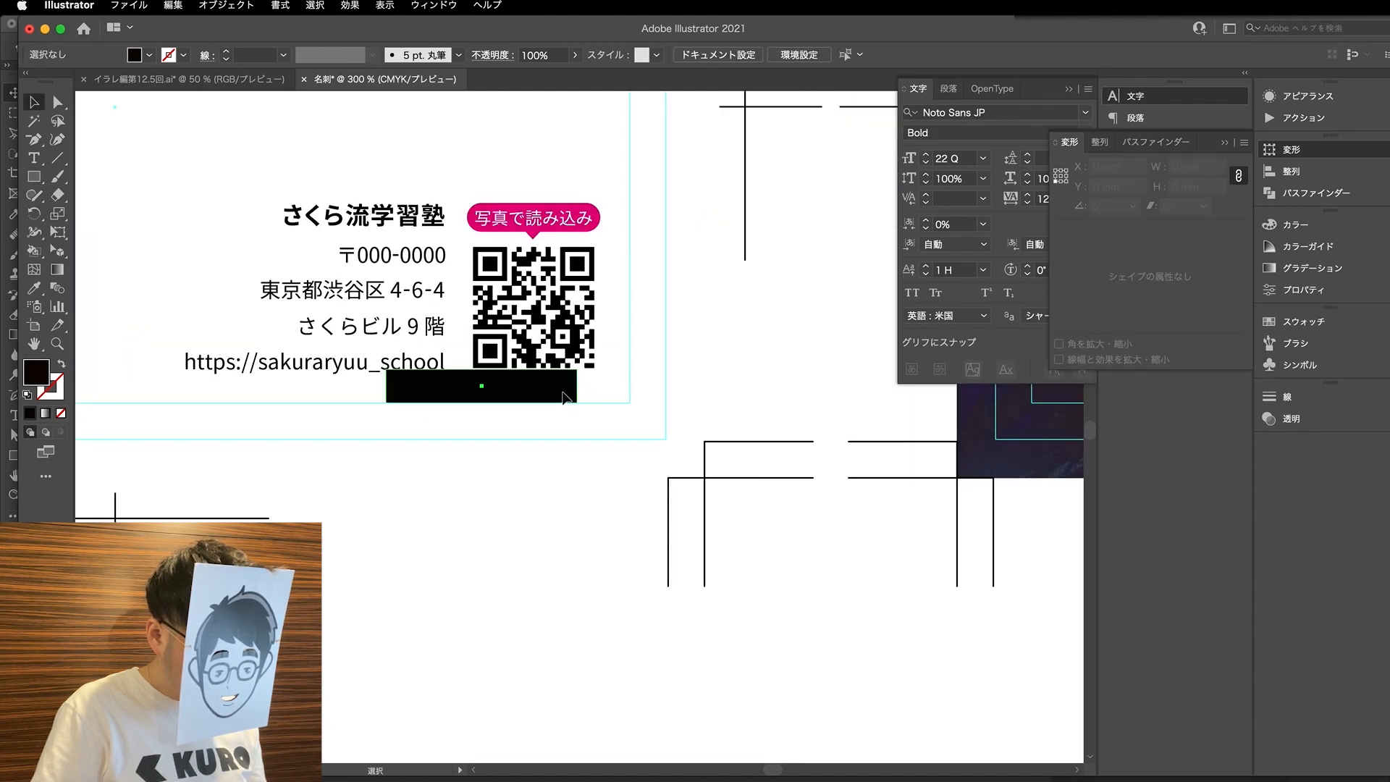
click(580, 393)
scroll(580, 394, down, 2)
drag(561, 391, 164, 391)
- Make an upright copy of the spacing rectangle, rotated to 270°, and place it beside the logo's left edge to compare margins
scroll(233, 387, left, 2)
key(r)
drag(280, 426, 153, 477)
key(v)
click(258, 447)
drag(154, 411, 183, 366)
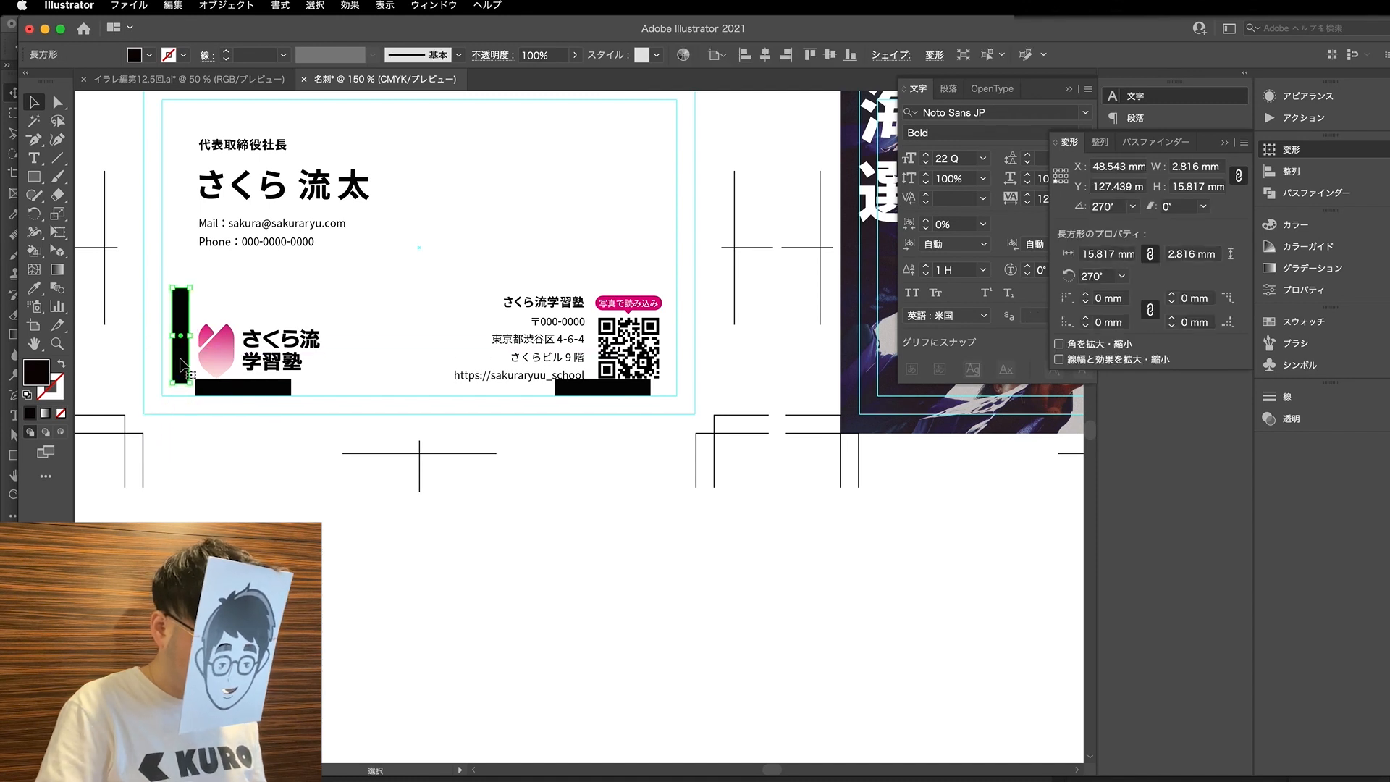
- Delete the three spacing rectangles around the logo and QR code
key(Delete)
click(275, 387)
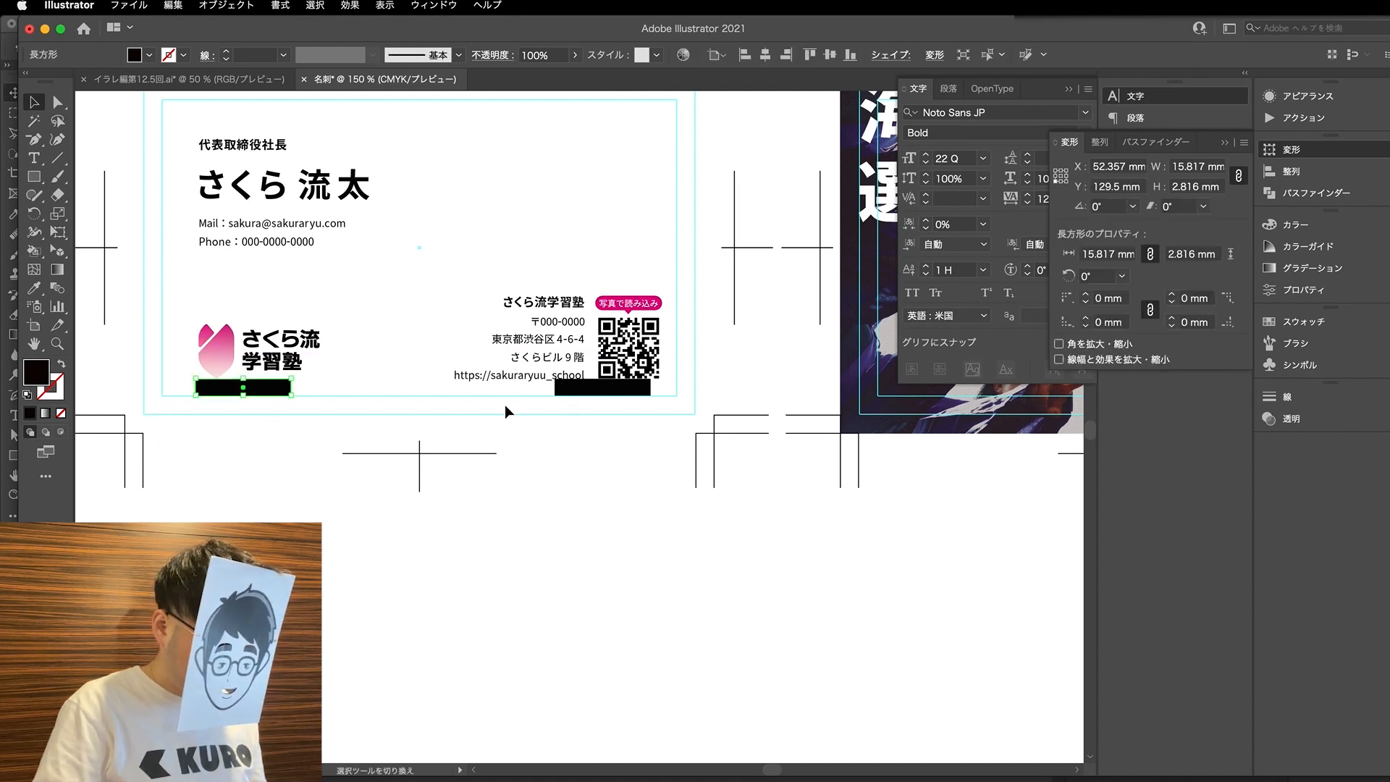
shift+click(558, 391)
key(Delete)
- Replace the text in the pink badge above the QR code with 今すぐアクセス
scroll(560, 398, down, 1)
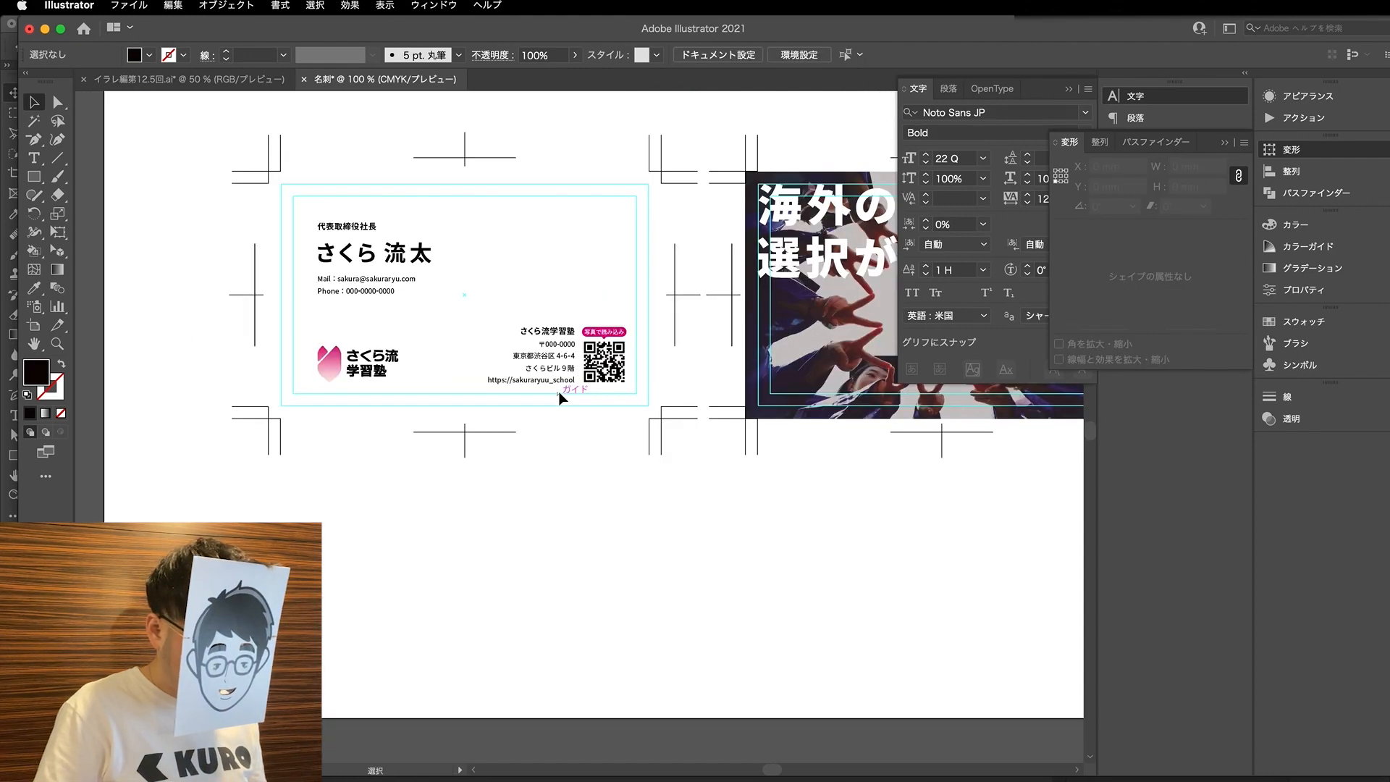
scroll(614, 333, up, 5)
key(a)
click(604, 351)
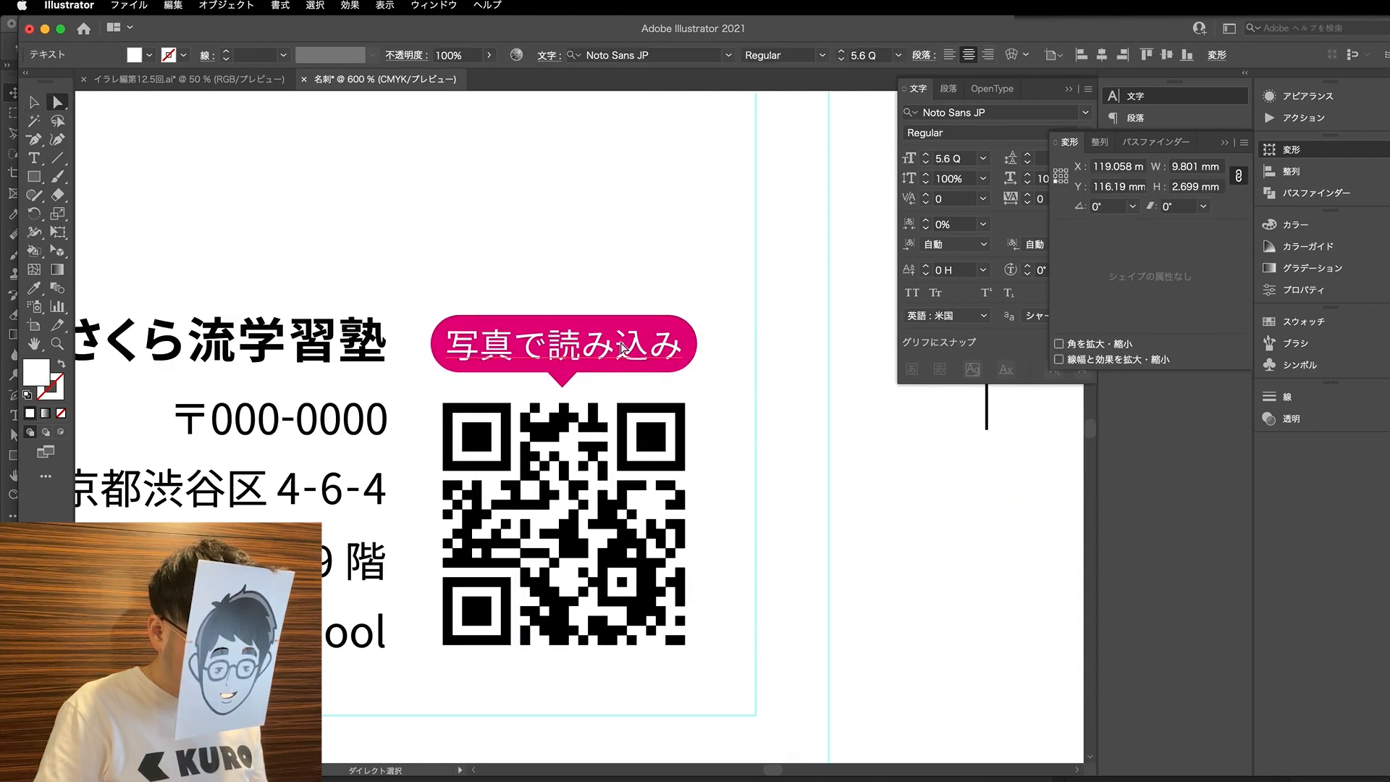
key(t)
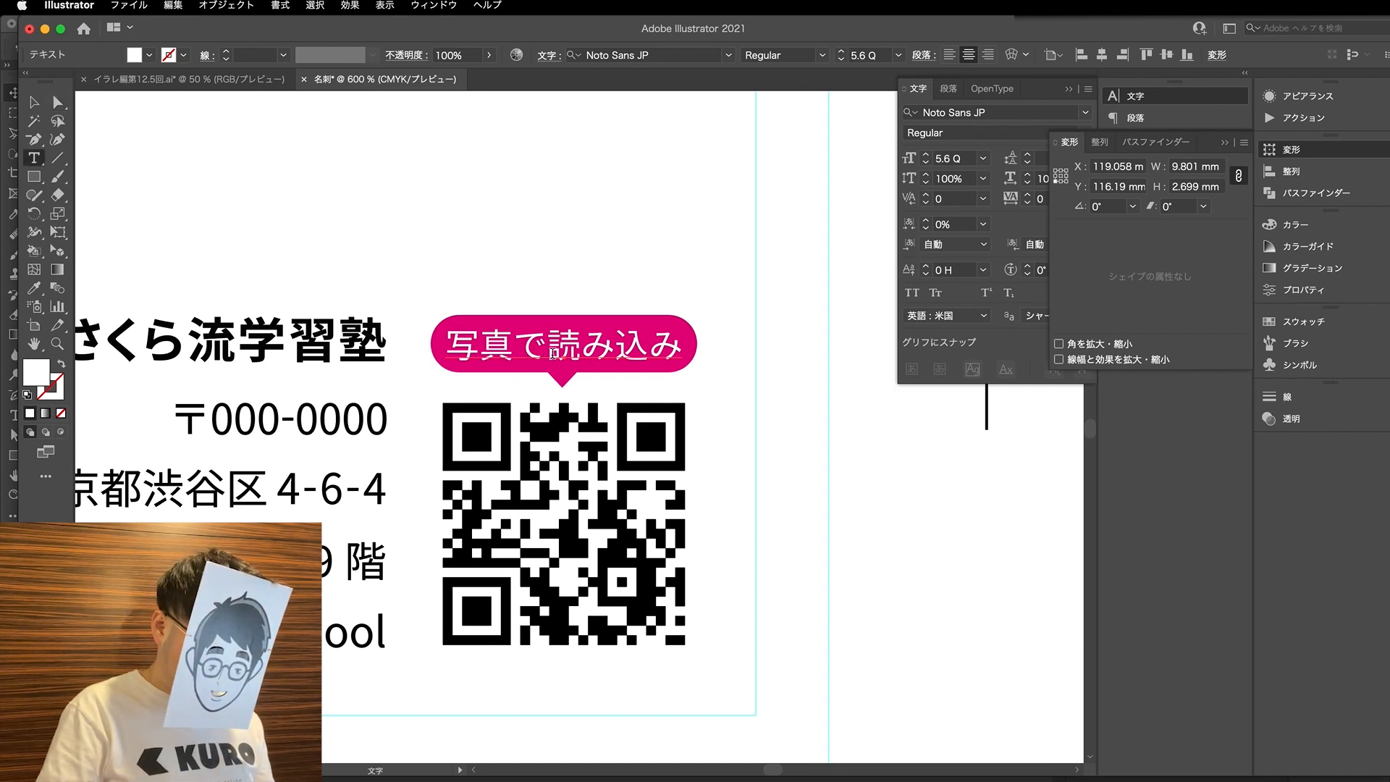
triple_click(552, 353)
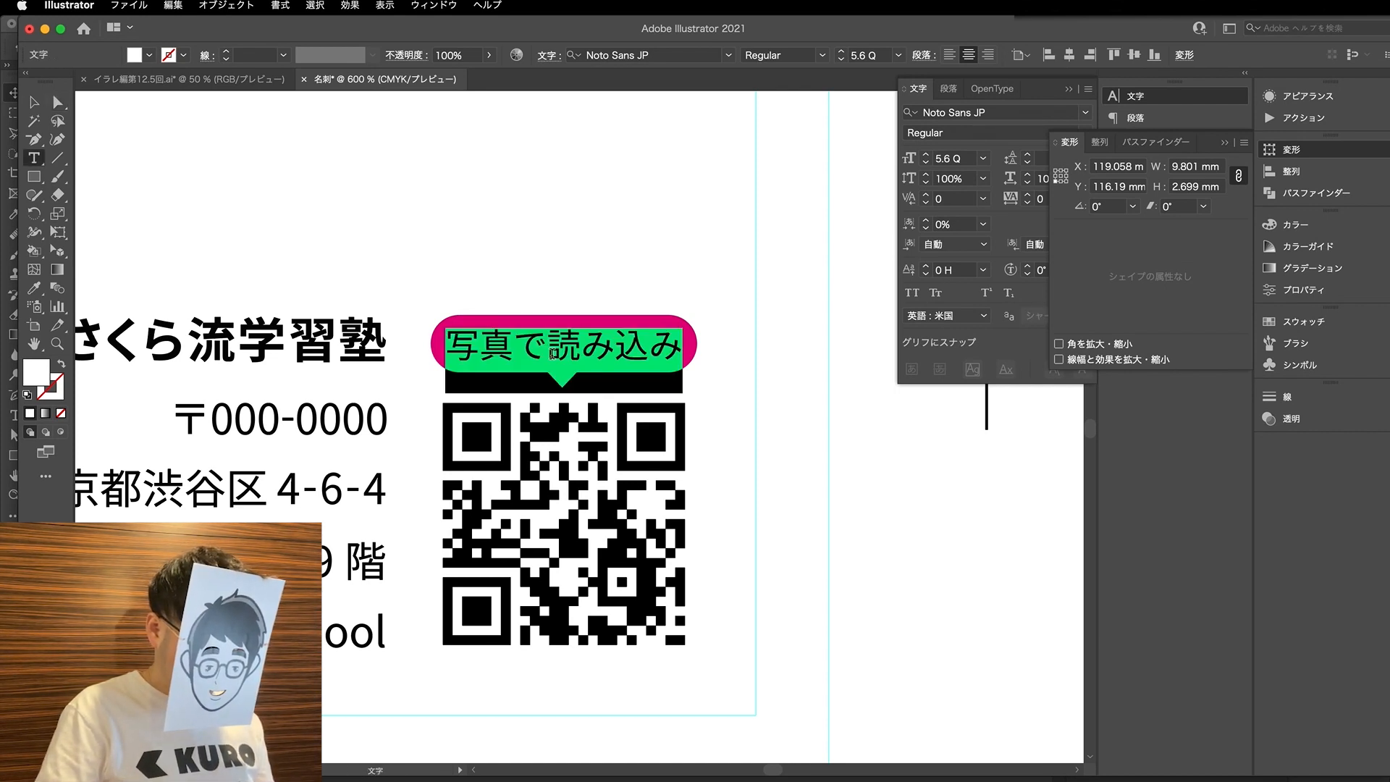
text(いますぐあくせす)
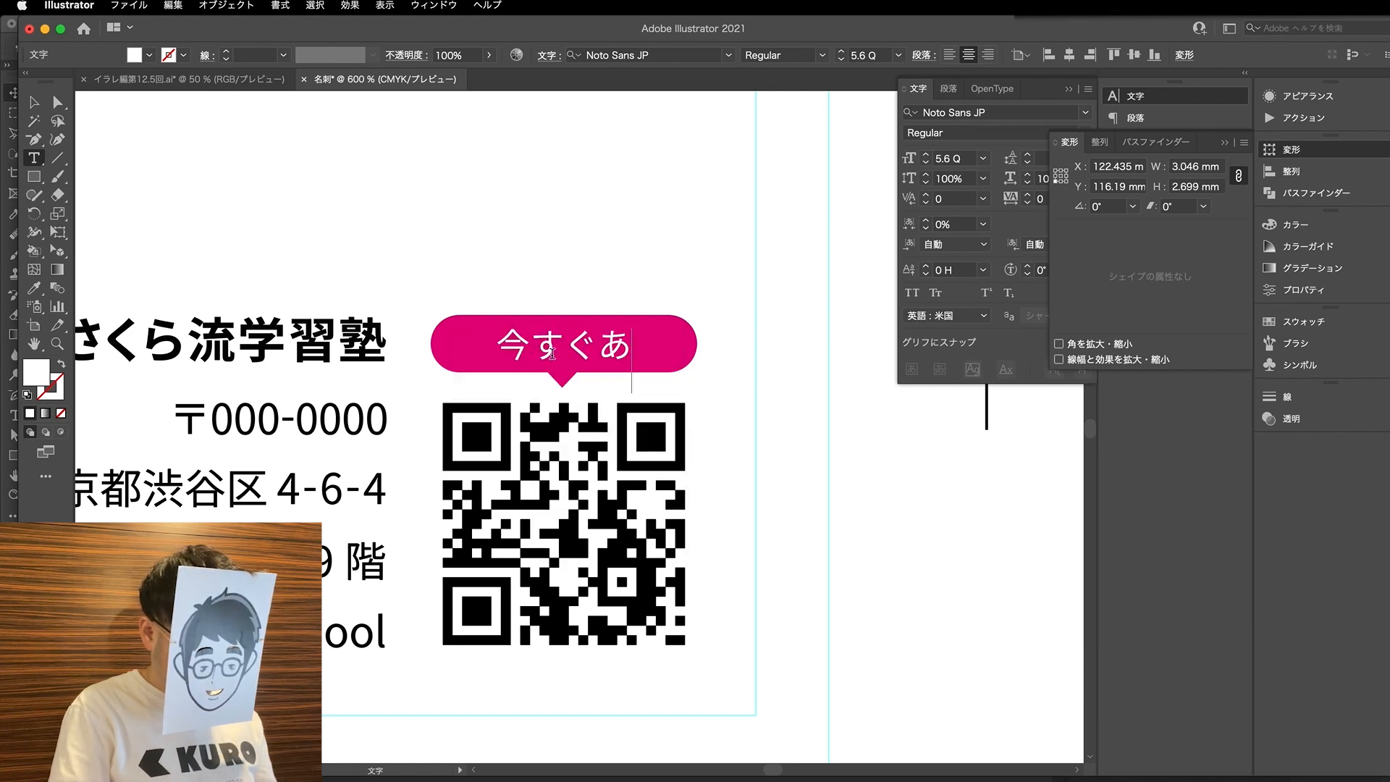
key(Return)
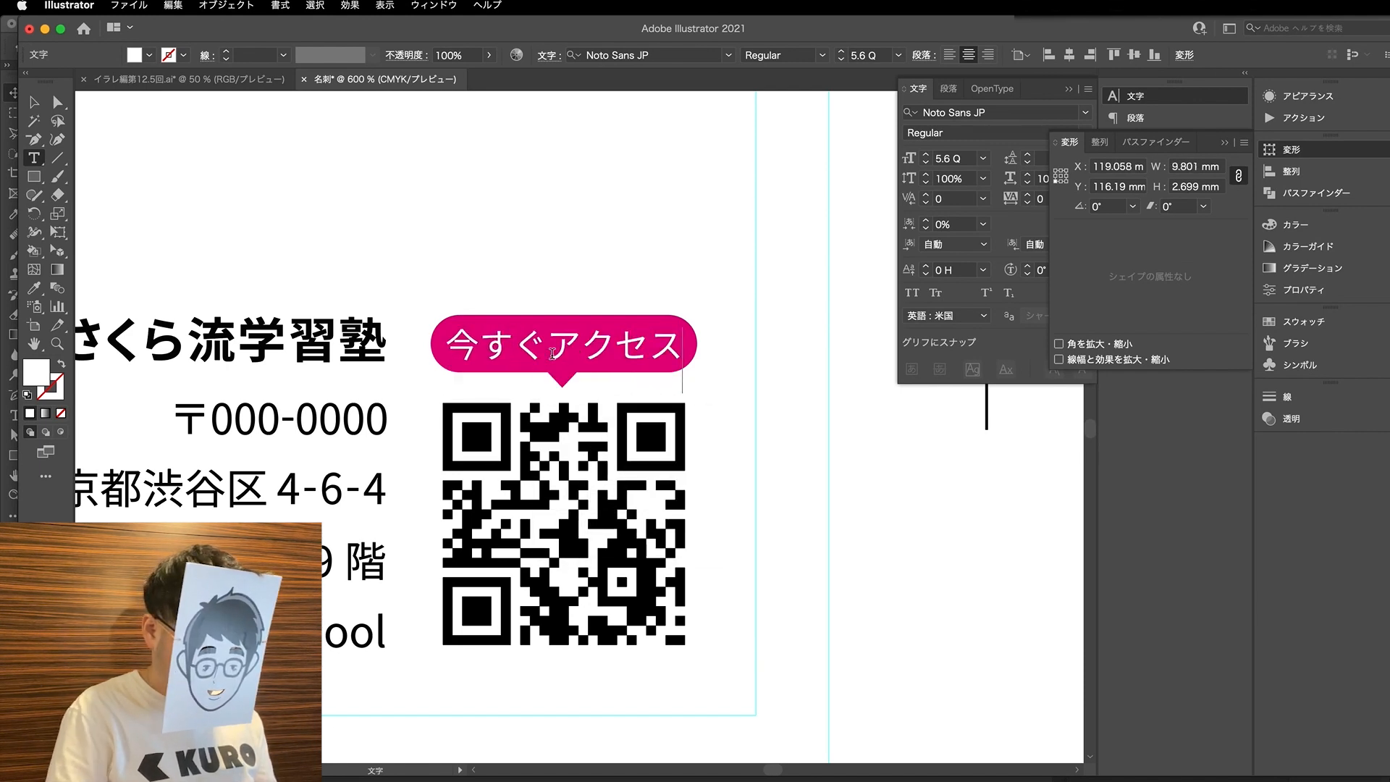
- Try tightening the kerning between the opening characters of 今すぐアクセス in the pink badge
key(super+a)
click(1021, 233)
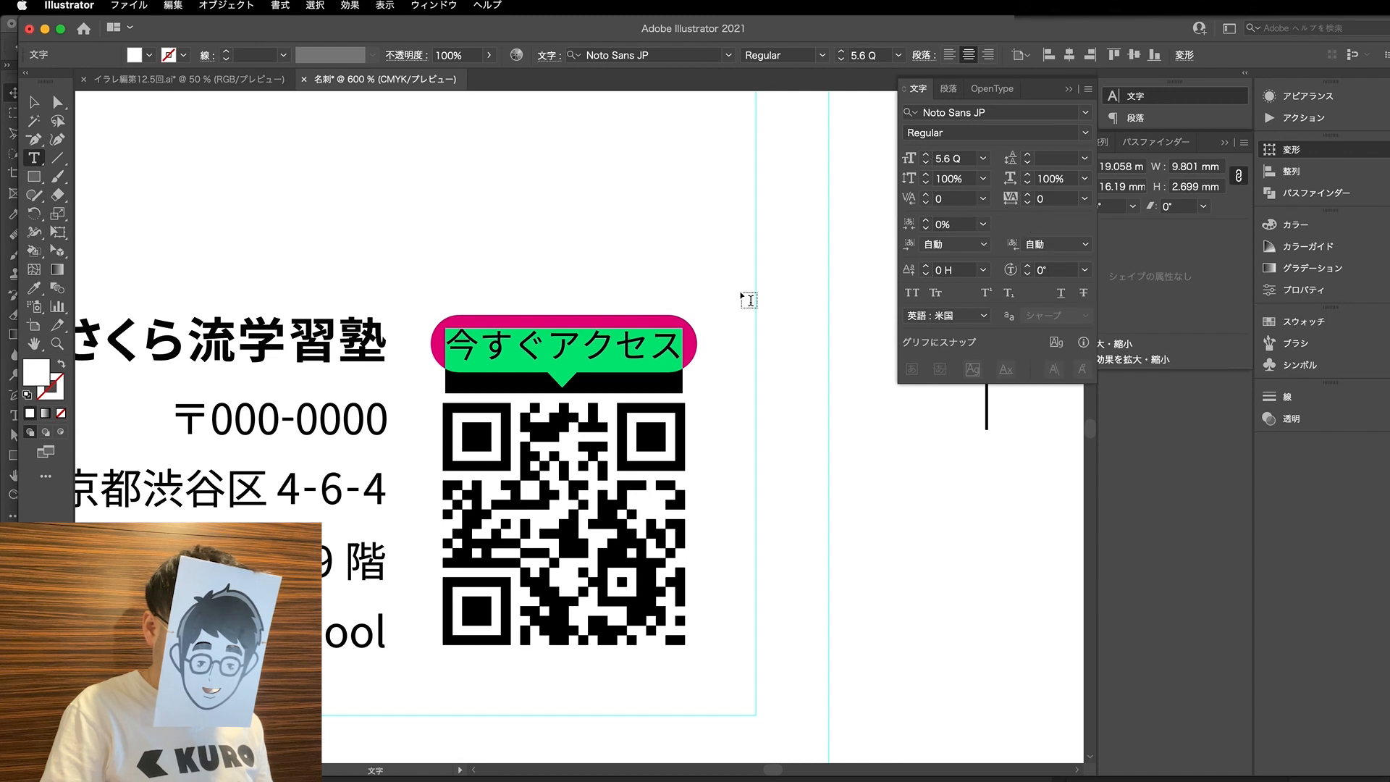
click(500, 344)
key(Right)
key(alt+Left)
key(alt+Left)
key(alt+Left)
key(alt+Left)
key(alt+Left)
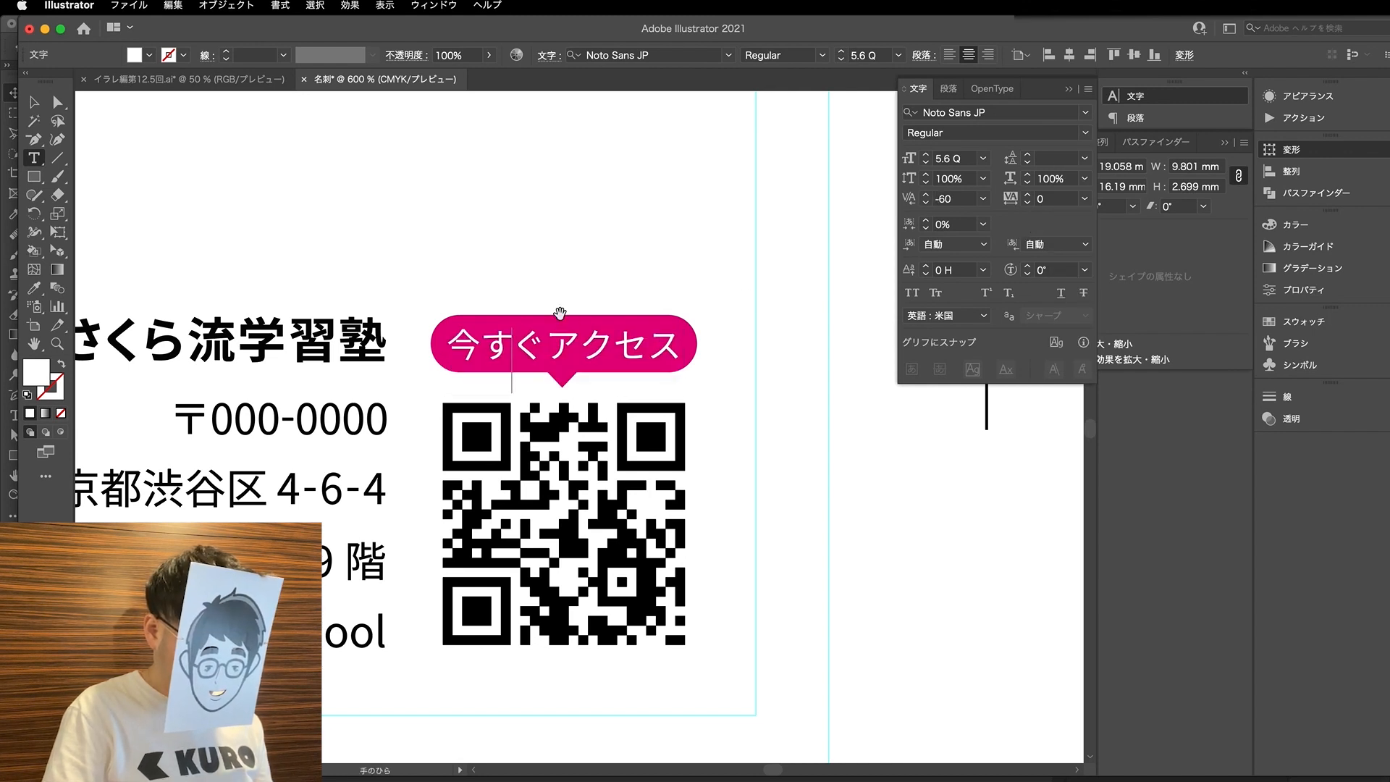
key(alt+Left)
key(alt+Left)
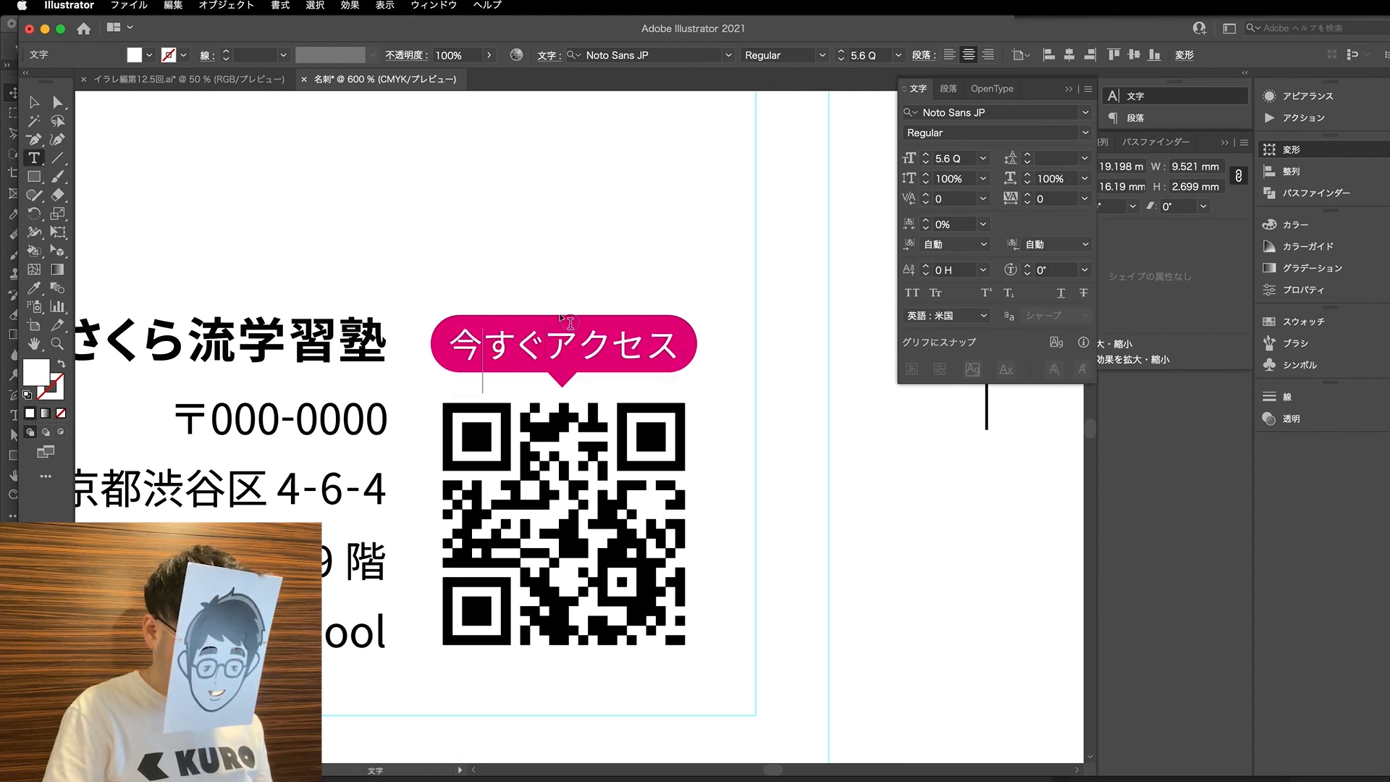
- Replace 今すぐ with 簡単 in the pink badge text so it reads 簡単アクセス
key(BackSpace)
key(BackSpace)
key(BackSpace)
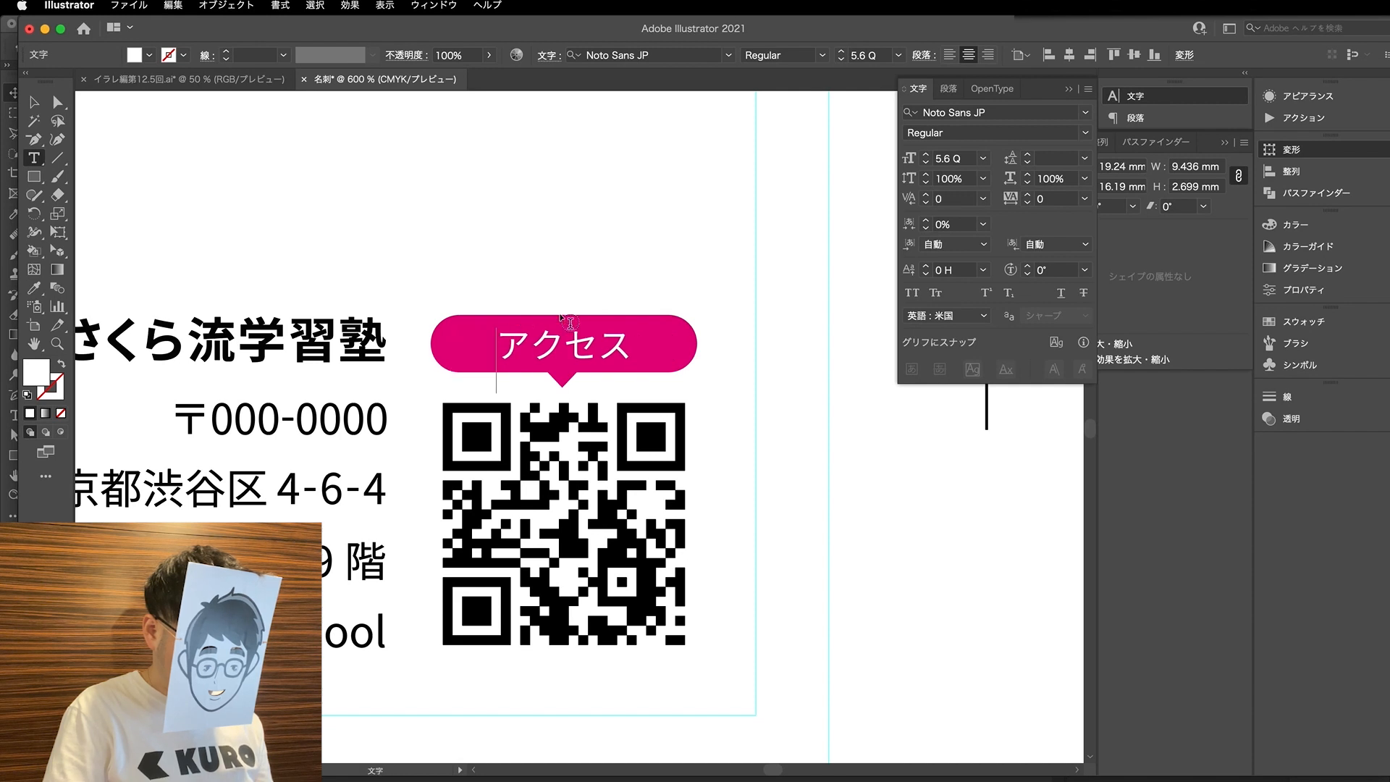
text(kantan)
key(Return)
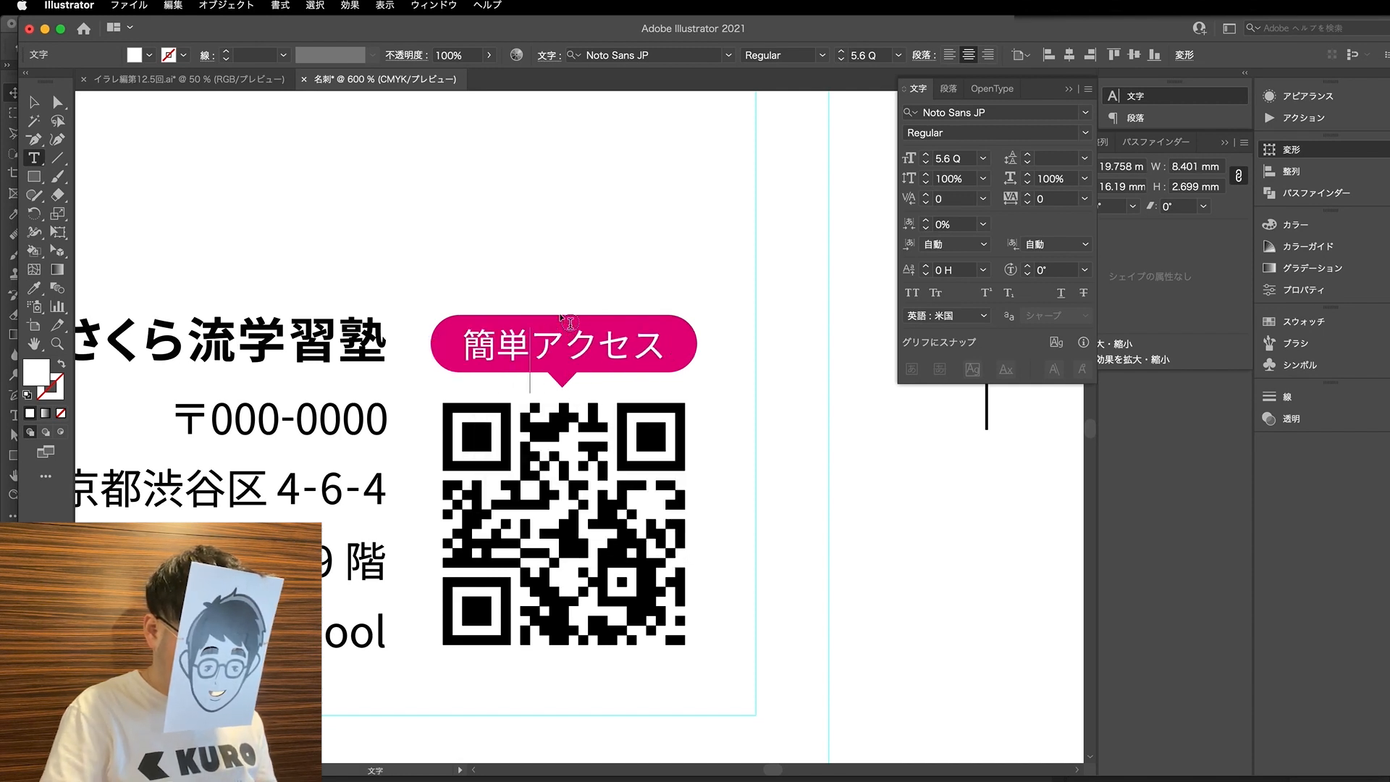
- Fine-tune the kerning between the characters of 簡単アクセス in the badge, using 80 between 簡 and 単
key(alt+Left)
key(alt+Left)
key(Right)
key(Right)
key(alt+Right)
key(Right)
key(alt+Left)
key(alt+Right)
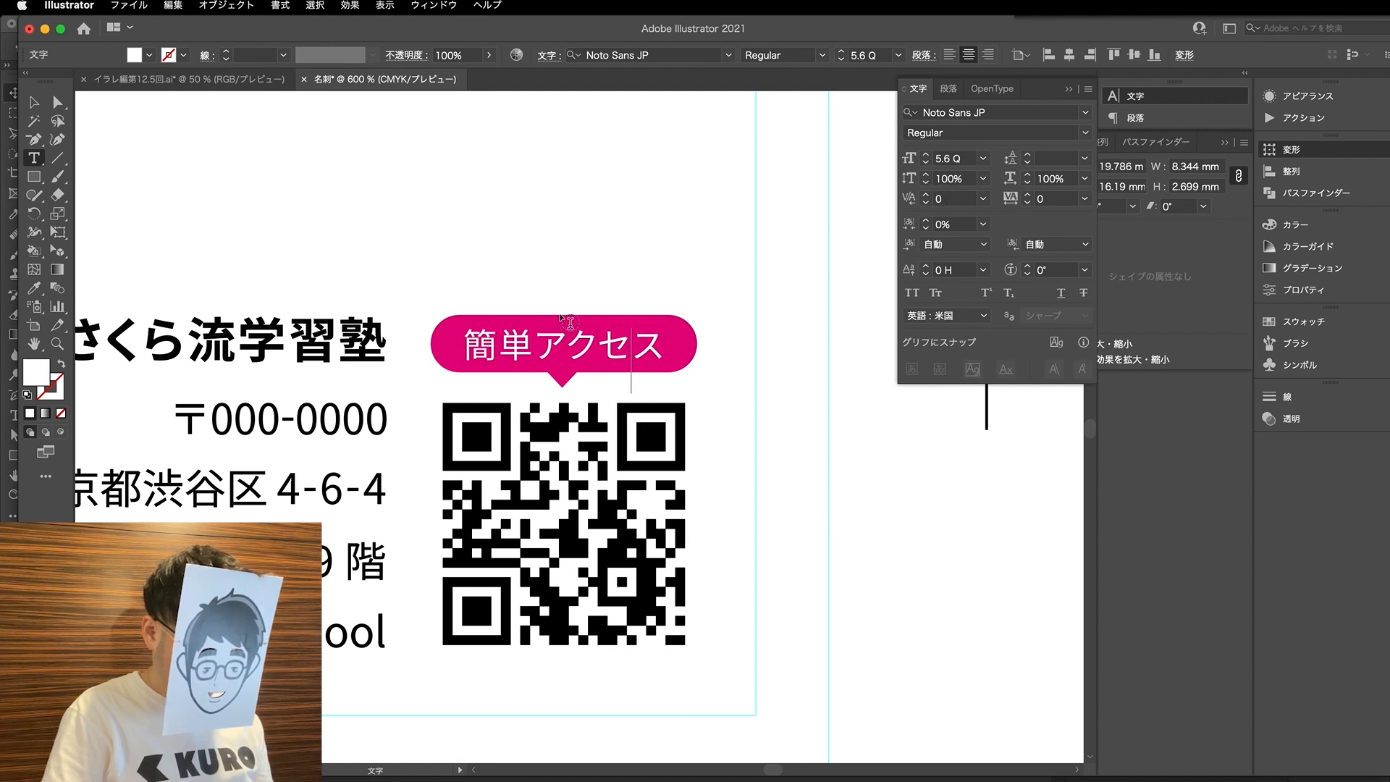
key(Right)
key(alt+Right)
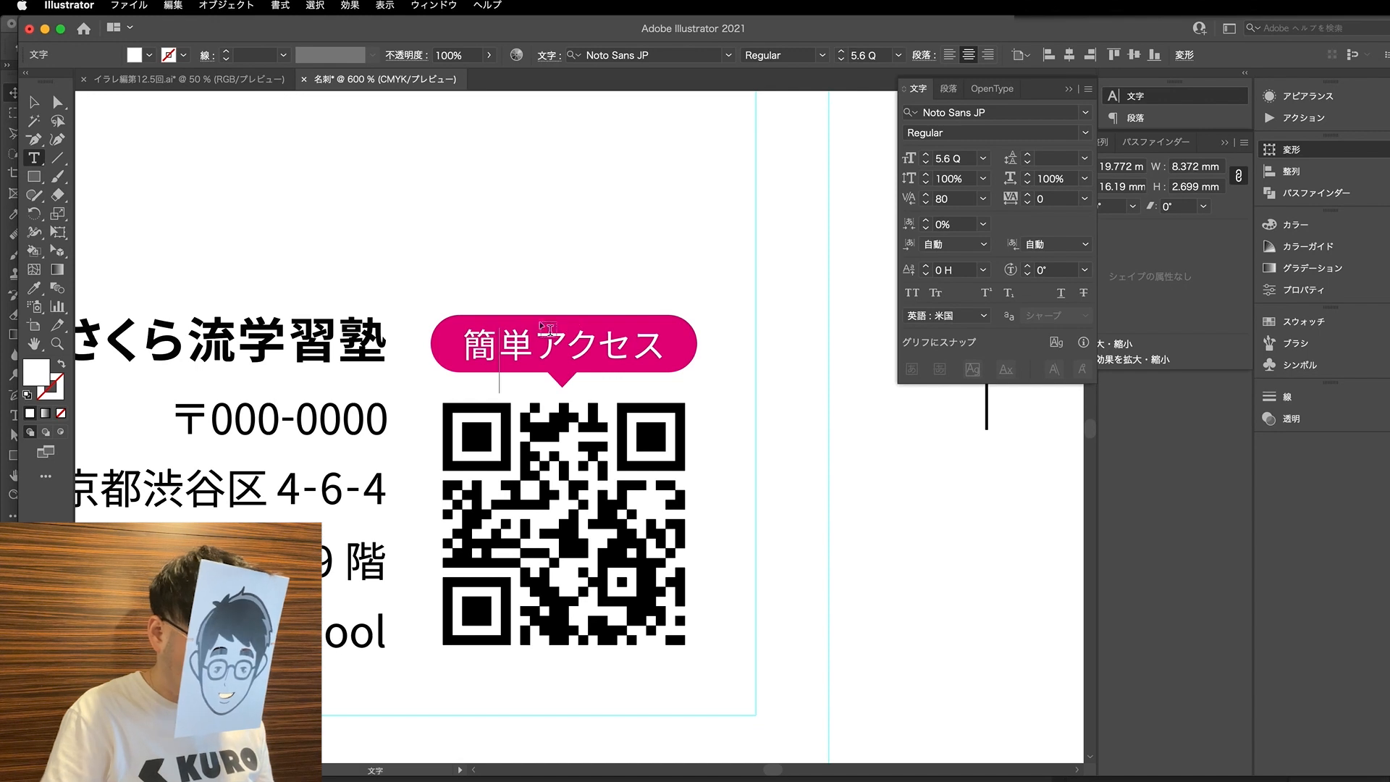
click(56, 105)
click(35, 104)
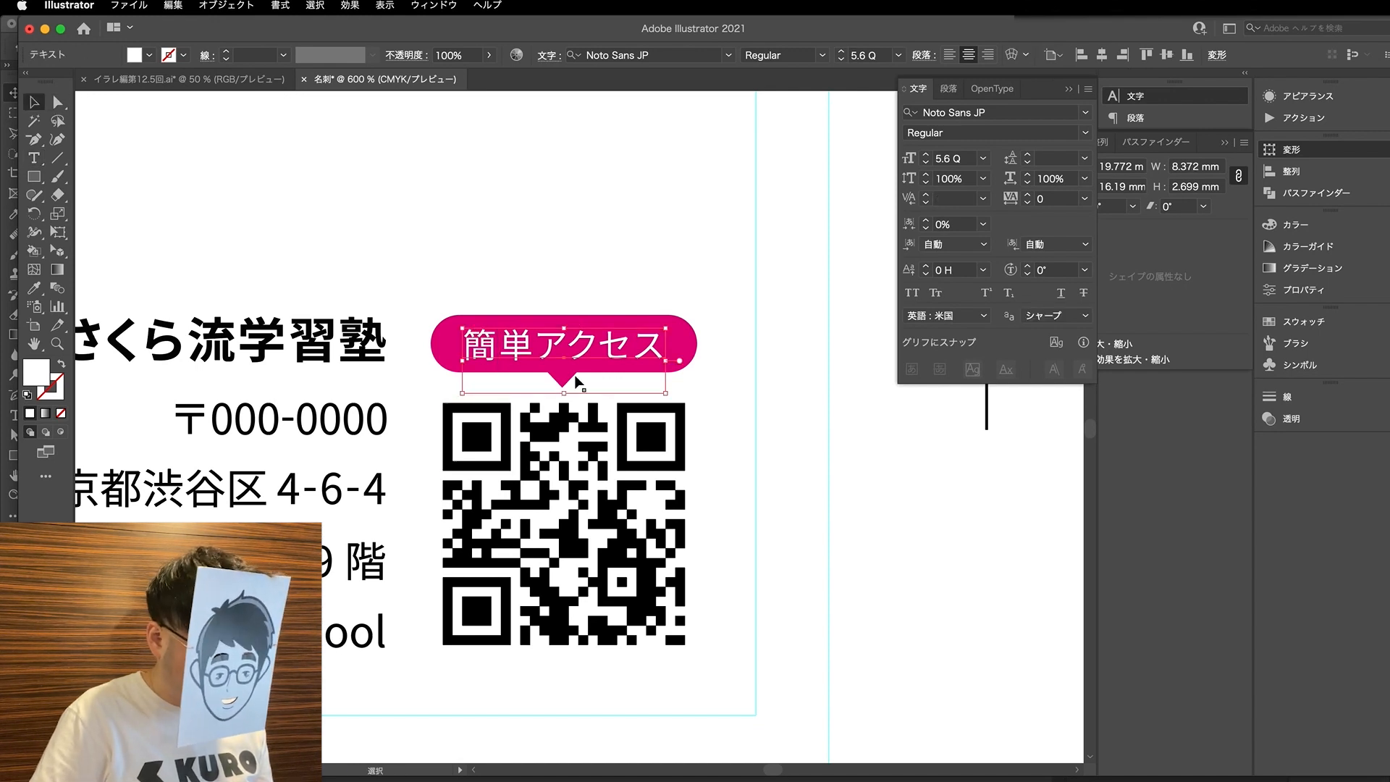
click(465, 211)
key(a)
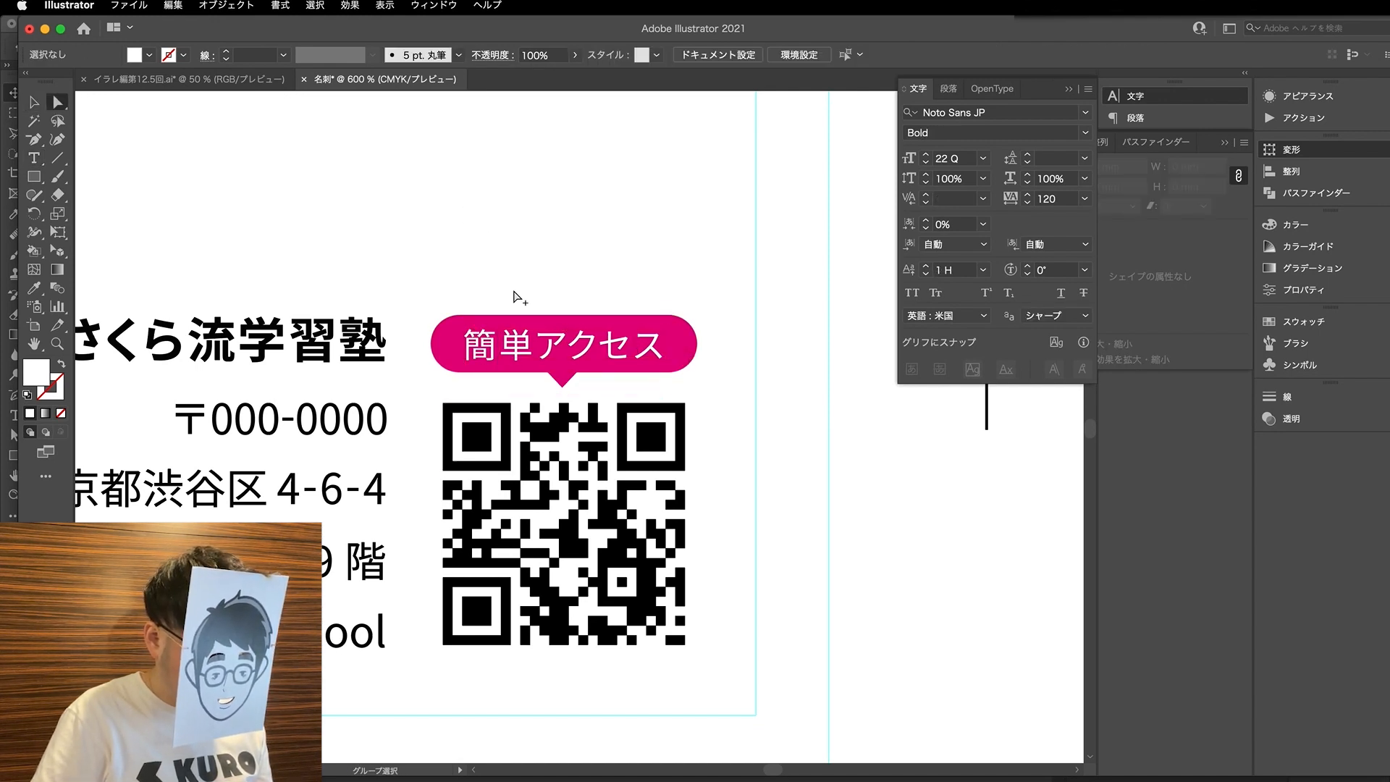
- Examine the first card's overall layout beside the second card, checking the contact text and the QR badge
scroll(507, 291, down, 2)
key(v)
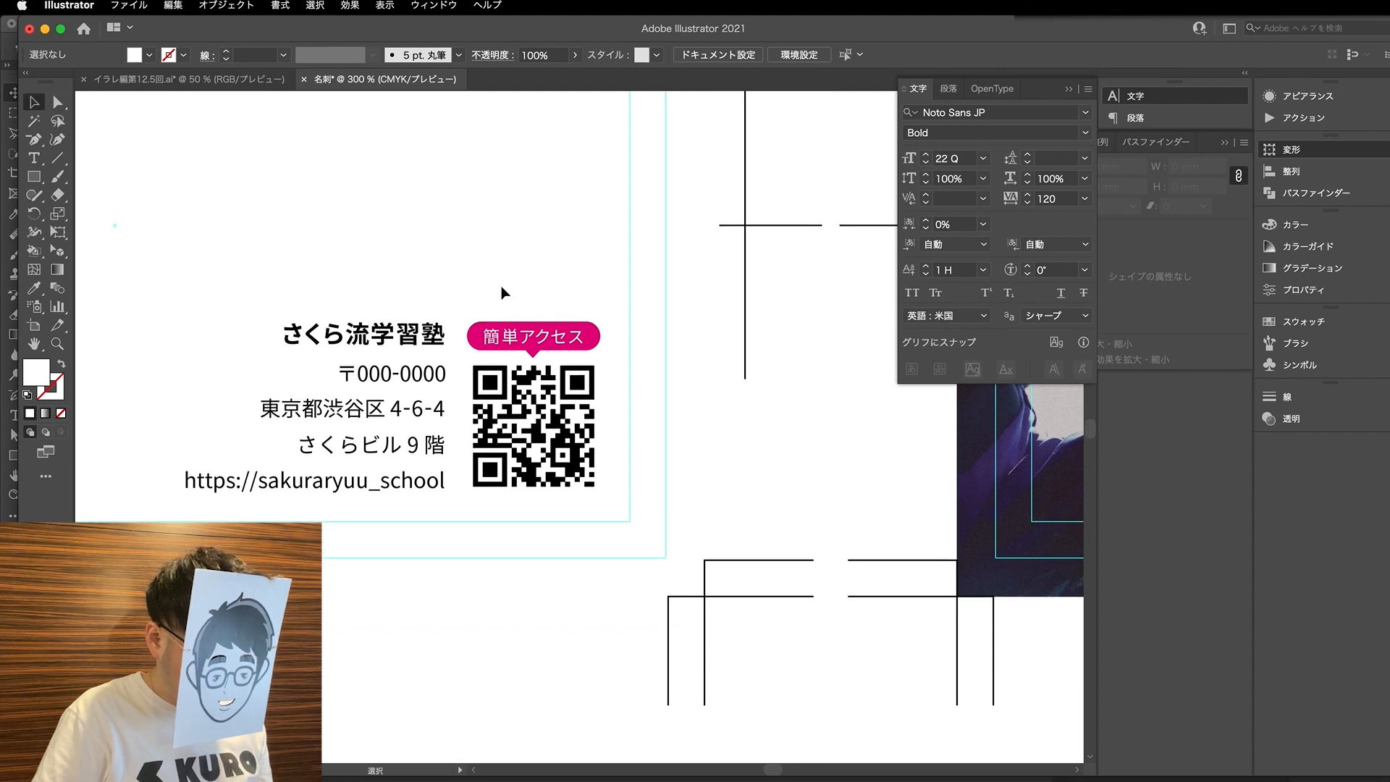
scroll(501, 285, down, 1)
scroll(501, 293, up, 1)
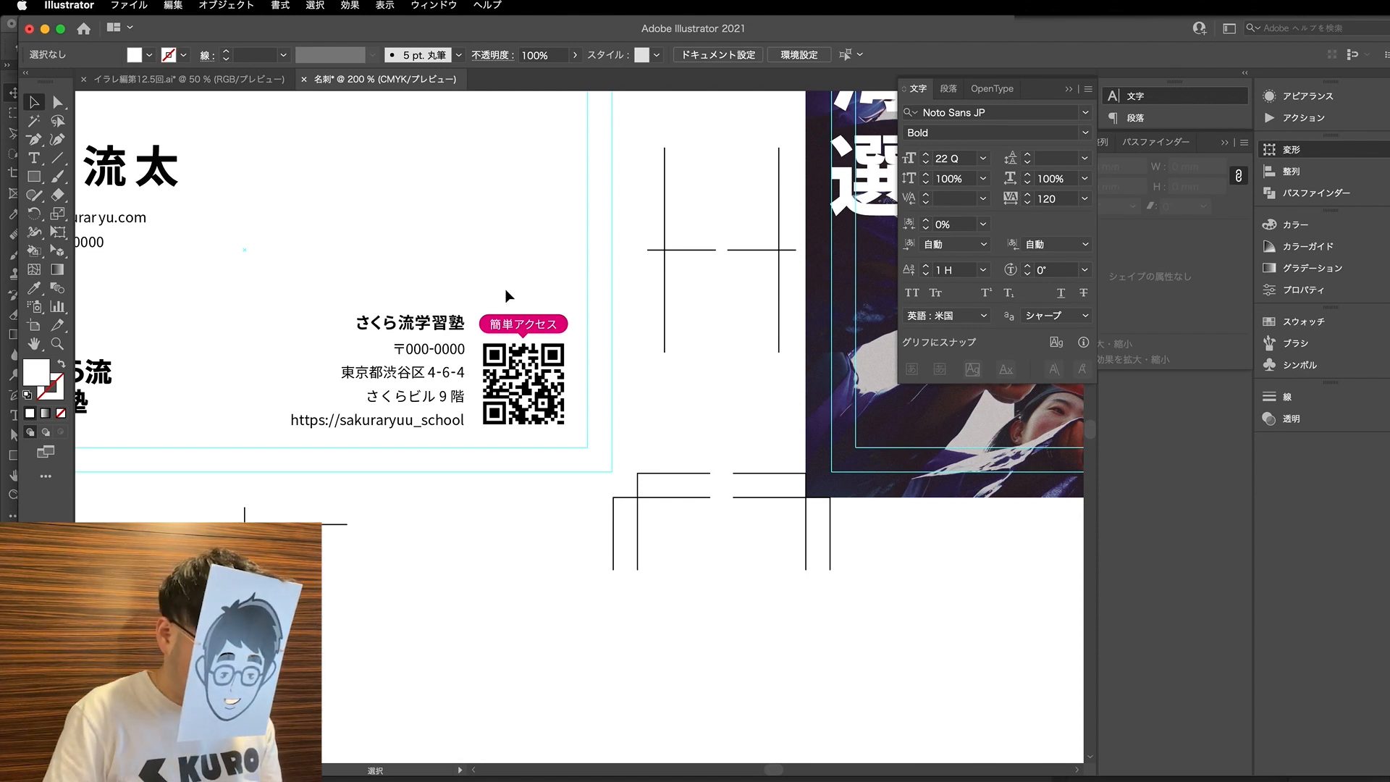
key(super+1)
key(a)
scroll(509, 295, up, 1)
scroll(505, 297, left, 1)
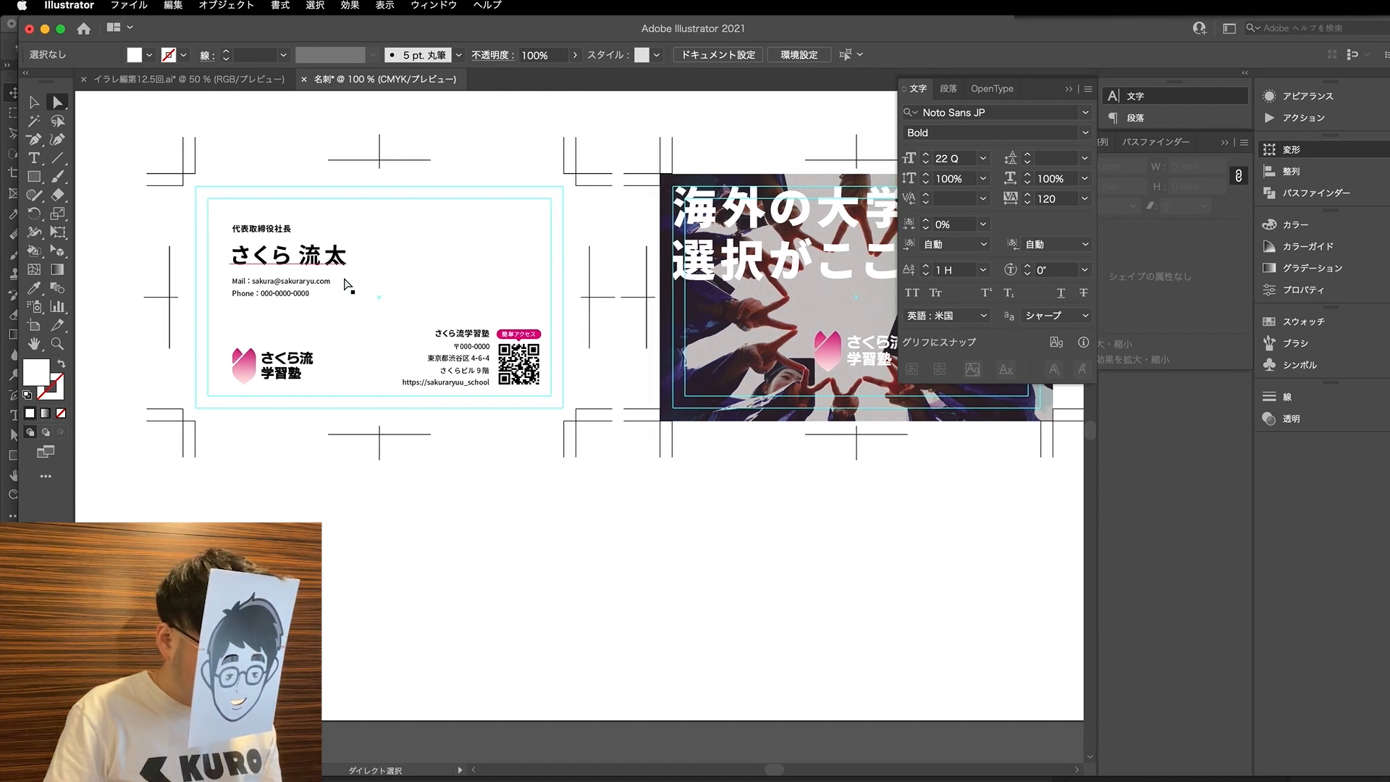
key(v)
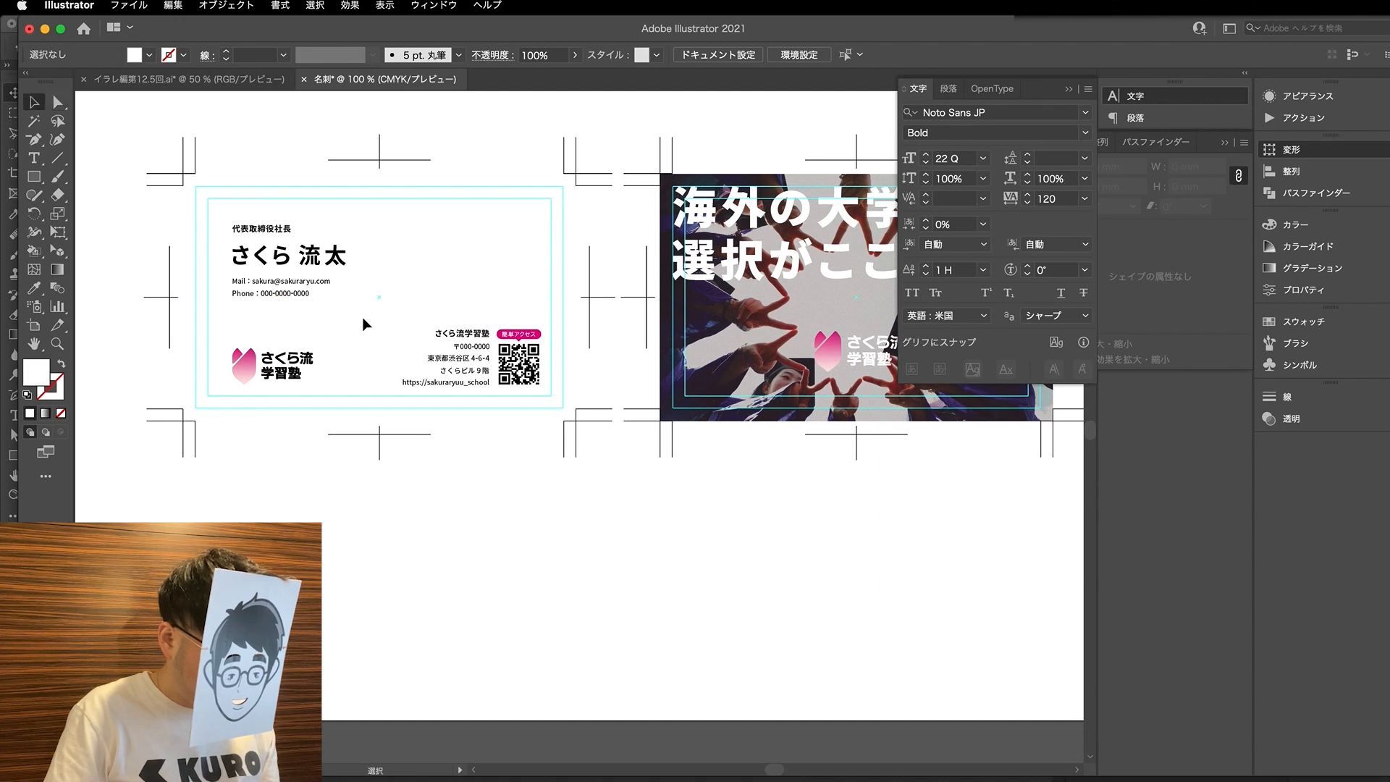
click(228, 294)
drag(229, 297, 230, 298)
click(393, 294)
scroll(362, 312, up, 2)
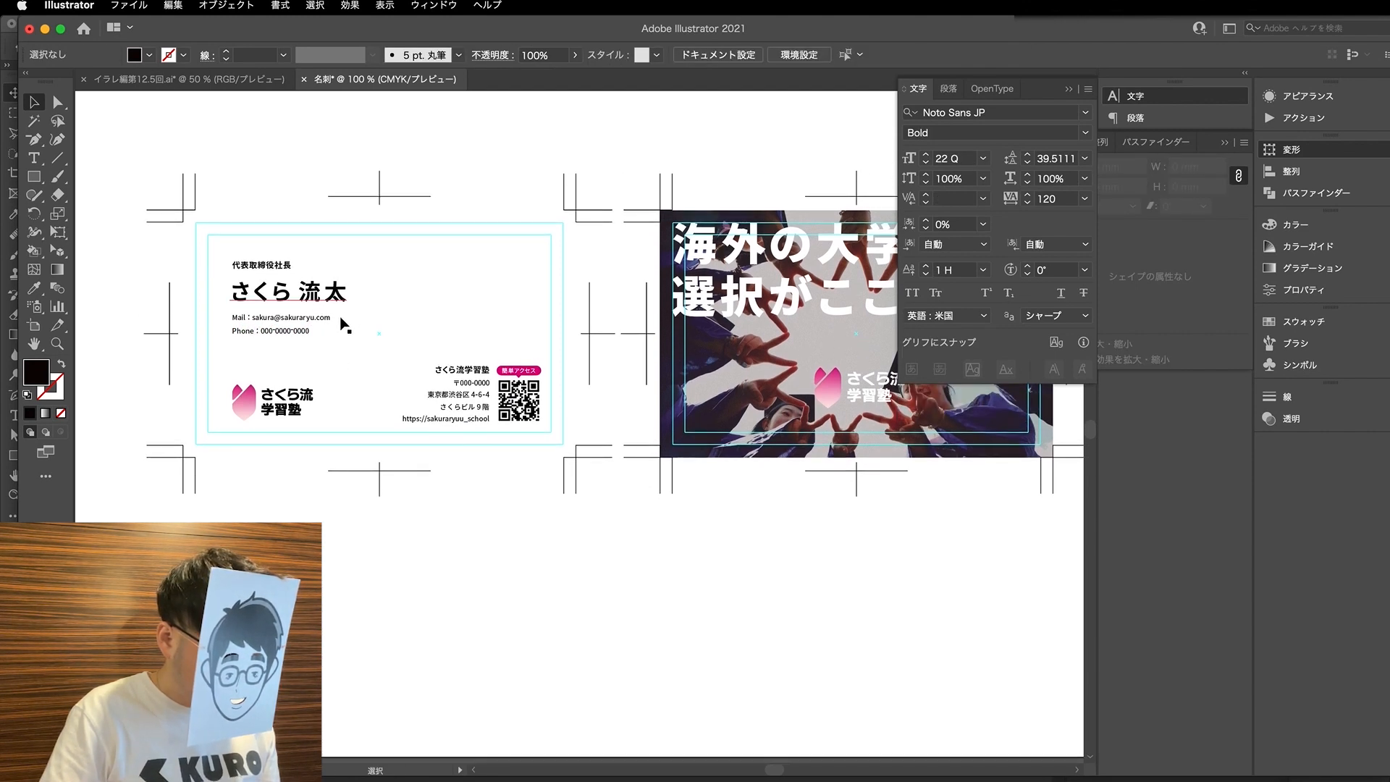
- Bring up the Save As options for 名刺.ai without saving, and inspect the linked image img_kv_cmyk.psd on the second card
key(super+shift+s)
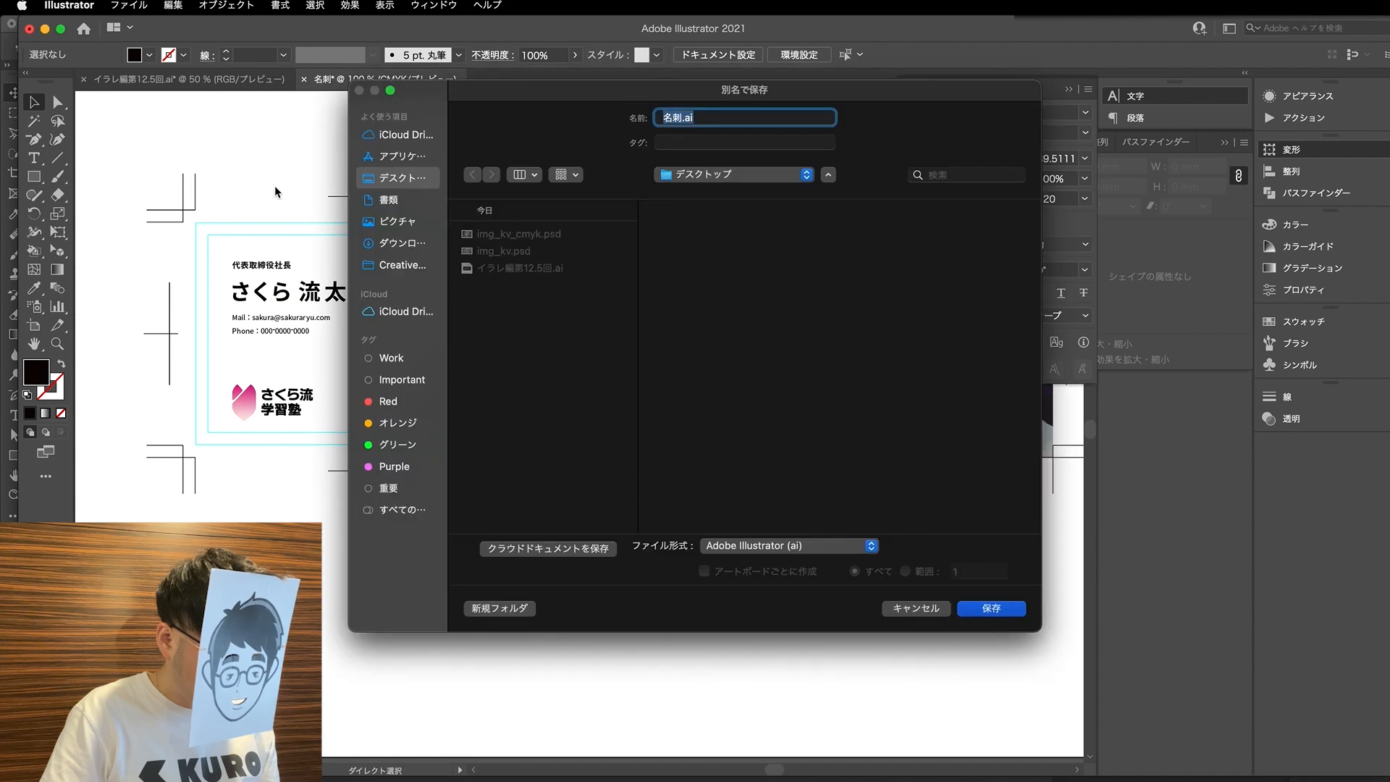
click(905, 610)
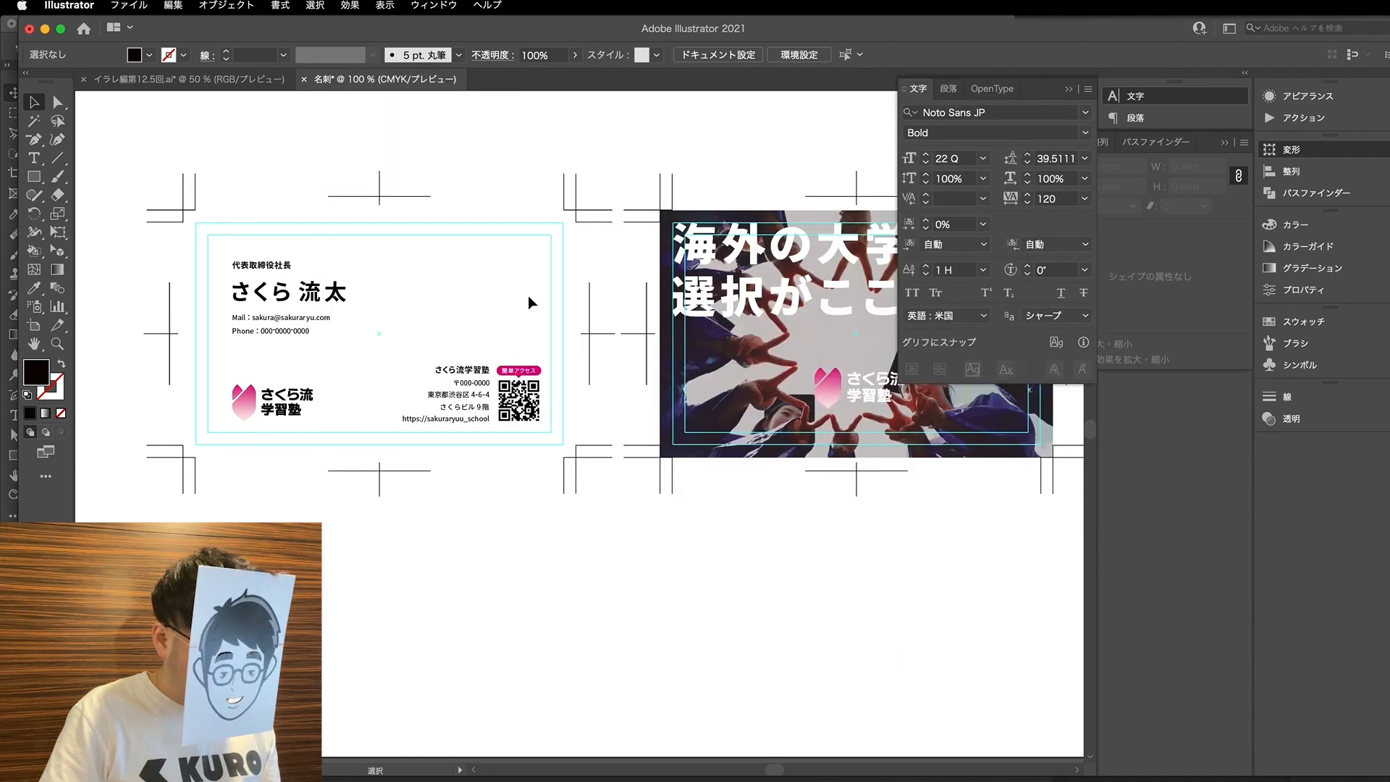
key(a)
click(714, 226)
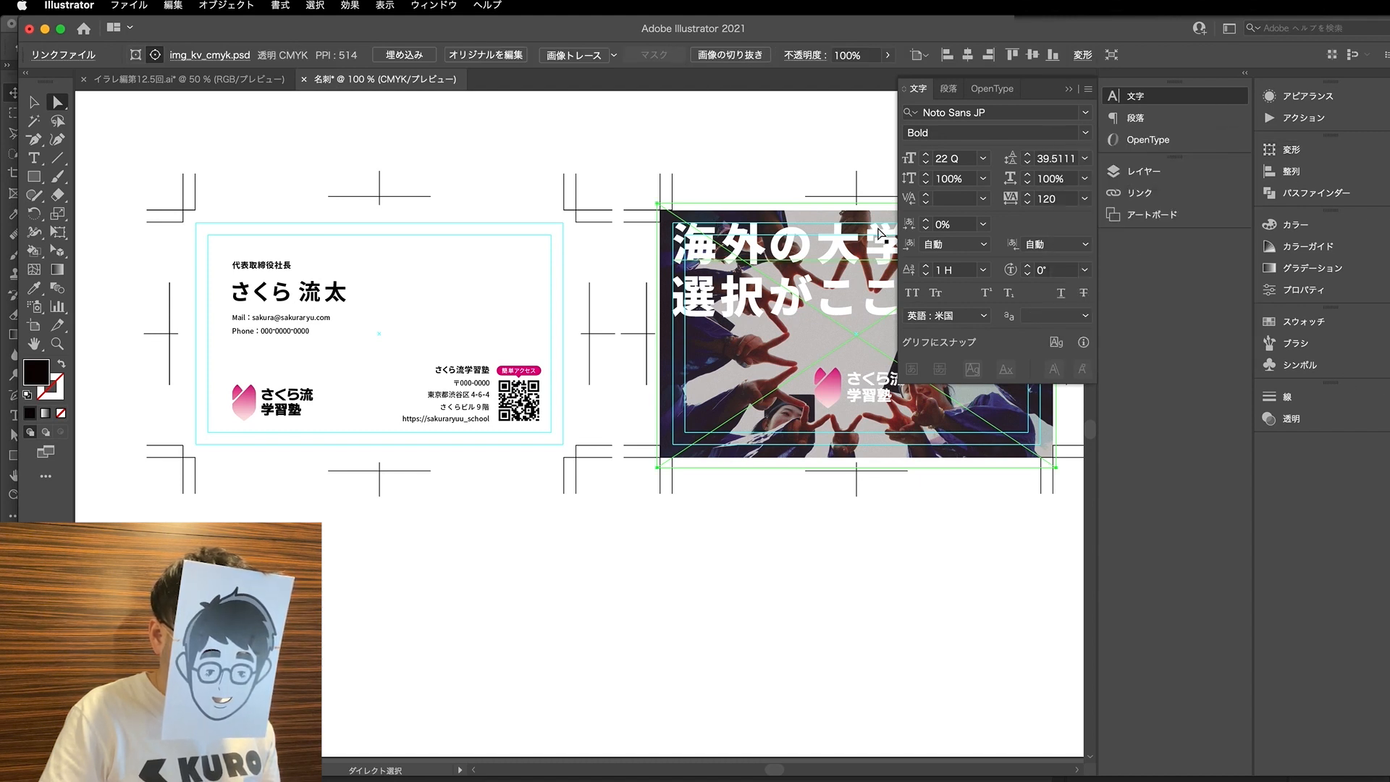
click(157, 106)
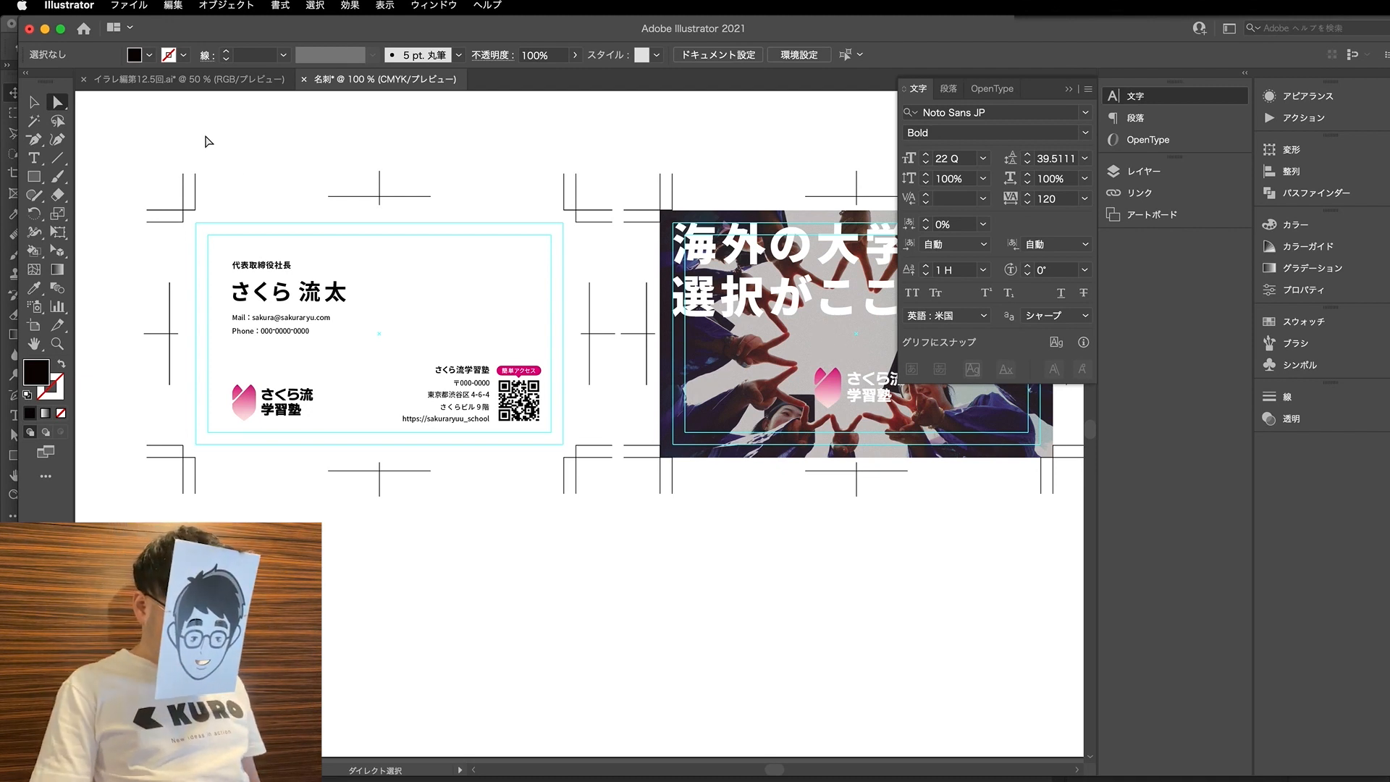
- In the イラレ編第12.5回.ai document, add the line フォントのアウトライン化 above 画像 beneath the heading 納品データとして最終確認
key(ctrl+Tab)
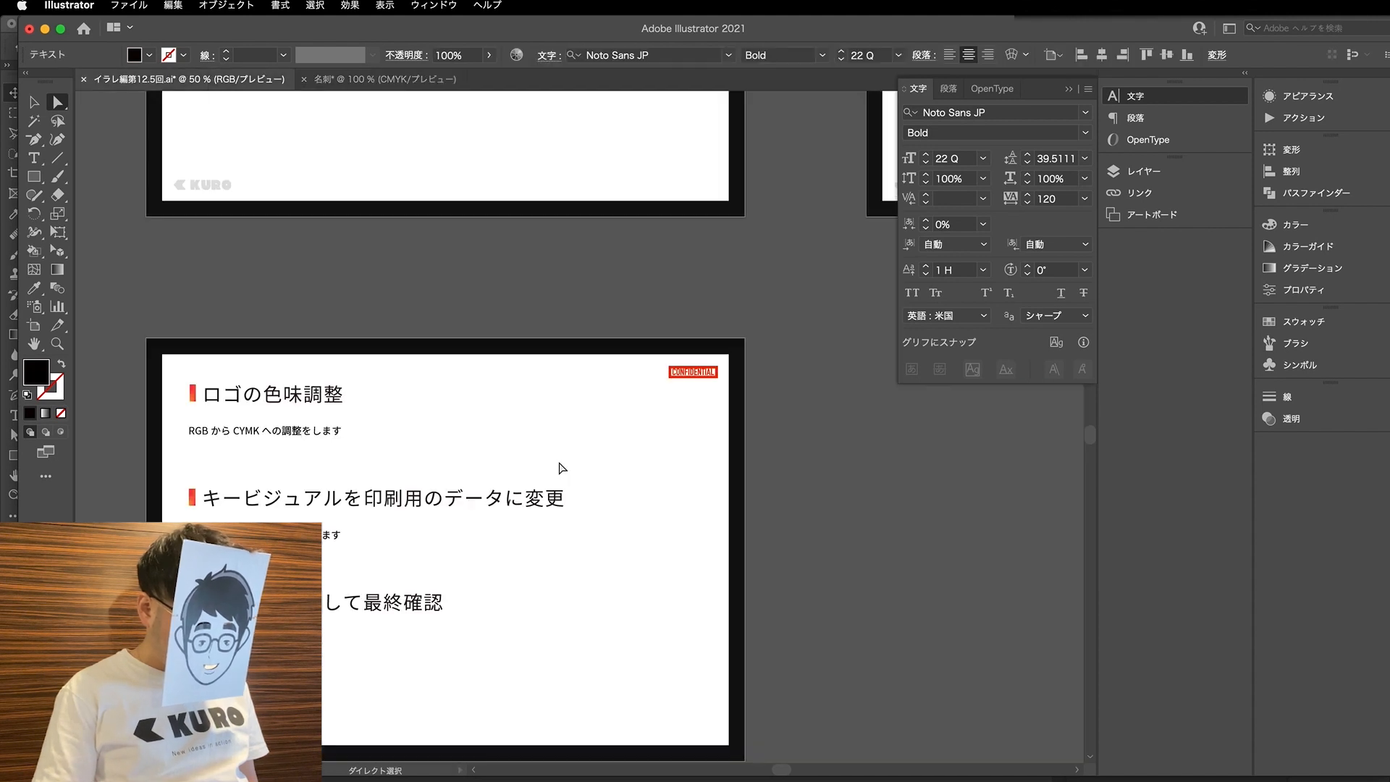
scroll(543, 518, down, 2)
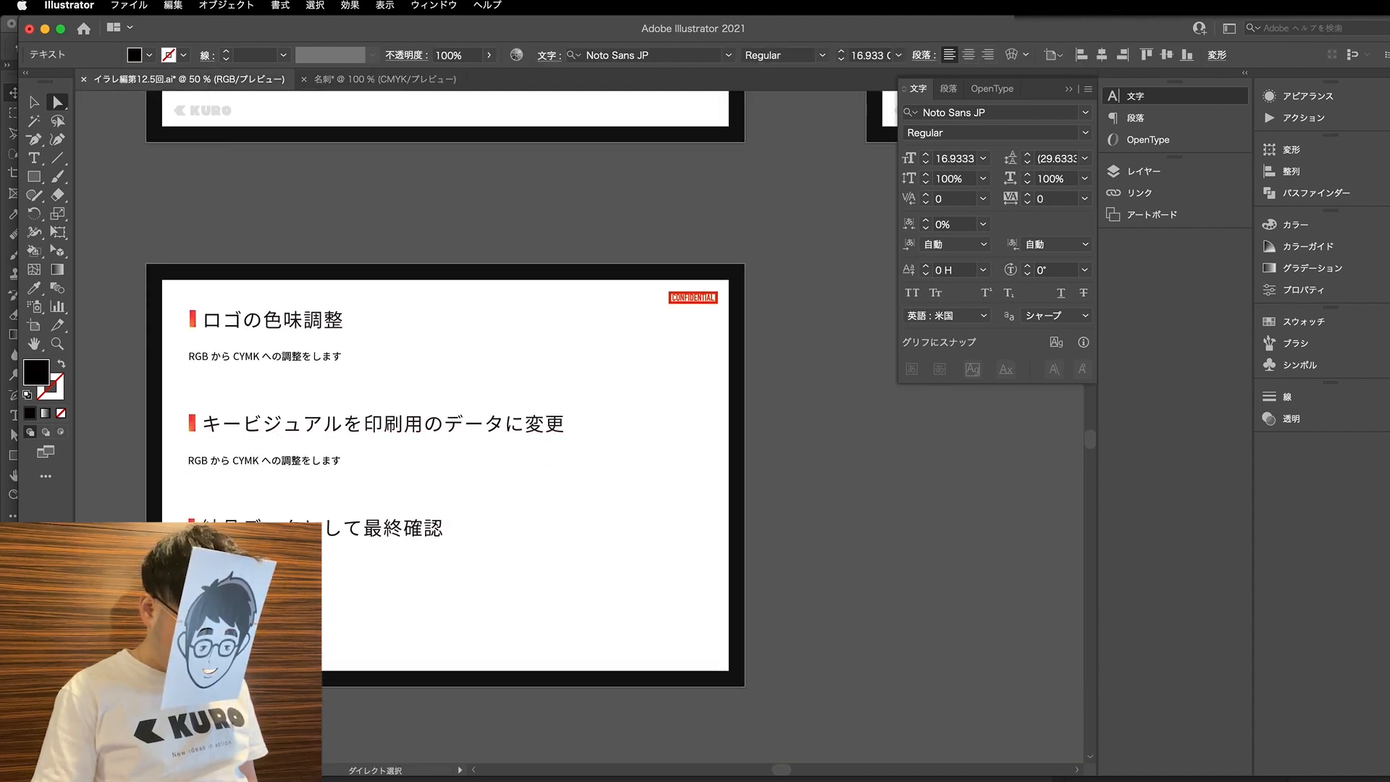
double_click(205, 568)
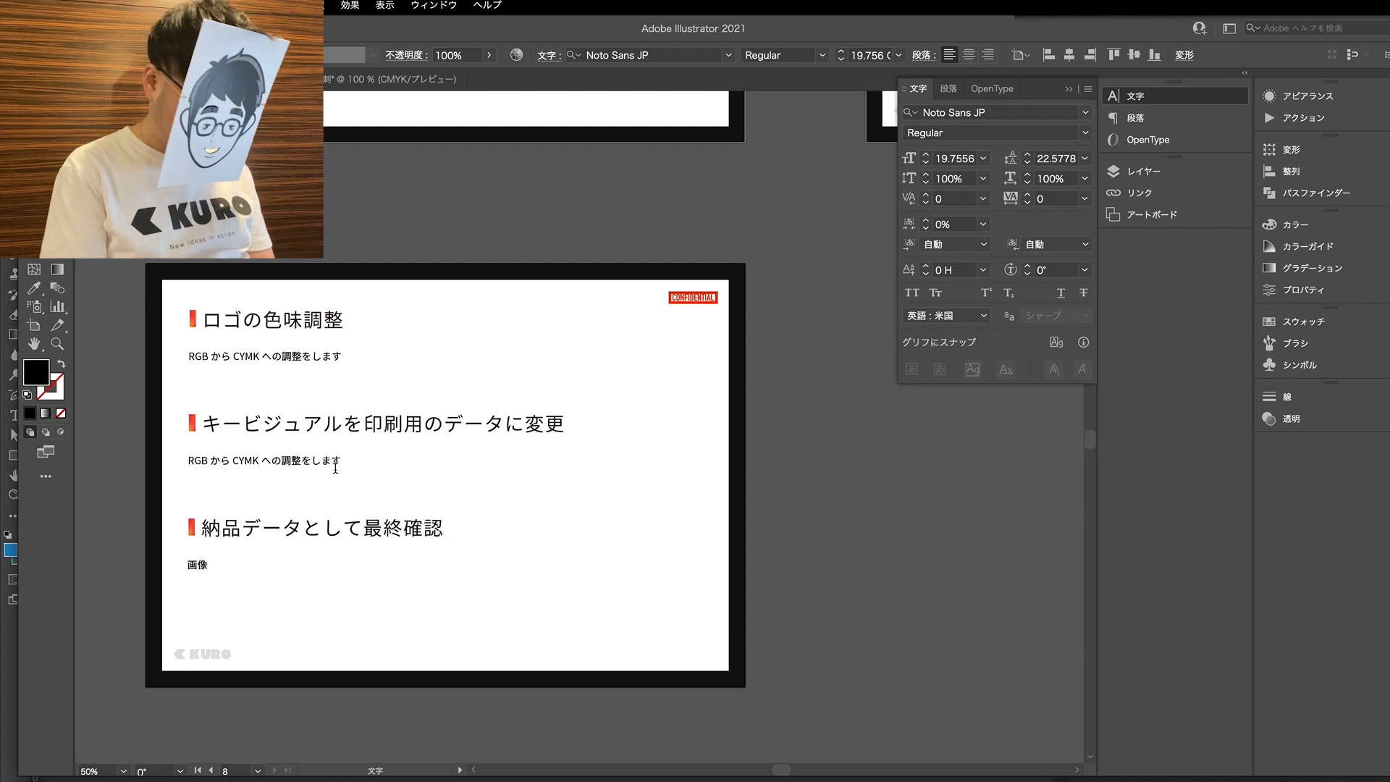
key(super+a)
key(Left)
key(Return)
key(Up)
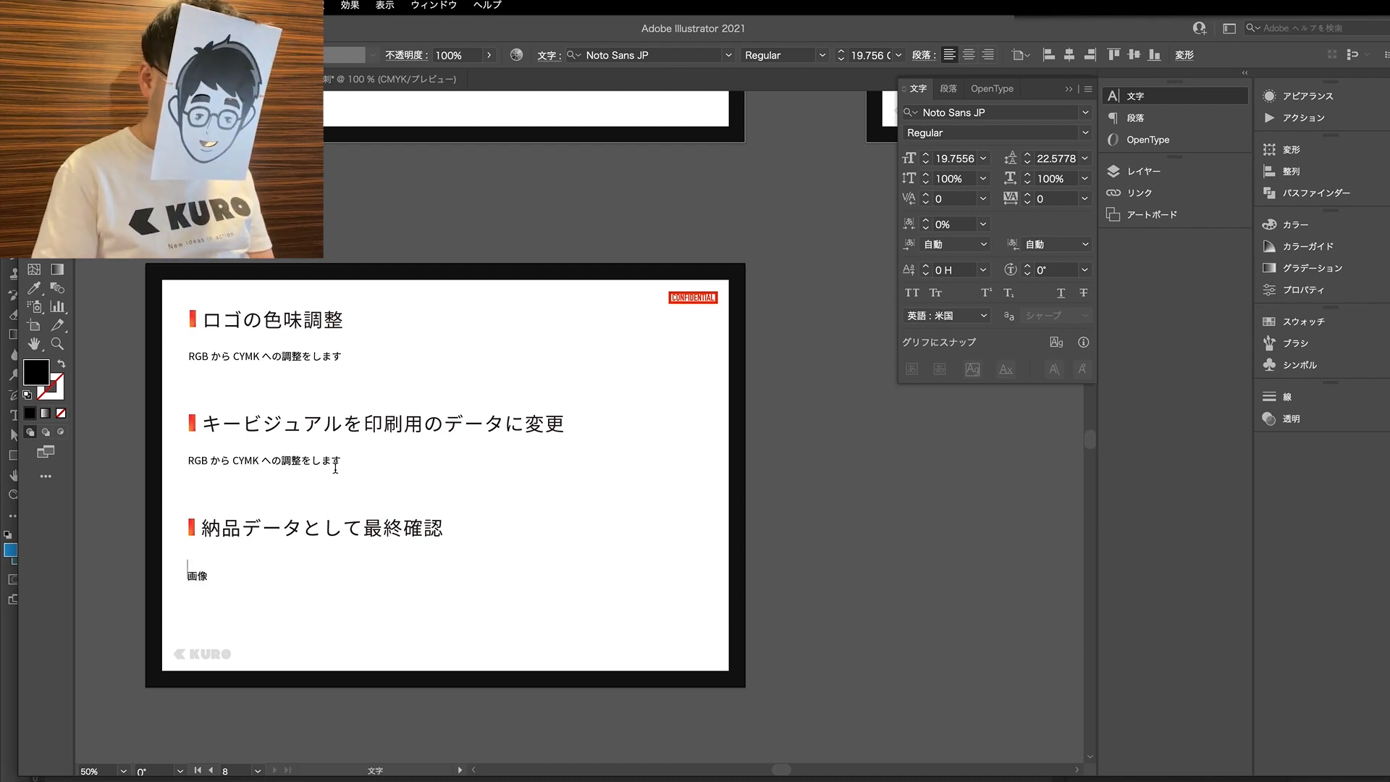
text(フォントの)
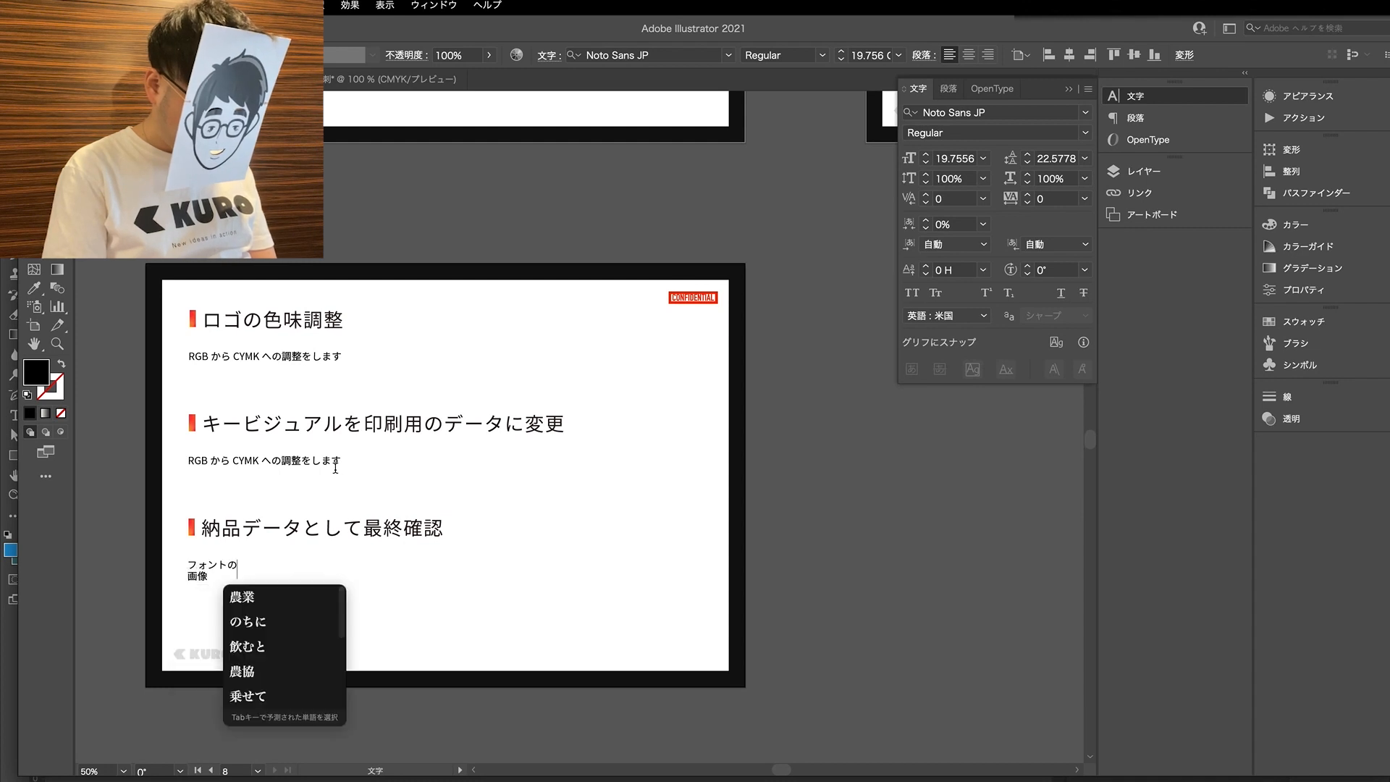
text(あウトラインか)
key(Return)
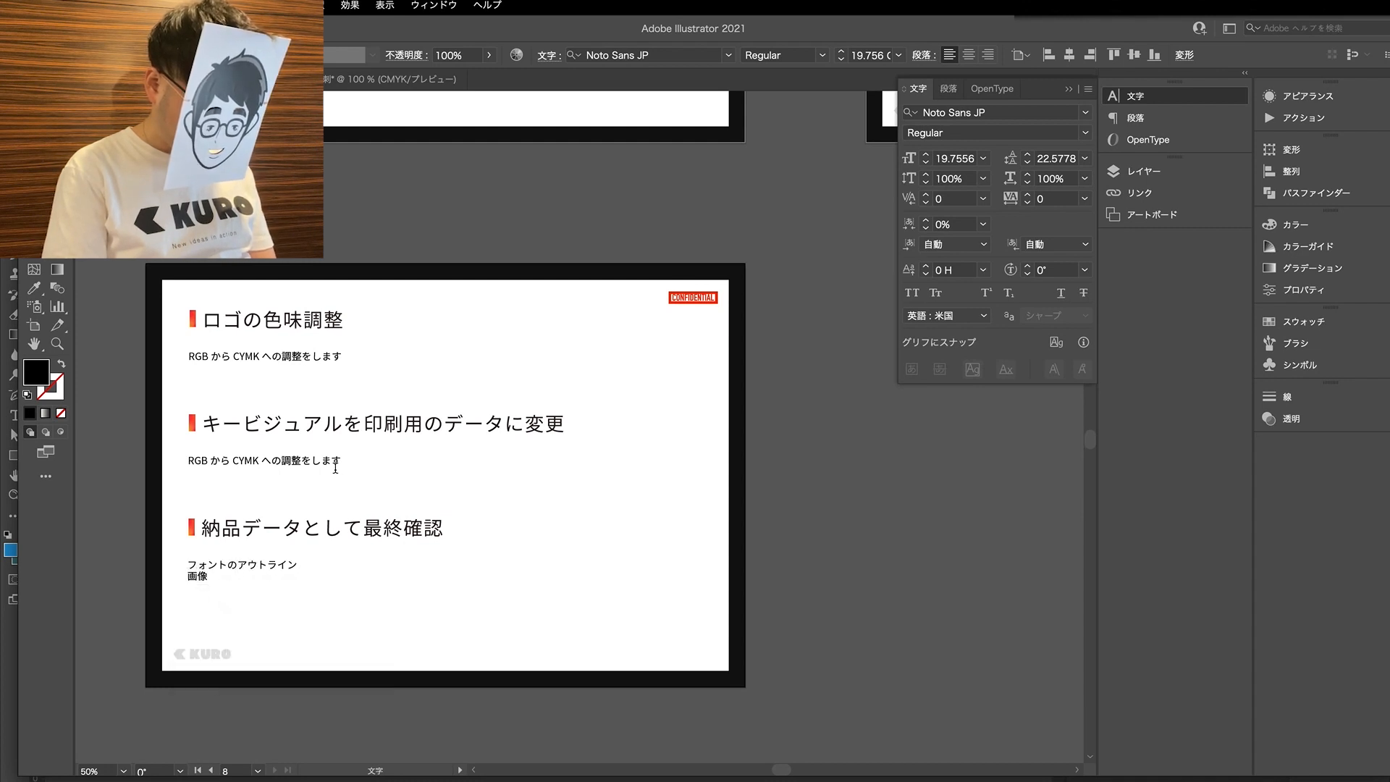
key(space)
- Extend the 画像 line beneath the final-check heading to read 画像データの埋め込み
key(space)
key(Return)
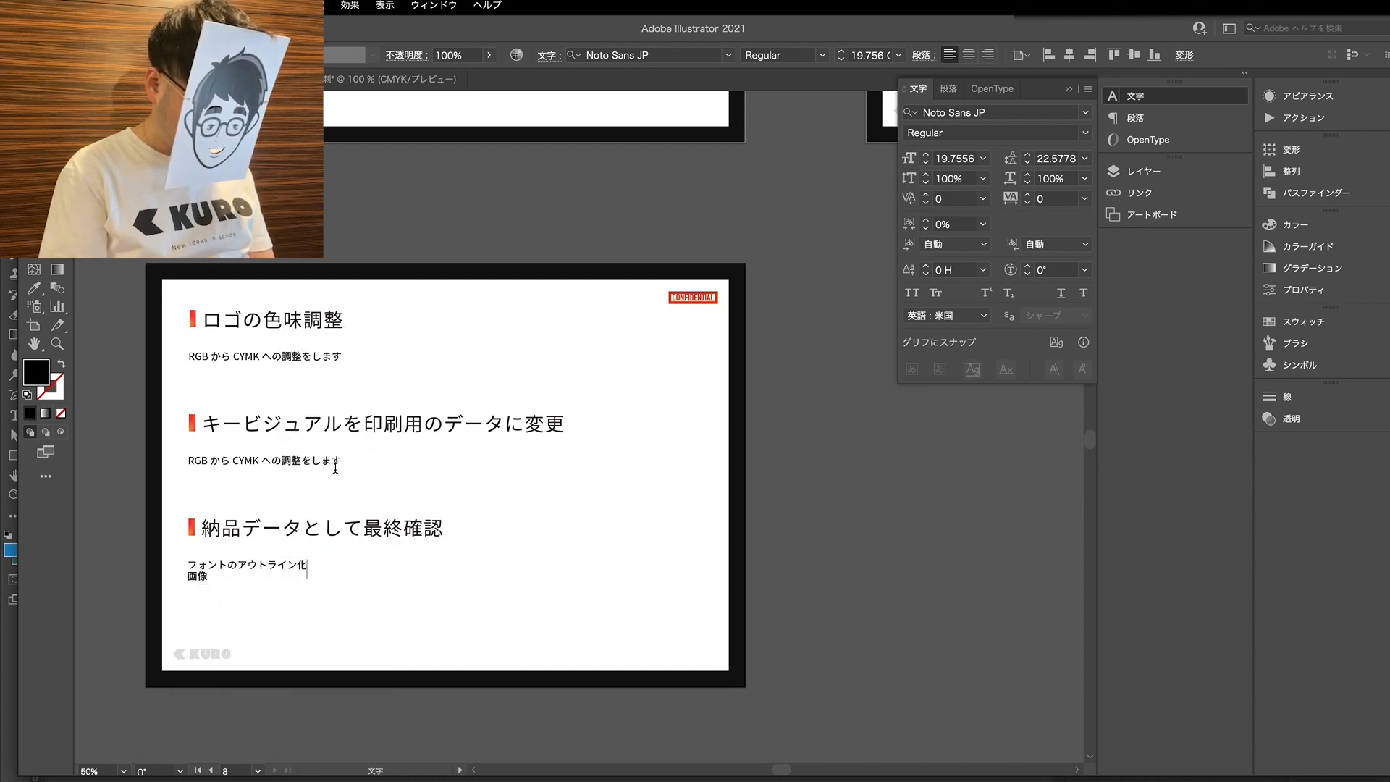
key(Down)
text(データ)
key(Return)
text(のうめこみ)
key(space)
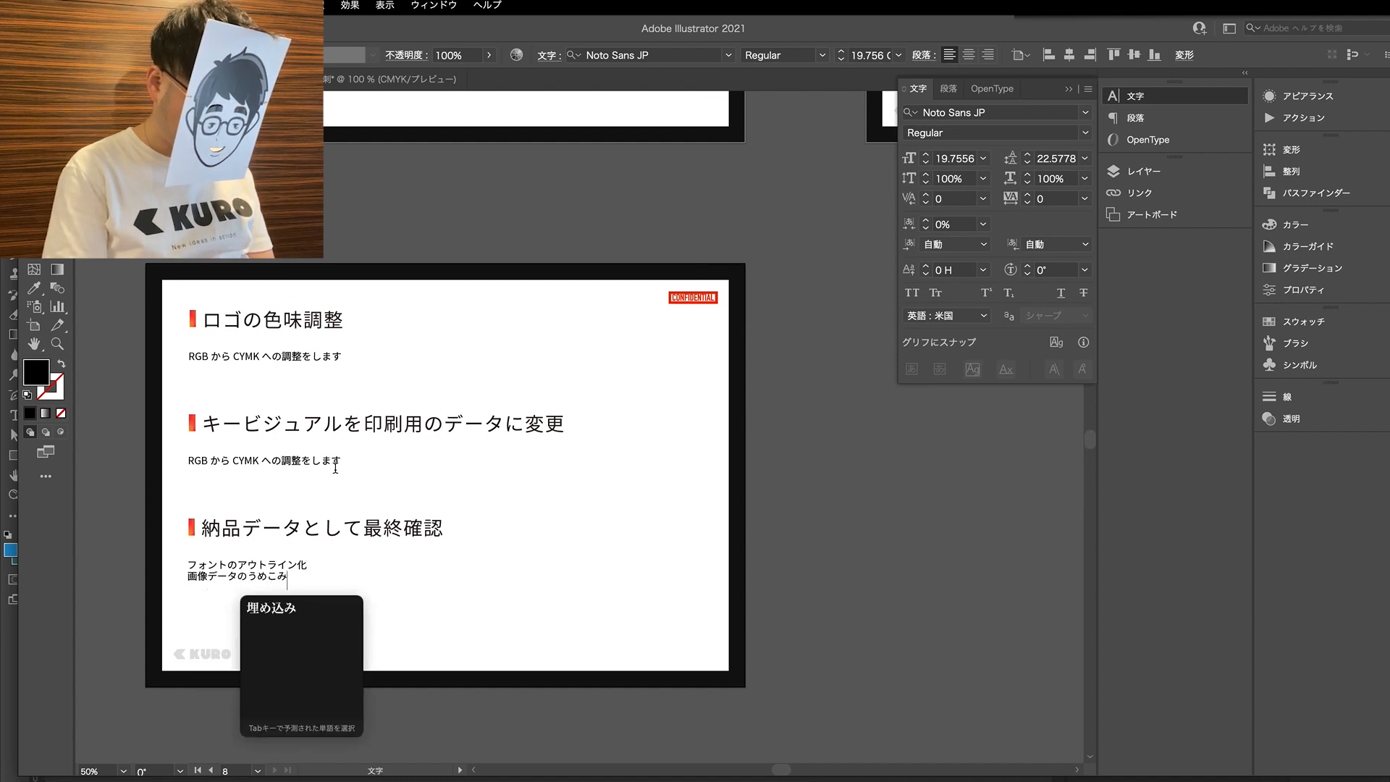
key(Return)
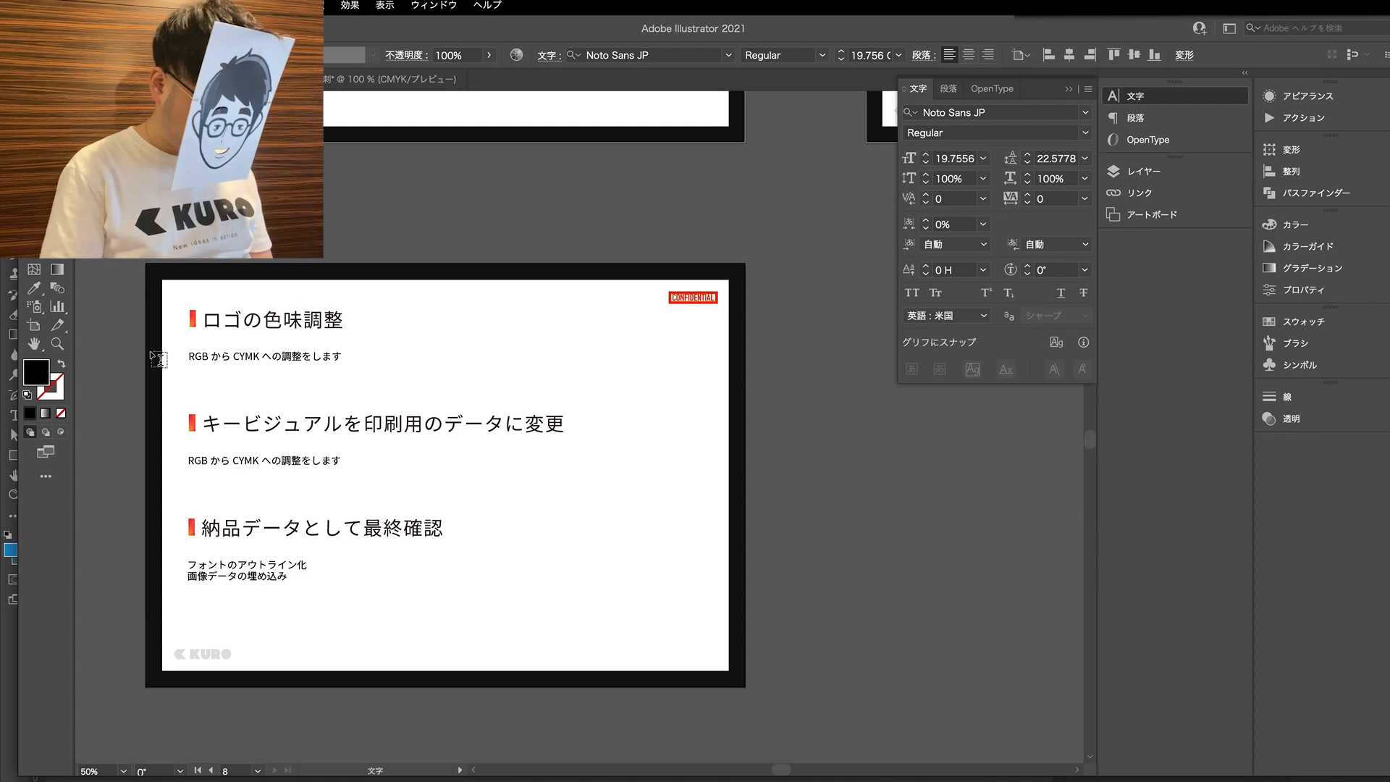
- Prefix both lines beneath 納品データとして最終確認 with a hyphen as list items, and finish editing the text
text(-)
key(Down)
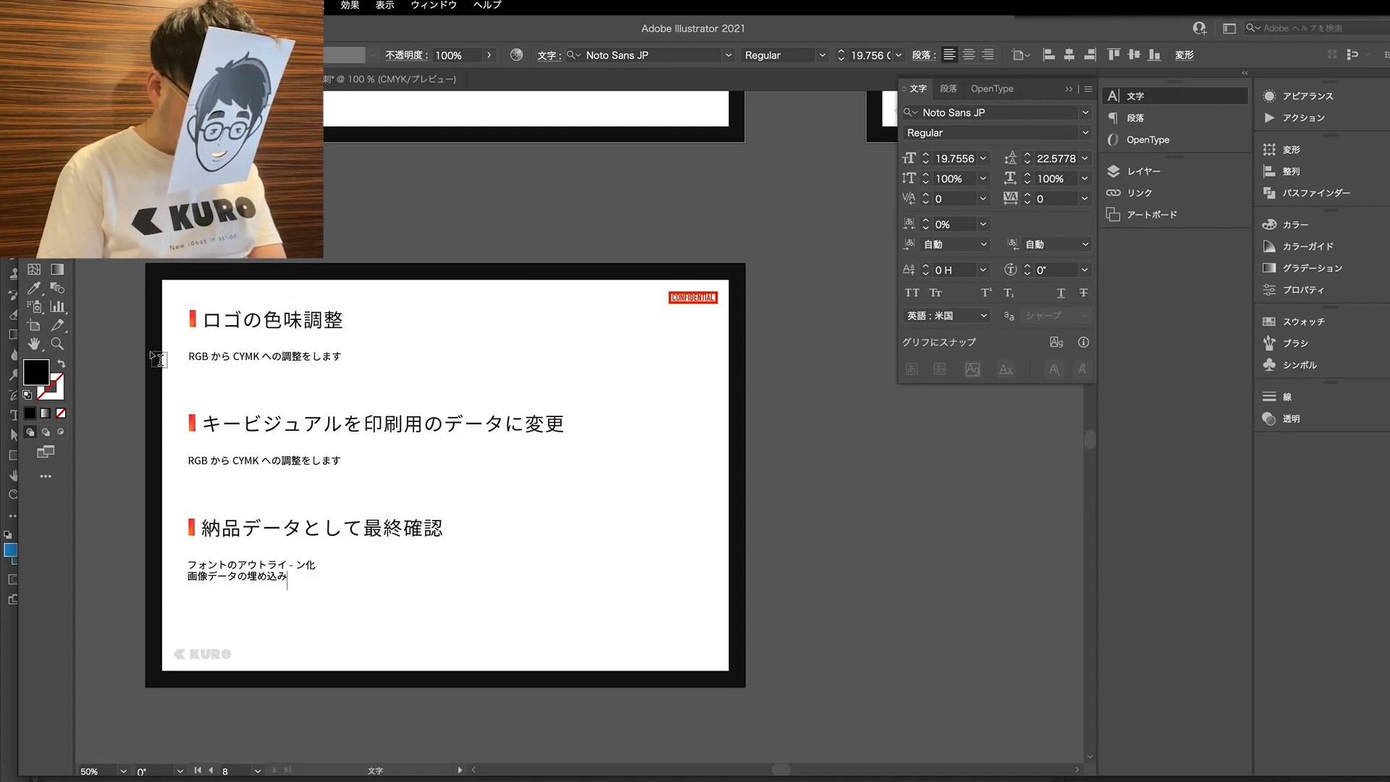
text(-)
key(Down)
text(-)
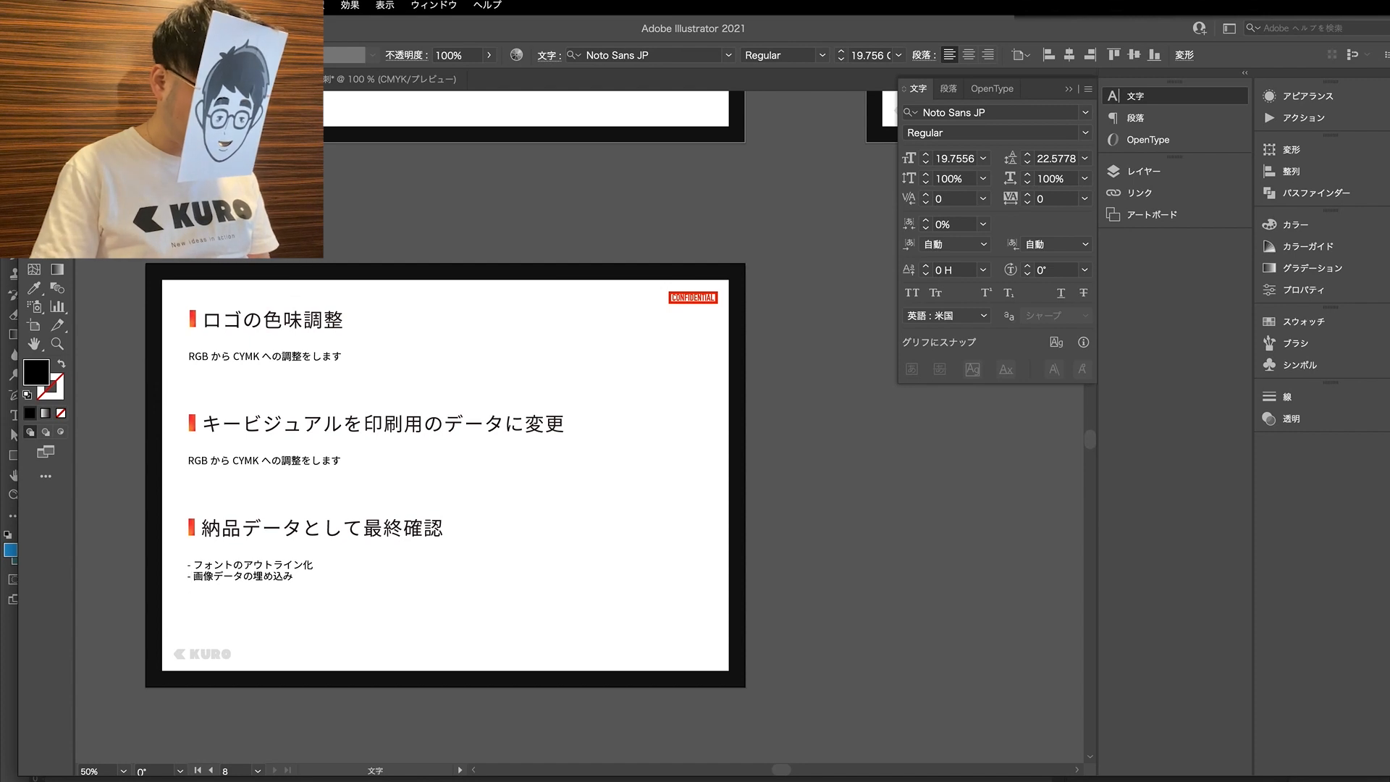
key(Escape)
click(417, 630)
scroll(220, 618, up, 1)
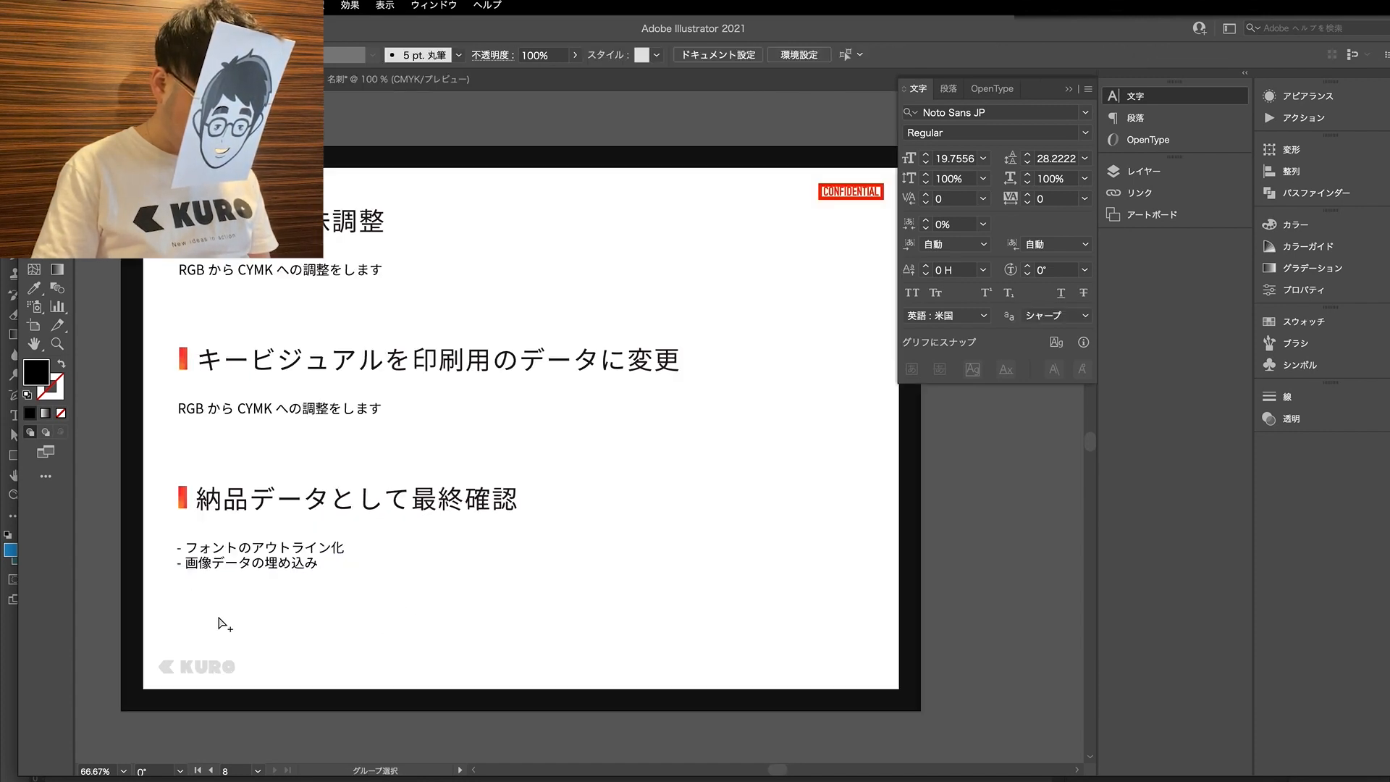
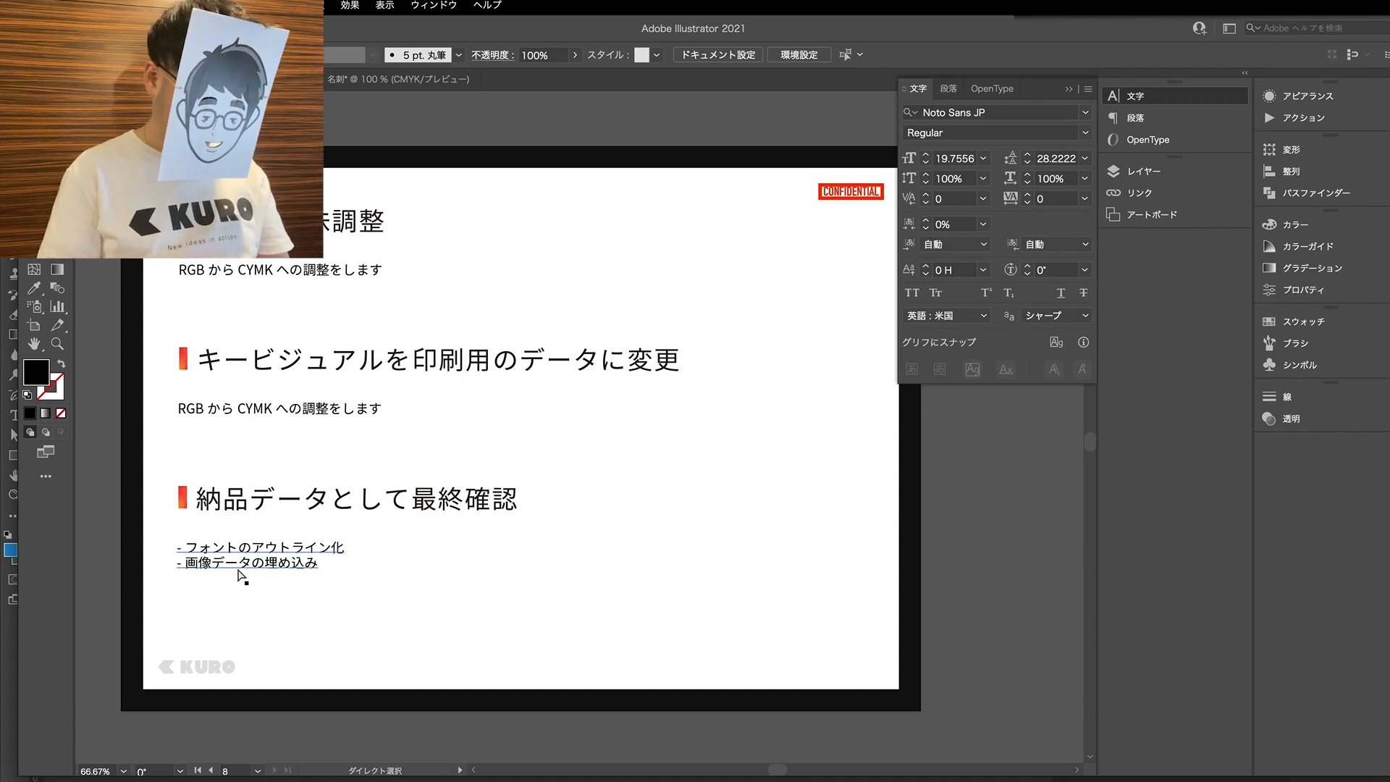
- Switch to the 名刺 business card document and bring both card sides into view
scroll(347, 326, up, 1)
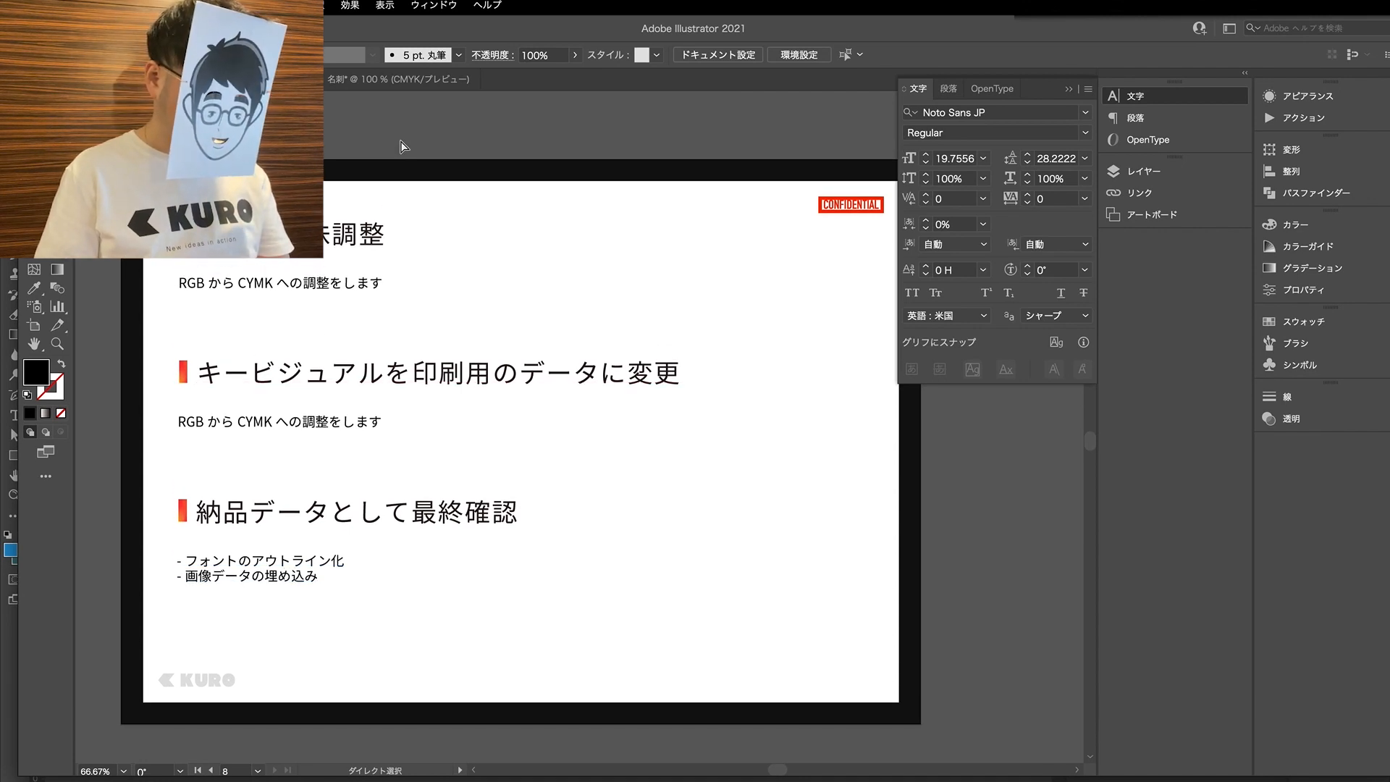
click(390, 80)
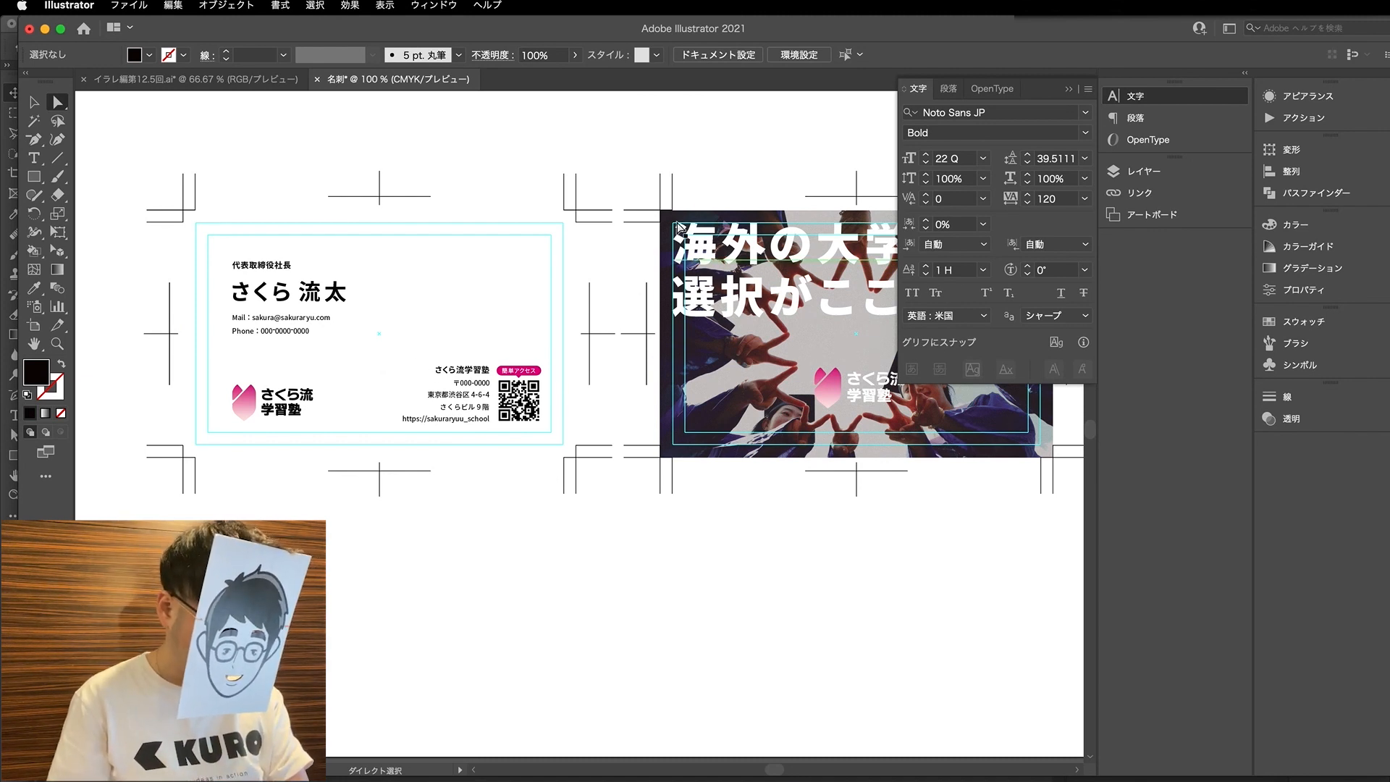
click(622, 199)
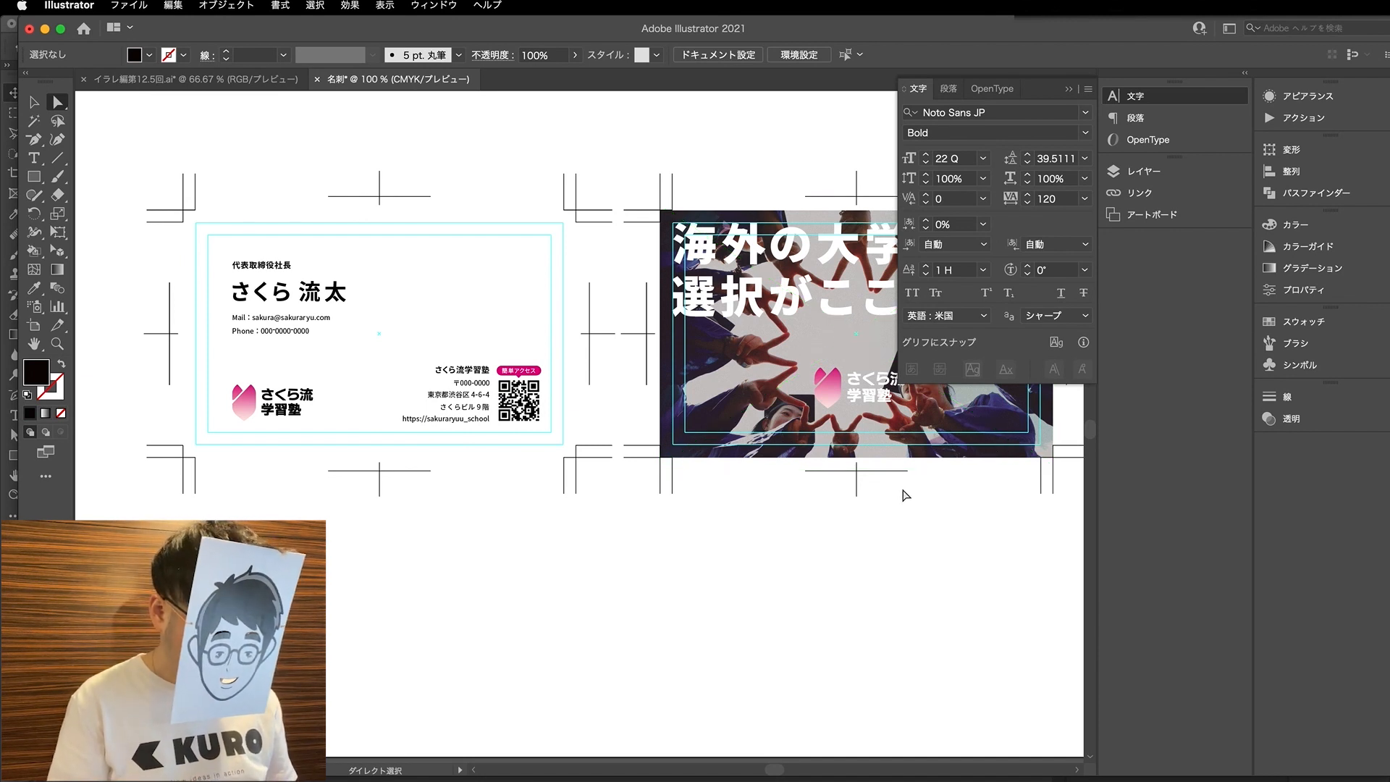
scroll(918, 495, up, 2)
scroll(530, 371, down, 2)
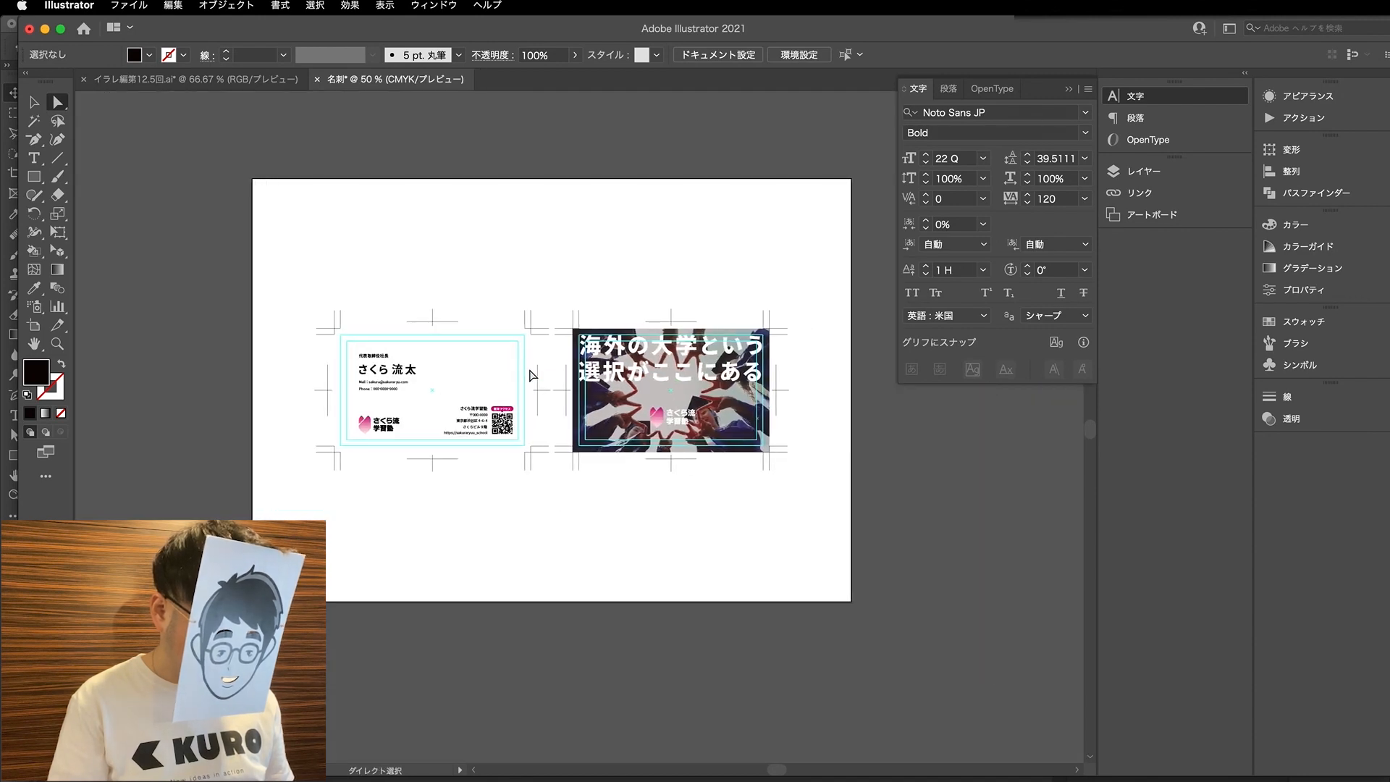
scroll(633, 377, up, 1)
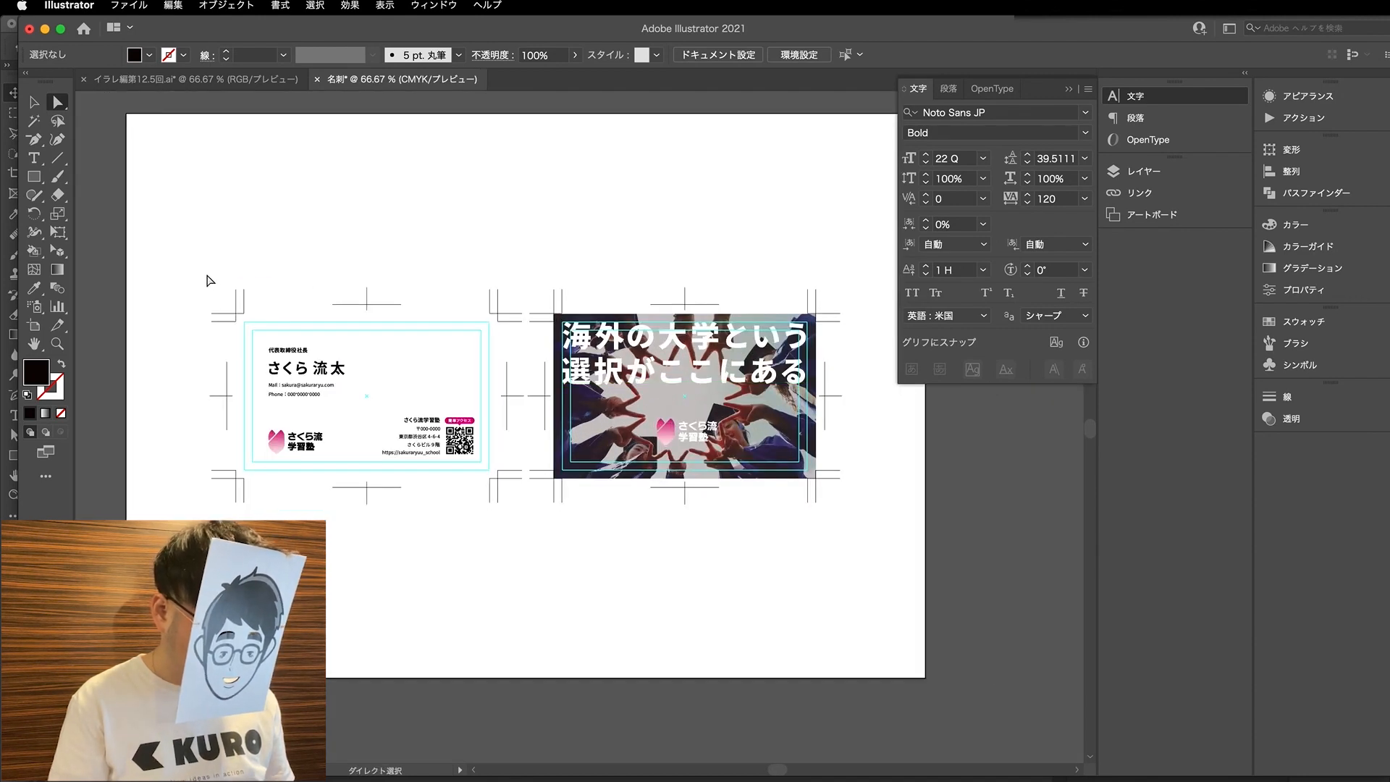
- Select the artwork on both card sides and review the document's fonts with Find Font
drag(209, 266, 938, 595)
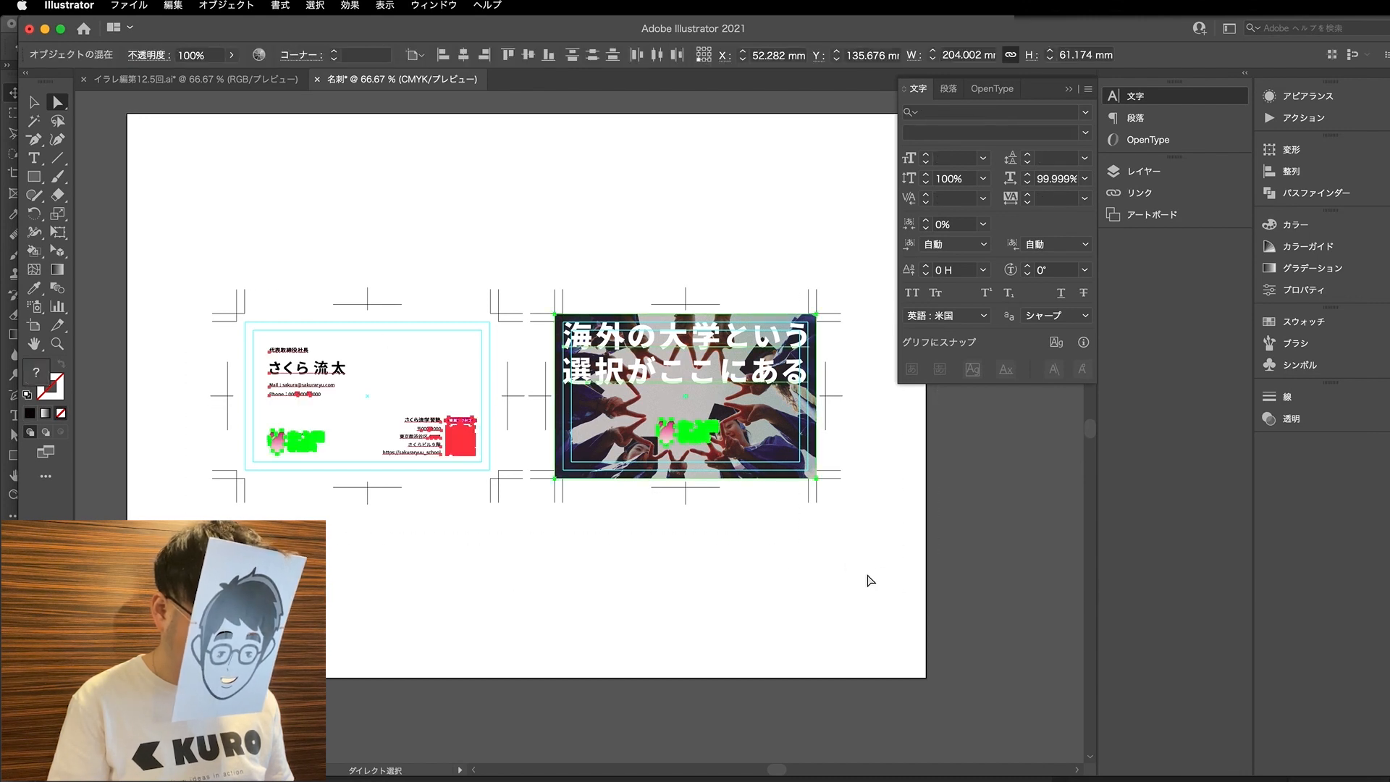
click(275, 6)
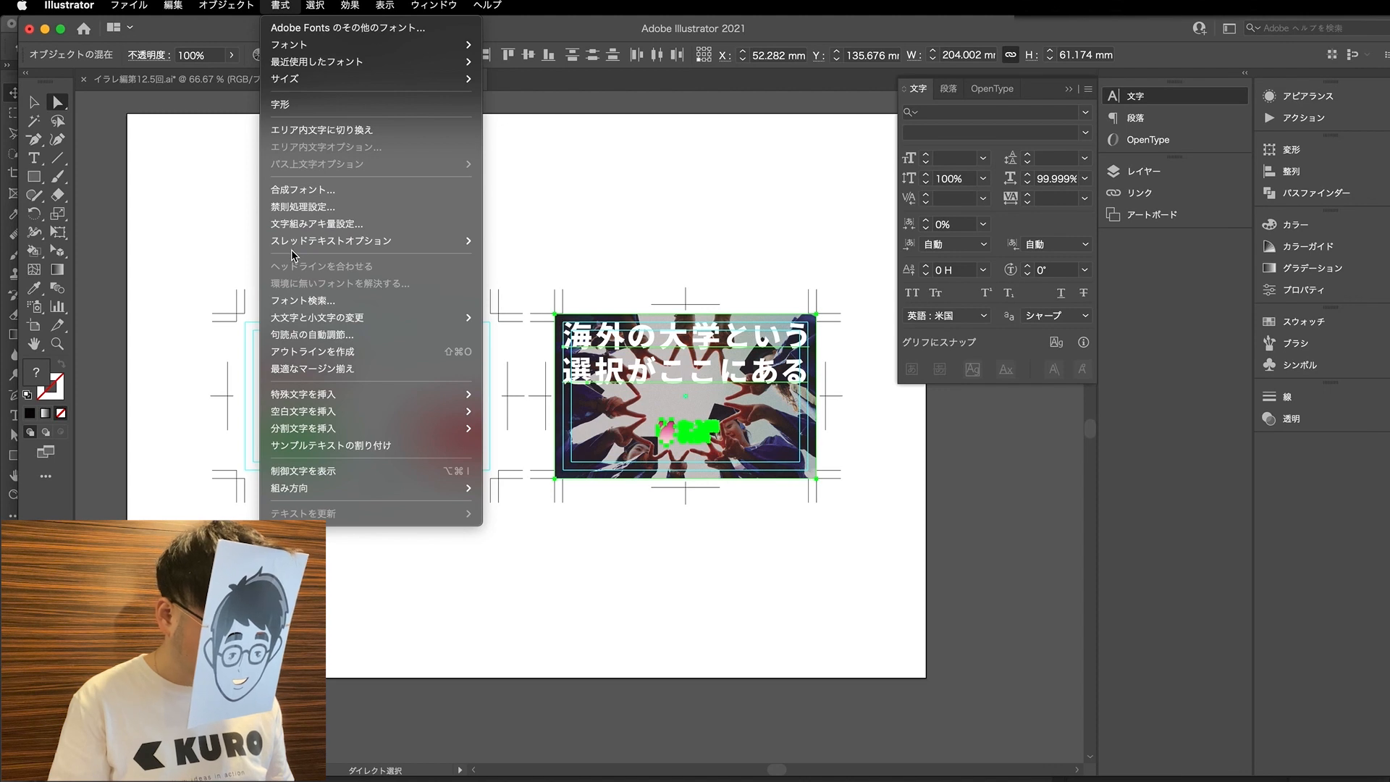
mouse_move(320, 328)
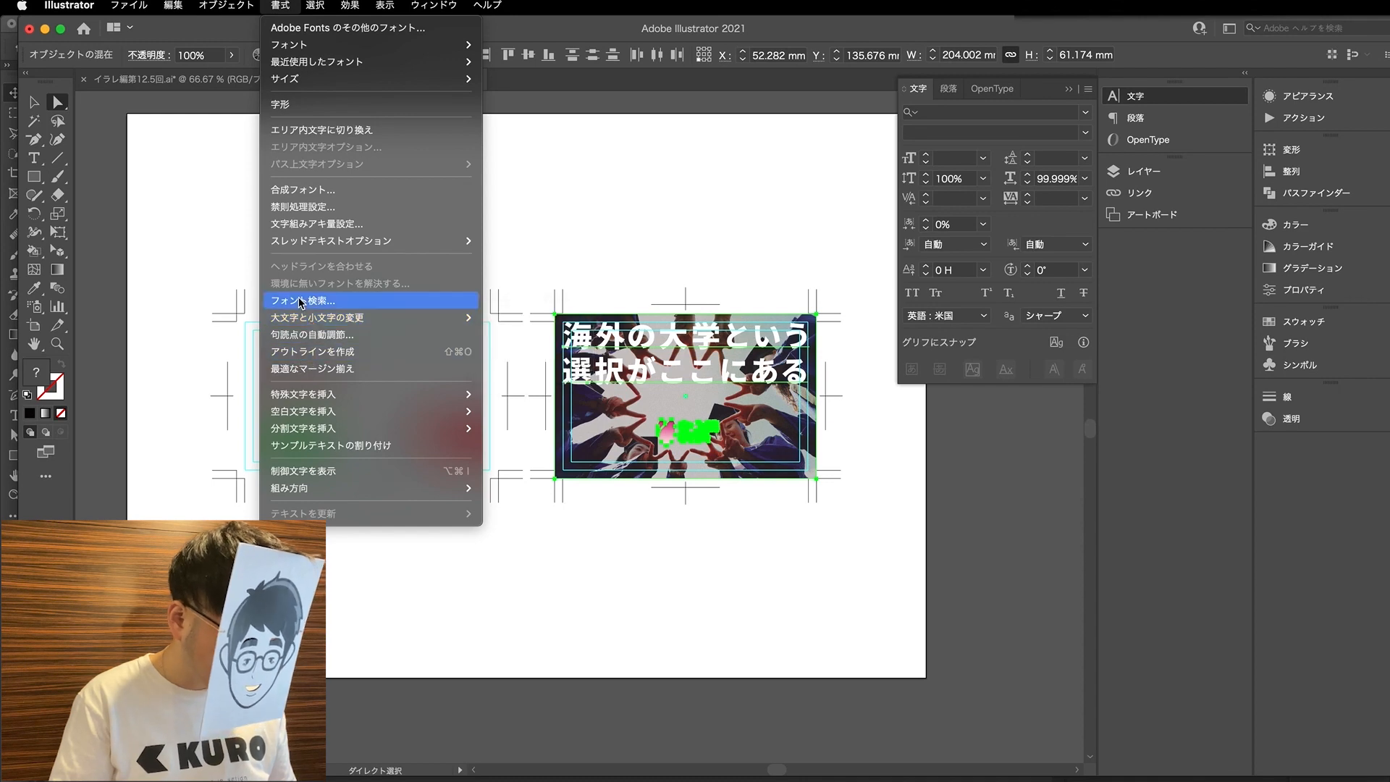
click(301, 302)
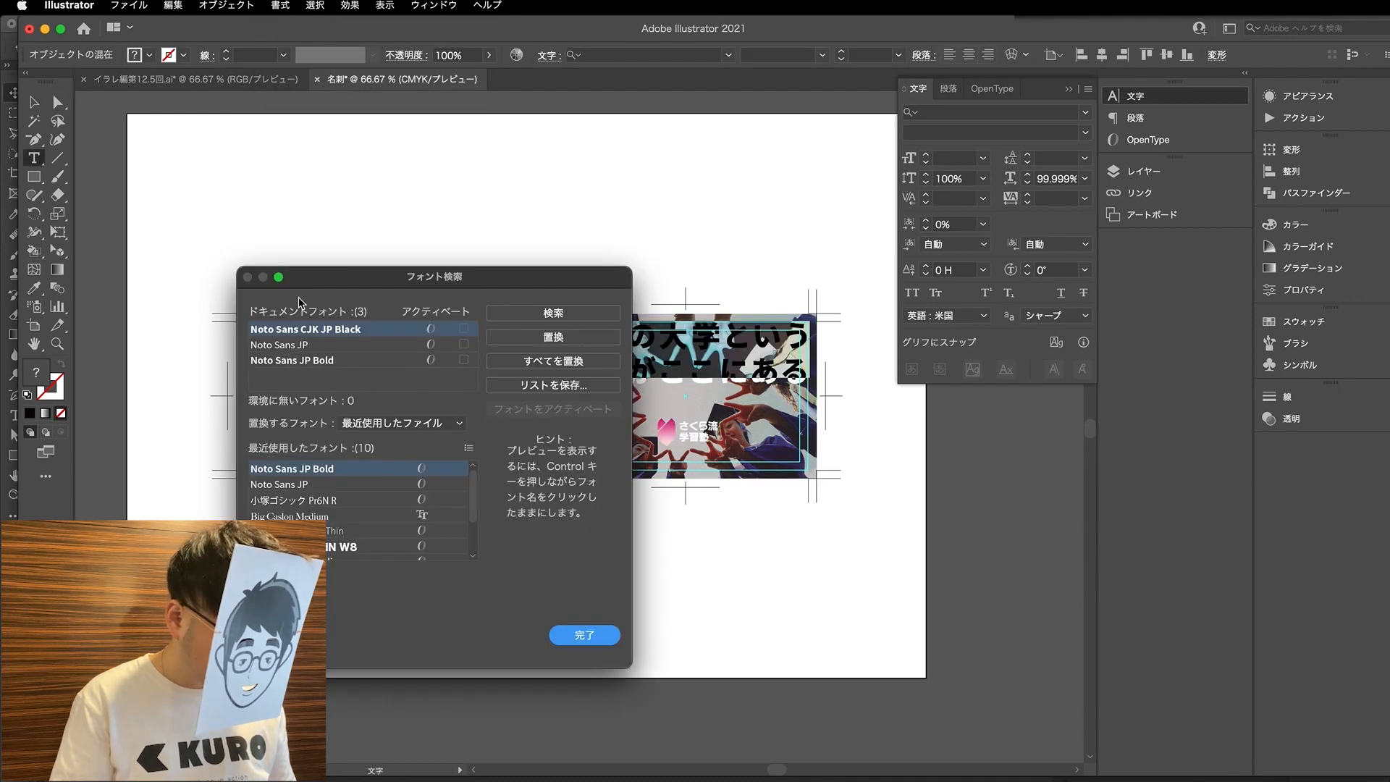
drag(337, 282, 370, 221)
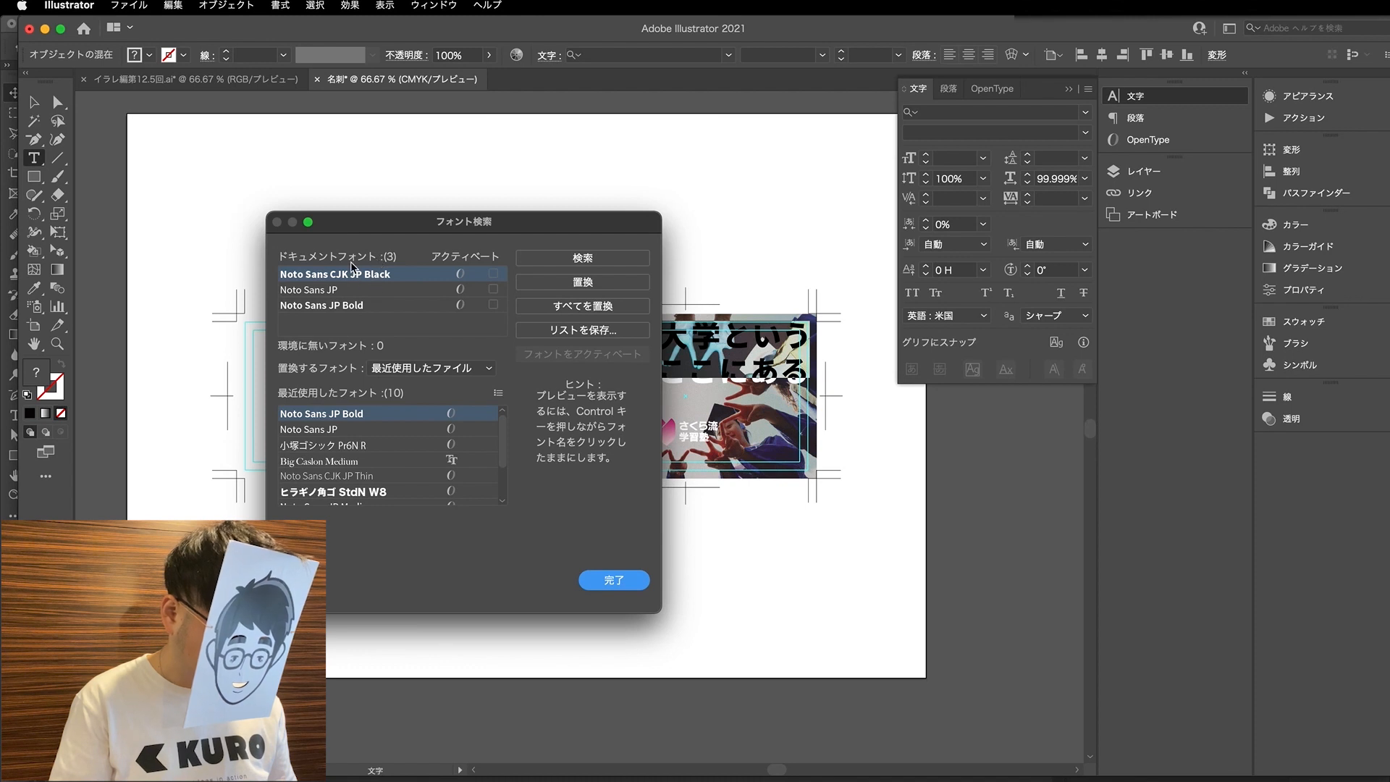
click(612, 578)
- Select the contact-details card's artwork and review the font list in Find Font again
key(a)
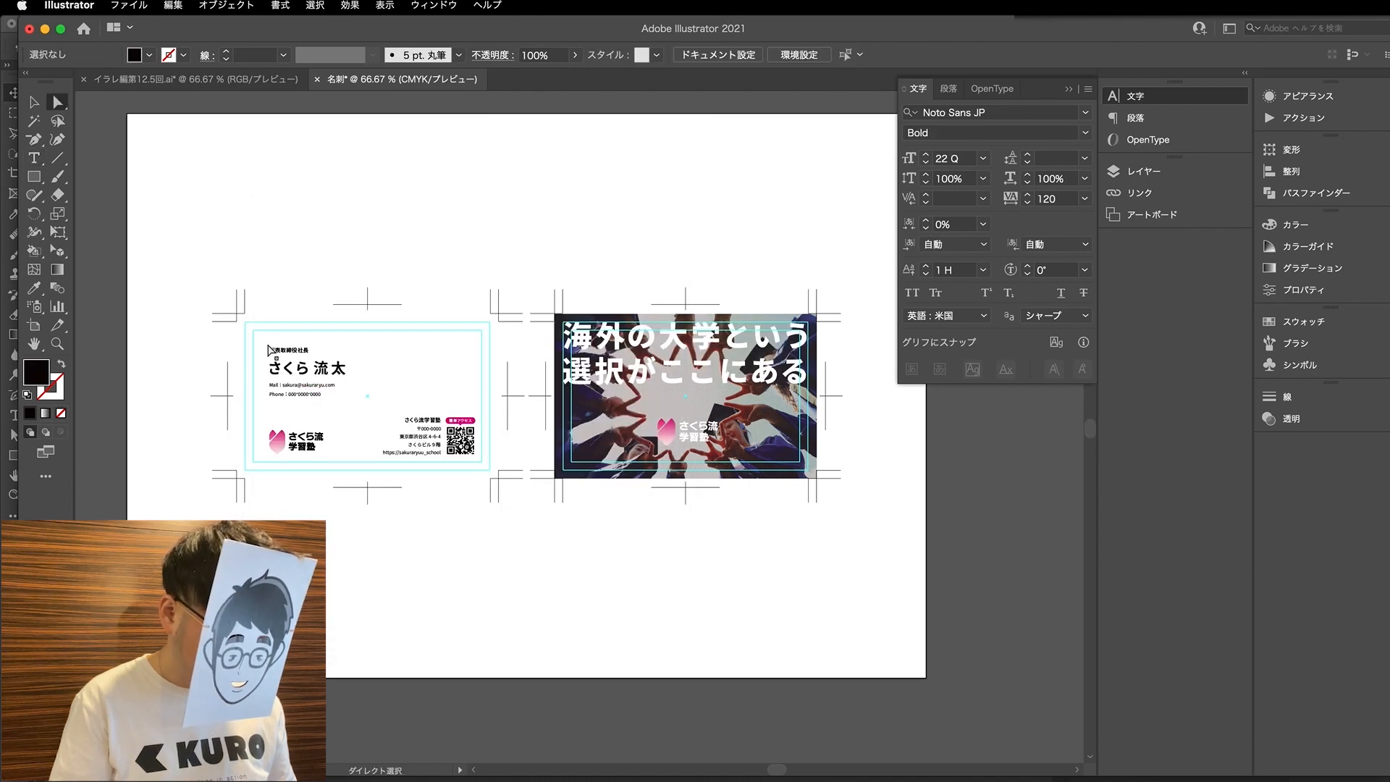
drag(248, 310, 494, 514)
scroll(248, 404, up, 2)
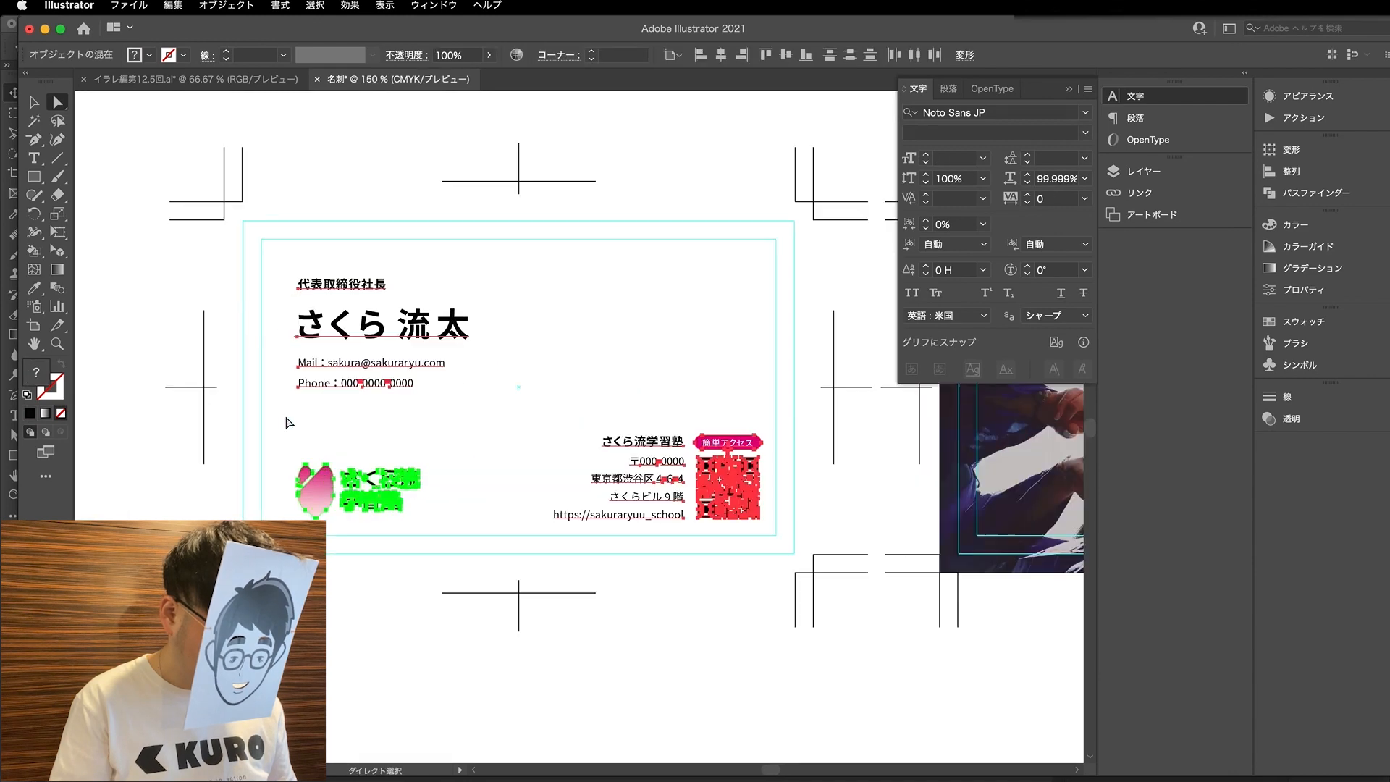
scroll(360, 384, right, 3)
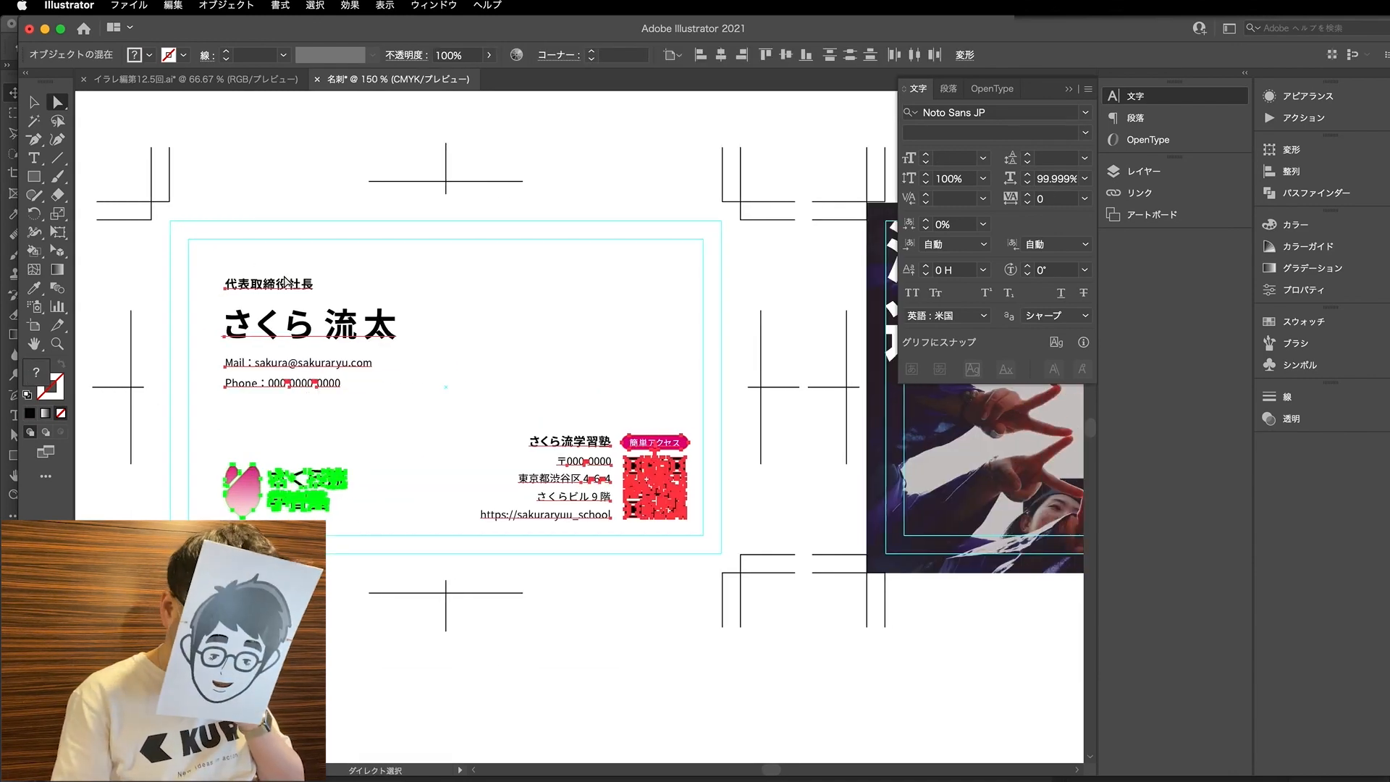
click(280, 5)
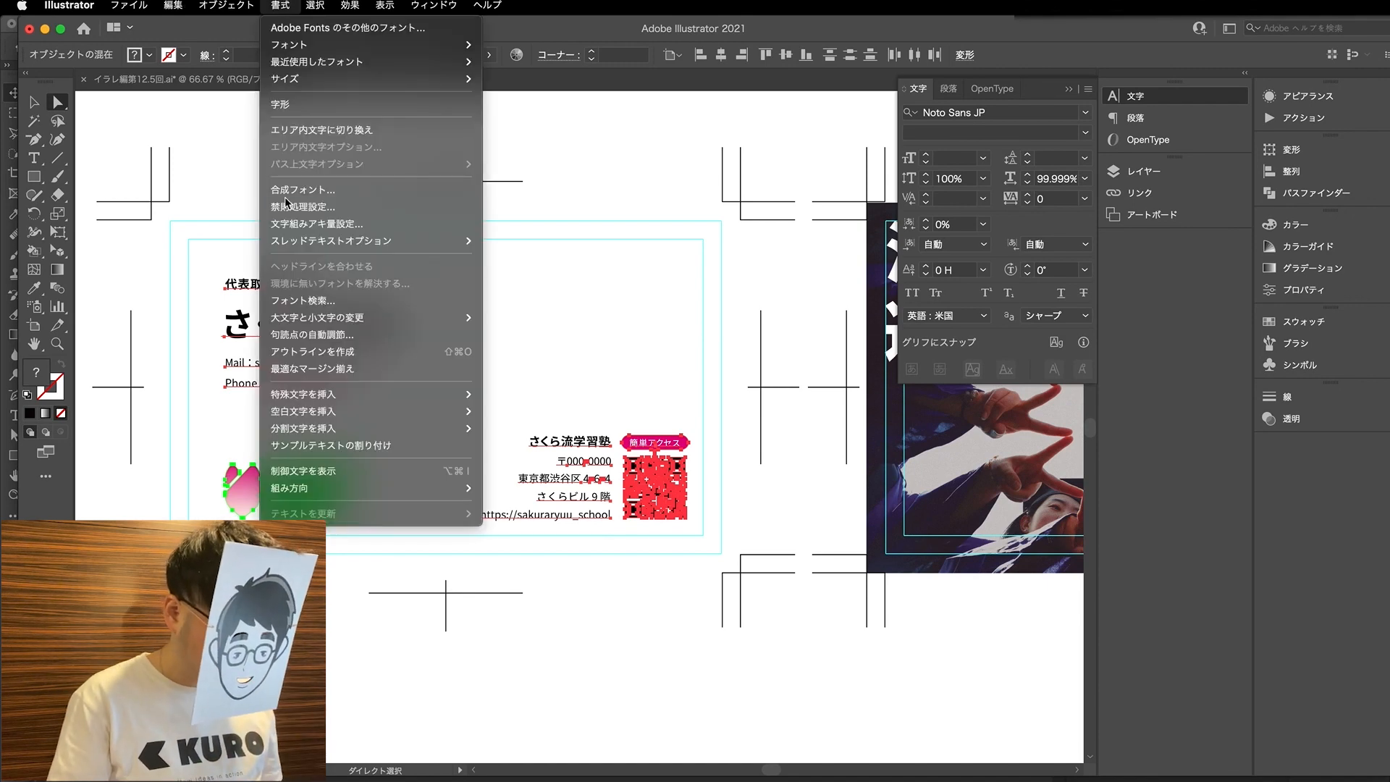
click(313, 301)
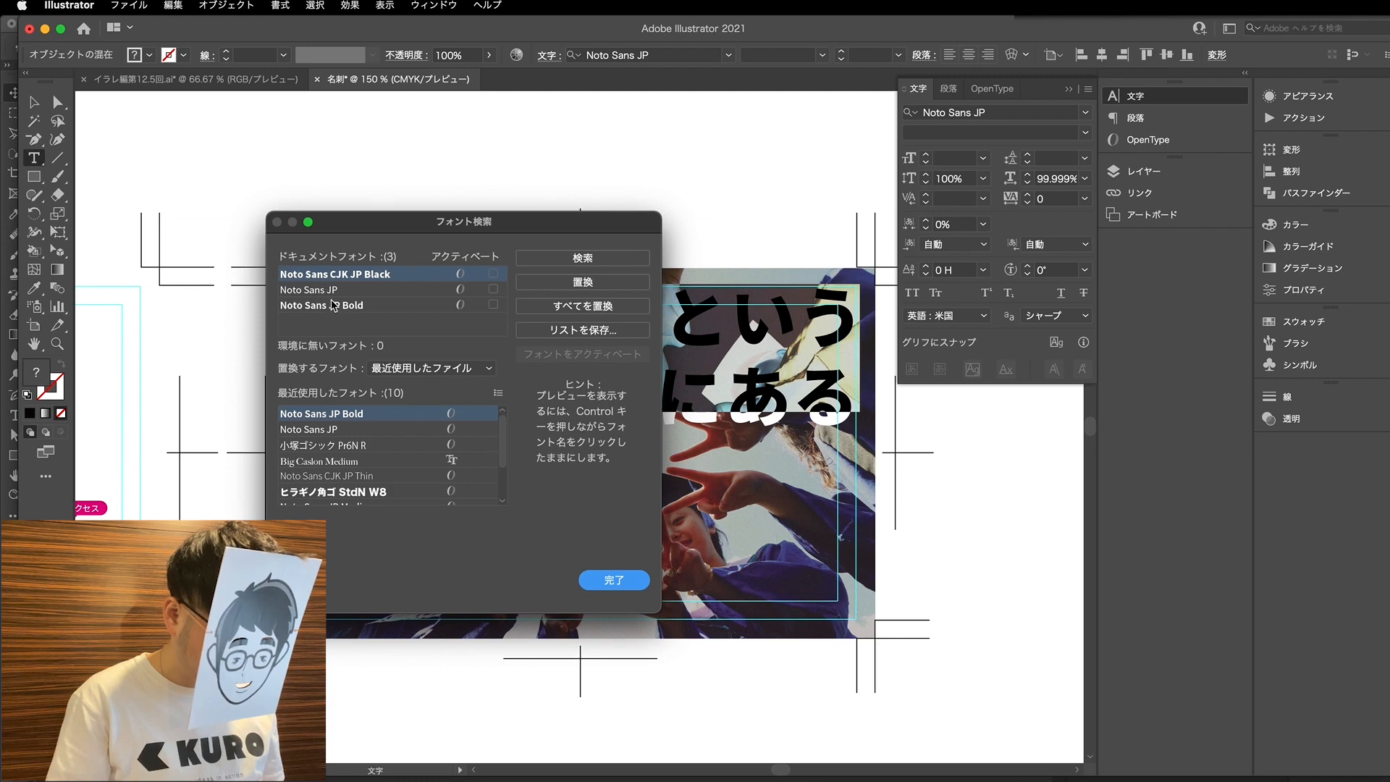
click(612, 580)
- Select the artwork on both business card sides and convert its text to outlines
key(super+minus)
key(a)
key(super+minus)
drag(129, 299, 851, 671)
click(221, 4)
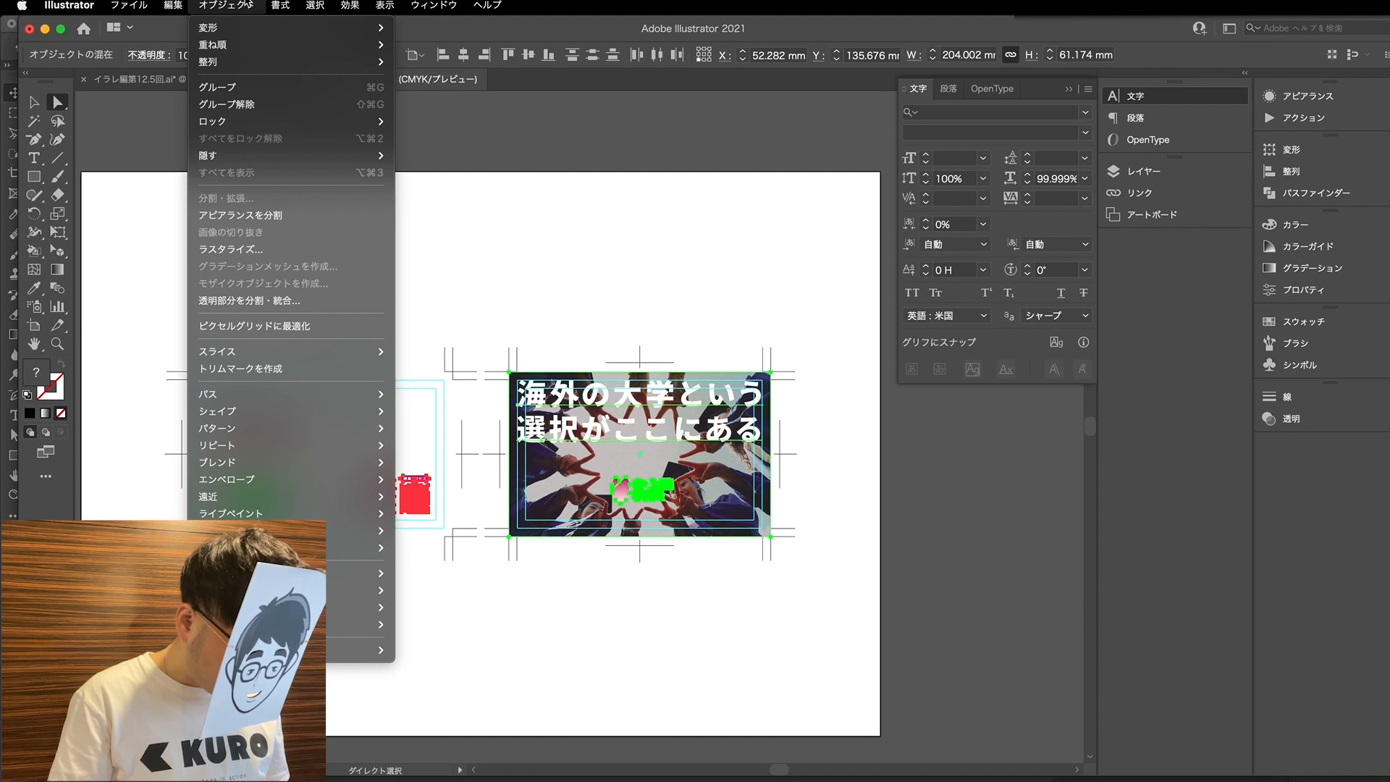
mouse_move(281, 5)
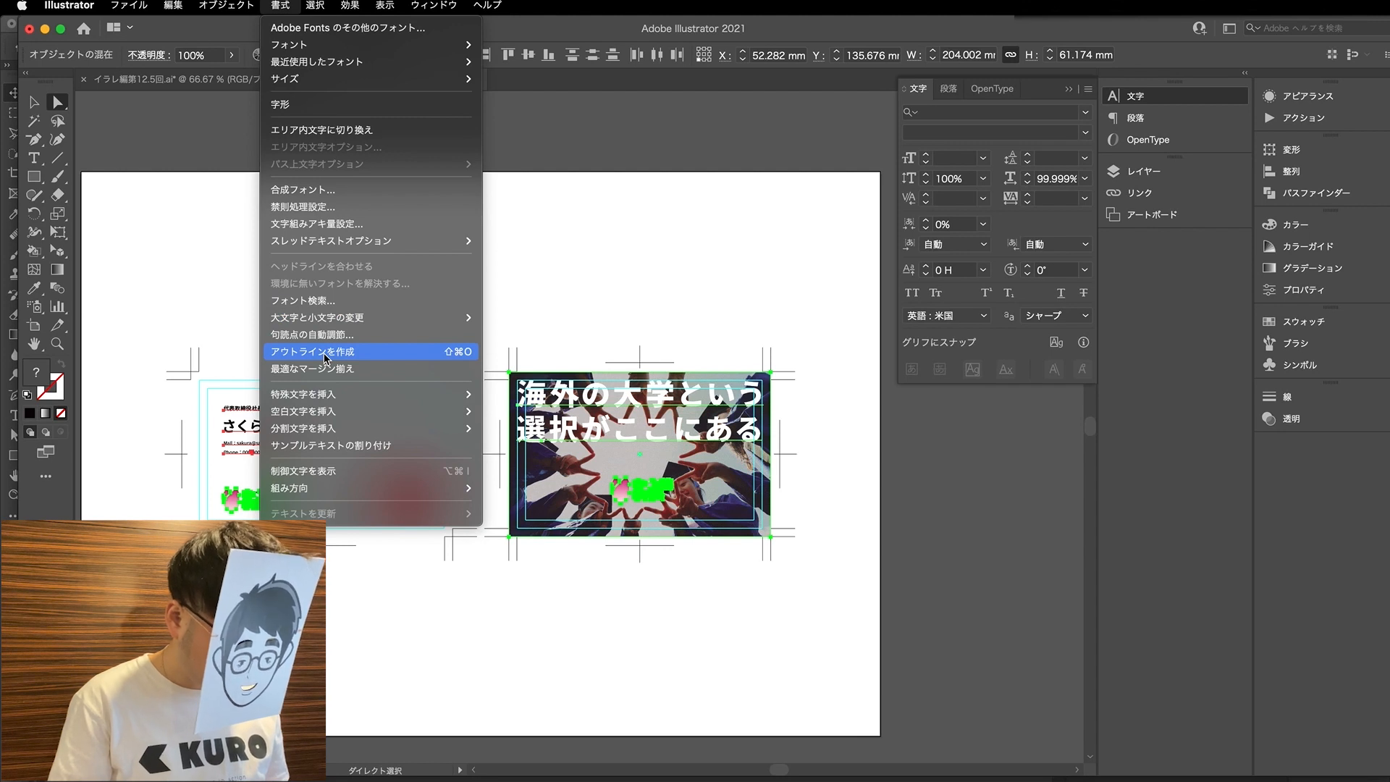
mouse_move(298, 427)
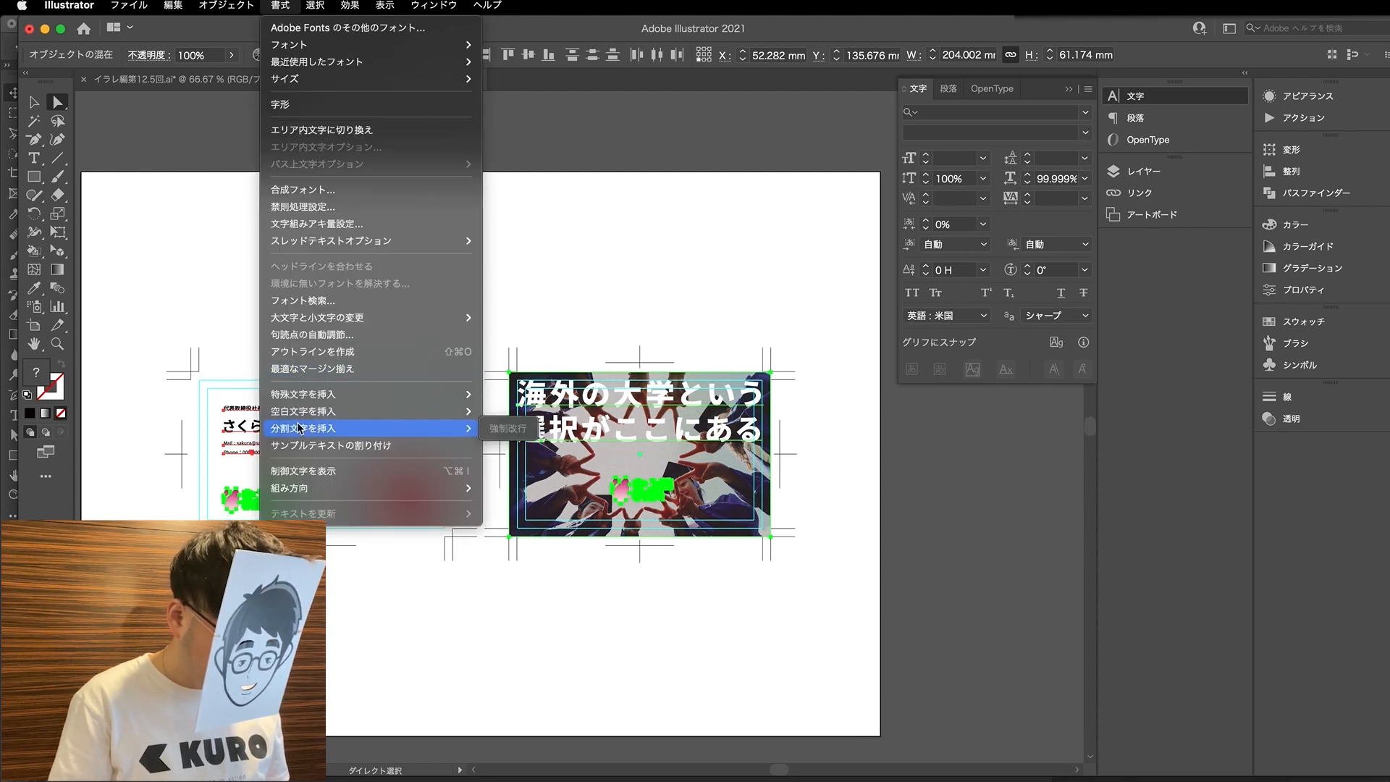
click(317, 359)
click(317, 359)
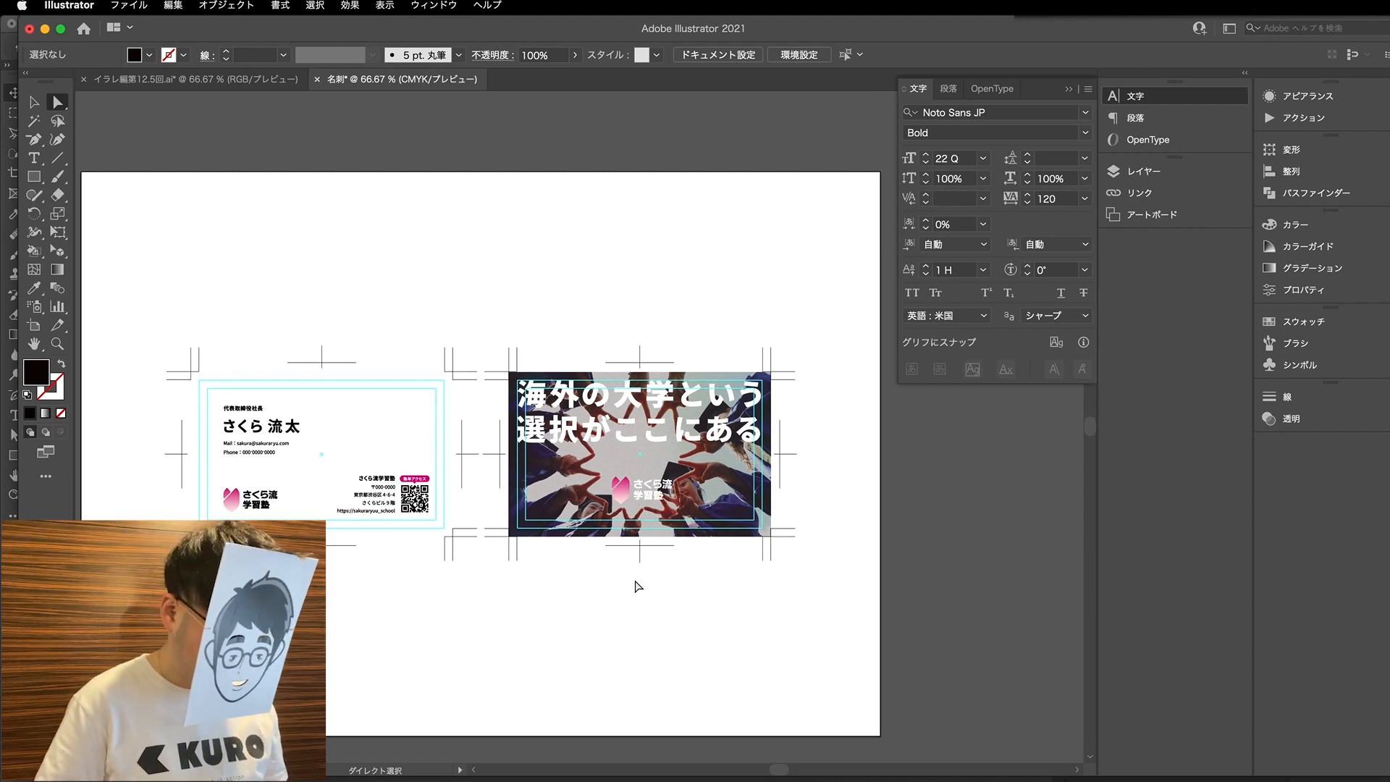
- Check with Find Font whether any fonts remain in the document
click(281, 5)
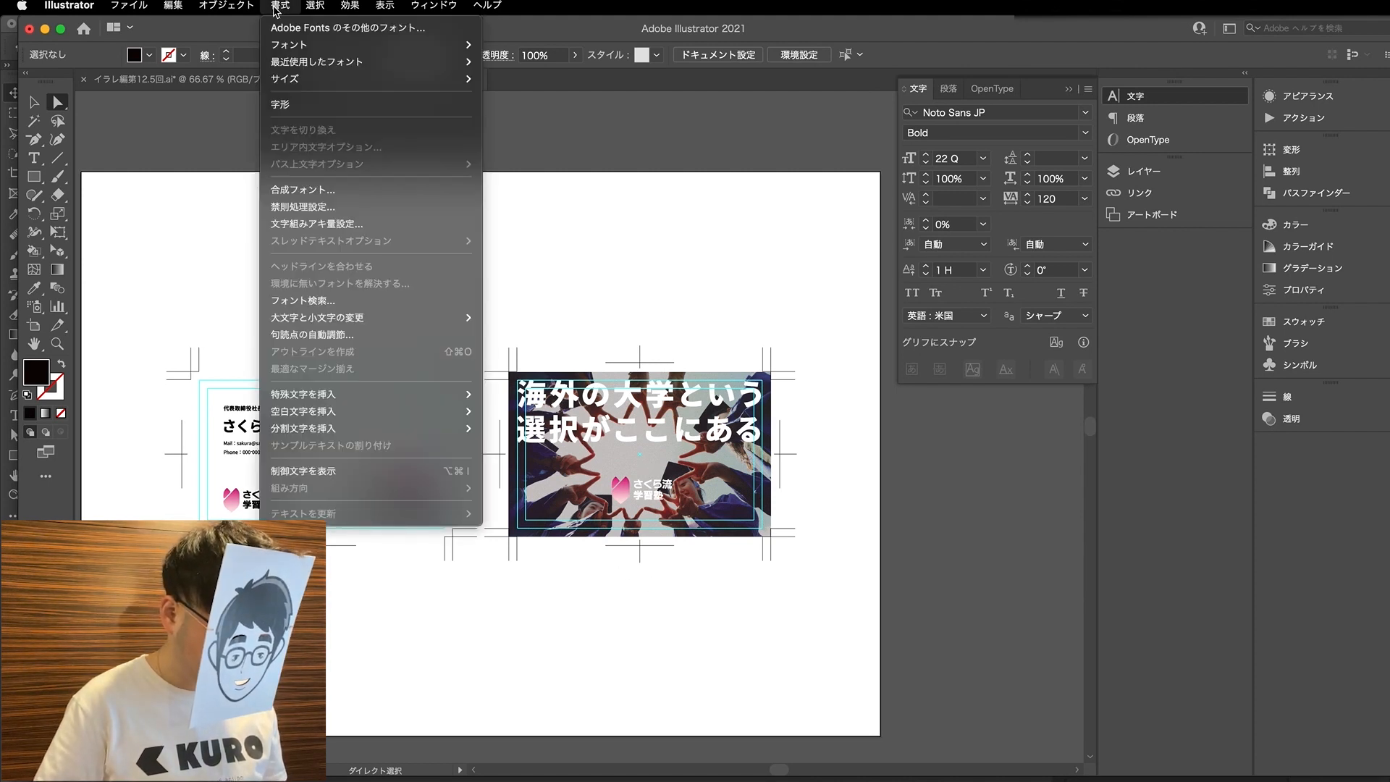
click(293, 300)
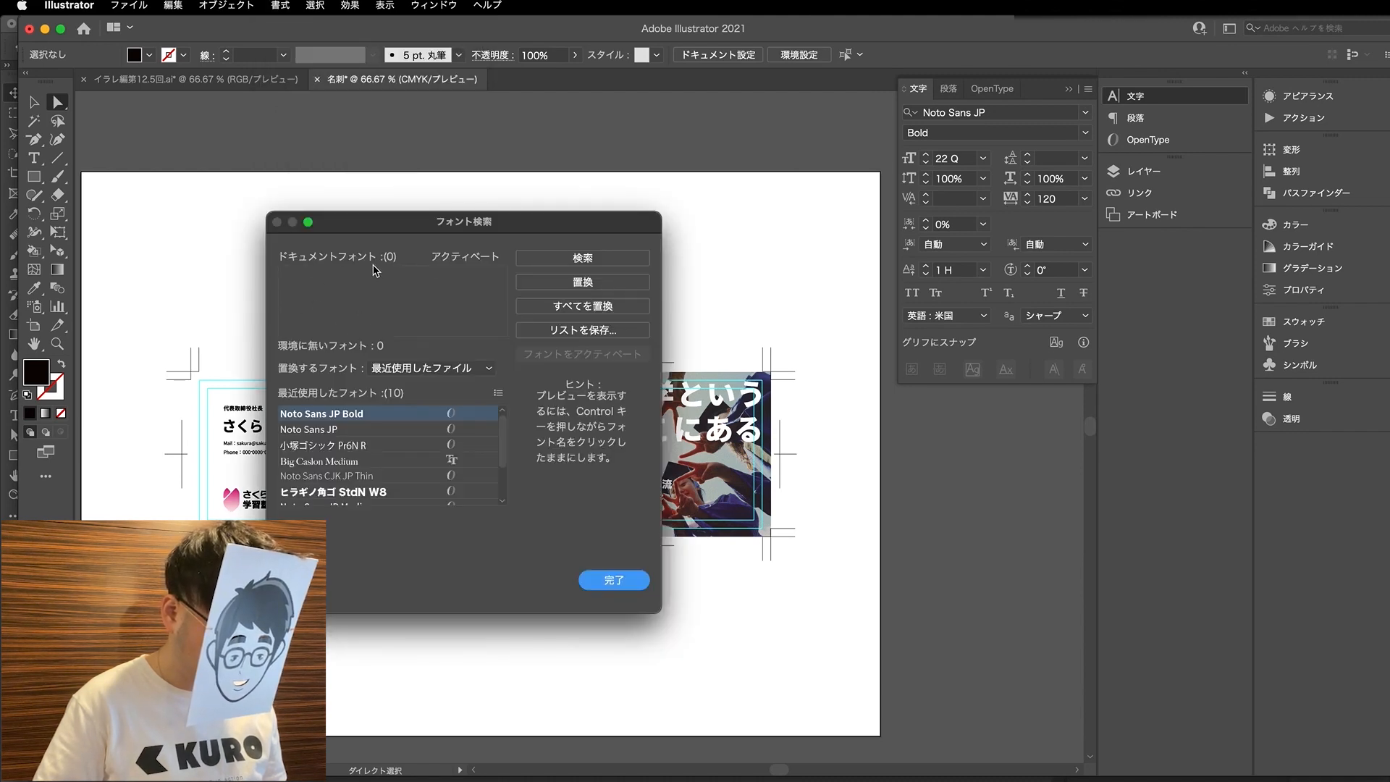
click(605, 582)
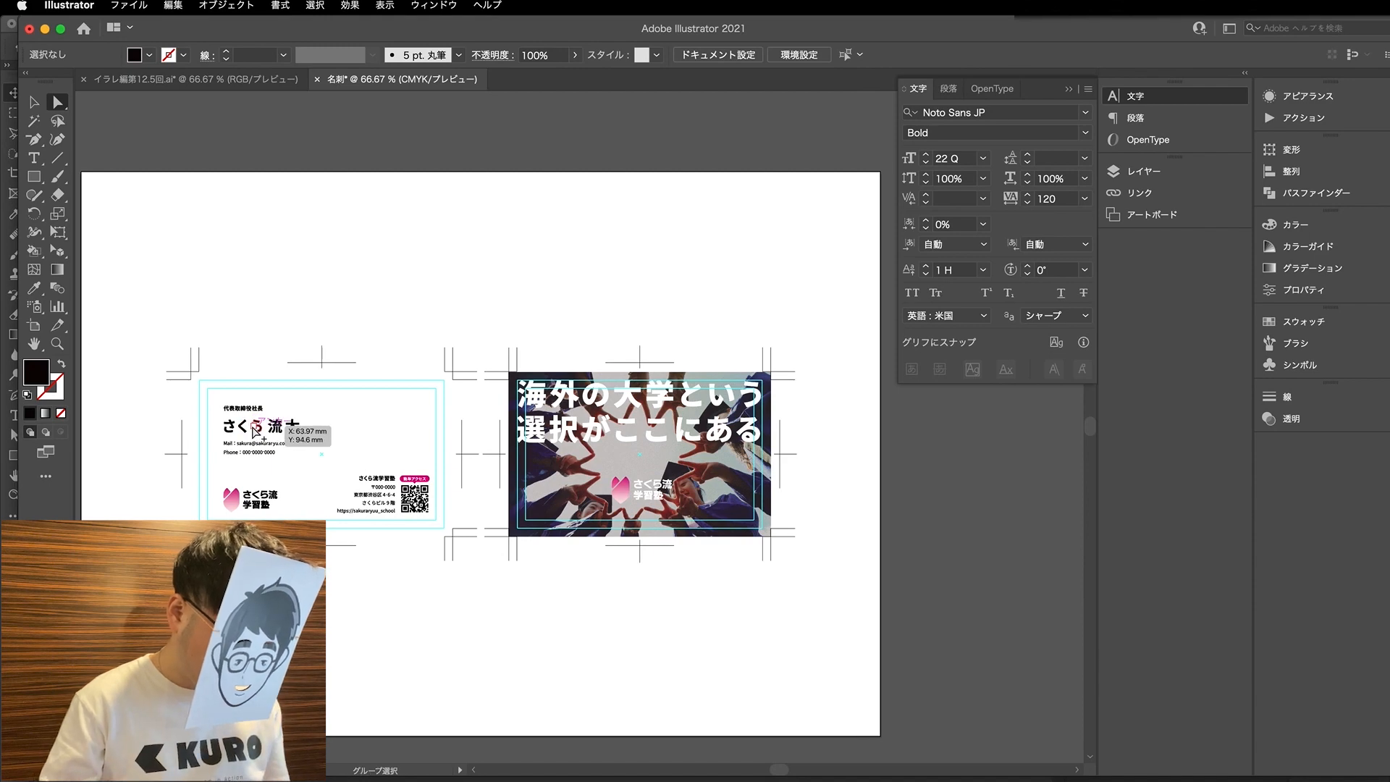
- Inspect the outlined lettering on the card, undo the outline conversion and deselect everything
scroll(255, 431, up, 3)
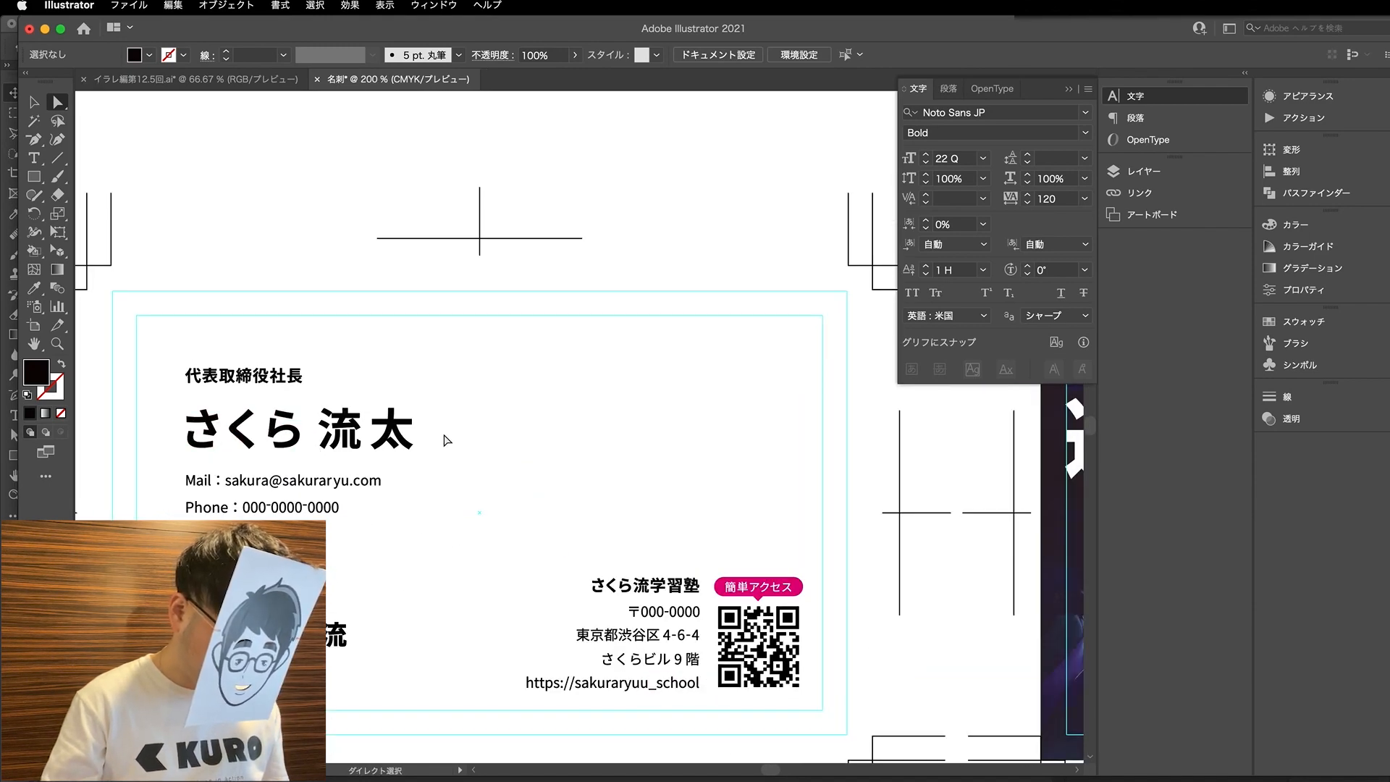
scroll(366, 535, down, 2)
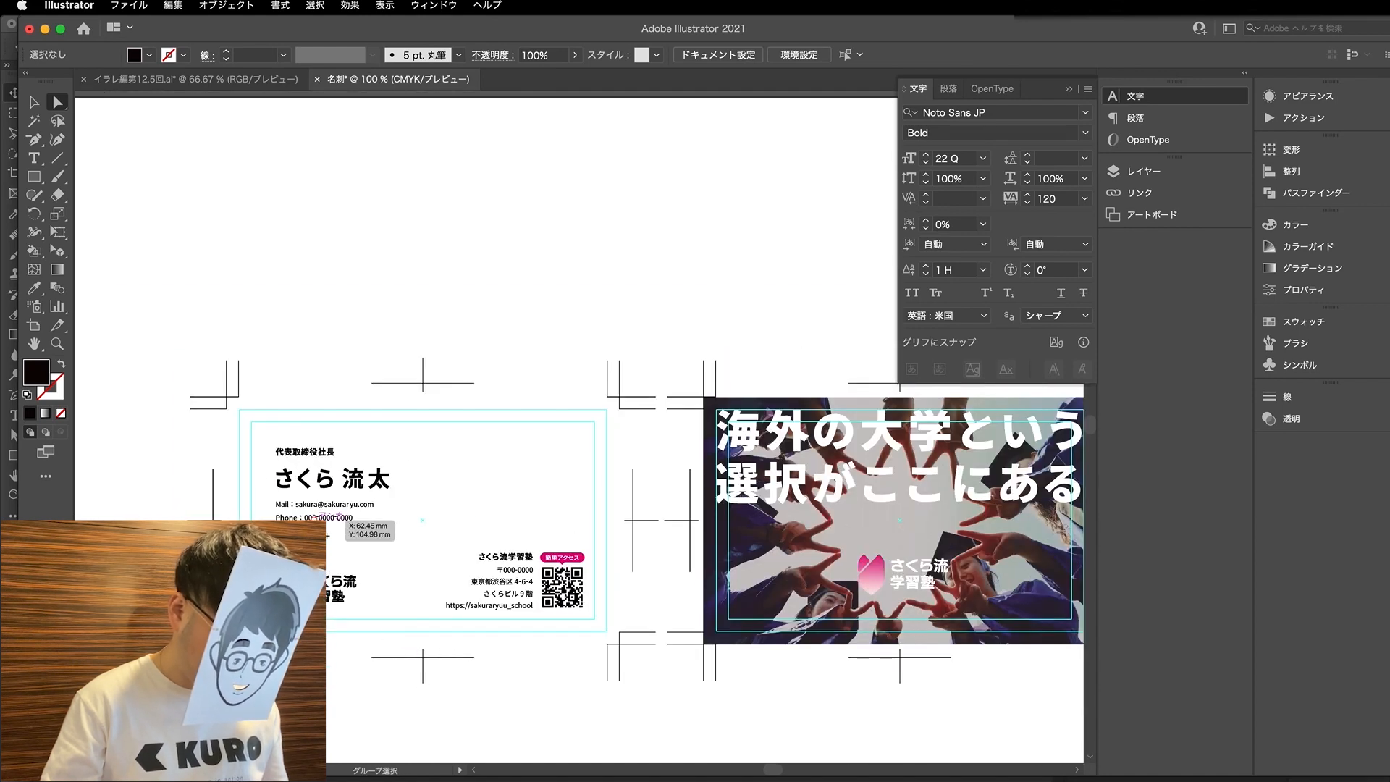
scroll(410, 498, up, 1)
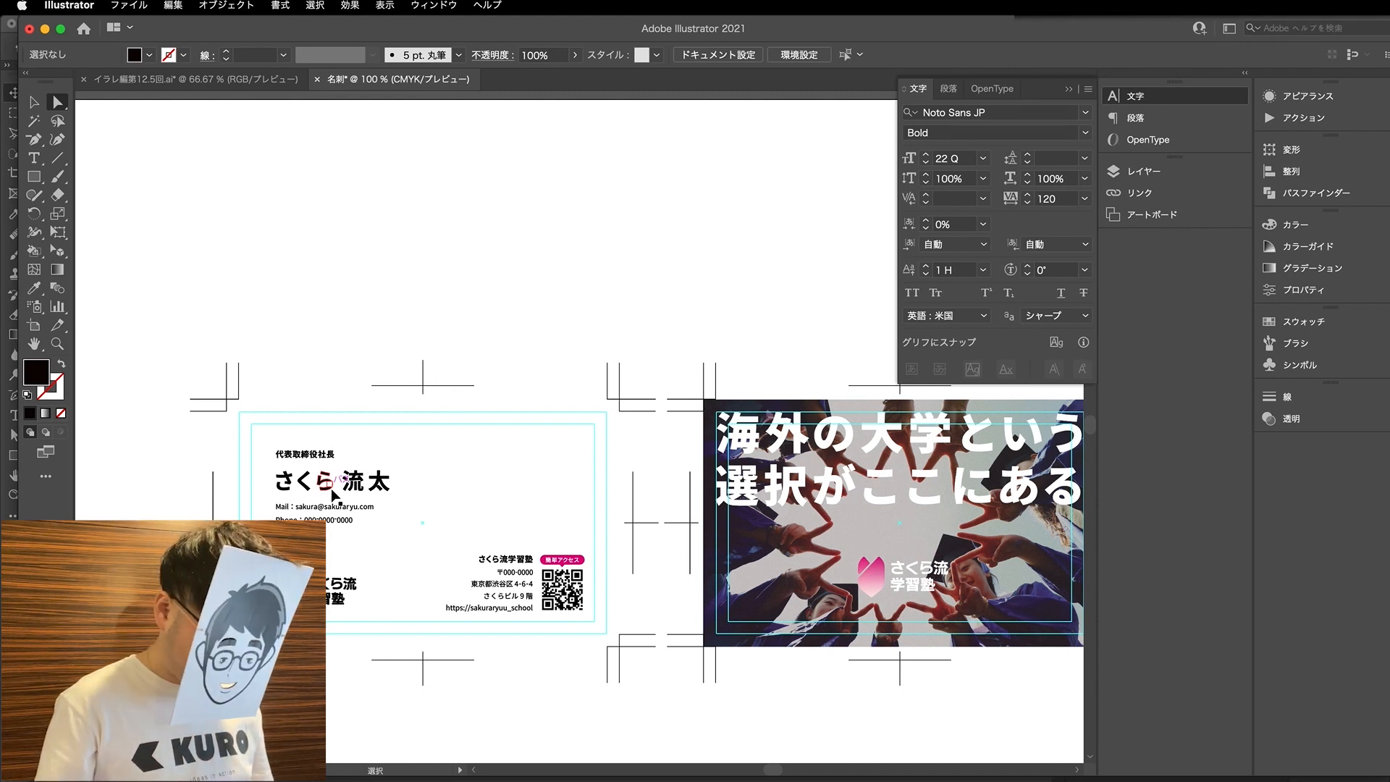
key(super+a)
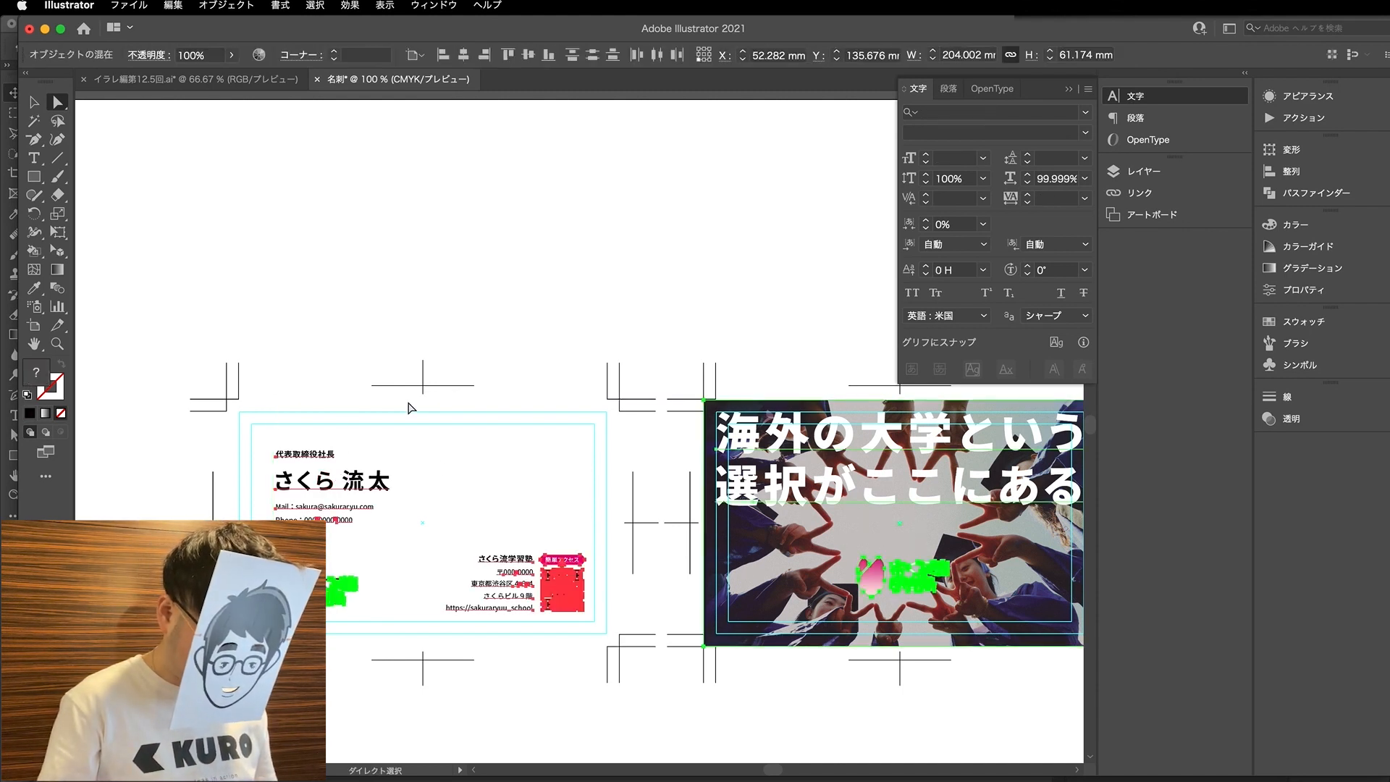
click(344, 326)
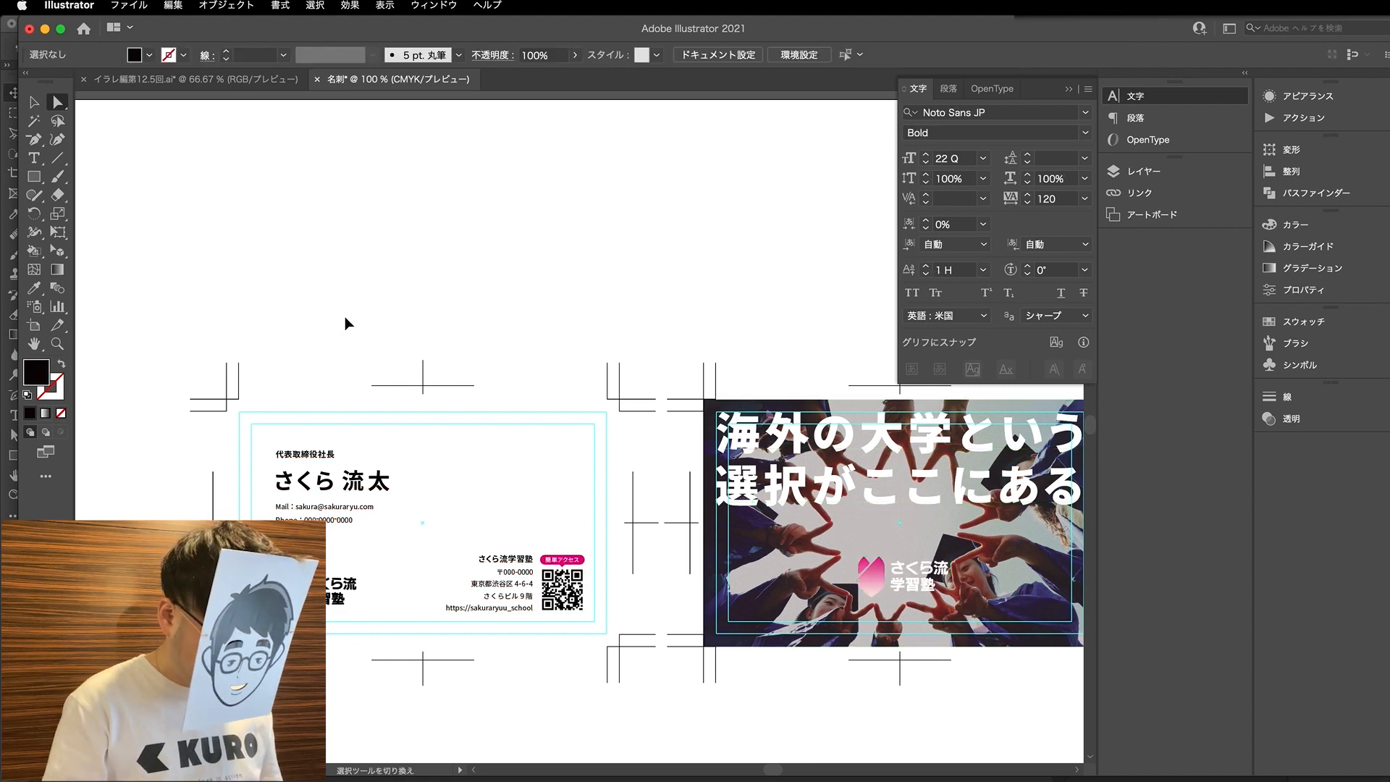
- Save the business card as 名刺.ai on the desktop with Illustrator 2020 compatibility
key(super+s)
click(688, 118)
text(_.ai)
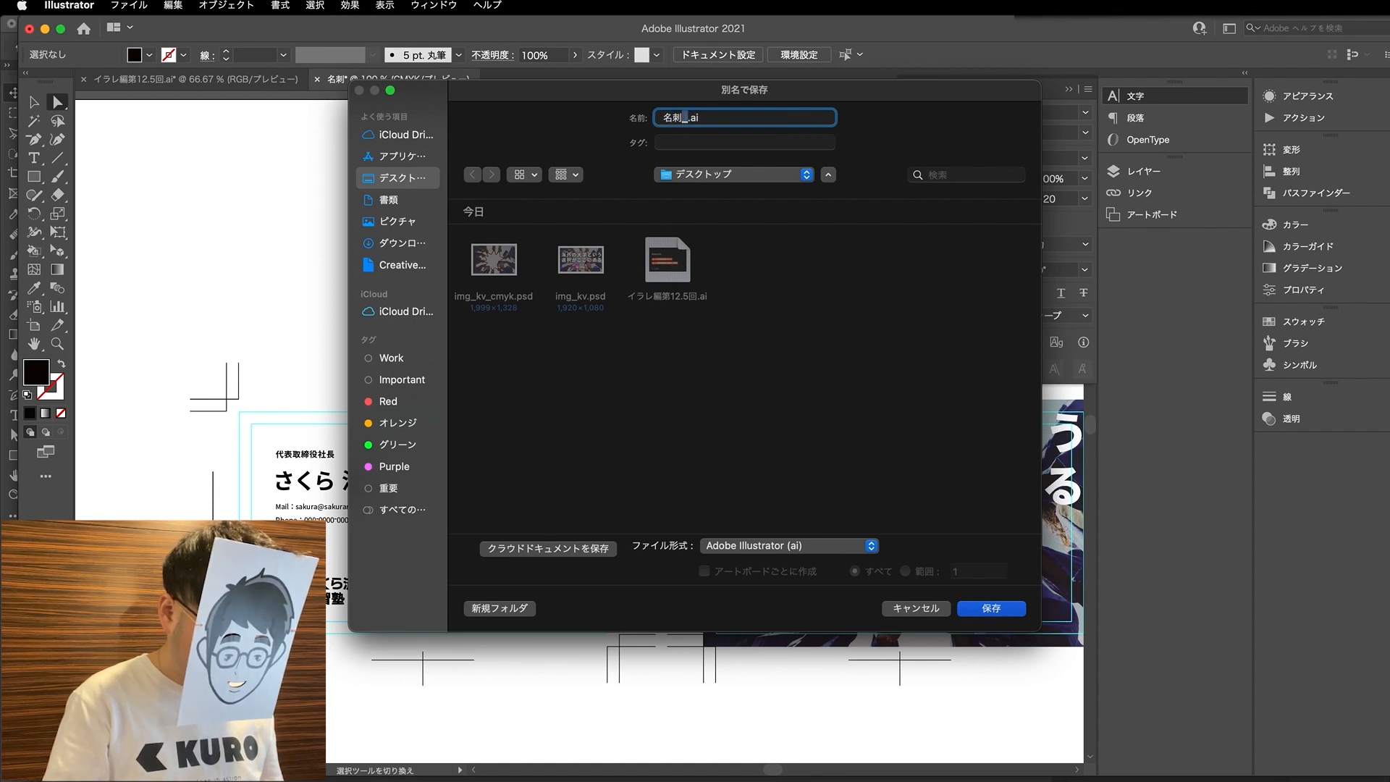
key(BackSpace)
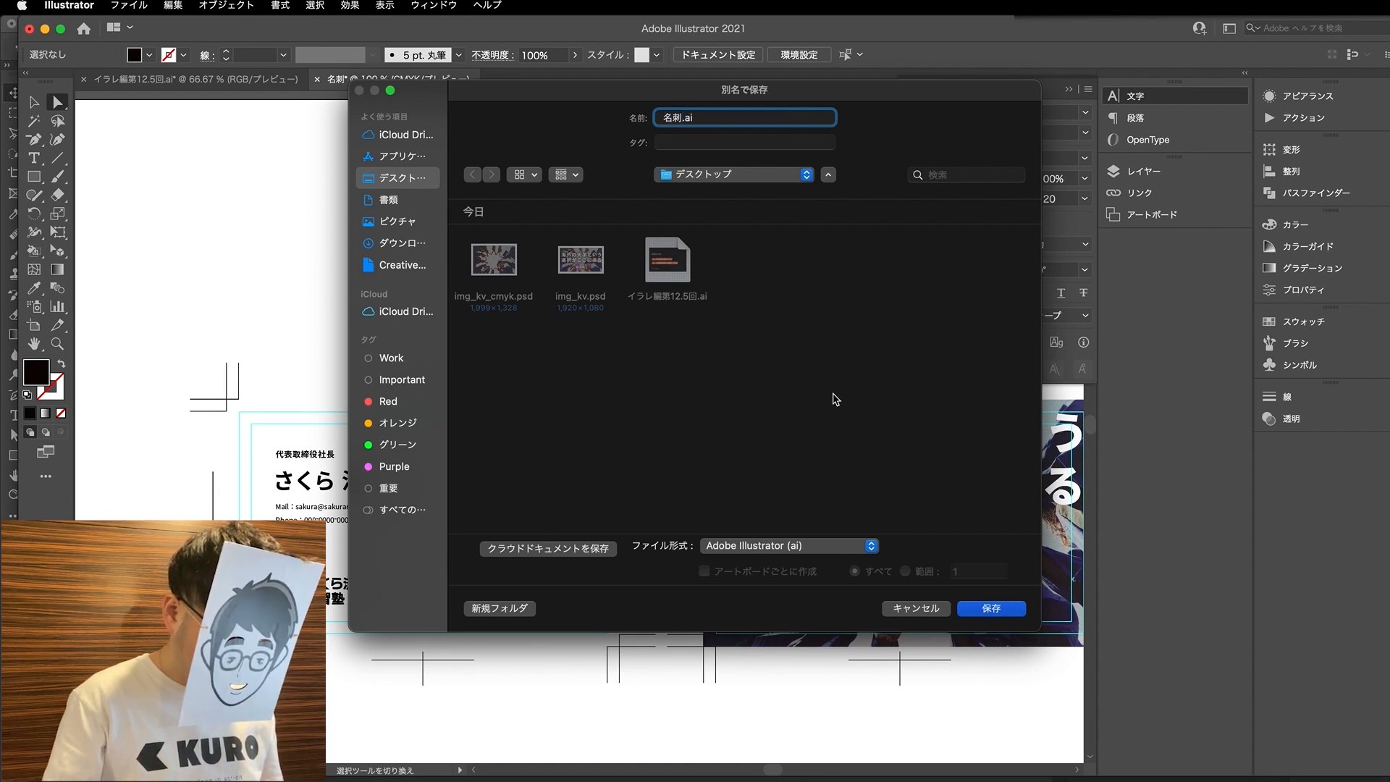
click(991, 610)
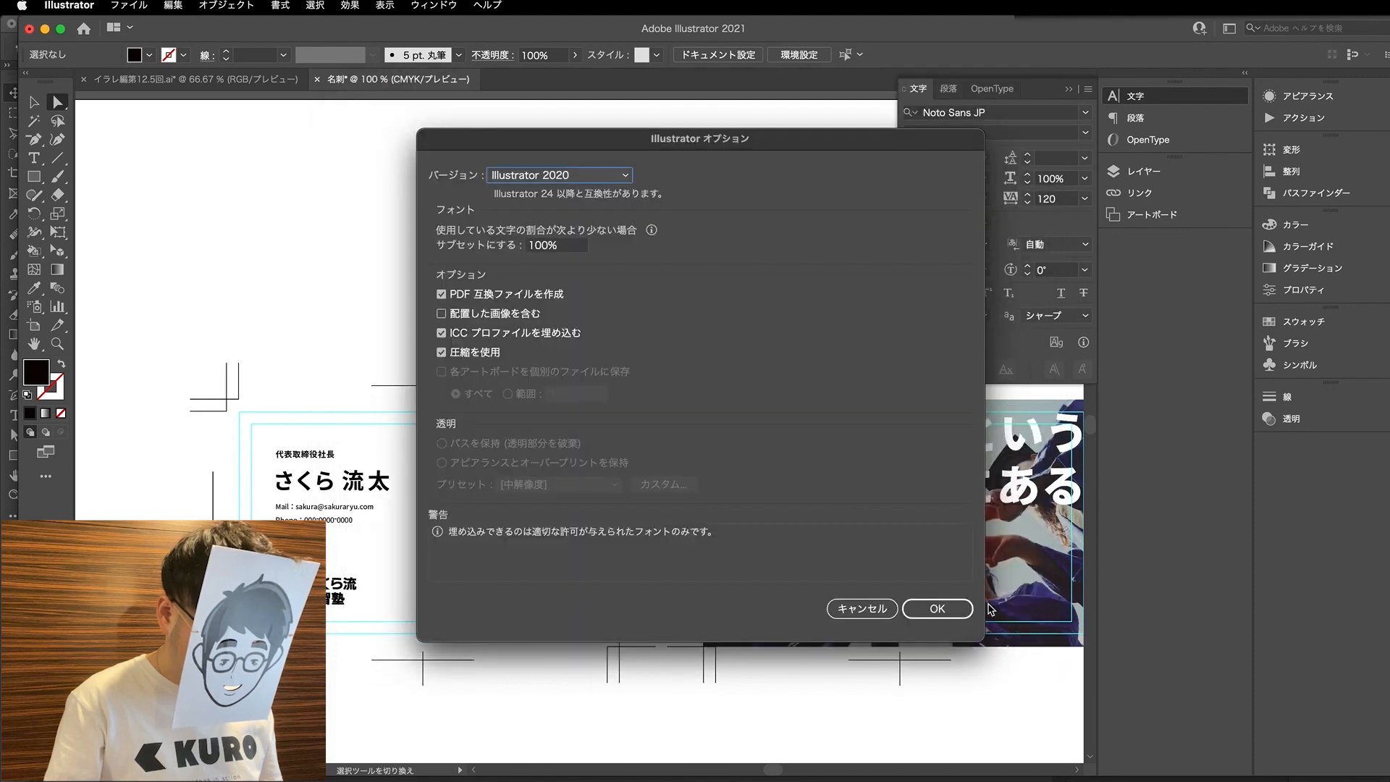
click(936, 607)
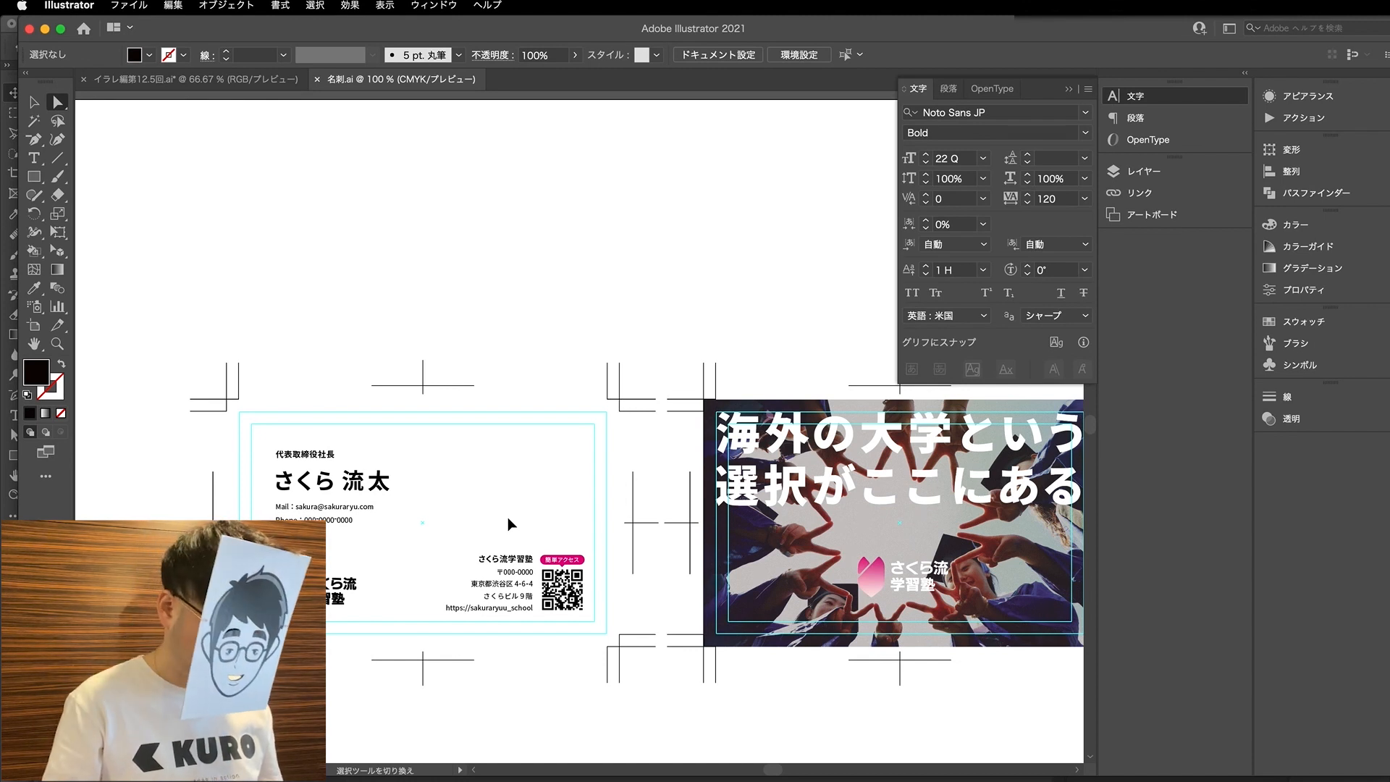
- Save the document under the new name 名刺_ol.ai on the desktop, keeping the Illustrator 2020 options
key(super+shift+s)
key(Right)
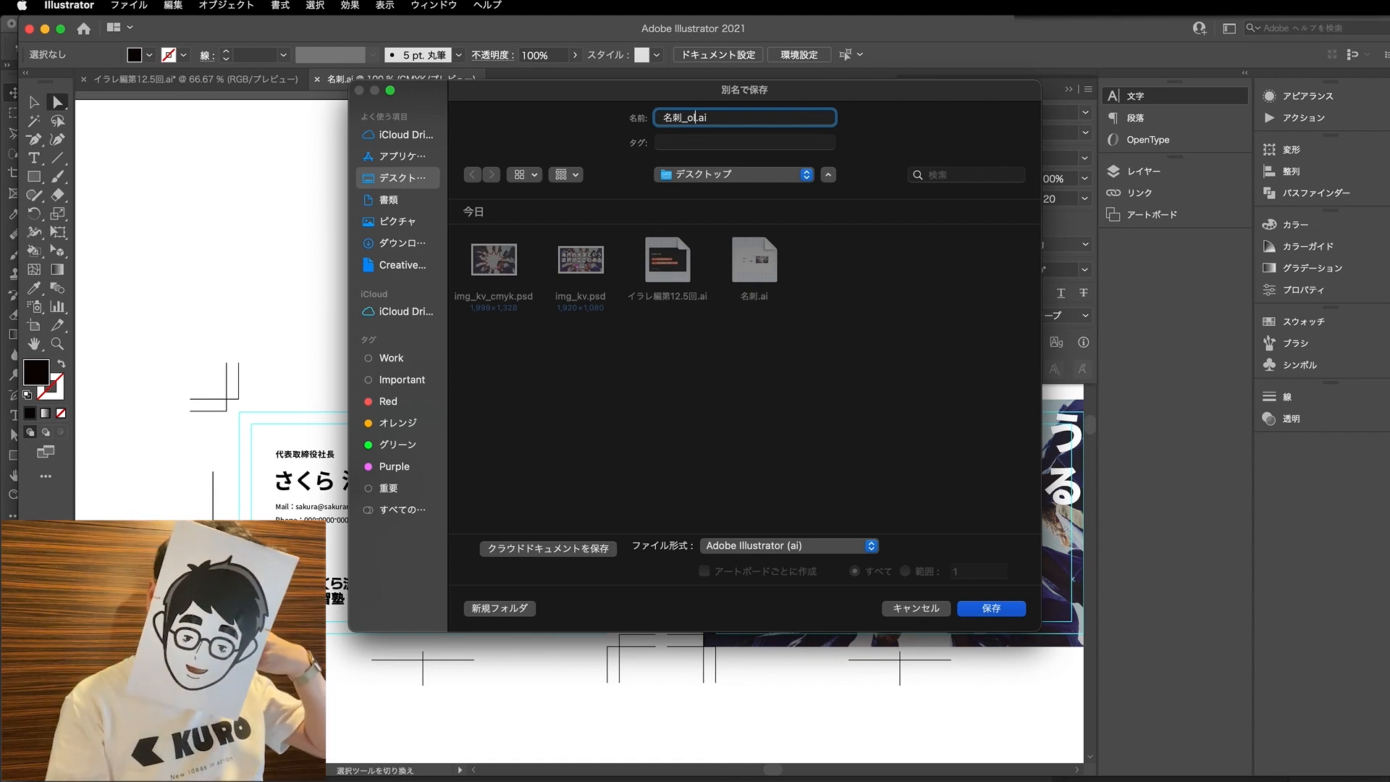
click(984, 612)
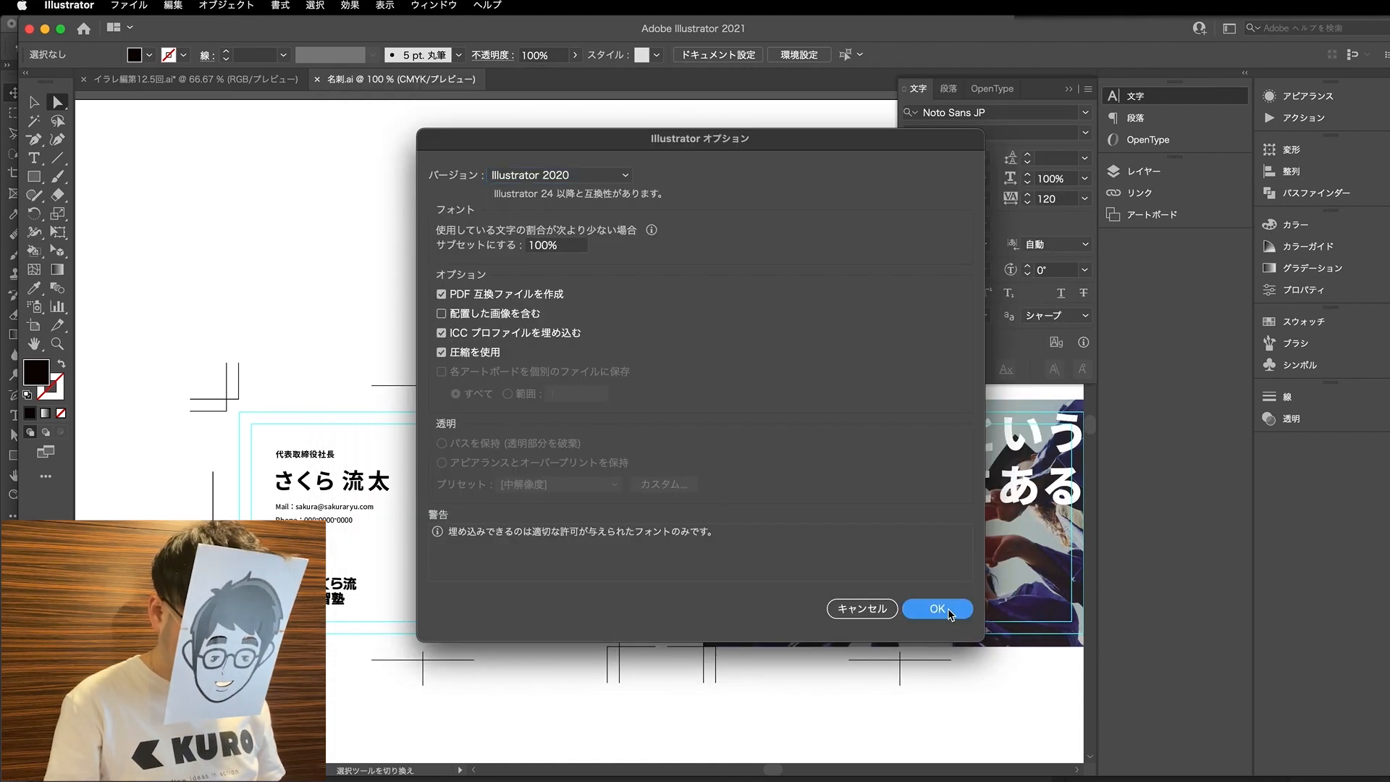
click(951, 612)
- Move the Illustrator window aside and switch to Photoshop with img_kv.psd open
drag(1013, 24, 1002, 24)
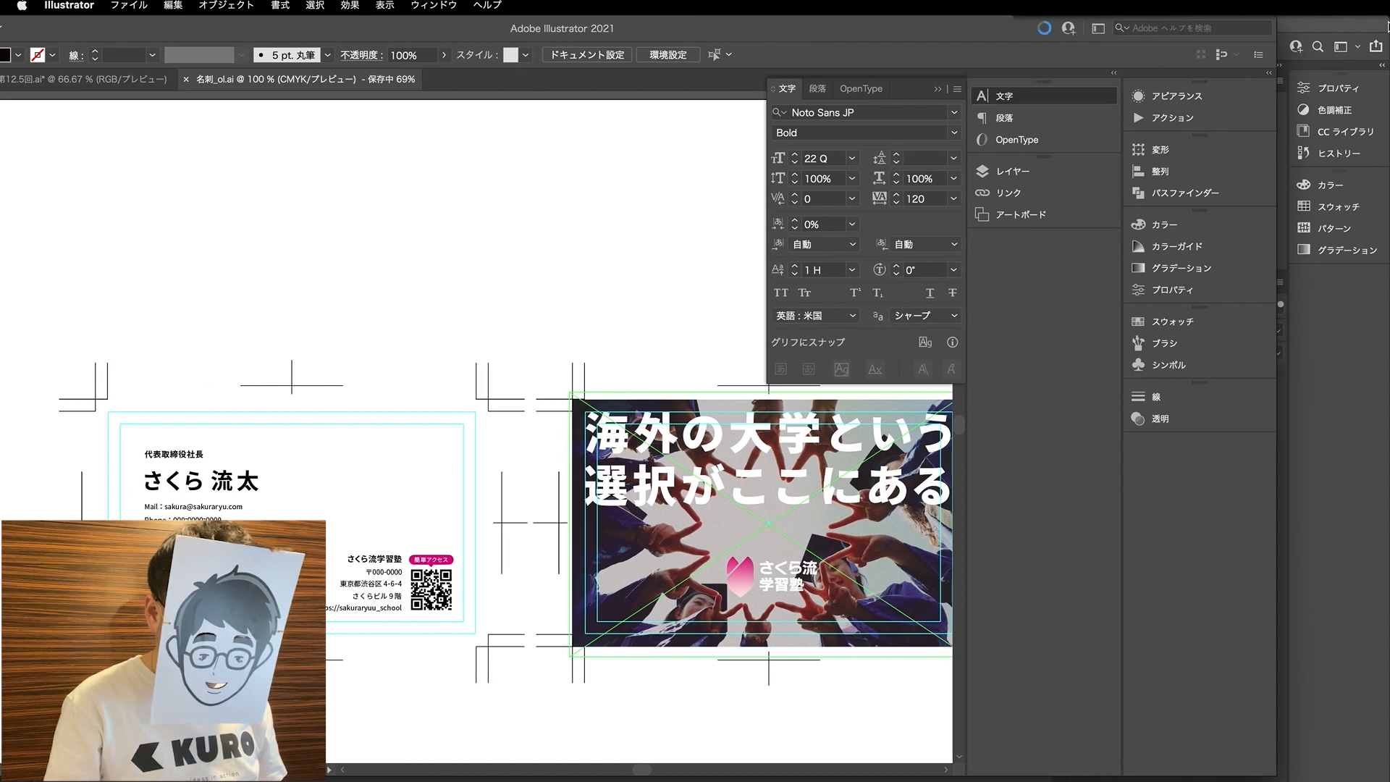
click(1349, 367)
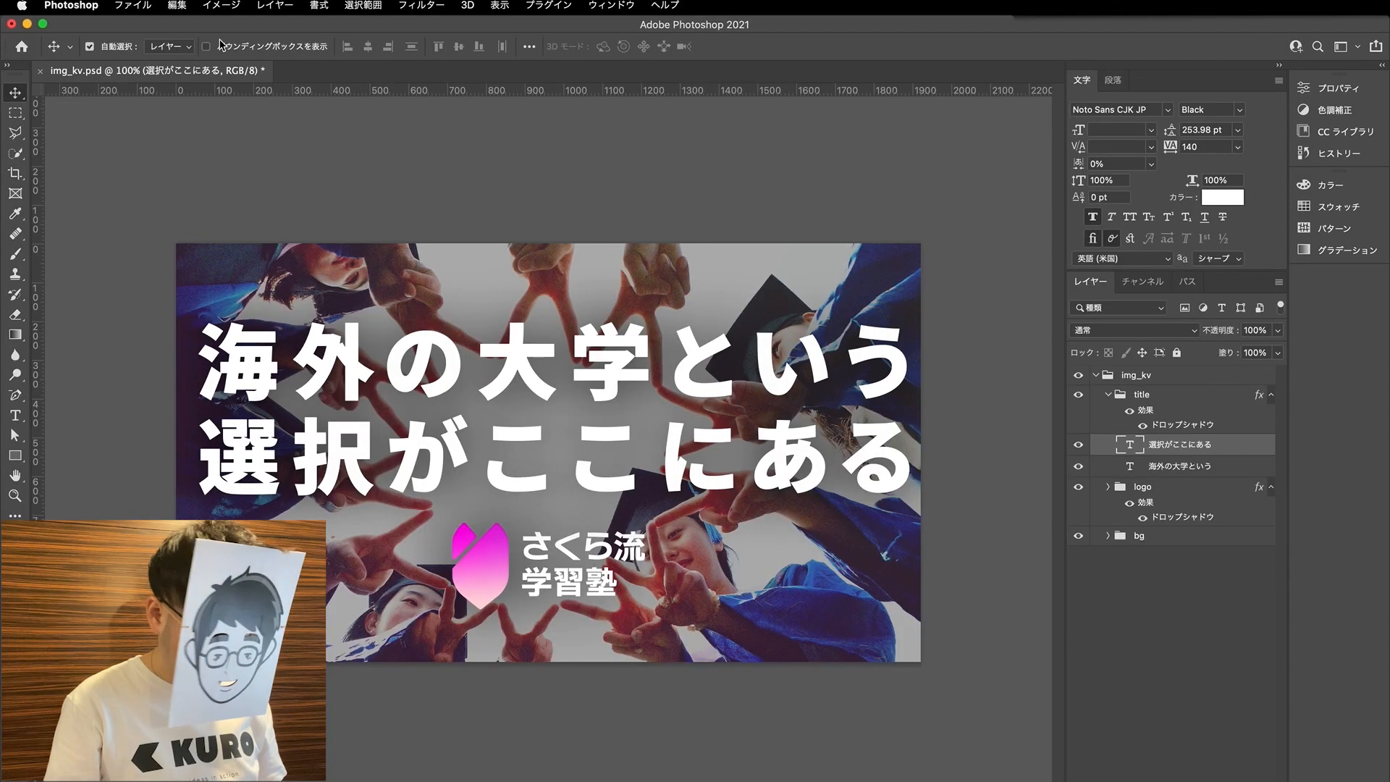
- Minimize Photoshop, return to Illustrator and move its window back into full view
click(26, 24)
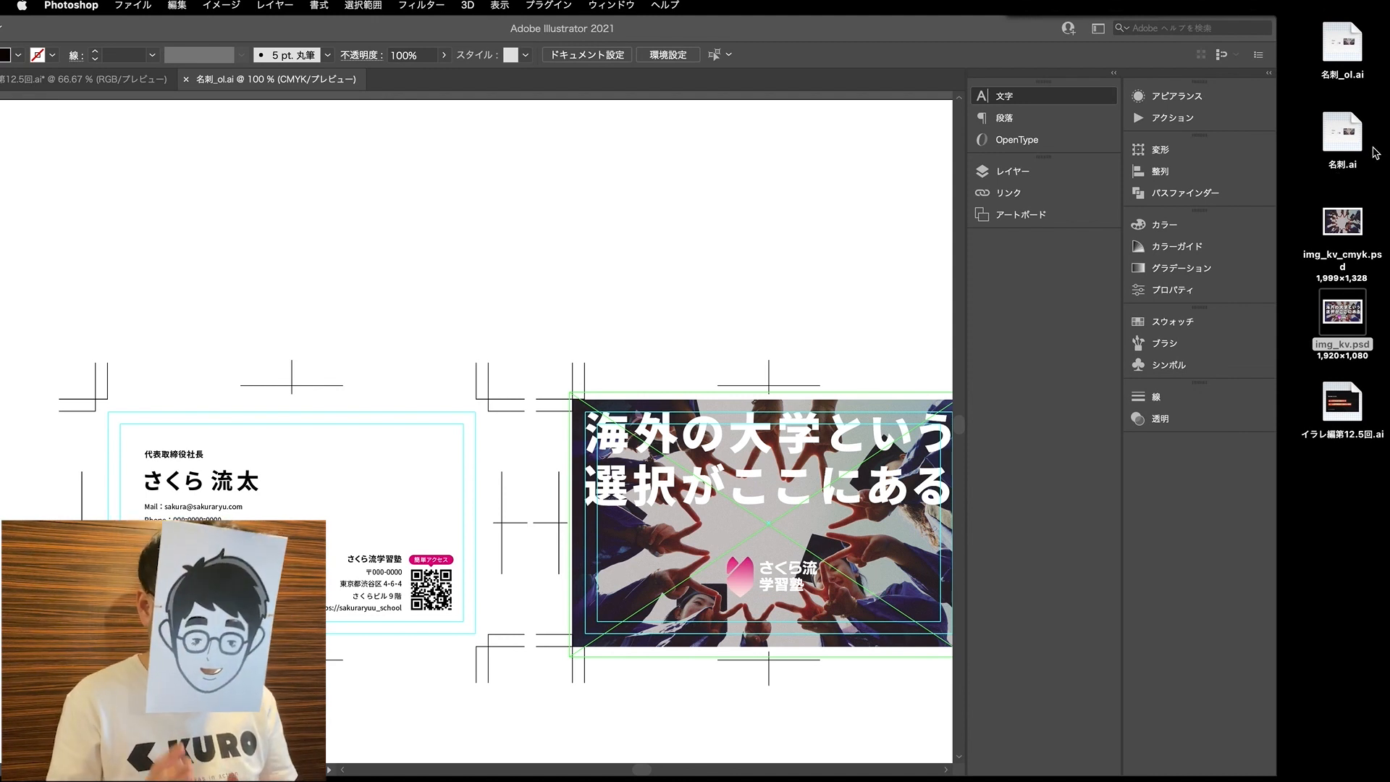
click(1334, 169)
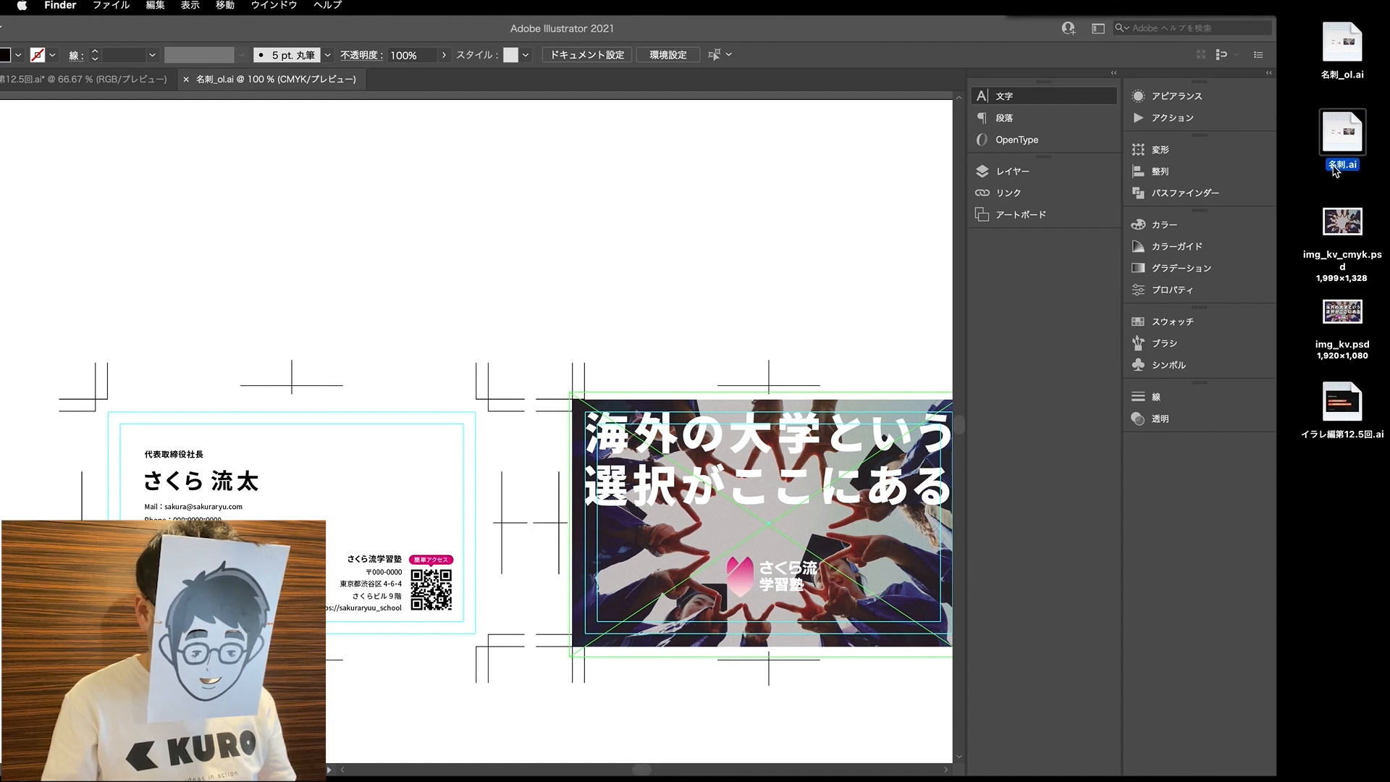
click(1333, 168)
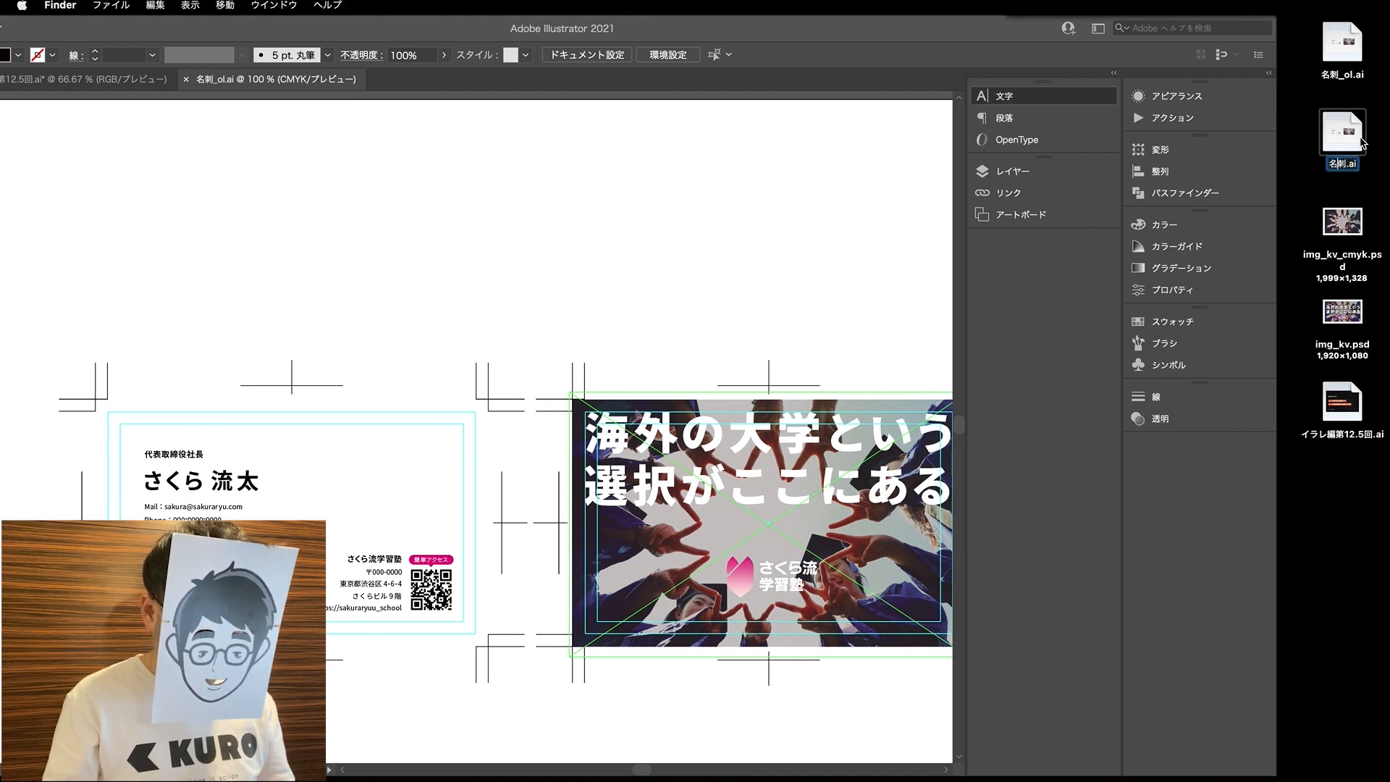
click(896, 33)
drag(904, 38, 1034, 37)
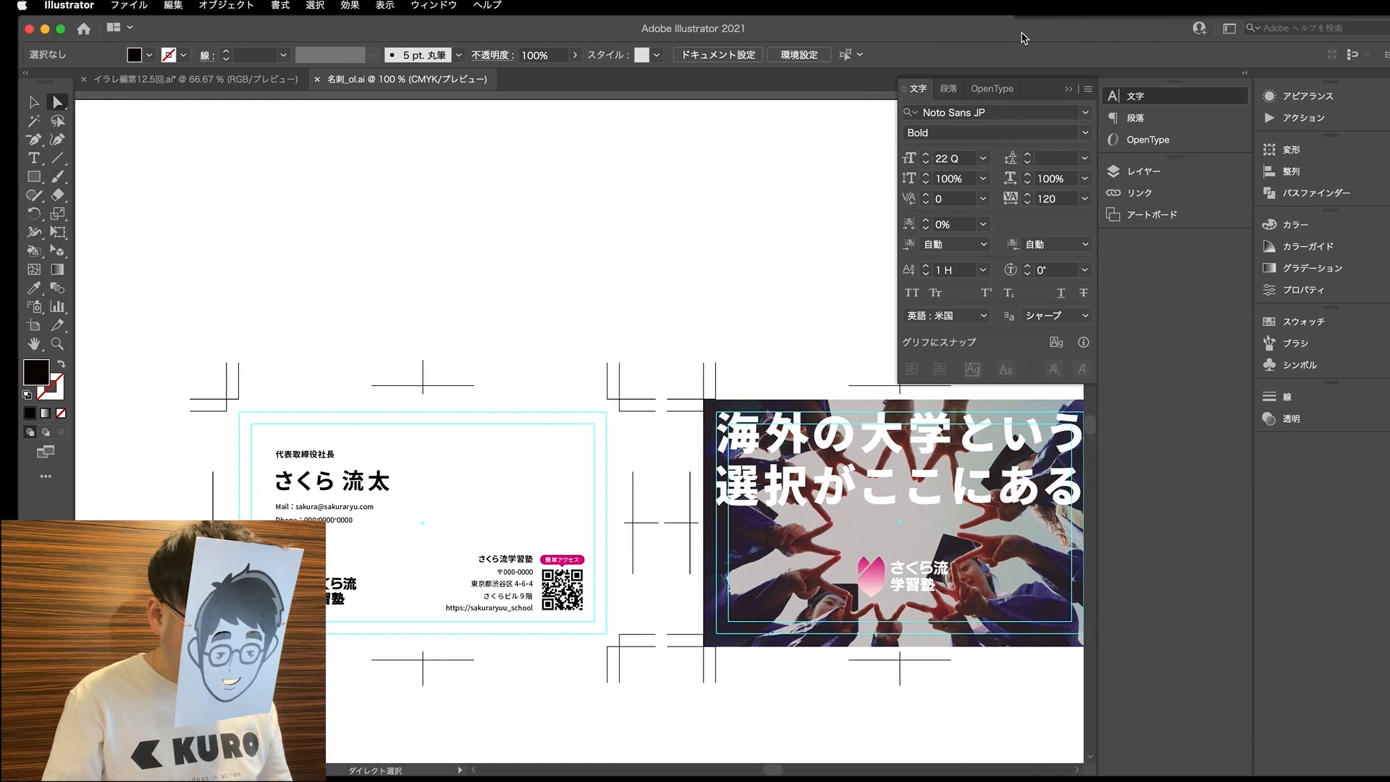
- Duplicate the checklist text beside the original in the lesson notes document and replace the copy's wording with the date pattern YYMMDD
click(192, 79)
scroll(357, 288, down, 2)
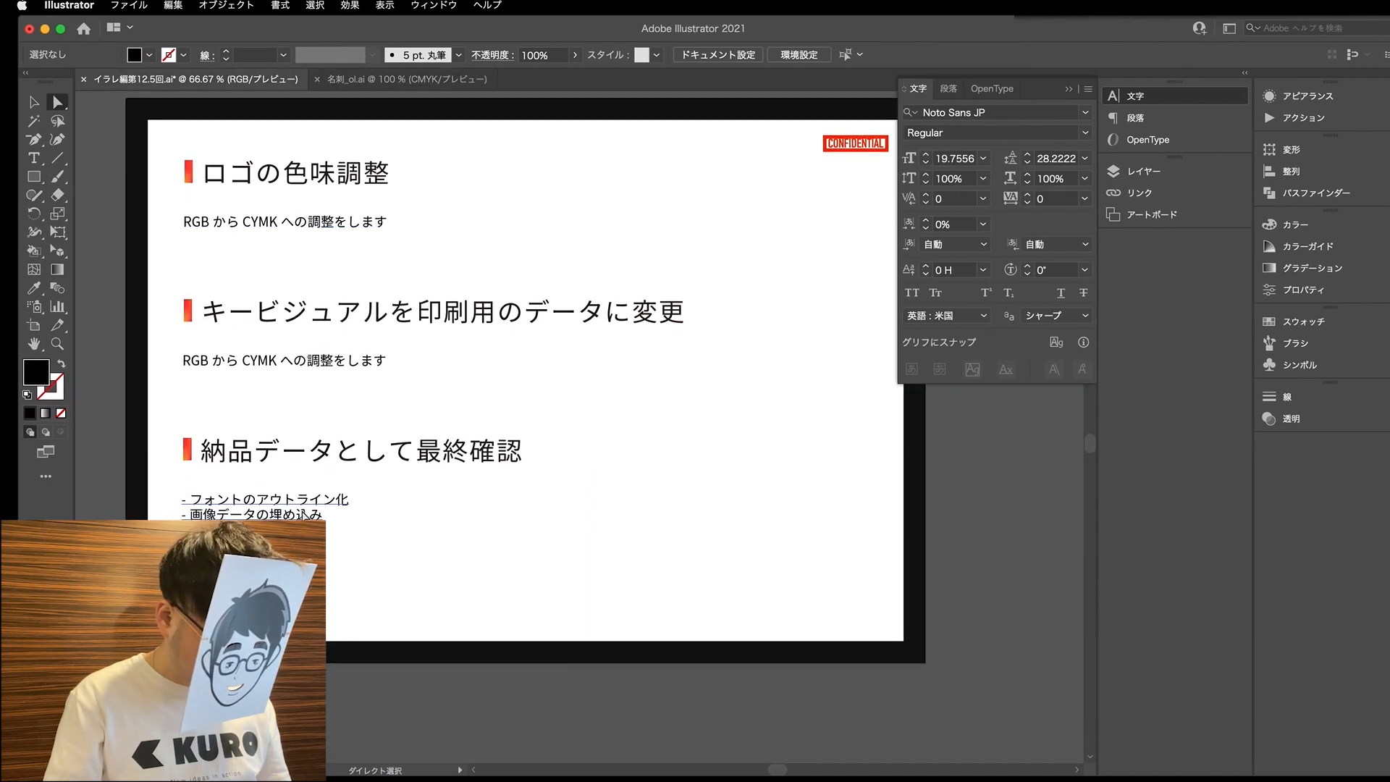
drag(288, 504, 791, 547)
key(t)
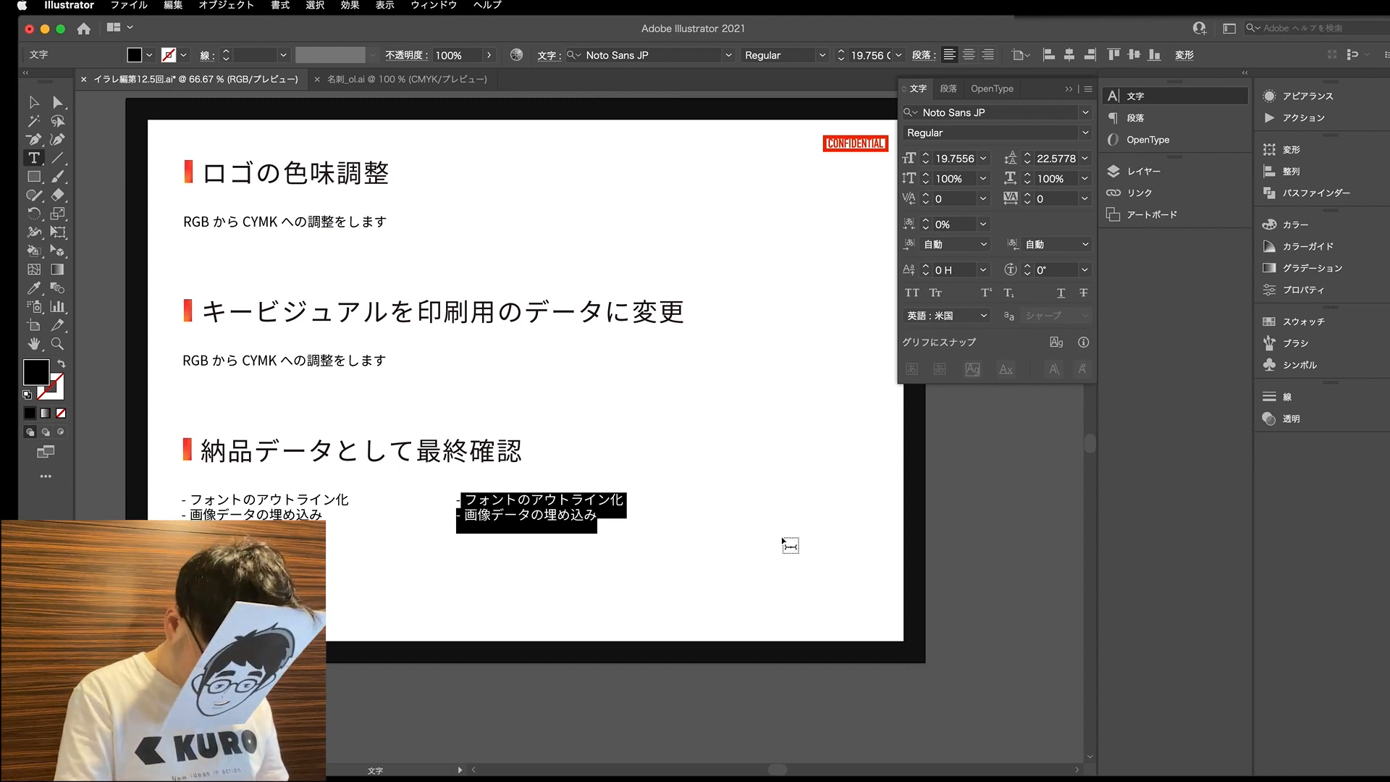
text(YY)
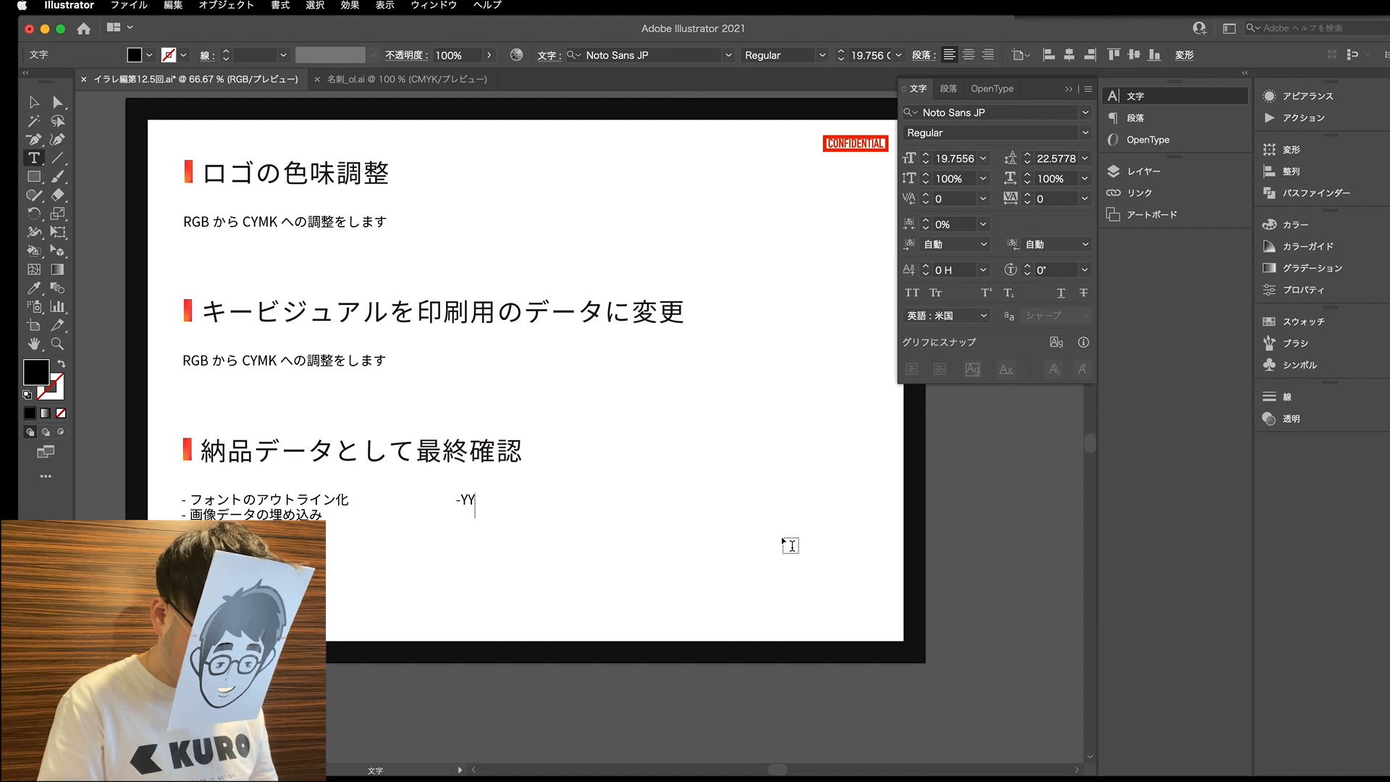
text(MM)
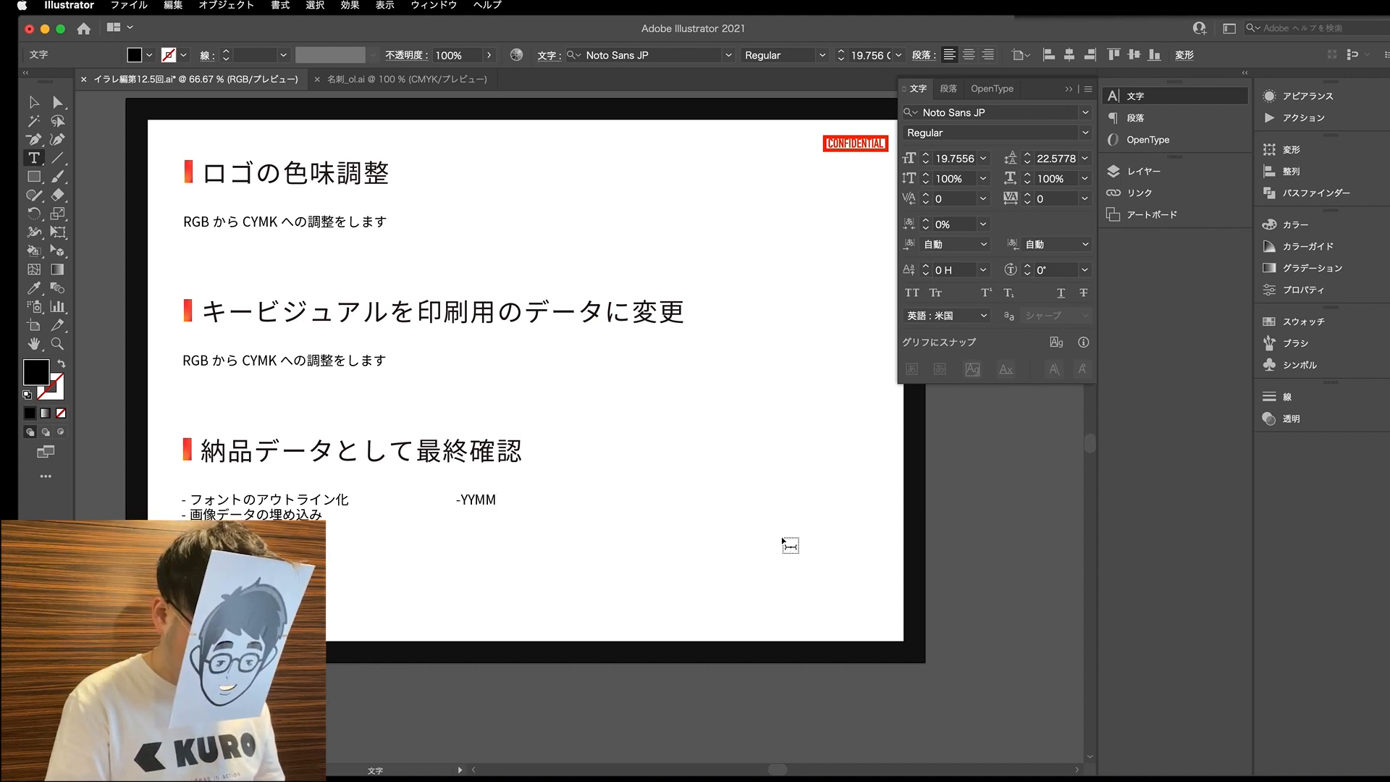
text(DD)
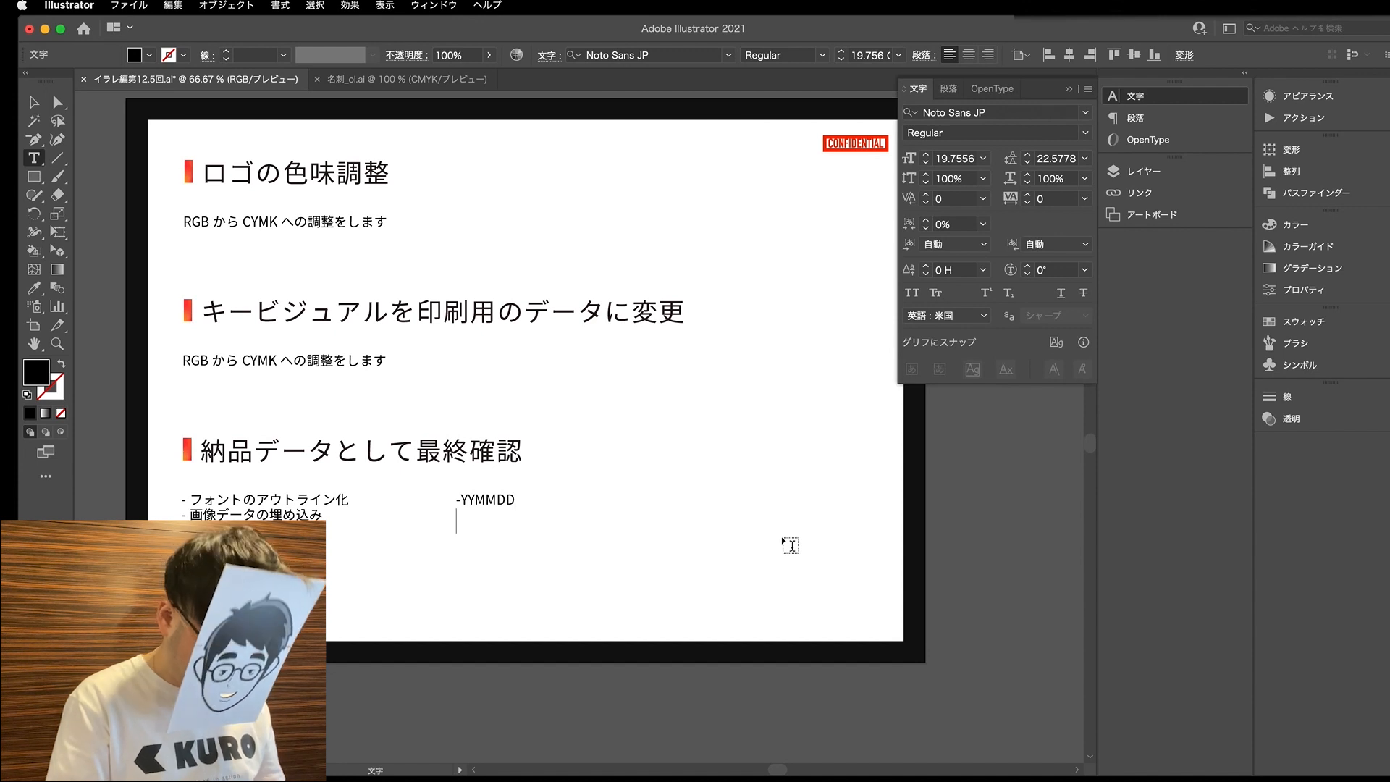
- Enter the example date 210722 on the line below YYMMDD
text(21)
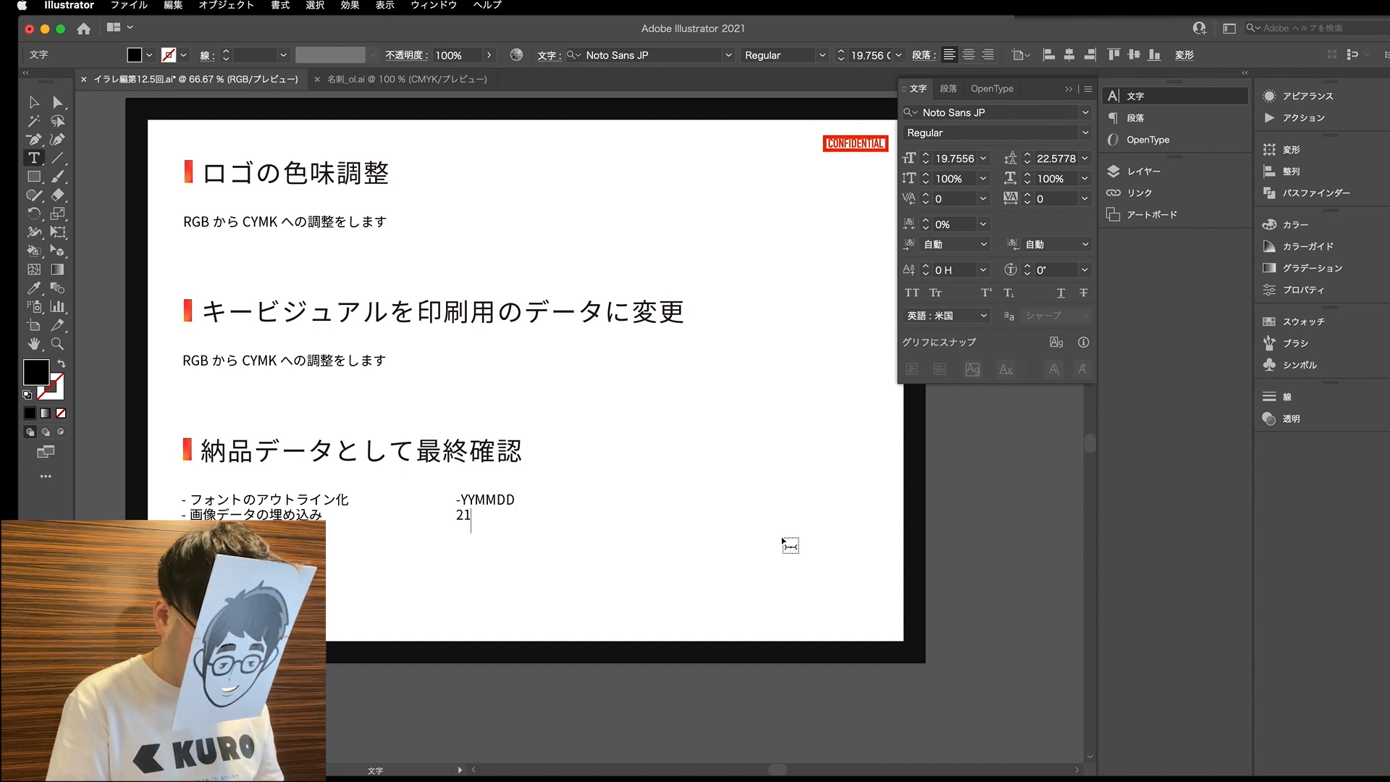
text(01)
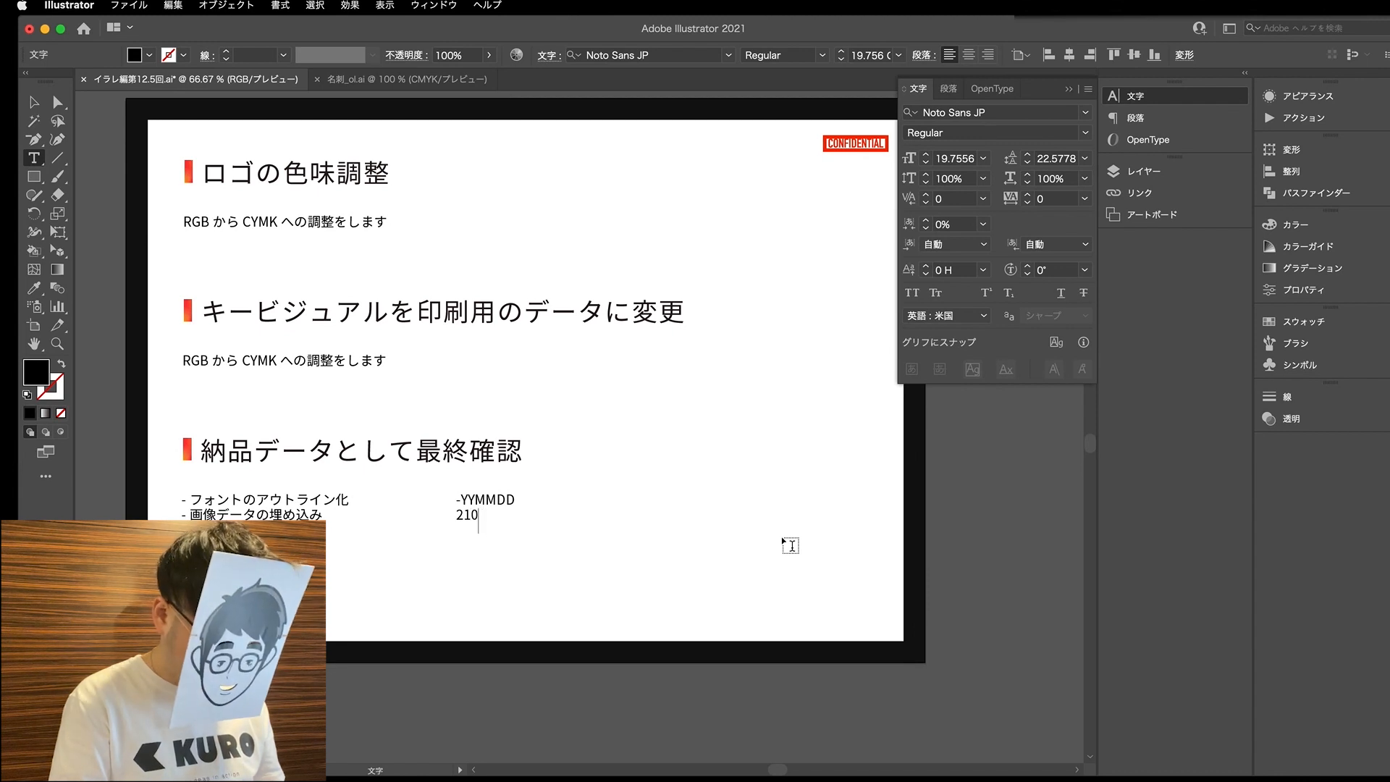
key(BackSpace)
text(7)
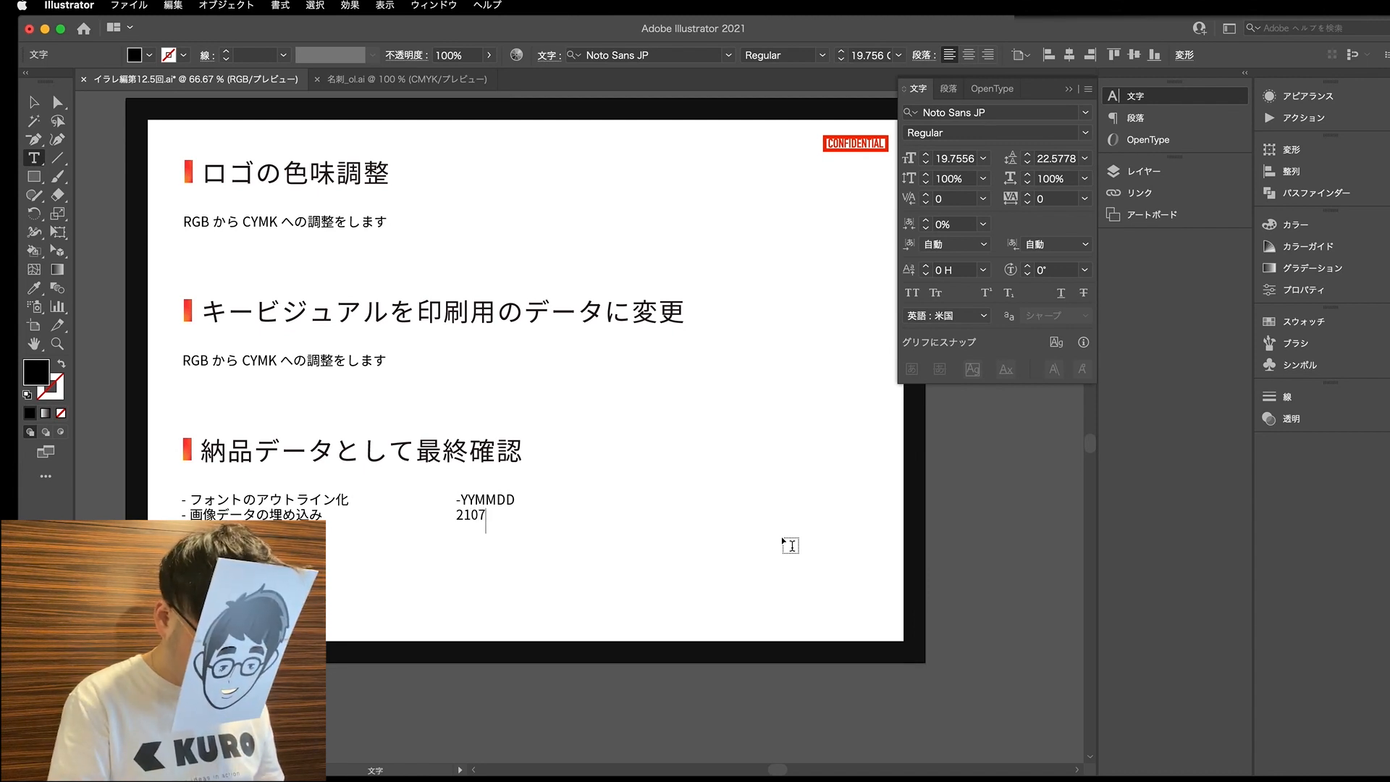
text(22)
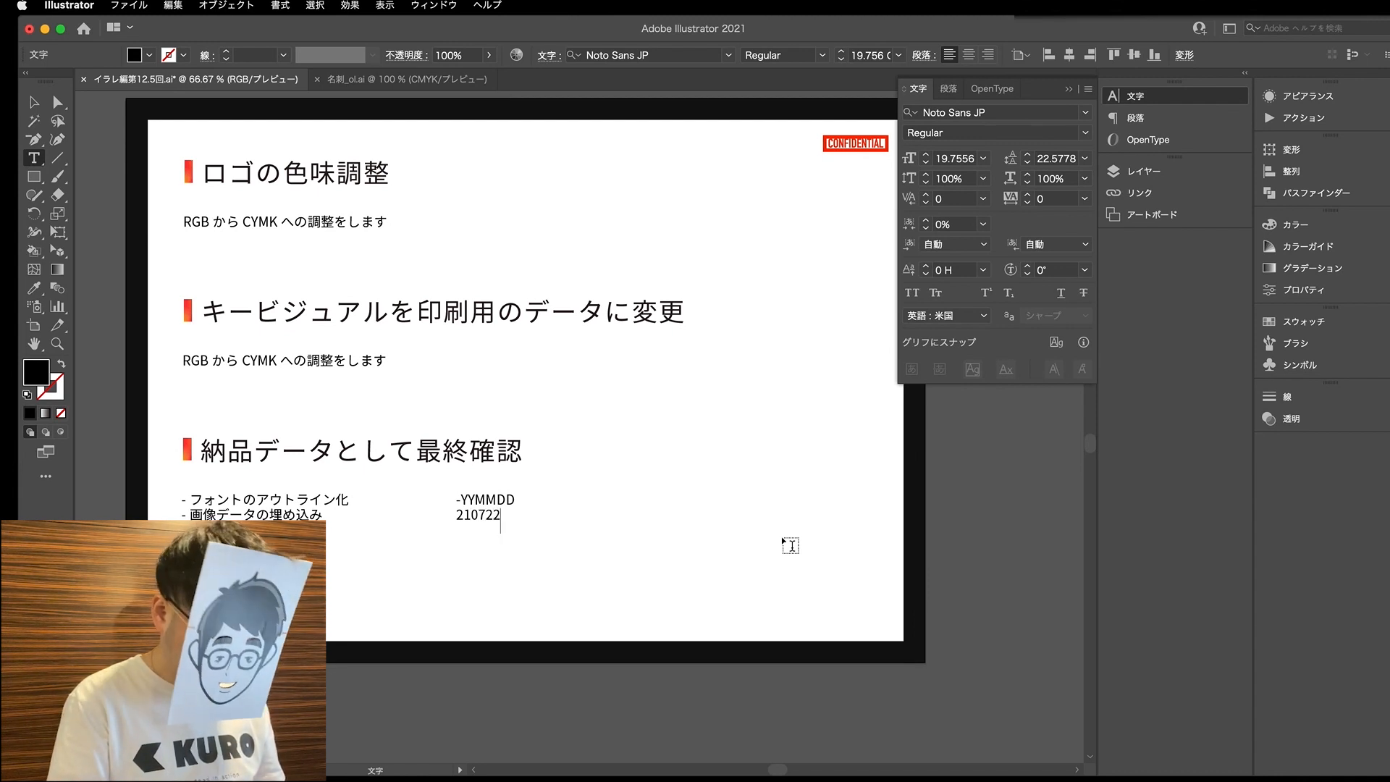
- Remove the leading hyphen from the YYMMDD line and append an underscore to both the YYMMDD and 210722 lines
key(Up)
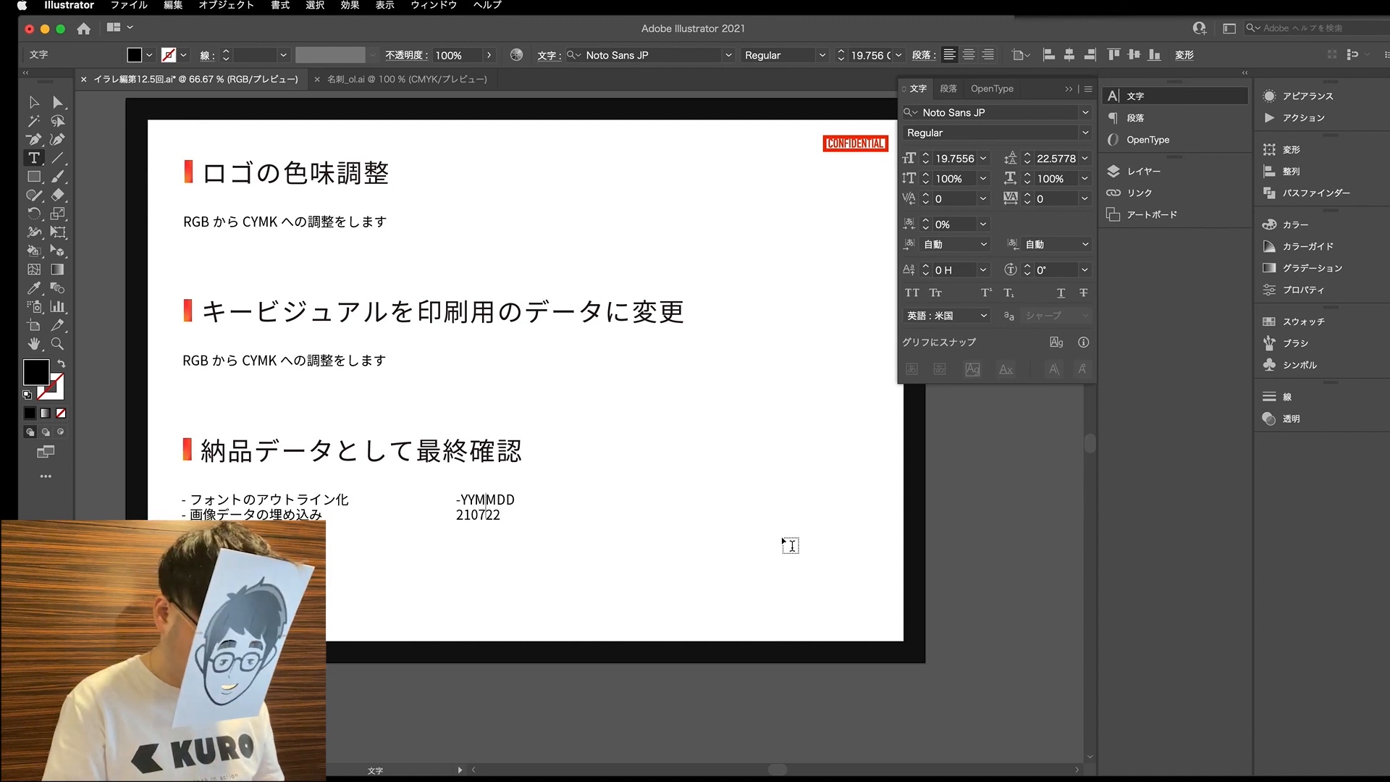
key(BackSpace)
key(End)
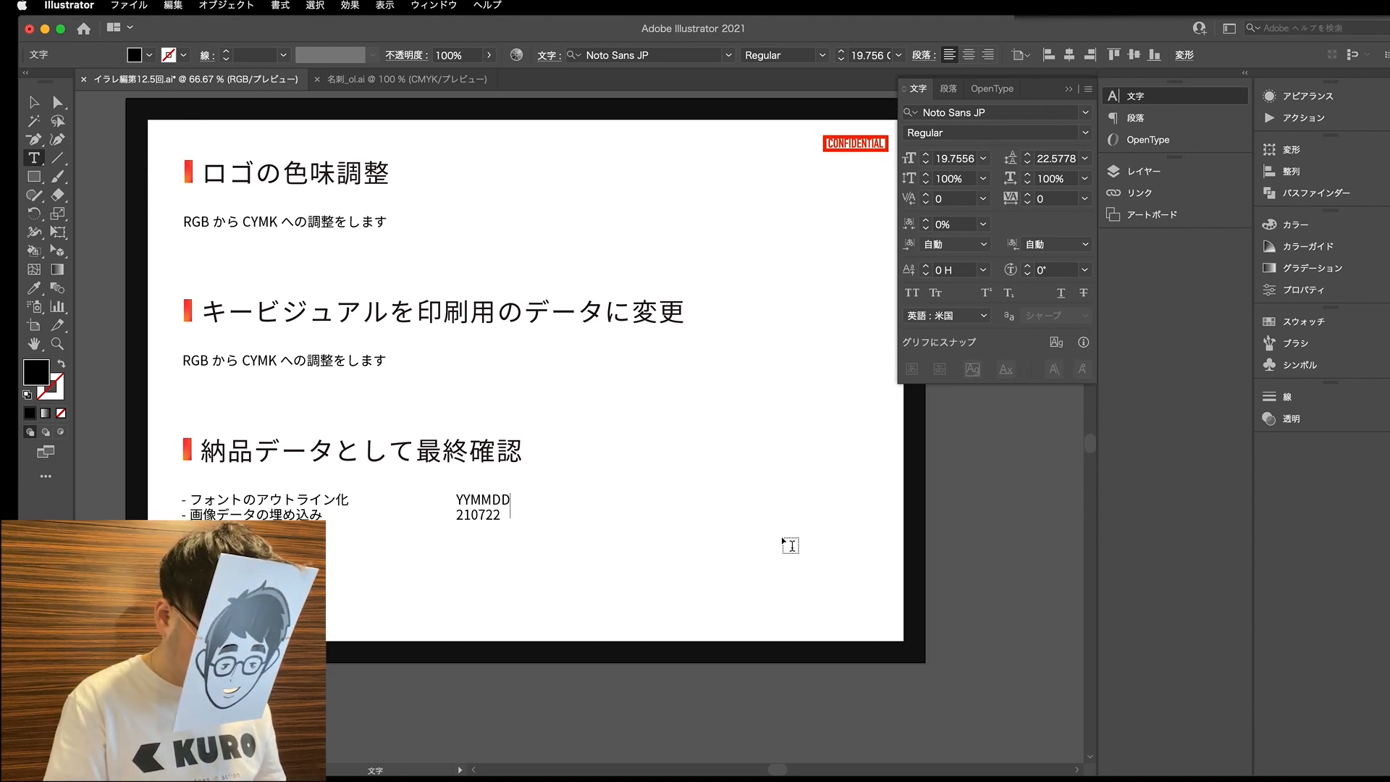
text(_)
key(Down)
text(_)
key(Right)
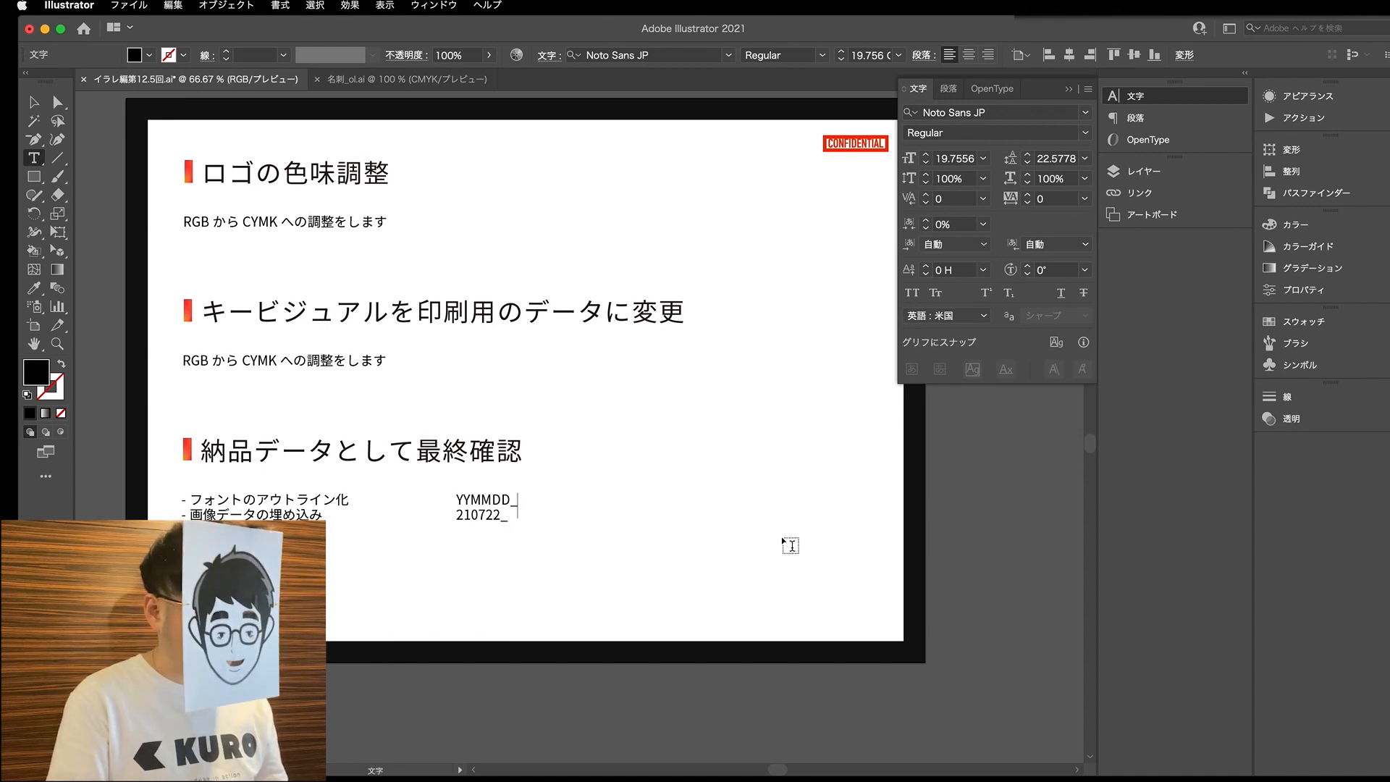
- Extend the YYMMDD line with the client name さくら流学習塾, the item 名刺 and the version 001, separated by underscores
text(さくらりゅう)
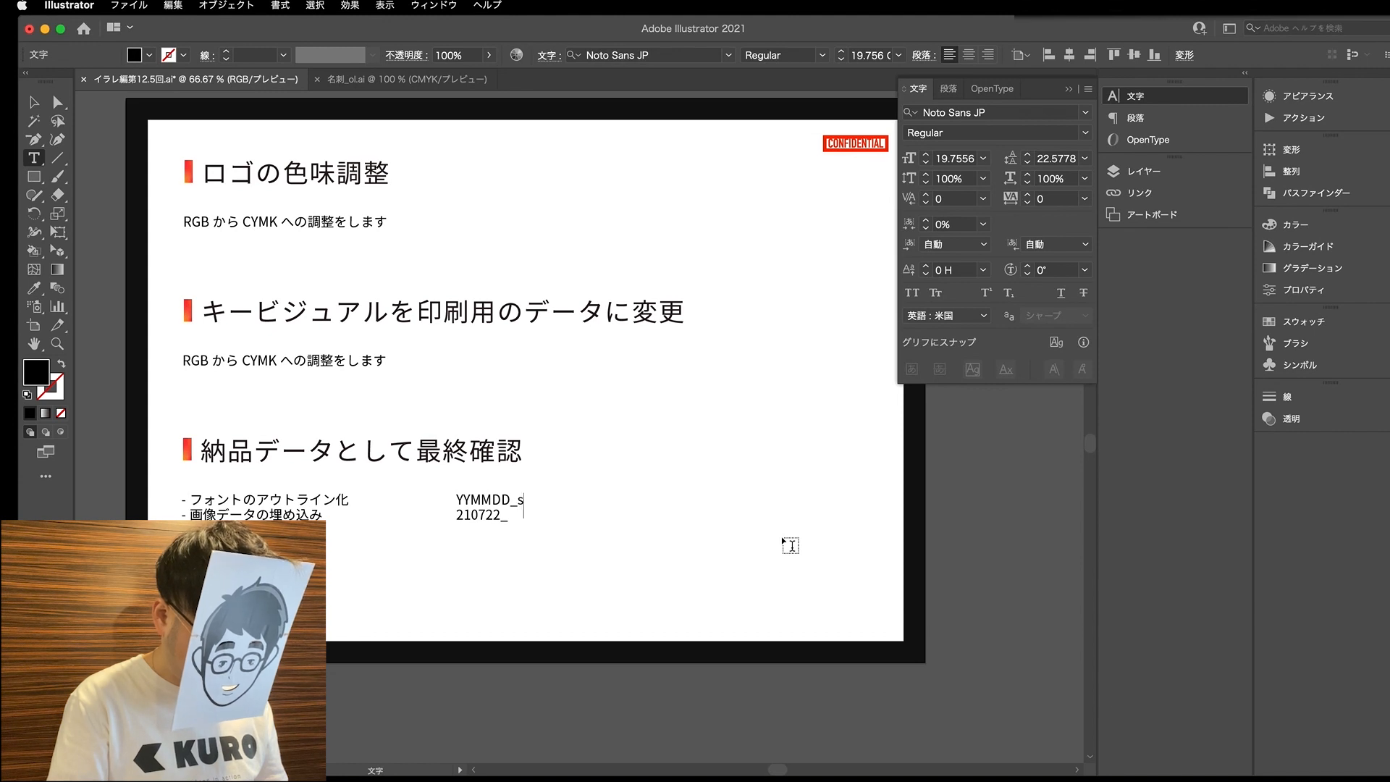
text(がくしゅうじゅく)
key(Tab)
key(Return)
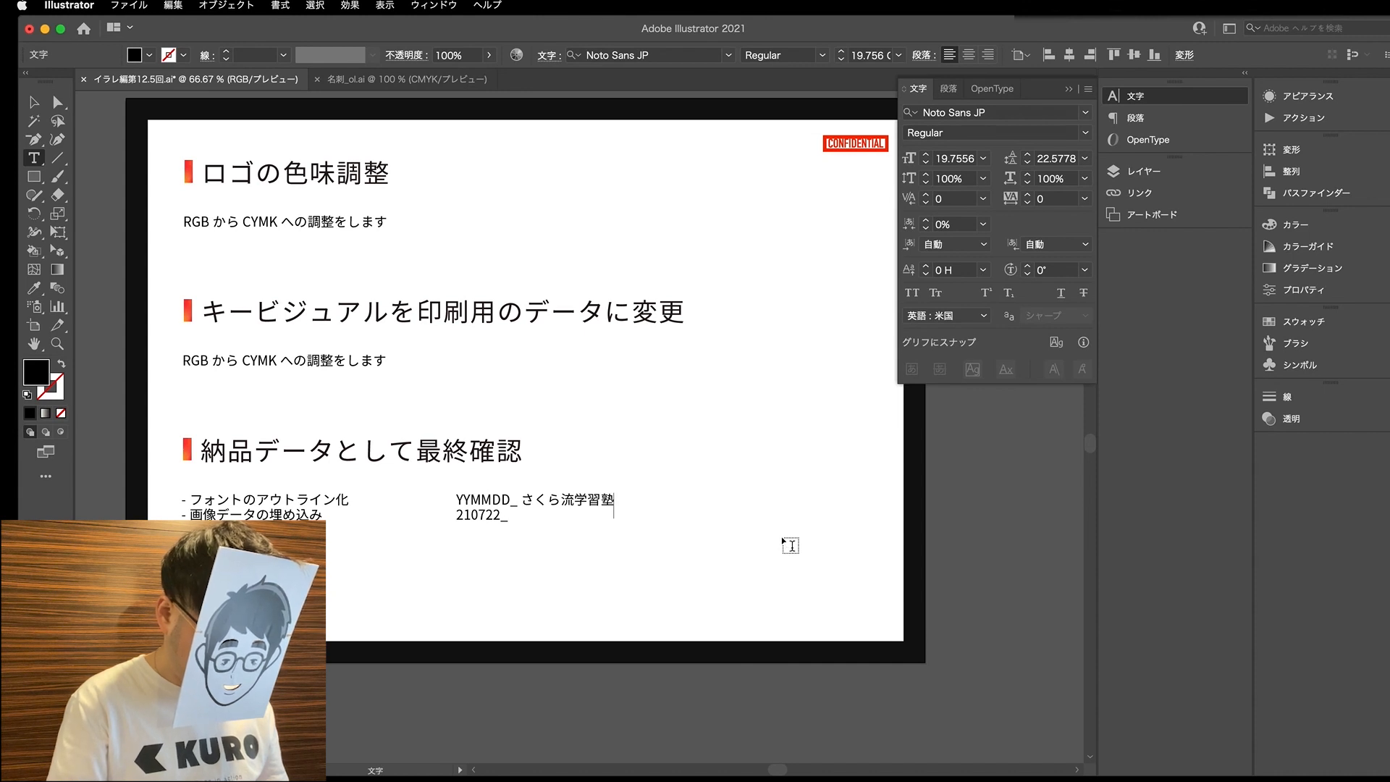
text(_)
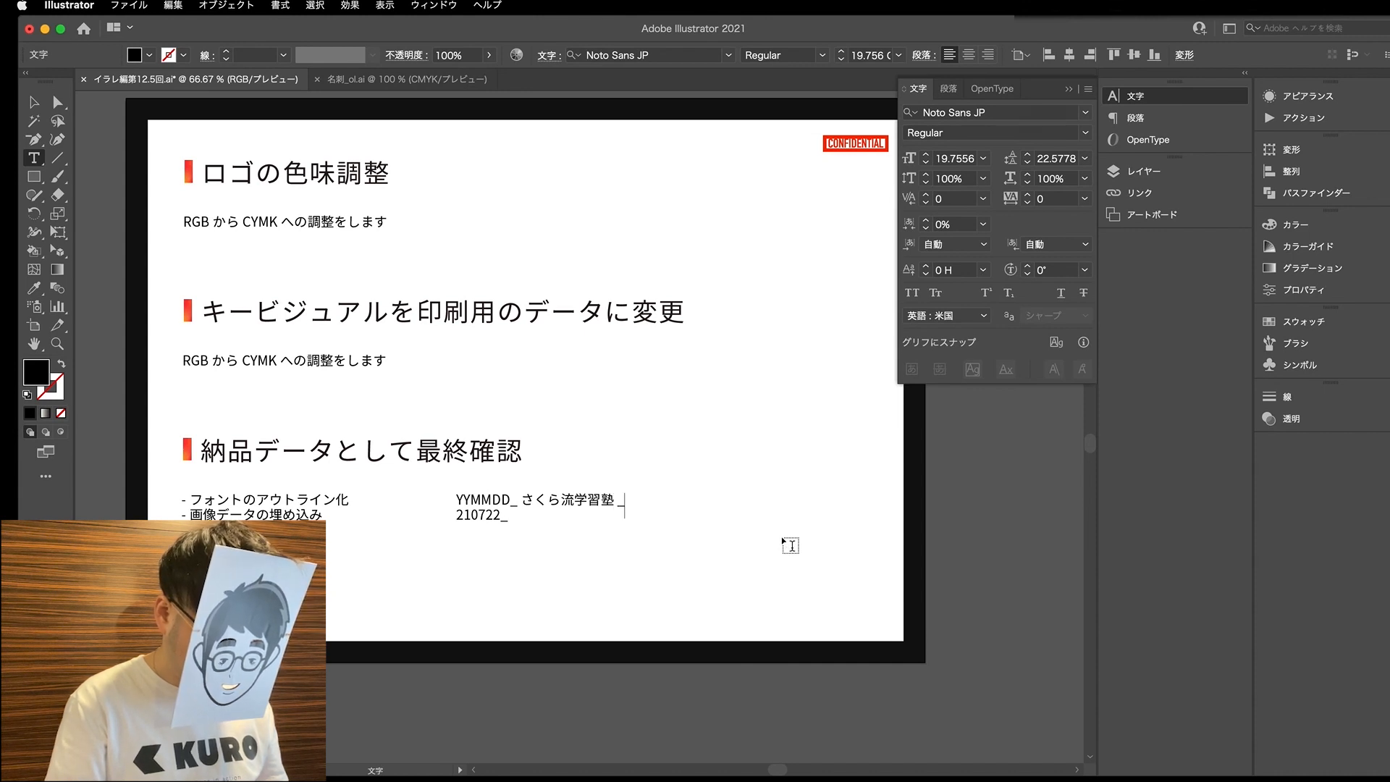
text(めいし)
key(space)
key(Return)
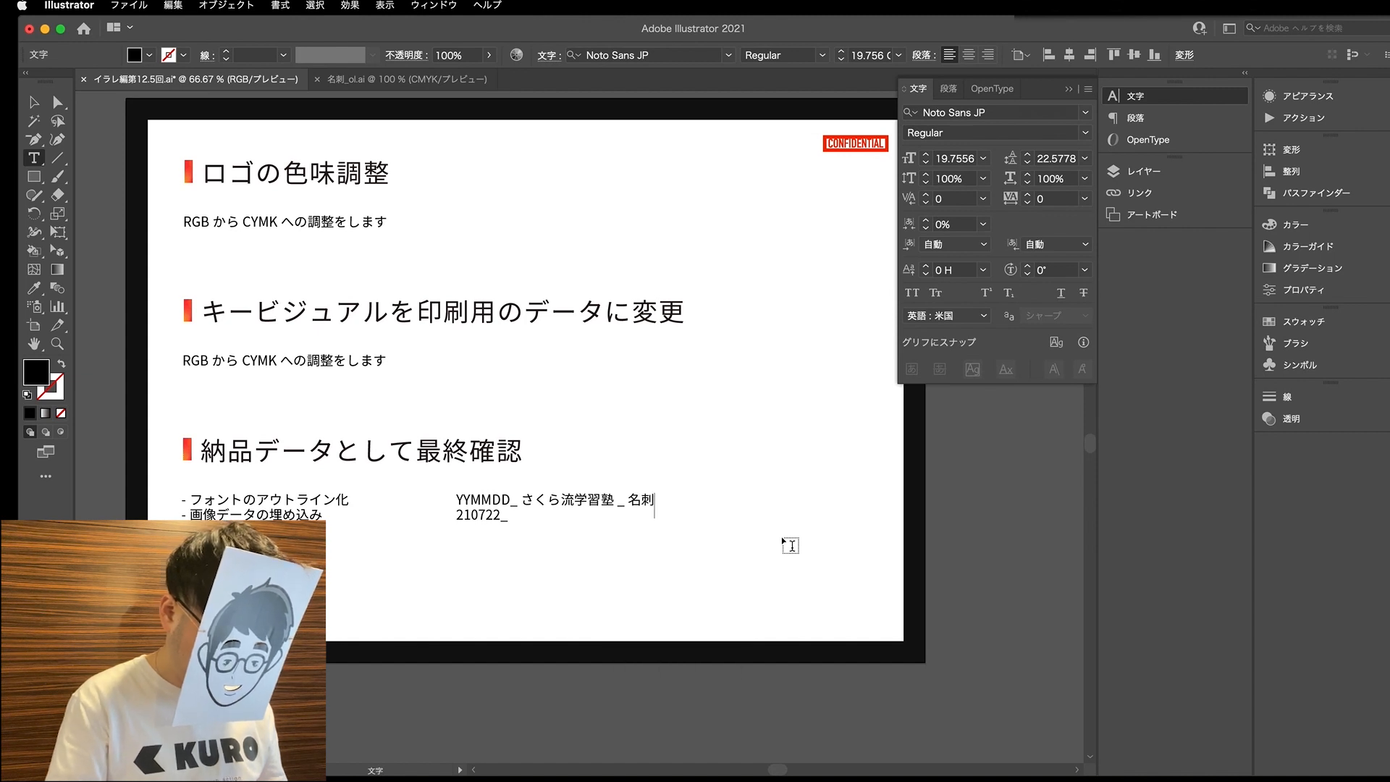
text(_)
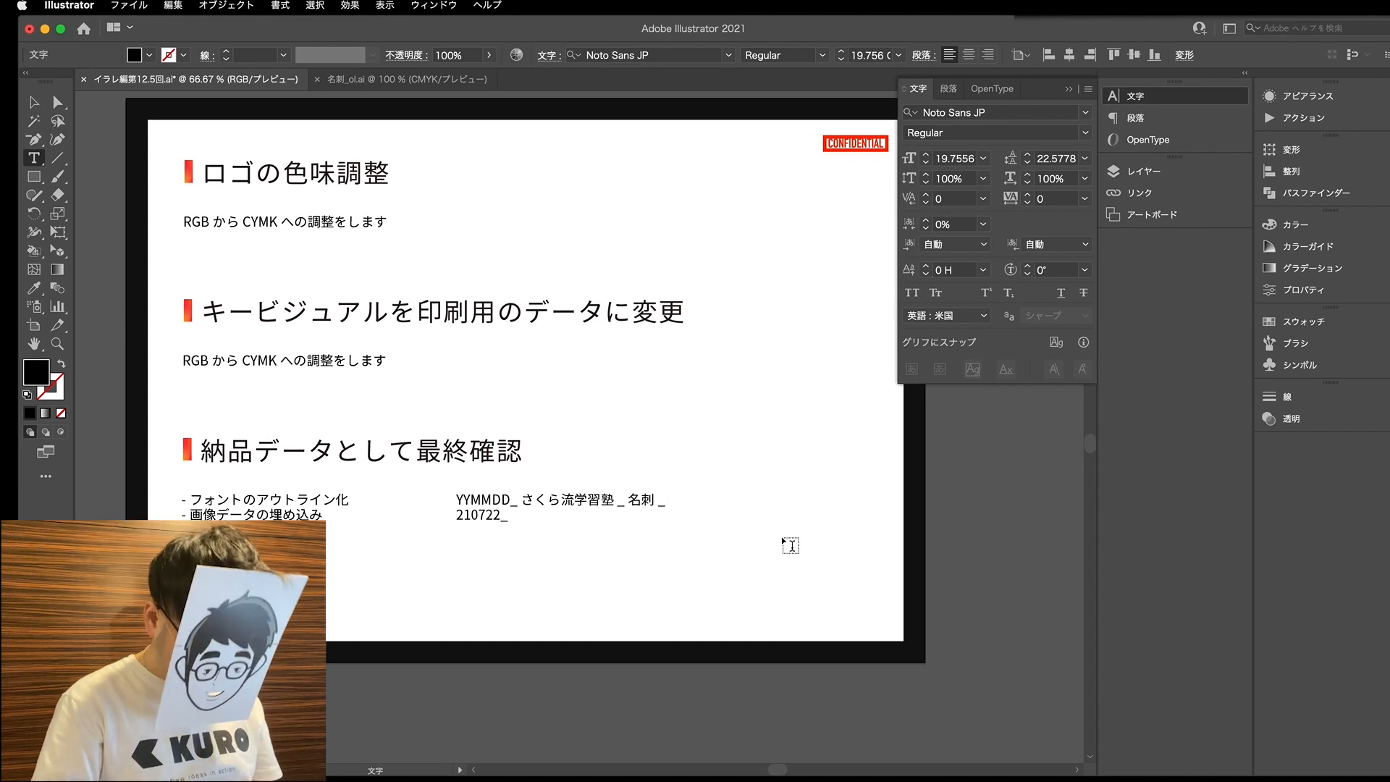
text(001)
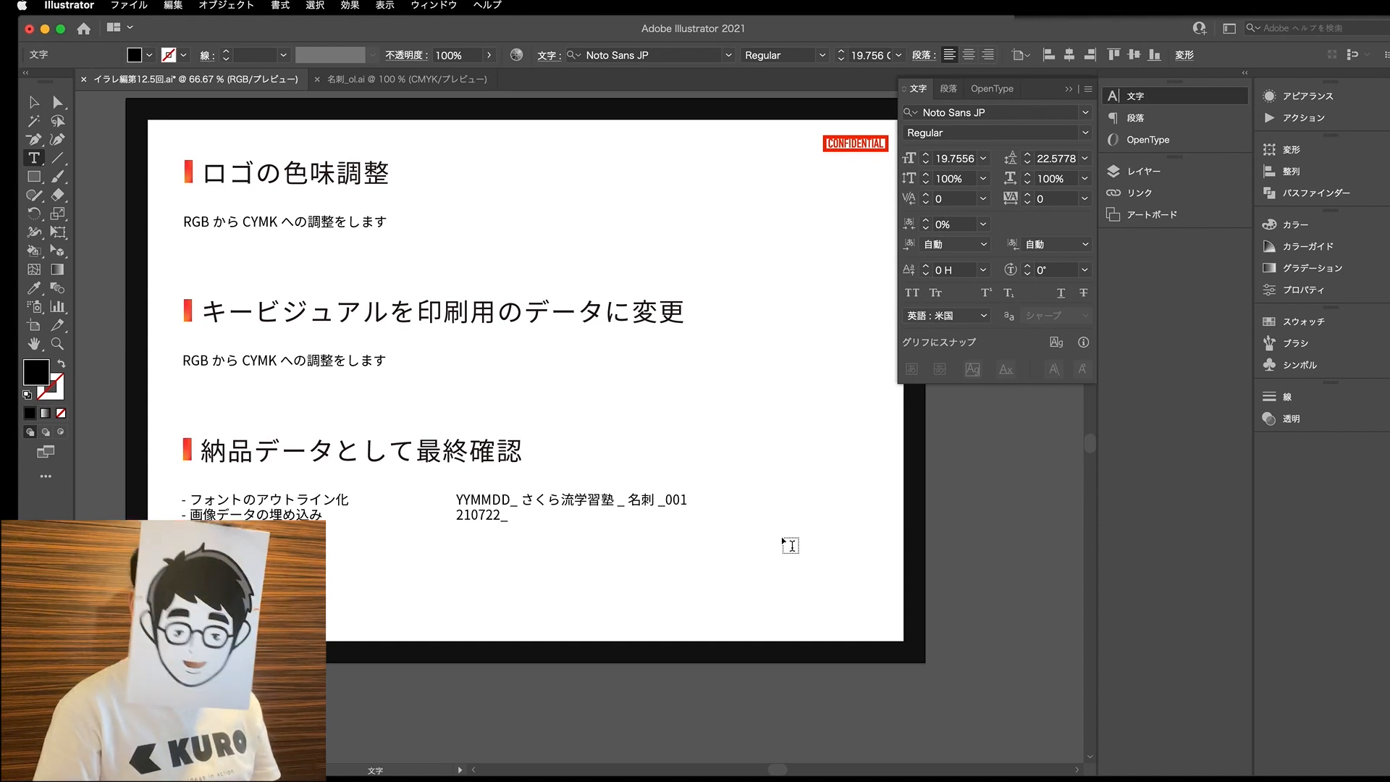
- Try shortening the version number to 01 on the YYMMDD line and restore it to 001
key(shift+Left)
key(shift+Left)
key(shift+Left)
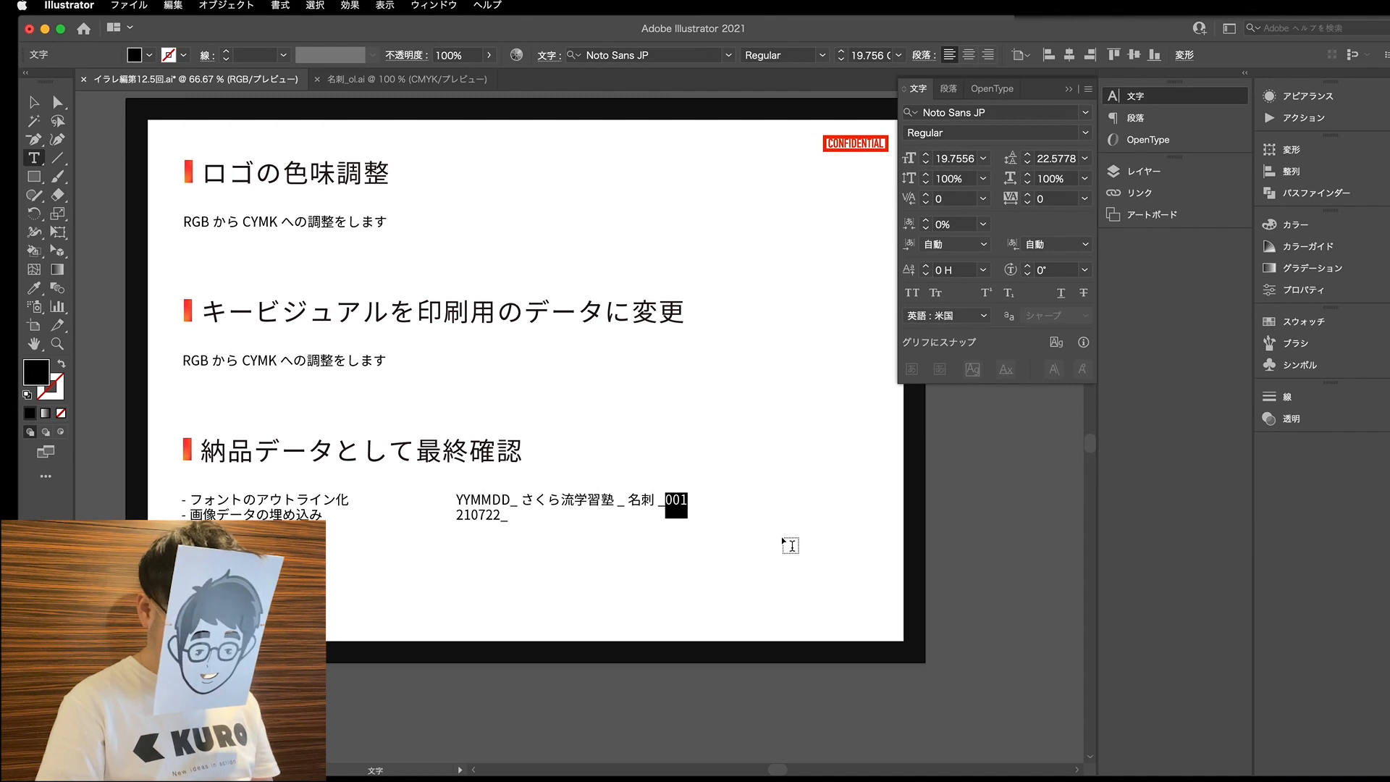
key(Right)
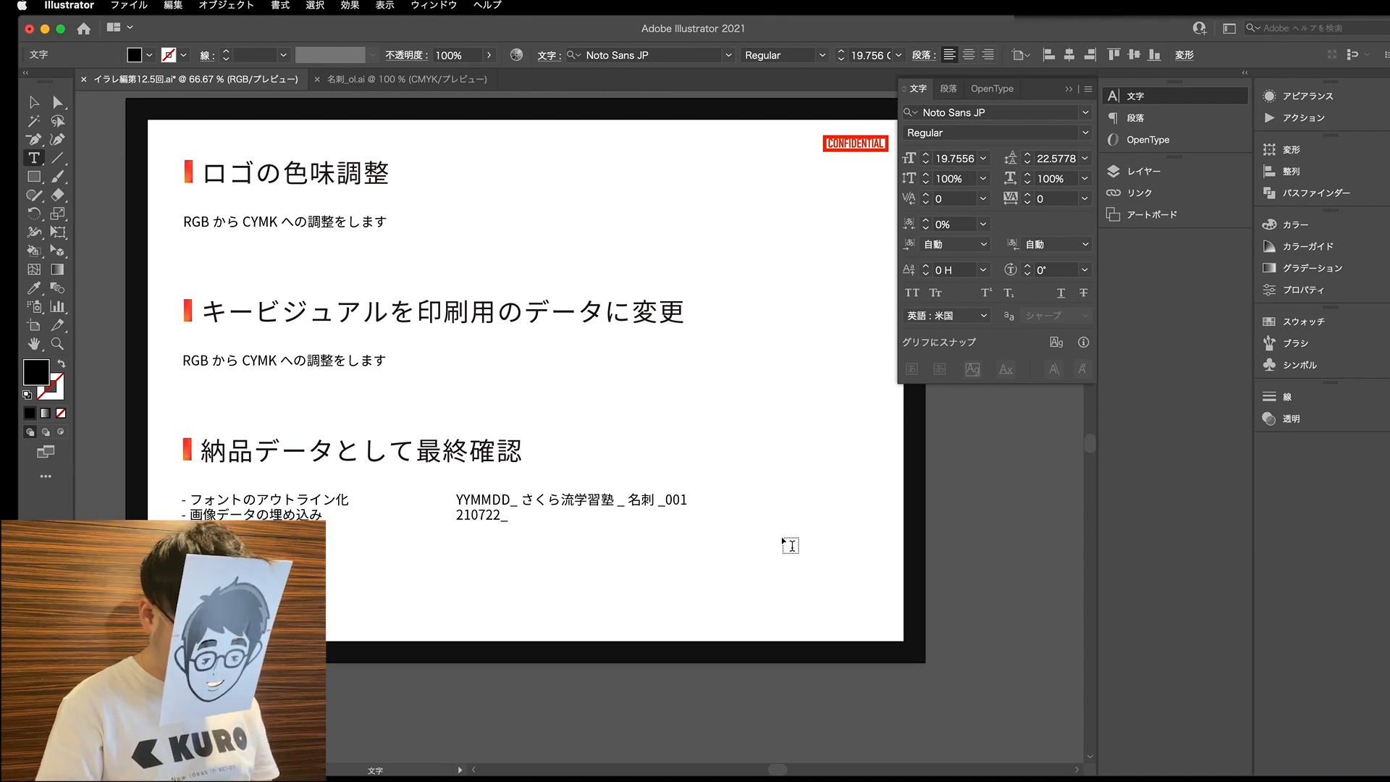
key(BackSpace)
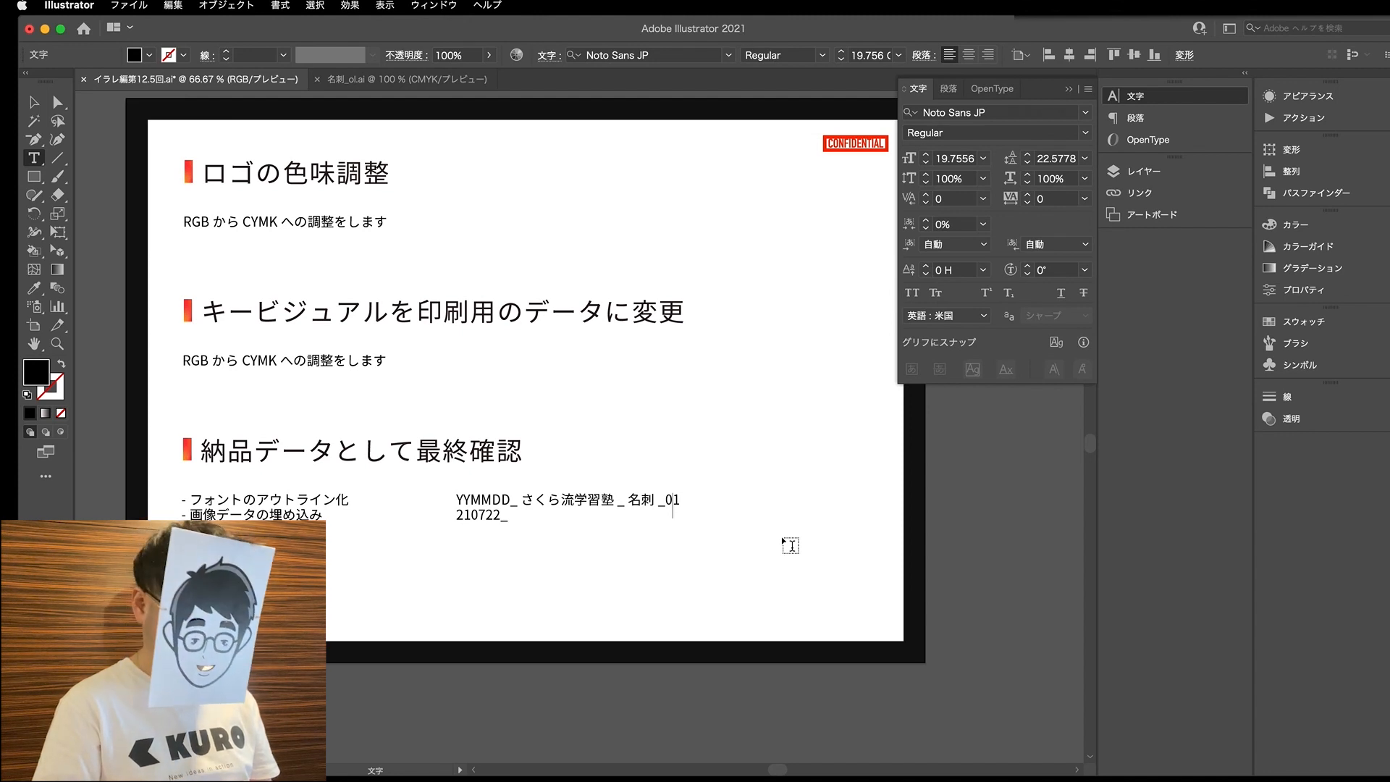
text(01/)
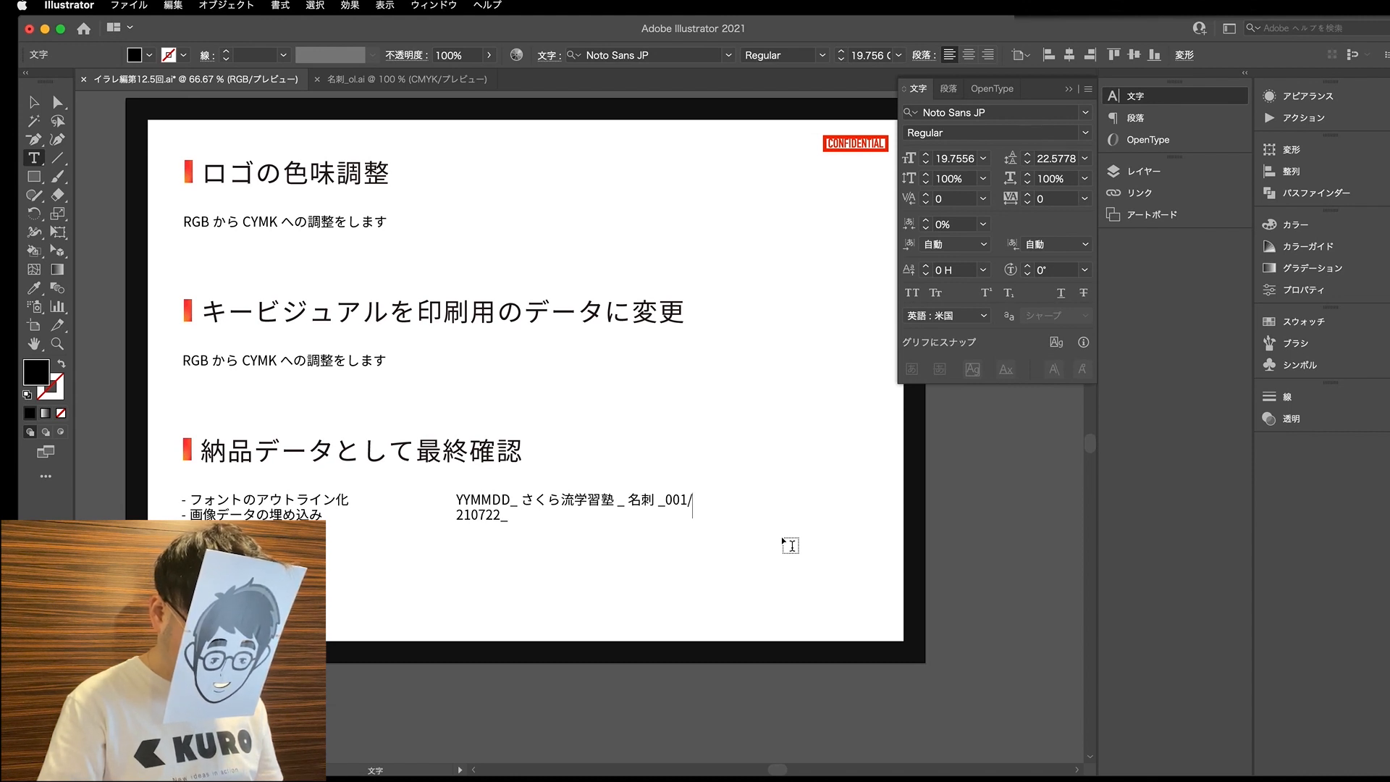
- Add the file extension .ai to the end of the YYMMDD naming line
key(BackSpace)
text(.ai)
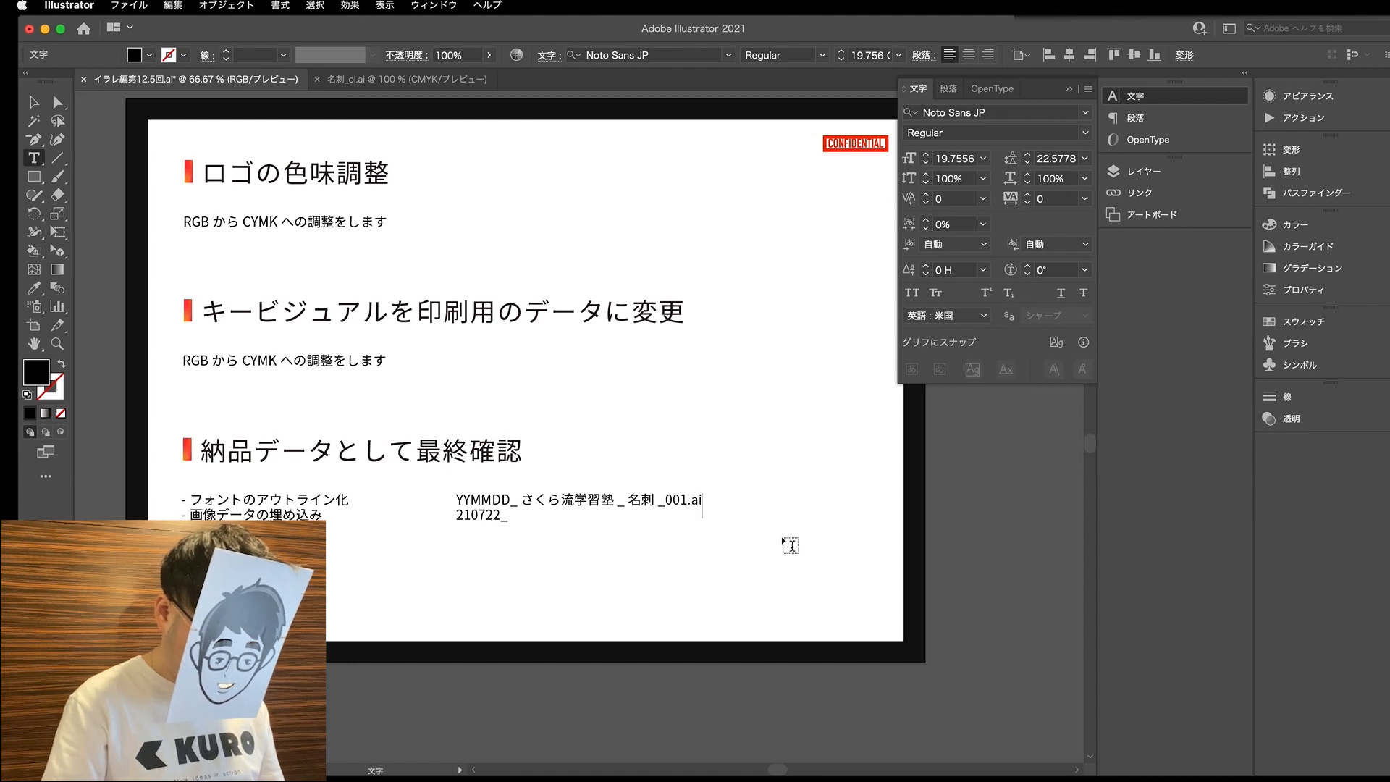
- Copy the さくら流学習塾_名刺_001 part onto the 210722 line, remove the duplicate underscore and select the finished file name
drag(510, 502, 687, 505)
key(super+c)
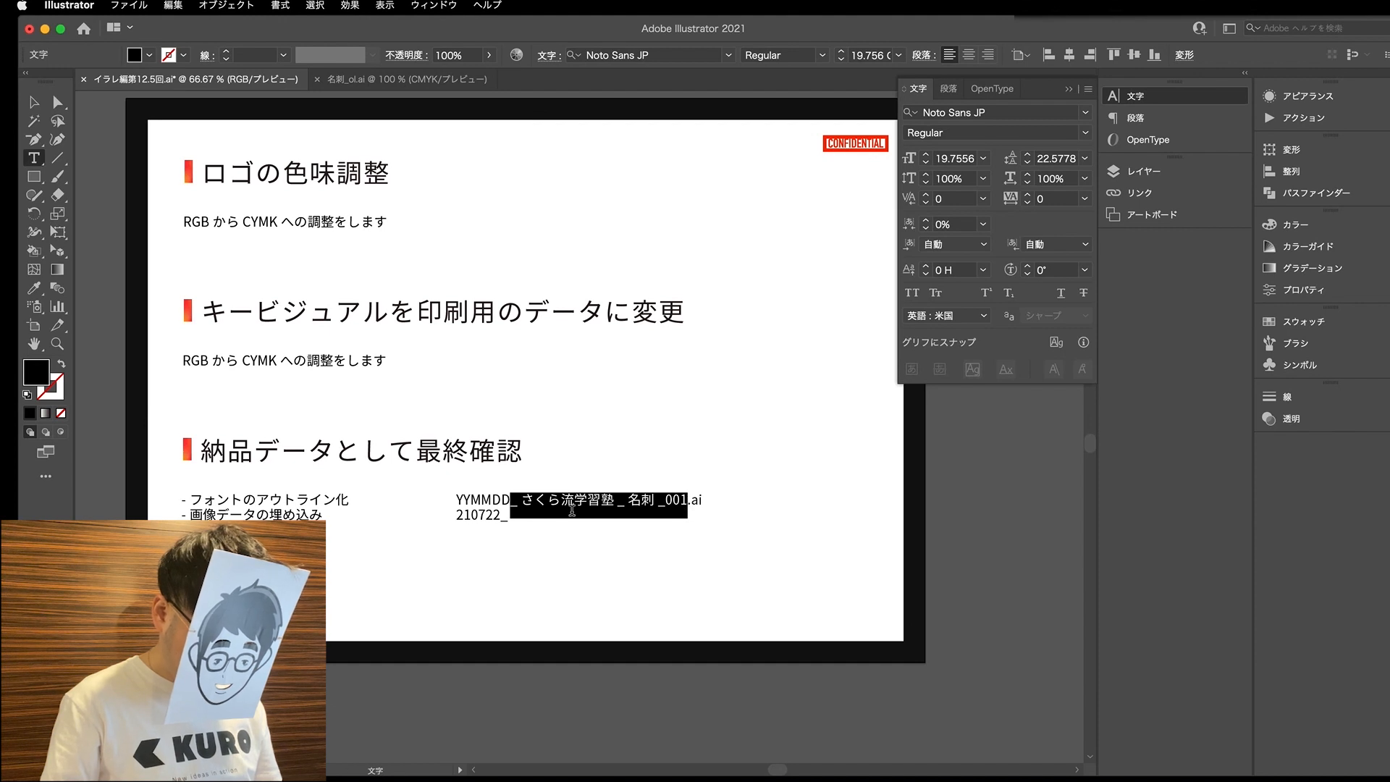
click(510, 514)
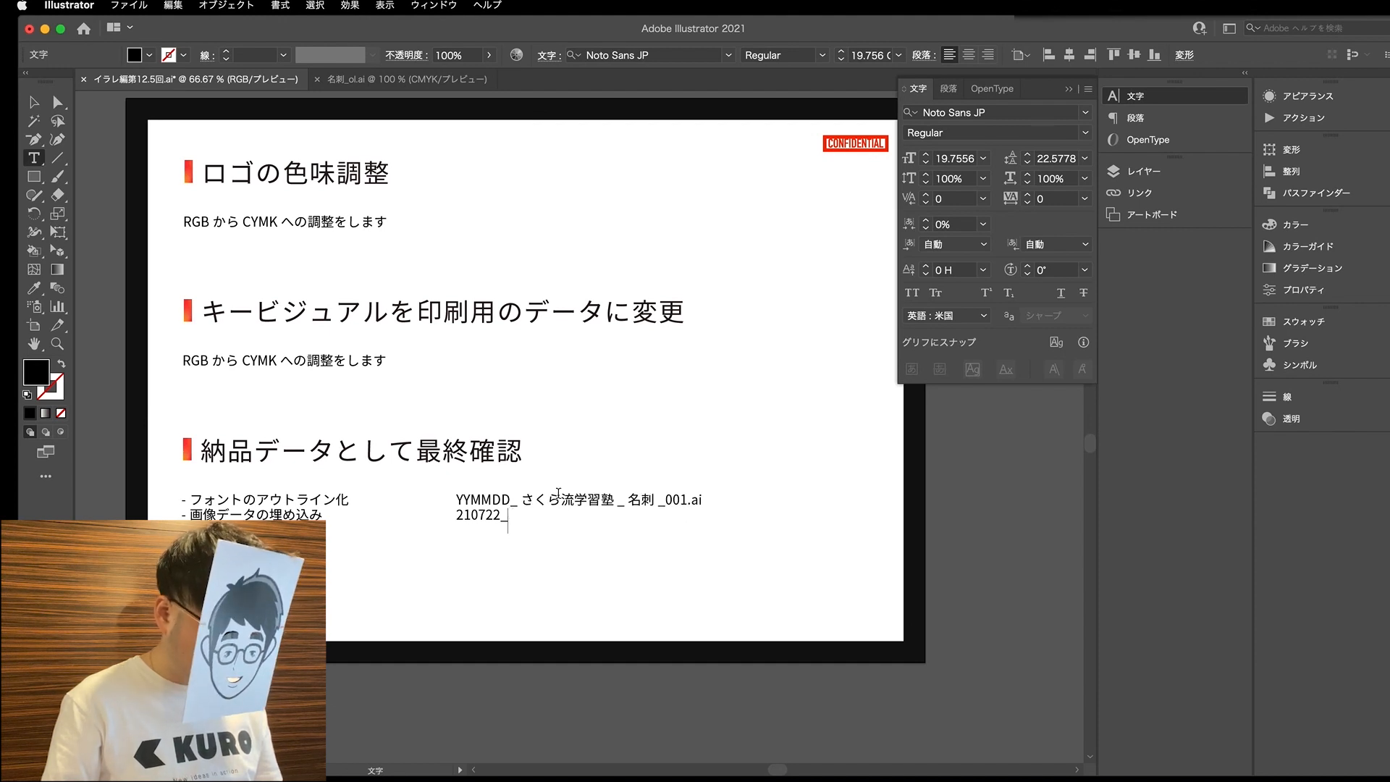
key(super+v)
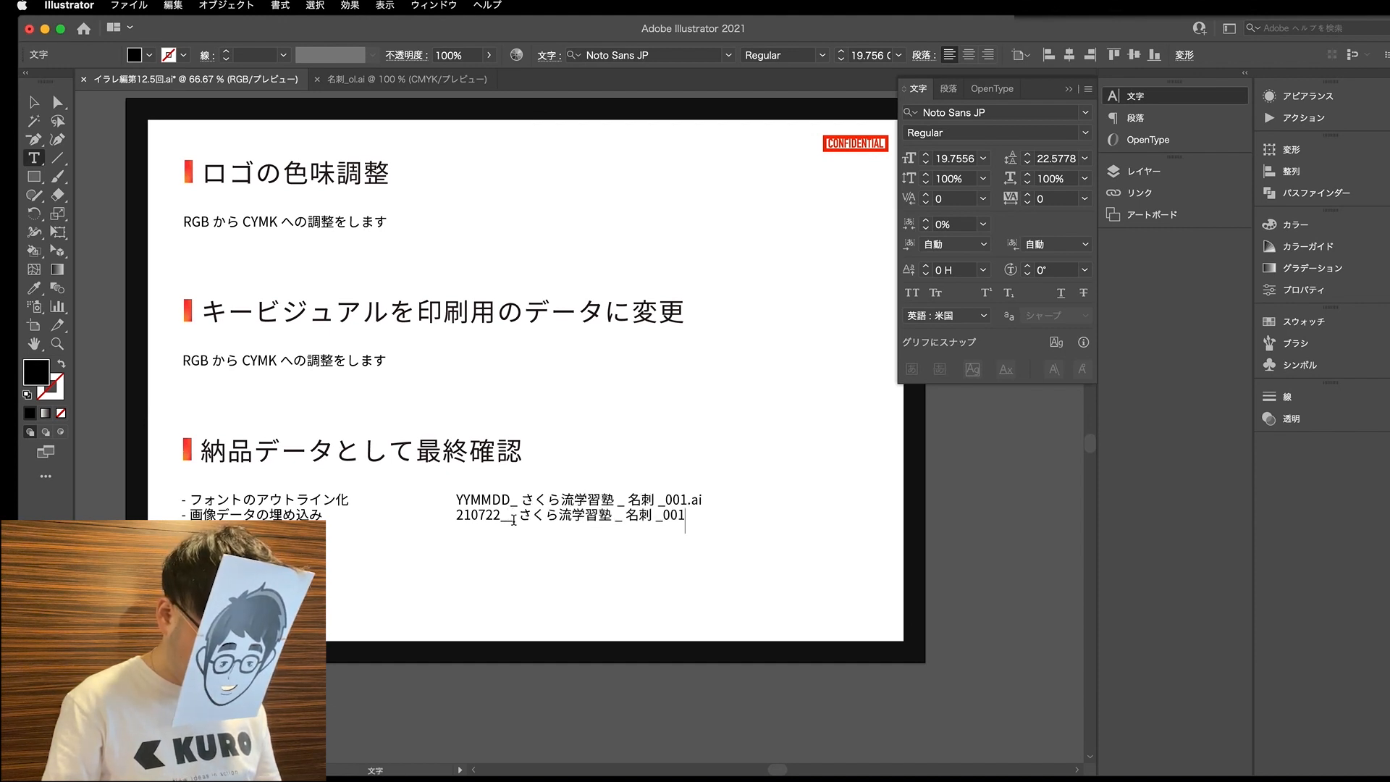
key(BackSpace)
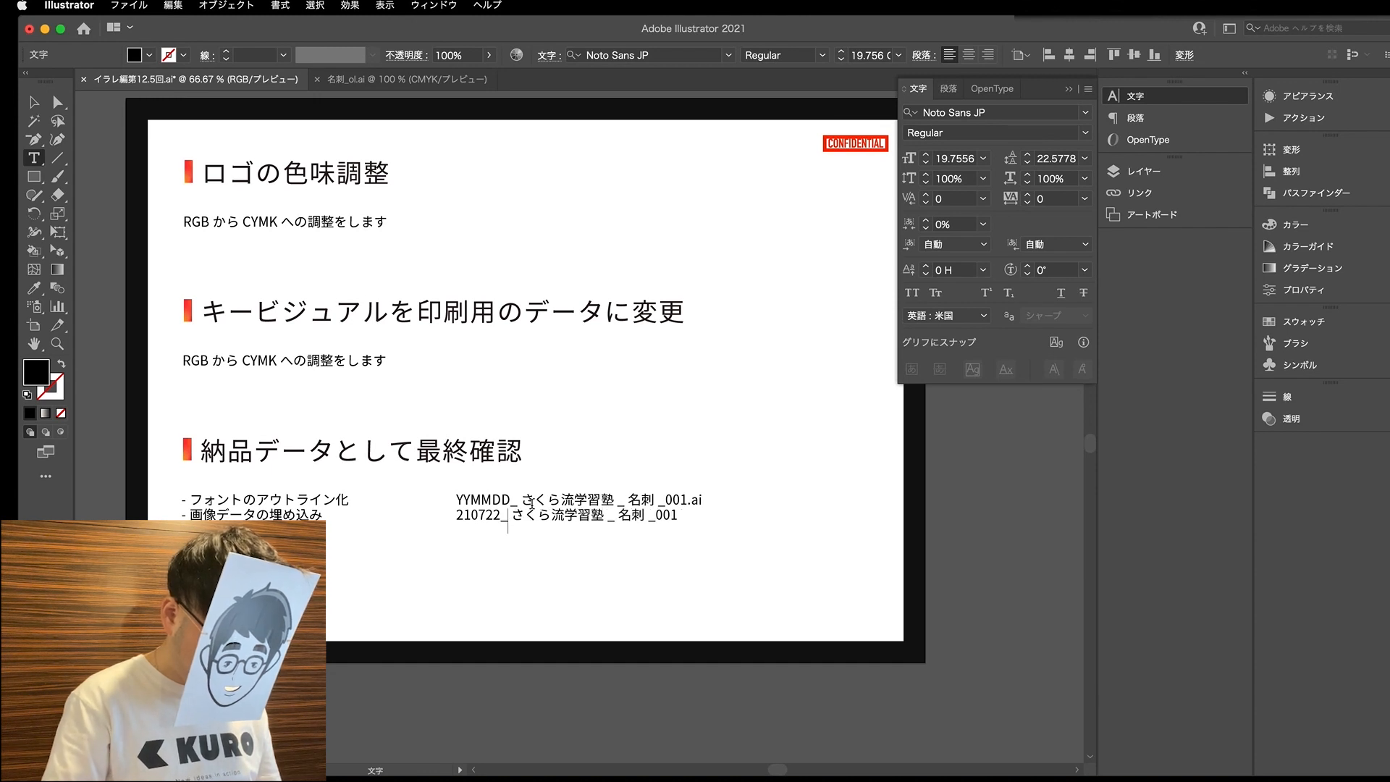
click(655, 522)
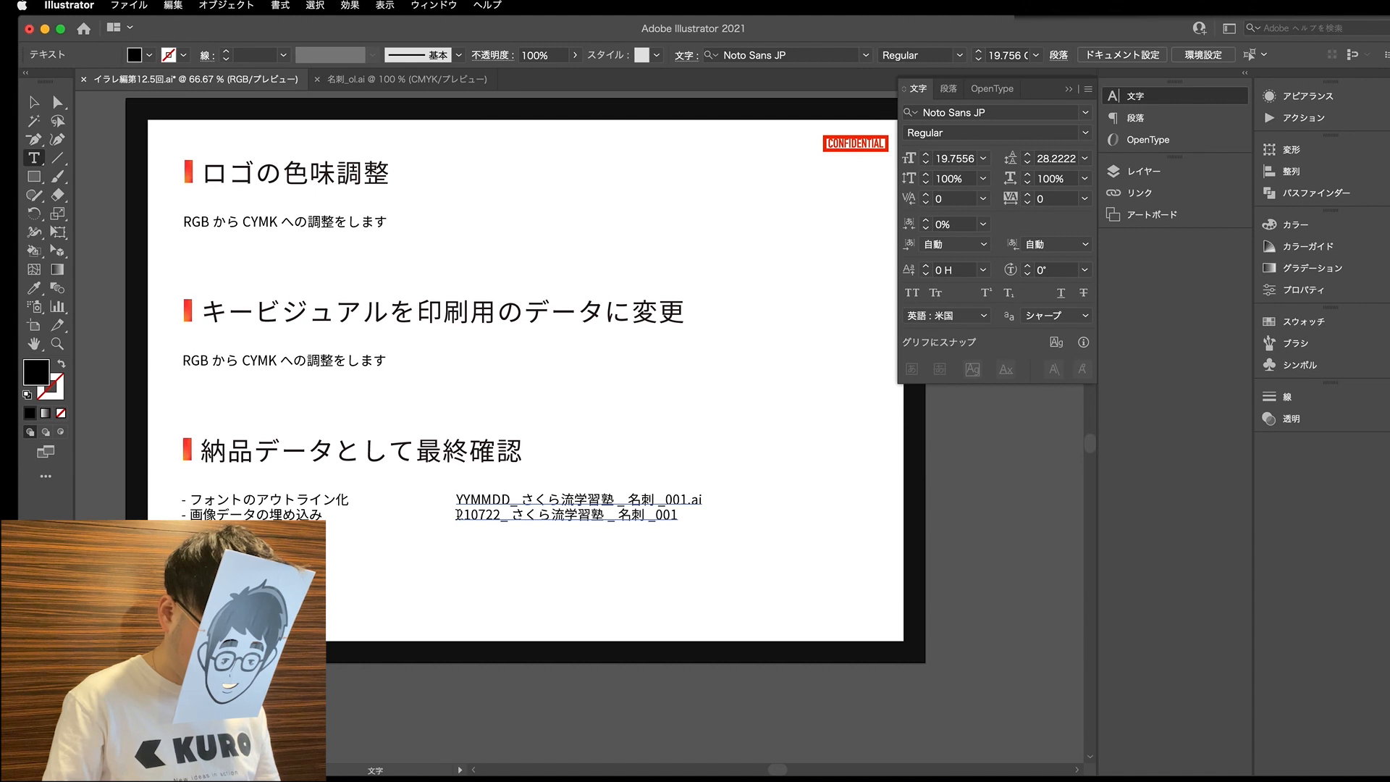
drag(457, 515, 678, 517)
key(super+c)
- Close the 名刺_ol.ai document and rename the desktop file 名刺.ai as 210722_さくら流学習塾_名刺_00.ai
click(419, 81)
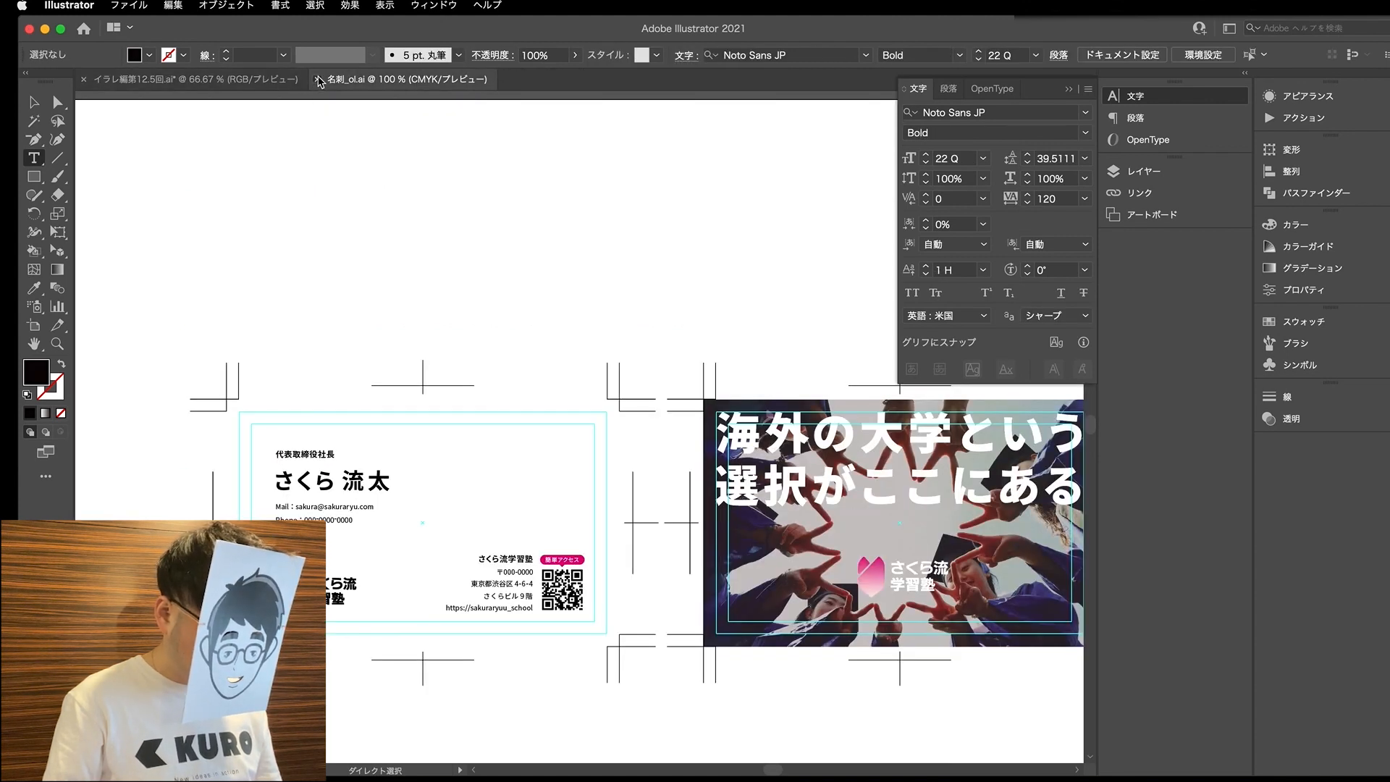
click(317, 80)
drag(1078, 36, 898, 32)
click(1346, 167)
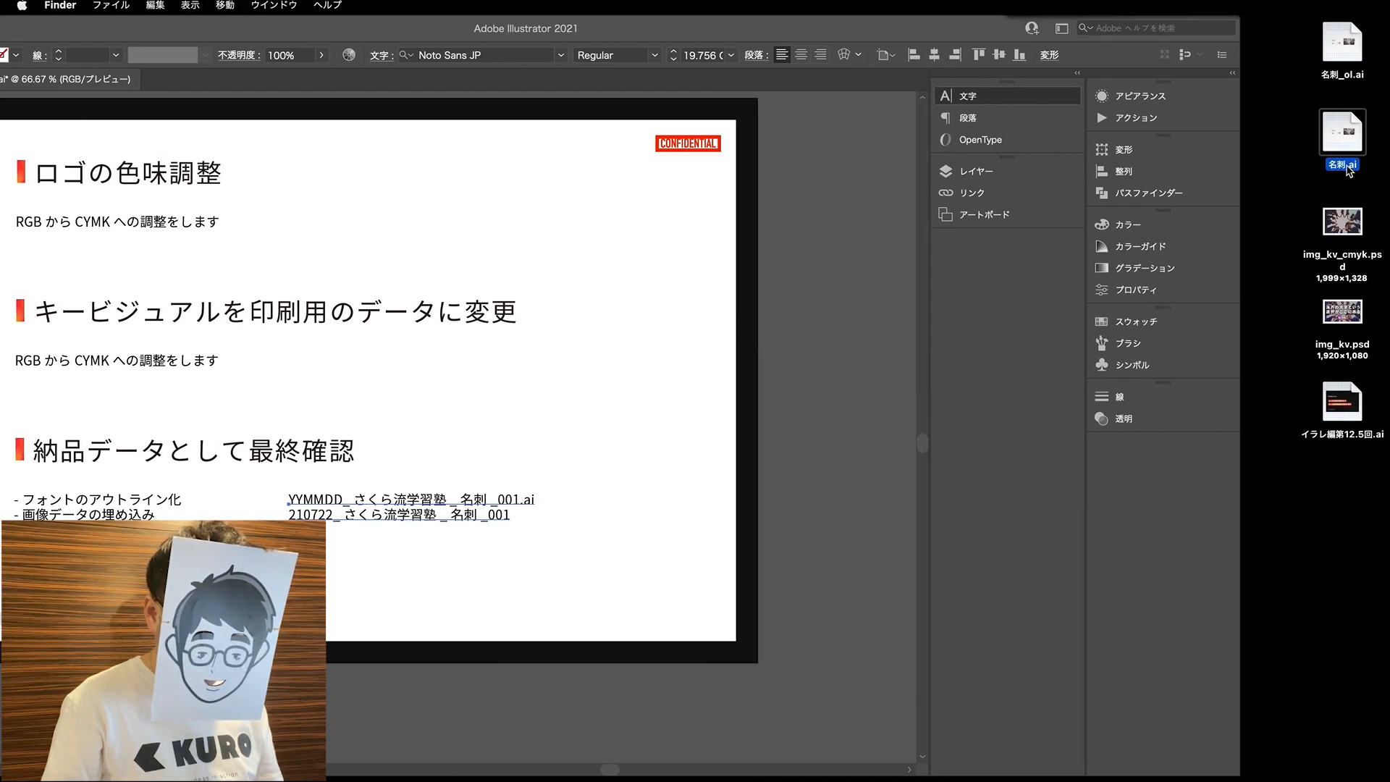
click(1344, 169)
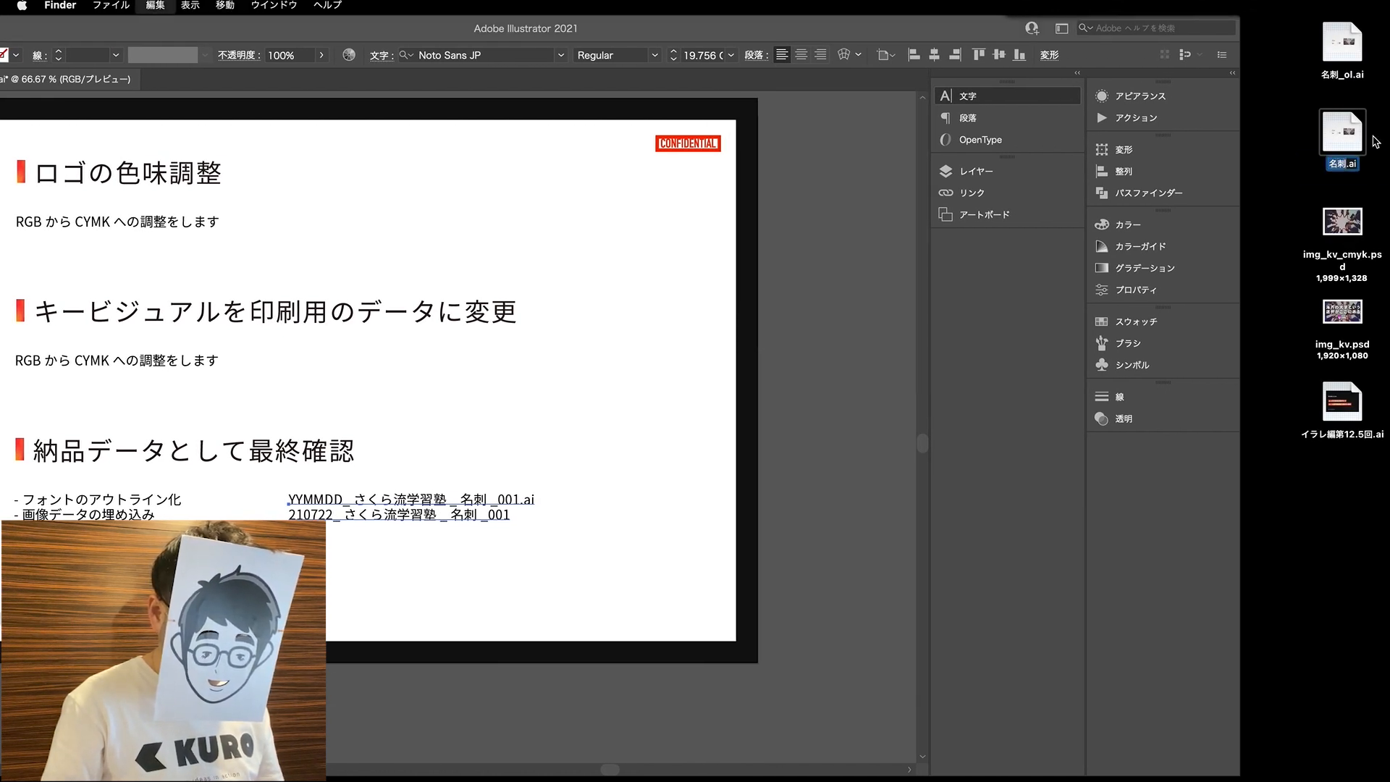
key(super+v)
key(BackSpace)
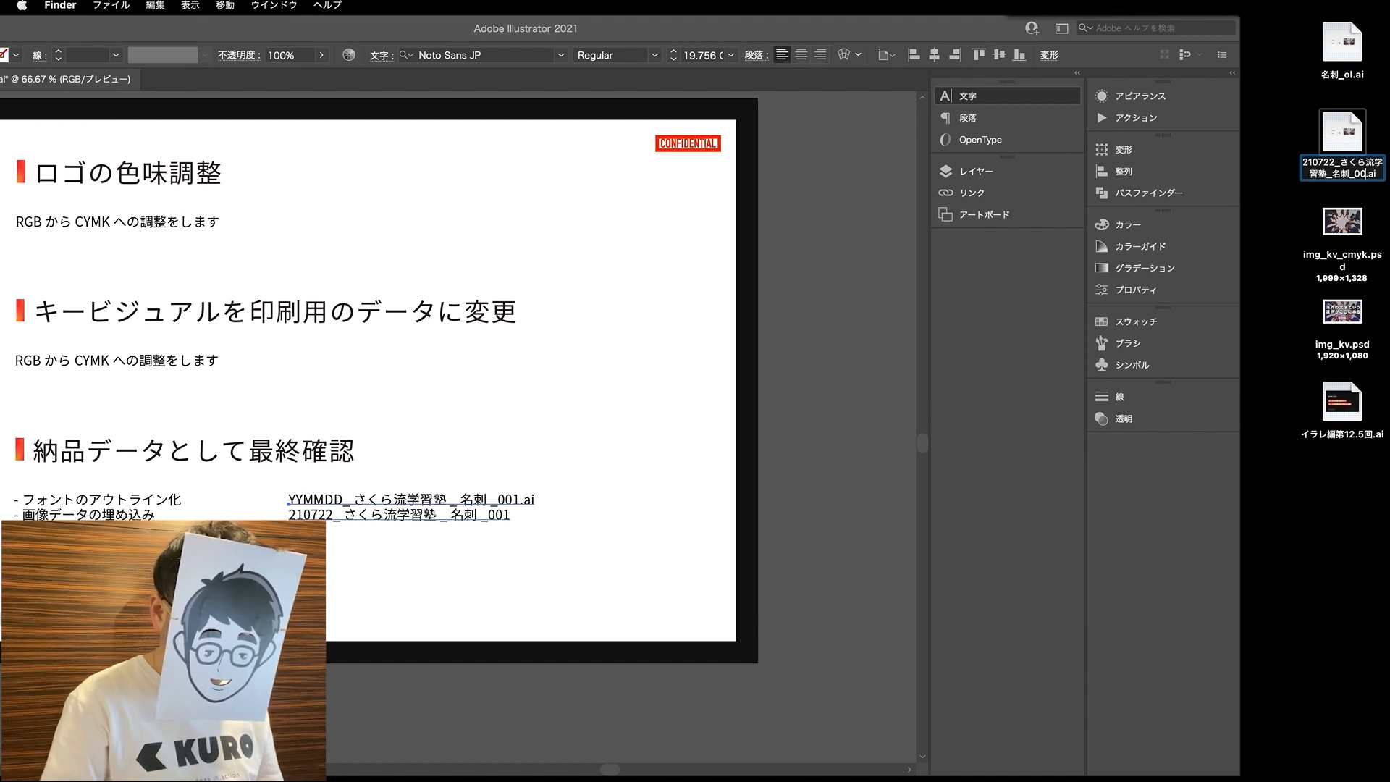
key(Return)
- Rename the desktop file 名刺_ol.ai as 210722_さくら流学習塾_名刺_001_ol.ai
click(1341, 77)
click(1332, 76)
key(Right)
key(BackSpace)
key(BackSpace)
key(BackSpace)
key(super+v)
text(_)
key(Return)
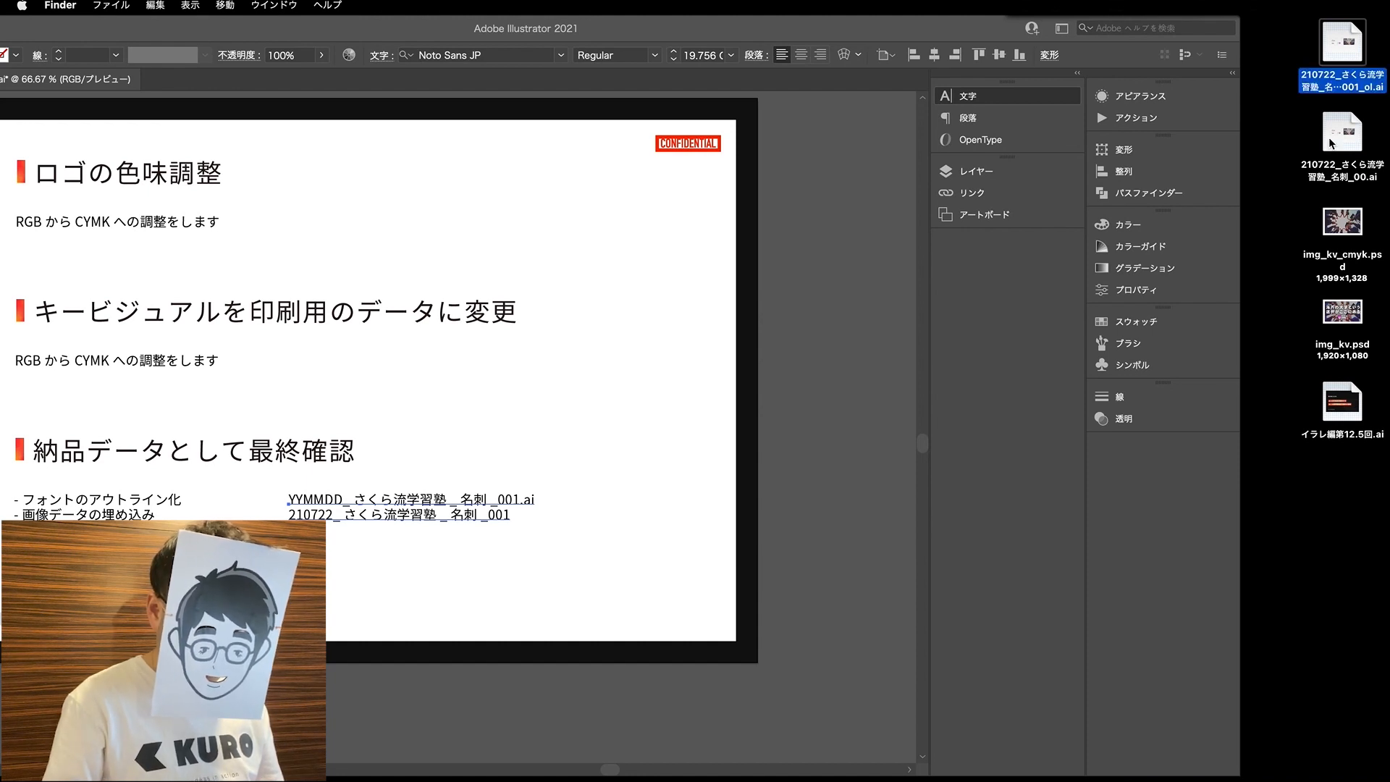
- Open 210722_さくら流学習塾_名刺_001_ol.ai and convert all text on both sides of the business card to outlines
double_click(1340, 48)
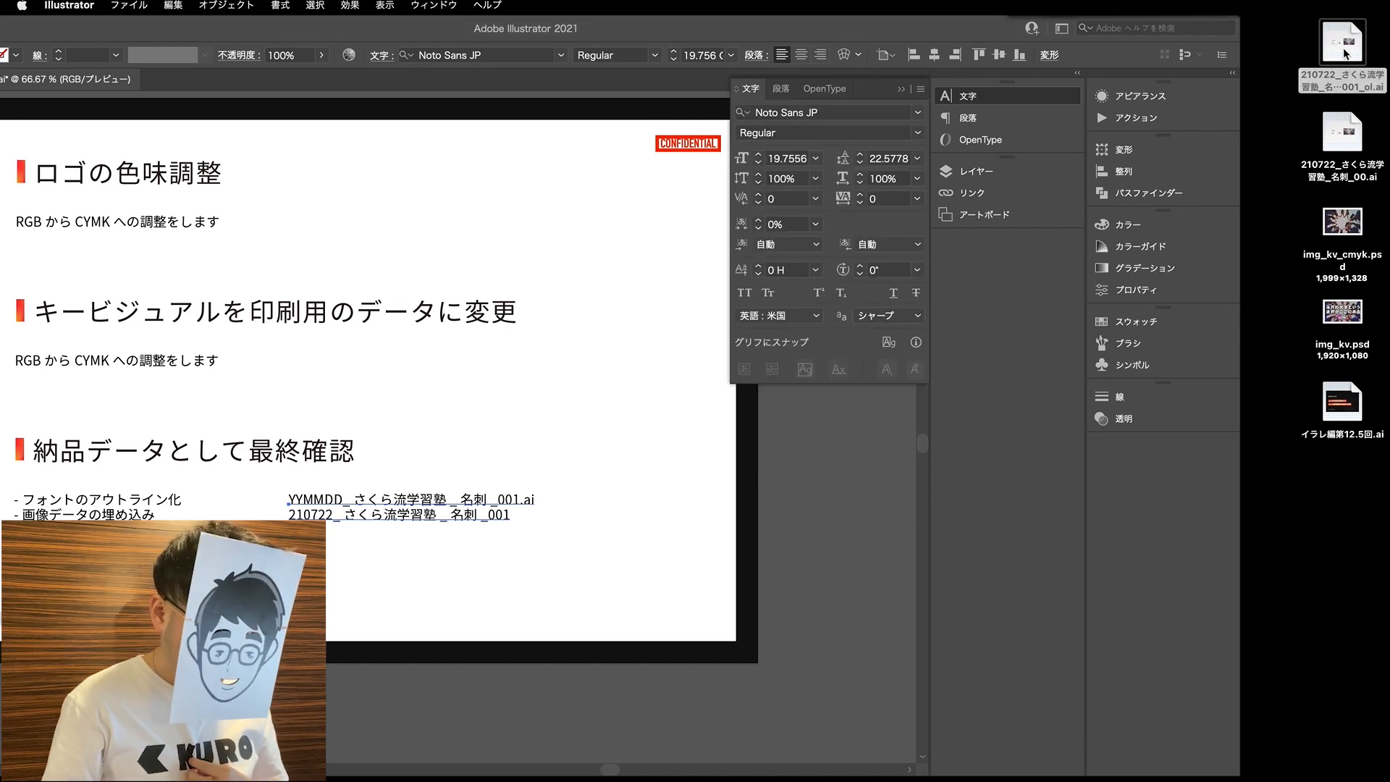
drag(693, 36, 888, 36)
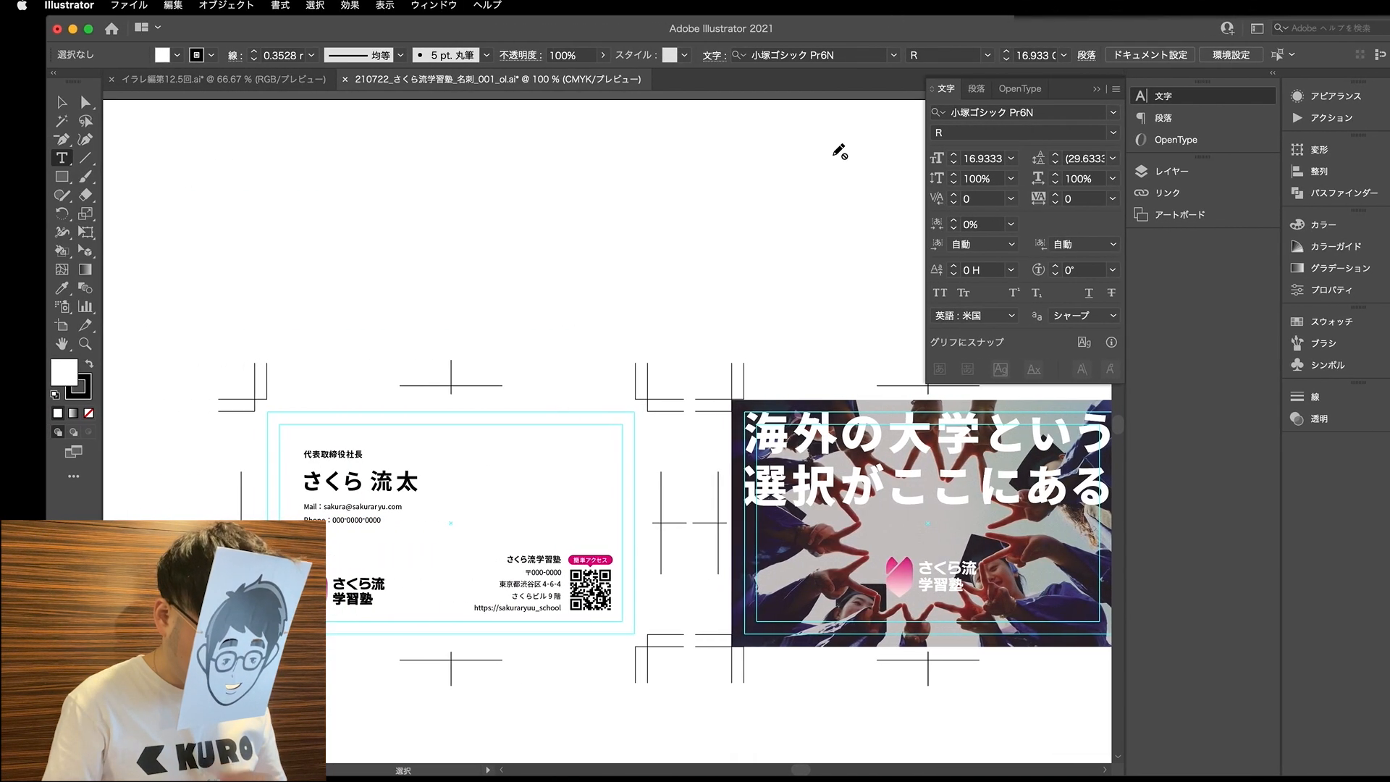
scroll(308, 459, down, 1)
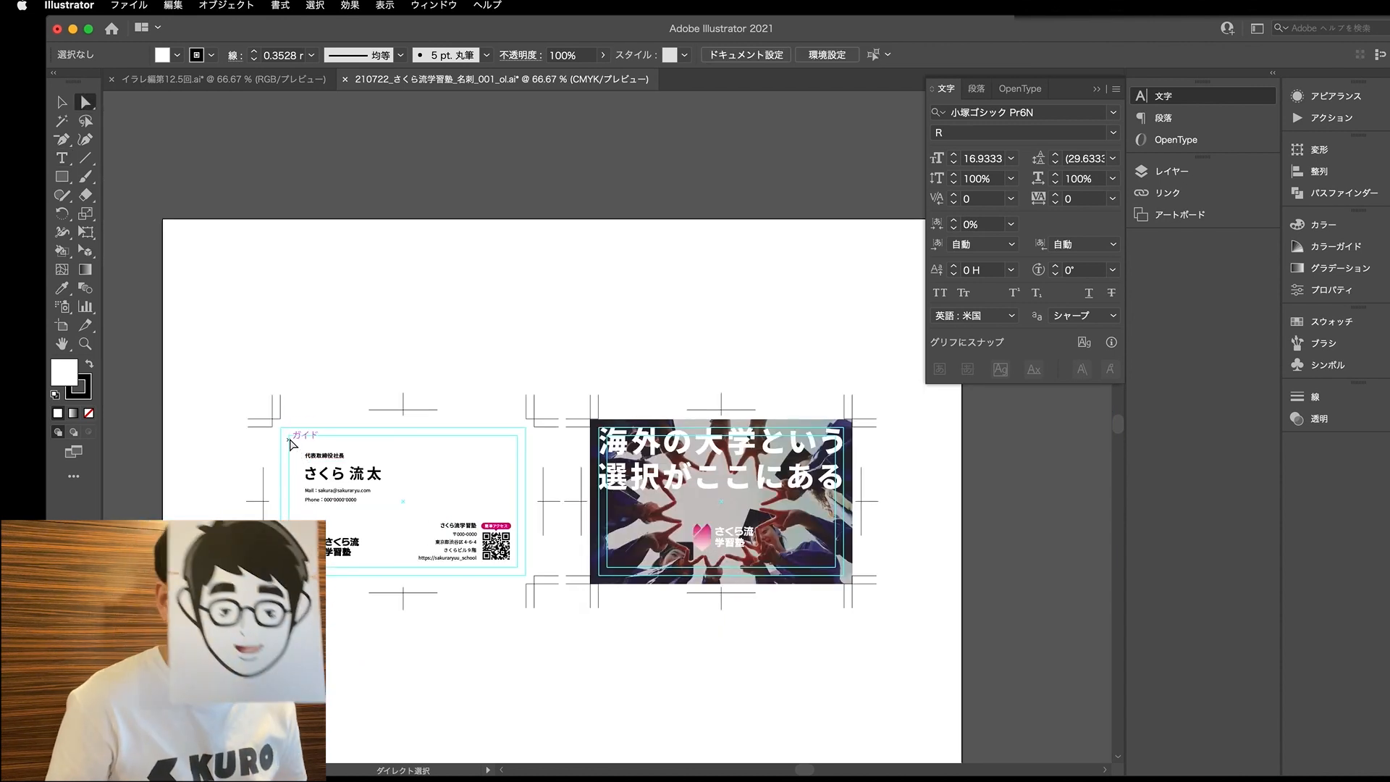
drag(263, 393, 924, 636)
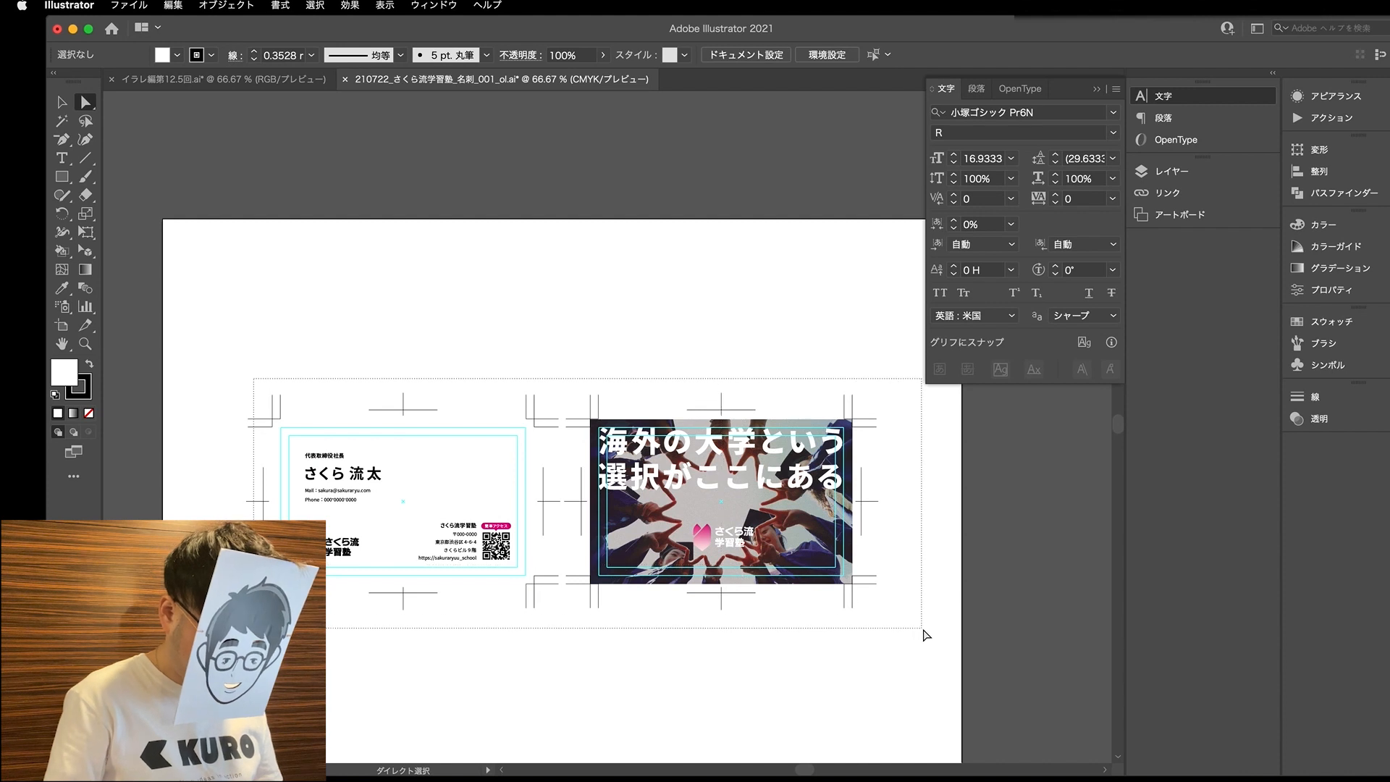
click(280, 5)
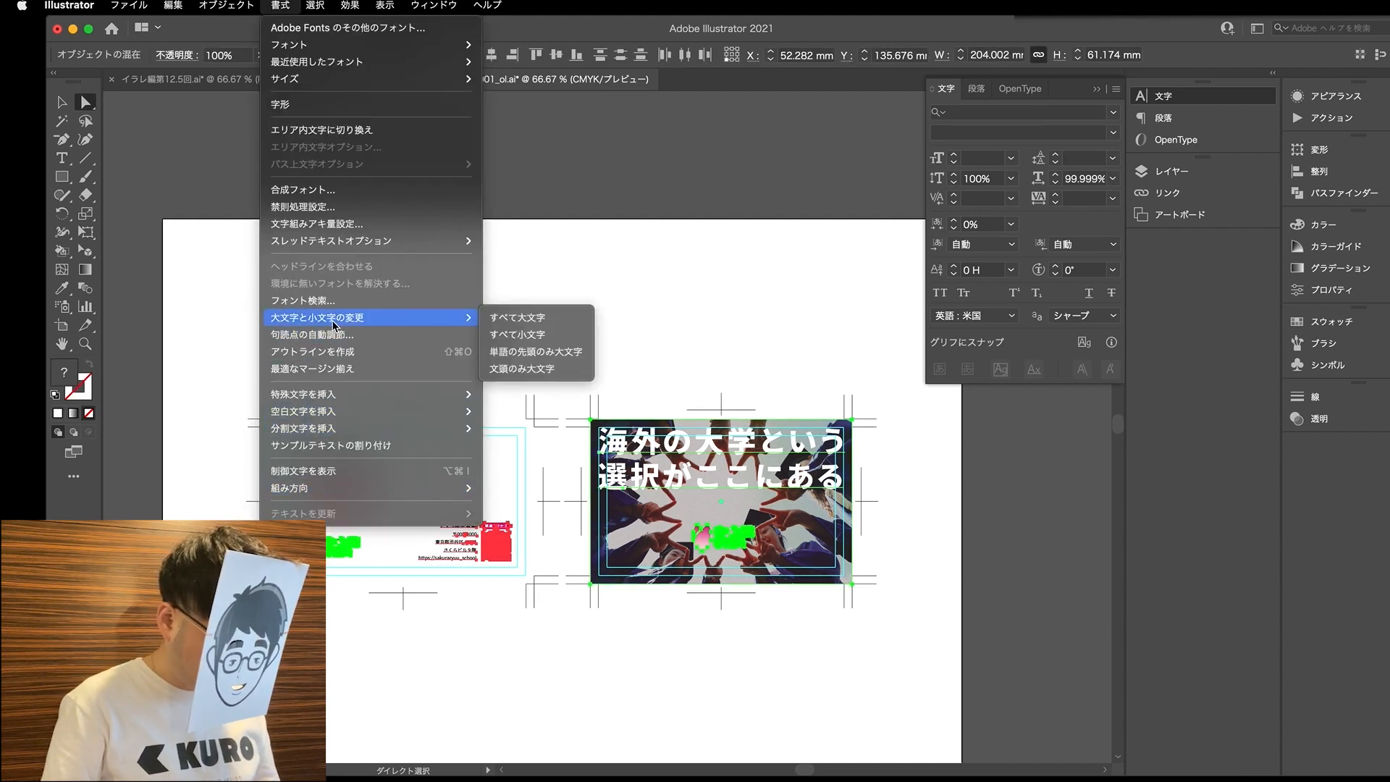
click(330, 351)
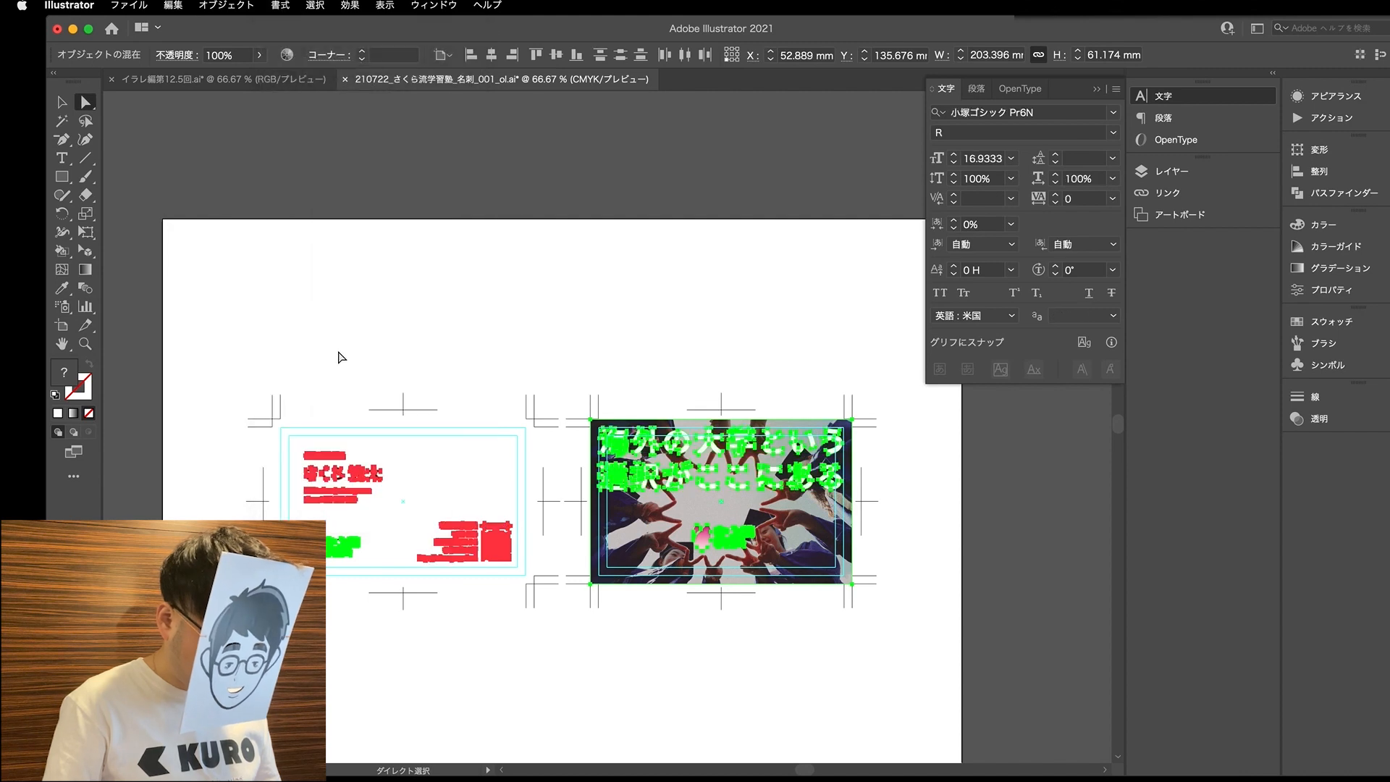
click(428, 639)
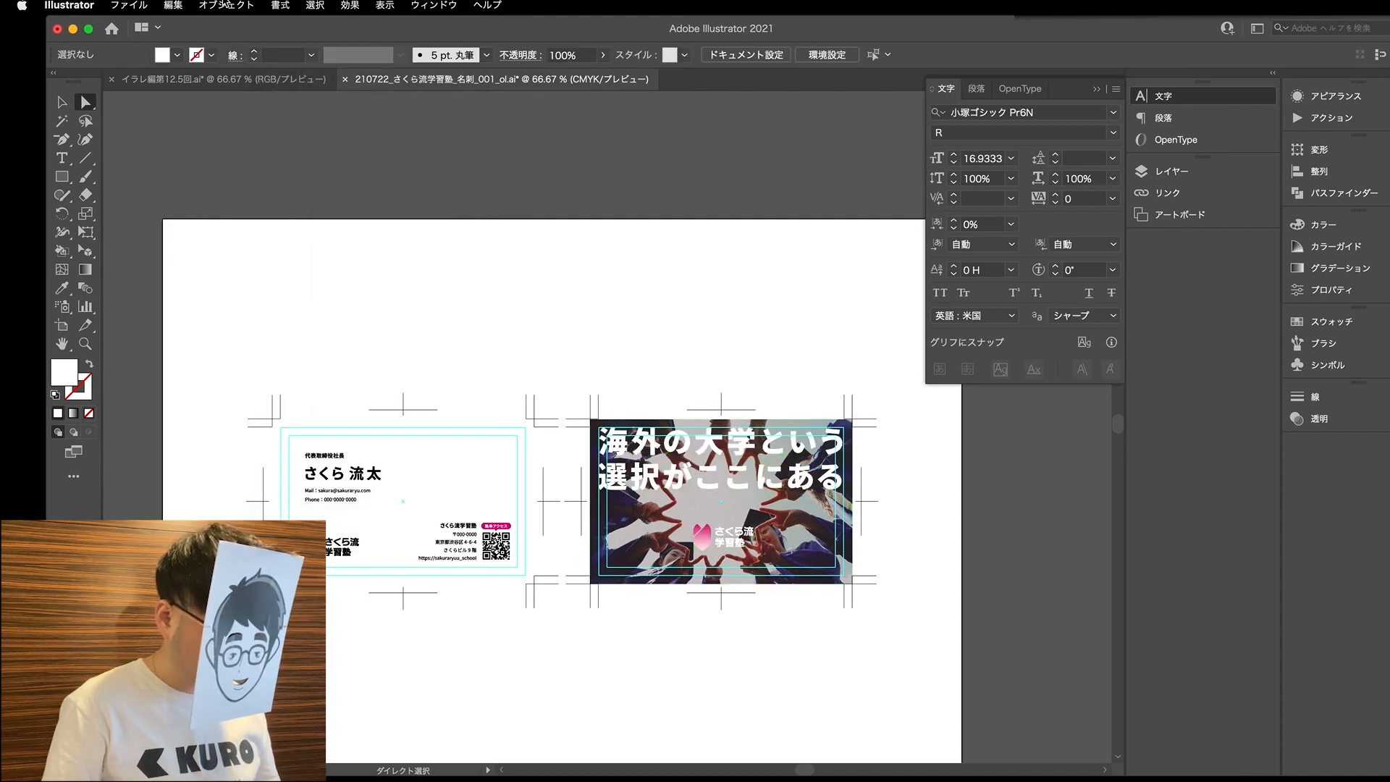
- Check the card document for remaining live fonts with Find Font, then switch to the lesson notes document
click(269, 5)
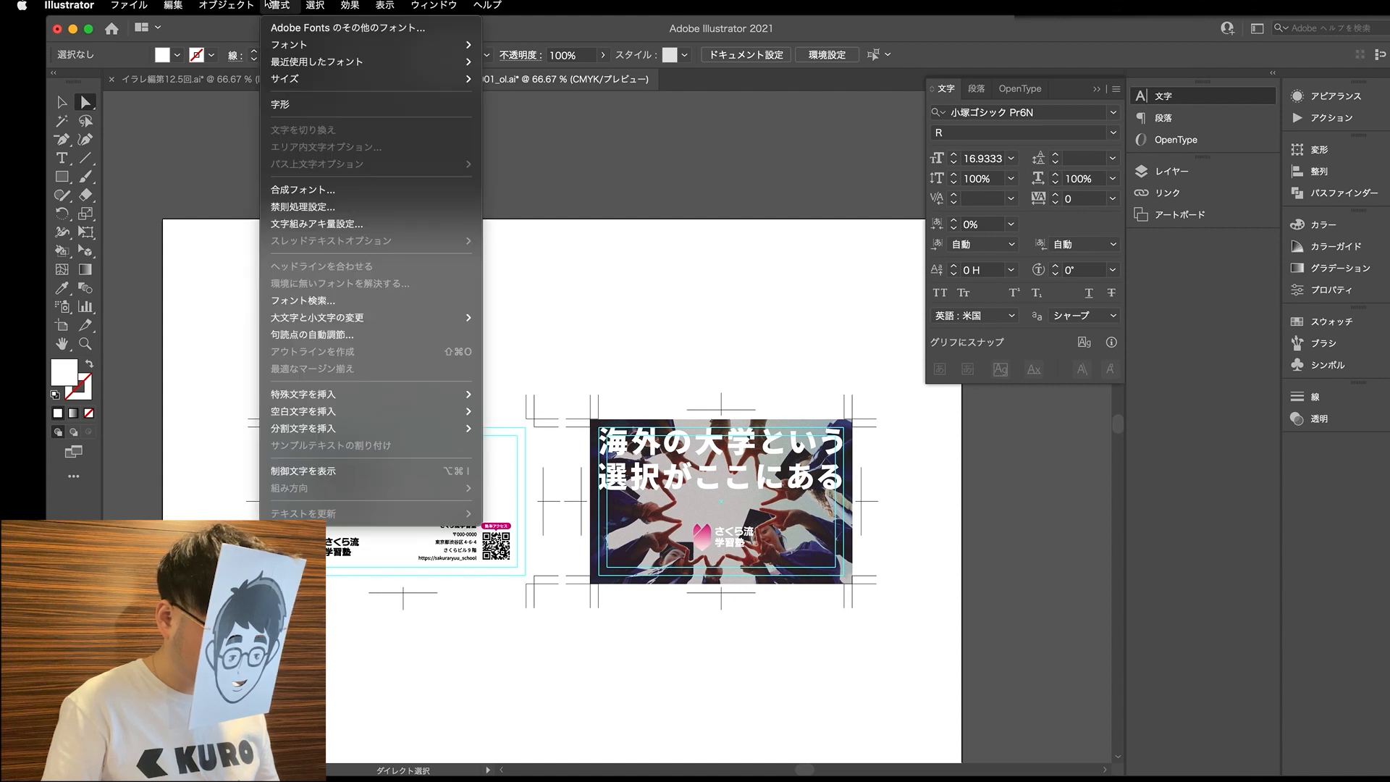
click(304, 301)
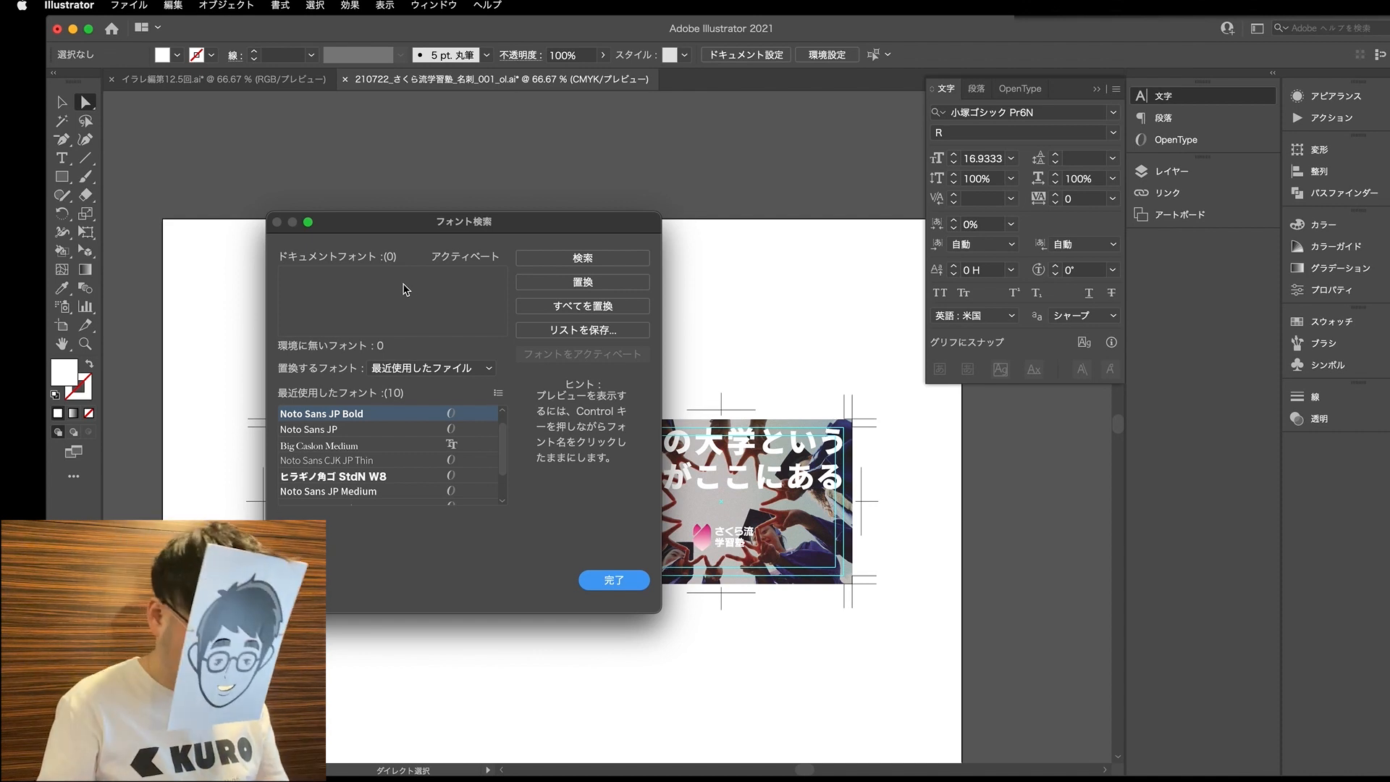
click(612, 581)
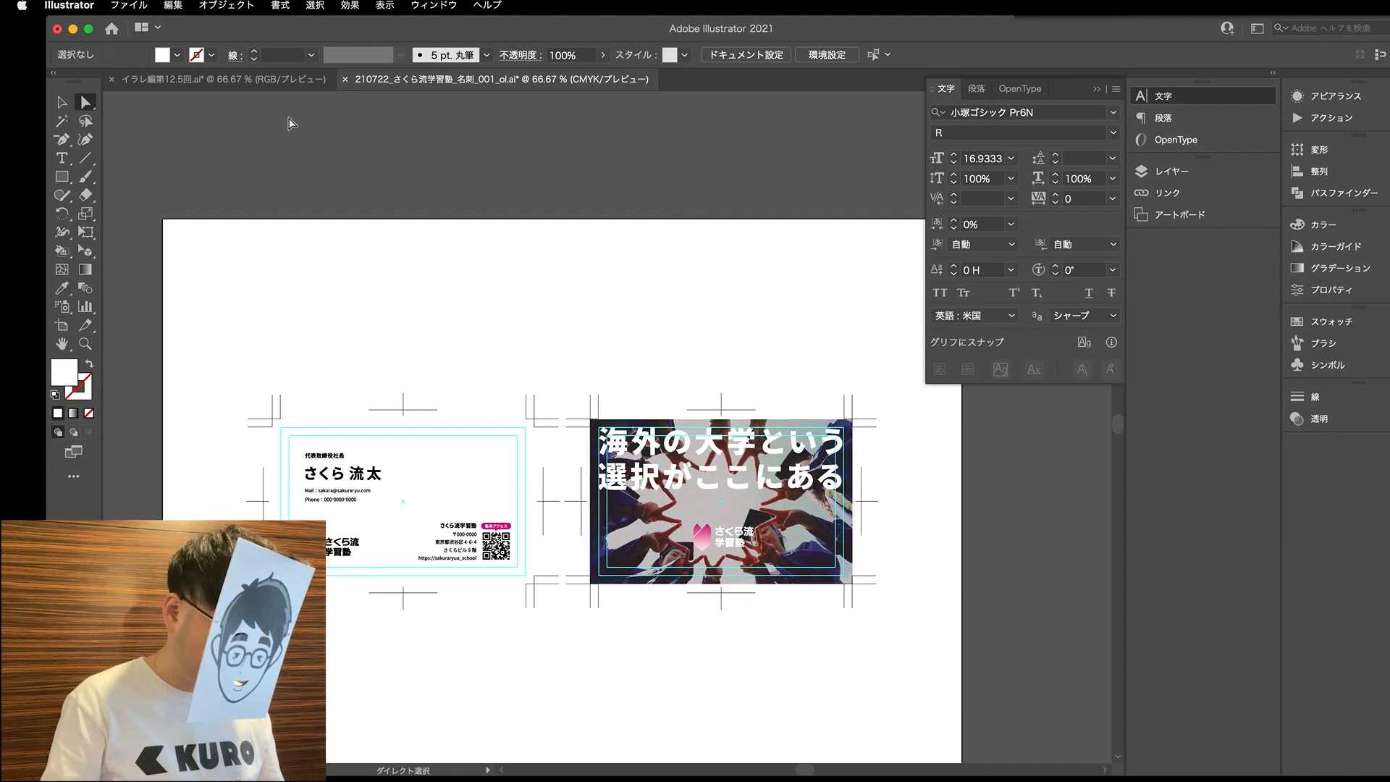
click(246, 79)
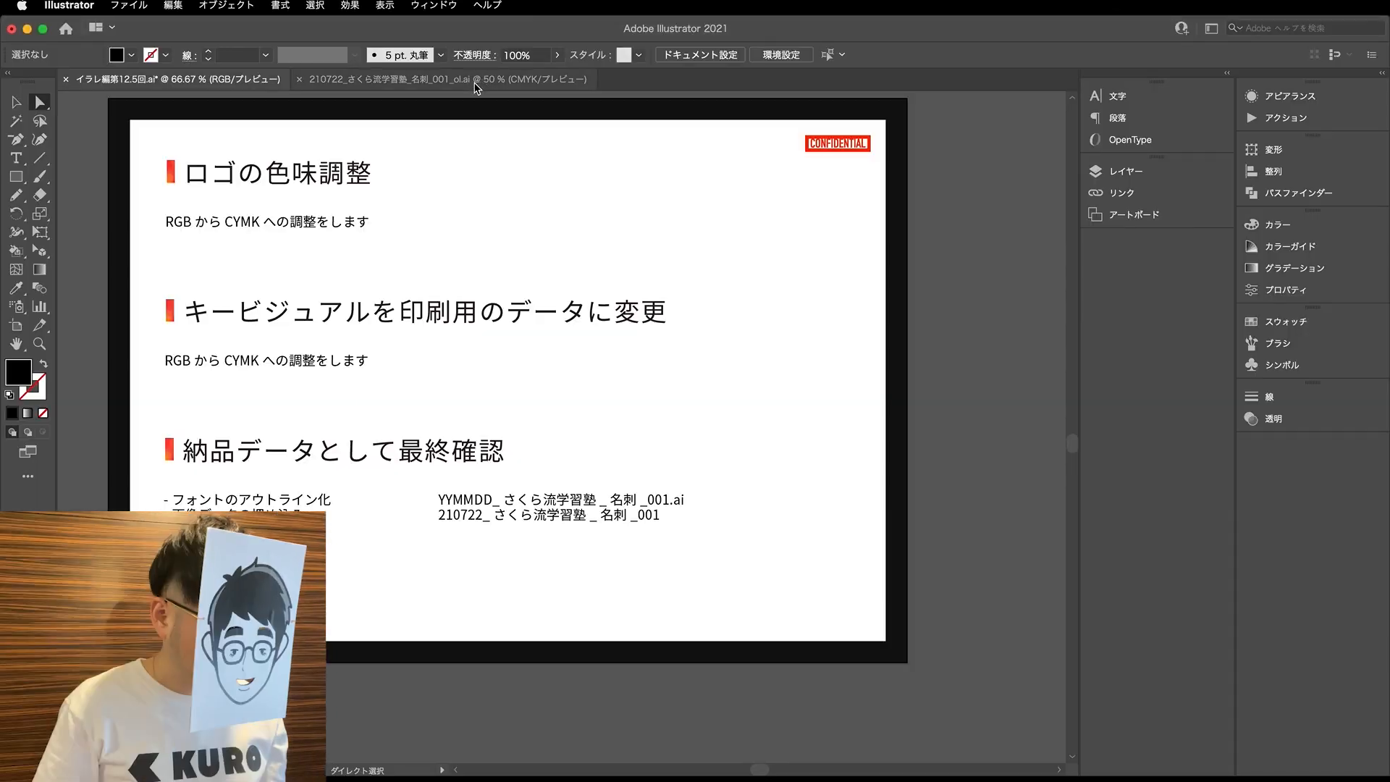
- Embed the linked photo img_kv_cmyk.psd on the card's back side, converting layers to objects, and return to the lesson notes document
click(481, 80)
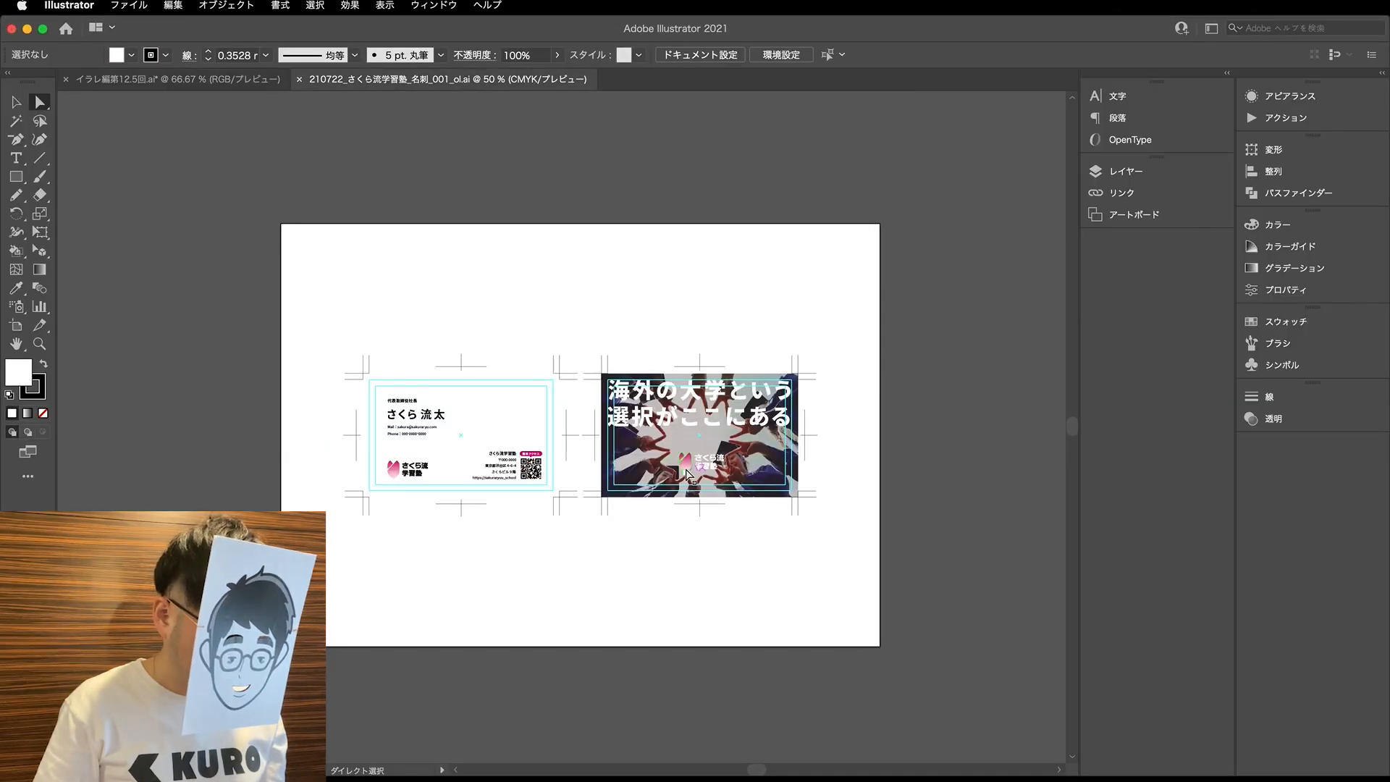
key(super+plus)
click(738, 456)
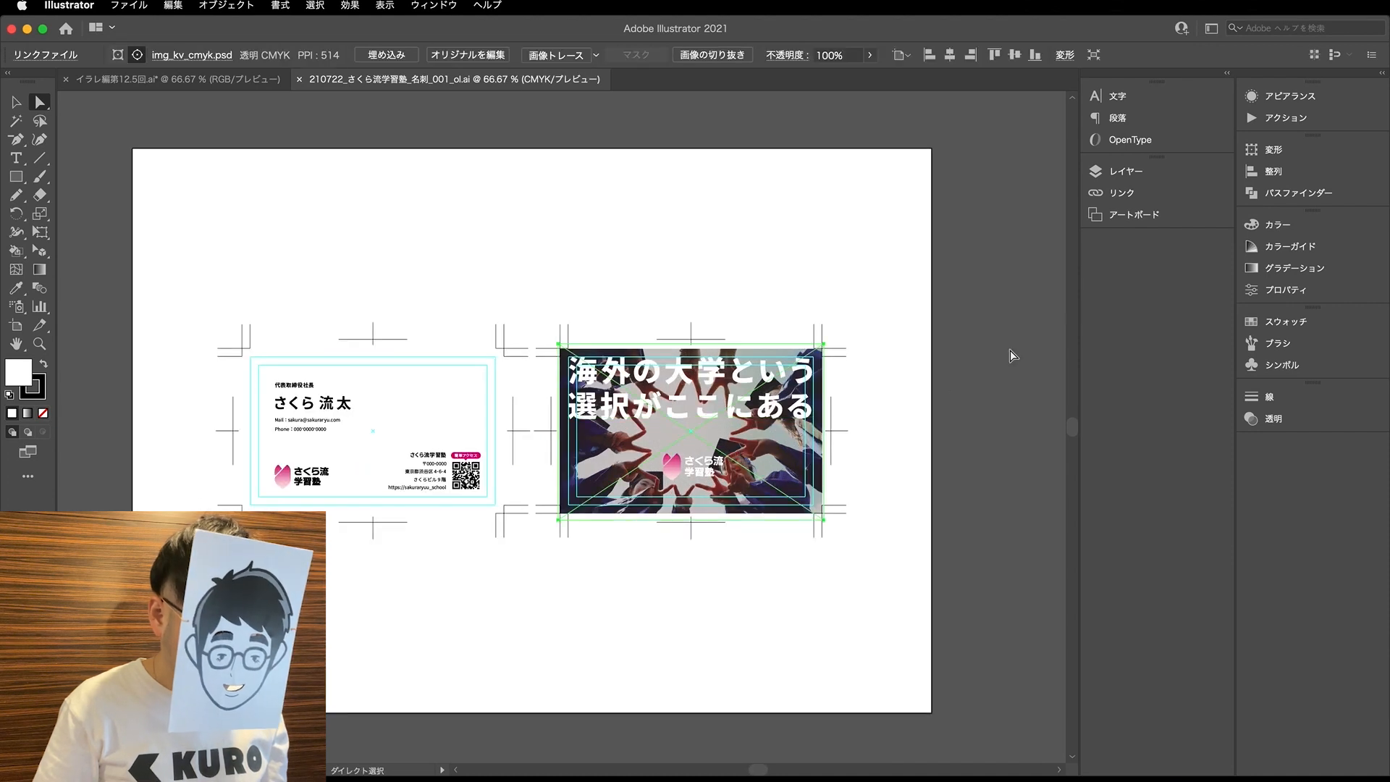
scroll(691, 298, right, 2)
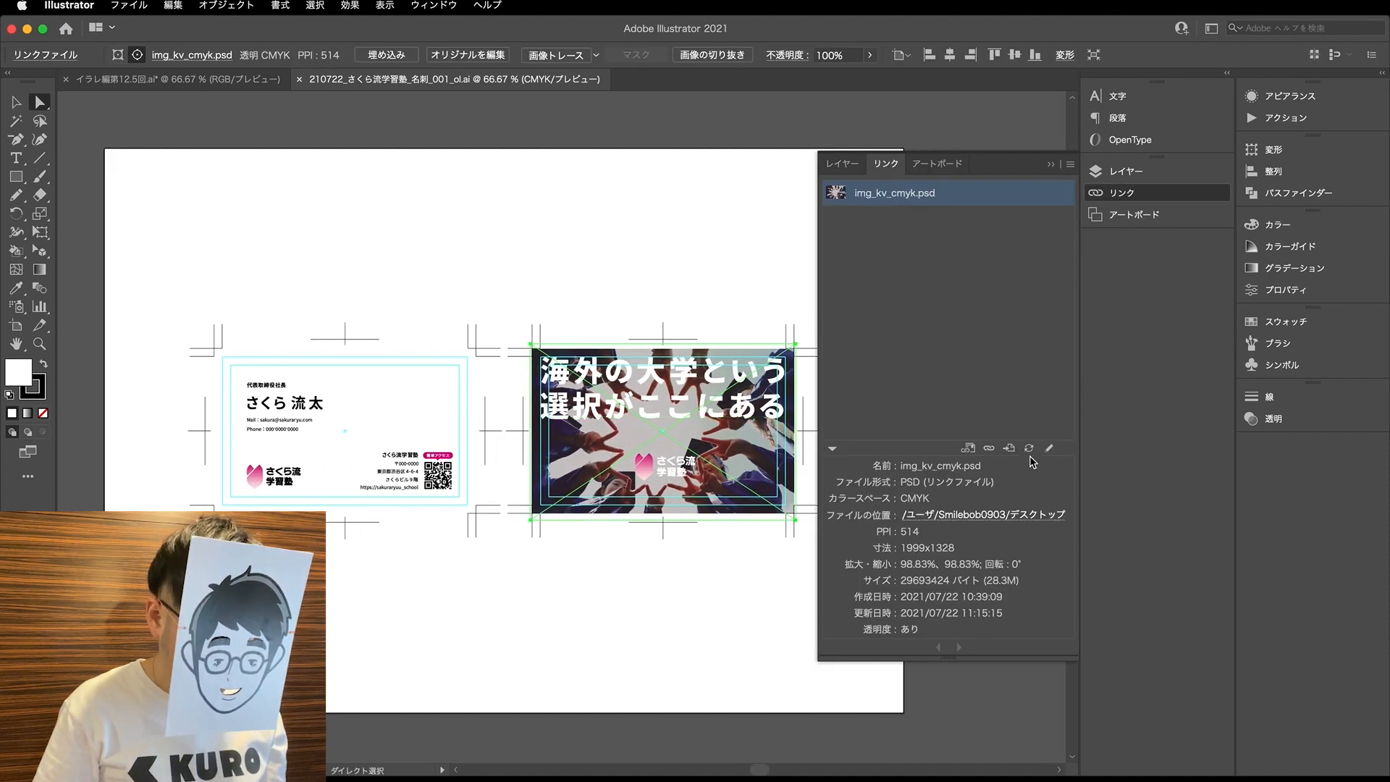
alt+scroll(787, 431, up, 1)
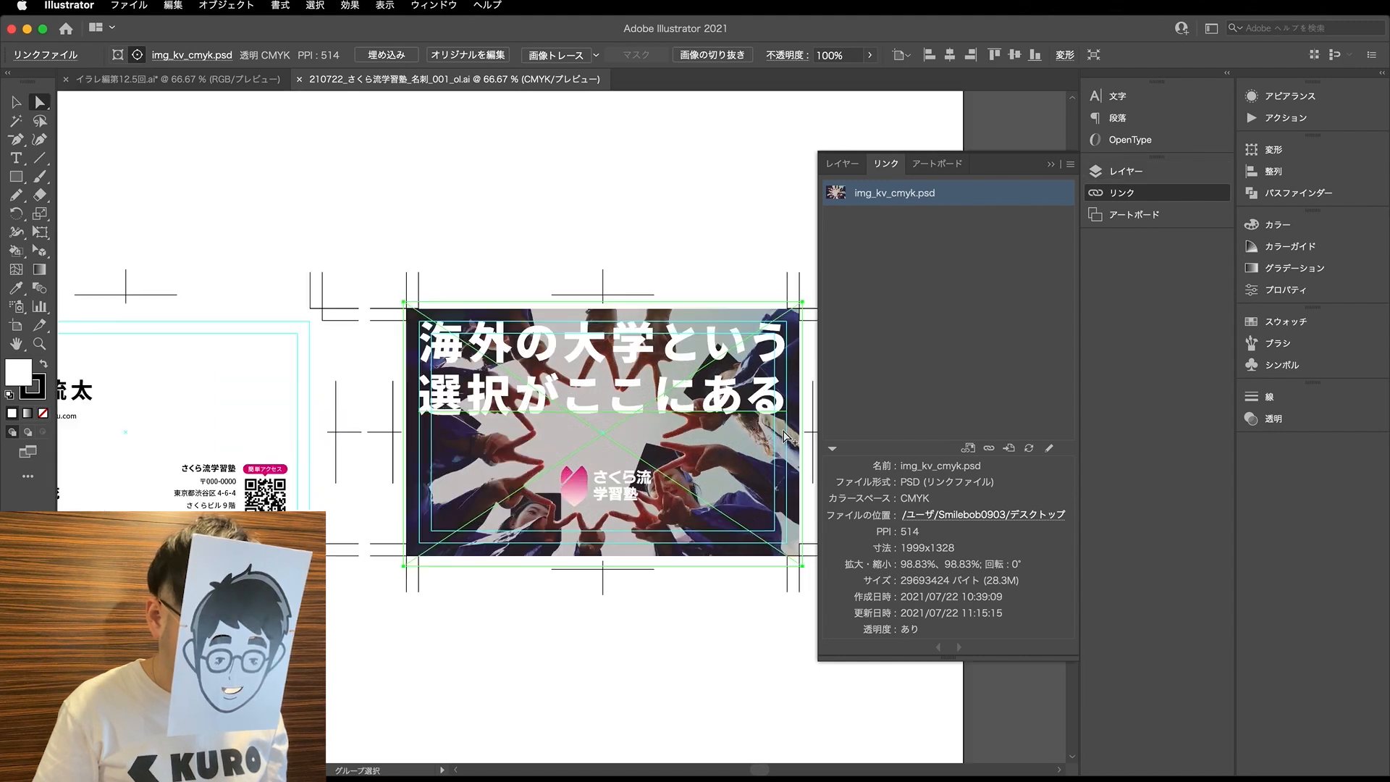
click(1070, 164)
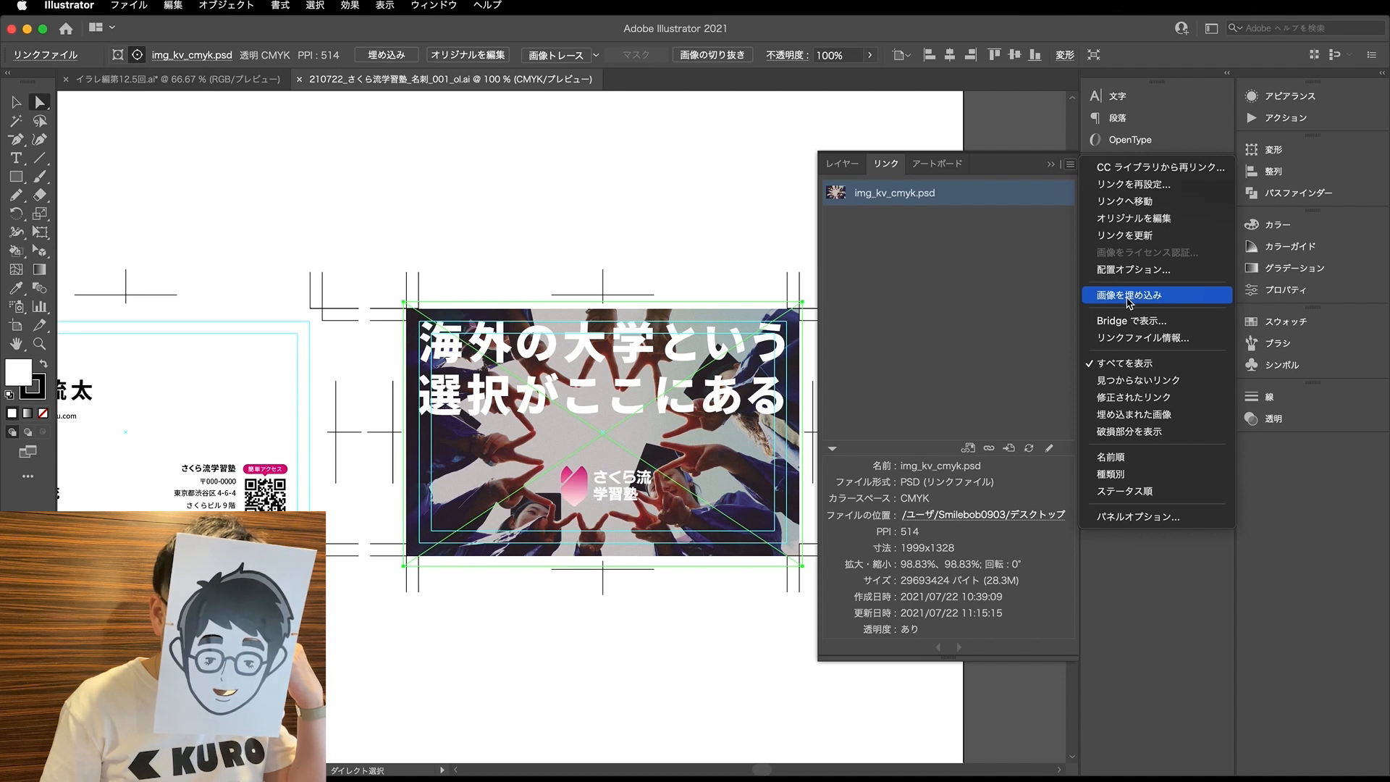
click(1045, 309)
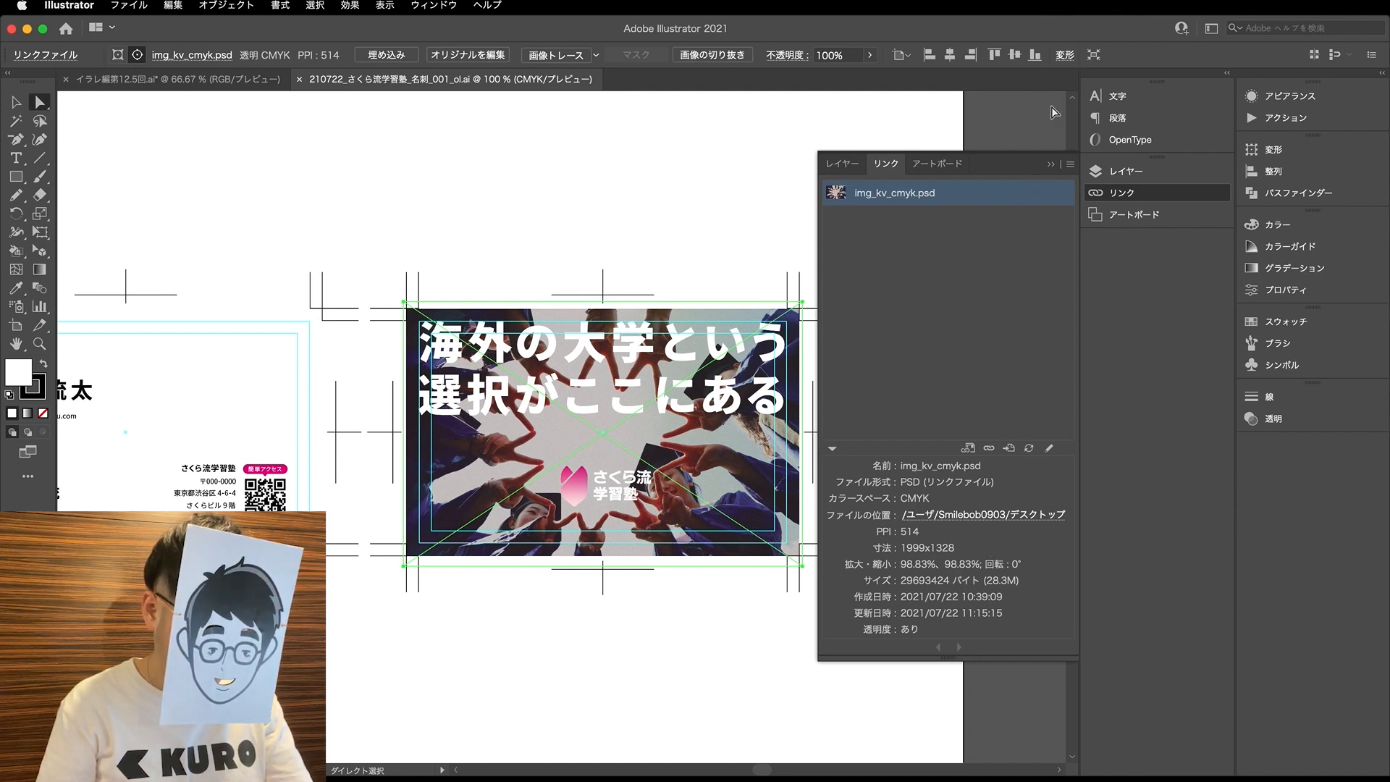
click(1072, 165)
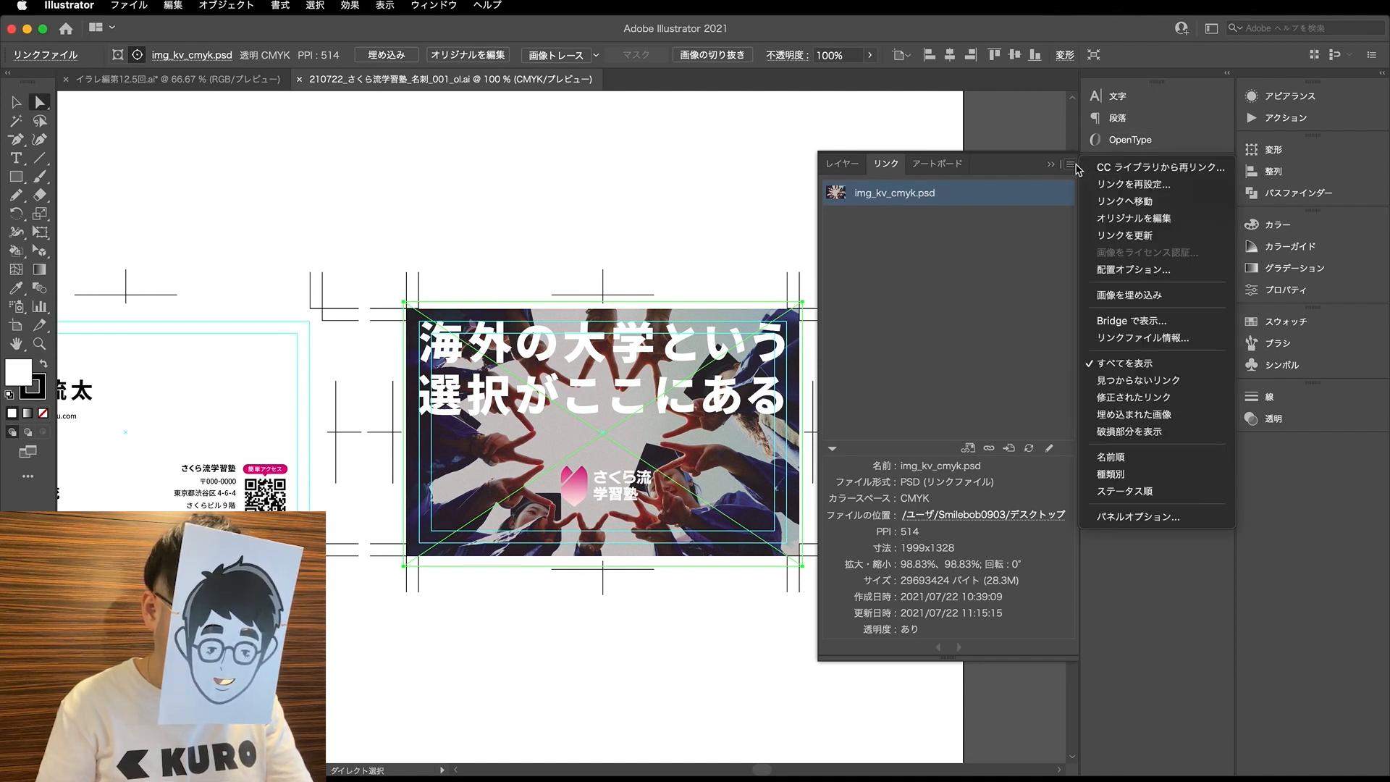
click(1110, 296)
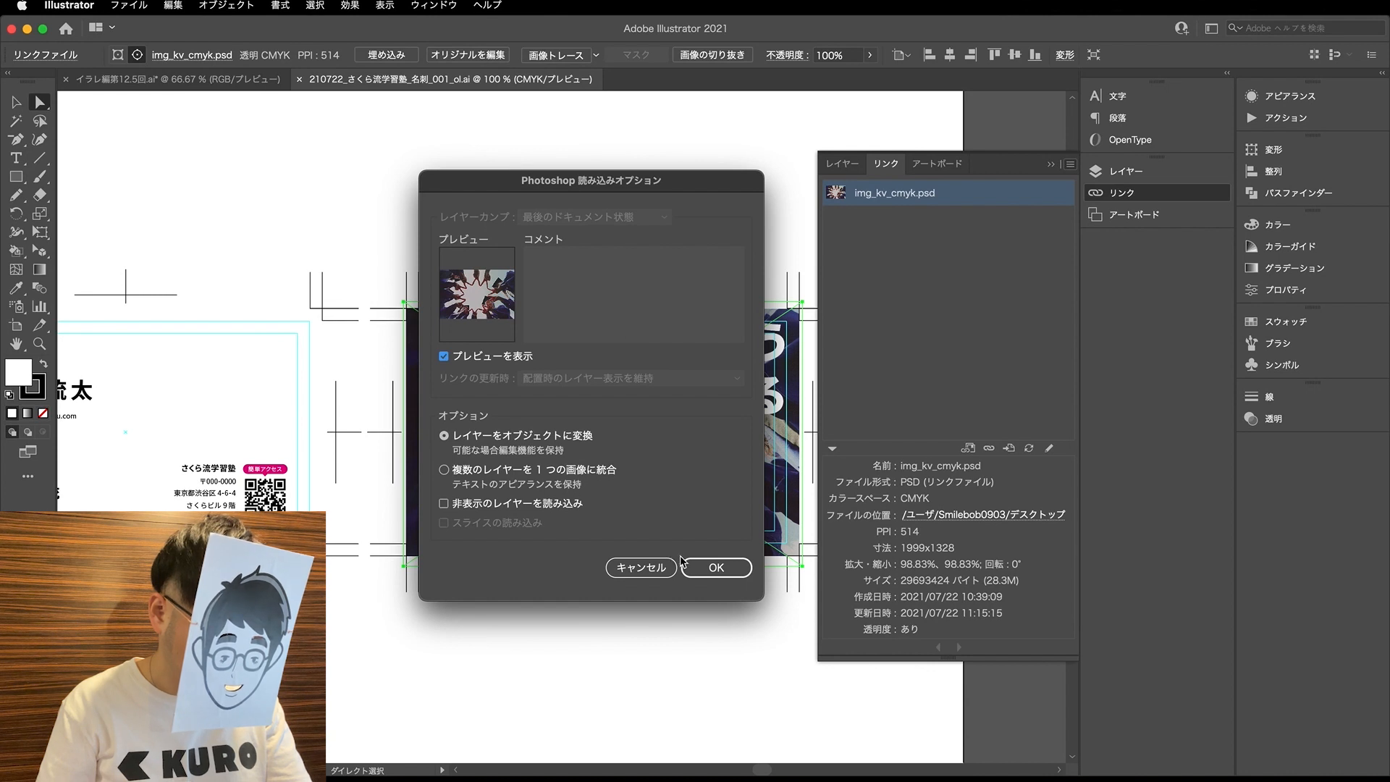
click(708, 574)
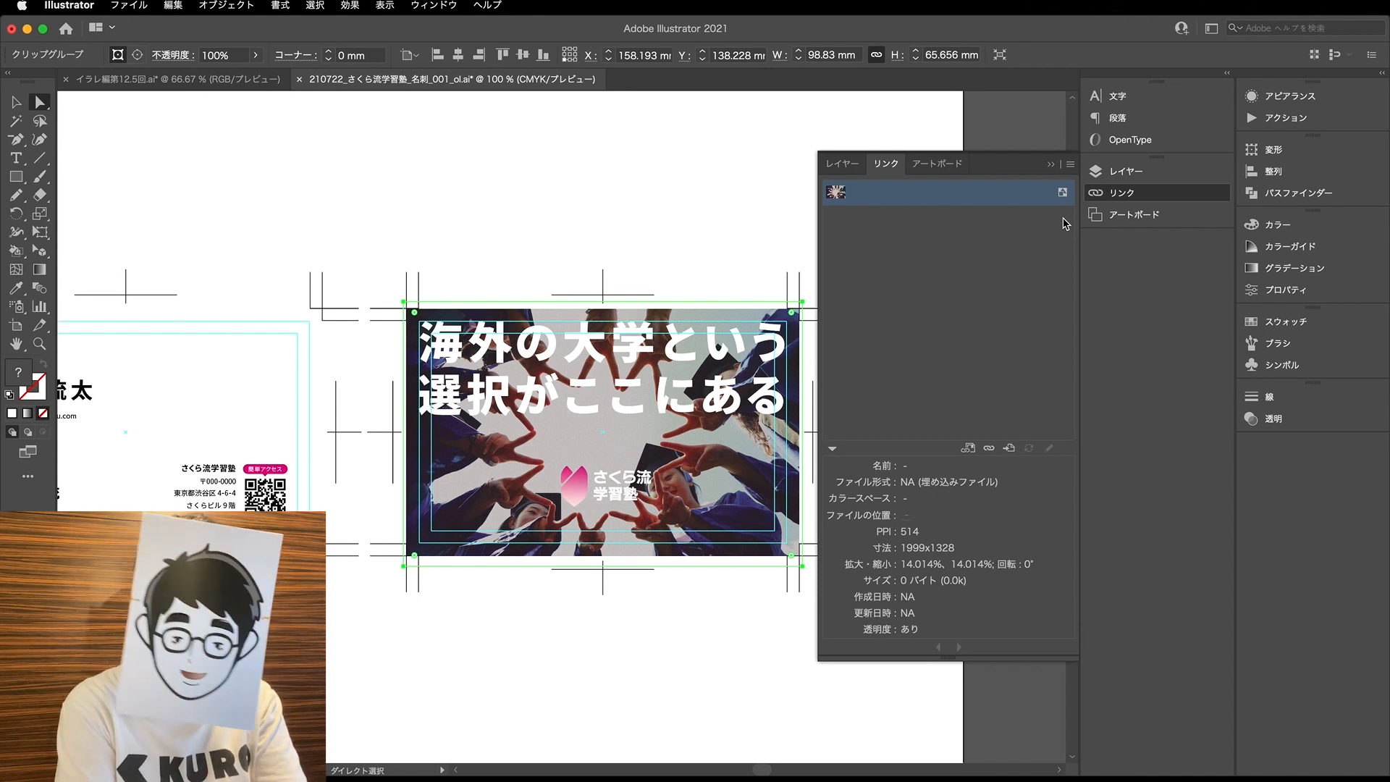
click(246, 81)
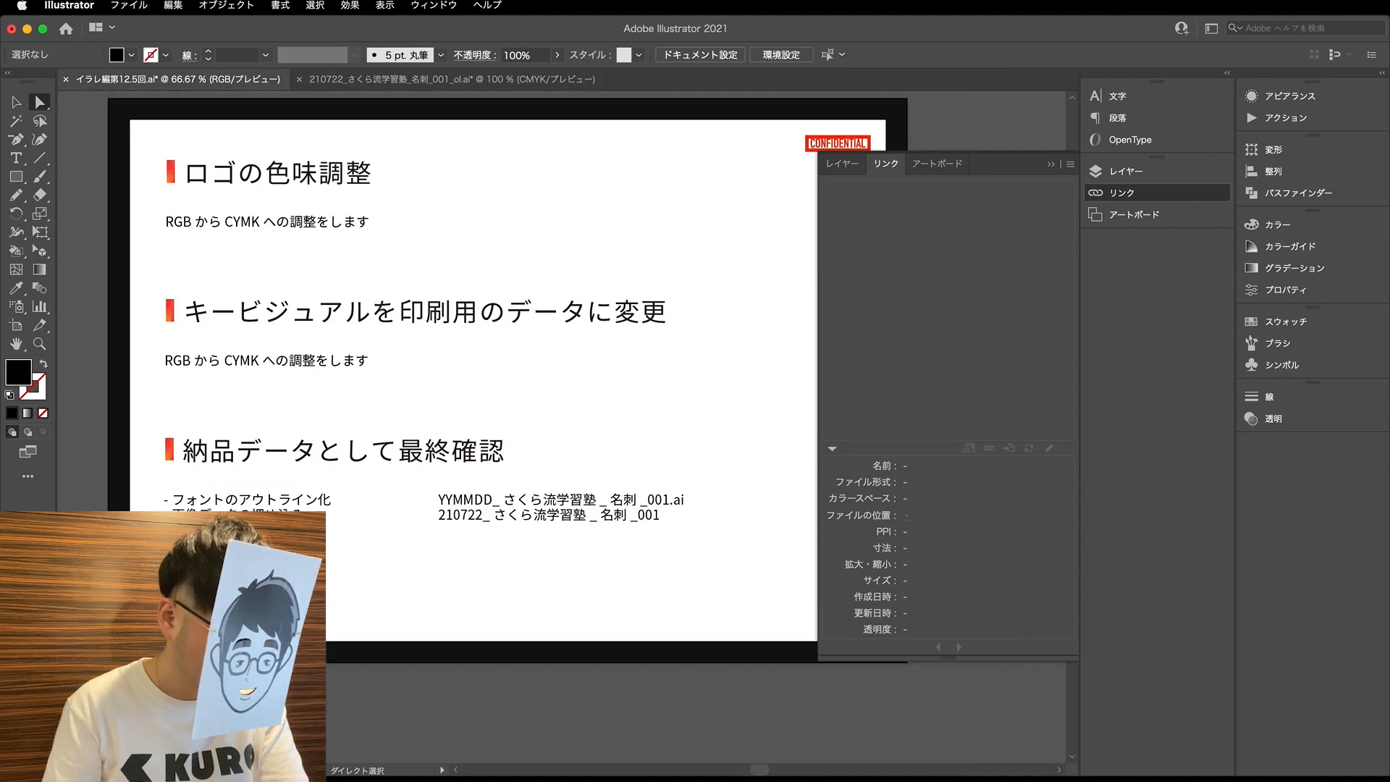